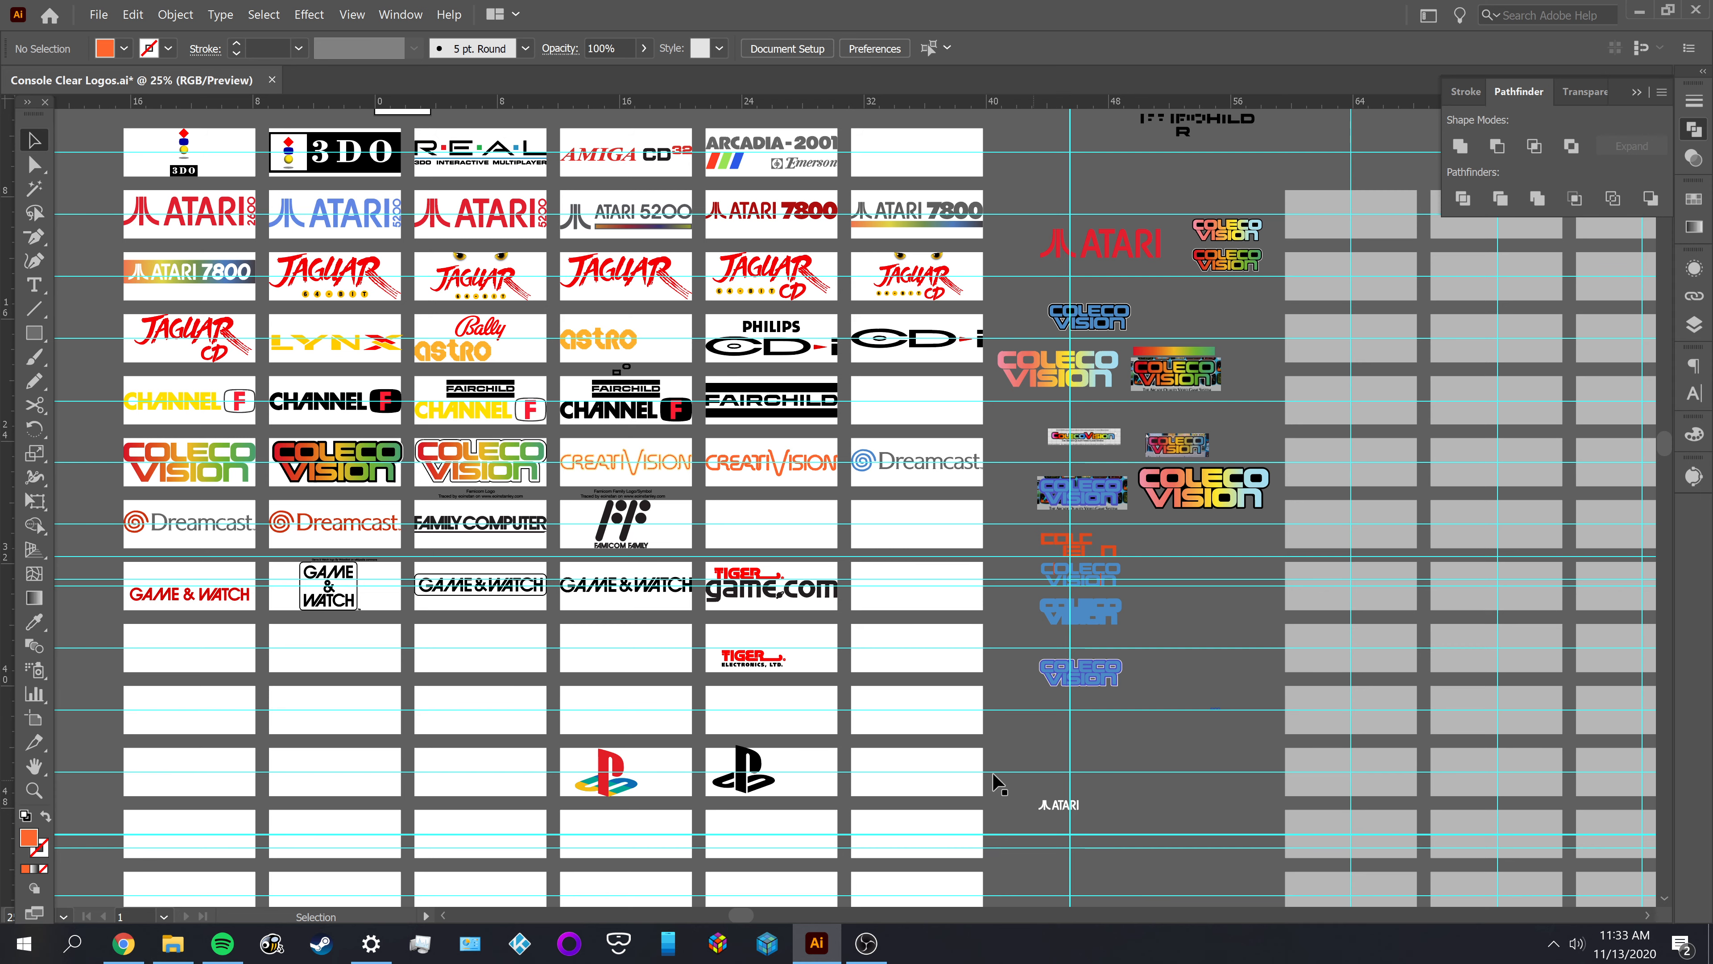
# Examine the Family Computer Disk System logo drafts on the canvas below the rows of console logos
pyautogui.moveTo(777, 525); pyautogui.dragTo(764, 557)
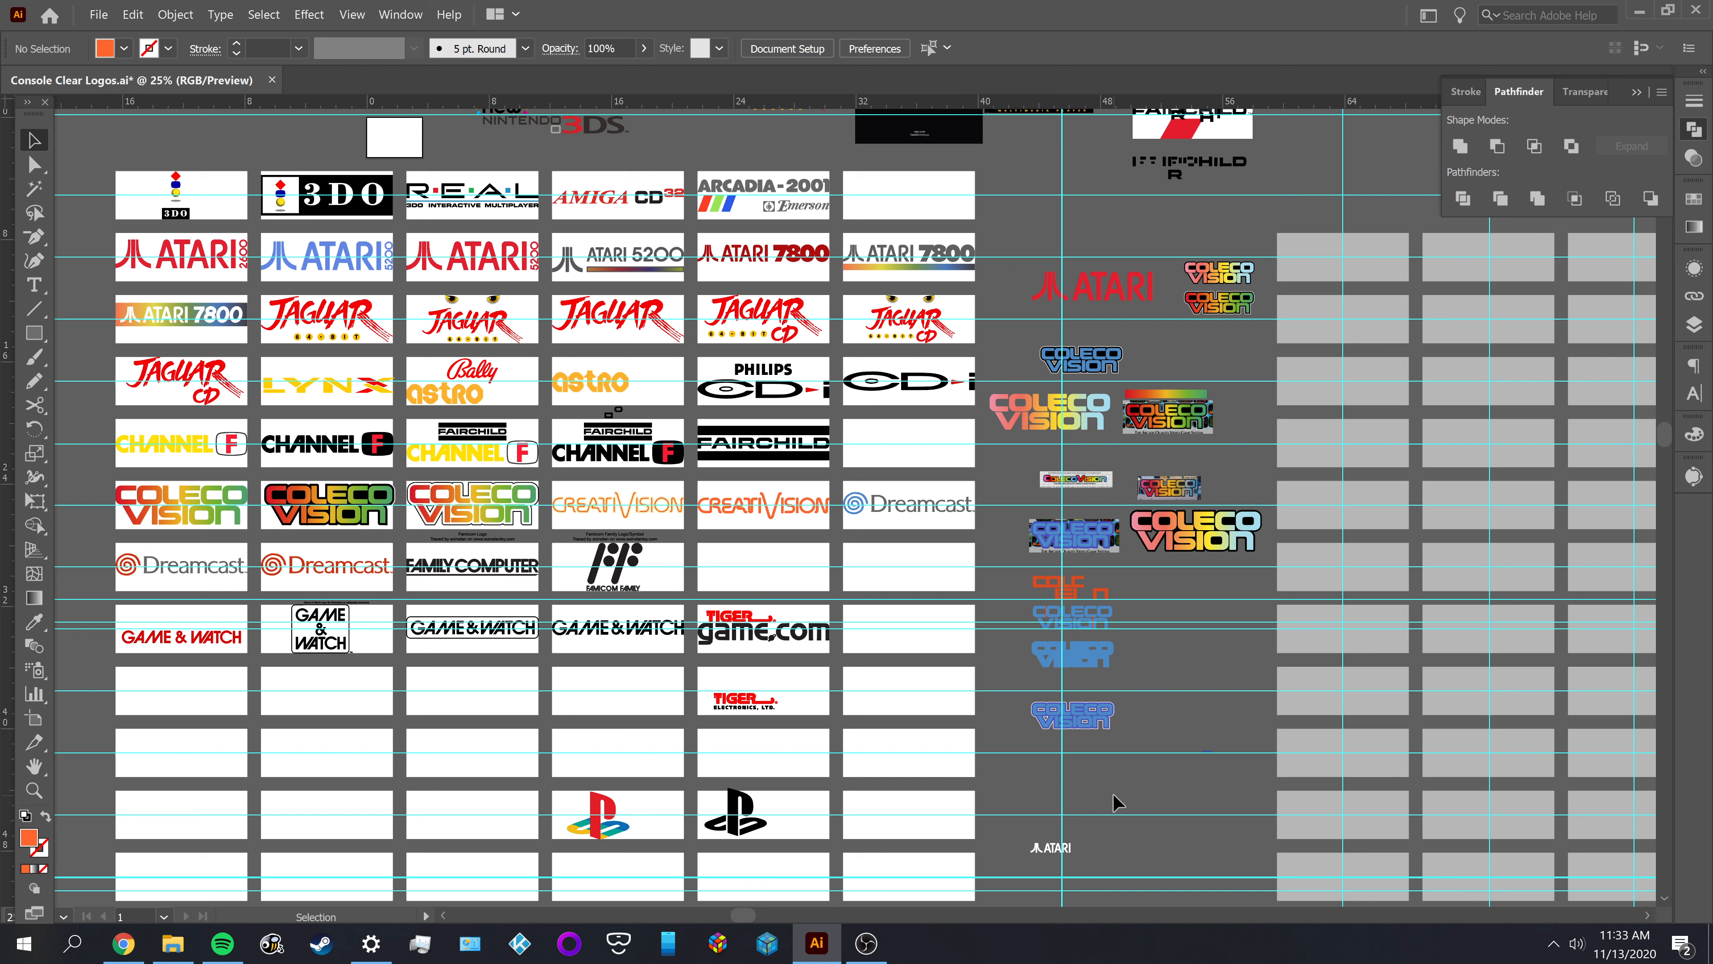
pyautogui.press('space')
pyautogui.moveTo(1131, 843); pyautogui.dragTo(969, 501)
pyautogui.moveTo(1015, 772); pyautogui.dragTo(897, 466)
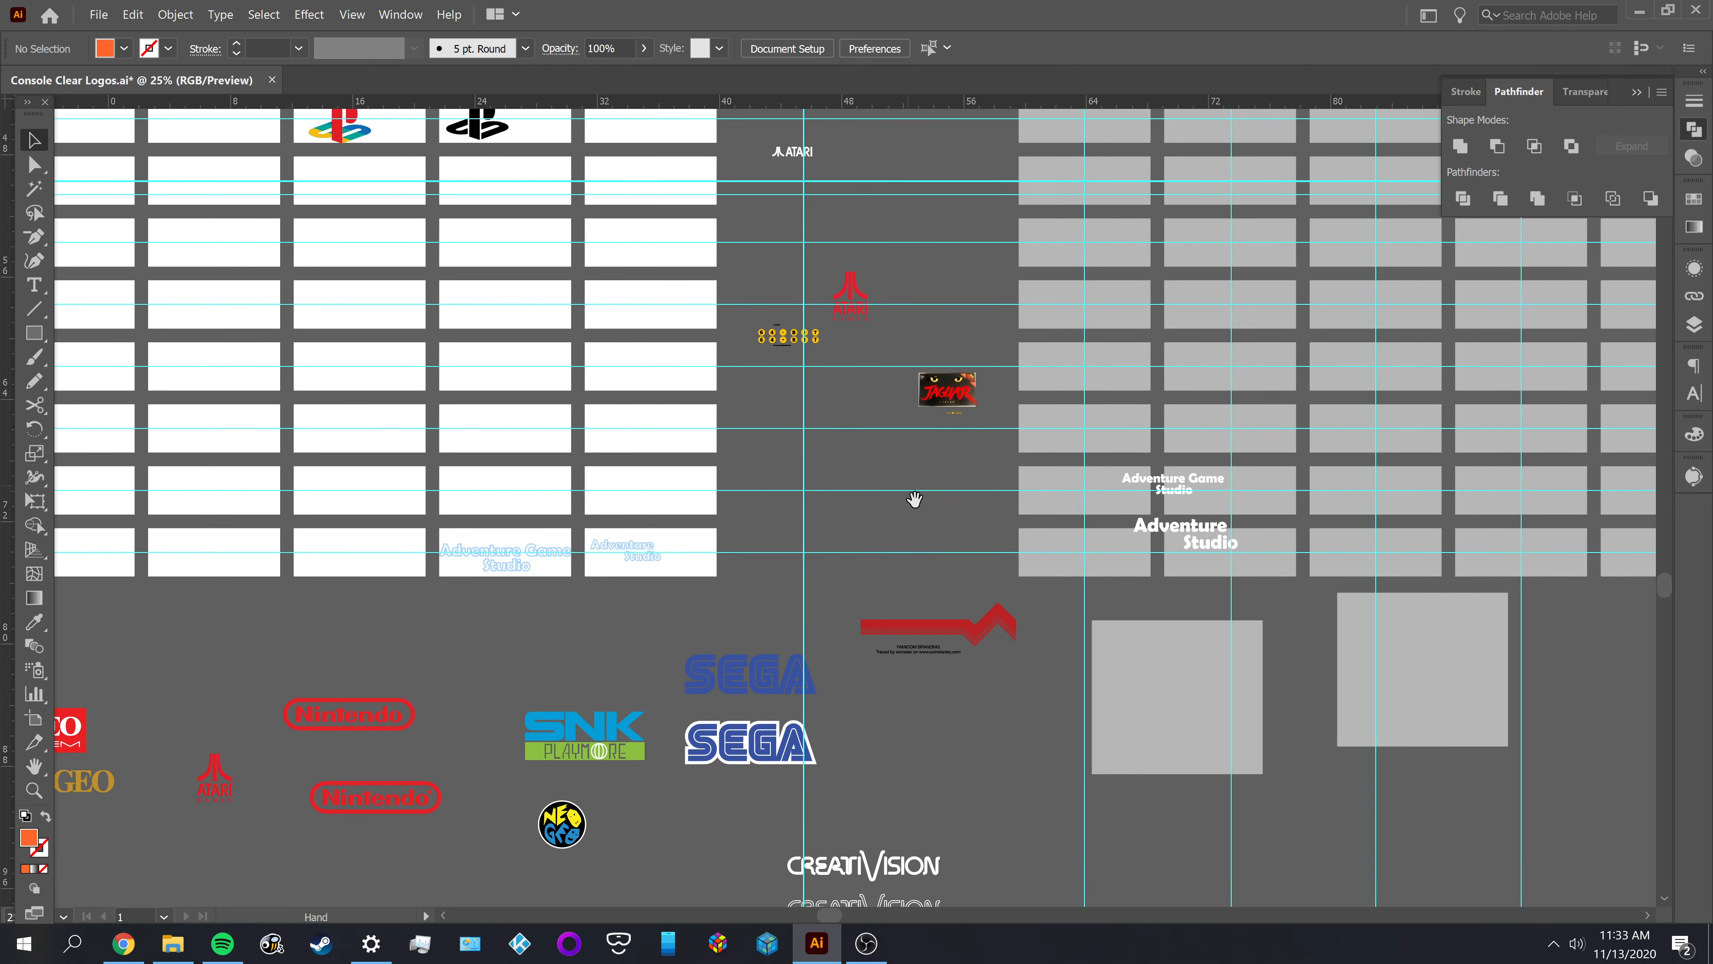
pyautogui.moveTo(917, 709); pyautogui.dragTo(914, 422)
pyautogui.moveTo(959, 748); pyautogui.dragTo(964, 459)
pyautogui.moveTo(969, 609); pyautogui.dragTo(960, 483)
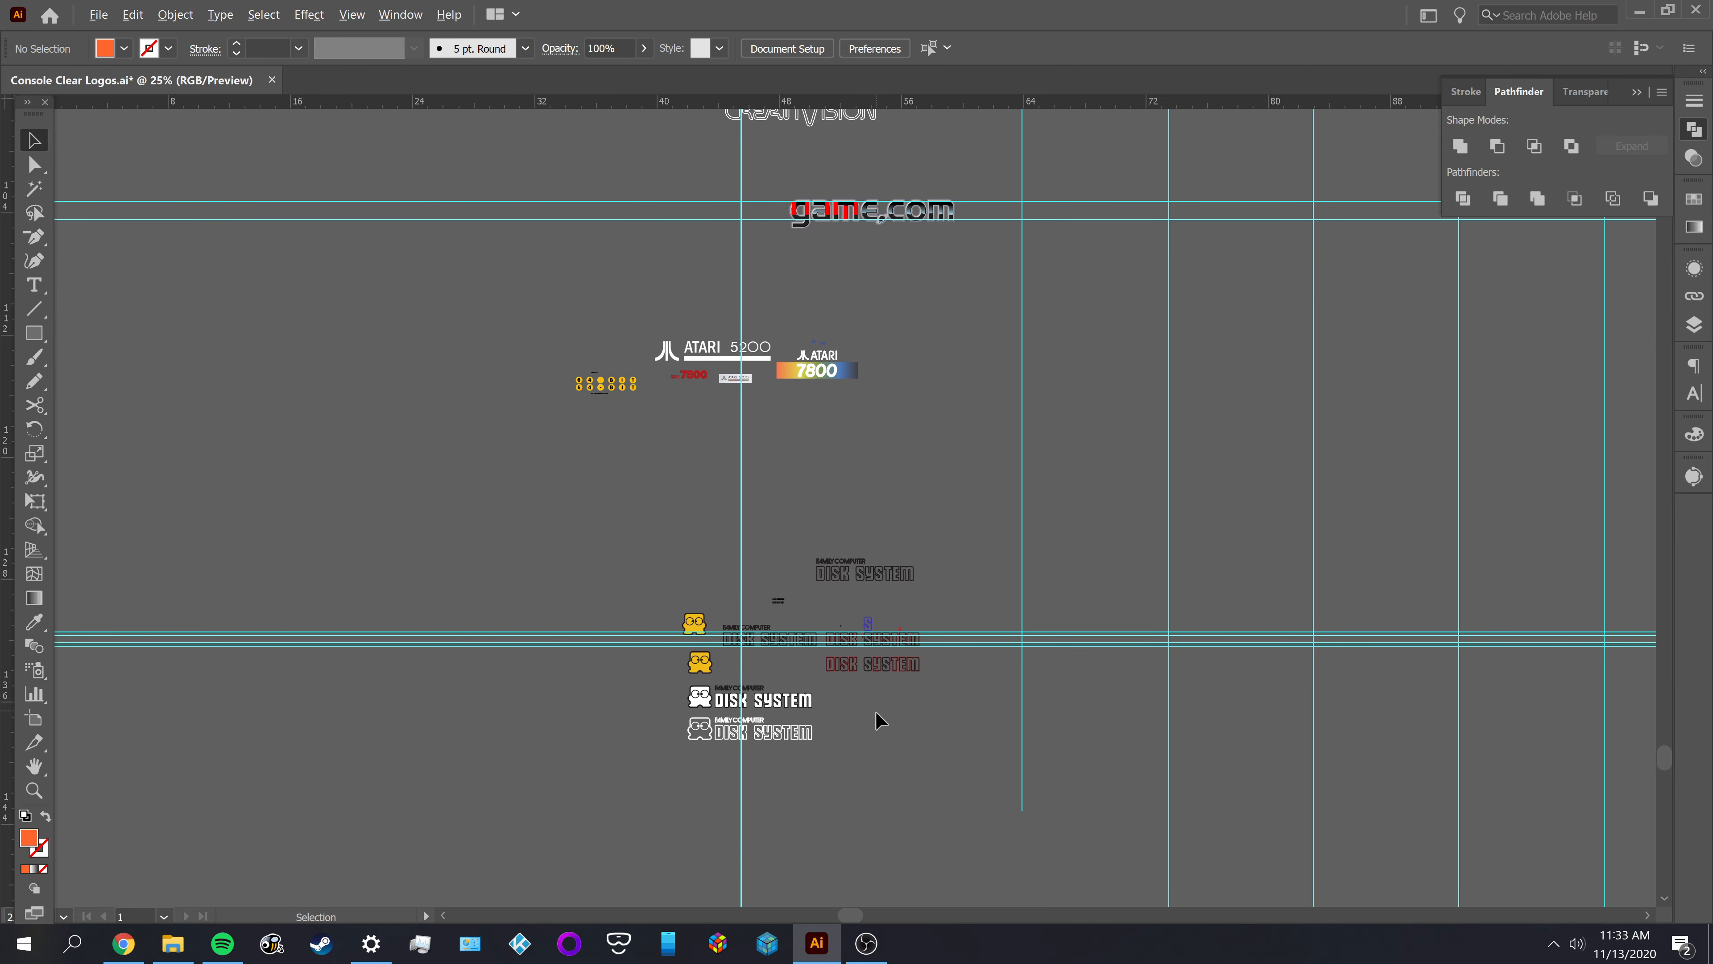
pyautogui.scroll(4, 904, 695)
pyautogui.moveTo(664, 633); pyautogui.dragTo(746, 747)
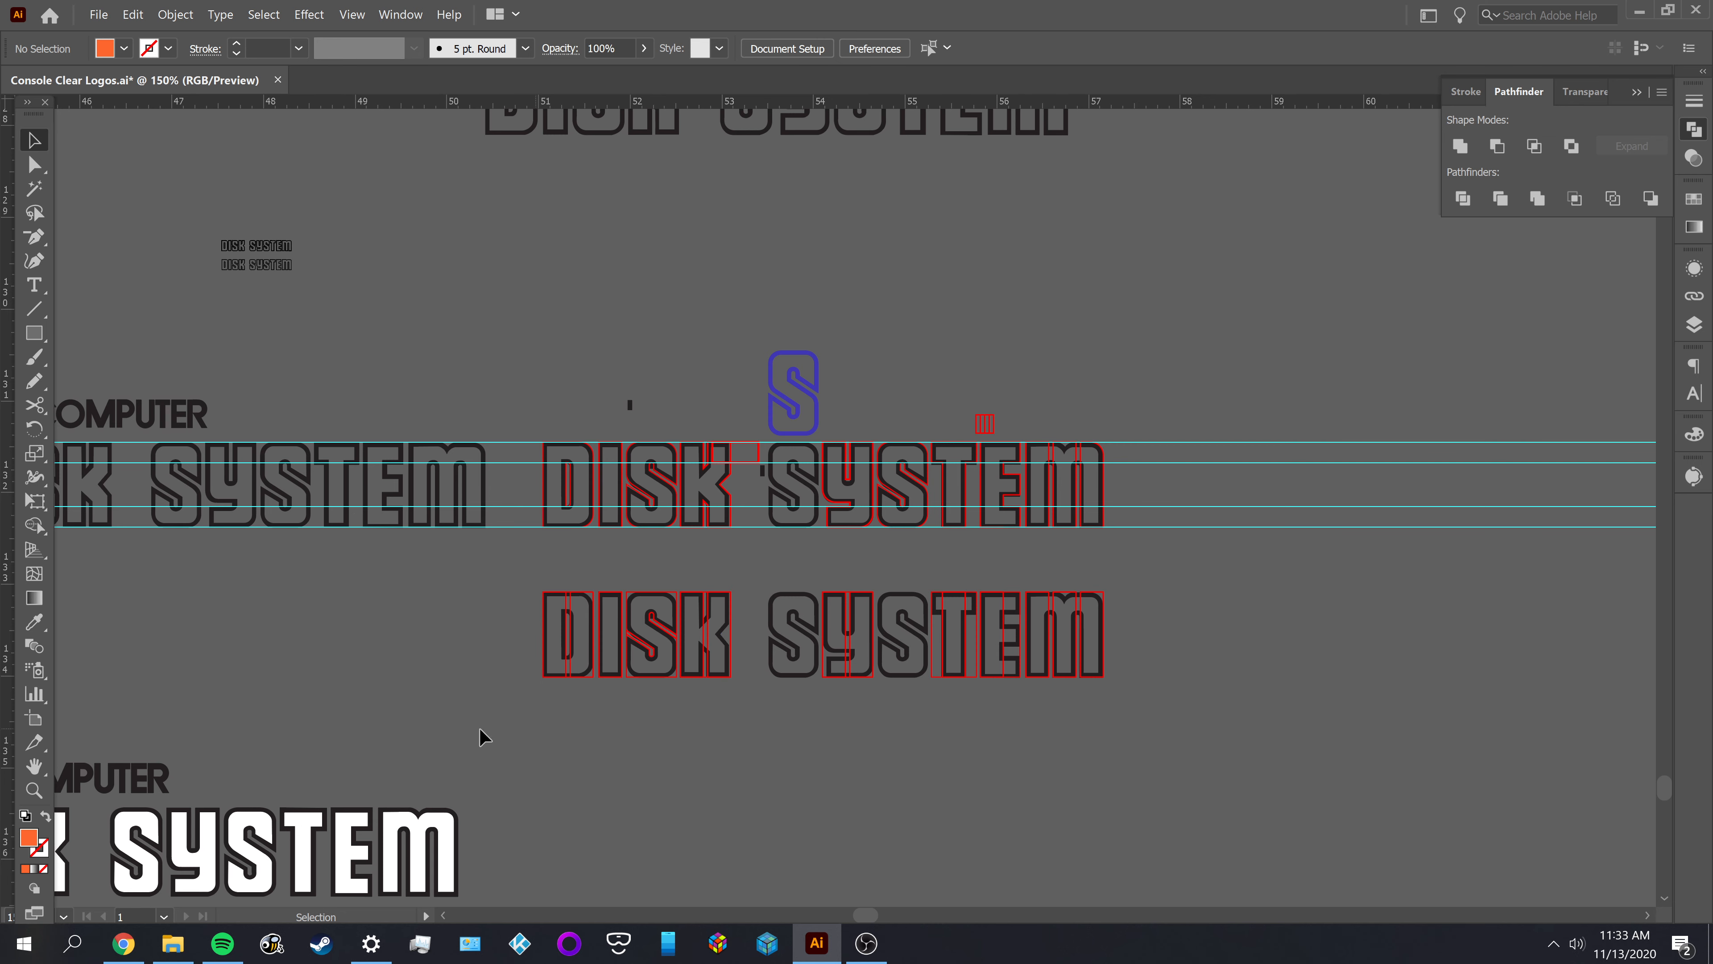
# Switch to Chrome and look through the Nintendo Logo Resource page from the Famicom Disk System logo to the Nintendo DS logo
pyautogui.click(125, 942)
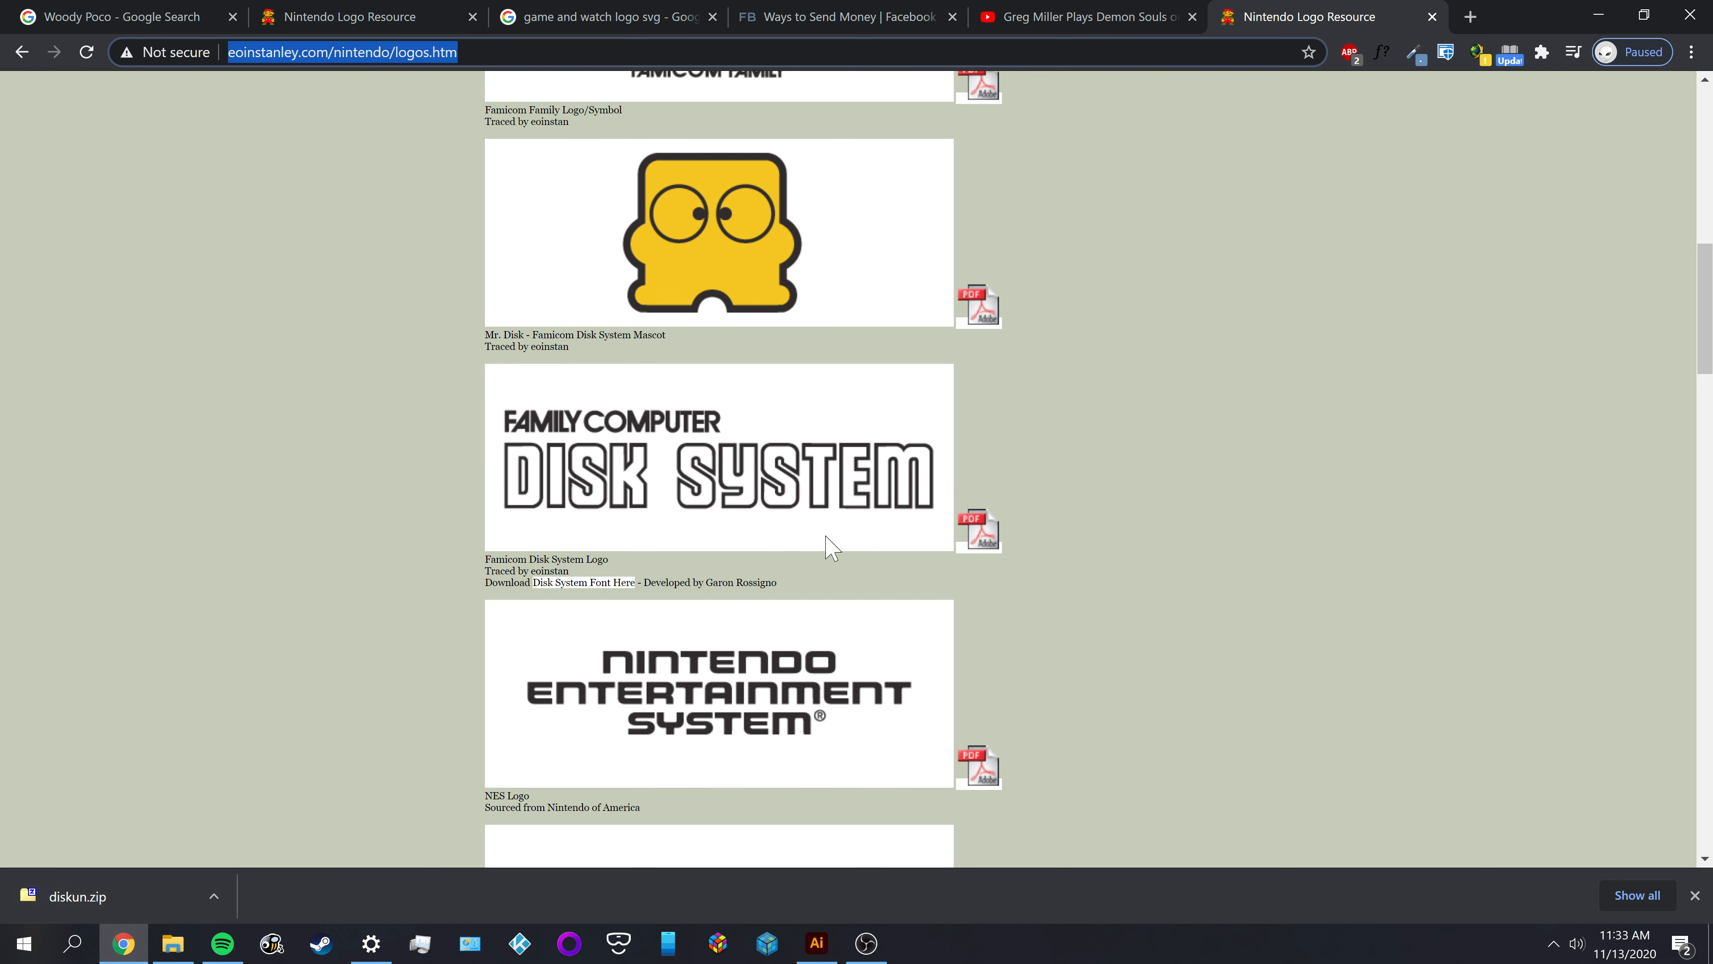
pyautogui.click(196, 211)
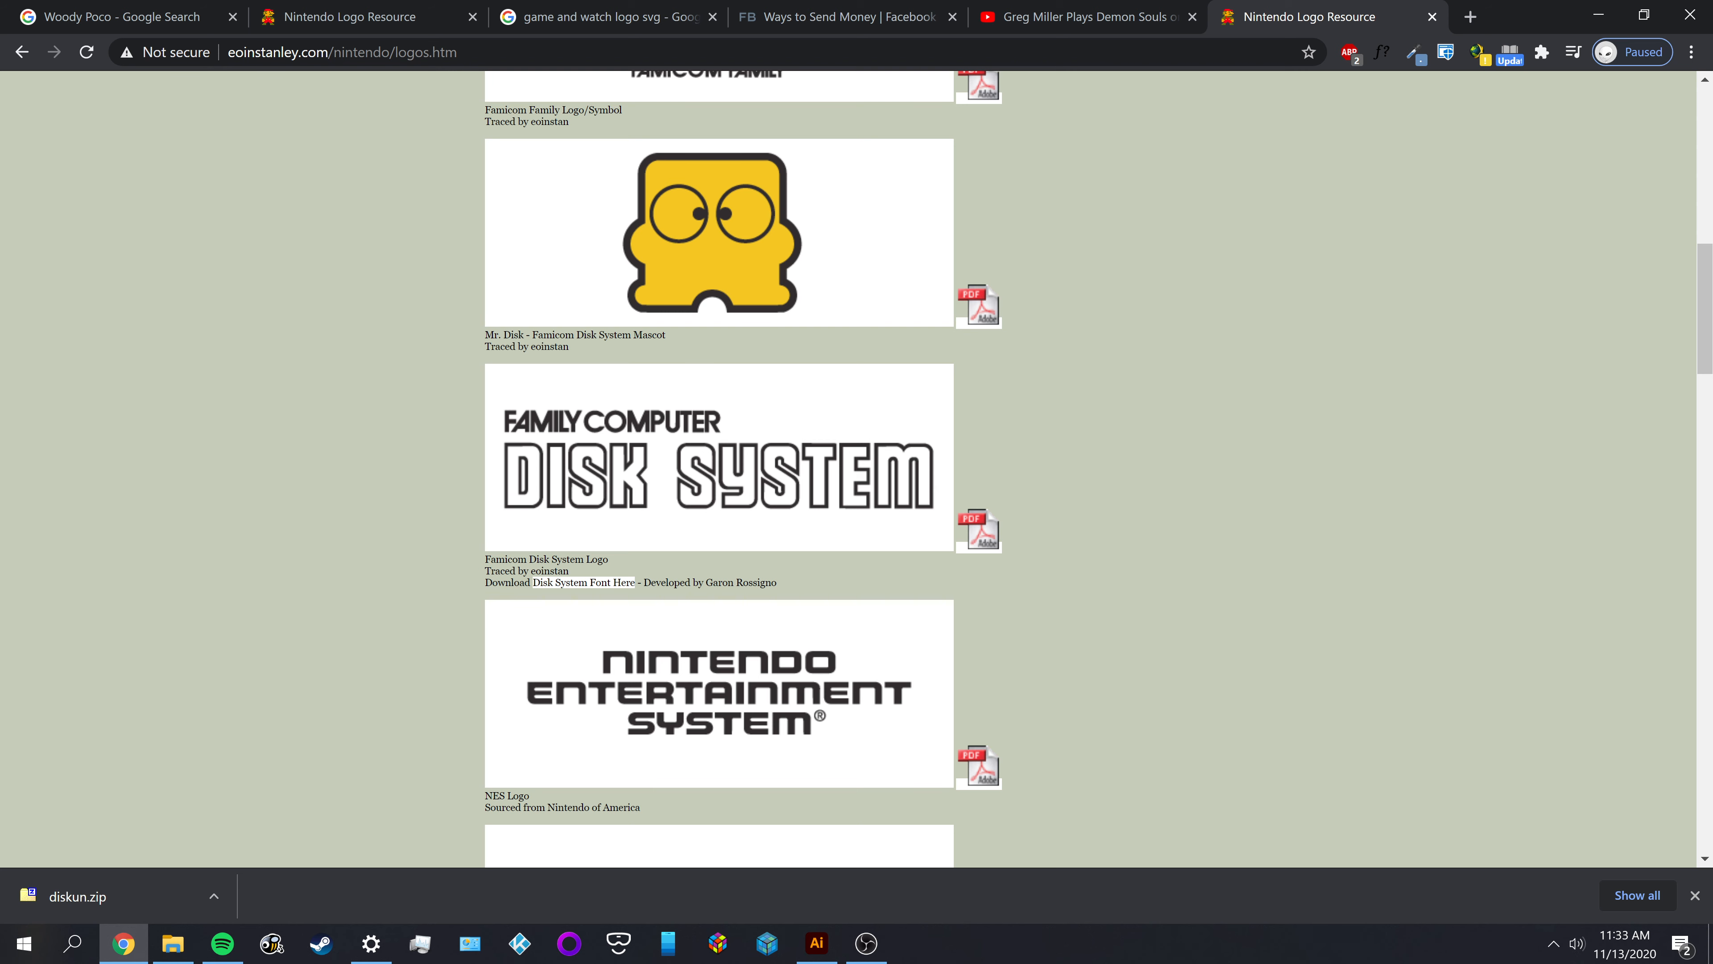
pyautogui.moveTo(572, 349); pyautogui.dragTo(525, 346)
pyautogui.scroll(-5, 476, 445)
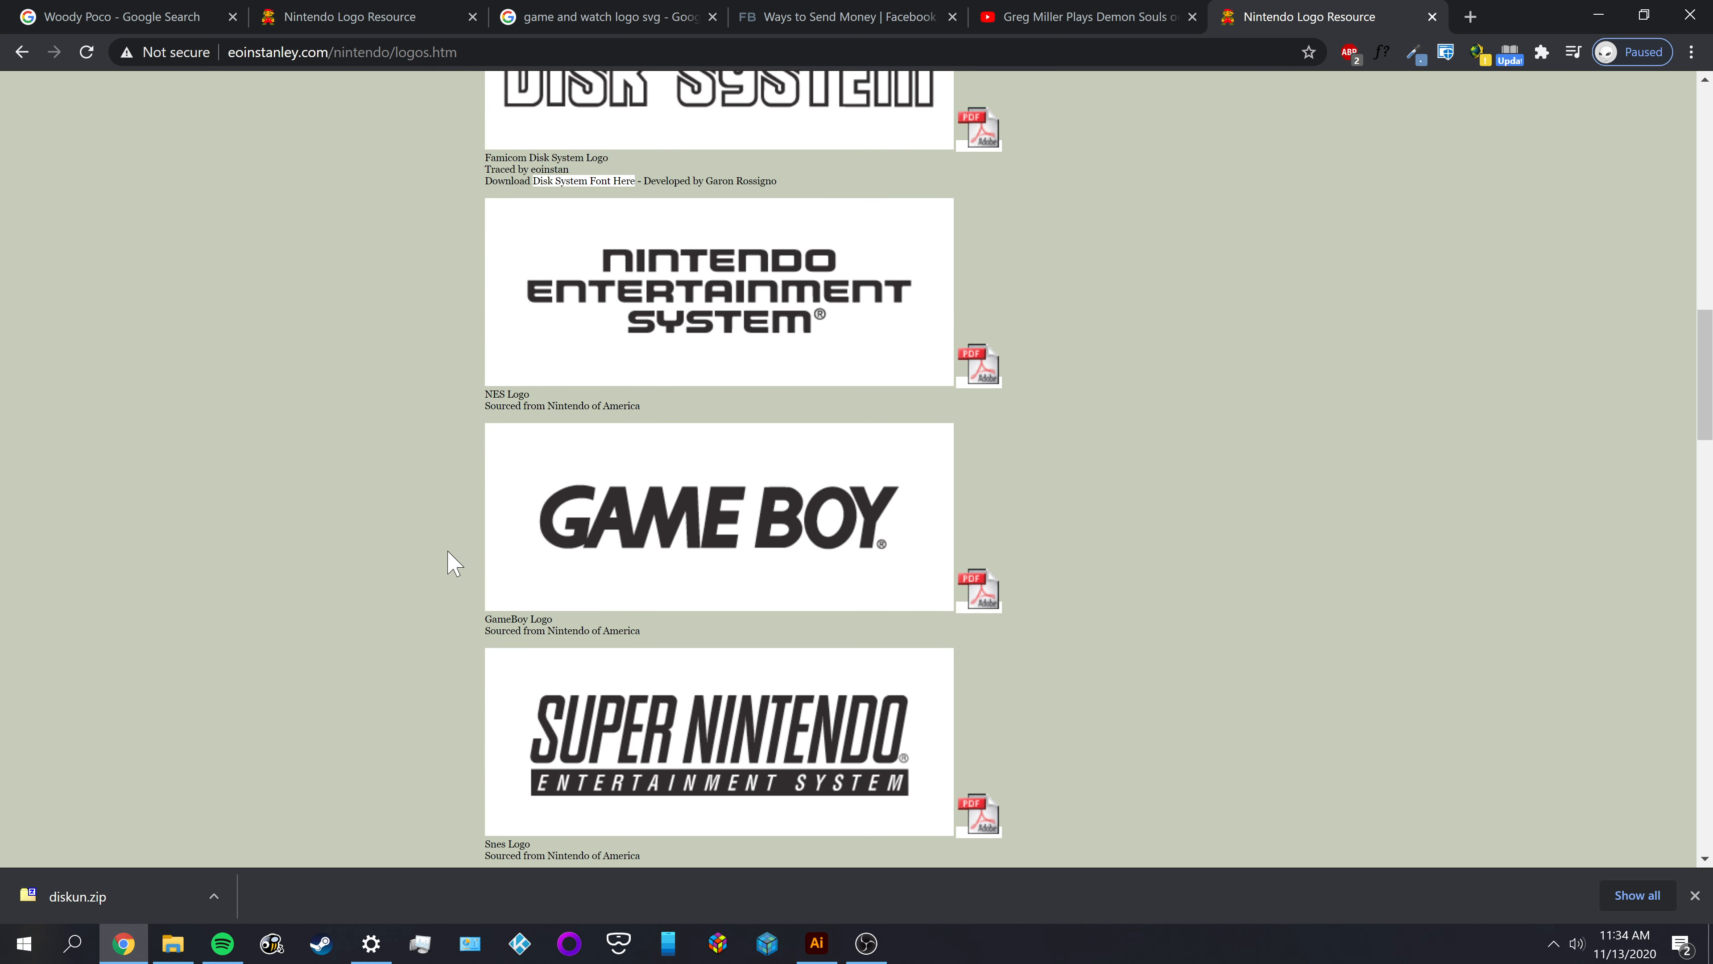
pyautogui.scroll(-3, 445, 559)
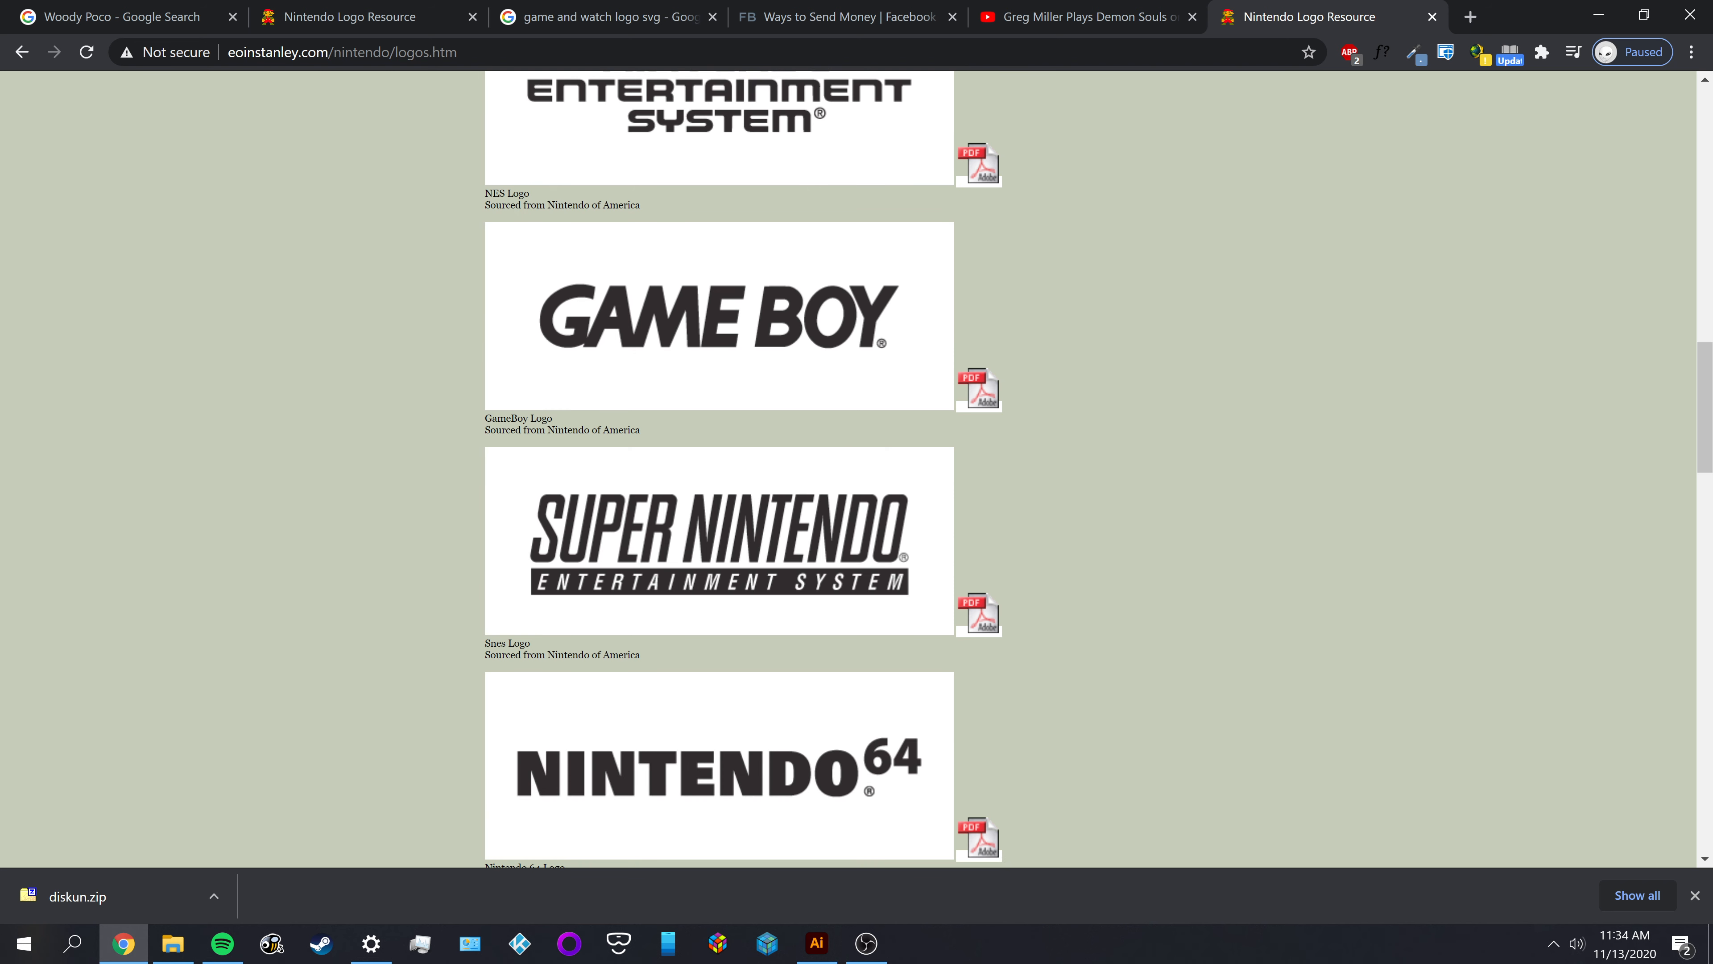
pyautogui.moveTo(485, 430); pyautogui.dragTo(676, 437)
pyautogui.click(668, 436)
pyautogui.scroll(-5, 1019, 463)
pyautogui.scroll(3, 1019, 464)
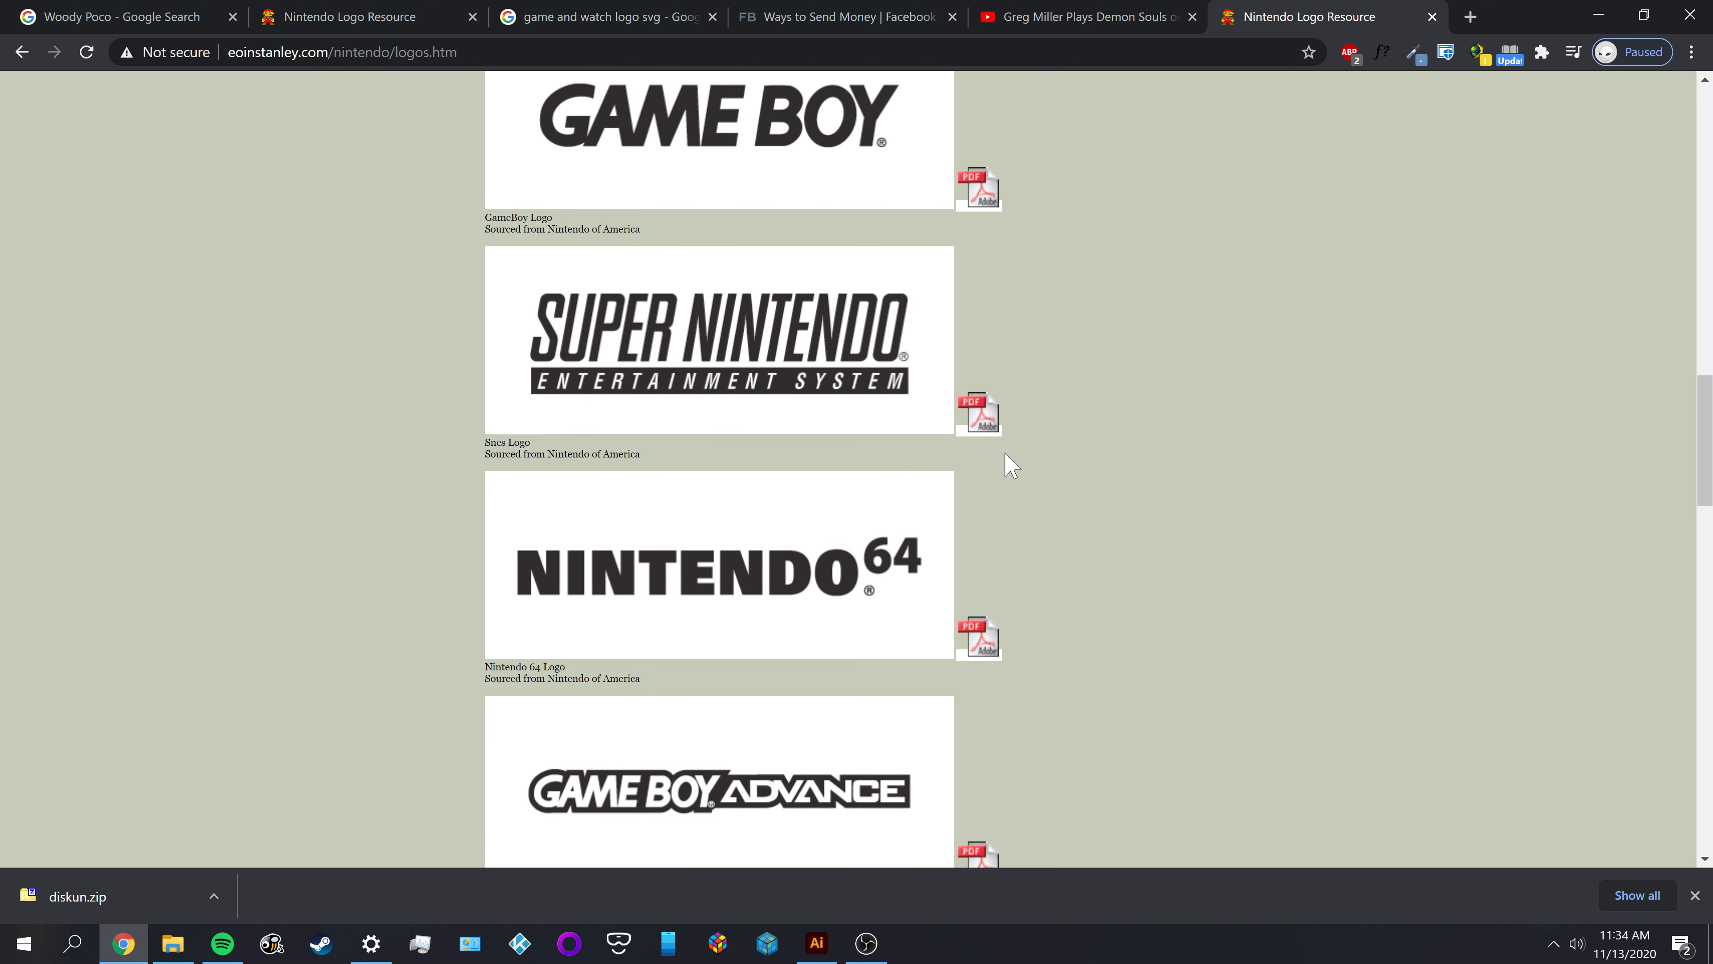
pyautogui.scroll(-4, 589, 631)
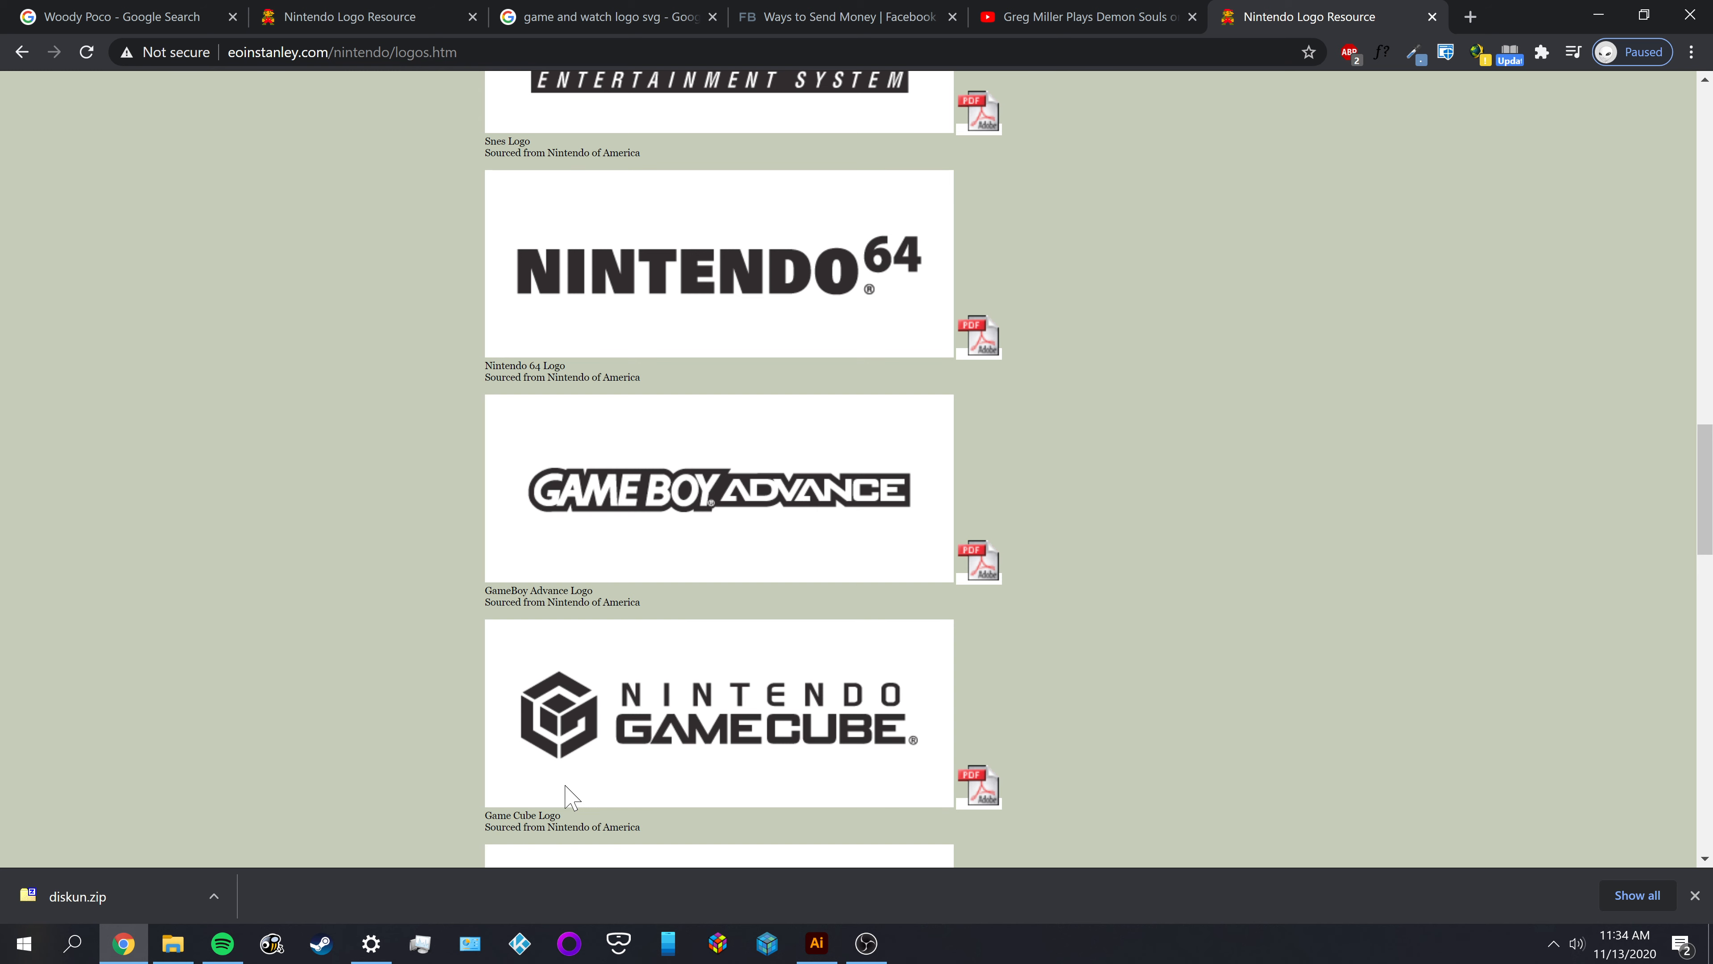
pyautogui.scroll(-7, 762, 708)
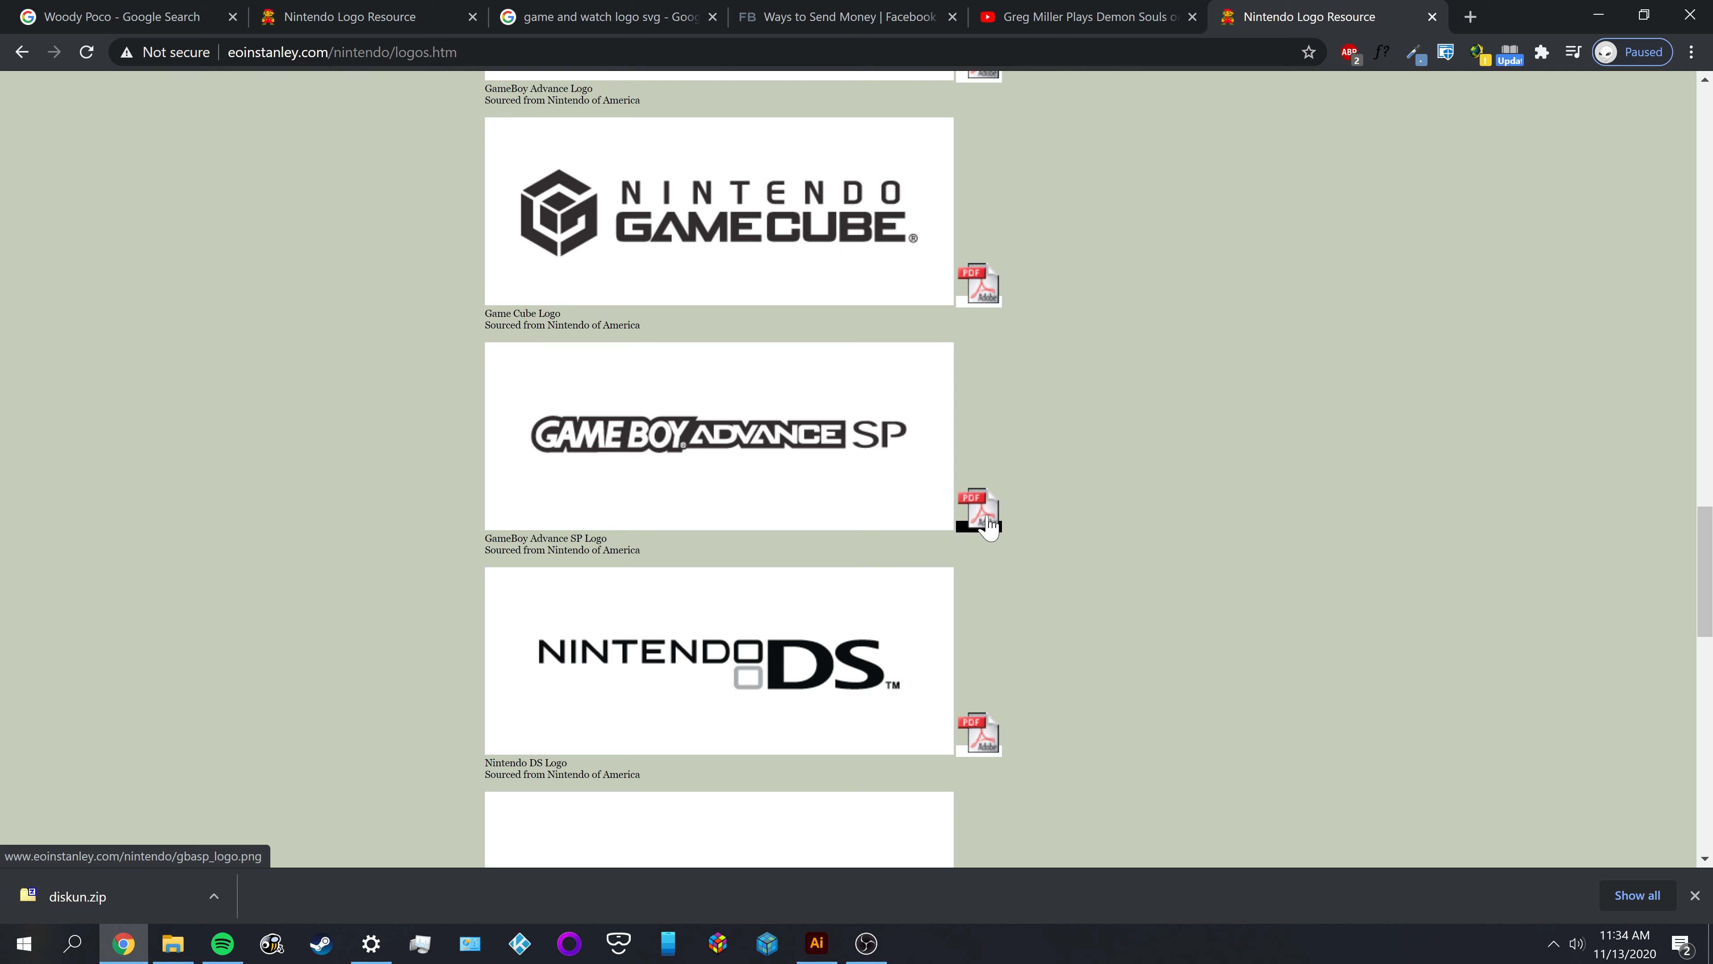
# Review the logo list back to the Family Computer logo at its start and return to the Famicom Disk System entry
pyautogui.scroll(6, 1117, 530)
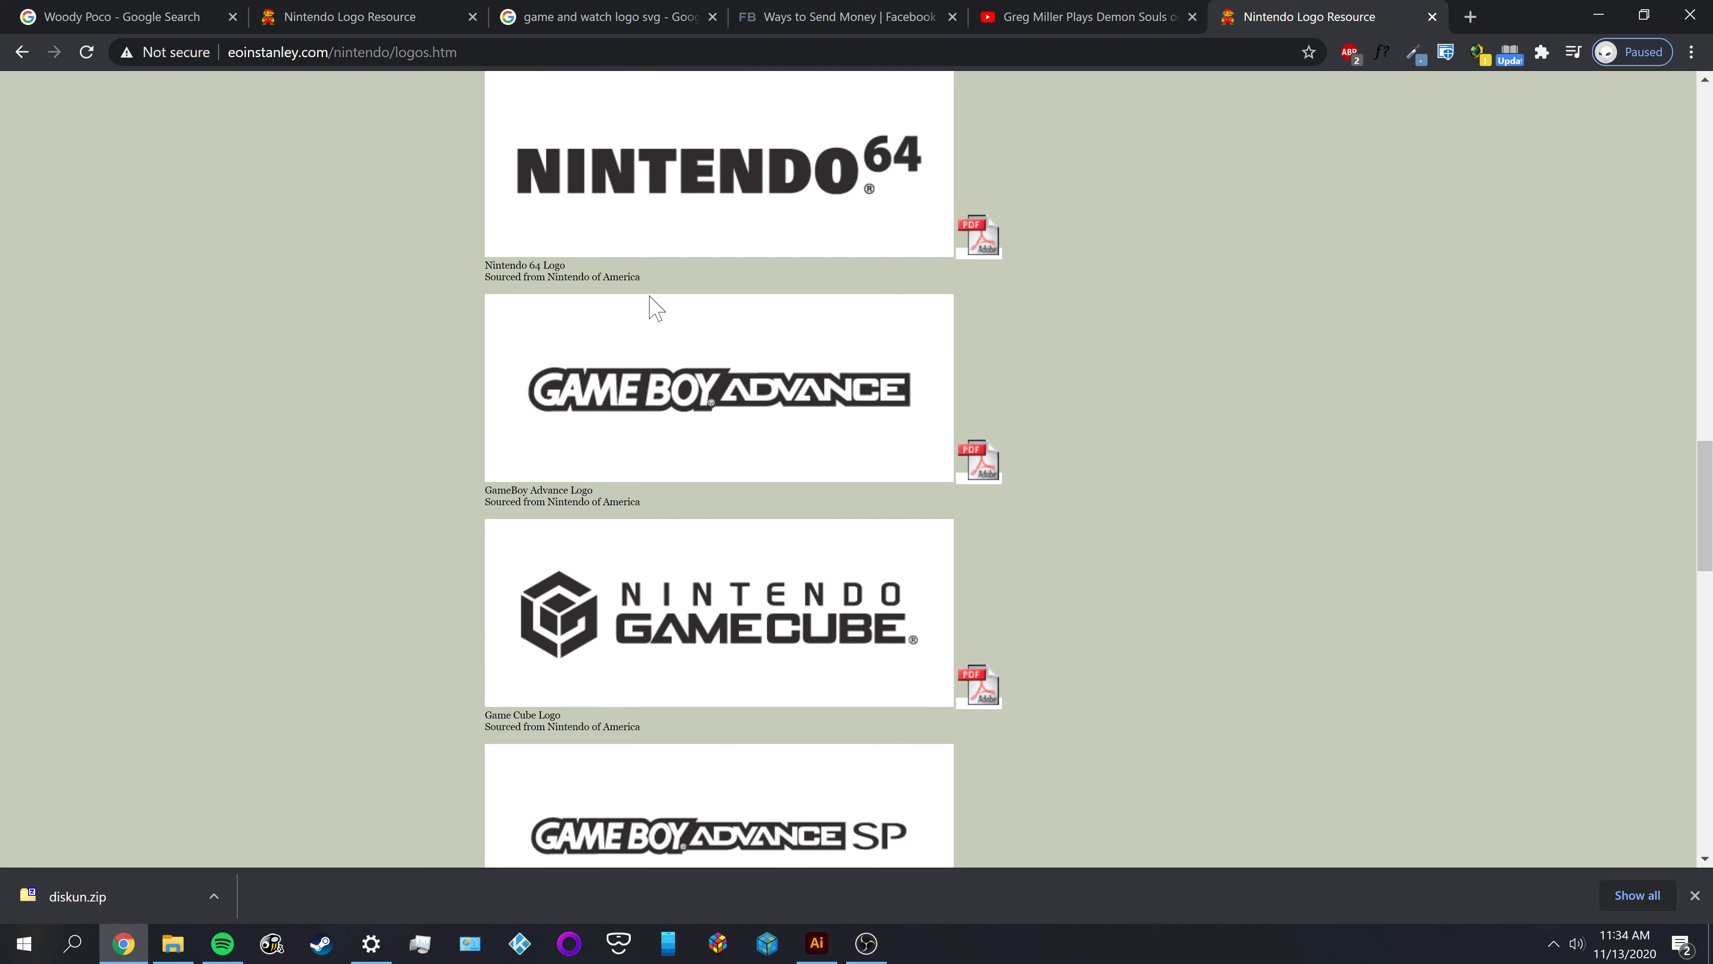
pyautogui.scroll(16, 1069, 578)
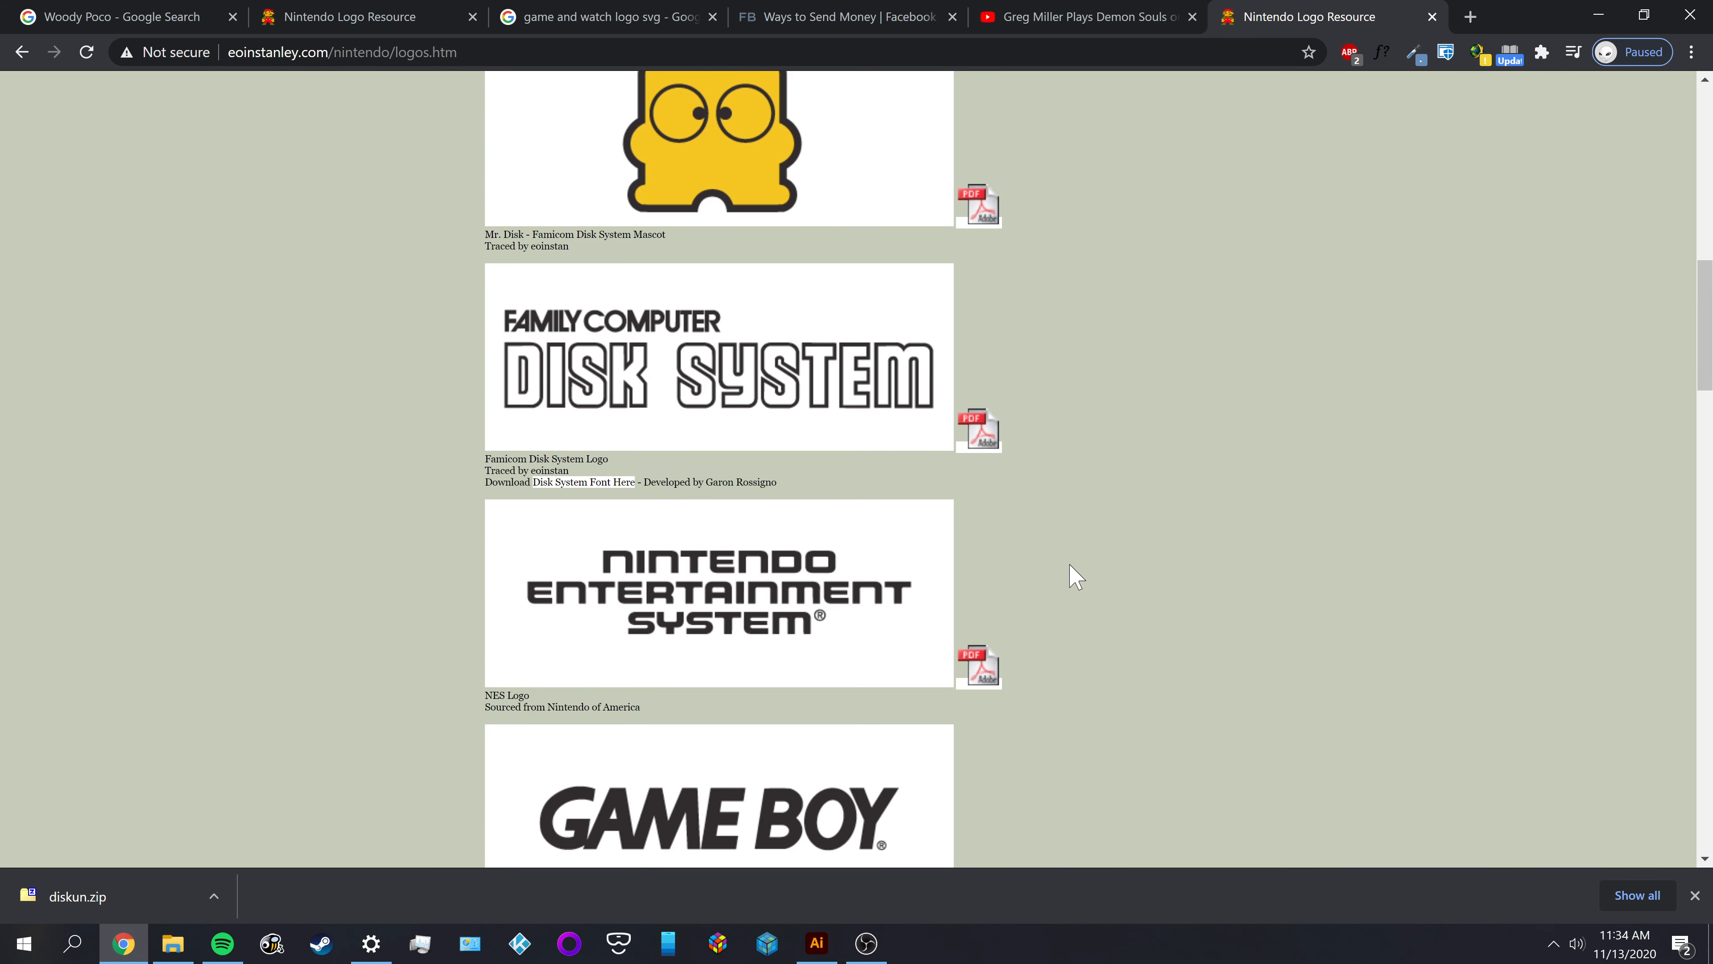
pyautogui.scroll(3, 1076, 577)
pyautogui.scroll(-6, 1012, 628)
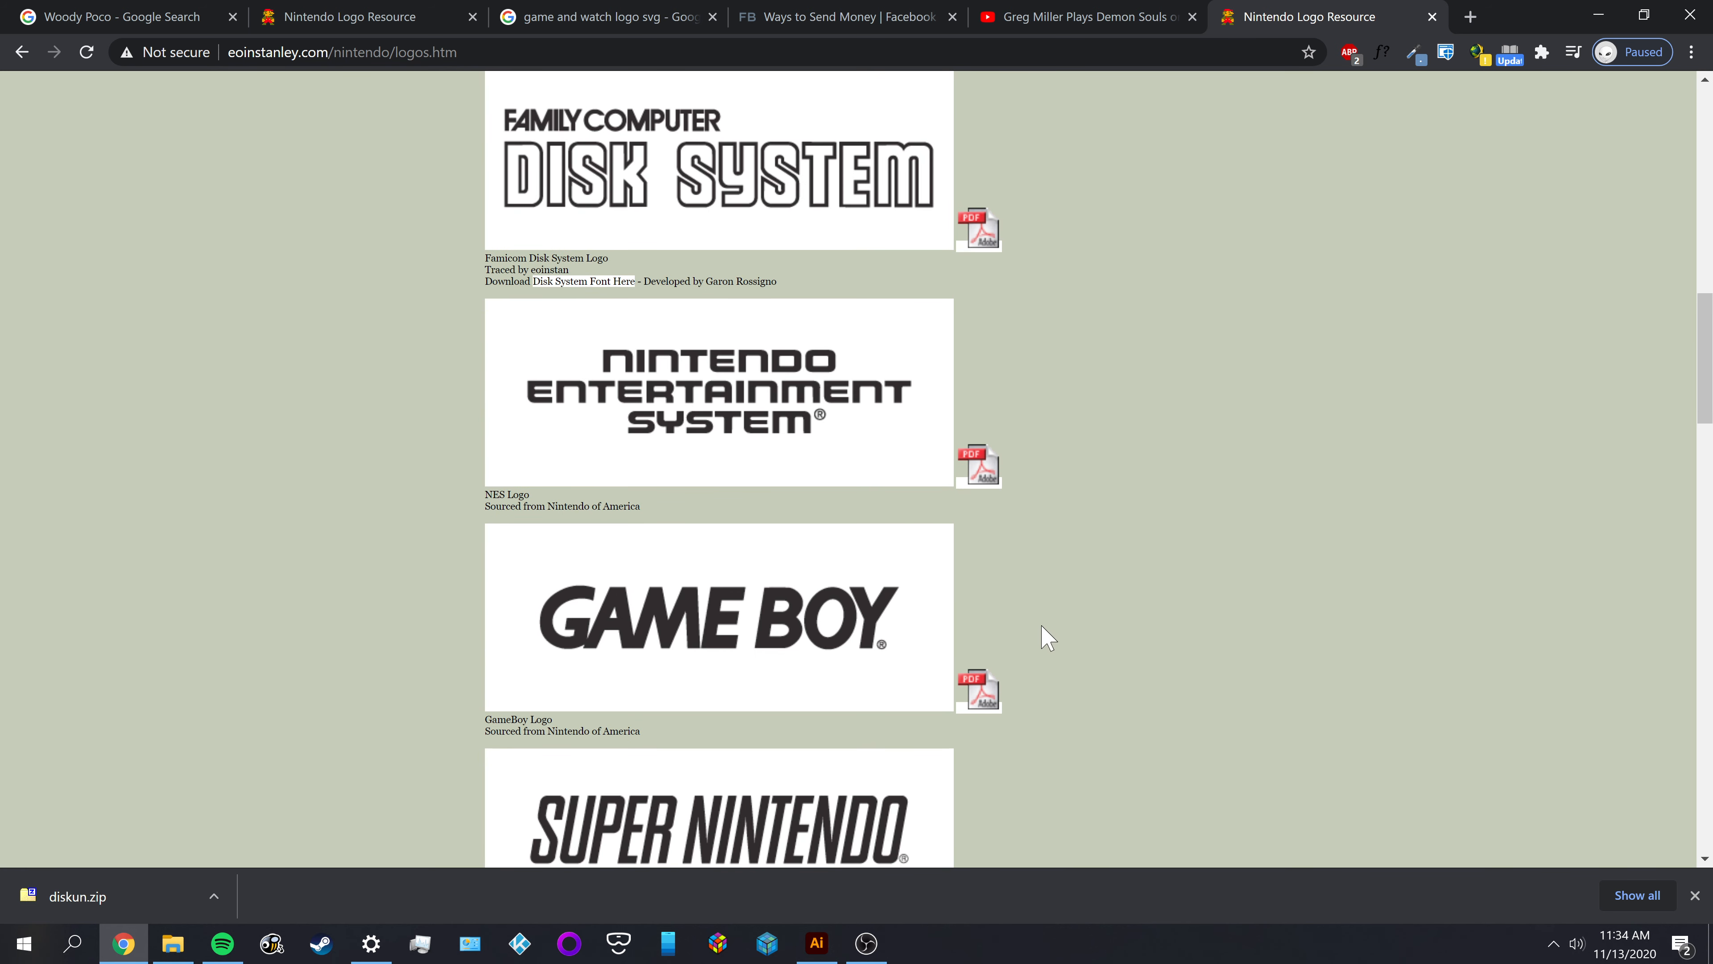
pyautogui.scroll(-5, 870, 526)
pyautogui.scroll(2, 1117, 558)
pyautogui.scroll(7, 1116, 558)
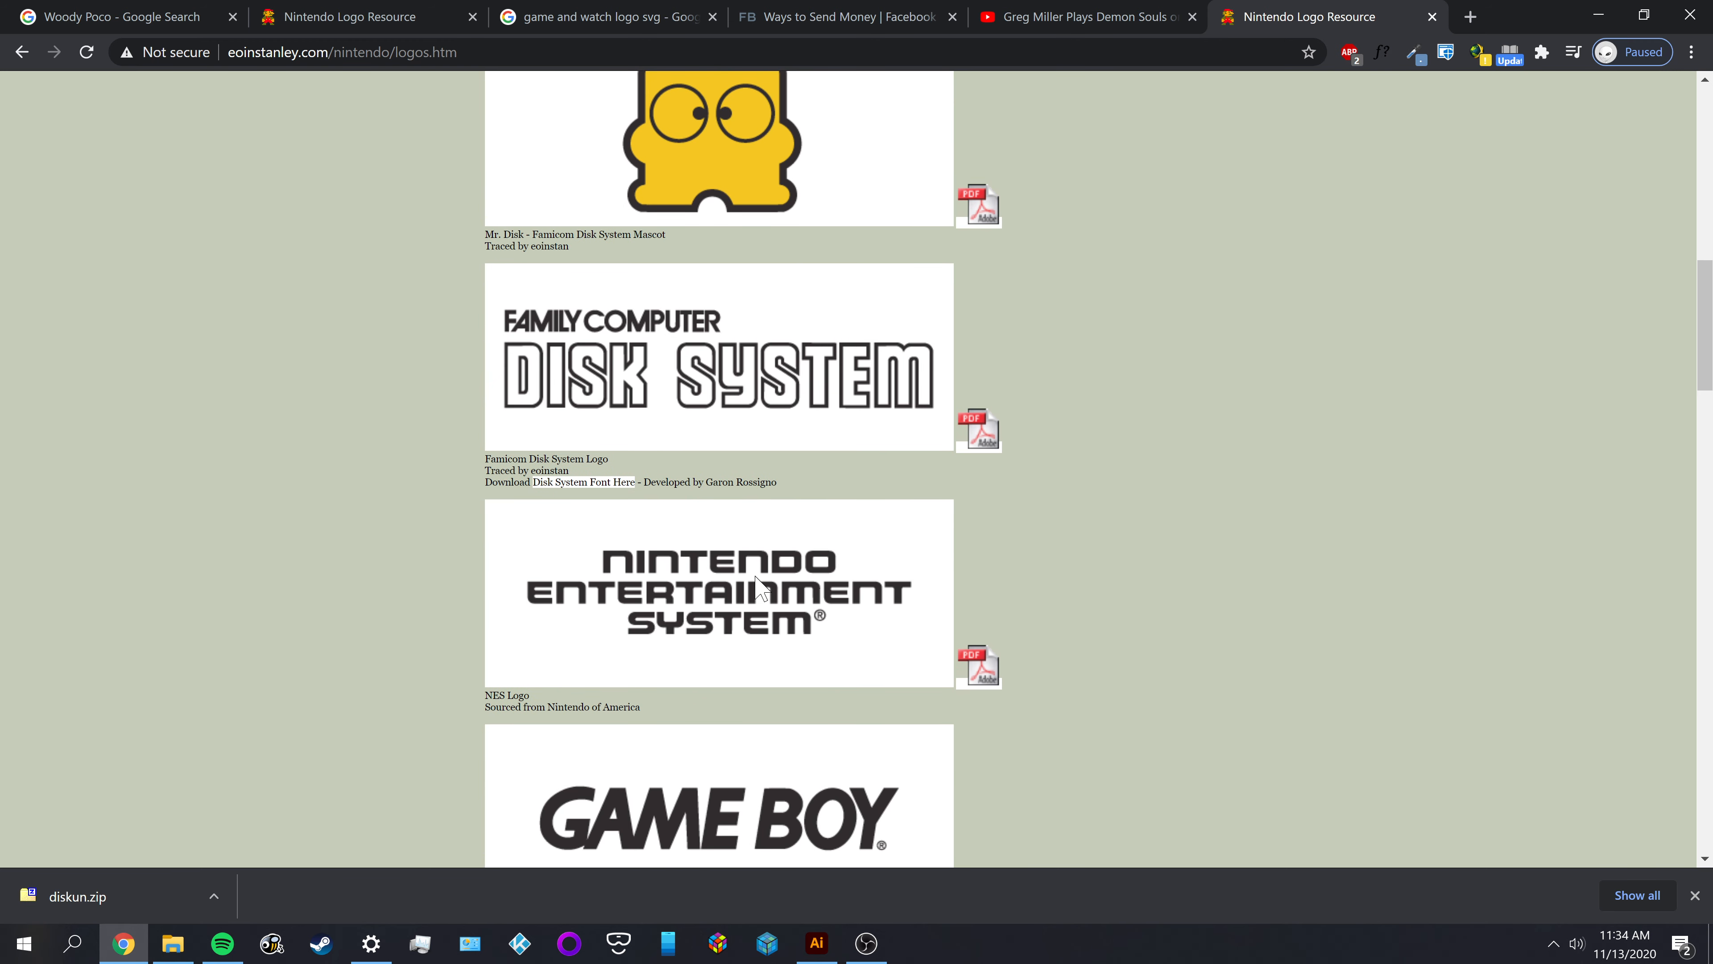
pyautogui.scroll(1, 847, 577)
pyautogui.scroll(1, 851, 577)
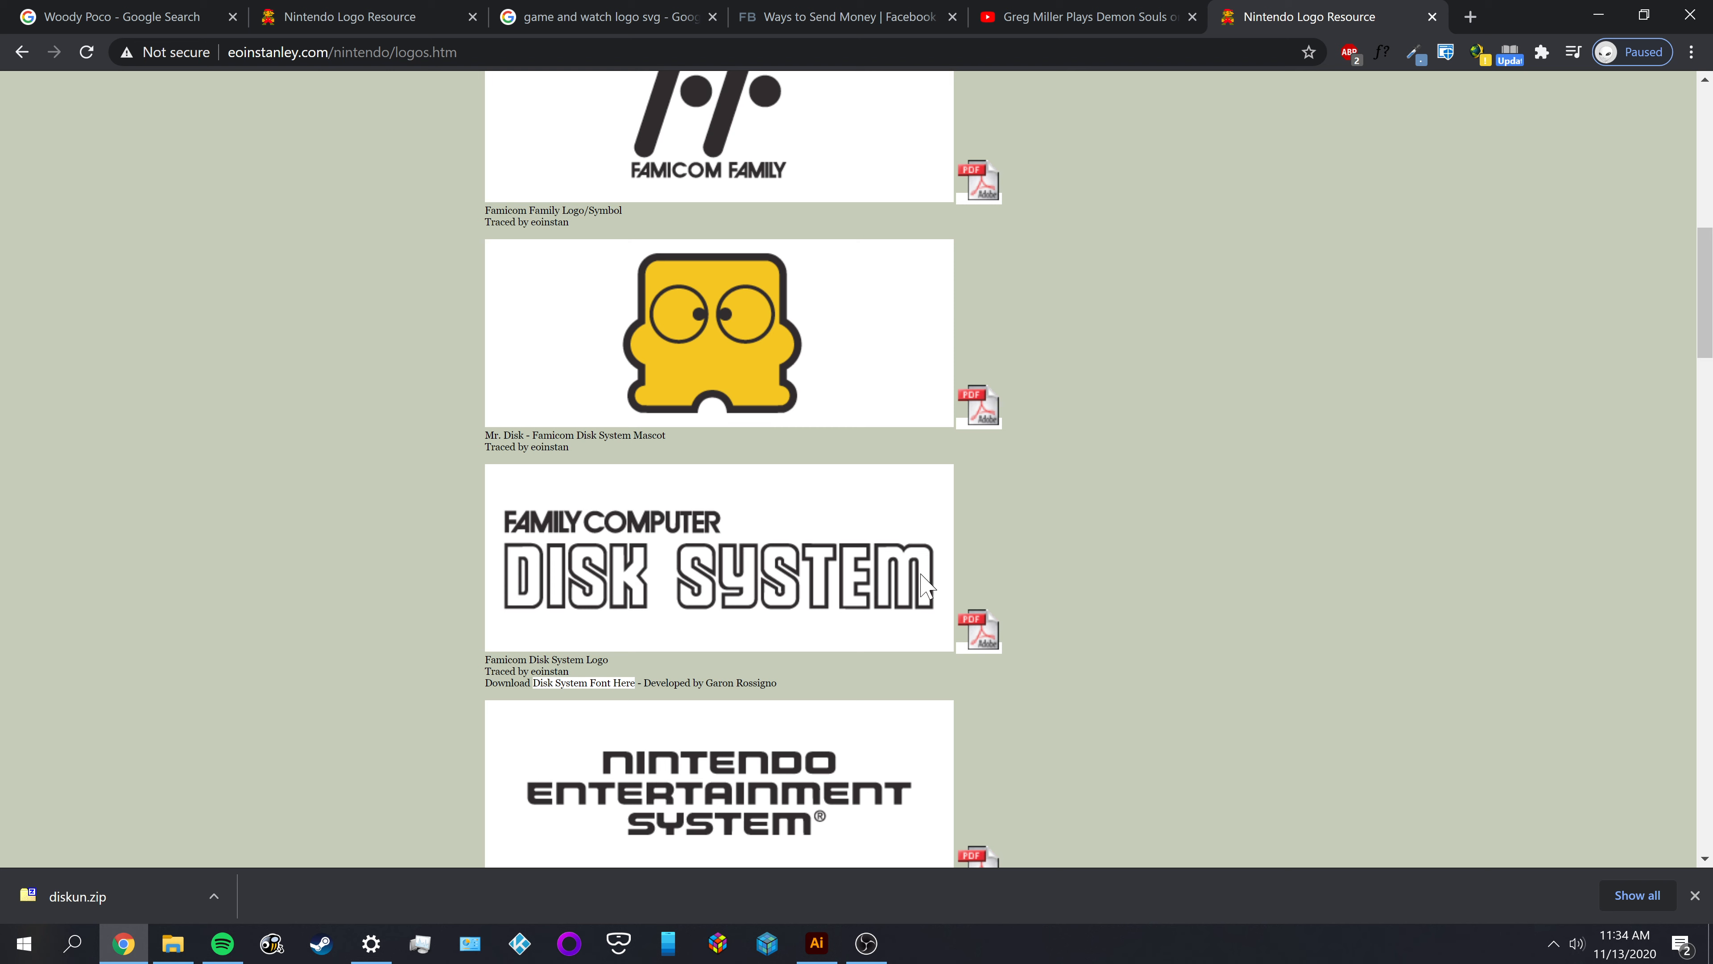
pyautogui.scroll(8, 635, 615)
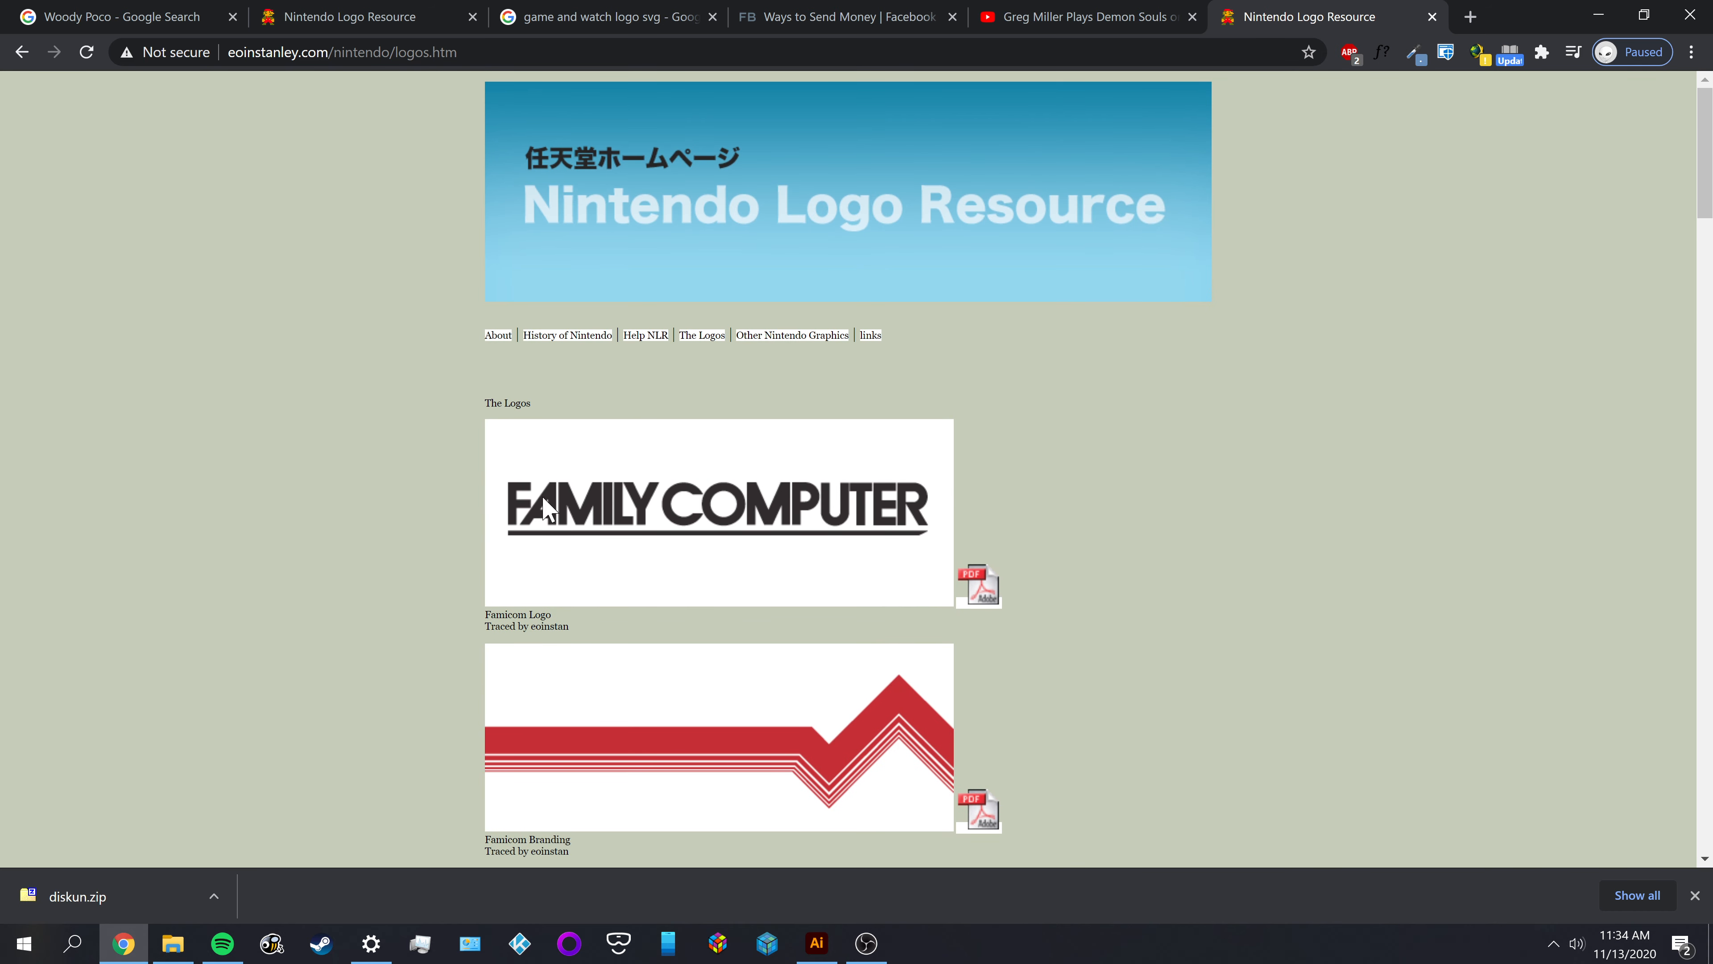
pyautogui.scroll(-10, 860, 489)
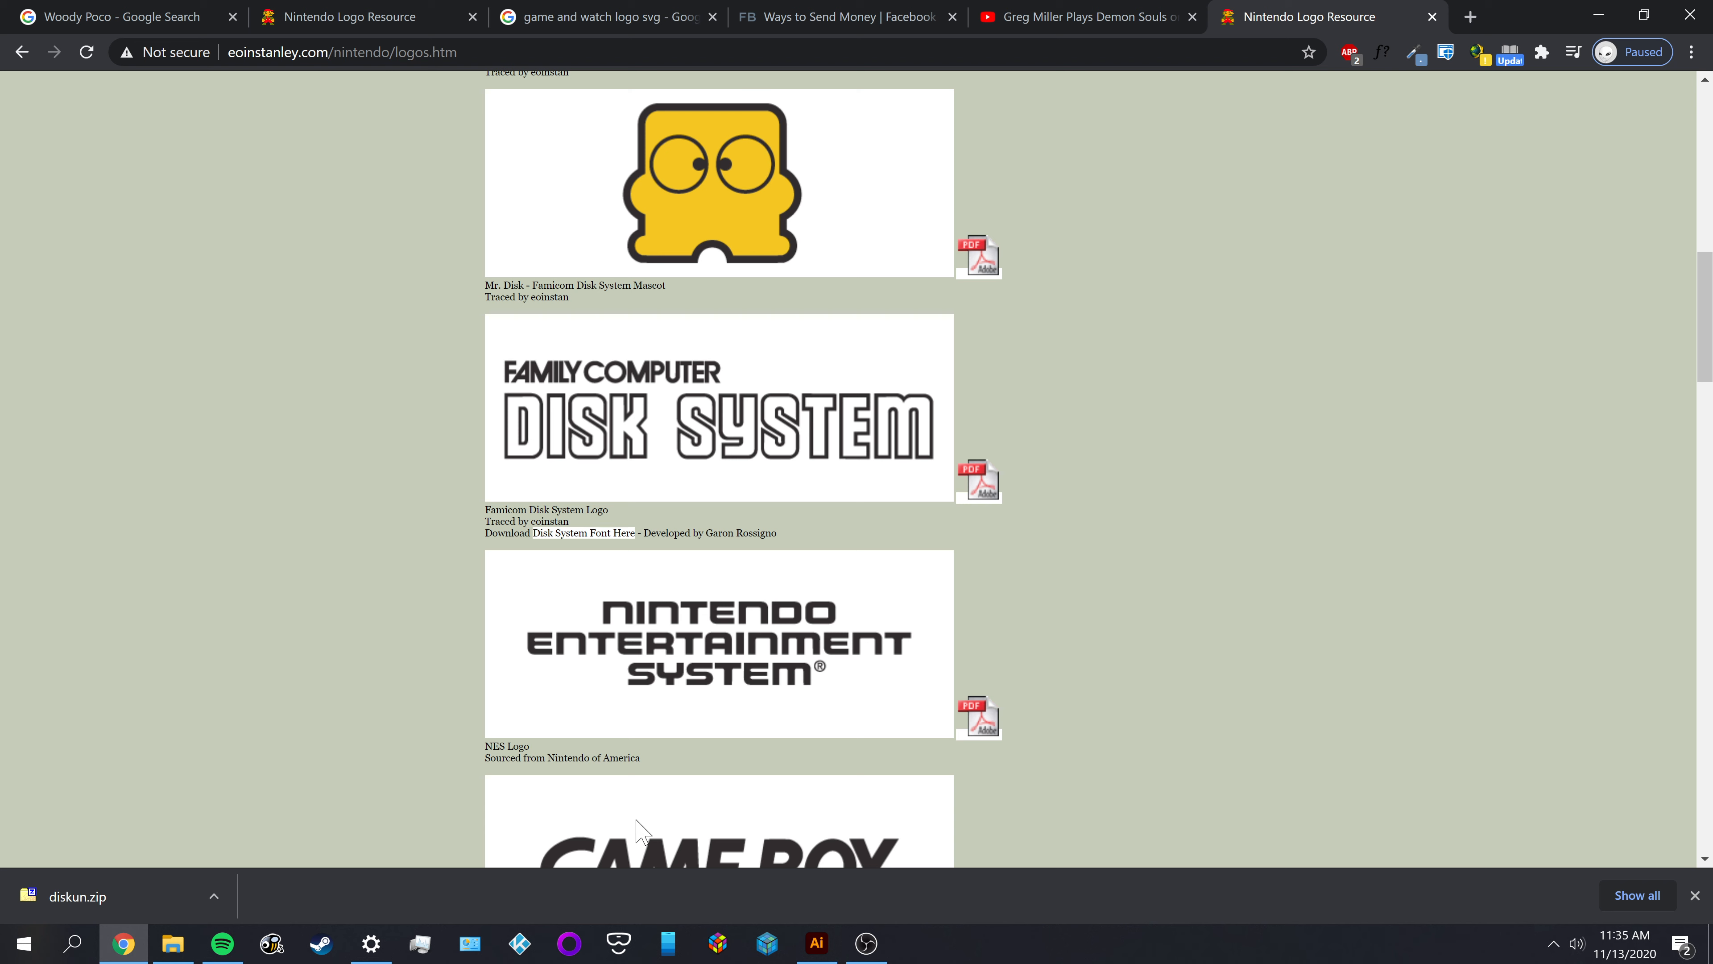
# Switch to Illustrator and select the lower of the two small DISK SYSTEM texts above the large logo drafts
pyautogui.click(818, 944)
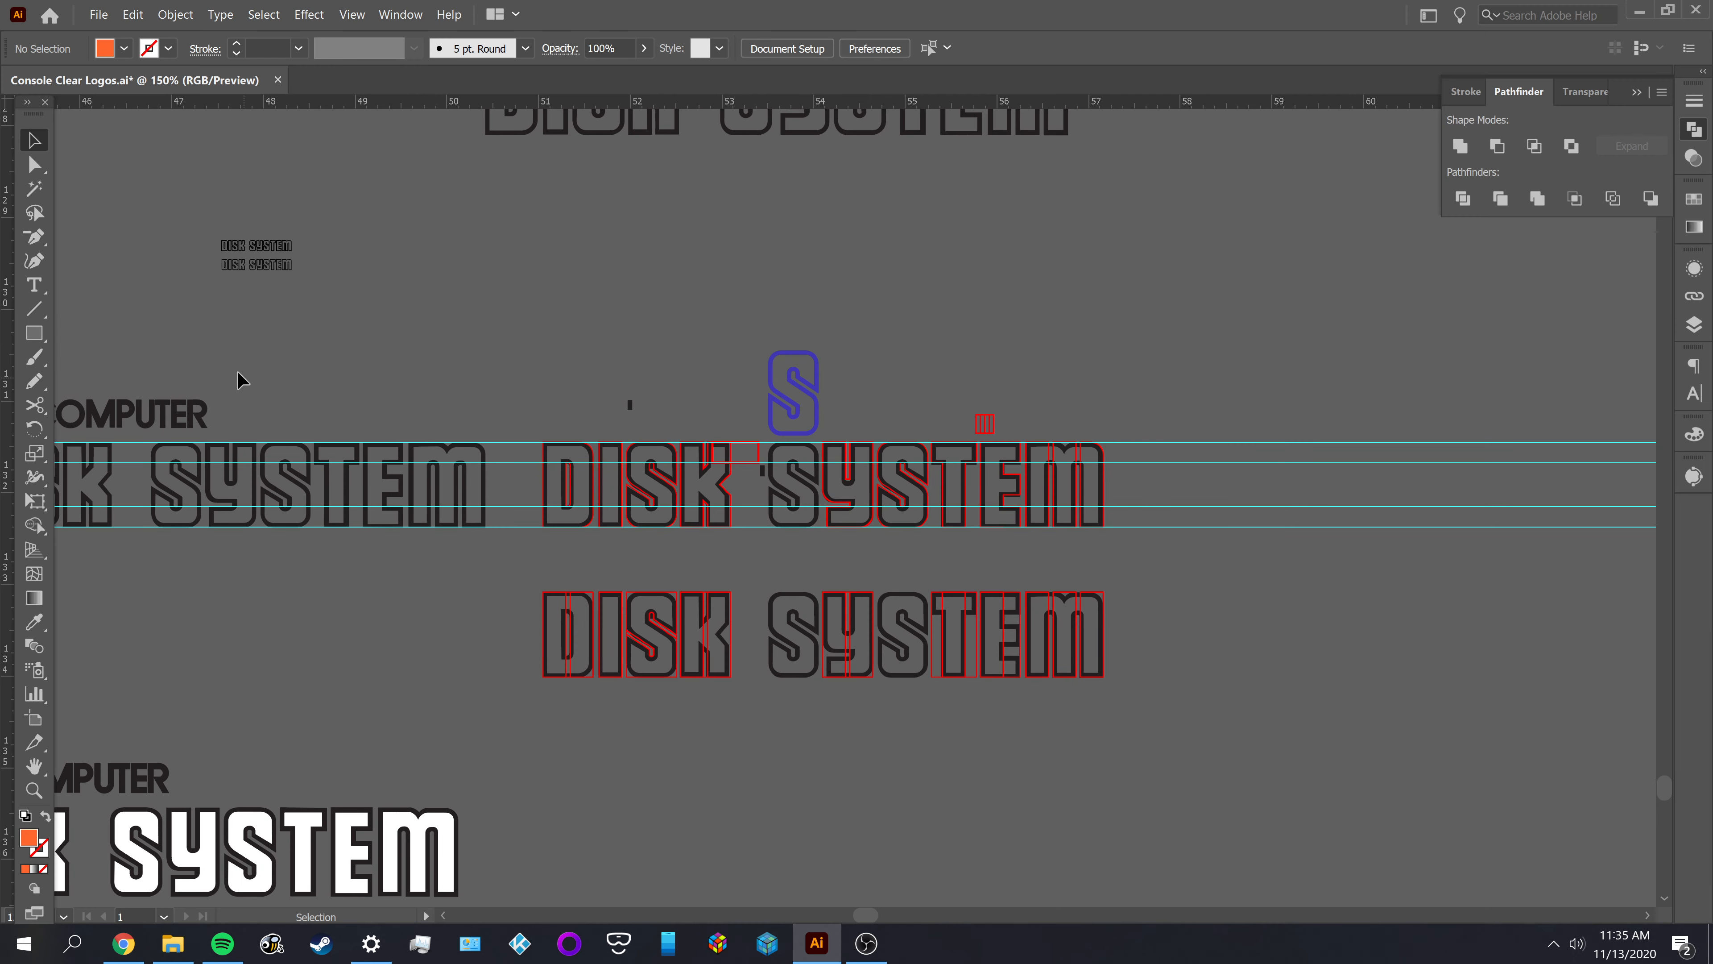
pyautogui.moveTo(362, 350); pyautogui.dragTo(639, 513)
pyautogui.scroll(4, 511, 432)
pyautogui.scroll(2, 511, 425)
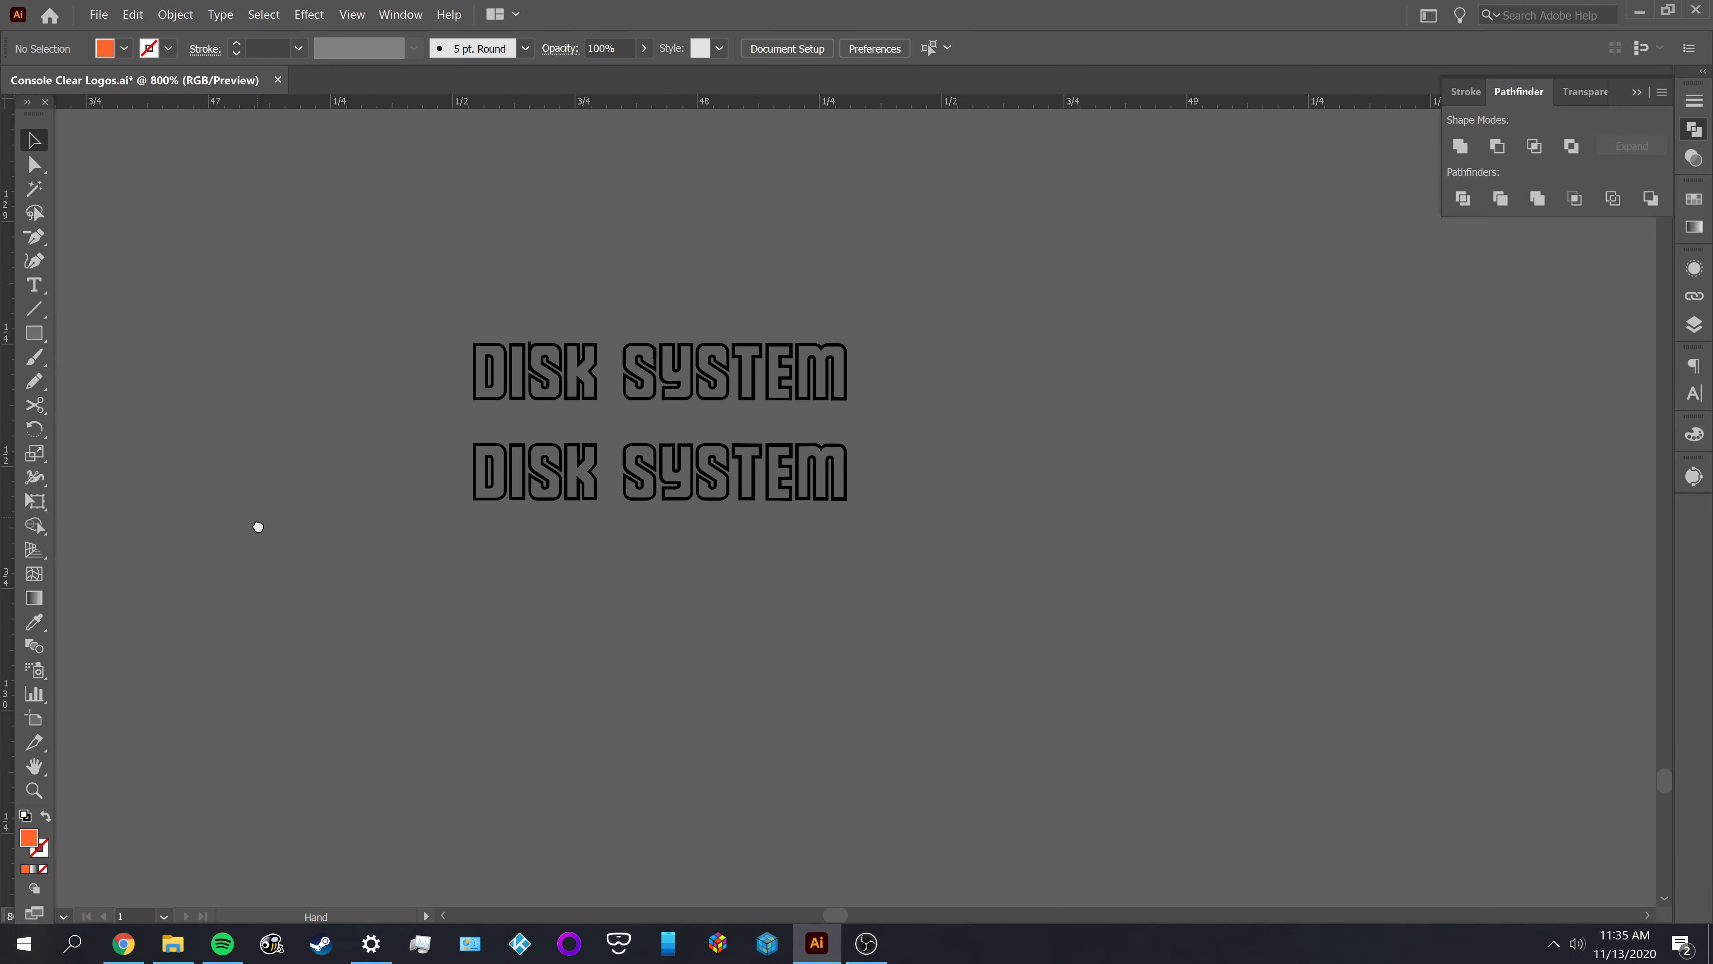
pyautogui.click(608, 492)
pyautogui.scroll(2, 699, 559)
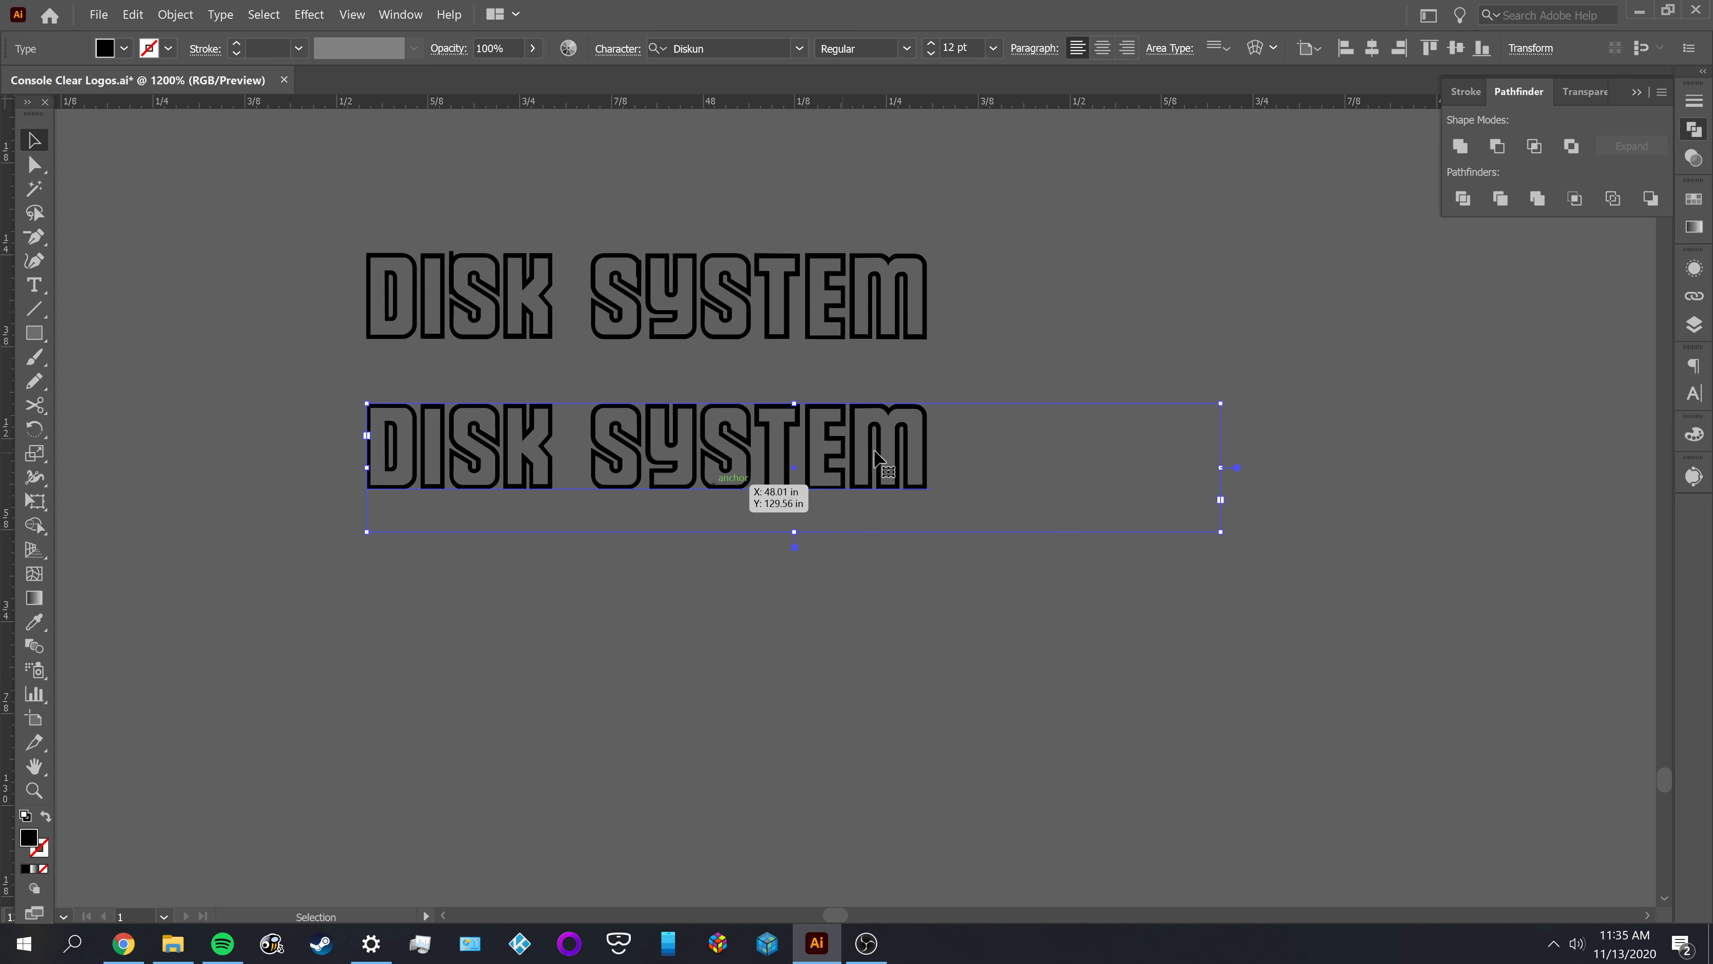
# Try the Diskun font by adding the letters DSFA to the end of the lower DISK SYSTEM text, and remove them
pyautogui.press('r')
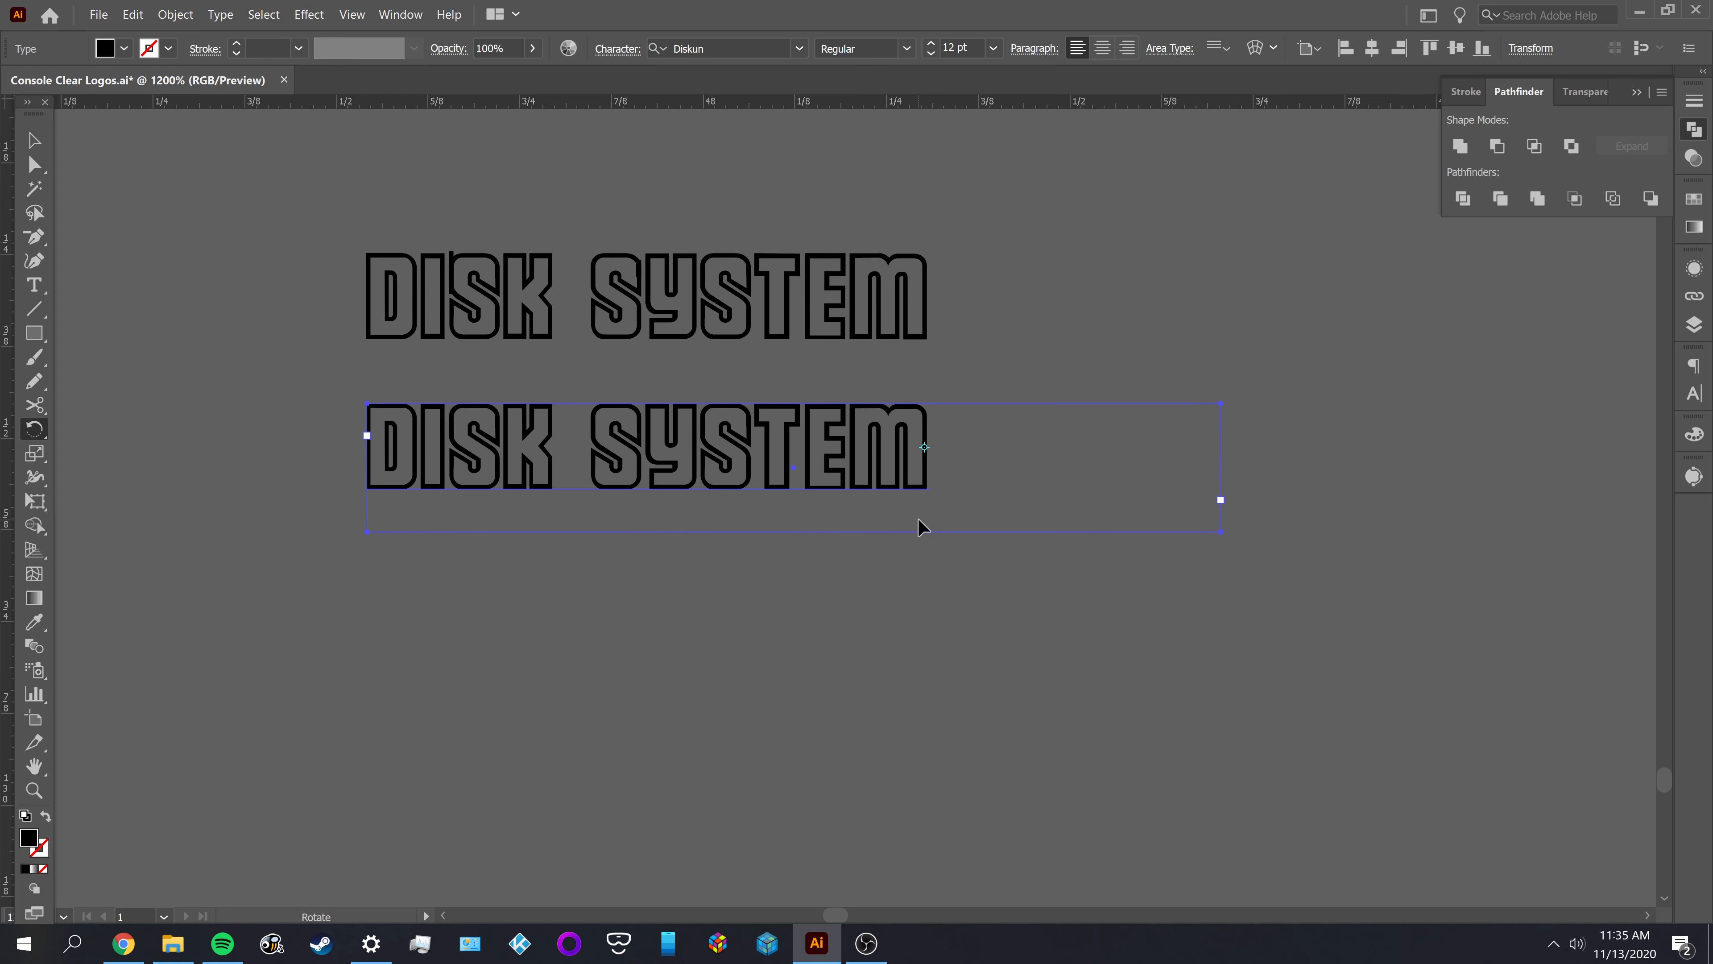
pyautogui.press('t')
pyautogui.click(929, 464)
pyautogui.write('DS-')
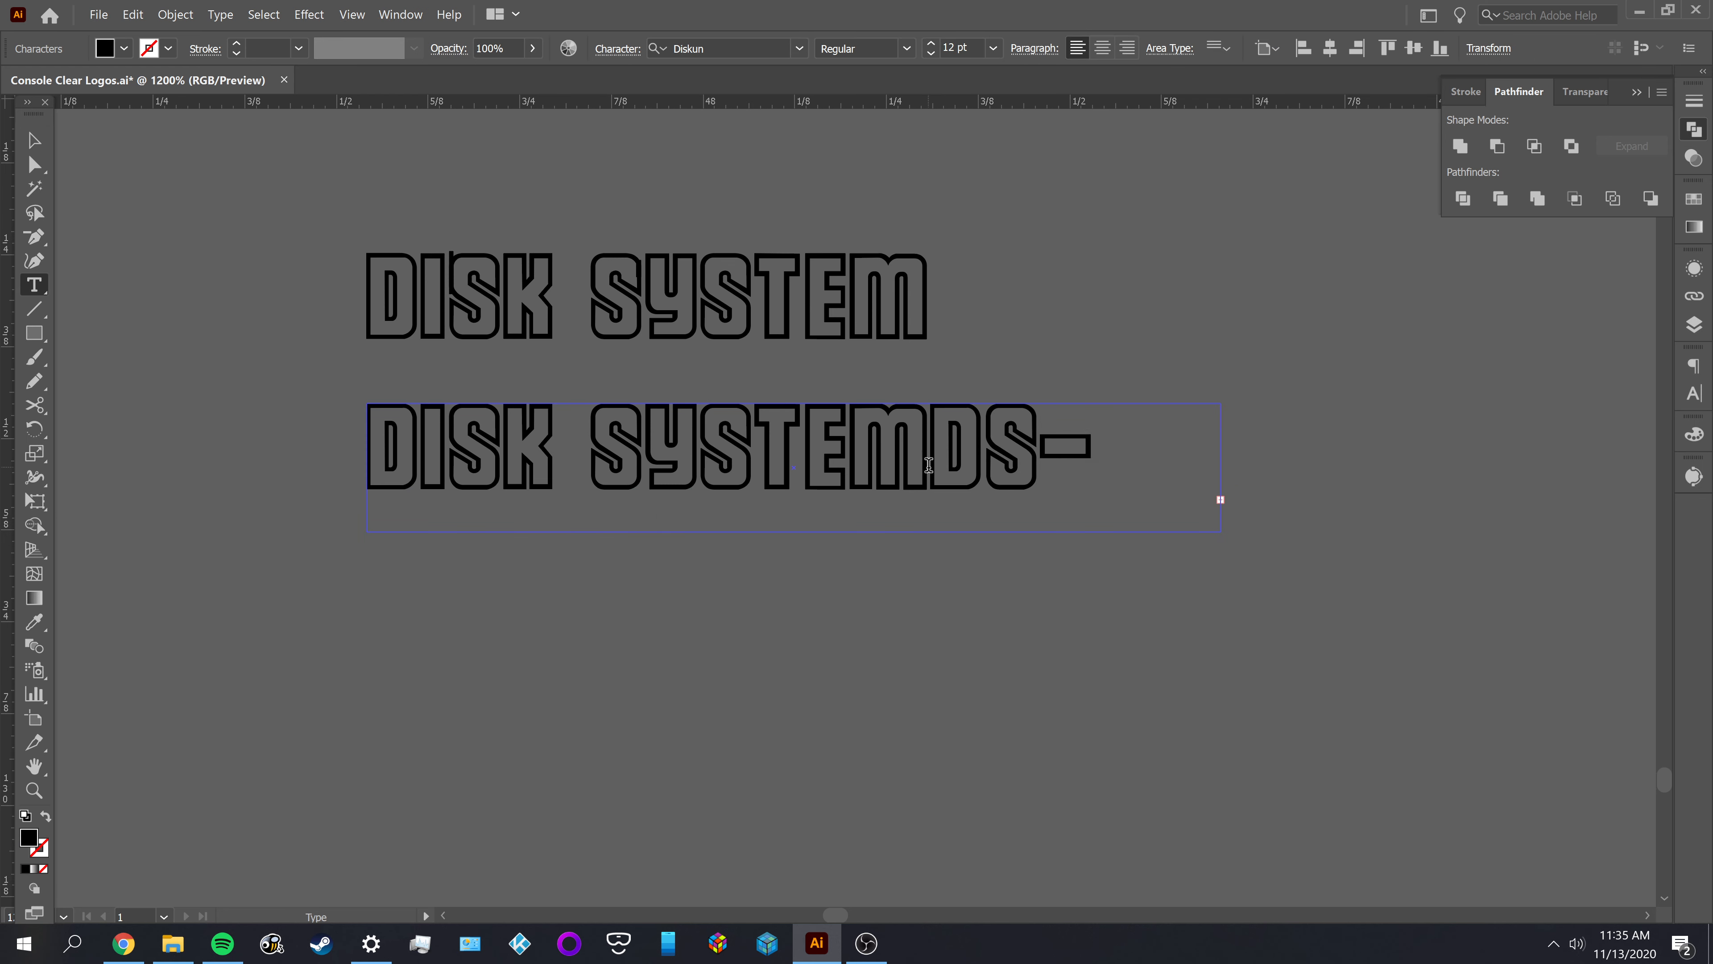
pyautogui.press('BackSpace')
pyautogui.write('FA')
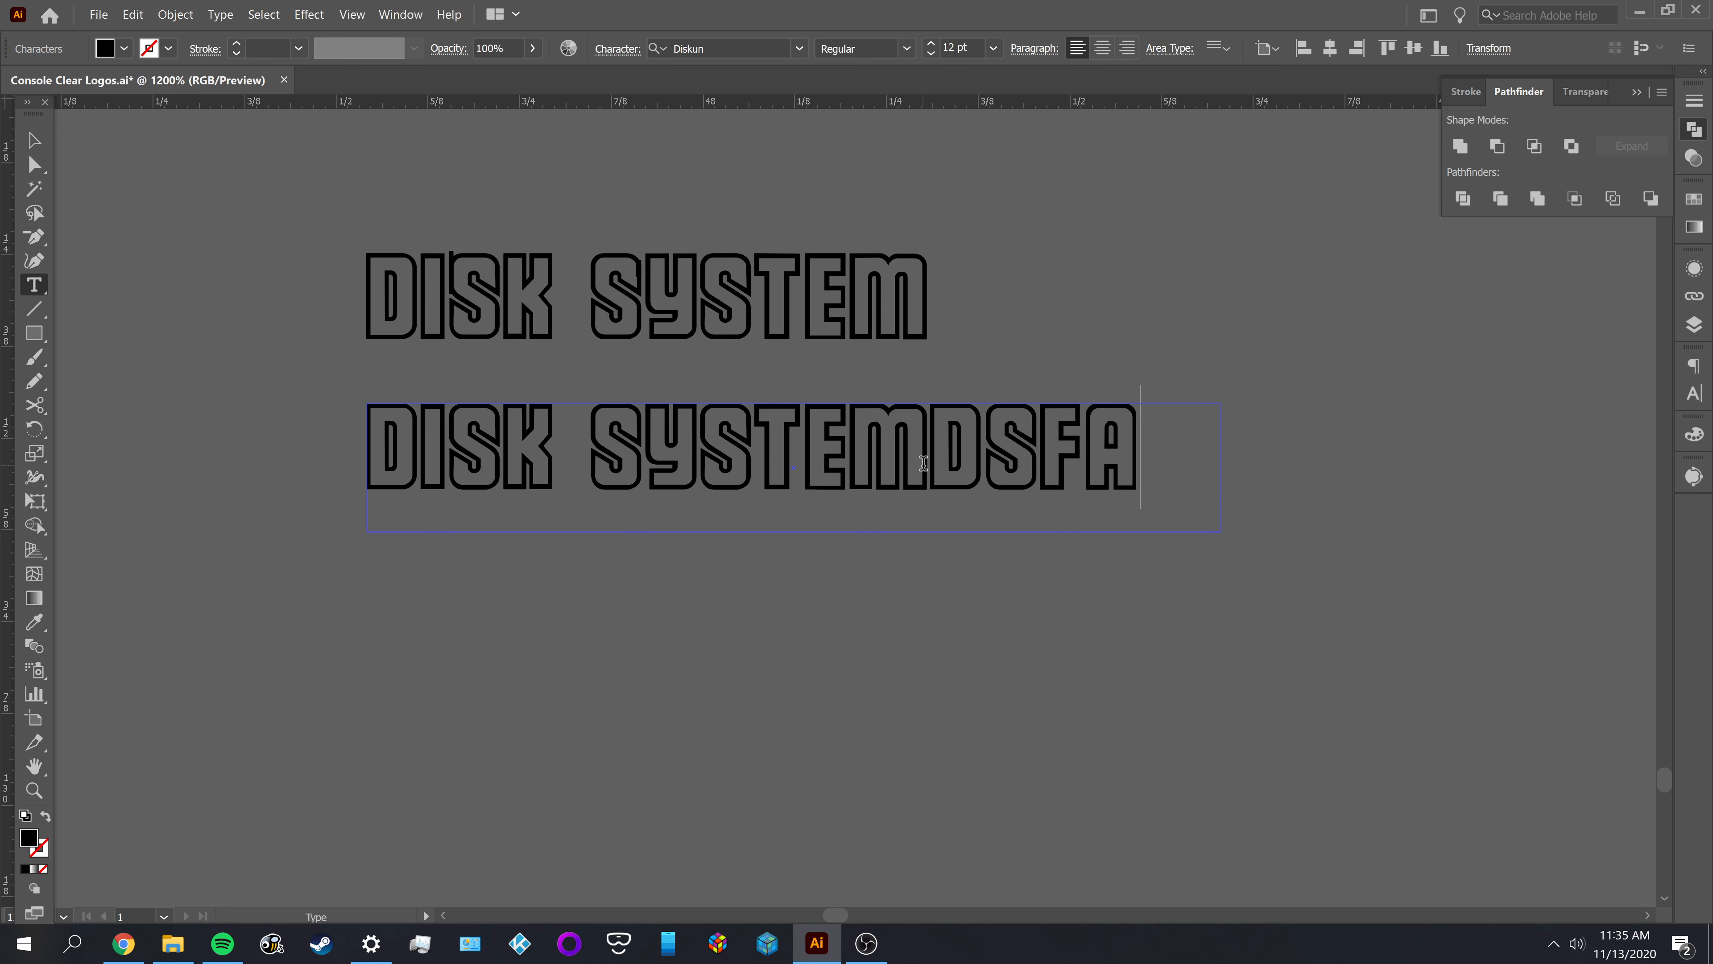
pyautogui.press('BackSpace')
pyautogui.press('BackSpace')
pyautogui.press('BackSpace')
pyautogui.press('BackSpace')
pyautogui.click(35, 141)
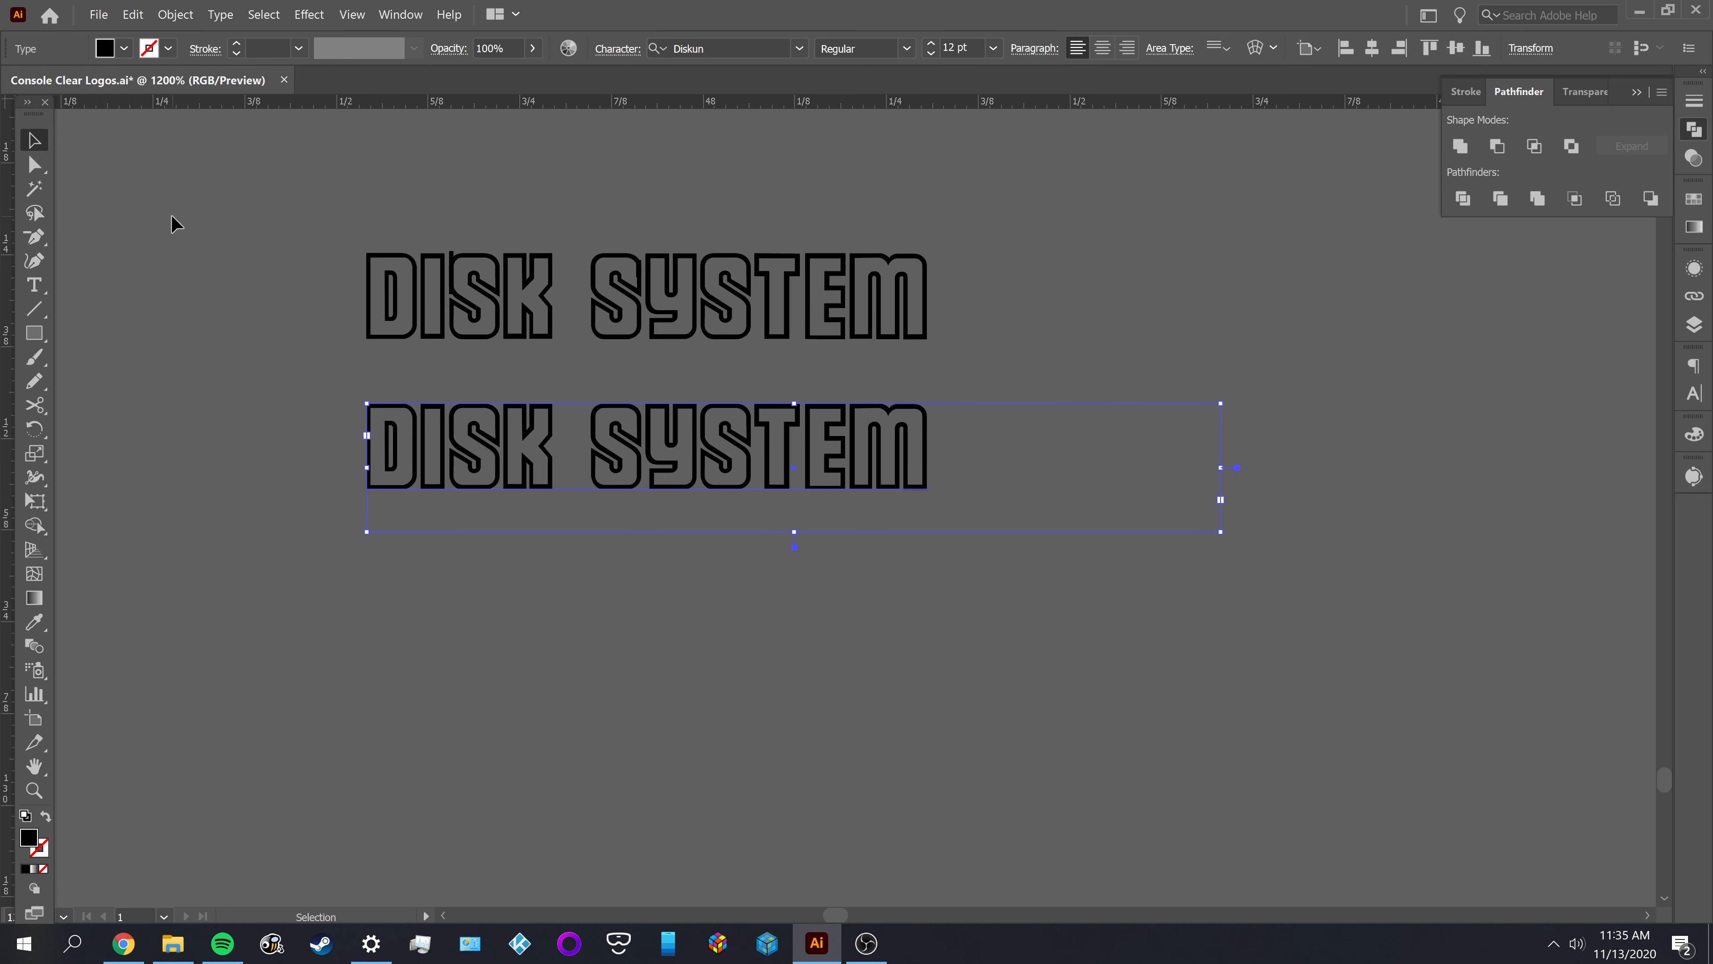
# Select the upper outlined DISK SYSTEM group to inspect its anchor points, and deselect it
pyautogui.click(174, 223)
pyautogui.scroll(1, 574, 316)
pyautogui.click(522, 308)
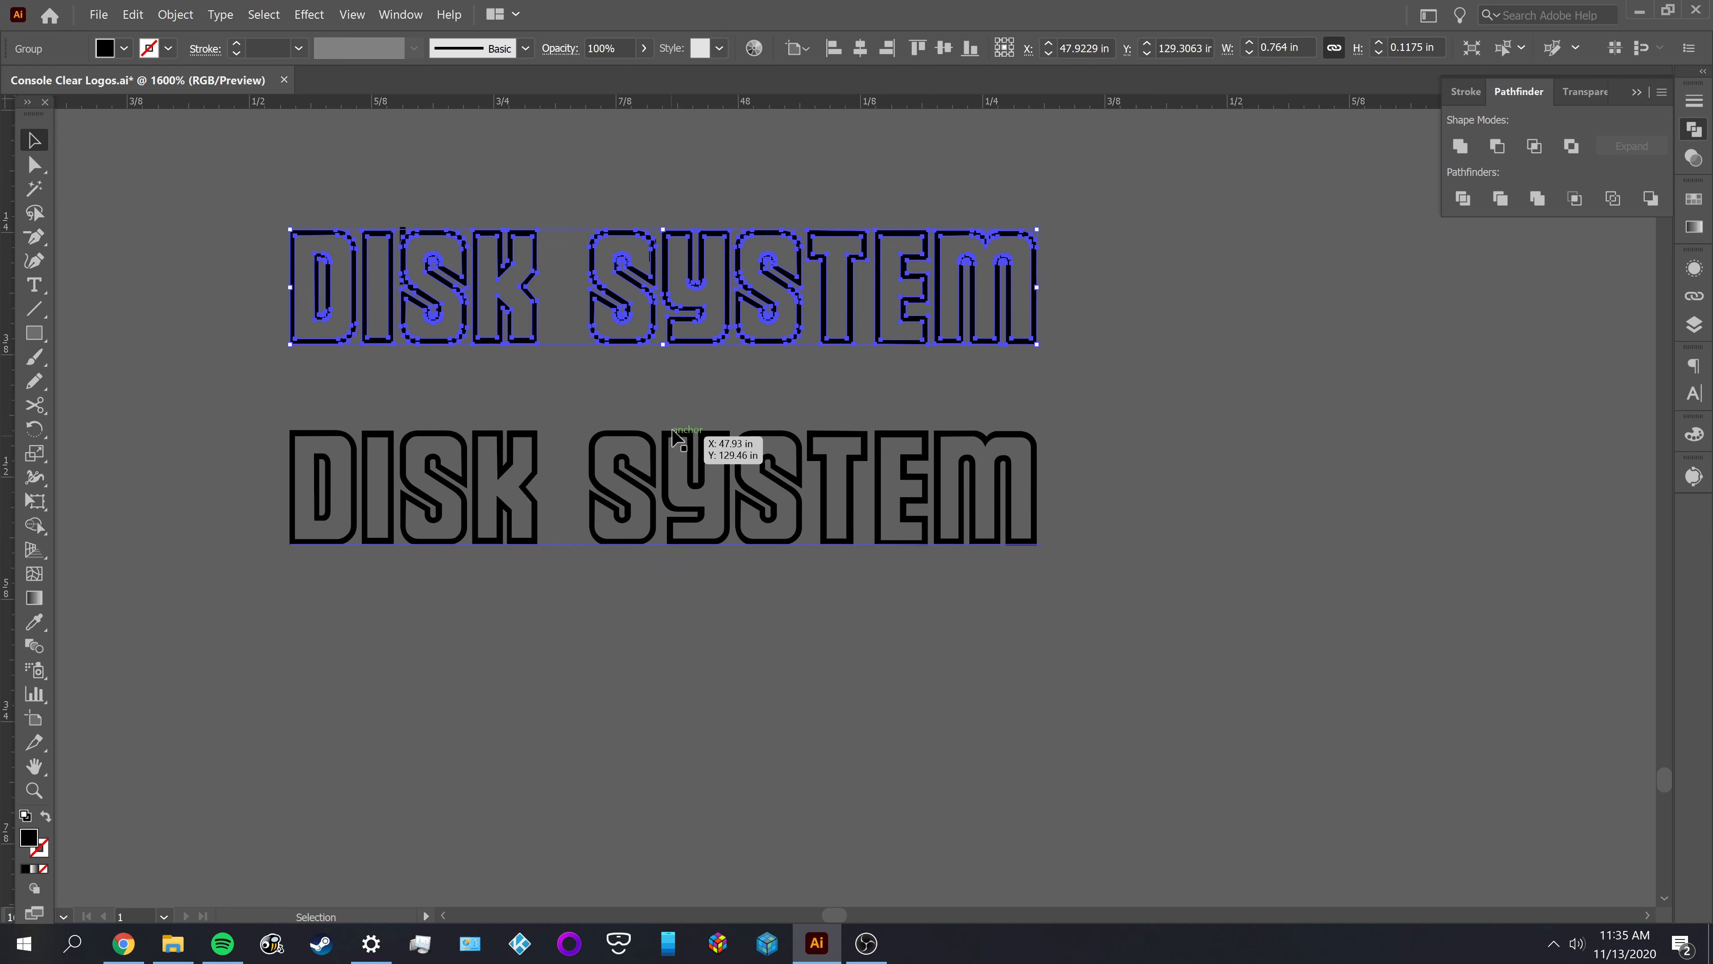
pyautogui.click(1090, 363)
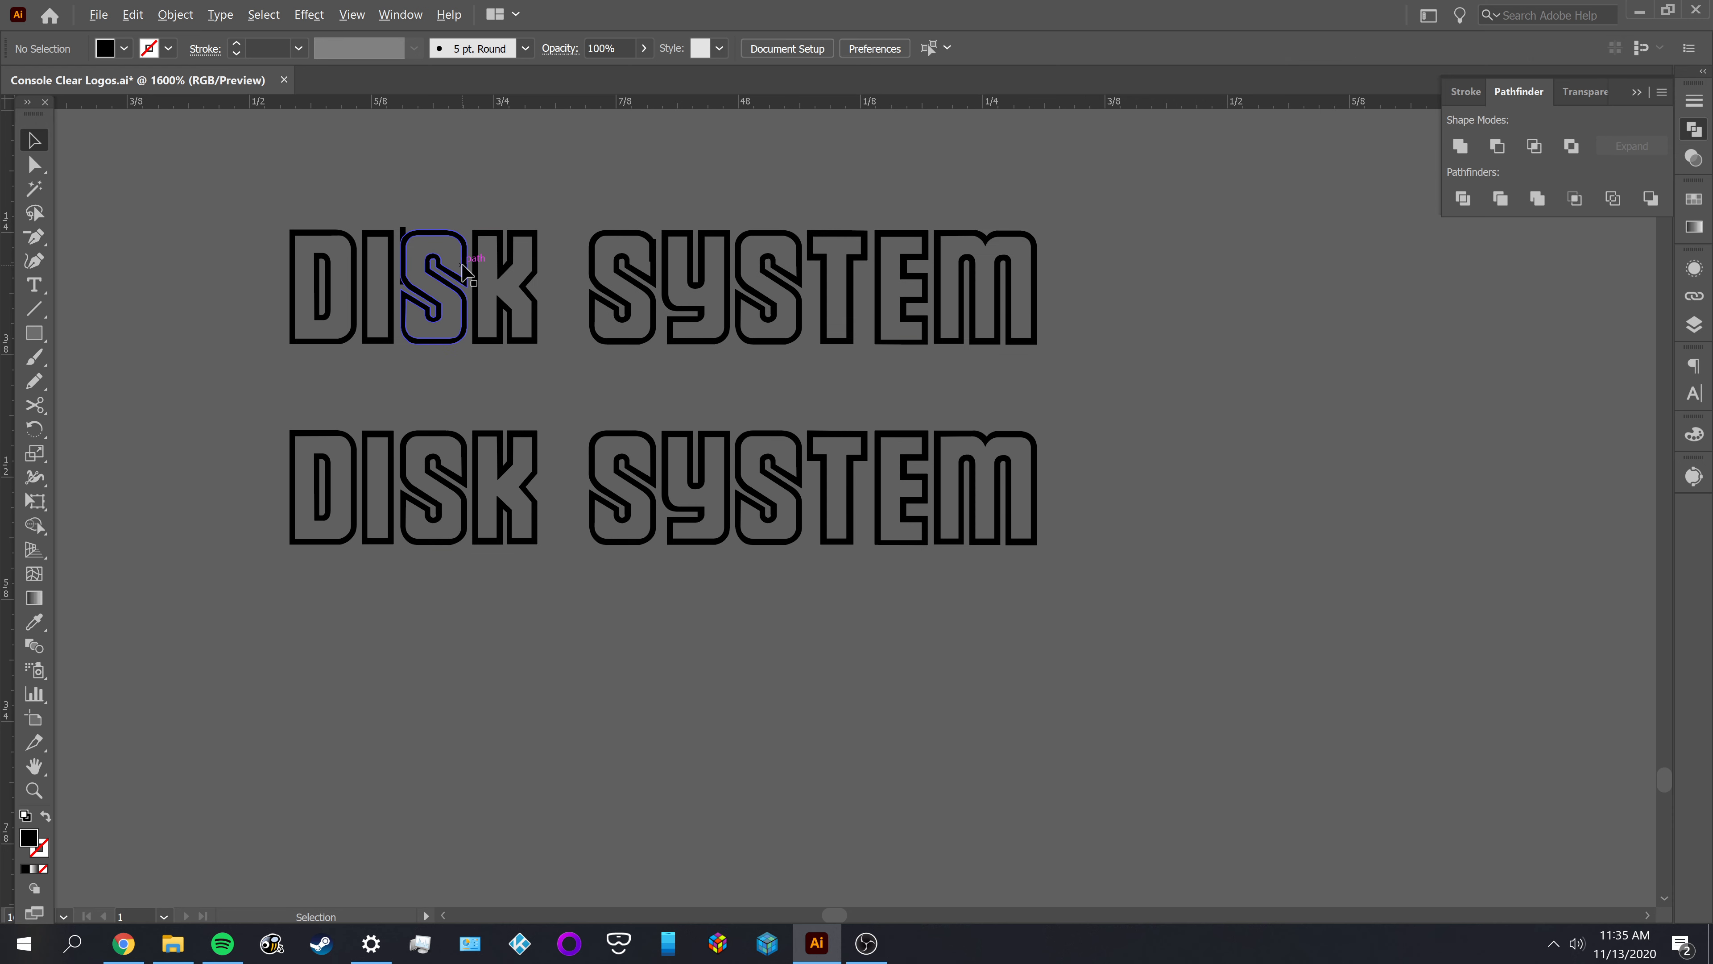
# Examine the letter shapes of the upper outlined DISK SYSTEM up close, especially the curves and edges of the S in DISK
pyautogui.scroll(4, 465, 270)
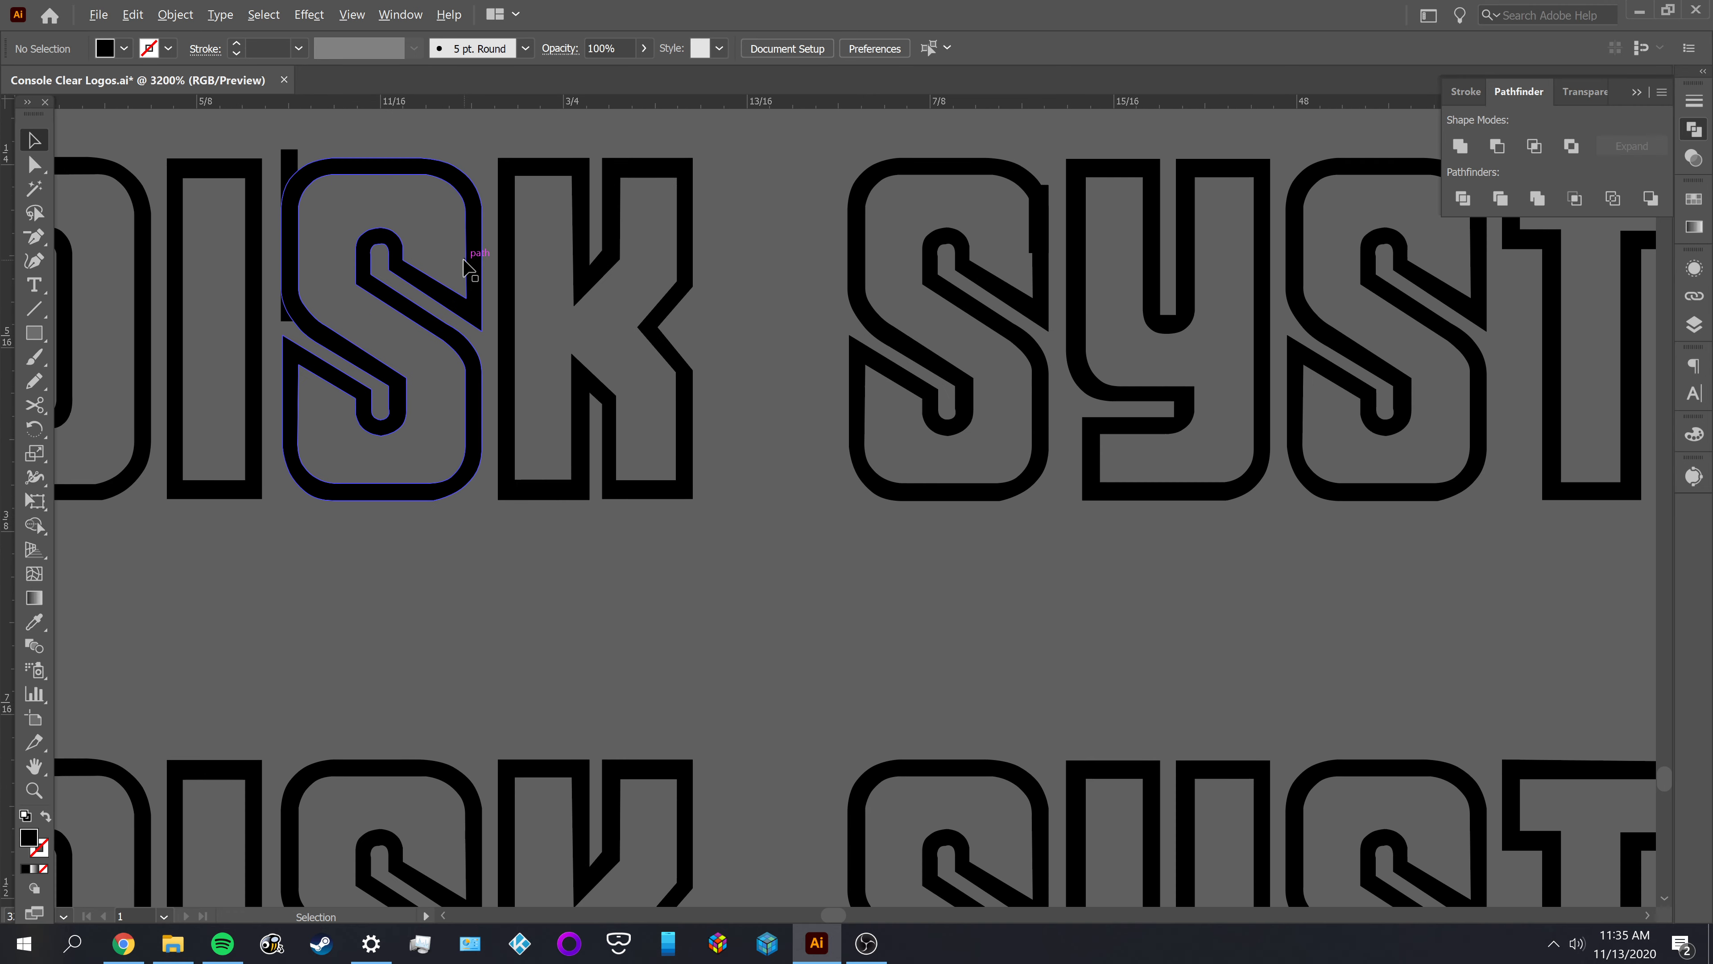
pyautogui.scroll(-3, 715, 351)
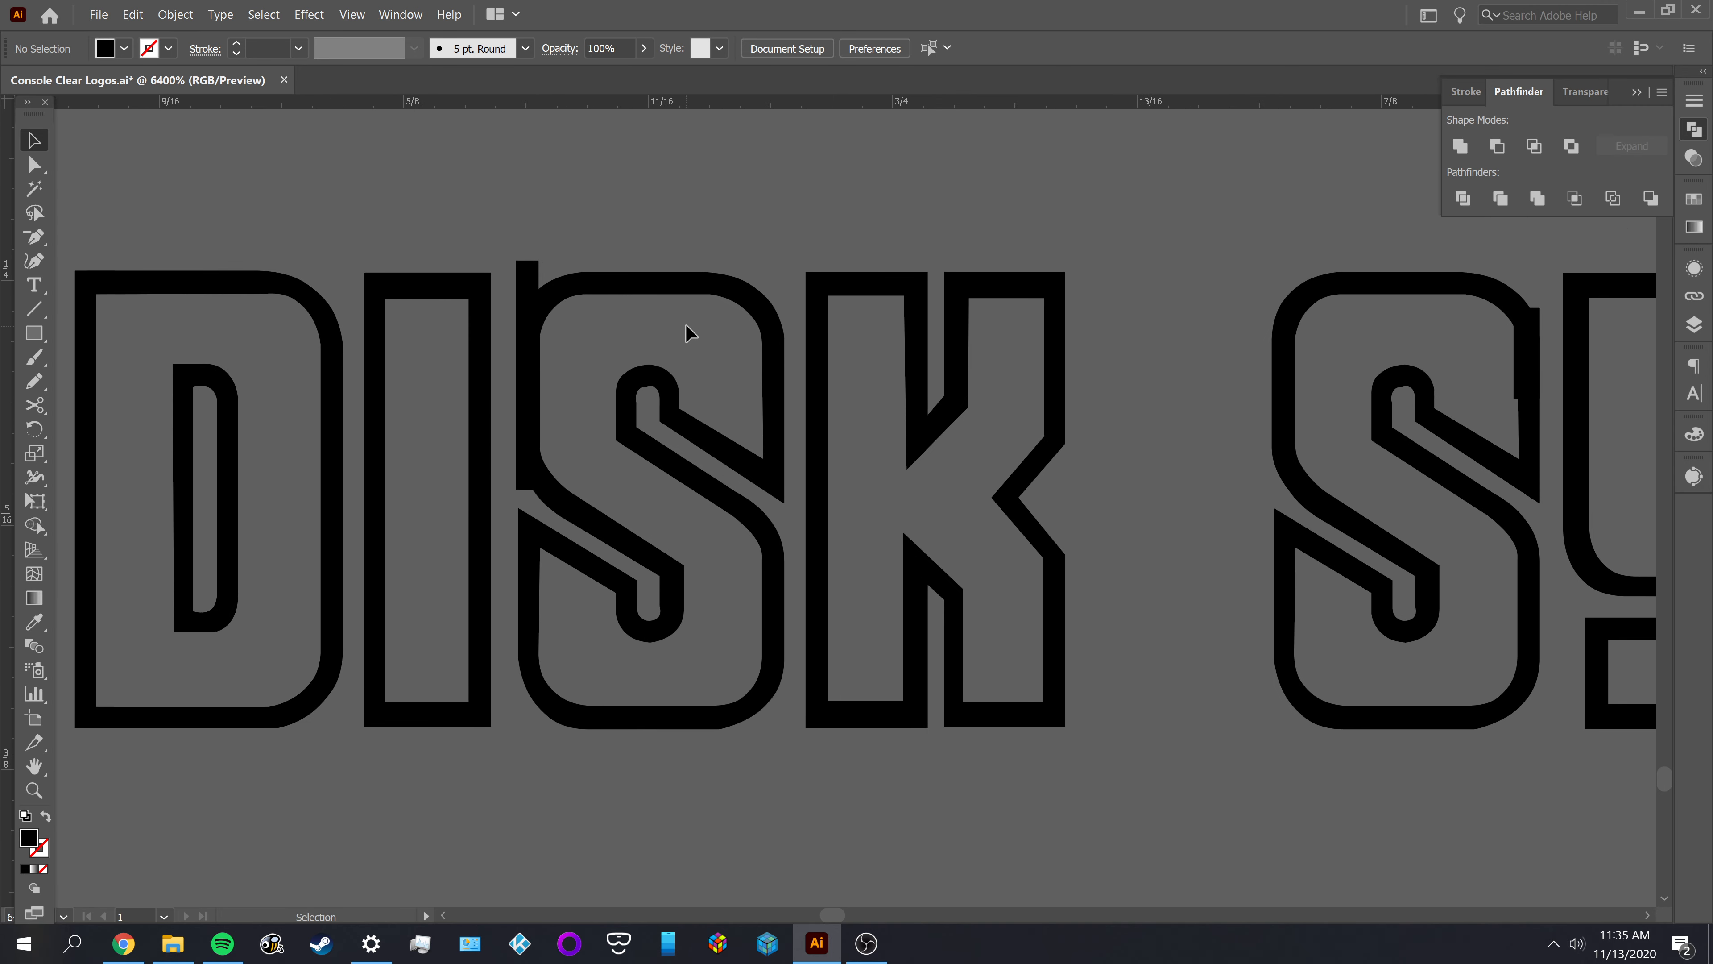
pyautogui.moveTo(1092, 572); pyautogui.dragTo(803, 633)
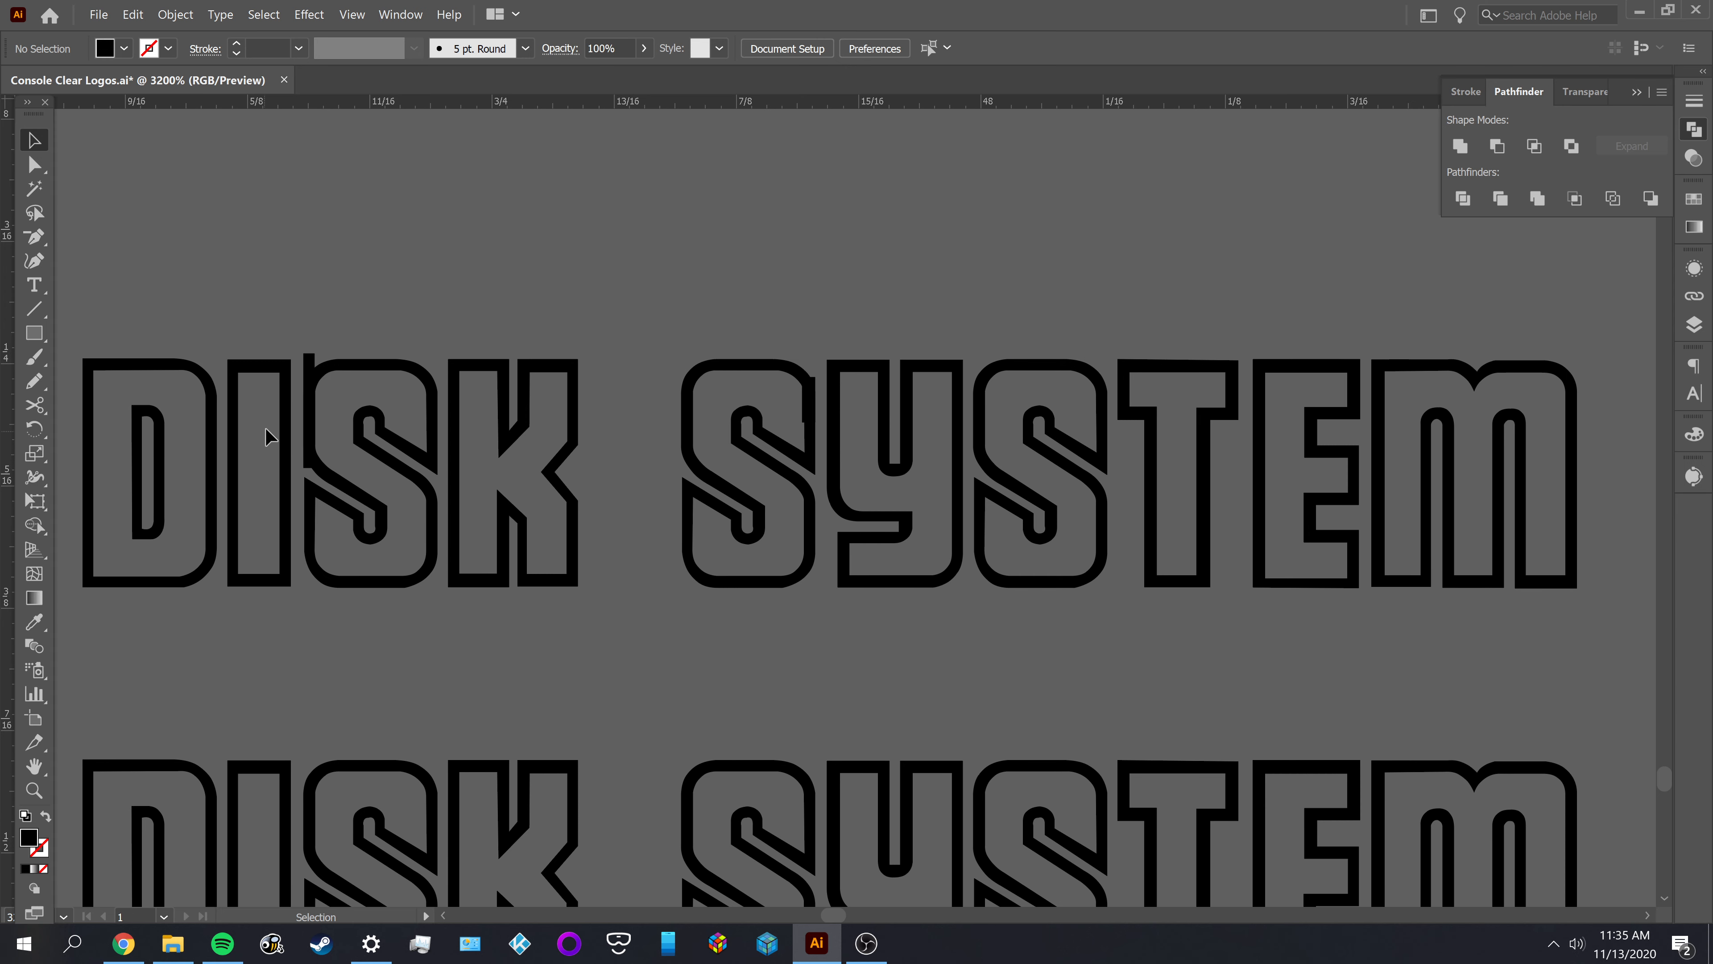
pyautogui.scroll(2, 278, 415)
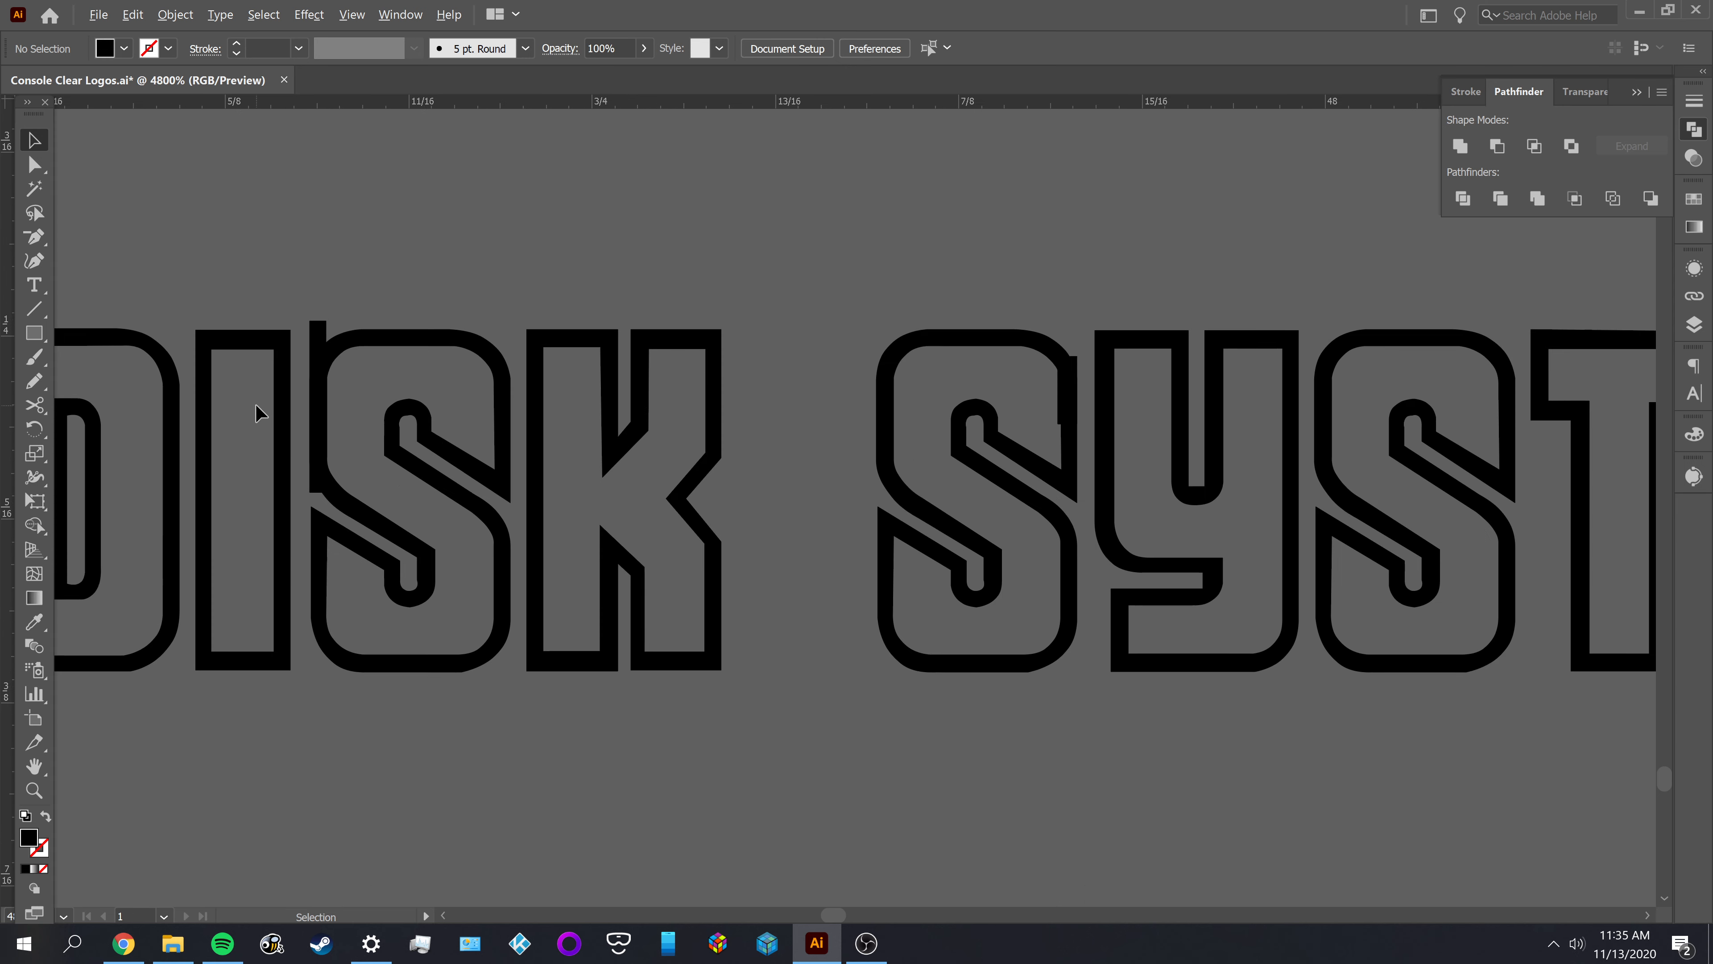
pyautogui.scroll(3, 459, 451)
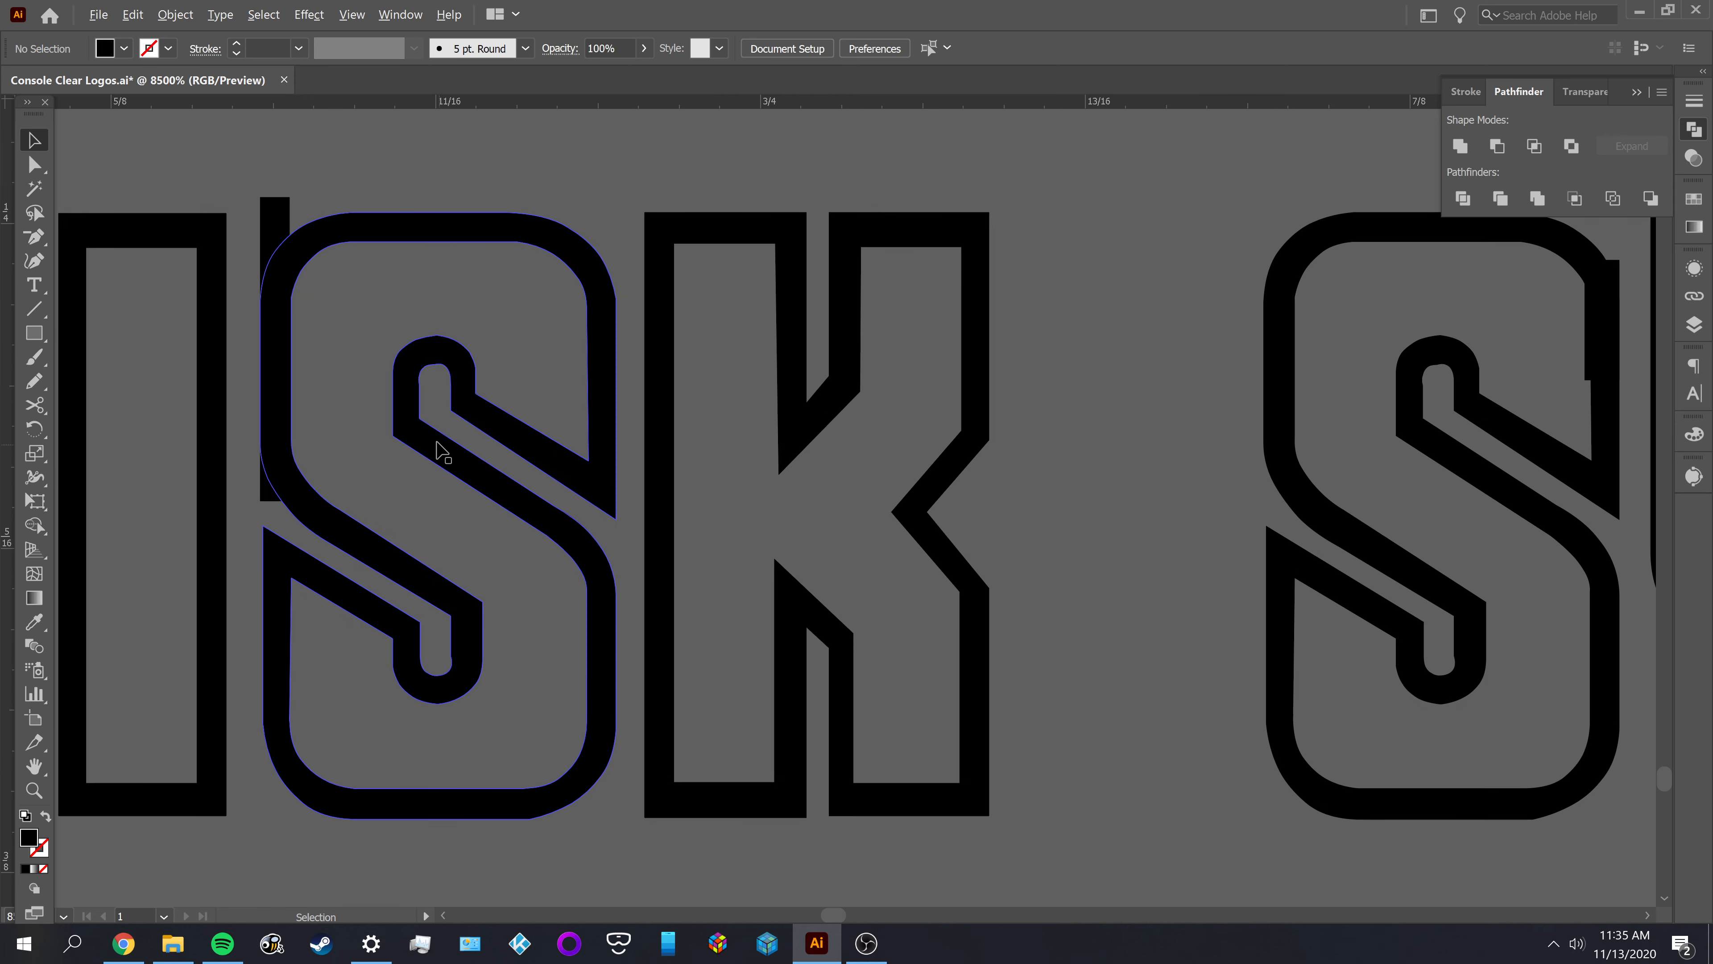
pyautogui.scroll(1, 476, 385)
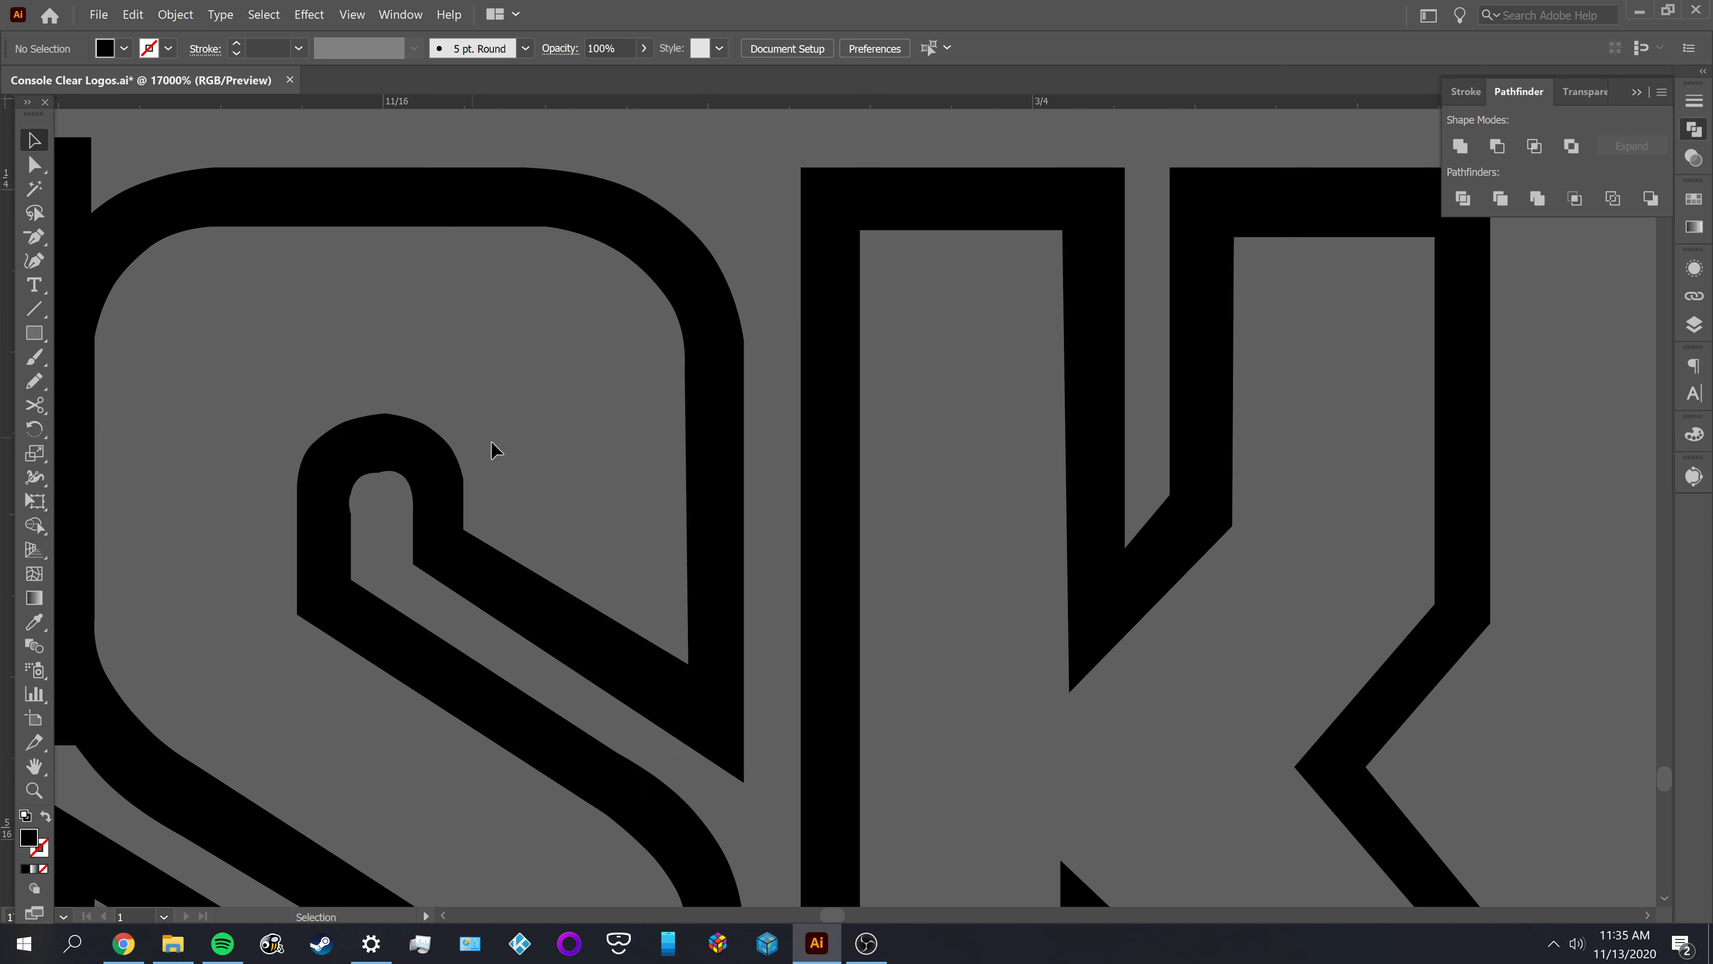
pyautogui.moveTo(496, 449); pyautogui.dragTo(860, 462)
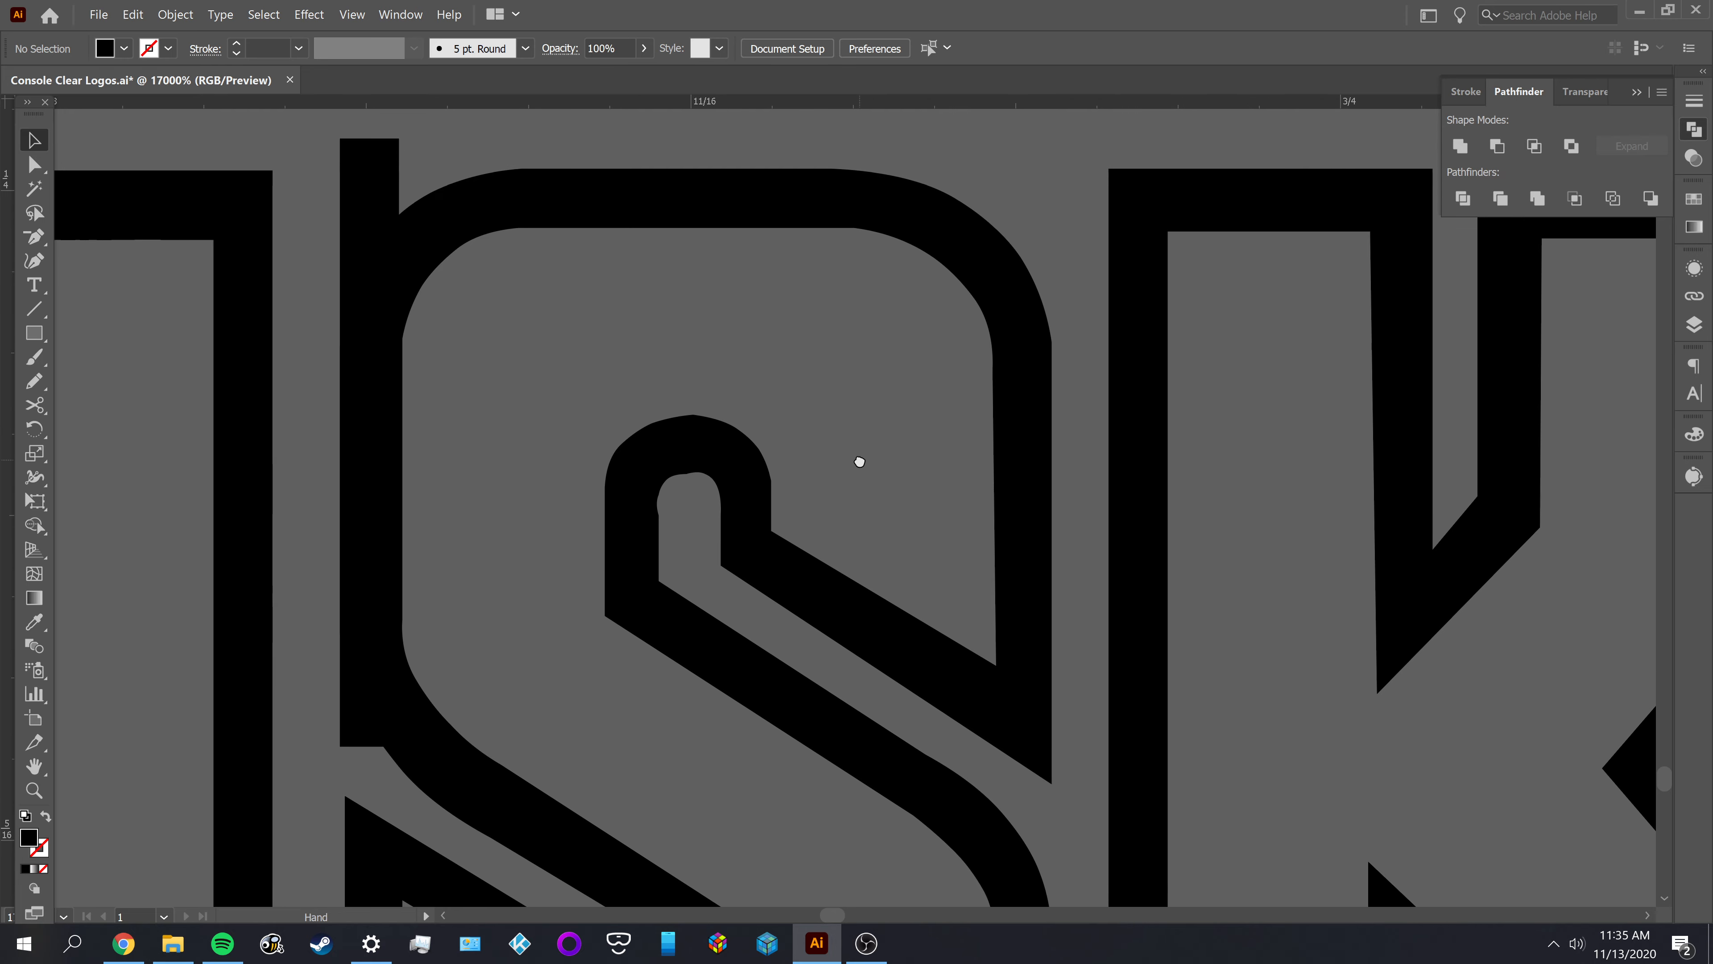
pyautogui.scroll(2, 671, 502)
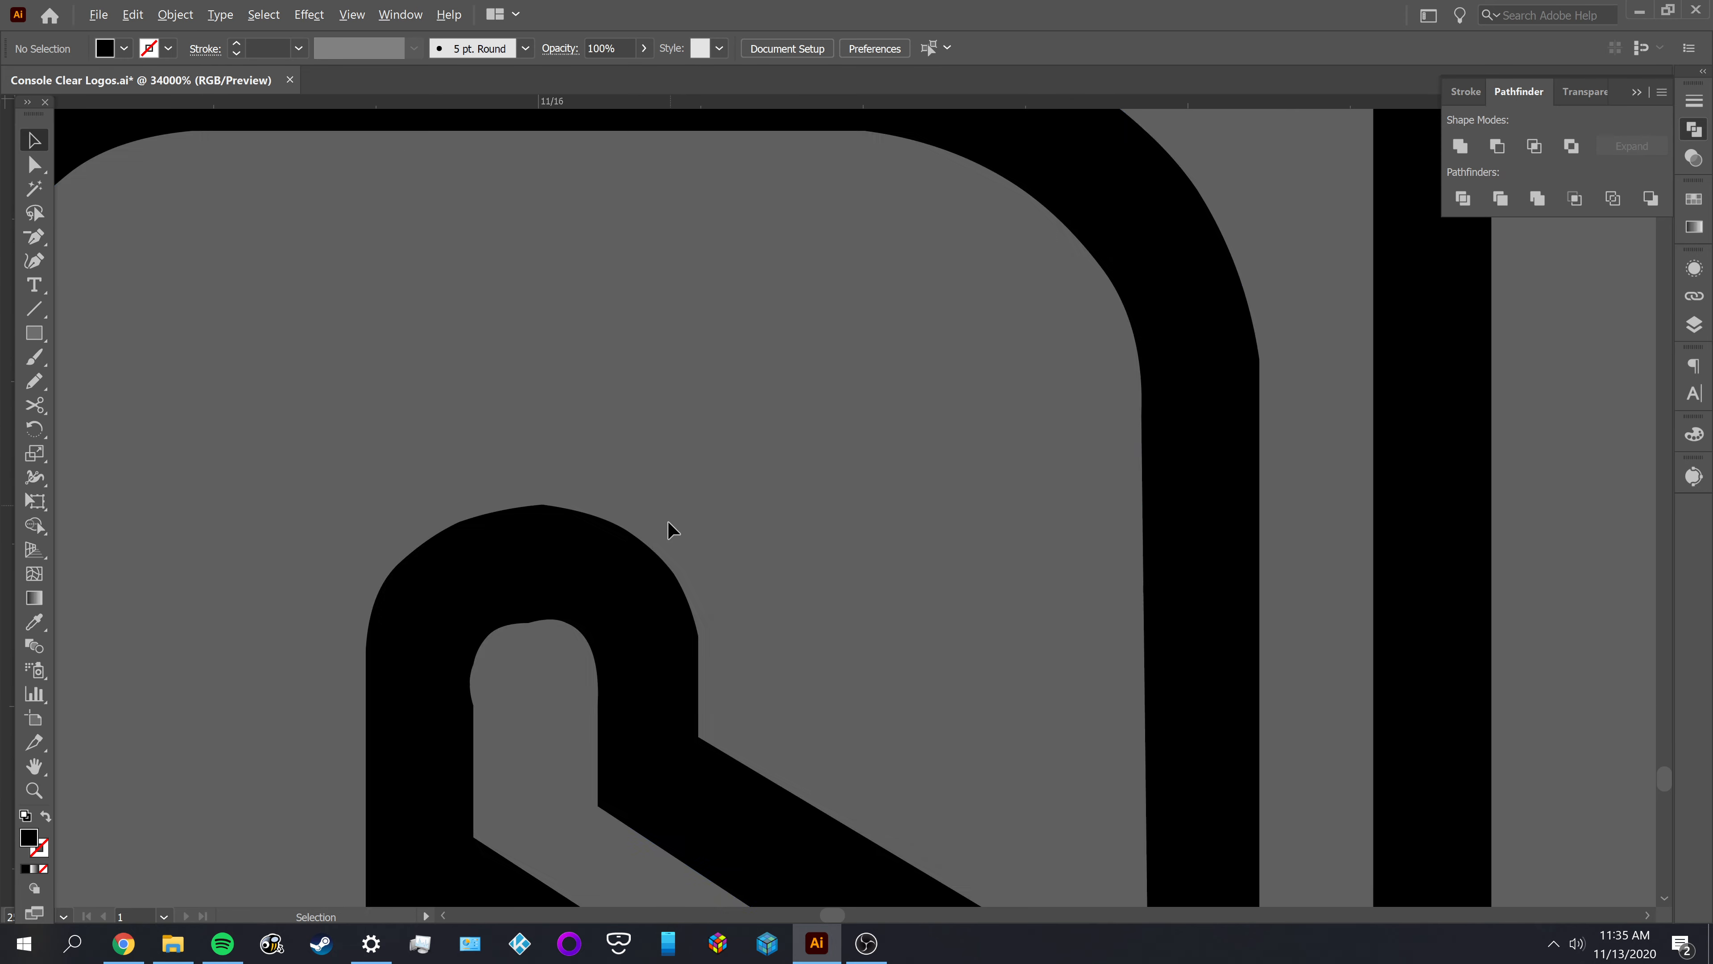
# Inspect the anchor points of the S in the upper outlined DISK, then of the whole lettering group, and deselect it
pyautogui.moveTo(730, 529); pyautogui.dragTo(884, 416)
pyautogui.press('a')
pyautogui.click(720, 471)
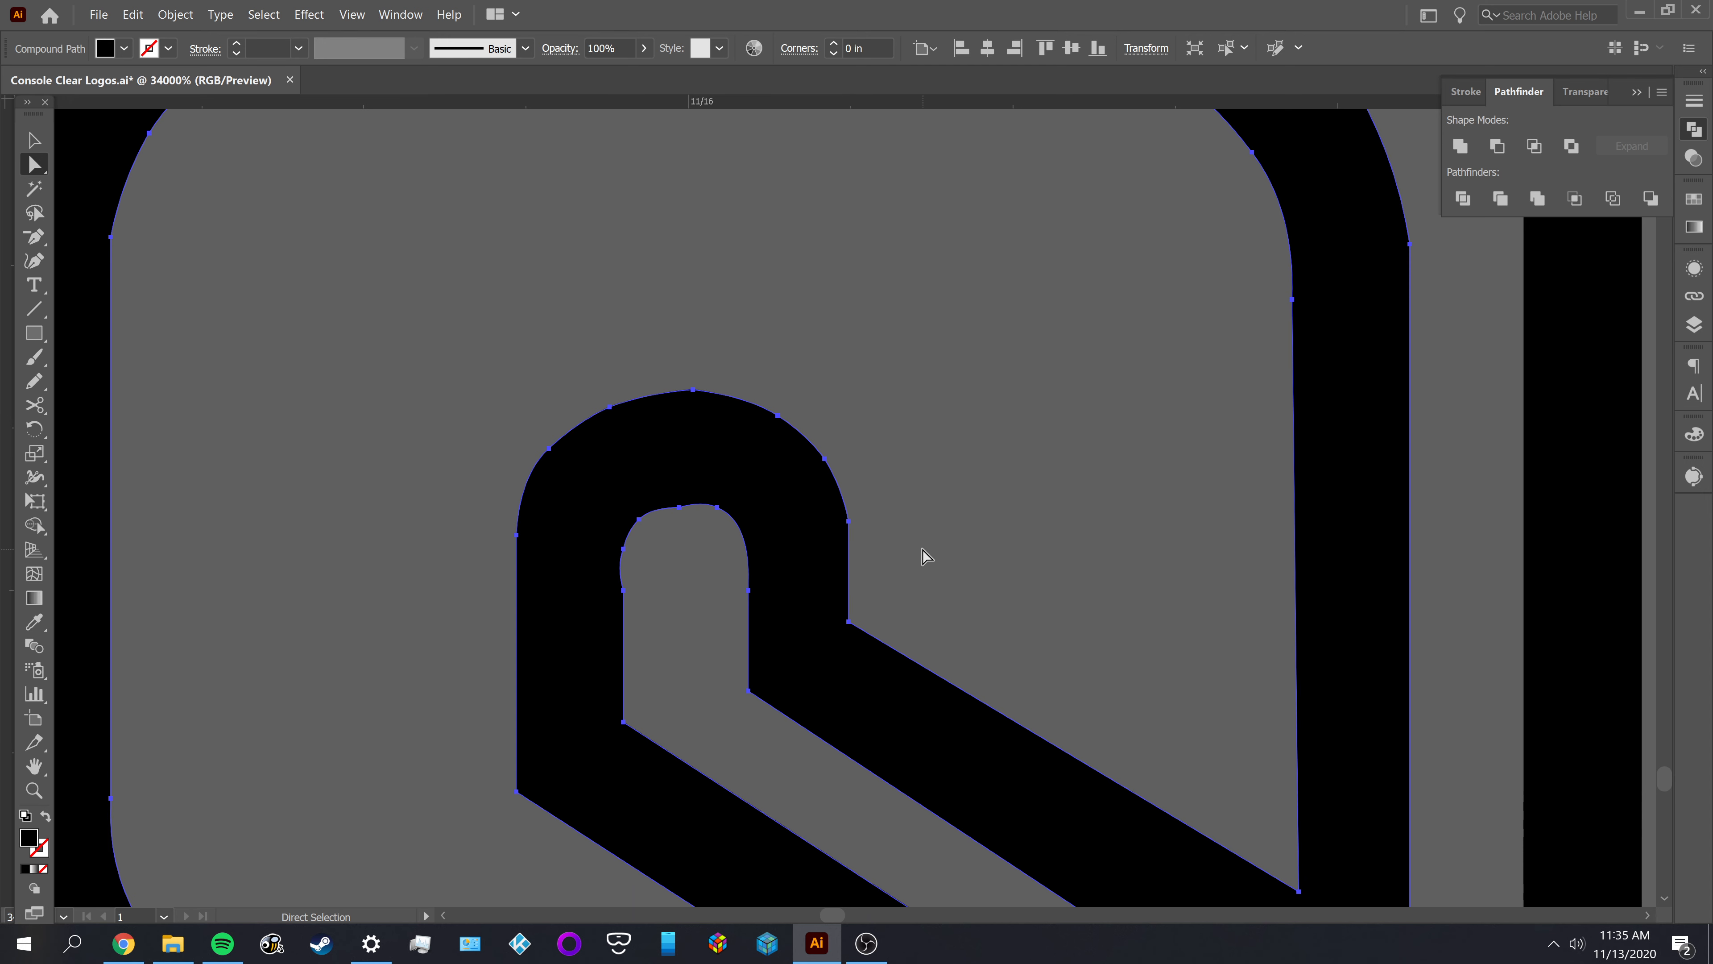
pyautogui.scroll(-2, 912, 540)
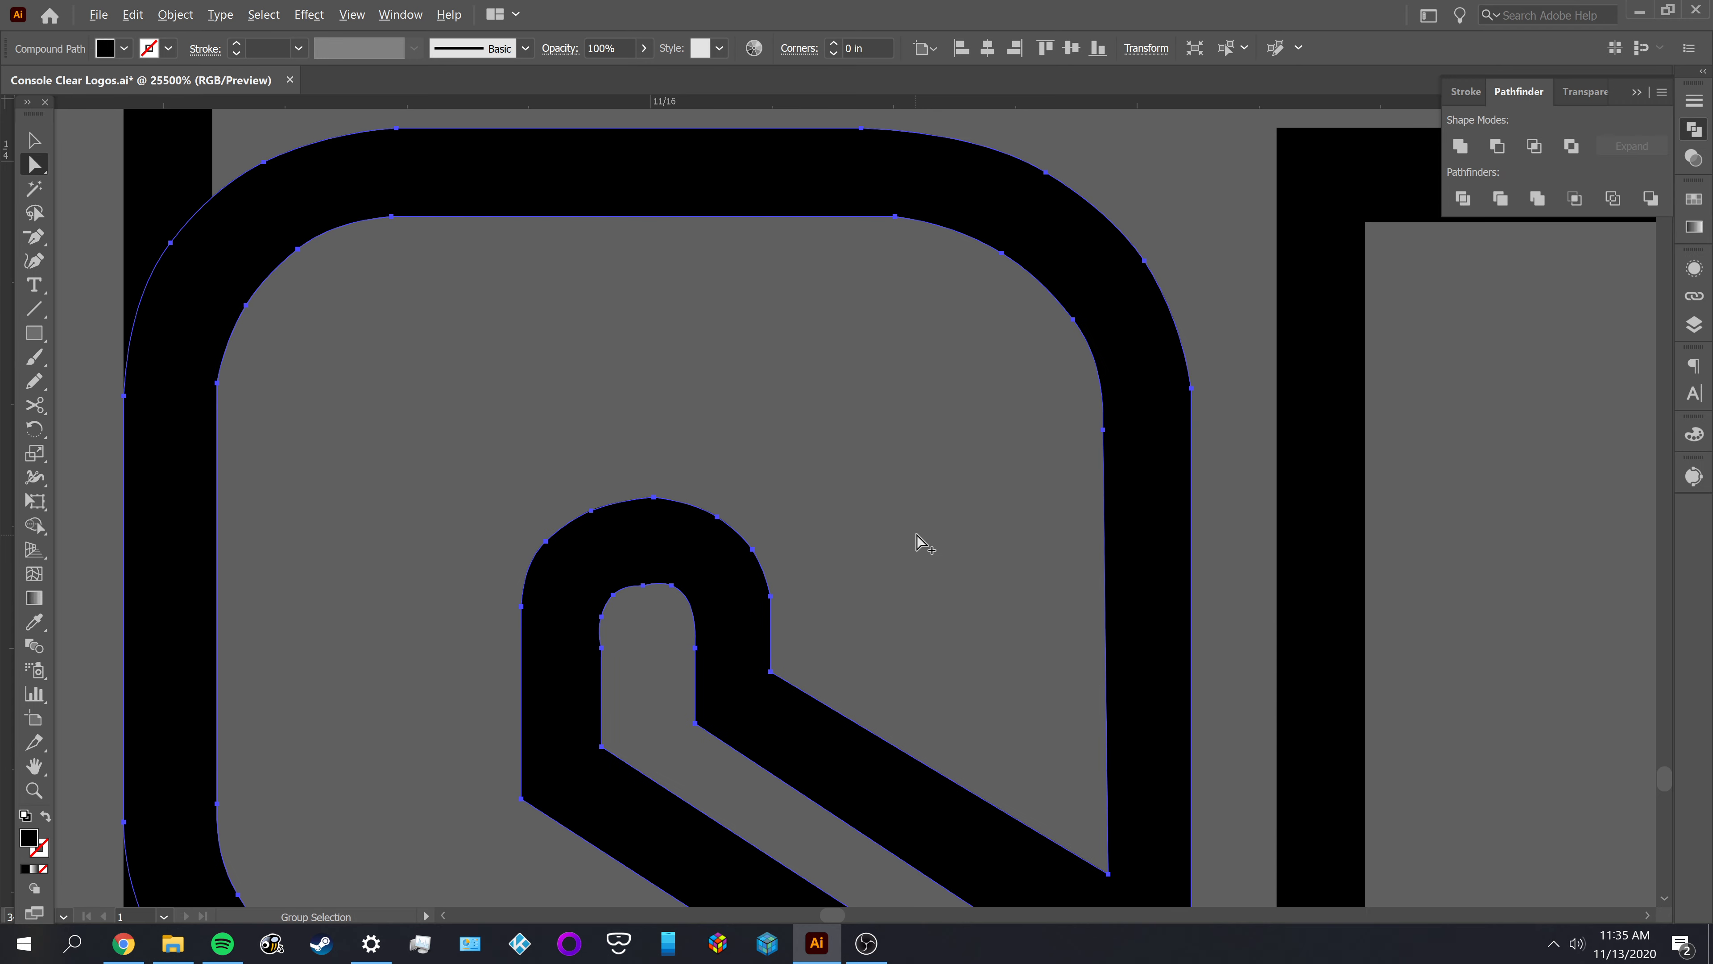
pyautogui.press('v')
pyautogui.click(616, 483)
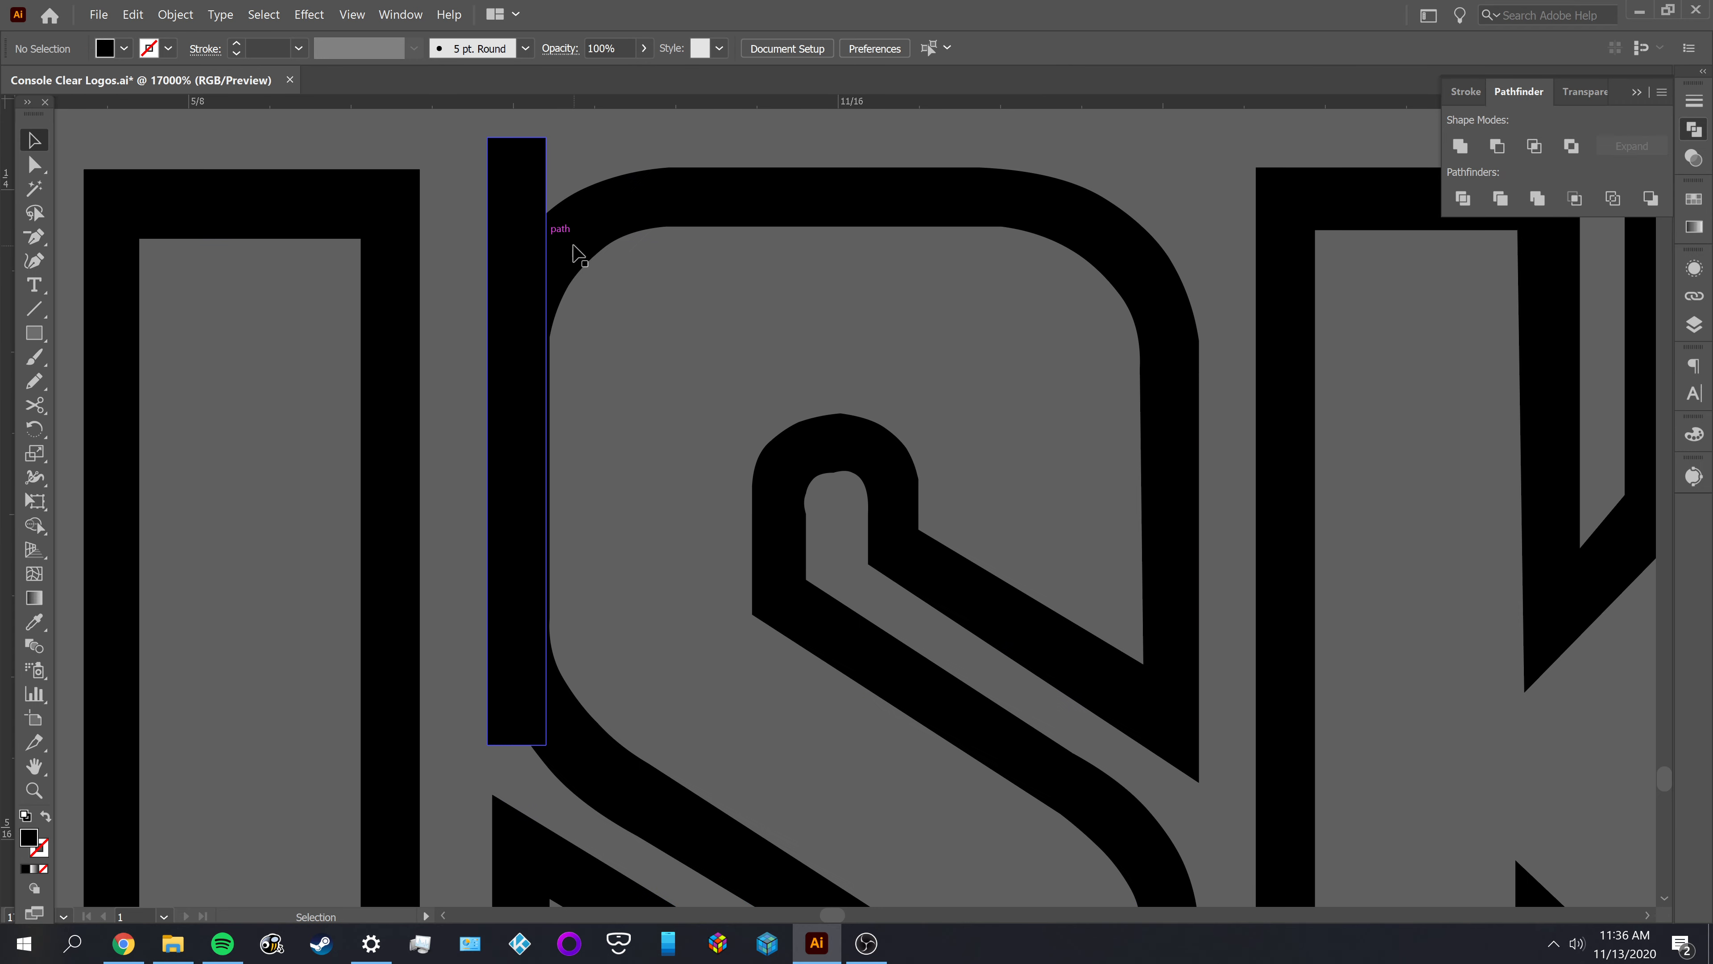
pyautogui.click(560, 297)
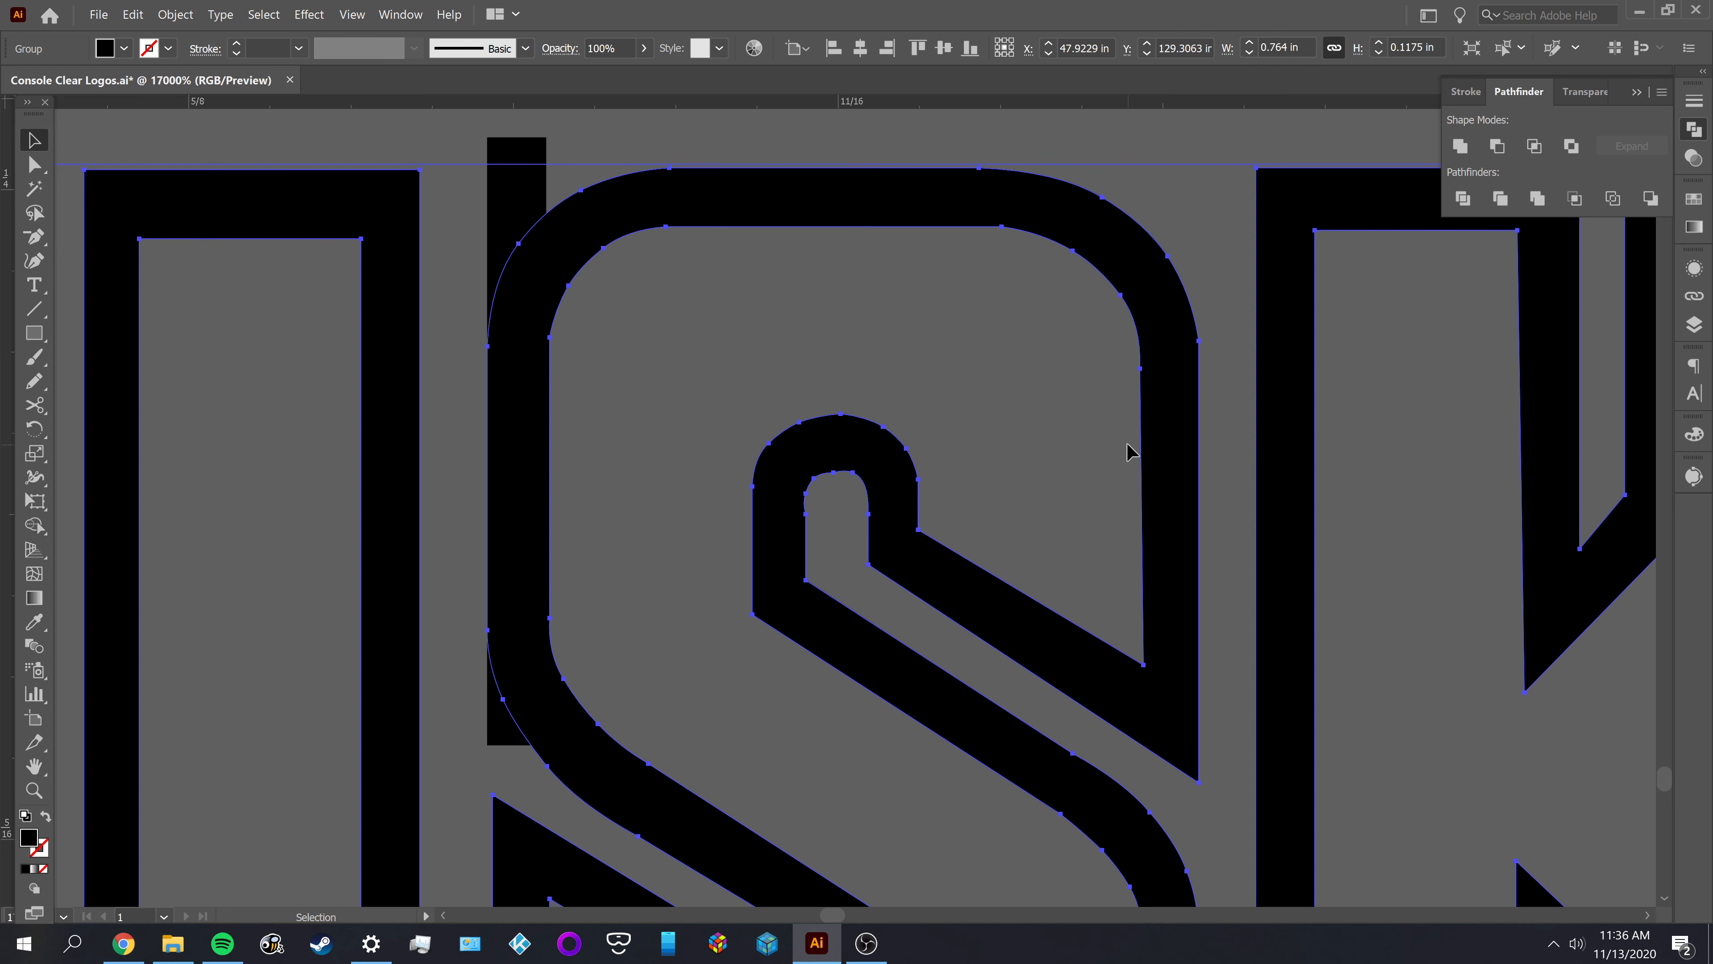
pyautogui.click(997, 407)
# Move the thin black bar from the left stroke of the S in DISK onto its right stroke to compare thickness
pyautogui.moveTo(508, 211); pyautogui.dragTo(1171, 273)
pyautogui.moveTo(999, 374); pyautogui.dragTo(708, 367)
pyautogui.scroll(2, 887, 435)
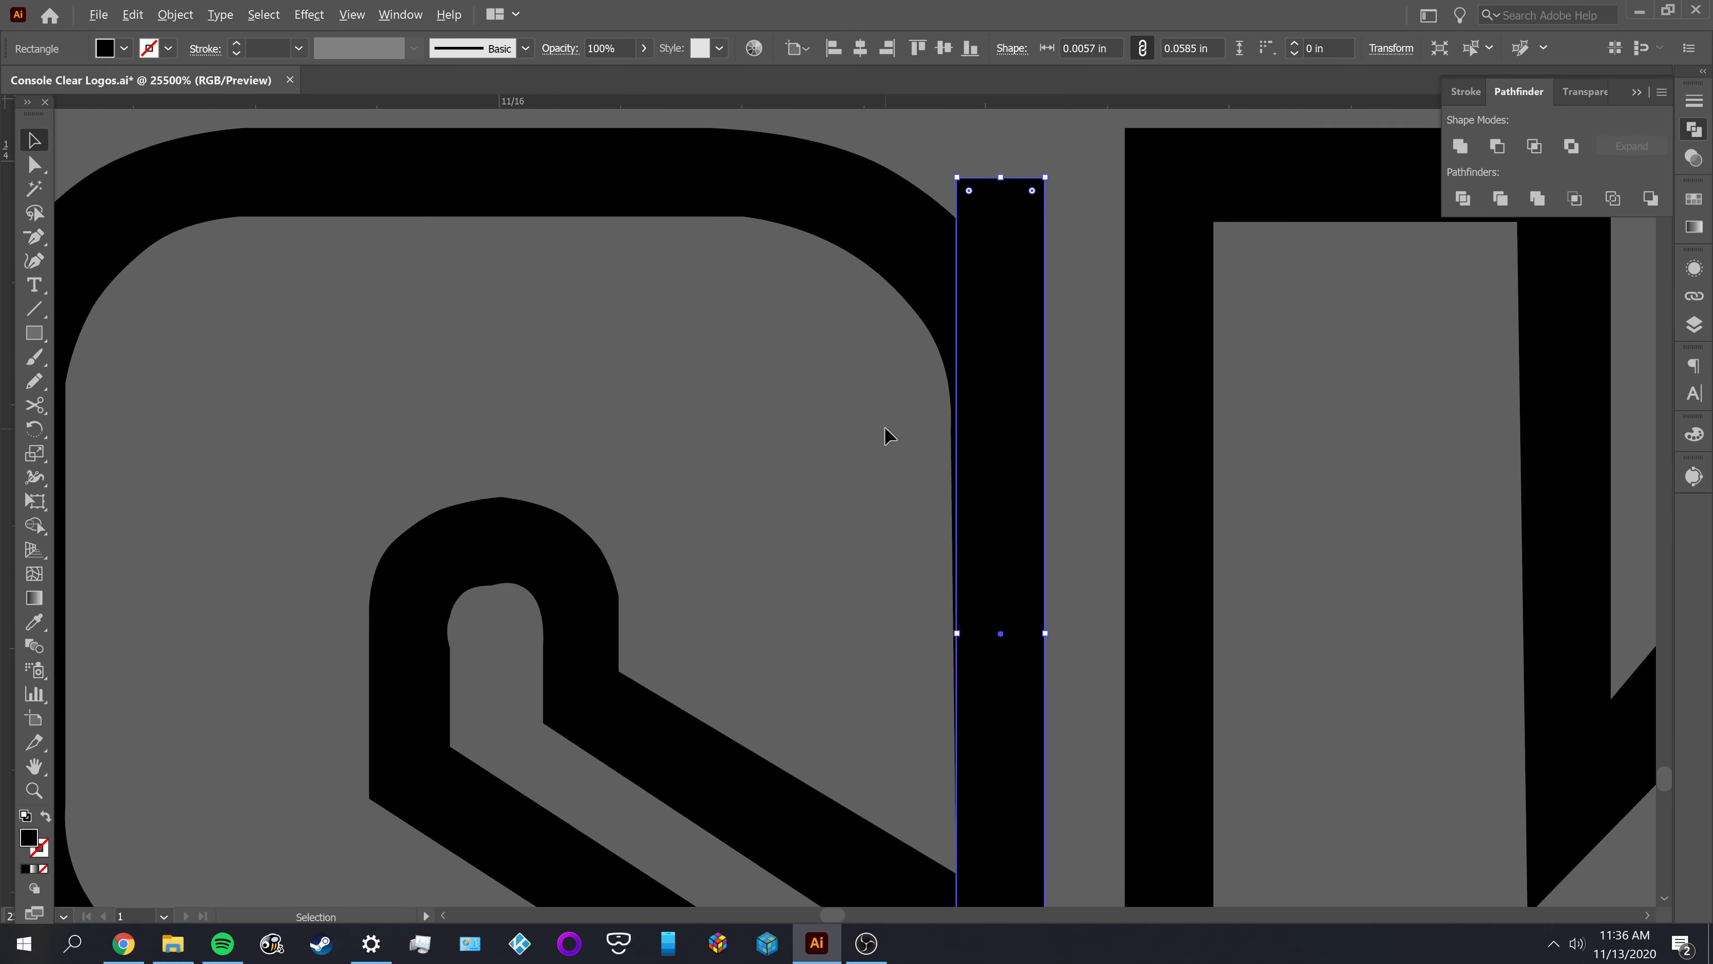
pyautogui.moveTo(762, 585); pyautogui.dragTo(496, 631)
pyautogui.click(814, 480)
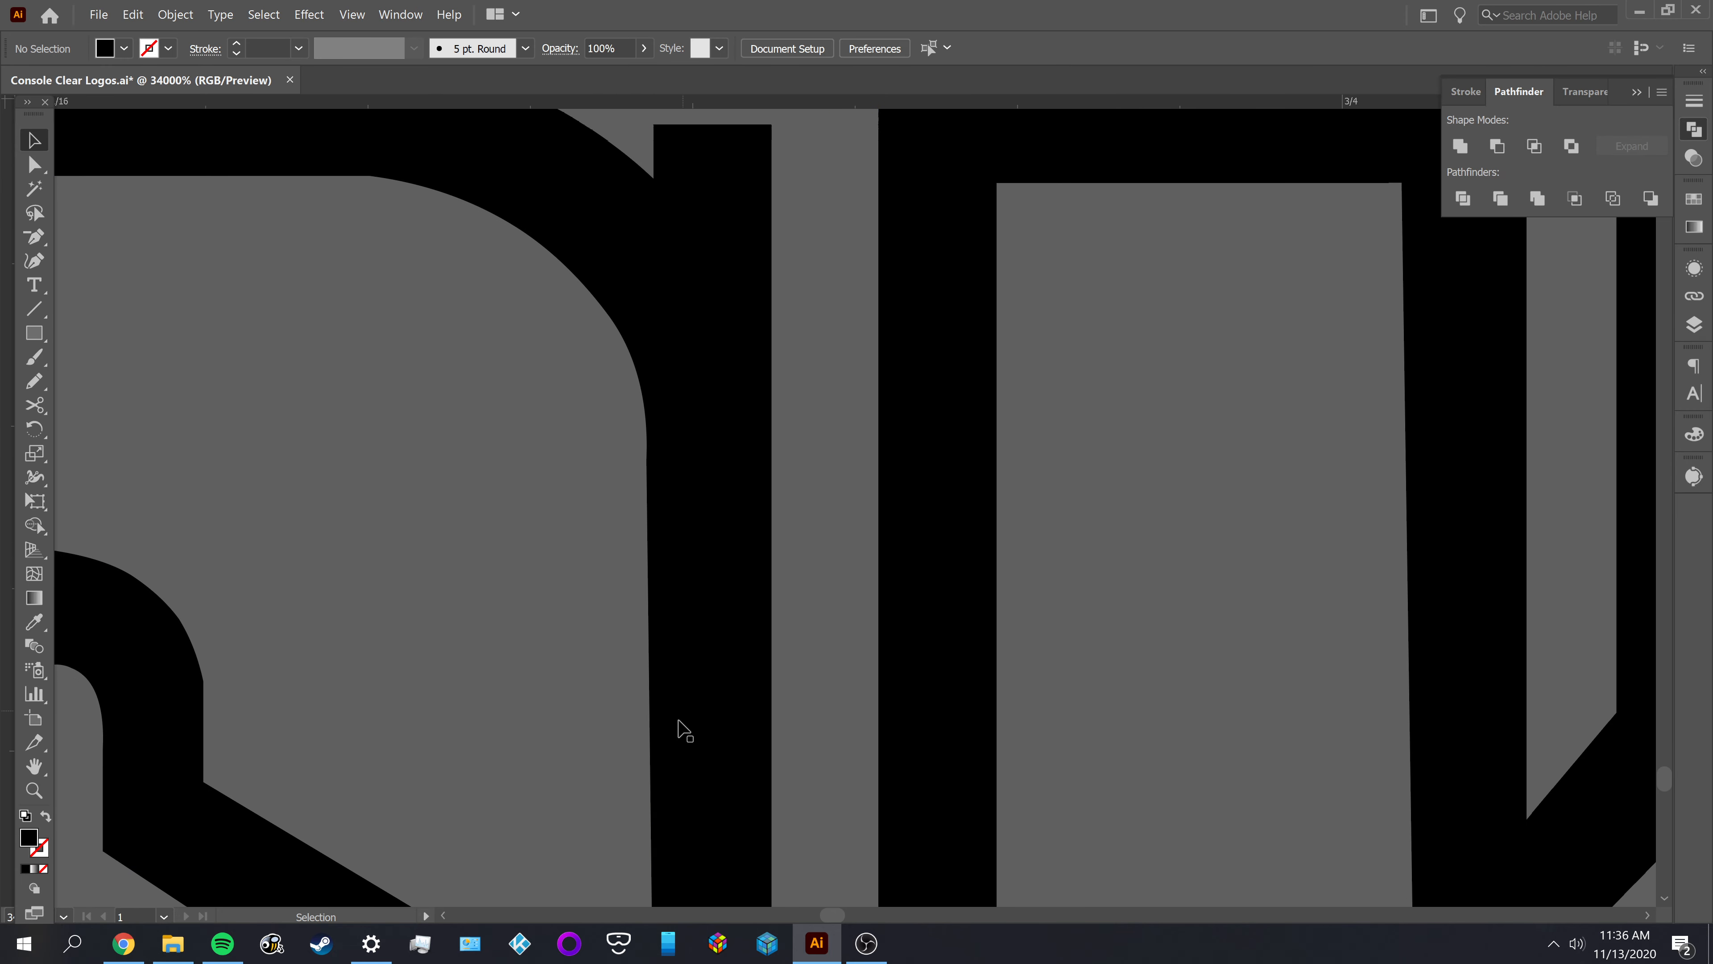
# Widen the thin black bar to 0.0059 in to match the right stroke of the S, and deselect it
pyautogui.click(683, 716)
pyautogui.moveTo(649, 732); pyautogui.dragTo(573, 617)
pyautogui.click(581, 724)
pyautogui.scroll(-1, 584, 715)
pyautogui.click(714, 424)
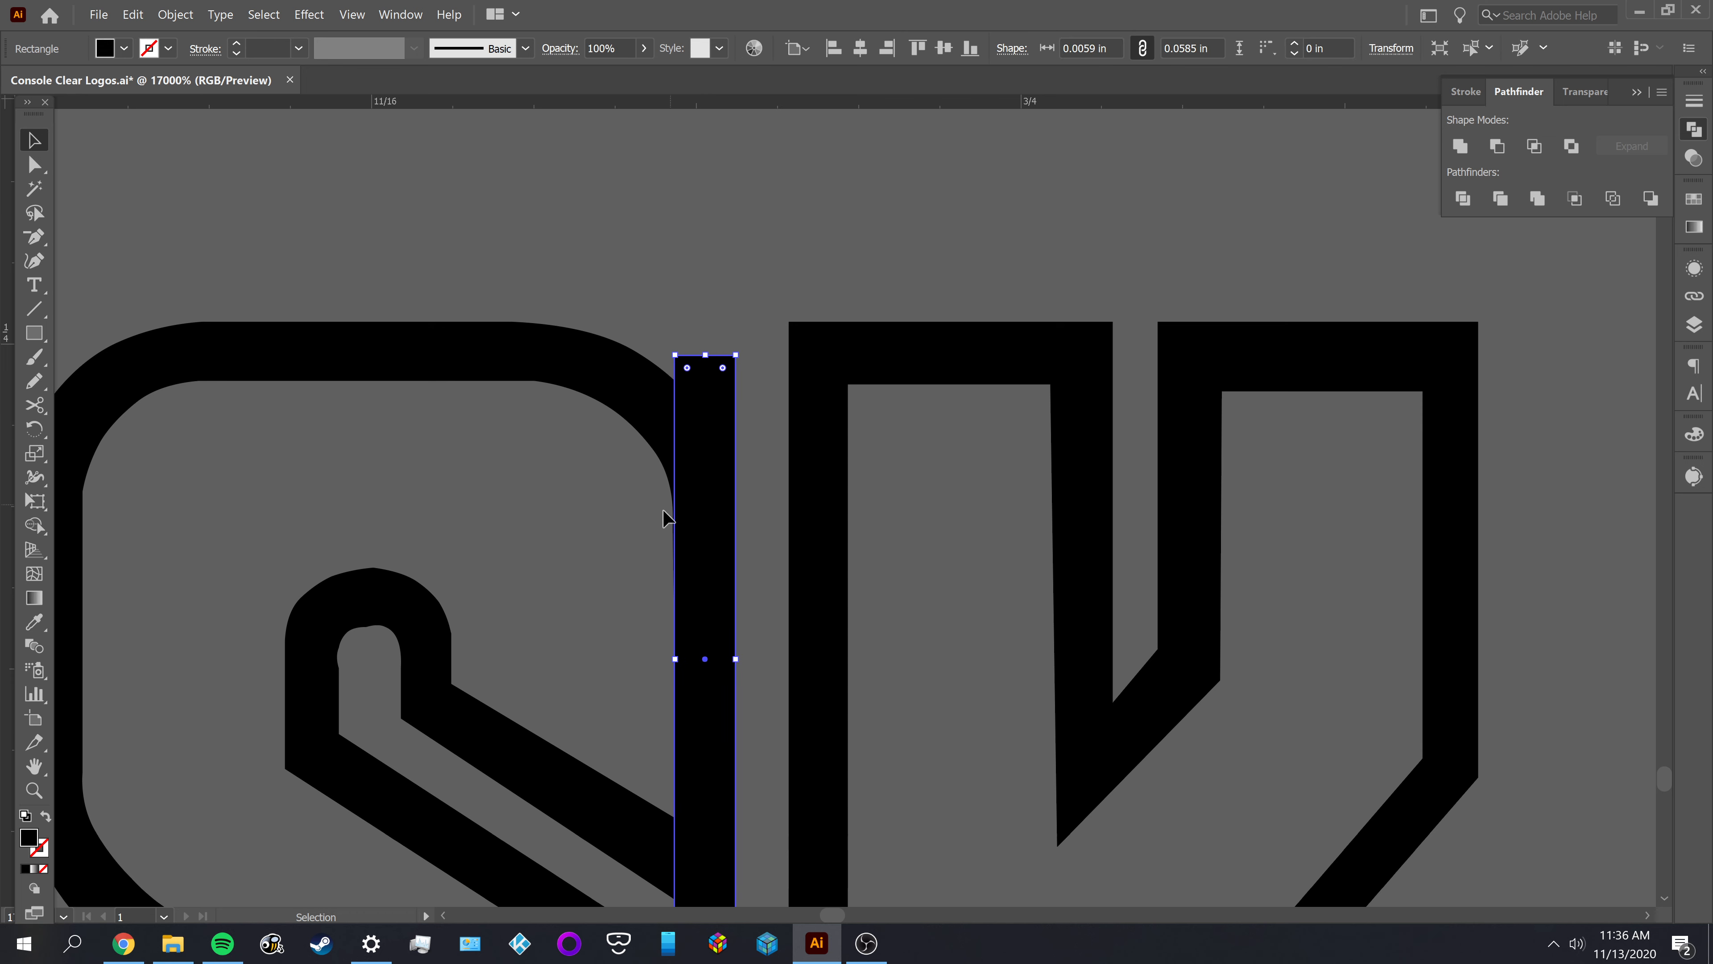
pyautogui.click(596, 579)
# Compare stroke thickness on the K in DISK by placing the thin black bar over its upper right stem
pyautogui.scroll(-1, 610, 570)
pyautogui.moveTo(662, 488); pyautogui.dragTo(1134, 451)
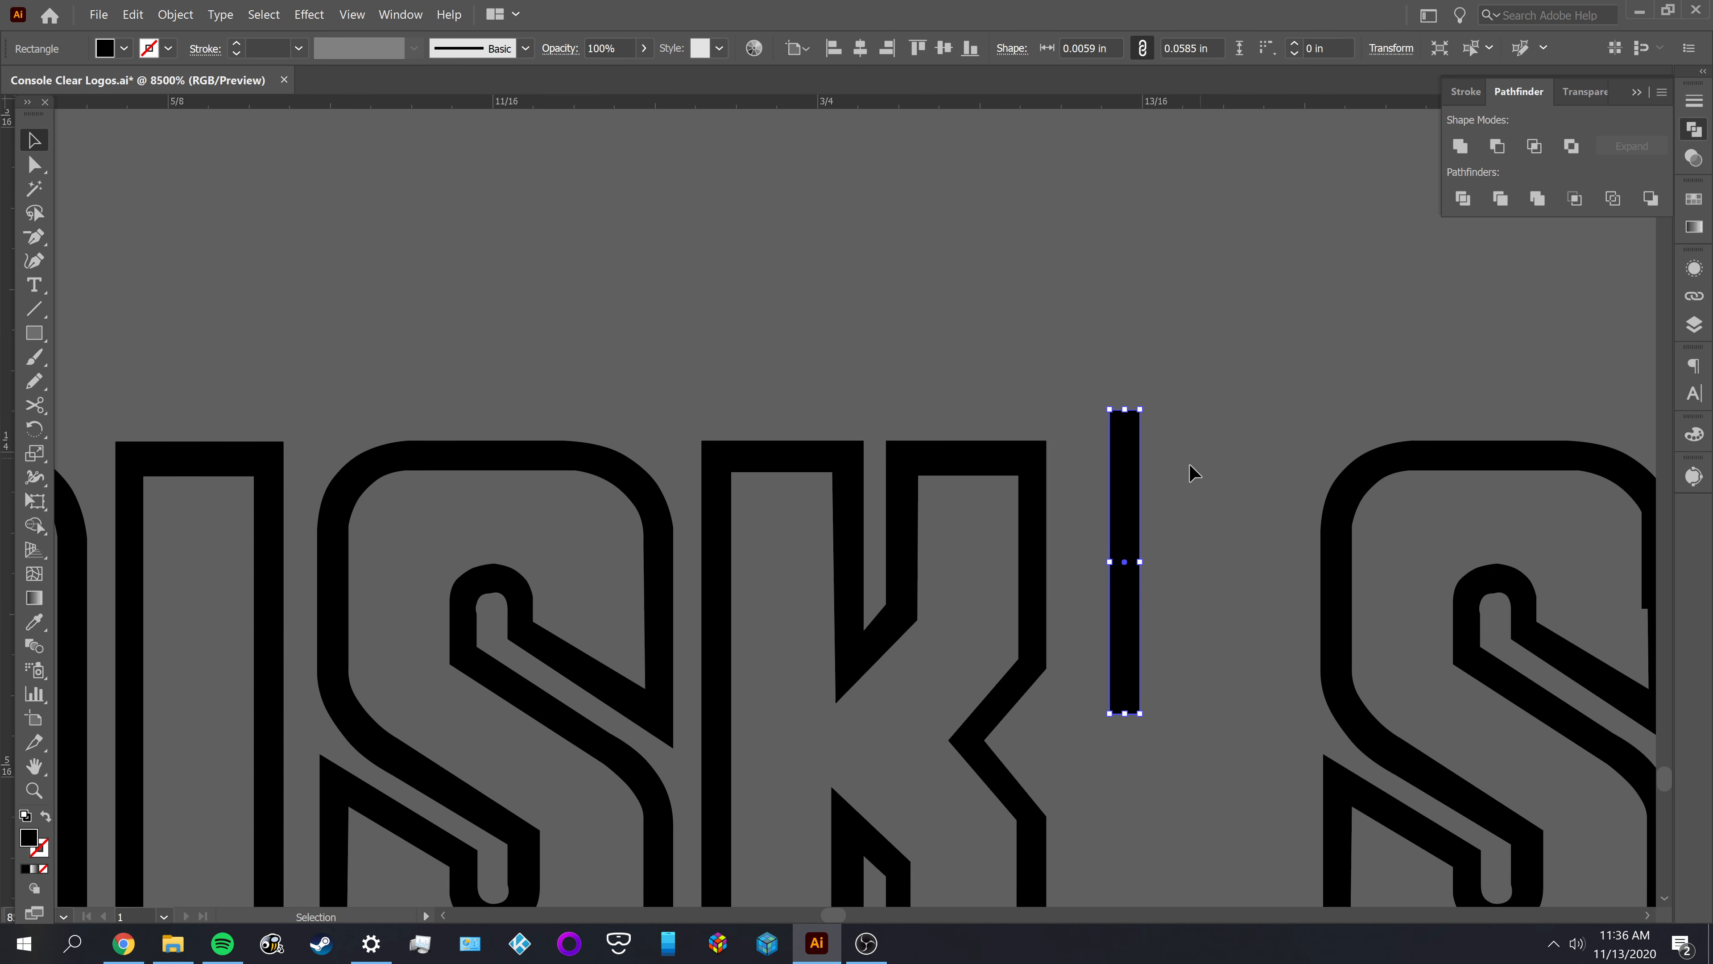
pyautogui.click(1167, 482)
pyautogui.scroll(2, 1121, 513)
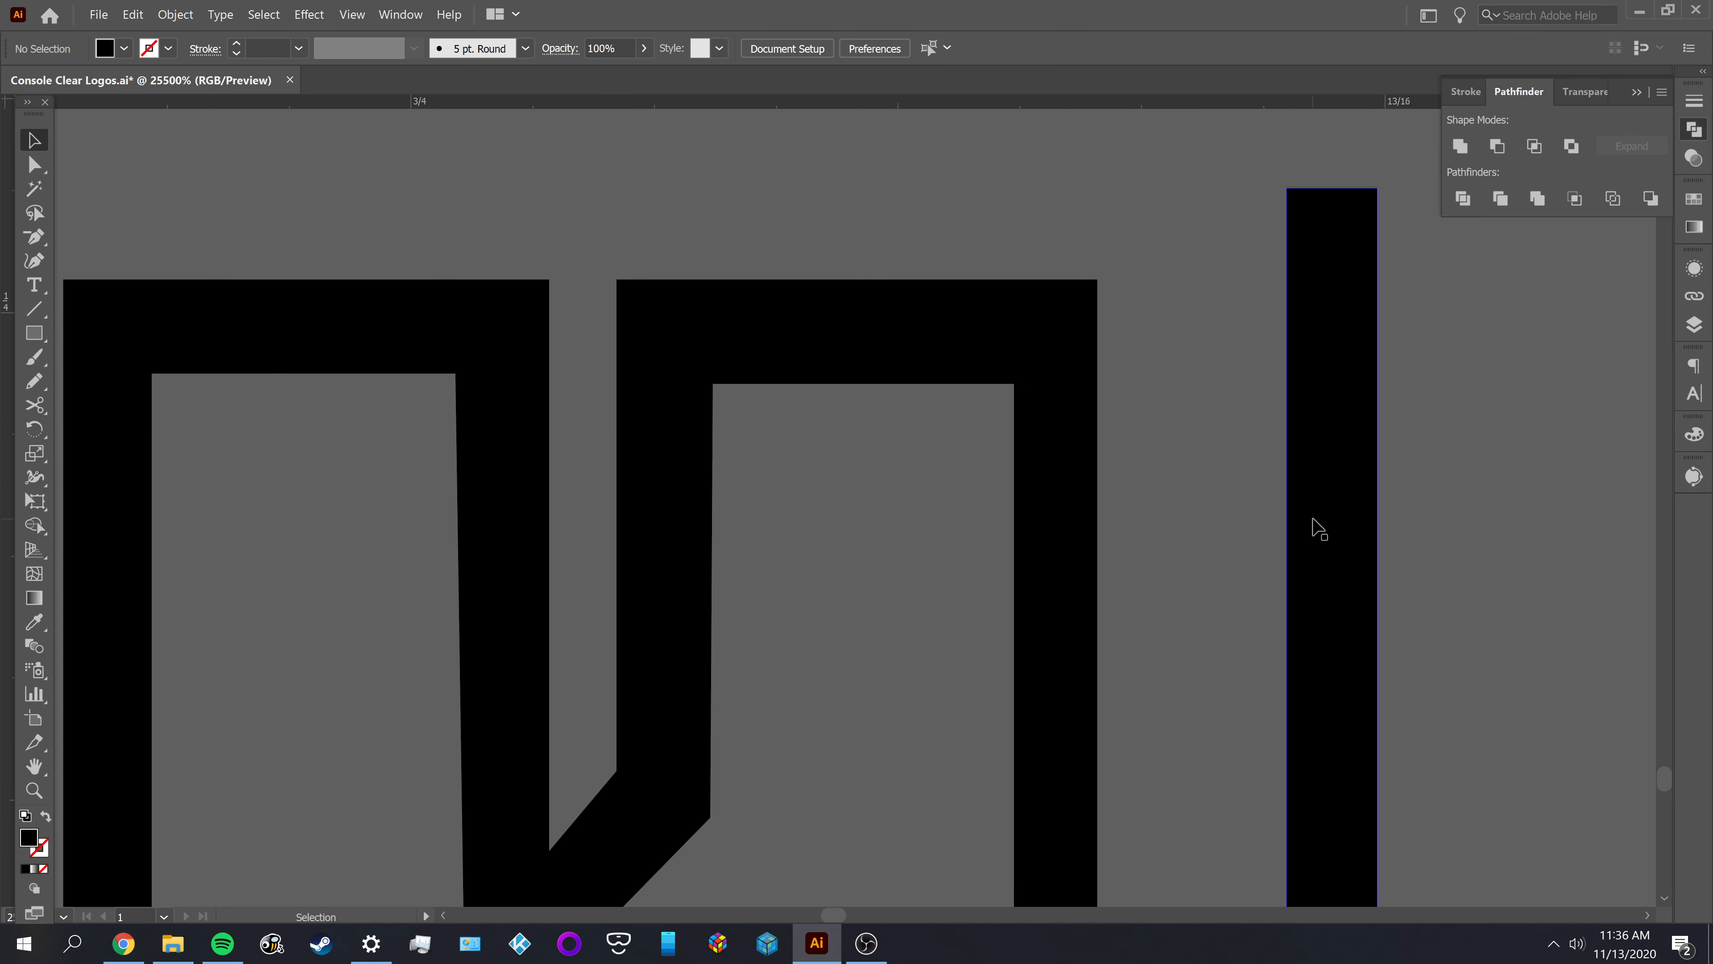
pyautogui.moveTo(1311, 528); pyautogui.dragTo(1036, 510)
pyautogui.scroll(3, 688, 467)
pyautogui.moveTo(1203, 507); pyautogui.dragTo(532, 524)
pyautogui.moveTo(953, 481)
pyautogui.mouseDown()
pyautogui.moveTo(1220, 509)
pyautogui.moveTo(937, 494)
pyautogui.moveTo(952, 498)
pyautogui.moveTo(937, 509)
pyautogui.mouseUp()
pyautogui.scroll(-5, 769, 524)
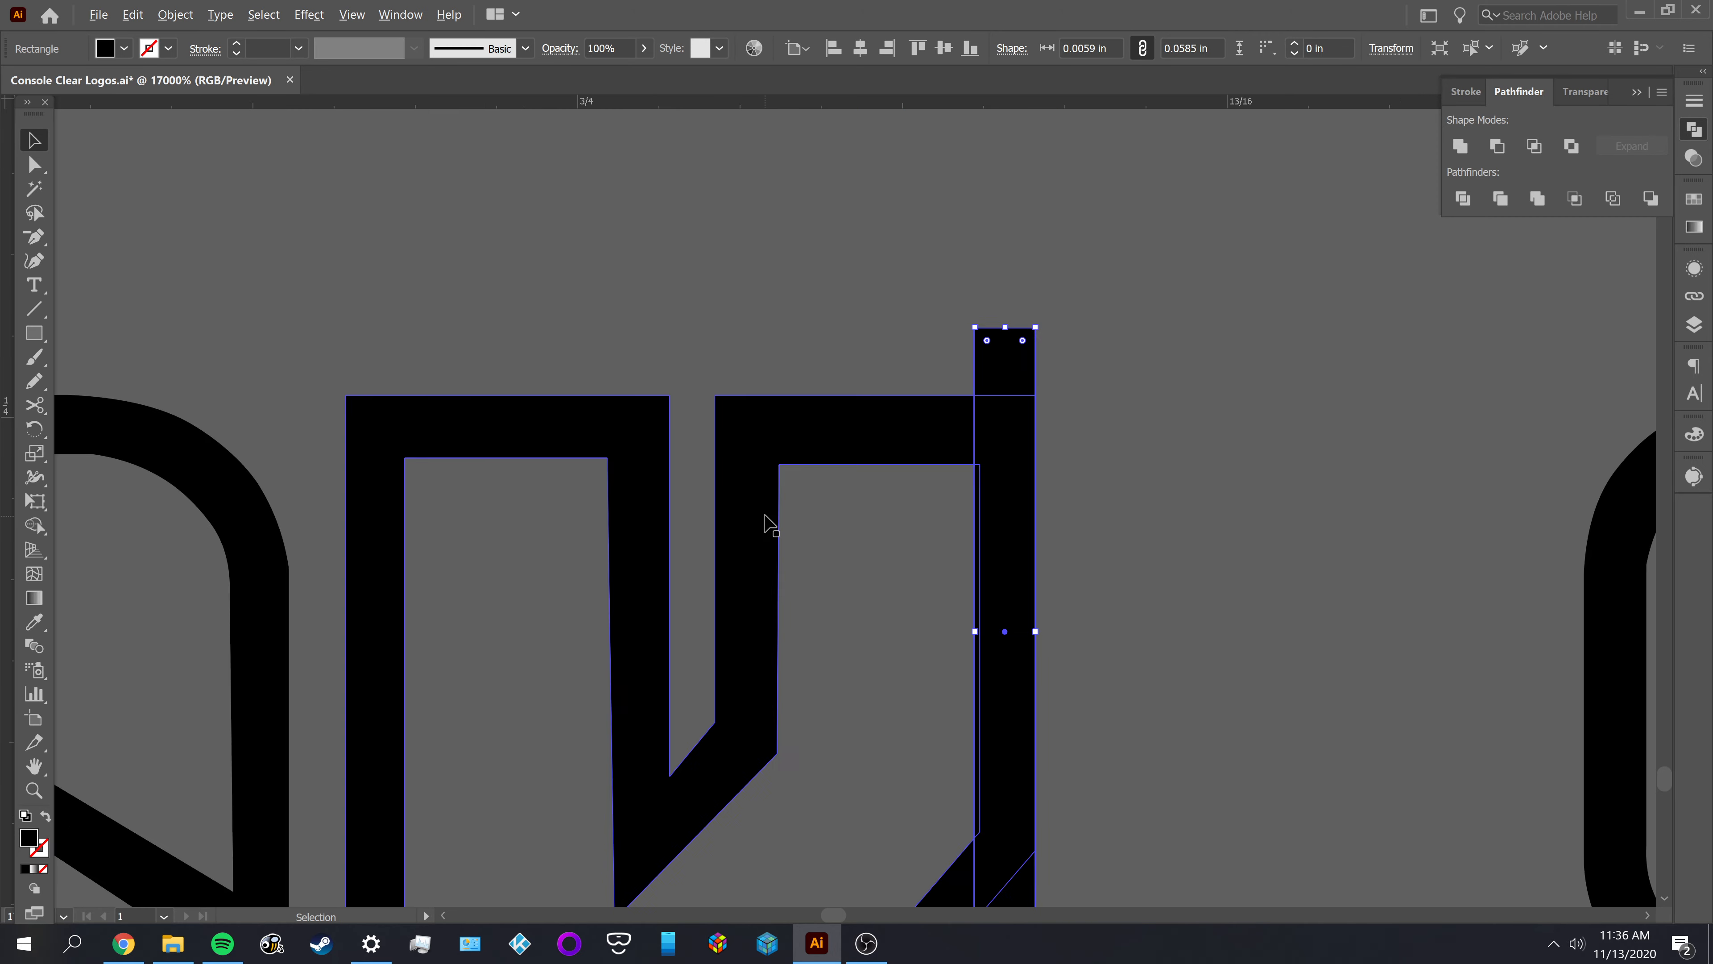
pyautogui.scroll(-1, 937, 566)
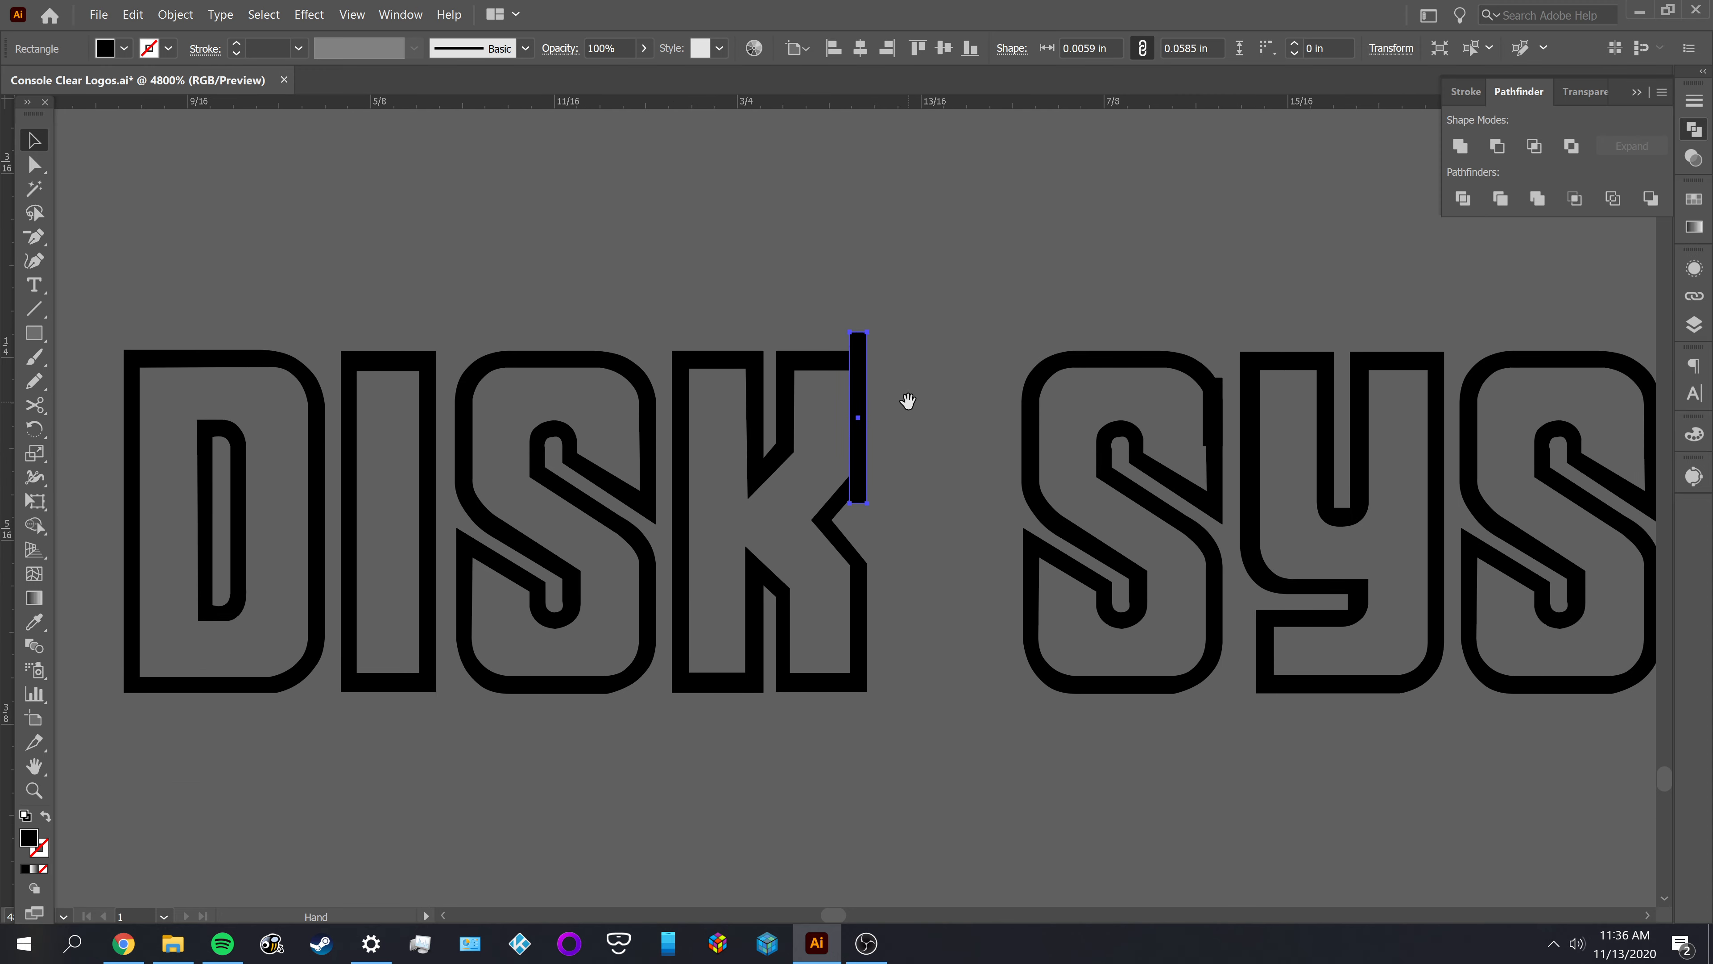
pyautogui.click(890, 403)
# Move the thin black bar off the K to the empty area just past the M of the upper SYSTEM, and deselect it
pyautogui.moveTo(862, 383); pyautogui.dragTo(925, 376)
pyautogui.click(957, 372)
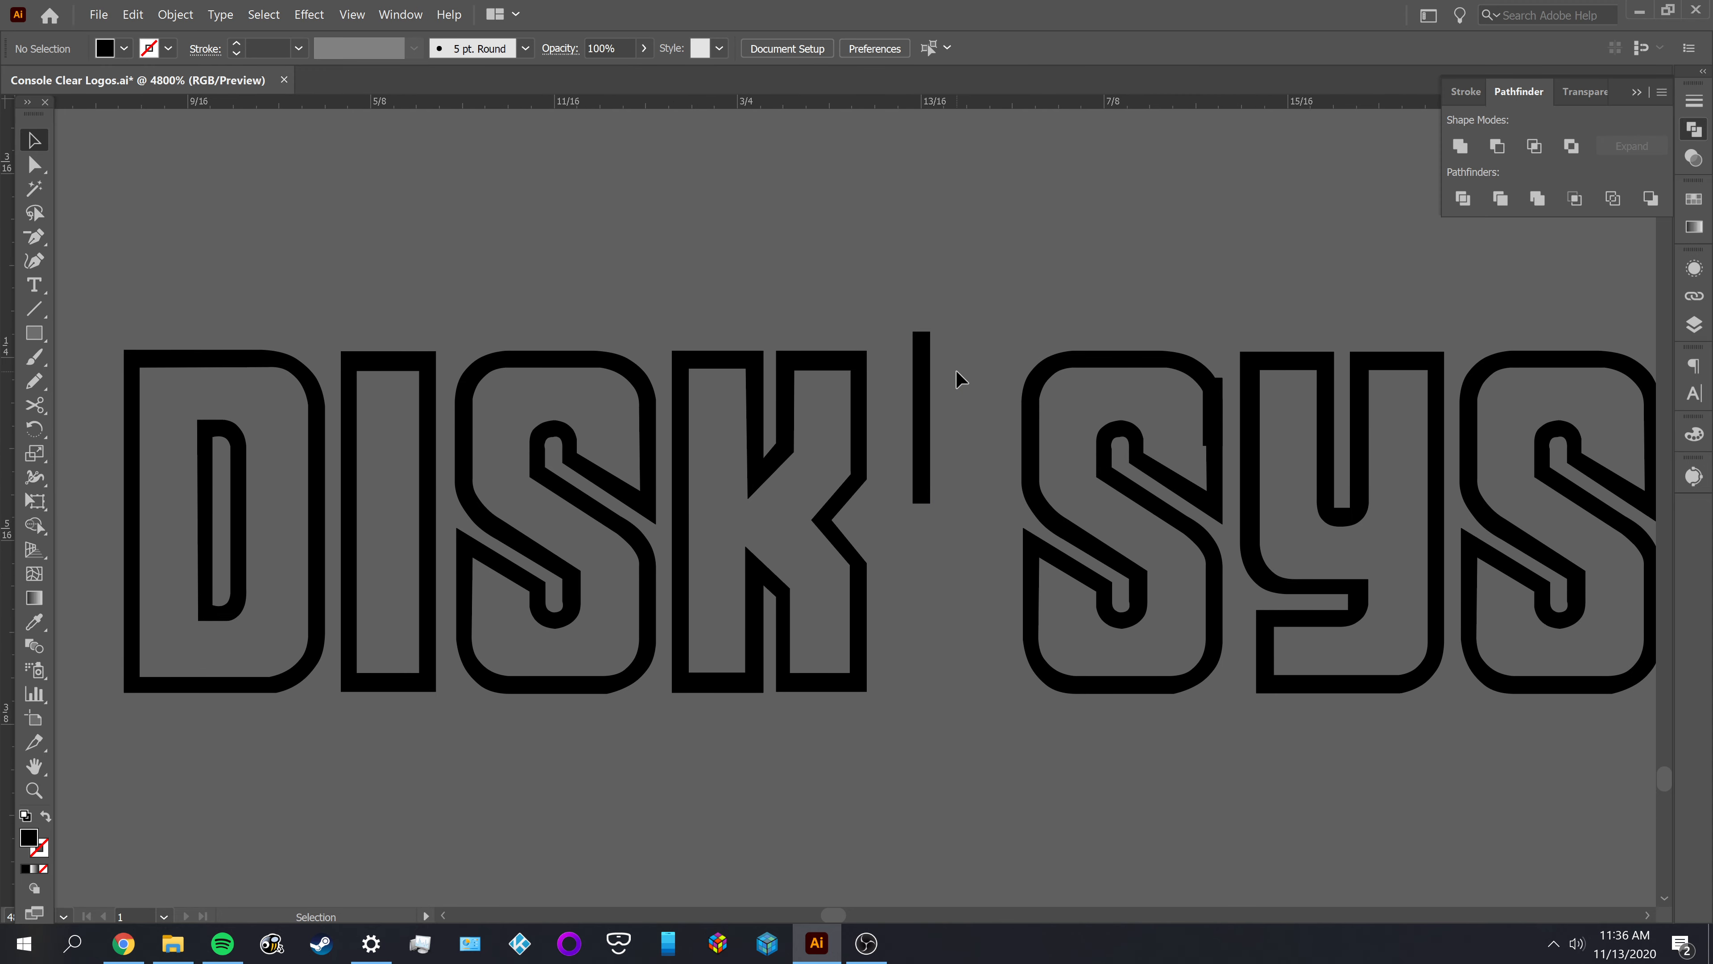
pyautogui.scroll(-1, 956, 370)
pyautogui.scroll(-1, 960, 380)
pyautogui.moveTo(956, 536); pyautogui.dragTo(717, 612)
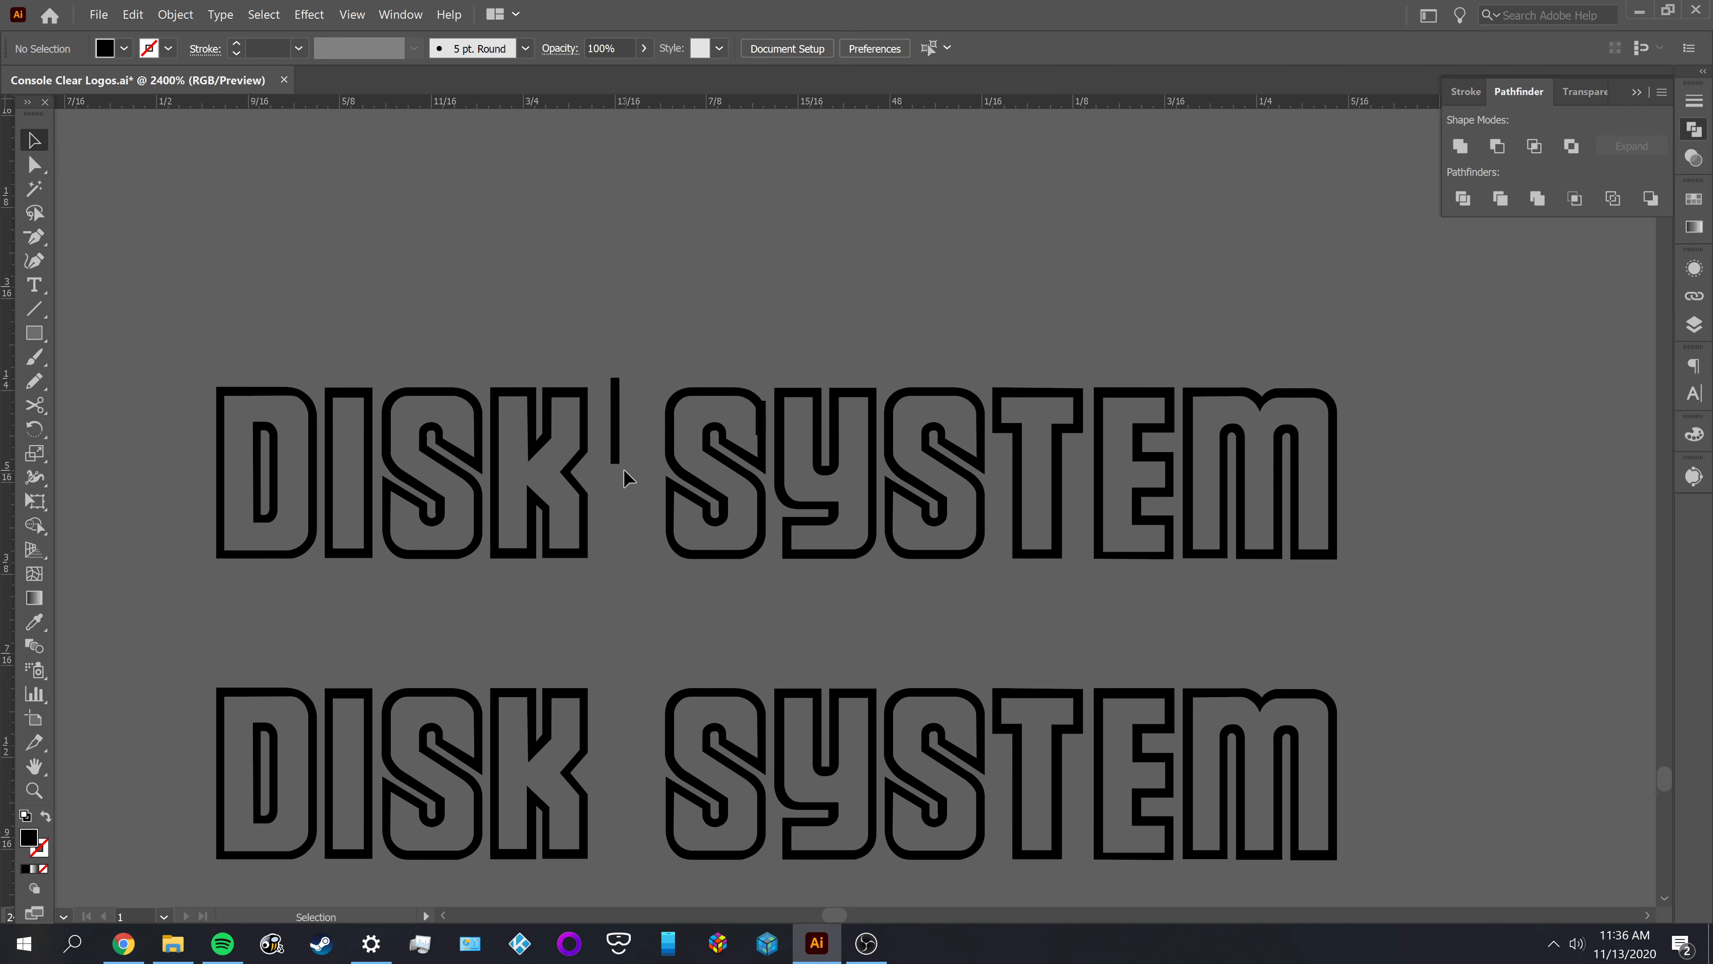
pyautogui.moveTo(615, 439); pyautogui.dragTo(1383, 516)
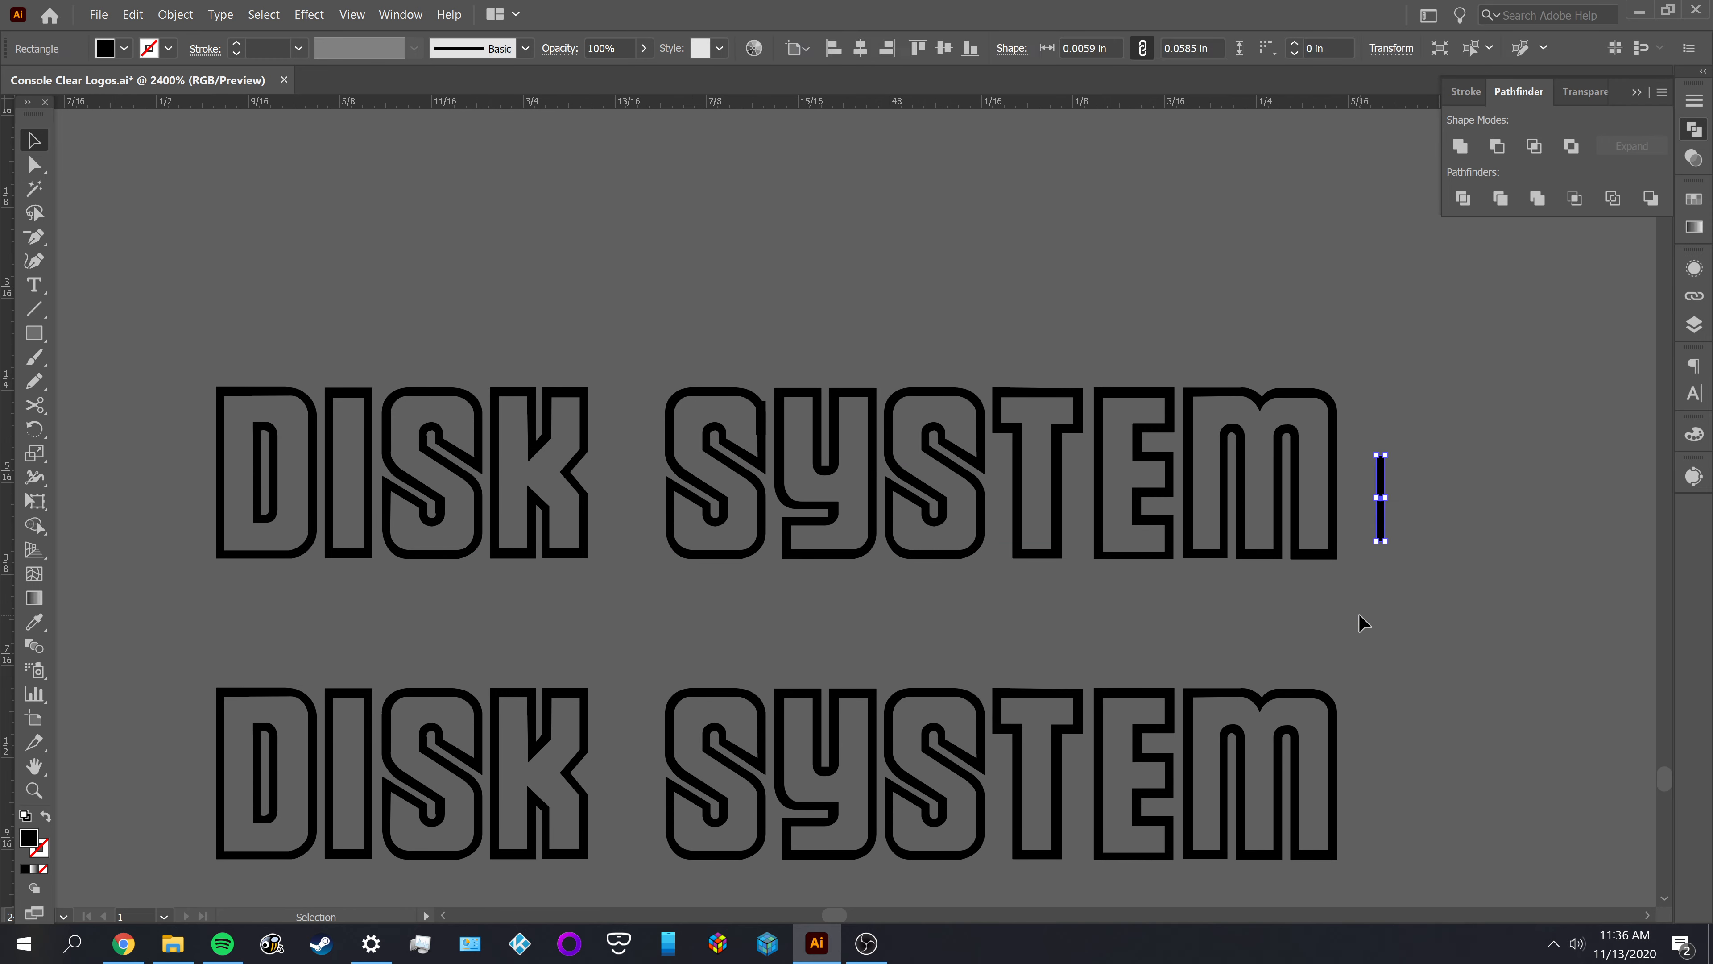
pyautogui.click(1363, 621)
# Examine the large DISK SYSTEM drafts with guides and red outlines, including the two rows around the blue S
pyautogui.scroll(-2, 1382, 576)
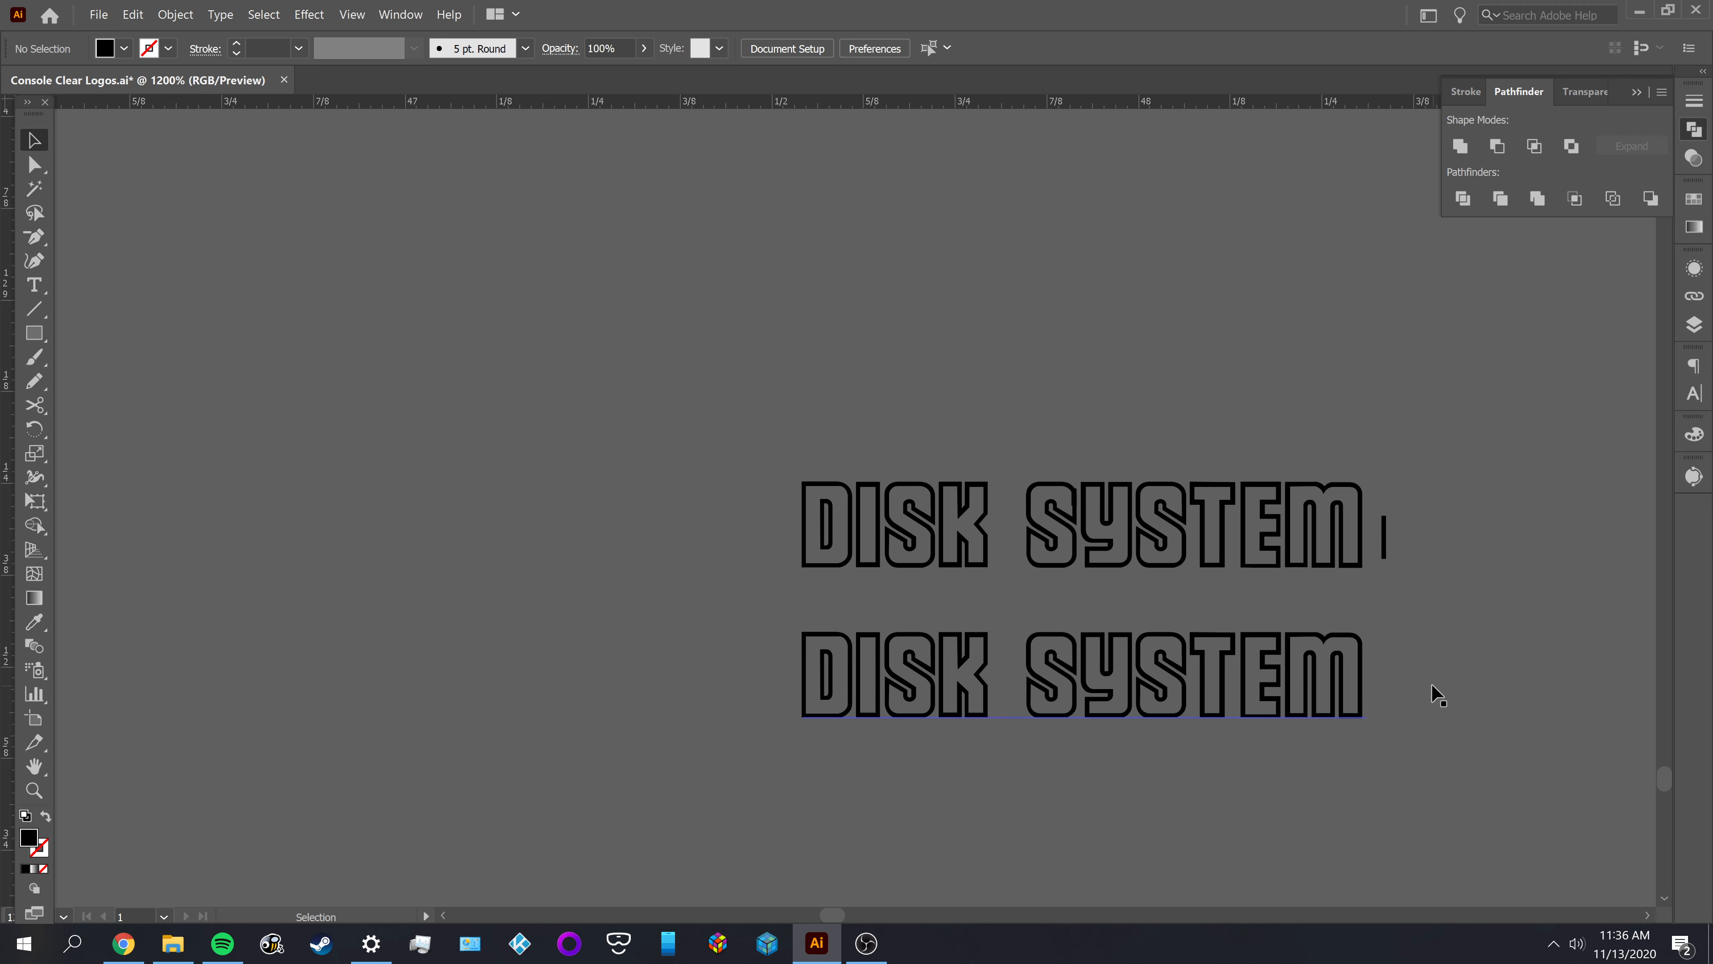
pyautogui.moveTo(1430, 686); pyautogui.dragTo(1135, 390)
pyautogui.moveTo(1246, 574); pyautogui.dragTo(1076, 271)
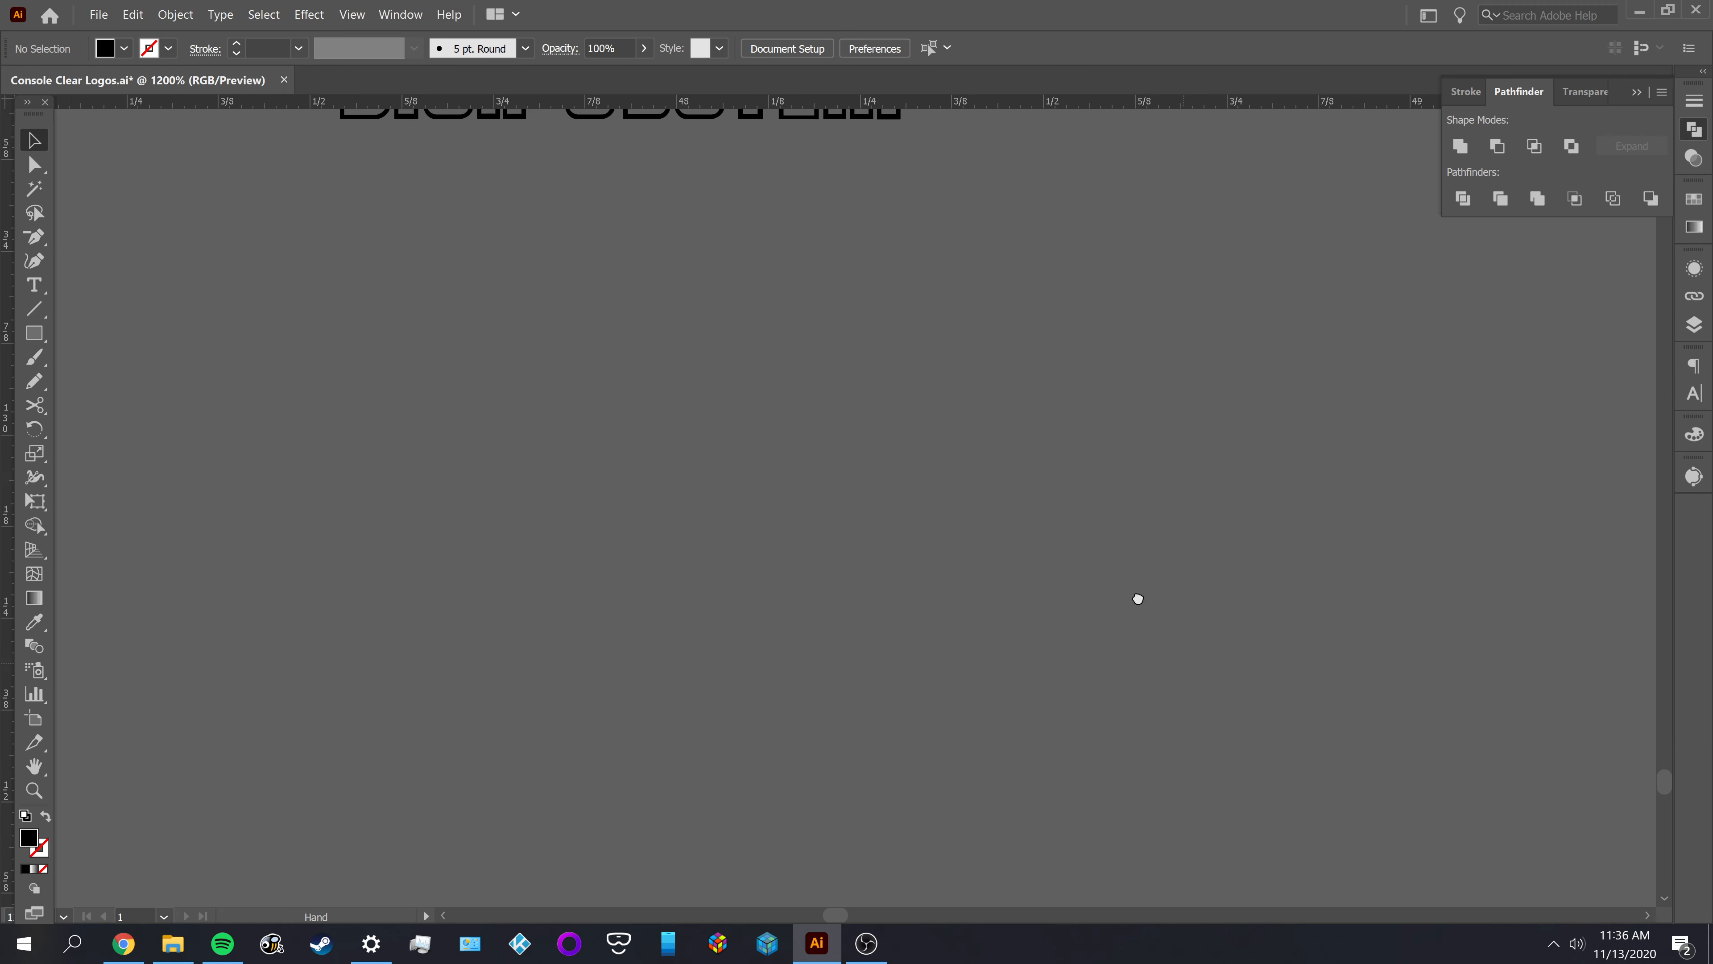
pyautogui.moveTo(1136, 596); pyautogui.dragTo(997, 411)
pyautogui.scroll(-1, 905, 539)
pyautogui.scroll(-2, 906, 540)
pyautogui.moveTo(1003, 646); pyautogui.dragTo(738, 394)
pyautogui.scroll(-1, 972, 448)
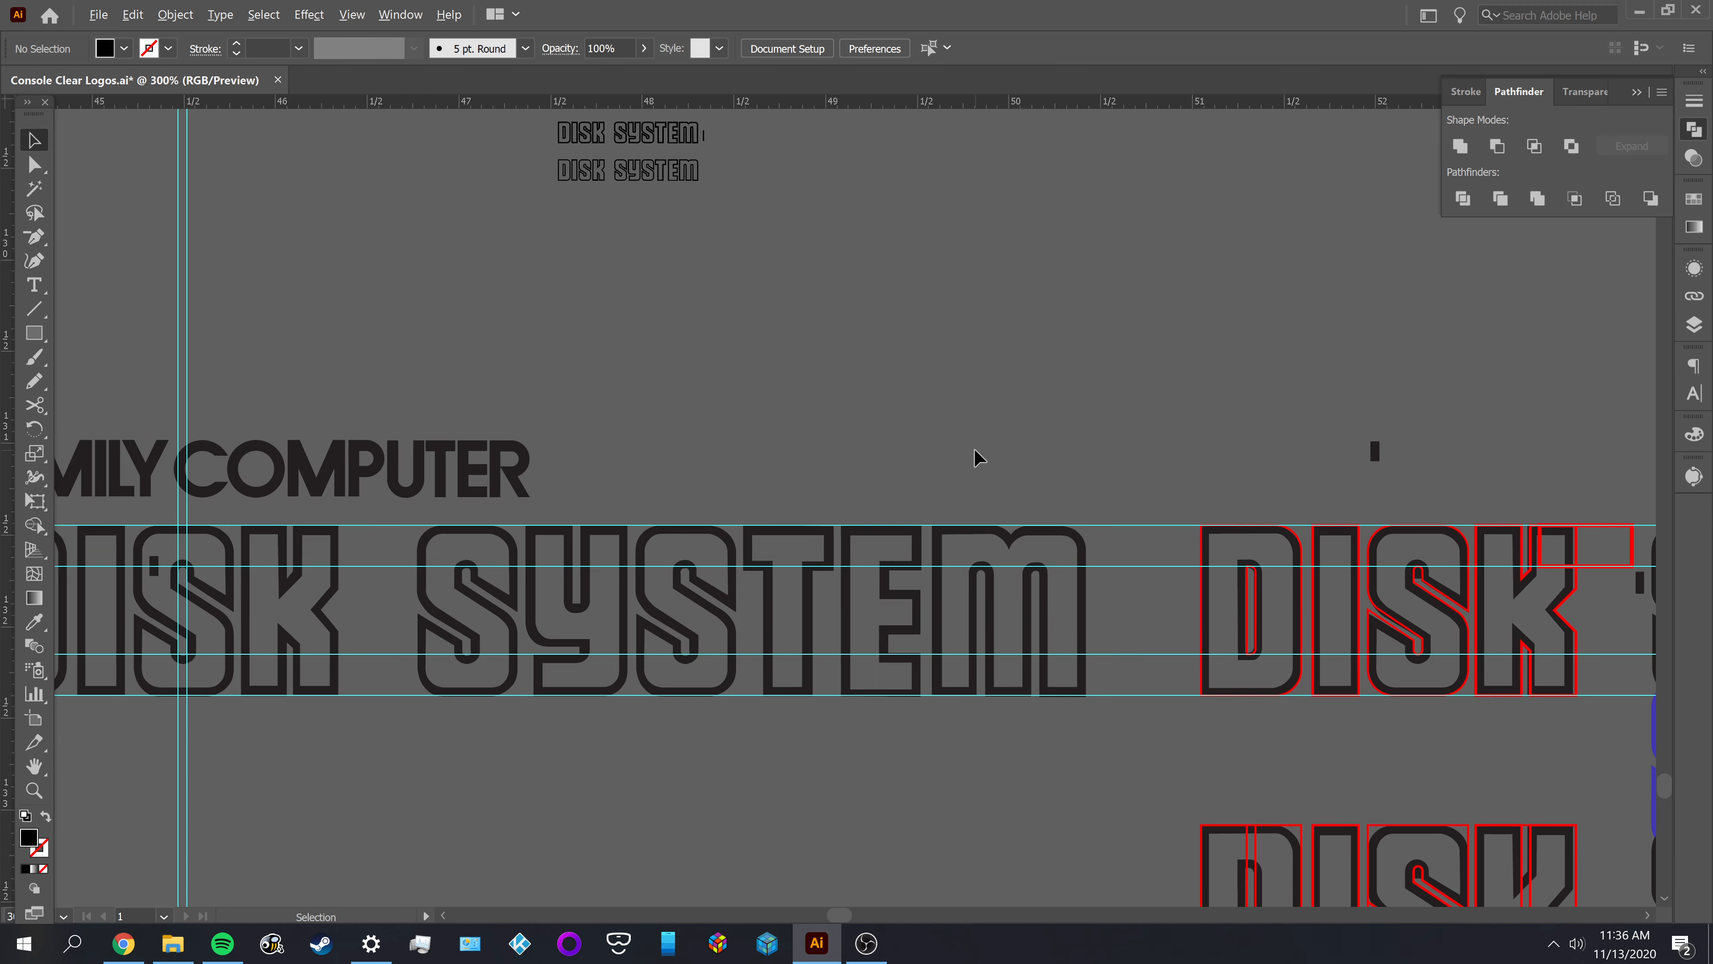
pyautogui.moveTo(1003, 442); pyautogui.dragTo(422, 377)
pyautogui.moveTo(1383, 709); pyautogui.dragTo(1094, 463)
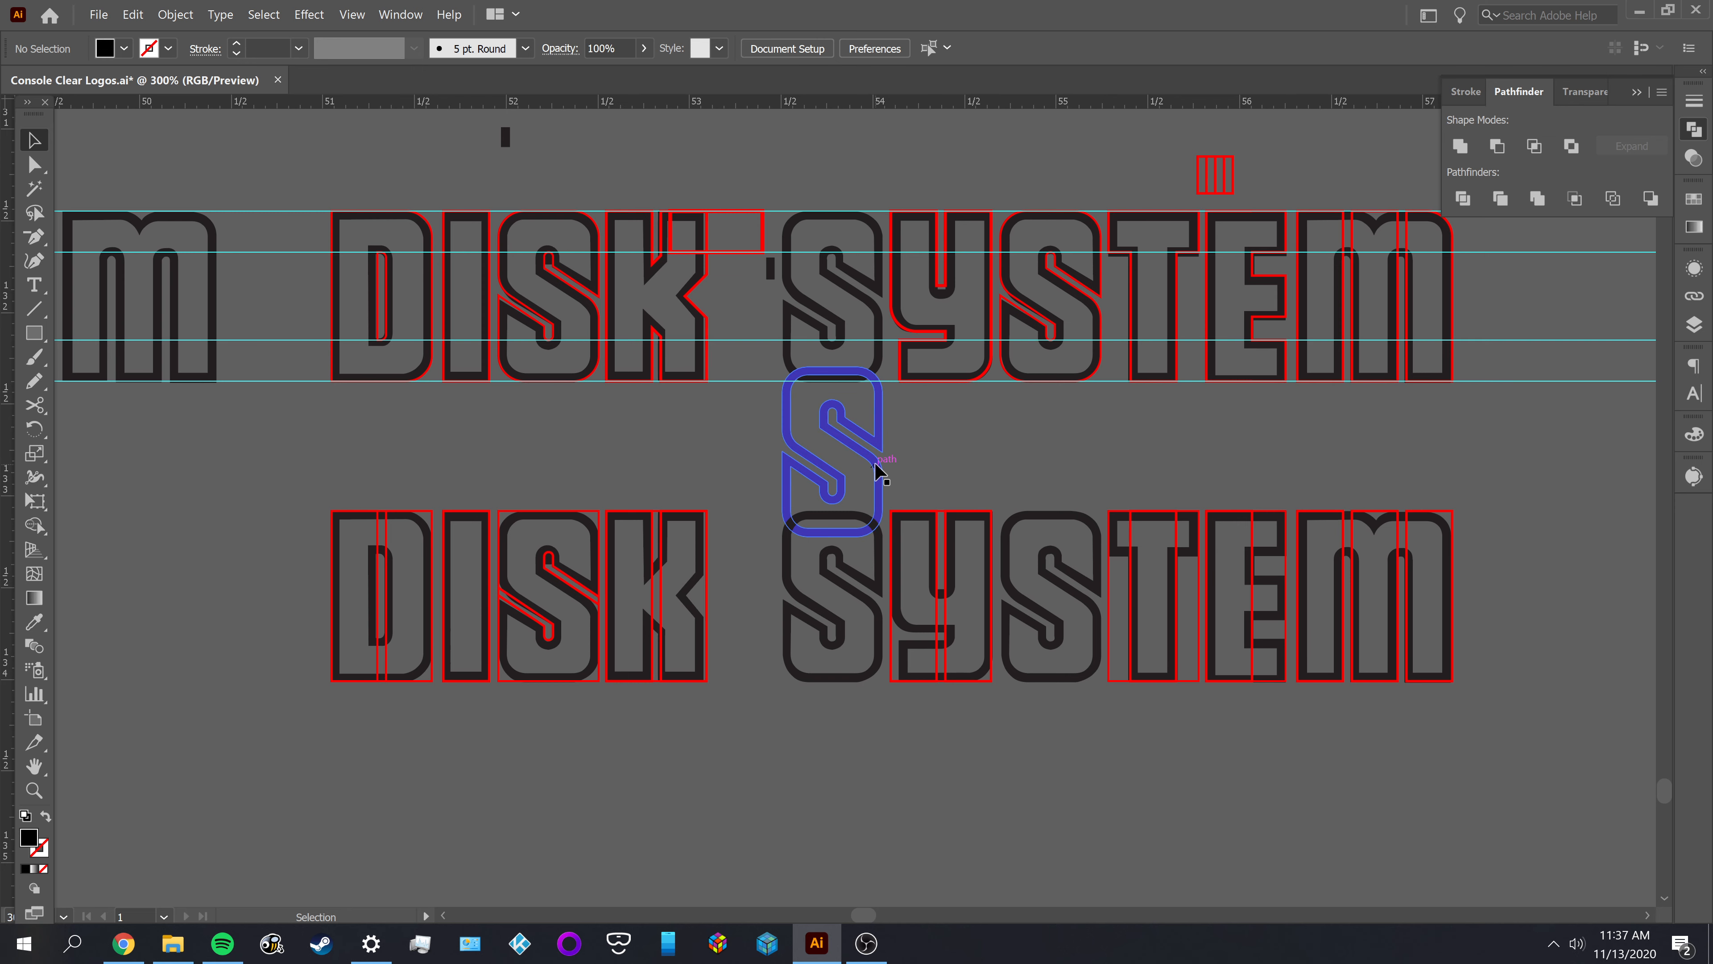
# Move the blue S straight down so it clears the upper draft row, and deselect it
pyautogui.scroll(2, 880, 473)
pyautogui.moveTo(880, 551); pyautogui.dragTo(880, 645)
pyautogui.click(585, 516)
# Compare the D and I of the upper large DISK draft with their red outlines, selecting the D shape and the I rectangle
pyautogui.scroll(3, 593, 525)
pyautogui.scroll(3, 593, 525)
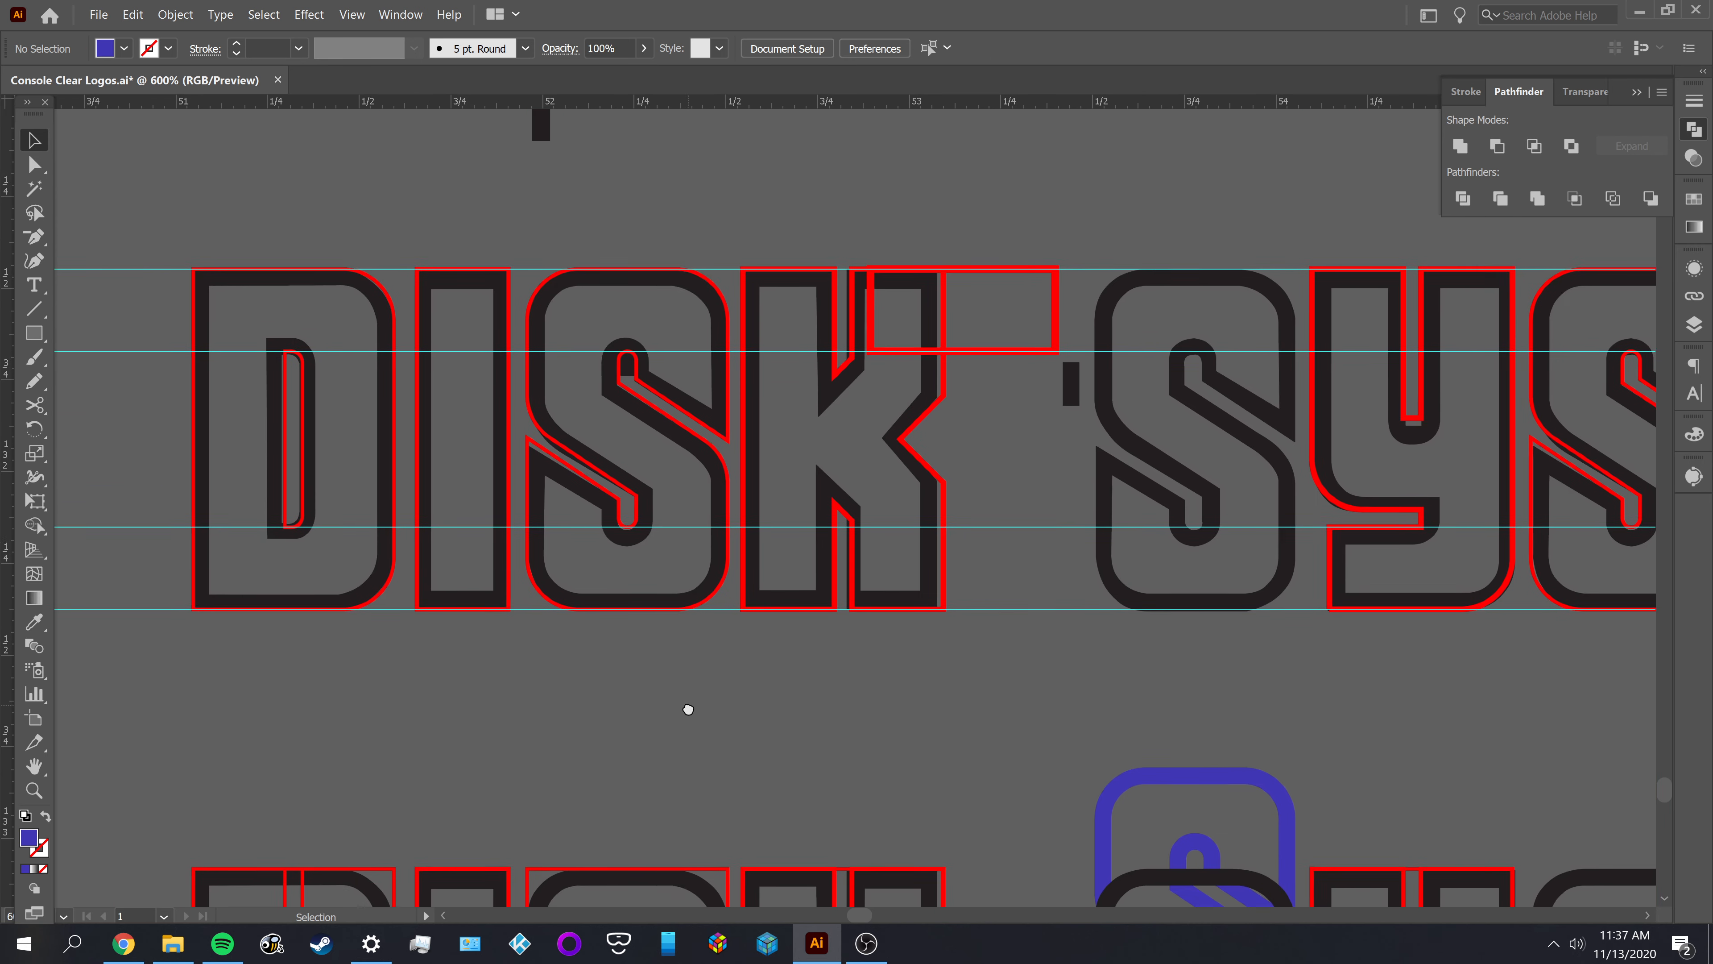
pyautogui.scroll(1, 513, 465)
pyautogui.moveTo(523, 464); pyautogui.dragTo(823, 501)
pyautogui.click(565, 443)
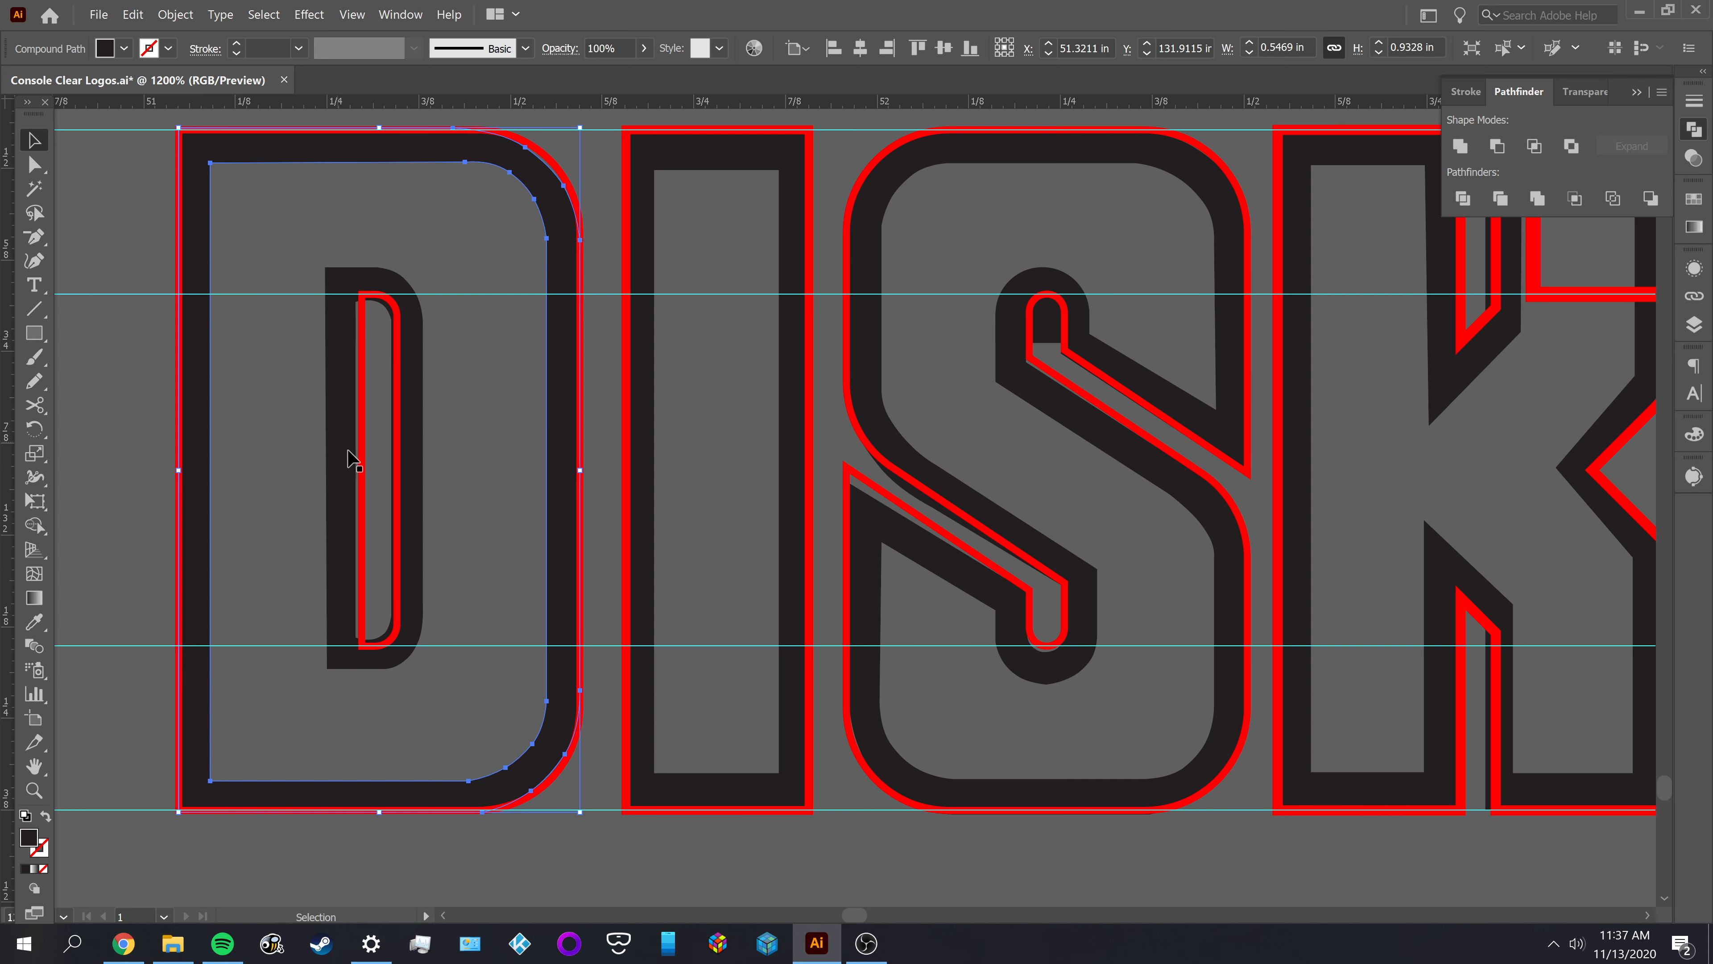
pyautogui.scroll(-2, 751, 432)
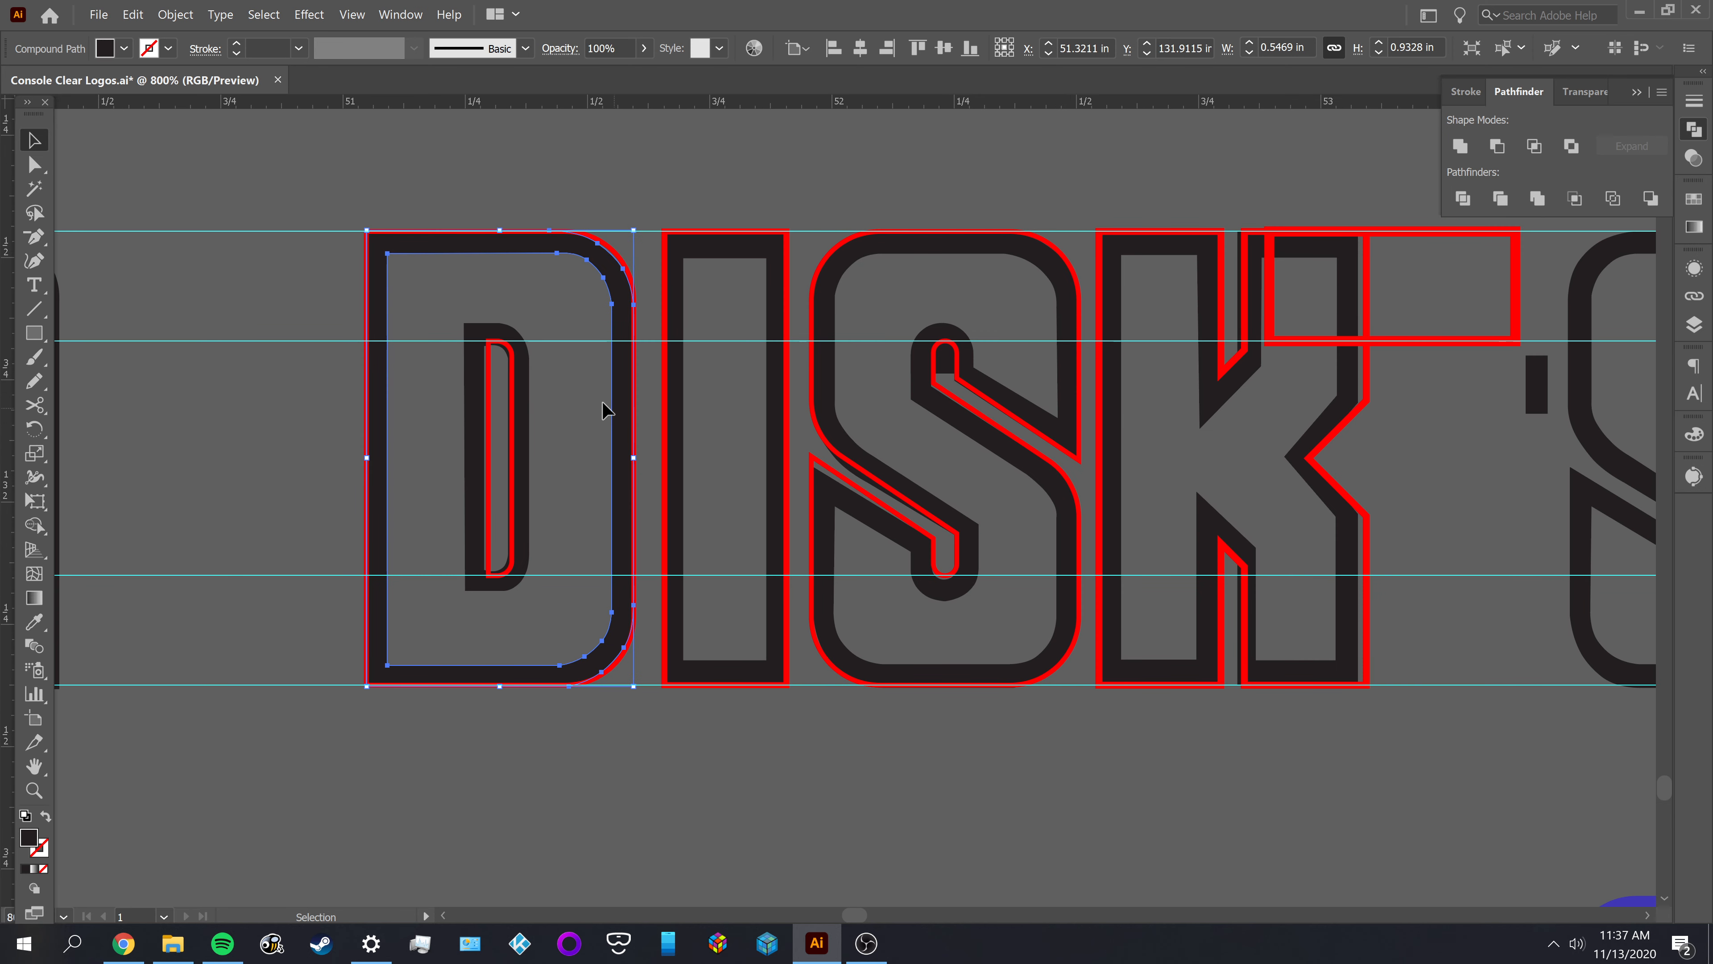
pyautogui.click(577, 398)
pyautogui.scroll(2, 610, 307)
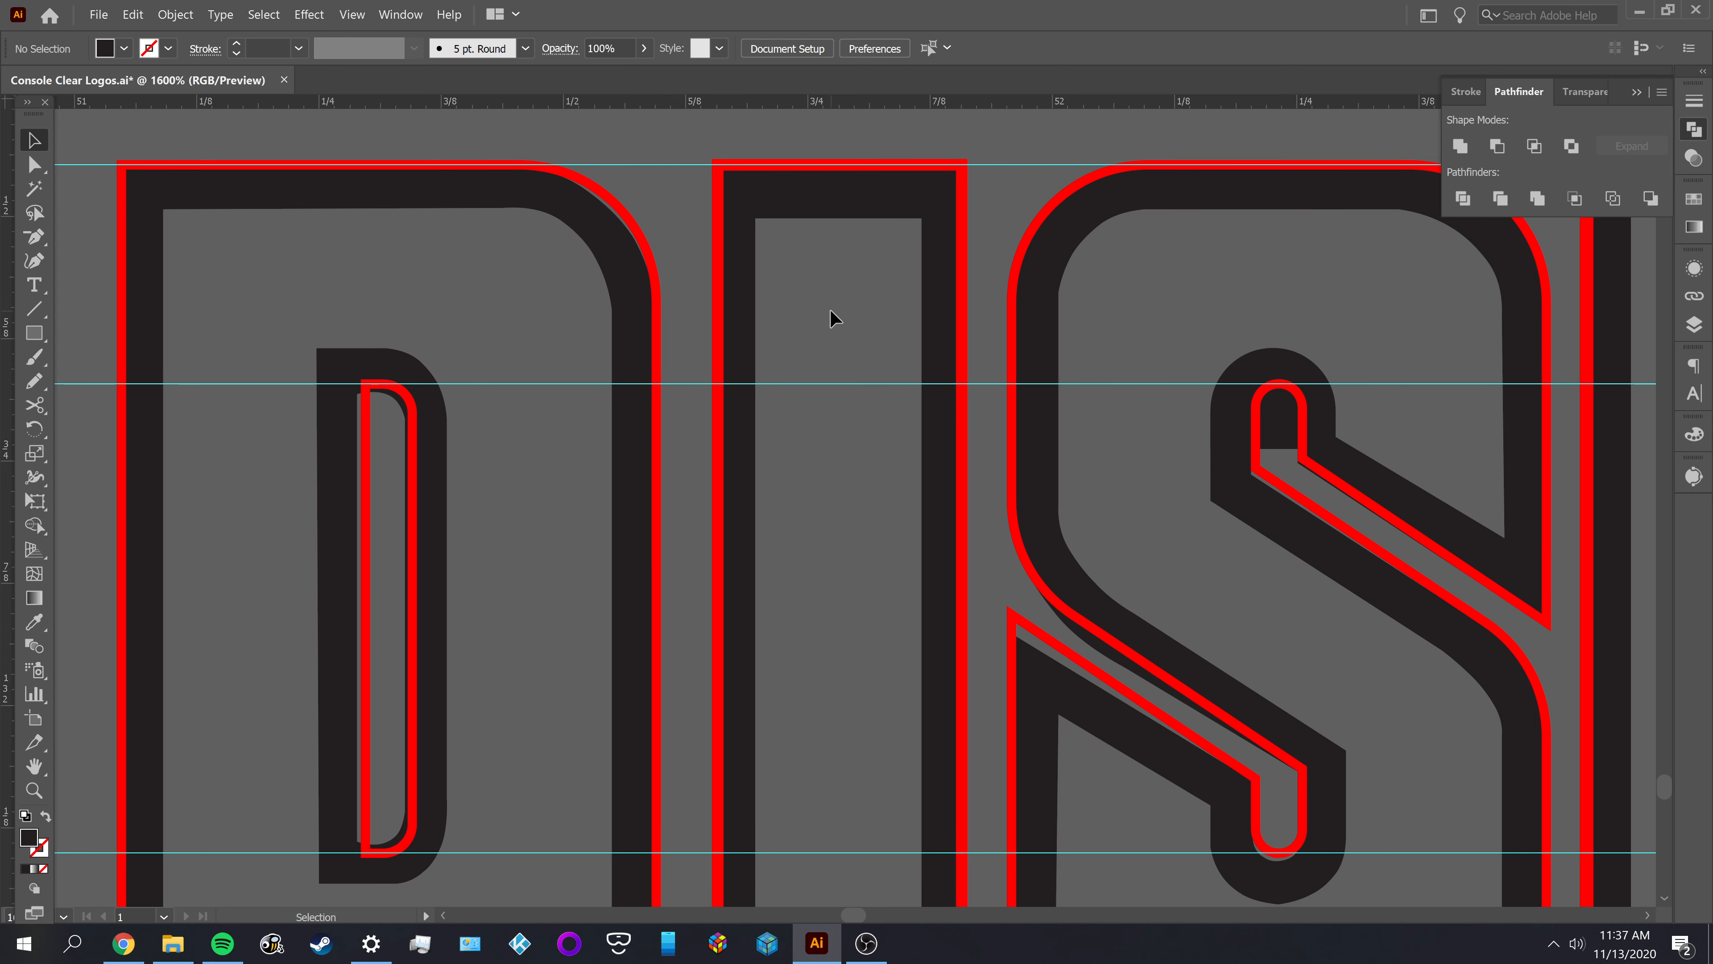
pyautogui.click(721, 260)
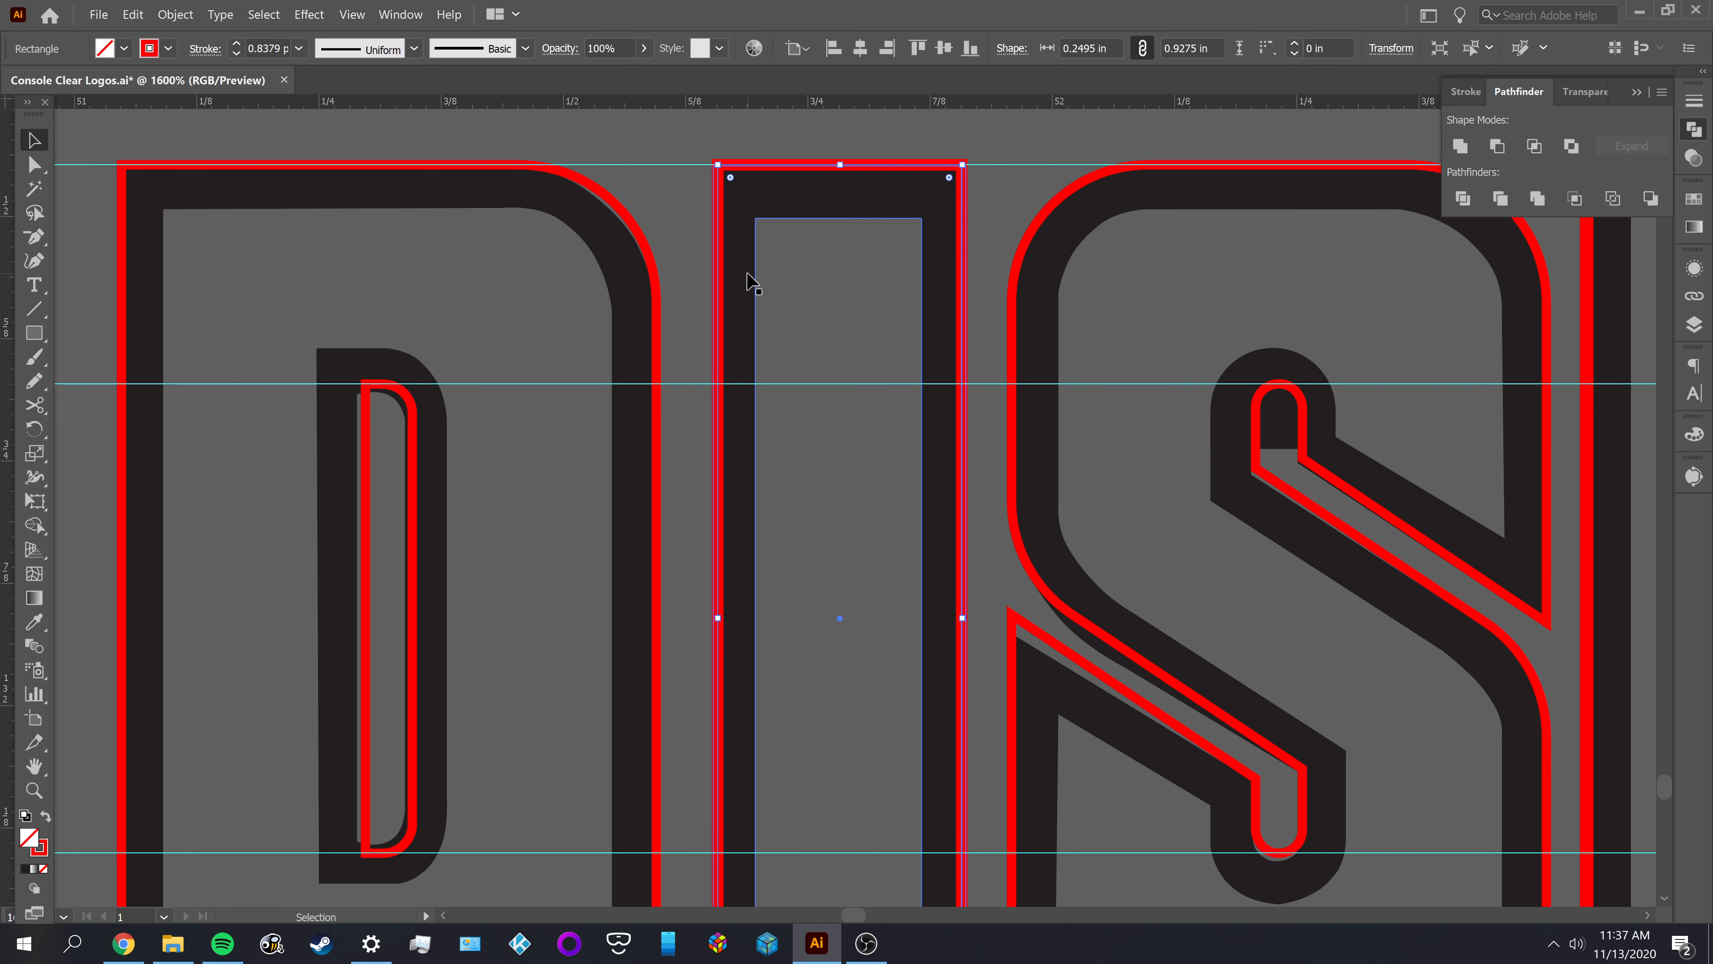
pyautogui.click(833, 289)
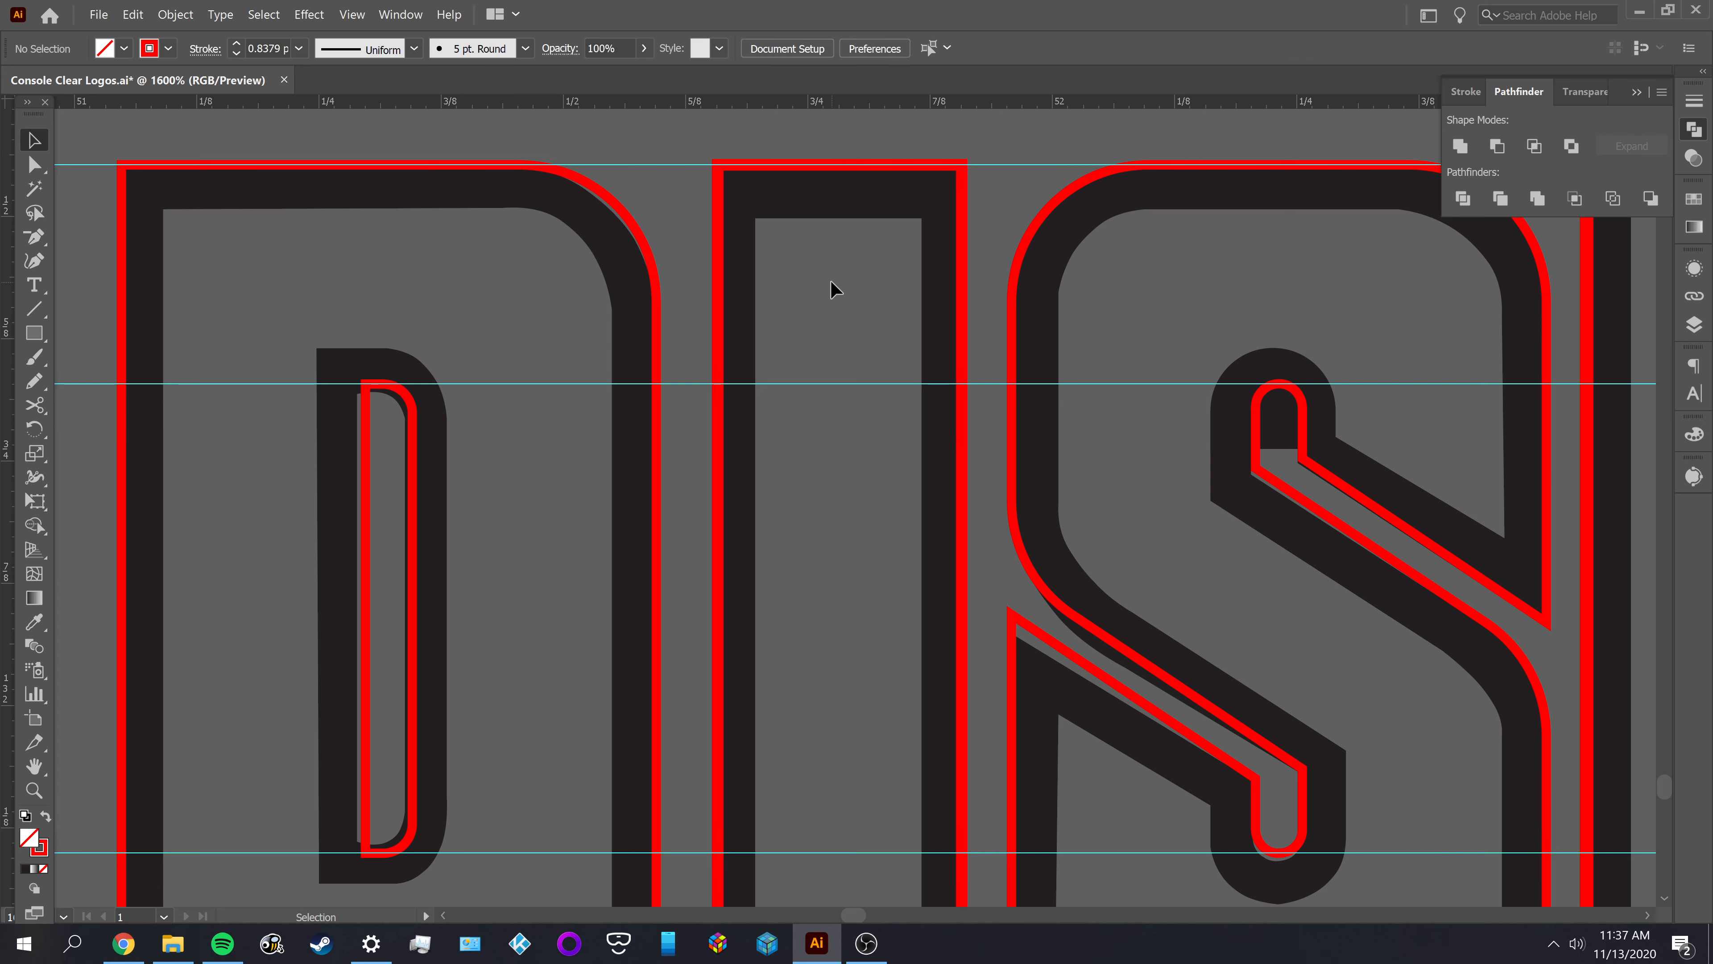
pyautogui.scroll(-2, 833, 288)
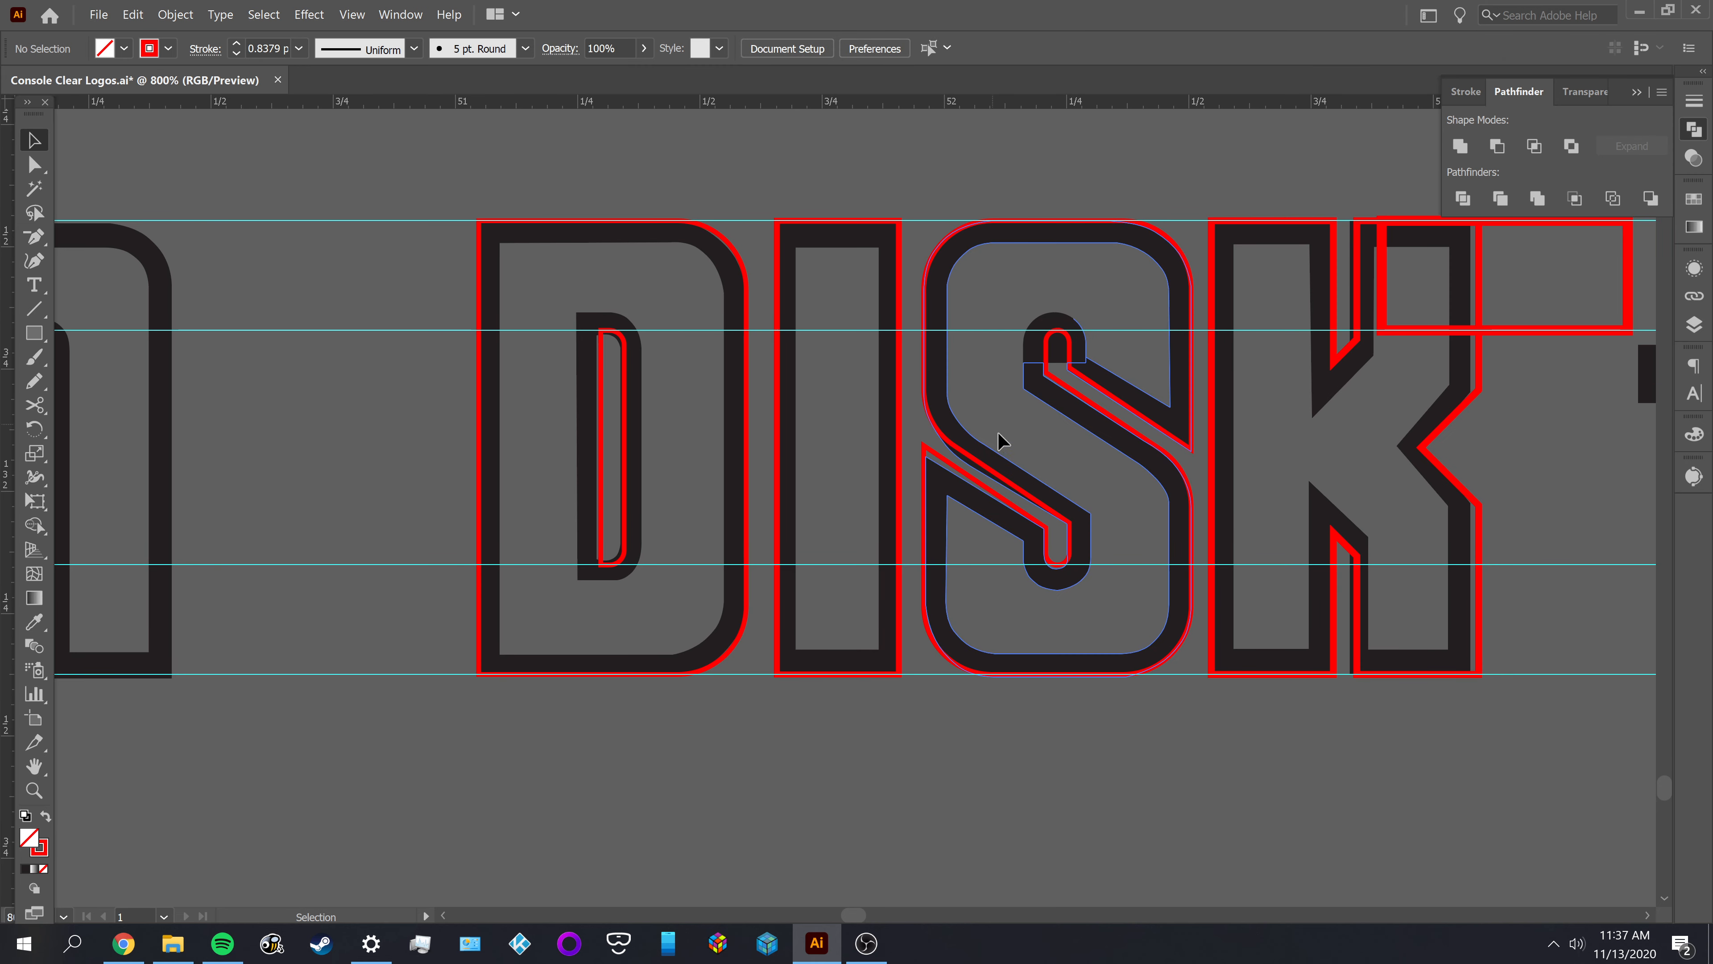
# Move the wide red rectangle overlapping the K of the upper draft straight up above the lettering, and deselect it
pyautogui.moveTo(1165, 478); pyautogui.dragTo(904, 467)
pyautogui.moveTo(1085, 450); pyautogui.dragTo(781, 511)
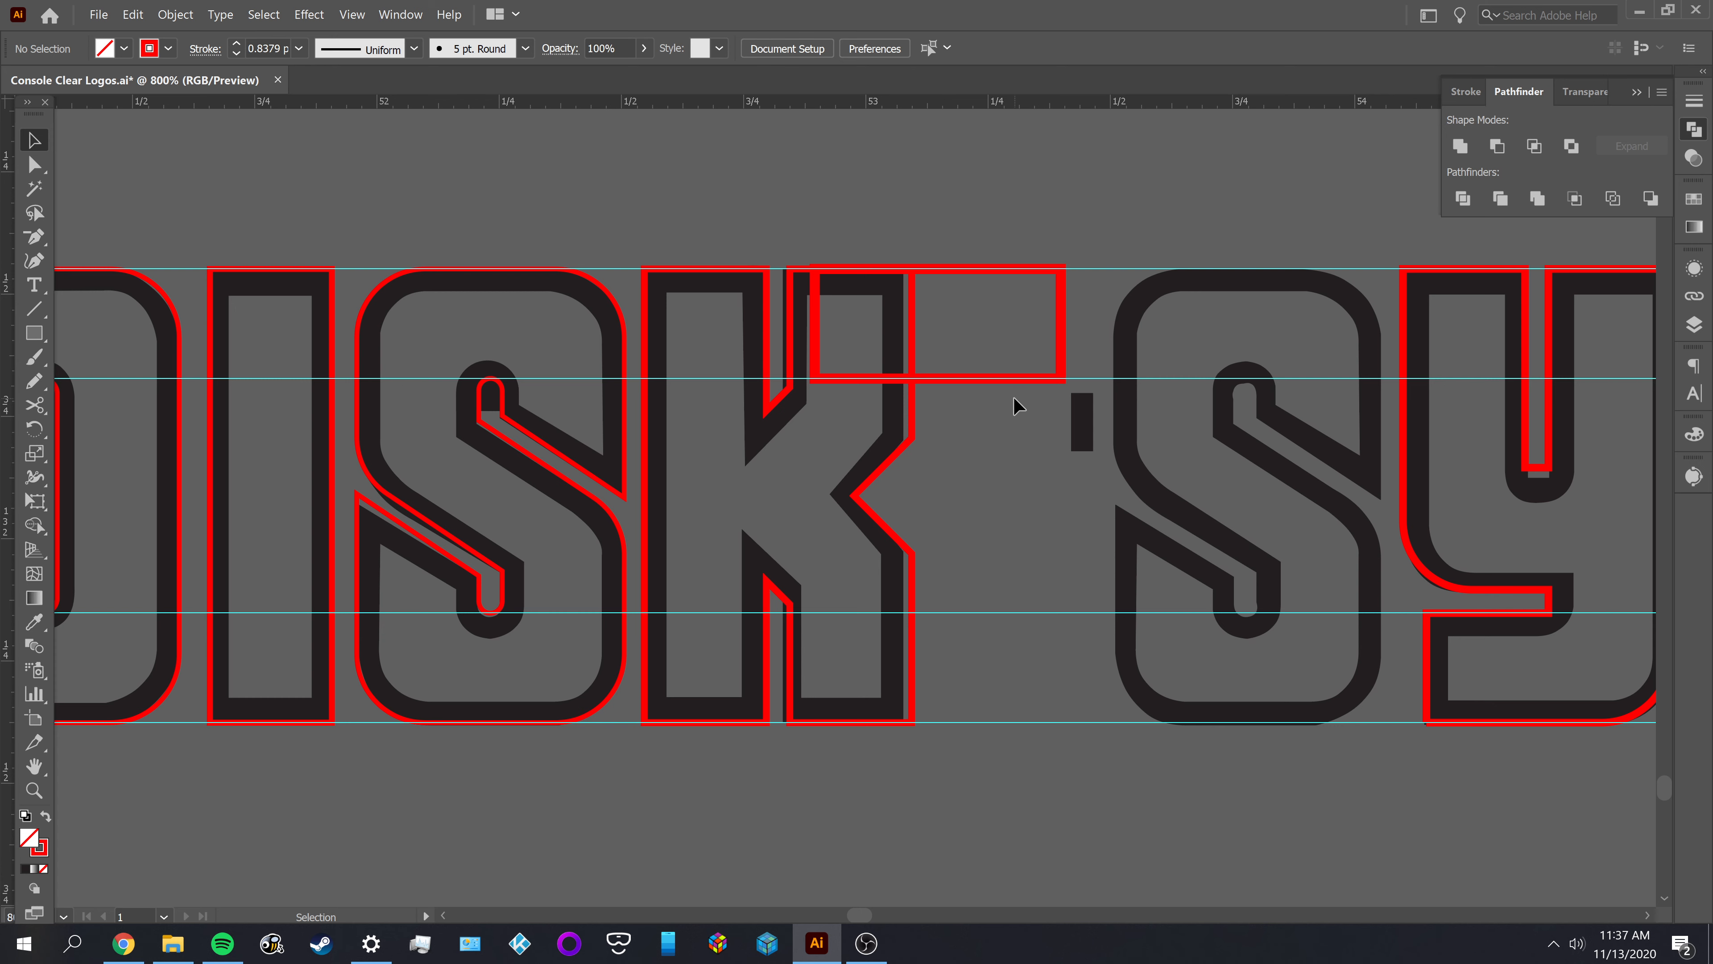
pyautogui.moveTo(1064, 368); pyautogui.dragTo(1073, 236)
pyautogui.click(1173, 230)
# Inspect the D's inner counter against its red outline and the spacing across the DISK letters
pyautogui.moveTo(1005, 529); pyautogui.dragTo(1363, 513)
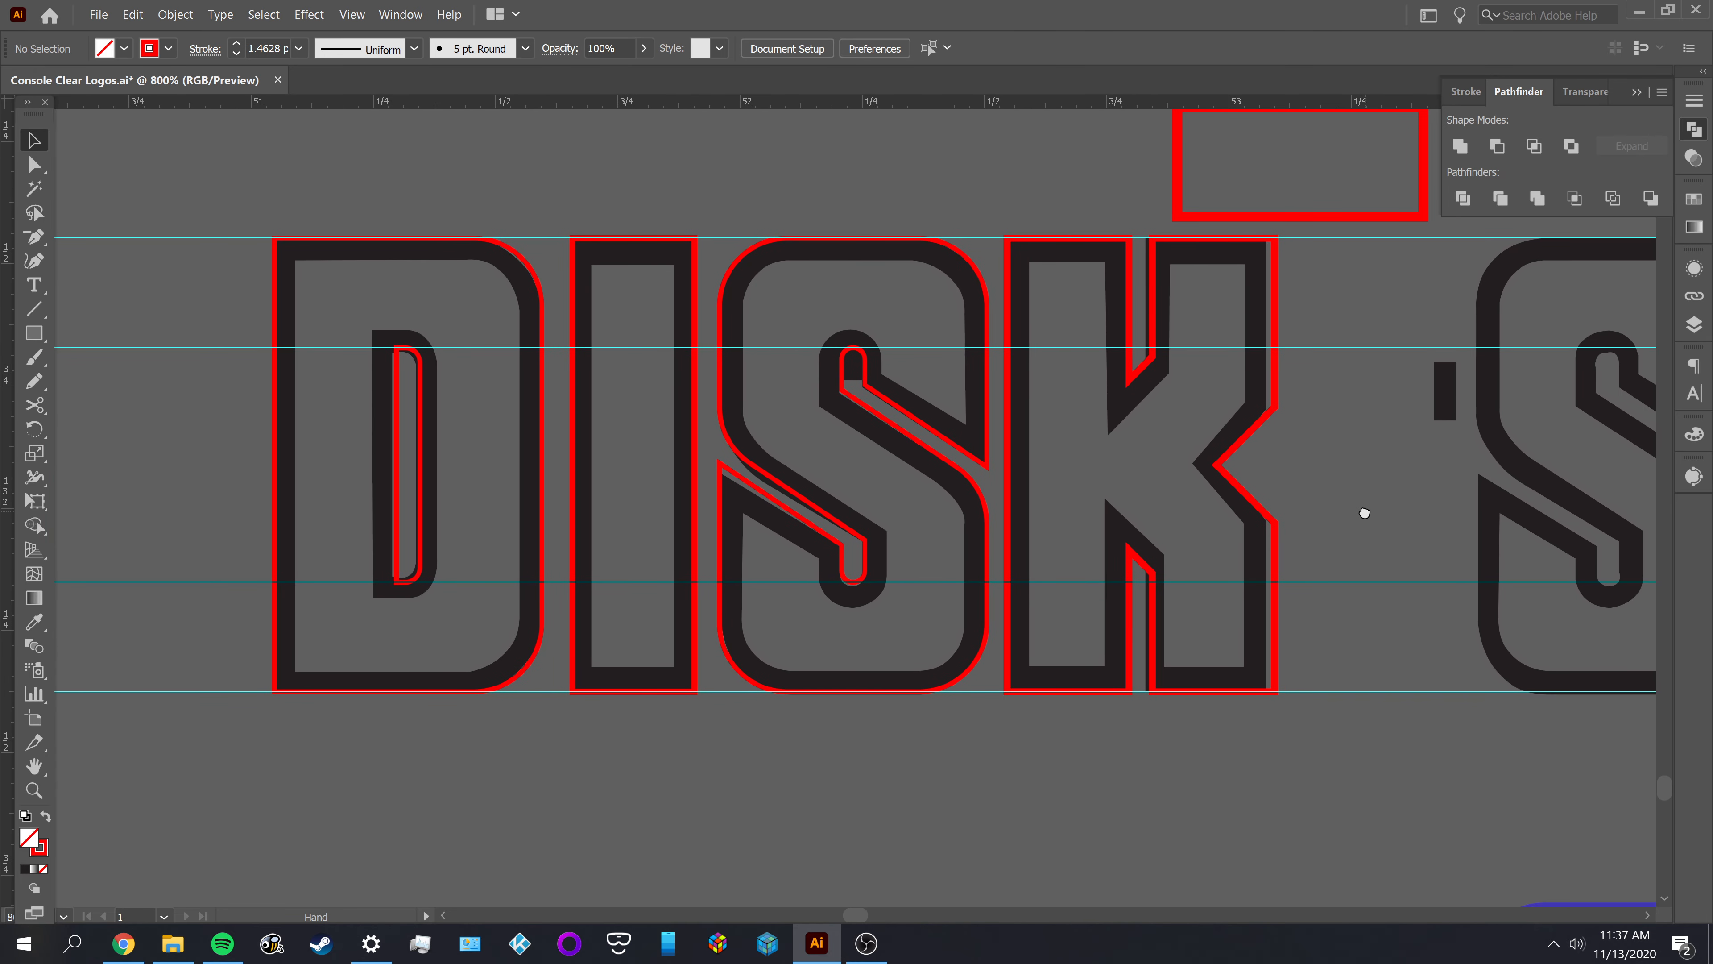
pyautogui.keyDown('alt'); pyautogui.scroll(1, 451, 449); pyautogui.keyUp('alt')
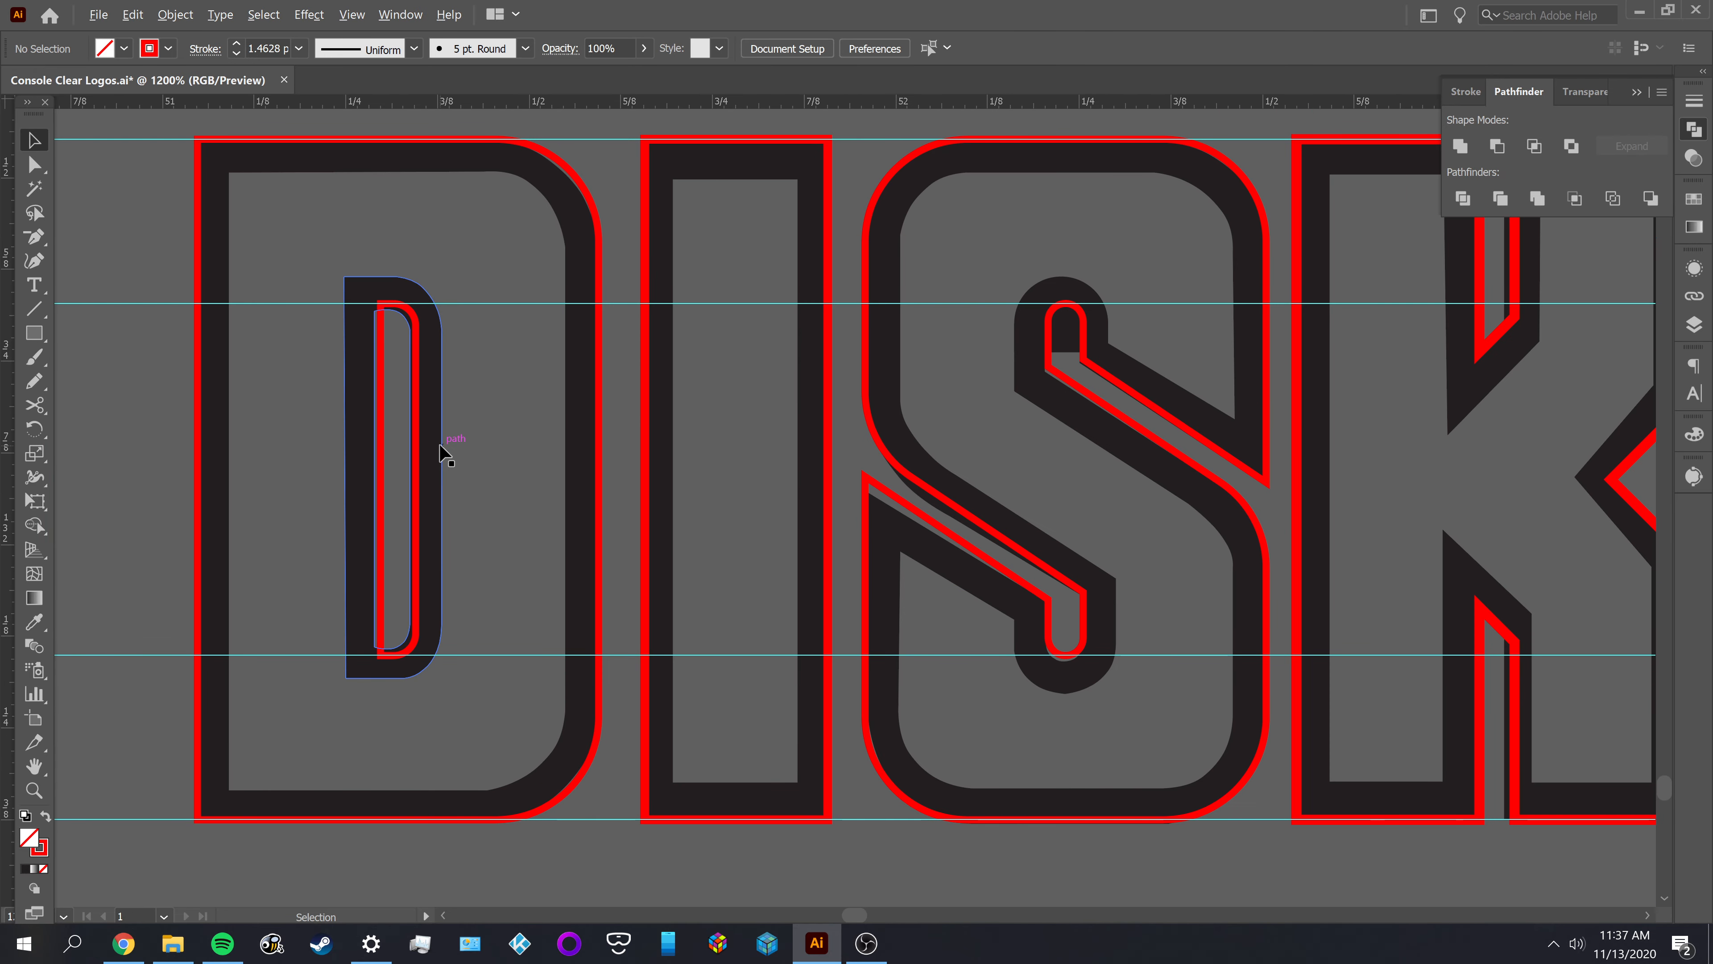
pyautogui.moveTo(367, 456); pyautogui.dragTo(384, 462)
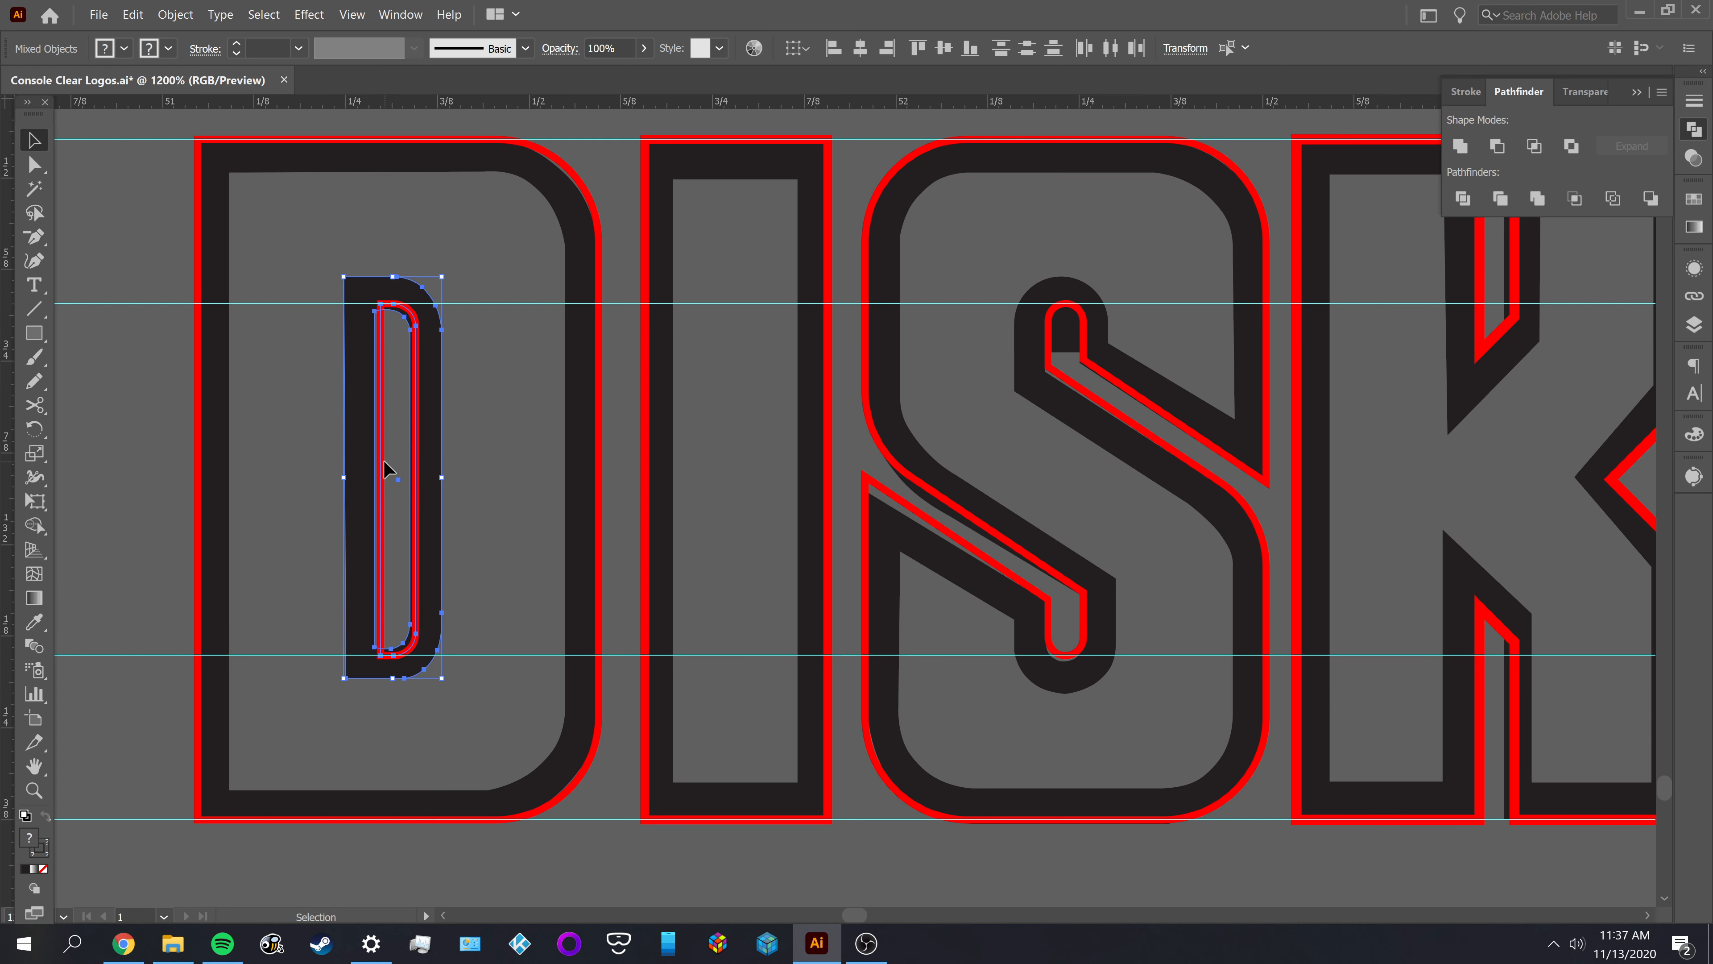
pyautogui.click(553, 454)
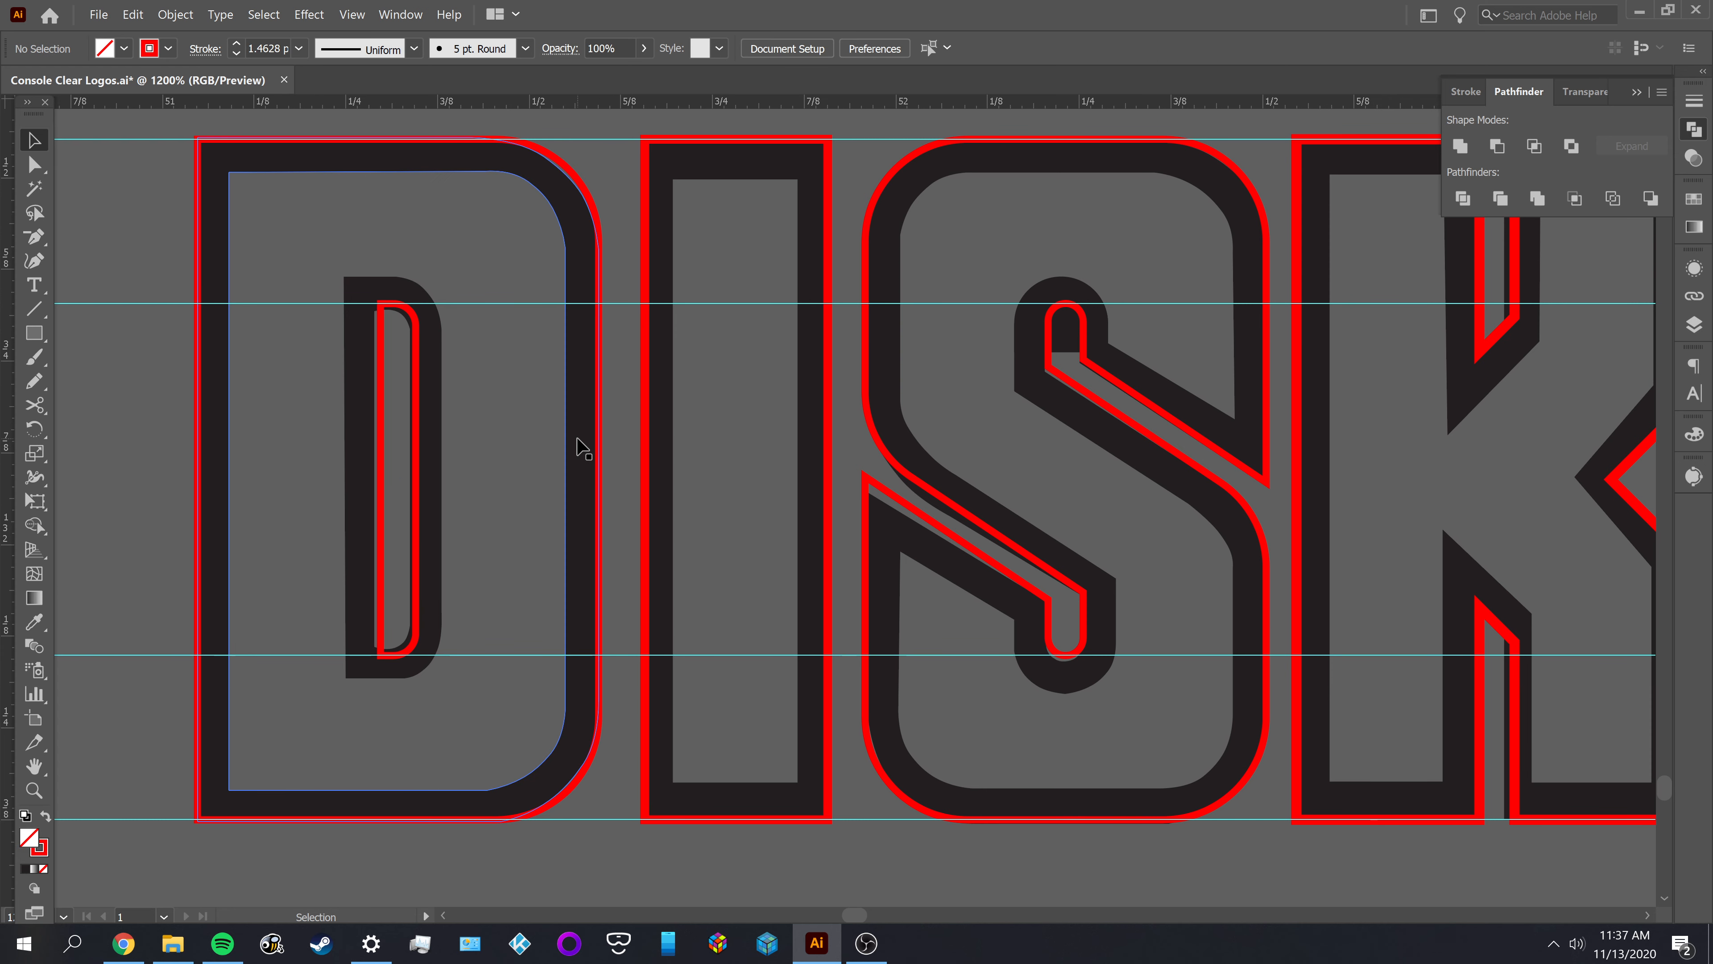
pyautogui.moveTo(985, 443); pyautogui.dragTo(538, 444)
pyautogui.moveTo(1091, 493); pyautogui.dragTo(1491, 509)
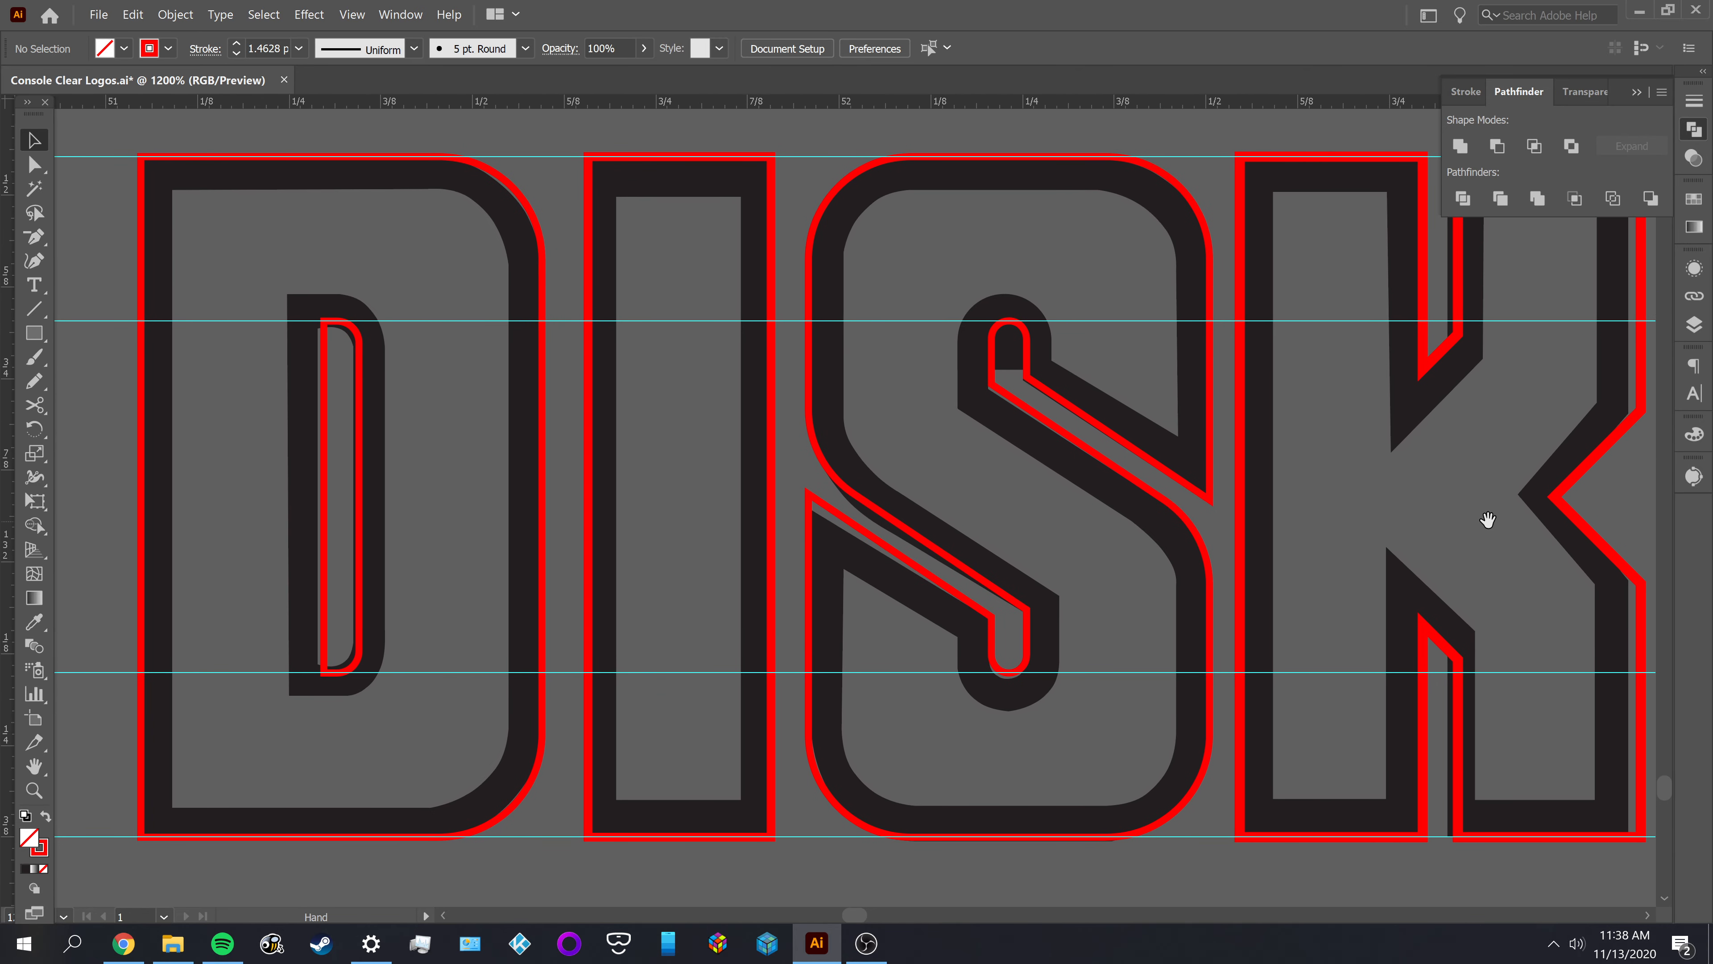
# Draw a narrow red-stroked rectangle about 0.048 in wide and 0.42 in tall over the D's counter, and deselect it
pyautogui.press('m')
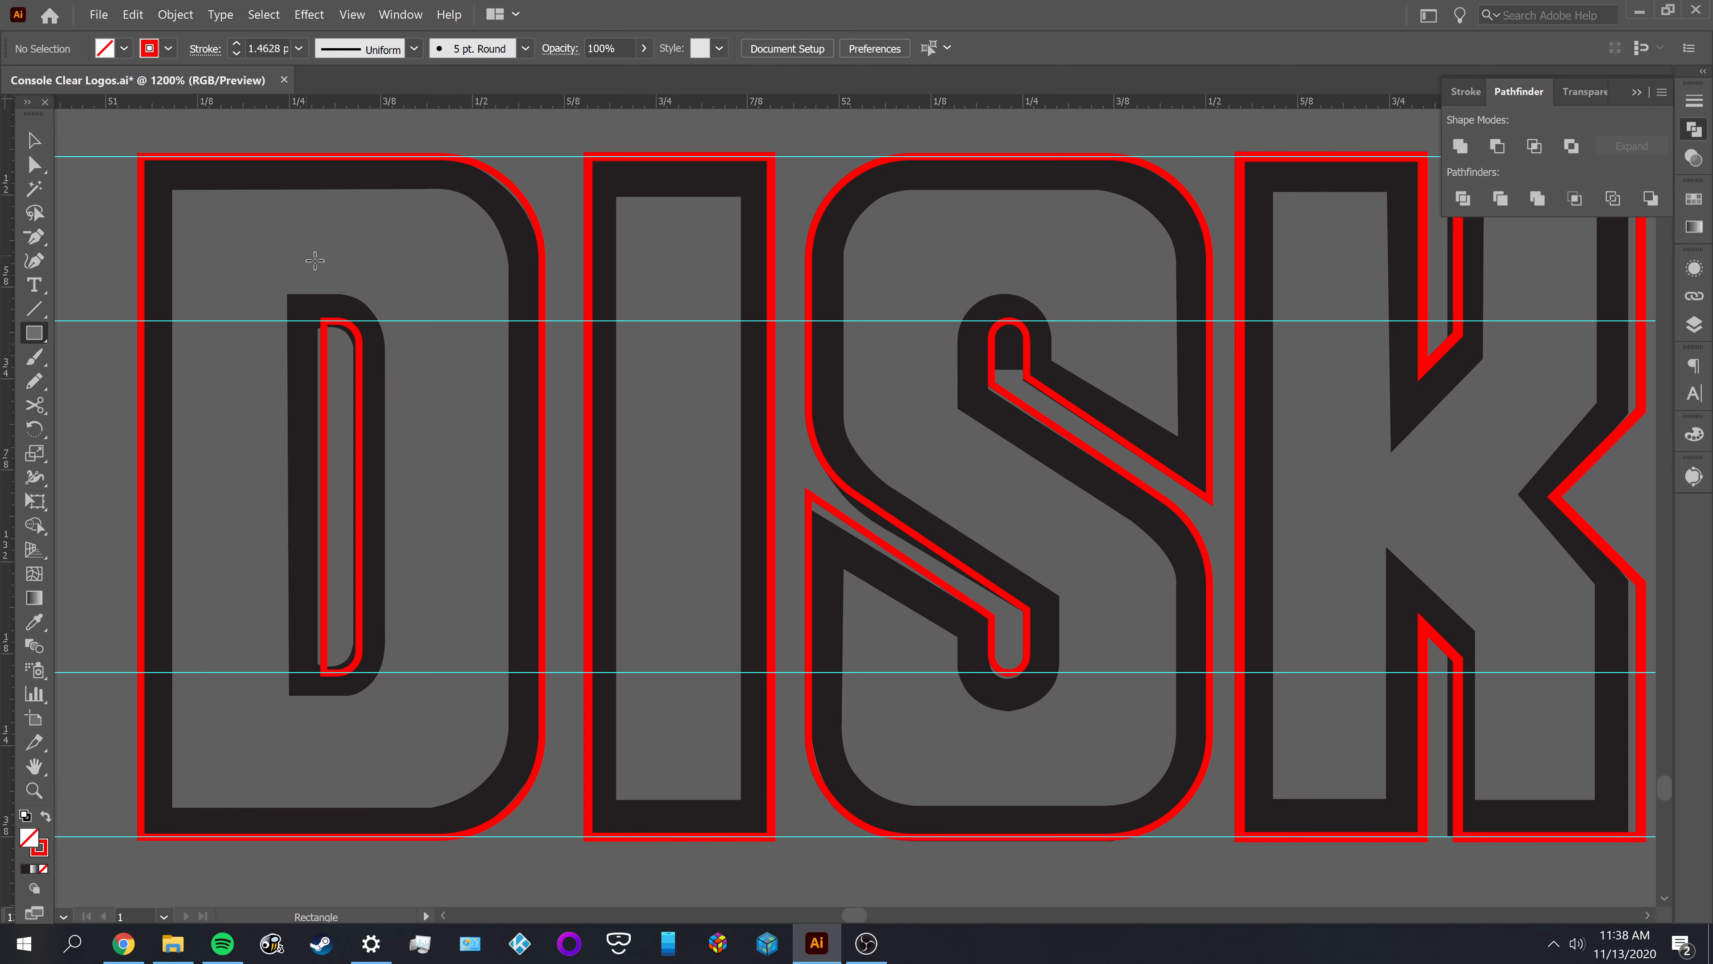
pyautogui.moveTo(324, 262); pyautogui.dragTo(359, 571)
pyautogui.press('v')
pyautogui.click(472, 503)
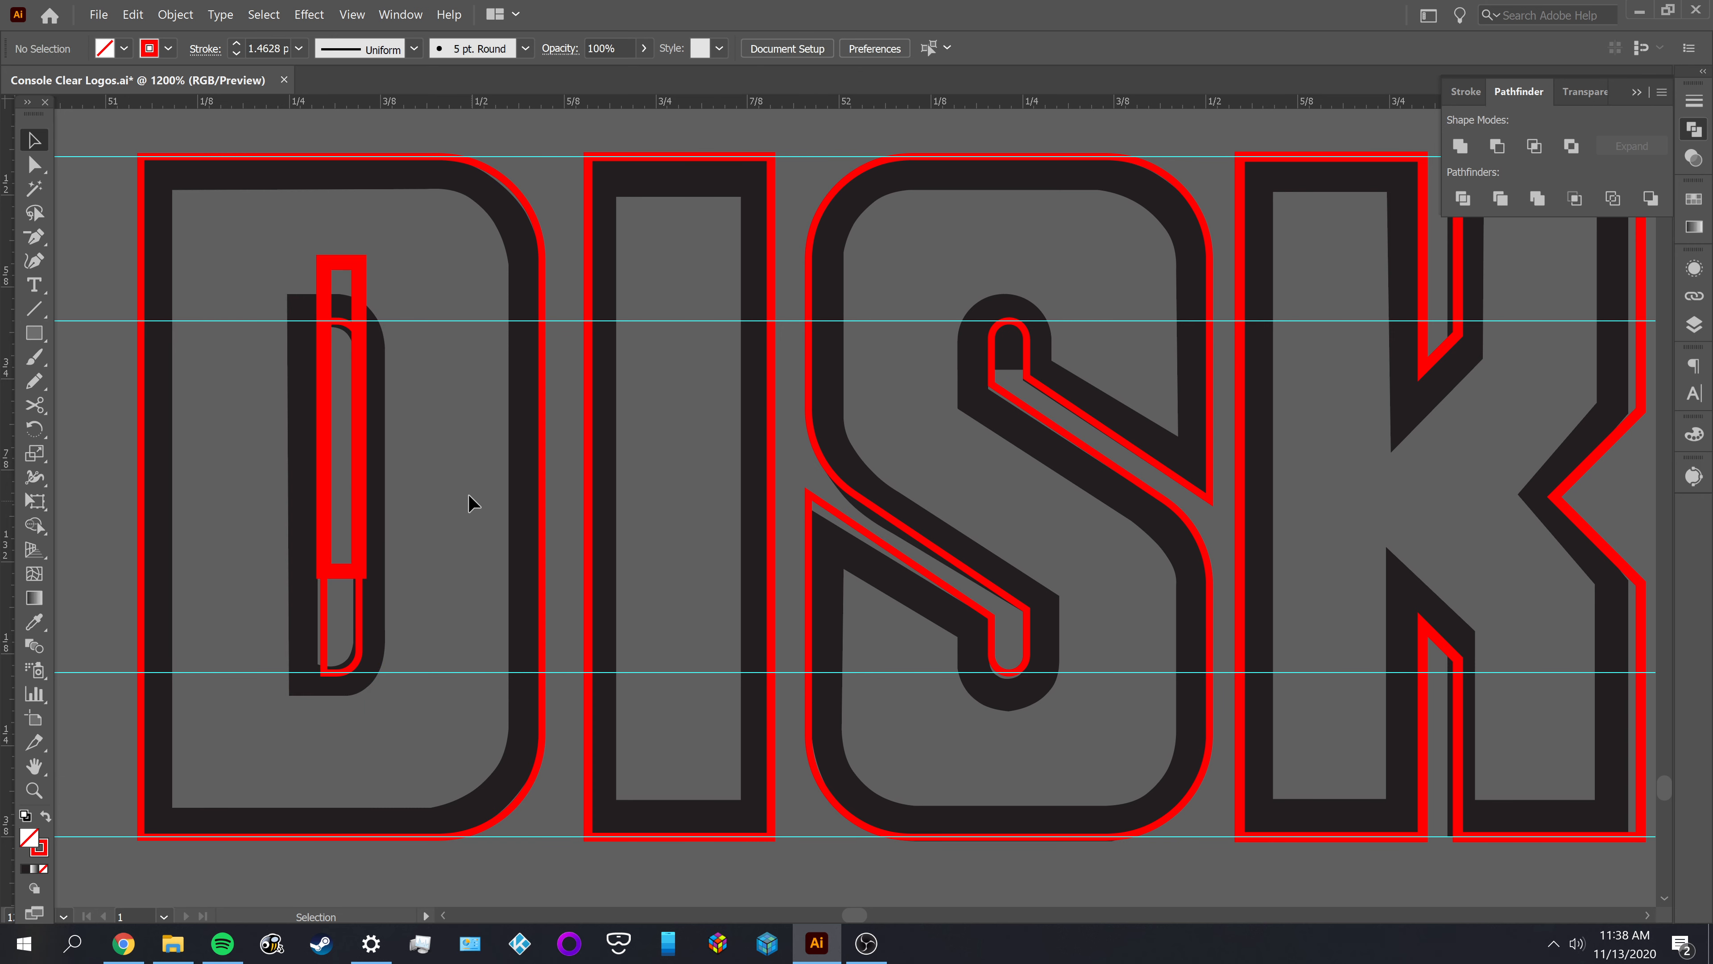
# Change the stroke of the narrow rectangle over the D's counter to bright yellow (fff800), and deselect it
pyautogui.click(364, 289)
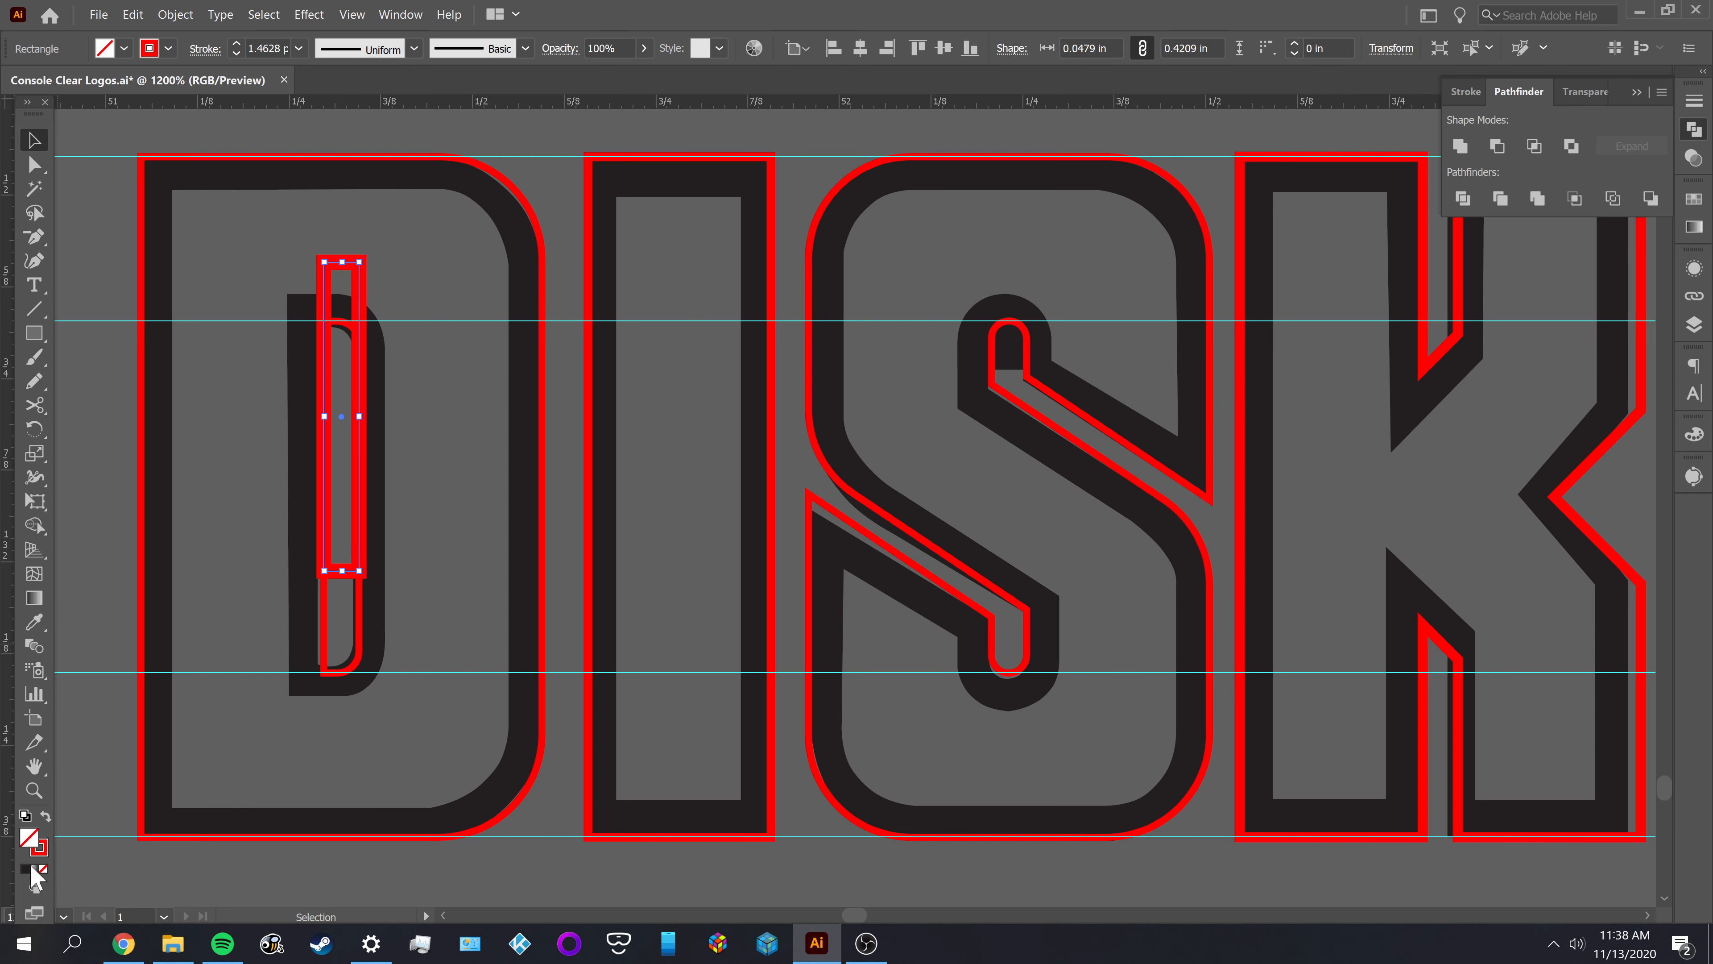
pyautogui.doubleClick(33, 852)
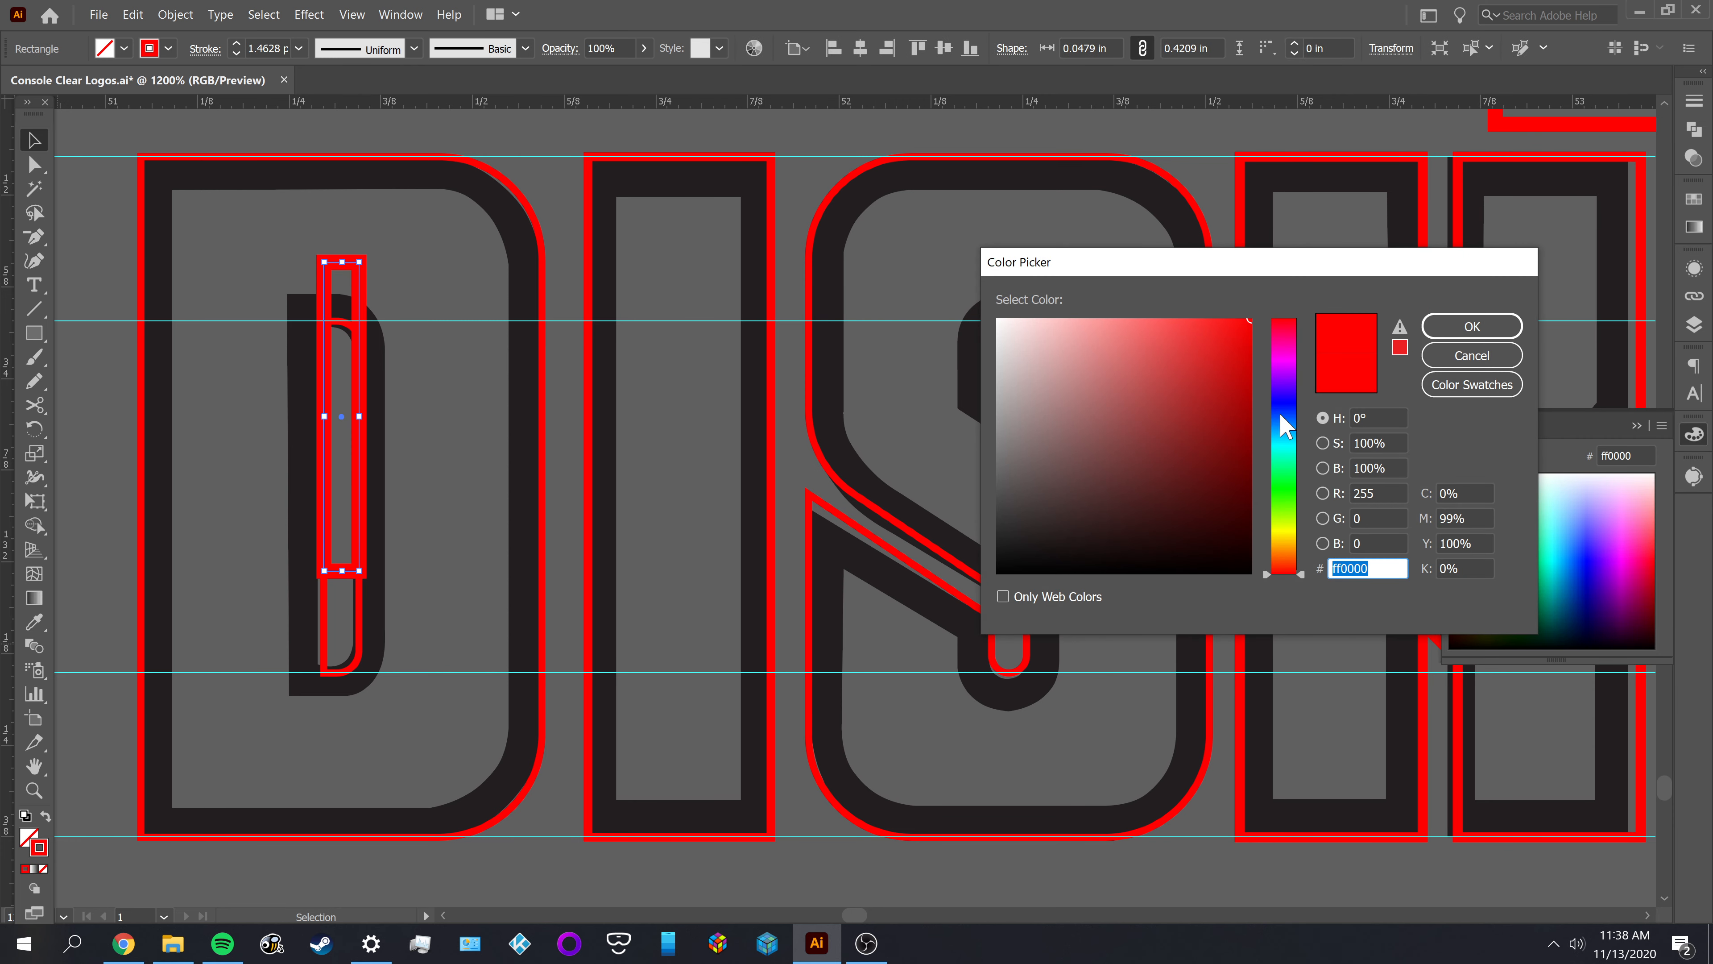
pyautogui.click(1283, 487)
pyautogui.moveTo(1209, 475); pyautogui.dragTo(1160, 452)
pyautogui.moveTo(1277, 531); pyautogui.dragTo(1272, 531)
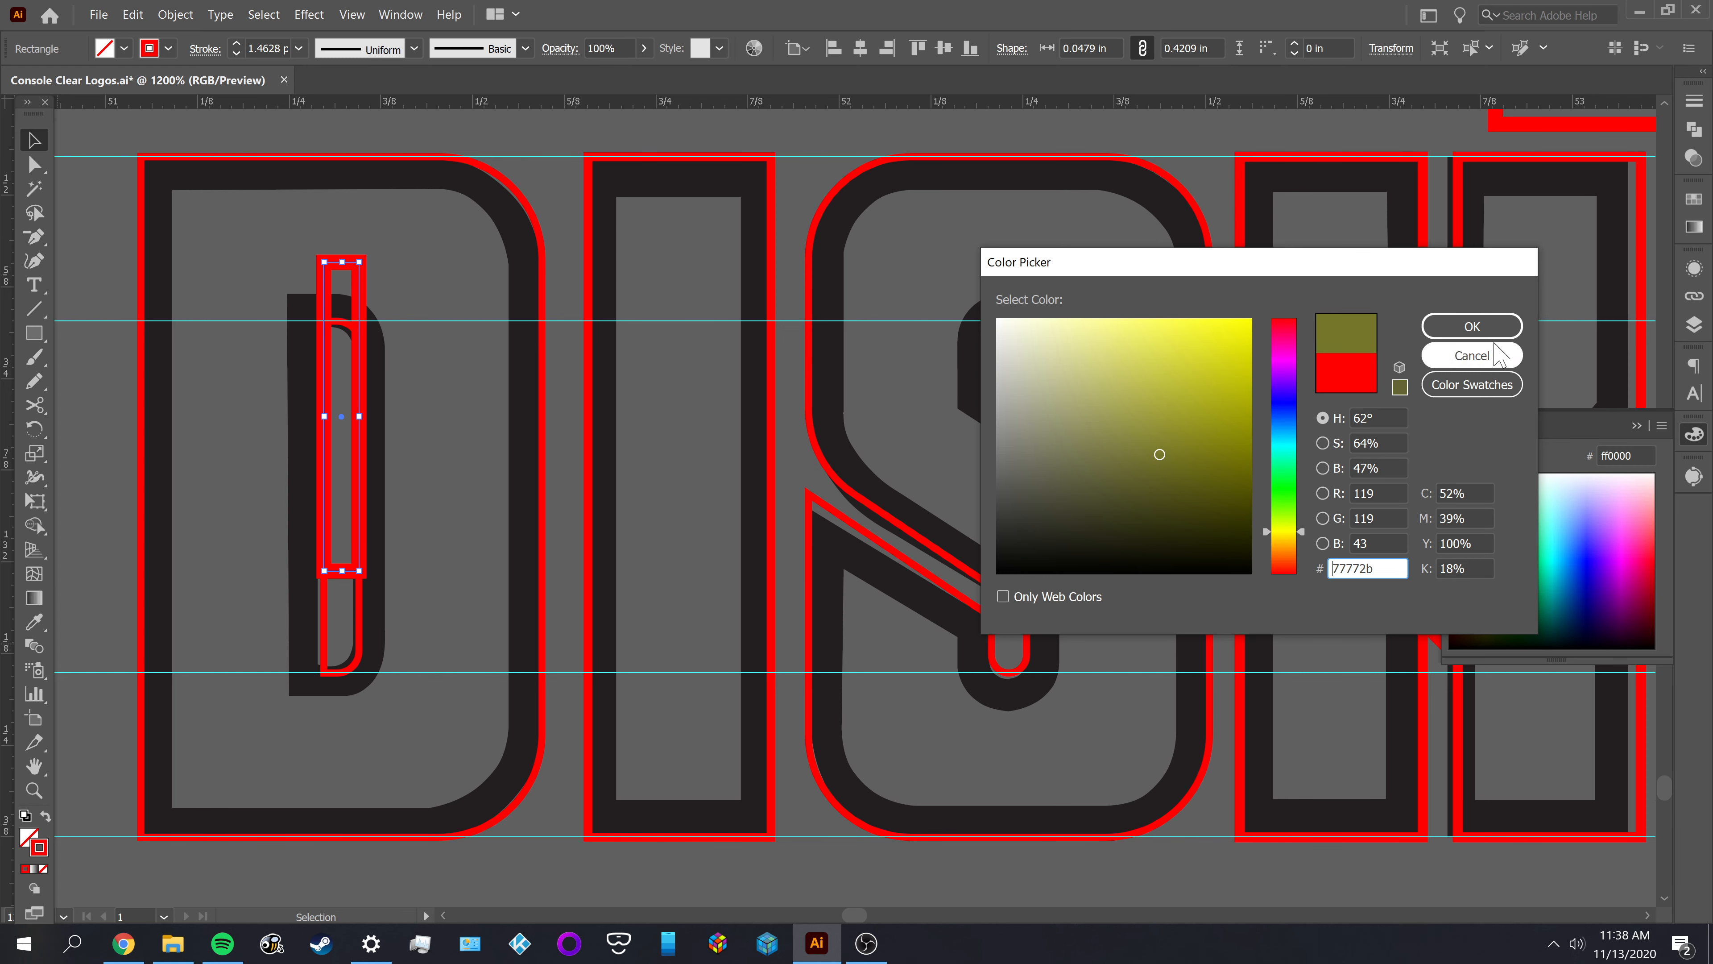
pyautogui.click(1472, 326)
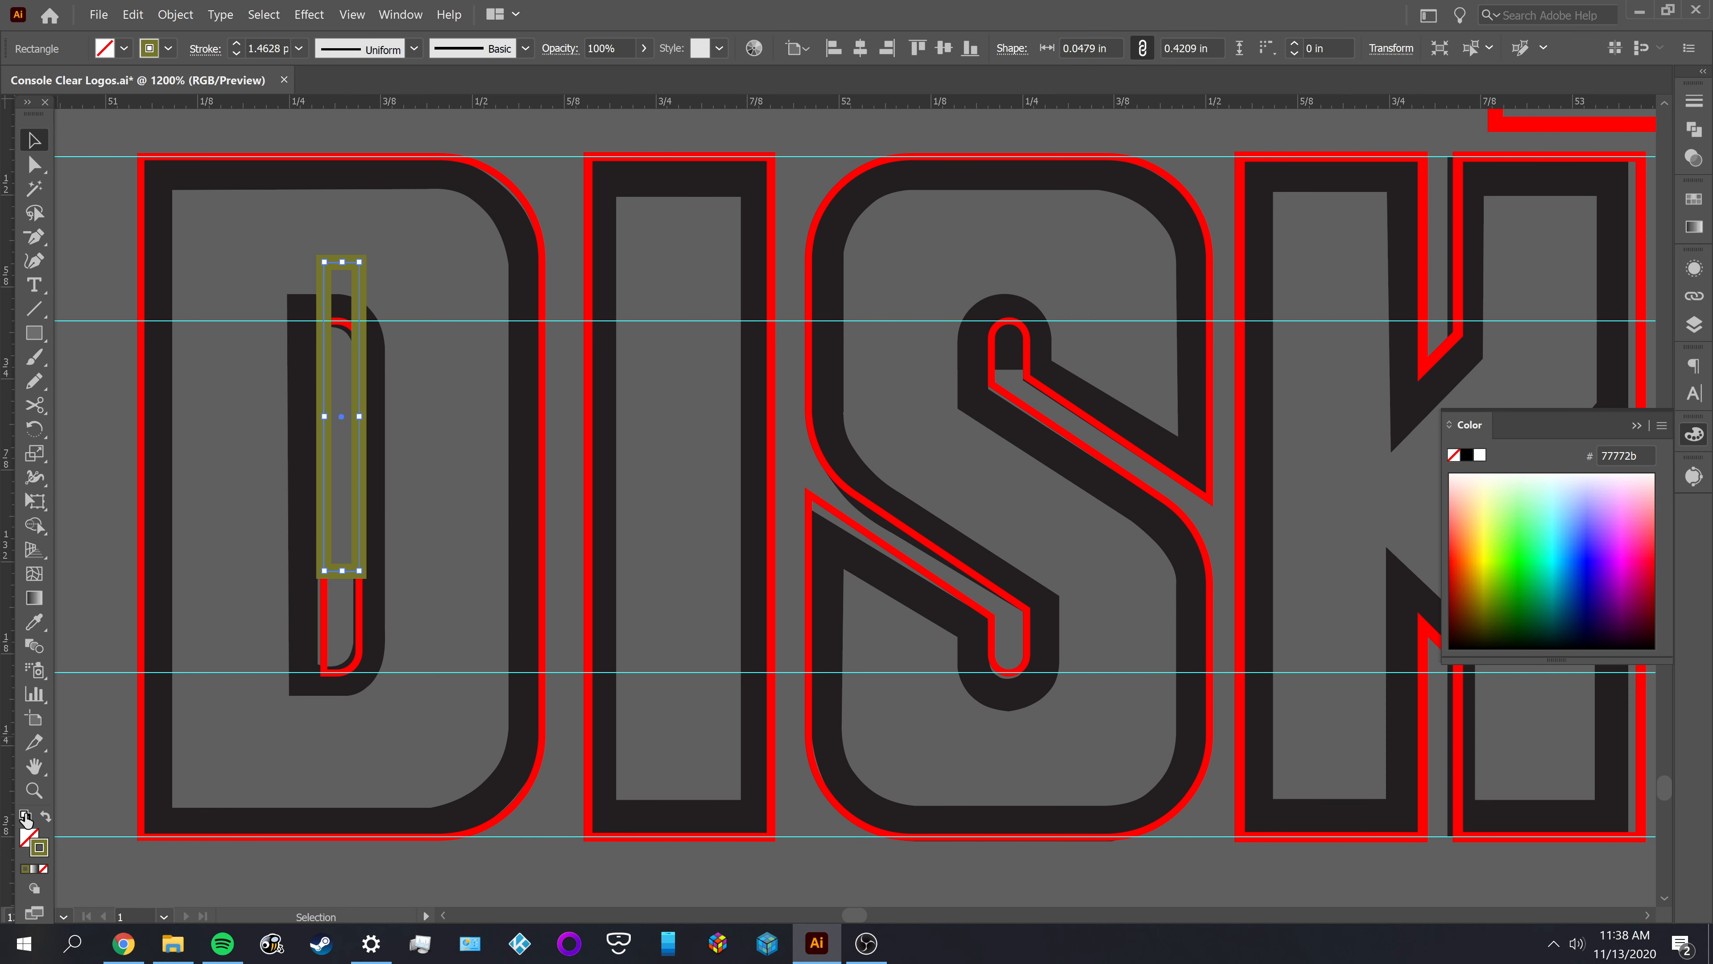
pyautogui.doubleClick(46, 846)
pyautogui.moveTo(1182, 449)
pyautogui.mouseDown()
pyautogui.moveTo(1144, 302)
pyautogui.moveTo(1253, 292)
pyautogui.mouseUp()
pyautogui.click(1472, 326)
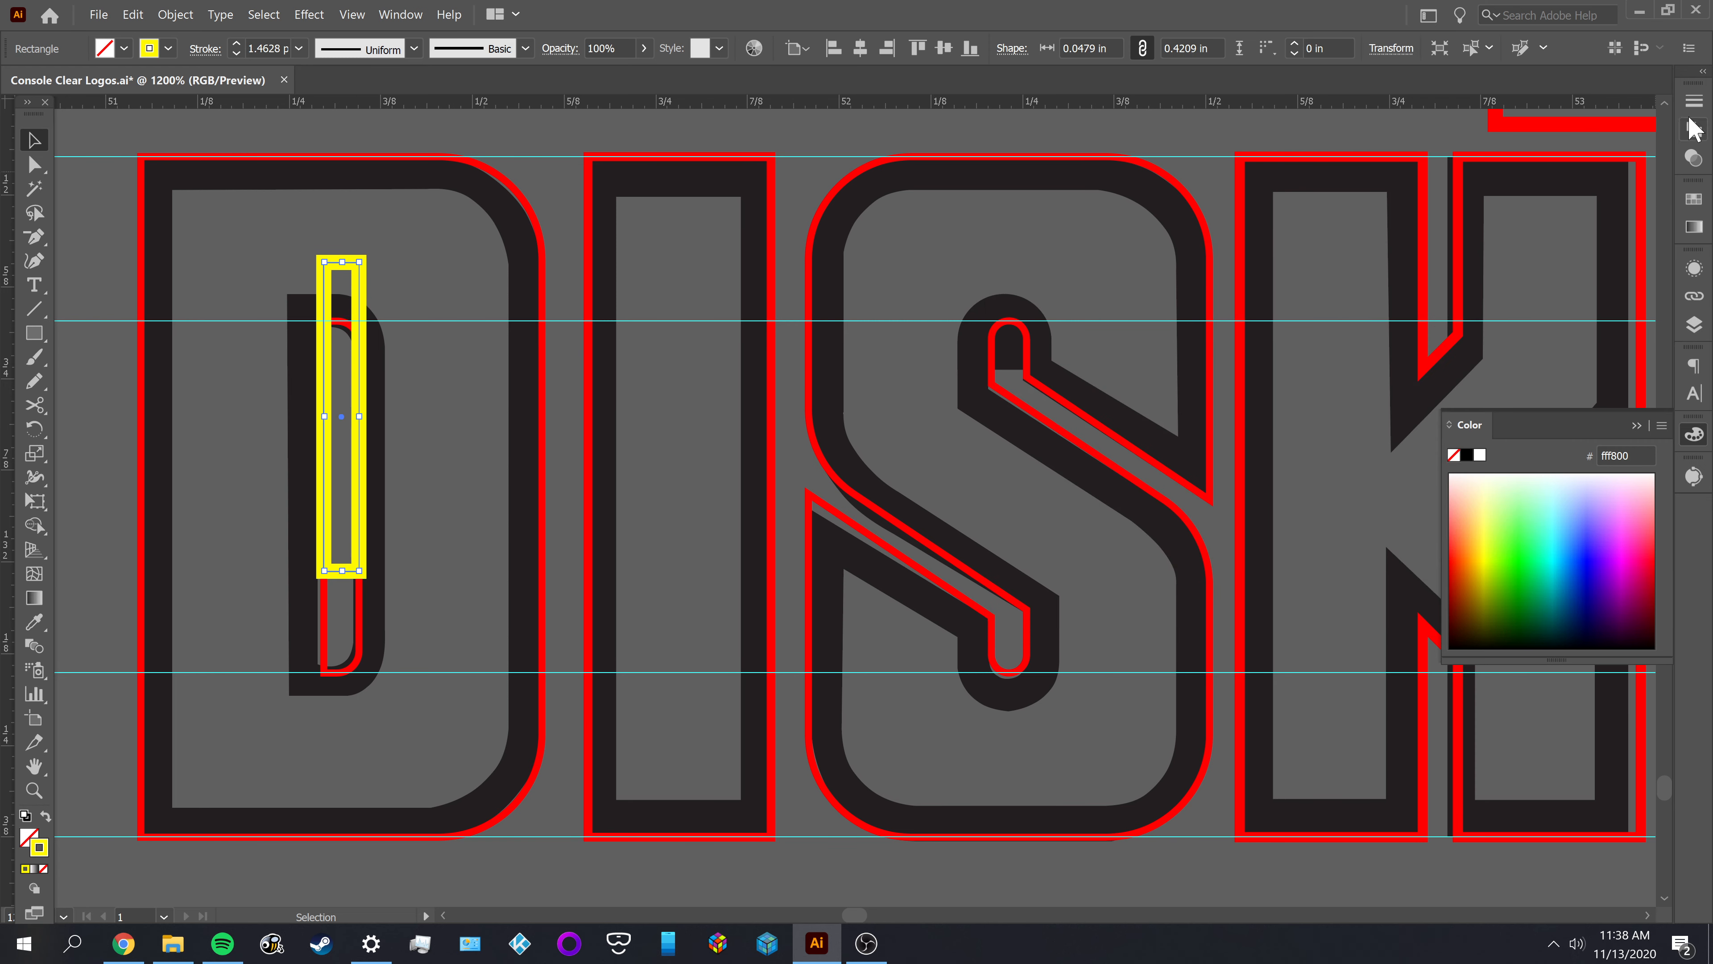
pyautogui.click(393, 286)
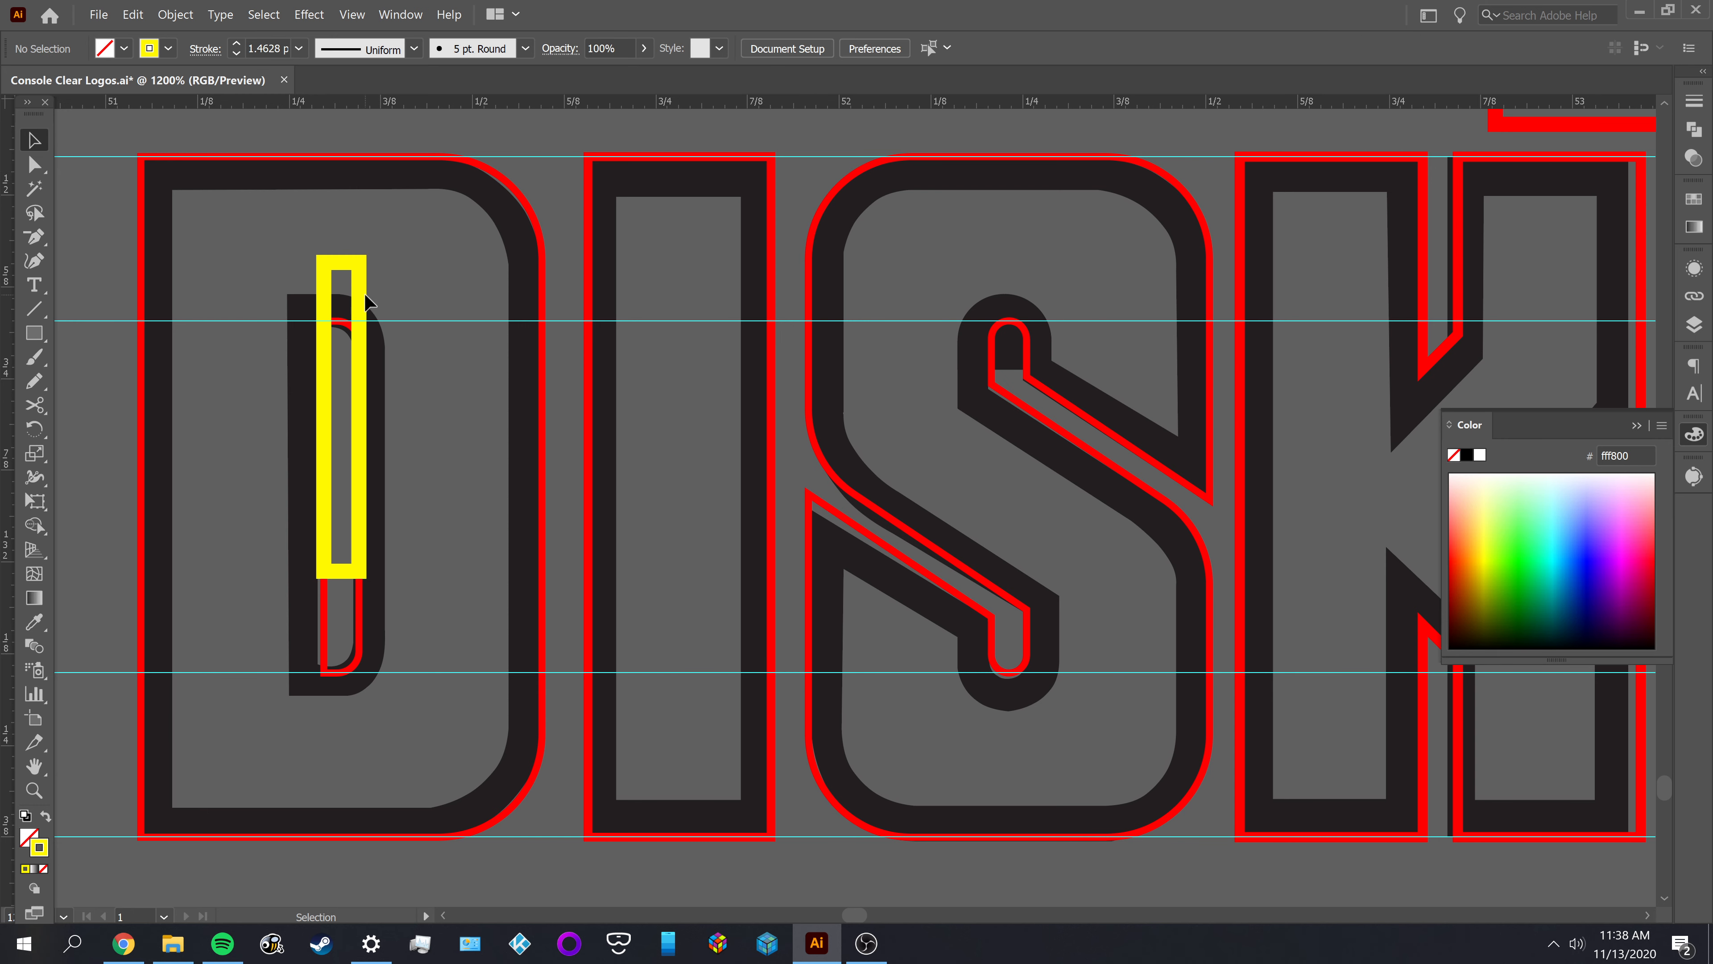
# Use the yellow rectangle as a gauge on the S, placing it over the middle slots, the outer edge, and the lower slot
pyautogui.moveTo(361, 299); pyautogui.dragTo(811, 233)
pyautogui.click(1087, 294)
pyautogui.scroll(1, 742, 583)
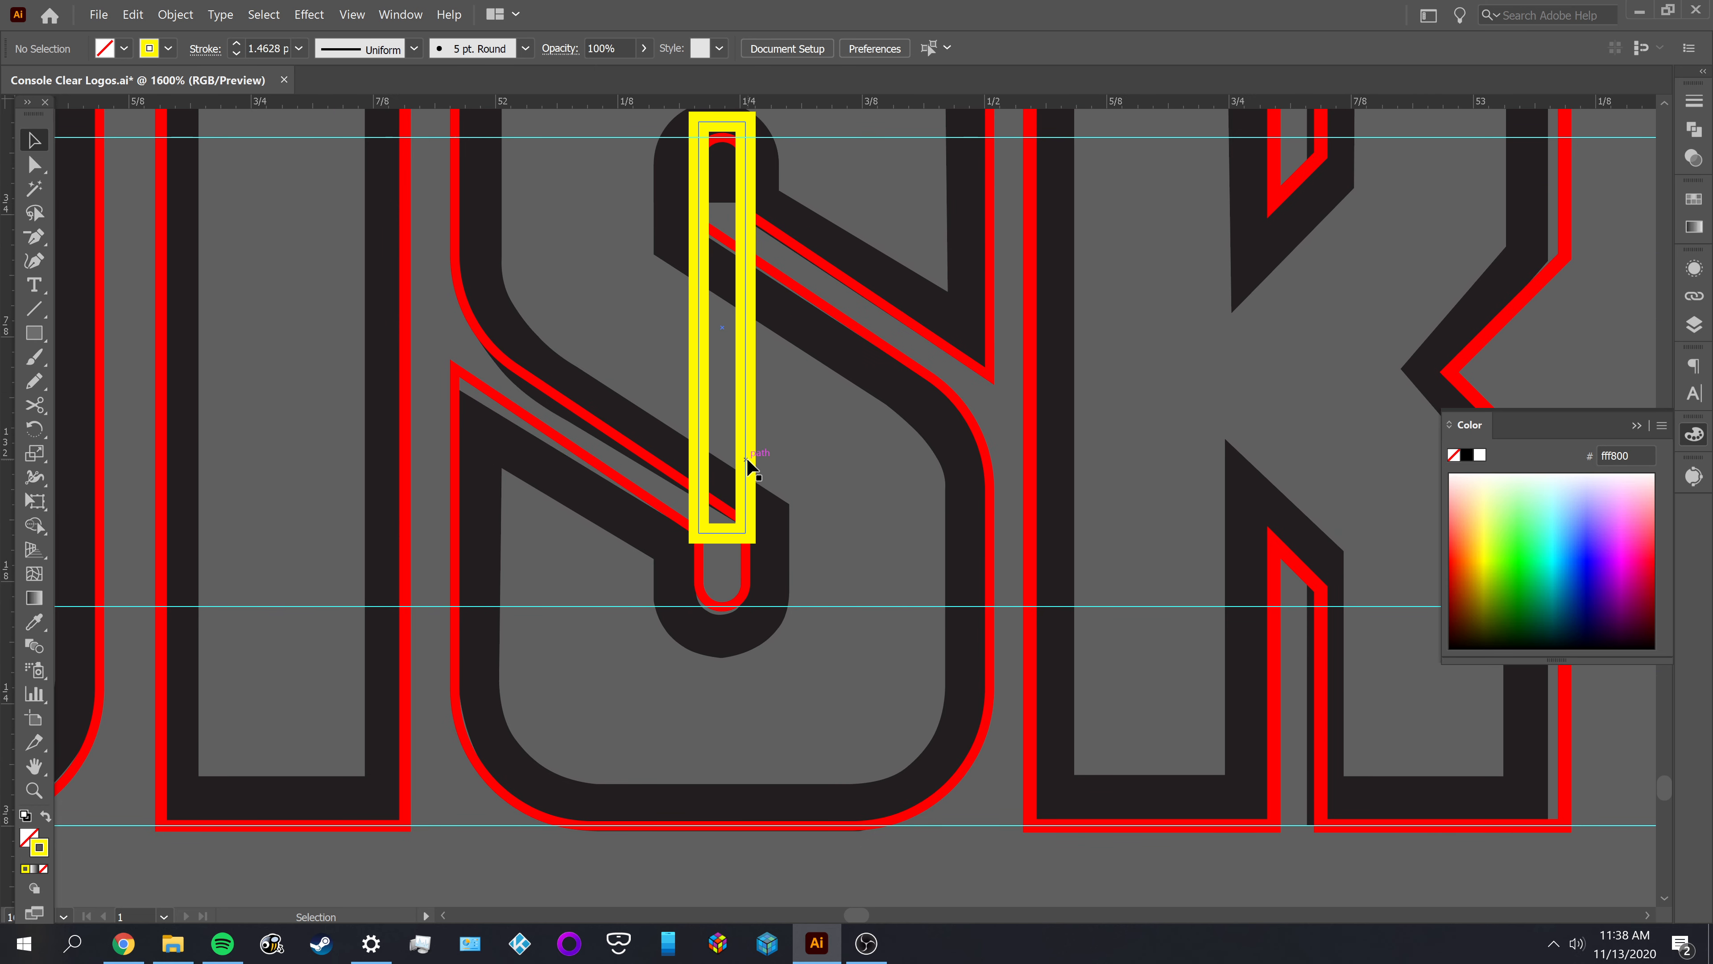
pyautogui.moveTo(745, 460); pyautogui.dragTo(990, 498)
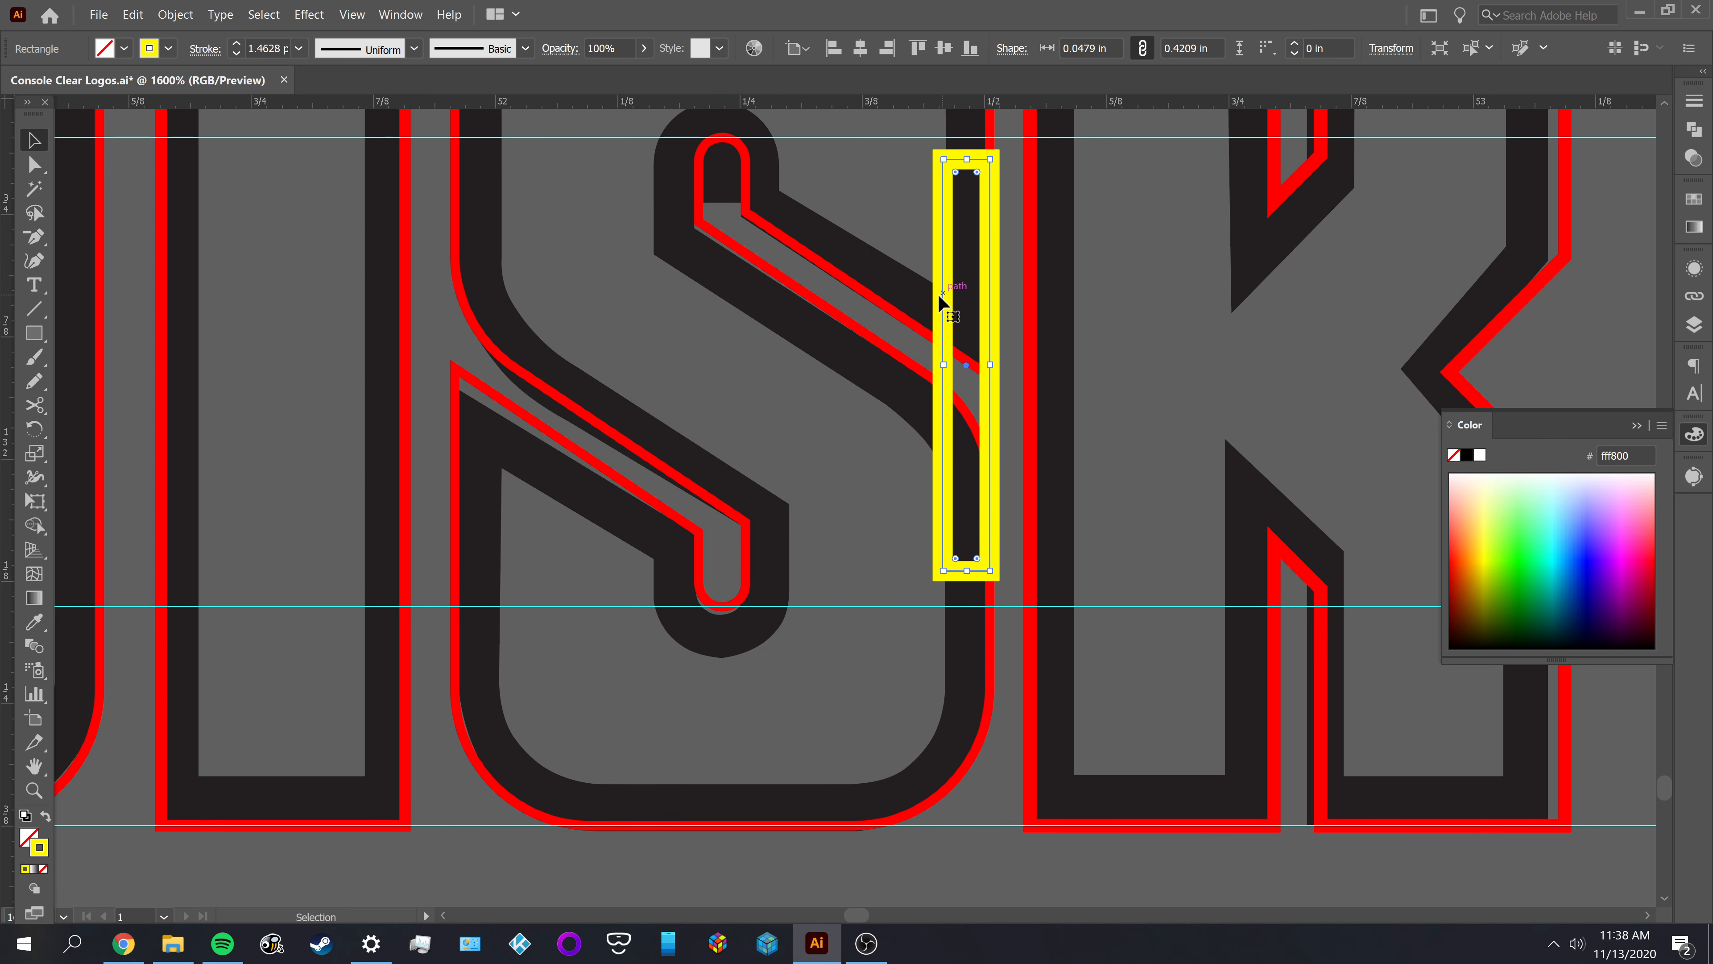
pyautogui.scroll(-3, 860, 388)
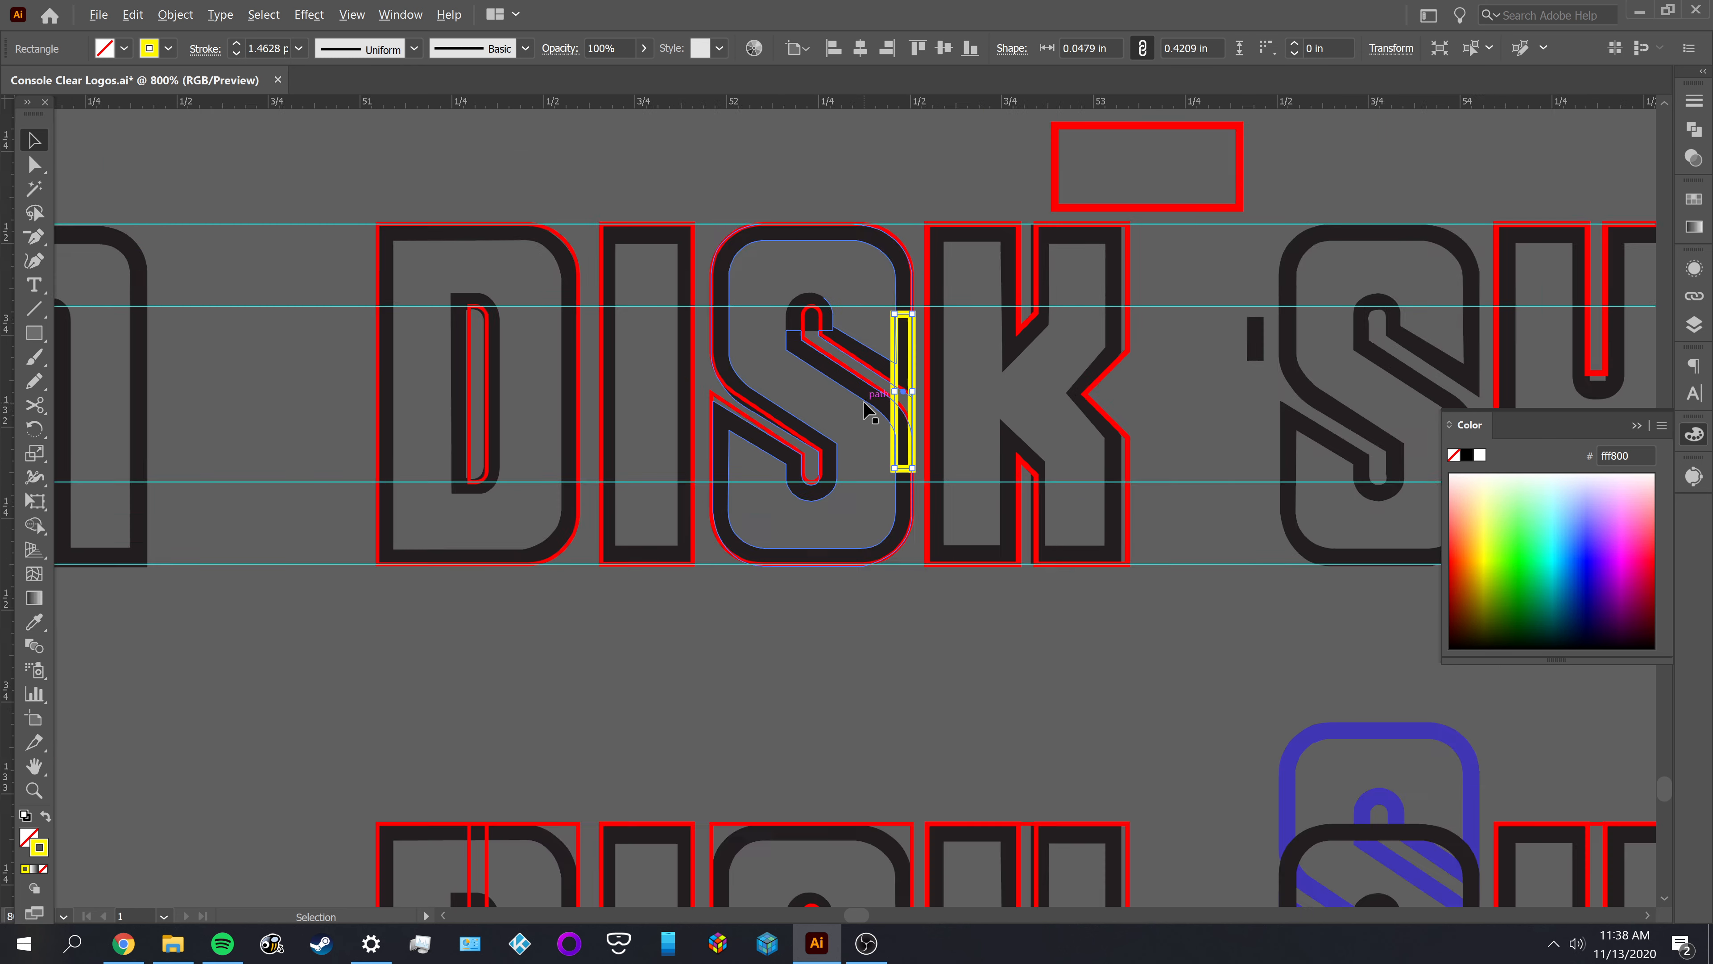
pyautogui.scroll(1, 829, 356)
pyautogui.scroll(1, 855, 498)
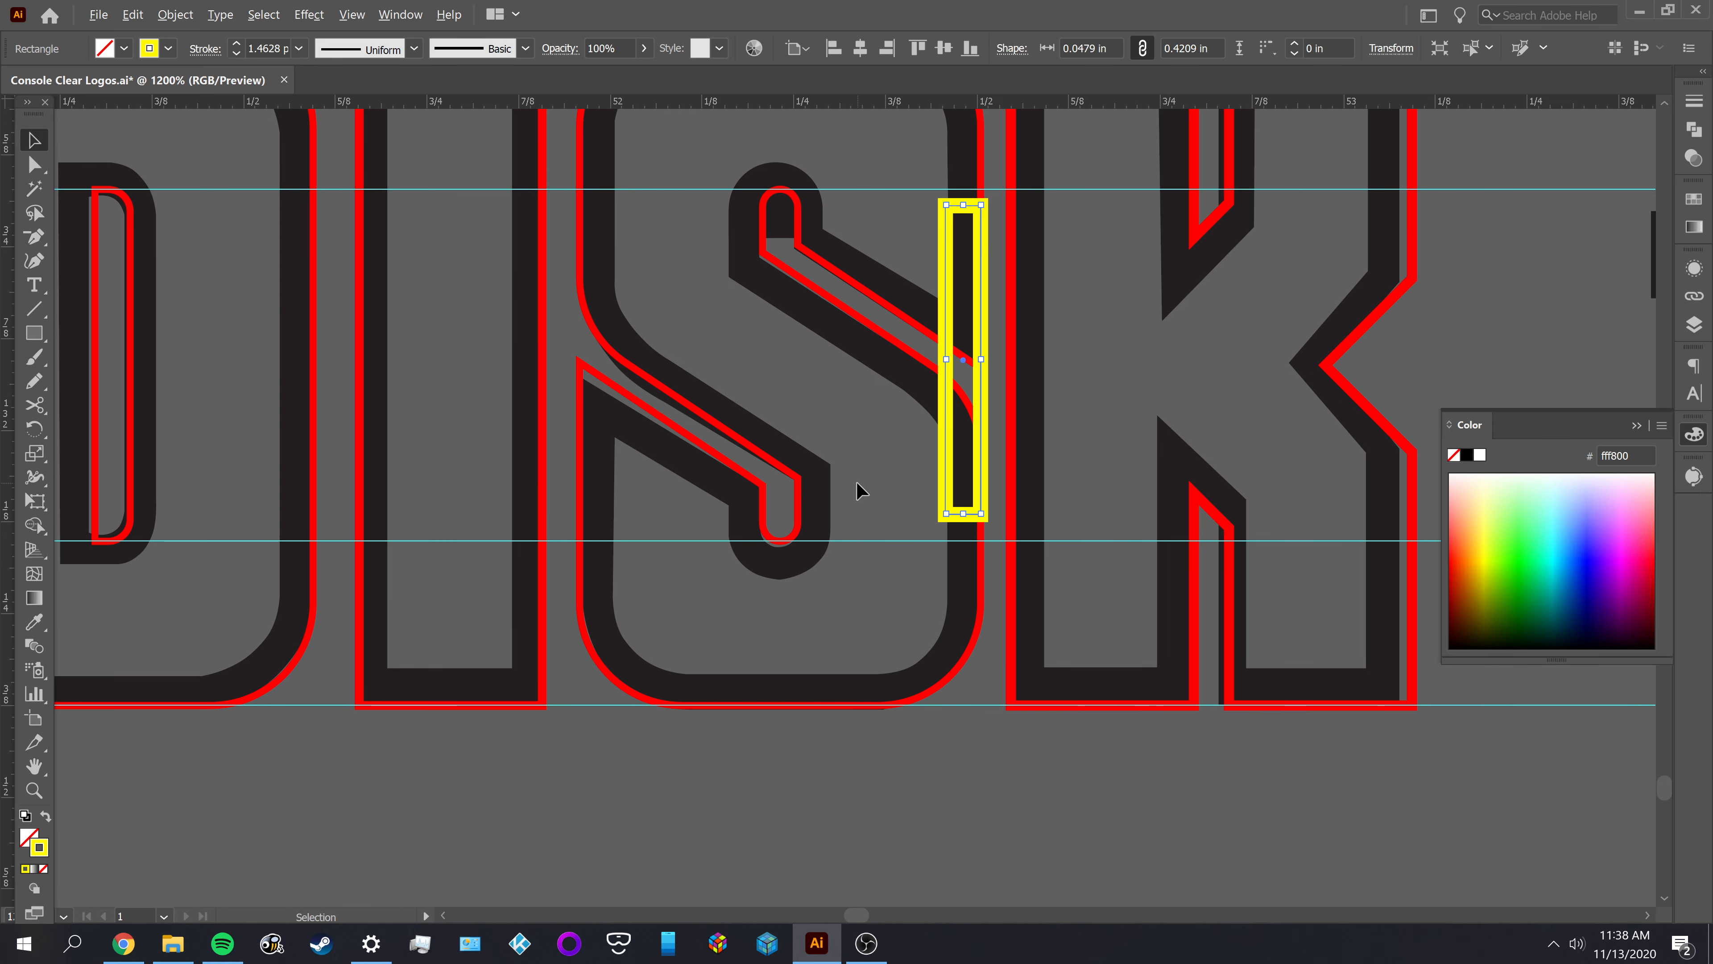
pyautogui.click(882, 466)
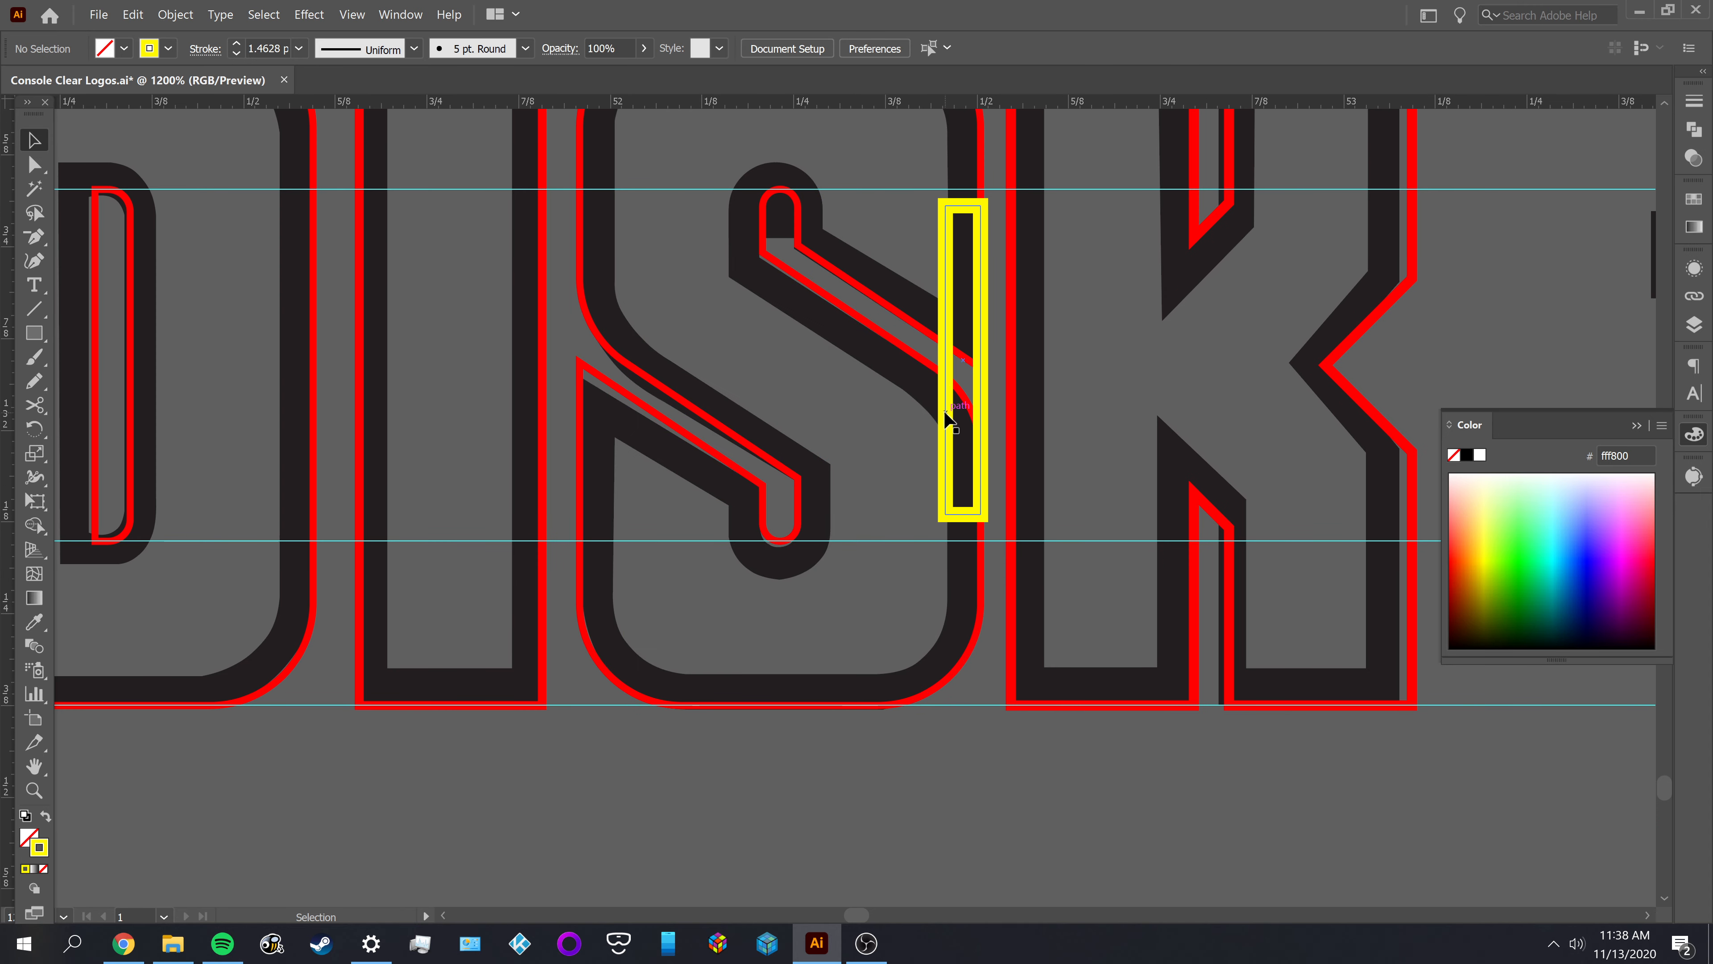
pyautogui.moveTo(953, 413); pyautogui.dragTo(763, 466)
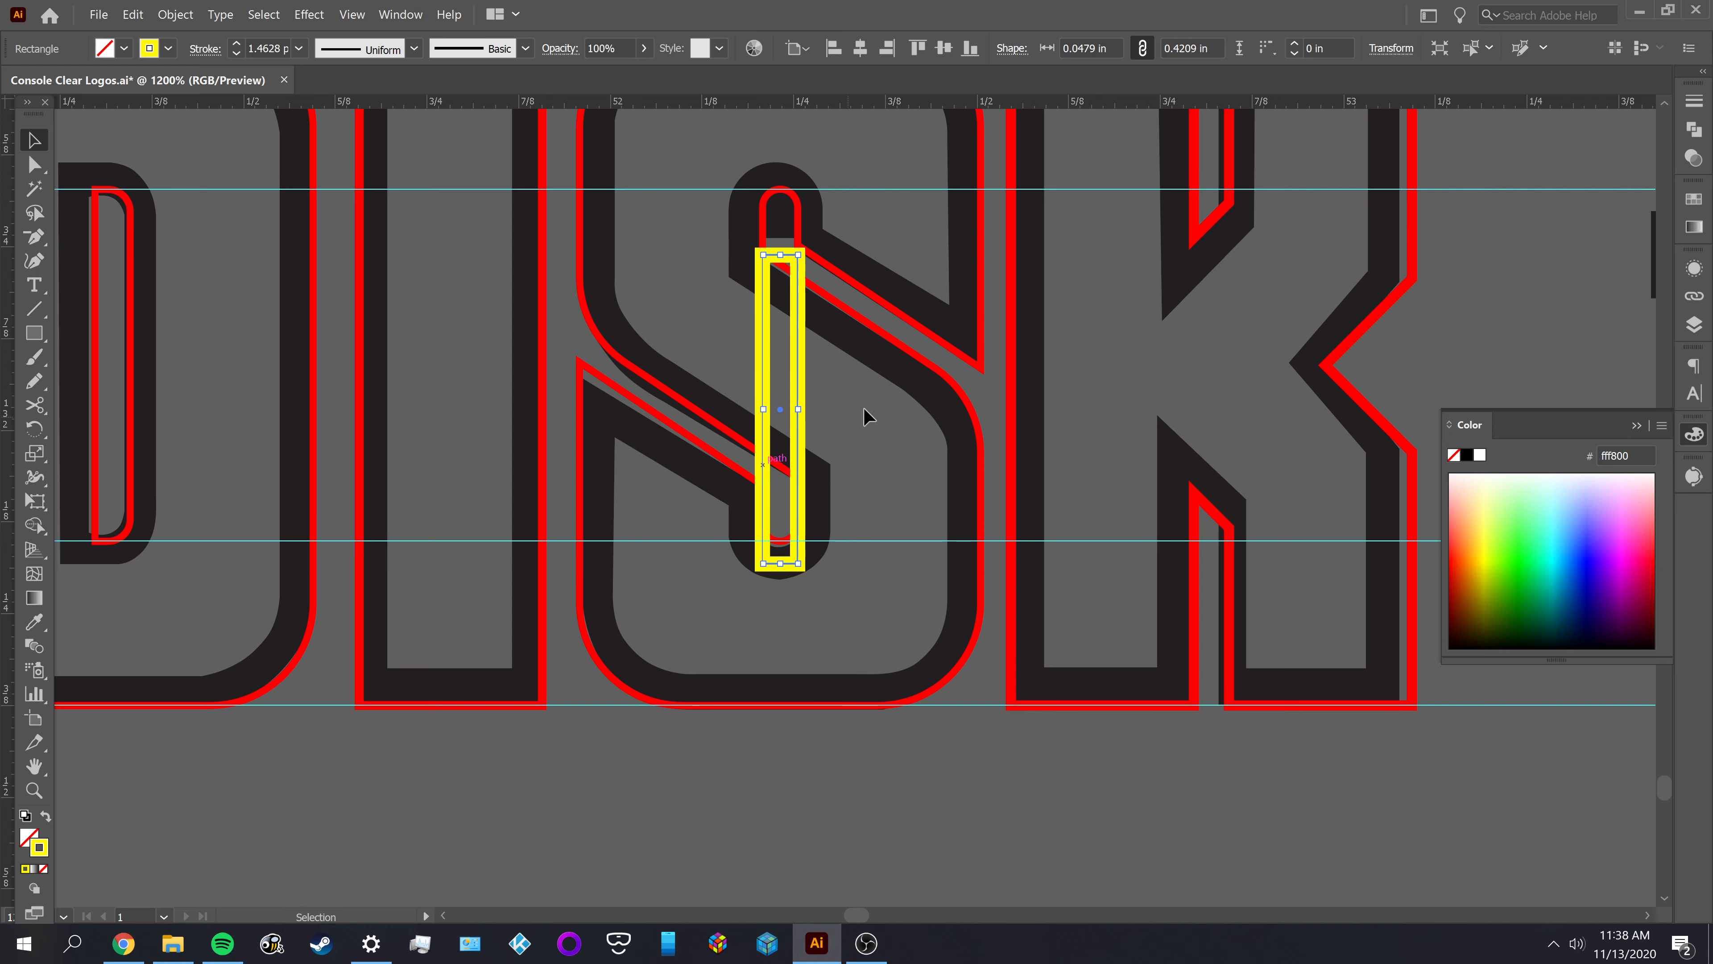
# Try stretching the yellow rectangle upward over the S, and undo the change
pyautogui.press('space')
pyautogui.moveTo(865, 410); pyautogui.dragTo(782, 569)
pyautogui.moveTo(710, 406); pyautogui.dragTo(683, 328)
pyautogui.hotkey('ctrl', 'z')
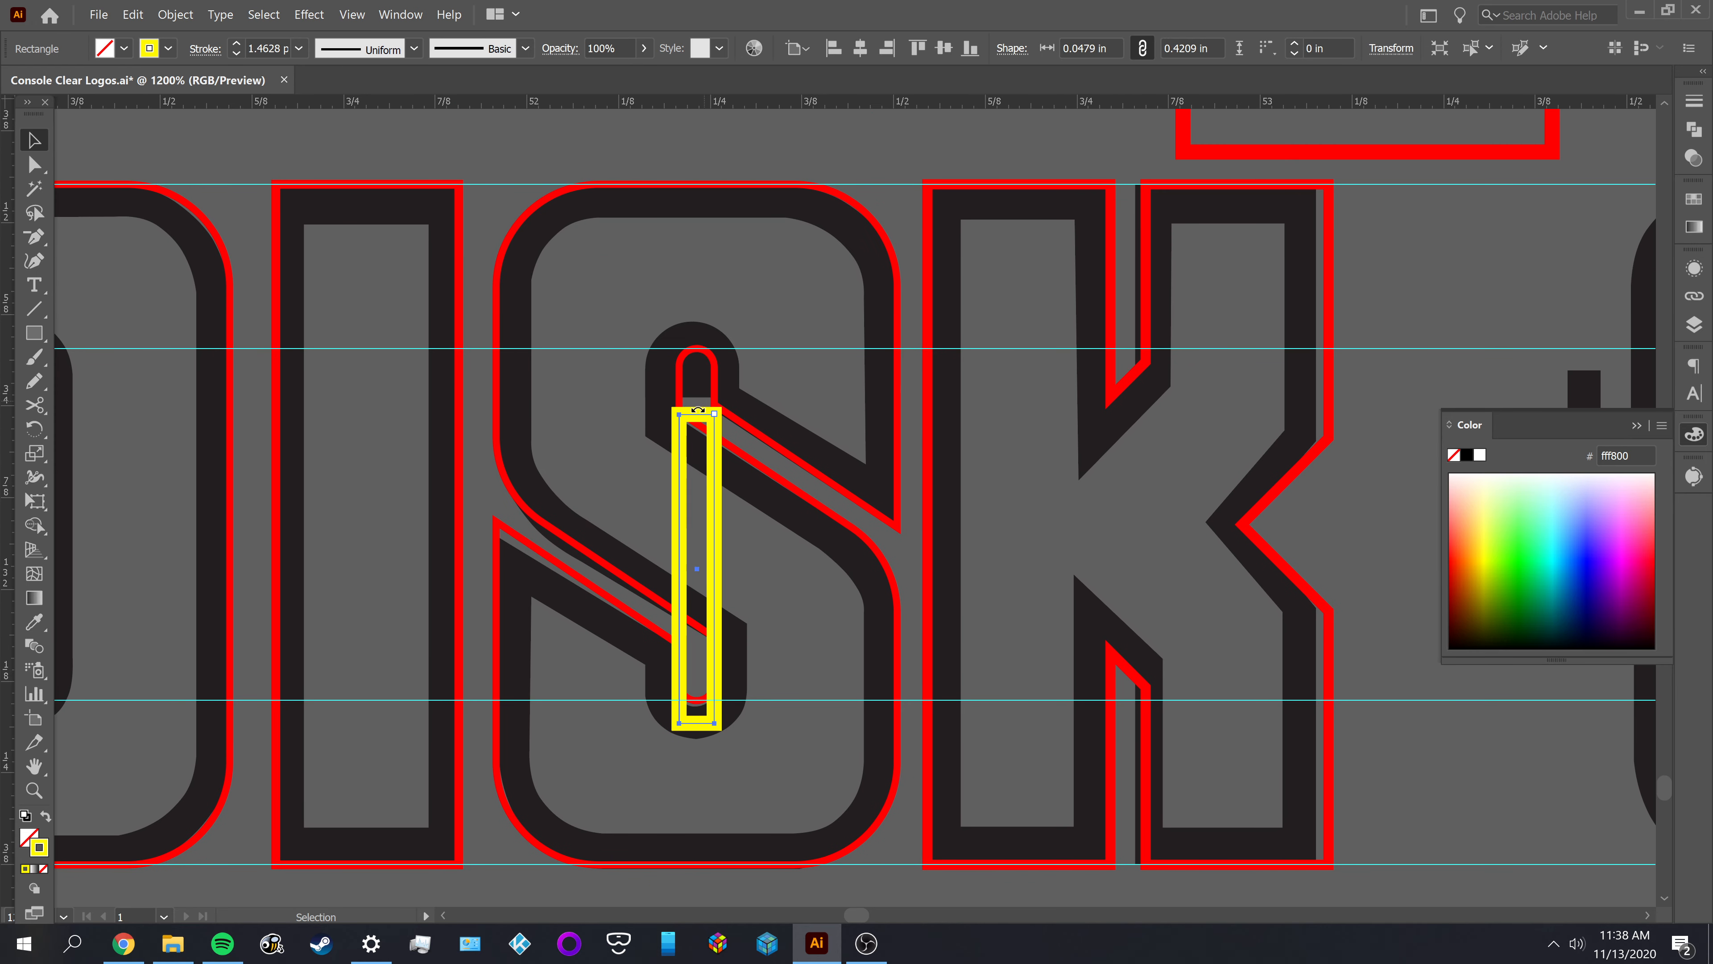
pyautogui.moveTo(698, 409); pyautogui.dragTo(724, 196)
pyautogui.hotkey('ctrl', 'z')
# Place the yellow rectangle in the K's upper notch and stretch it to about 0.56 in tall
pyautogui.scroll(2, 692, 425)
pyautogui.click(860, 212)
pyautogui.scroll(-3, 863, 213)
pyautogui.moveTo(901, 399); pyautogui.dragTo(995, 374)
pyautogui.scroll(1, 614, 479)
pyautogui.moveTo(1003, 373); pyautogui.dragTo(1024, 438)
pyautogui.click(1047, 441)
pyautogui.hotkey('ctrl', 'z')
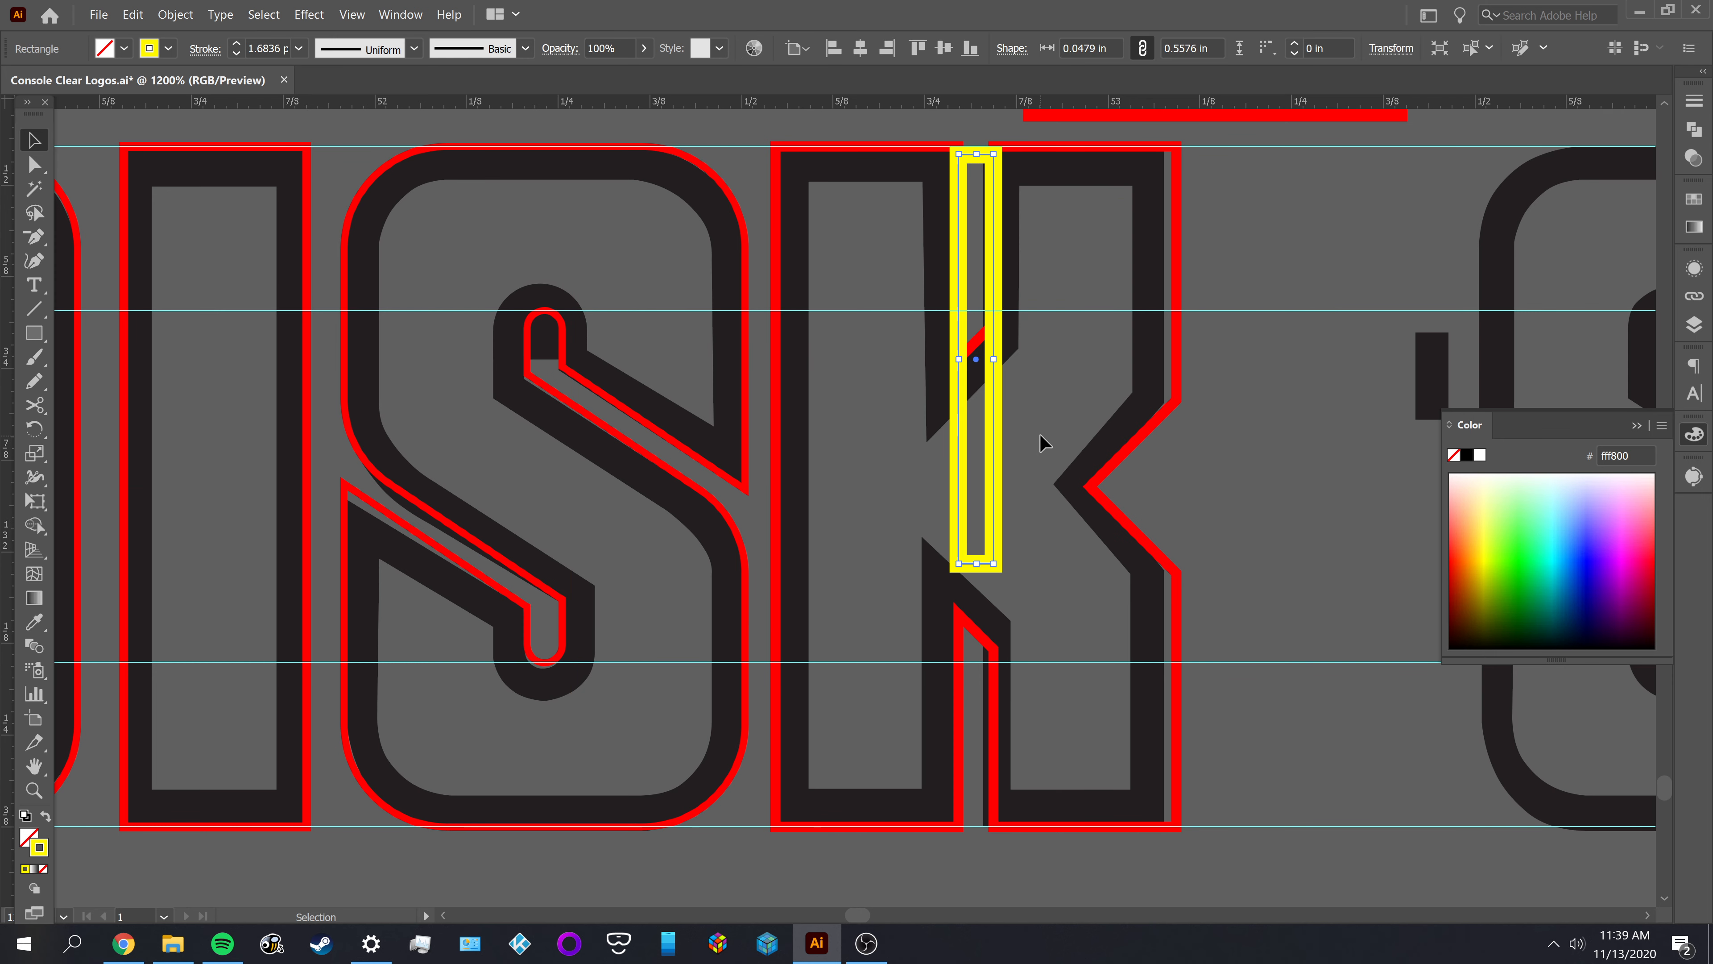
# Extend the yellow rectangle's lower edge down into the K's lower notch, making it about 0.77 in tall, and deselect it
pyautogui.click(1010, 568)
pyautogui.click(992, 521)
pyautogui.scroll(1, 977, 572)
pyautogui.scroll(2, 1027, 603)
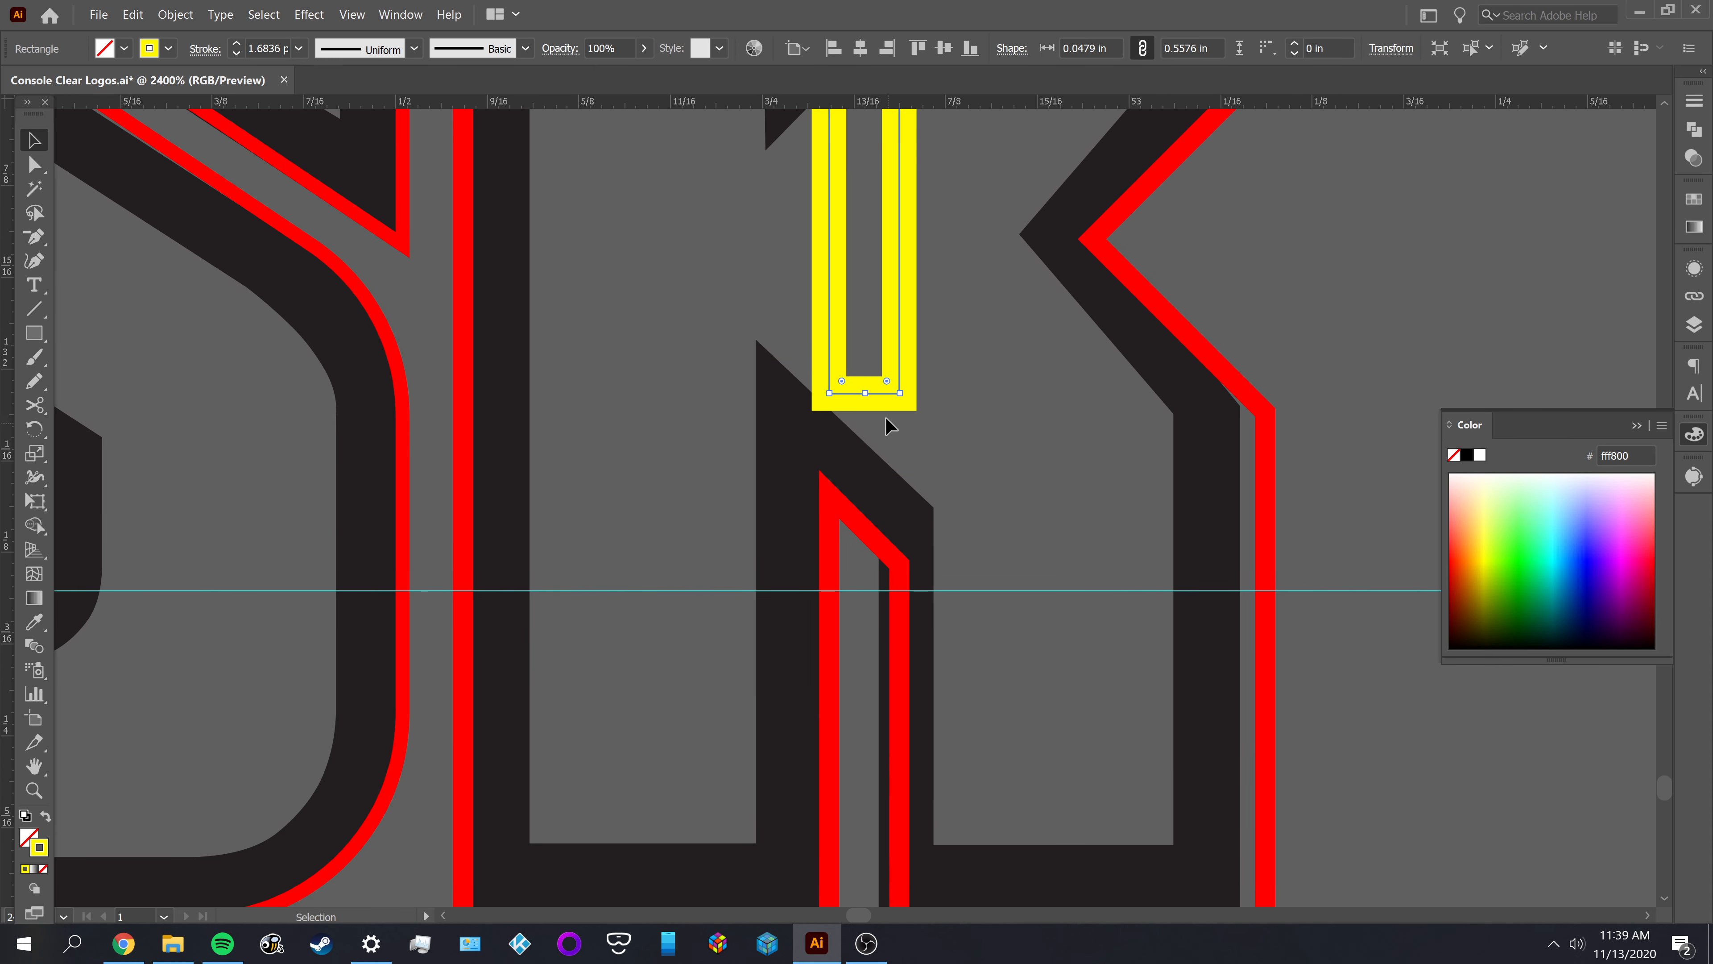
pyautogui.moveTo(863, 392); pyautogui.dragTo(866, 717)
pyautogui.click(1057, 690)
pyautogui.scroll(-1, 1057, 680)
# Move the yellow rectangle off the K into the gap between DISK and SYSTEM
pyautogui.moveTo(1001, 577); pyautogui.dragTo(840, 676)
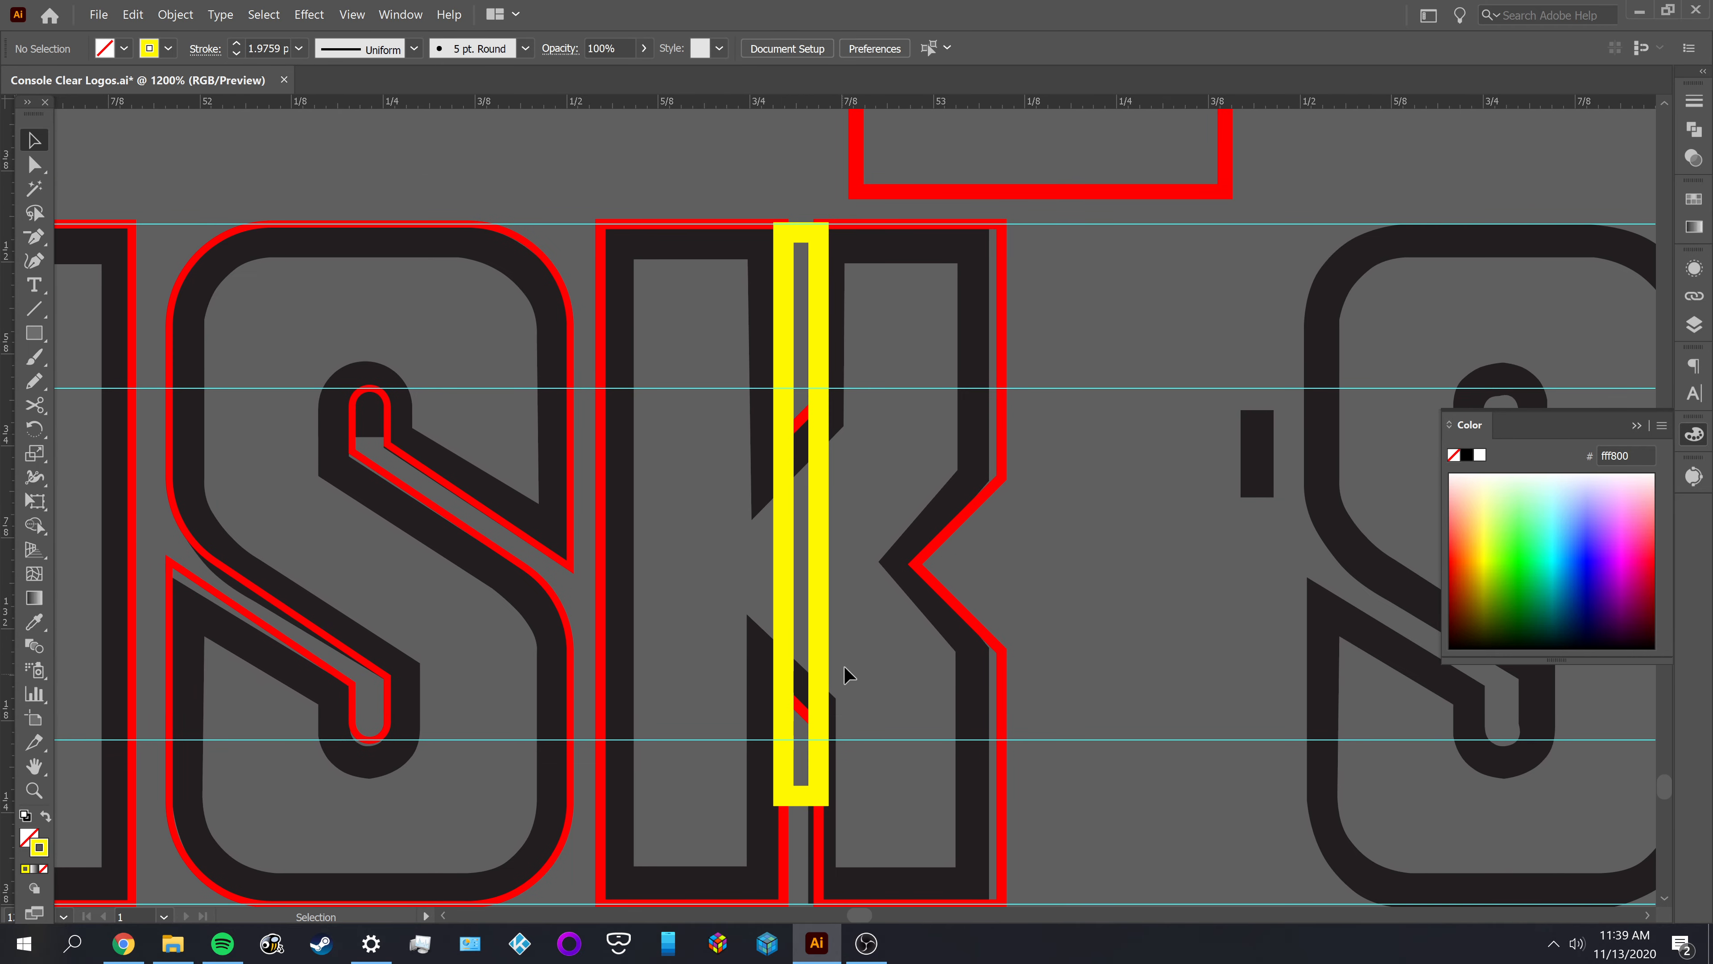
pyautogui.moveTo(820, 615); pyautogui.dragTo(635, 628)
pyautogui.click(1262, 653)
pyautogui.scroll(-1, 635, 628)
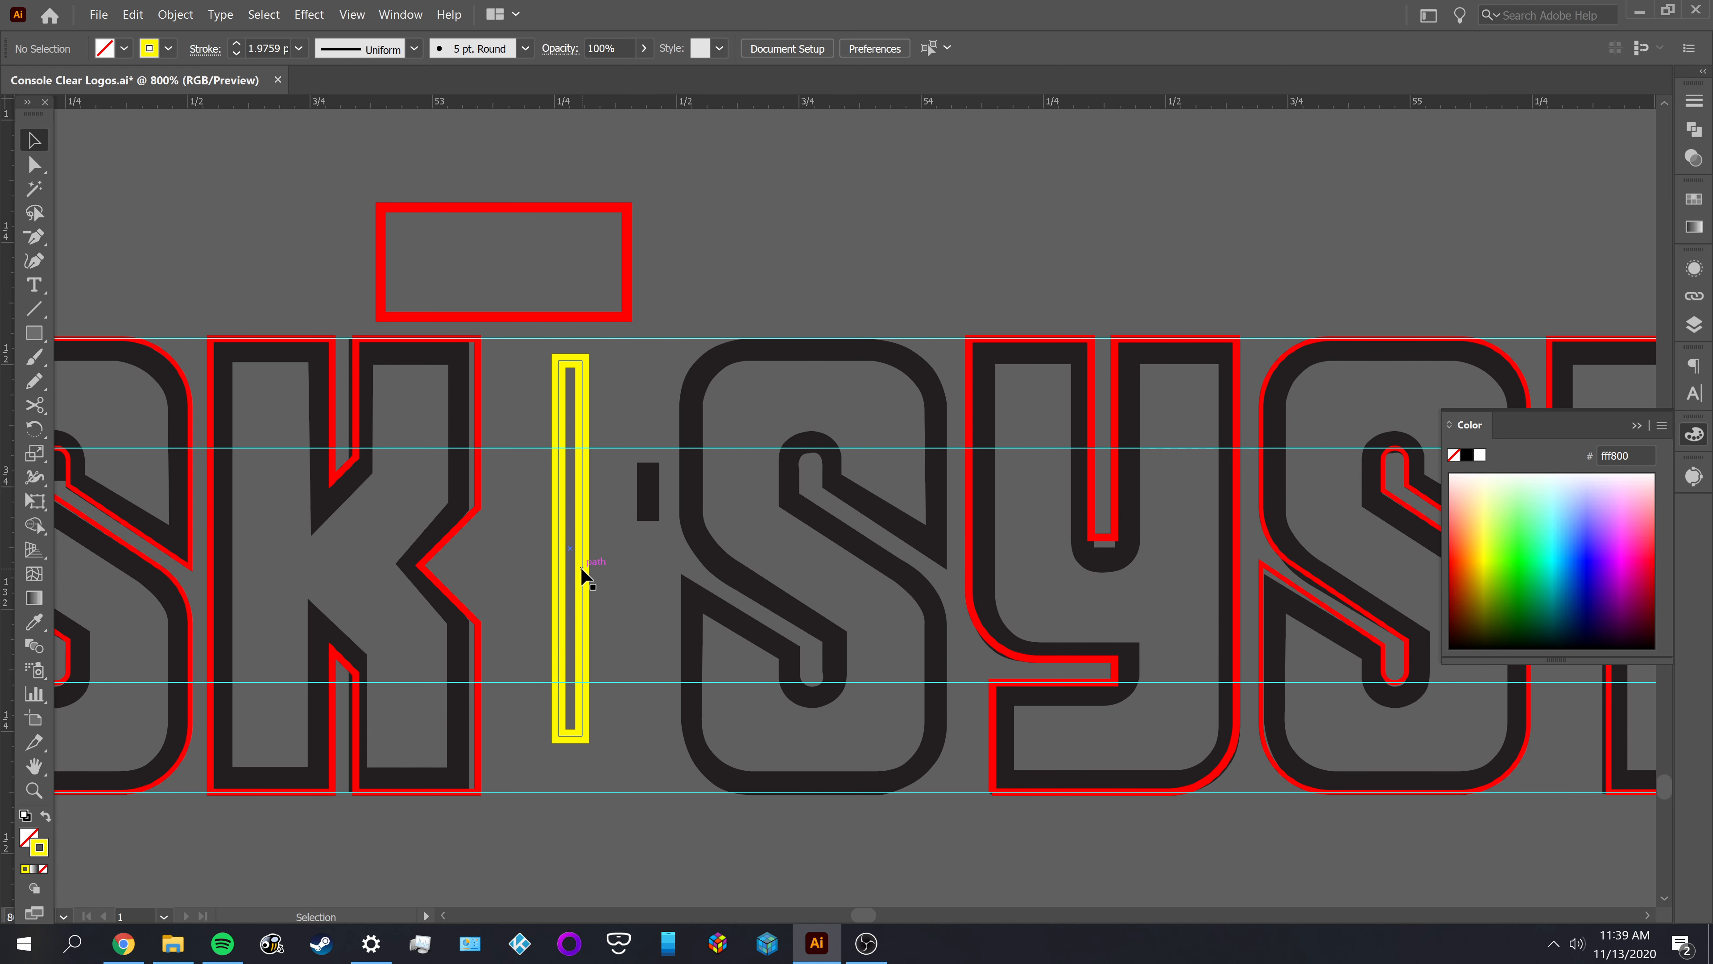
# Compare the yellow rectangle with the Y's upper slot, return it to the gap between DISK and SYSTEM, and deselect it
pyautogui.moveTo(585, 573); pyautogui.dragTo(1115, 516)
pyautogui.click(1112, 268)
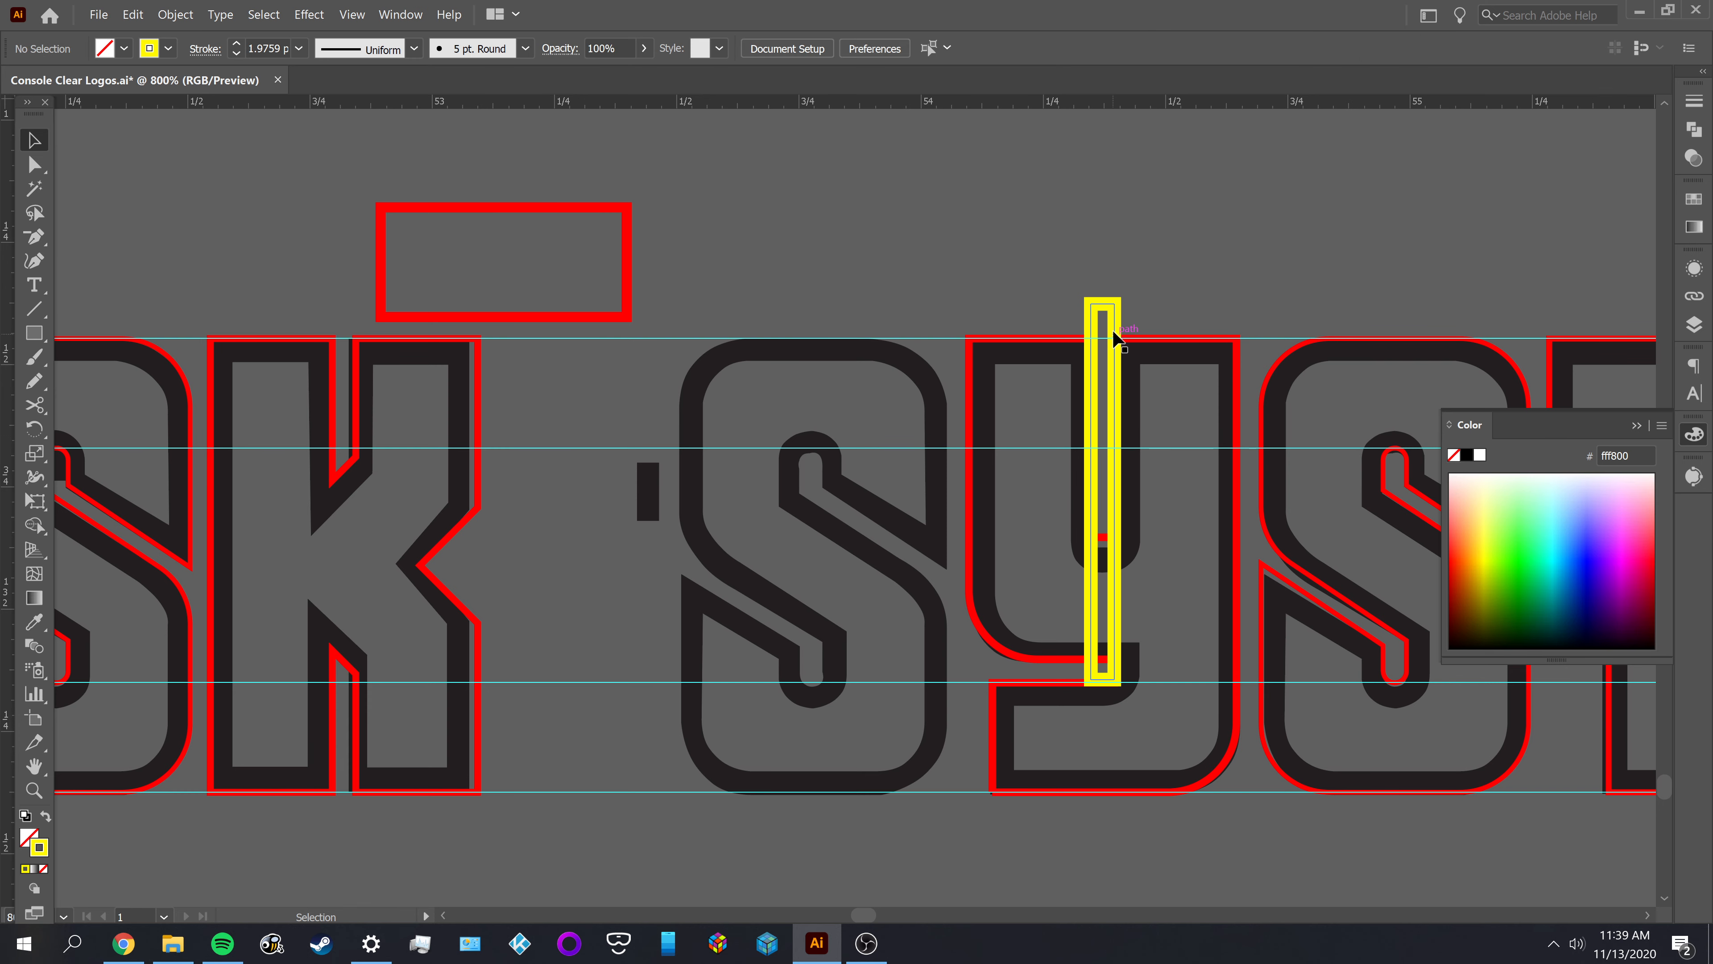
pyautogui.moveTo(1113, 330); pyautogui.dragTo(585, 445)
pyautogui.moveTo(566, 524); pyautogui.dragTo(1014, 491)
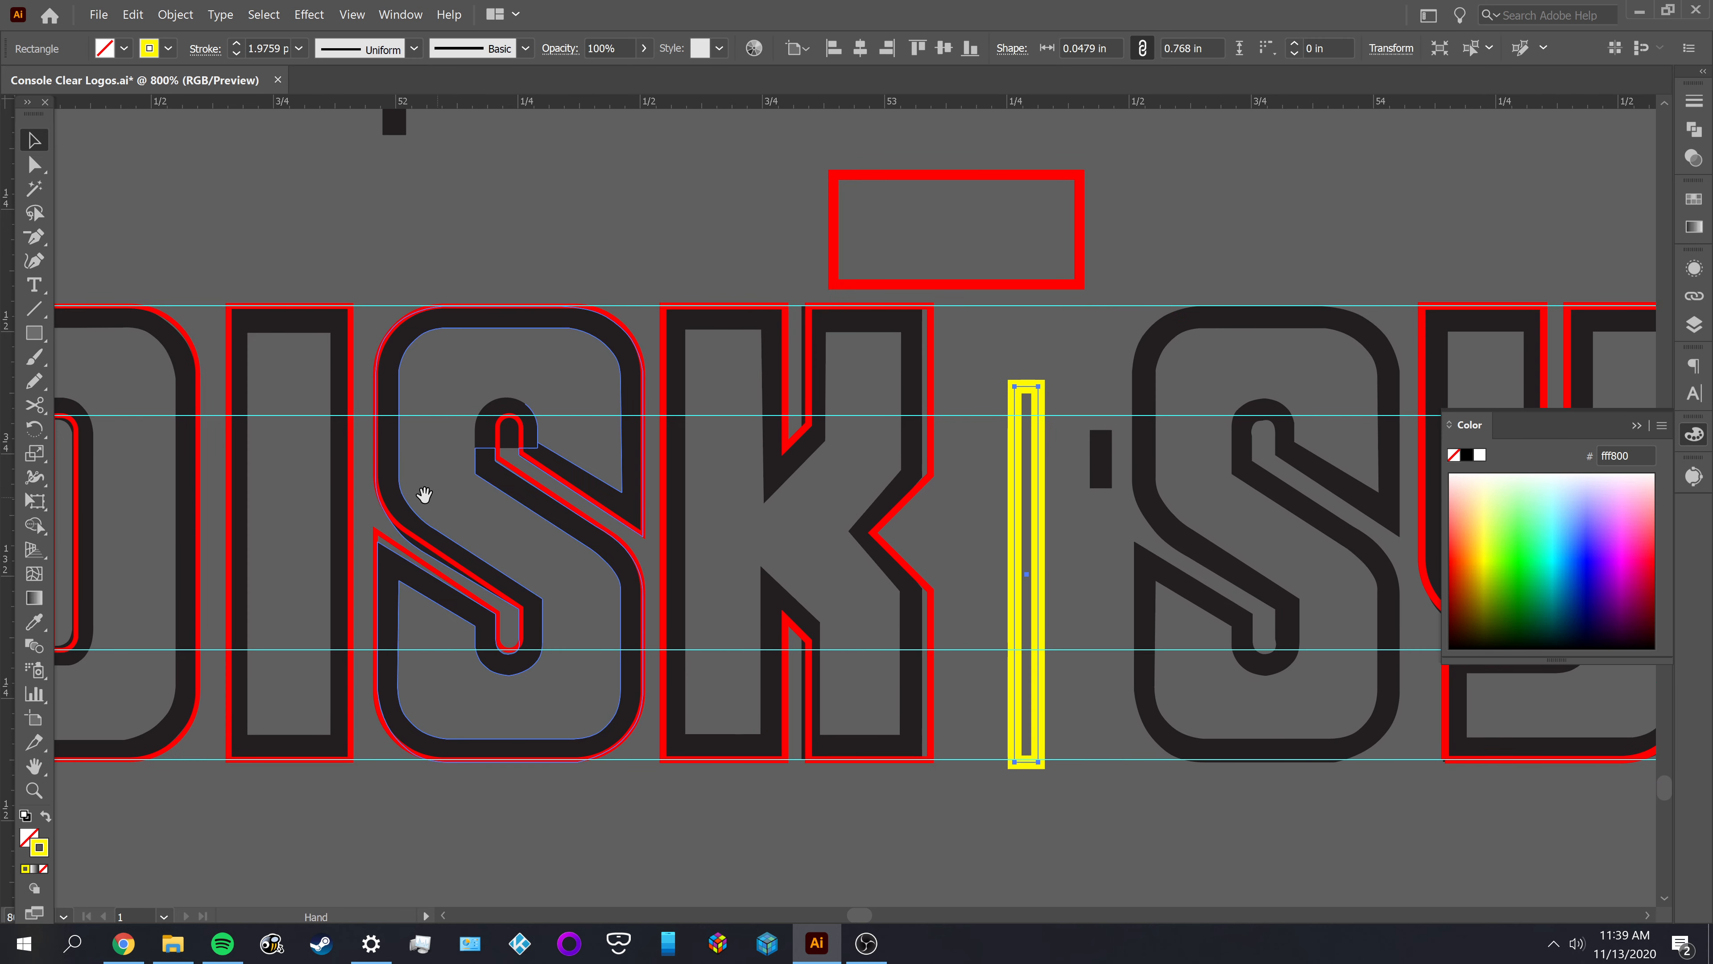
pyautogui.moveTo(411, 496); pyautogui.dragTo(646, 492)
pyautogui.scroll(1, 563, 491)
pyautogui.click(563, 499)
# Try moving the I's red rectangle away from its letter and deleting it, and undo these changes
pyautogui.moveTo(447, 483); pyautogui.dragTo(1082, 459)
pyautogui.moveTo(1243, 462)
pyautogui.mouseDown()
pyautogui.moveTo(1303, 474)
pyautogui.moveTo(174, 487)
pyautogui.moveTo(210, 478)
pyautogui.mouseUp()
pyautogui.scroll(-2, 423, 413)
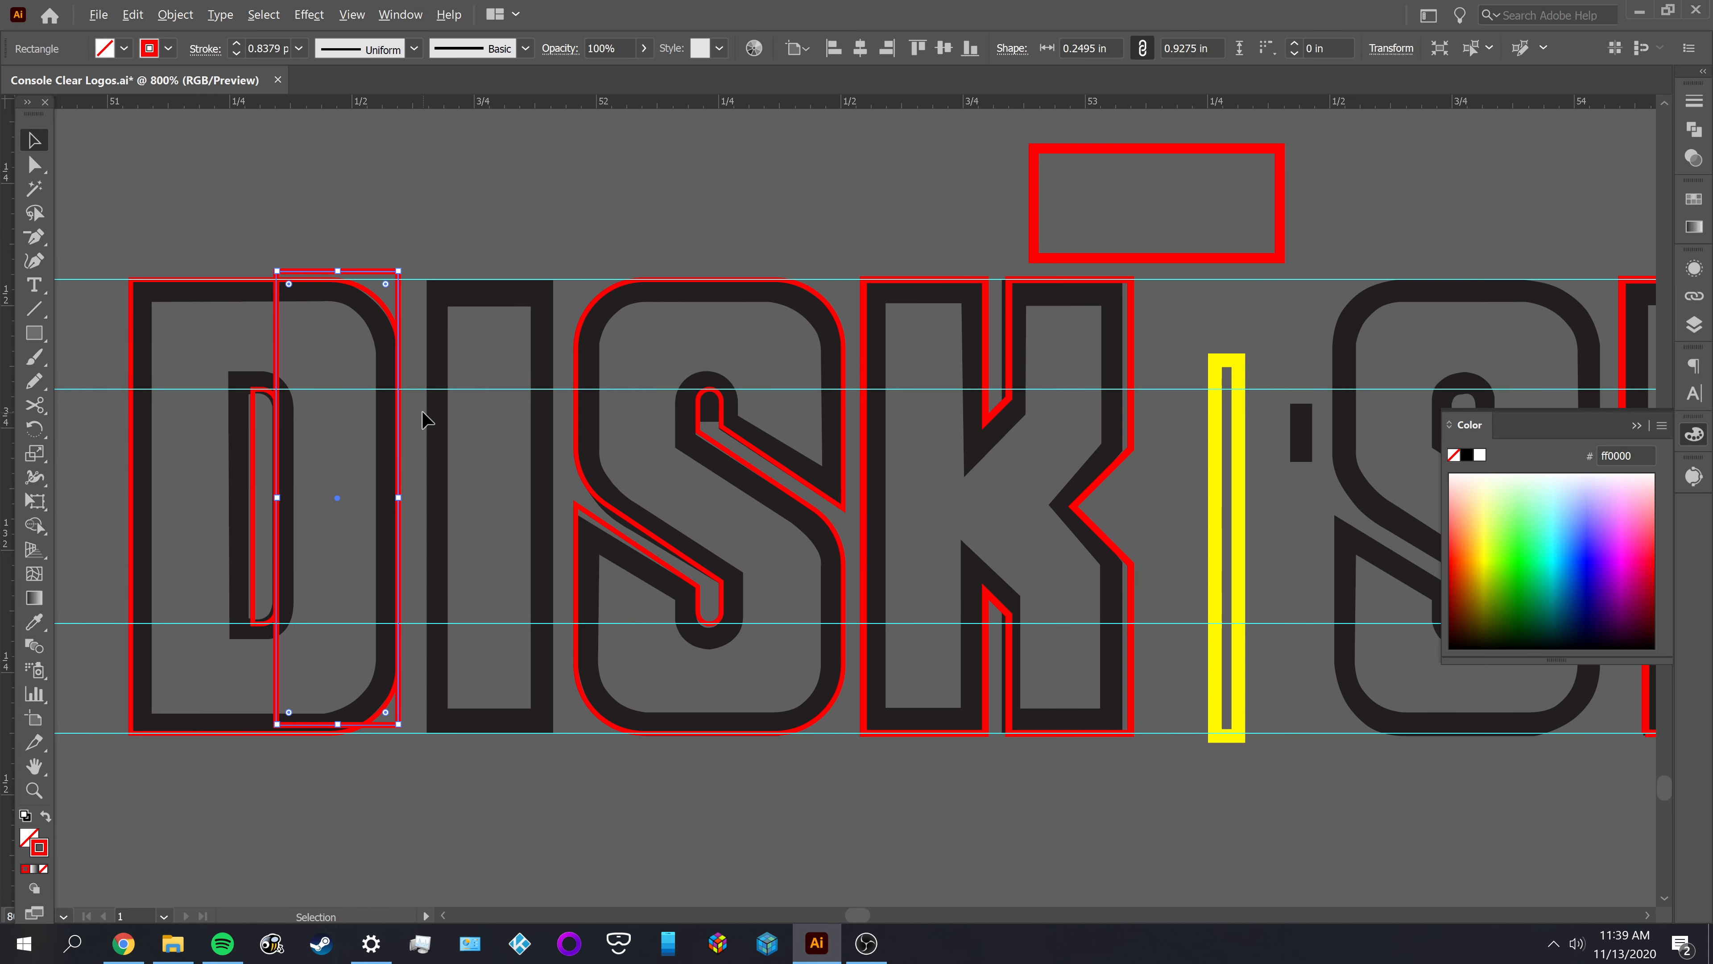
pyautogui.click(447, 268)
pyautogui.moveTo(404, 369); pyautogui.dragTo(1028, 567)
pyautogui.moveTo(1074, 712); pyautogui.dragTo(708, 695)
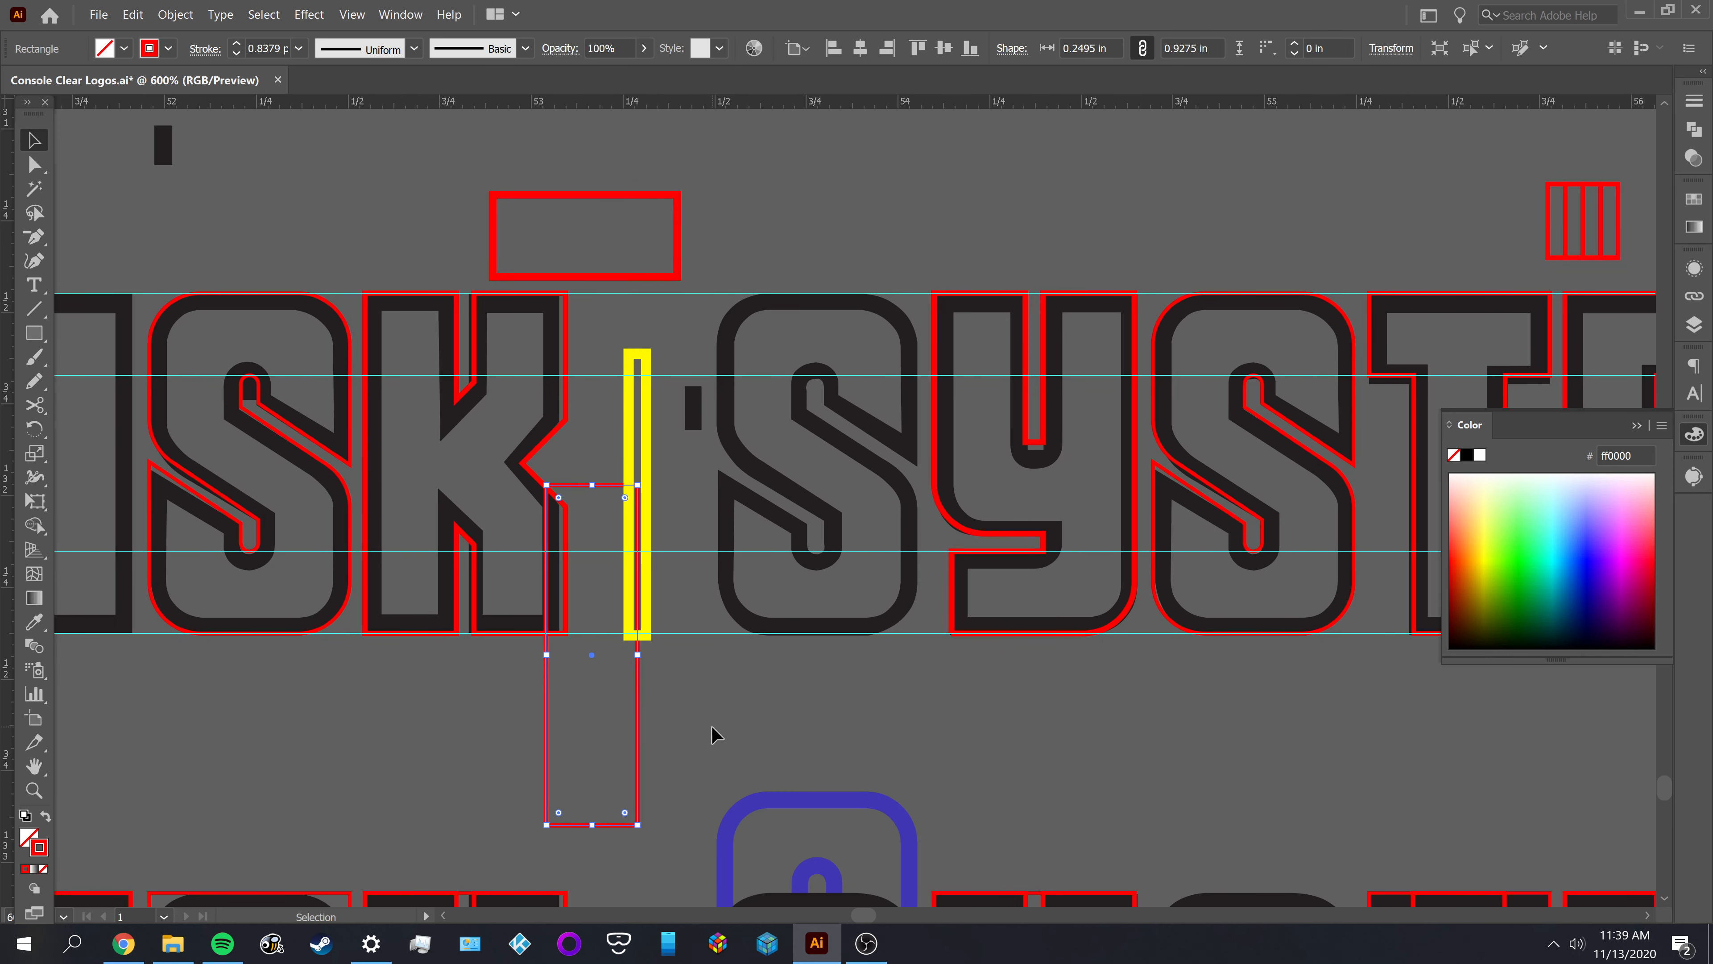
pyautogui.press('Delete')
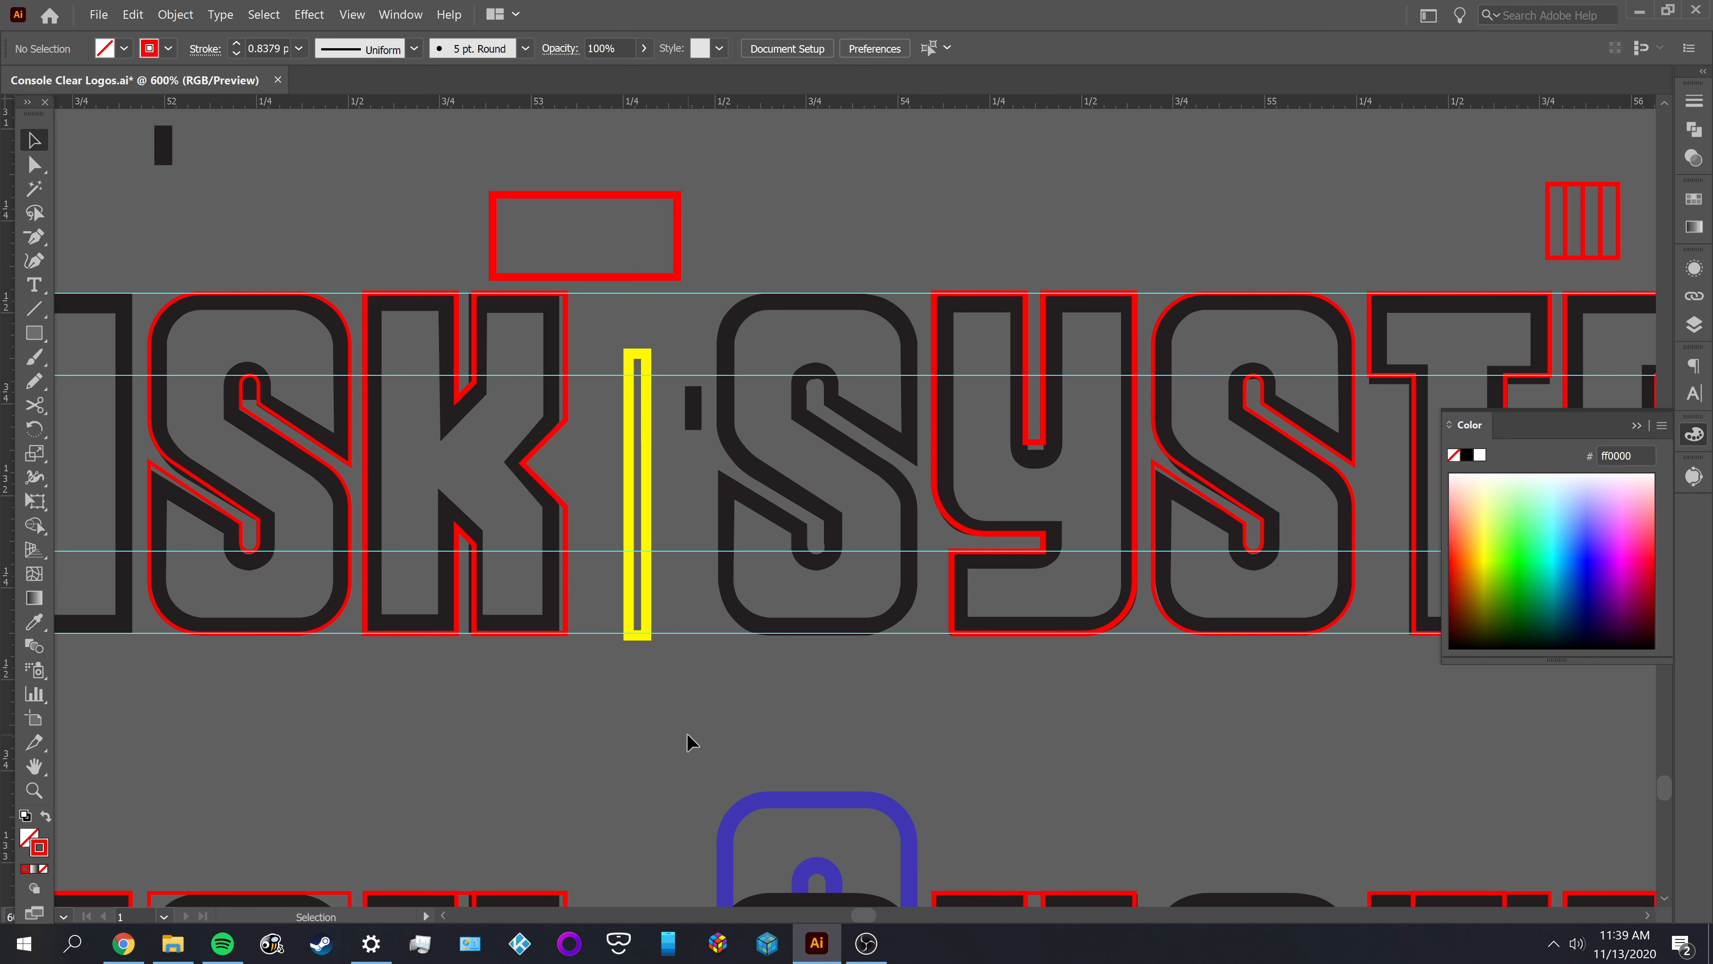
pyautogui.hotkey('ctrl', 'z')
pyautogui.hotkey('ctrl', 'z')
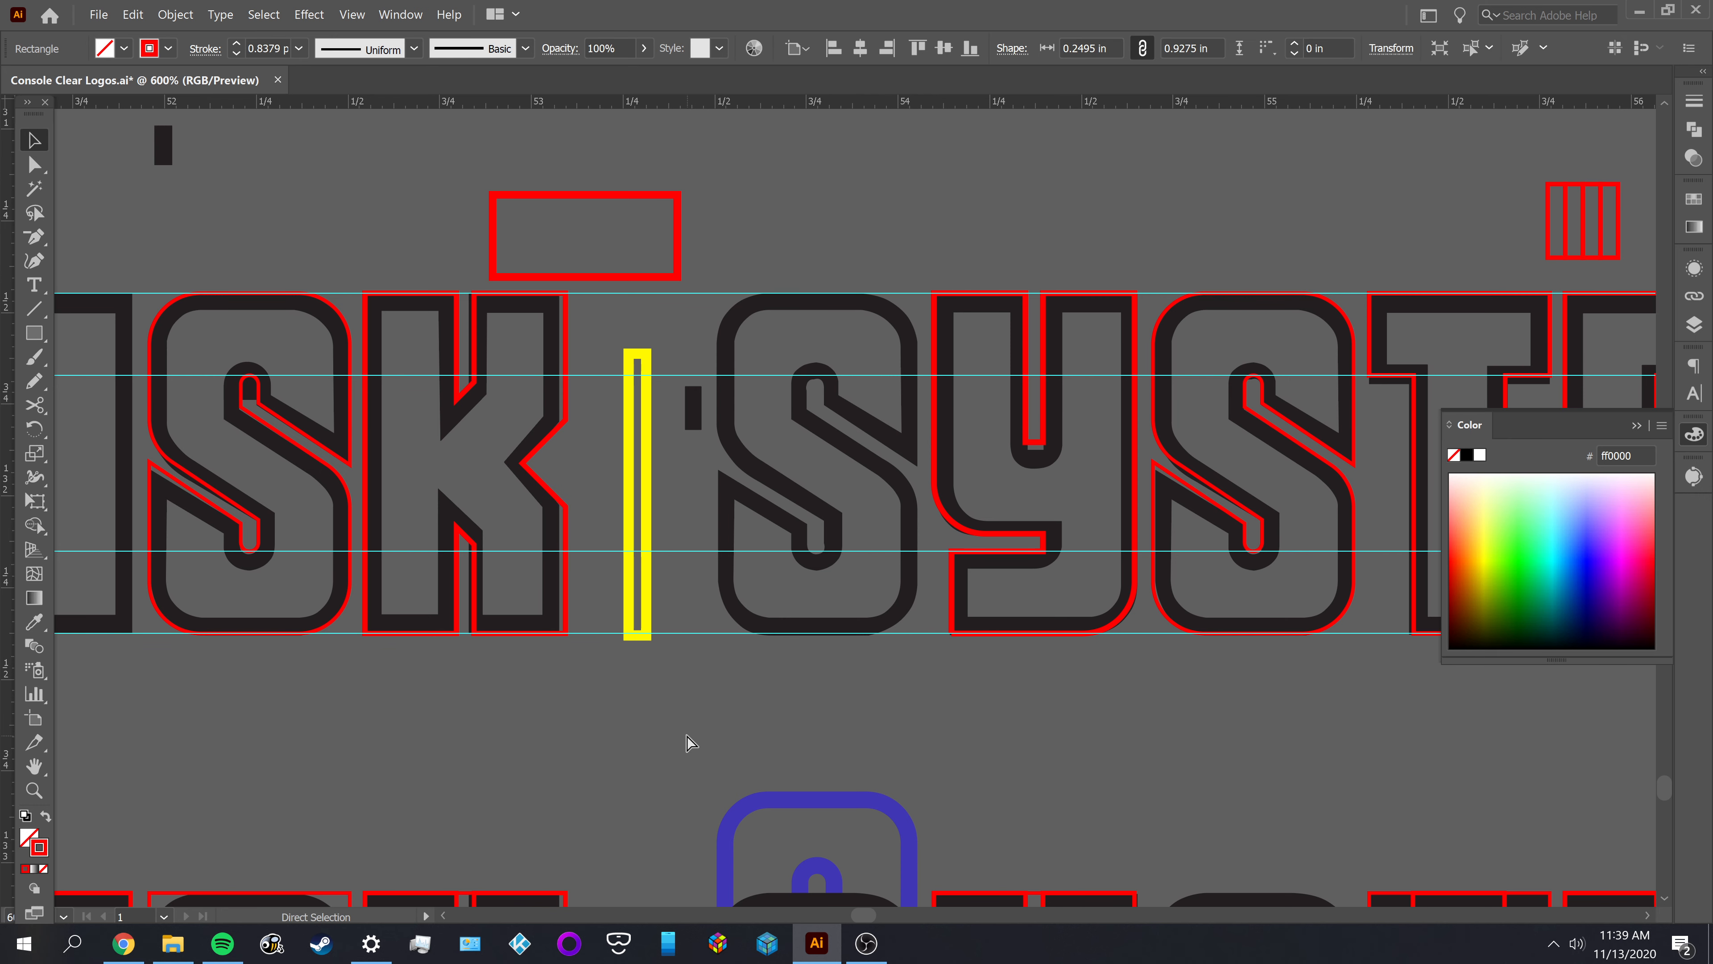
# Examine the SYSTEM lettering alongside the other logo versions, selecting and deselecting the upper FAMILY COMPUTER DISK SYSTEM group
pyautogui.click(689, 742)
pyautogui.moveTo(780, 731); pyautogui.dragTo(518, 768)
pyautogui.moveTo(745, 761); pyautogui.dragTo(563, 813)
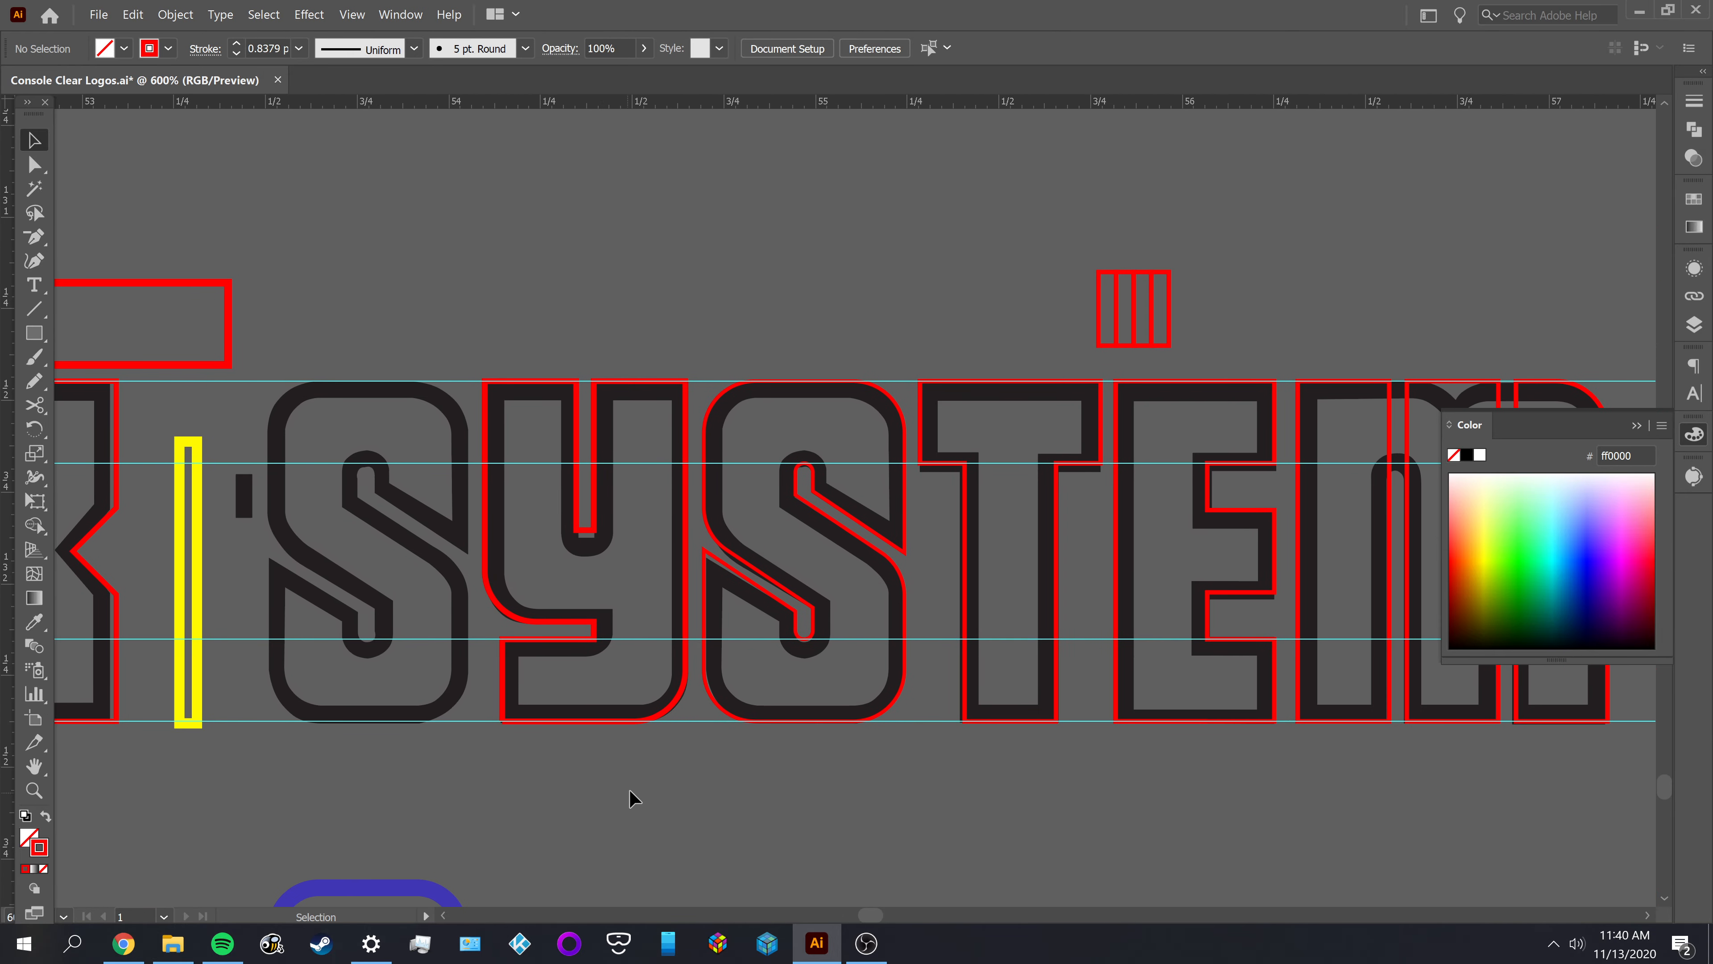
pyautogui.scroll(-2, 634, 798)
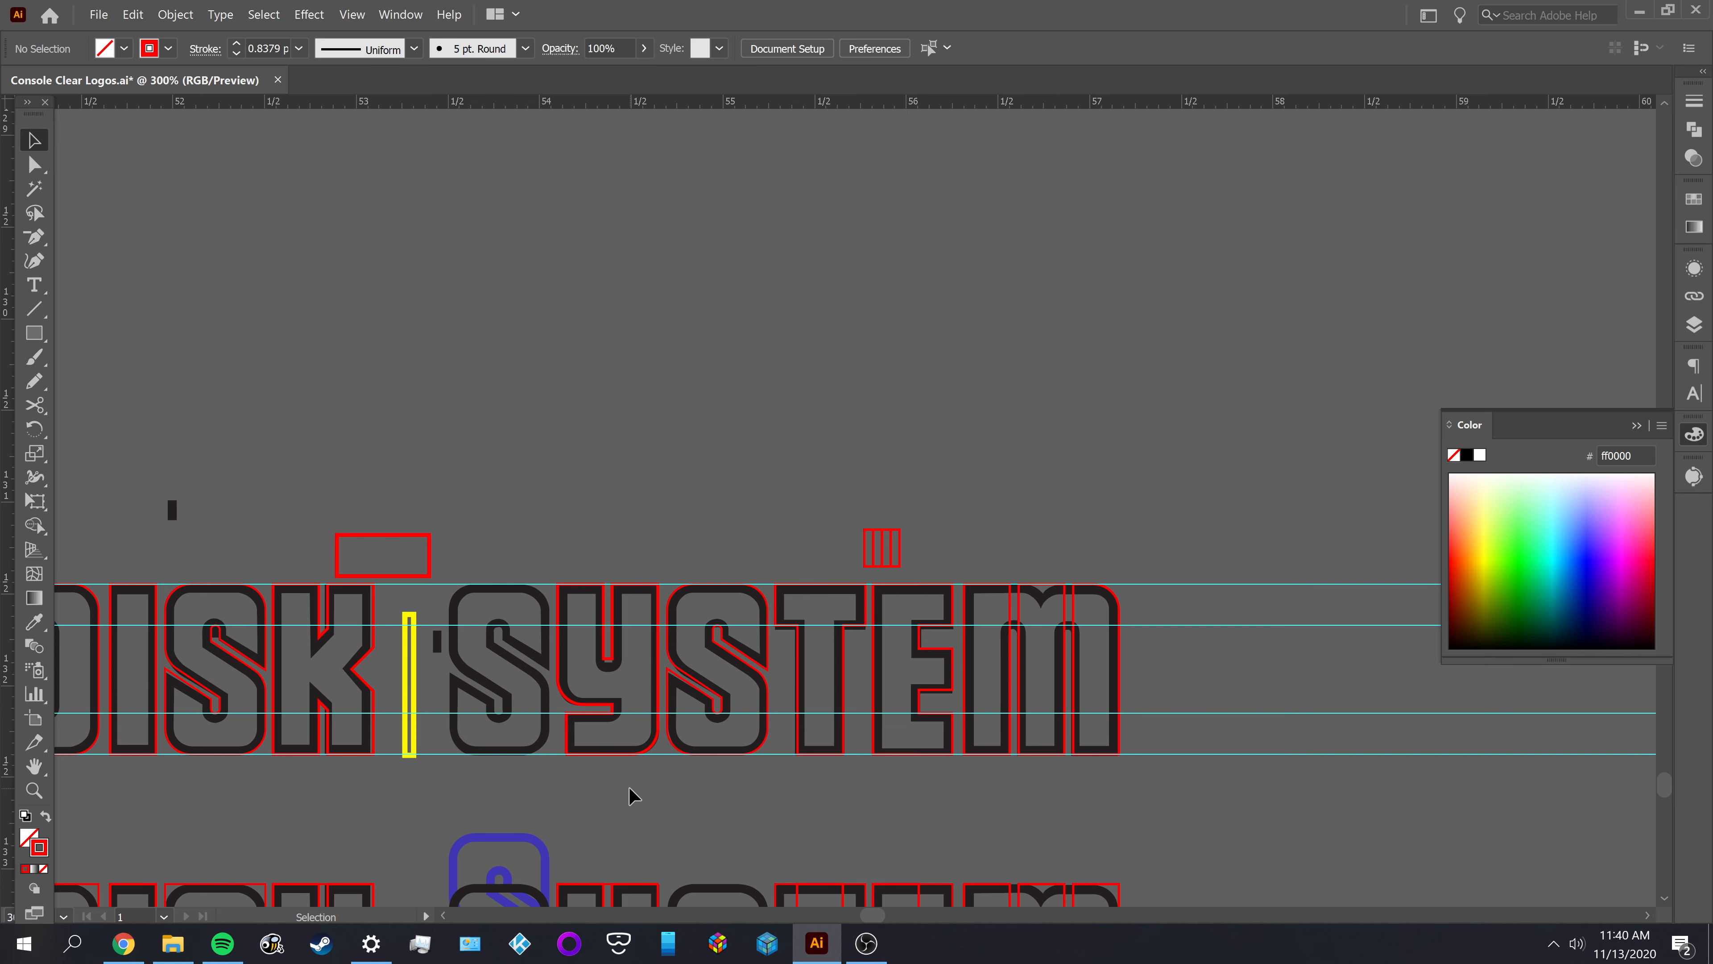
pyautogui.scroll(-2, 650, 792)
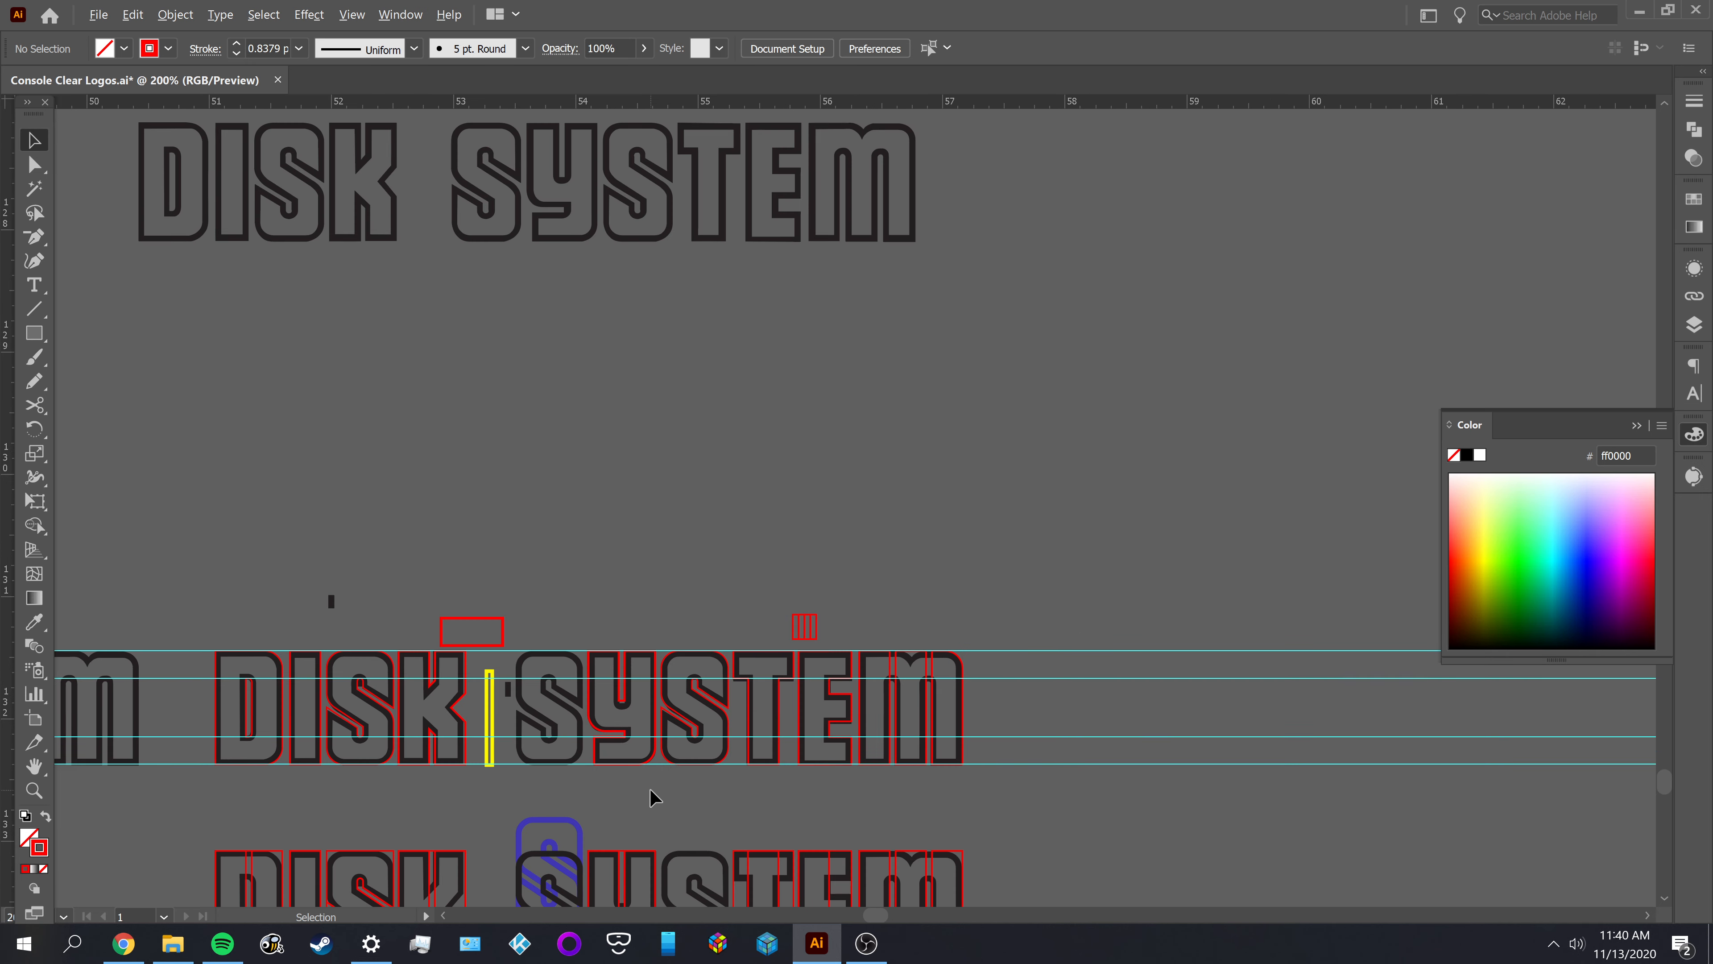
pyautogui.scroll(-2, 646, 782)
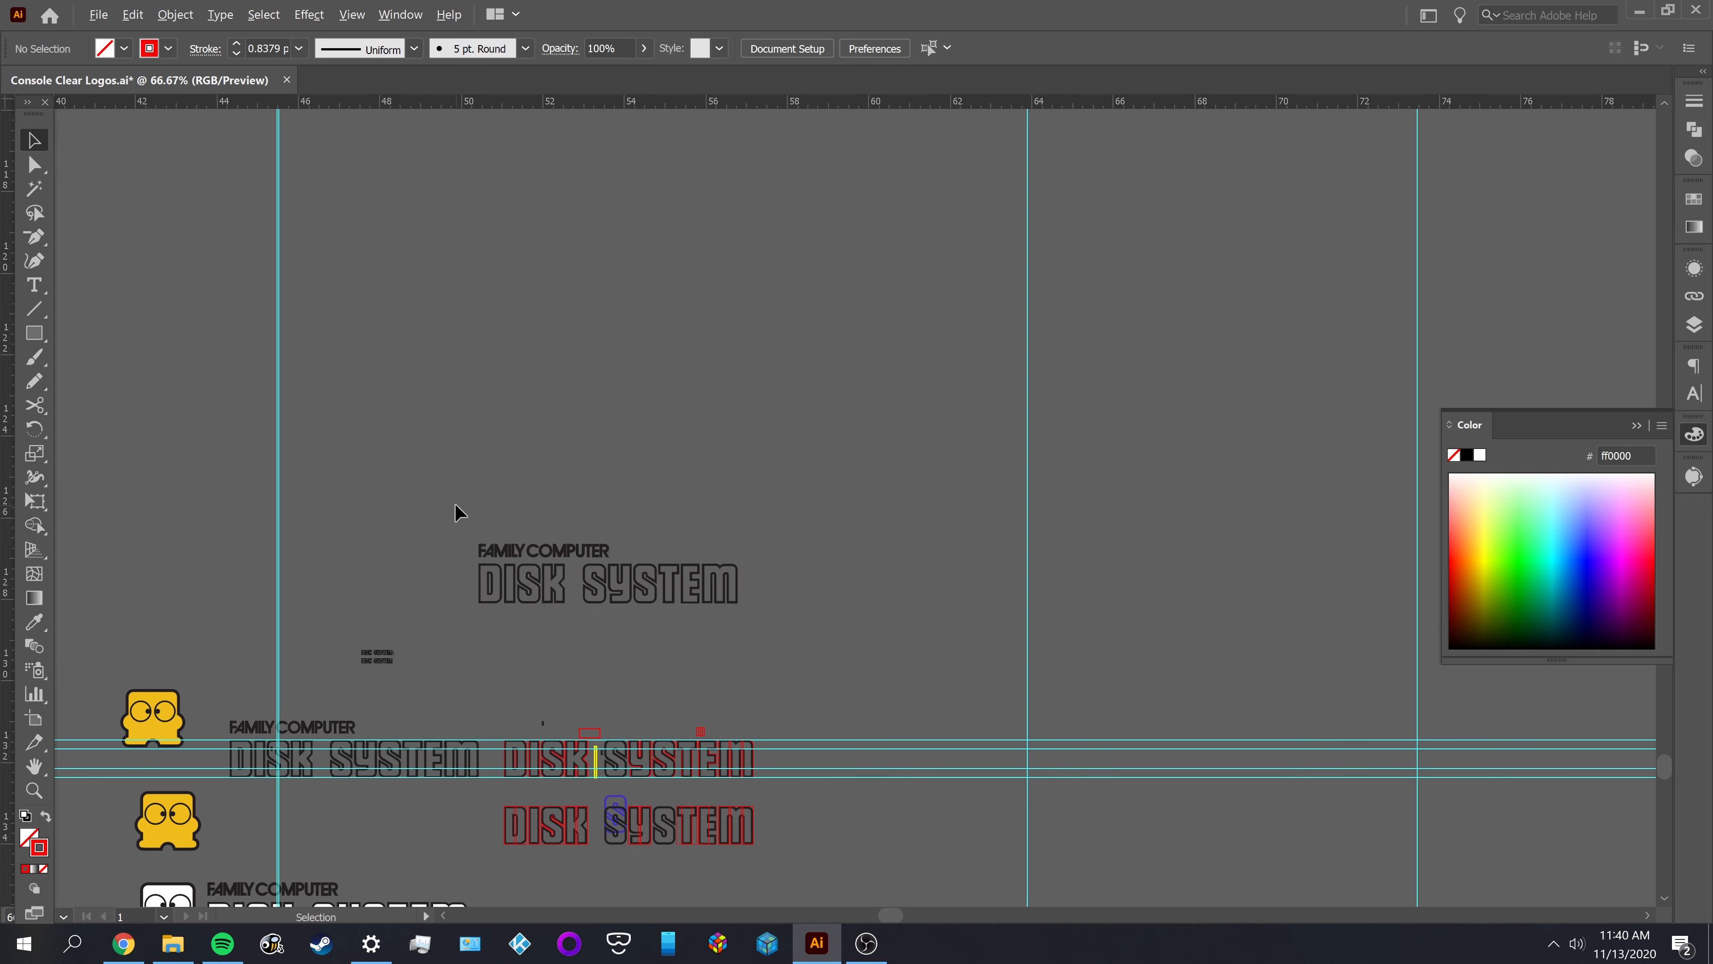
pyautogui.click(825, 639)
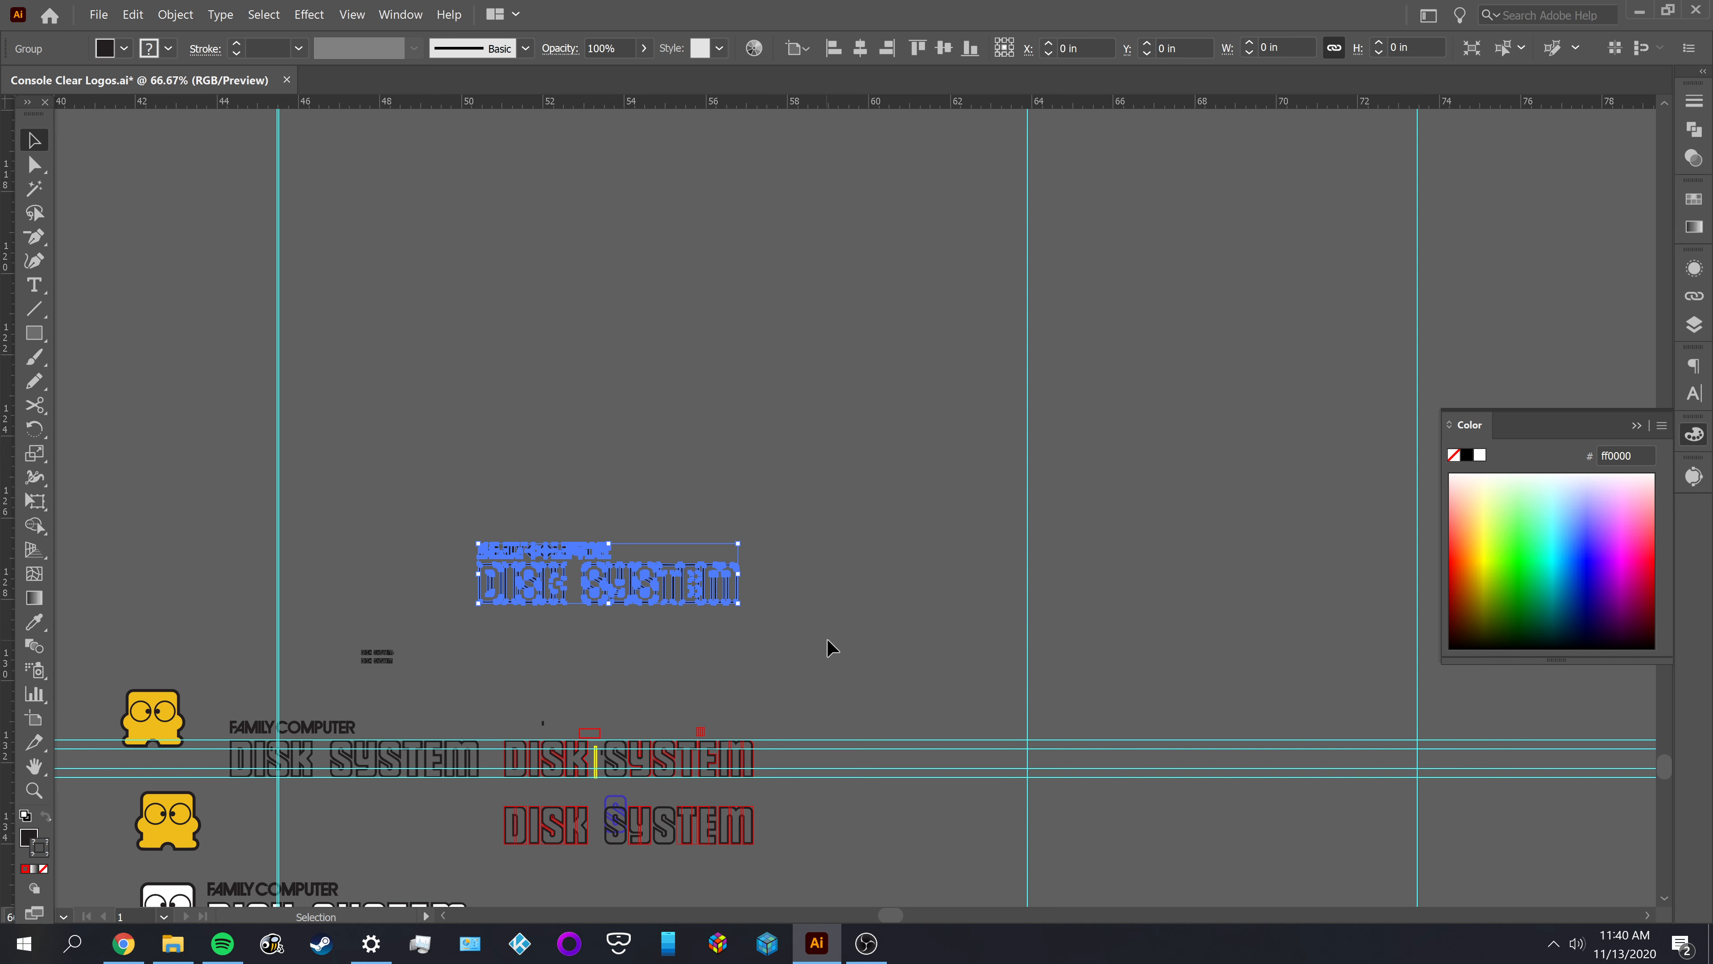
pyautogui.scroll(1, 627, 793)
pyautogui.scroll(1, 627, 793)
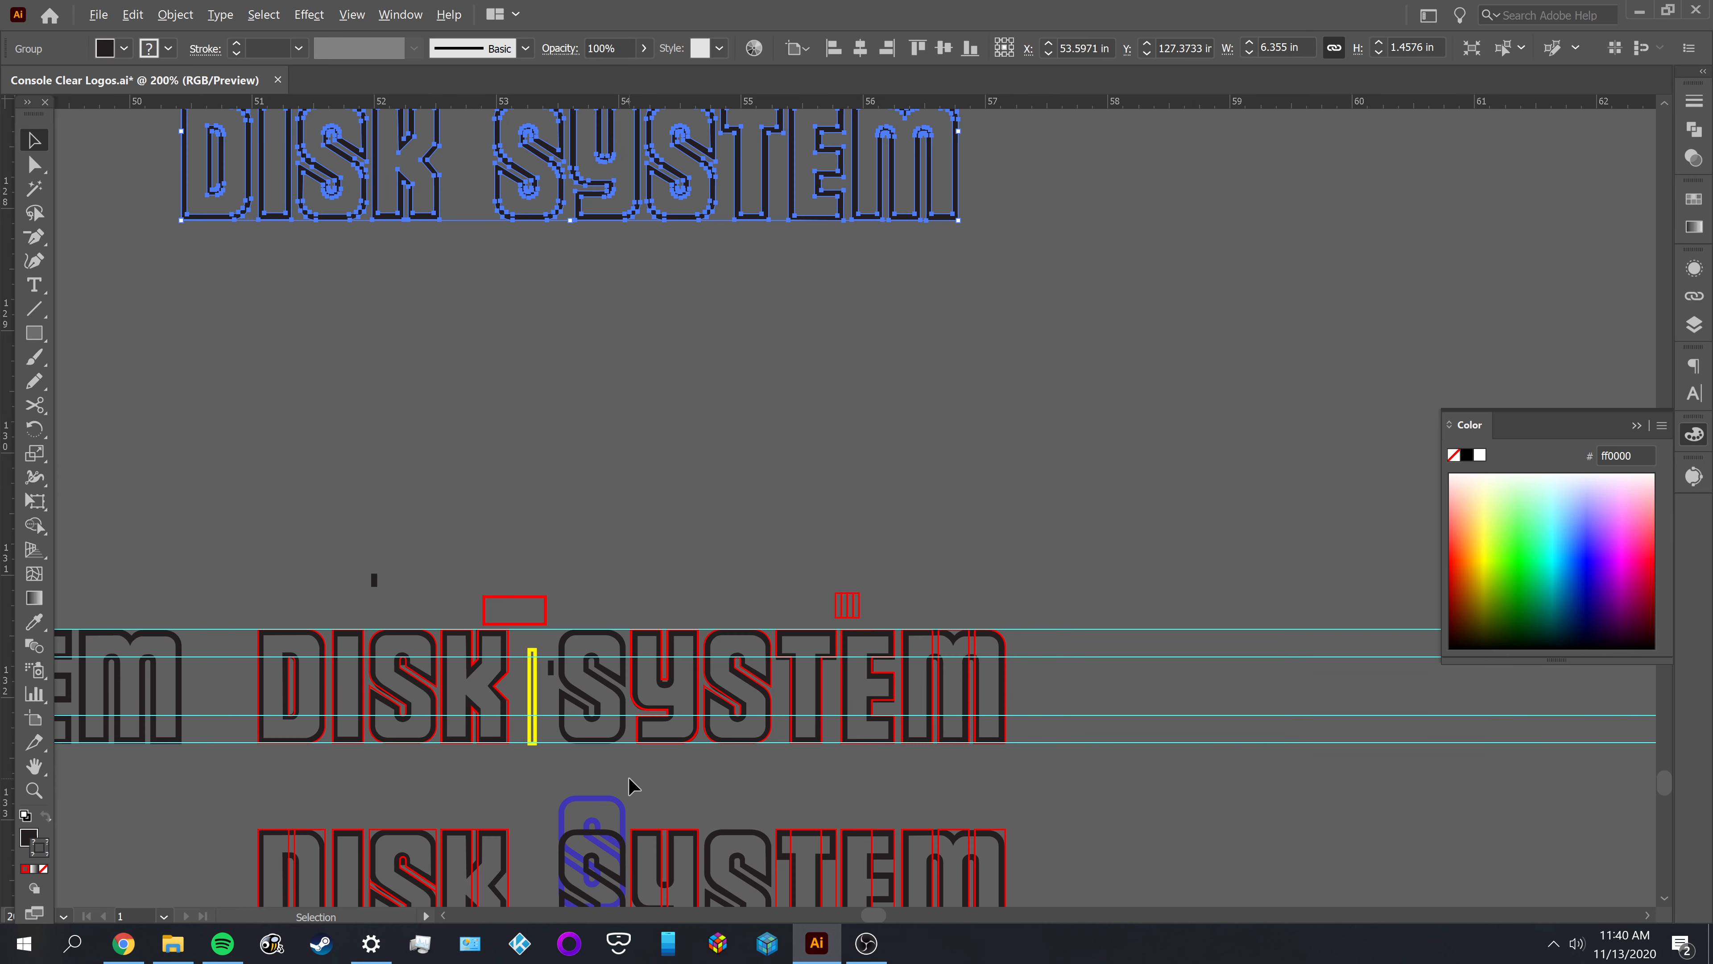
pyautogui.click(660, 773)
# Inspect how the SYSTEM letters match their red outlines, focusing on the T, E and M at the end of the word
pyautogui.moveTo(646, 321); pyautogui.dragTo(779, 340)
pyautogui.moveTo(794, 400); pyautogui.dragTo(758, 264)
pyautogui.scroll(2, 708, 642)
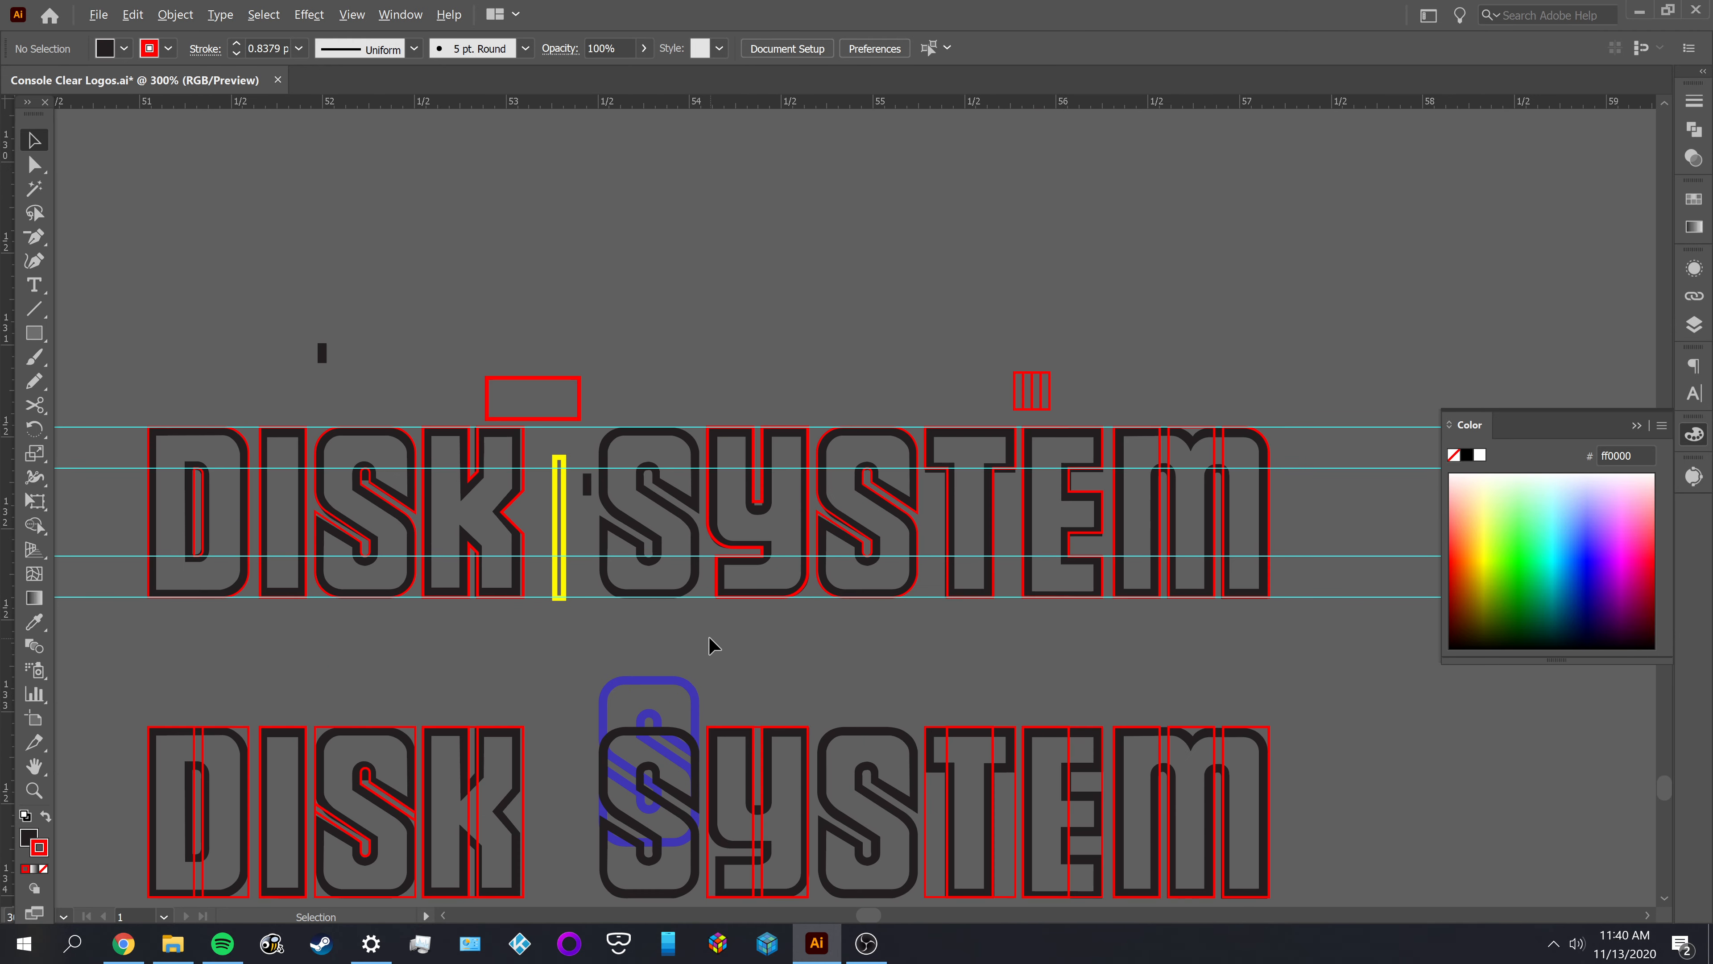
pyautogui.scroll(1, 708, 641)
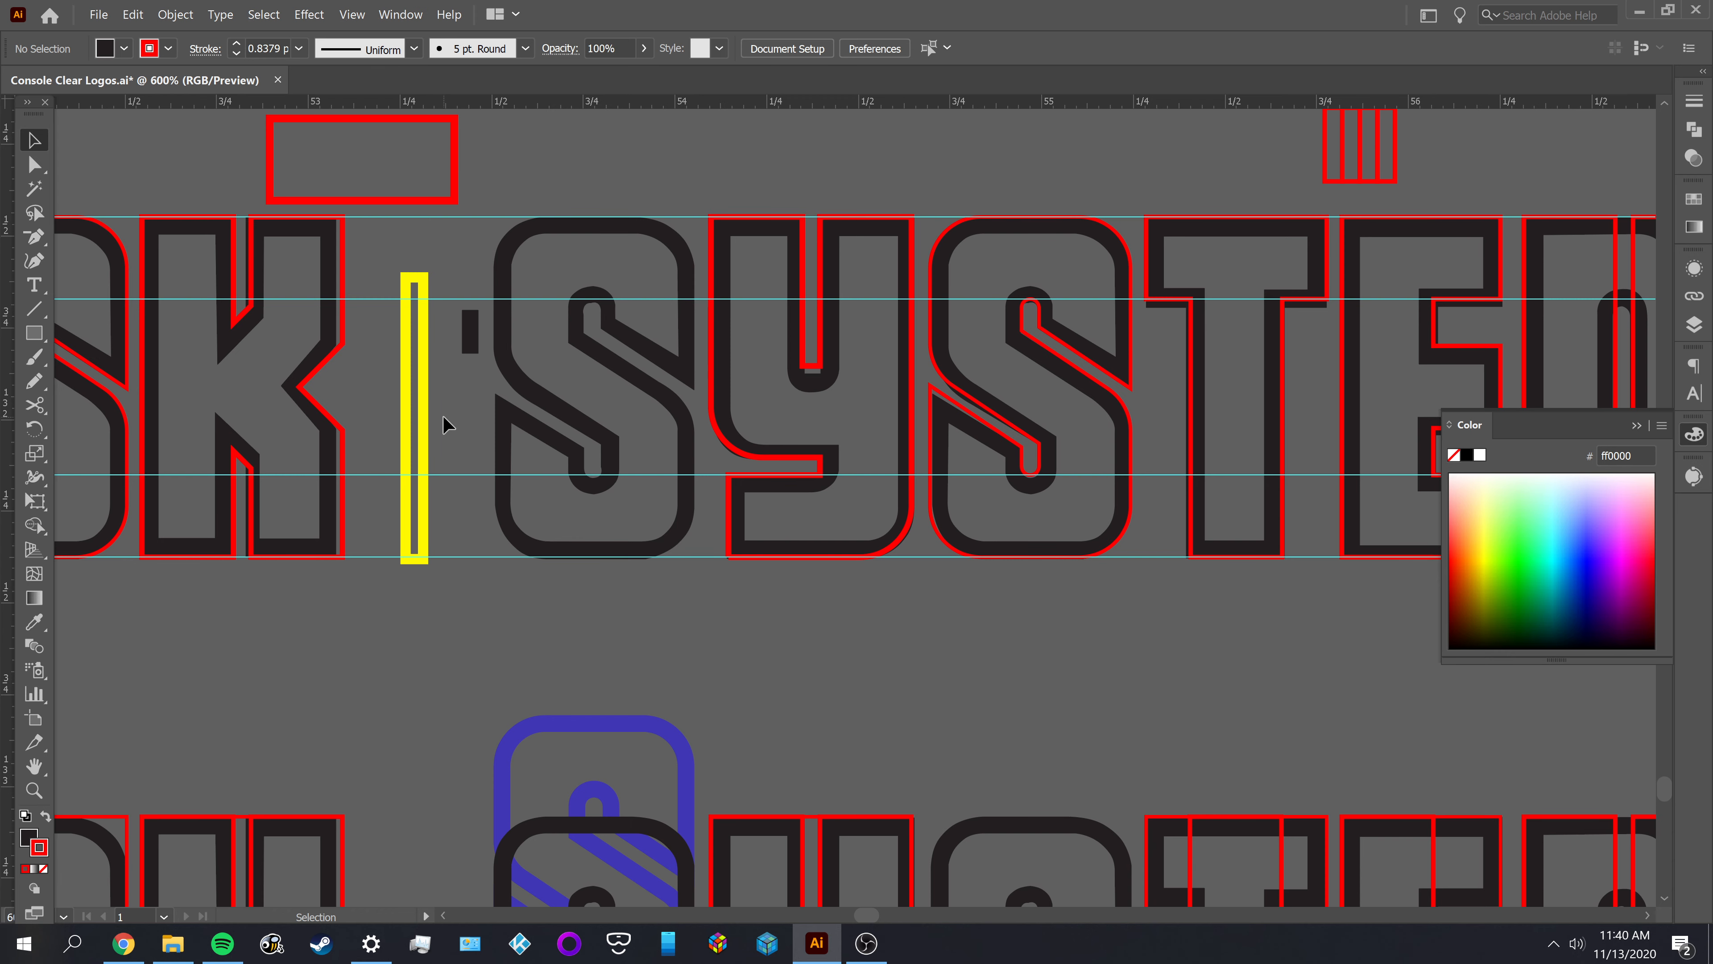
pyautogui.moveTo(438, 421); pyautogui.dragTo(520, 466)
pyautogui.moveTo(977, 667)
pyautogui.mouseDown()
pyautogui.moveTo(605, 651)
pyautogui.moveTo(298, 689)
pyautogui.moveTo(1243, 669)
pyautogui.moveTo(646, 673)
pyautogui.moveTo(463, 699)
pyautogui.mouseUp()
pyautogui.moveTo(872, 727); pyautogui.dragTo(815, 729)
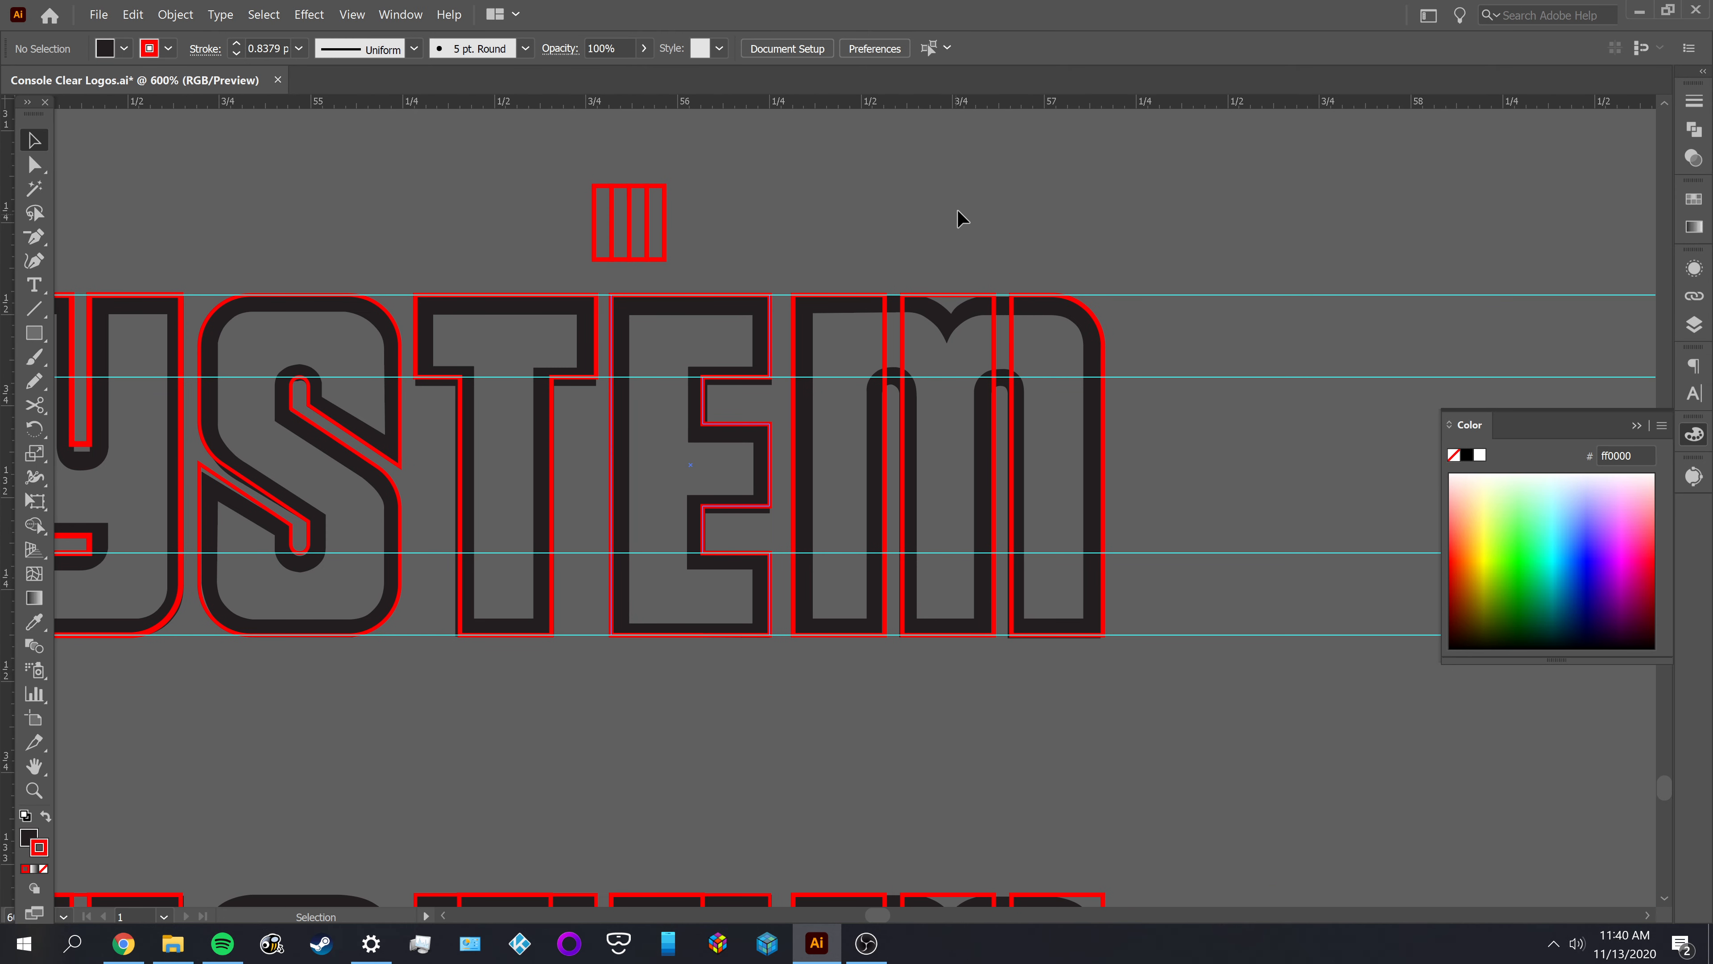
pyautogui.scroll(3, 936, 343)
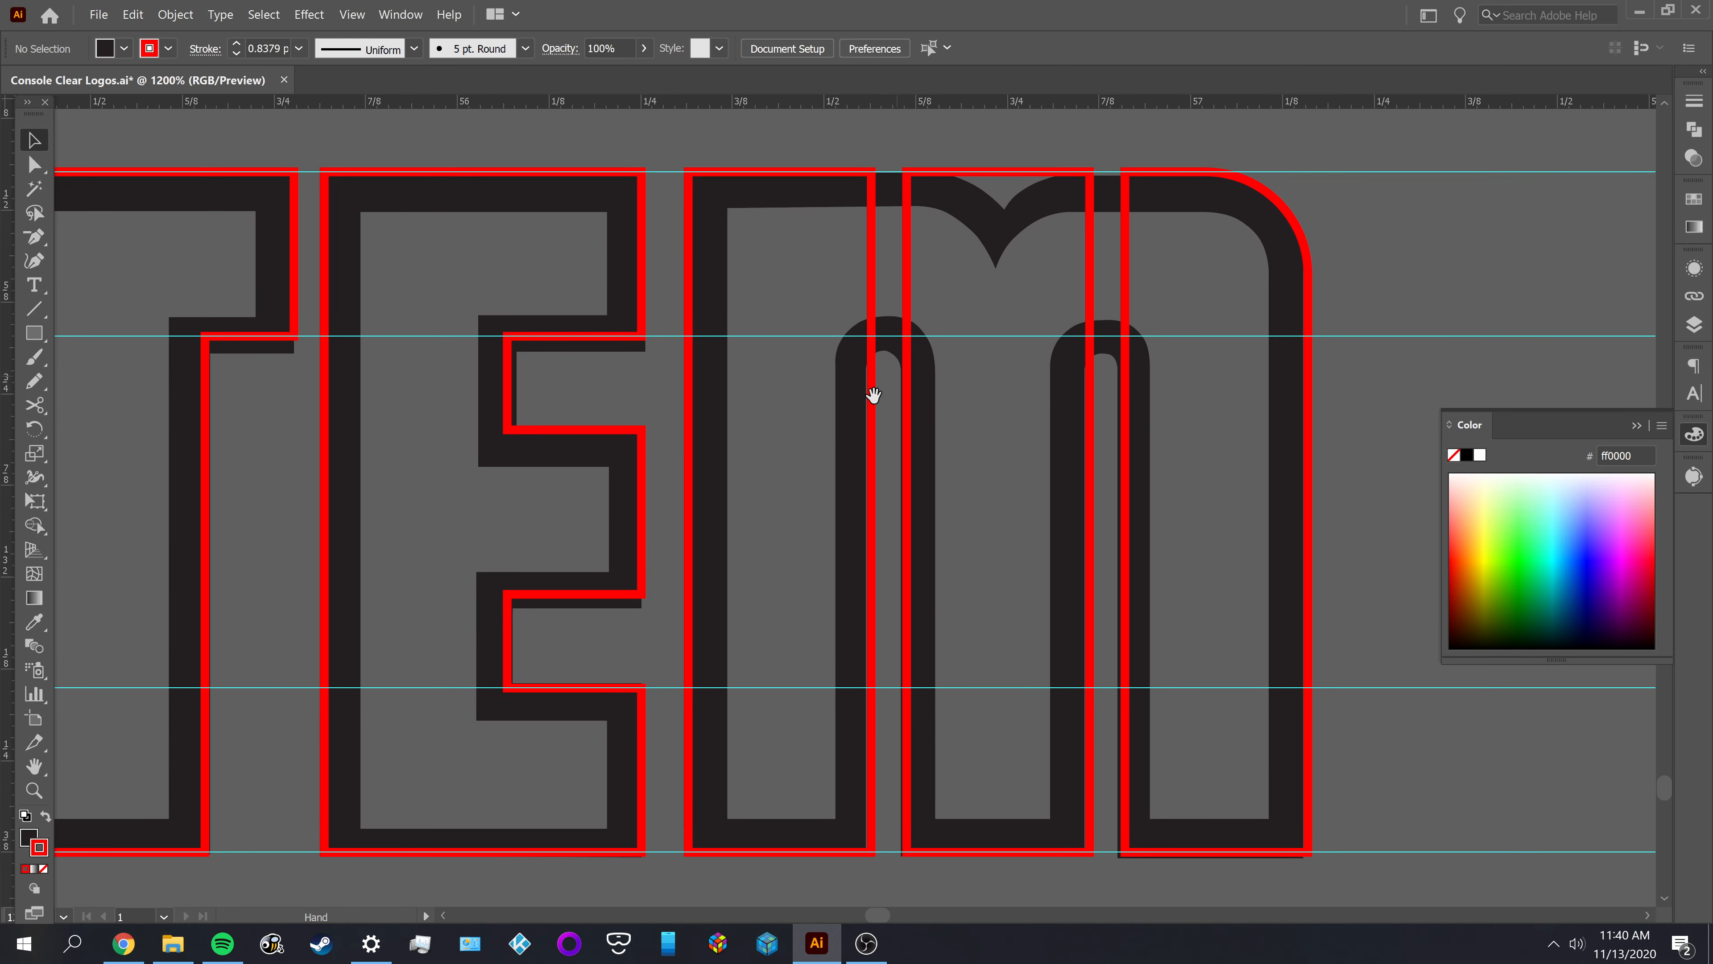
pyautogui.moveTo(787, 459); pyautogui.dragTo(765, 438)
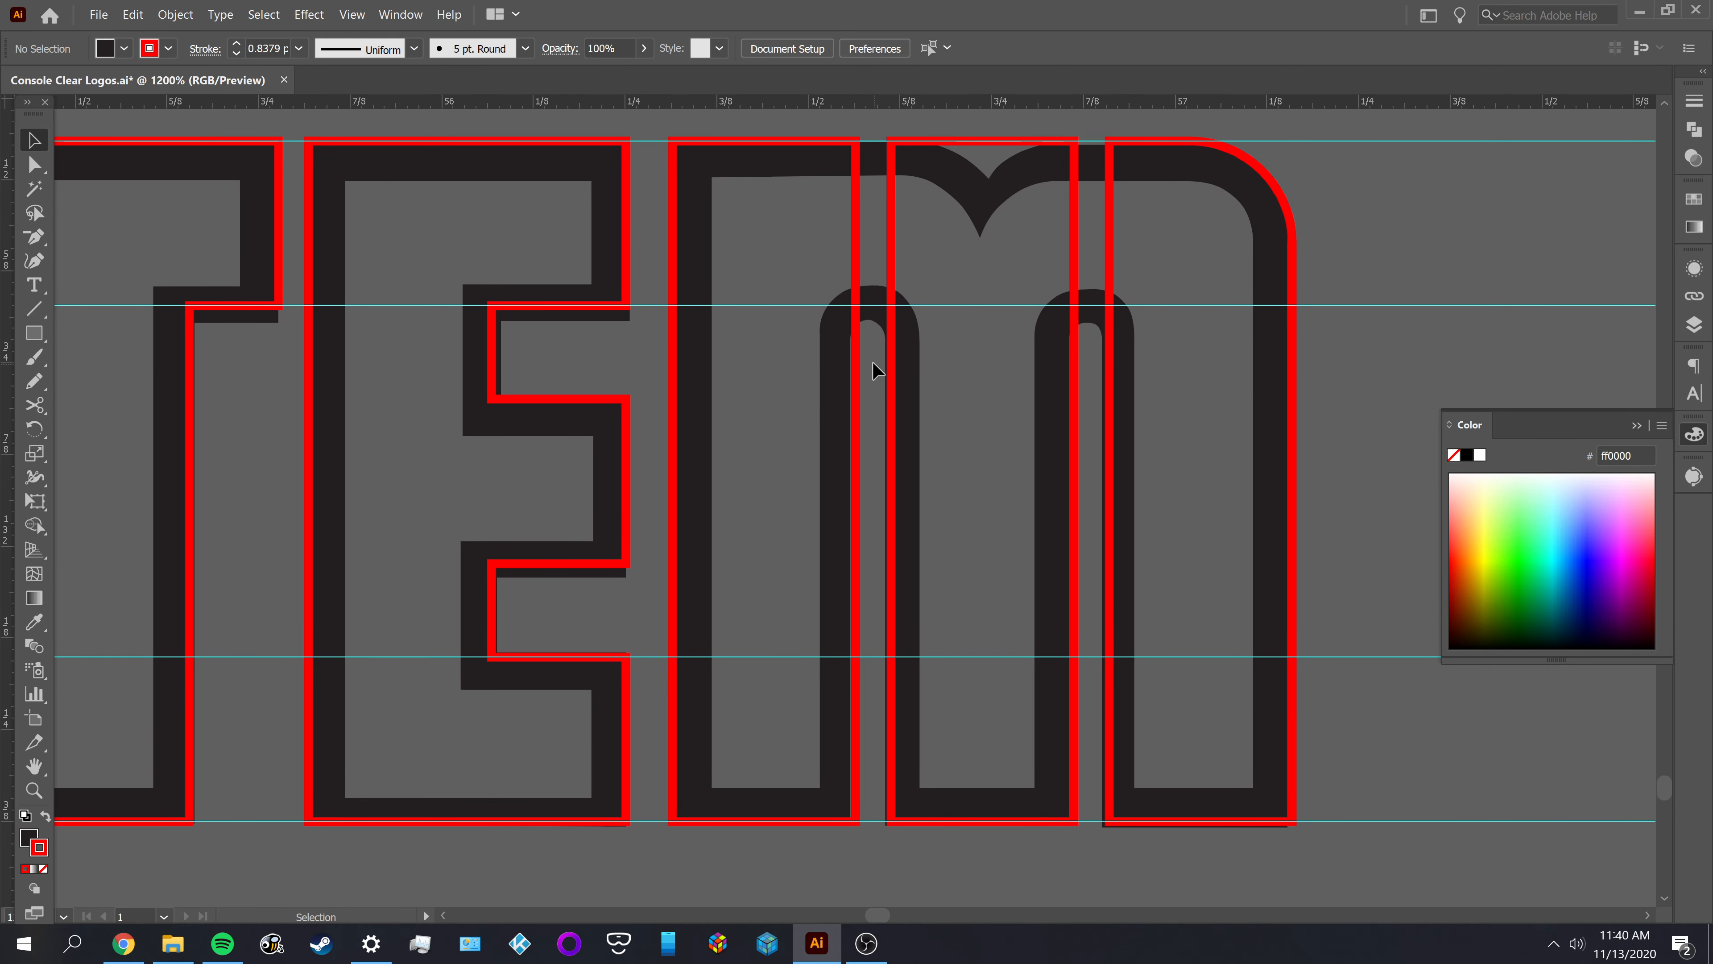
pyautogui.scroll(3, 1051, 391)
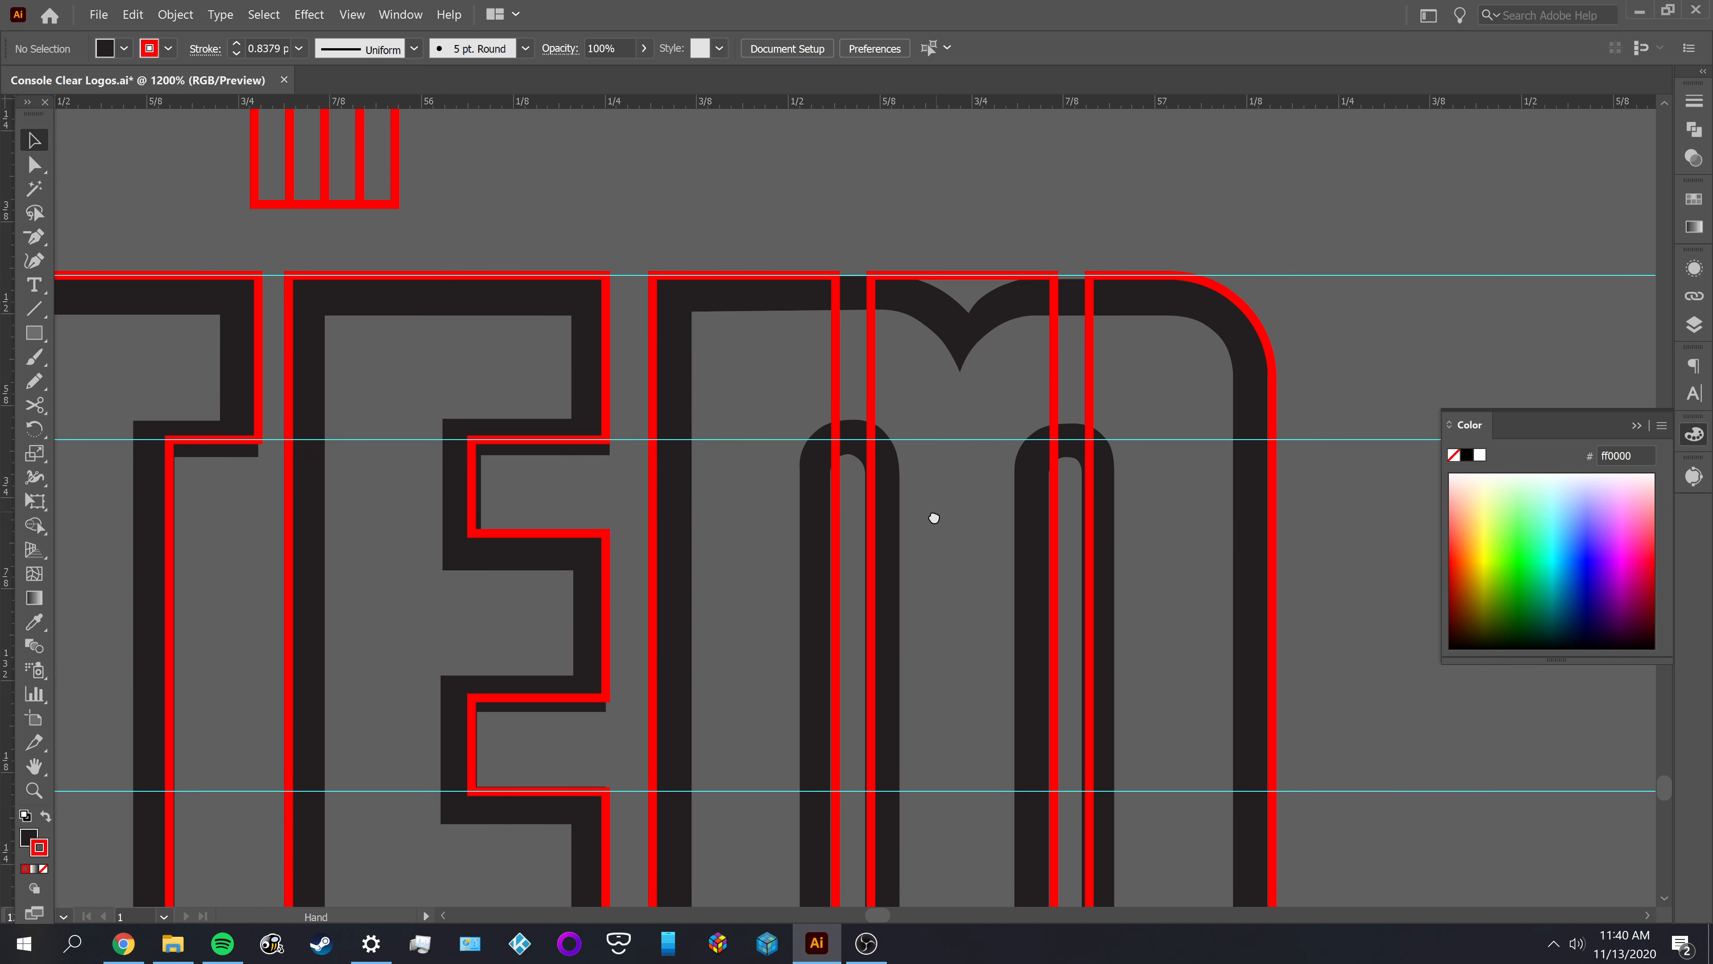
# Draw a vertical Pen tool line about 0.25 in long through the notch at the middle of the M in SYSTEM
pyautogui.scroll(2, 978, 314)
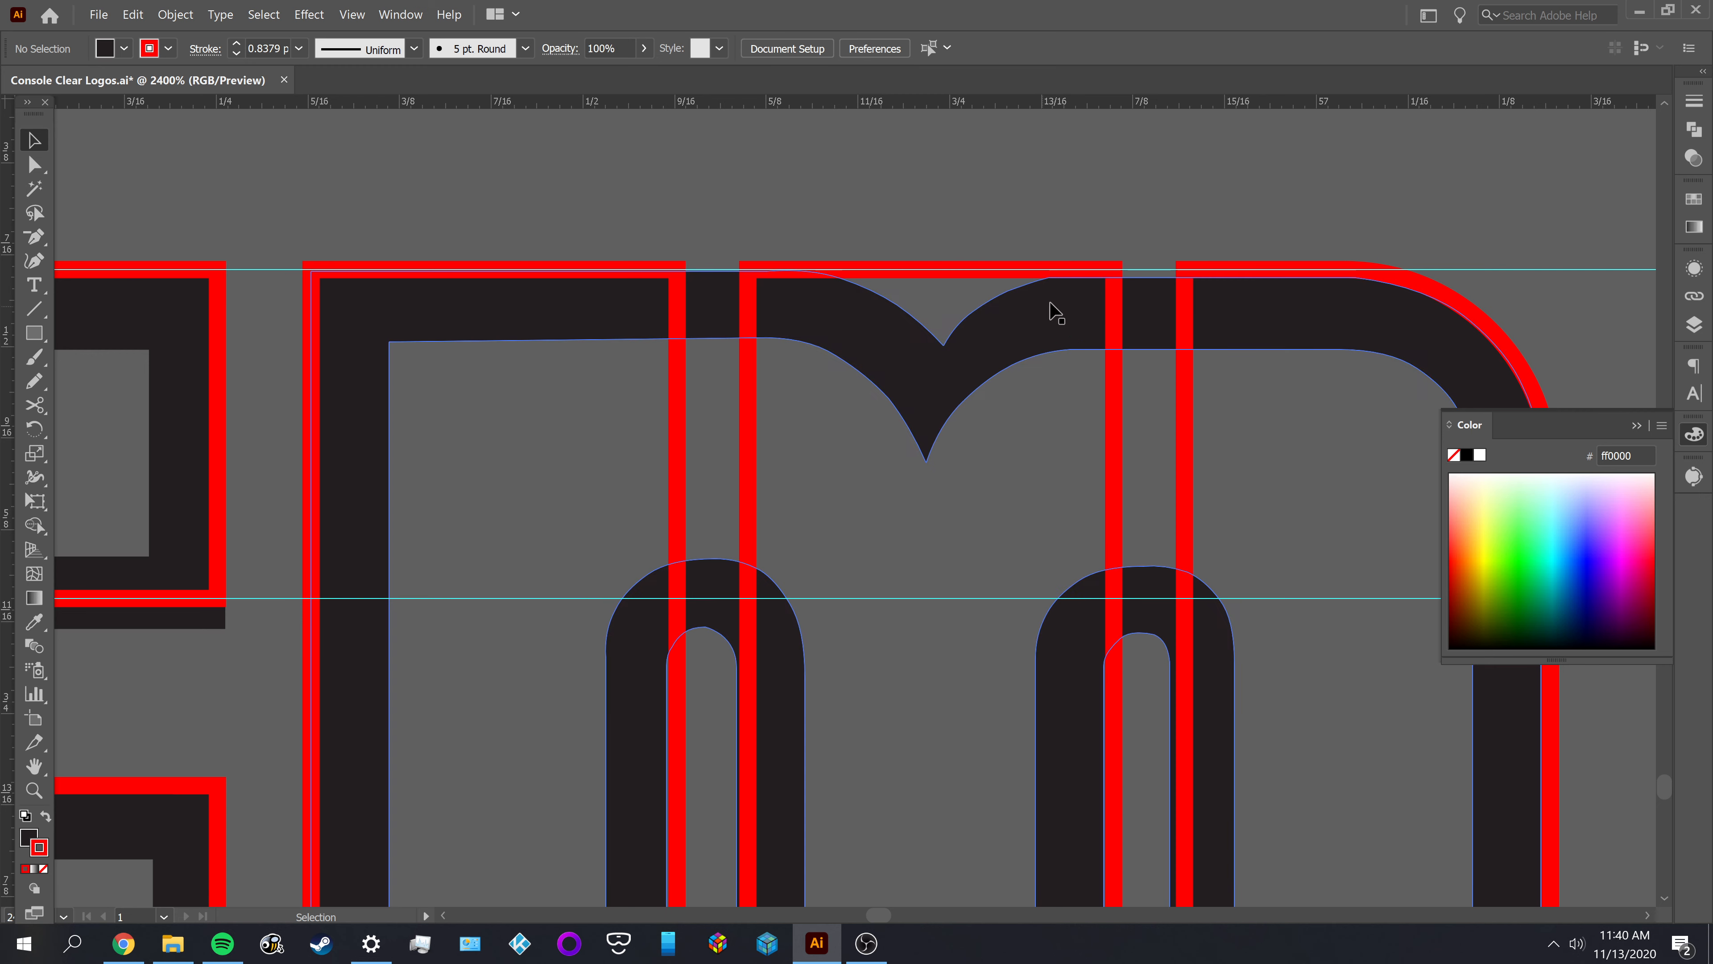
pyautogui.scroll(-1, 1050, 422)
pyautogui.scroll(-2, 1042, 429)
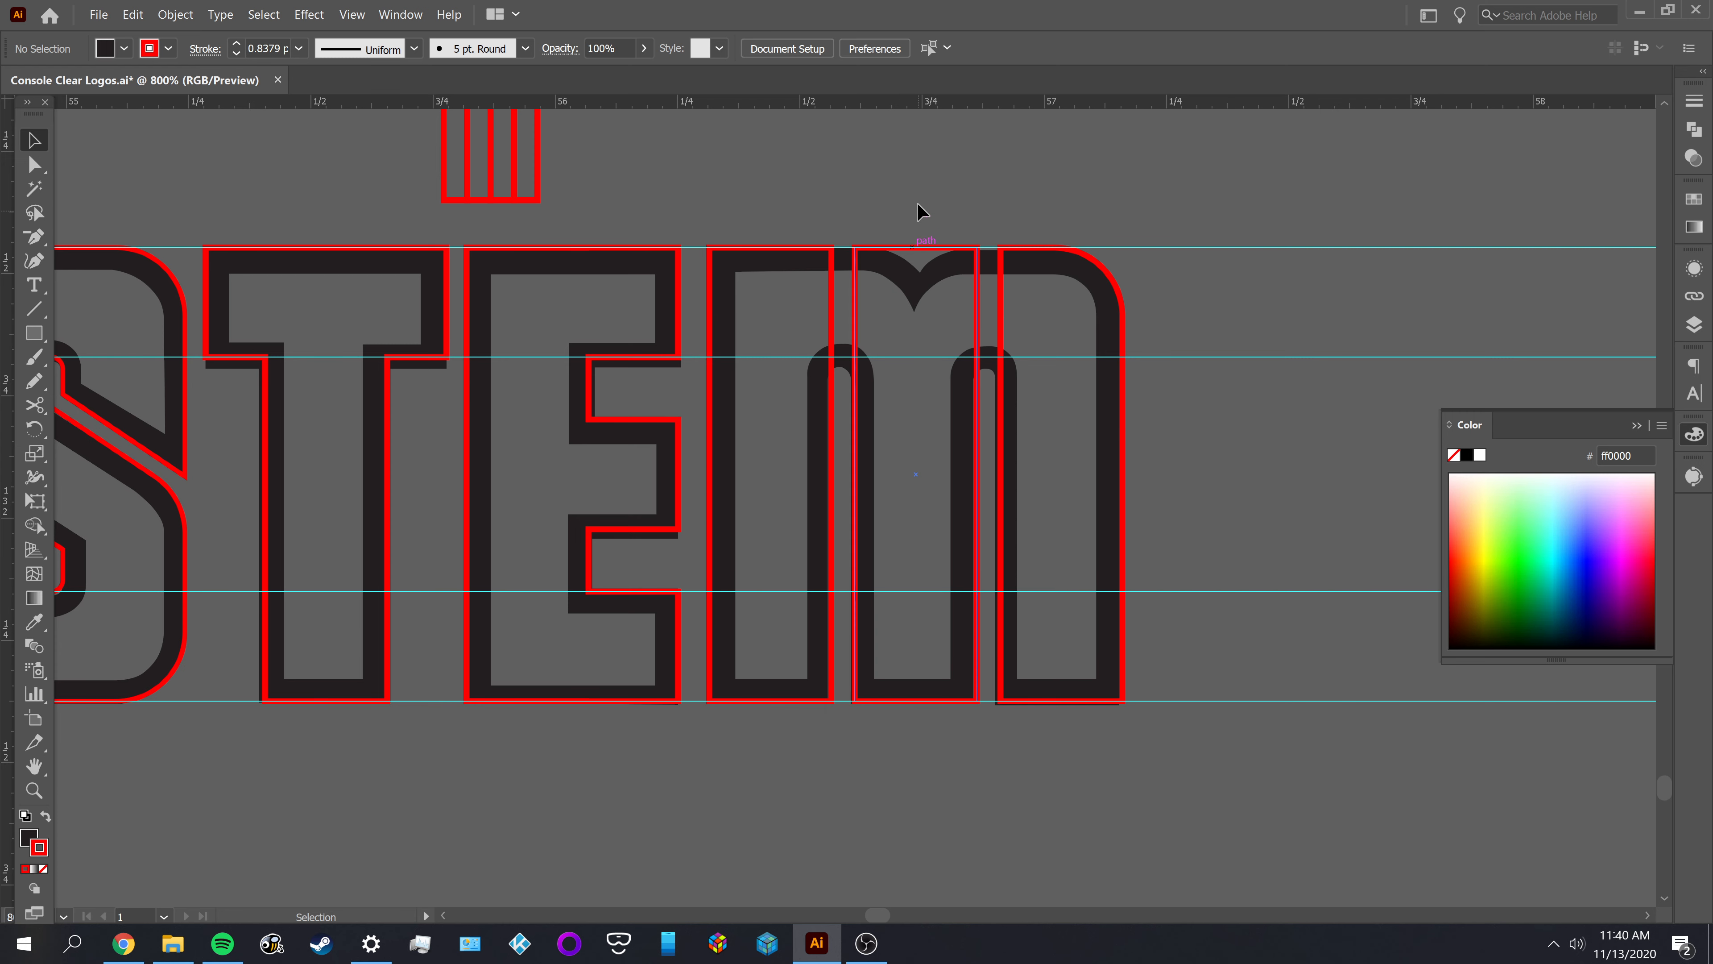
pyautogui.scroll(-1, 919, 314)
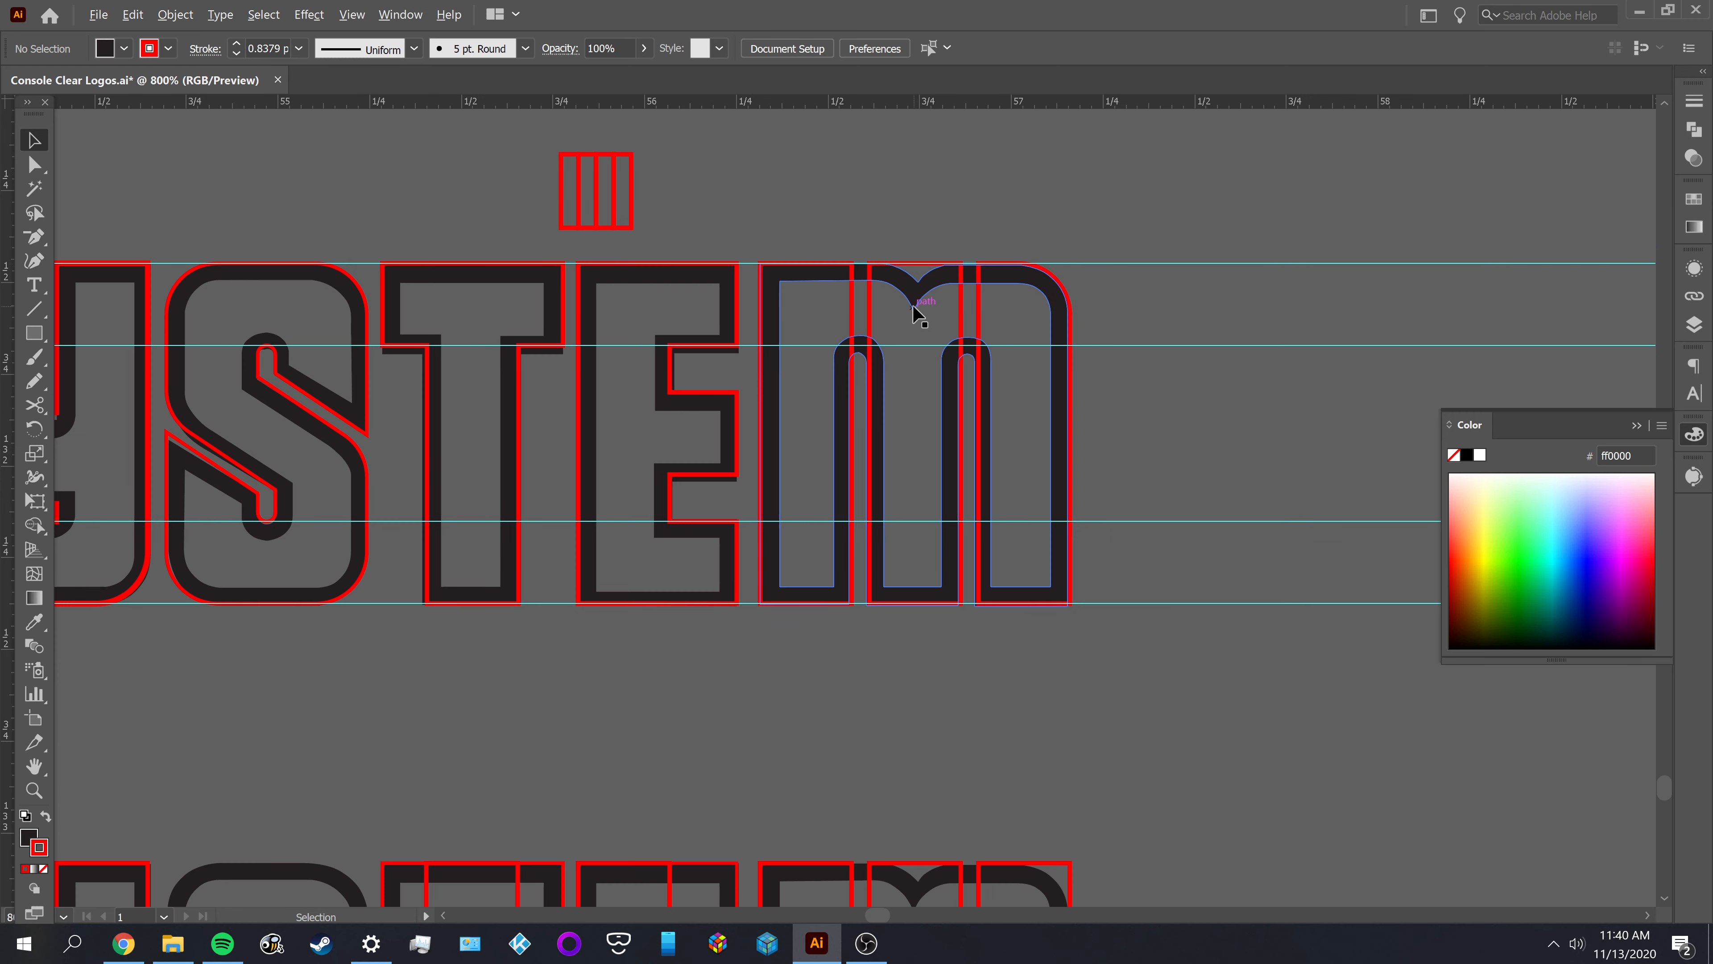
pyautogui.moveTo(523, 363); pyautogui.dragTo(626, 371)
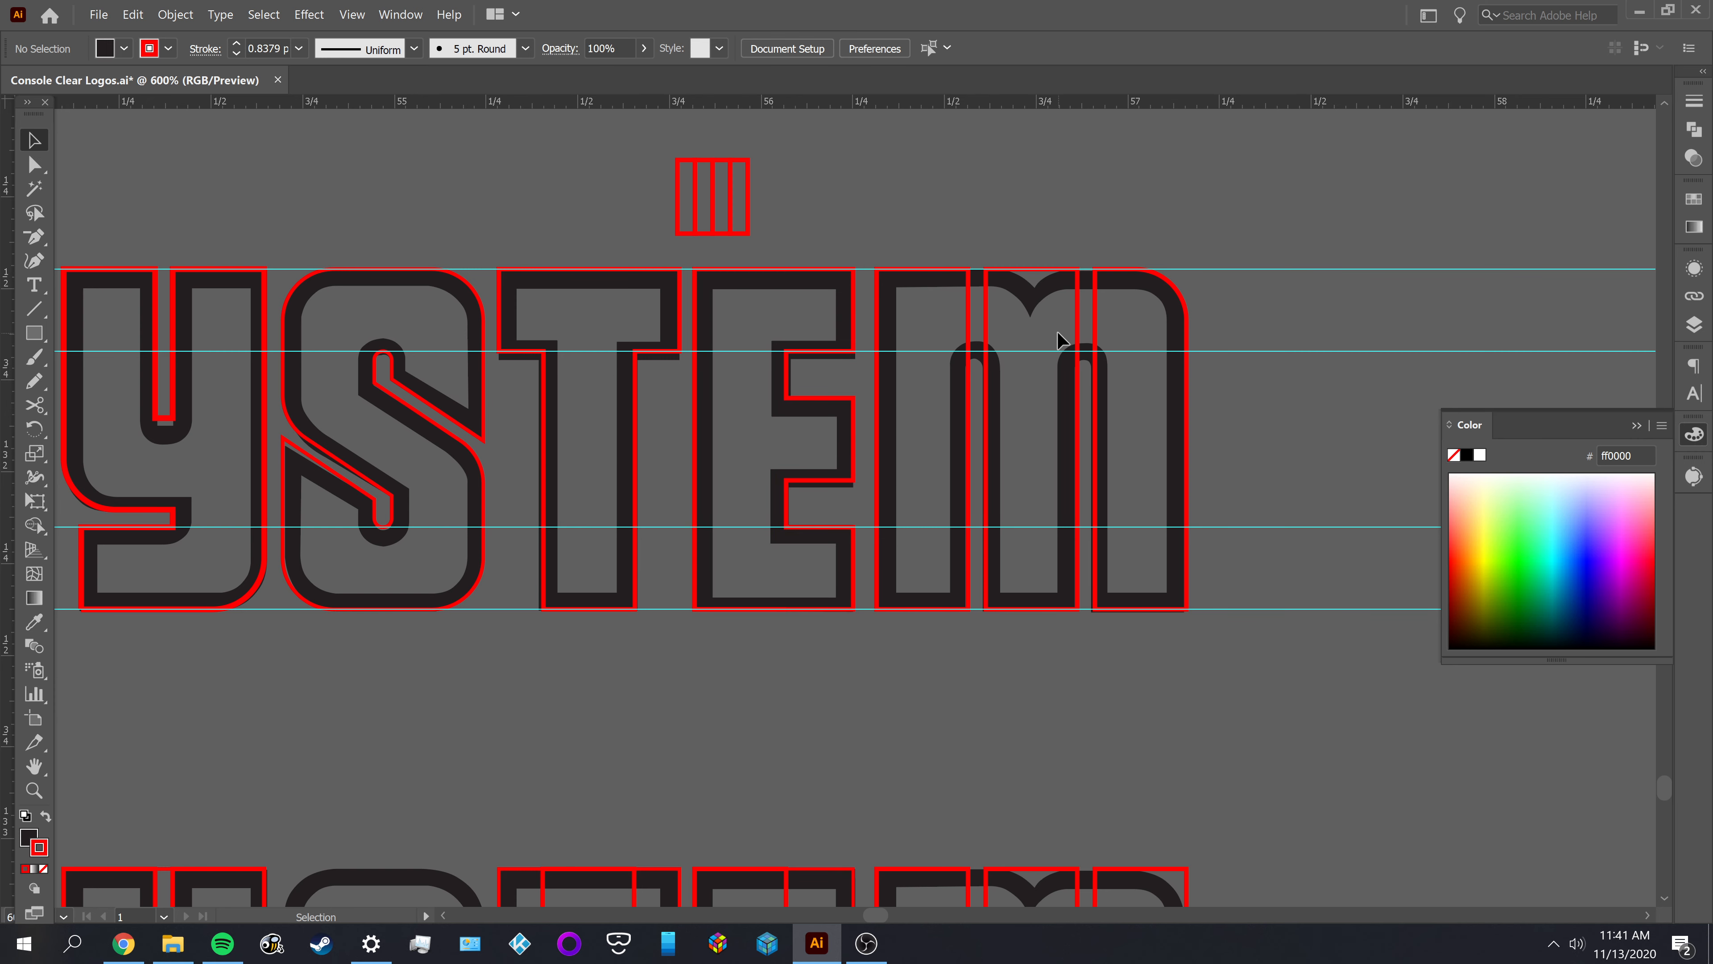
pyautogui.scroll(5, 1058, 337)
pyautogui.press('p')
pyautogui.moveTo(967, 432); pyautogui.dragTo(976, 271)
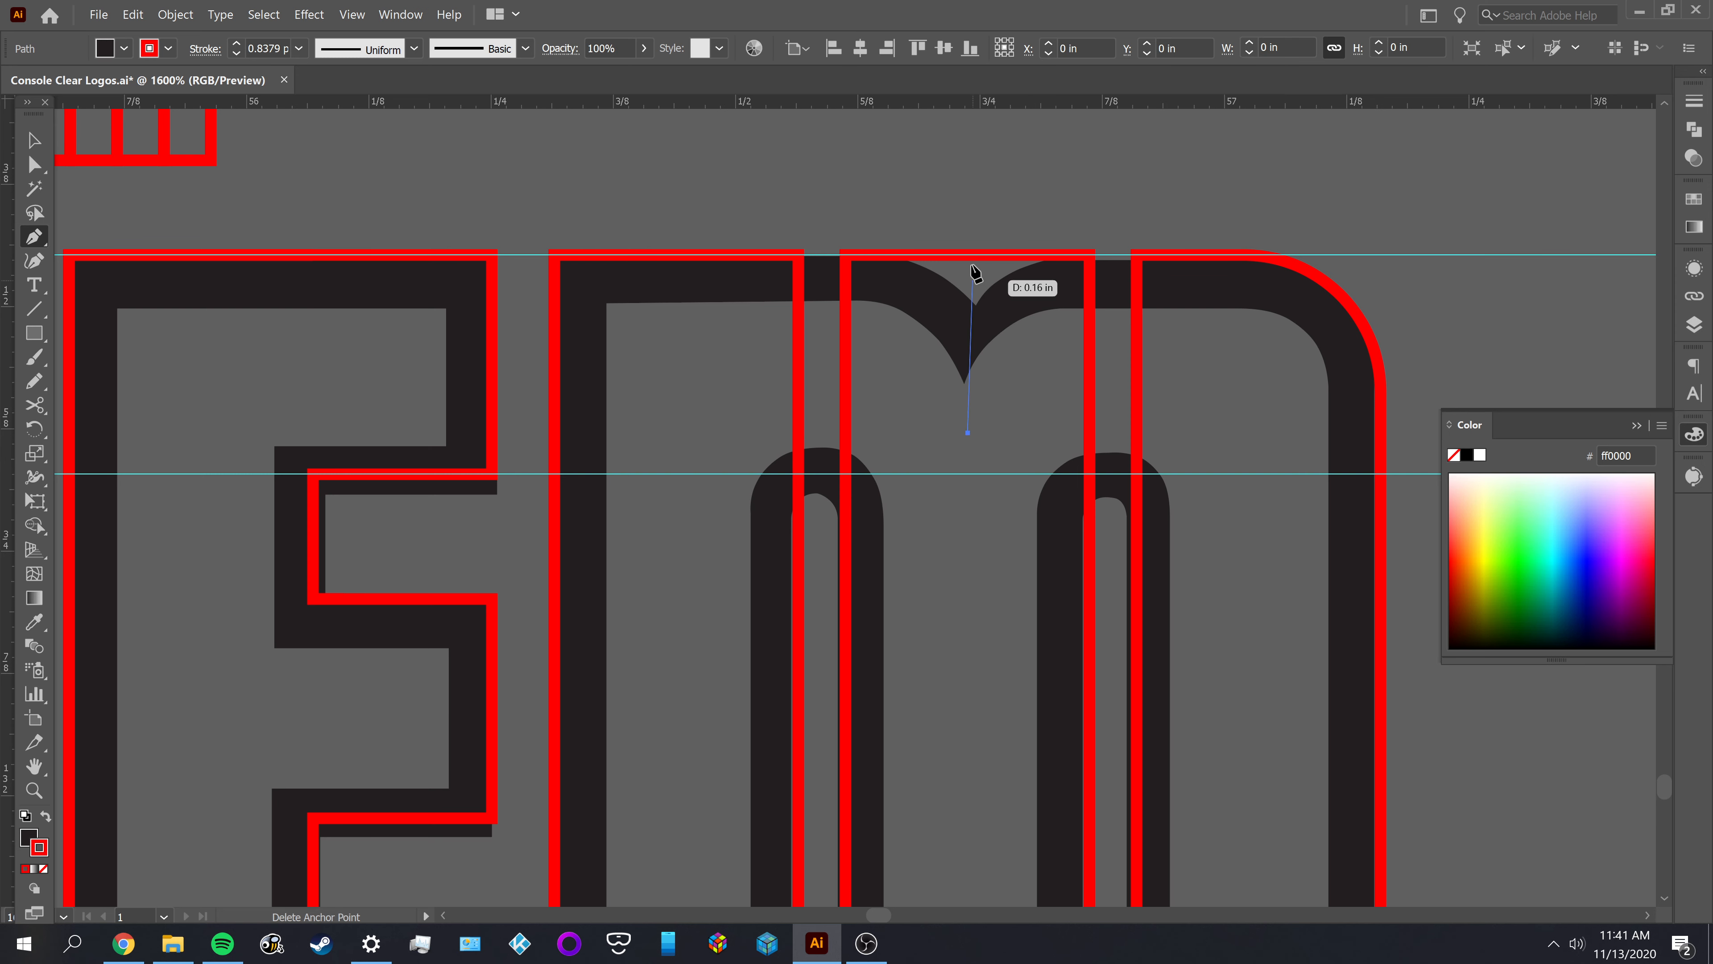
pyautogui.click(968, 188)
pyautogui.press('v')
pyautogui.click(1048, 411)
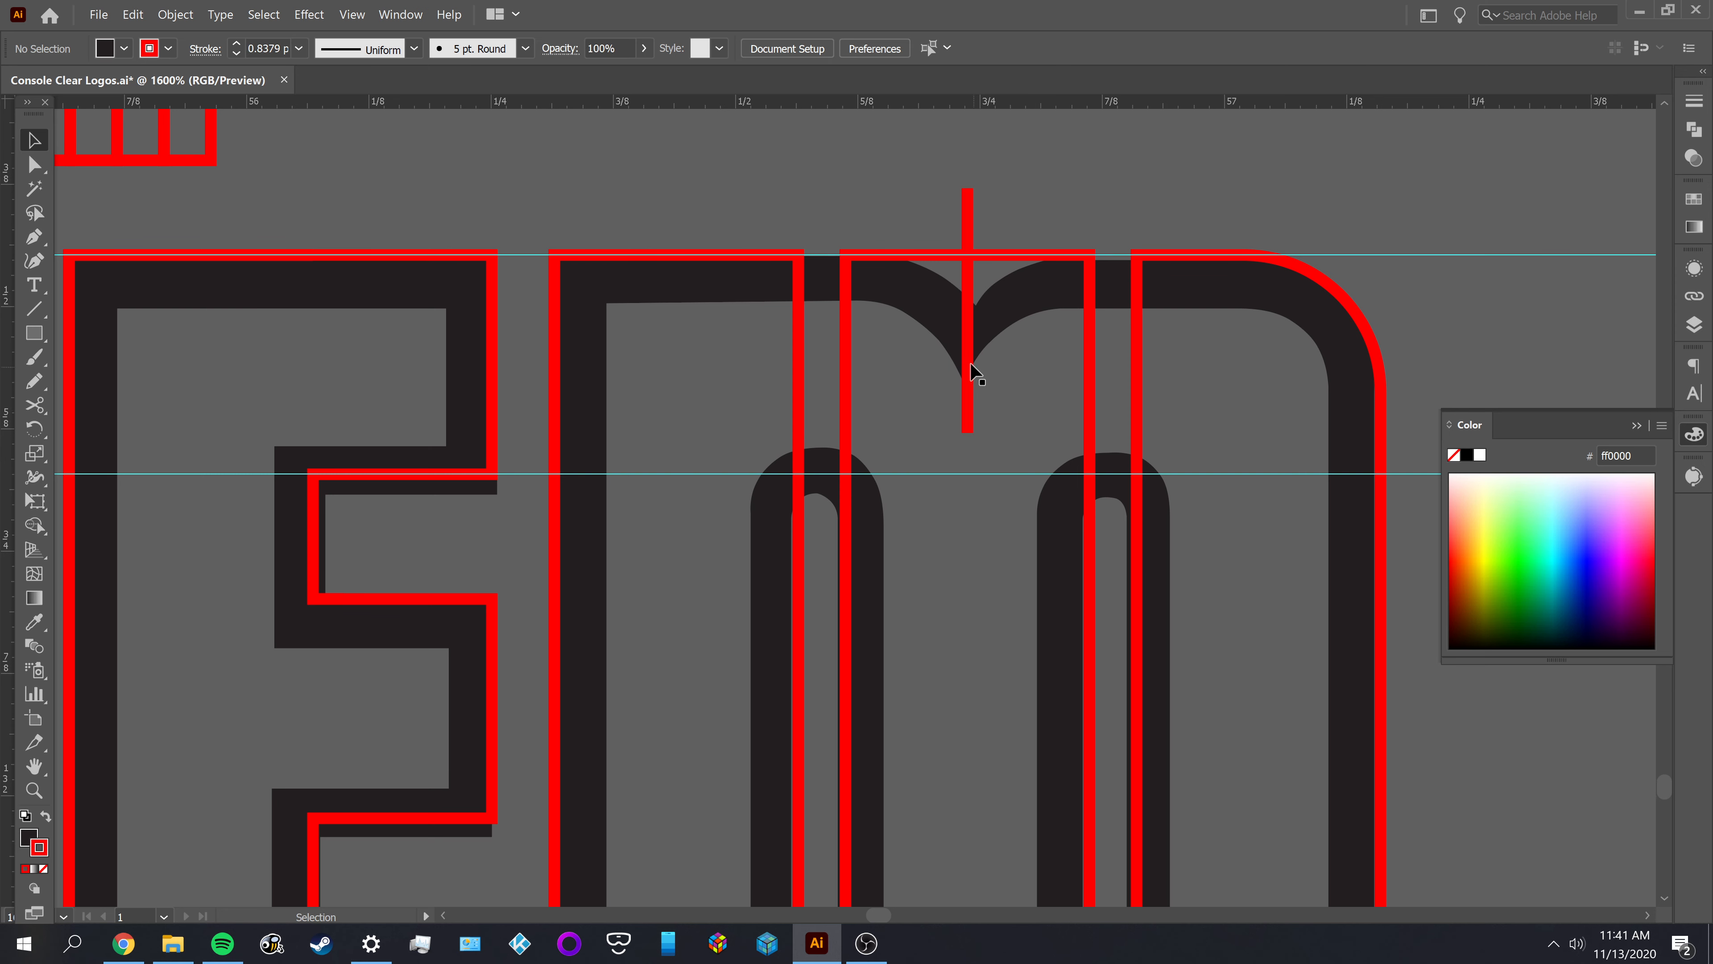
# Center the vertical line horizontally on the M's middle red rectangle and lower its upper end onto the rectangle's top edge
pyautogui.click(969, 388)
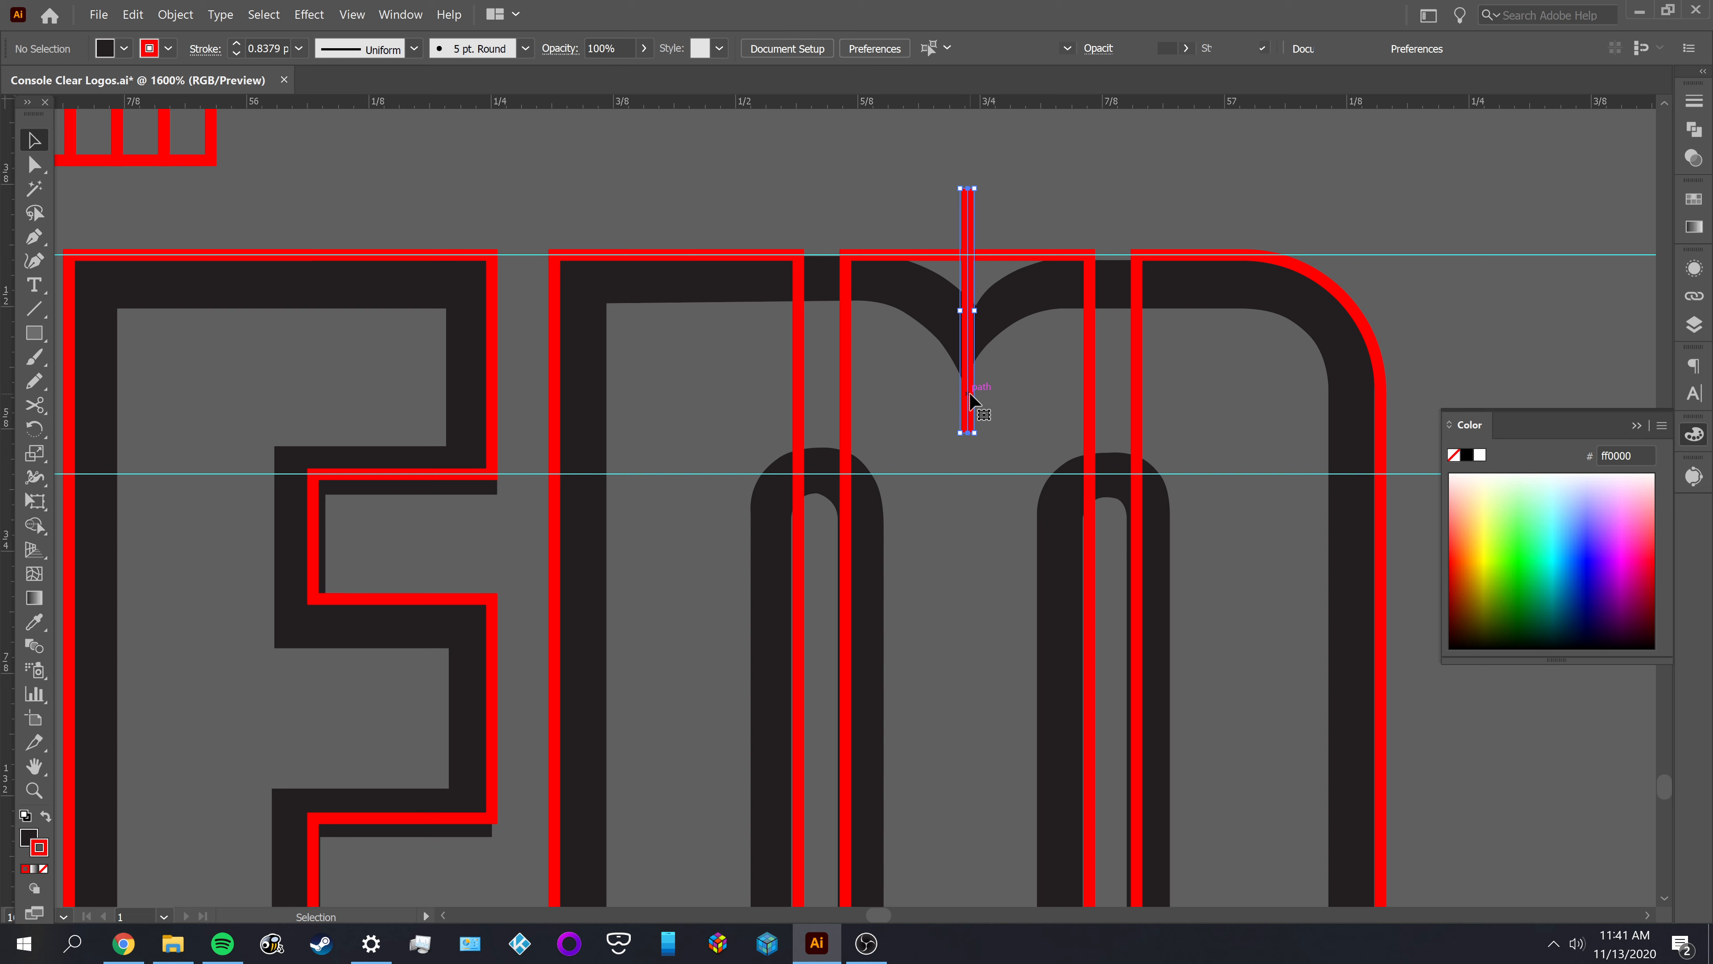
pyautogui.keyDown('shift'); pyautogui.click(1091, 408); pyautogui.keyUp('shift')
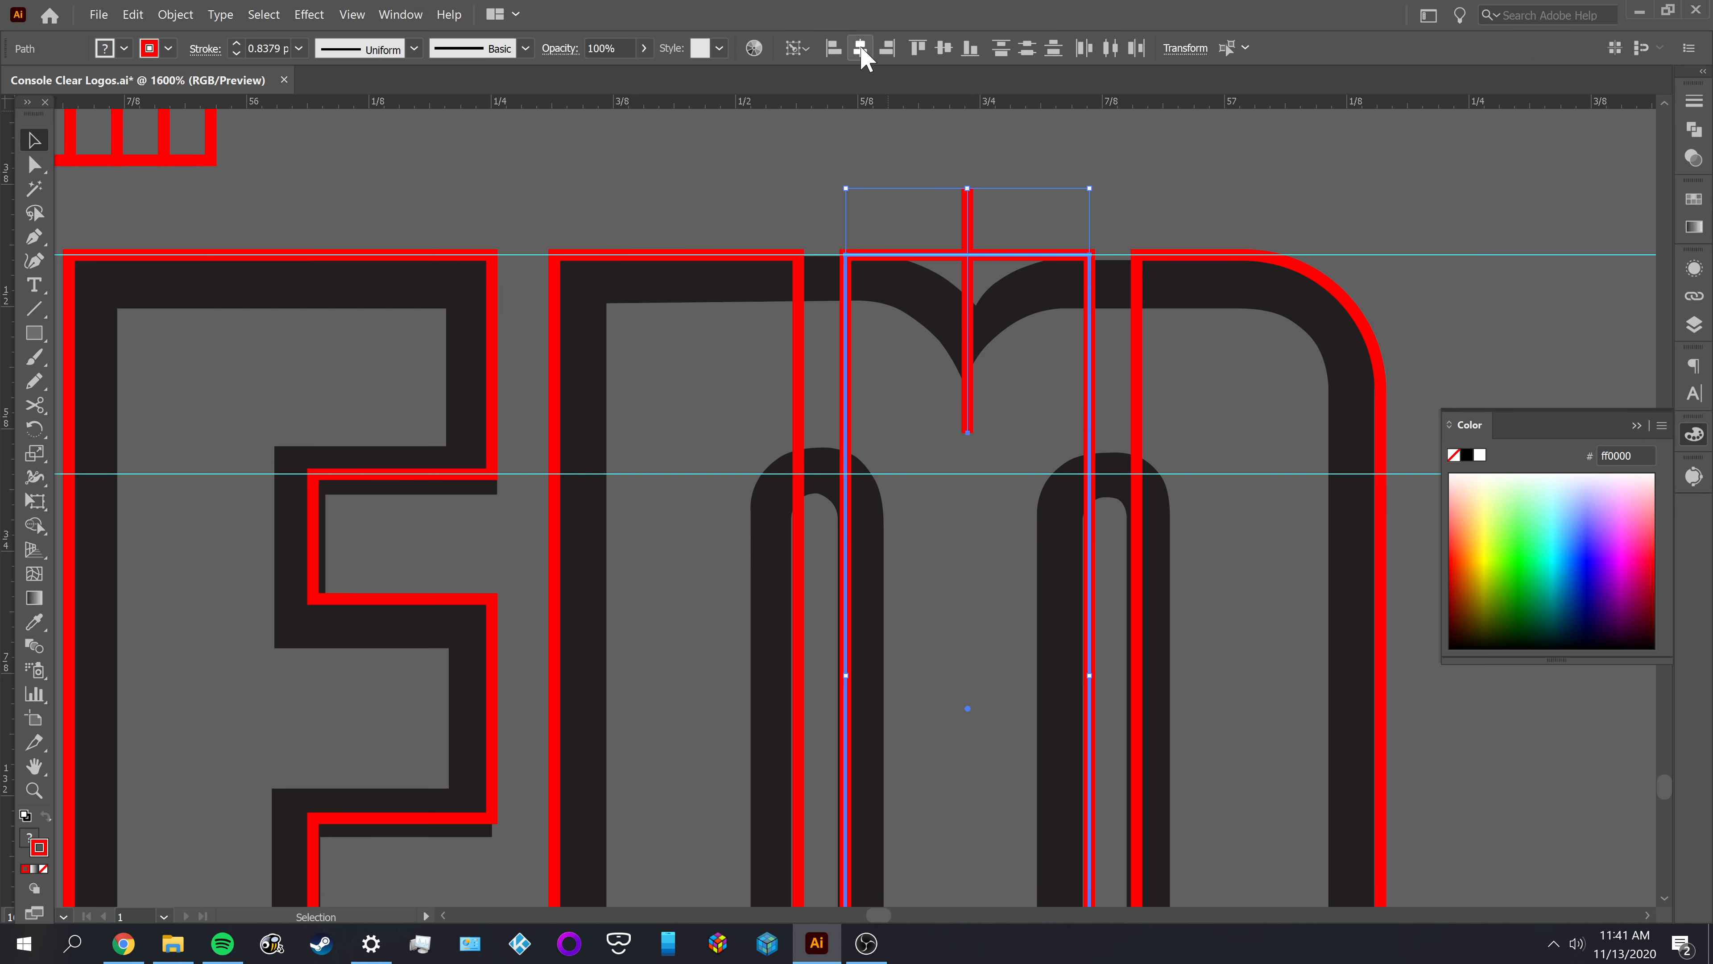
pyautogui.click(1020, 141)
pyautogui.scroll(2, 991, 192)
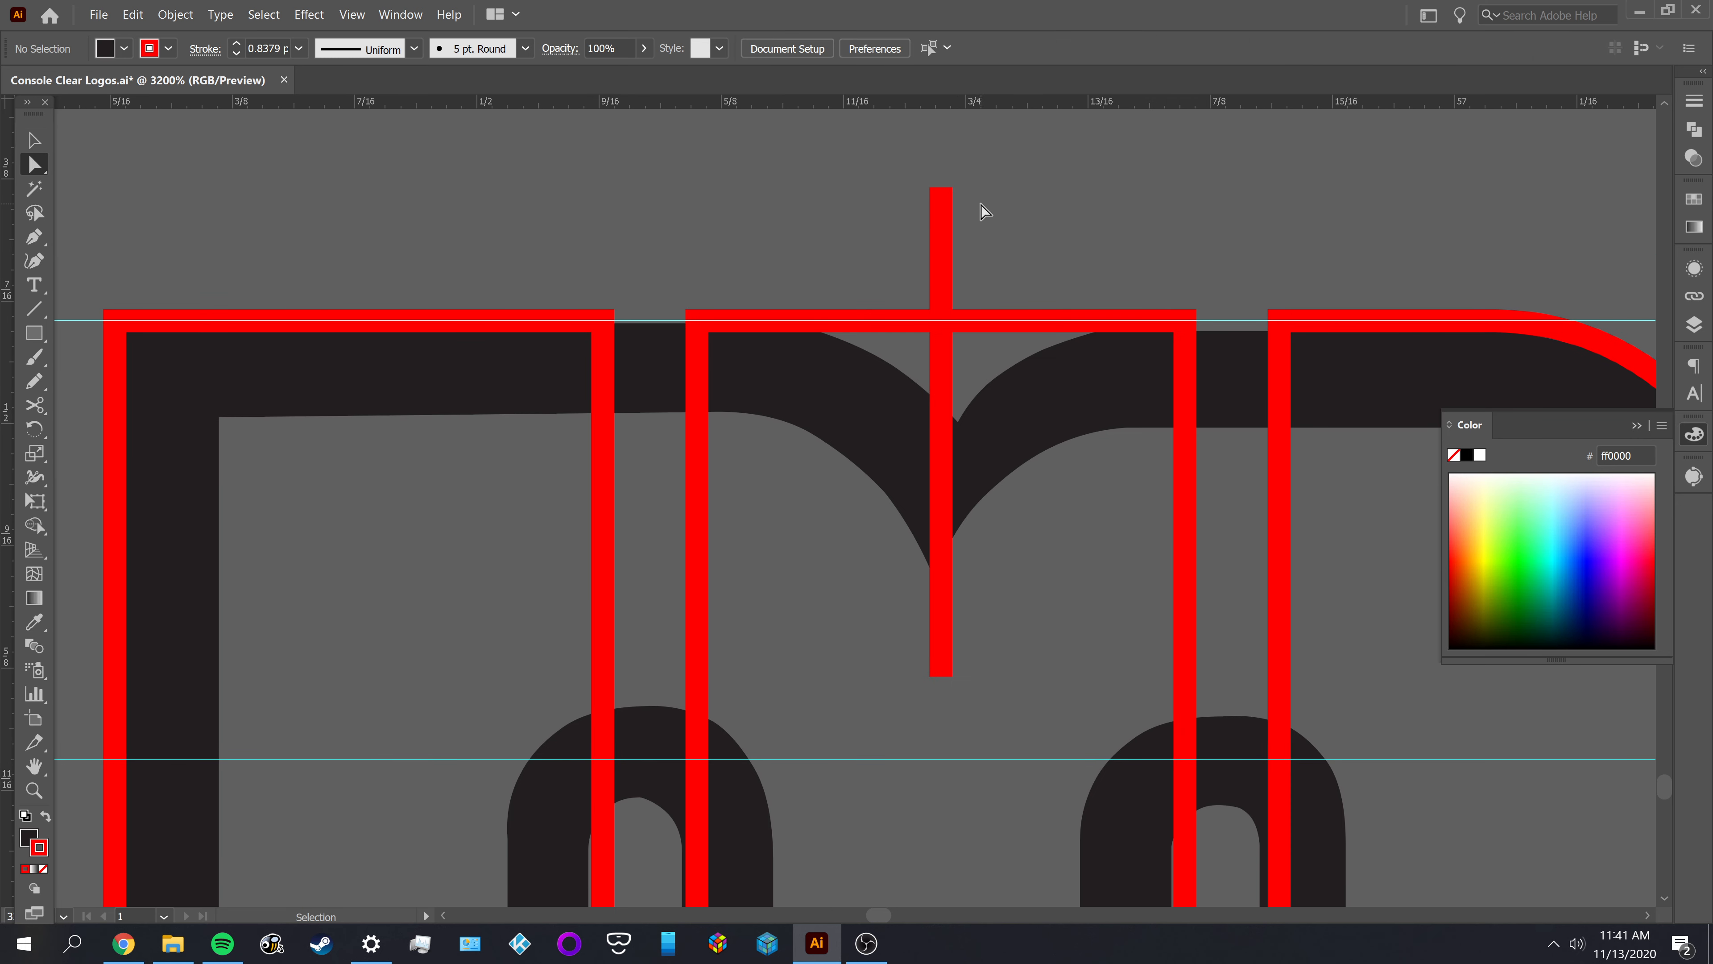
pyautogui.moveTo(940, 189); pyautogui.dragTo(944, 323)
pyautogui.hotkey('ctrl', 'shift', 'a')
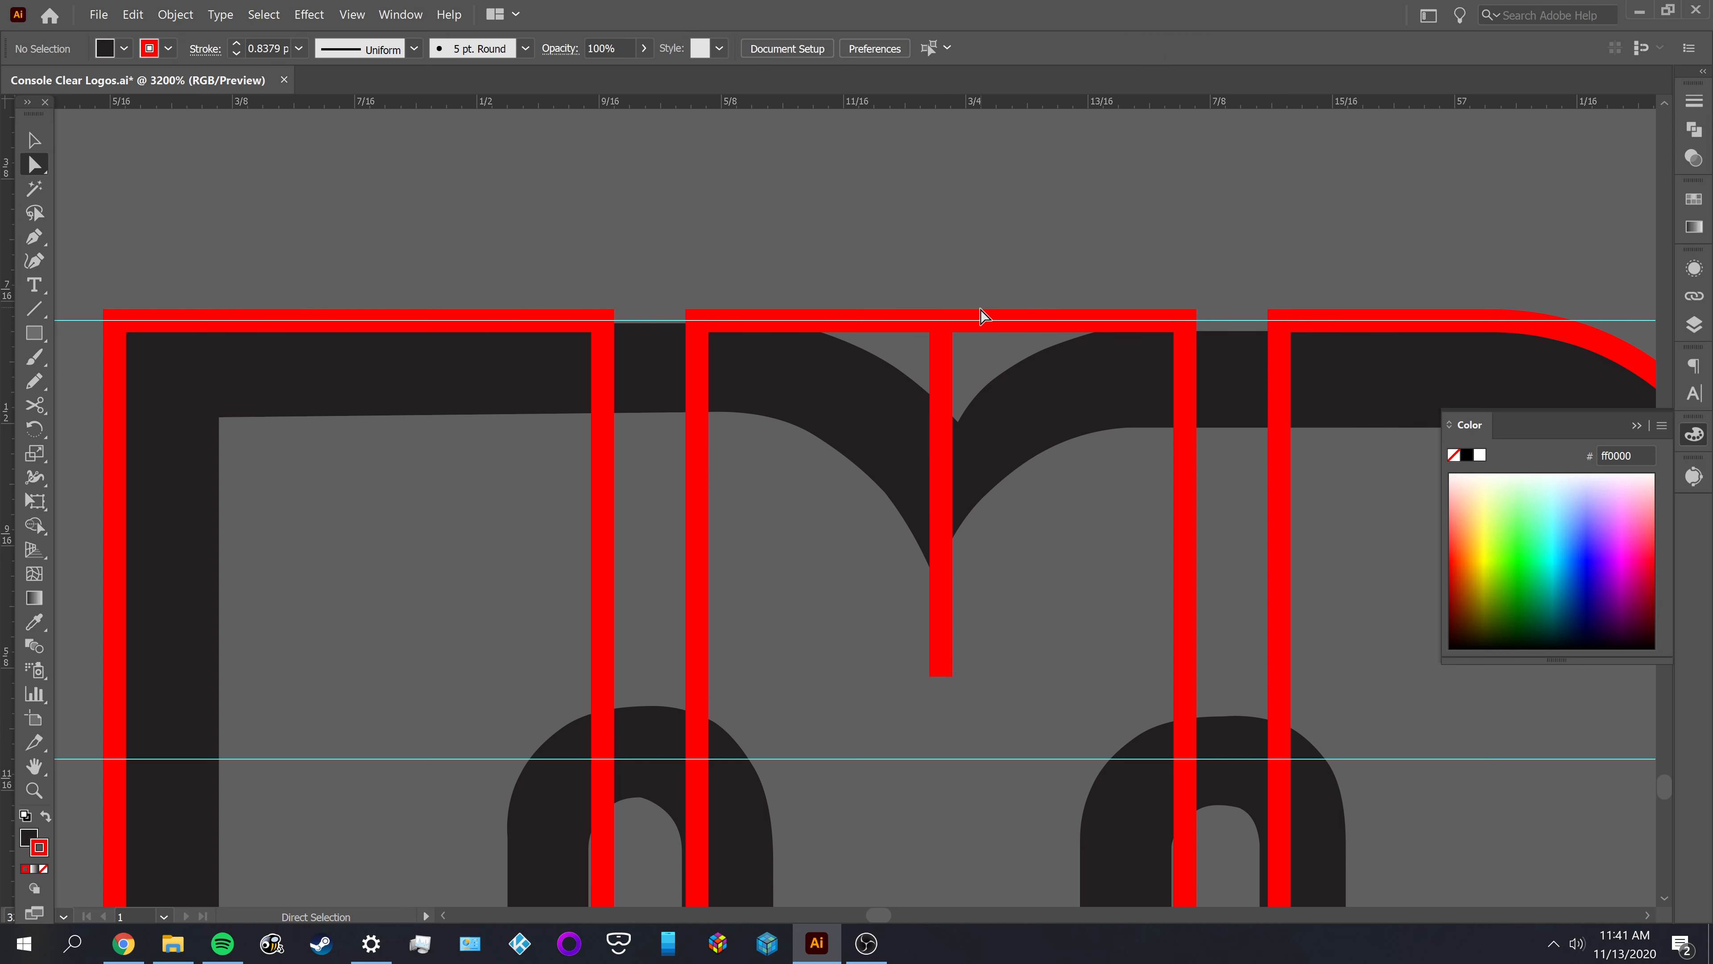
# Cut the top edge of the M's middle rectangle with Scissors just right of the vertical line and pull the left cut end back past it
pyautogui.press('space')
pyautogui.moveTo(1276, 231); pyautogui.dragTo(994, 203)
pyautogui.moveTo(1086, 291); pyautogui.dragTo(1082, 287)
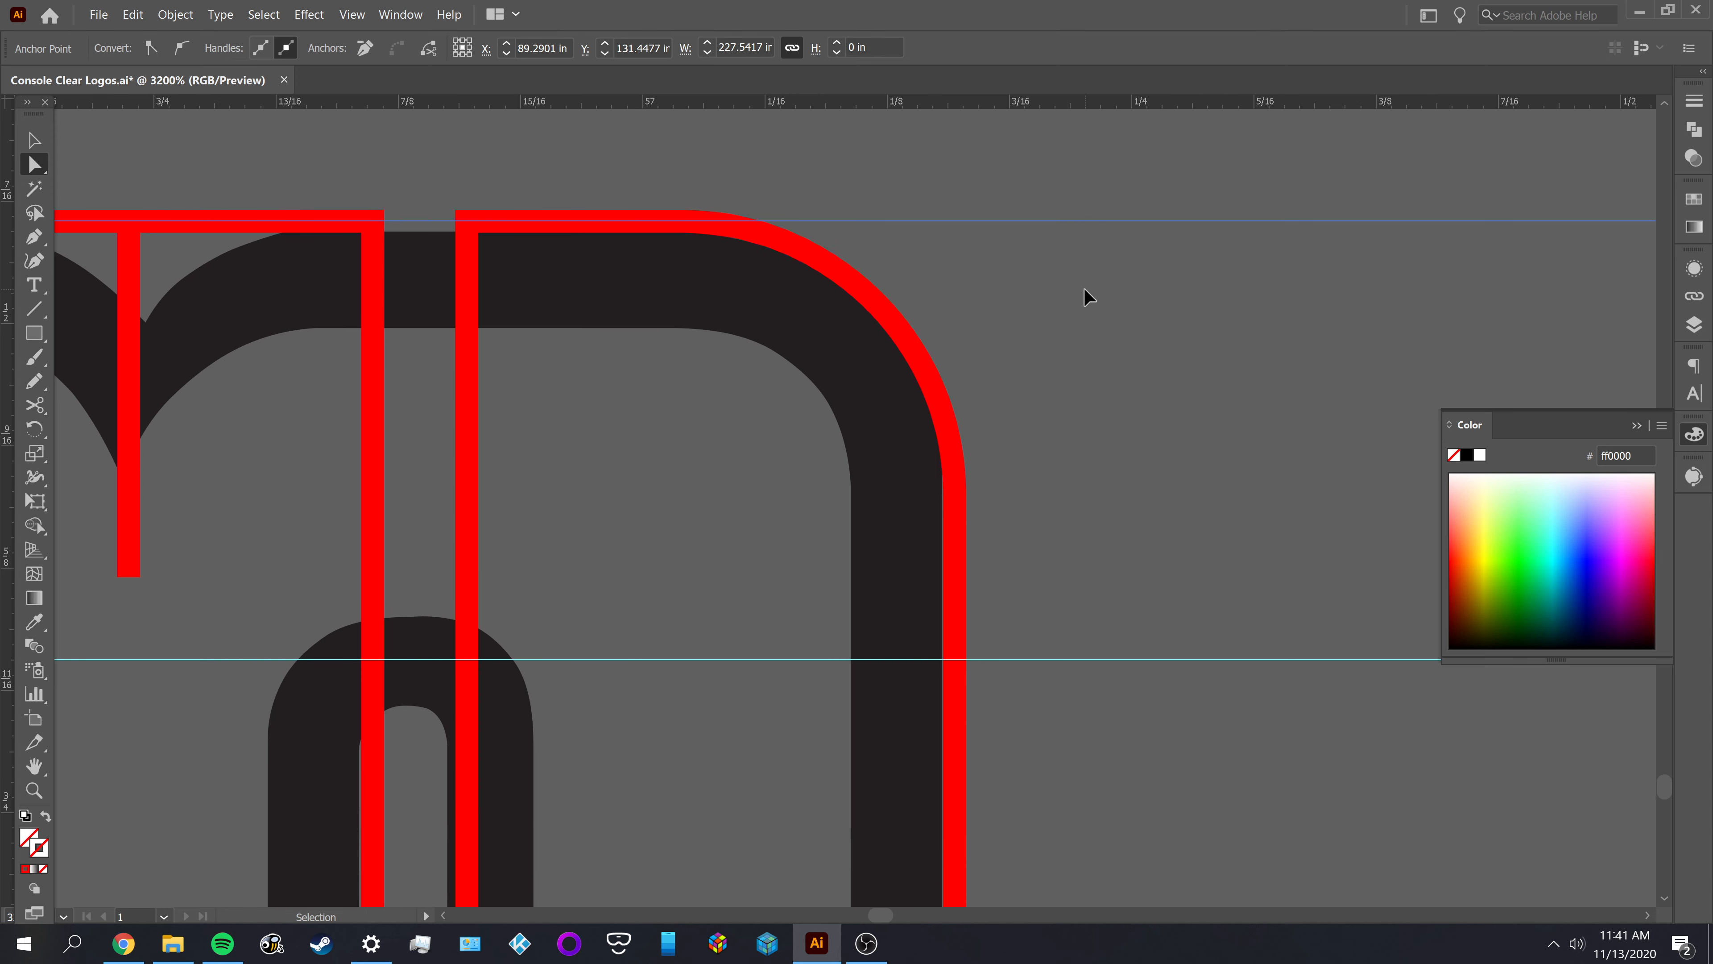
pyautogui.click(1087, 284)
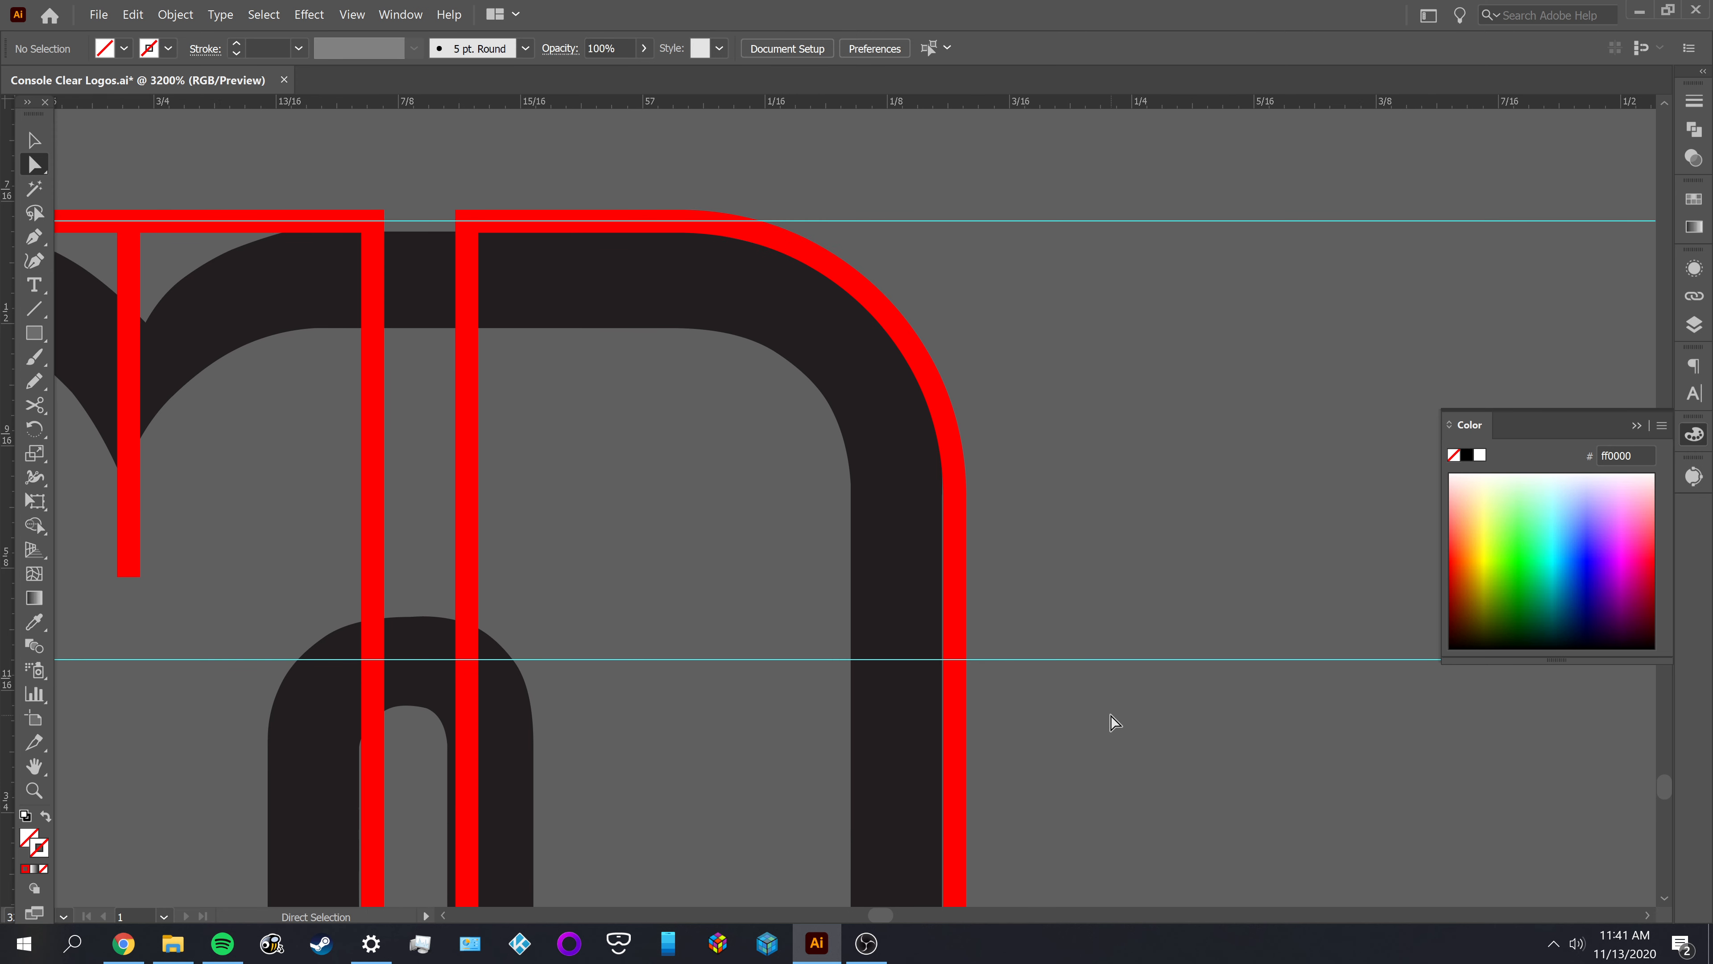
pyautogui.hscroll(-8, 777, 467)
pyautogui.scroll(2, 776, 467)
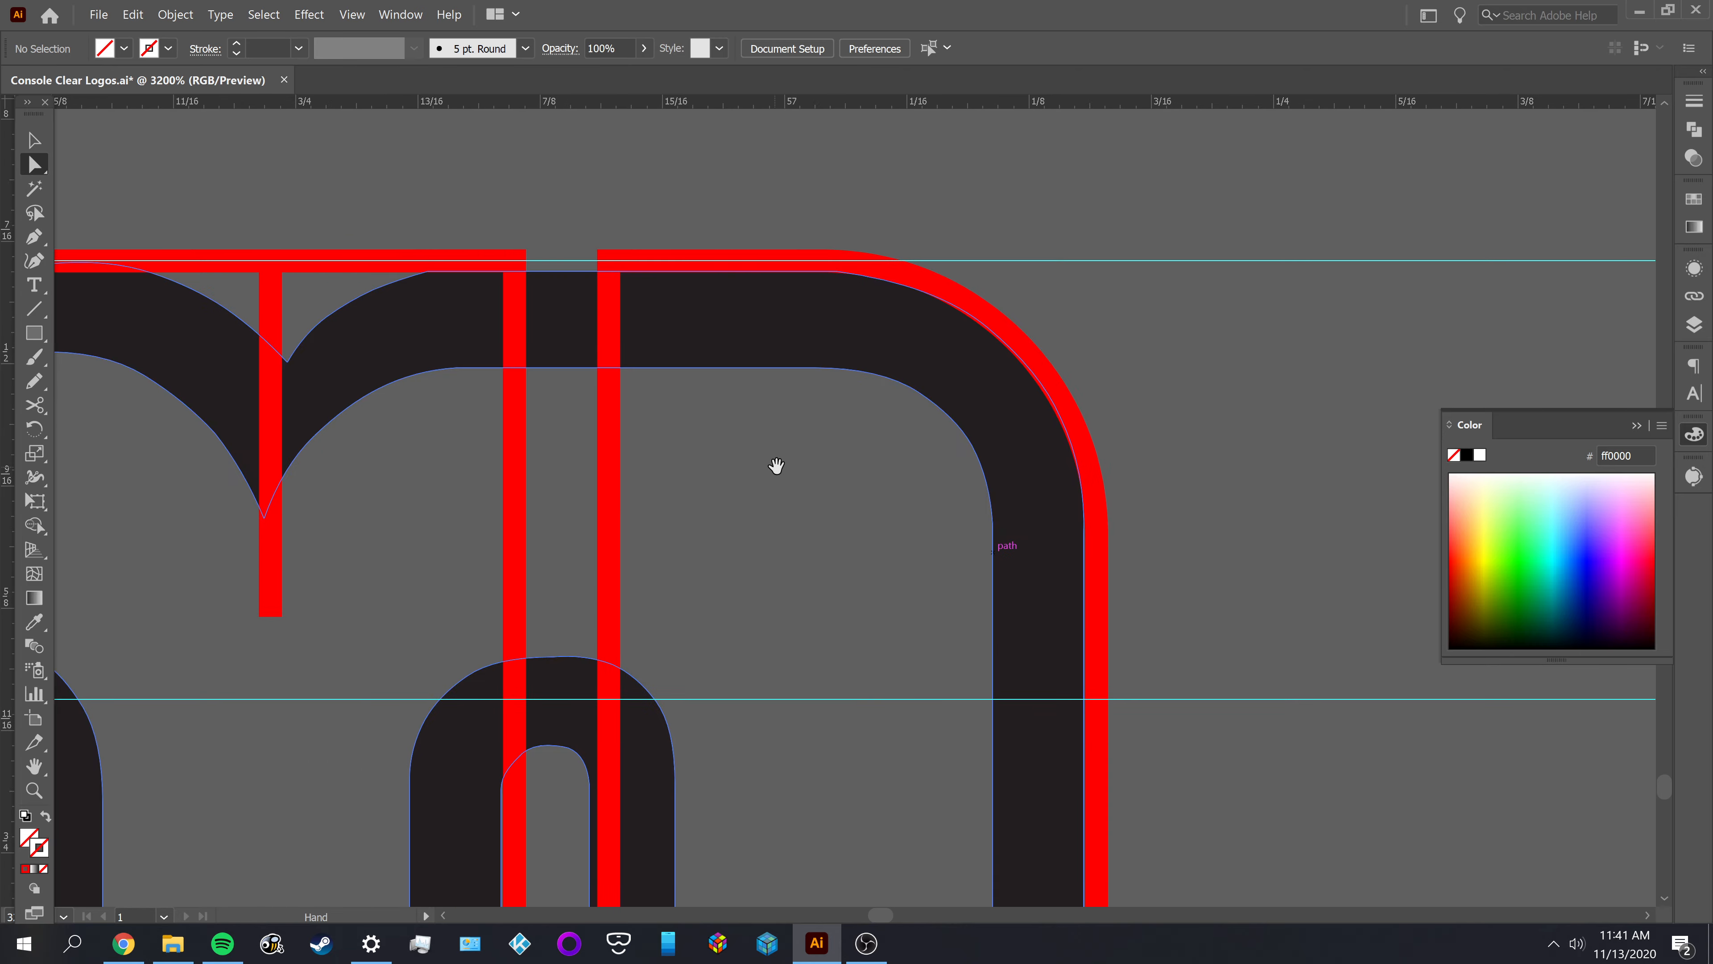
pyautogui.click(754, 353)
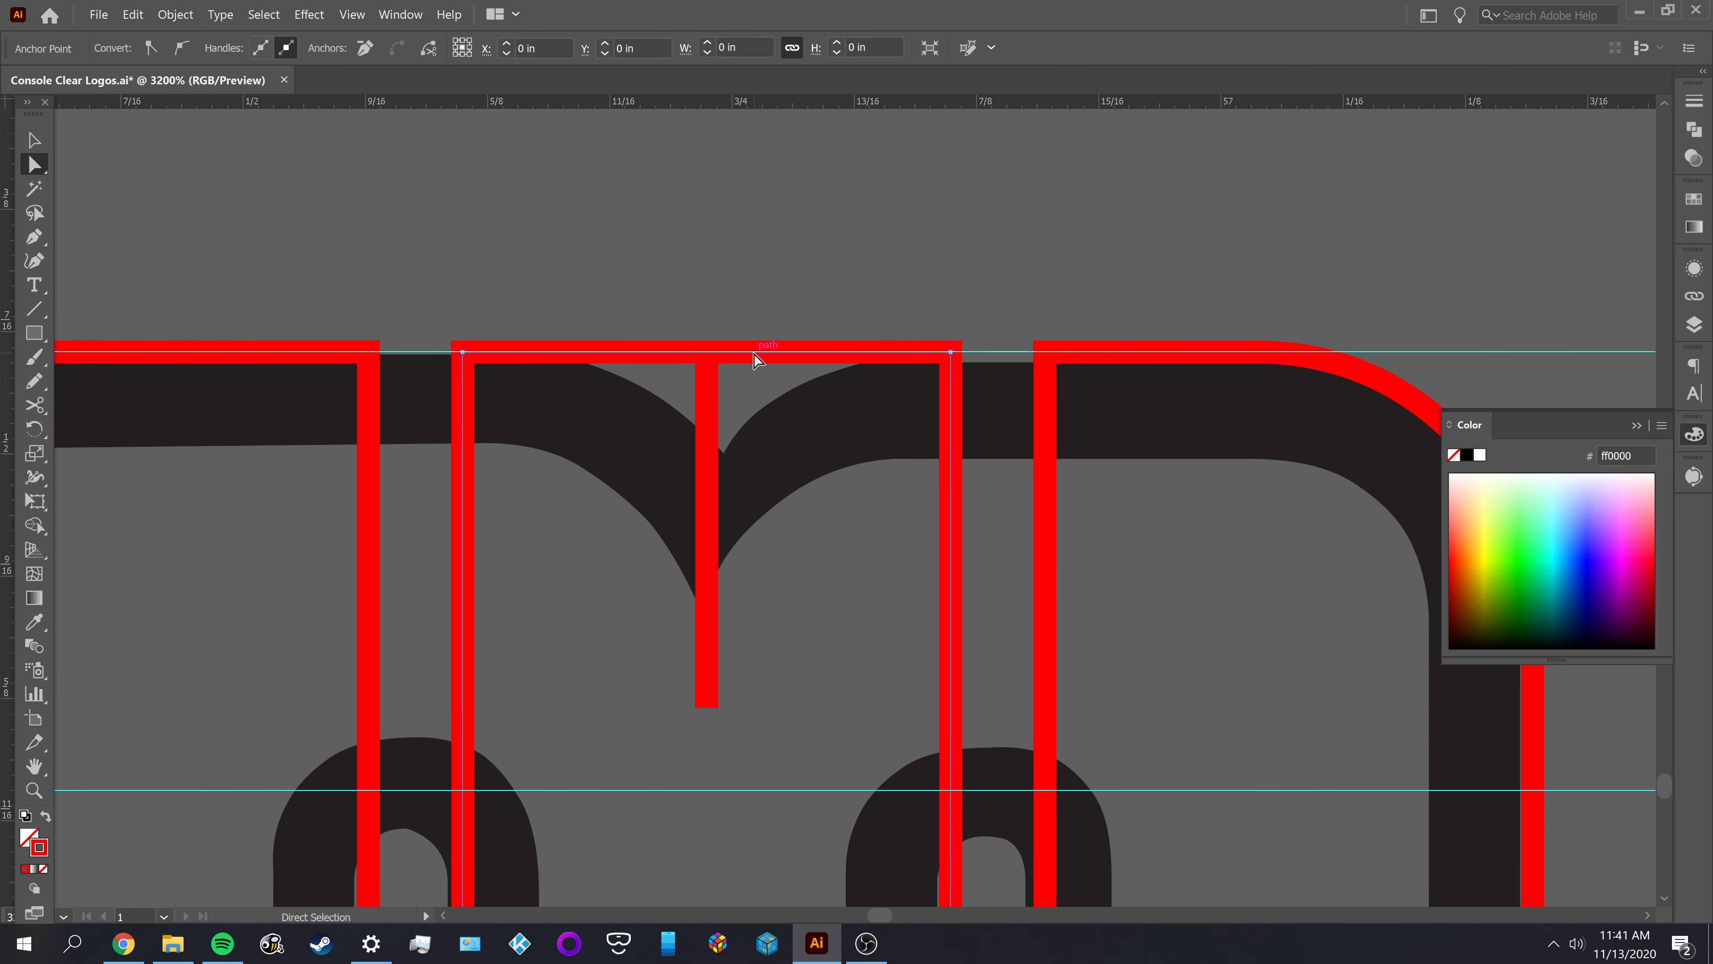
pyautogui.press('c')
pyautogui.click(754, 351)
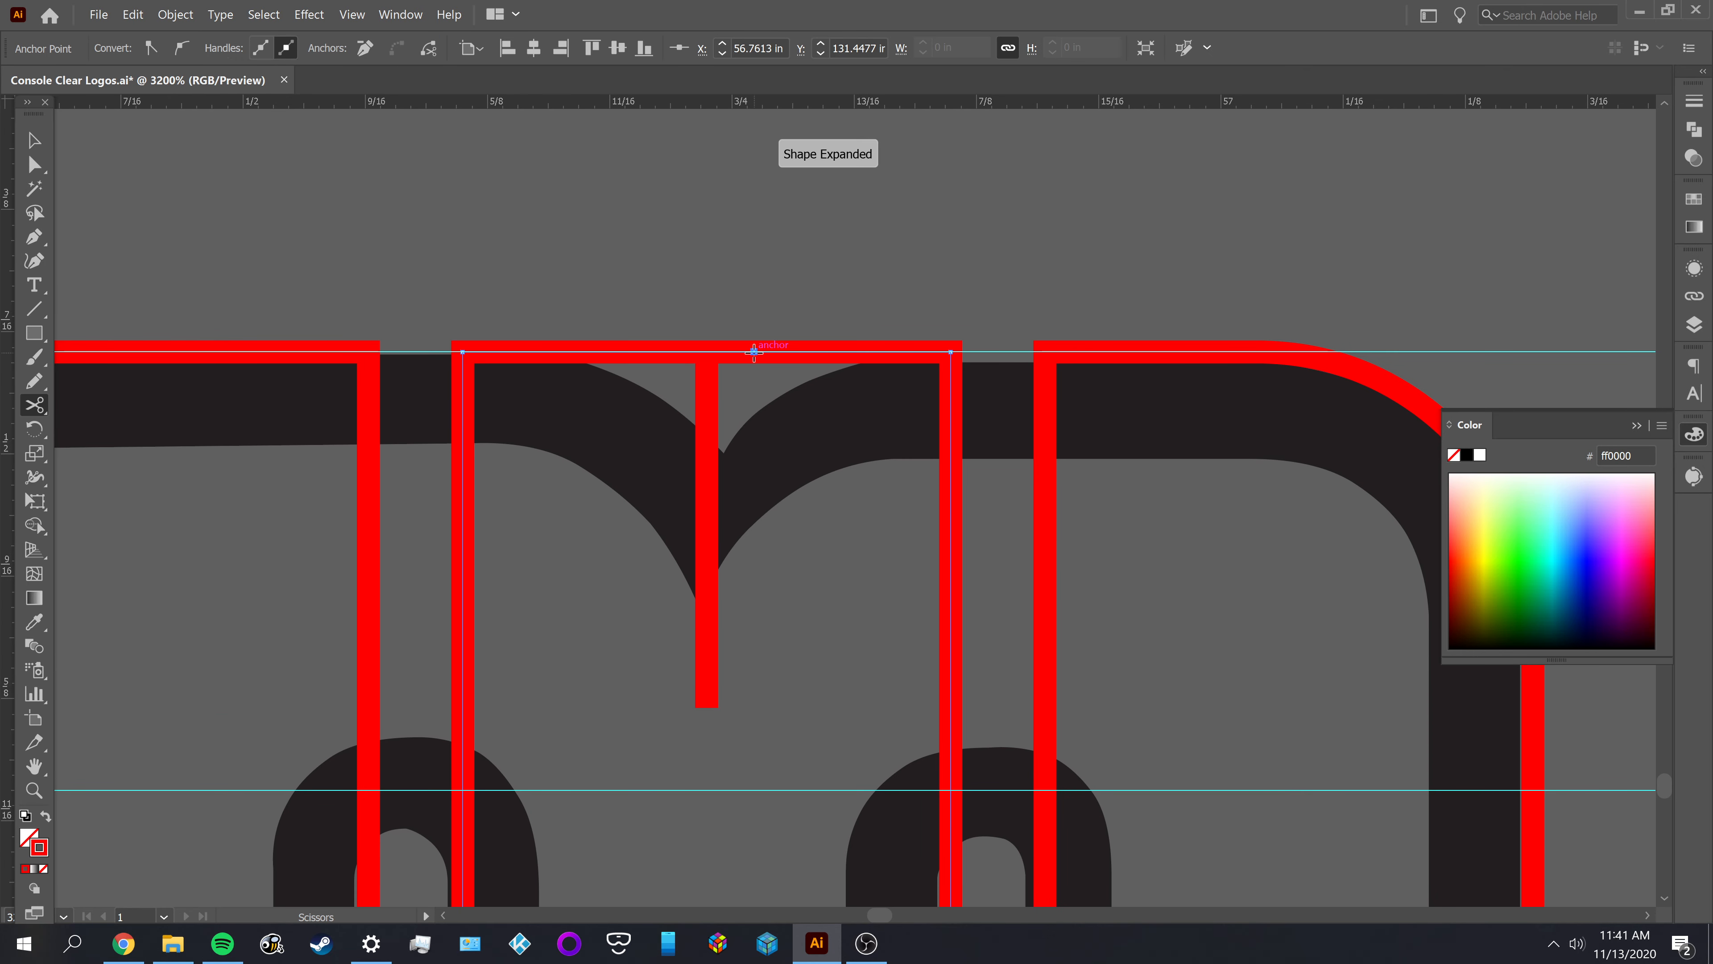
pyautogui.press('a')
pyautogui.moveTo(754, 351)
pyautogui.mouseDown()
pyautogui.moveTo(776, 394)
pyautogui.moveTo(649, 351)
pyautogui.mouseUp()
# Join the right cut end to the upper end of the vertical line and set the joined path's fill to none
pyautogui.click(754, 353)
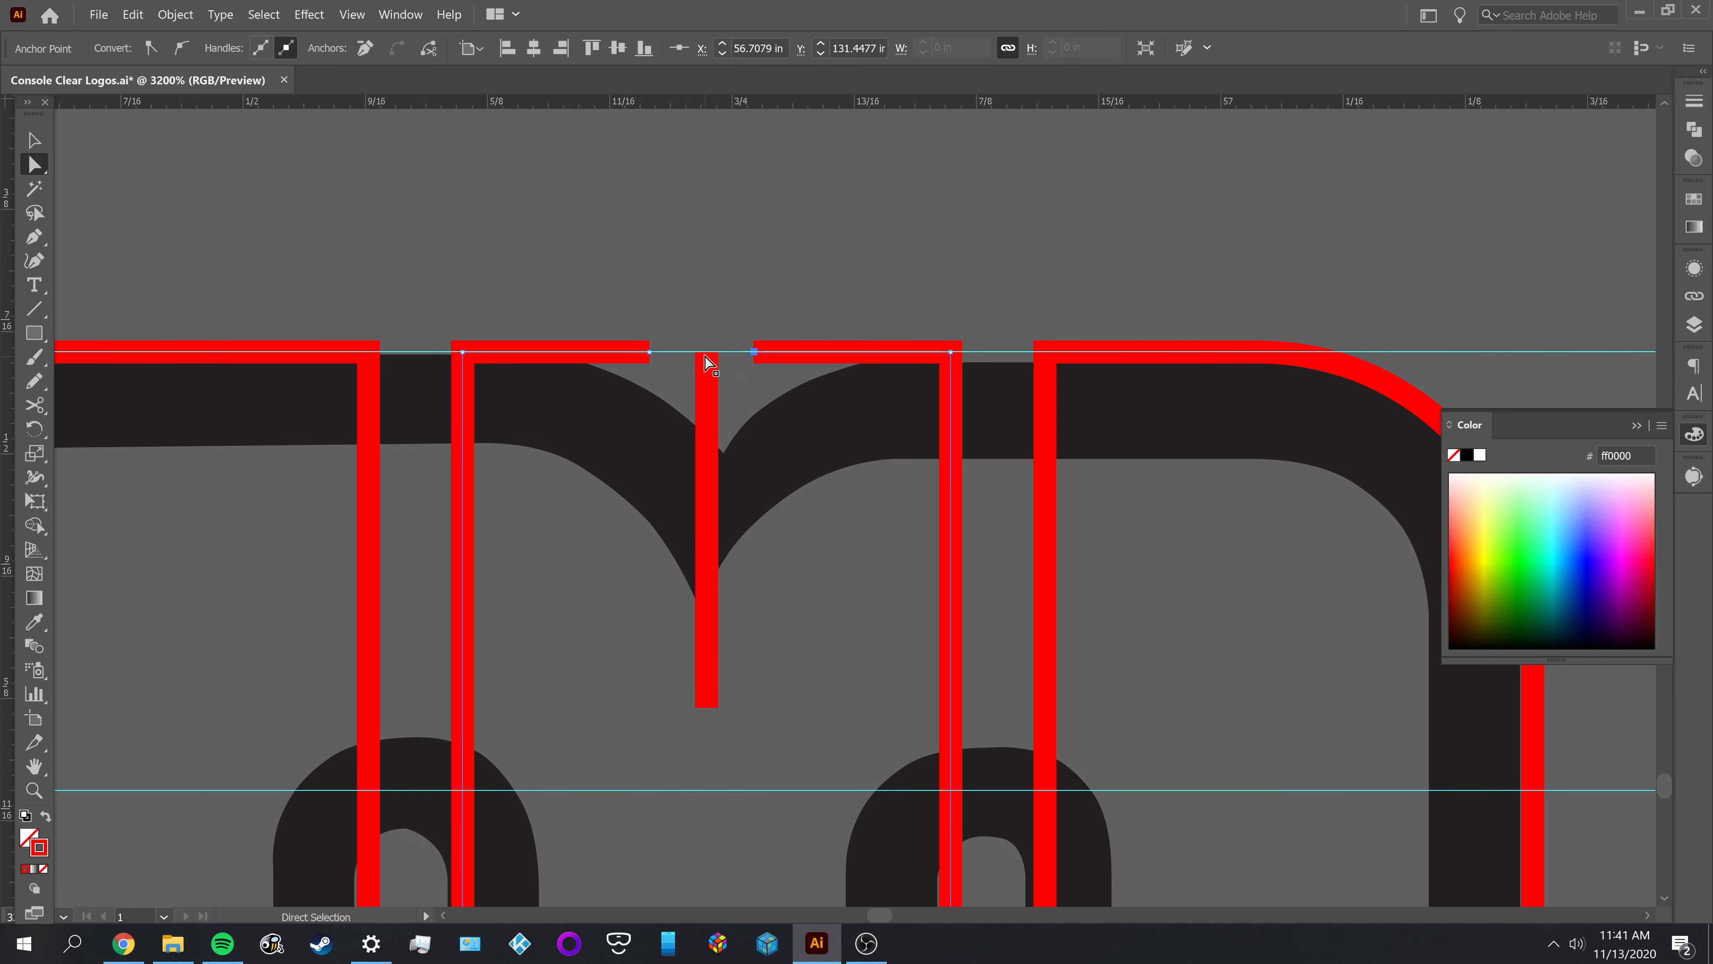
pyautogui.keyDown('shift'); pyautogui.click(706, 353); pyautogui.keyUp('shift')
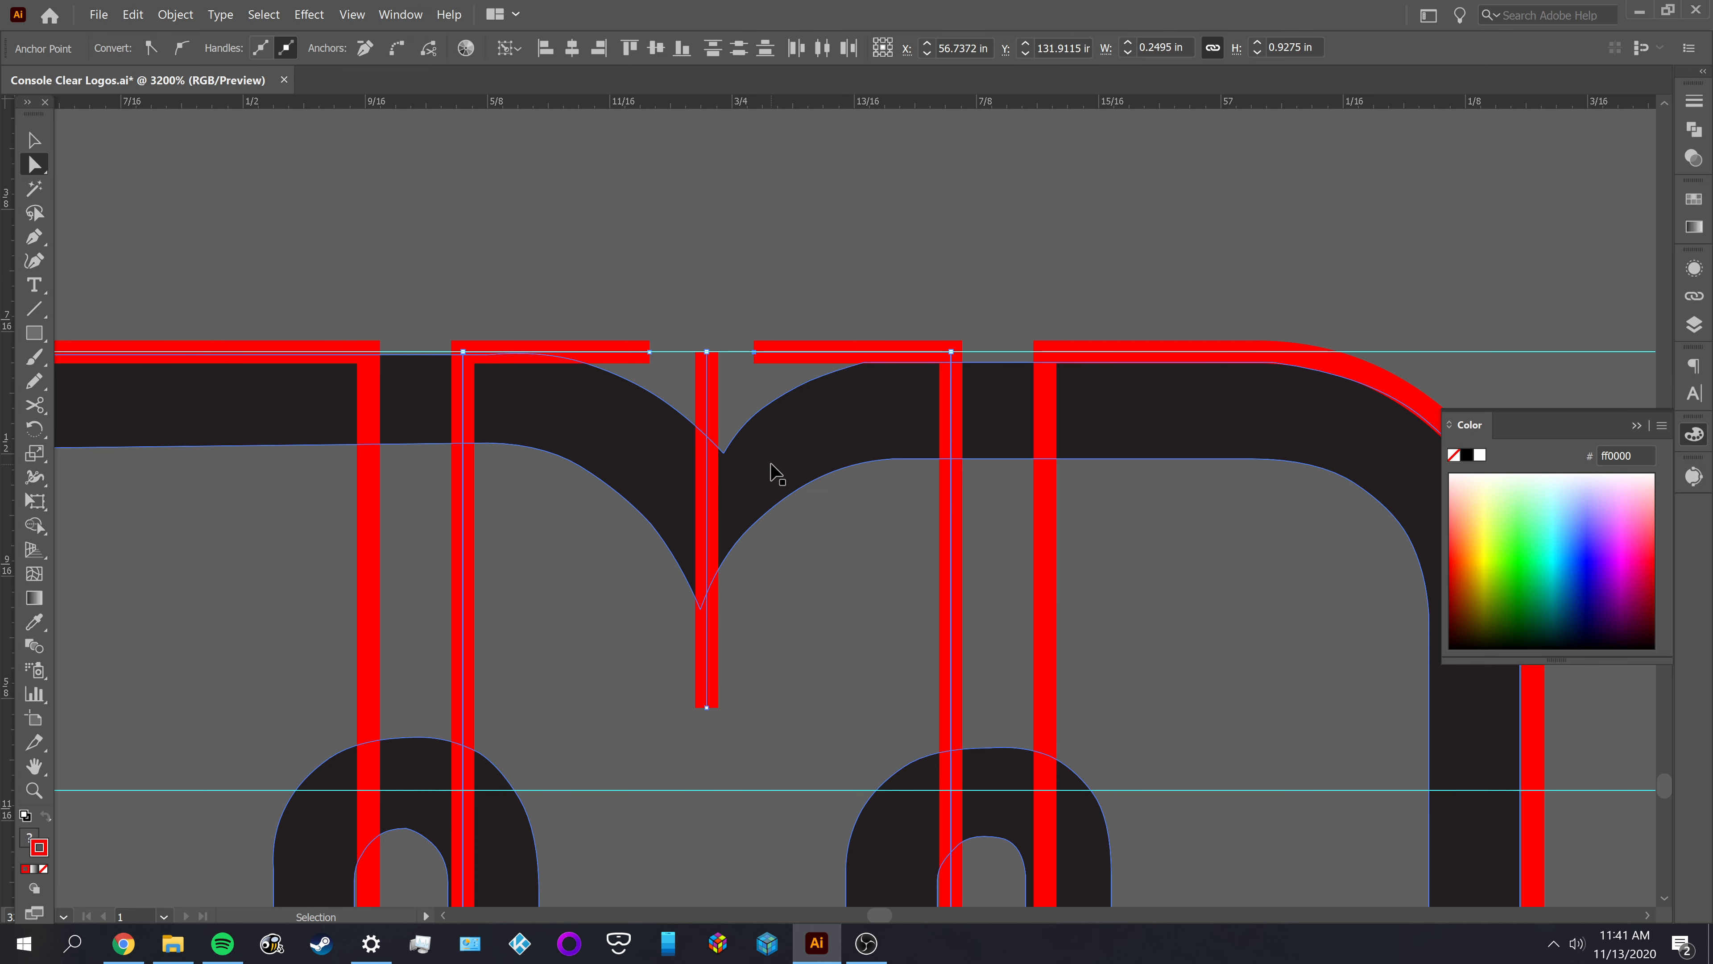
pyautogui.hotkey('ctrl', 'j')
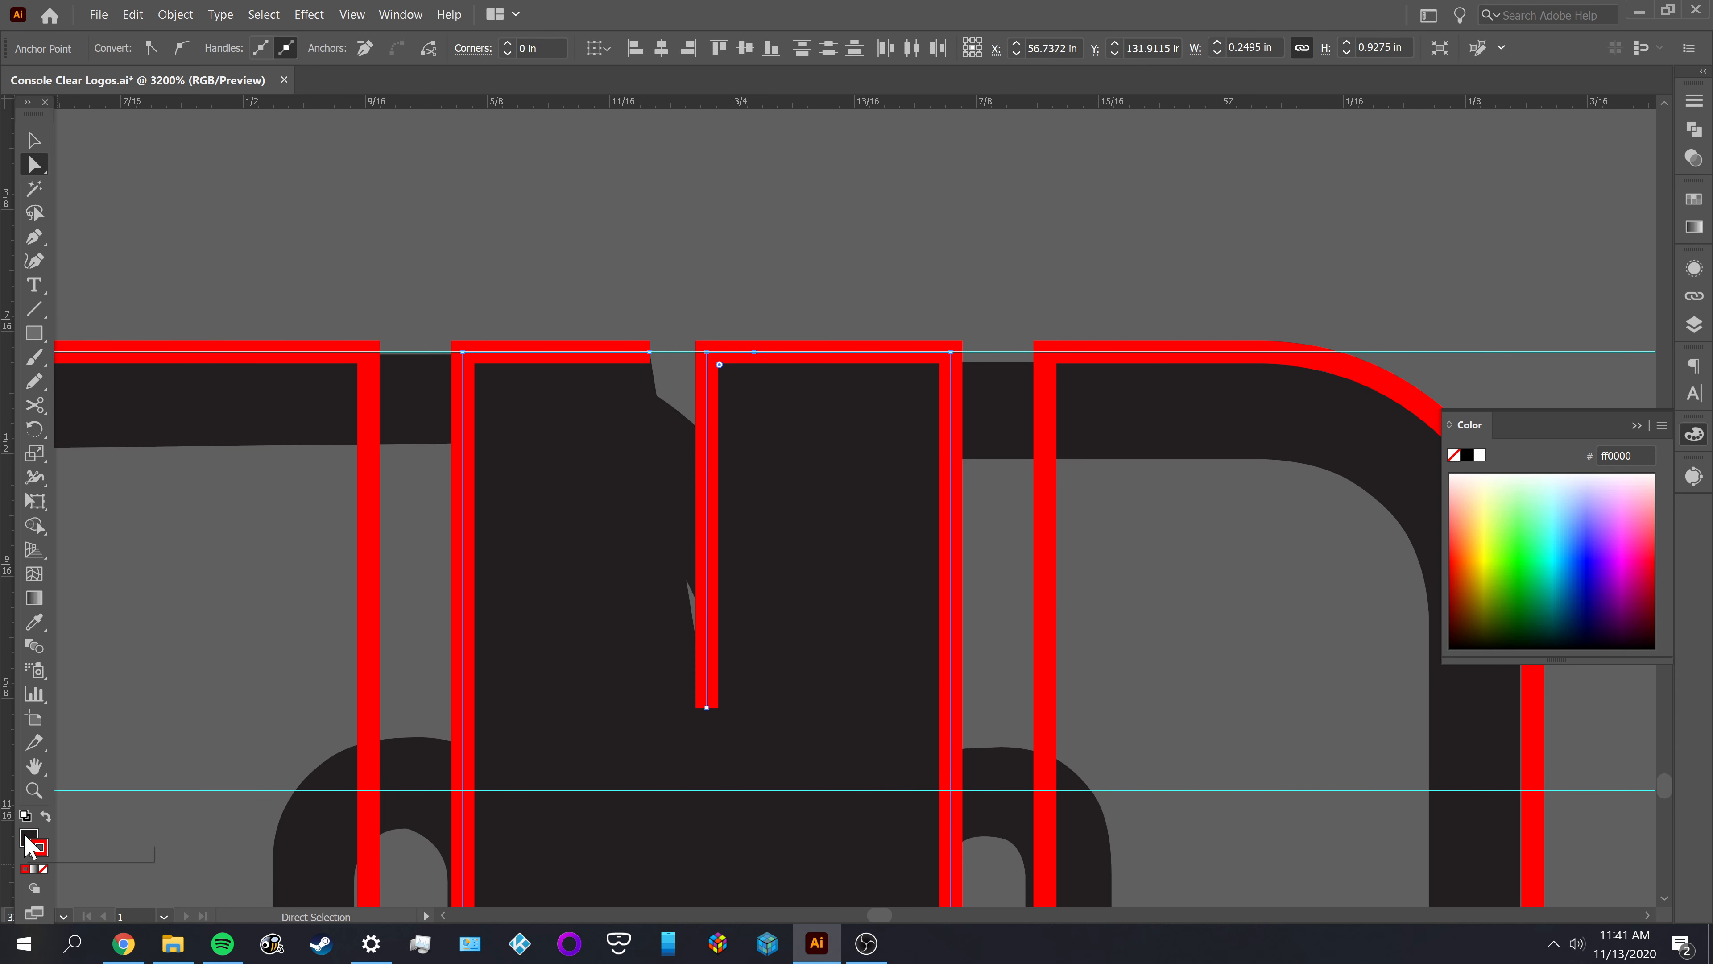
pyautogui.click(36, 869)
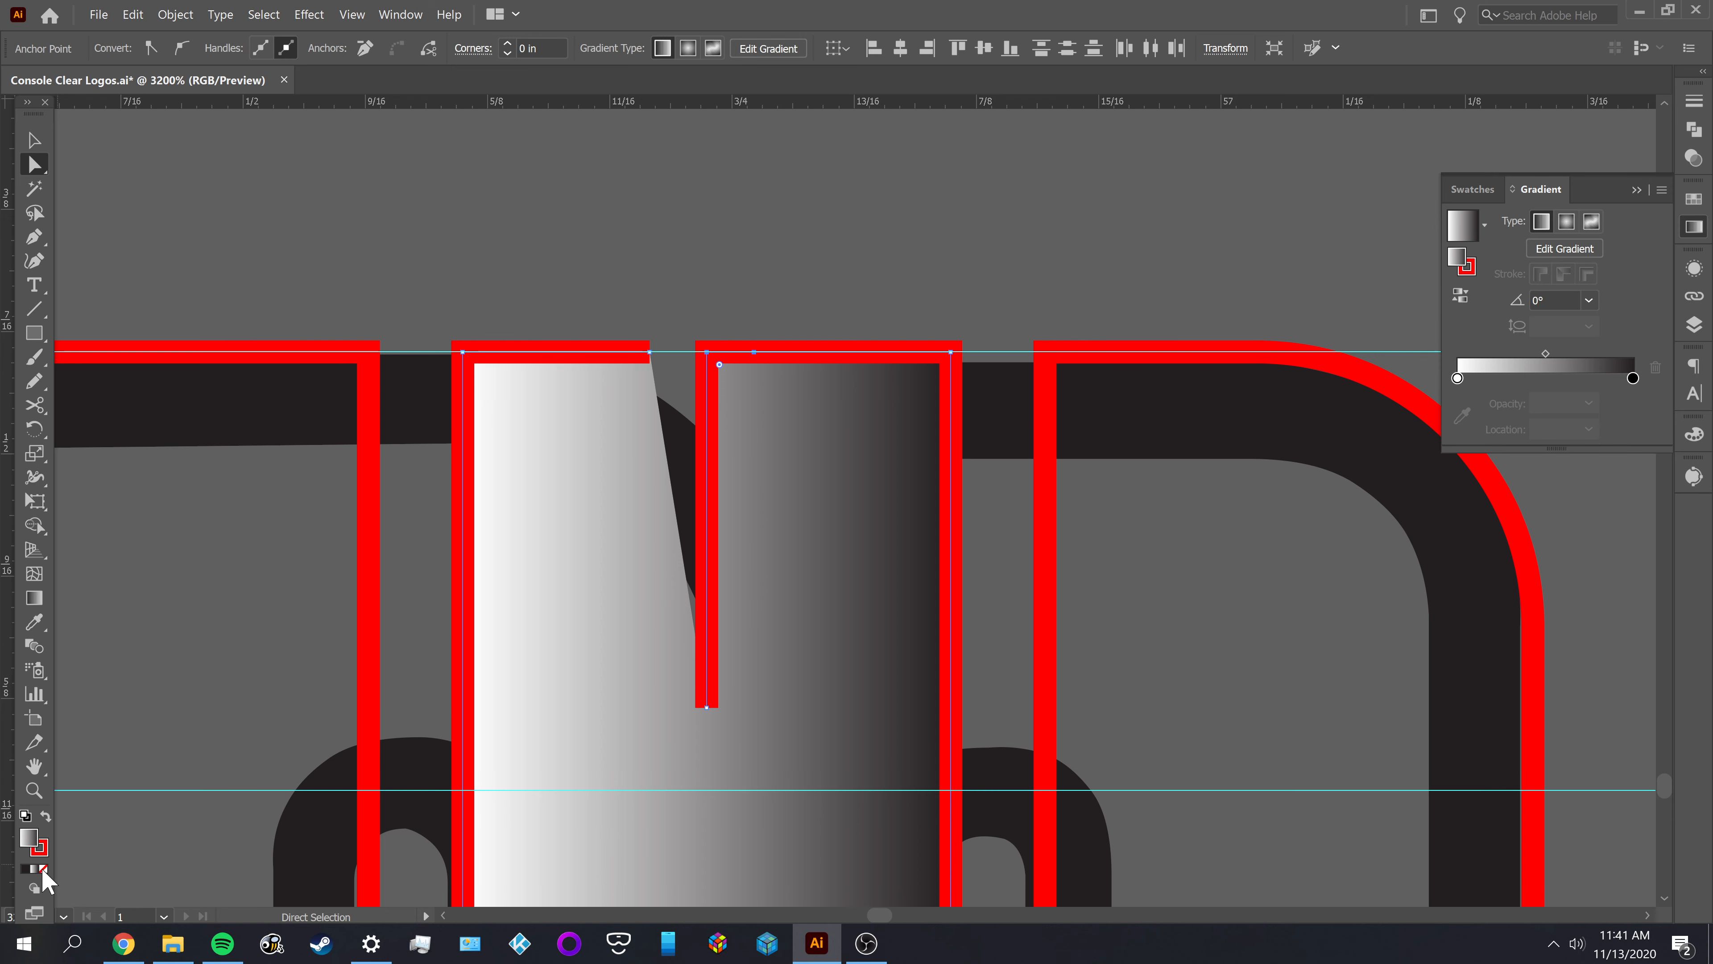
pyautogui.click(43, 869)
pyautogui.press('v')
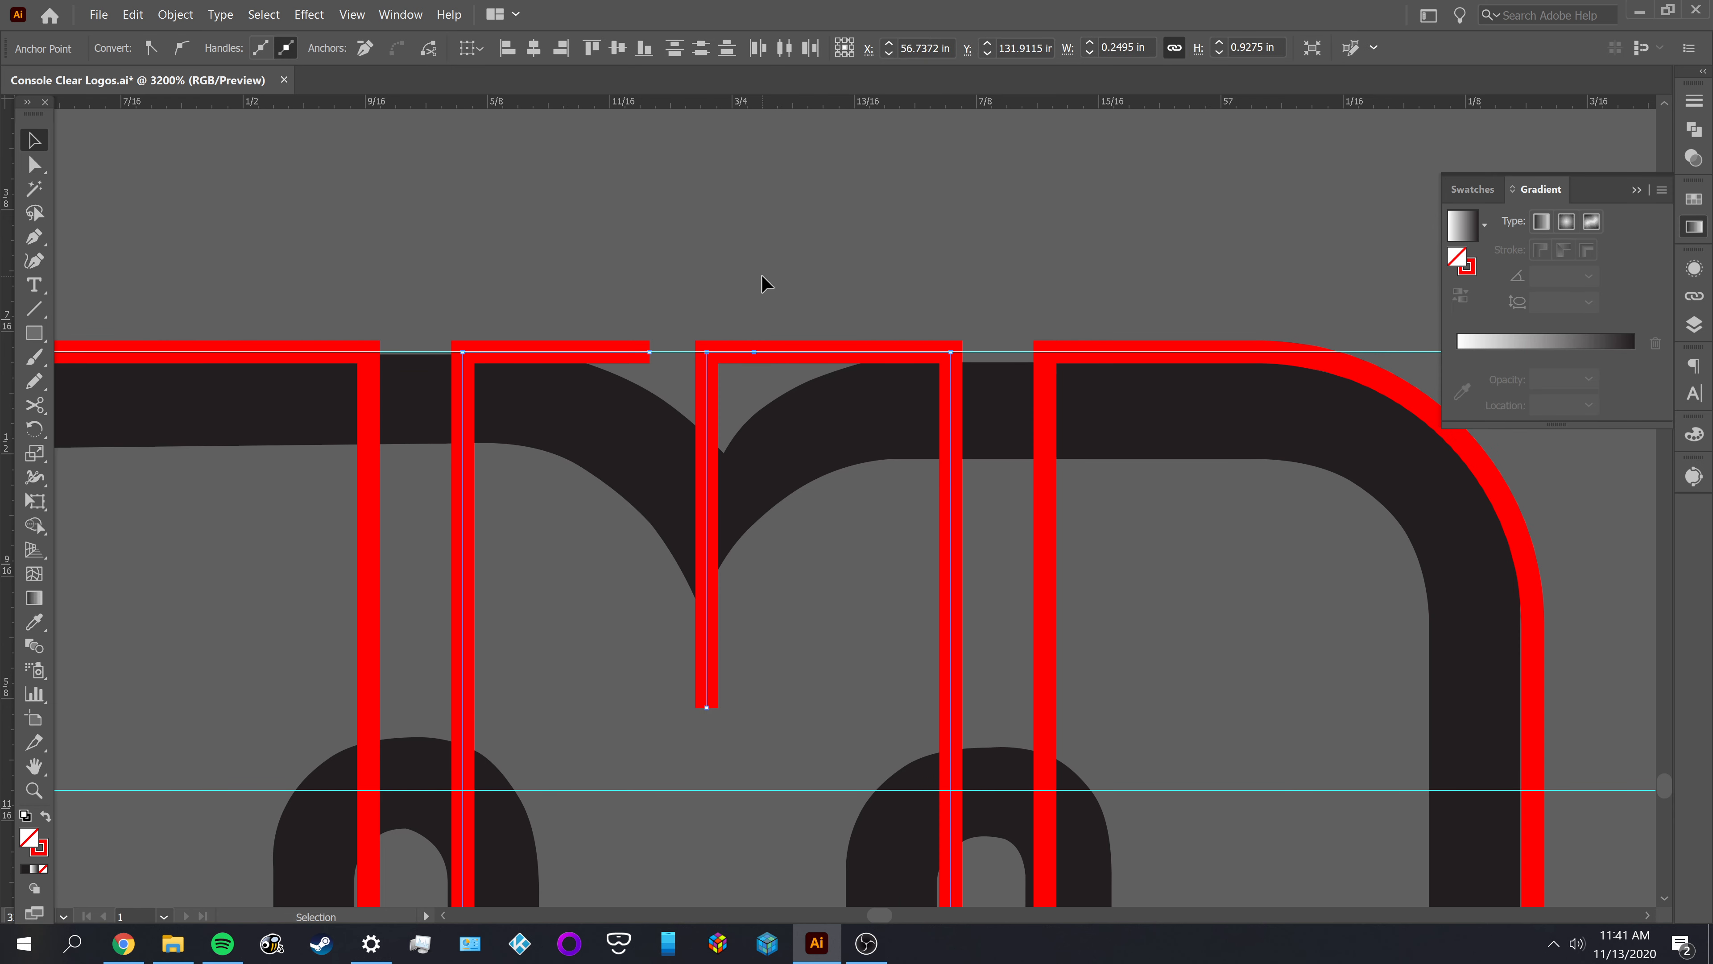
pyautogui.click(765, 283)
# Check the corner radius of the red outline at the M's rounded outer corner
pyautogui.moveTo(815, 586); pyautogui.dragTo(786, 541)
pyautogui.press('a')
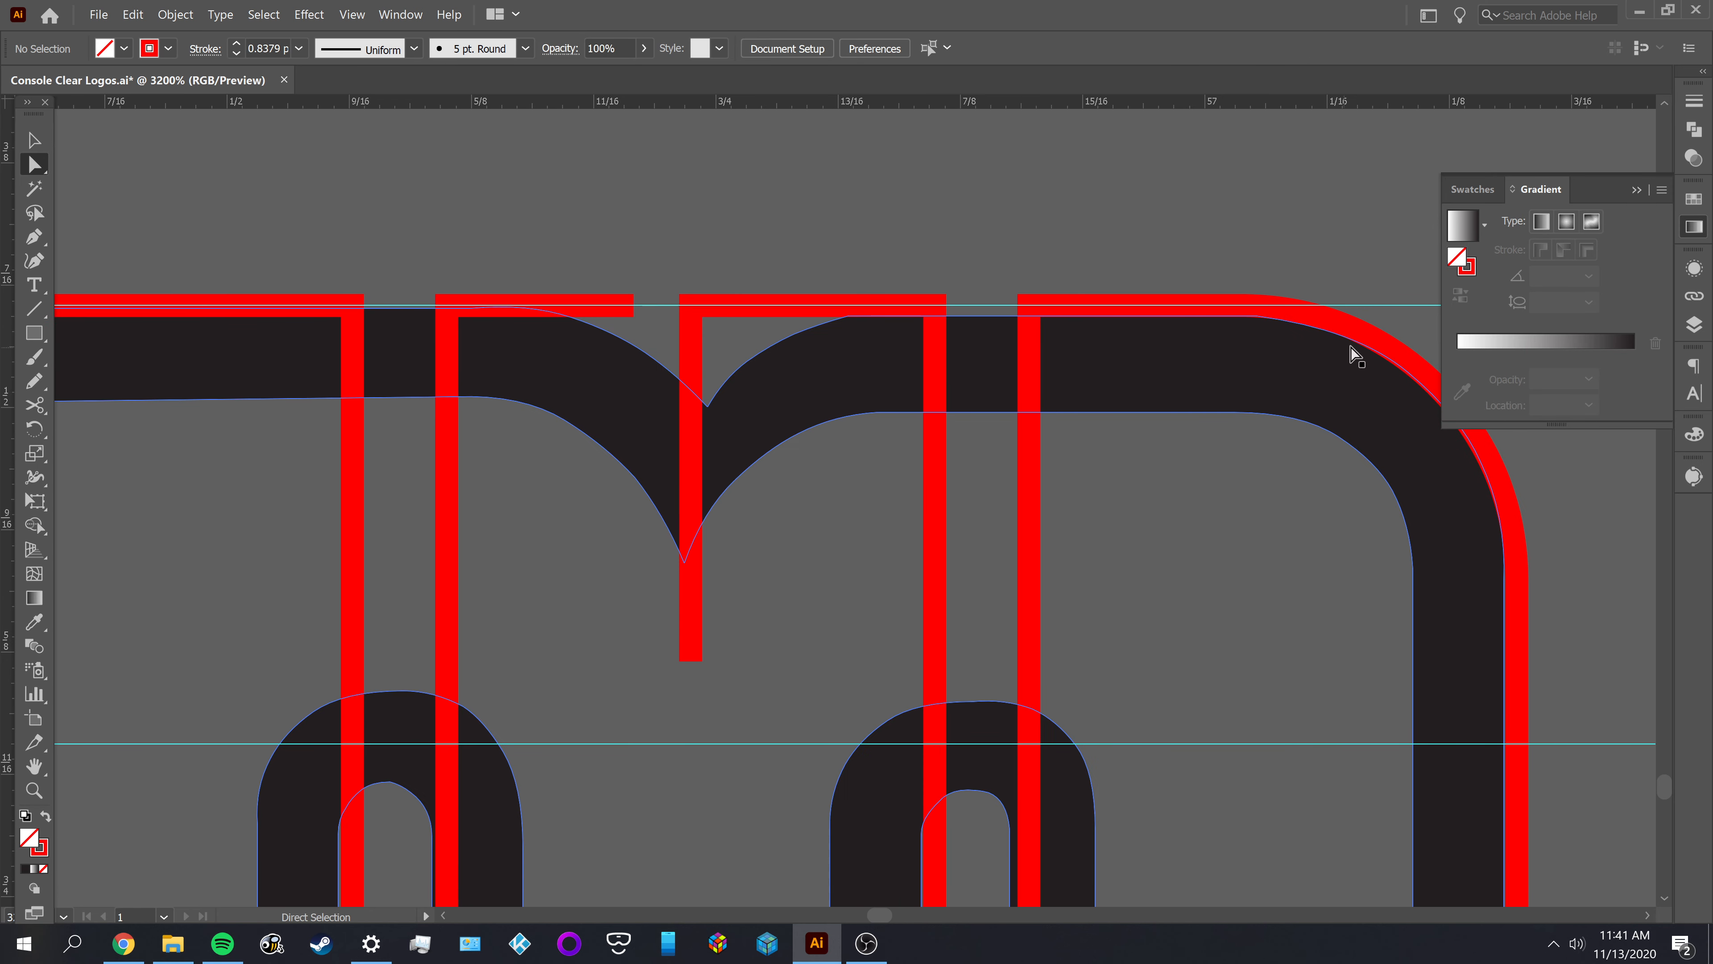
pyautogui.click(1376, 350)
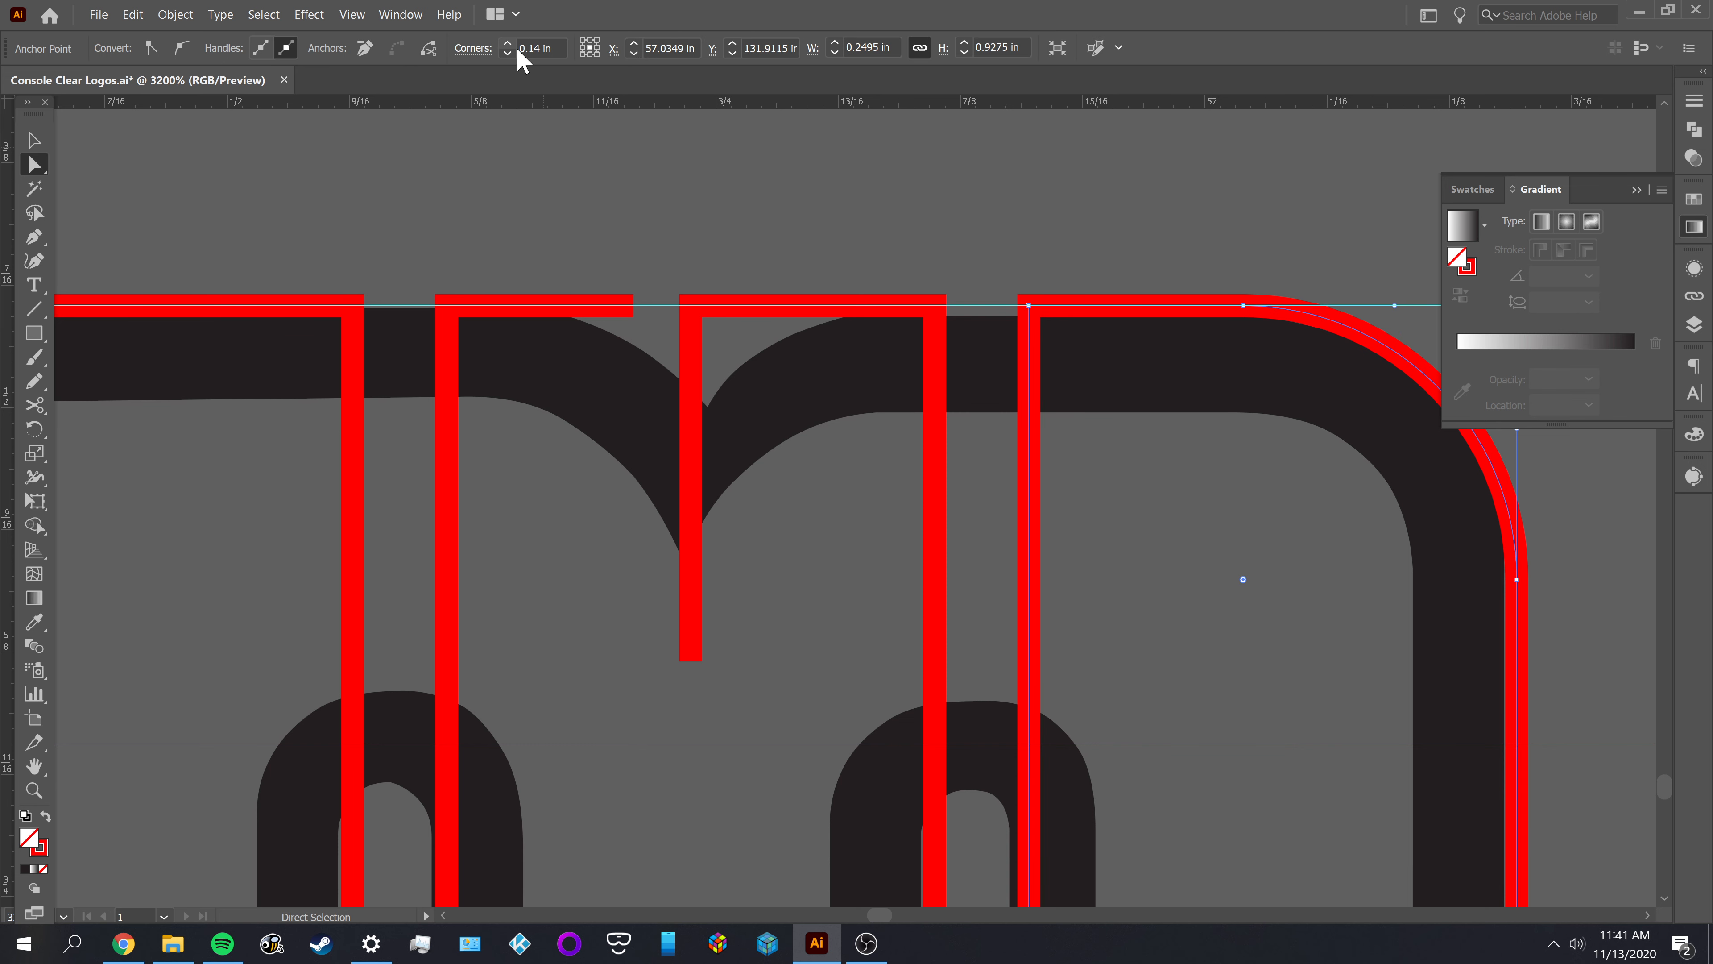
pyautogui.moveTo(518, 48); pyautogui.dragTo(566, 57)
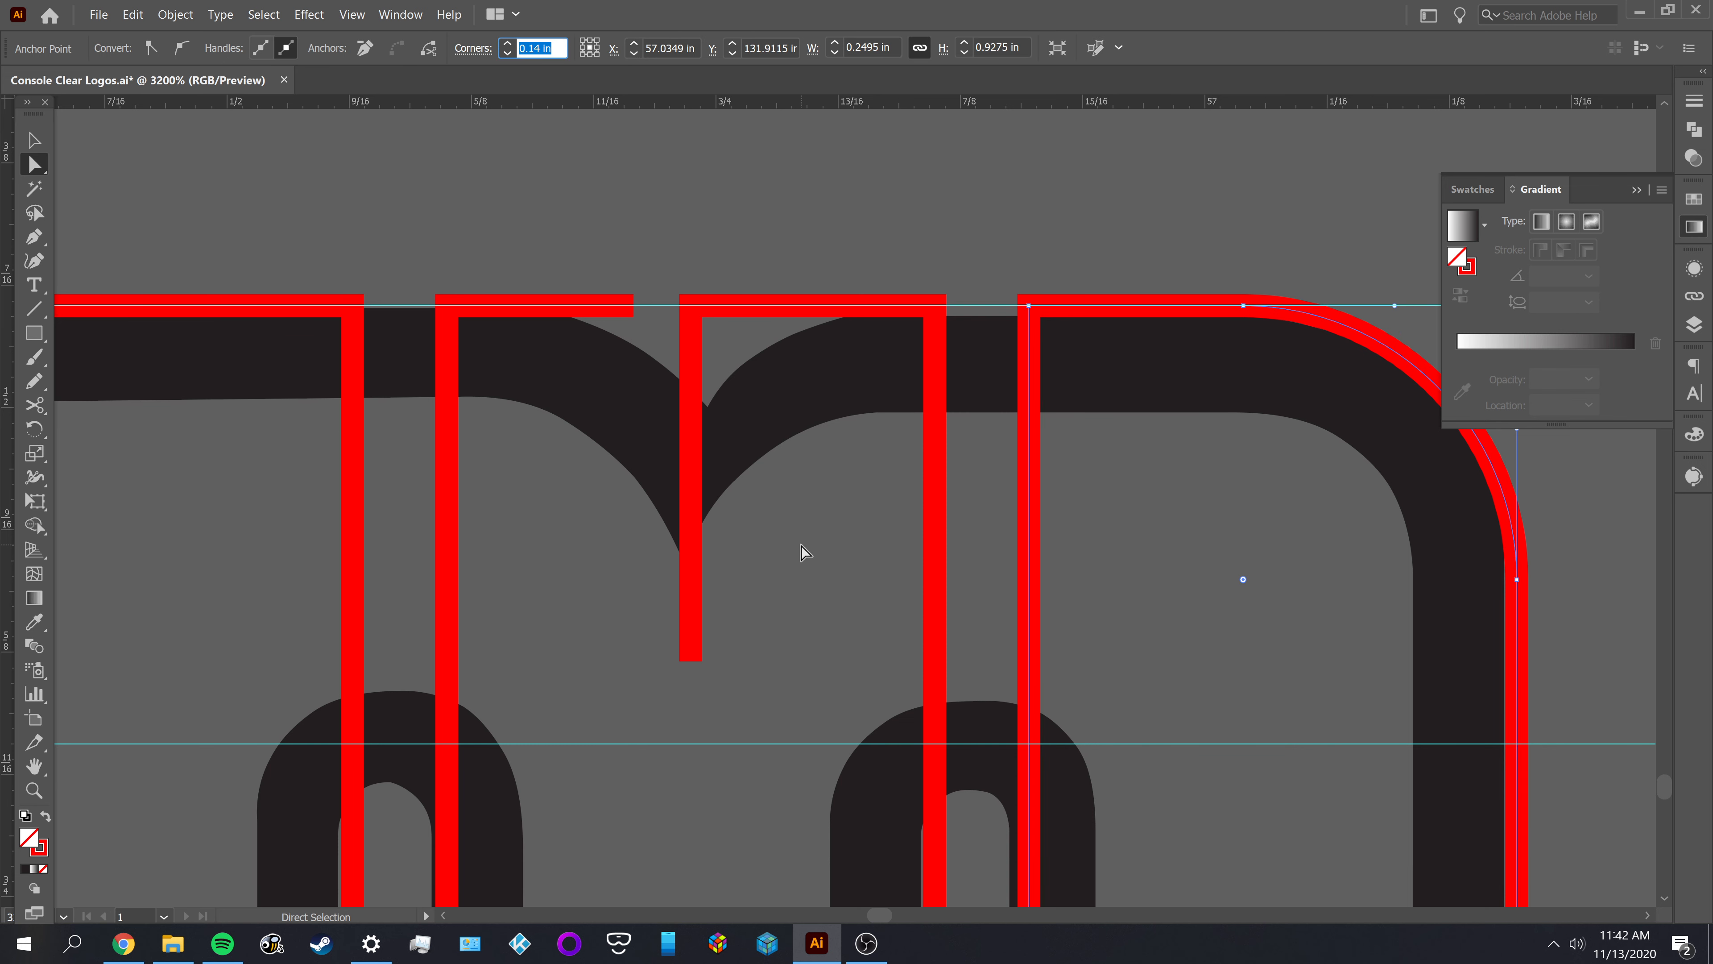
pyautogui.click(810, 512)
# Round the corner where the vertical notch line meets the top edge of the M's middle outline
pyautogui.click(696, 309)
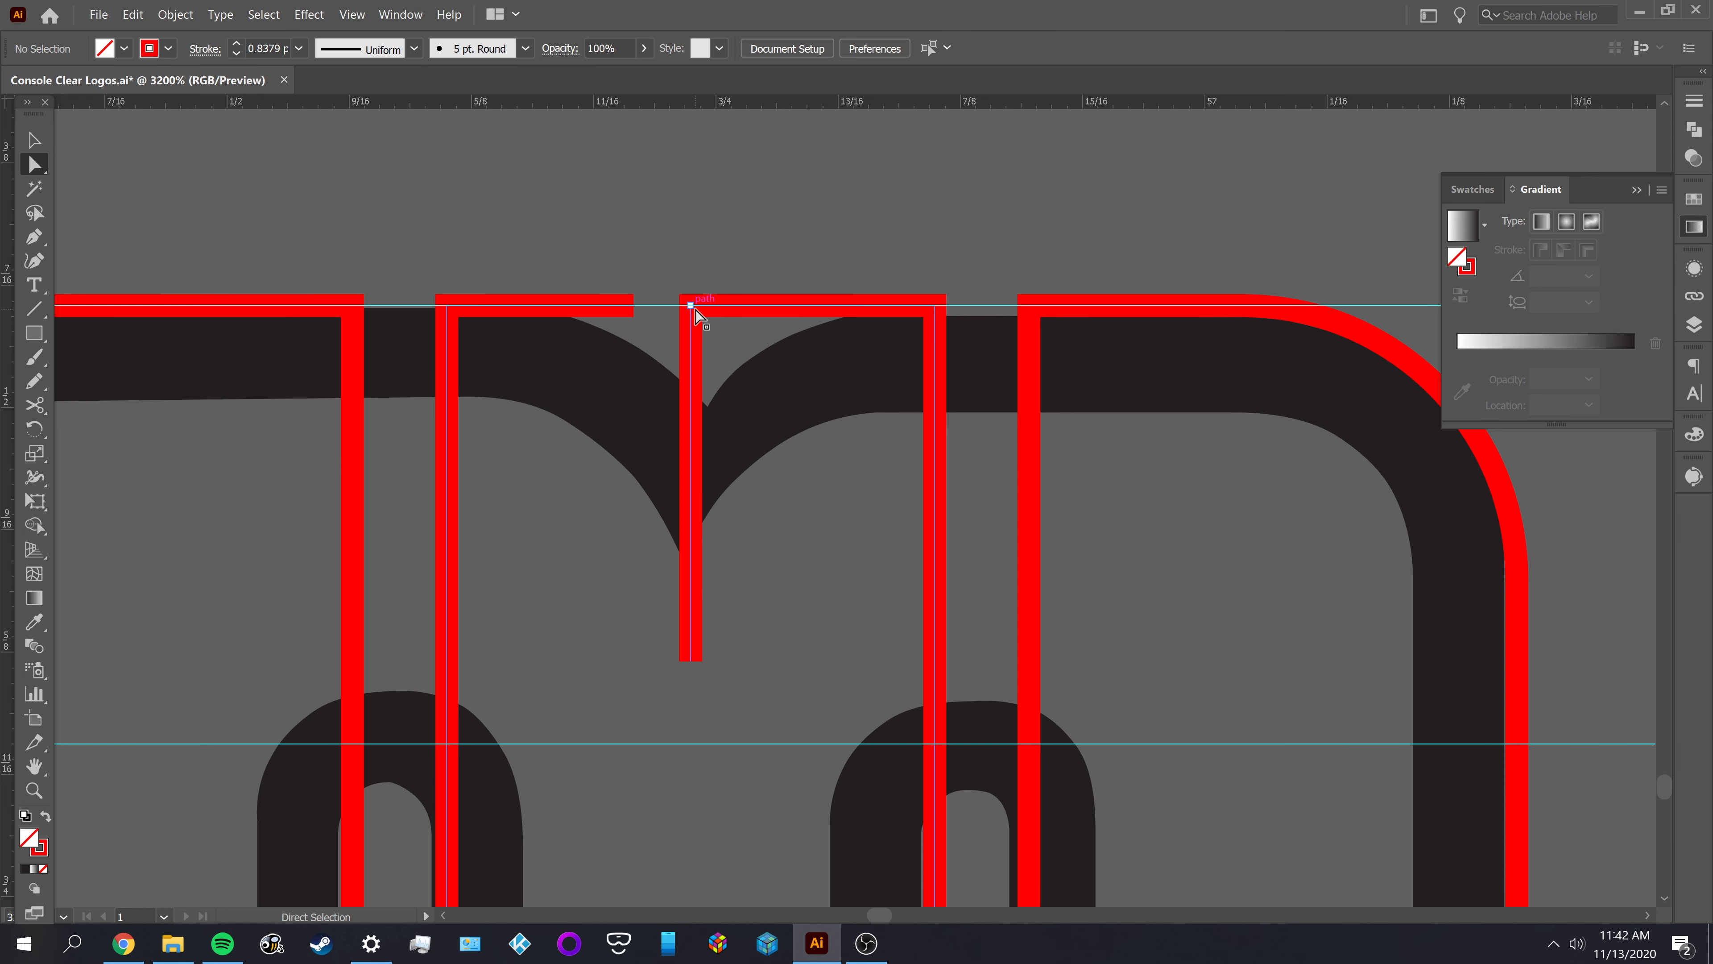
pyautogui.click(558, 47)
pyautogui.hotkey('ctrl', 'a')
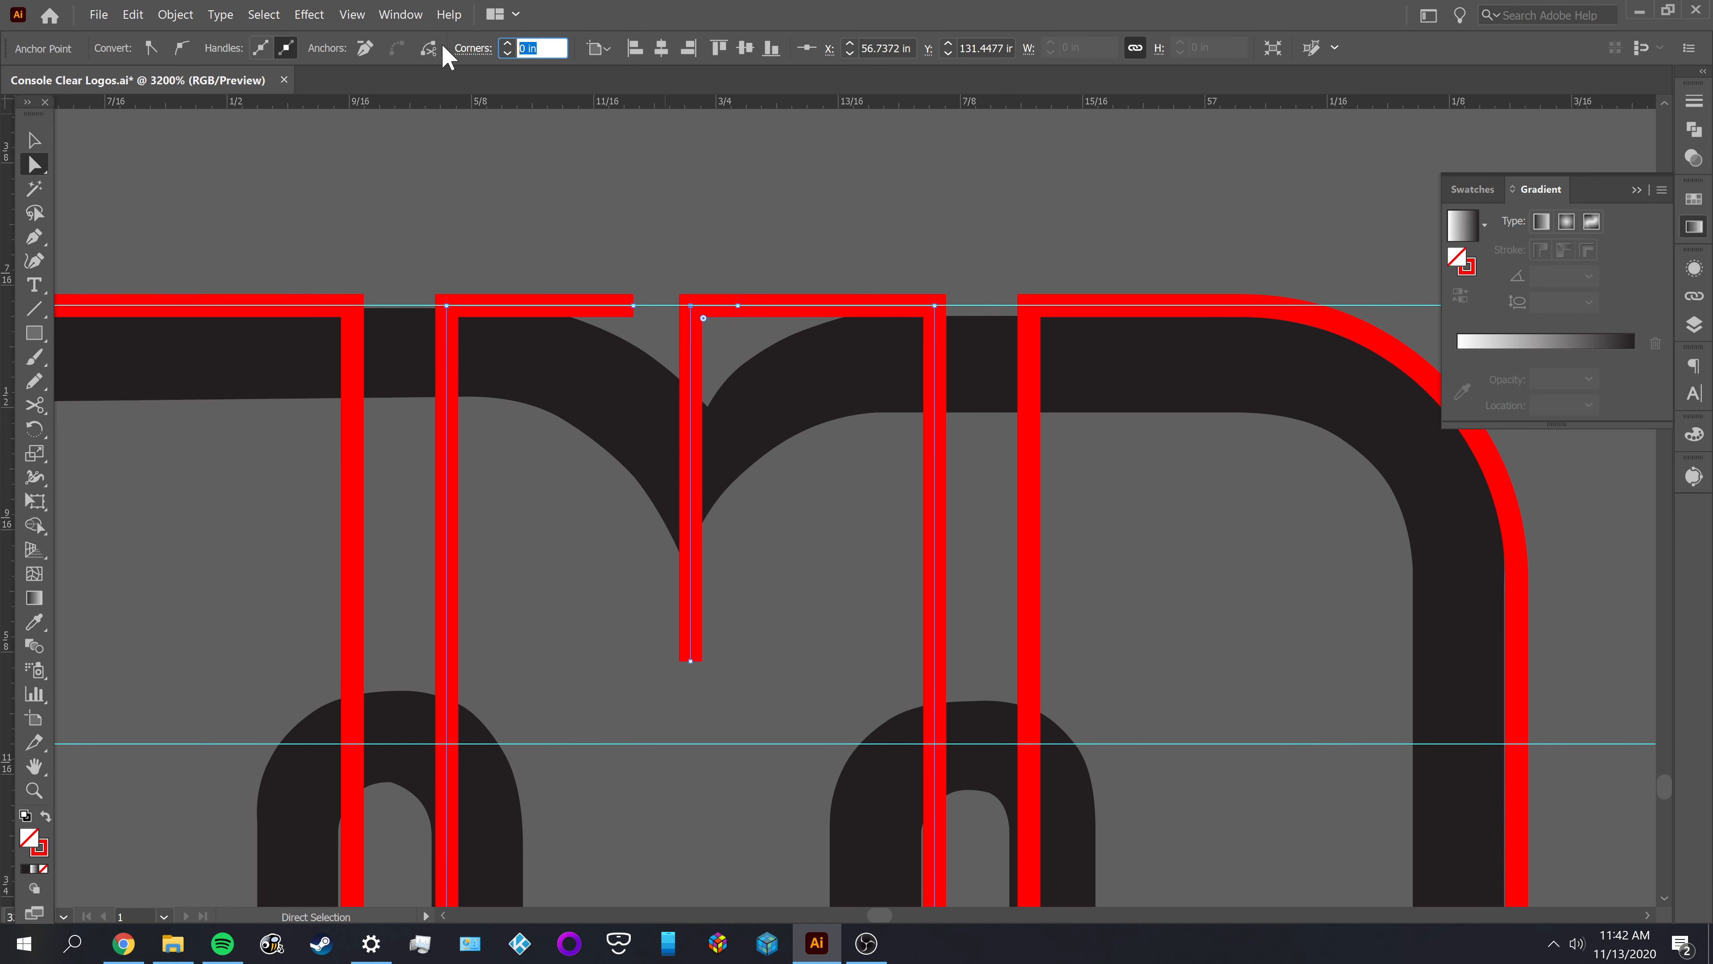
pyautogui.write('.0241')
pyautogui.press('Tab')
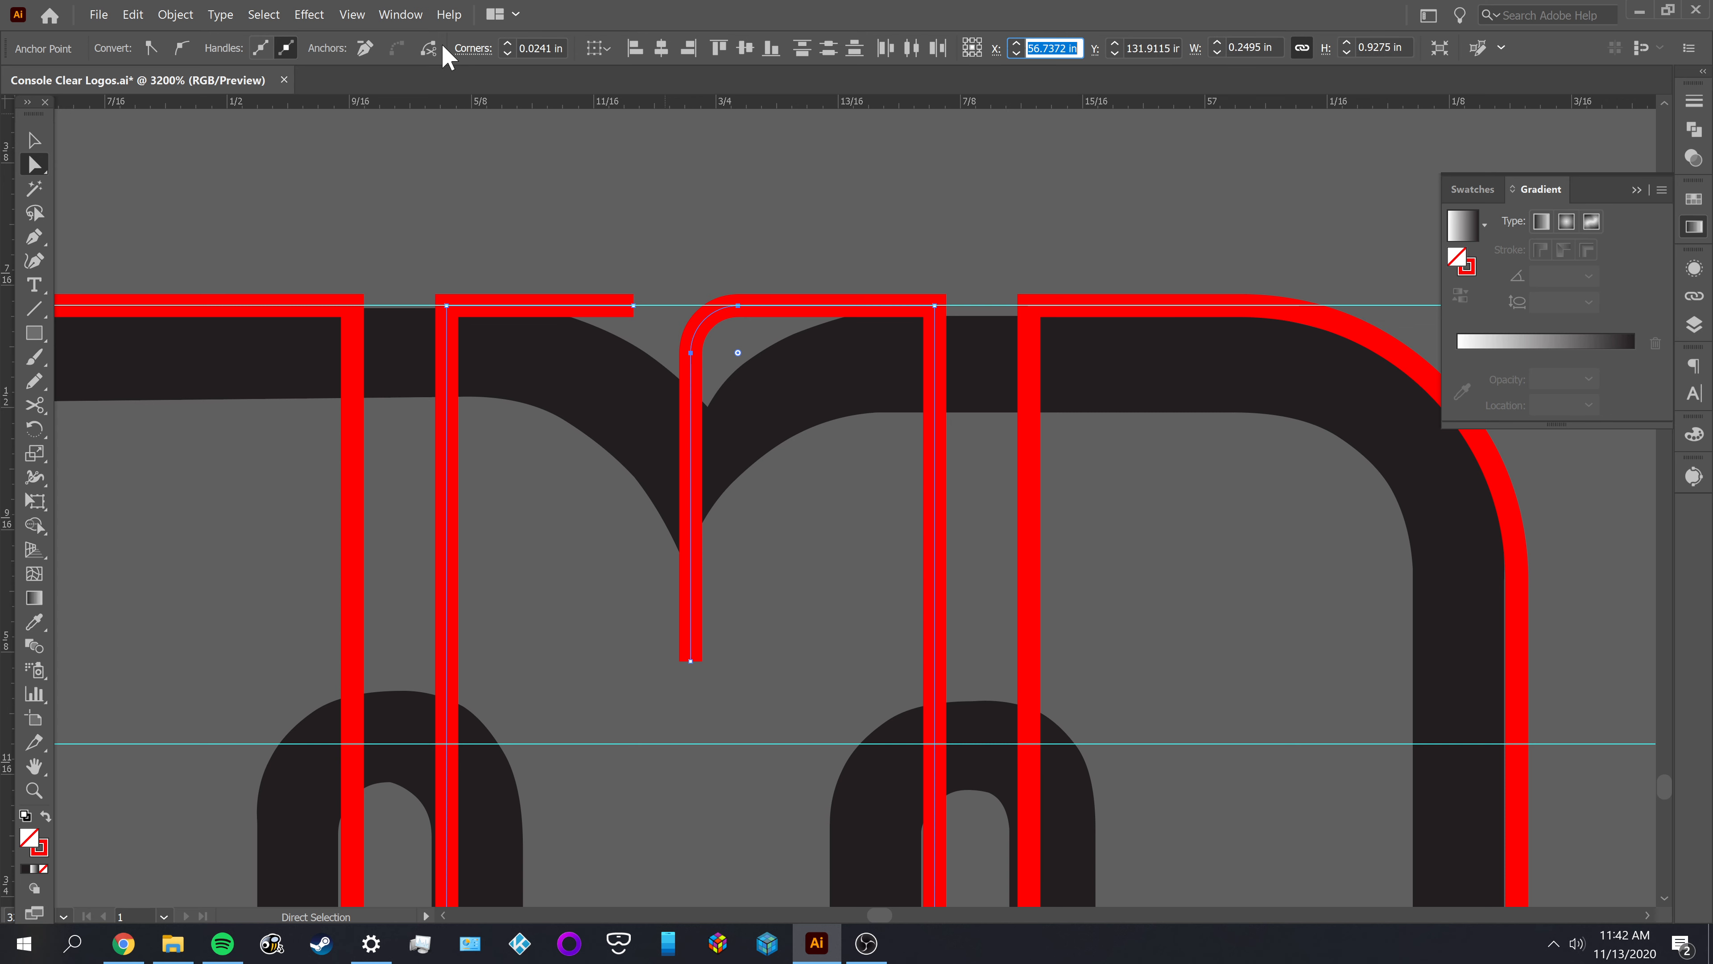
# Try to enlarge the notch corner's radius and recheck the radius of the M's outer corner
pyautogui.click(519, 43)
pyautogui.write('.14')
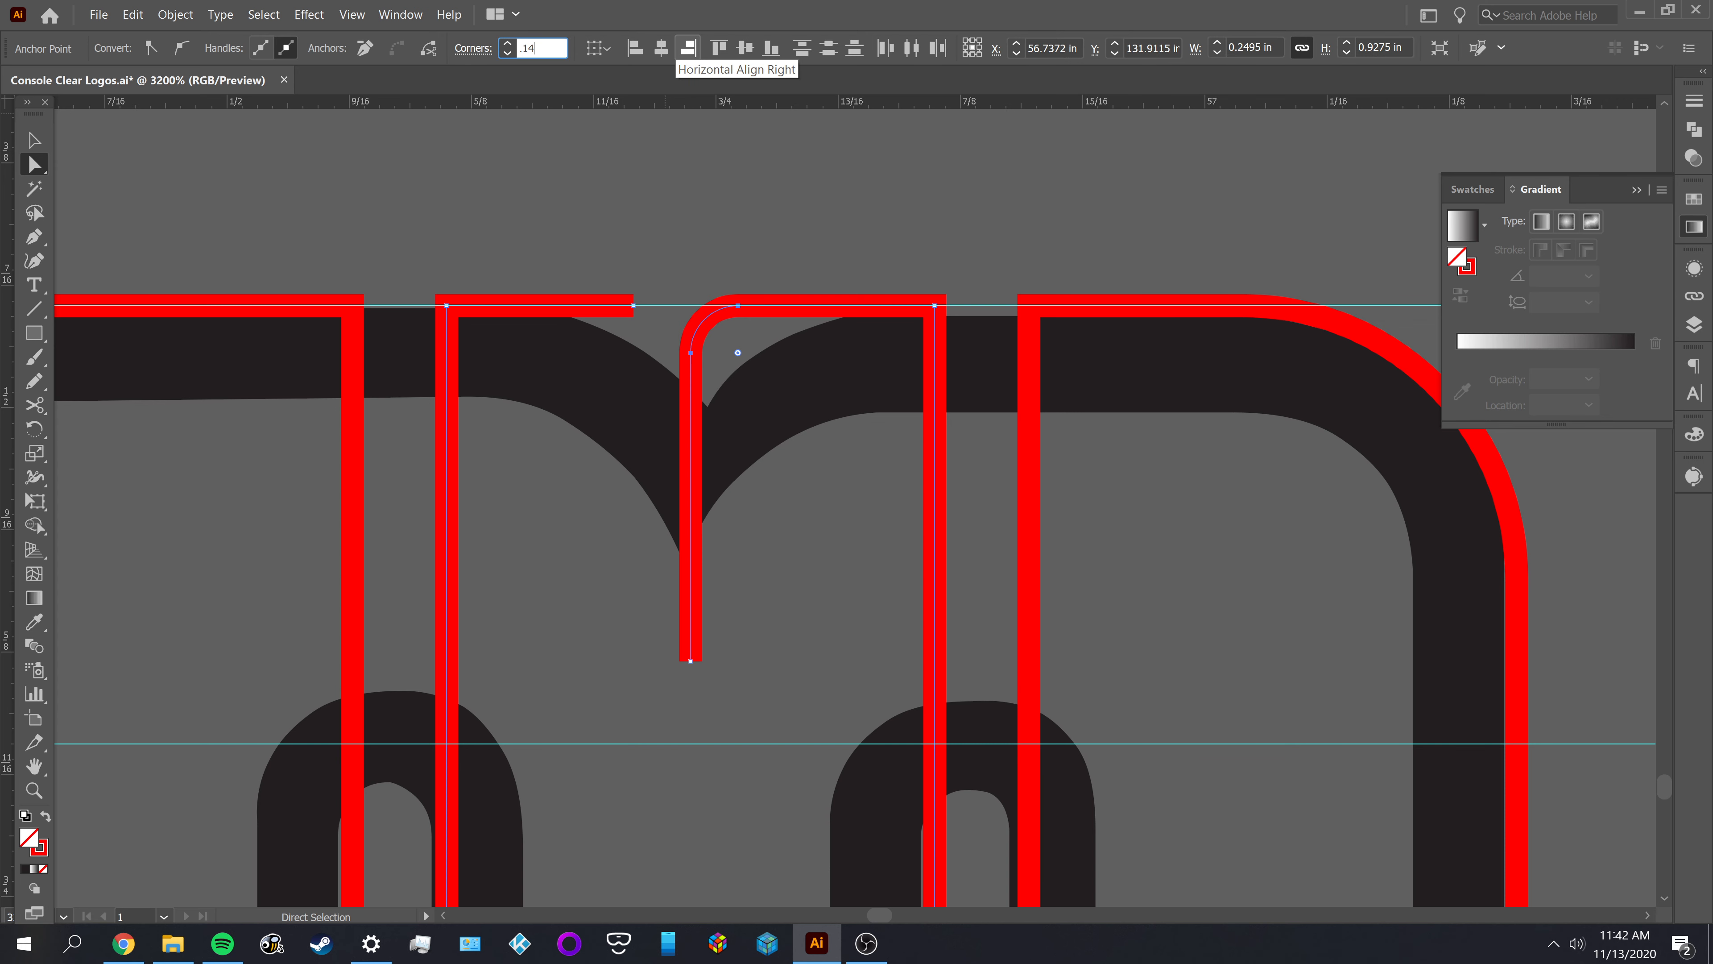
pyautogui.press('Tab')
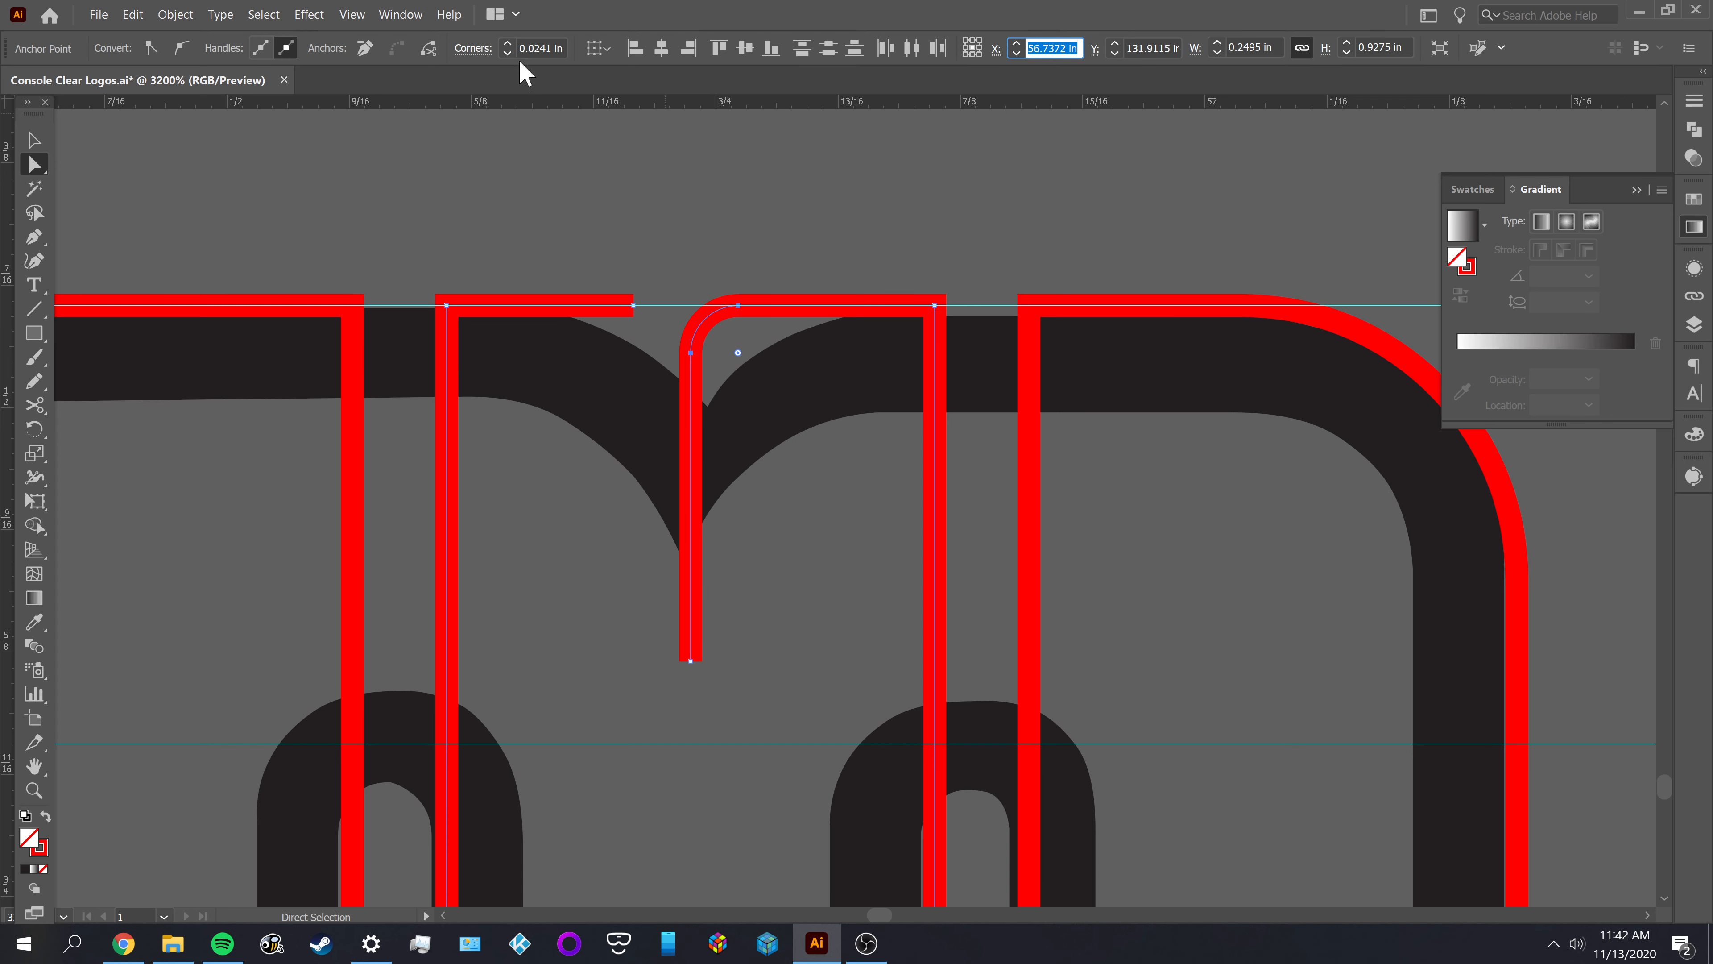
pyautogui.click(523, 47)
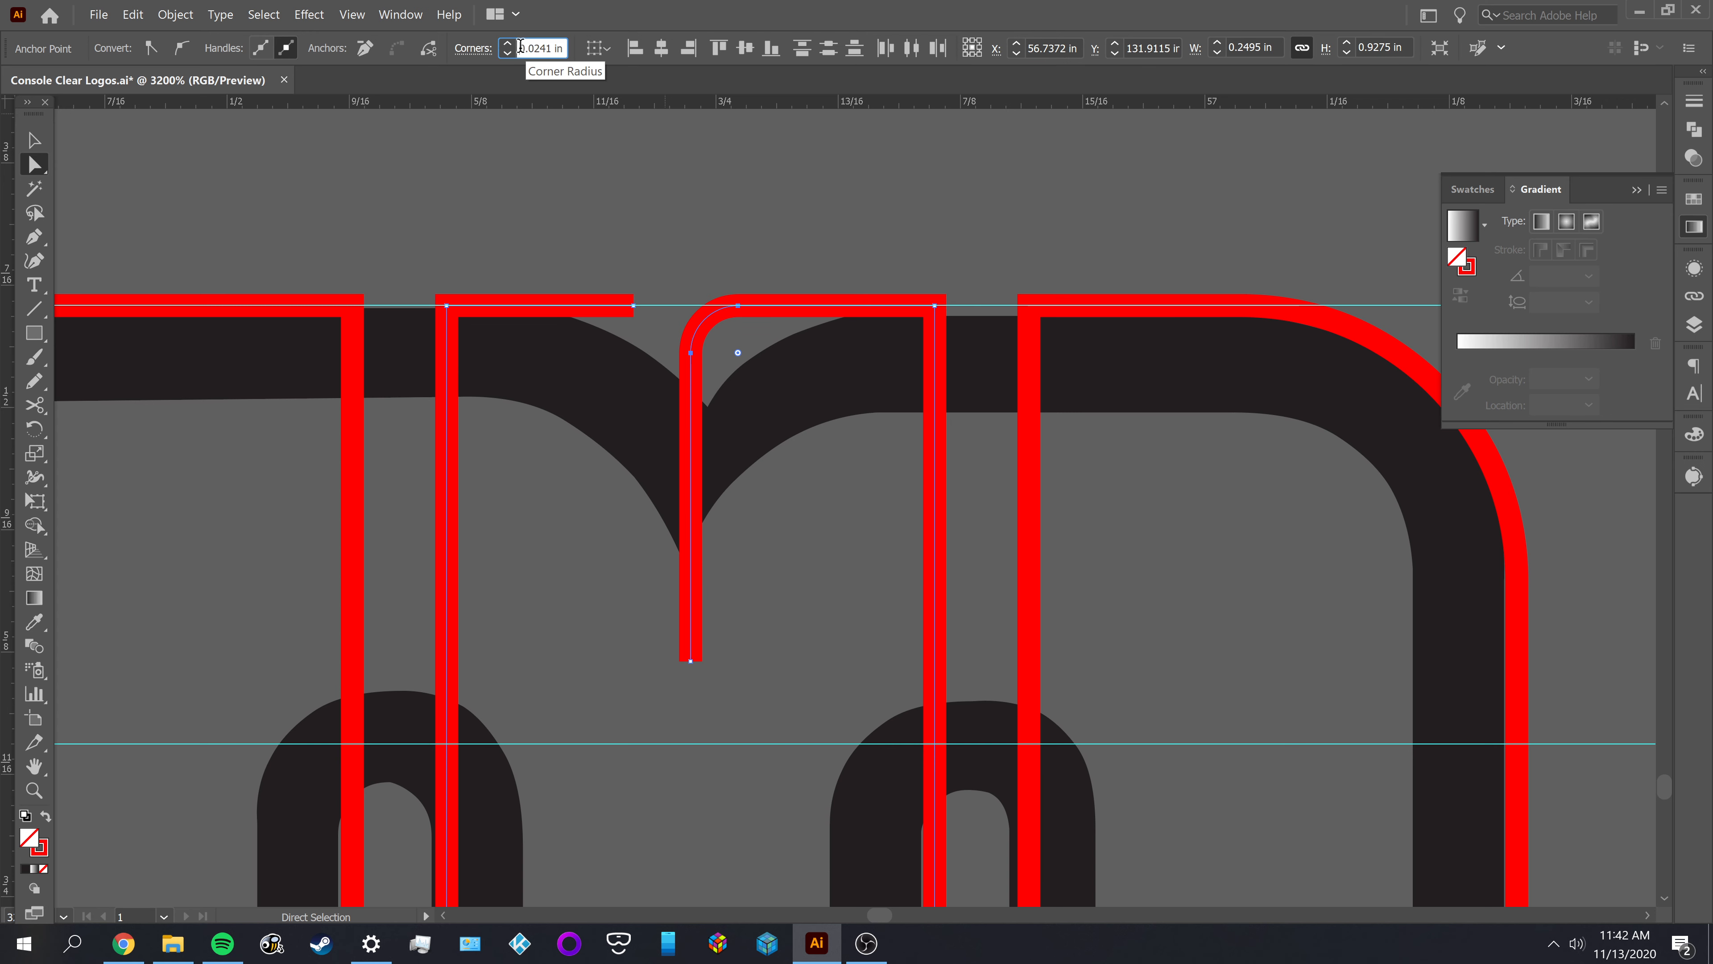
pyautogui.click(1380, 342)
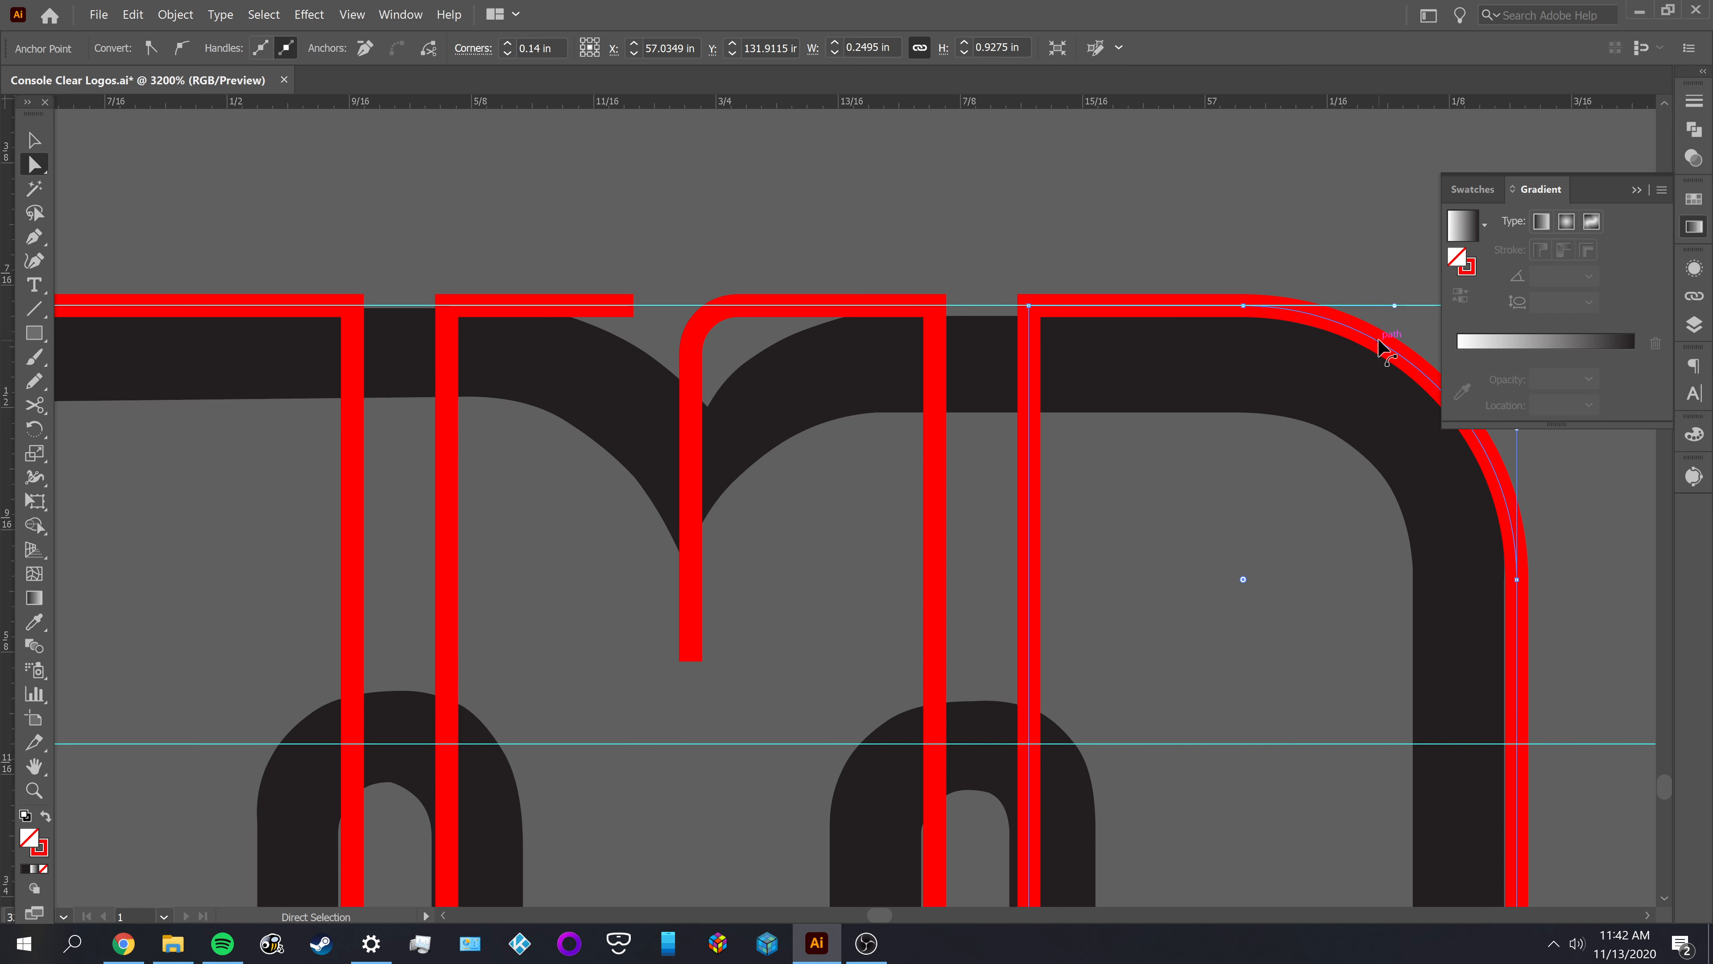
pyautogui.click(701, 325)
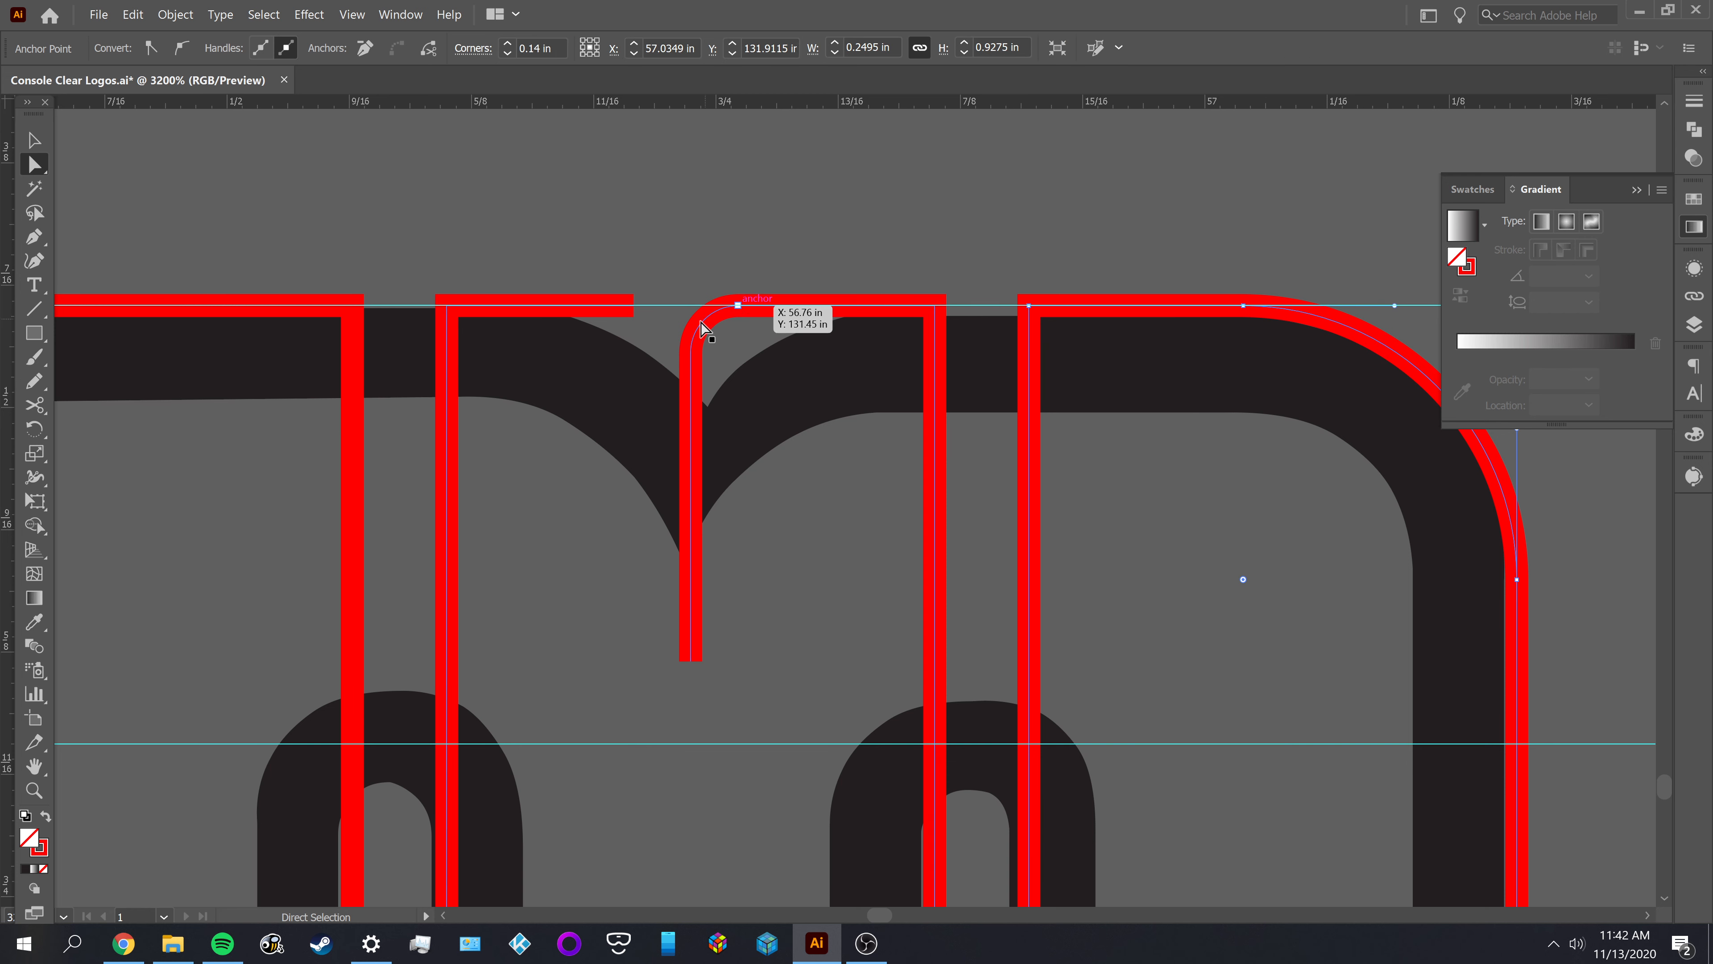
# Try to set the notch corner's radius to 0.14 in, and try to enlarge the rounding by hand
pyautogui.click(522, 46)
pyautogui.write('.')
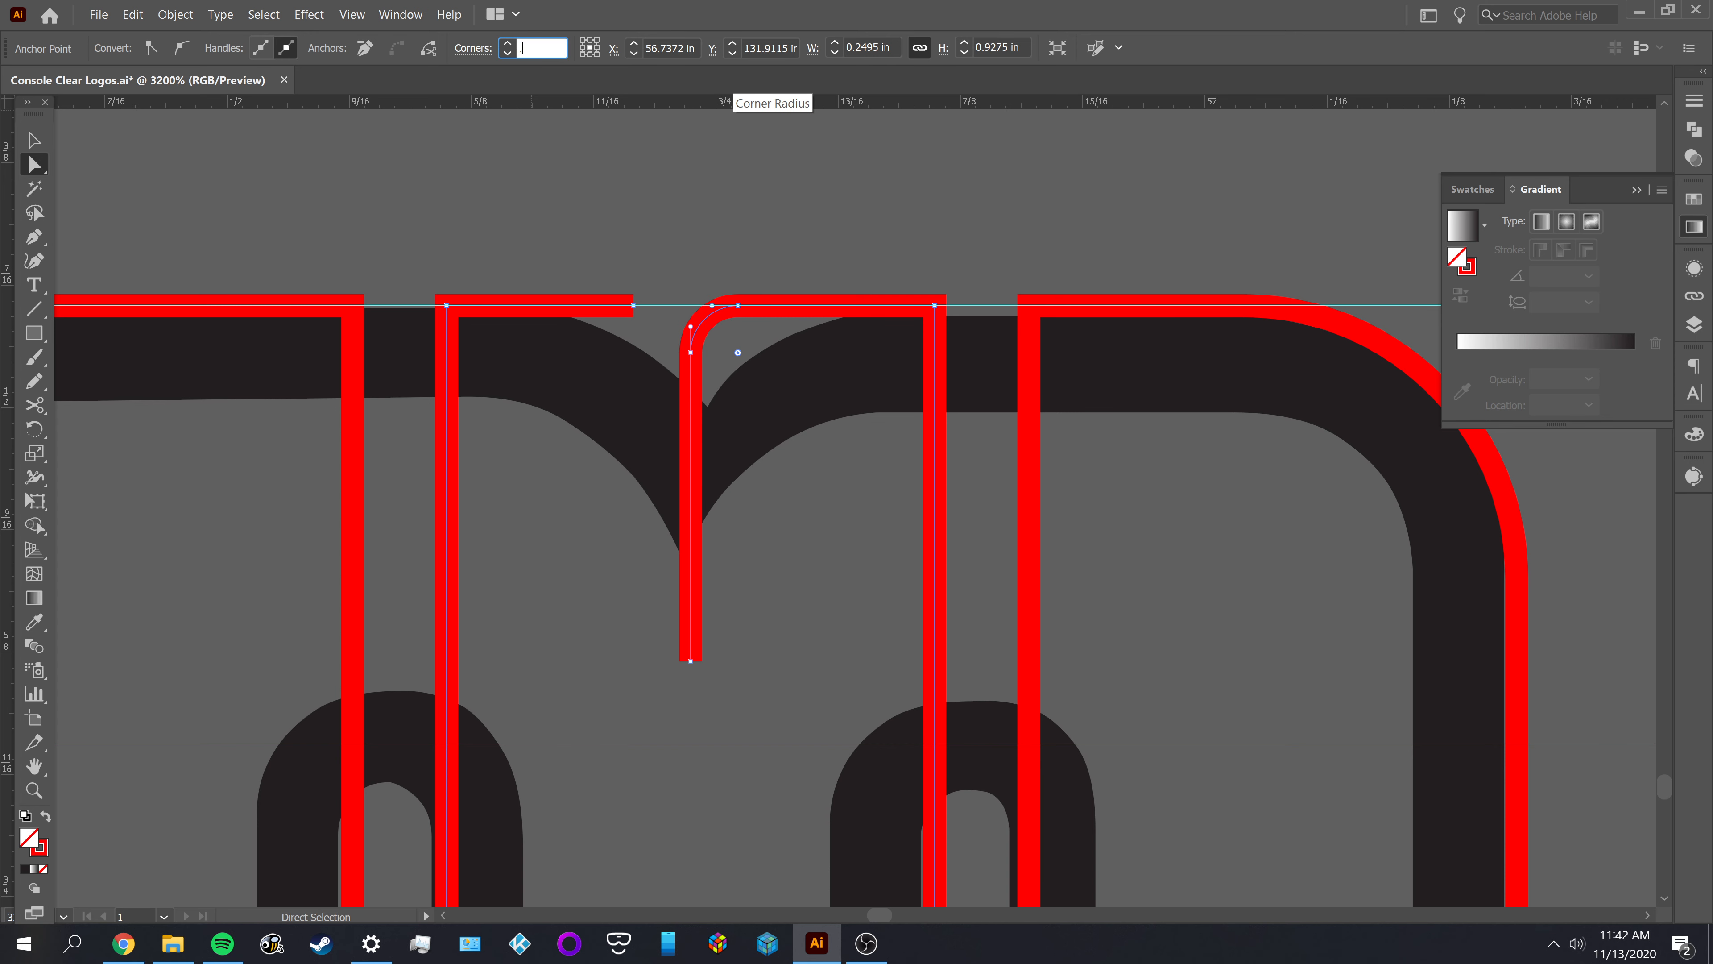
pyautogui.write('14')
pyautogui.press('Tab')
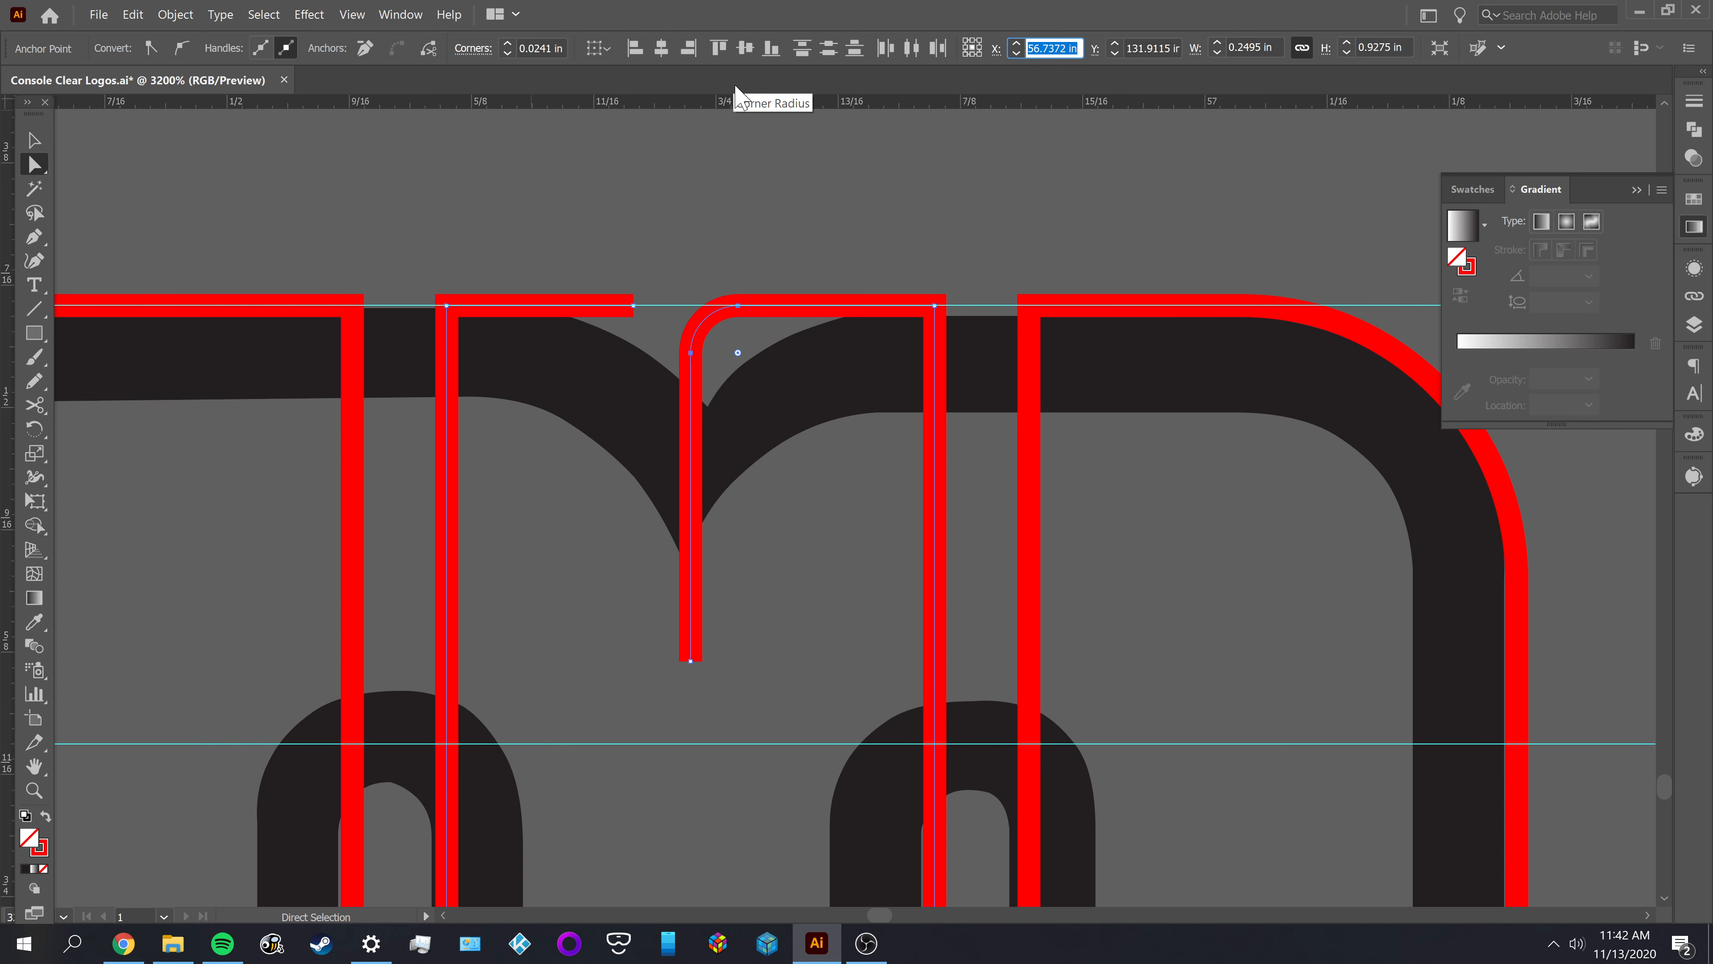
pyautogui.moveTo(738, 353); pyautogui.dragTo(793, 397)
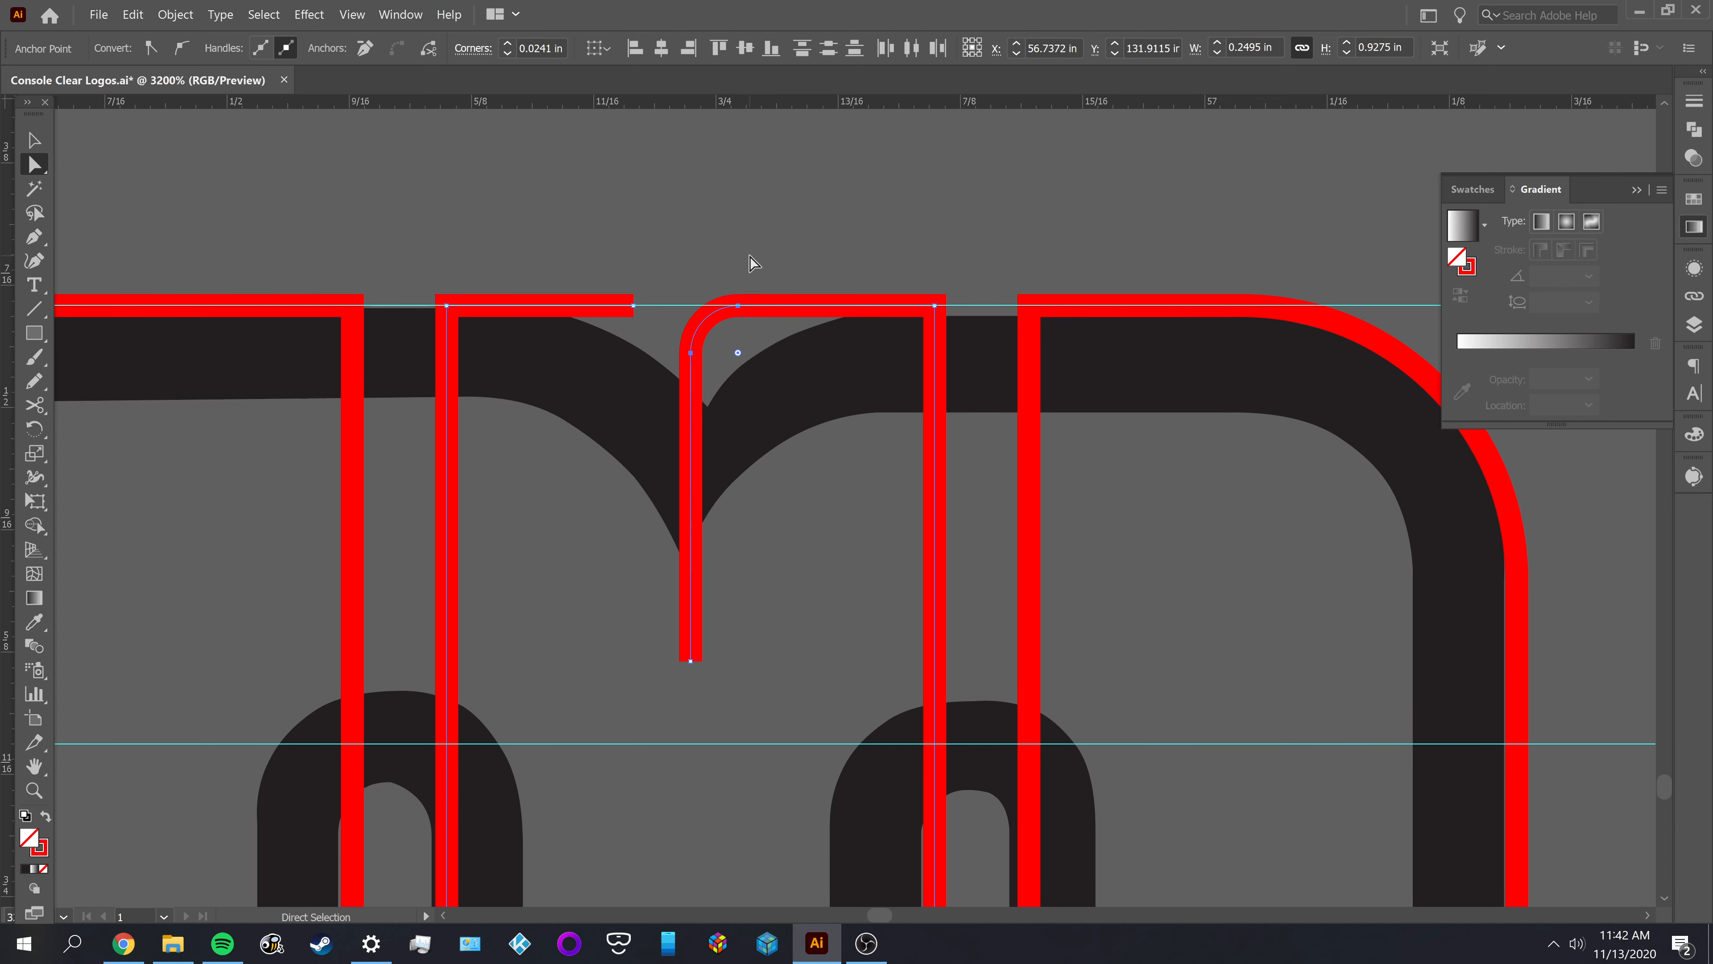
pyautogui.press('ctrl')
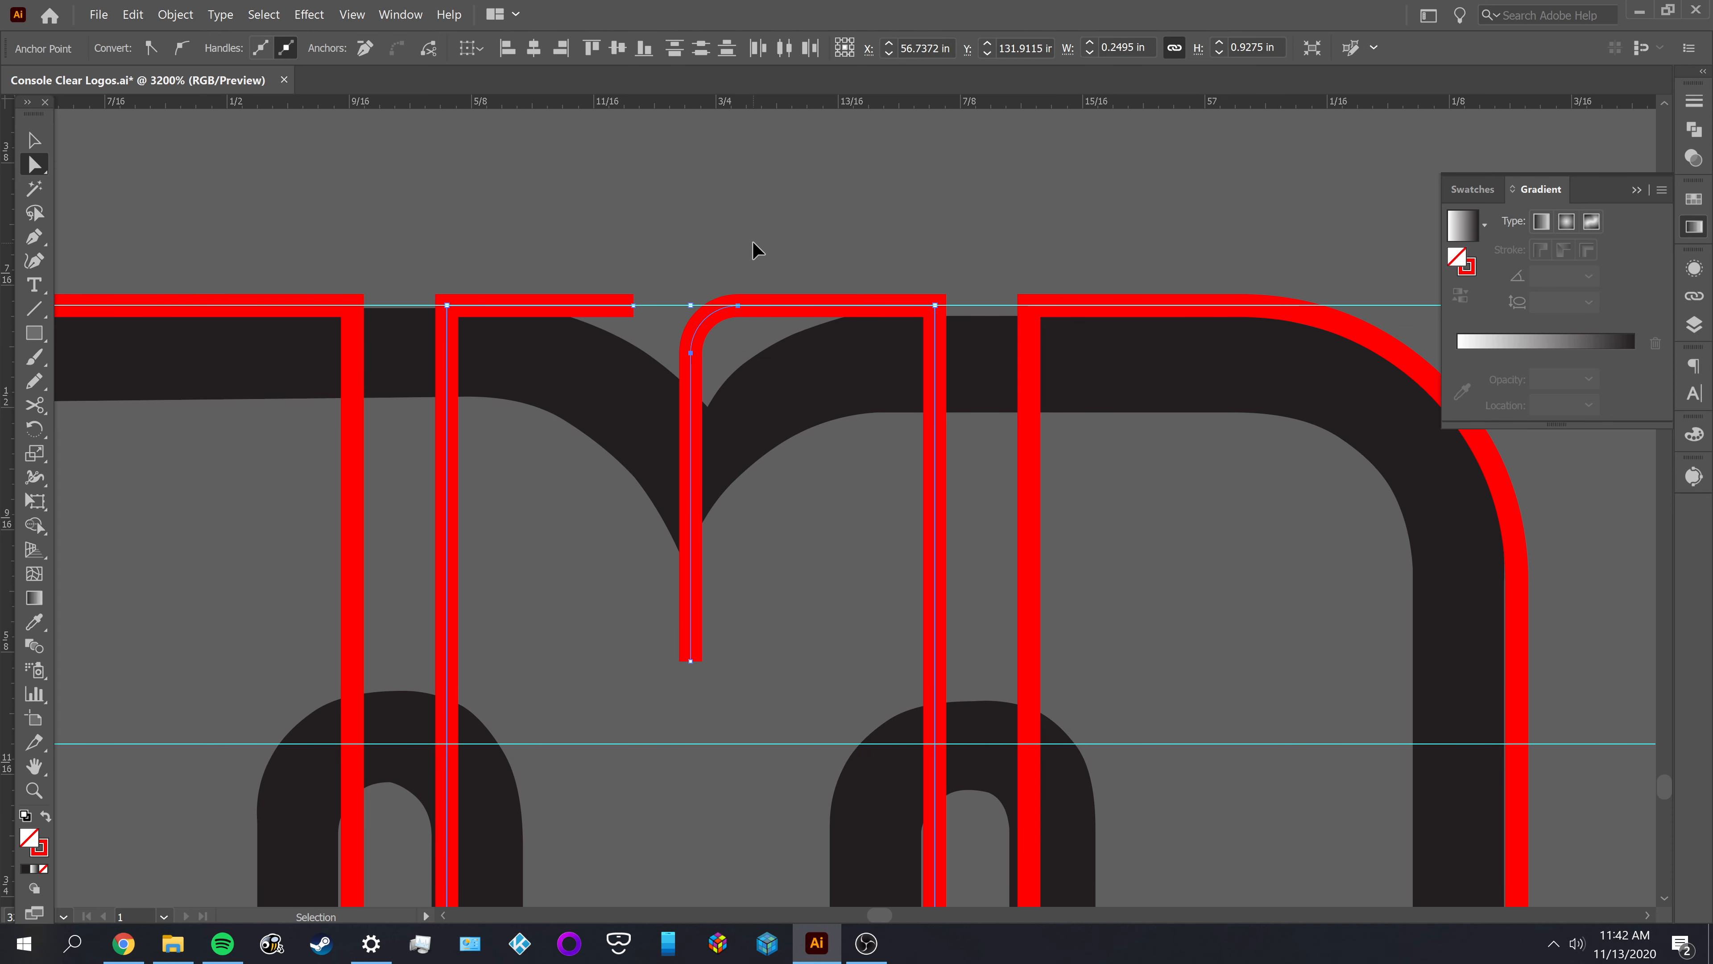
# Undo the latest hand-made rounding of the M's center notch corner
pyautogui.hotkey('ctrl', 'z')
pyautogui.hotkey('ctrl', 'z')
pyautogui.hotkey('ctrl', 'z')
pyautogui.click(737, 305)
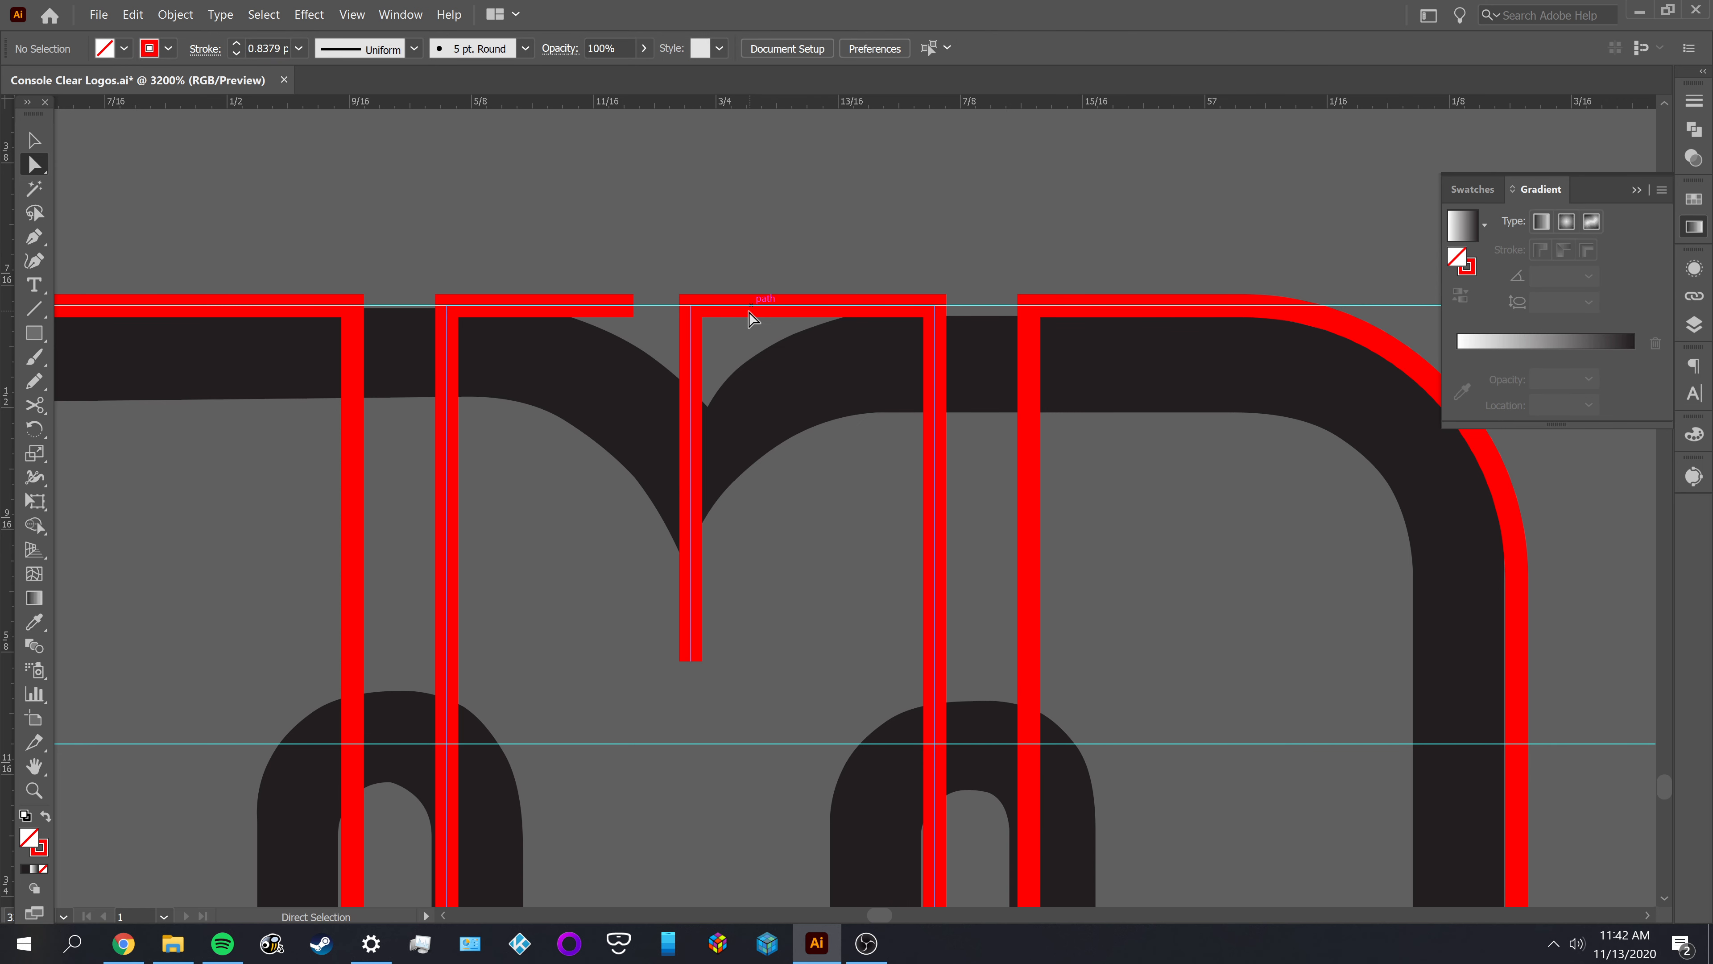
pyautogui.press('-')
pyautogui.click(735, 305)
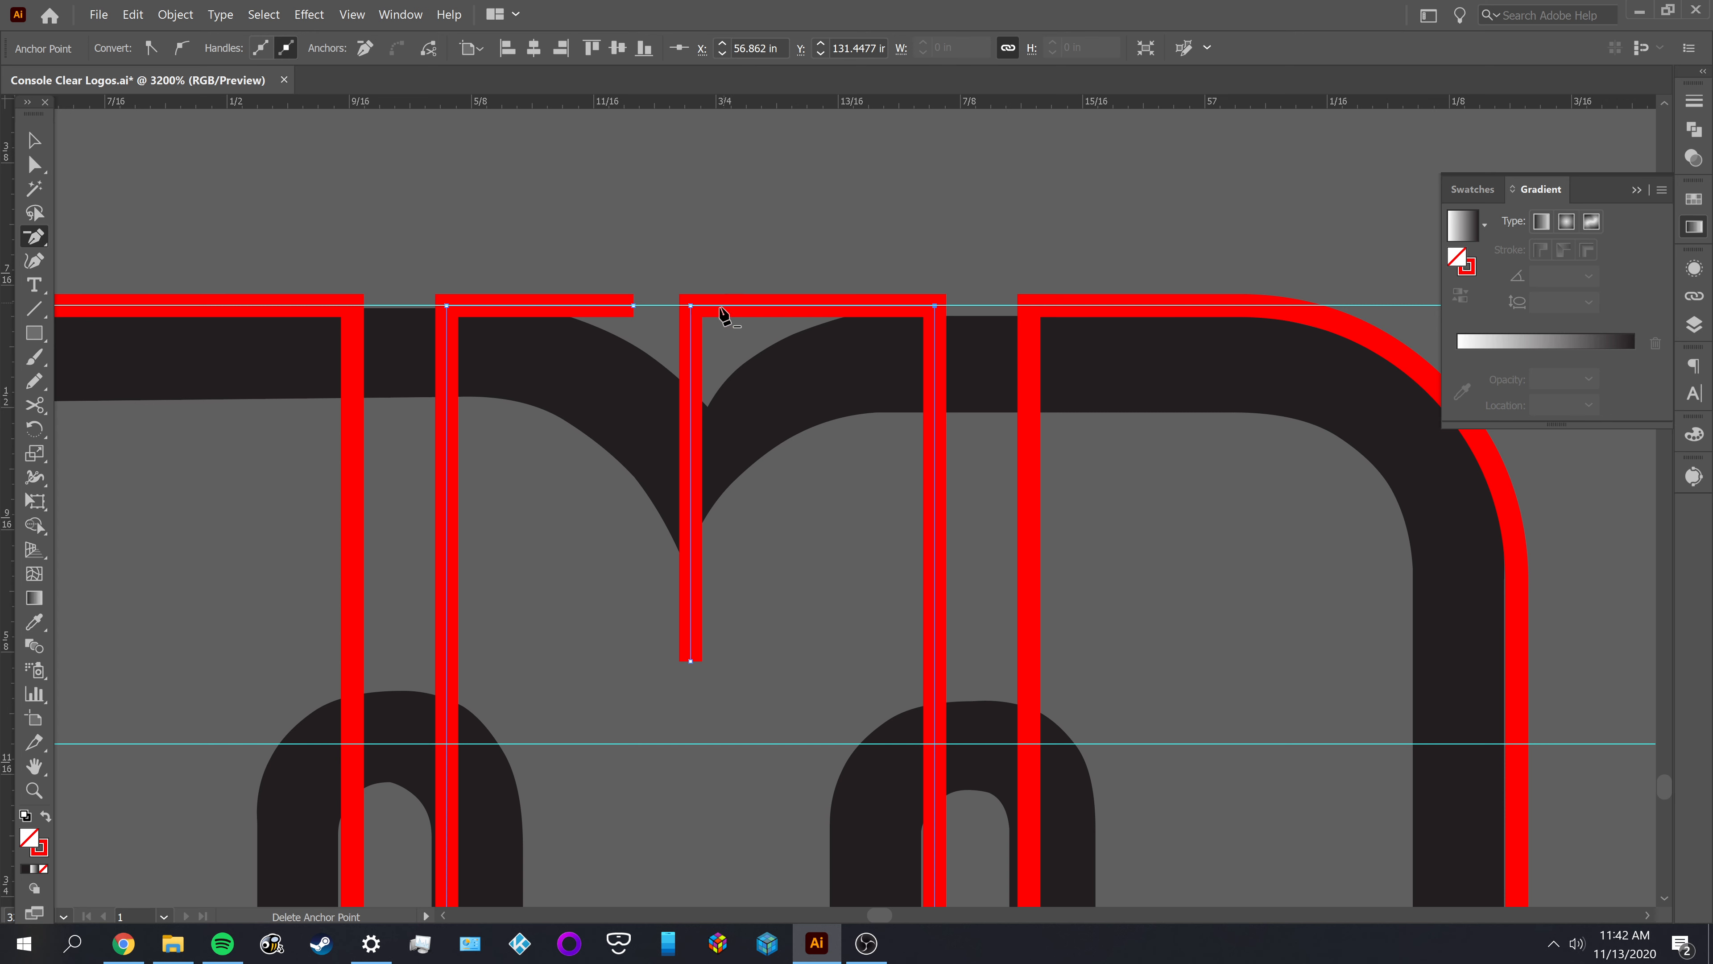
# Set the corner radius to 0.14 in where the notch line meets the top edge of the M's middle outline
pyautogui.press('a')
pyautogui.click(693, 308)
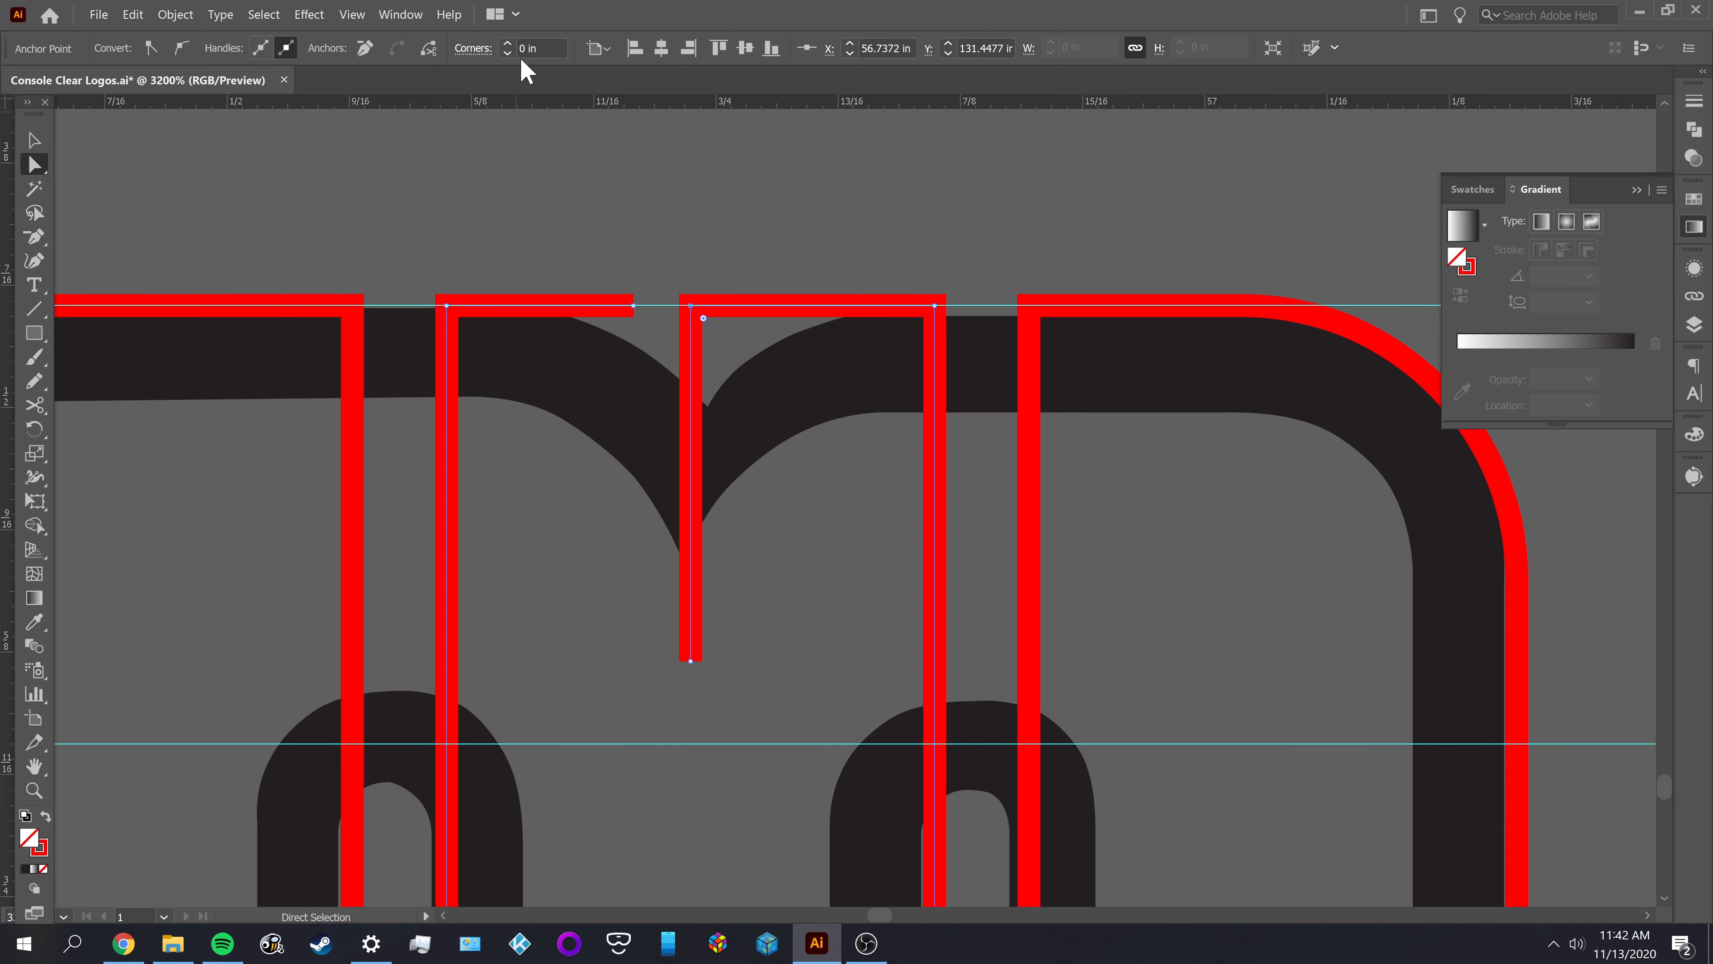
pyautogui.click(541, 47)
pyautogui.write('.14')
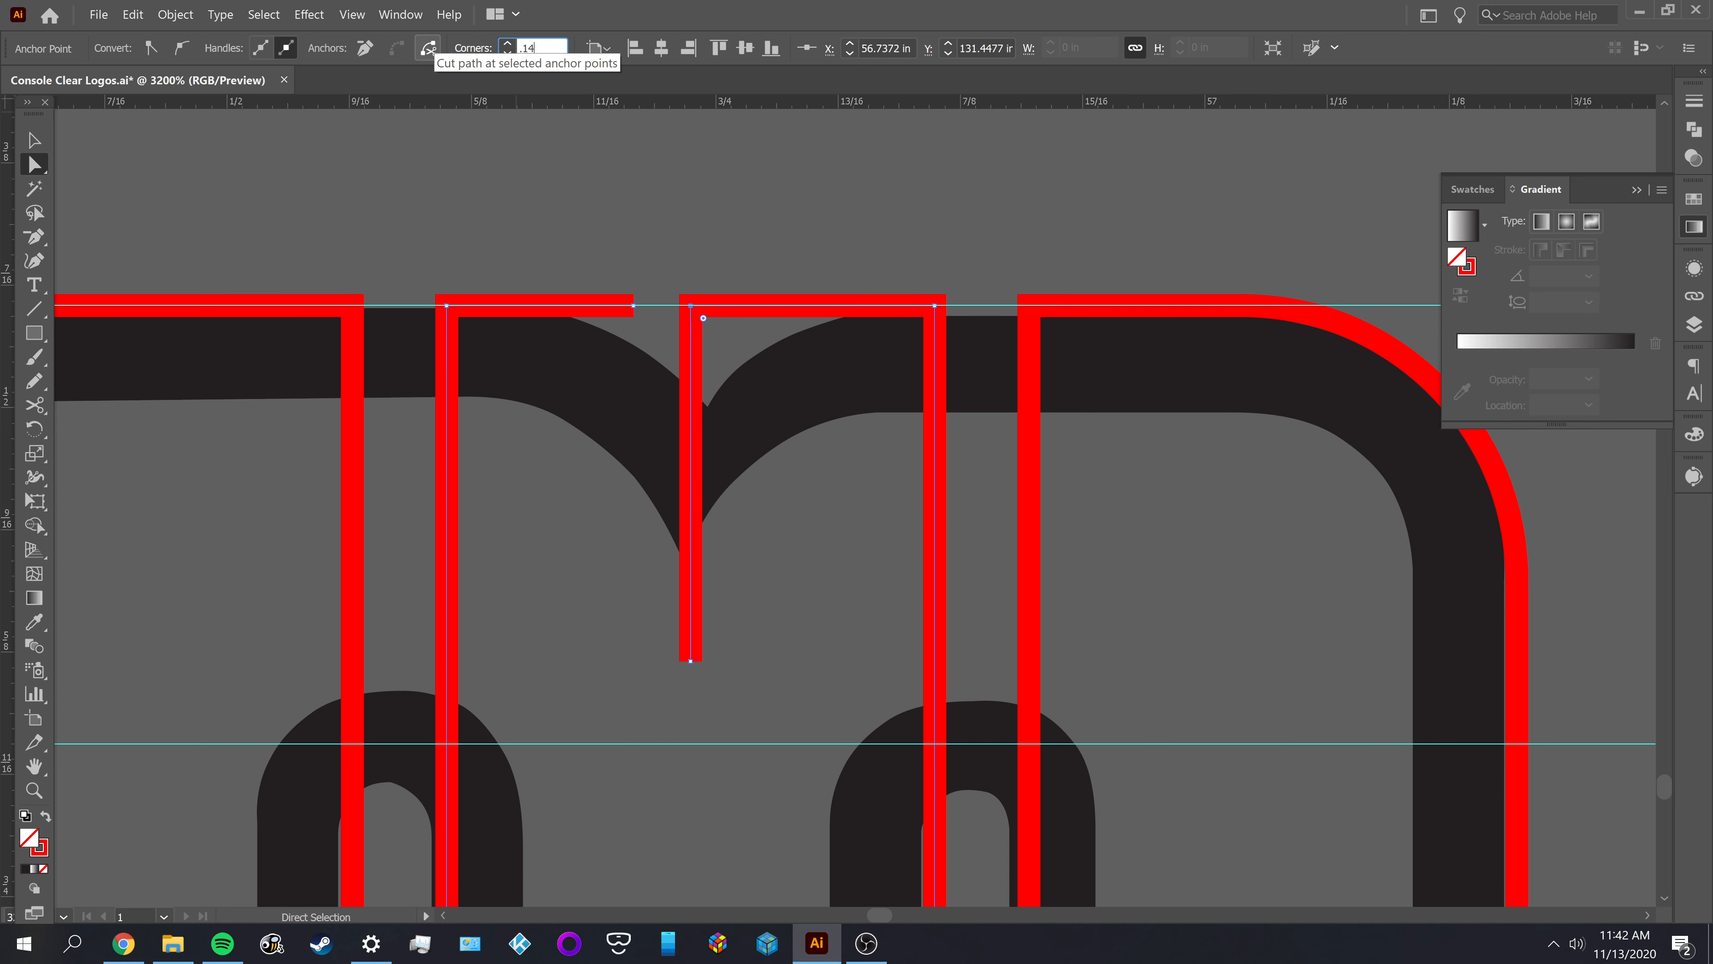
pyautogui.write('124')
pyautogui.press('Tab')
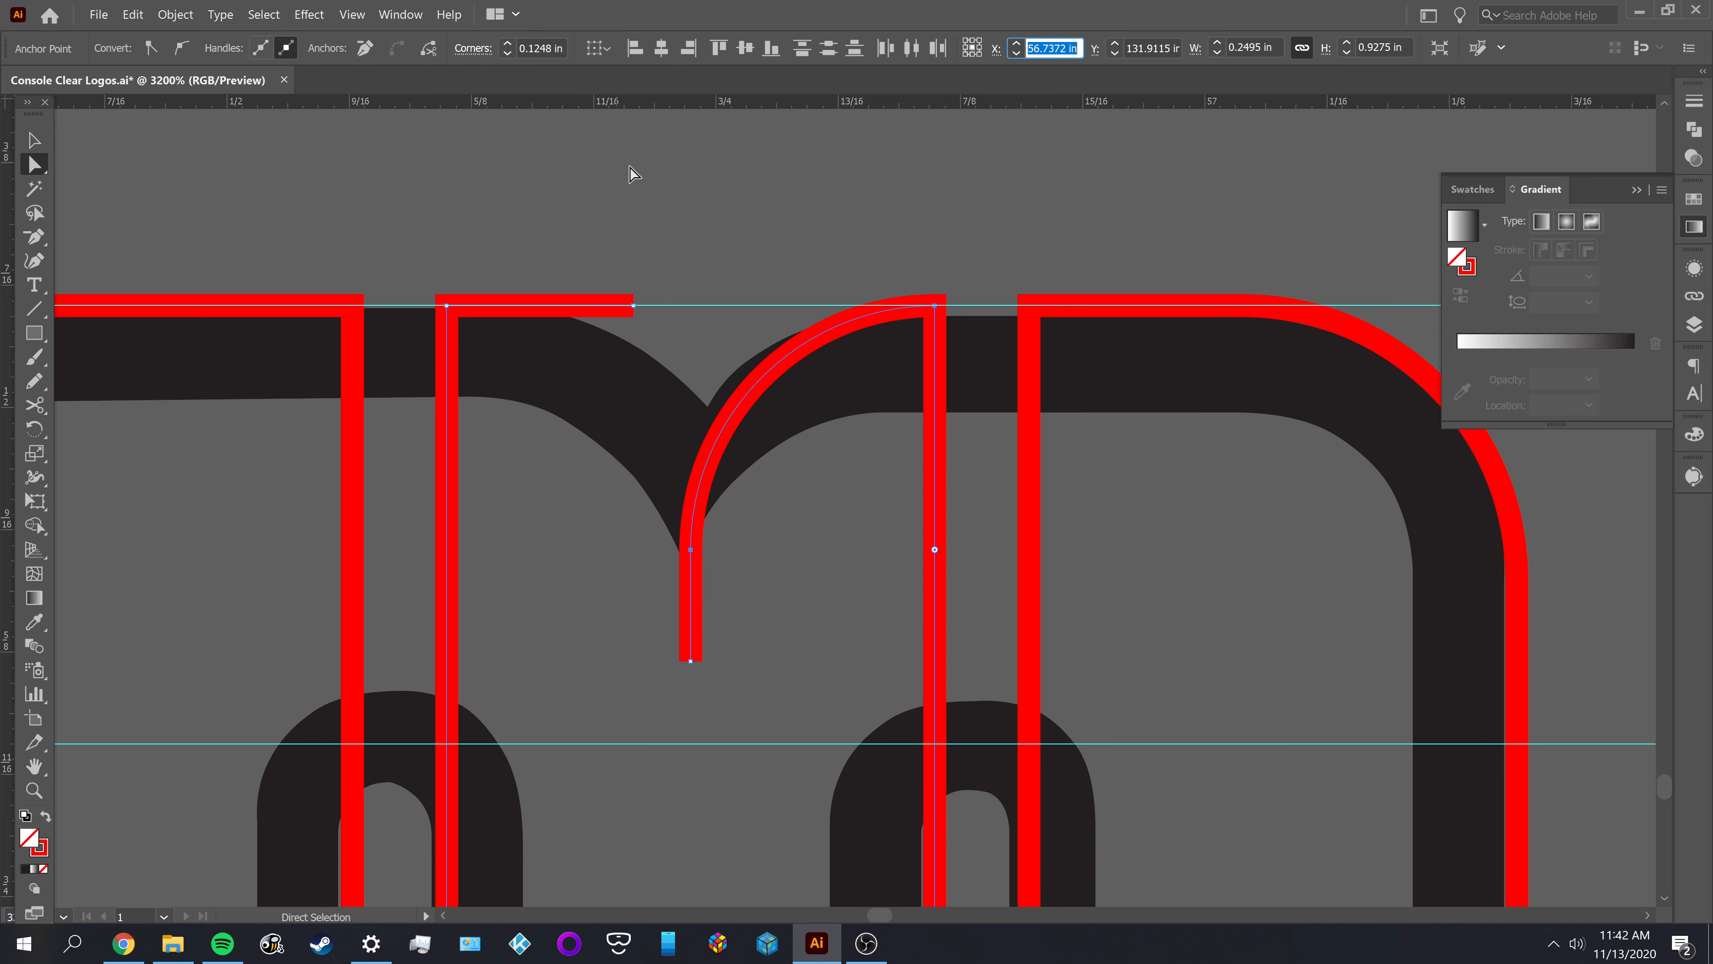
pyautogui.click(710, 218)
pyautogui.scroll(-3, 719, 216)
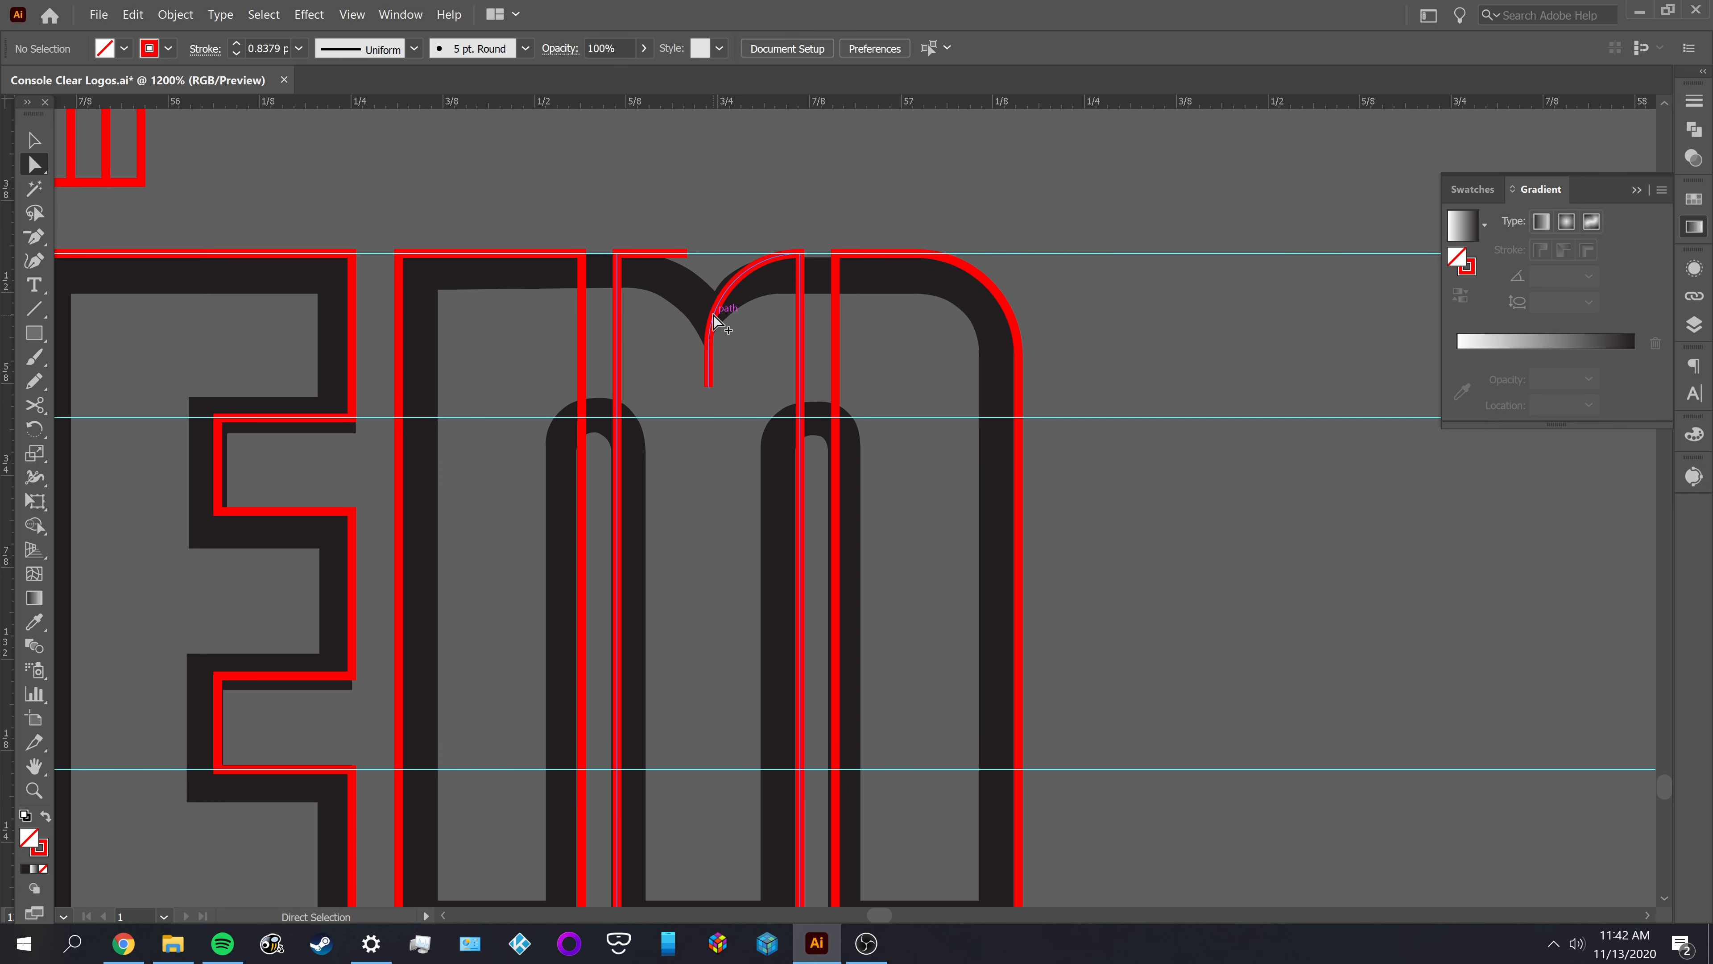
# Cut the notch path where its curve meets the straight vertical line, and delete the short vertical segment below the cut
pyautogui.scroll(2, 712, 321)
pyautogui.scroll(1, 720, 283)
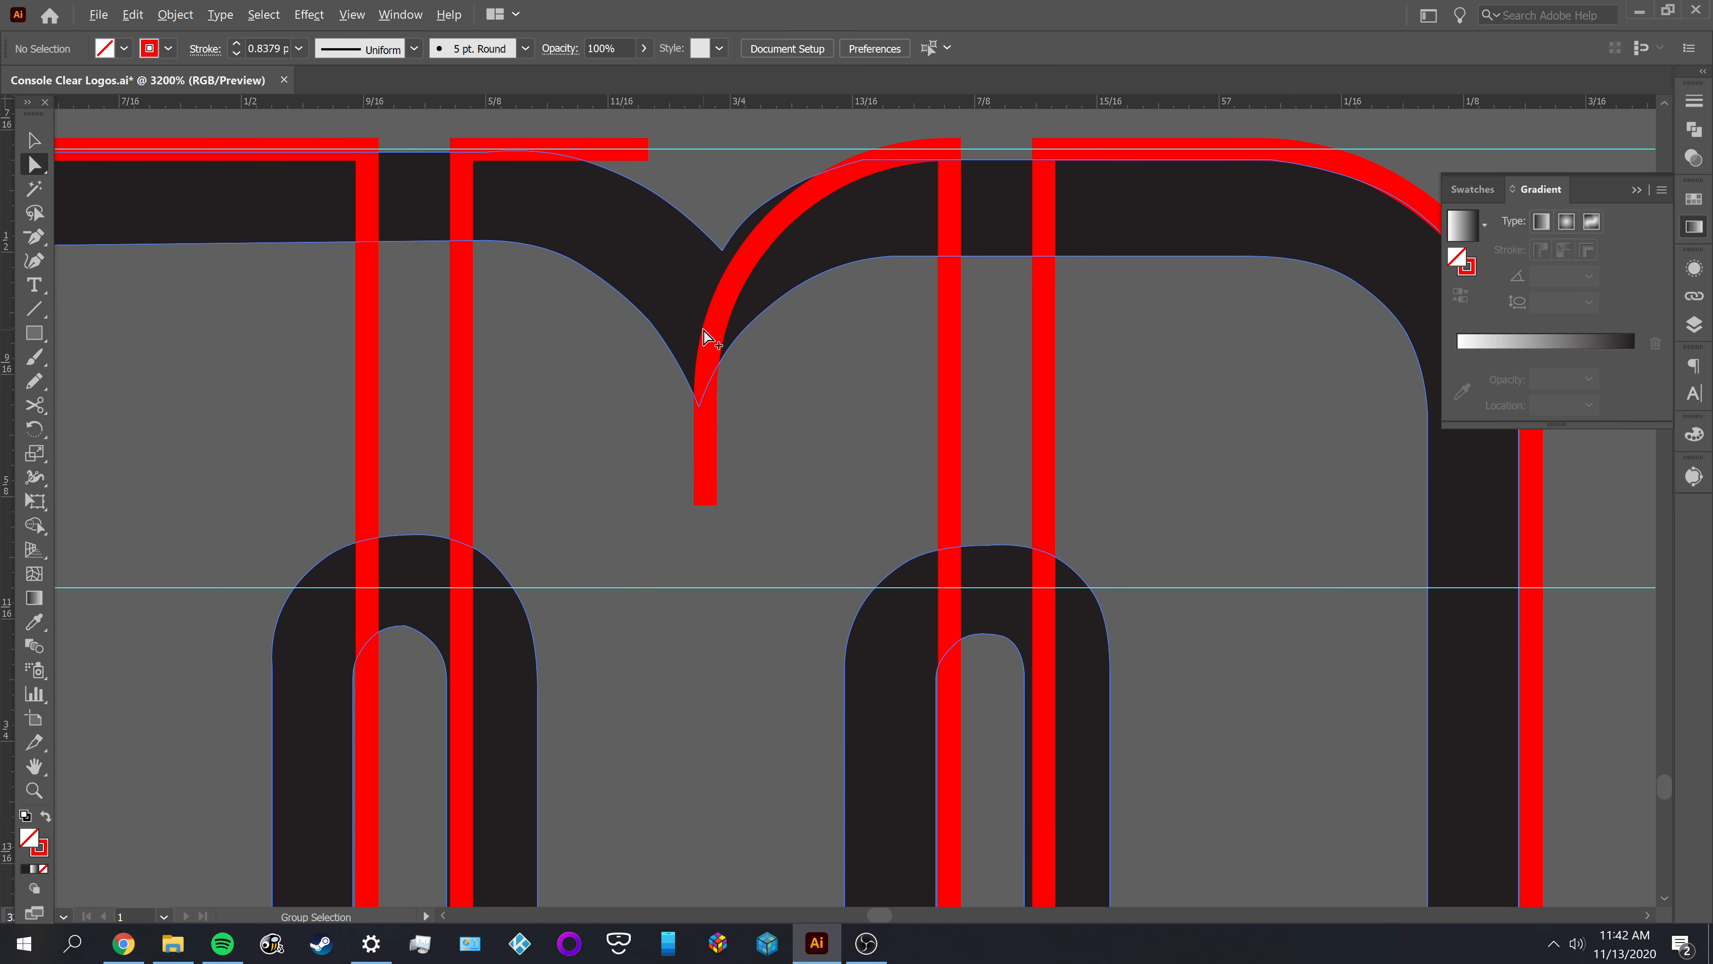
pyautogui.click(704, 393)
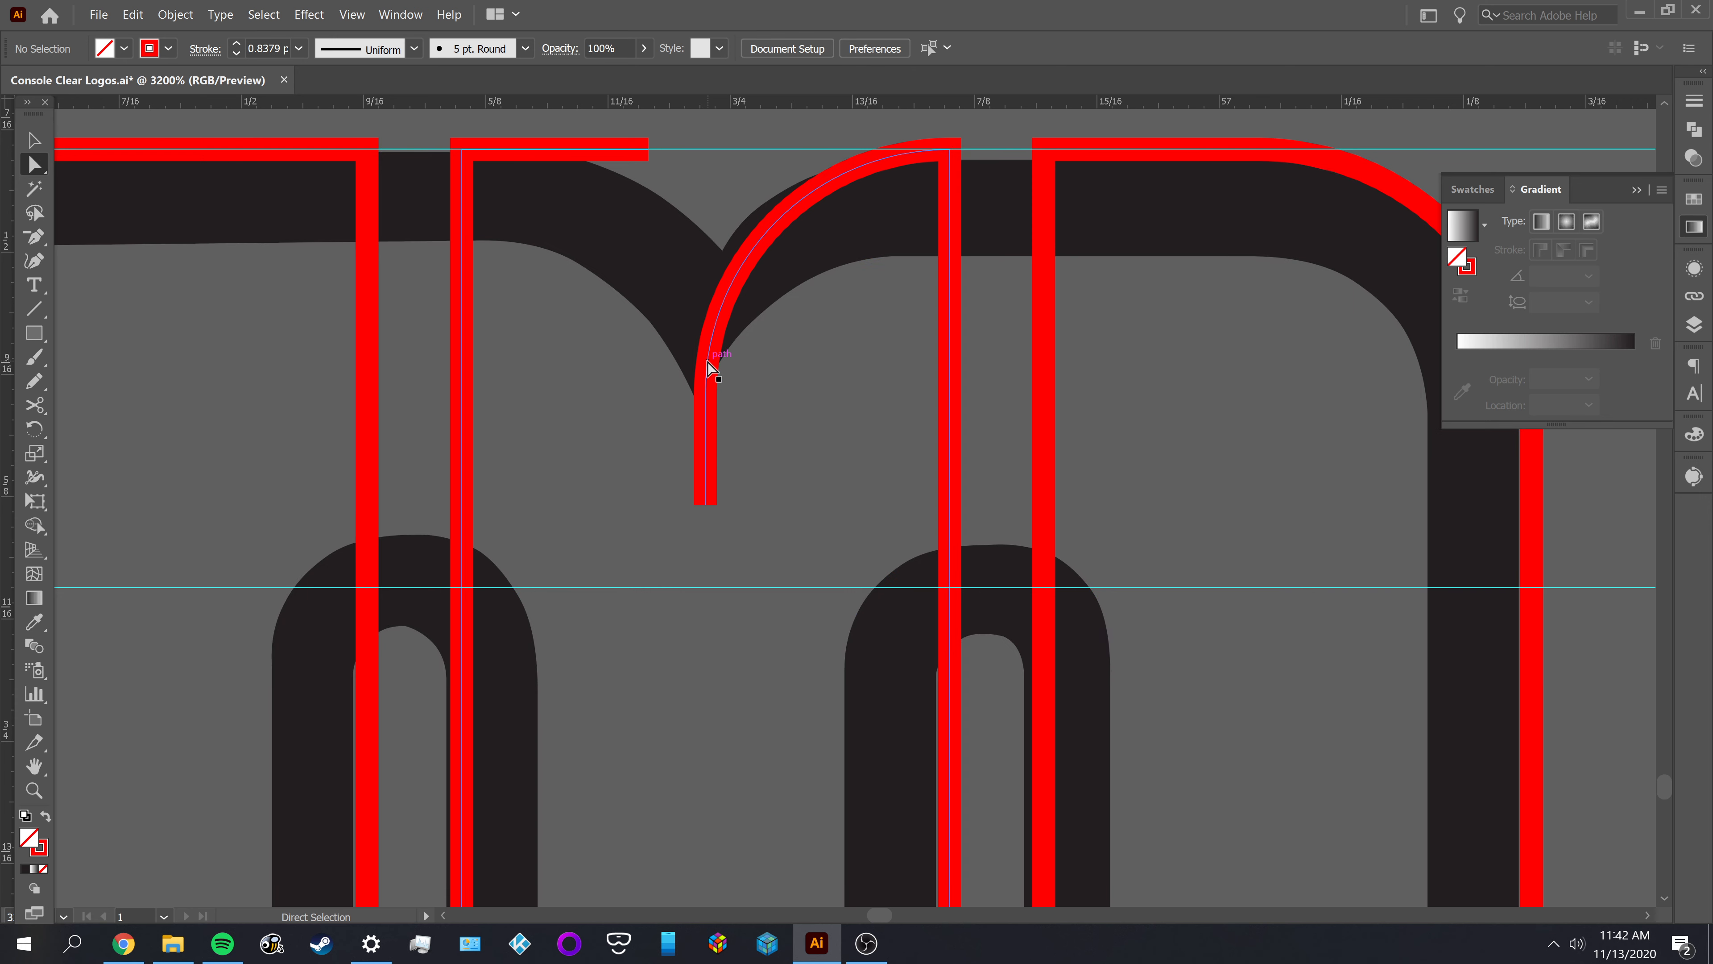
pyautogui.press('c')
pyautogui.click(705, 393)
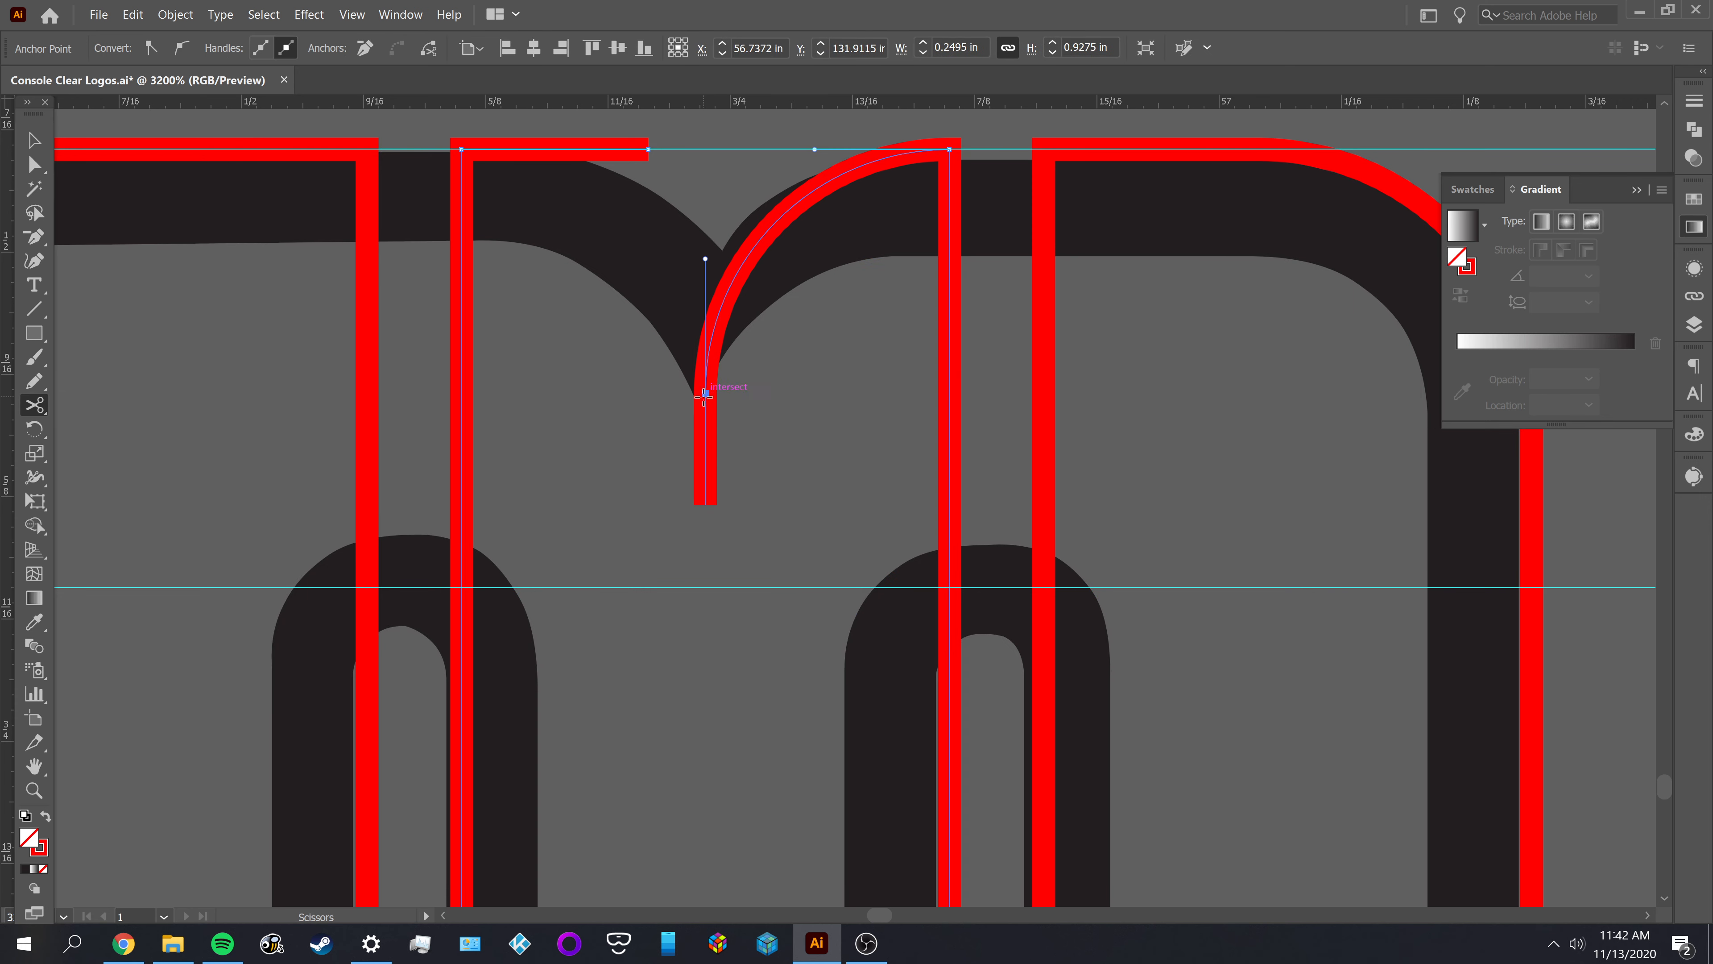
pyautogui.press('a')
pyautogui.click(707, 433)
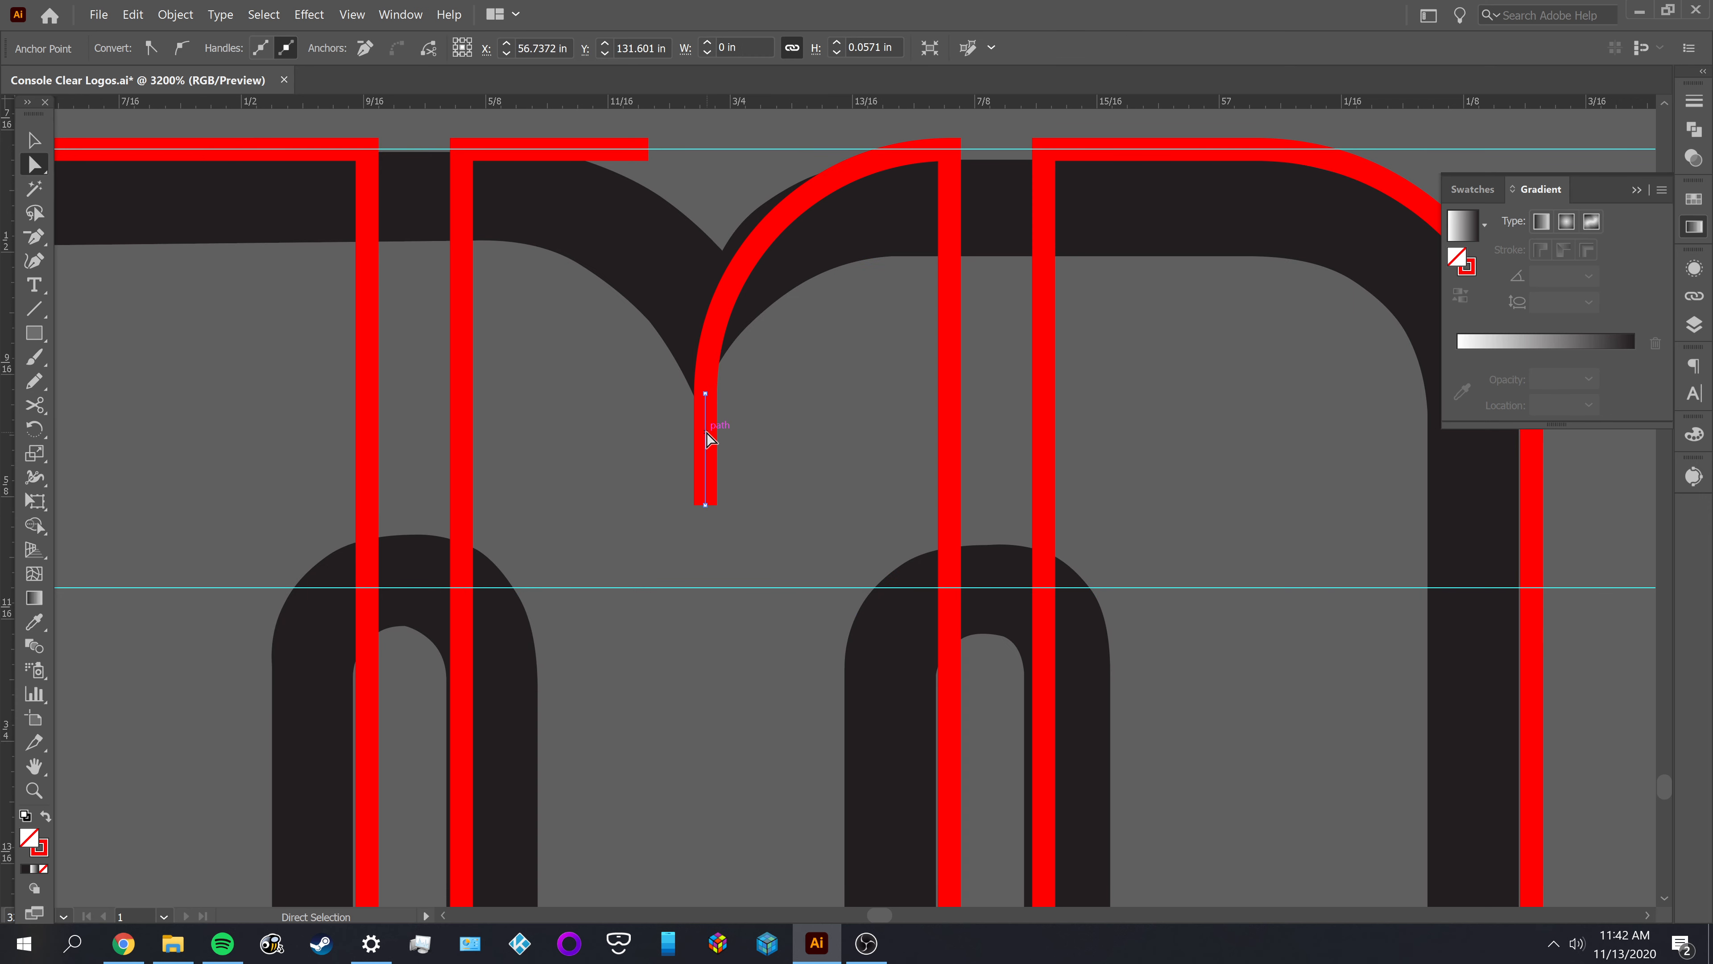
pyautogui.press('Delete')
pyautogui.press('v')
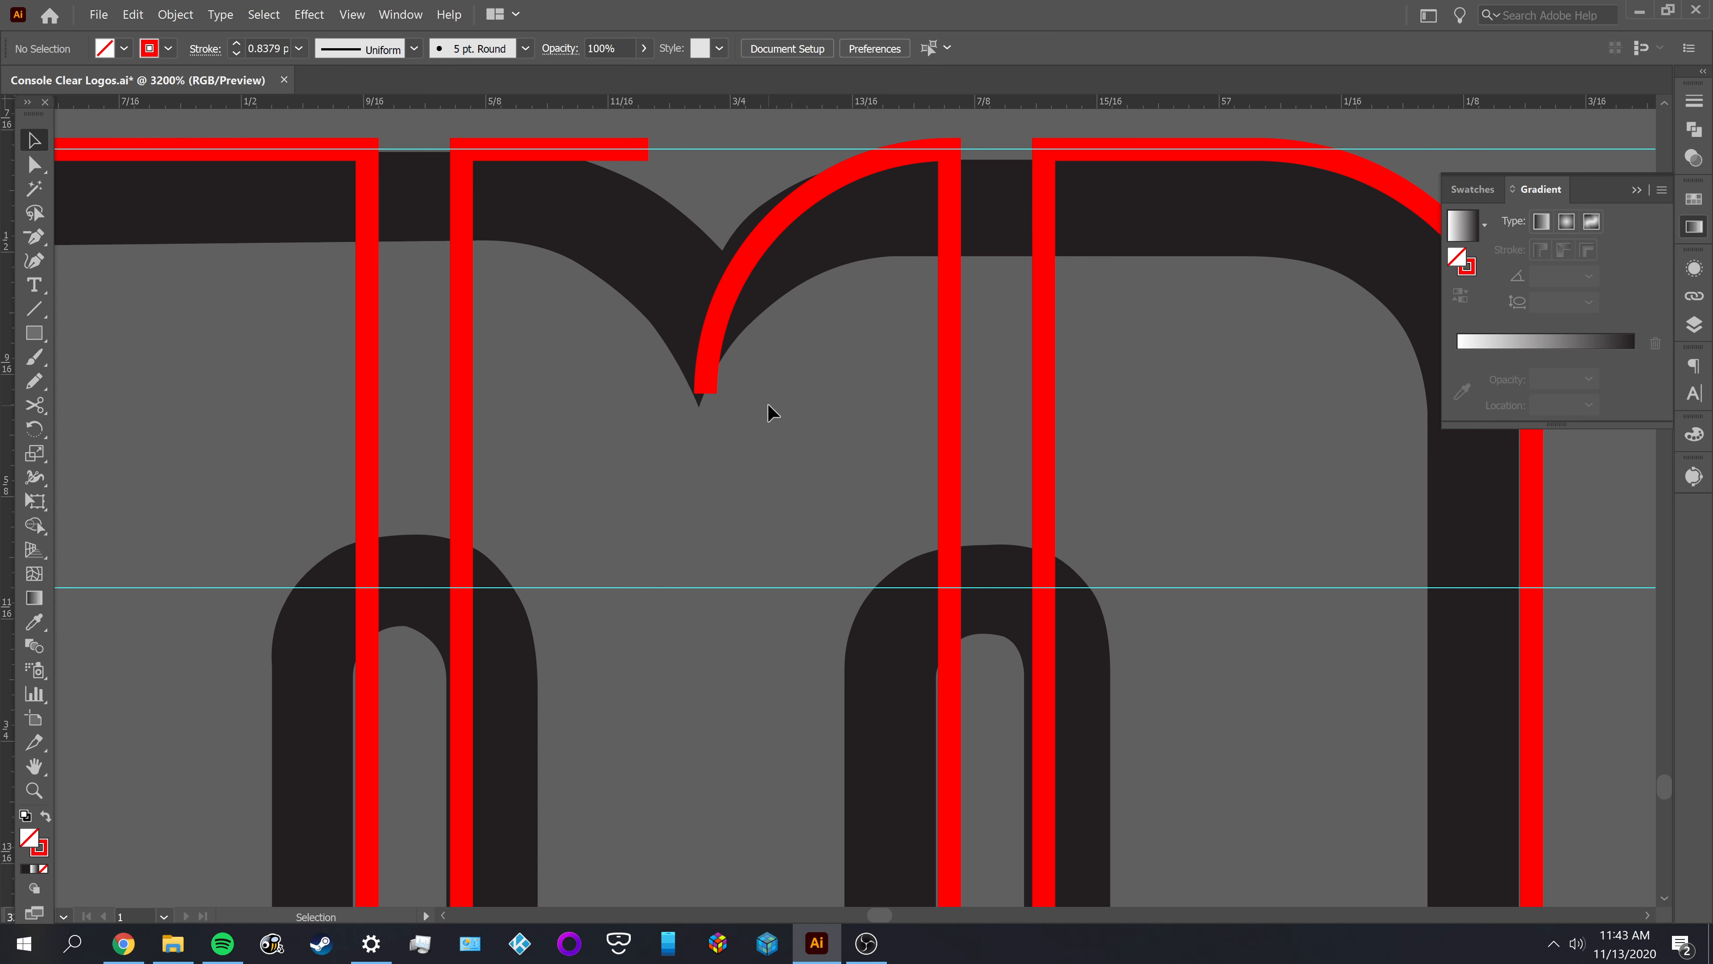
# Undo the path cut, the segment deletion and the corner rounding on the M's notch
pyautogui.press('a')
pyautogui.moveTo(831, 391); pyautogui.dragTo(853, 550)
pyautogui.press('v')
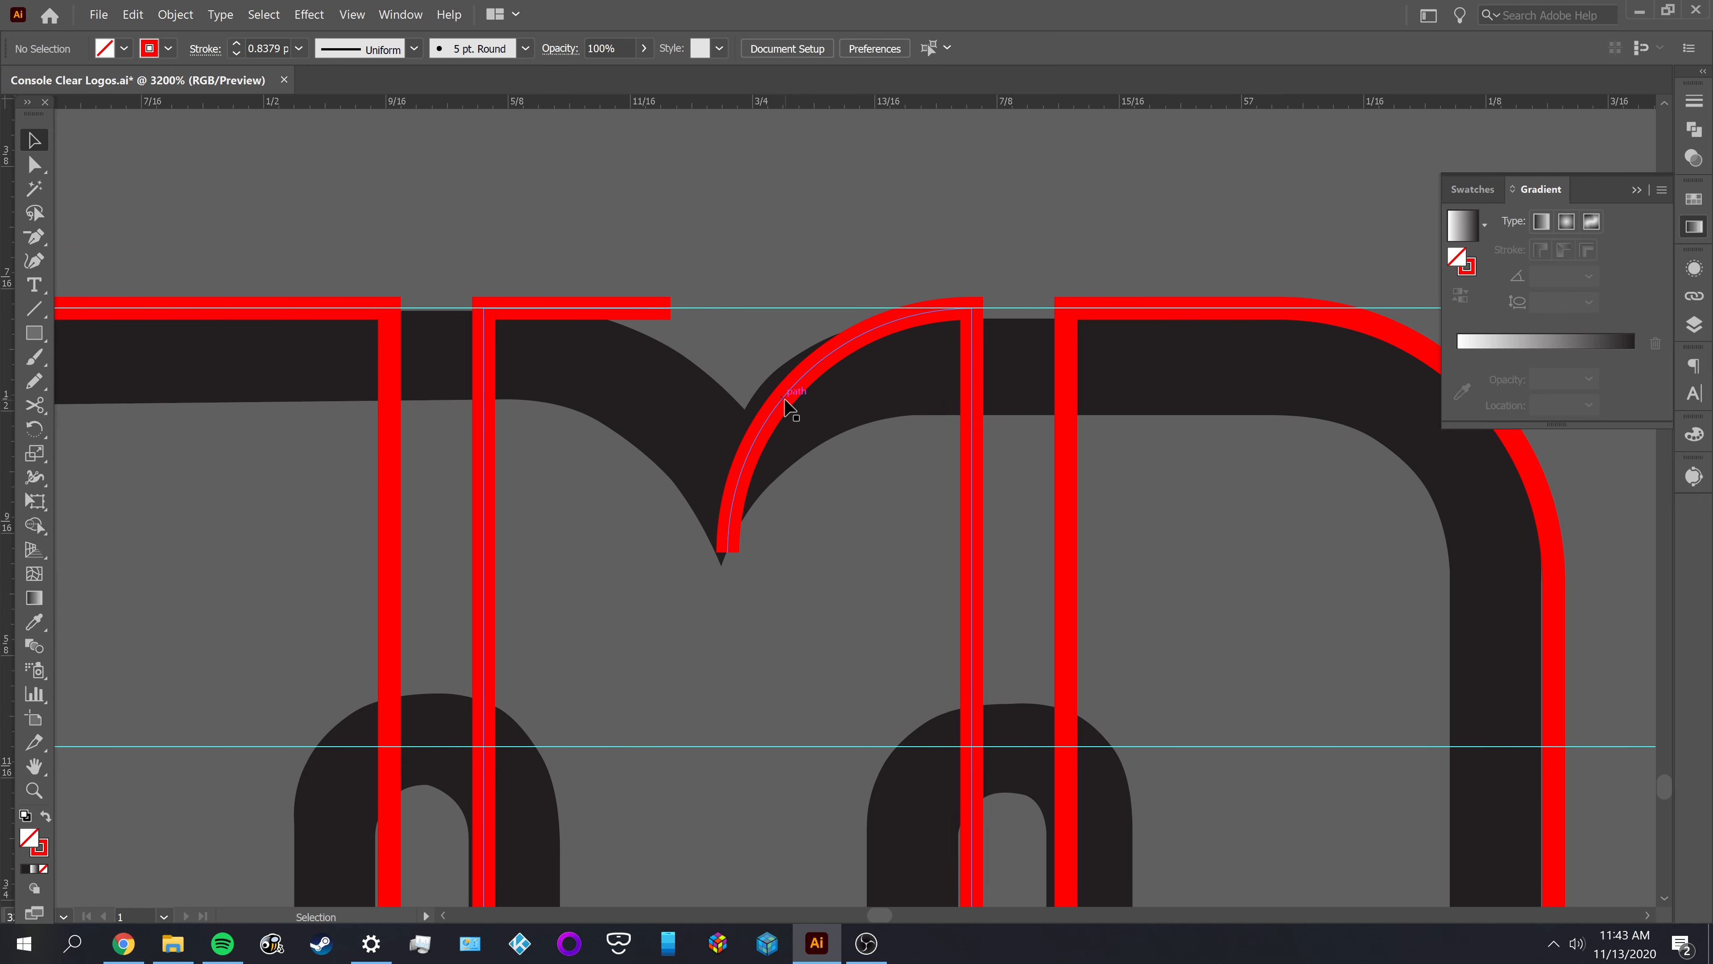
pyautogui.scroll(-1, 839, 441)
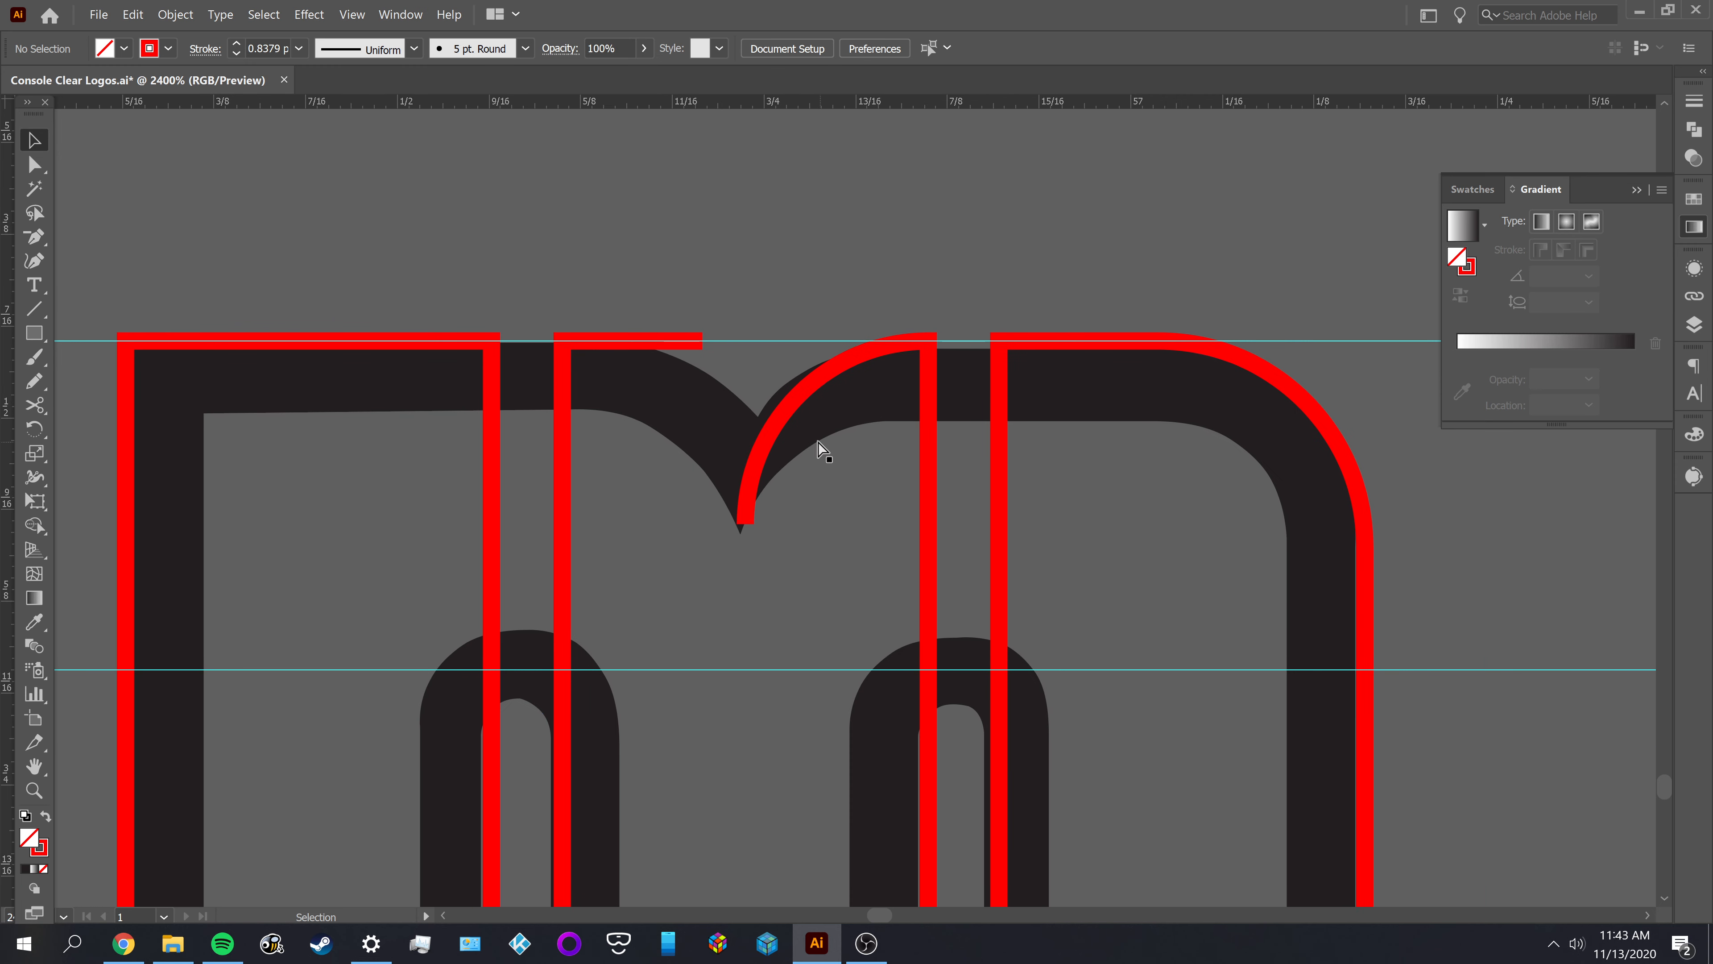
pyautogui.press('a')
pyautogui.click(784, 418)
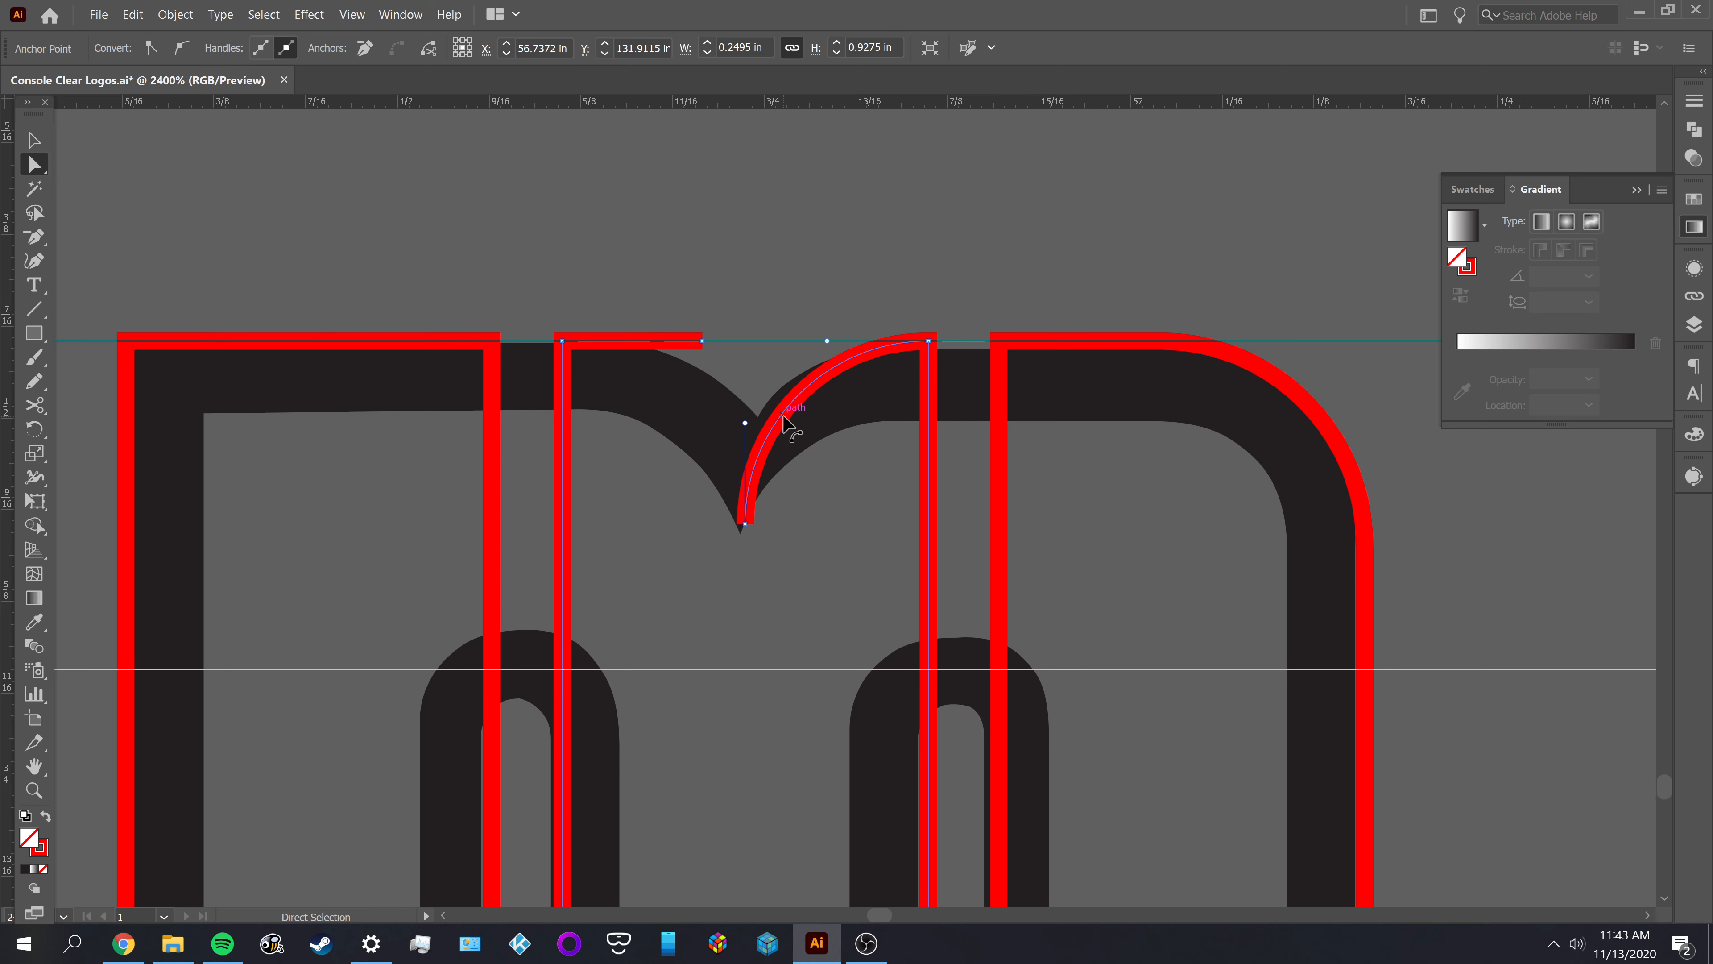
pyautogui.hotkey('ctrl', 'z')
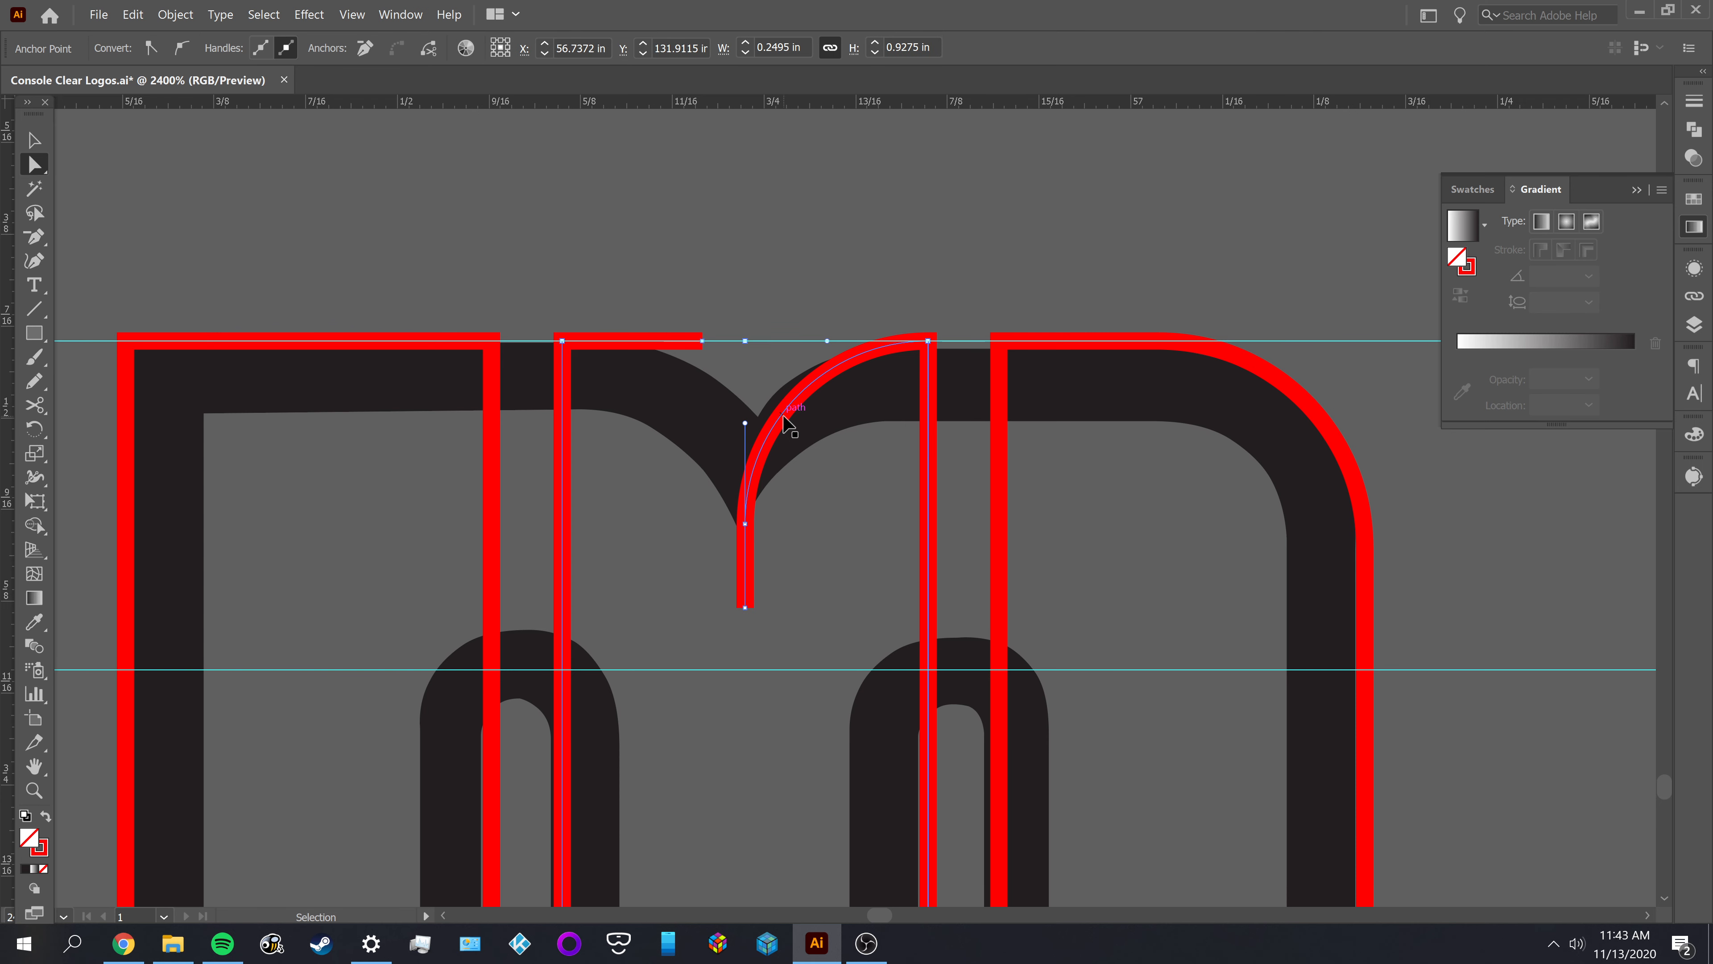
pyautogui.click(787, 421)
pyautogui.click(787, 422)
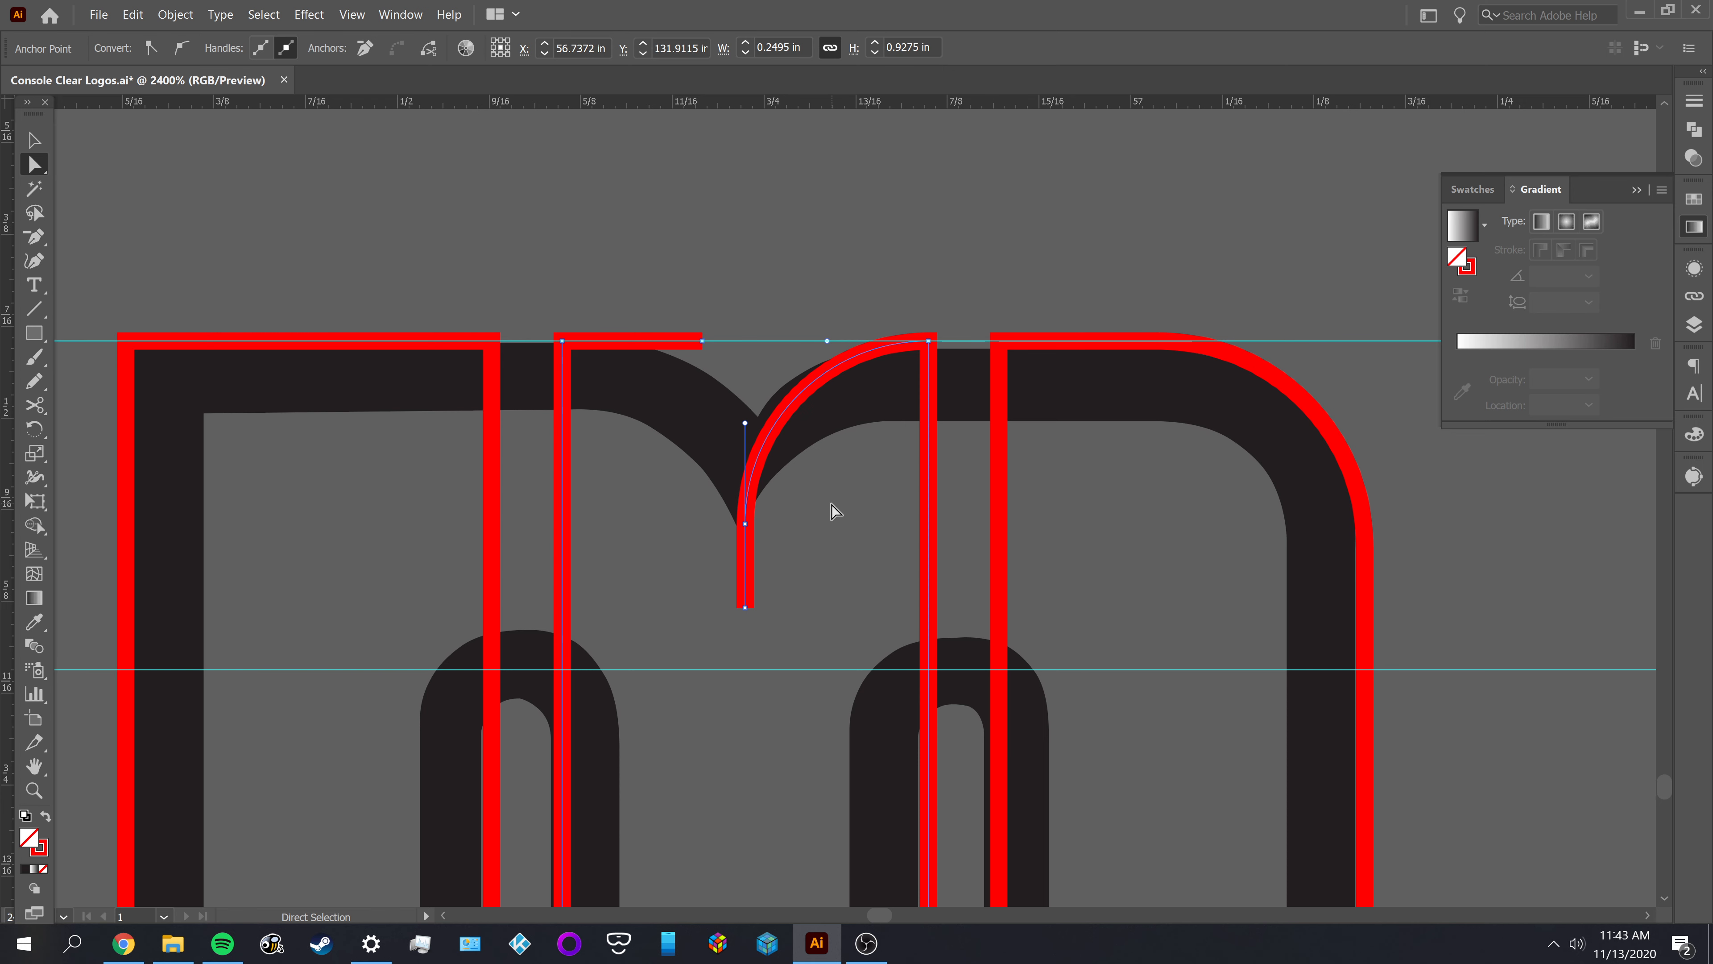
pyautogui.hotkey('ctrl', 'z')
pyautogui.hotkey('ctrl', 'z')
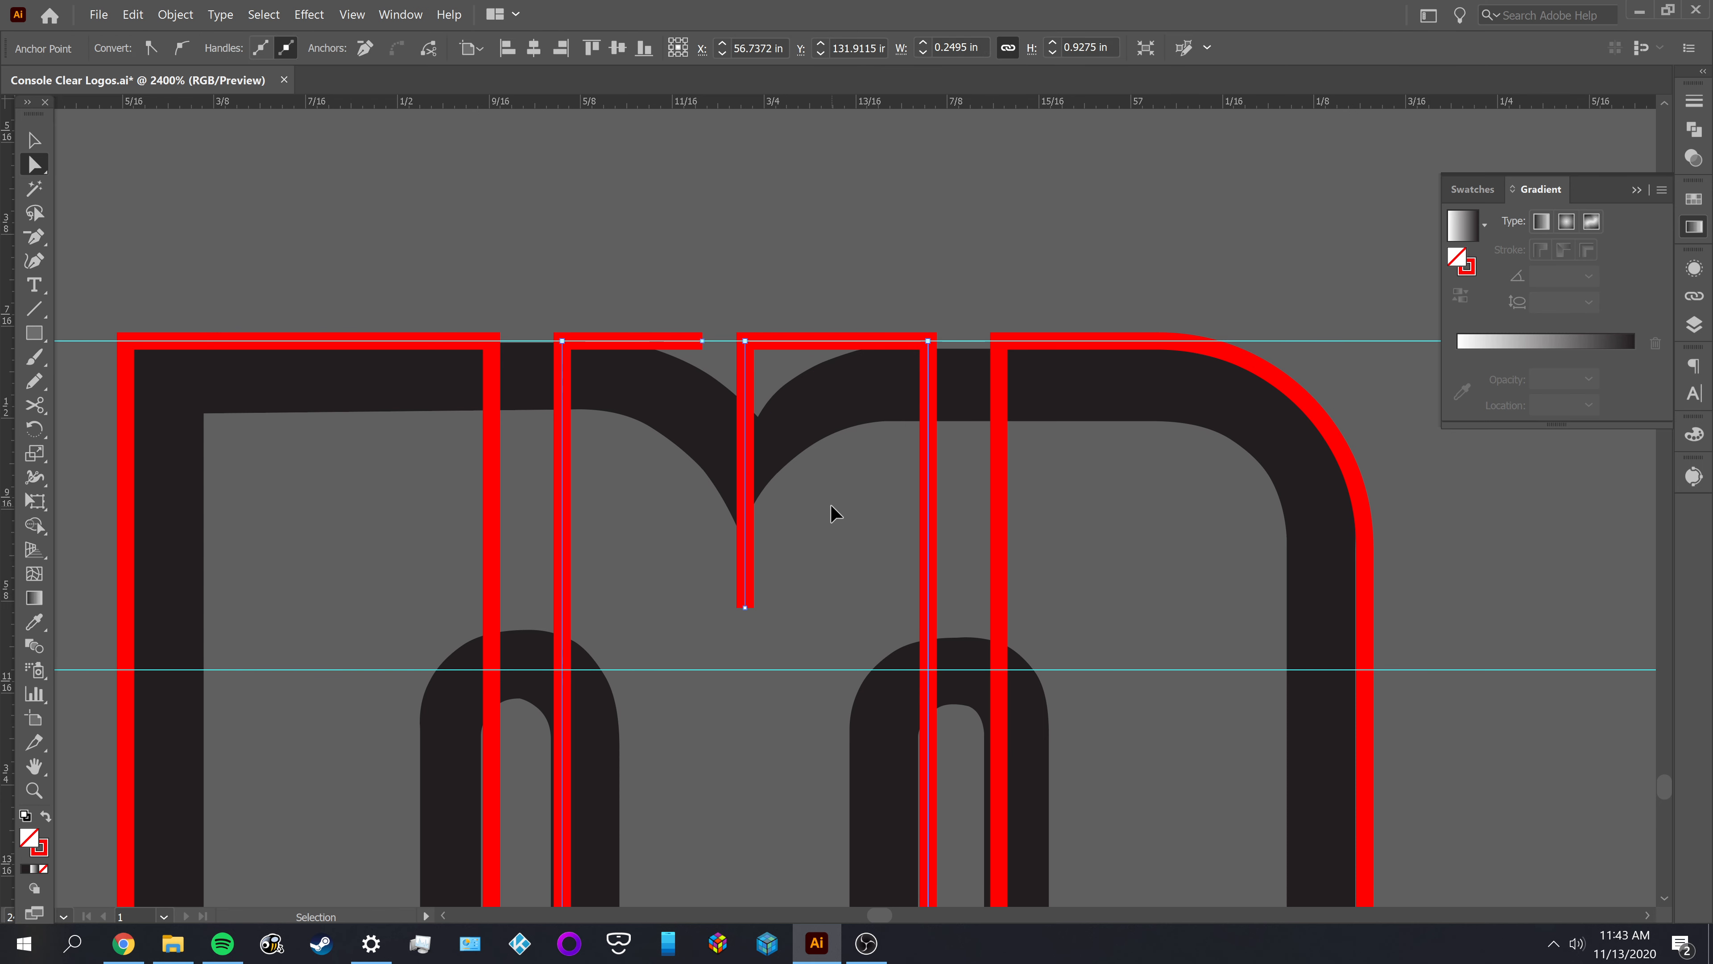
# Round the sharp notch corner of the M's middle outline by hand to a radius of about 0.125 in
pyautogui.click(746, 300)
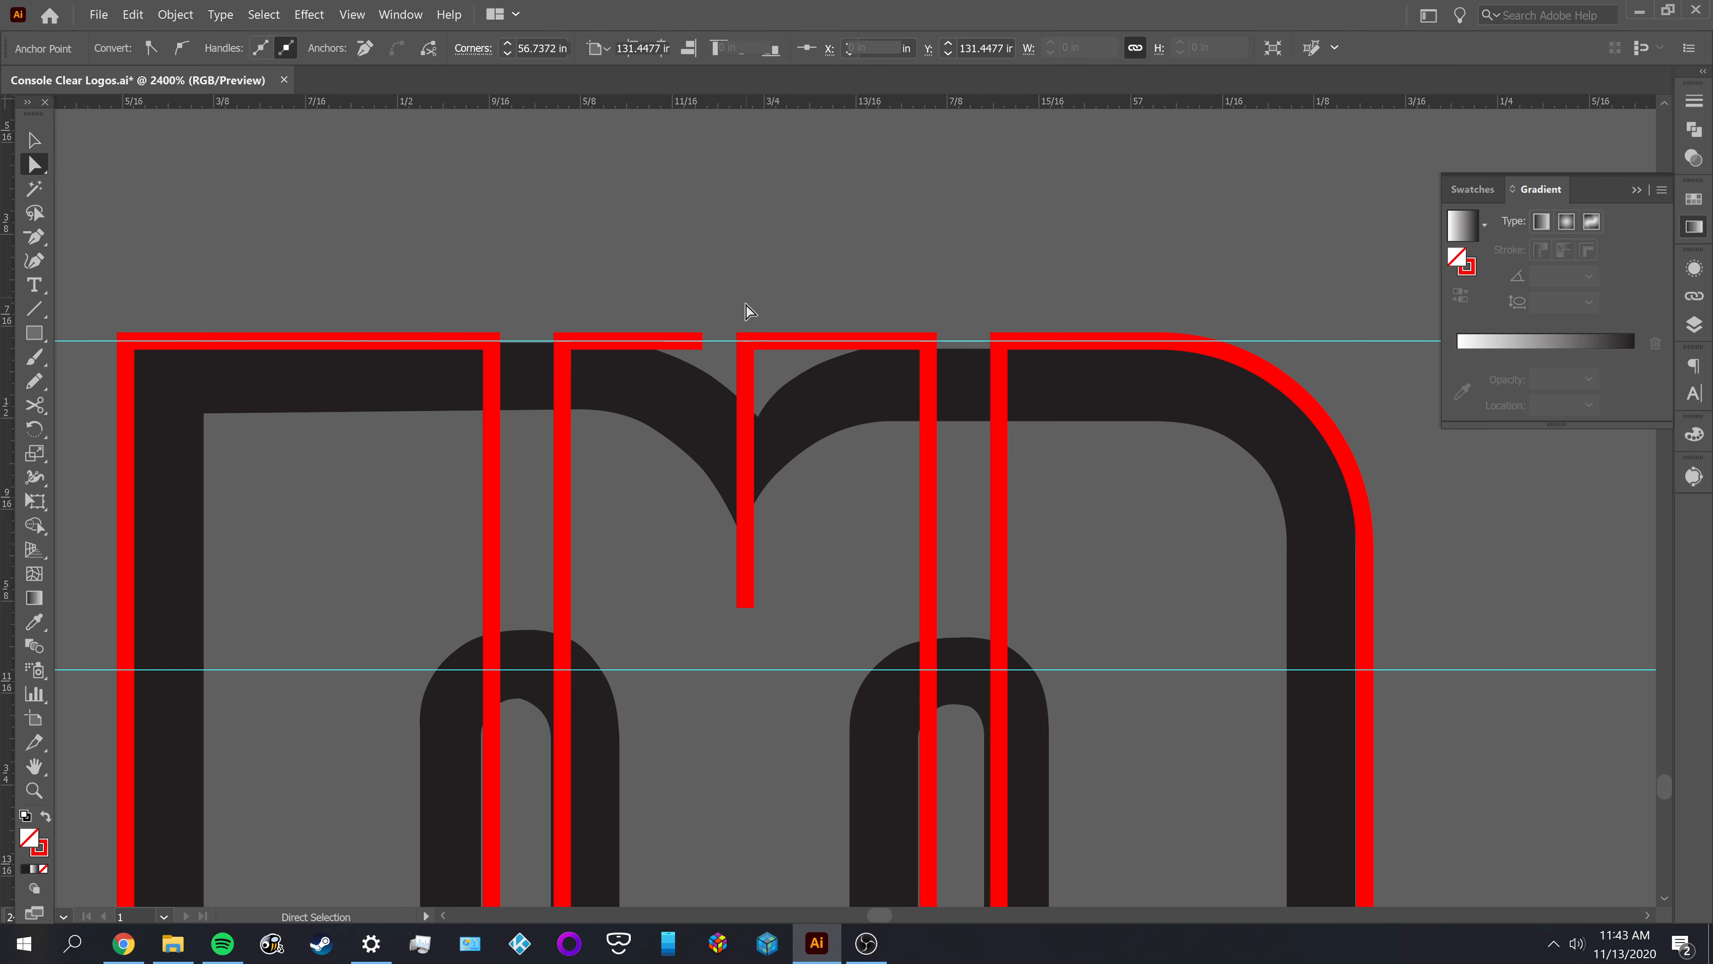
pyautogui.click(745, 342)
pyautogui.moveTo(757, 354); pyautogui.dragTo(905, 527)
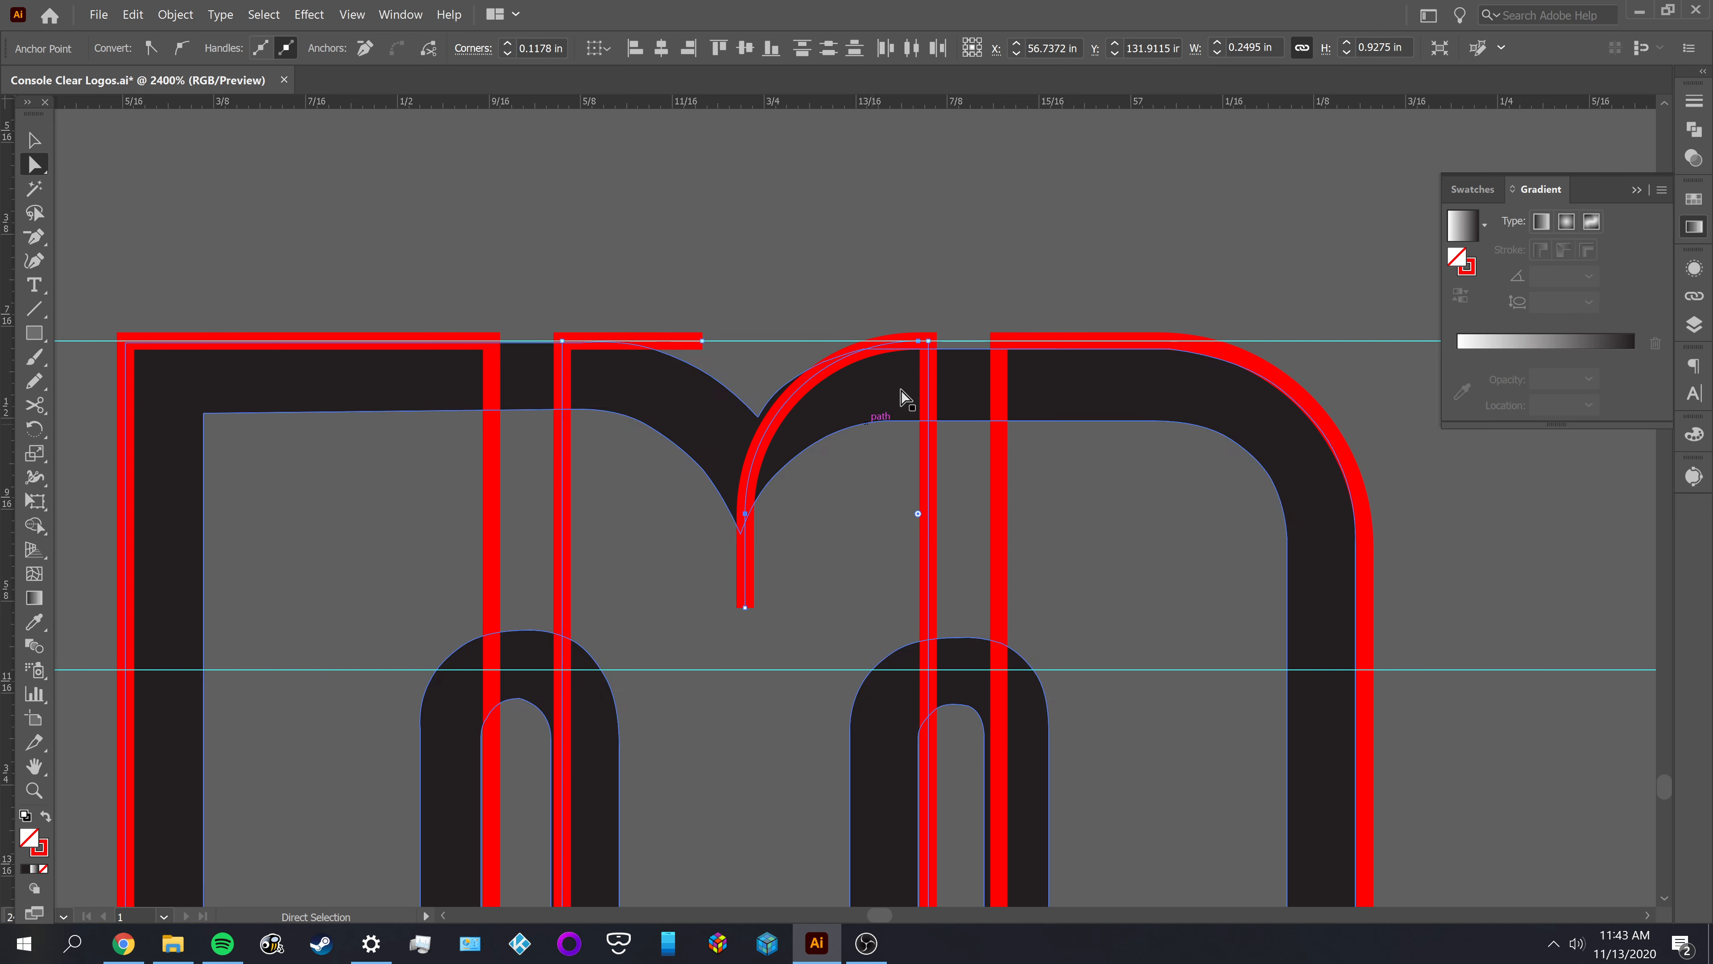
pyautogui.moveTo(918, 513); pyautogui.dragTo(972, 566)
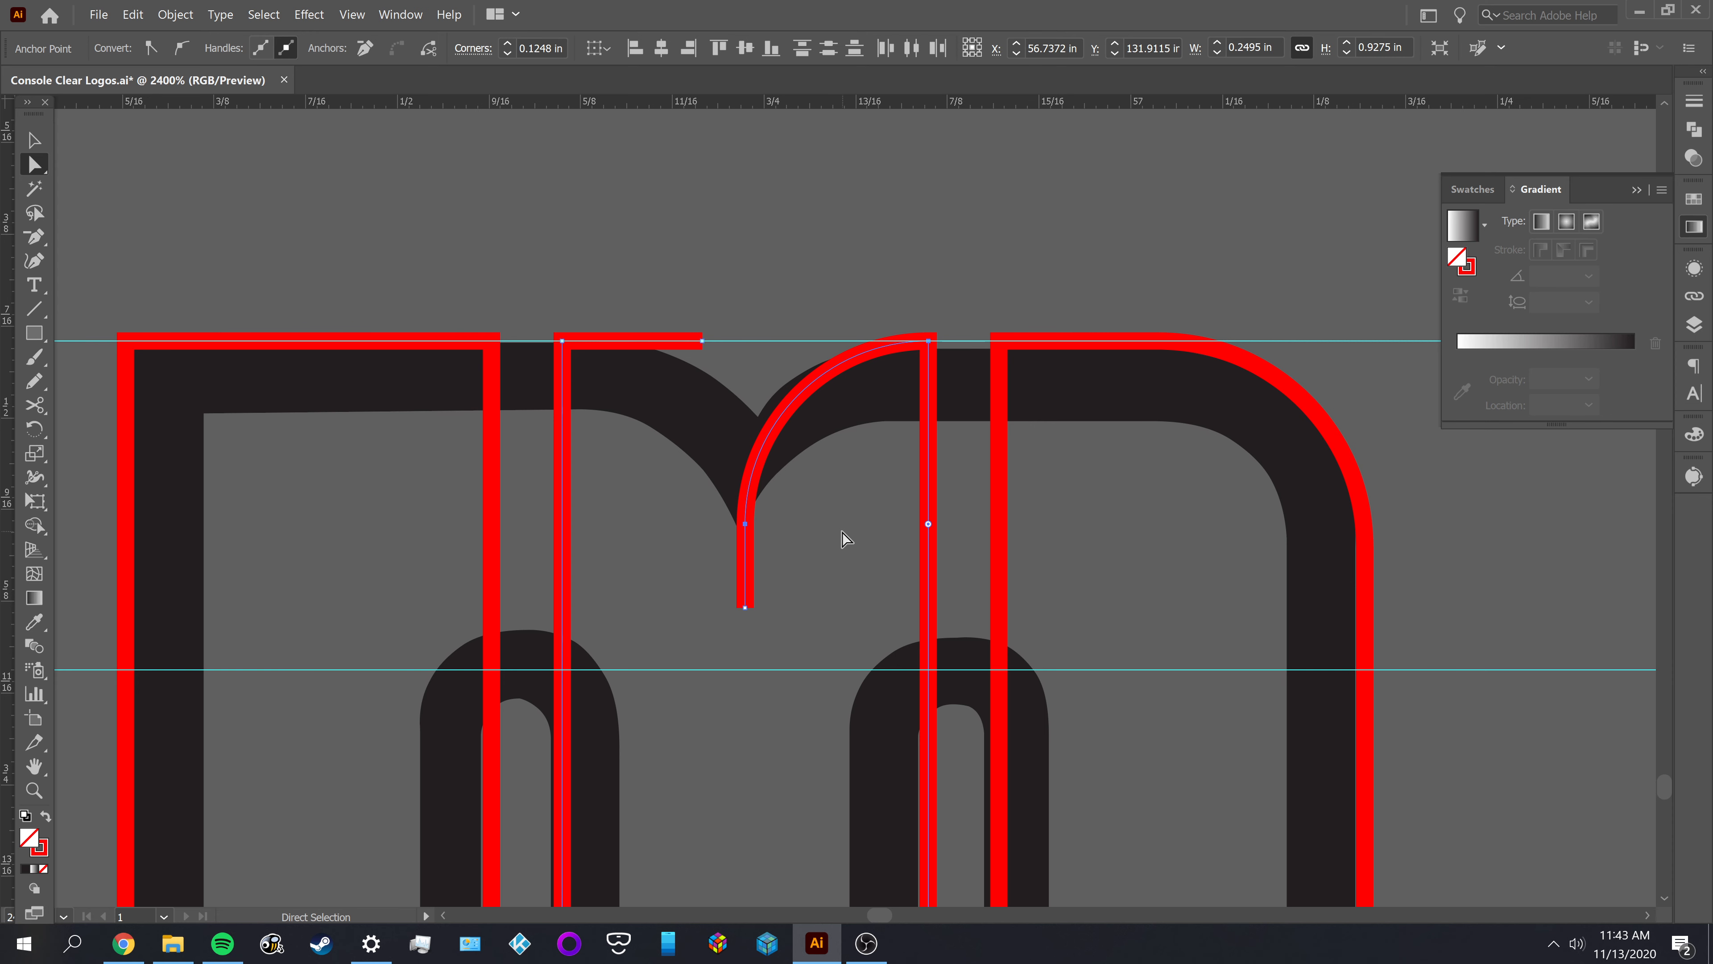
# Reduce the notch corner's radius by hand to about 0.094 in and compare it with the rest of the lettering
pyautogui.click(928, 524)
pyautogui.moveTo(927, 525); pyautogui.dragTo(879, 485)
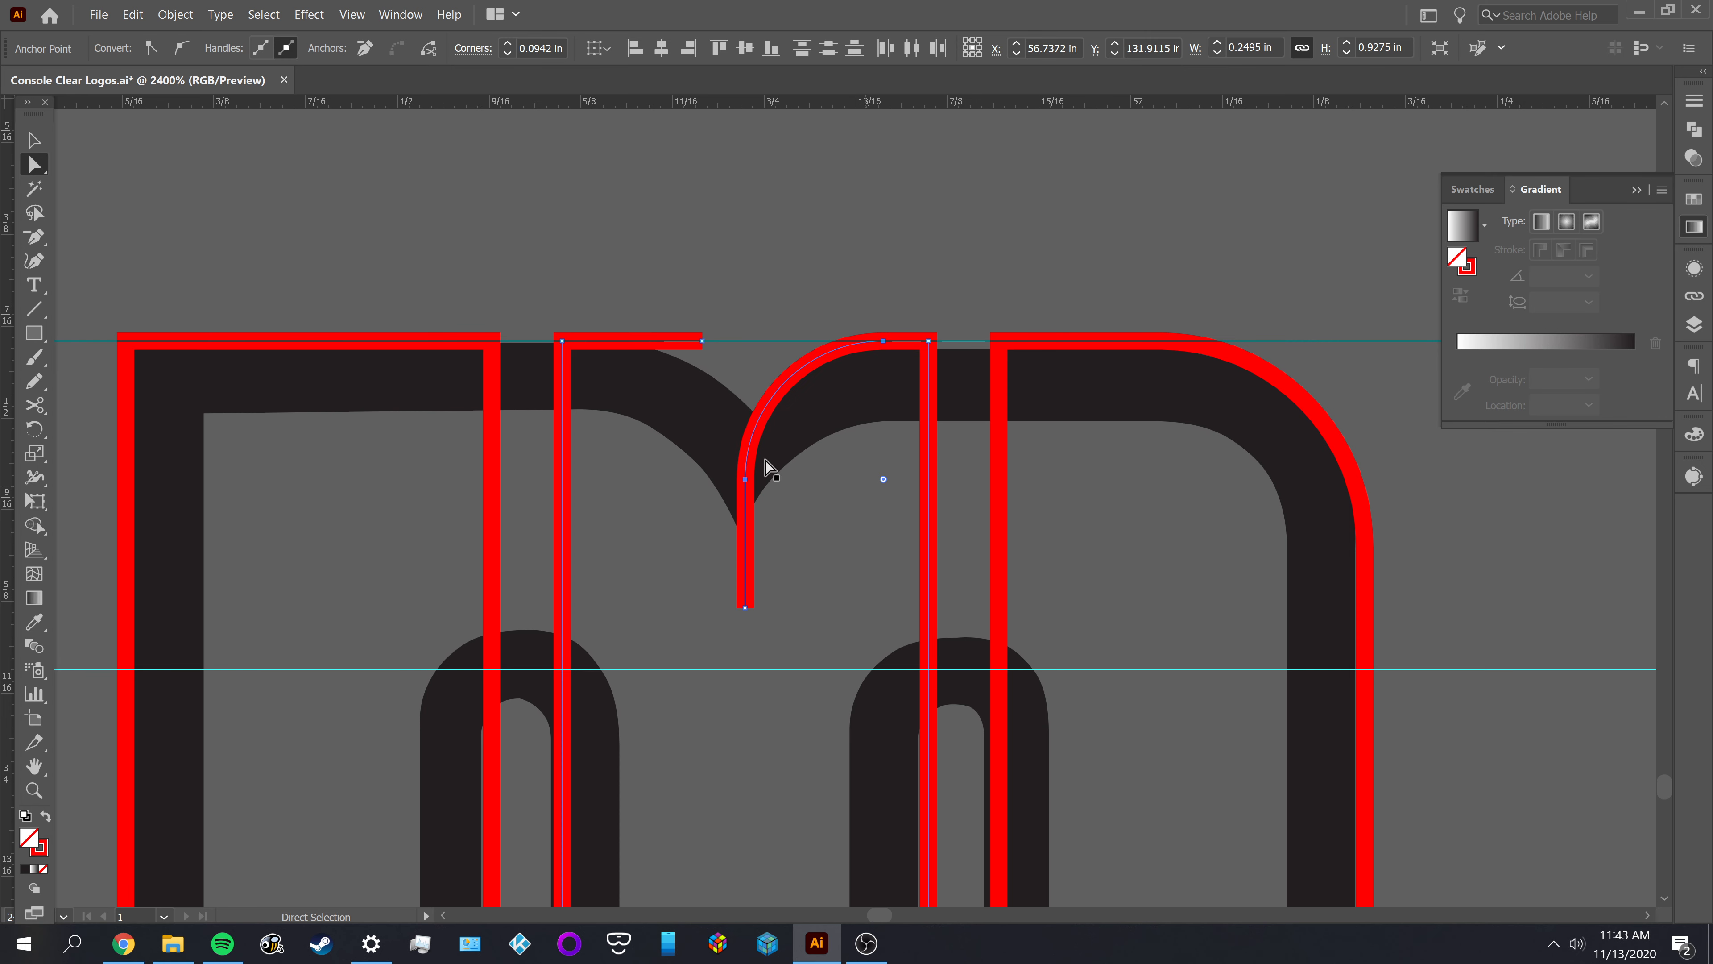
pyautogui.scroll(3, 715, 405)
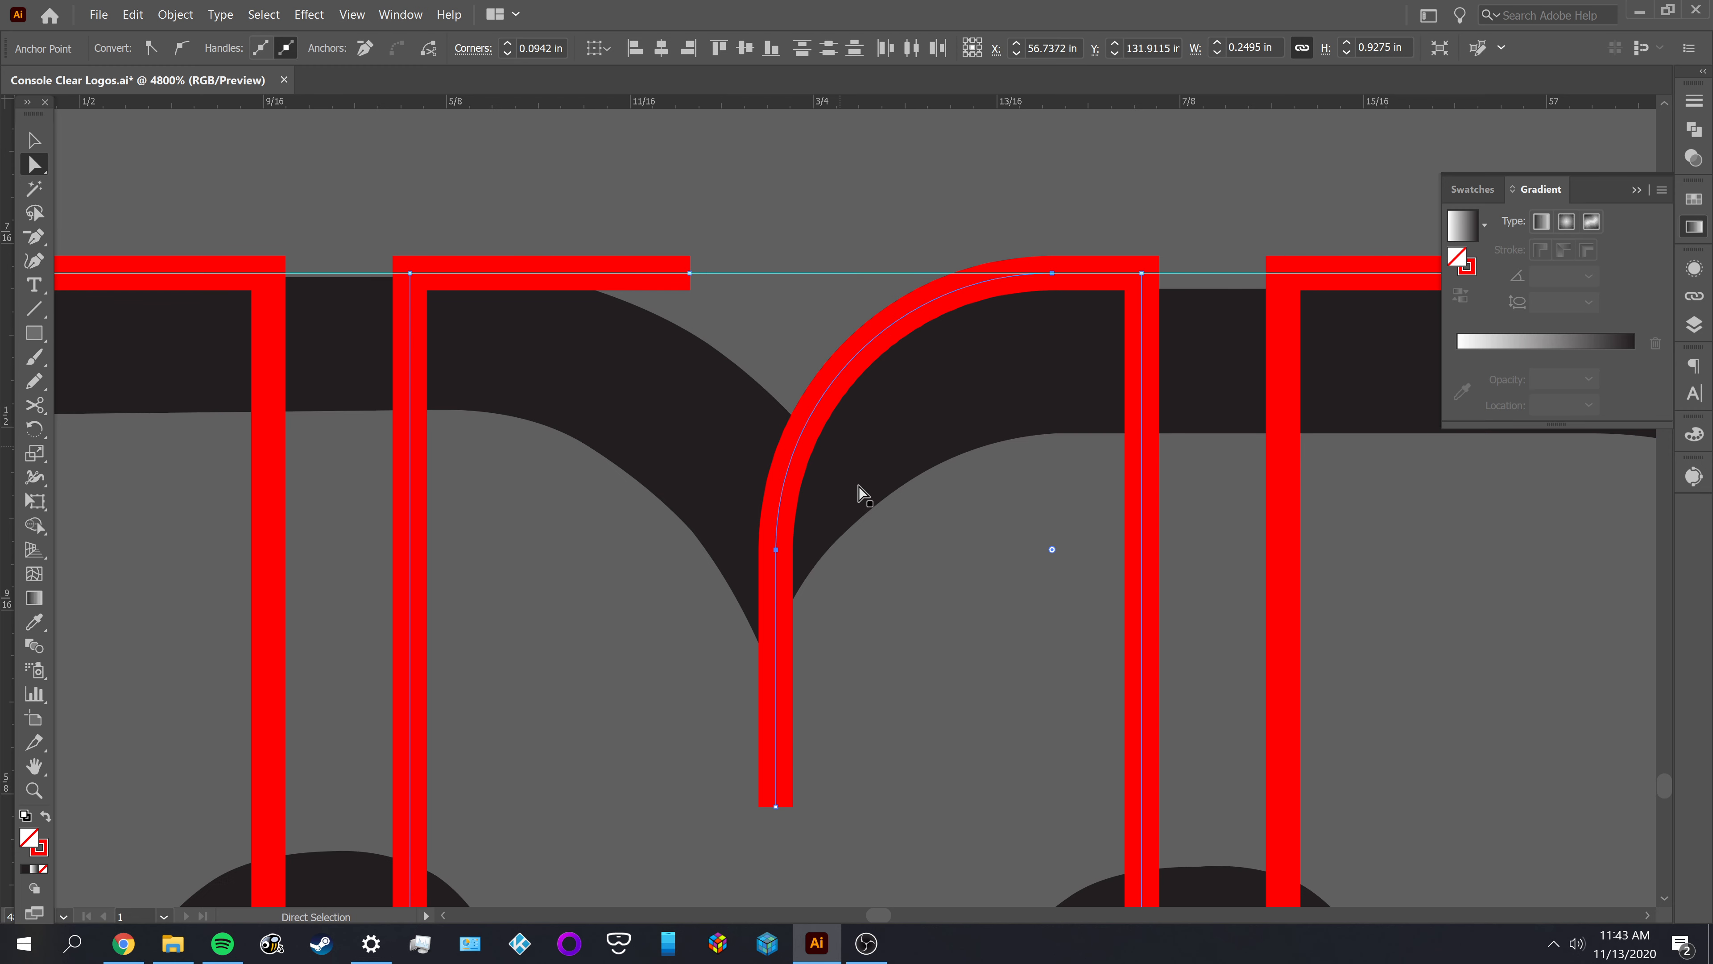
pyautogui.scroll(-6, 867, 586)
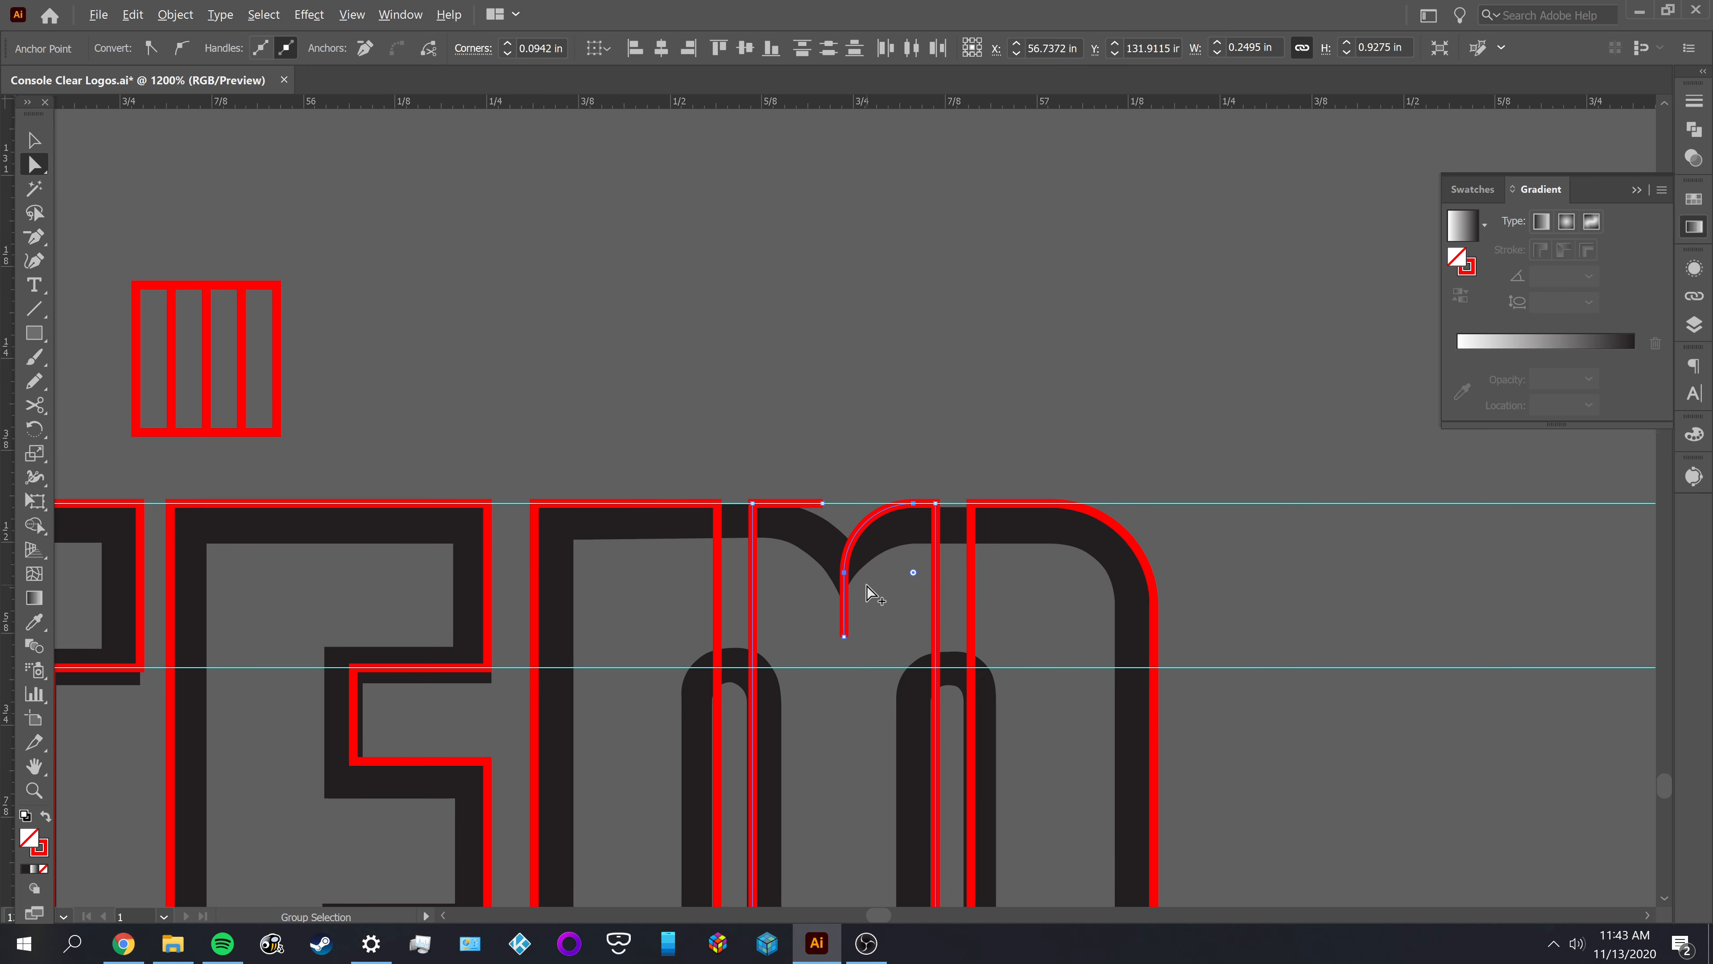
pyautogui.moveTo(658, 509); pyautogui.dragTo(1067, 410)
pyautogui.moveTo(708, 371); pyautogui.dragTo(309, 303)
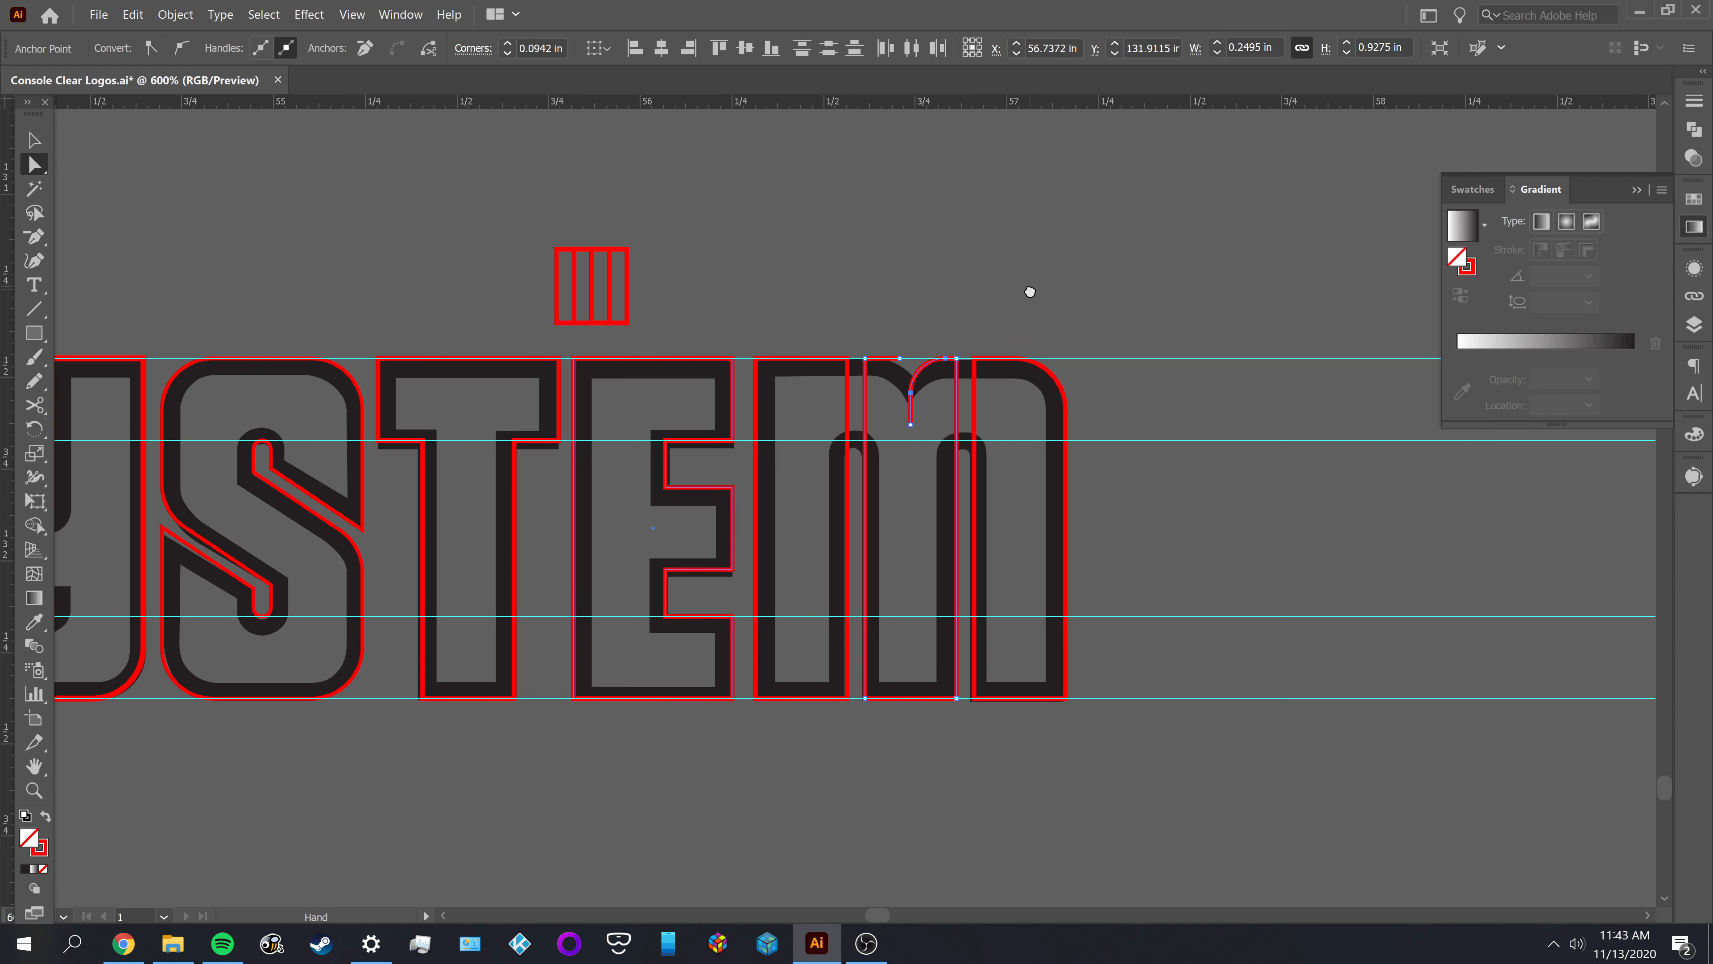
pyautogui.scroll(3, 876, 401)
pyautogui.scroll(5, 861, 400)
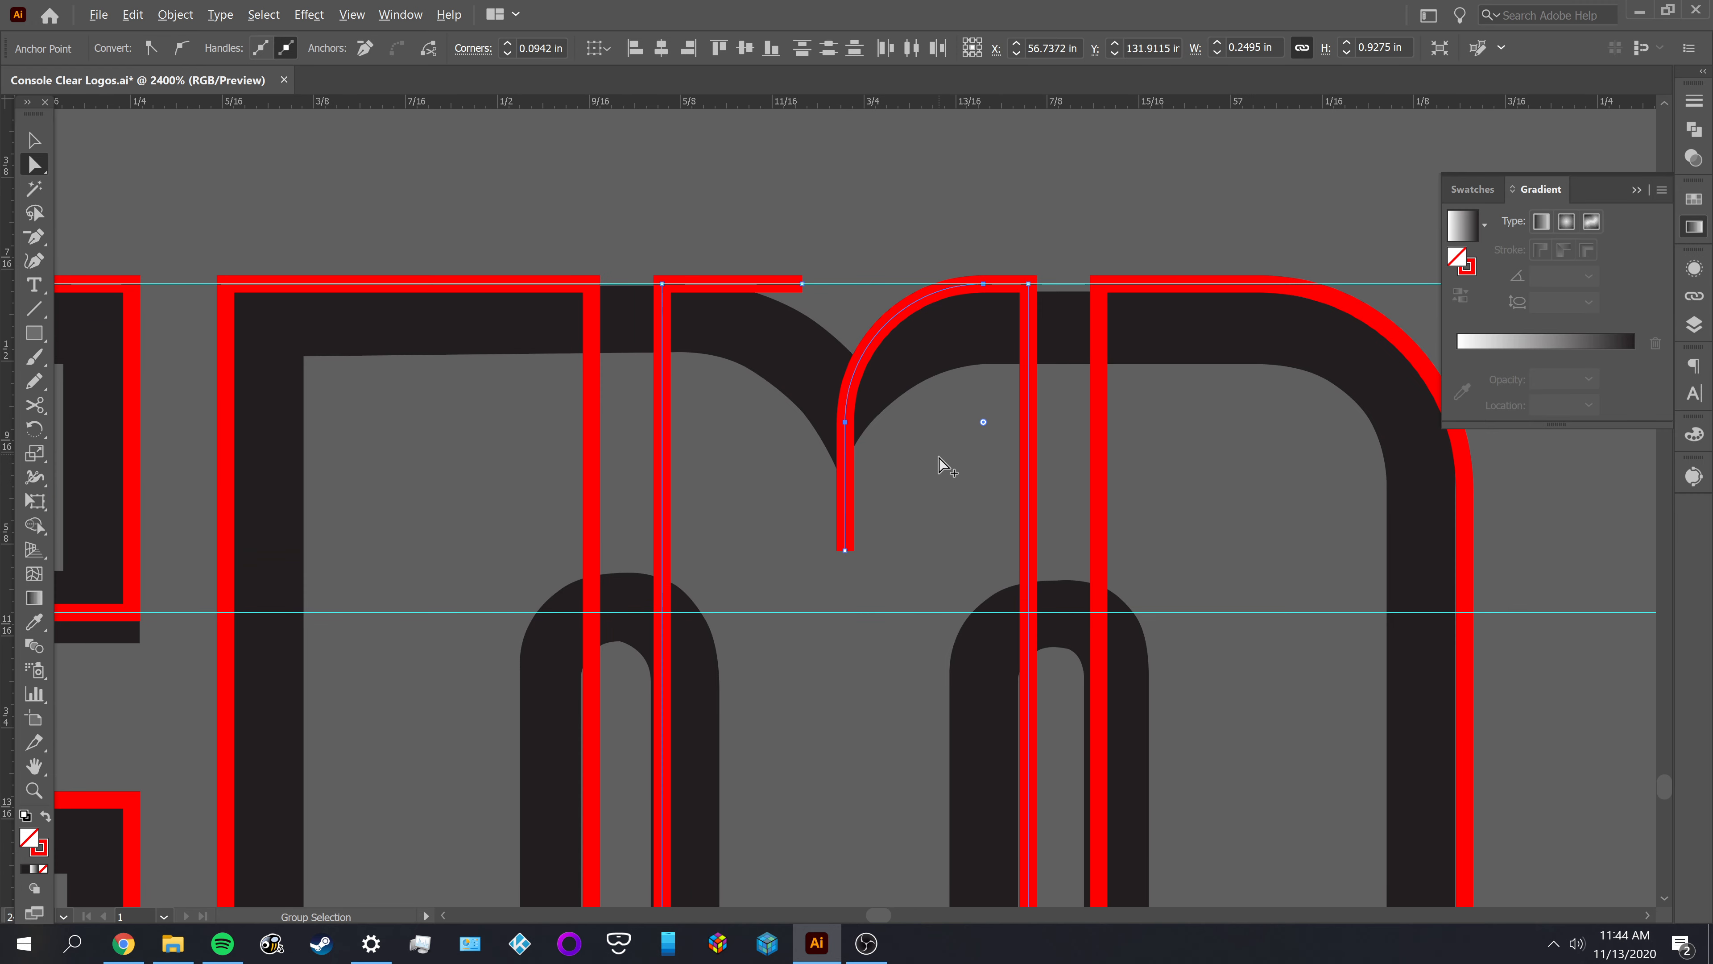
# Try enlarging the notch corner's radius by hand, compare the curve with the reference letter, and undo the enlargement
pyautogui.moveTo(984, 422); pyautogui.dragTo(1067, 532)
pyautogui.click(964, 511)
pyautogui.scroll(-2, 961, 498)
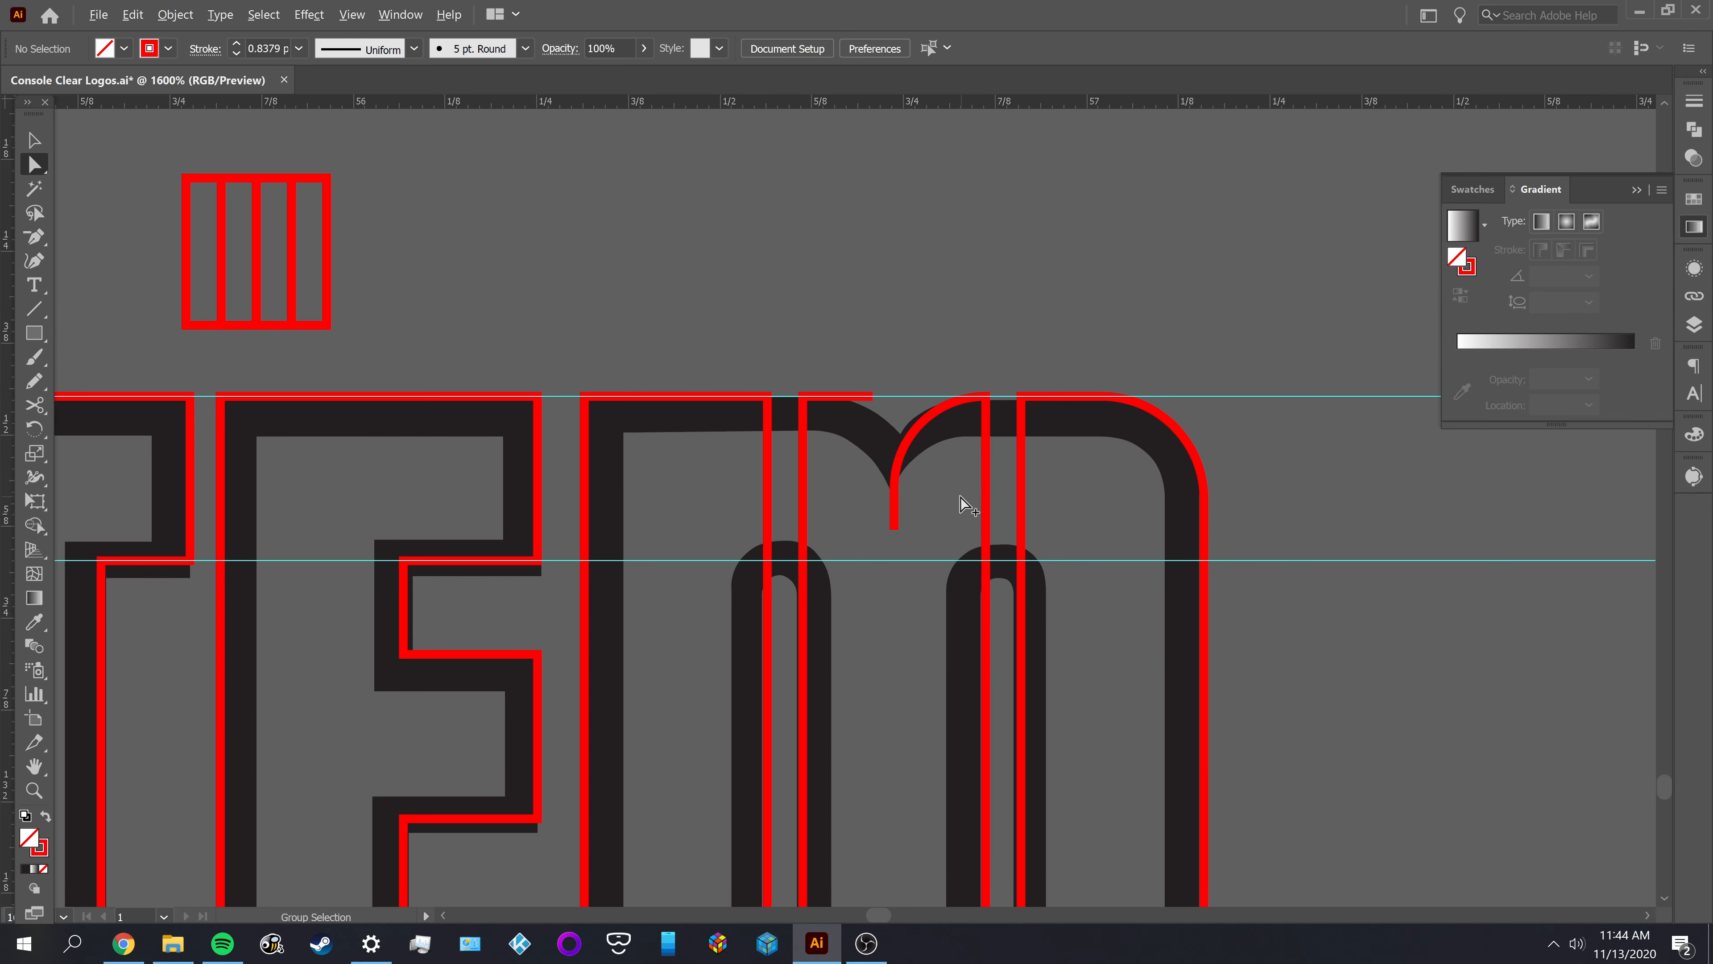
pyautogui.click(957, 495)
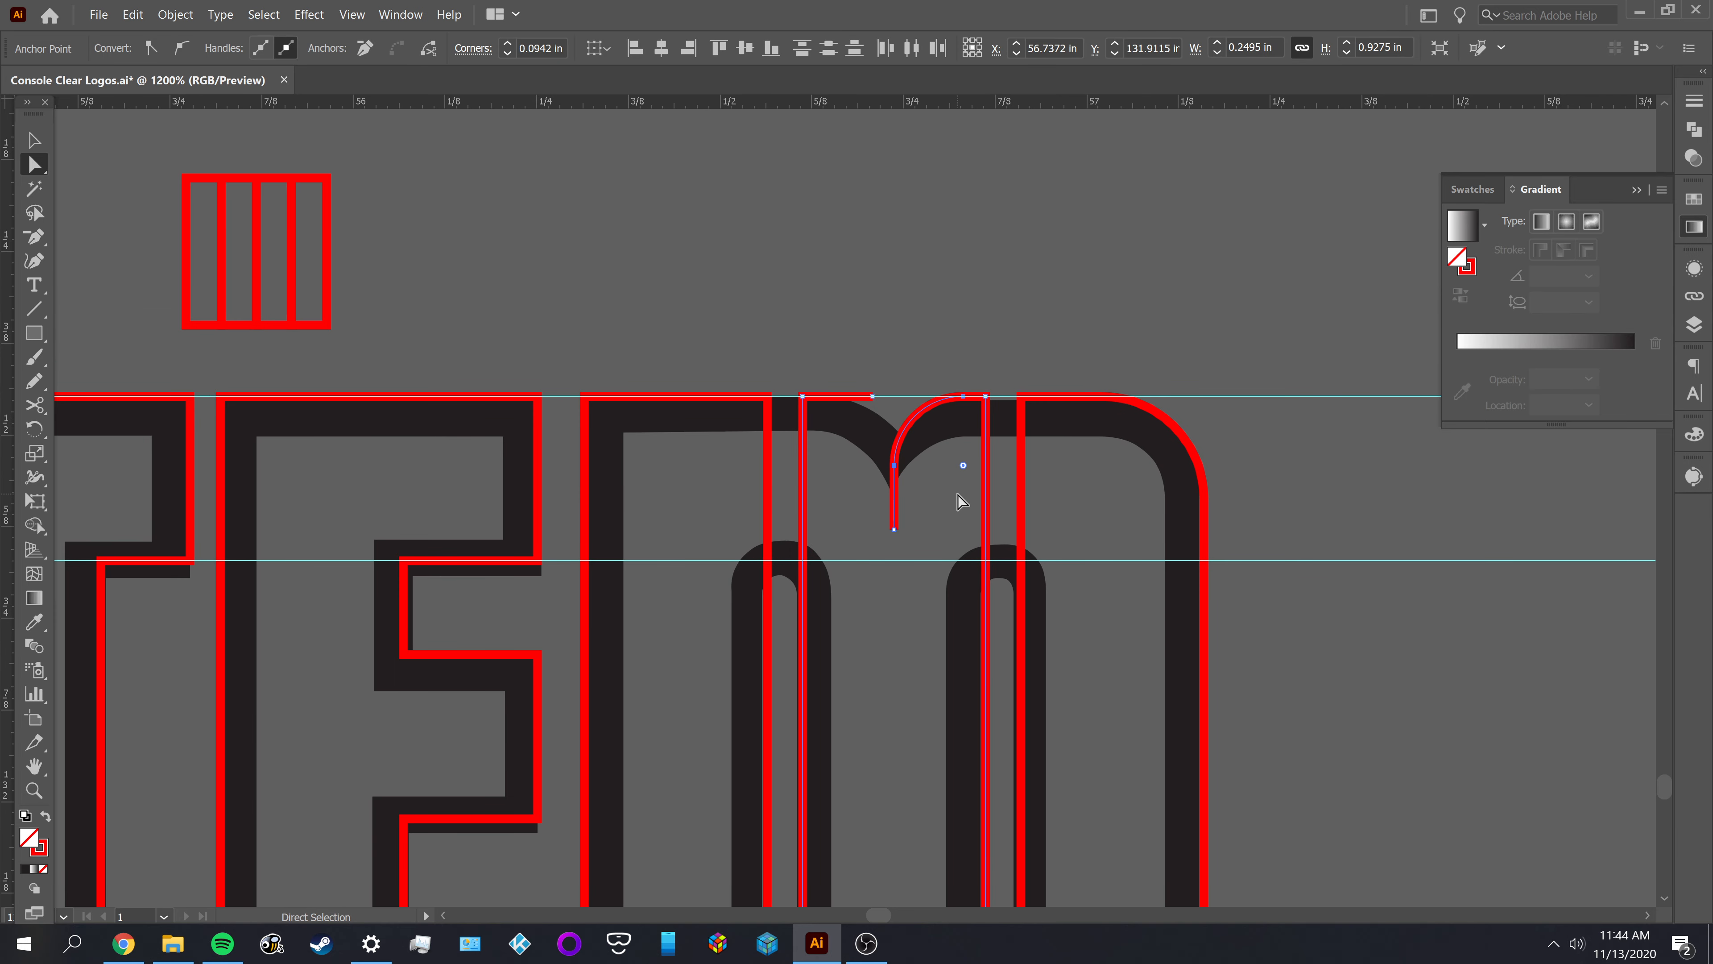
pyautogui.click(958, 496)
# Try moving the M's middle outline down against the reference notch, and undo each move
pyautogui.press('v')
pyautogui.scroll(1, 851, 435)
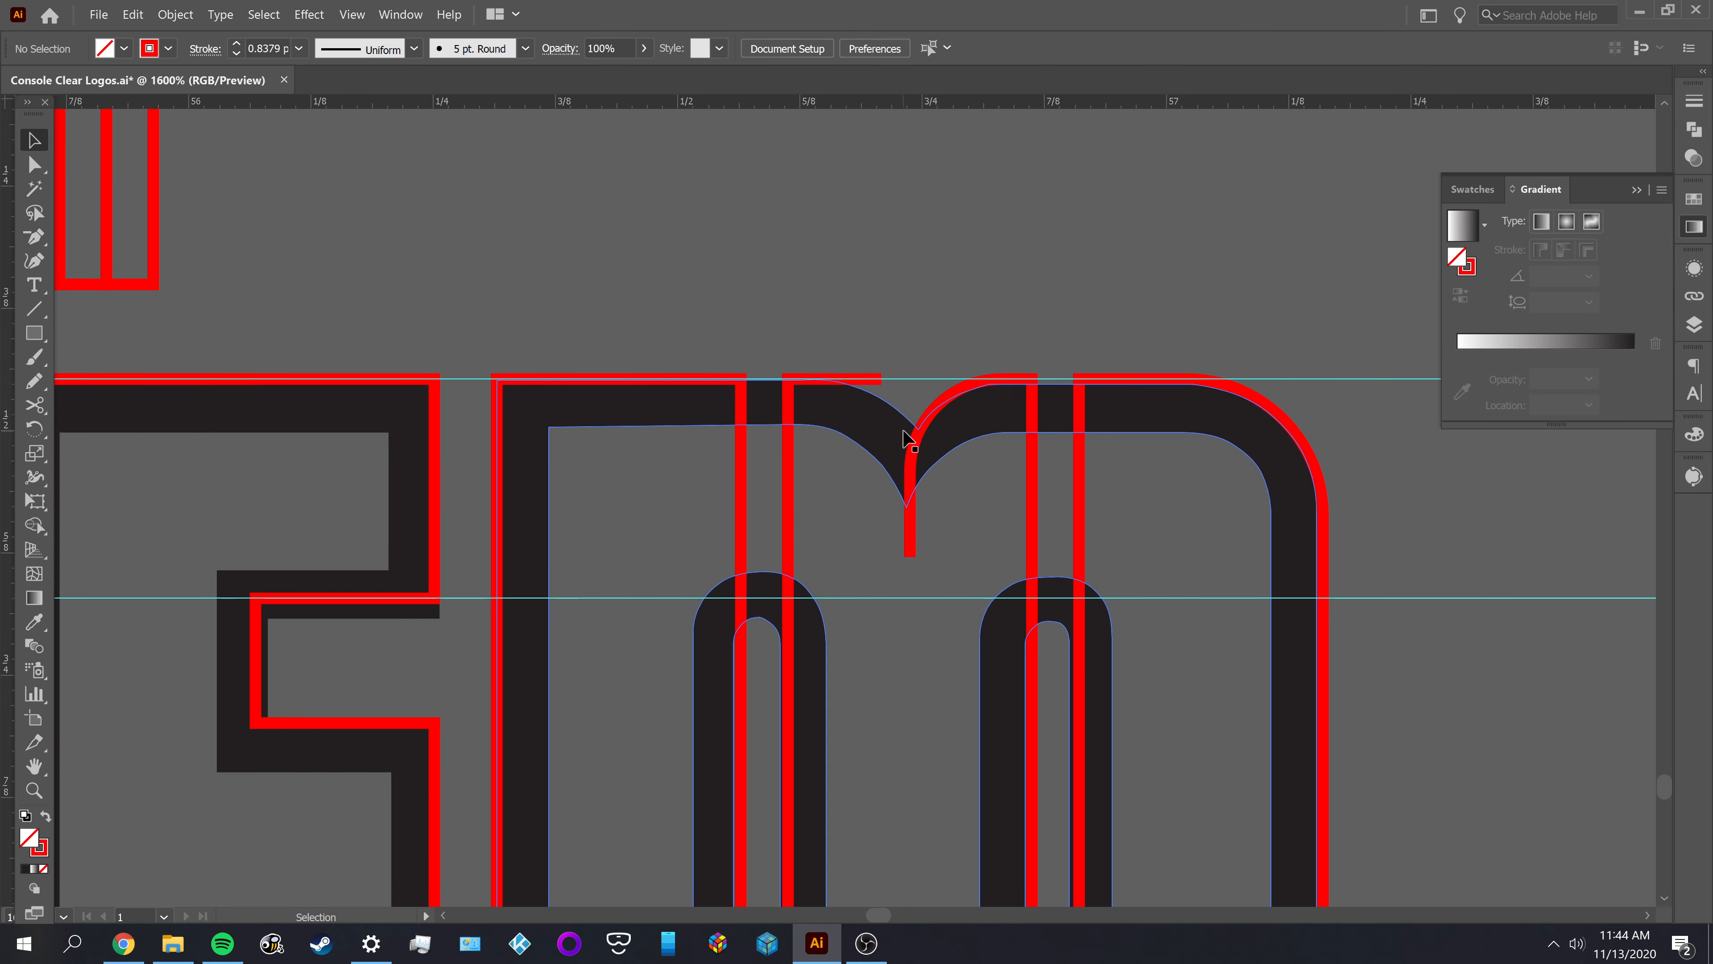
pyautogui.click(917, 449)
pyautogui.scroll(1, 991, 399)
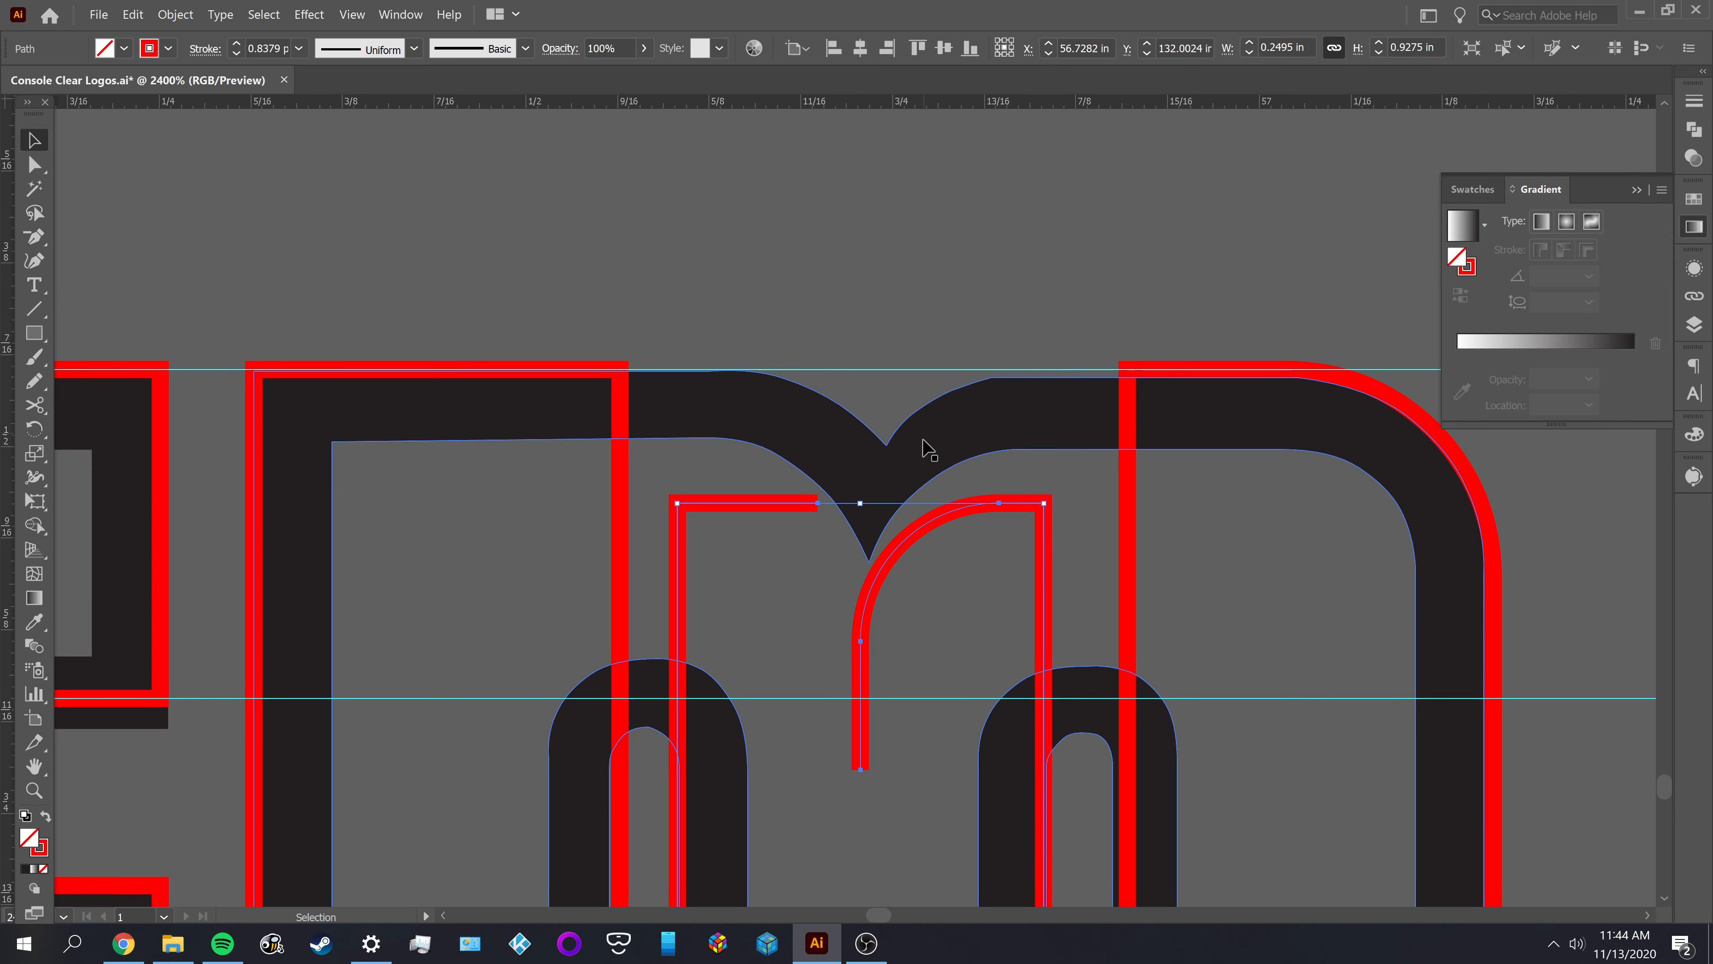
pyautogui.hotkey('ctrl', 'z')
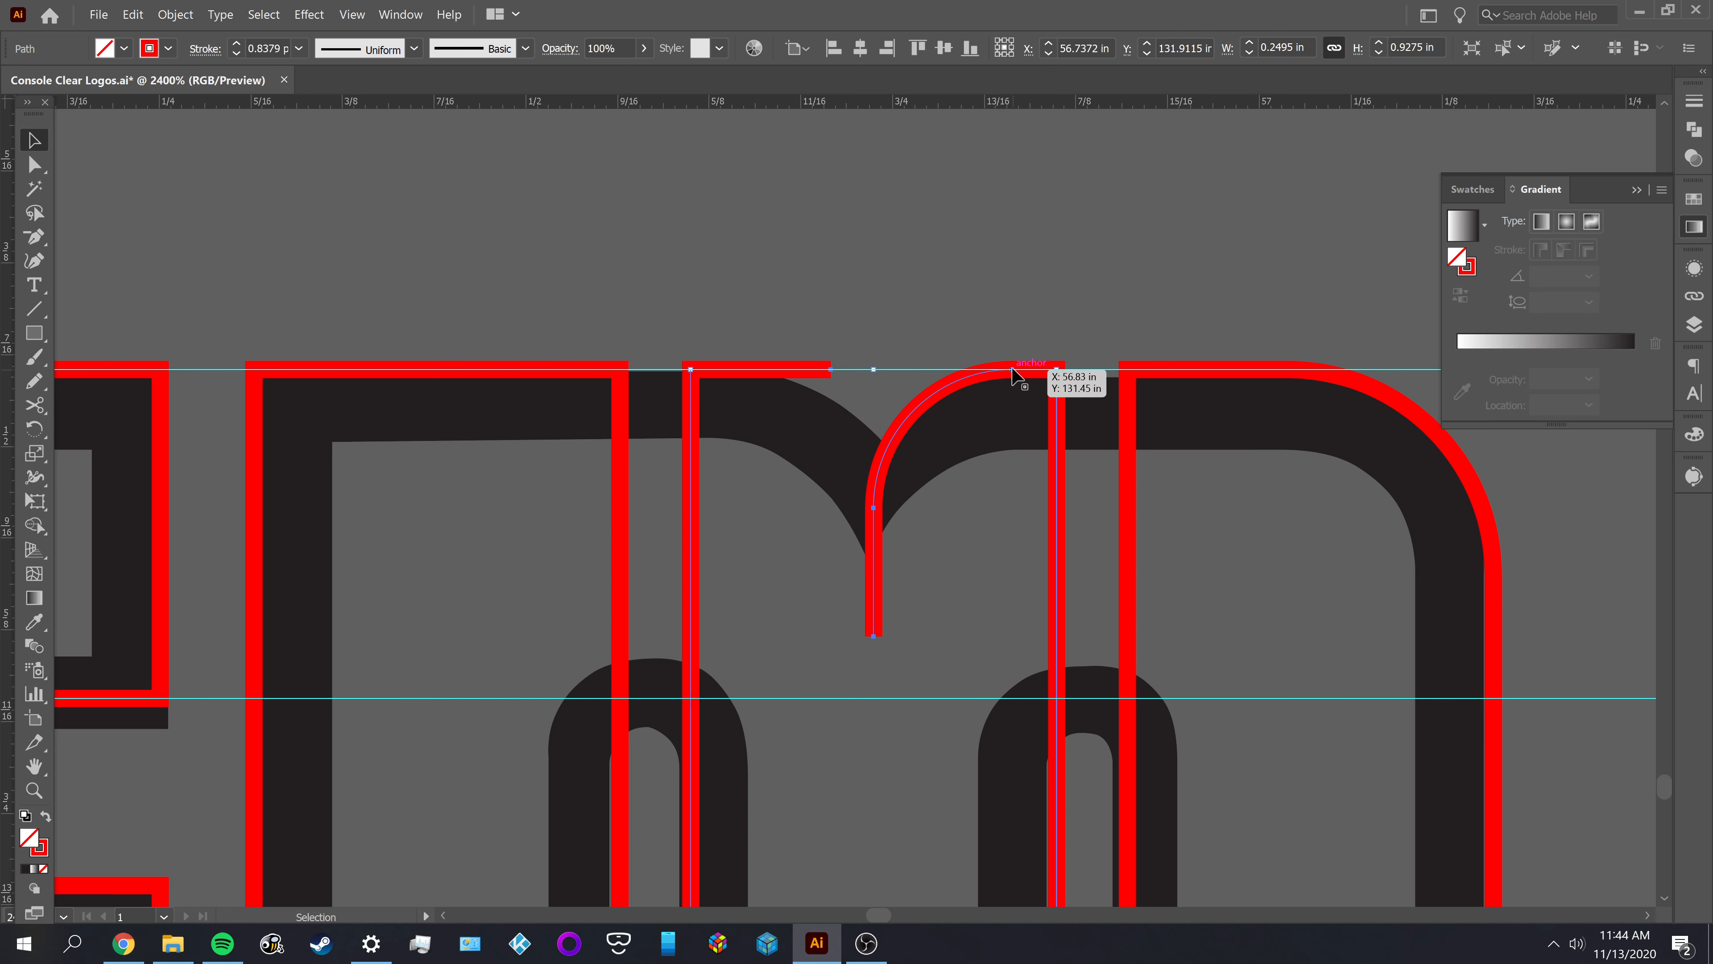
pyautogui.hotkey('ctrl', 'shift', 'z')
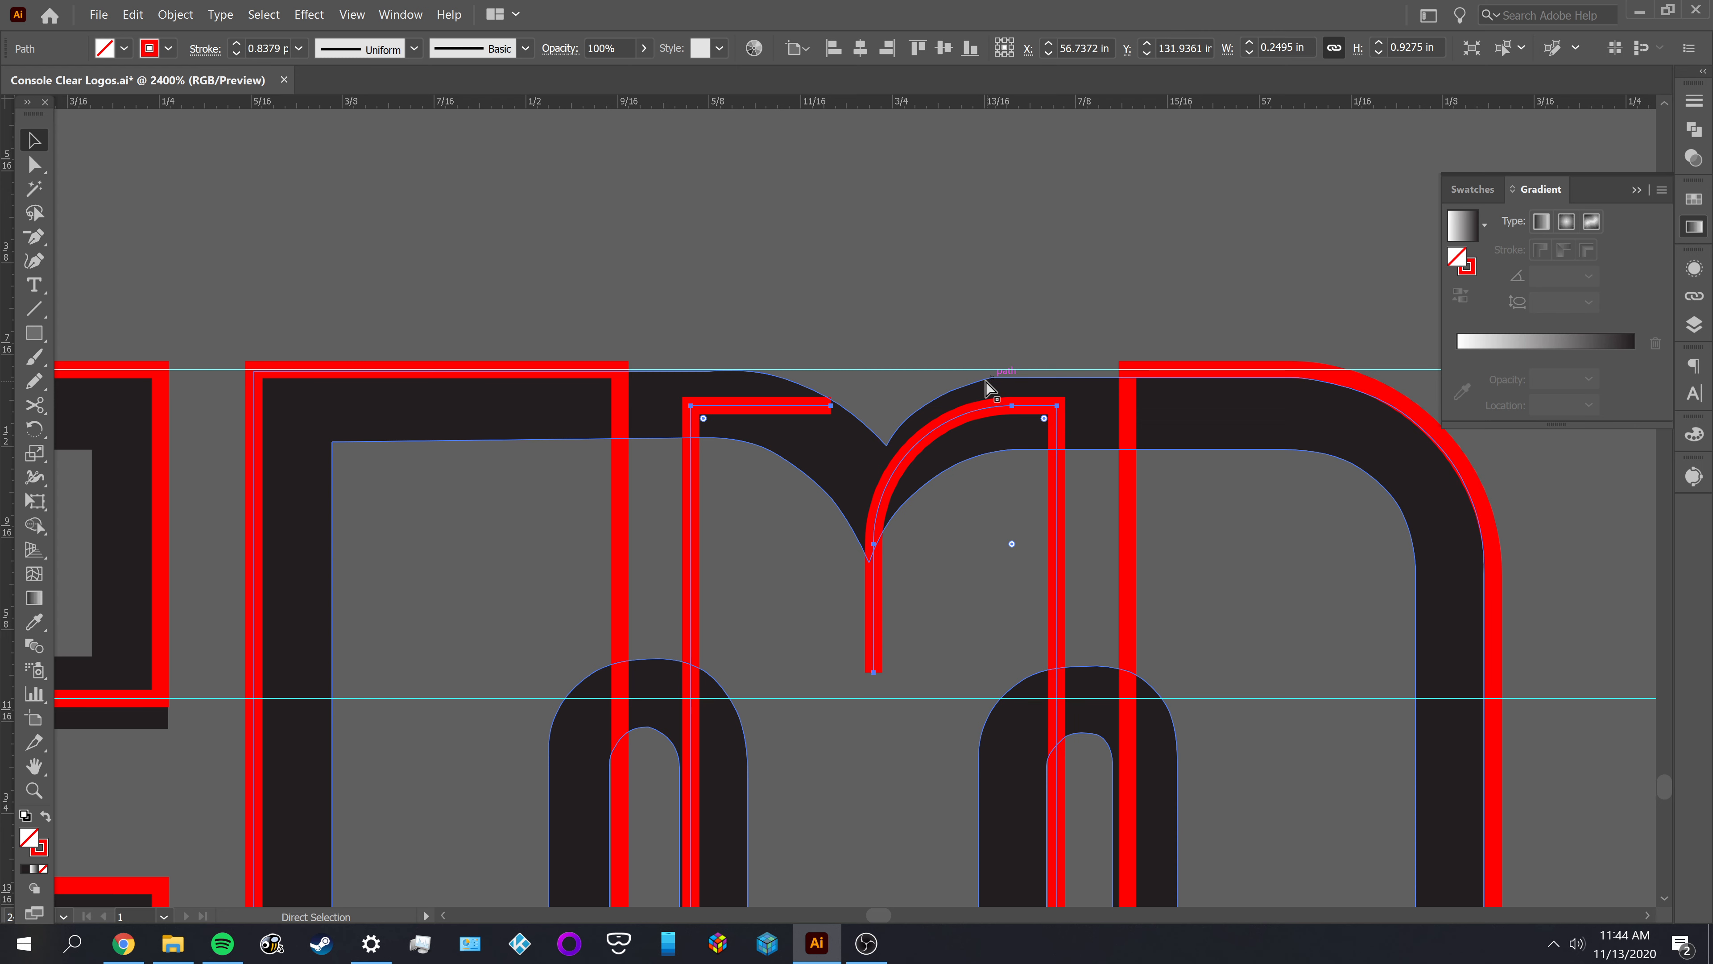
pyautogui.hotkey('ctrl', 'z')
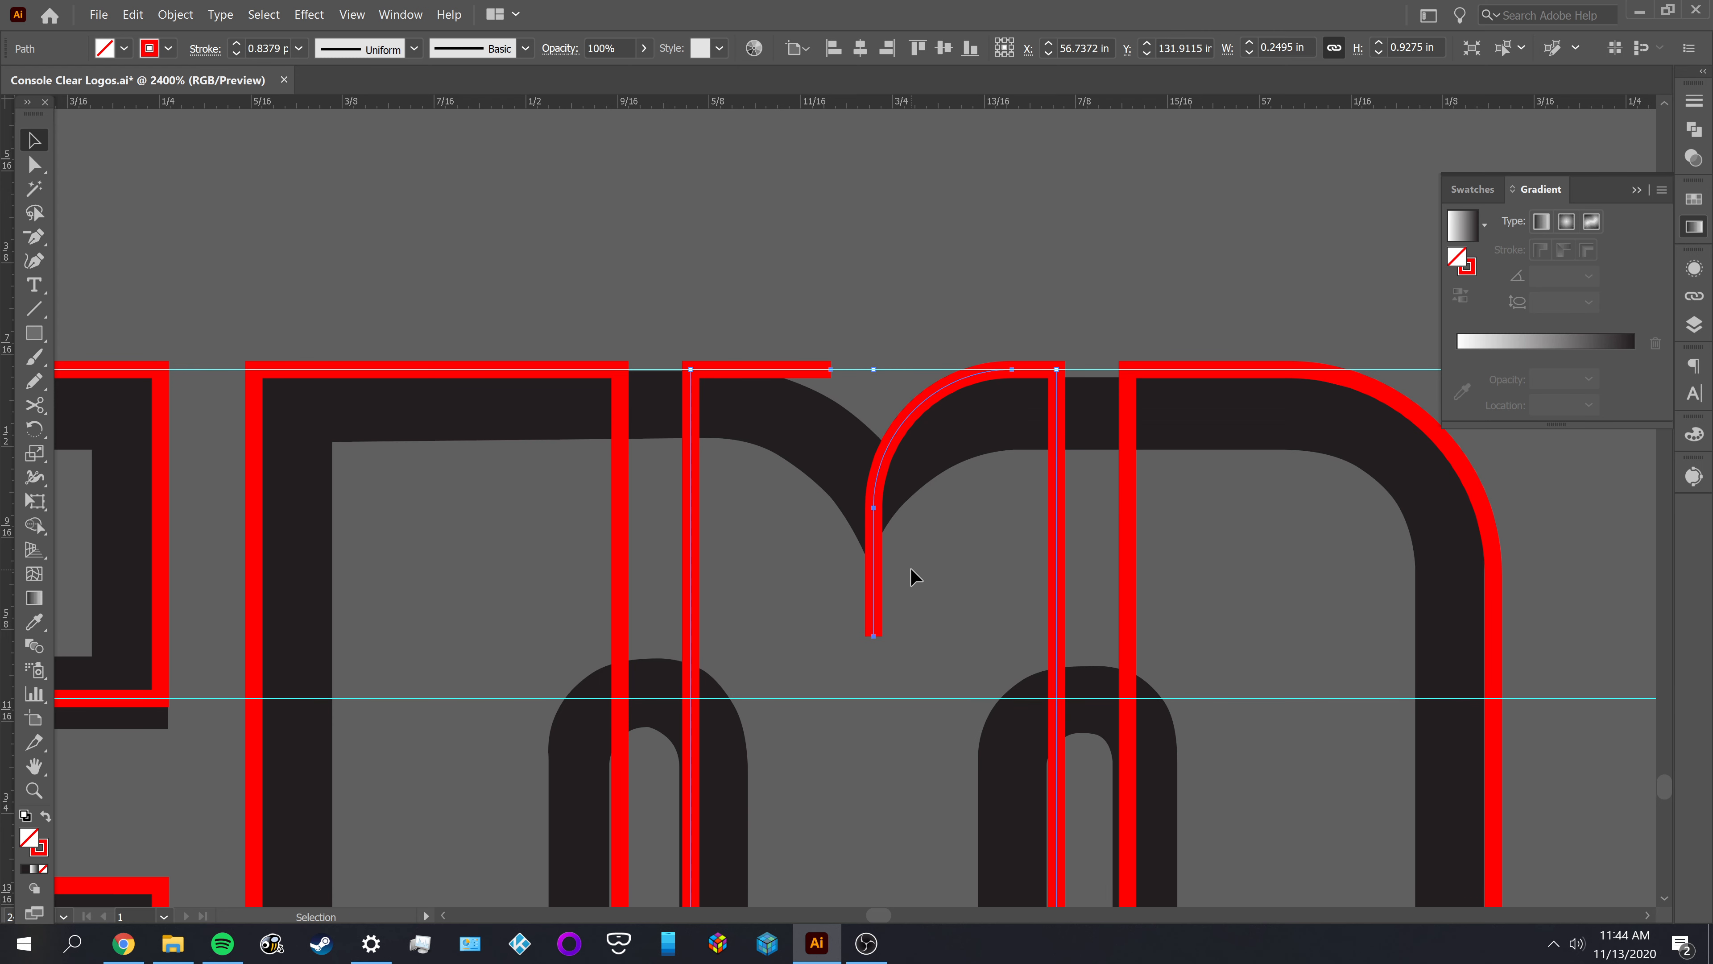
# Try pulling the open end of the middle outline's top edge diagonally down, and undo that along with the radius reduction
pyautogui.hotkey('ctrl', 'shift', 'a')
pyautogui.scroll(2, 824, 372)
pyautogui.press('a')
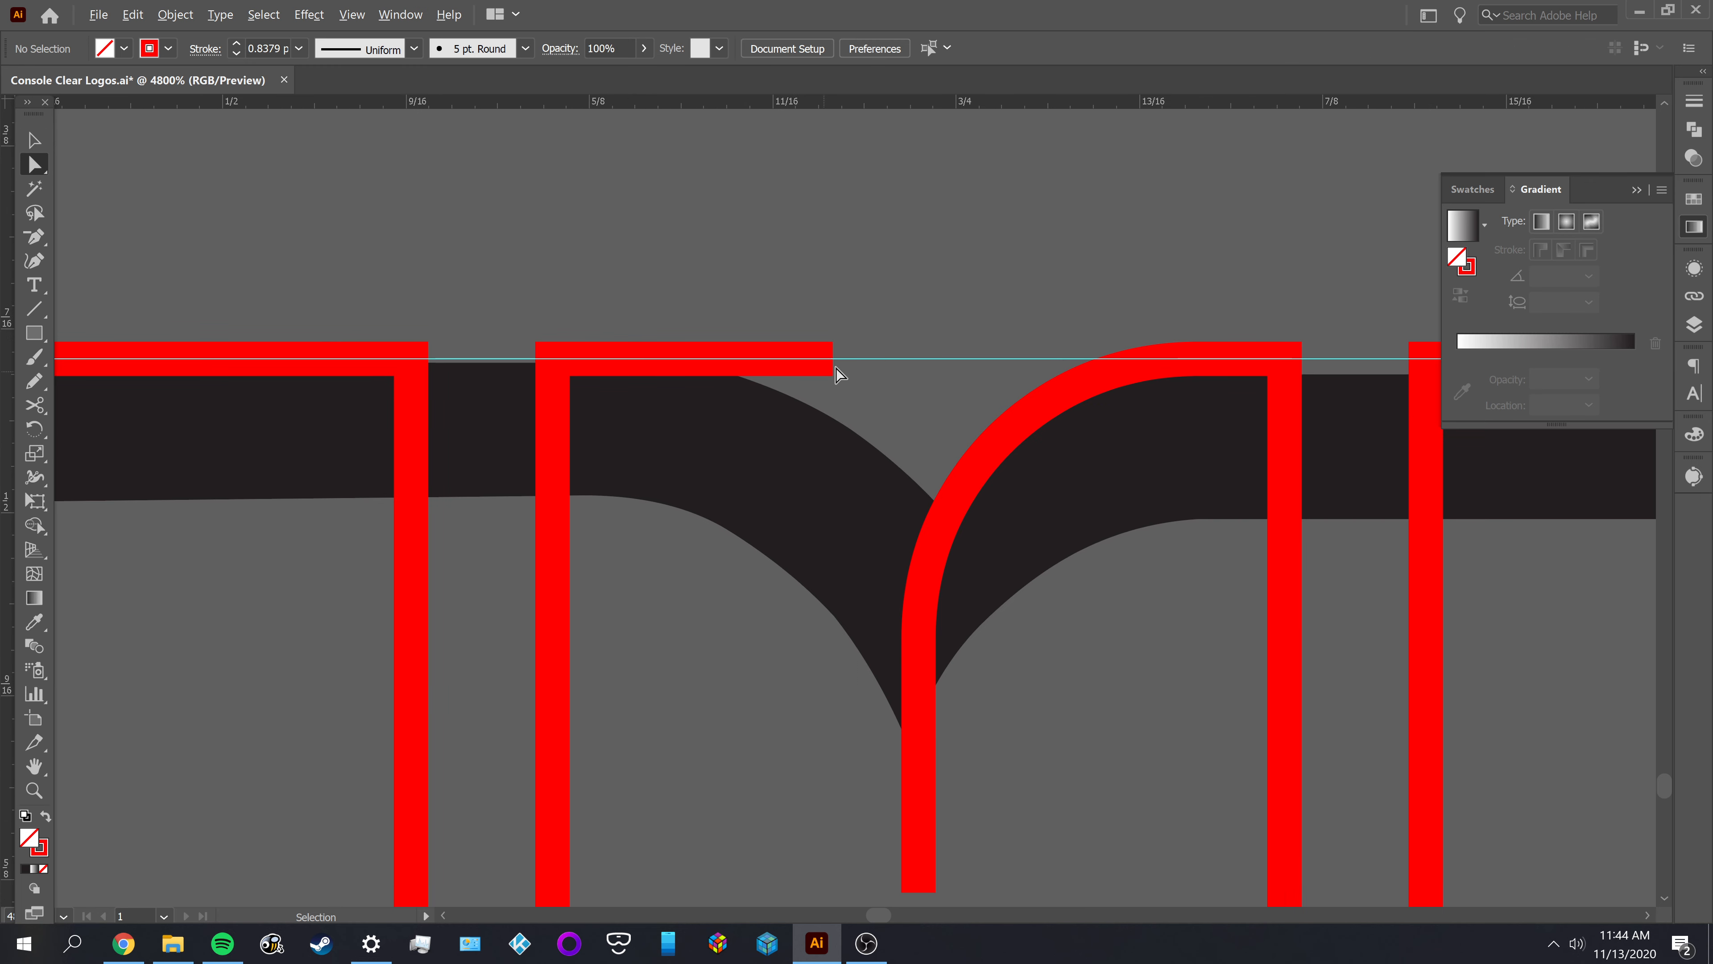
pyautogui.moveTo(834, 365); pyautogui.dragTo(724, 583)
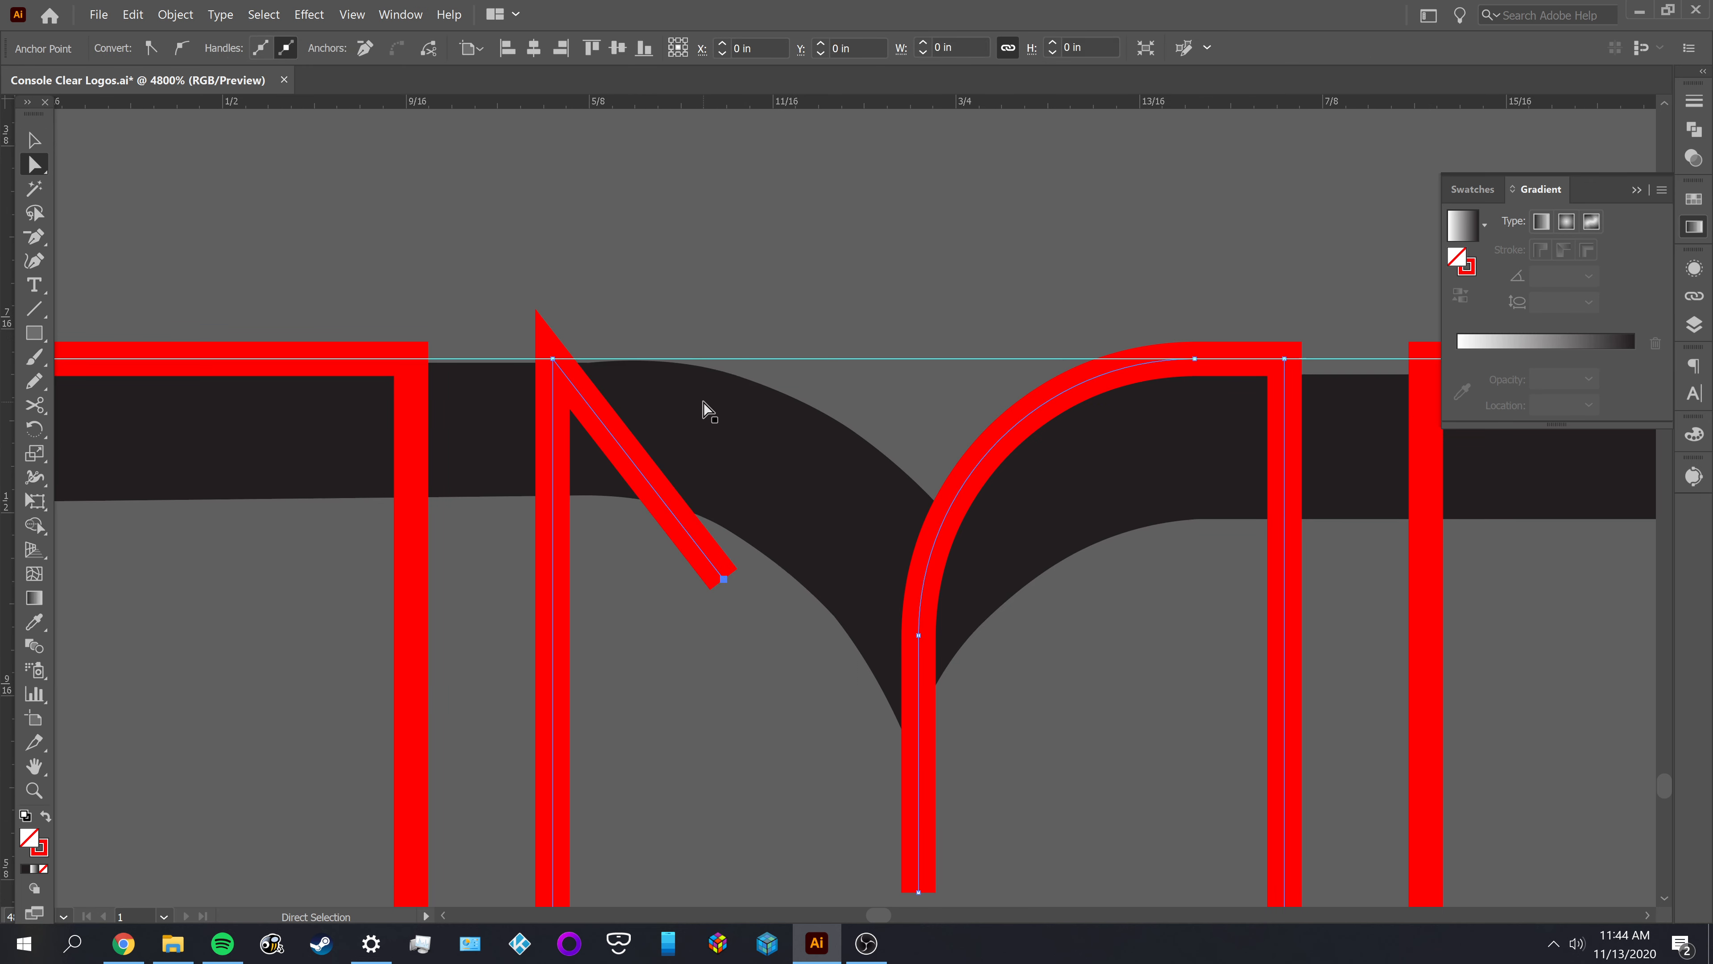
pyautogui.click(653, 367)
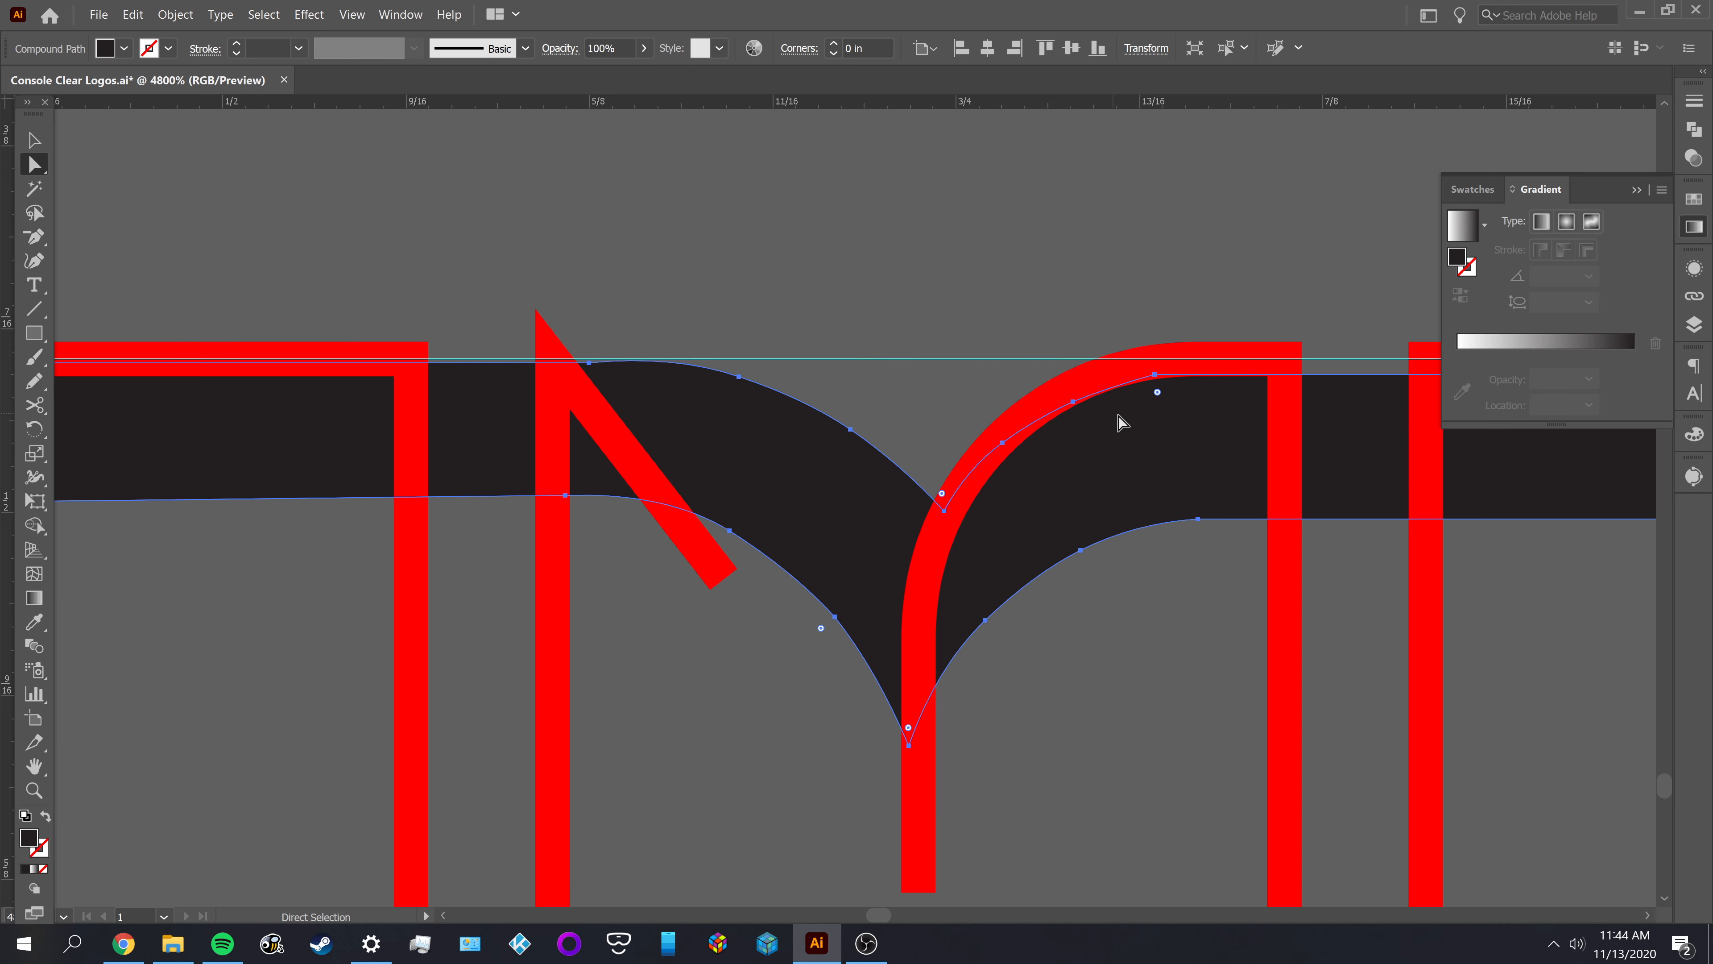
pyautogui.hotkey('ctrl', 'z')
pyautogui.hotkey('ctrl', 'z')
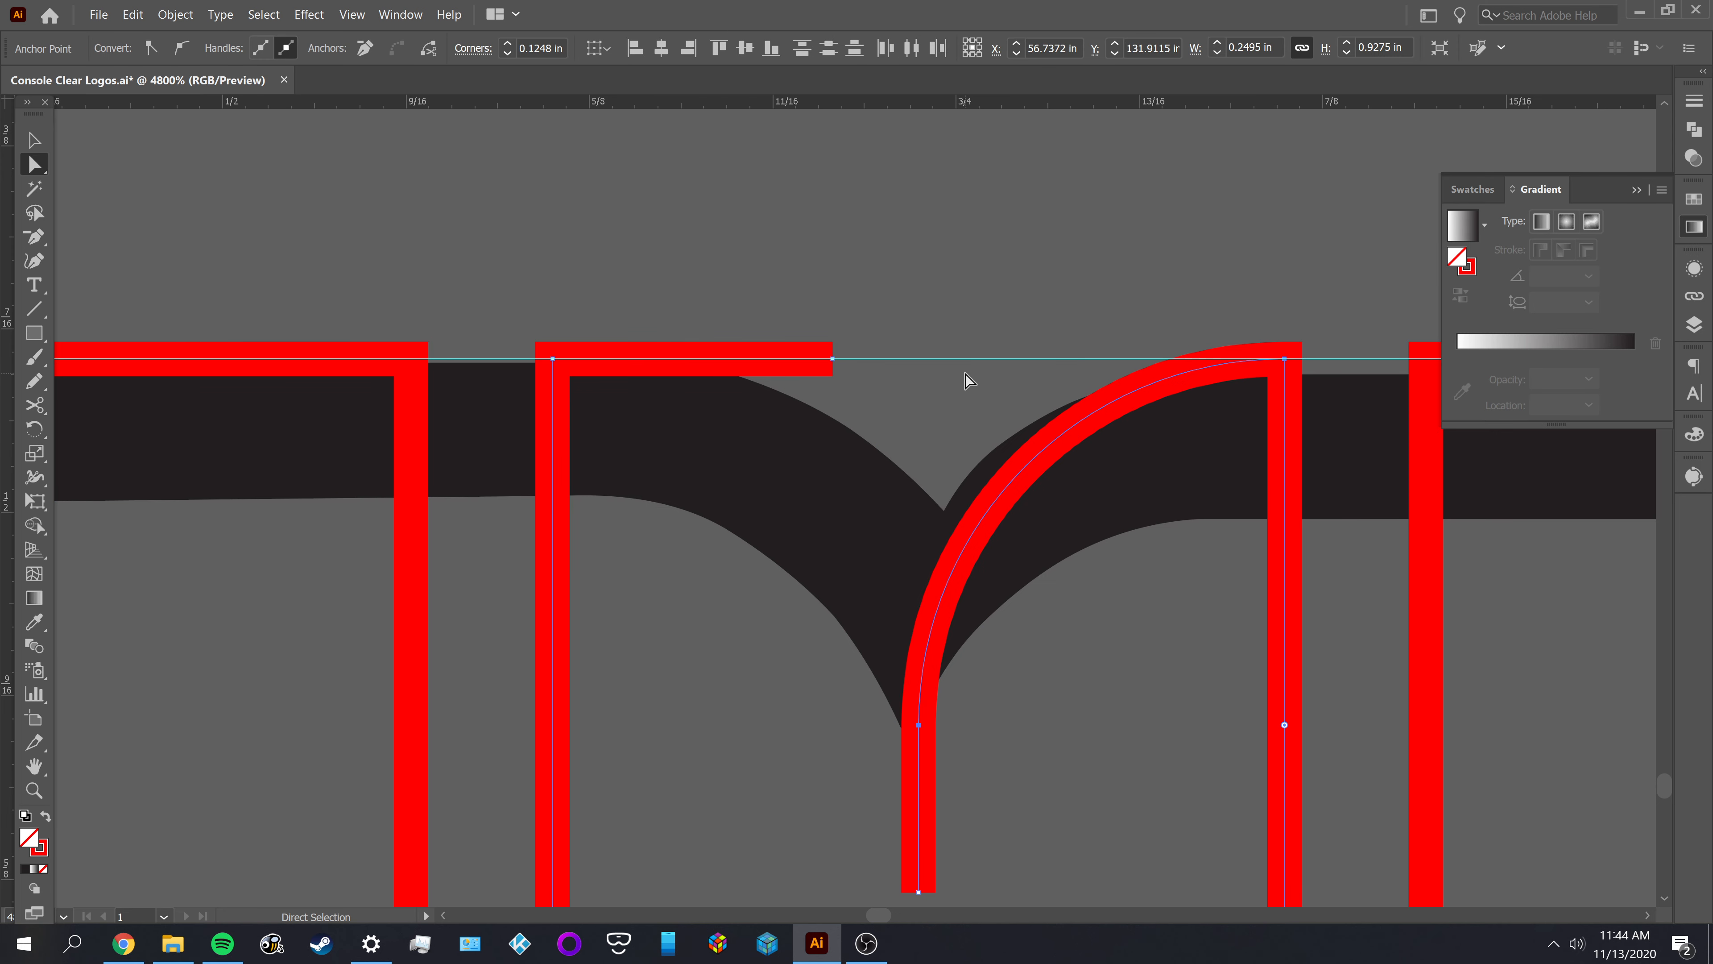
# Try moving the M's middle outline away from the letter to check the reference notch beneath, and undo the move
pyautogui.click(987, 288)
pyautogui.scroll(-2, 987, 286)
pyautogui.moveTo(1028, 478); pyautogui.dragTo(933, 498)
pyautogui.press('v')
pyautogui.scroll(1, 903, 447)
pyautogui.press('a')
pyautogui.scroll(-3, 837, 490)
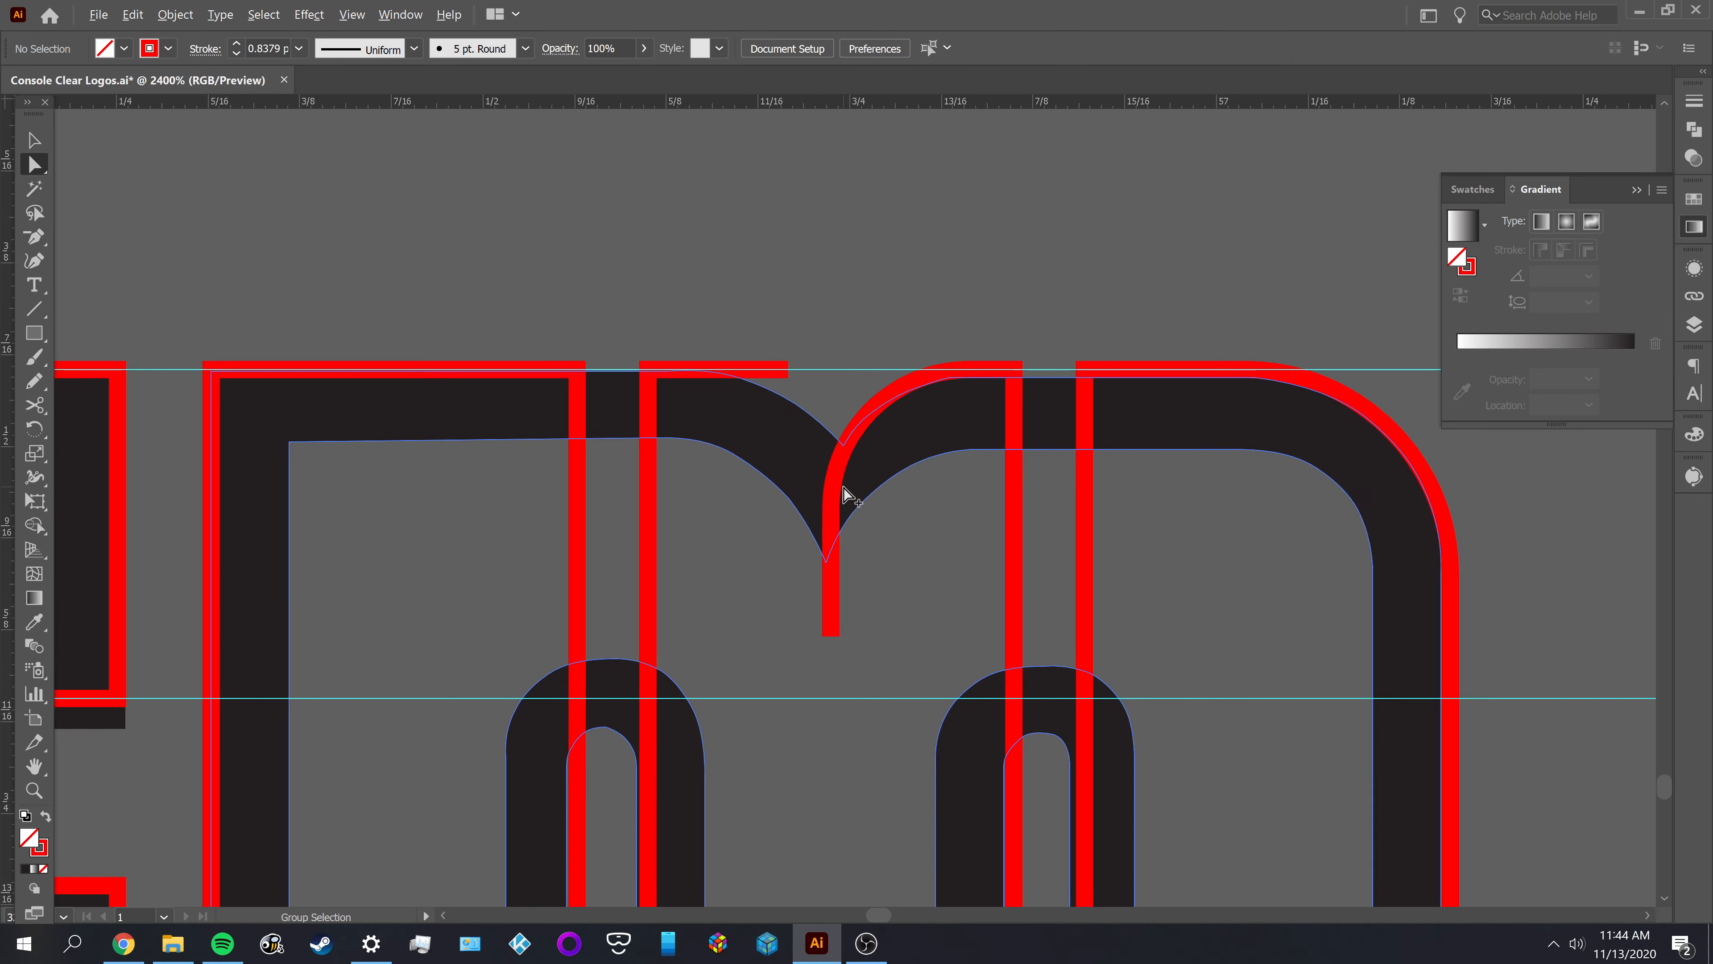
pyautogui.press('v')
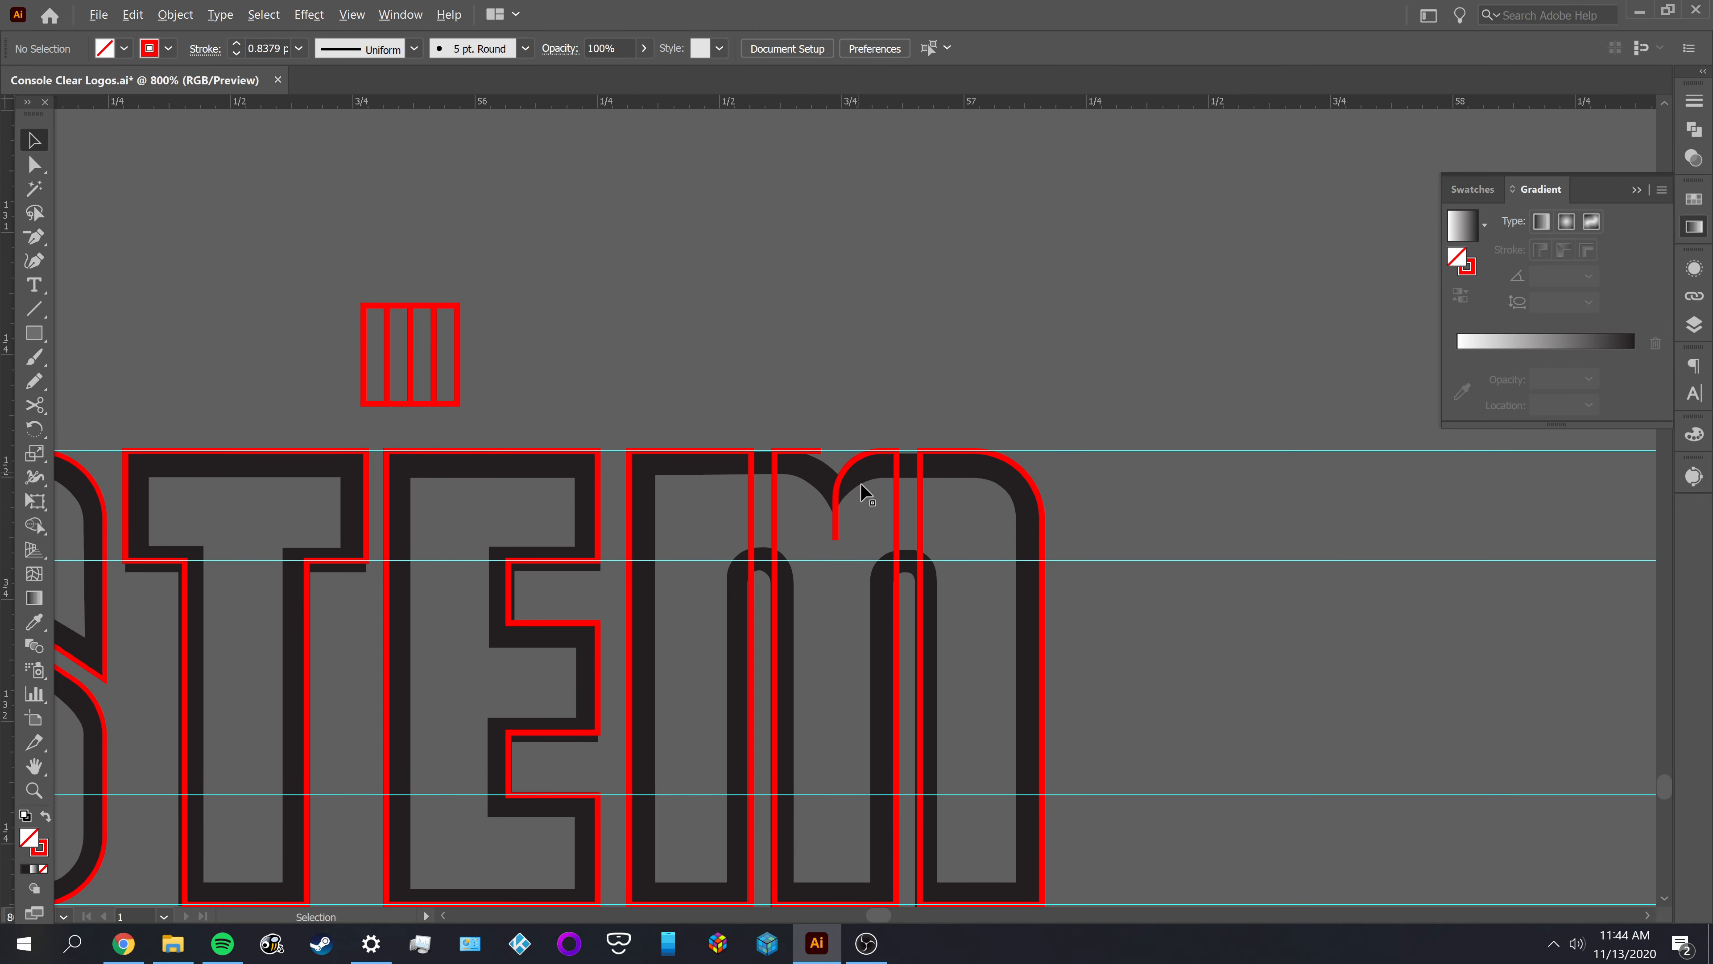
pyautogui.moveTo(837, 528); pyautogui.dragTo(1079, 604)
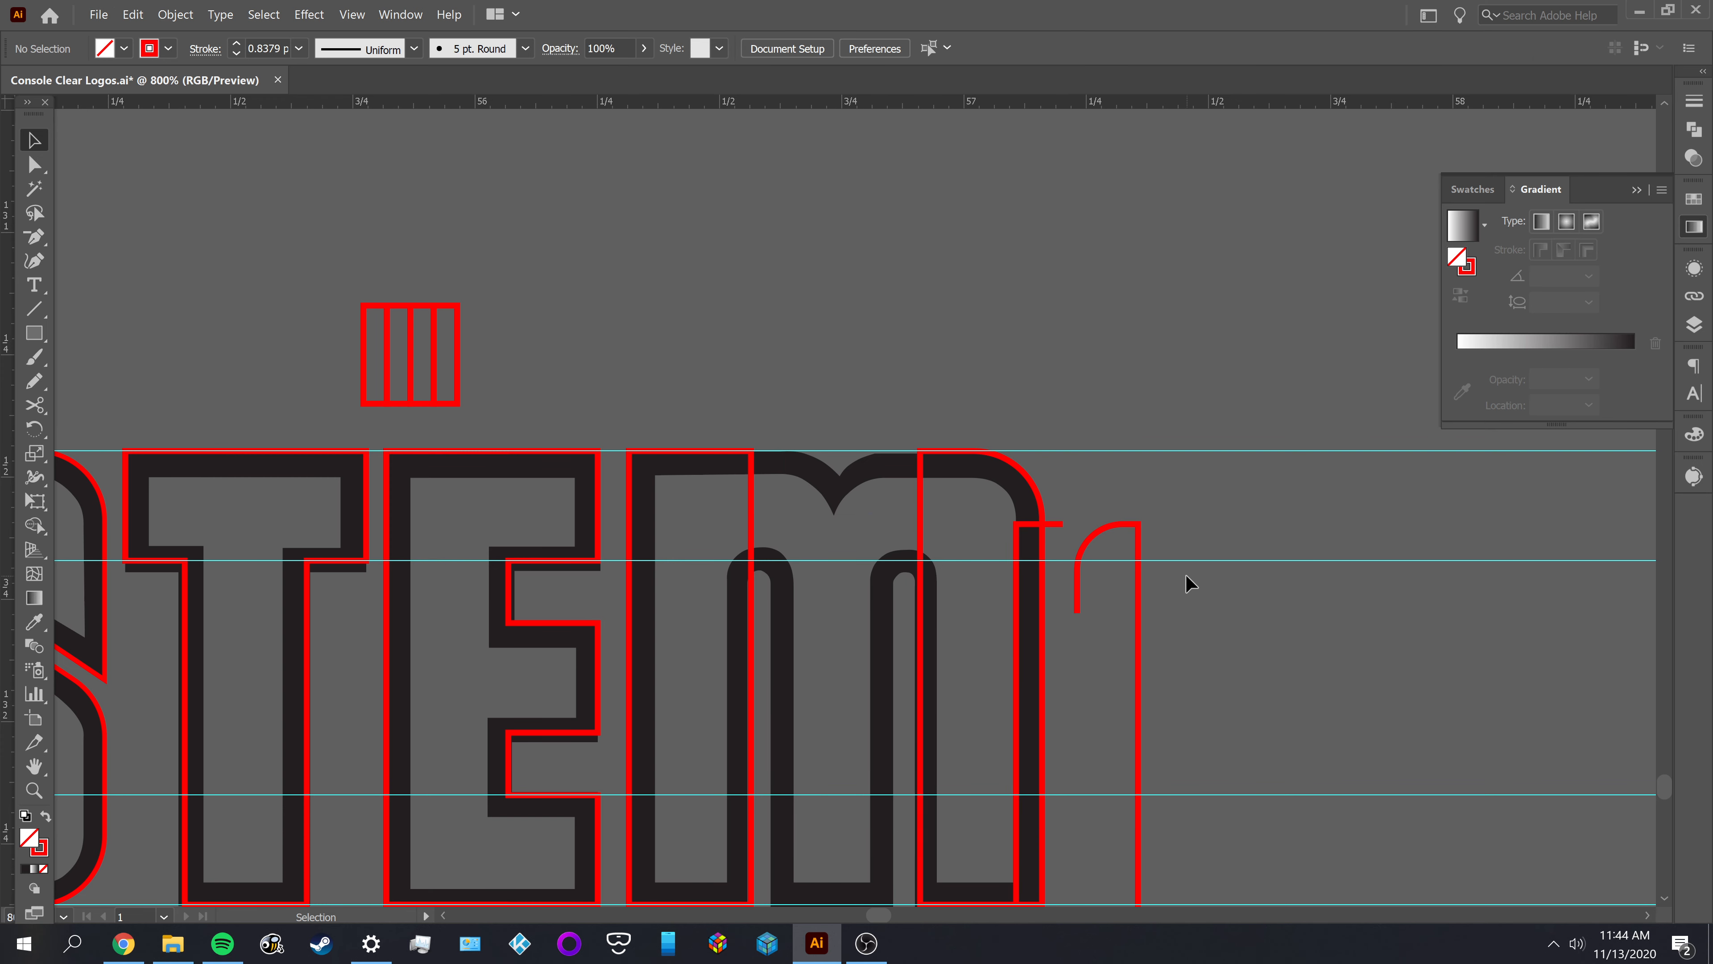
pyautogui.hotkey('ctrl', 'z')
pyautogui.scroll(2, 808, 495)
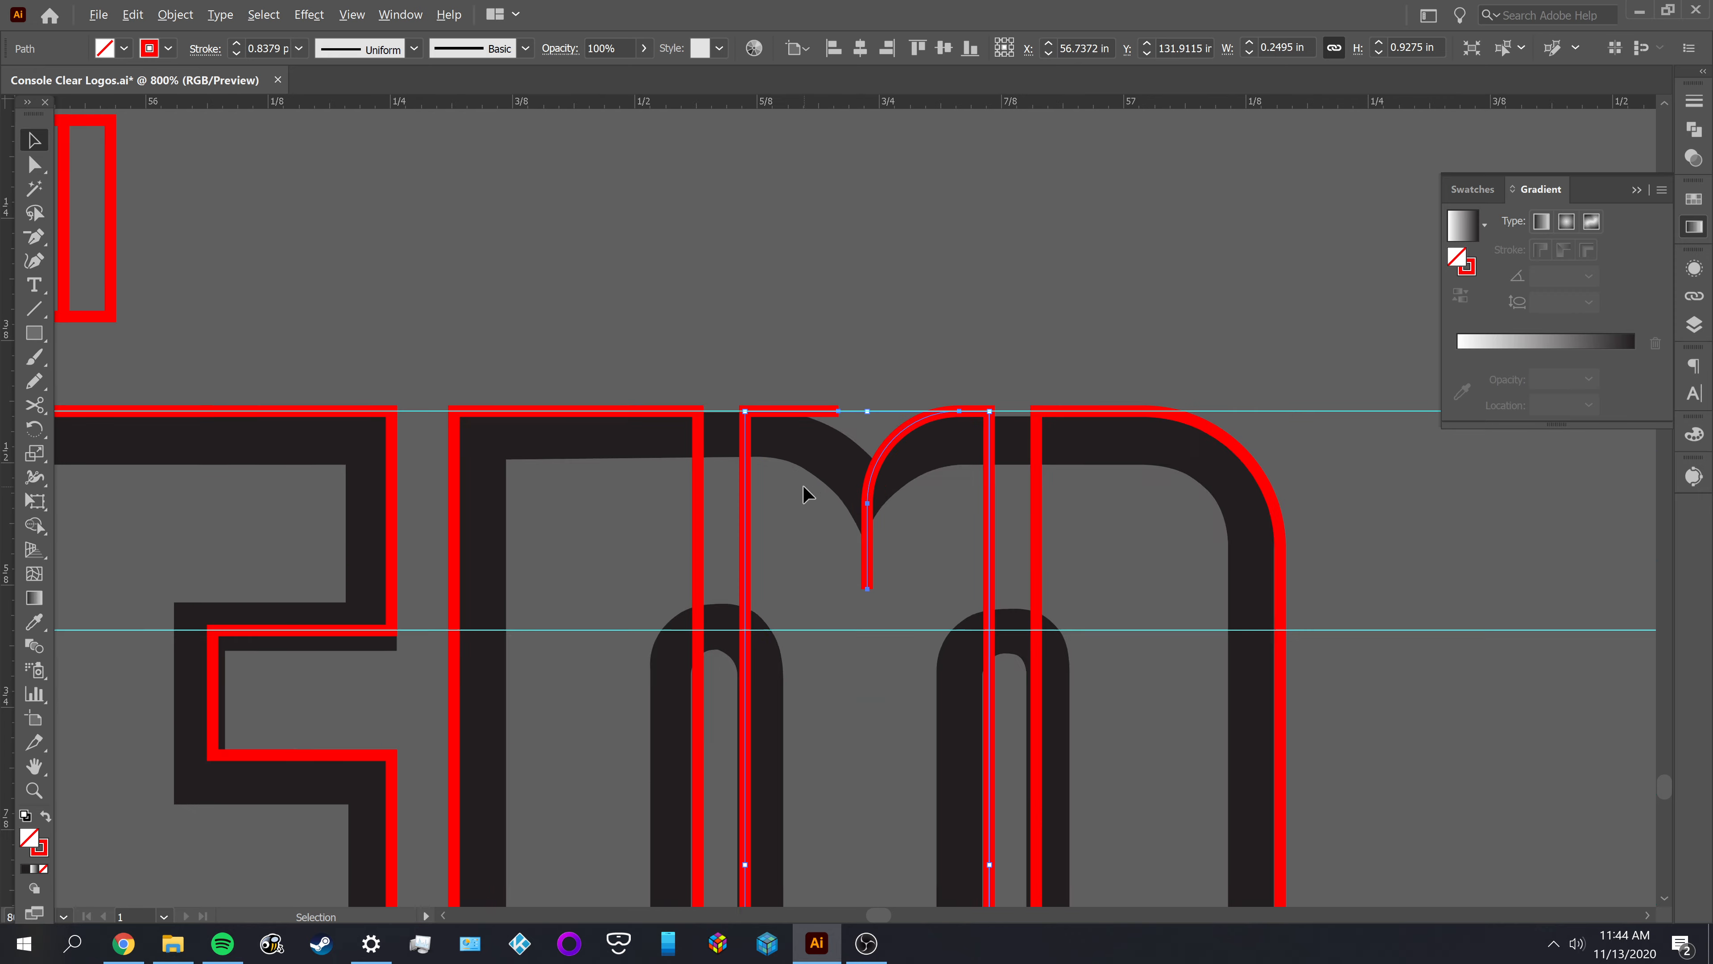
pyautogui.scroll(3, 808, 495)
pyautogui.scroll(1, 977, 573)
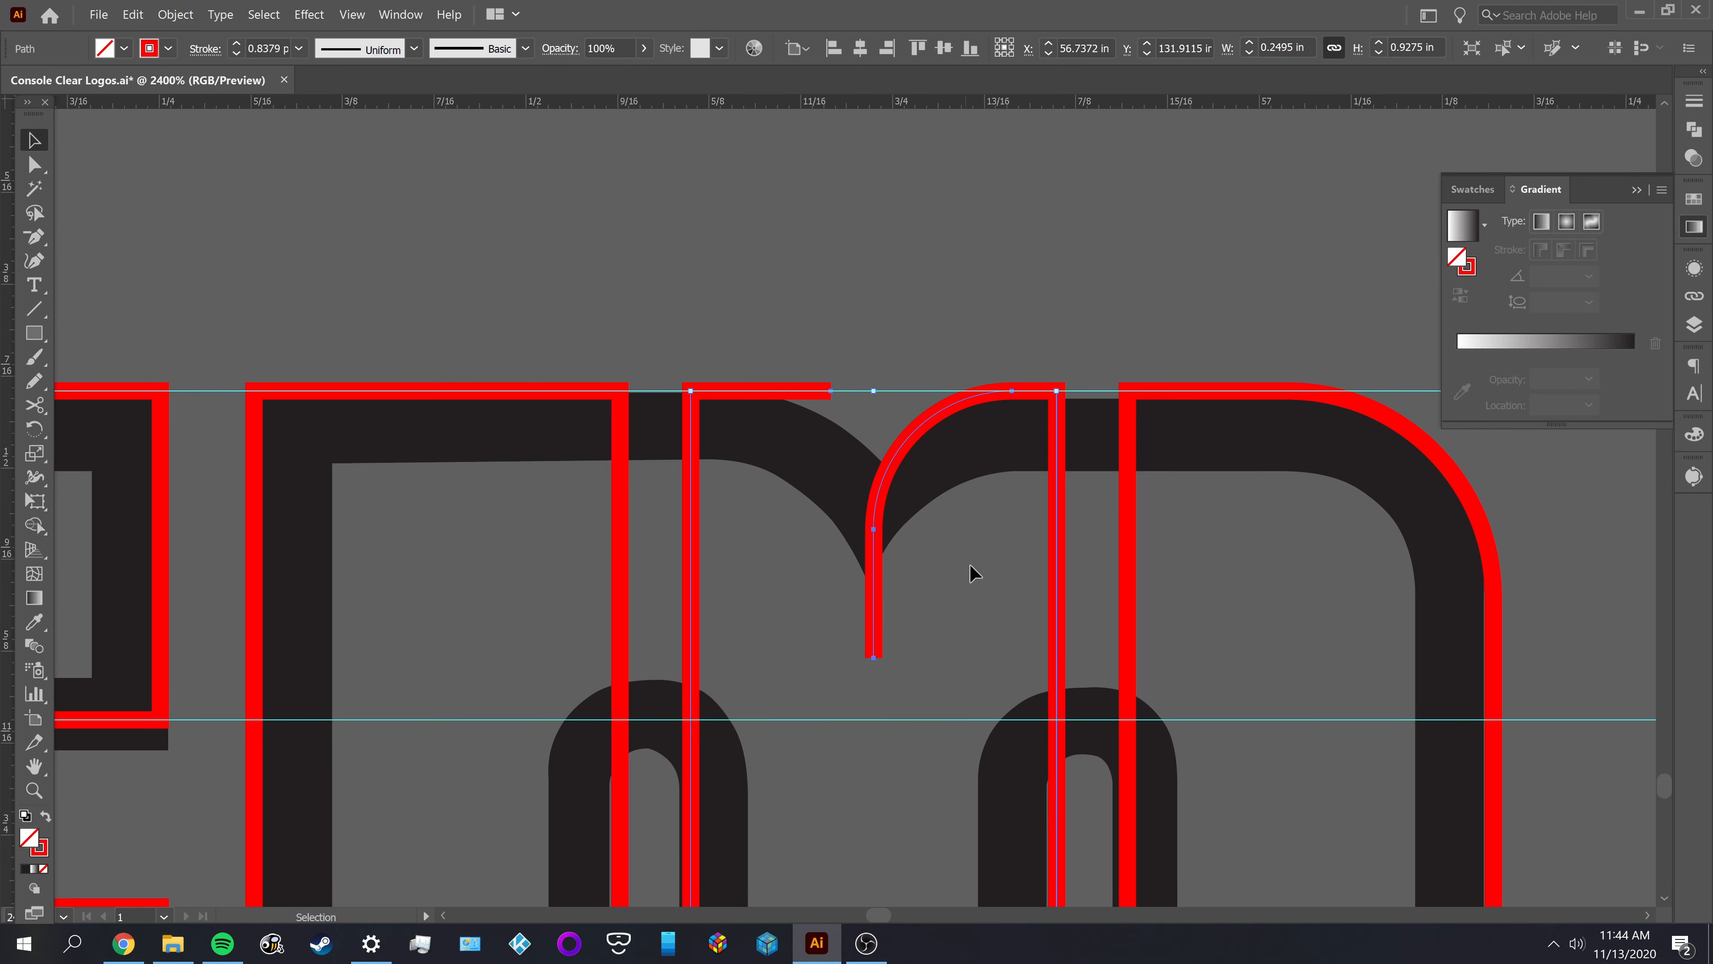
# Cut the M's middle outline with the Scissors tool where the notch curve meets its straight tail
pyautogui.press('a')
pyautogui.click(957, 603)
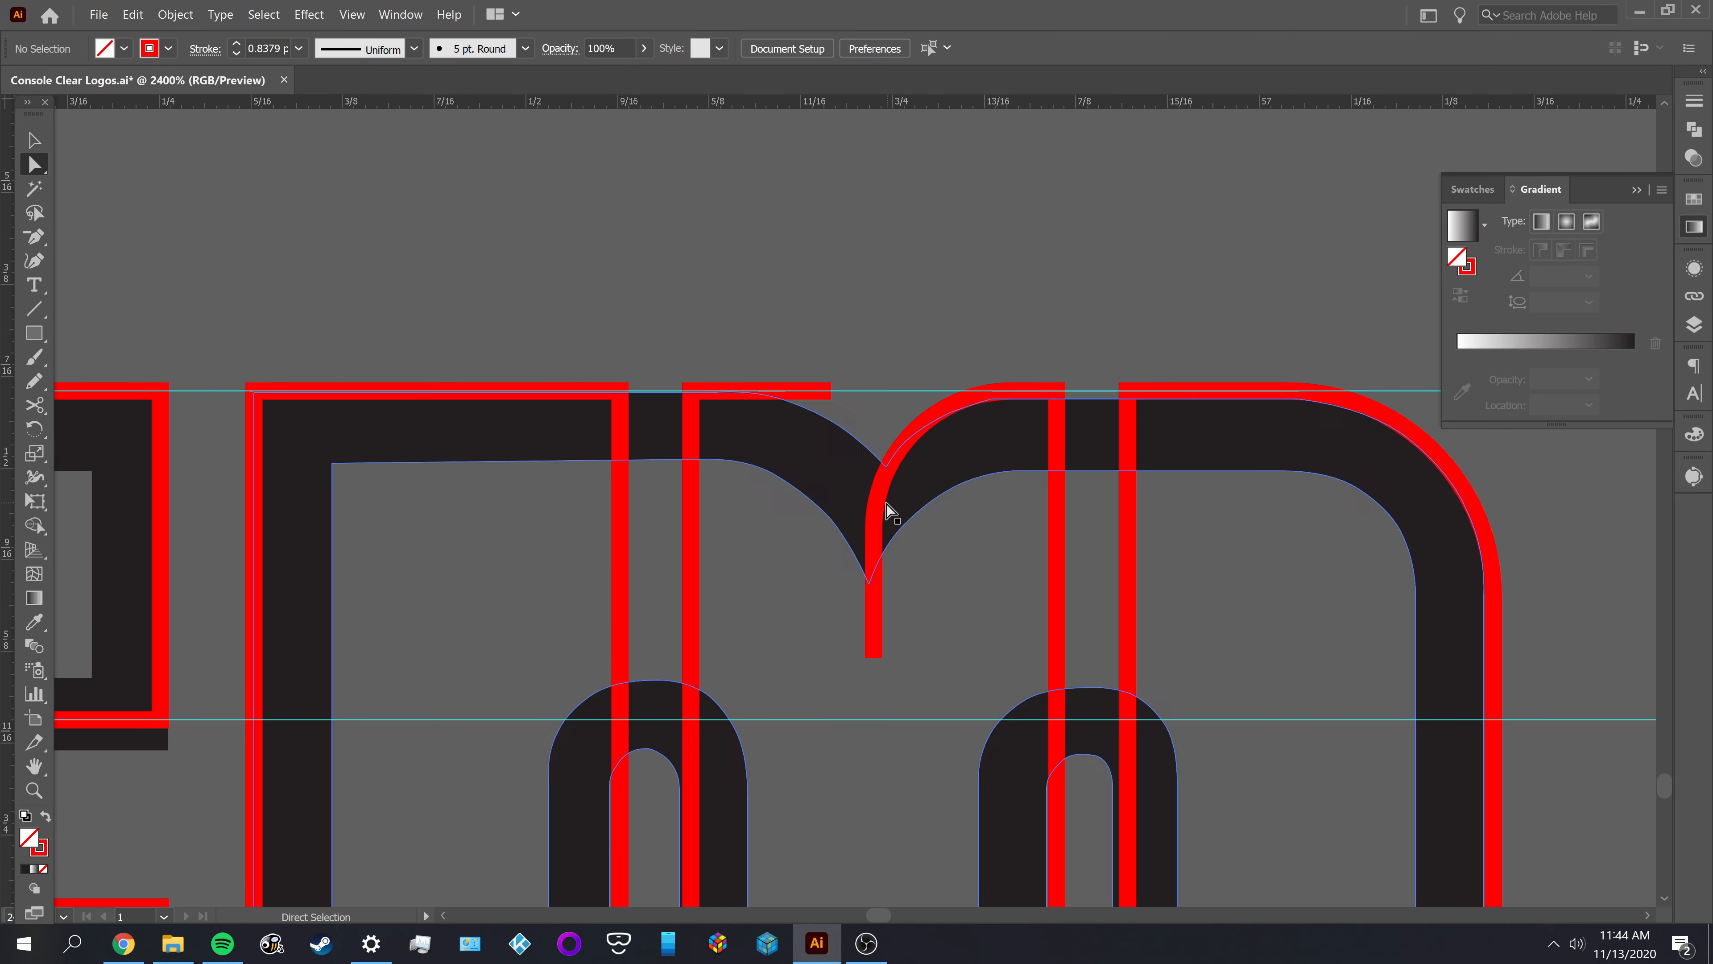
pyautogui.click(875, 497)
pyautogui.press('c')
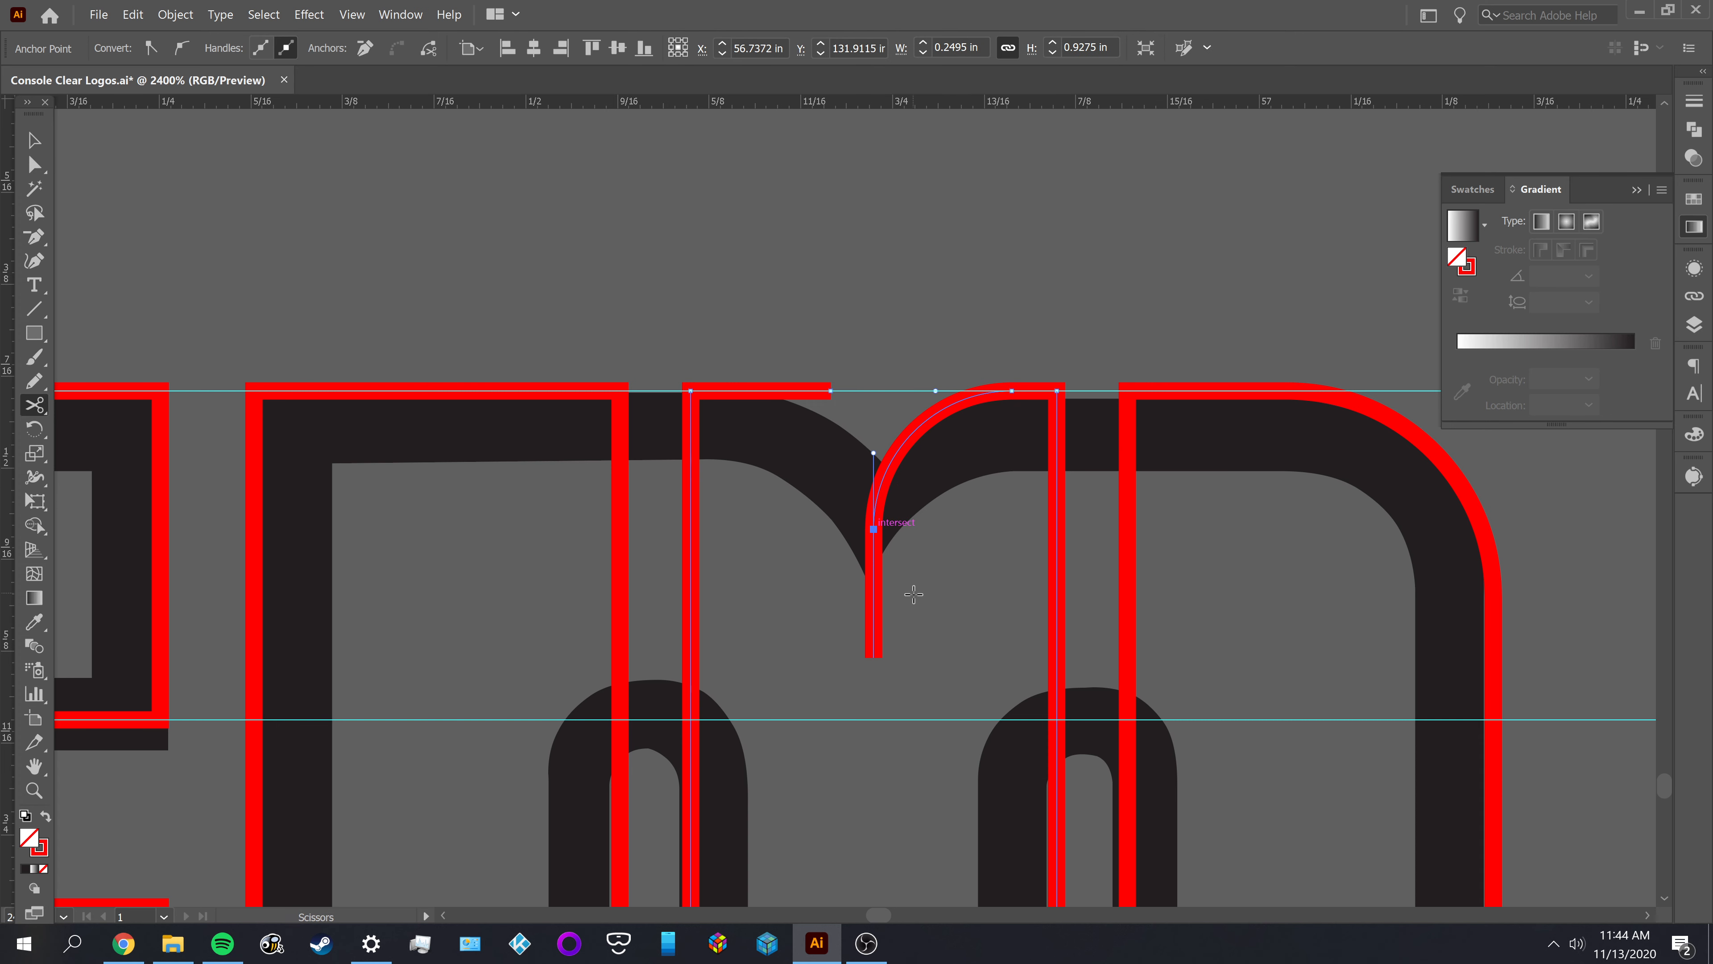
pyautogui.press('a')
# Delete the straight tail hanging below the M's notch curve
pyautogui.click(877, 583)
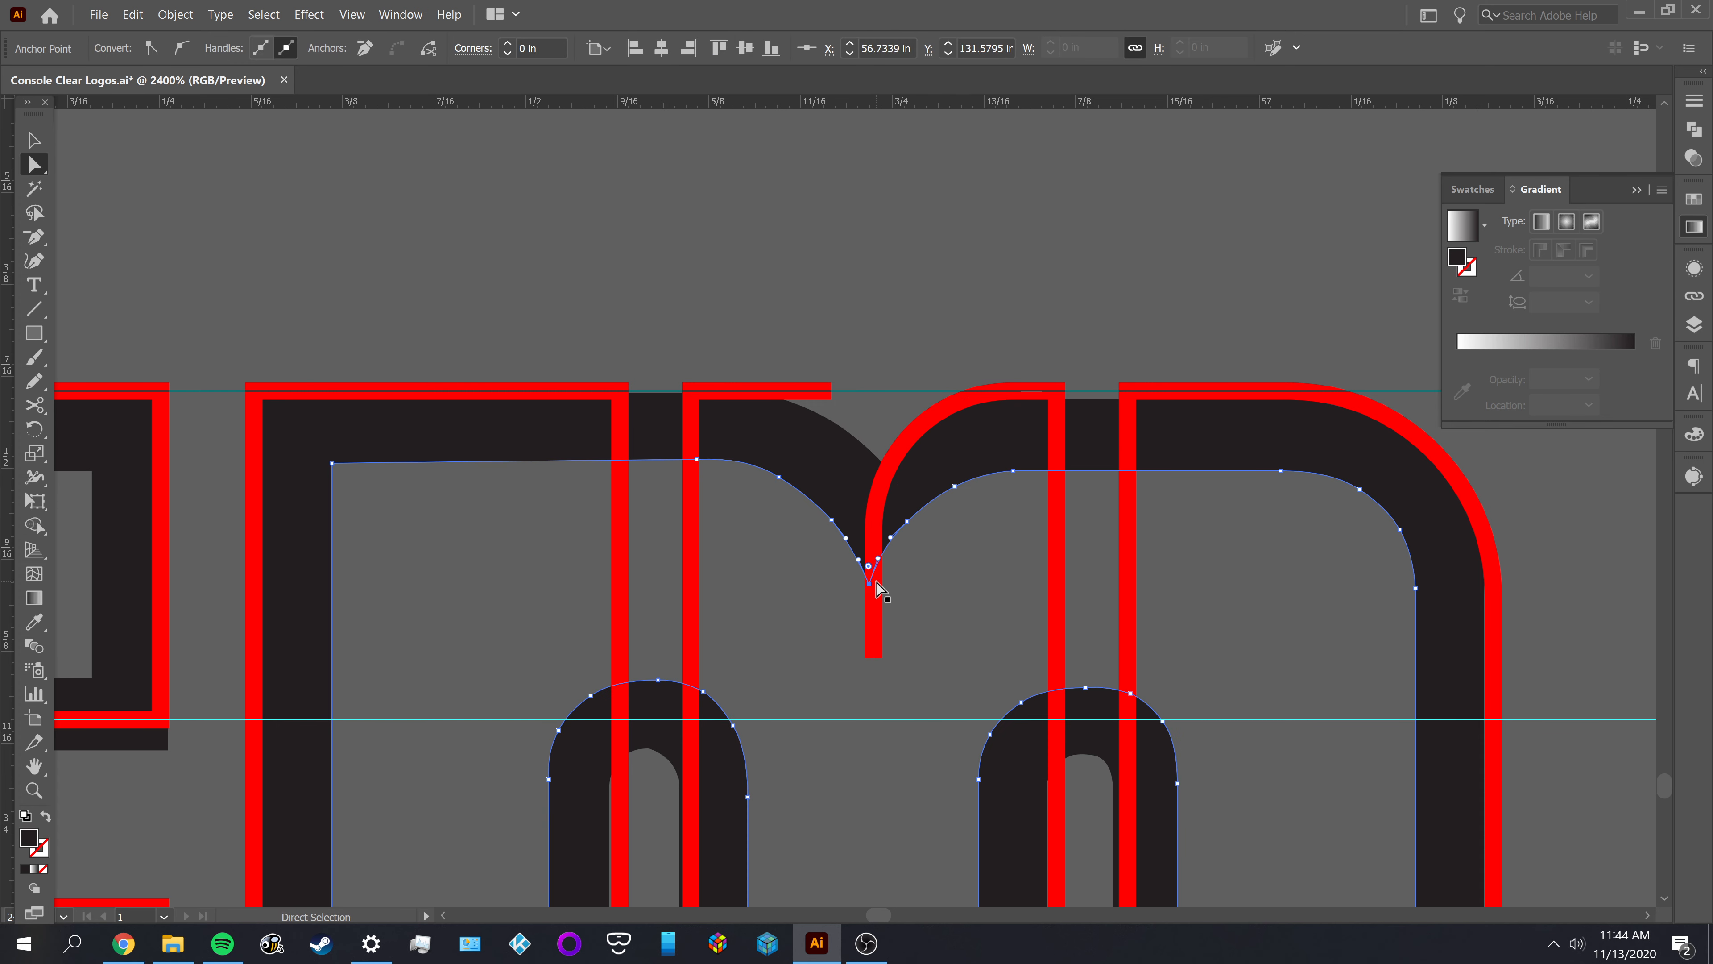
pyautogui.click(921, 604)
pyautogui.keyDown('ctrl'); pyautogui.click(937, 483); pyautogui.keyUp('ctrl')
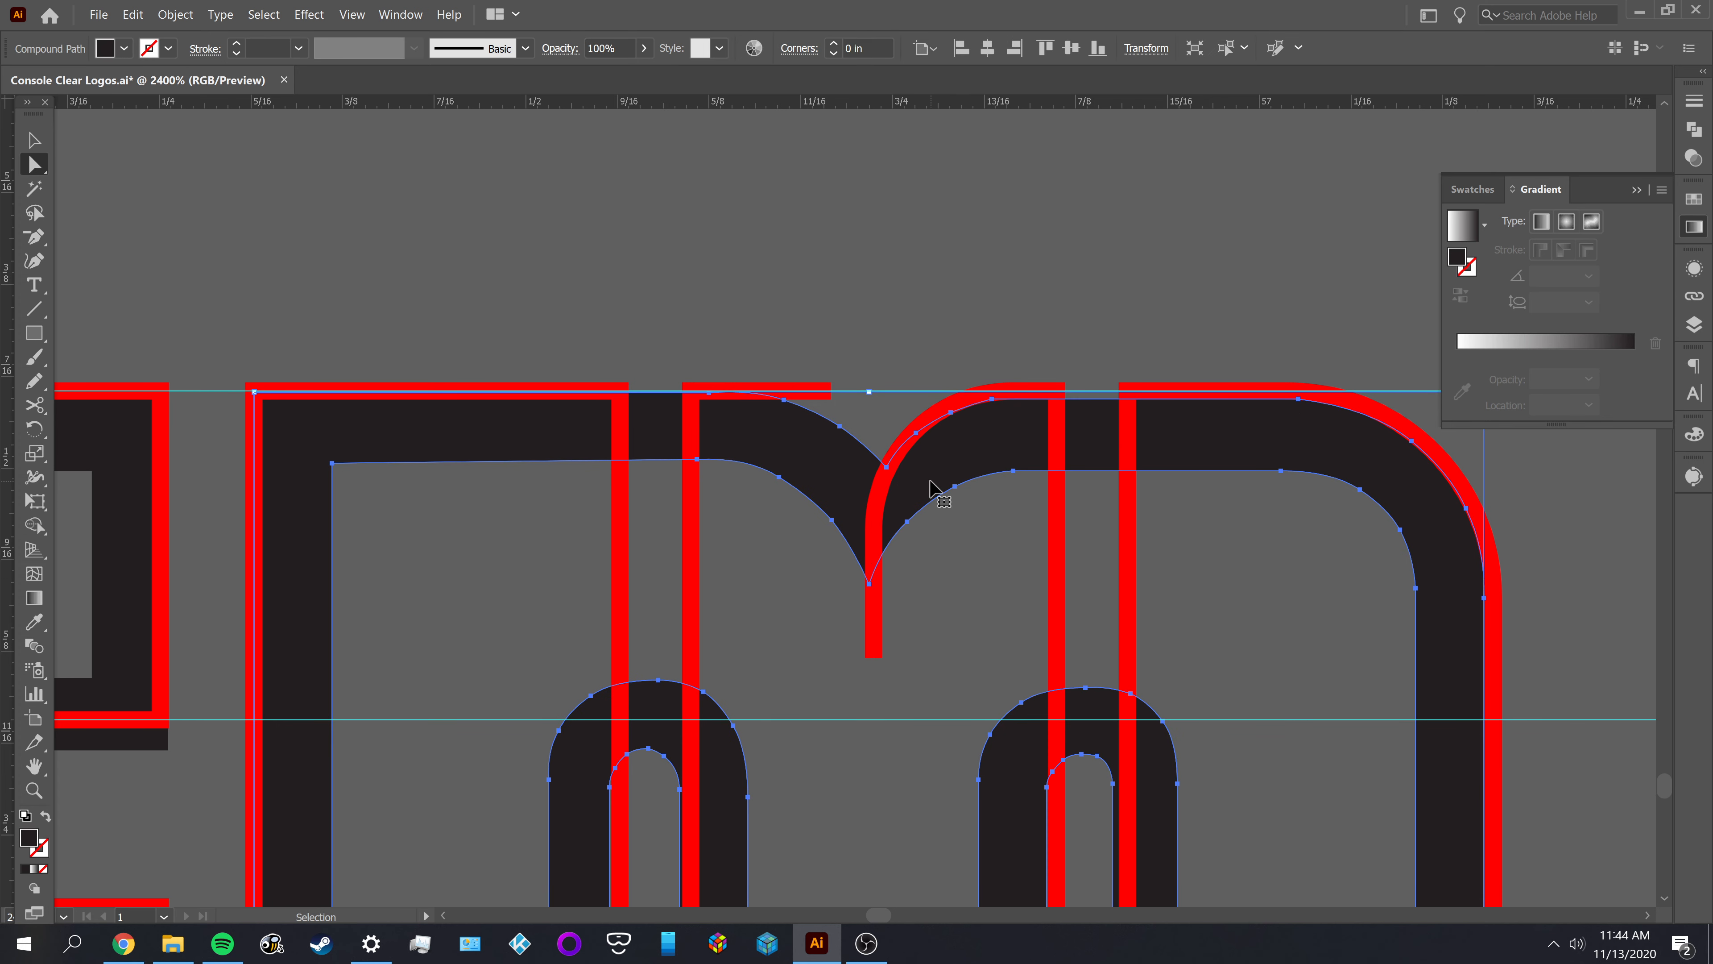
pyautogui.click(937, 569)
pyautogui.click(872, 628)
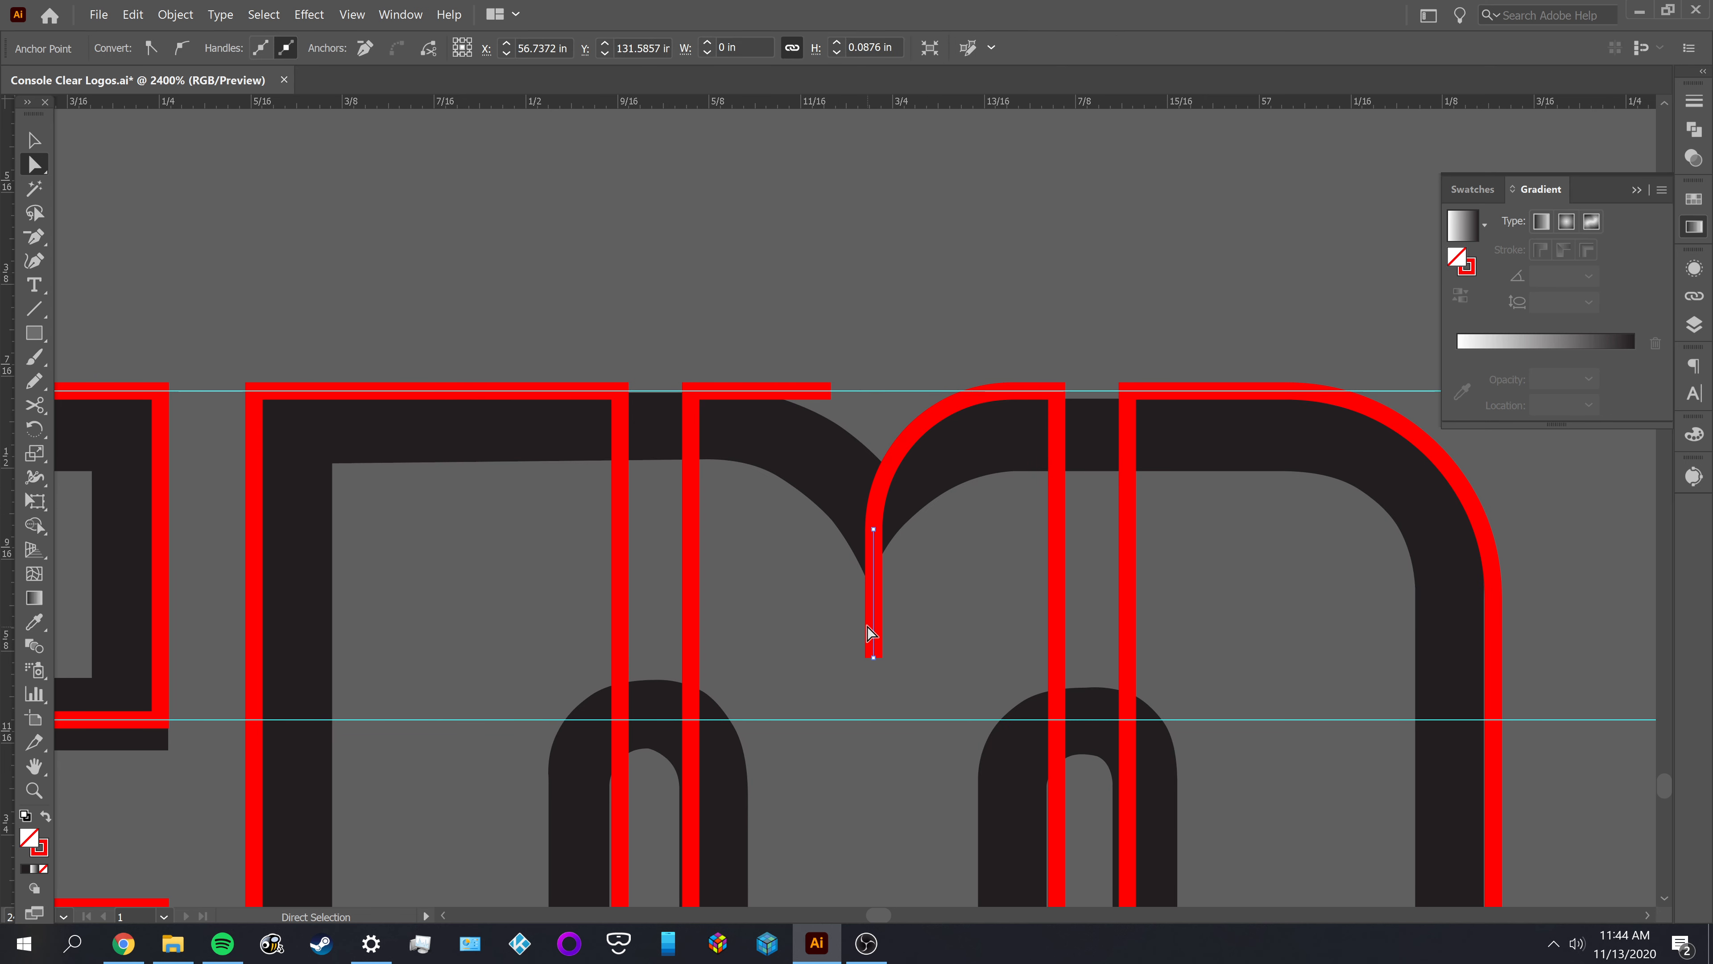
pyautogui.press('Delete')
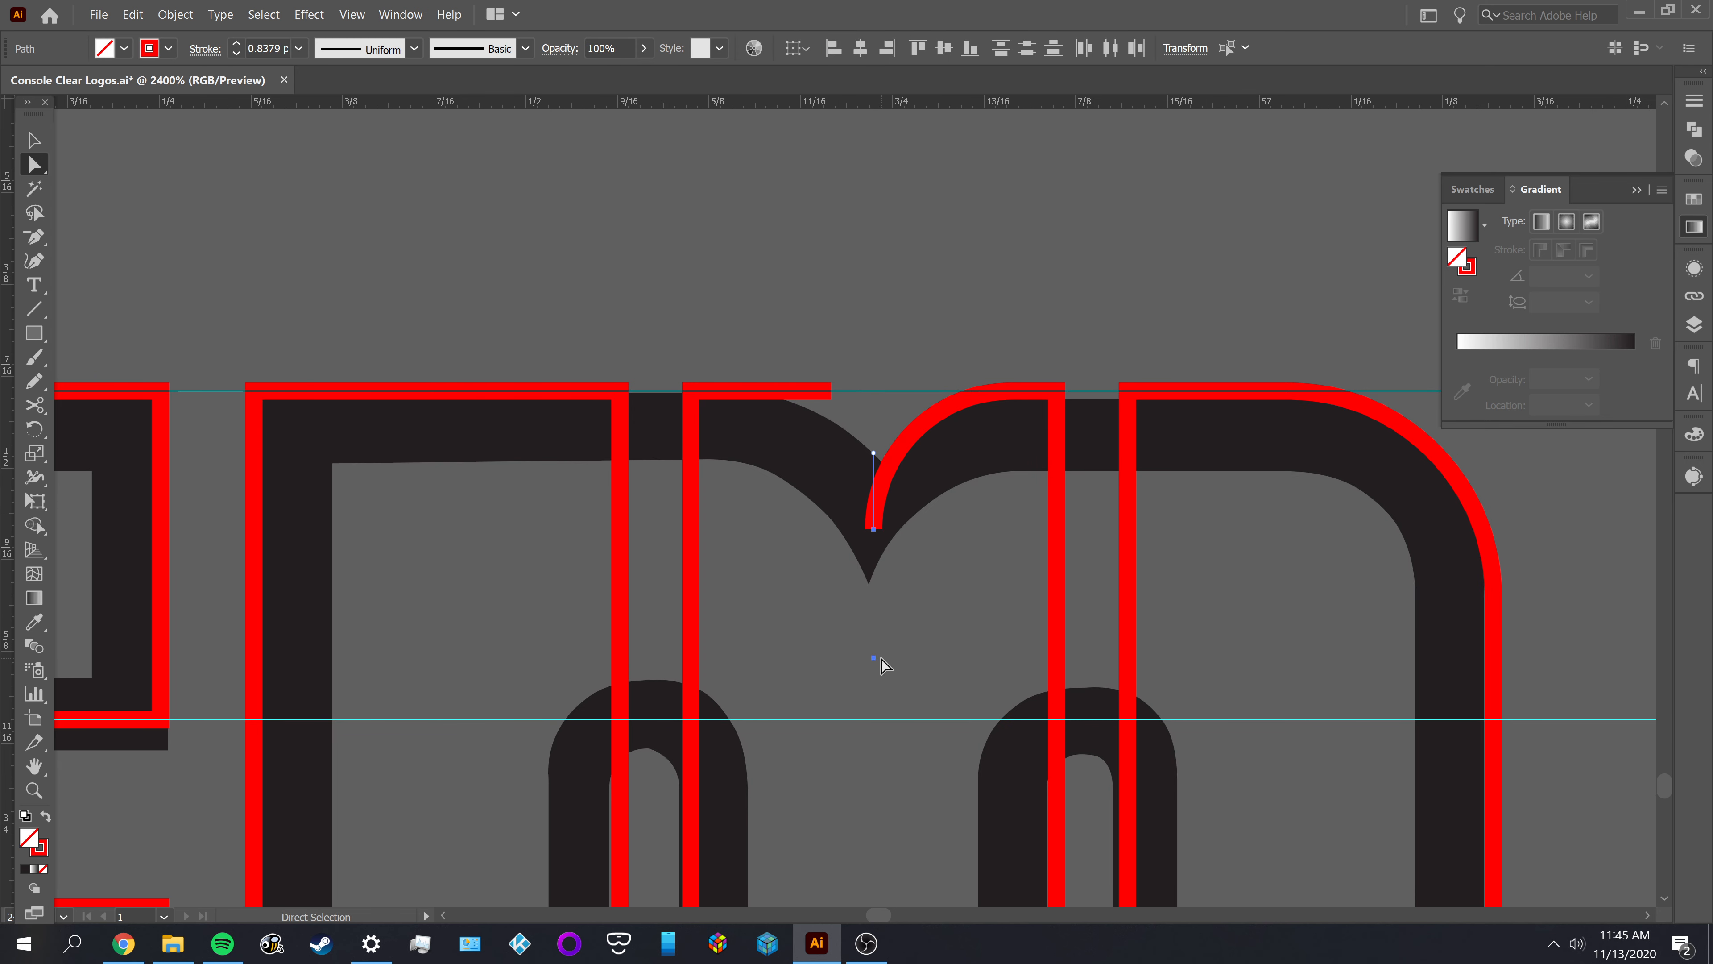
pyautogui.click(886, 663)
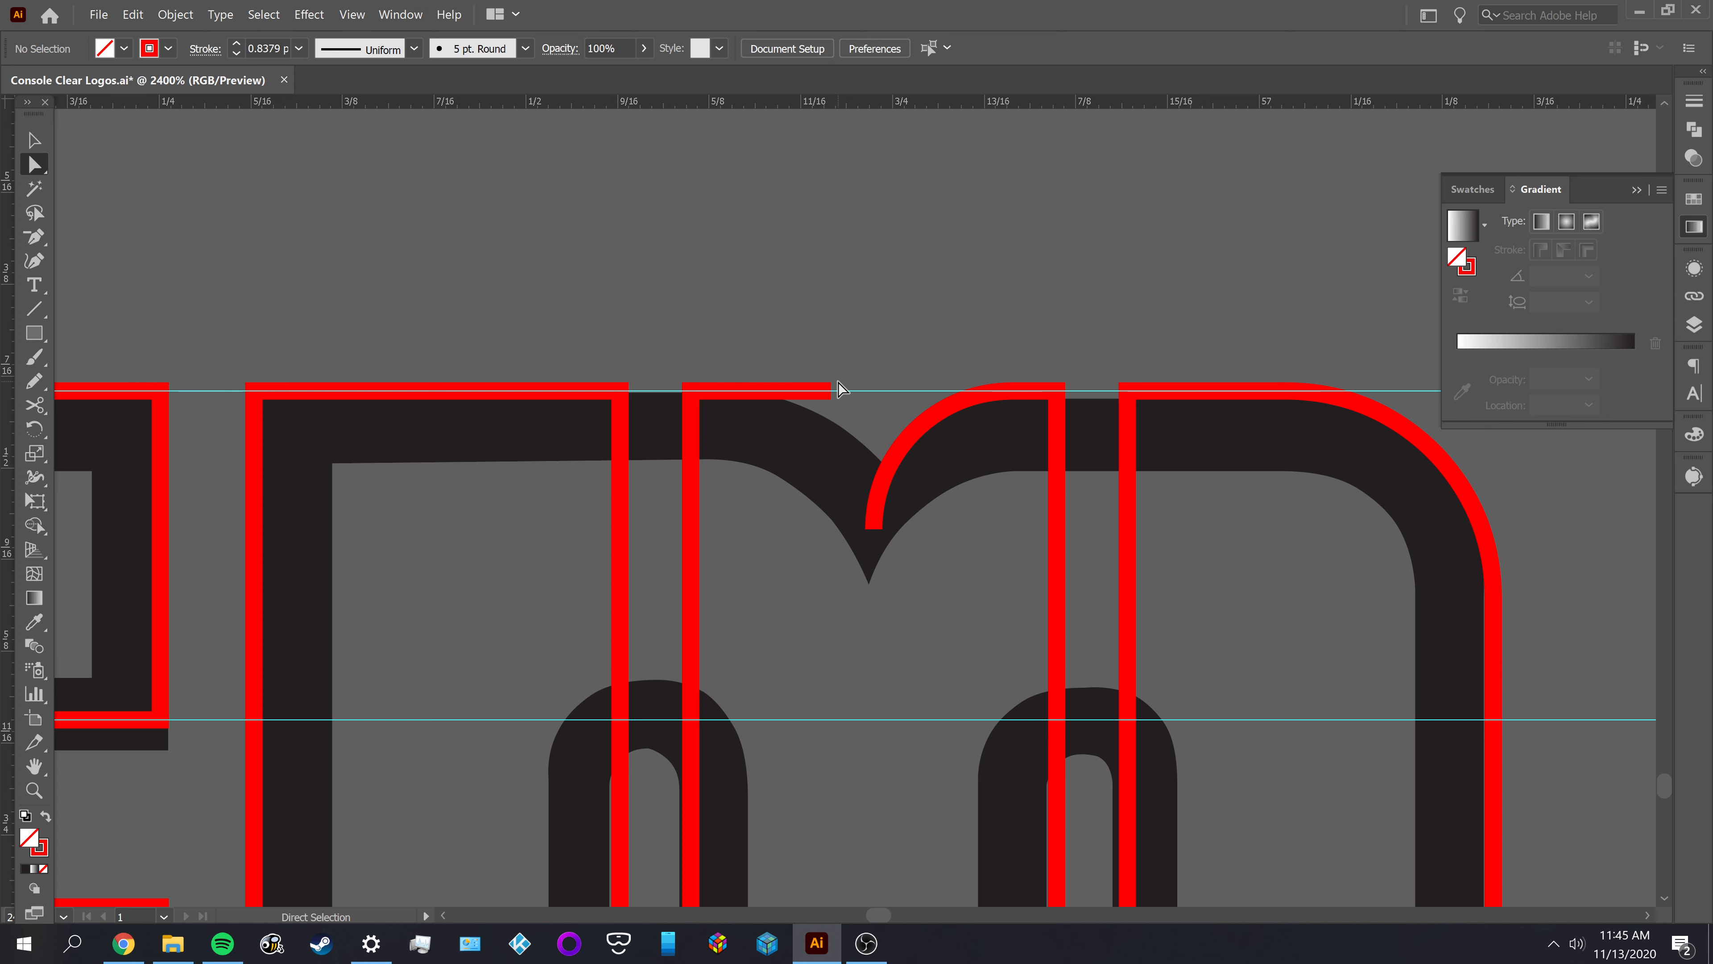
# Draw a short vertical line with the Pen tool through the lower end of the notch curve
pyautogui.press('p')
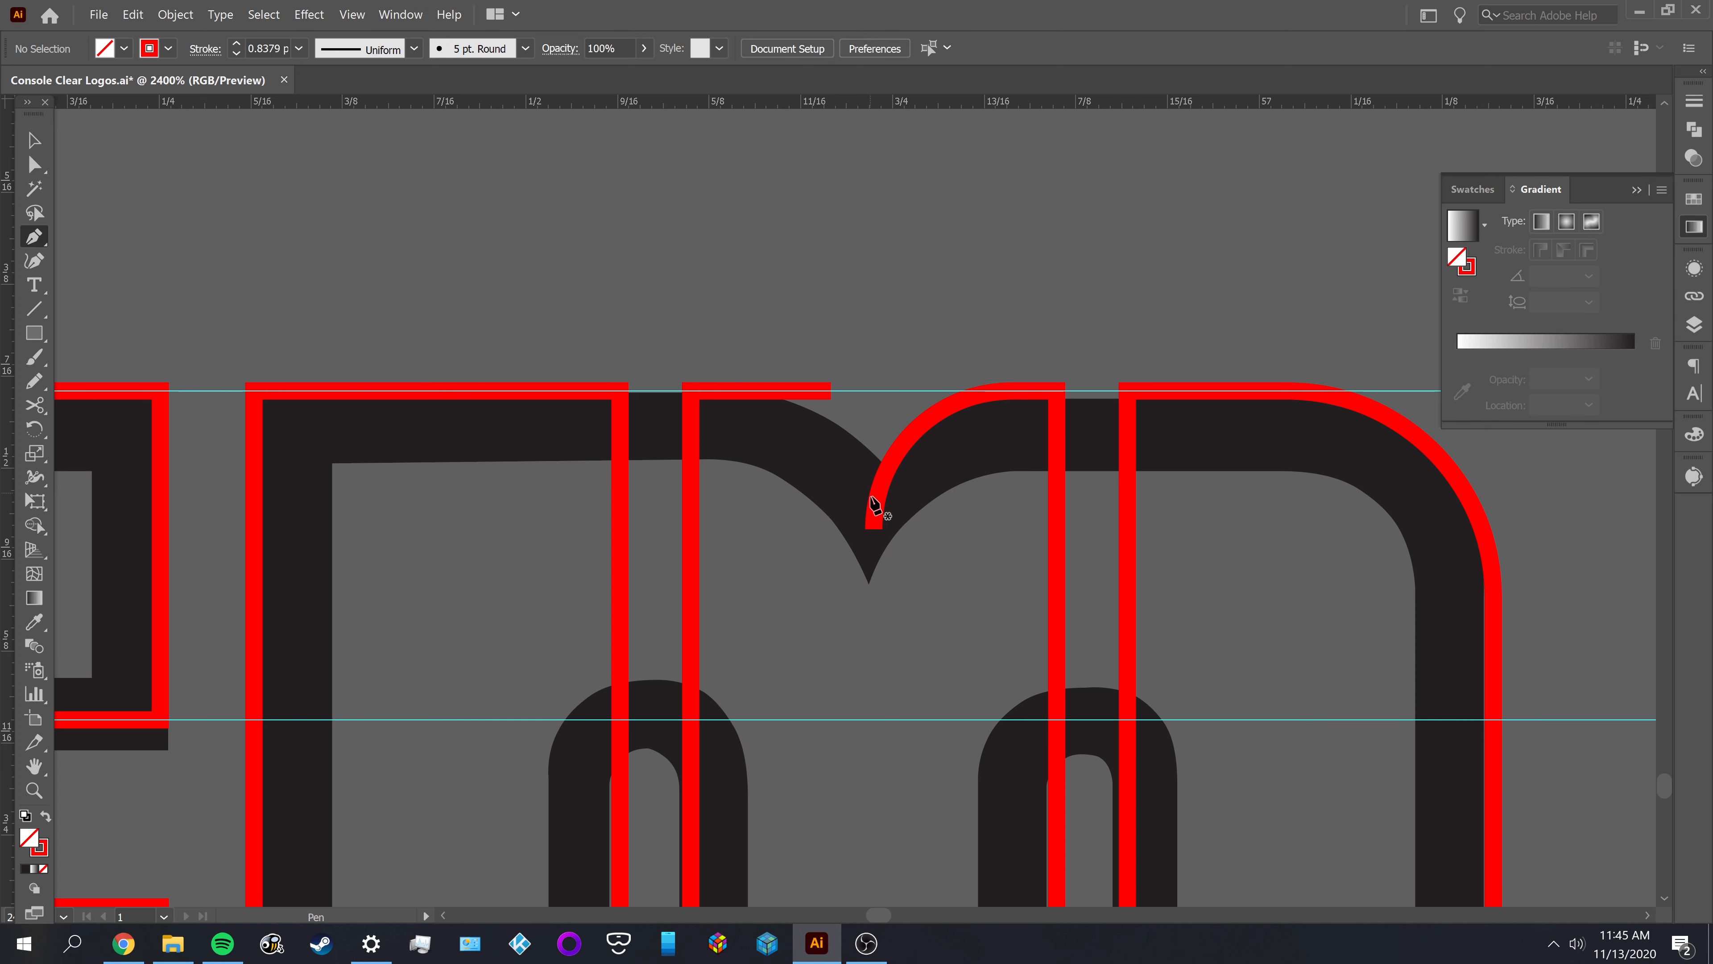
pyautogui.click(874, 613)
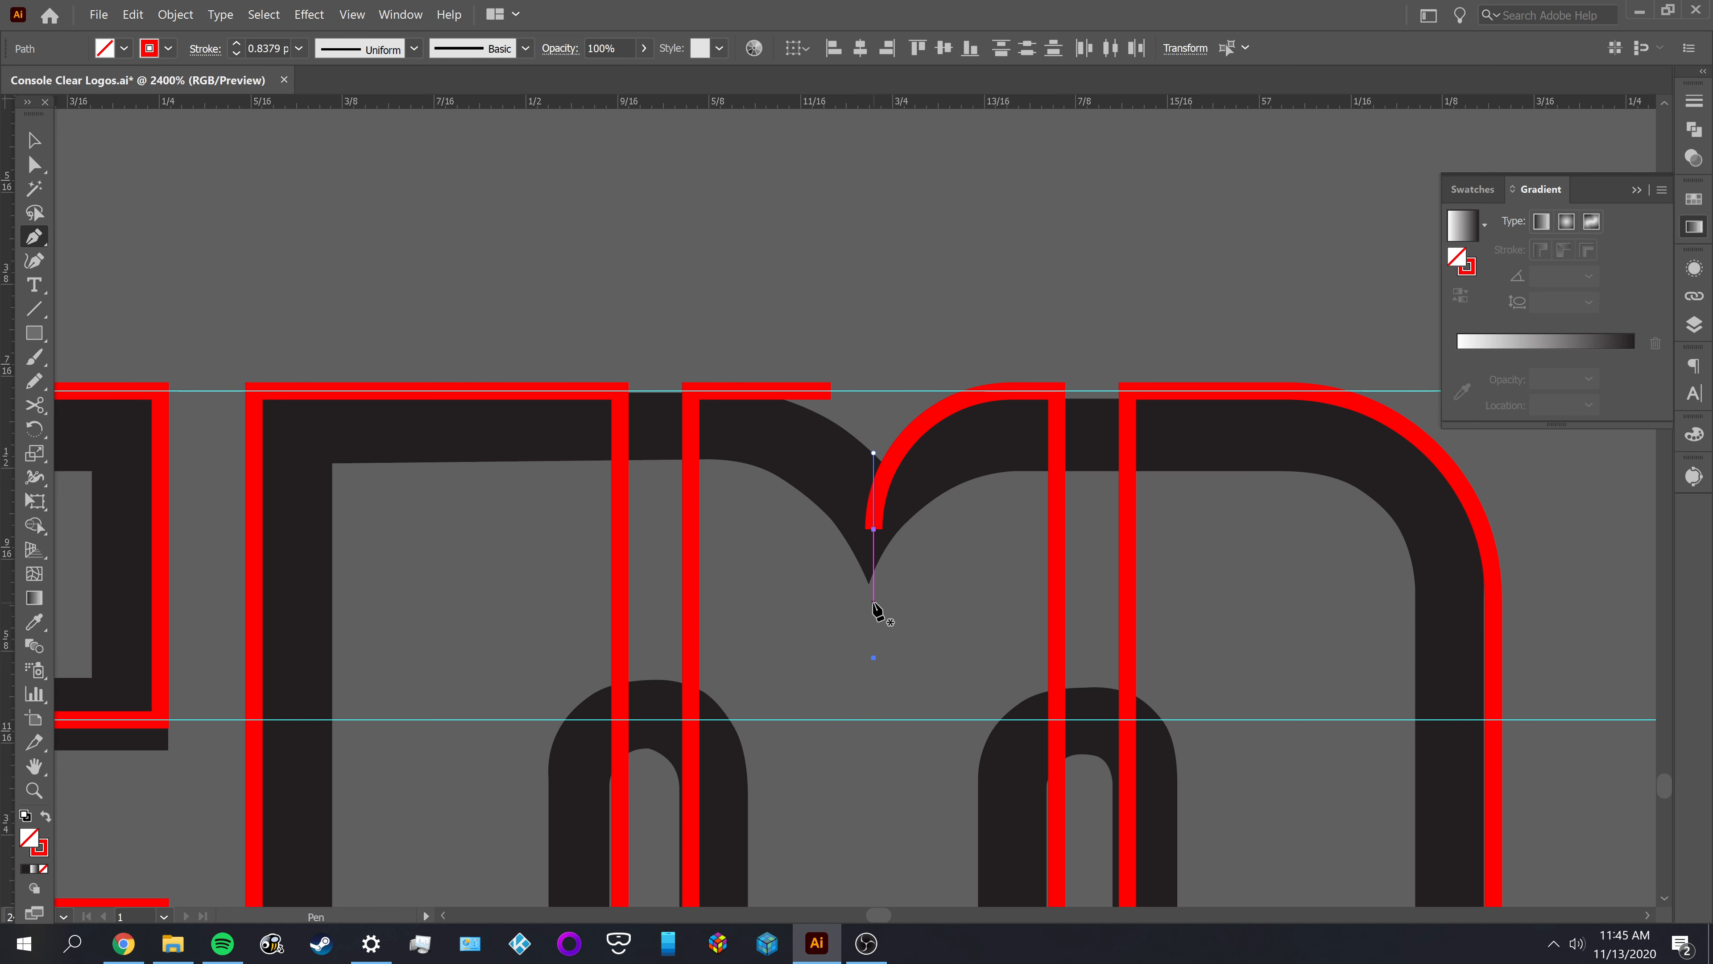
pyautogui.hotkey('ctrl', 'z')
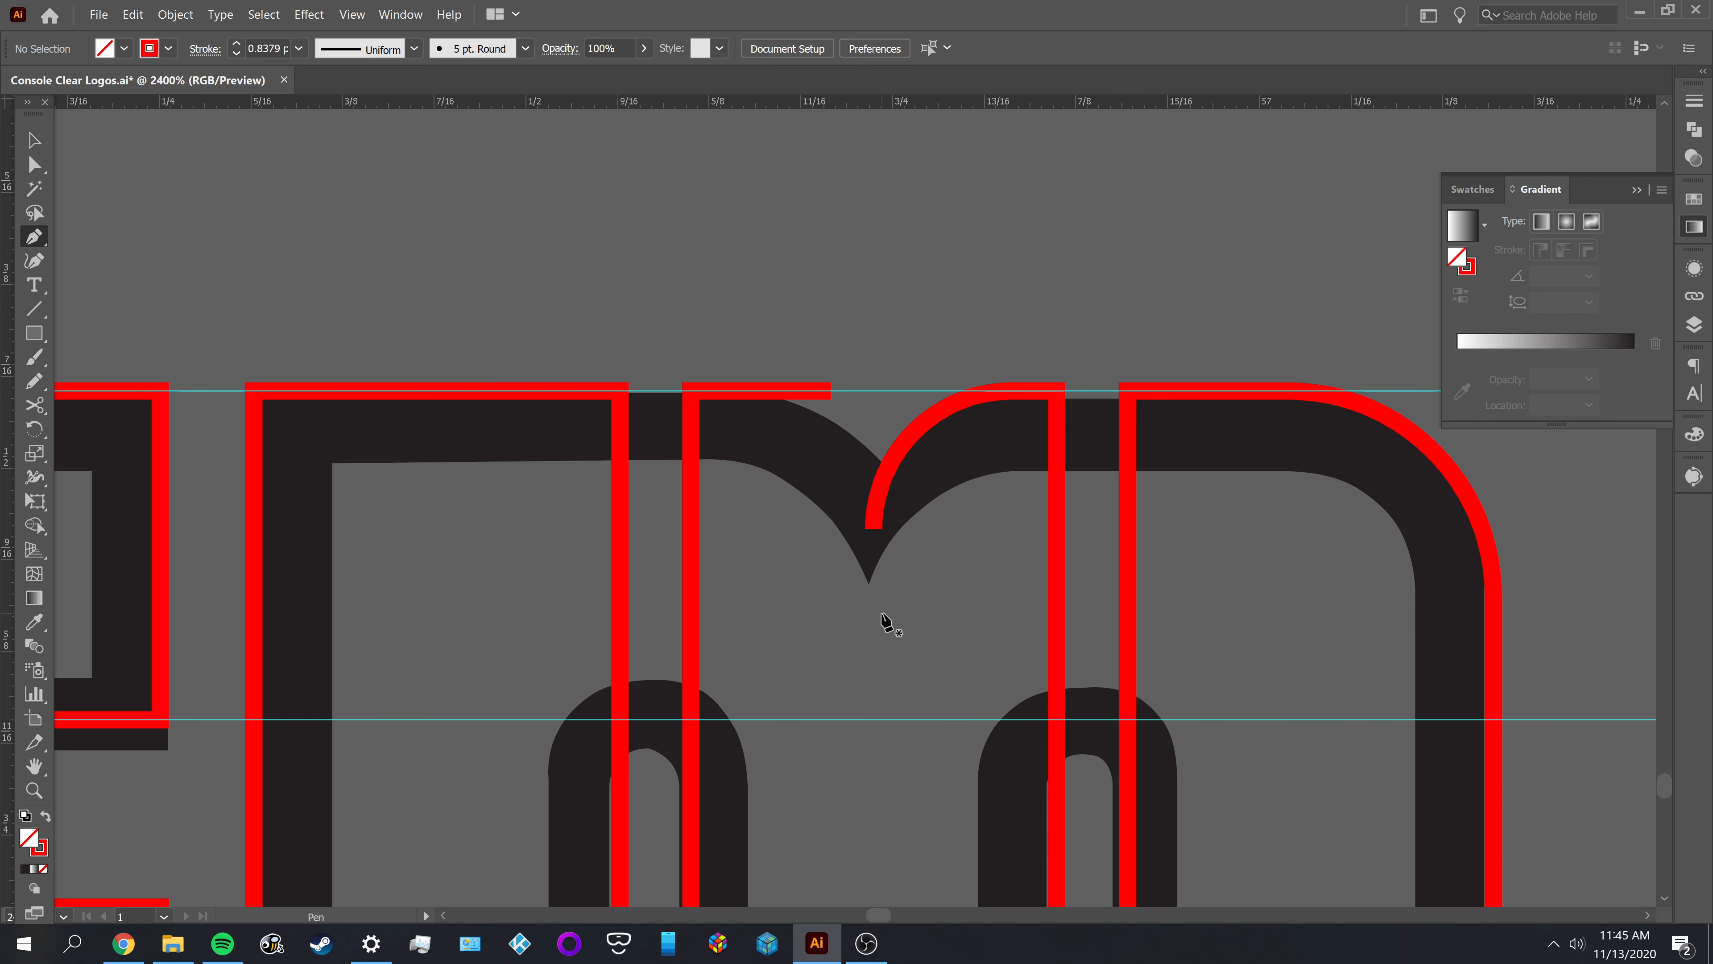
pyautogui.moveTo(878, 665); pyautogui.dragTo(878, 432)
# Center the new vertical line horizontally on the M's middle outline
pyautogui.press('v')
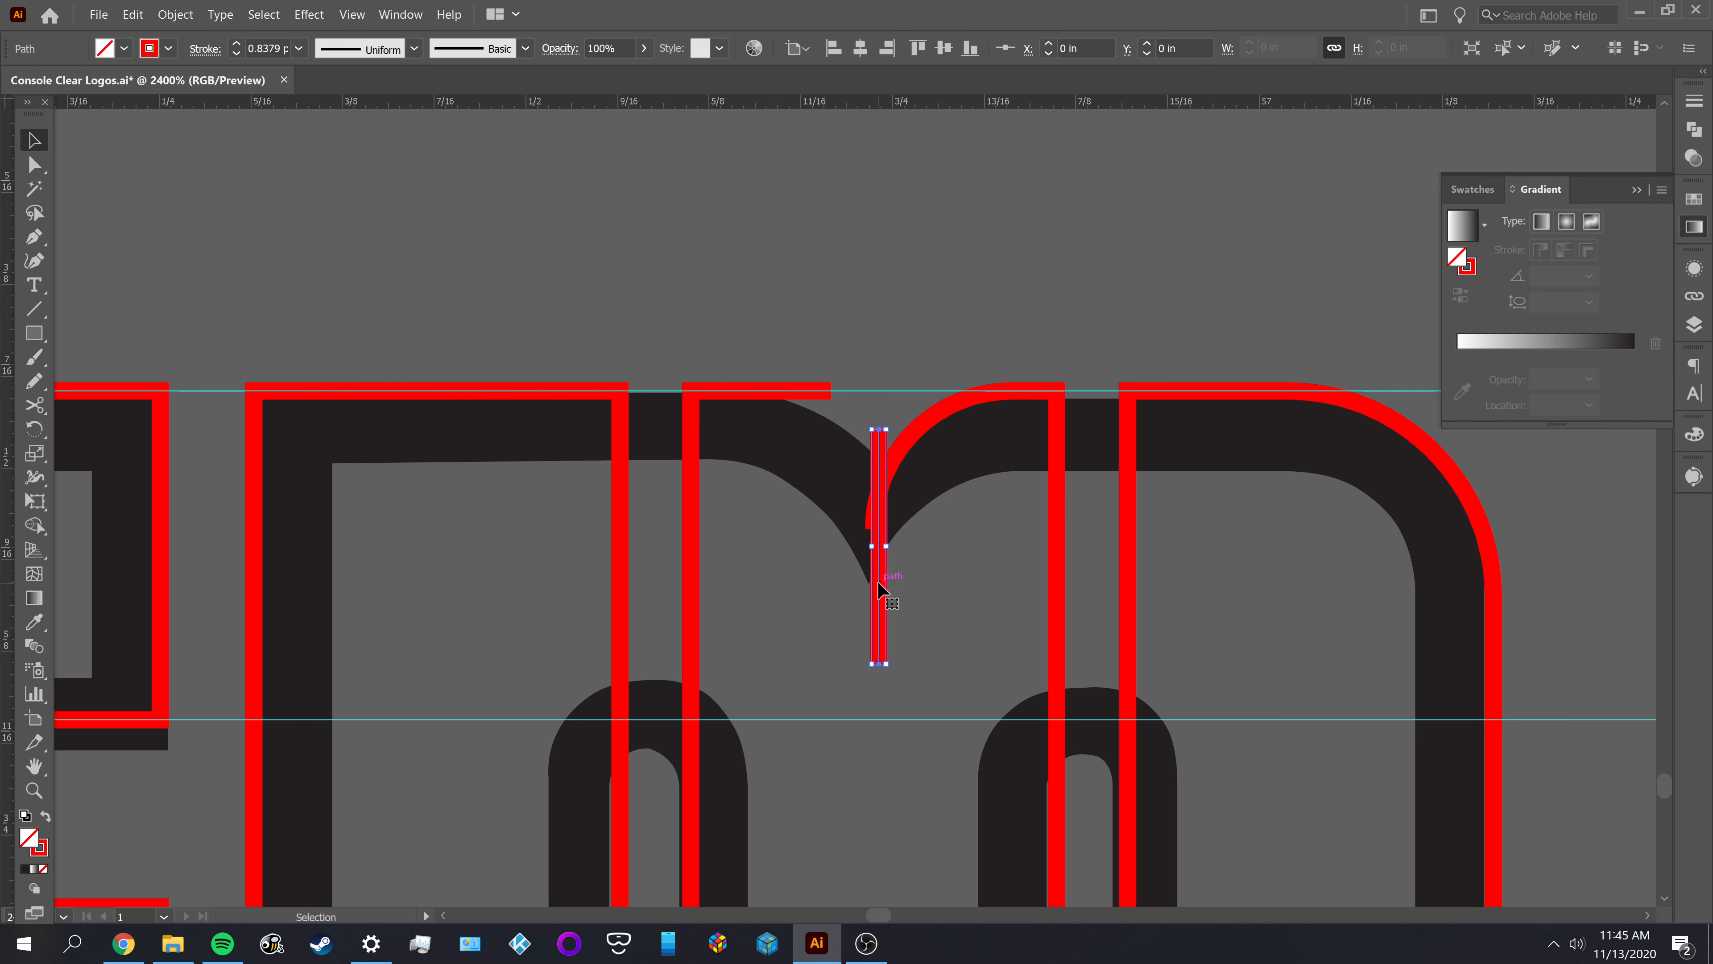
pyautogui.keyDown('shift'); pyautogui.click(690, 556); pyautogui.keyUp('shift')
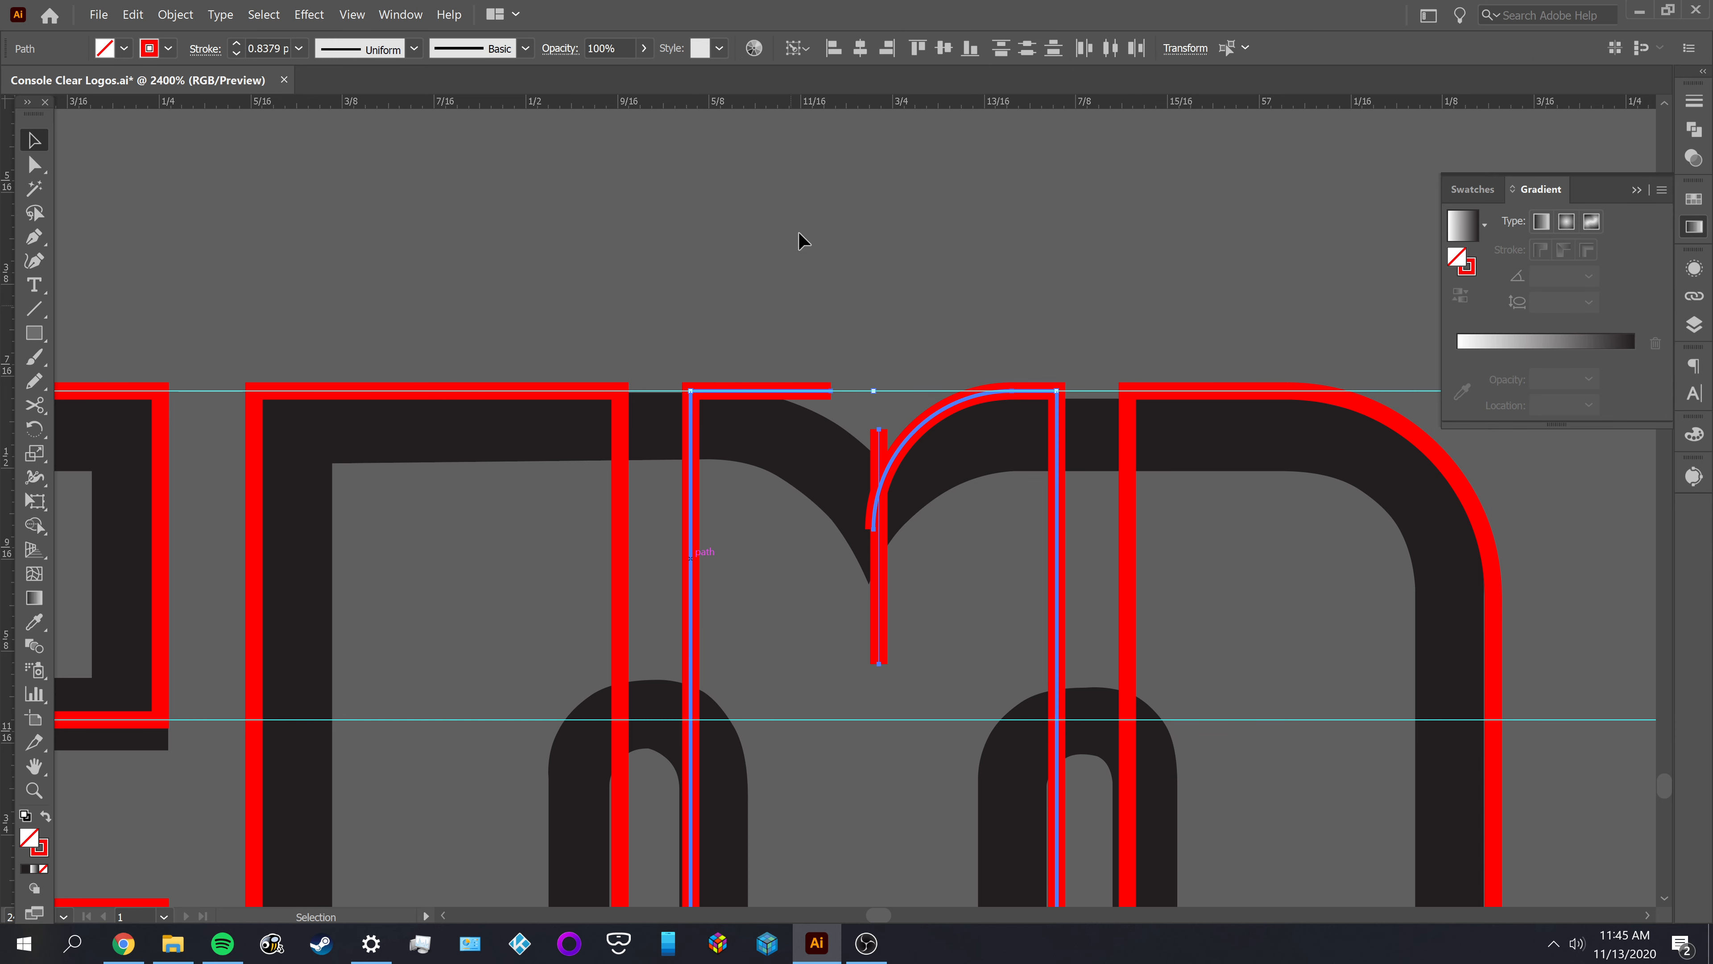
pyautogui.click(861, 49)
pyautogui.click(914, 189)
pyautogui.scroll(1, 908, 474)
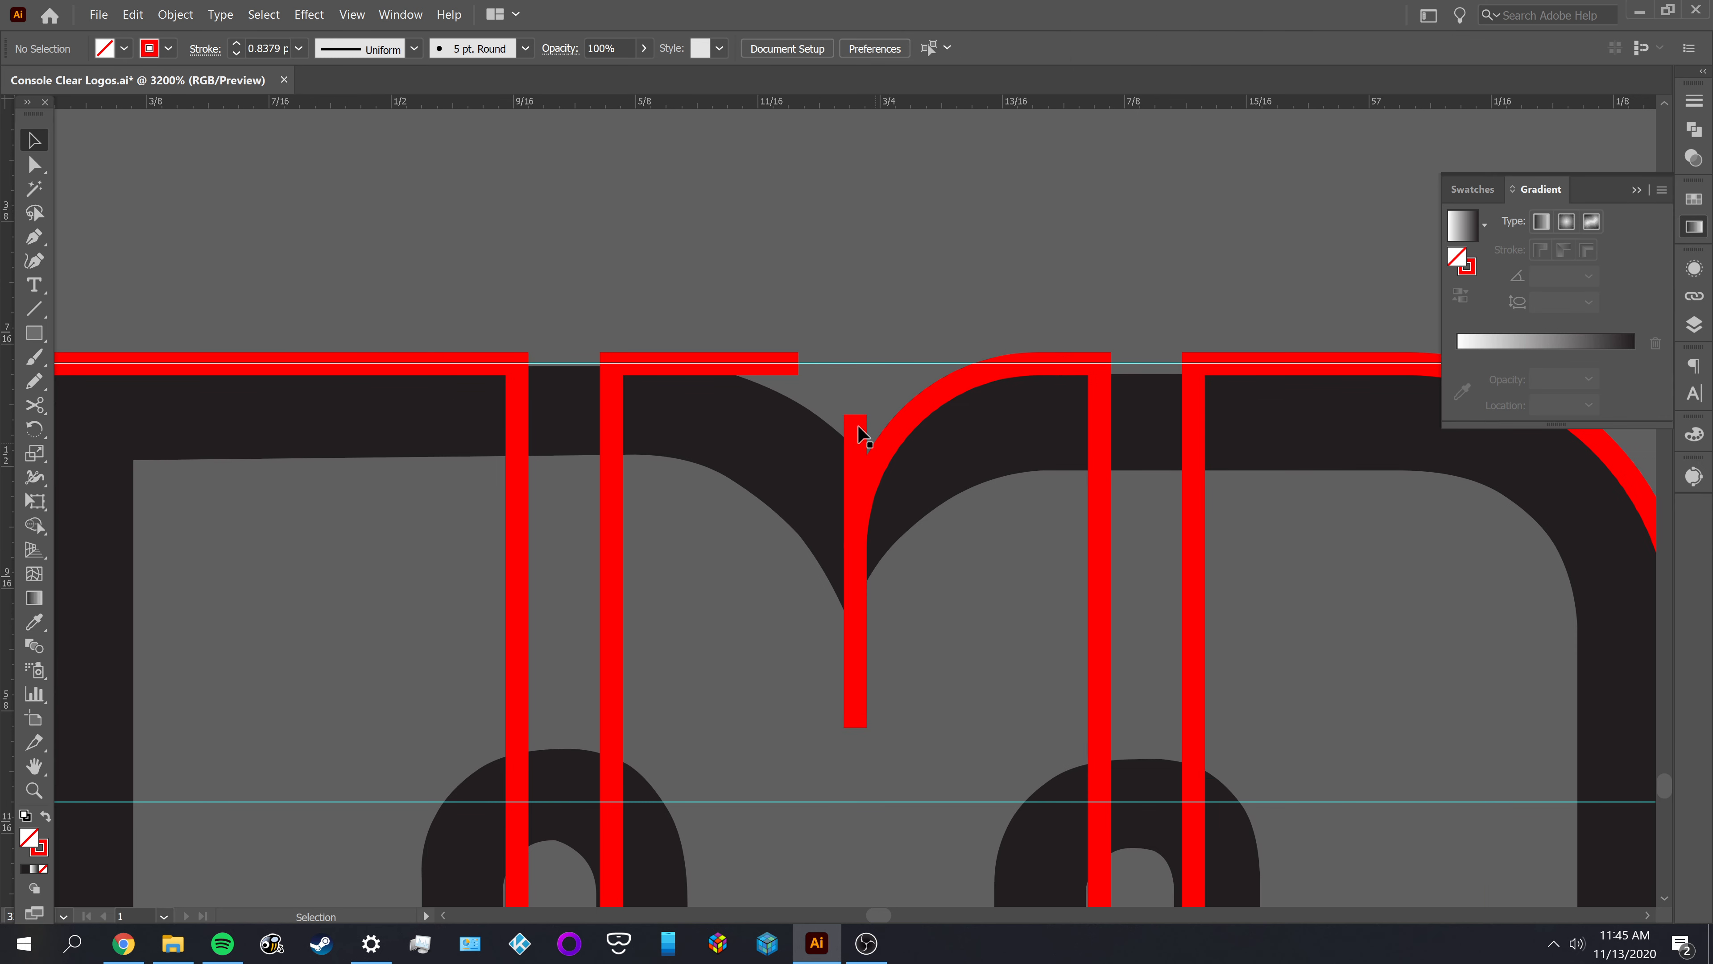
# Extend the vertical line up to the top guide and join it to the open end of the middle outline's top edge
pyautogui.press('a')
pyautogui.moveTo(855, 417); pyautogui.dragTo(856, 349)
pyautogui.click(855, 346)
pyautogui.scroll(2, 856, 347)
pyautogui.moveTo(739, 376); pyautogui.dragTo(853, 376)
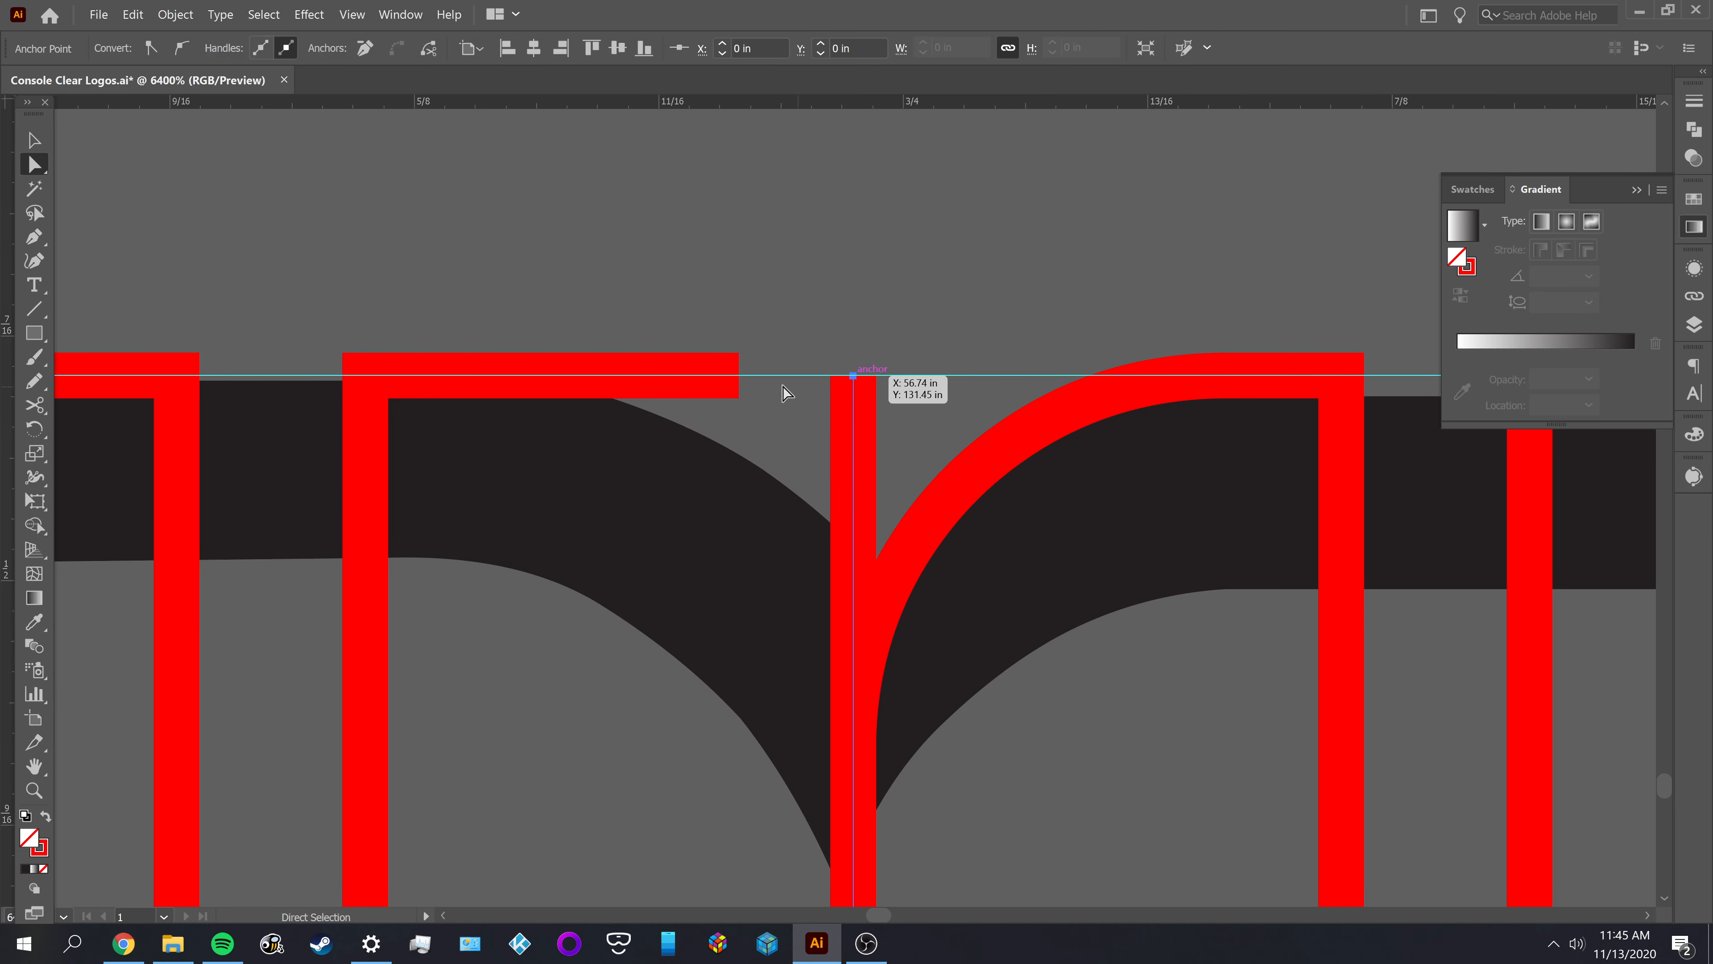
pyautogui.keyDown('shift'); pyautogui.click(740, 376); pyautogui.keyUp('shift')
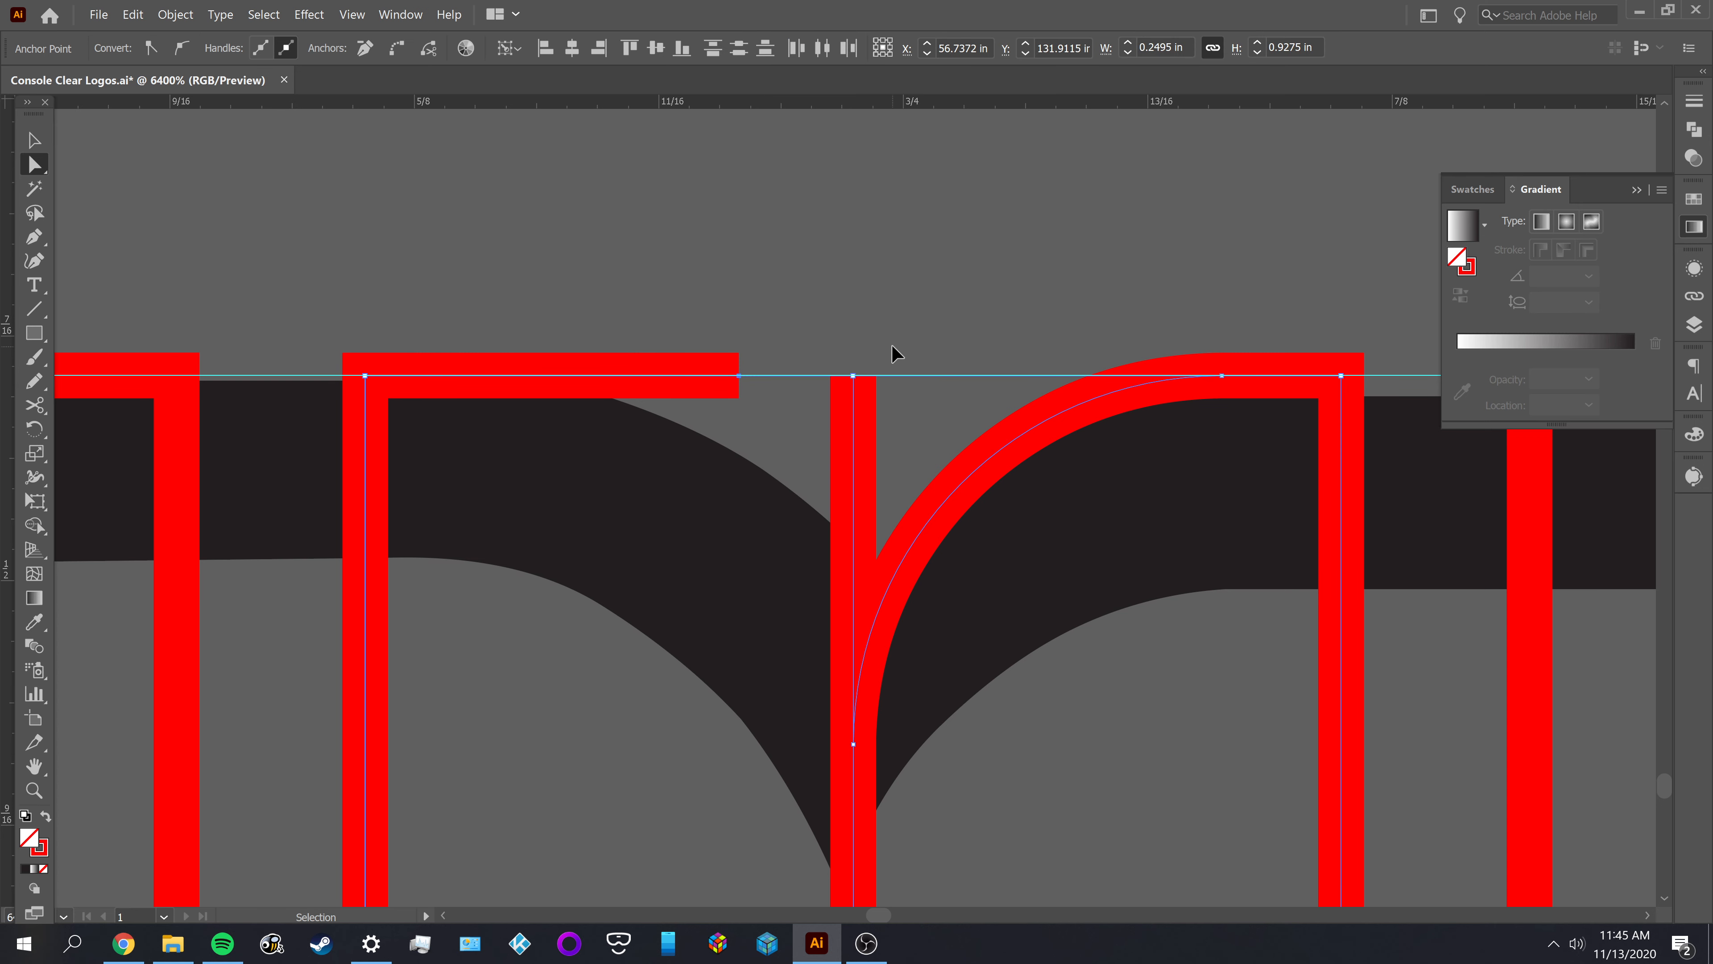
pyautogui.hotkey('ctrl', 'j')
pyautogui.click(870, 331)
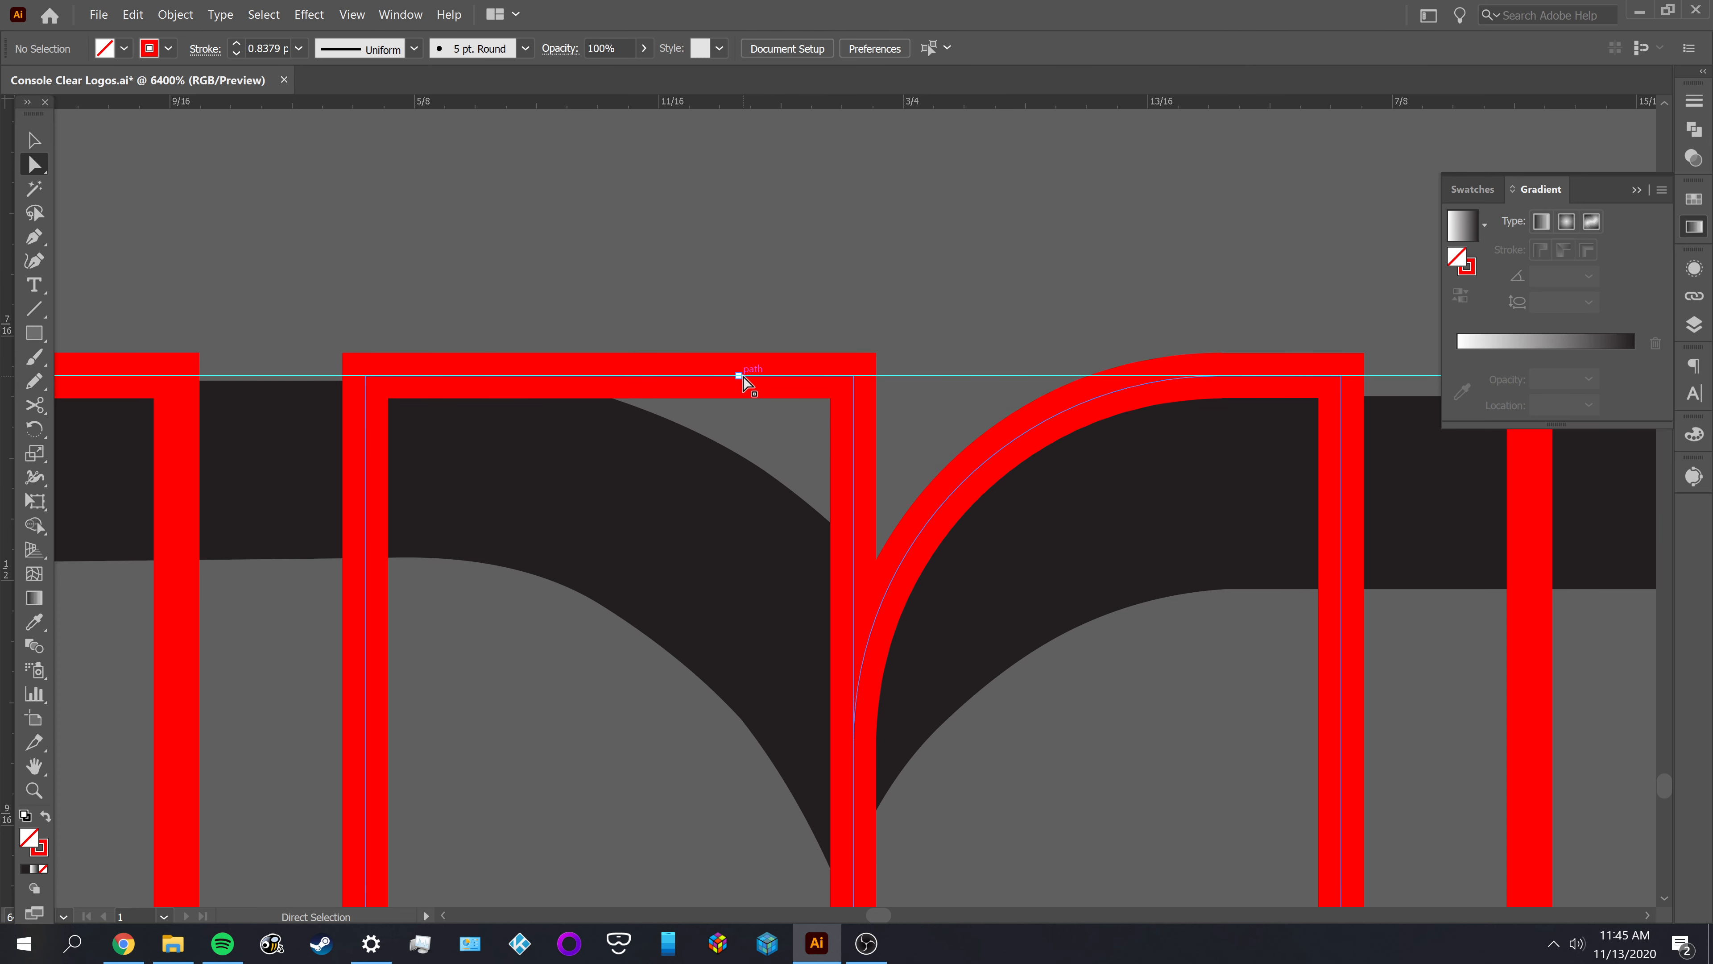
# Remove the extra anchor on the middle outline's top edge and round the joined corner by hand to about 0.125 in
pyautogui.click(741, 376)
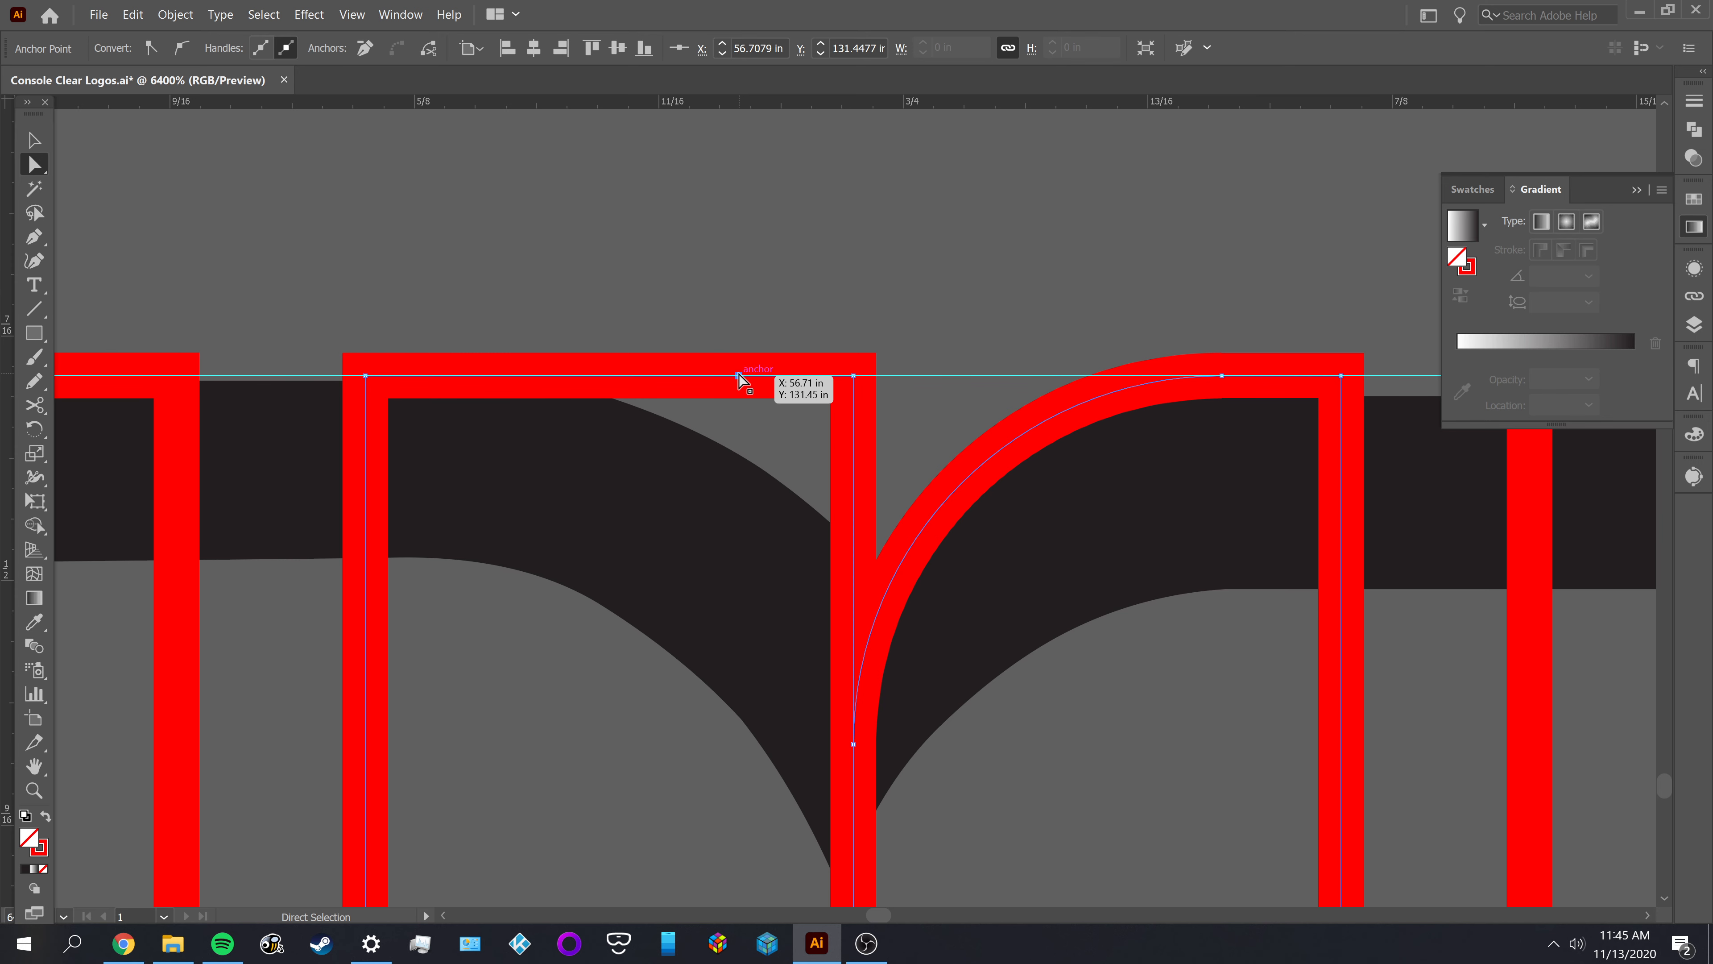
pyautogui.click(854, 375)
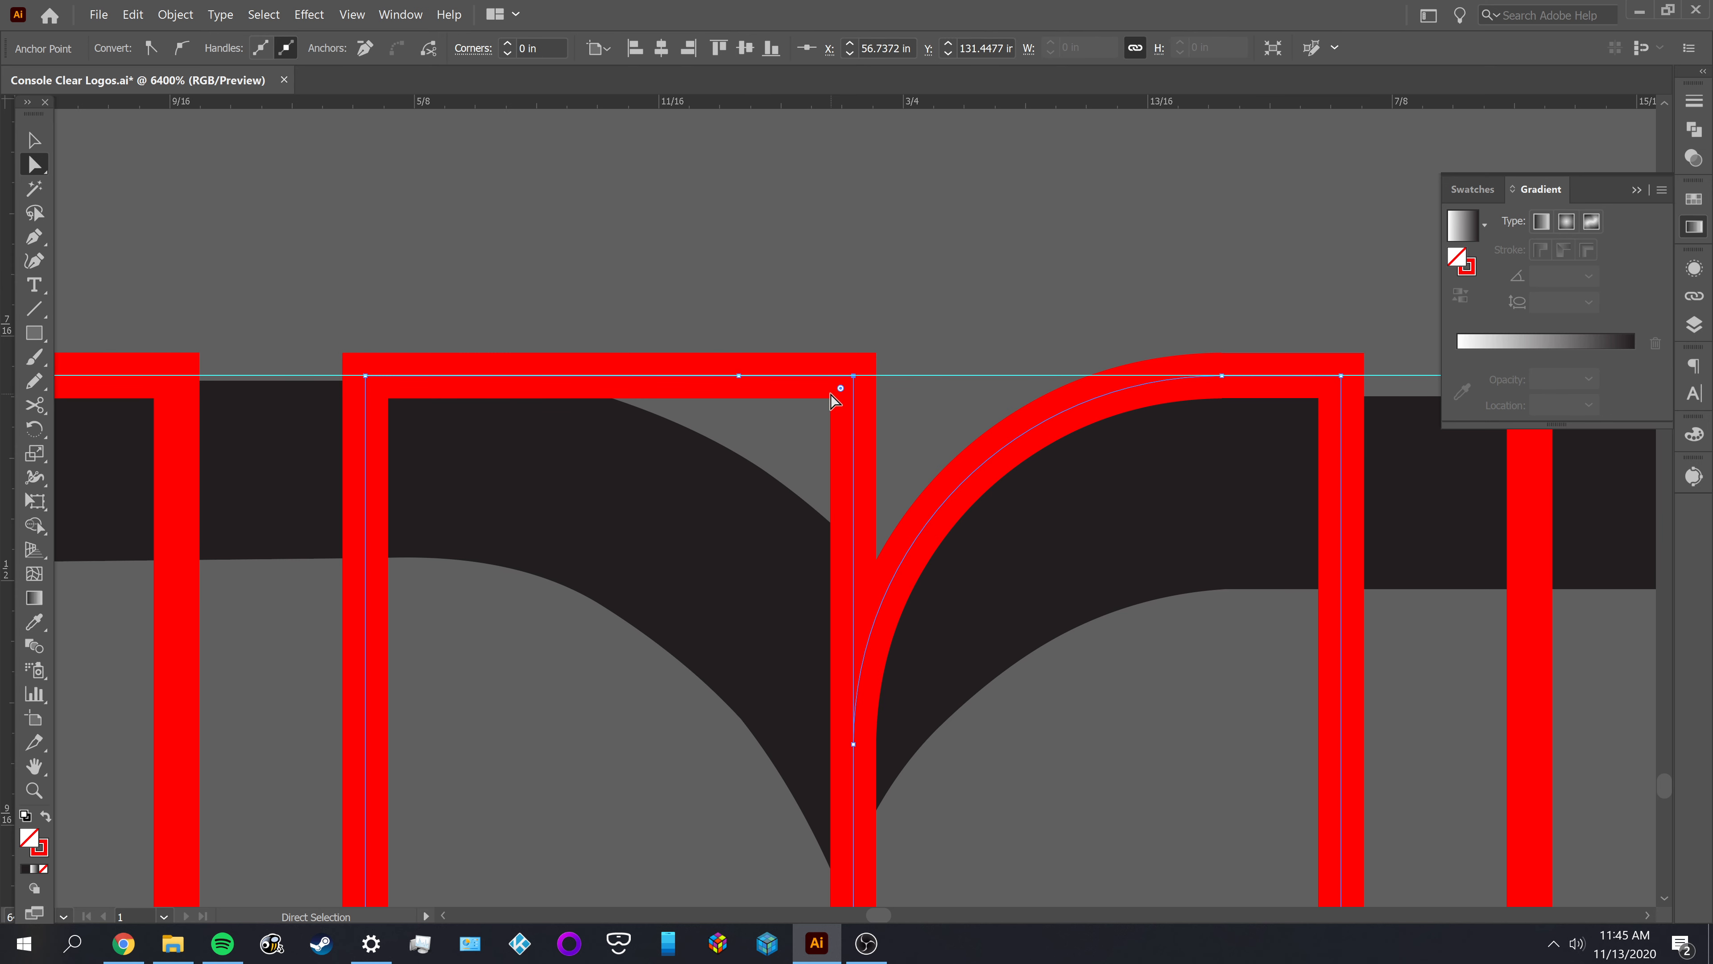
pyautogui.moveTo(836, 388); pyautogui.dragTo(749, 455)
pyautogui.click(854, 375)
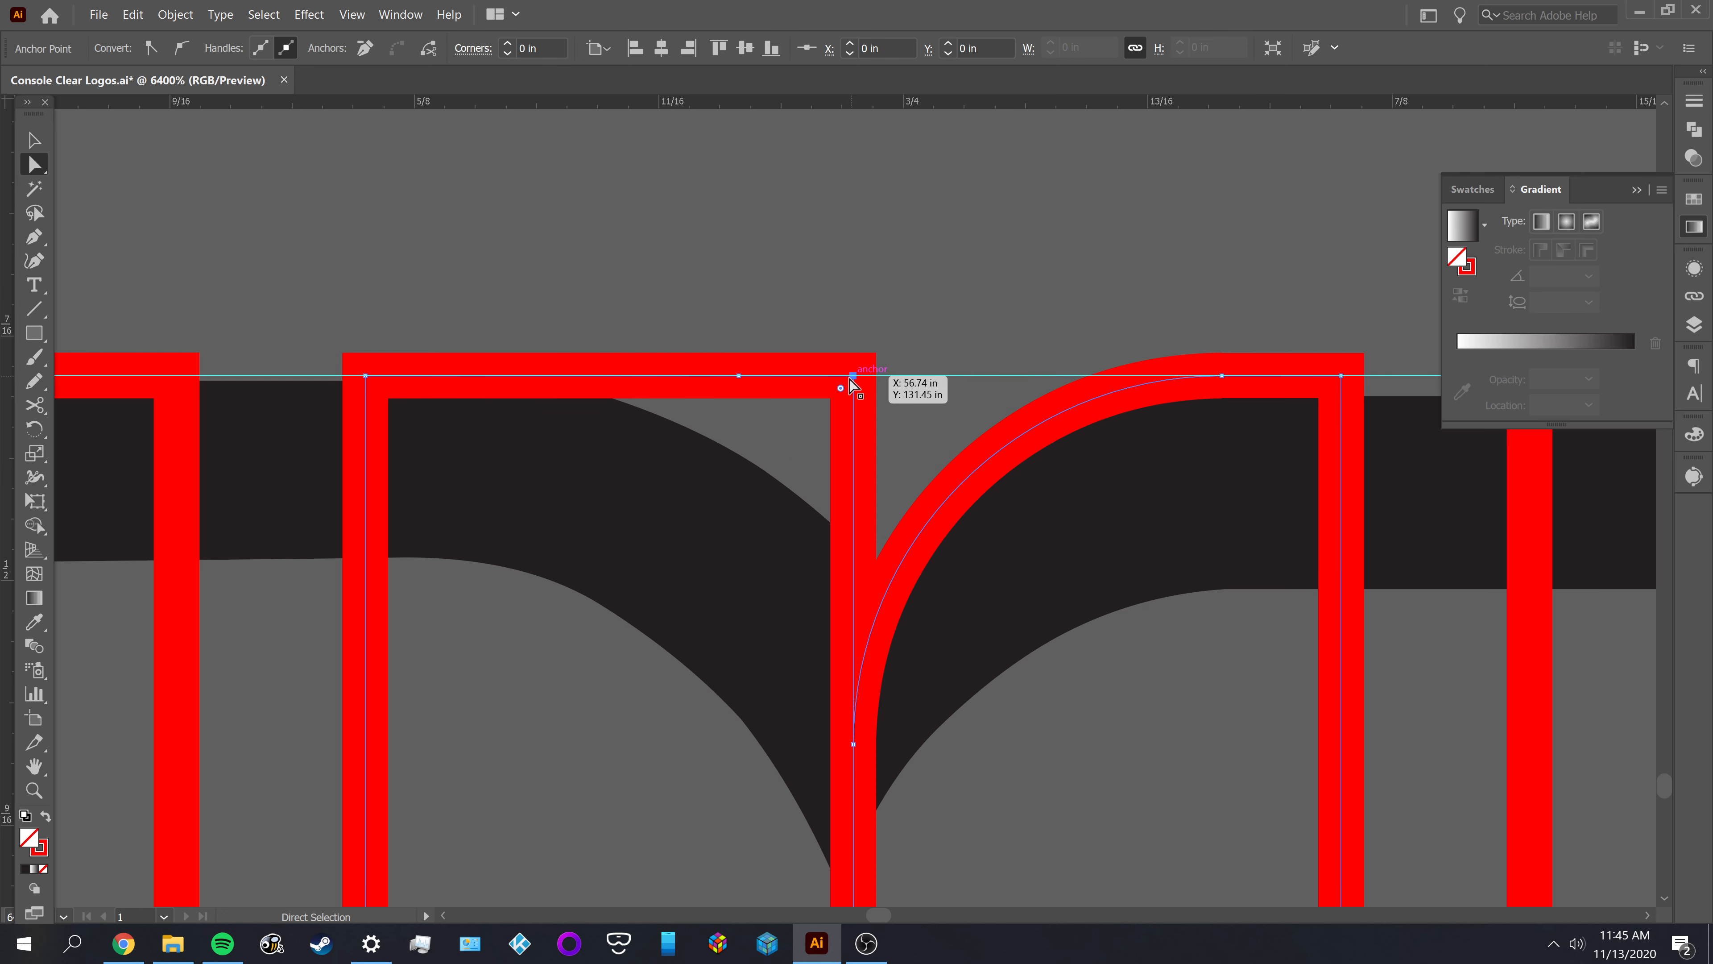
pyautogui.moveTo(841, 385); pyautogui.dragTo(961, 312)
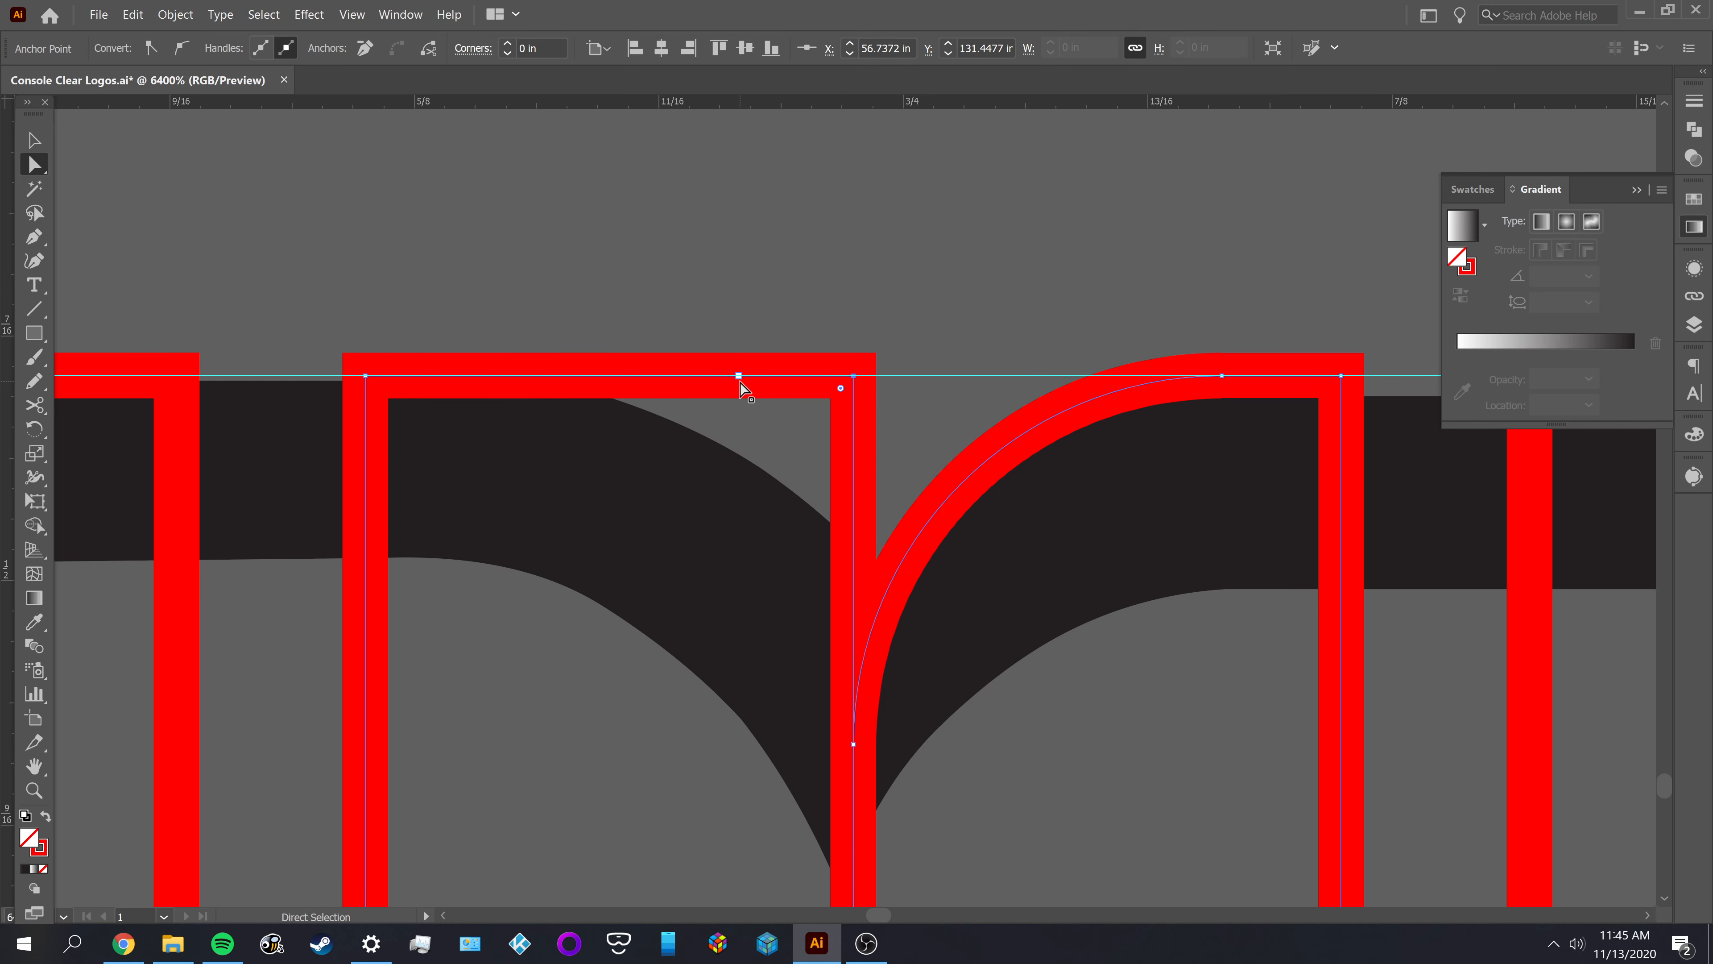
pyautogui.moveTo(737, 380); pyautogui.dragTo(125, 804)
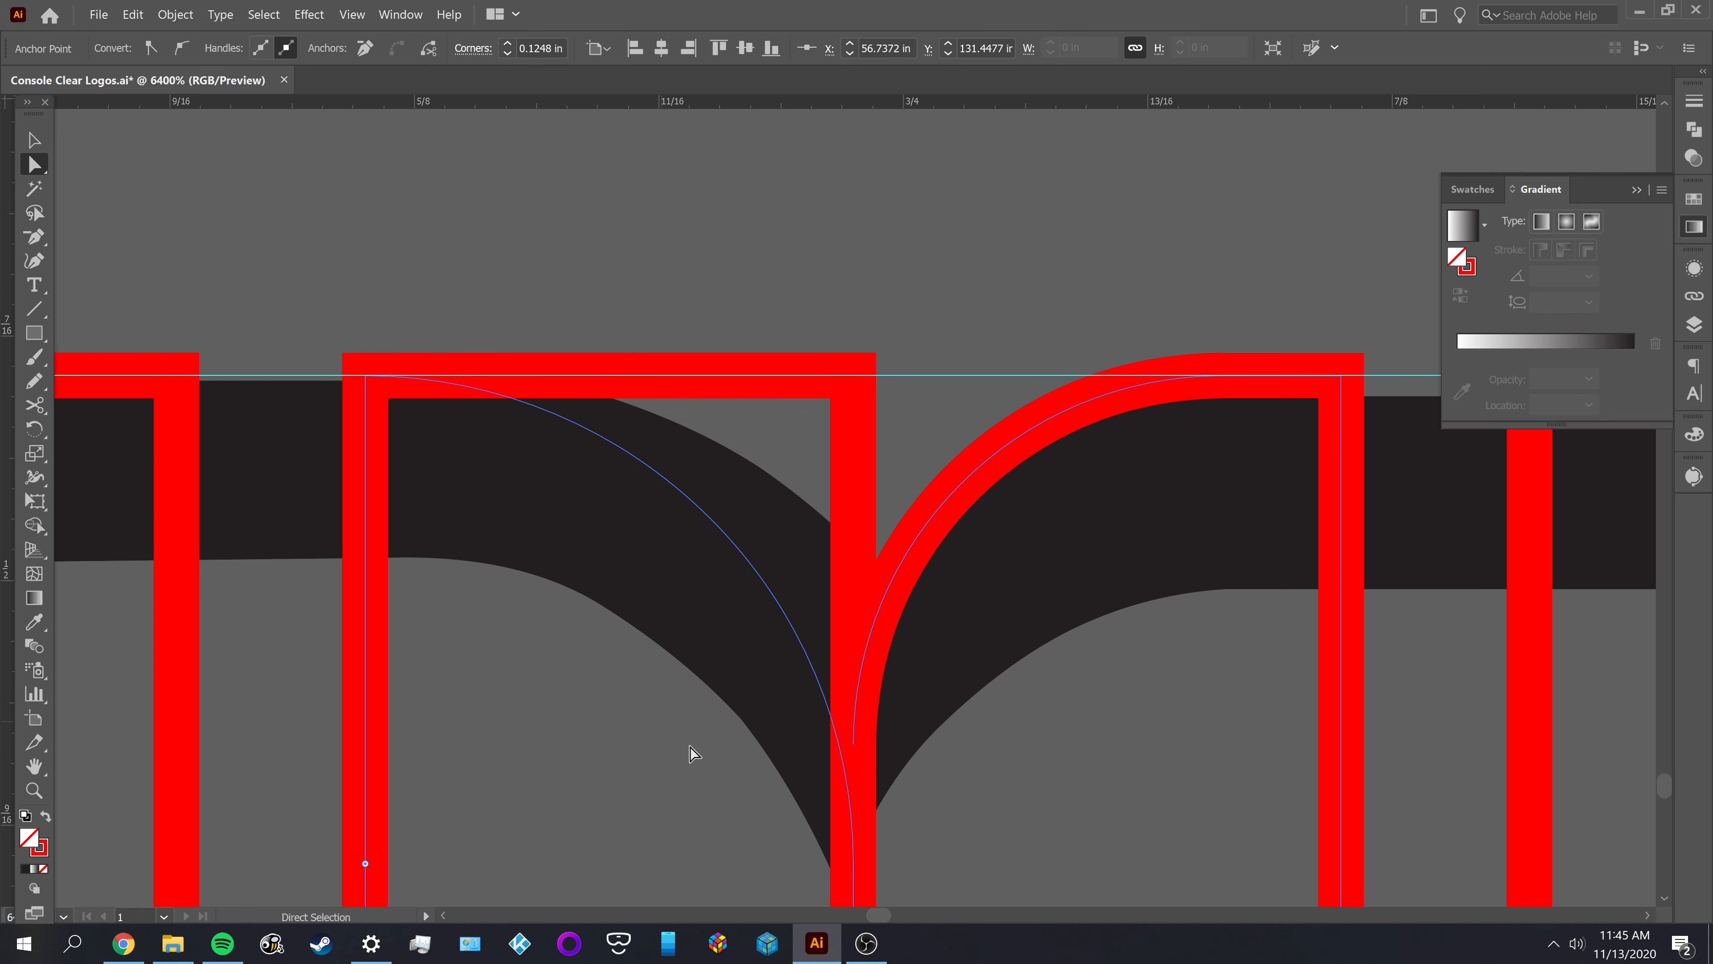
pyautogui.hotkey('ctrl', 'shift', 'a')
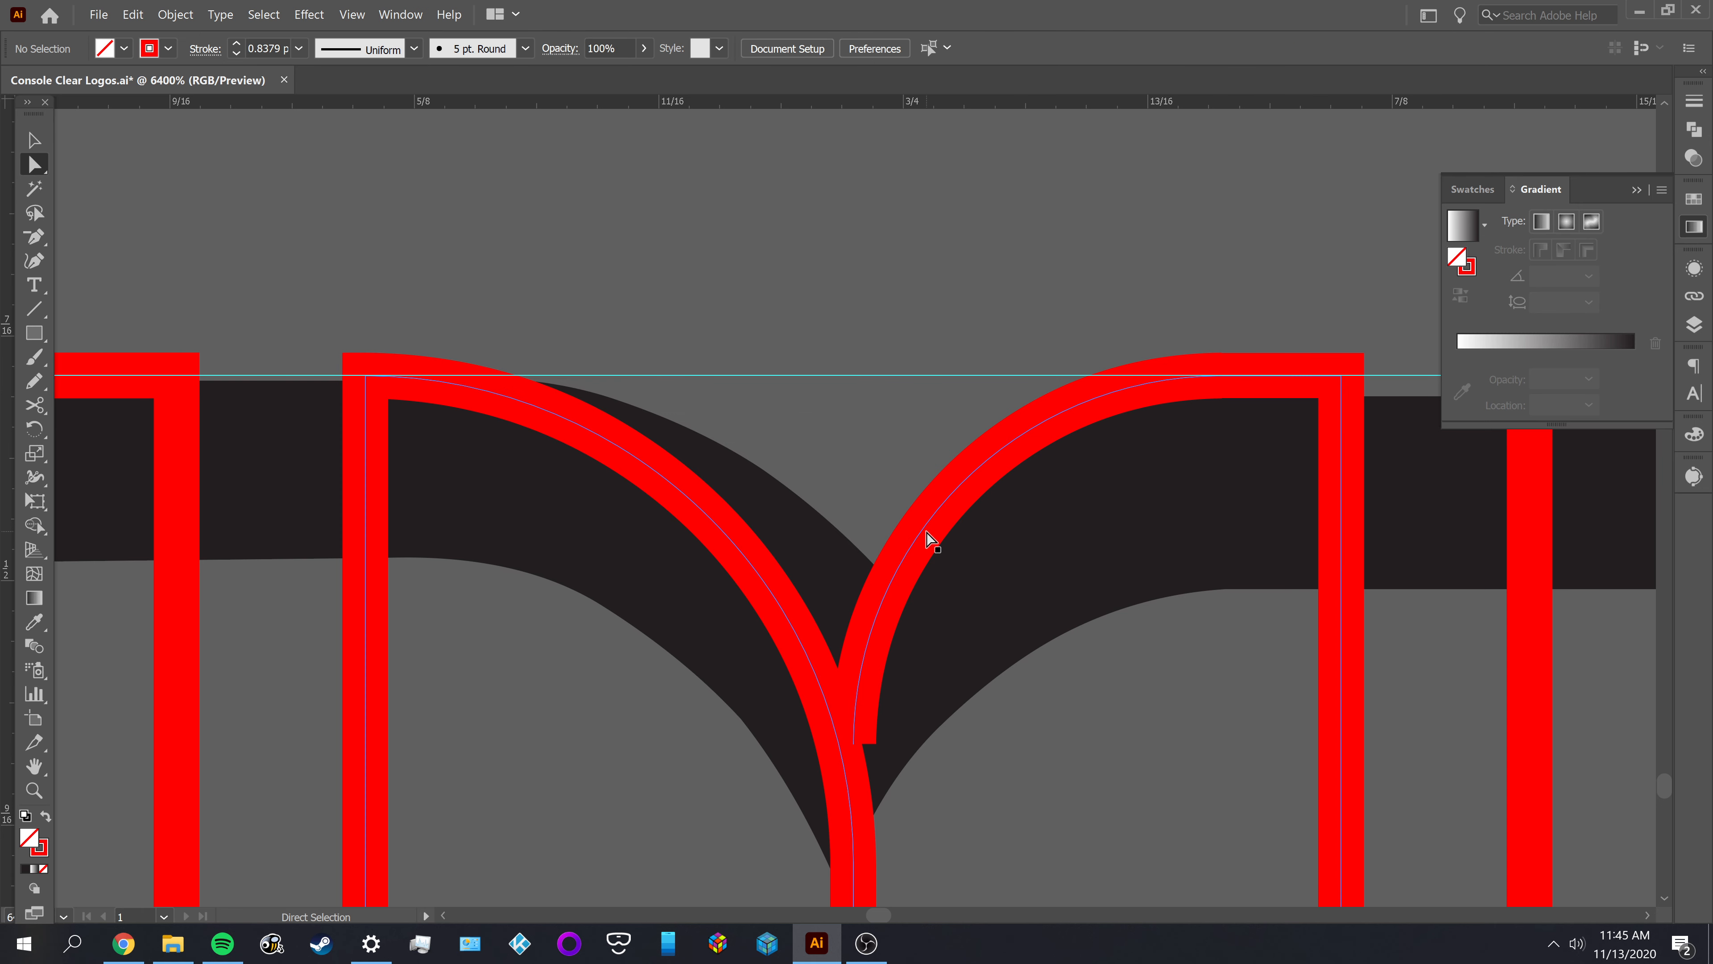
# Compare the anchors and corner radii of the two curves meeting at the M's notch
pyautogui.click(930, 540)
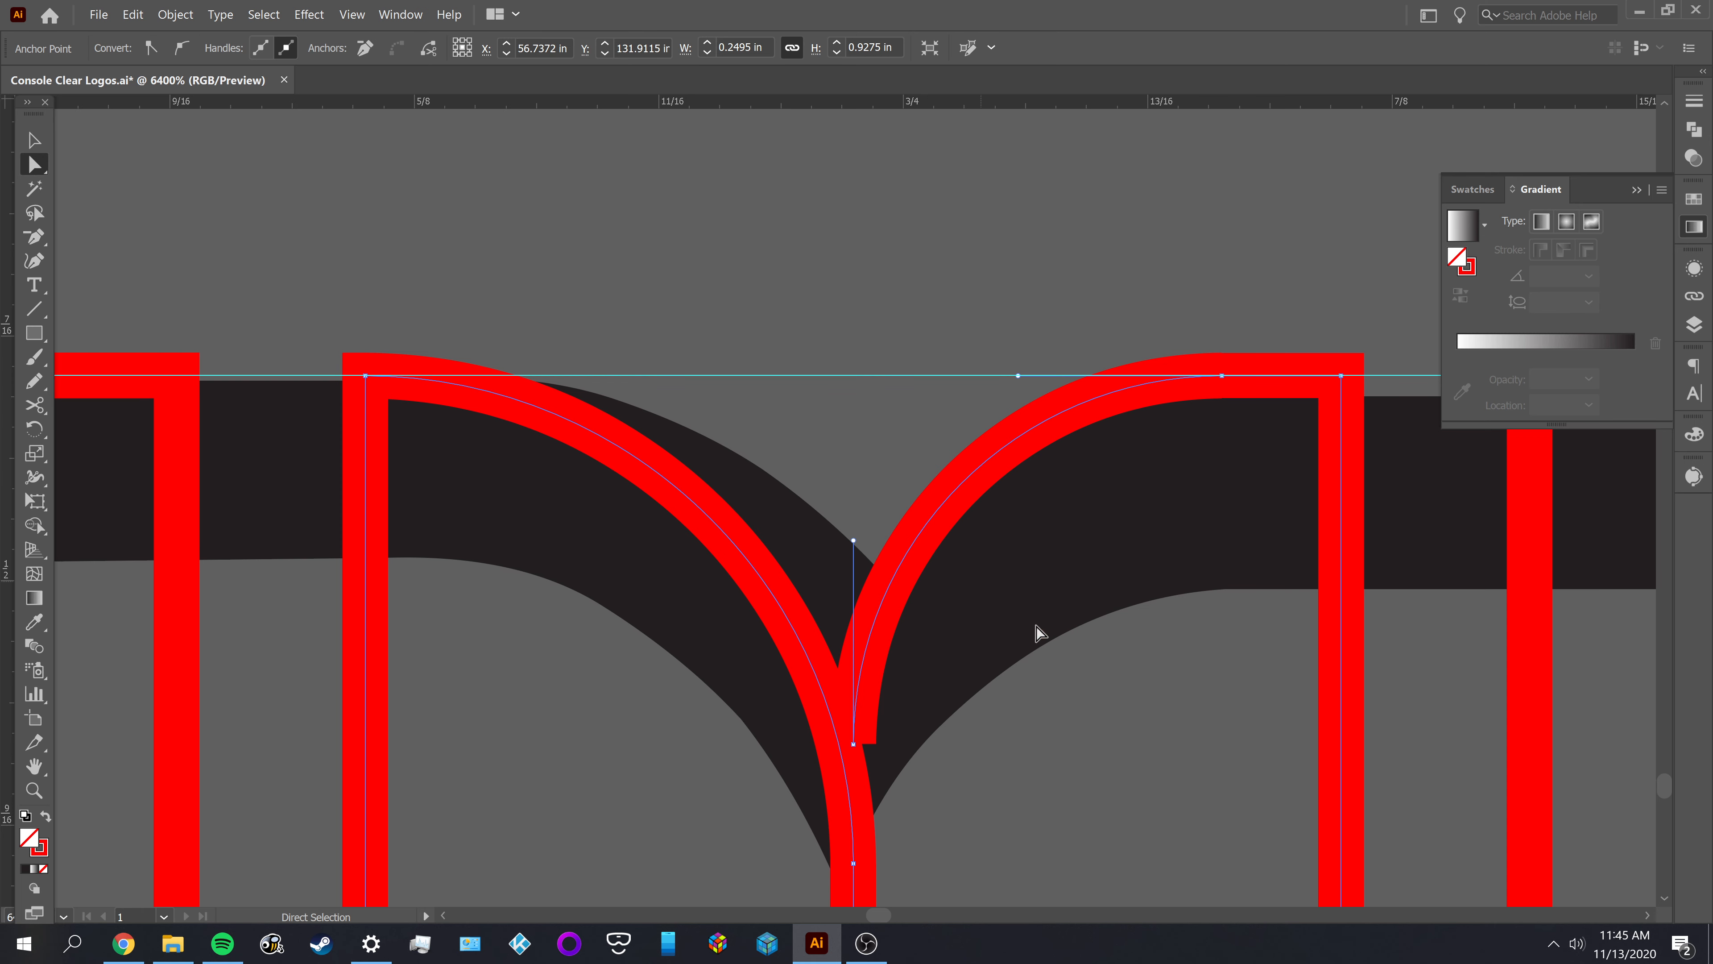
pyautogui.hotkey('ctrl', 'shift', 'a')
pyautogui.click(918, 550)
pyautogui.click(1221, 375)
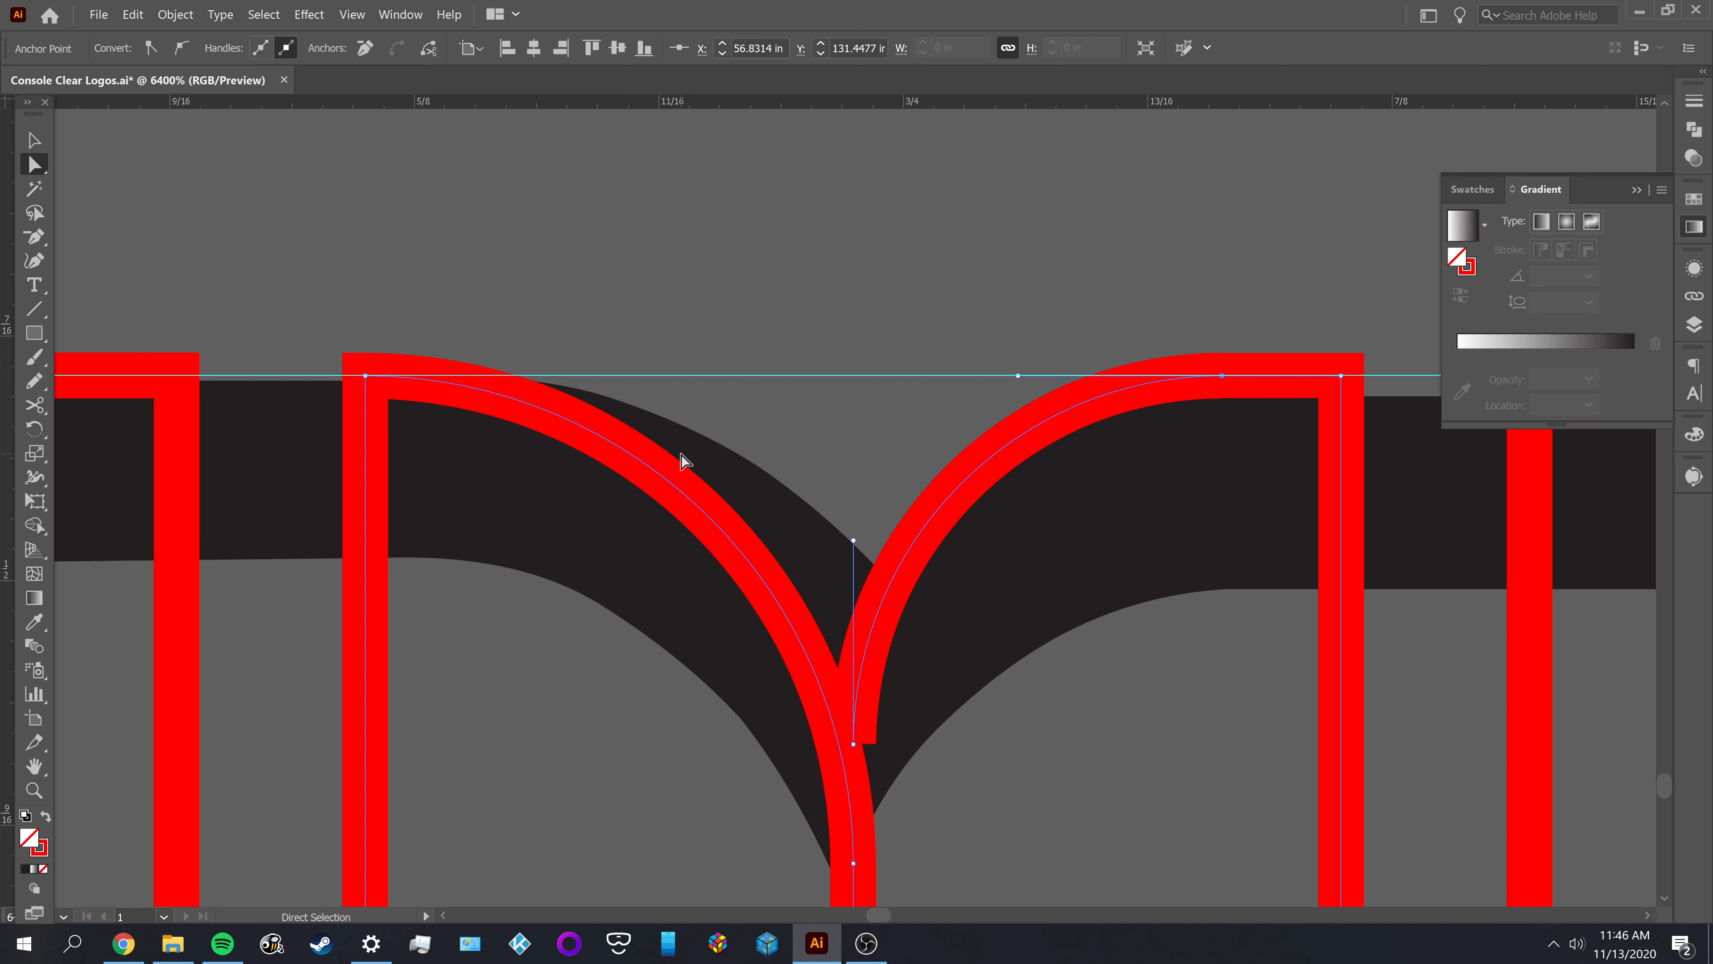
pyautogui.click(658, 489)
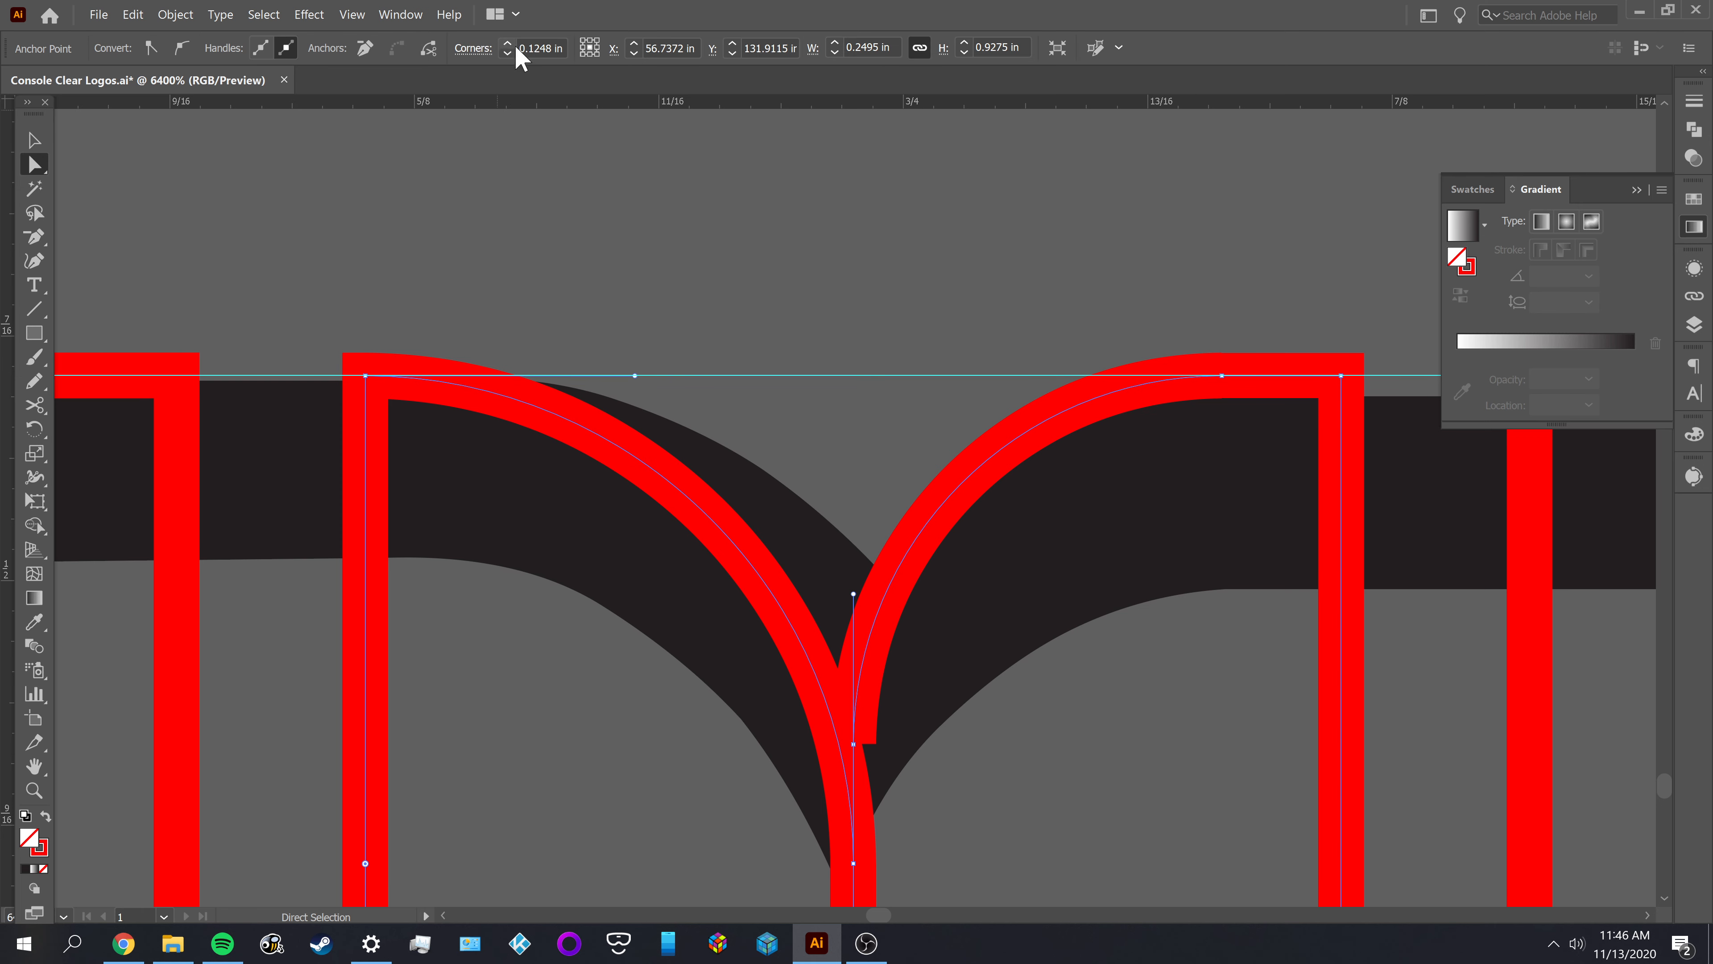
pyautogui.click(1019, 445)
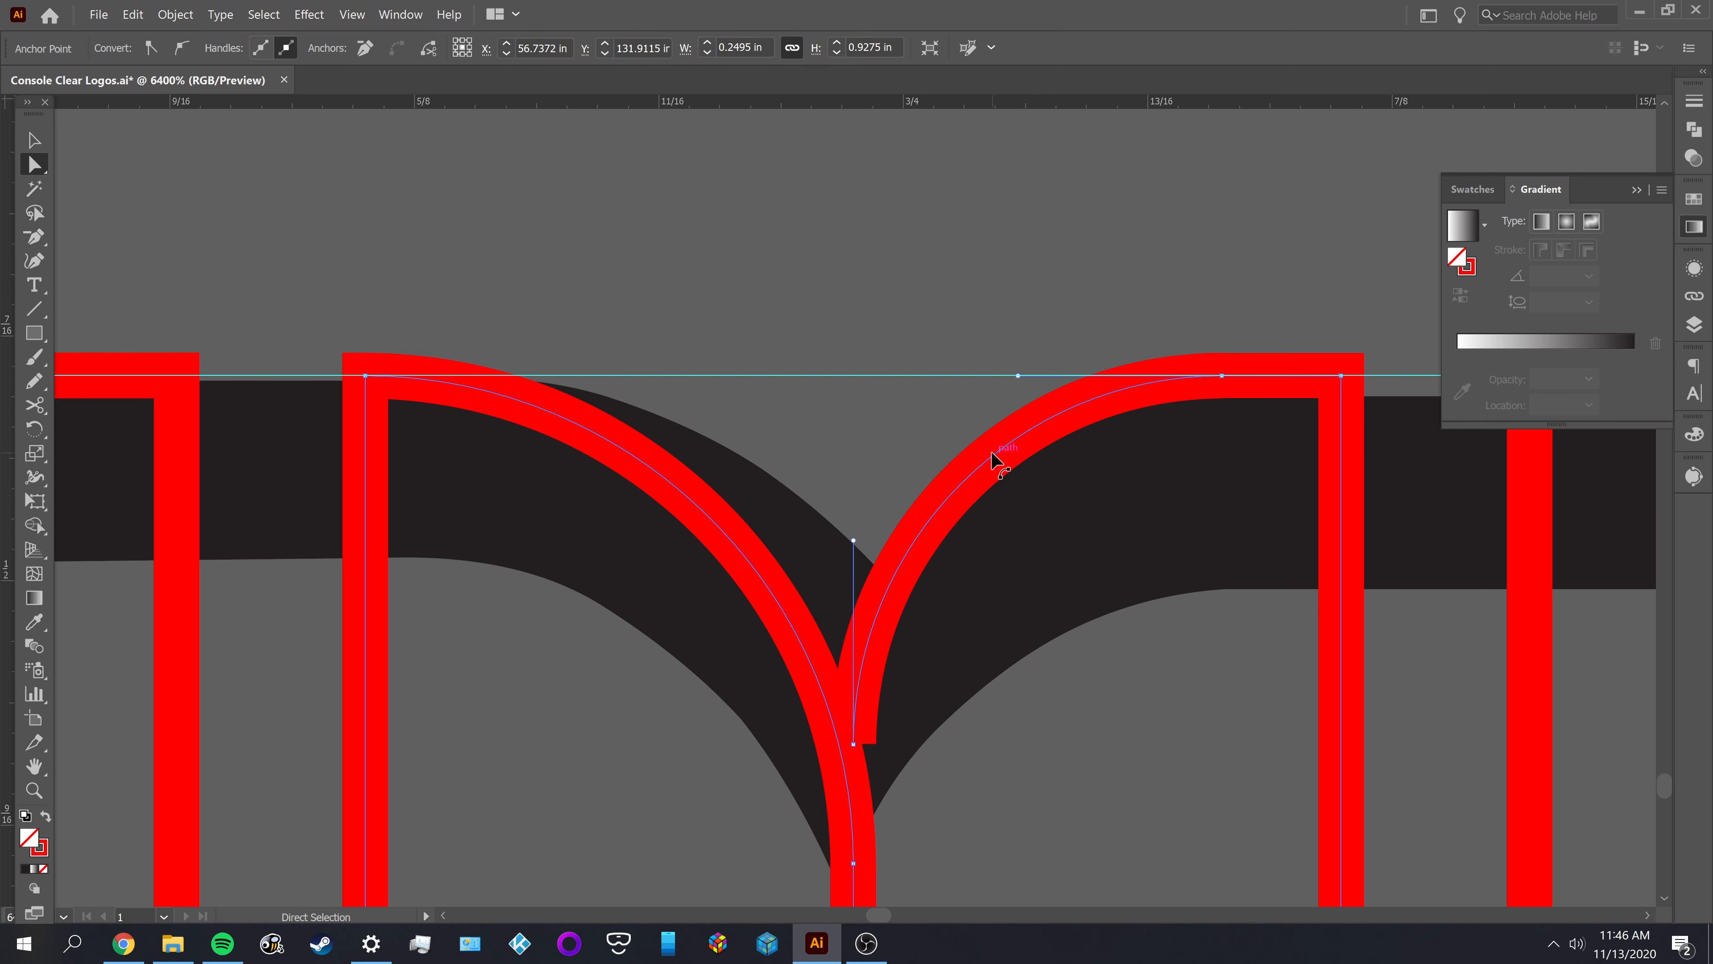
# Undo the corner rounding, the joined vertical line and the deletion of the notch curve's tail
pyautogui.press('v')
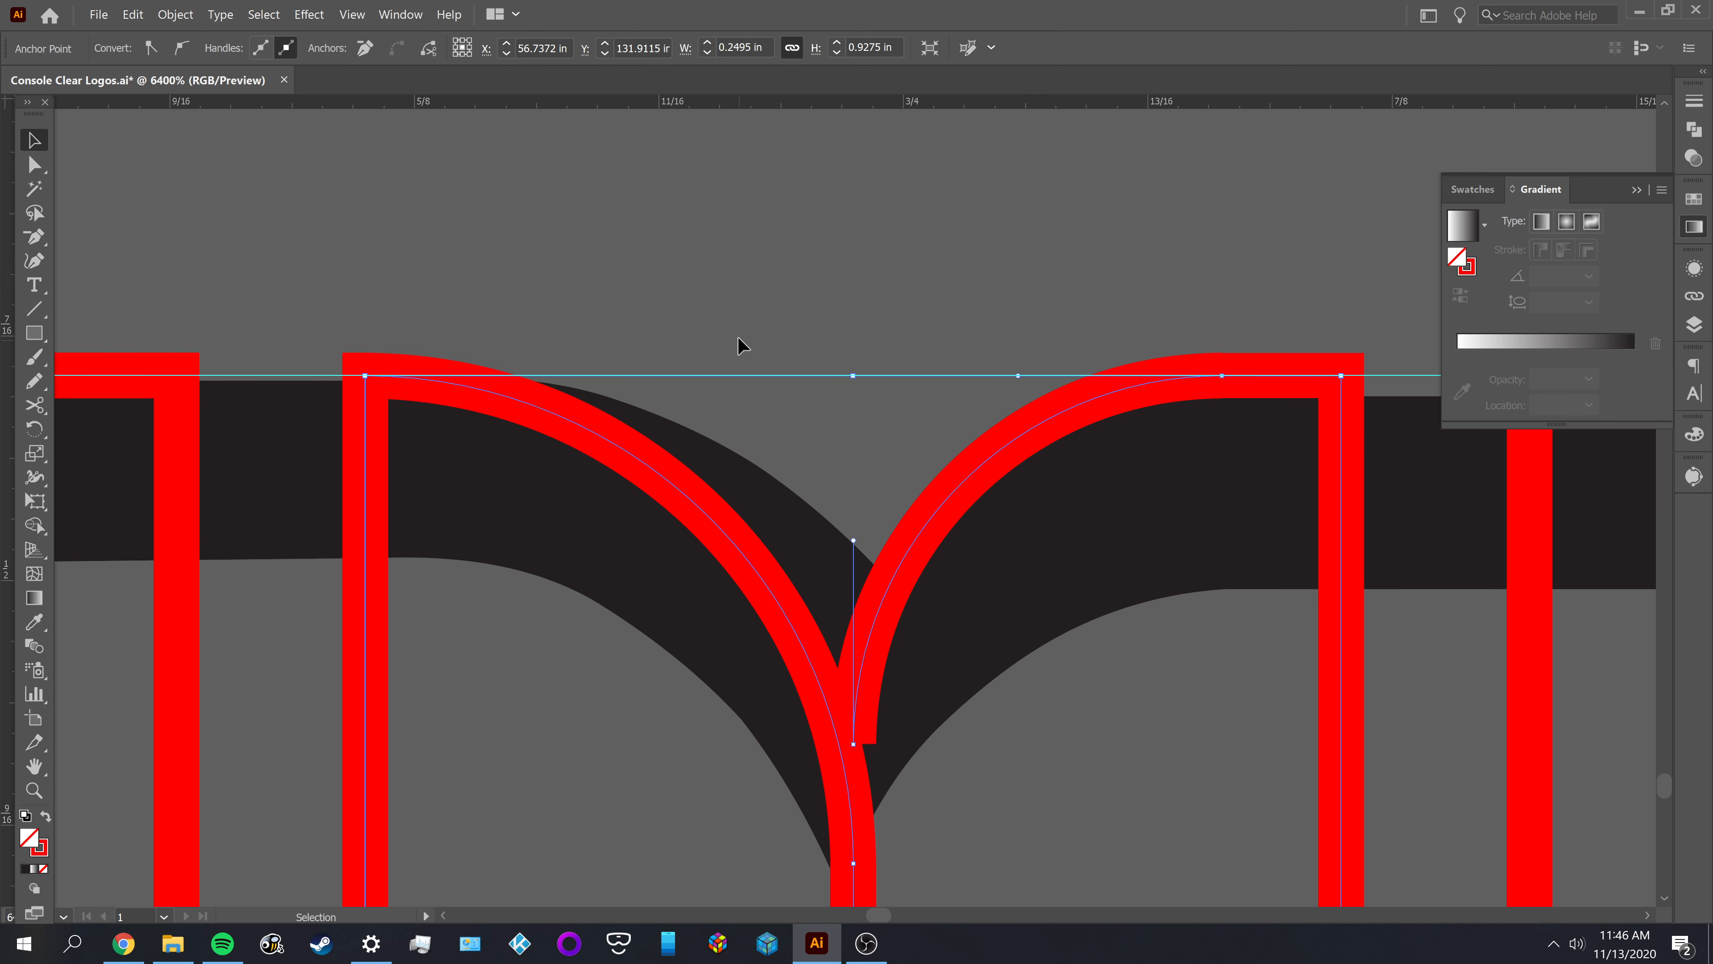
pyautogui.click(738, 350)
pyautogui.click(850, 465)
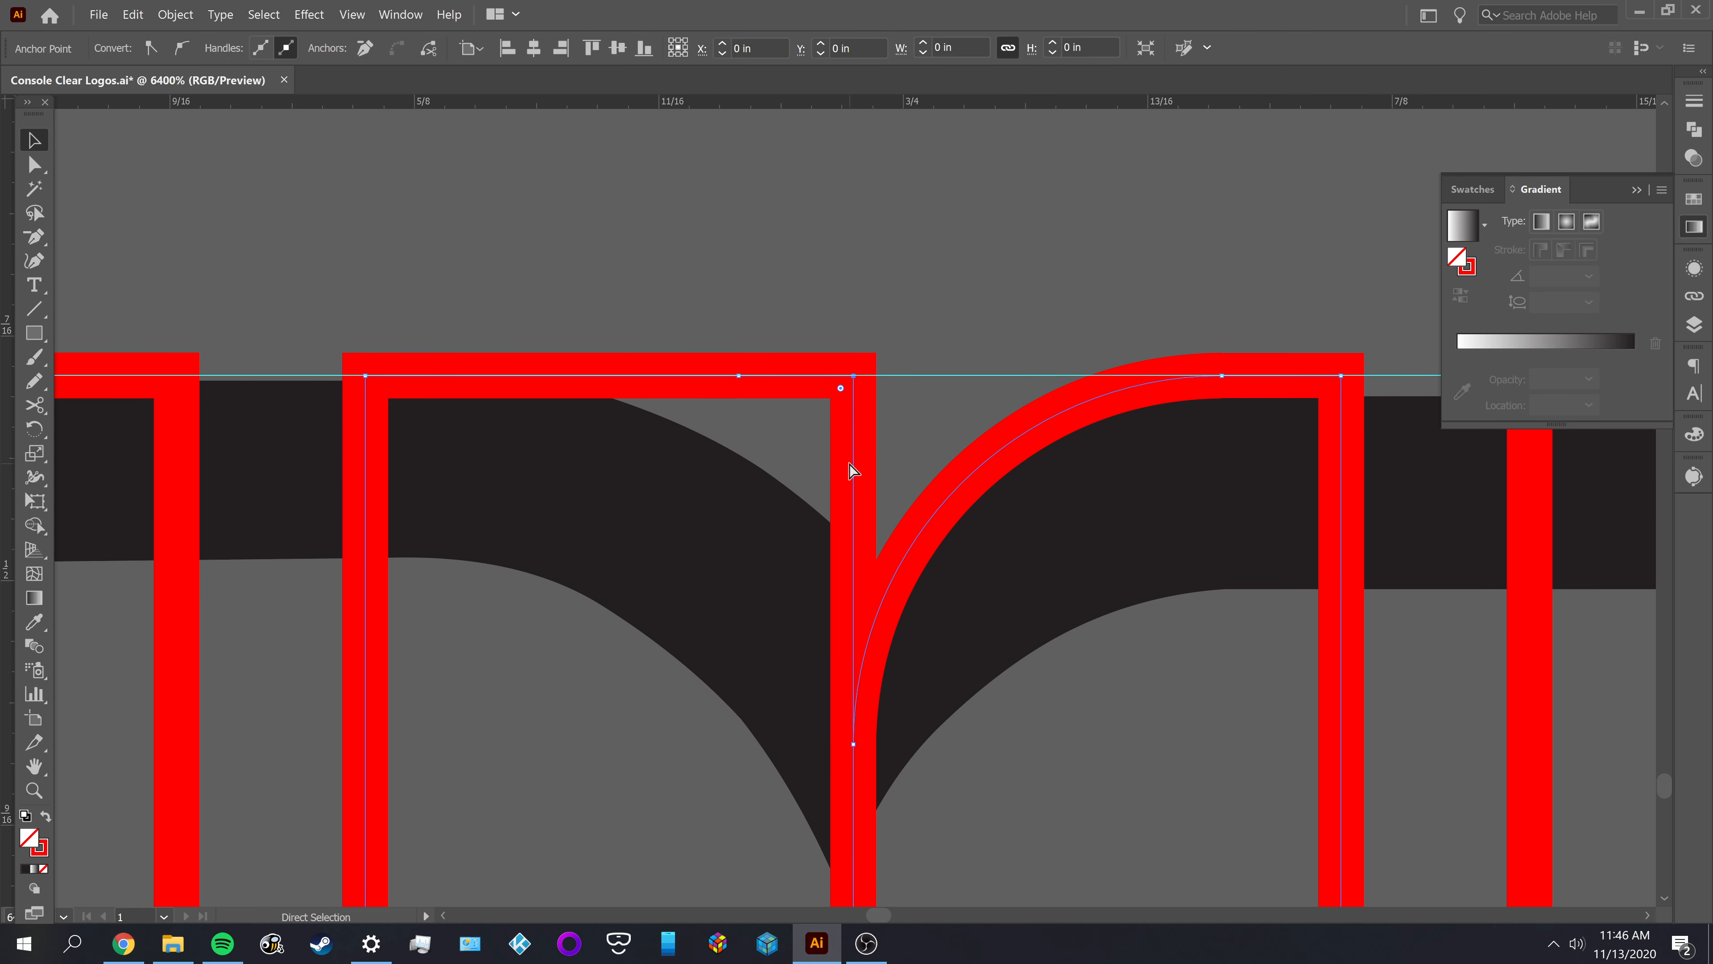
pyautogui.press('Delete')
pyautogui.press('Delete')
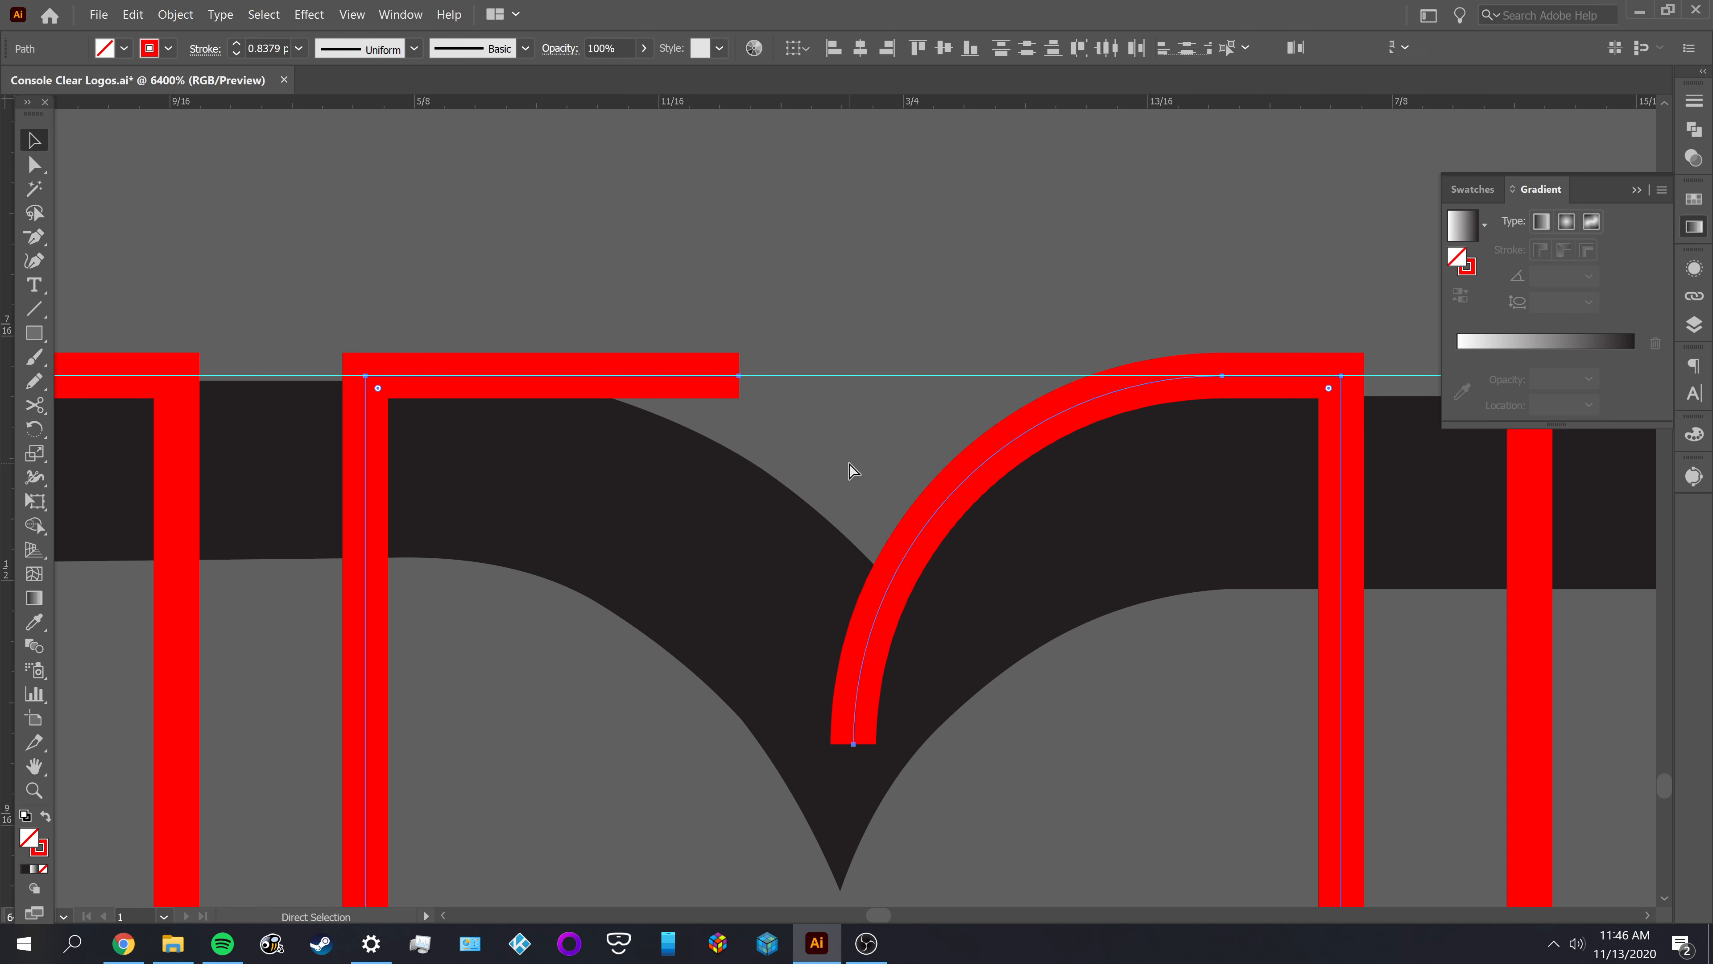
pyautogui.hotkey('ctrl', 'z')
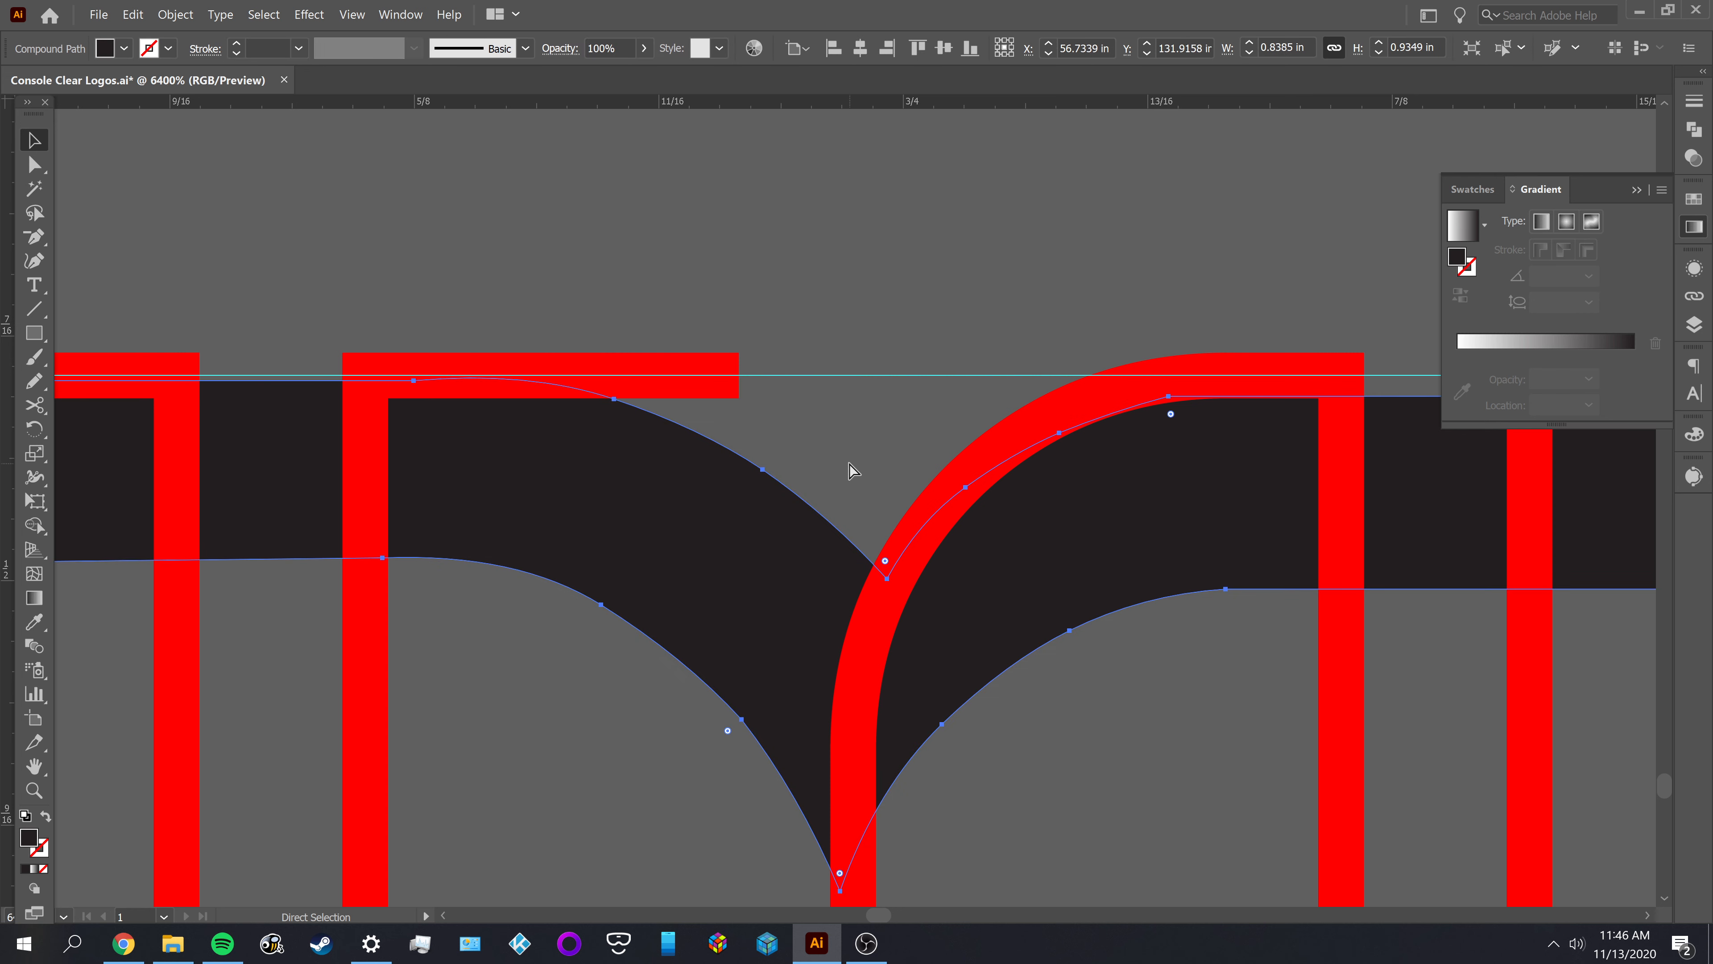
# Step back through the recent edits to check the corner radius of the right-hand curve at the M's notch
pyautogui.keyDown('ctrl'); pyautogui.click(890, 350); pyautogui.keyUp('ctrl')
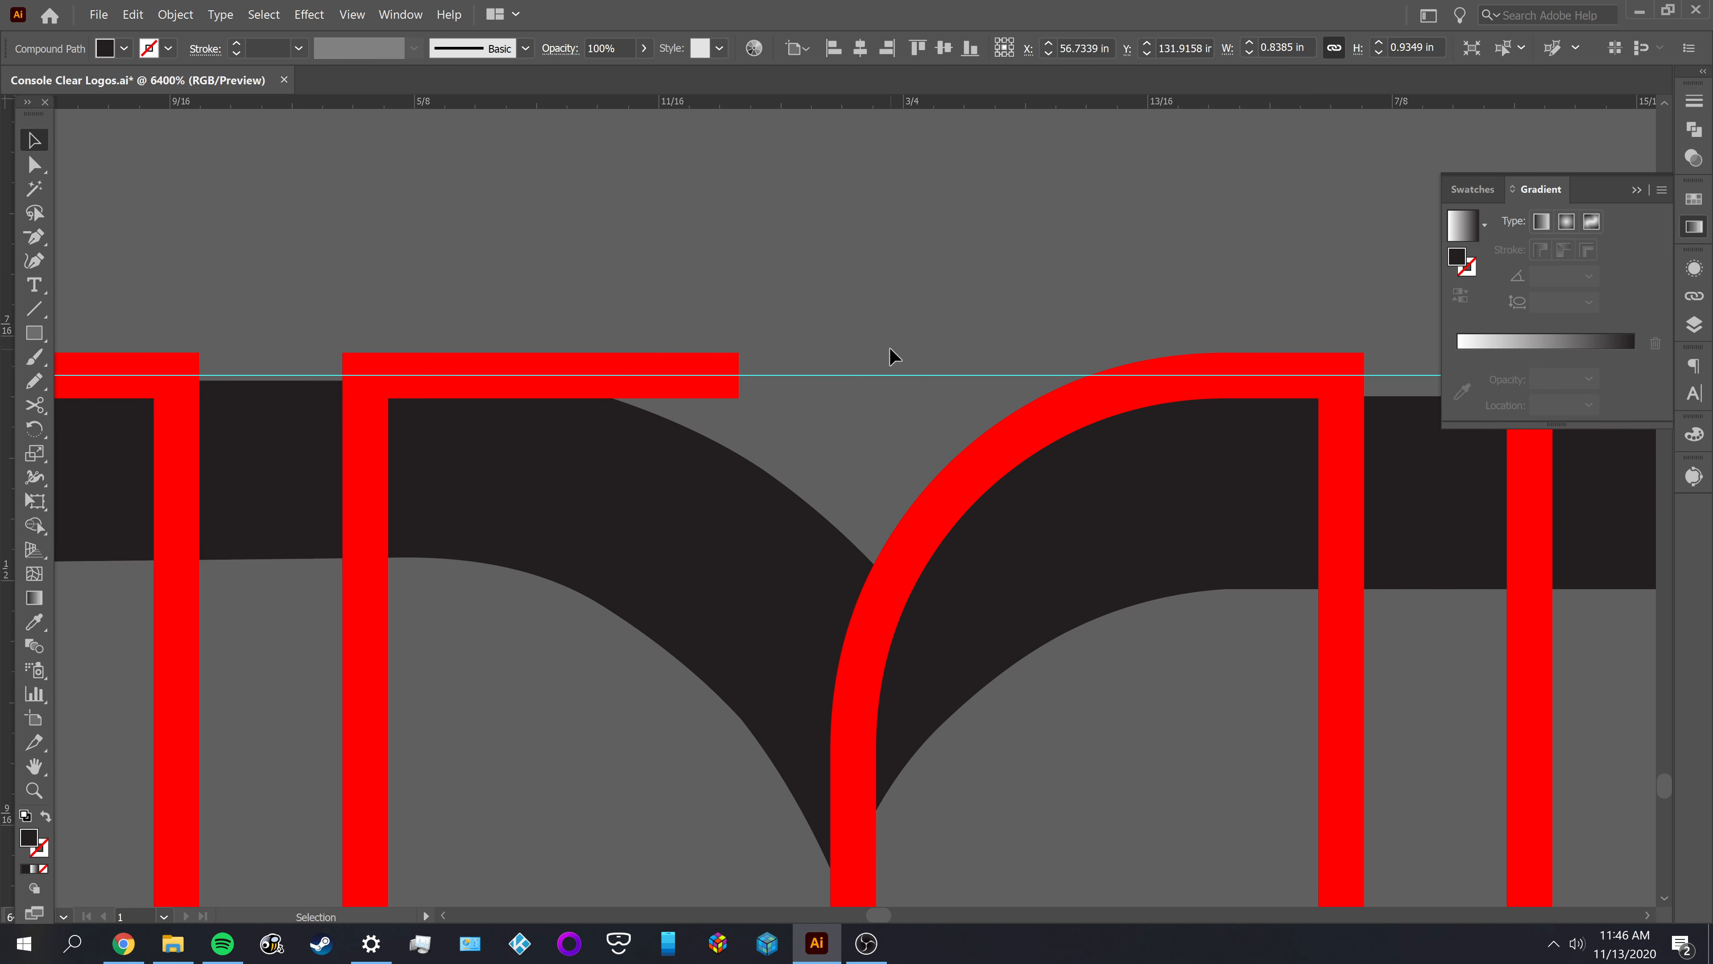
pyautogui.click(965, 478)
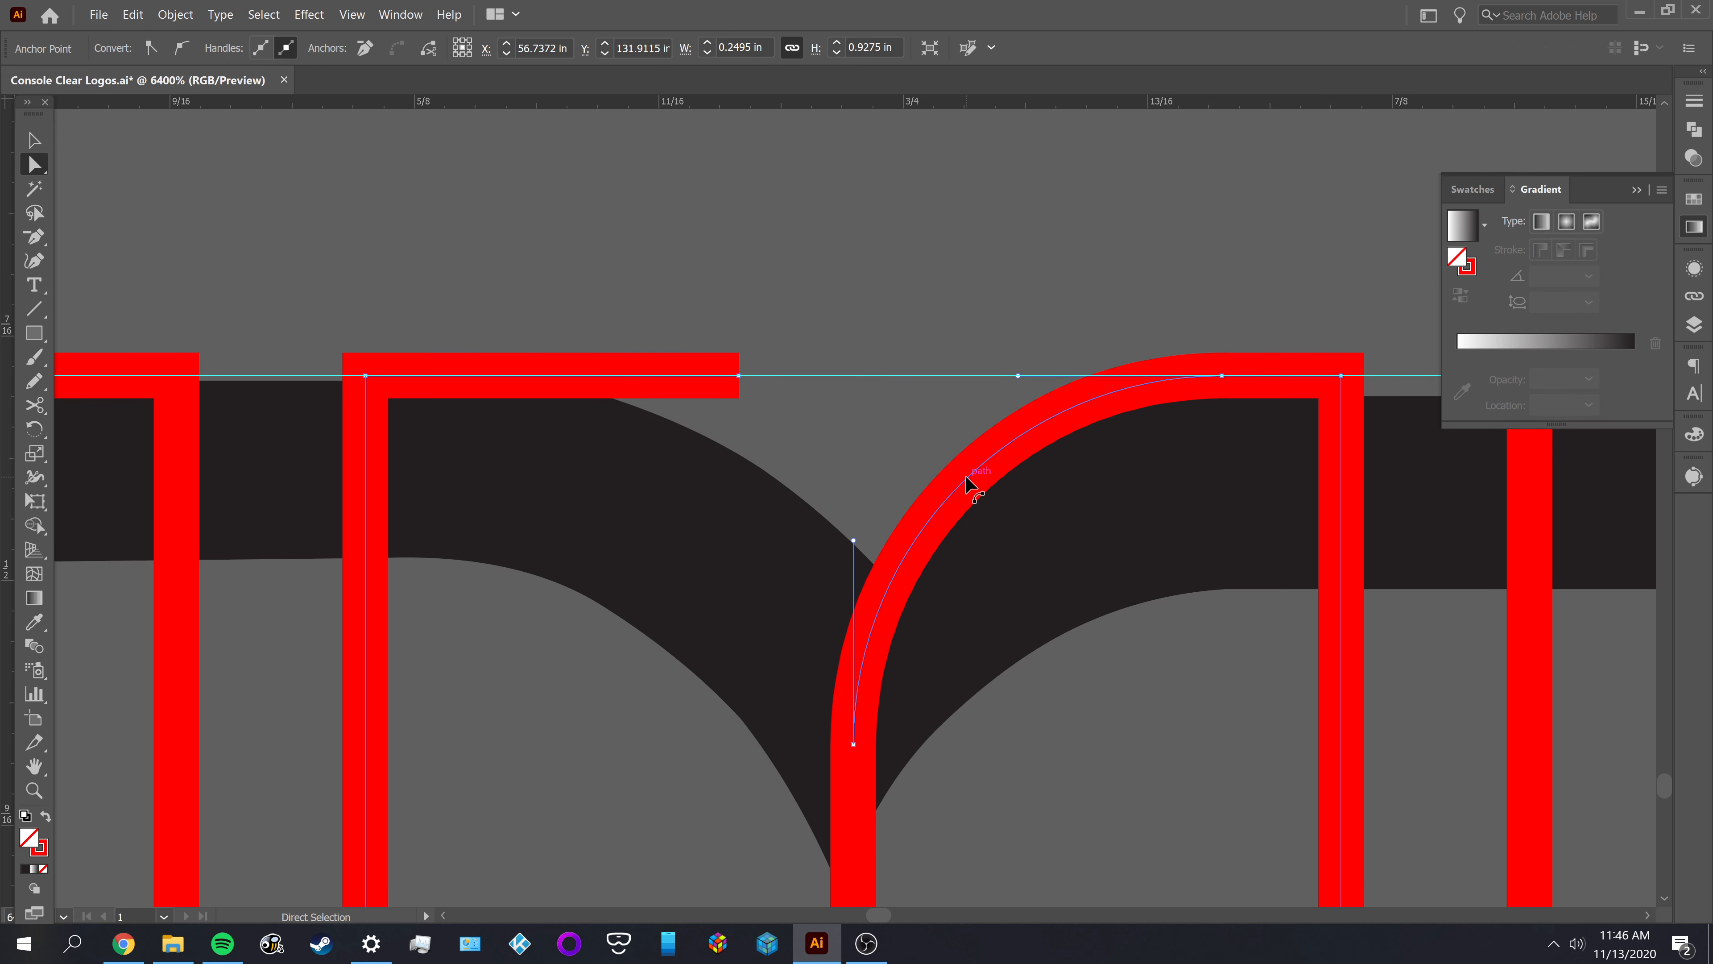
pyautogui.hotkey('ctrl', 'z')
pyautogui.hotkey('ctrl', 'z')
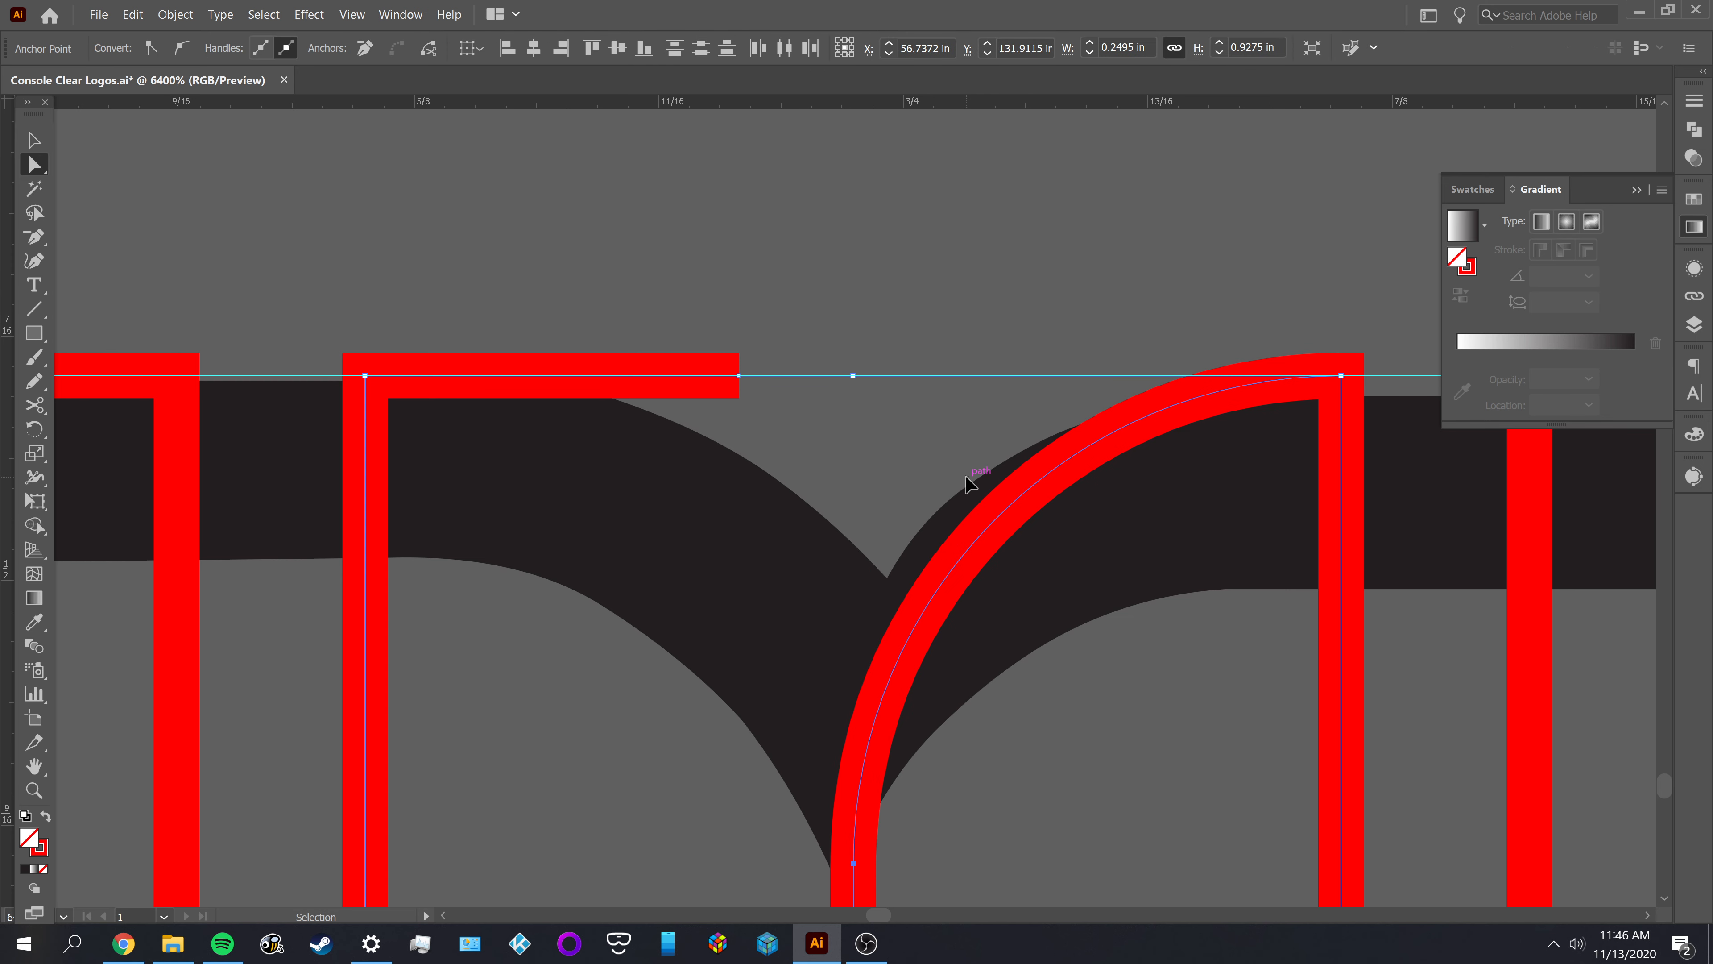
pyautogui.hotkey('ctrl', 'z')
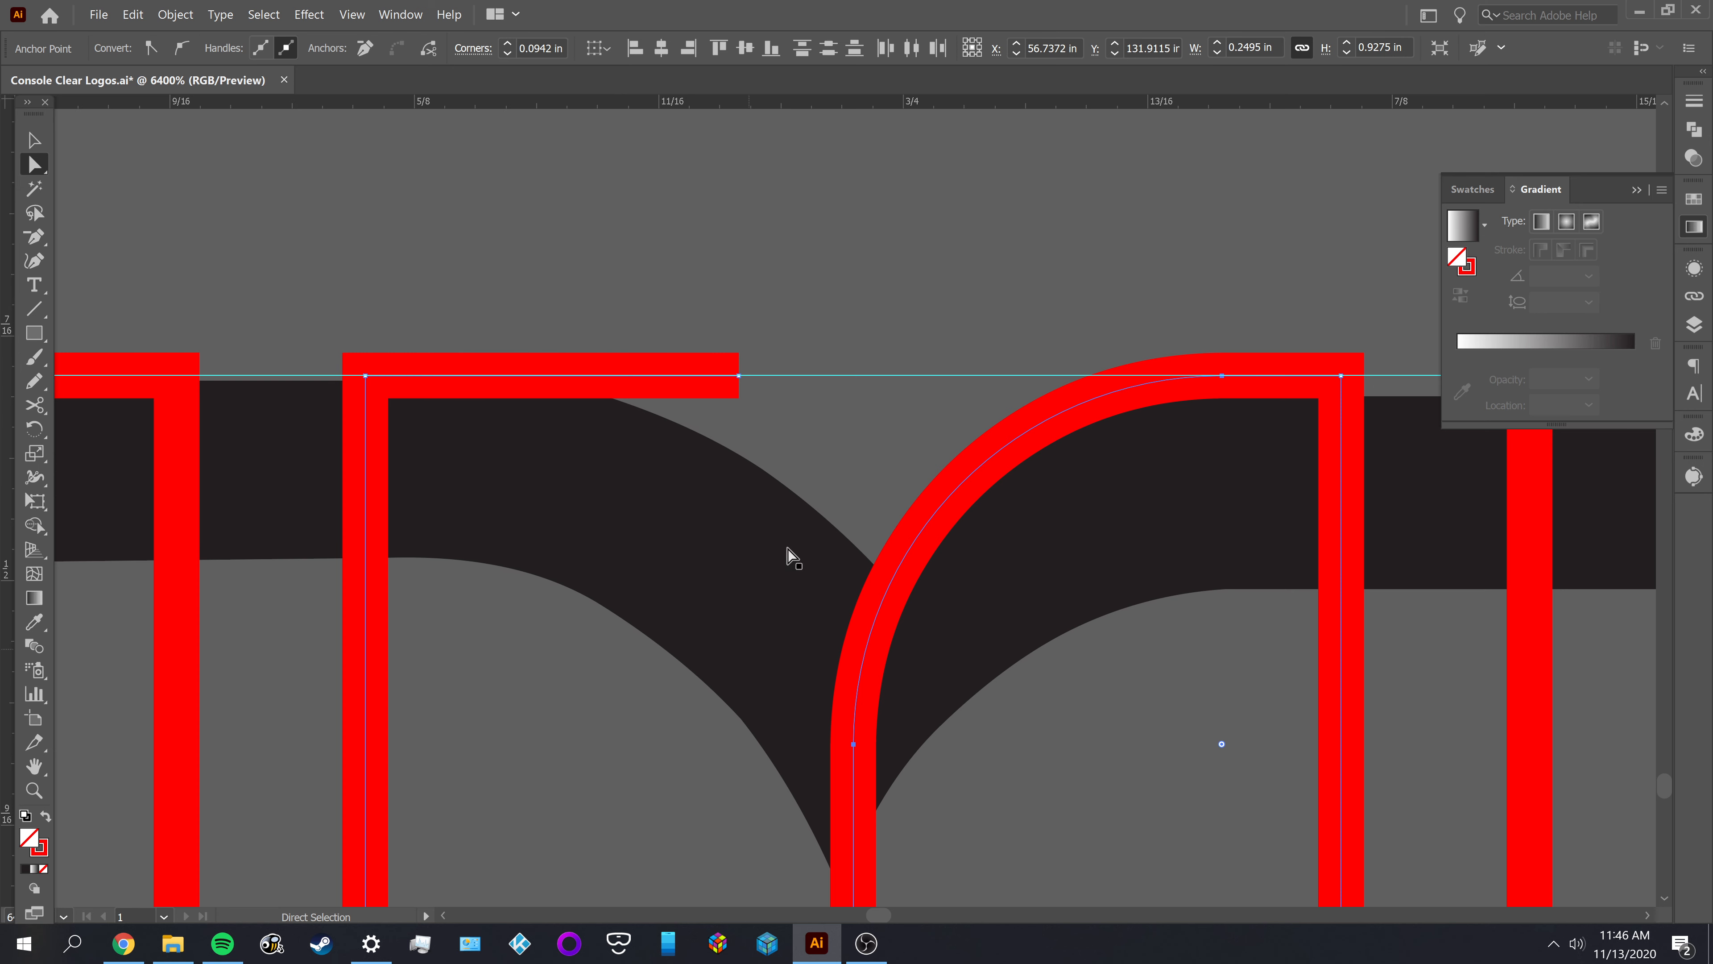
# Examine the anchors and handles of the right-hand notch curve and the vertical tail below it
pyautogui.keyDown('shift'); pyautogui.click(889, 378); pyautogui.keyUp('shift')
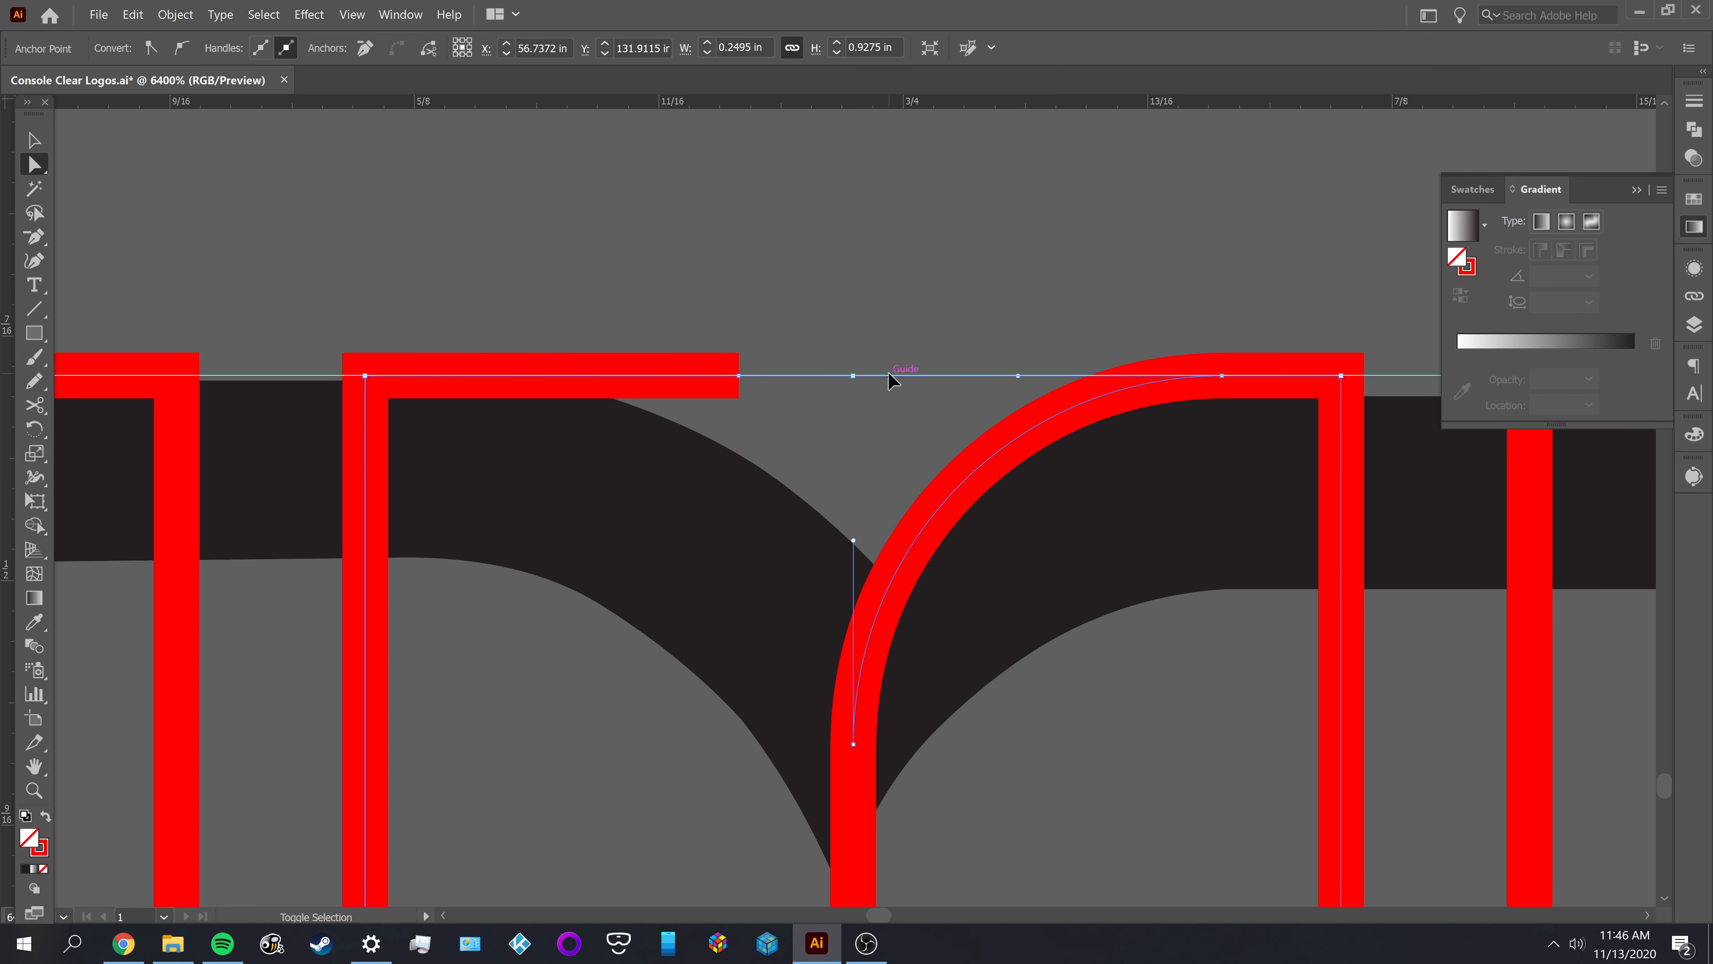
pyautogui.click(894, 450)
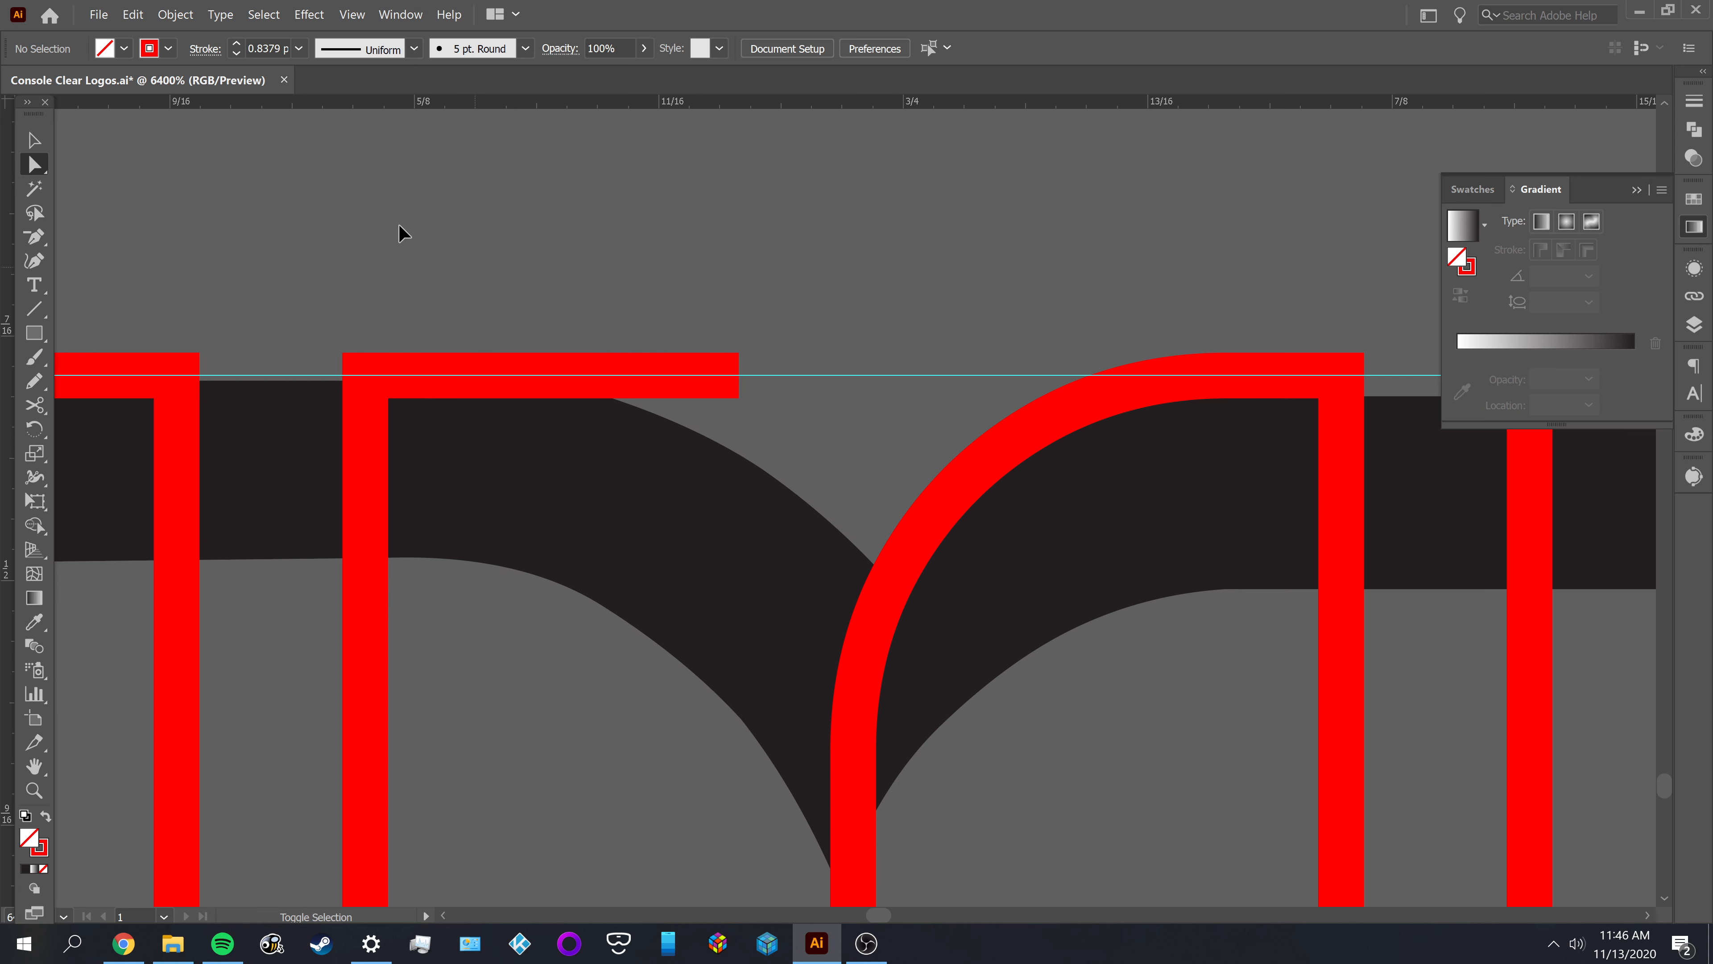
pyautogui.click(174, 14)
pyautogui.press('Escape')
pyautogui.click(135, 14)
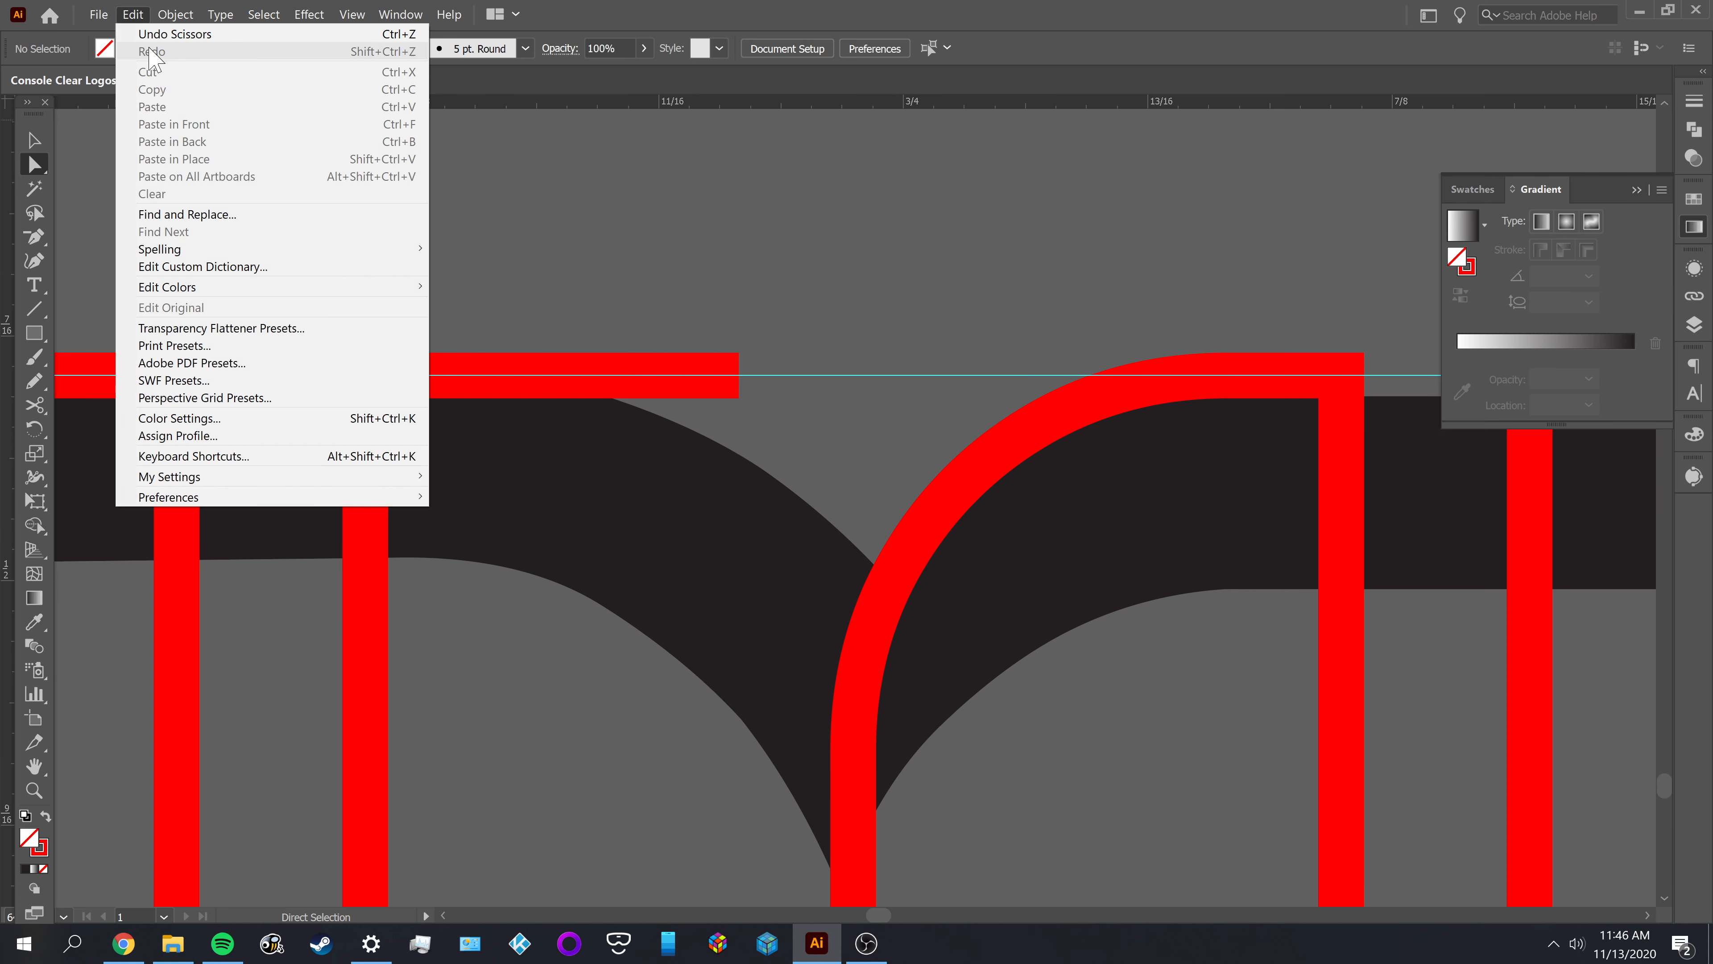
pyautogui.click(861, 247)
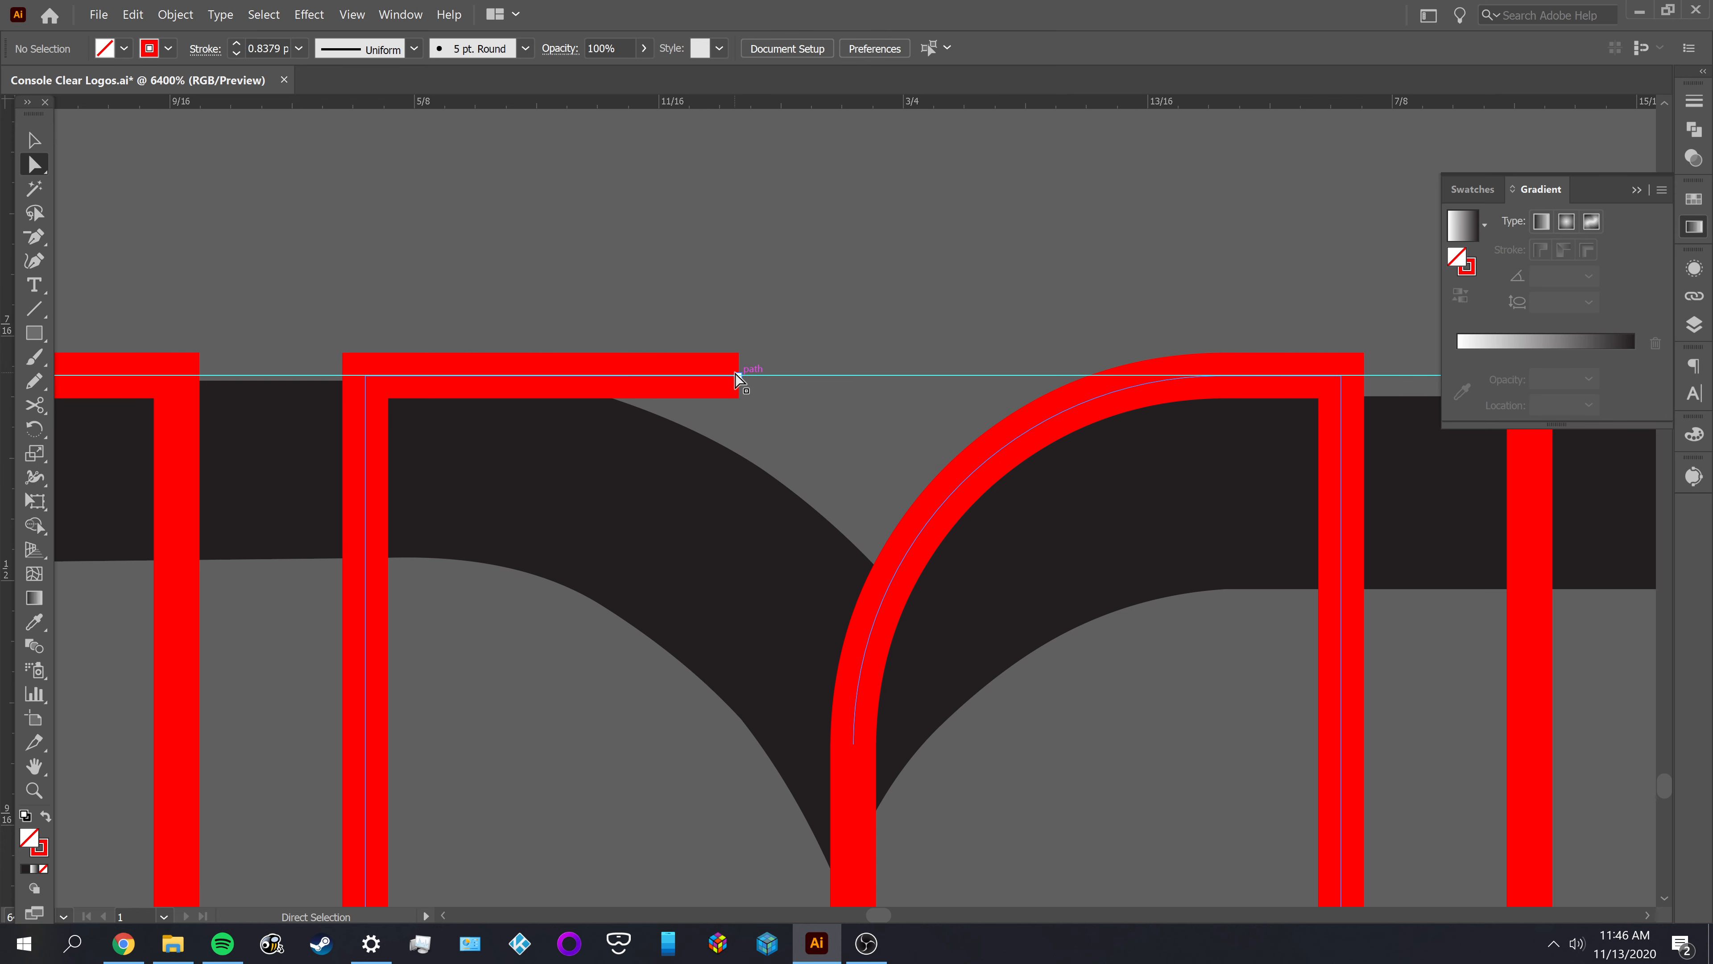
pyautogui.scroll(-2, 819, 409)
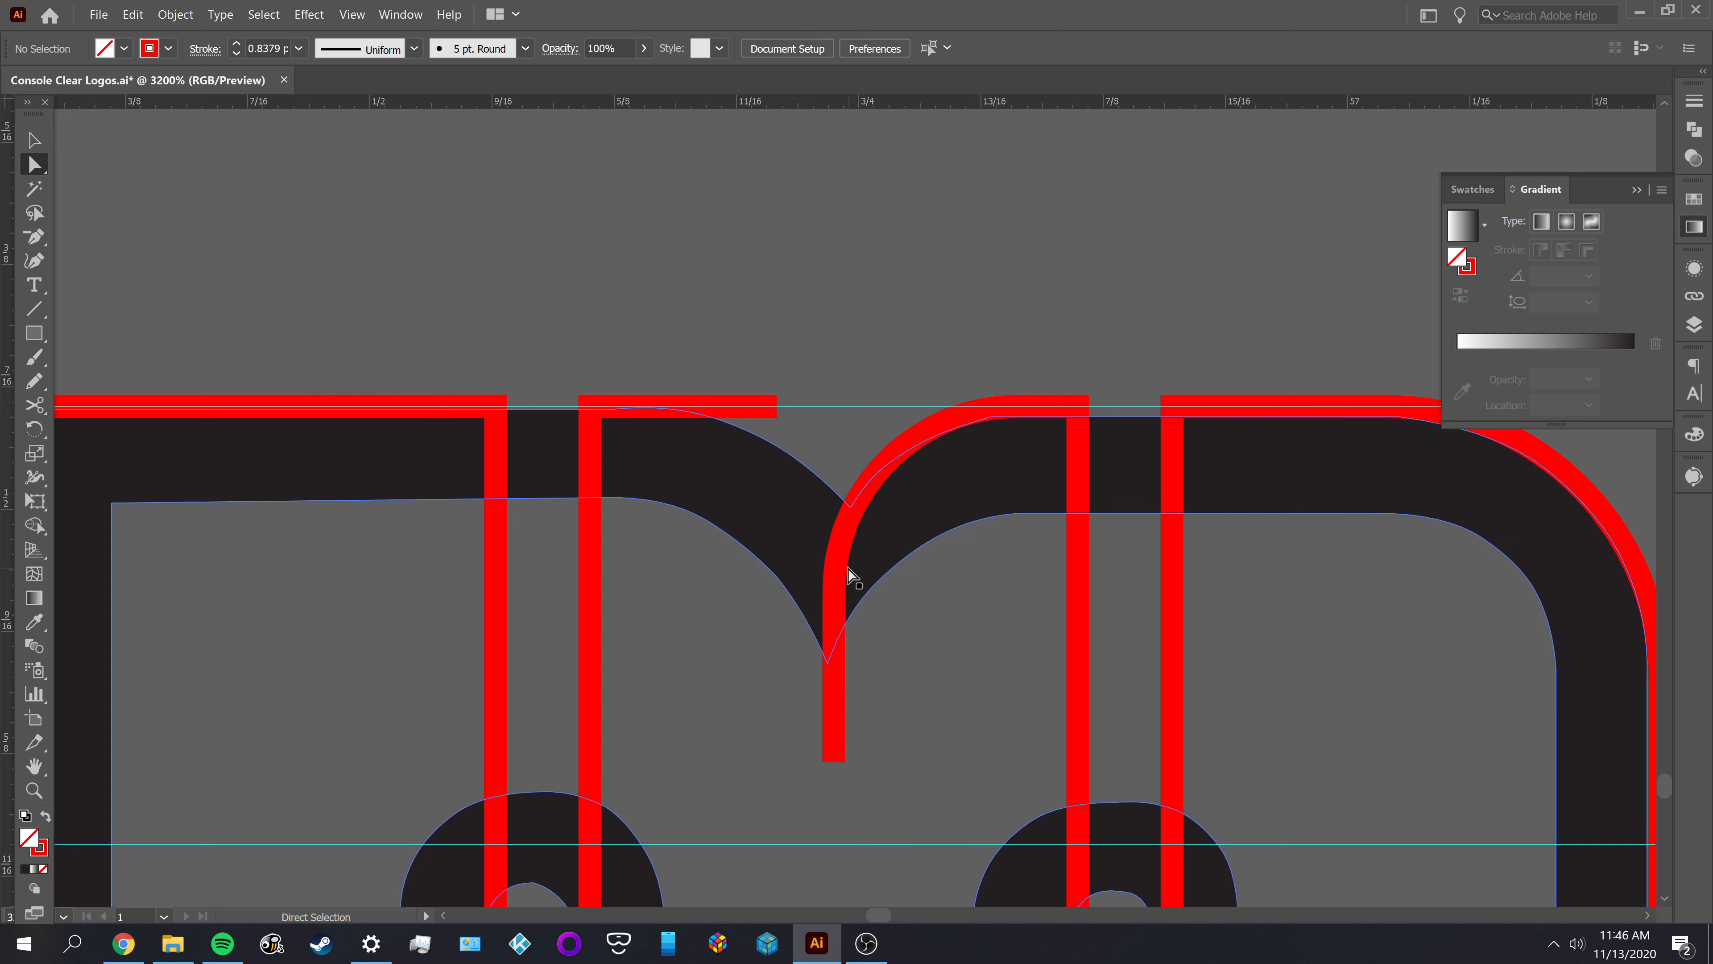
pyautogui.click(837, 559)
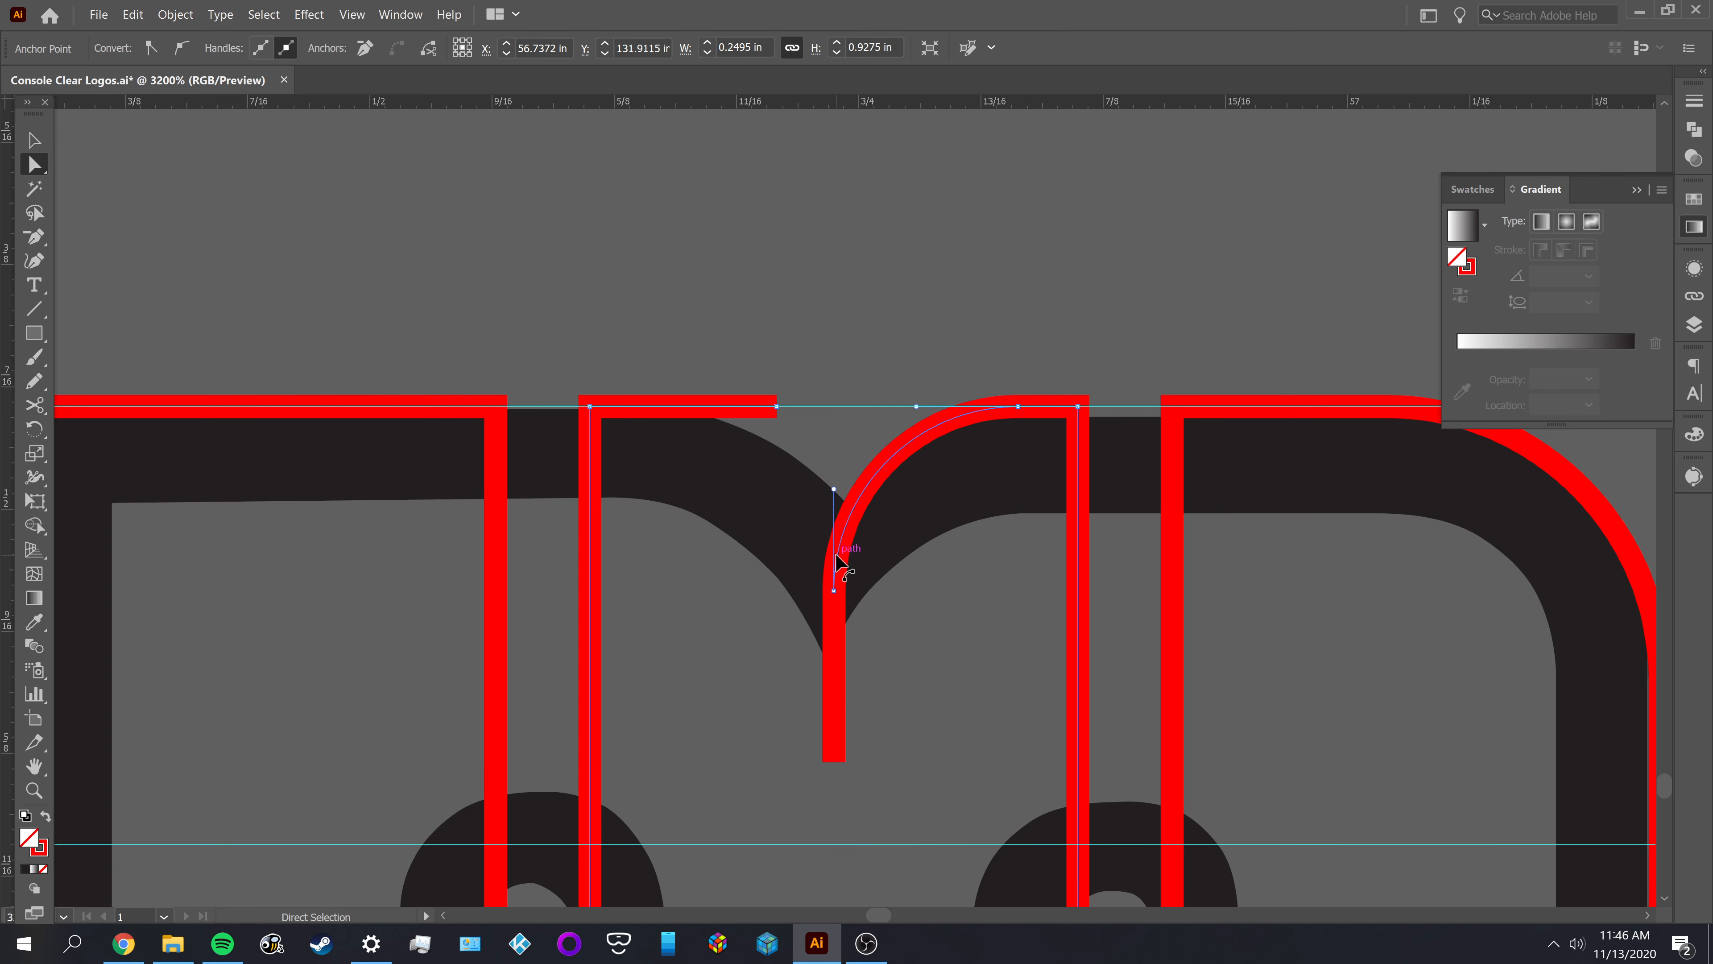
pyautogui.keyDown('ctrl'); pyautogui.click(837, 558); pyautogui.keyUp('ctrl')
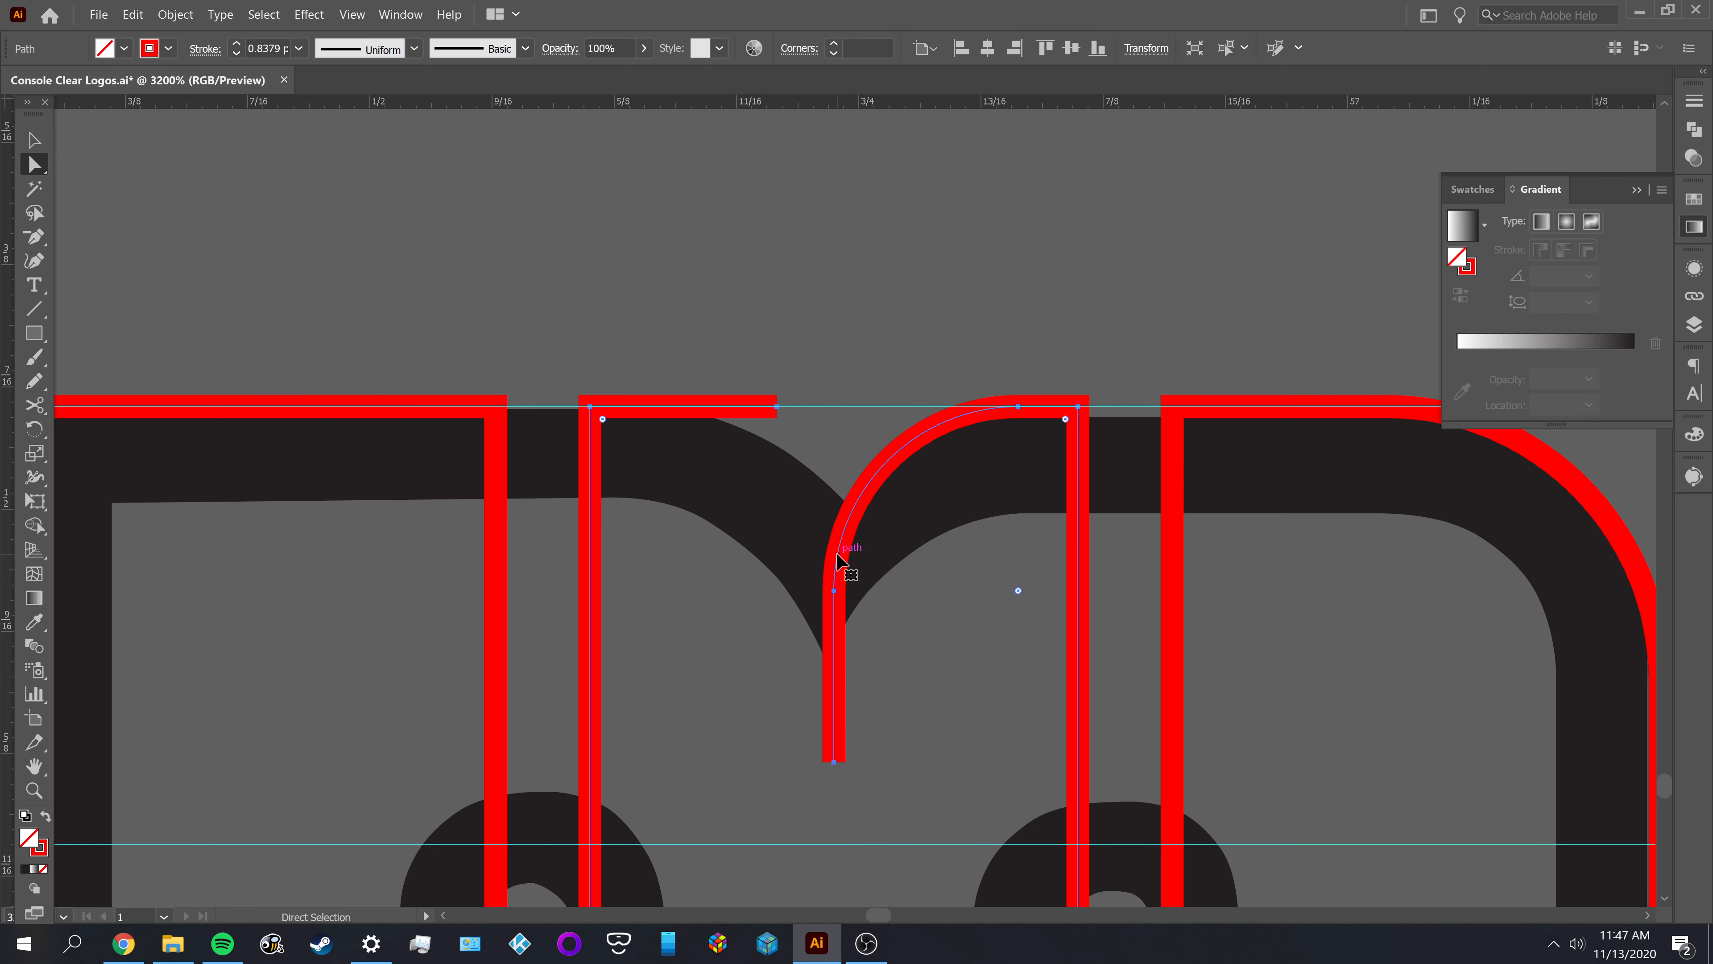
pyautogui.click(836, 559)
pyautogui.click(938, 630)
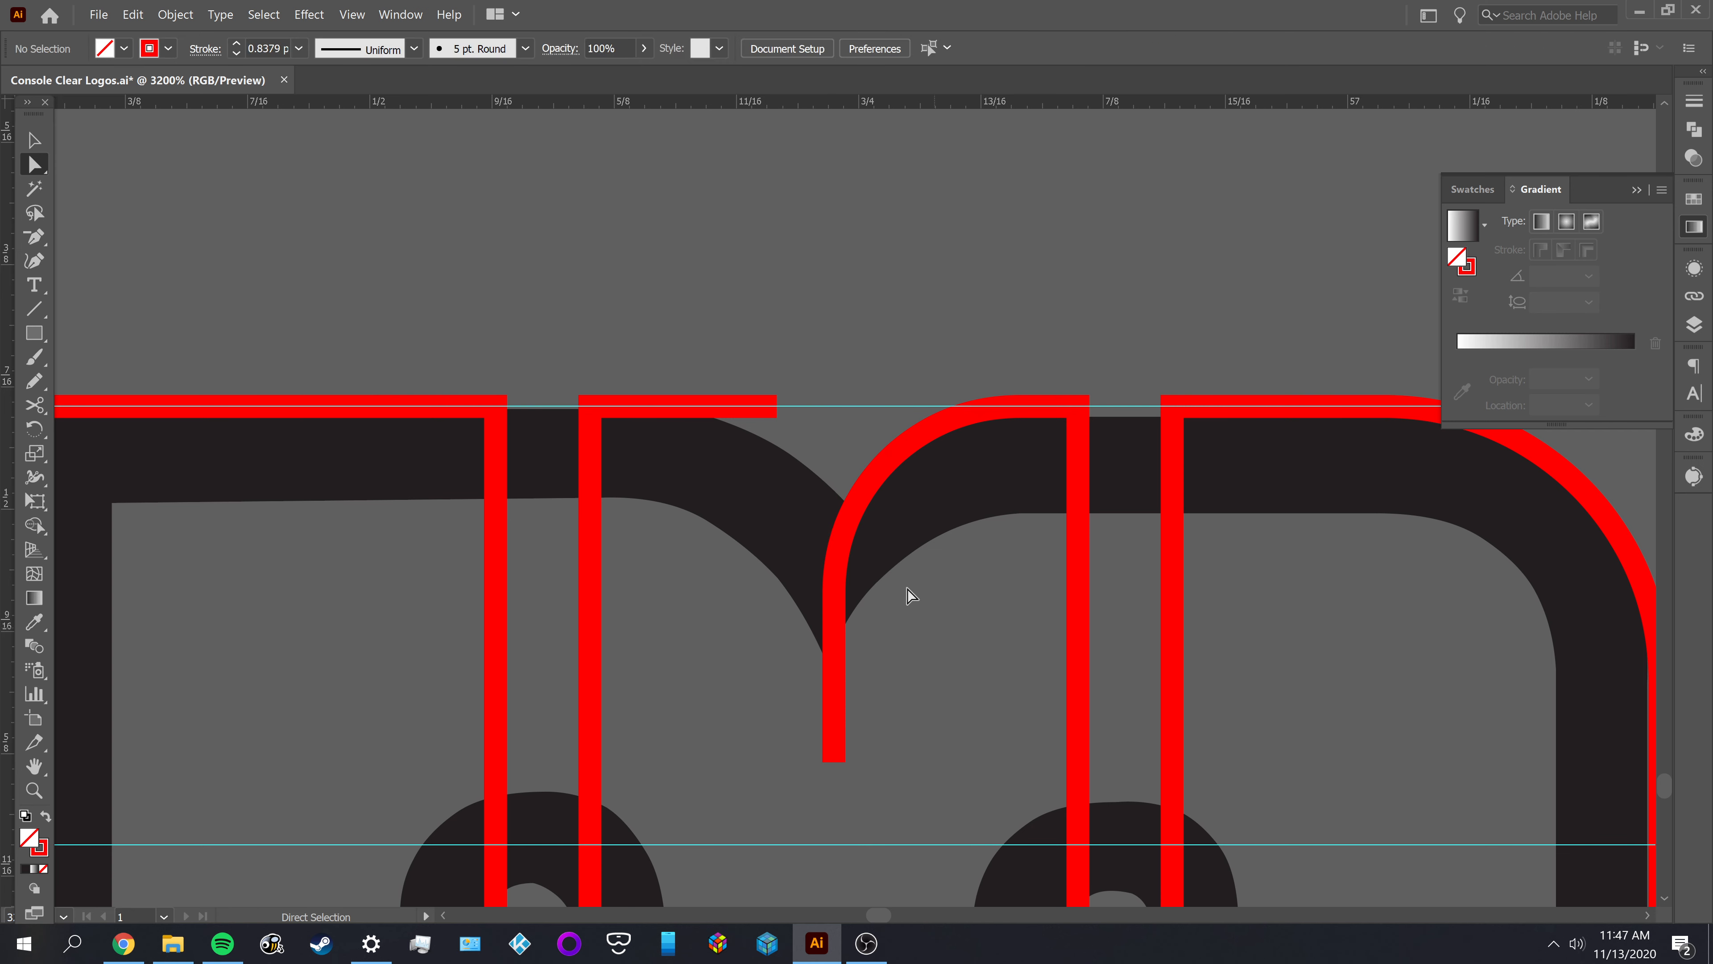
pyautogui.click(858, 503)
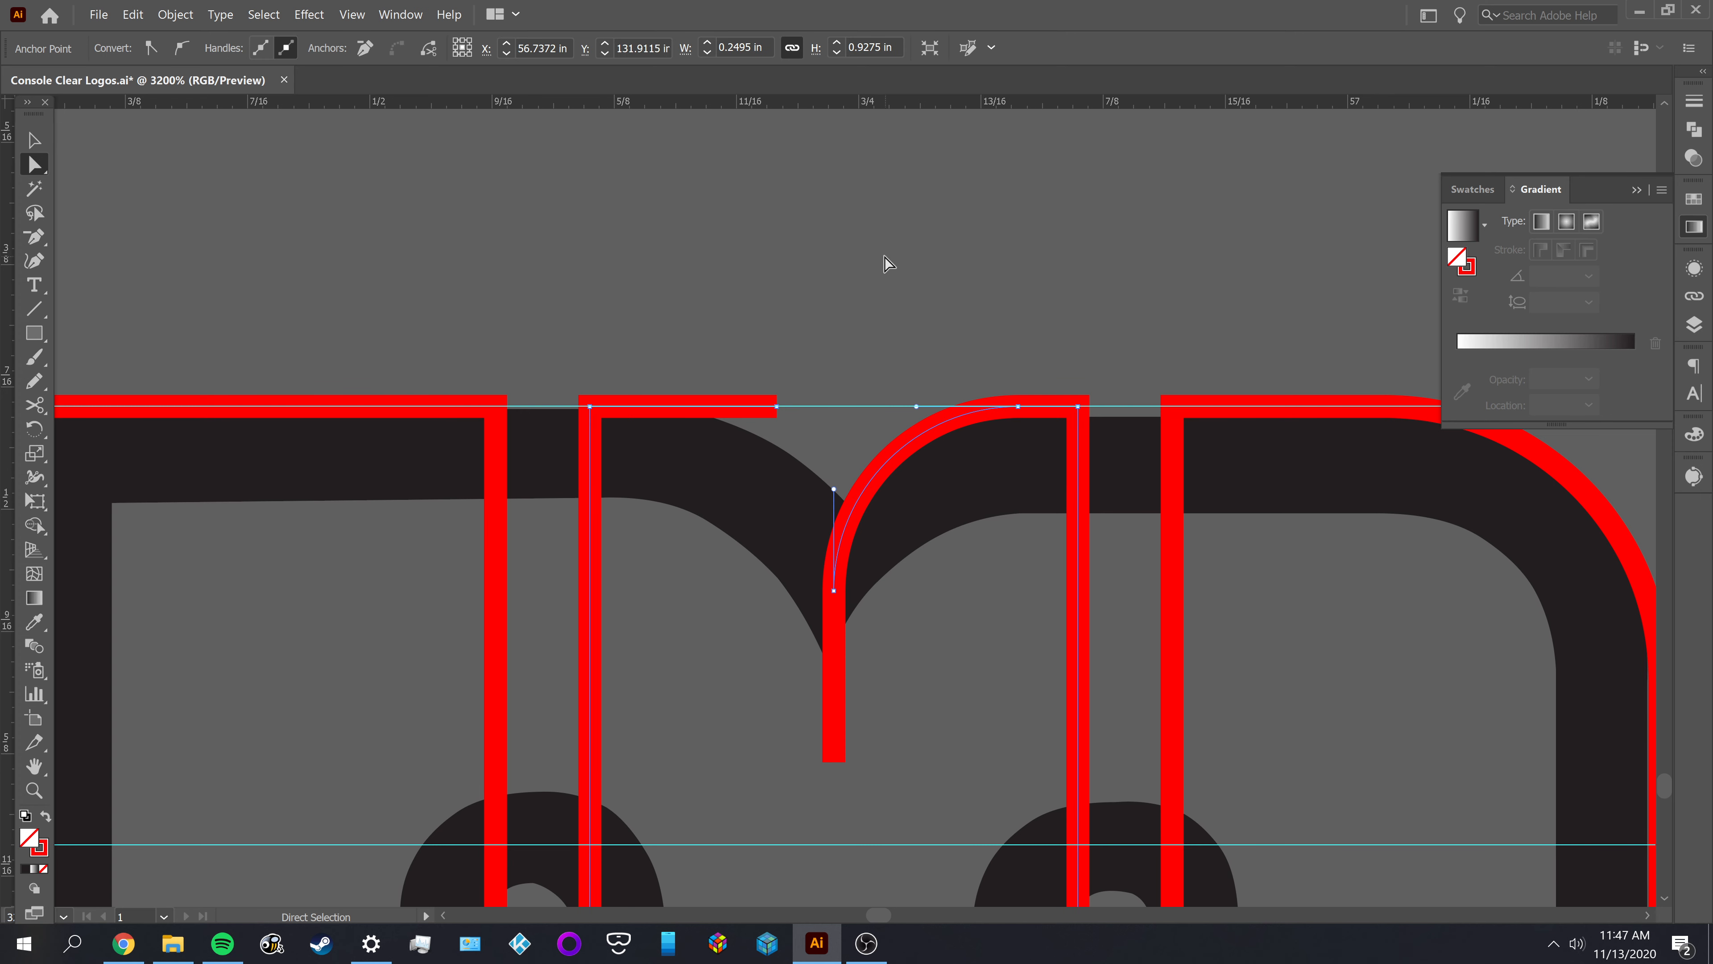
pyautogui.press('p')
pyautogui.press('v')
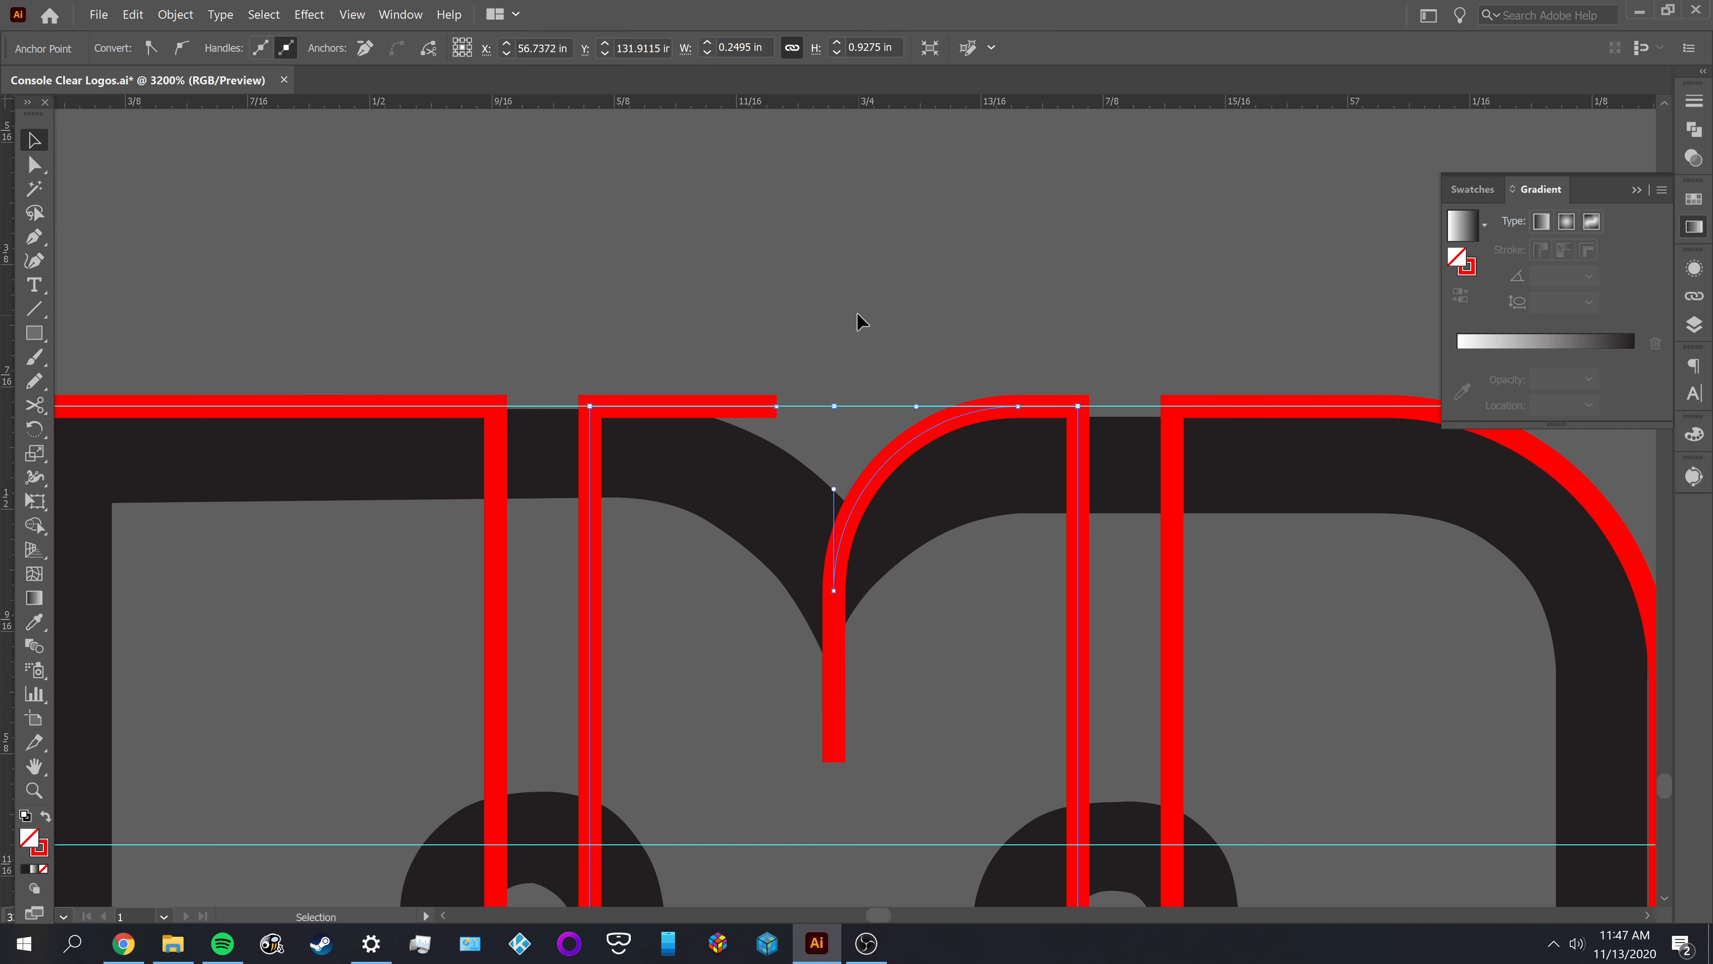
pyautogui.click(851, 310)
# Delete the vertical tail segment below the M's right-hand notch curve
pyautogui.press('a')
pyautogui.click(834, 677)
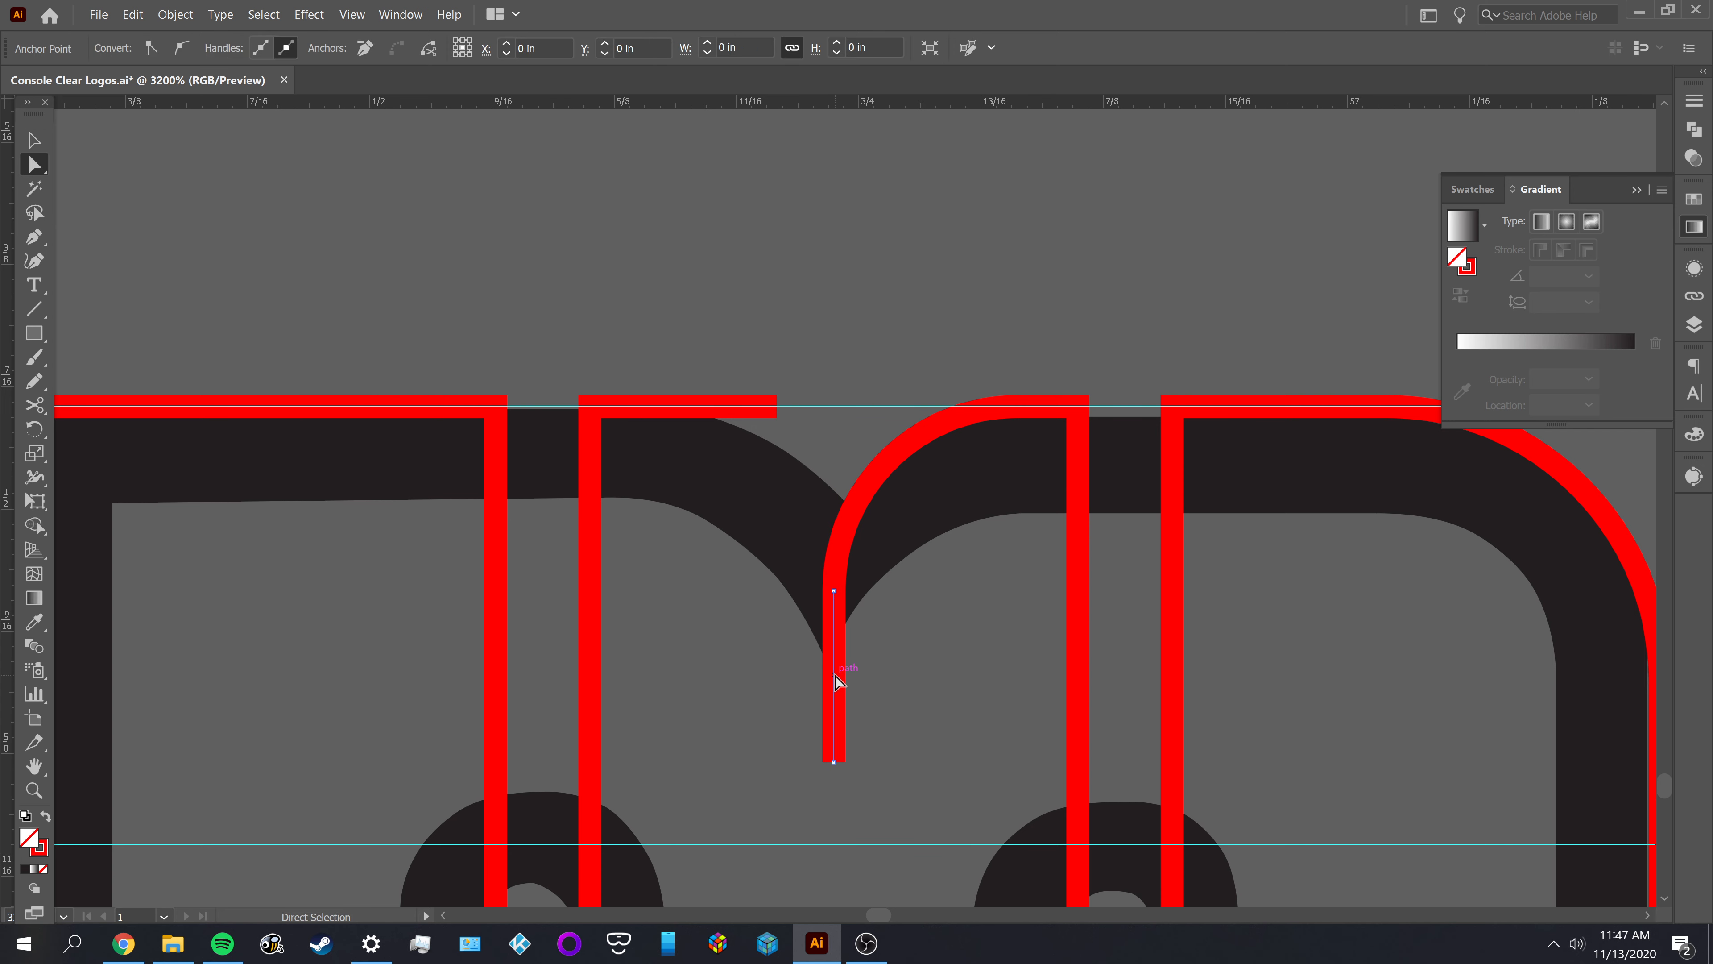
pyautogui.press('Delete')
# Draw a vertical Pen line through the lower end of the notch curve and extend its upper end to the top guide
pyautogui.press('p')
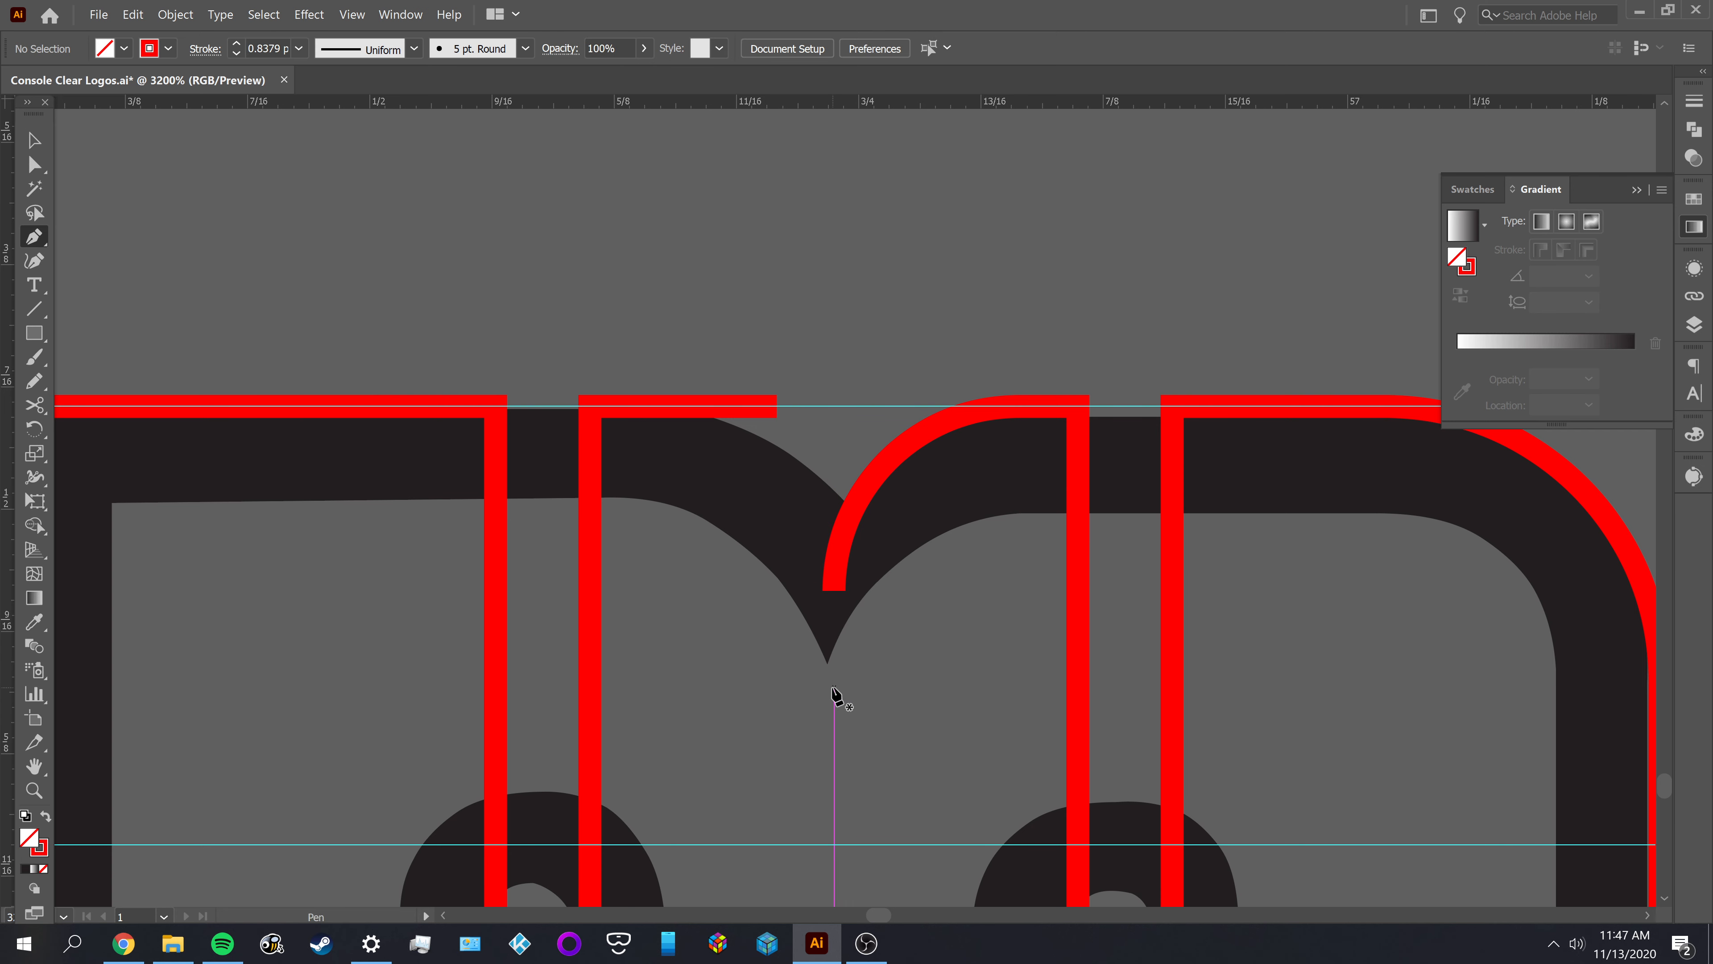
pyautogui.scroll(1, 827, 448)
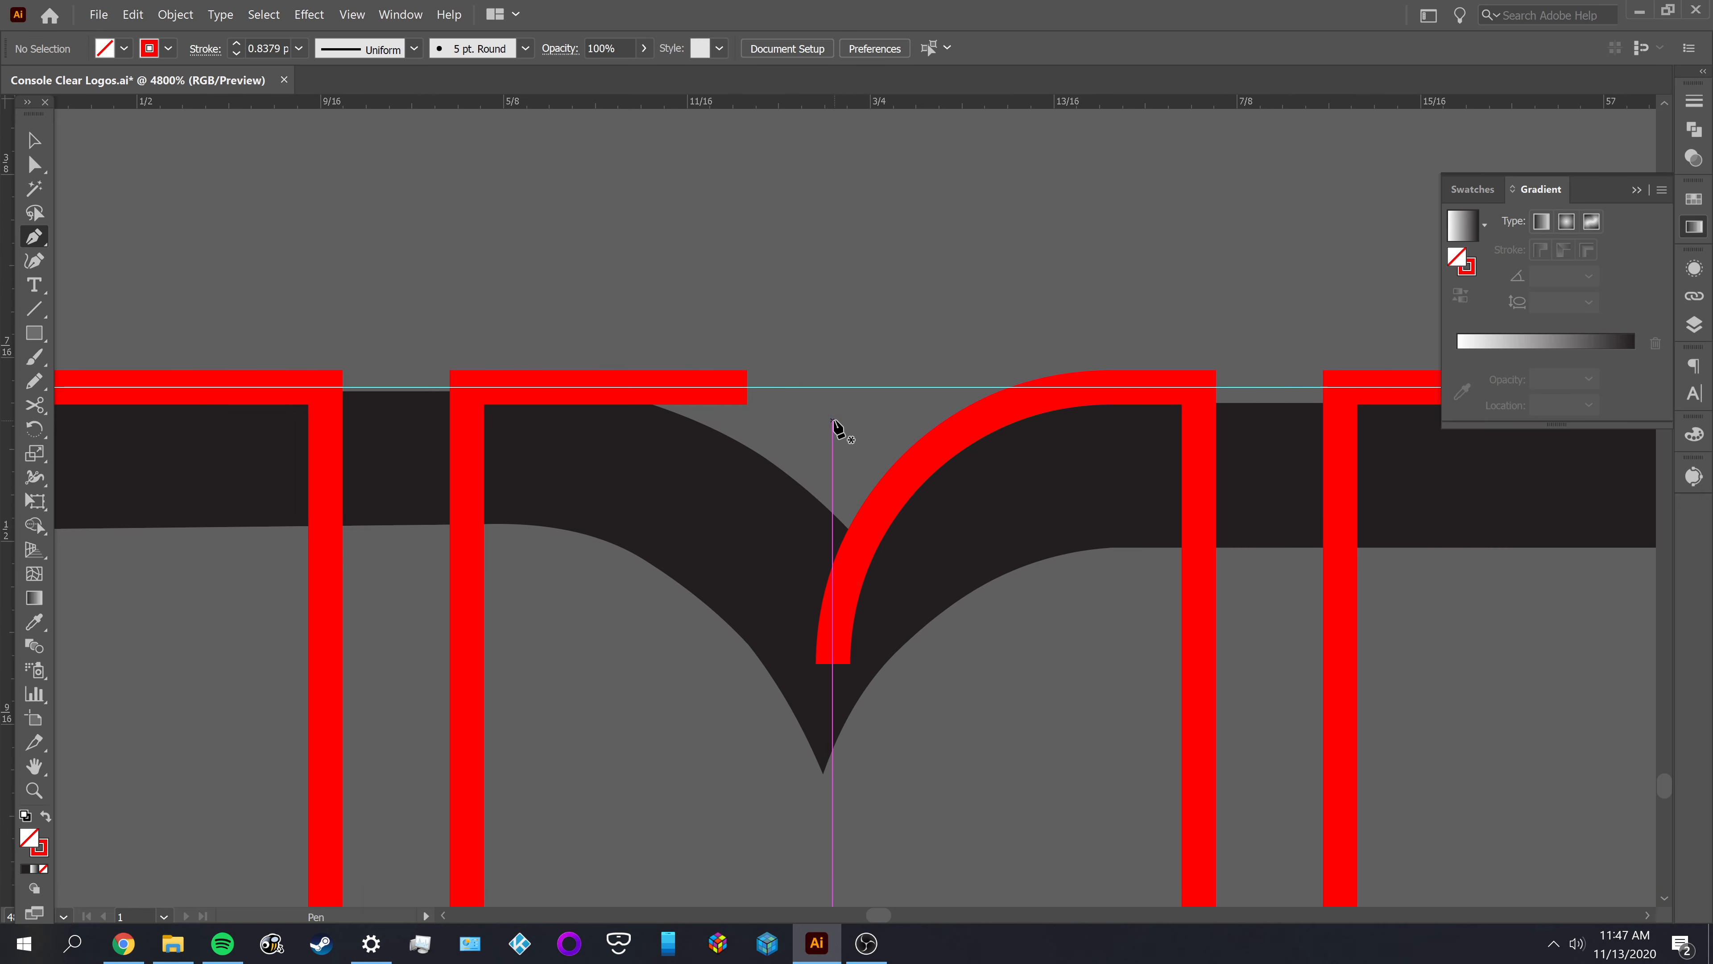
pyautogui.click(835, 422)
pyautogui.click(833, 797)
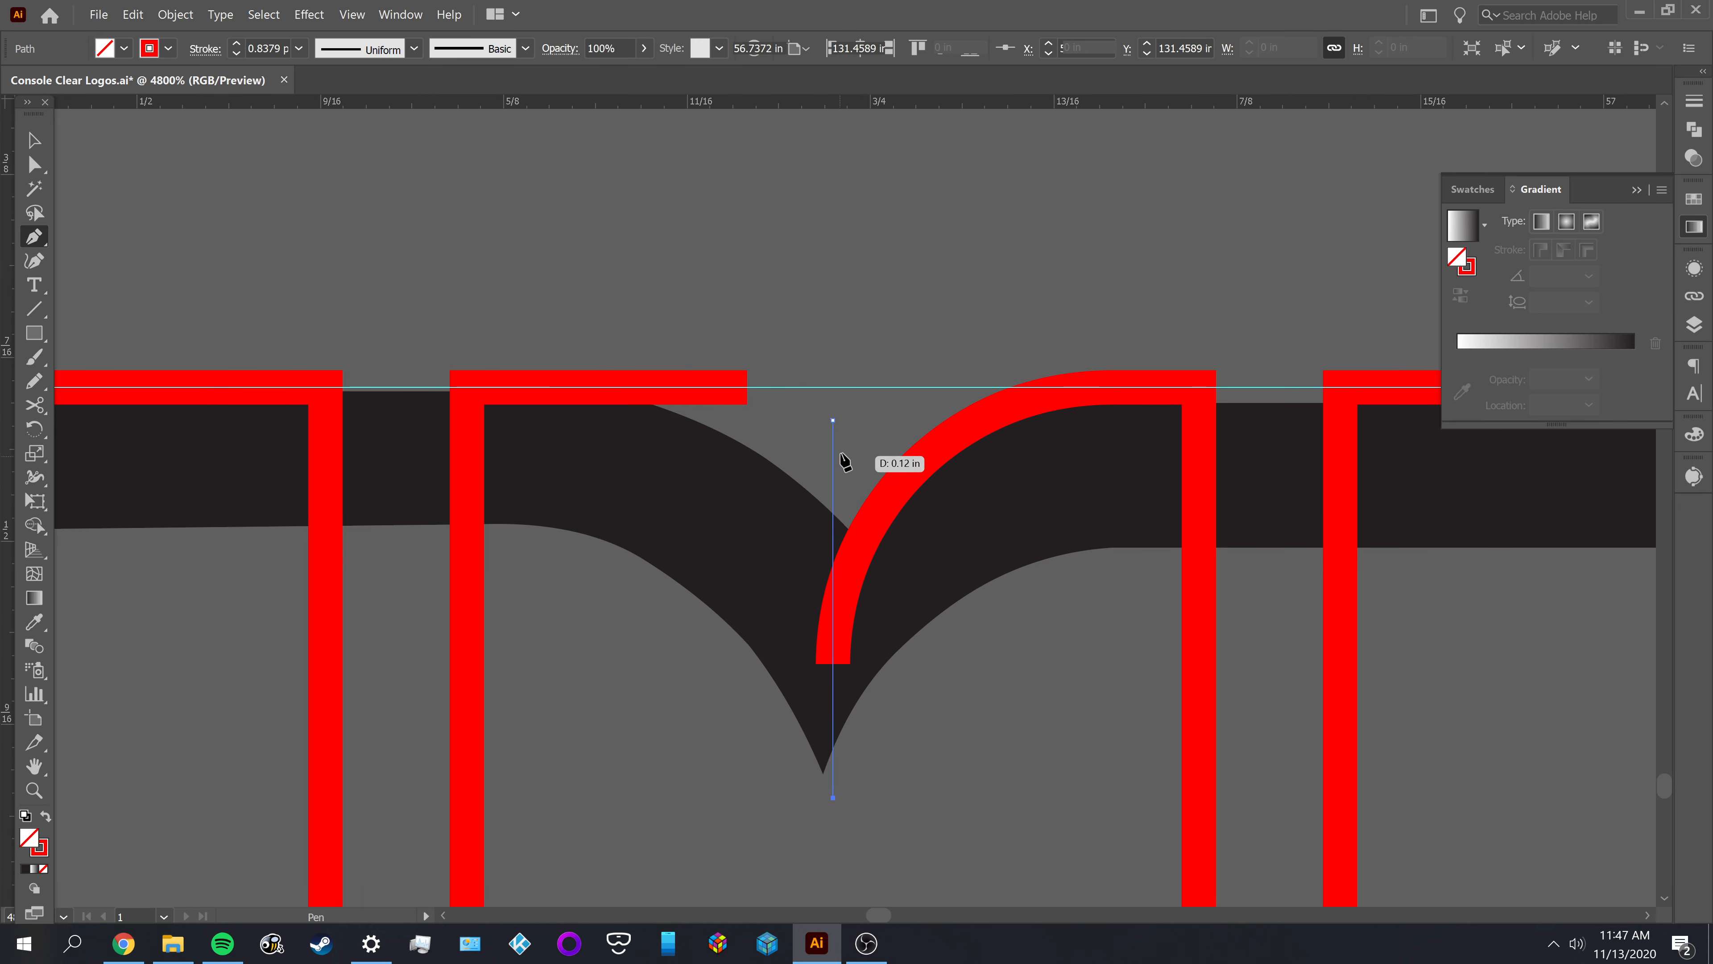
pyautogui.press('a')
pyautogui.moveTo(833, 420); pyautogui.dragTo(831, 391)
# Join the vertical line's upper end to the open end of the middle outline's top edge and remove the extra anchor there
pyautogui.click(747, 389)
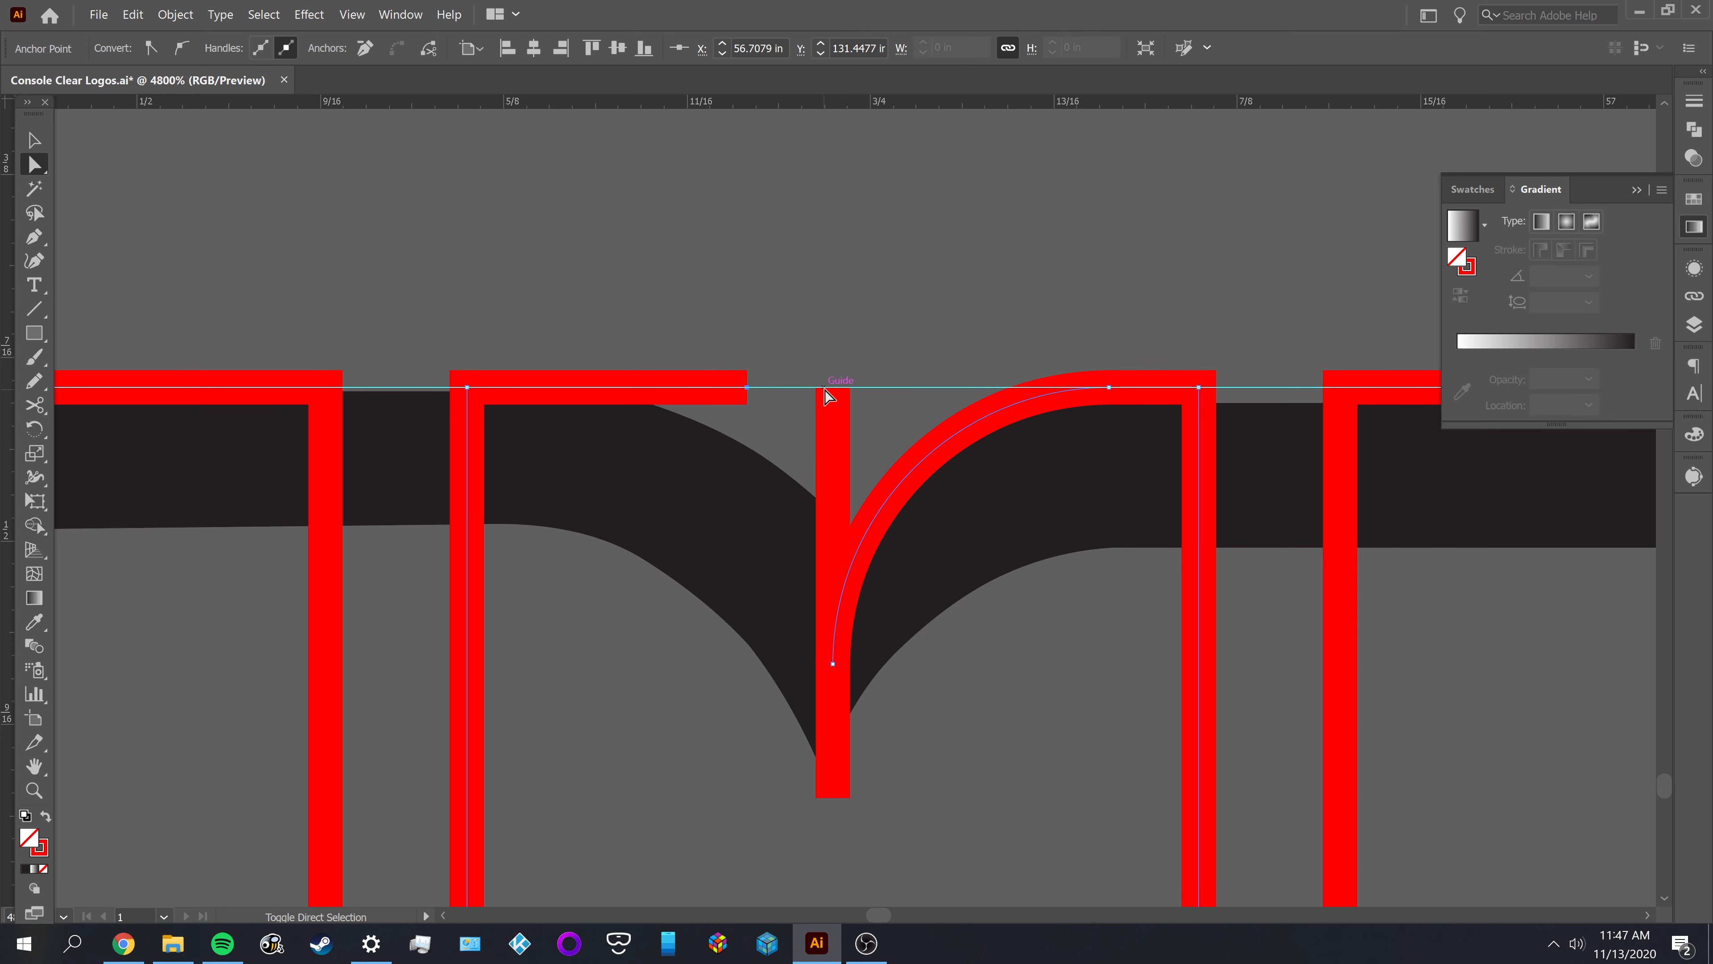
pyautogui.keyDown('shift'); pyautogui.click(832, 388); pyautogui.keyUp('shift')
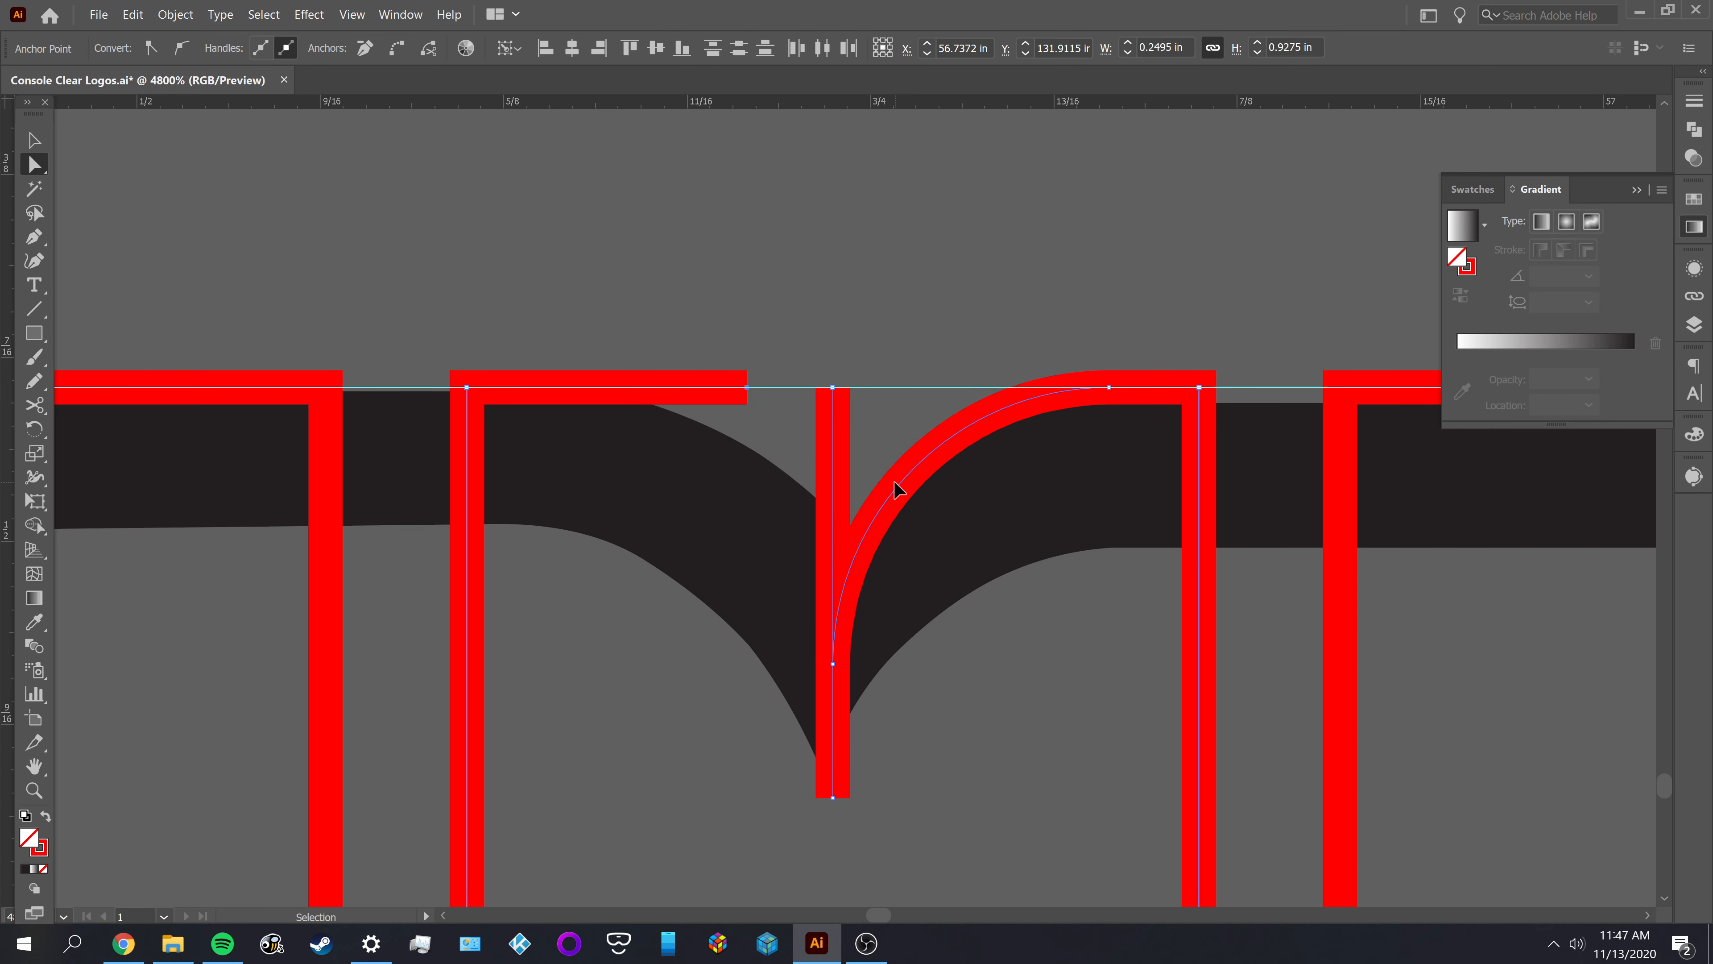
pyautogui.hotkey('ctrl', 'j')
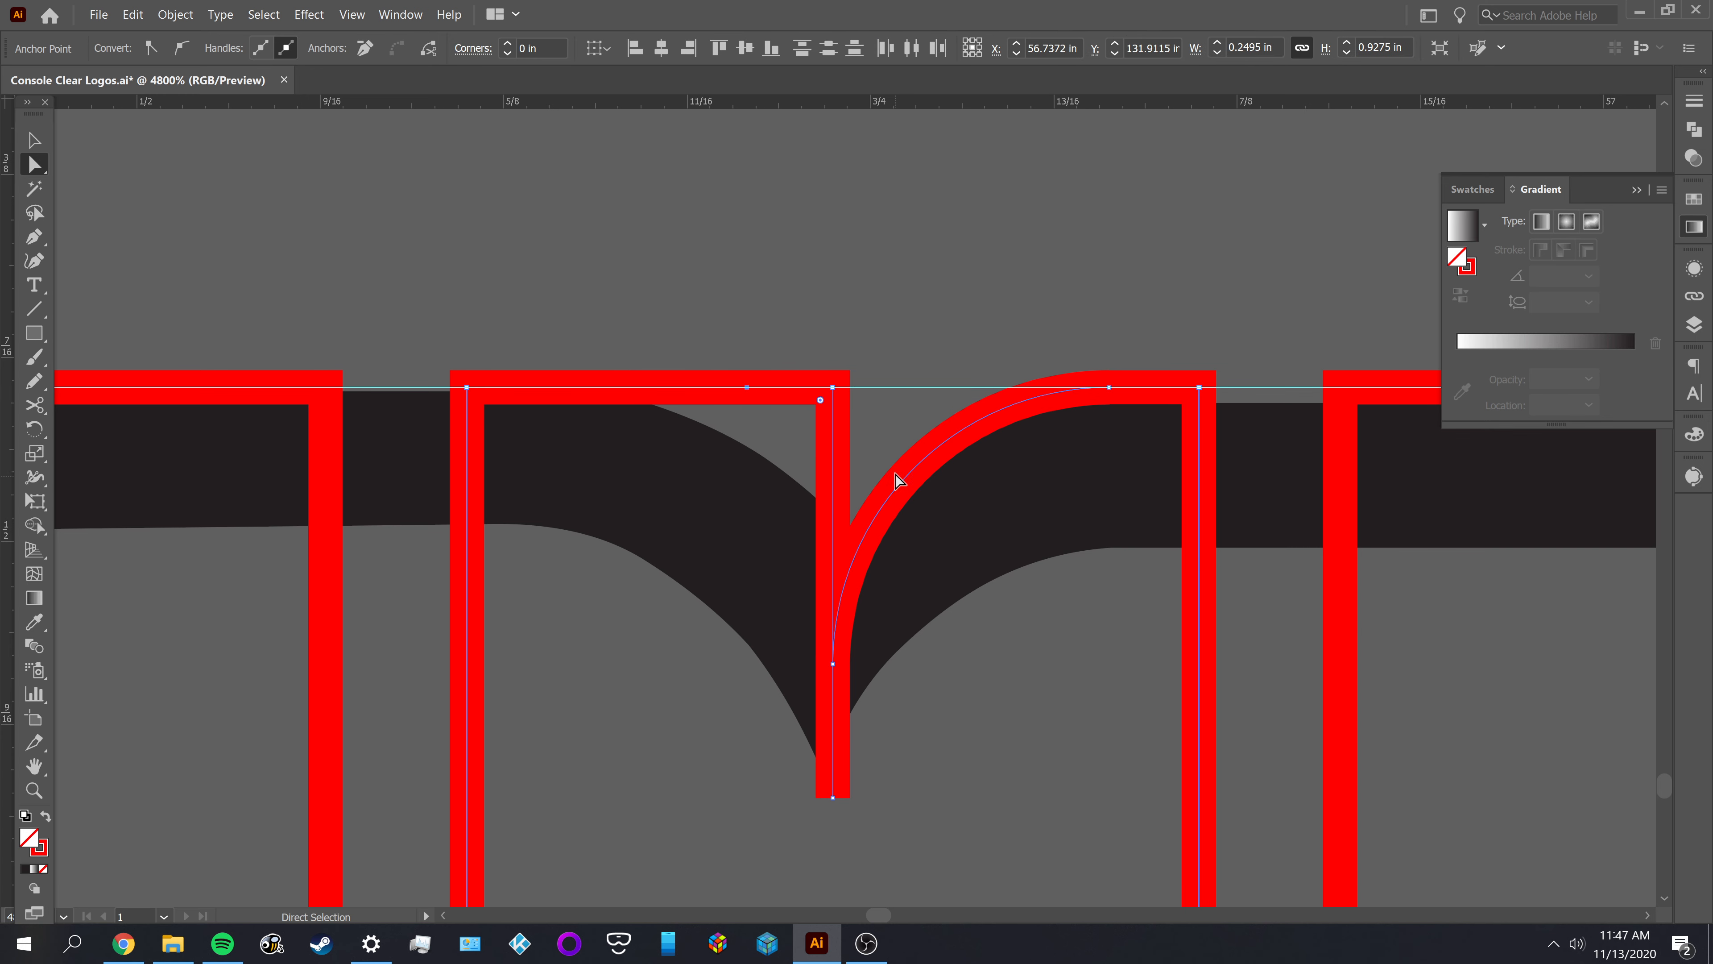
pyautogui.press('p')
pyautogui.click(747, 388)
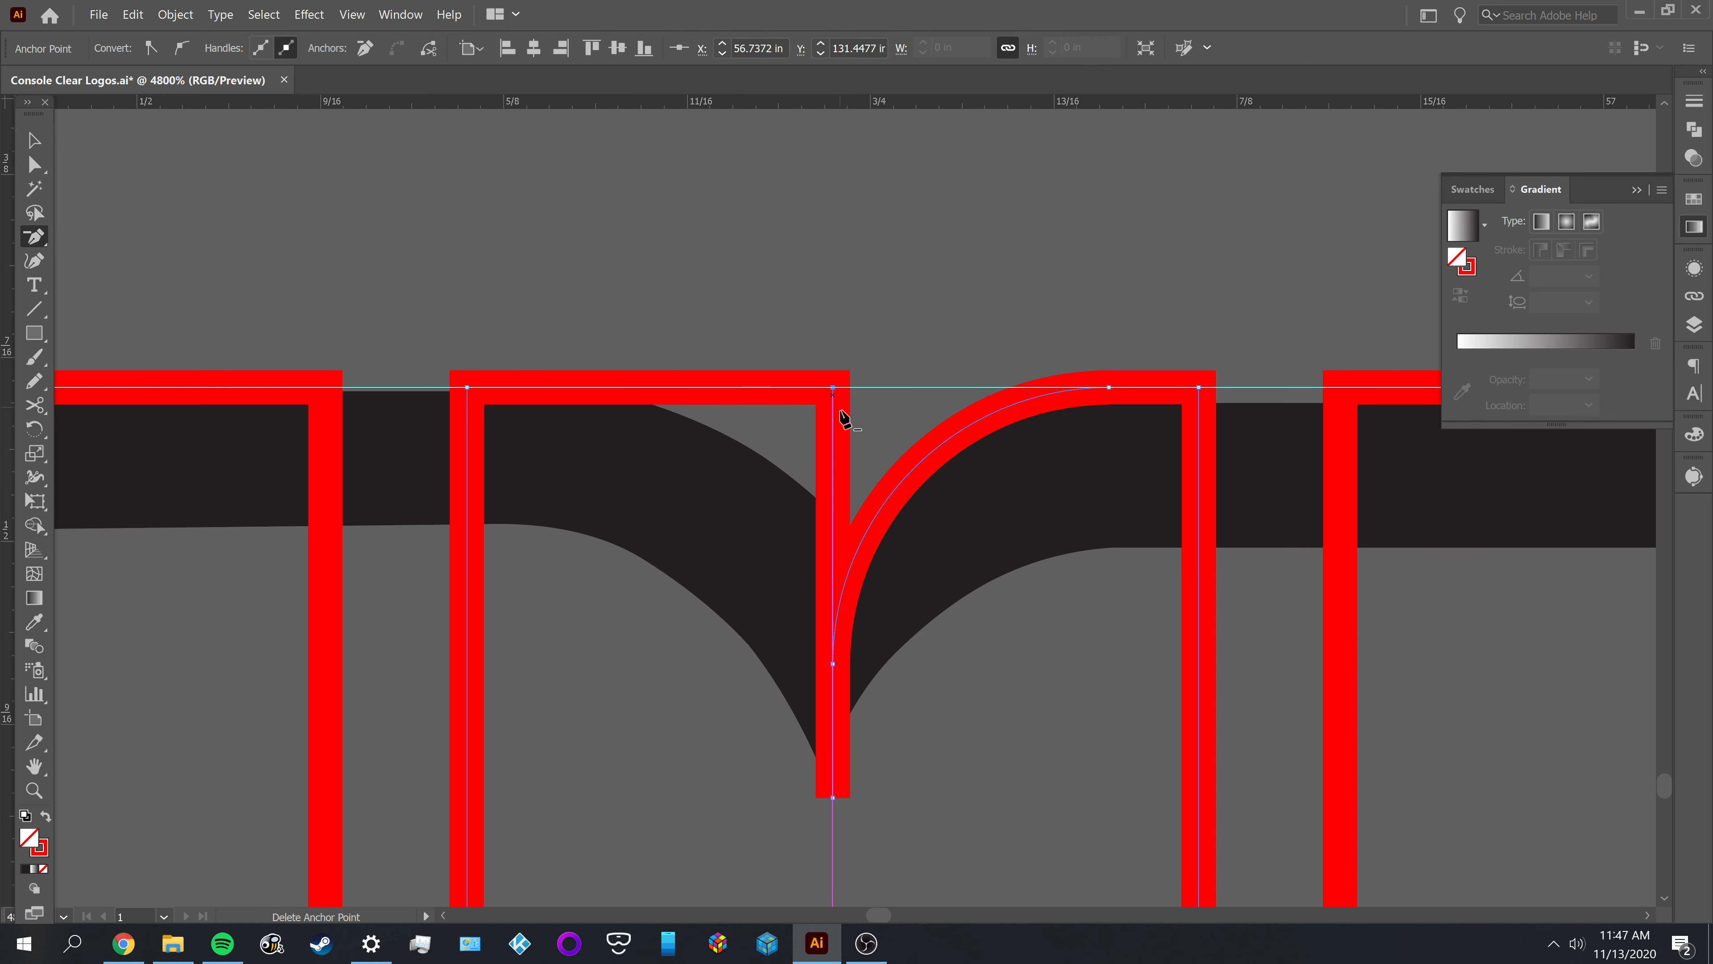
# Round the joined corner with a radius of 0.0942 in to match the opposite notch curve
pyautogui.press('a')
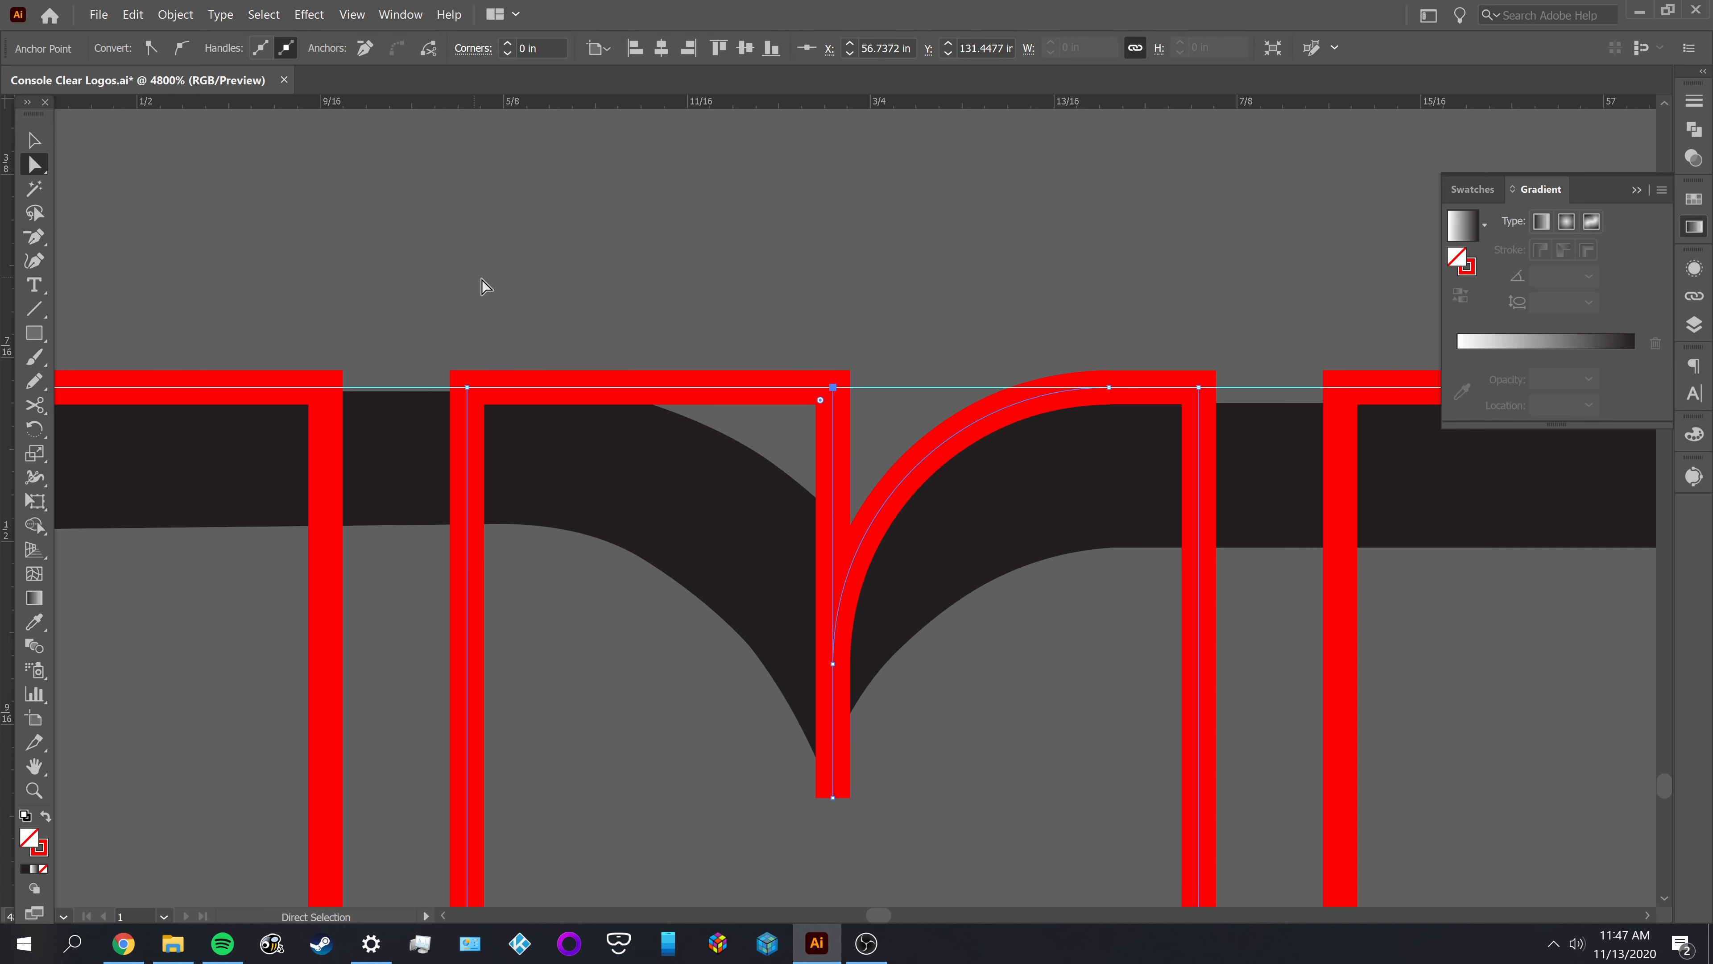
pyautogui.click(547, 47)
pyautogui.write('.')
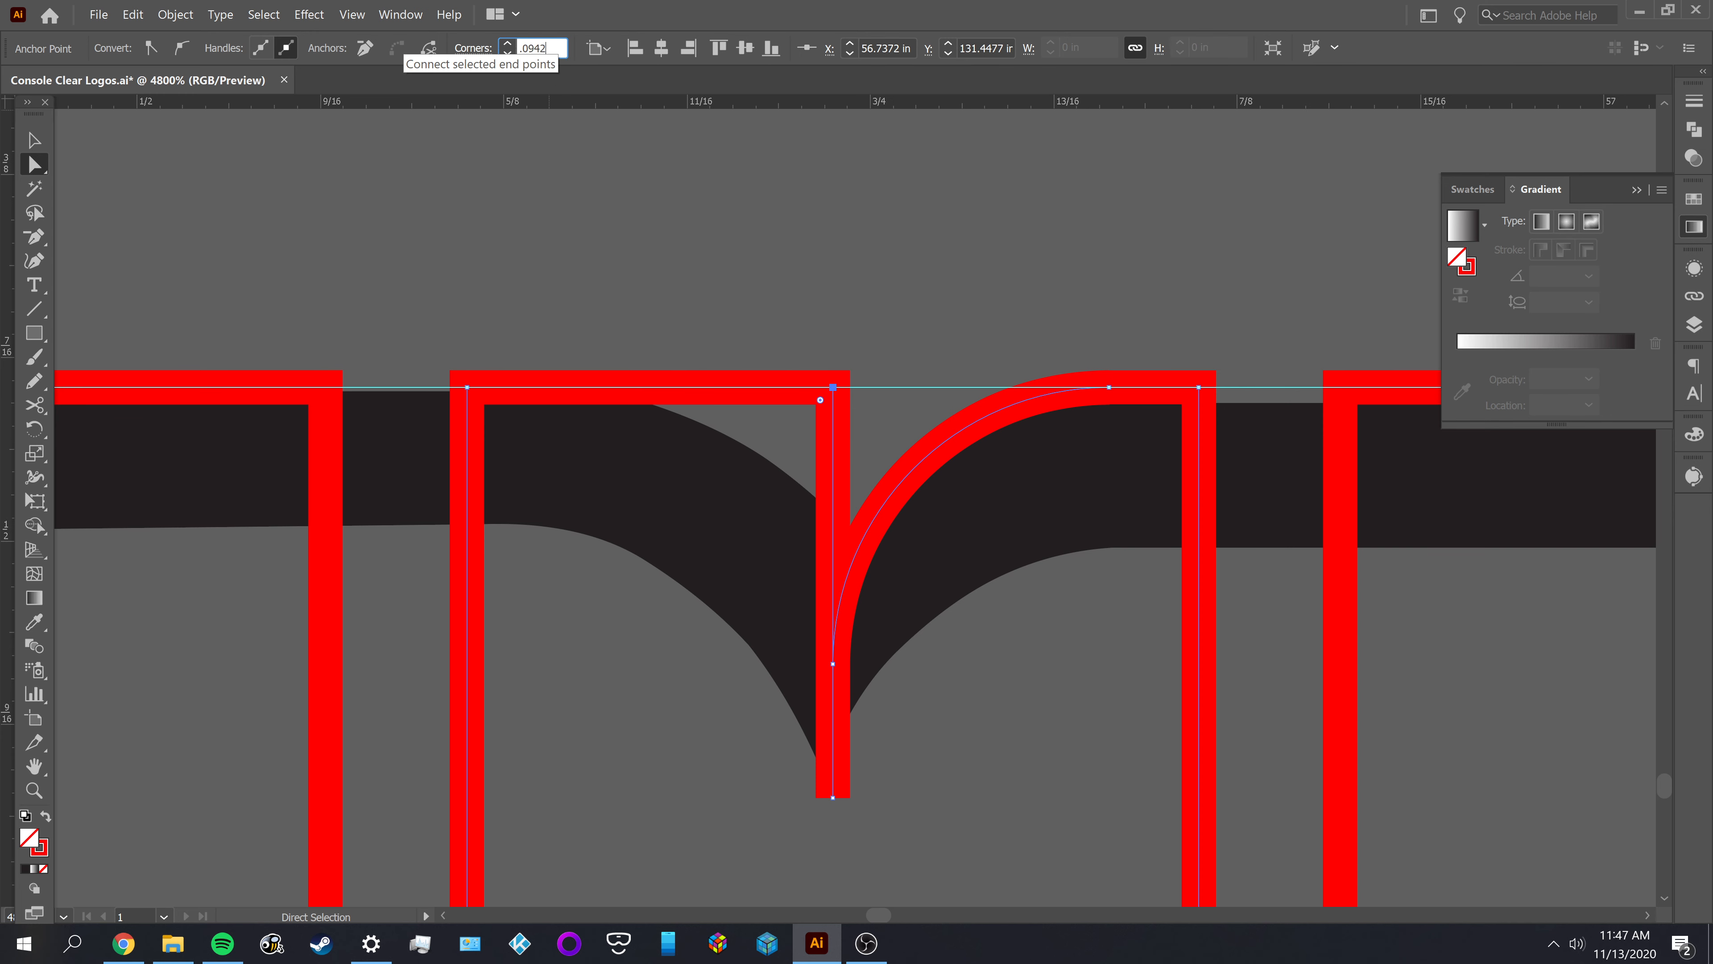
pyautogui.write('0942')
pyautogui.press('Return')
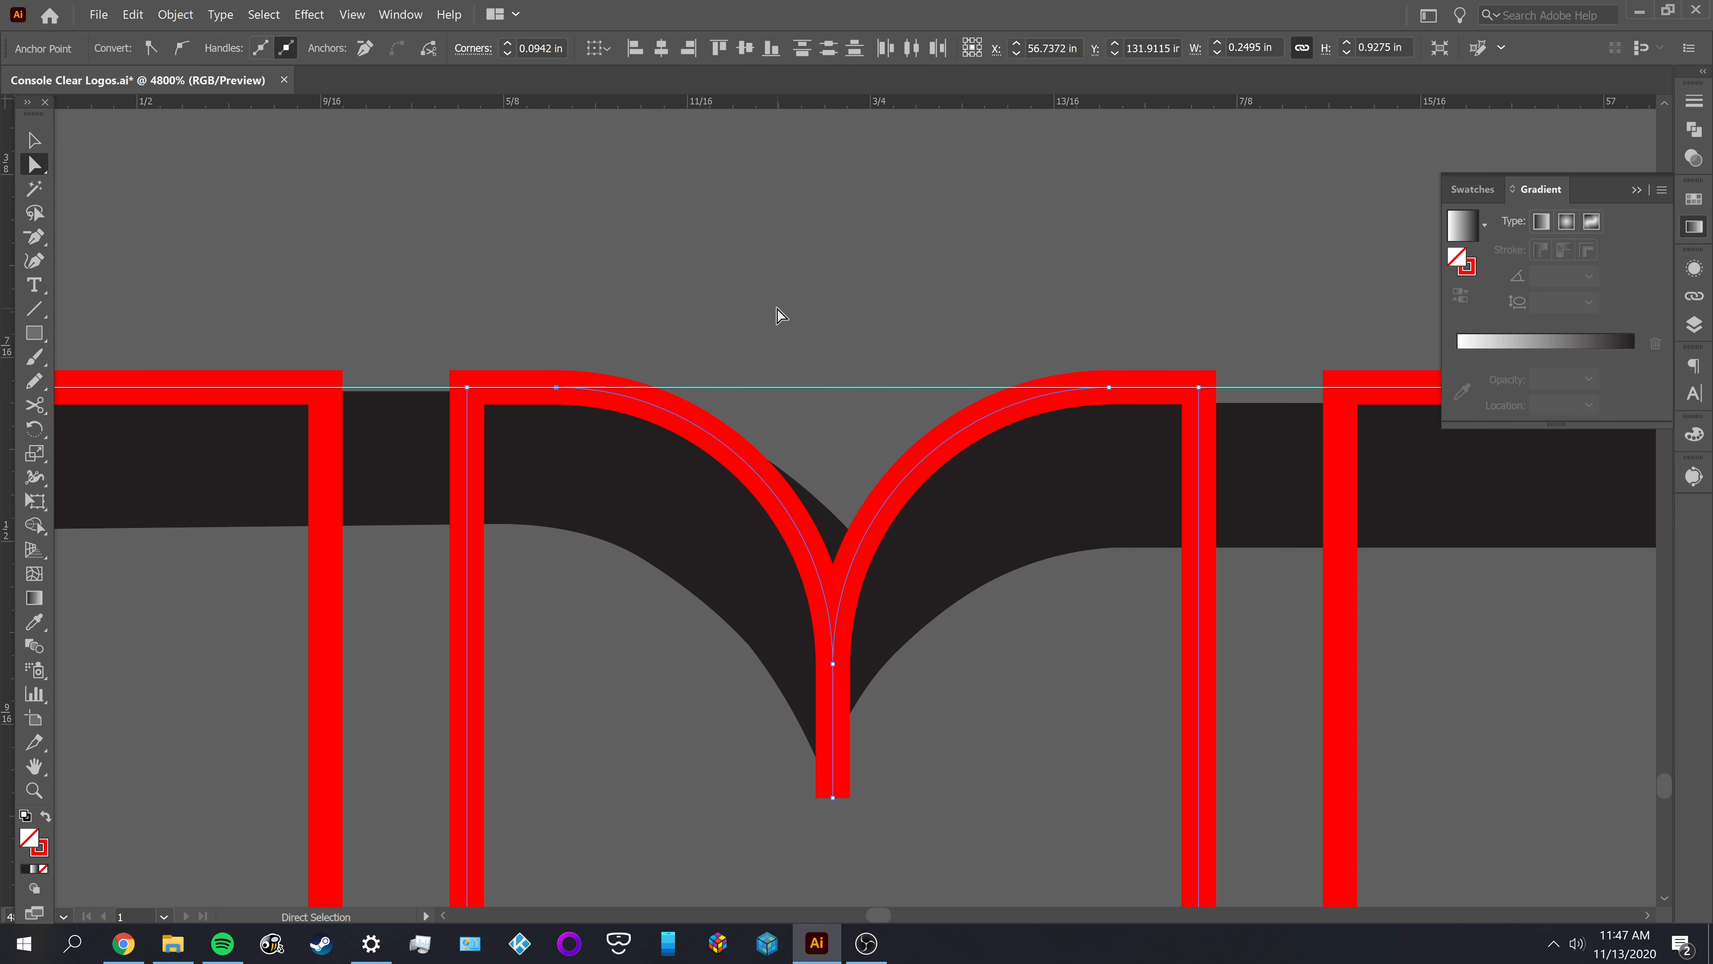
# Cut the middle outline with Scissors at the anchor where the two notch curves meet
pyautogui.click(837, 722)
pyautogui.press('c')
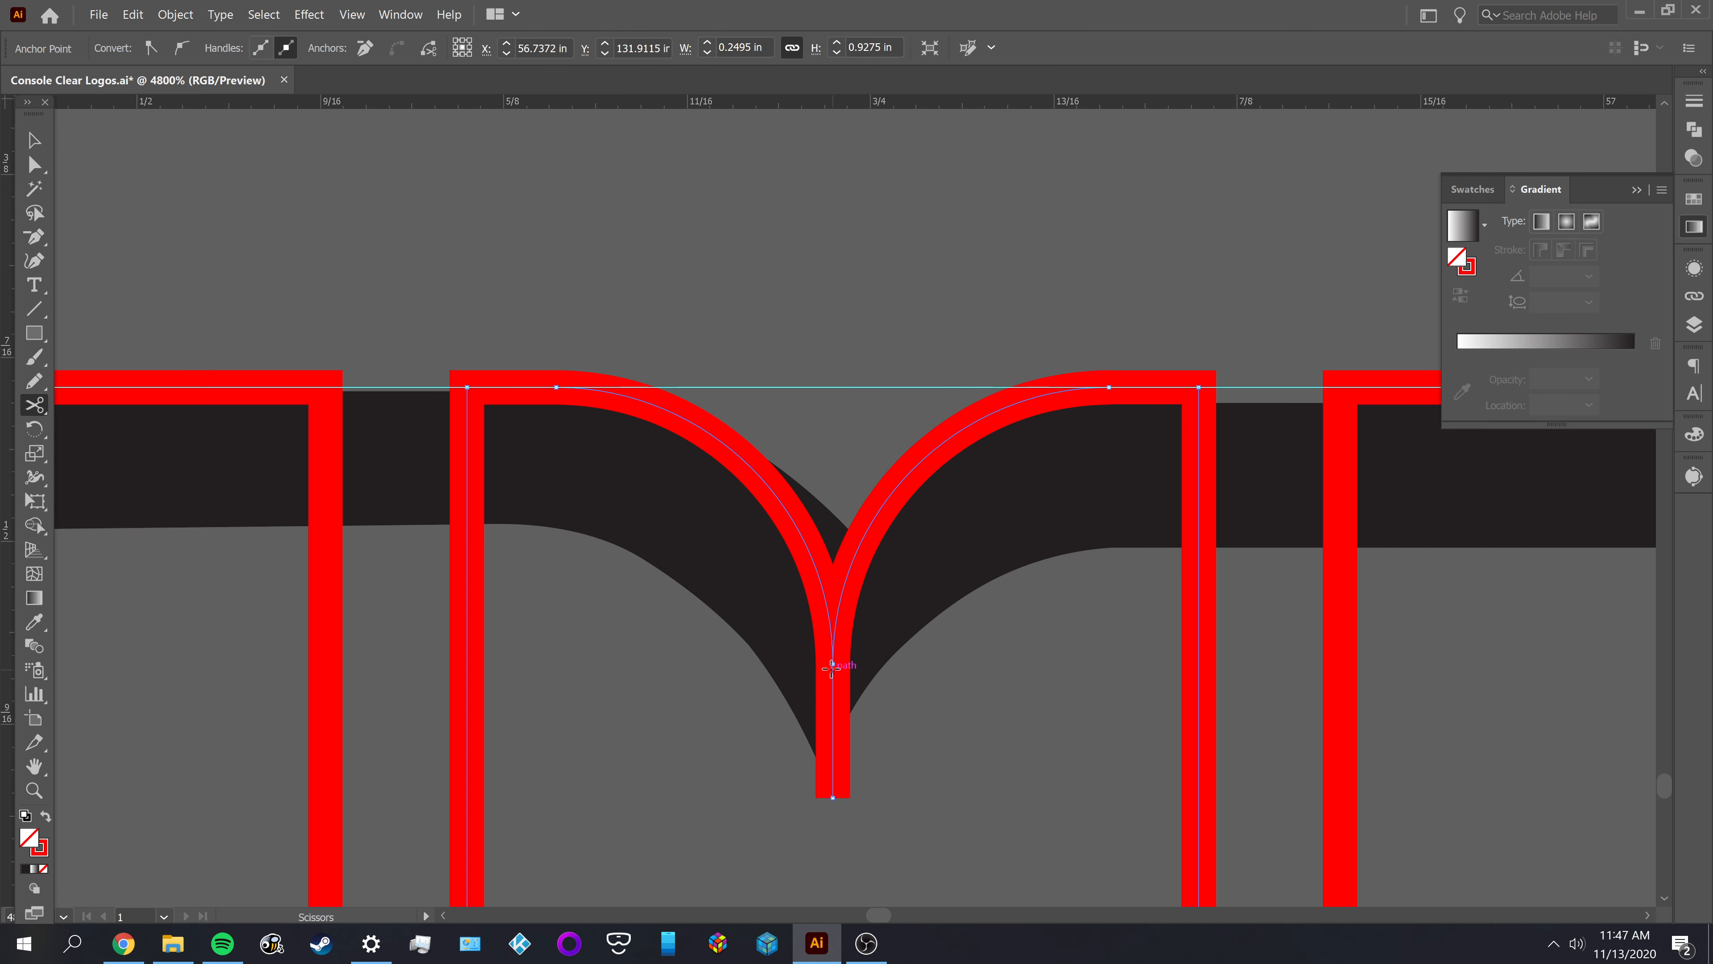
pyautogui.click(833, 664)
pyautogui.press('a')
pyautogui.click(884, 767)
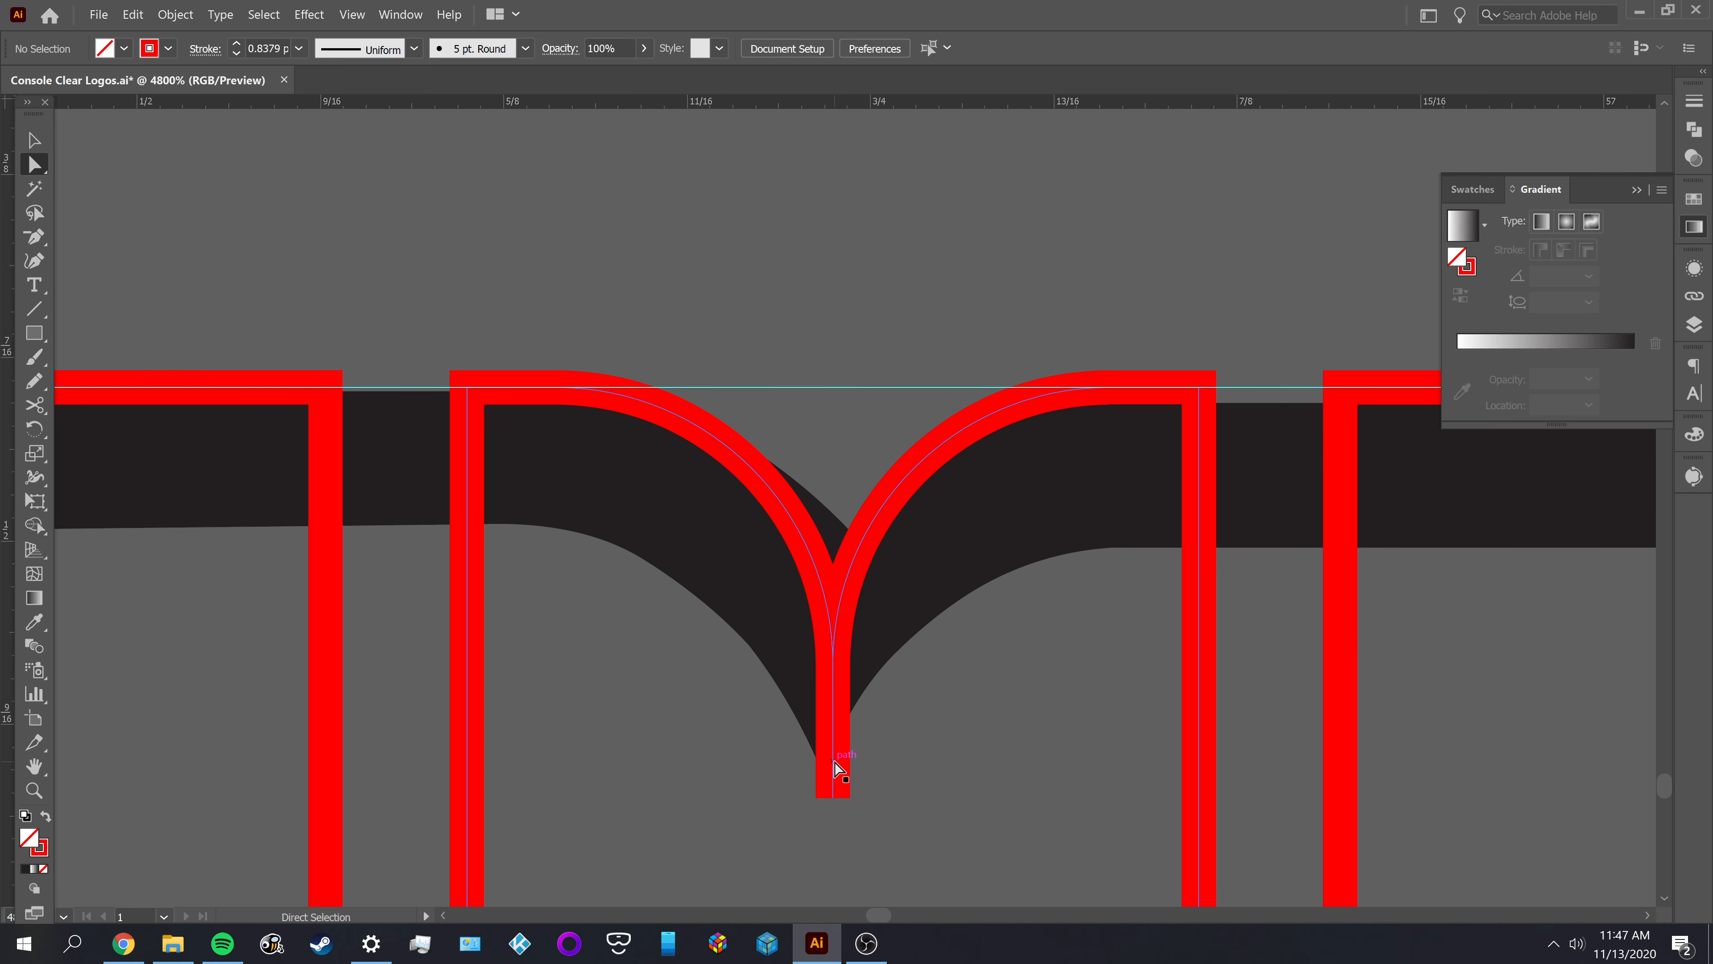
# Compare the two notch curves and their meeting point with the M of the reference lettering
pyautogui.click(838, 768)
pyautogui.click(966, 751)
pyautogui.click(866, 535)
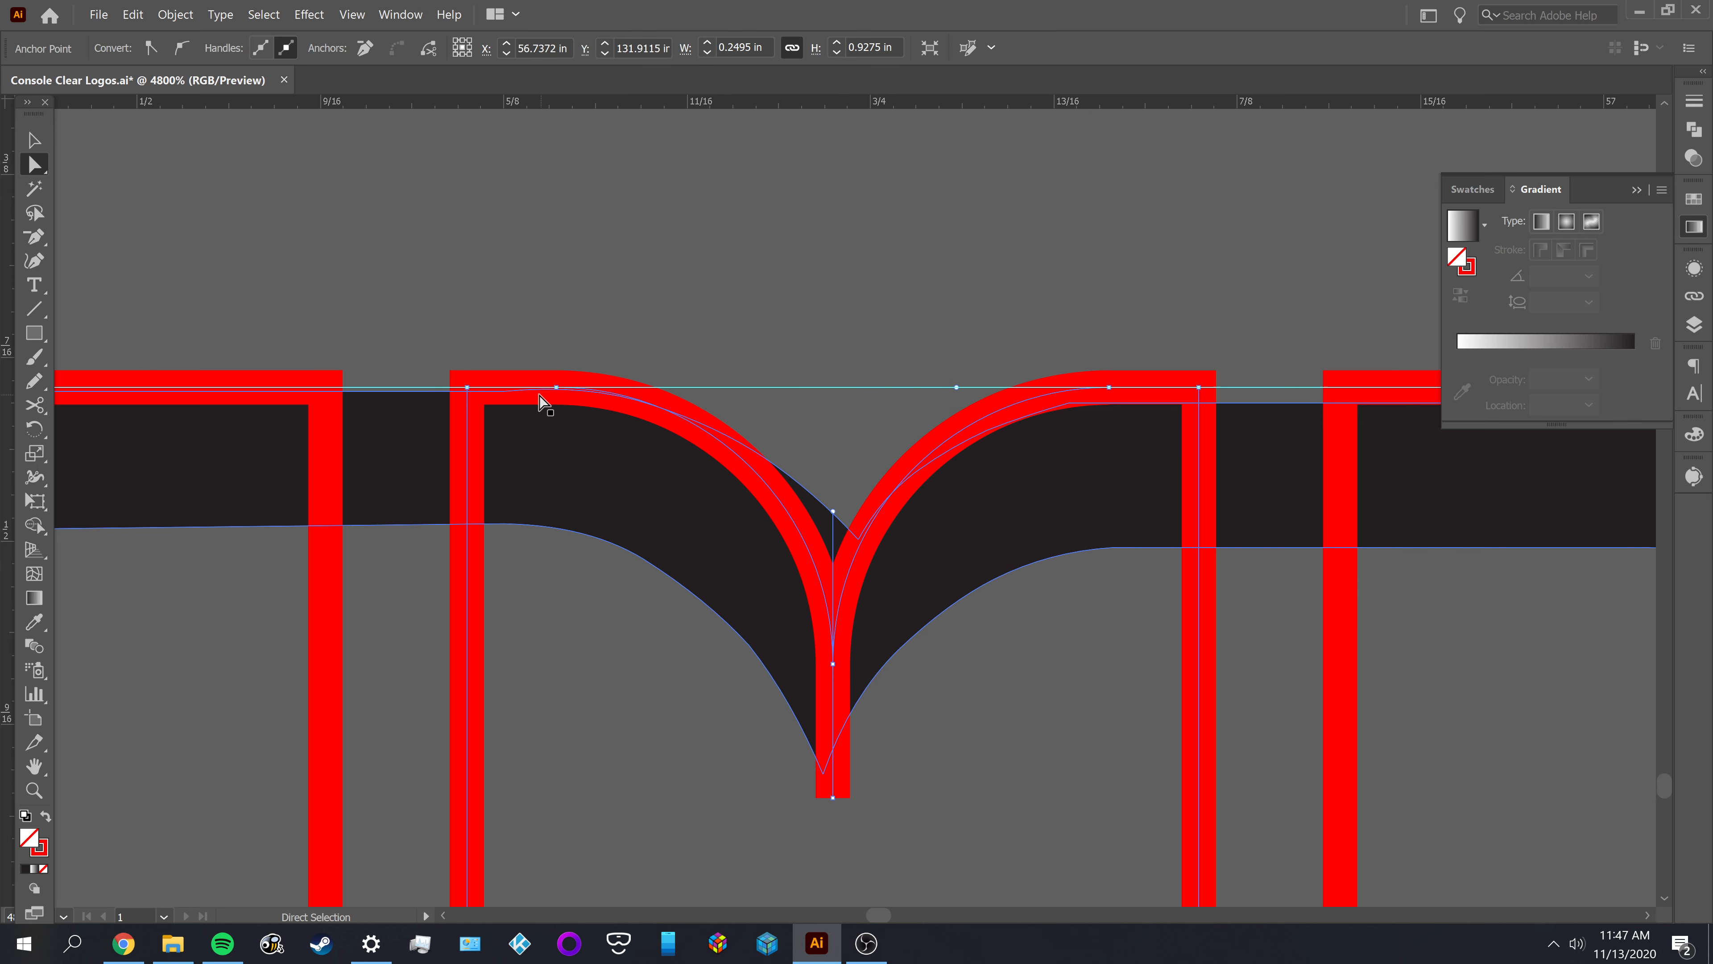
pyautogui.click(968, 742)
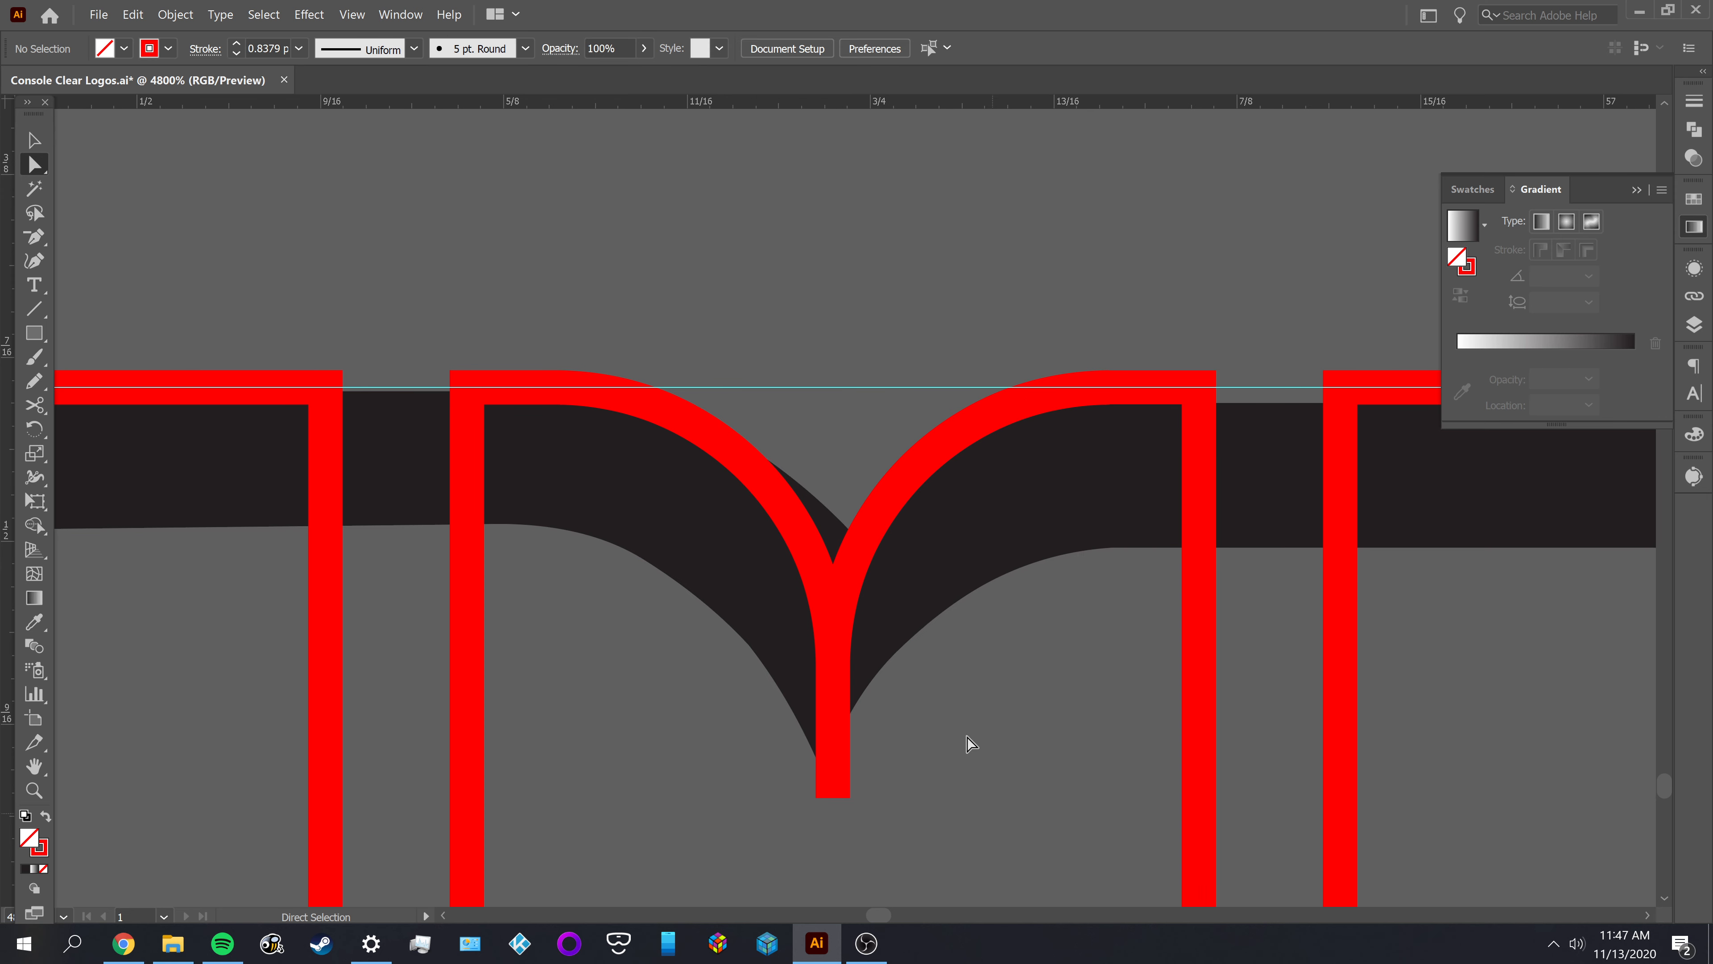
pyautogui.click(875, 525)
pyautogui.scroll(-4, 951, 527)
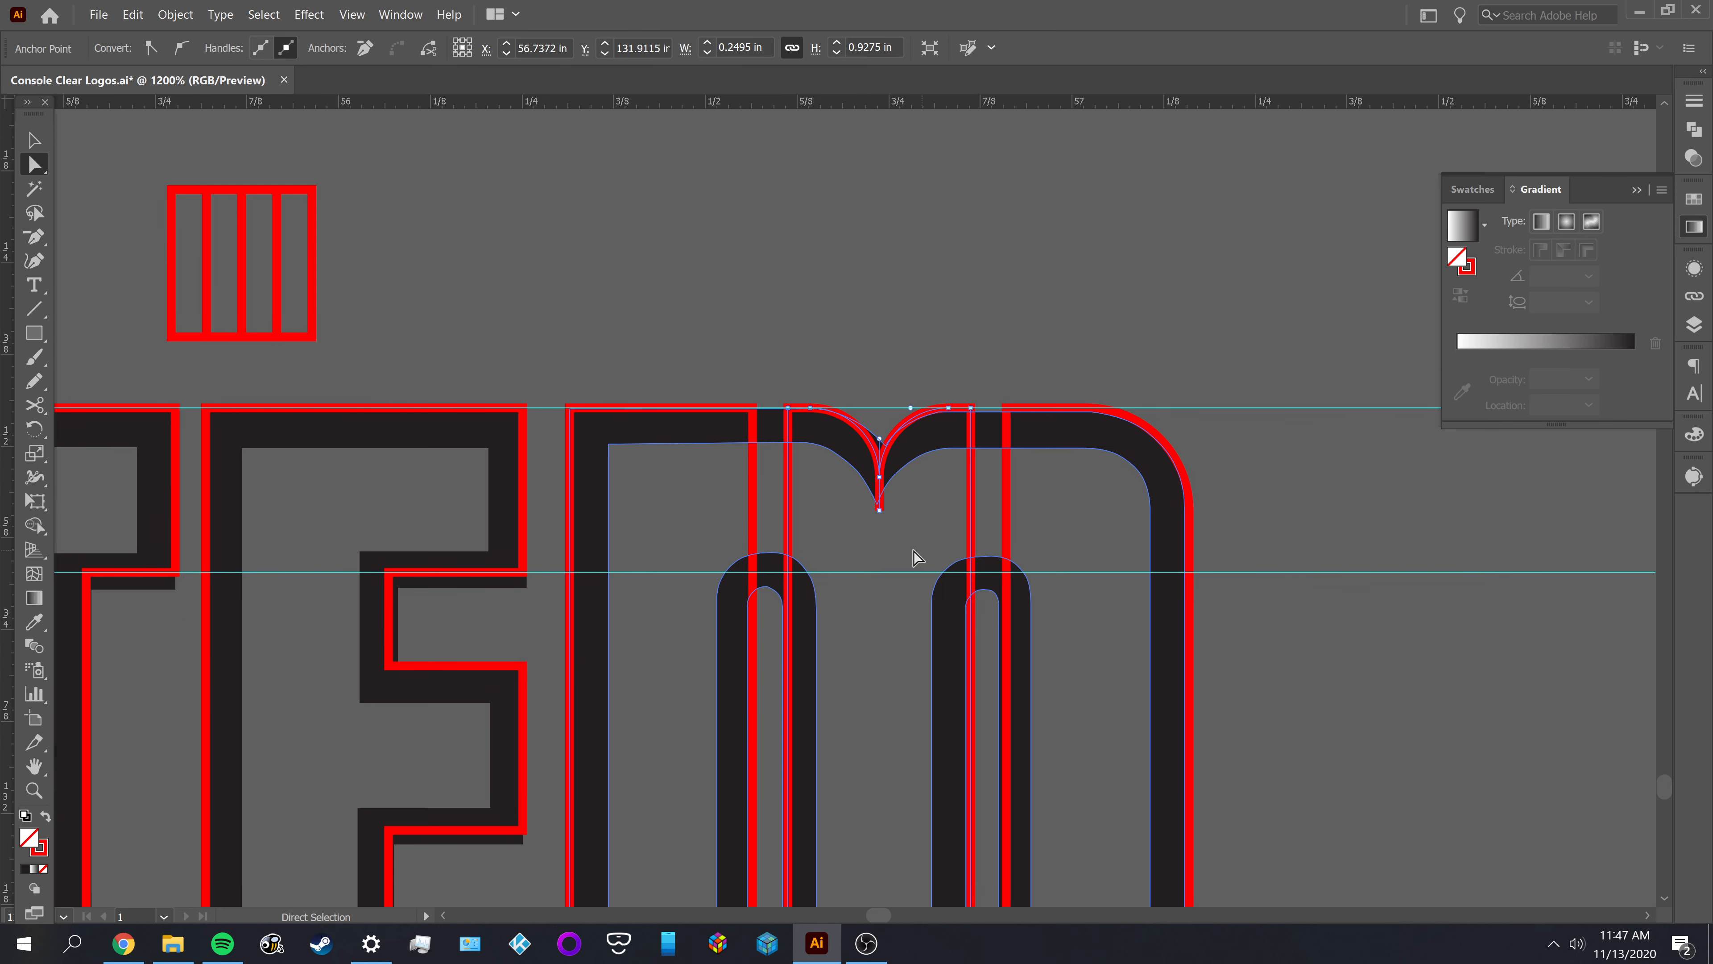
pyautogui.scroll(4, 895, 504)
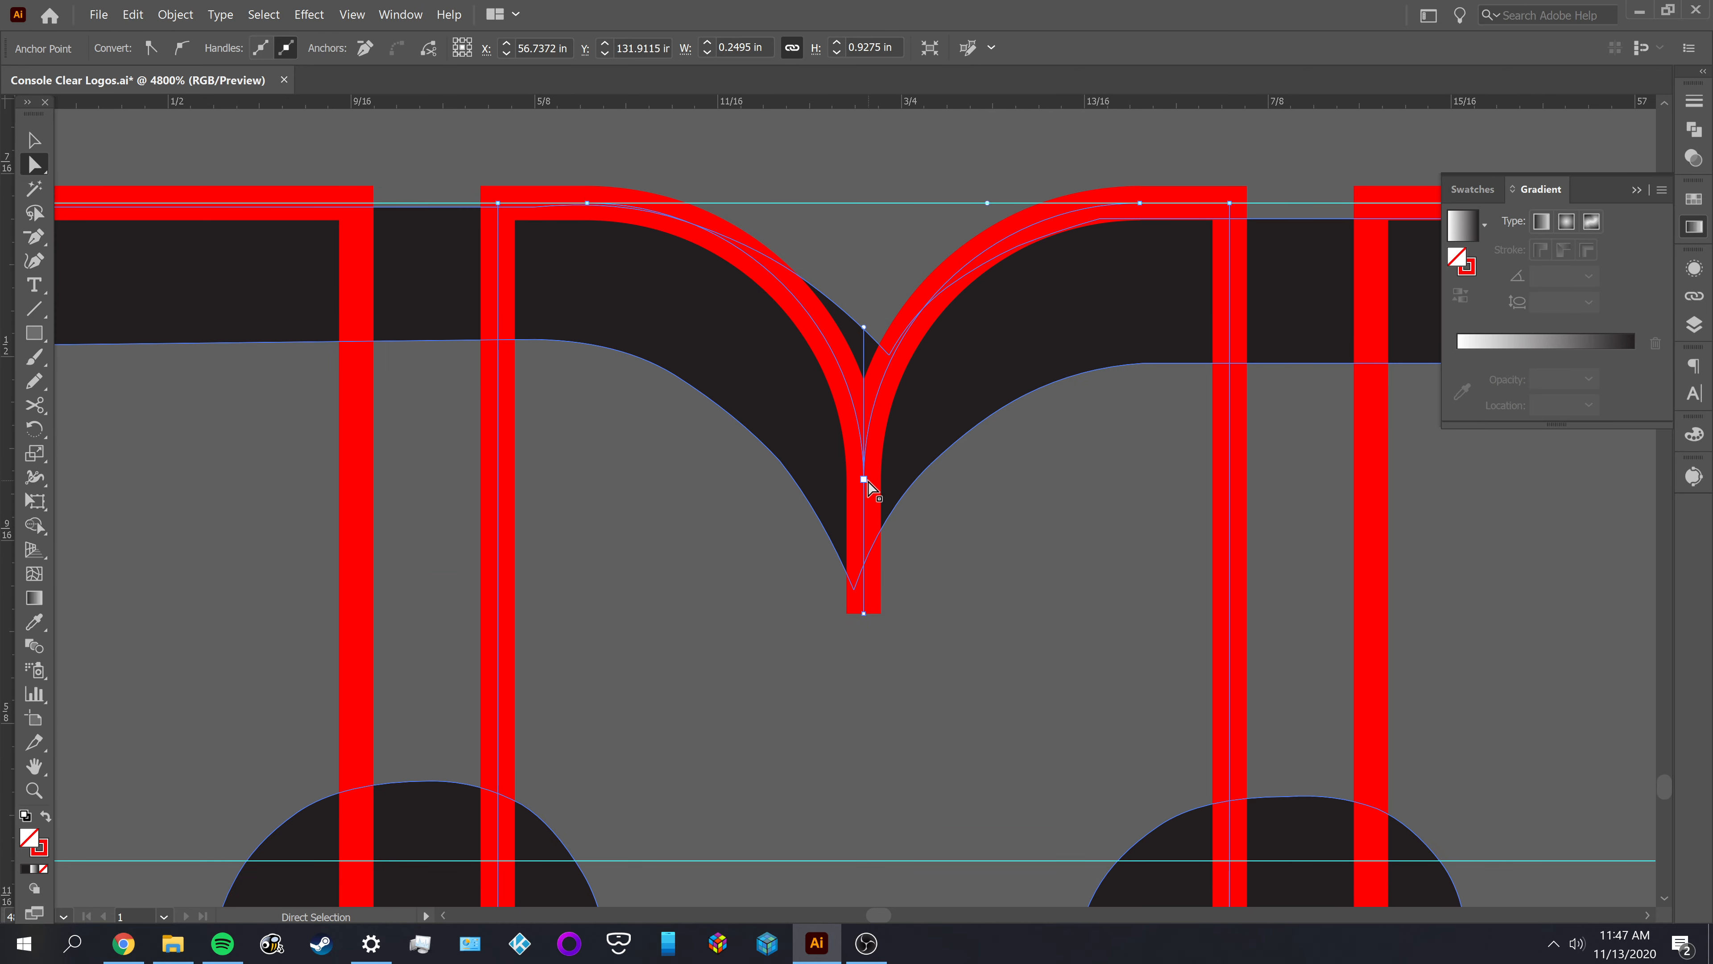
pyautogui.click(938, 539)
pyautogui.scroll(1, 889, 504)
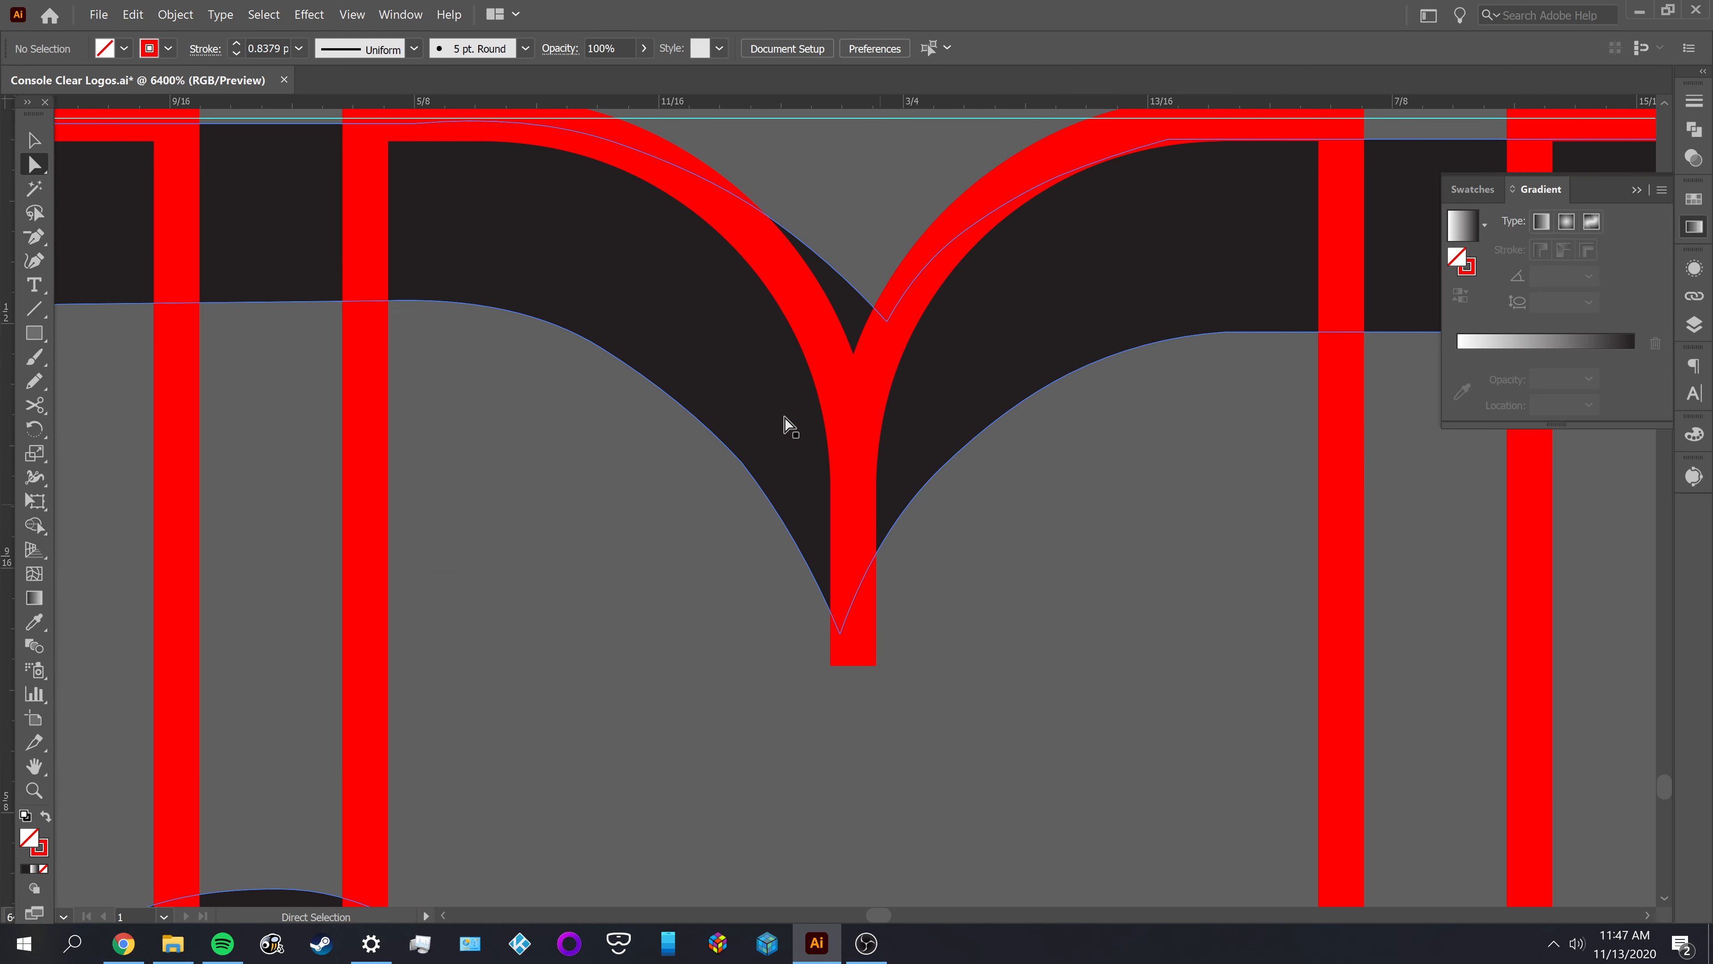
pyautogui.click(806, 320)
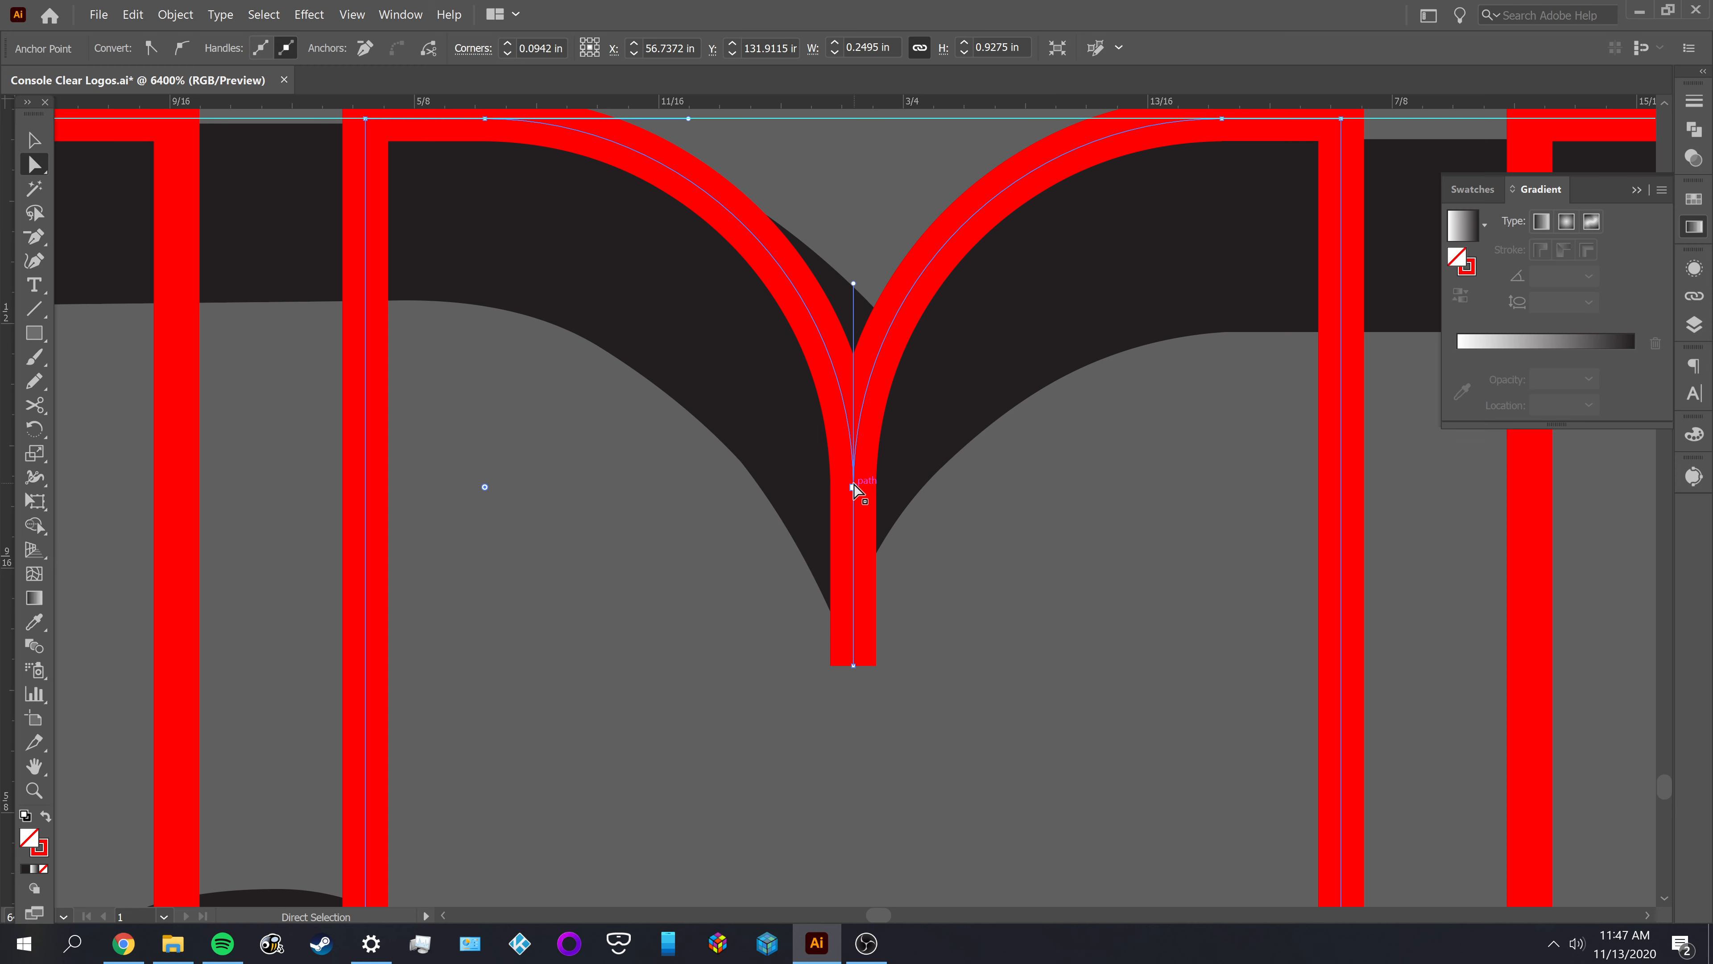
# Cut the middle outline at its upper-right corner anchor and select the separated right-hand notch curve
pyautogui.moveTo(1084, 518); pyautogui.dragTo(1040, 672)
pyautogui.press('c')
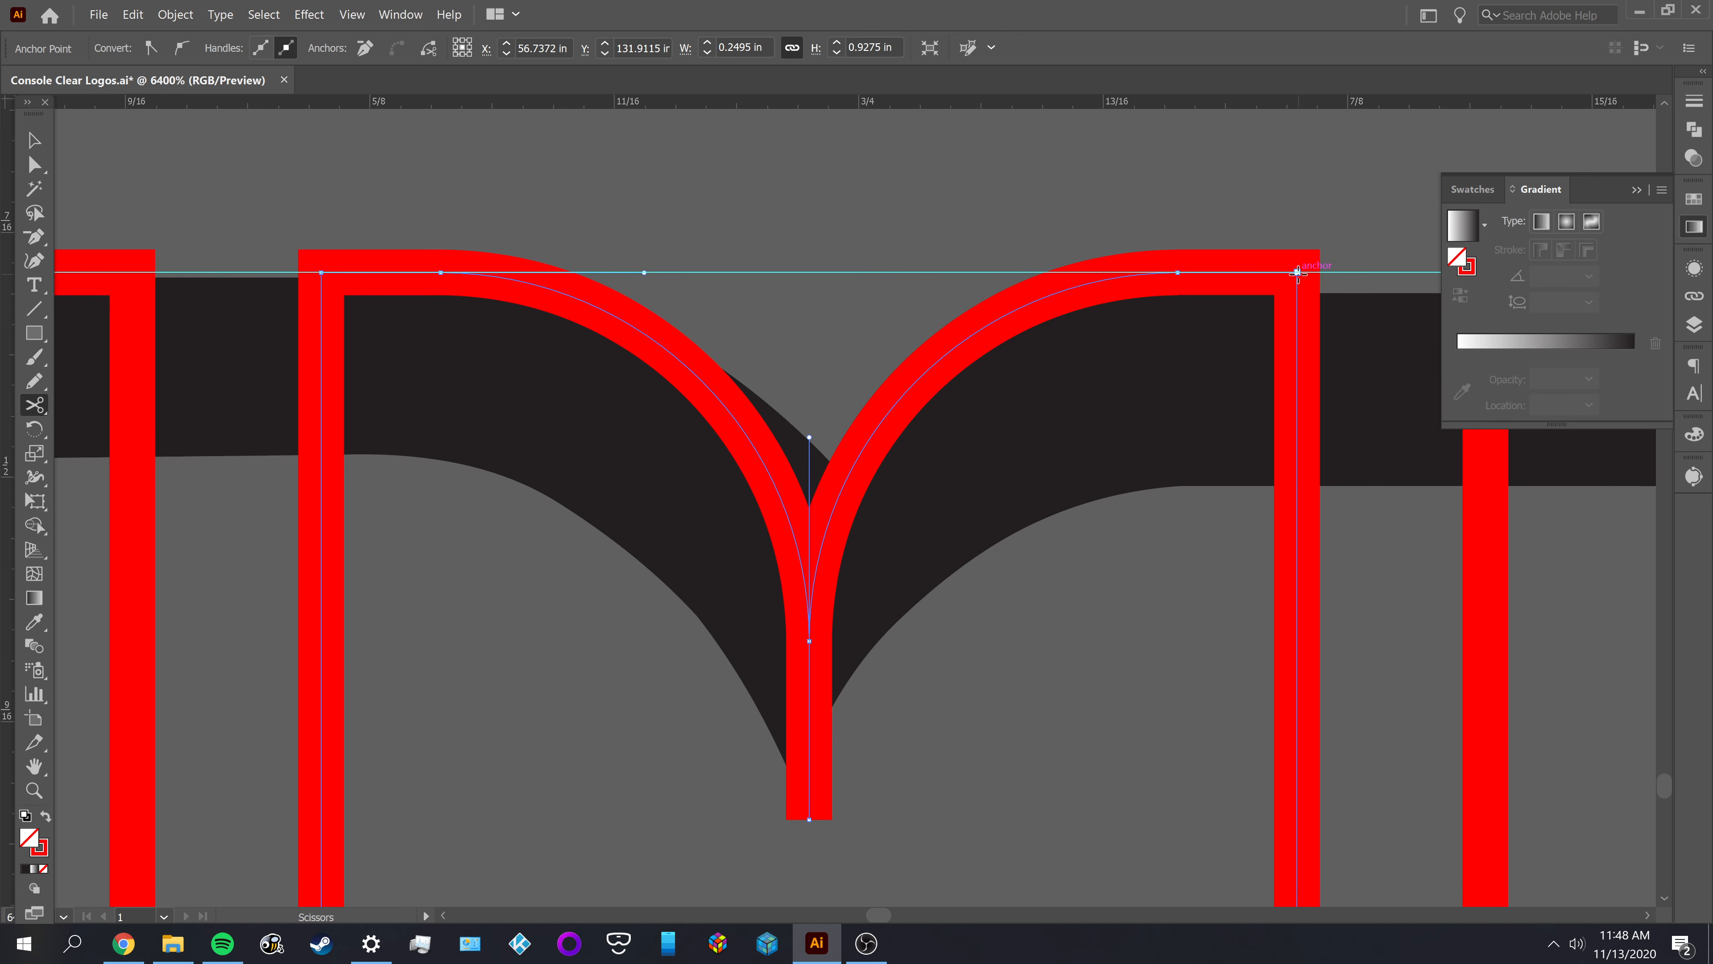
pyautogui.click(1297, 273)
pyautogui.press('a')
pyautogui.click(920, 384)
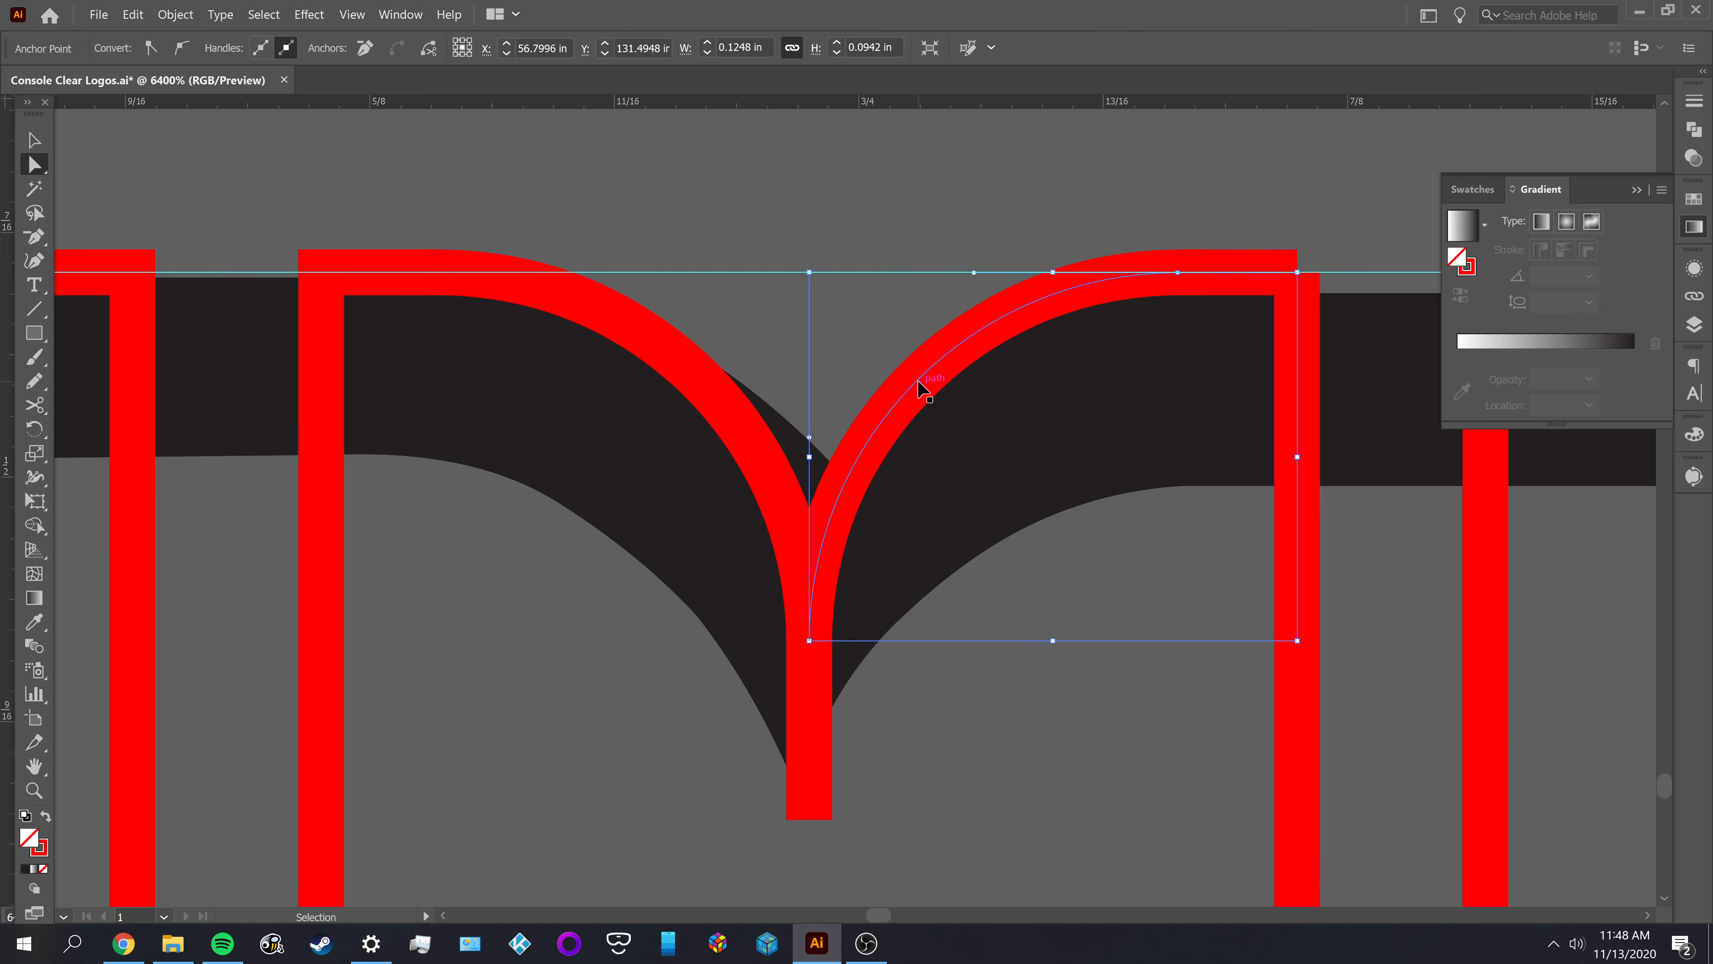
# Delete the selected right-hand notch curve and the vertical stub below the notch, cutting the stub free with Scissors where the curves meet
pyautogui.press('Delete')
pyautogui.click(795, 537)
pyautogui.press('c')
pyautogui.click(809, 640)
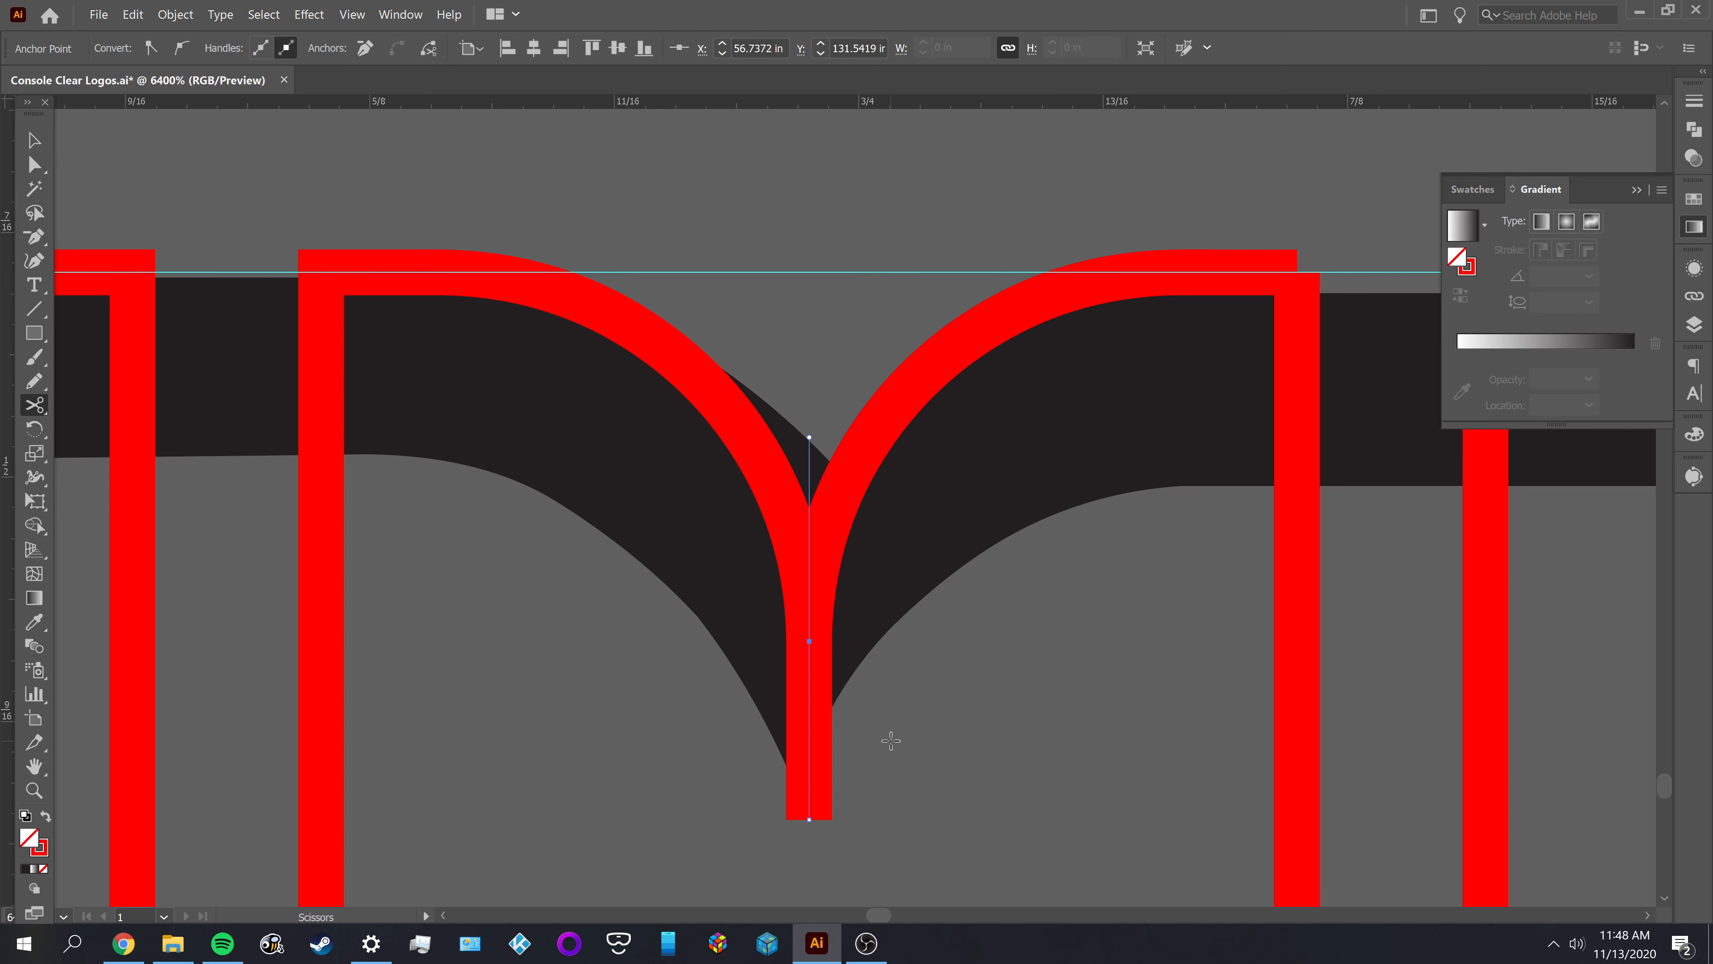
pyautogui.press('a')
pyautogui.moveTo(807, 740); pyautogui.dragTo(920, 748)
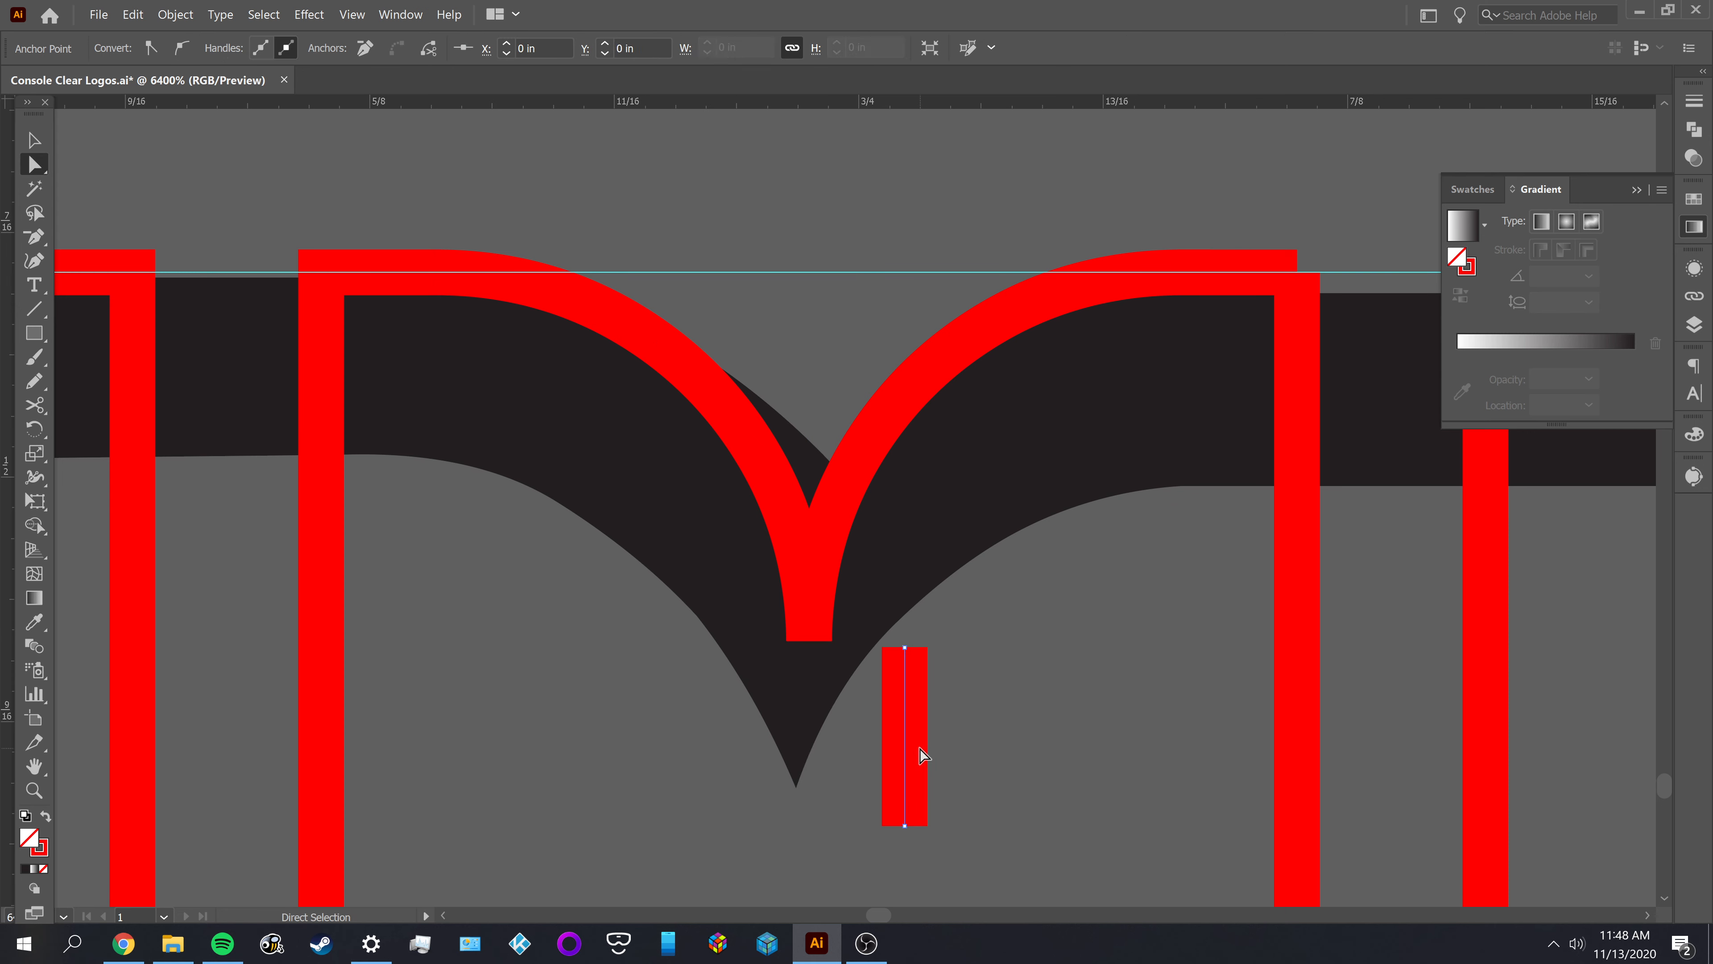
pyautogui.press('Delete')
pyautogui.press('Delete')
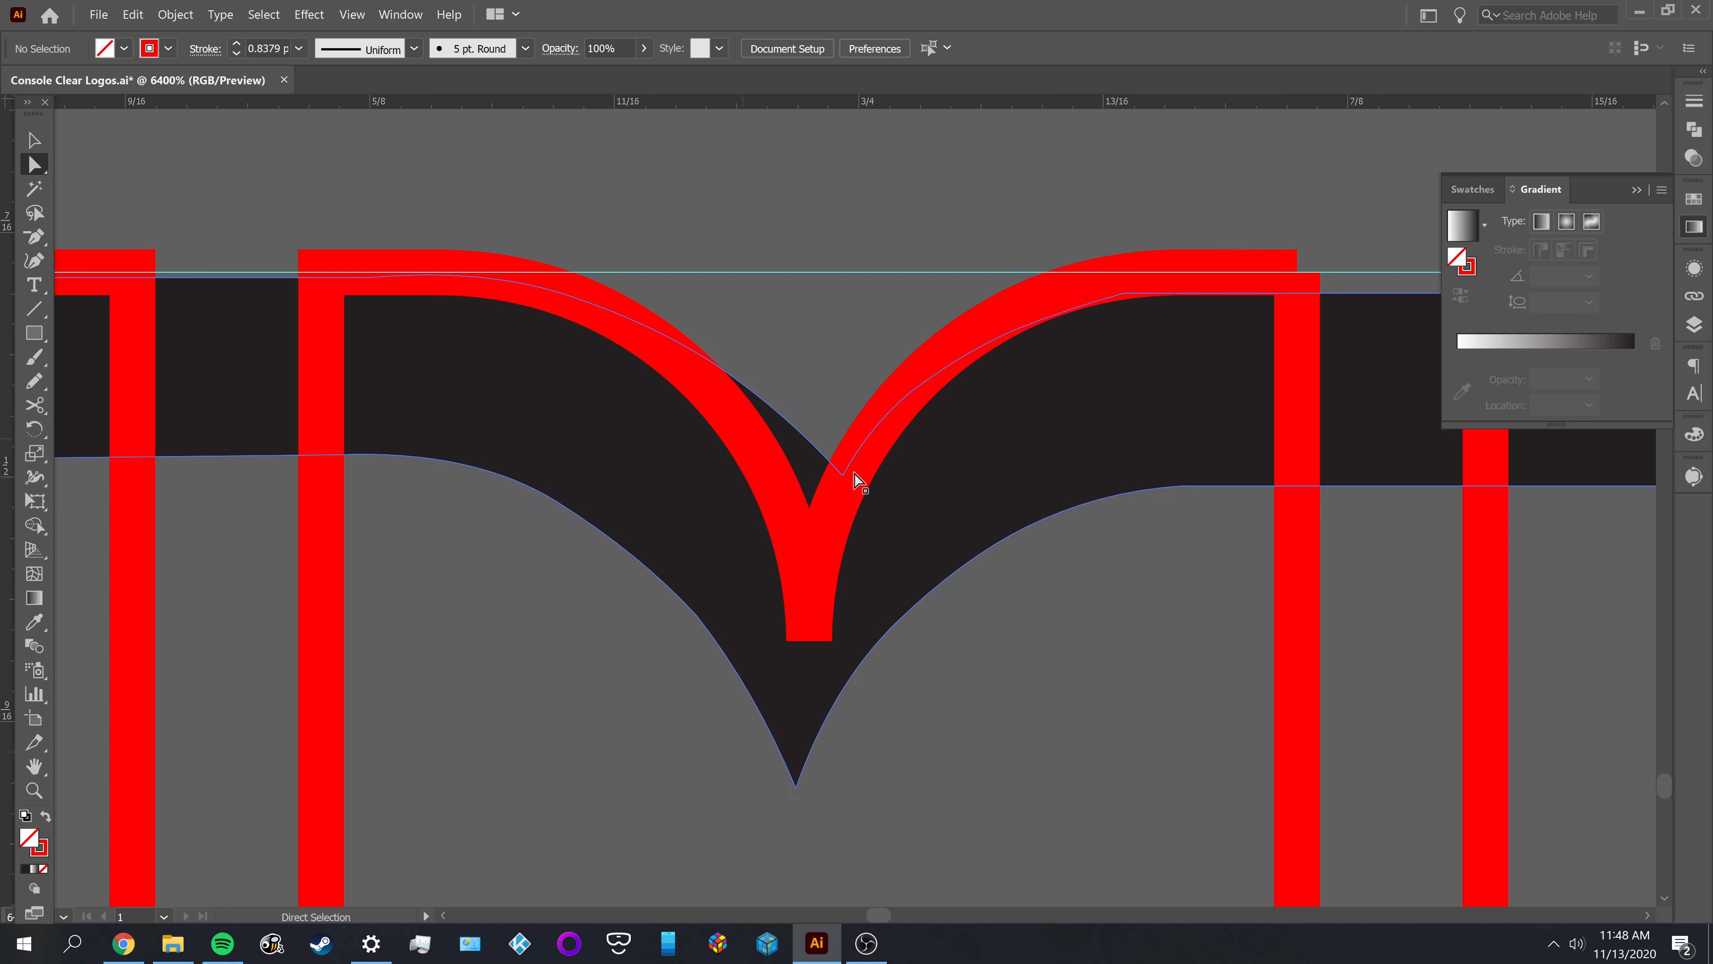
# Move the right side's top endpoint down, unlock the remaining right-hand notch curve, and join its outer end to that endpoint
pyautogui.click(1295, 328)
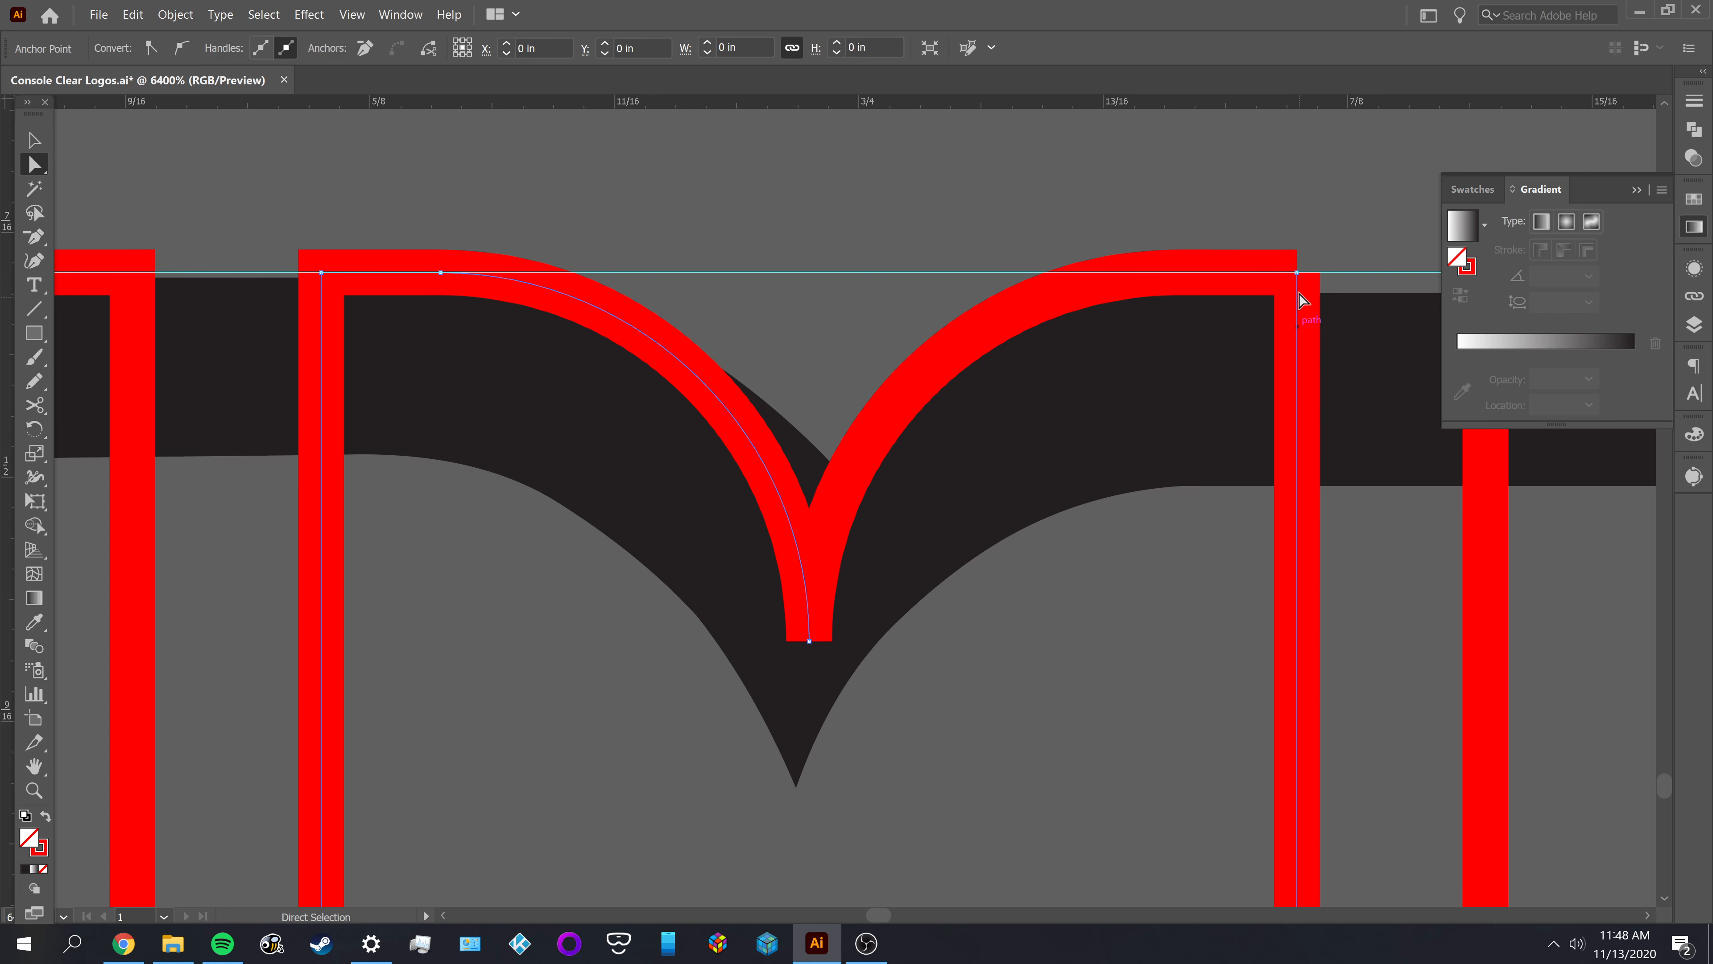
pyautogui.moveTo(1298, 271); pyautogui.dragTo(1295, 348)
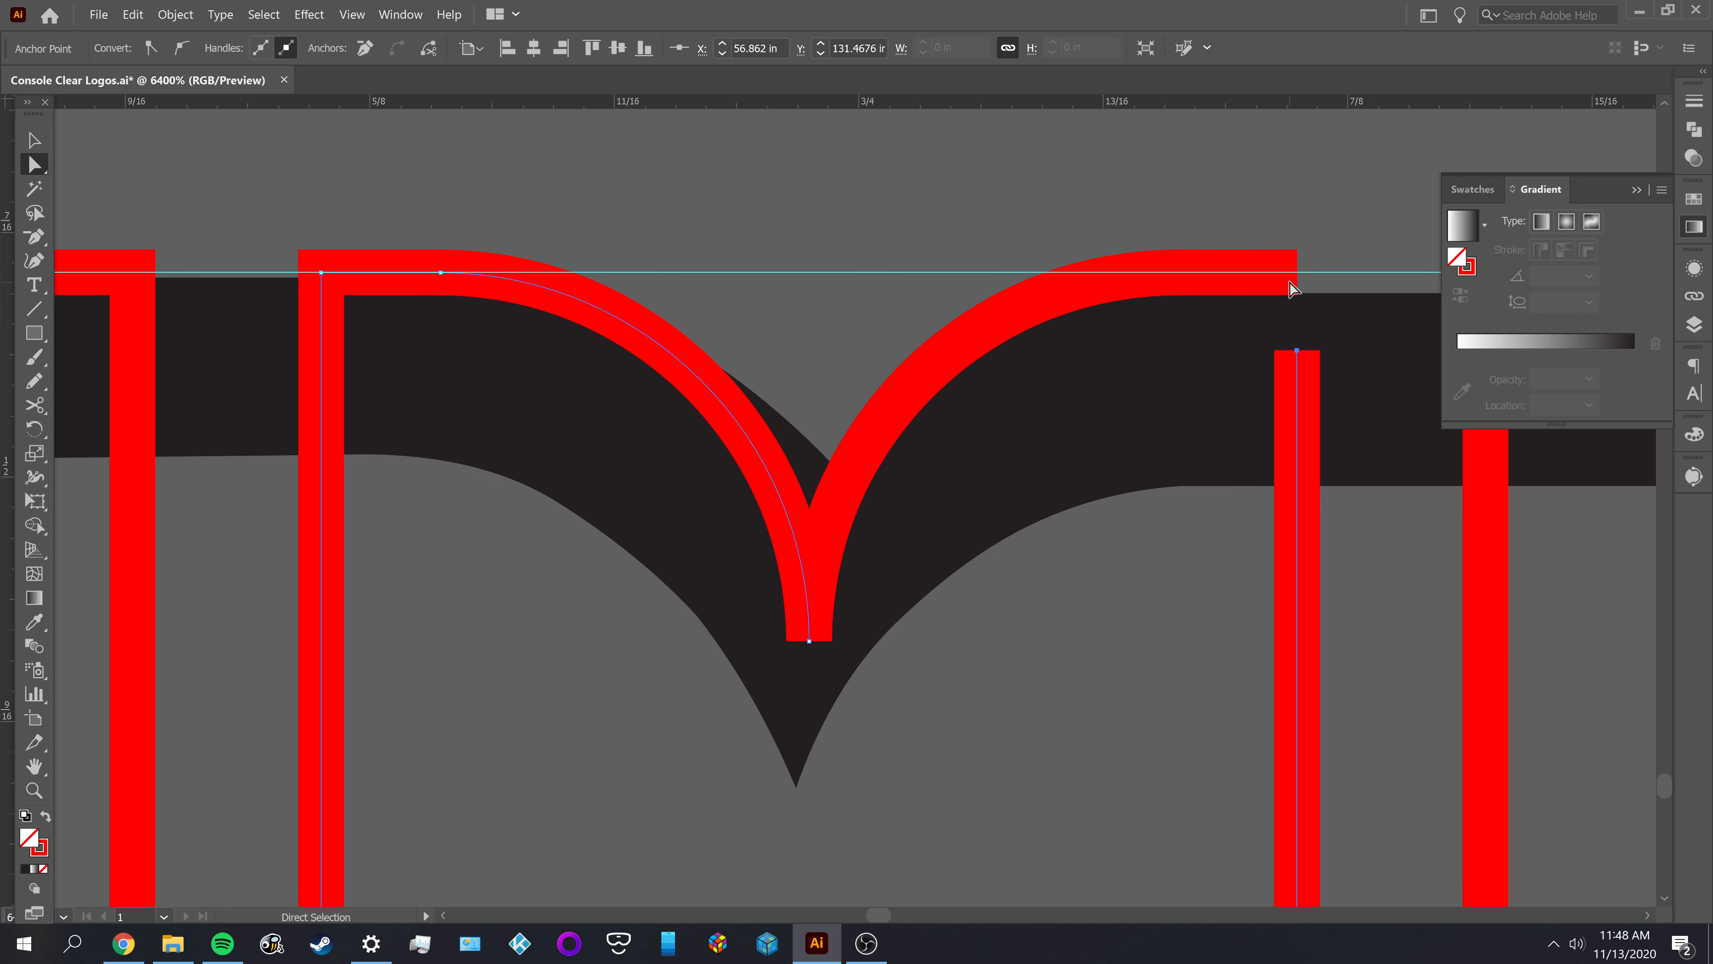
pyautogui.click(1299, 275)
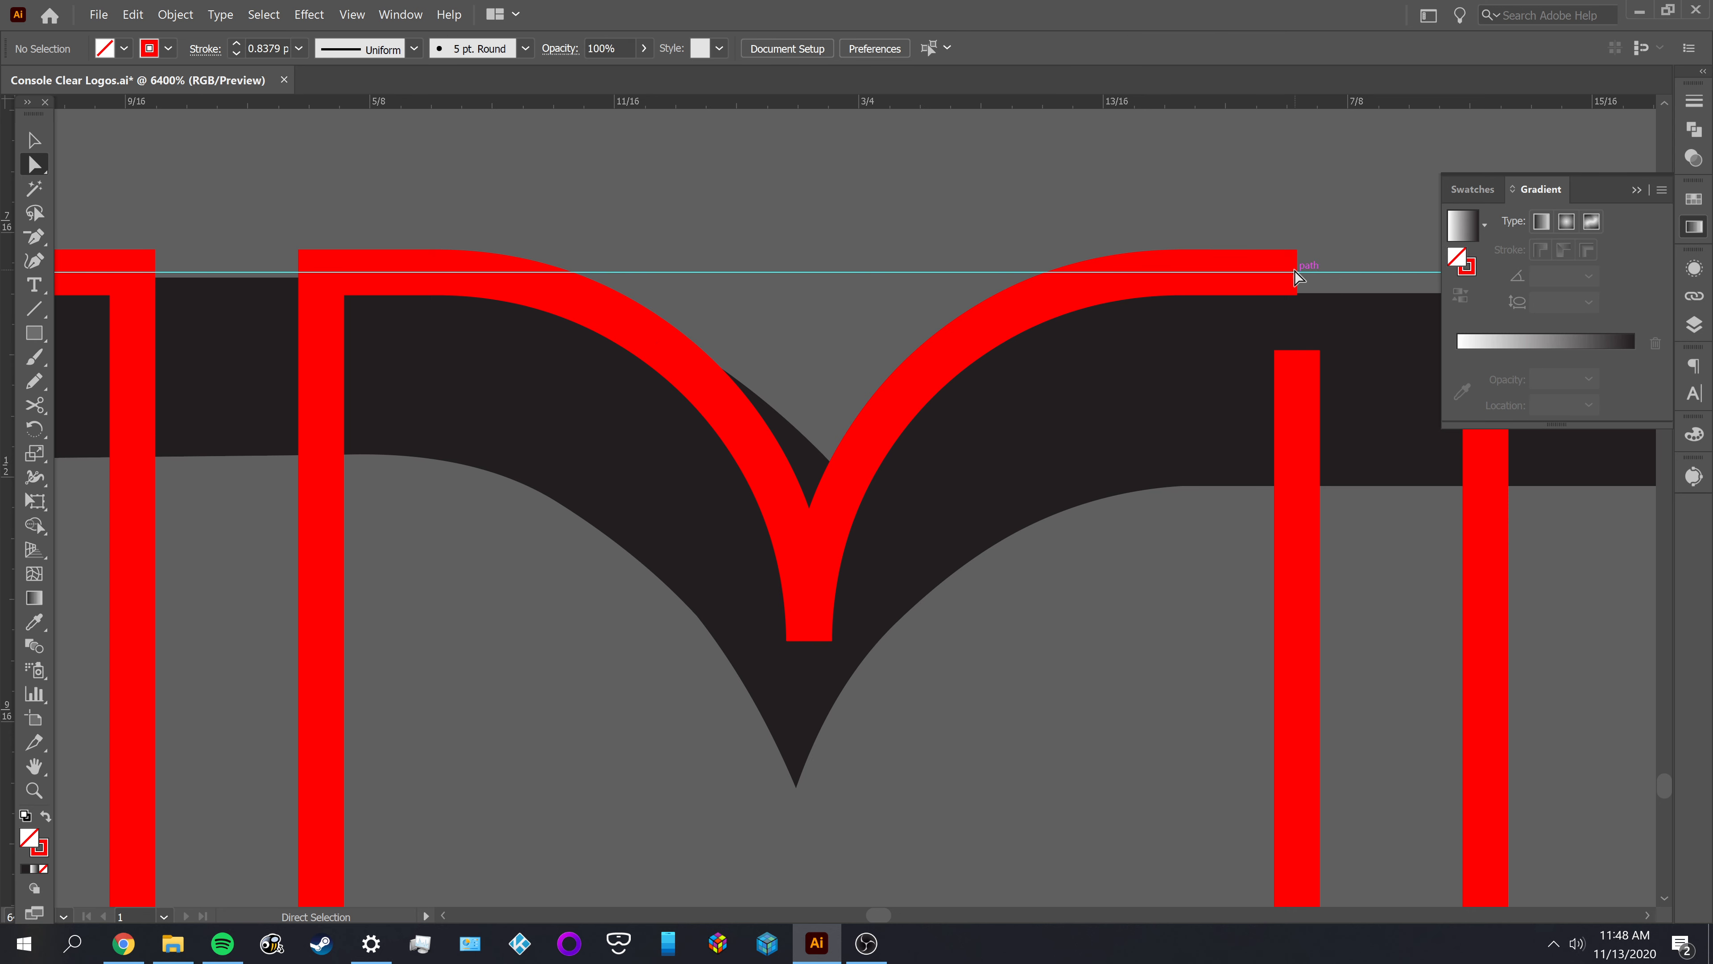
pyautogui.rightClick(1294, 271)
pyautogui.moveTo(1324, 284)
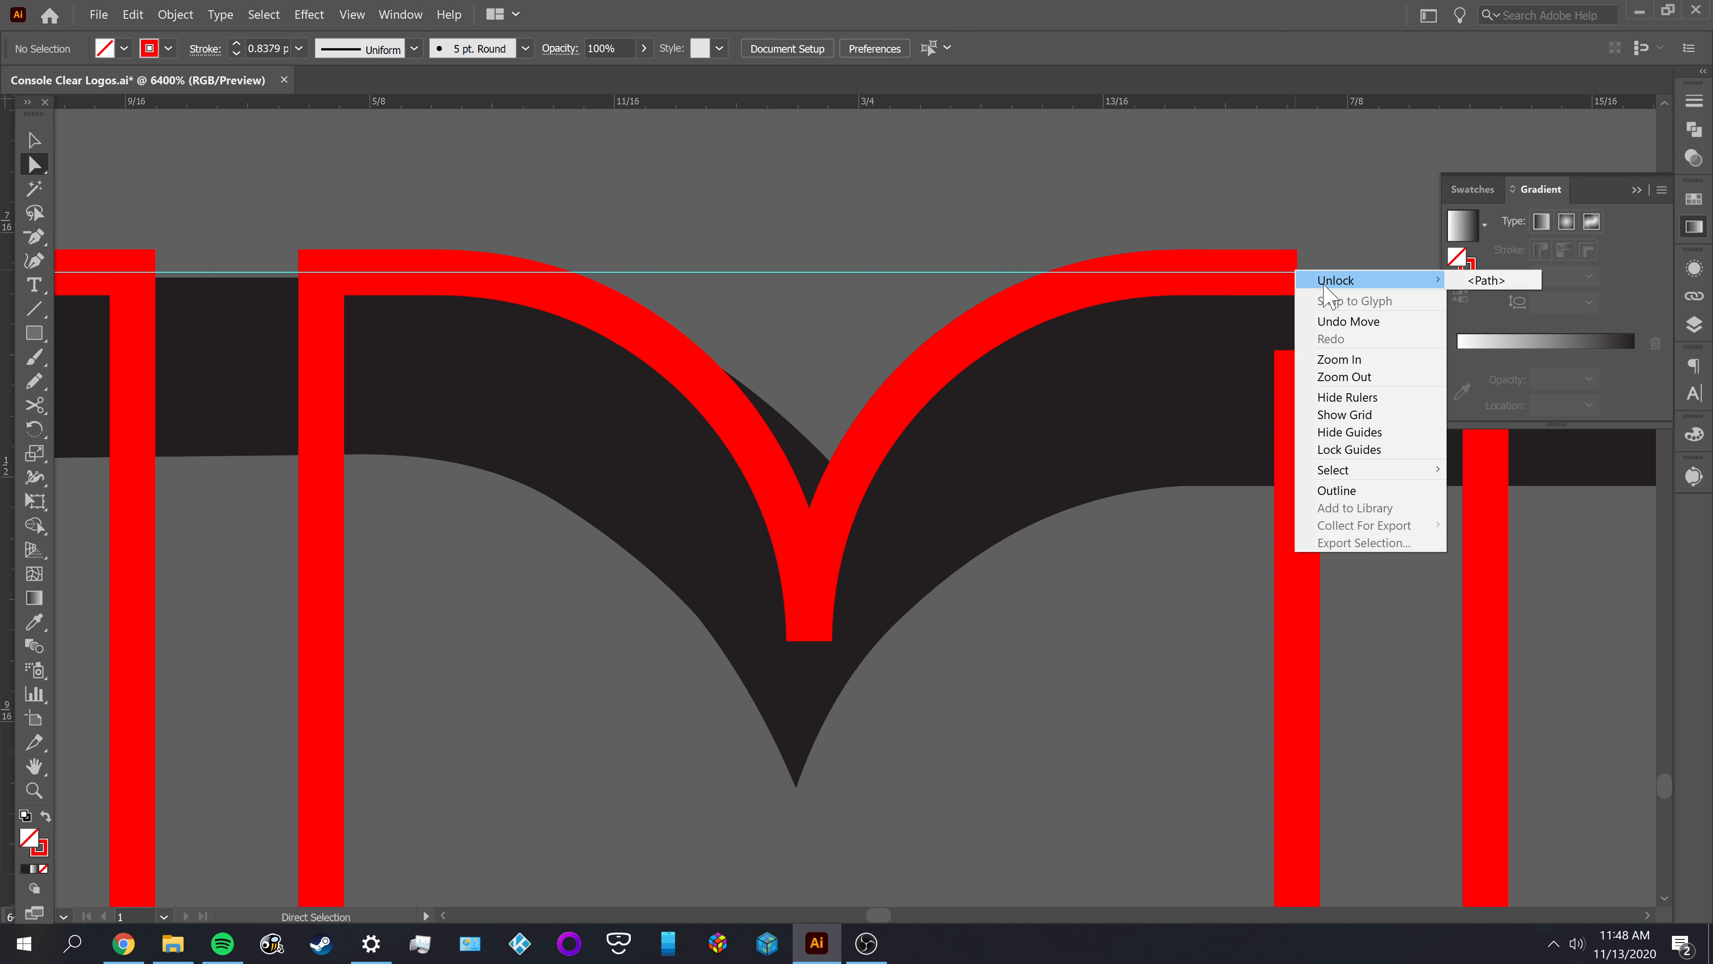
pyautogui.click(1490, 282)
pyautogui.click(1298, 271)
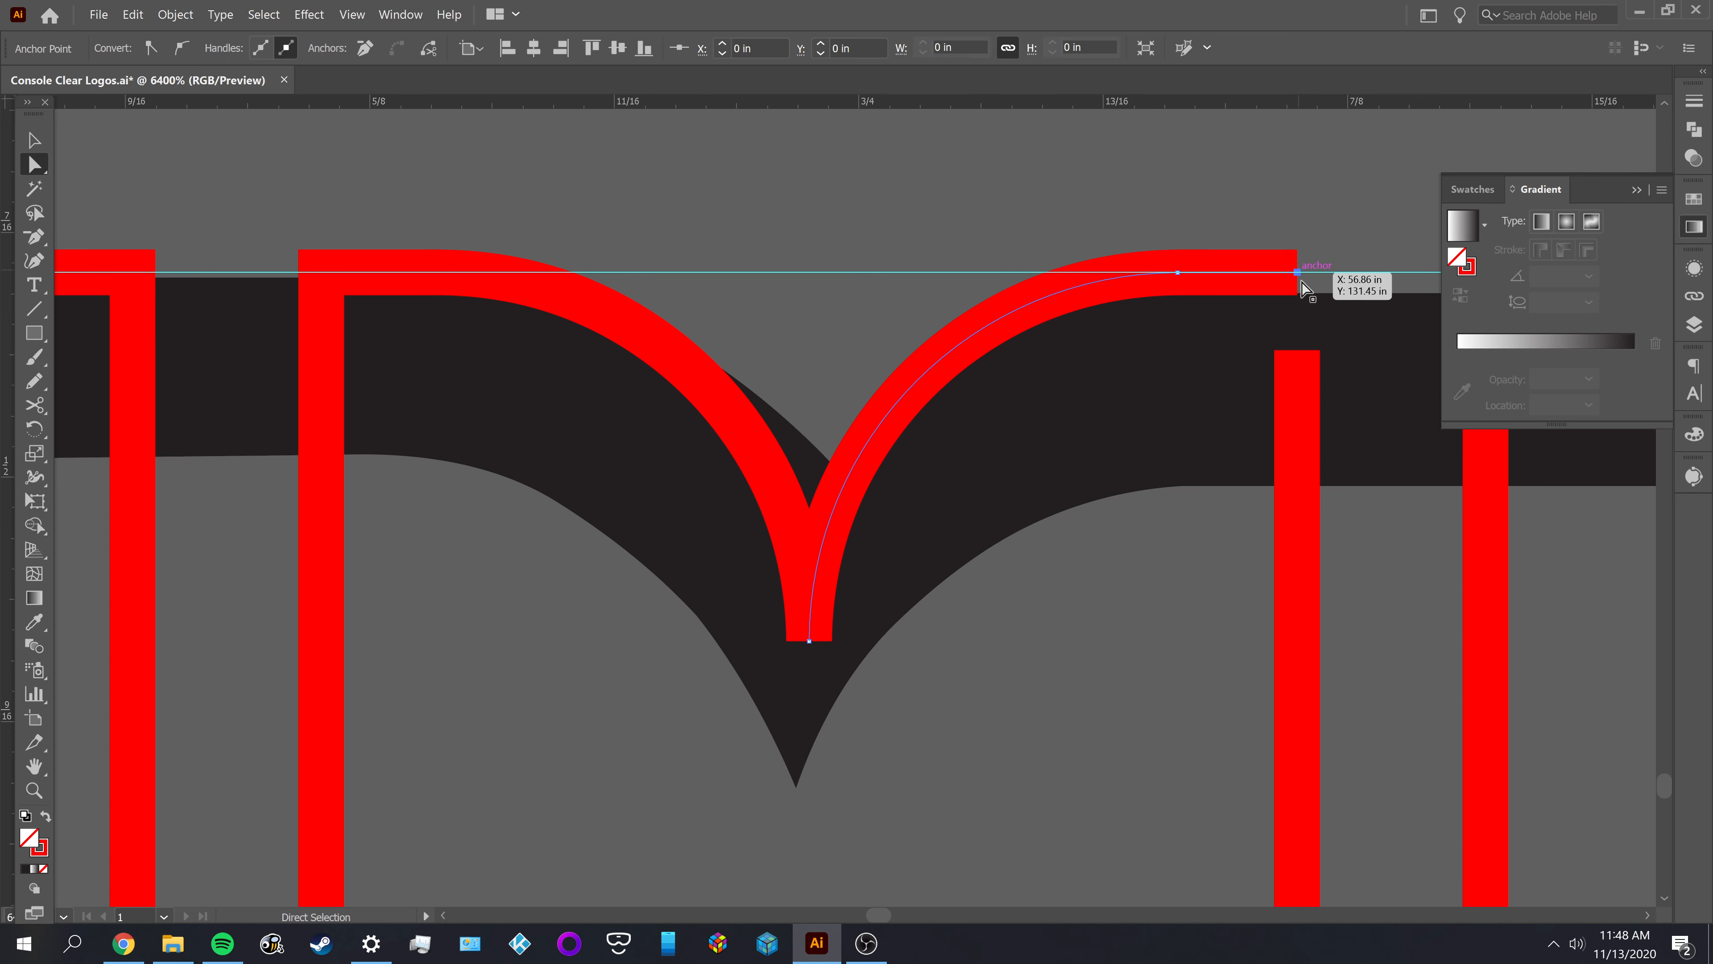
pyautogui.keyDown('shift'); pyautogui.click(1295, 350); pyautogui.keyUp('shift')
pyautogui.hotkey('ctrl', 'j')
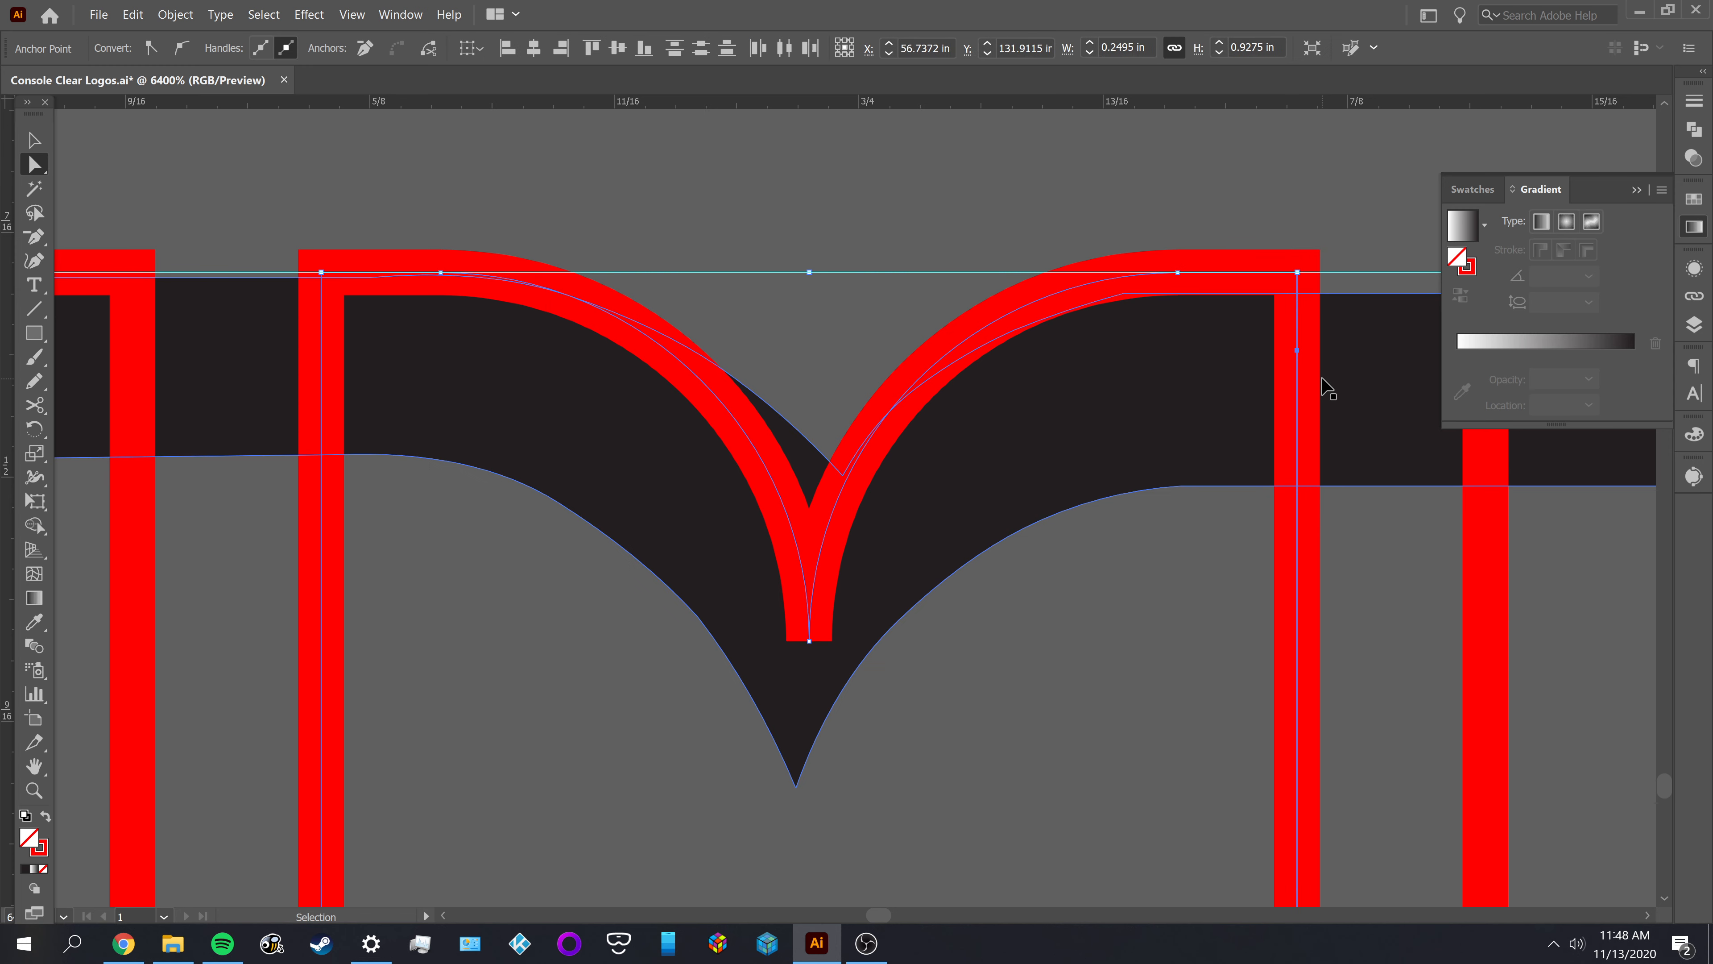
# Remove the surplus anchor point just below the upper-right corner of the middle outline
pyautogui.press('p')
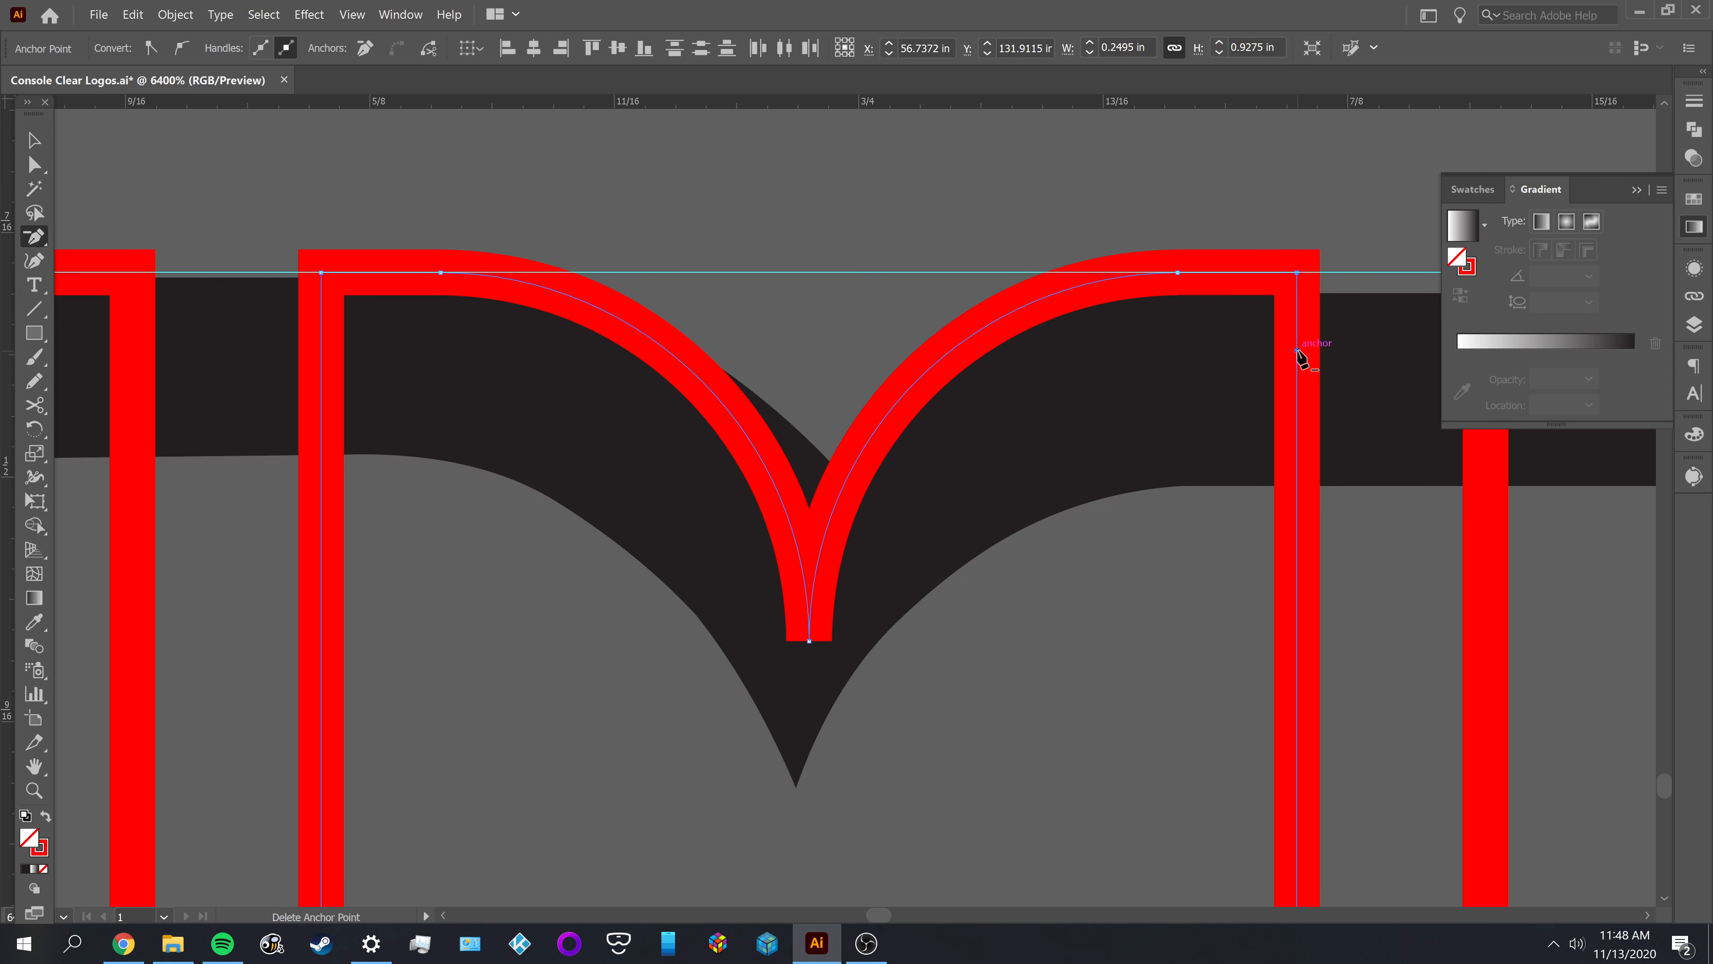
pyautogui.click(1298, 351)
pyautogui.press('v')
pyautogui.click(1146, 640)
# Join the two notch curves at their lower meeting point, and undo a test move of the joined anchor
pyautogui.scroll(-3, 1032, 617)
pyautogui.press('a')
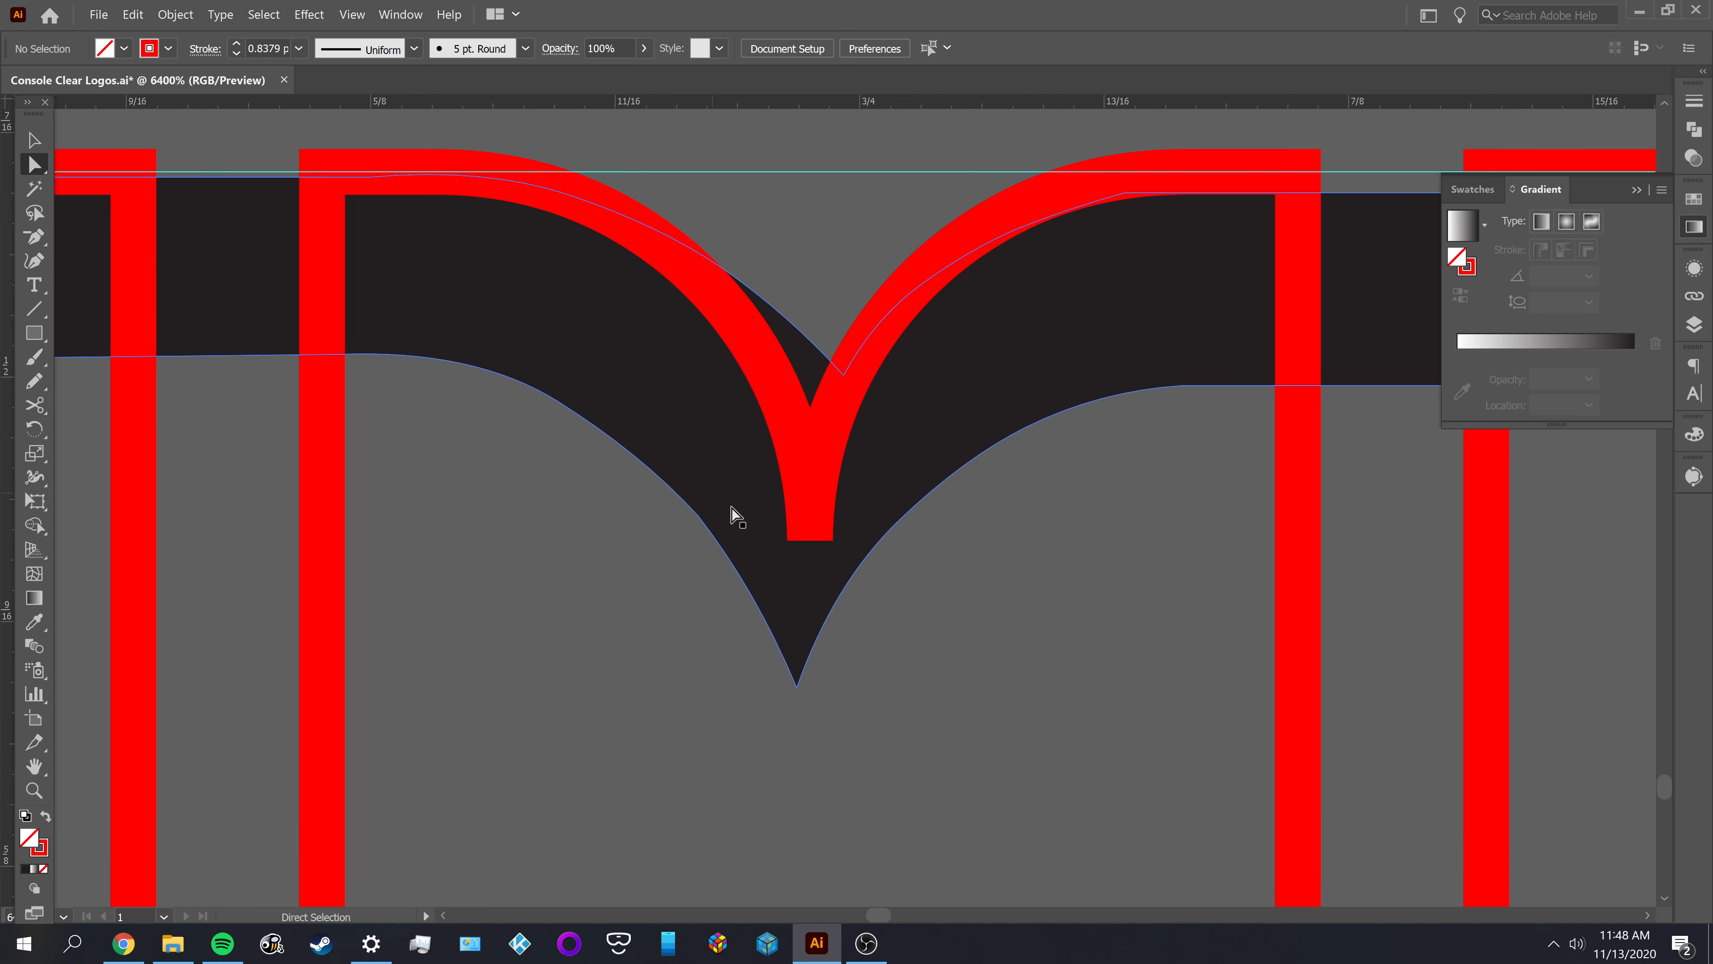
pyautogui.click(821, 565)
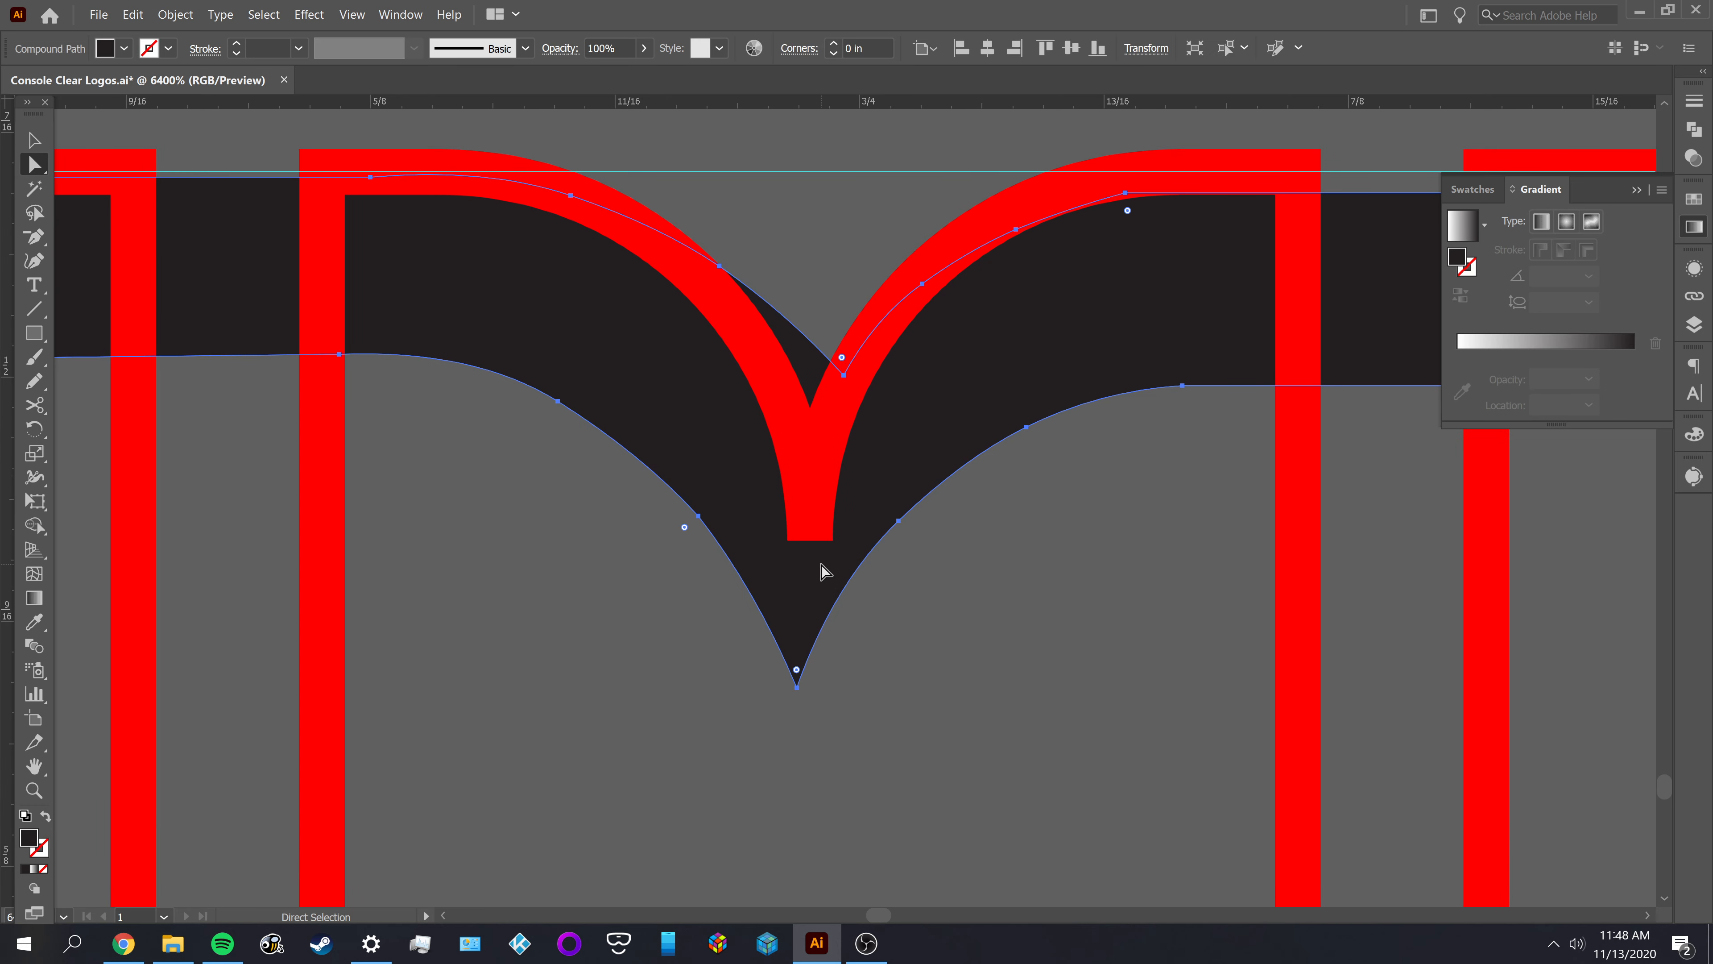
pyautogui.keyDown('alt'); pyautogui.scroll(-1, 989, 593); pyautogui.keyUp('alt')
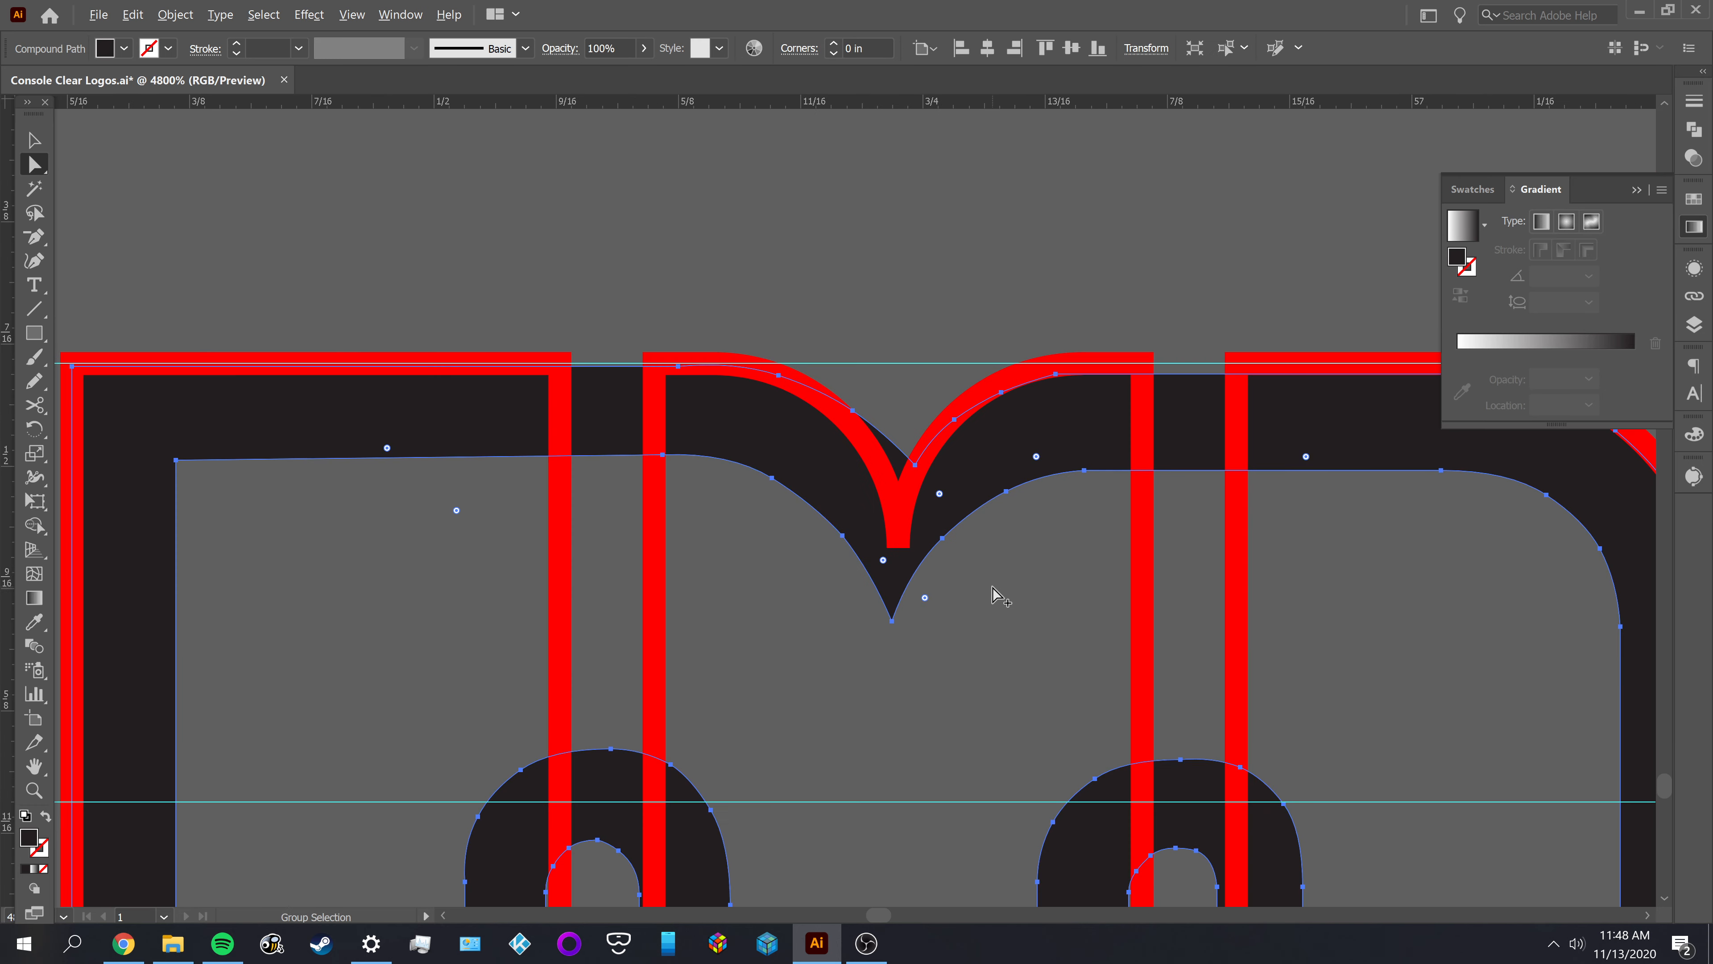
pyautogui.moveTo(1024, 617); pyautogui.dragTo(885, 612)
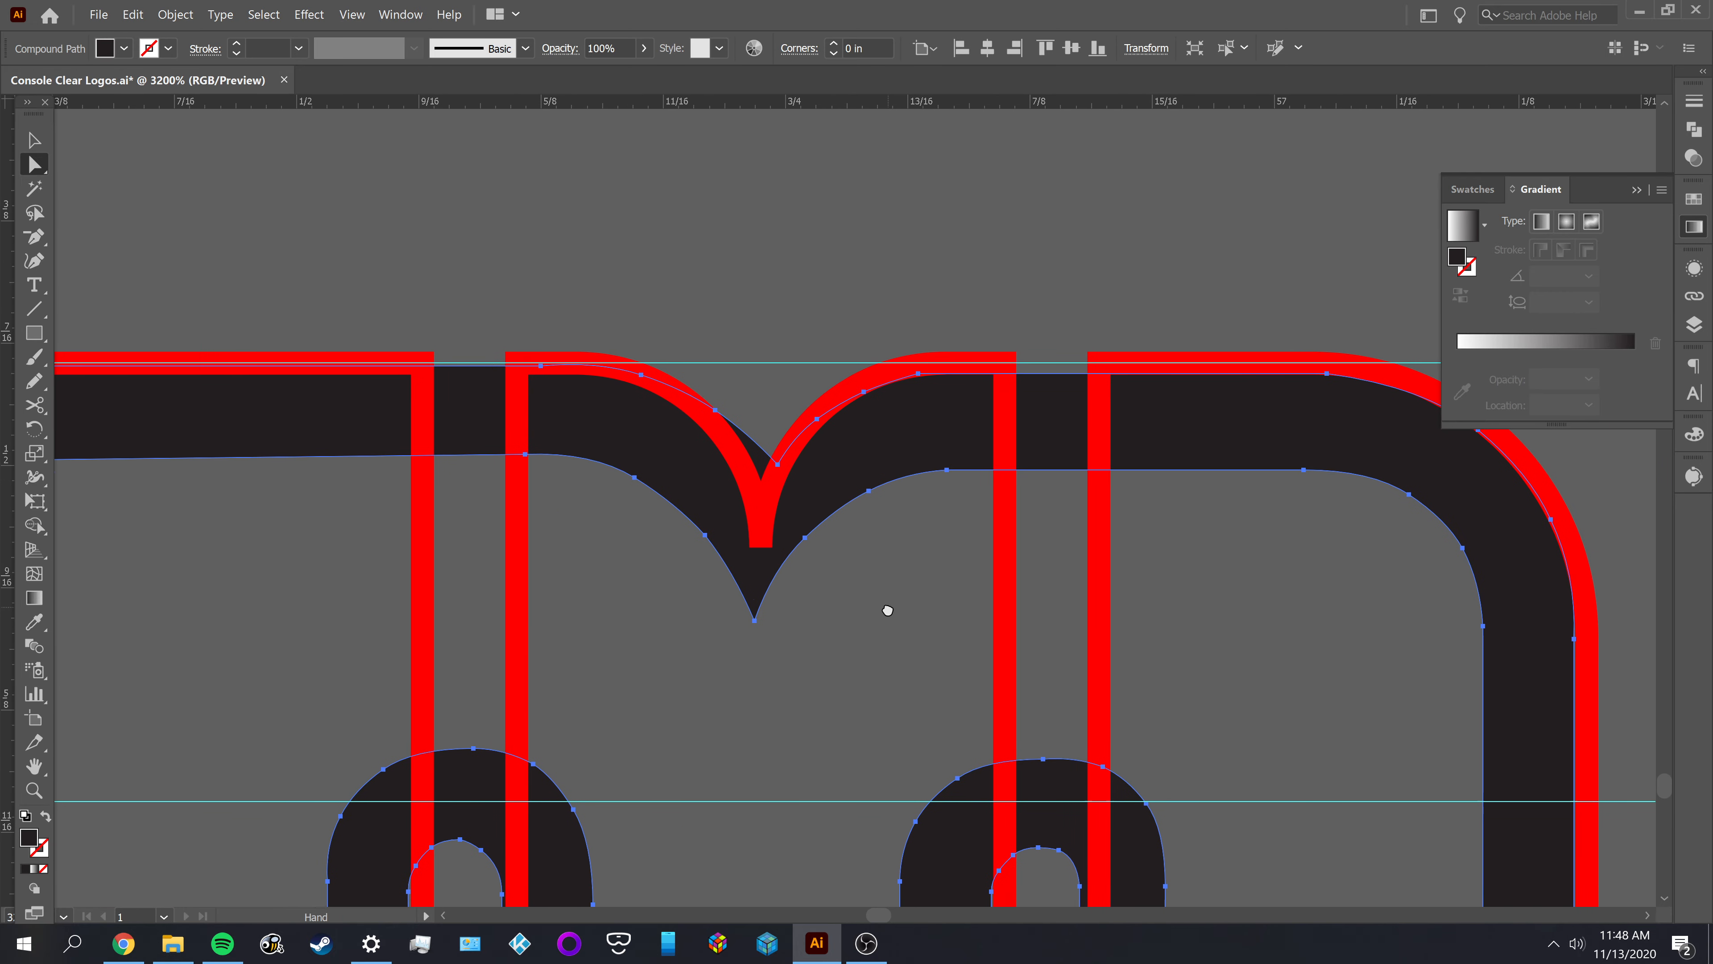
pyautogui.click(884, 623)
pyautogui.keyDown('alt'); pyautogui.scroll(2, 689, 542); pyautogui.keyUp('alt')
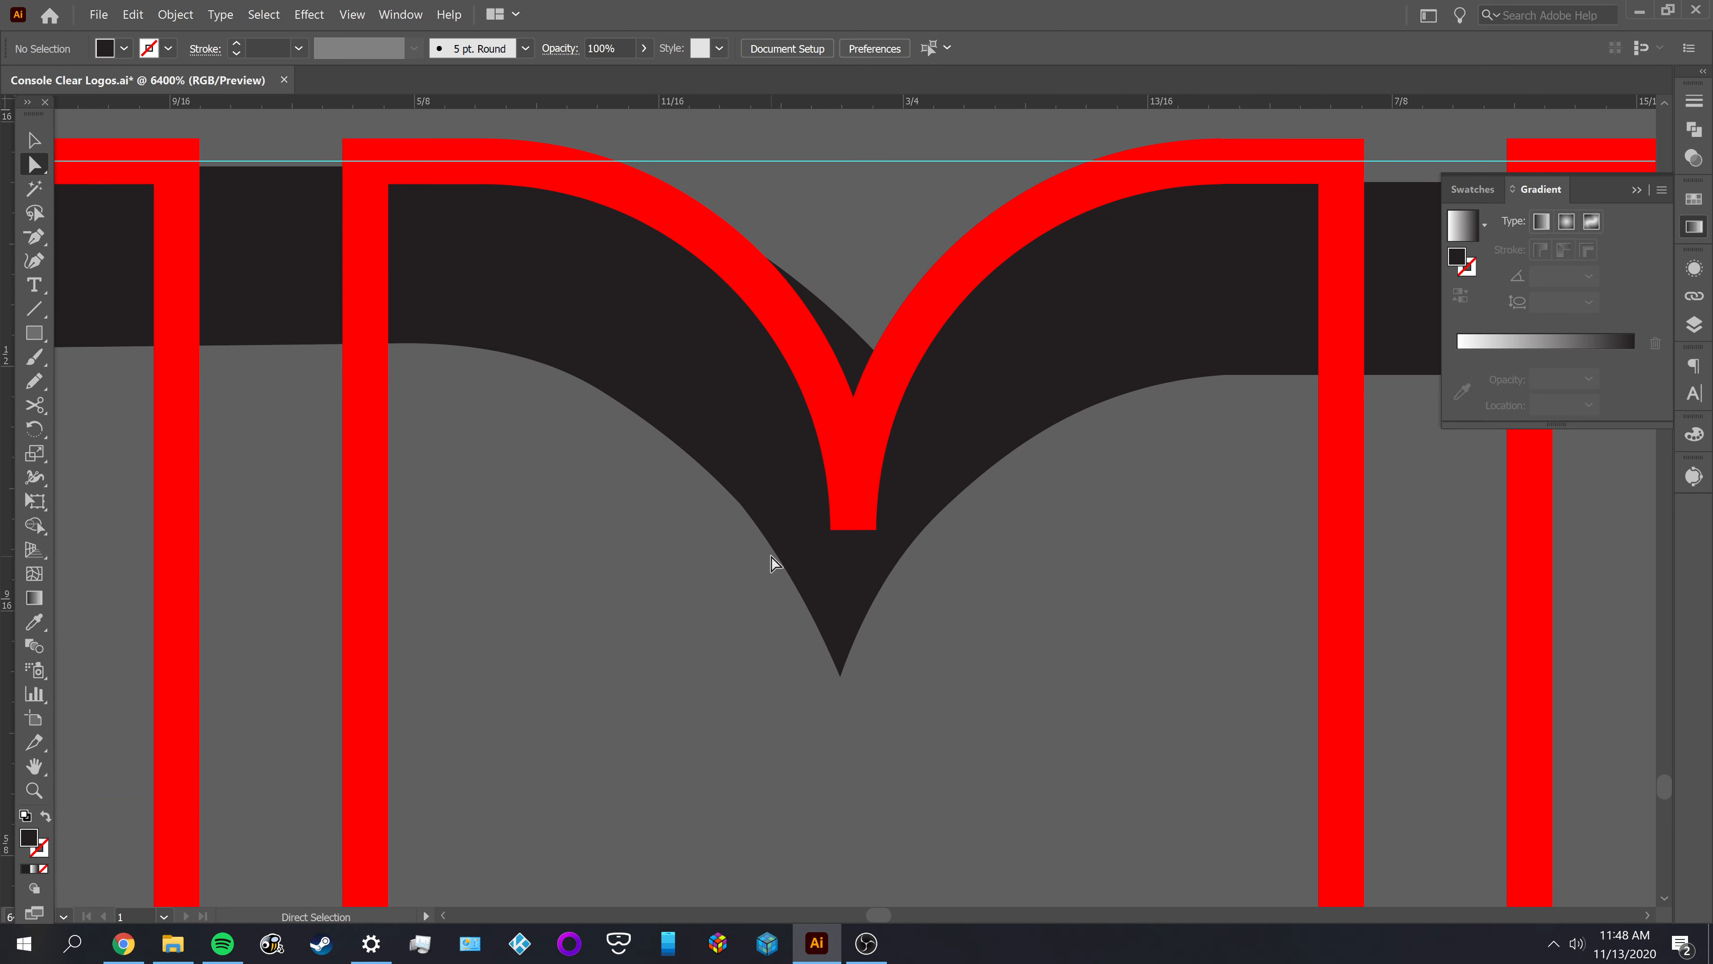
pyautogui.moveTo(958, 618); pyautogui.dragTo(960, 620)
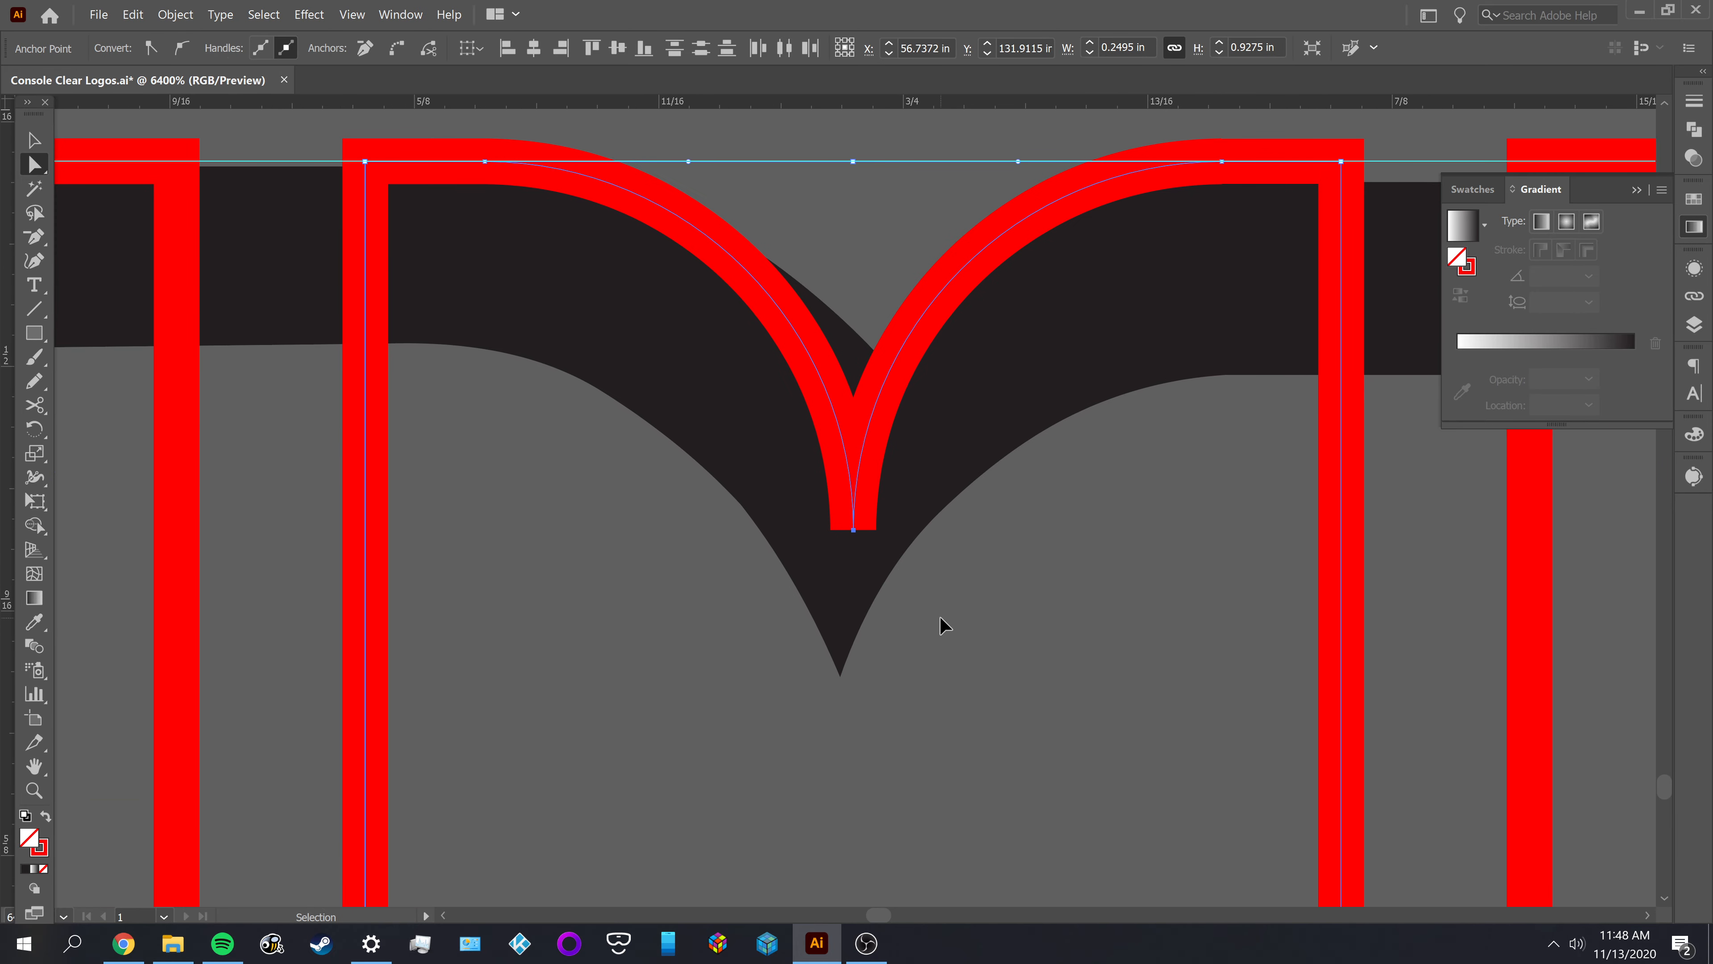
pyautogui.hotkey('ctrl', 'j')
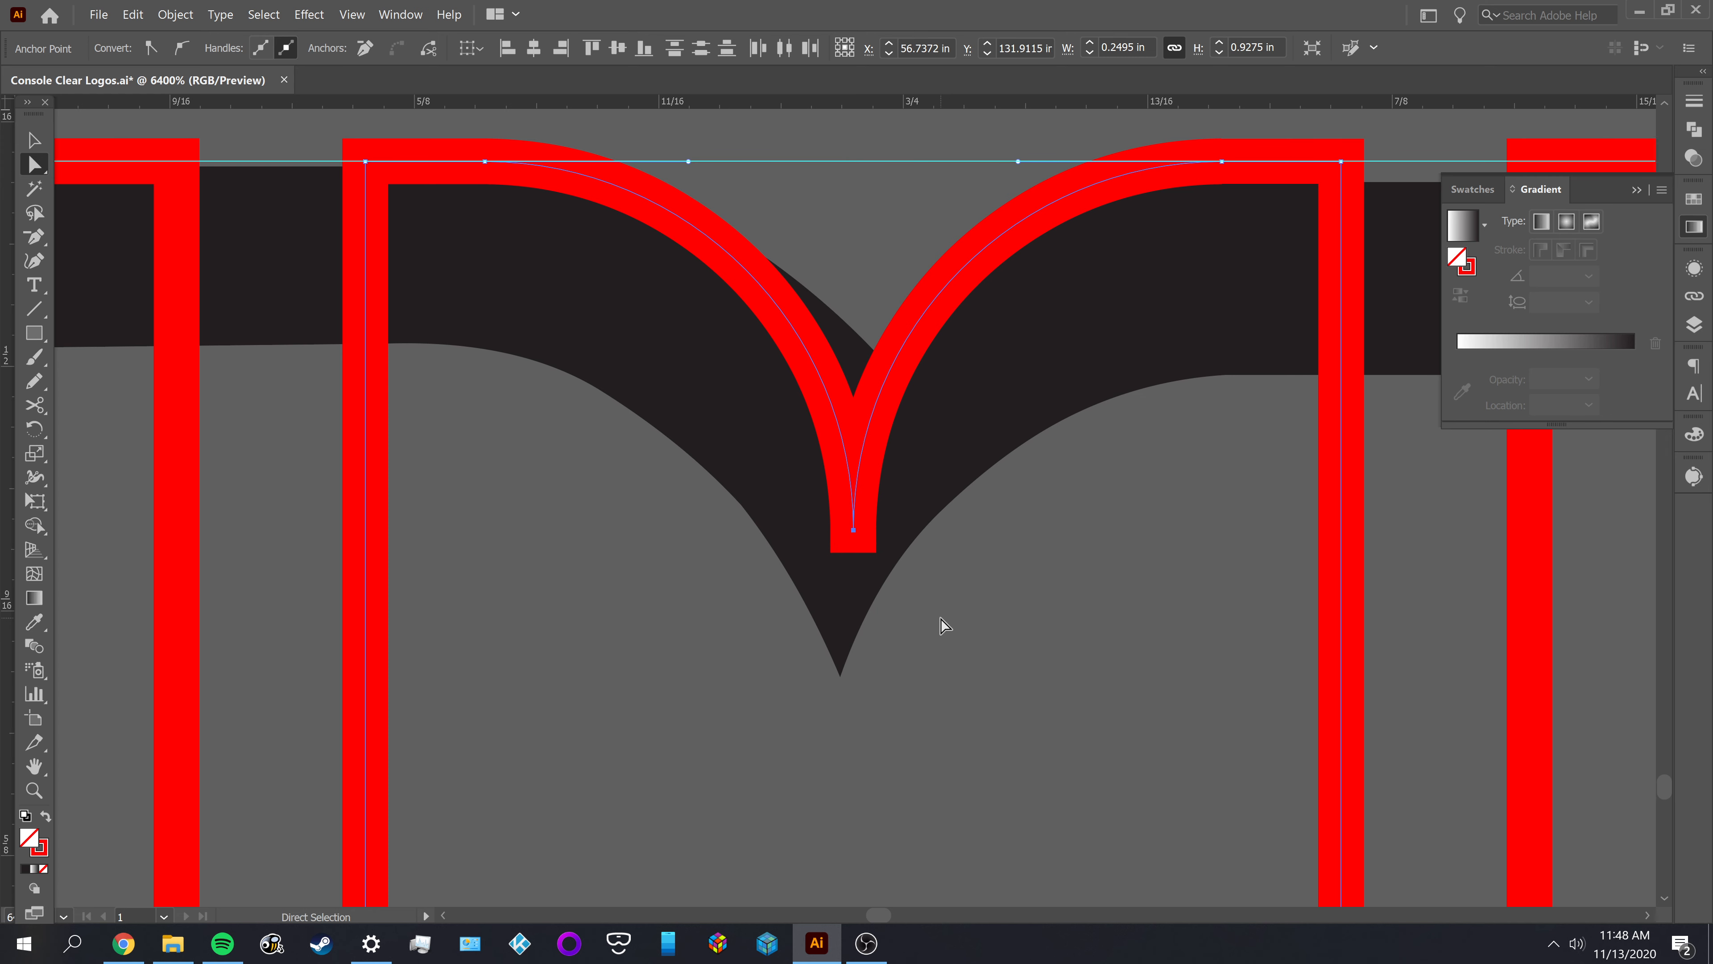
pyautogui.moveTo(859, 535); pyautogui.dragTo(906, 575)
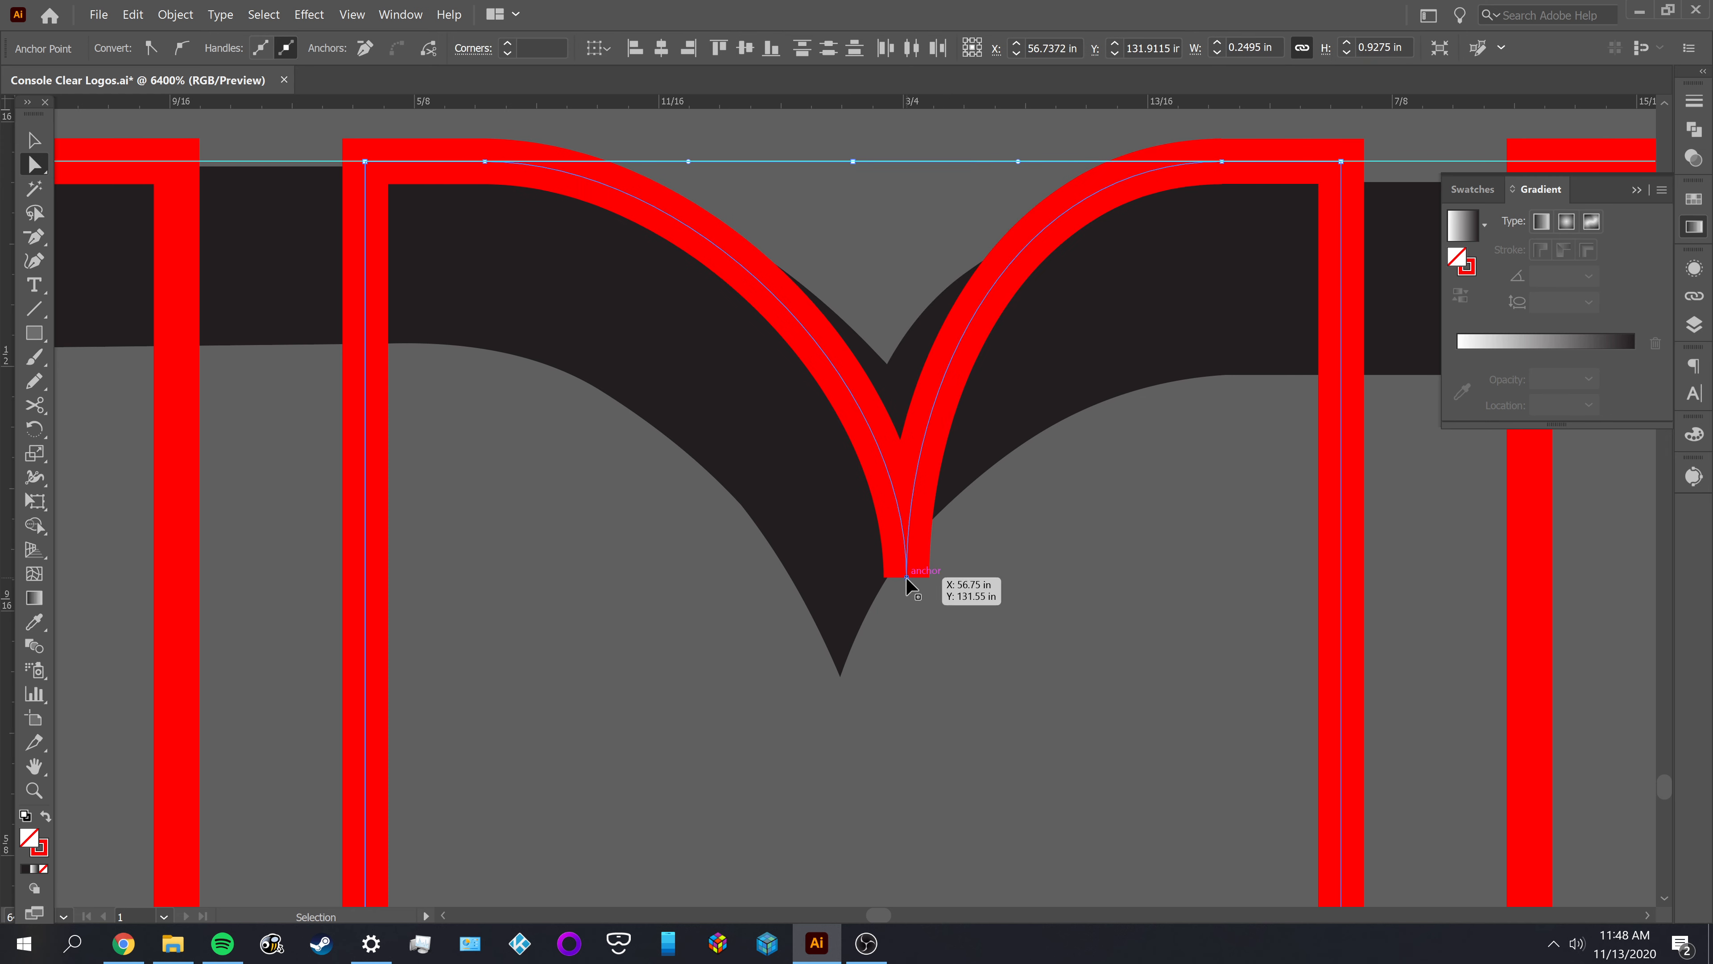
pyautogui.hotkey('ctrl', 'z')
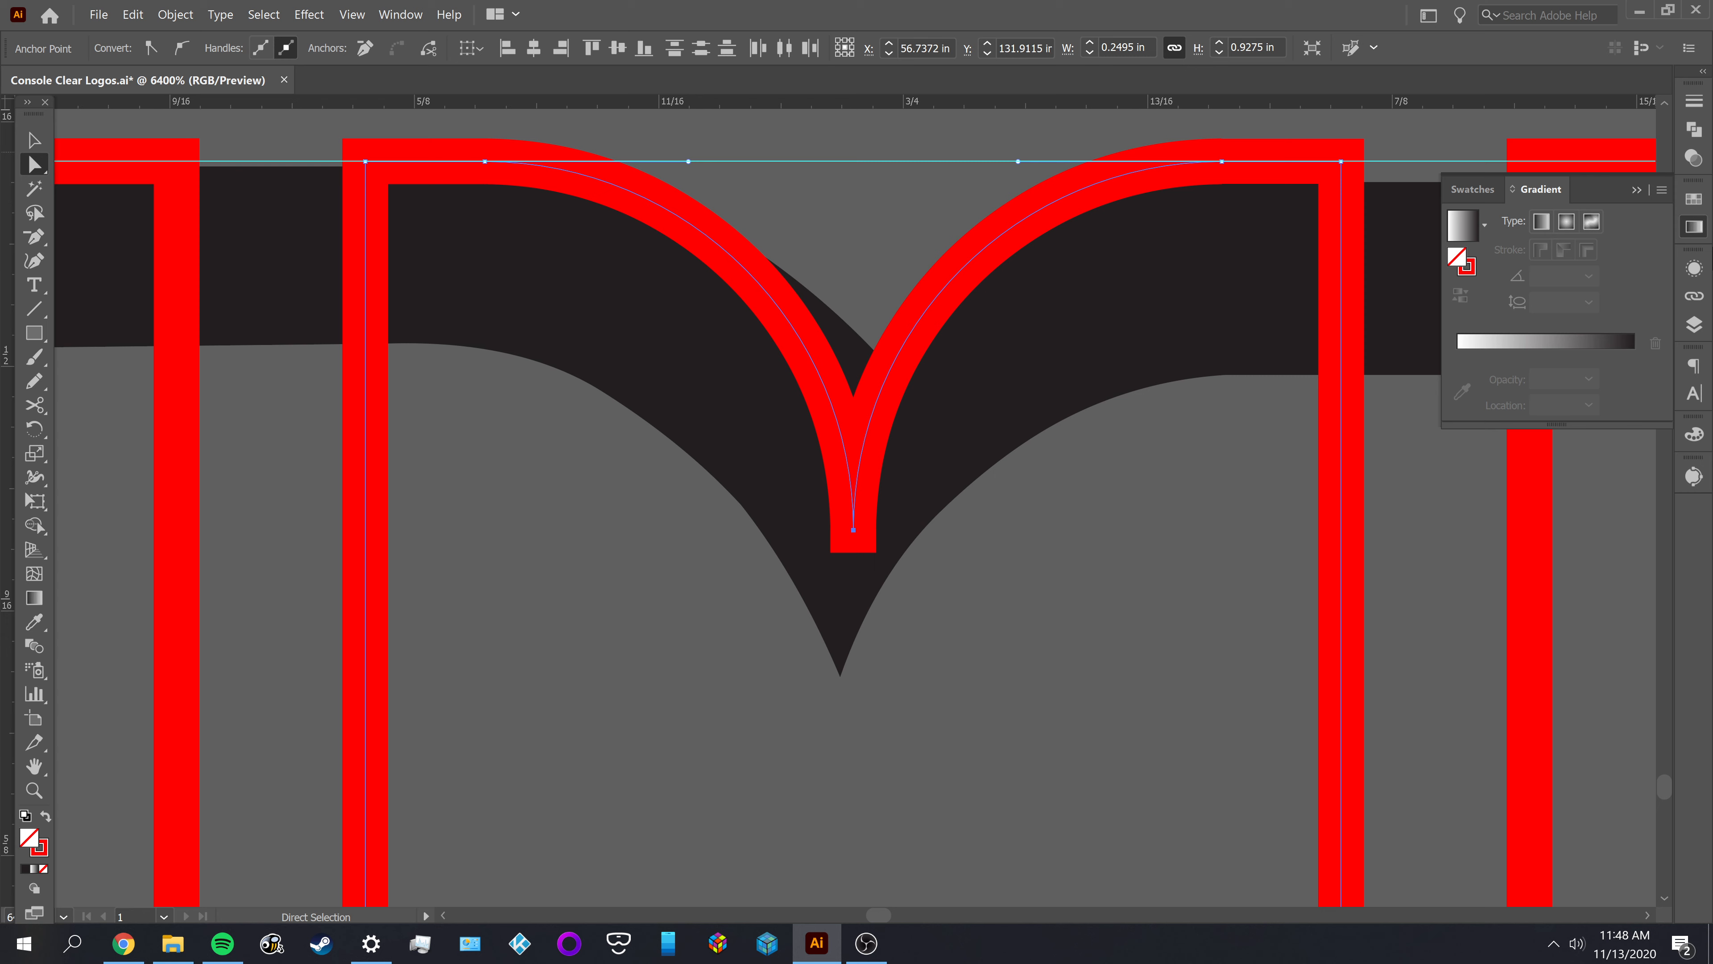
# Give the middle outline's stroke a round corner join and check the notch against the reference M
pyautogui.click(1694, 100)
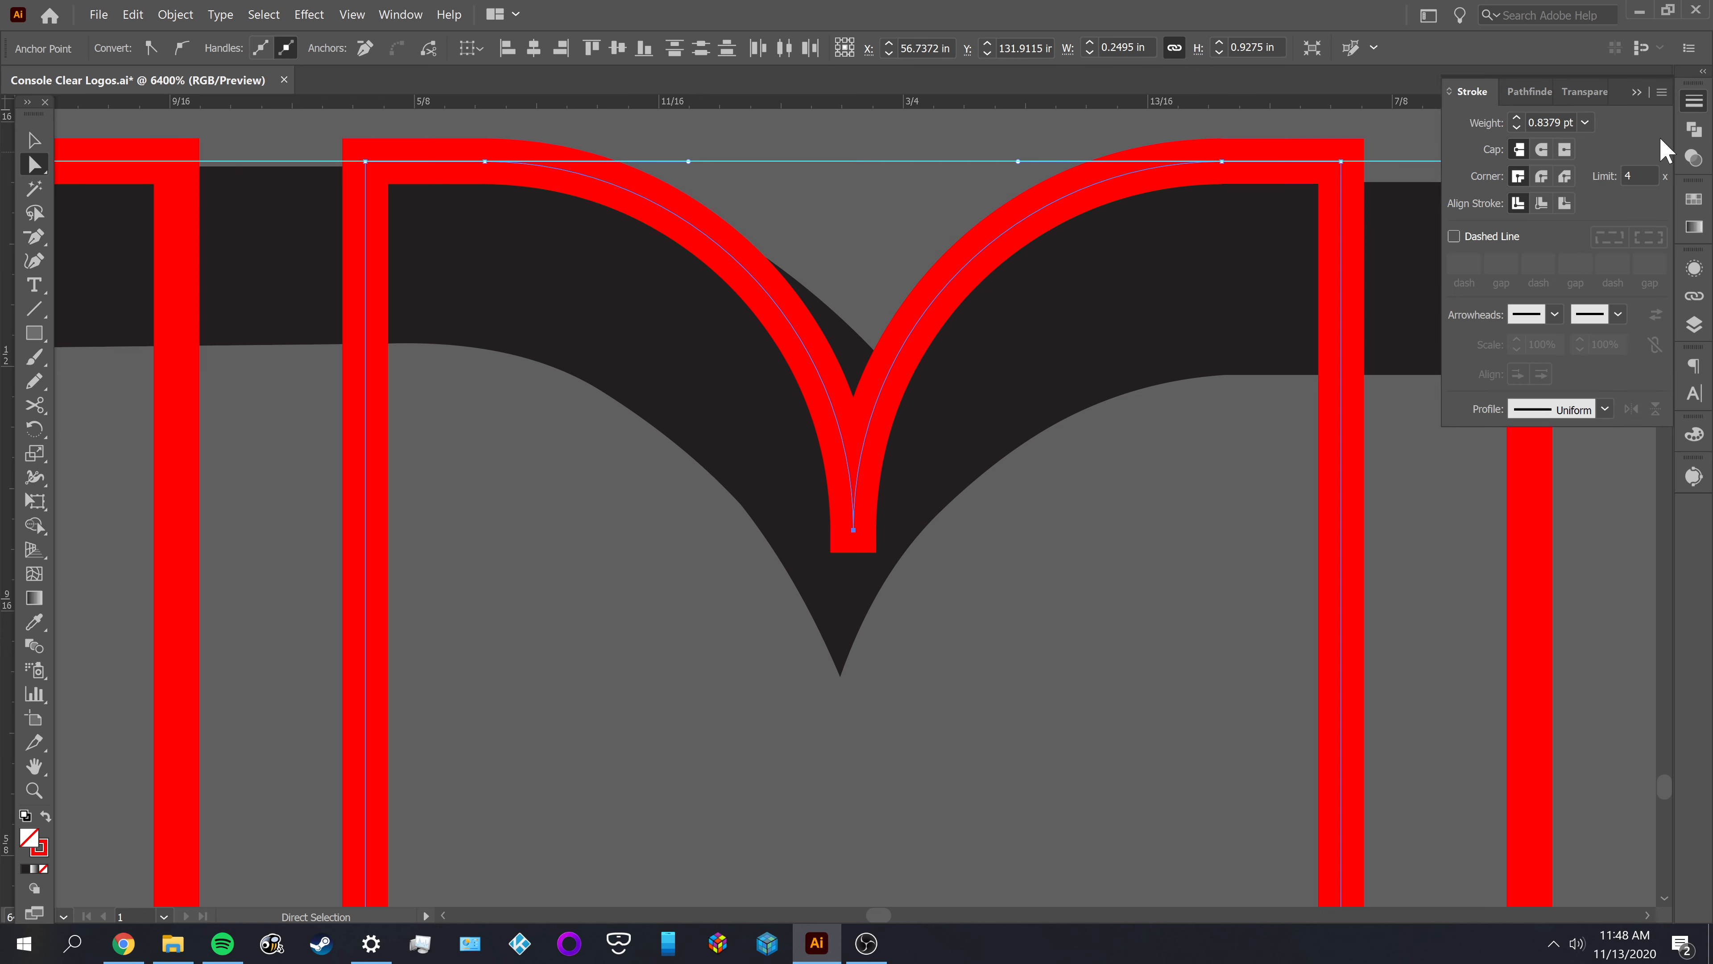
pyautogui.click(1541, 176)
pyautogui.press('v')
pyautogui.click(879, 648)
pyautogui.scroll(-1, 1005, 604)
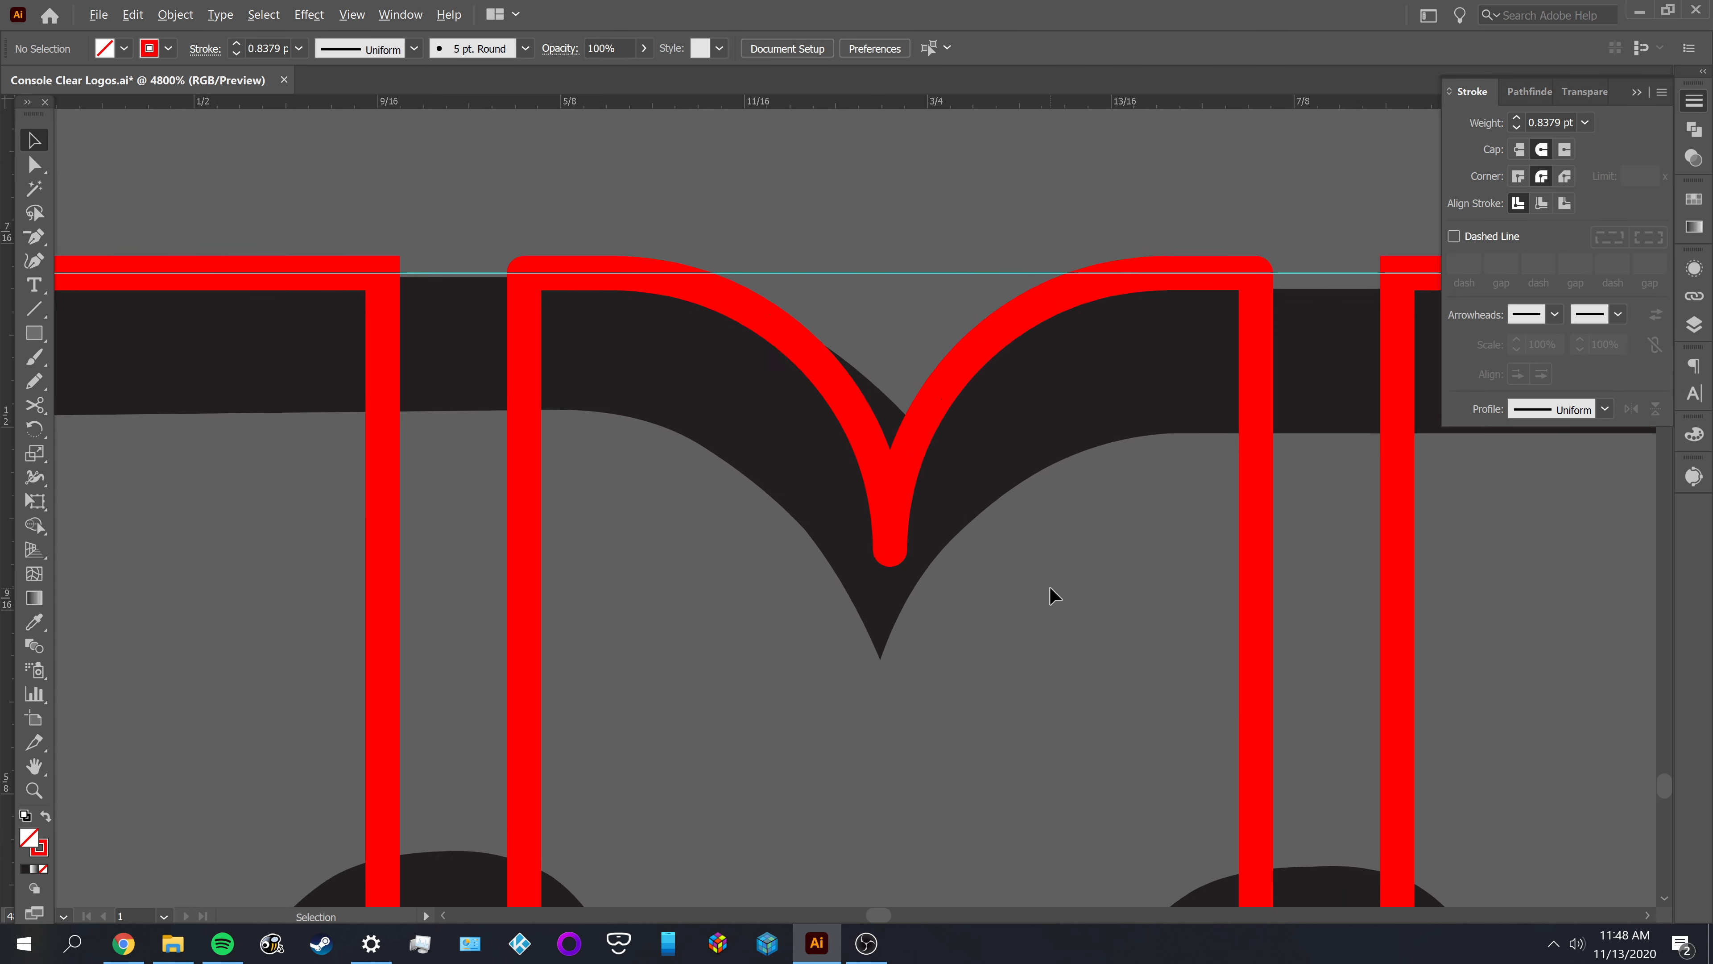
pyautogui.scroll(-2, 1048, 588)
pyautogui.moveTo(1059, 653); pyautogui.dragTo(822, 491)
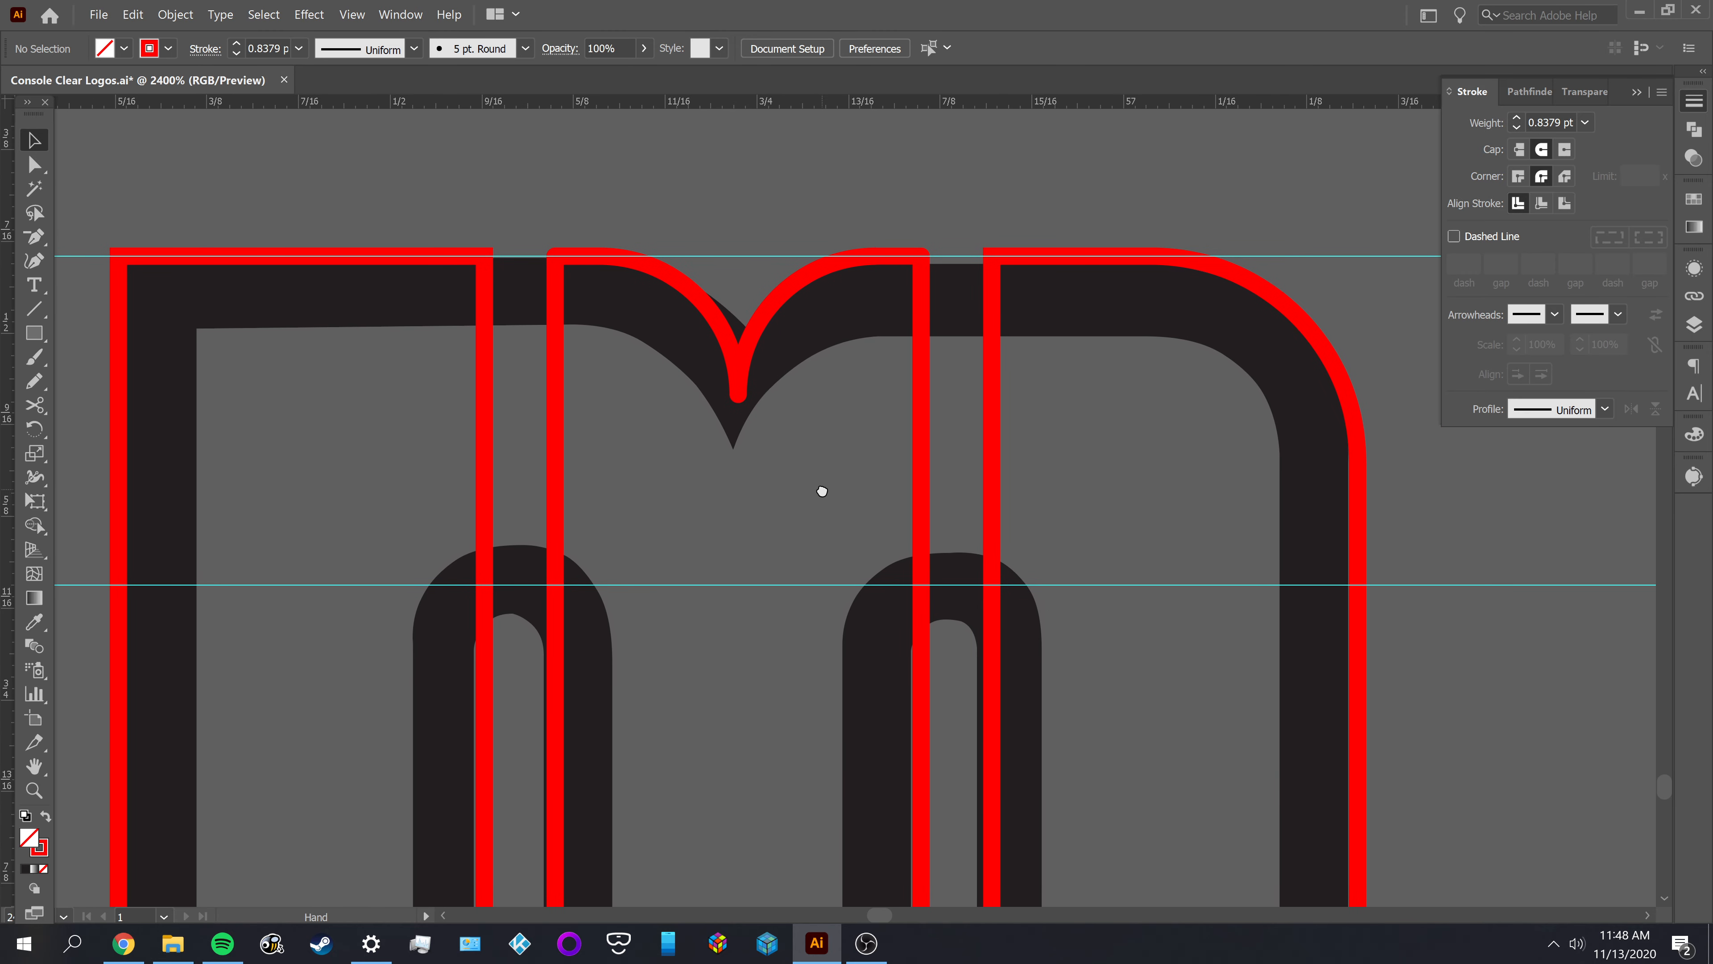
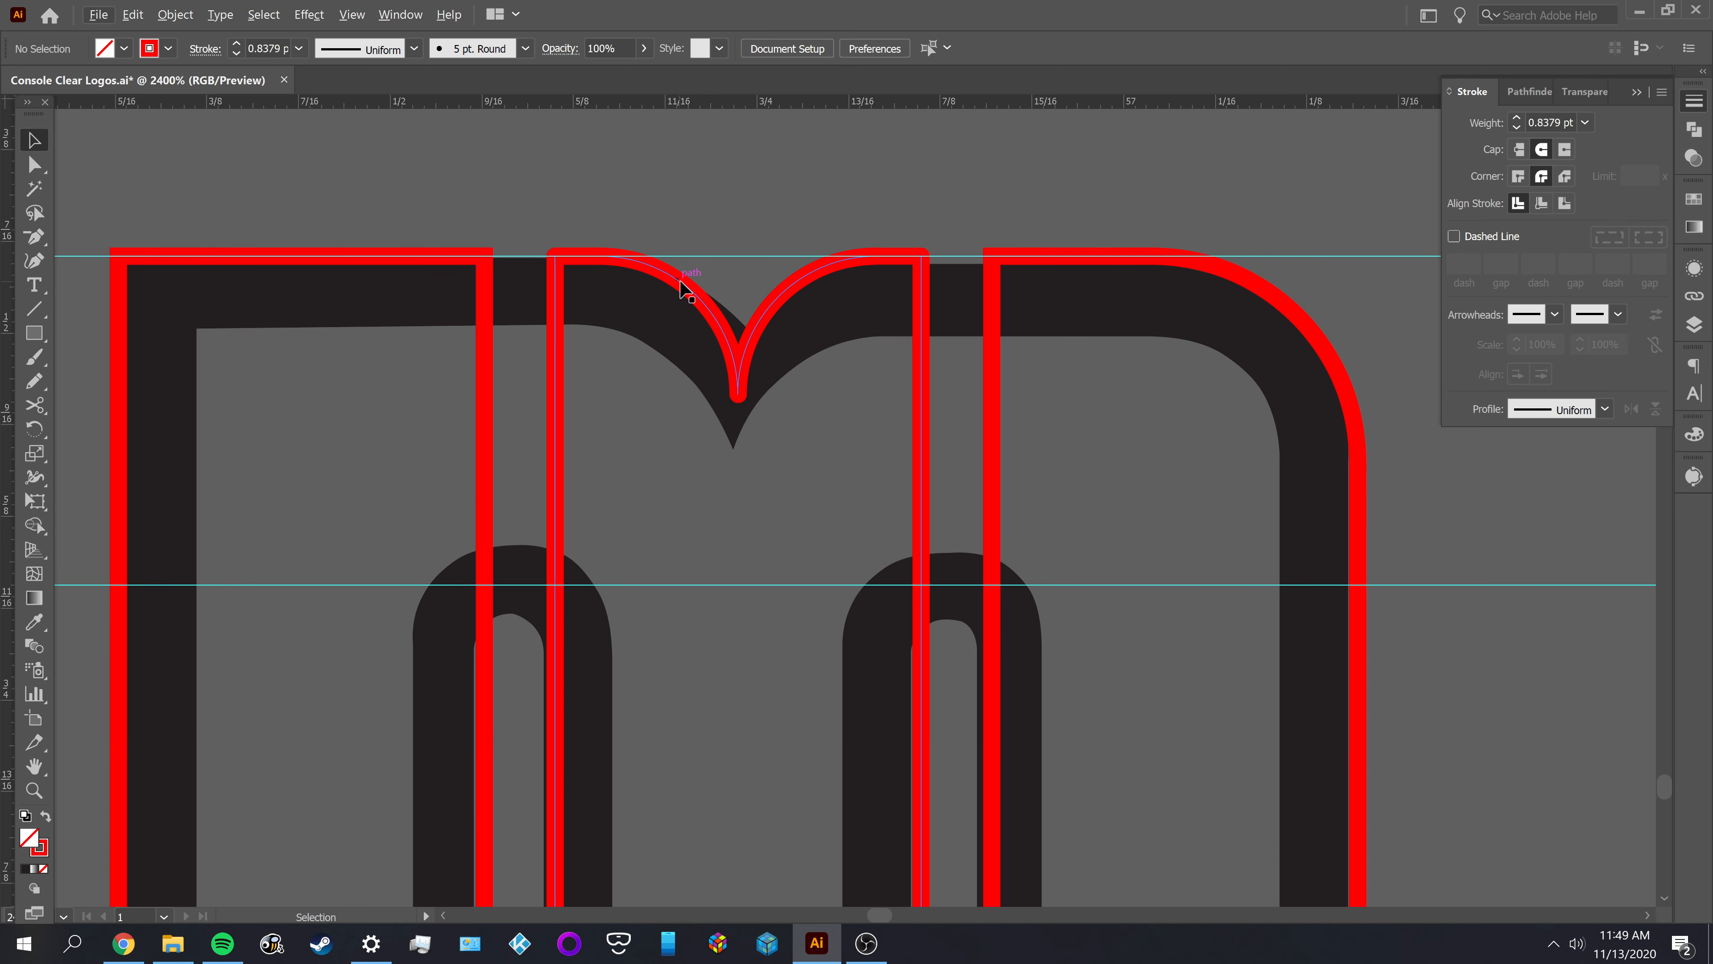
# Try moving the M's middle outline down to compare its notch with the reference, and undo the move
pyautogui.moveTo(700, 291); pyautogui.dragTo(692, 380)
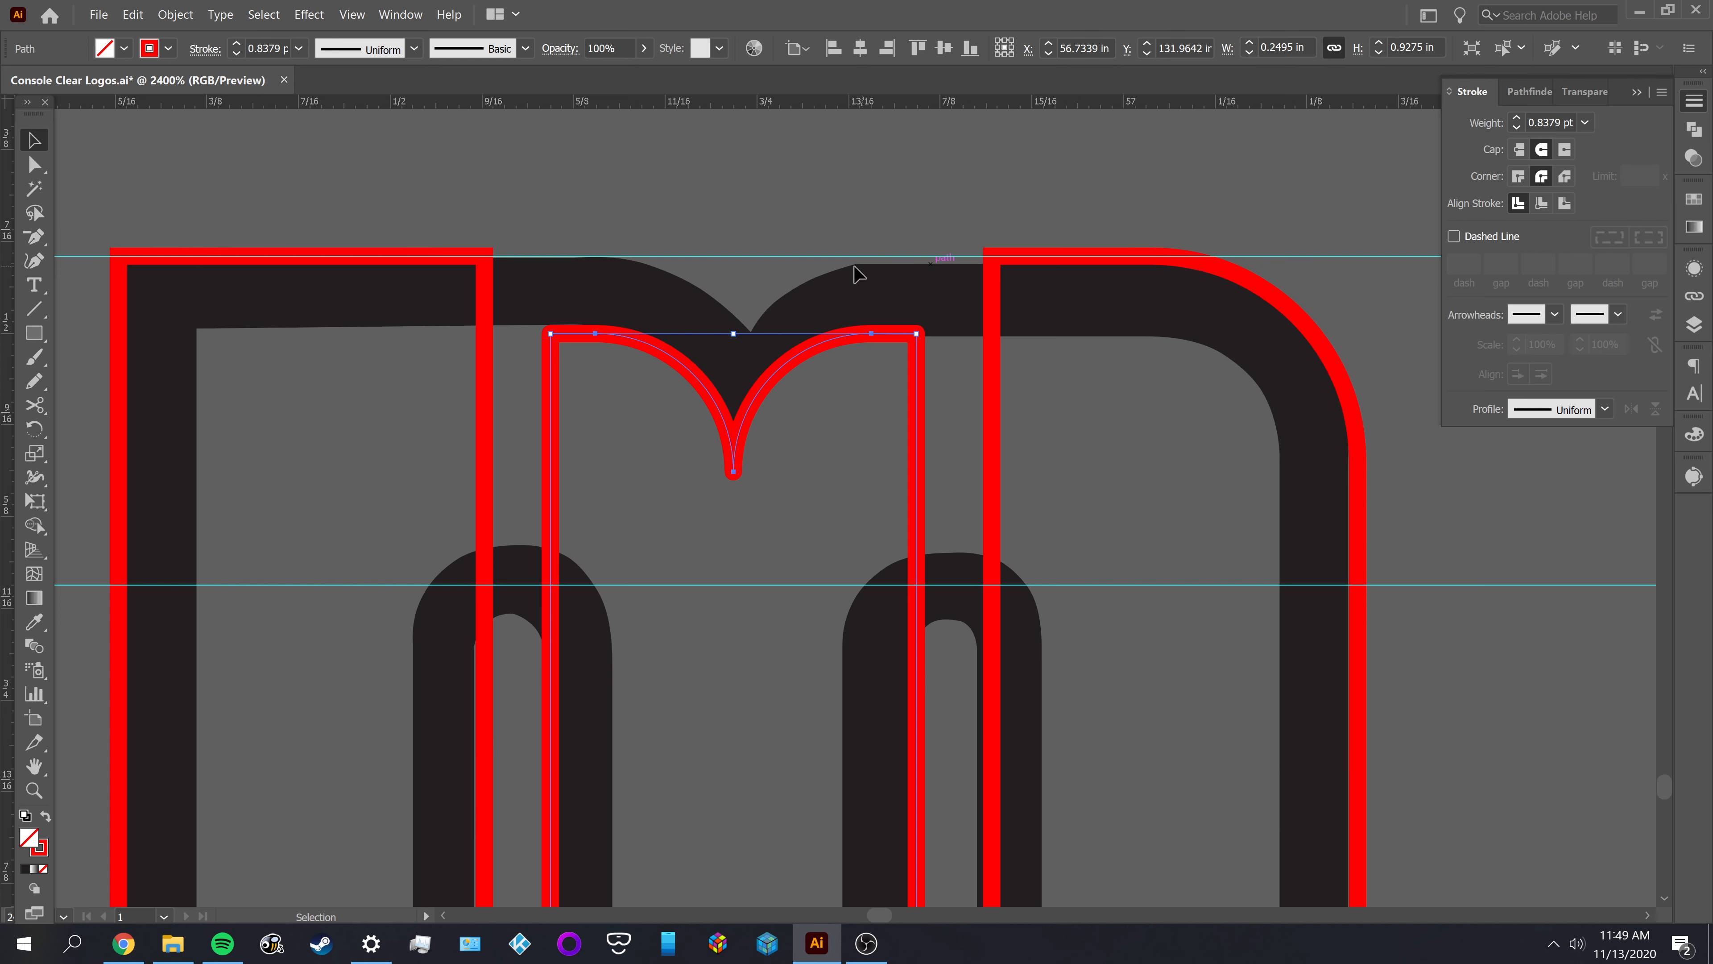
pyautogui.hotkey('ctrl', 'z')
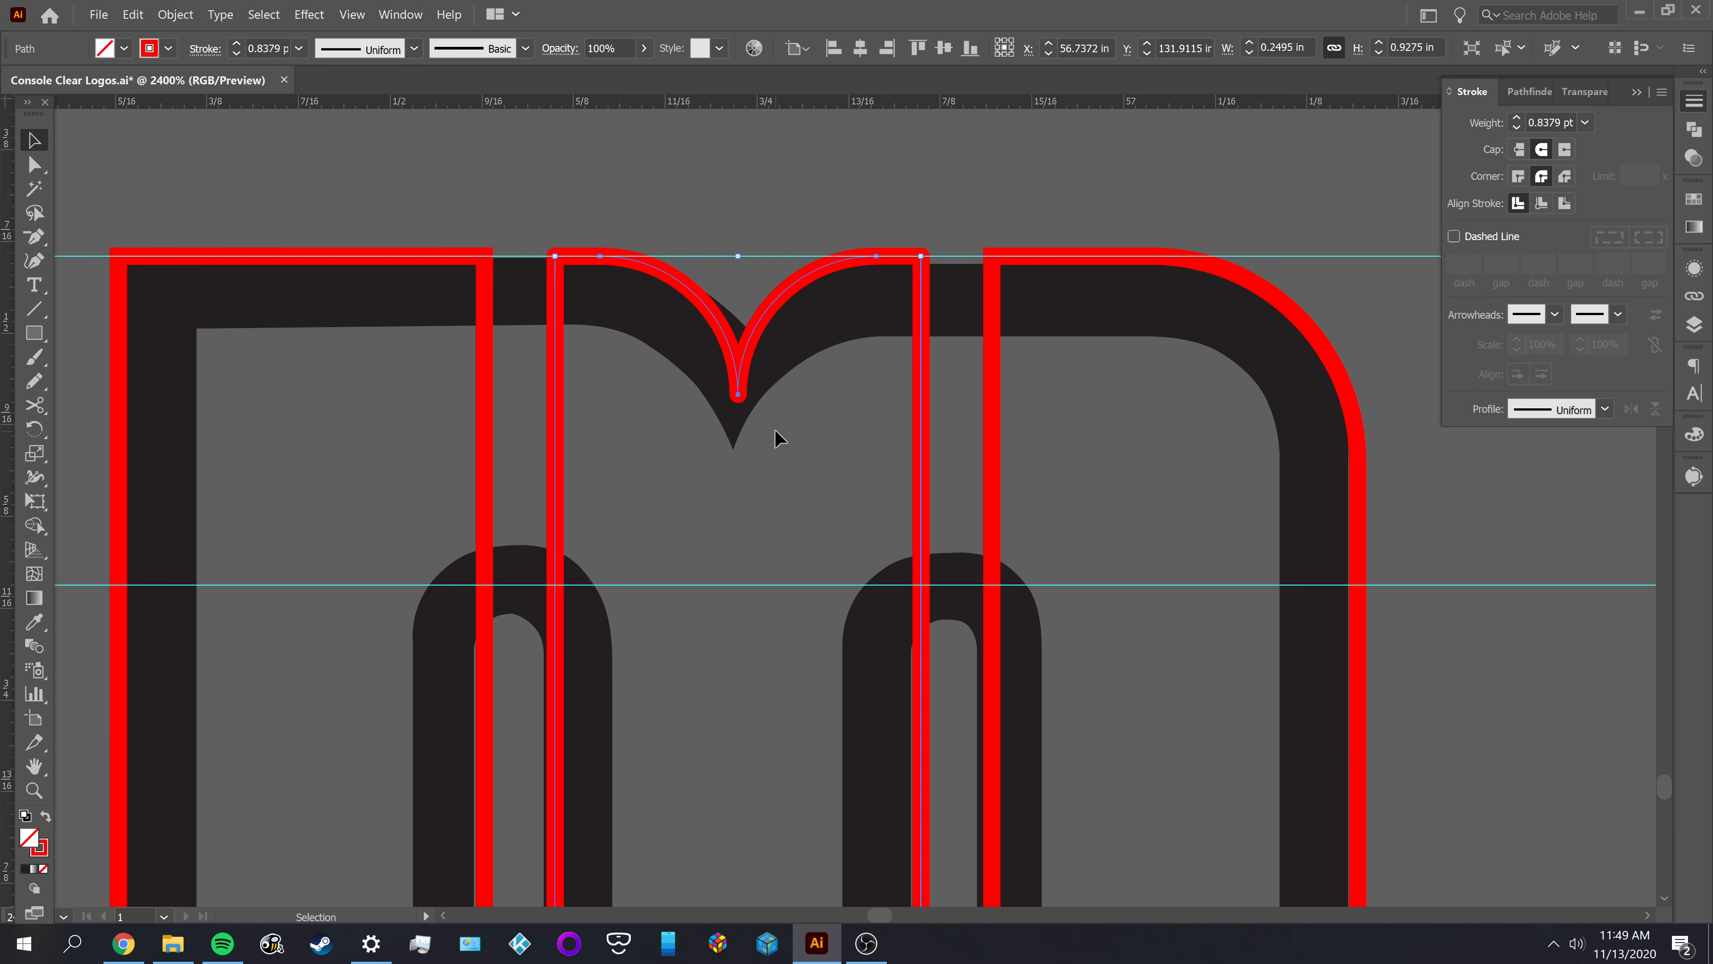
# Compare the slots and counters of the other DISK SYSTEM letters with the horizontal guides and the M's inner arches
pyautogui.scroll(-1, 775, 507)
pyautogui.moveTo(680, 524); pyautogui.dragTo(745, 216)
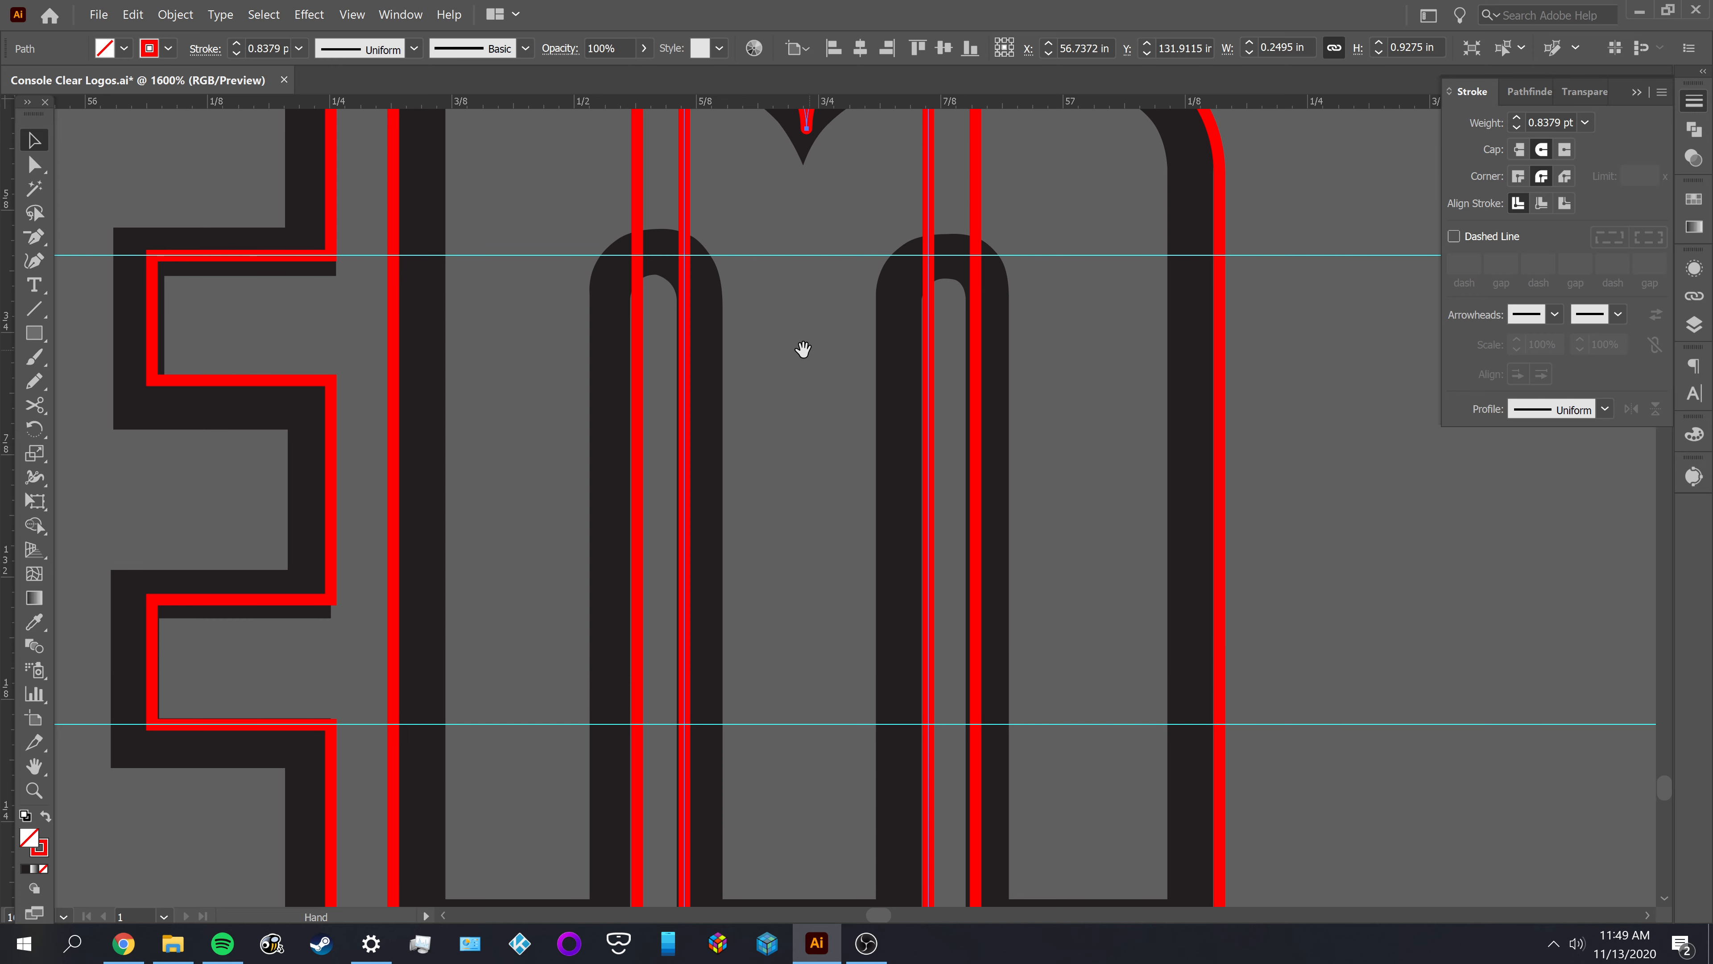
pyautogui.scroll(-2, 777, 344)
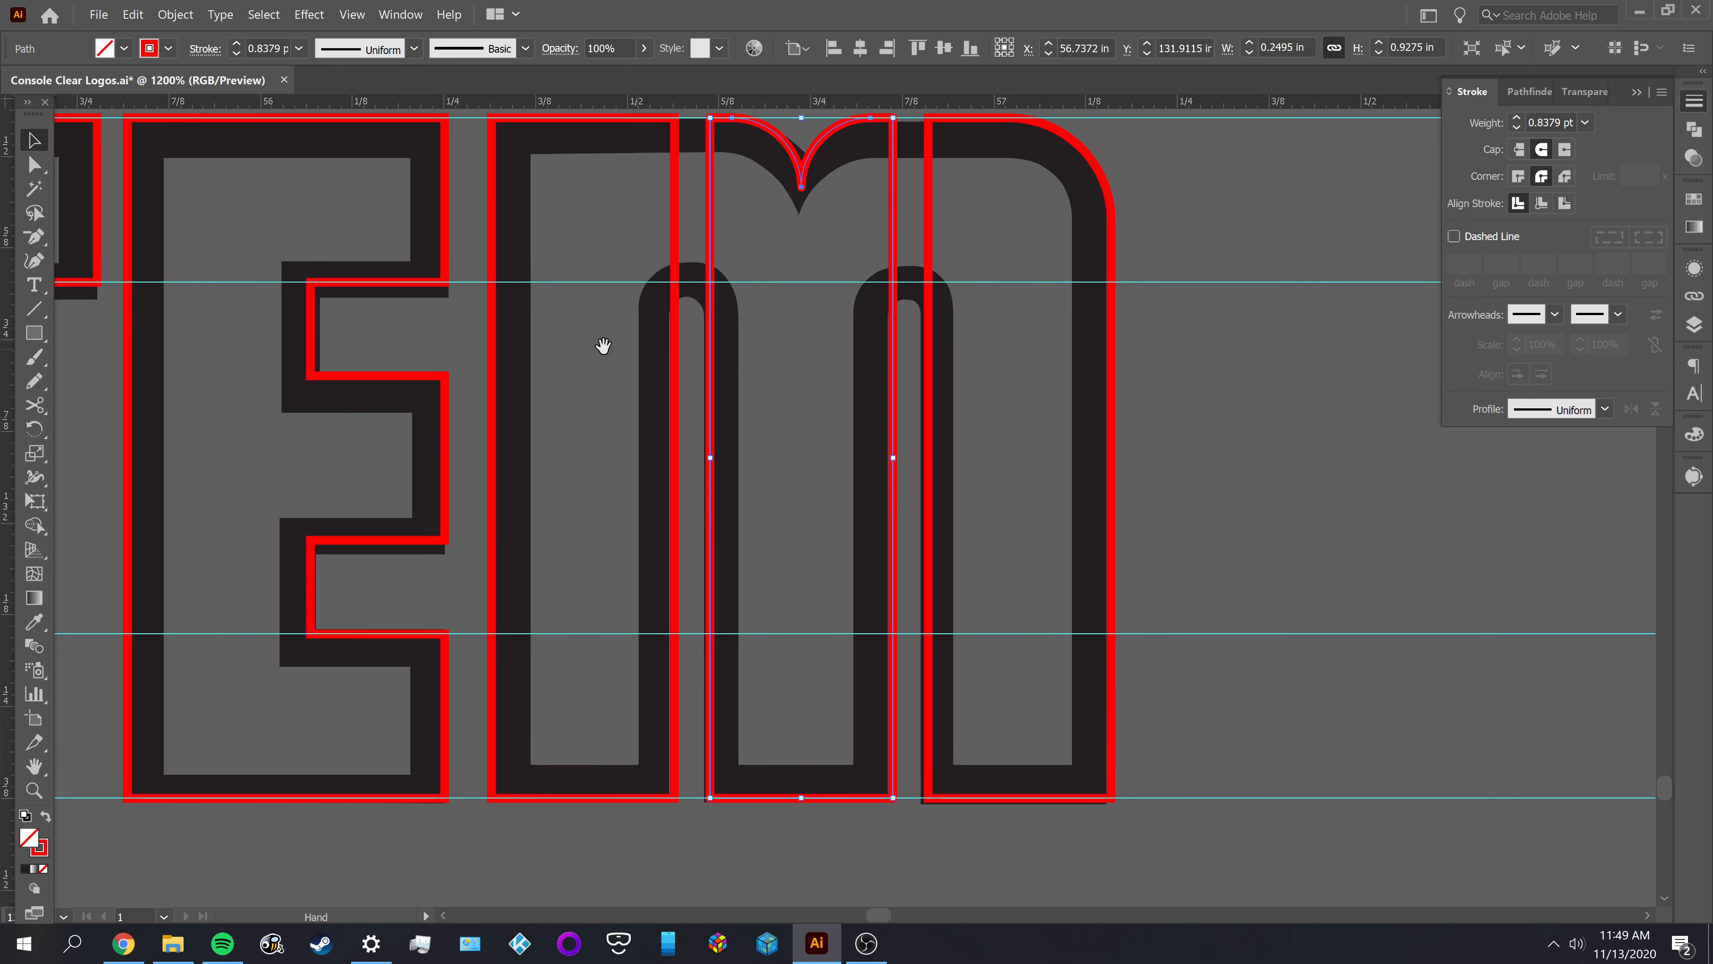
pyautogui.scroll(1, 850, 365)
pyautogui.moveTo(850, 365); pyautogui.dragTo(806, 364)
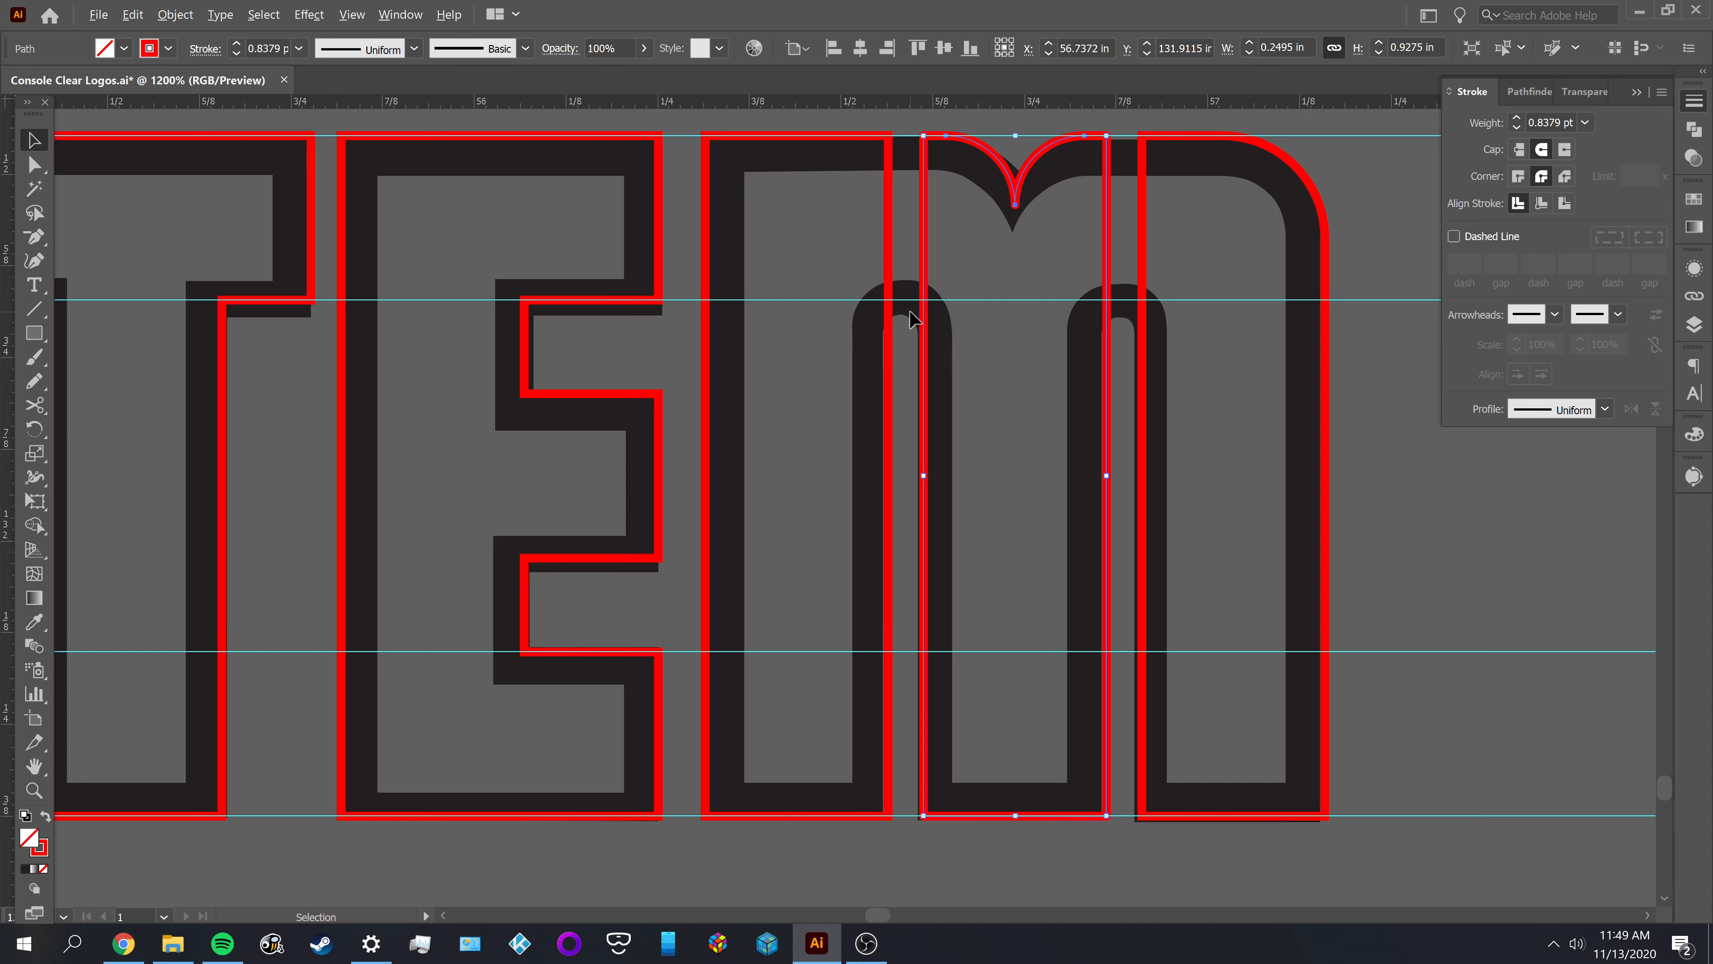
pyautogui.scroll(2, 903, 311)
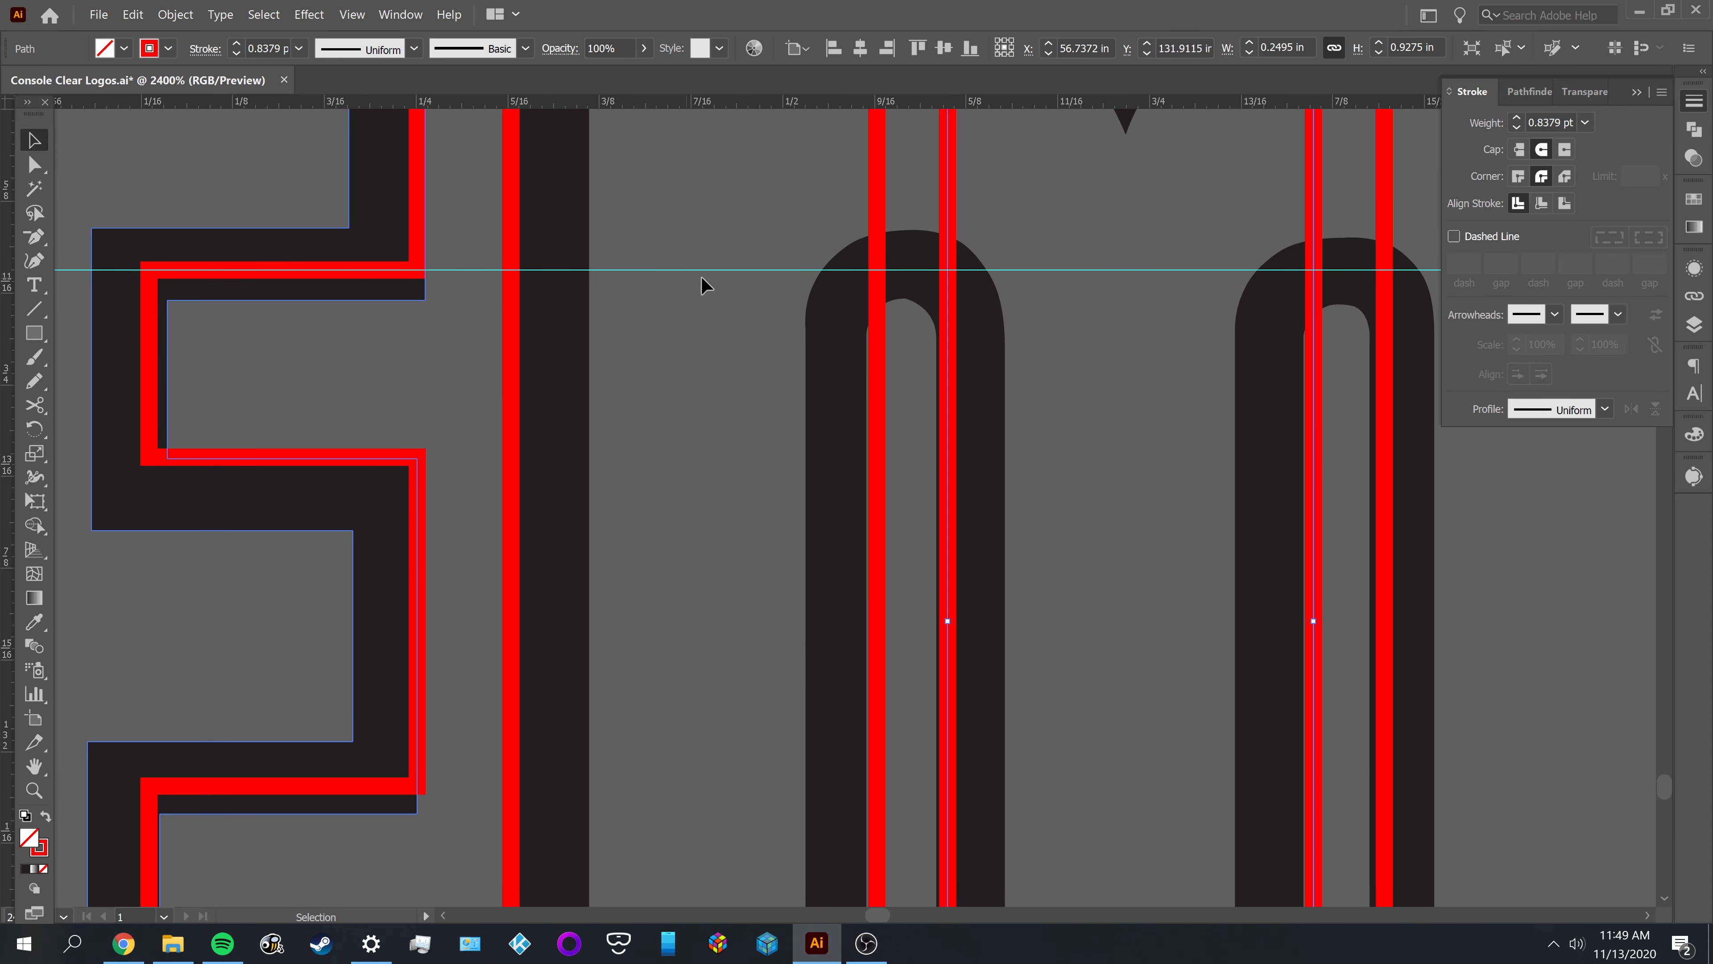
pyautogui.scroll(-1, 778, 287)
pyautogui.moveTo(703, 349); pyautogui.dragTo(916, 402)
pyautogui.click(879, 268)
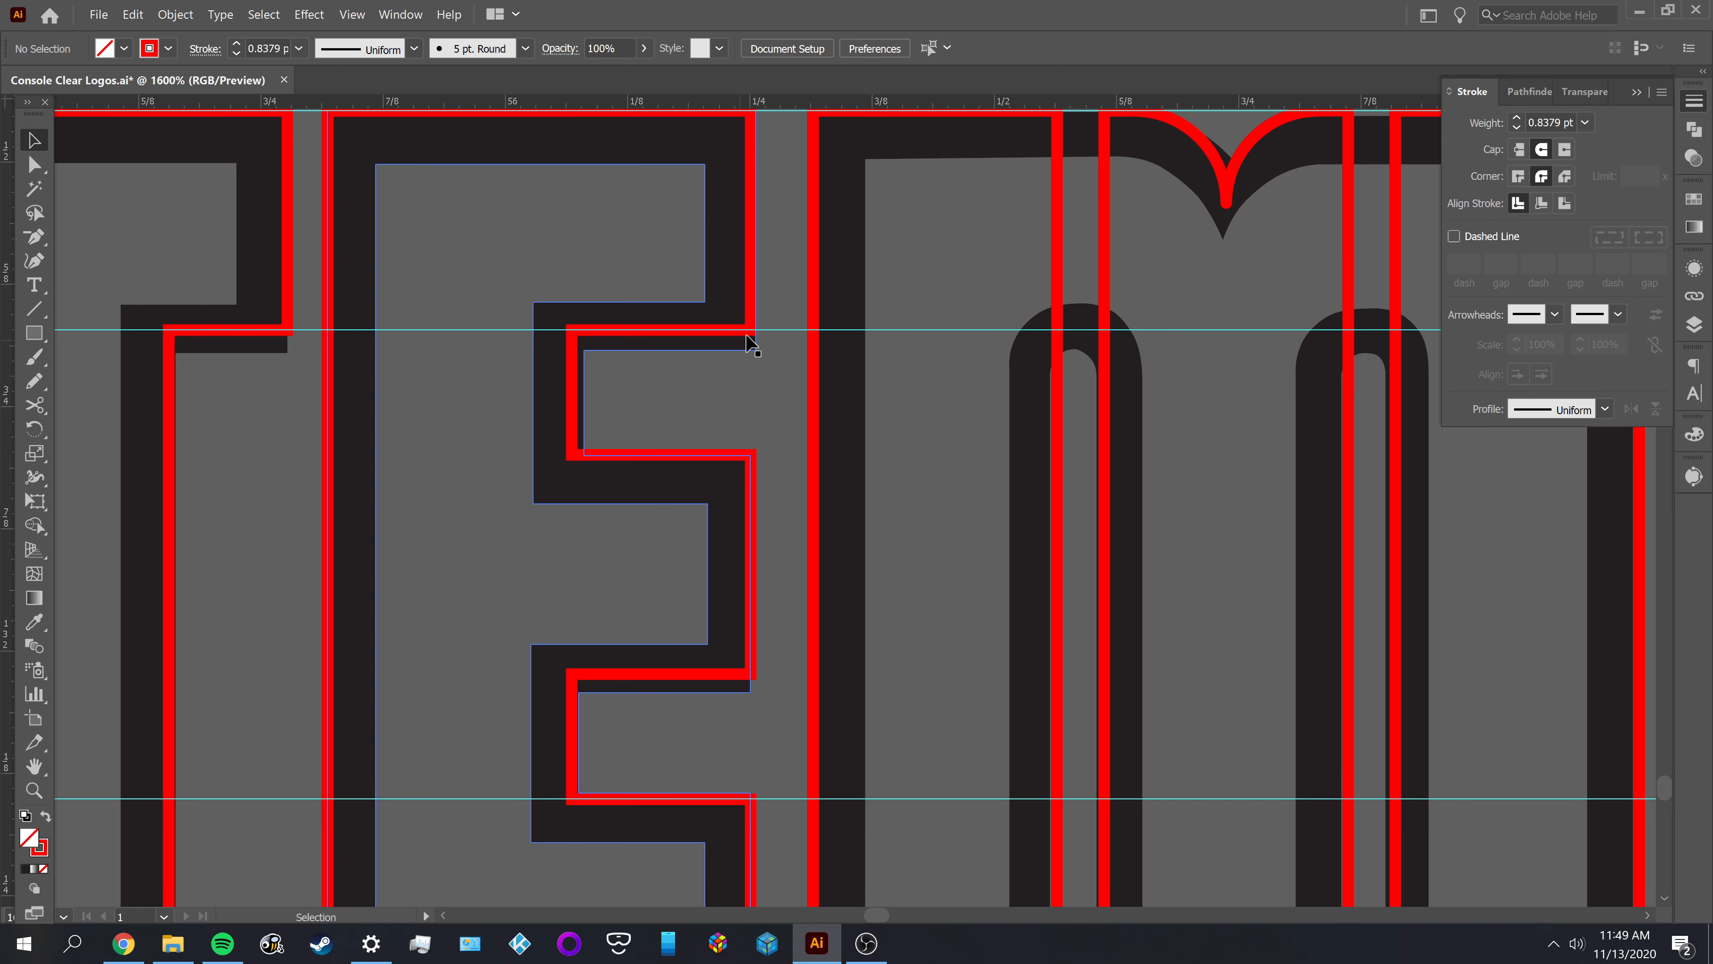
pyautogui.moveTo(499, 338); pyautogui.dragTo(1062, 378)
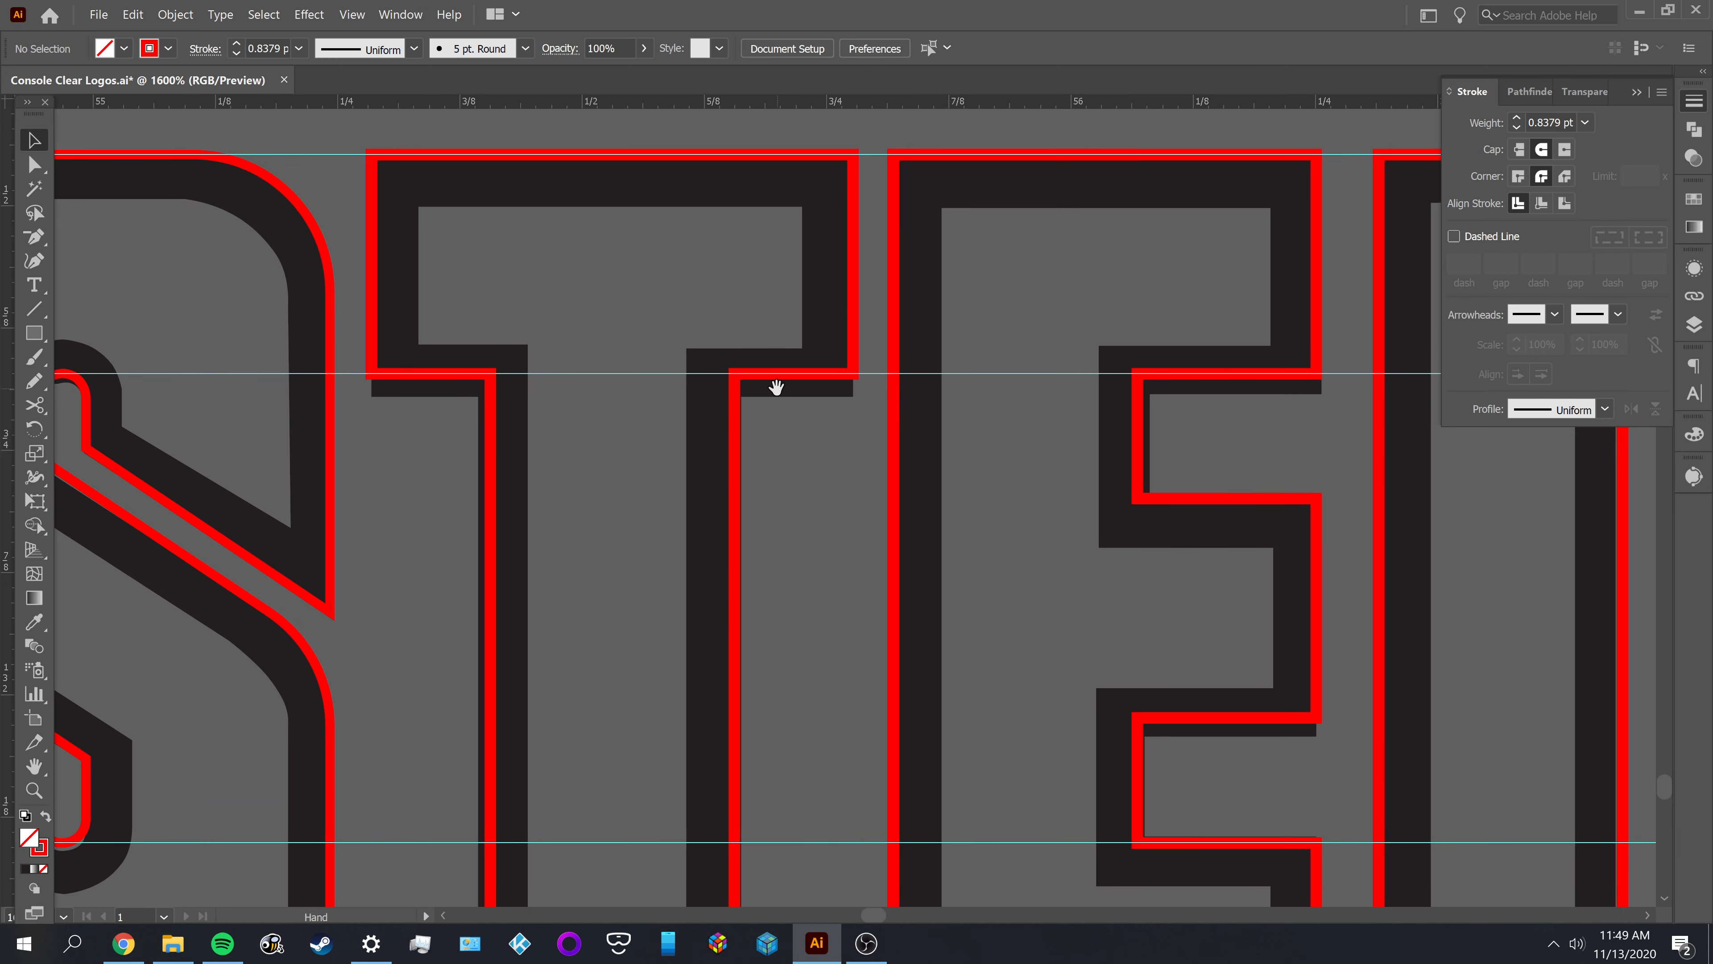
pyautogui.press('space')
pyautogui.moveTo(570, 446); pyautogui.dragTo(1054, 443)
pyautogui.scroll(1, 513, 377)
pyautogui.scroll(1, 513, 383)
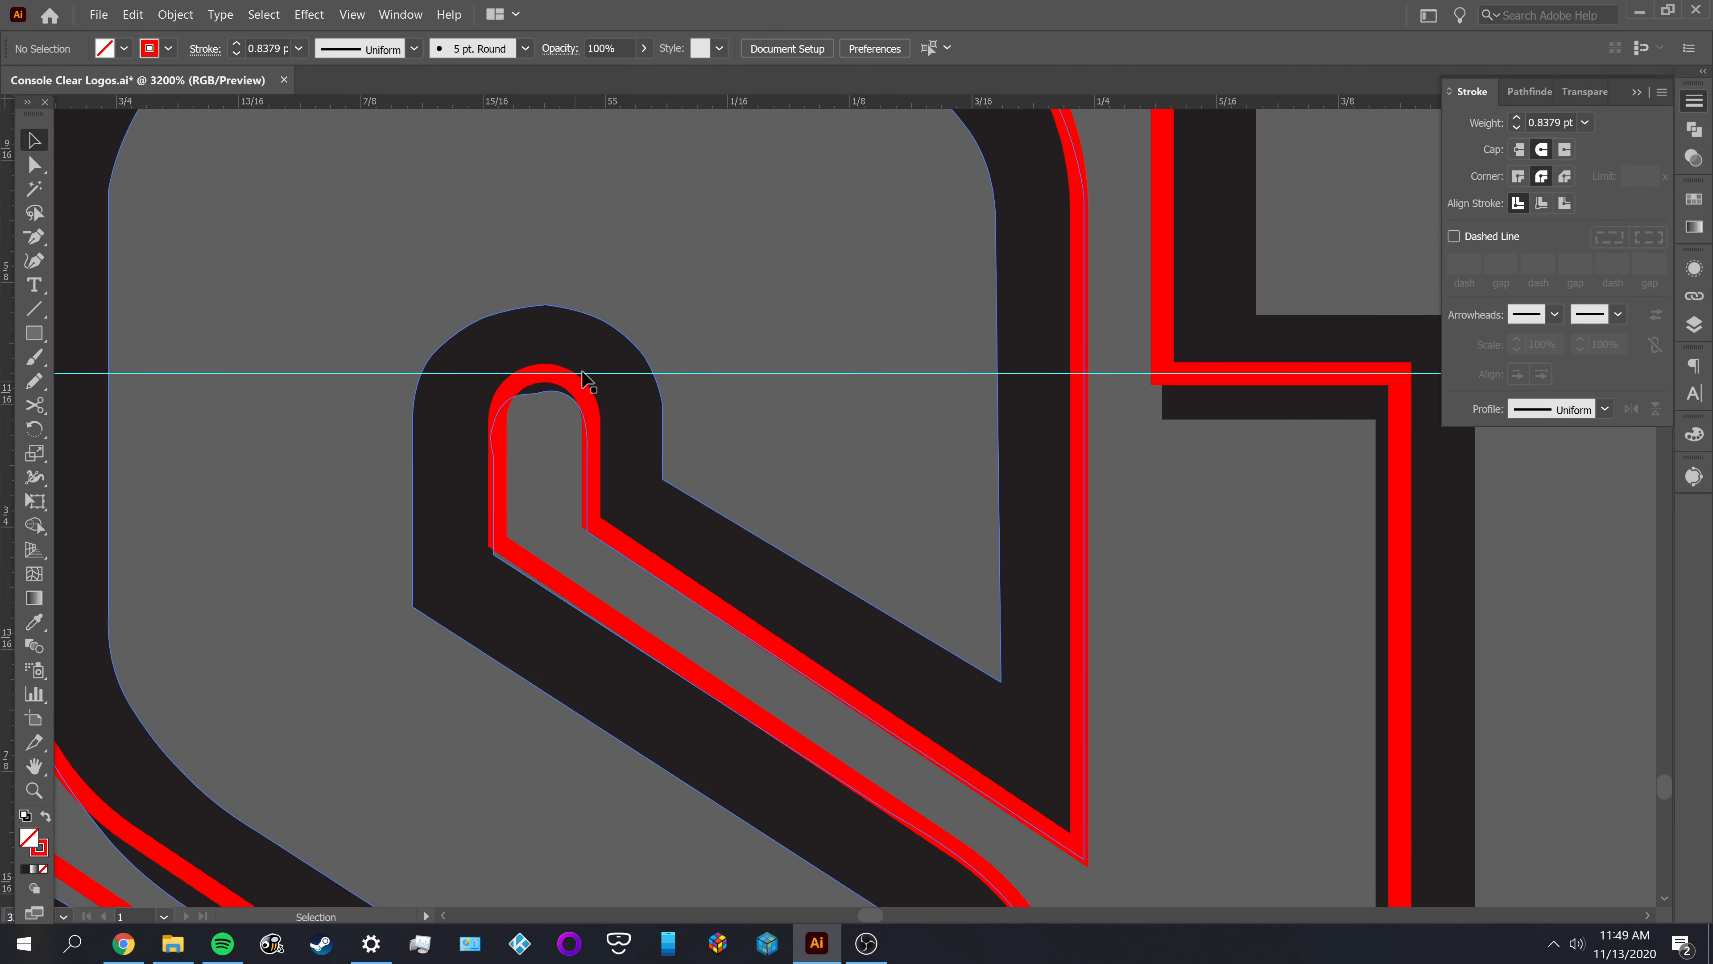
pyautogui.scroll(-1, 533, 395)
pyautogui.press('space')
pyautogui.moveTo(448, 455); pyautogui.dragTo(1210, 464)
pyautogui.moveTo(527, 450); pyautogui.dragTo(1188, 469)
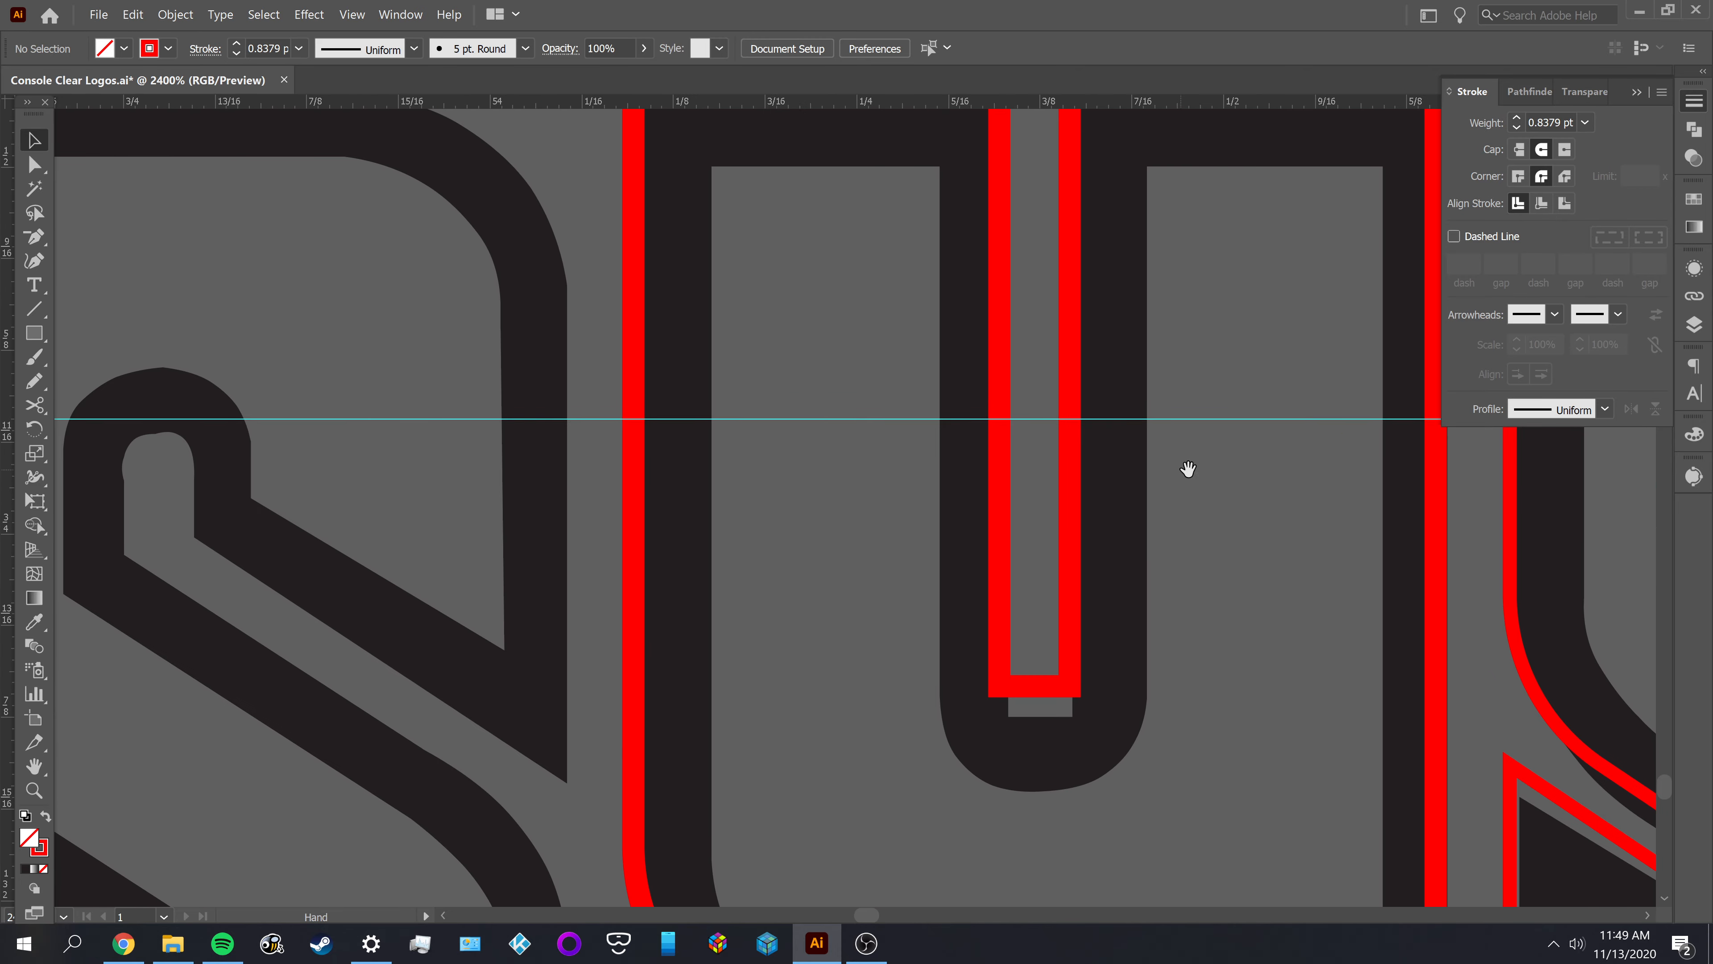
pyautogui.moveTo(699, 472); pyautogui.dragTo(1277, 436)
pyautogui.moveTo(476, 440); pyautogui.dragTo(1351, 438)
pyautogui.scroll(-3, 980, 437)
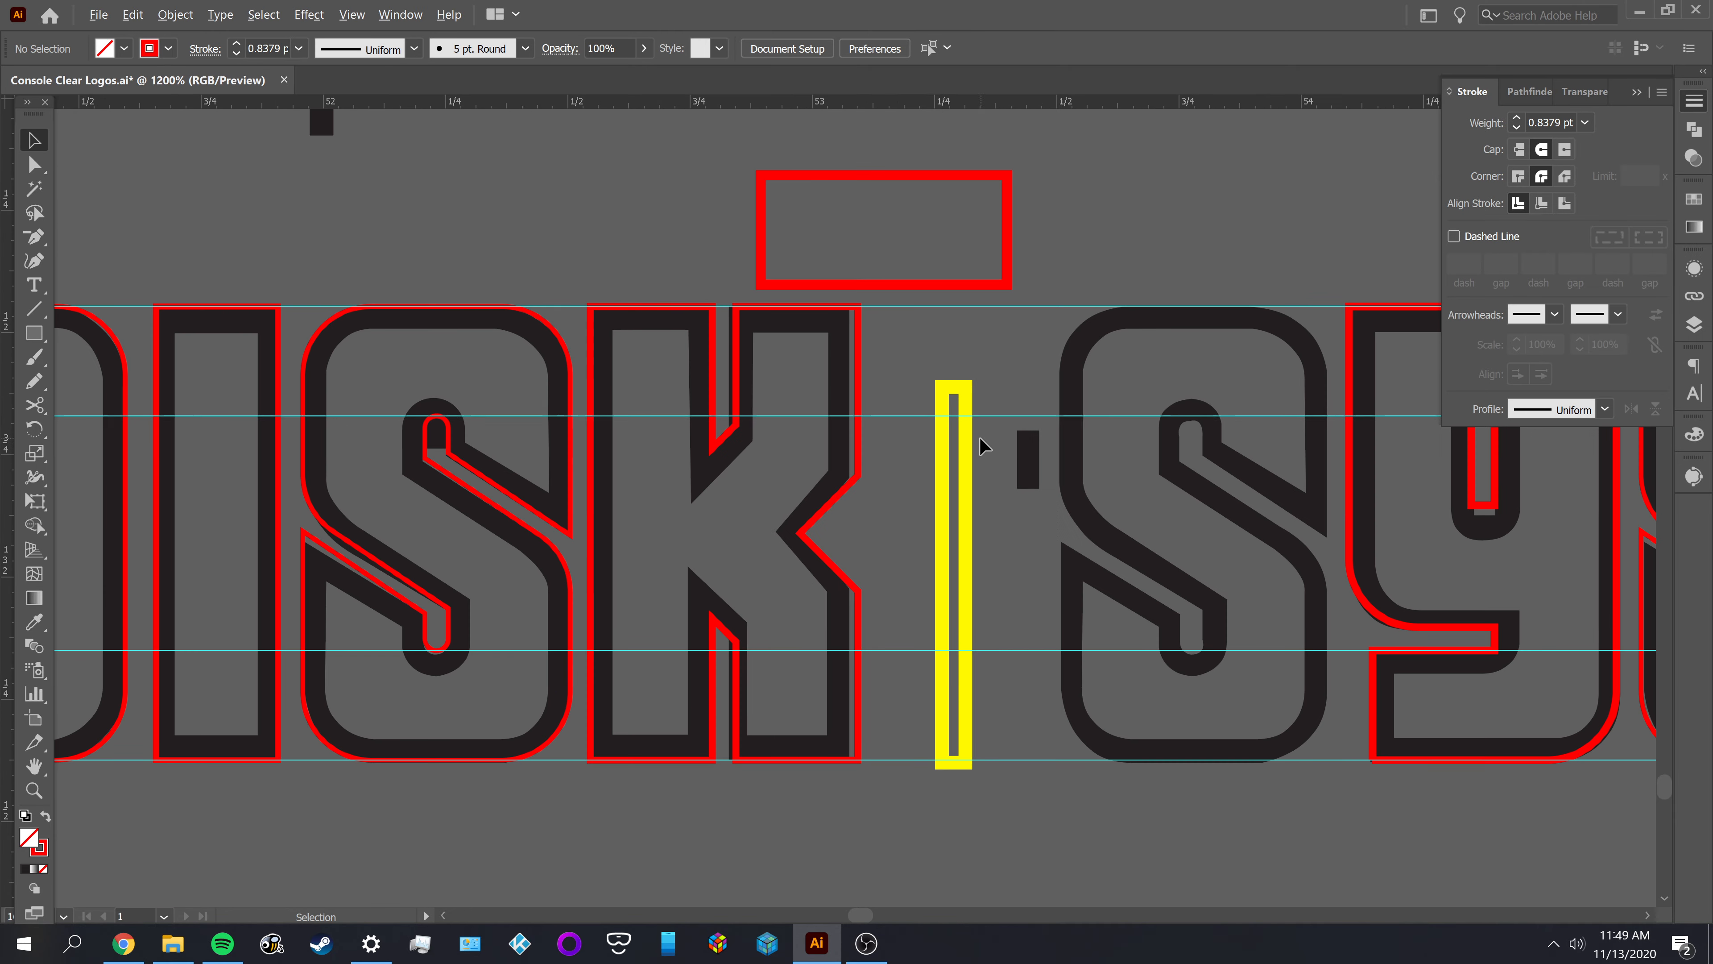
pyautogui.moveTo(462, 477); pyautogui.dragTo(1102, 486)
pyautogui.scroll(1, 624, 437)
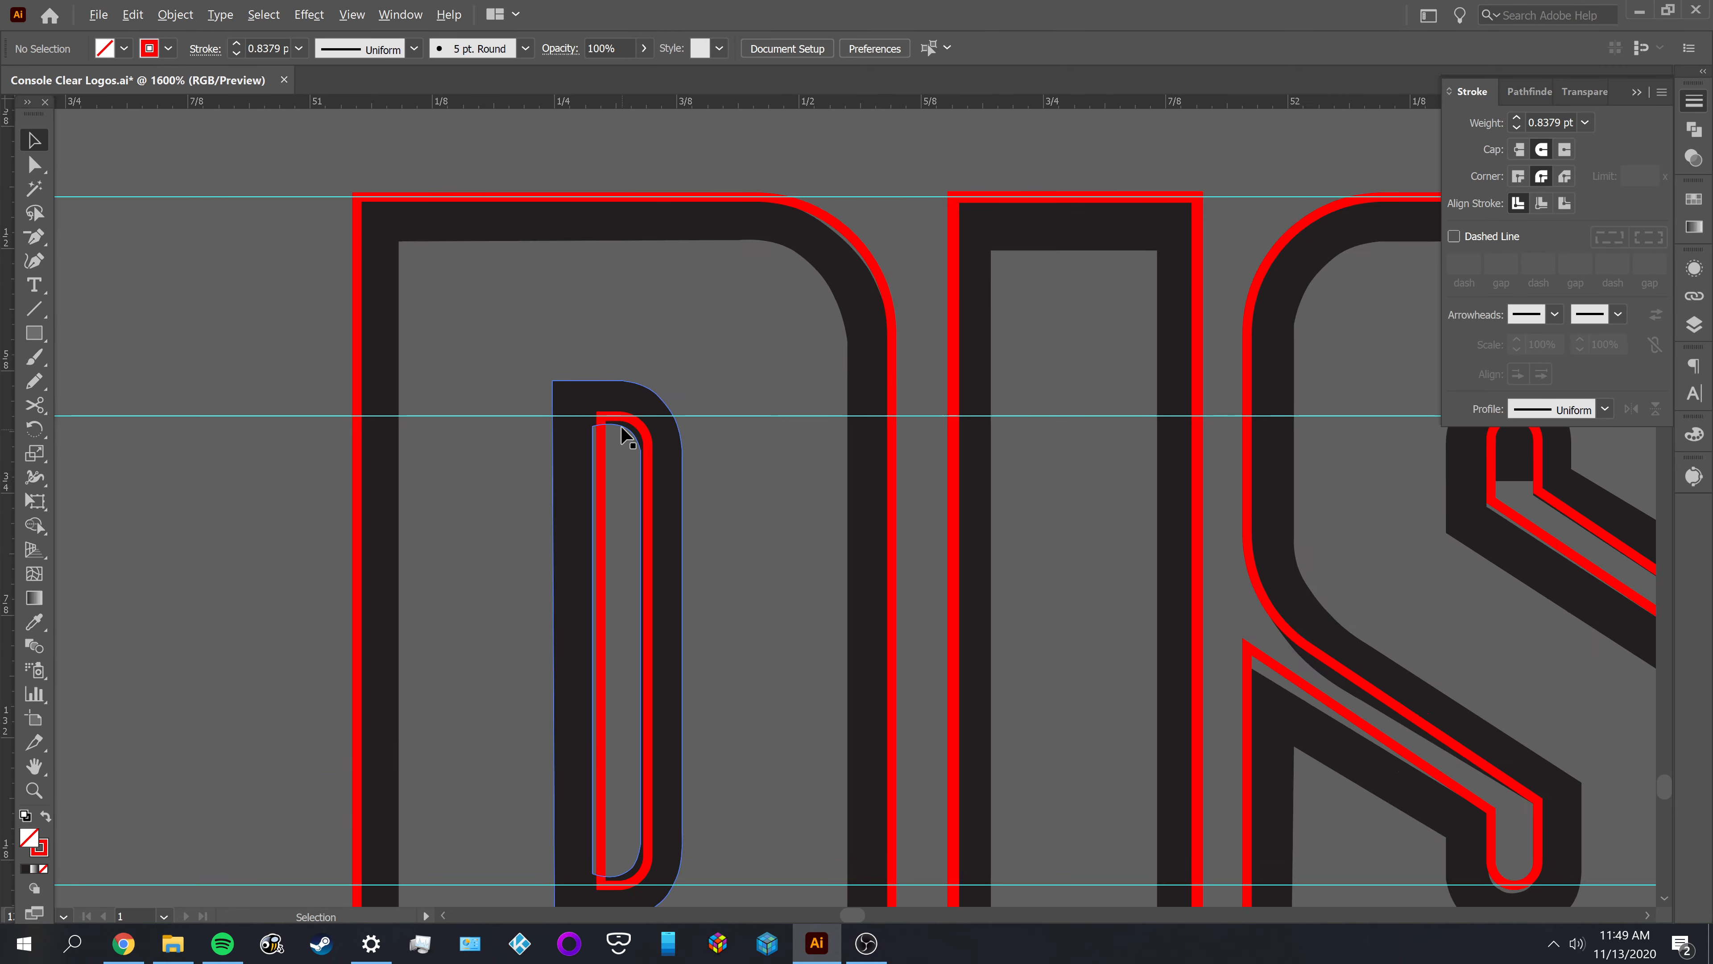
pyautogui.scroll(1, 621, 428)
pyautogui.scroll(-3, 810, 452)
pyautogui.press('space')
pyautogui.moveTo(1067, 505); pyautogui.dragTo(413, 429)
pyautogui.moveTo(1093, 478); pyautogui.dragTo(668, 499)
pyautogui.moveTo(1025, 501); pyautogui.dragTo(587, 505)
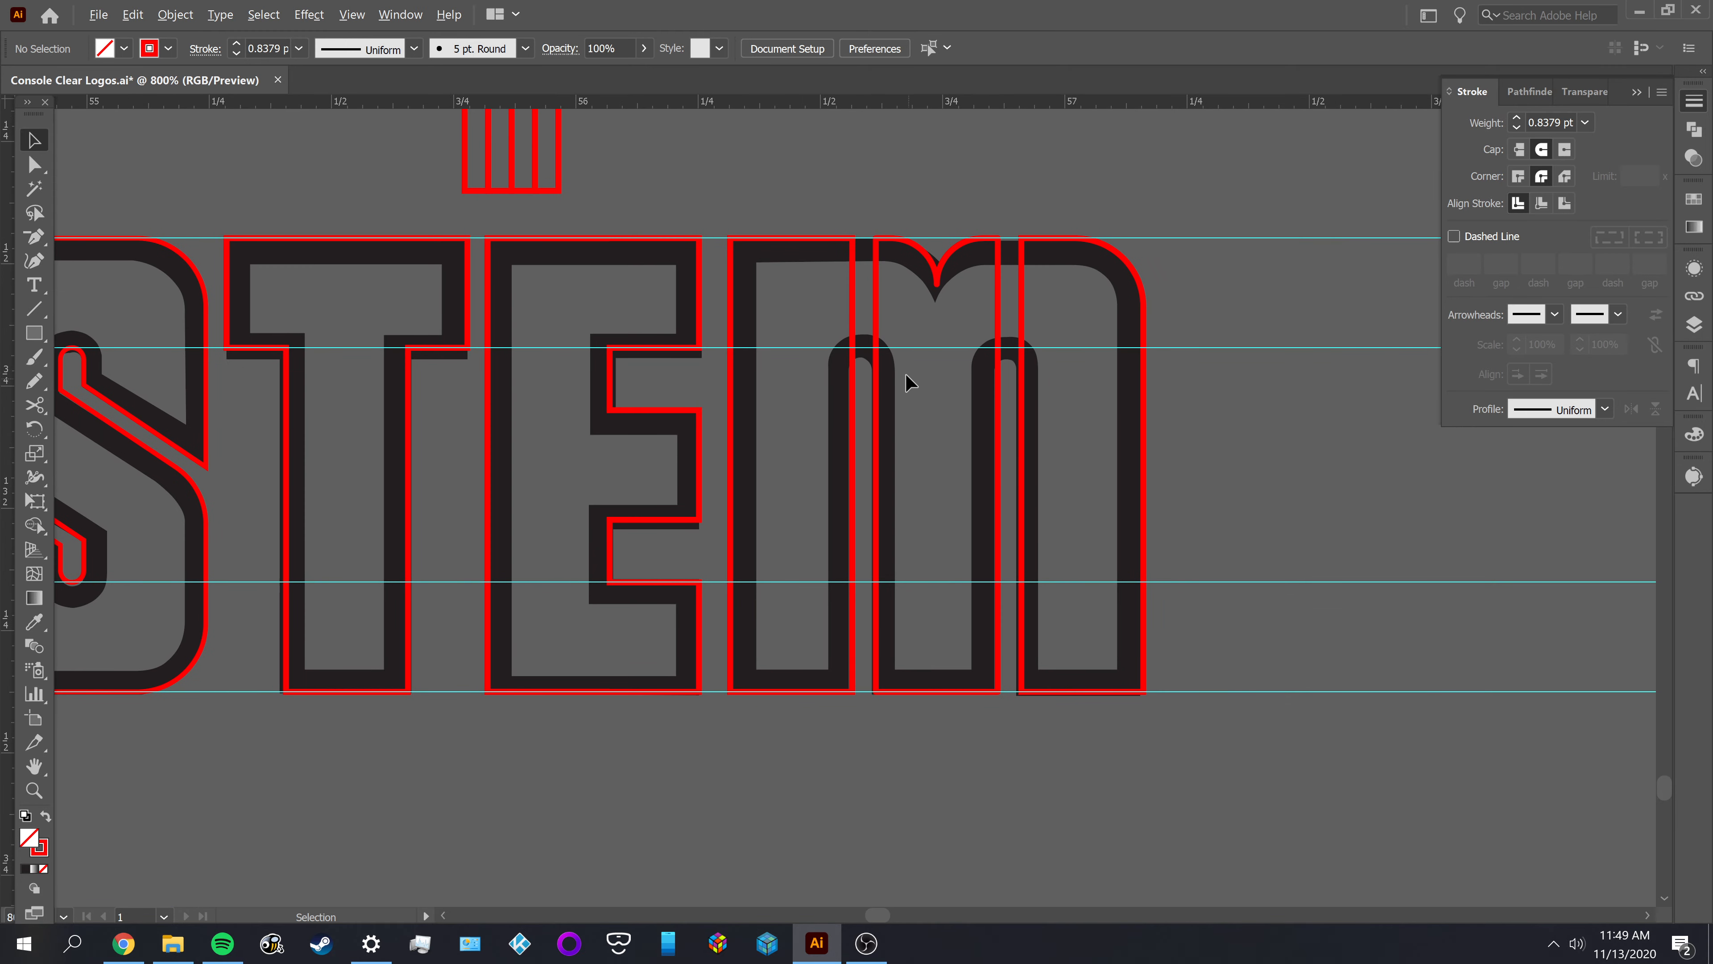
# Cut the facing vertical edges of the M's left and middle outlines above the upper inner guide and at their top corners
pyautogui.scroll(2, 910, 381)
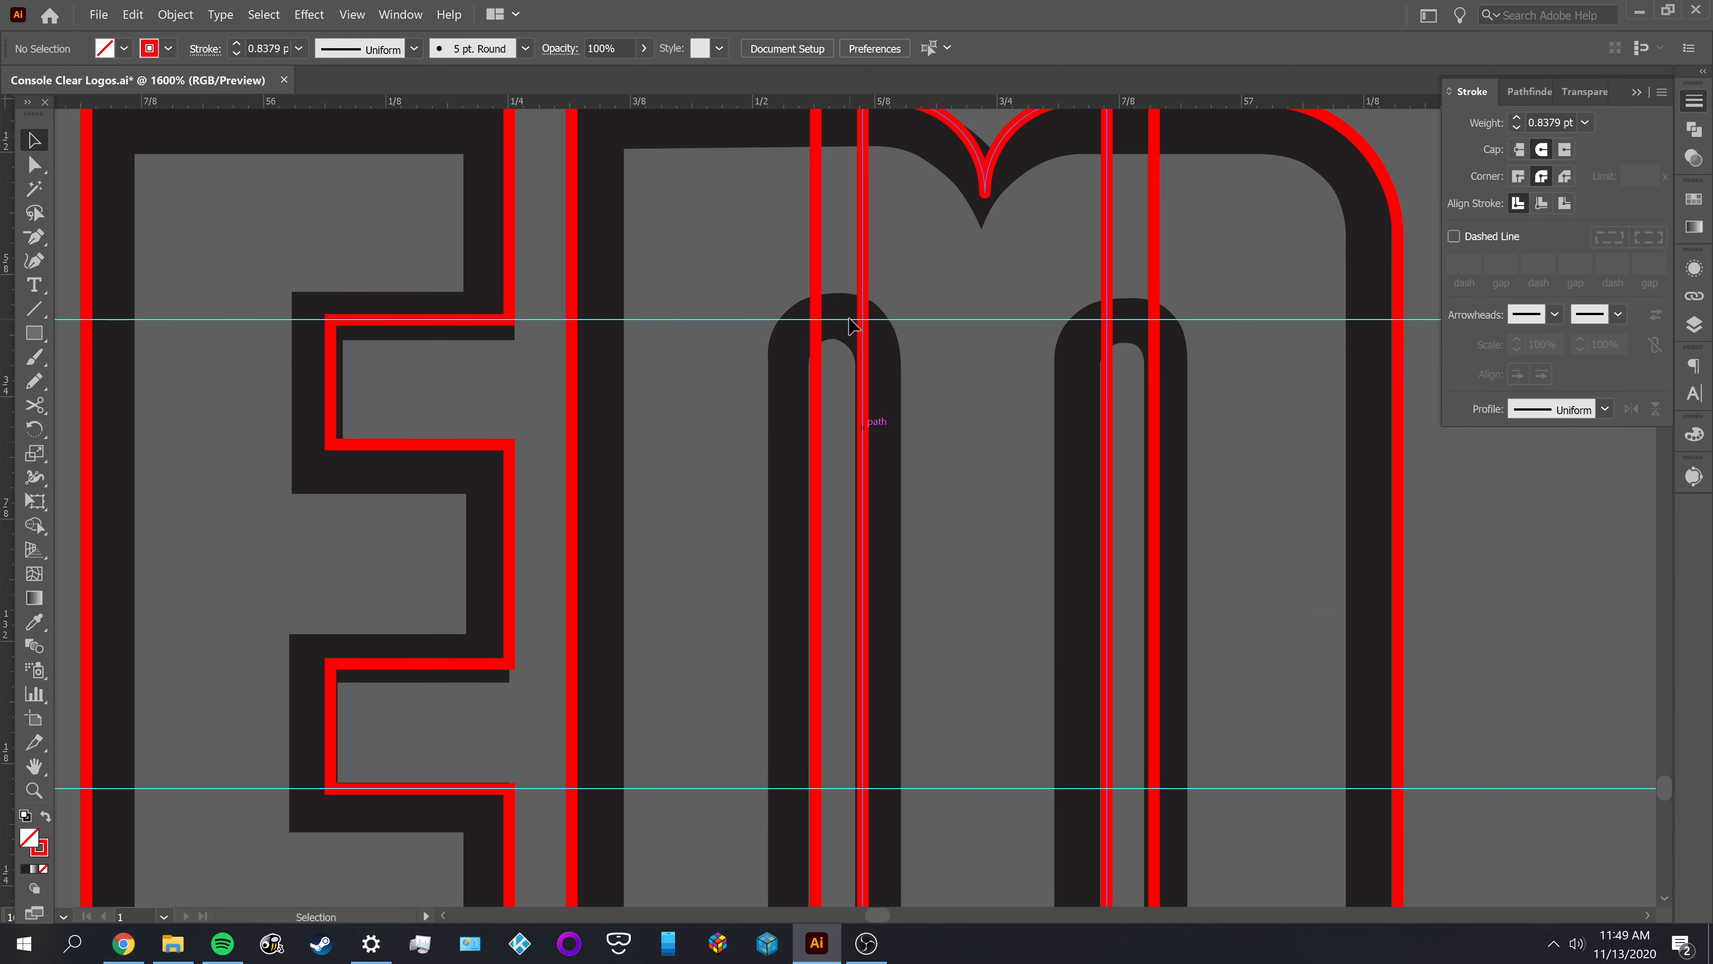
pyautogui.scroll(2, 796, 372)
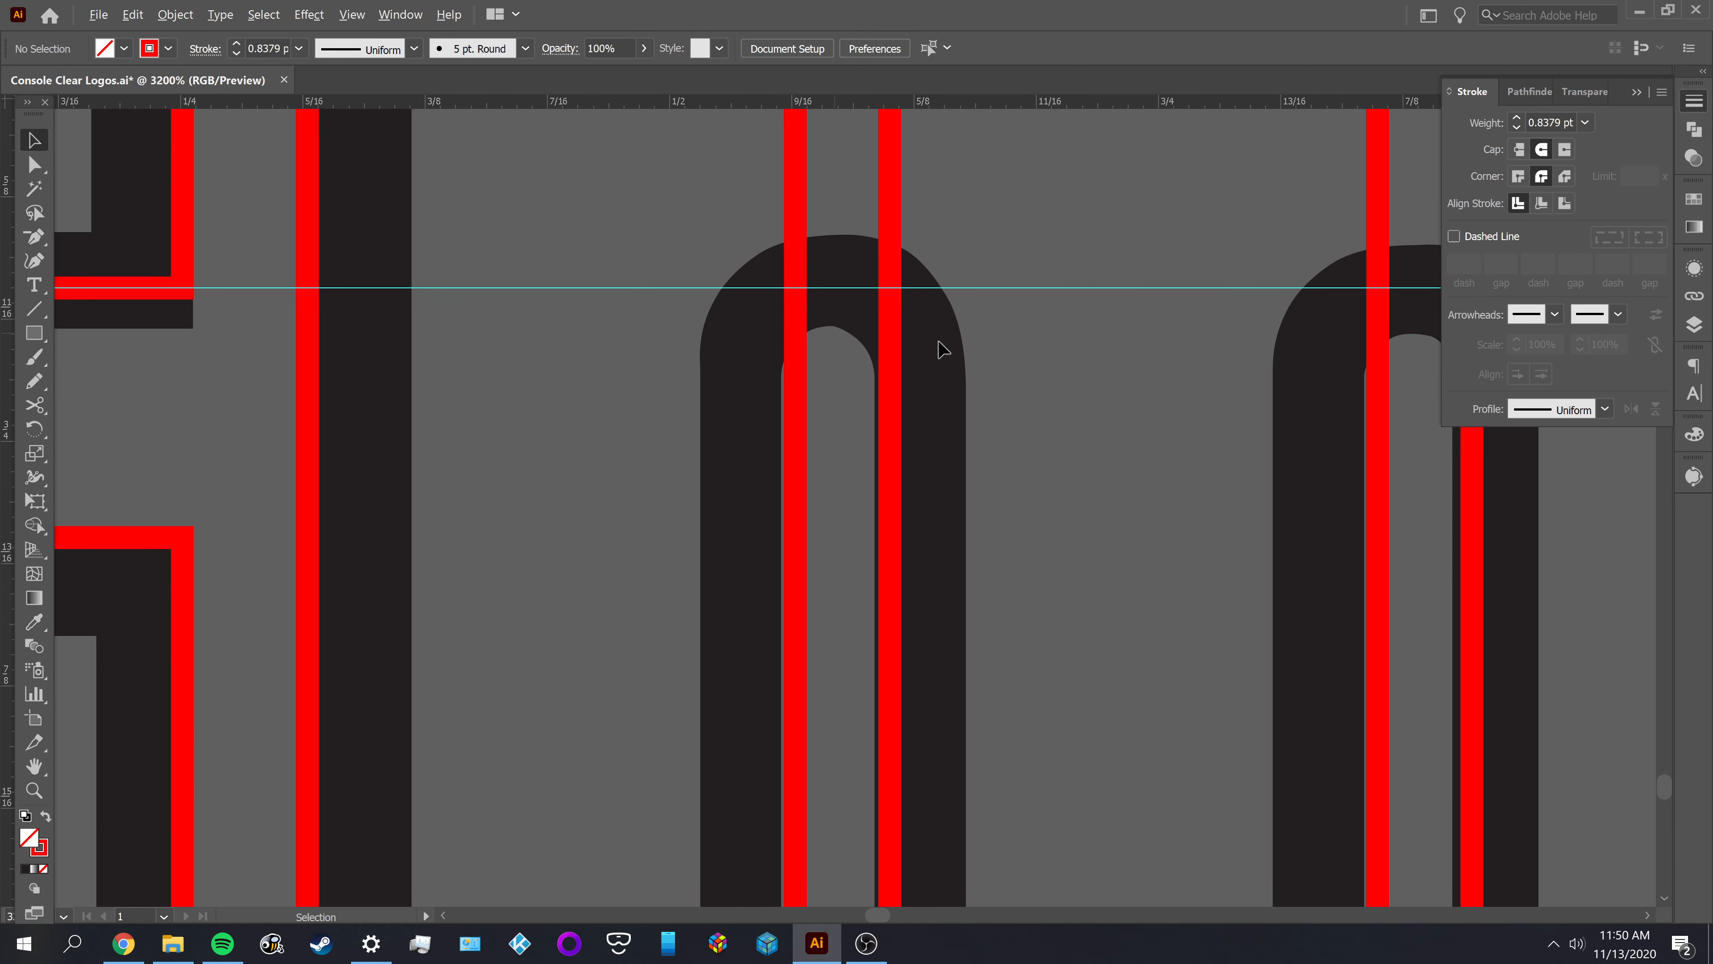
pyautogui.scroll(2, 853, 314)
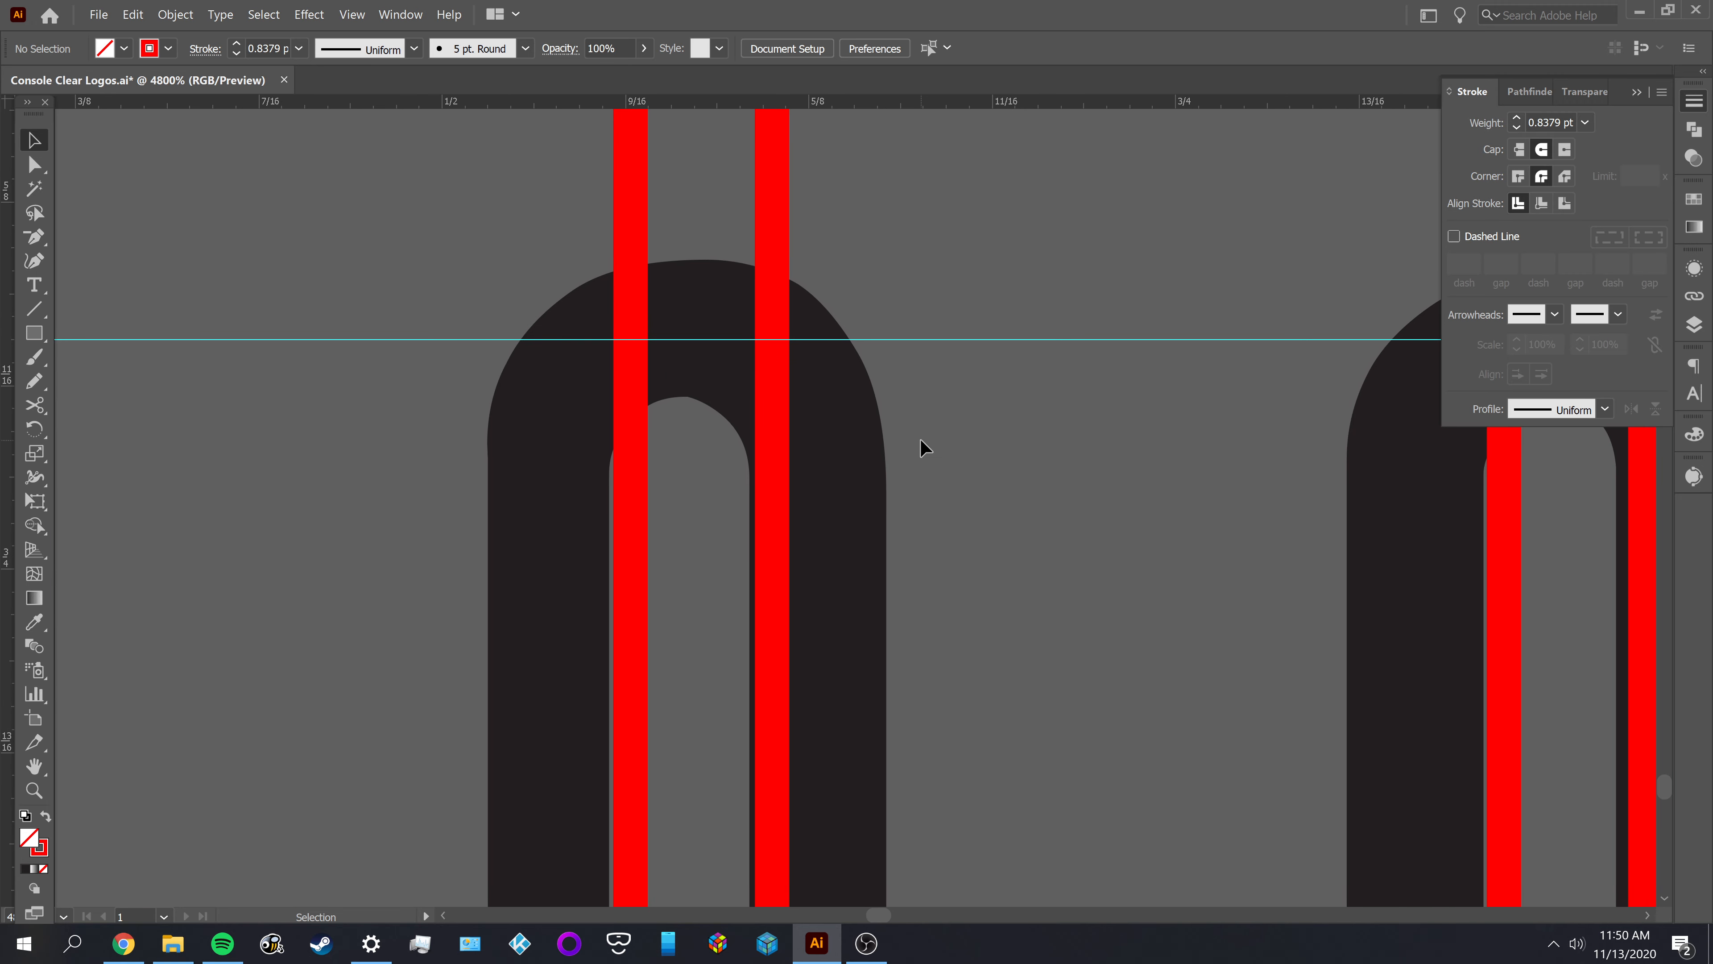
pyautogui.press('a')
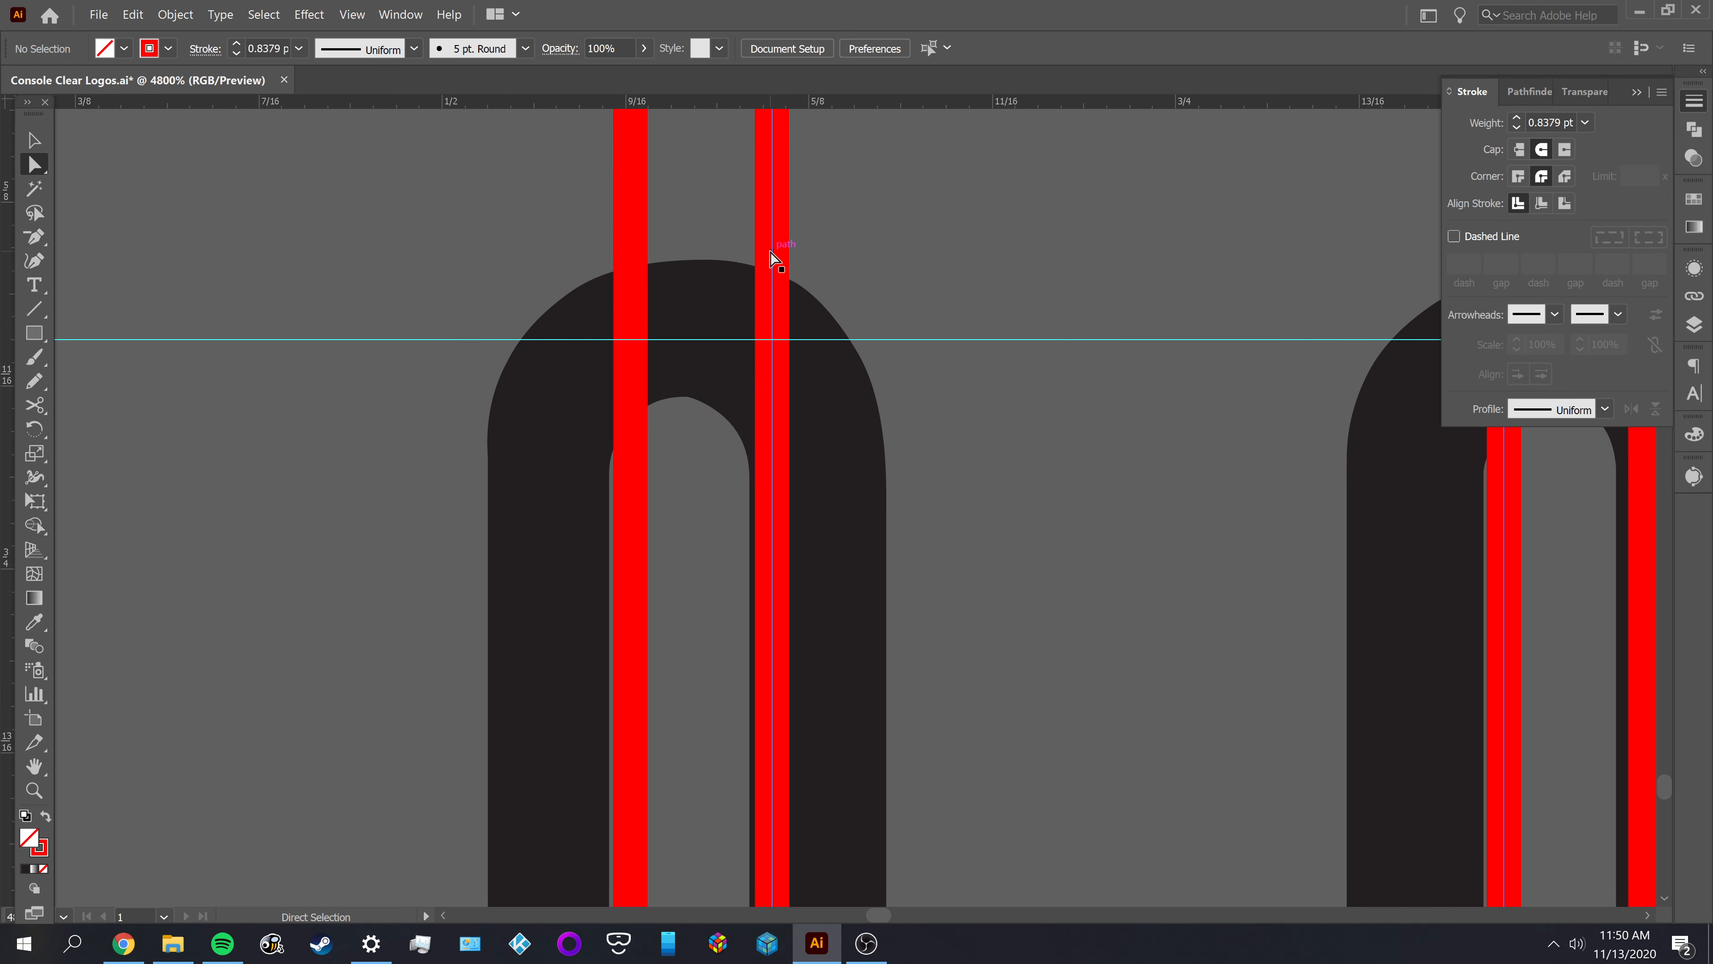
pyautogui.press('c')
pyautogui.click(772, 251)
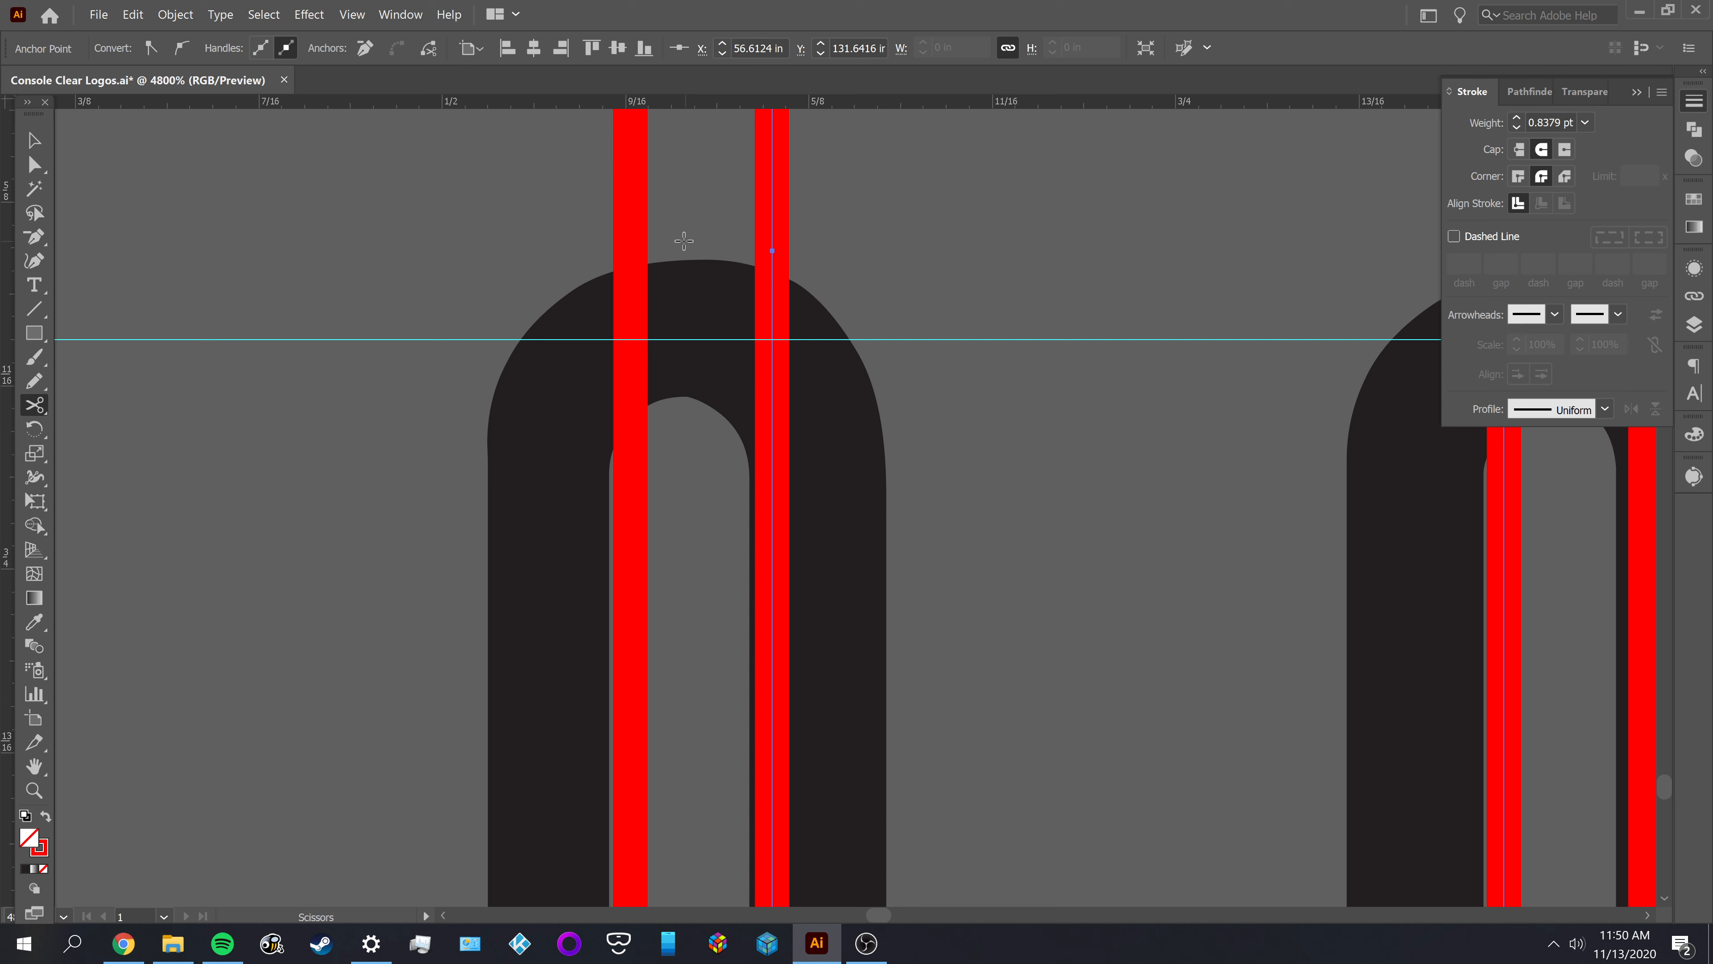
pyautogui.click(631, 234)
pyautogui.scroll(-1, 656, 241)
pyautogui.moveTo(800, 157); pyautogui.dragTo(795, 536)
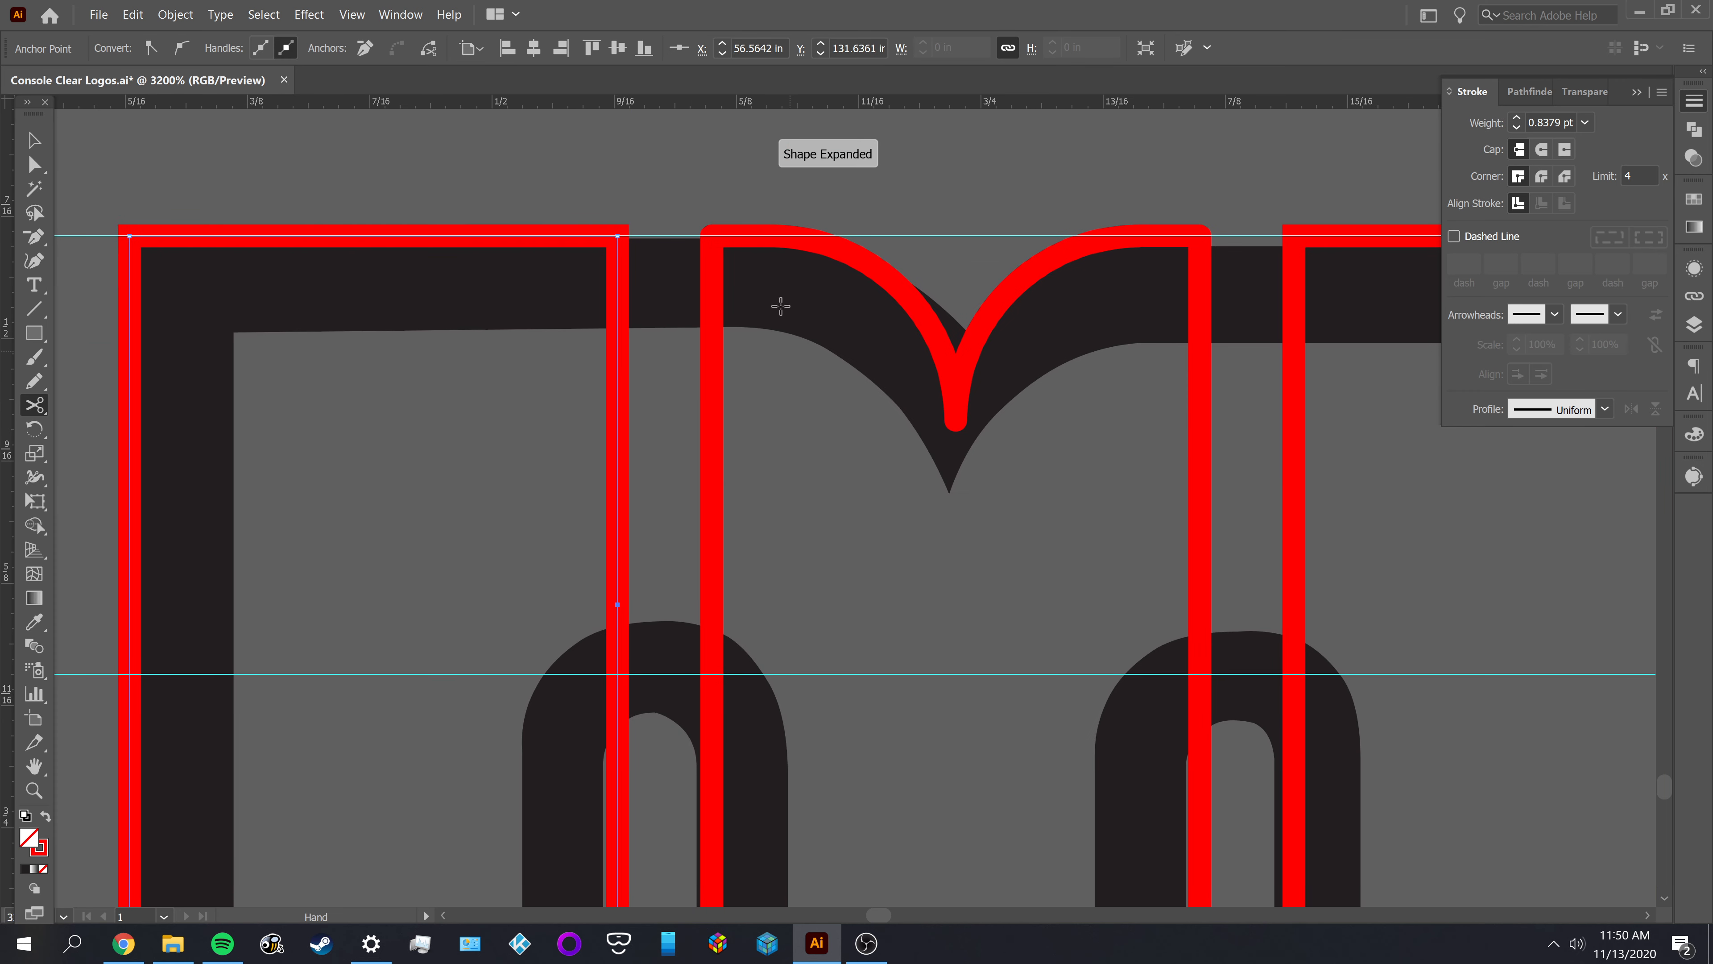
pyautogui.click(713, 239)
pyautogui.press('a')
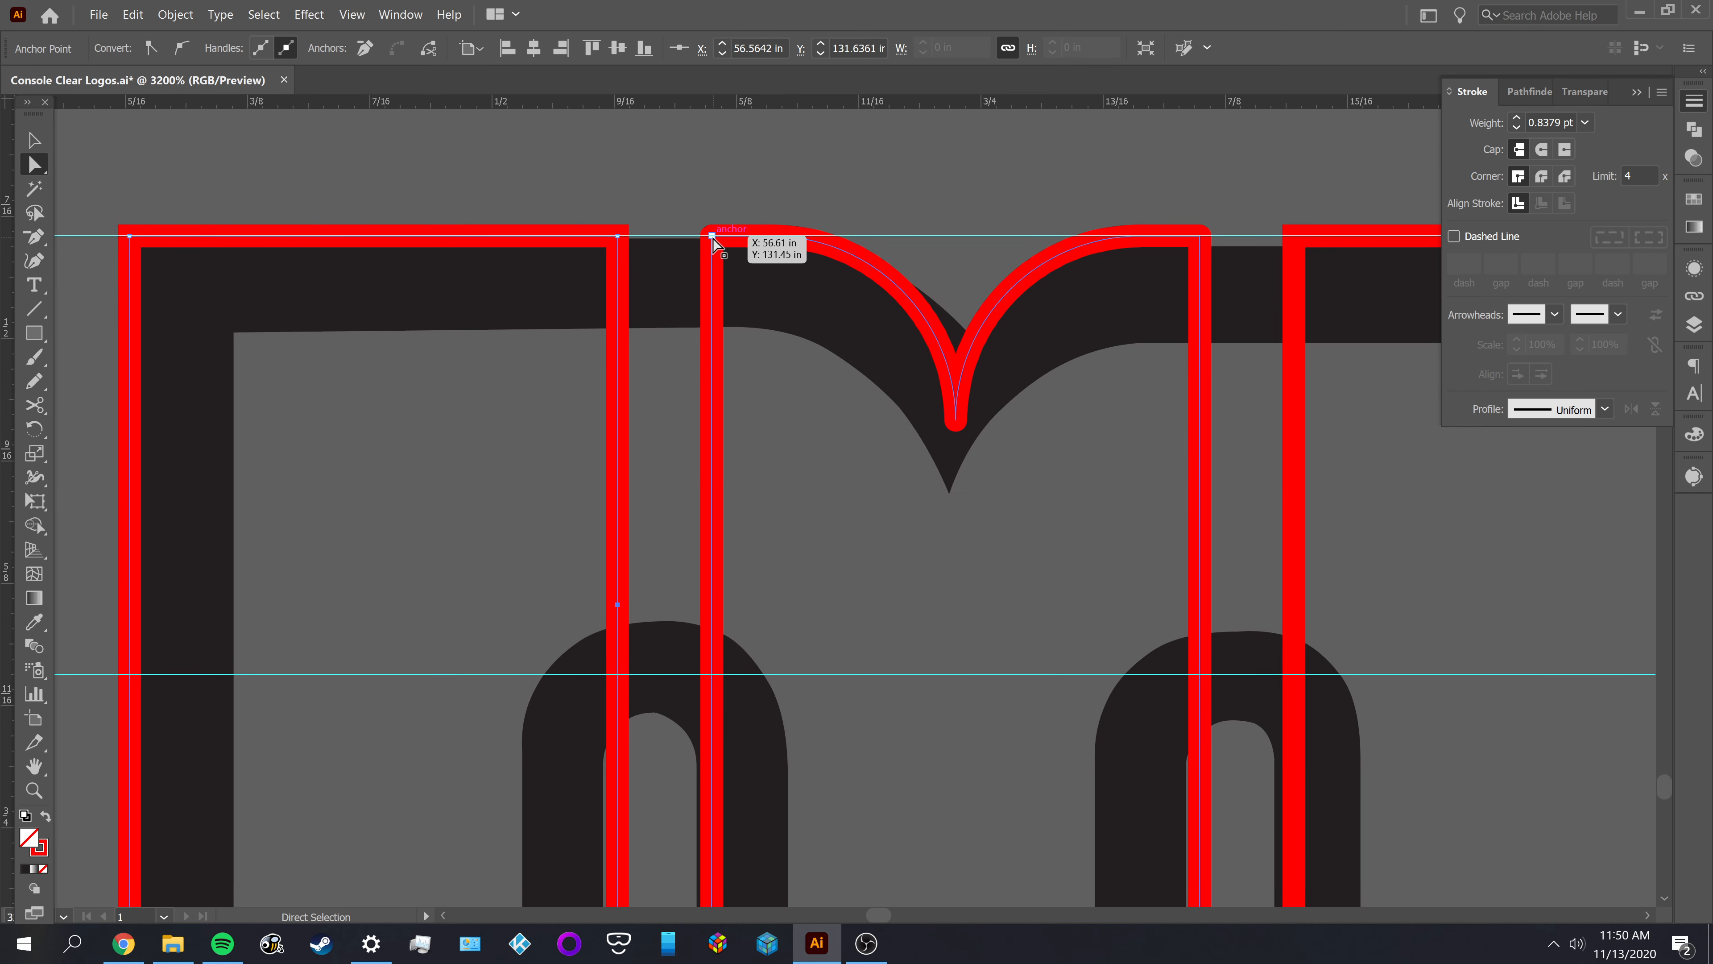
pyautogui.keyDown('ctrl'); pyautogui.click(713, 238); pyautogui.keyUp('ctrl')
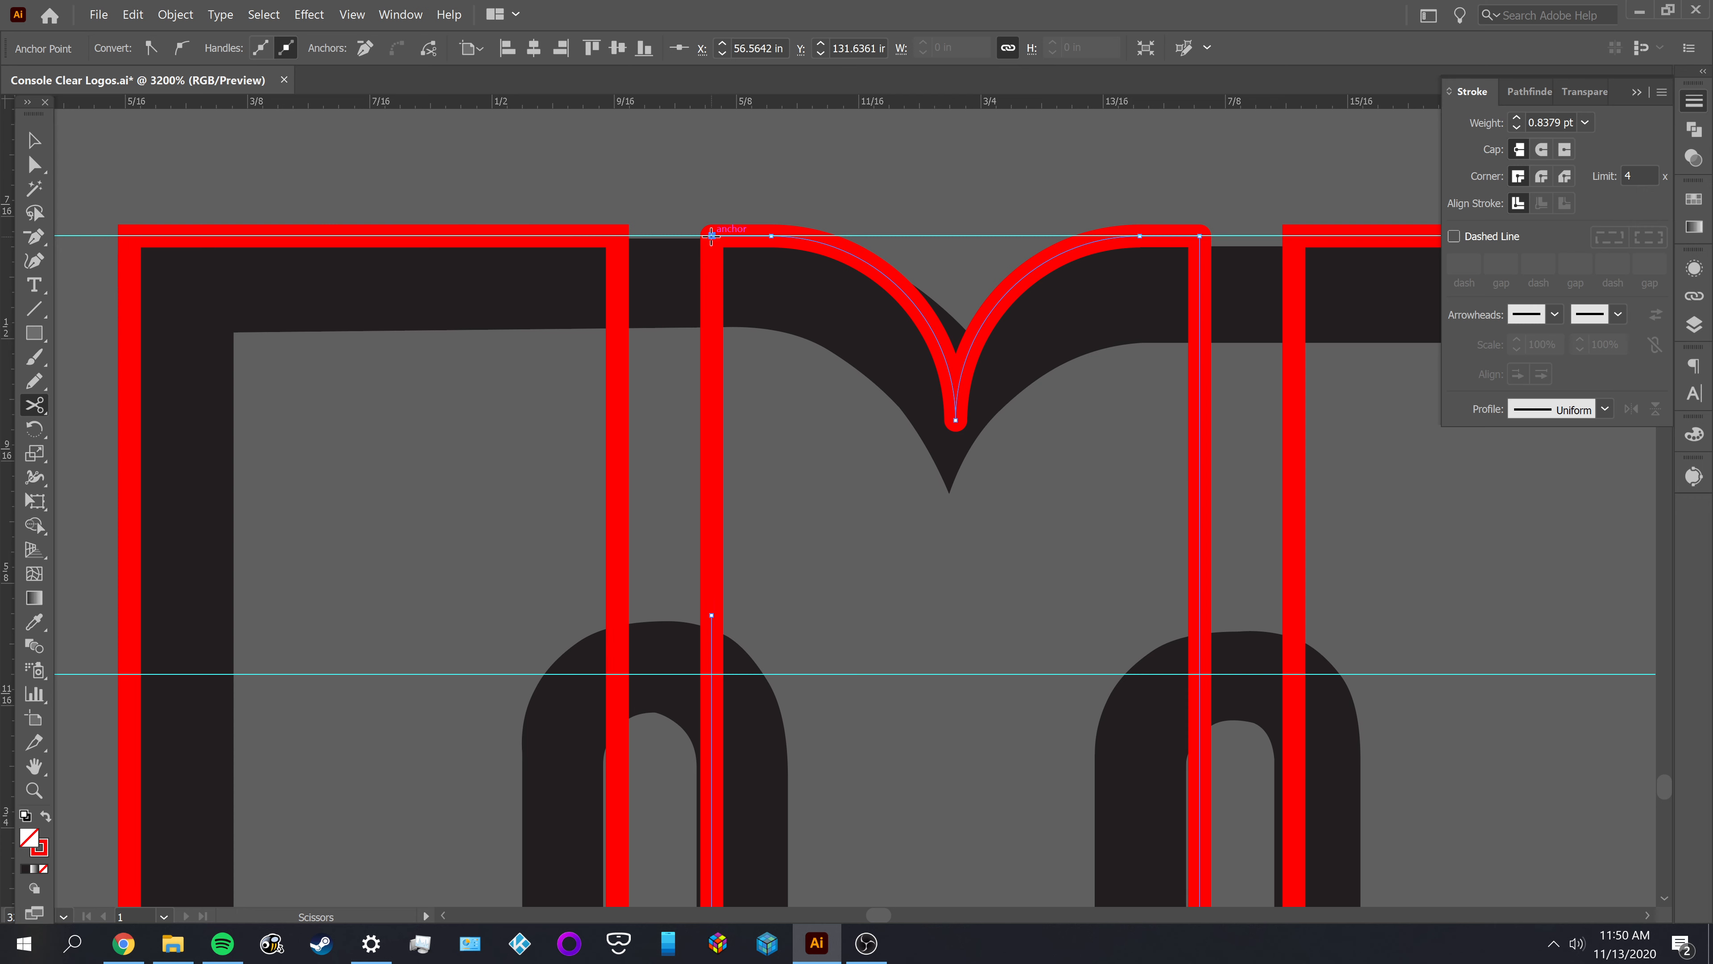
pyautogui.click(617, 235)
# Delete the two cut vertical segments above the M's left inner arch
pyautogui.press('a')
pyautogui.moveTo(615, 297); pyautogui.dragTo(461, 376)
pyautogui.press('Delete')
pyautogui.moveTo(710, 367); pyautogui.dragTo(468, 419)
pyautogui.press('Delete')
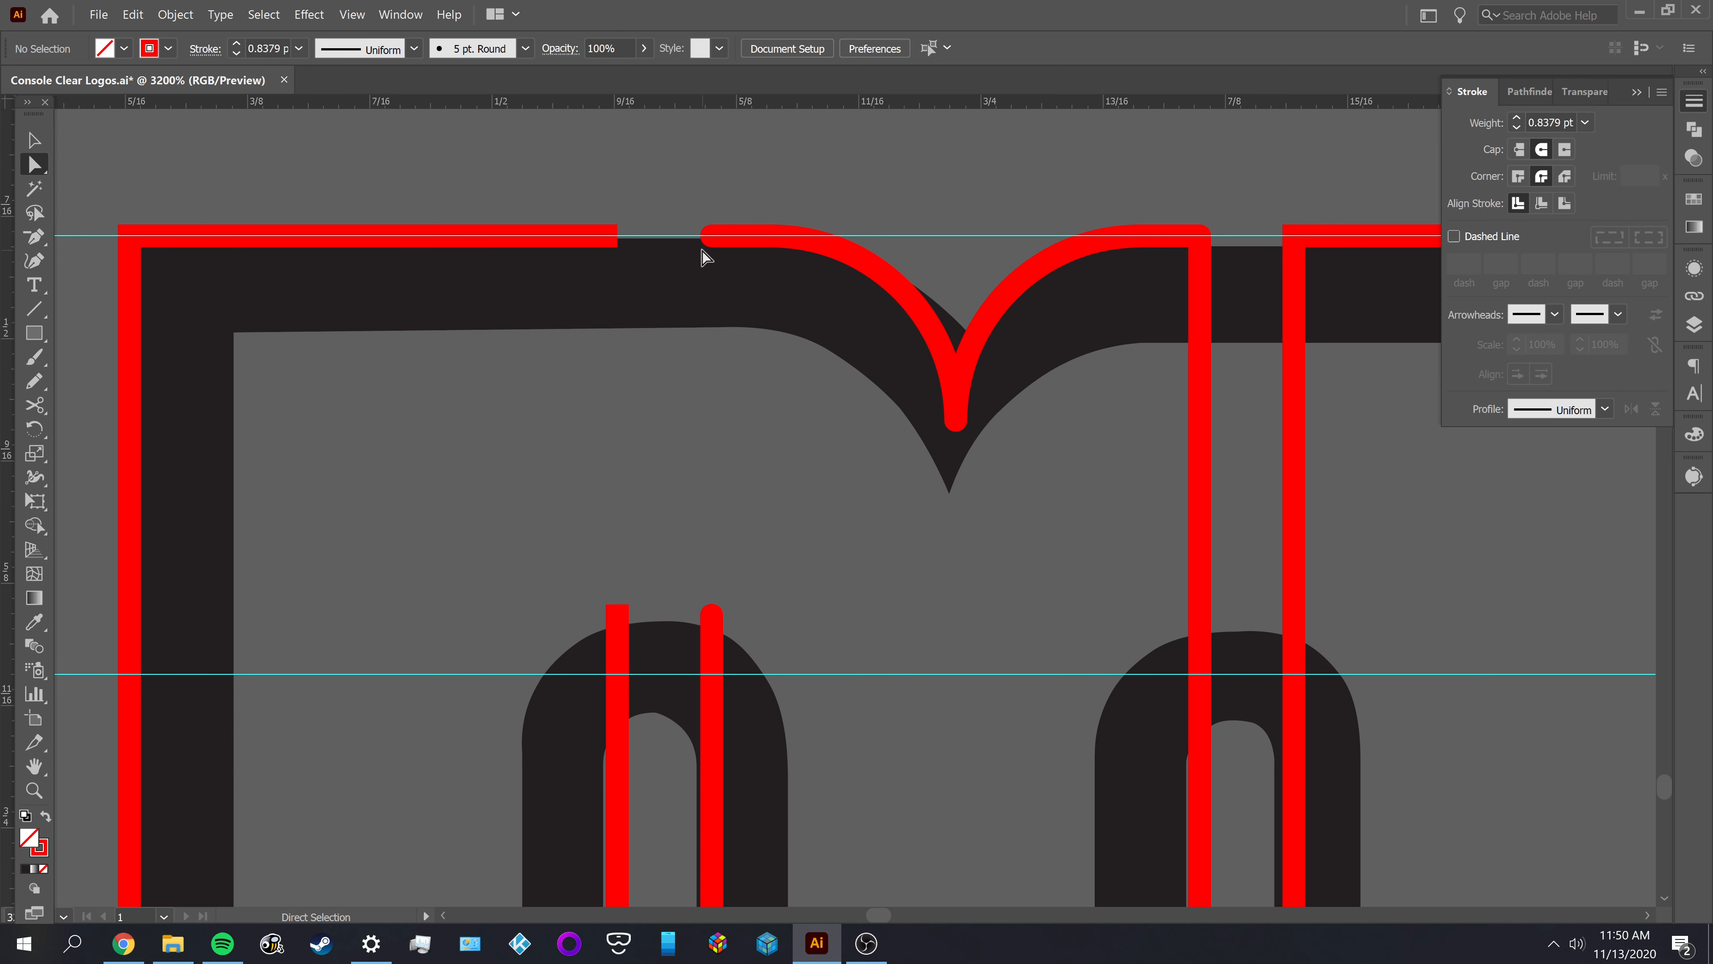
# Join the top edges of the M's left and middle outlines, and remove the surplus anchor points along the joined edge
pyautogui.click(711, 238)
pyautogui.keyDown('shift'); pyautogui.click(618, 236); pyautogui.keyUp('shift')
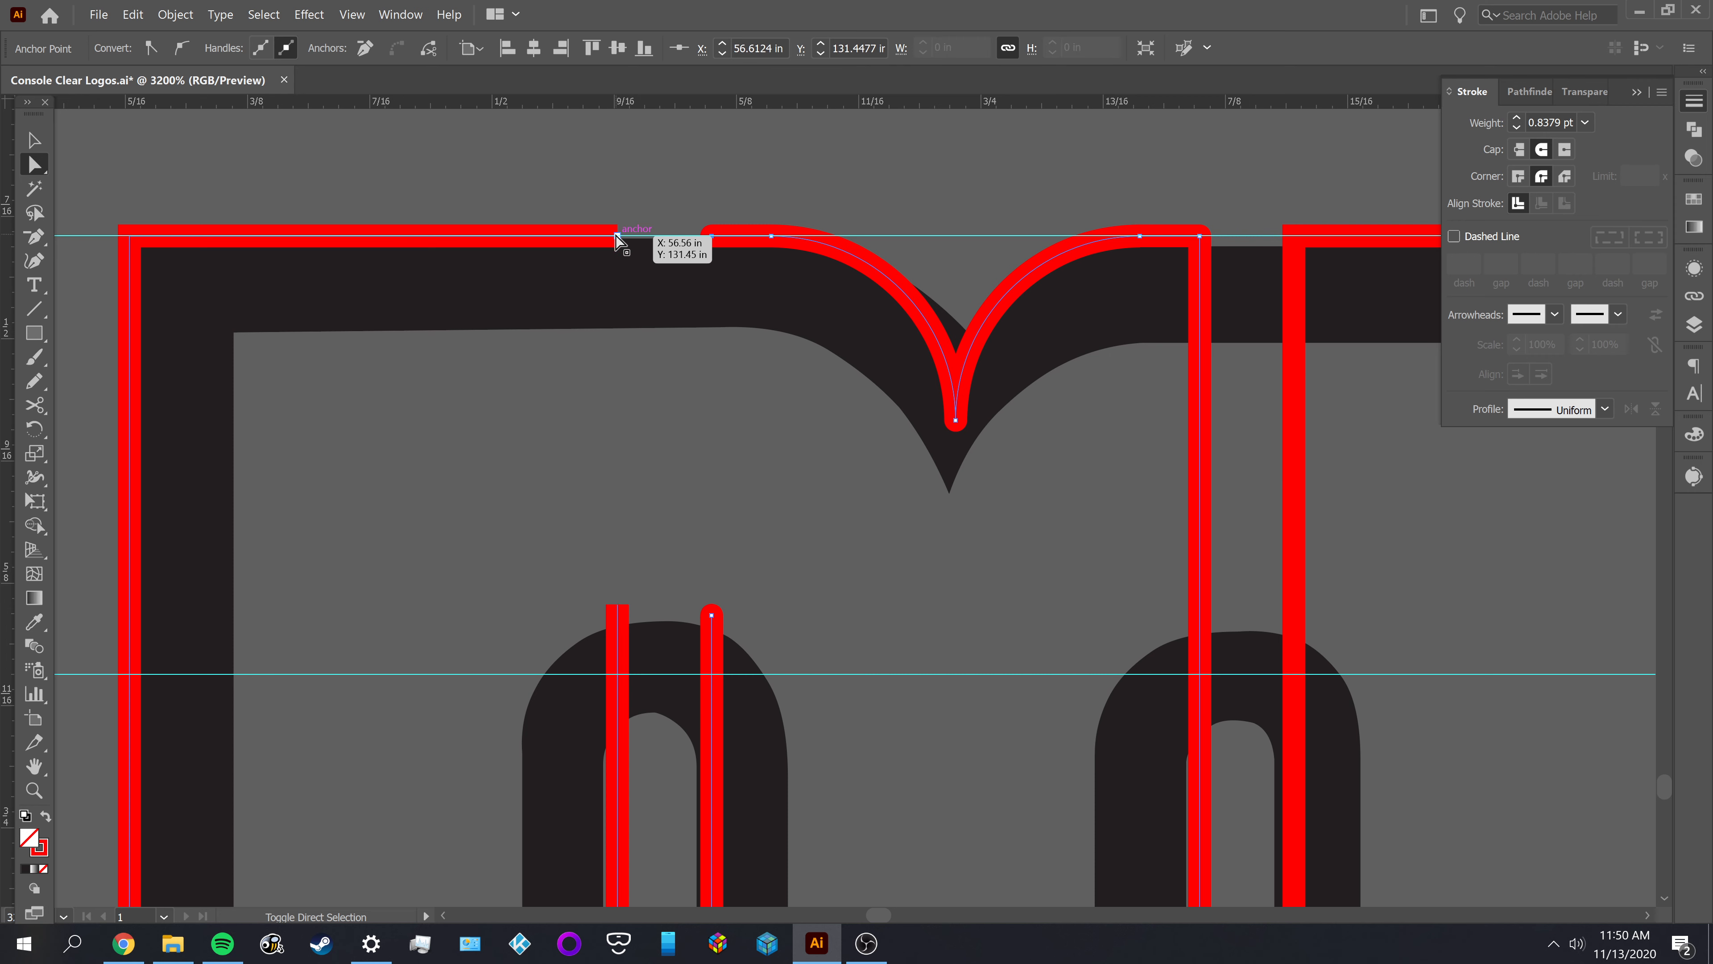
pyautogui.hotkey('ctrl', 'j')
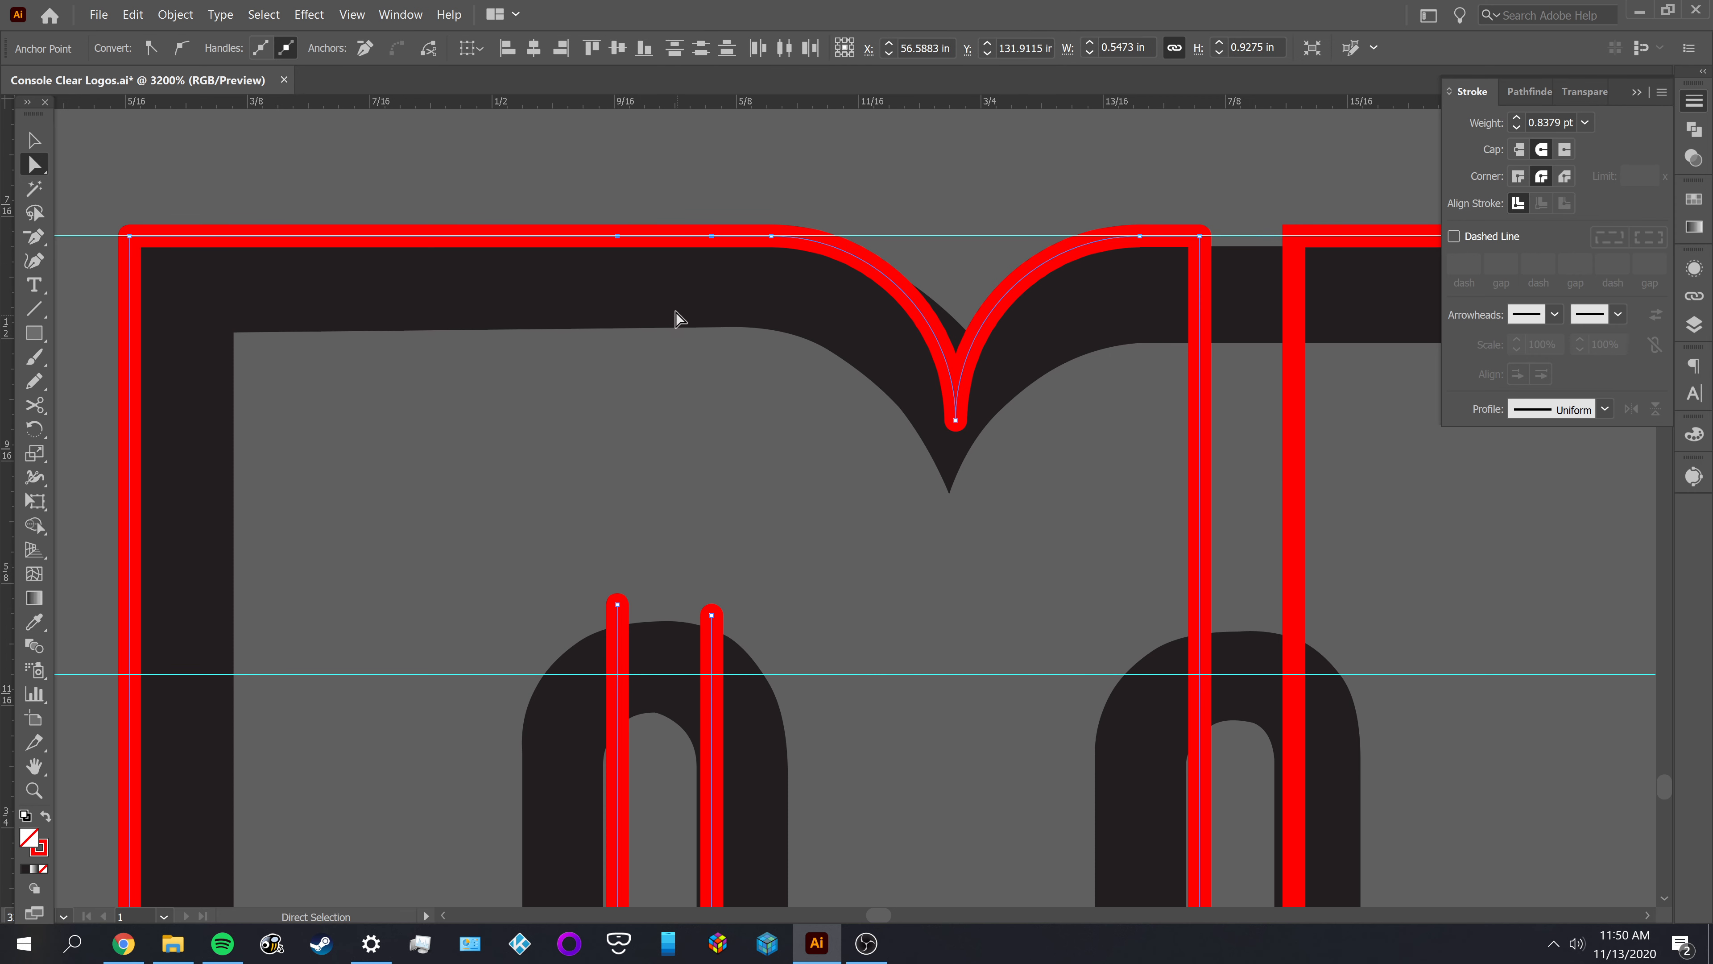
pyautogui.press('p')
pyautogui.click(712, 236)
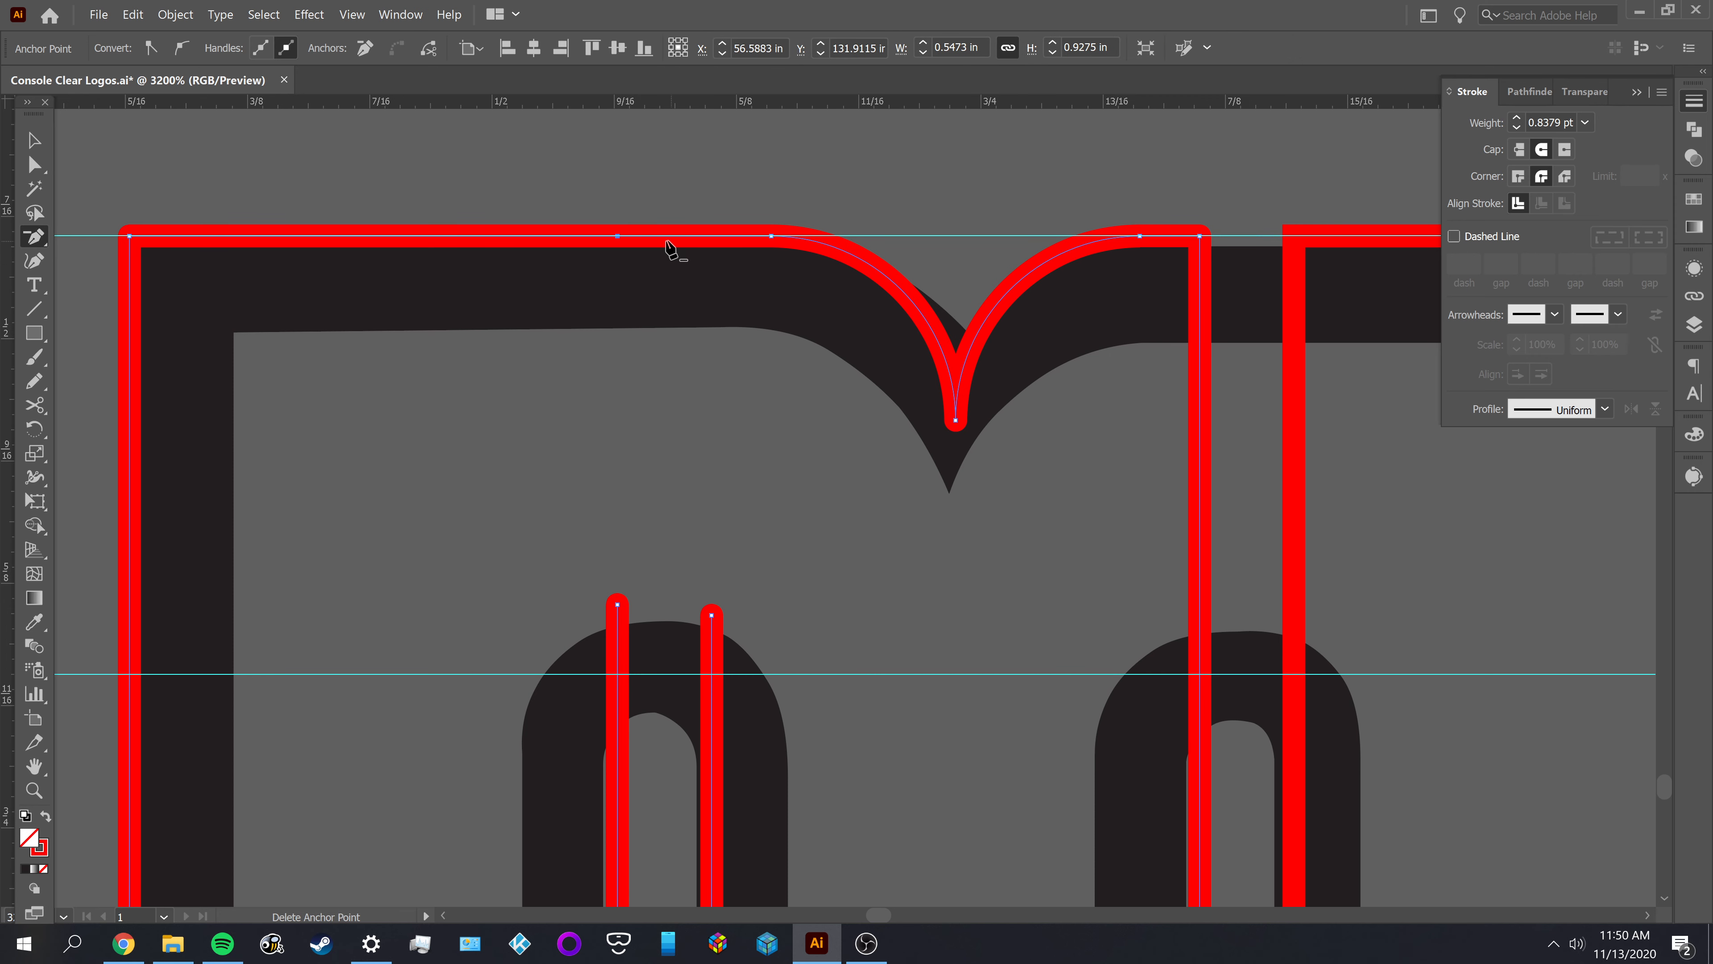
pyautogui.press('v')
# Move the left gap's two open endpoints down onto the upper inner guide and connect them with a straight segment
pyautogui.click(795, 538)
pyautogui.moveTo(788, 597); pyautogui.dragTo(695, 395)
pyautogui.press('a')
pyautogui.moveTo(601, 328); pyautogui.dragTo(601, 395)
pyautogui.press('p')
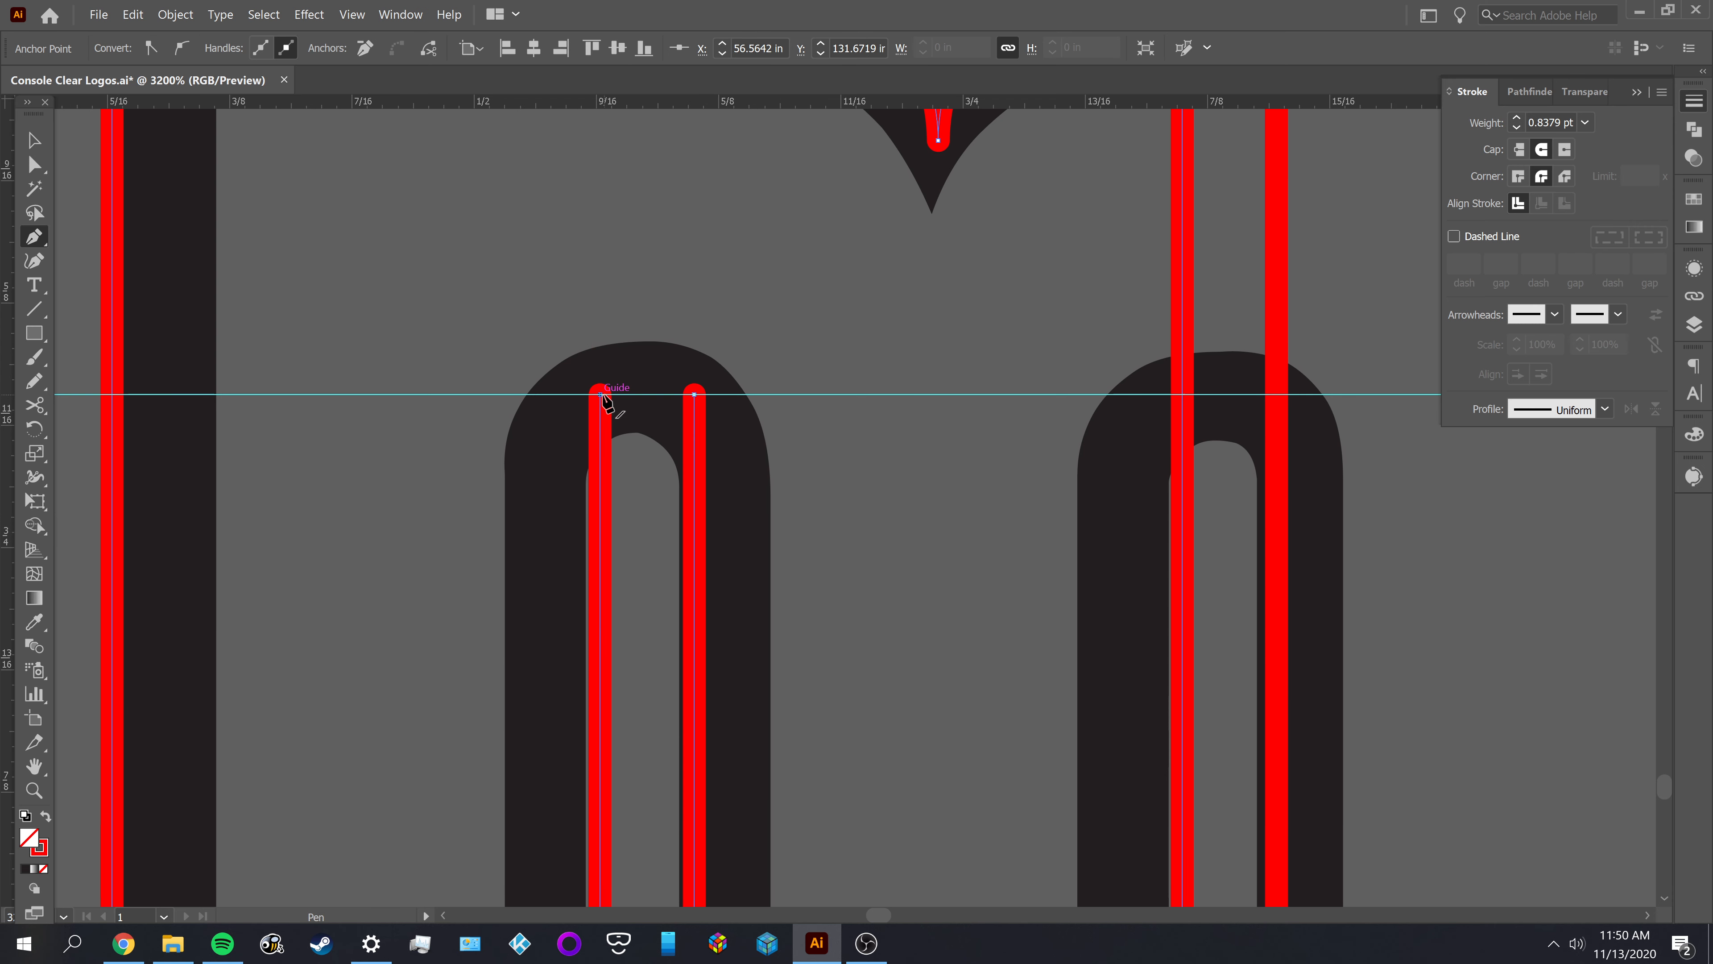
pyautogui.click(601, 395)
pyautogui.click(694, 395)
# Round both top corners of the M's left gap to the maximum radius, and inspect the arch against the reference
pyautogui.press('a')
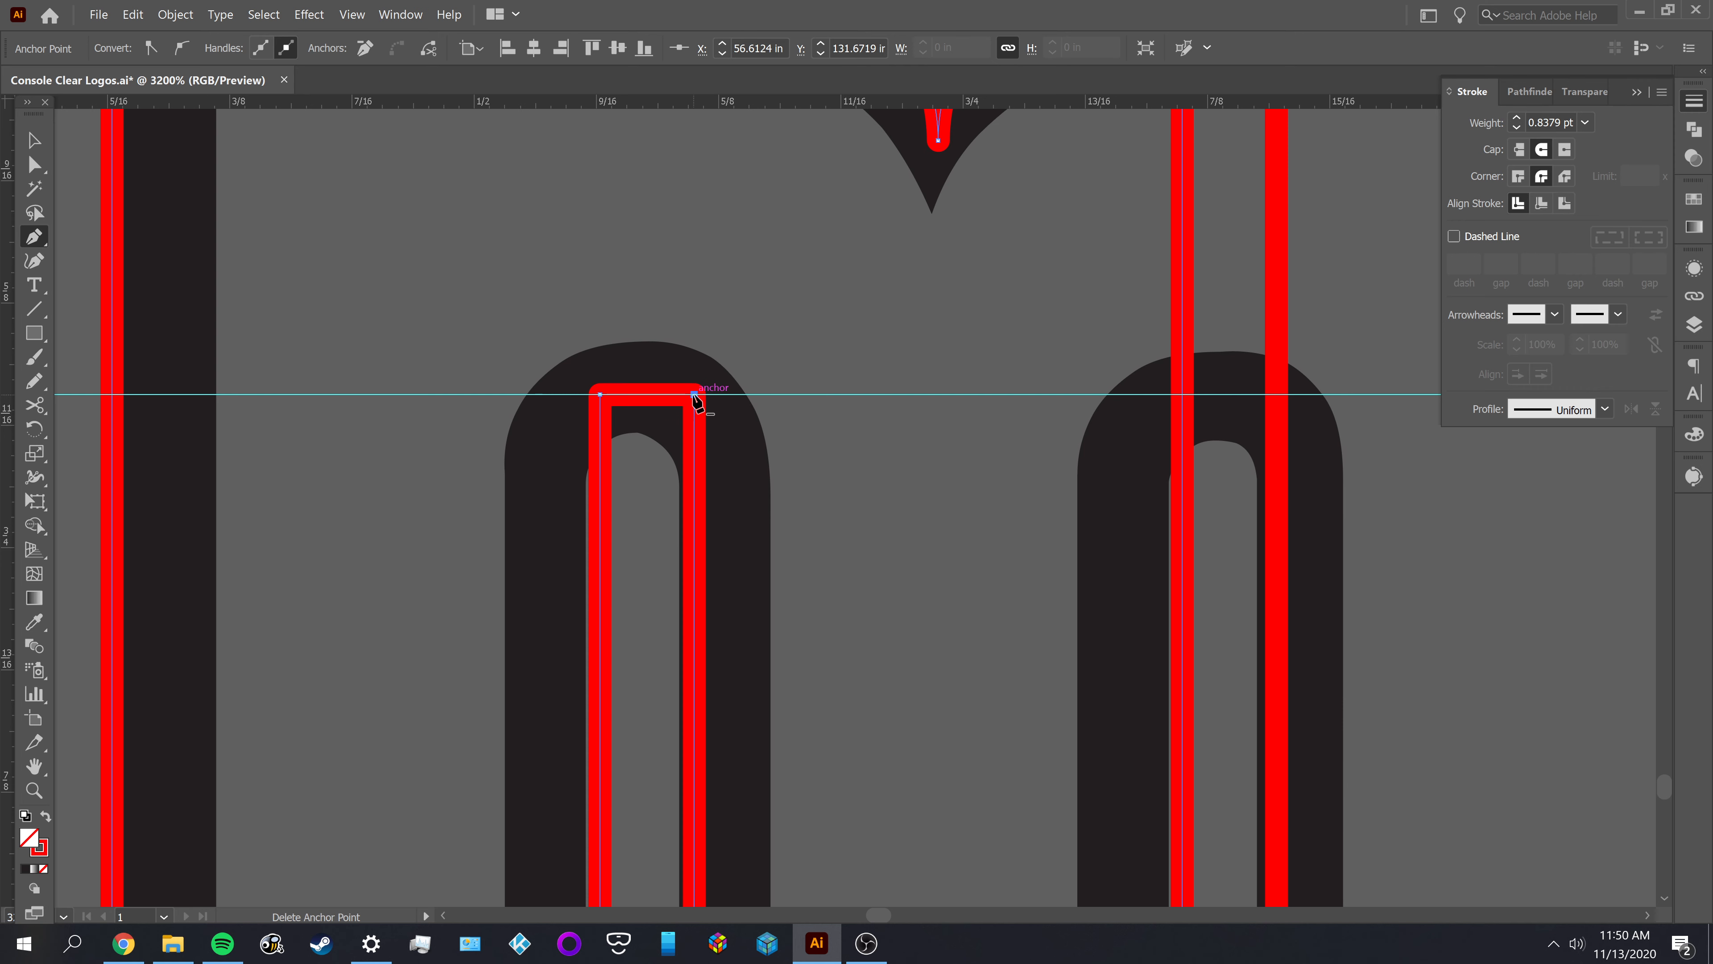
pyautogui.click(694, 395)
pyautogui.keyDown('shift'); pyautogui.click(601, 395); pyautogui.keyUp('shift')
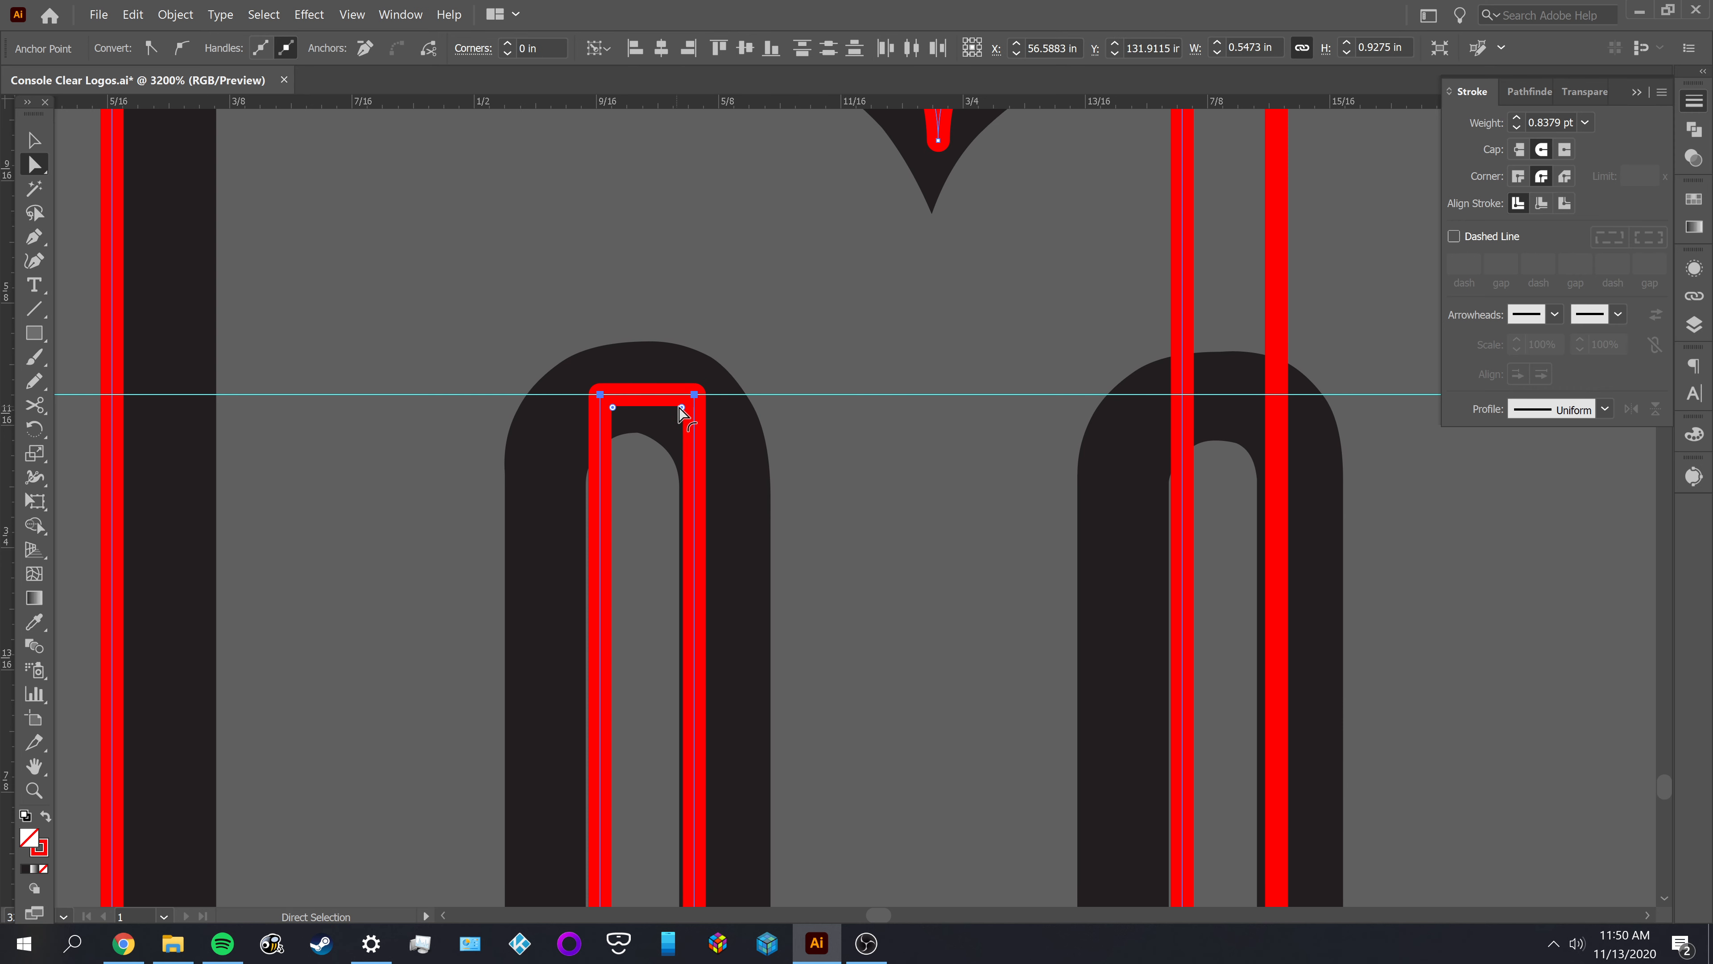
pyautogui.moveTo(682, 407); pyautogui.dragTo(559, 553)
pyautogui.press('v')
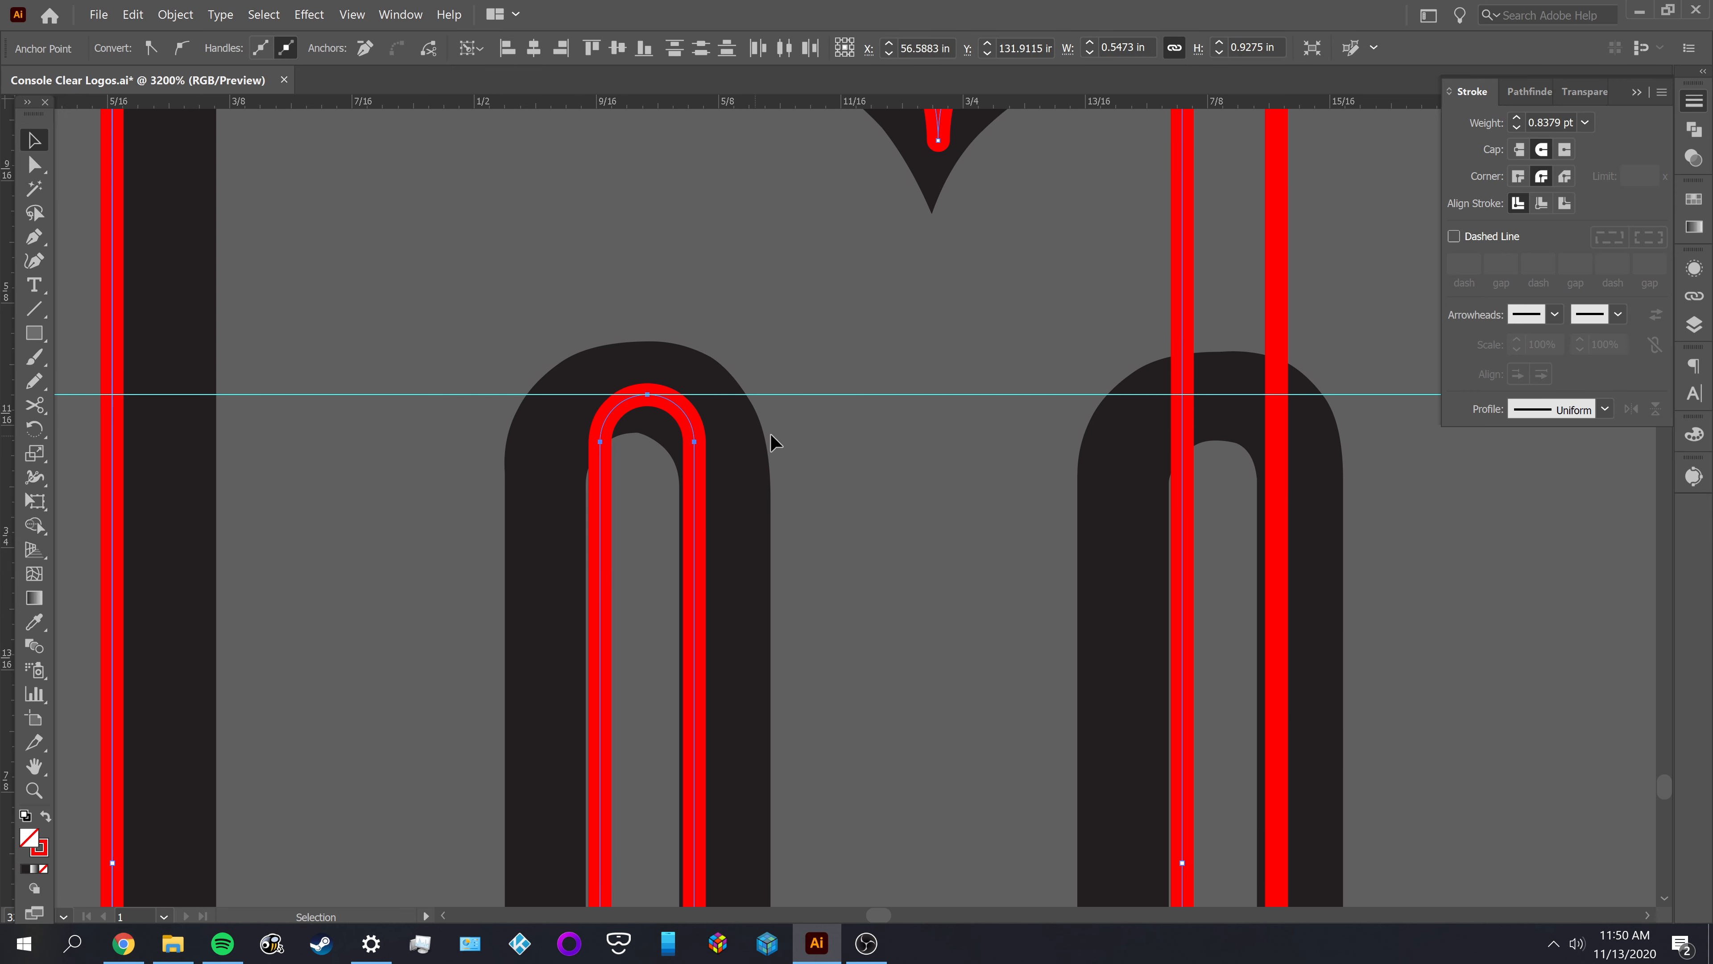
pyautogui.click(839, 432)
pyautogui.scroll(1, 631, 405)
pyautogui.scroll(1, 619, 399)
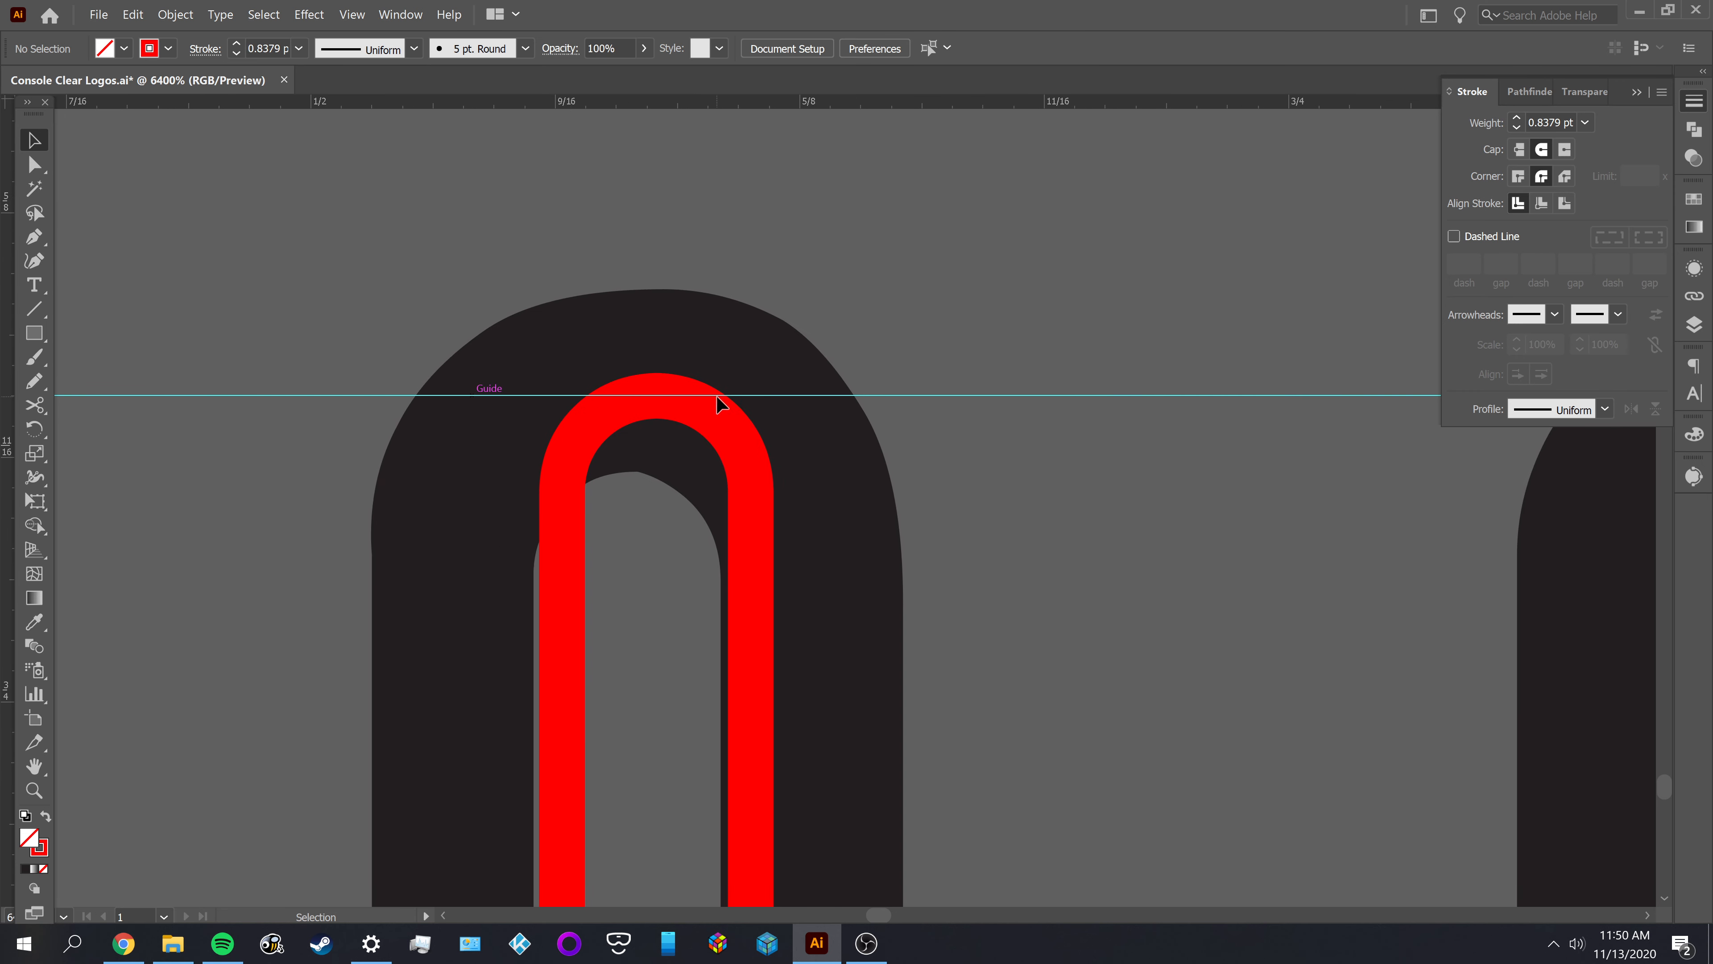
# Cut the facing vertical edges of the M's middle and right outlines near the upper inner guide and at their top corners
pyautogui.click(716, 415)
pyautogui.scroll(-4, 984, 481)
pyautogui.moveTo(1044, 594); pyautogui.dragTo(463, 670)
pyautogui.scroll(1, 566, 450)
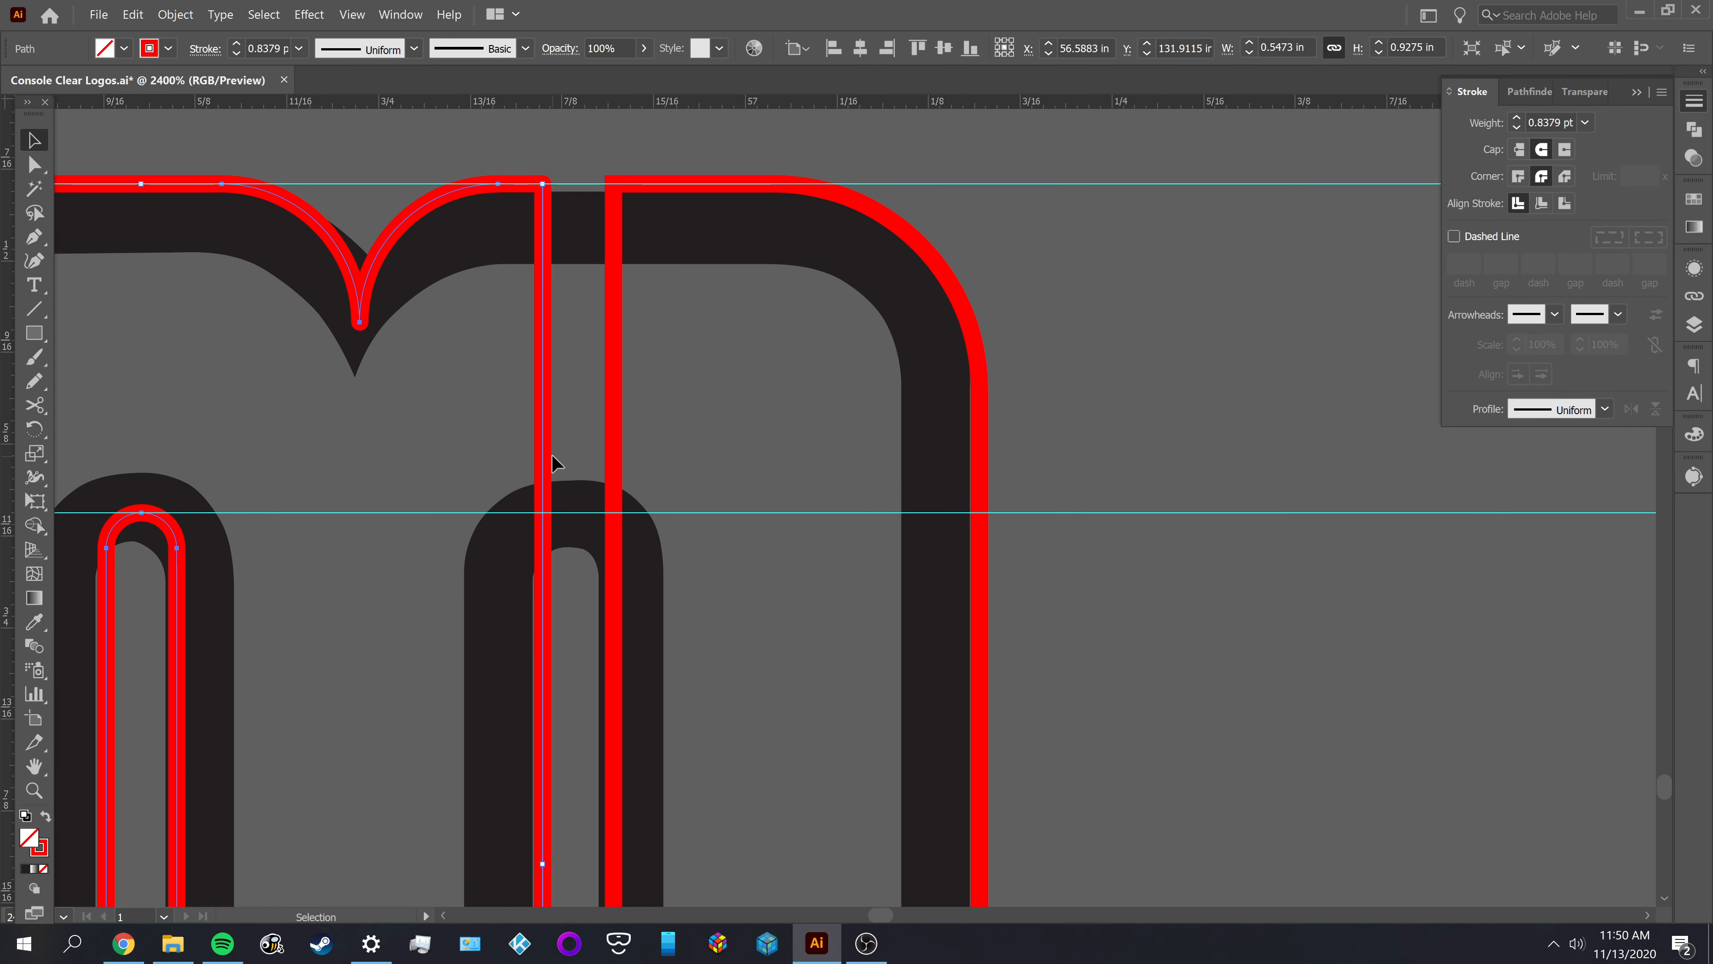
pyautogui.press('c')
pyautogui.click(544, 451)
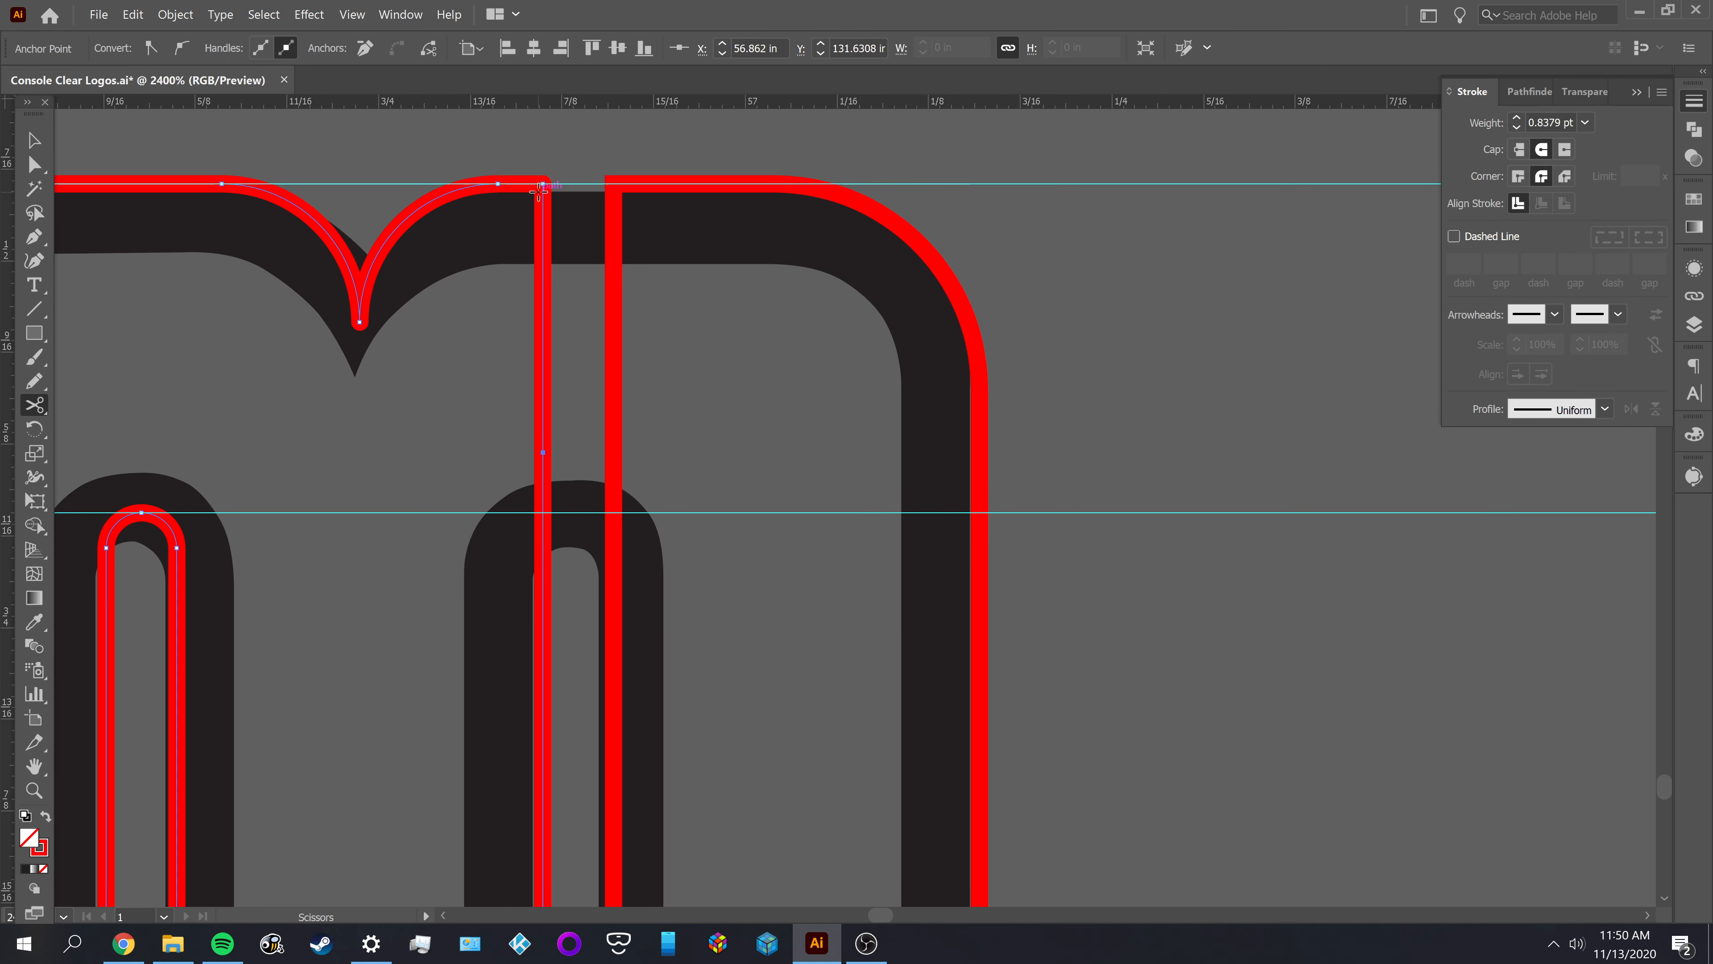
pyautogui.click(613, 184)
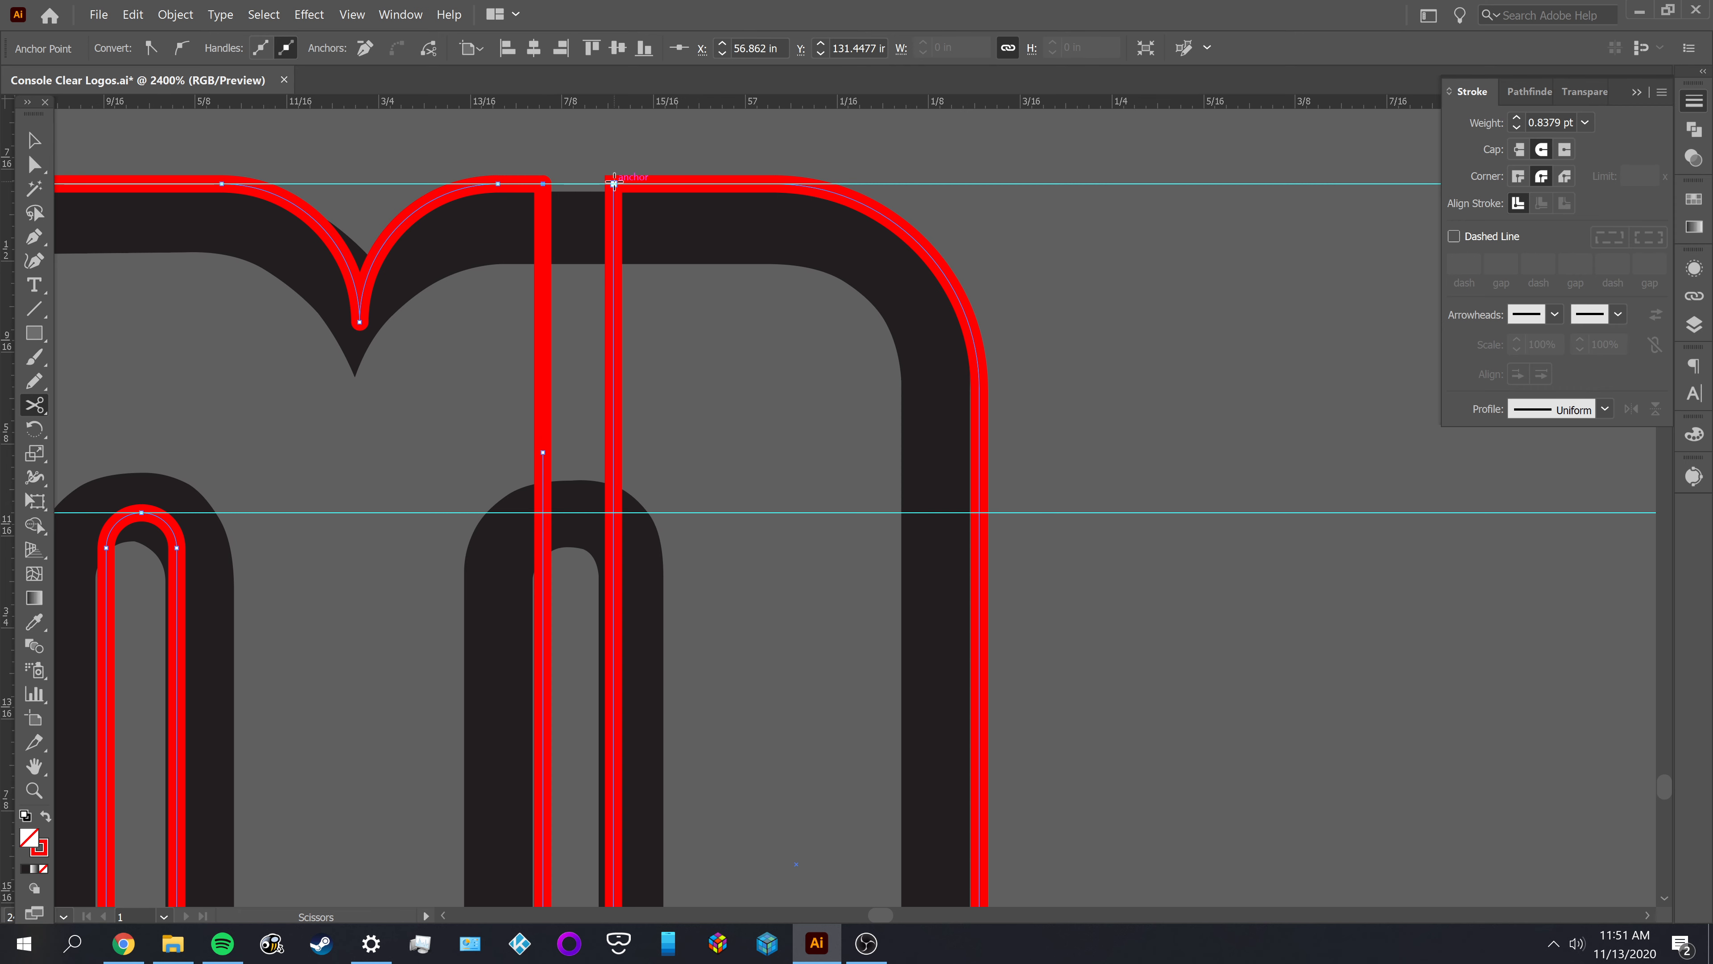
pyautogui.click(613, 558)
# Delete the two cut vertical segments above the M's right inner arch
pyautogui.press('a')
pyautogui.moveTo(456, 396); pyautogui.dragTo(638, 438)
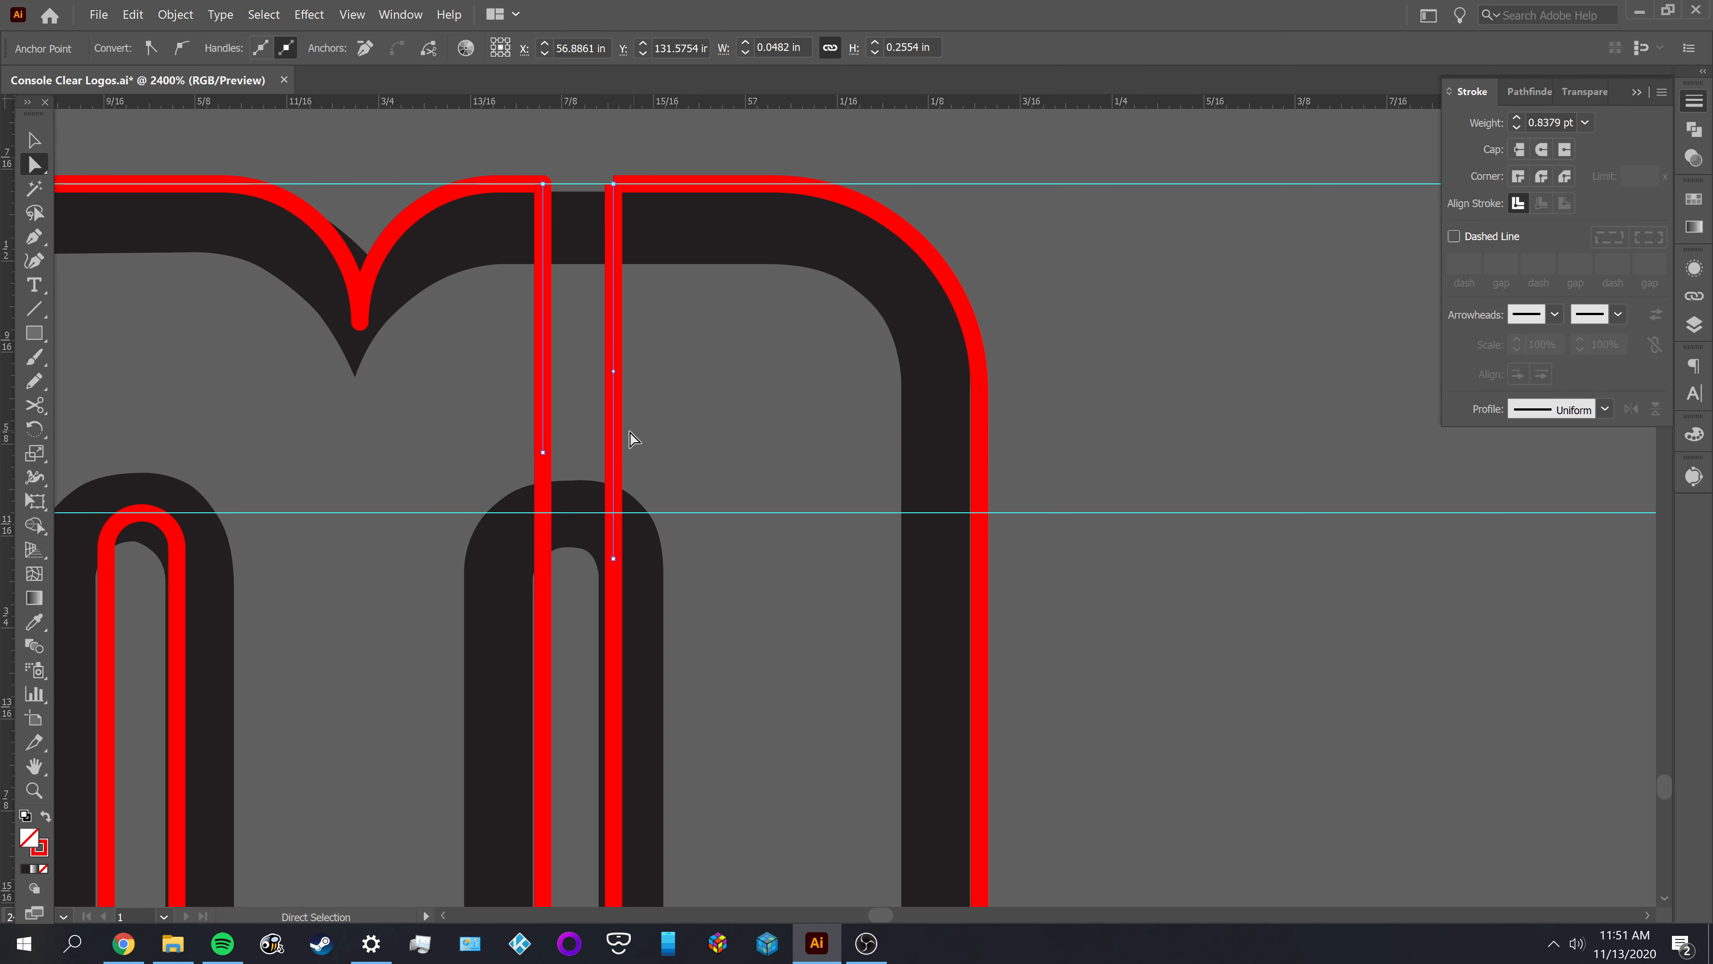
pyautogui.press('Delete')
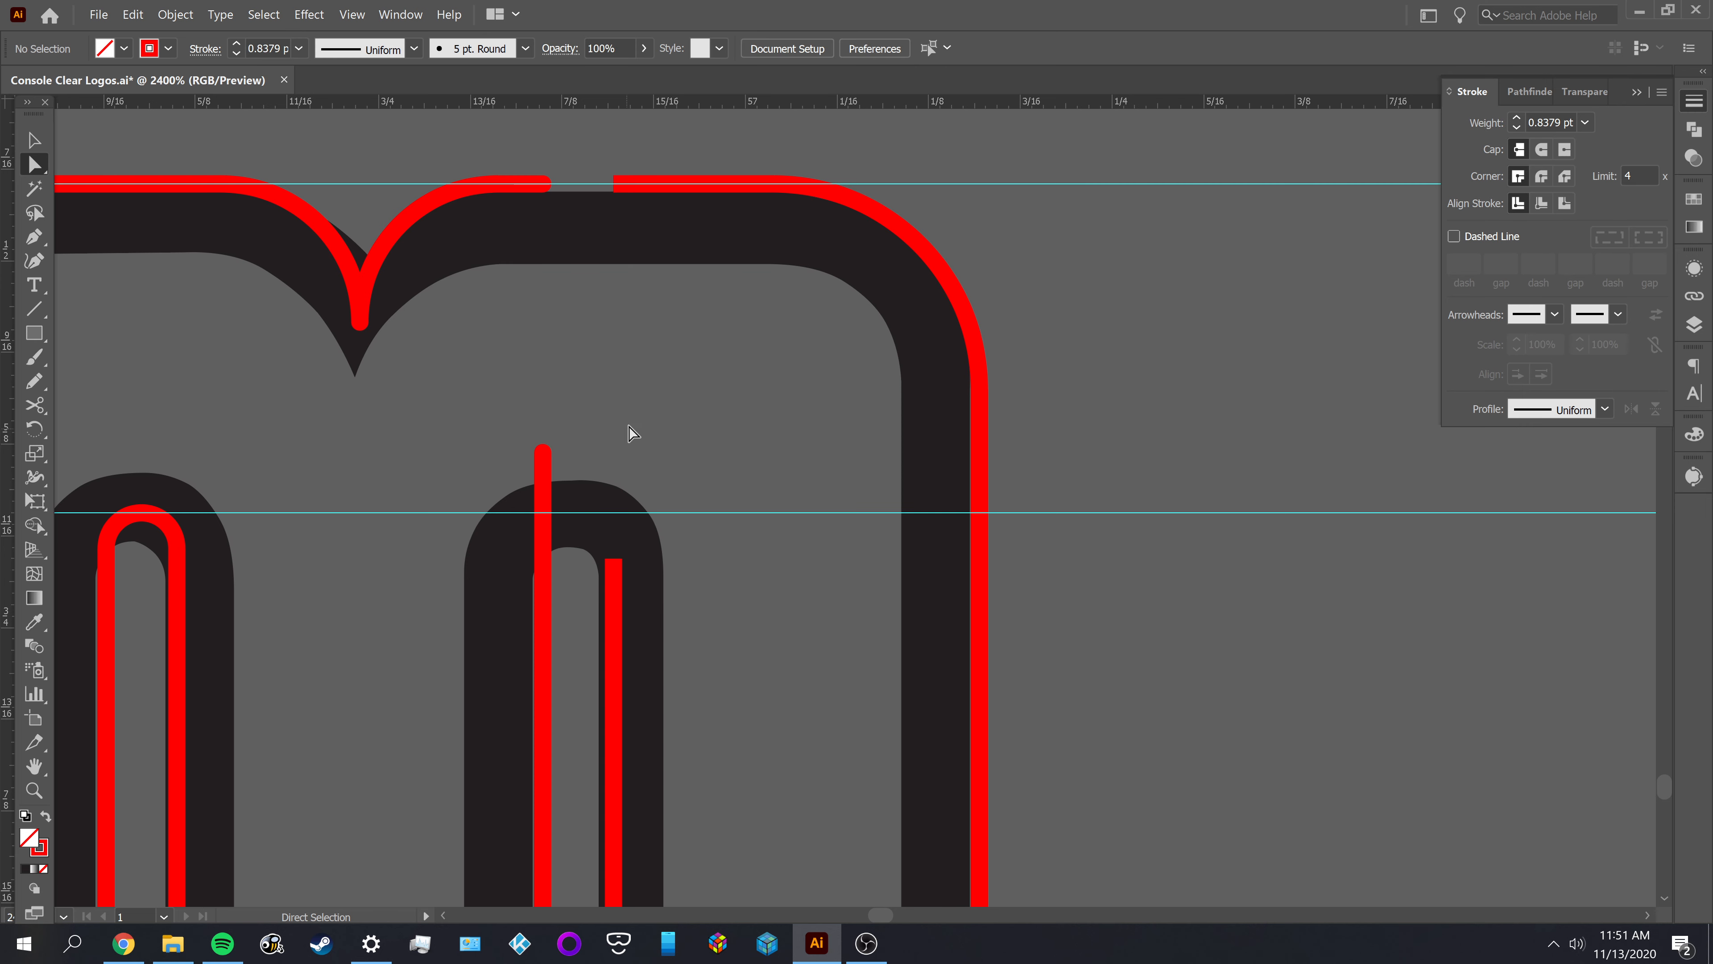
# Join the M's middle and right outlines along the top edge and remove the two redundant anchor points there
pyautogui.click(613, 184)
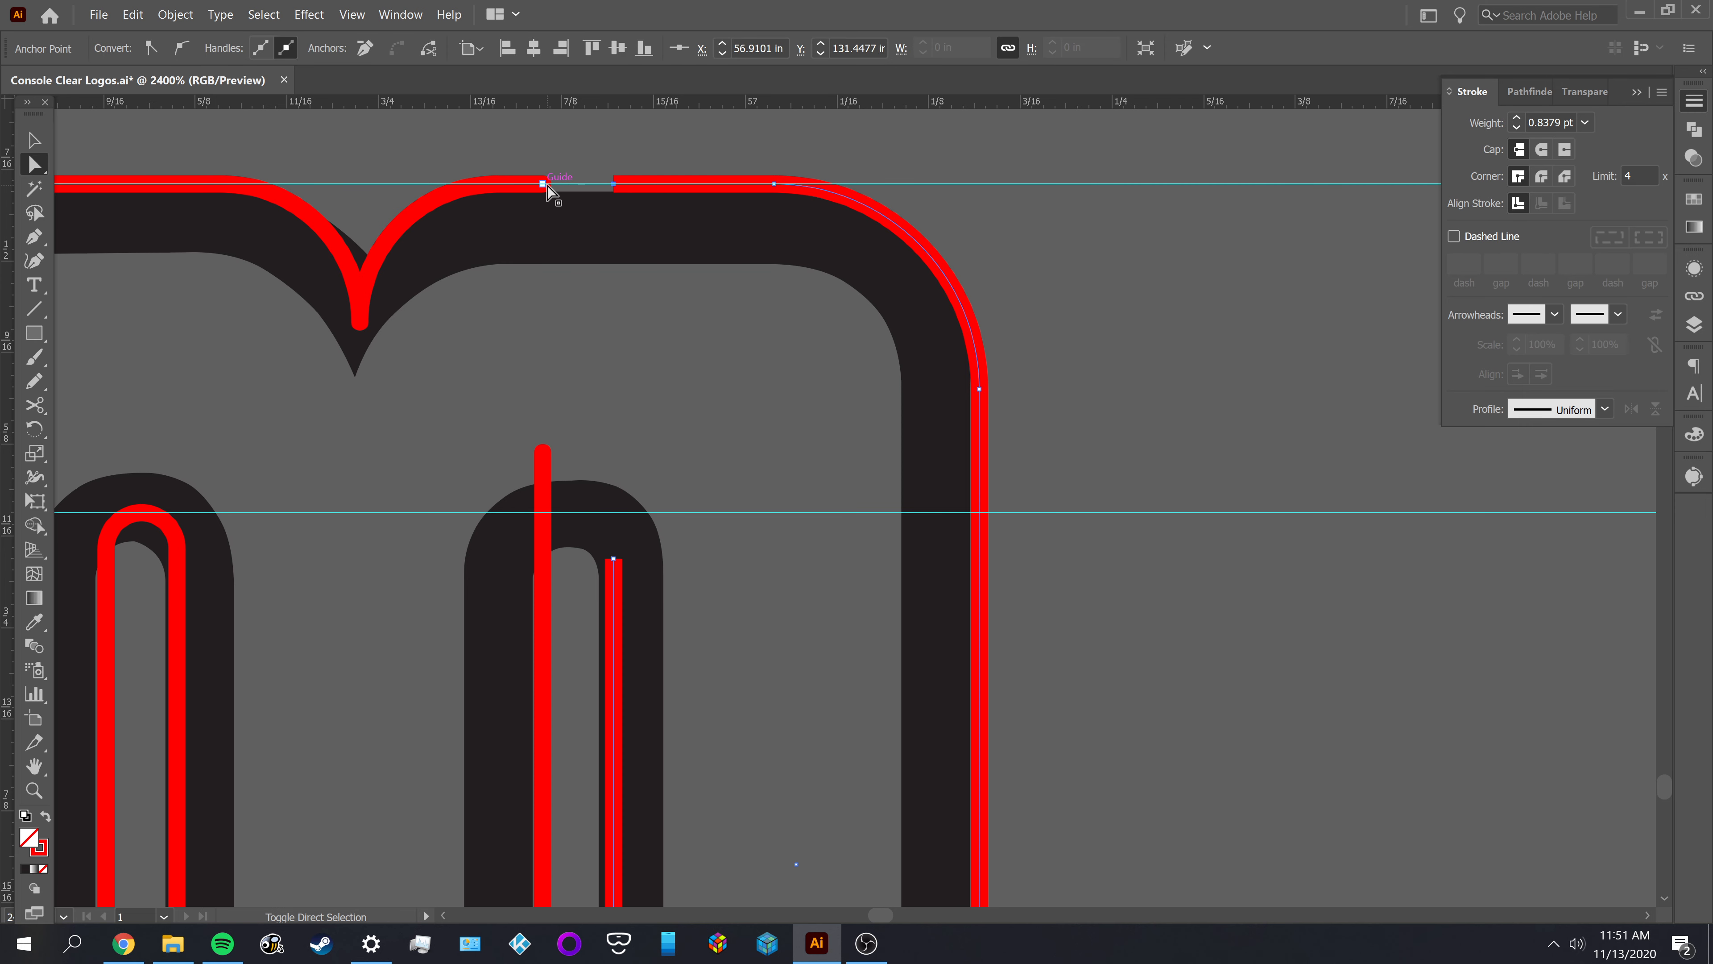
pyautogui.hotkey('ctrl', 'a')
pyautogui.hotkey('ctrl', 'j')
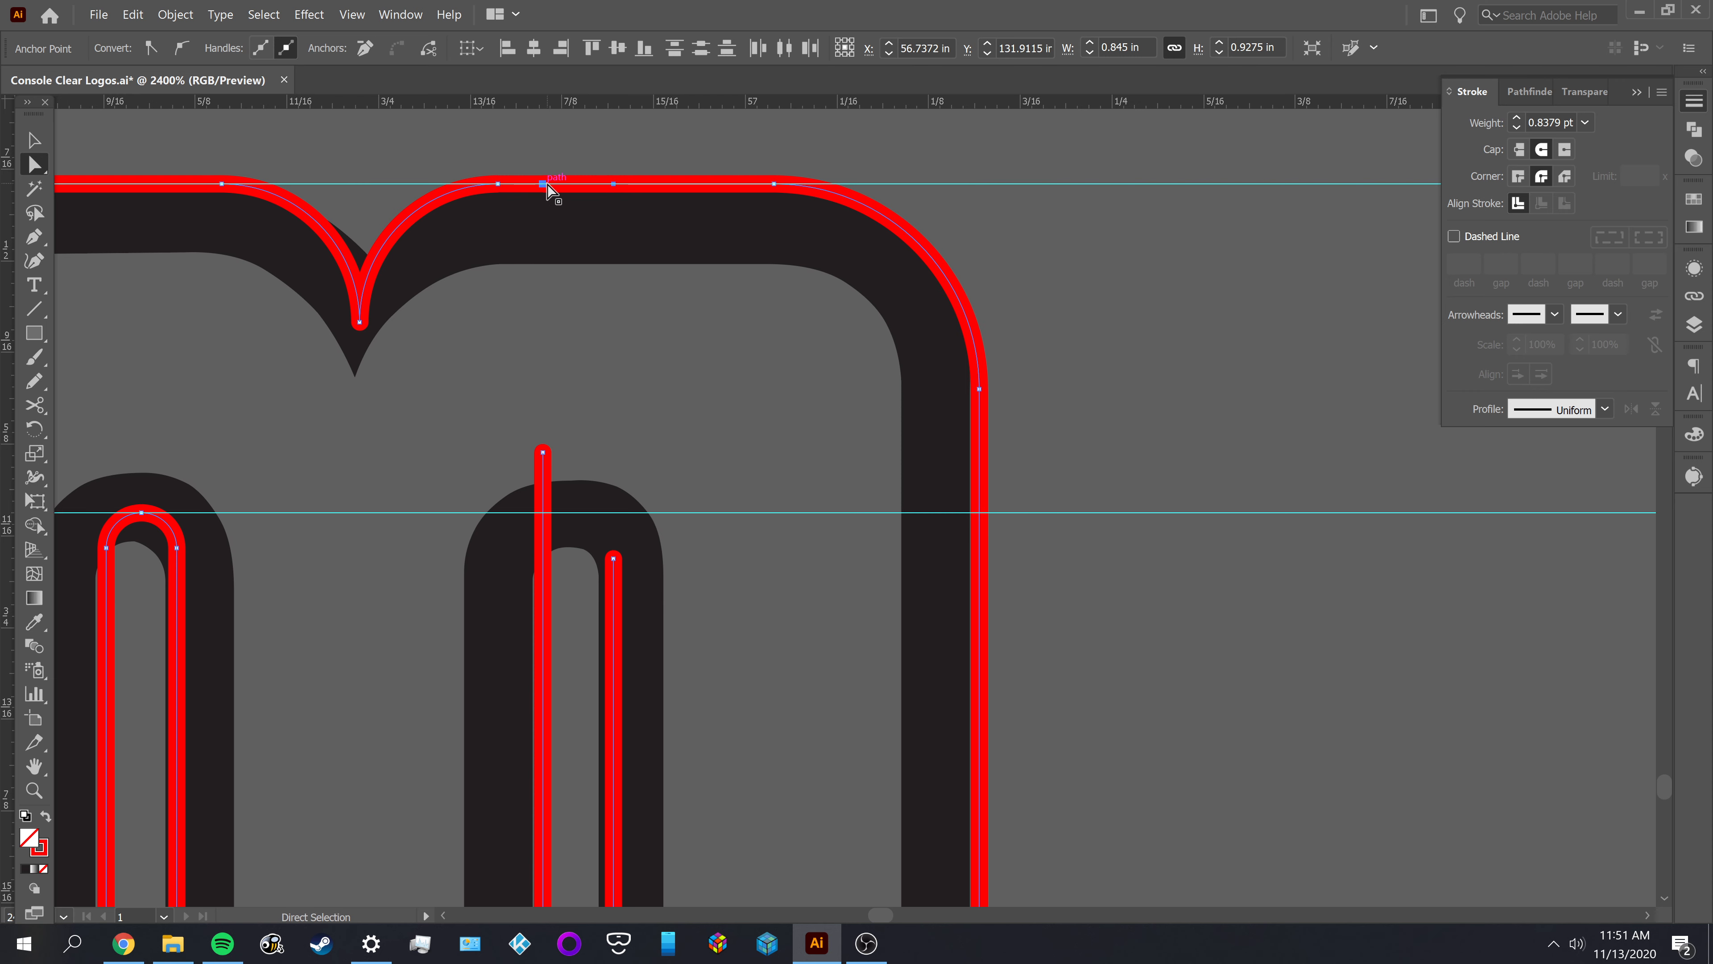
pyautogui.press('-')
pyautogui.click(544, 182)
pyautogui.click(612, 182)
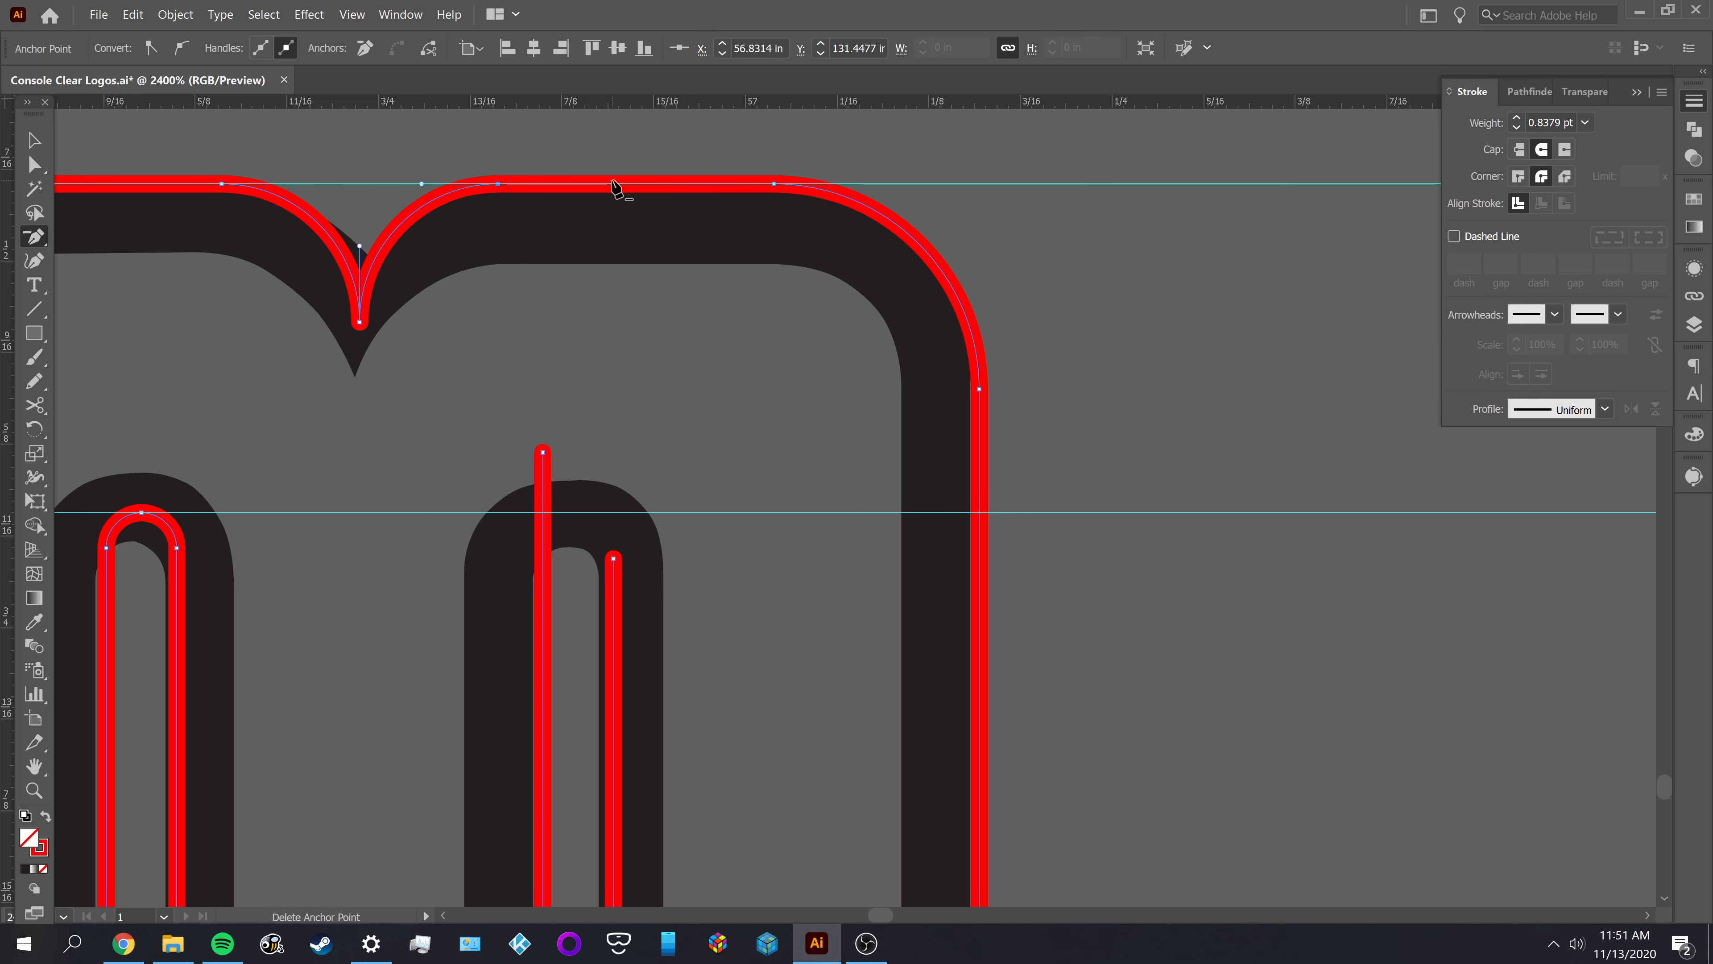
# Move the right gap's two open endpoints onto the upper inner guide and connect them with a straight segment
pyautogui.press('a')
pyautogui.click(615, 461)
pyautogui.press('space')
pyautogui.moveTo(631, 424)
pyautogui.mouseDown()
pyautogui.moveTo(756, 250)
pyautogui.moveTo(673, 300)
pyautogui.moveTo(673, 343)
pyautogui.moveTo(745, 383)
pyautogui.moveTo(744, 340)
pyautogui.mouseUp()
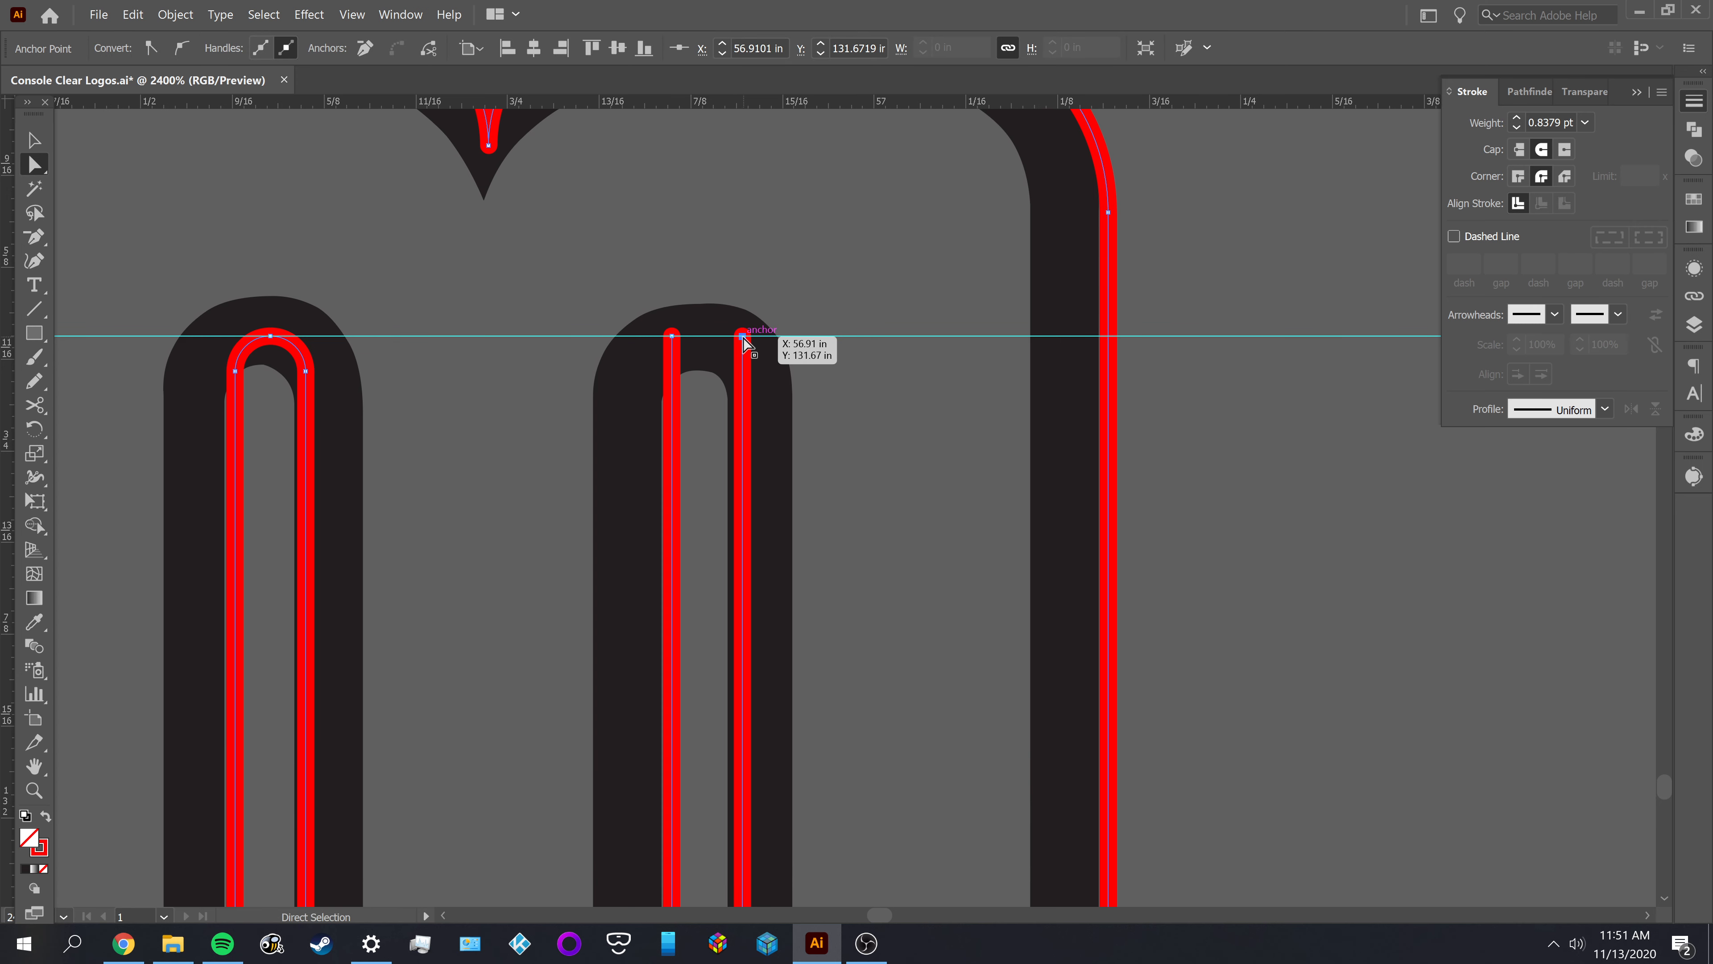
pyautogui.press('p')
pyautogui.click(673, 336)
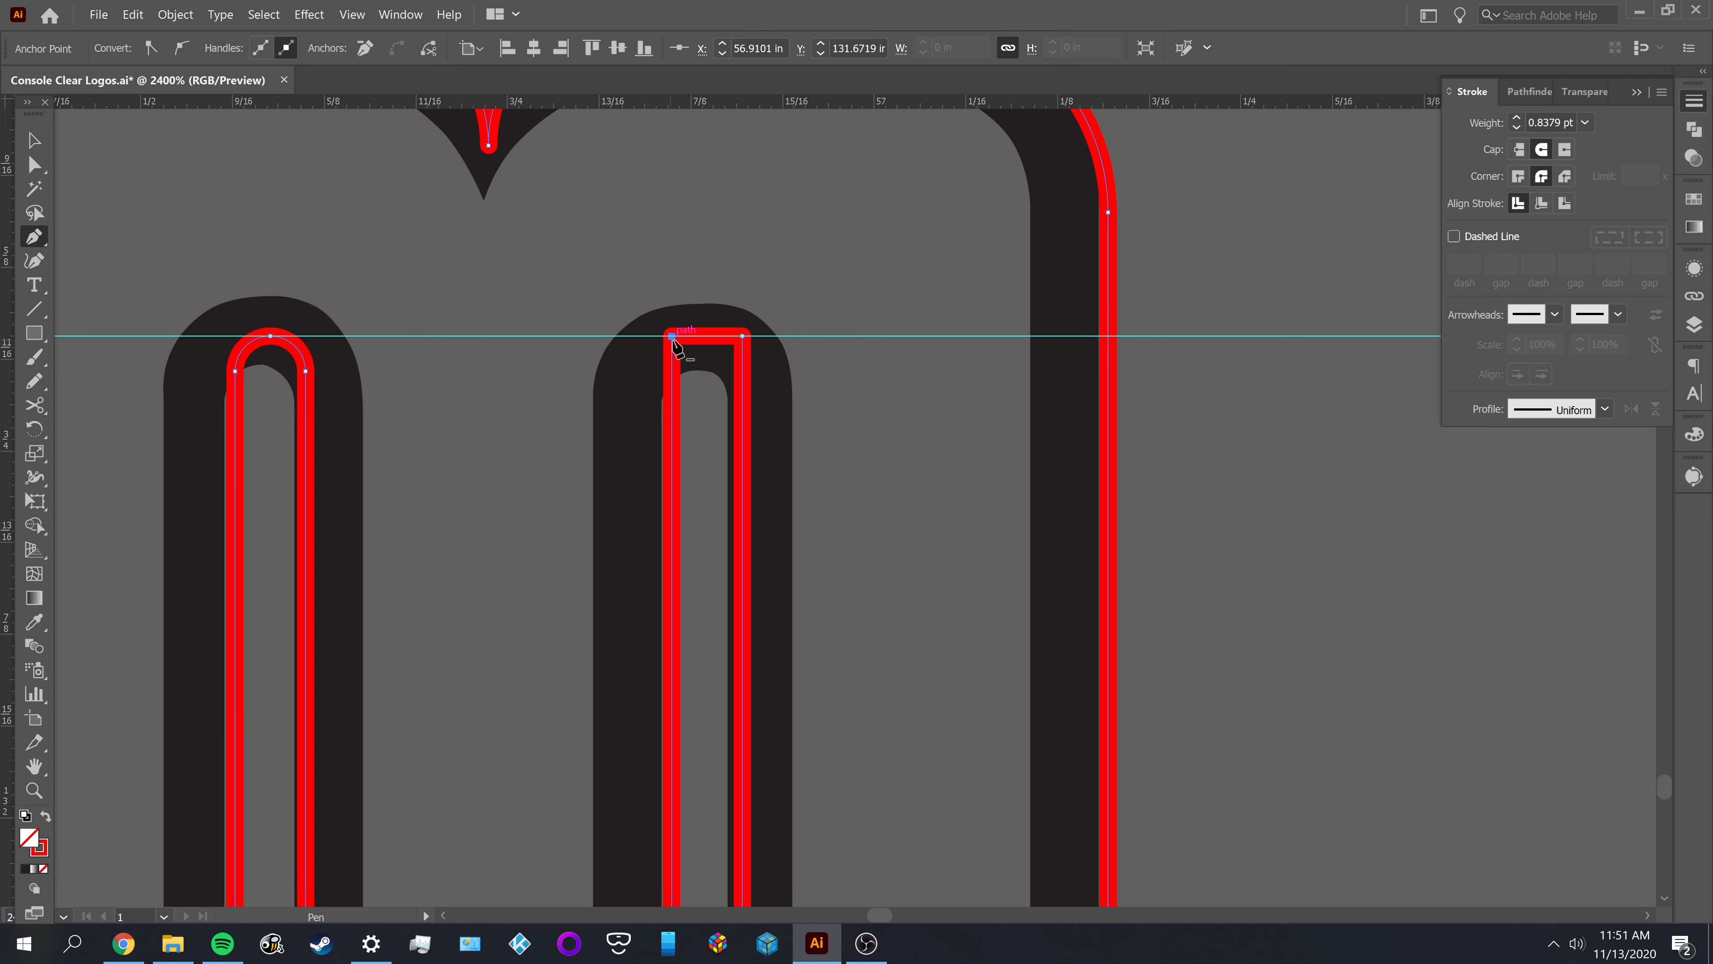
# Round both top corners of the M's right gap to the maximum radius
pyautogui.press('a')
pyautogui.click(741, 336)
pyautogui.keyDown('shift'); pyautogui.click(673, 336); pyautogui.keyUp('shift')
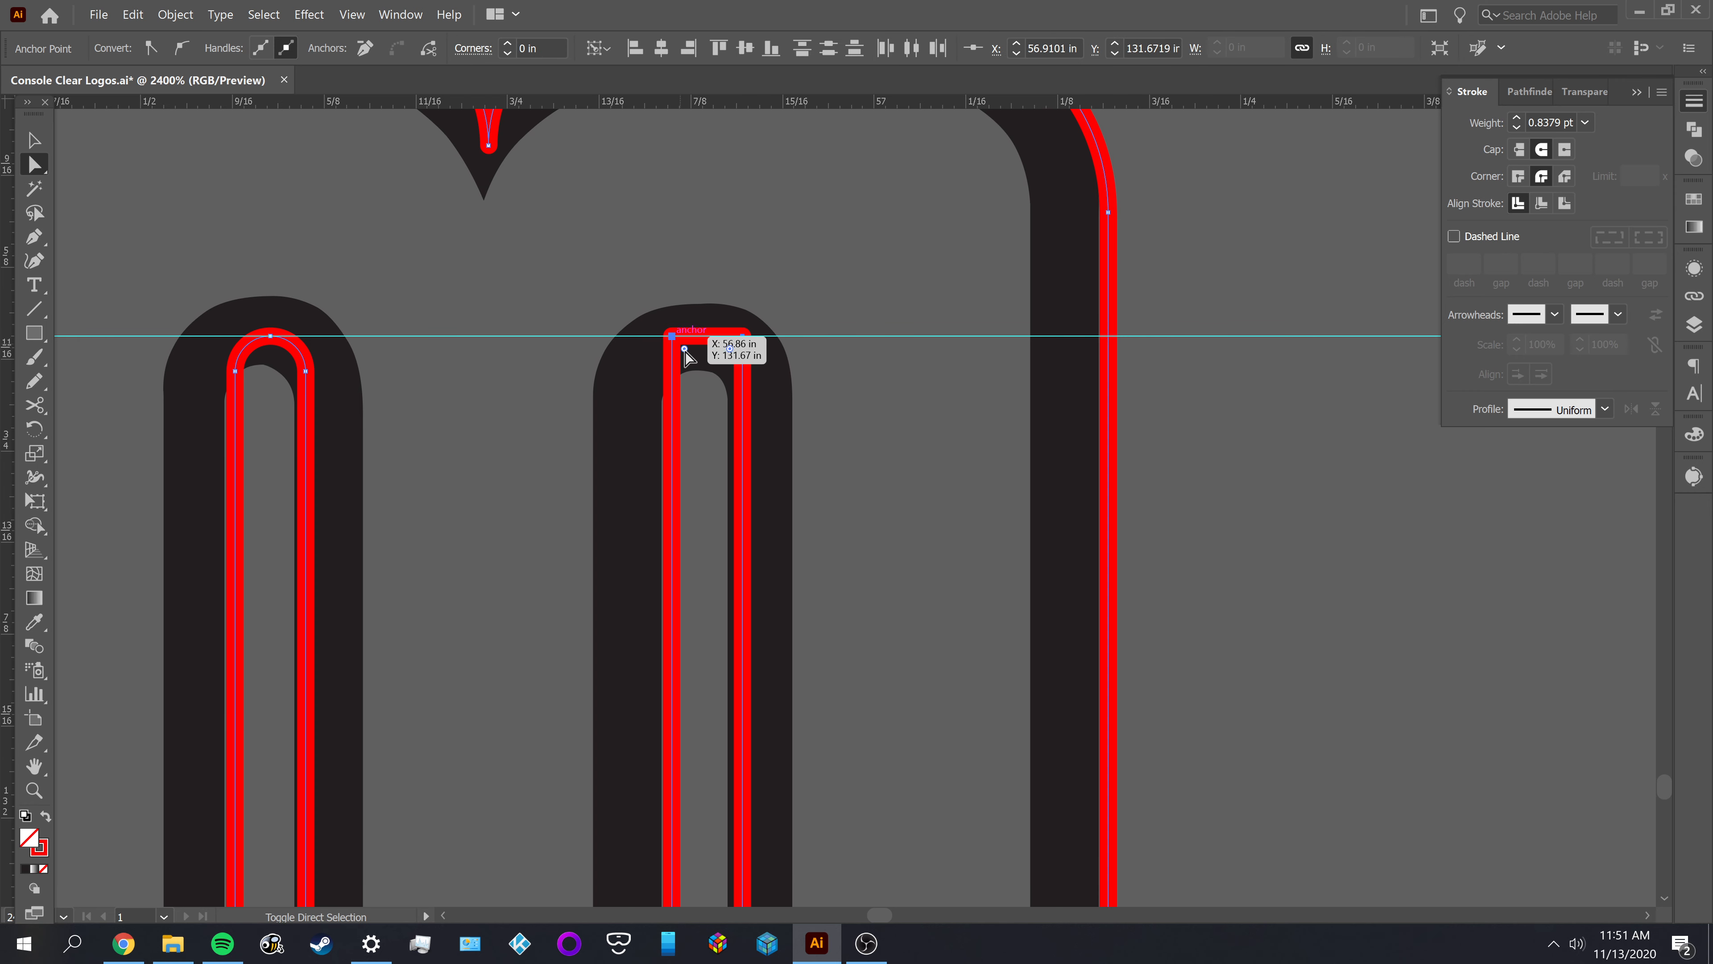
pyautogui.moveTo(685, 349); pyautogui.dragTo(816, 531)
pyautogui.press('v')
pyautogui.click(848, 458)
# Inspect the finished M and the neighbouring SYSTEM letters against the black reference lettering
pyautogui.scroll(-2, 844, 440)
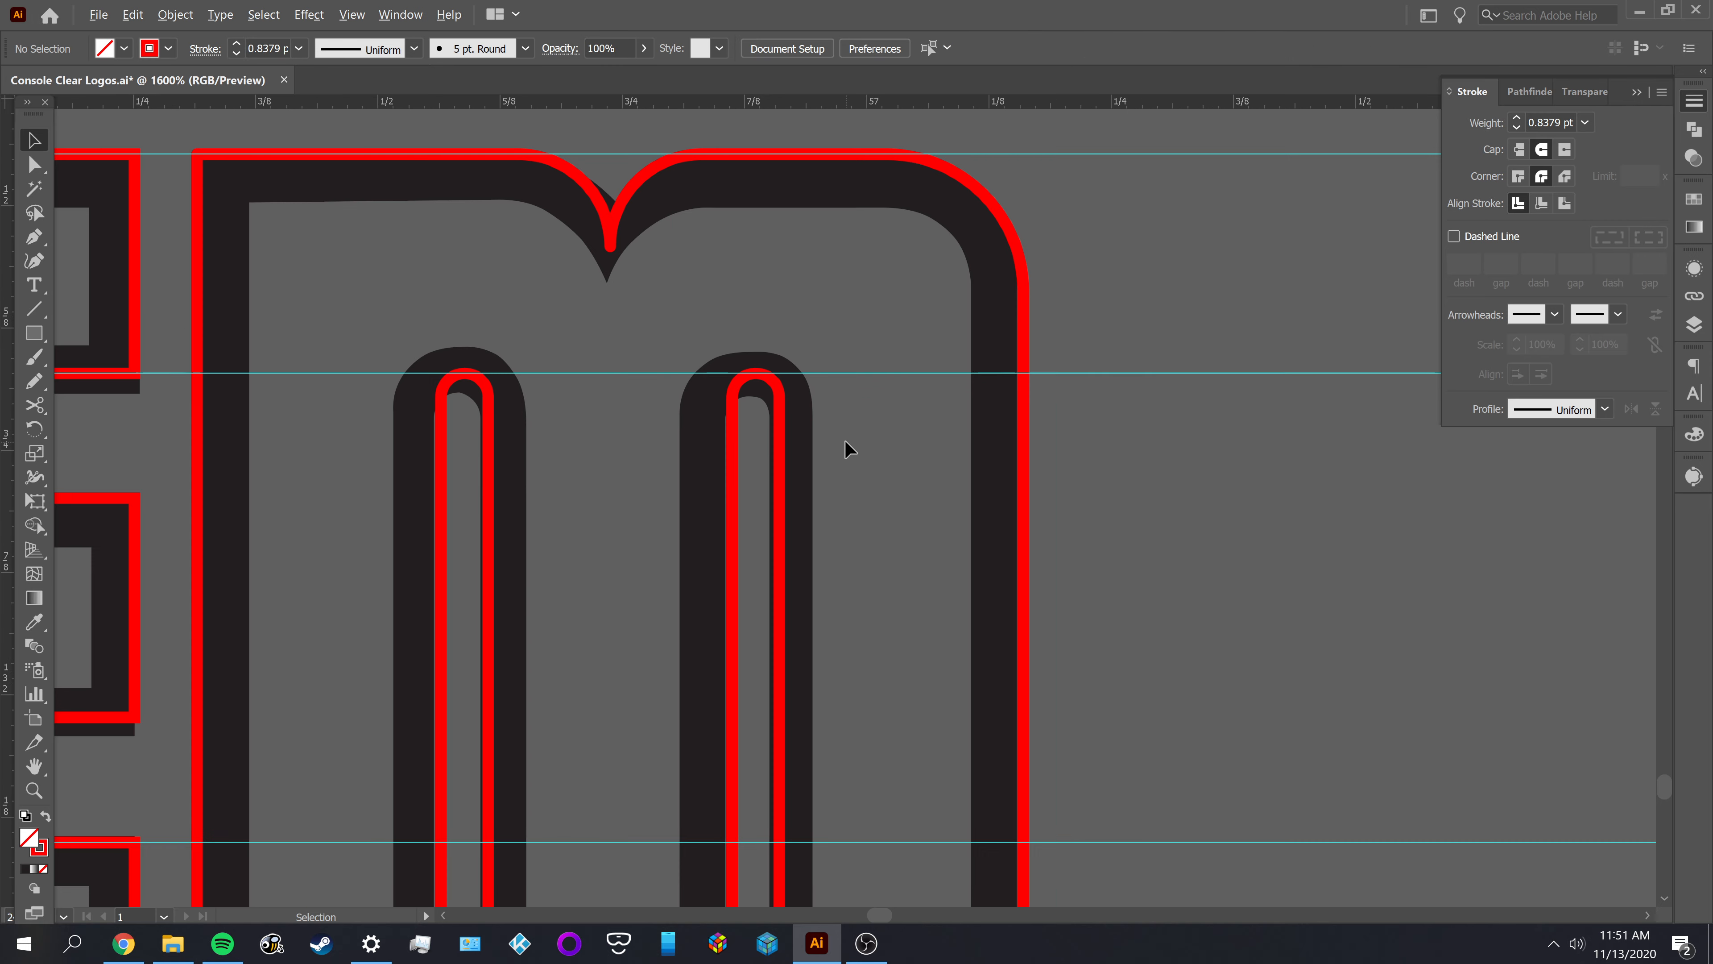
pyautogui.scroll(-1, 852, 499)
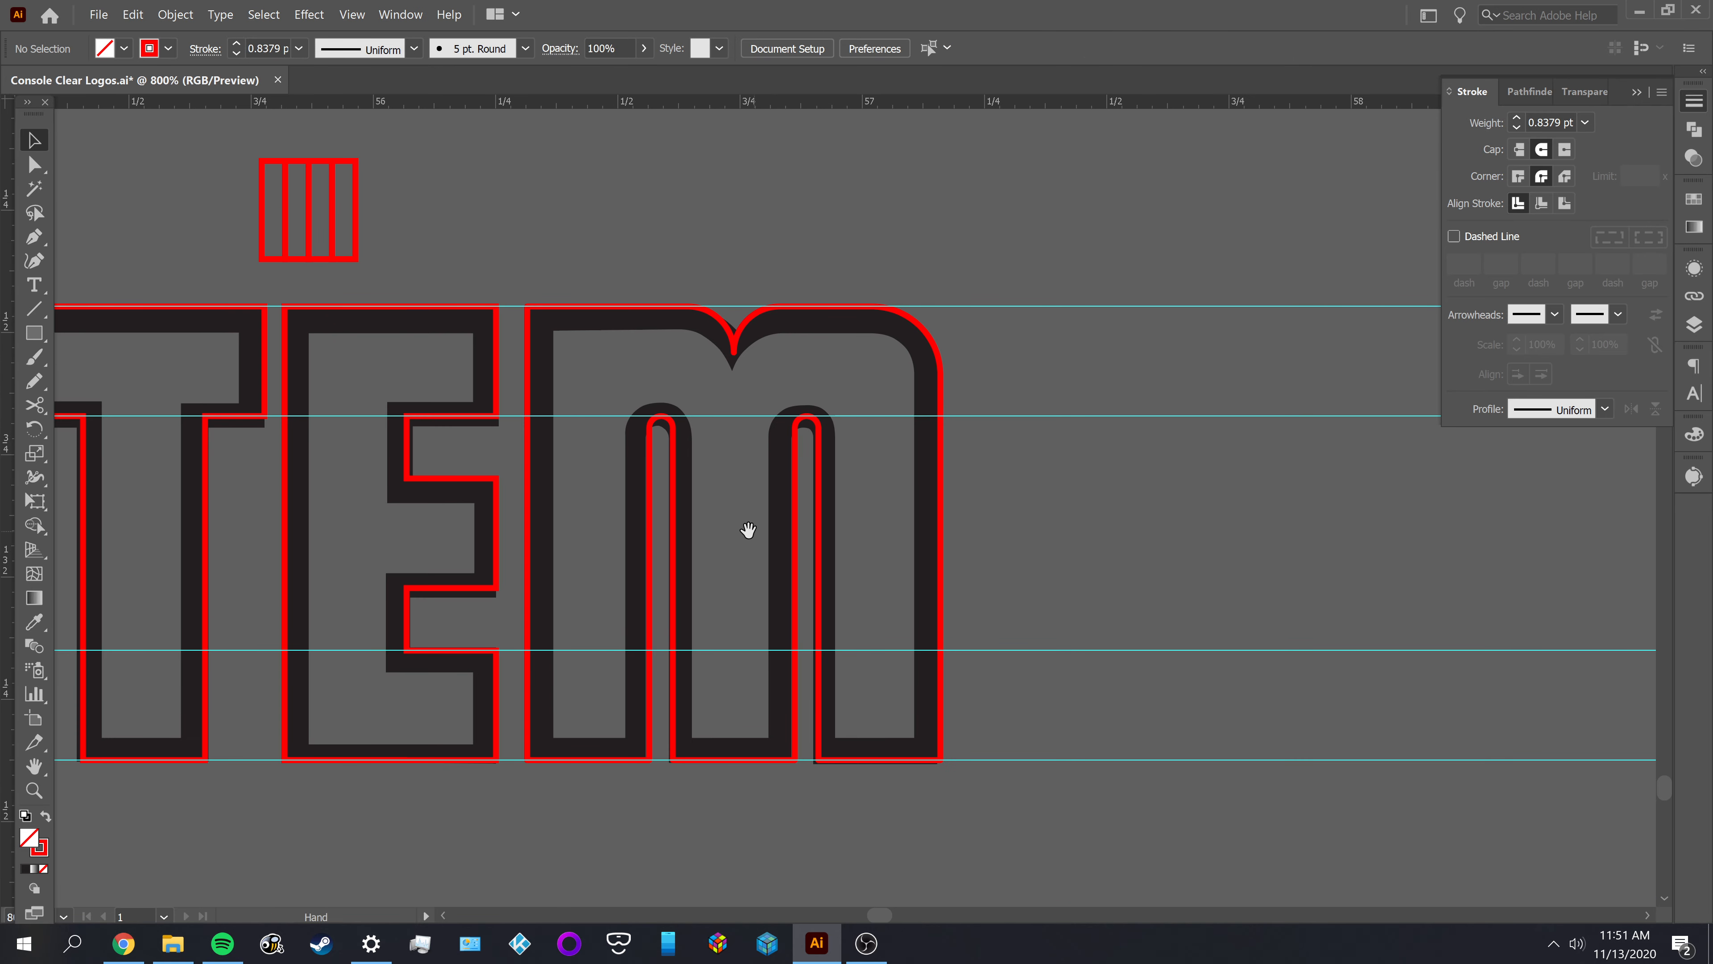
pyautogui.moveTo(746, 531); pyautogui.dragTo(1121, 447)
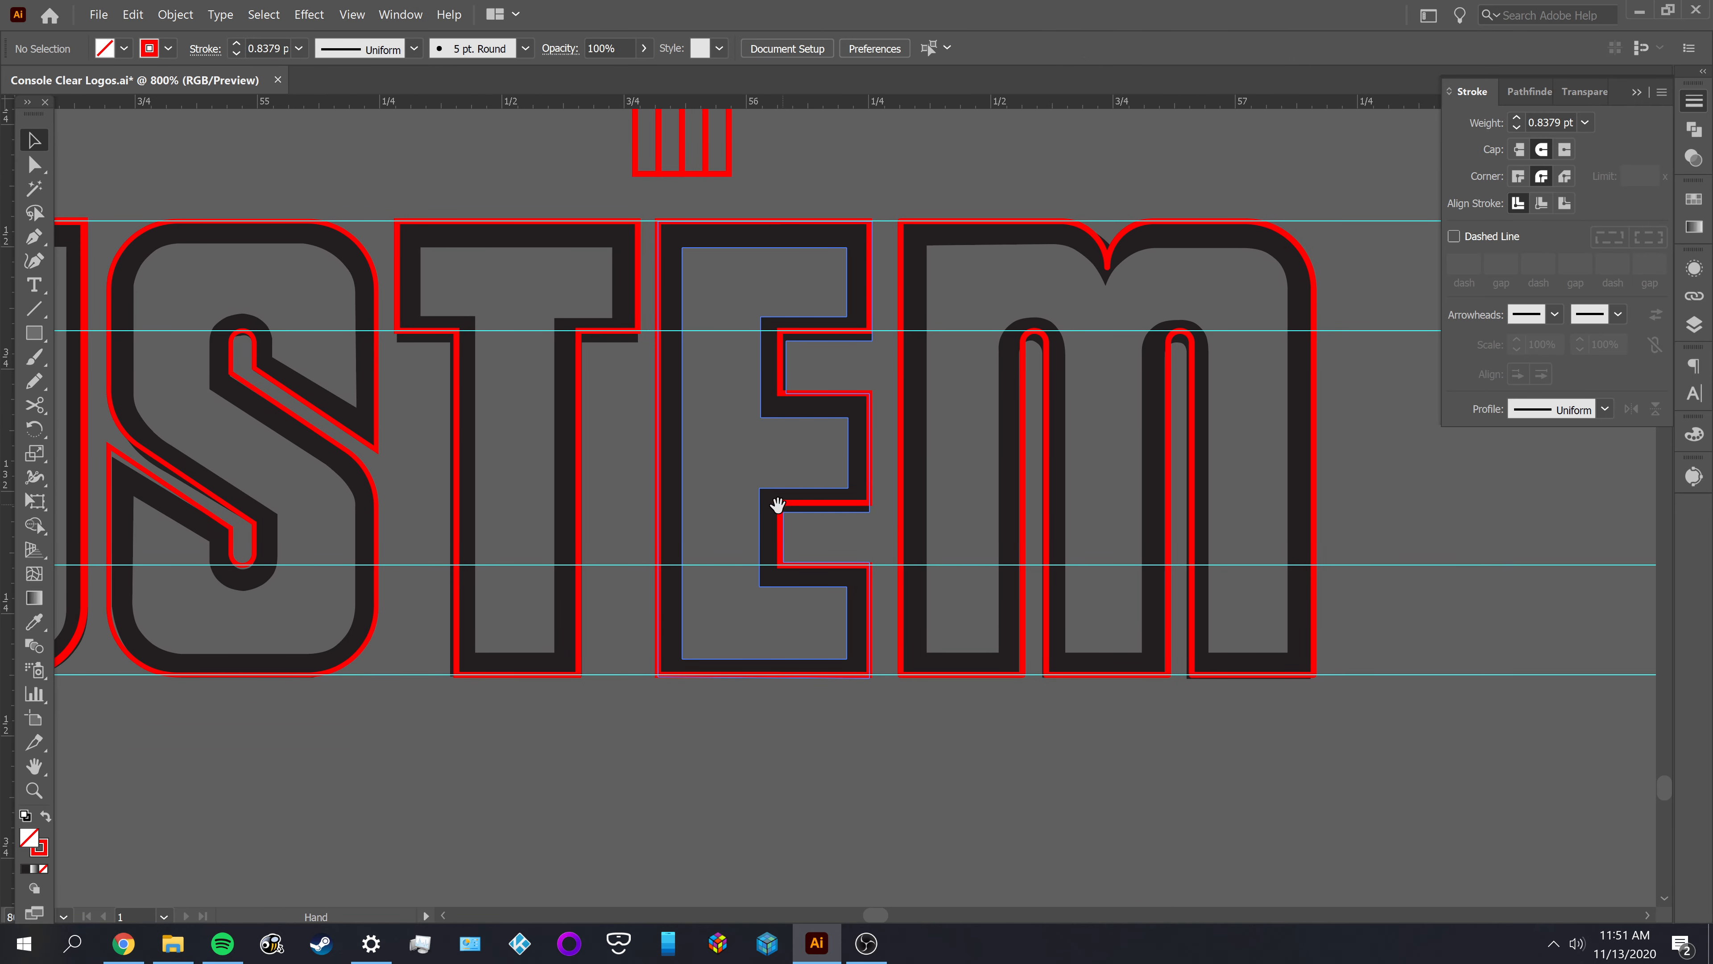
pyautogui.moveTo(772, 509); pyautogui.dragTo(1063, 500)
pyautogui.moveTo(781, 452); pyautogui.dragTo(451, 496)
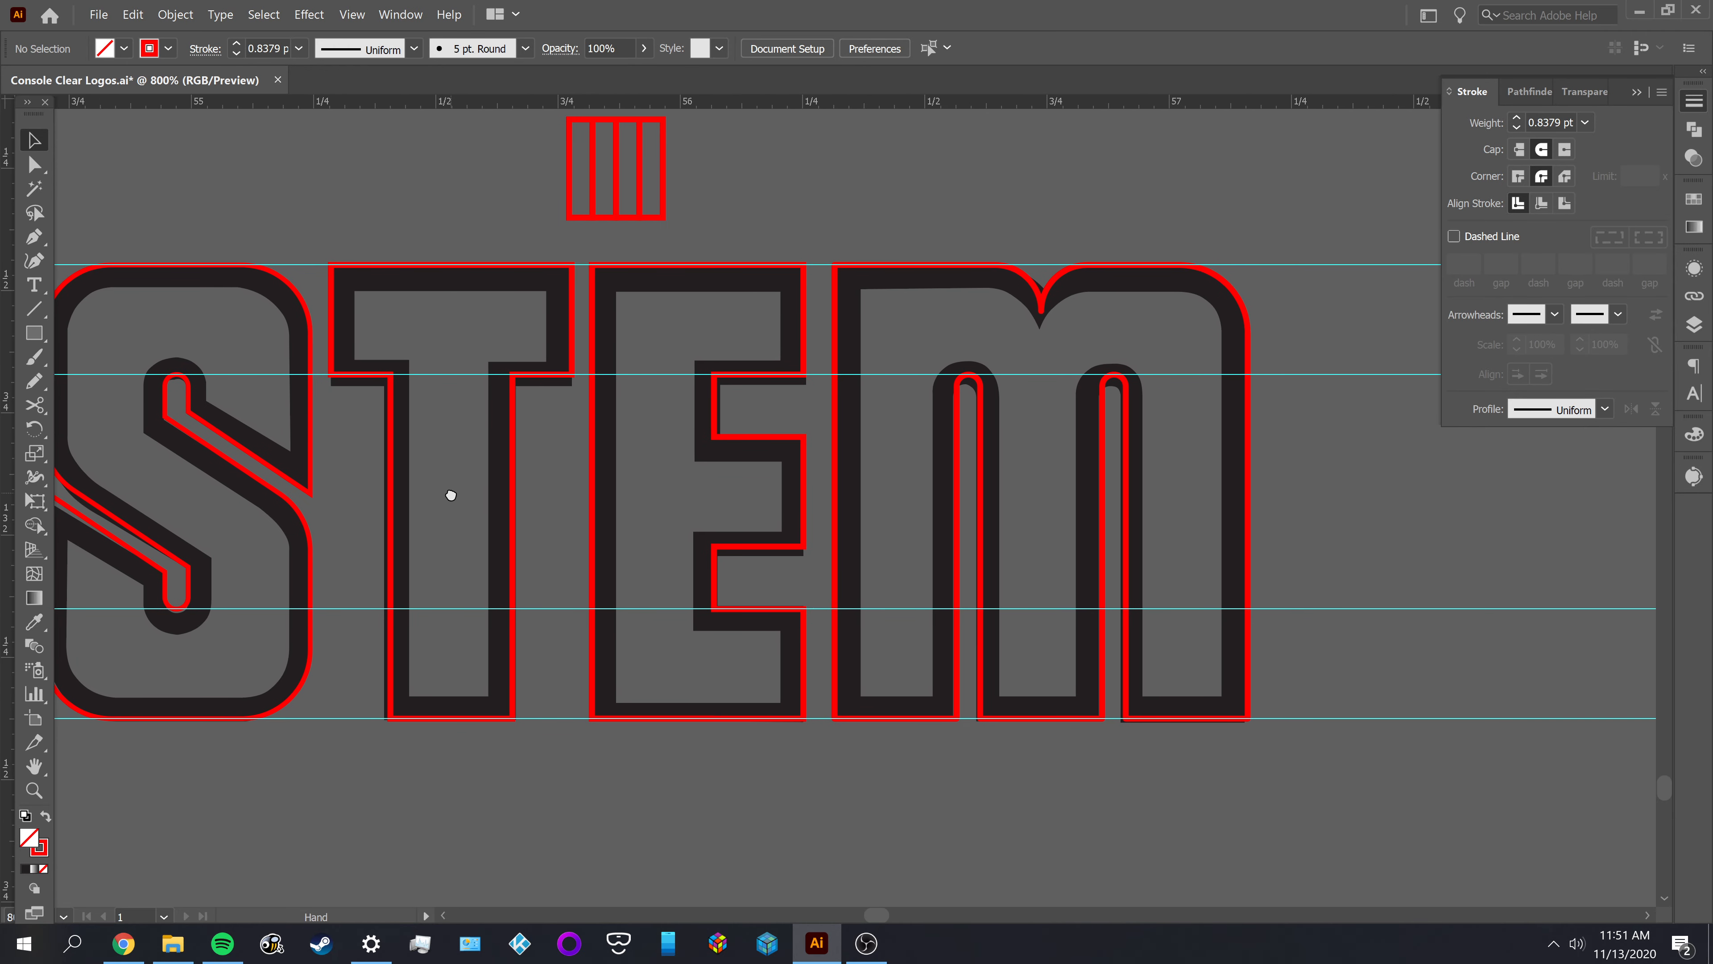
pyautogui.moveTo(459, 490); pyautogui.dragTo(719, 490)
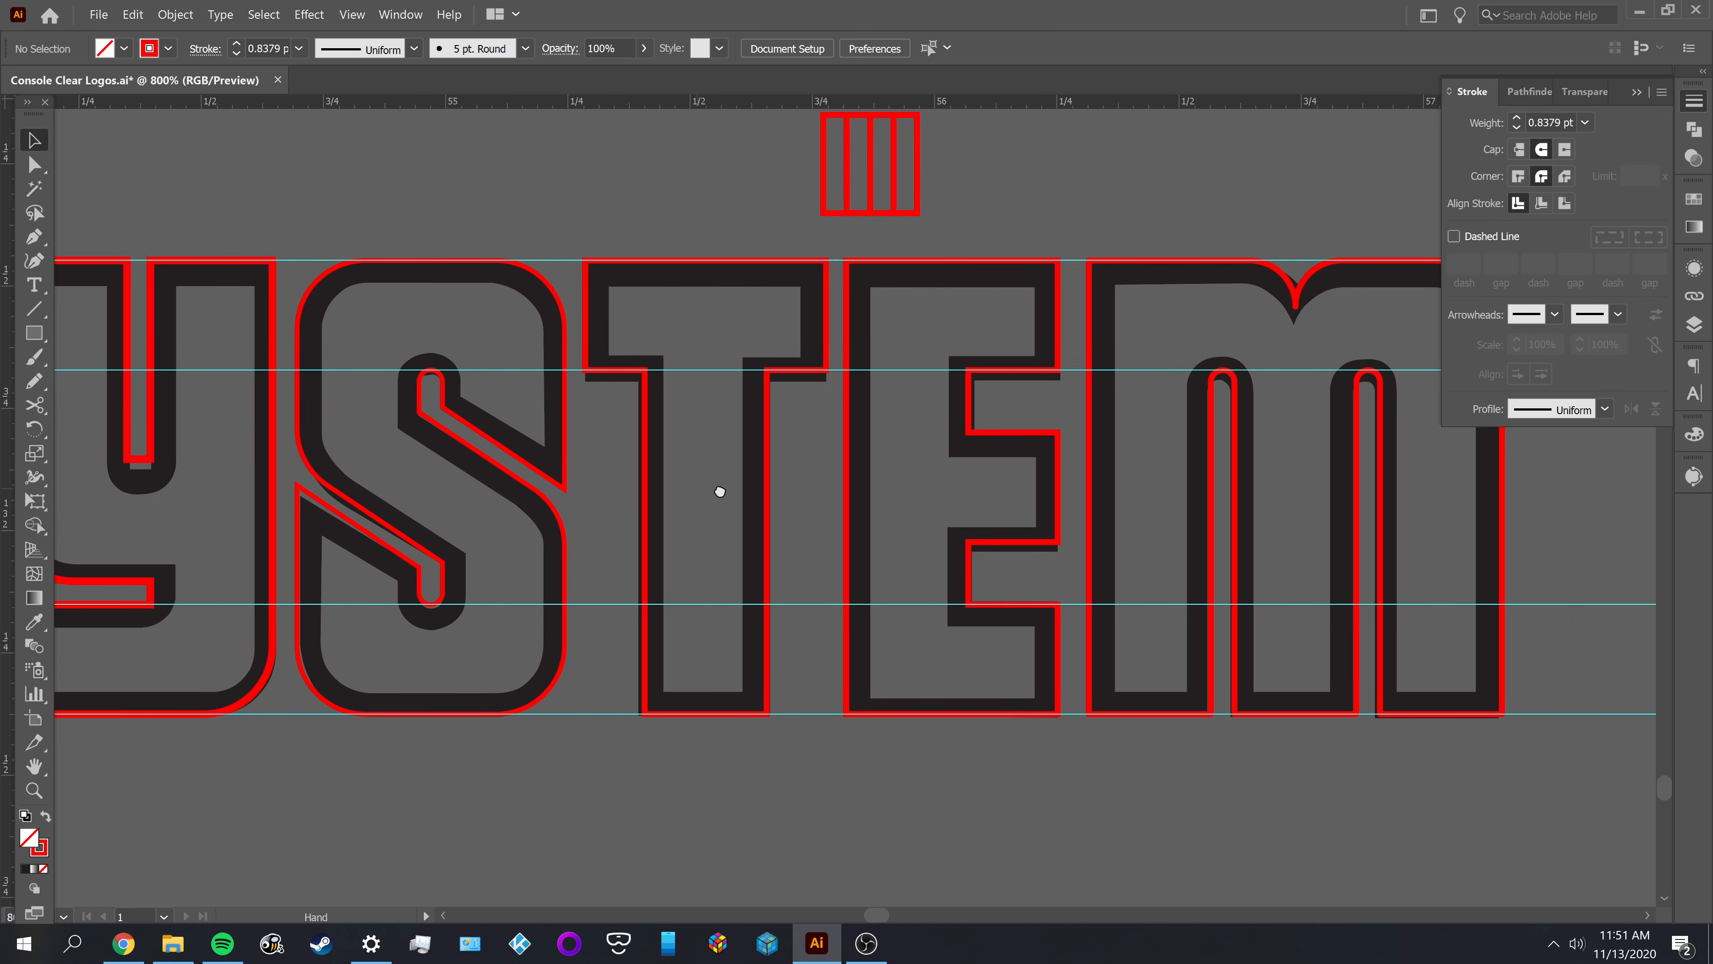
pyautogui.moveTo(539, 486); pyautogui.dragTo(800, 467)
pyautogui.moveTo(633, 442); pyautogui.dragTo(803, 444)
pyautogui.moveTo(596, 495); pyautogui.dragTo(728, 495)
# Copy the second S's red outline horizontally onto the first S of SYSTEM
pyautogui.moveTo(899, 432); pyautogui.dragTo(310, 392)
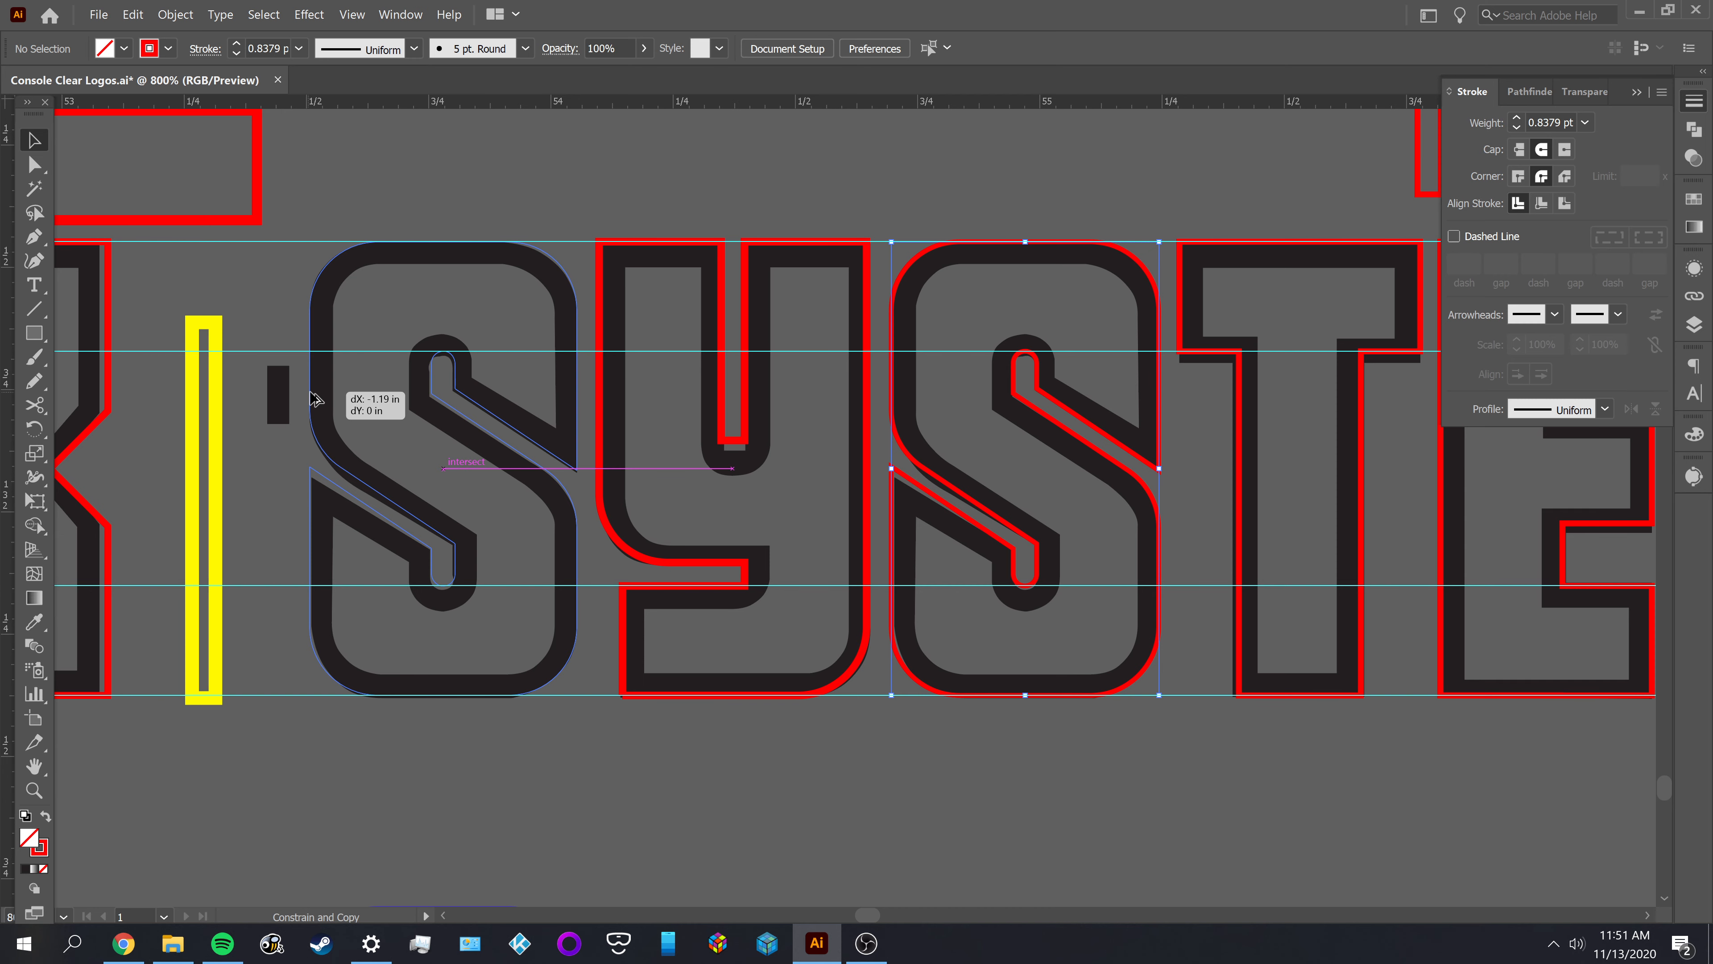
pyautogui.moveTo(314, 400); pyautogui.dragTo(1106, 401)
pyautogui.click(371, 412)
# Examine the red outlines across the whole DISK SYSTEM row for fit and consistent gaps against the reference
pyautogui.moveTo(715, 454); pyautogui.dragTo(672, 415)
pyautogui.scroll(-2, 675, 413)
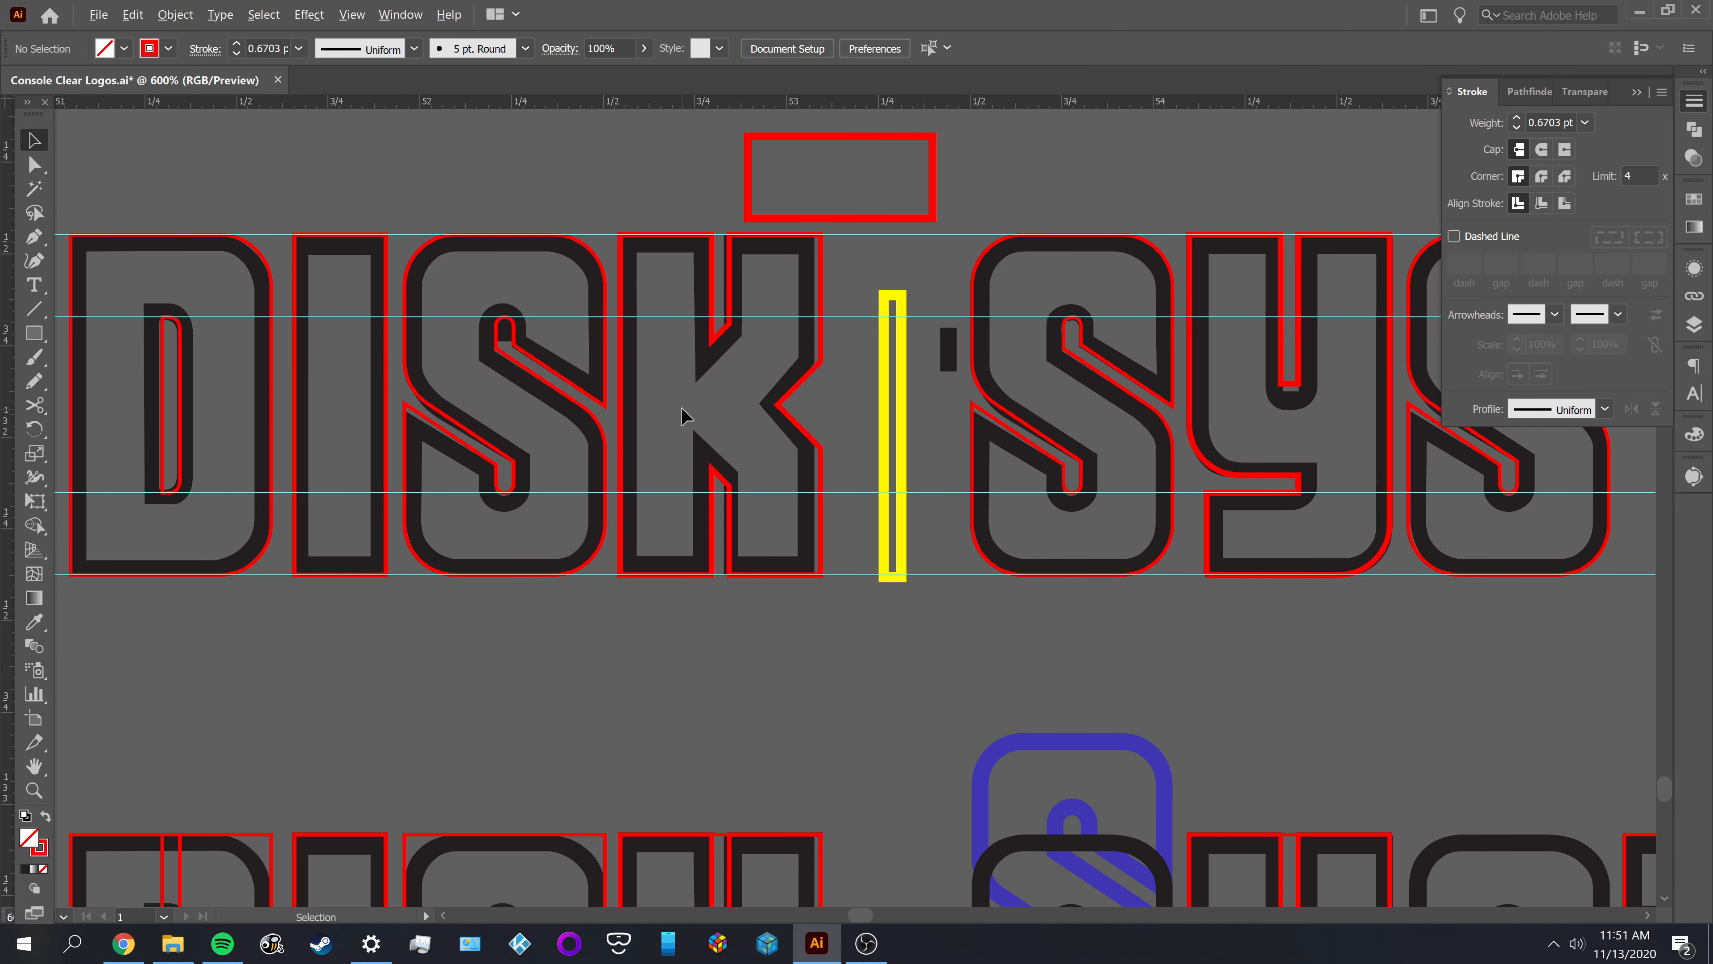
pyautogui.hscroll(5, 809, 618)
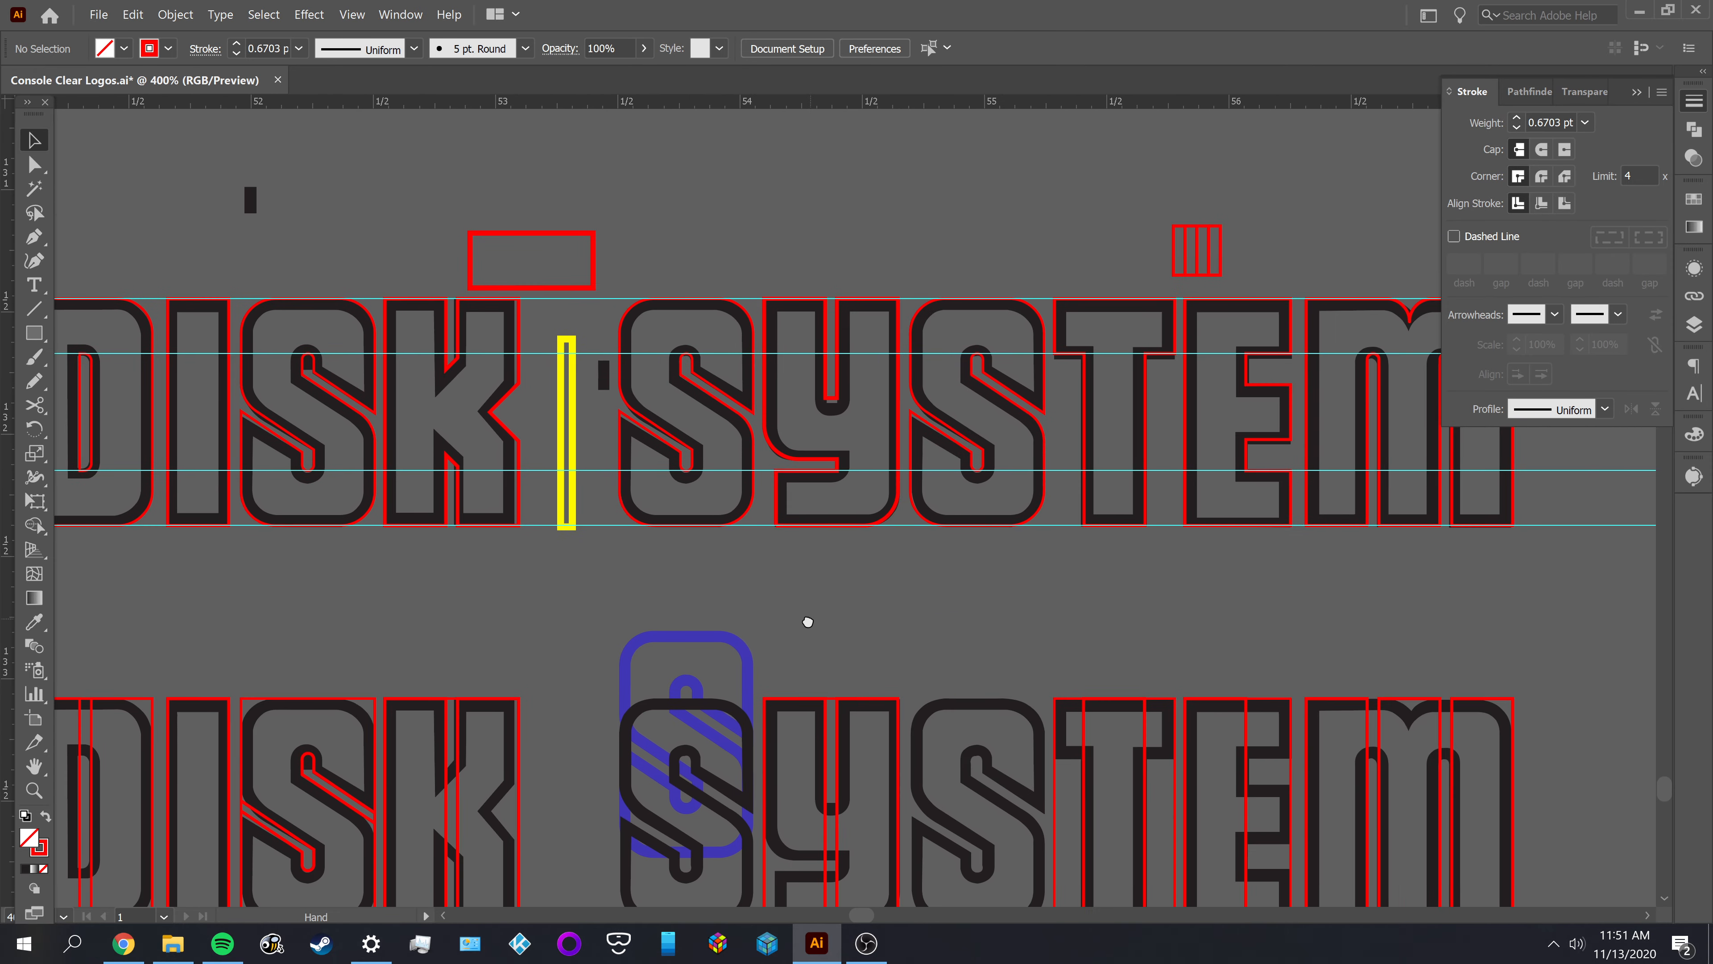
pyautogui.scroll(2, 837, 465)
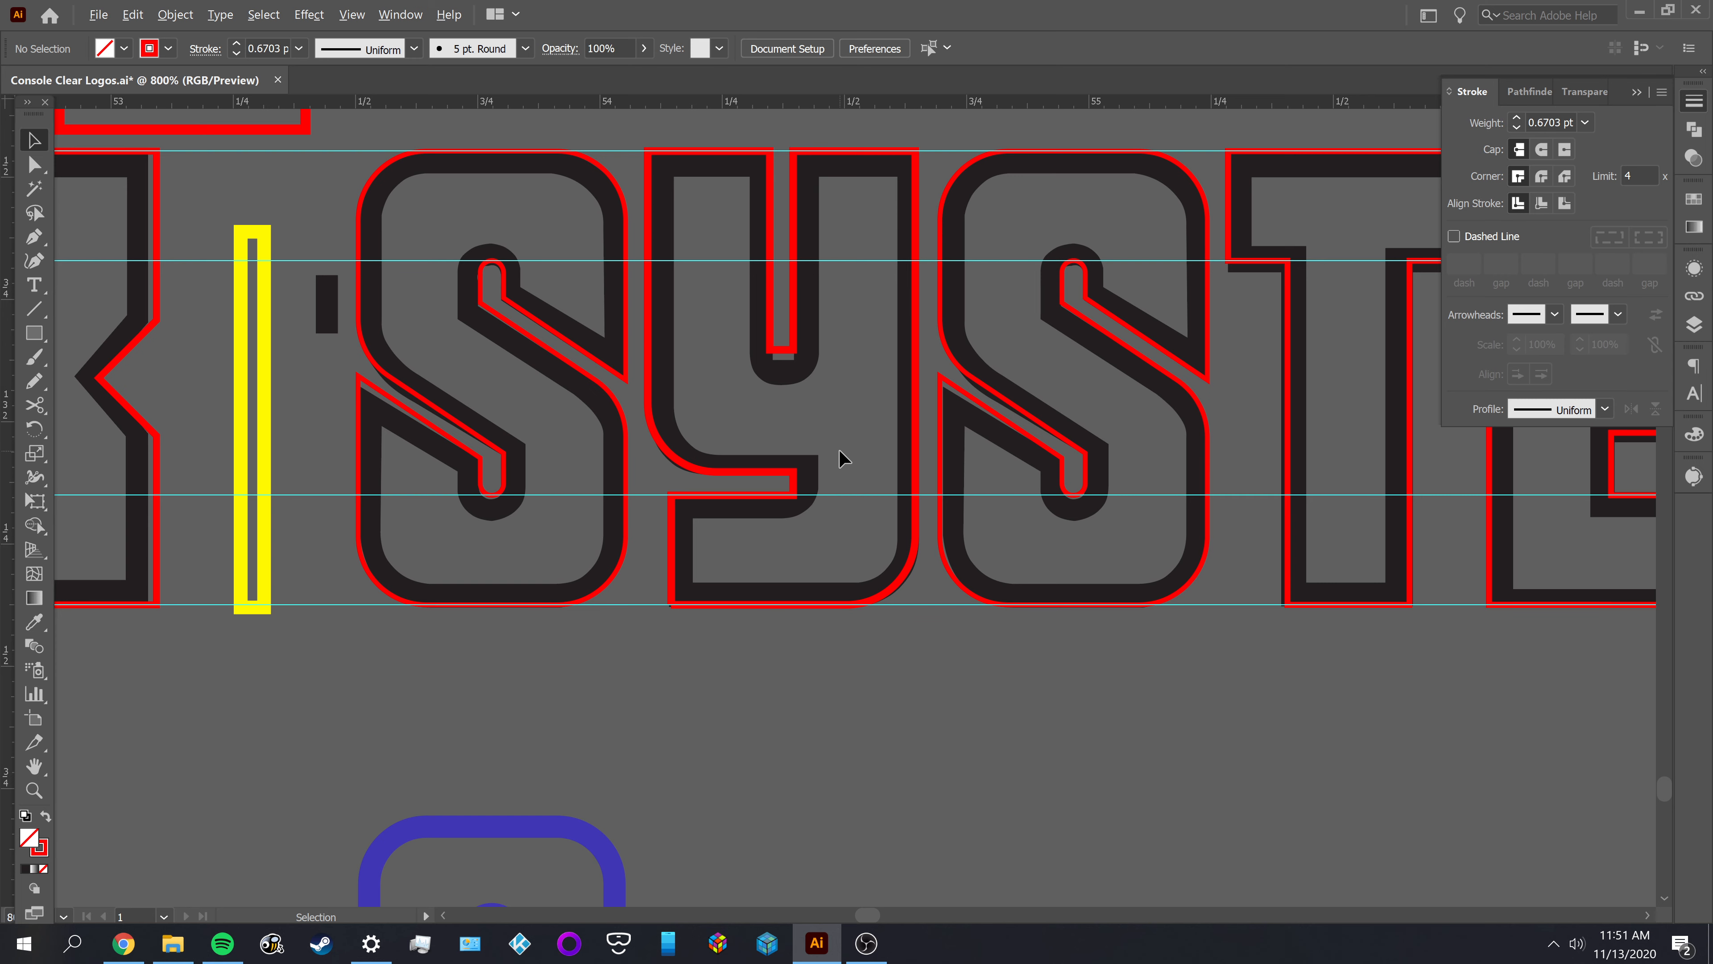
pyautogui.scroll(1, 839, 449)
pyautogui.moveTo(839, 449)
pyautogui.mouseDown()
pyautogui.moveTo(662, 554)
pyautogui.moveTo(686, 611)
pyautogui.moveTo(351, 624)
pyautogui.mouseUp()
pyautogui.moveTo(849, 617); pyautogui.dragTo(422, 589)
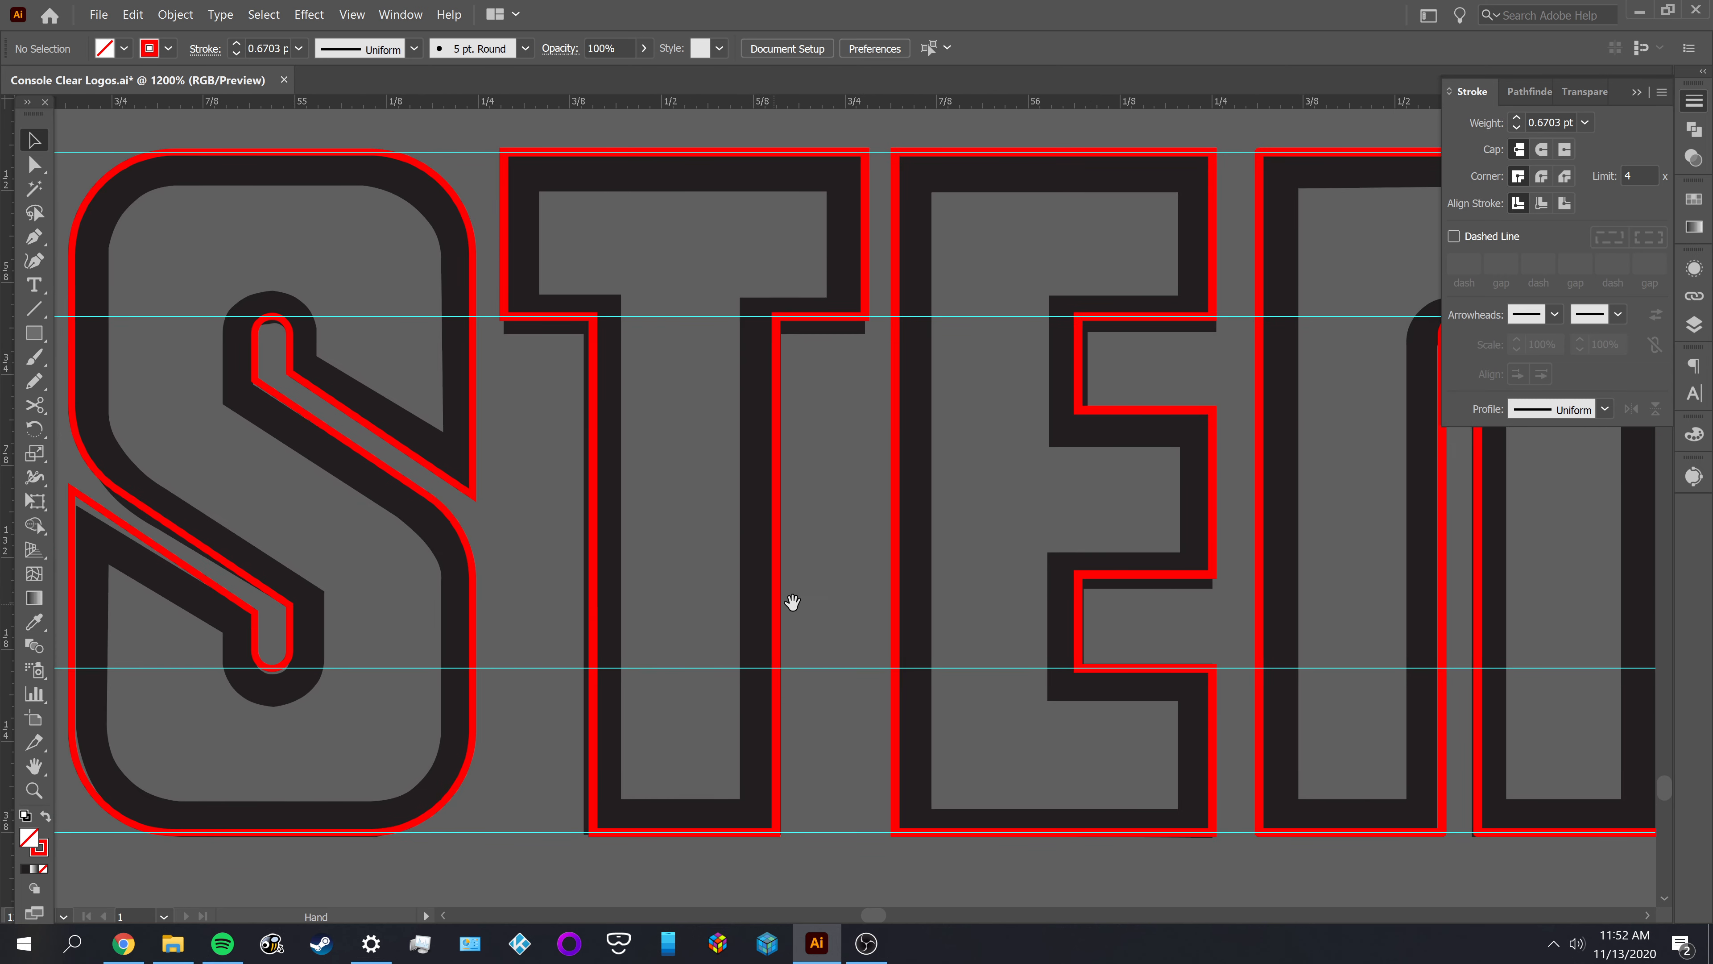
pyautogui.moveTo(822, 592)
pyautogui.mouseDown()
pyautogui.moveTo(416, 592)
pyautogui.moveTo(904, 600)
pyautogui.mouseUp()
pyautogui.moveTo(601, 594); pyautogui.dragTo(1105, 585)
pyautogui.moveTo(819, 574); pyautogui.dragTo(1000, 572)
pyautogui.moveTo(738, 573); pyautogui.dragTo(835, 567)
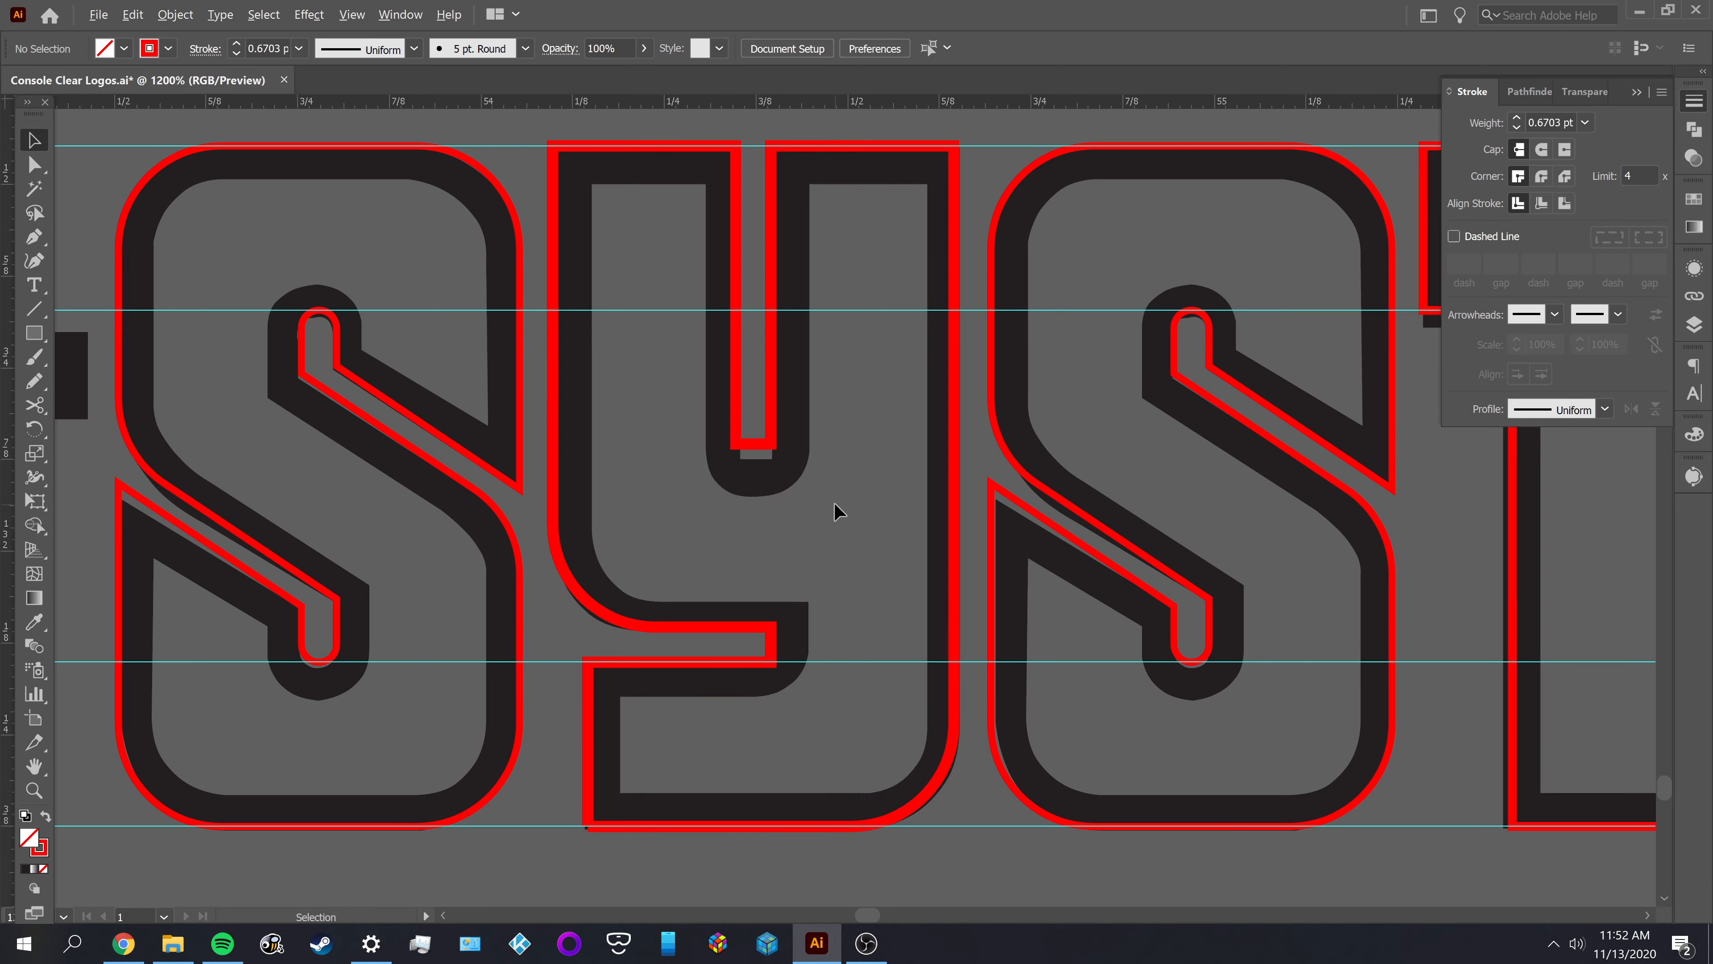
pyautogui.scroll(-2, 837, 513)
pyautogui.scroll(-1, 816, 486)
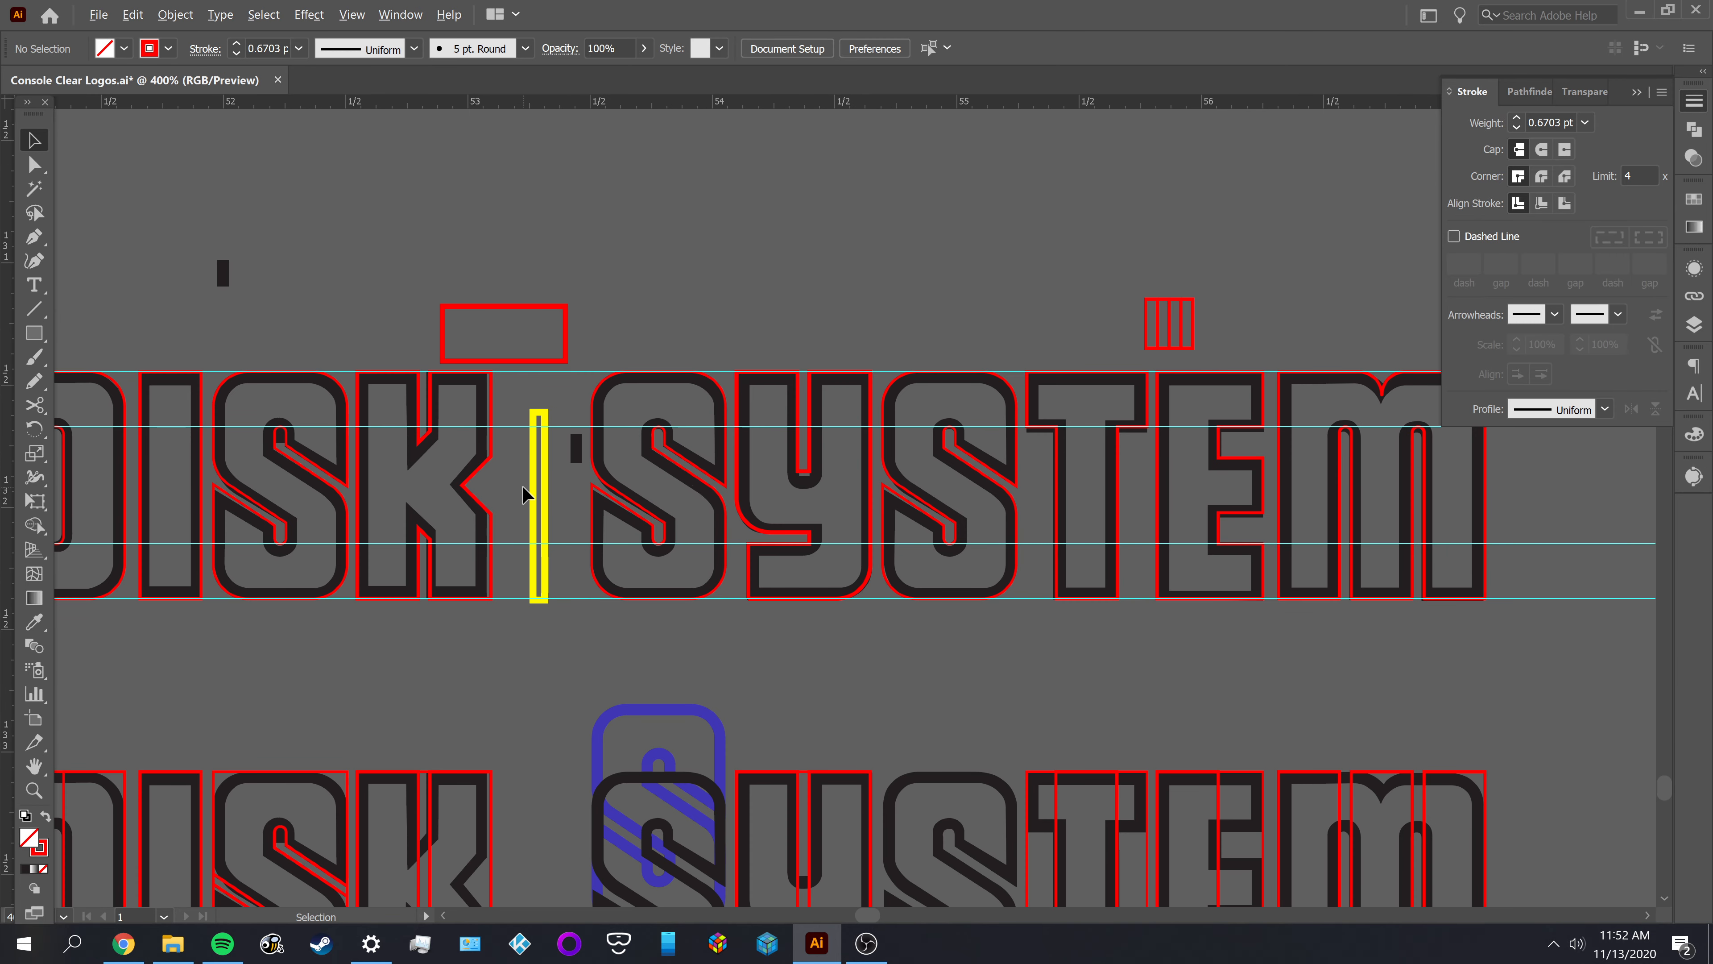
pyautogui.scroll(-1, 524, 495)
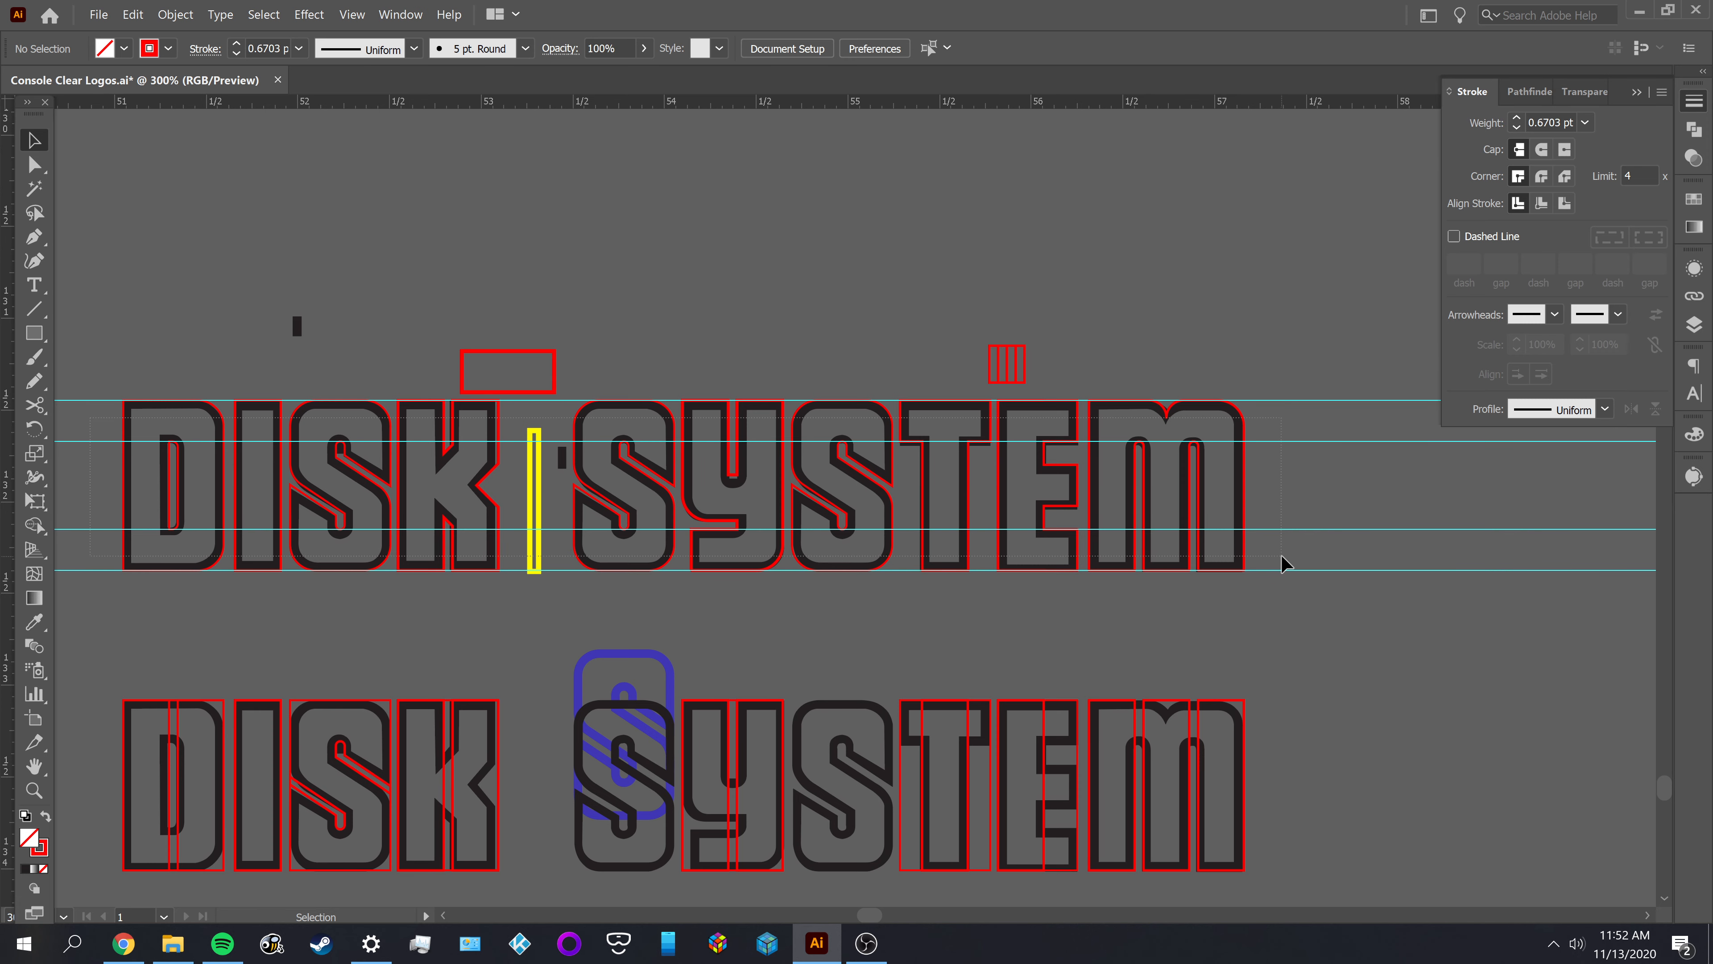
# Select the traced DISK SYSTEM row and duplicate it straight above the original
pyautogui.hotkey('ctrl', 'a')
pyautogui.moveTo(611, 484); pyautogui.dragTo(696, 638)
pyautogui.moveTo(577, 655); pyautogui.dragTo(573, 323)
pyautogui.click(808, 484)
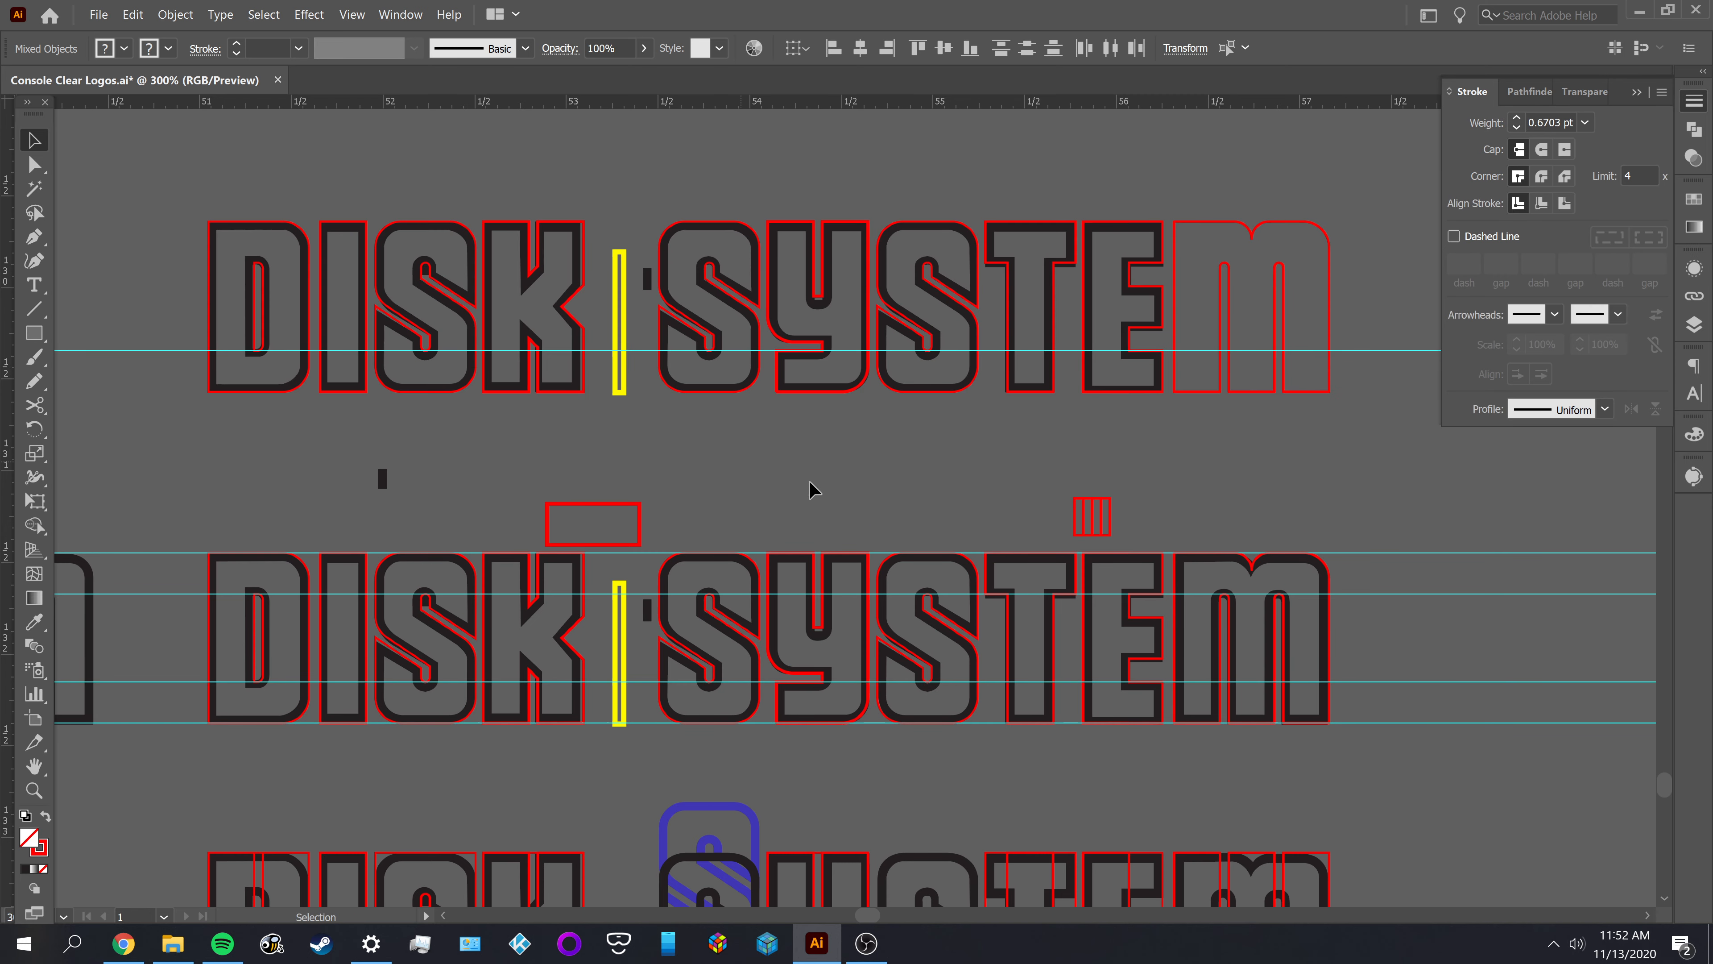
# Delete the stray horizontal guide that runs through the duplicated lettering row
pyautogui.moveTo(1351, 440); pyautogui.dragTo(1106, 527)
pyautogui.moveTo(1147, 324); pyautogui.dragTo(1147, 326)
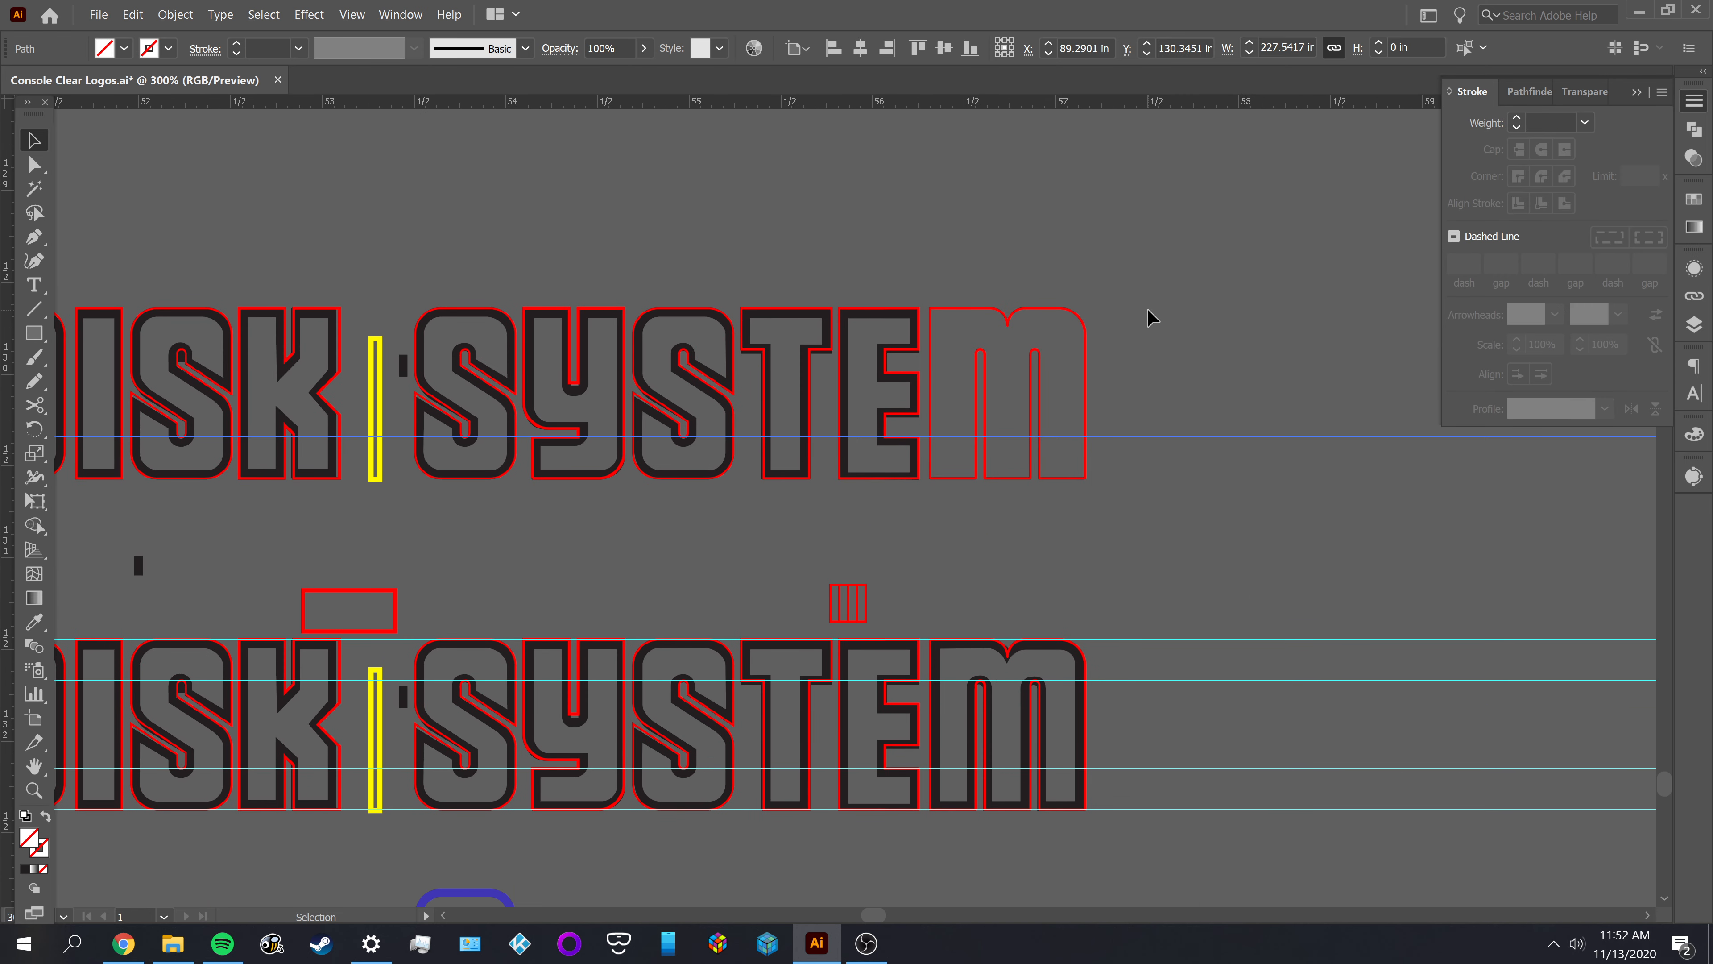
pyautogui.press('Delete')
# Try deleting the black reference E from the duplicated row, and undo the deletion
pyautogui.click(857, 320)
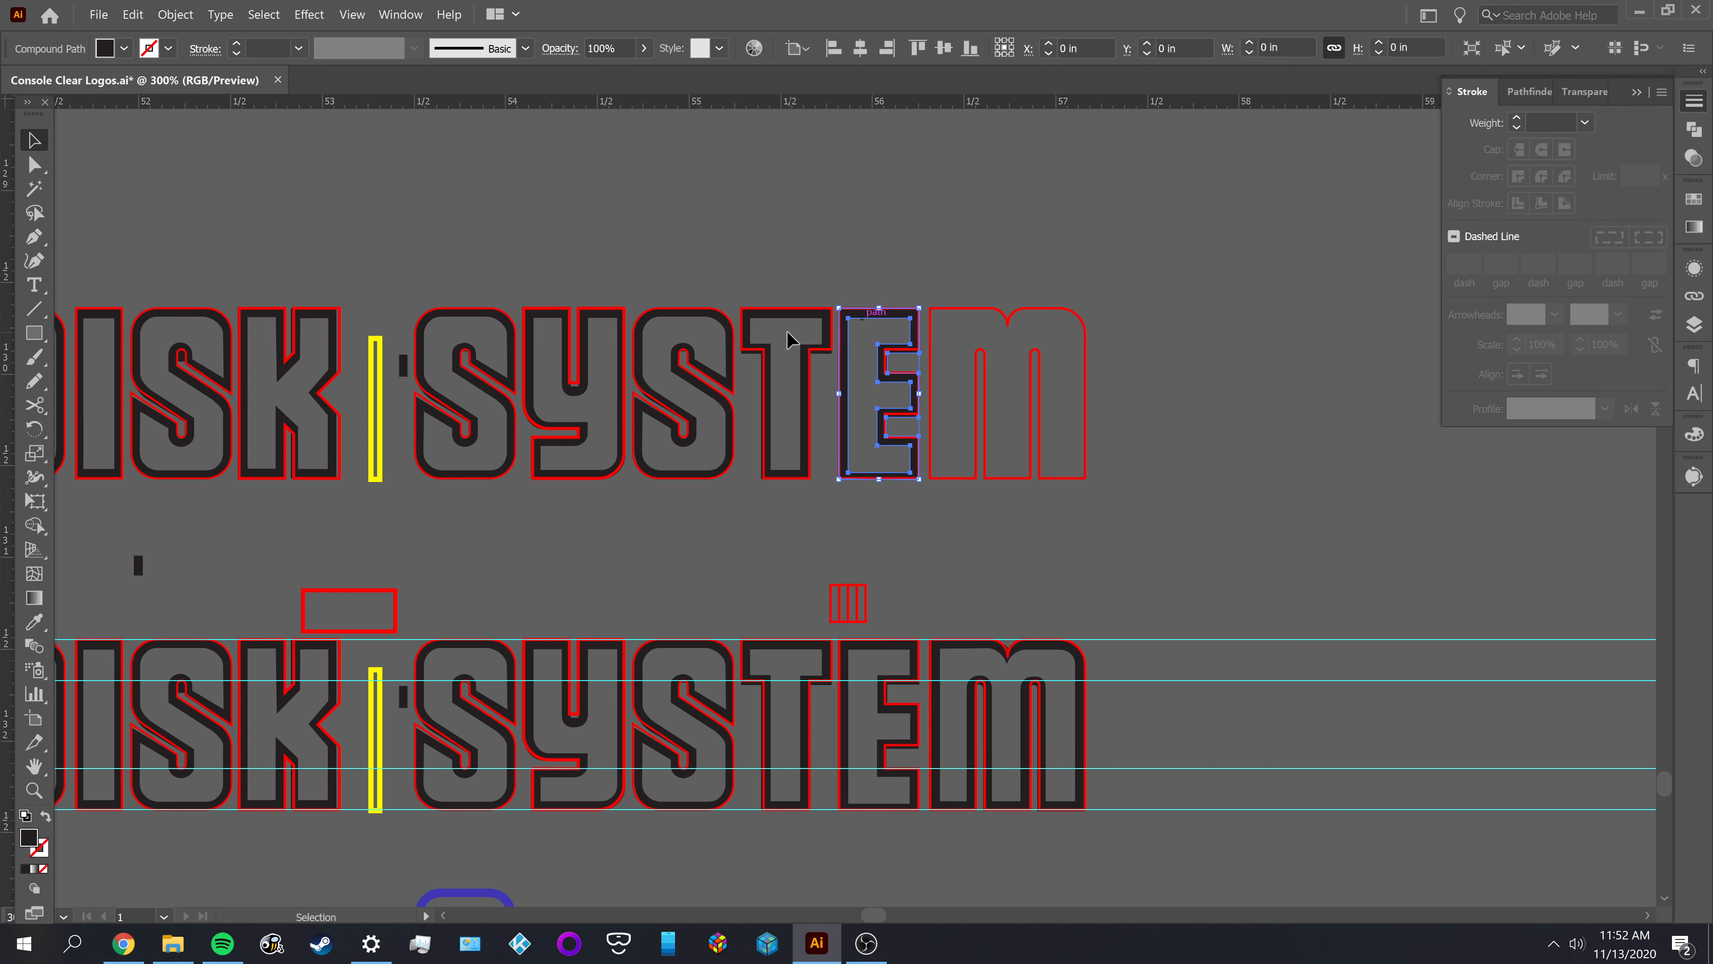
pyautogui.press('Delete')
pyautogui.hotkey('ctrl', 'z')
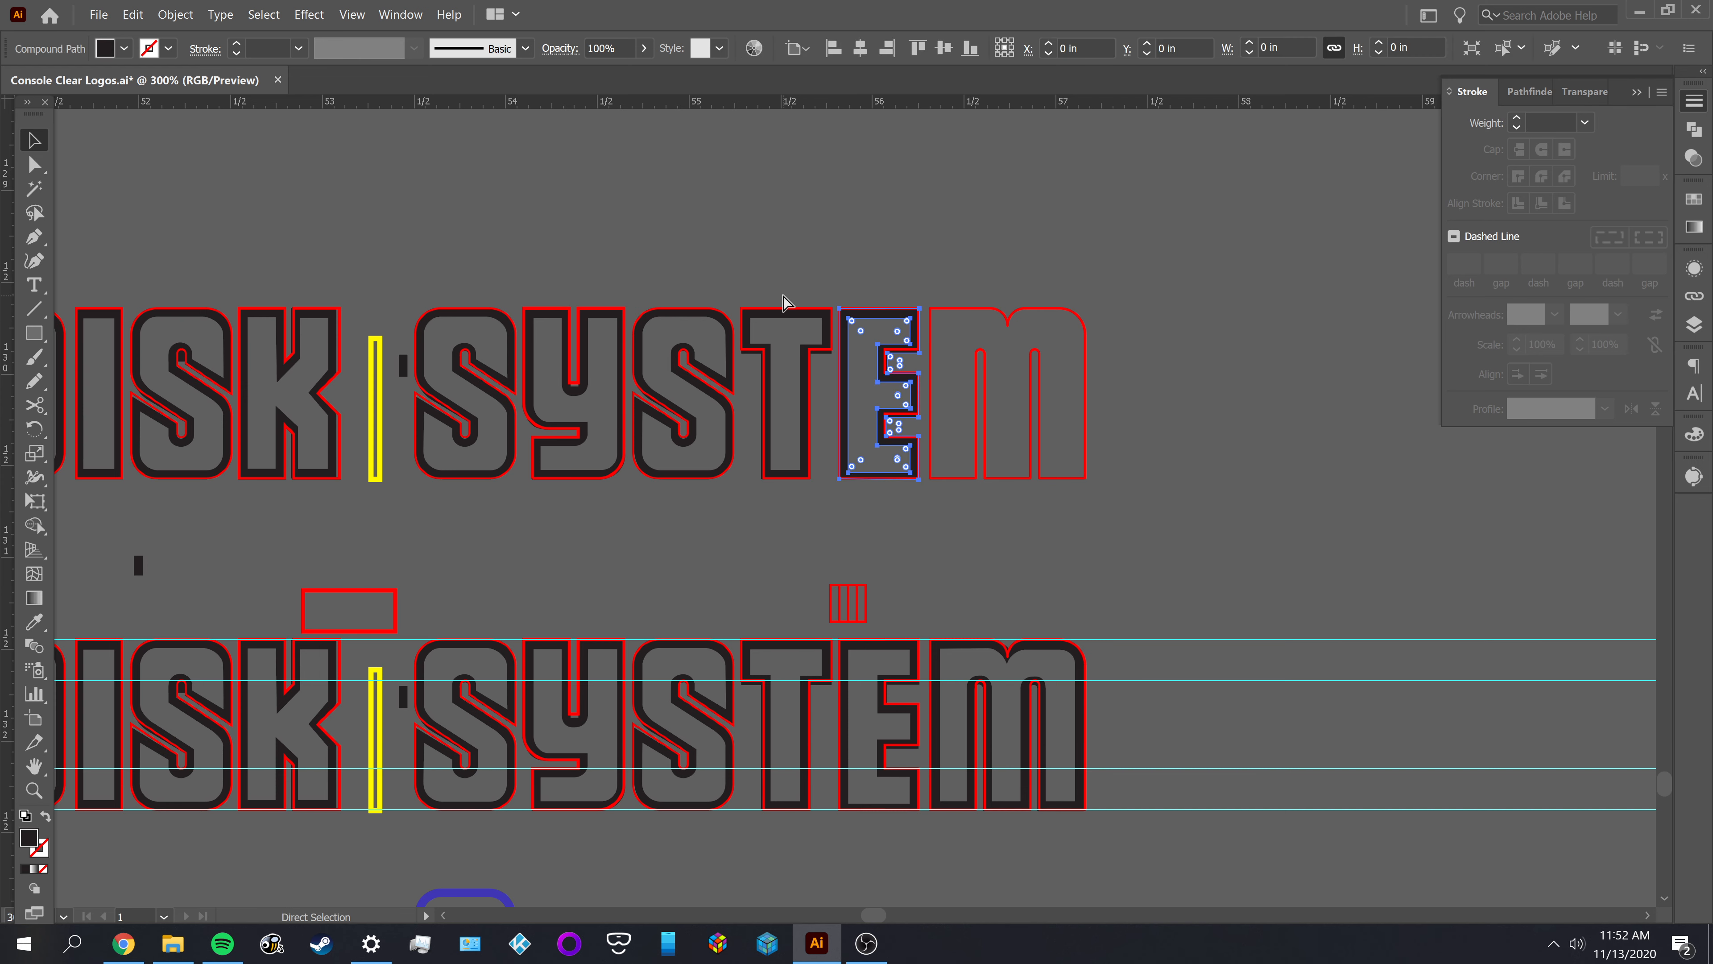
pyautogui.click(807, 259)
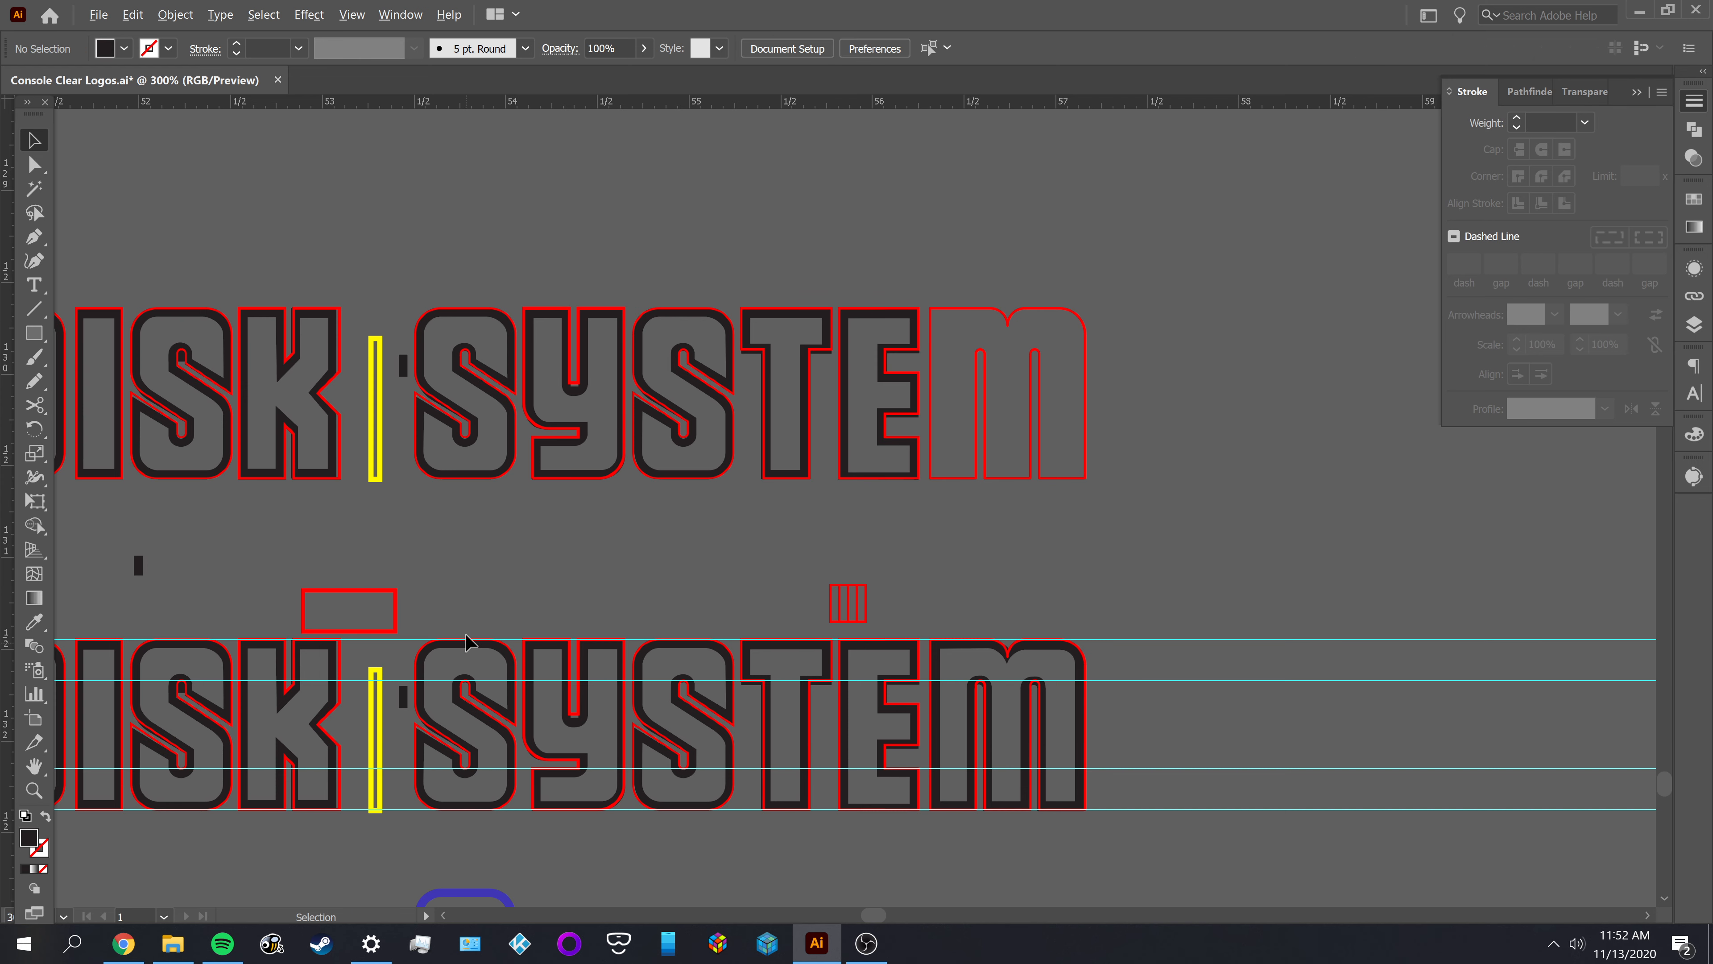
# Move the red outline of SYSTEM's first S in the duplicated row up and away from its black reference
pyautogui.scroll(4, 394, 355)
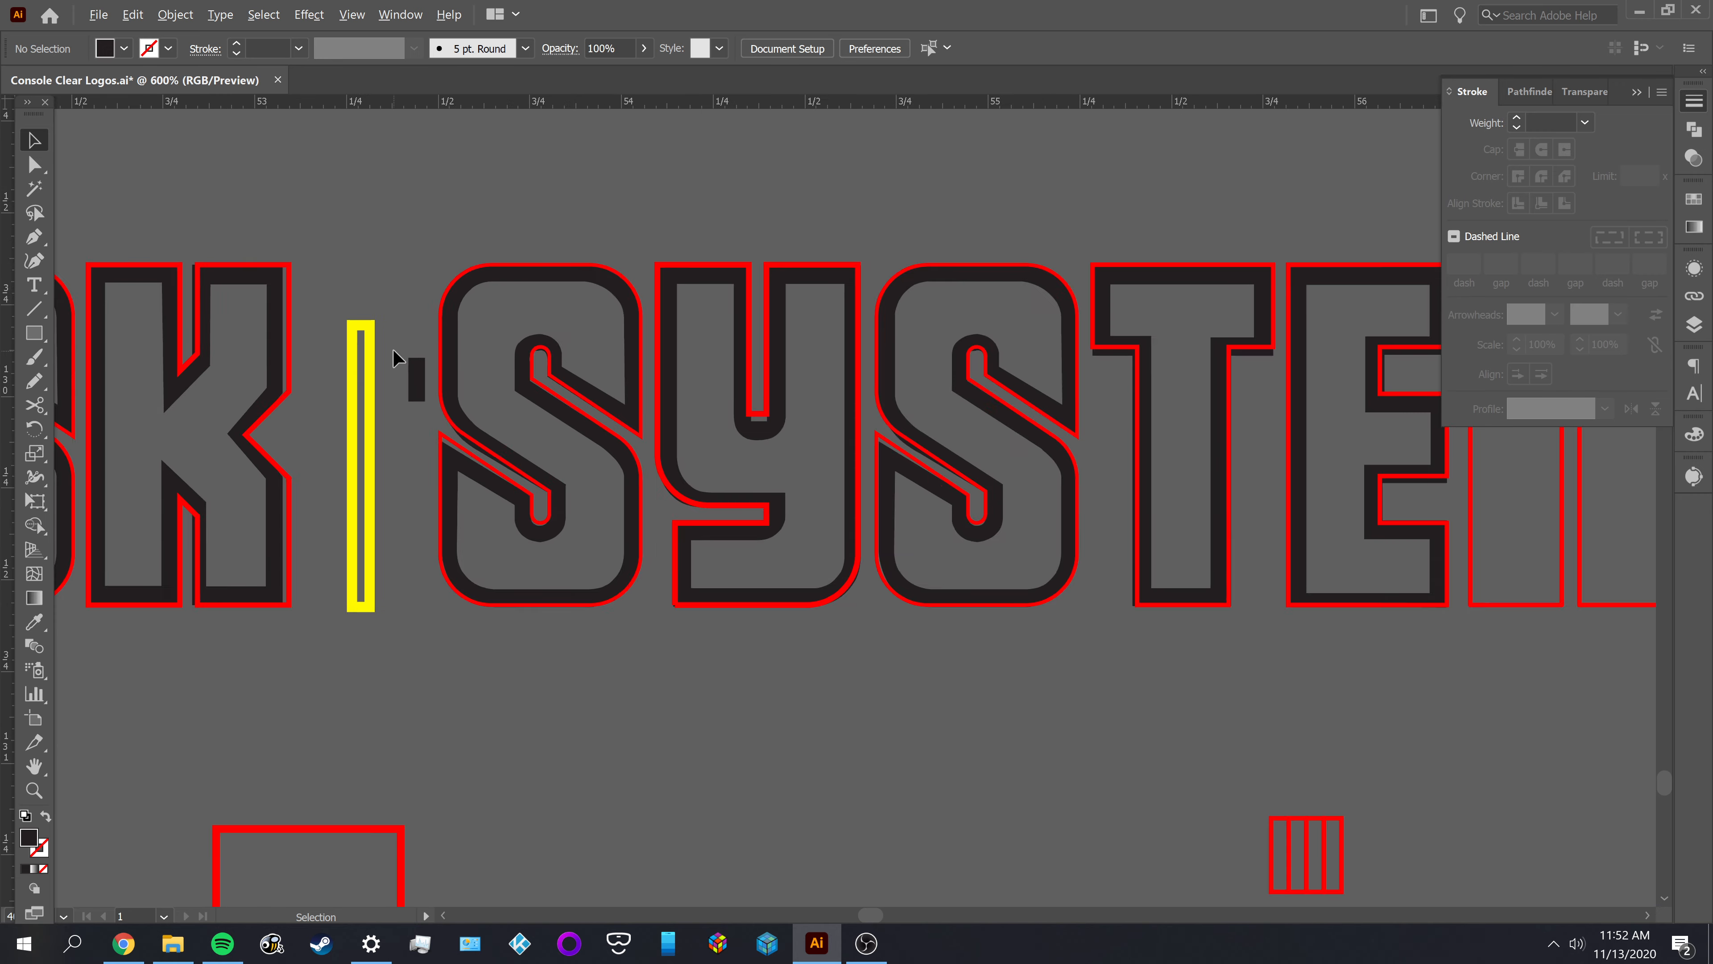
pyautogui.moveTo(435, 305); pyautogui.dragTo(449, 405)
pyautogui.scroll(2, 456, 360)
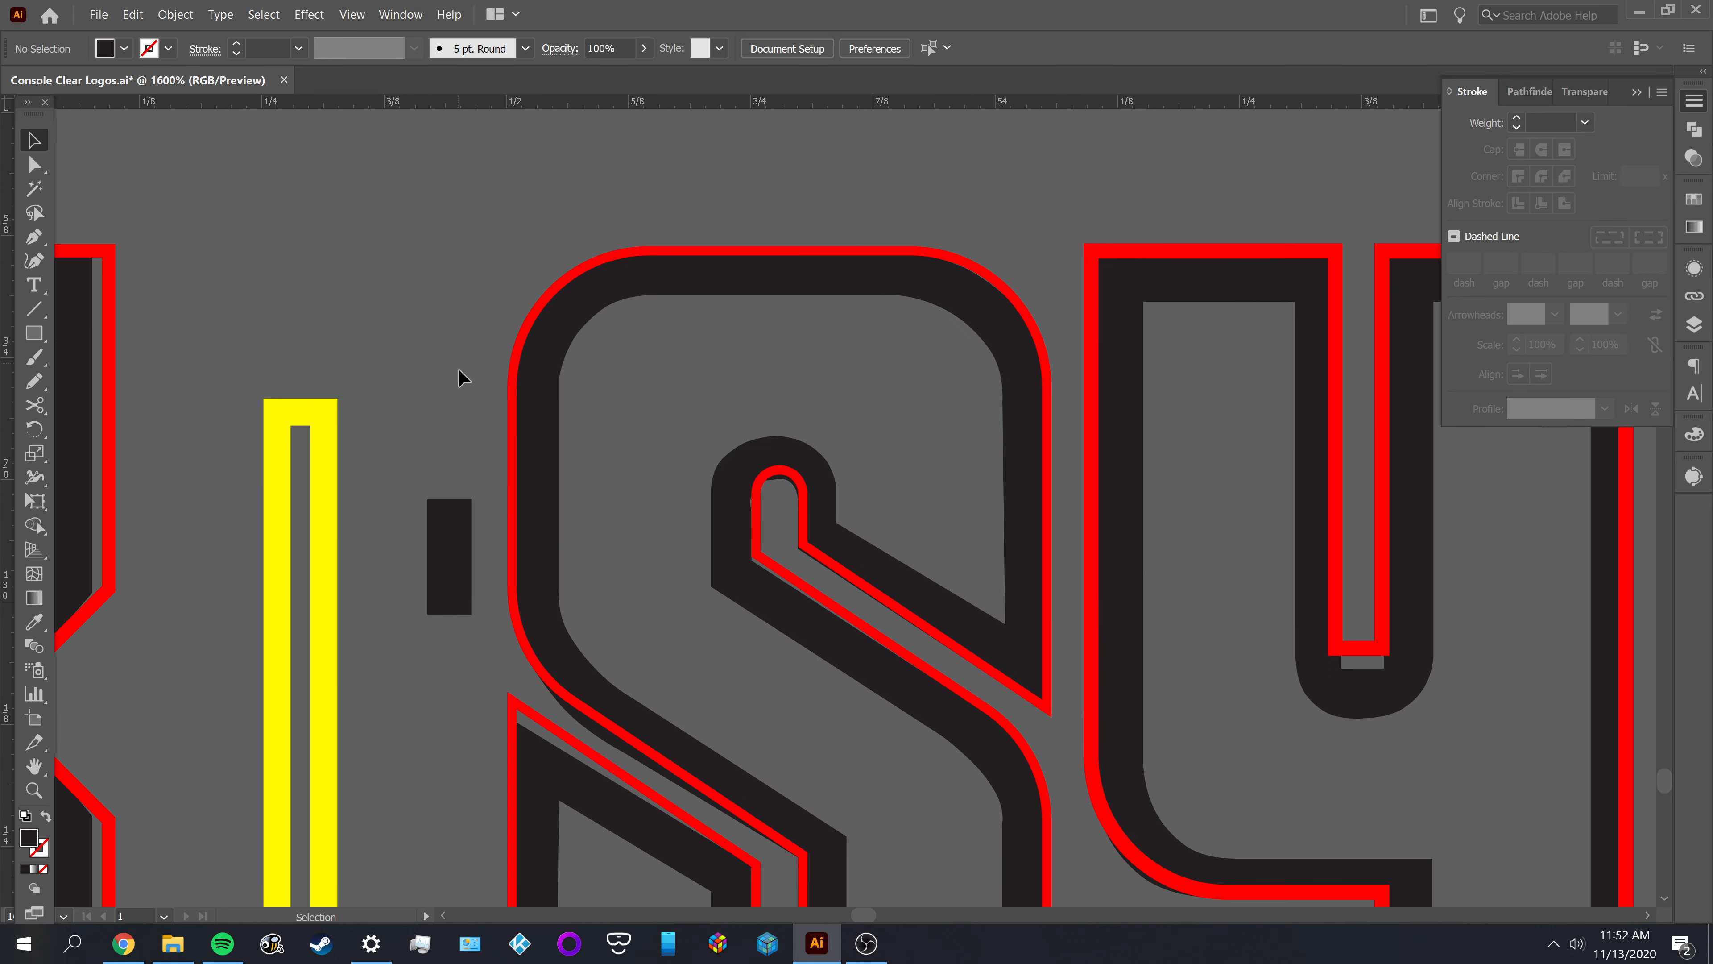
pyautogui.moveTo(532, 520); pyautogui.dragTo(415, 480)
# Place the small black rectangle on the reference S's left stem and widen it to 0.0479 in to match the stem
pyautogui.moveTo(450, 621); pyautogui.dragTo(577, 521)
pyautogui.scroll(1, 720, 515)
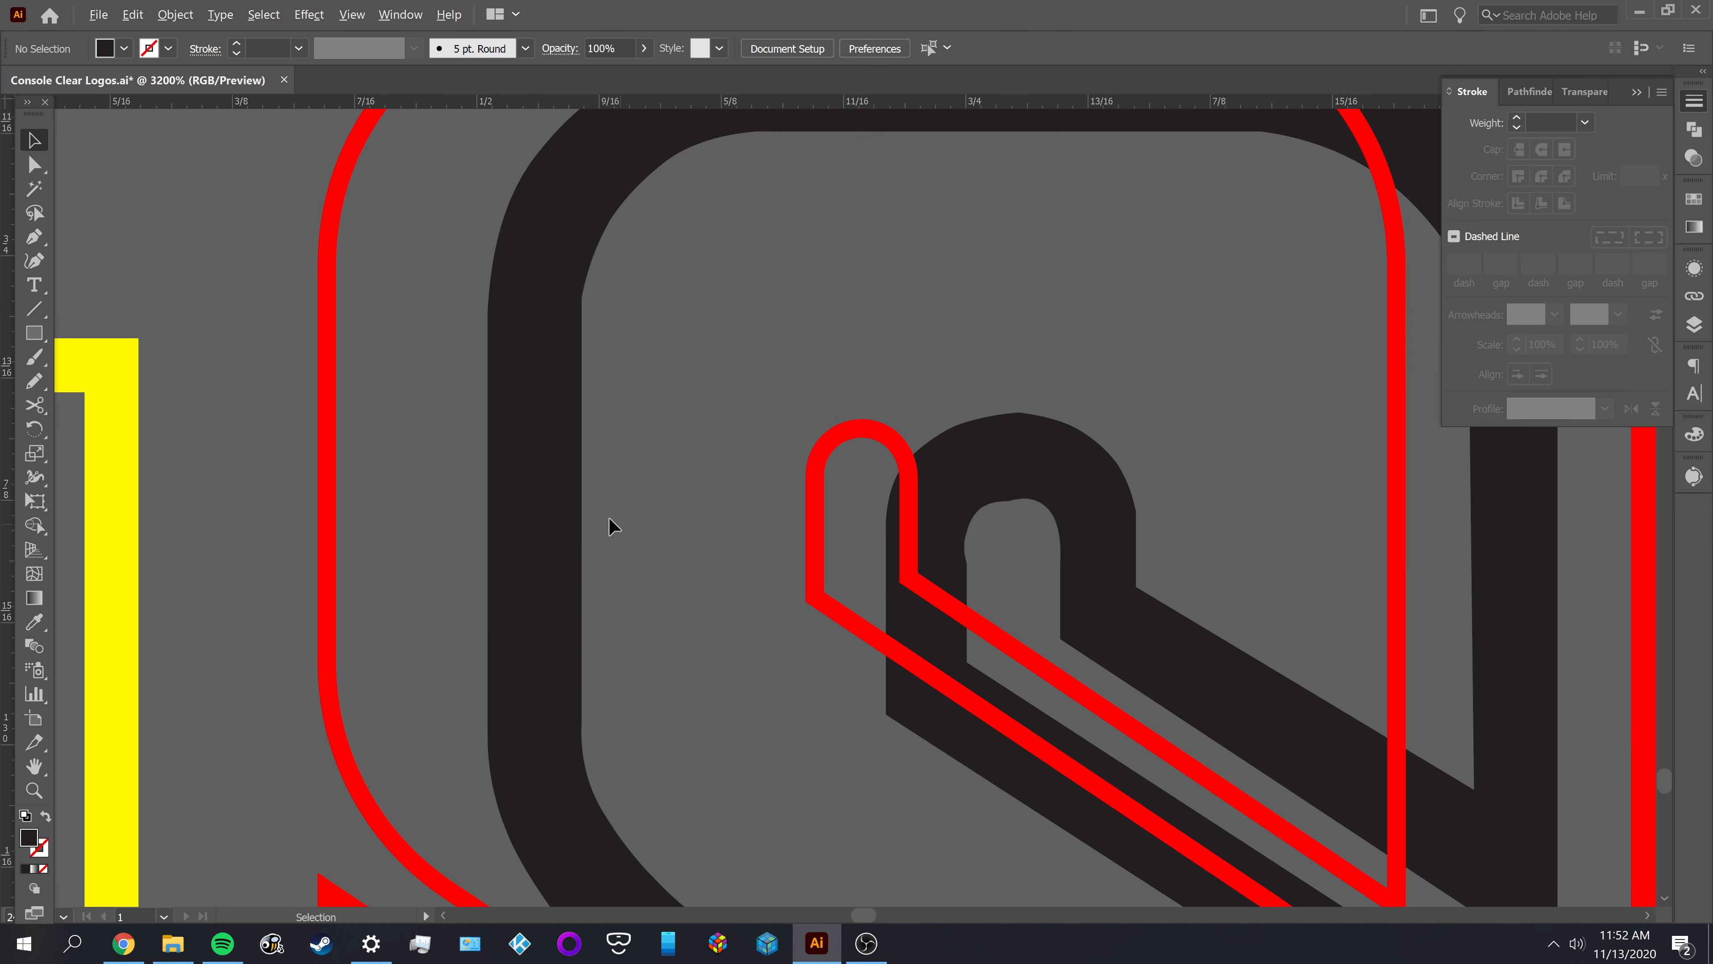
pyautogui.scroll(2, 561, 528)
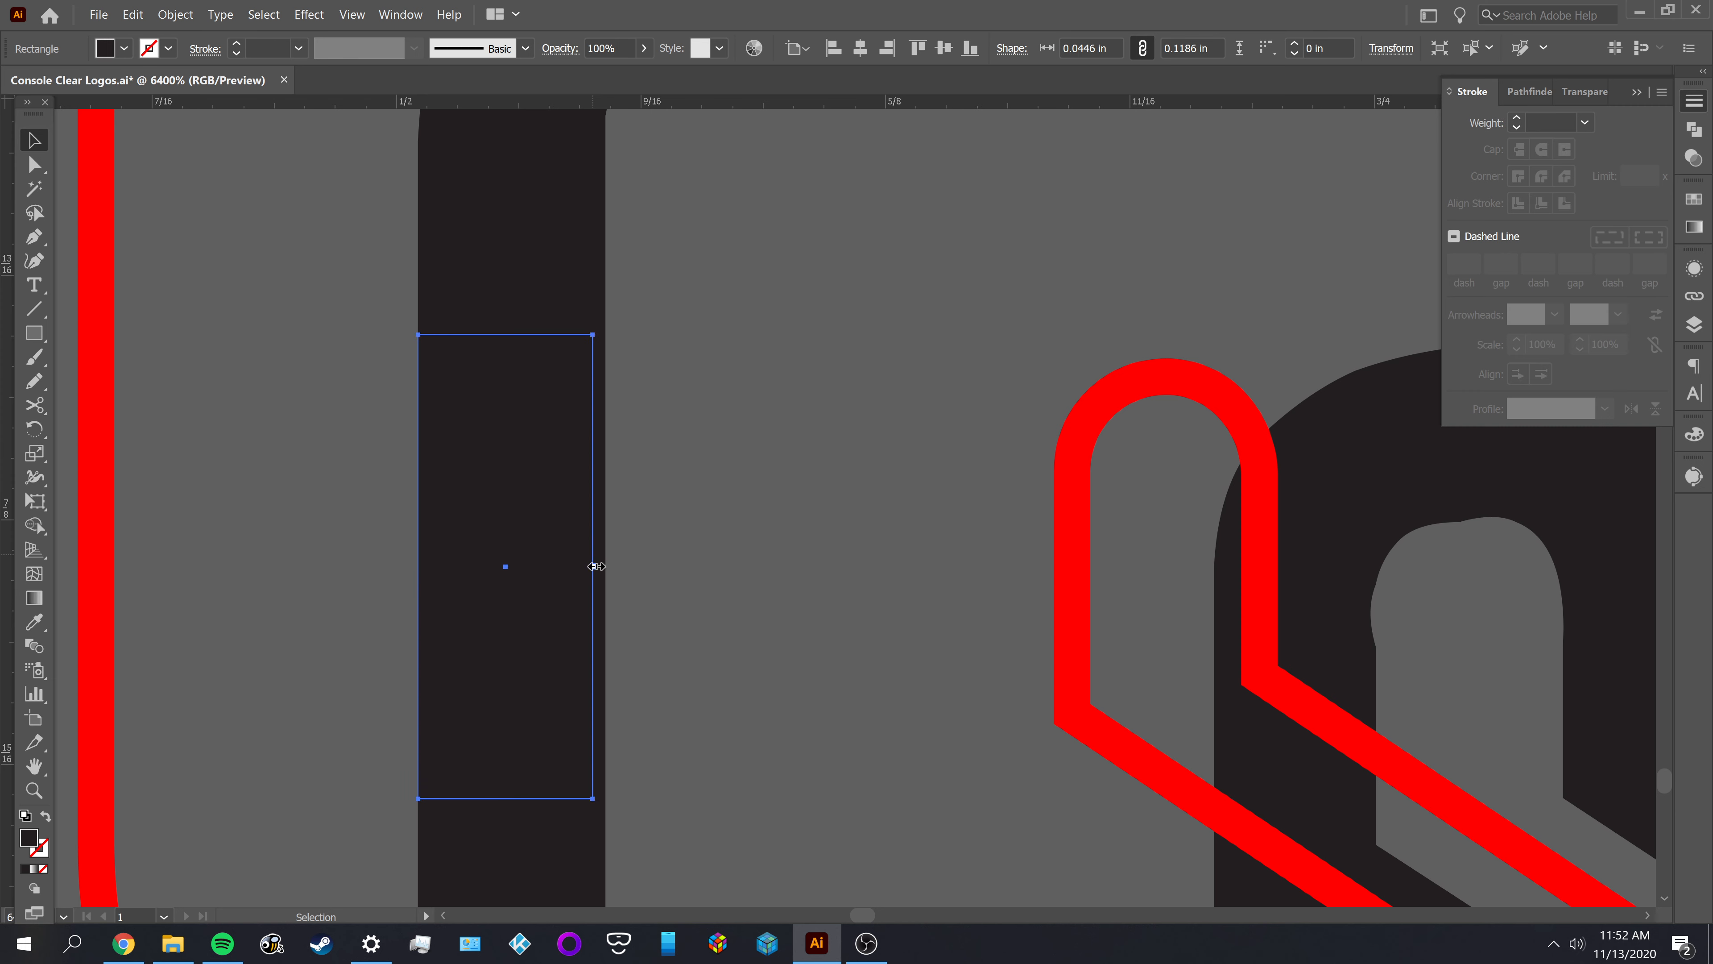
pyautogui.moveTo(596, 566)
pyautogui.mouseDown()
pyautogui.moveTo(561, 560)
pyautogui.moveTo(607, 575)
pyautogui.mouseUp()
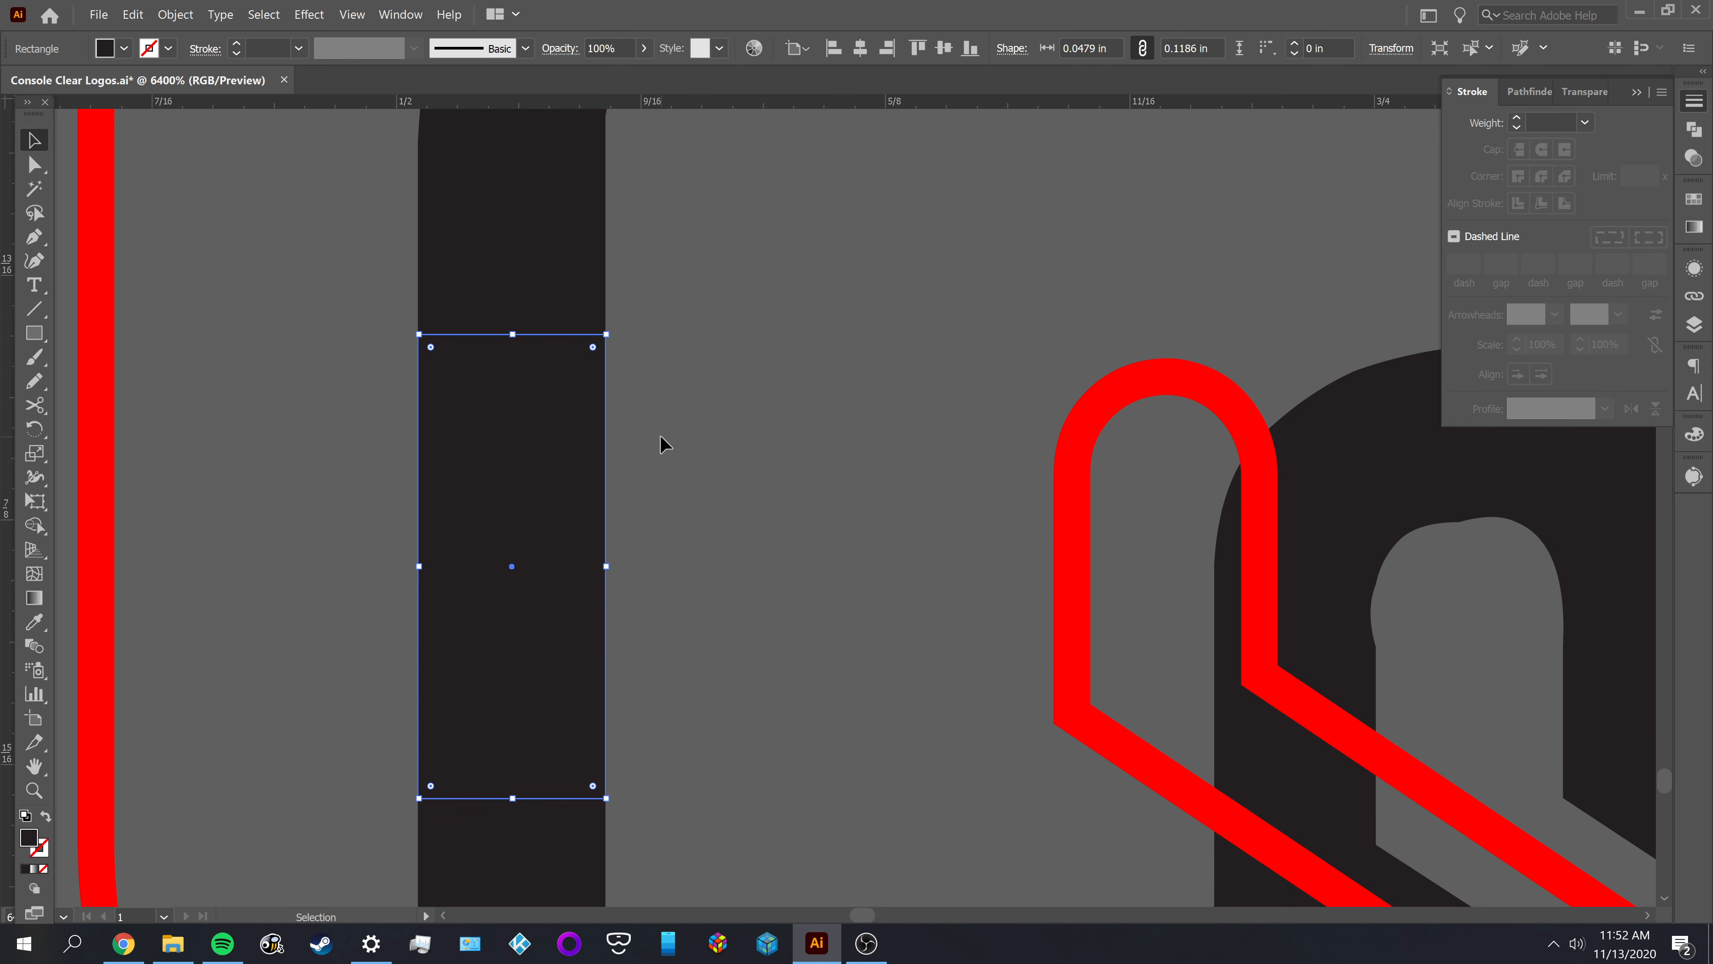
# Move the widened black rectangle off the stem to the gap between the yellow bar and the red S outline
pyautogui.scroll(-5, 661, 443)
pyautogui.moveTo(646, 466); pyautogui.dragTo(415, 457)
pyautogui.hotkey('ctrl', 'z')
pyautogui.click(550, 468)
pyautogui.moveTo(634, 464); pyautogui.dragTo(498, 437)
pyautogui.scroll(-4, 502, 436)
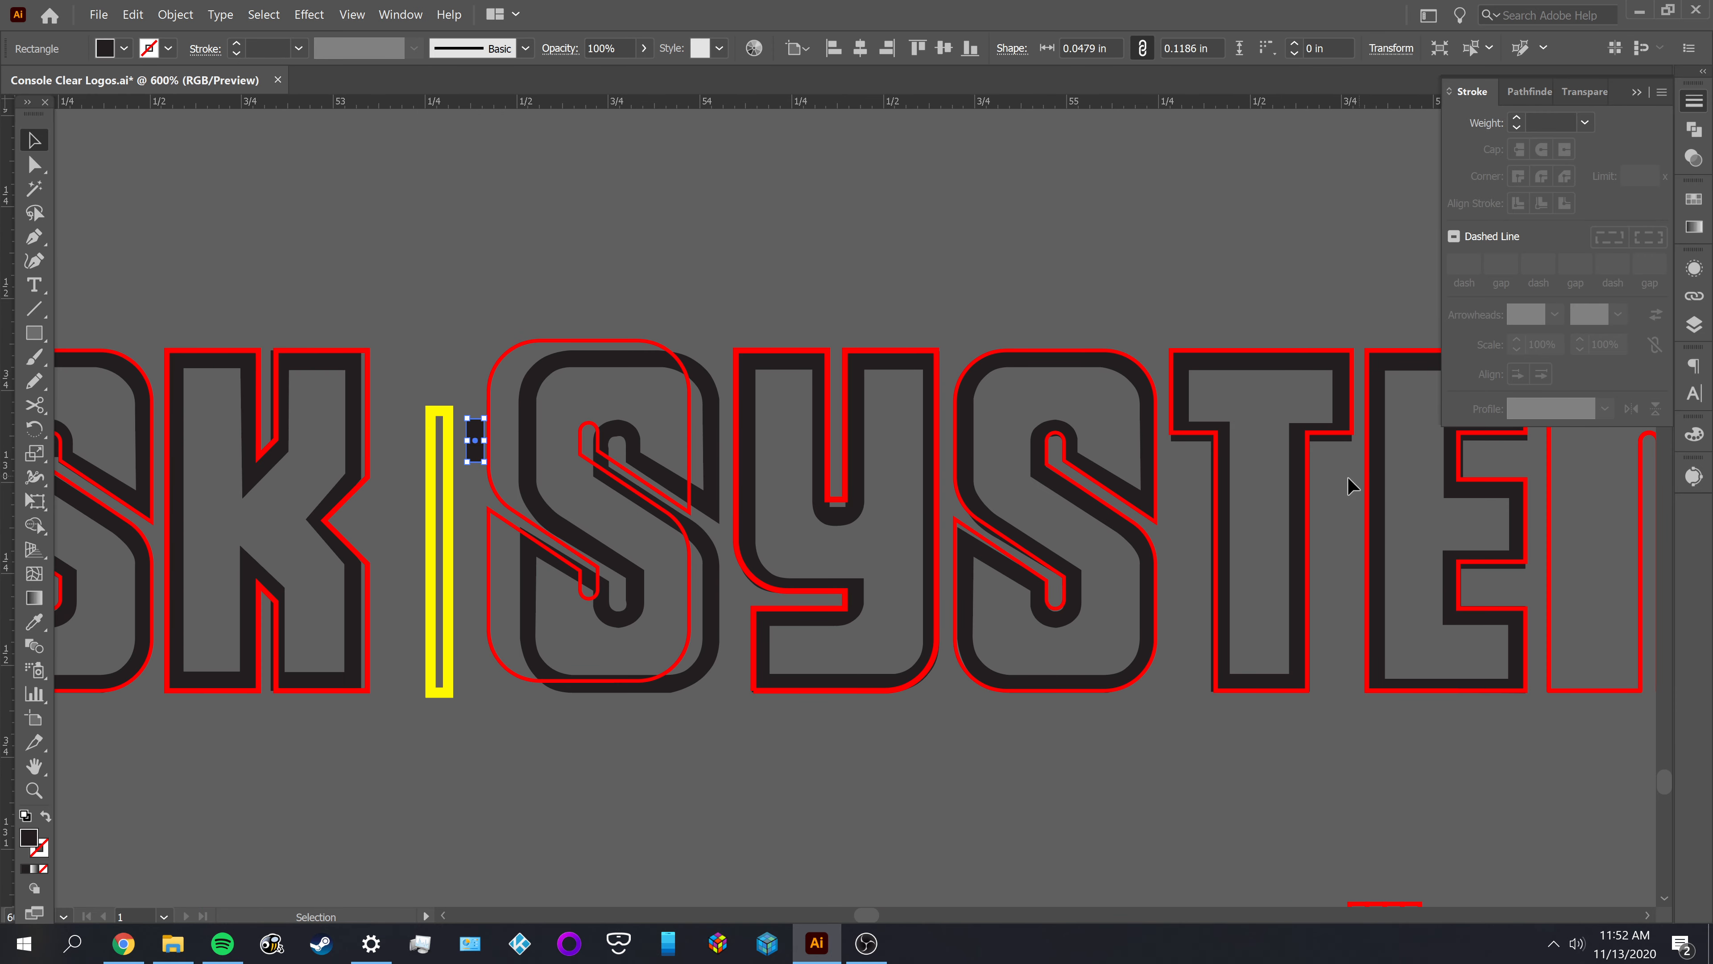
pyautogui.click(468, 765)
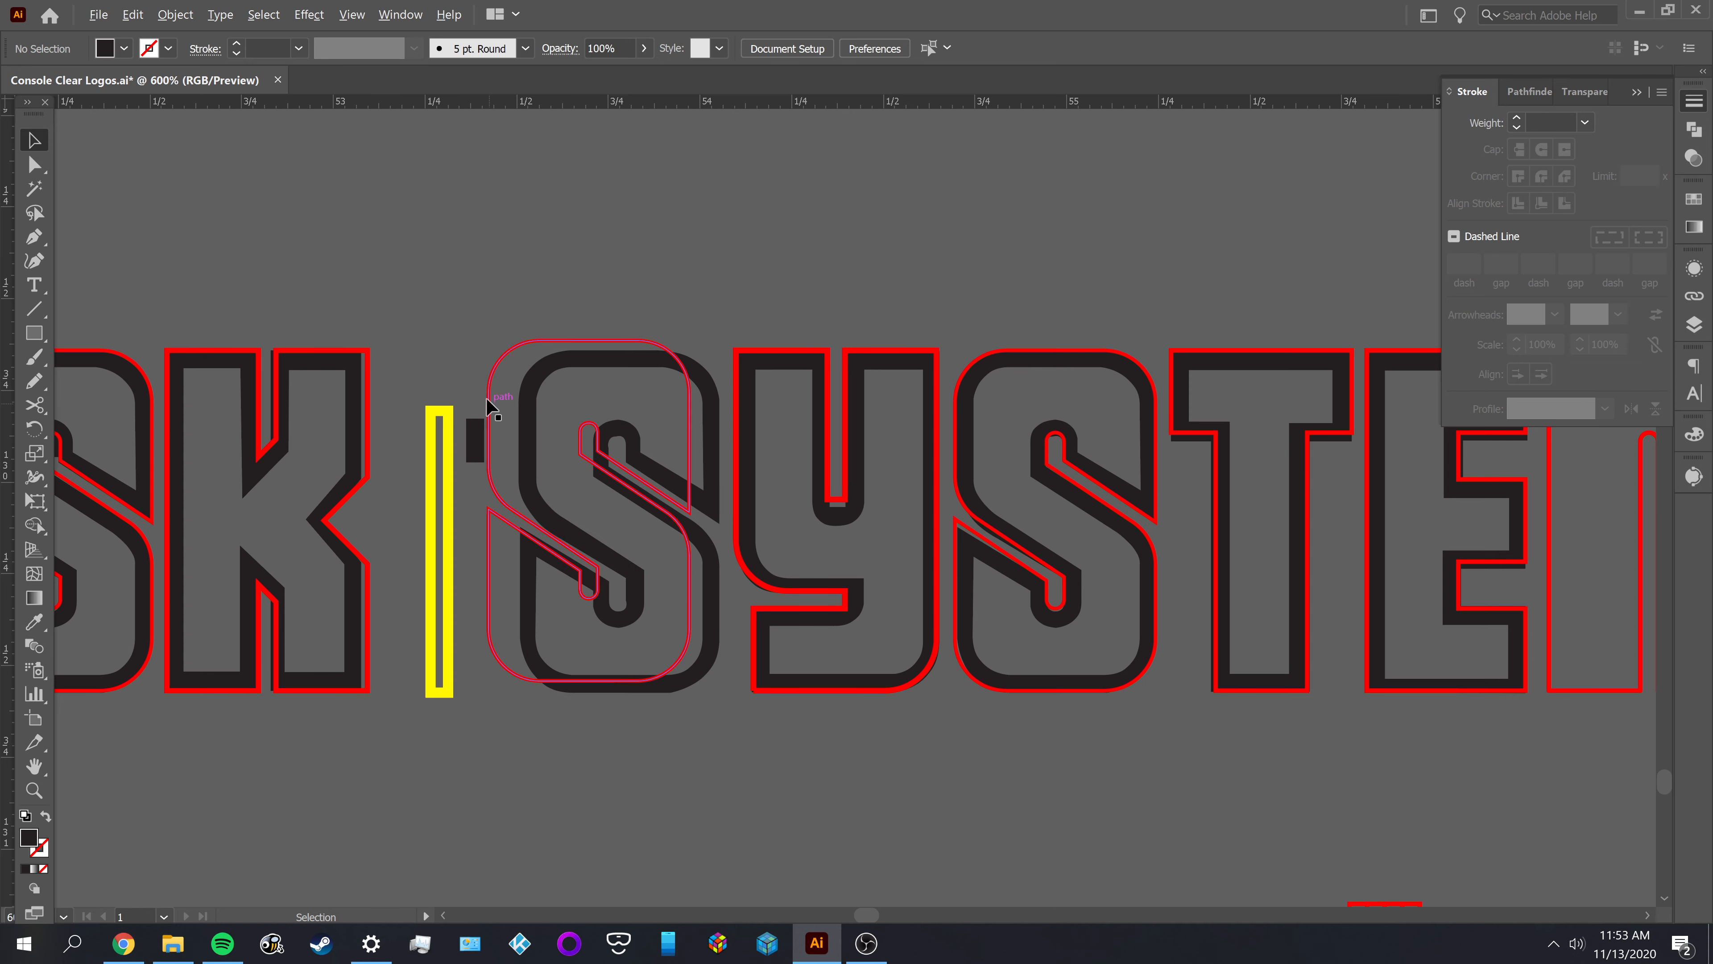
# Undo the small rectangle's moves and widening as well as the red S outline's displacement
pyautogui.scroll(1, 472, 404)
pyautogui.scroll(1, 472, 404)
pyautogui.click(480, 438)
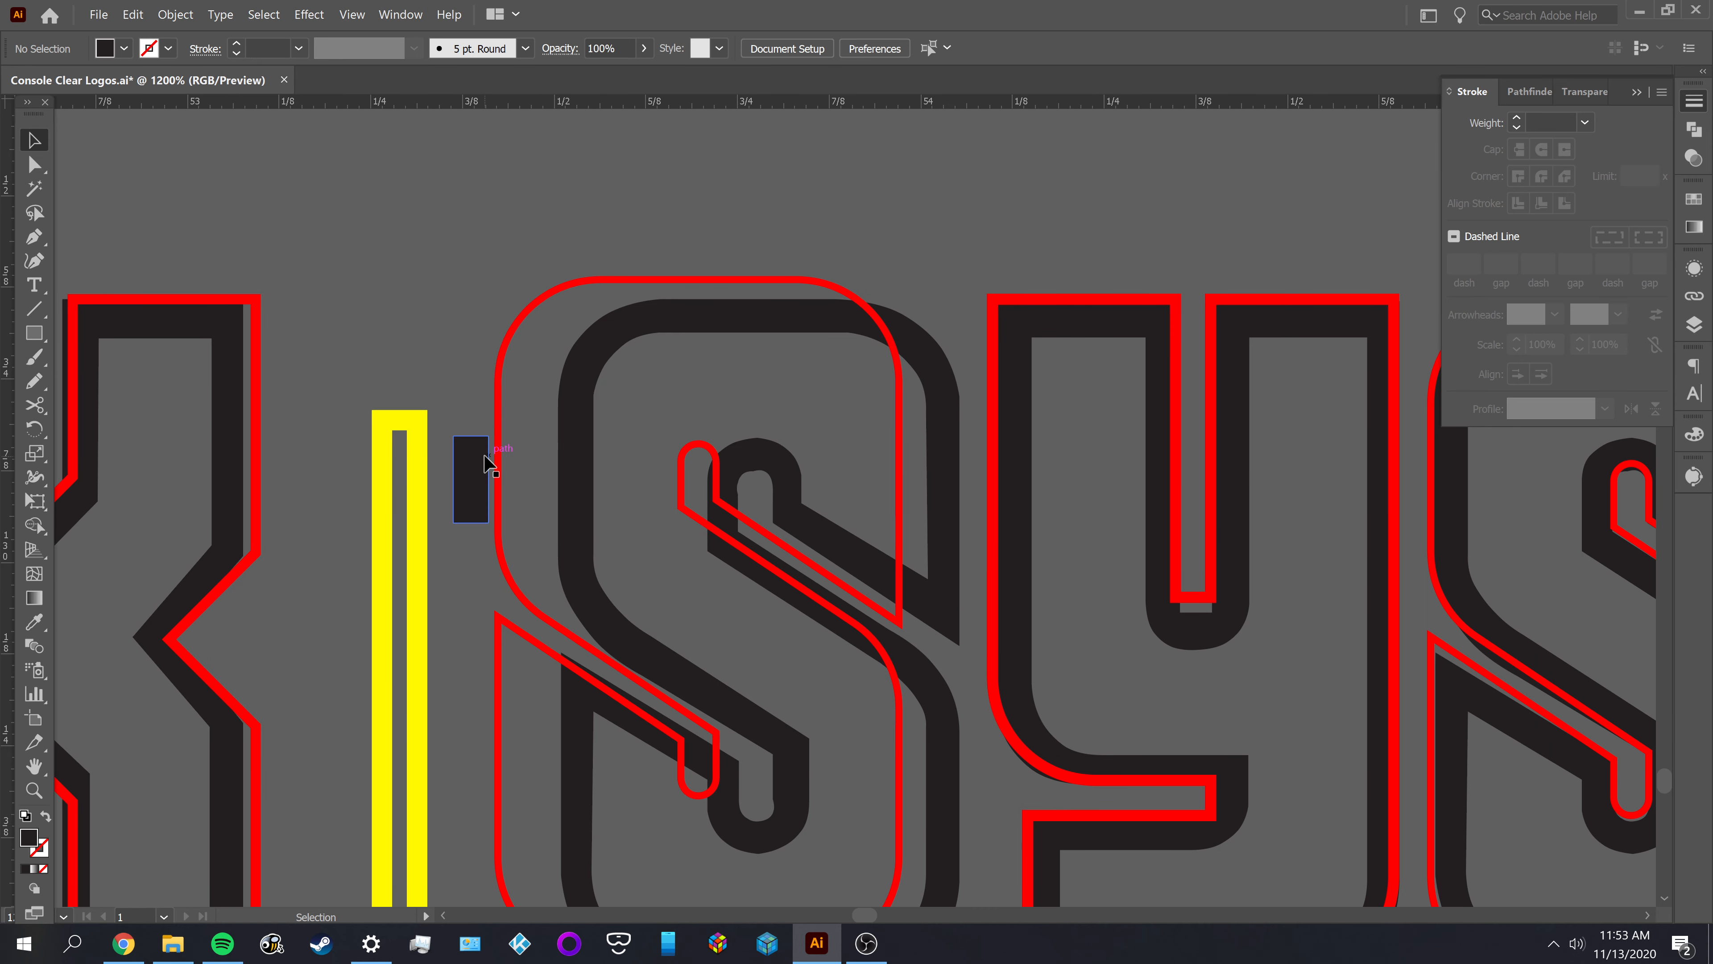
pyautogui.press('a')
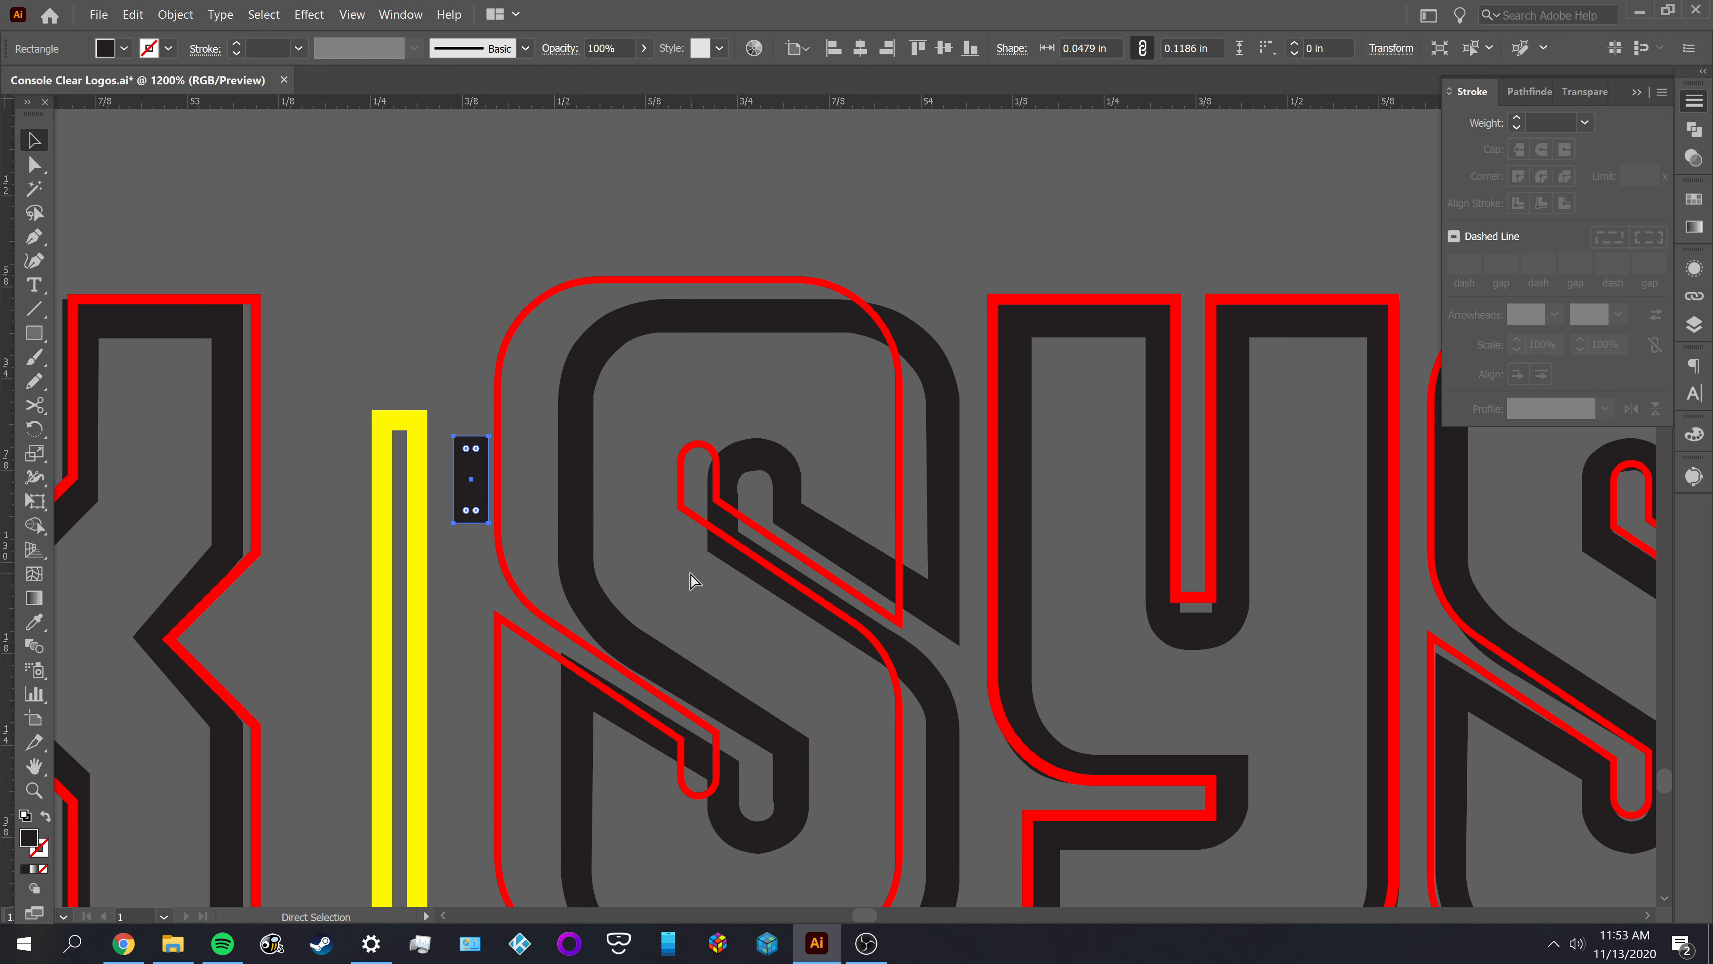
pyautogui.hotkey('ctrl', 'z')
pyautogui.hotkey('ctrl', 'z')
pyautogui.hotkey('ctrl', 'z')
pyautogui.hotkey('ctrl', 'z')
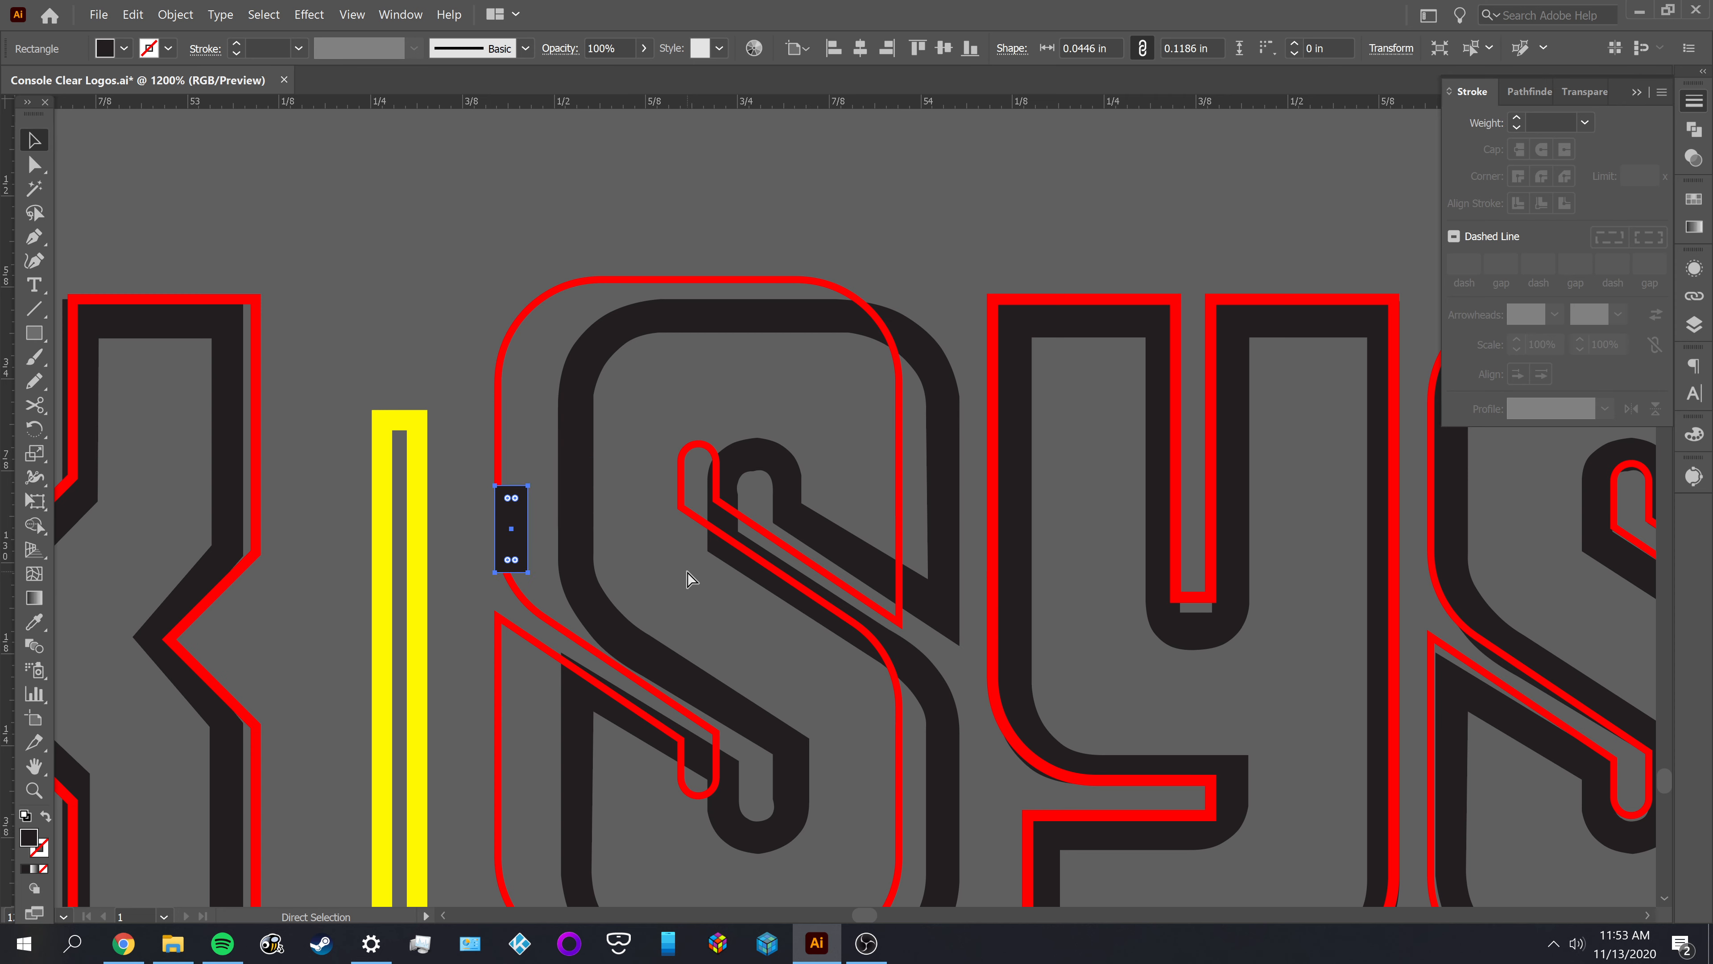
pyautogui.hotkey('ctrl', 'z')
pyautogui.click(668, 568)
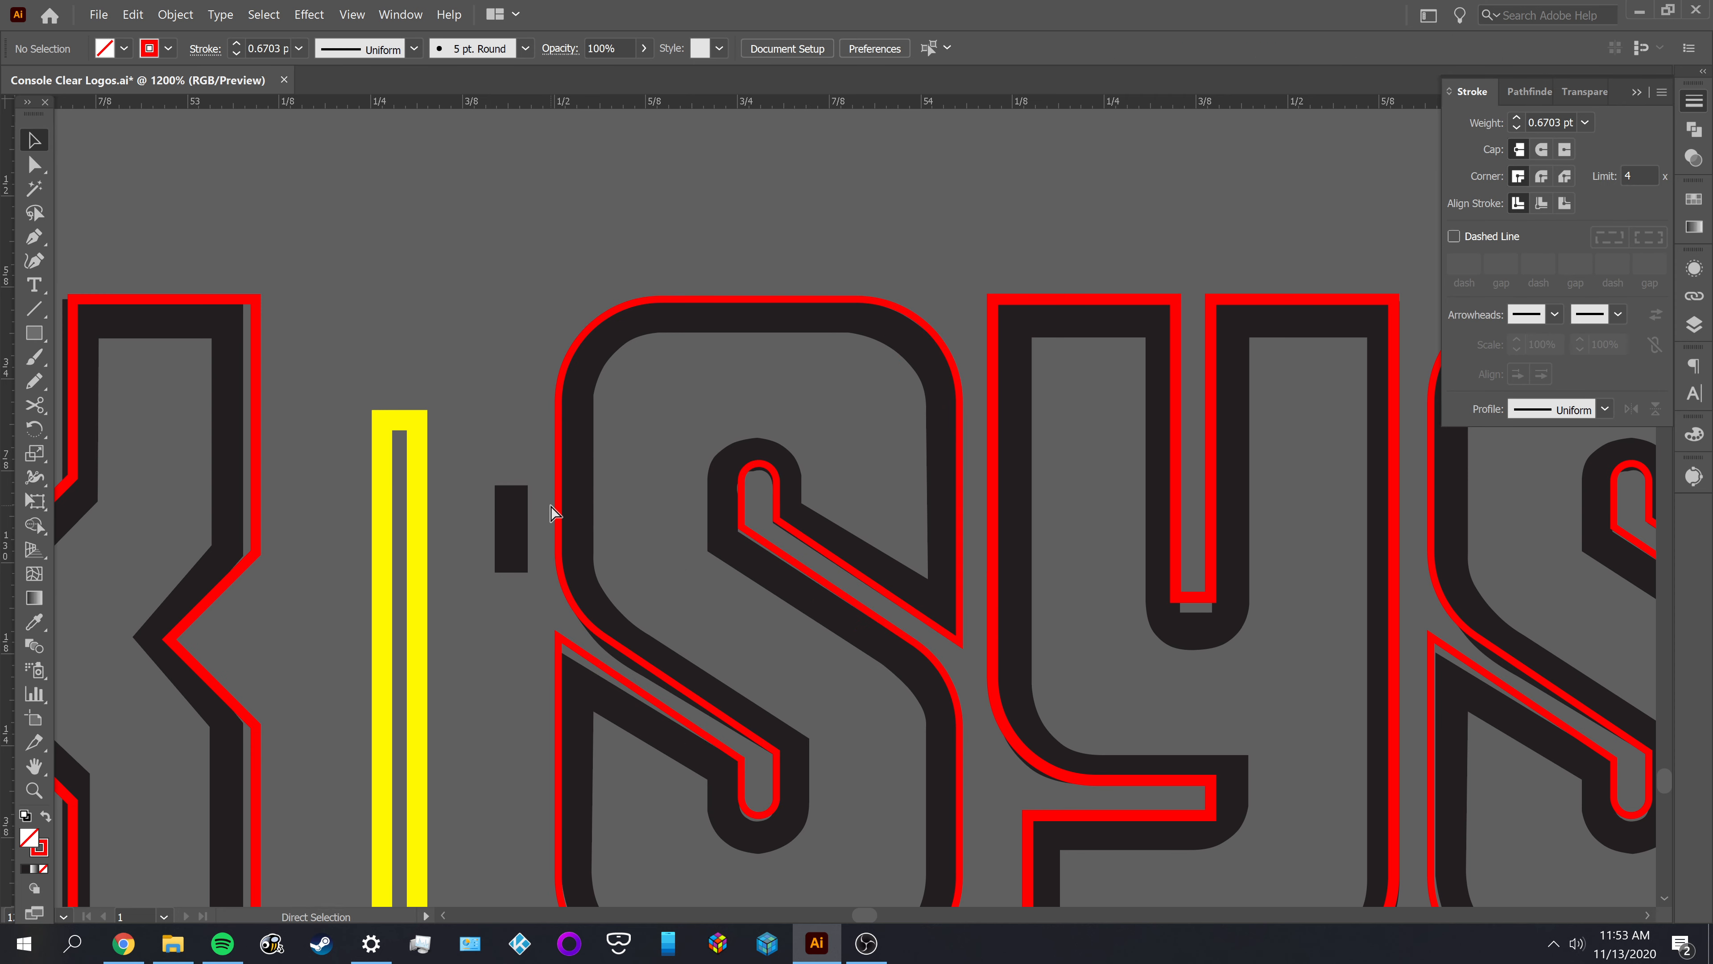
# Paste the widened black rectangle and place it in the gap between the yellow bar and SYSTEM's first S
pyautogui.hotkey('ctrl', 'v')
pyautogui.click(825, 413)
pyautogui.moveTo(839, 496); pyautogui.dragTo(494, 401)
pyautogui.click(633, 420)
# Delete the narrower black rectangle in the gap and move the wider one down into its place
pyautogui.click(523, 550)
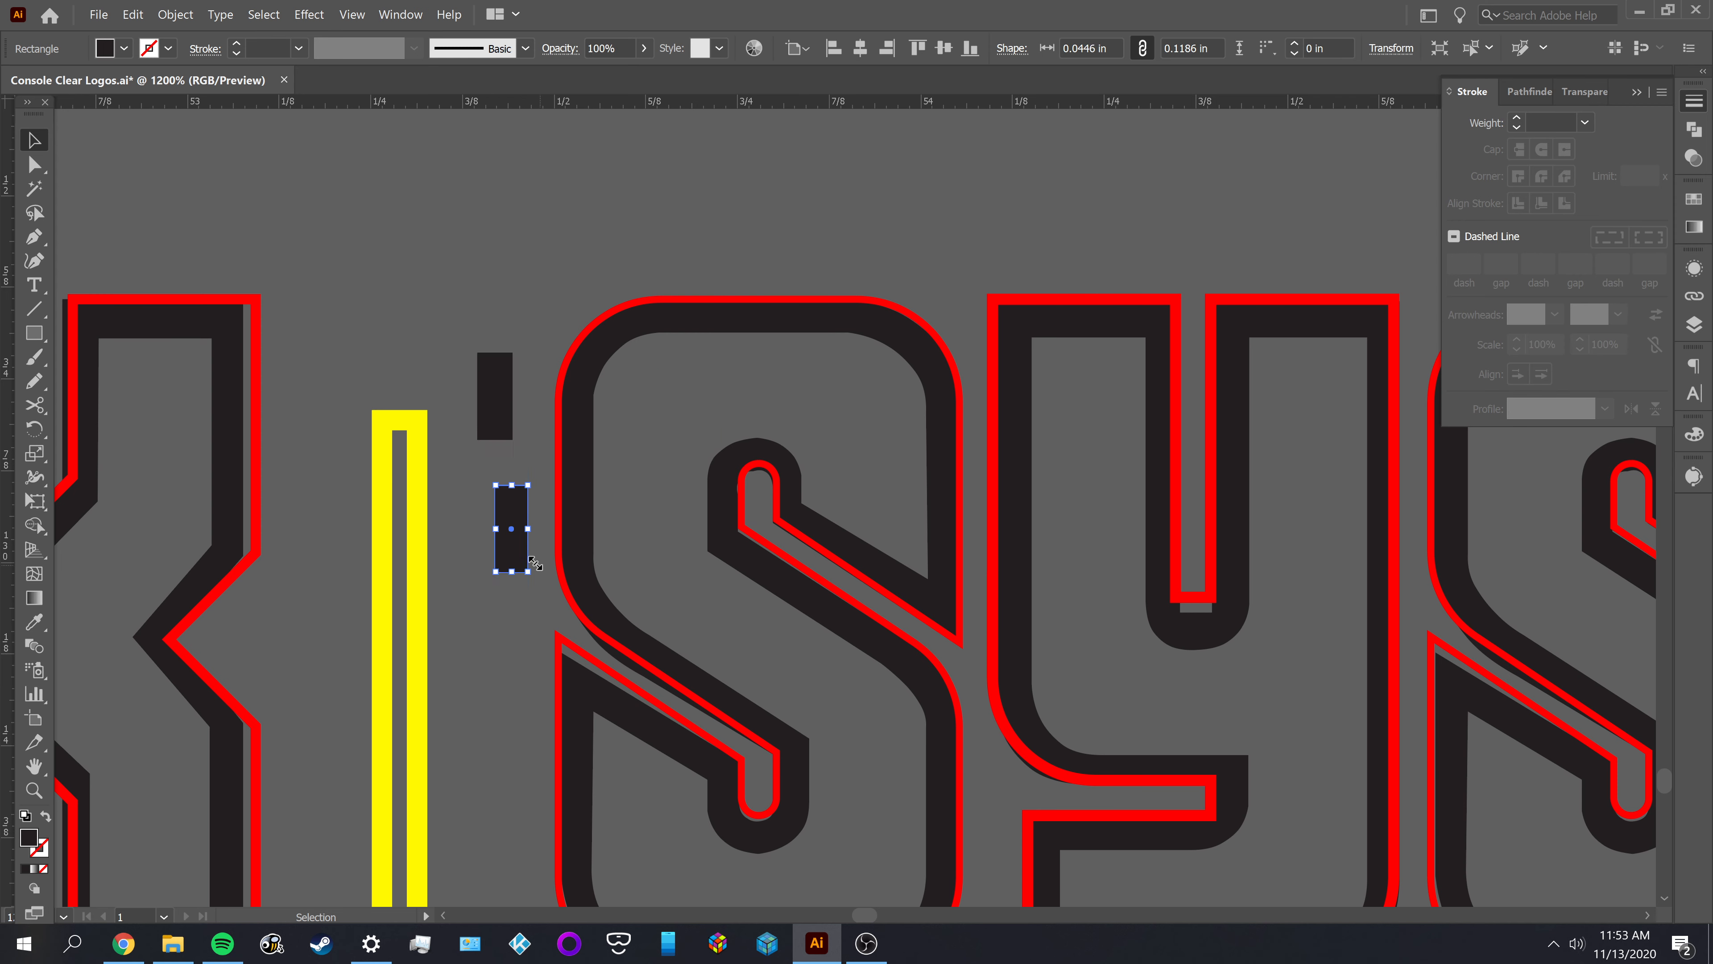
pyautogui.press('Delete')
pyautogui.moveTo(482, 395); pyautogui.dragTo(511, 467)
pyautogui.click(475, 562)
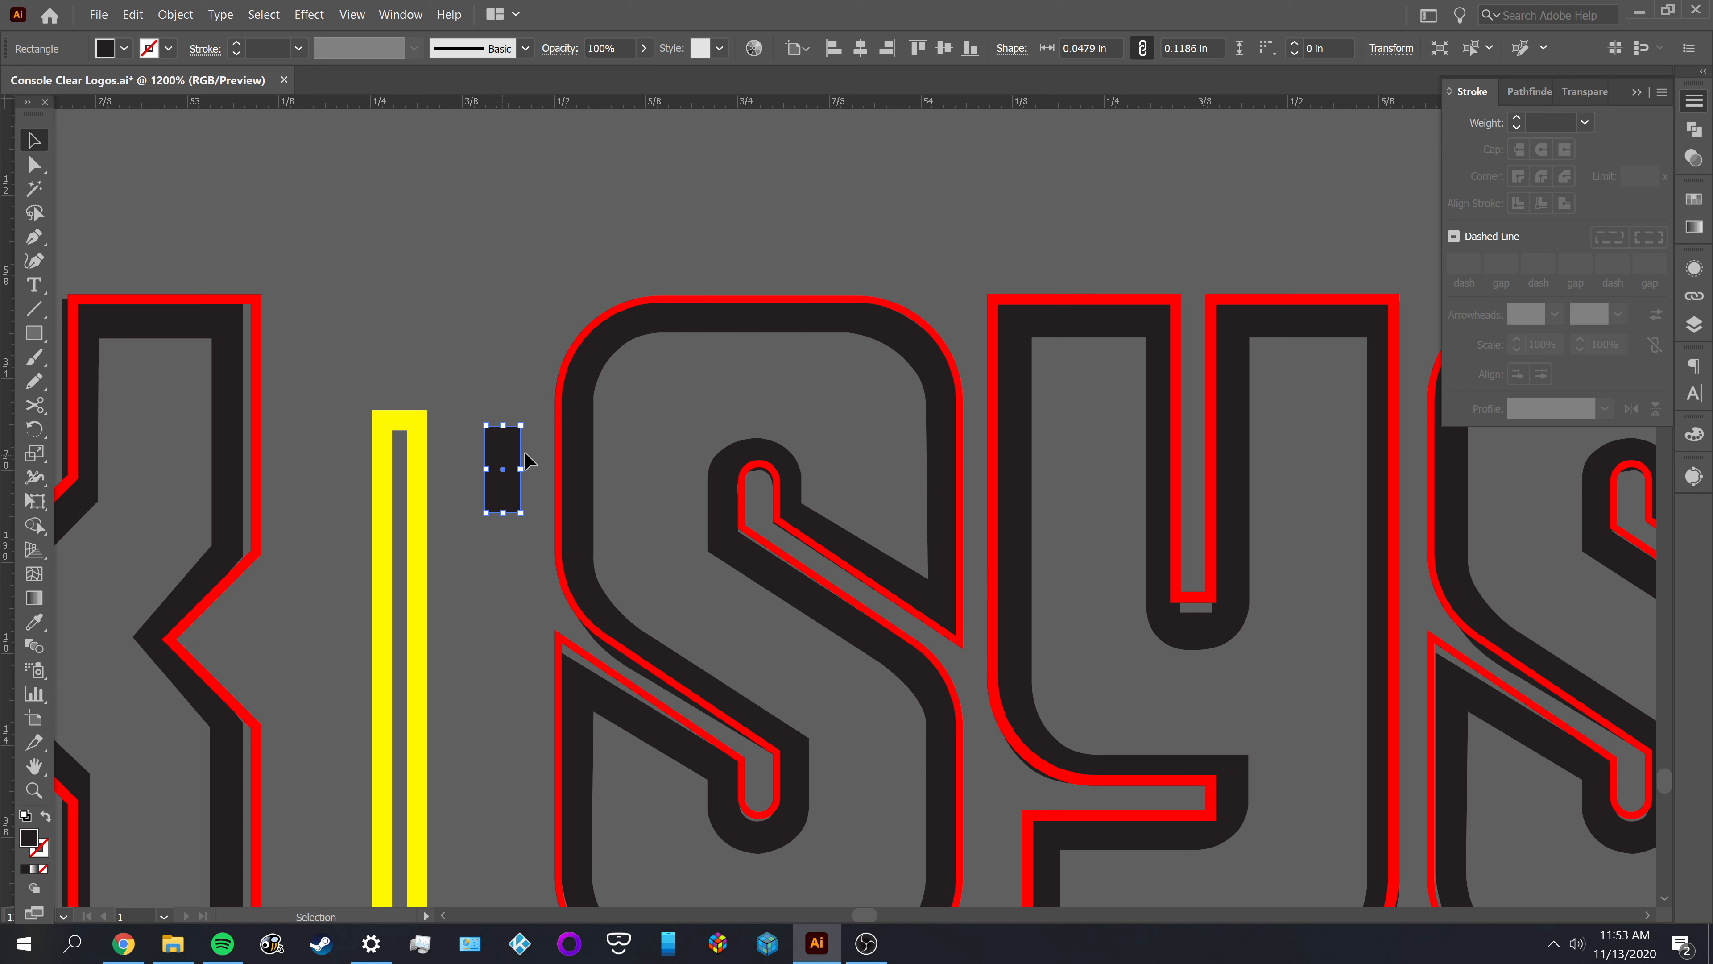
pyautogui.click(663, 424)
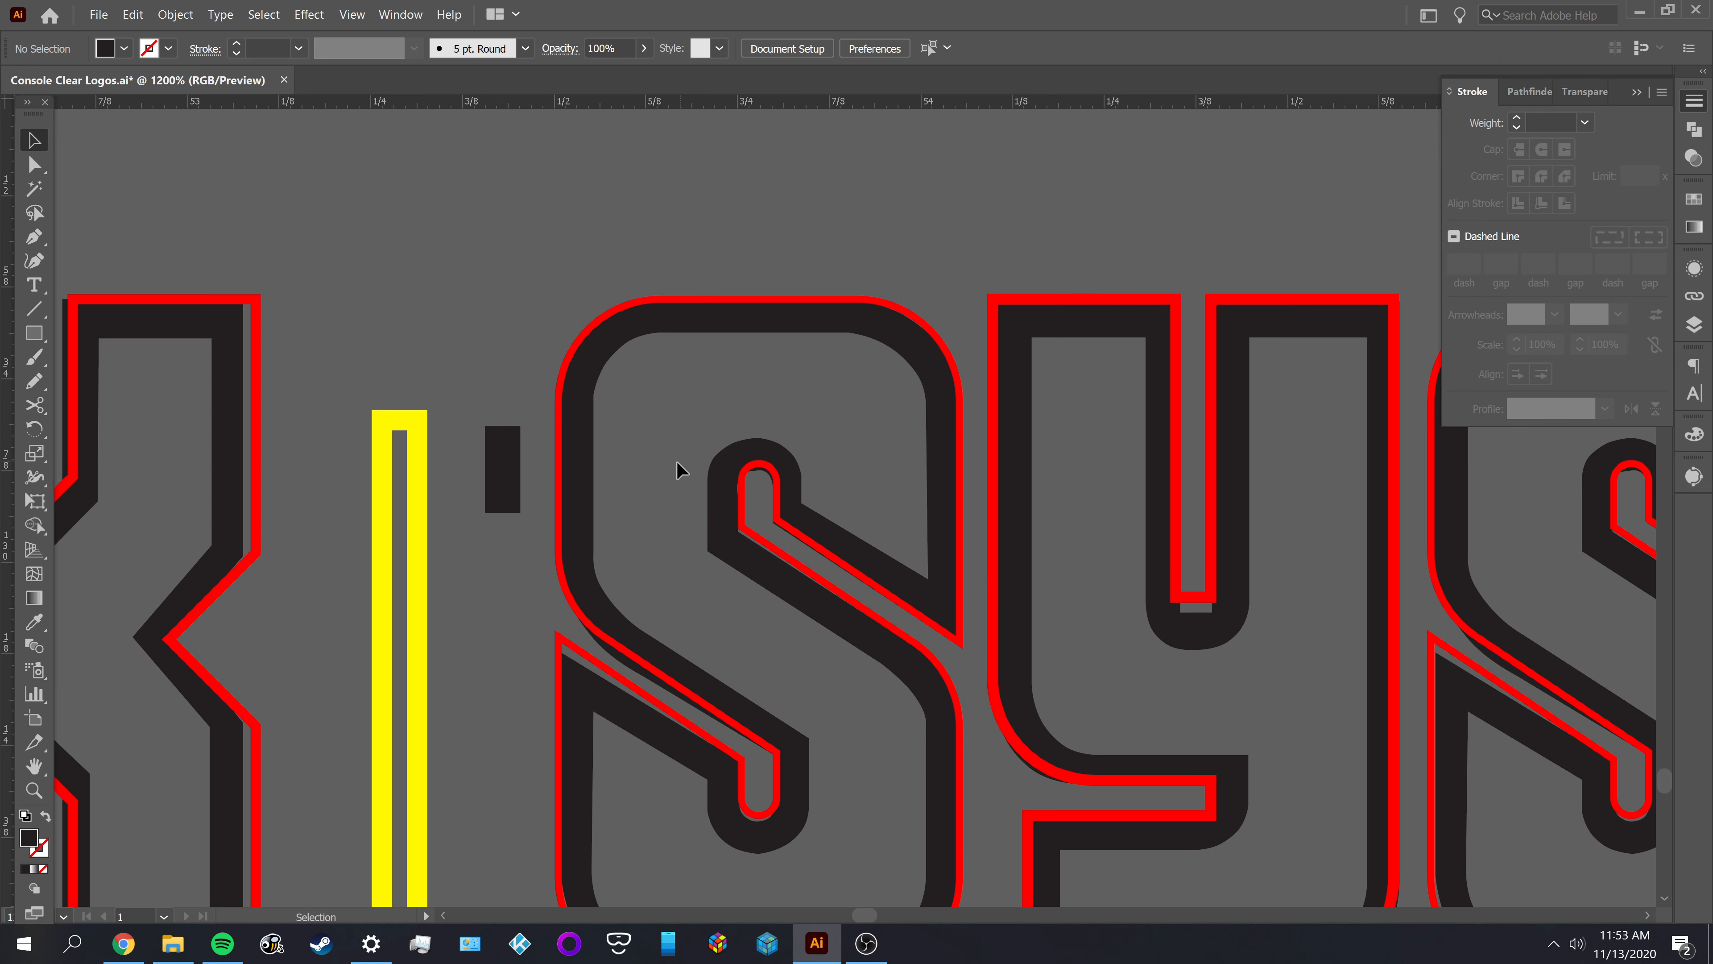
# Move the widened black rectangle from the gap to the empty area just left of DISK's D
pyautogui.scroll(-4, 681, 471)
pyautogui.moveTo(568, 606); pyautogui.dragTo(942, 621)
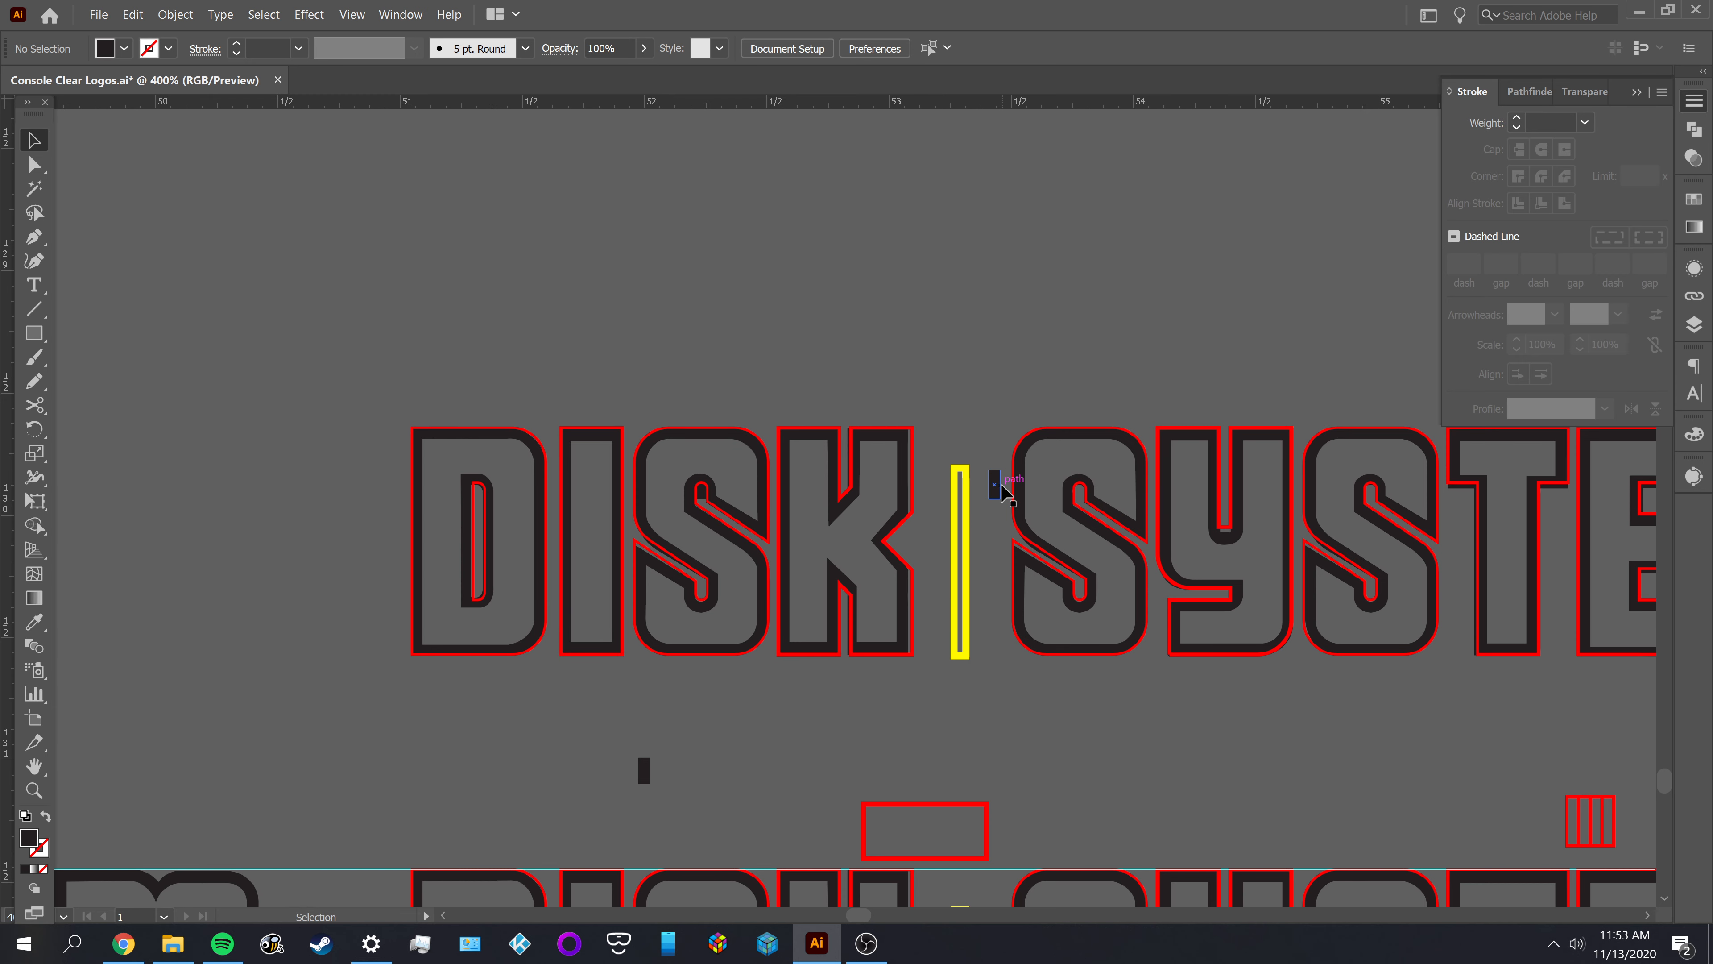
pyautogui.moveTo(991, 479); pyautogui.dragTo(382, 499)
pyautogui.click(497, 402)
pyautogui.scroll(1, 384, 510)
pyautogui.scroll(4, 384, 504)
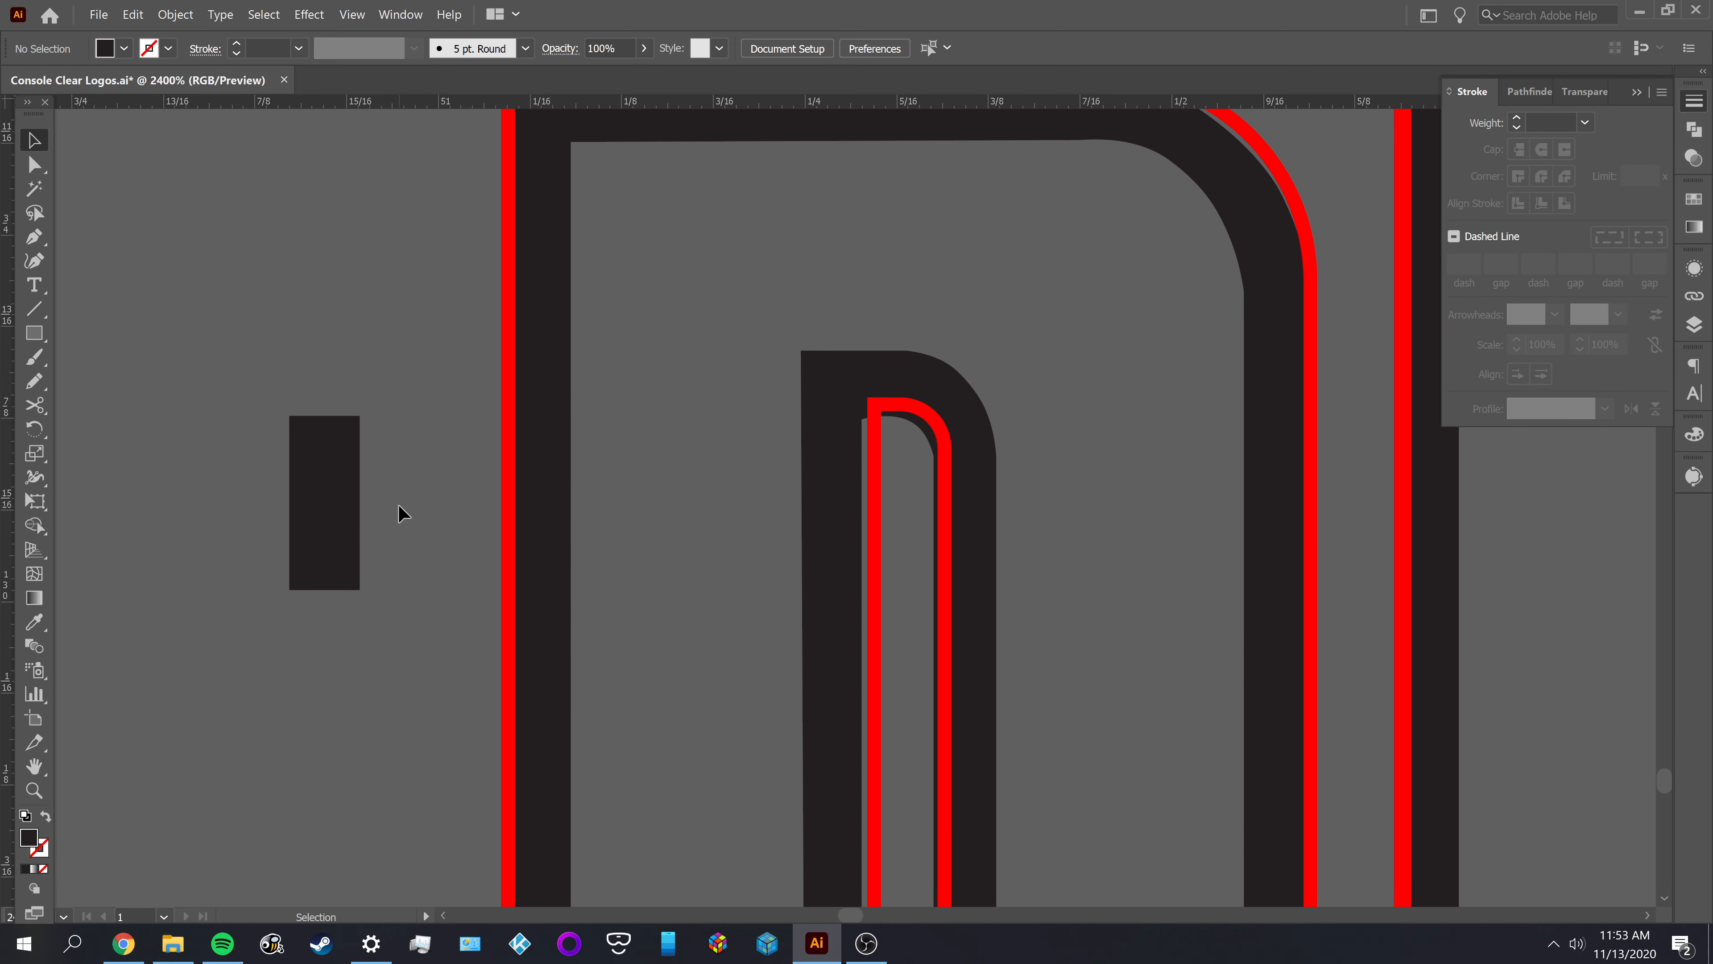
# Place the black rectangle on the D's left stem with its left edge on the red outline's path
pyautogui.moveTo(350, 515); pyautogui.dragTo(567, 457)
pyautogui.press('space')
pyautogui.moveTo(654, 421); pyautogui.dragTo(685, 631)
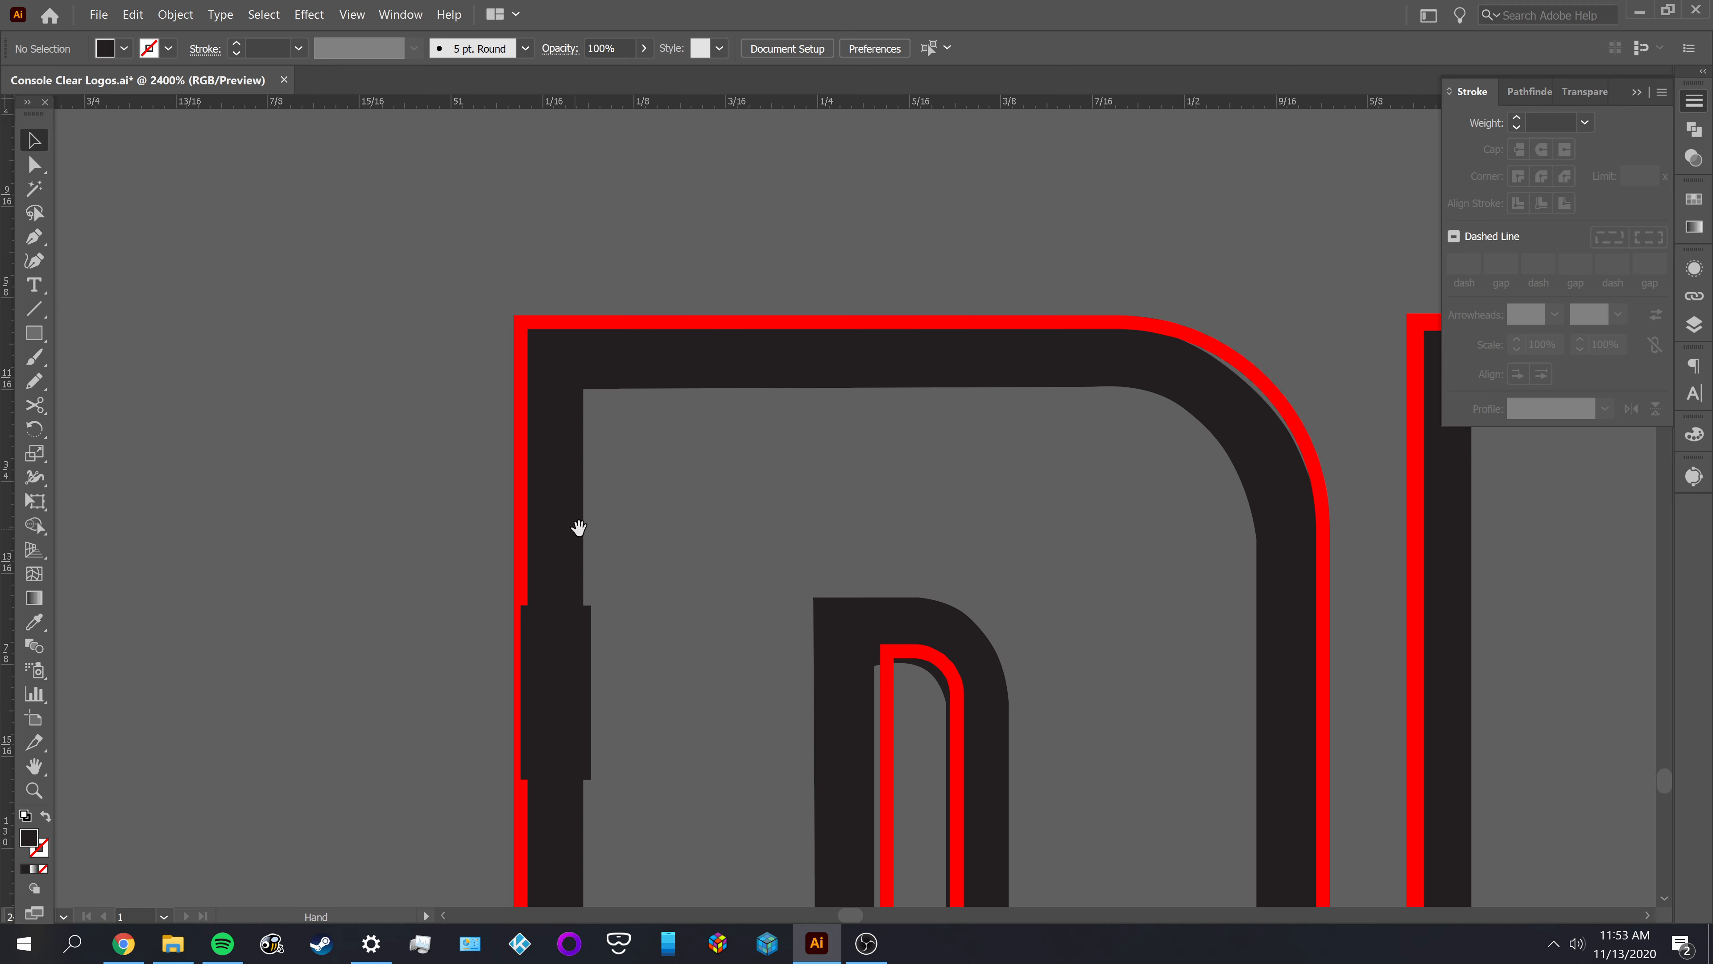
pyautogui.moveTo(579, 527); pyautogui.dragTo(576, 442)
pyautogui.click(498, 478)
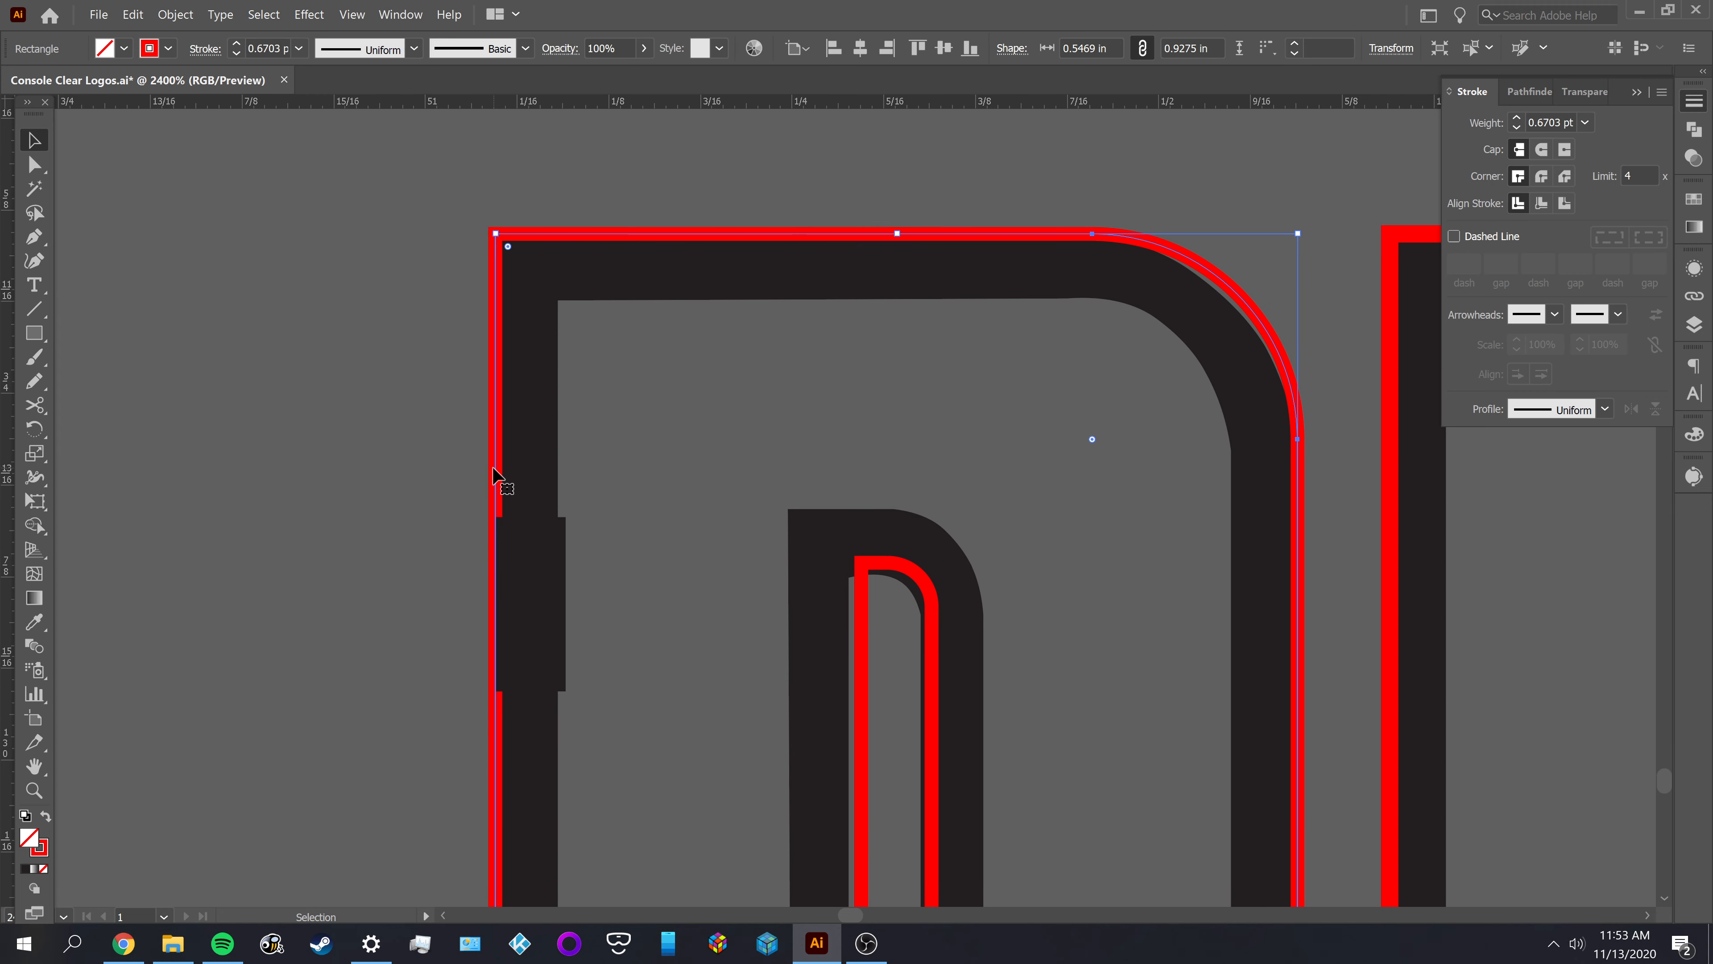
# Delete the black reference shapes of the D's outer contour and its counter, keeping the red outlines and small rectangle
pyautogui.scroll(-3, 609, 491)
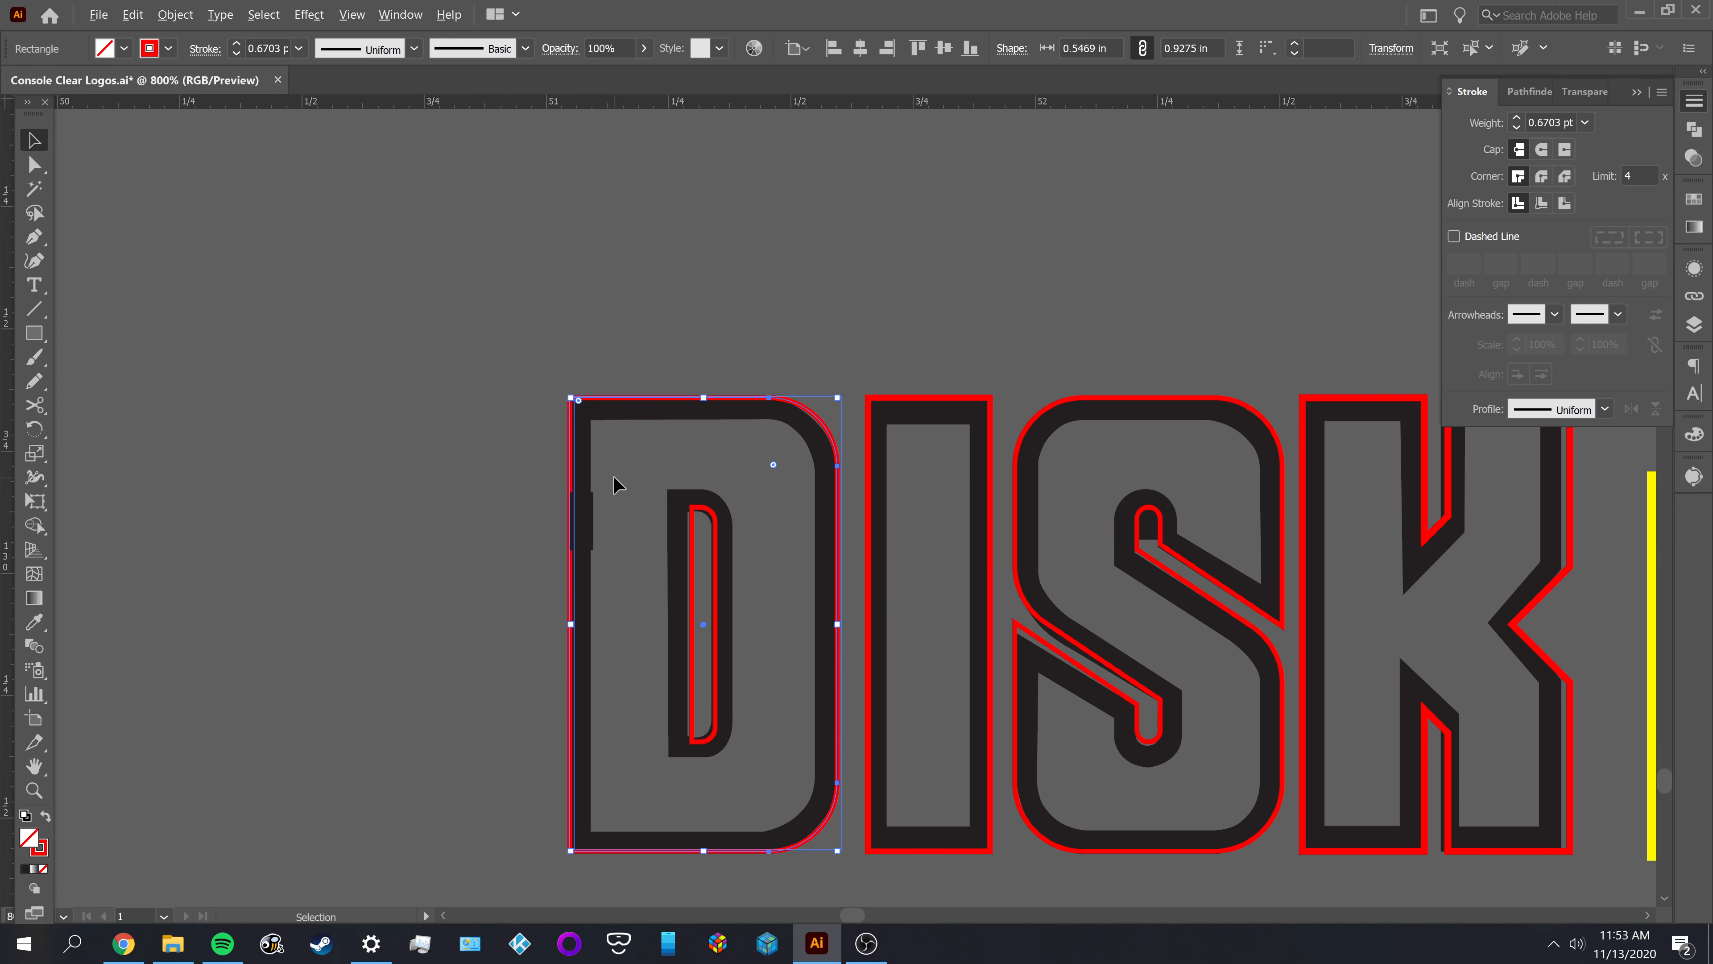
pyautogui.press('a')
pyautogui.click(585, 459)
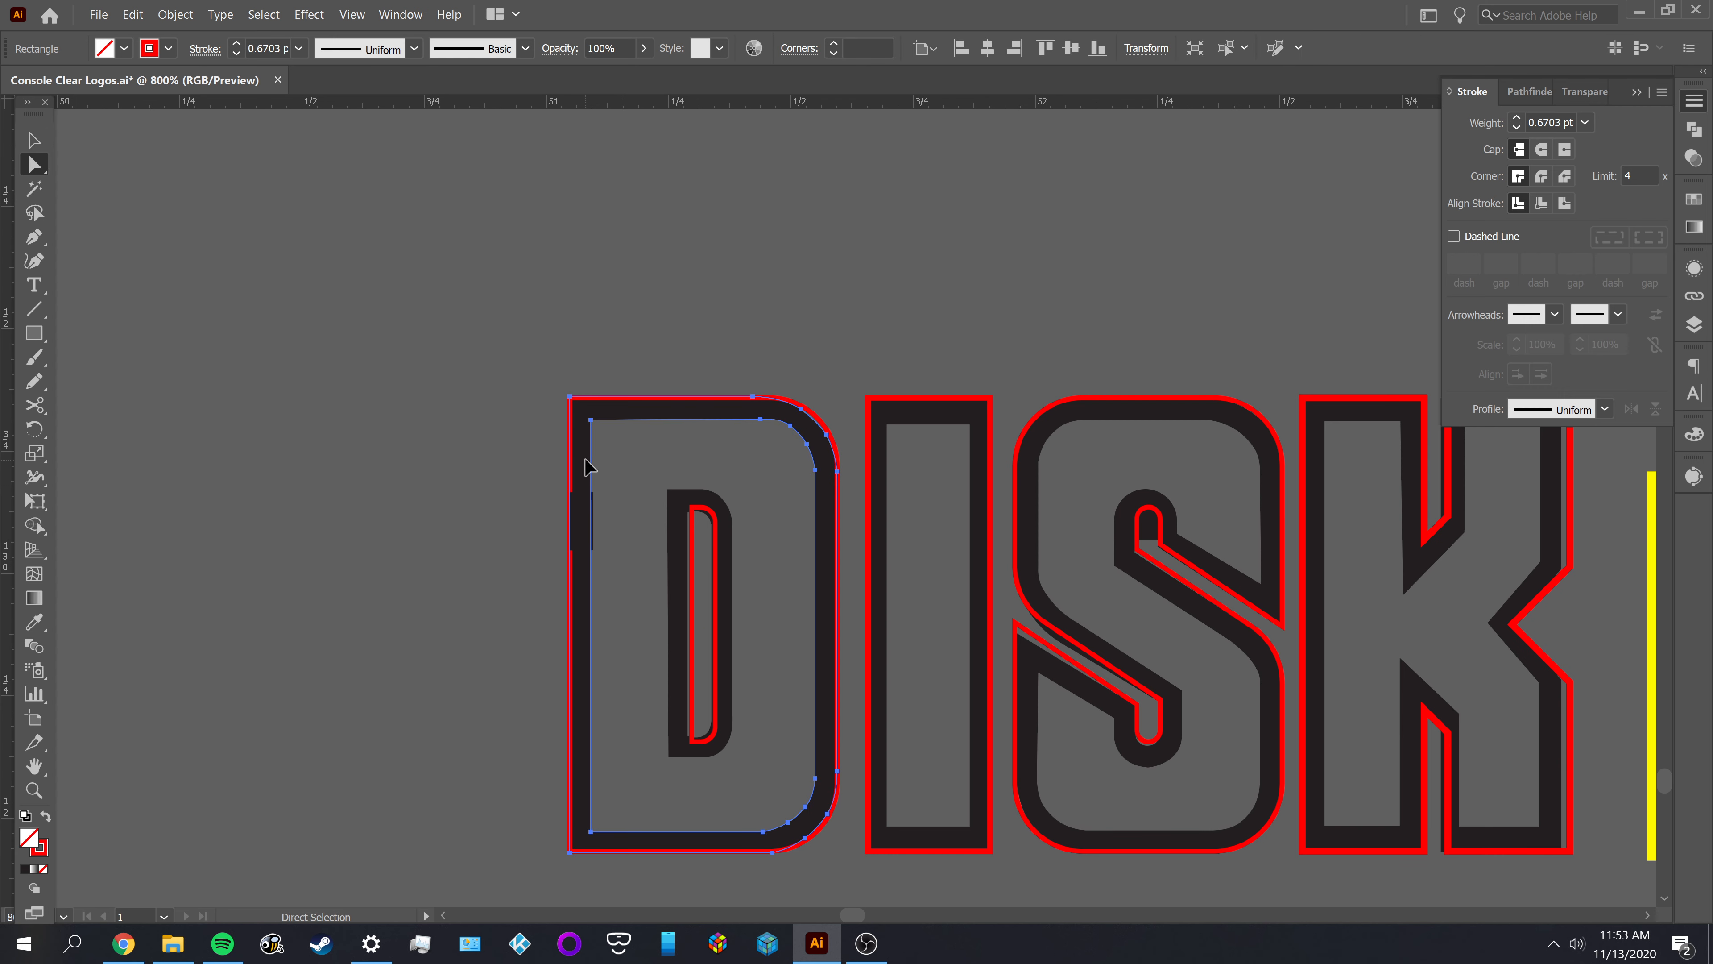
pyautogui.press('Delete')
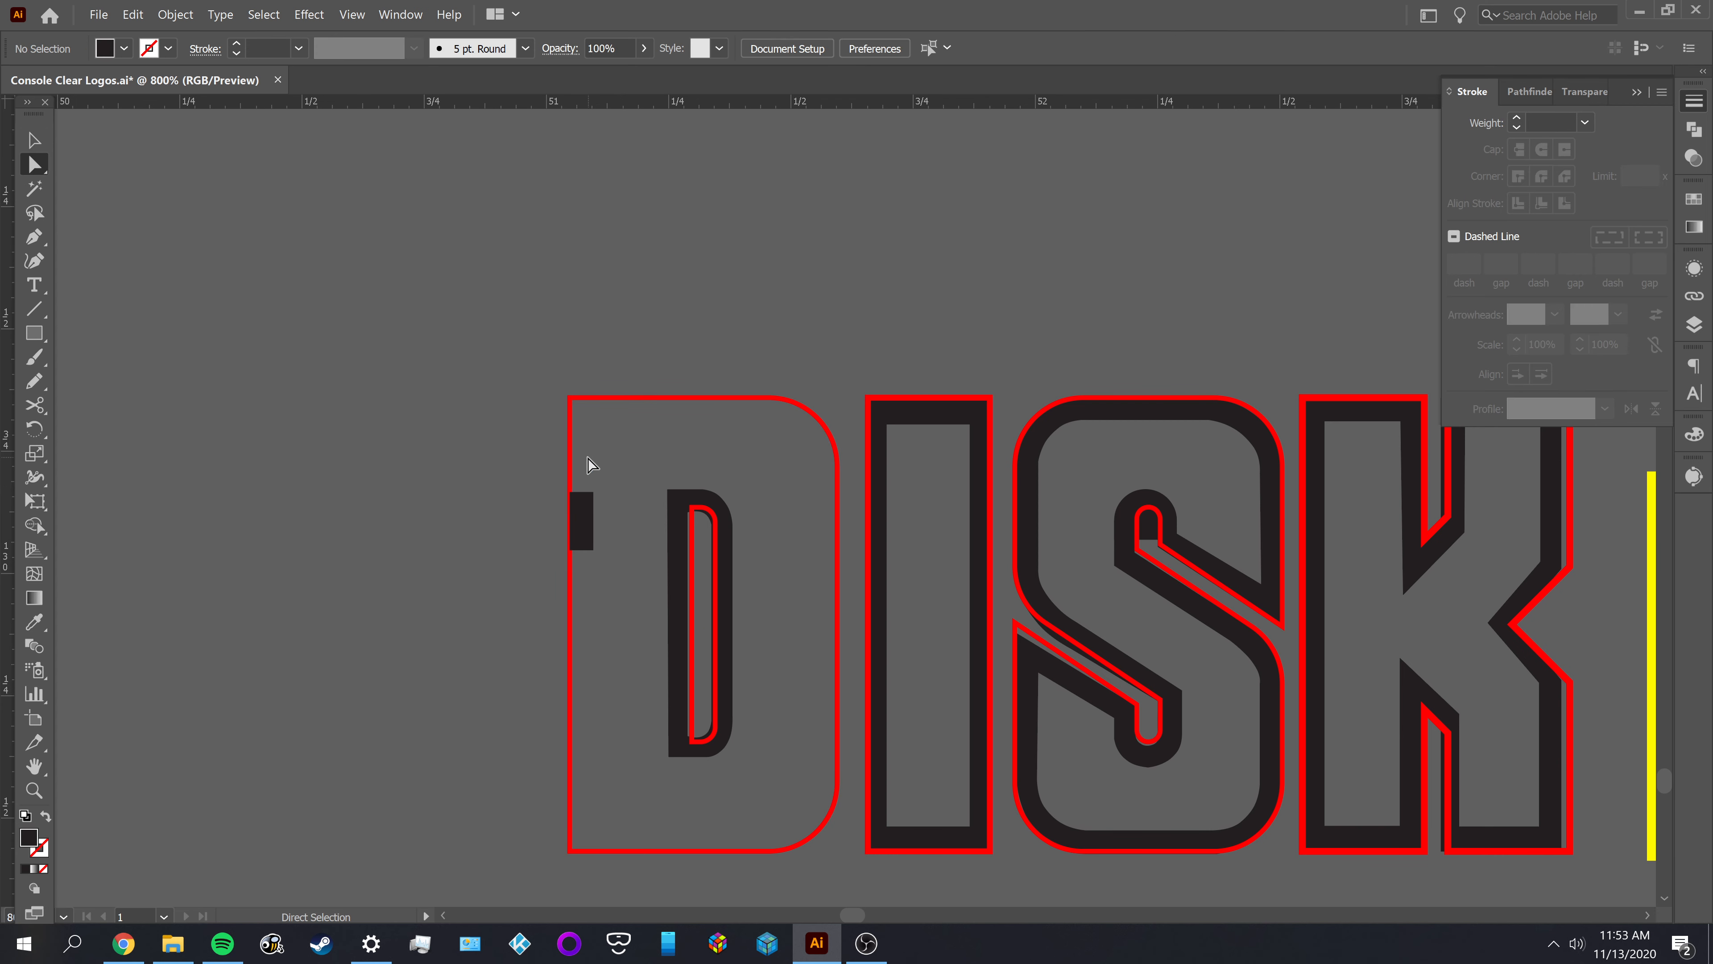
pyautogui.scroll(2, 601, 498)
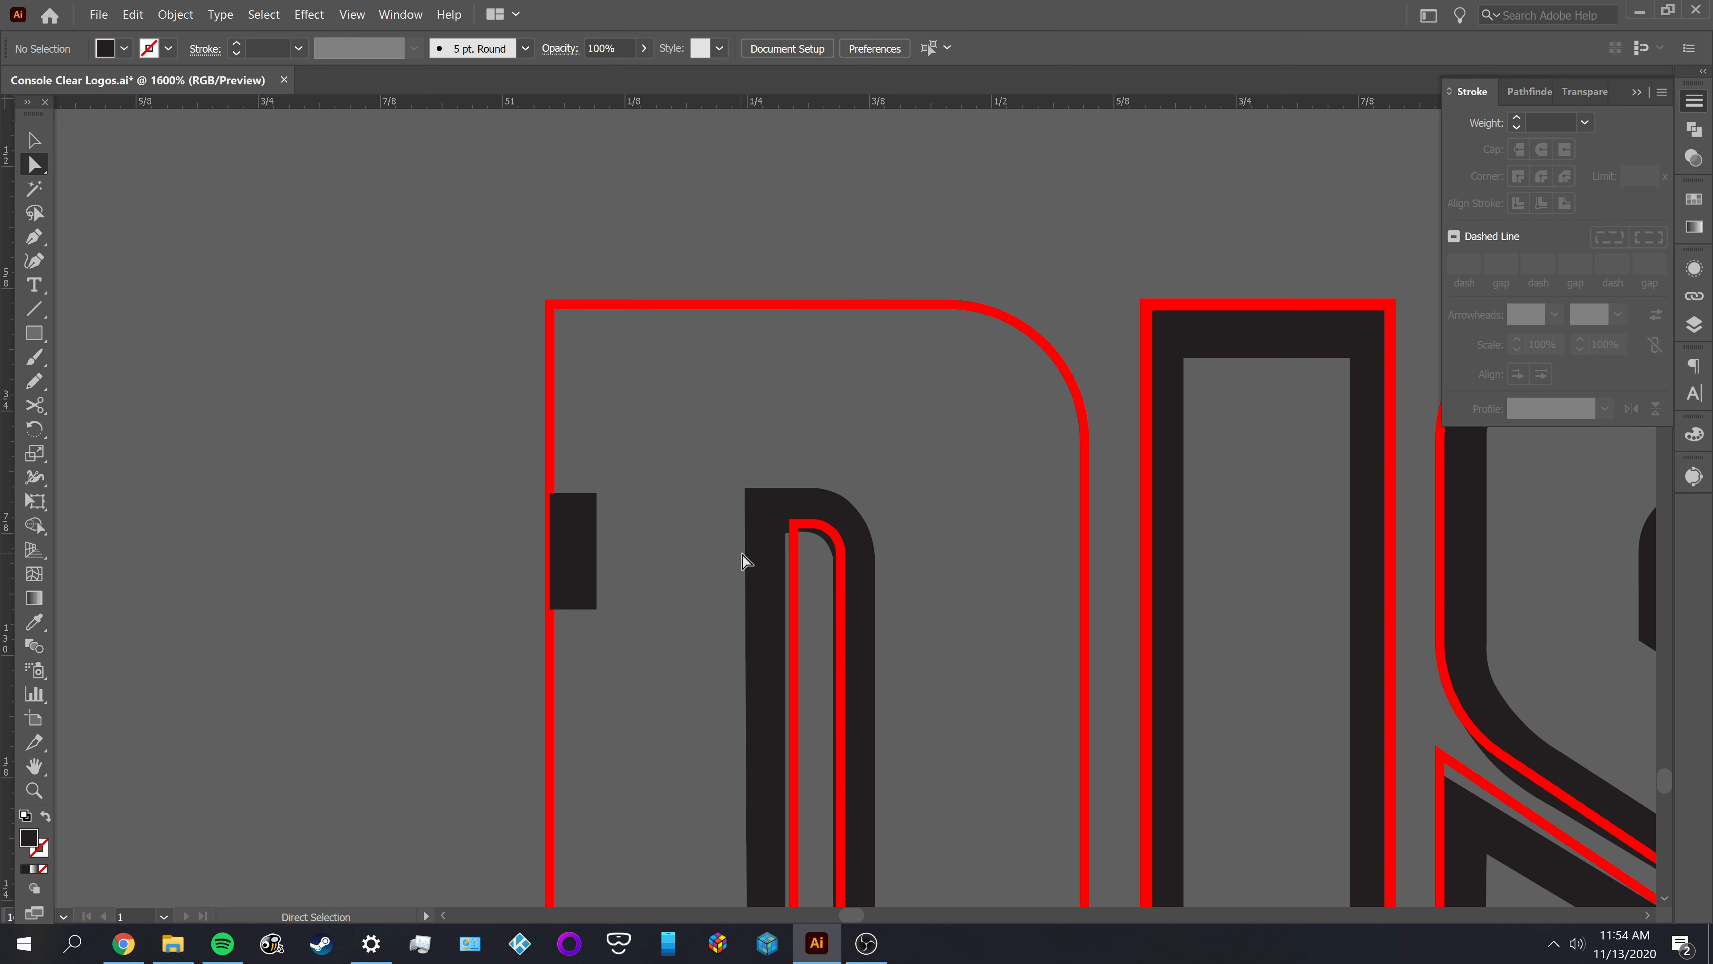
pyautogui.click(771, 567)
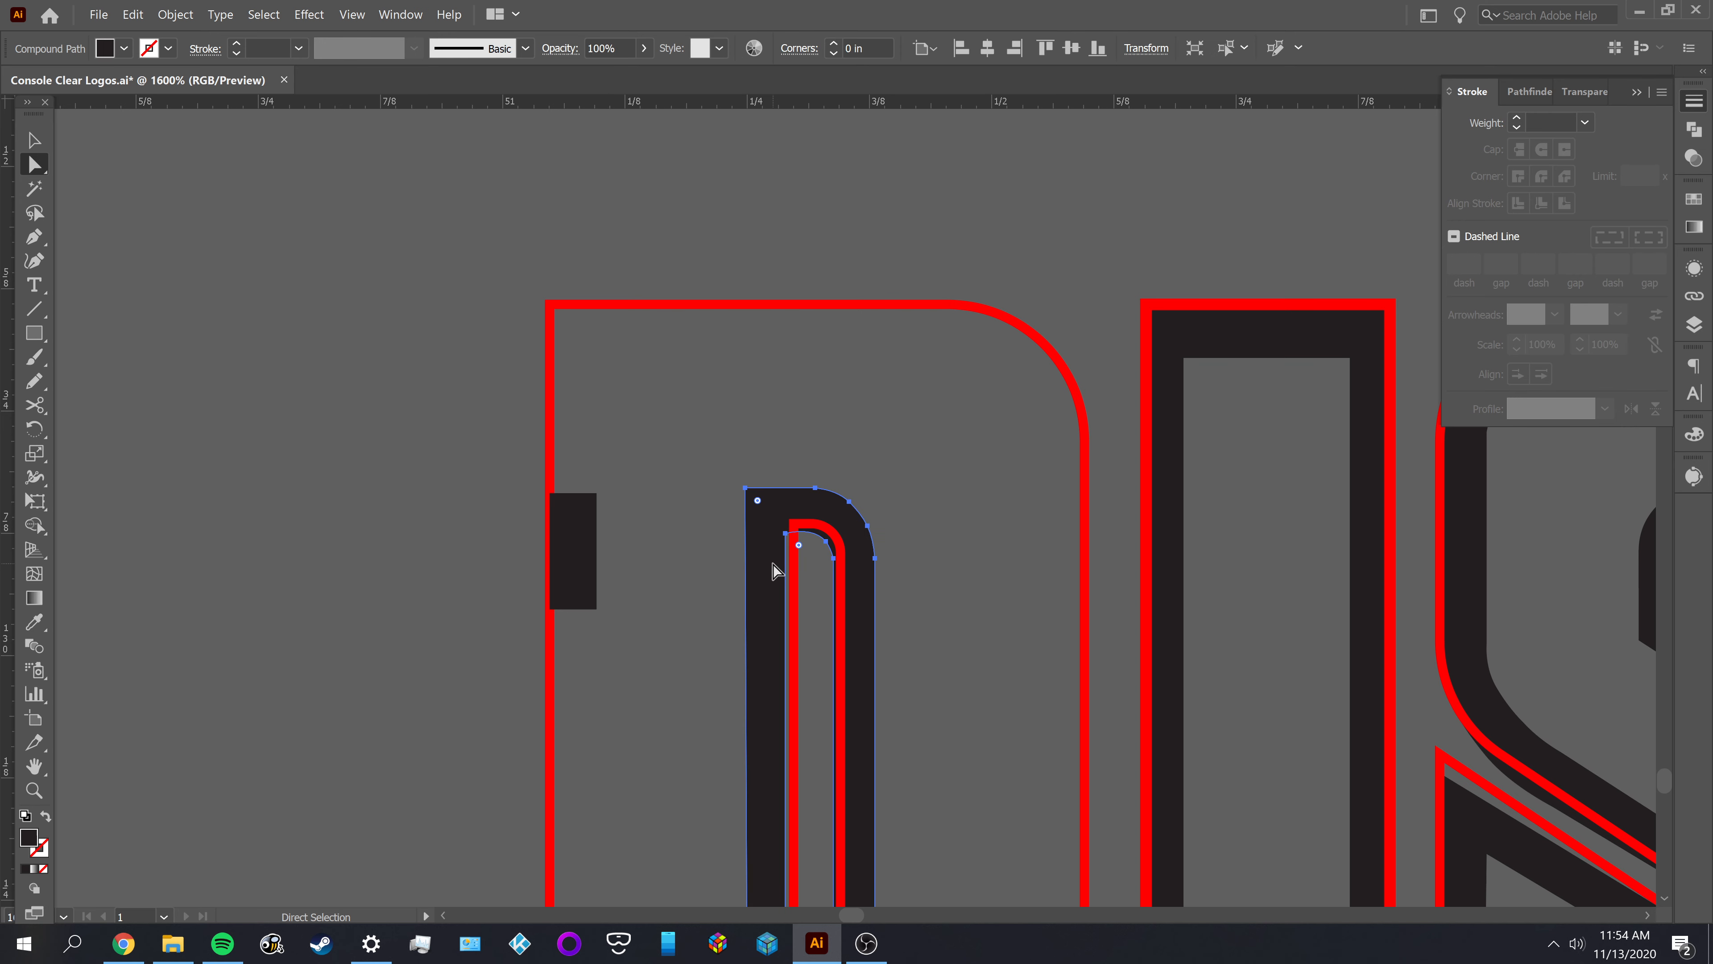
pyautogui.press('Delete')
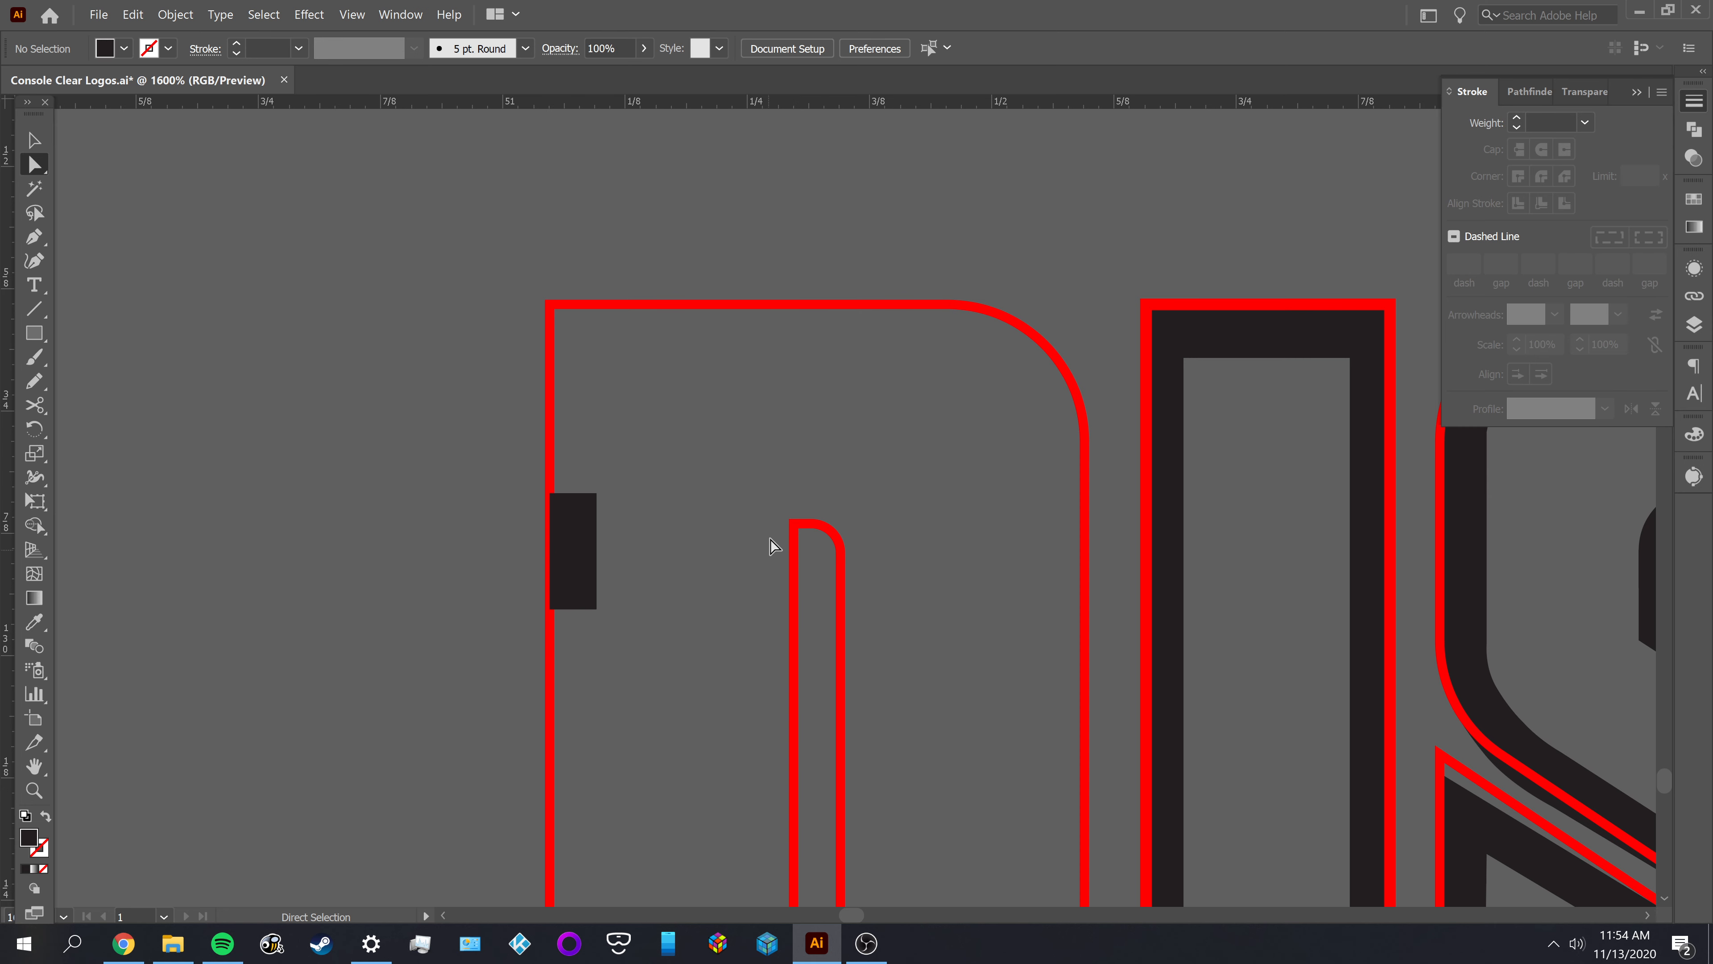
# Use the Eyedropper to give the D's outer red outline the small rectangle's black fill and no stroke
pyautogui.scroll(2, 568, 541)
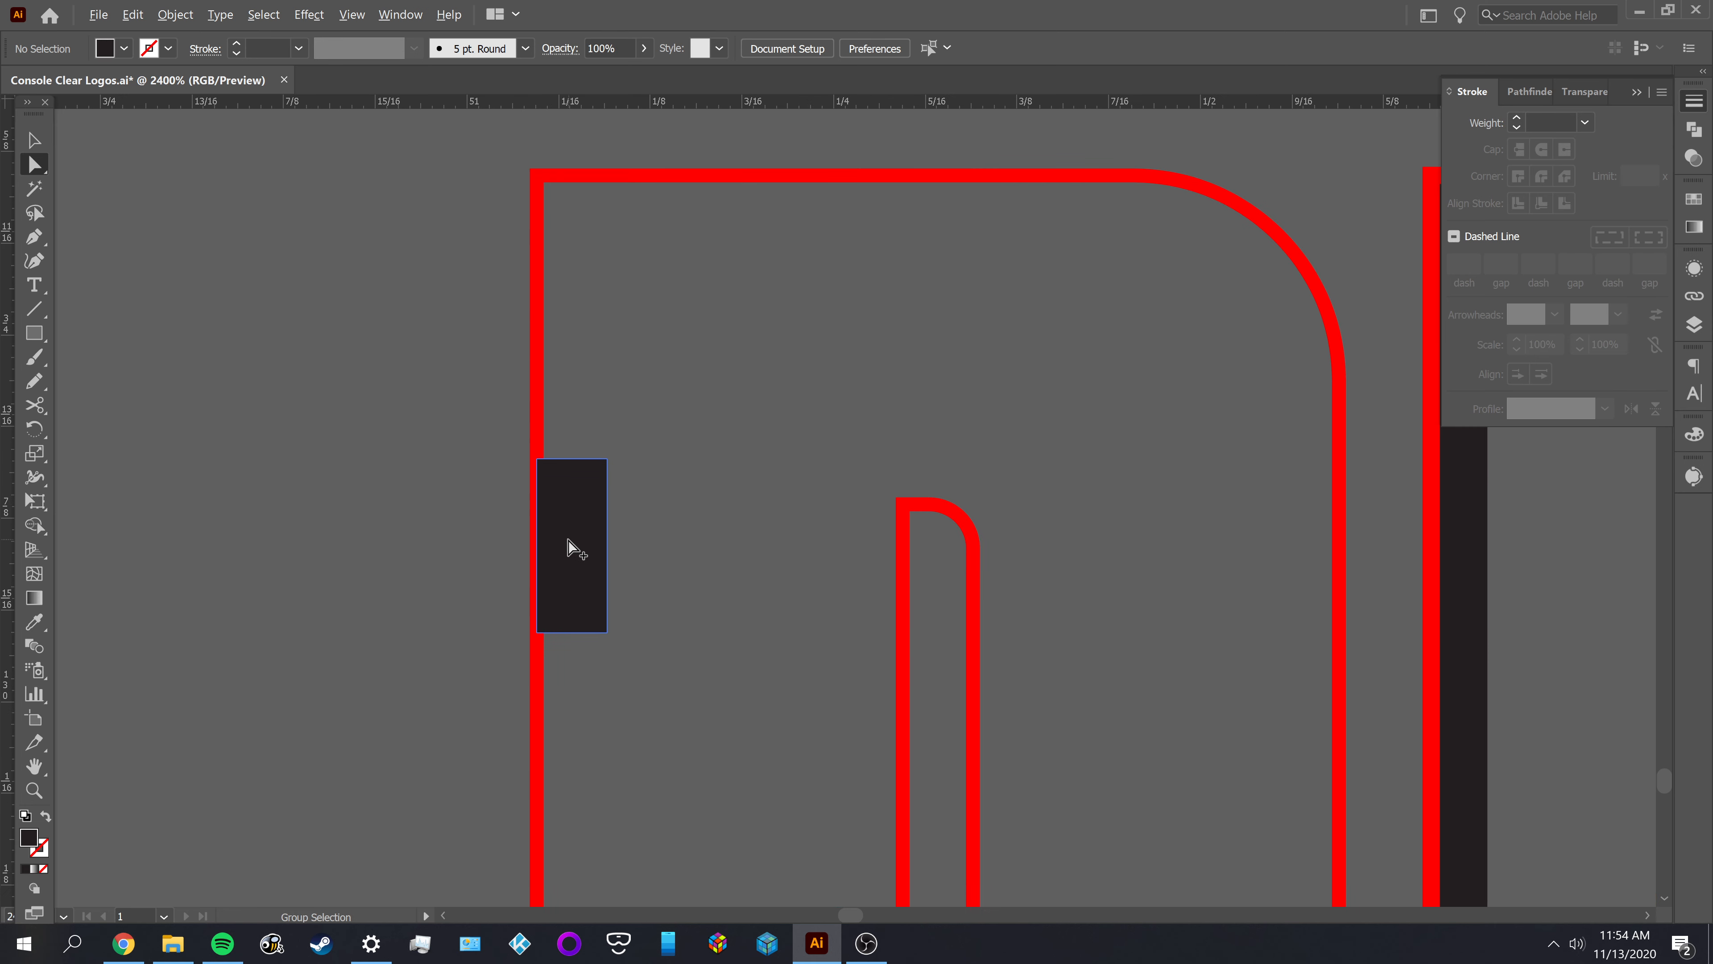
pyautogui.press('v')
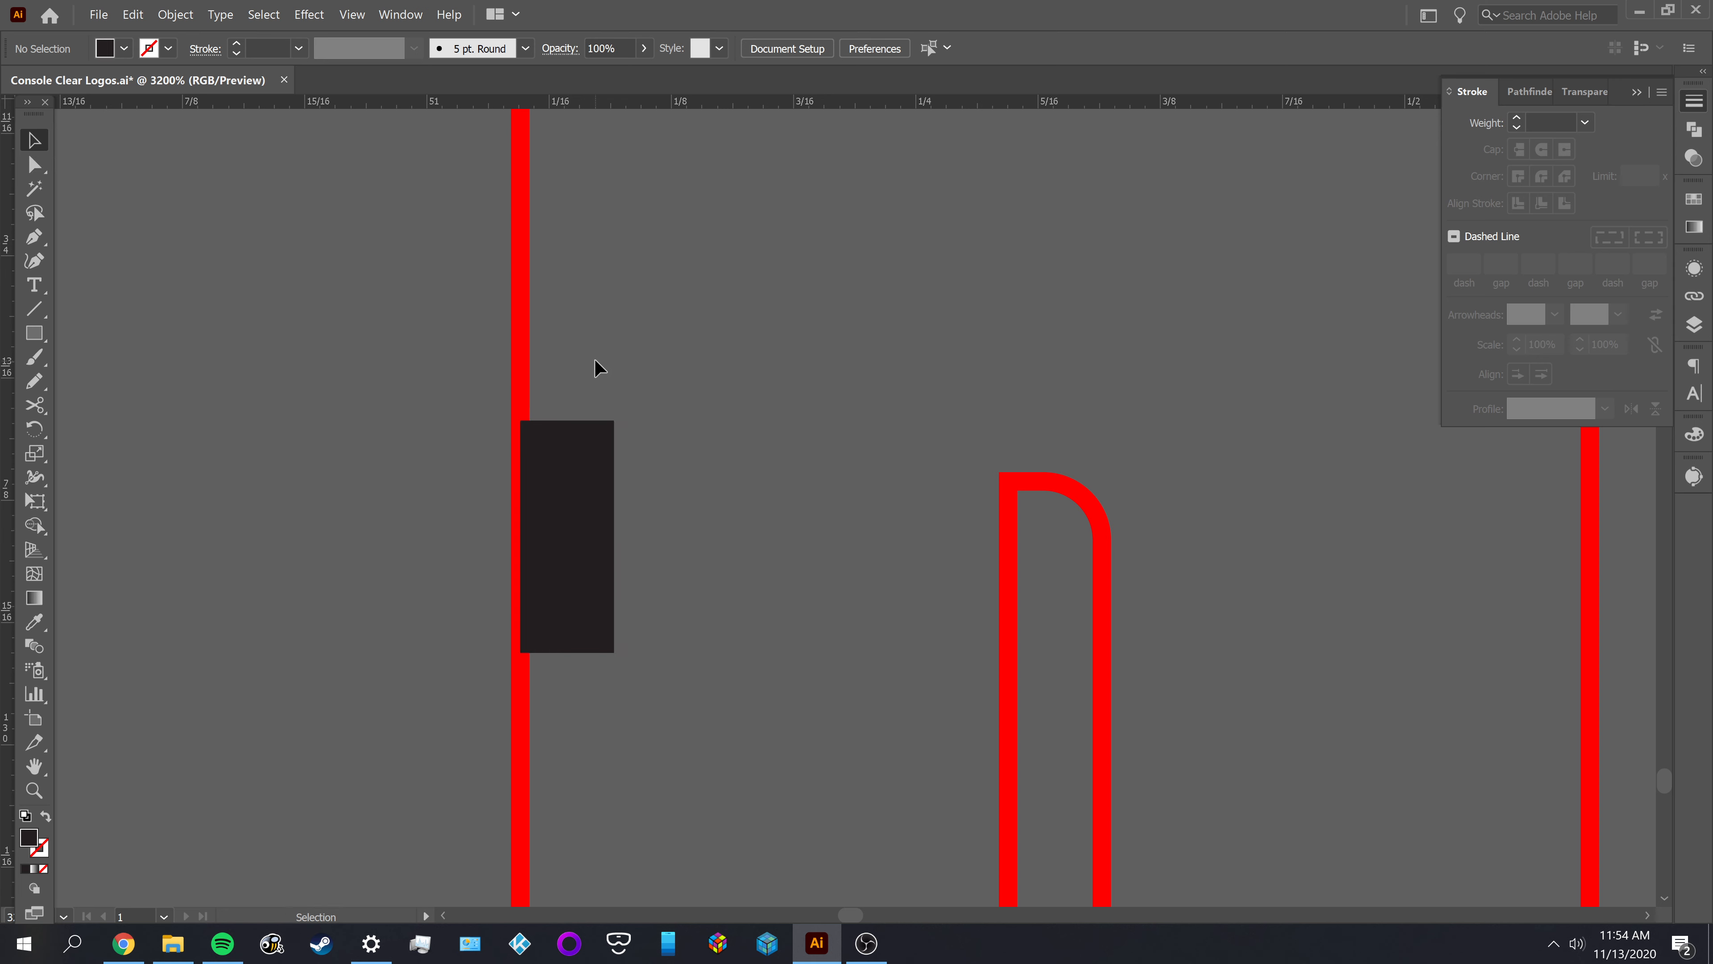
pyautogui.click(525, 392)
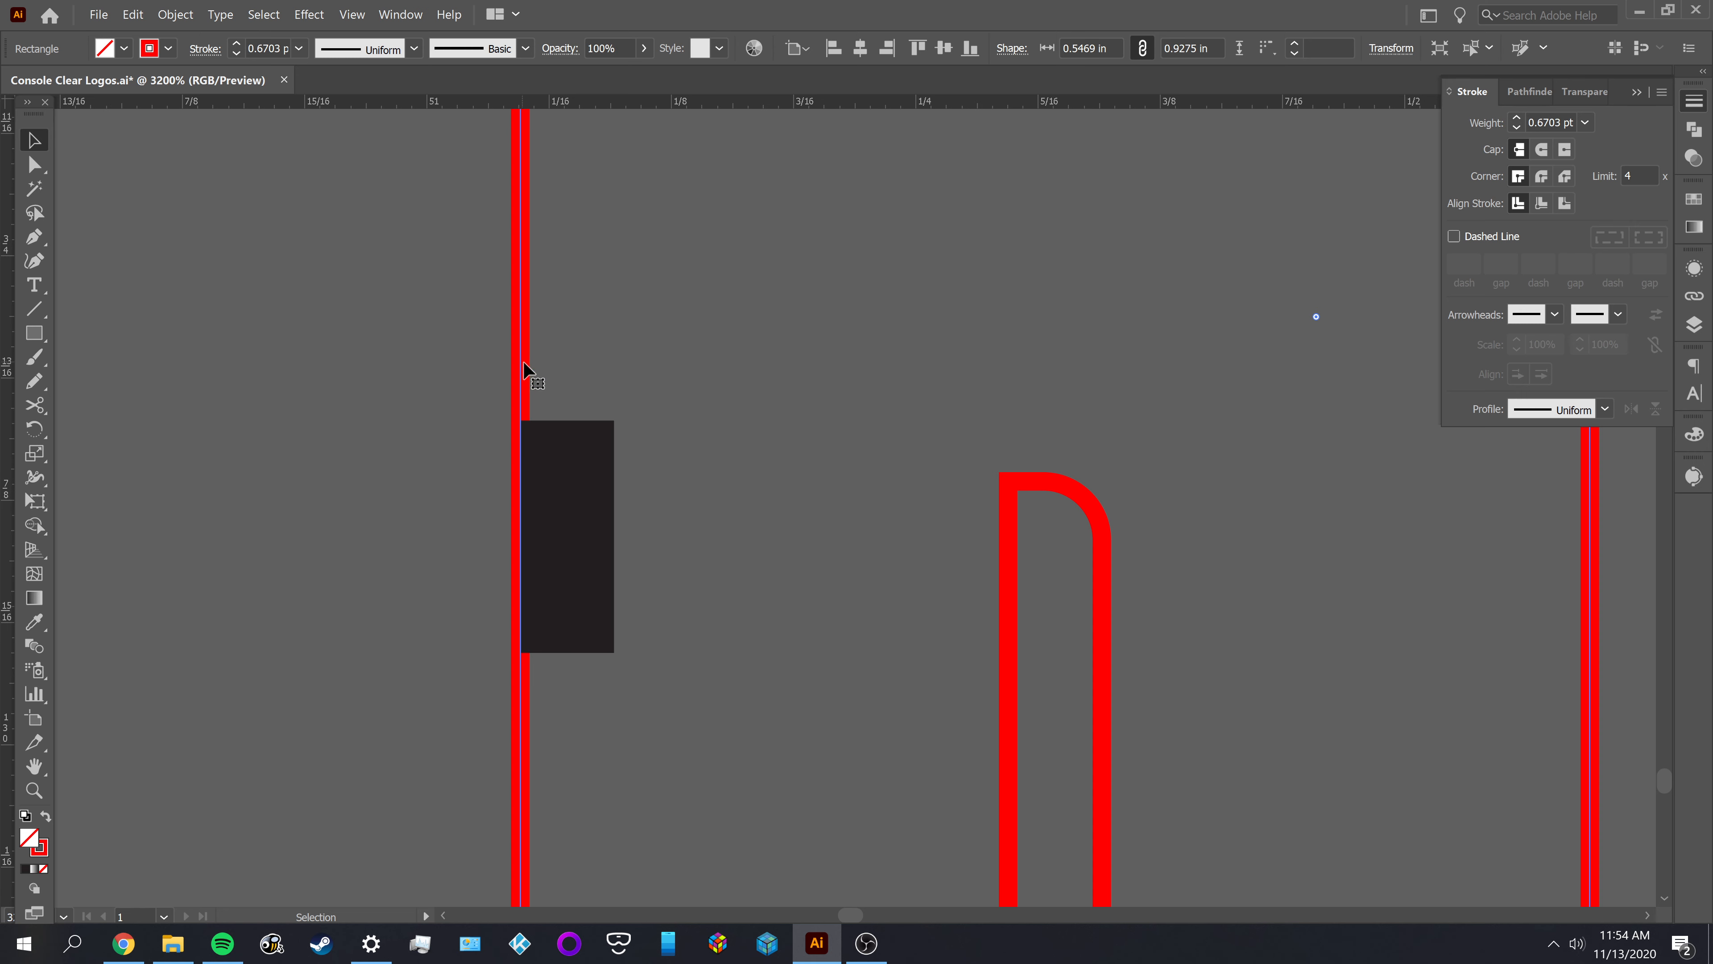
pyautogui.press('i')
pyautogui.click(729, 417)
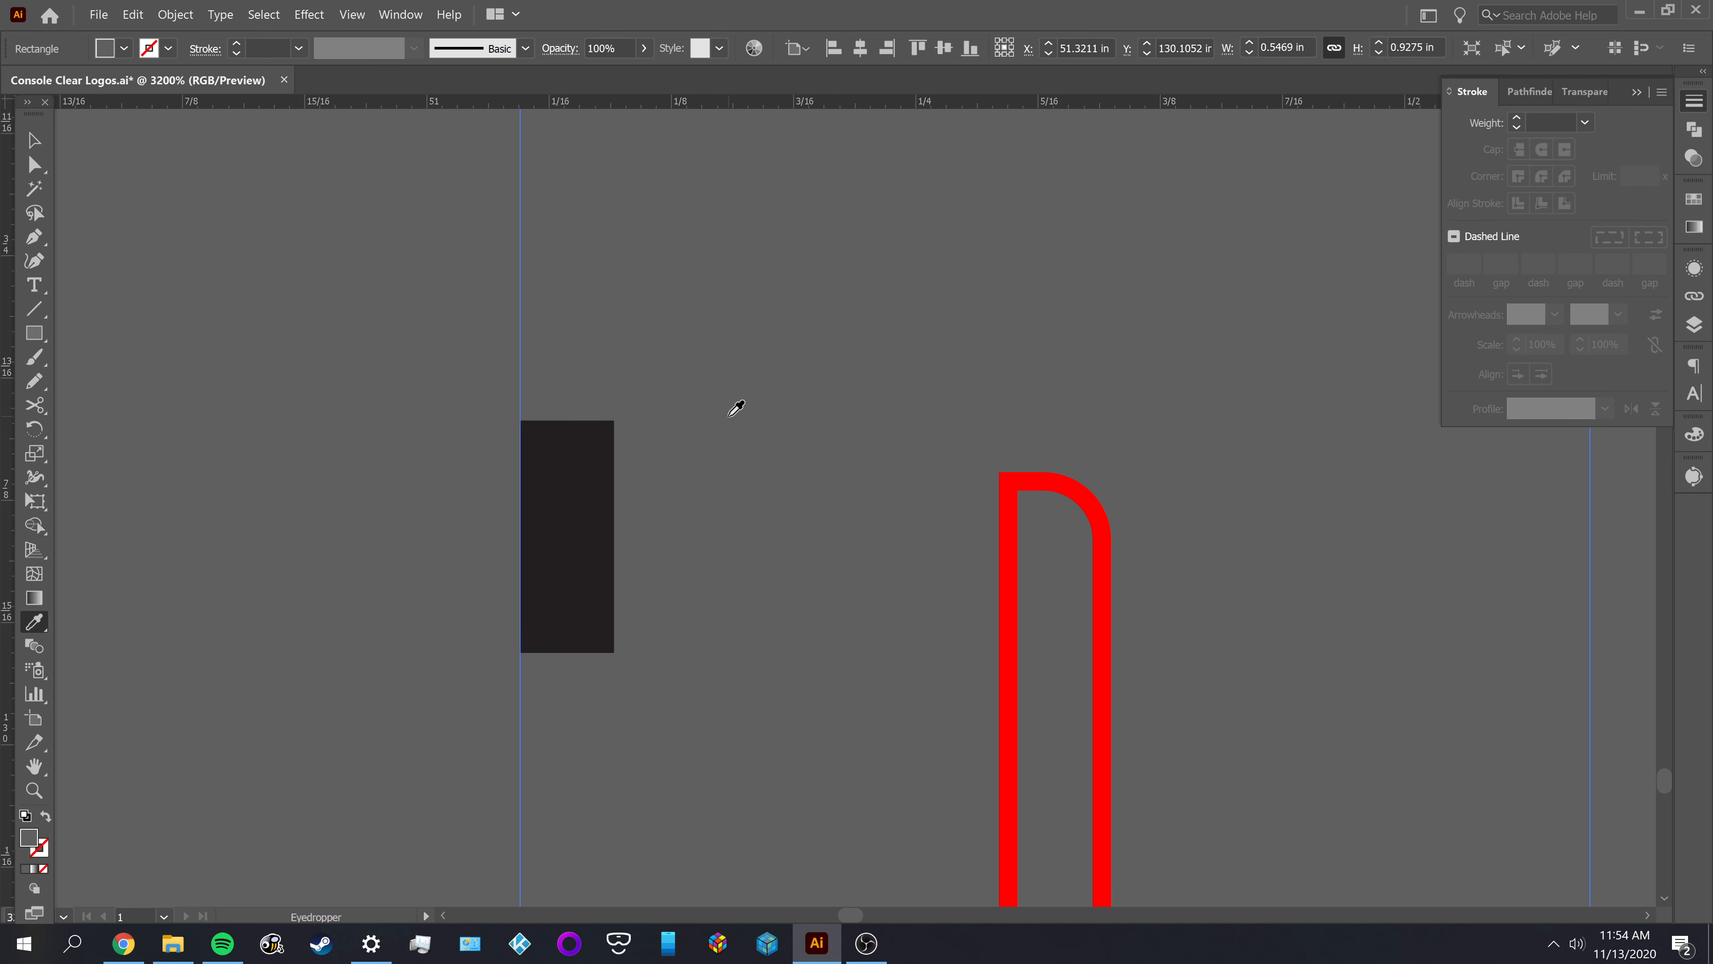
pyautogui.click(605, 505)
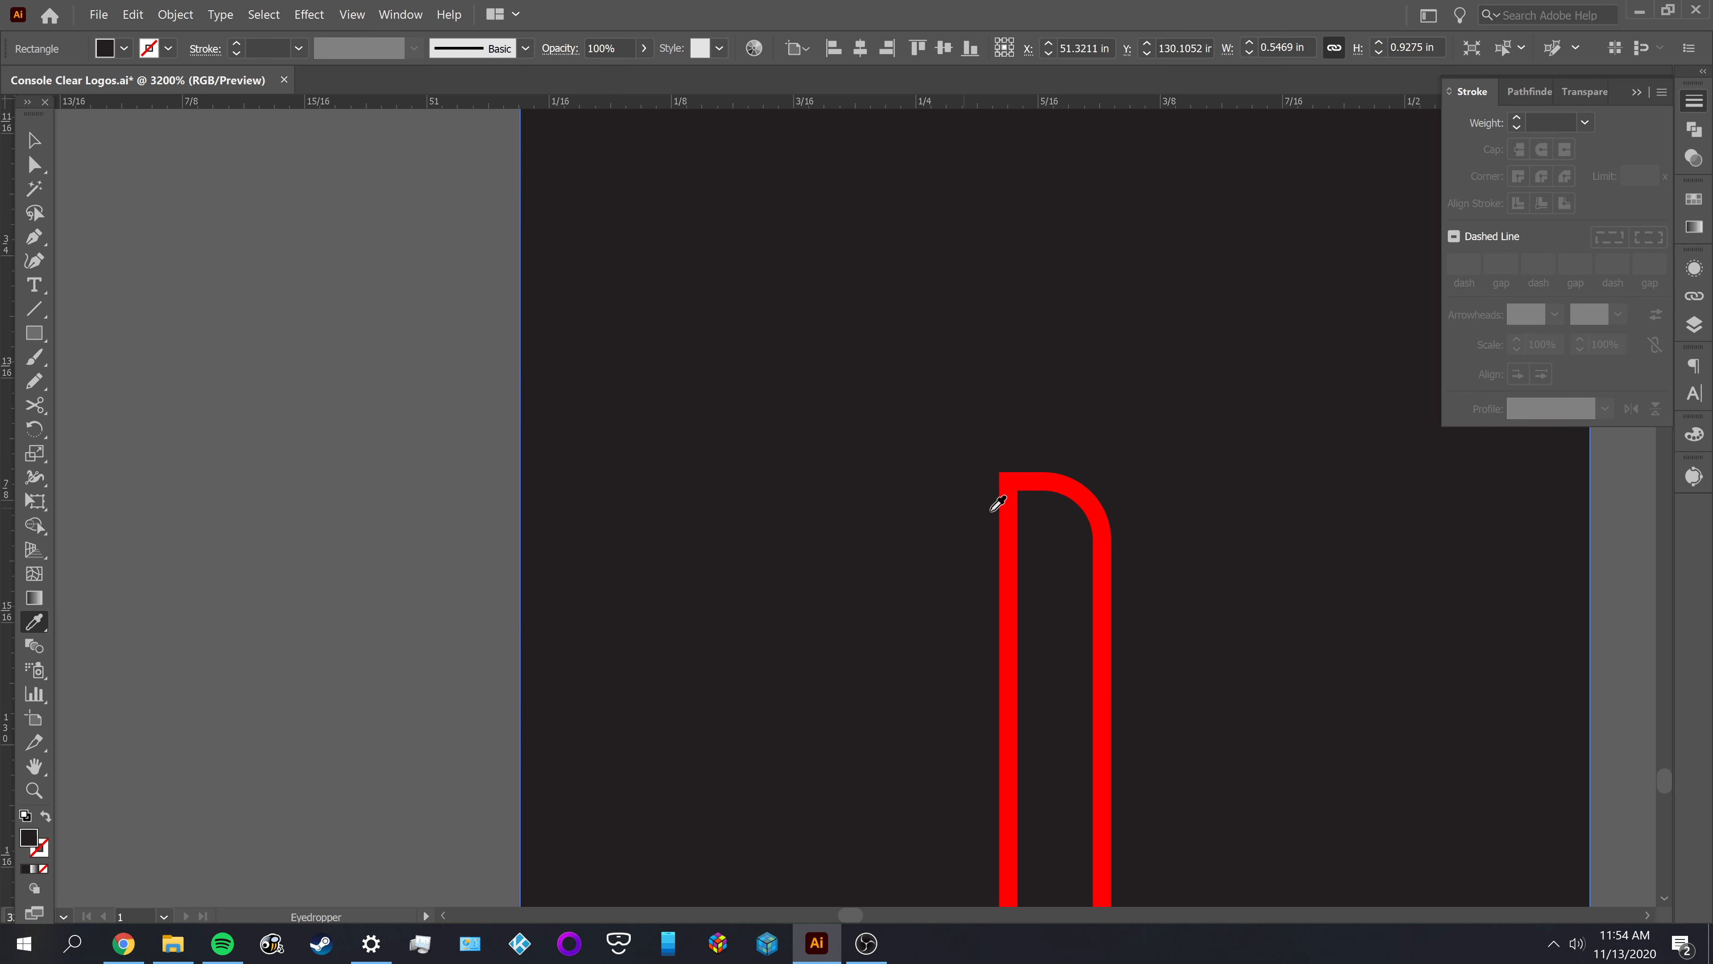
# Change the D's outer shape fill to pink #ff719a and leave that shape selected
pyautogui.doubleClick(28, 839)
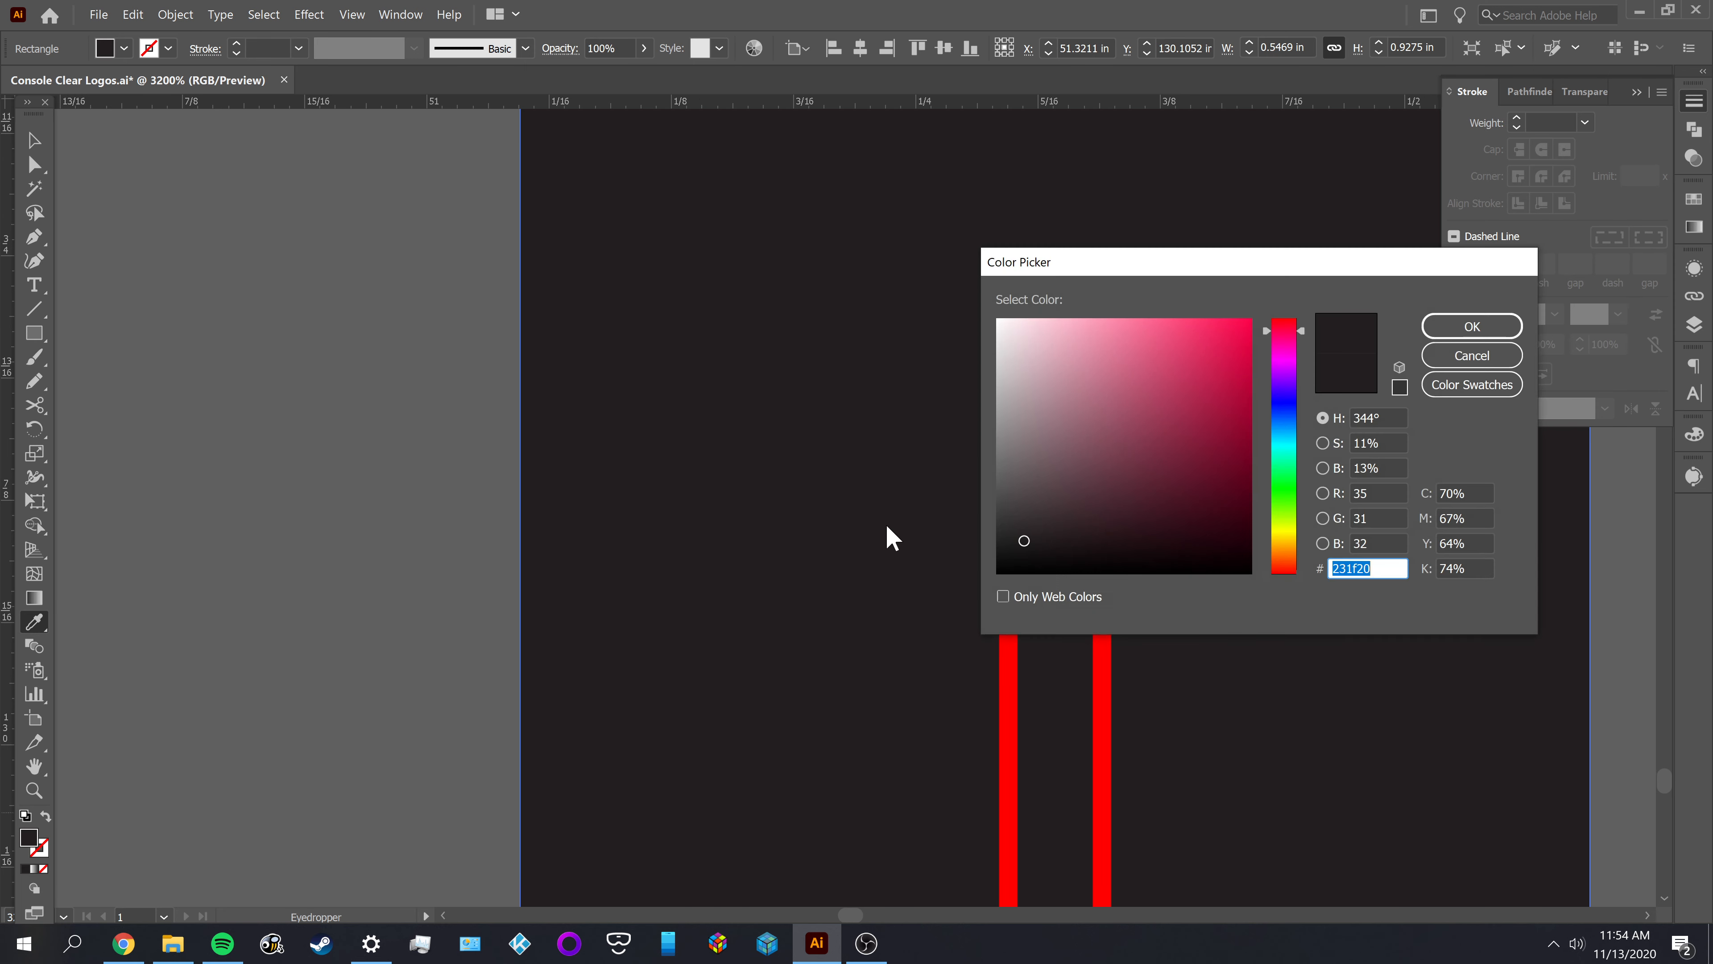
pyautogui.moveTo(1204, 390); pyautogui.dragTo(1140, 304)
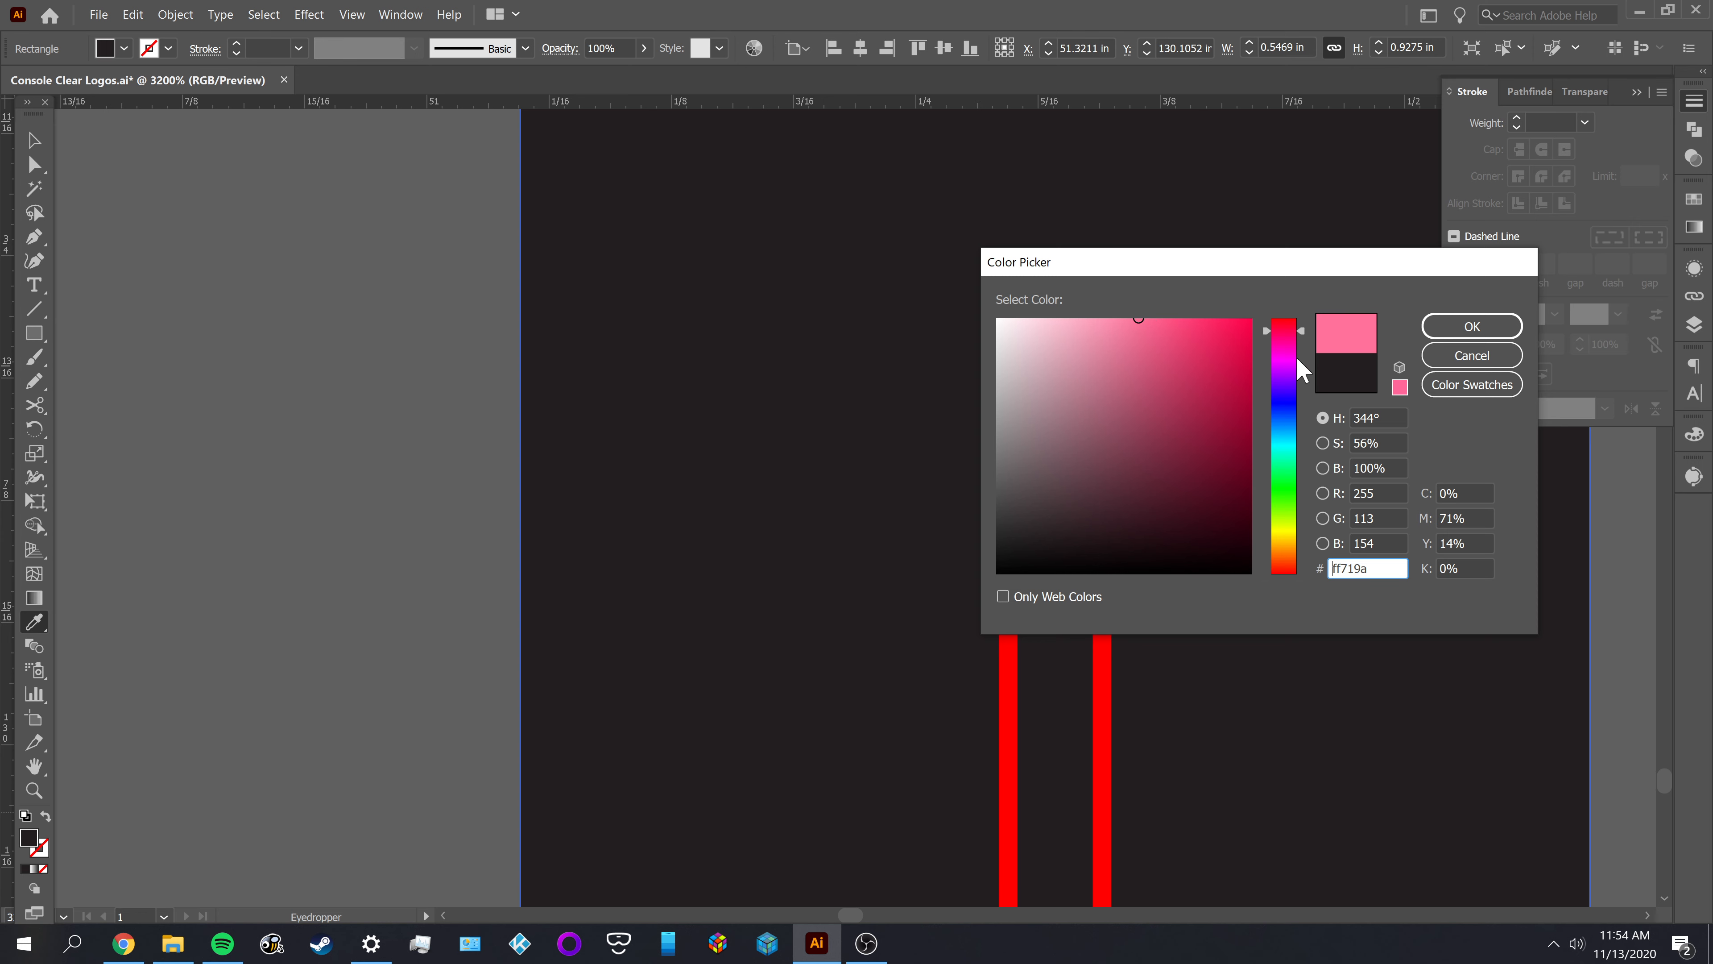
pyautogui.click(1472, 326)
pyautogui.press('v')
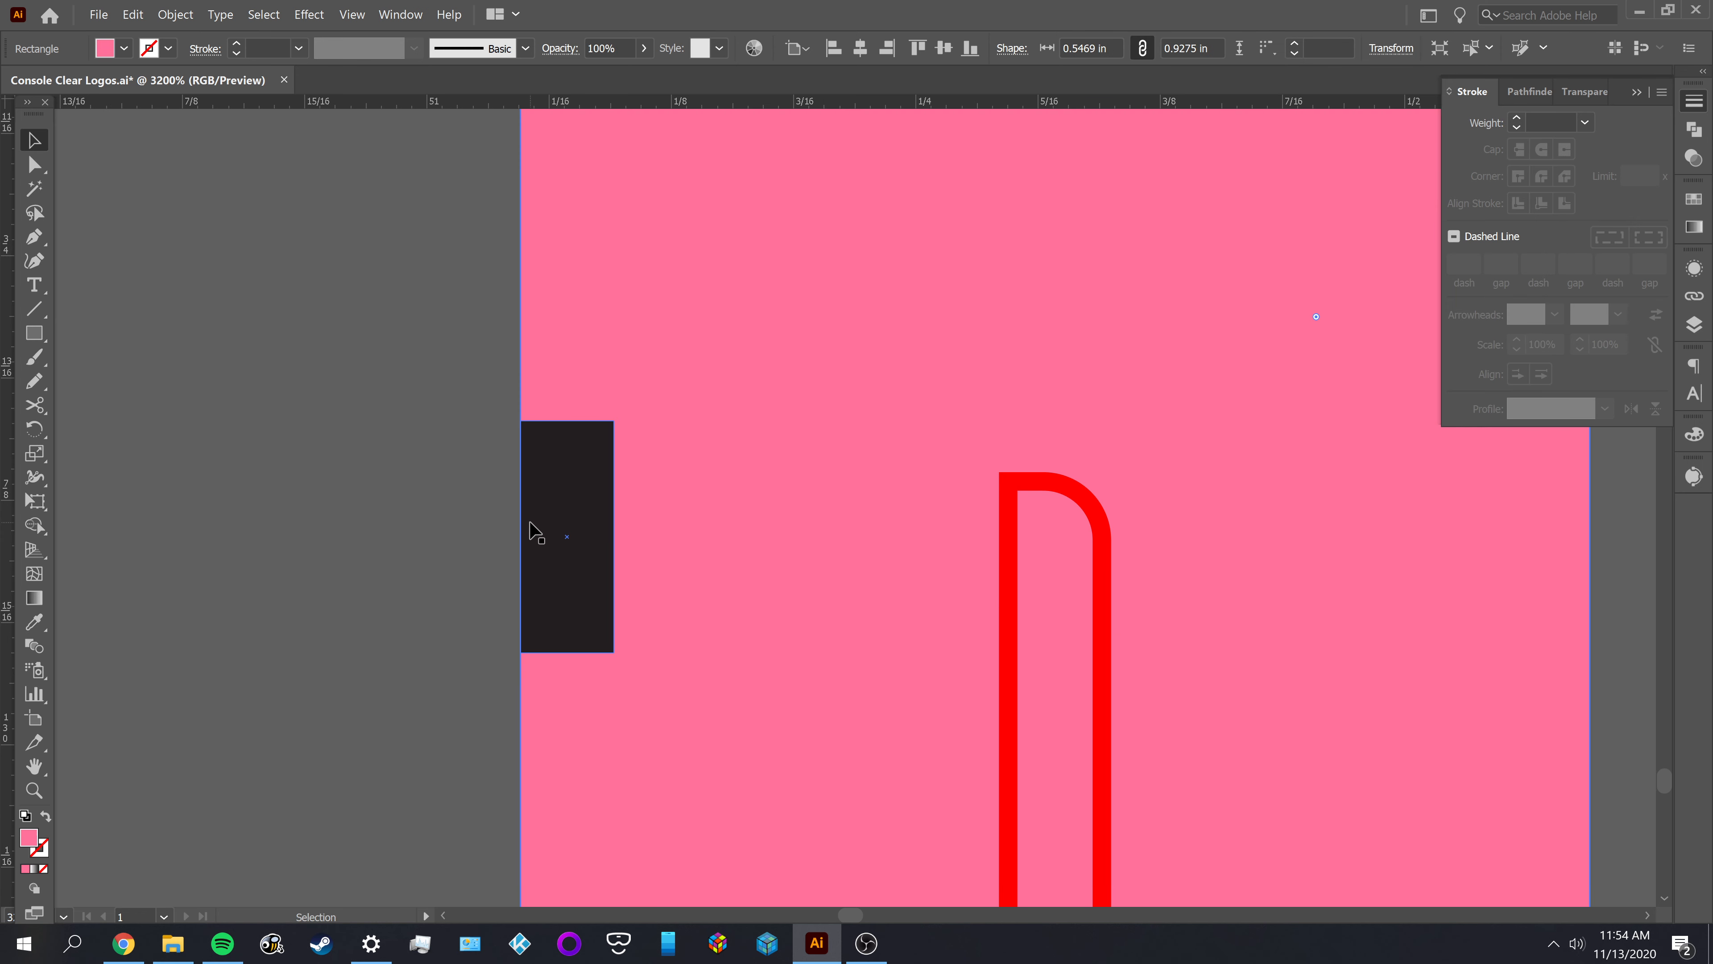
pyautogui.scroll(-1, 529, 522)
pyautogui.click(391, 587)
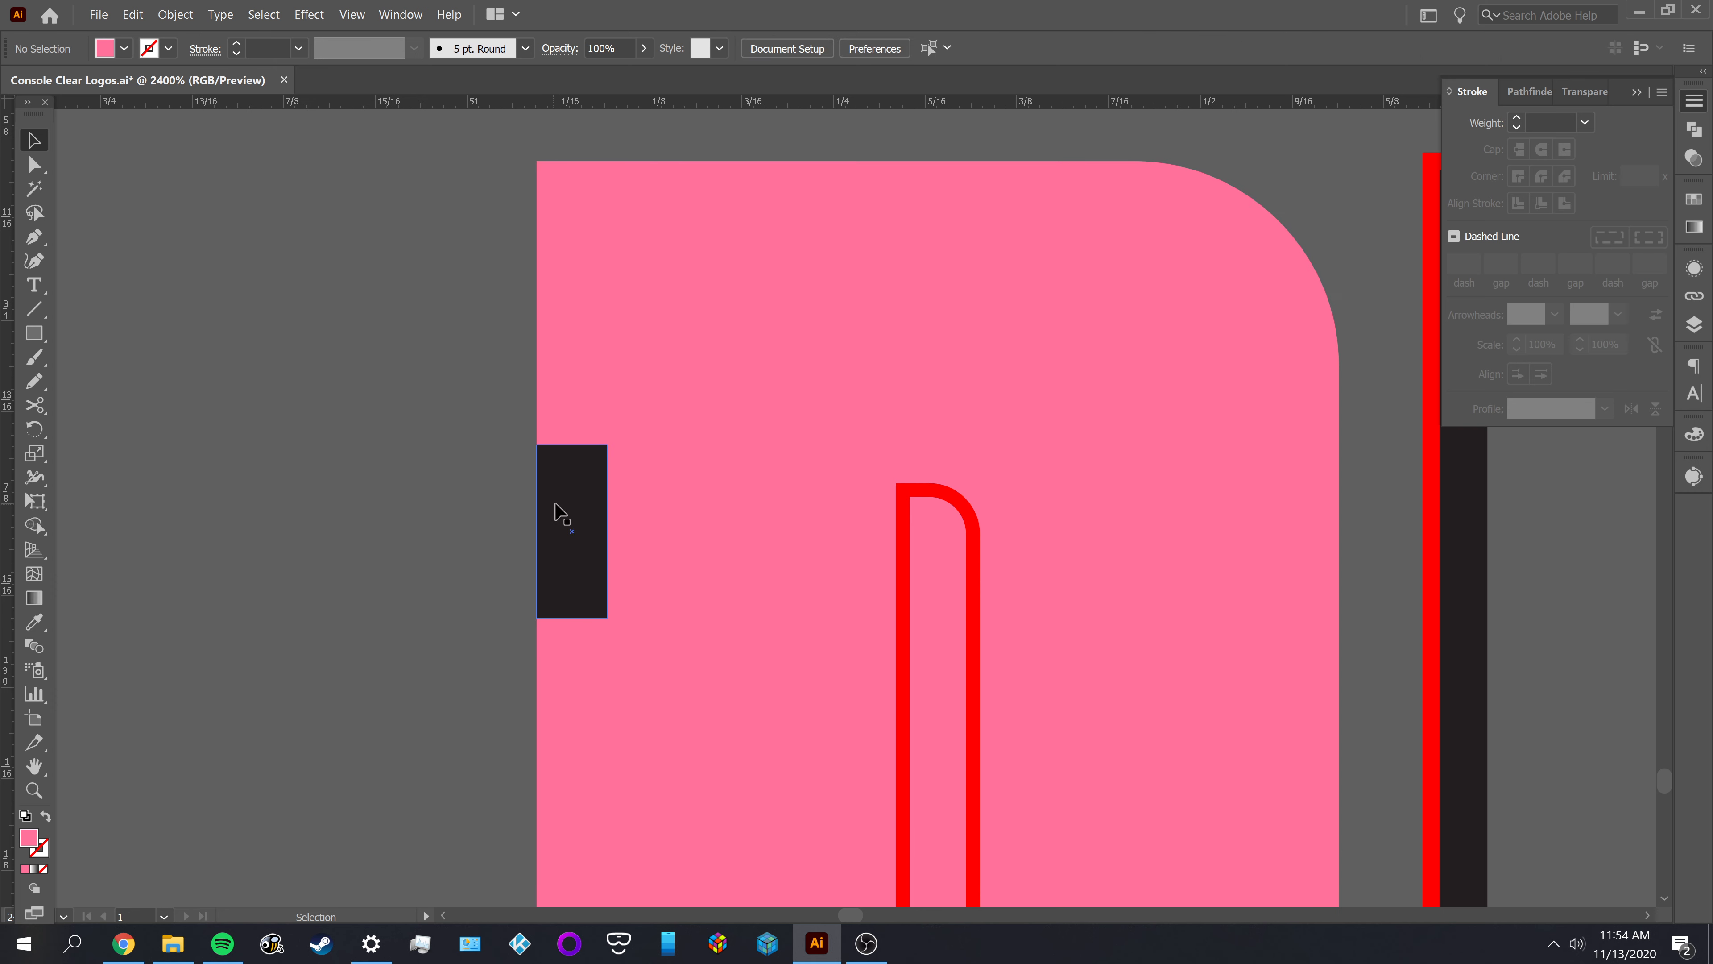
pyautogui.click(598, 386)
pyautogui.click(177, 14)
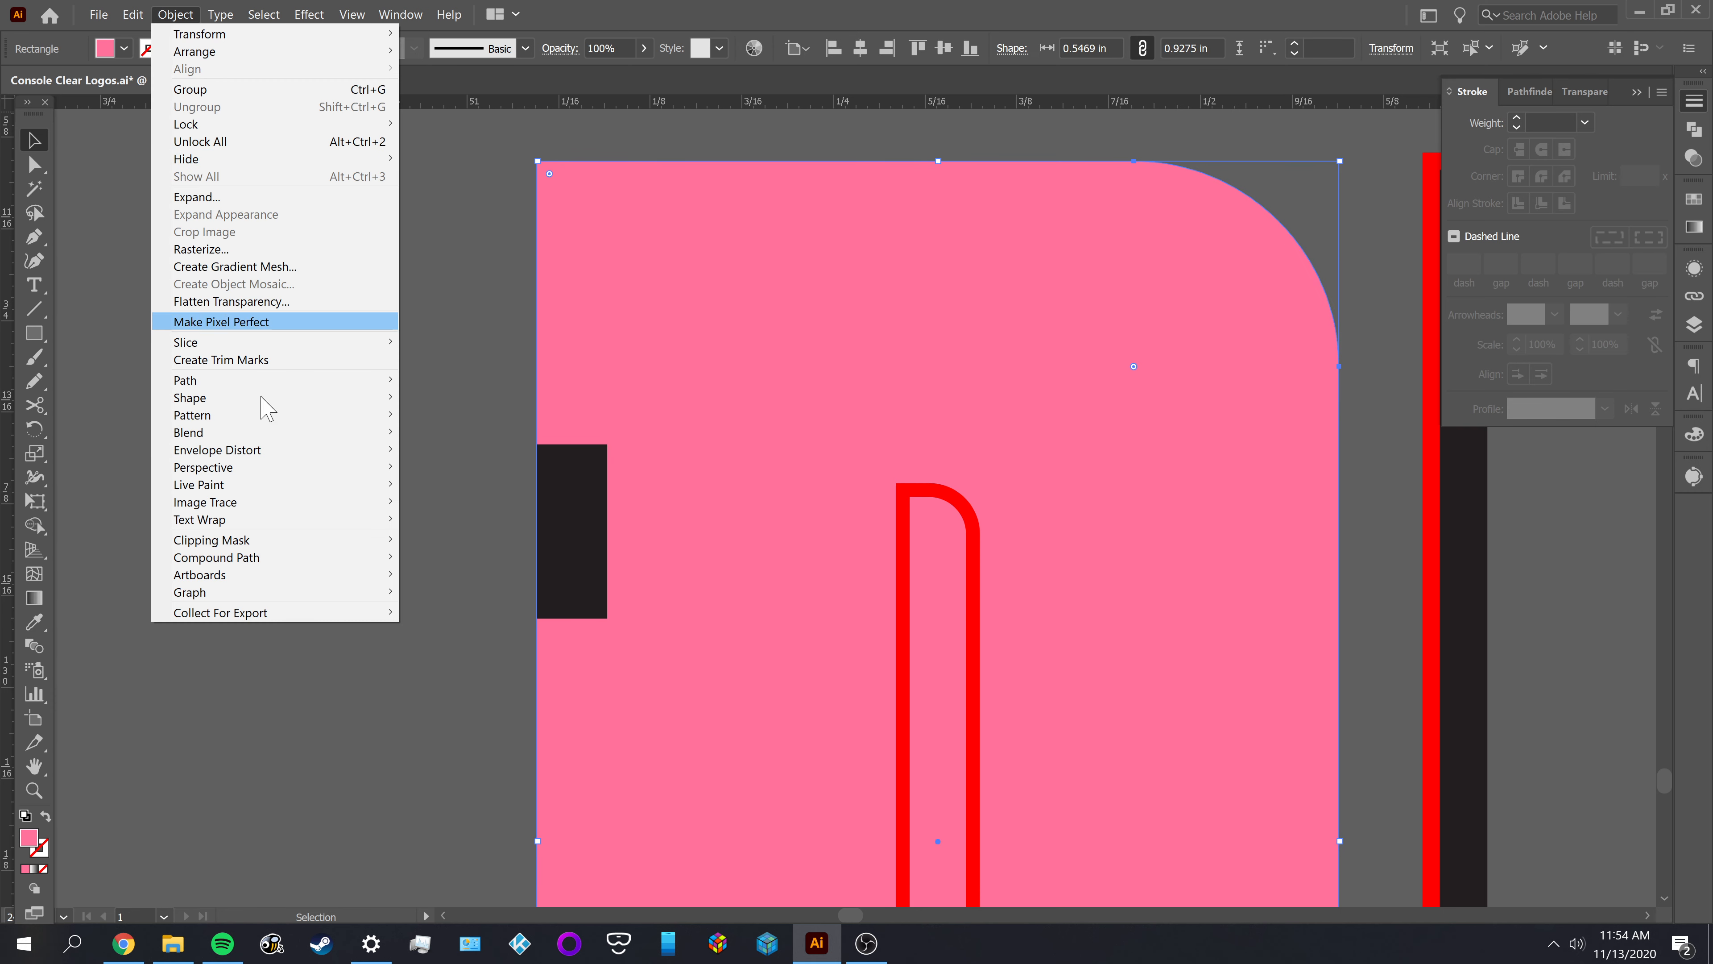
pyautogui.moveTo(260, 381)
pyautogui.click(452, 436)
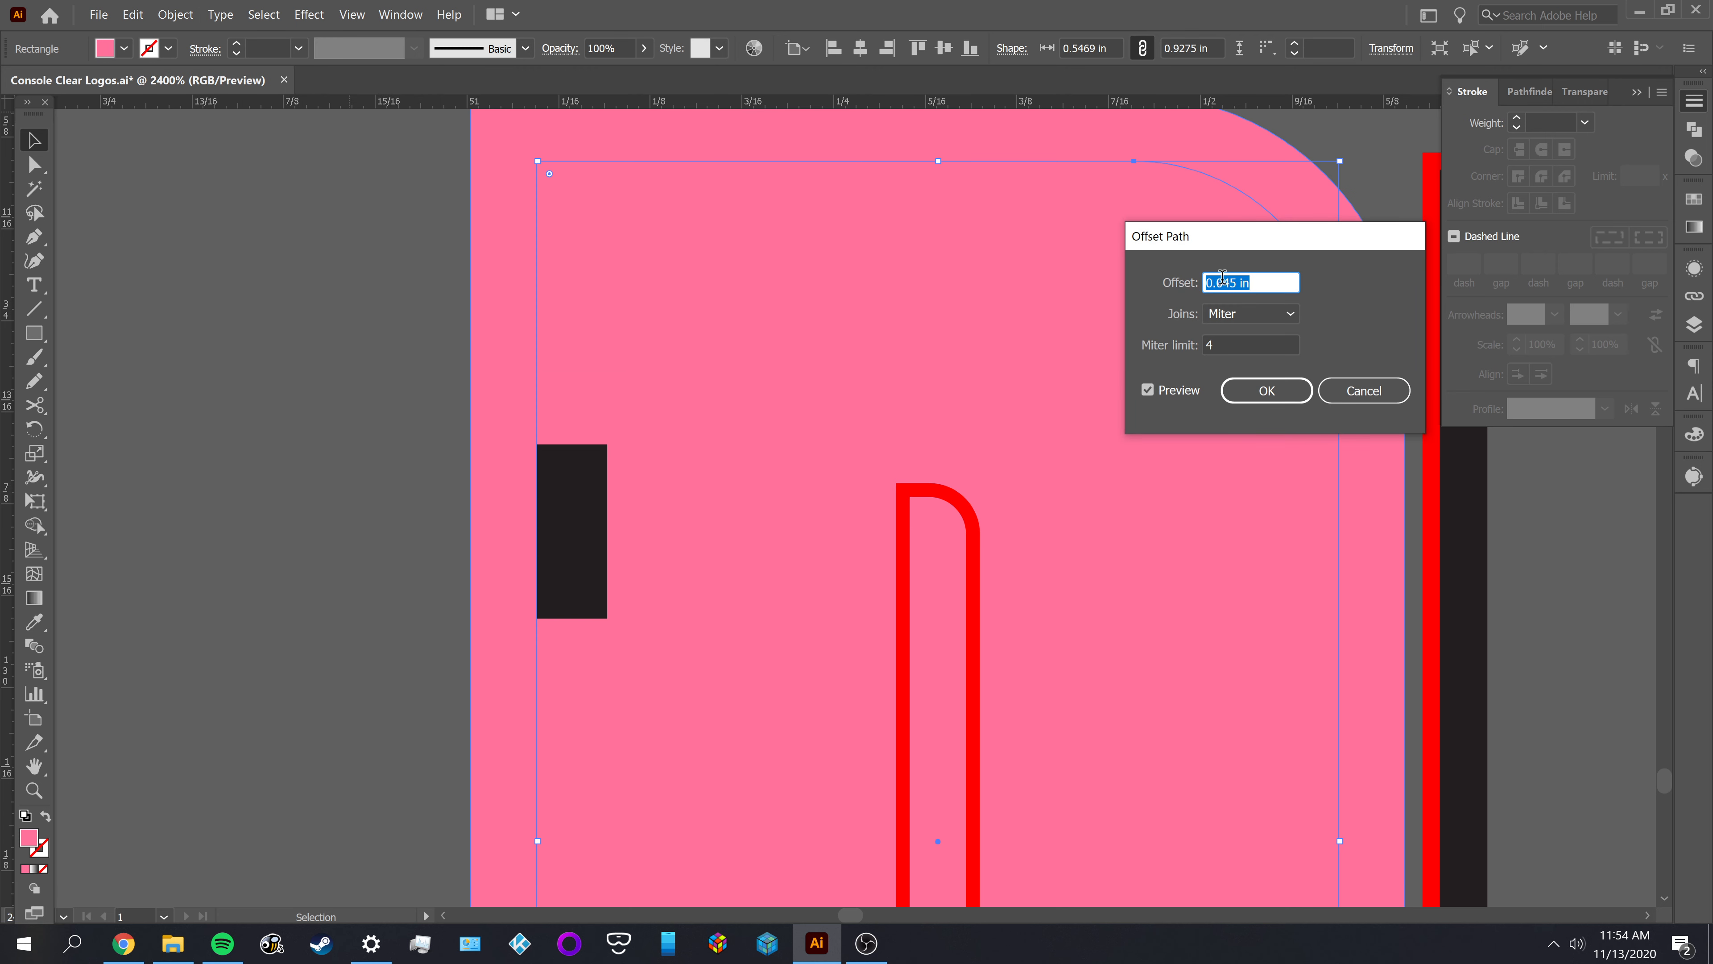
pyautogui.click(1206, 279)
pyautogui.write('-')
pyautogui.press('Tab')
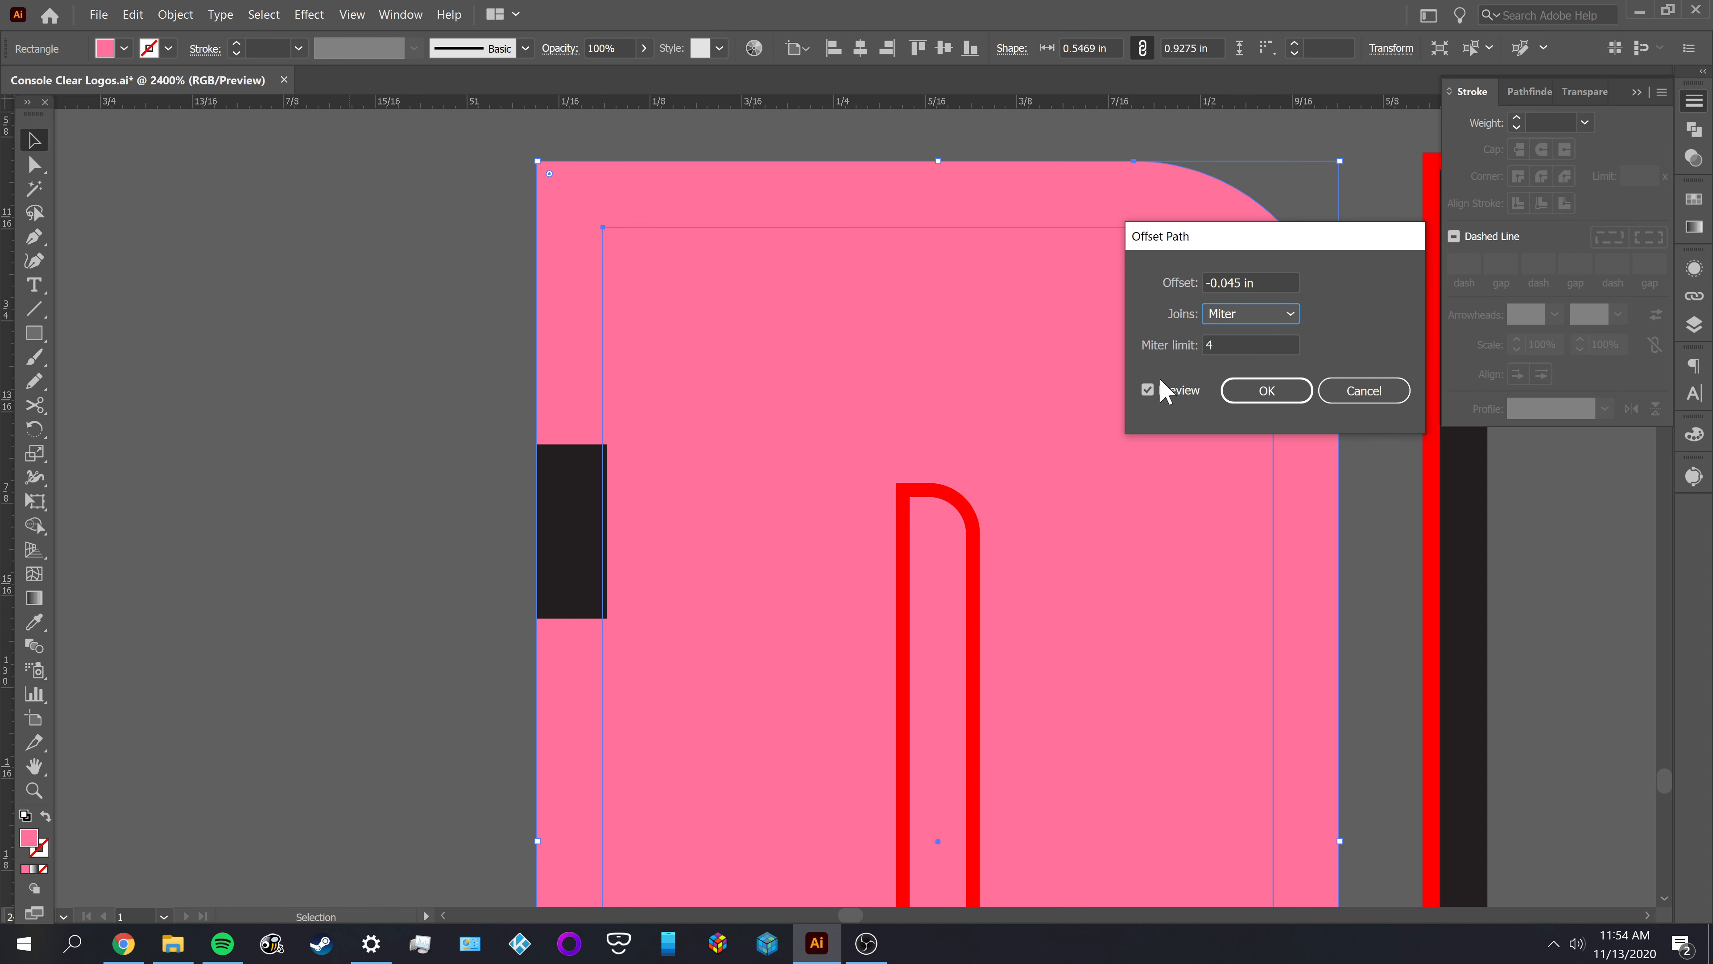
pyautogui.press('alt')
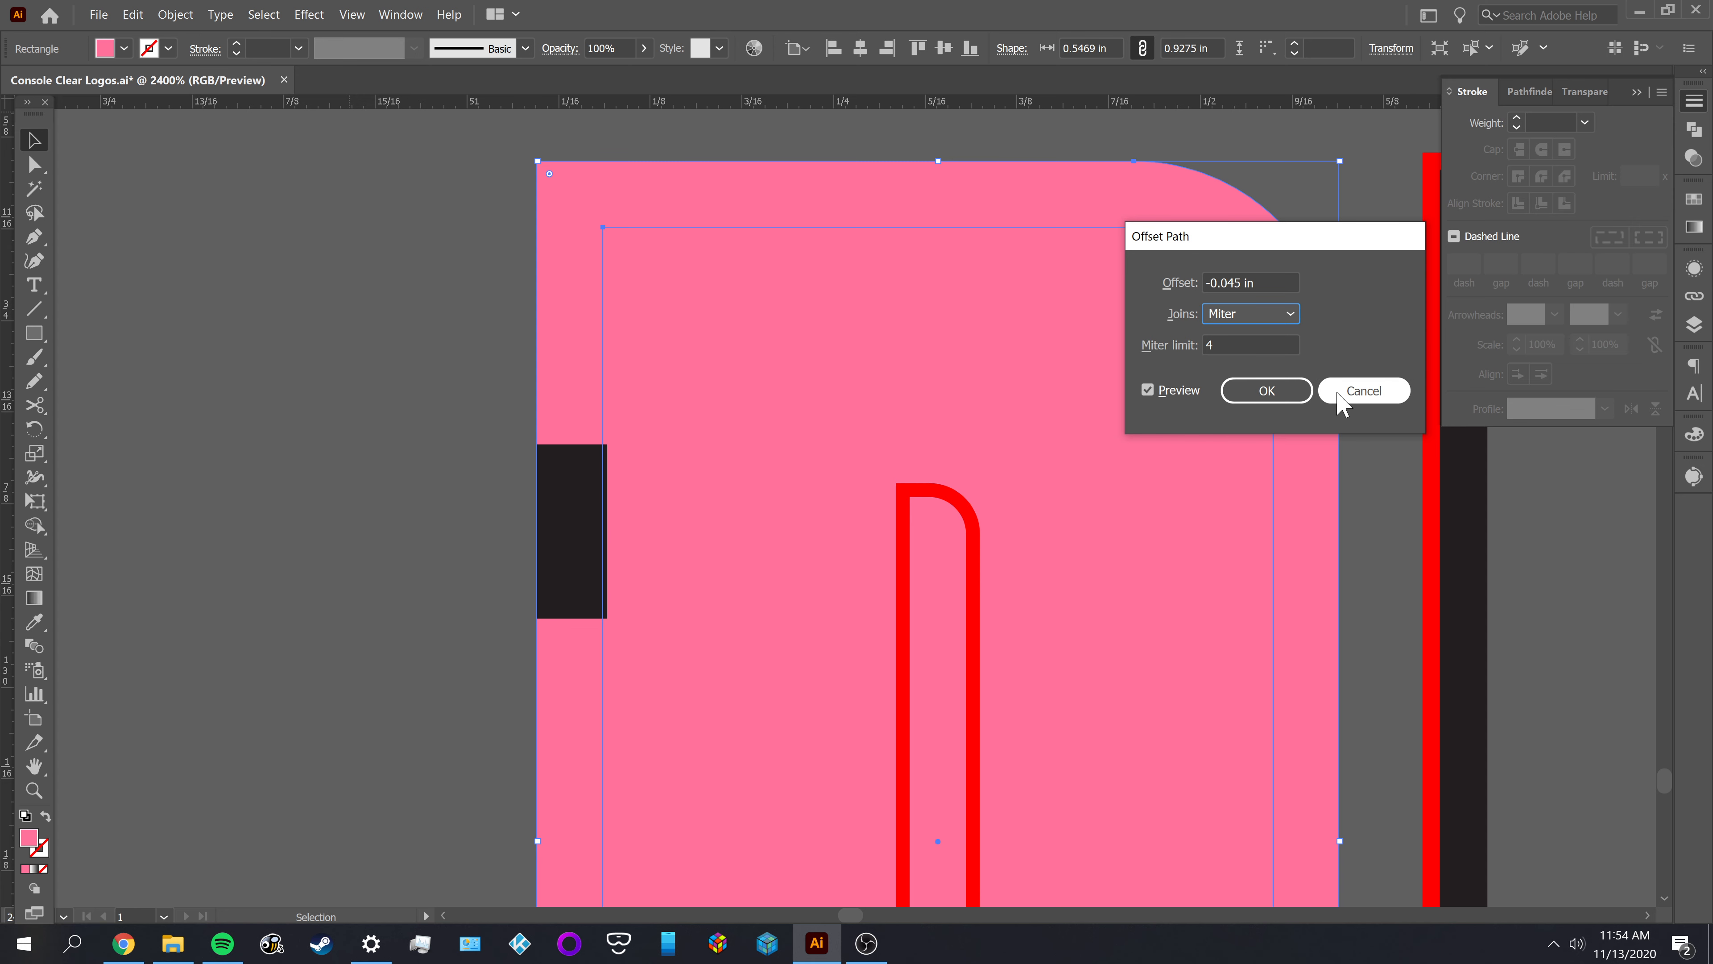
pyautogui.click(1363, 391)
# Start an inward Offset Path of -0.045 in on the pink D shape and preview it against the small rectangle's edge
pyautogui.scroll(5, 646, 483)
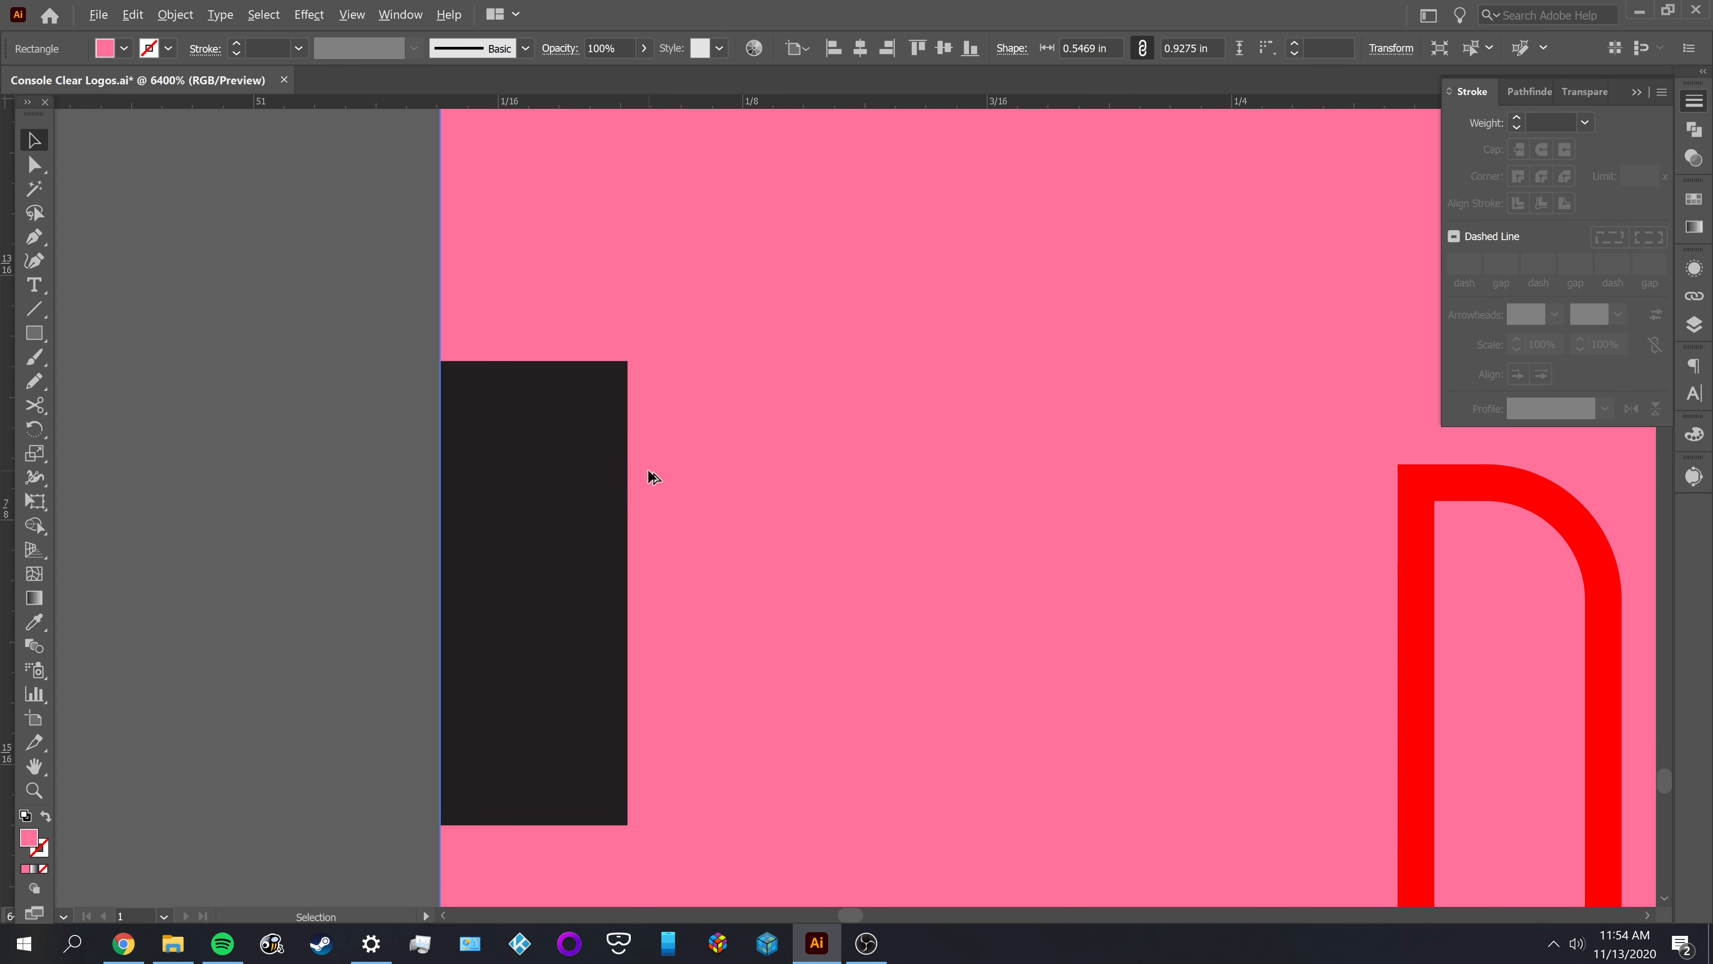
pyautogui.press('space')
pyautogui.moveTo(255, 478); pyautogui.dragTo(336, 375)
pyautogui.press('a')
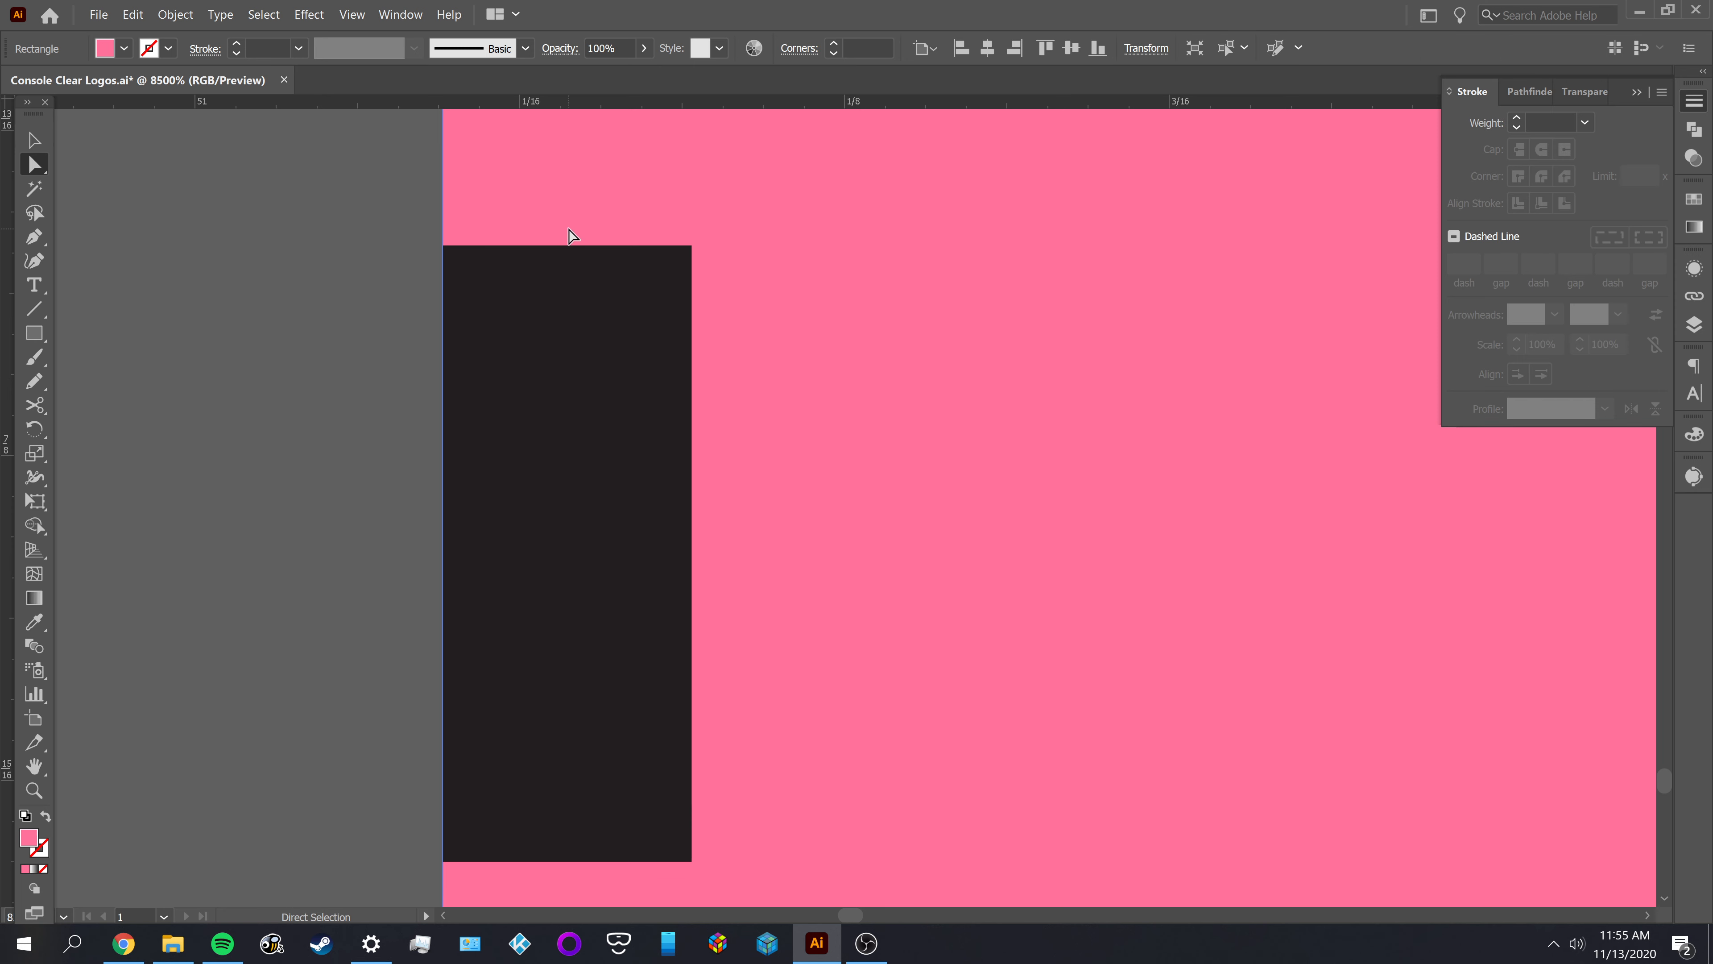
pyautogui.click(175, 15)
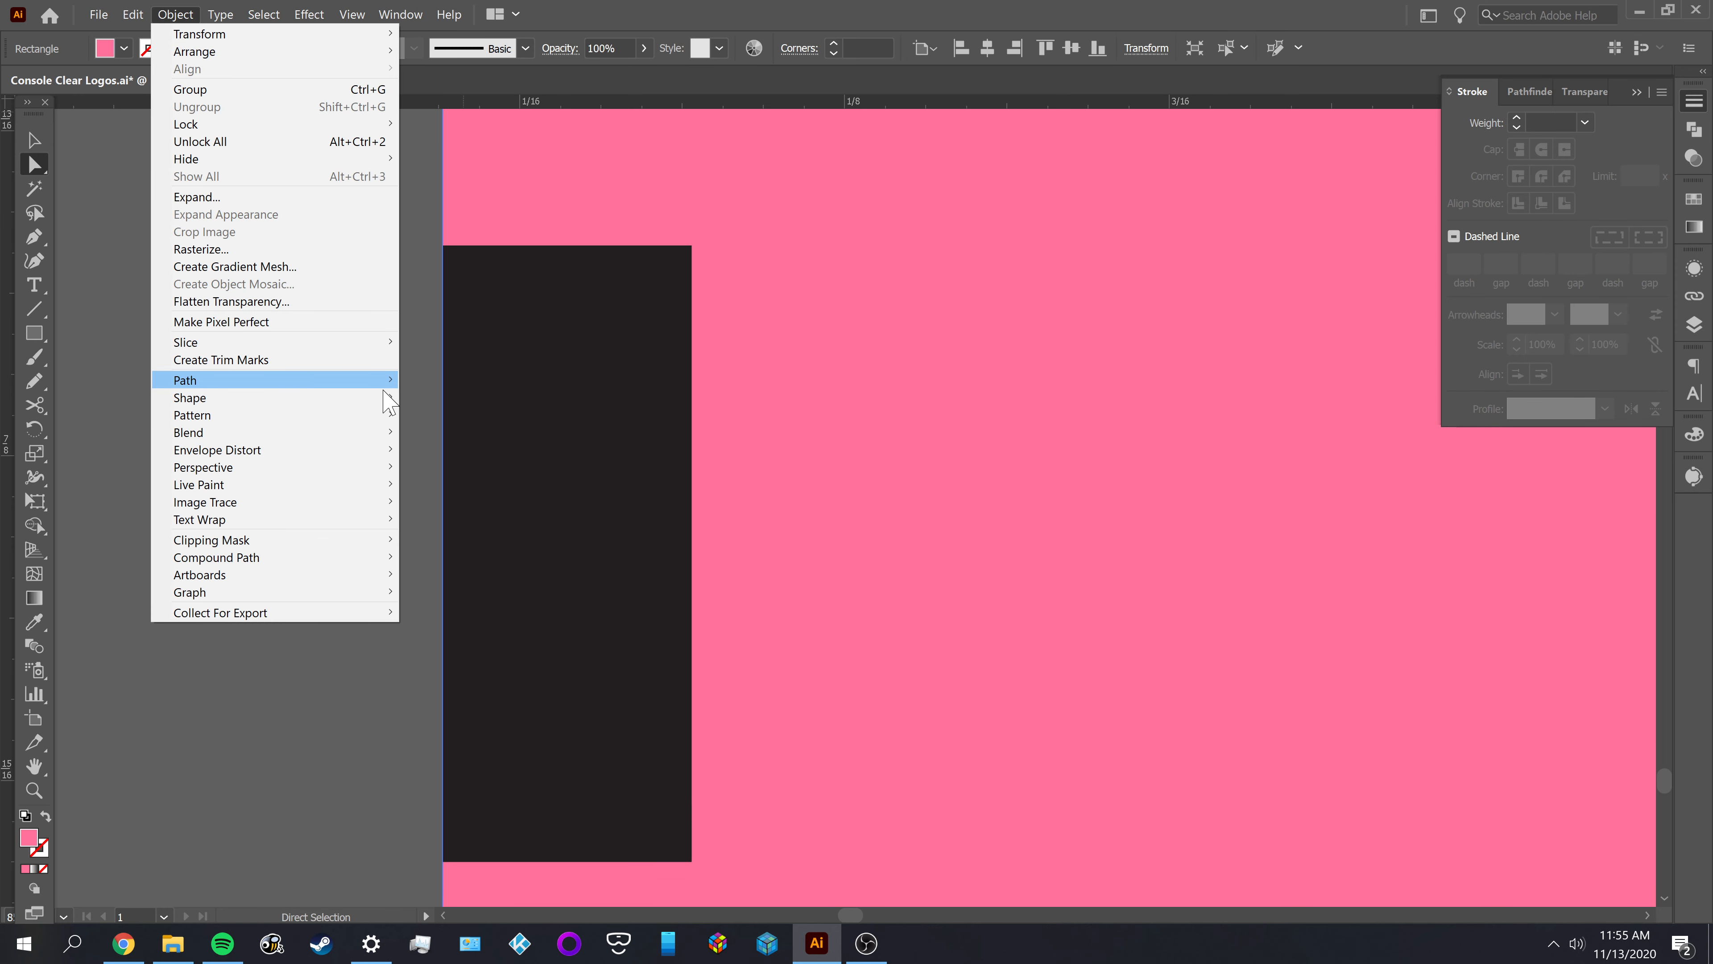
pyautogui.moveTo(367, 380)
pyautogui.click(466, 436)
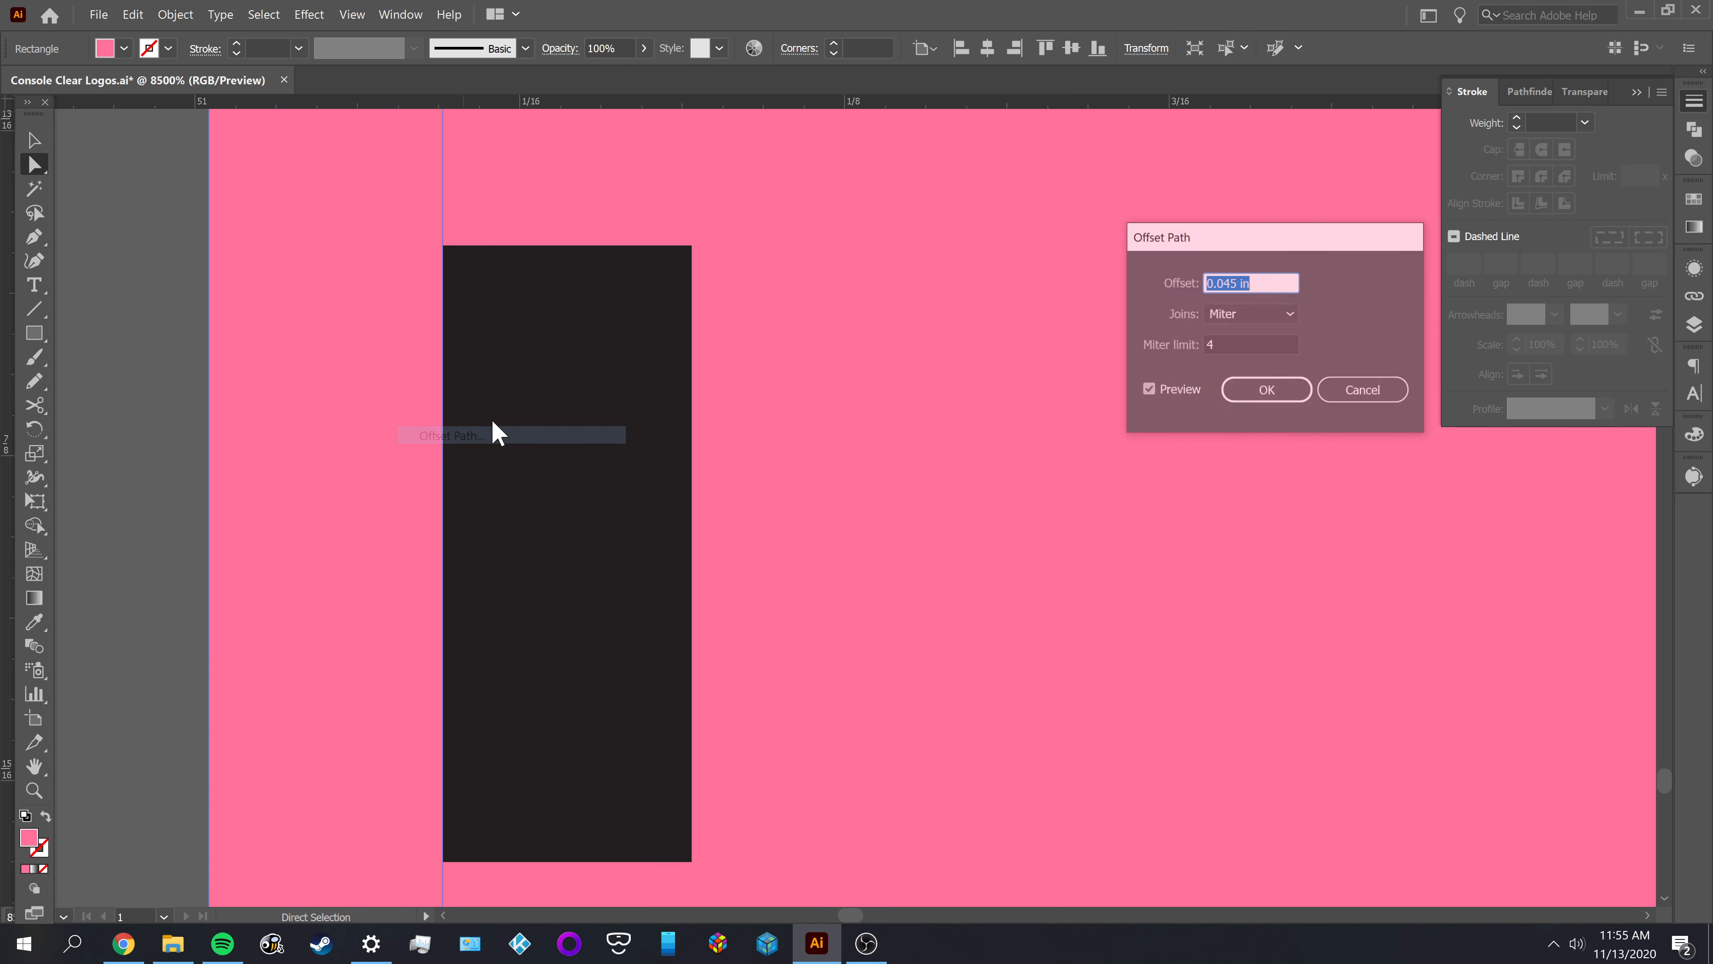
pyautogui.click(1205, 282)
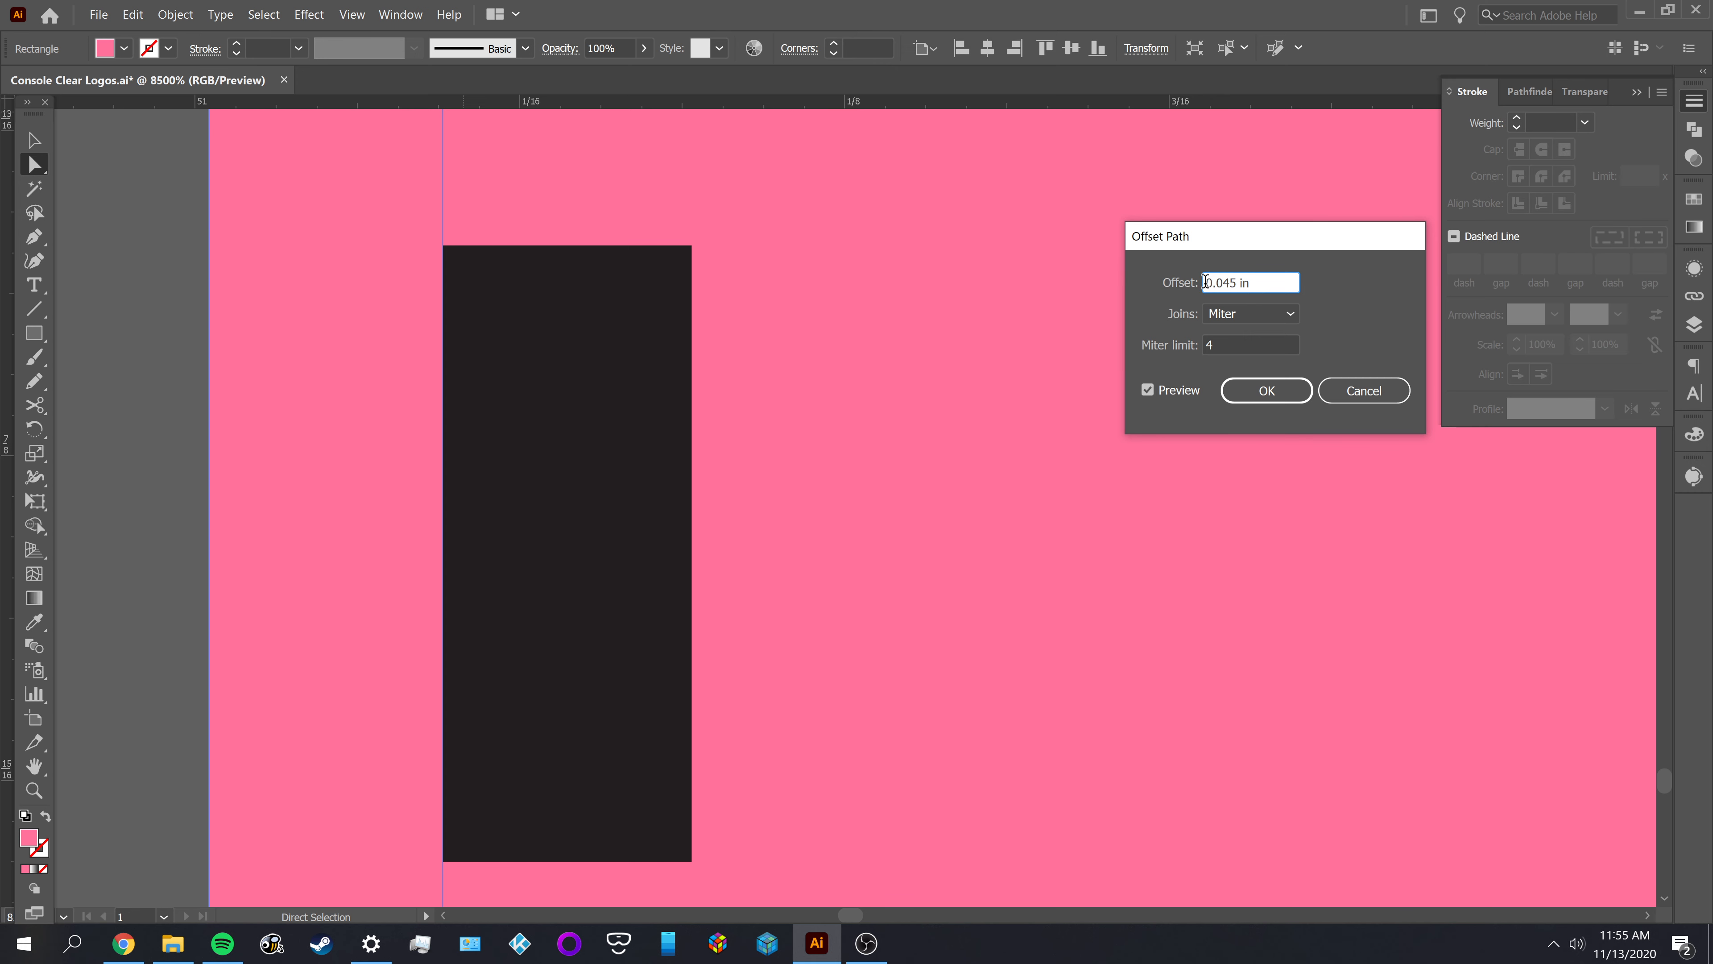
pyautogui.write('-')
pyautogui.press('Tab')
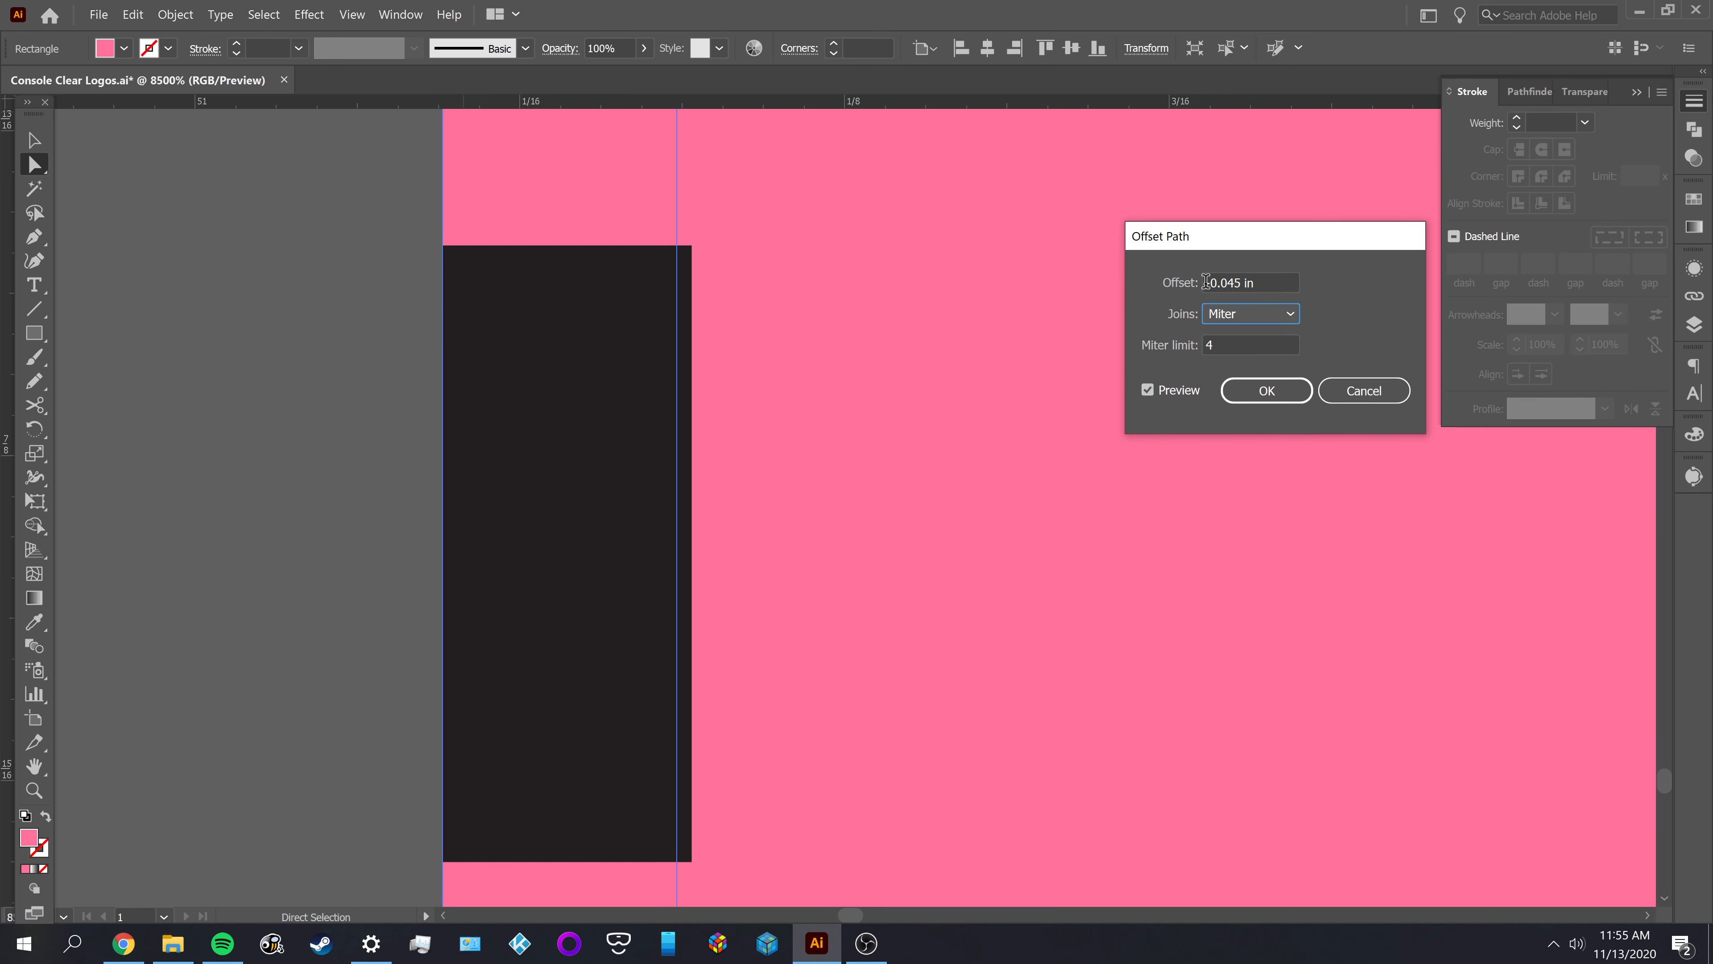
# Try an offset of -0.047 in, and apply the Offset Path to the pink D shape at -0.048 in with Miter joins
pyautogui.click(1235, 283)
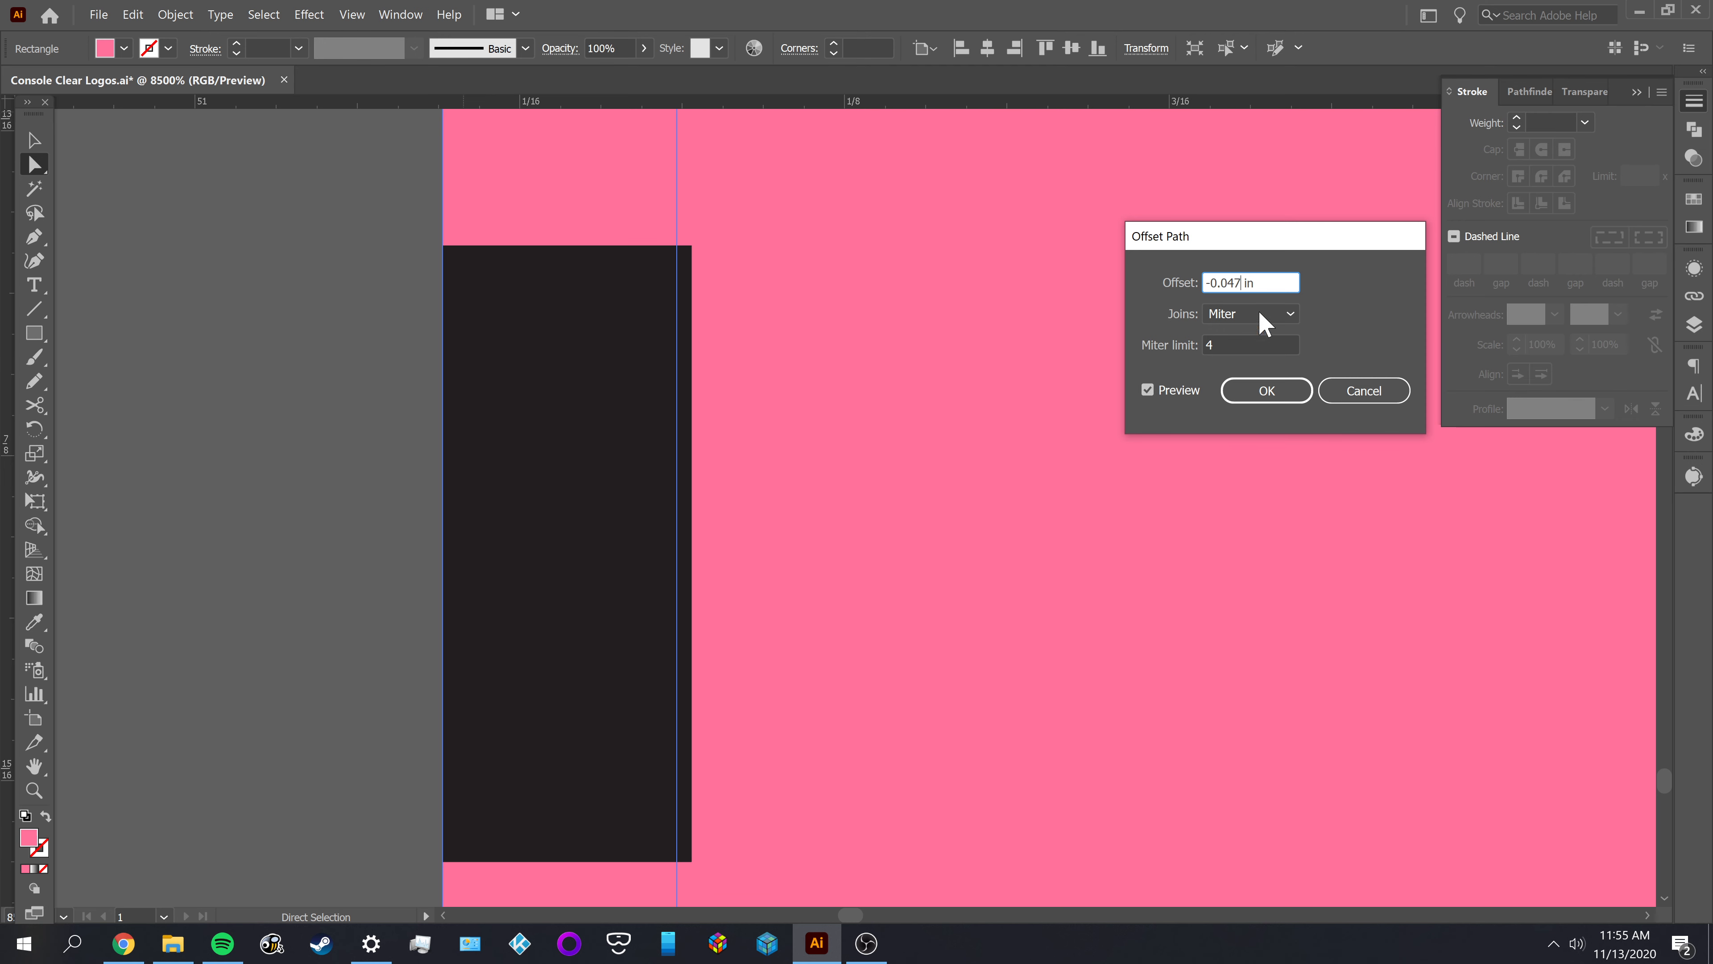
pyautogui.press('Tab')
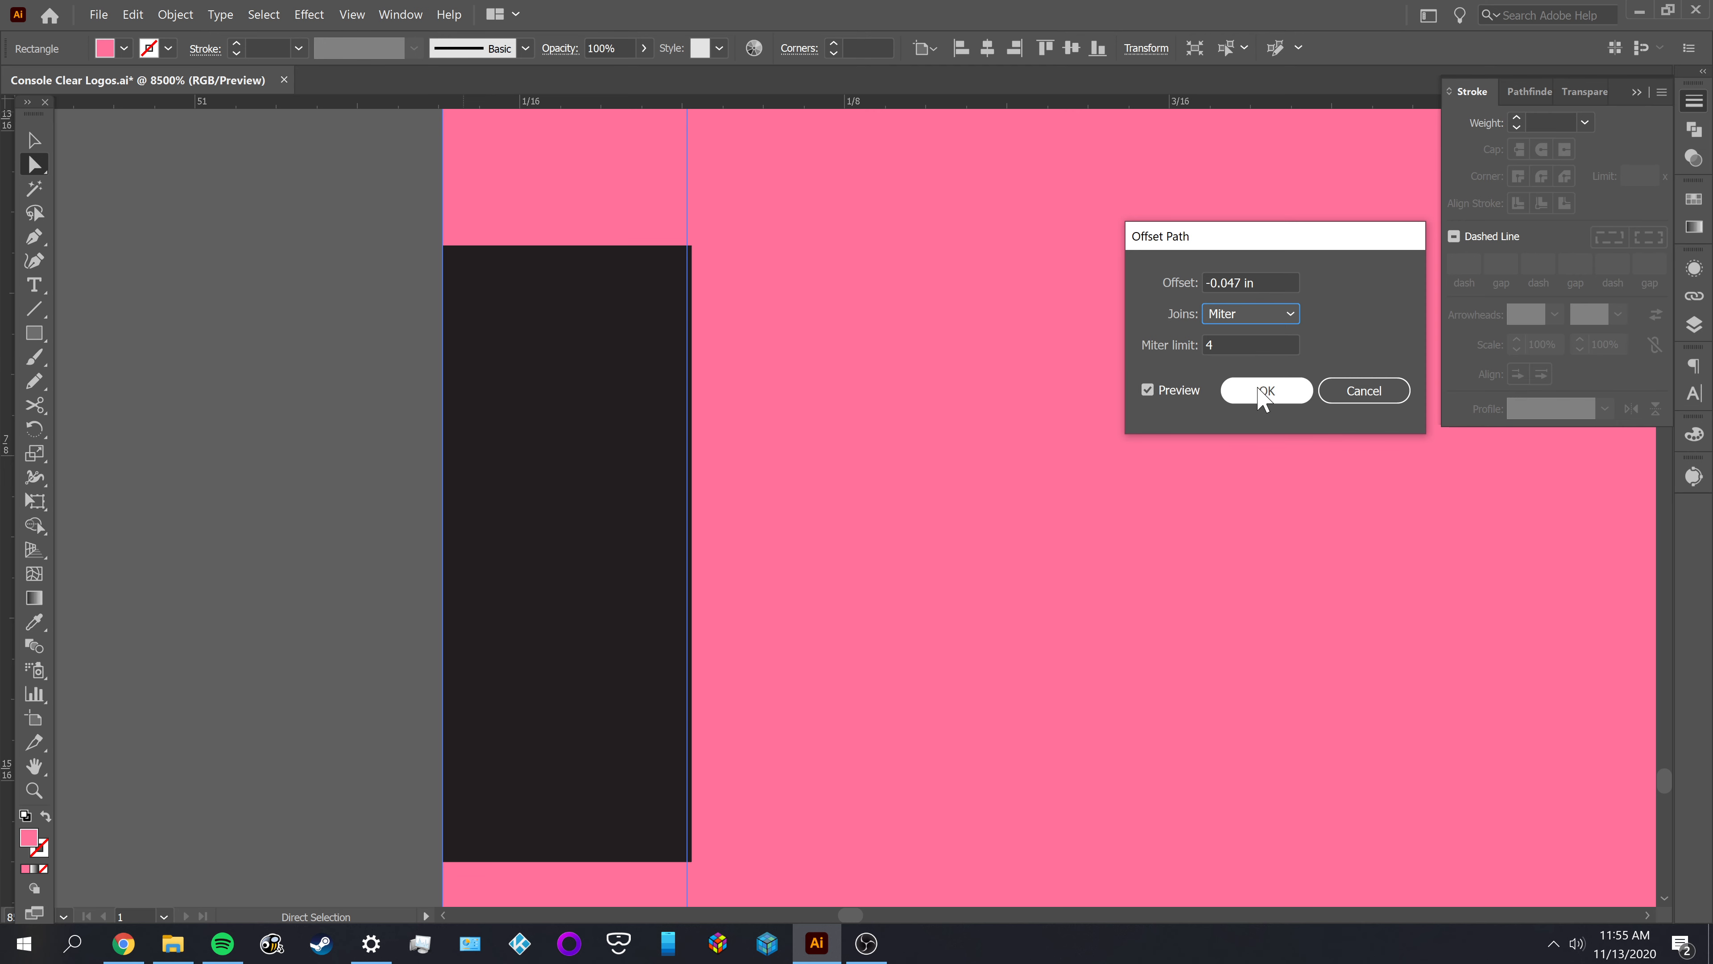
pyautogui.click(1241, 282)
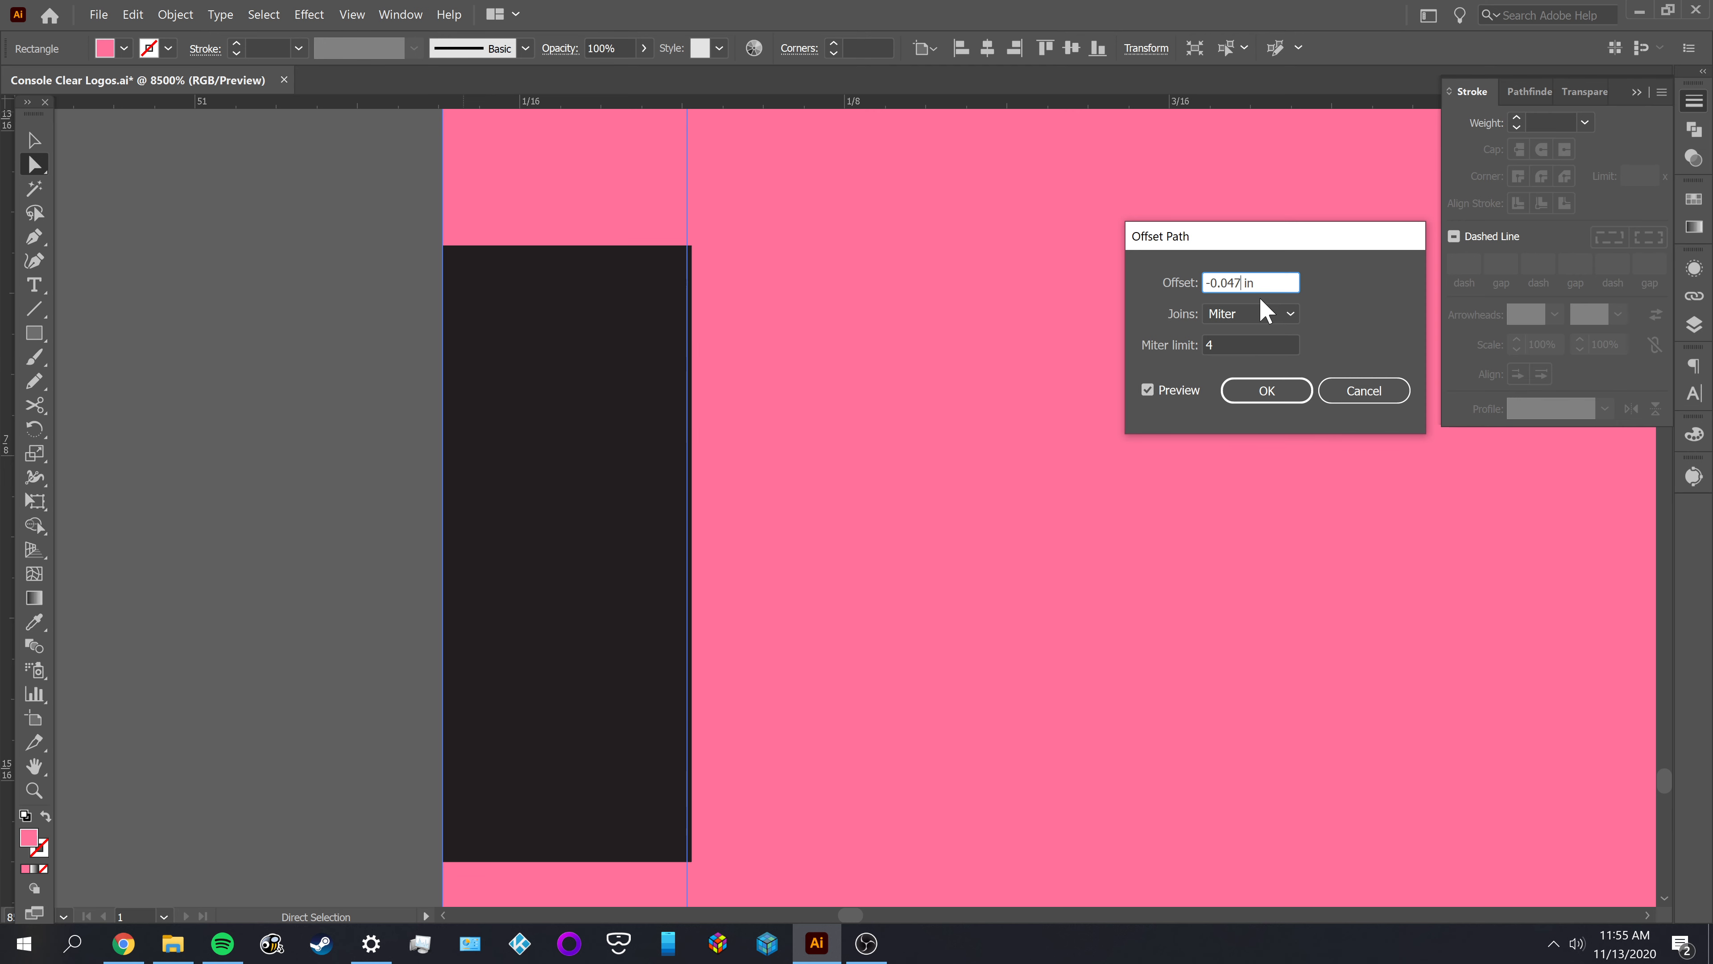
pyautogui.press('BackSpace')
pyautogui.write('8')
pyautogui.press('Tab')
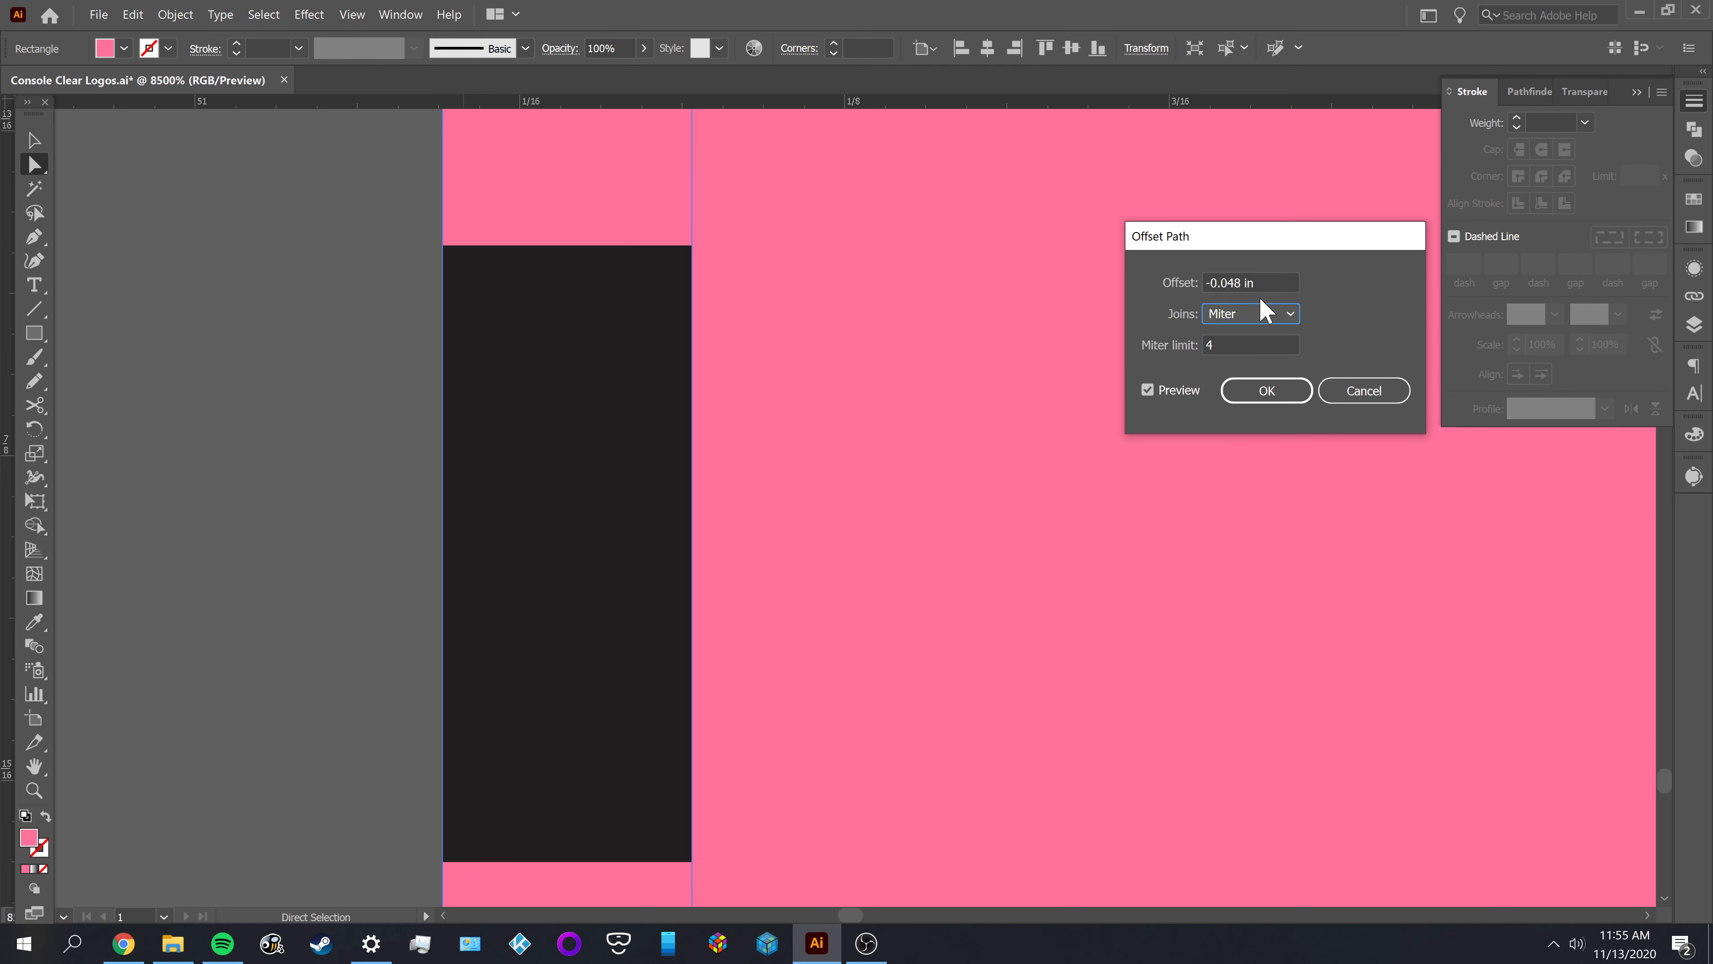
pyautogui.click(1267, 391)
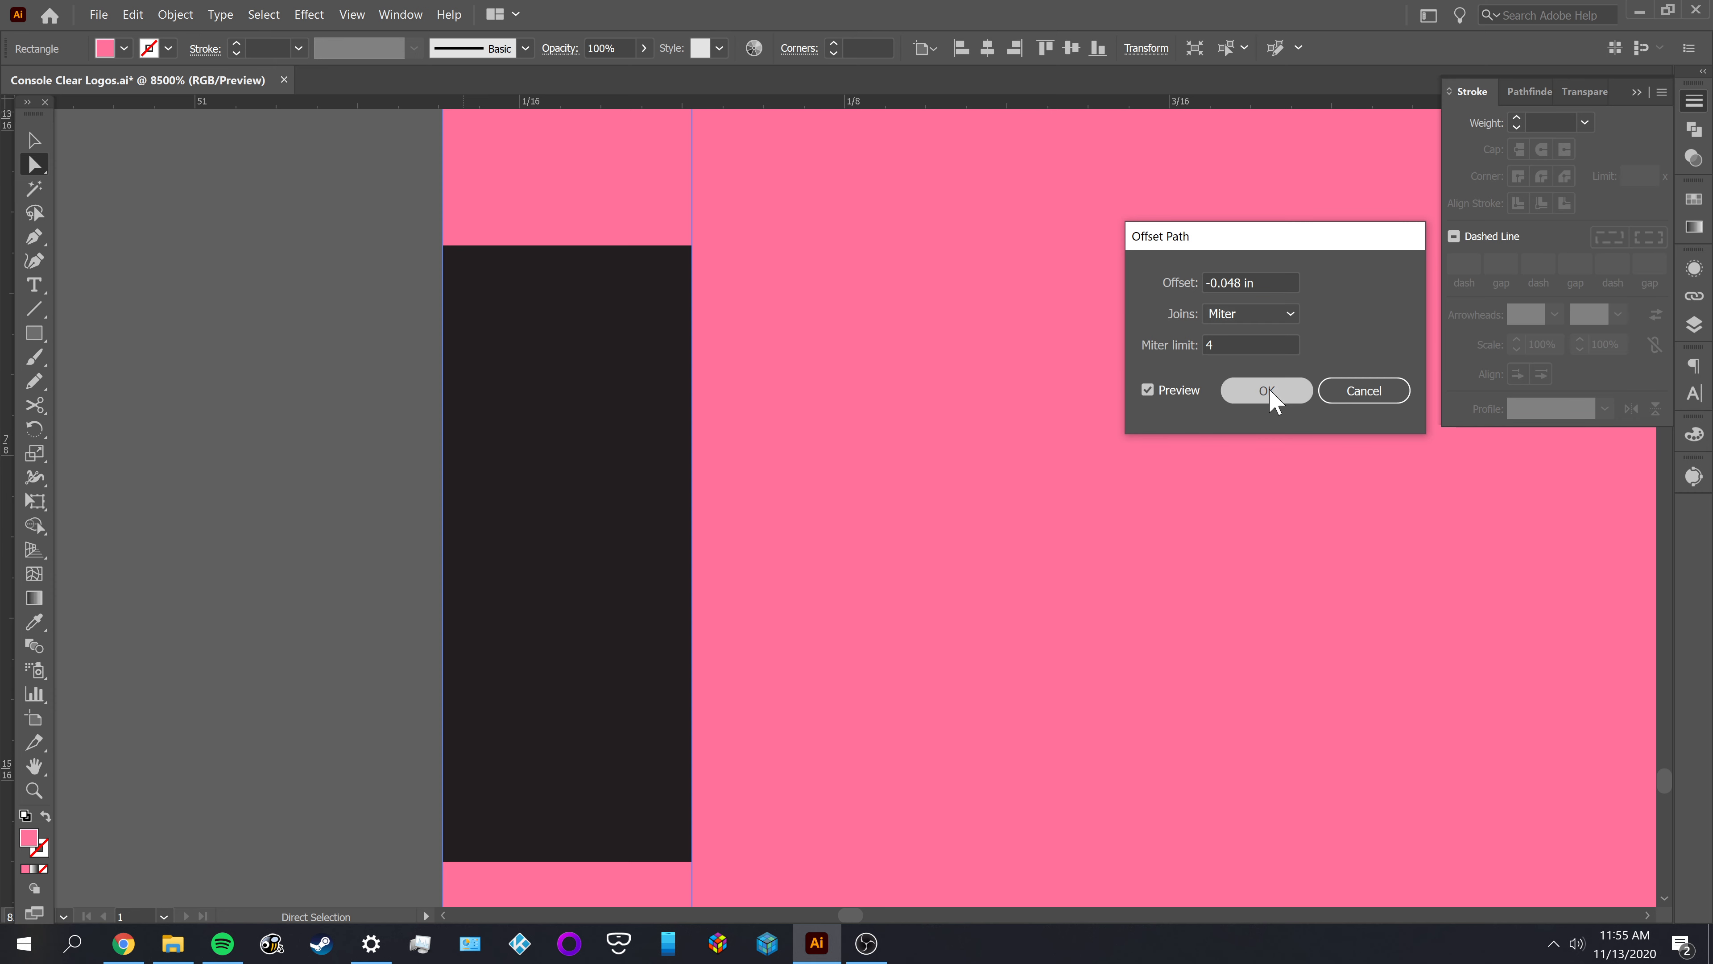
pyautogui.click(243, 449)
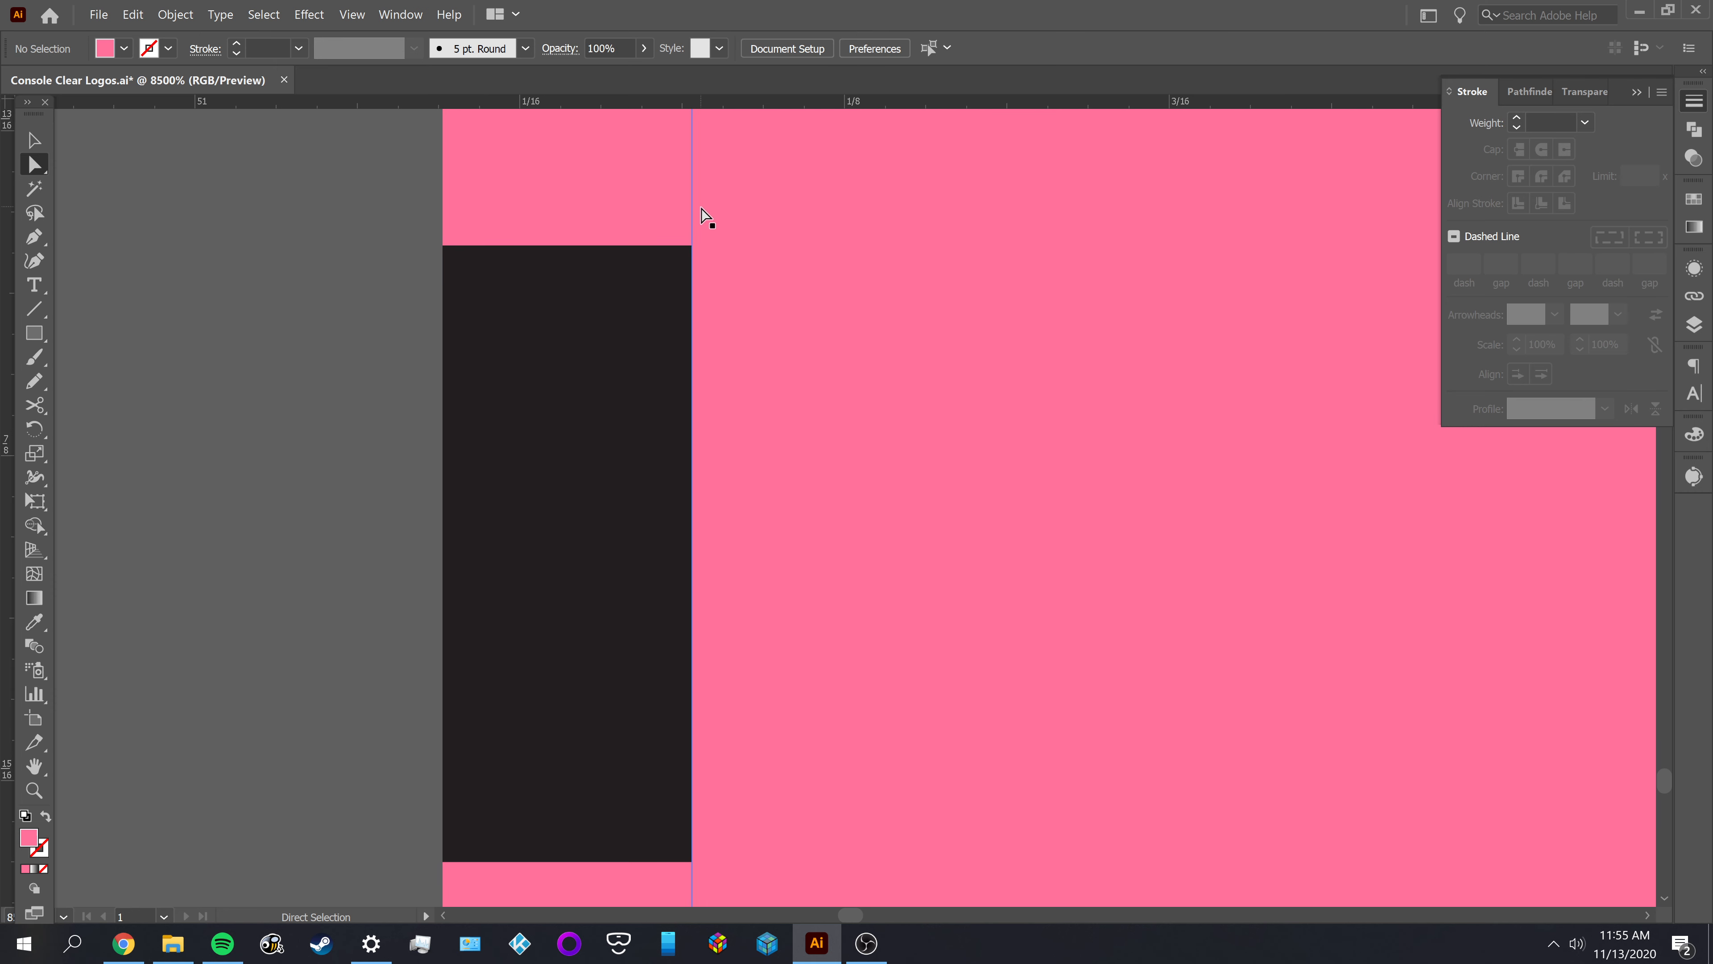
# Move the D's inner offset shape and outer shape aside to check that they are separate, undoing the moves
pyautogui.scroll(-3, 705, 204)
pyautogui.moveTo(431, 250); pyautogui.dragTo(249, 595)
pyautogui.scroll(-1, 351, 525)
pyautogui.press('v')
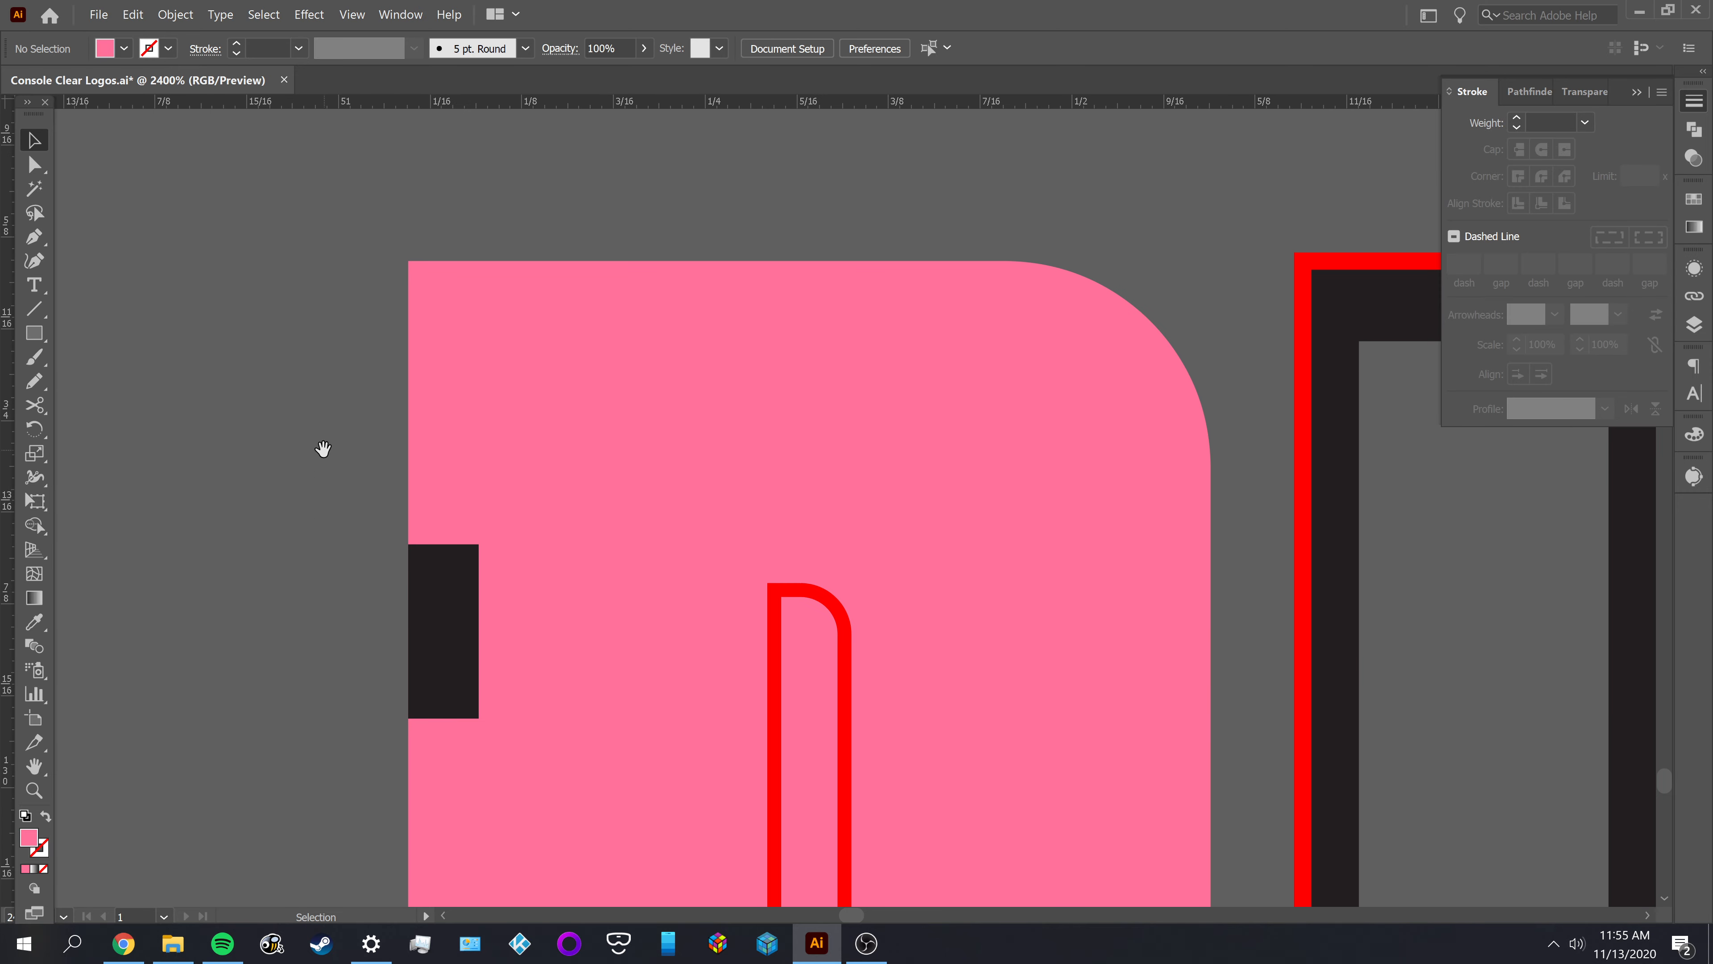
pyautogui.moveTo(322, 451); pyautogui.dragTo(295, 371)
pyautogui.moveTo(439, 324); pyautogui.dragTo(185, 412)
pyautogui.hotkey('ctrl', 'z')
pyautogui.click(511, 236)
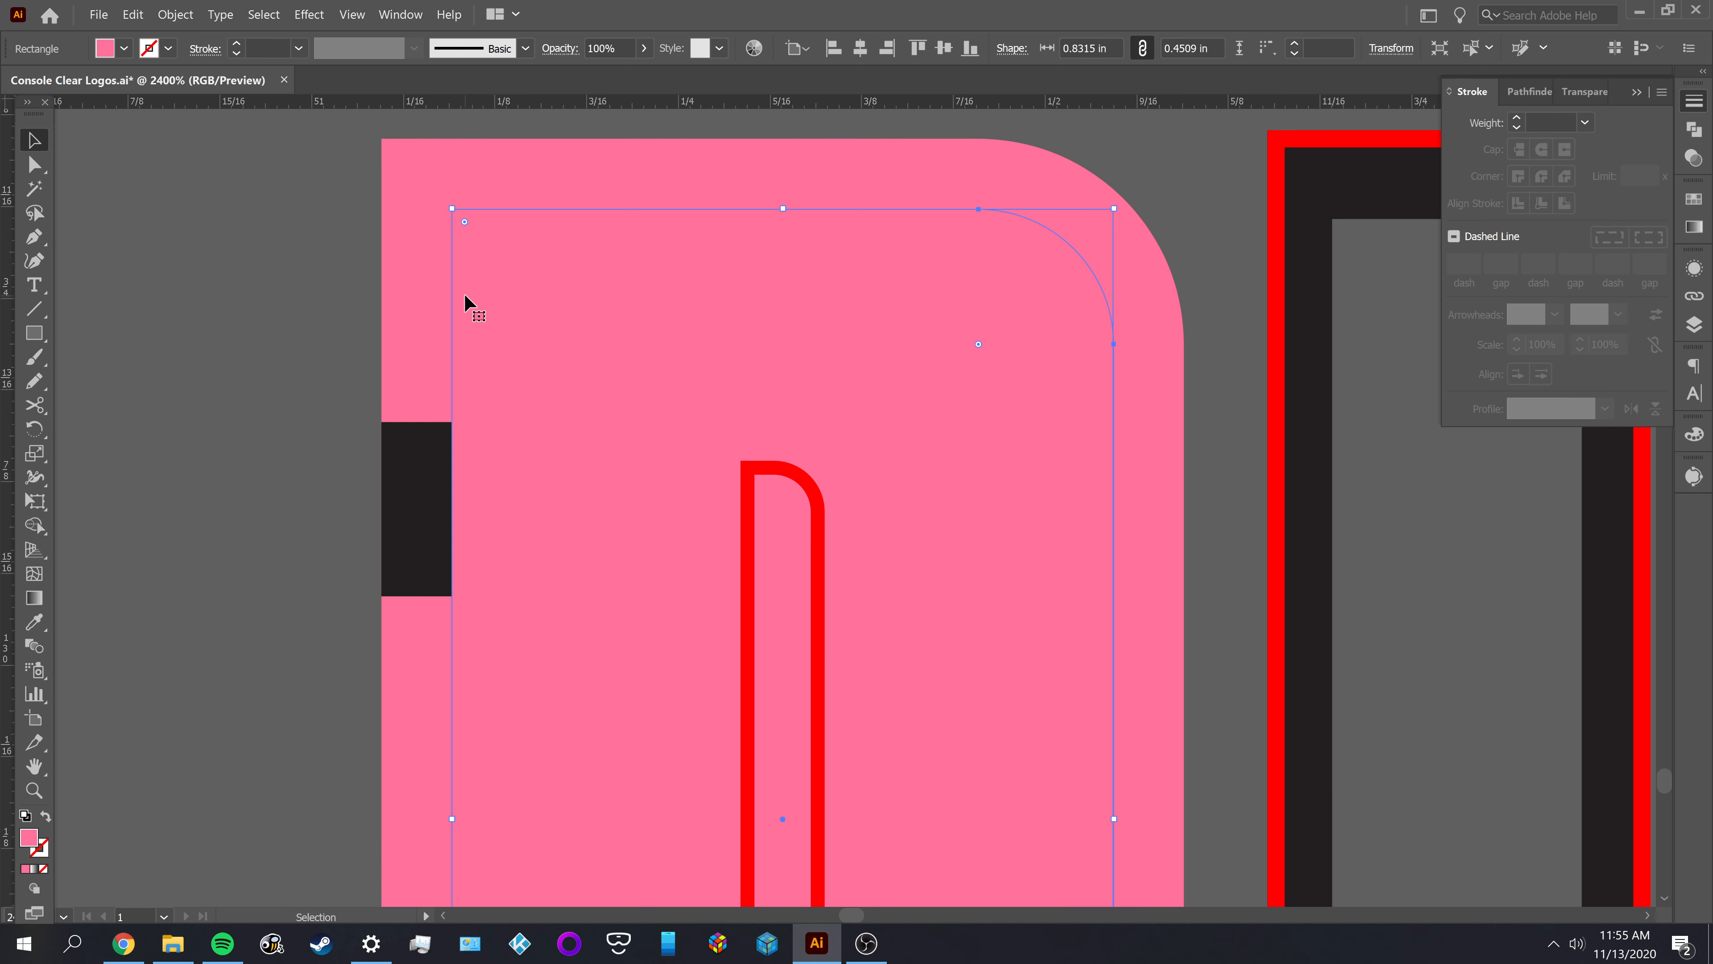
pyautogui.moveTo(462, 297); pyautogui.dragTo(267, 336)
pyautogui.hotkey('ctrl', 'z')
pyautogui.click(285, 270)
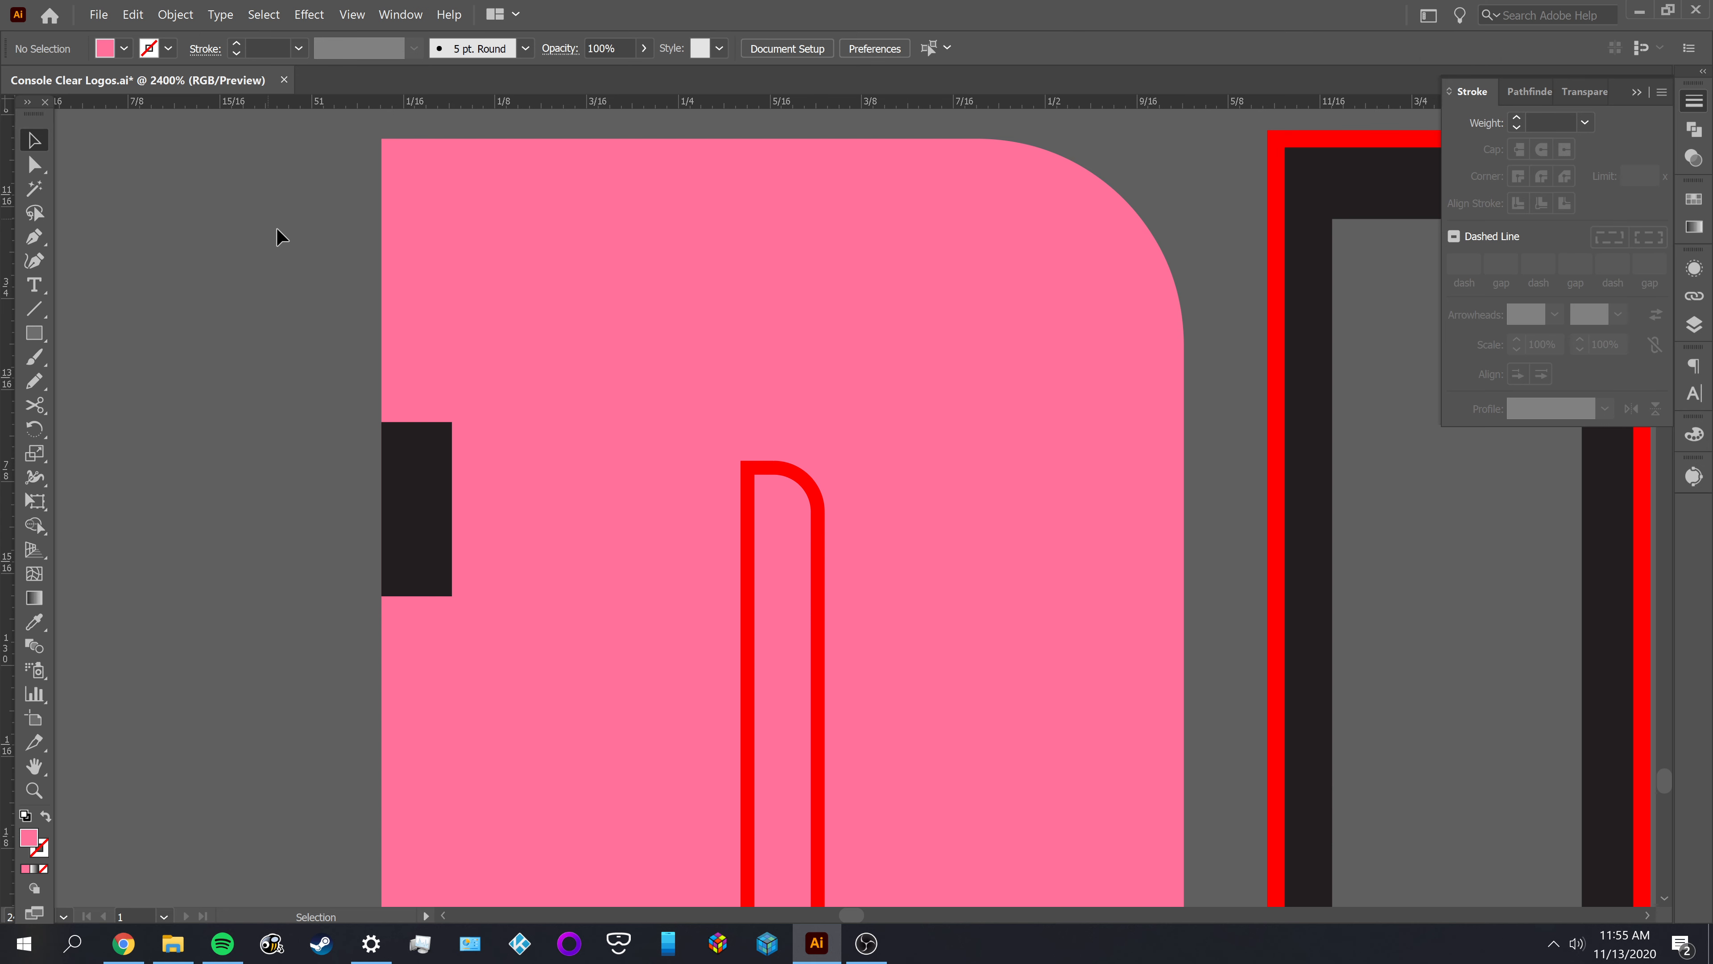
pyautogui.moveTo(312, 250); pyautogui.dragTo(510, 335)
pyautogui.click(180, 405)
pyautogui.moveTo(382, 268); pyautogui.dragTo(198, 338)
pyautogui.moveTo(578, 383); pyautogui.dragTo(376, 308)
pyautogui.hotkey('ctrl', 'z')
pyautogui.hotkey('ctrl', 'z')
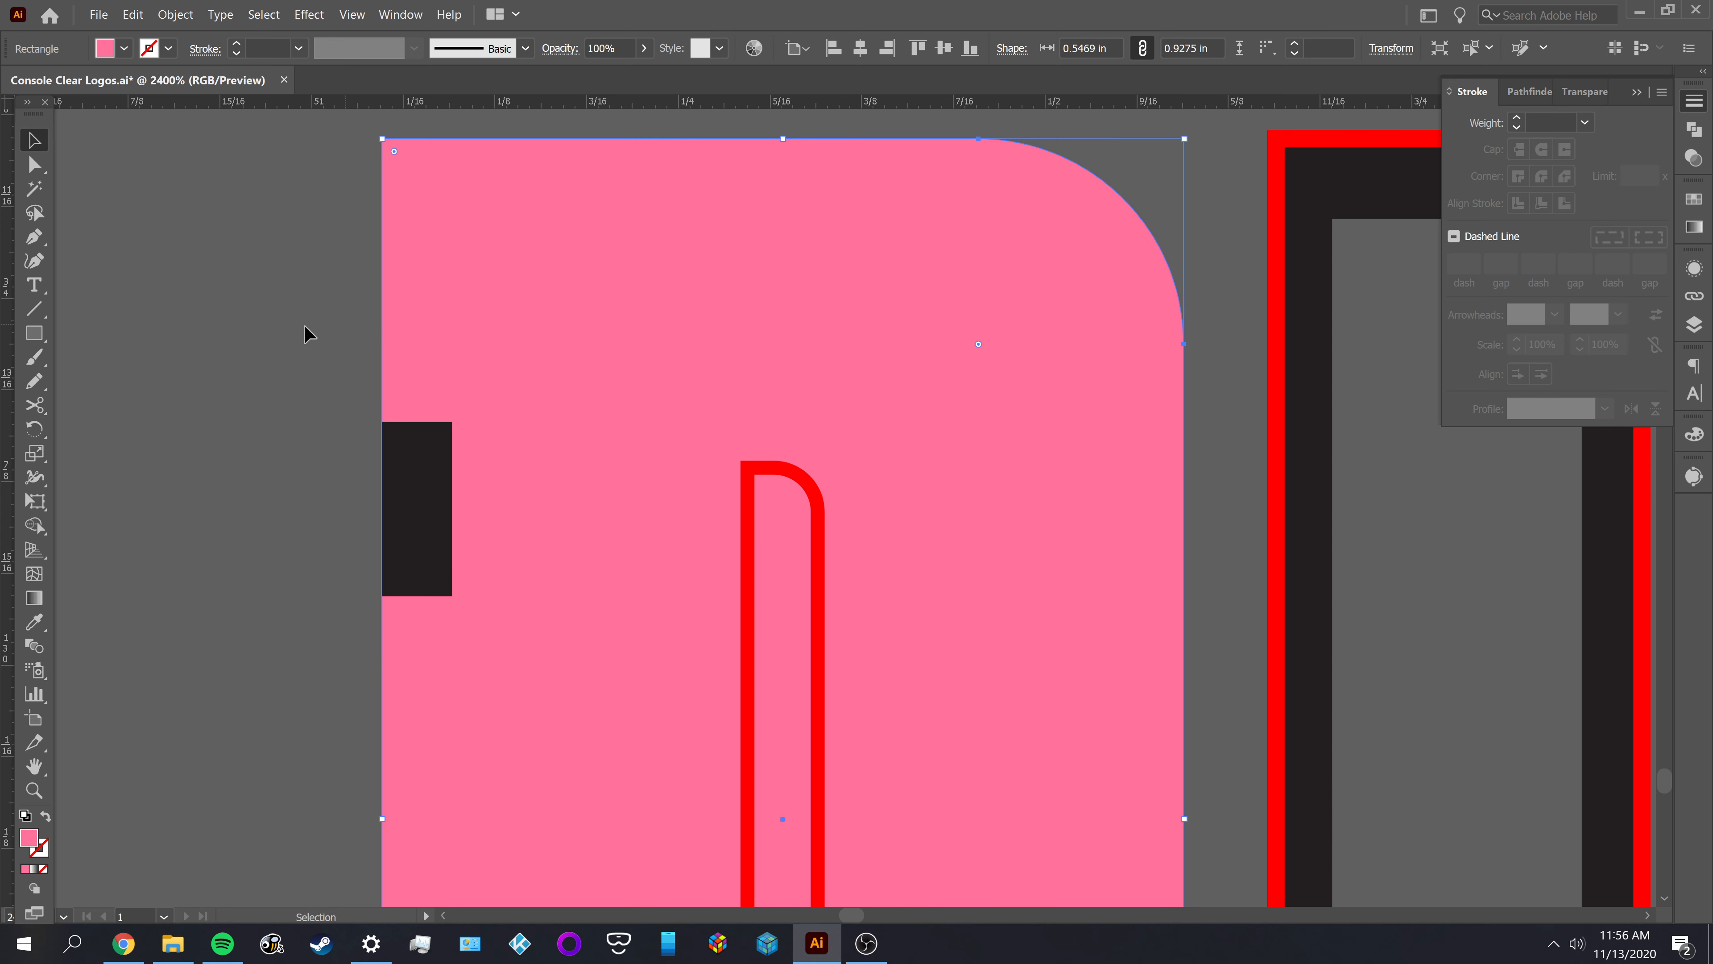
pyautogui.click(306, 333)
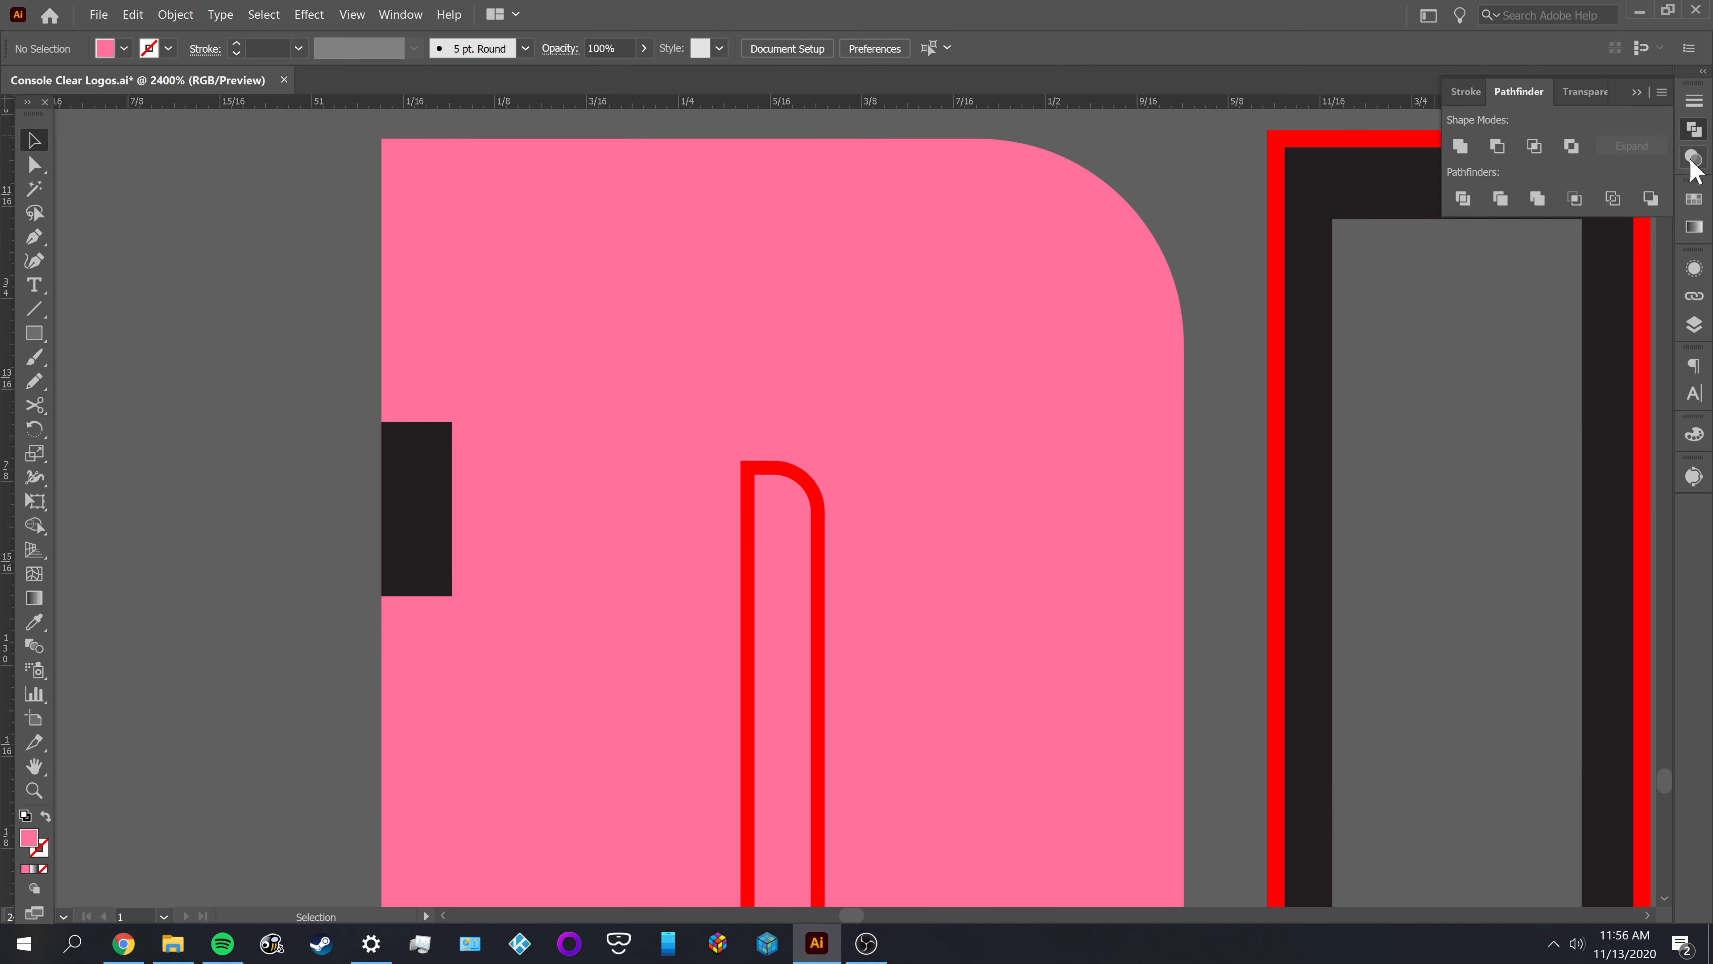
# Select the D's outer pink shape with its inner offset shape and subtract the inner one using Pathfinder Minus Front
pyautogui.click(1695, 129)
pyautogui.click(401, 14)
pyautogui.click(184, 512)
pyautogui.moveTo(563, 307); pyautogui.dragTo(565, 310)
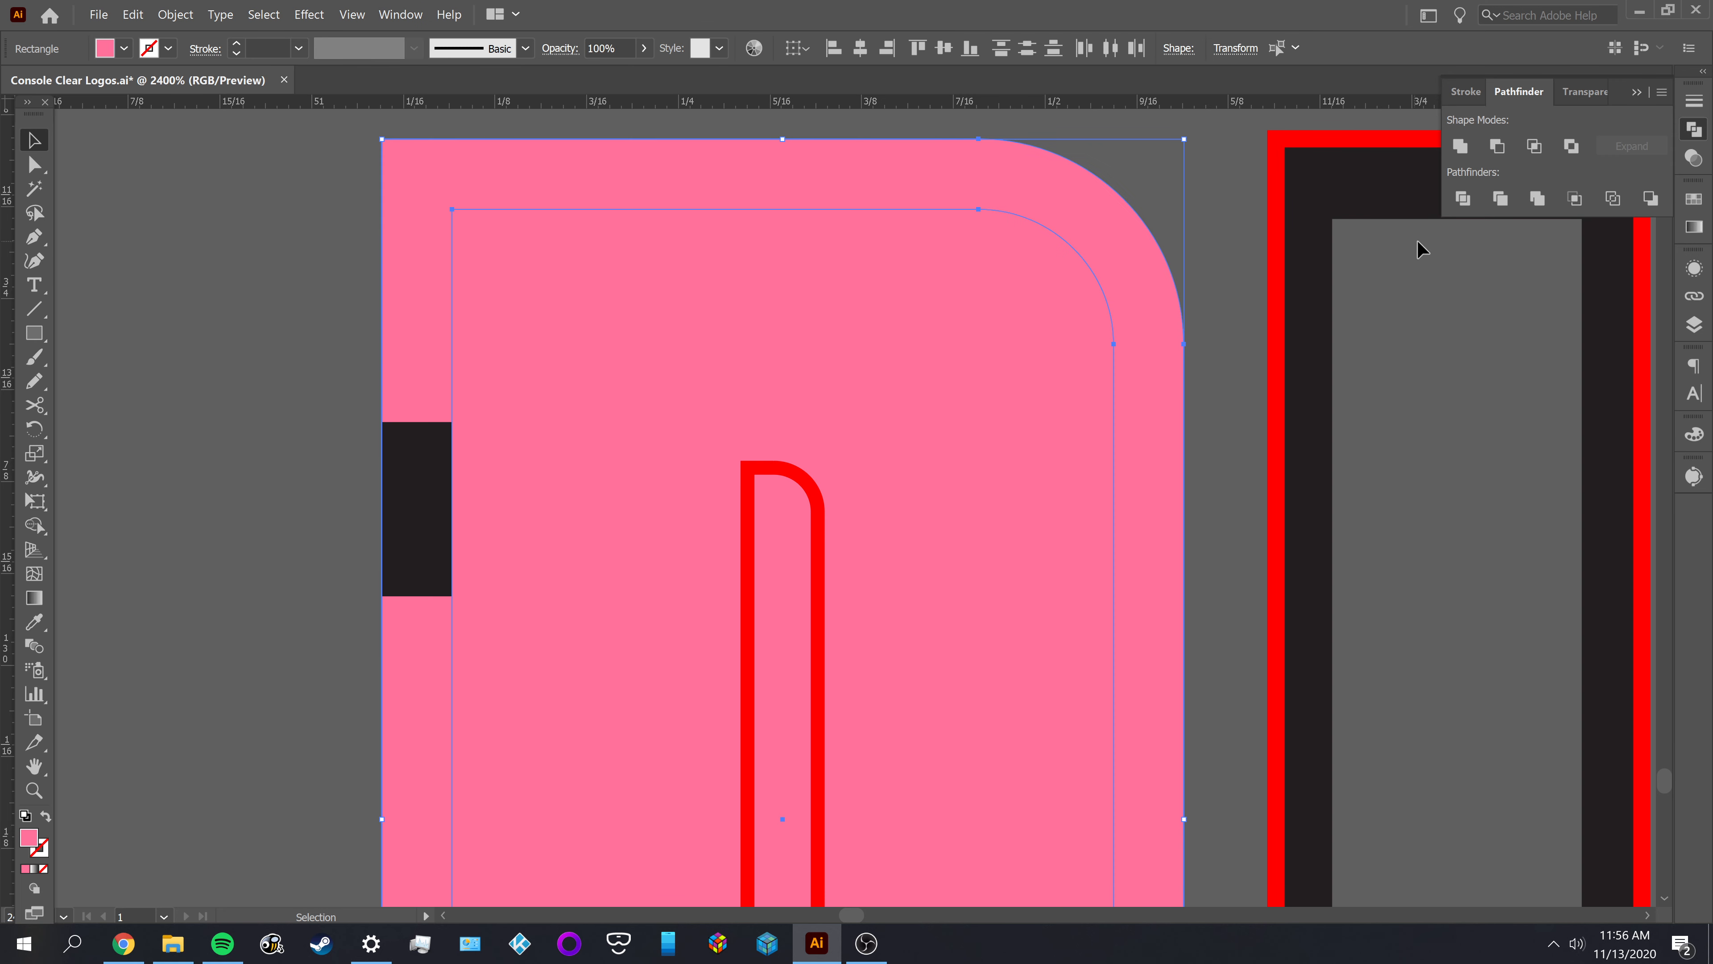
pyautogui.click(1497, 148)
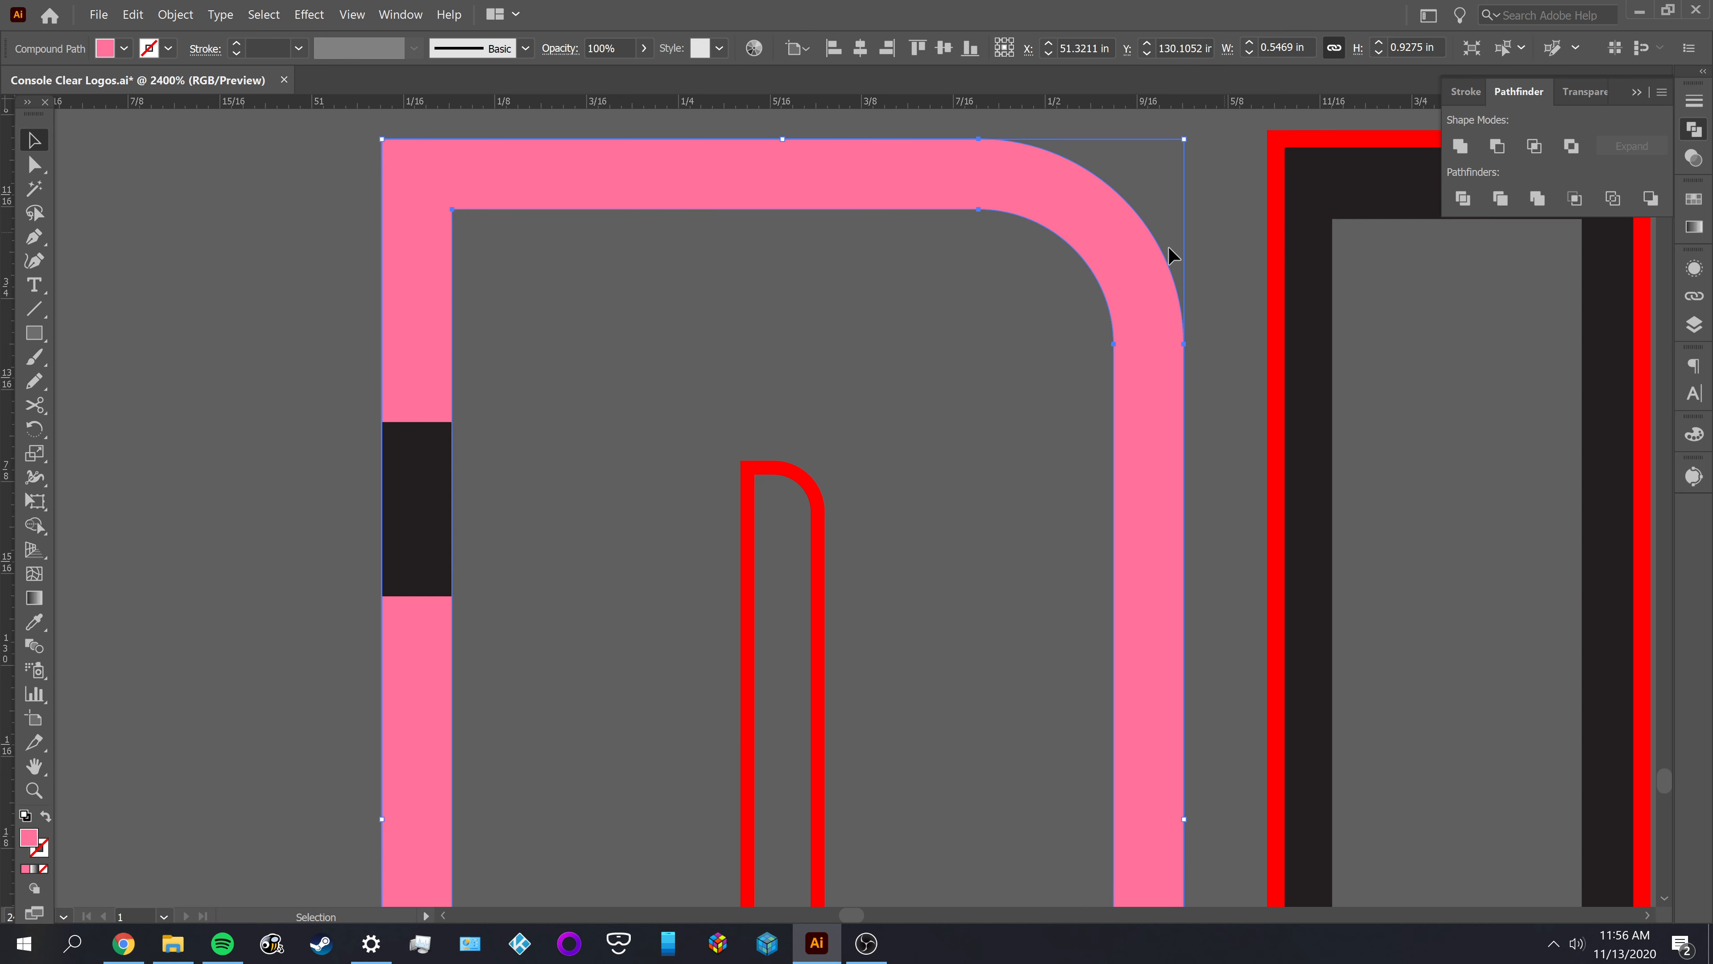
pyautogui.click(652, 335)
pyautogui.scroll(-3, 654, 341)
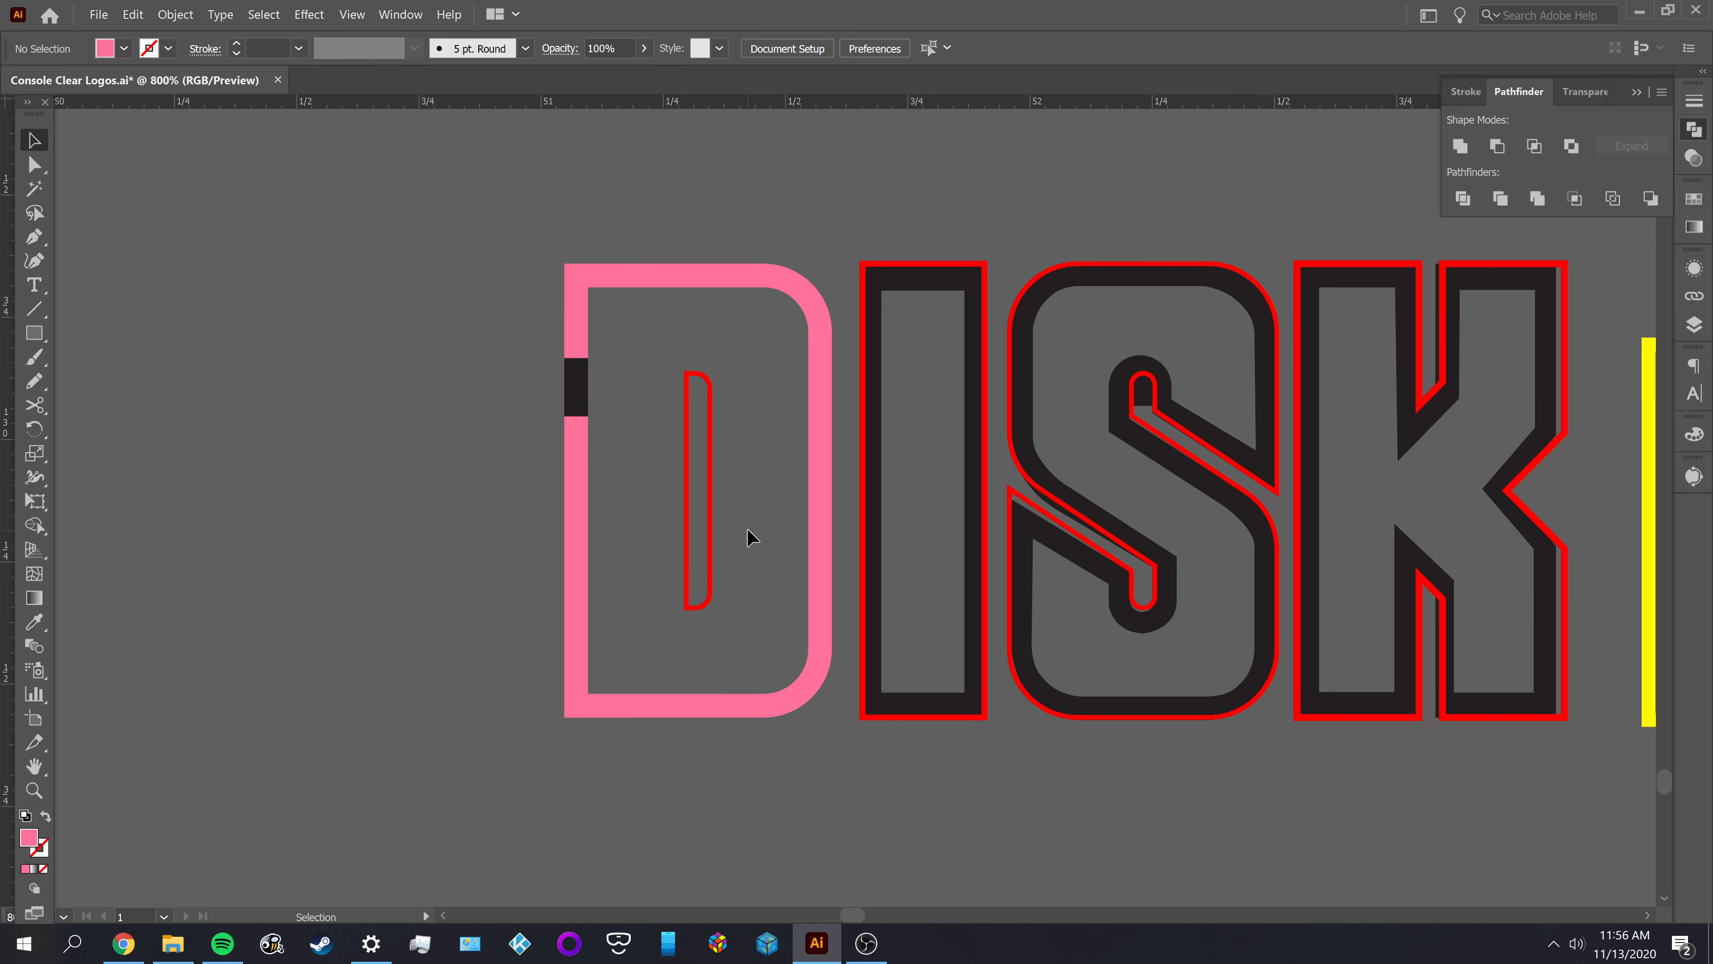
# Offset the red outline of the D's counter outward by 0.048 in with Miter joins
pyautogui.scroll(2, 678, 404)
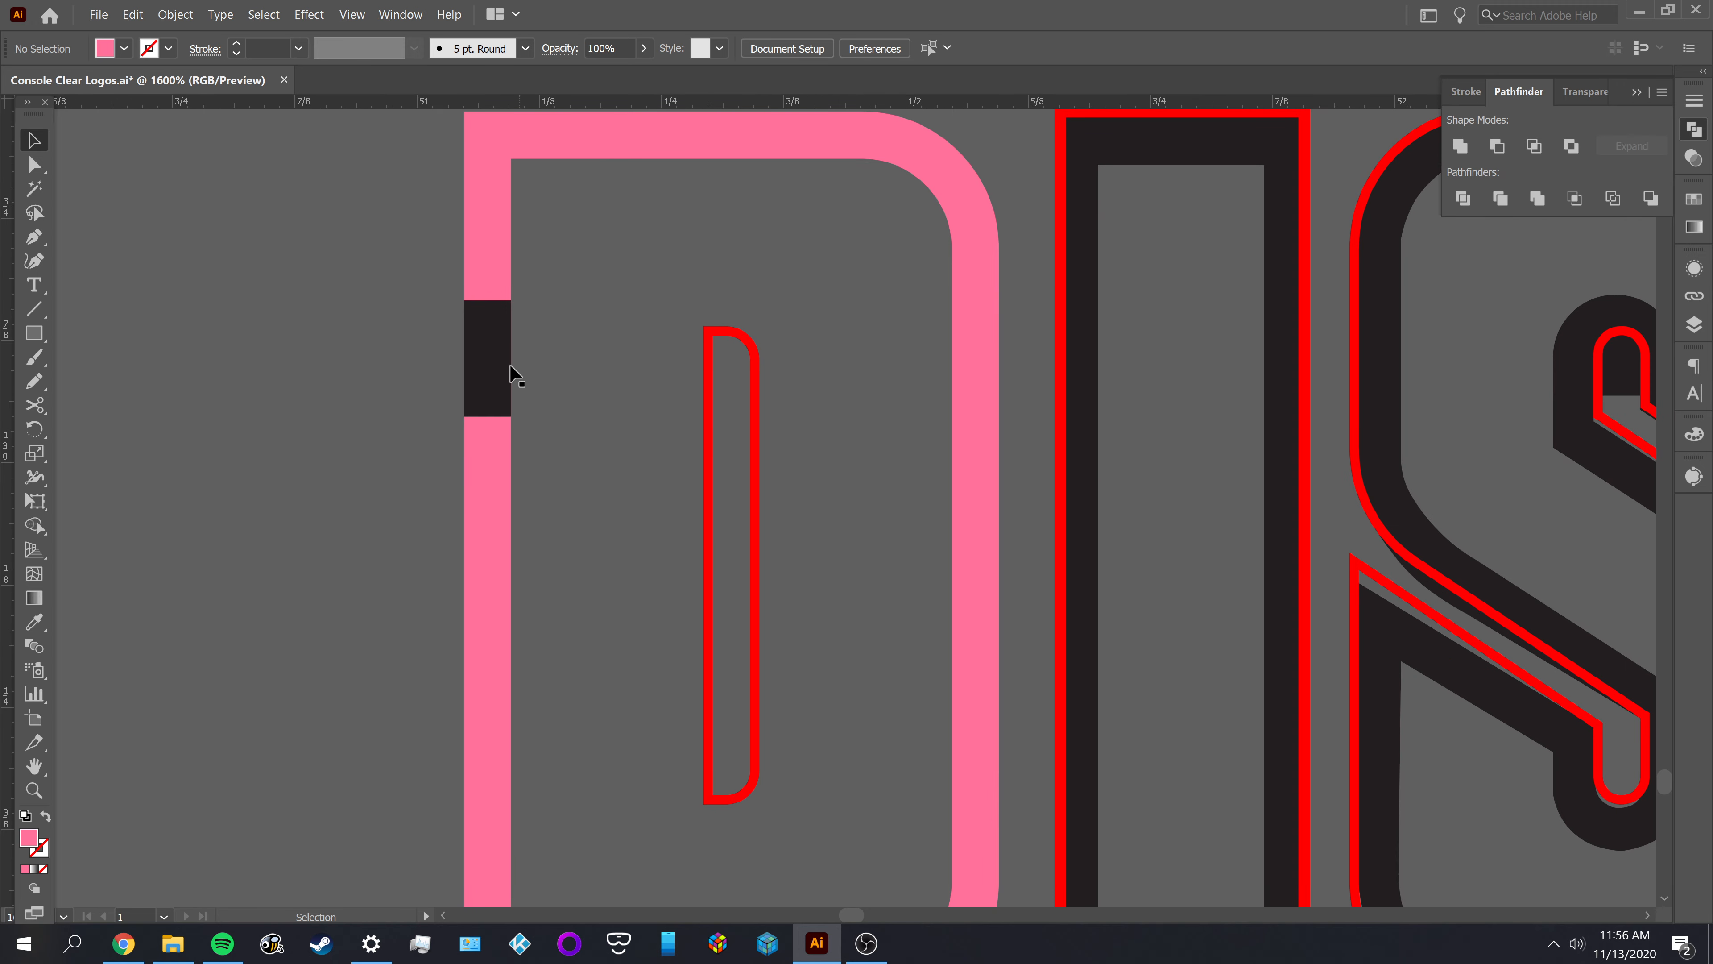
pyautogui.click(756, 450)
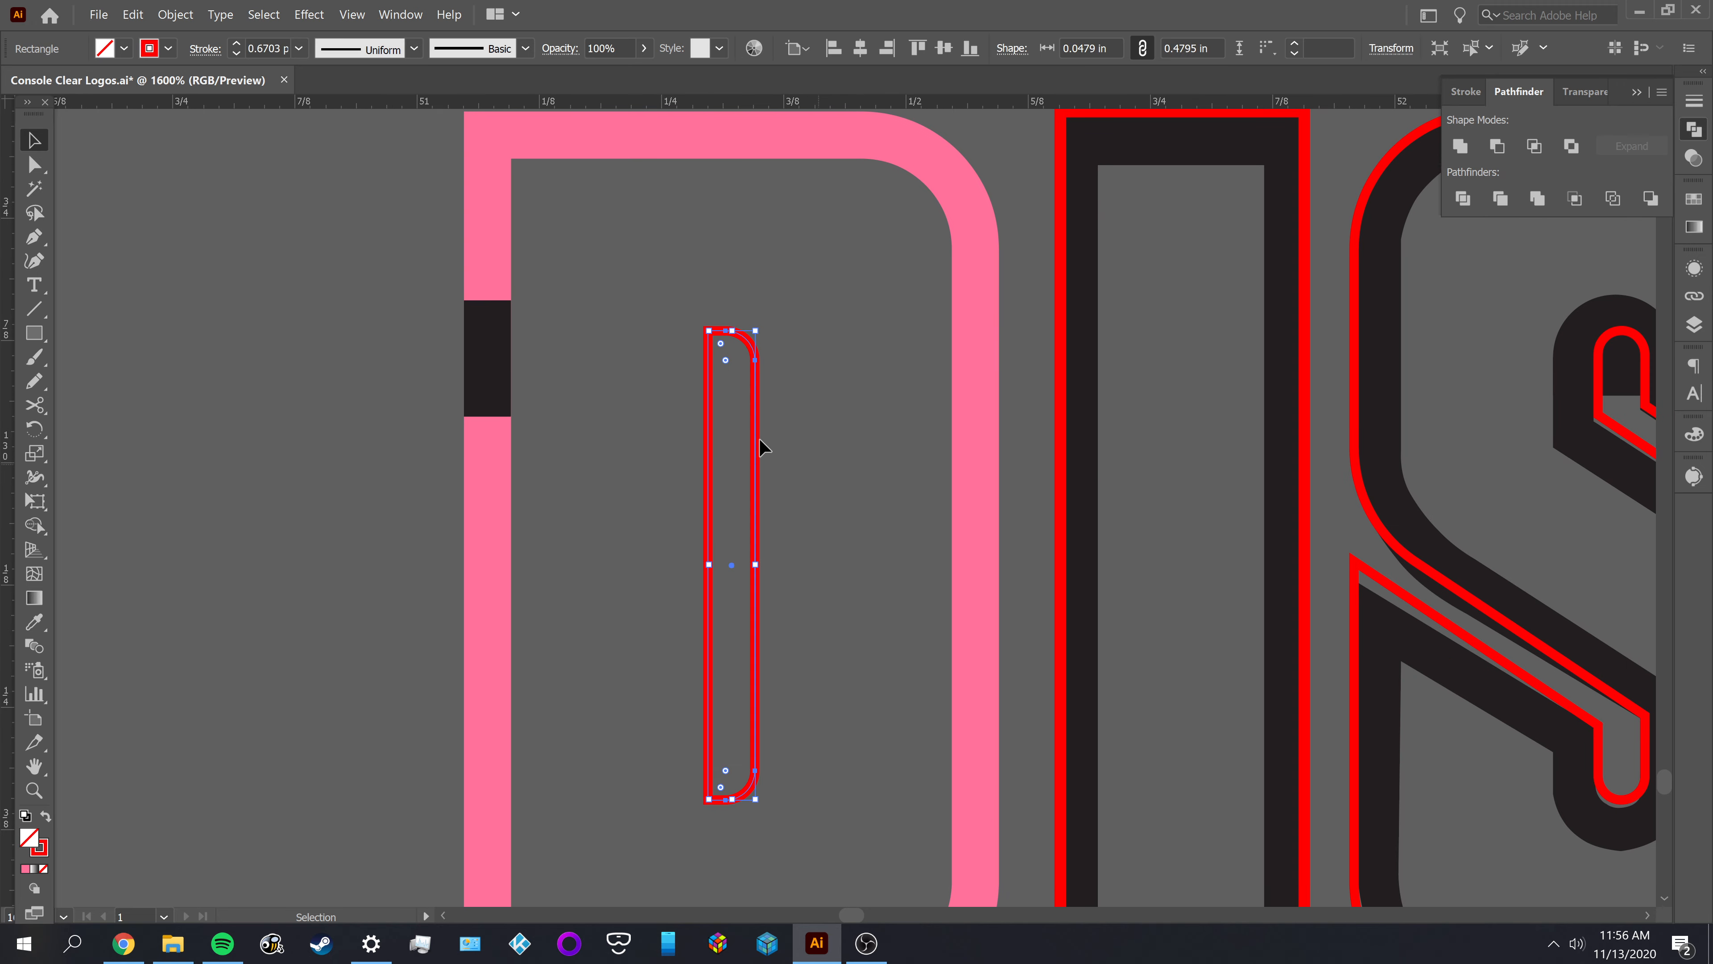
pyautogui.click(176, 14)
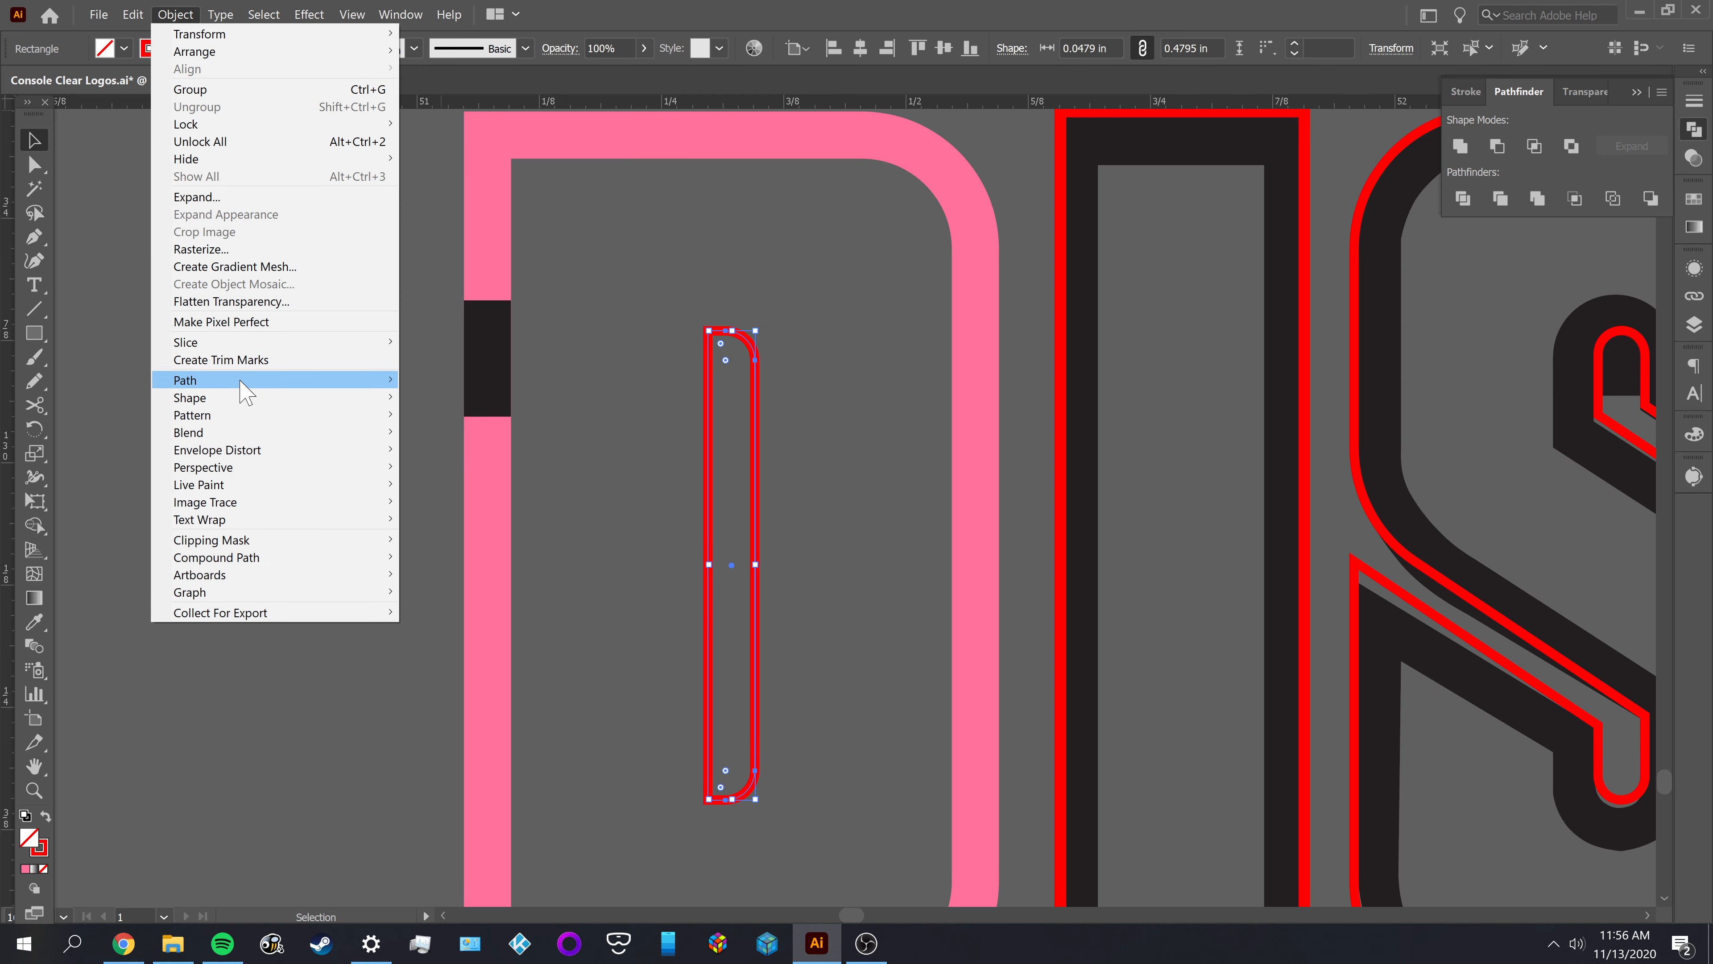
pyautogui.moveTo(237, 386)
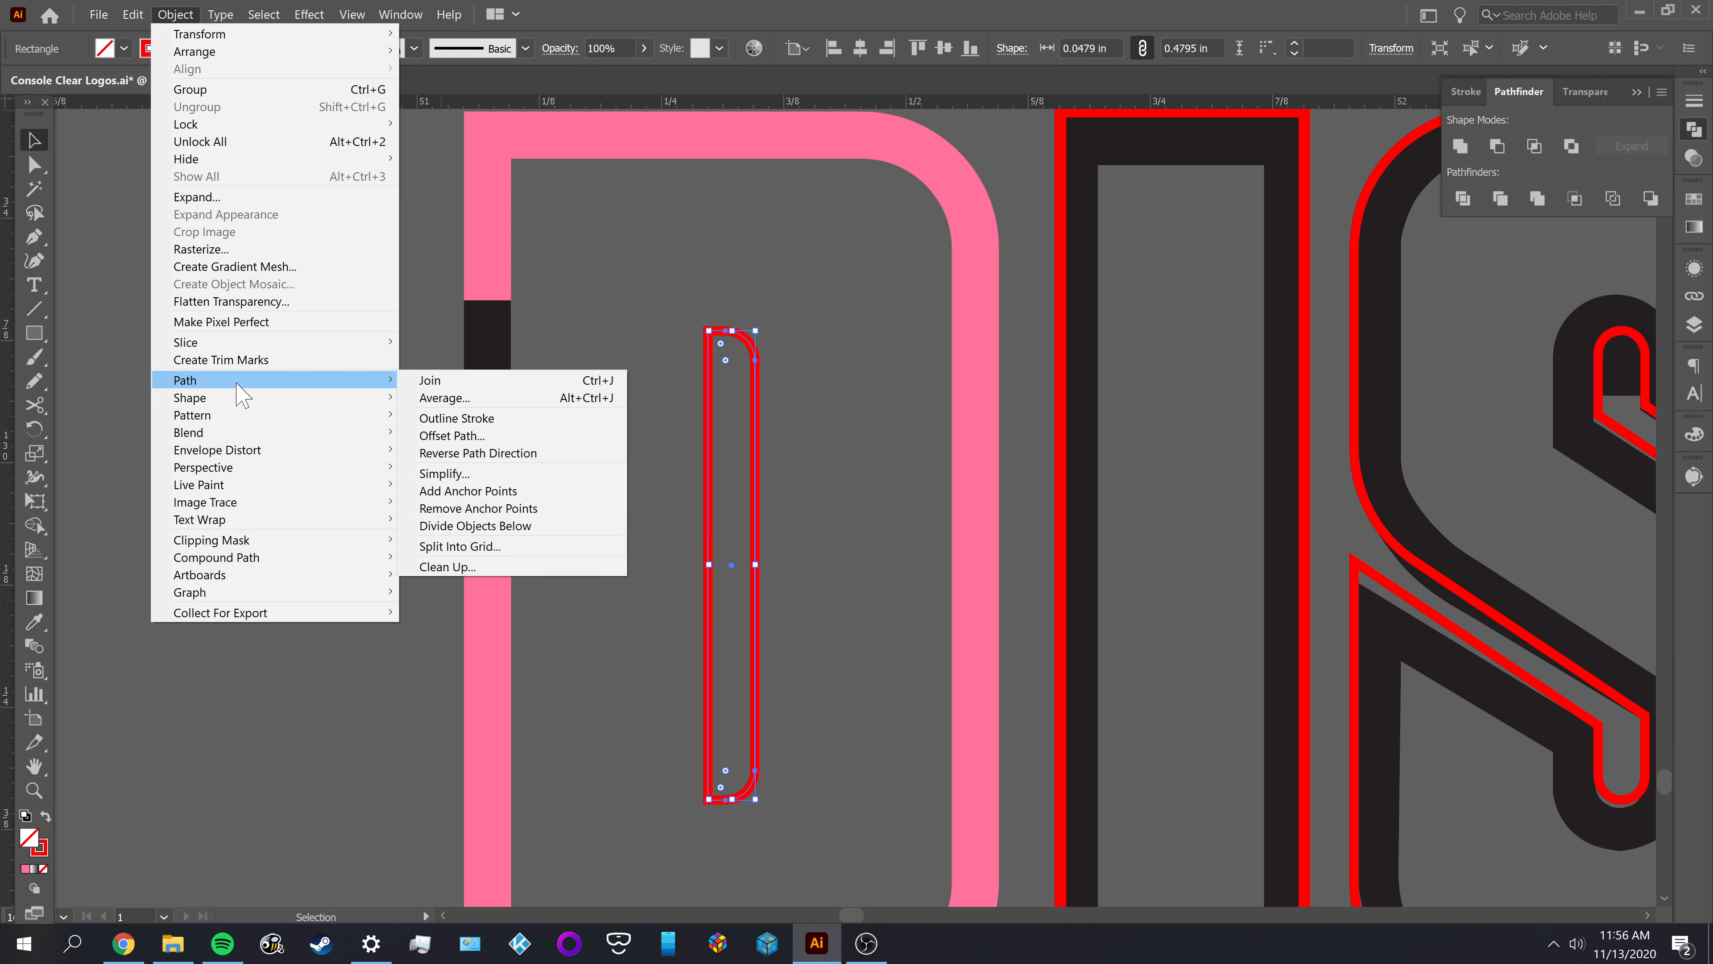
pyautogui.click(444, 436)
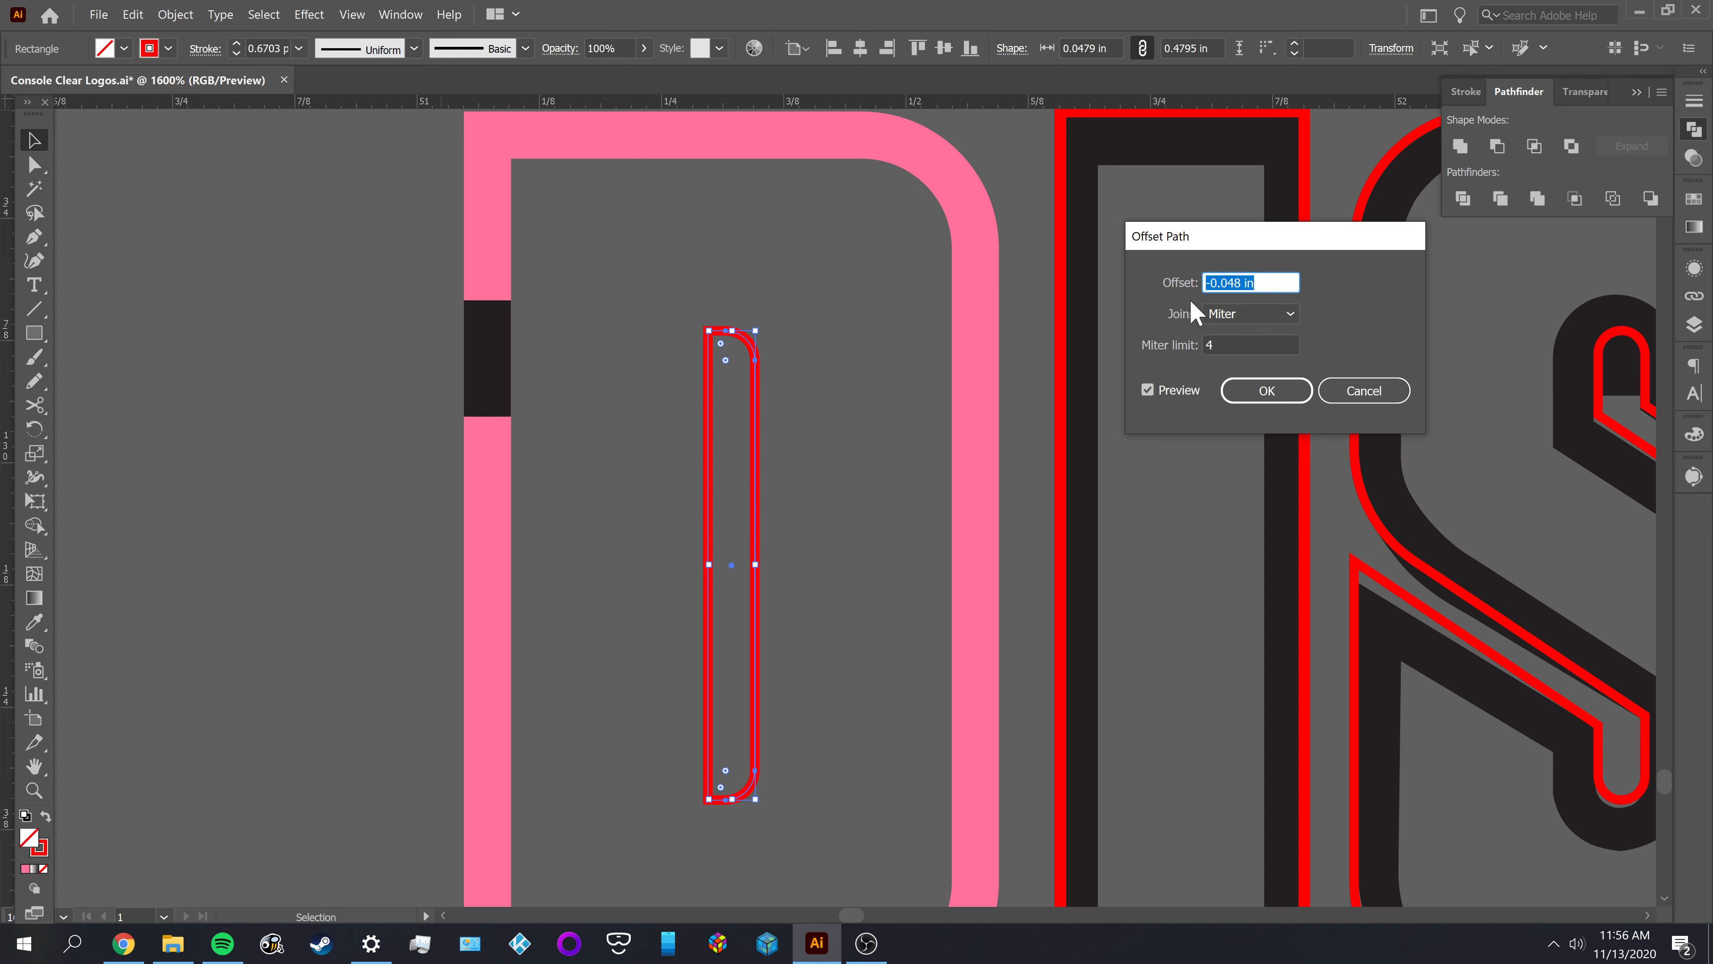
pyautogui.click(1214, 283)
pyautogui.press('BackSpace')
pyautogui.press('Tab')
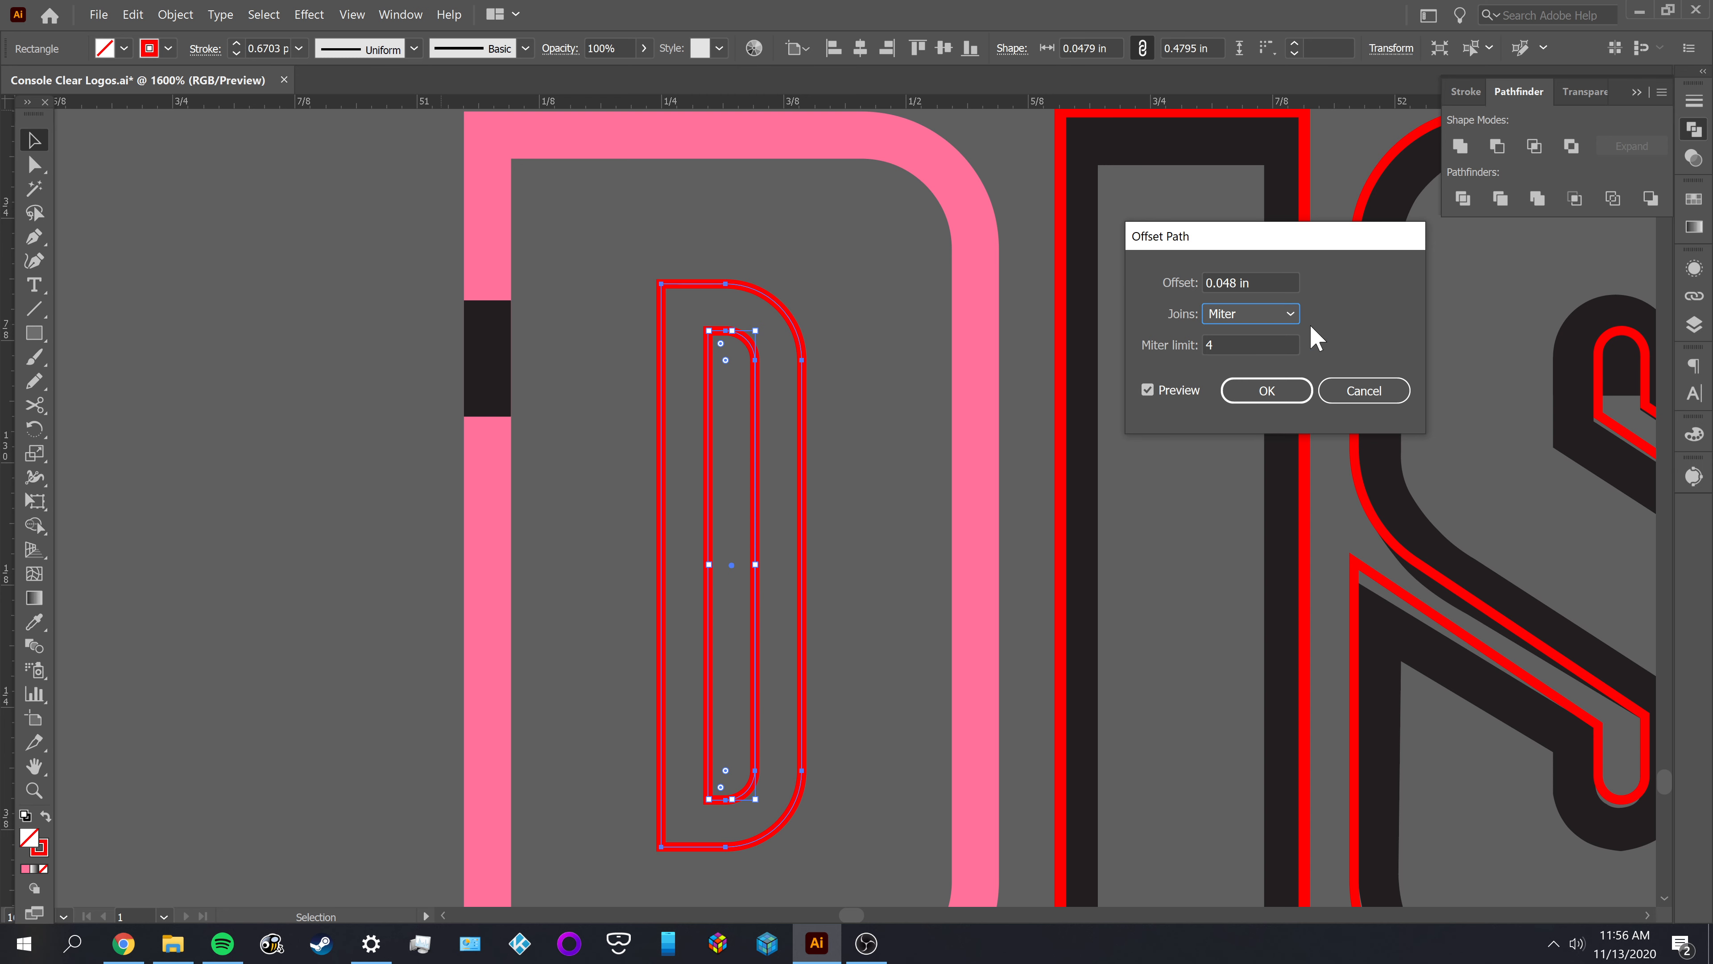
pyautogui.click(1266, 390)
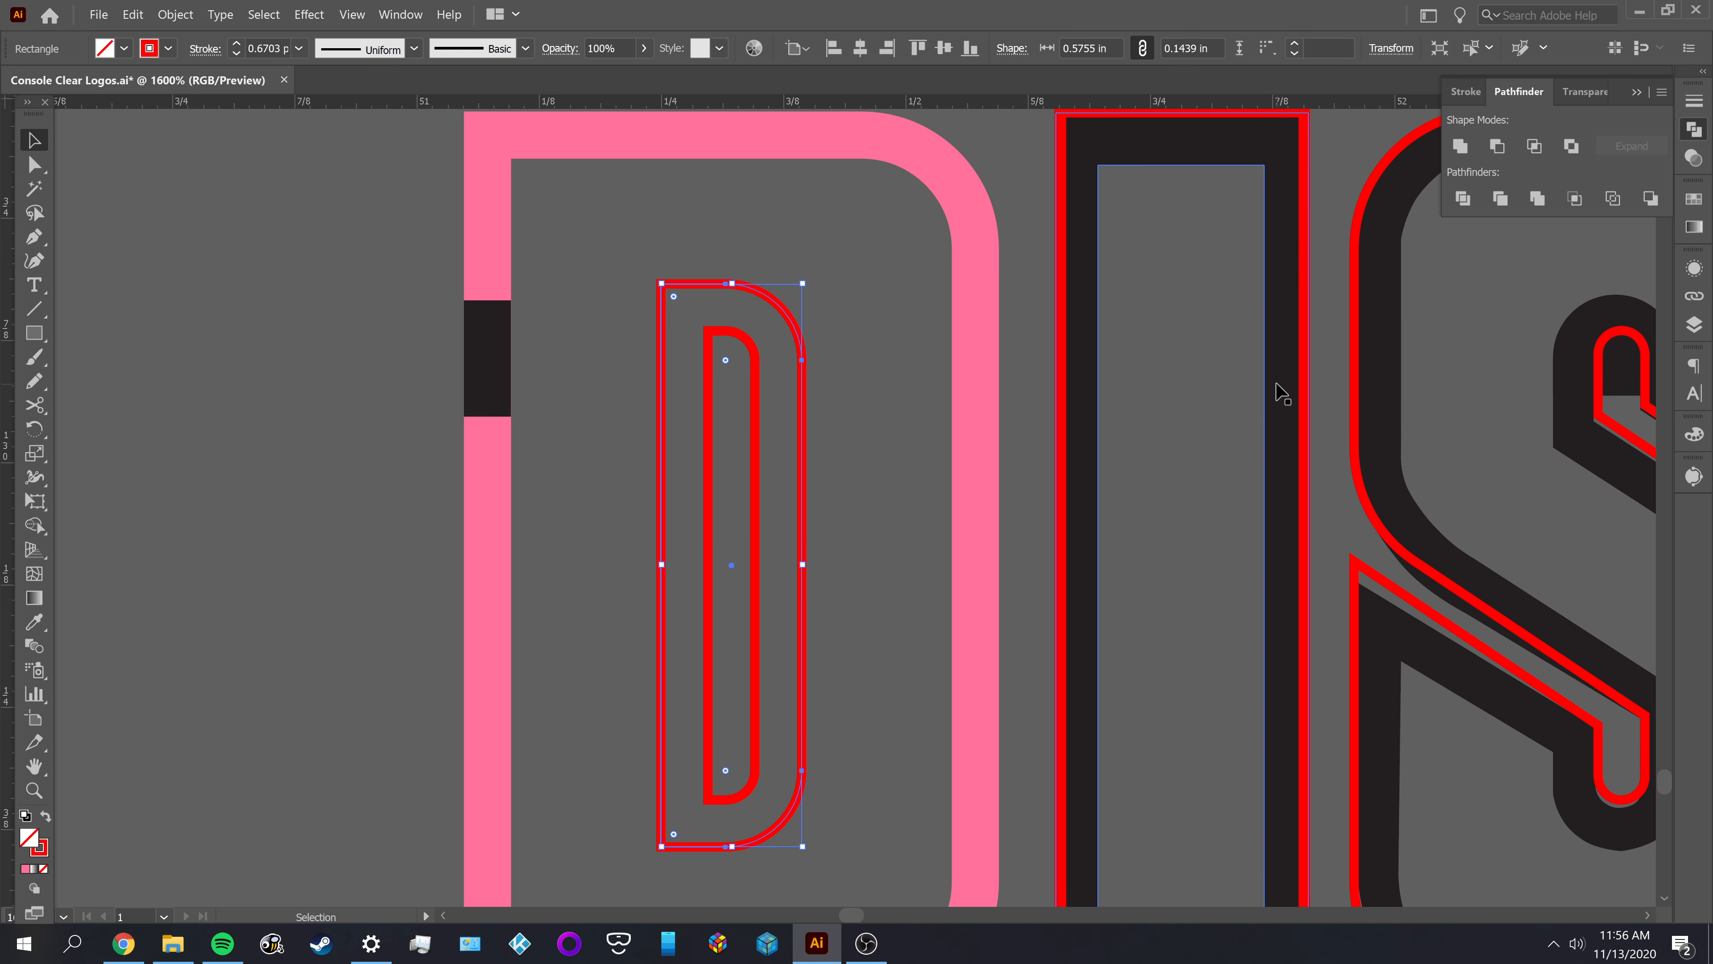
pyautogui.click(860, 481)
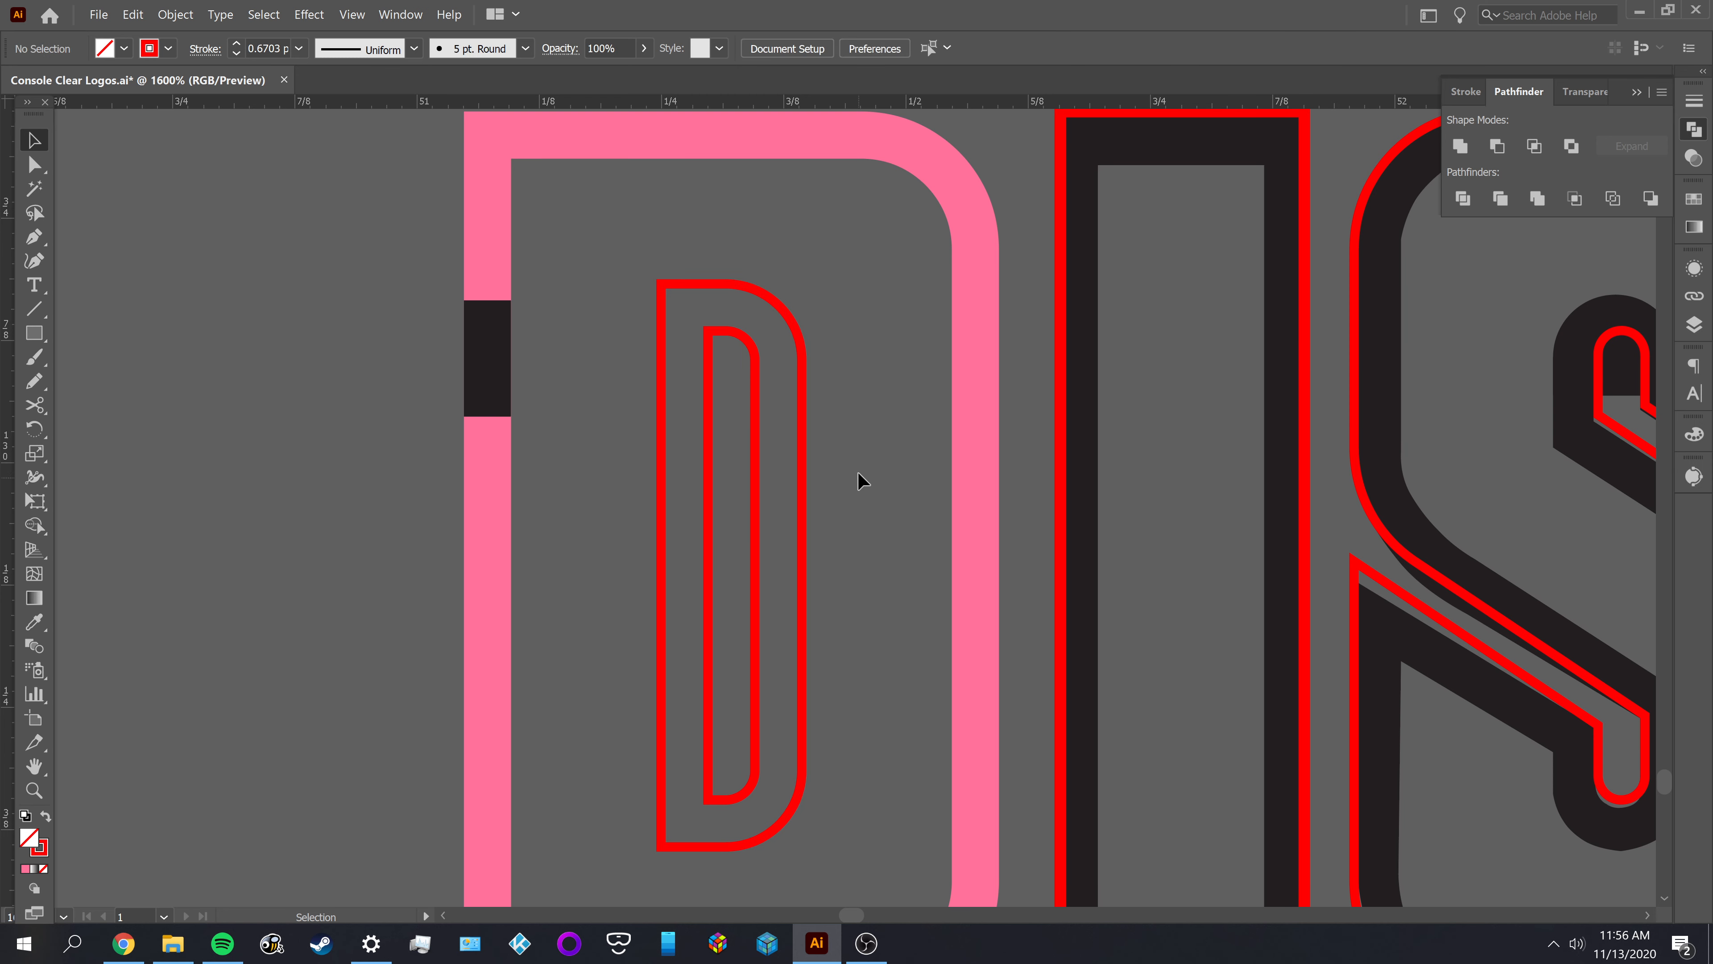
# Give both red outlines of the D's counter the pink fill and no stroke of the D's outer band with the Eyedropper
pyautogui.click(806, 479)
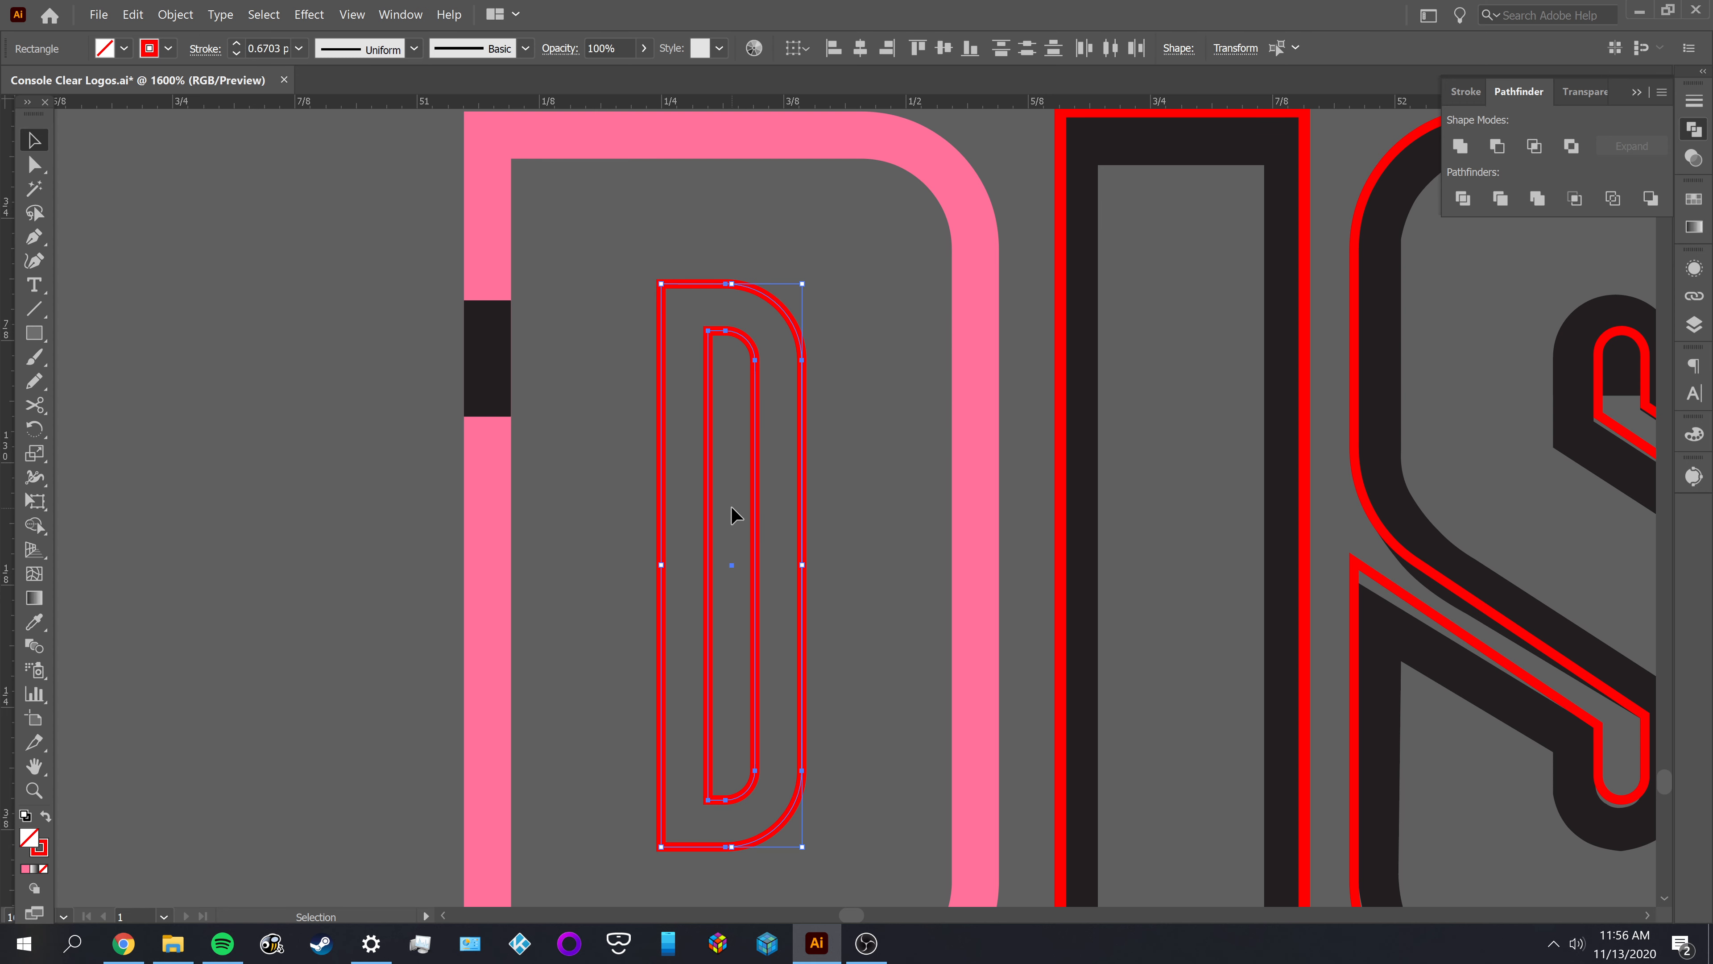
pyautogui.press('i')
pyautogui.click(979, 423)
pyautogui.press('v')
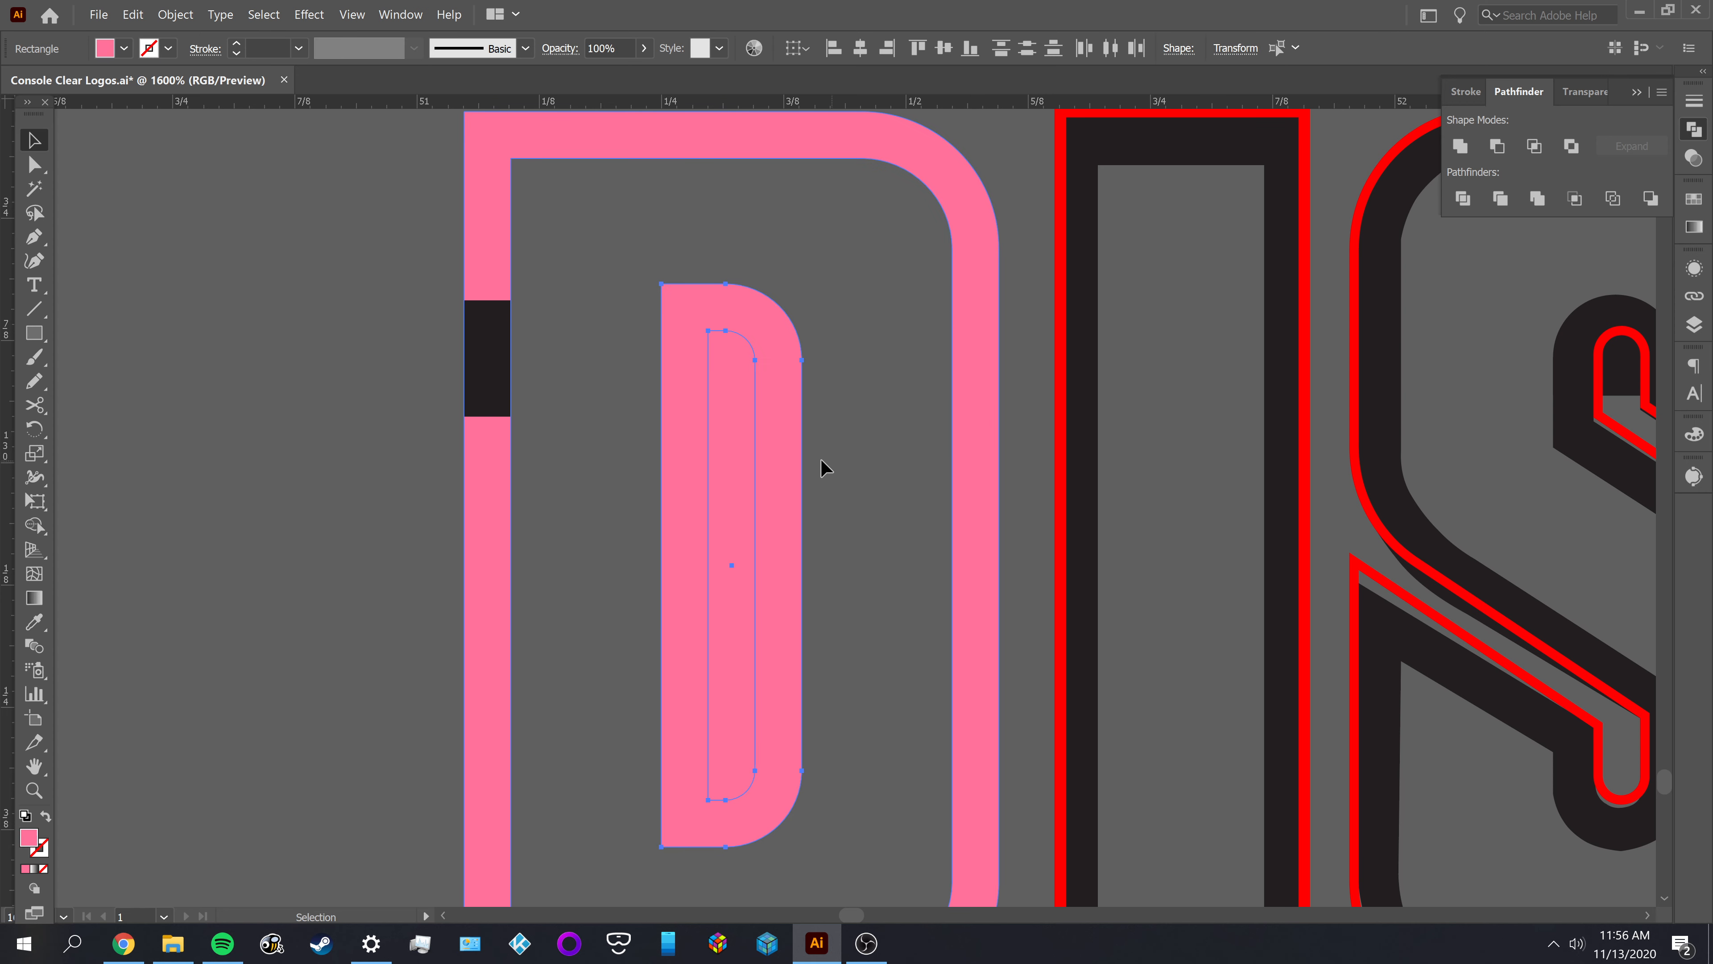
# Subtract the inner counter shape from the larger pink counter shape with Minus Front, leaving the result deselected
pyautogui.click(854, 367)
pyautogui.moveTo(853, 366); pyautogui.dragTo(712, 485)
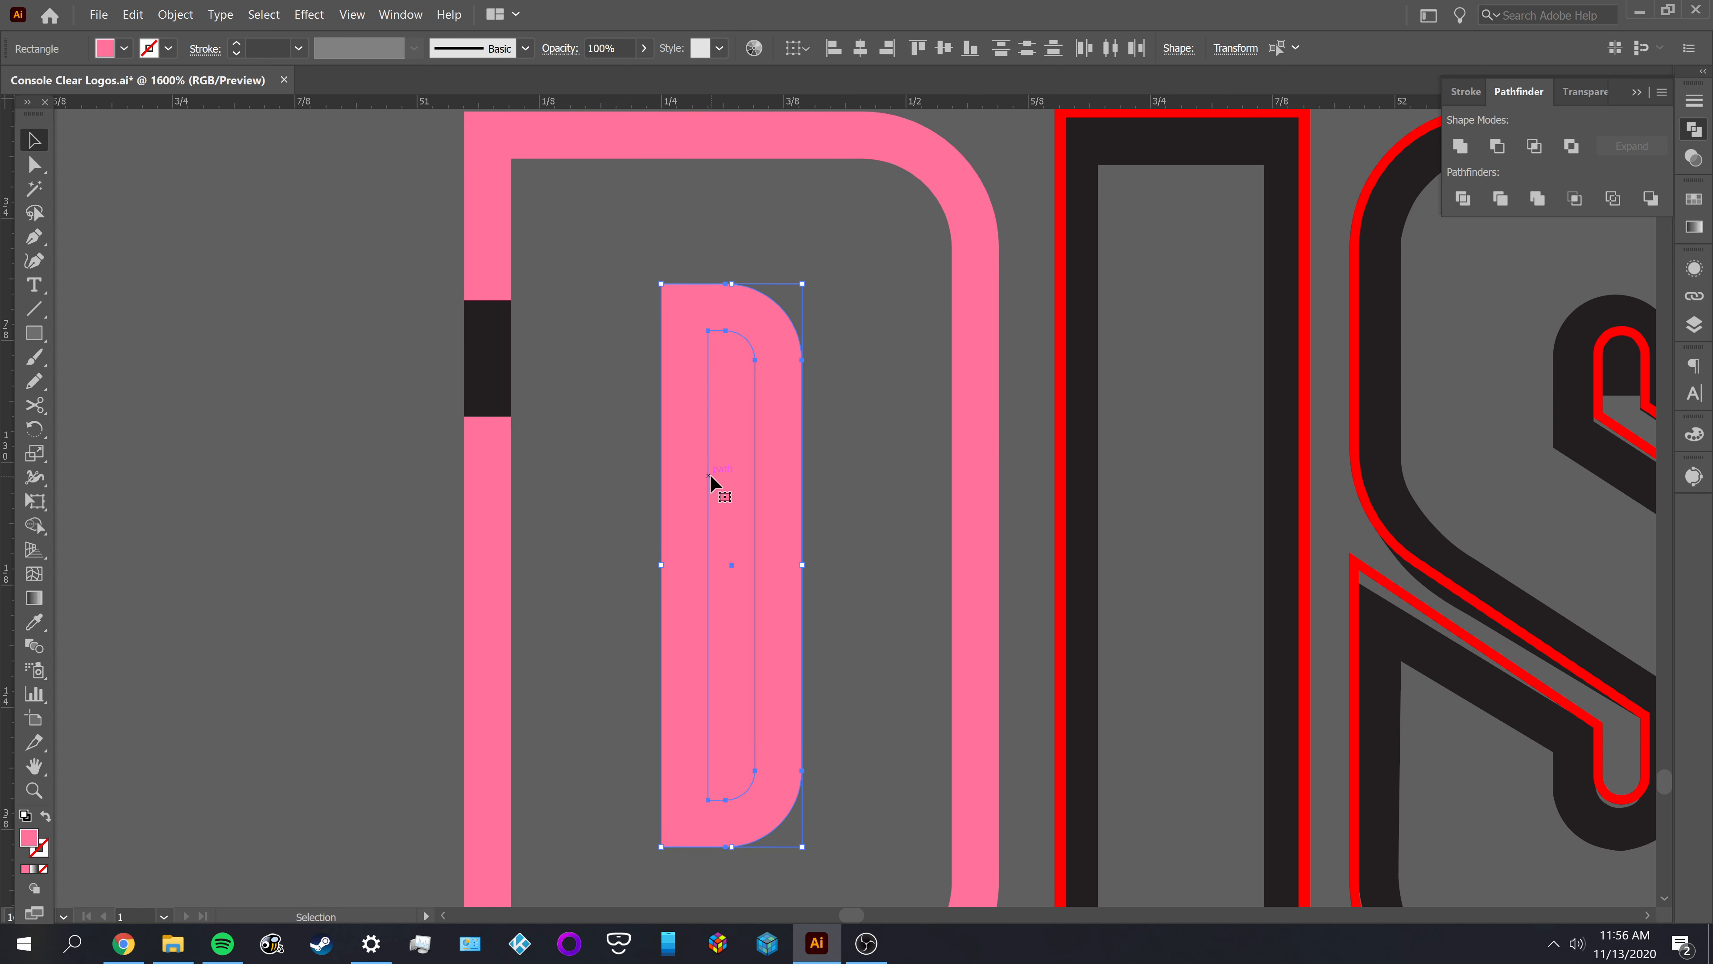
pyautogui.click(1497, 146)
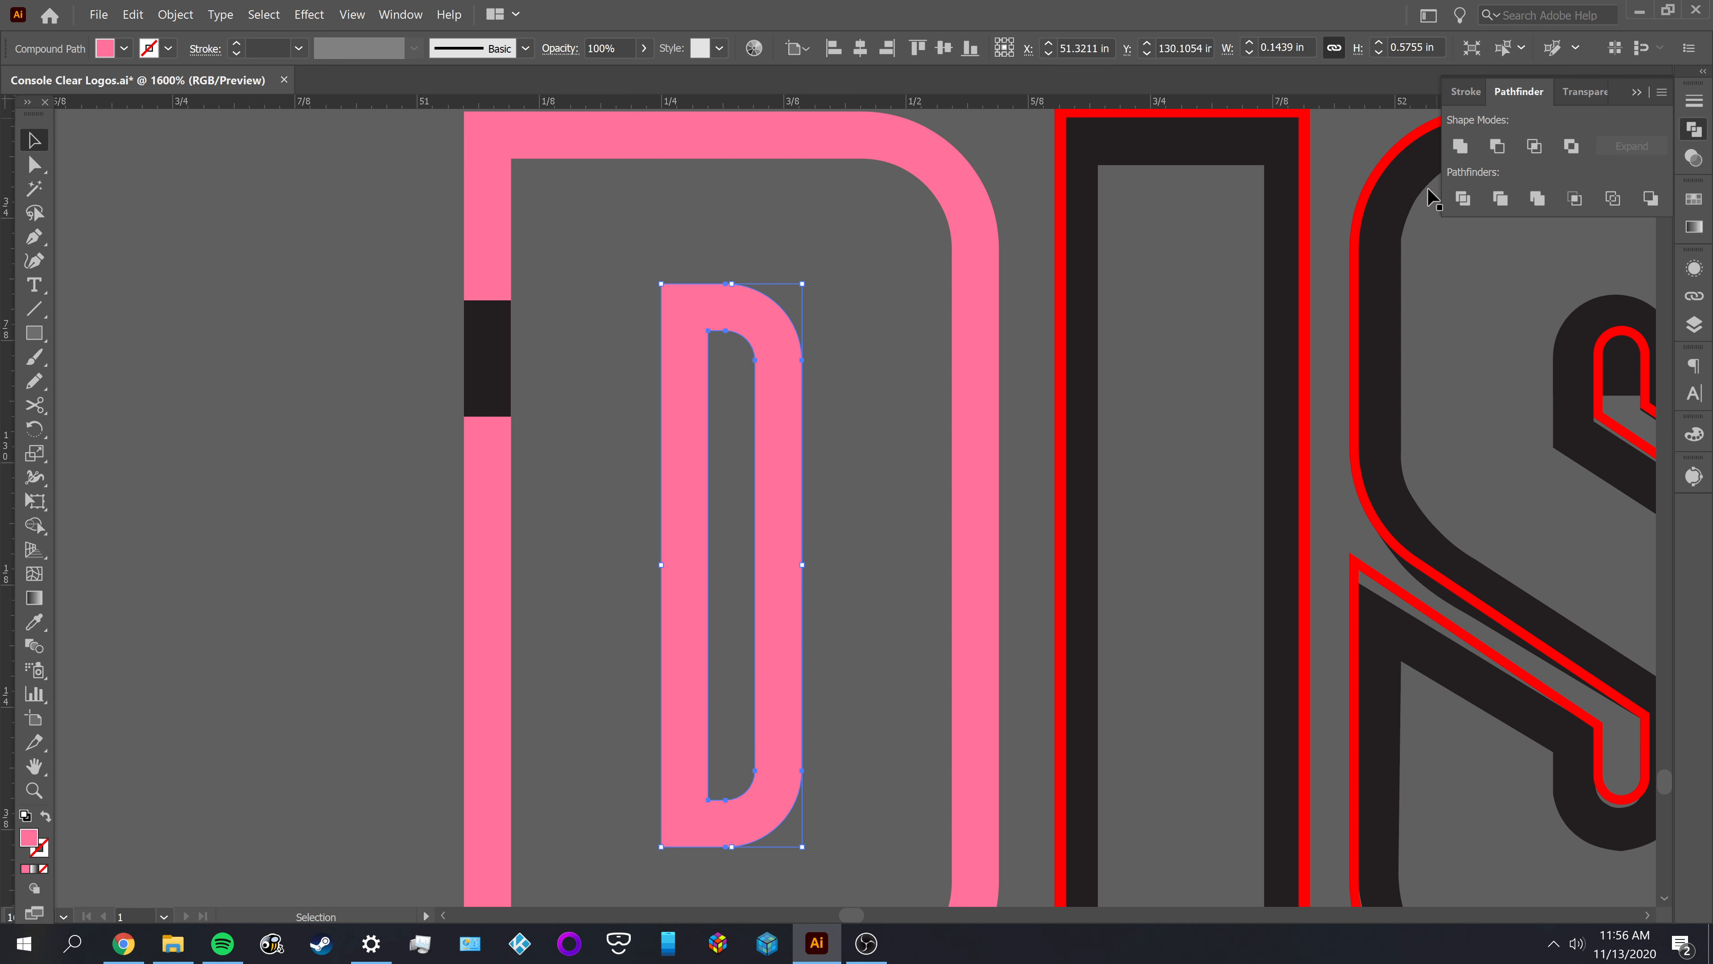
pyautogui.click(830, 391)
# Offset the red outline of the letter I in DISK inward by -0.048 in with Miter joins
pyautogui.scroll(-1, 840, 388)
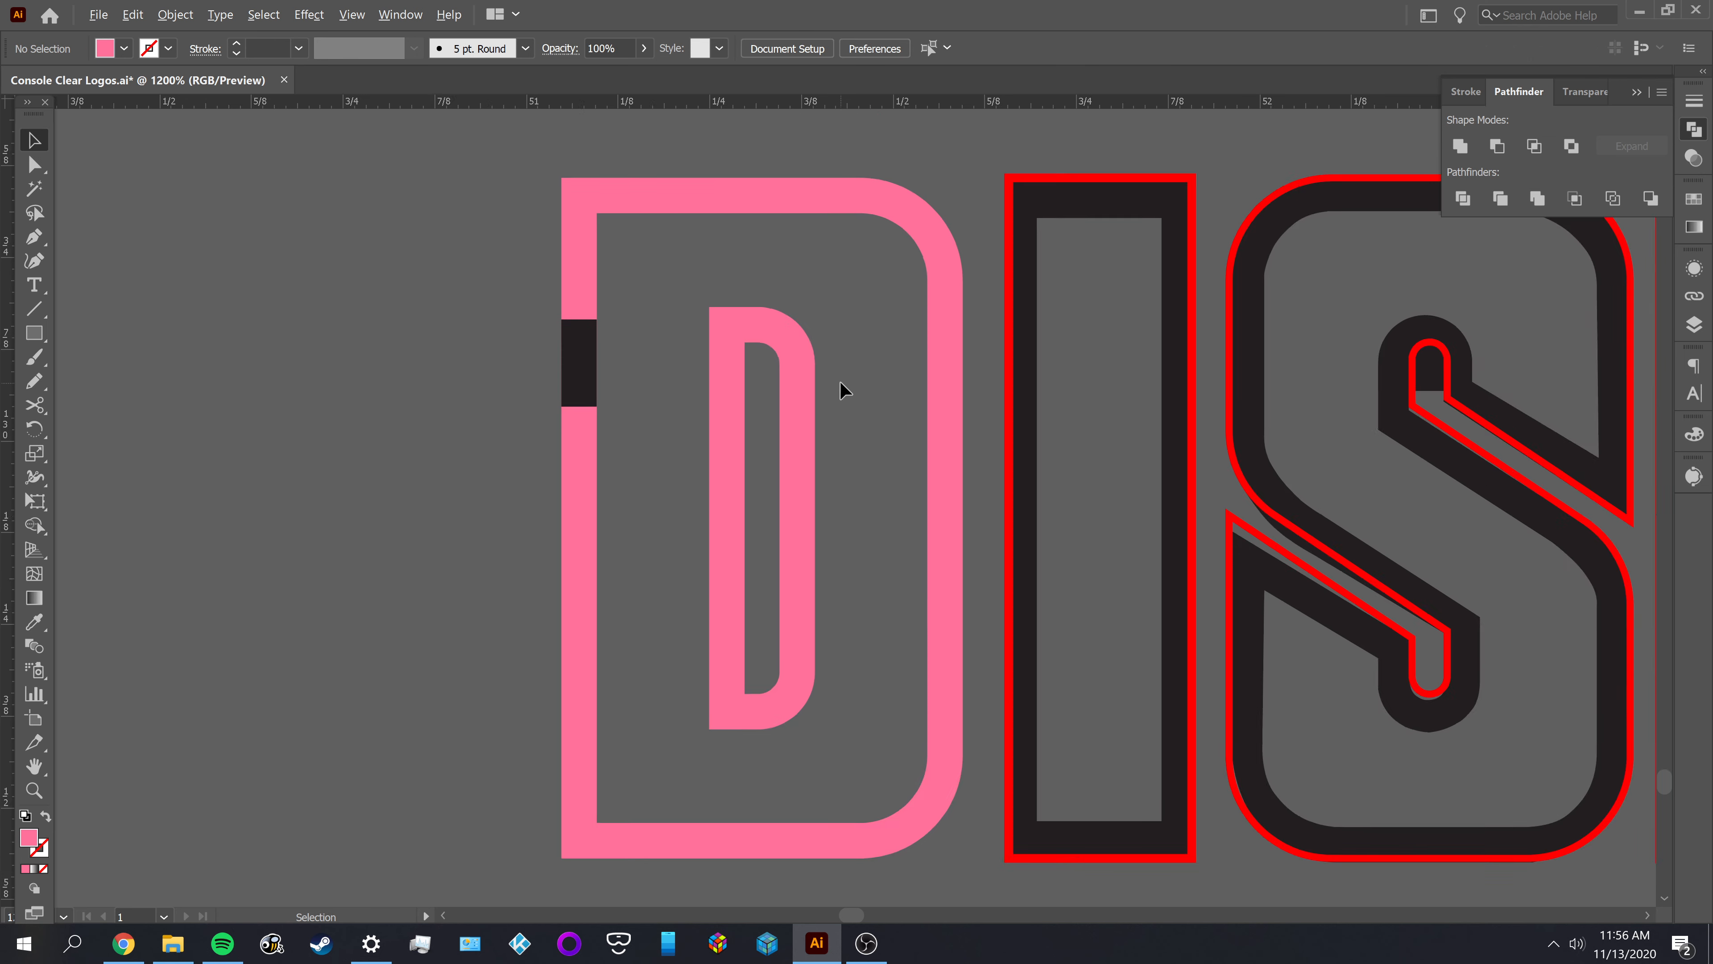
pyautogui.scroll(-1, 844, 390)
pyautogui.moveTo(848, 383); pyautogui.dragTo(551, 368)
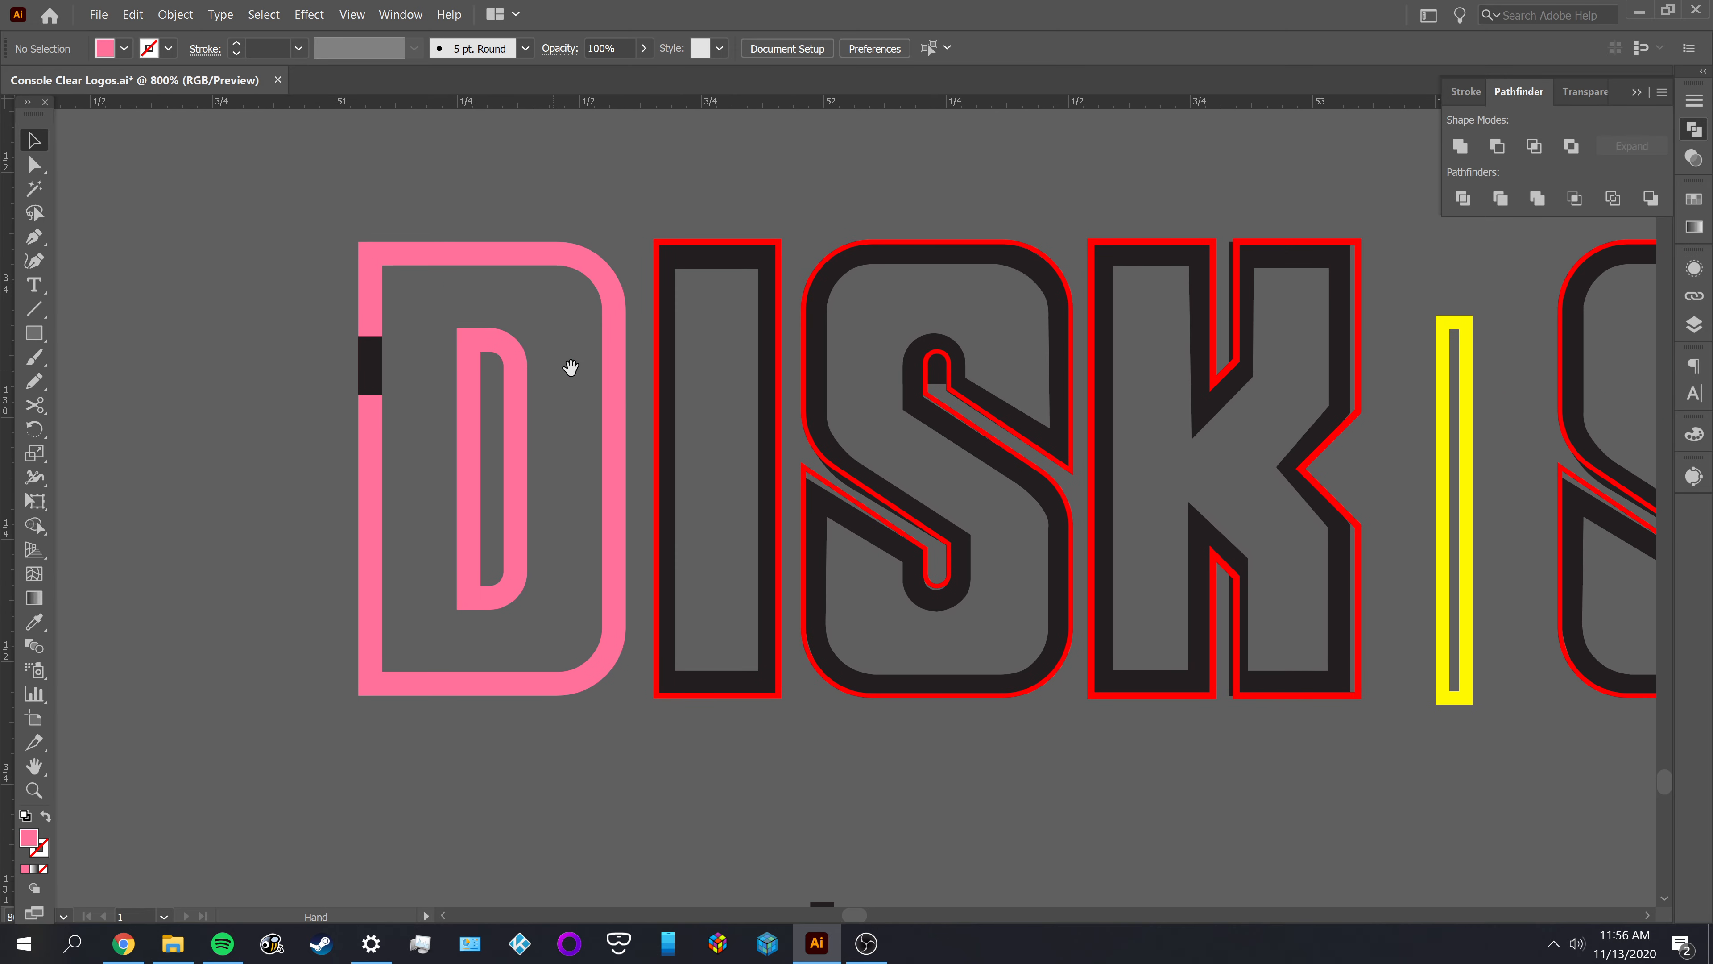
pyautogui.scroll(2, 692, 287)
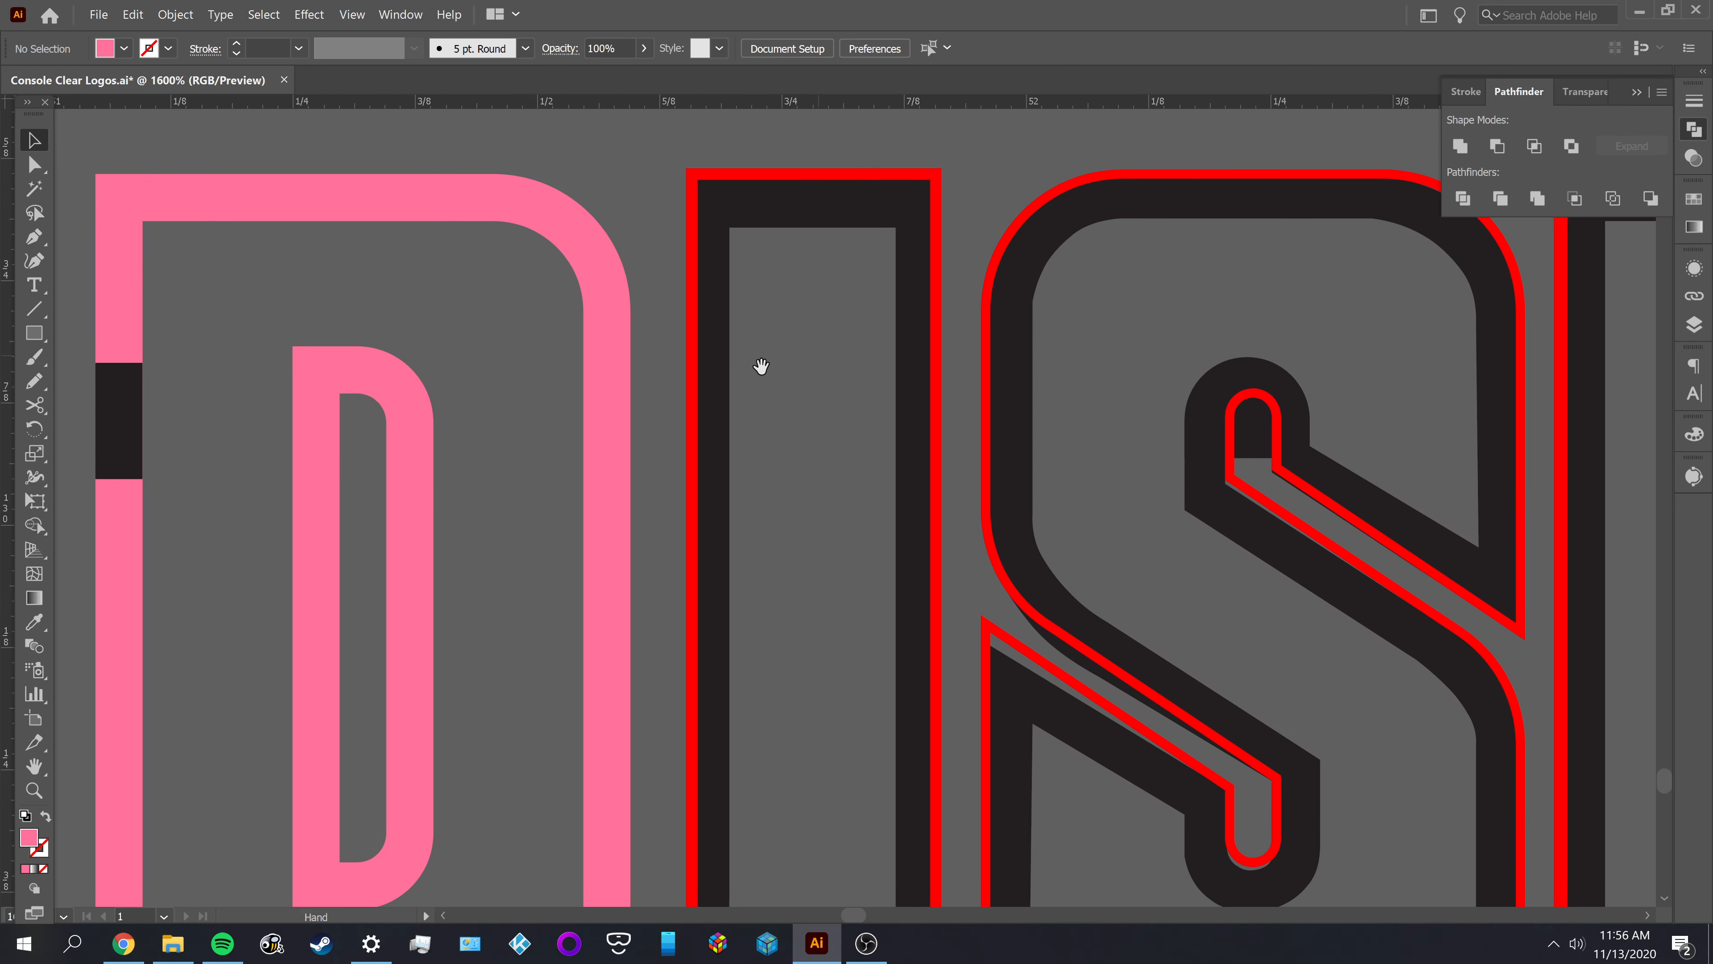
pyautogui.click(694, 340)
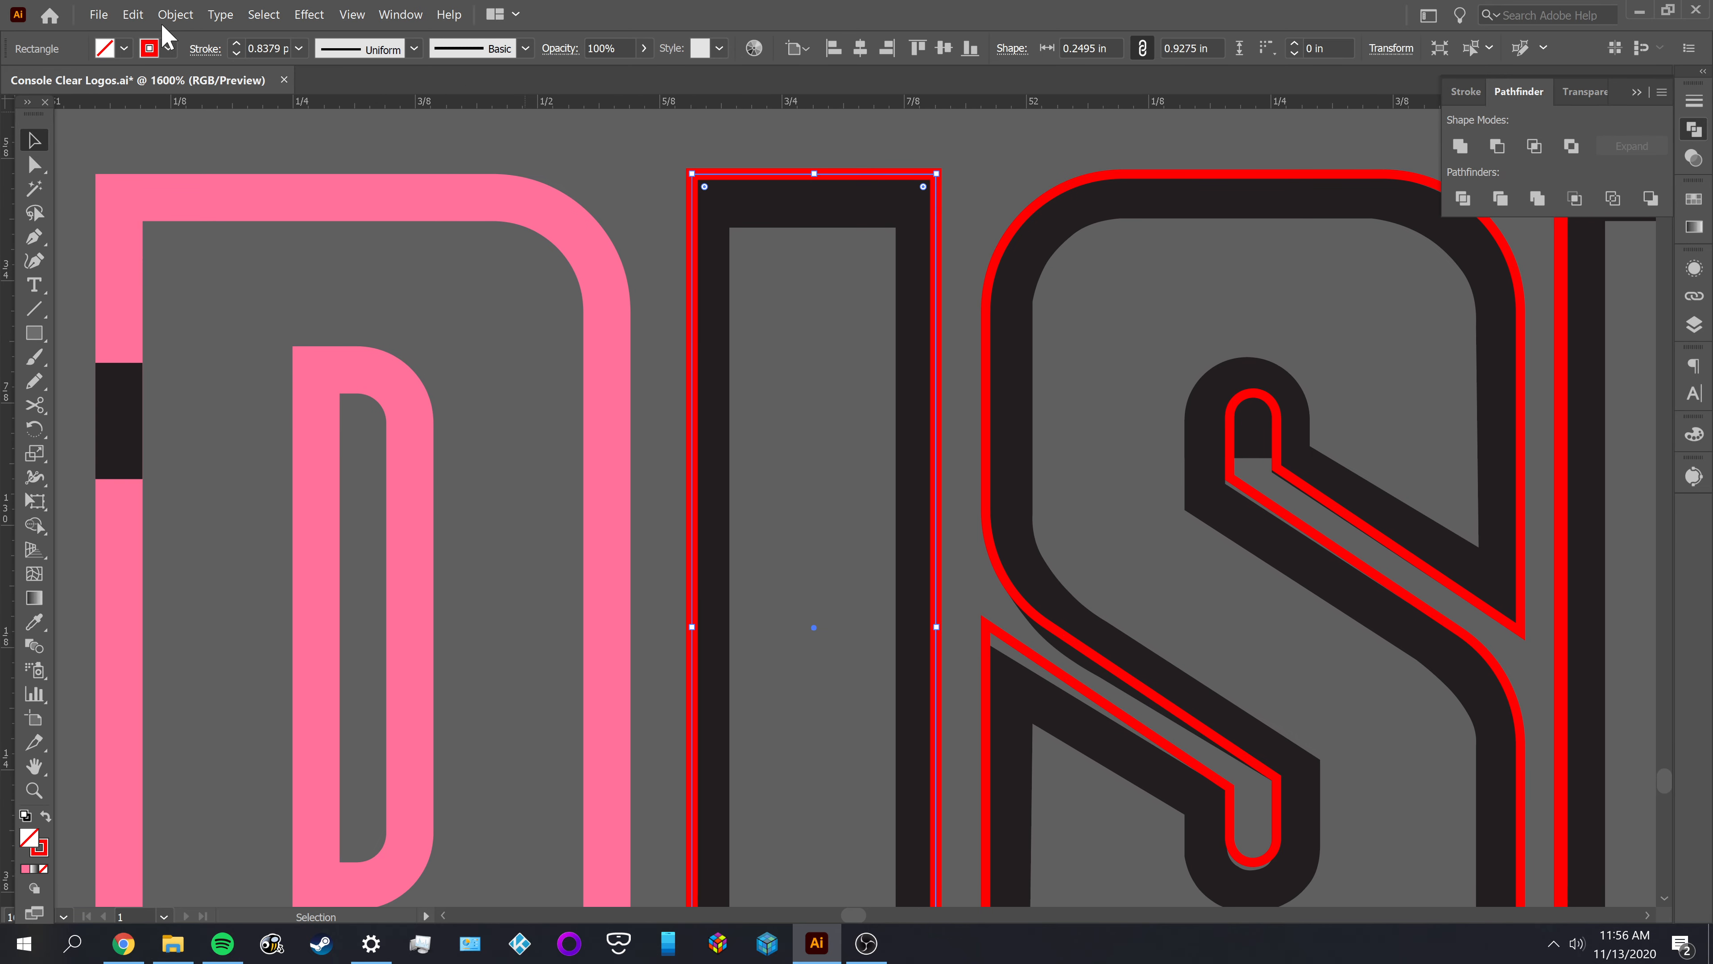
pyautogui.click(175, 14)
pyautogui.moveTo(237, 381)
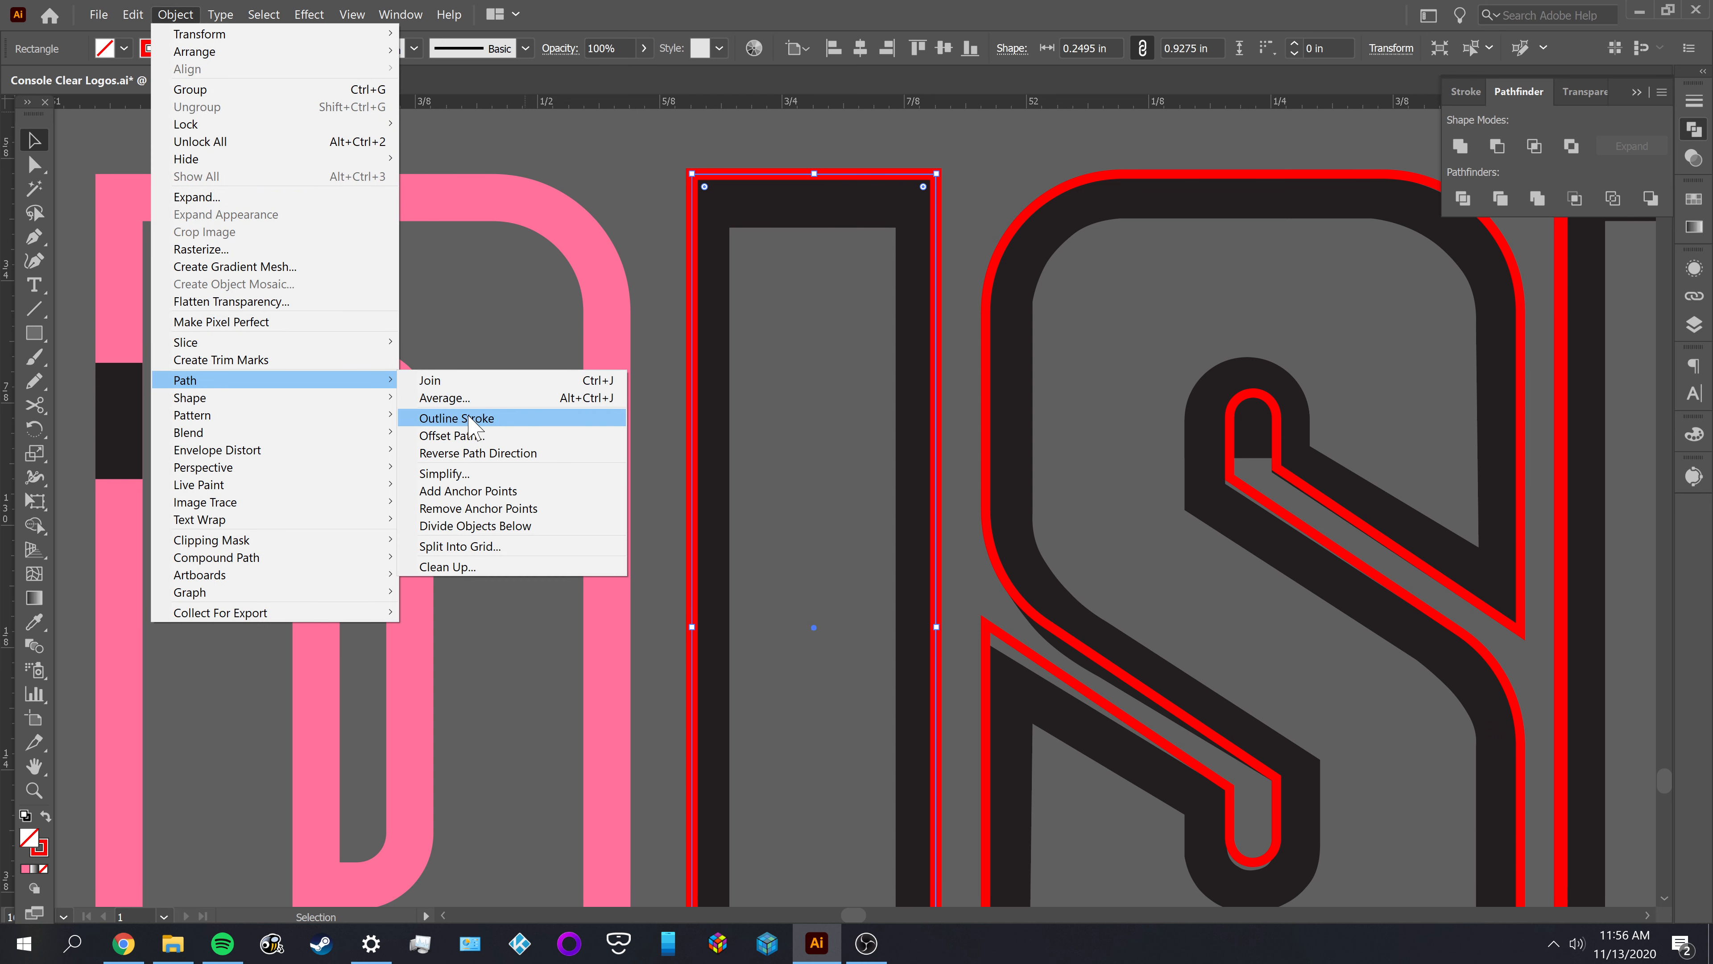
pyautogui.click(463, 434)
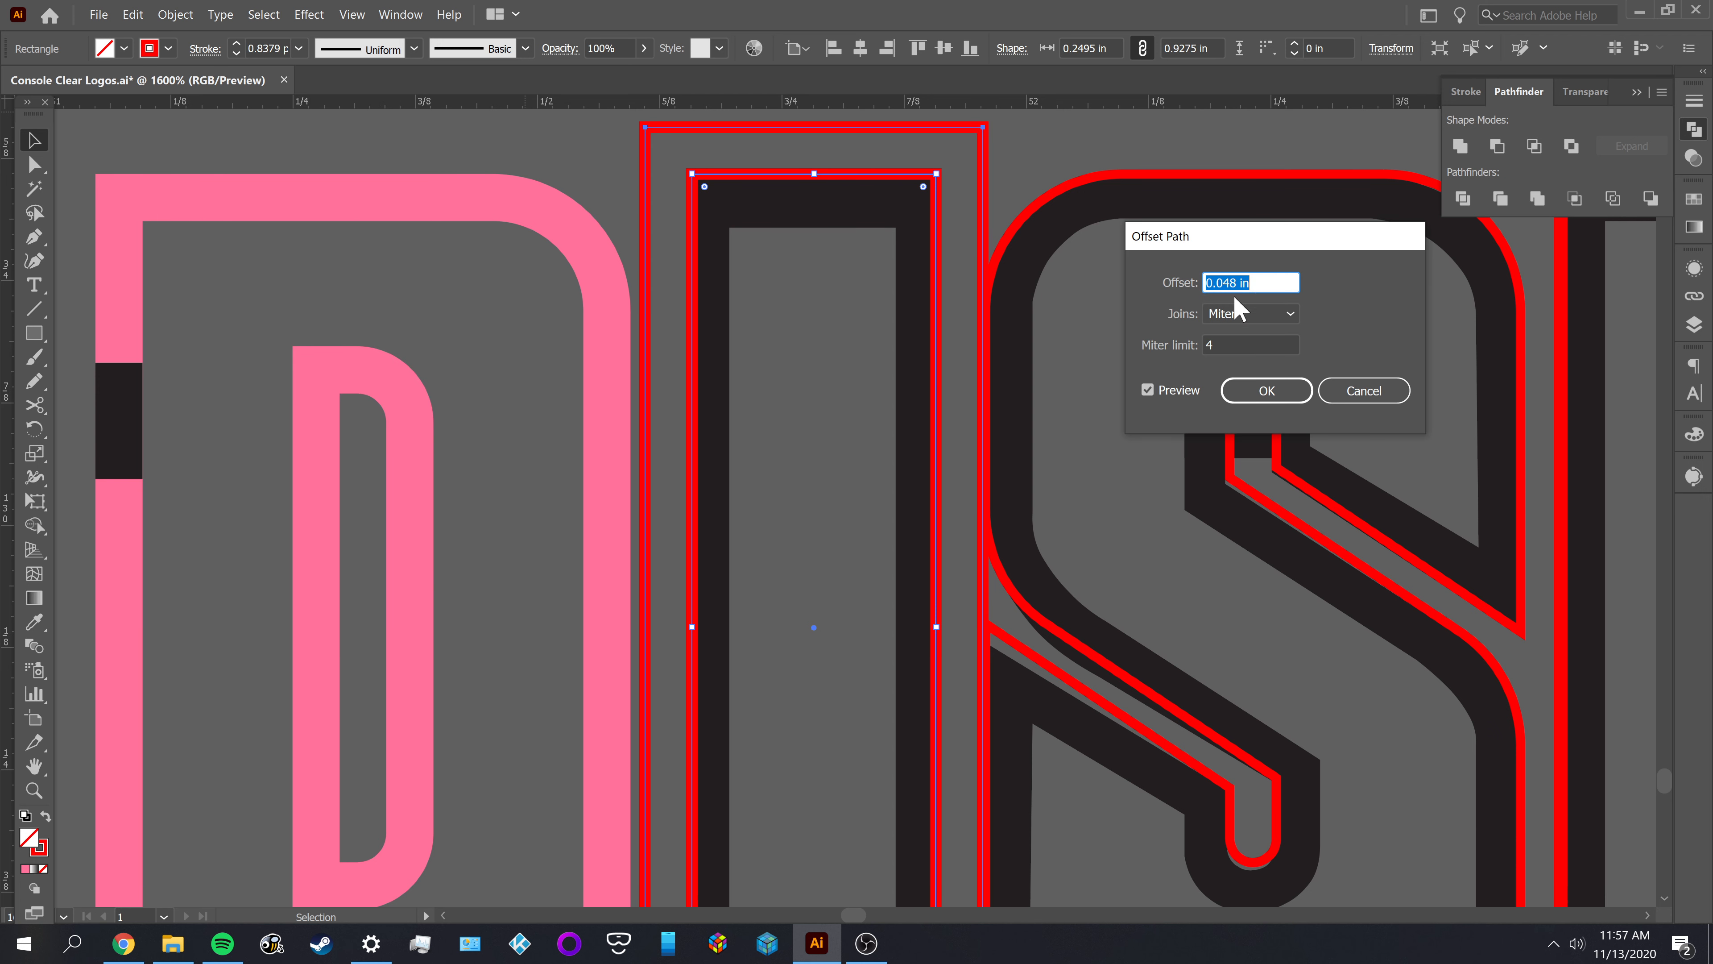
pyautogui.click(1205, 282)
pyautogui.write('-')
pyautogui.press('Tab')
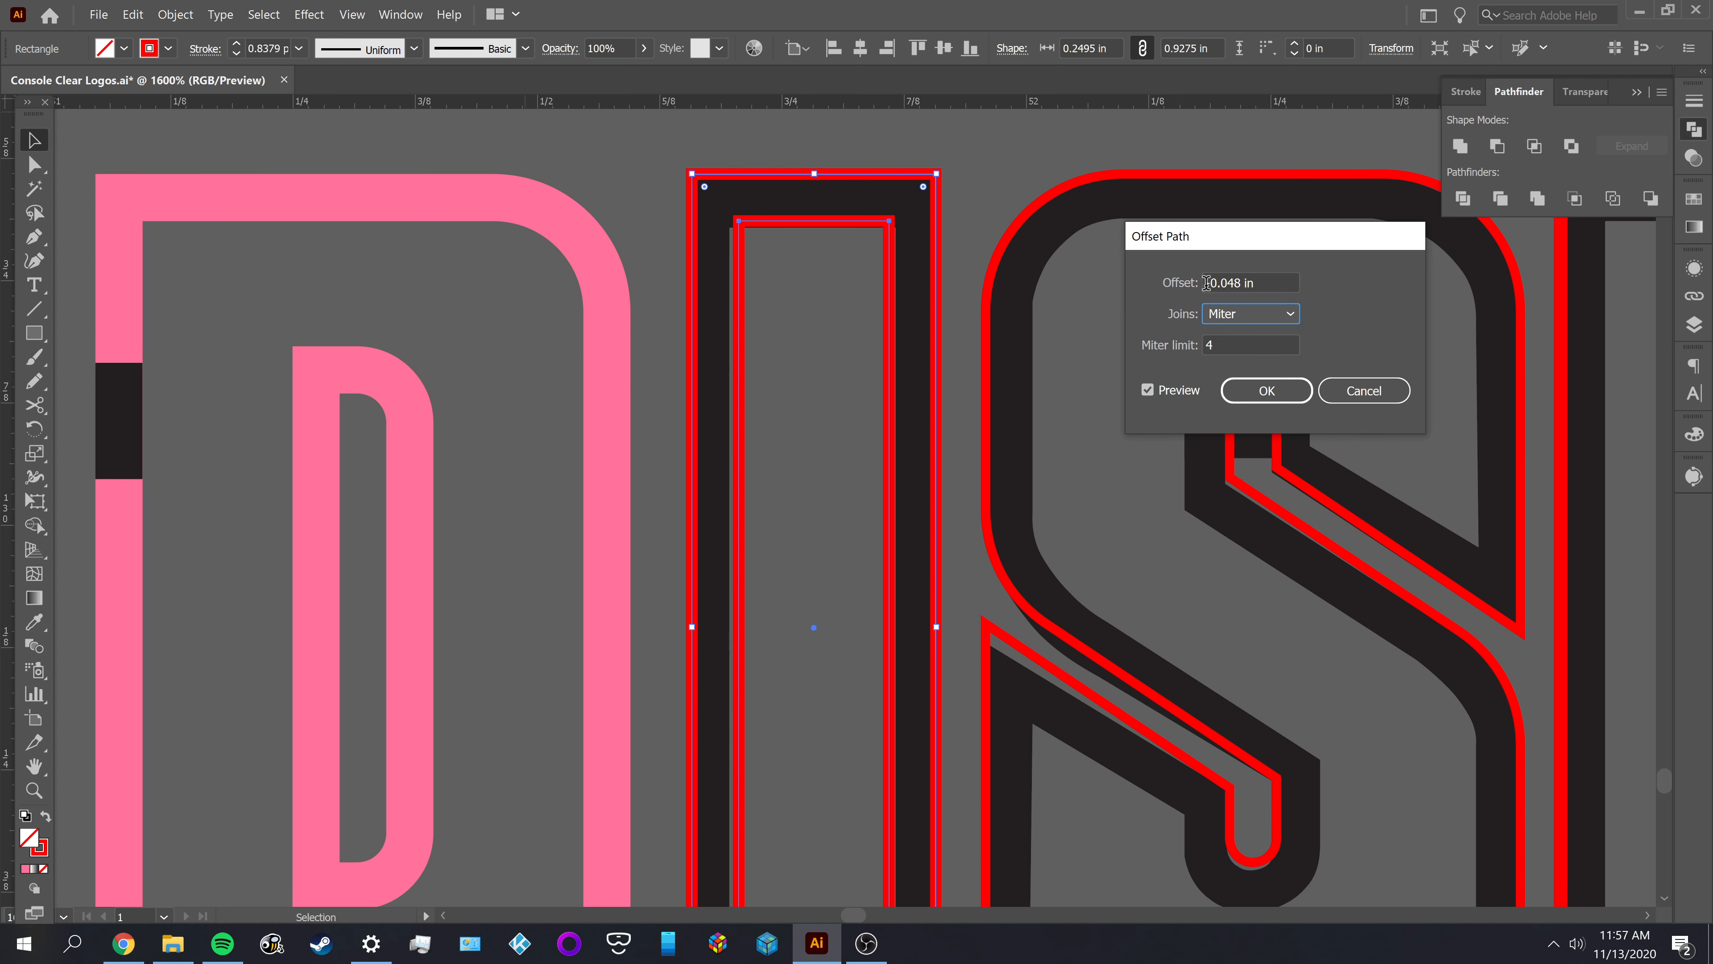
pyautogui.click(1266, 391)
pyautogui.click(782, 434)
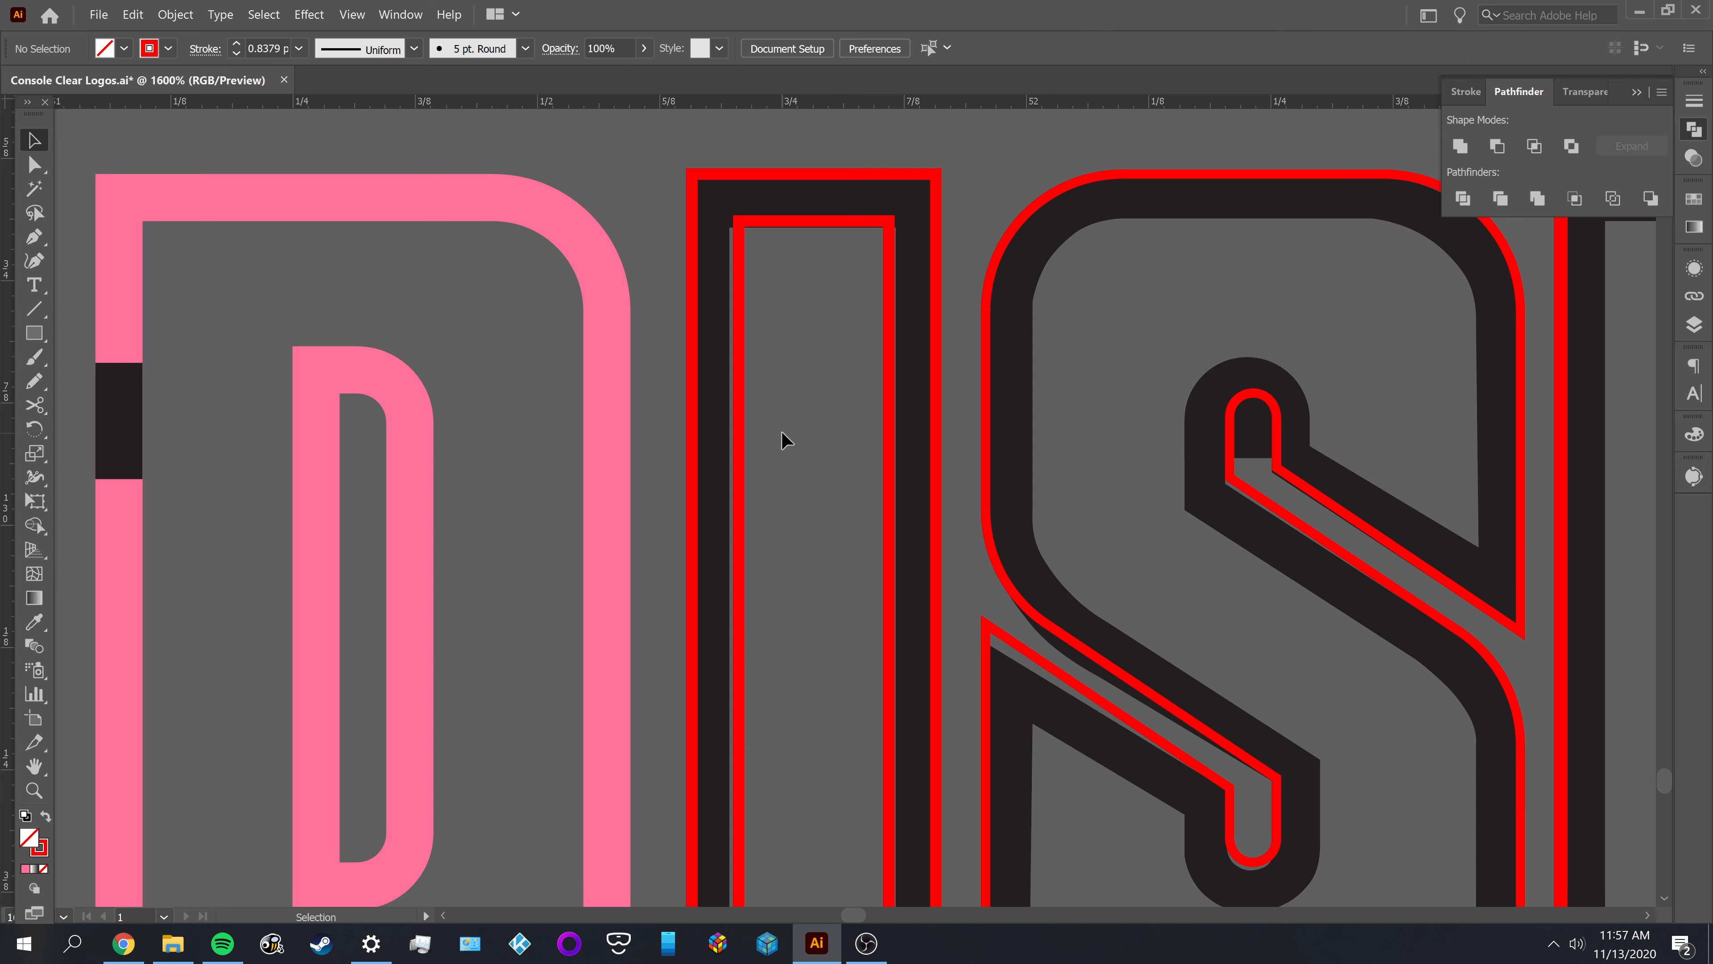
# Select both red outlines of the I and apply the D's pink fill with no stroke using the Eyedropper
pyautogui.click(739, 412)
pyautogui.keyDown('shift'); pyautogui.click(696, 403); pyautogui.keyUp('shift')
pyautogui.press('i')
pyautogui.click(613, 423)
pyautogui.press('v')
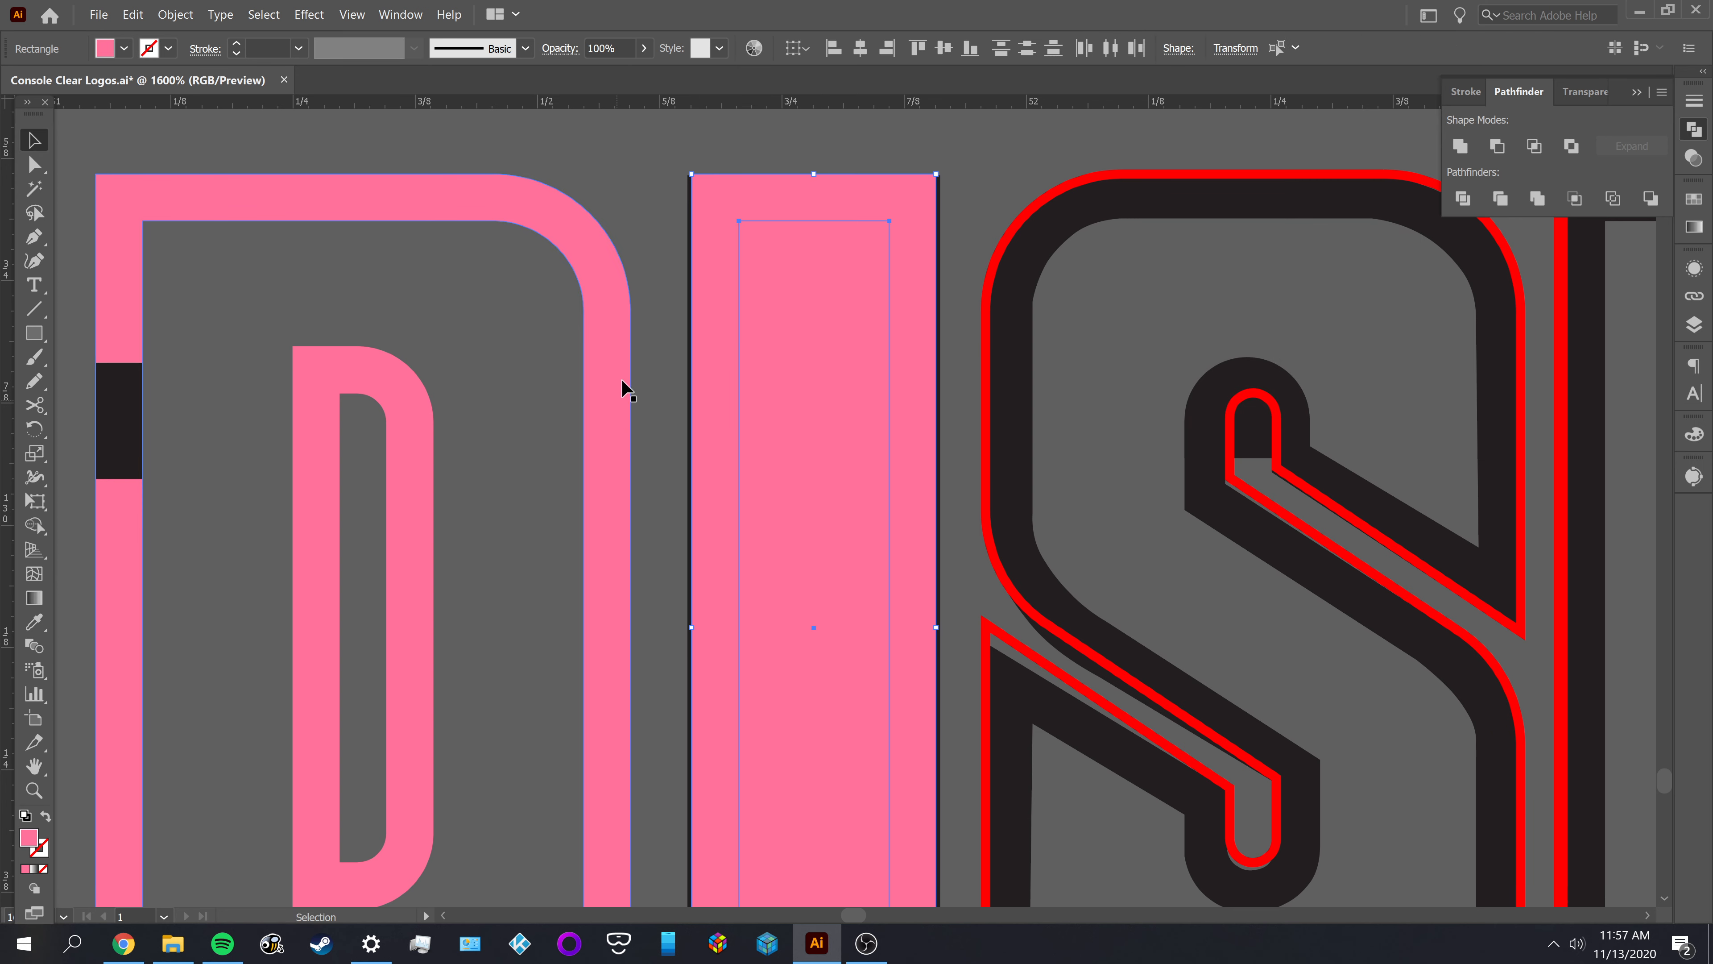
# Undo the pink fill applied to both outlines of the letter I in DISK
pyautogui.click(674, 250)
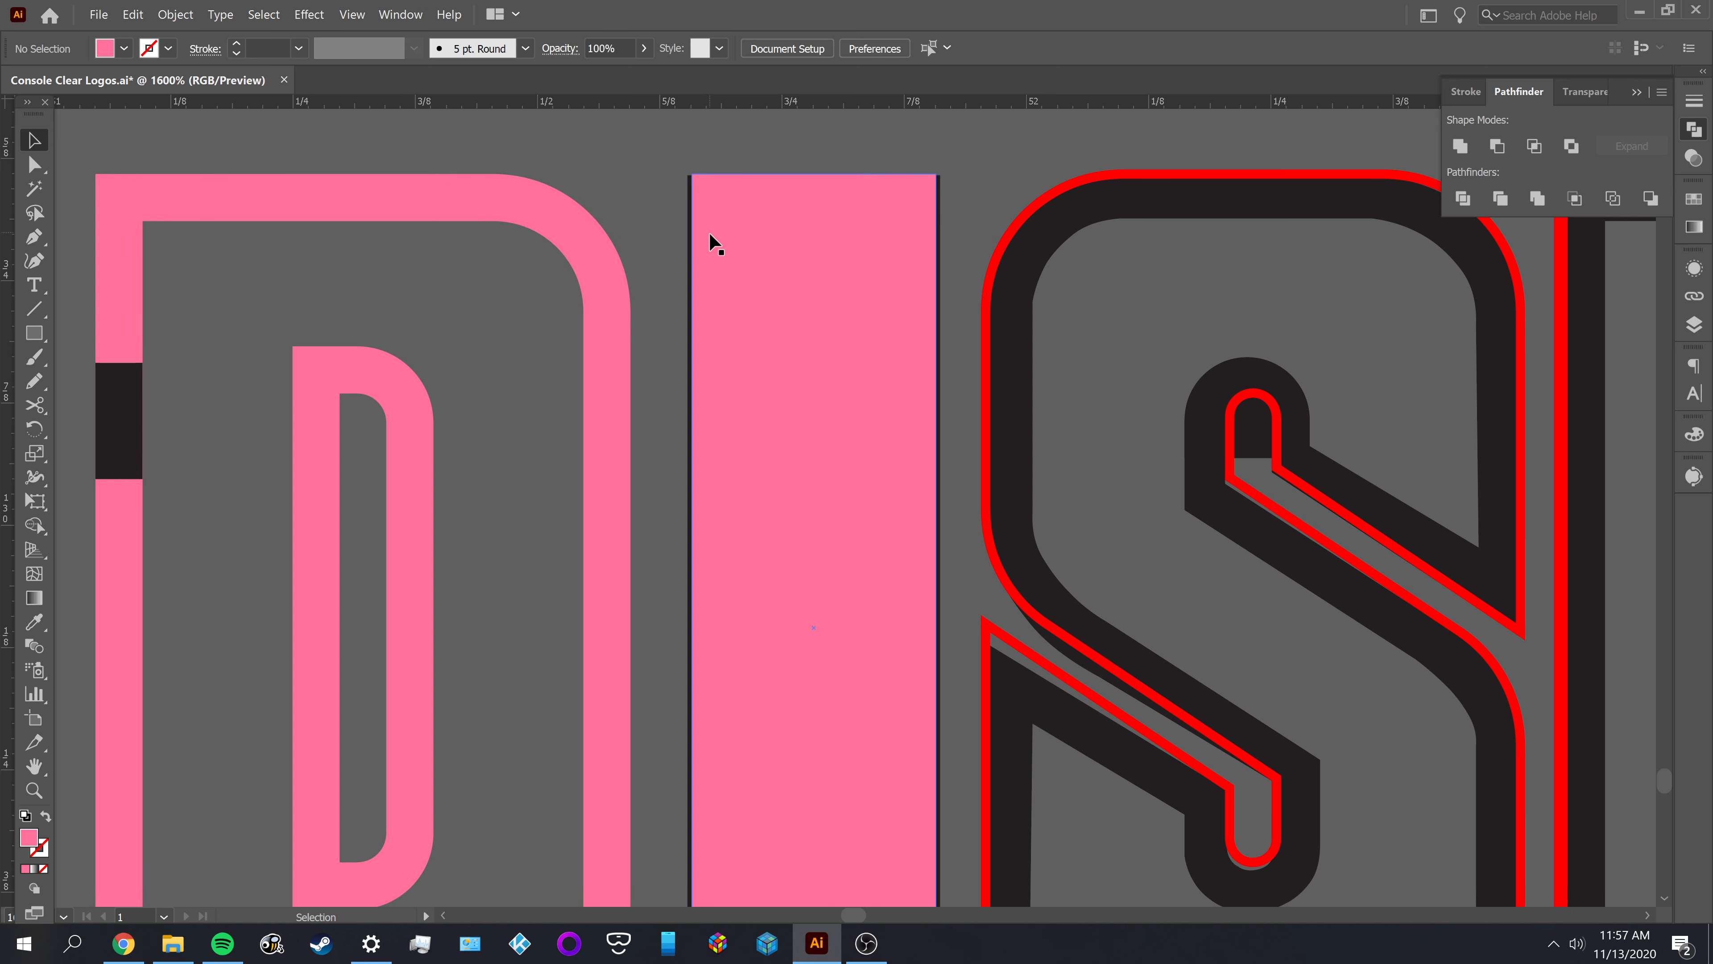
pyautogui.press('a')
pyautogui.hotkey('ctrl', 'z')
pyautogui.click(807, 298)
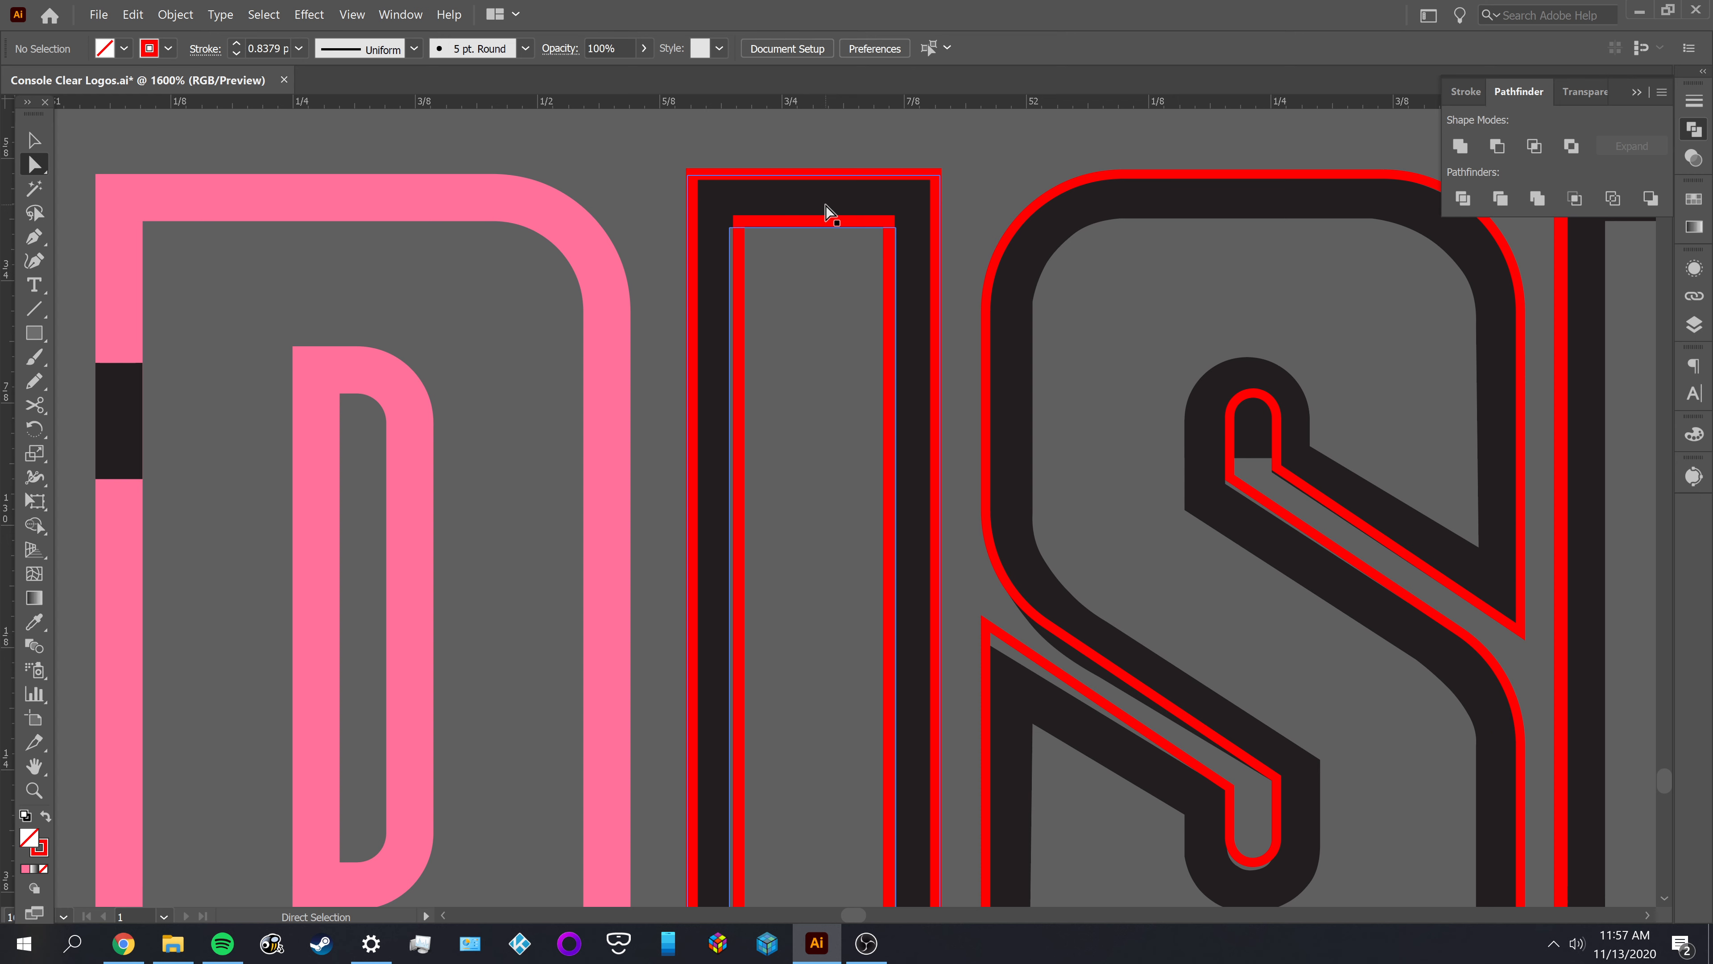
pyautogui.moveTo(825, 206); pyautogui.dragTo(832, 264)
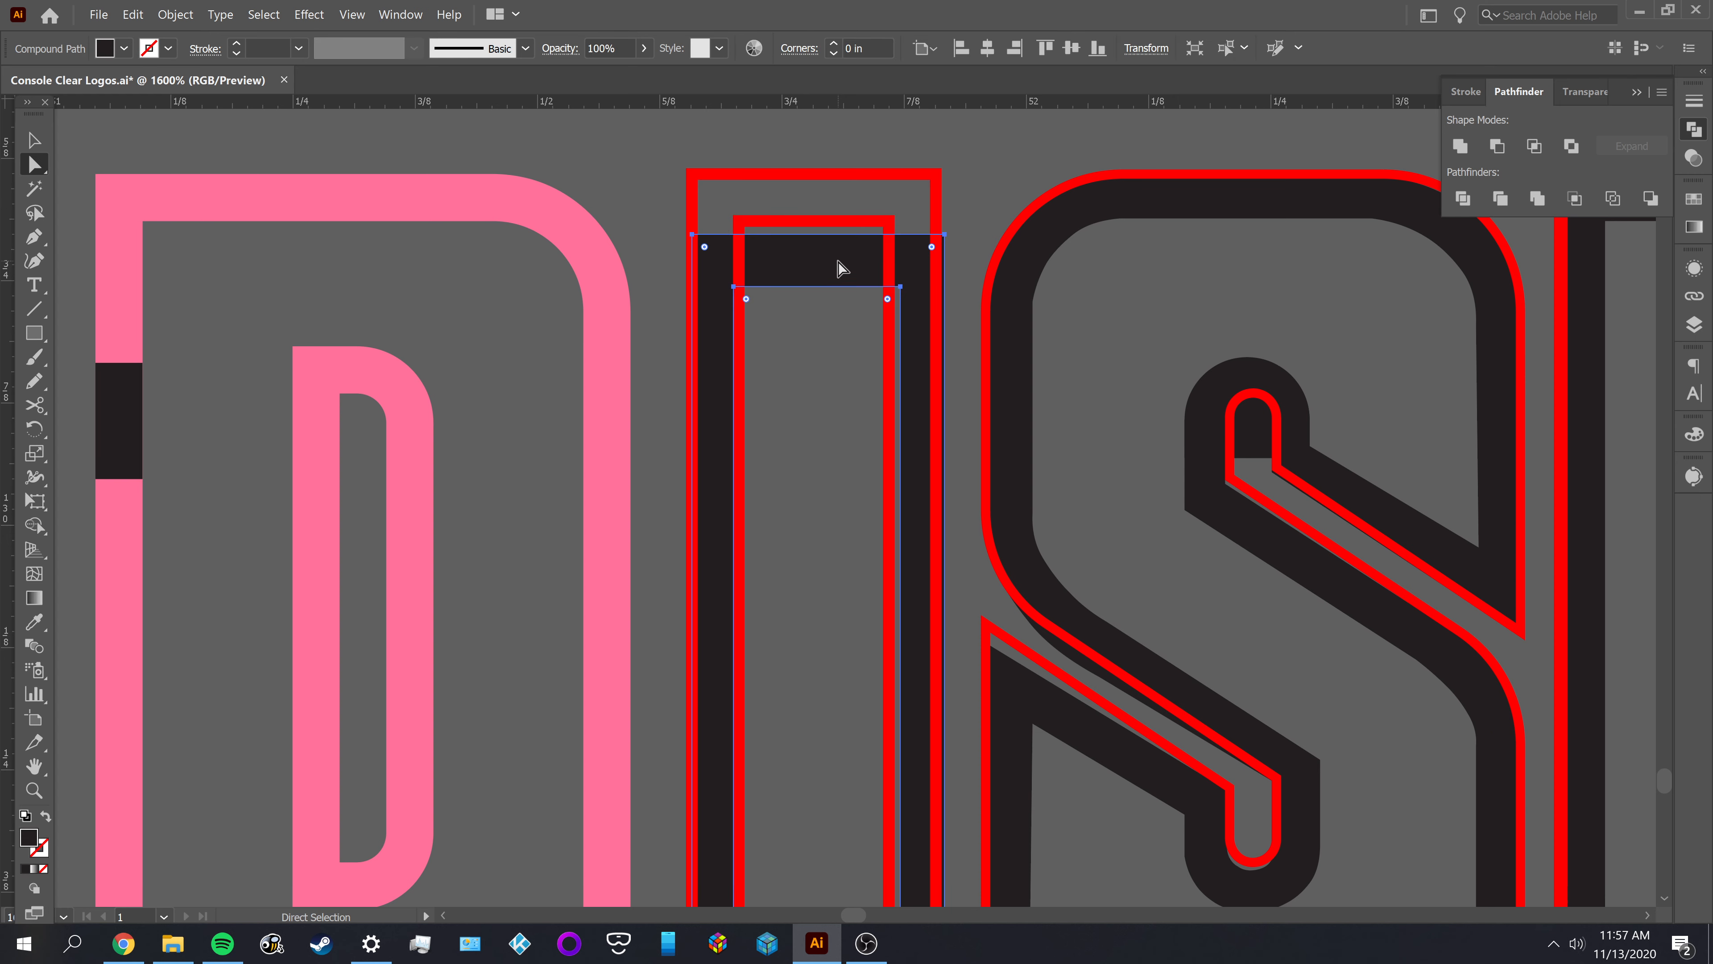
pyautogui.hotkey('ctrl', 'z')
# Undo the inward offset of the I, leaving its original red outline over the black letter
pyautogui.moveTo(707, 326); pyautogui.dragTo(673, 344)
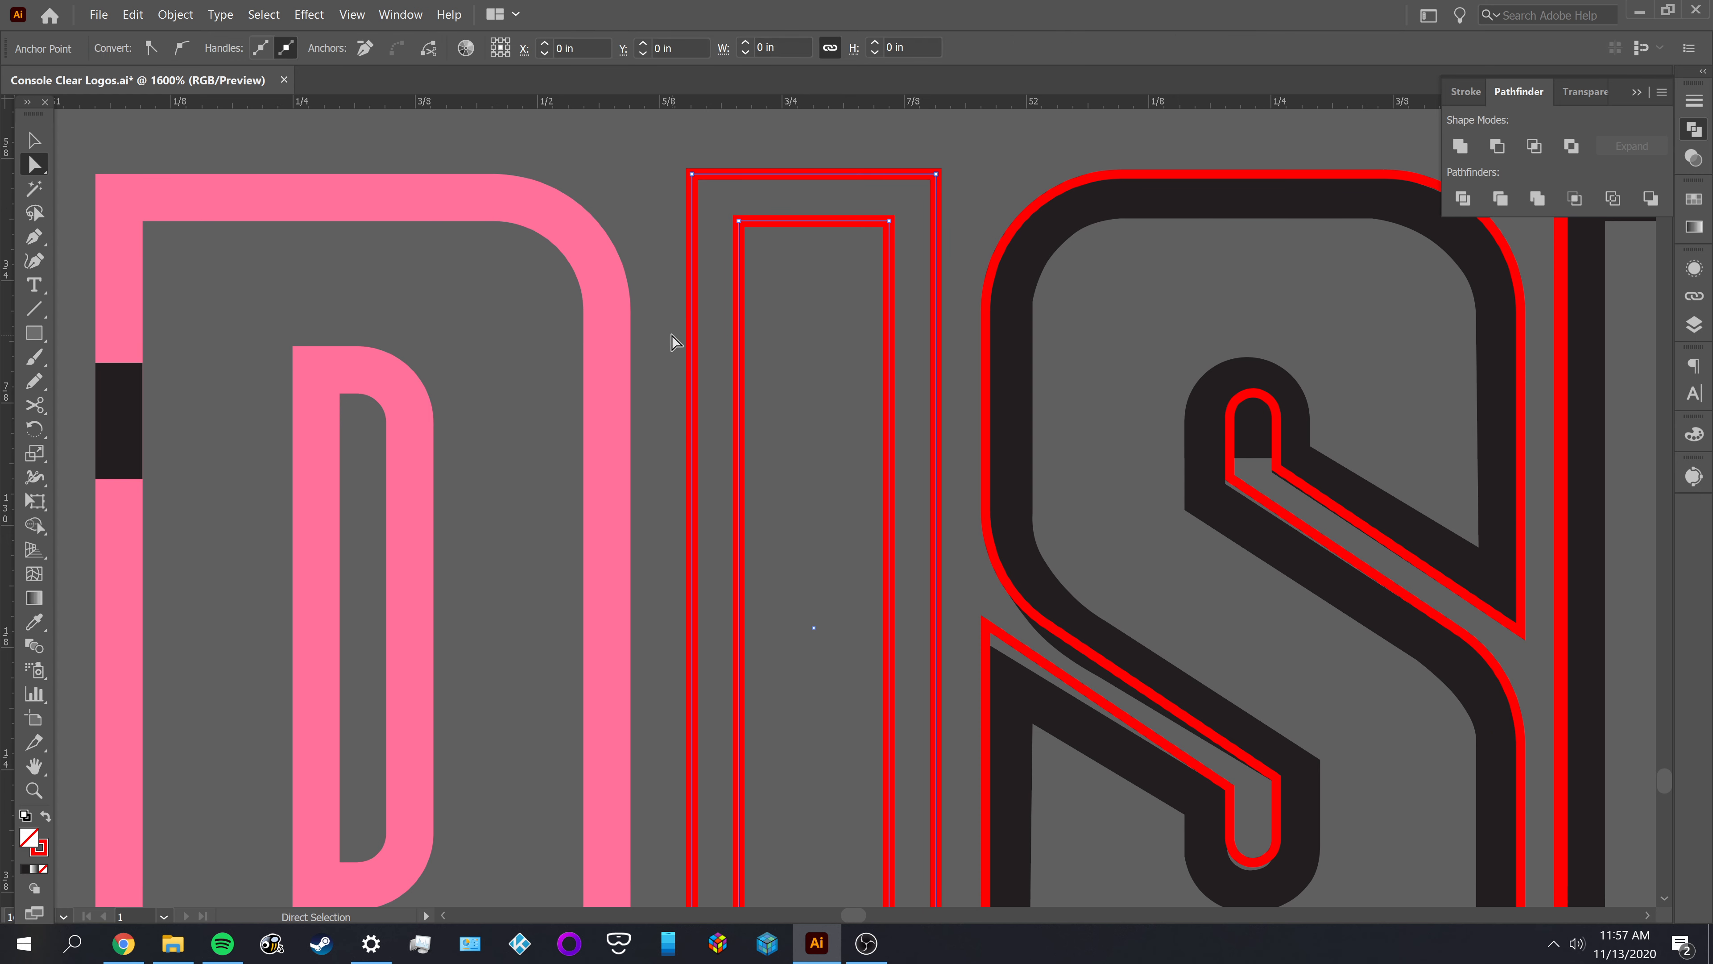
pyautogui.click(793, 338)
pyautogui.scroll(-2, 796, 328)
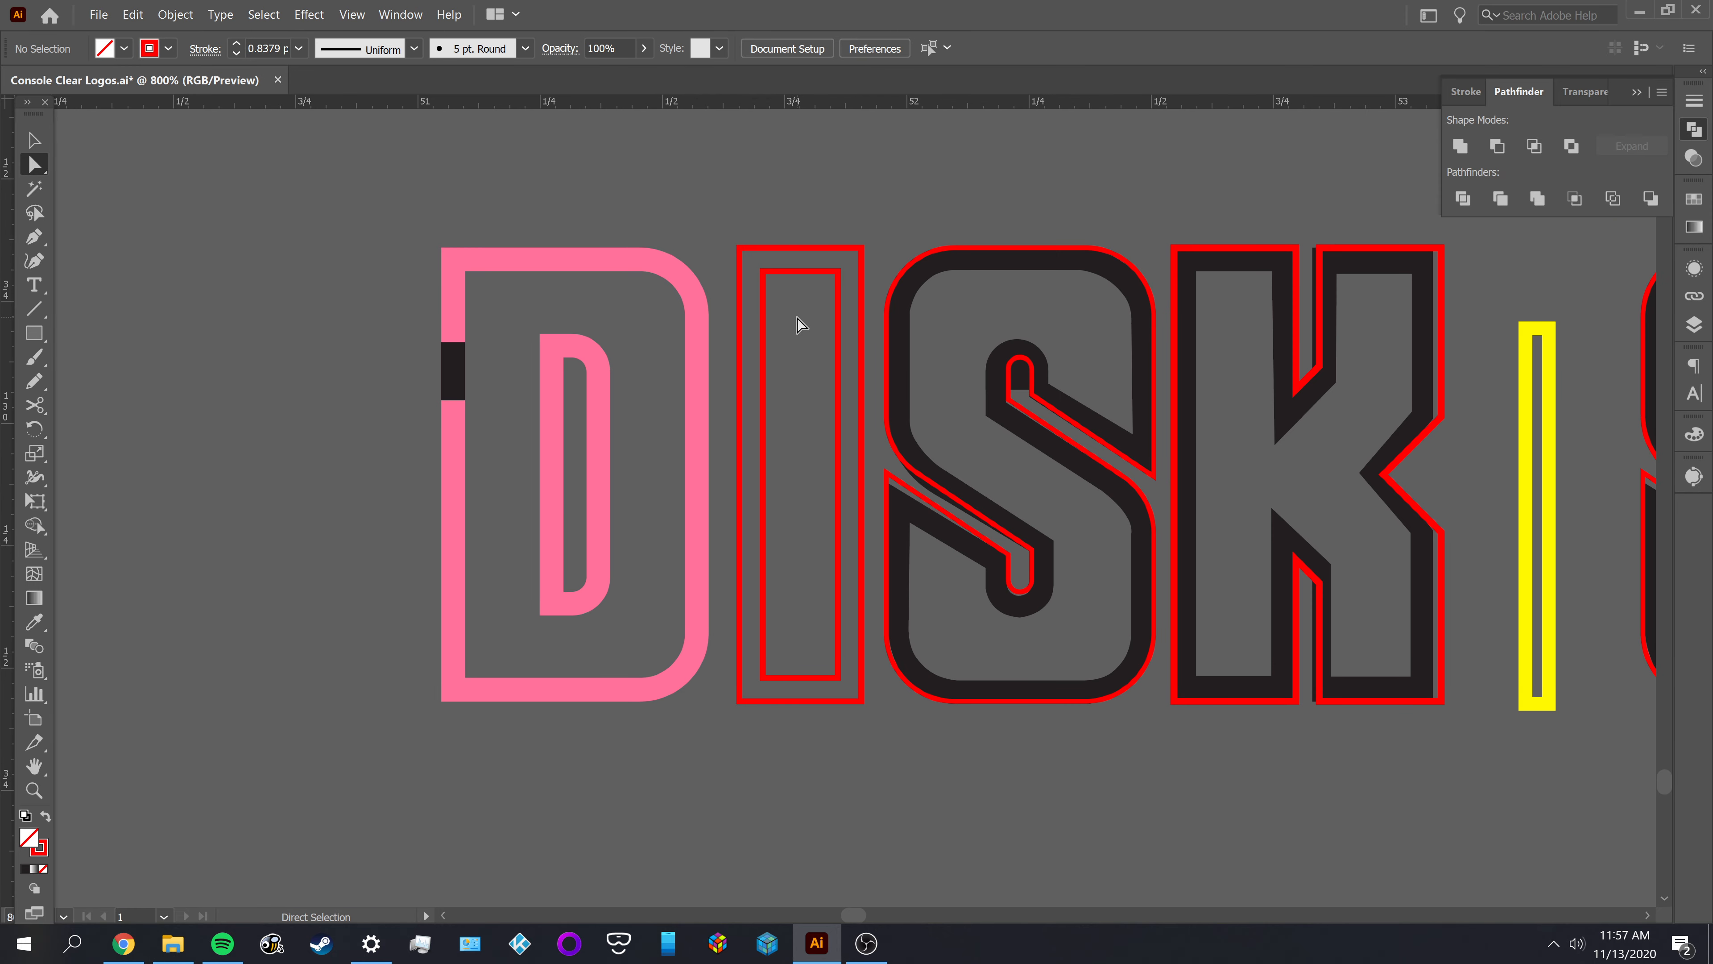
pyautogui.hotkey('ctrl', 'z')
pyautogui.hotkey('ctrl', 'z')
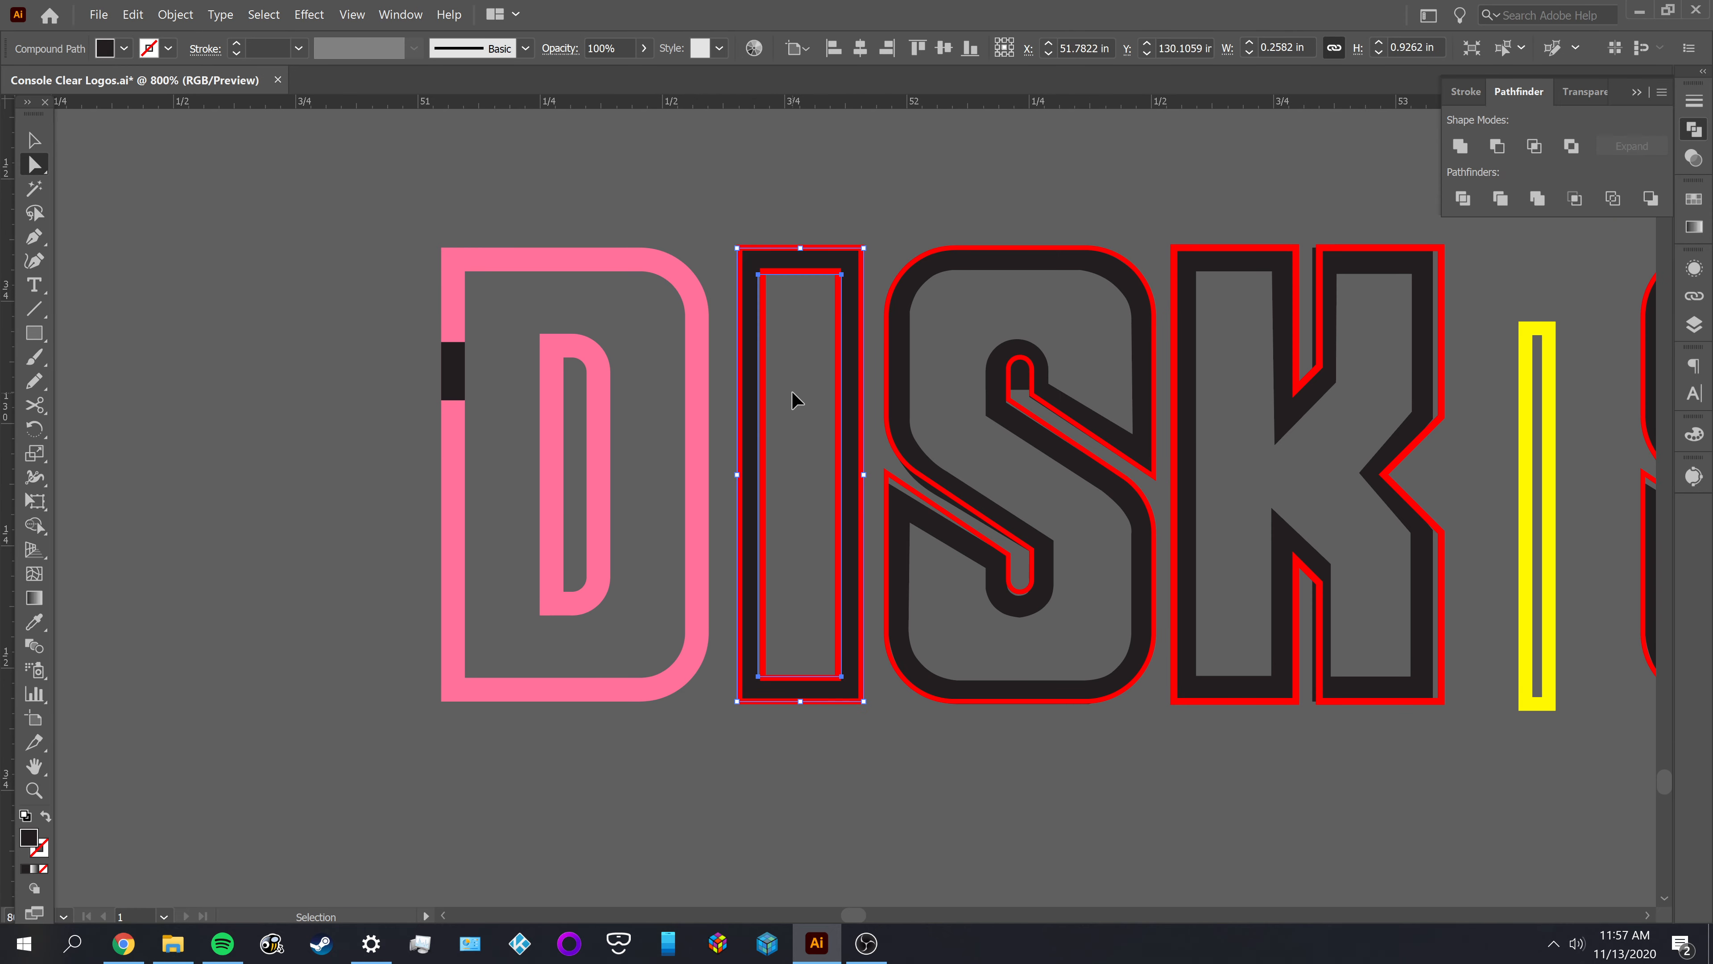
pyautogui.click(796, 395)
pyautogui.scroll(1, 776, 331)
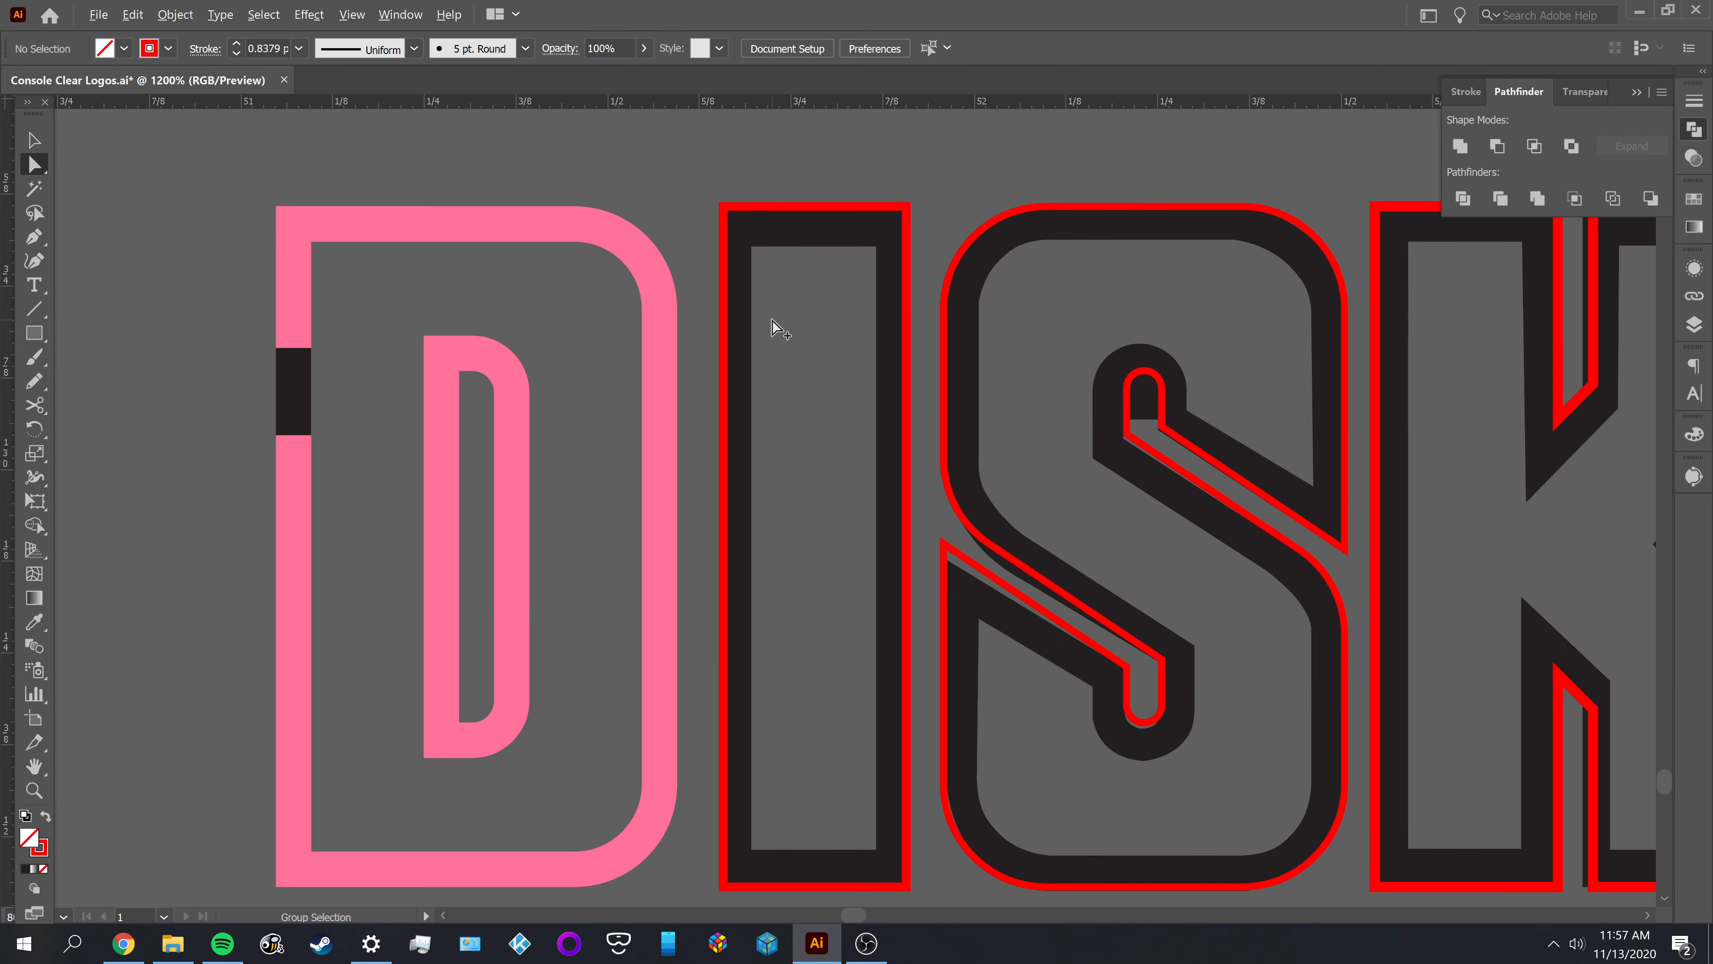
# Delete the inner and outer black shapes of the I, keeping only its red outline
pyautogui.click(781, 262)
pyautogui.press('Delete')
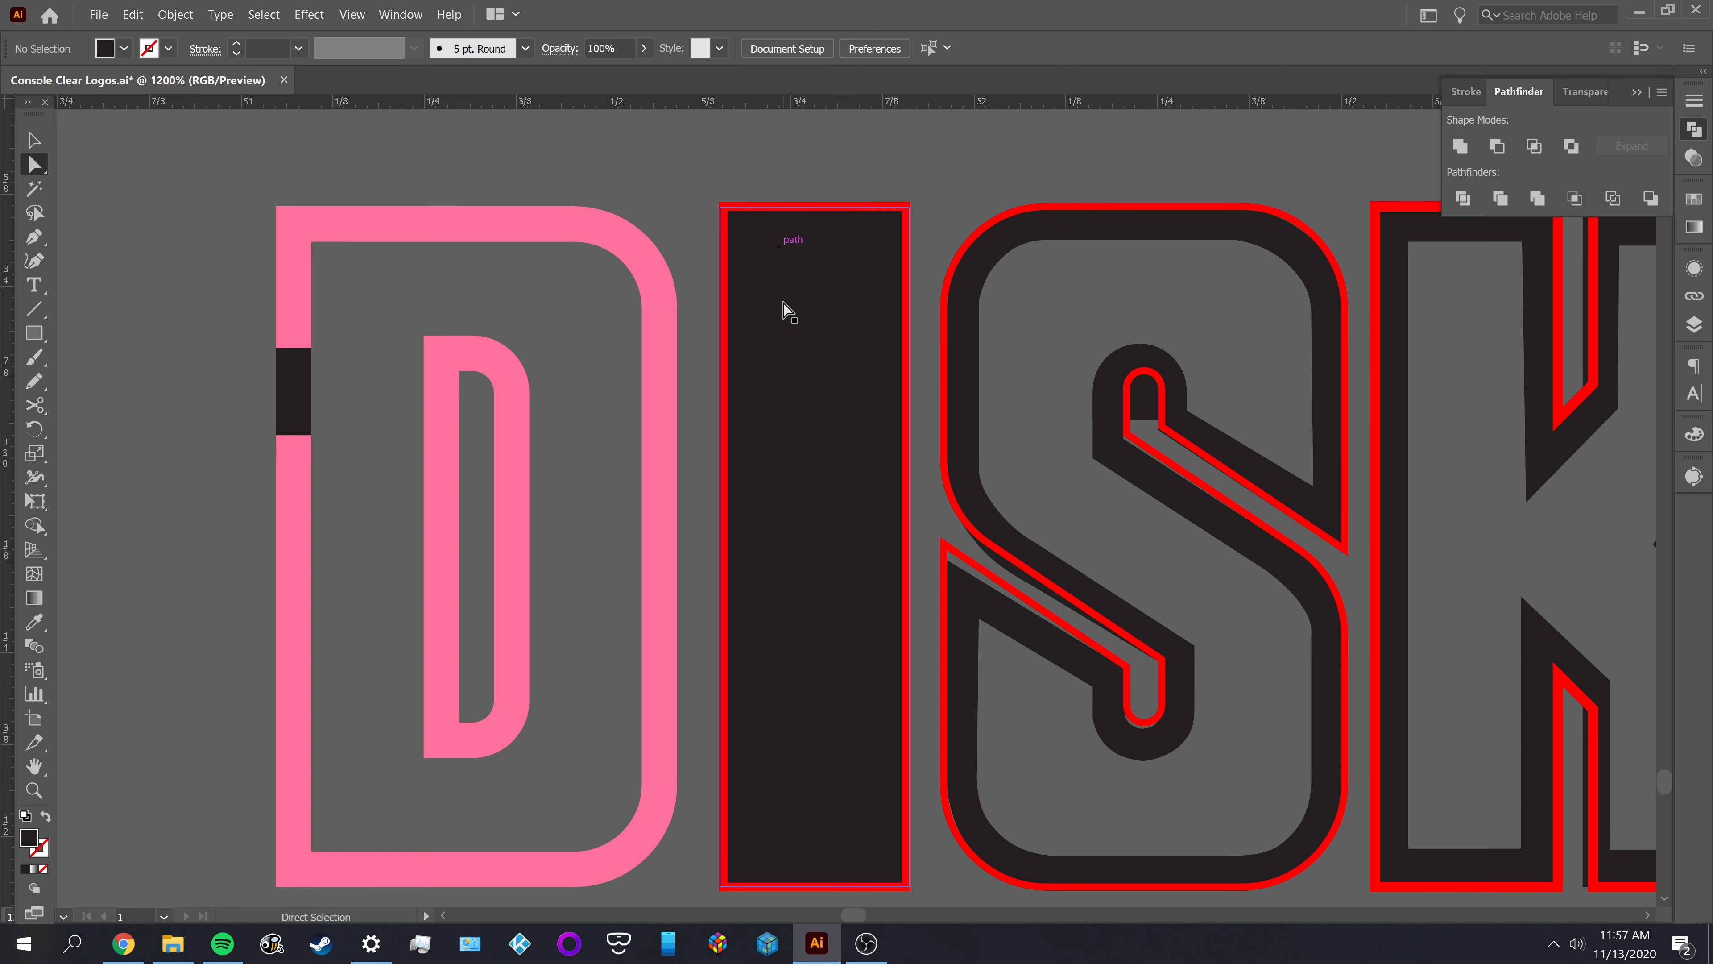
pyautogui.click(783, 311)
pyautogui.press('Delete')
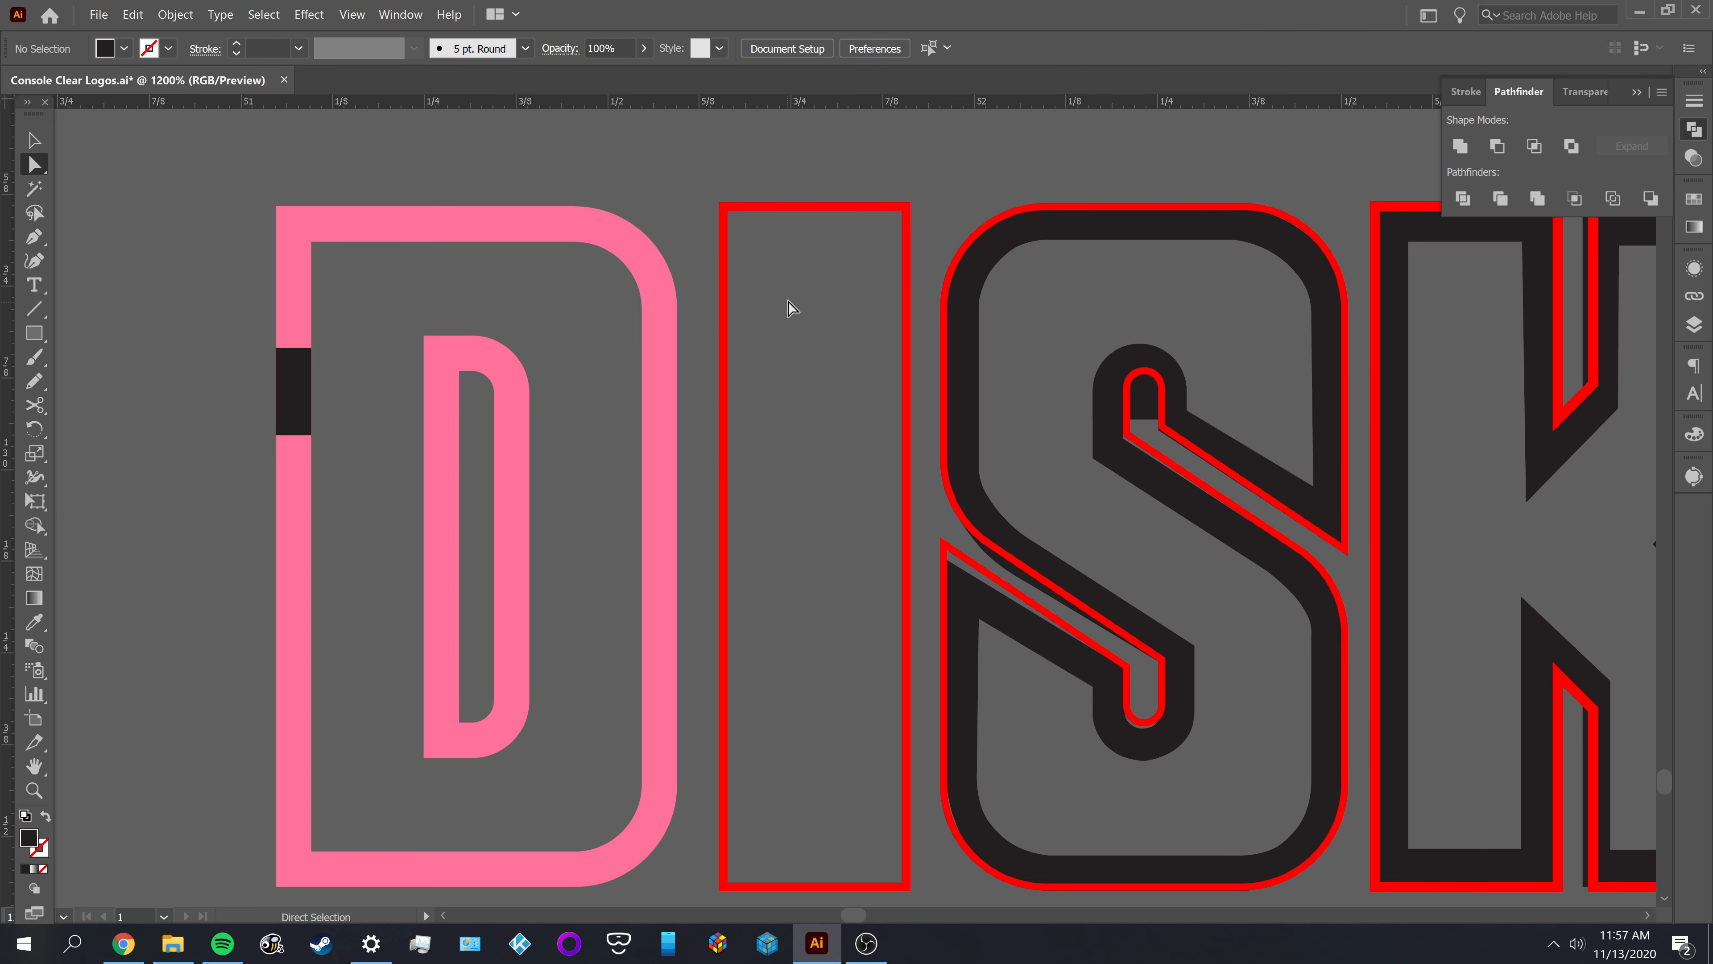
# Offset the I's red outline inward by -0.048 in with Miter joins and a miter limit of 4
pyautogui.moveTo(695, 330); pyautogui.dragTo(695, 330)
pyautogui.click(176, 14)
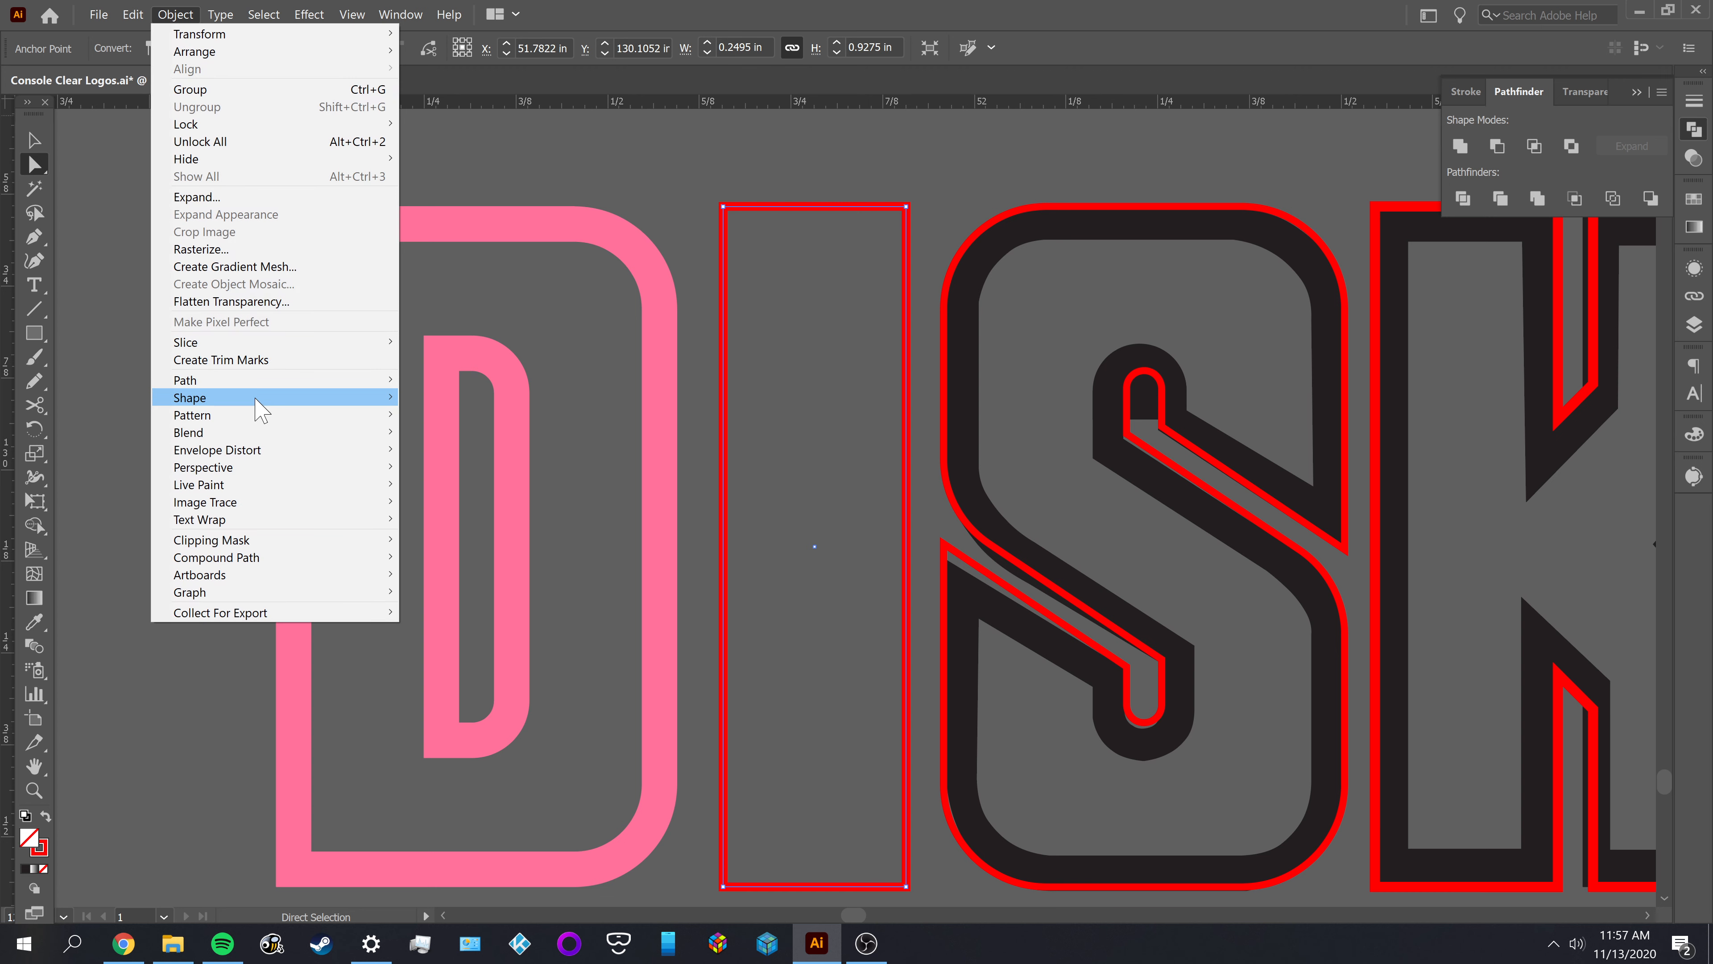
pyautogui.moveTo(247, 382)
pyautogui.click(472, 436)
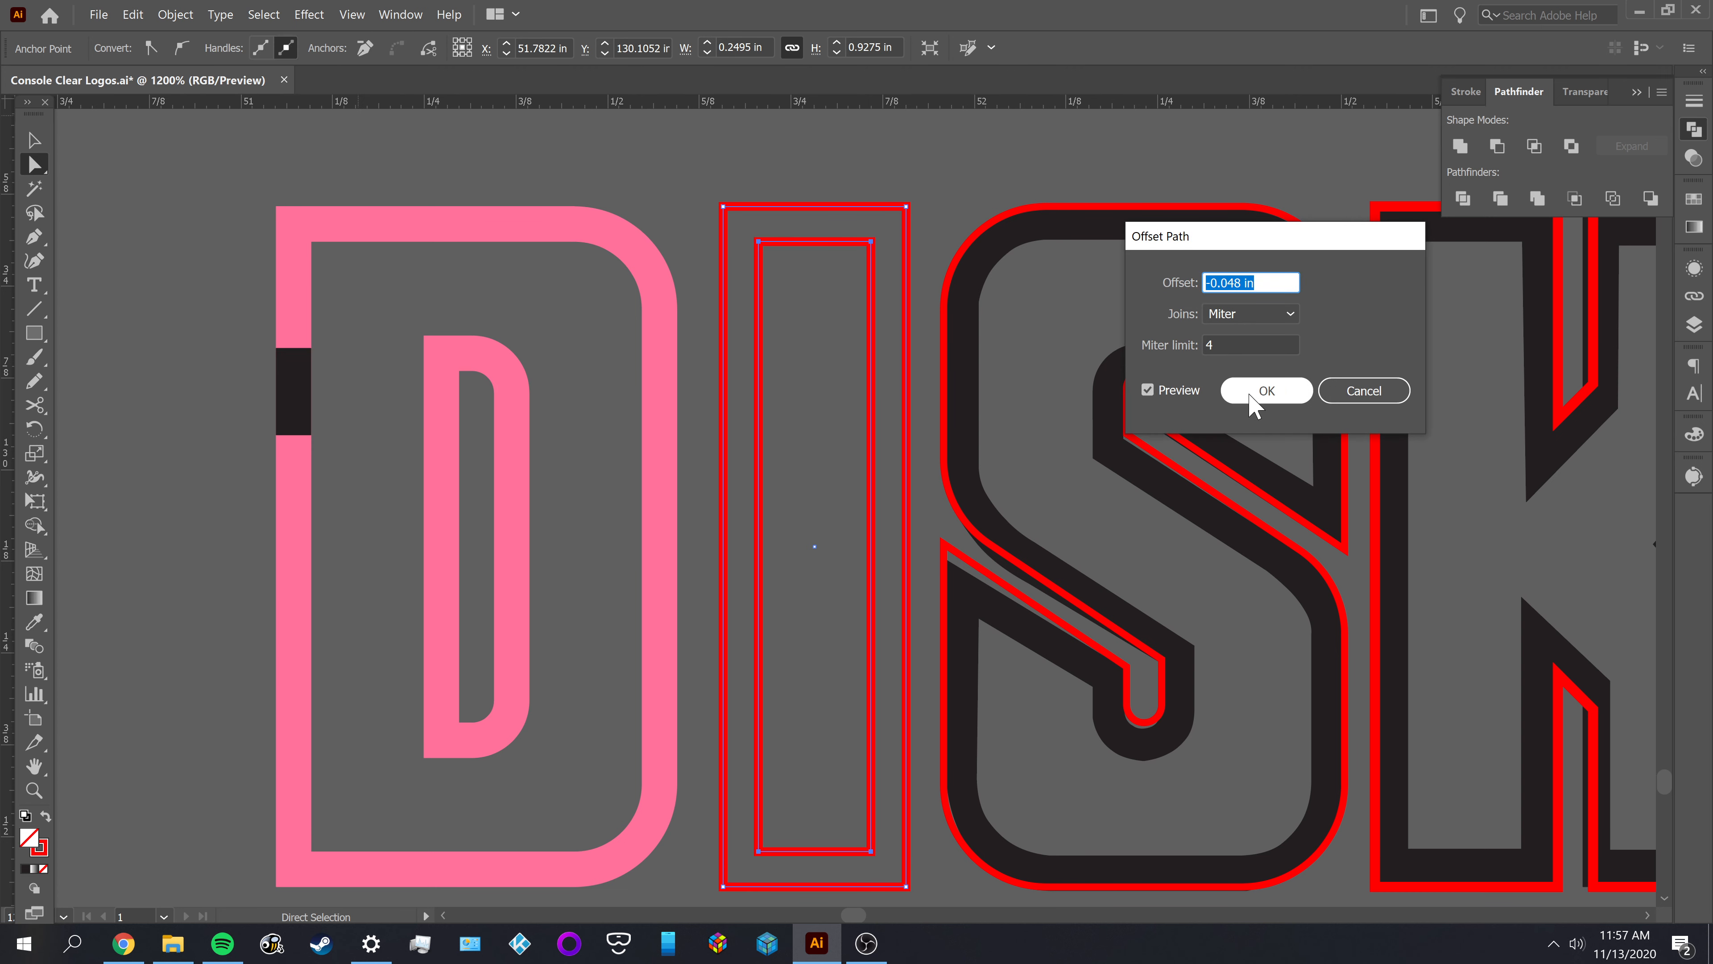
pyautogui.click(1265, 392)
# Select both red outlines of the I and give them the D's pink fill with no stroke using the Eyedropper
pyautogui.press('v')
pyautogui.moveTo(804, 301); pyautogui.dragTo(708, 350)
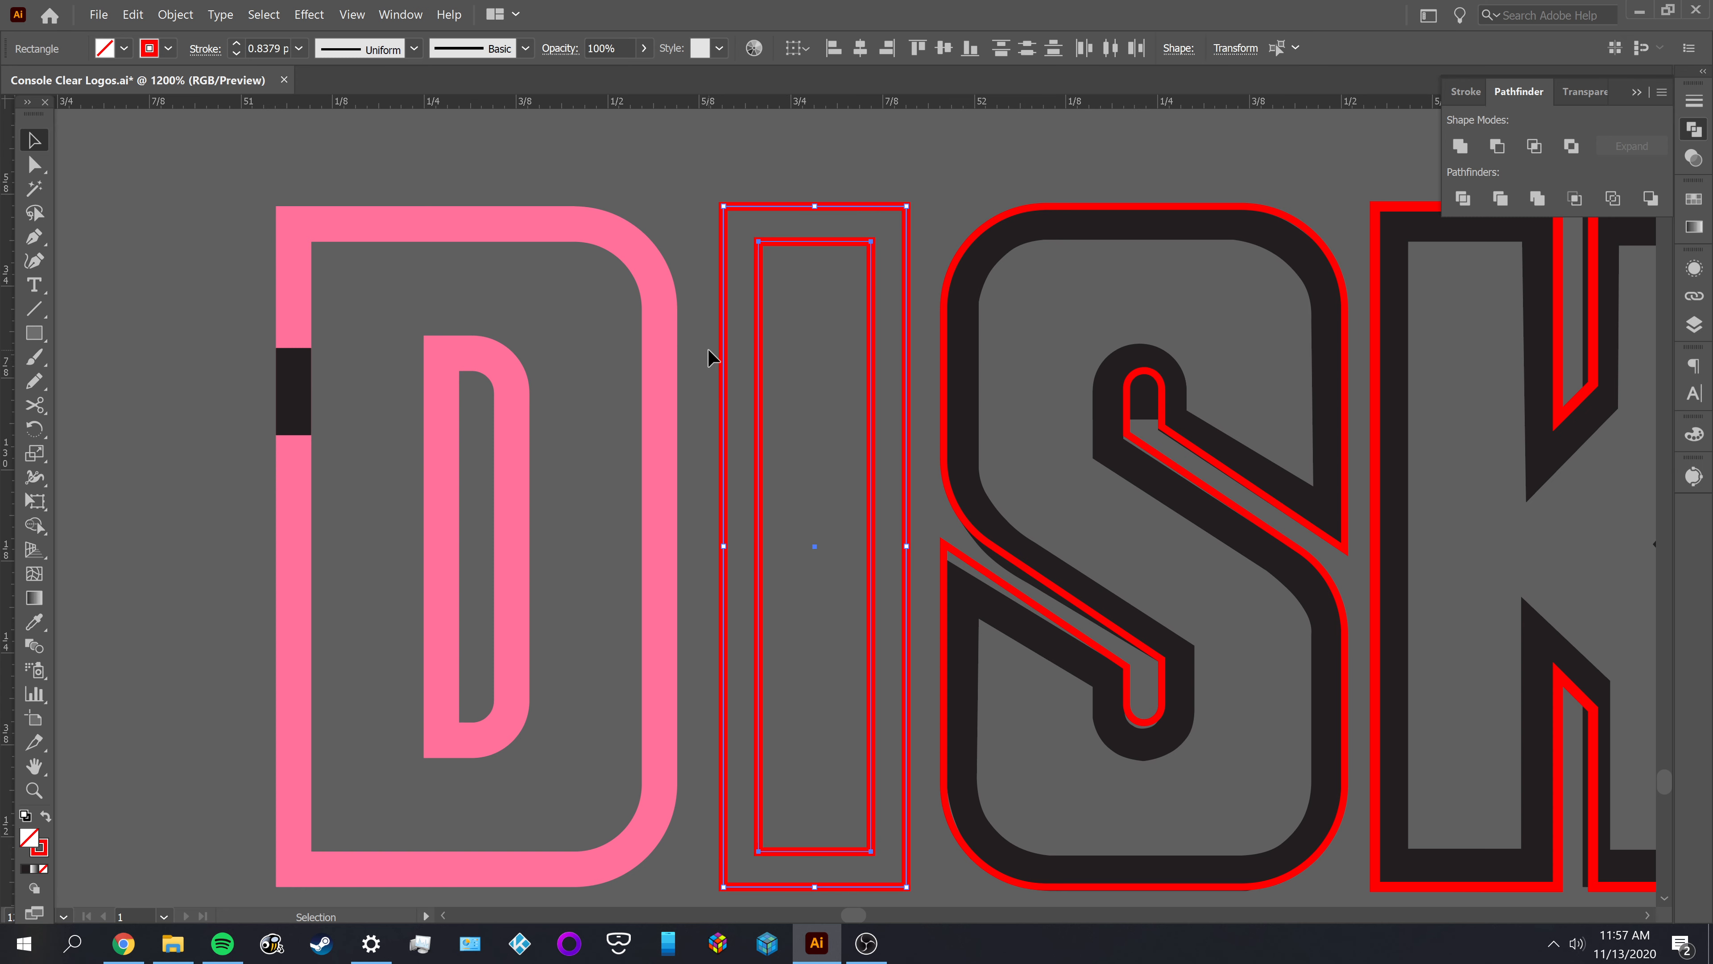
pyautogui.press('i')
pyautogui.click(670, 305)
# Subtract the inner rectangle of the I from the outer one with Minus Front, leaving the result deselected
pyautogui.press('v')
pyautogui.moveTo(695, 207); pyautogui.dragTo(799, 287)
pyautogui.click(1497, 146)
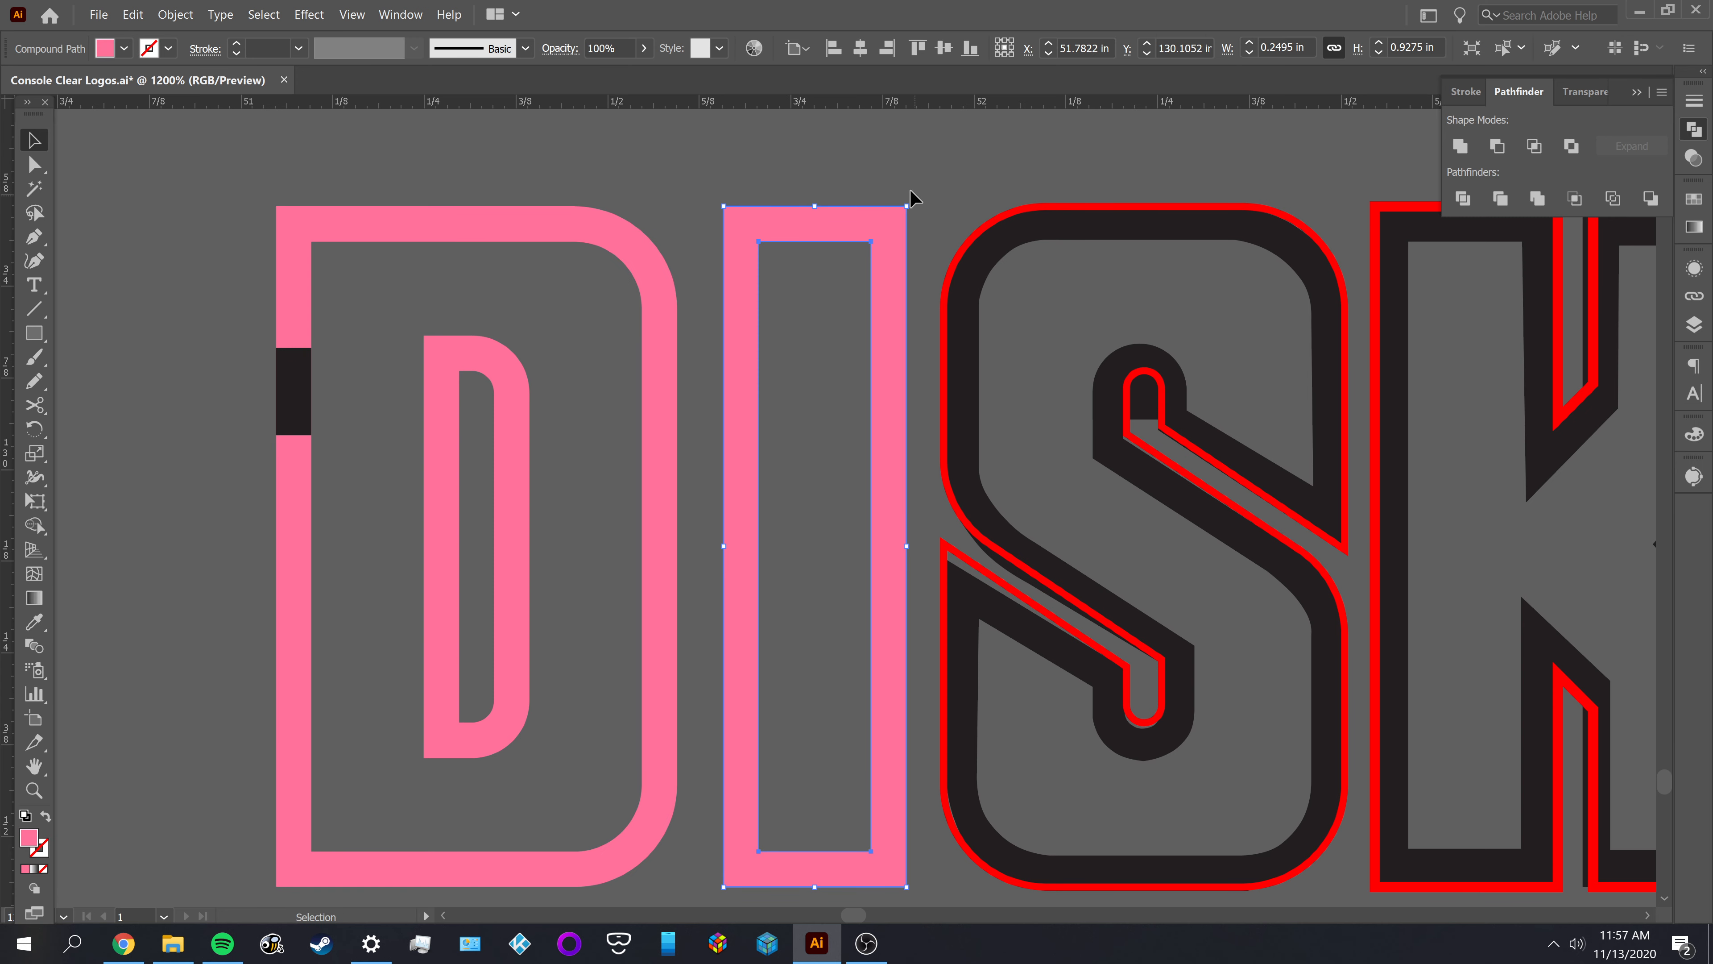
pyautogui.click(906, 176)
# Delete all the black shapes of the letter S in DISK, including the leftover pieces, keeping its red outline
pyautogui.moveTo(1037, 201); pyautogui.dragTo(829, 158)
pyautogui.press('a')
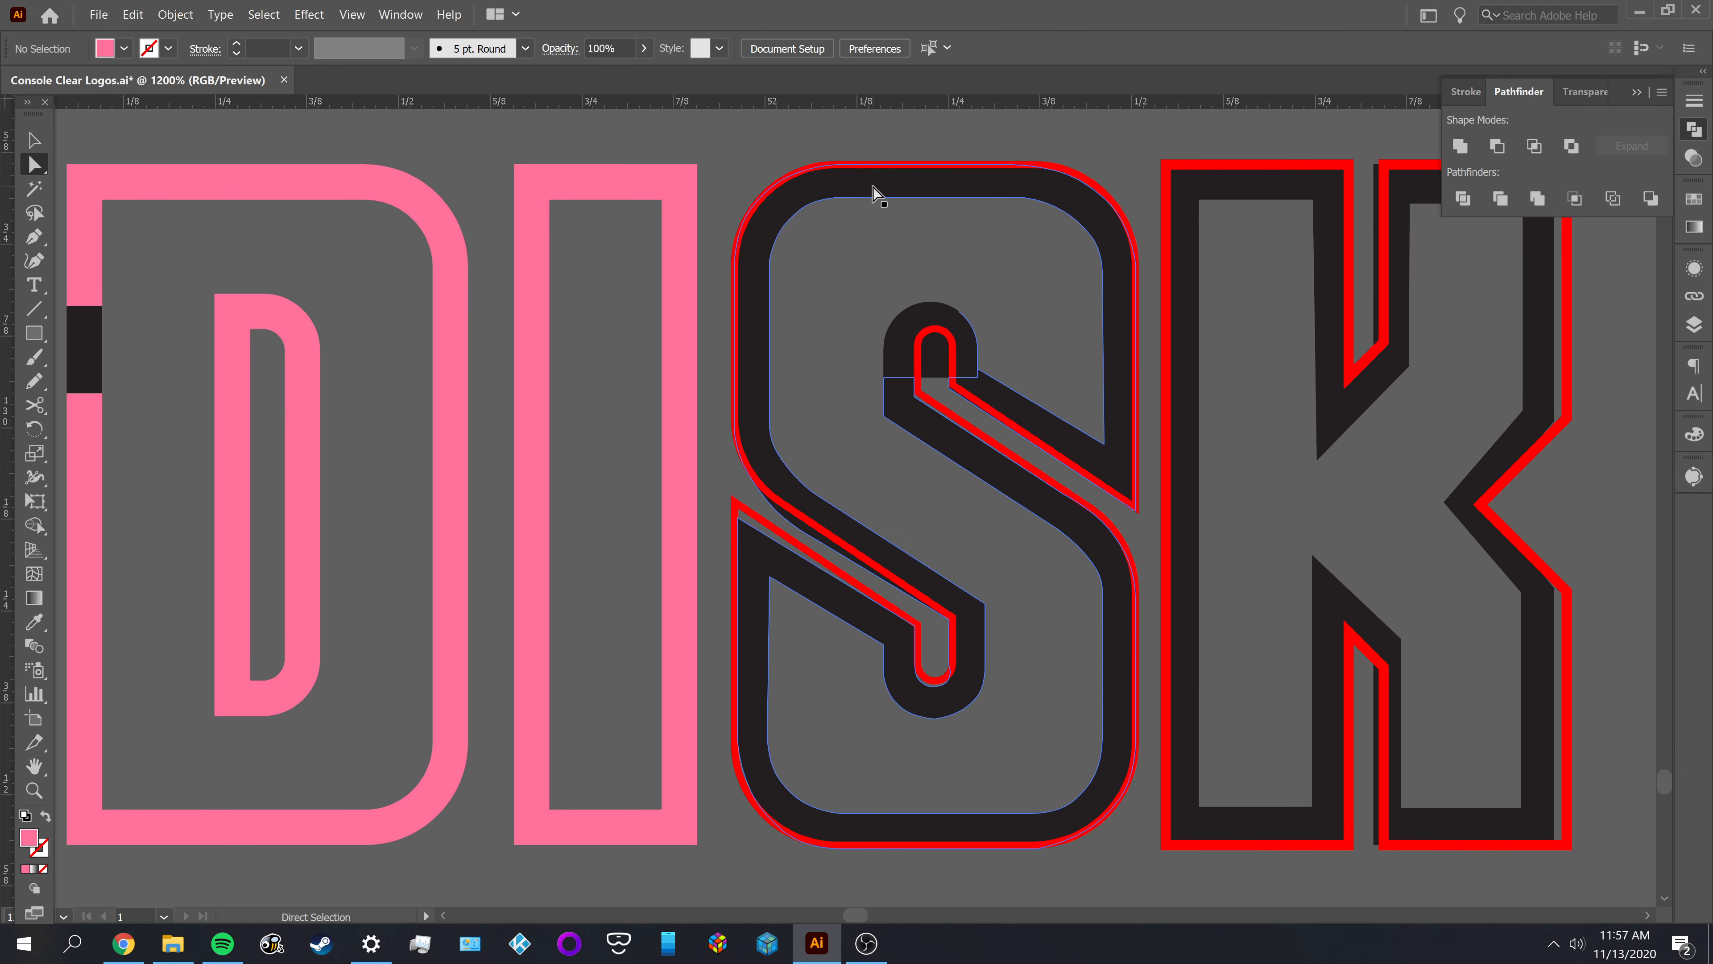
pyautogui.click(877, 202)
pyautogui.press('Delete')
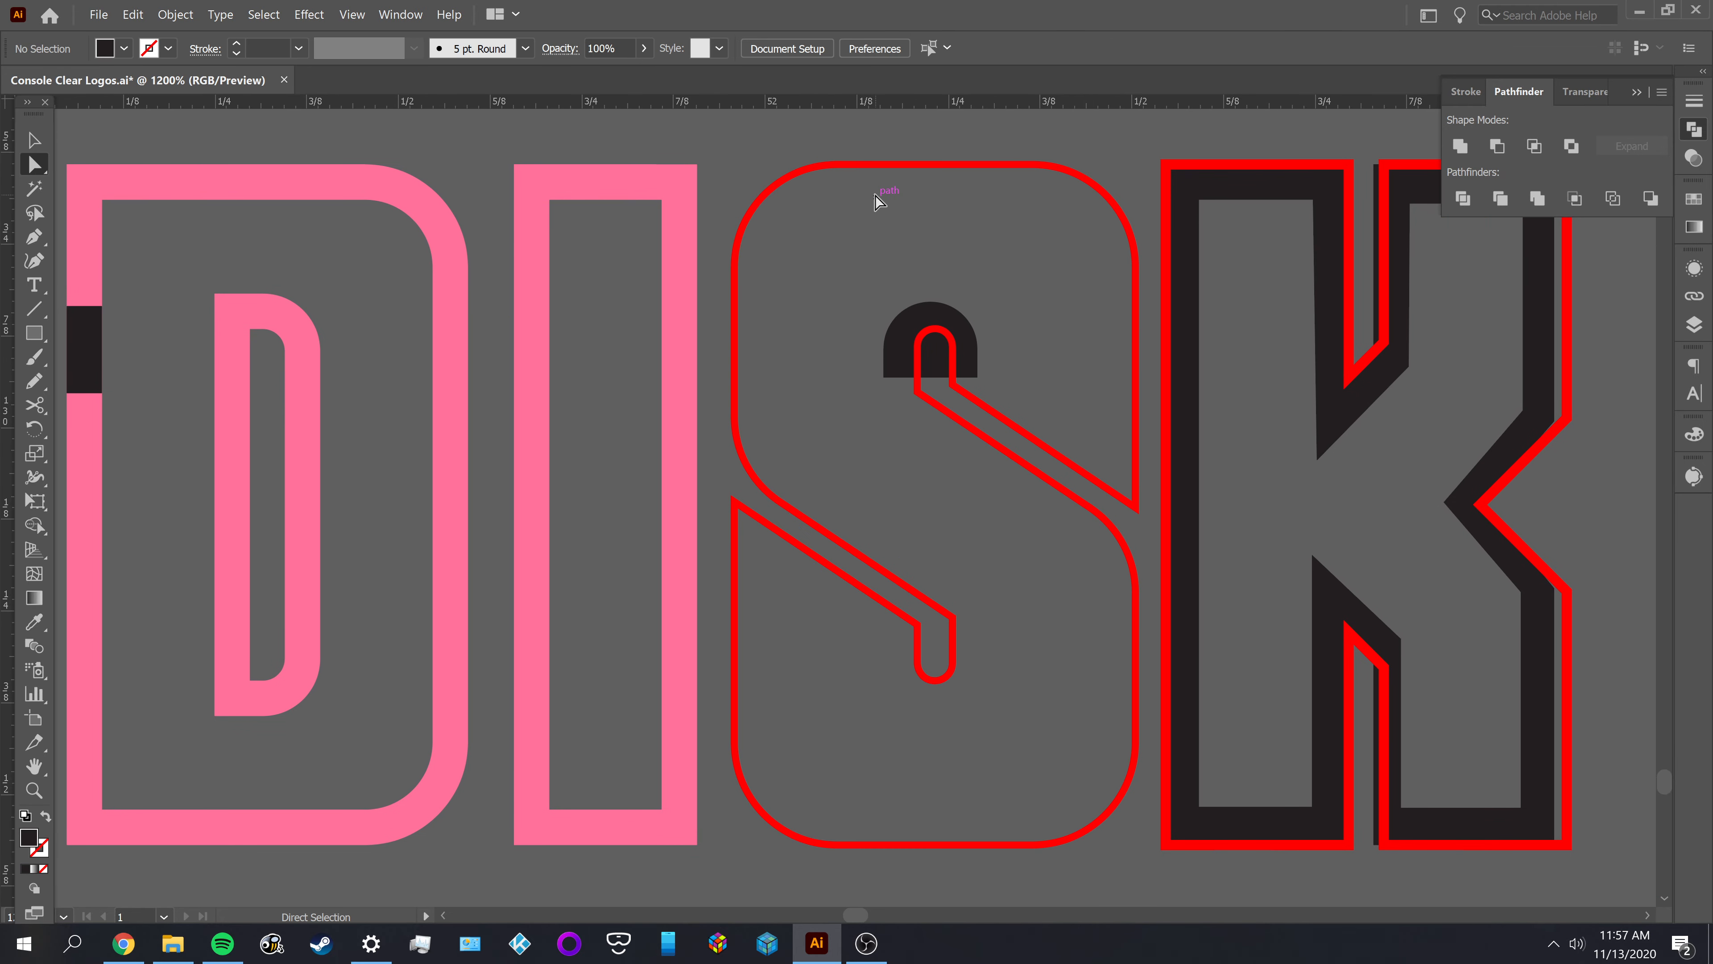
pyautogui.click(969, 330)
pyautogui.press('Delete')
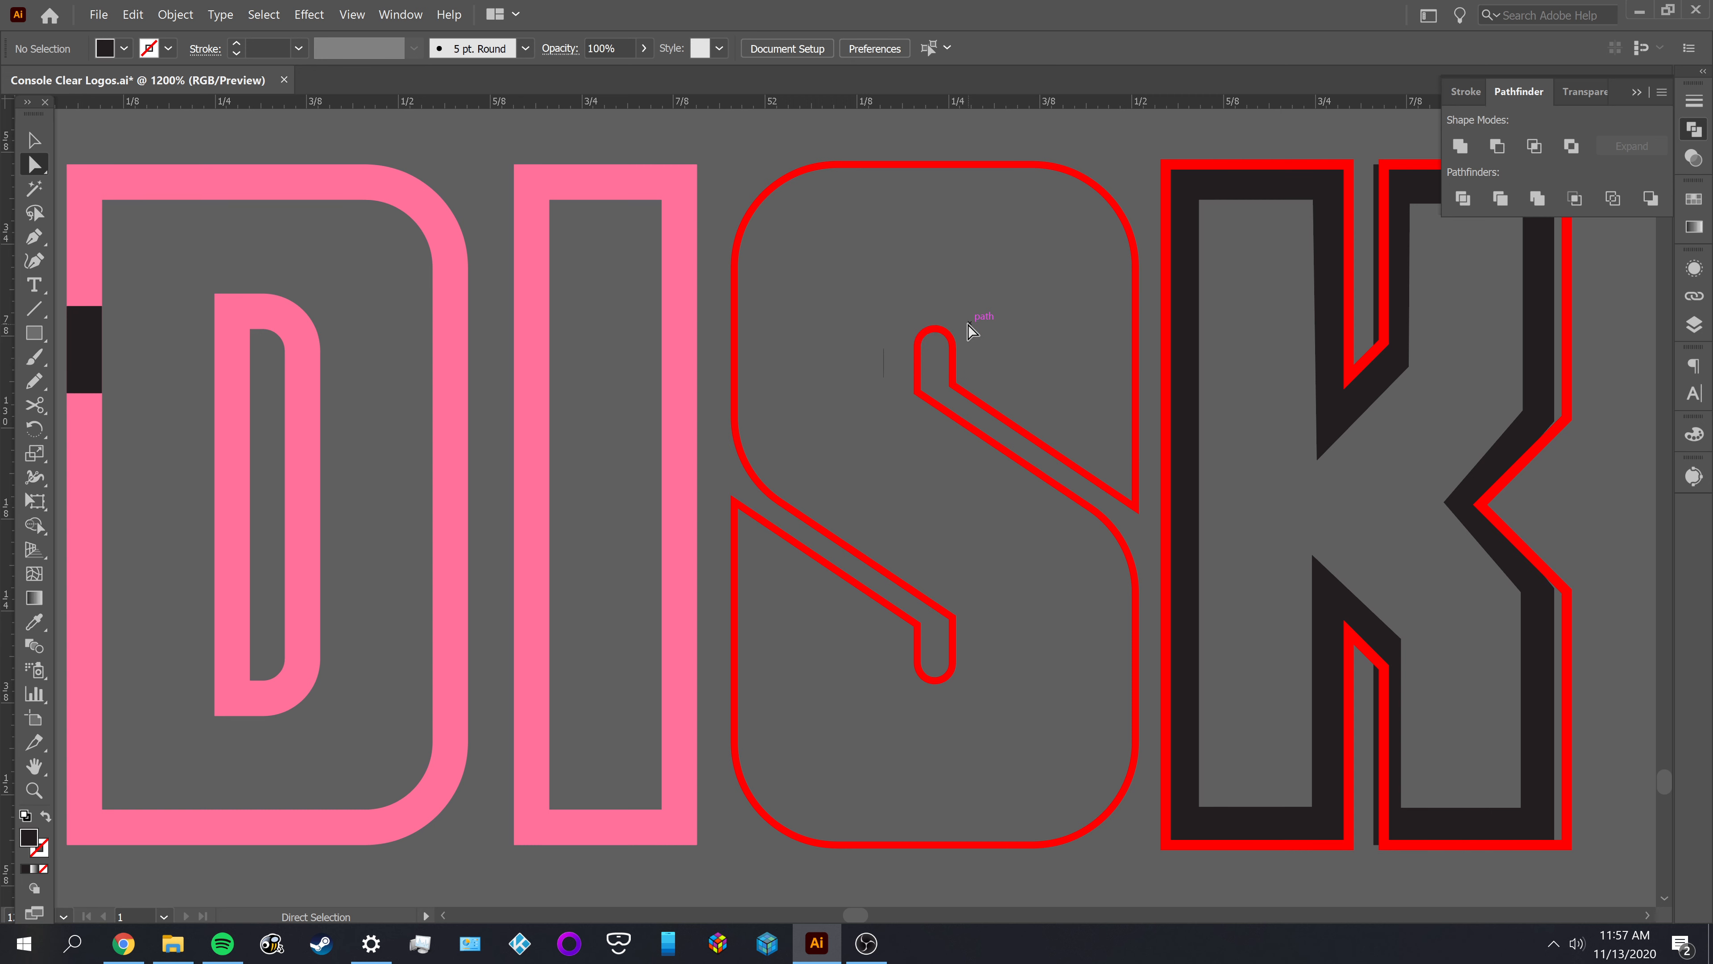
pyautogui.moveTo(853, 313); pyautogui.dragTo(898, 449)
pyautogui.press('Delete')
pyautogui.press('v')
pyautogui.click(735, 420)
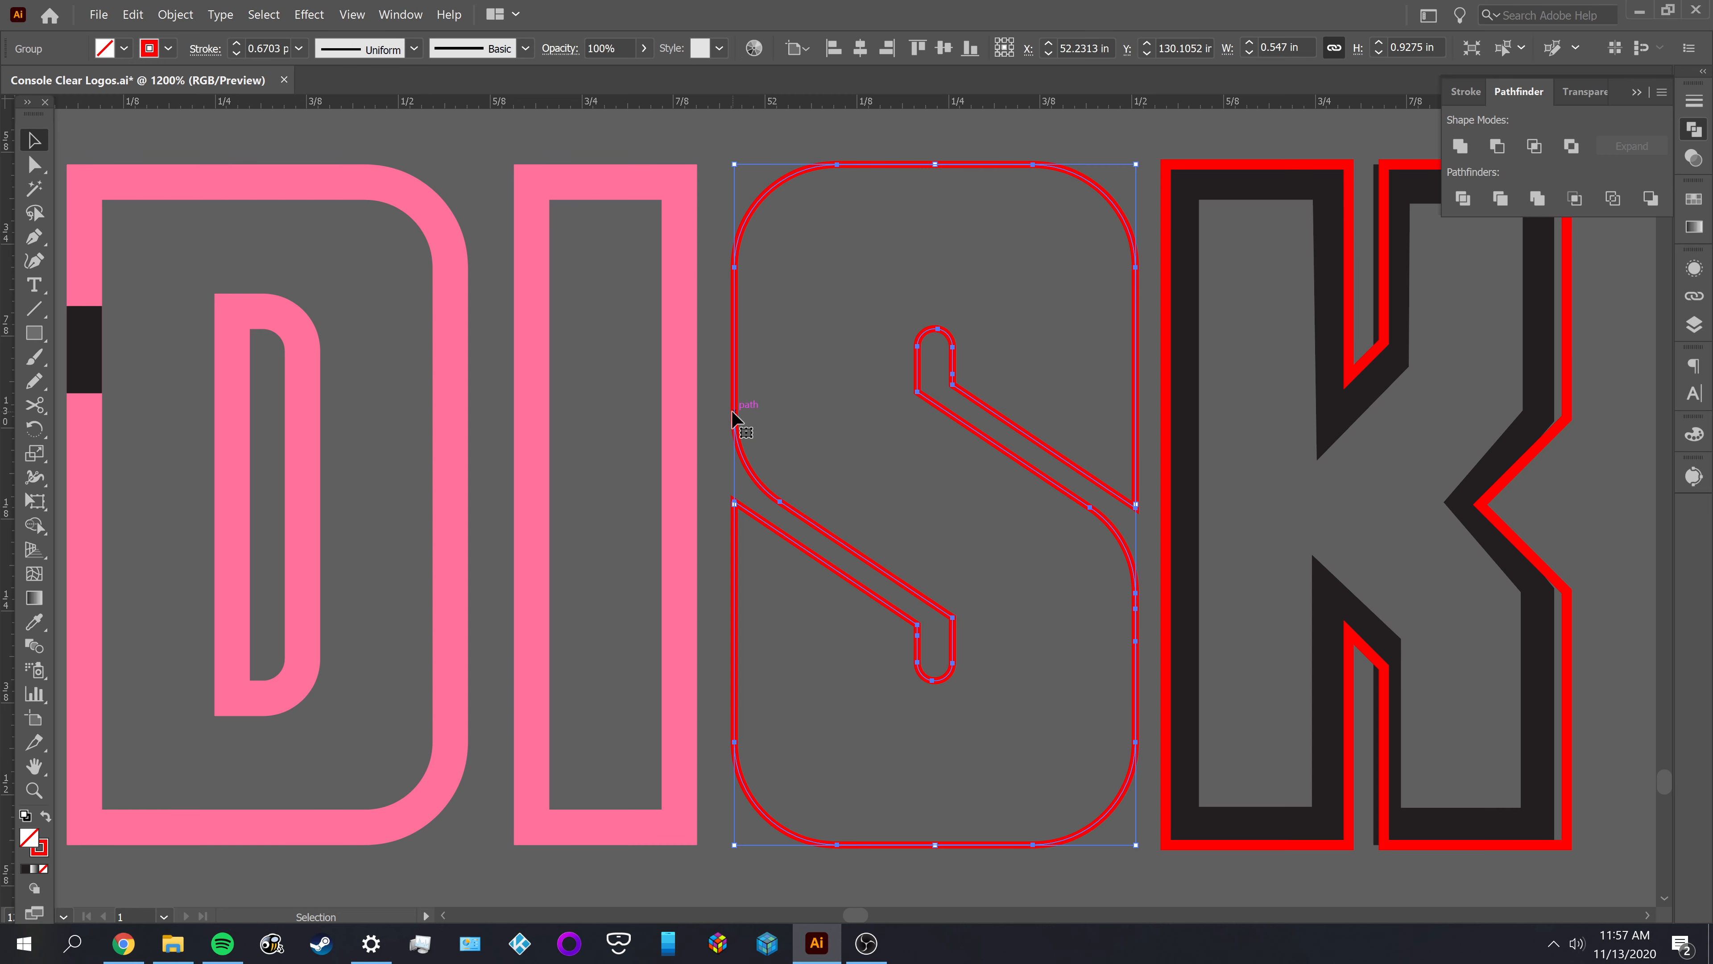
pyautogui.click(175, 14)
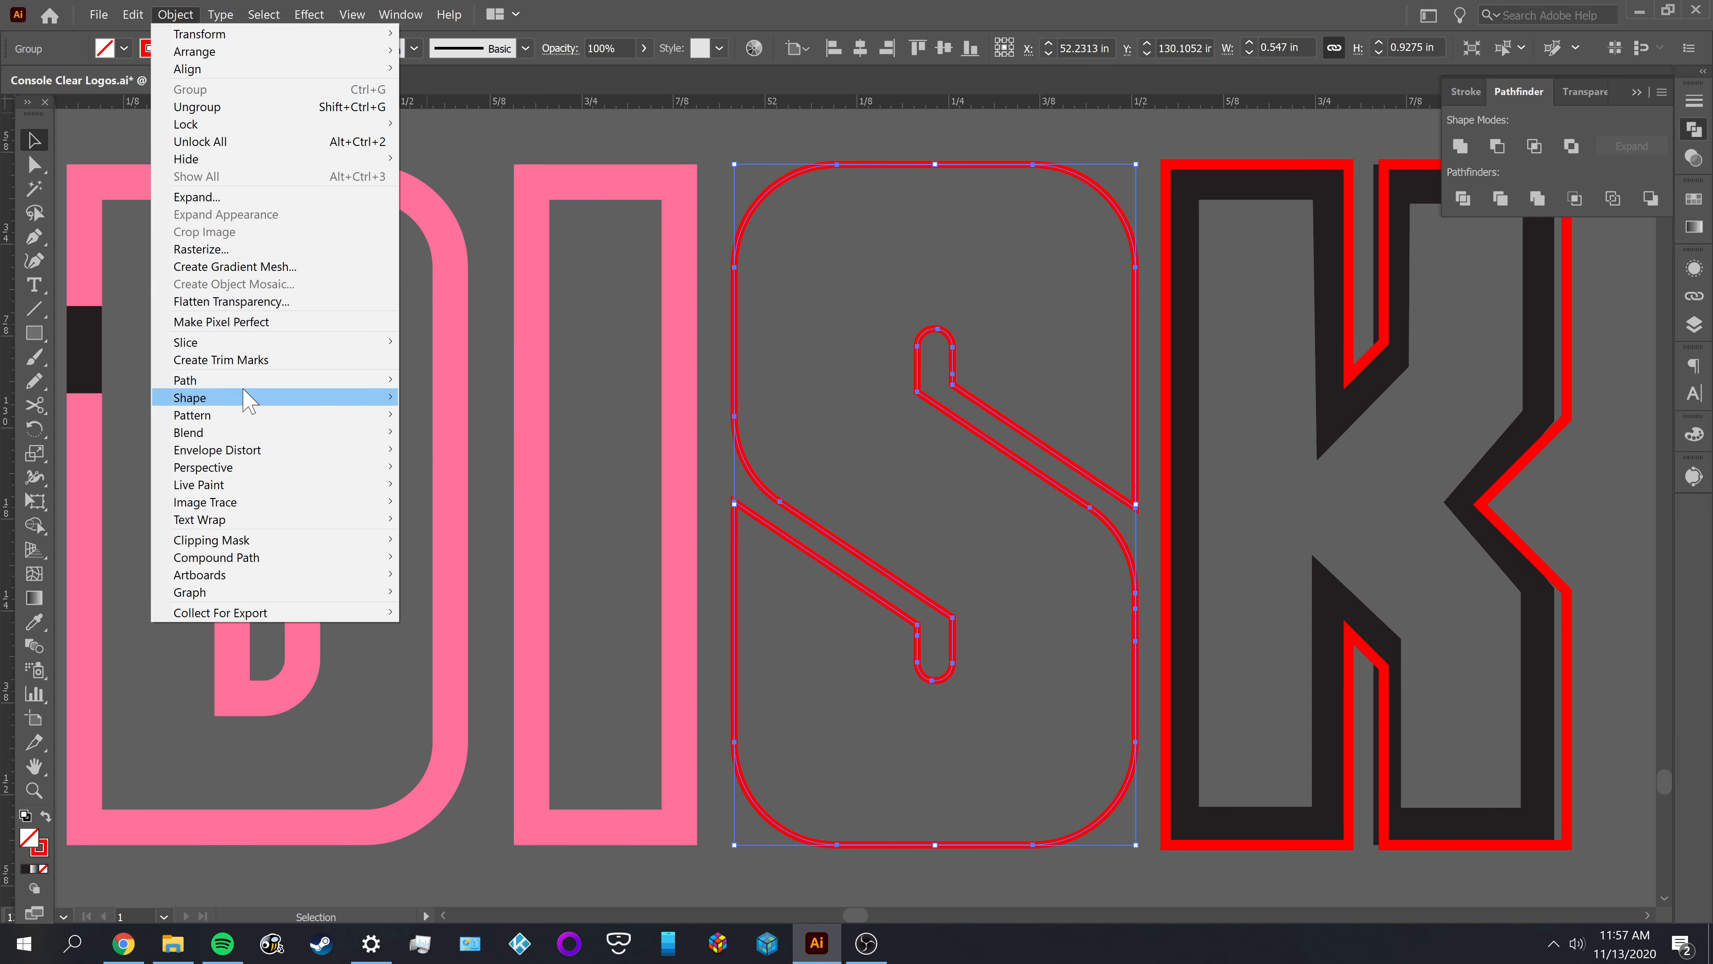
pyautogui.moveTo(248, 380)
pyautogui.click(486, 436)
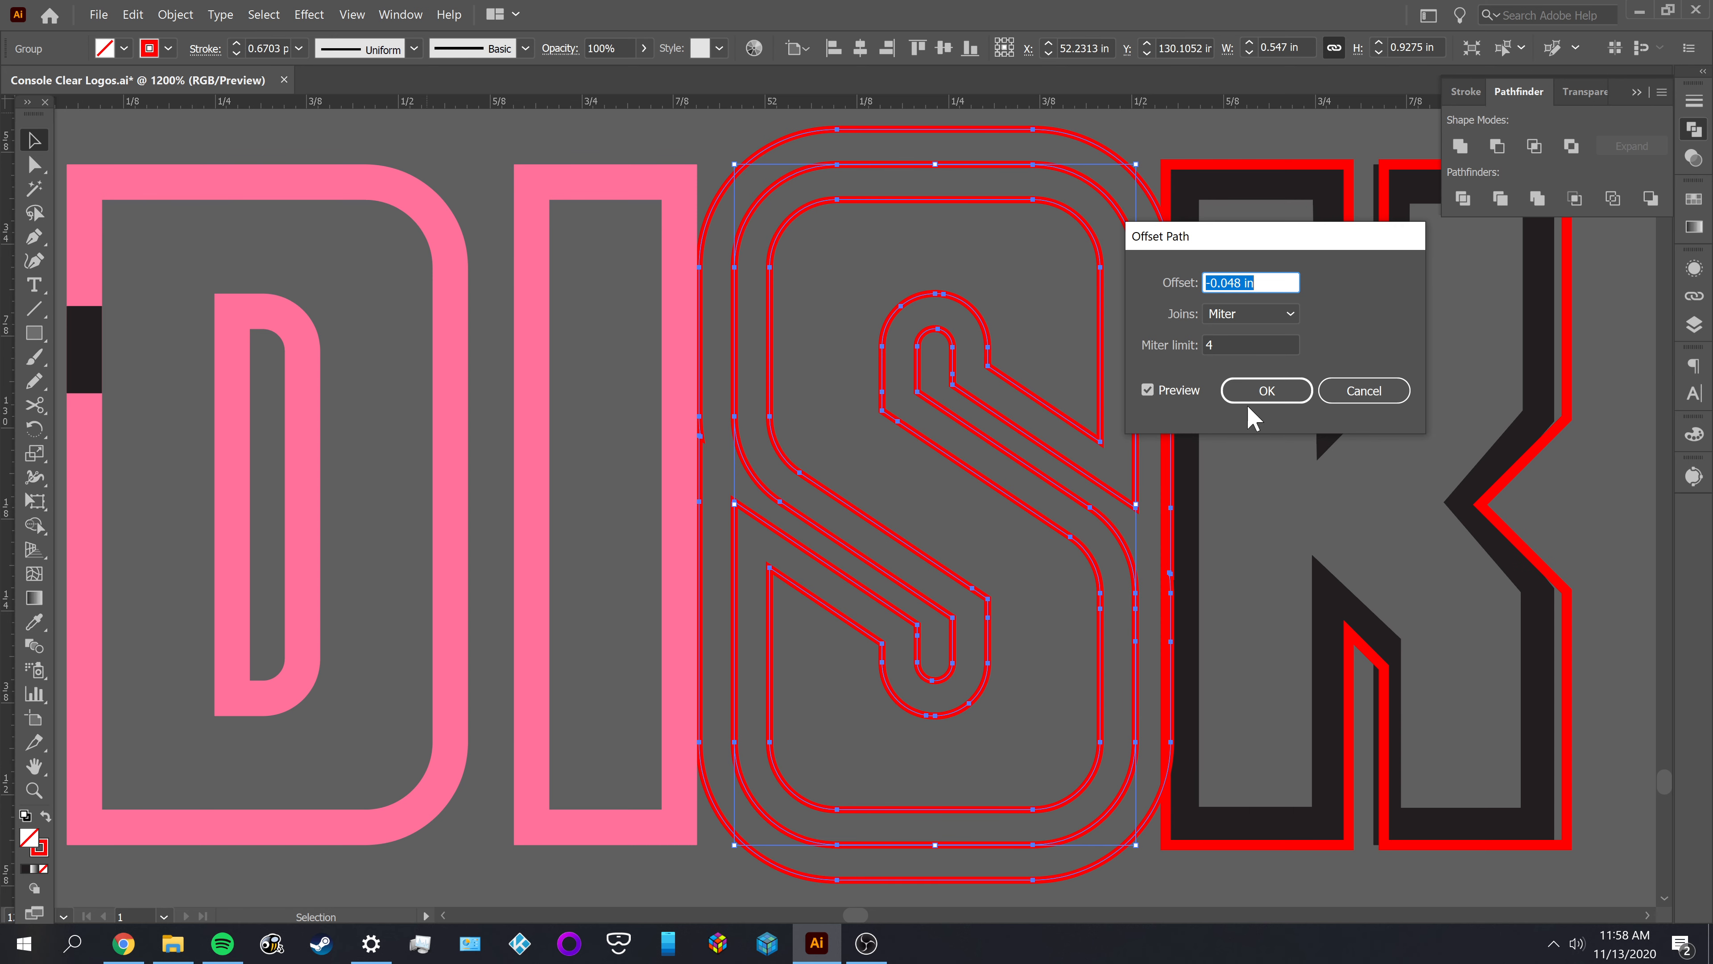
pyautogui.click(1355, 395)
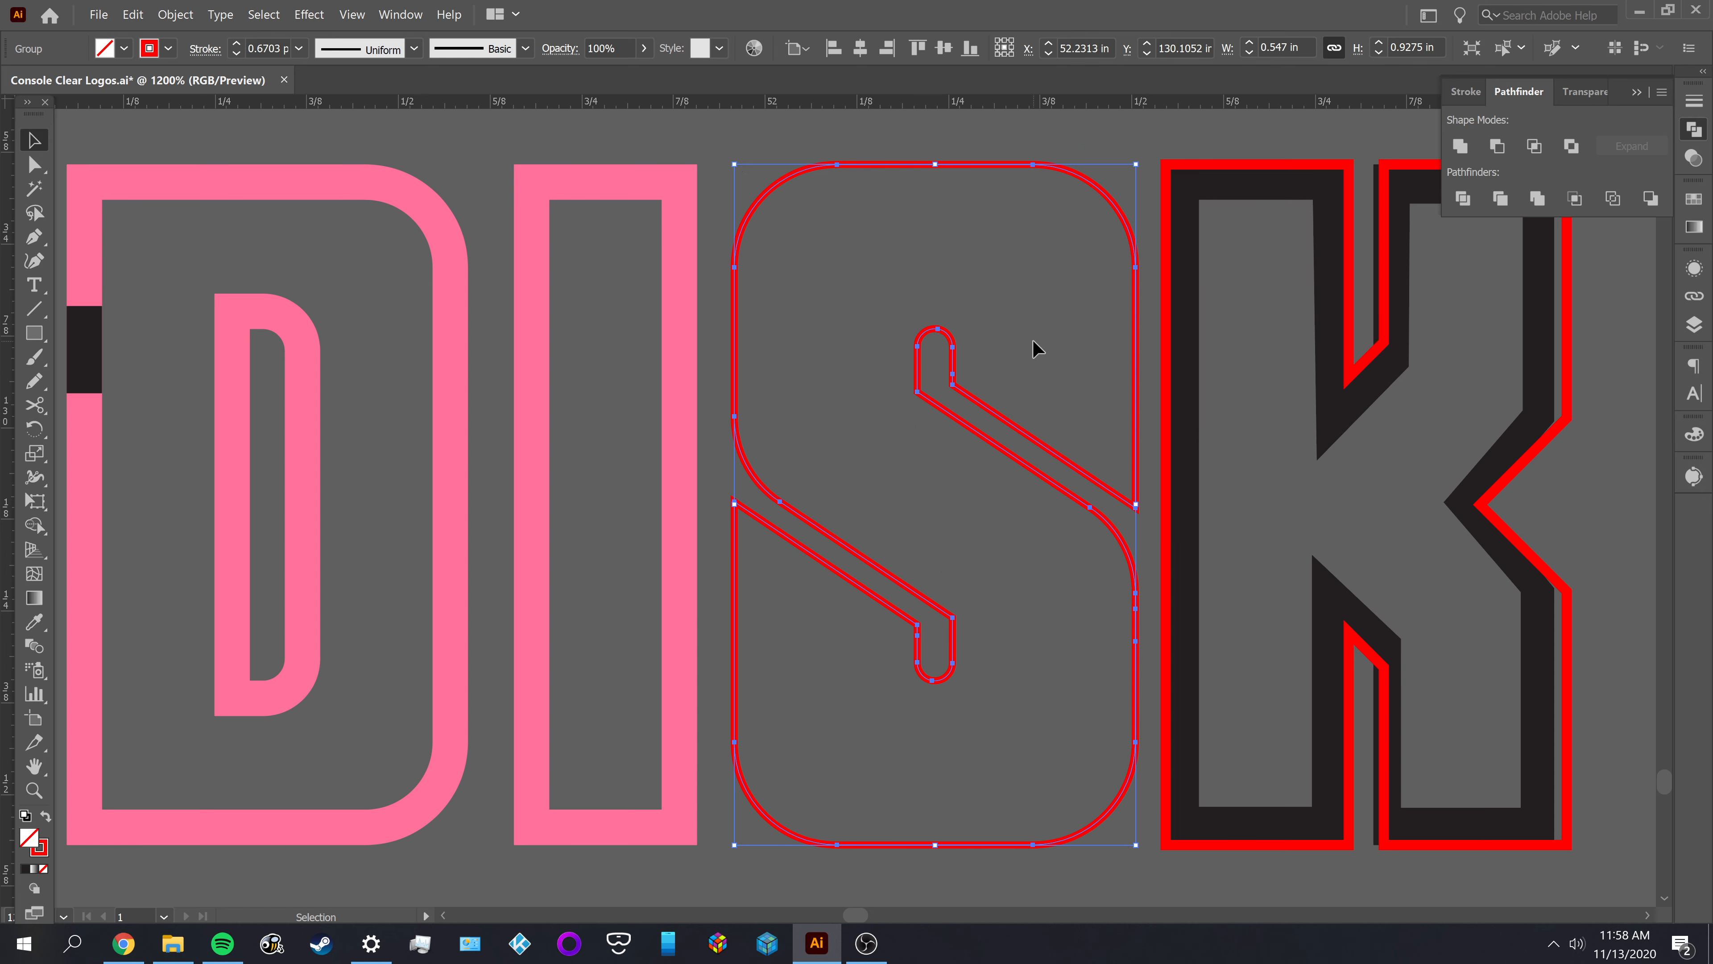
pyautogui.click(1033, 345)
pyautogui.press('a')
pyautogui.click(971, 438)
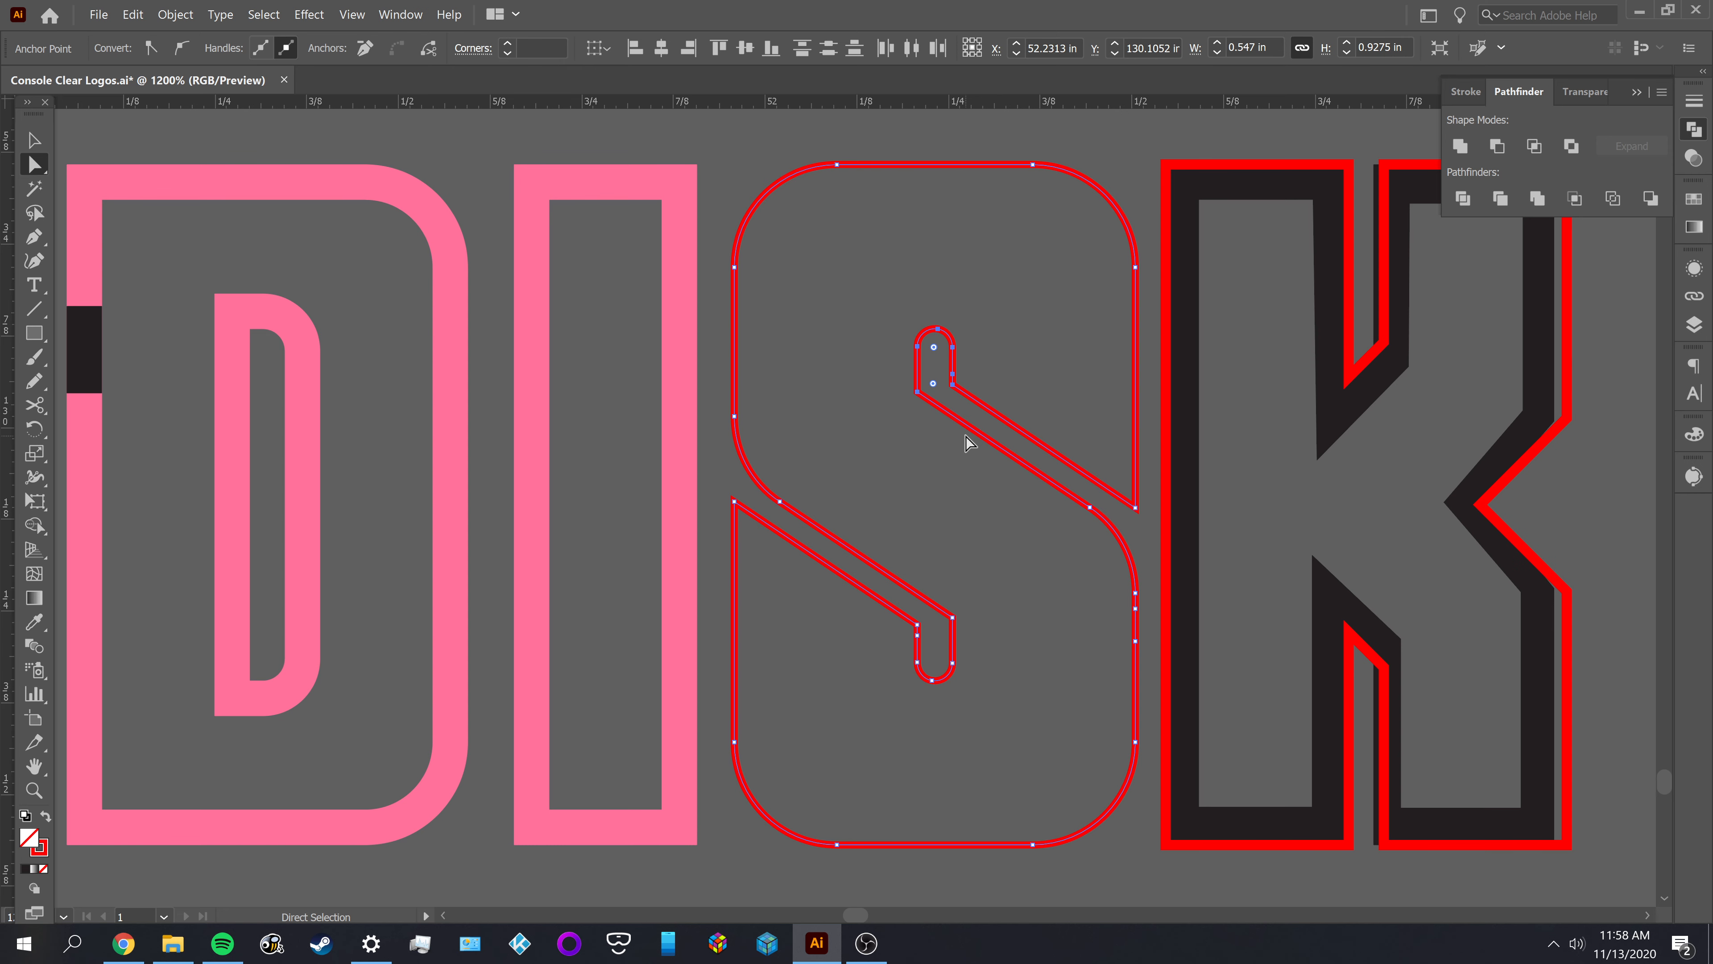
pyautogui.click(803, 408)
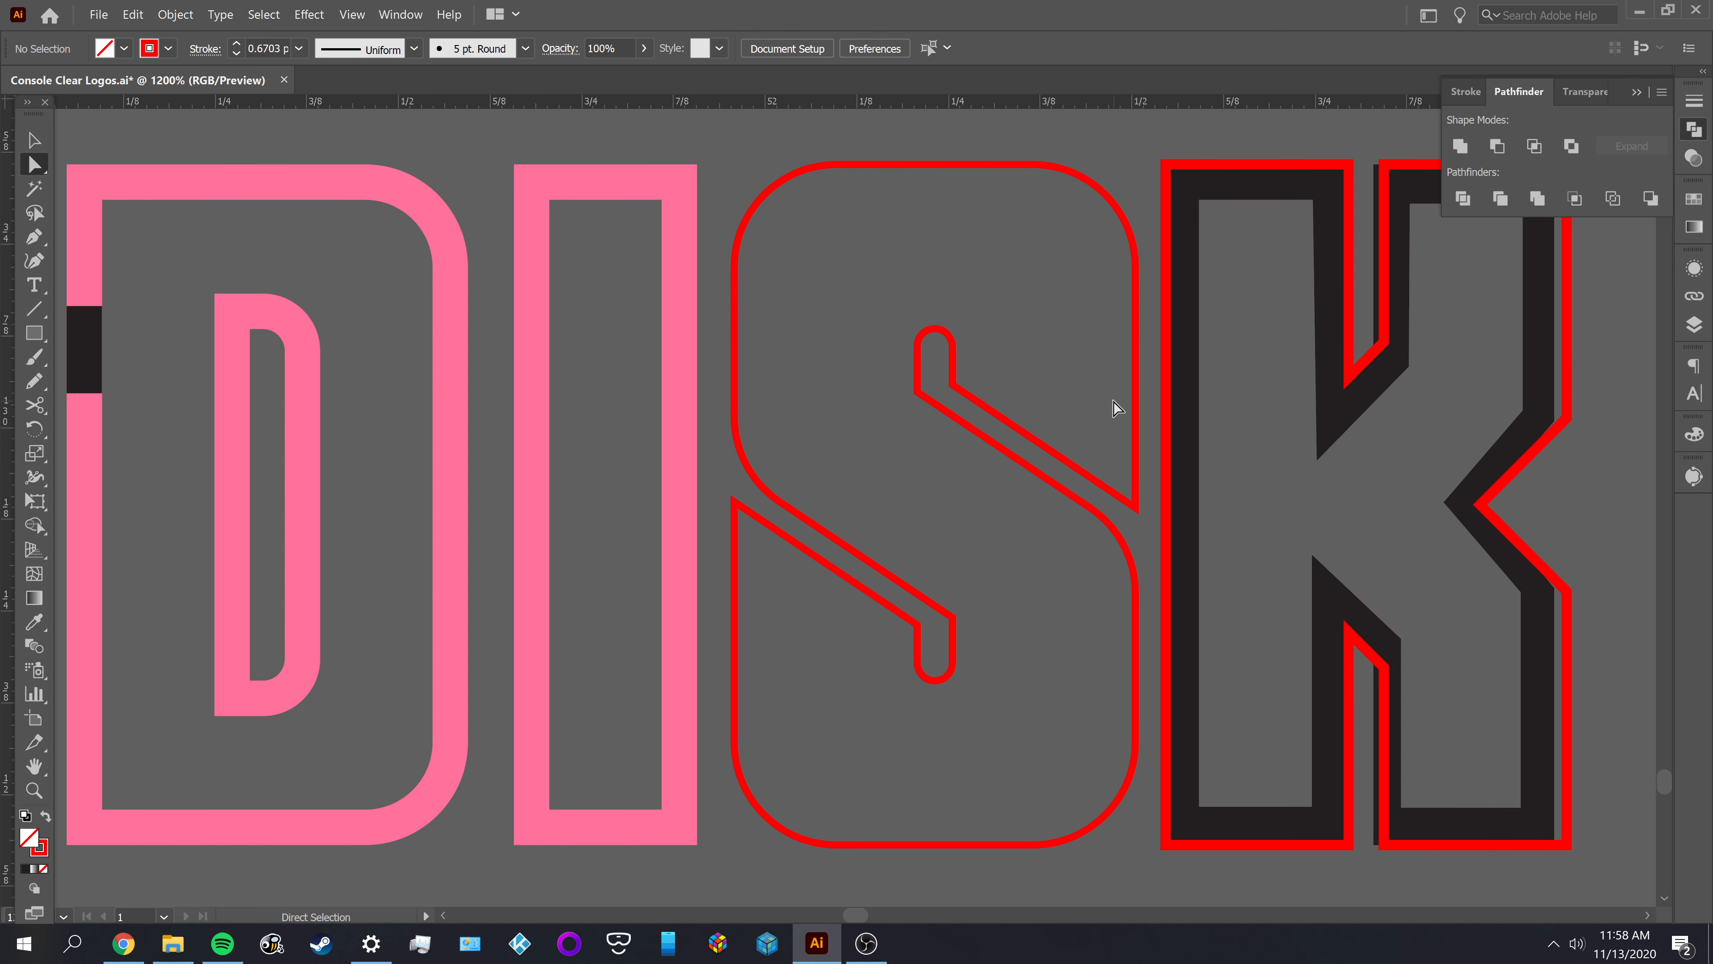
pyautogui.click(1133, 379)
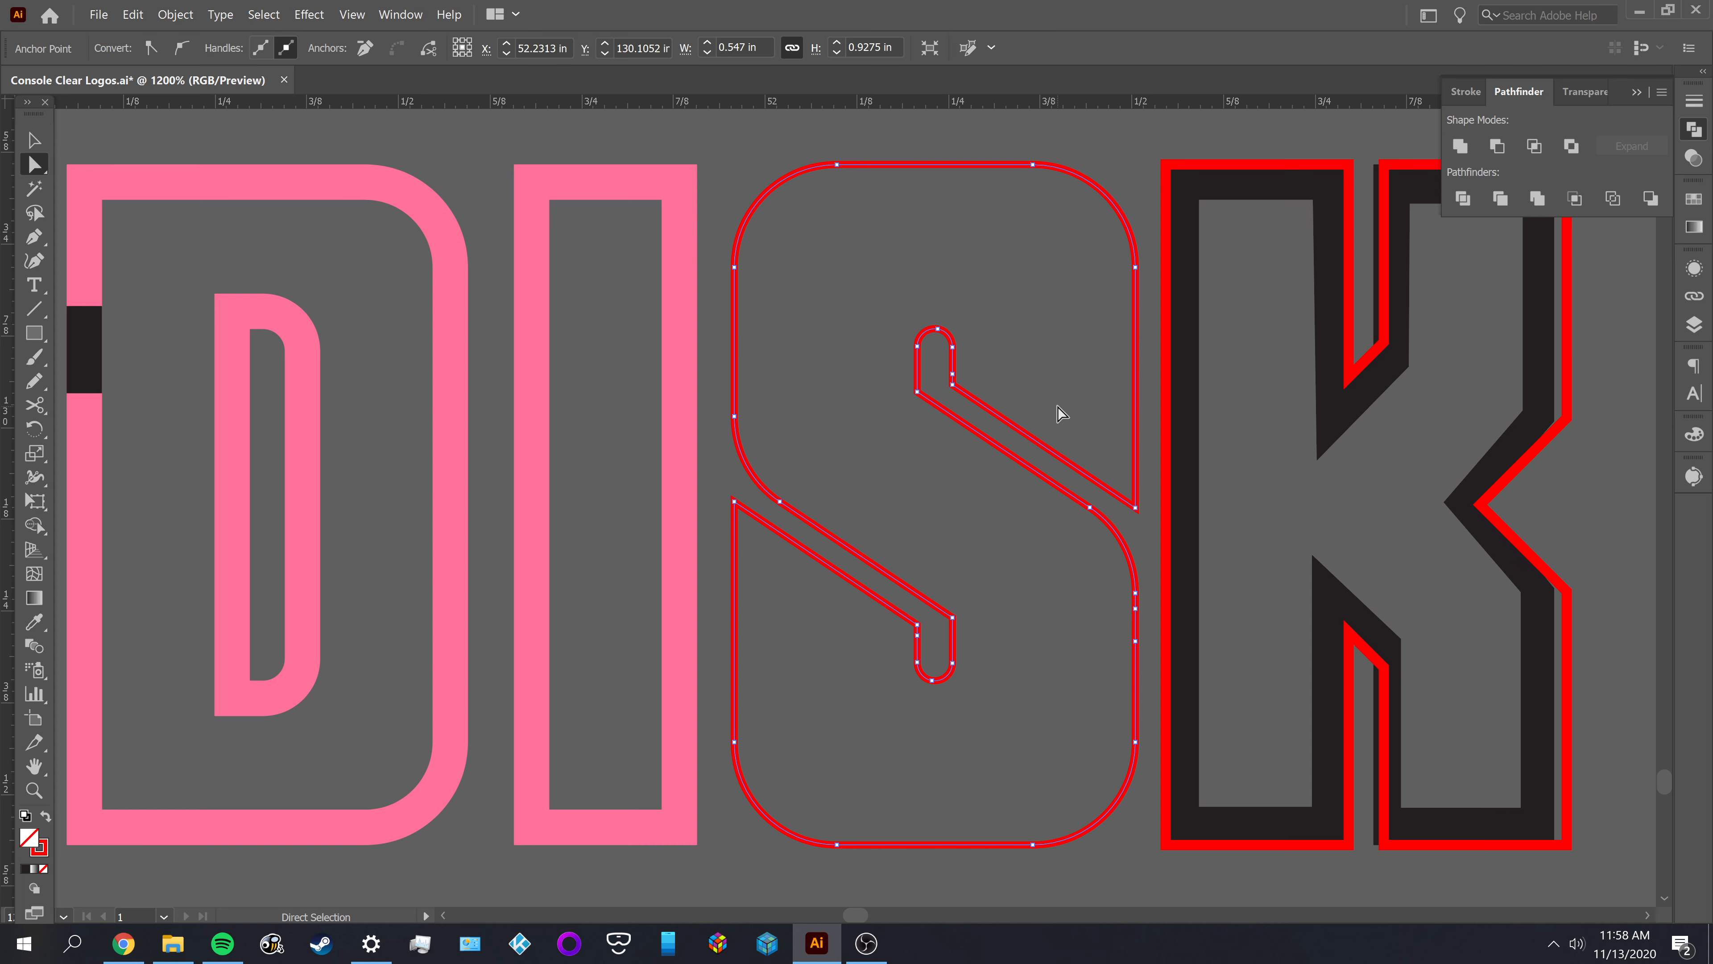
pyautogui.press('v')
pyautogui.click(1079, 344)
# Offset the S's red outline group by -0.048 in with Miter joins and a miter limit of 4, then deselect it
pyautogui.click(915, 164)
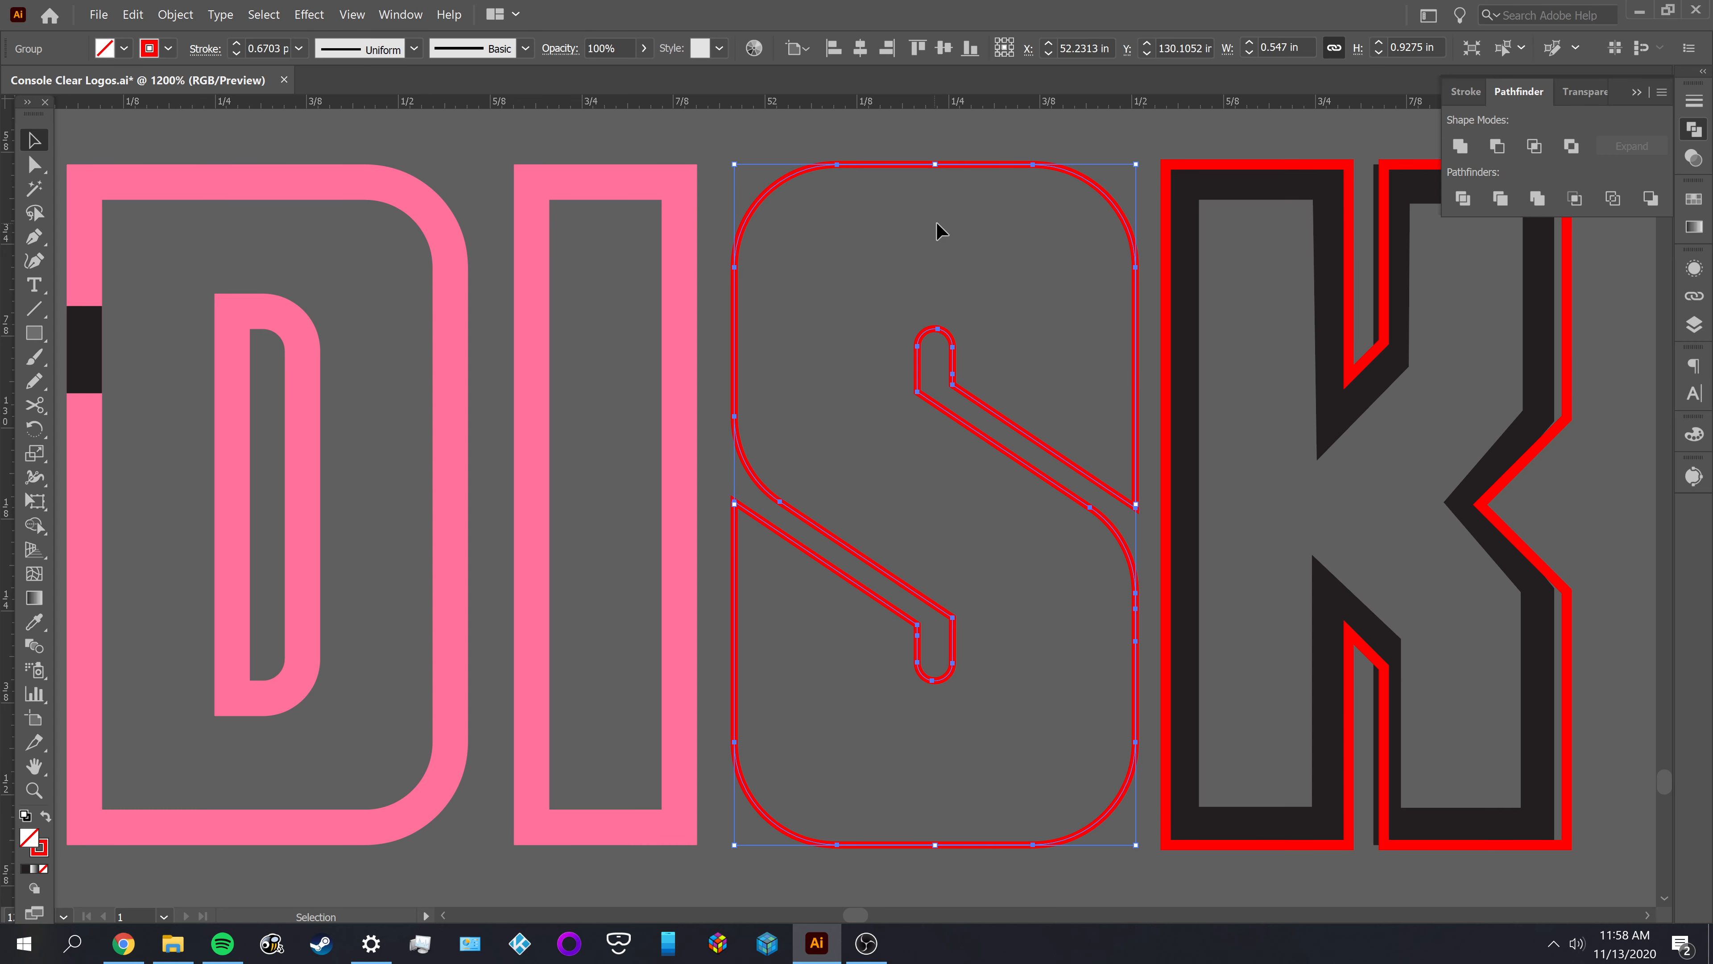
pyautogui.click(220, 14)
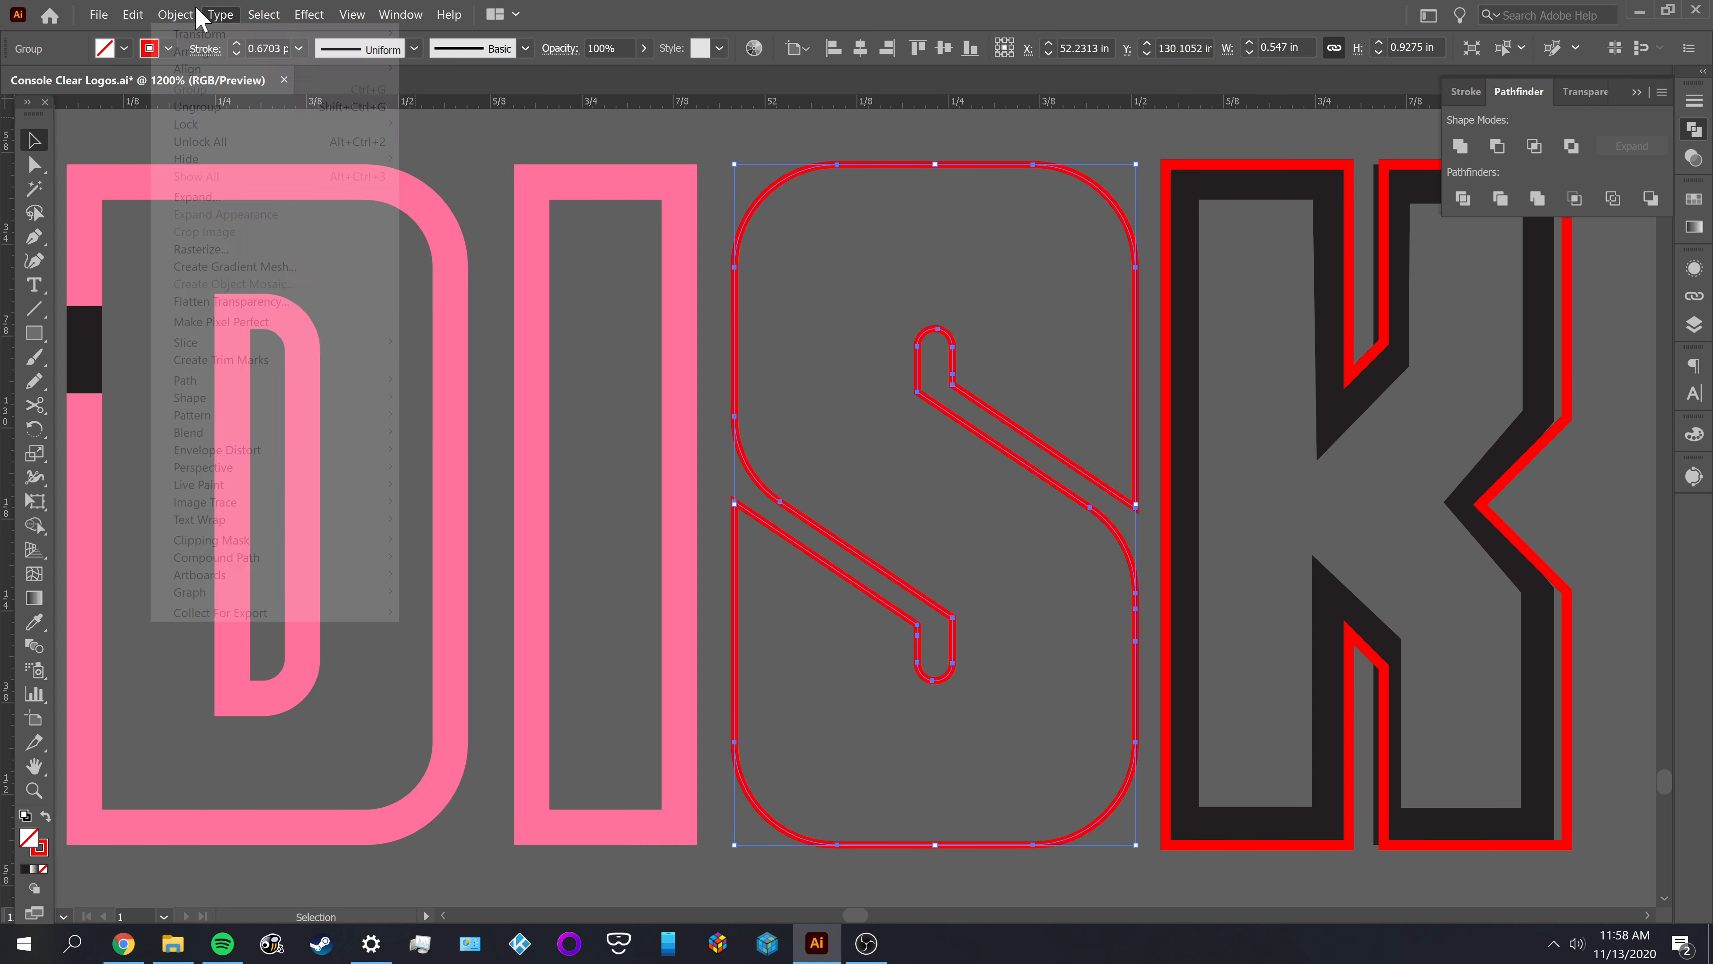
pyautogui.moveTo(282, 398)
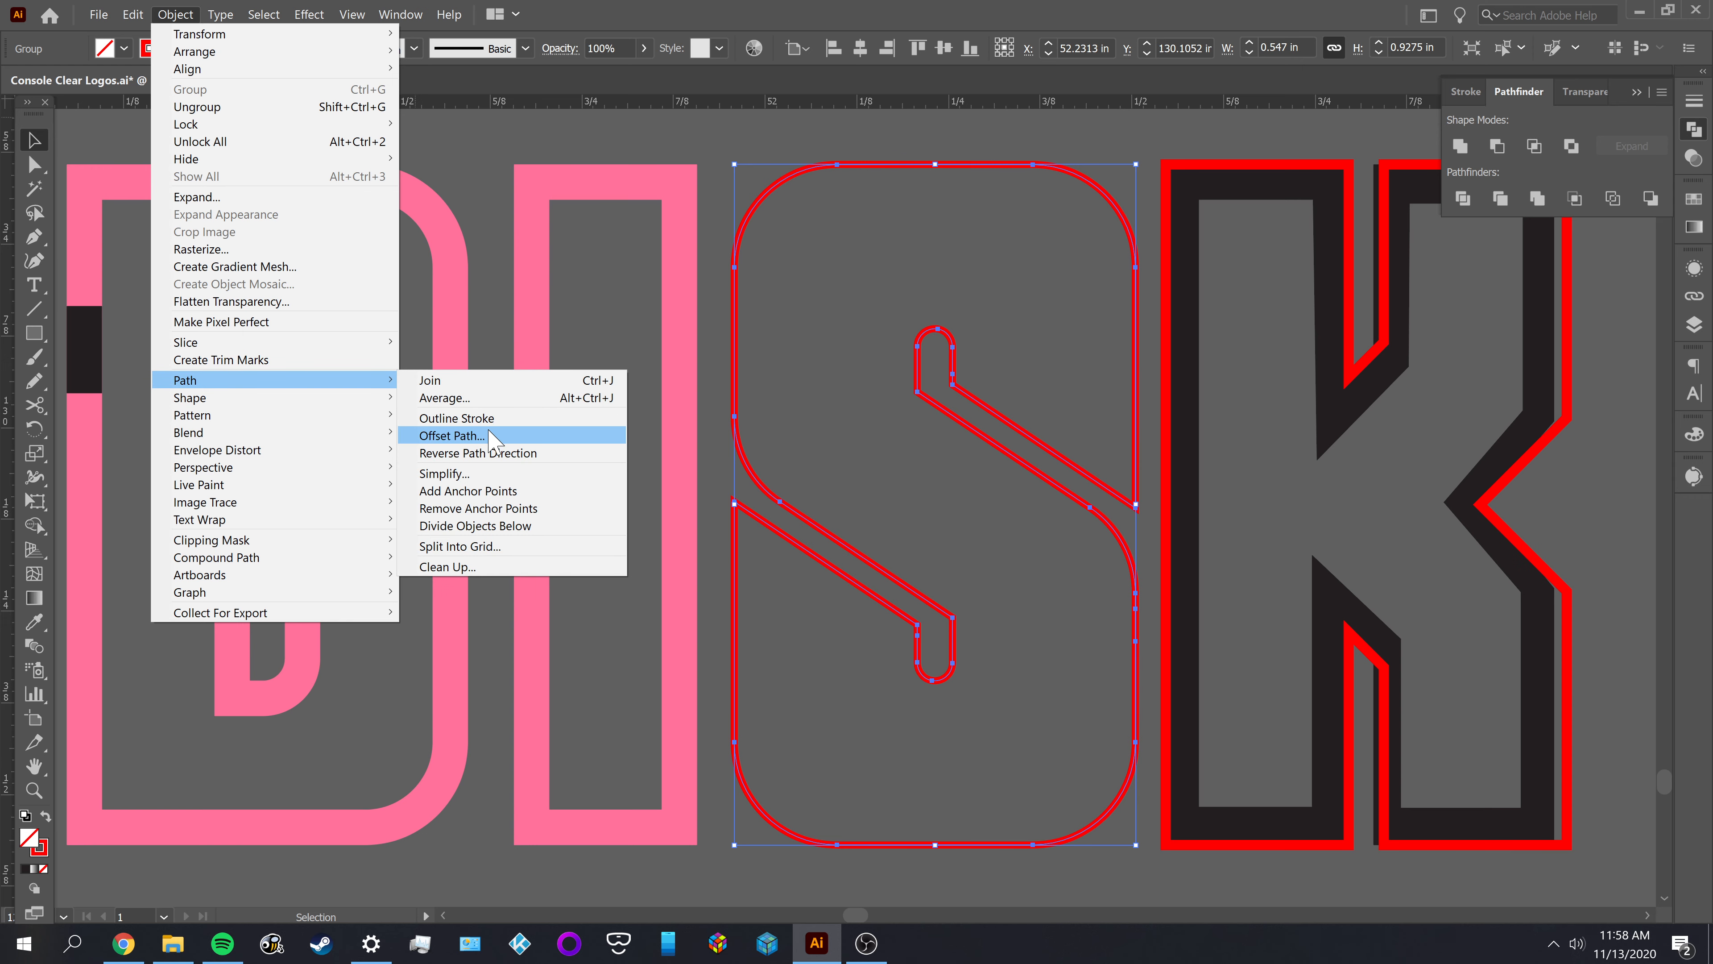
pyautogui.click(490, 436)
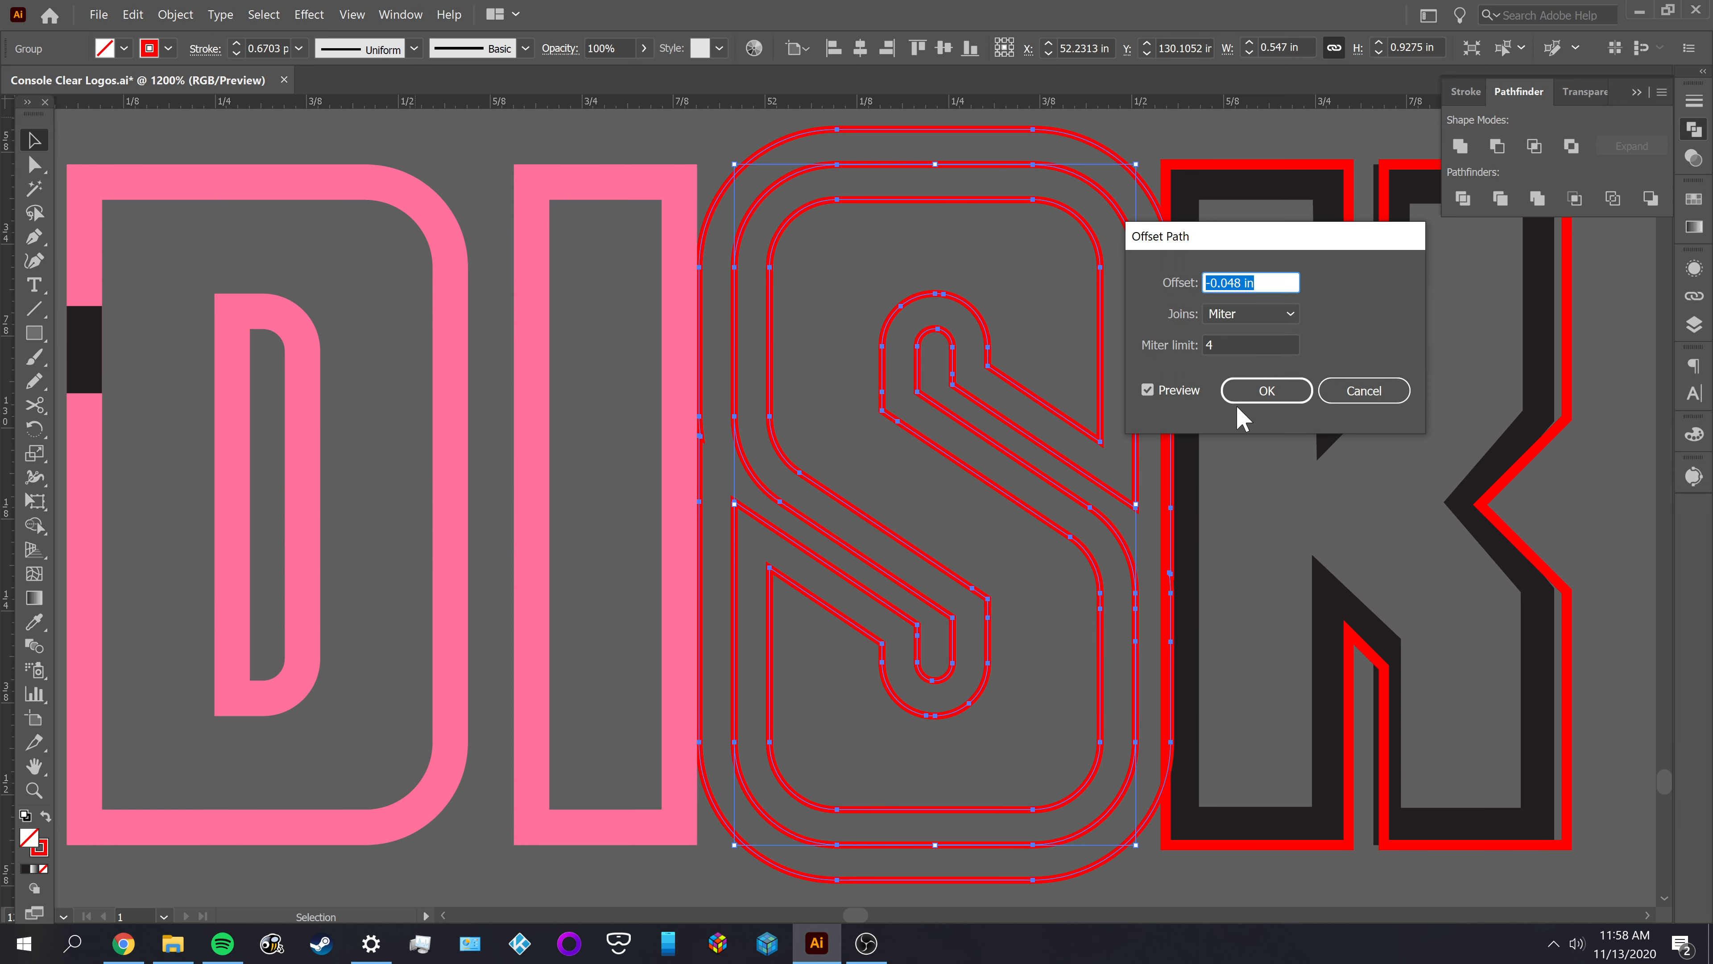
pyautogui.click(1266, 391)
pyautogui.click(969, 278)
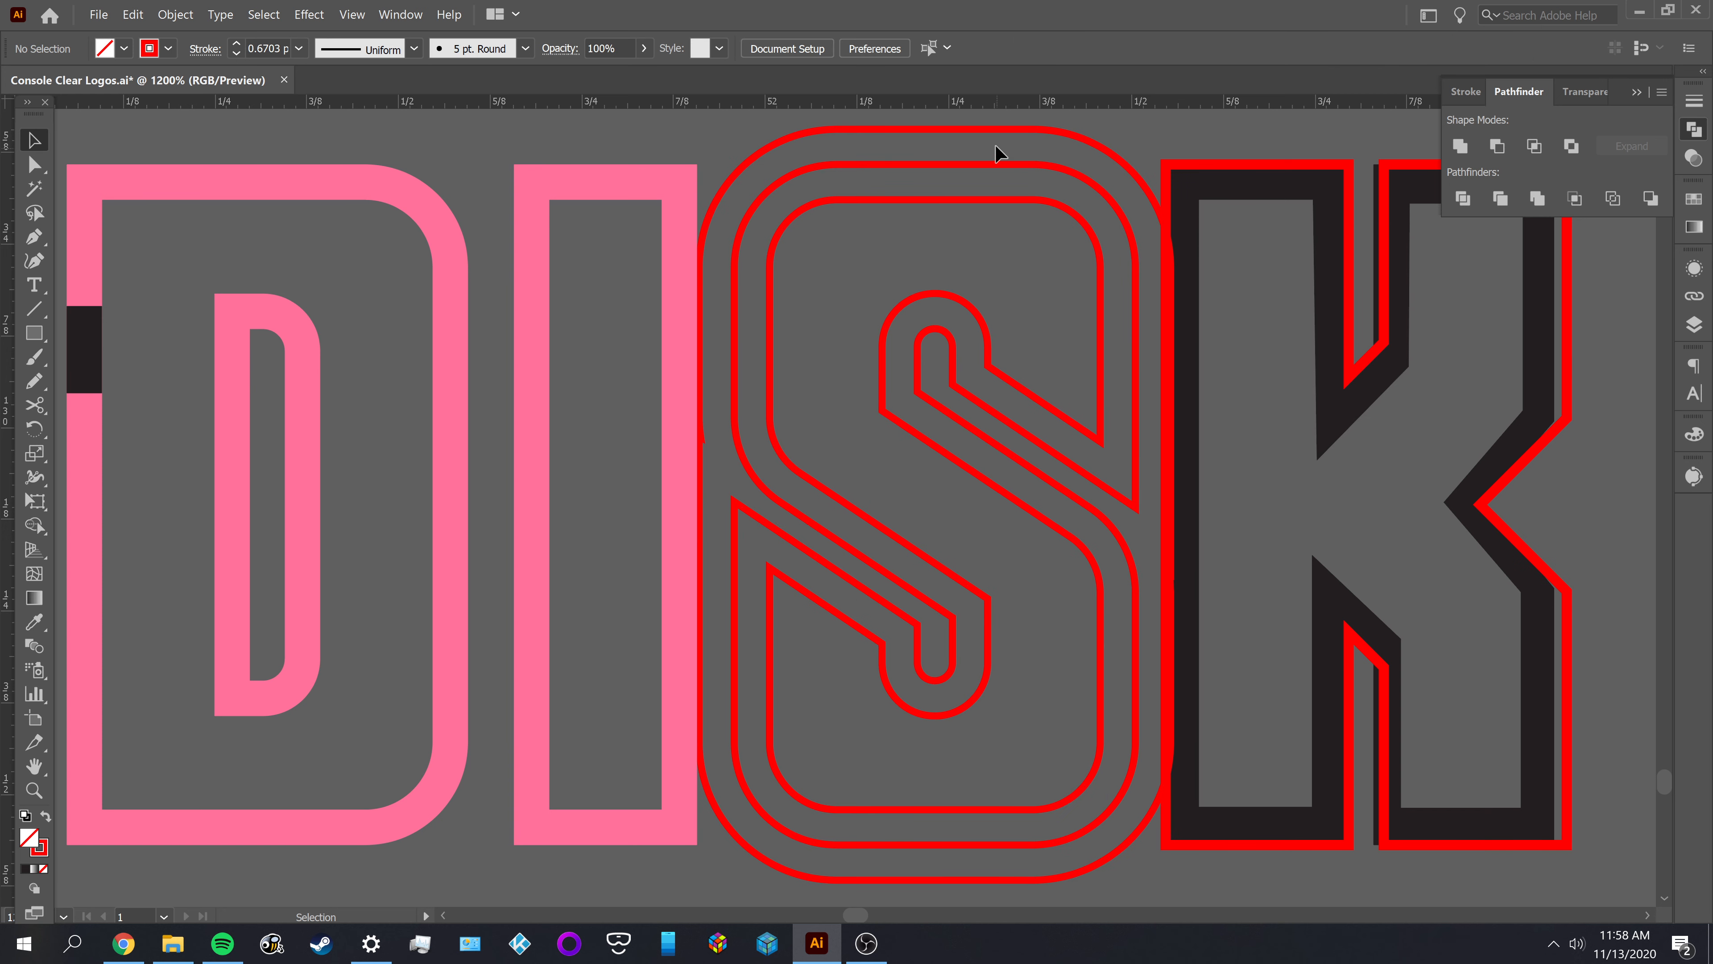
# Ungroup the S's original and offset outlines
pyautogui.press('a')
pyautogui.click(994, 131)
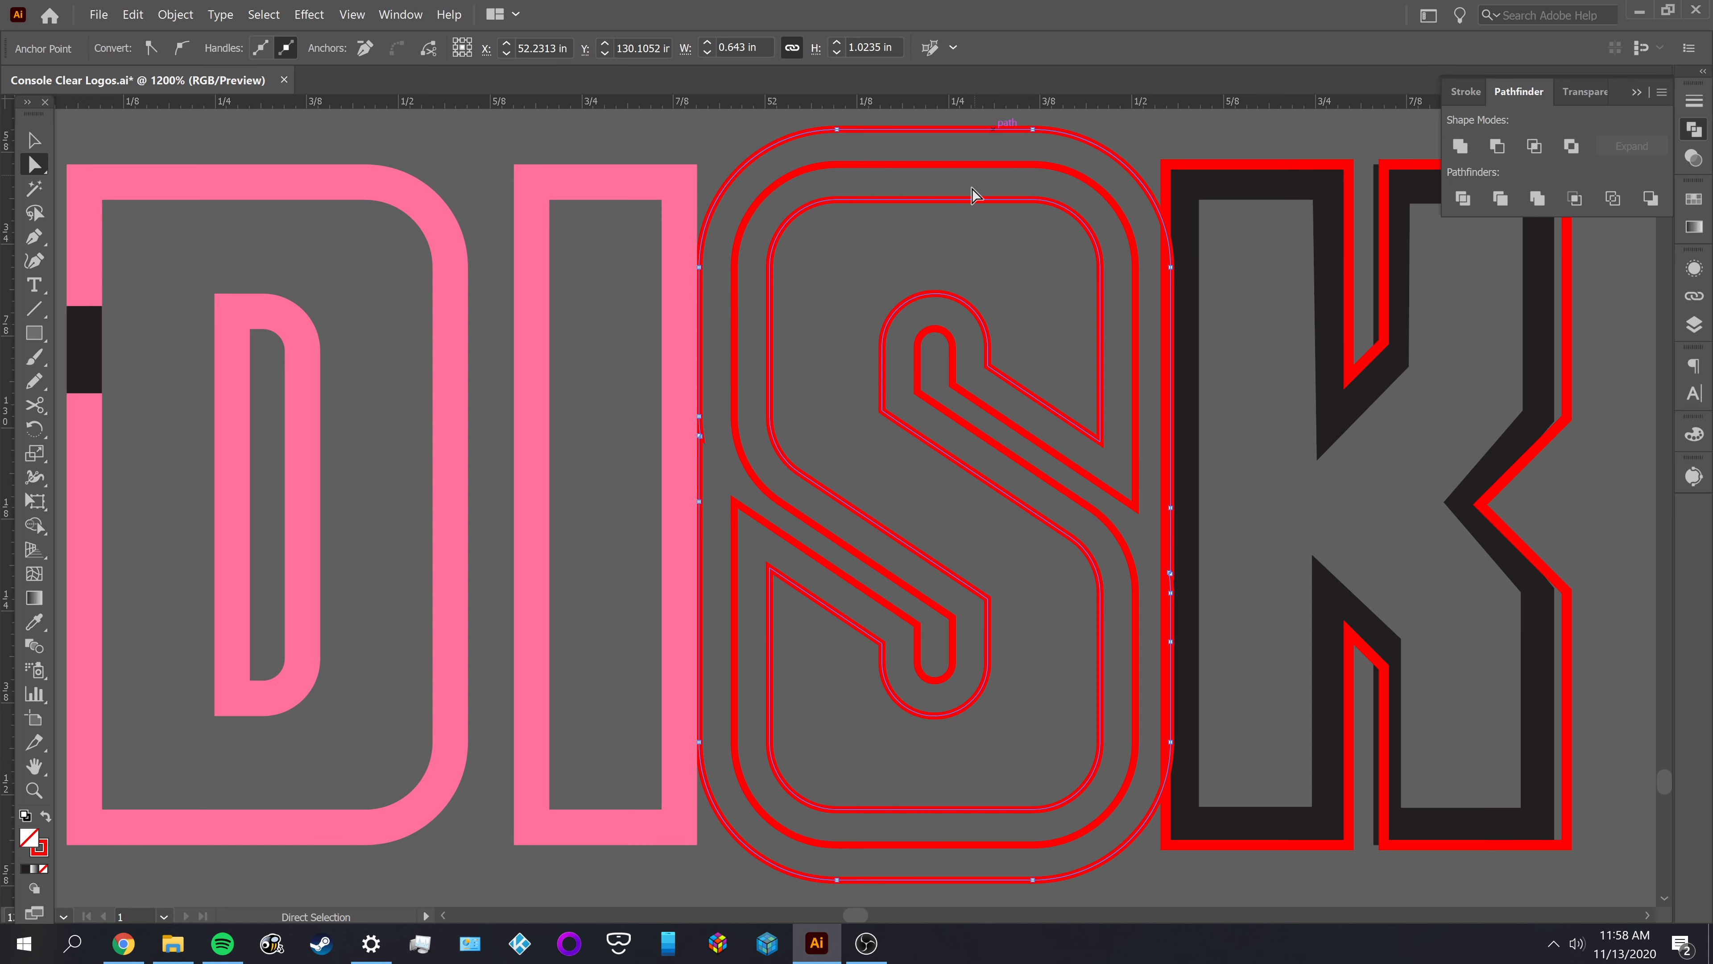
pyautogui.press('v')
pyautogui.click(901, 140)
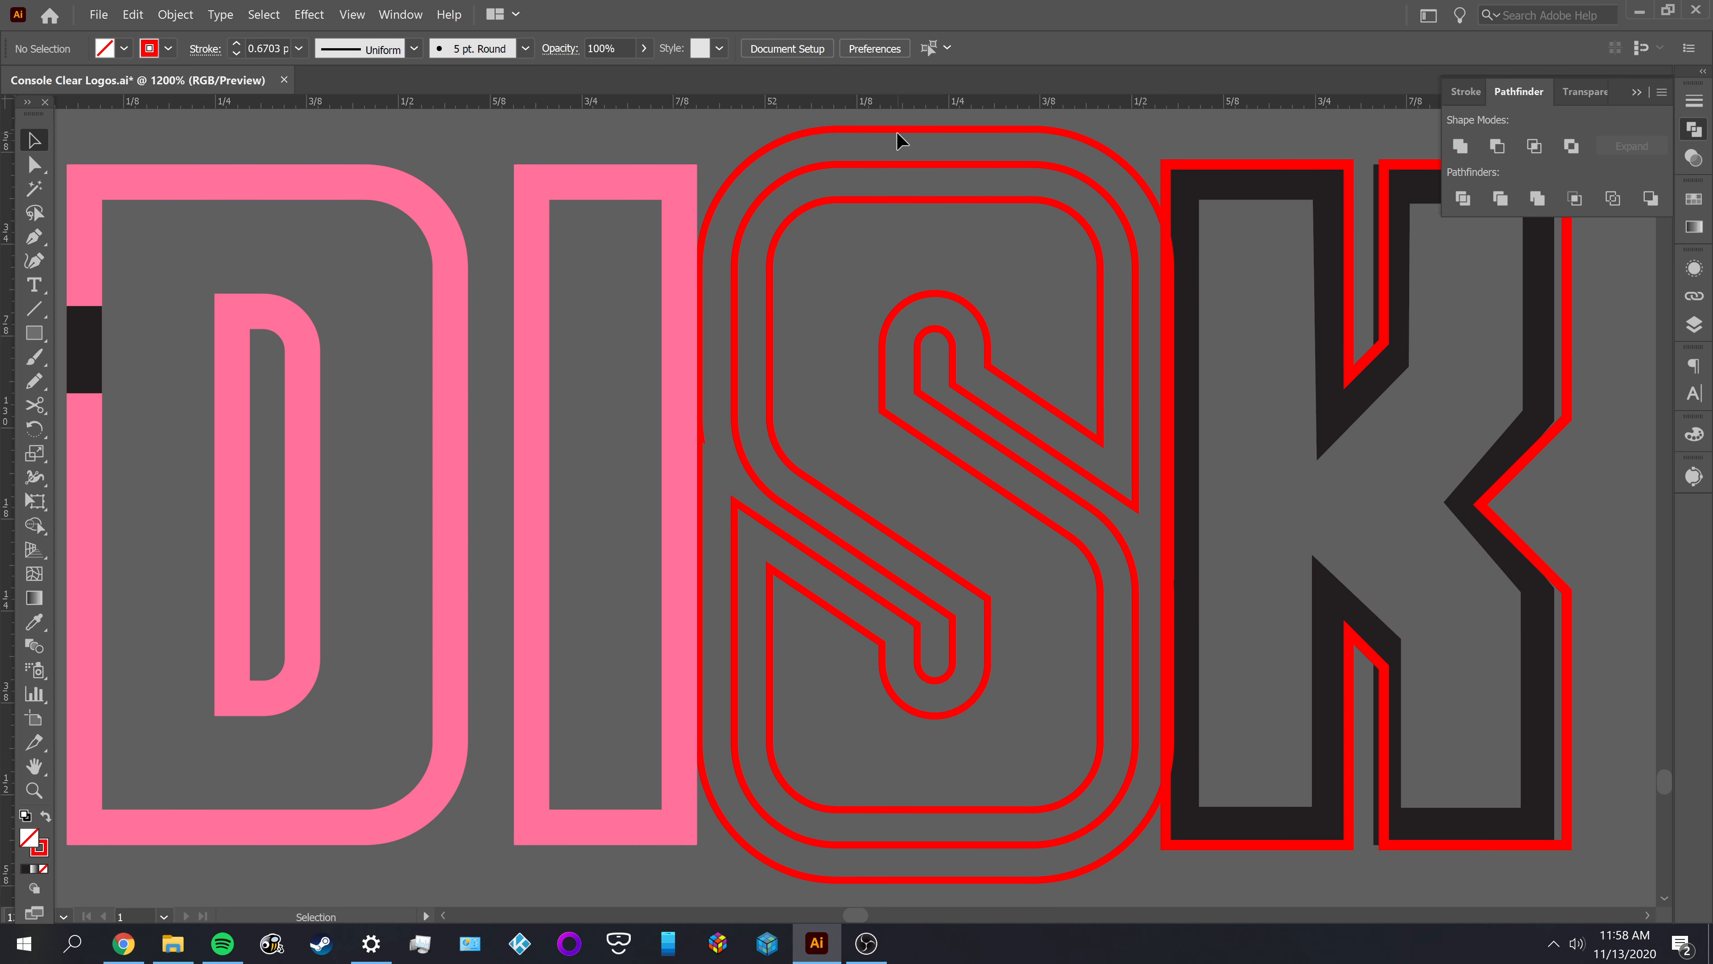
pyautogui.rightClick(898, 133)
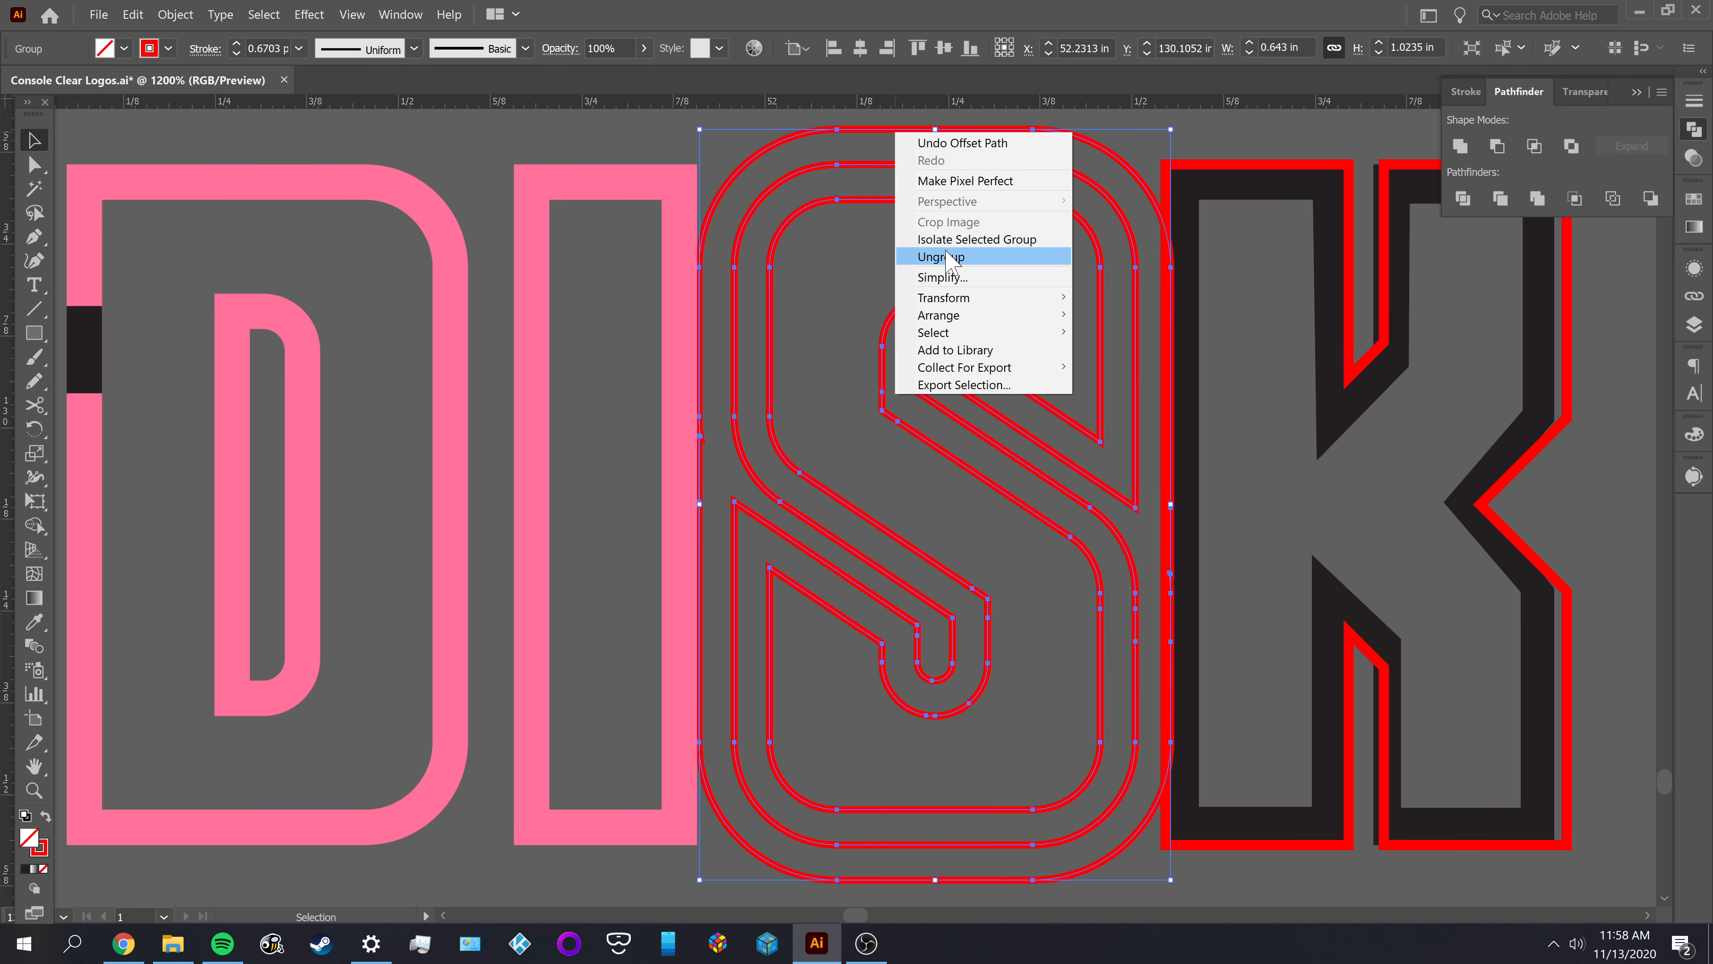
pyautogui.click(946, 257)
pyautogui.click(963, 143)
# Release the compound path of the S's offset outlines and delete the outermost one
pyautogui.click(963, 136)
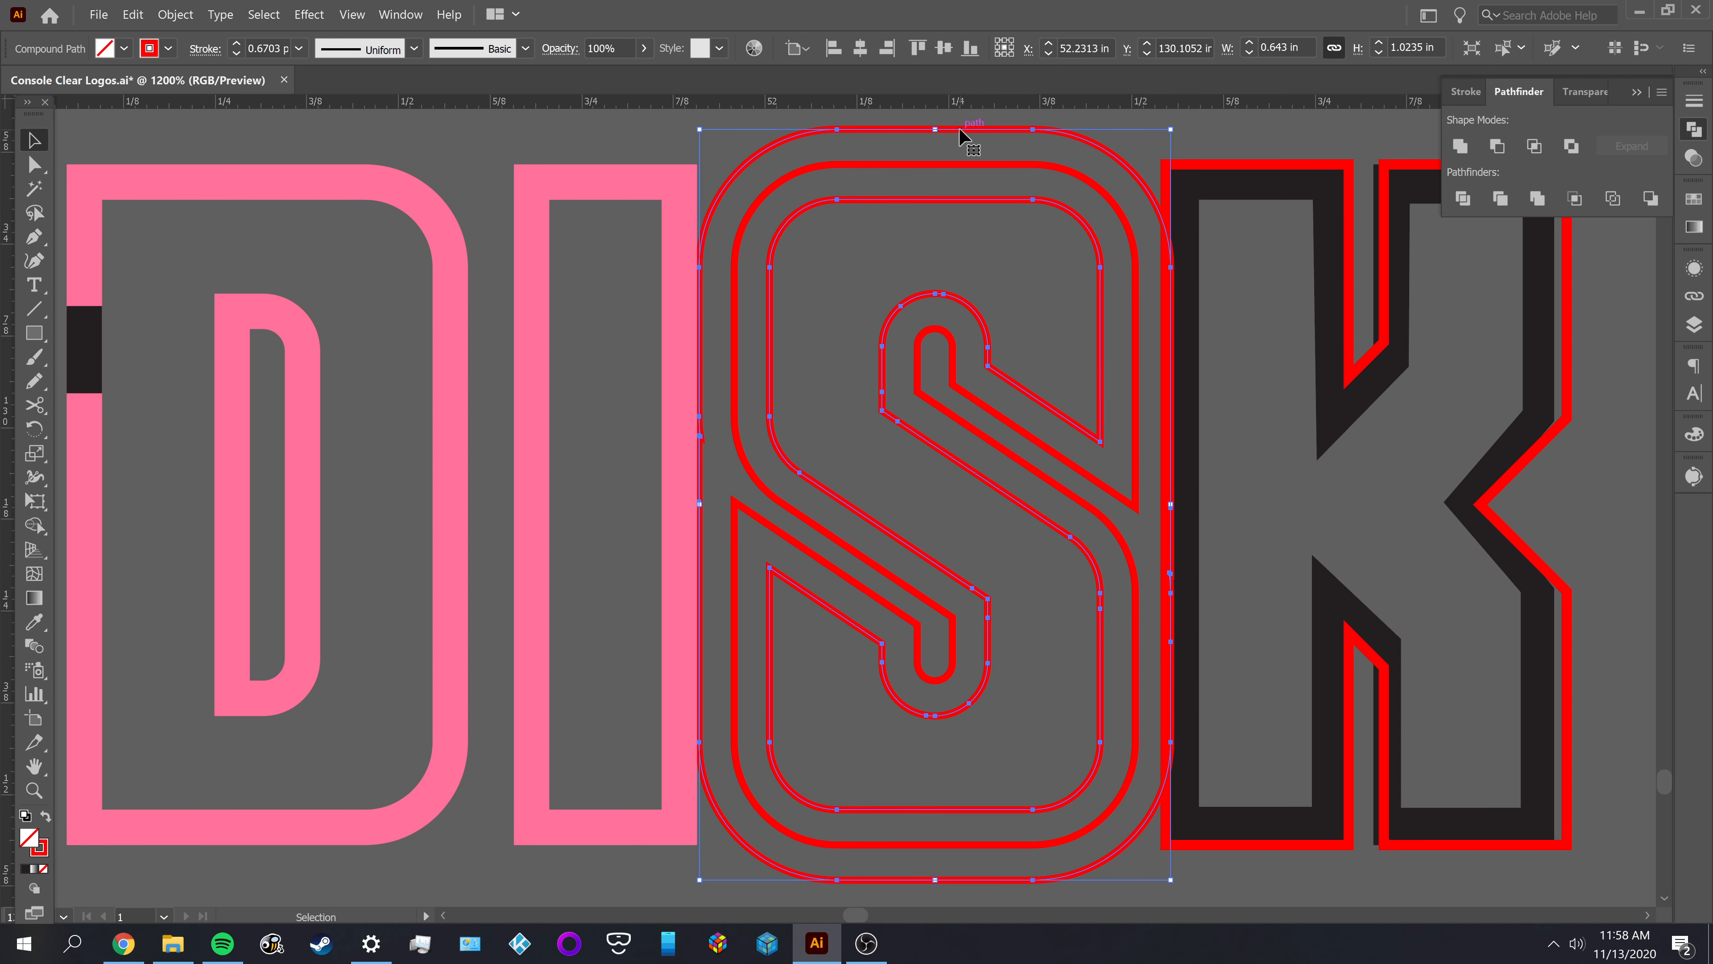
pyautogui.rightClick(961, 132)
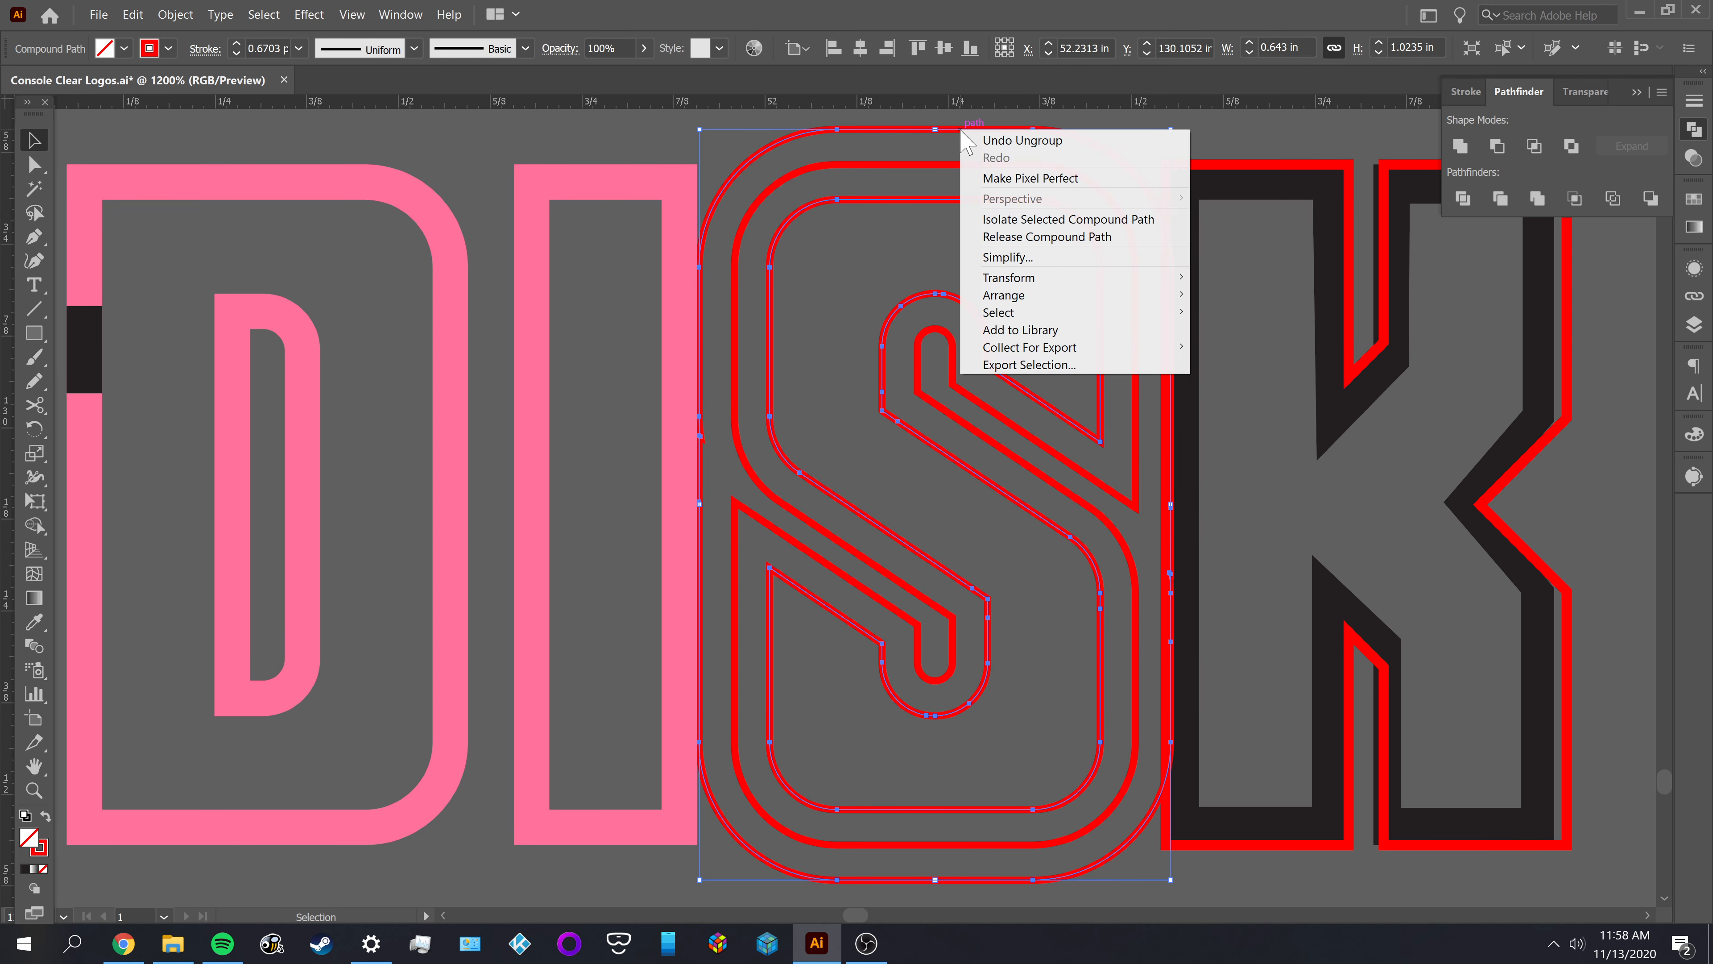
pyautogui.click(996, 236)
pyautogui.click(968, 216)
pyautogui.click(966, 131)
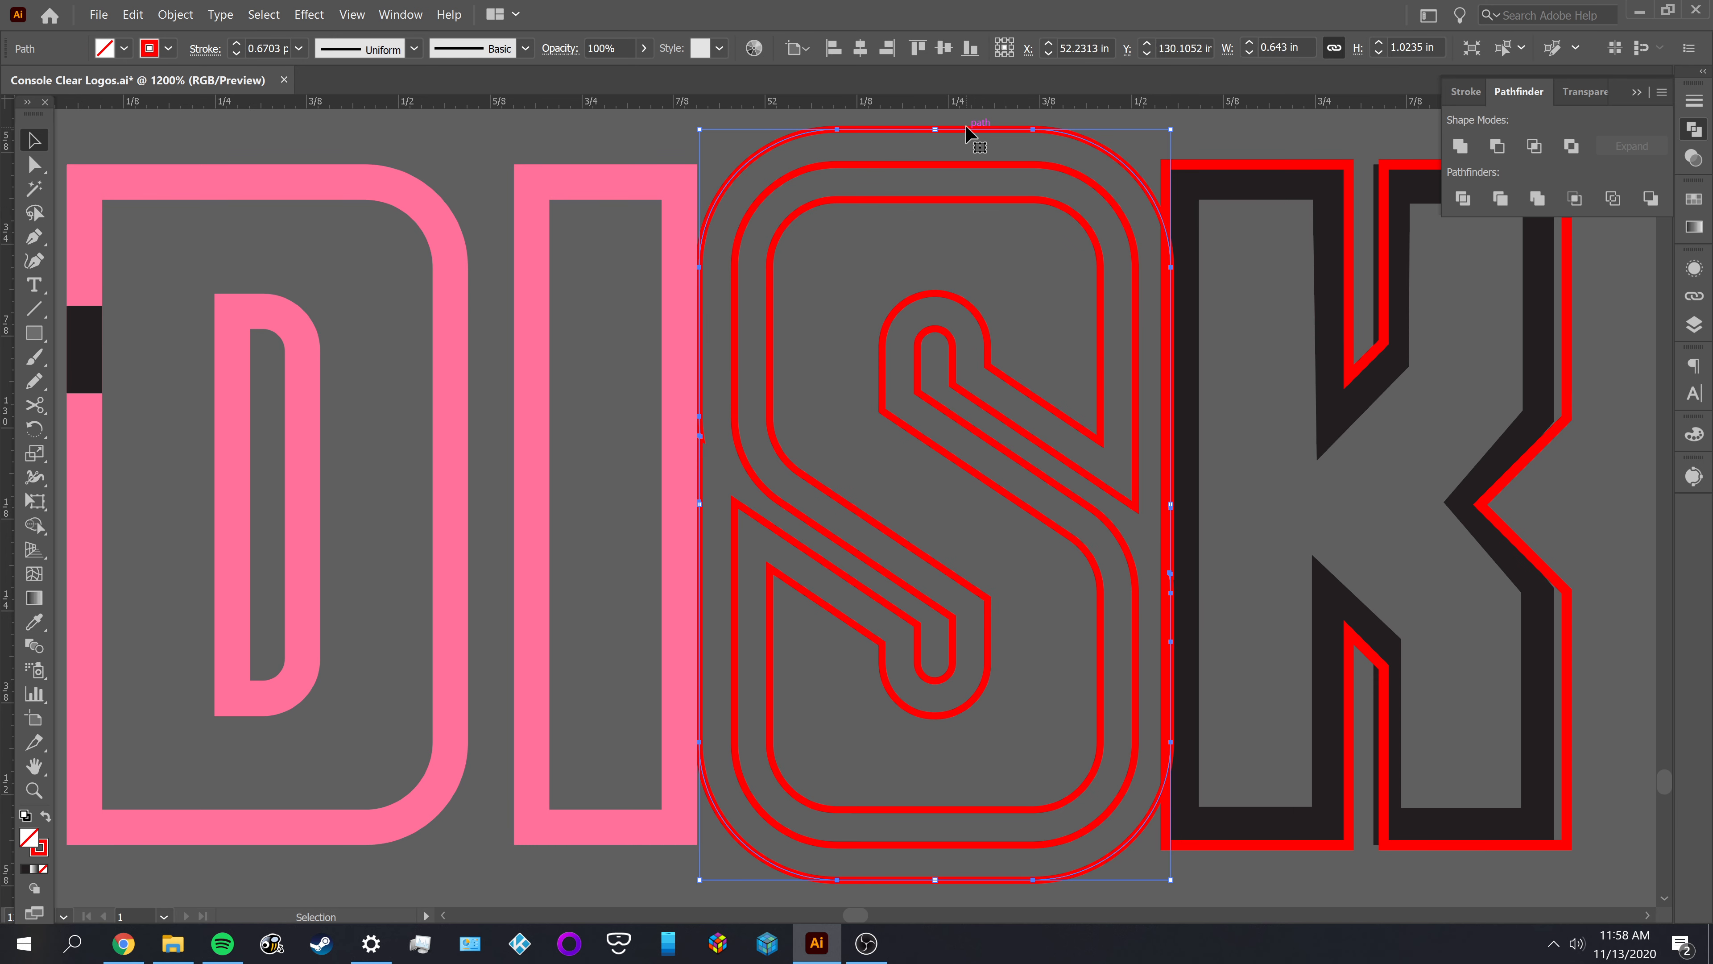
pyautogui.press('Delete')
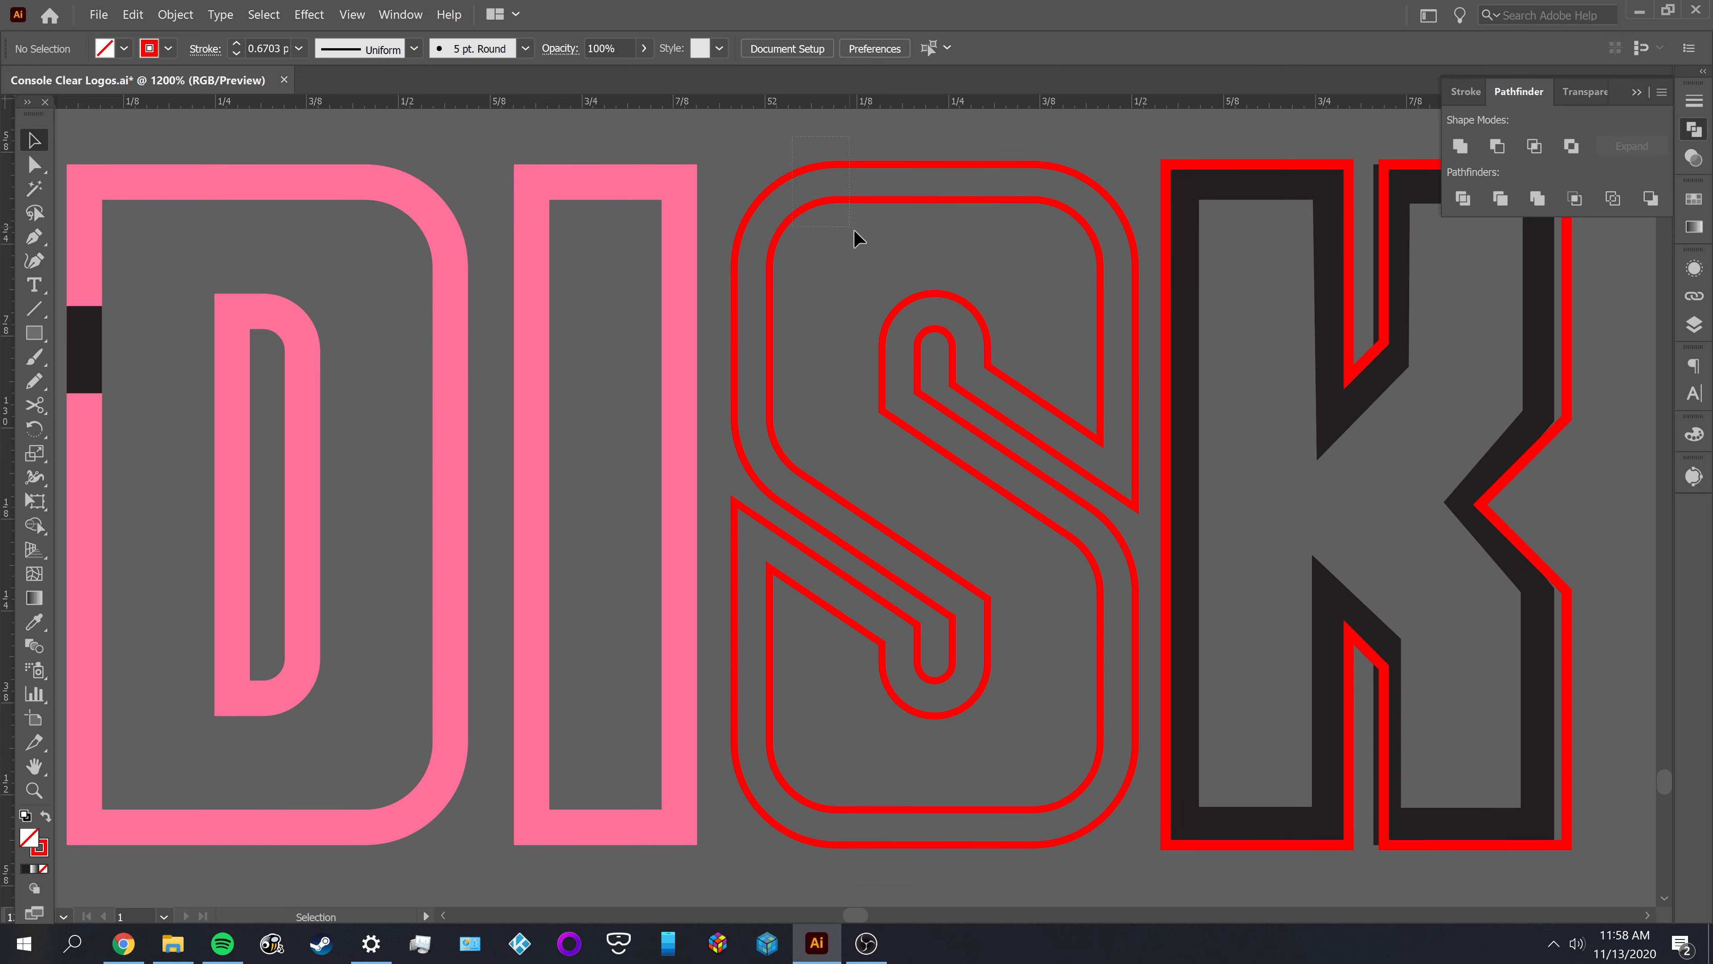
# Fill both outlines of the S in DISK with the I's pink and subtract the inner shape from the outer one
pyautogui.moveTo(853, 237); pyautogui.dragTo(862, 250)
pyautogui.press('i')
pyautogui.click(690, 254)
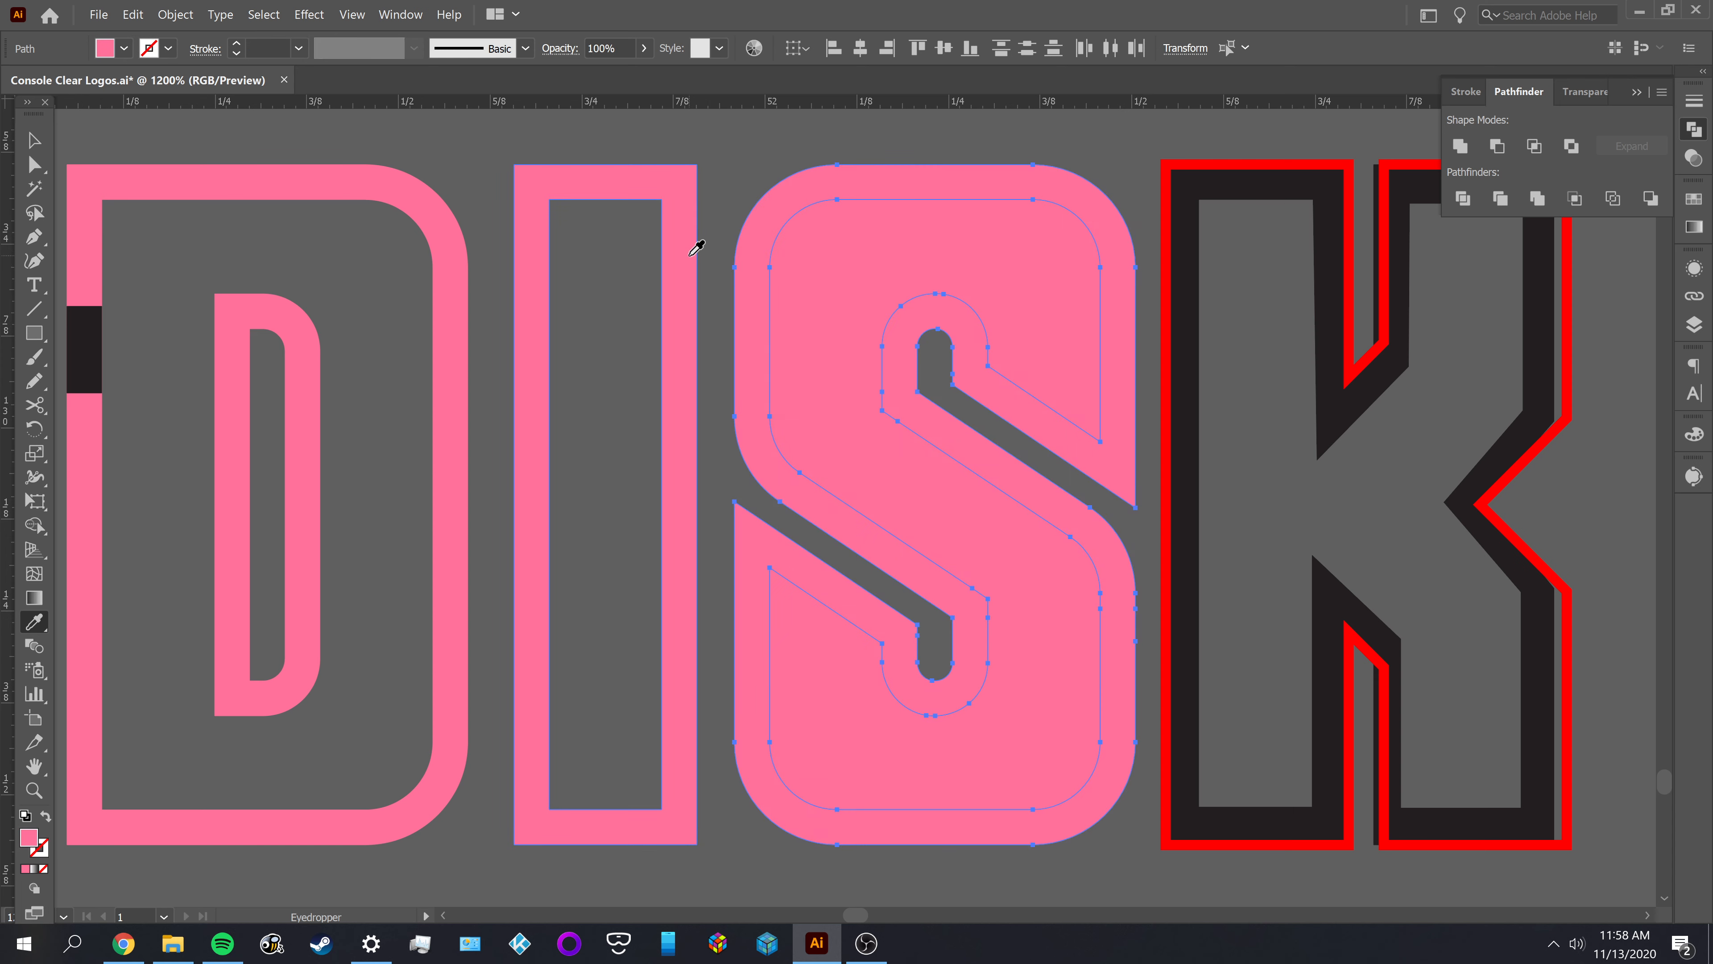
pyautogui.press('v')
pyautogui.click(757, 173)
pyautogui.click(855, 278)
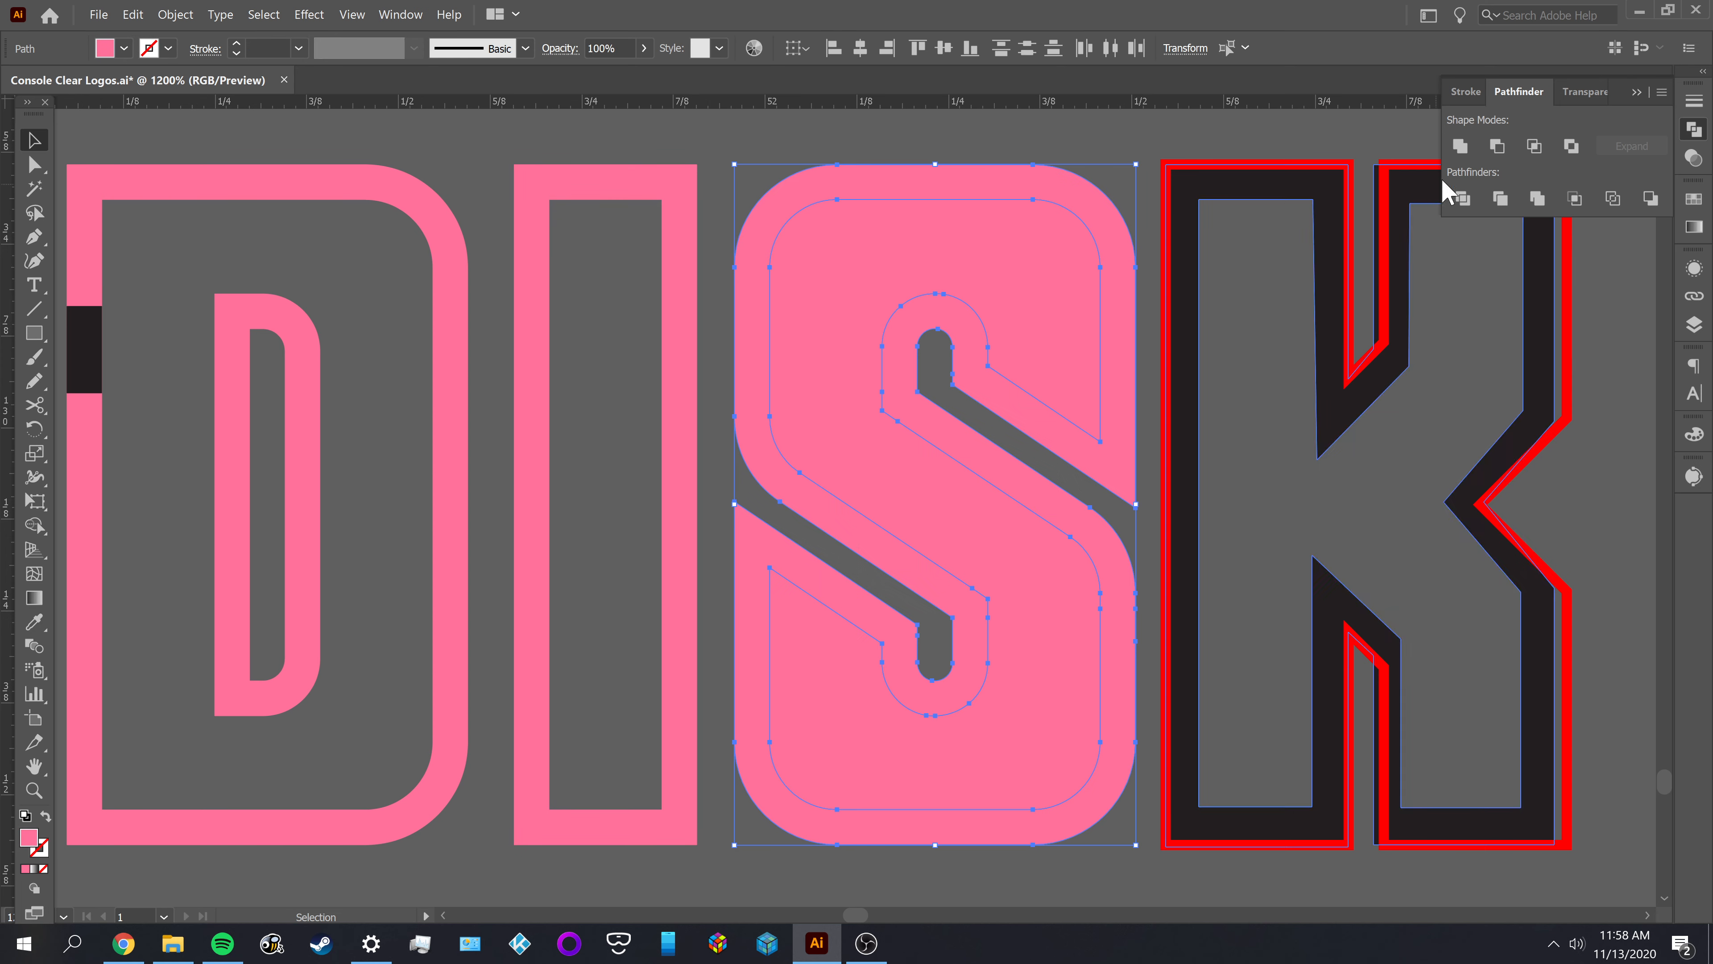
pyautogui.click(1497, 147)
pyautogui.click(942, 259)
# Examine the edges, corners and diagonal gaps of the pink S in DISK up close
pyautogui.scroll(-3, 942, 259)
pyautogui.scroll(1, 961, 319)
pyautogui.scroll(5, 961, 316)
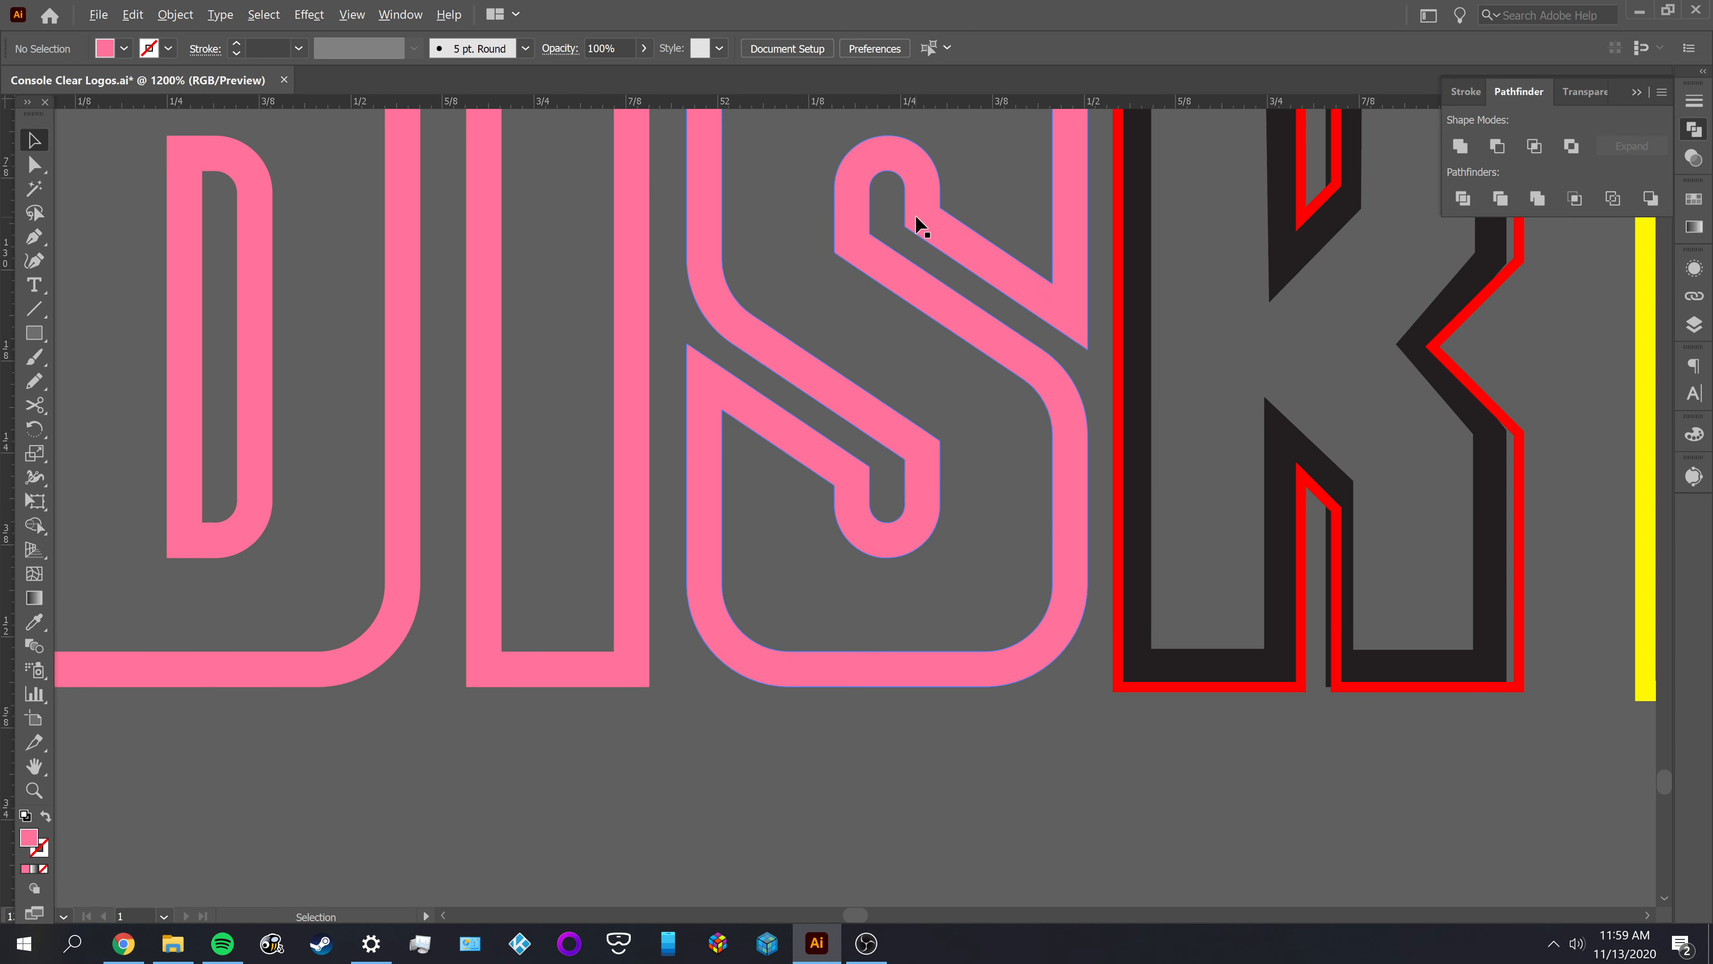
pyautogui.scroll(1, 987, 280)
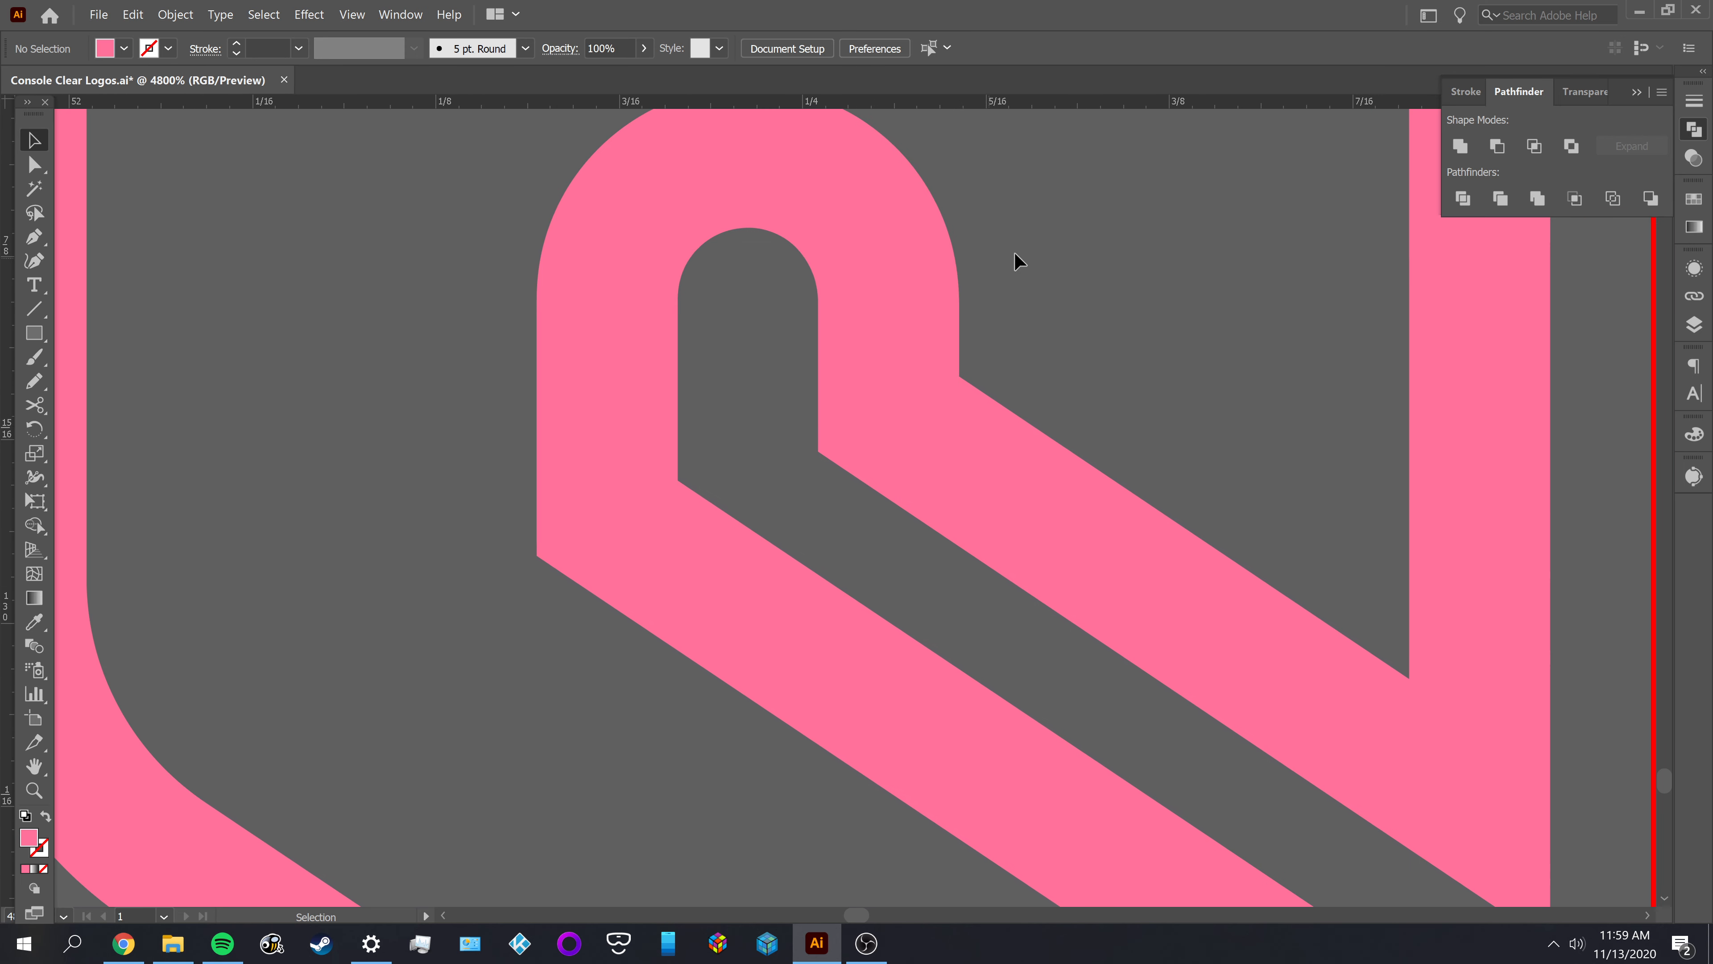
pyautogui.press('space')
pyautogui.moveTo(1090, 263)
pyautogui.mouseDown()
pyautogui.moveTo(1093, 341)
pyautogui.moveTo(639, 562)
pyautogui.moveTo(1052, 711)
pyautogui.moveTo(1697, 649)
pyautogui.moveTo(1617, 383)
pyautogui.mouseUp()
pyautogui.moveTo(1557, 586); pyautogui.dragTo(1385, 151)
pyautogui.moveTo(670, 658); pyautogui.dragTo(566, 334)
pyautogui.moveTo(881, 653); pyautogui.dragTo(775, 249)
pyautogui.moveTo(1026, 616); pyautogui.dragTo(1062, 318)
pyautogui.scroll(-1, 1061, 468)
pyautogui.scroll(-4, 1060, 468)
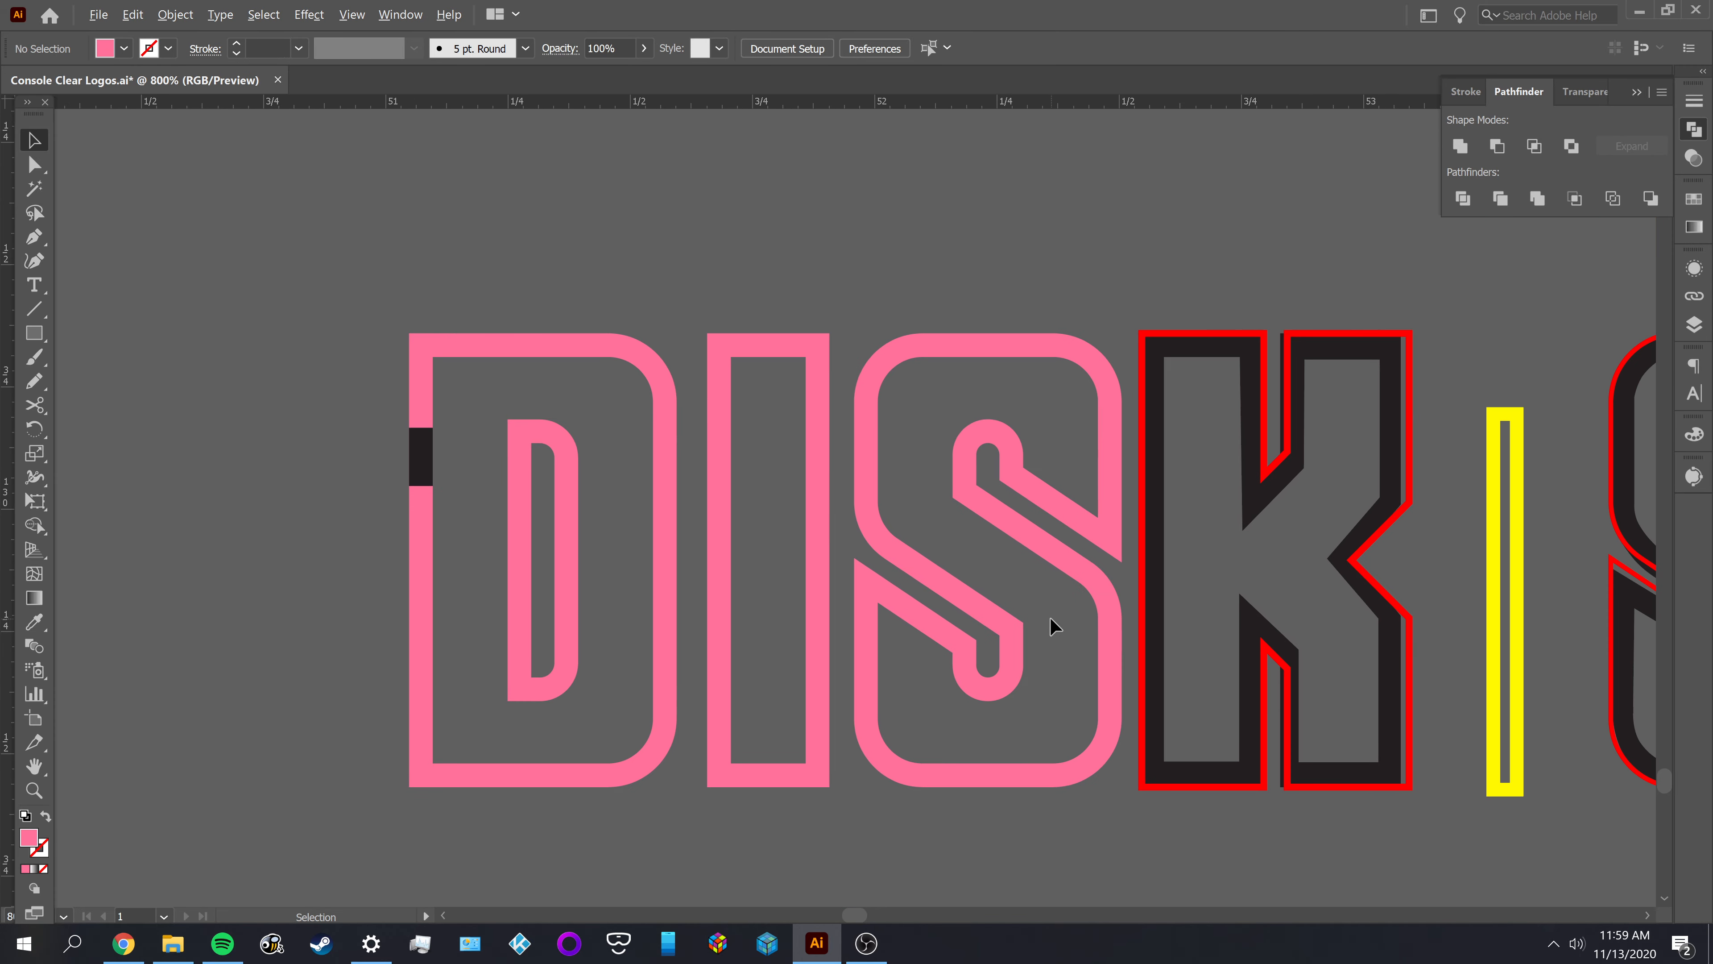
# Delete the black shape of the letter K in DISK, keeping its red outline
pyautogui.moveTo(1198, 554); pyautogui.dragTo(930, 584)
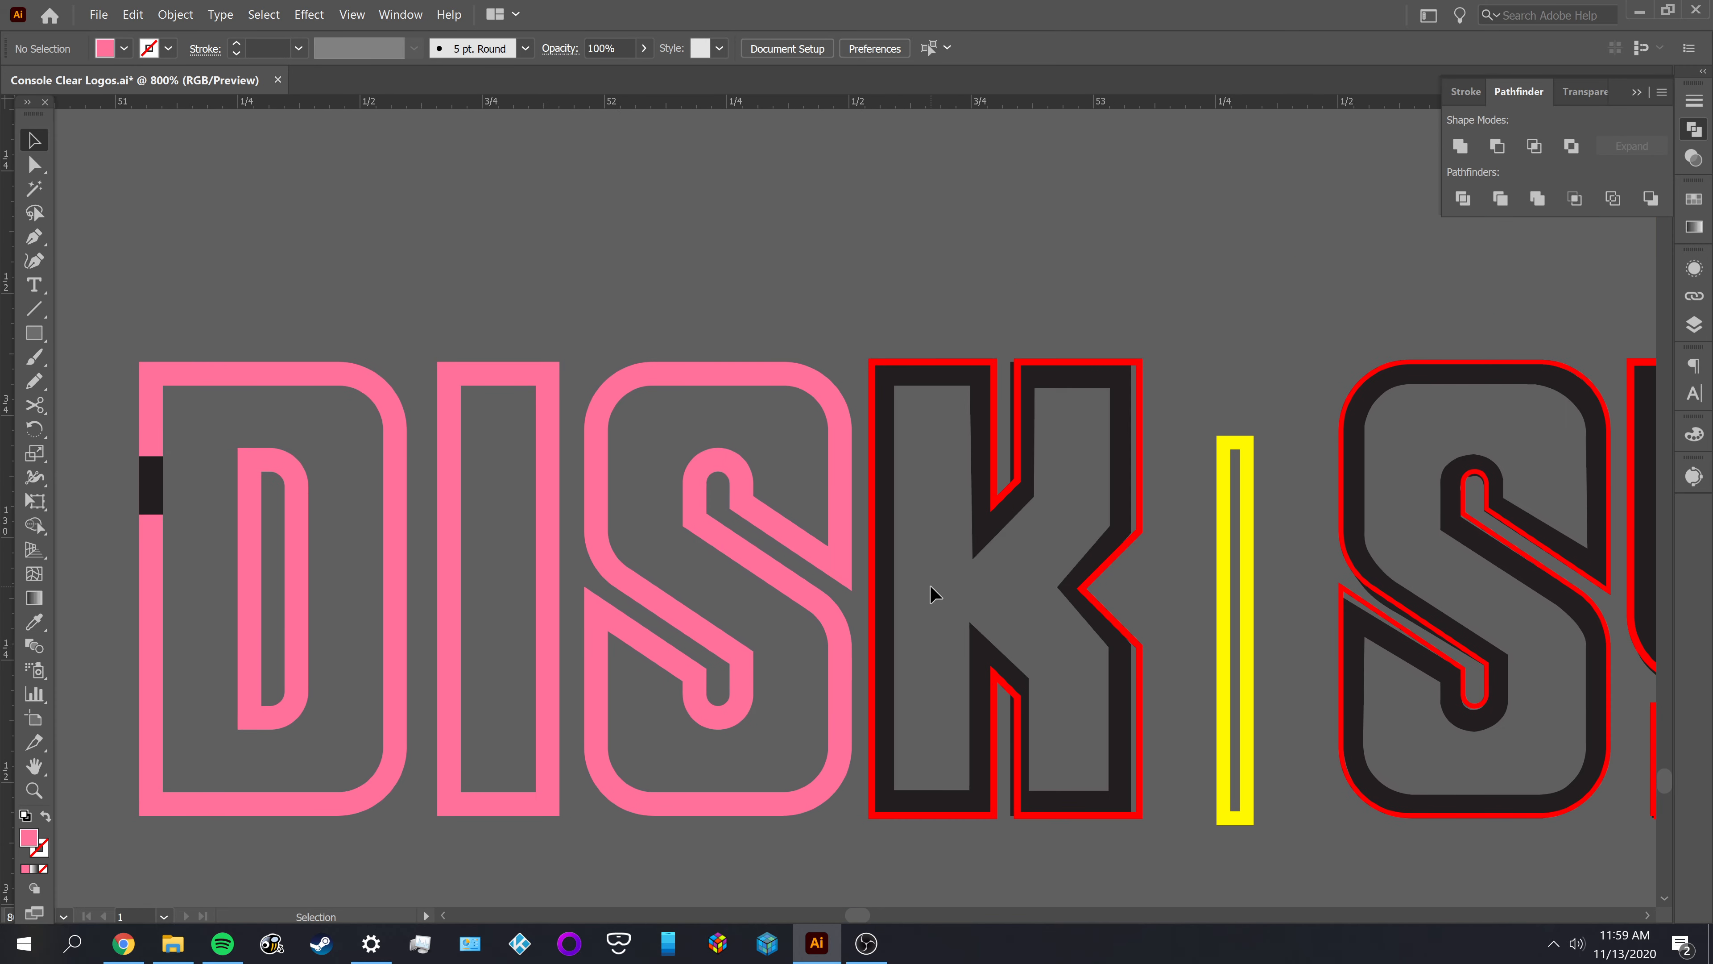
pyautogui.scroll(1, 991, 460)
pyautogui.scroll(1, 998, 466)
pyautogui.moveTo(1025, 459); pyautogui.dragTo(938, 382)
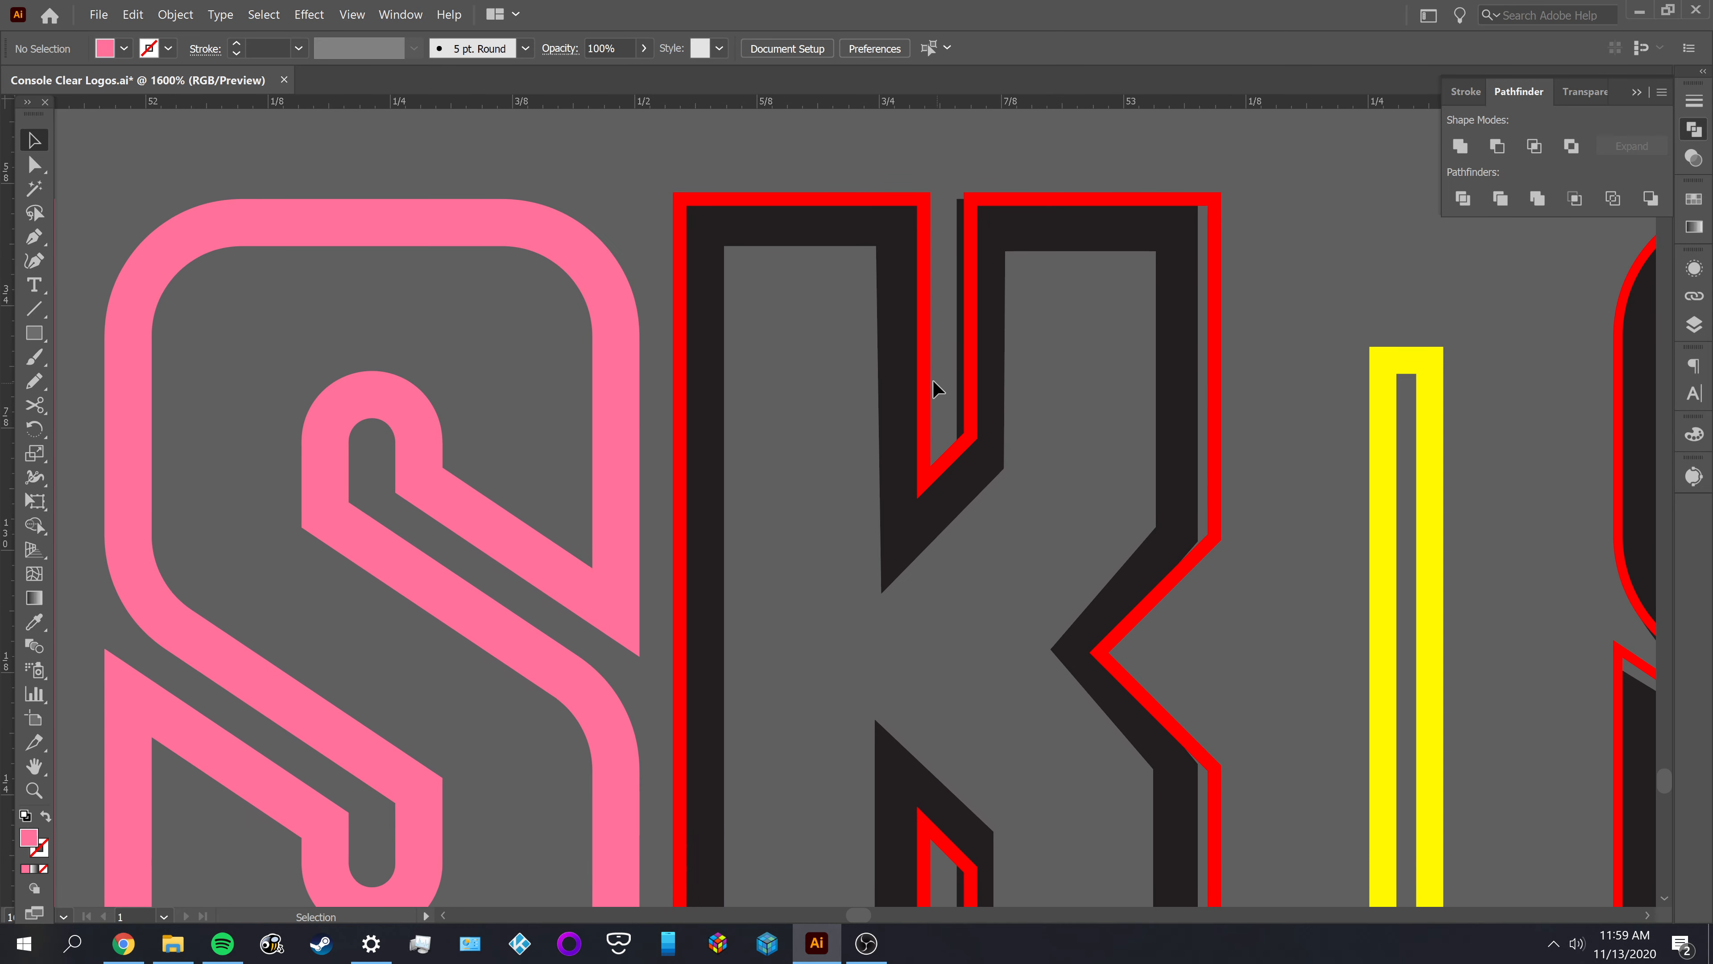
pyautogui.click(922, 374)
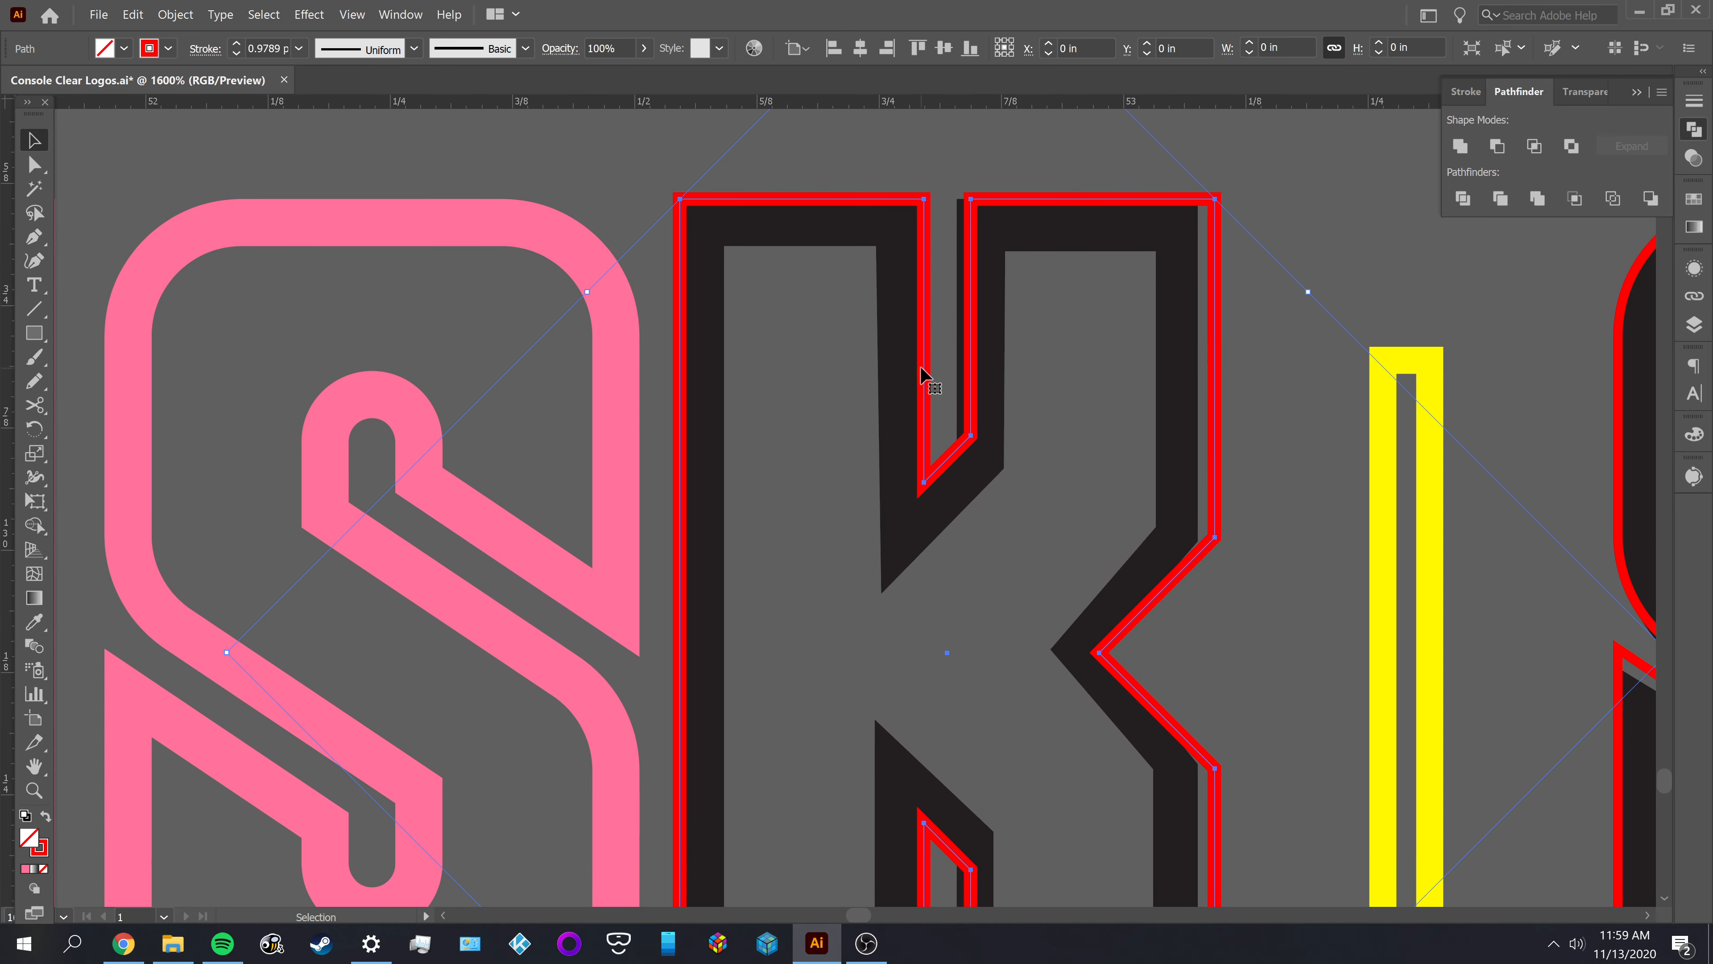
pyautogui.click(566, 177)
pyautogui.click(718, 208)
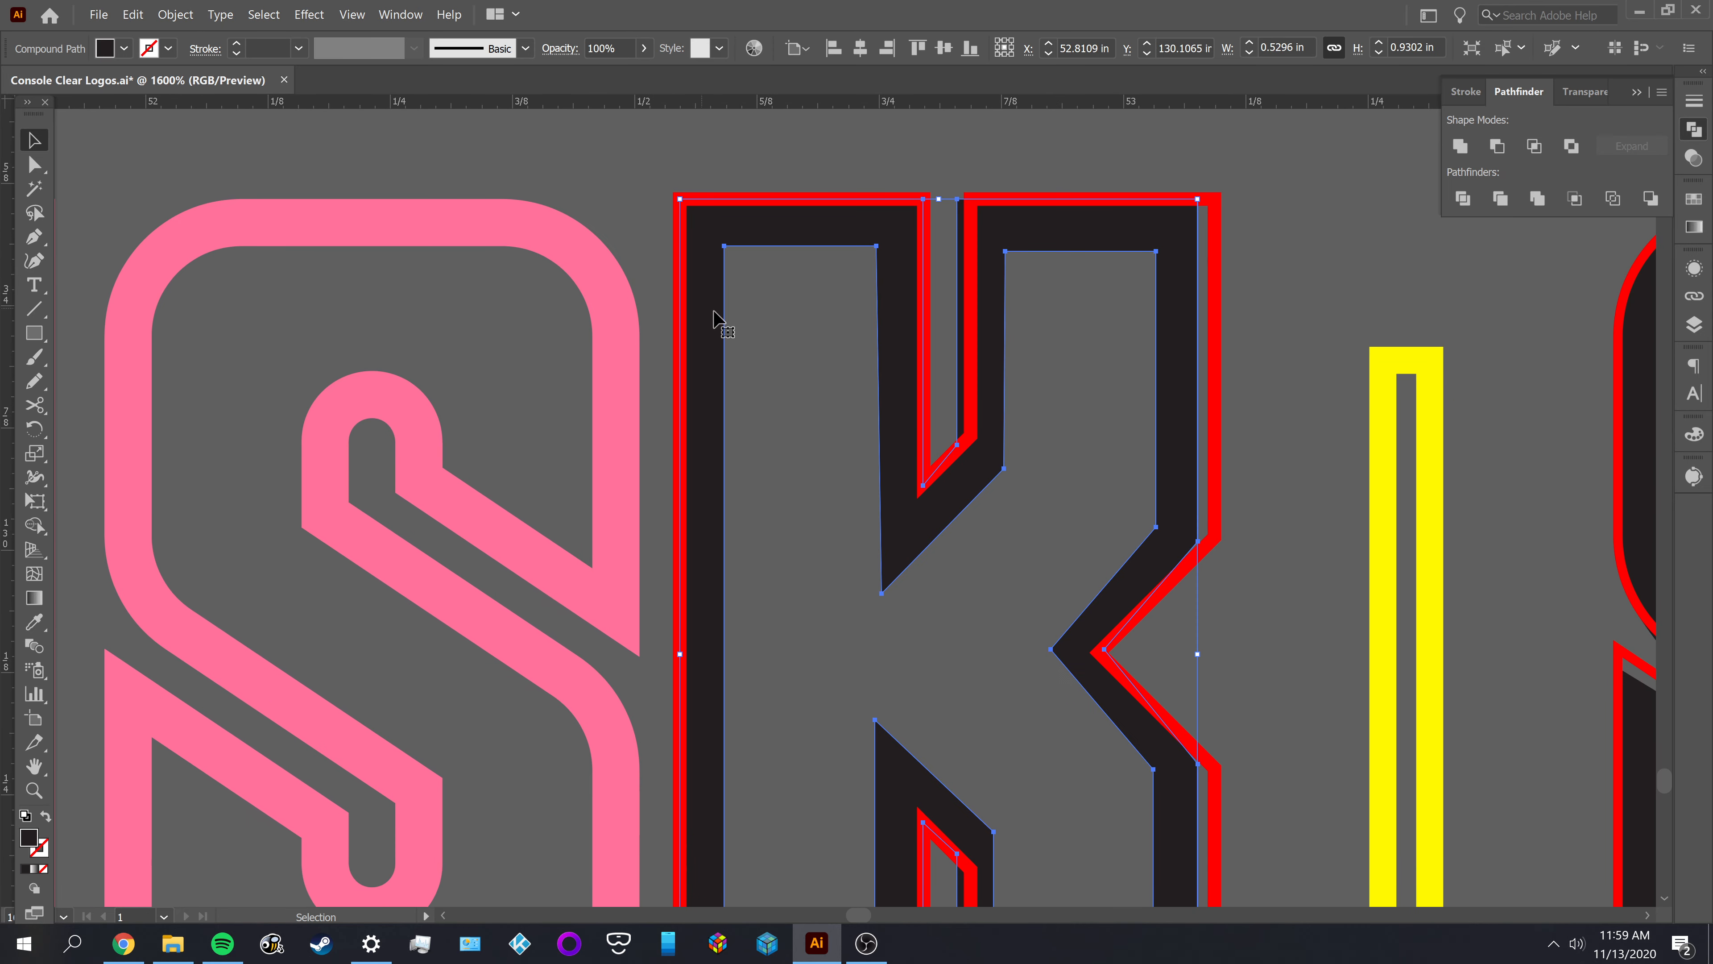
pyautogui.press('a')
pyautogui.click(825, 322)
pyautogui.click(802, 236)
pyautogui.press('Delete')
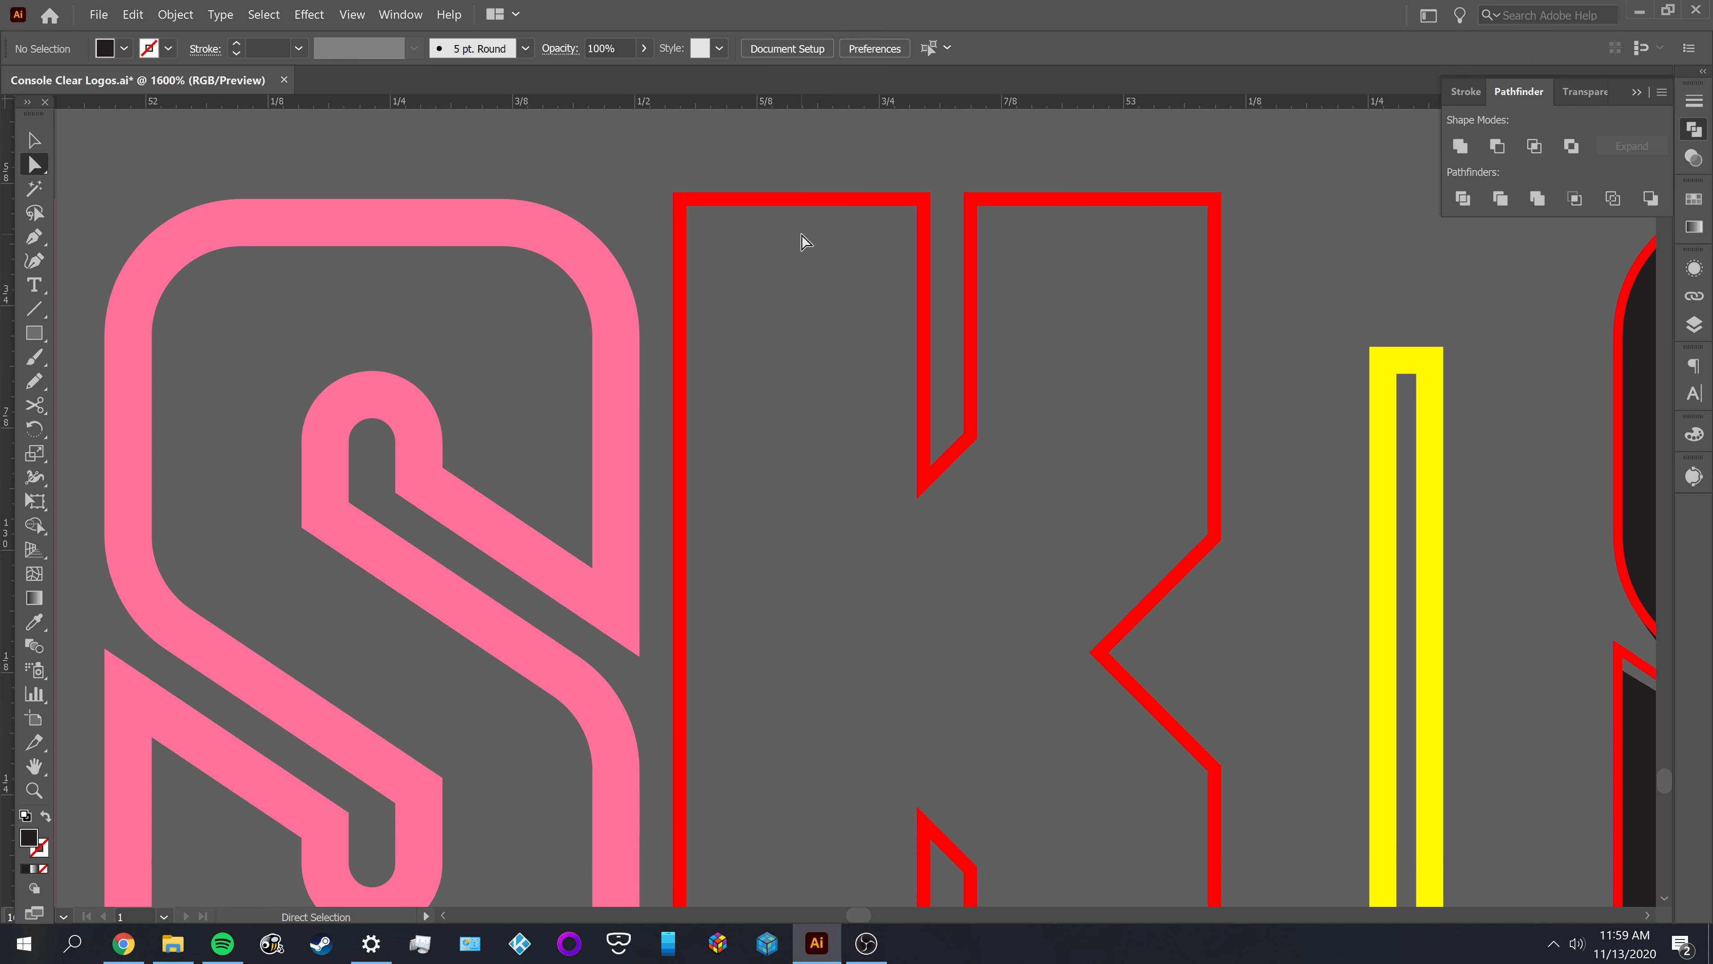
# Offset the K's red outline by -0.048 in with Miter joins and a miter limit of 4
pyautogui.press('v')
pyautogui.click(788, 252)
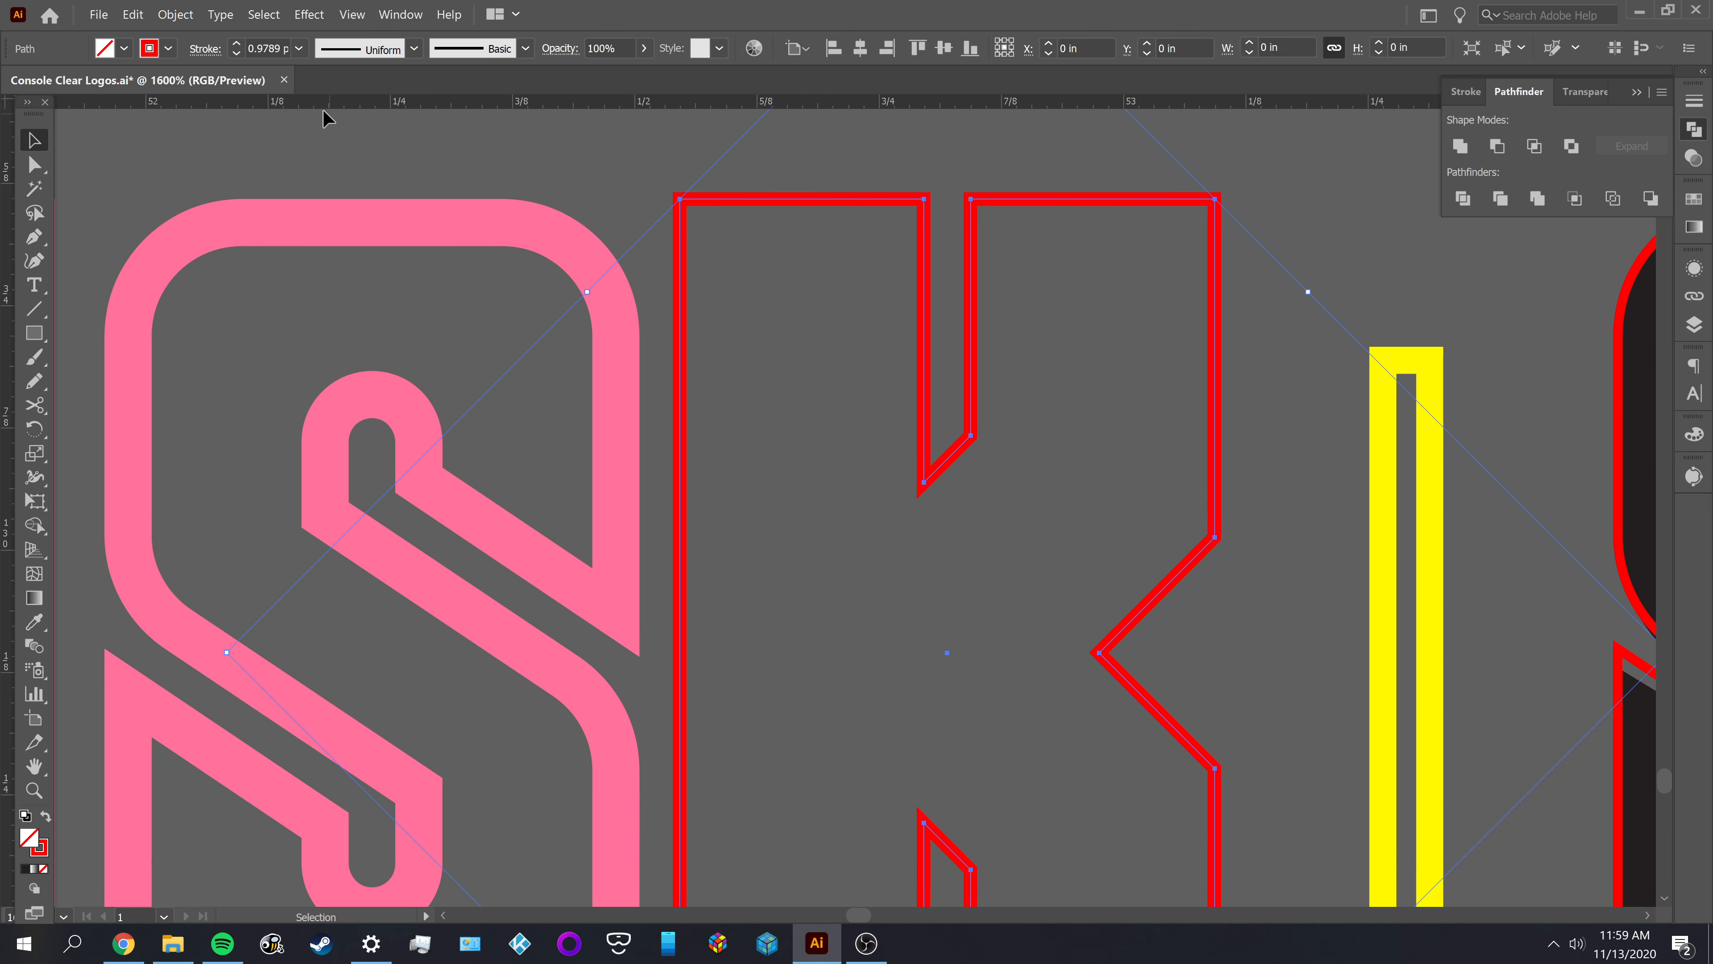
pyautogui.scroll(-2, 786, 251)
pyautogui.scroll(-2, 785, 253)
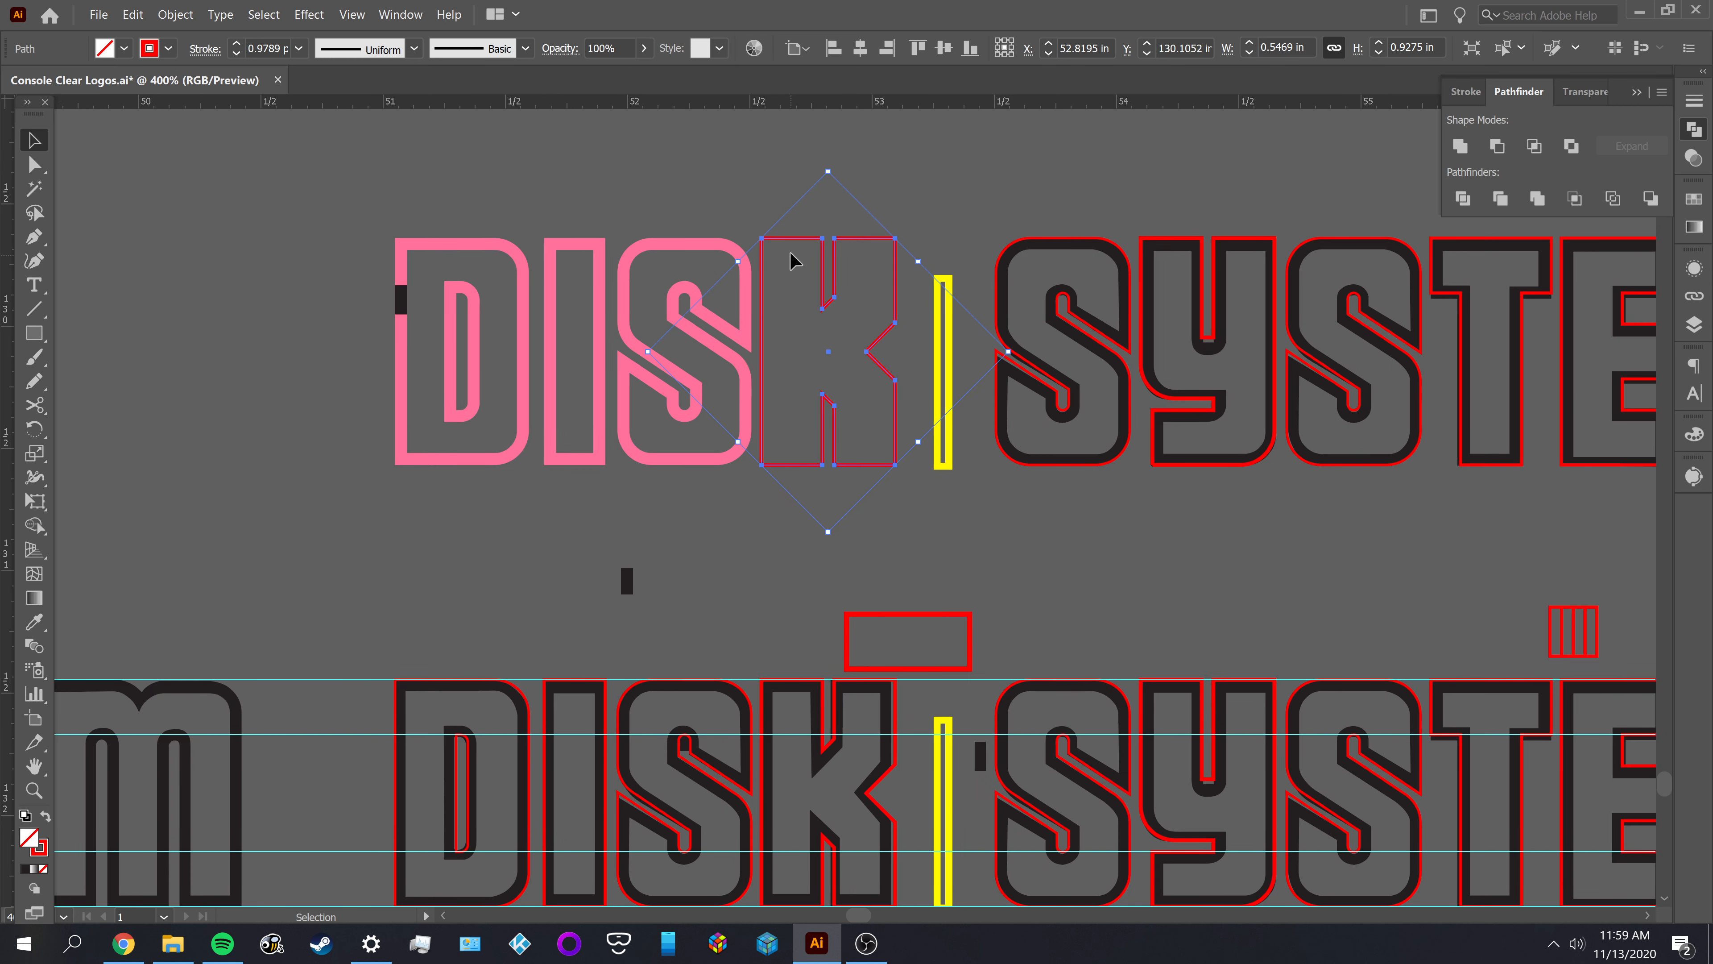
pyautogui.scroll(1, 769, 267)
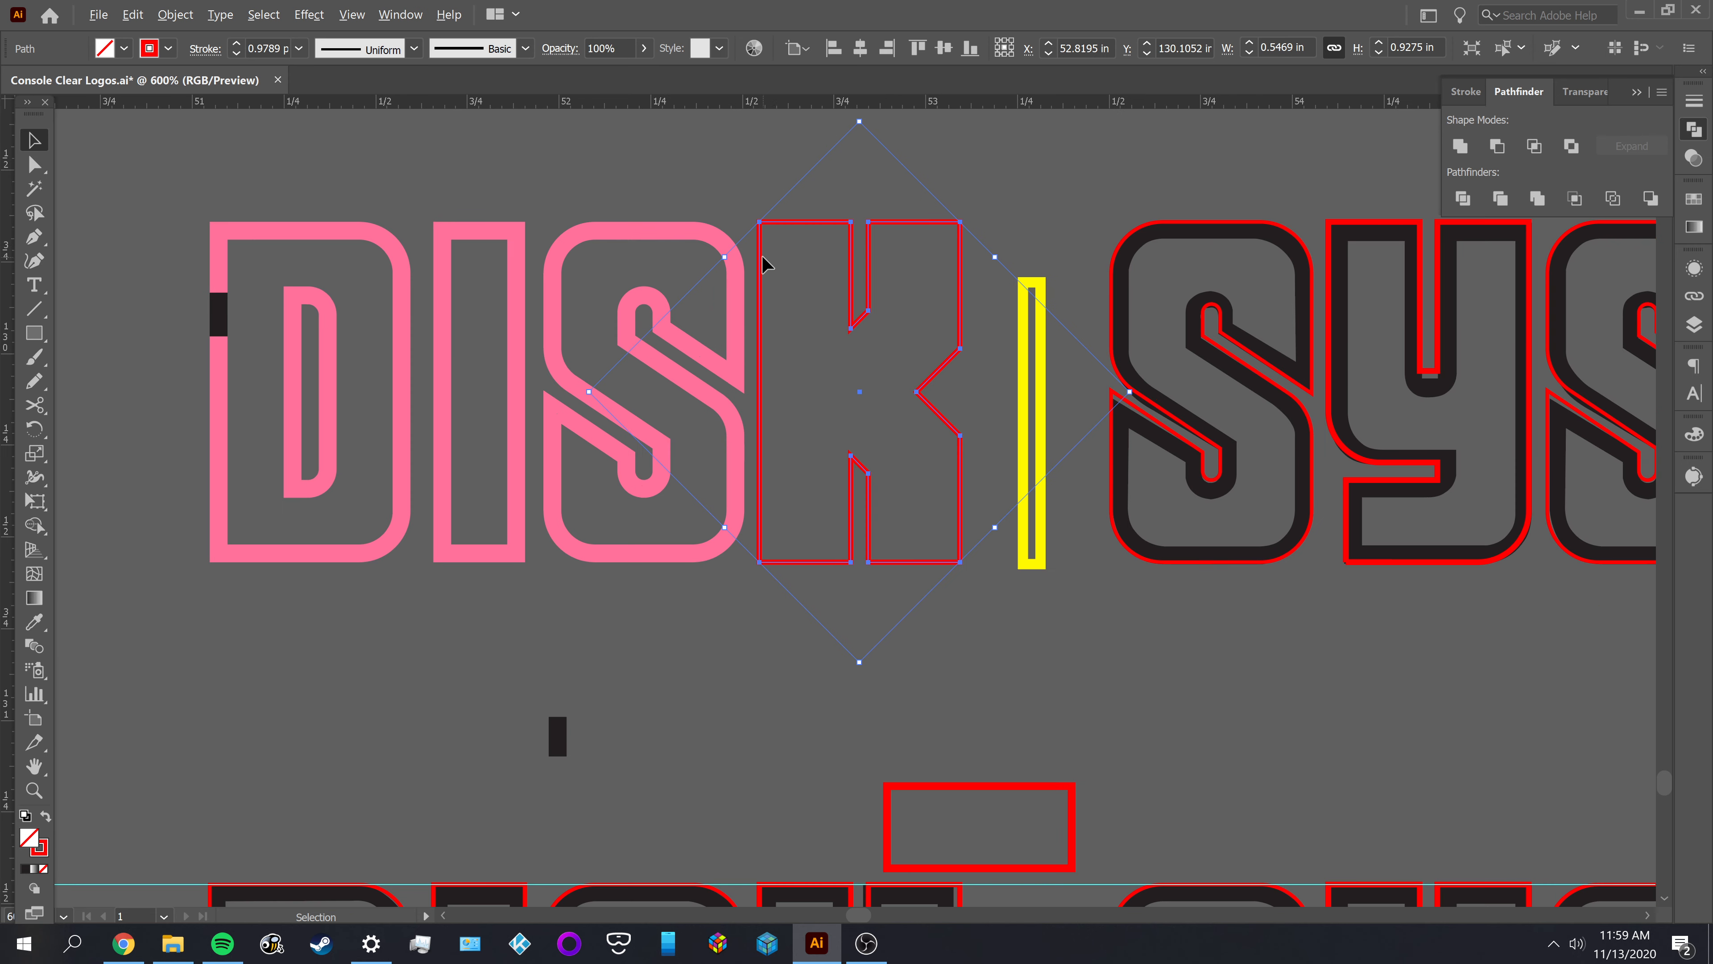
pyautogui.scroll(1, 817, 241)
pyautogui.click(175, 14)
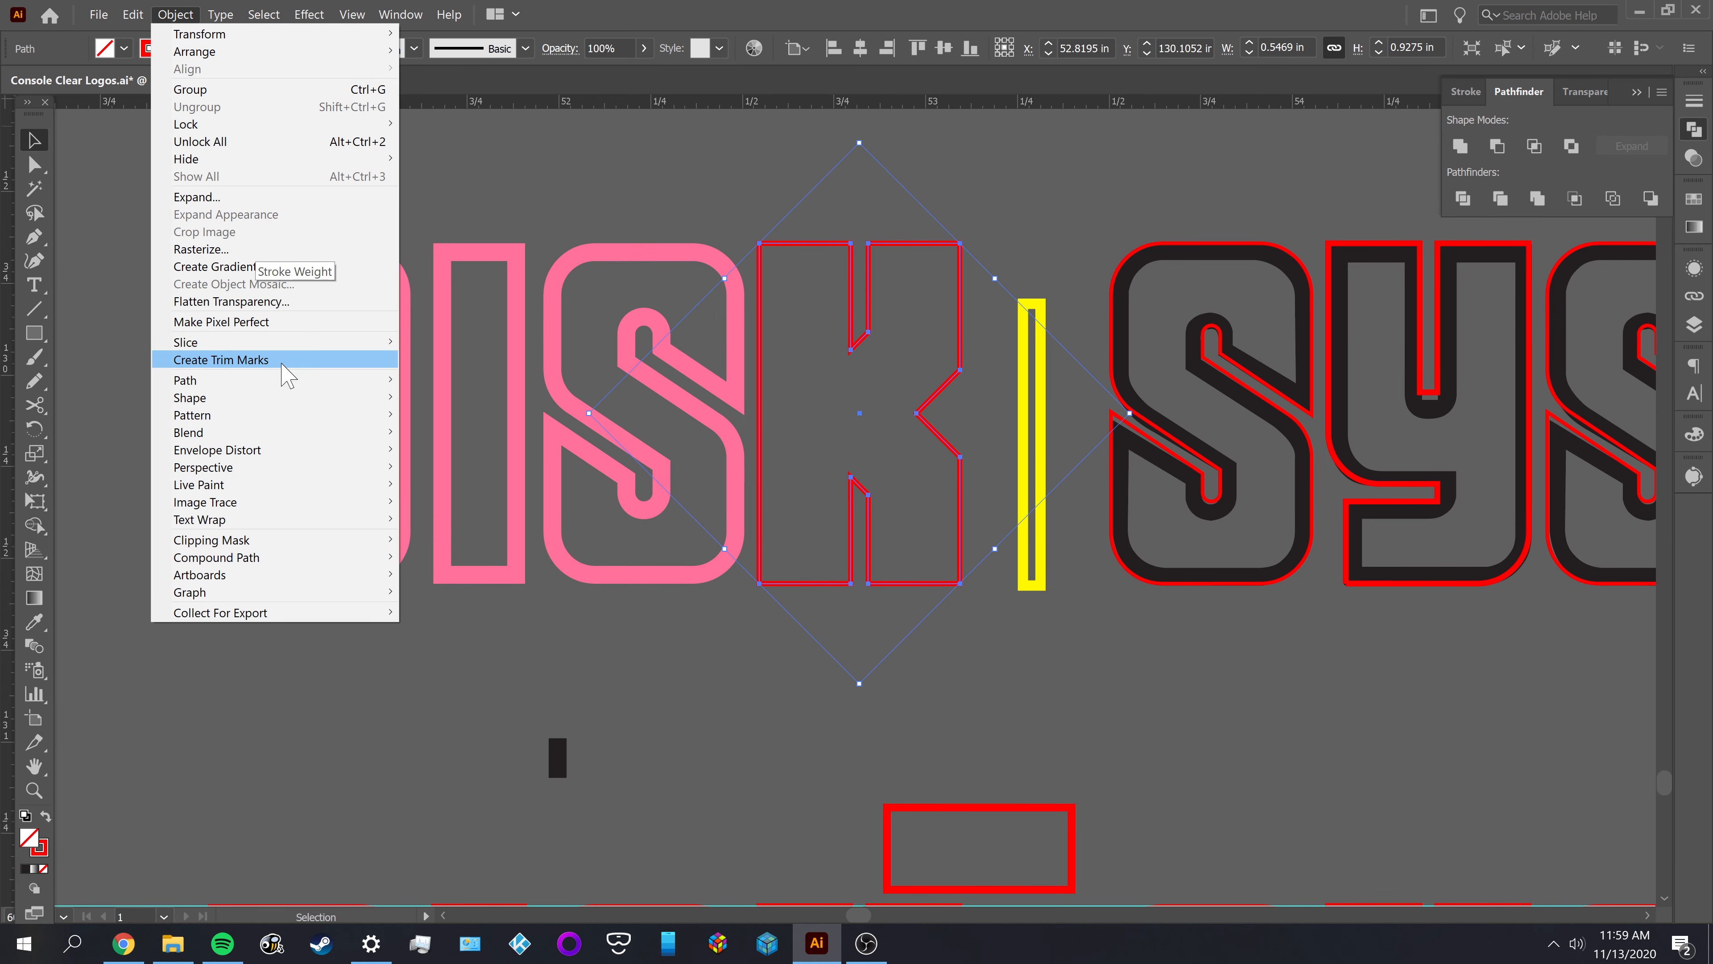
pyautogui.moveTo(281, 387)
pyautogui.click(577, 437)
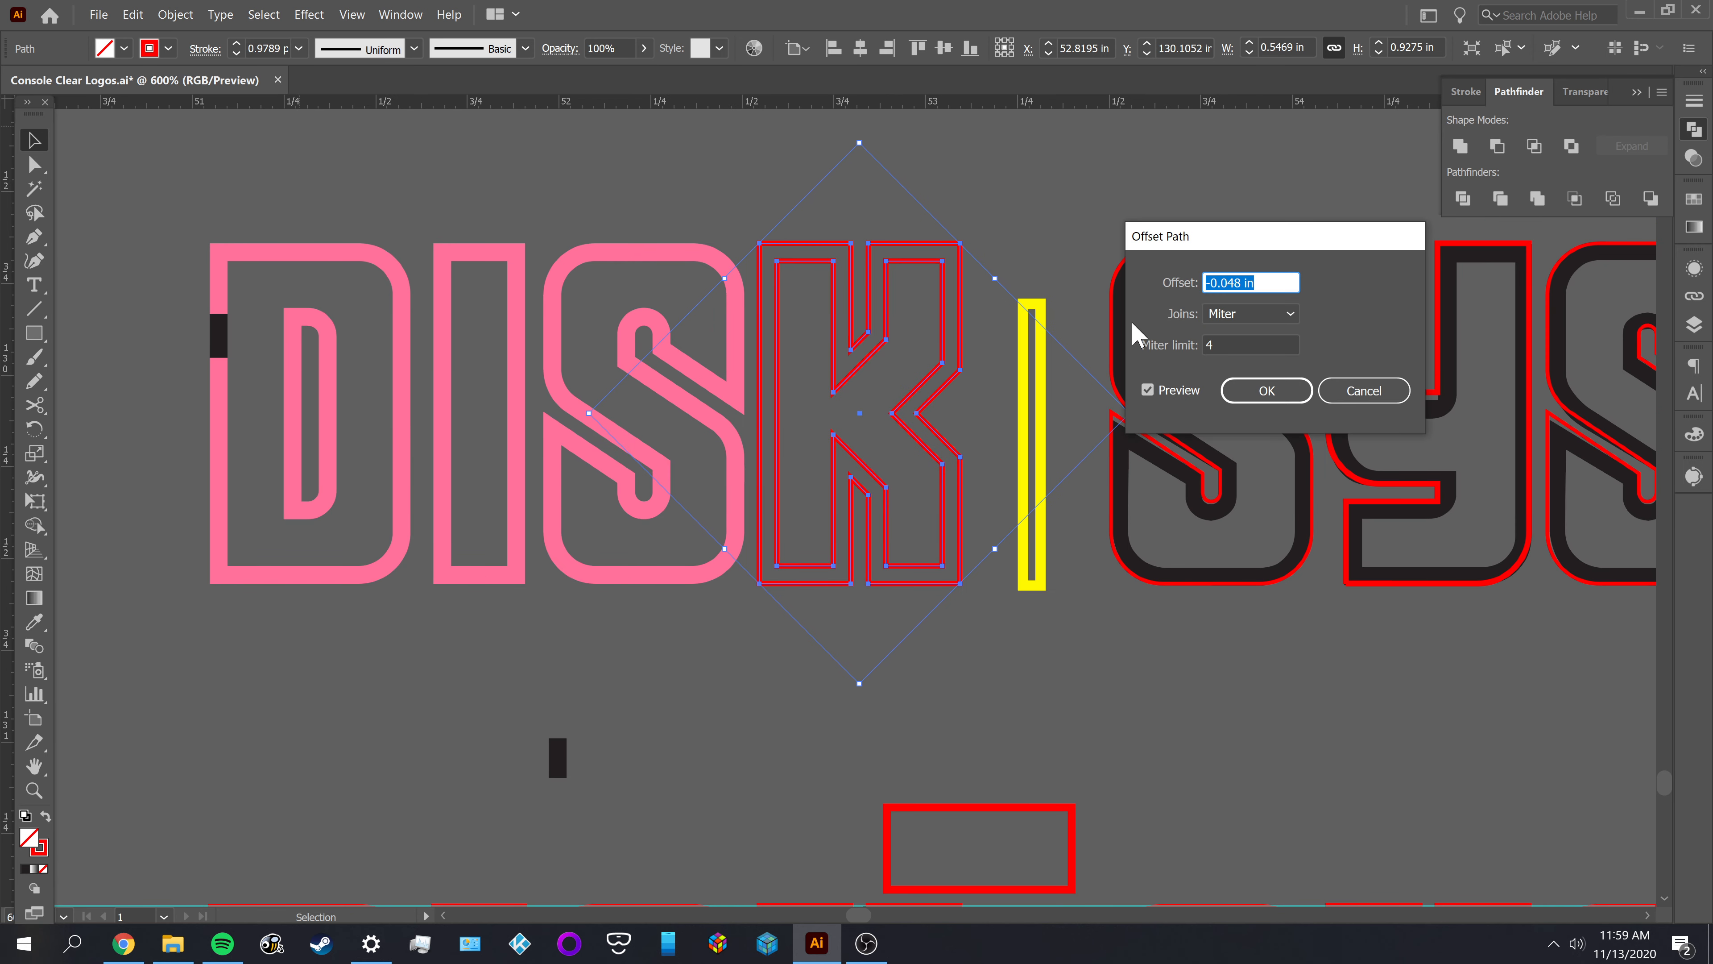
pyautogui.click(1265, 404)
# Fill both K outlines with the S's pink, subtract the inner shape from the outer one and deselect
pyautogui.scroll(2, 920, 308)
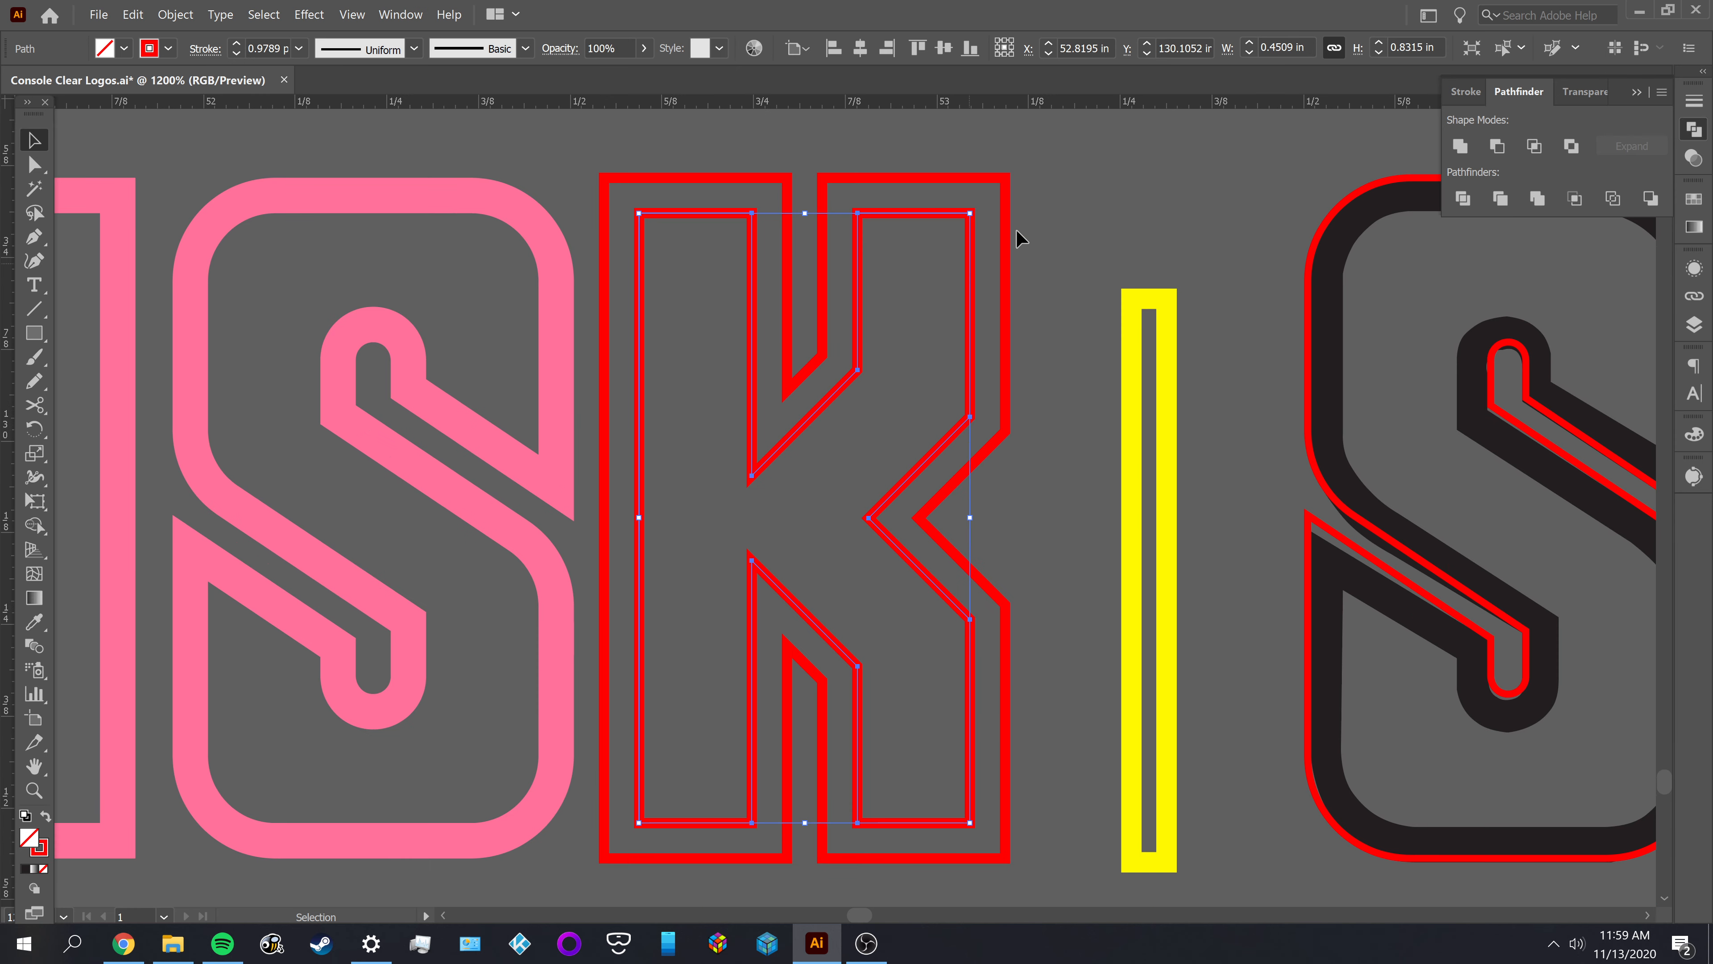
pyautogui.press('i')
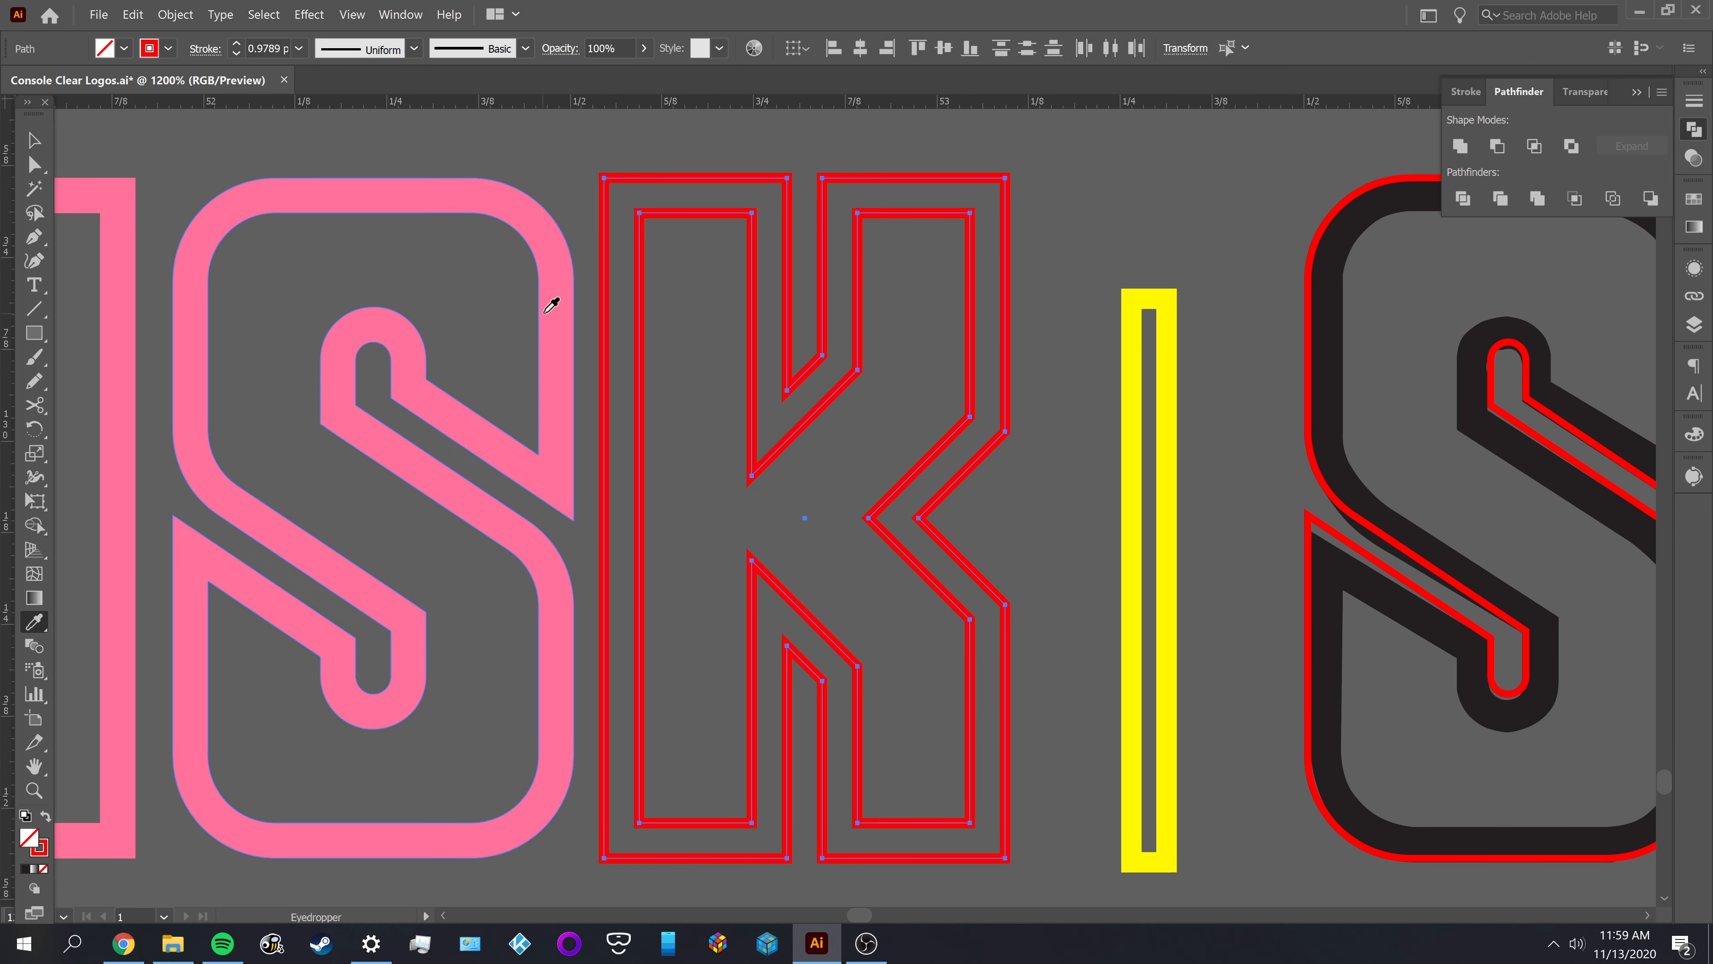
pyautogui.click(548, 309)
pyautogui.press('v')
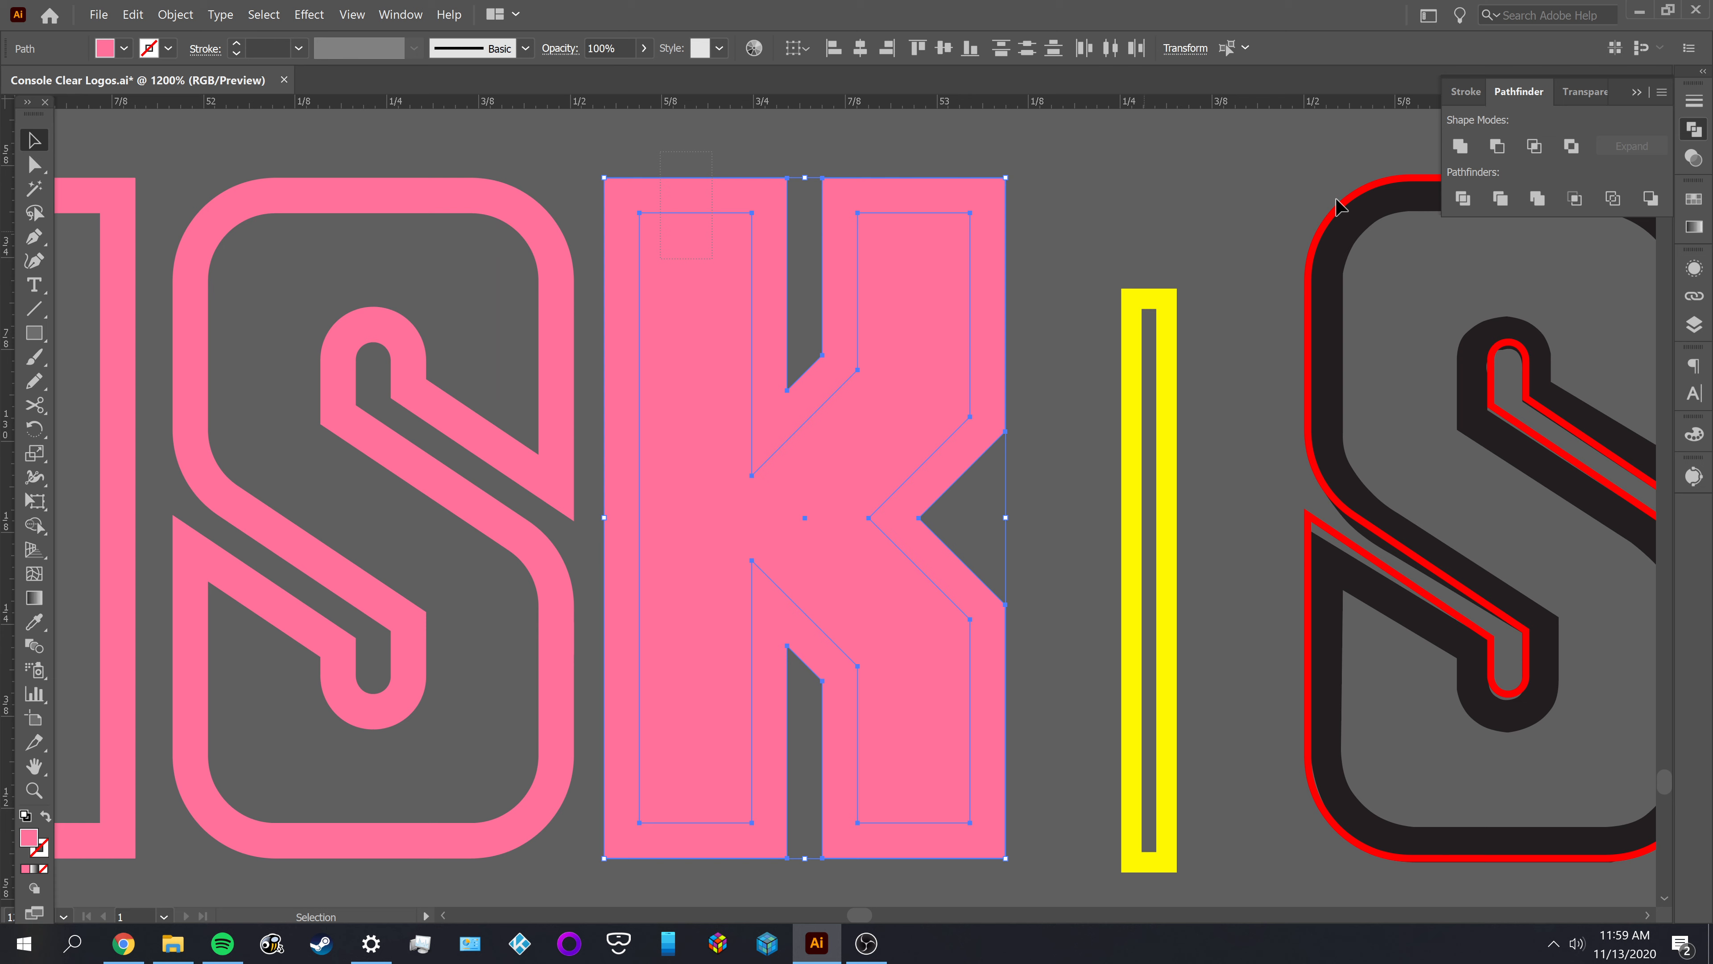
pyautogui.click(1497, 146)
pyautogui.click(1147, 216)
# Delete the yellow spacing bar between the words DISK and SYSTEM
pyautogui.moveTo(1155, 214); pyautogui.dragTo(751, 187)
pyautogui.click(736, 343)
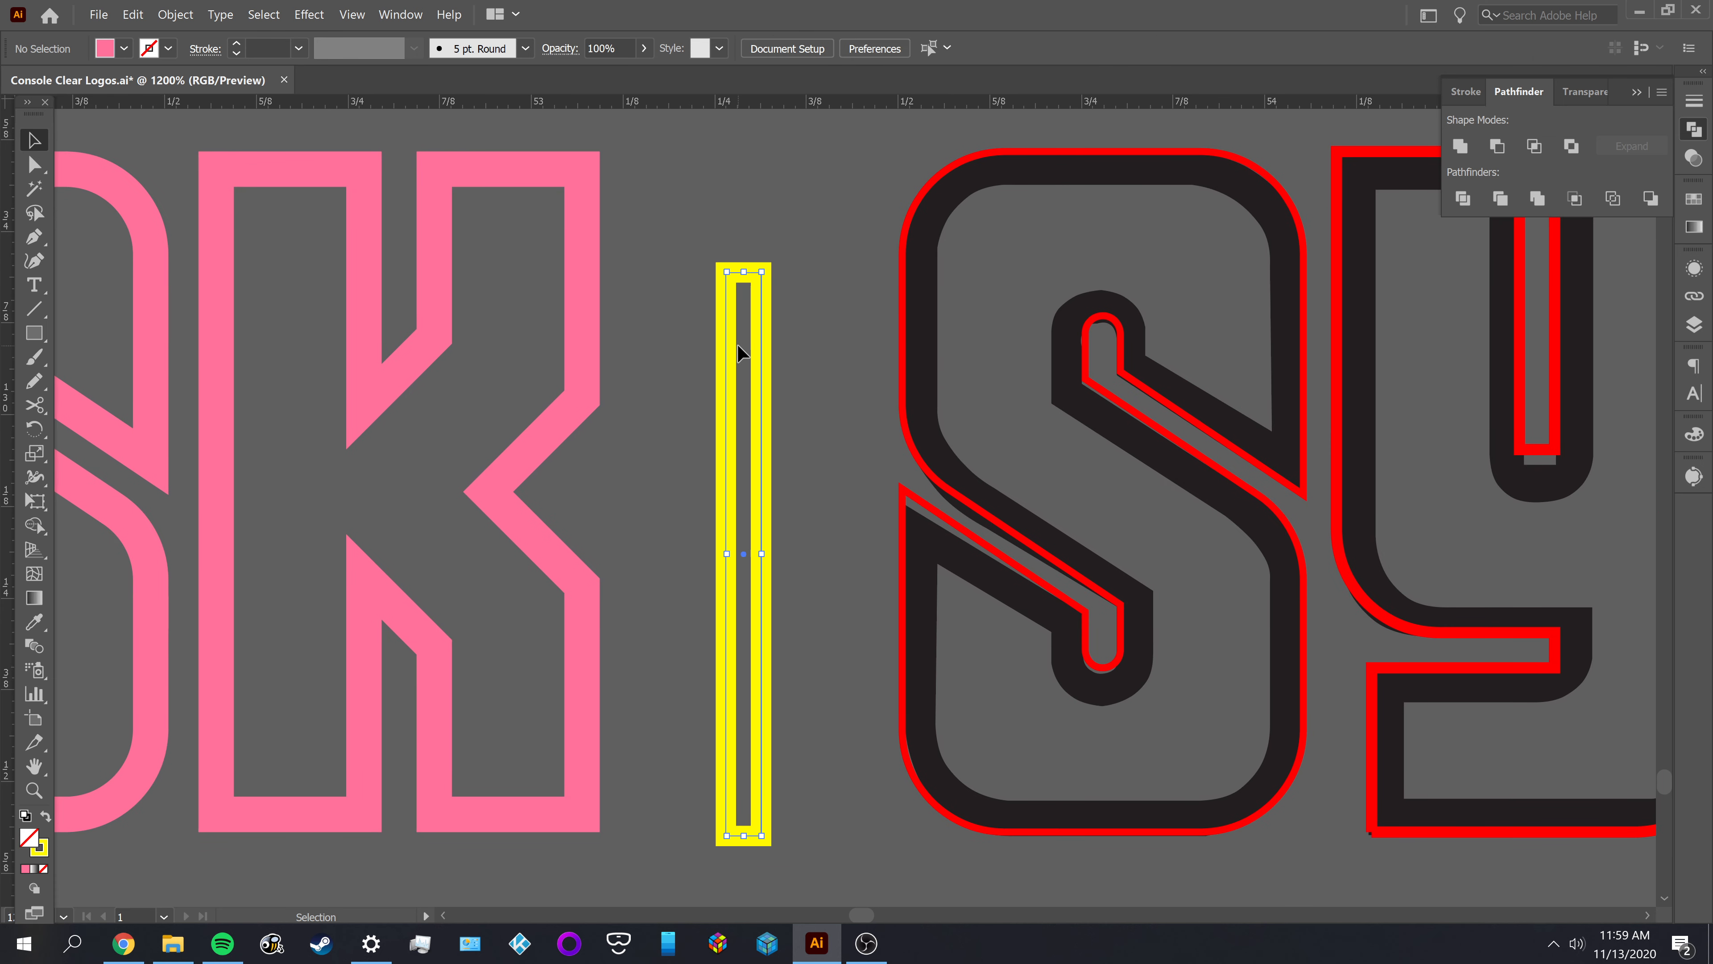
pyautogui.press('Delete')
# Delete the black shape of the first S in SYSTEM, keeping its red outline
pyautogui.keyDown('alt'); pyautogui.scroll(-2, 741, 446); pyautogui.keyUp('alt')
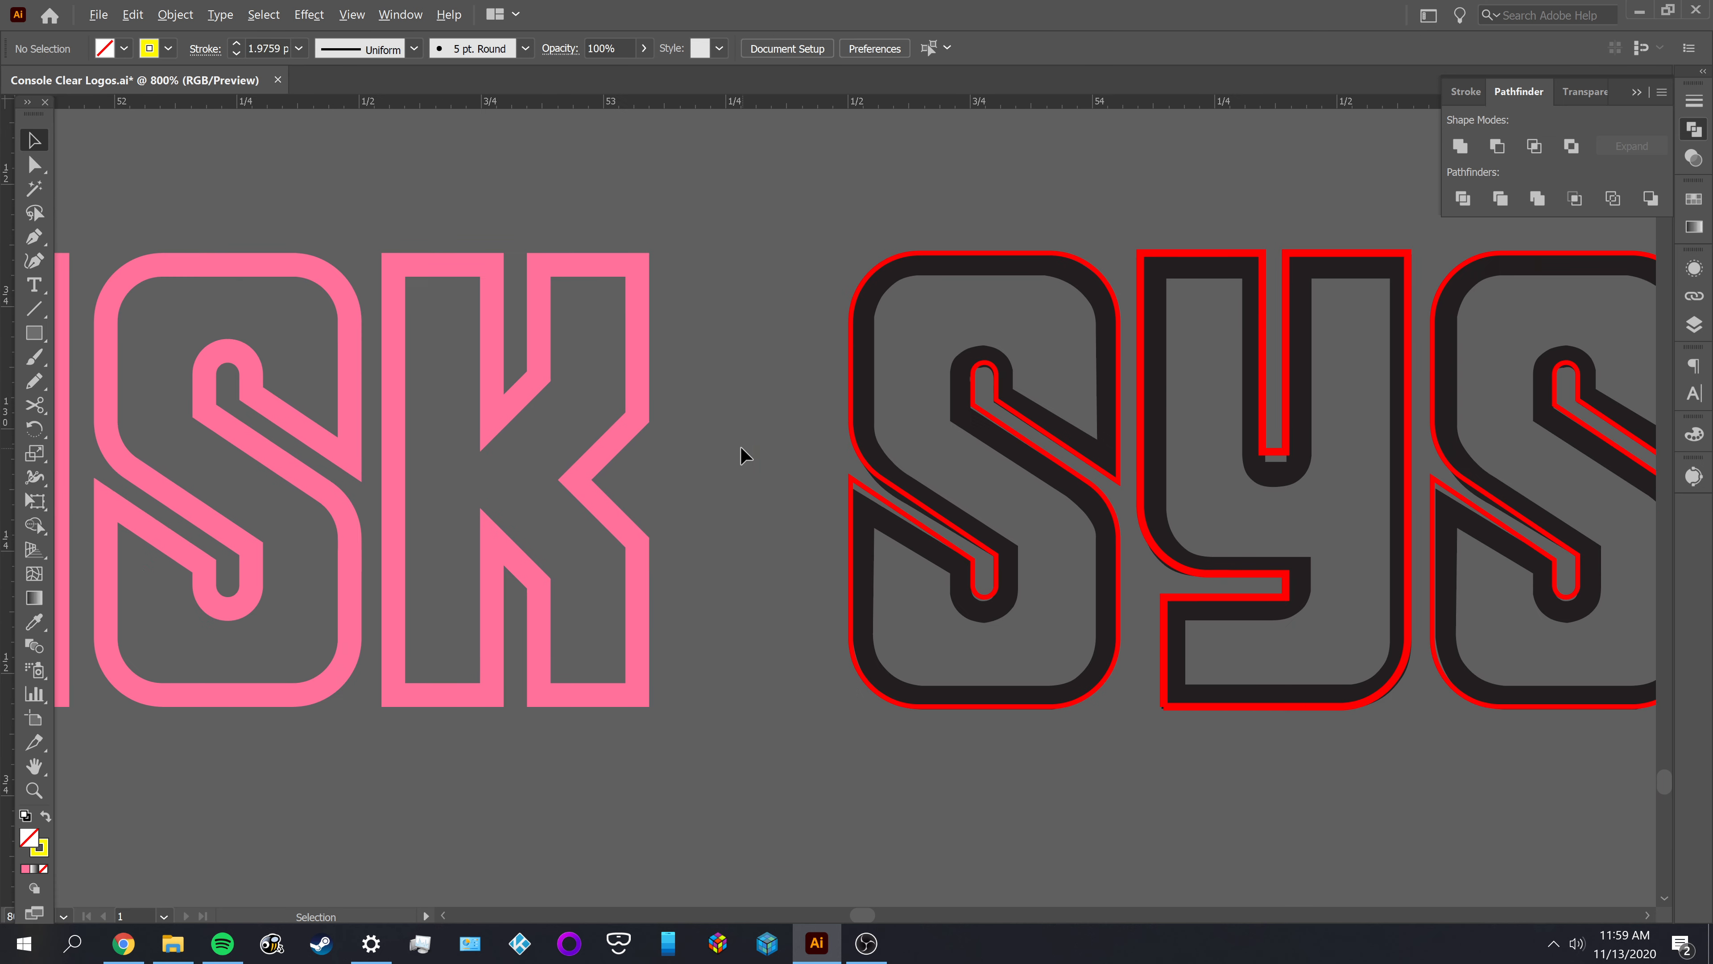
pyautogui.moveTo(742, 447); pyautogui.dragTo(906, 517)
pyautogui.press('a')
pyautogui.keyDown('alt'); pyautogui.scroll(3, 1024, 460); pyautogui.keyUp('alt')
pyautogui.click(934, 439)
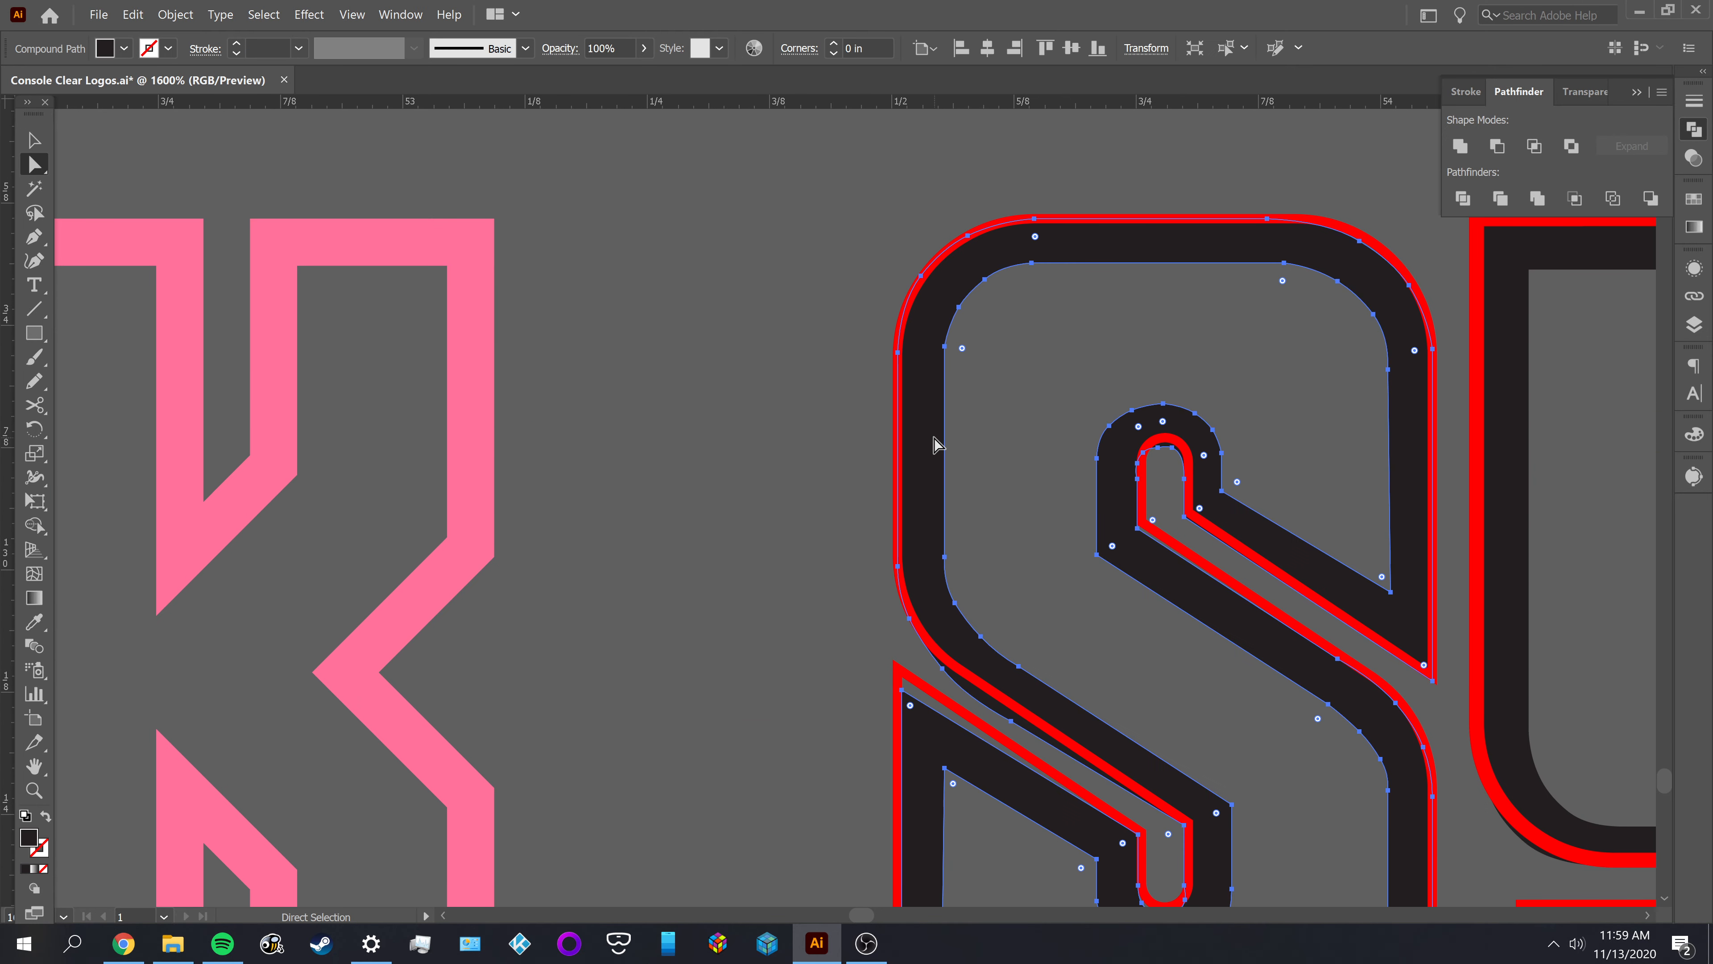
pyautogui.press('Delete')
pyautogui.press('v')
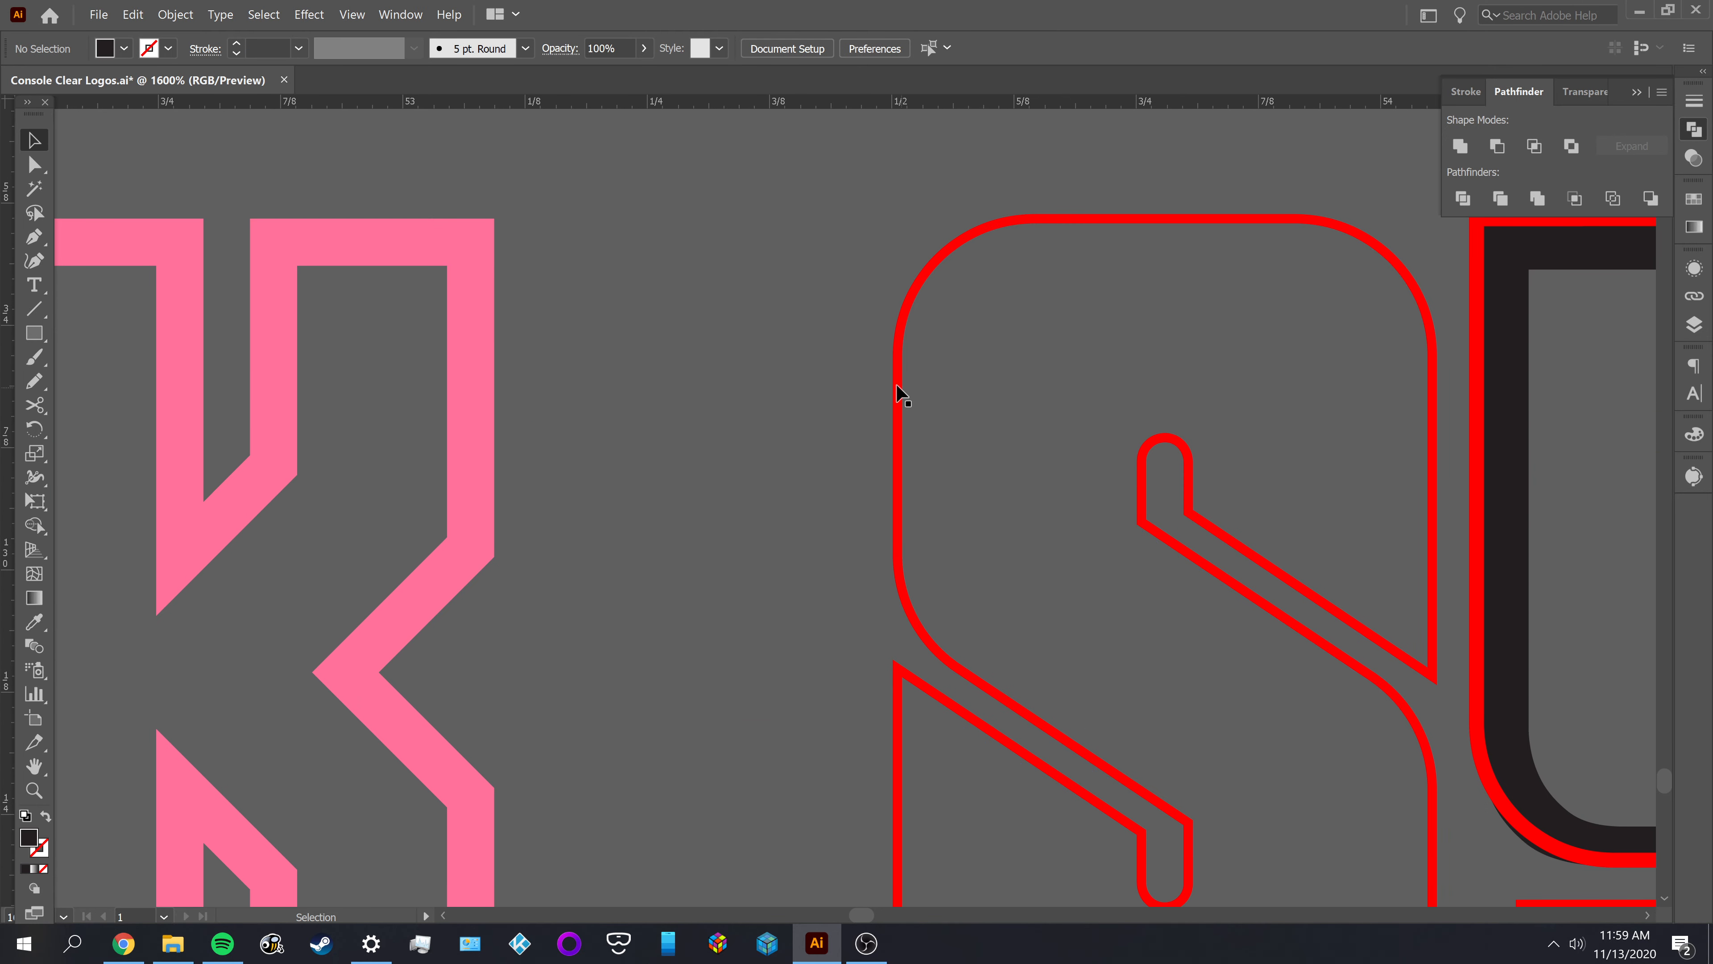
# Offset the red outline group of SYSTEM's first S by -0.048 in with Miter joins and a miter limit of 4, then deselect it
pyautogui.click(903, 388)
pyautogui.click(174, 15)
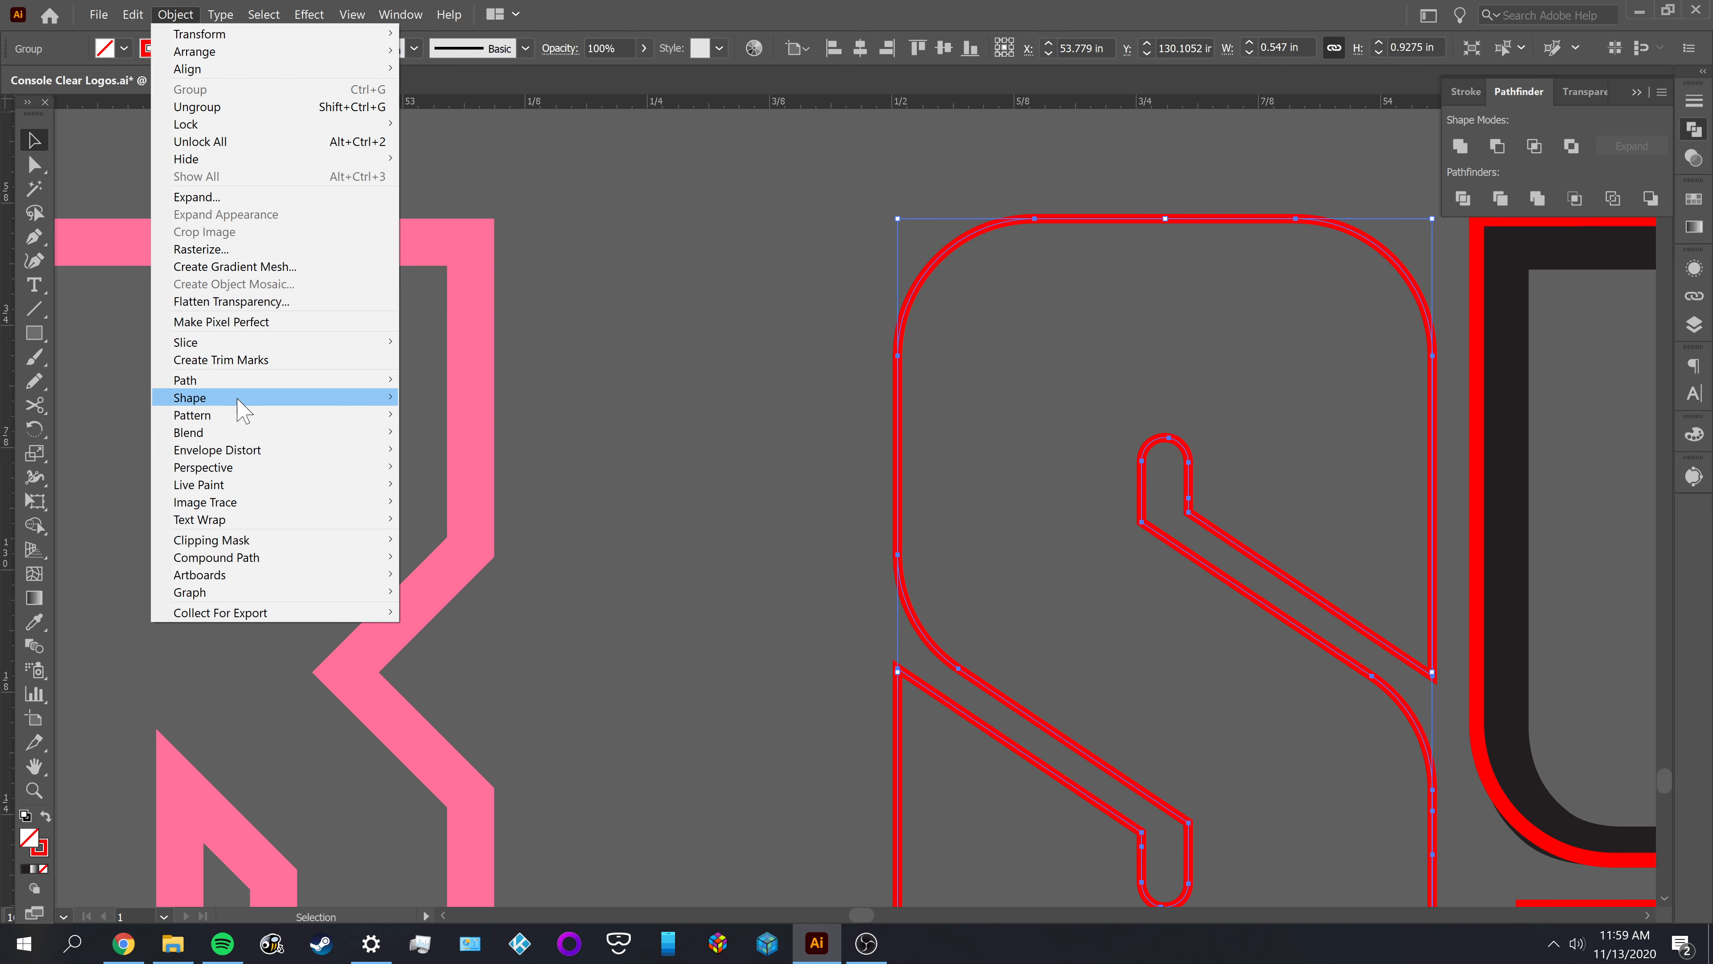
pyautogui.moveTo(236, 380)
pyautogui.click(552, 435)
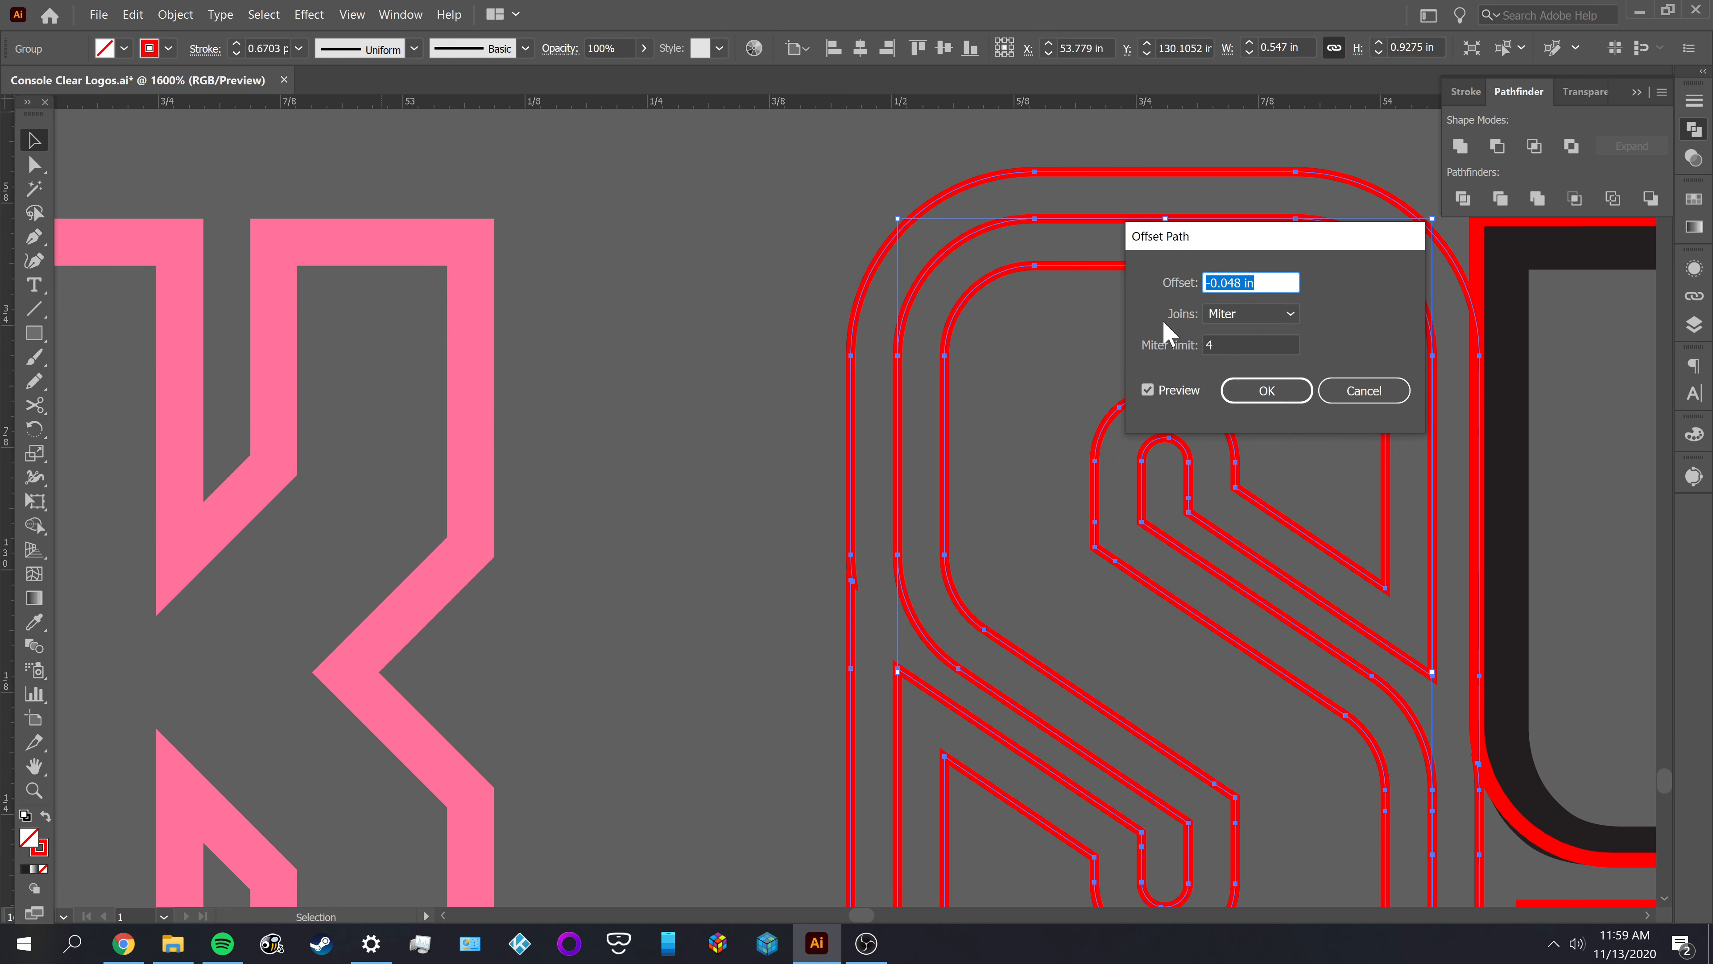
pyautogui.click(1255, 396)
pyautogui.click(1002, 379)
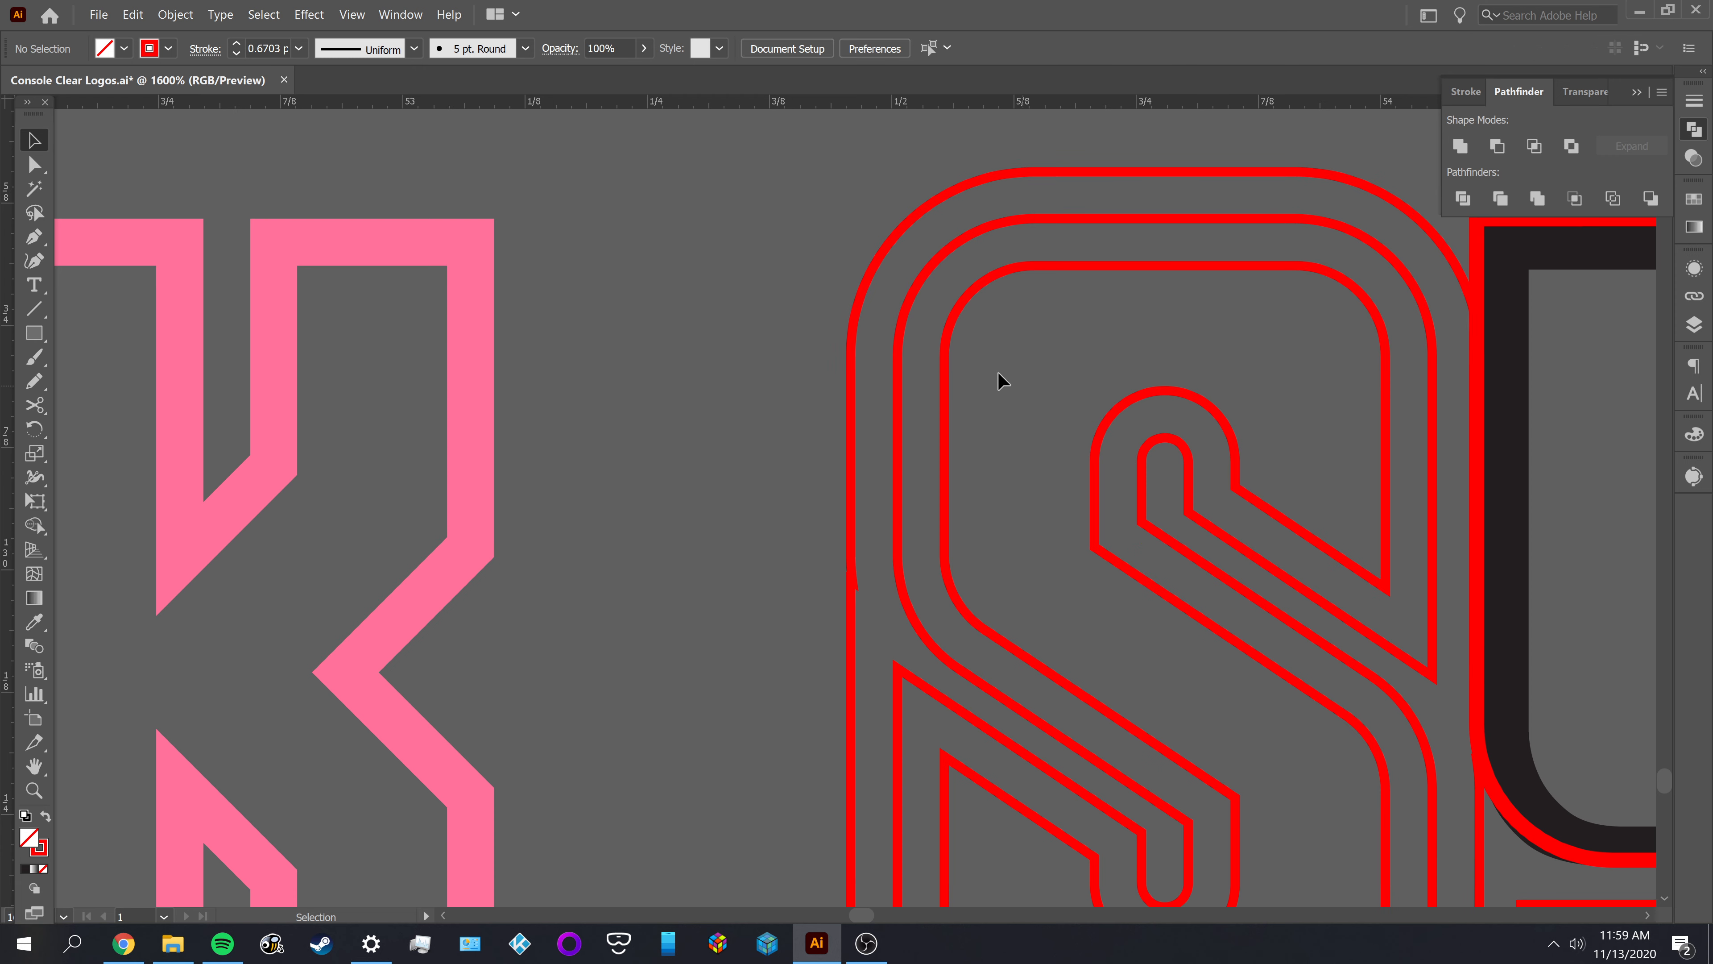
# Ungroup the original and offset outlines of the first S in SYSTEM
pyautogui.click(863, 314)
pyautogui.rightClick(860, 308)
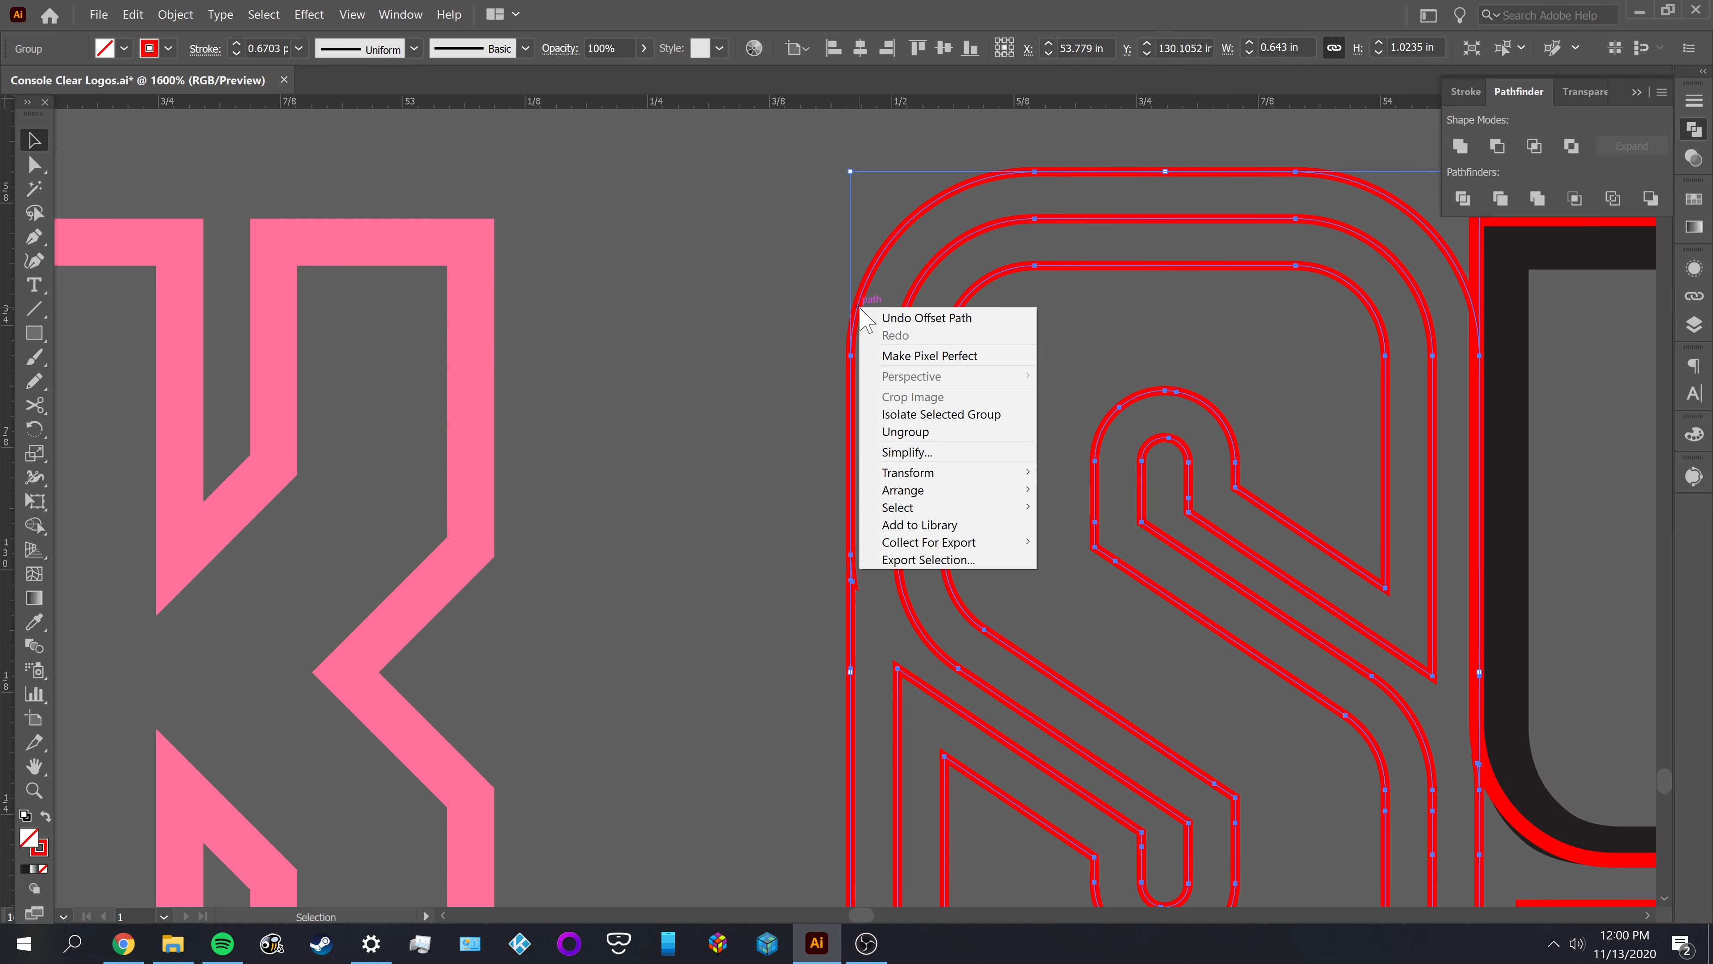
pyautogui.click(906, 432)
pyautogui.click(971, 409)
# Release the compound path of the offset outlines of SYSTEM's first S and delete the outermost one
pyautogui.click(868, 289)
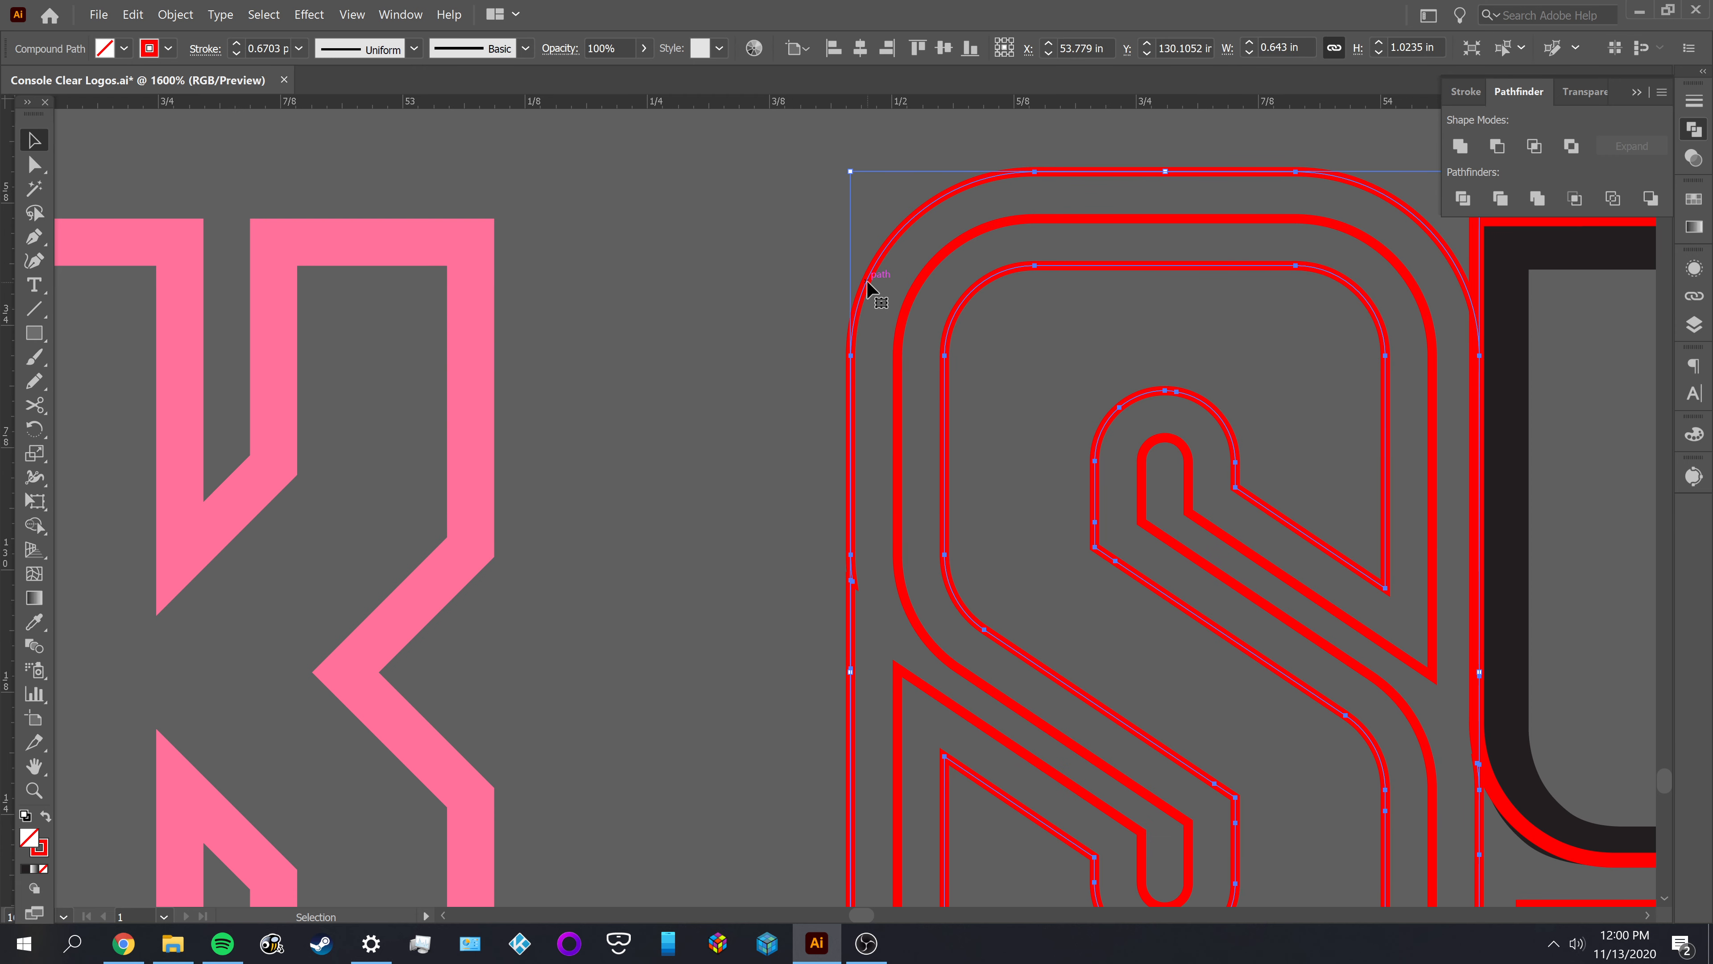
pyautogui.rightClick(868, 286)
pyautogui.click(924, 387)
pyautogui.click(1024, 375)
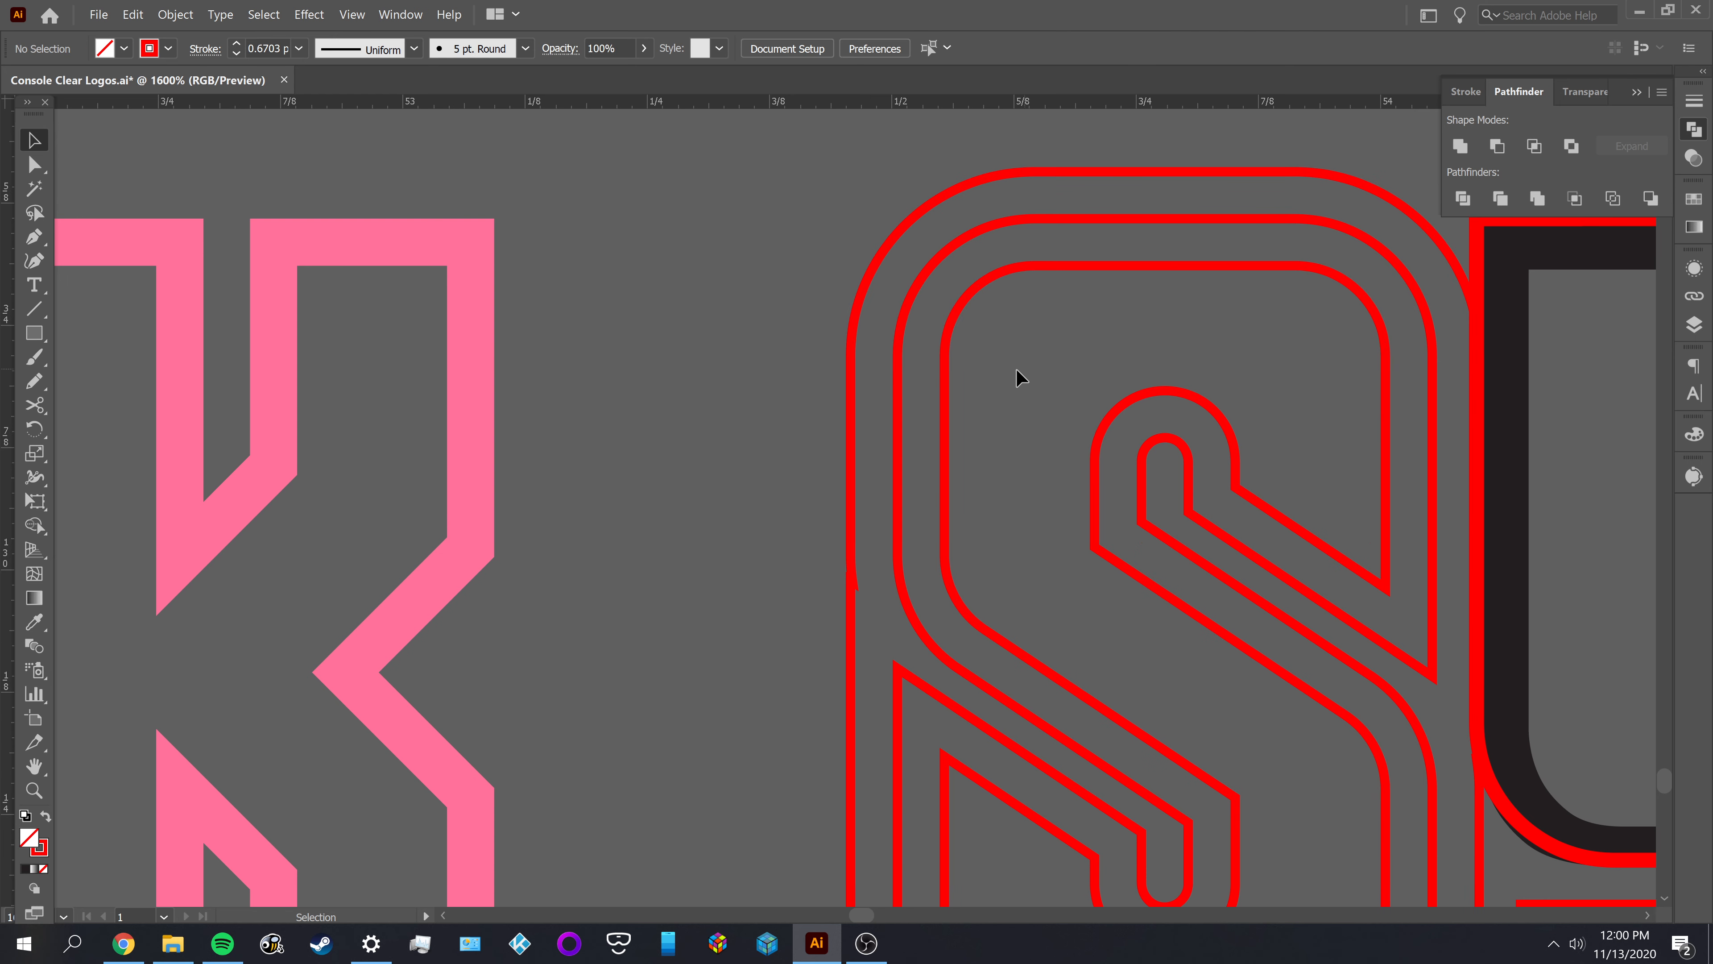
pyautogui.click(1063, 174)
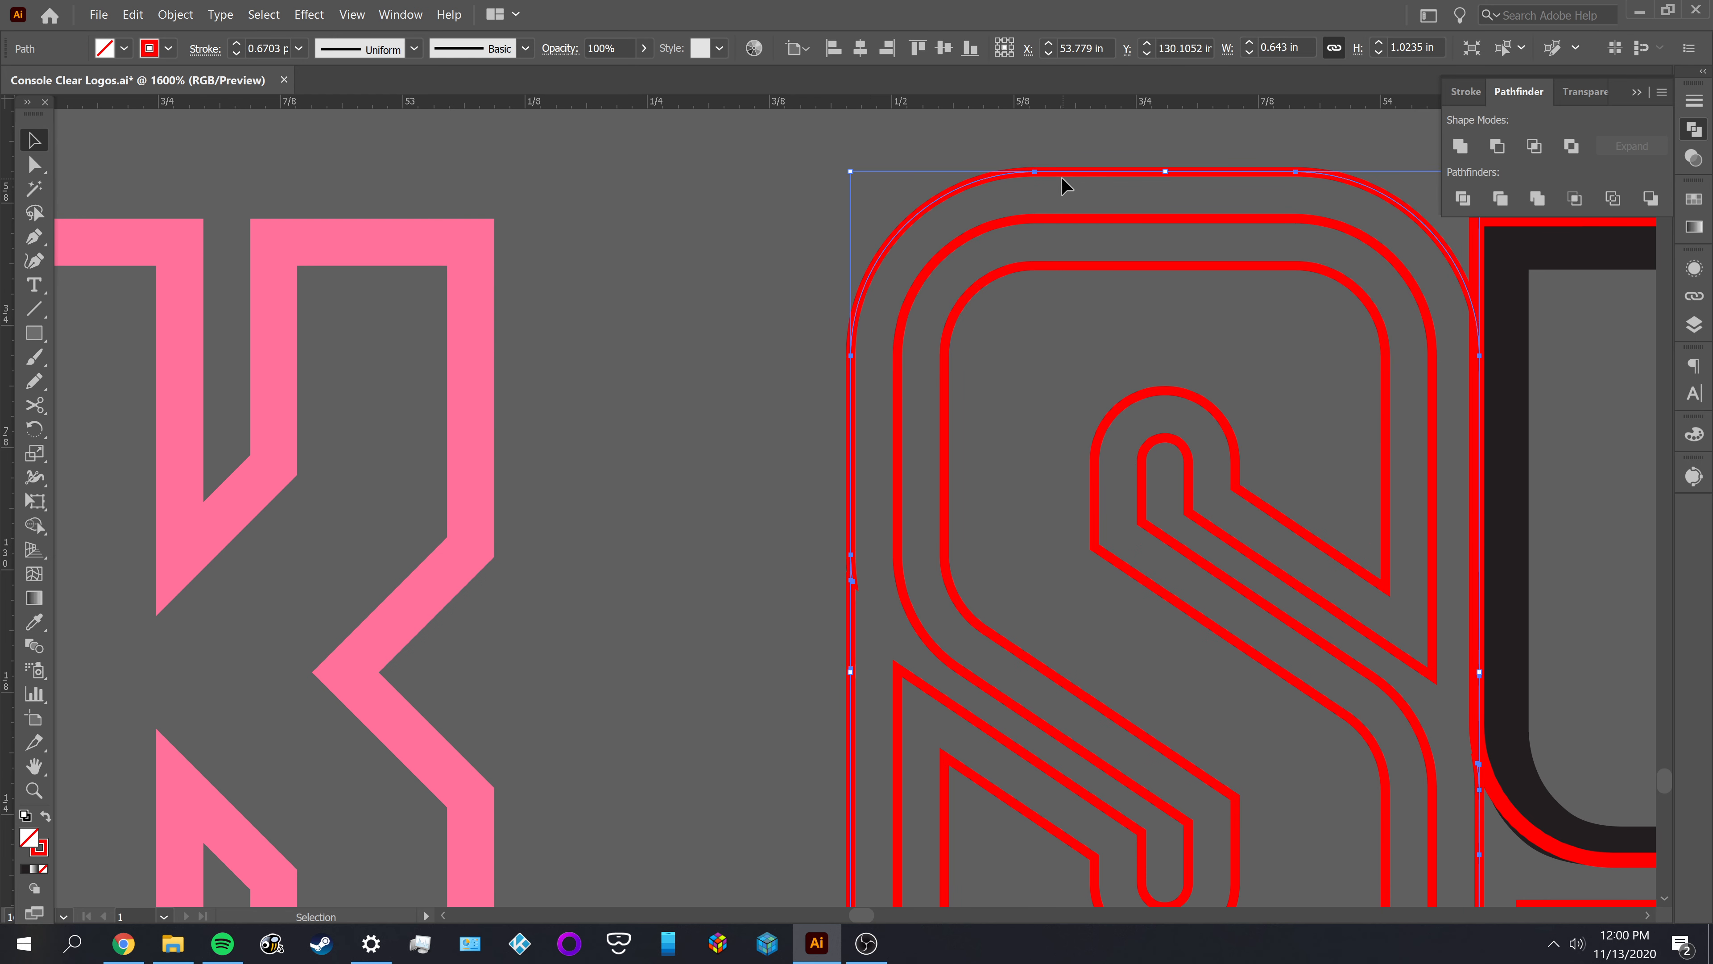
pyautogui.press('Delete')
# Fill both outlines of SYSTEM's first S with the K's pink and subtract the inner shape from the outer one
pyautogui.moveTo(996, 526); pyautogui.dragTo(990, 532)
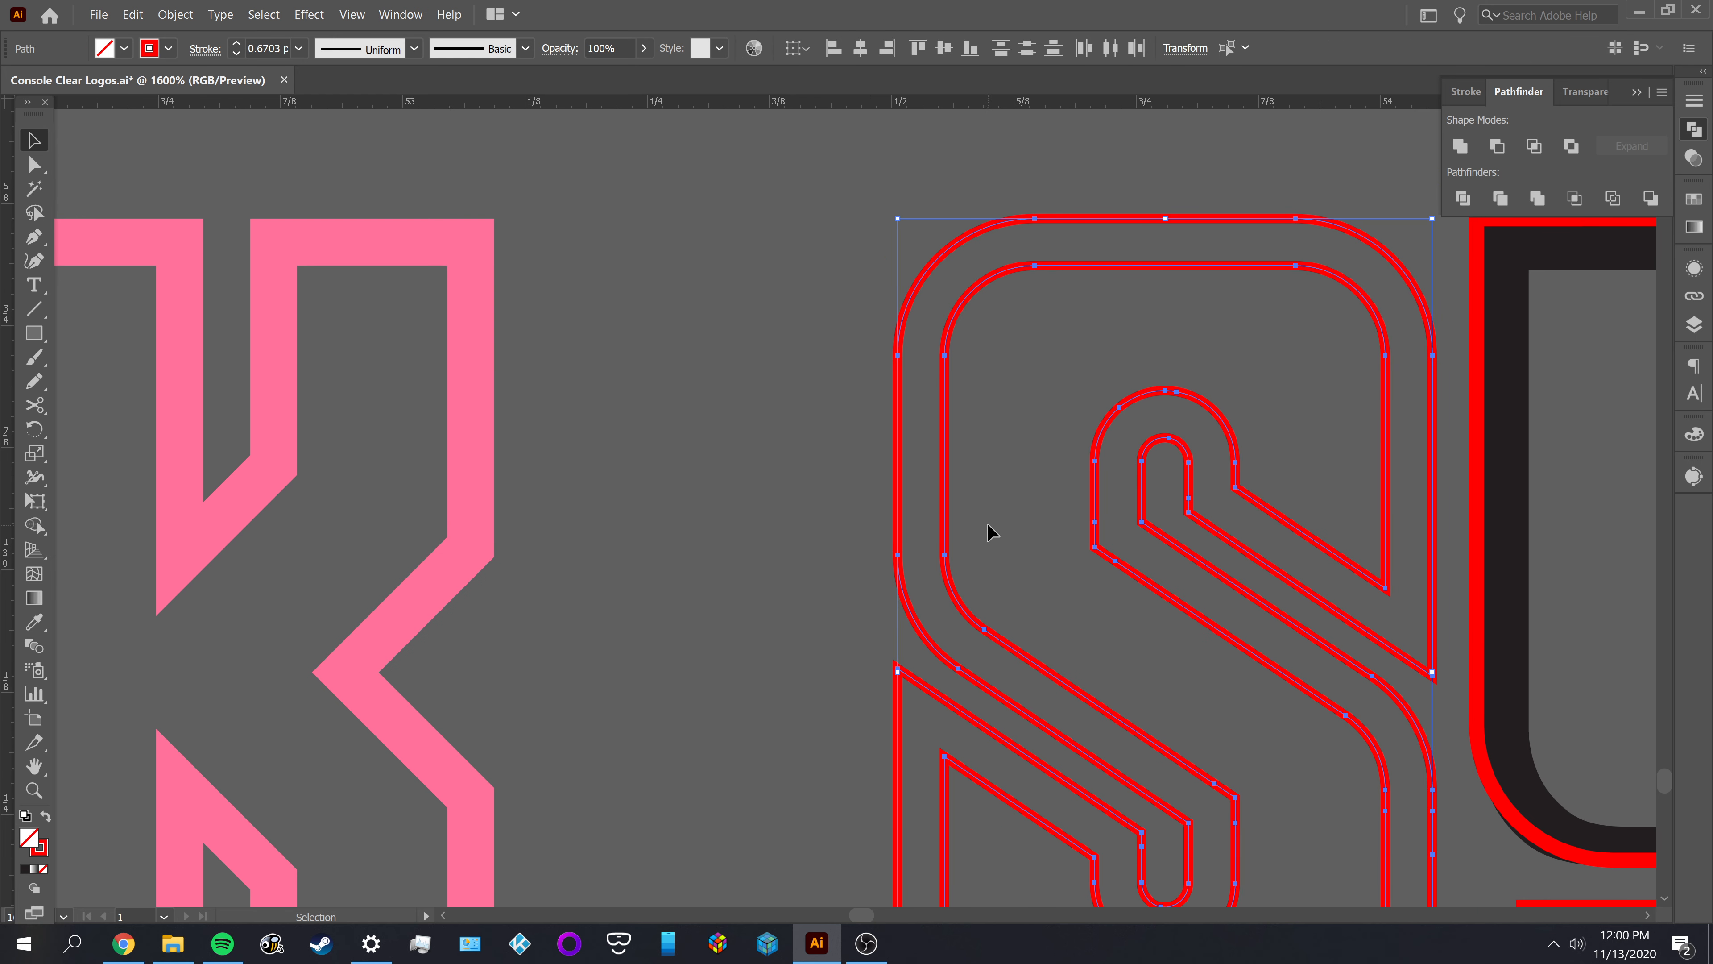
pyautogui.press('i')
pyautogui.click(491, 396)
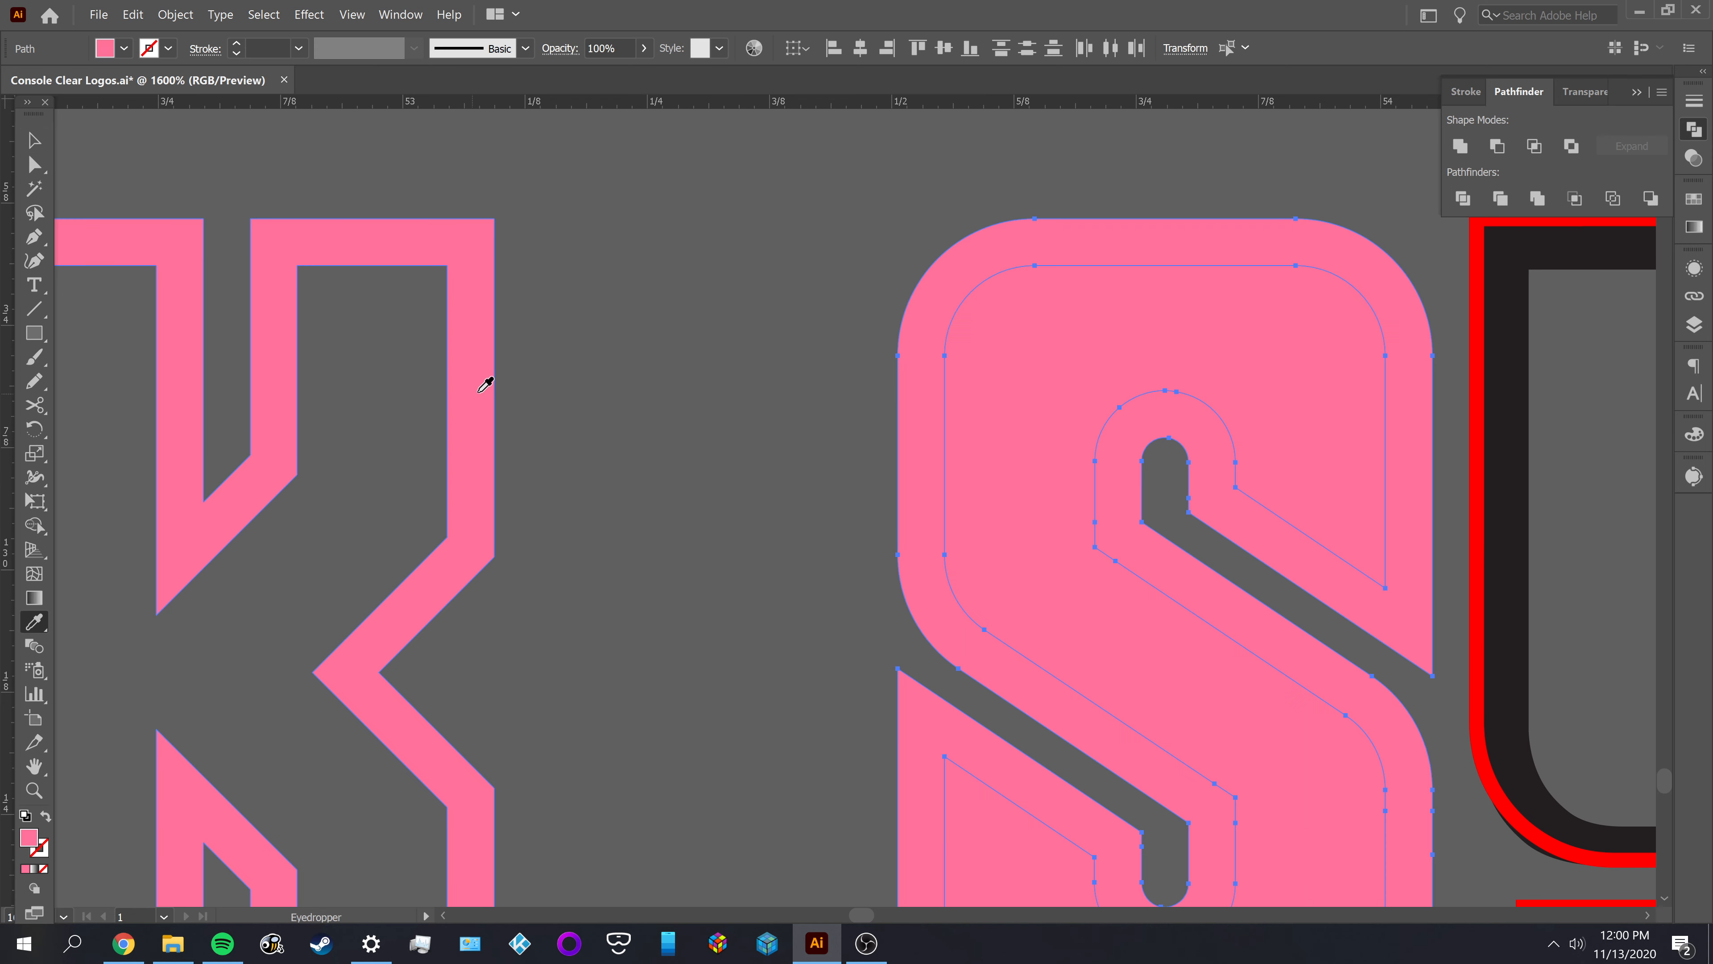
pyautogui.press('v')
pyautogui.click(705, 338)
pyautogui.click(1185, 422)
pyautogui.click(1496, 146)
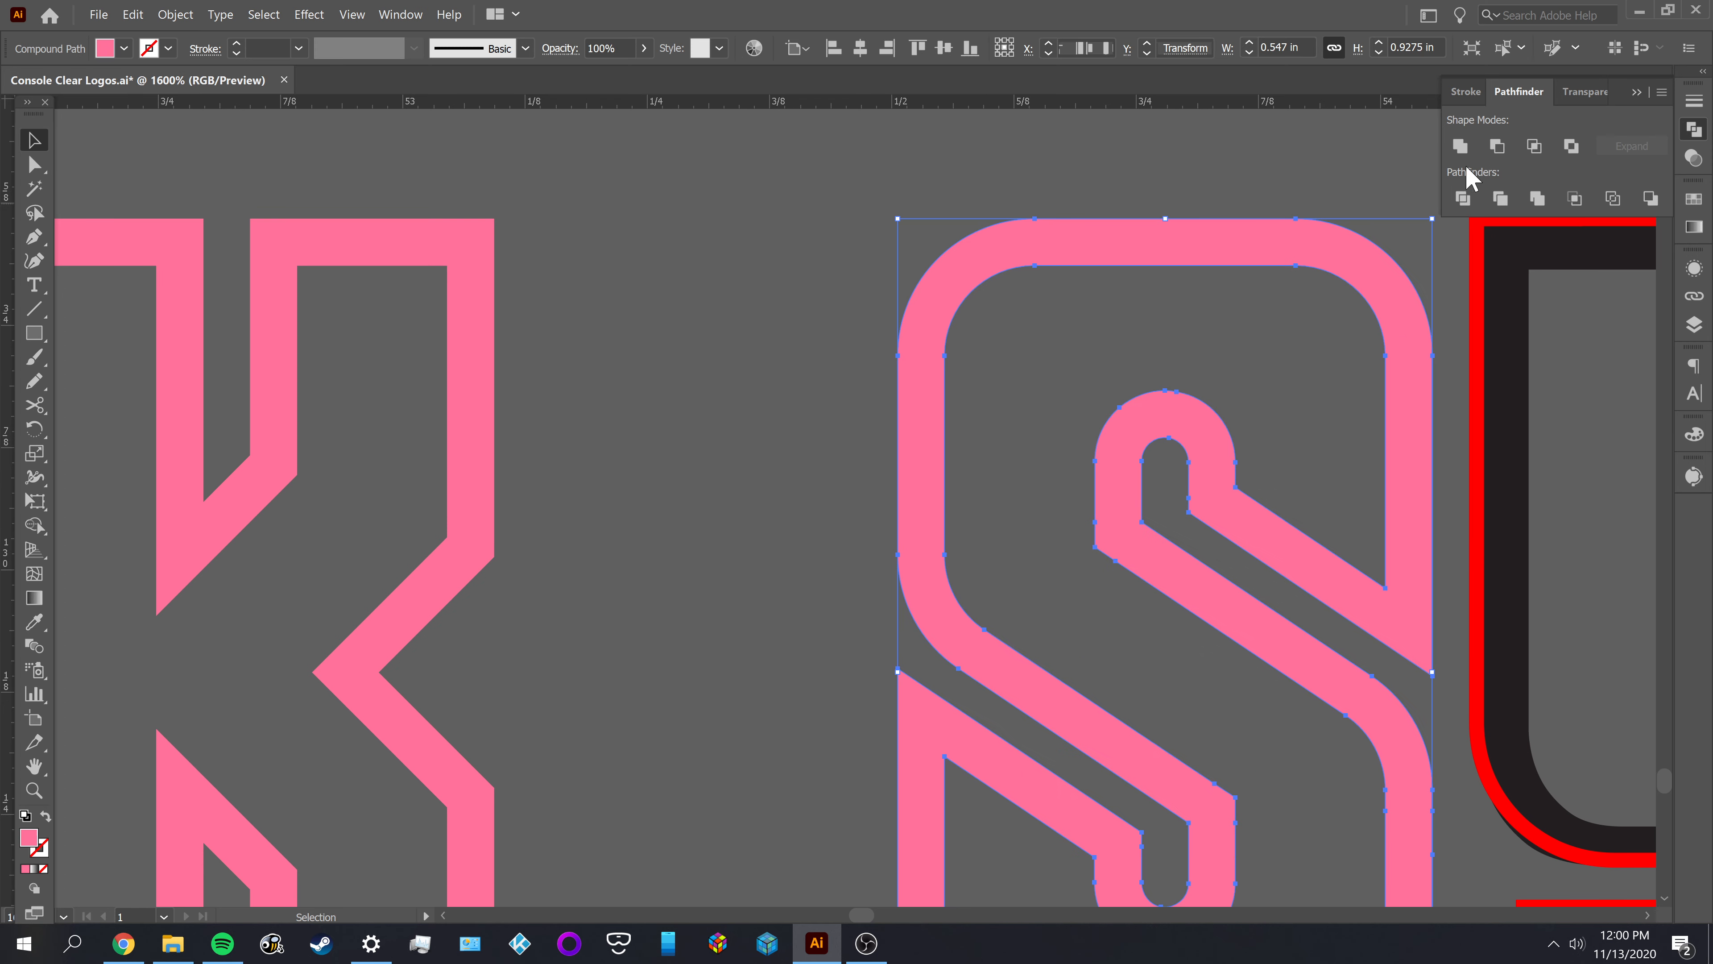
pyautogui.click(693, 413)
# Delete the black original shape of the Y in SYSTEM, keeping its red outline
pyautogui.scroll(-2, 728, 385)
pyautogui.scroll(-1, 742, 388)
pyautogui.moveTo(734, 452); pyautogui.dragTo(468, 427)
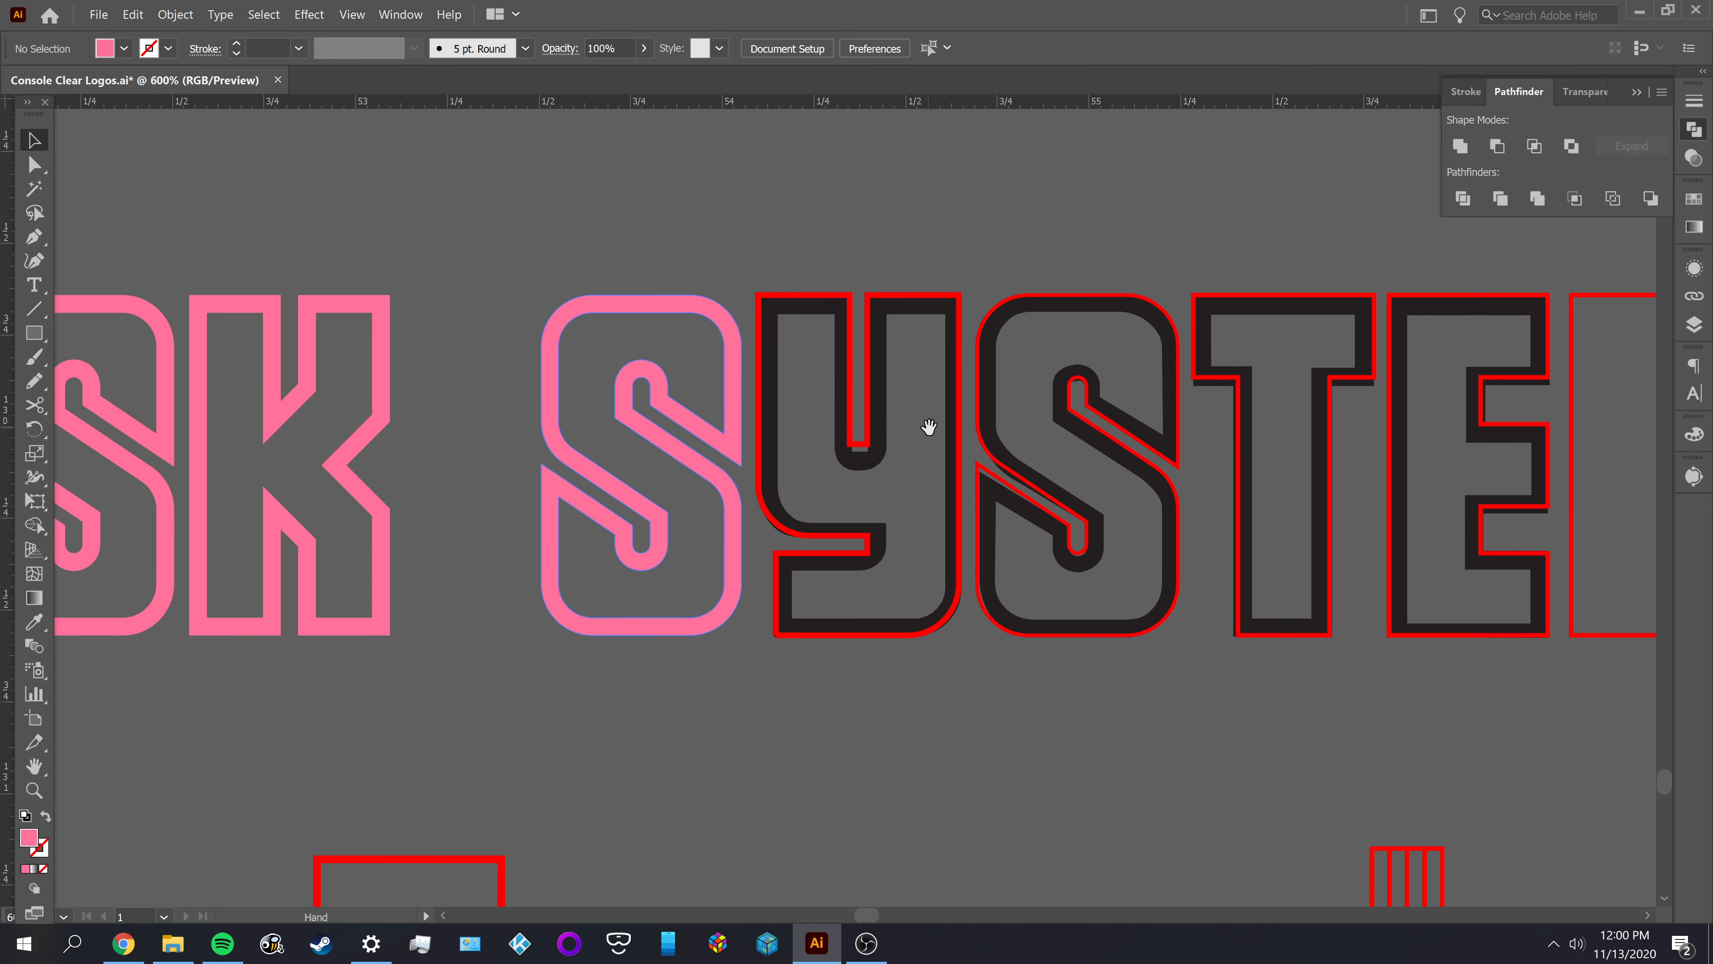
pyautogui.moveTo(929, 426)
pyautogui.mouseDown()
pyautogui.moveTo(1117, 444)
pyautogui.moveTo(987, 490)
pyautogui.moveTo(953, 402)
pyautogui.moveTo(941, 438)
pyautogui.mouseUp()
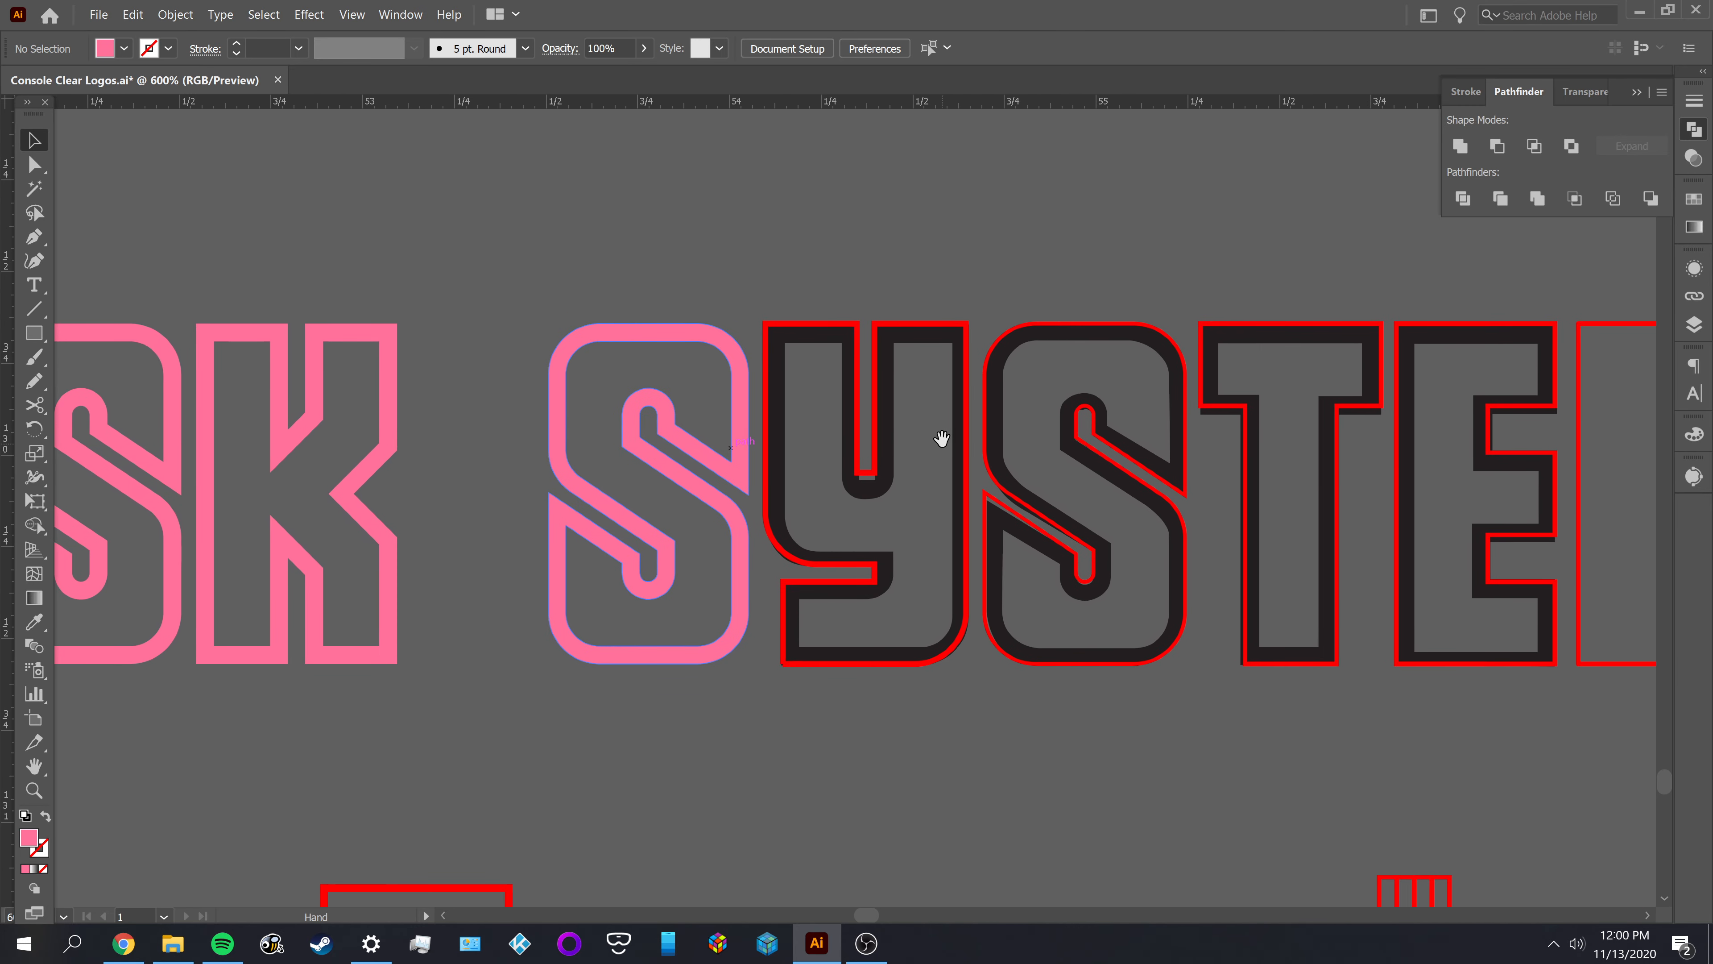
pyautogui.scroll(3, 899, 344)
pyautogui.scroll(1, 897, 324)
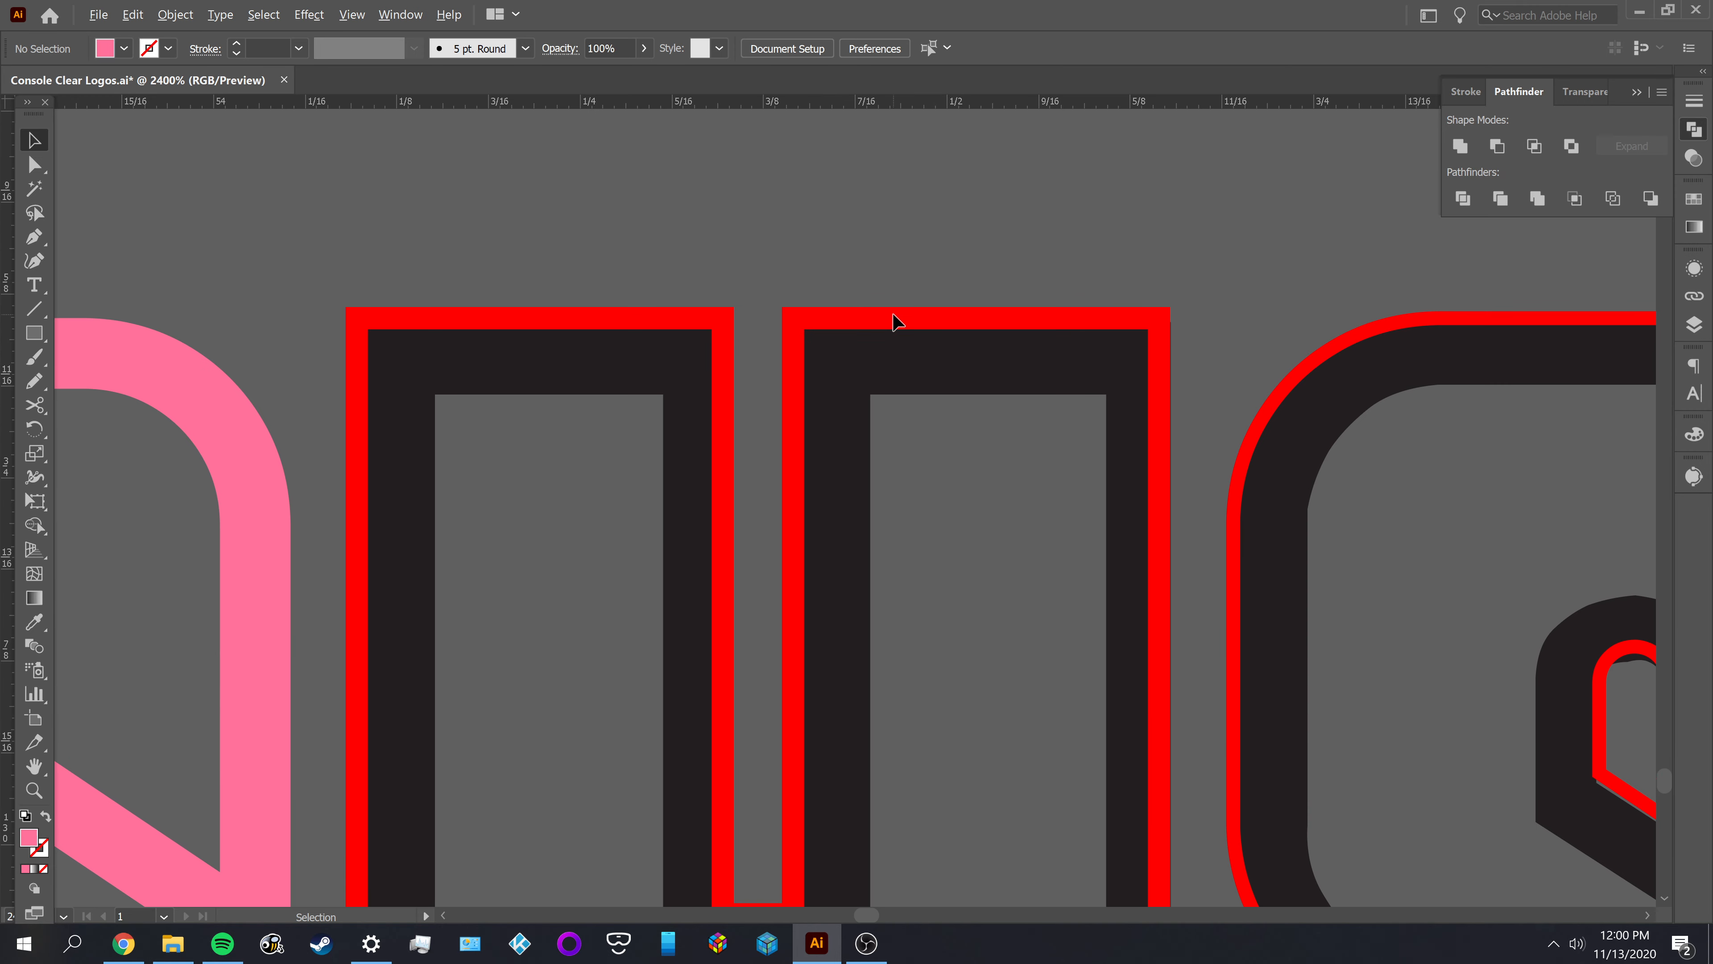
pyautogui.click(892, 324)
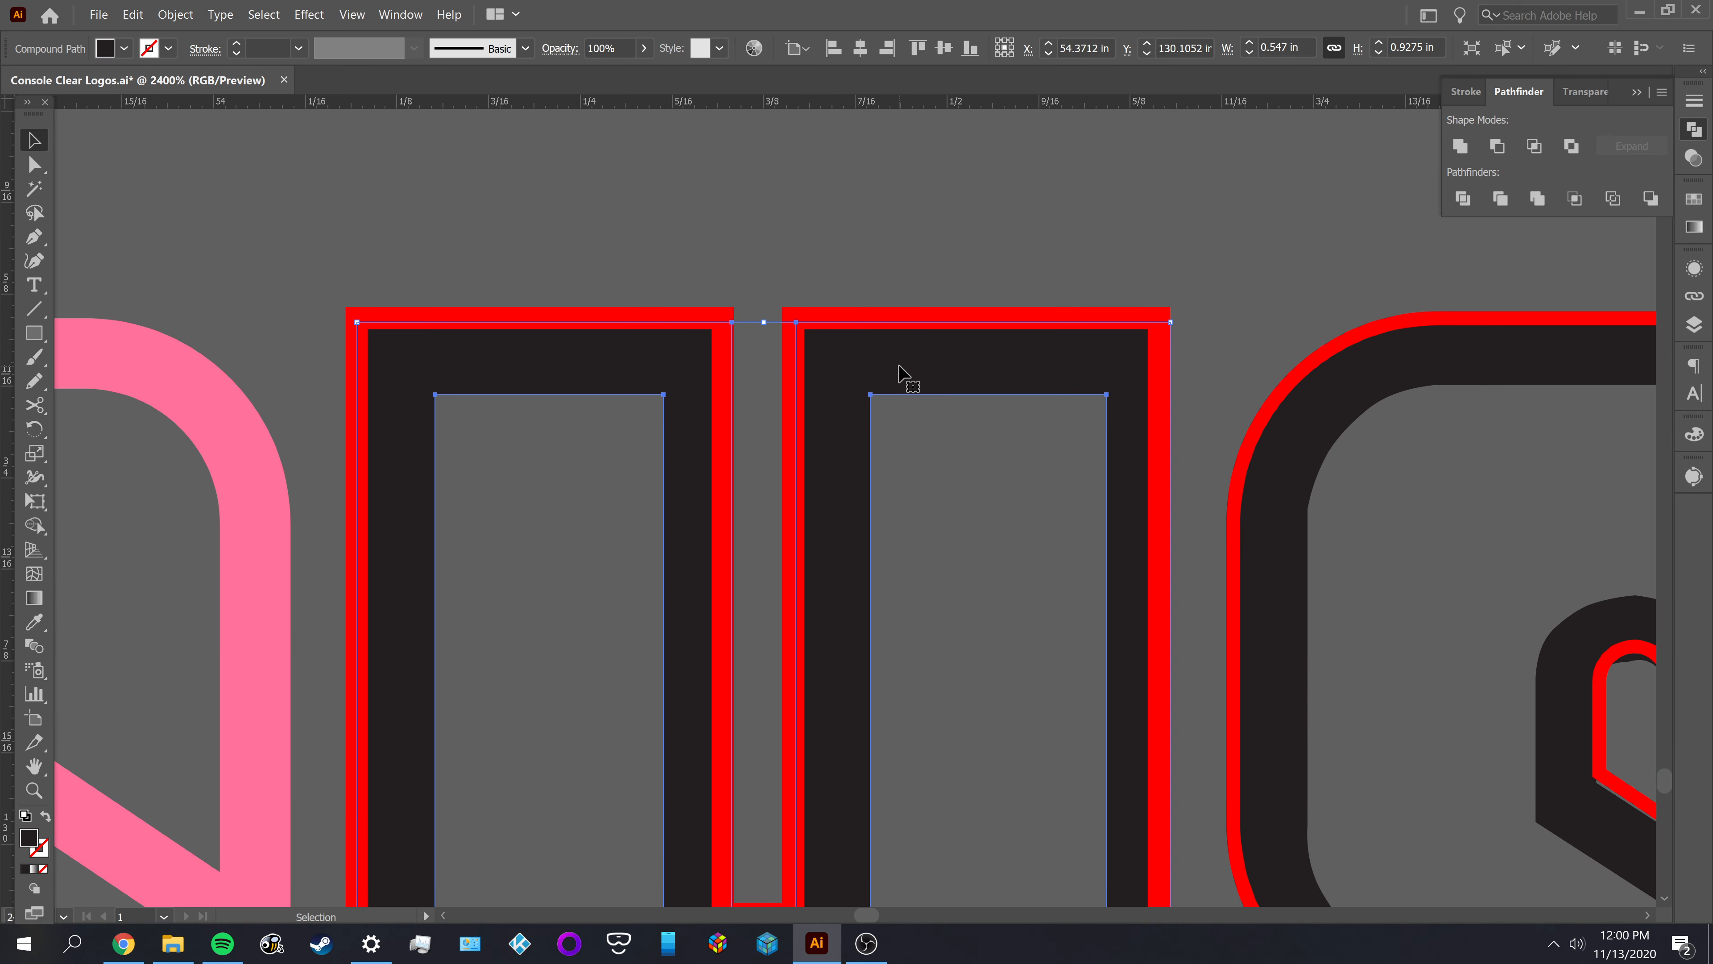
pyautogui.press('Delete')
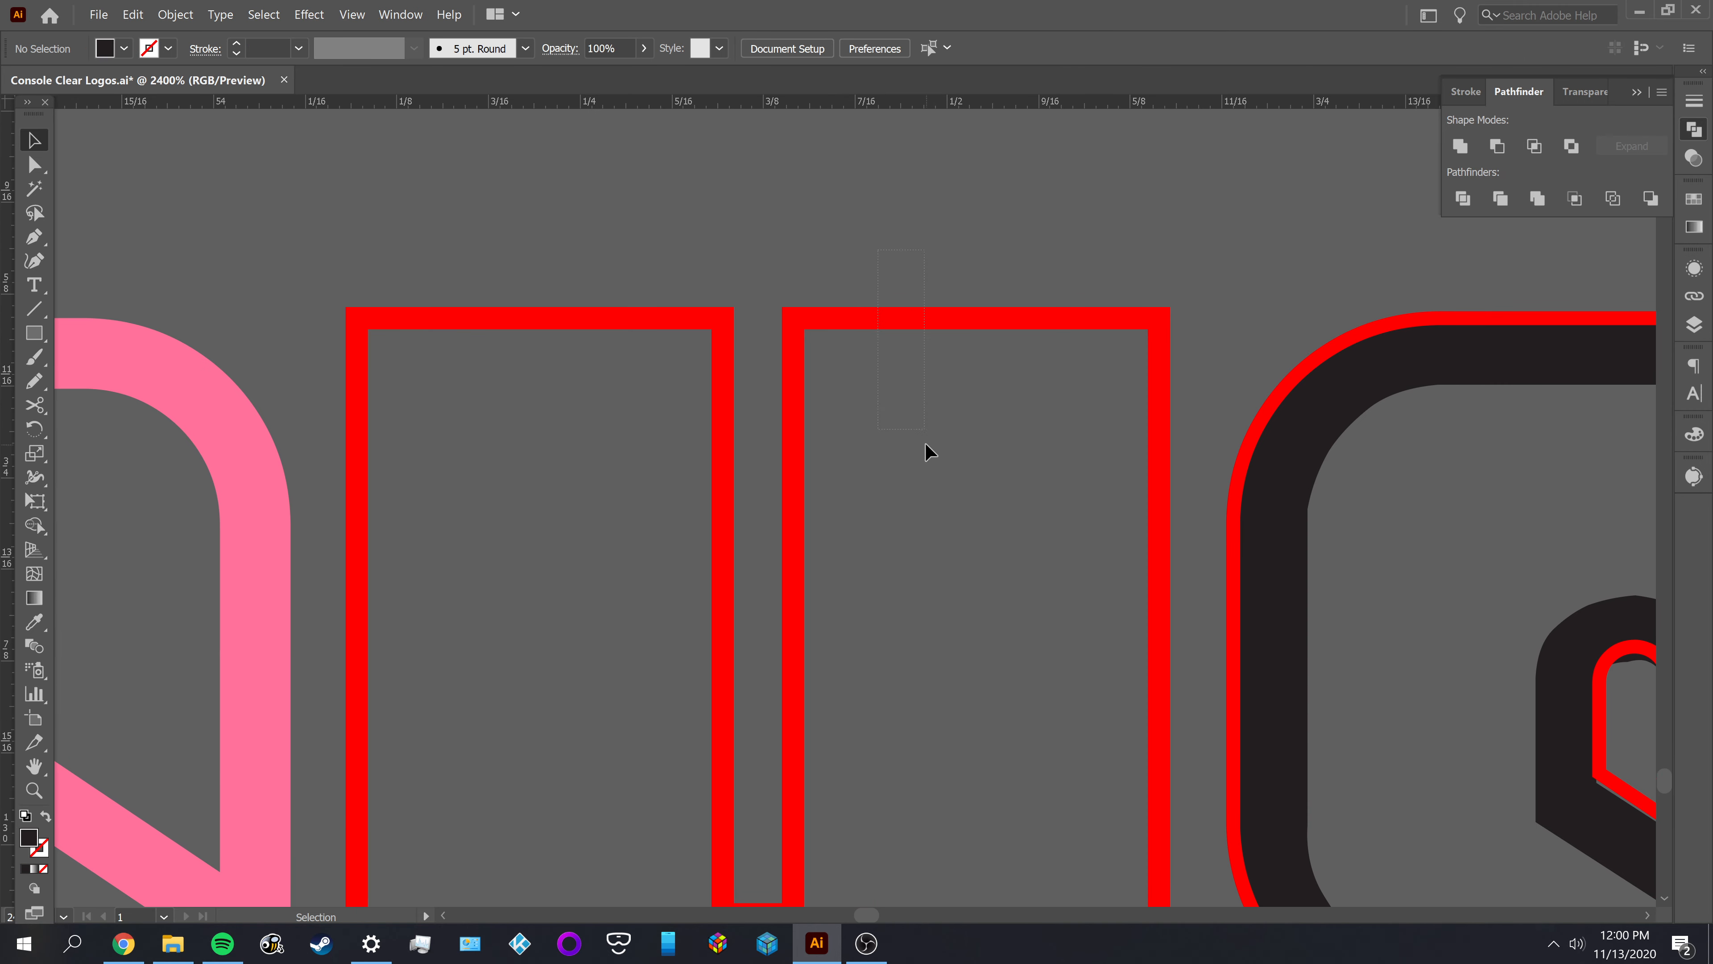
# Offset the red outline of SYSTEM's Y by -0.048 in, then deselect it
pyautogui.click(923, 435)
pyautogui.keyDown('alt'); pyautogui.scroll(-2, 923, 432); pyautogui.keyUp('alt')
pyautogui.scroll(-2, 918, 429)
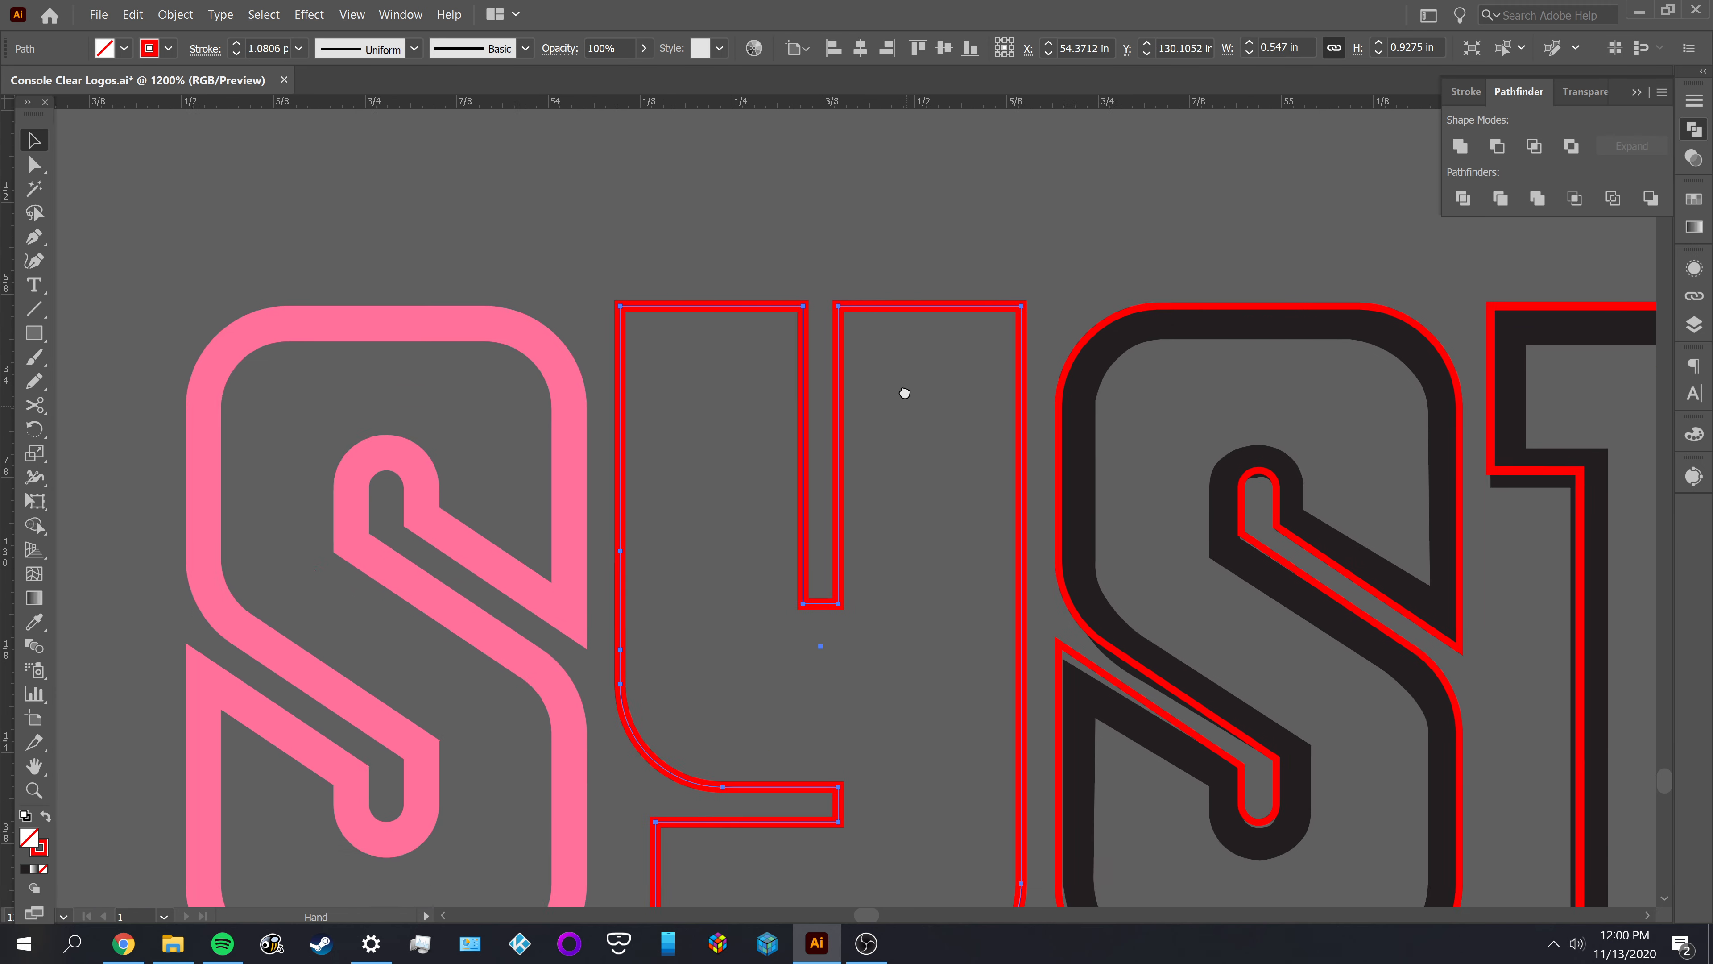
pyautogui.click(176, 15)
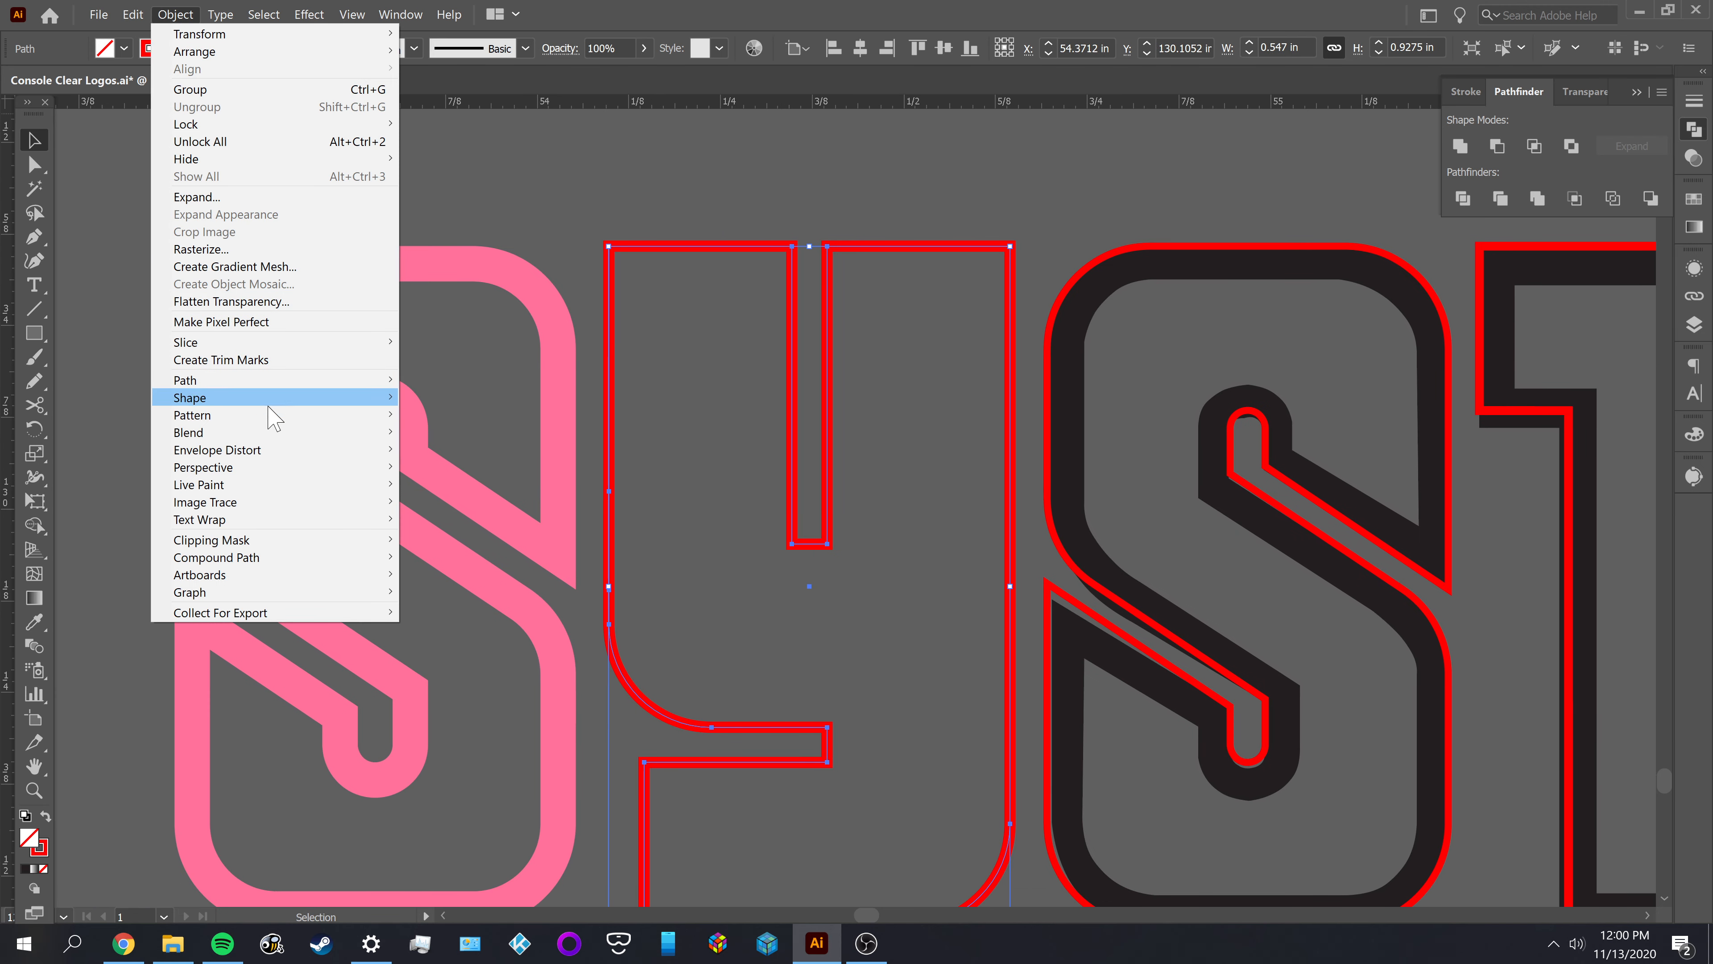
pyautogui.moveTo(267, 384)
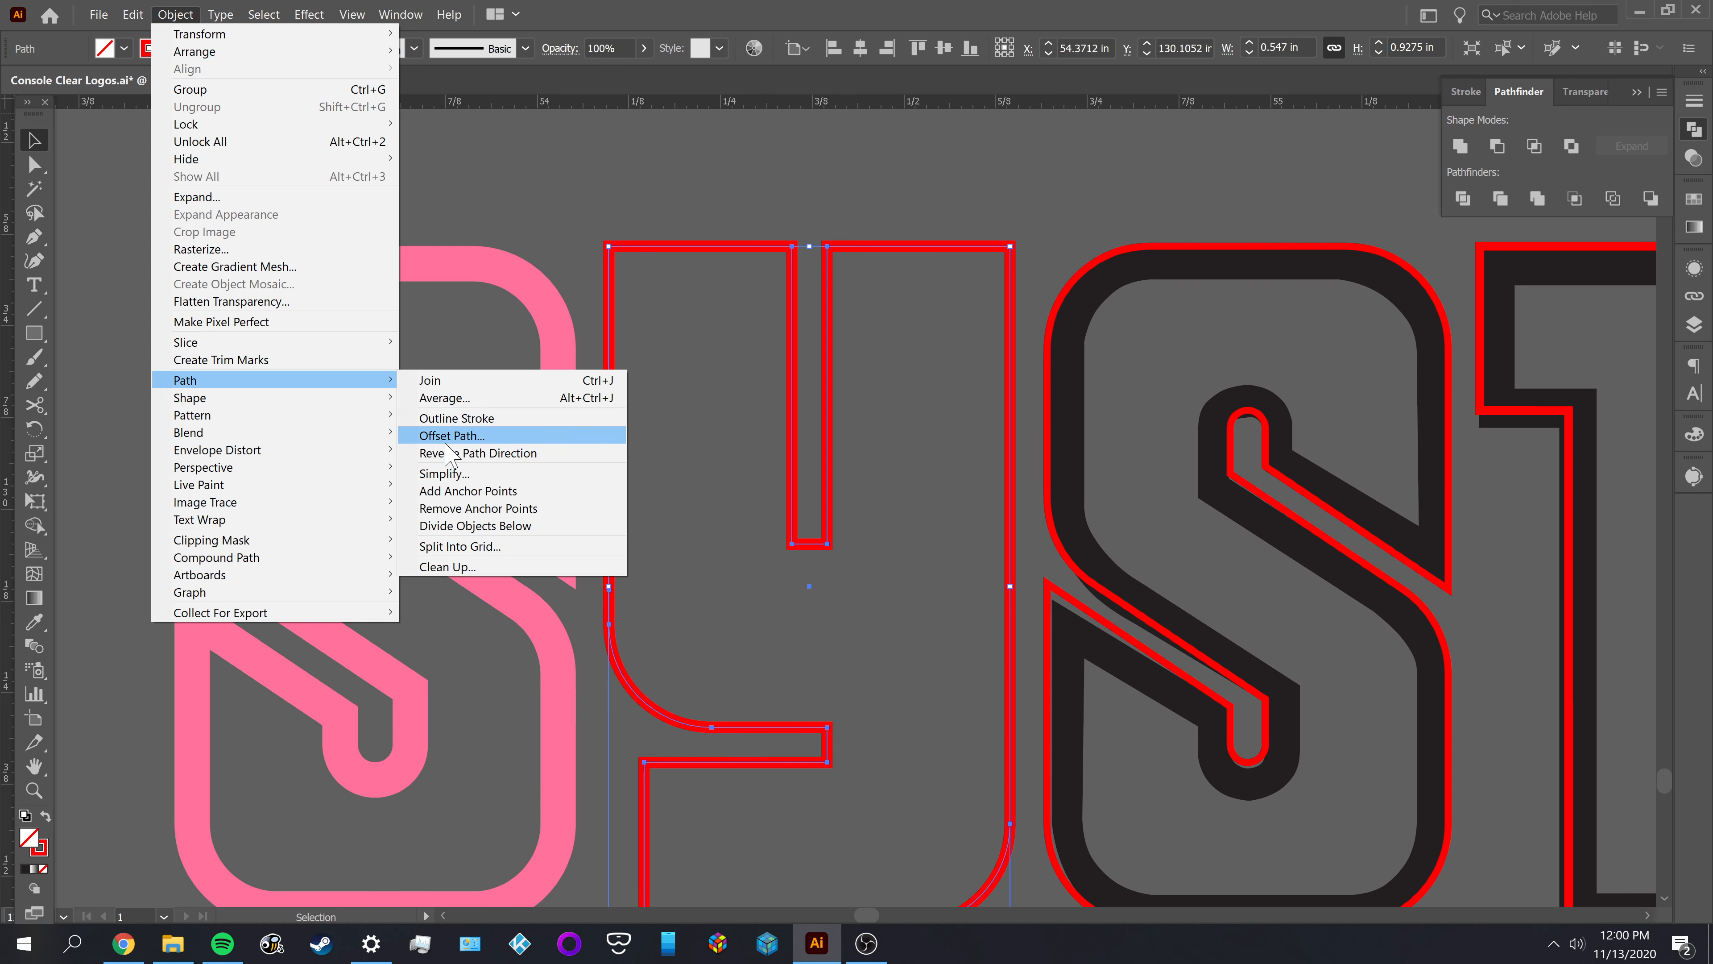
pyautogui.click(459, 433)
pyautogui.click(1236, 392)
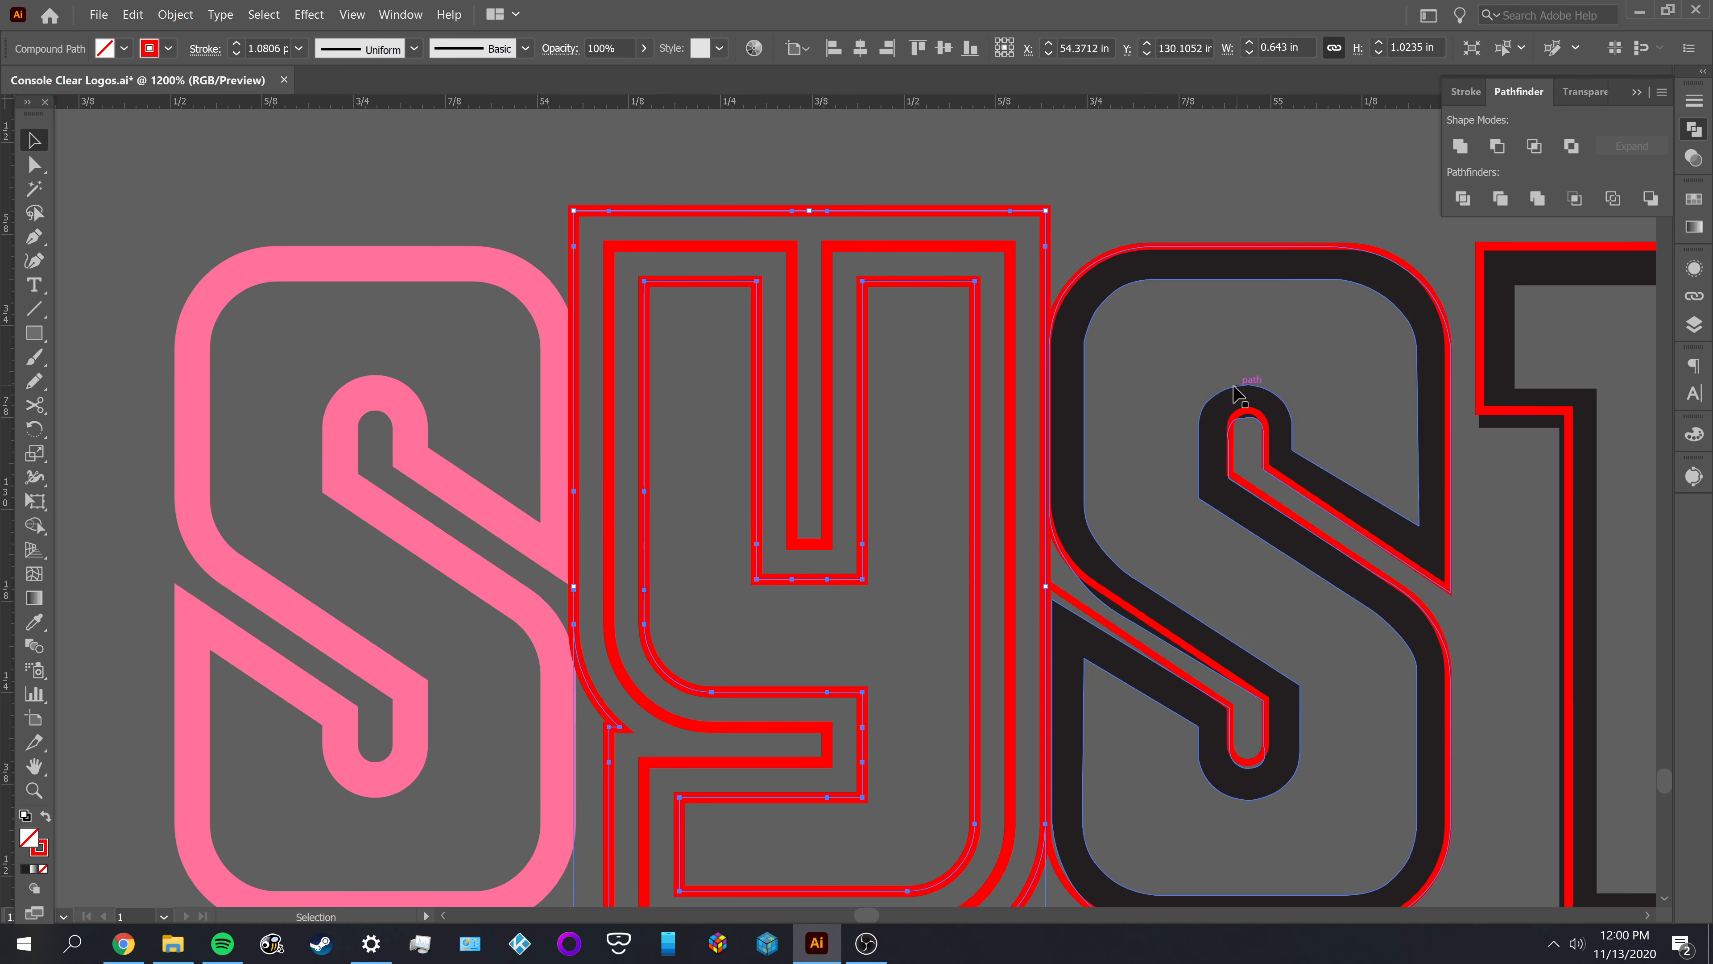
pyautogui.click(871, 382)
# Release the compound path of the Y's offset outlines and delete the outermost one
pyautogui.press('a')
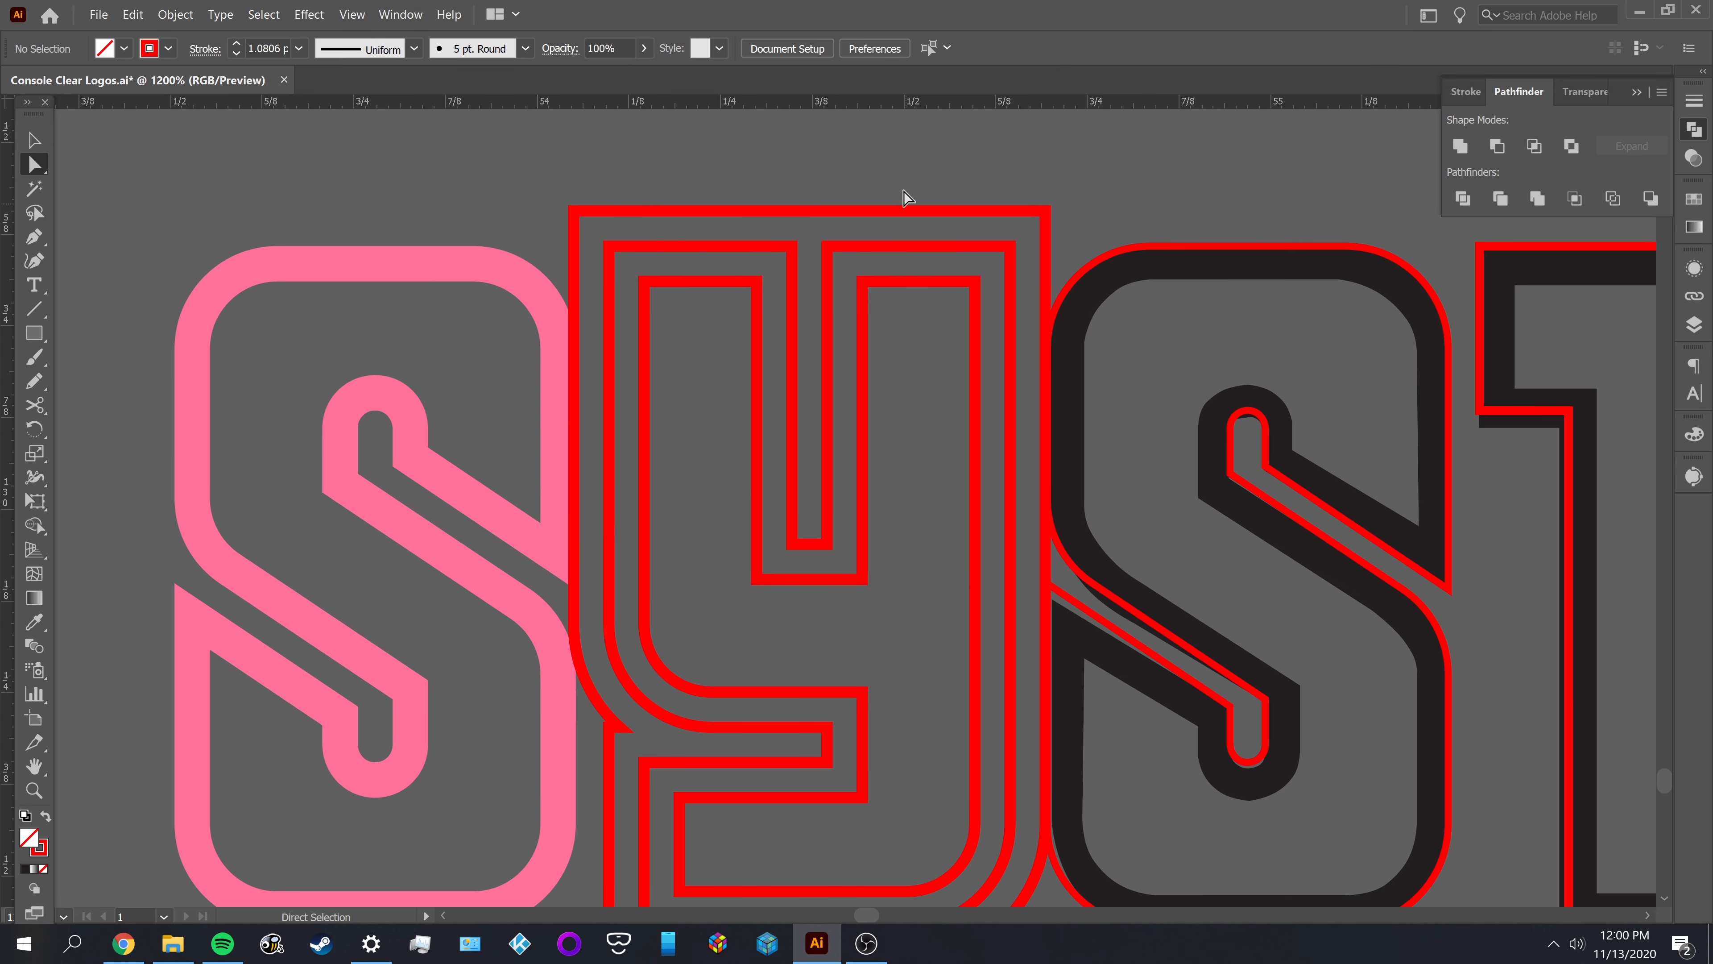
pyautogui.press('v')
pyautogui.click(950, 221)
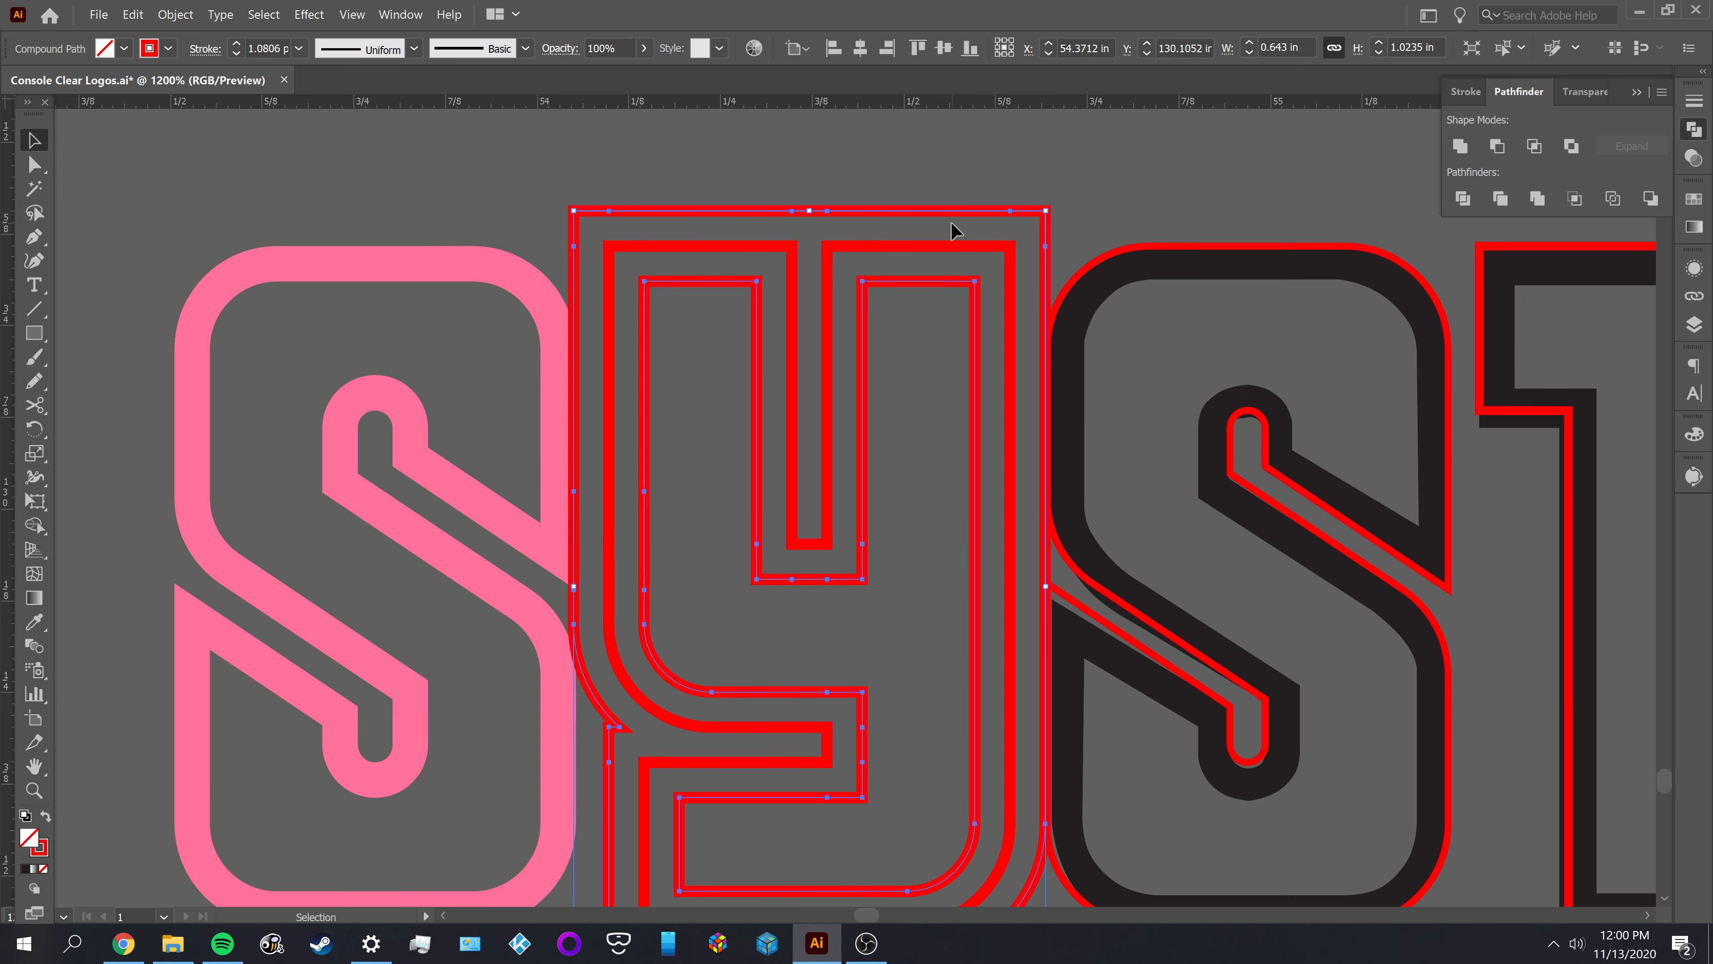
pyautogui.rightClick(950, 221)
pyautogui.click(998, 329)
pyautogui.press('a')
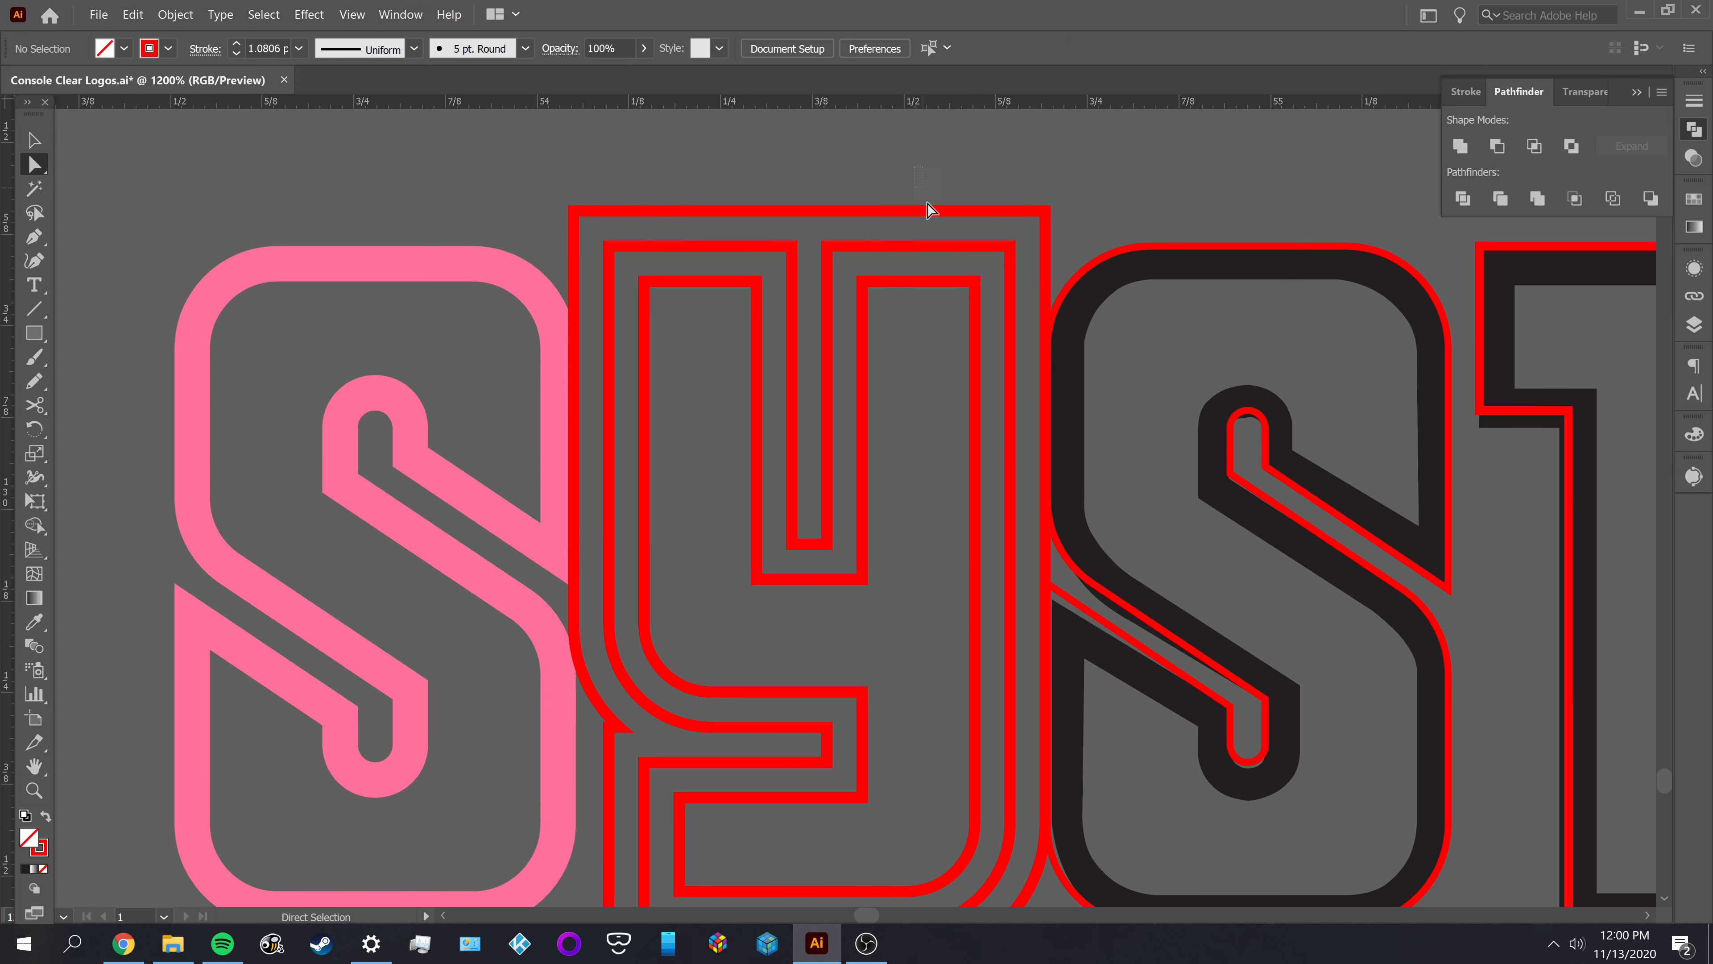
pyautogui.click(939, 211)
pyautogui.press('Delete')
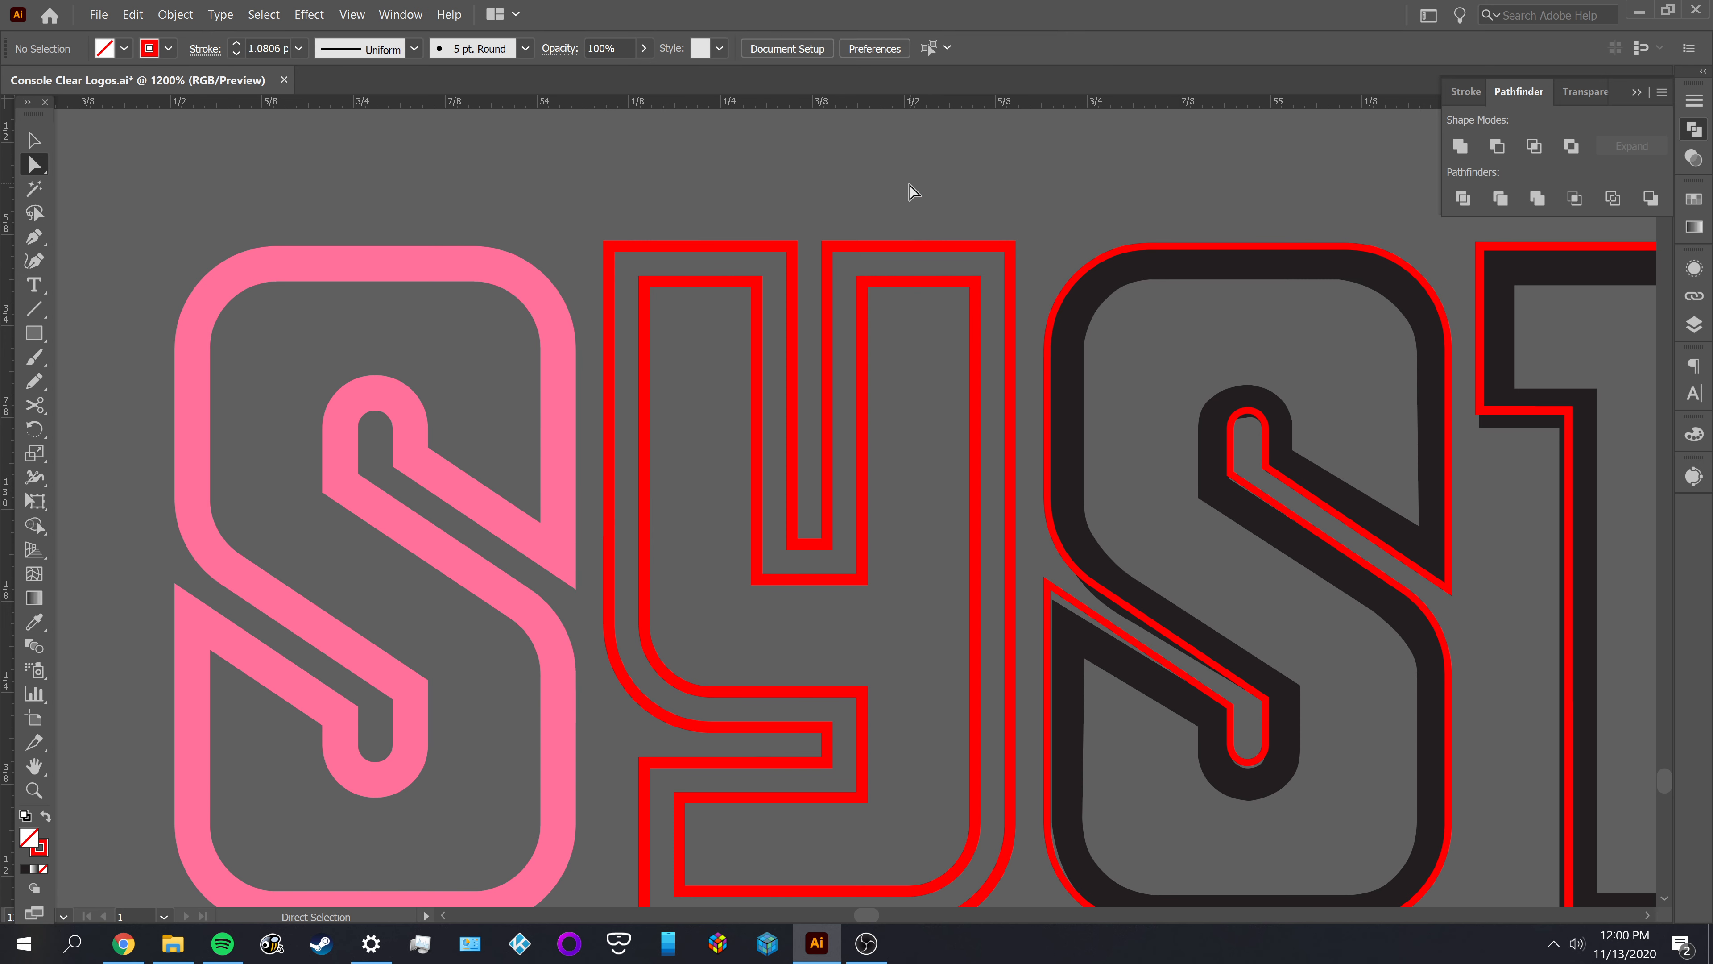
# Fill both remaining outlines of the Y with the neighbouring S's pink and subtract the inner shape from the outer one
pyautogui.click(837, 379)
pyautogui.press('i')
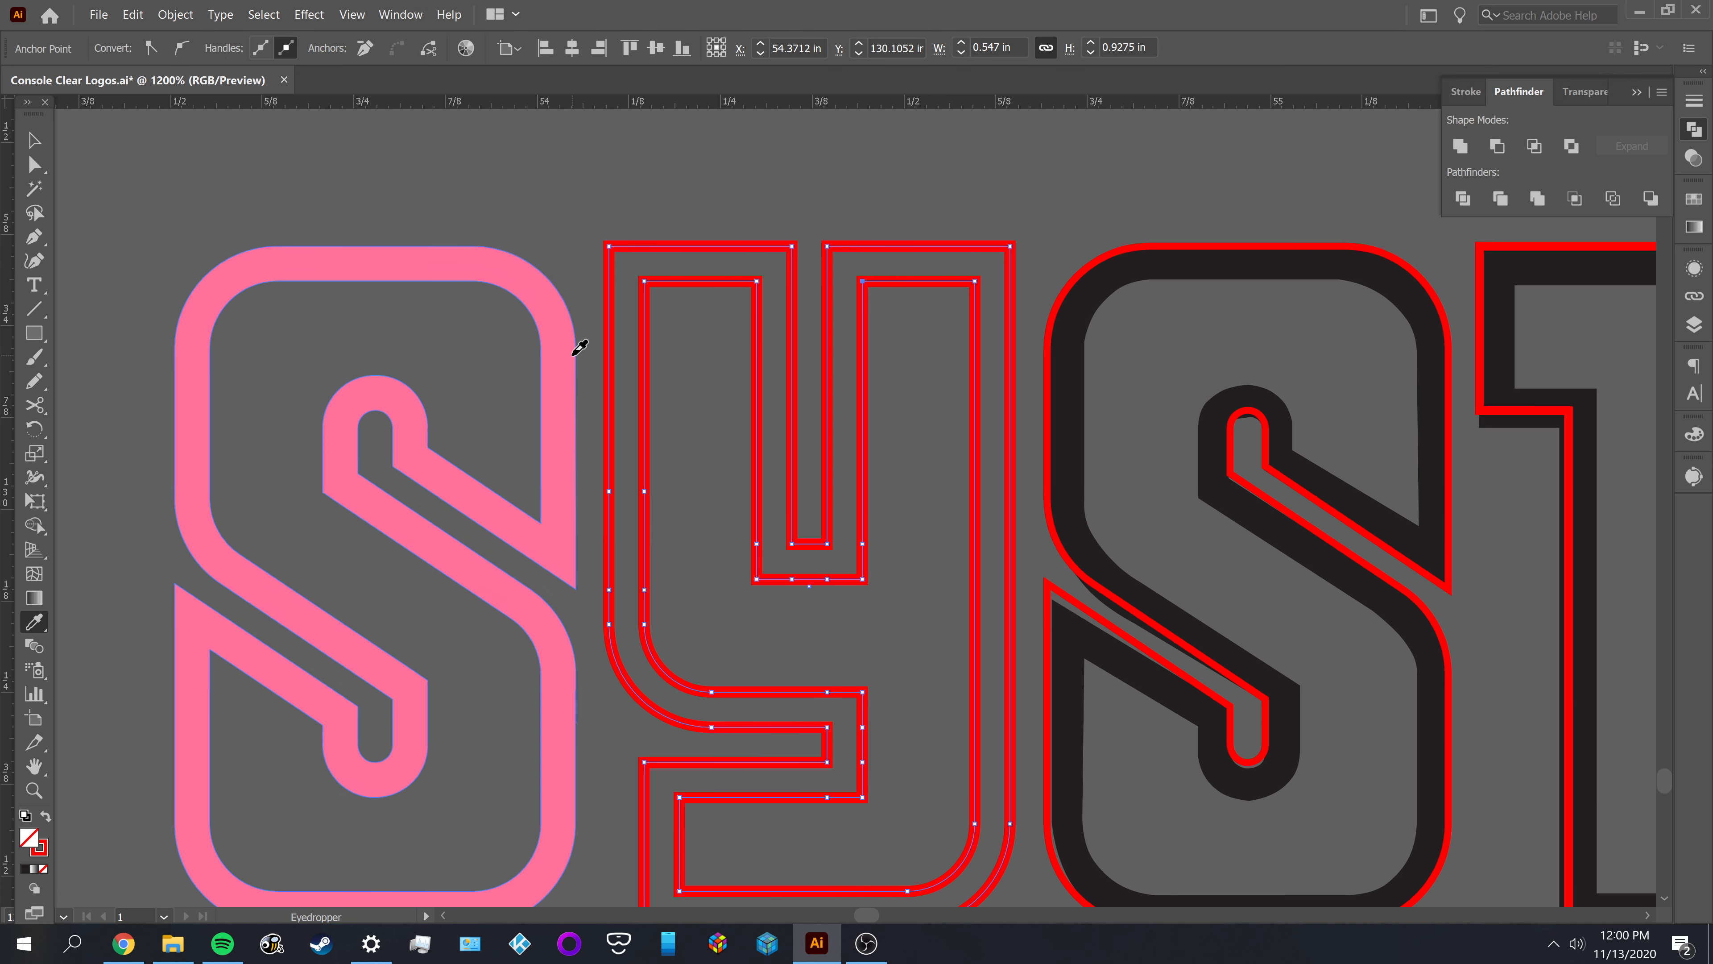
pyautogui.click(575, 353)
pyautogui.press('v')
pyautogui.click(1497, 146)
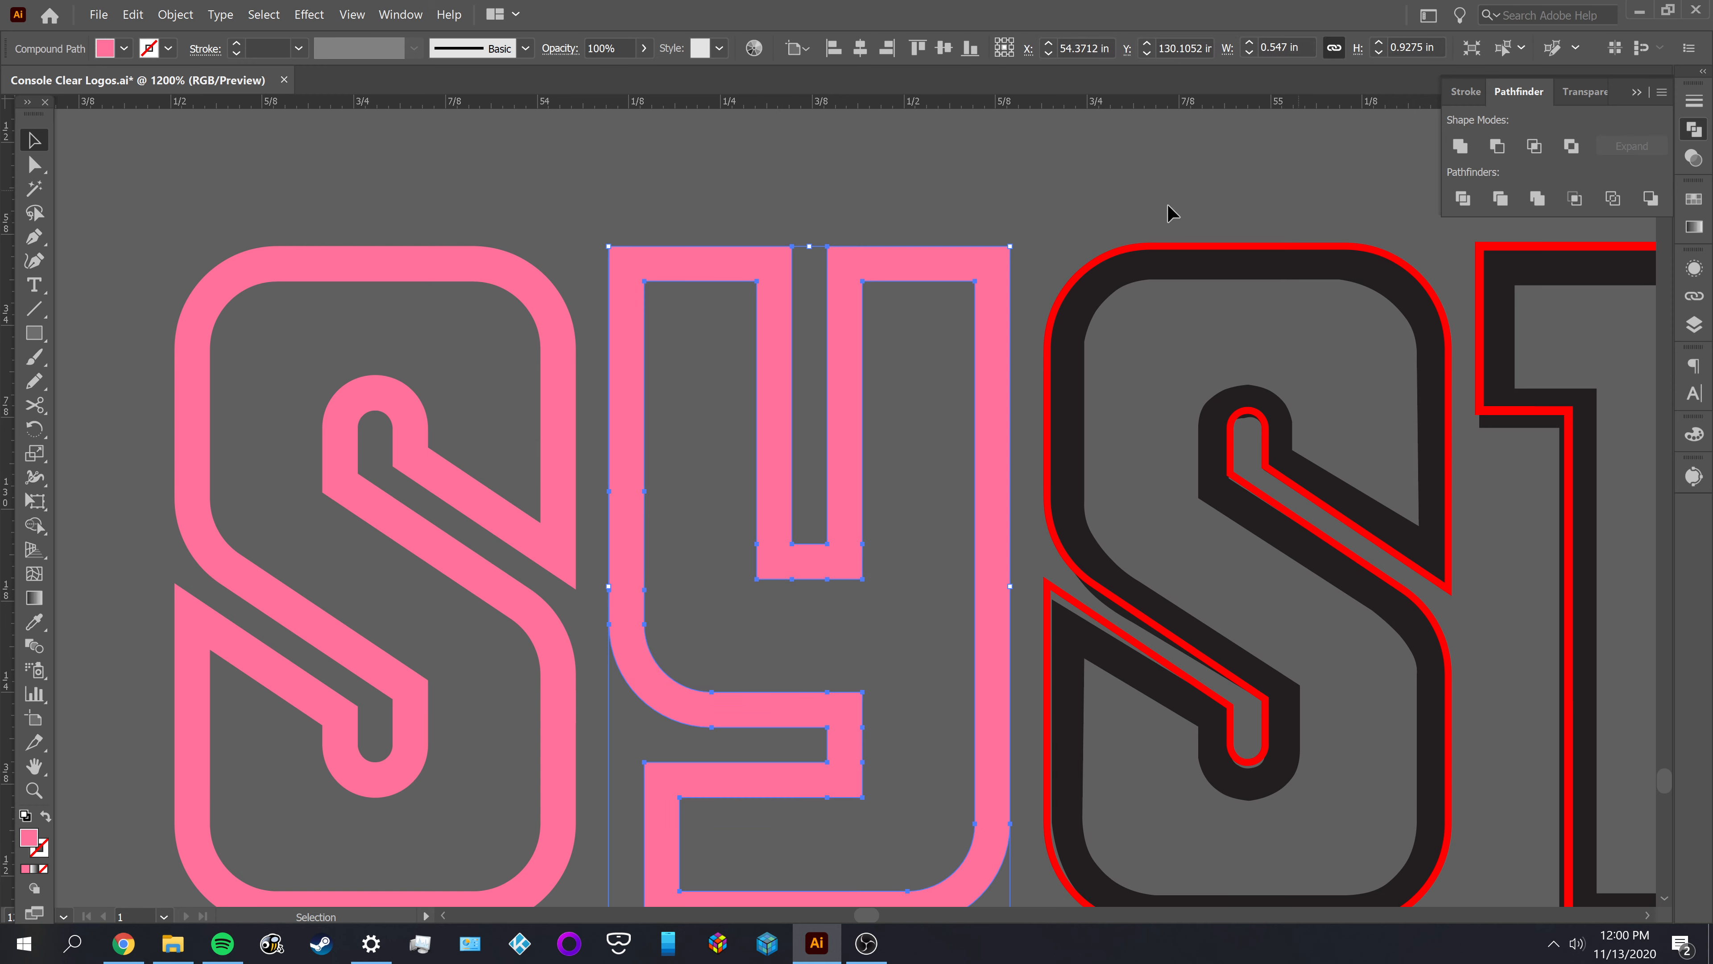
pyautogui.click(929, 191)
# Delete the black original shape of the second S in SYSTEM, keeping its red outline
pyautogui.hscroll(5, 746, 153)
pyautogui.click(824, 213)
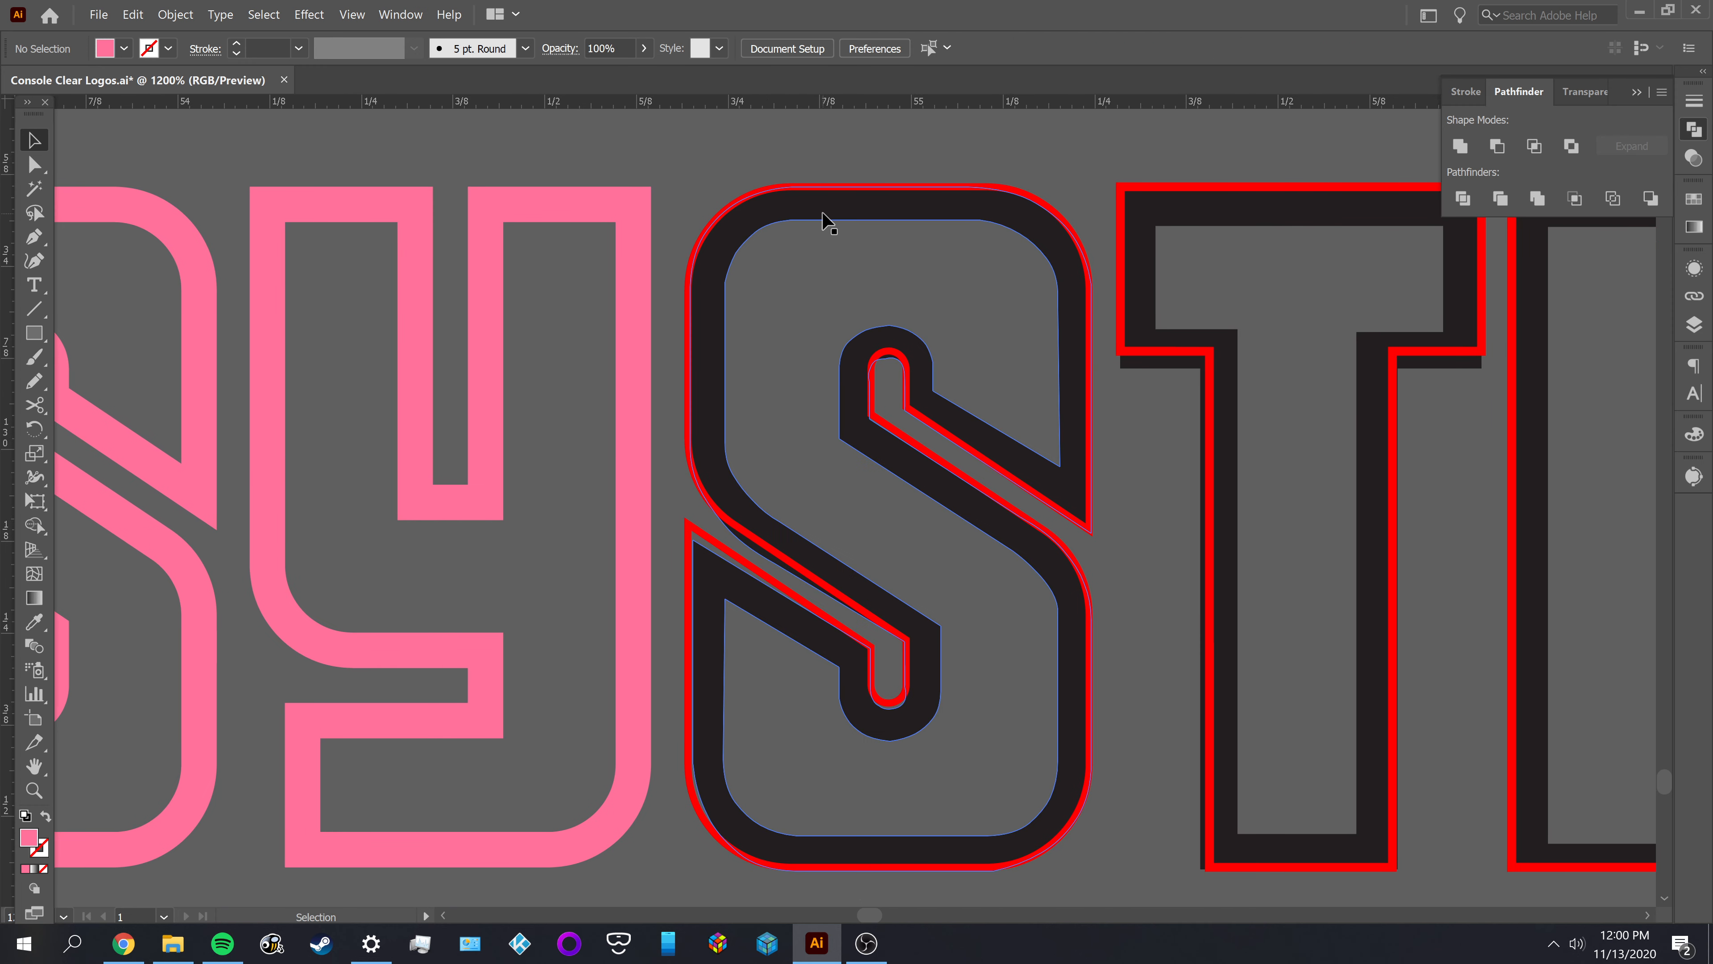
pyautogui.press('a')
pyautogui.press('Delete')
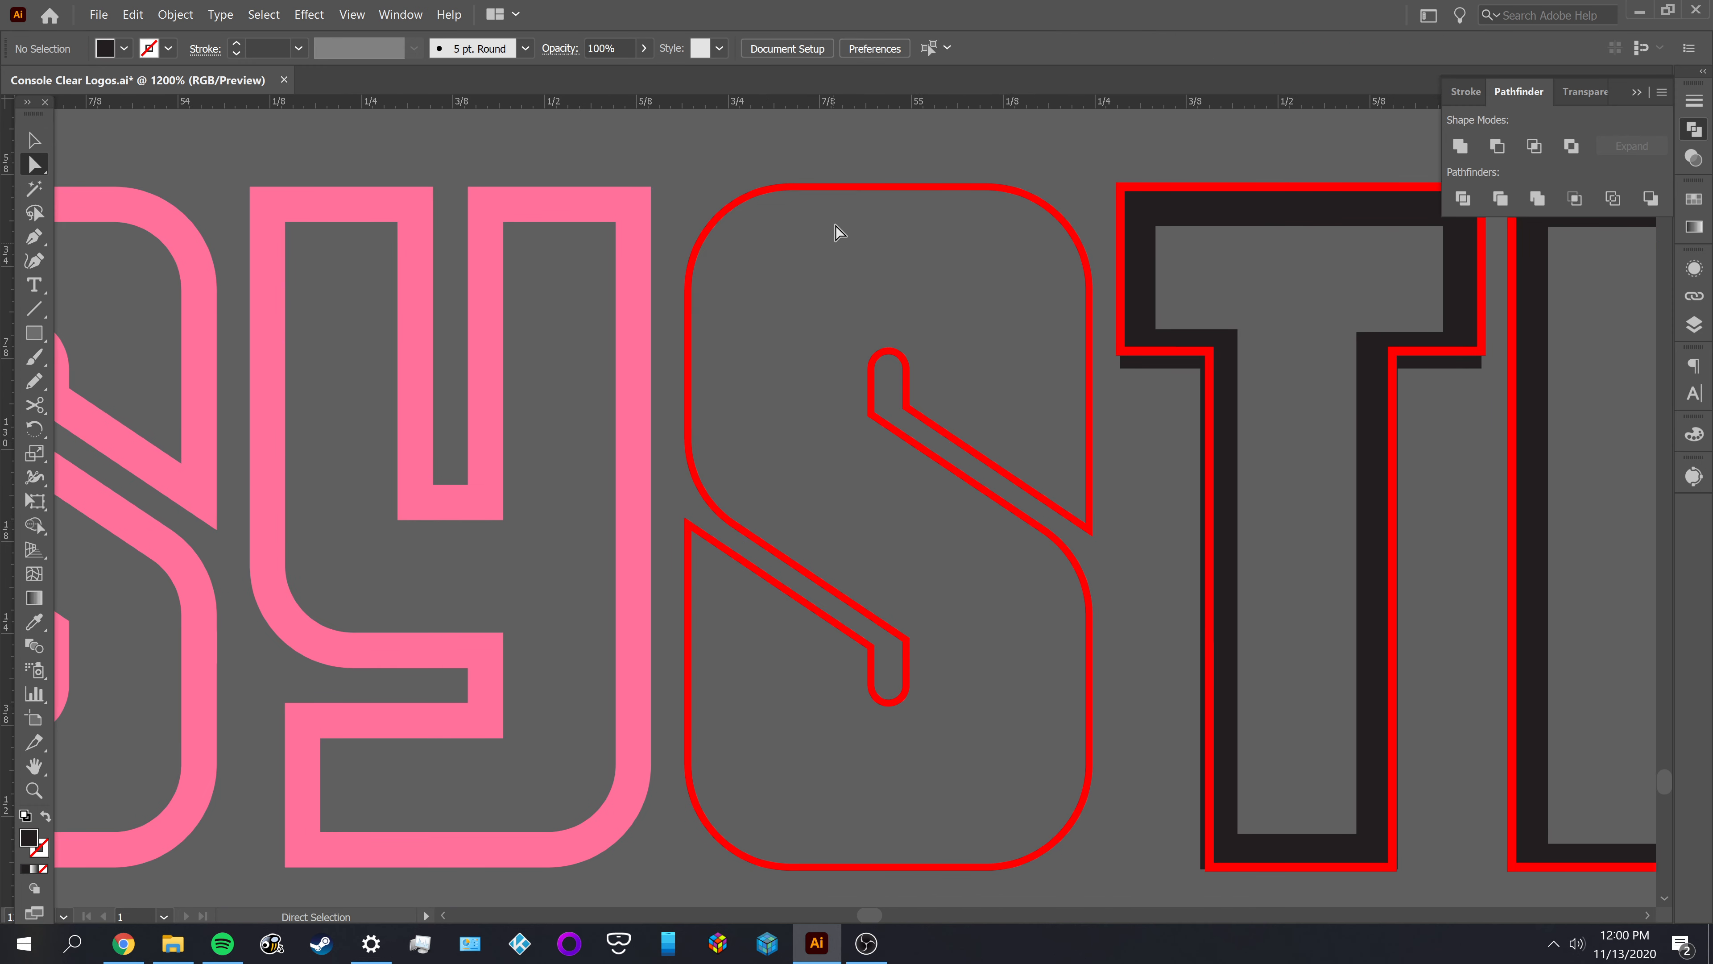
# Offset the red outline group of SYSTEM's second S by -0.048 in
pyautogui.press('v')
pyautogui.hotkey('ctrl', 'a')
pyautogui.click(175, 14)
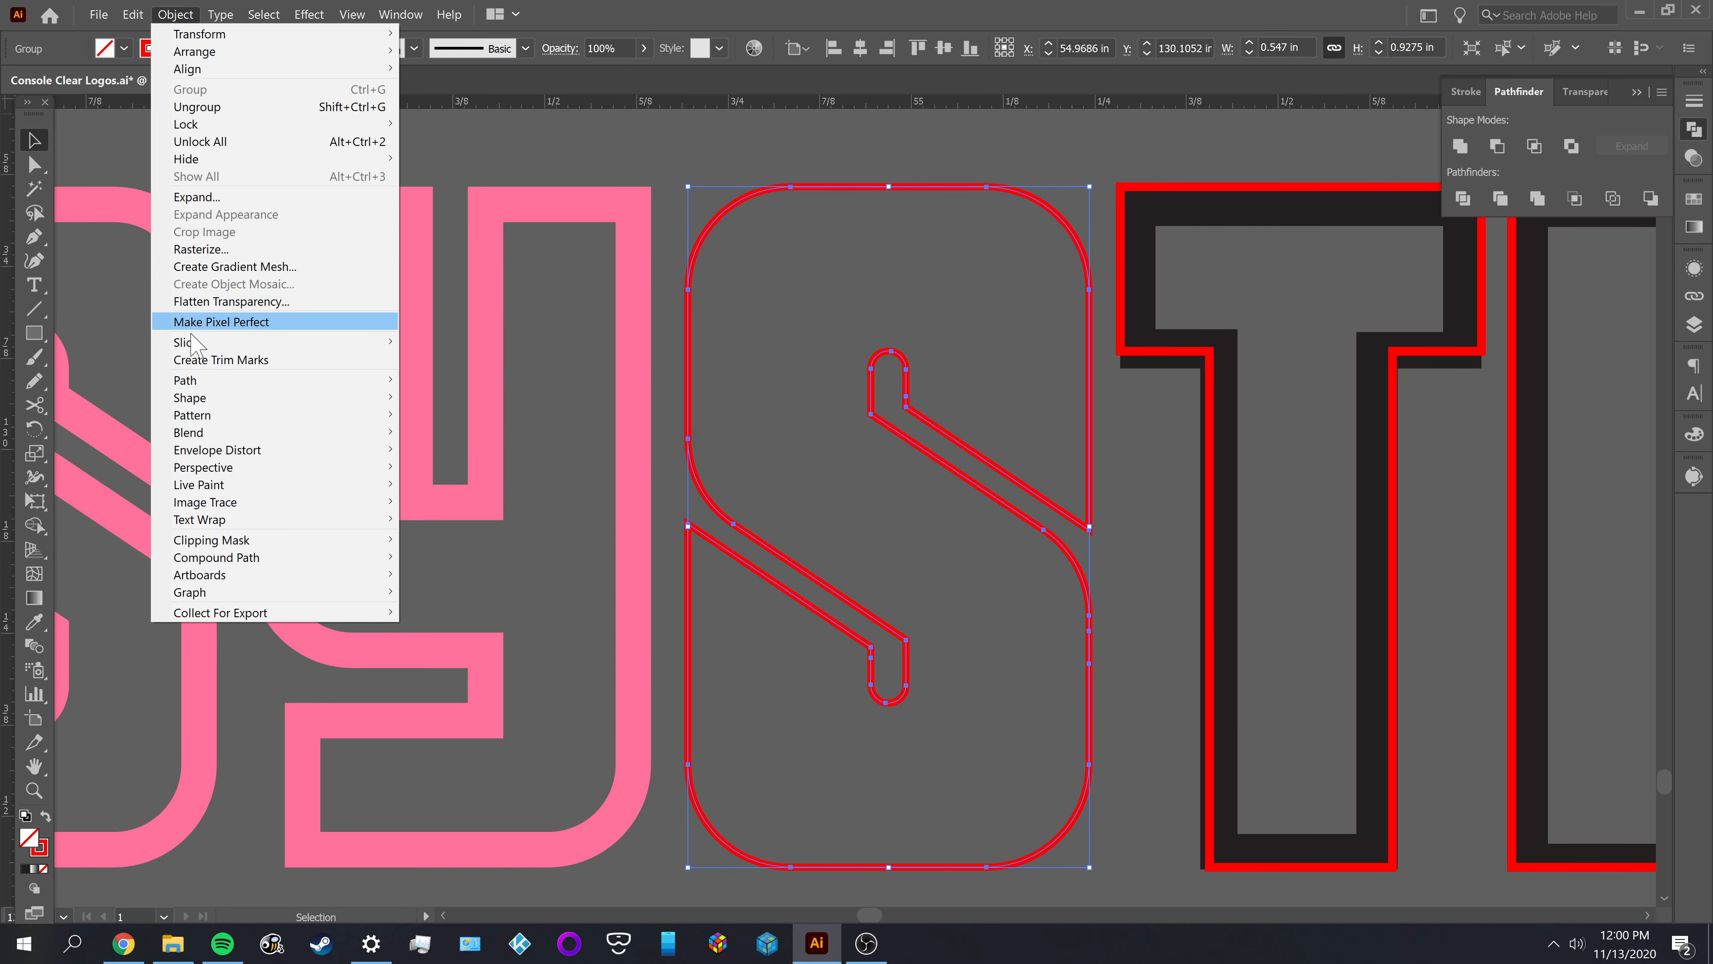
pyautogui.moveTo(207, 388)
pyautogui.click(451, 436)
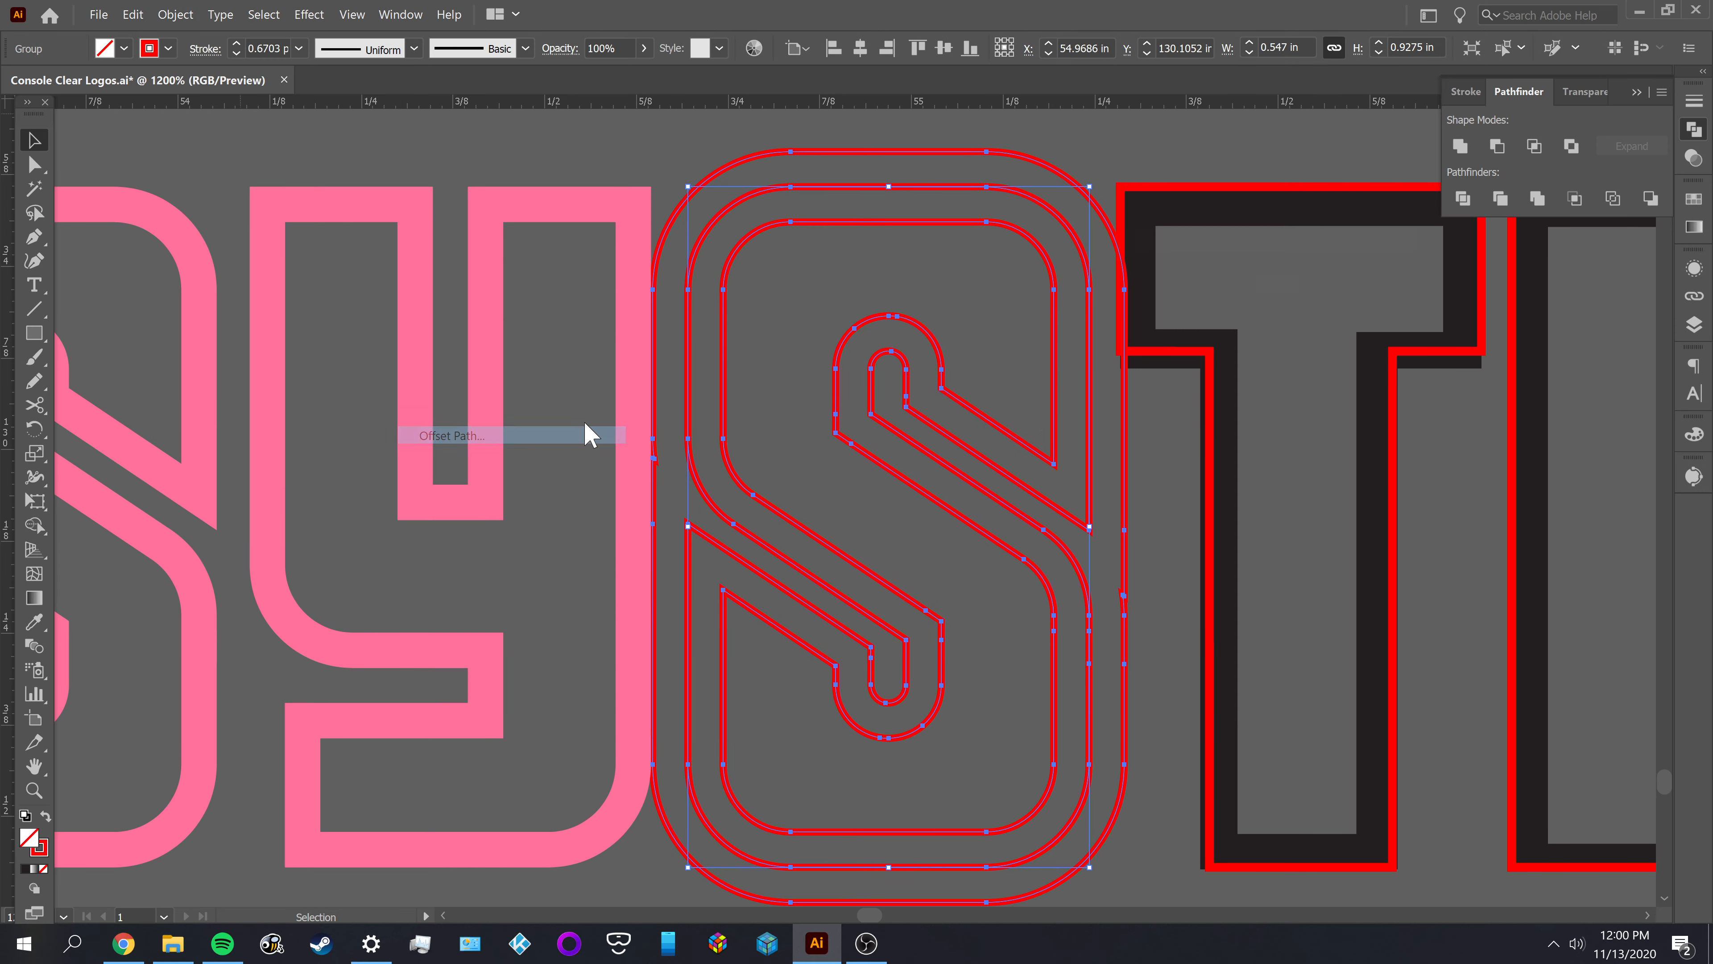
pyautogui.click(1287, 391)
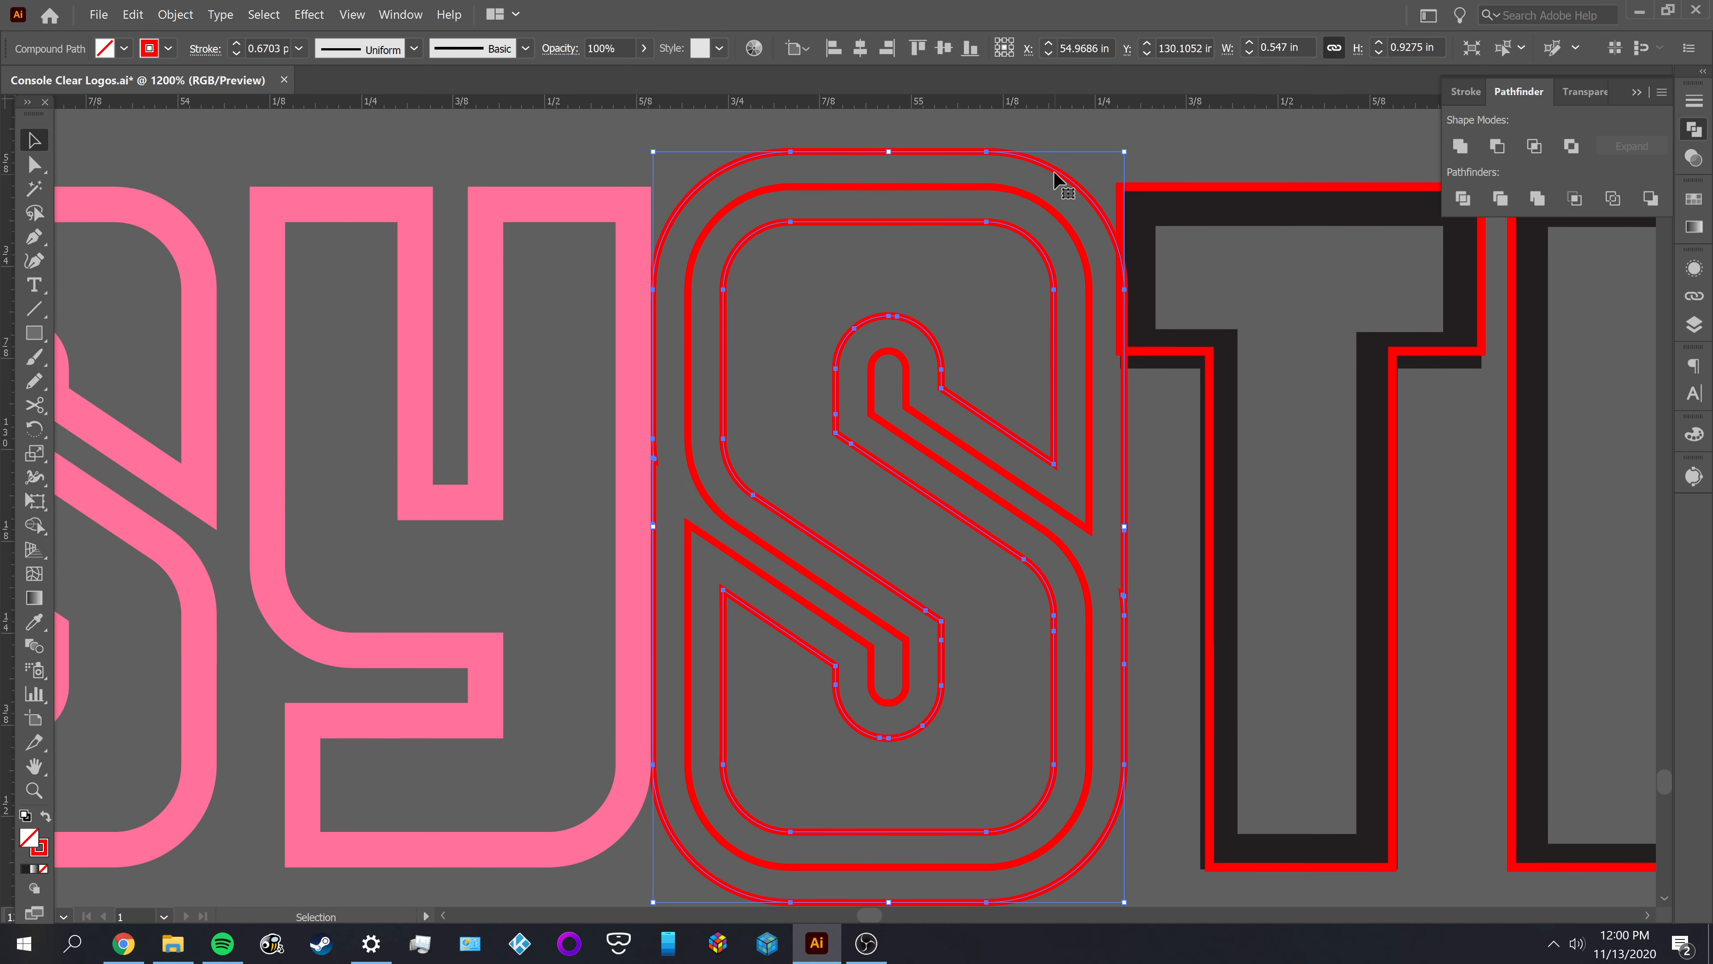
# Release the compound path of the second S's offset outlines and delete the outermost one
pyautogui.rightClick(1042, 159)
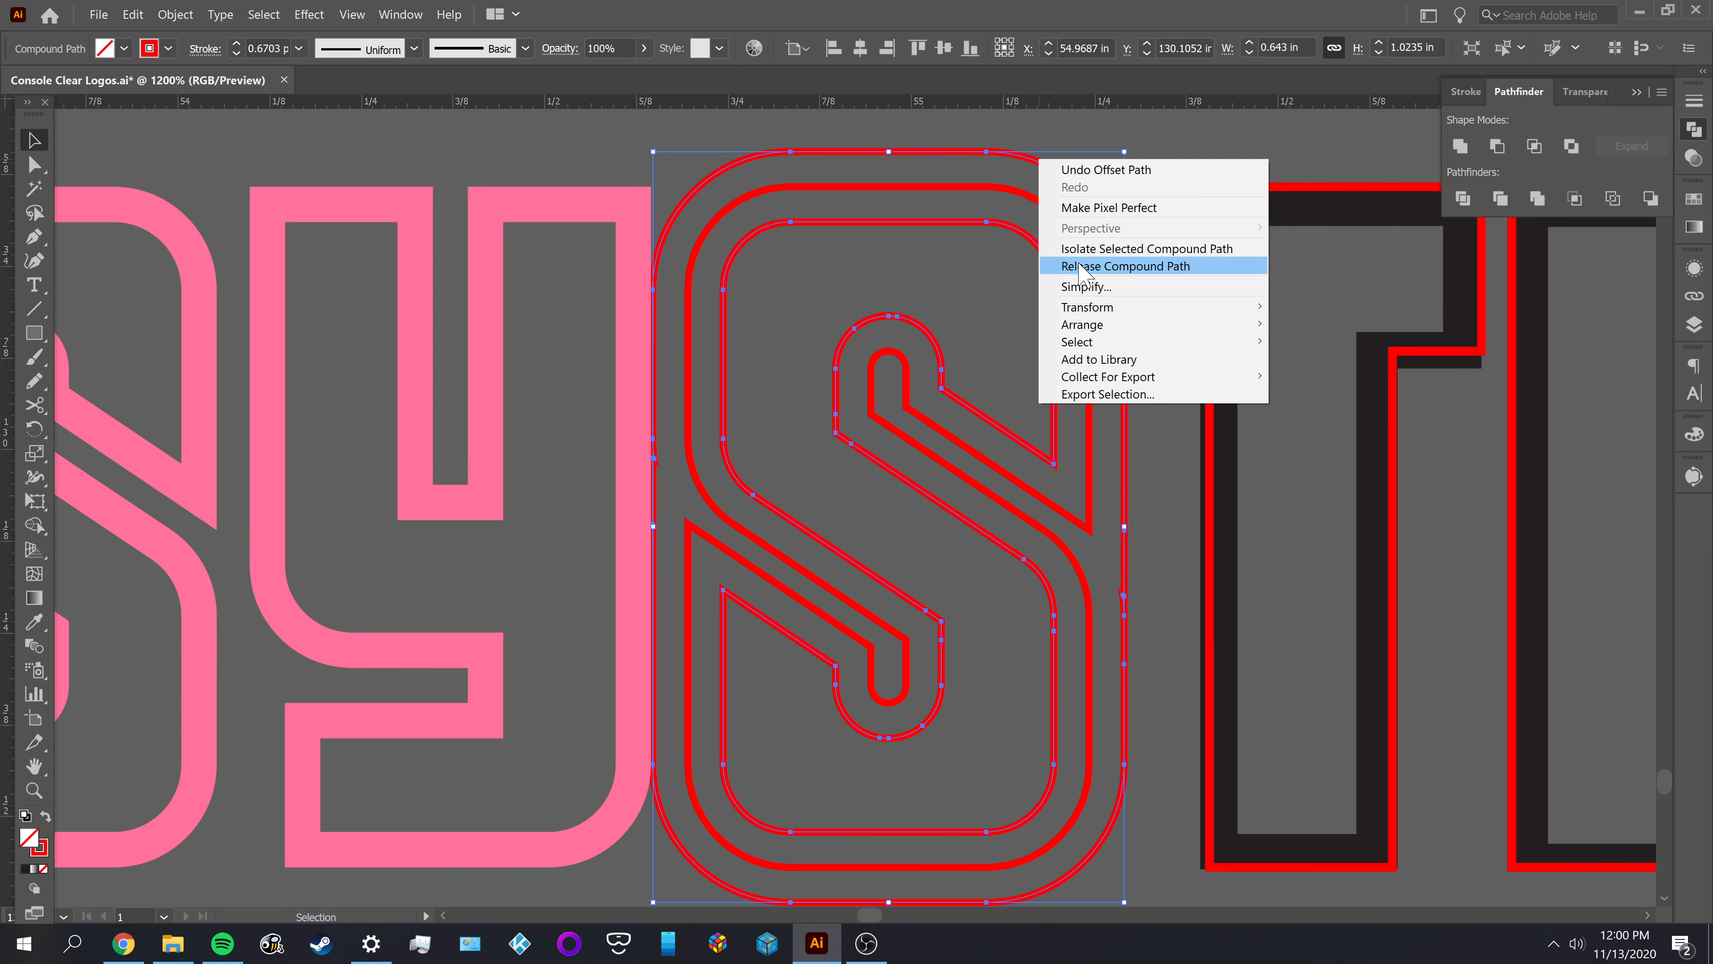
pyautogui.click(1092, 268)
pyautogui.click(1177, 158)
pyautogui.press('a')
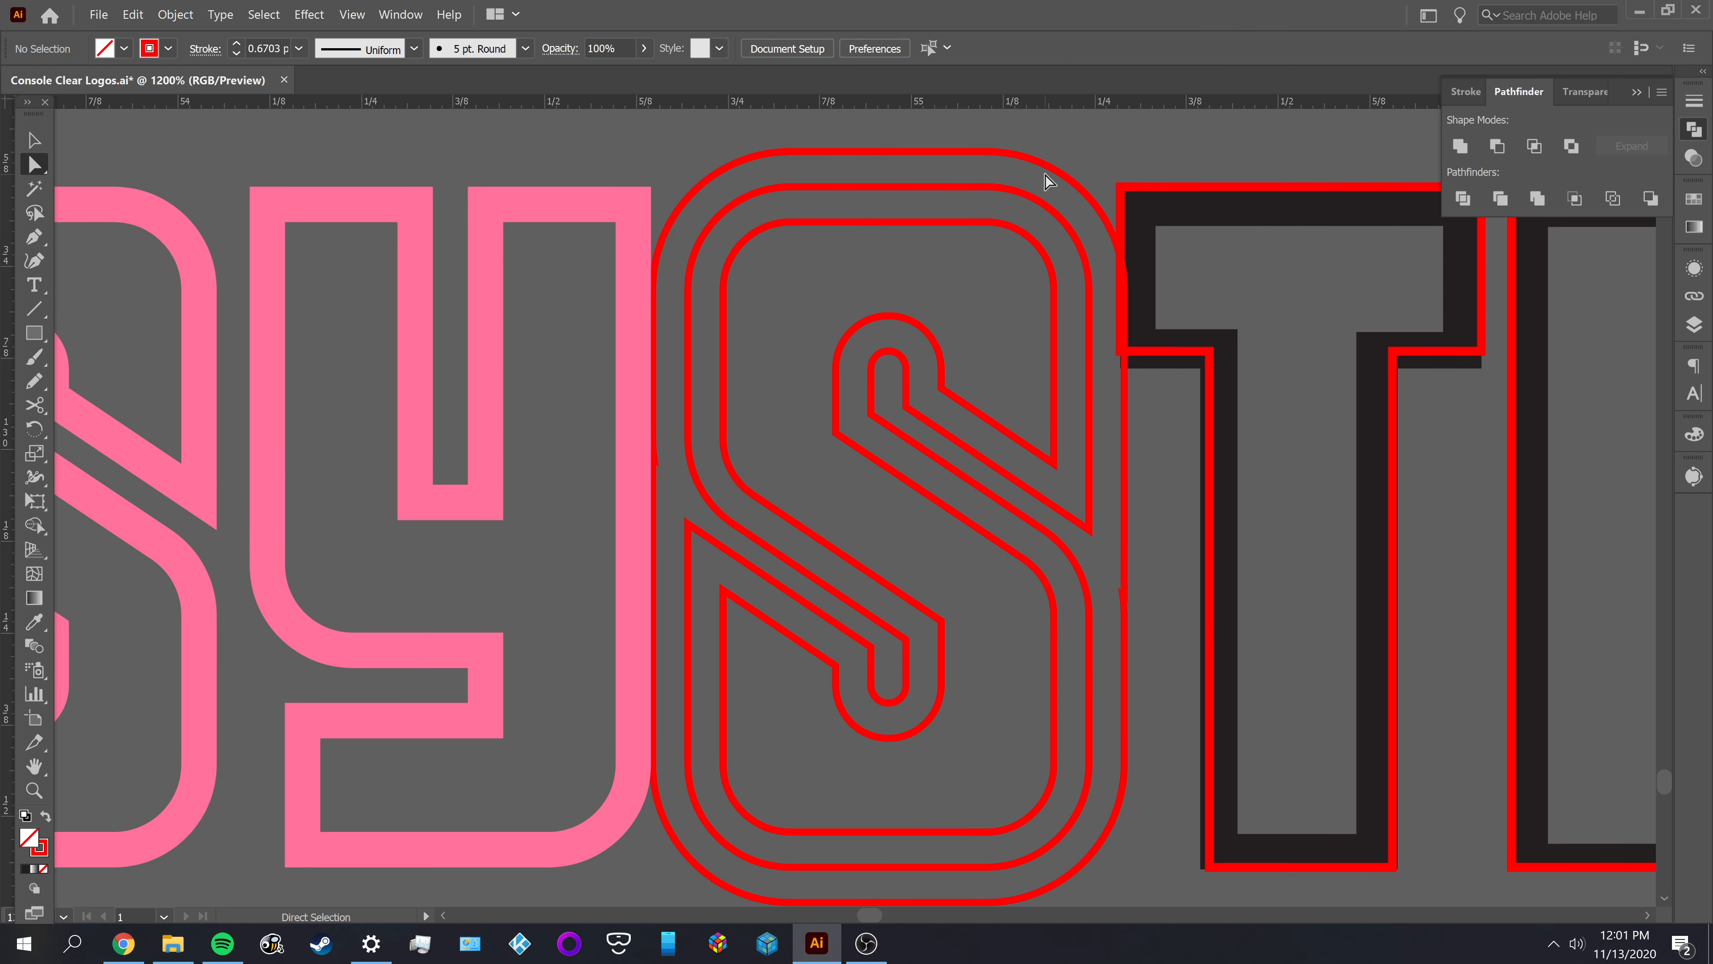
pyautogui.click(1042, 172)
pyautogui.press('Delete')
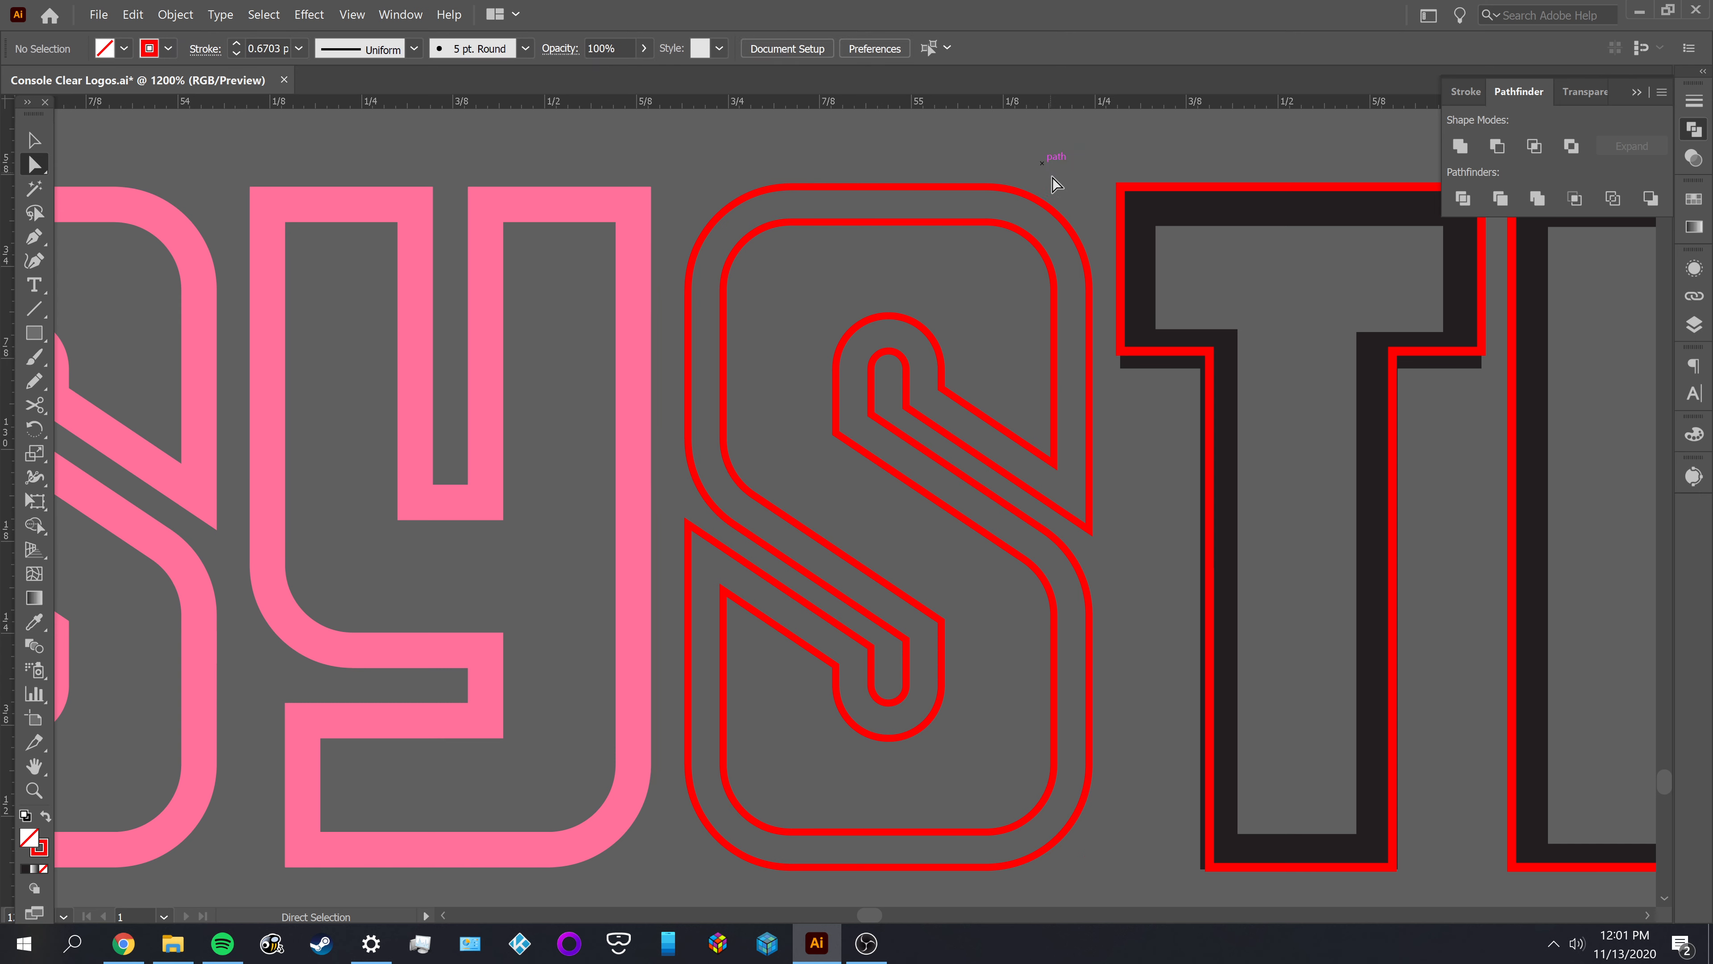
# Fill both outlines of SYSTEM's second S with the Y's pink and subtract the inner shape from the outer one
pyautogui.press('v')
pyautogui.moveTo(885, 164); pyautogui.dragTo(871, 261)
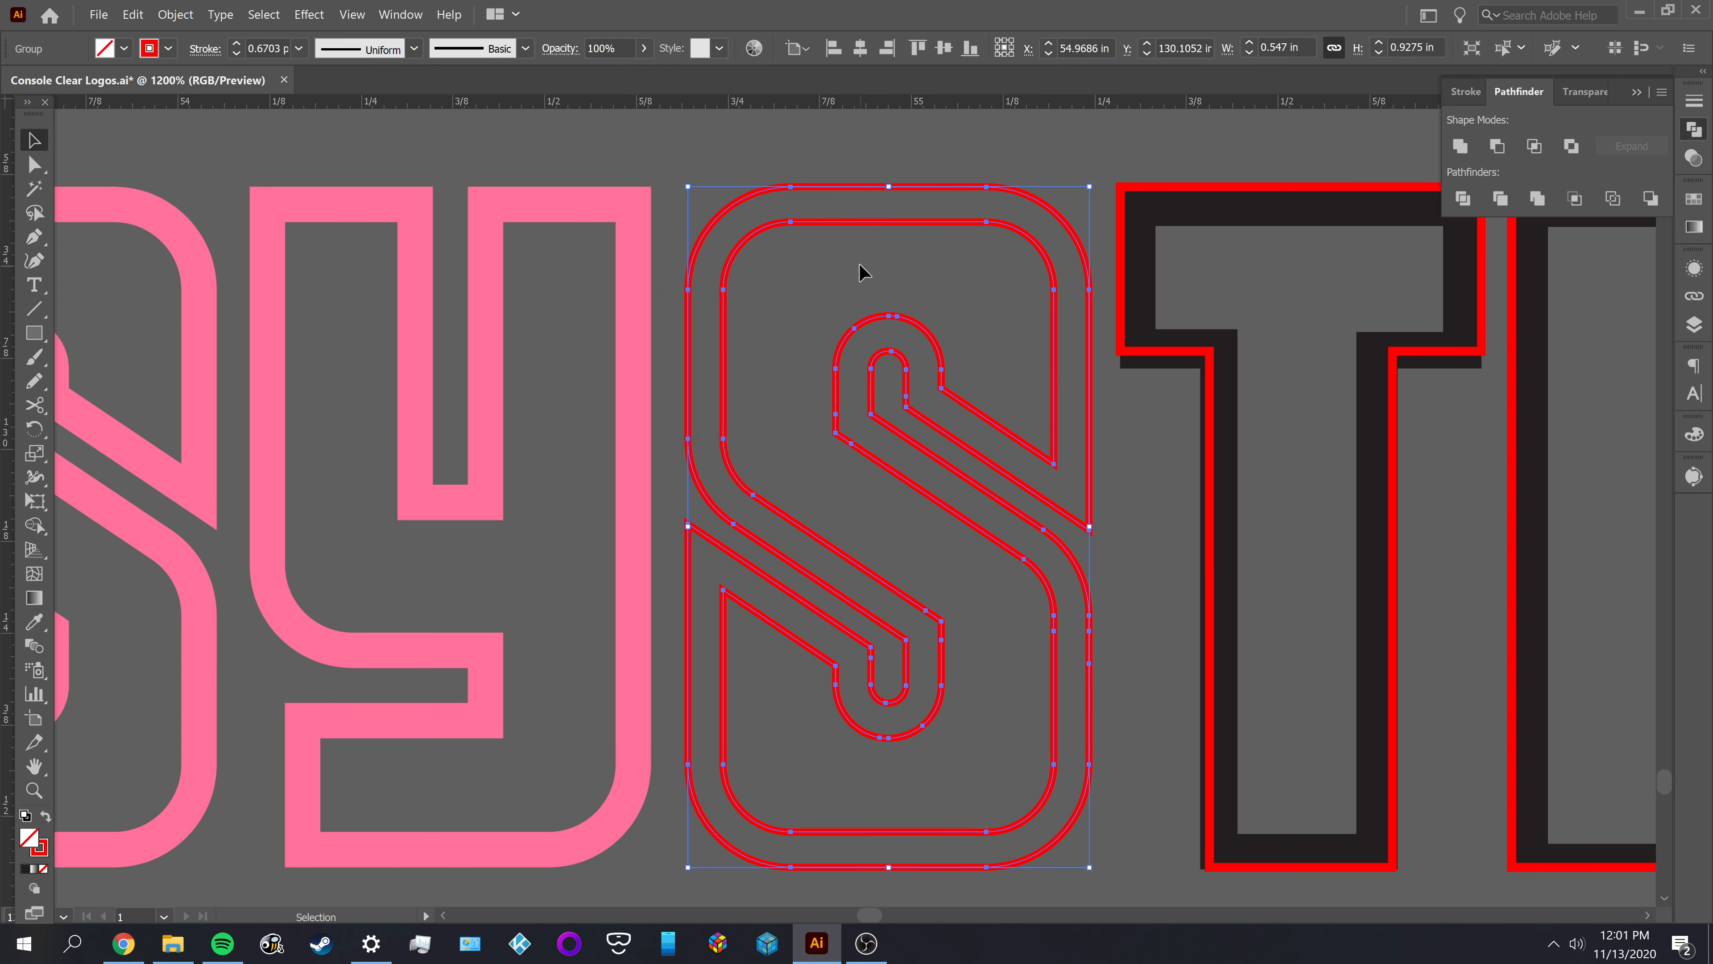
pyautogui.press('i')
pyautogui.click(621, 262)
pyautogui.press('v')
pyautogui.click(758, 179)
pyautogui.click(873, 295)
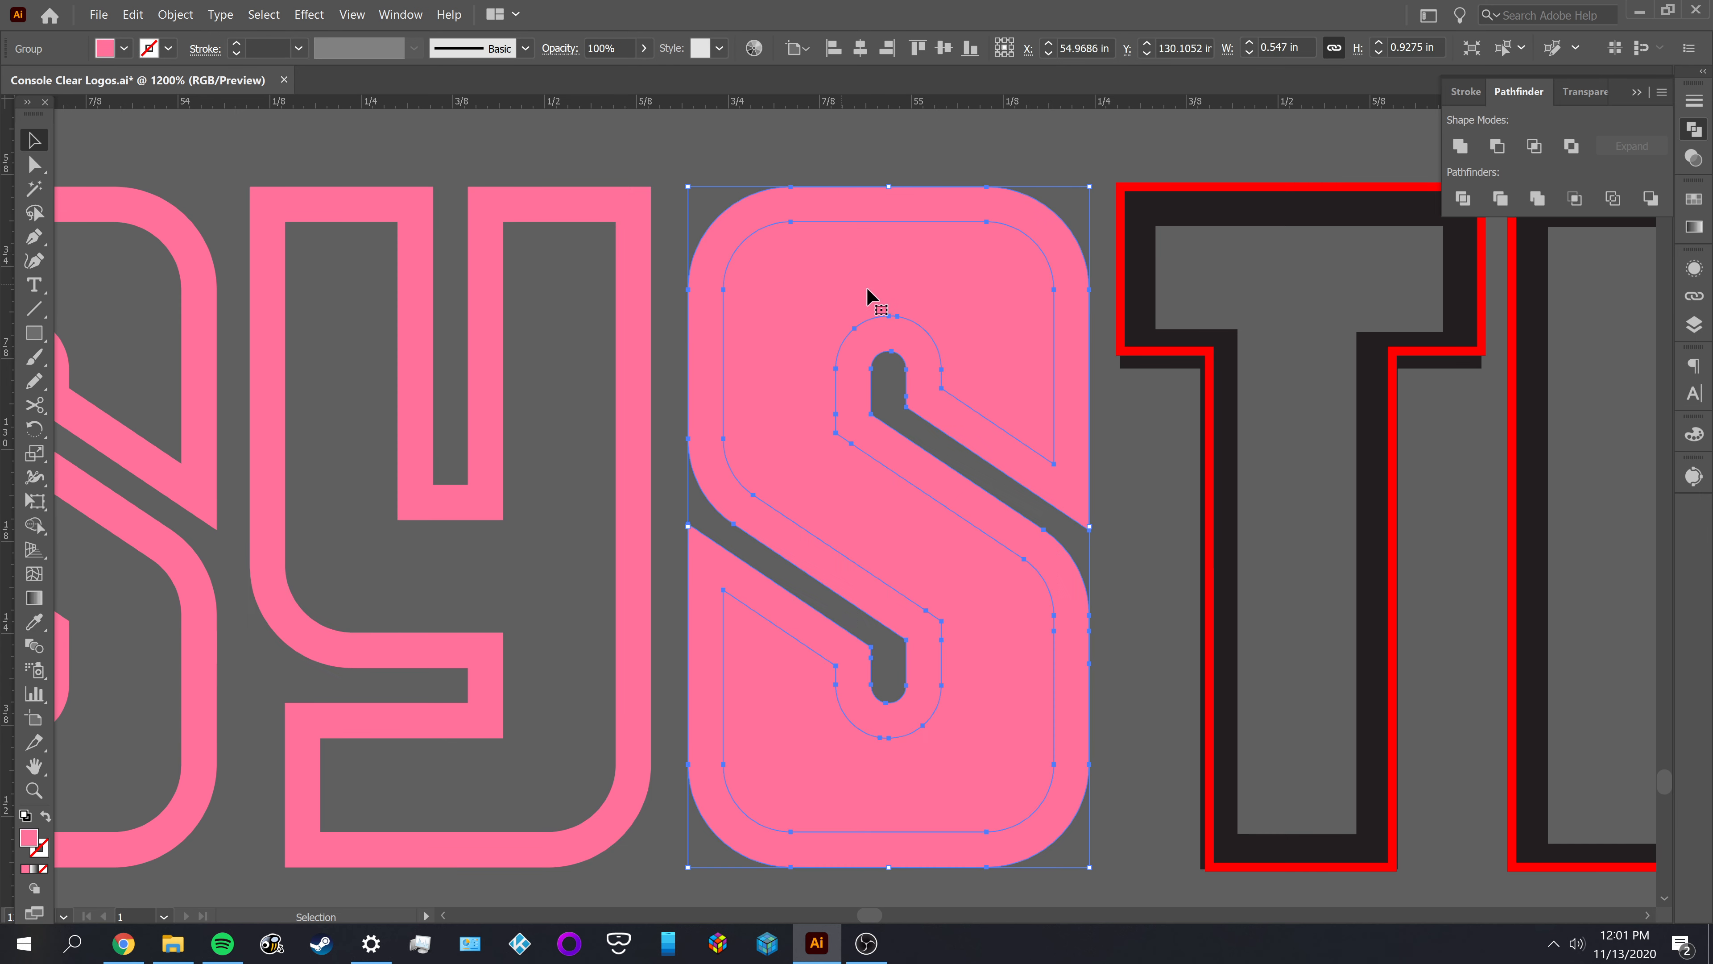
pyautogui.click(1497, 146)
pyautogui.click(1162, 165)
# Offset the red outline of SYSTEM's T inward by -0.048 in
pyautogui.moveTo(1162, 164); pyautogui.dragTo(819, 174)
pyautogui.press('a')
pyautogui.click(887, 191)
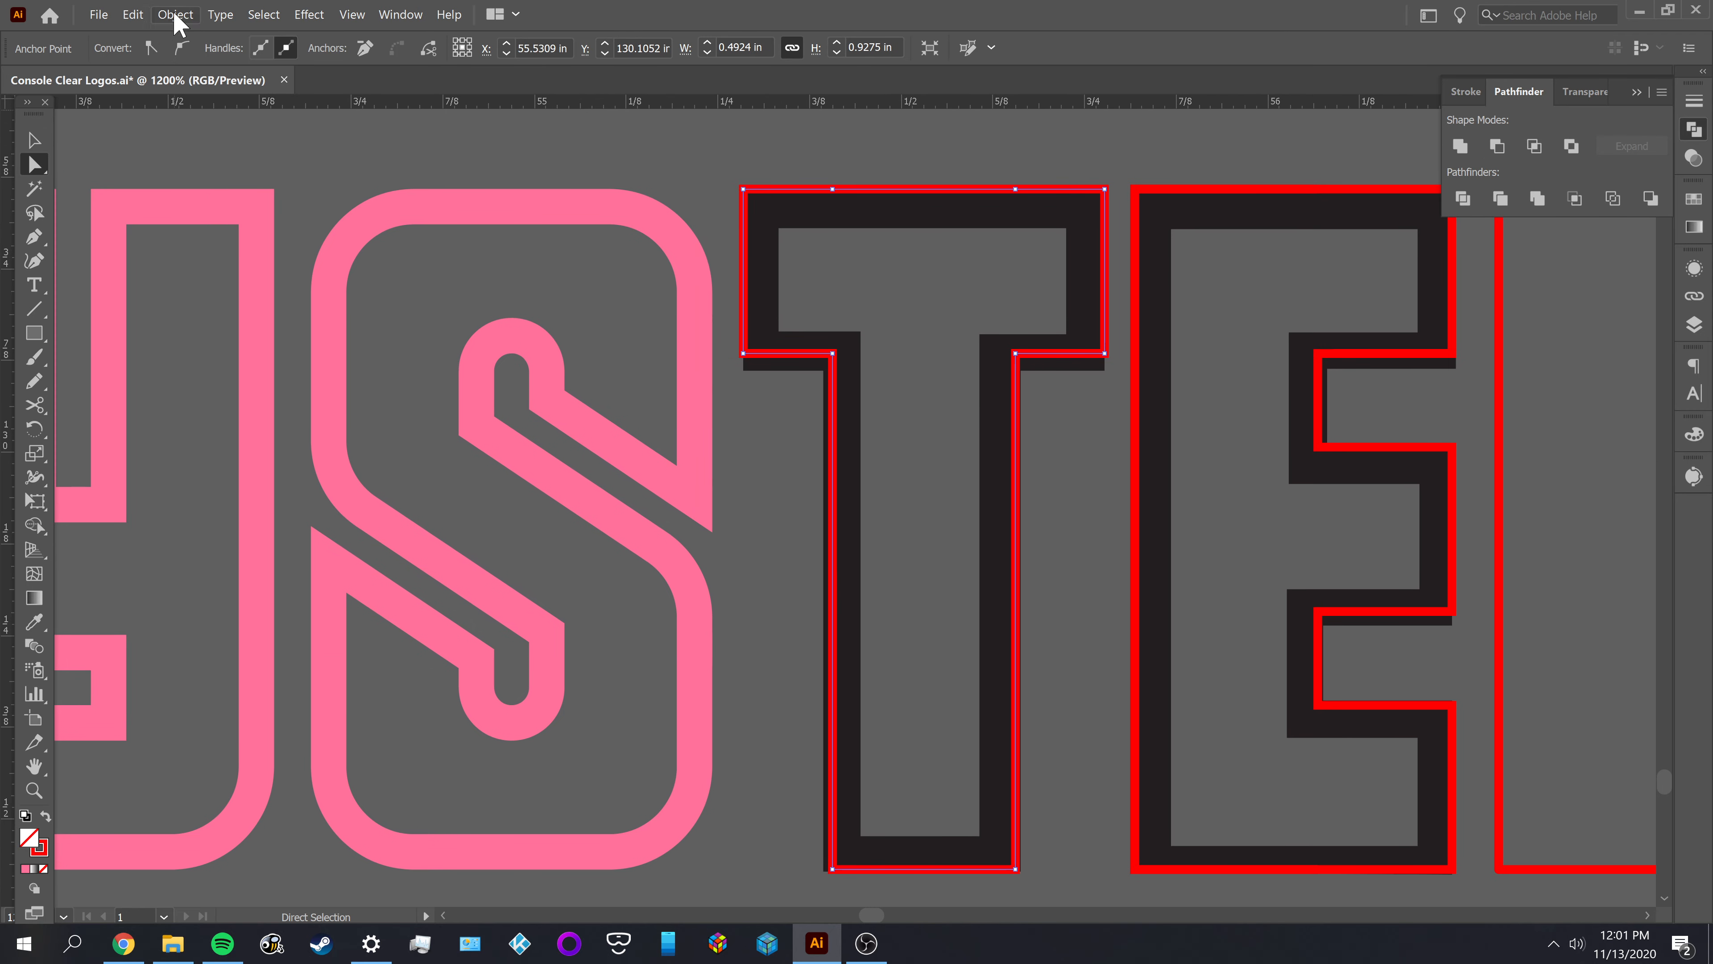
pyautogui.click(174, 15)
pyautogui.moveTo(378, 384)
pyautogui.click(440, 437)
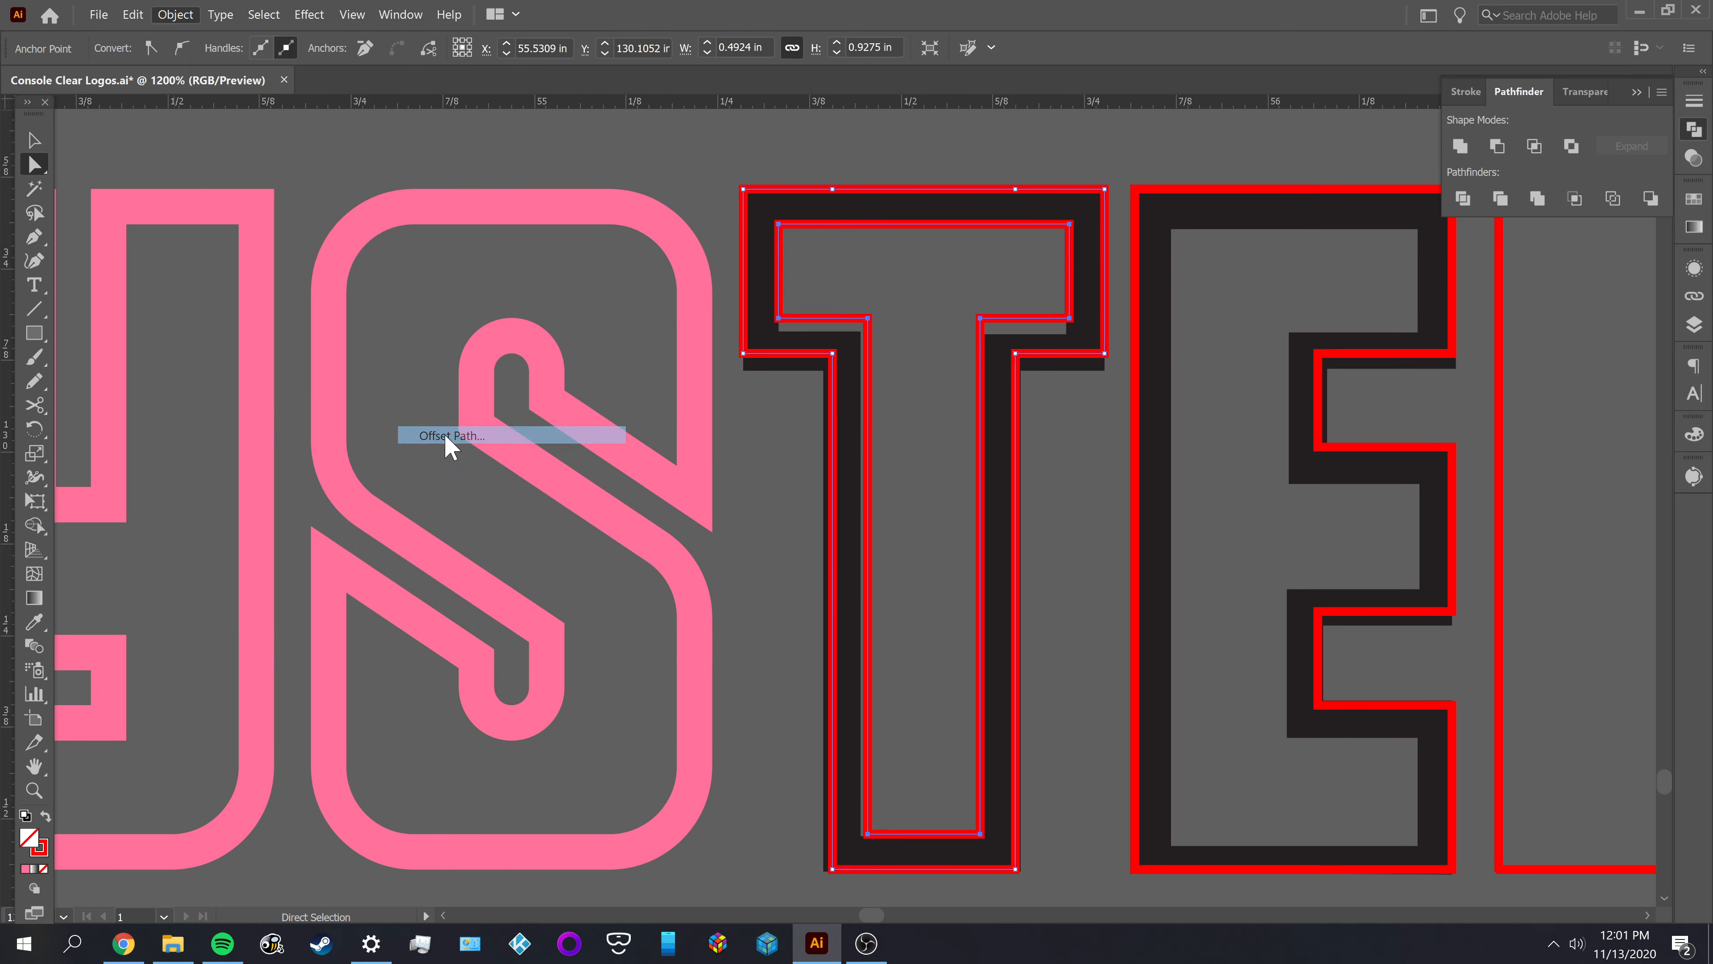
pyautogui.click(1268, 392)
pyautogui.press('v')
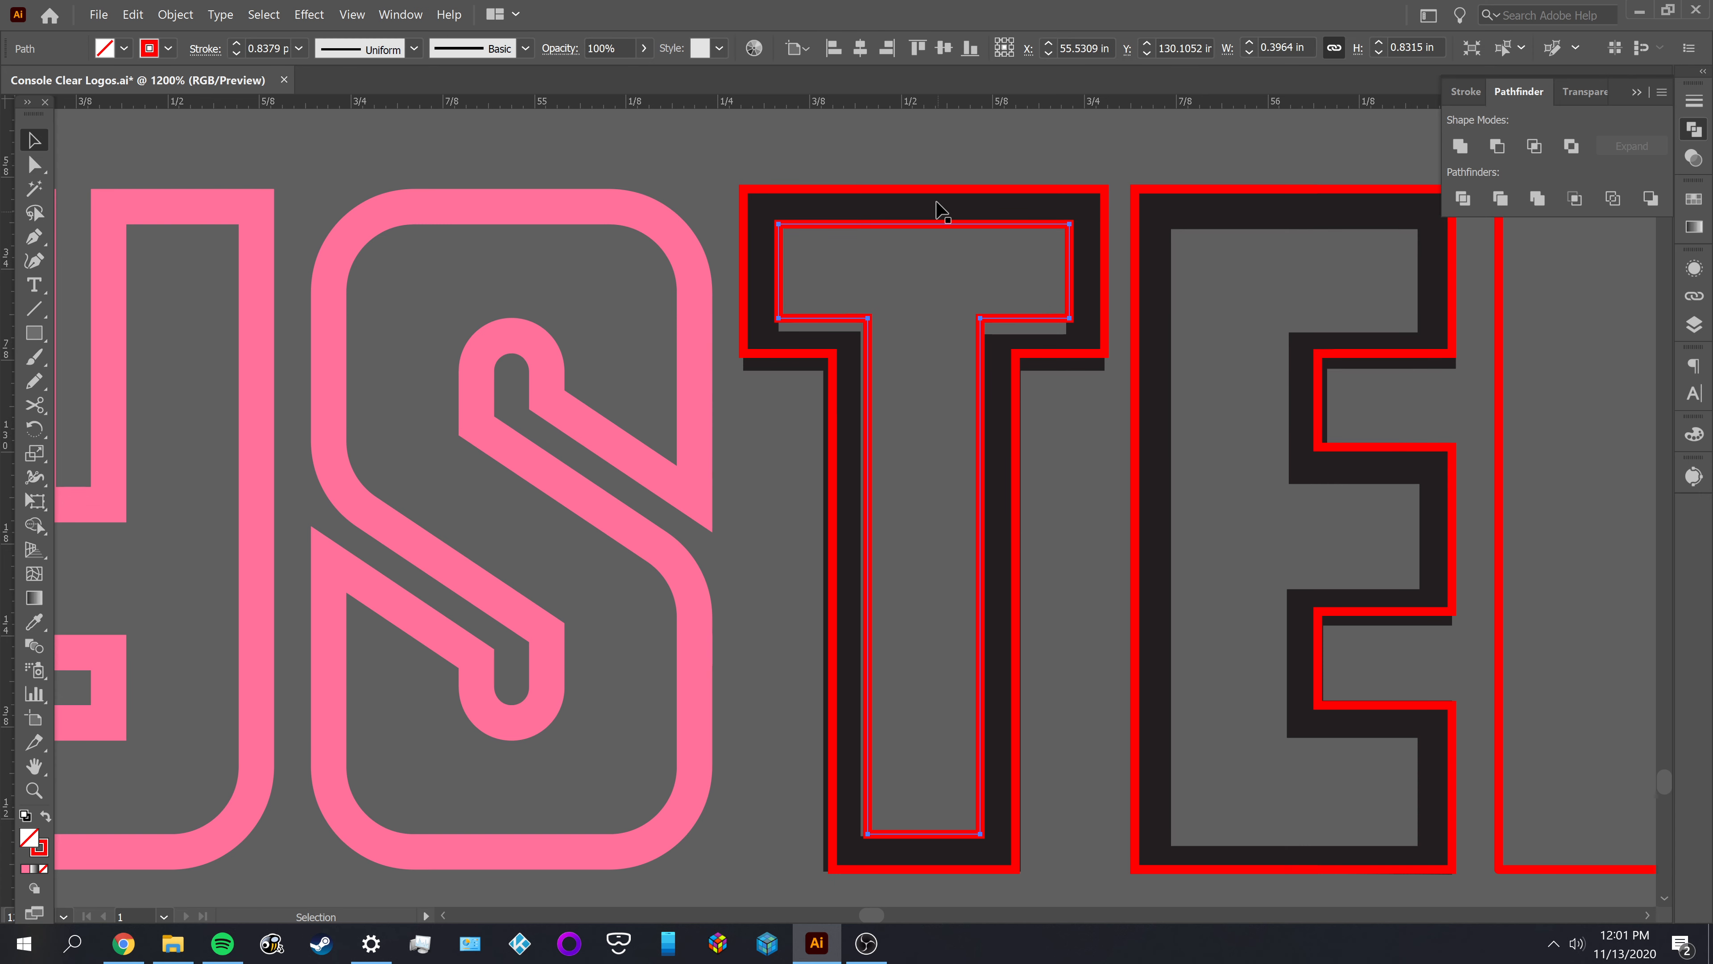
# Delete the black original shape of the T in SYSTEM, keeping its two red outlines
pyautogui.press('a')
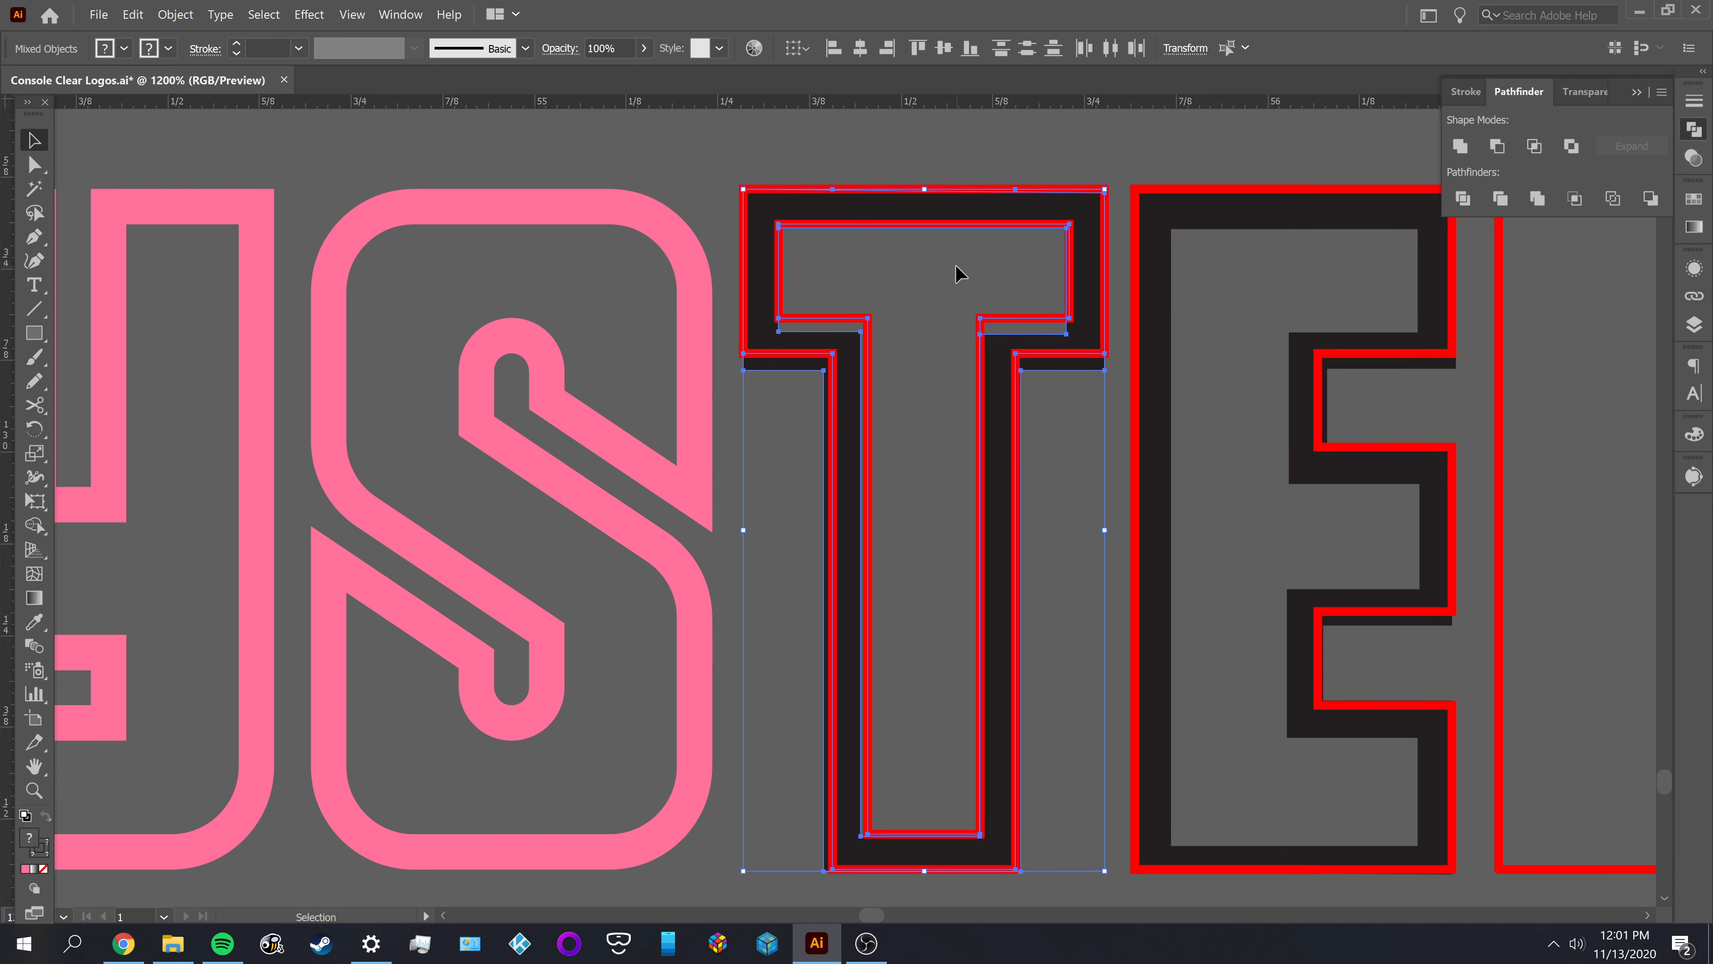
pyautogui.click(844, 268)
pyautogui.click(842, 210)
pyautogui.press('Delete')
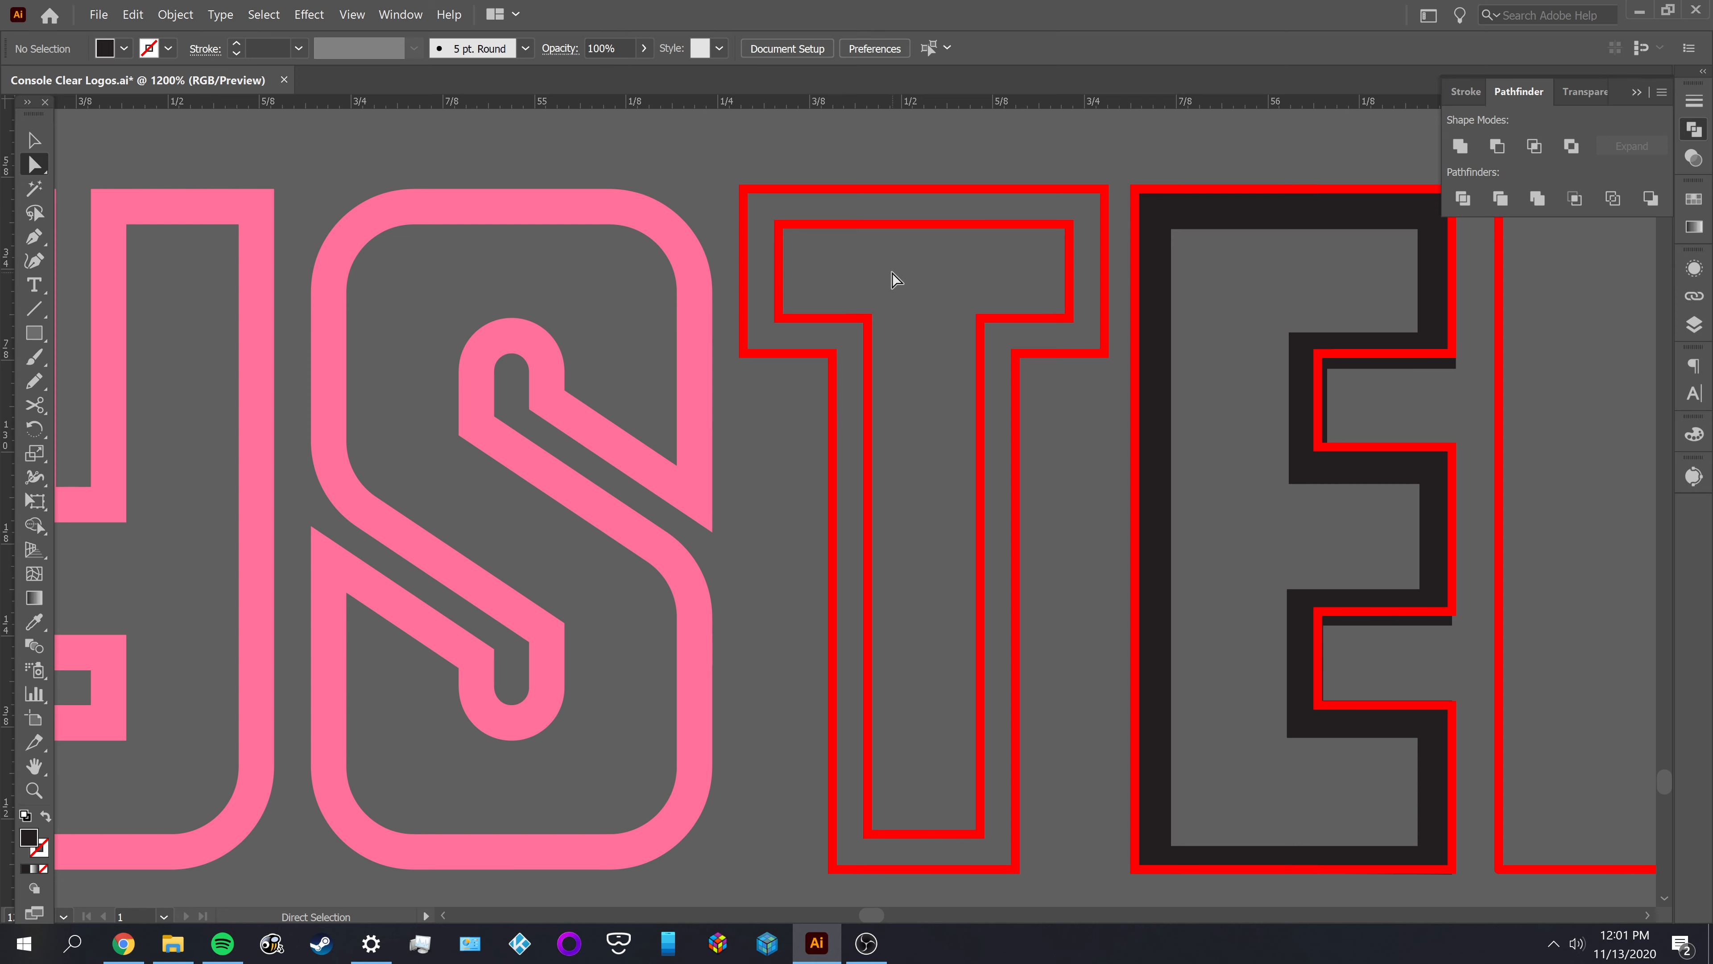
# Fill both outlines of the T with the second S's pink and subtract the inner shape from the outer one
pyautogui.press('v')
pyautogui.click(890, 258)
pyautogui.press('i')
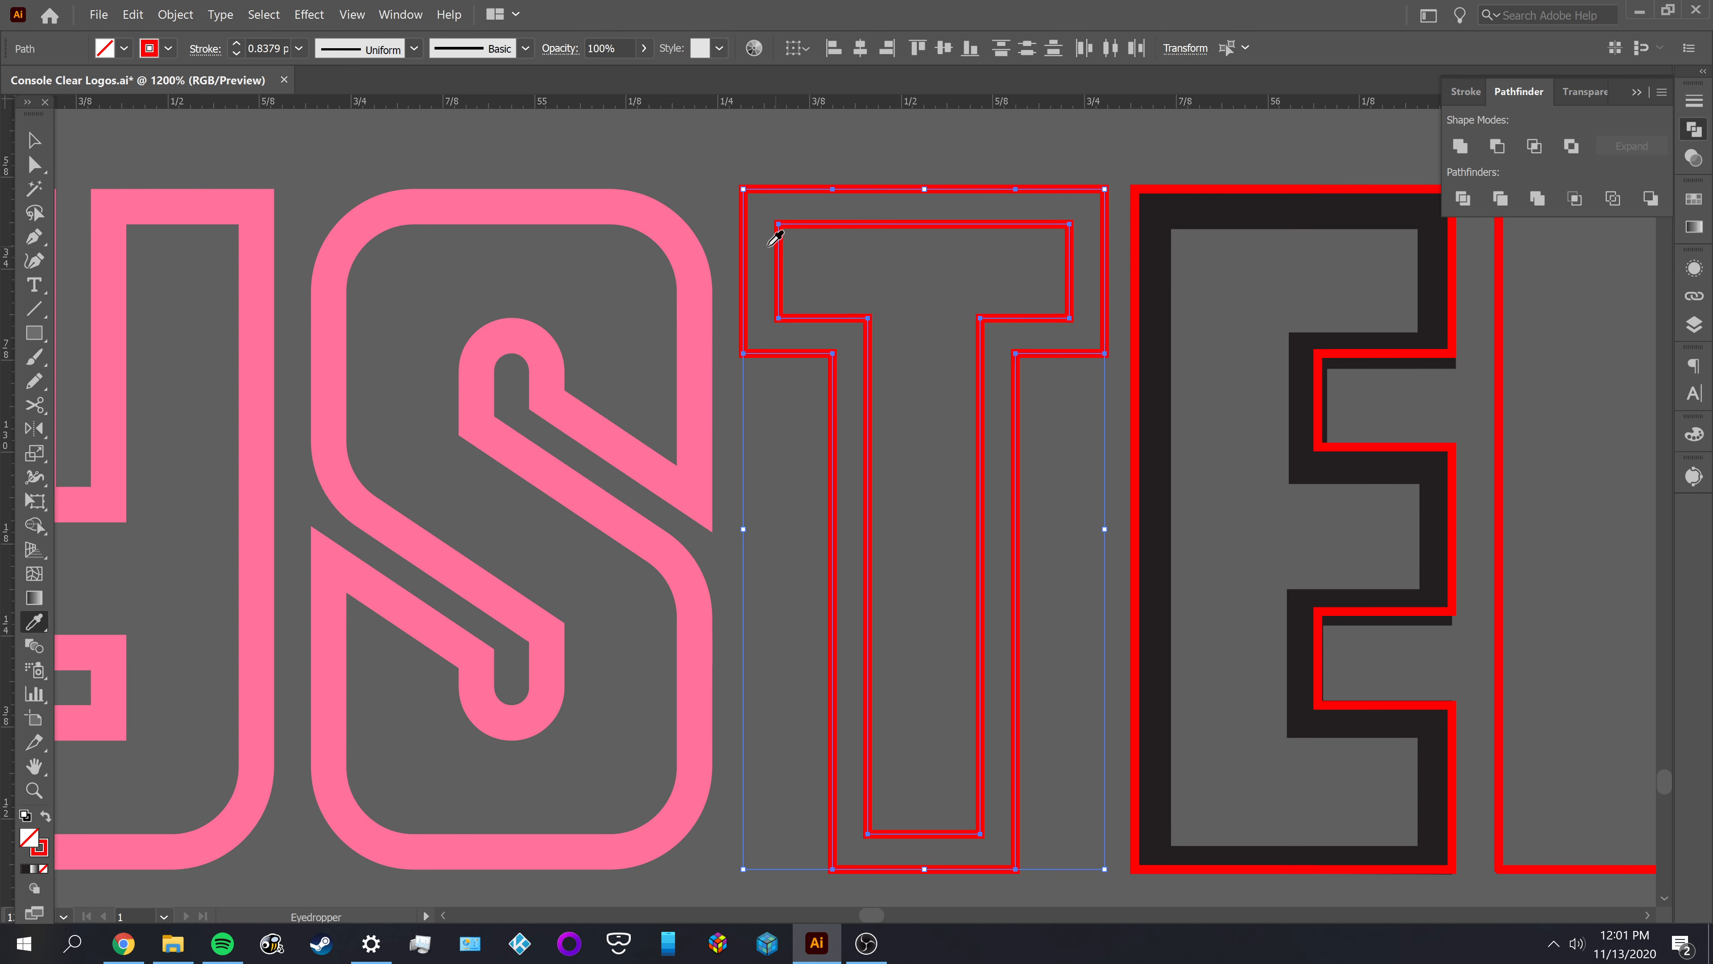
pyautogui.click(696, 257)
pyautogui.press('v')
pyautogui.click(816, 162)
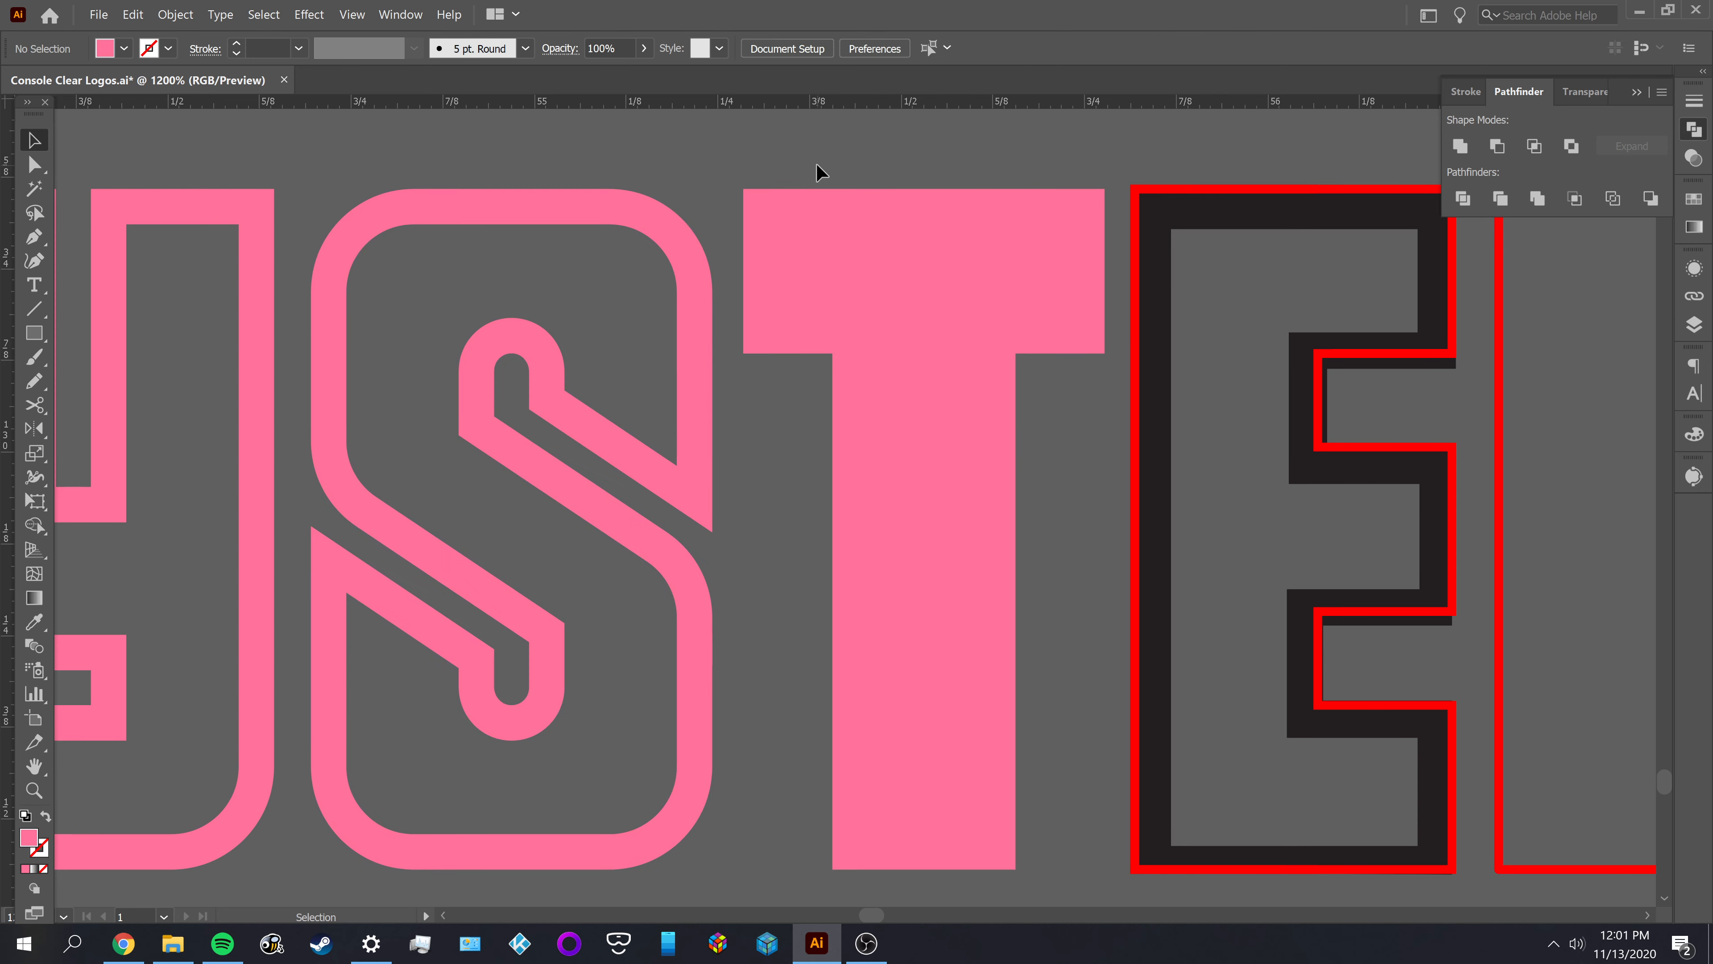
pyautogui.moveTo(813, 162); pyautogui.dragTo(910, 249)
pyautogui.click(1496, 147)
pyautogui.click(1247, 166)
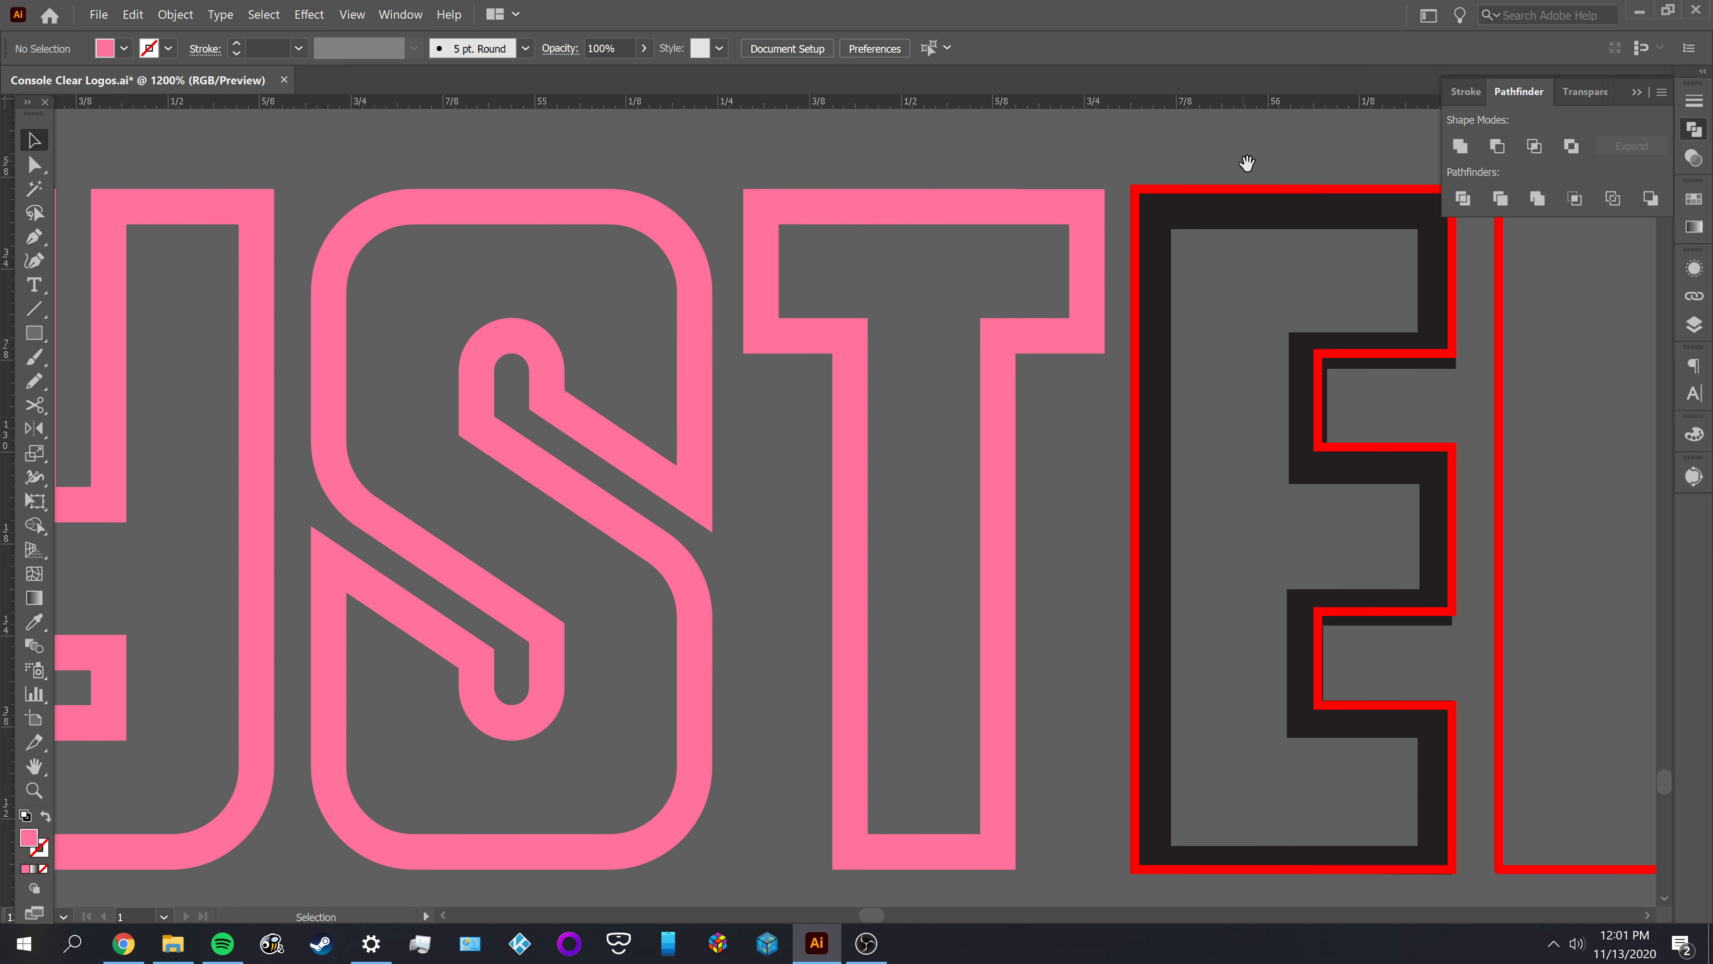
# Delete the black original shape of the E in SYSTEM, keeping its red outline
pyautogui.moveTo(1235, 188); pyautogui.dragTo(879, 204)
pyautogui.press('a')
pyautogui.click(906, 240)
pyautogui.press('Delete')
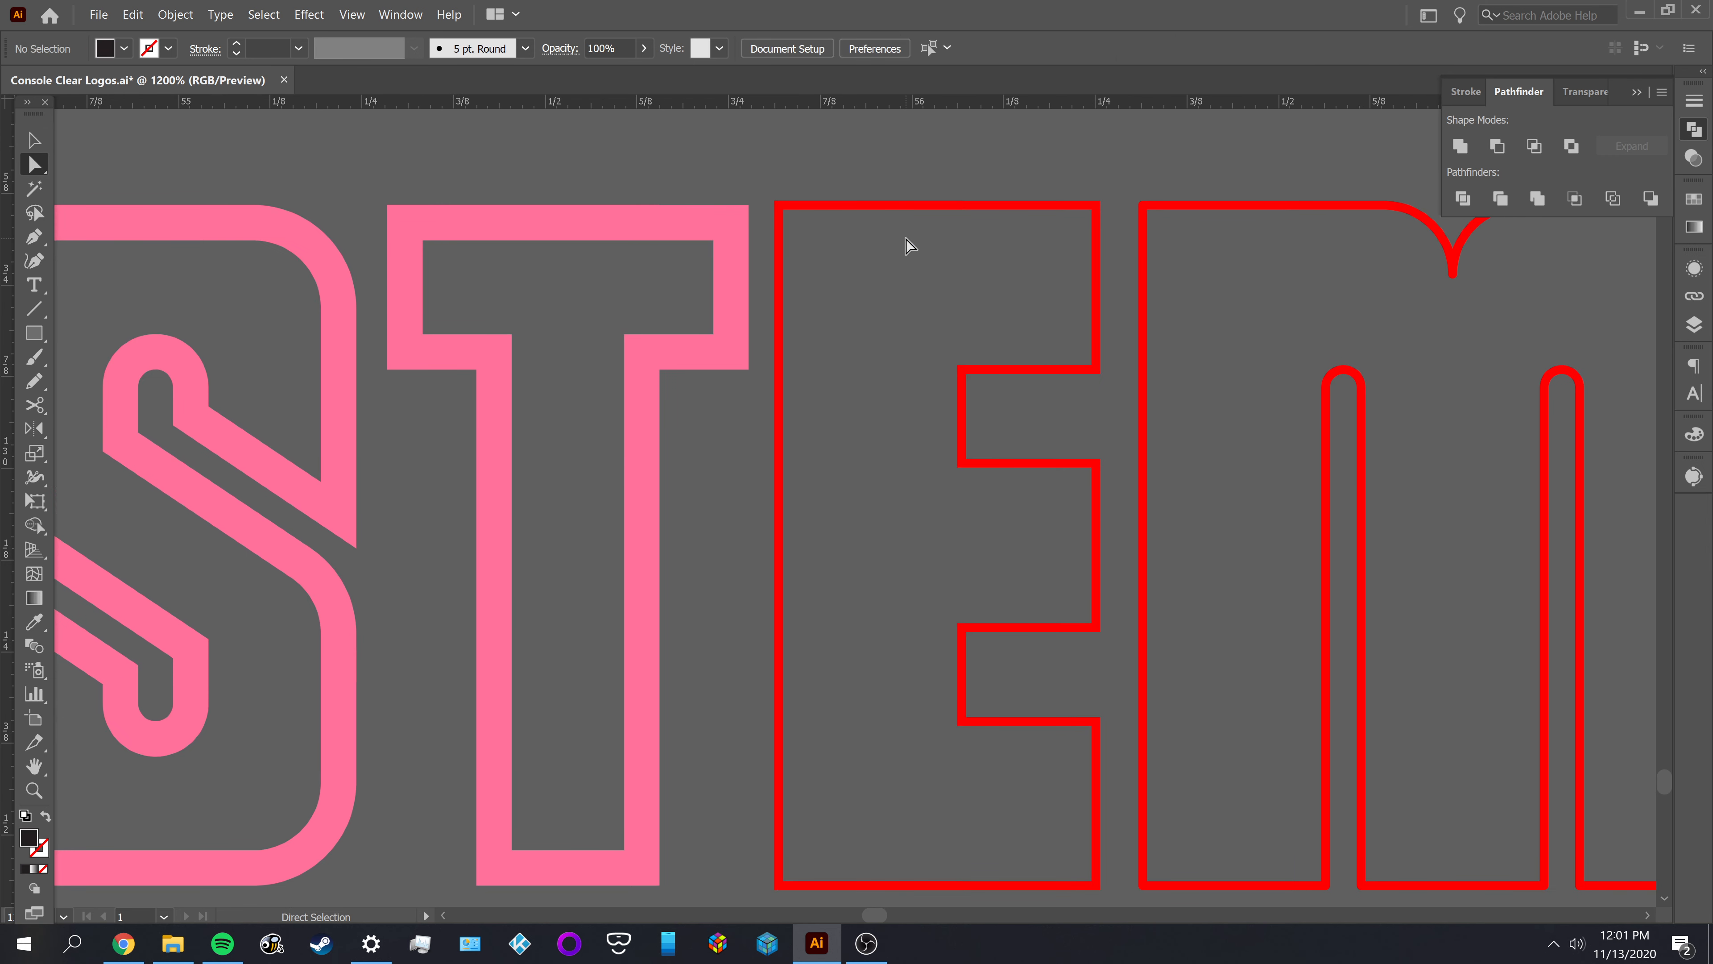
pyautogui.press('v')
pyautogui.click(919, 208)
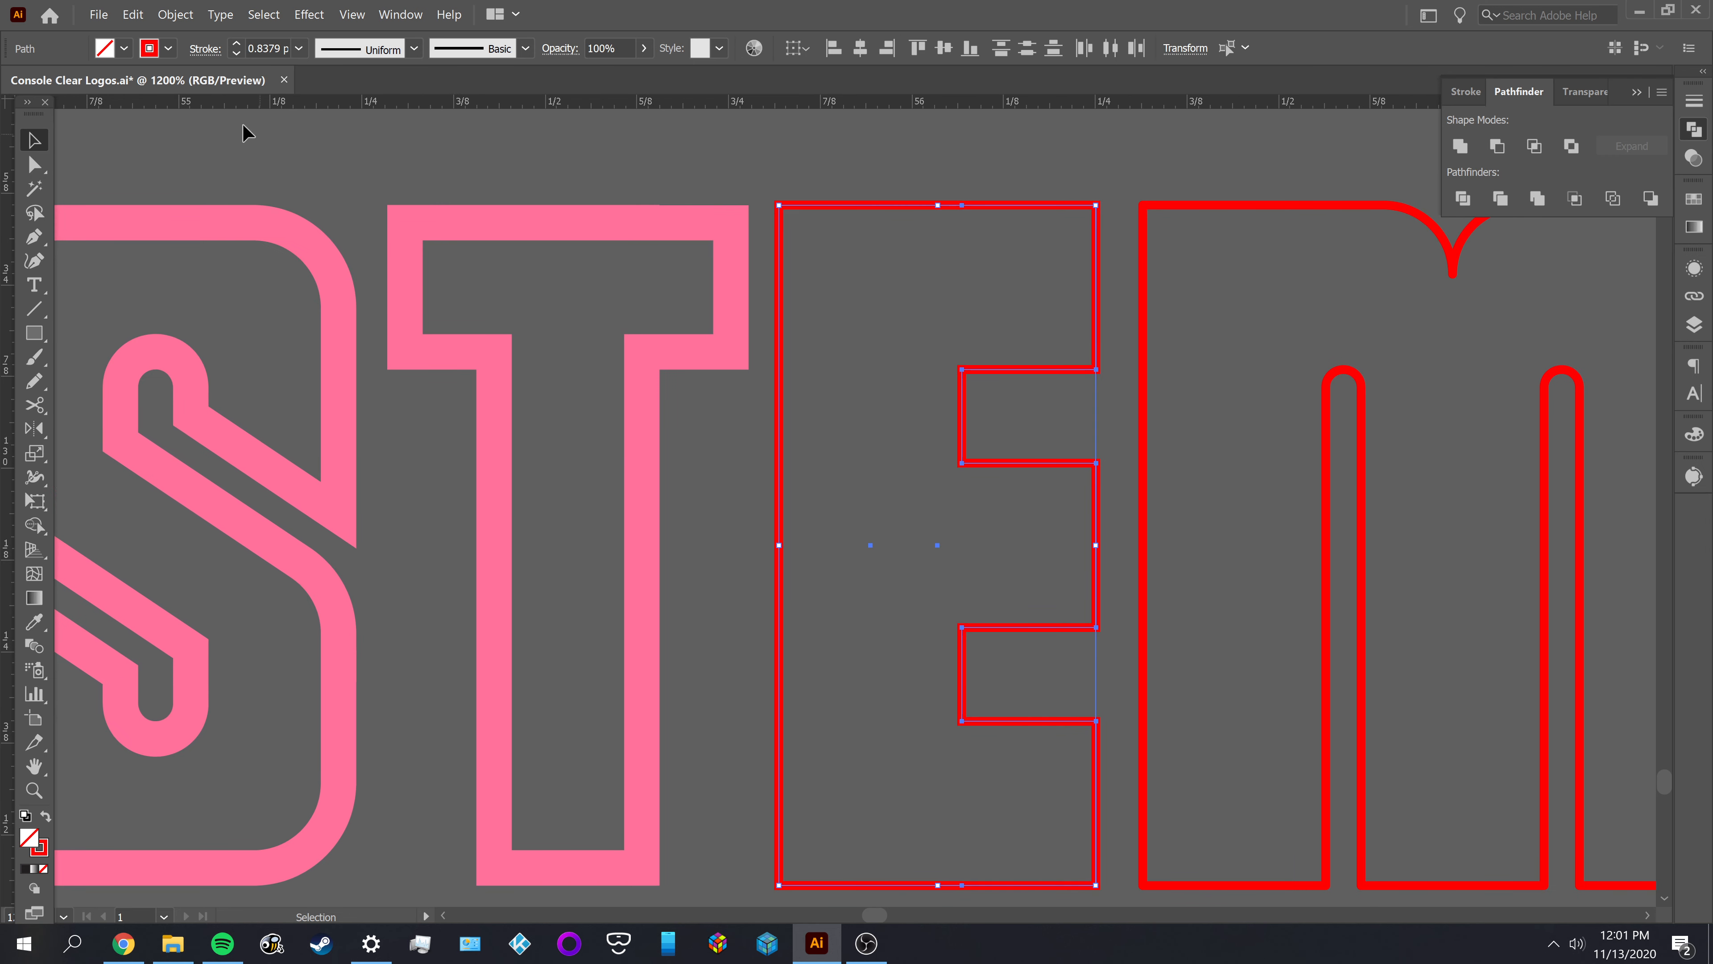
pyautogui.click(174, 15)
pyautogui.moveTo(202, 380)
pyautogui.click(508, 432)
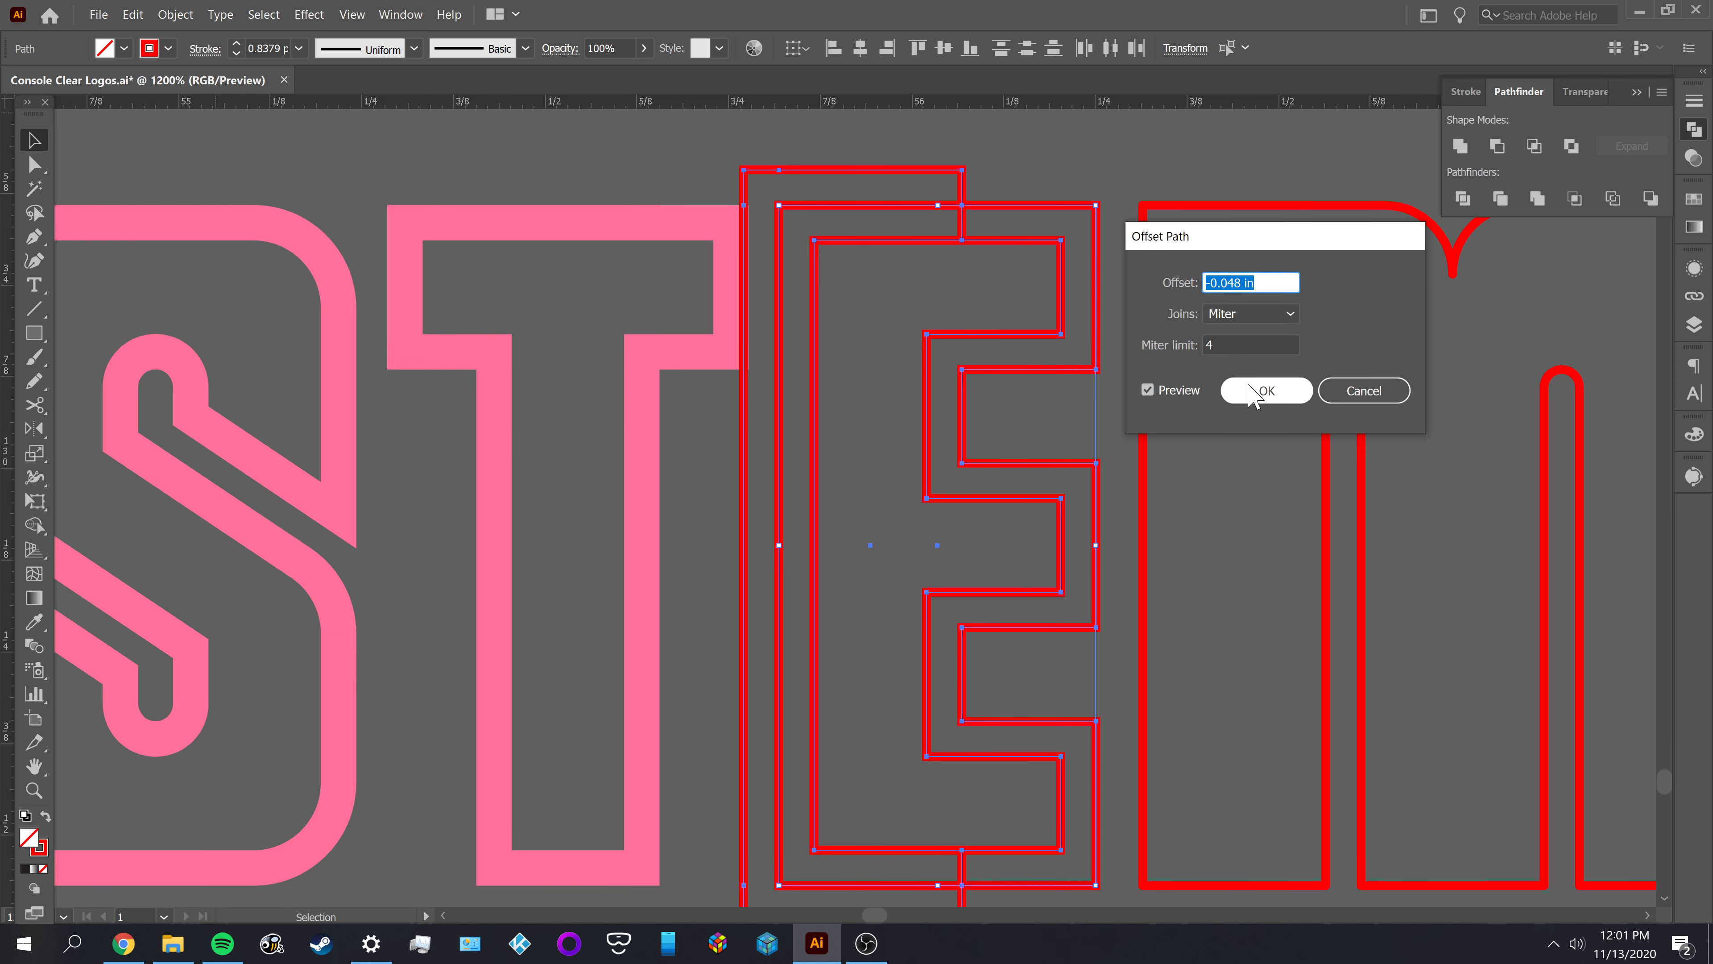
pyautogui.click(1339, 395)
# Try to pull the E's outline apart from the stray path overlapping it, and undo the moves
pyautogui.press('a')
pyautogui.hotkey('ctrl', 'shift', 'a')
pyautogui.moveTo(960, 208); pyautogui.dragTo(961, 258)
pyautogui.hotkey('ctrl', 'z')
pyautogui.click(970, 249)
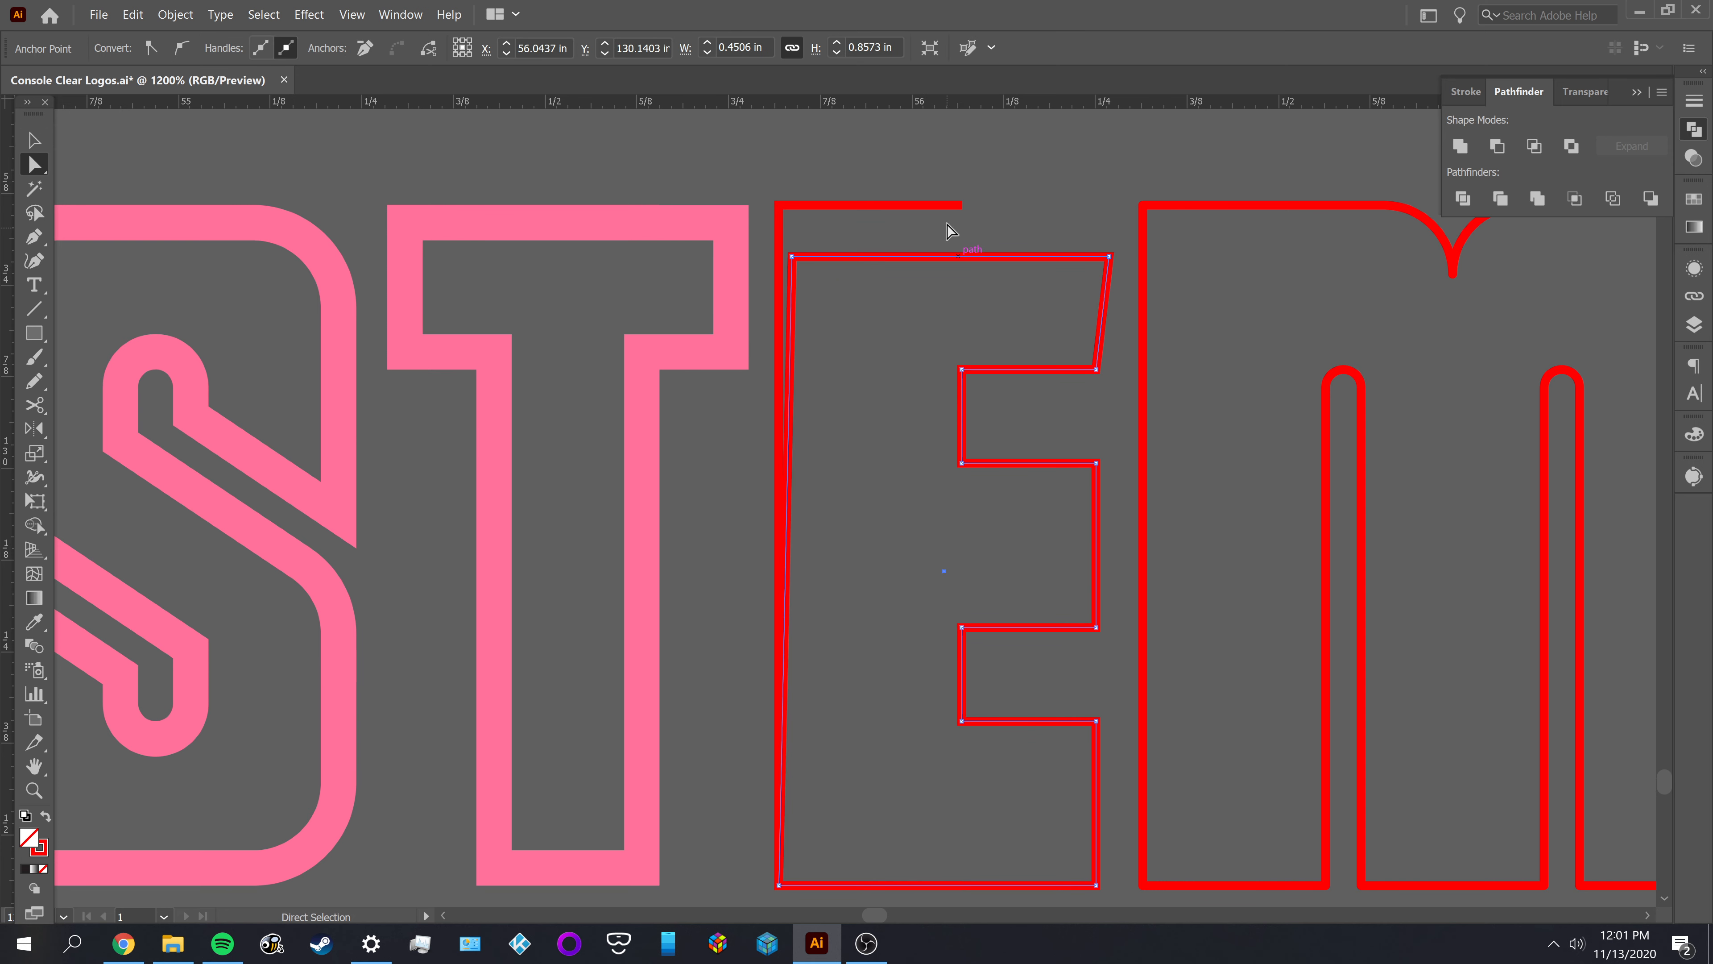
pyautogui.click(962, 205)
pyautogui.scroll(-1, 925, 316)
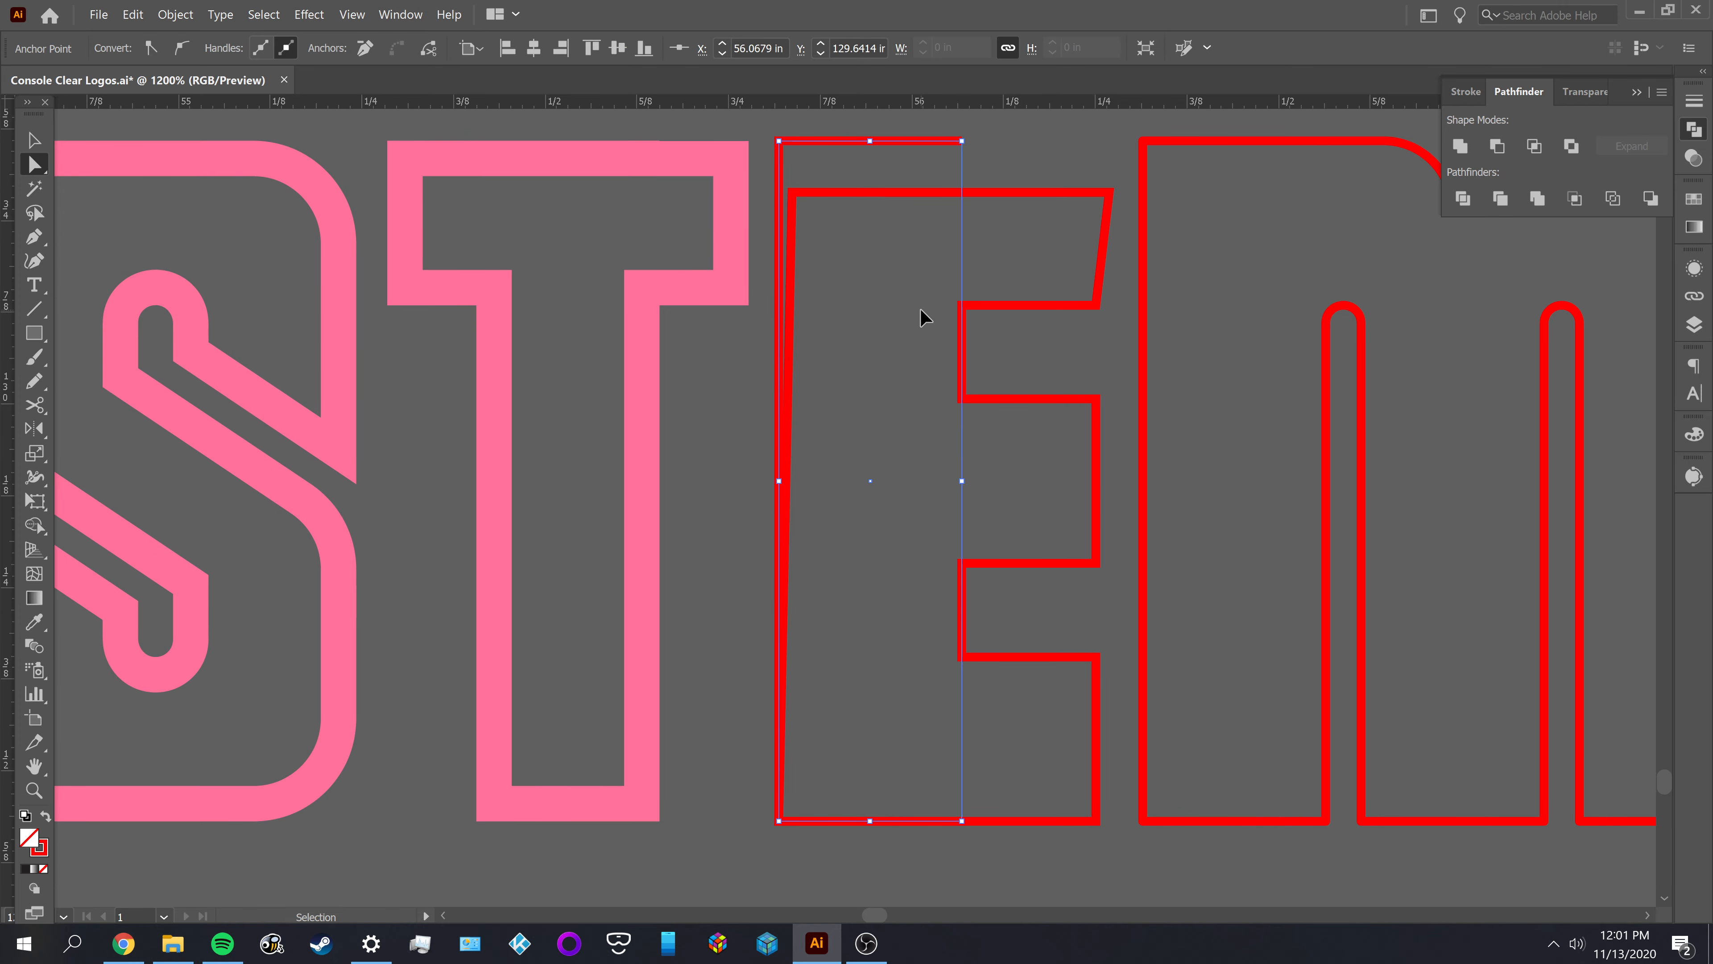
pyautogui.hotkey('ctrl', 'z')
pyautogui.click(920, 310)
pyautogui.click(1021, 144)
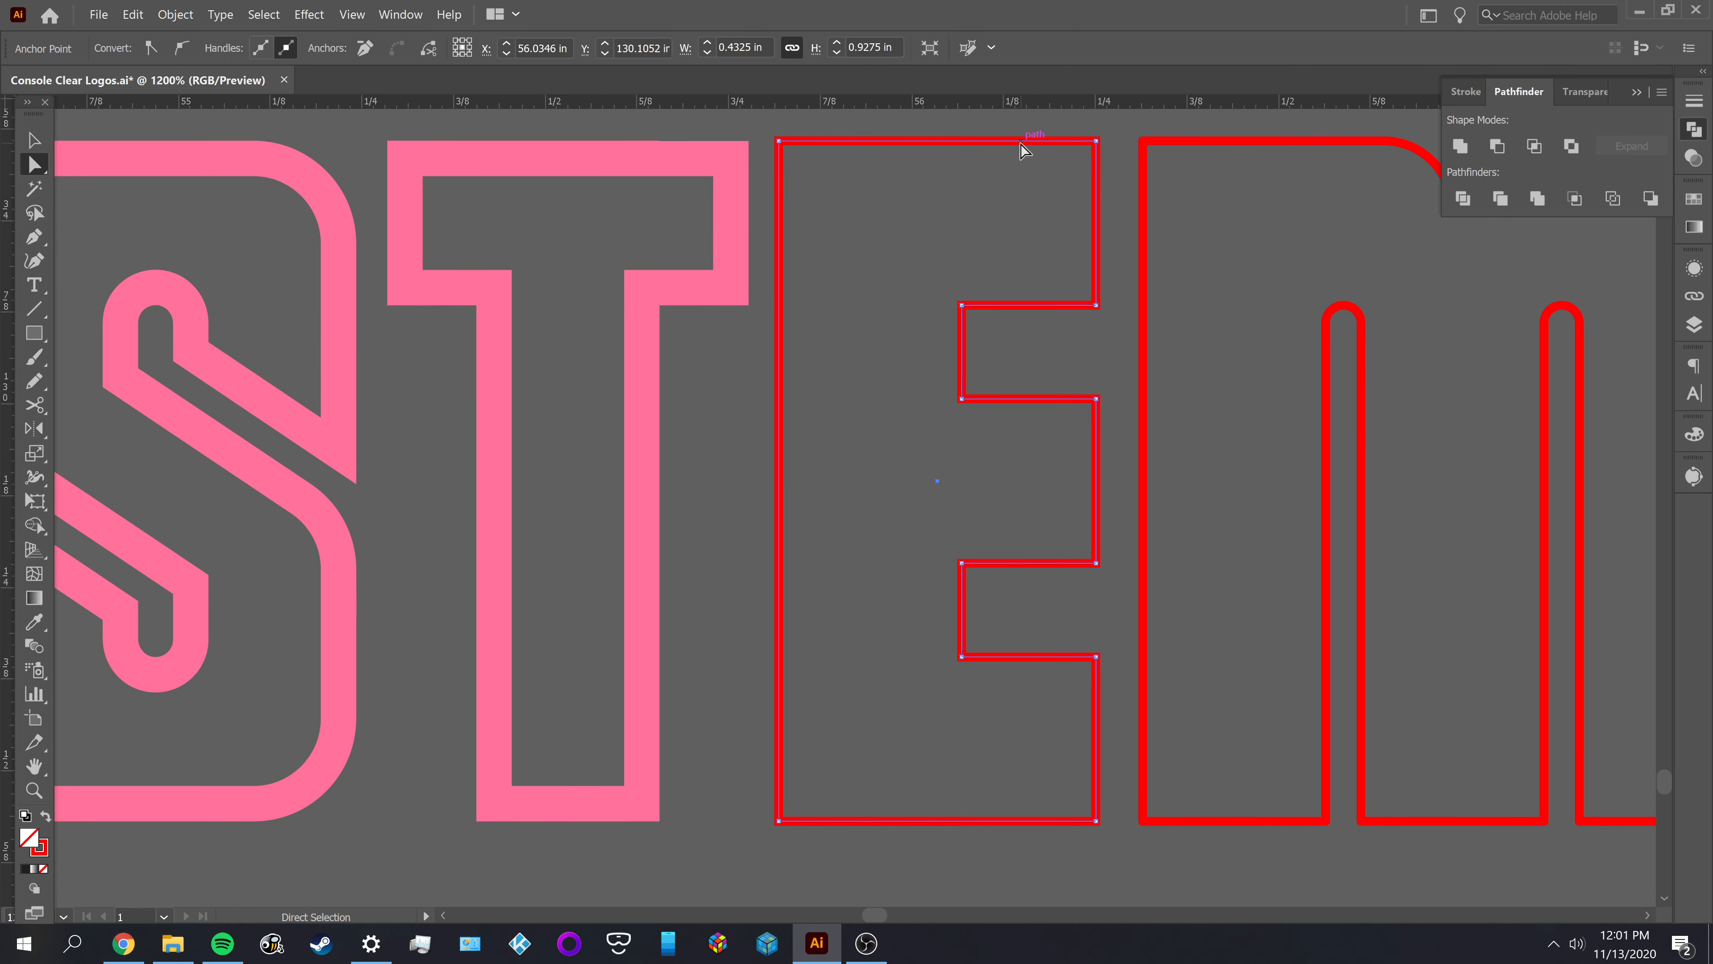
# Deselect the E's outline and save the document
pyautogui.hotkey('ctrl', '1')
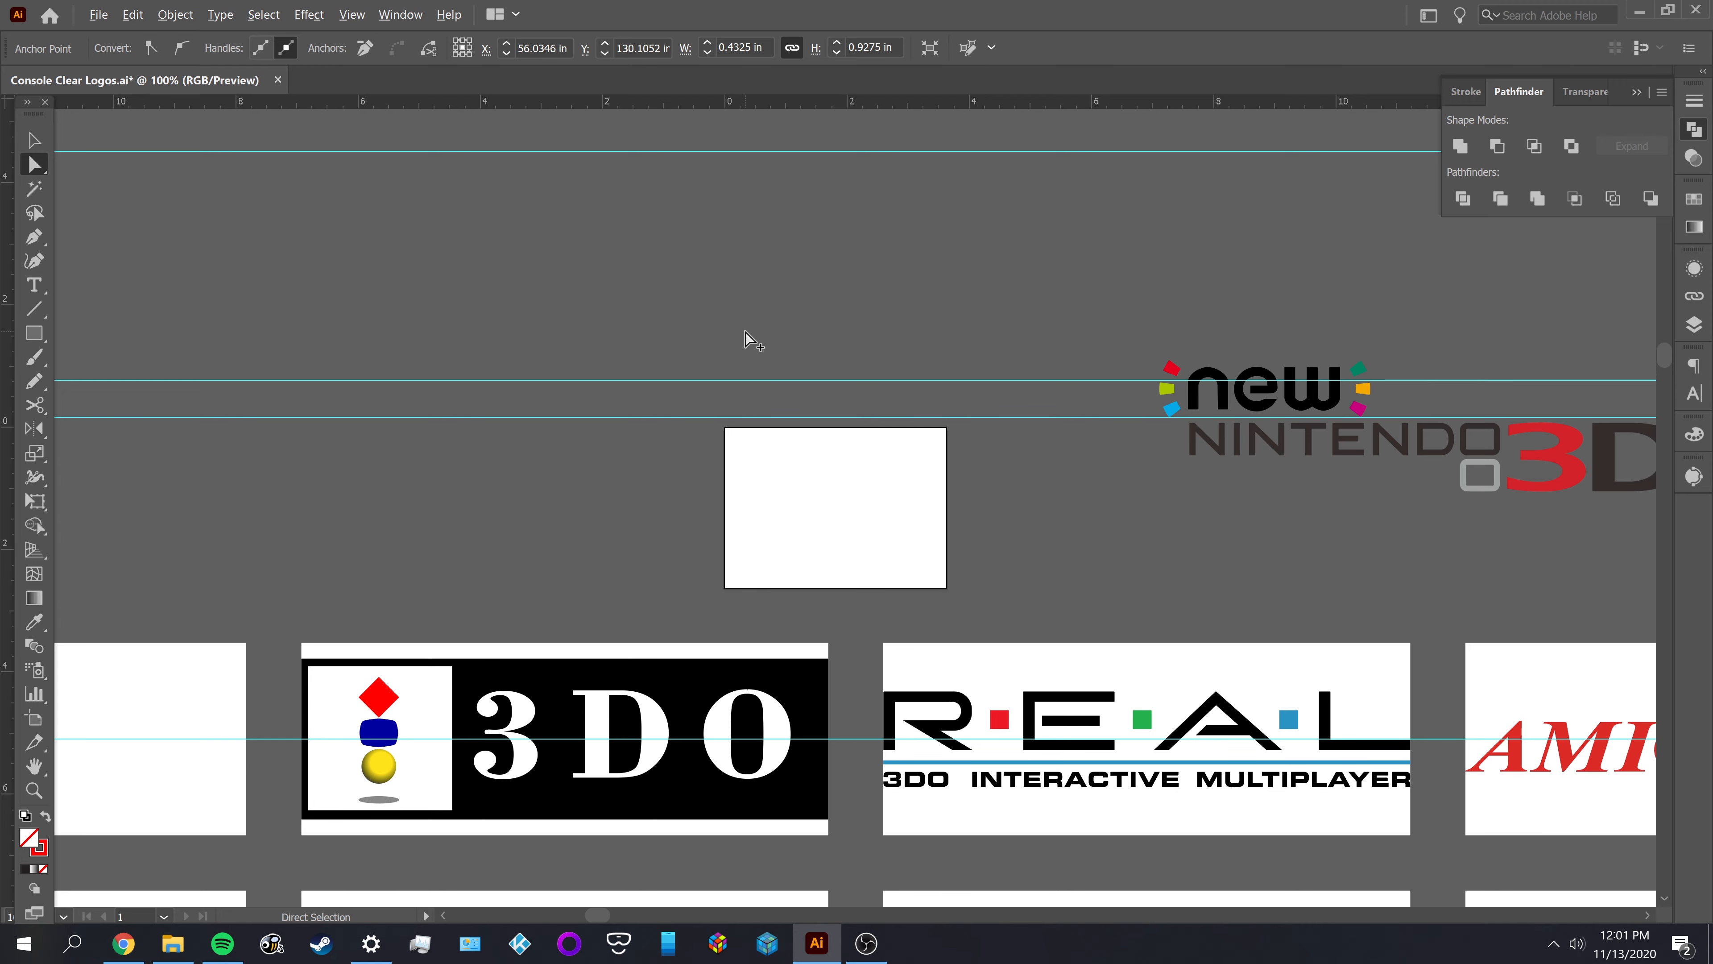
pyautogui.keyDown('alt'); pyautogui.scroll(-6, 745, 332); pyautogui.keyUp('alt')
pyautogui.keyDown('alt'); pyautogui.scroll(-1, 548, 685); pyautogui.keyUp('alt')
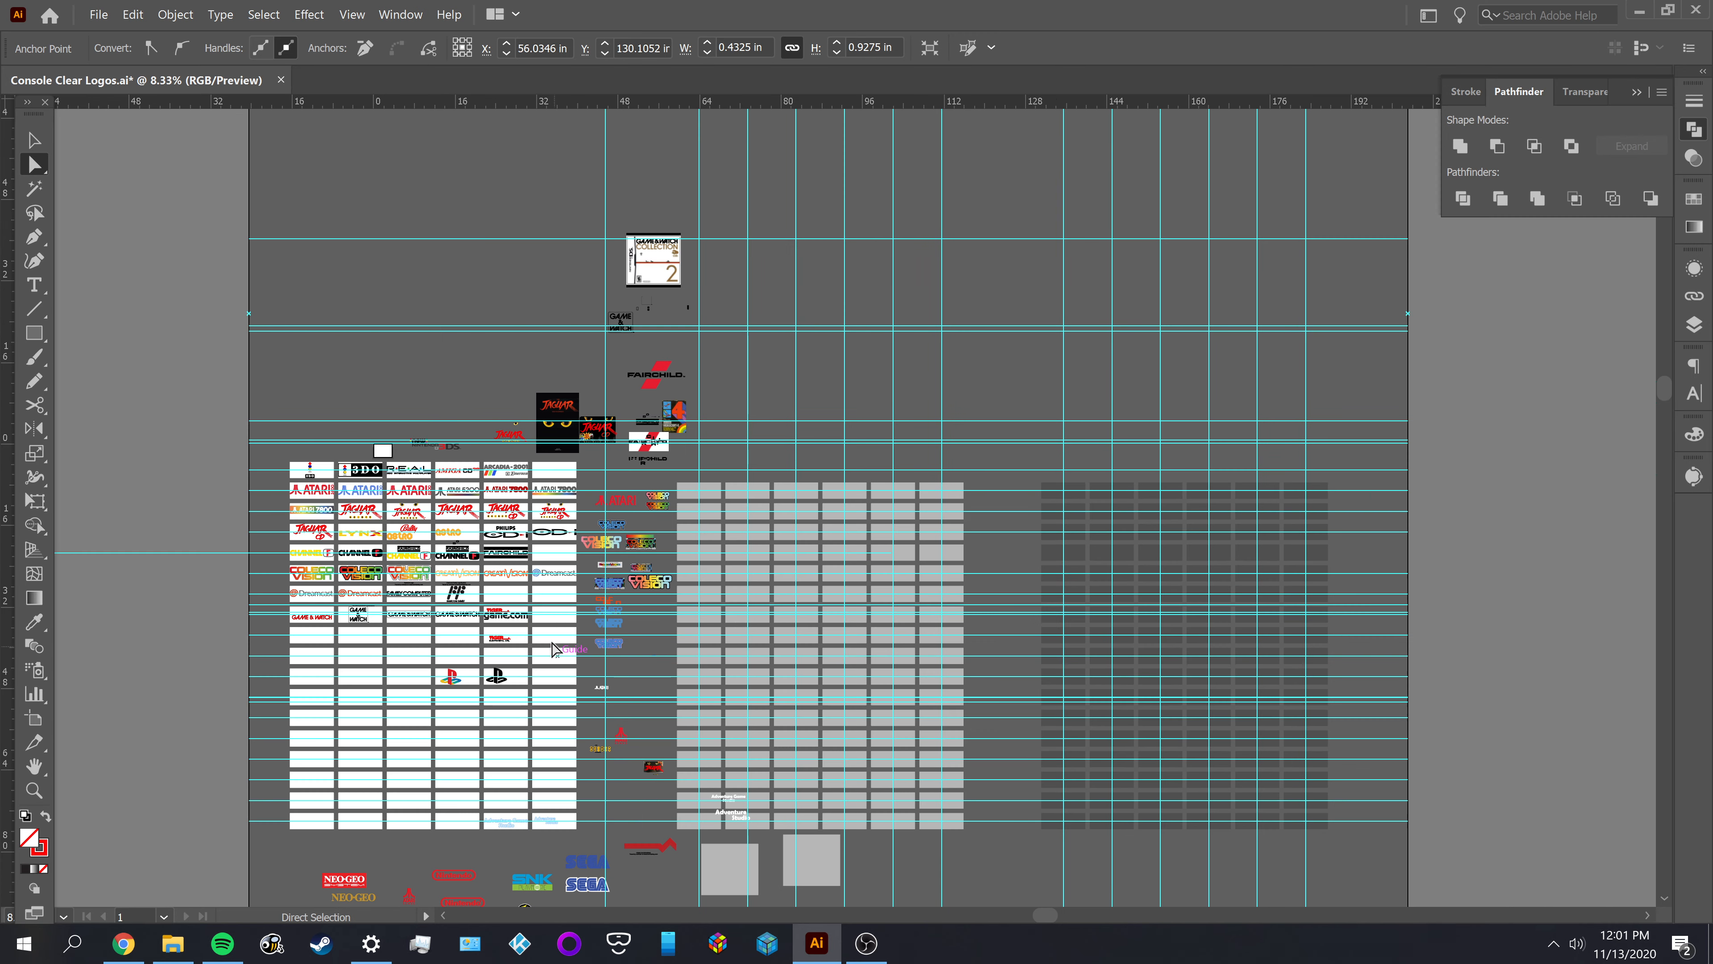
pyautogui.scroll(-4, 633, 844)
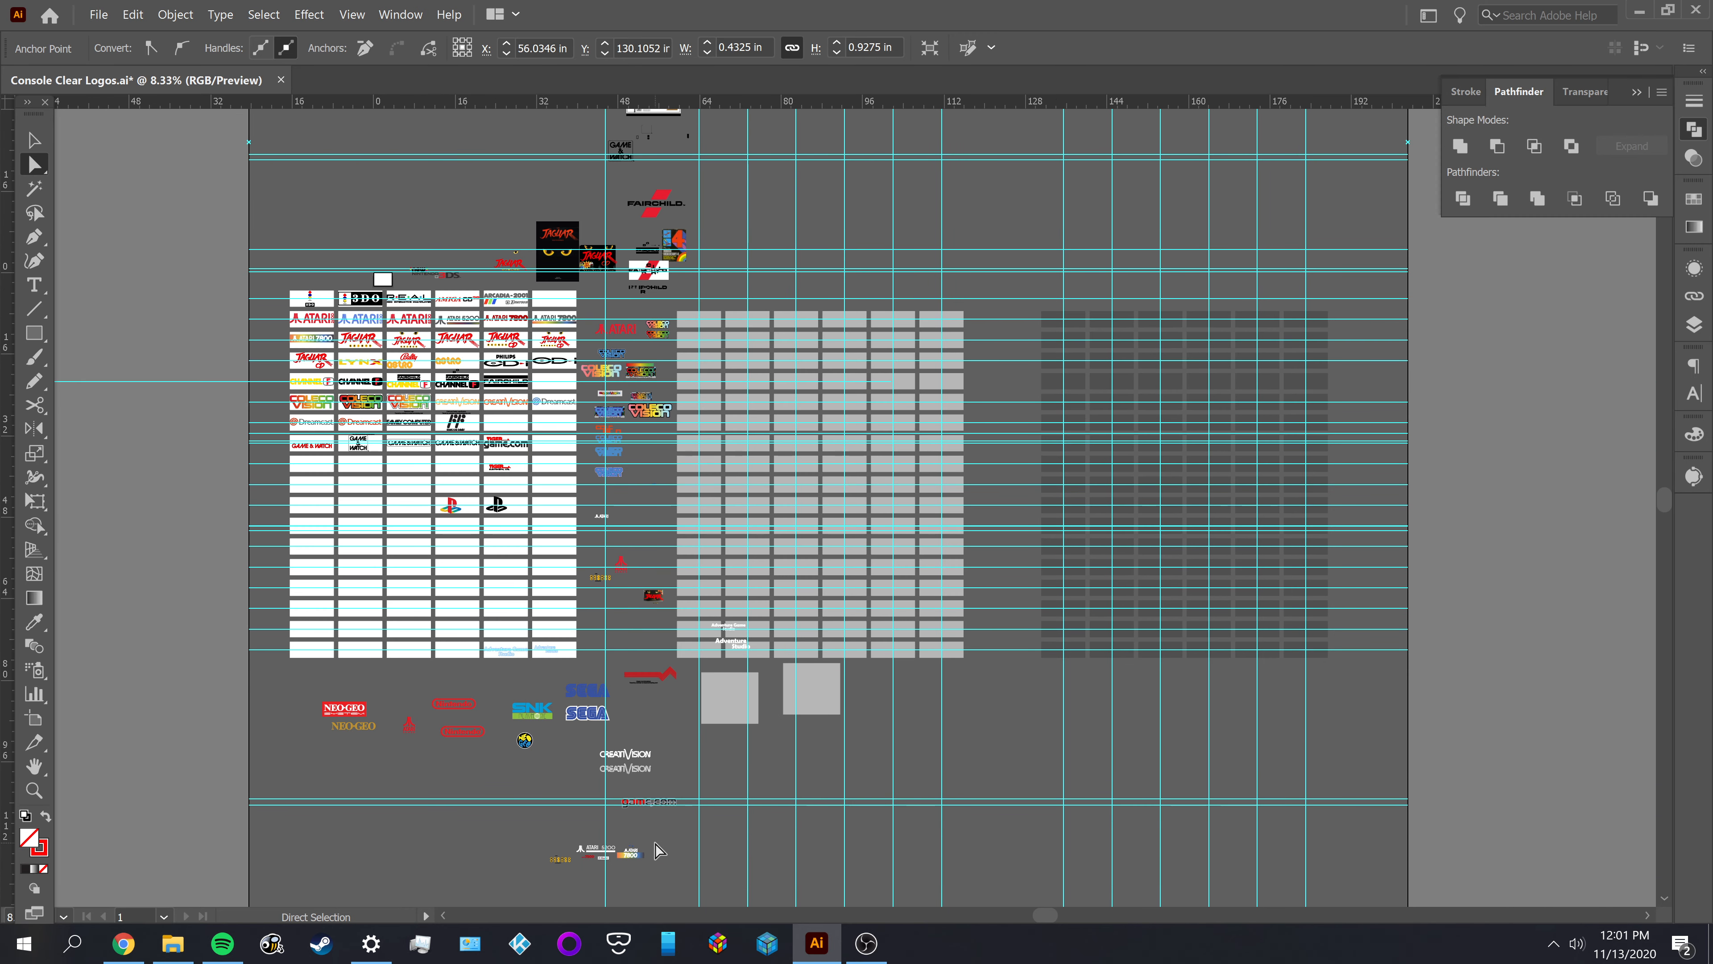
pyautogui.scroll(-3, 662, 829)
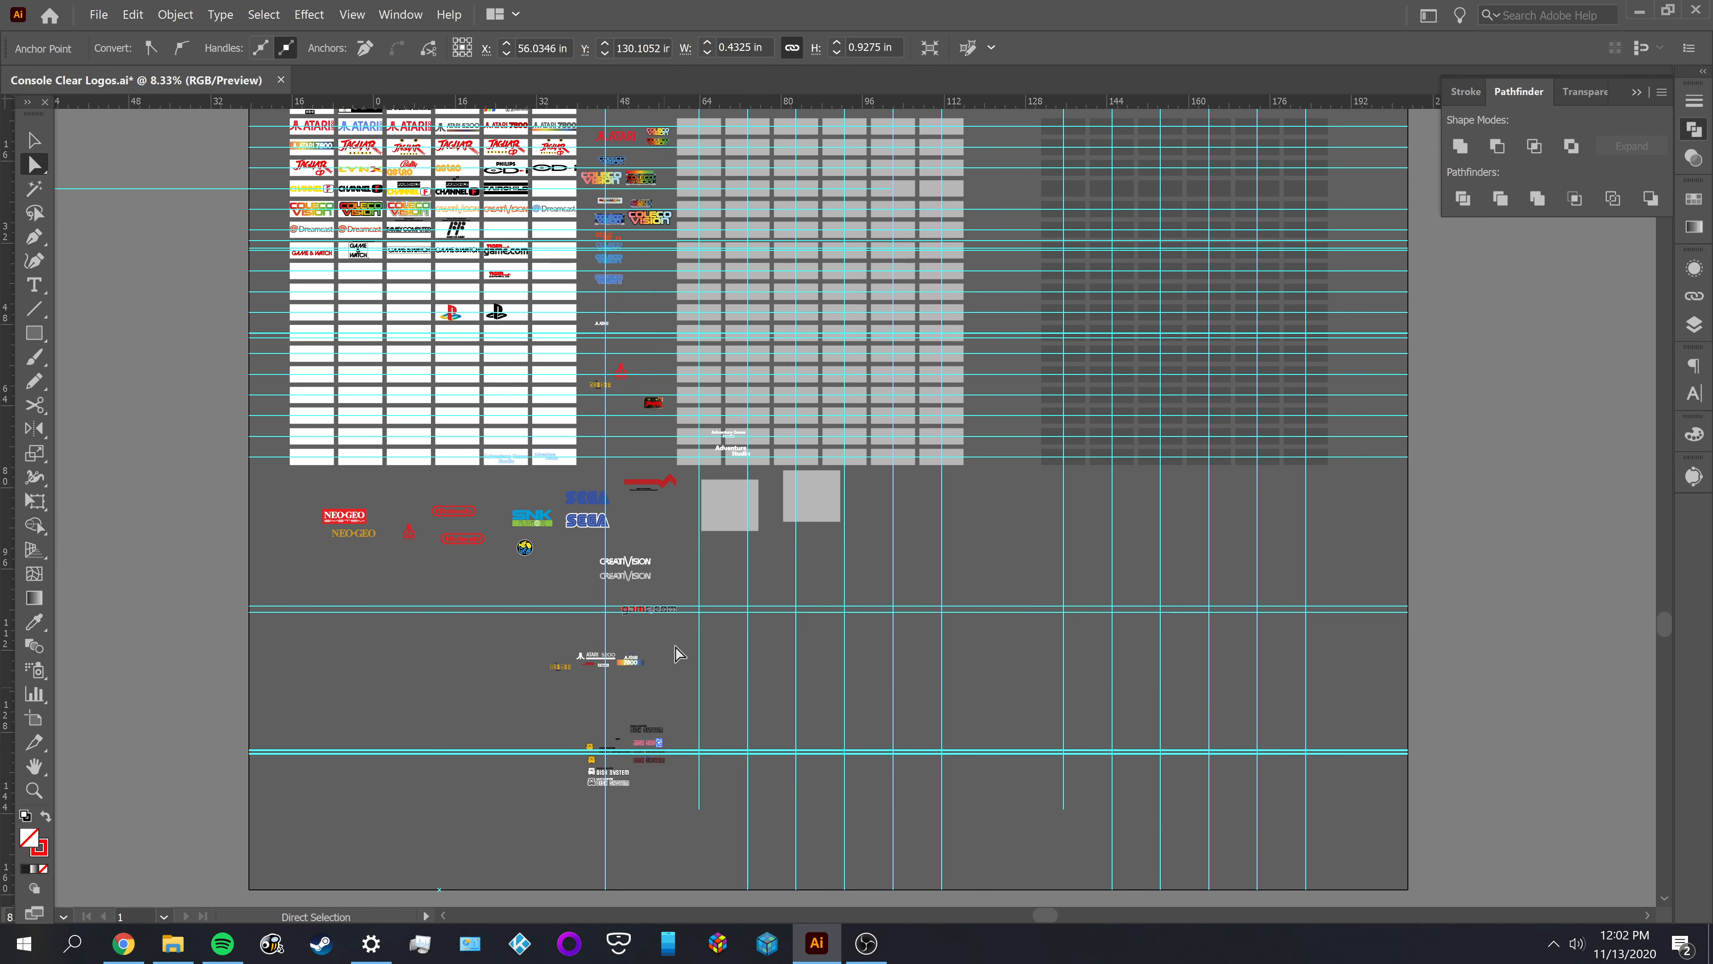
pyautogui.keyDown('alt'); pyautogui.scroll(1, 665, 645); pyautogui.keyUp('alt')
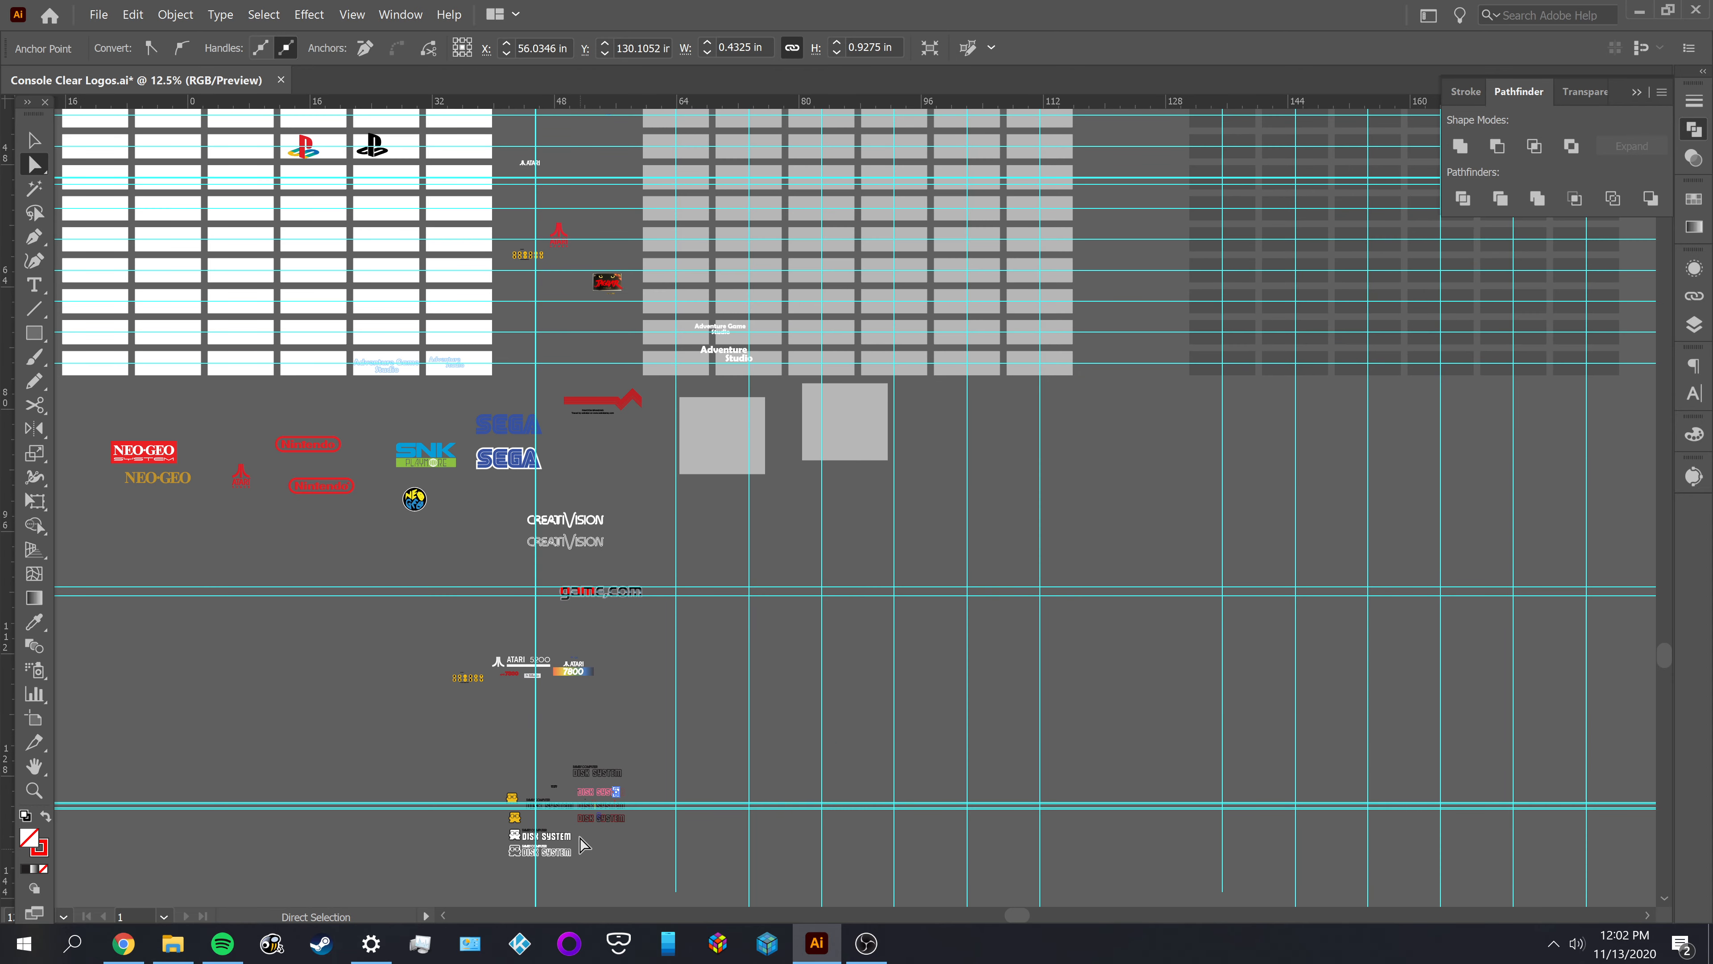
pyautogui.keyDown('alt'); pyautogui.scroll(1, 617, 815); pyautogui.keyUp('alt')
pyautogui.keyDown('alt'); pyautogui.scroll(2, 628, 809); pyautogui.keyUp('alt')
pyautogui.scroll(1, 634, 809)
pyautogui.press('v')
pyautogui.click(756, 733)
pyautogui.keyDown('alt'); pyautogui.scroll(2, 653, 780); pyautogui.keyUp('alt')
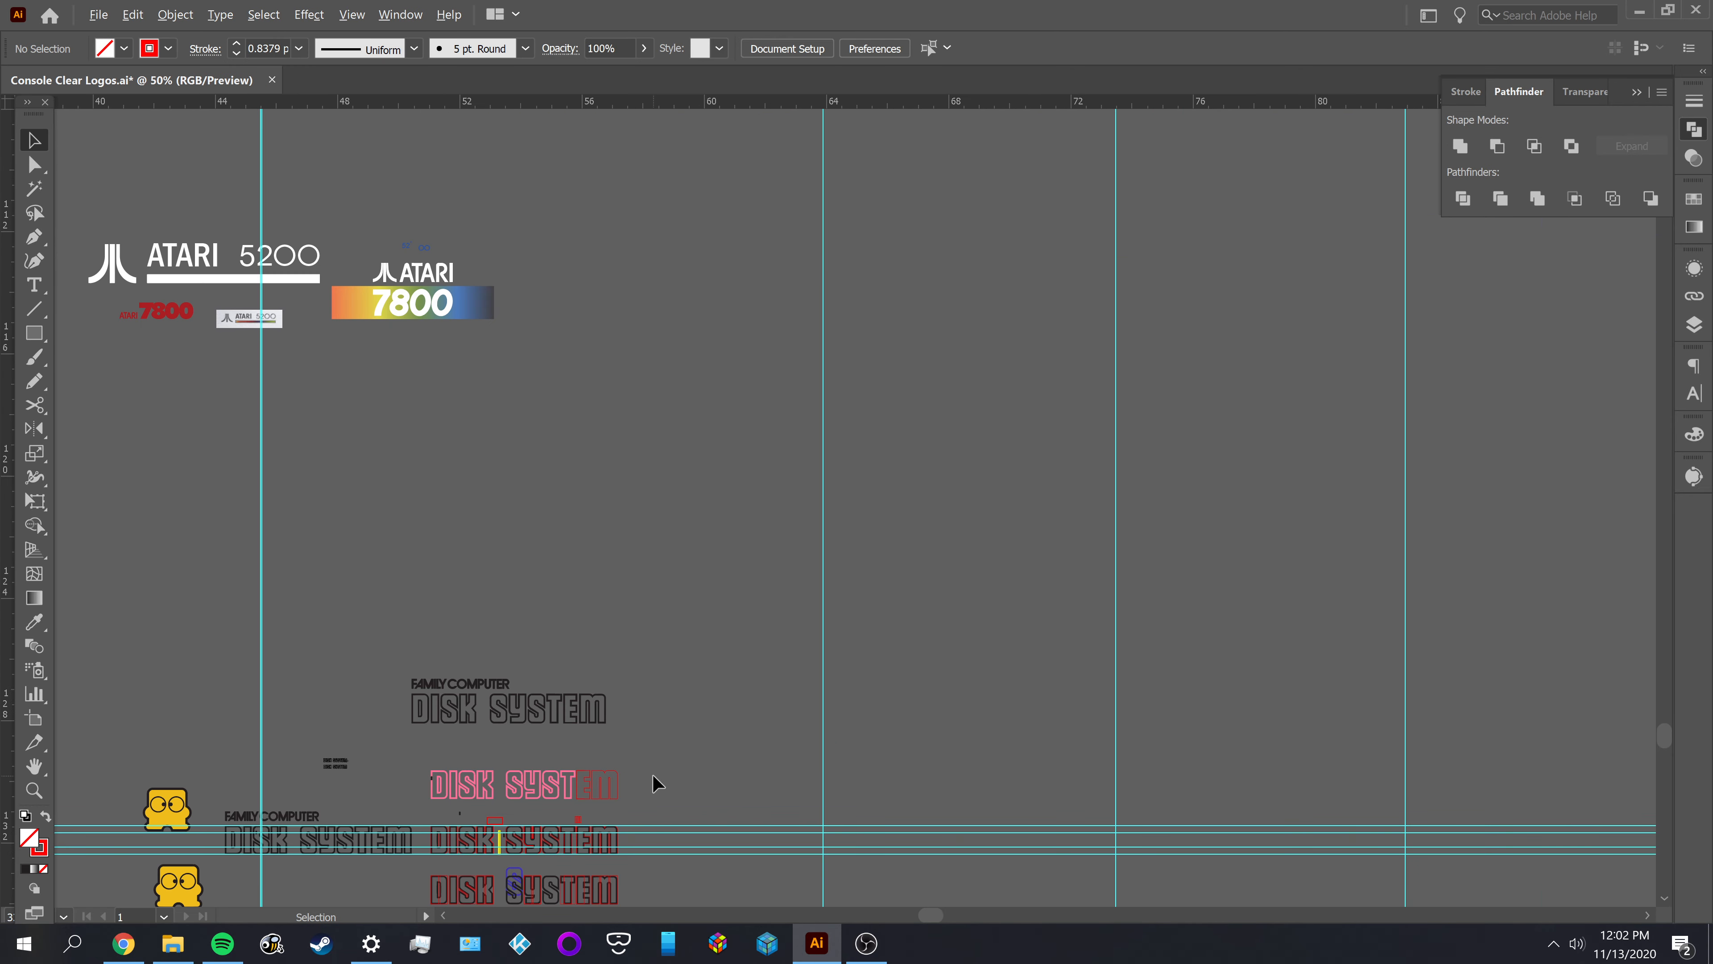
pyautogui.moveTo(628, 795); pyautogui.dragTo(768, 684)
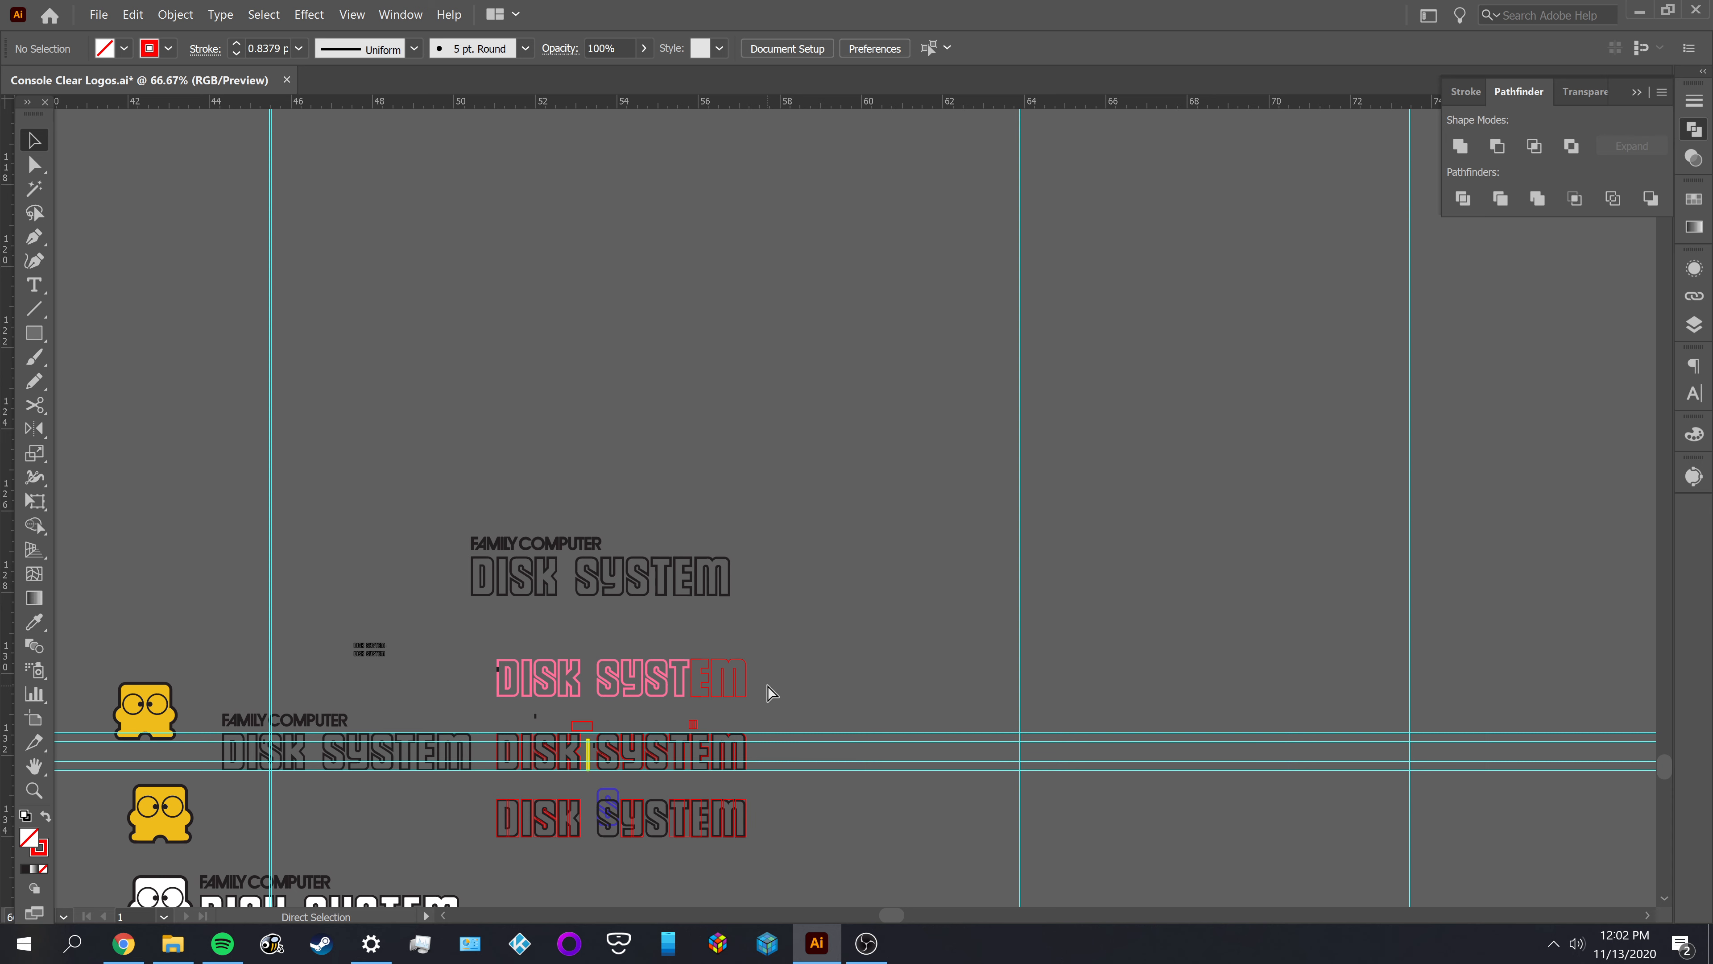
pyautogui.hotkey('ctrl', 's')
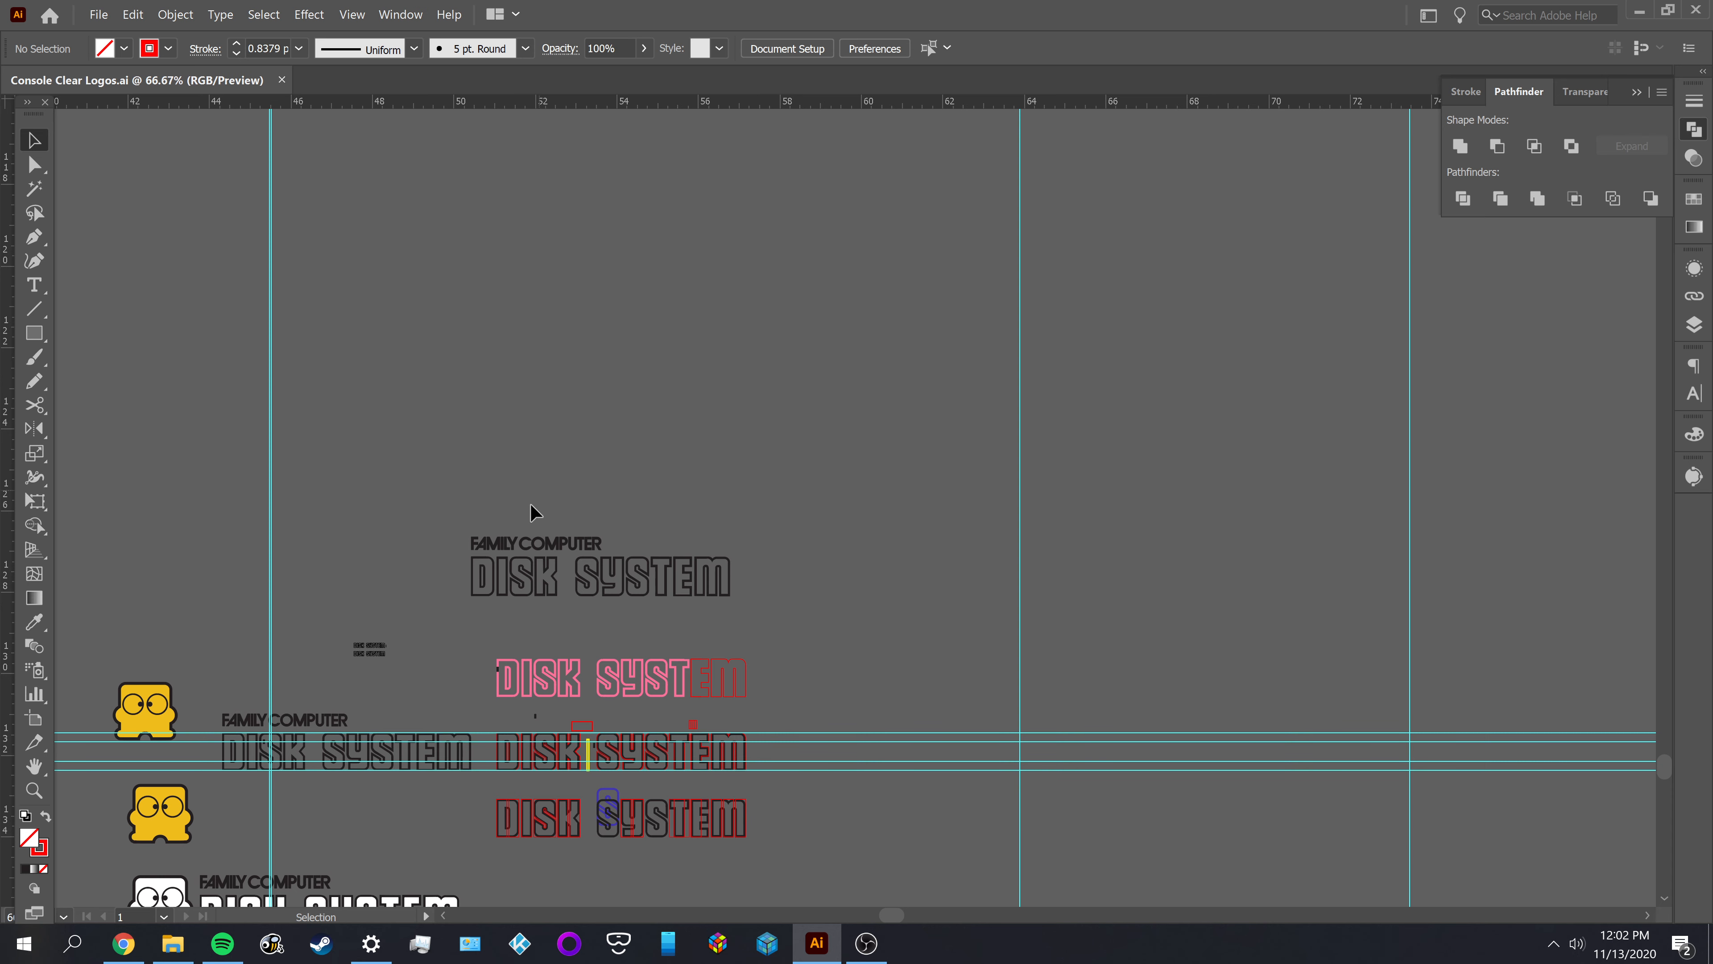
# Lock the E's full outline and delete the stray open path overlapping its stem
pyautogui.keyDown('alt'); pyautogui.scroll(3, 698, 699); pyautogui.keyUp('alt')
pyautogui.keyDown('alt'); pyautogui.scroll(3, 793, 679); pyautogui.keyUp('alt')
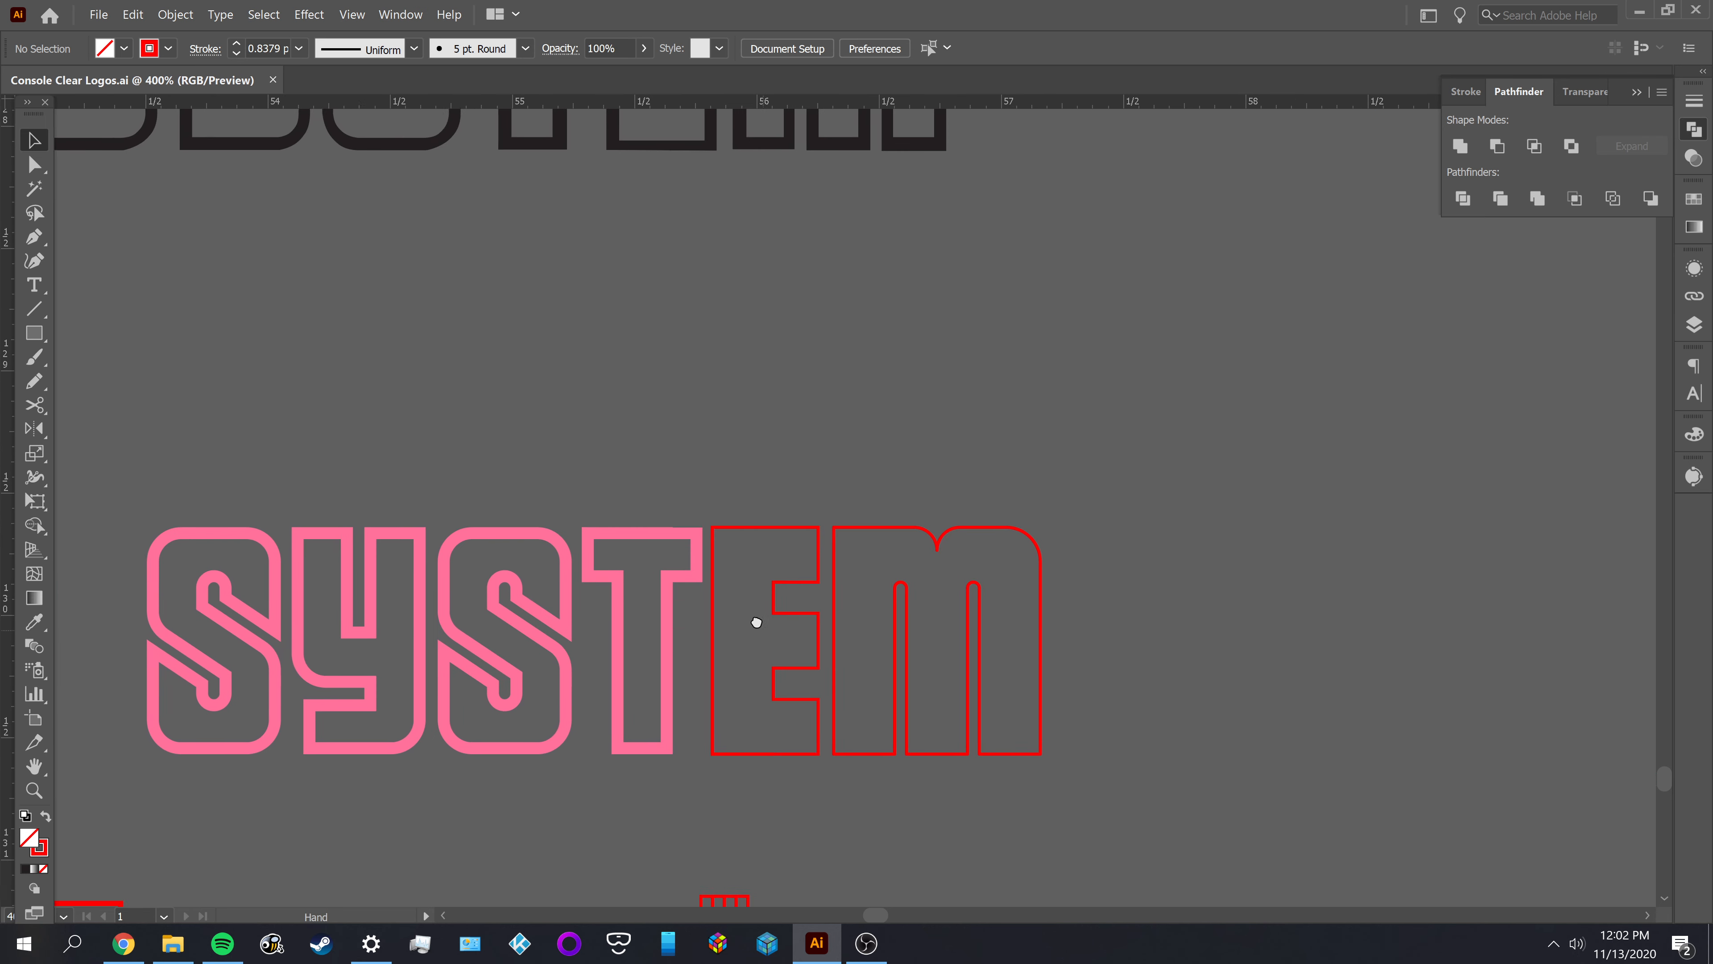
pyautogui.keyDown('alt'); pyautogui.scroll(1, 776, 622); pyautogui.keyUp('alt')
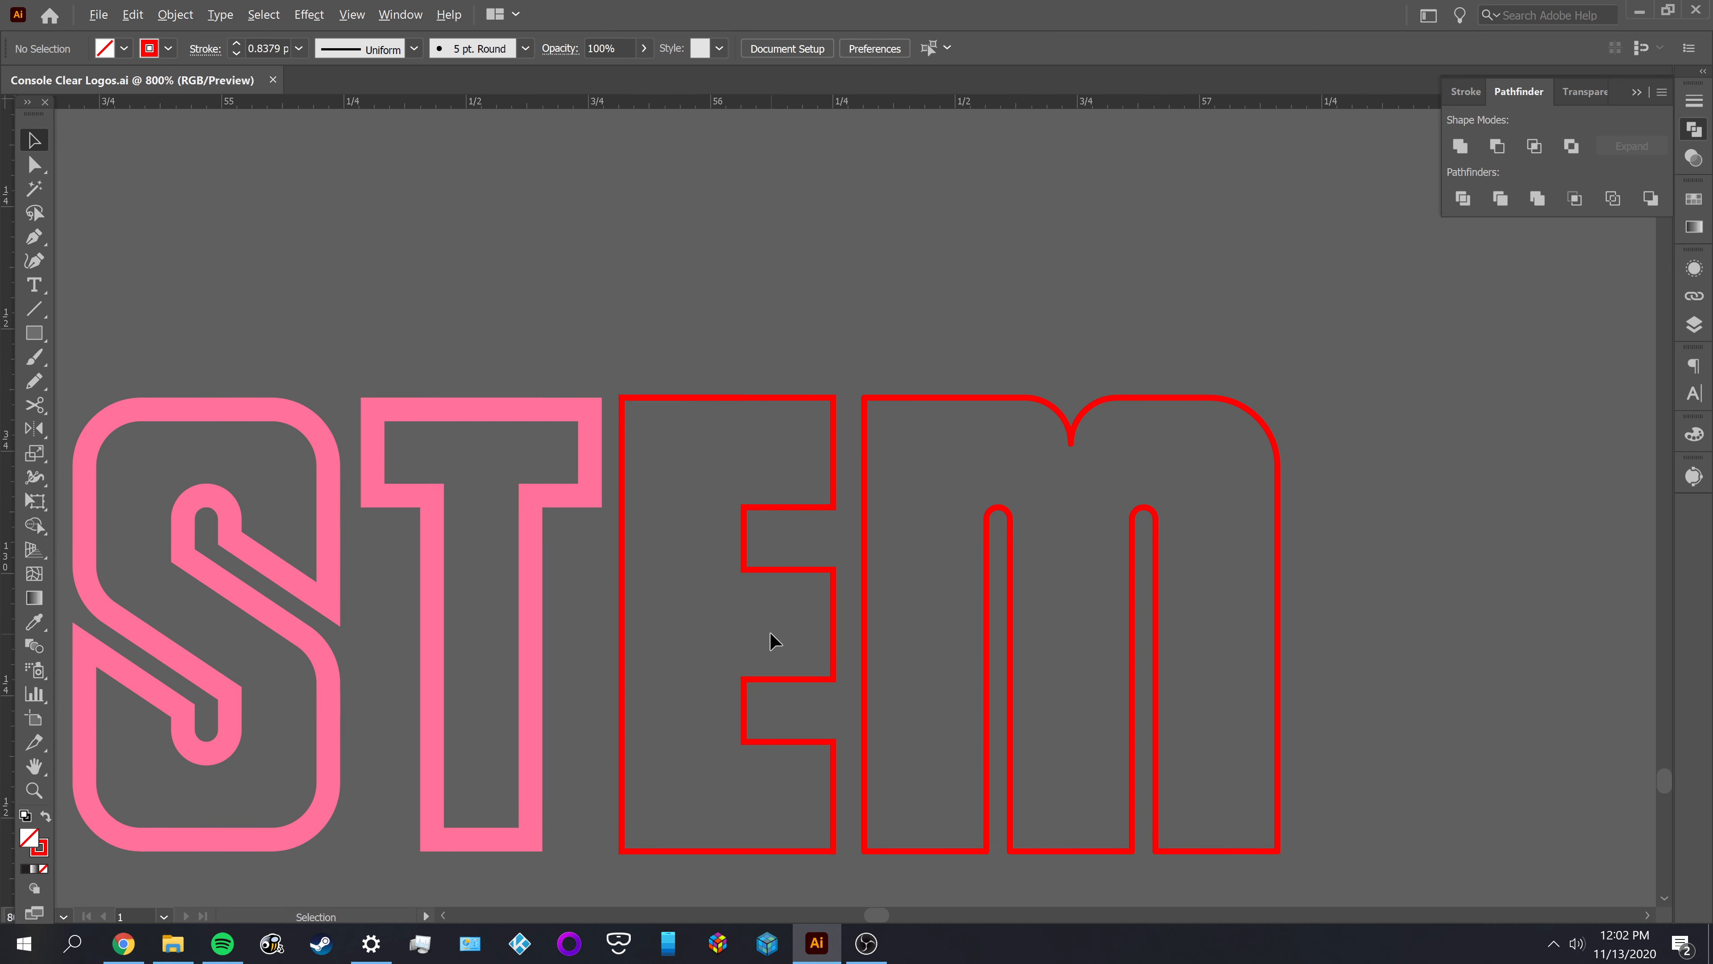
pyautogui.keyDown('alt'); pyautogui.scroll(1, 753, 406); pyautogui.keyUp('alt')
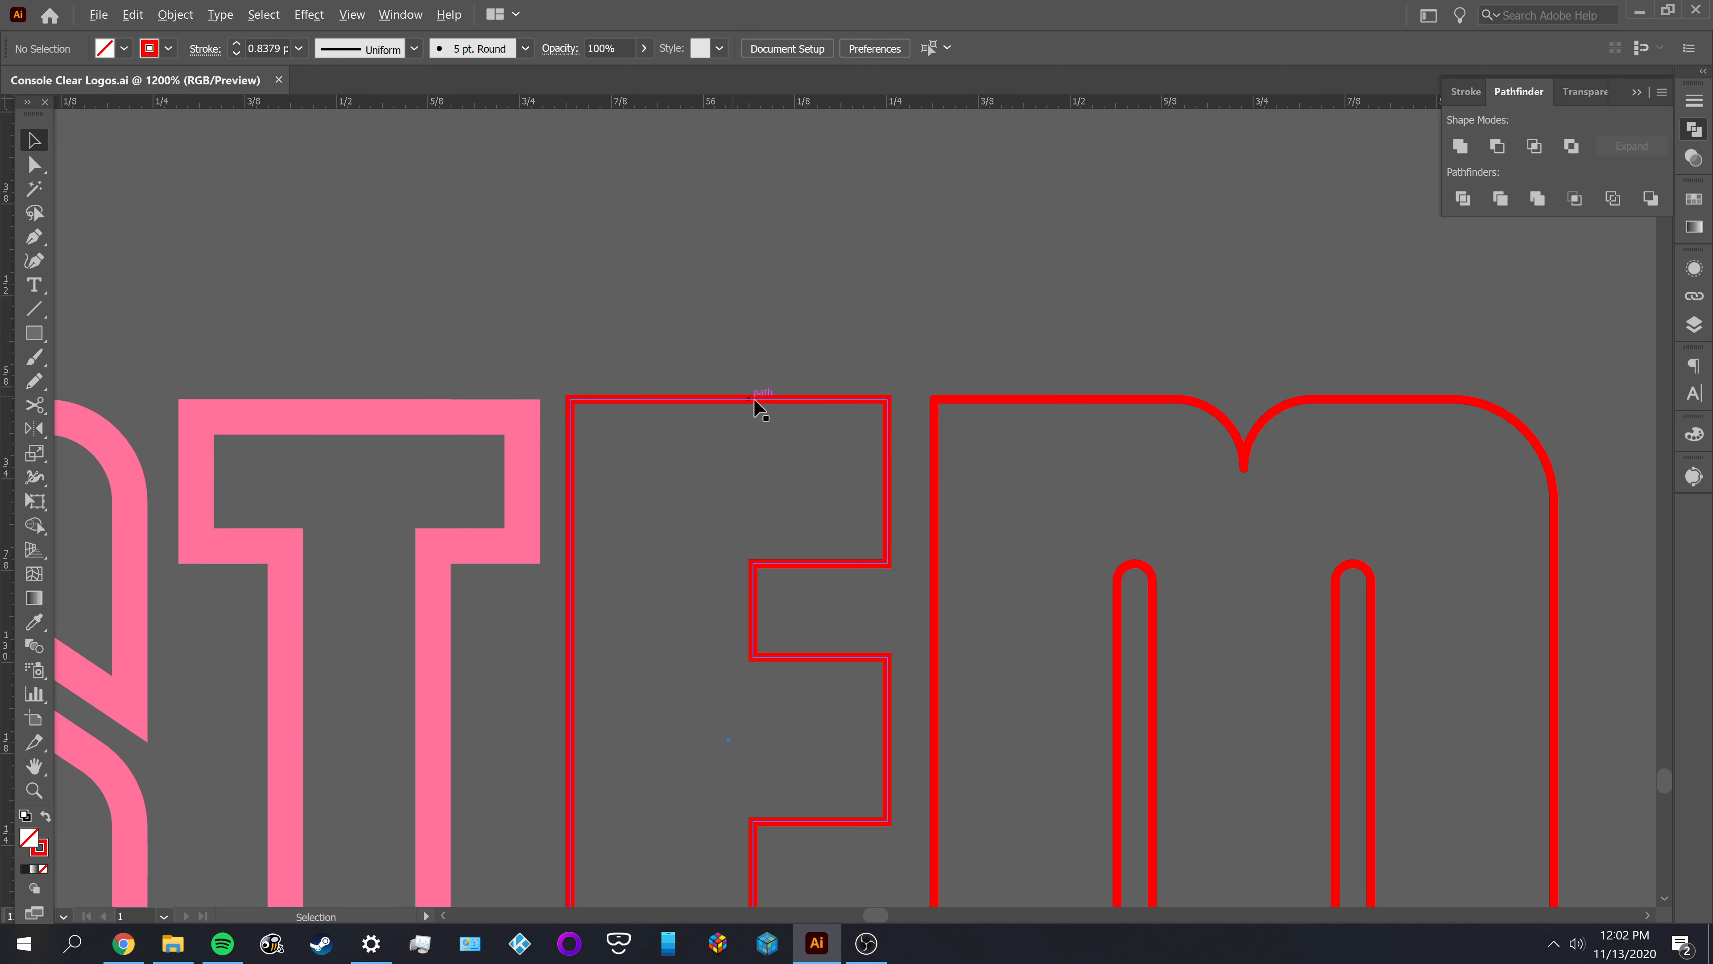
pyautogui.click(818, 404)
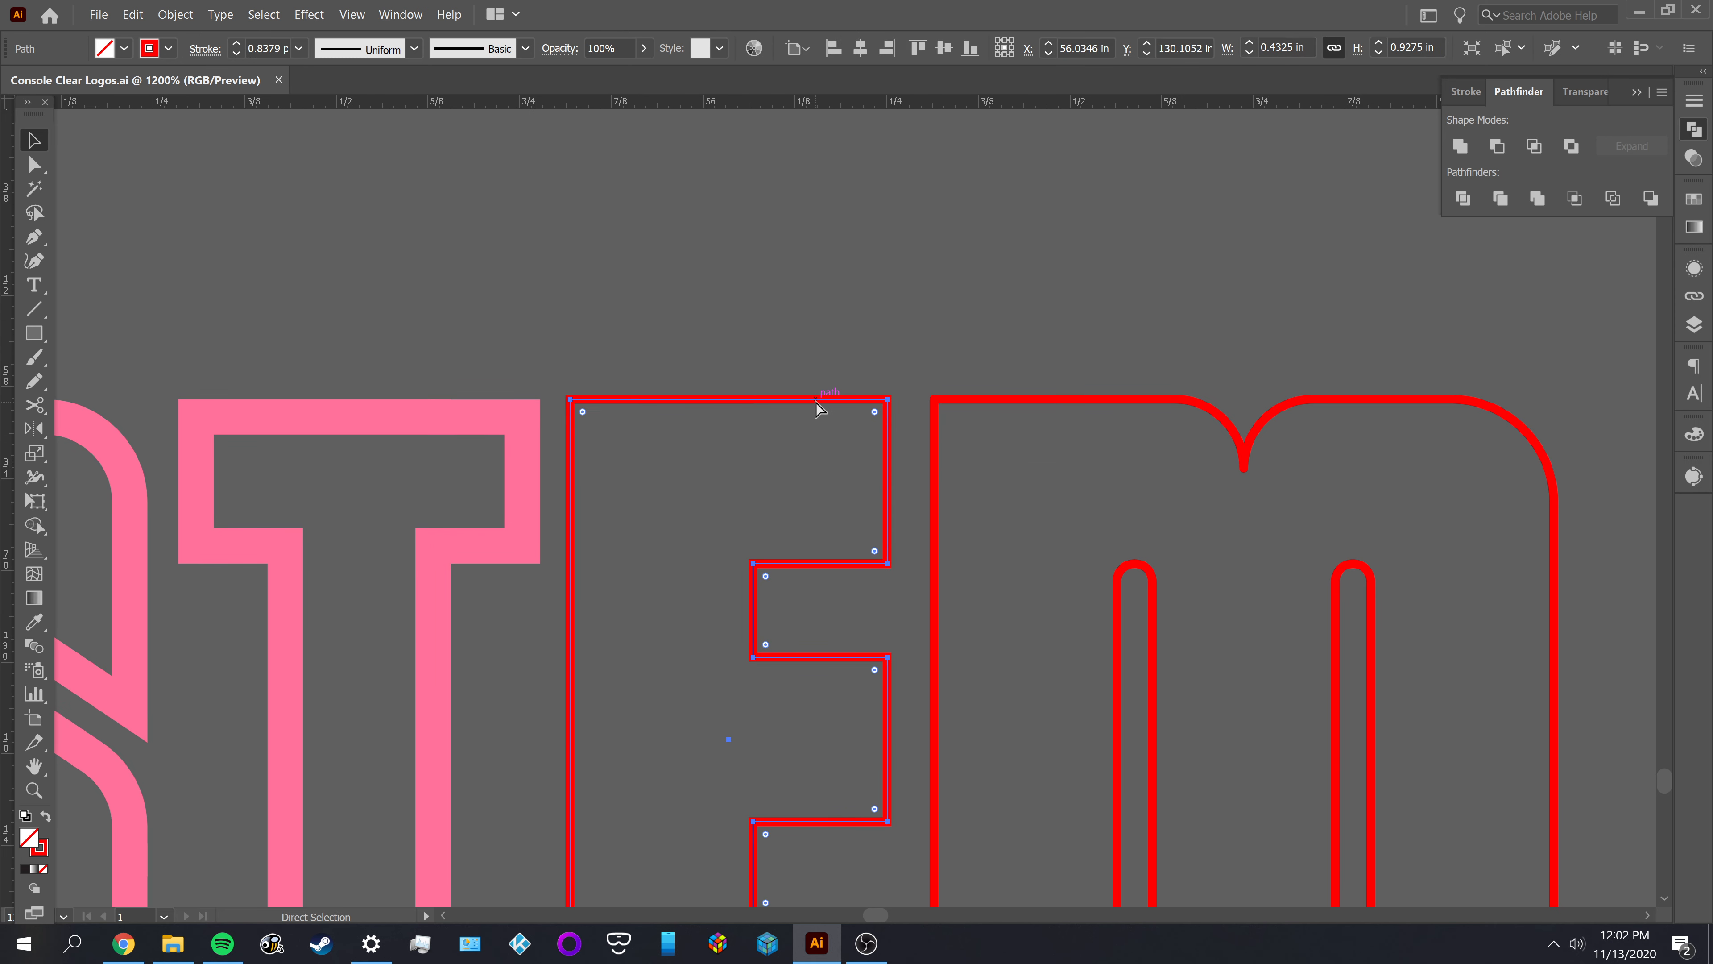
pyautogui.click(761, 392)
pyautogui.moveTo(659, 397); pyautogui.dragTo(703, 262)
pyautogui.keyDown('alt'); pyautogui.scroll(-1, 693, 502); pyautogui.keyUp('alt')
pyautogui.moveTo(689, 516); pyautogui.dragTo(679, 420)
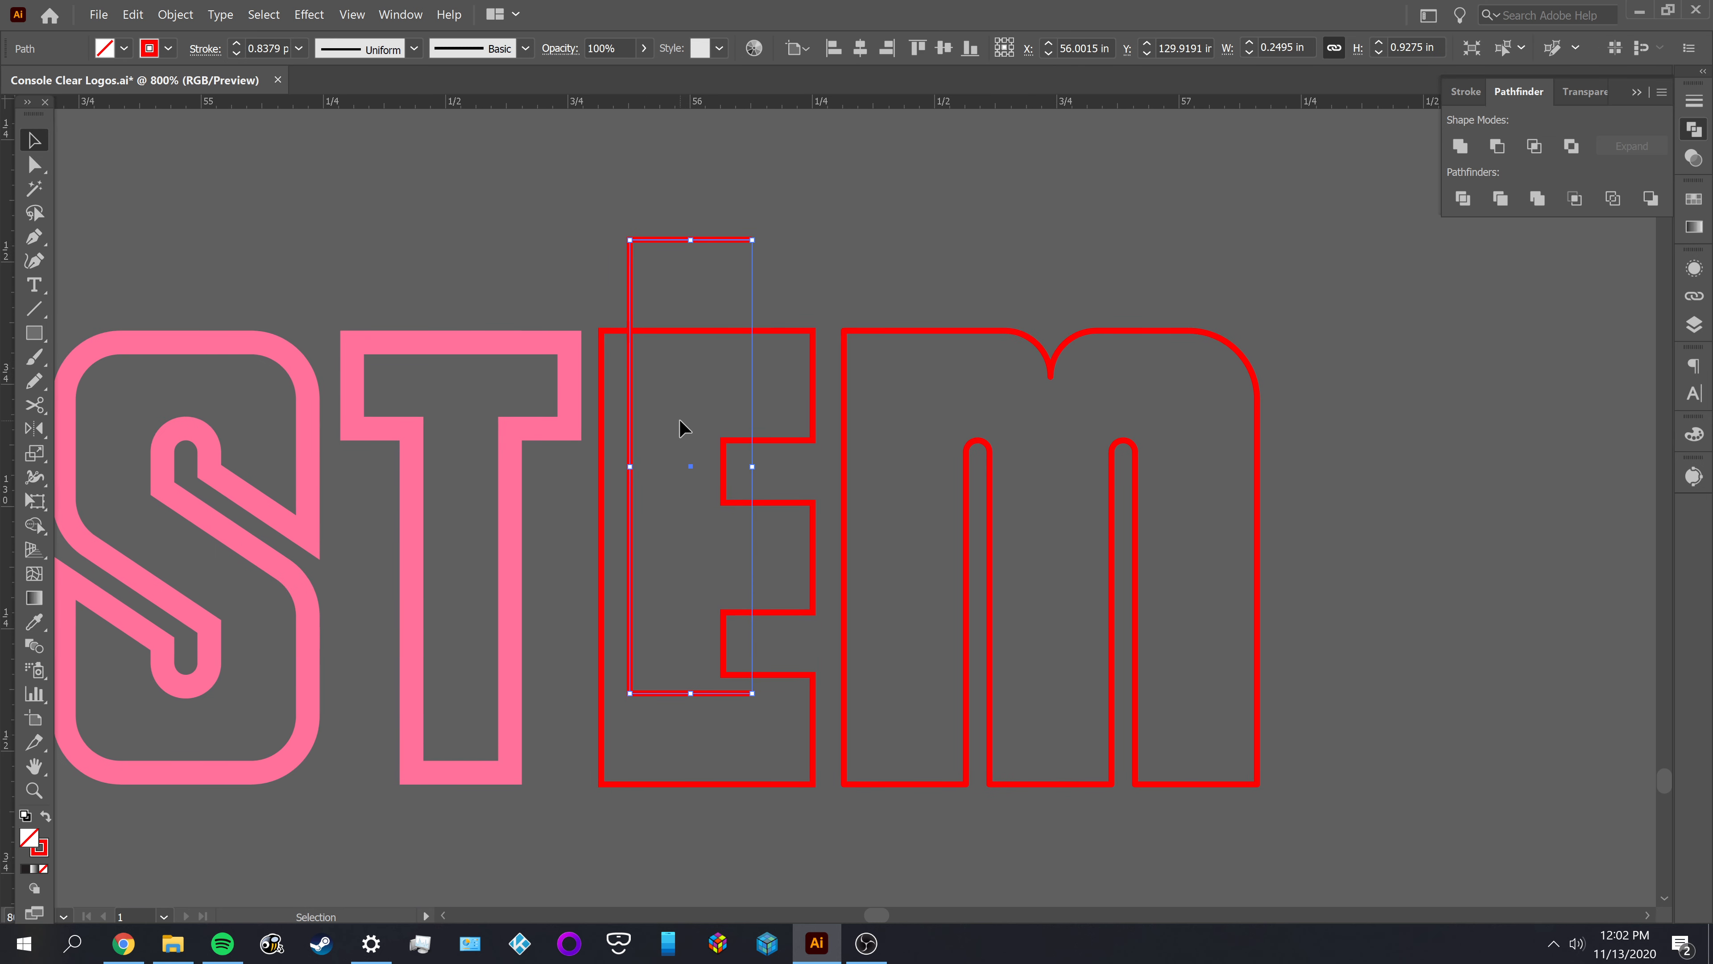
pyautogui.press('Delete')
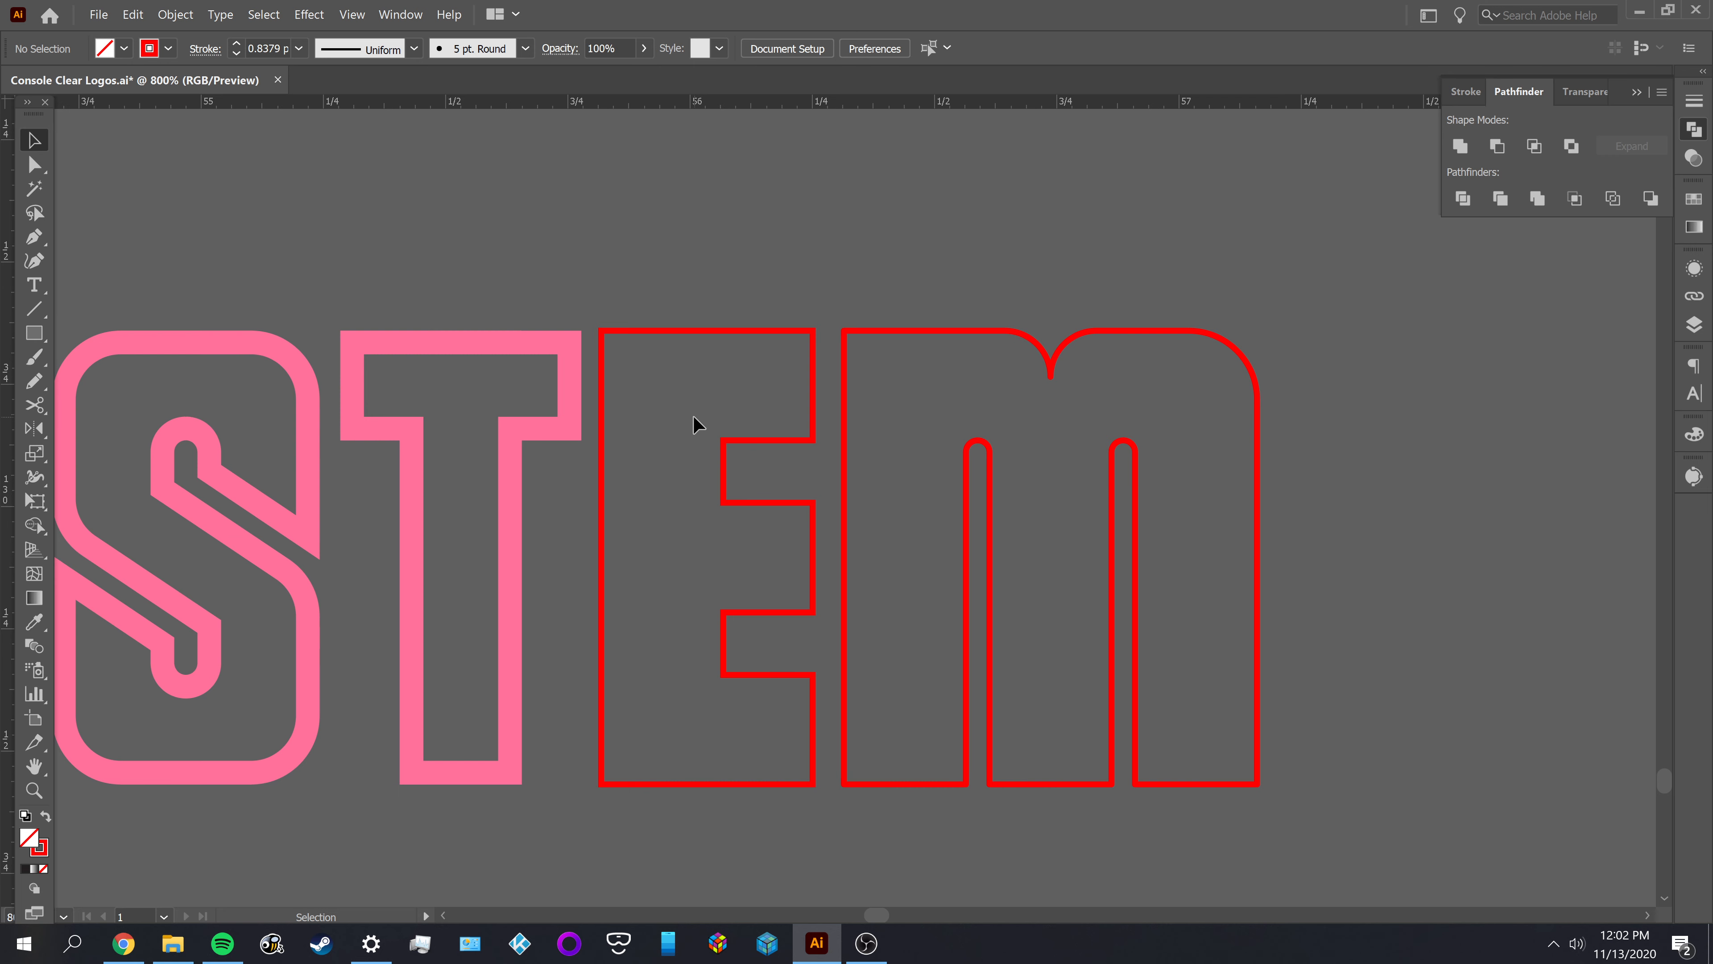
# Unlock the E's red outline in SYSTEM and offset it by -0.048 in with Miter joins
pyautogui.rightClick(701, 344)
pyautogui.moveTo(776, 345)
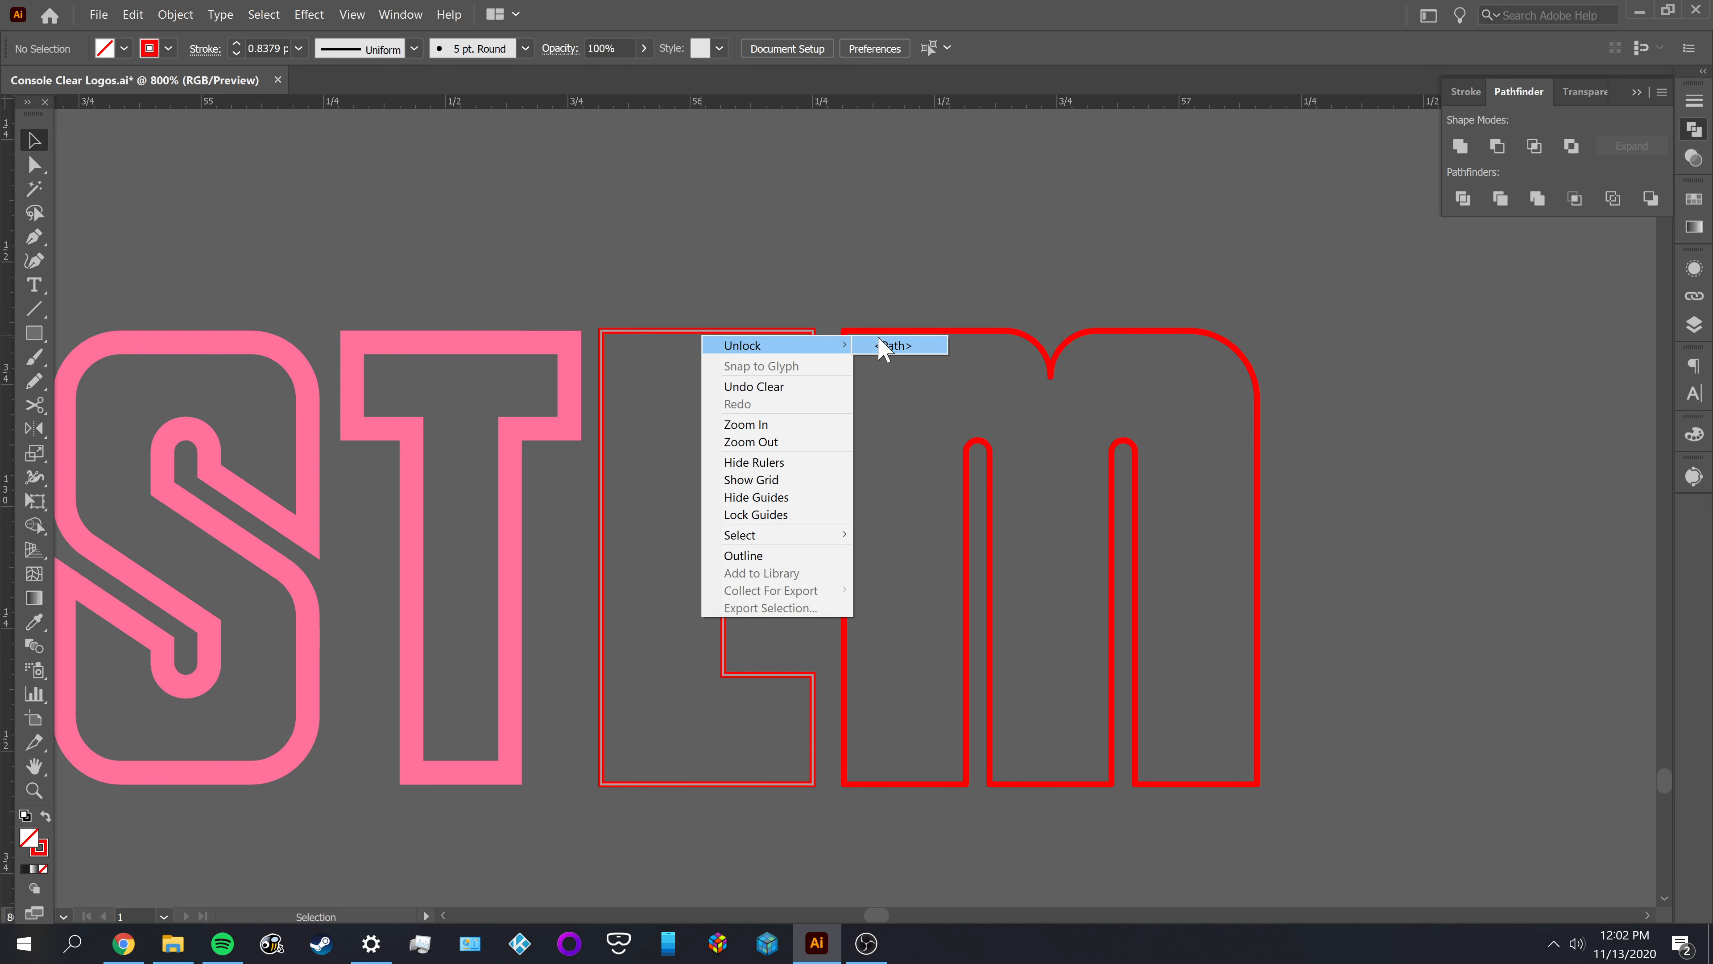
pyautogui.click(883, 342)
pyautogui.moveTo(808, 271); pyautogui.dragTo(683, 376)
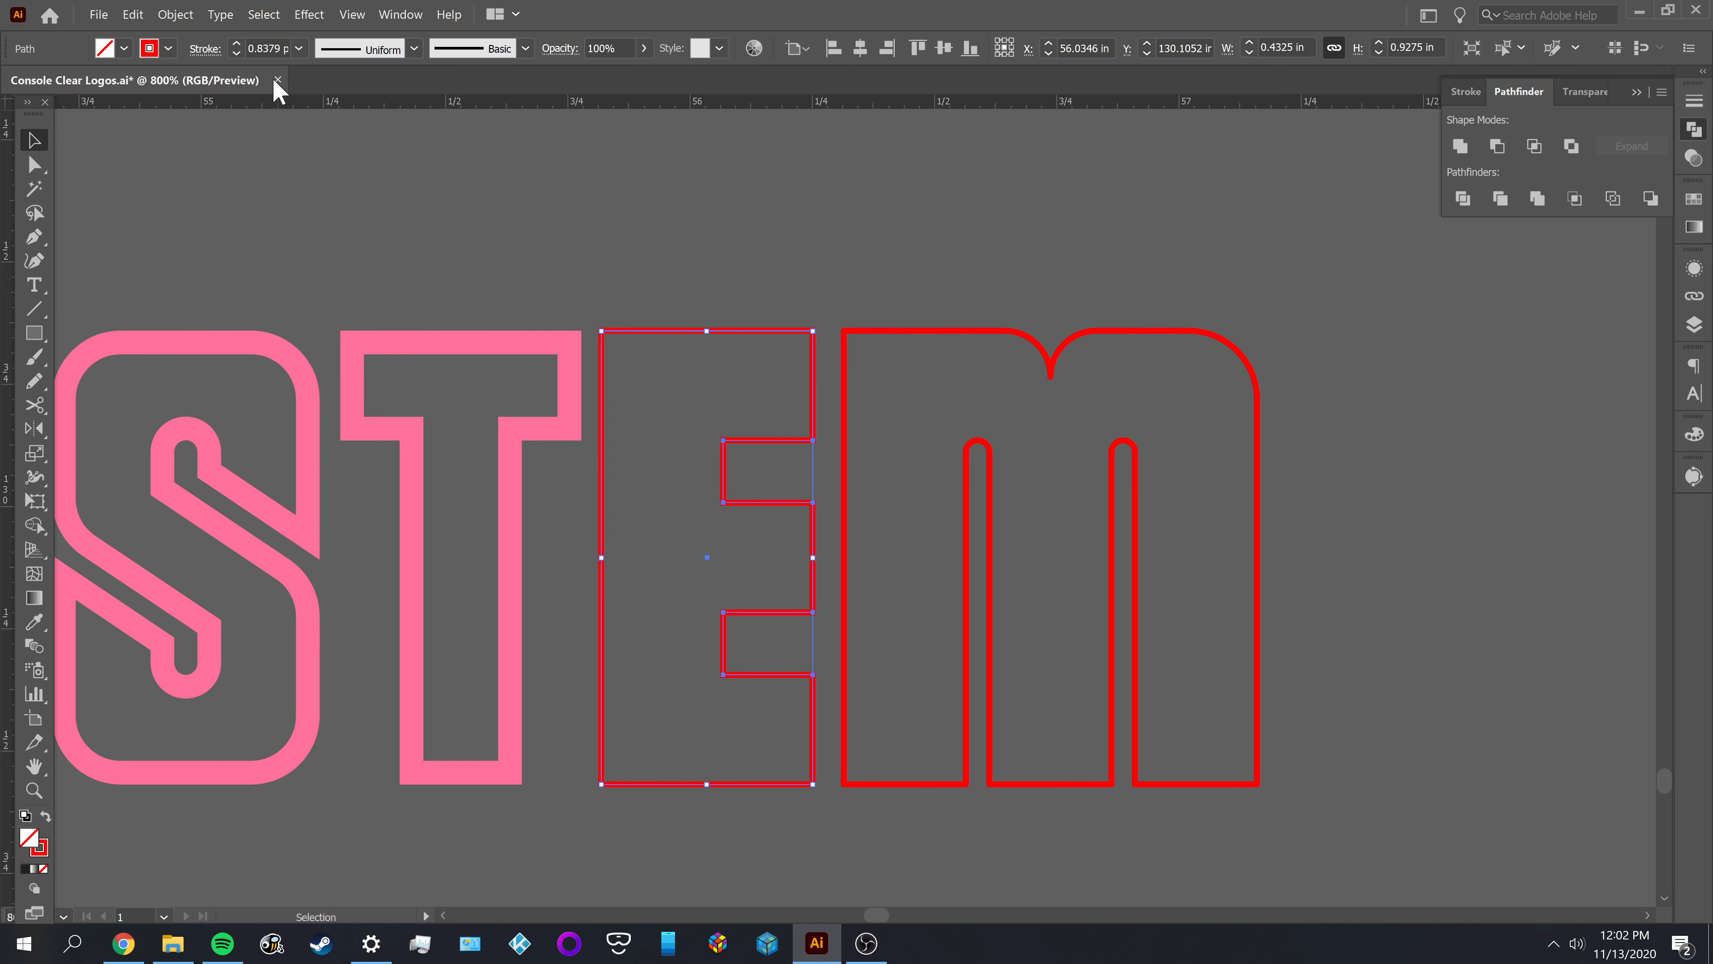
pyautogui.click(179, 15)
pyautogui.moveTo(250, 380)
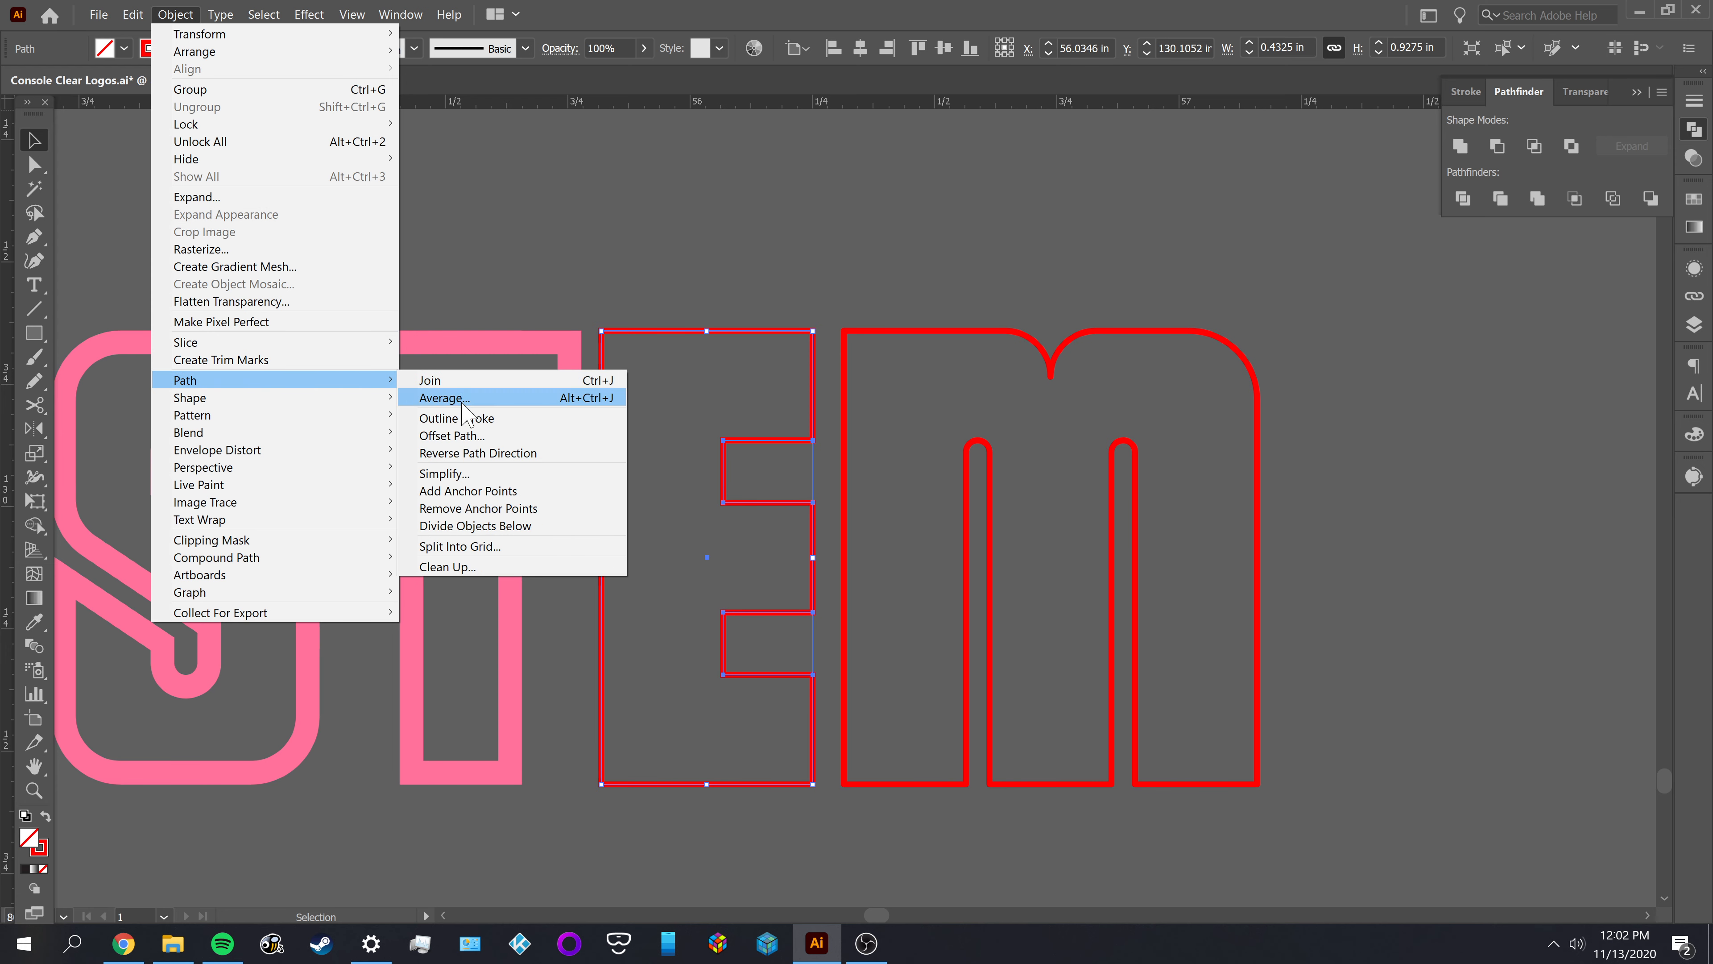
pyautogui.click(482, 438)
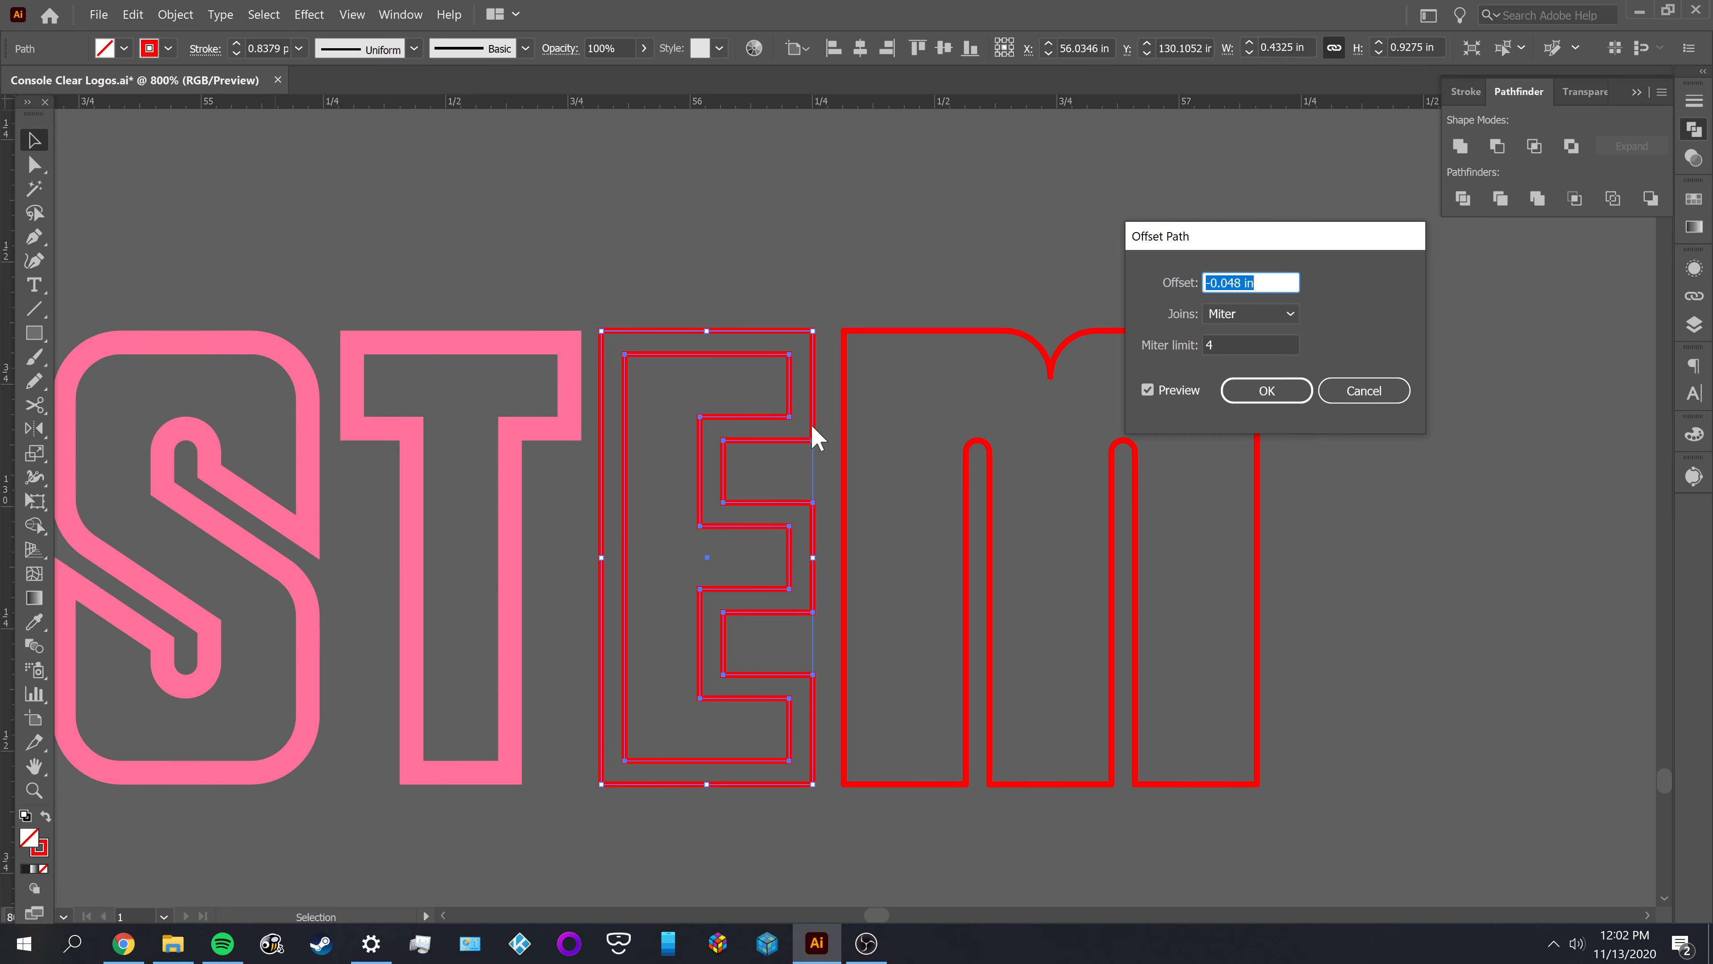
pyautogui.click(1277, 393)
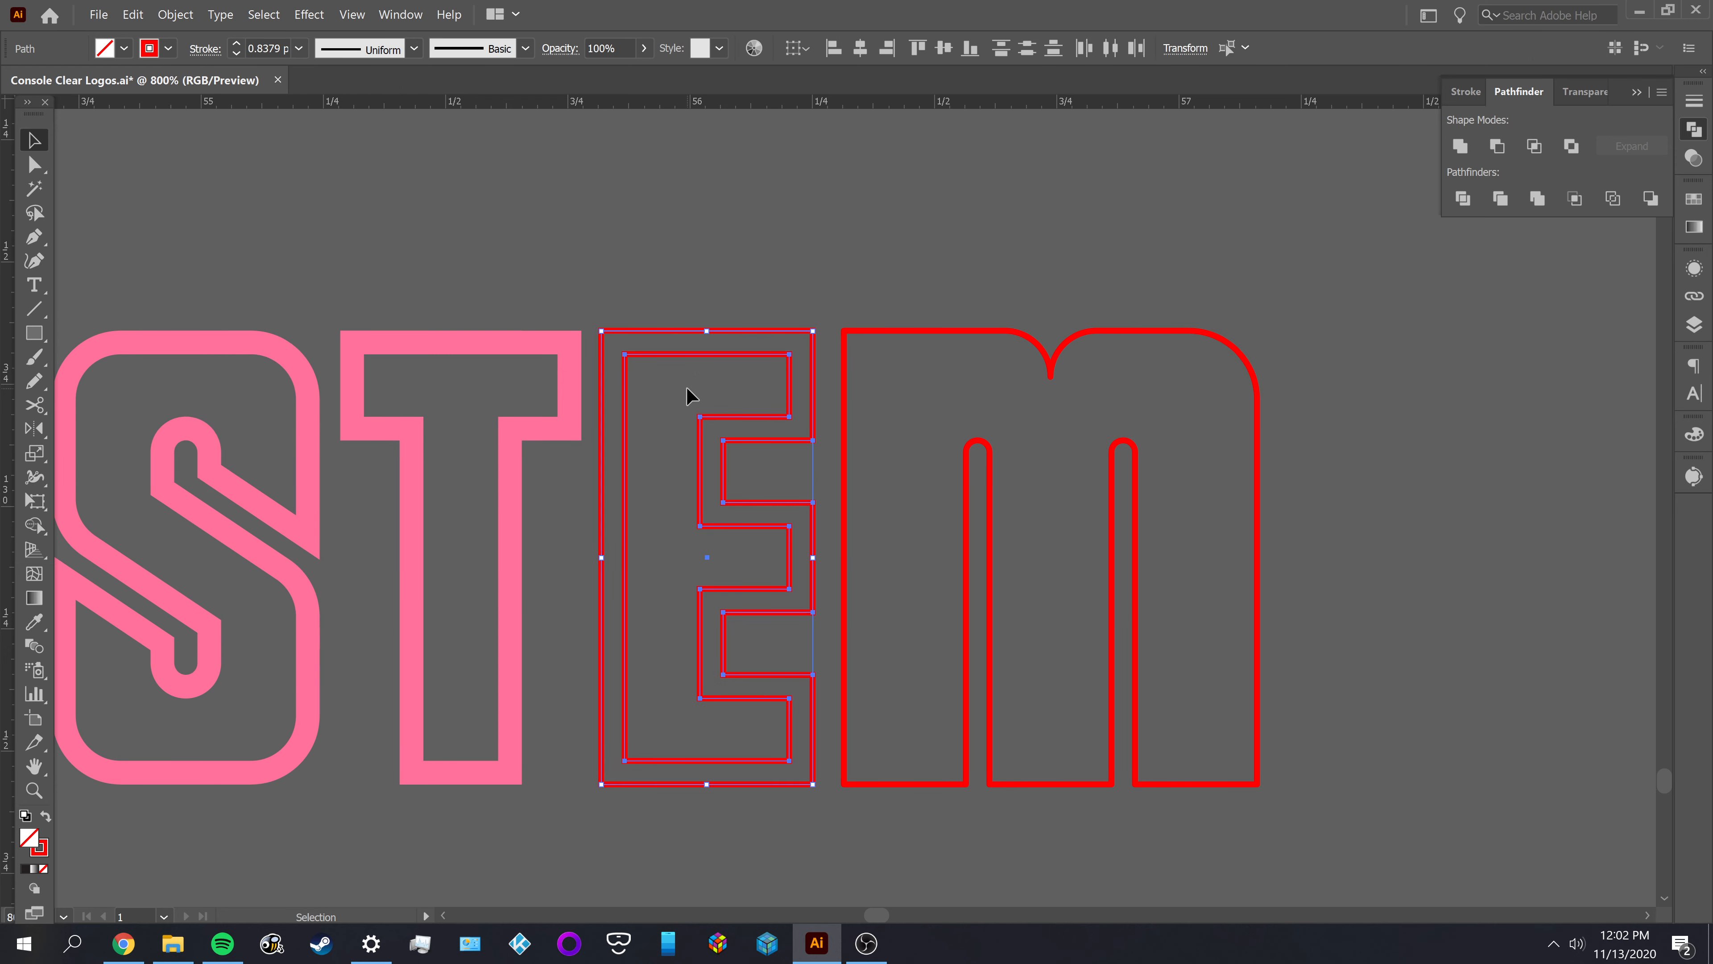
# Fill both outlines of the E with the T's pink and subtract the inner shape from the outer one
pyautogui.press('i')
pyautogui.click(577, 377)
pyautogui.press('v')
pyautogui.click(677, 279)
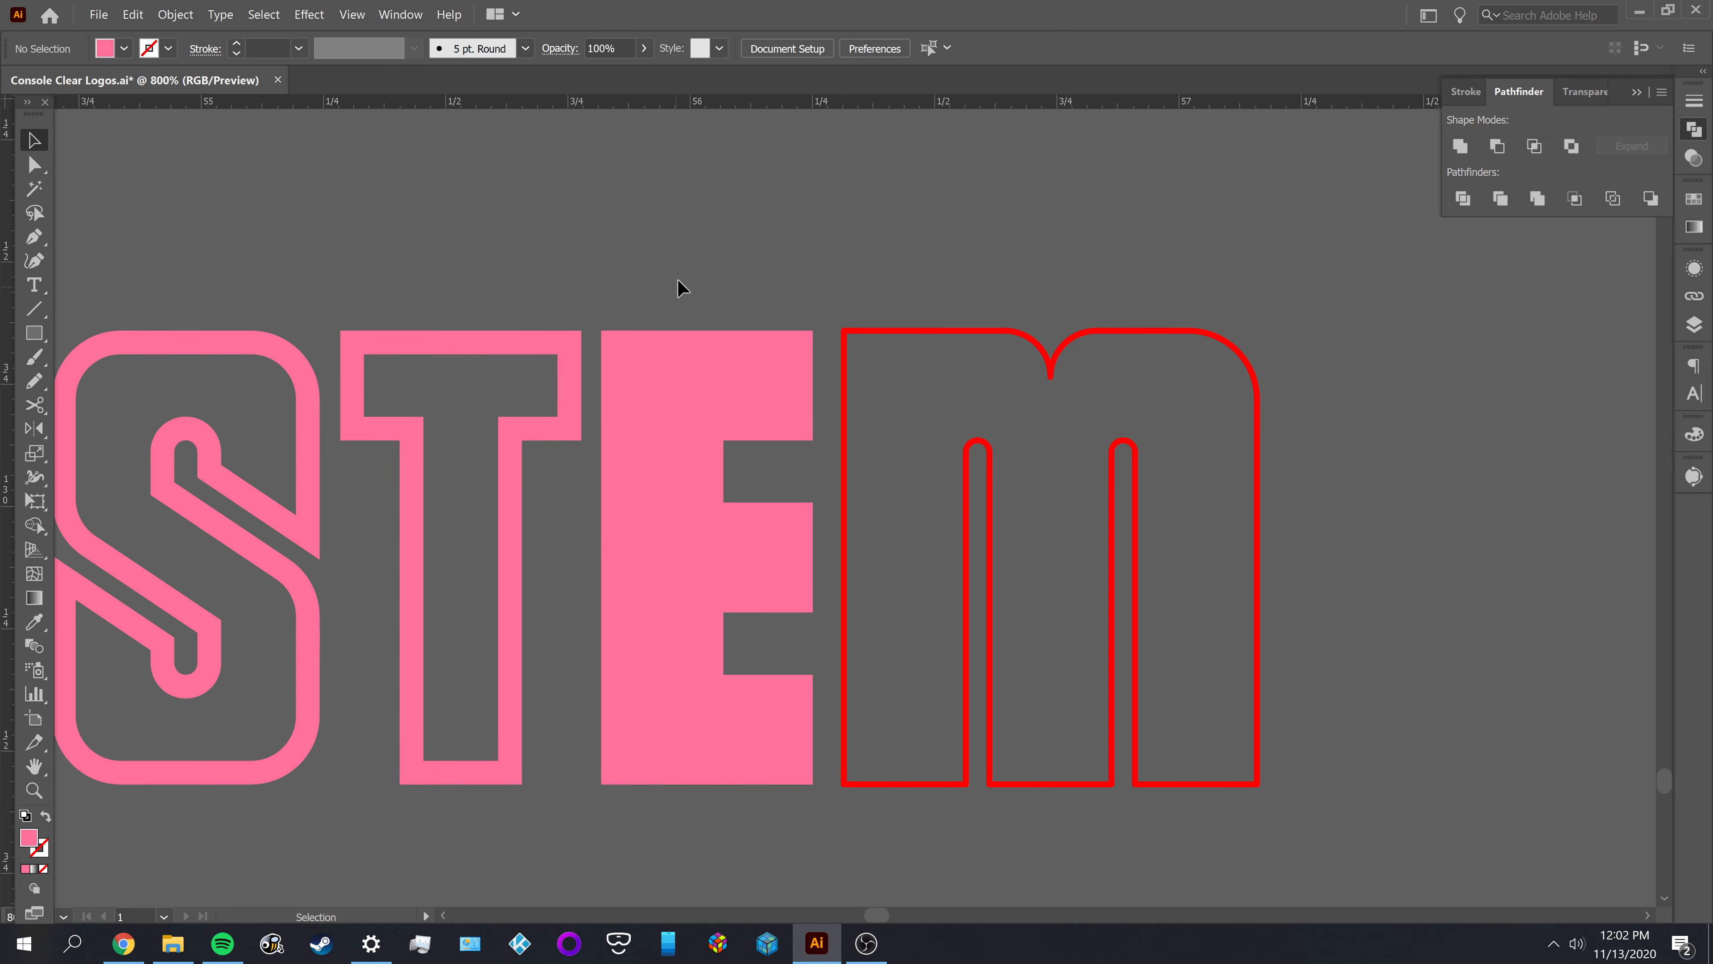
pyautogui.click(1497, 145)
pyautogui.click(866, 277)
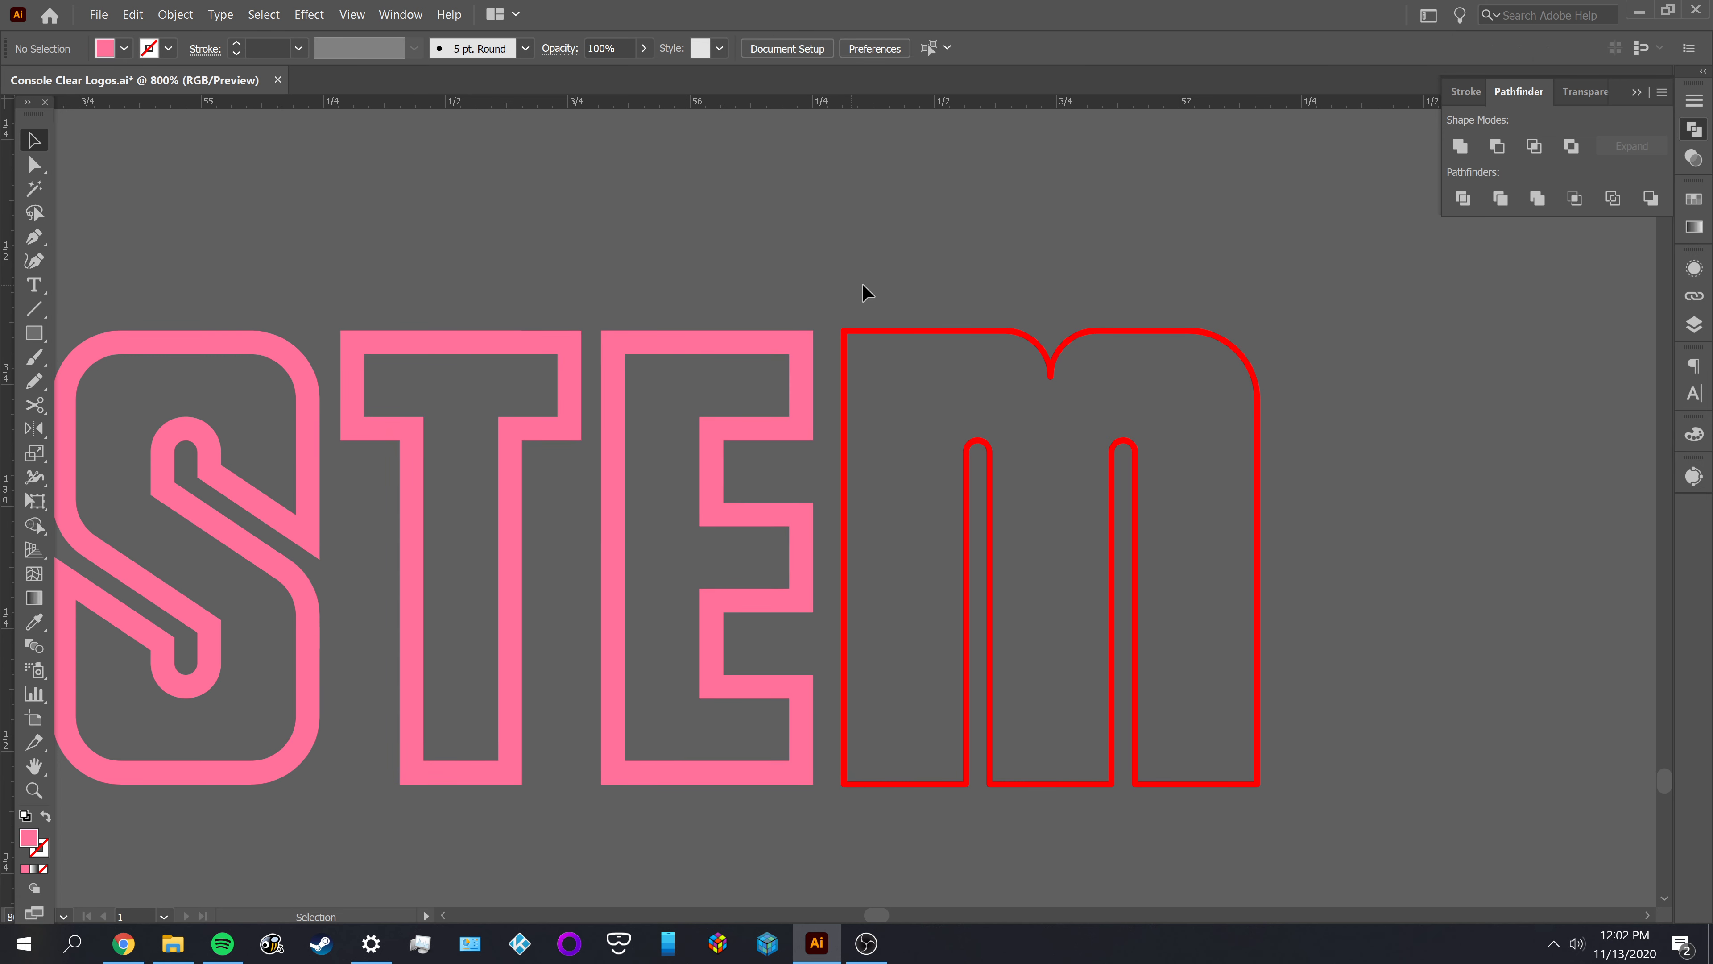
# Offset the red outline of SYSTEM's M by -0.048 in with Miter joins
pyautogui.hscroll(3, 783, 273)
pyautogui.click(779, 272)
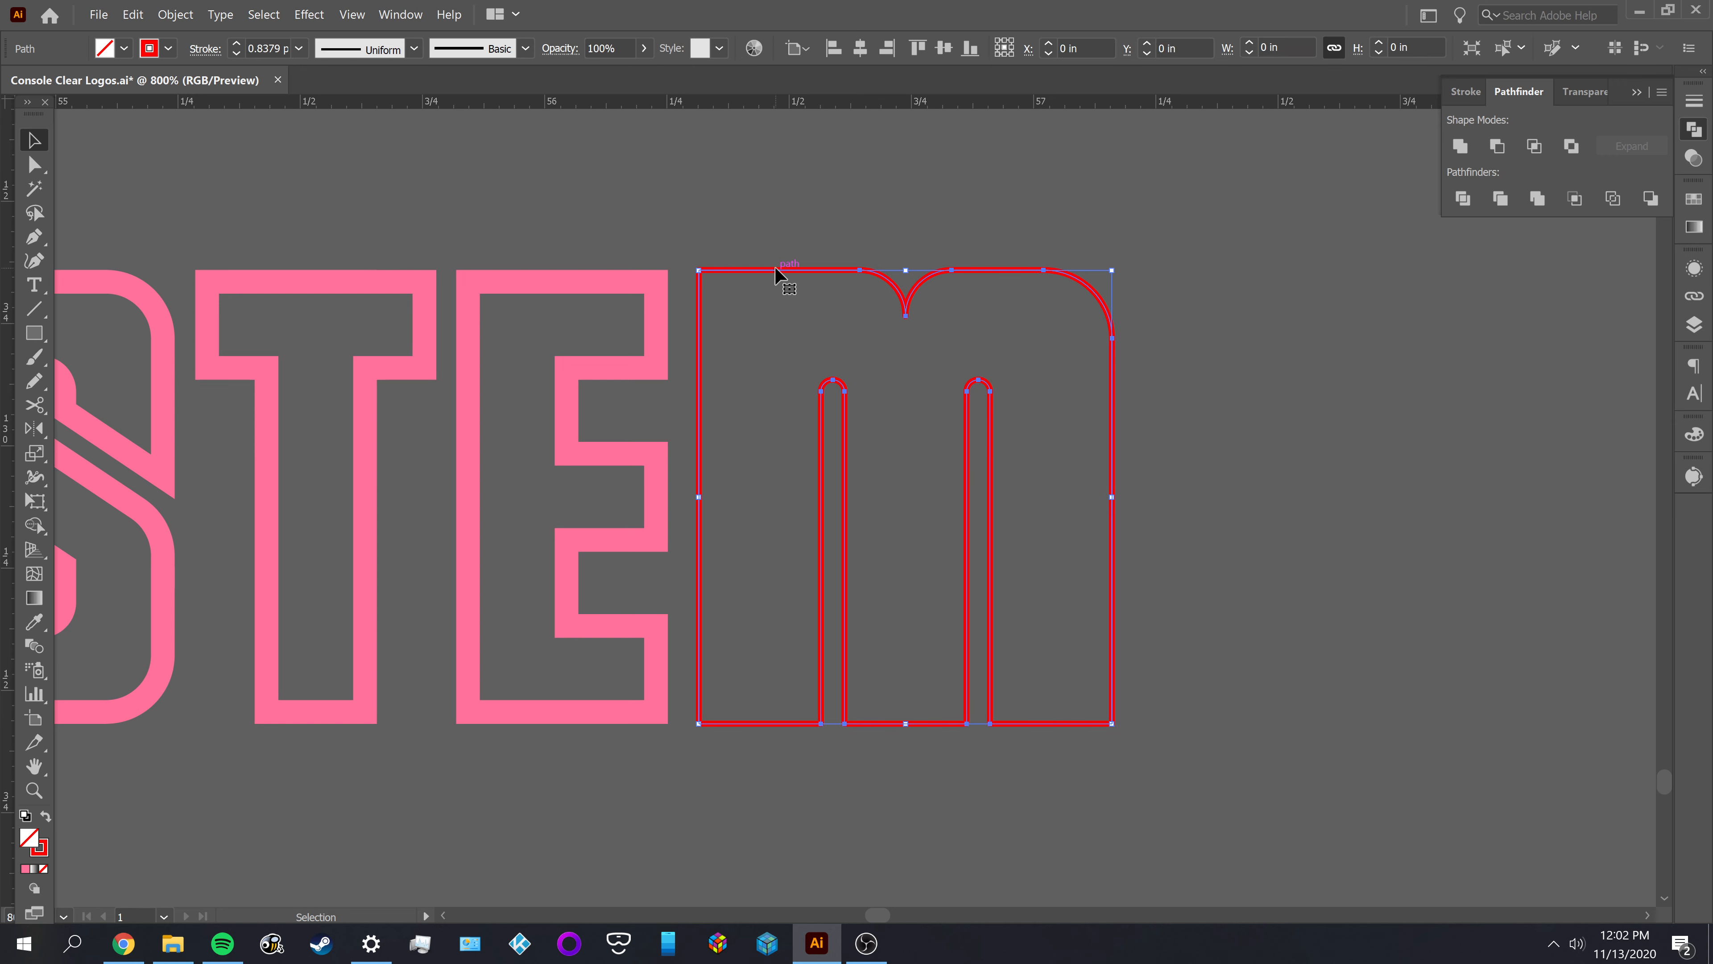
pyautogui.click(176, 14)
pyautogui.moveTo(381, 380)
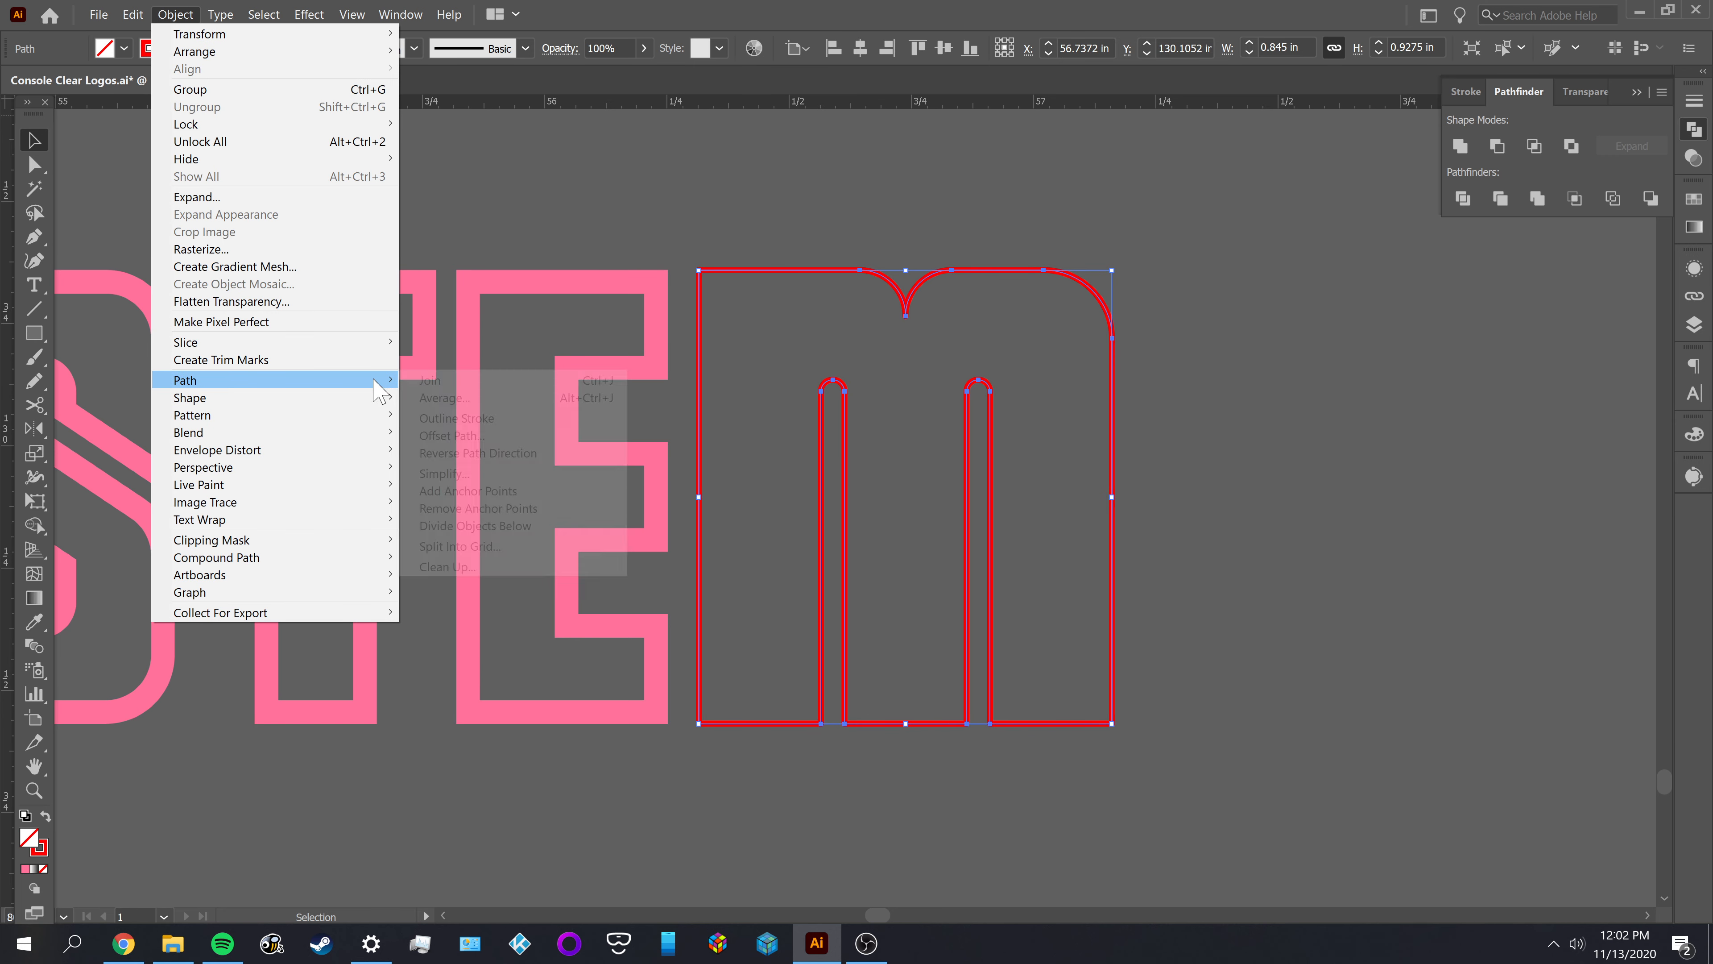
pyautogui.click(445, 436)
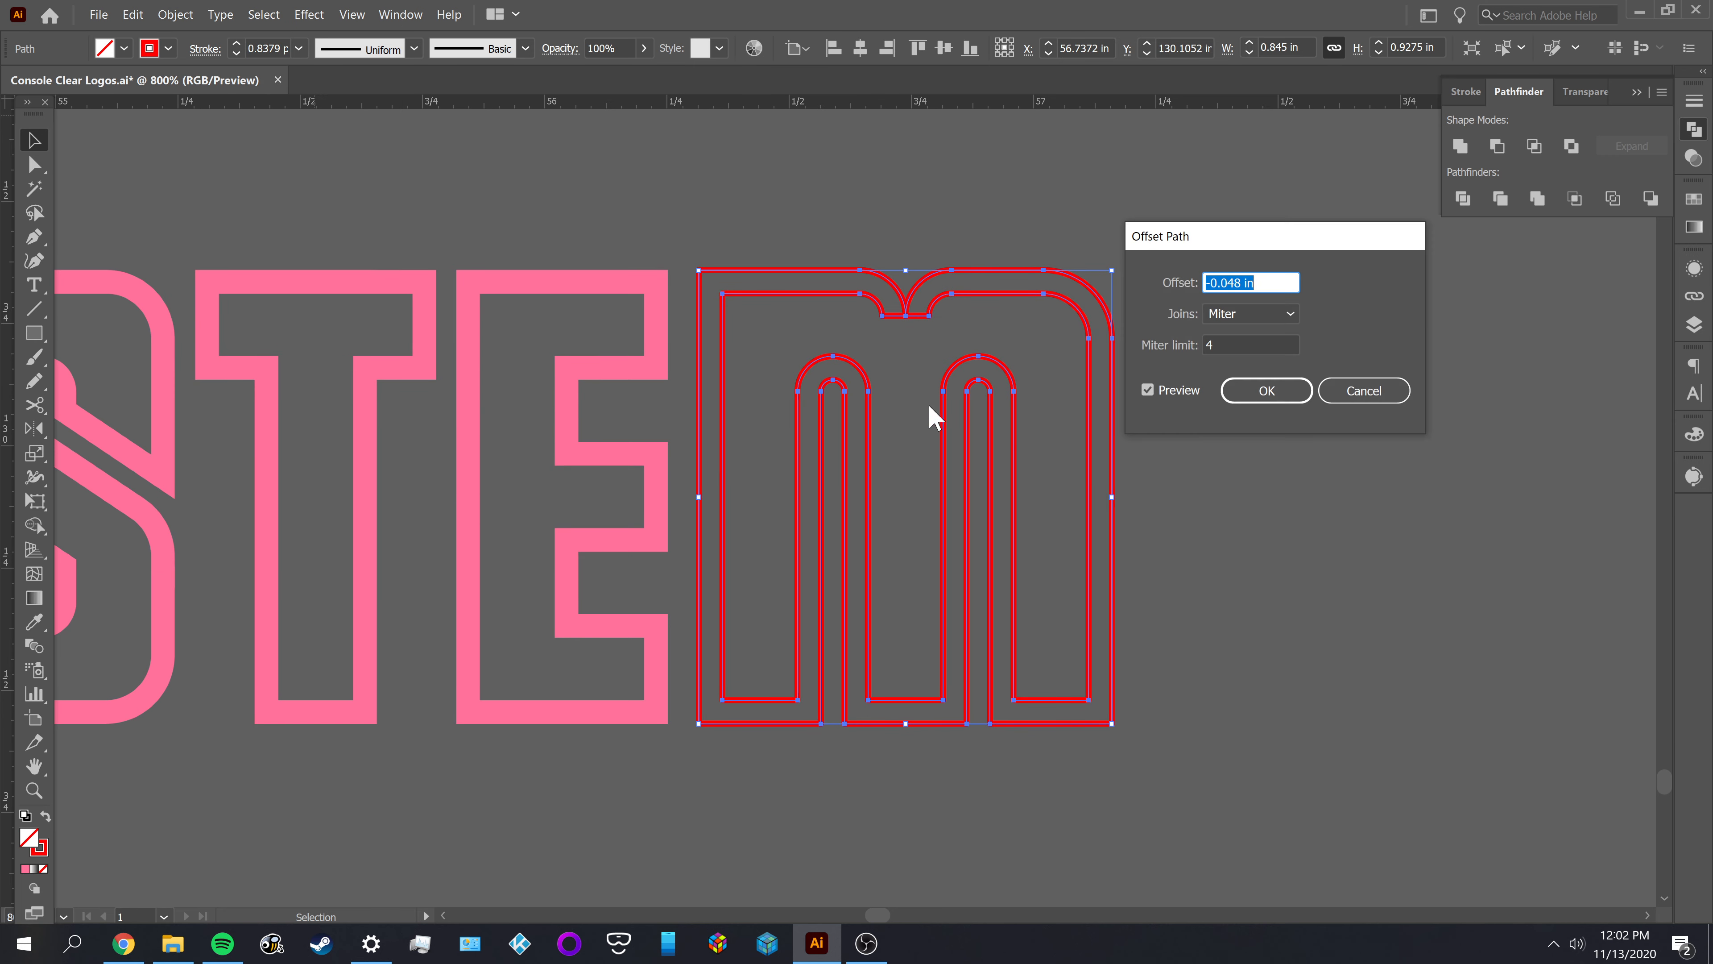
pyautogui.click(1266, 391)
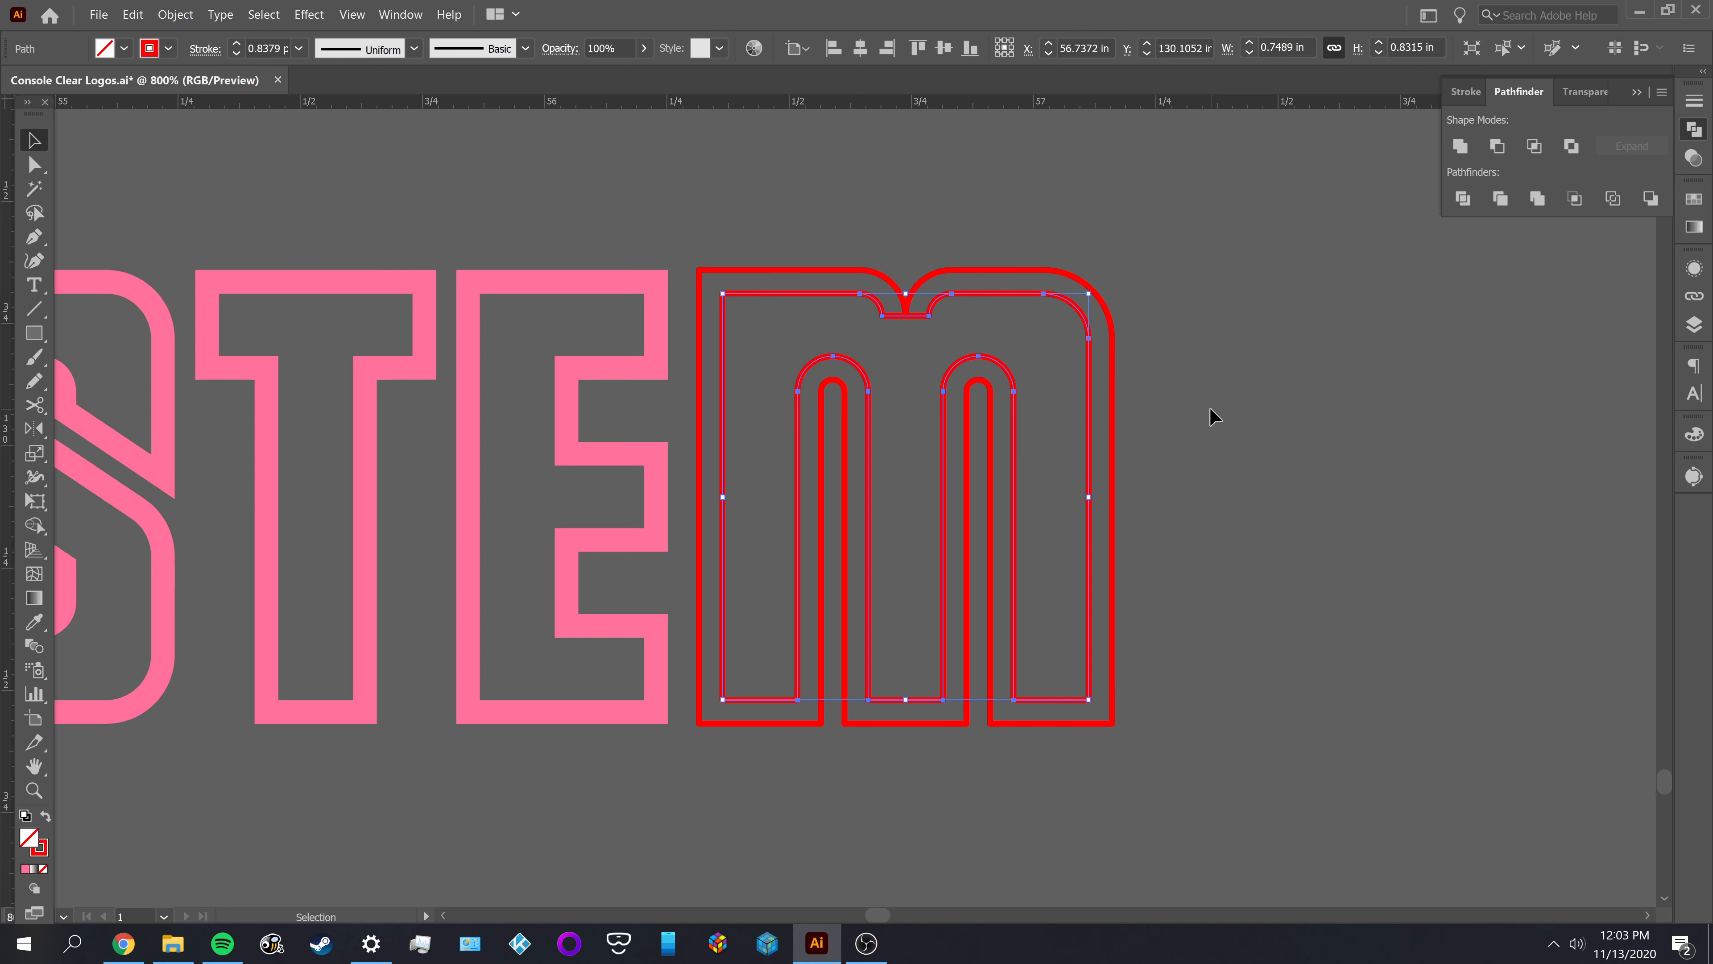
# Undo the inner offset of the M and return to the M's red outline over the black reference lettering
pyautogui.hotkey('ctrl', 'z')
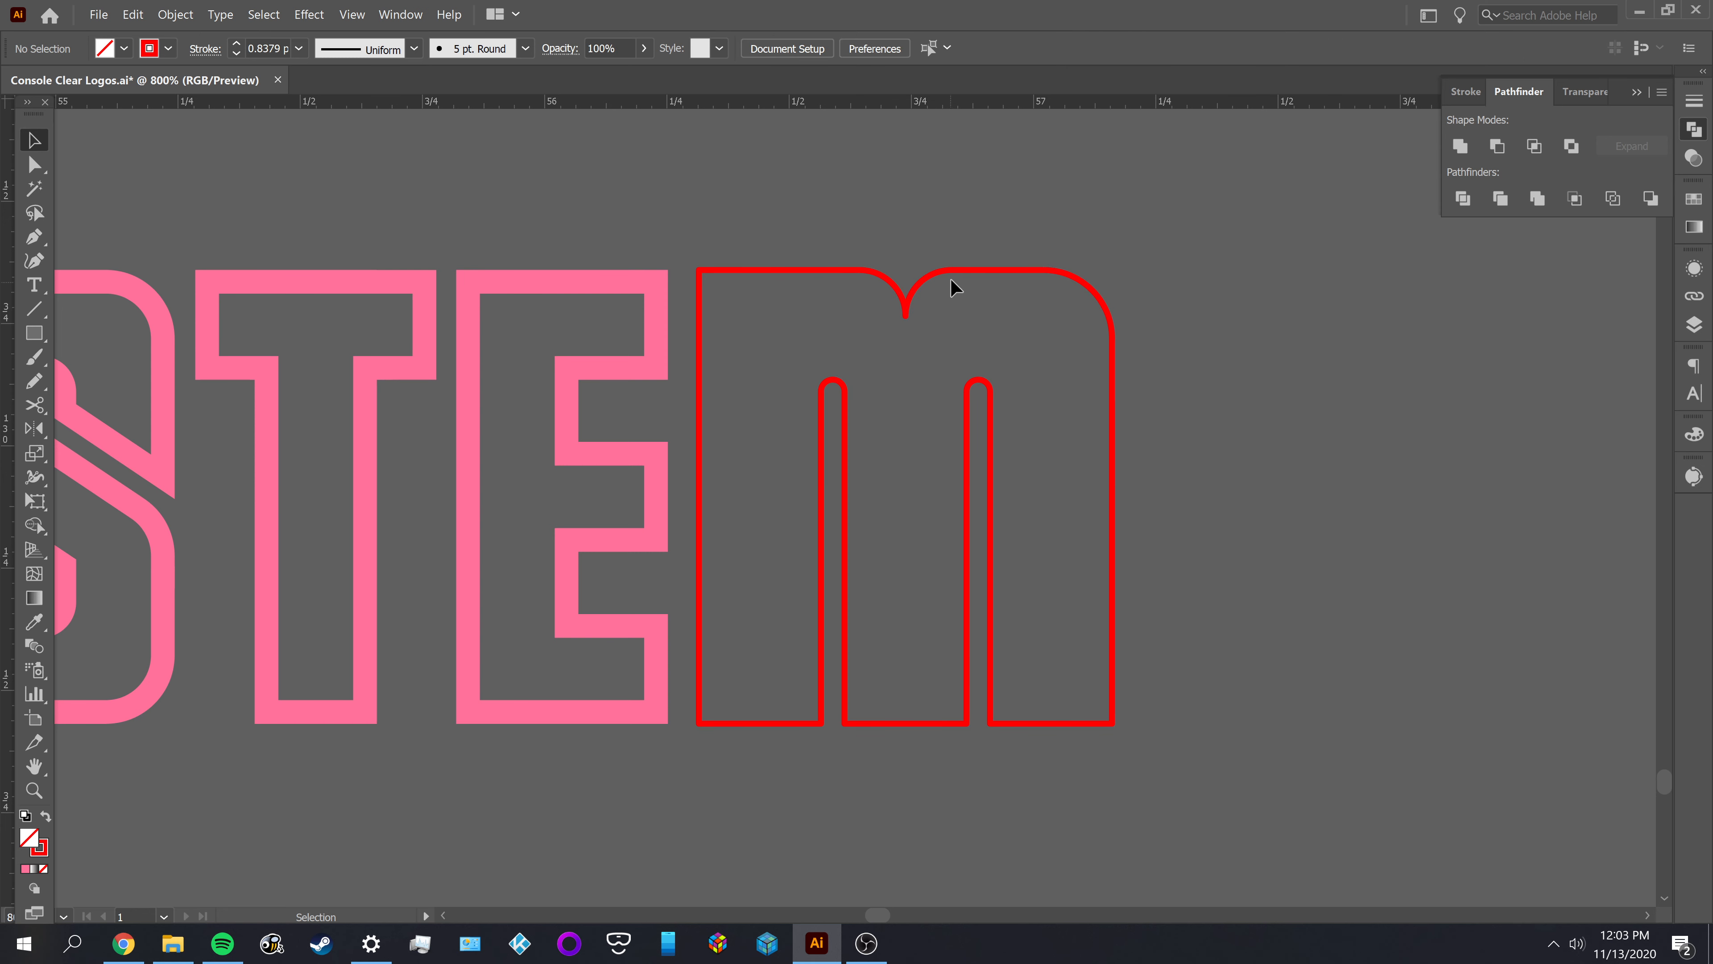
pyautogui.click(952, 277)
pyautogui.click(946, 311)
pyautogui.scroll(-3, 925, 364)
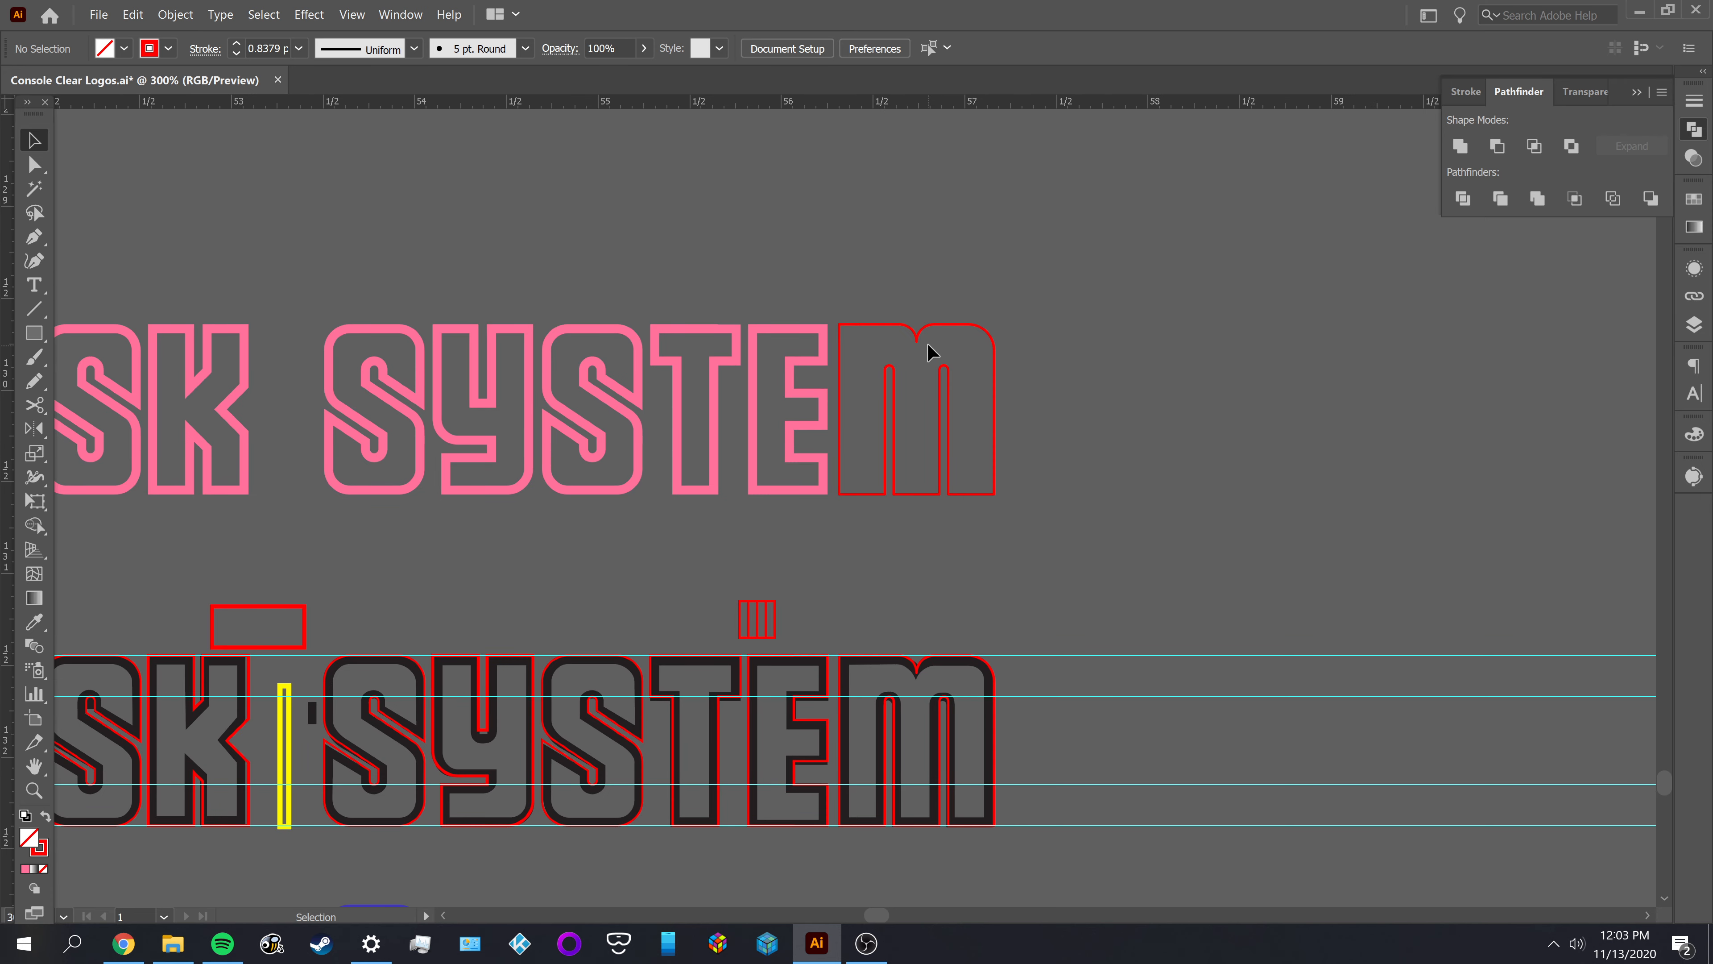
pyautogui.scroll(4, 931, 621)
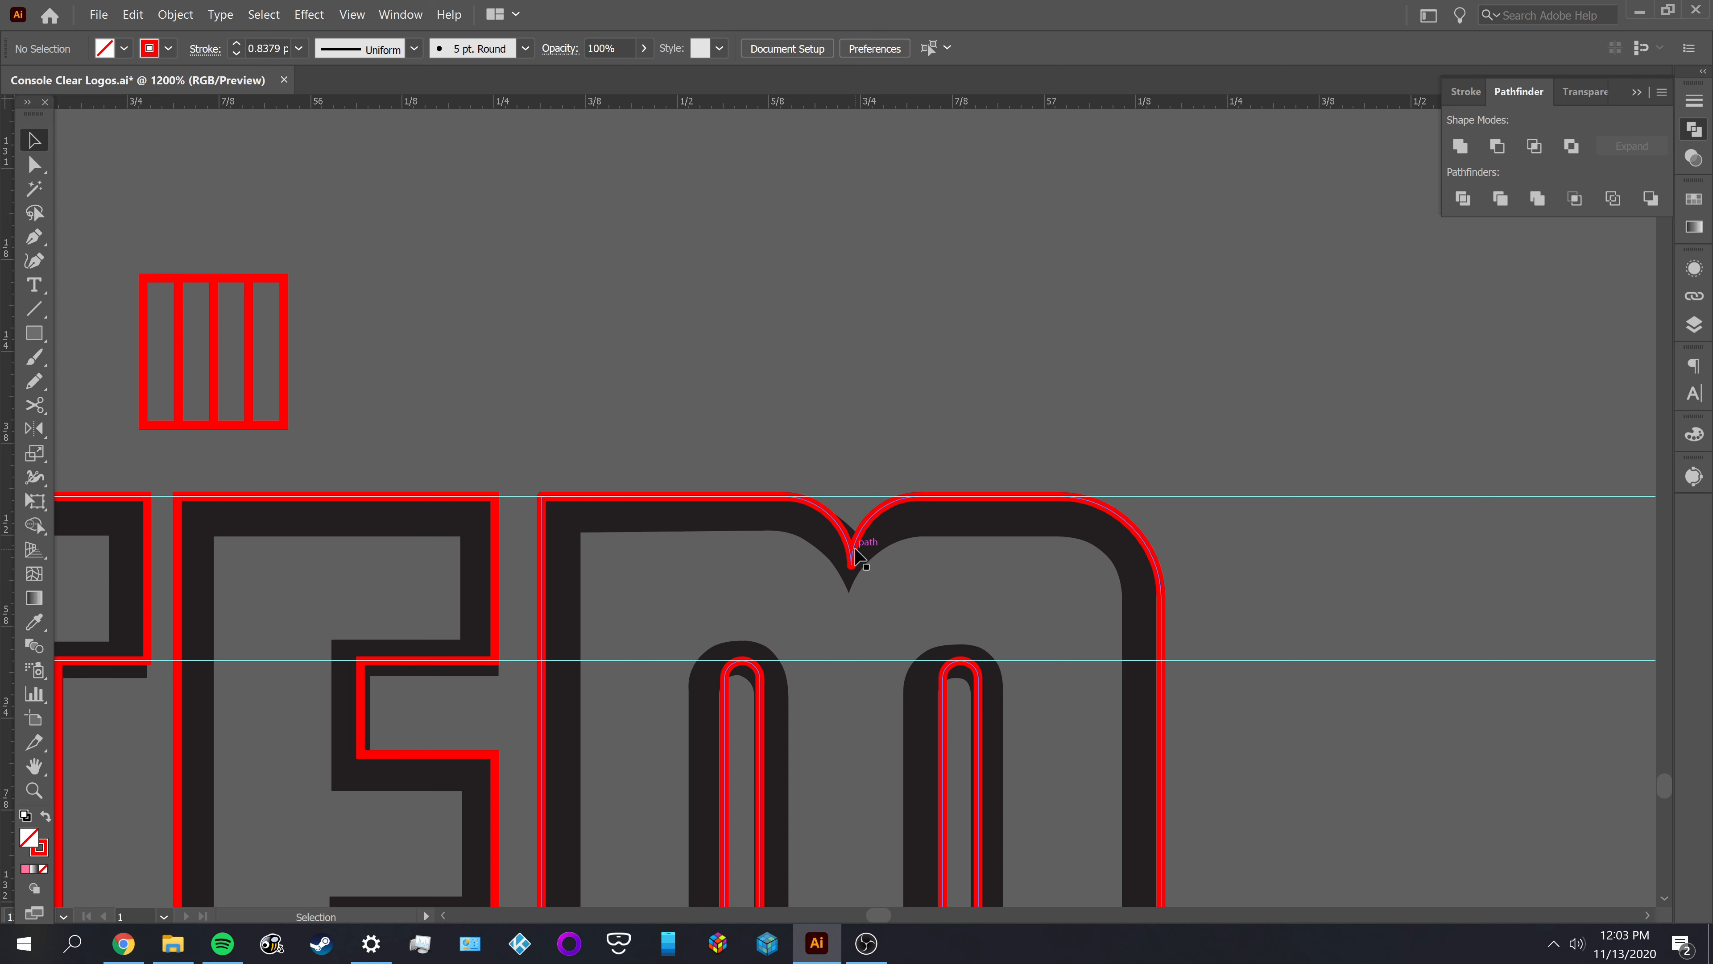
# Move the M's red outline down off the black reference to compare the notch shapes, and undo the move
pyautogui.moveTo(853, 549); pyautogui.dragTo(887, 640)
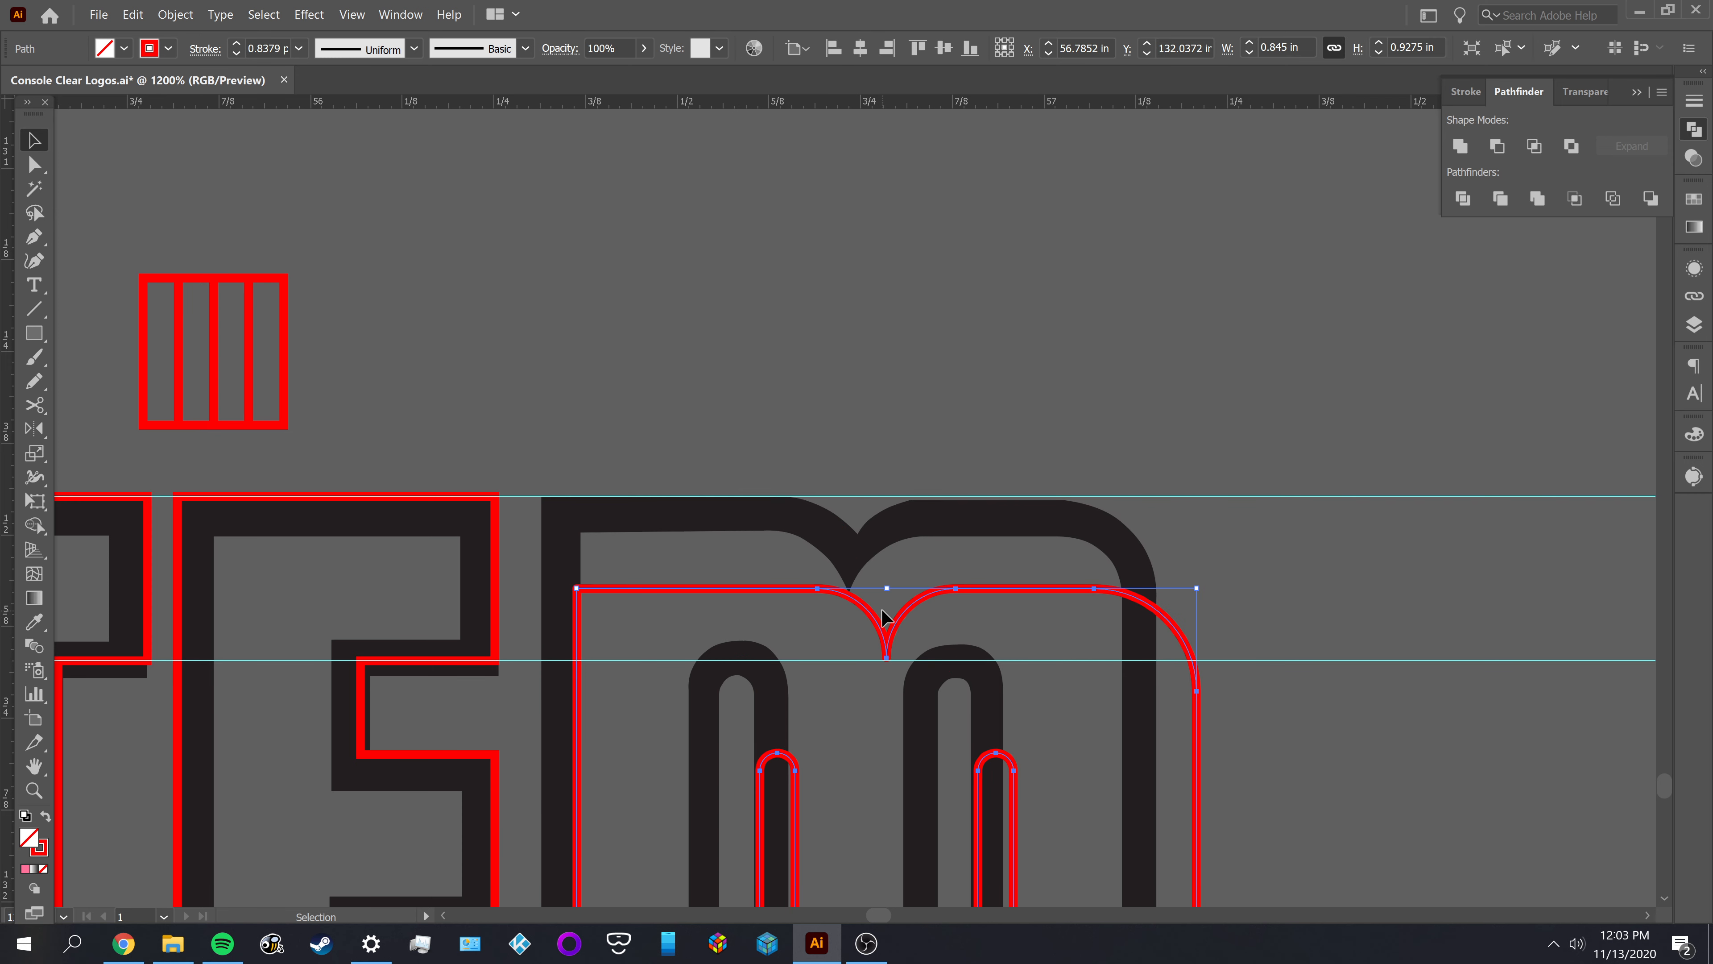
pyautogui.hotkey('ctrl', 'z')
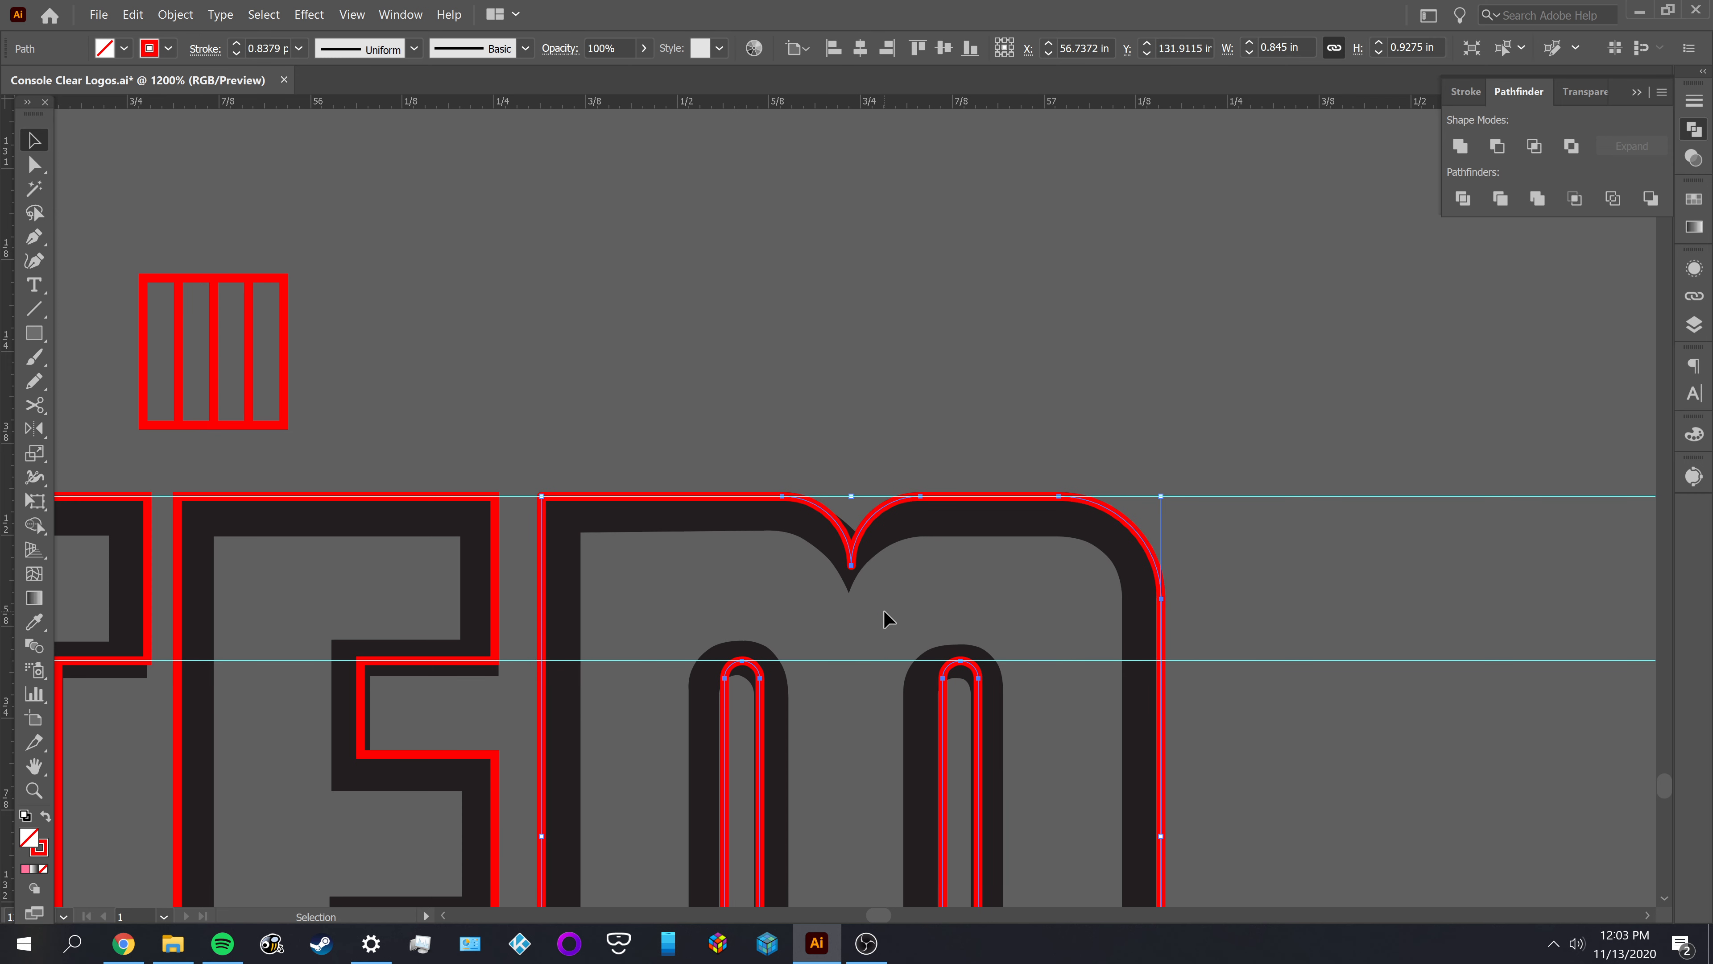
pyautogui.moveTo(869, 540); pyautogui.dragTo(884, 625)
pyautogui.click(887, 543)
pyautogui.scroll(3, 891, 548)
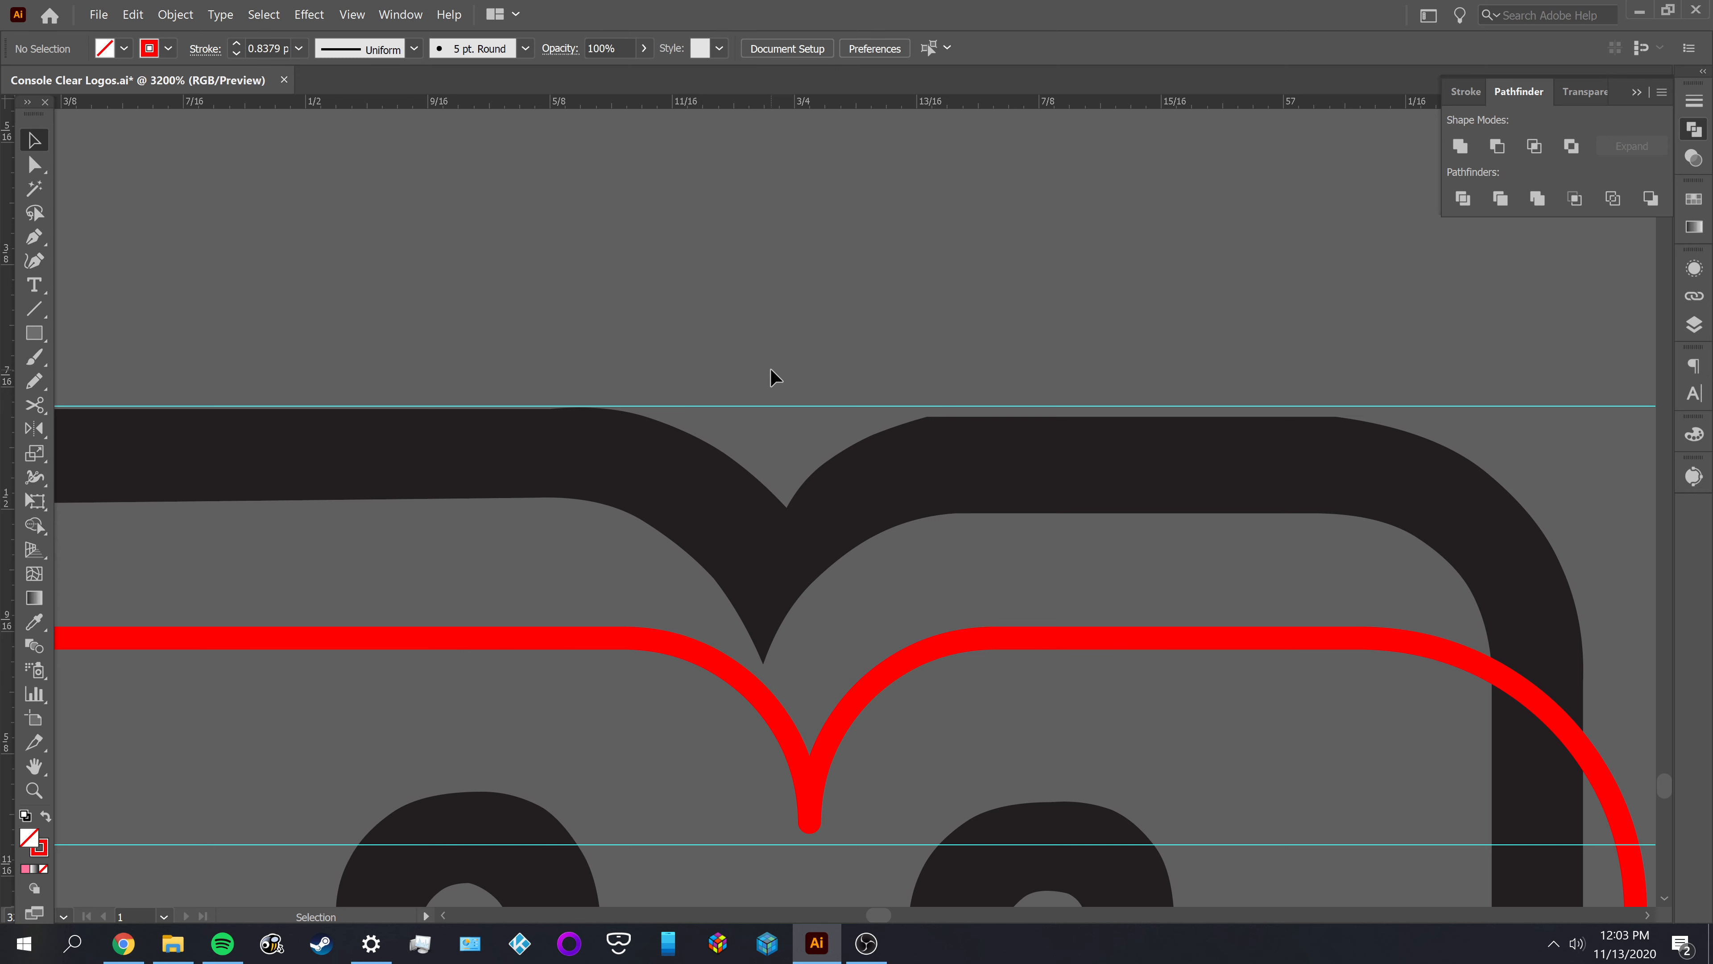
pyautogui.press('a')
pyautogui.hotkey('ctrl', 'z')
# Try to reshape the M's upper notch by moving its corner anchor upward, and undo the change
pyautogui.press('a')
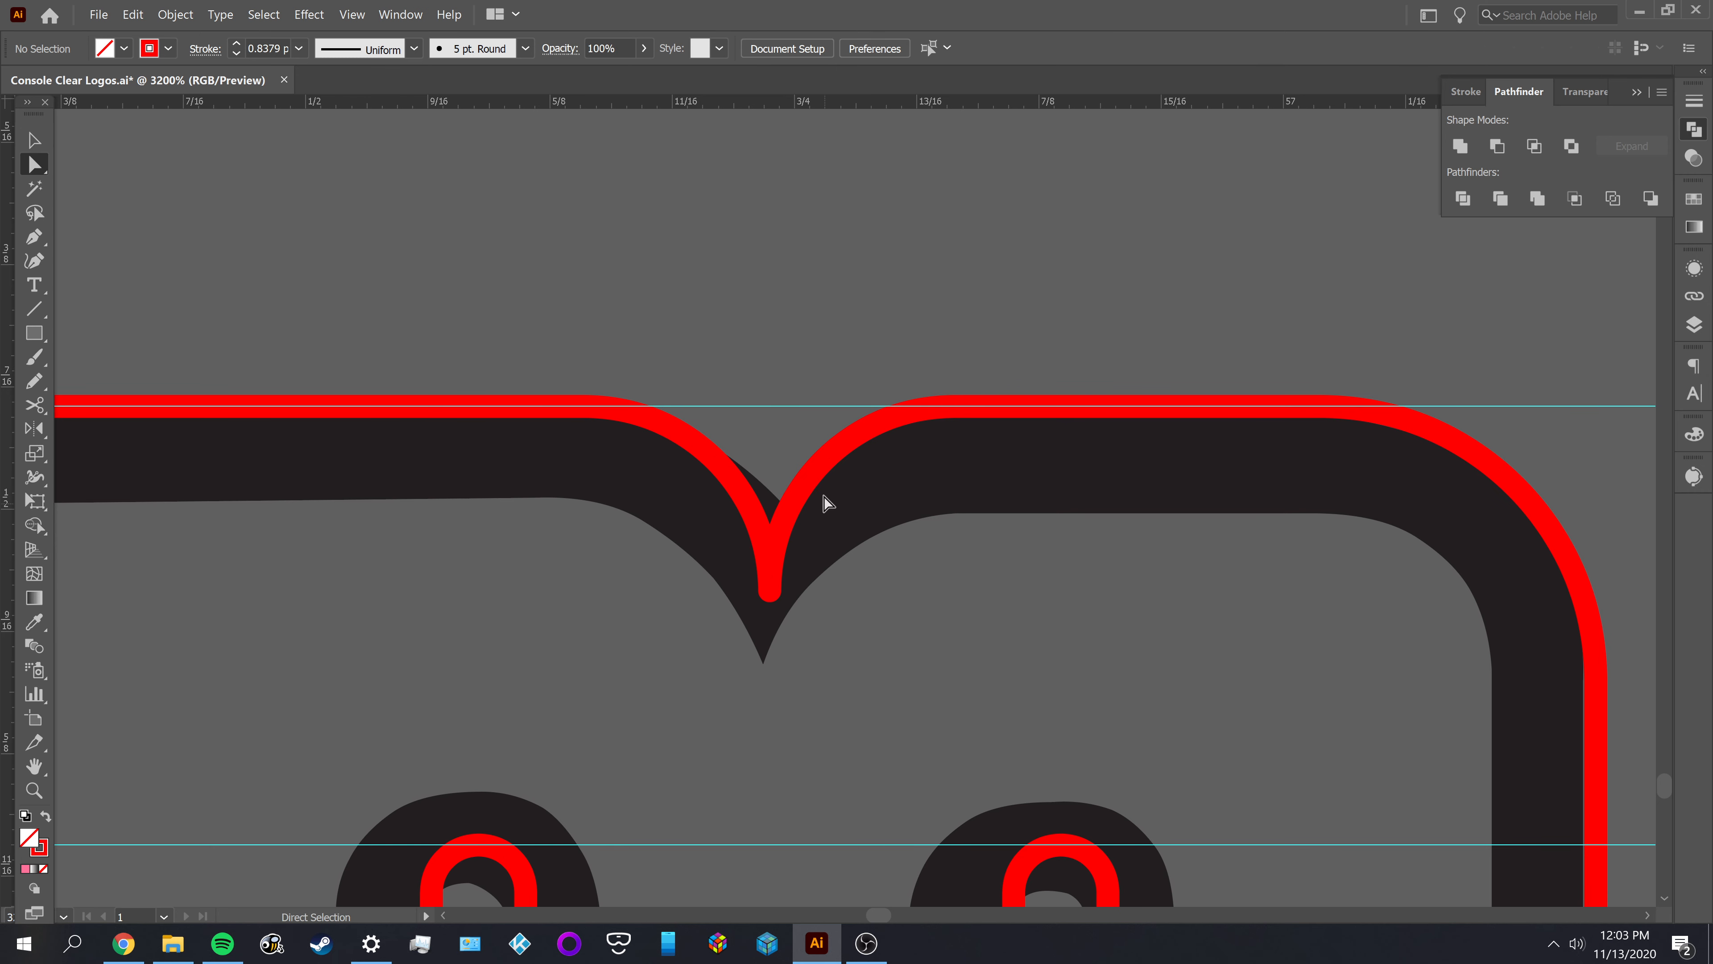
pyautogui.click(813, 478)
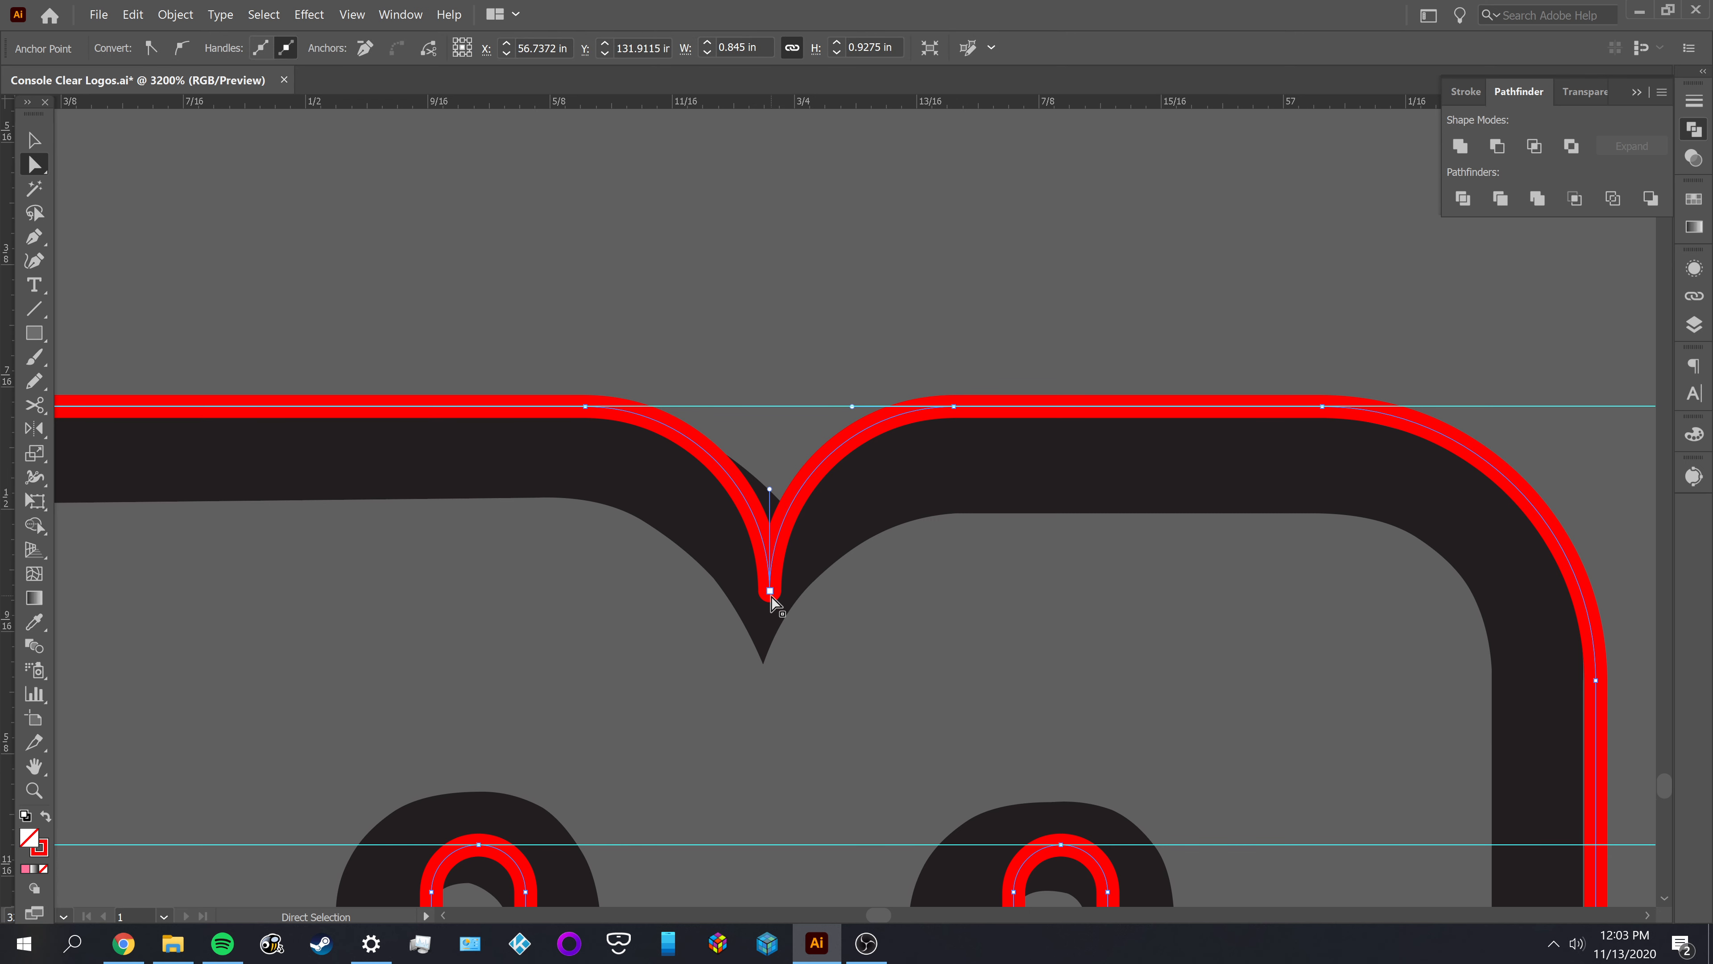
pyautogui.click(848, 398)
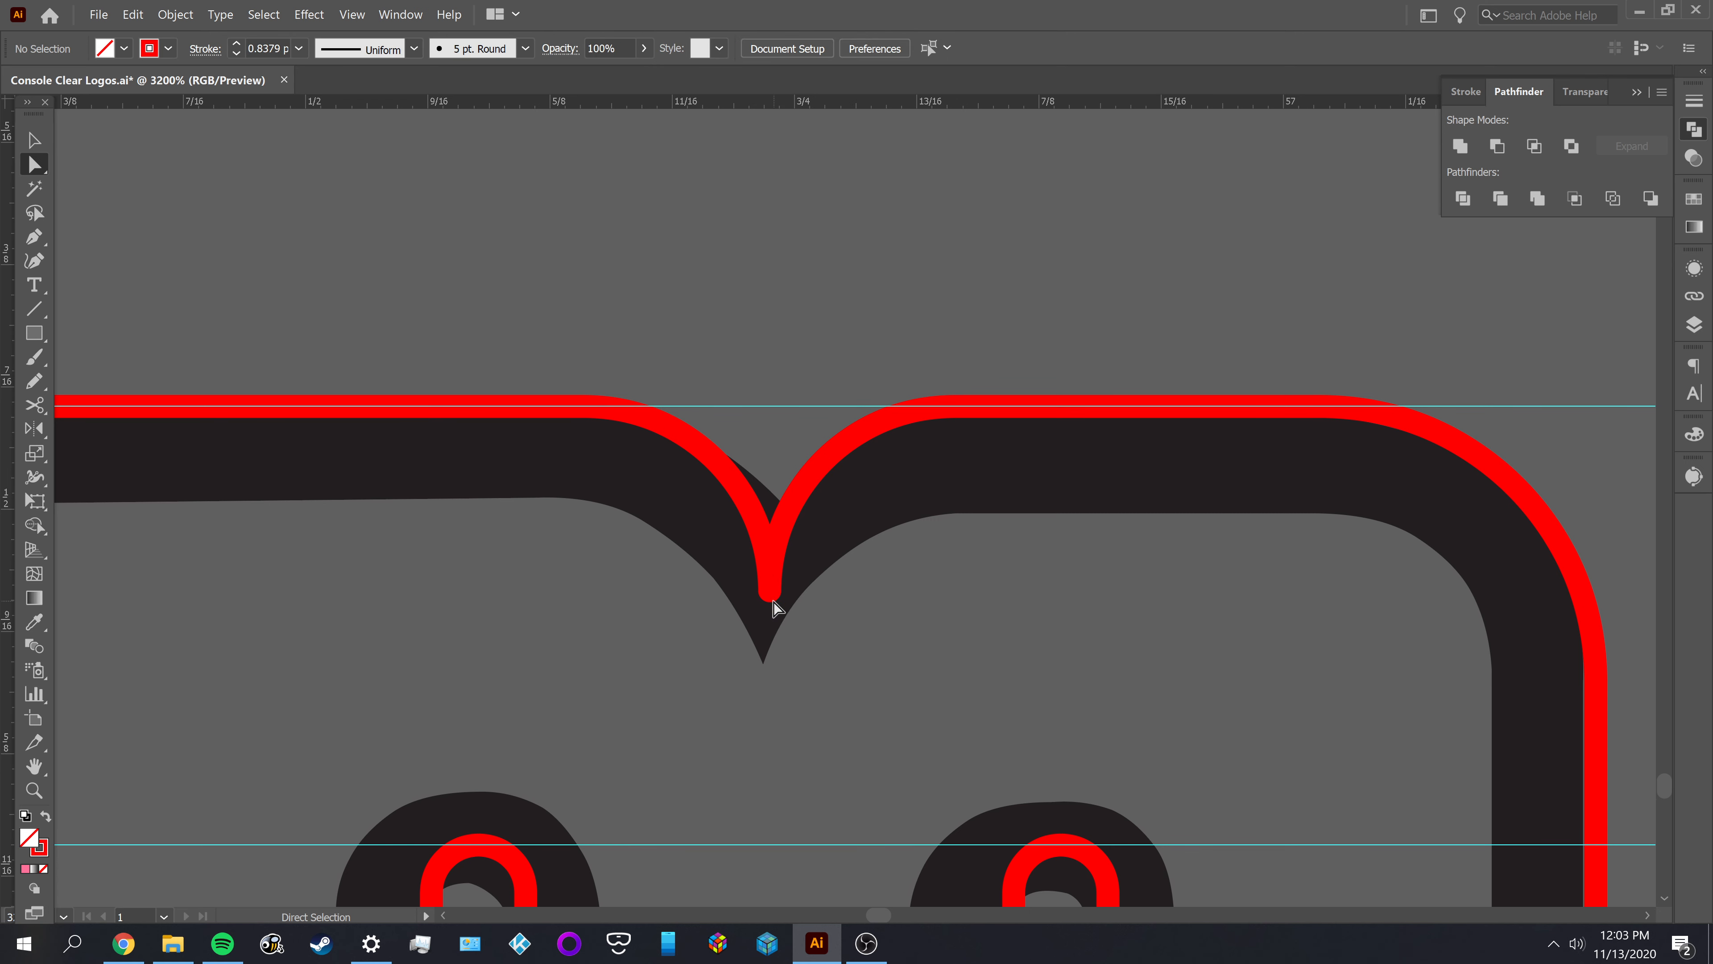
pyautogui.moveTo(770, 592); pyautogui.dragTo(774, 517)
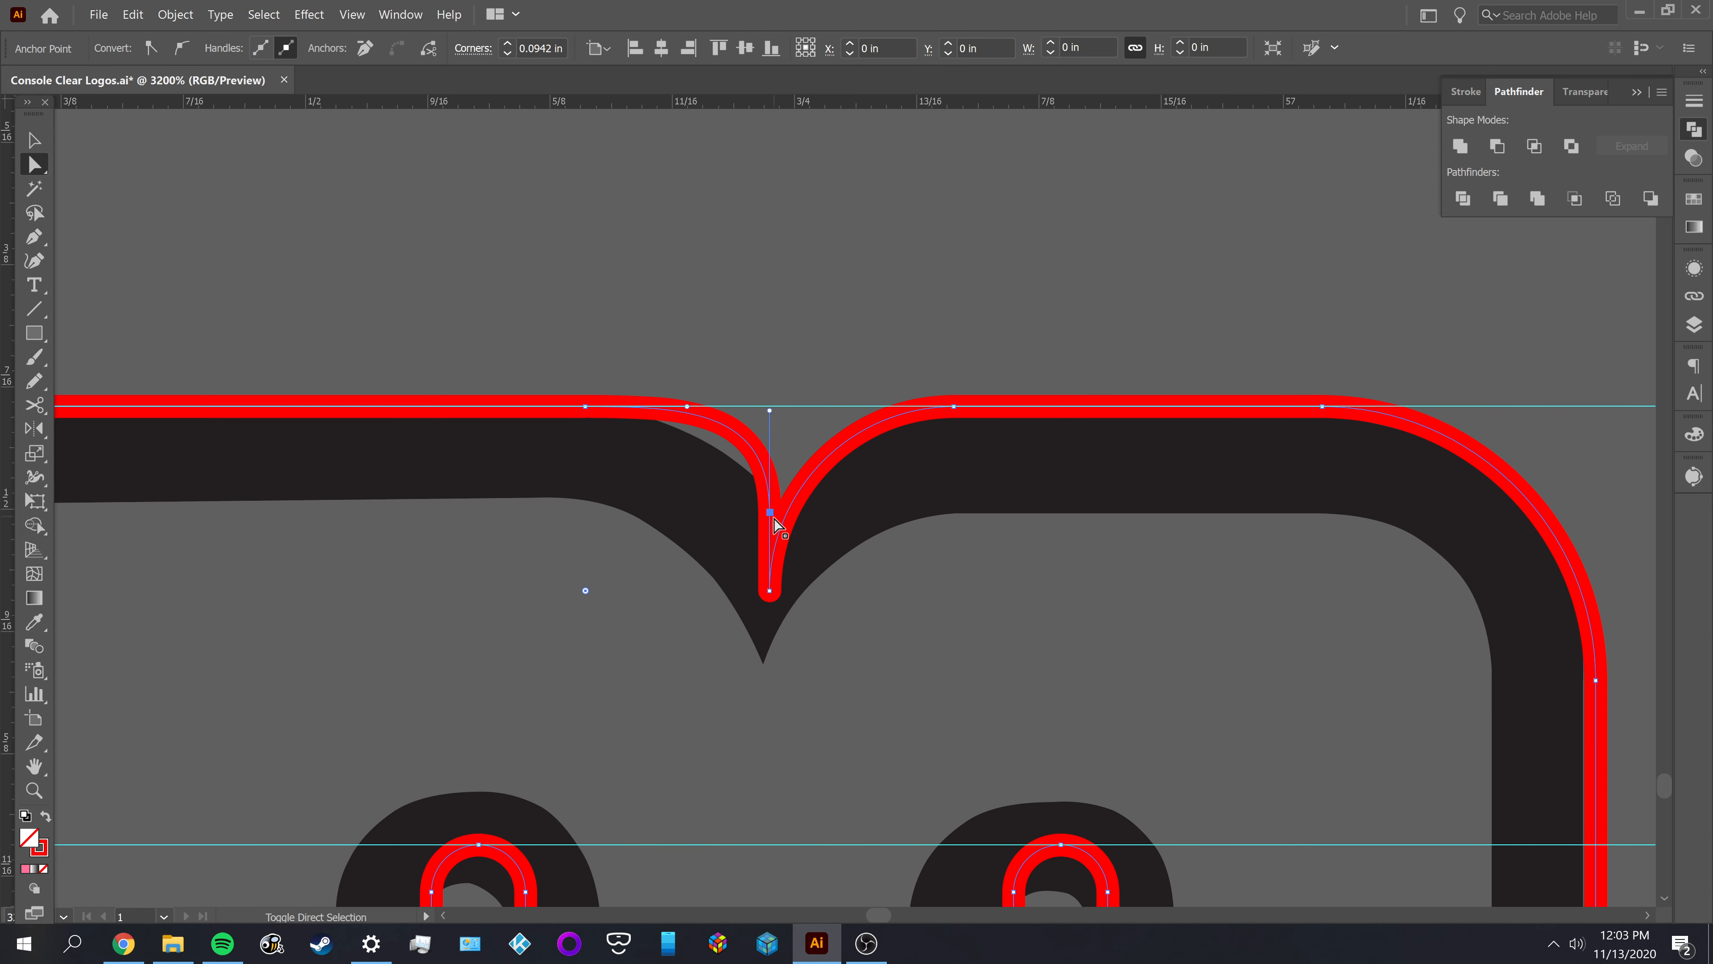
pyautogui.hotkey('ctrl', 'z')
pyautogui.click(959, 659)
# Shift the whole M outline aside to view the black notch underneath, and undo the shift
pyautogui.press('v')
pyautogui.click(813, 475)
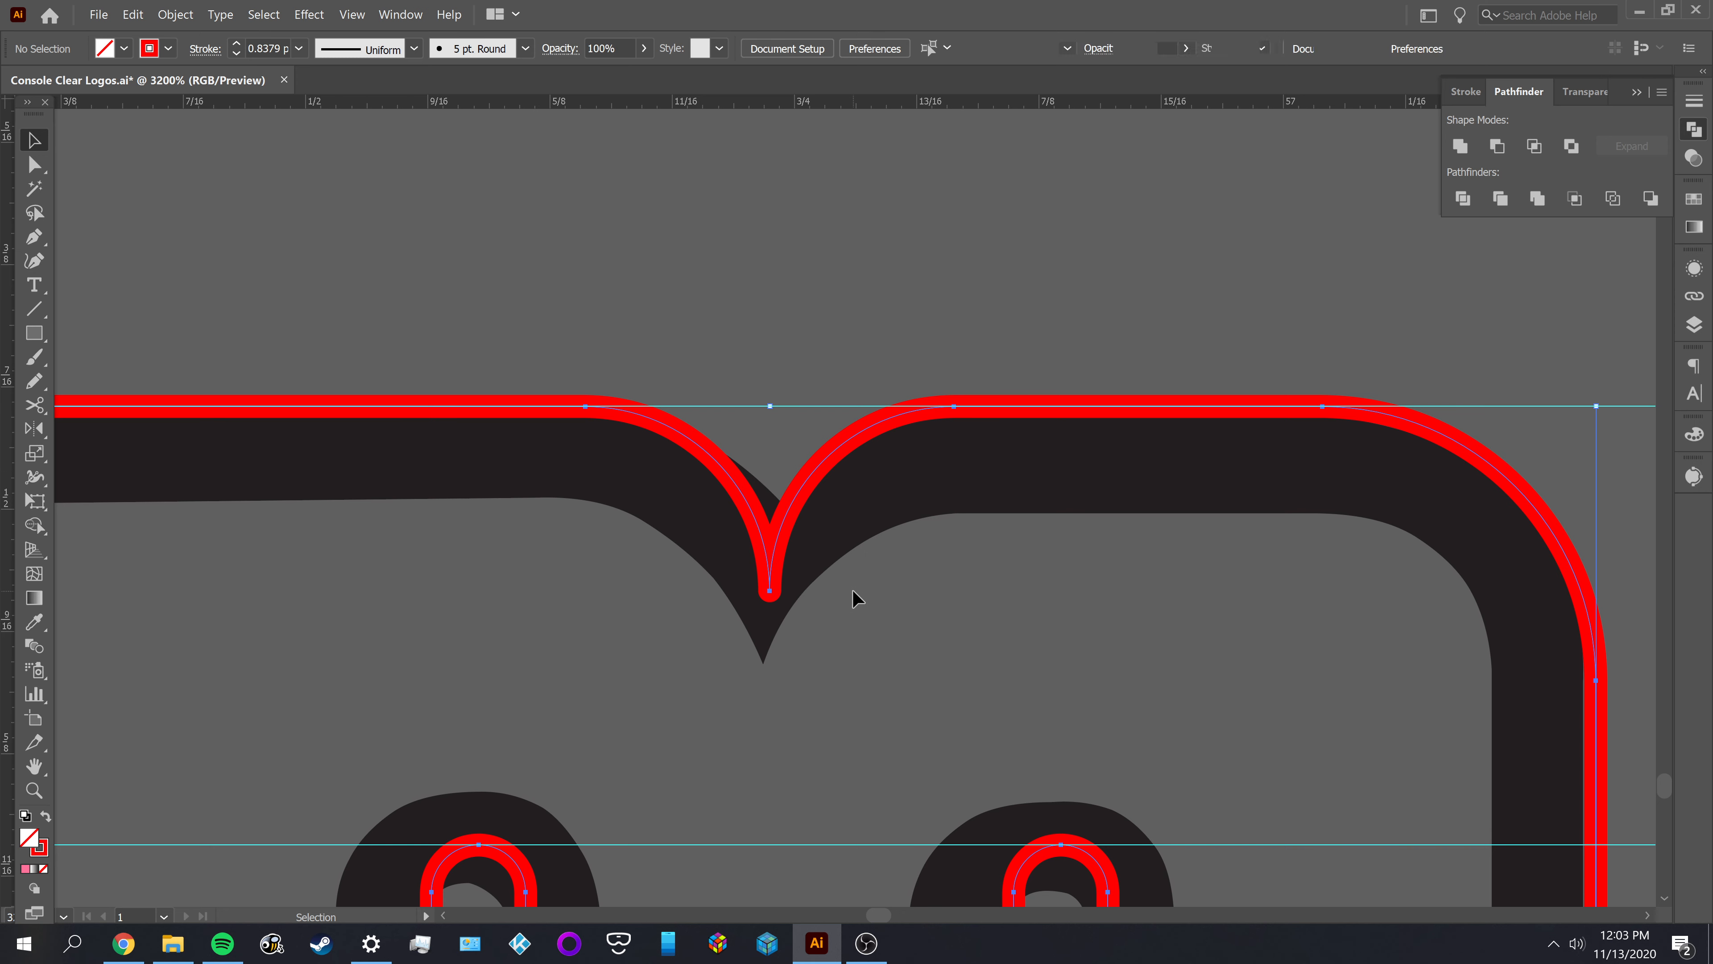
pyautogui.click(907, 624)
pyautogui.moveTo(811, 480); pyautogui.dragTo(870, 618)
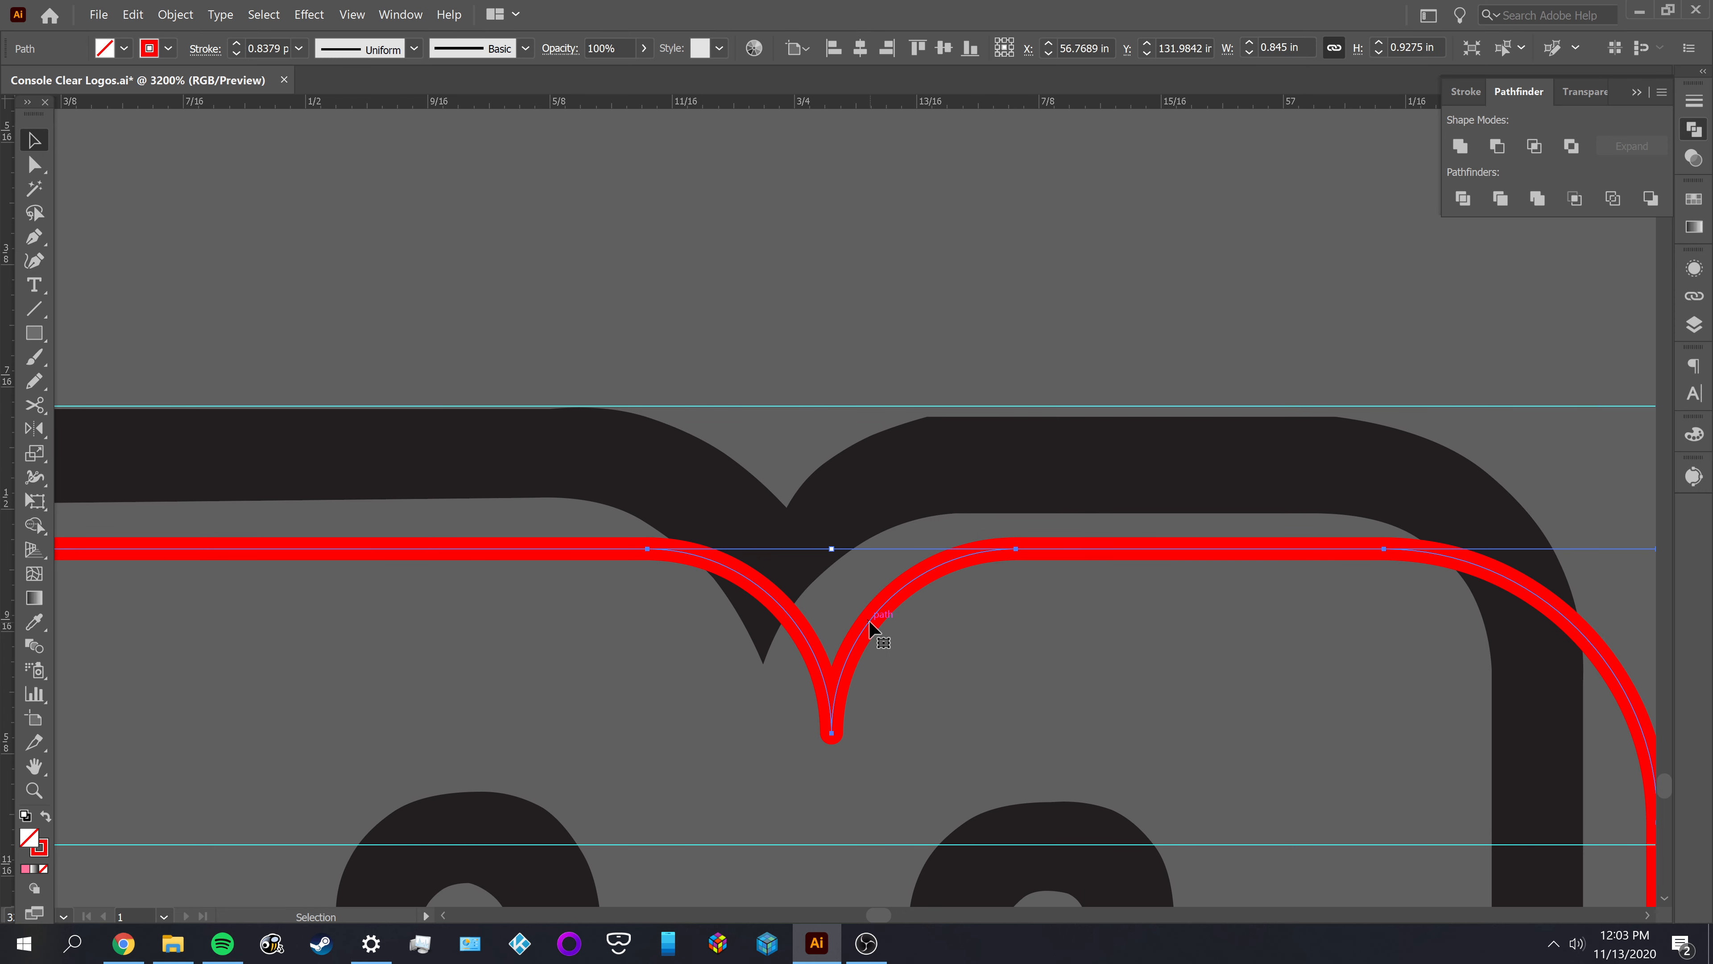
pyautogui.hotkey('ctrl', 'z')
pyautogui.click(912, 628)
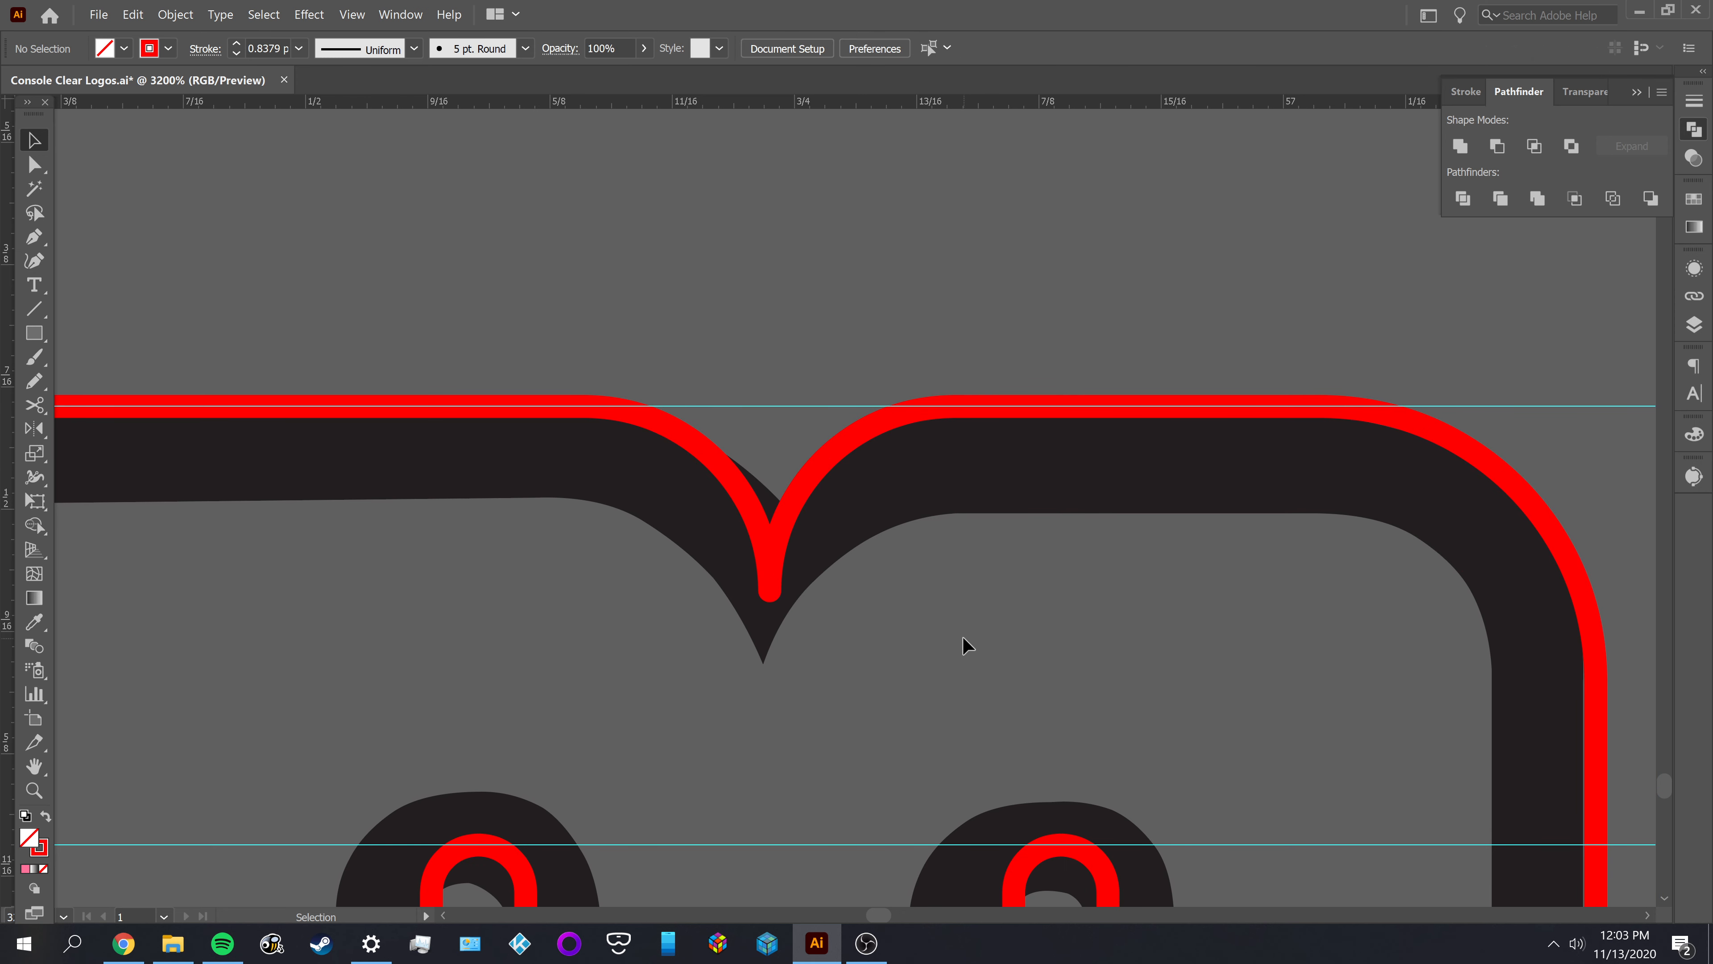
# Cut the M's outline with Scissors at the two anchors where the notch curves begin and delete the V-shaped segment
pyautogui.scroll(-1, 943, 601)
pyautogui.press('a')
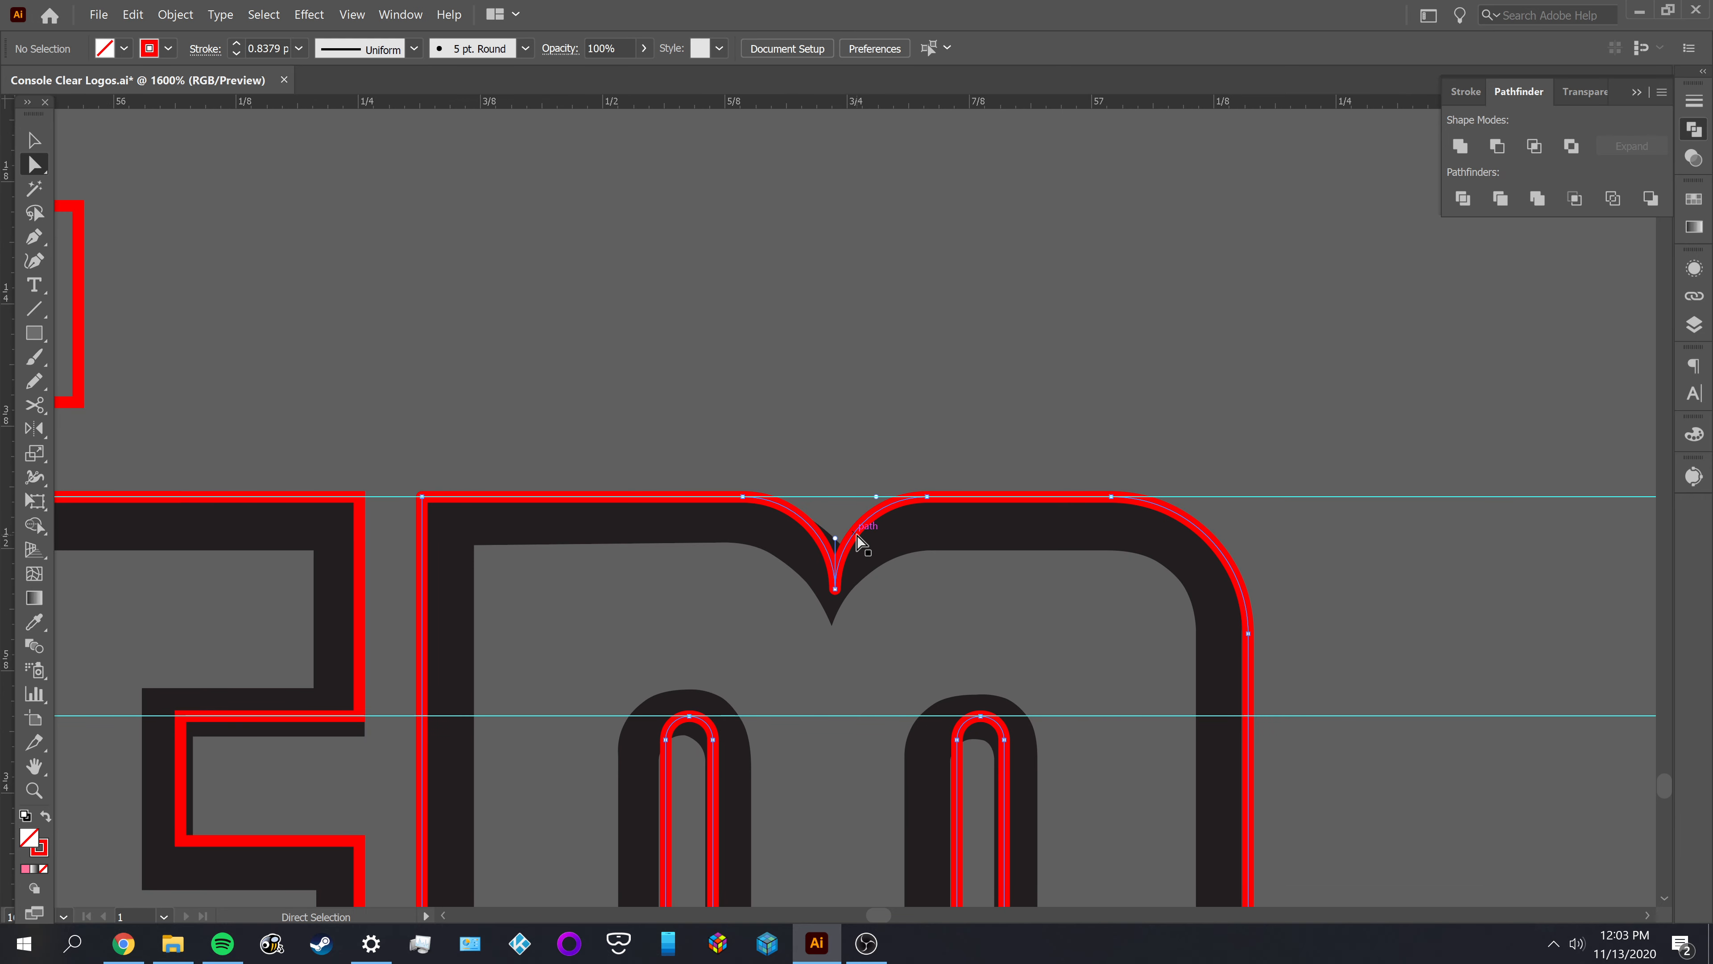
pyautogui.click(857, 536)
pyautogui.press('c')
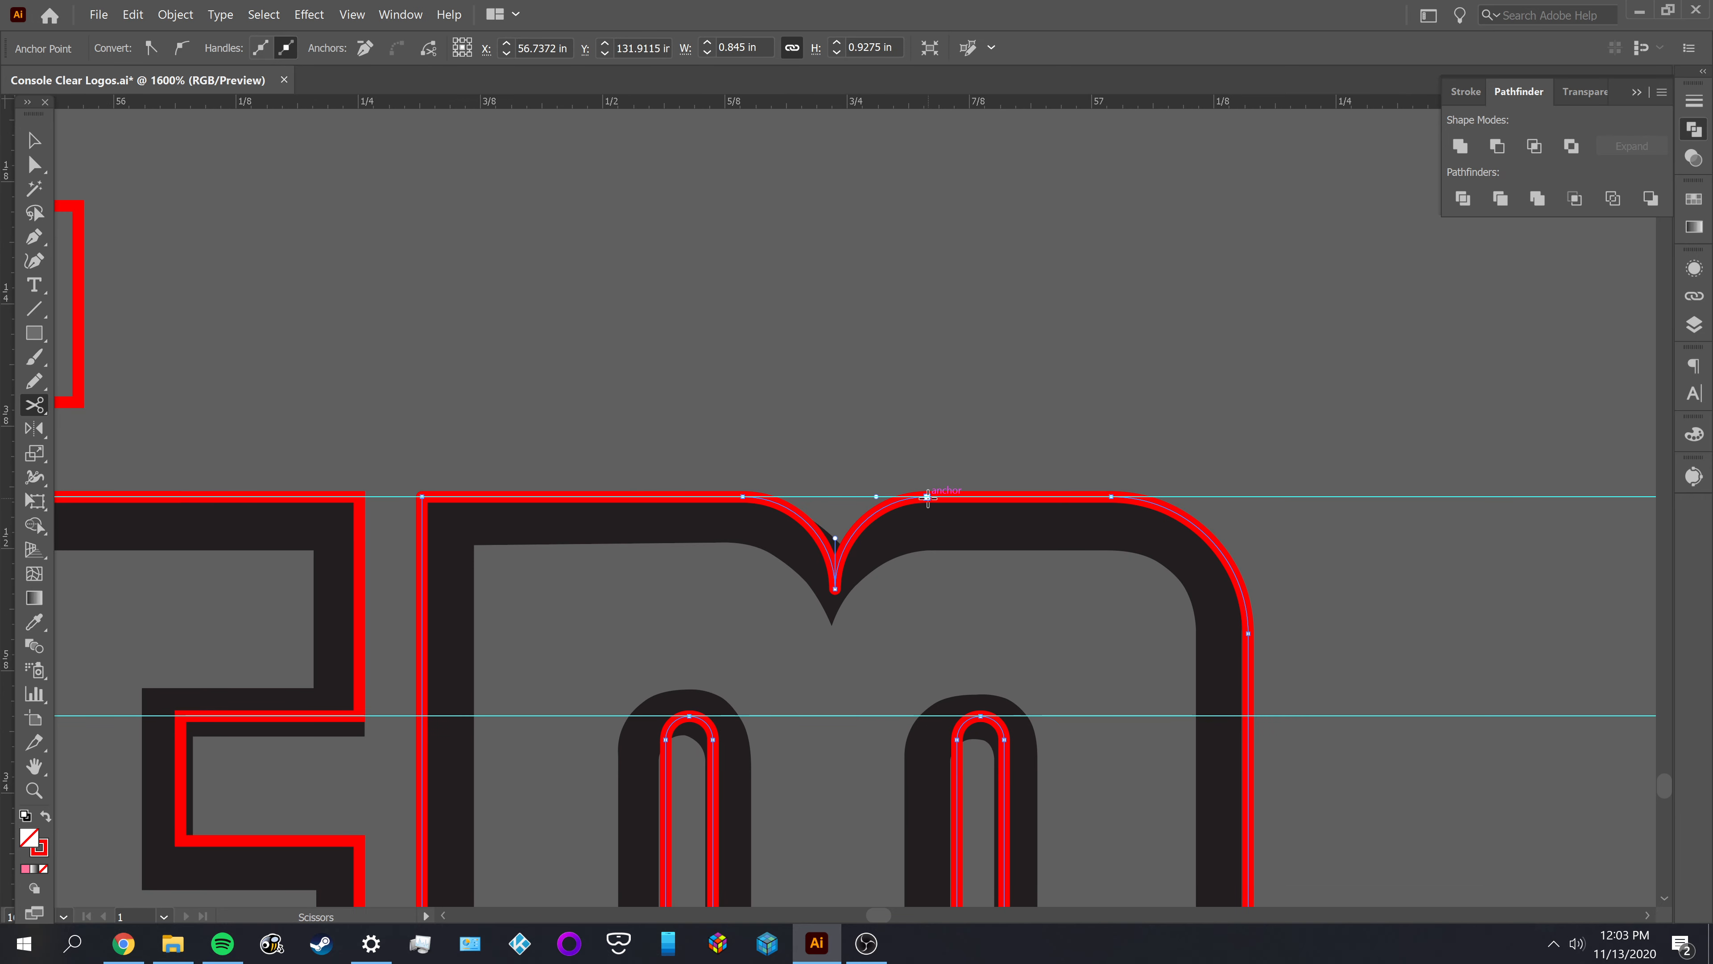
pyautogui.click(927, 498)
pyautogui.click(742, 497)
pyautogui.press('a')
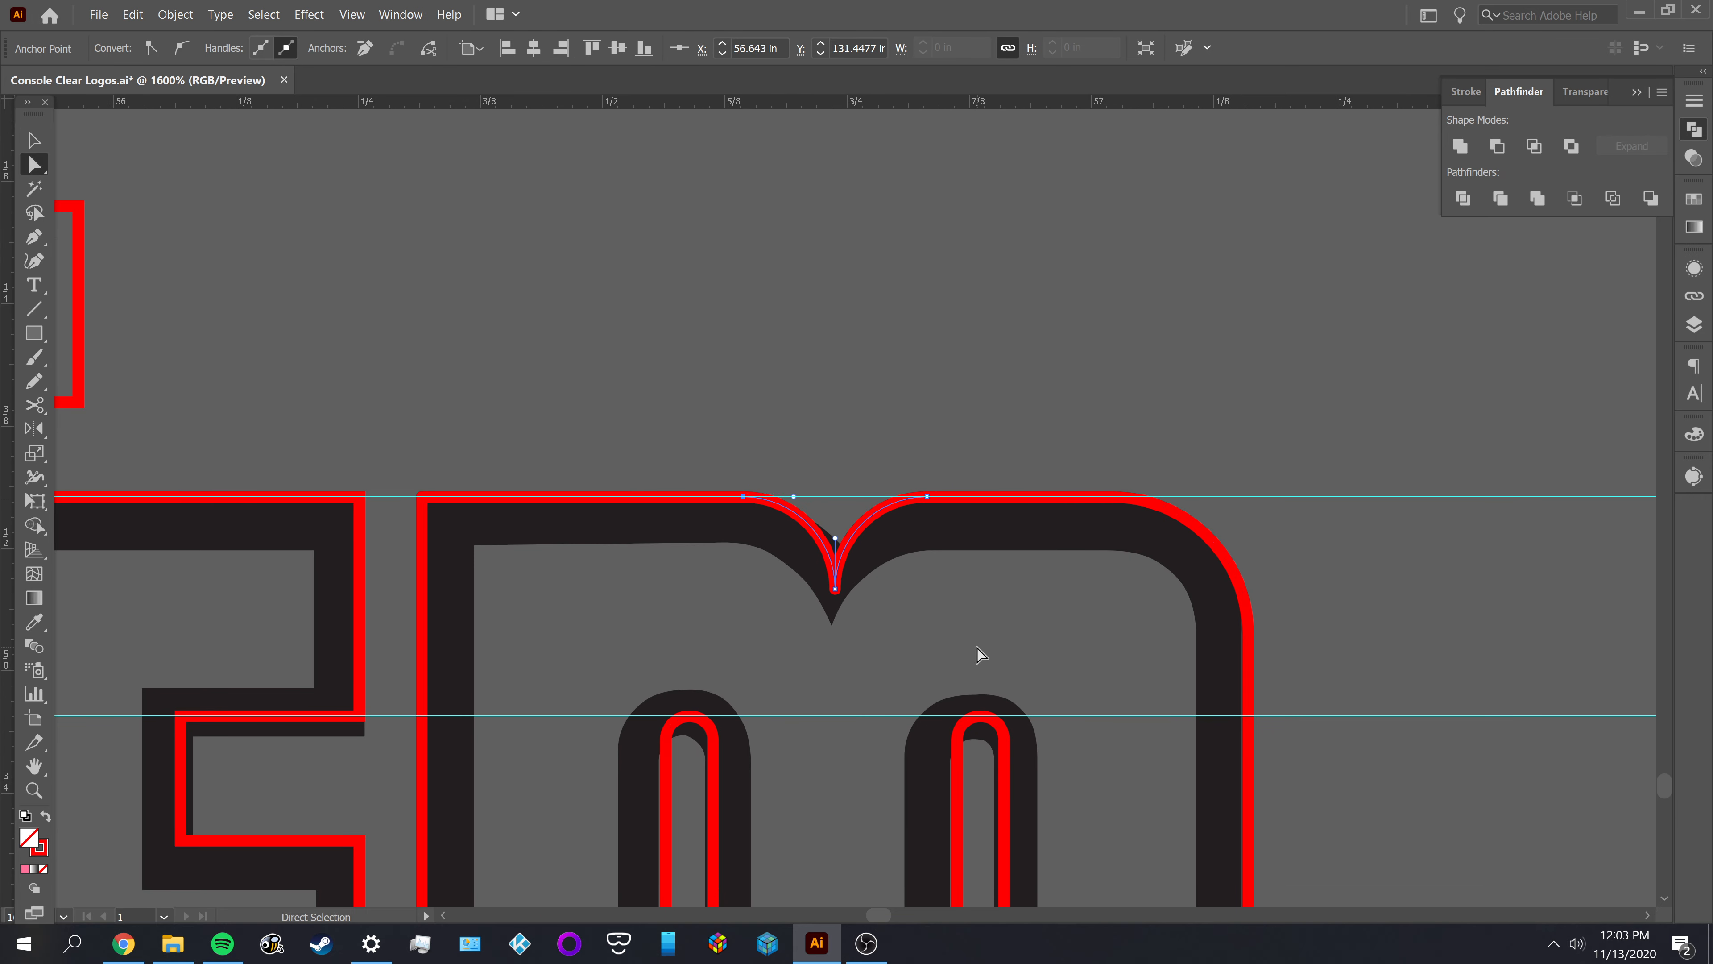
pyautogui.click(980, 653)
pyautogui.click(864, 533)
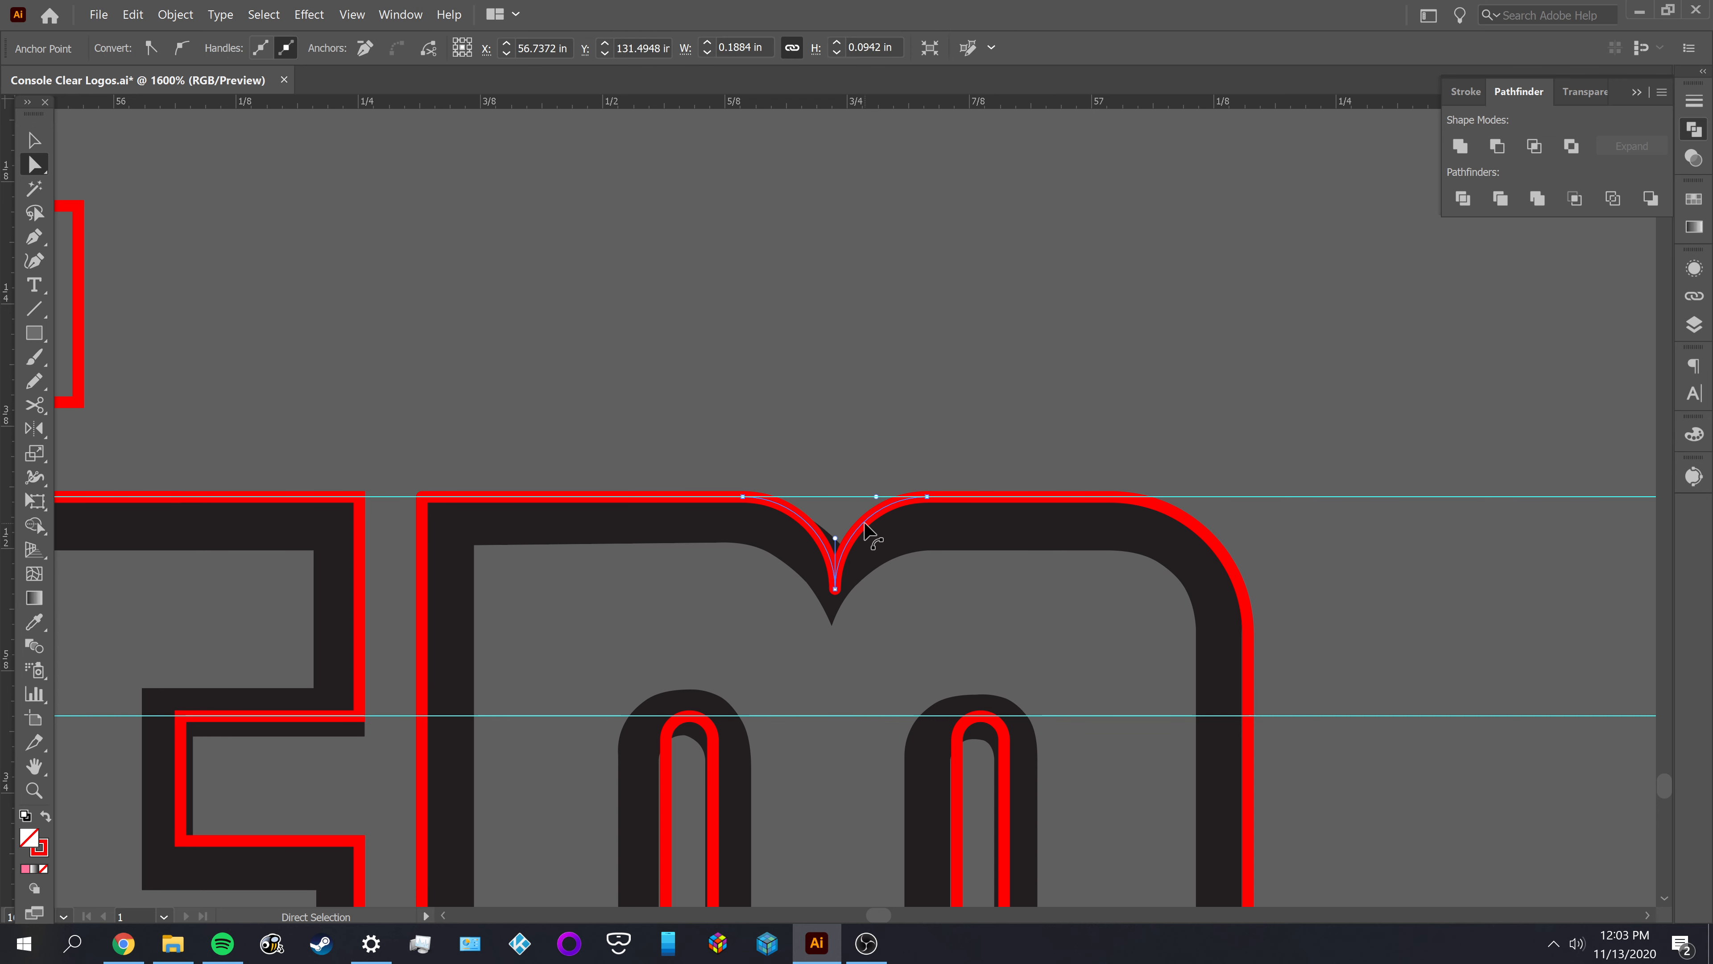
pyautogui.press('Delete')
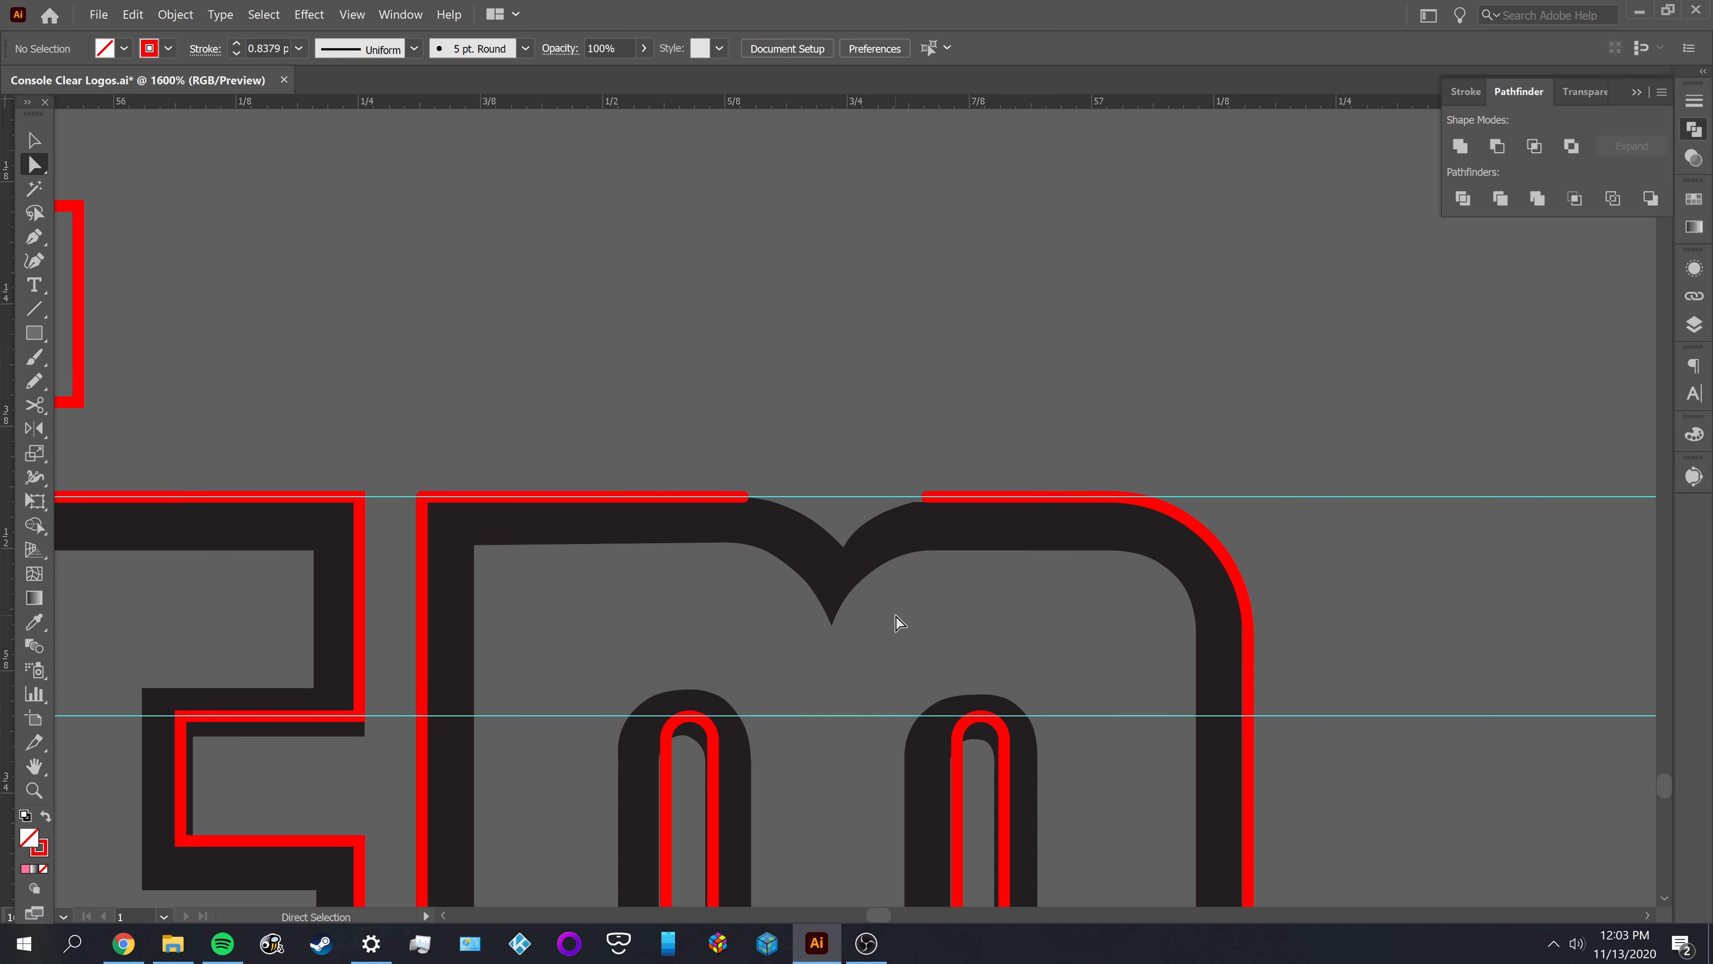
# Draw a vertical Pen line about 0.15 in long from below the black notch's tip up to the upper guide
pyautogui.scroll(2, 906, 557)
pyautogui.press('p')
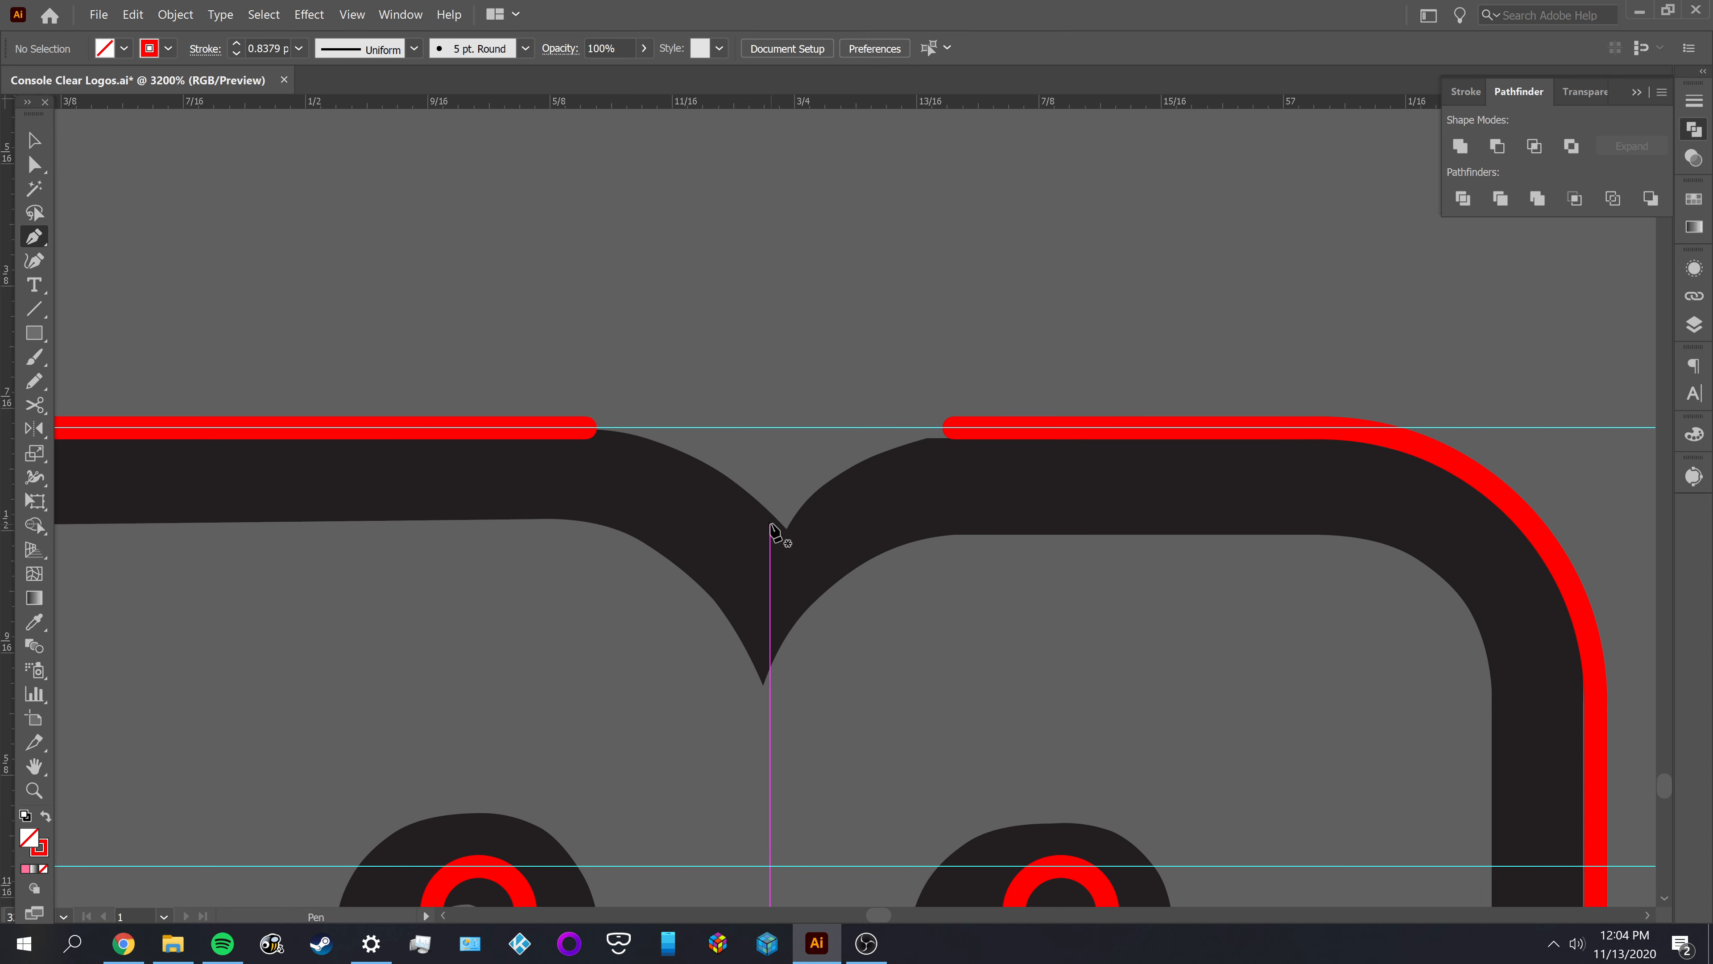
pyautogui.click(763, 724)
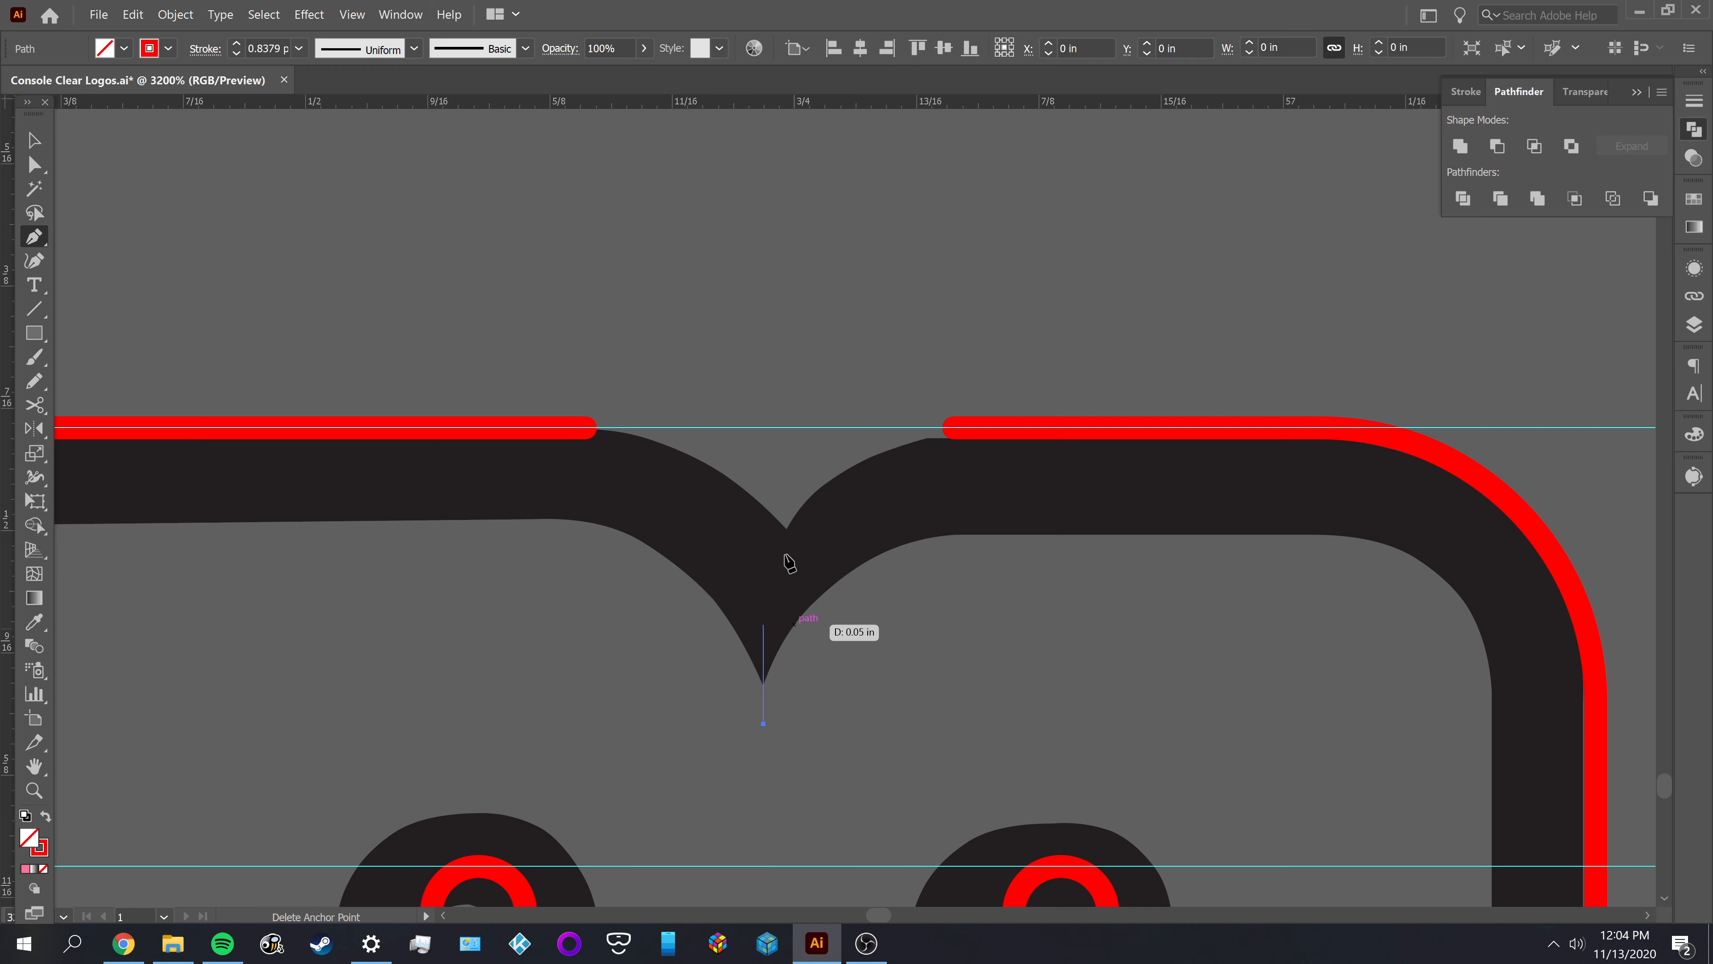
pyautogui.click(766, 427)
pyautogui.press('v')
pyautogui.scroll(-2, 935, 662)
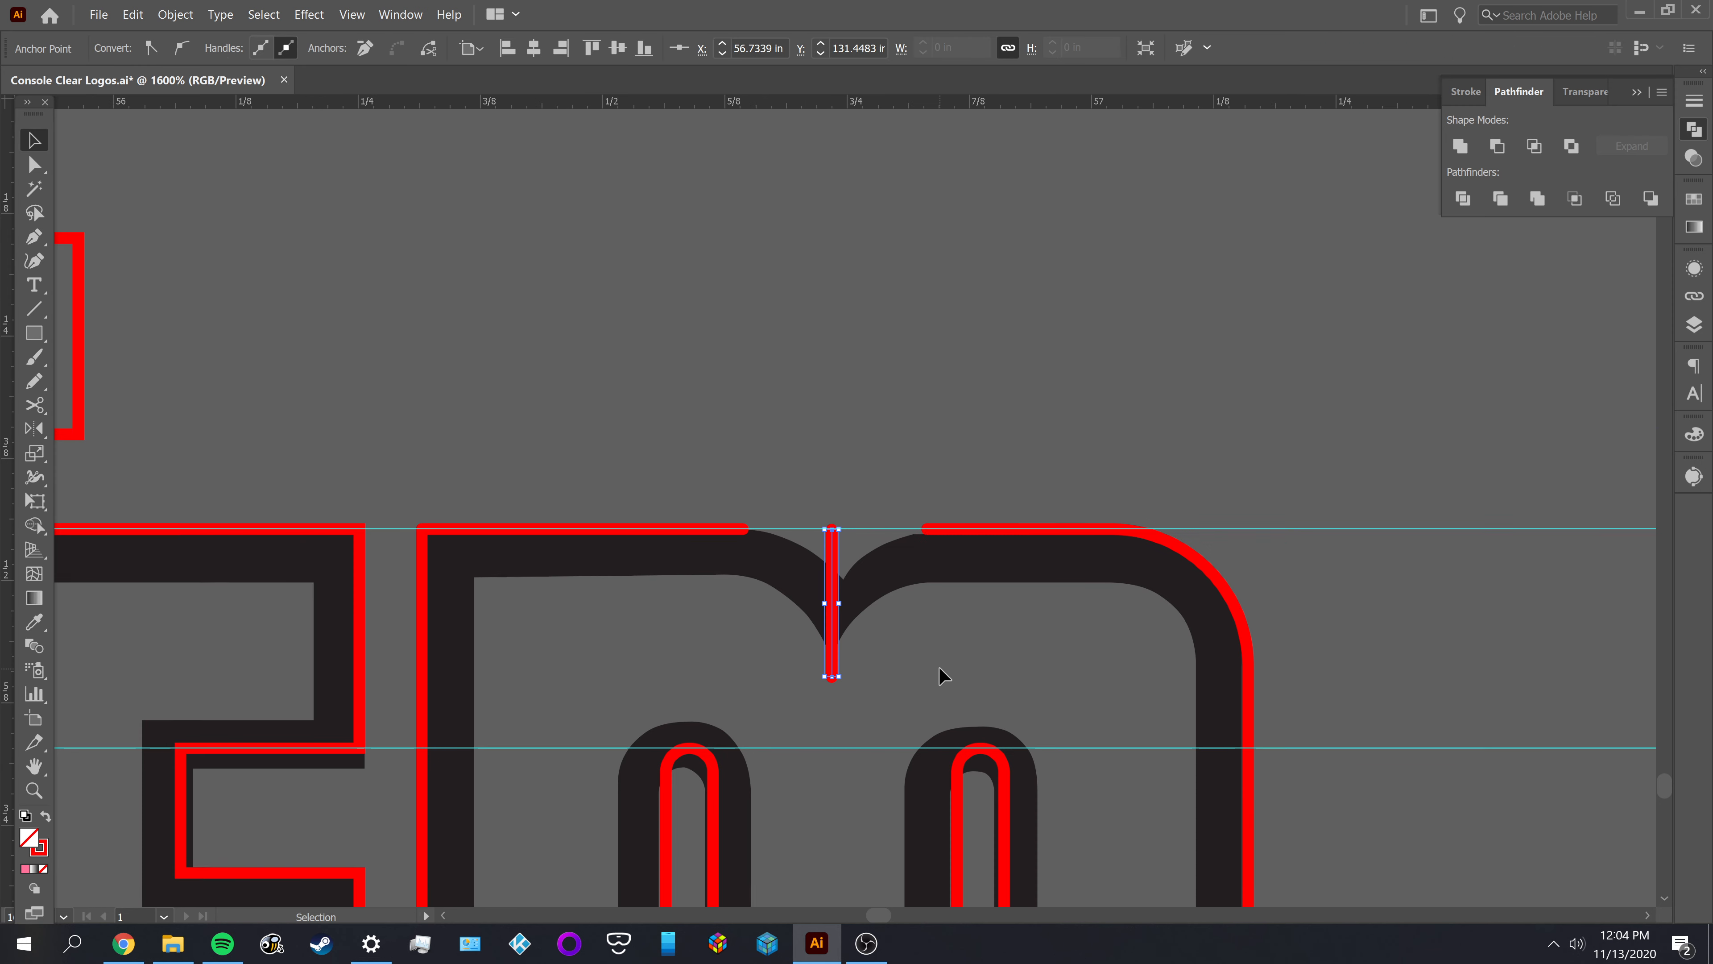
# Align the vertical line horizontally to the centre of the M's open outline
pyautogui.click(844, 660)
pyautogui.click(834, 668)
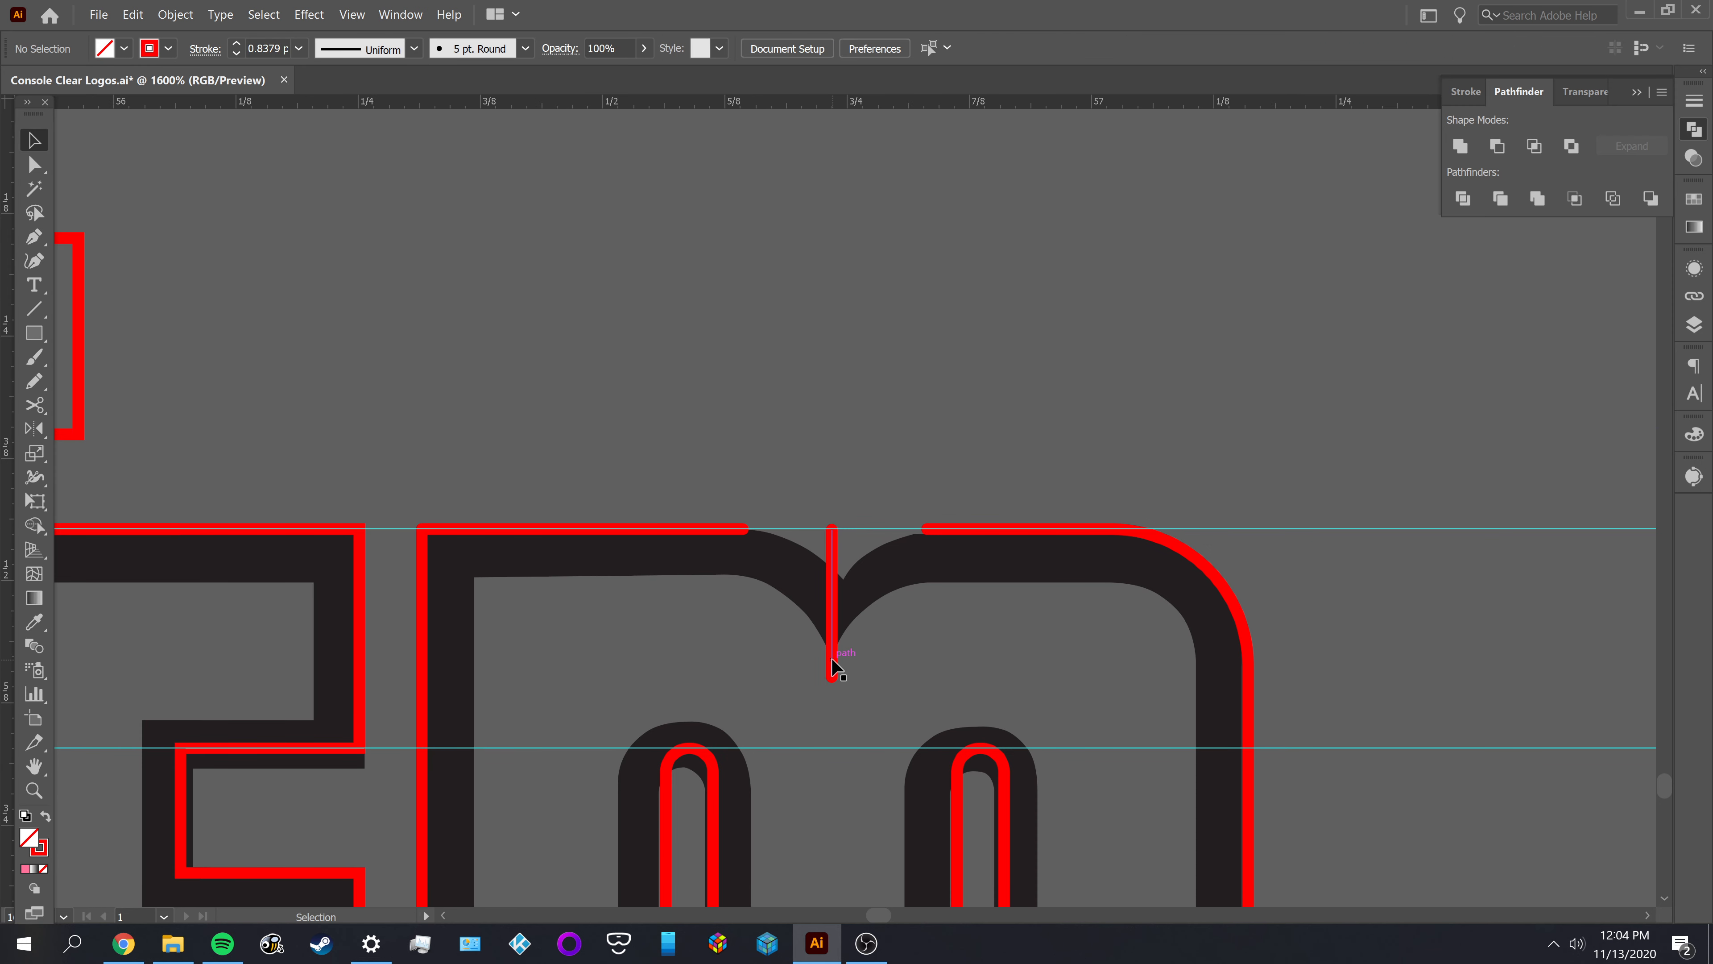
pyautogui.keyDown('shift'); pyautogui.click(426, 661); pyautogui.keyUp('shift')
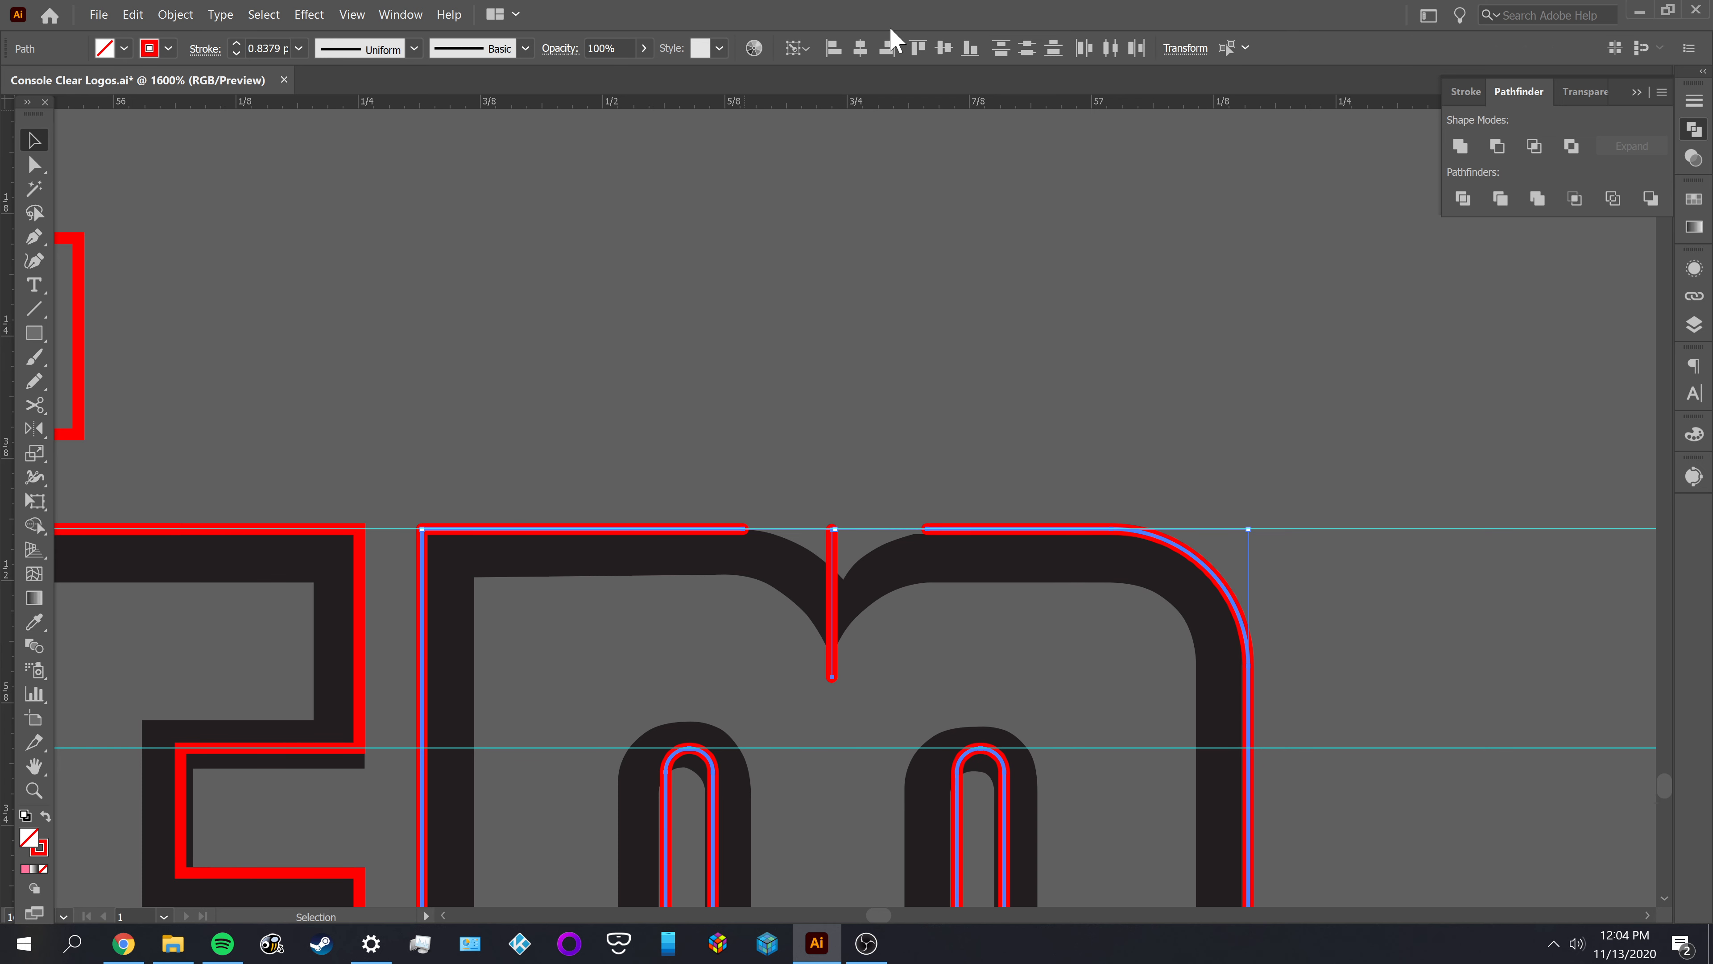
pyautogui.click(861, 51)
pyautogui.click(889, 358)
pyautogui.scroll(3, 914, 621)
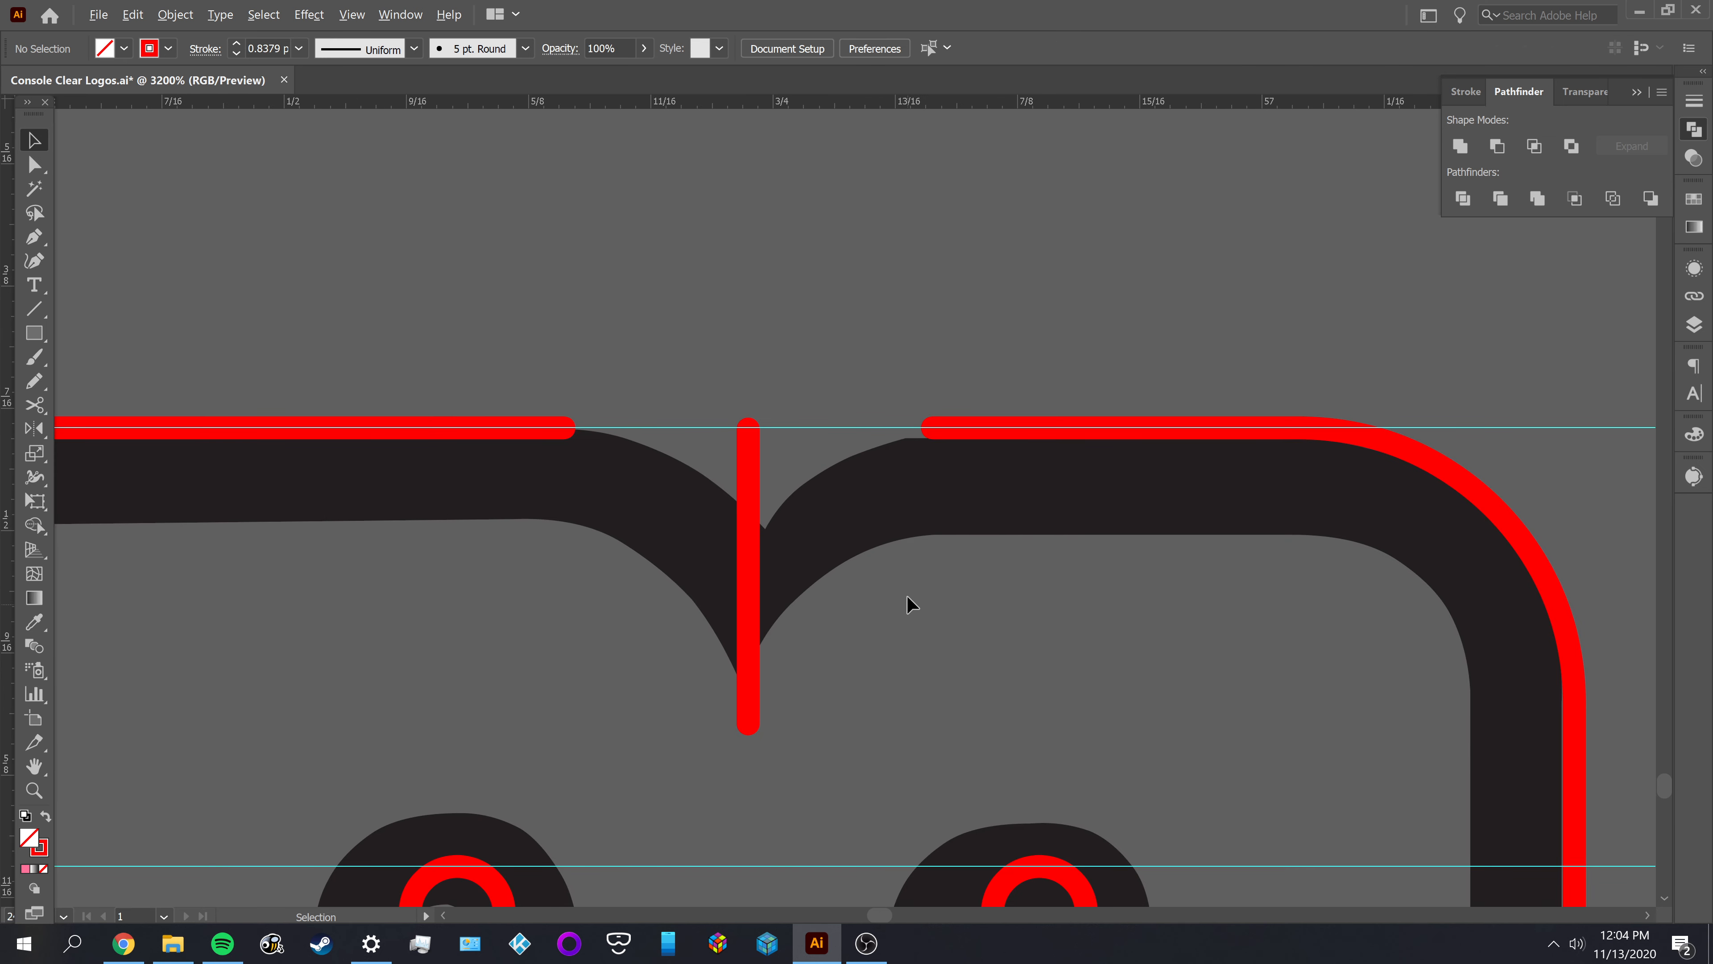
# Join the upper end of the vertical line to the open end of the M's right-hand top edge with the Pen tool
pyautogui.press('a')
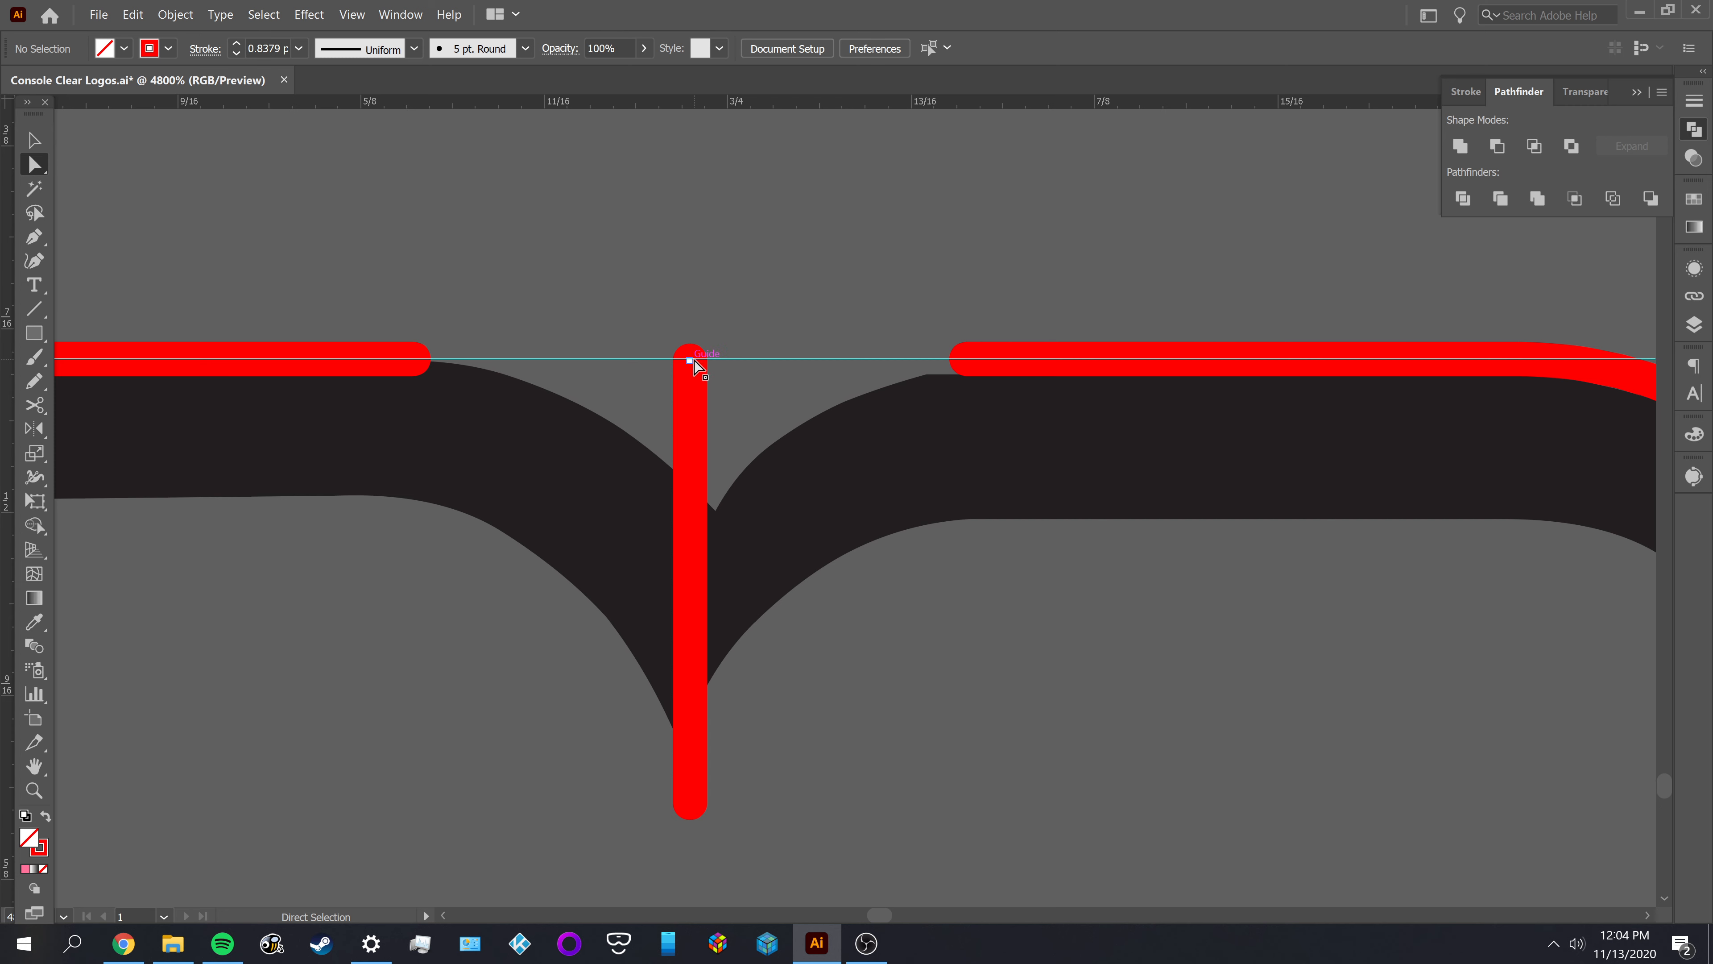
pyautogui.press('p')
pyautogui.click(690, 361)
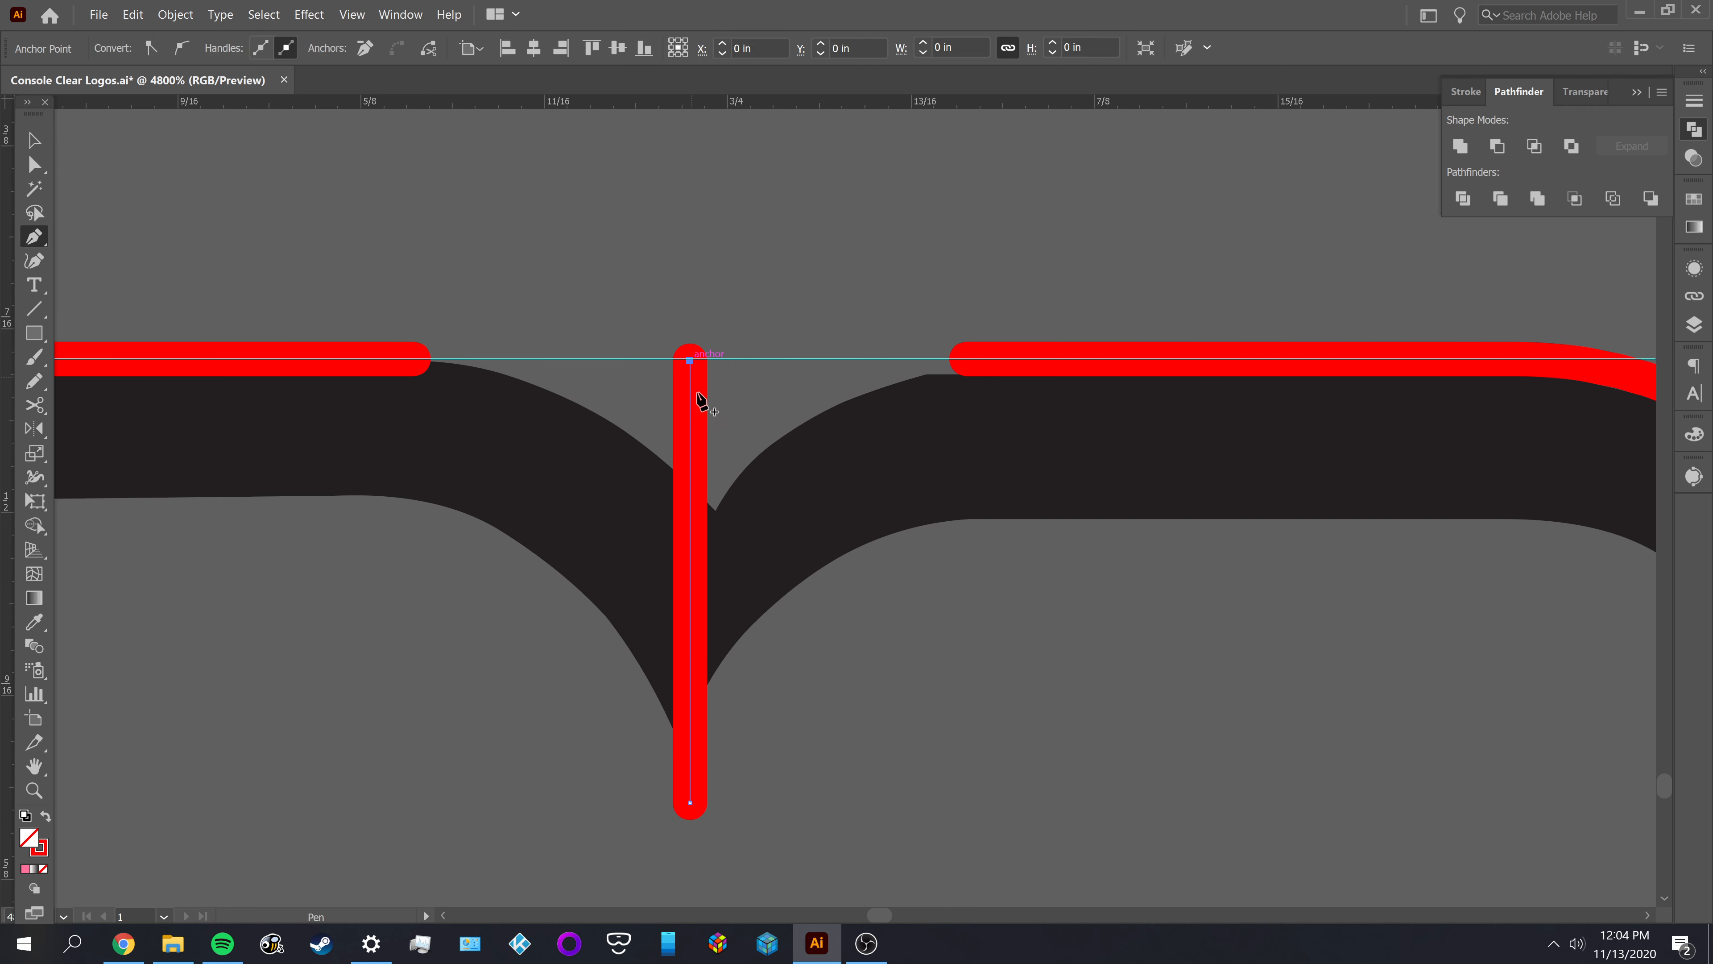
pyautogui.click(966, 361)
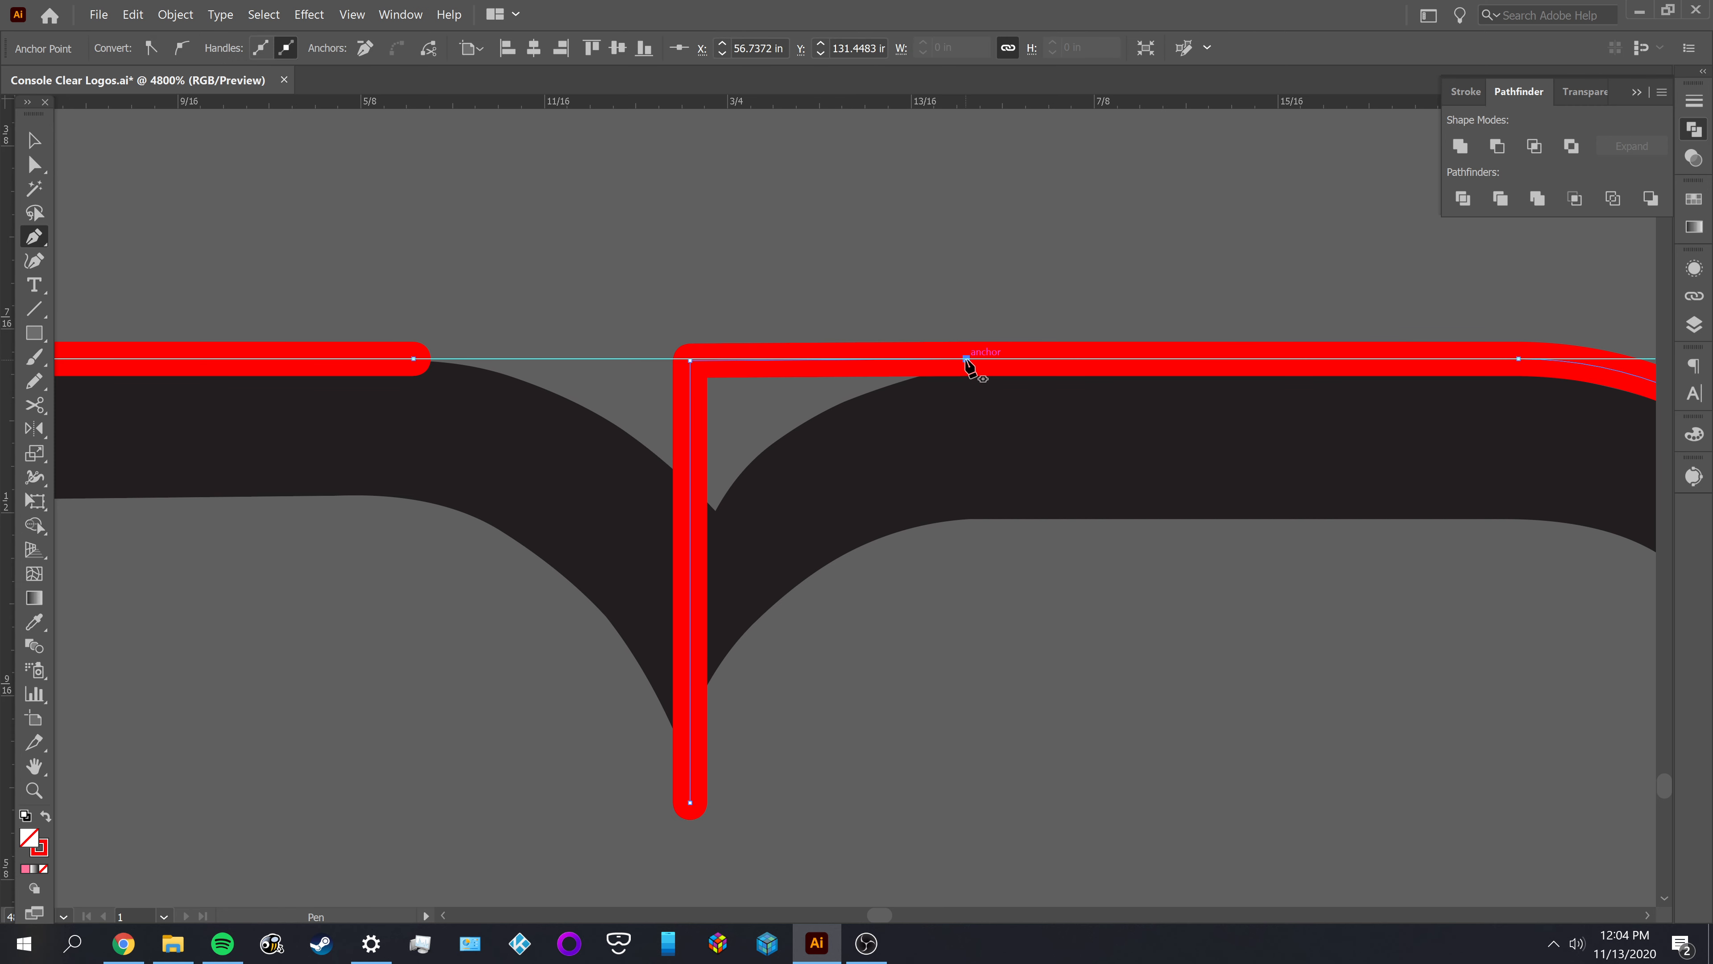
pyautogui.press('a')
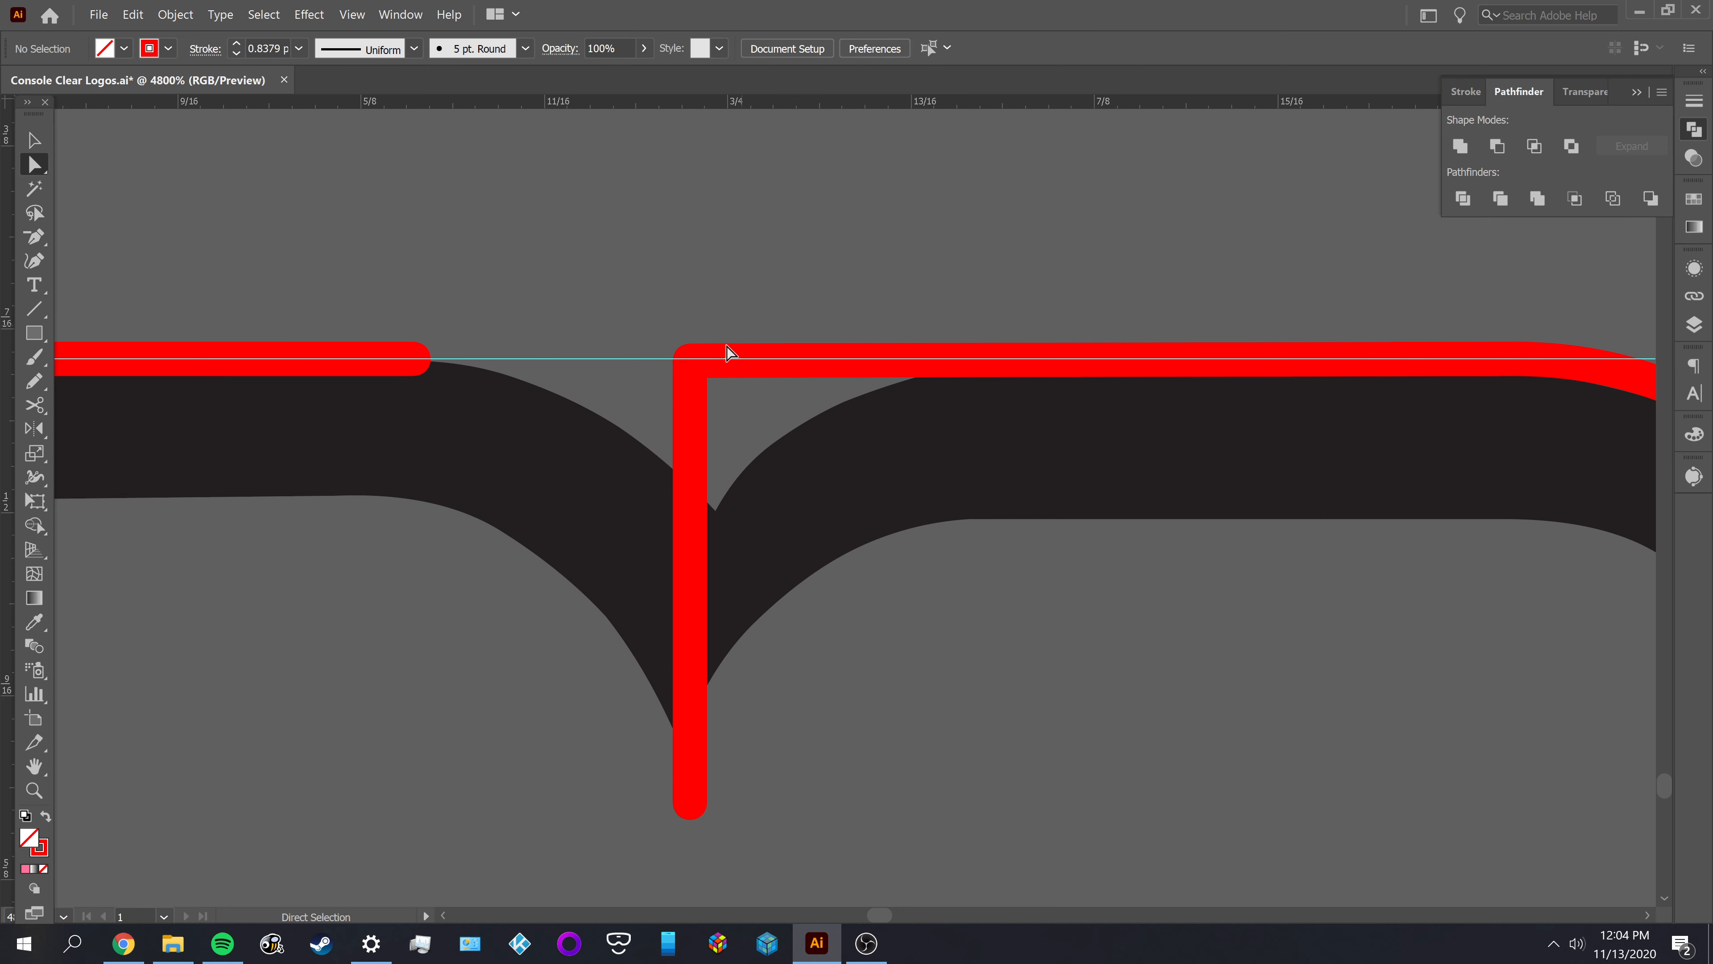
# Round the corner between the vertical line and the M's right-hand top edge to about 0.0893 in, following the black reference curve
pyautogui.click(689, 362)
pyautogui.moveTo(706, 375); pyautogui.dragTo(888, 558)
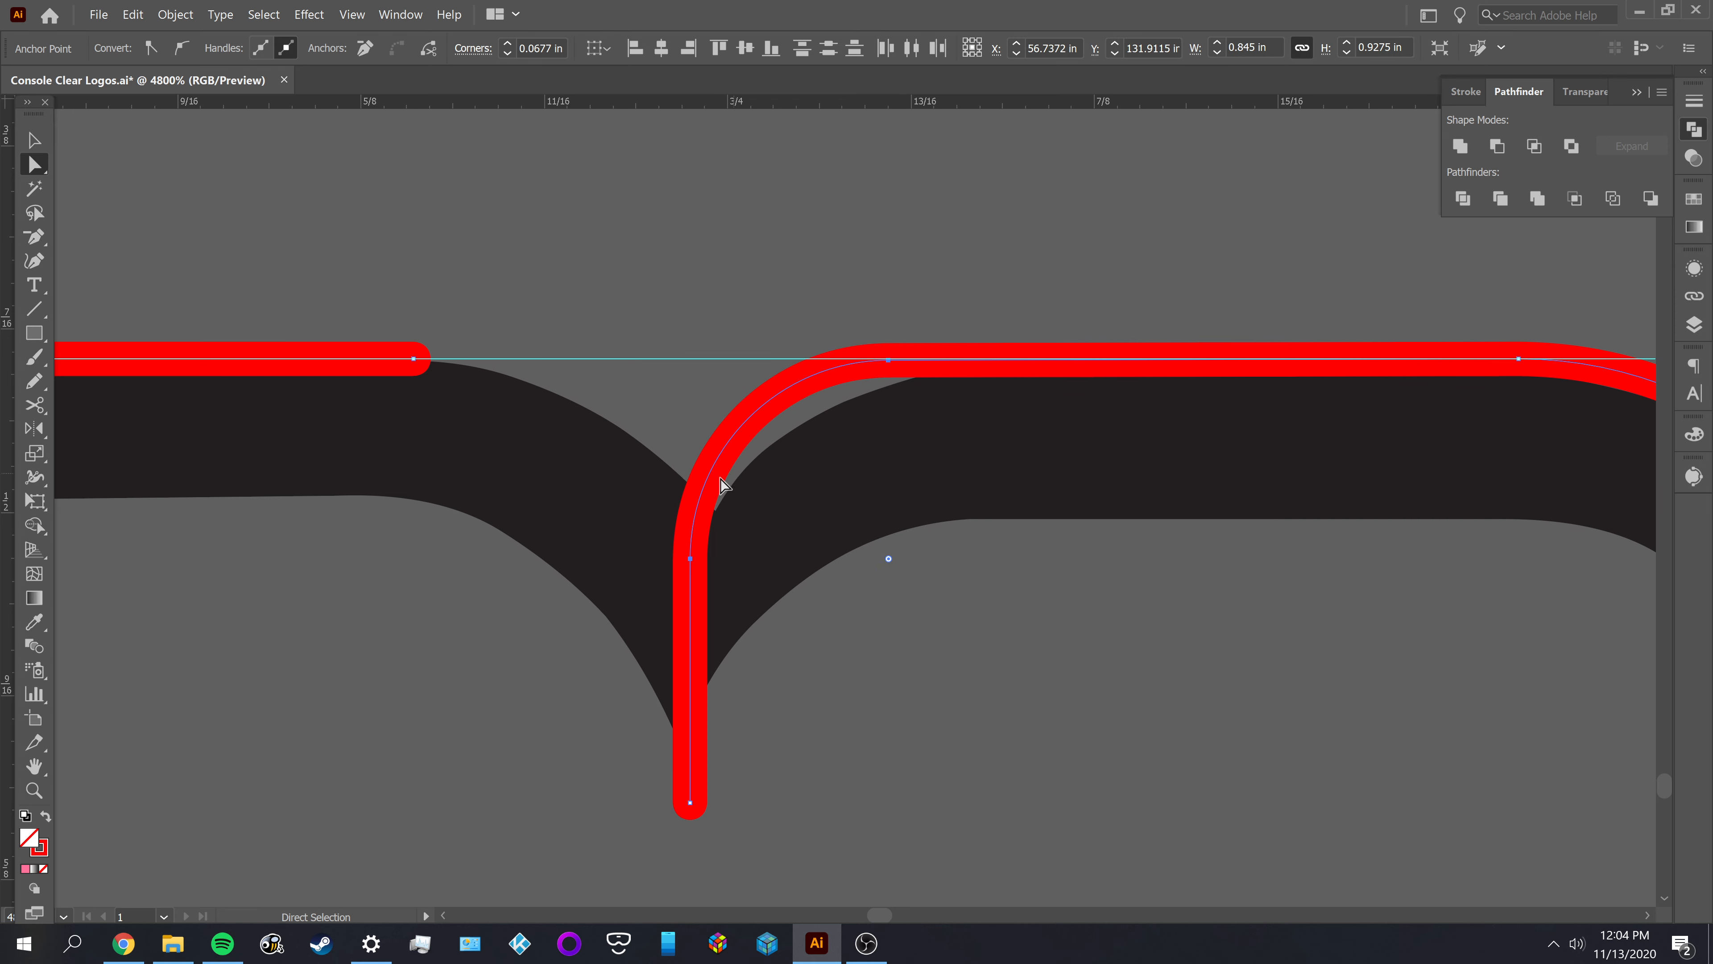
pyautogui.scroll(-1, 826, 665)
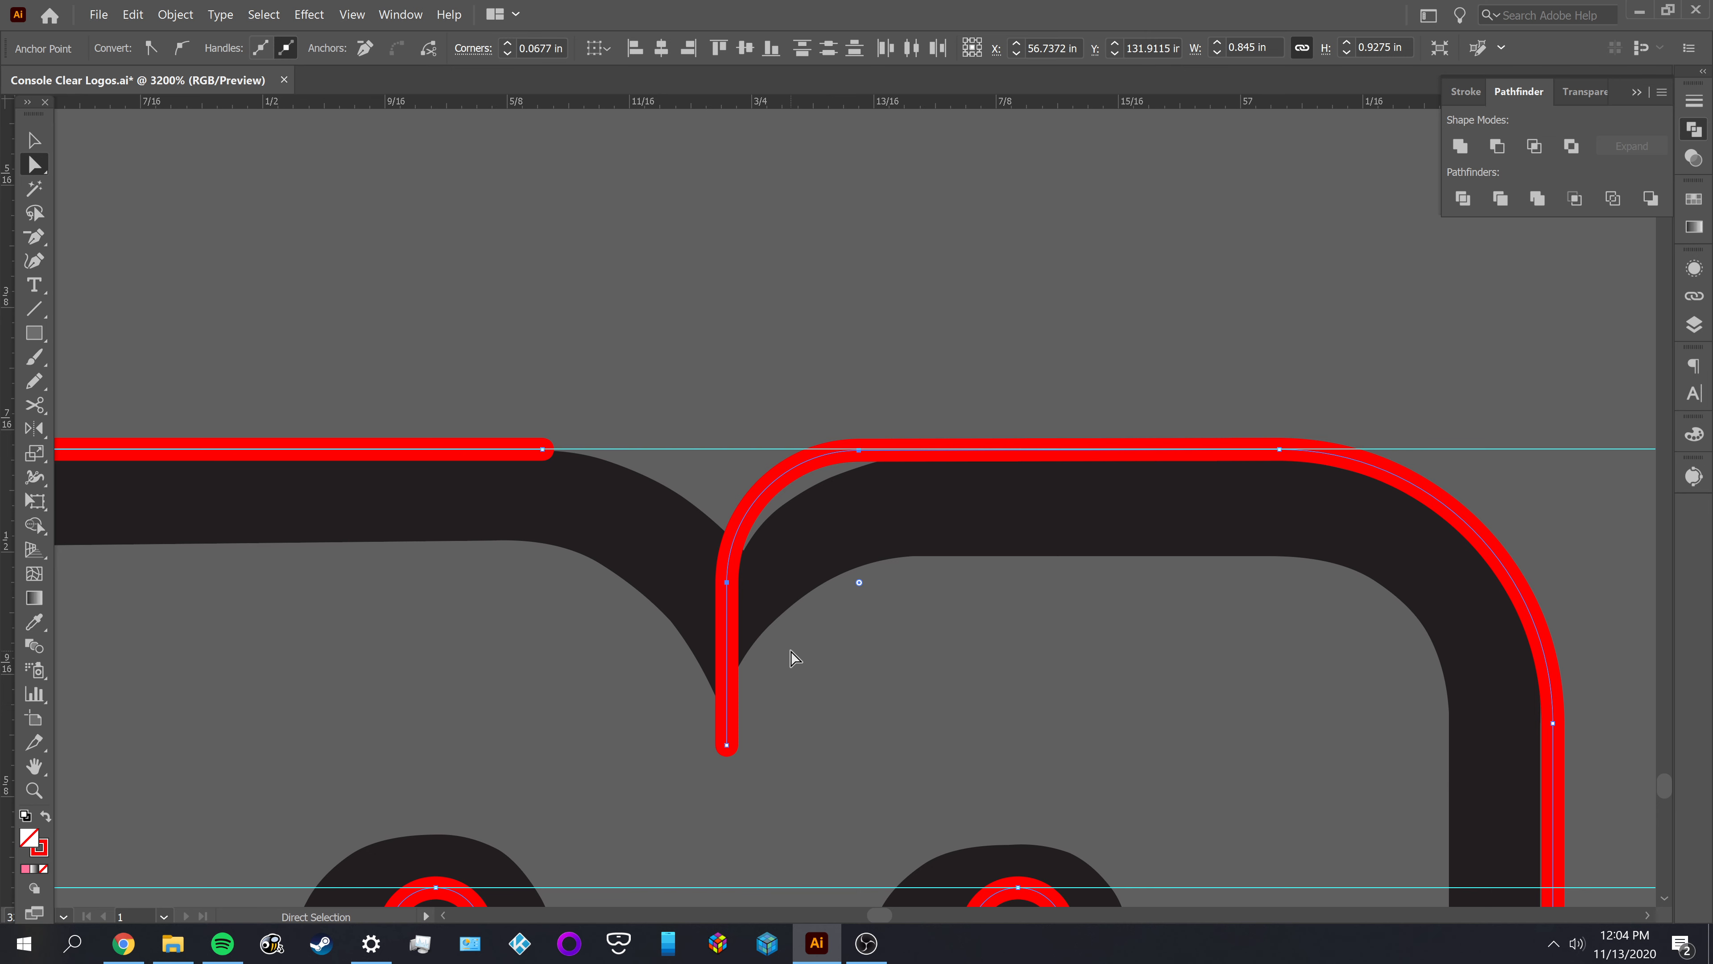
pyautogui.scroll(-1, 793, 658)
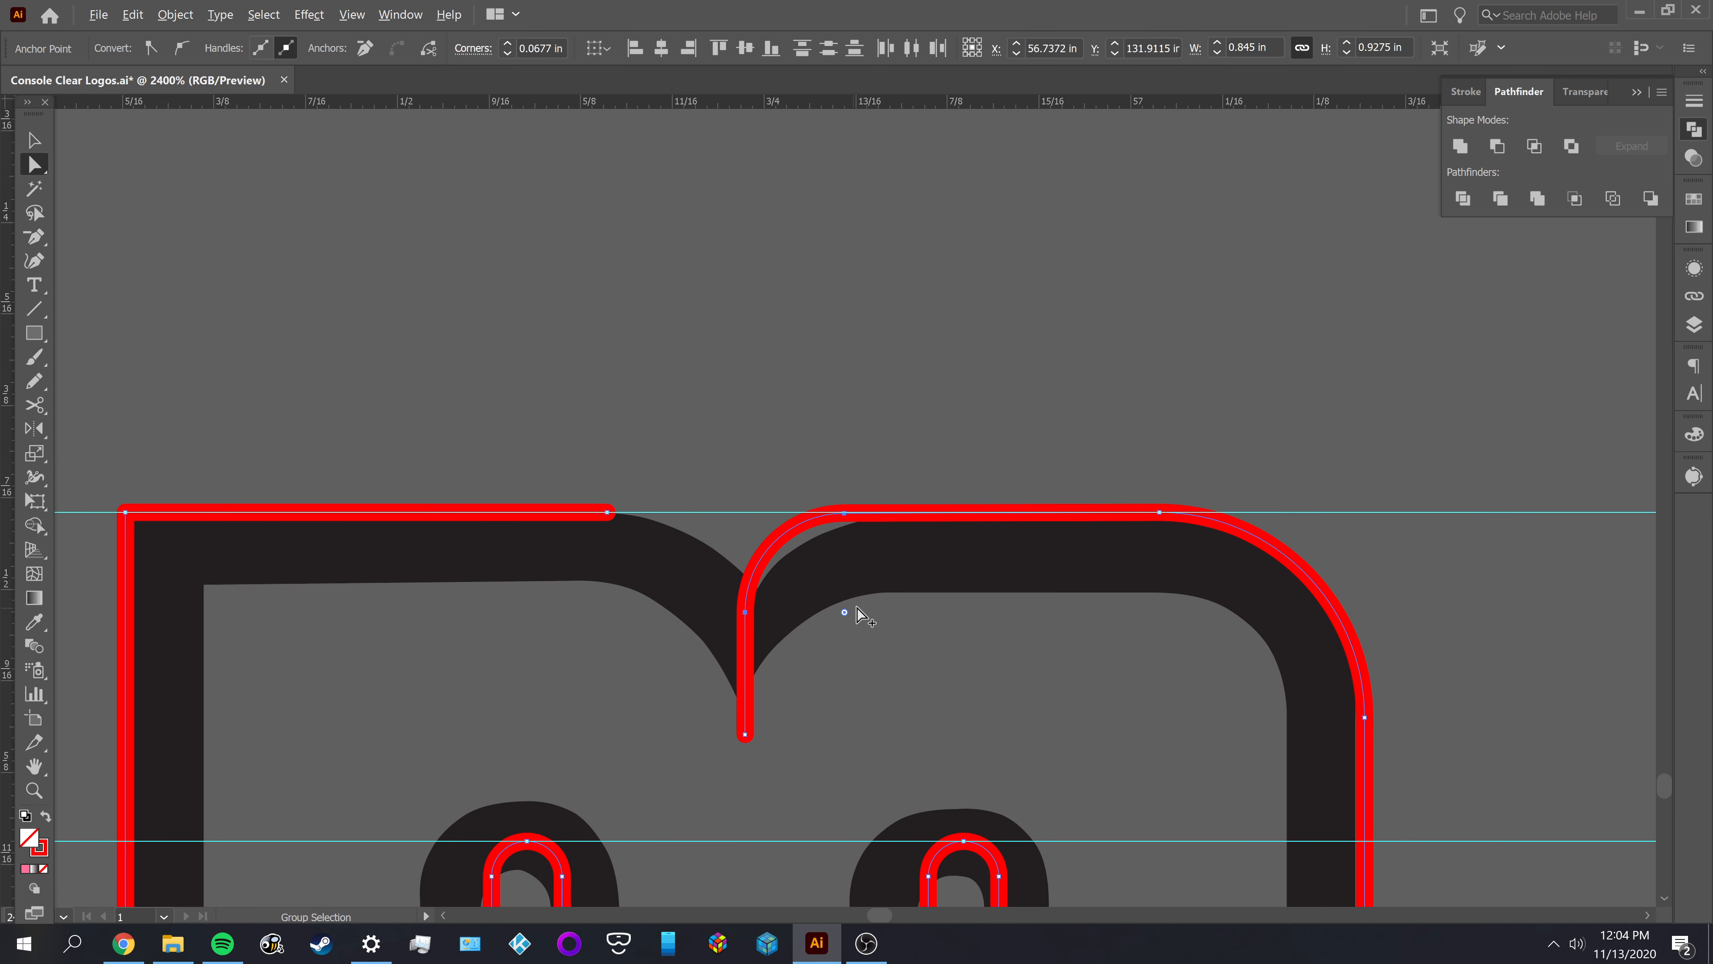
pyautogui.scroll(3, 876, 597)
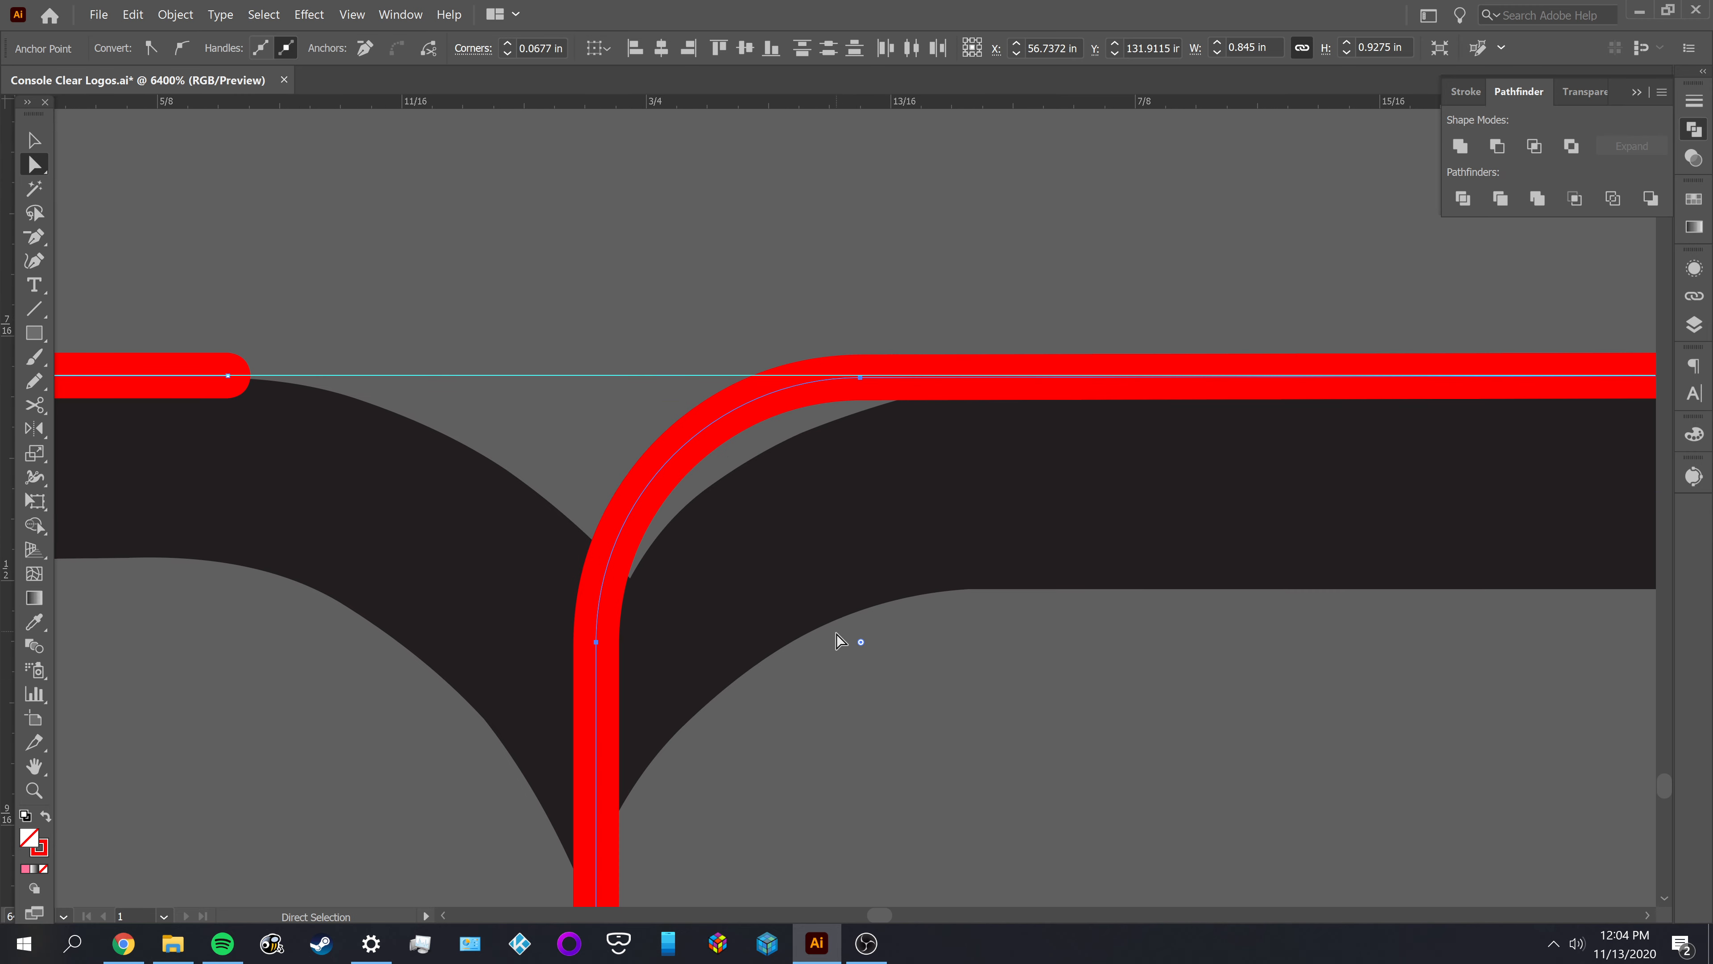
pyautogui.moveTo(854, 649); pyautogui.dragTo(906, 685)
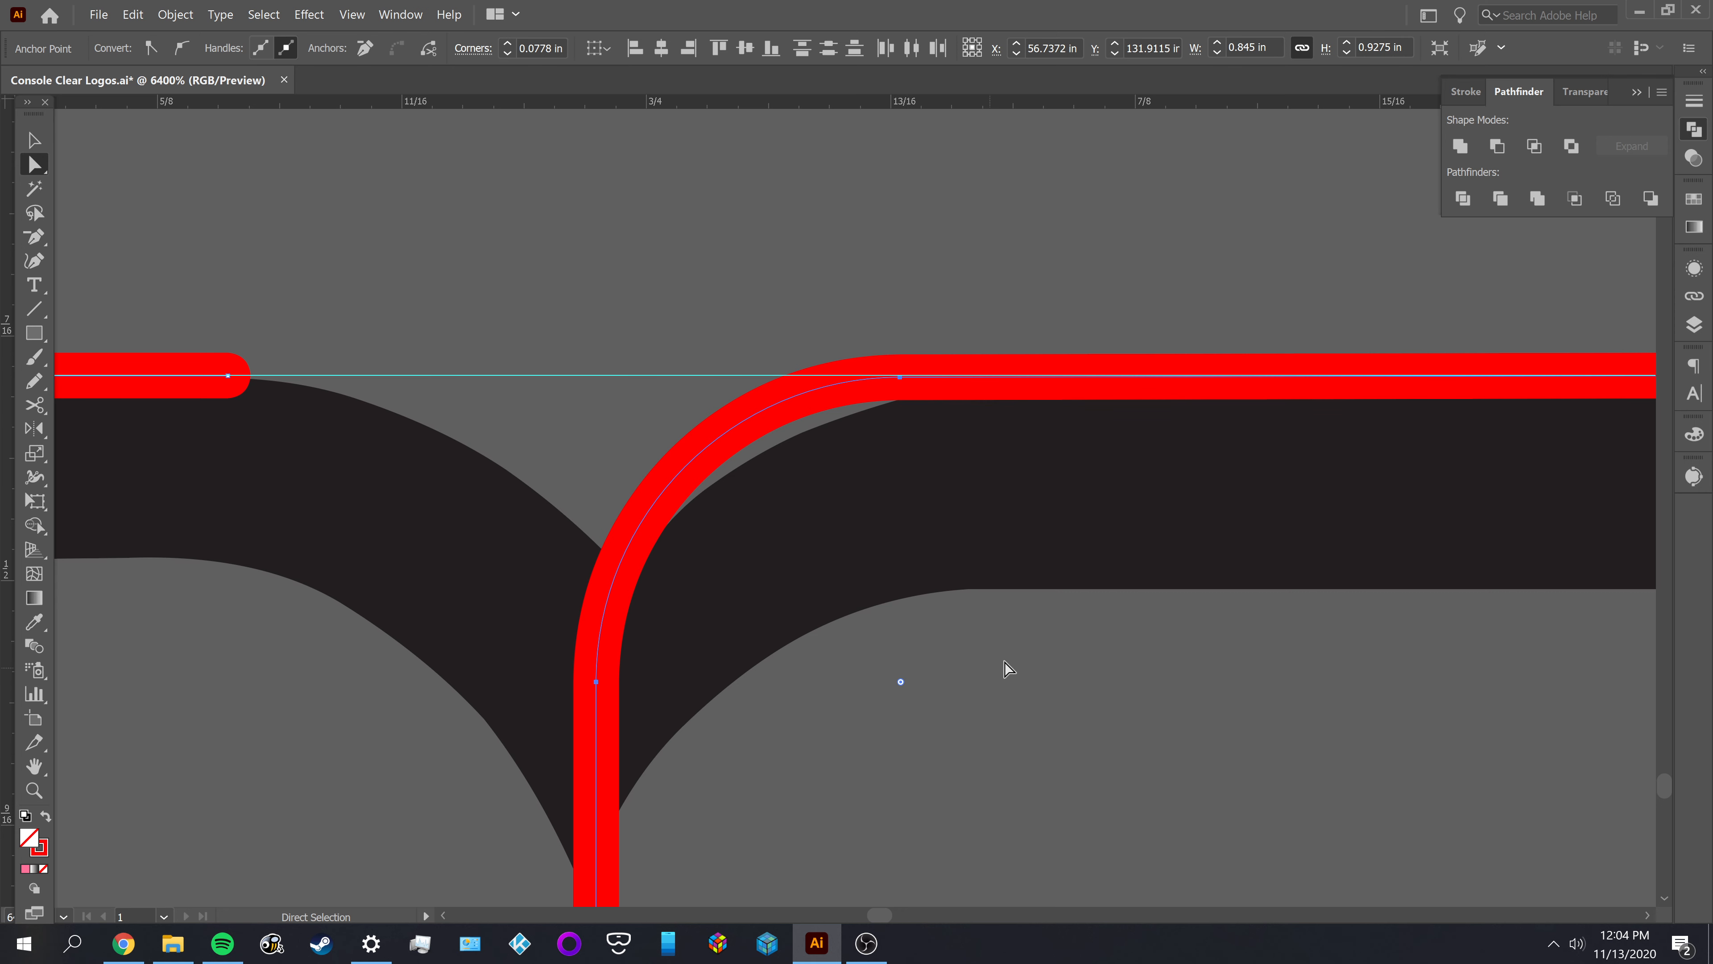
pyautogui.scroll(-3, 1008, 668)
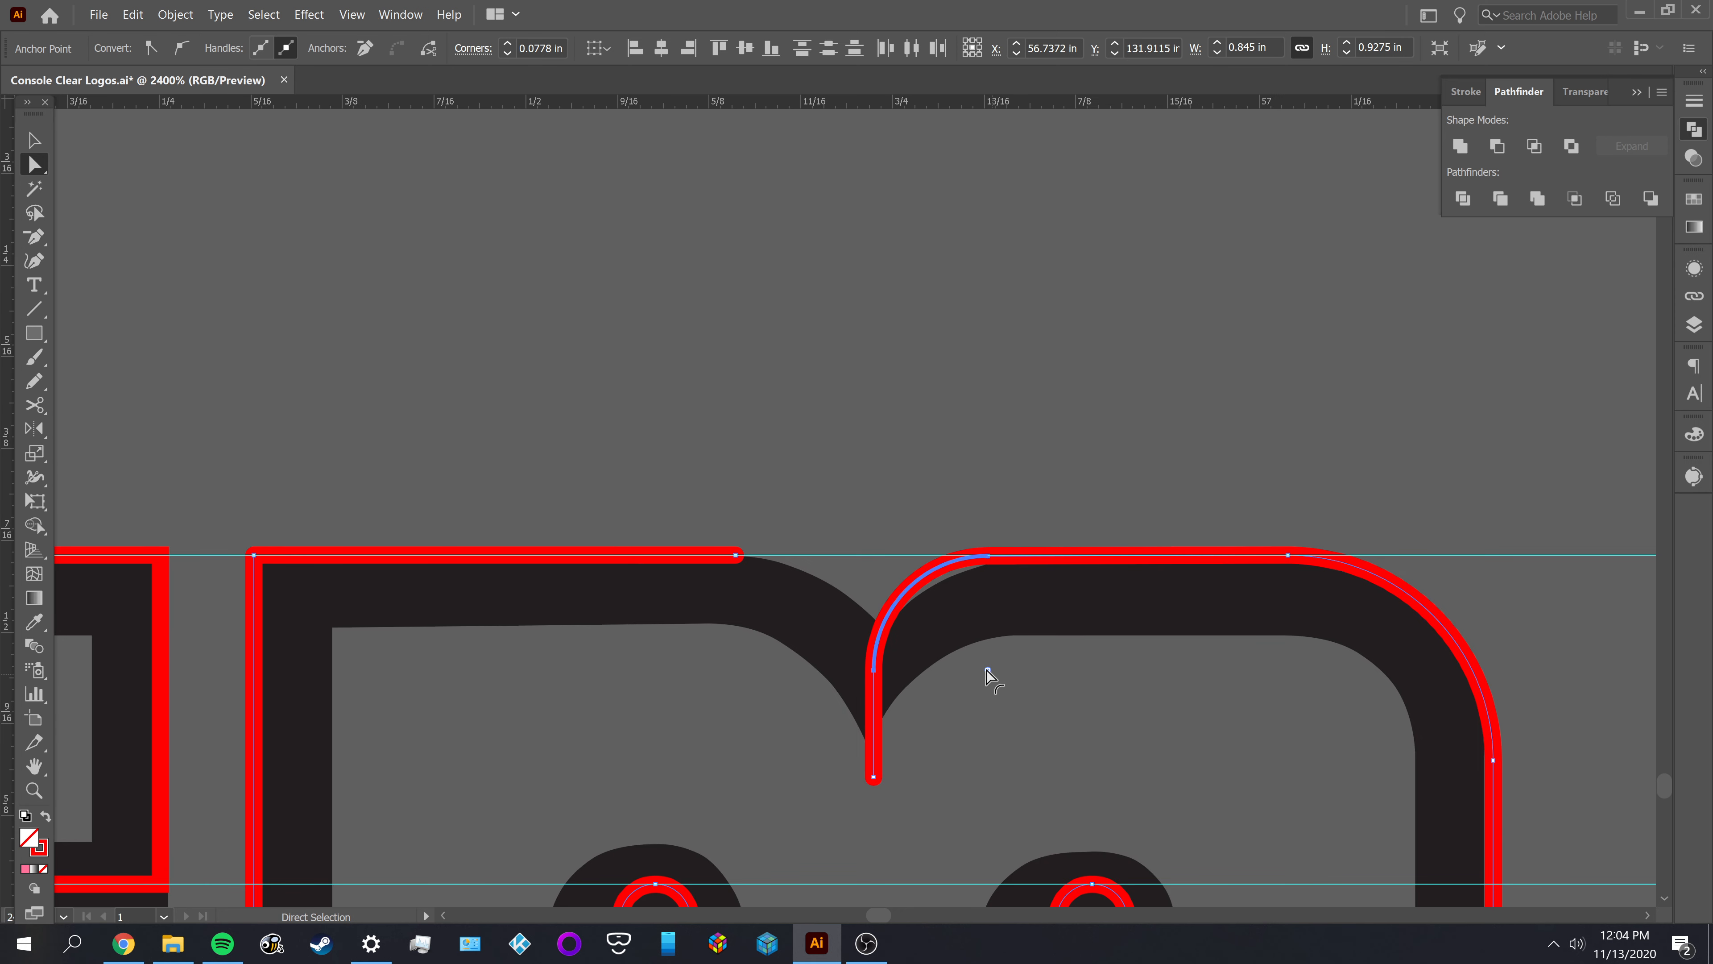
pyautogui.moveTo(988, 672)
pyautogui.mouseDown()
pyautogui.moveTo(1029, 718)
pyautogui.moveTo(998, 694)
pyautogui.mouseUp()
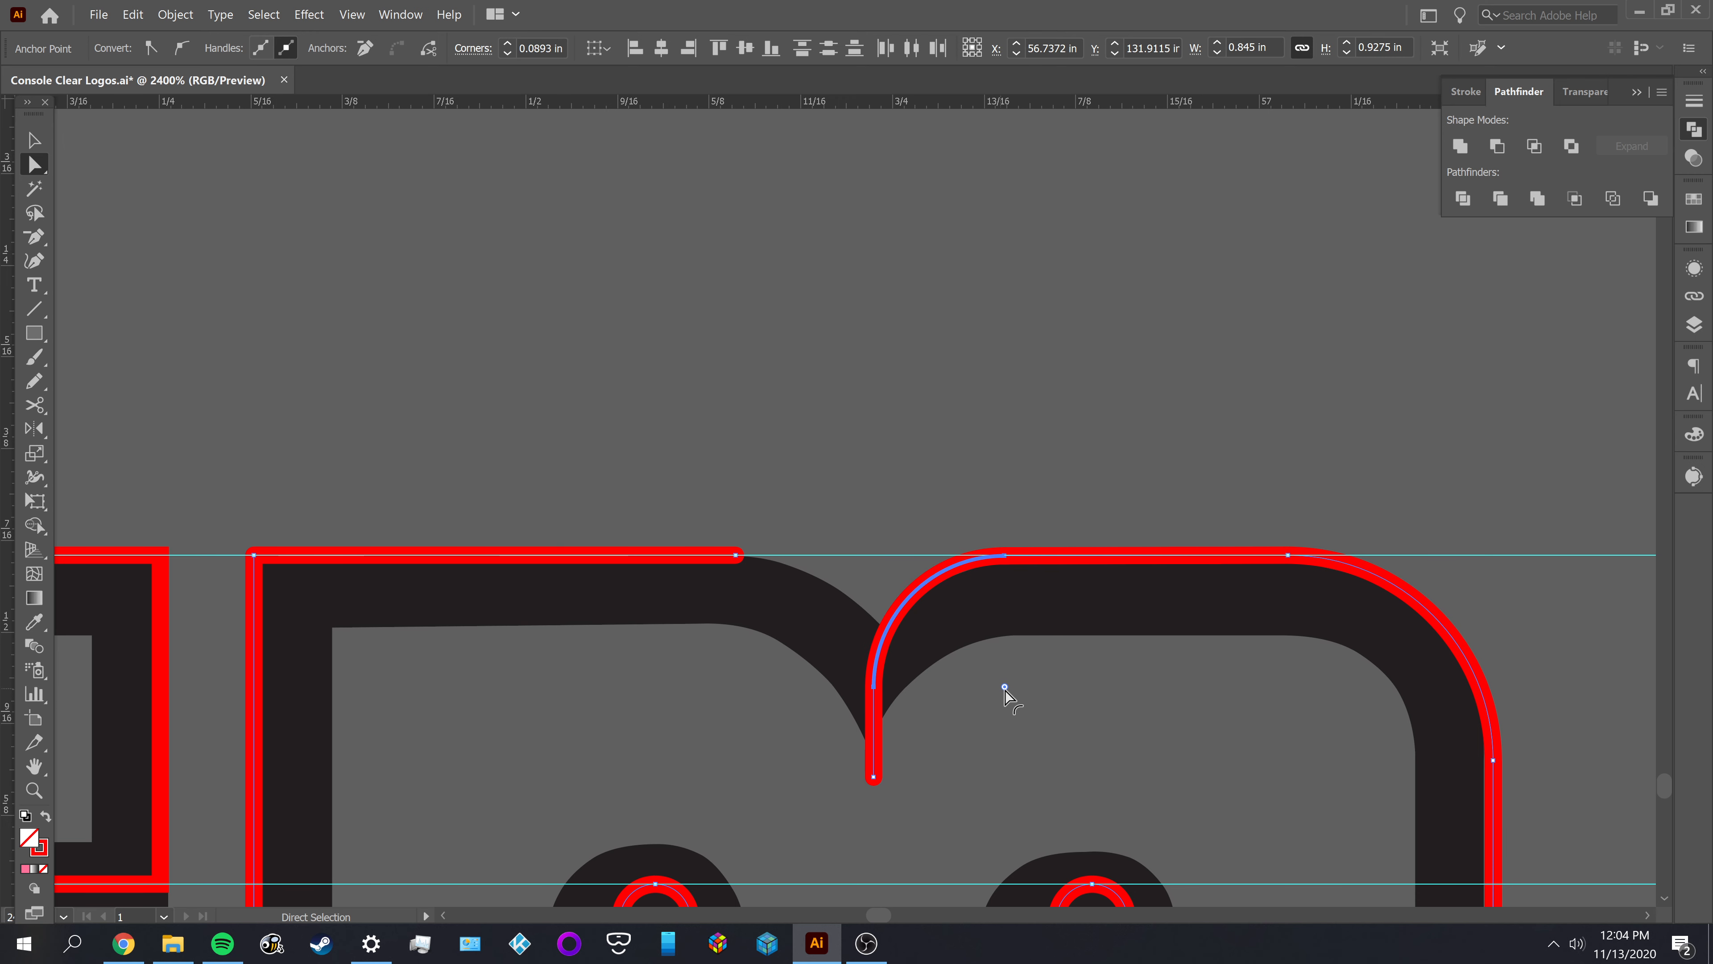
# Adjust the corner between the vertical line and the M's right-hand top edge to a radius of about 0.0897 in
pyautogui.moveTo(1005, 688); pyautogui.dragTo(981, 675)
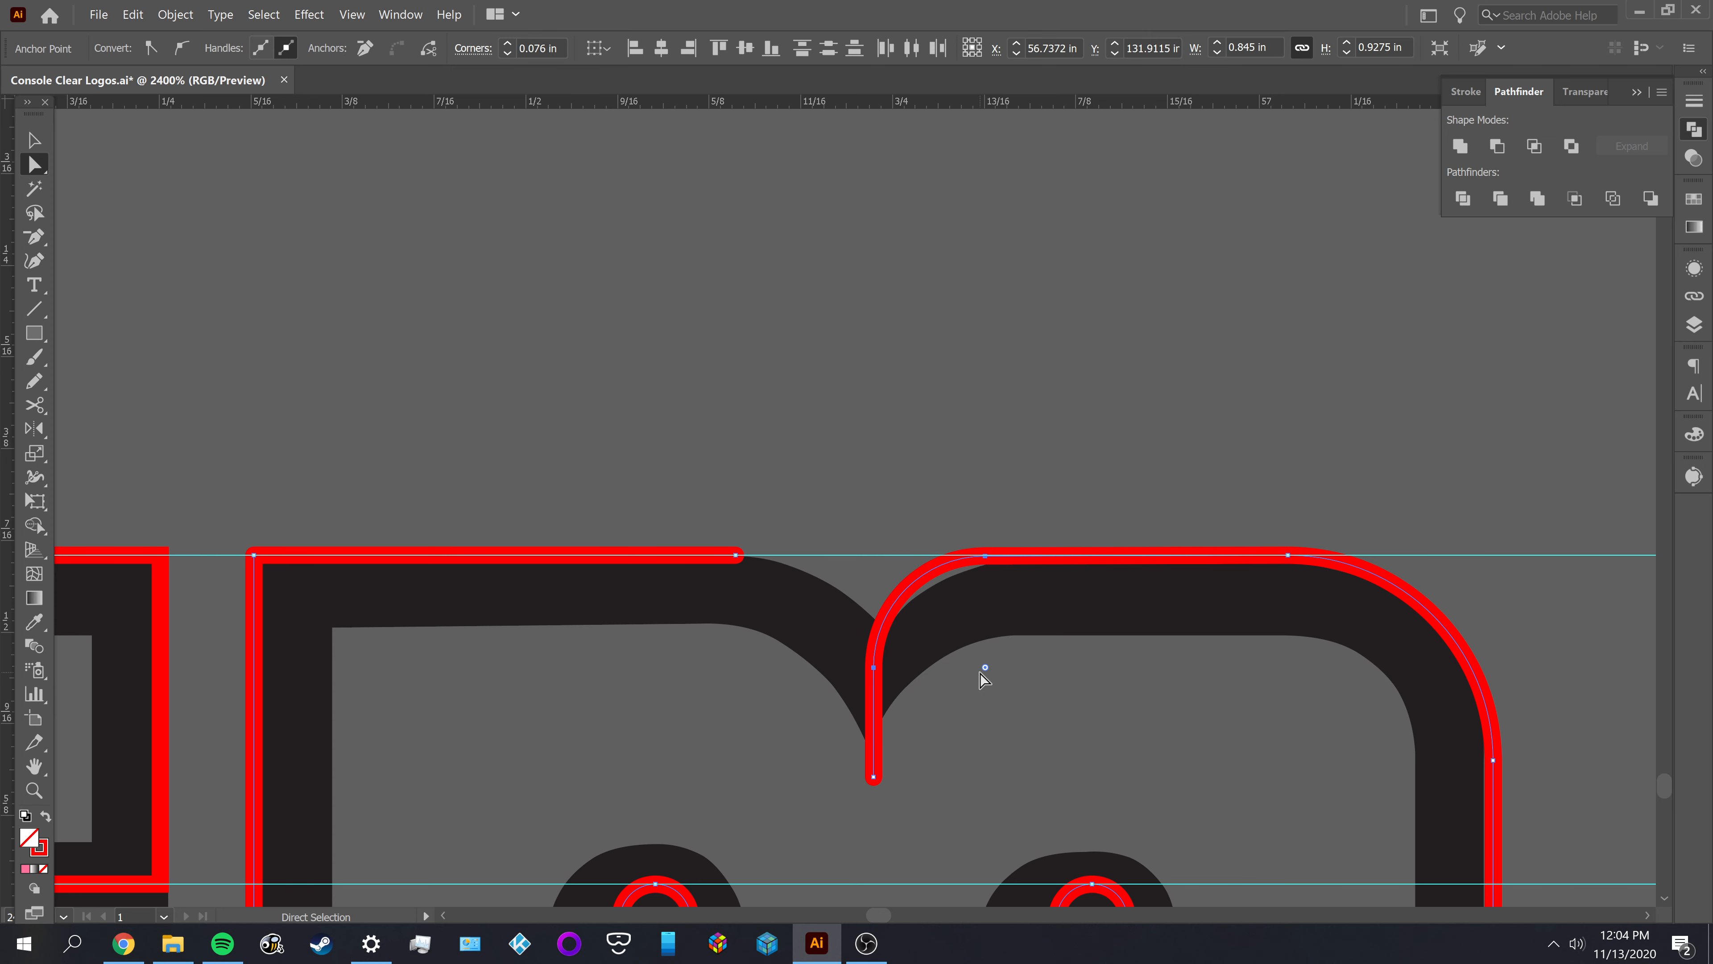
pyautogui.click(1011, 699)
pyautogui.scroll(1, 1008, 696)
pyautogui.click(892, 555)
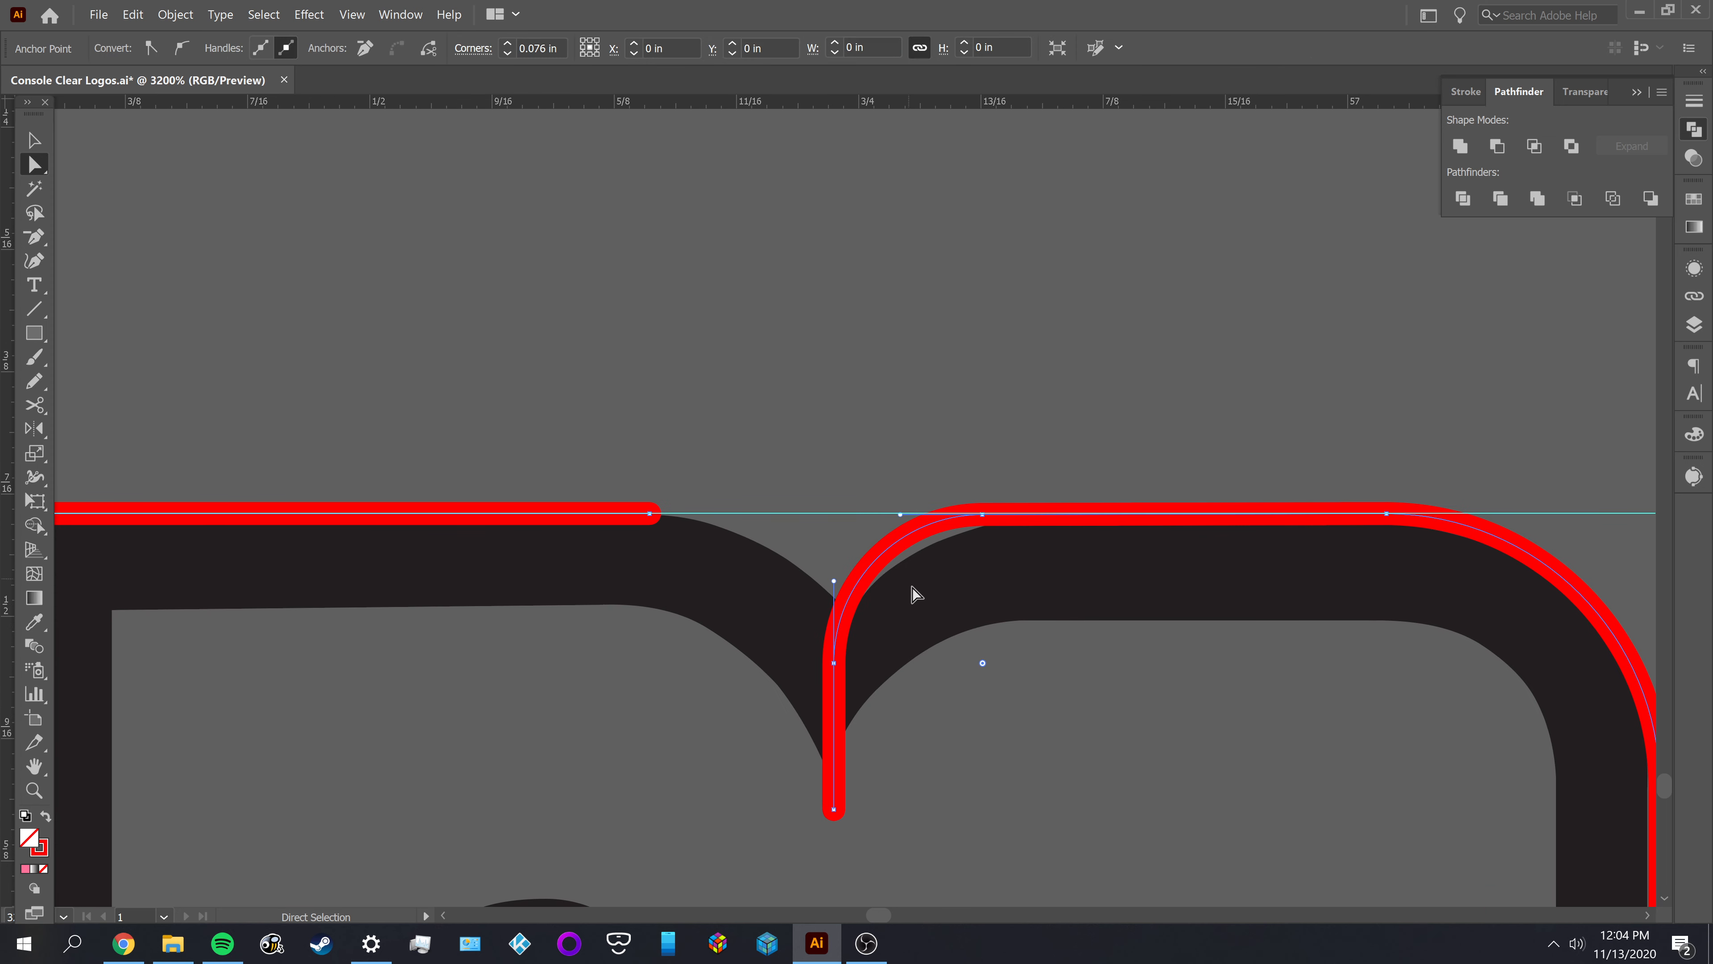
pyautogui.scroll(3, 1005, 678)
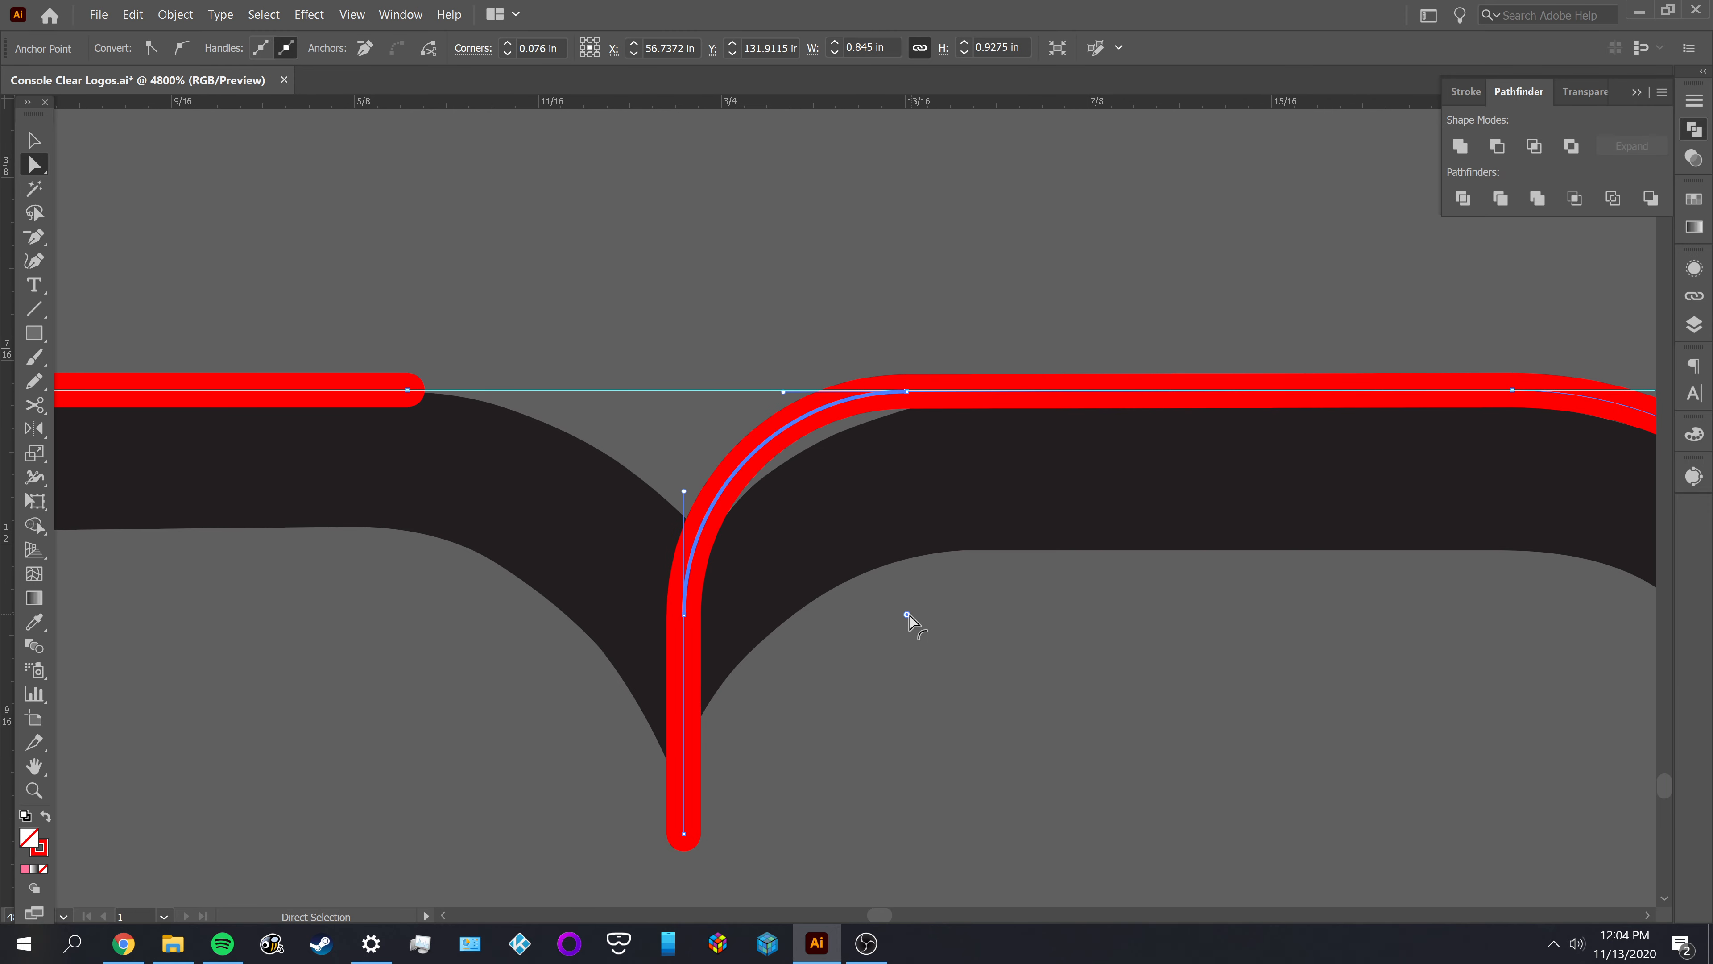
pyautogui.moveTo(908, 615); pyautogui.dragTo(947, 654)
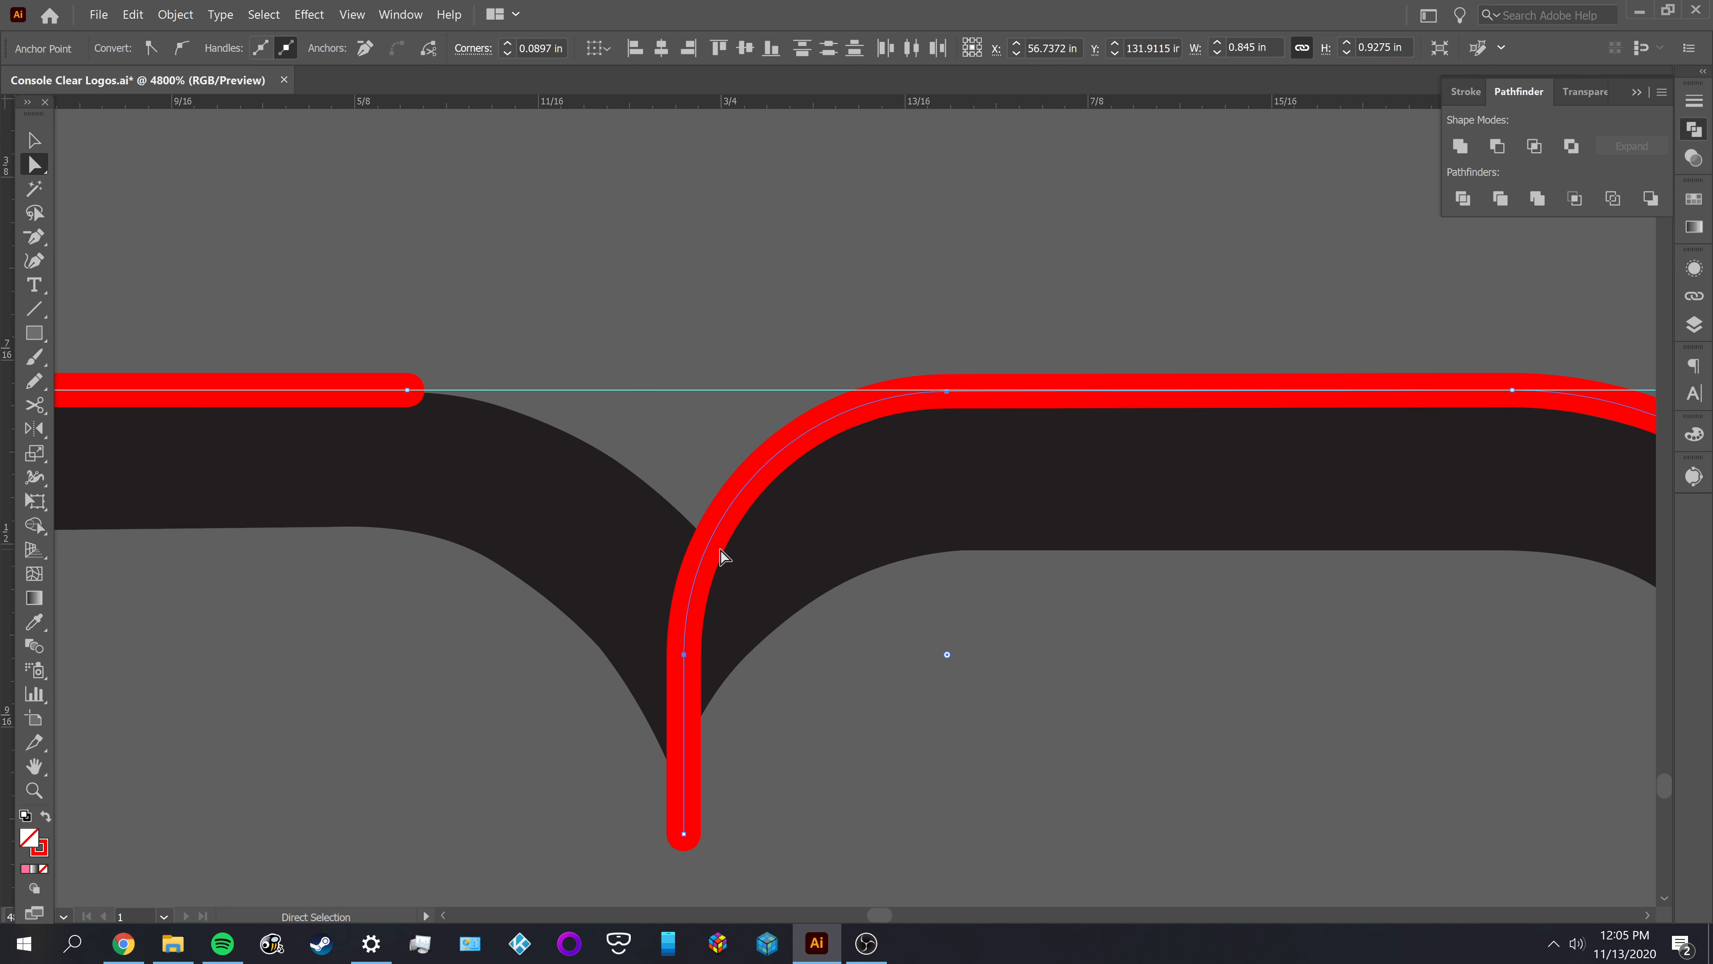
# Cut the rounded corner with the Scissors tool at the black notch's inner point and delete the piece below the cut
pyautogui.press('c')
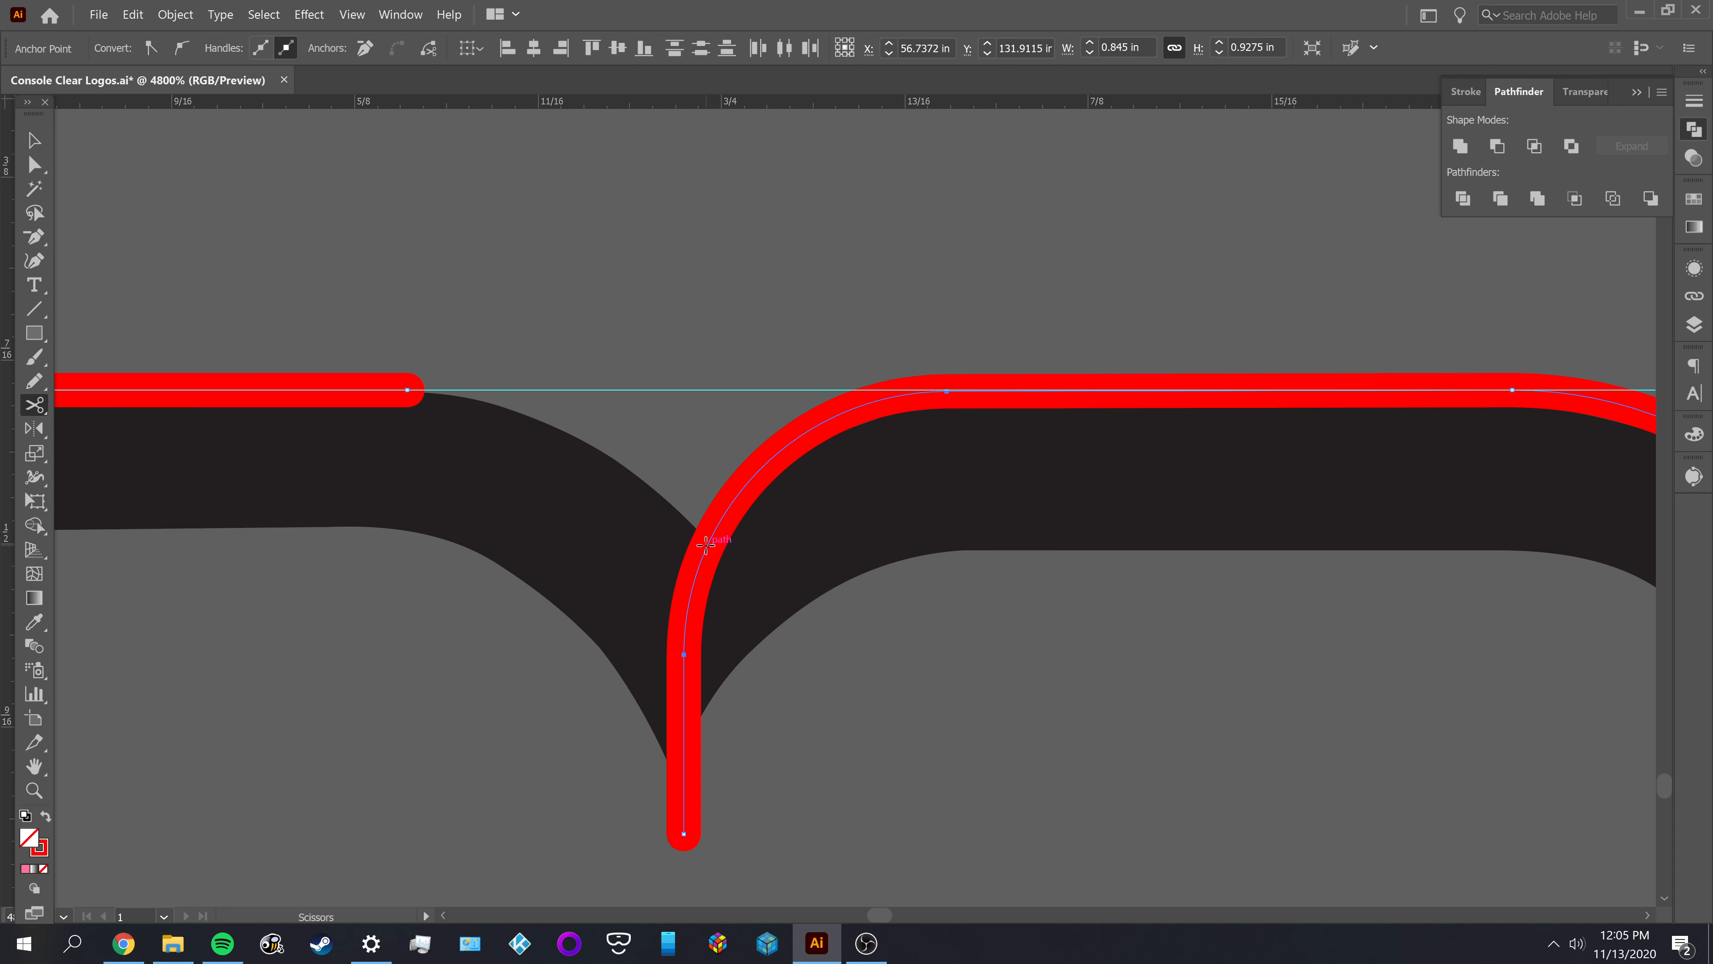
pyautogui.click(707, 545)
pyautogui.press('a')
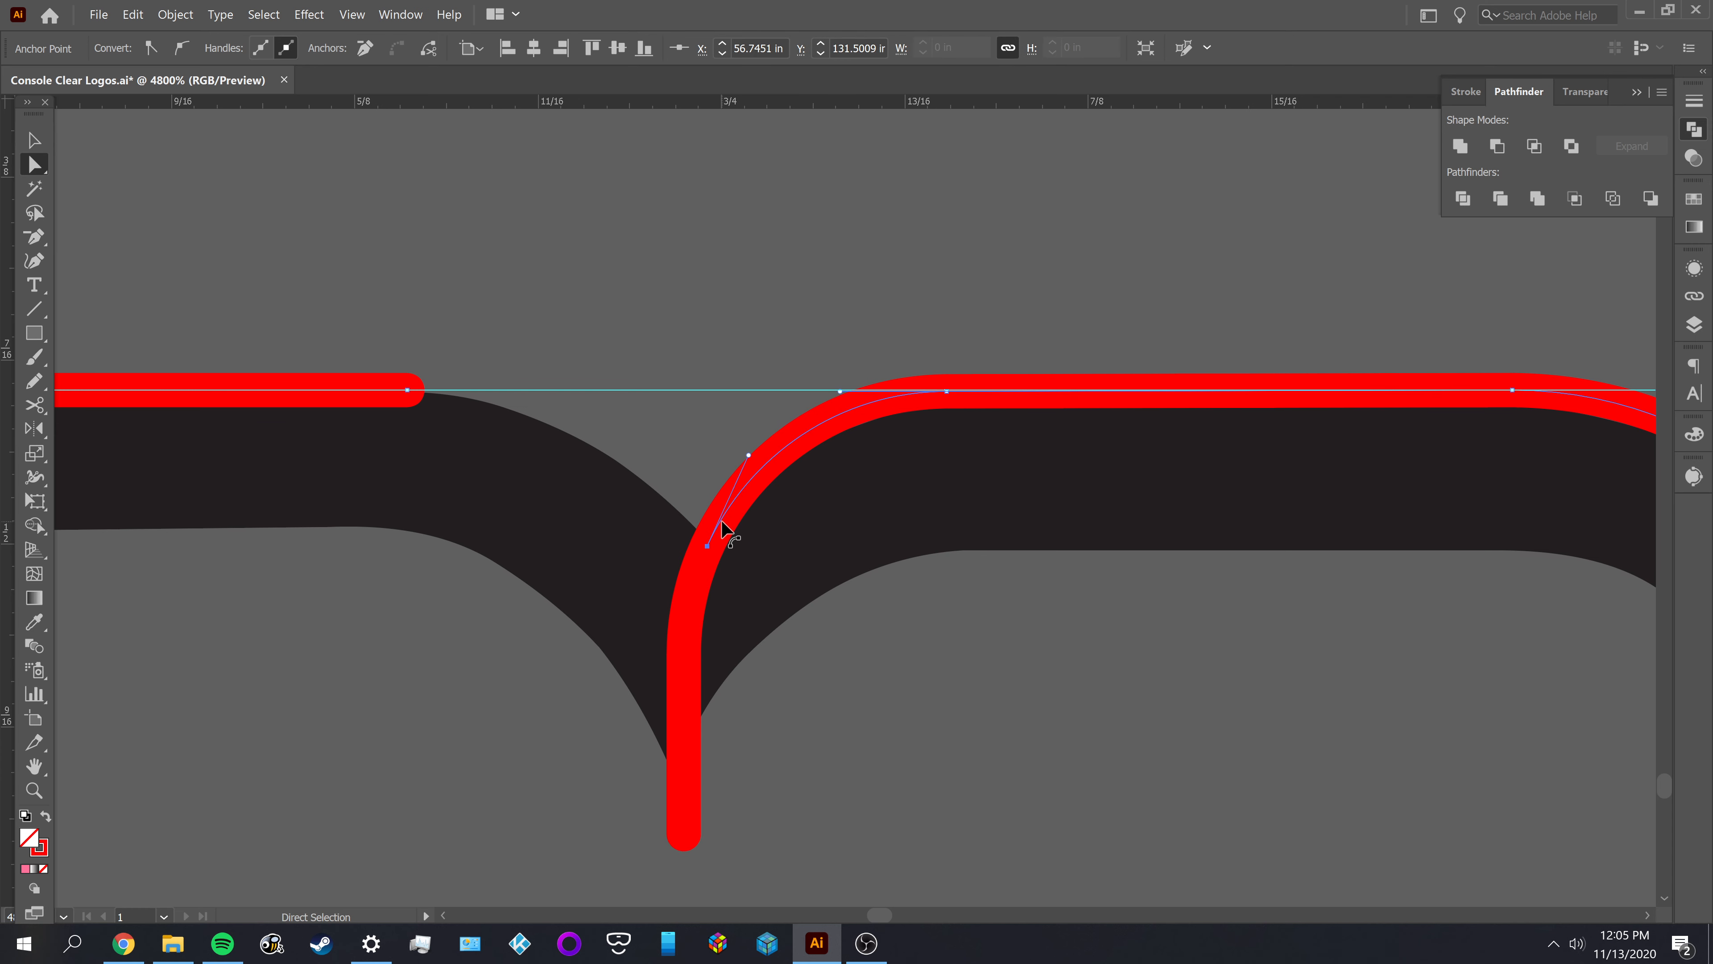
pyautogui.press('v')
pyautogui.click(693, 599)
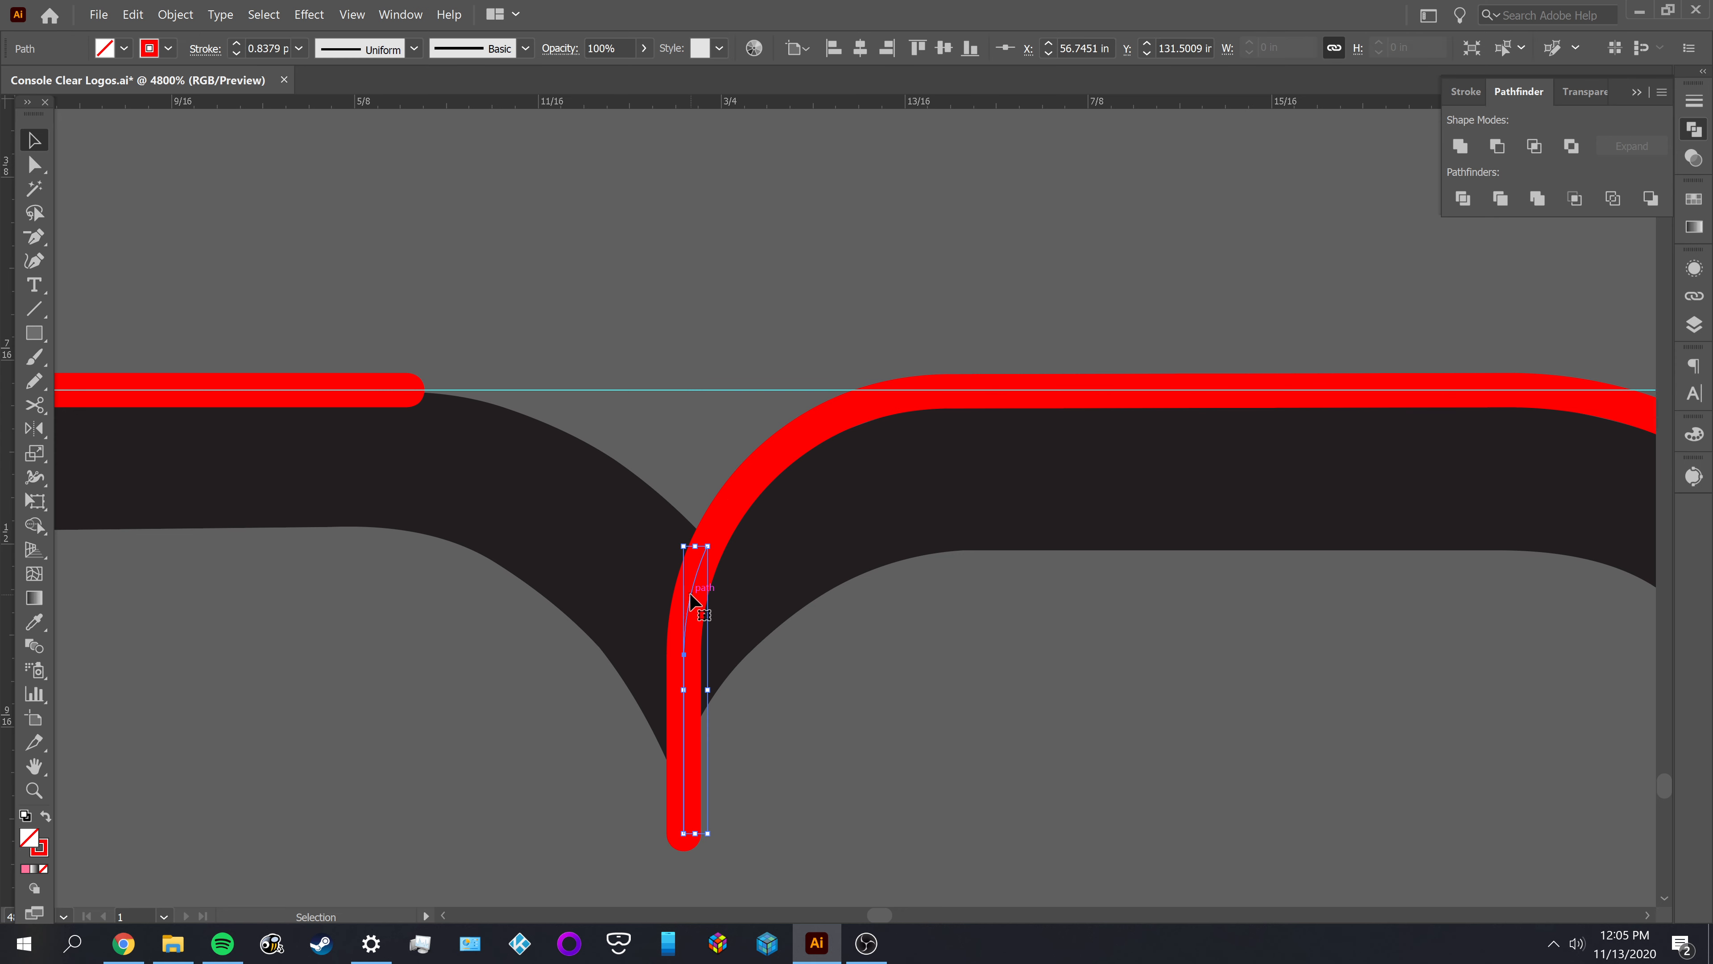
pyautogui.press('Delete')
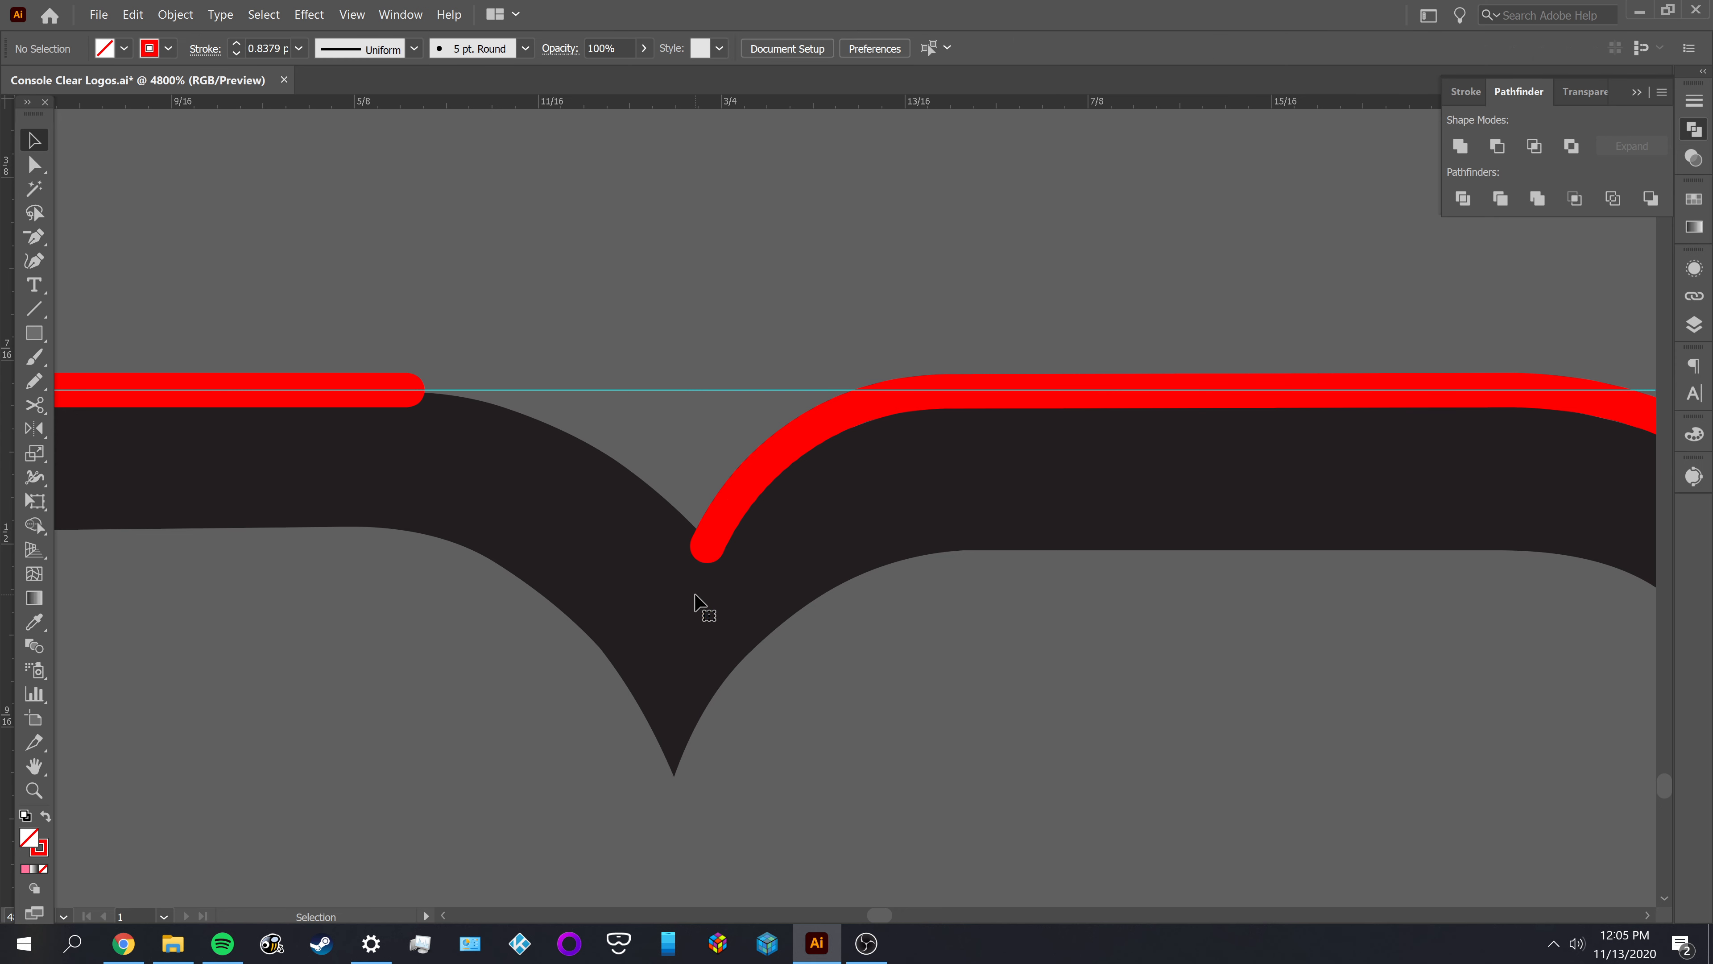
# Cut the remaining arc free from the M's right-hand top edge at the anchor where the curve begins
pyautogui.press('a')
pyautogui.click(852, 408)
pyautogui.press('c')
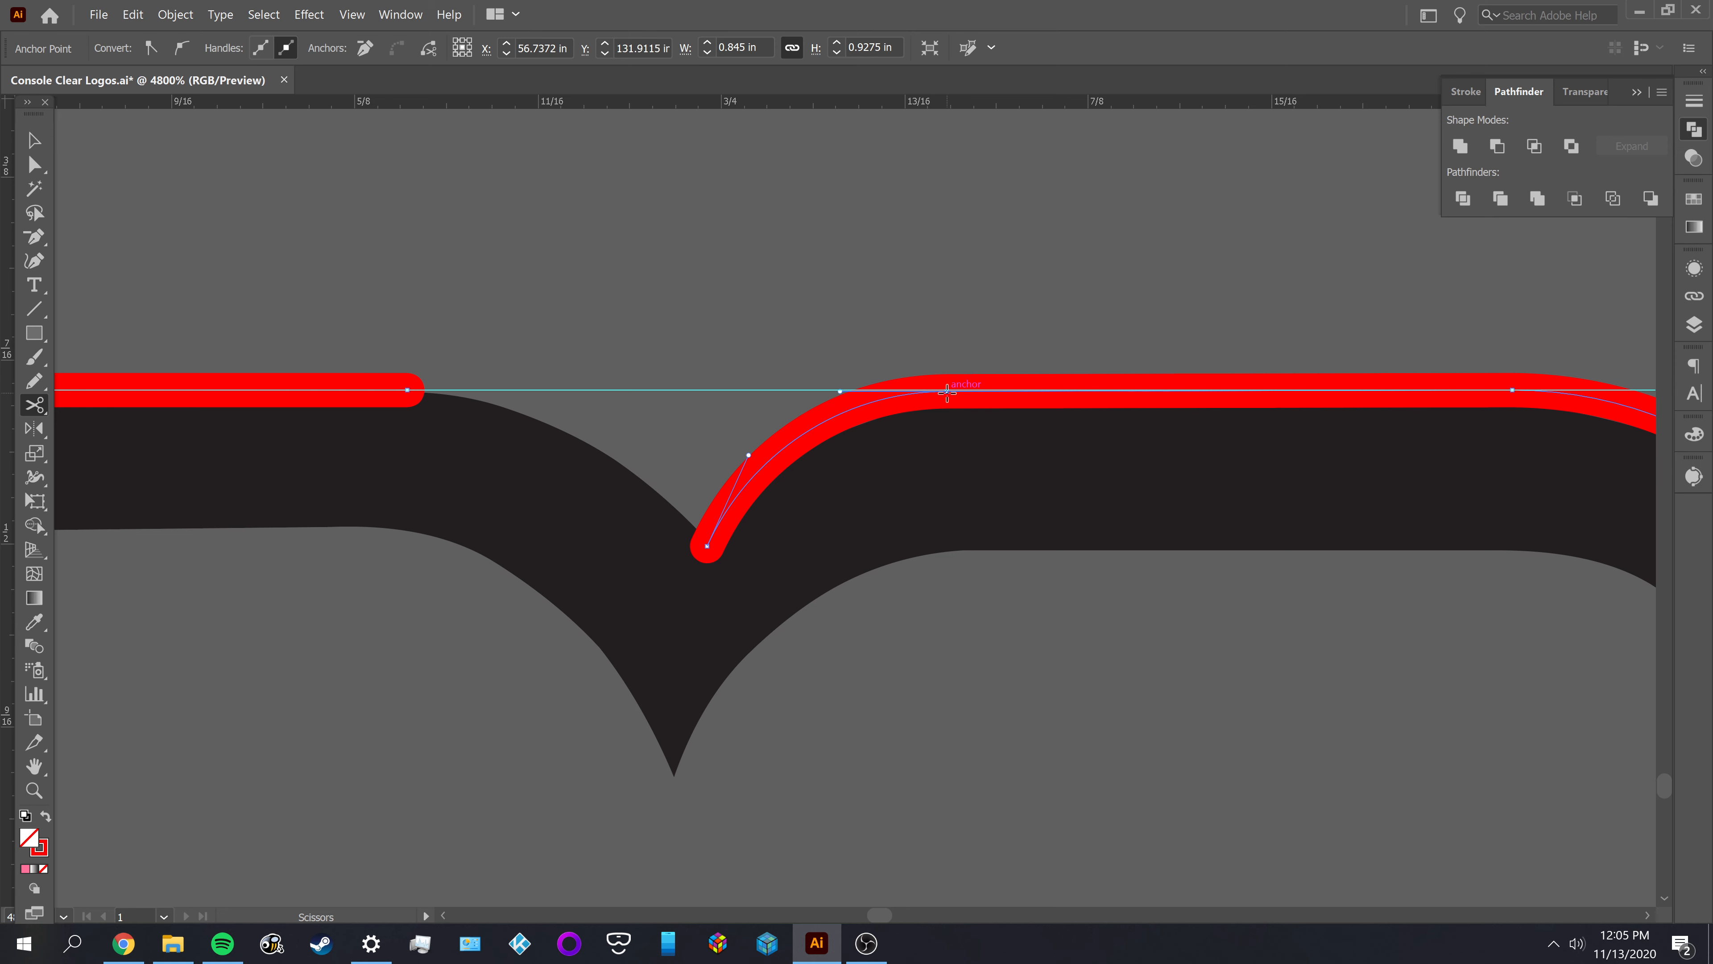
pyautogui.click(947, 392)
pyautogui.press('v')
pyautogui.click(939, 349)
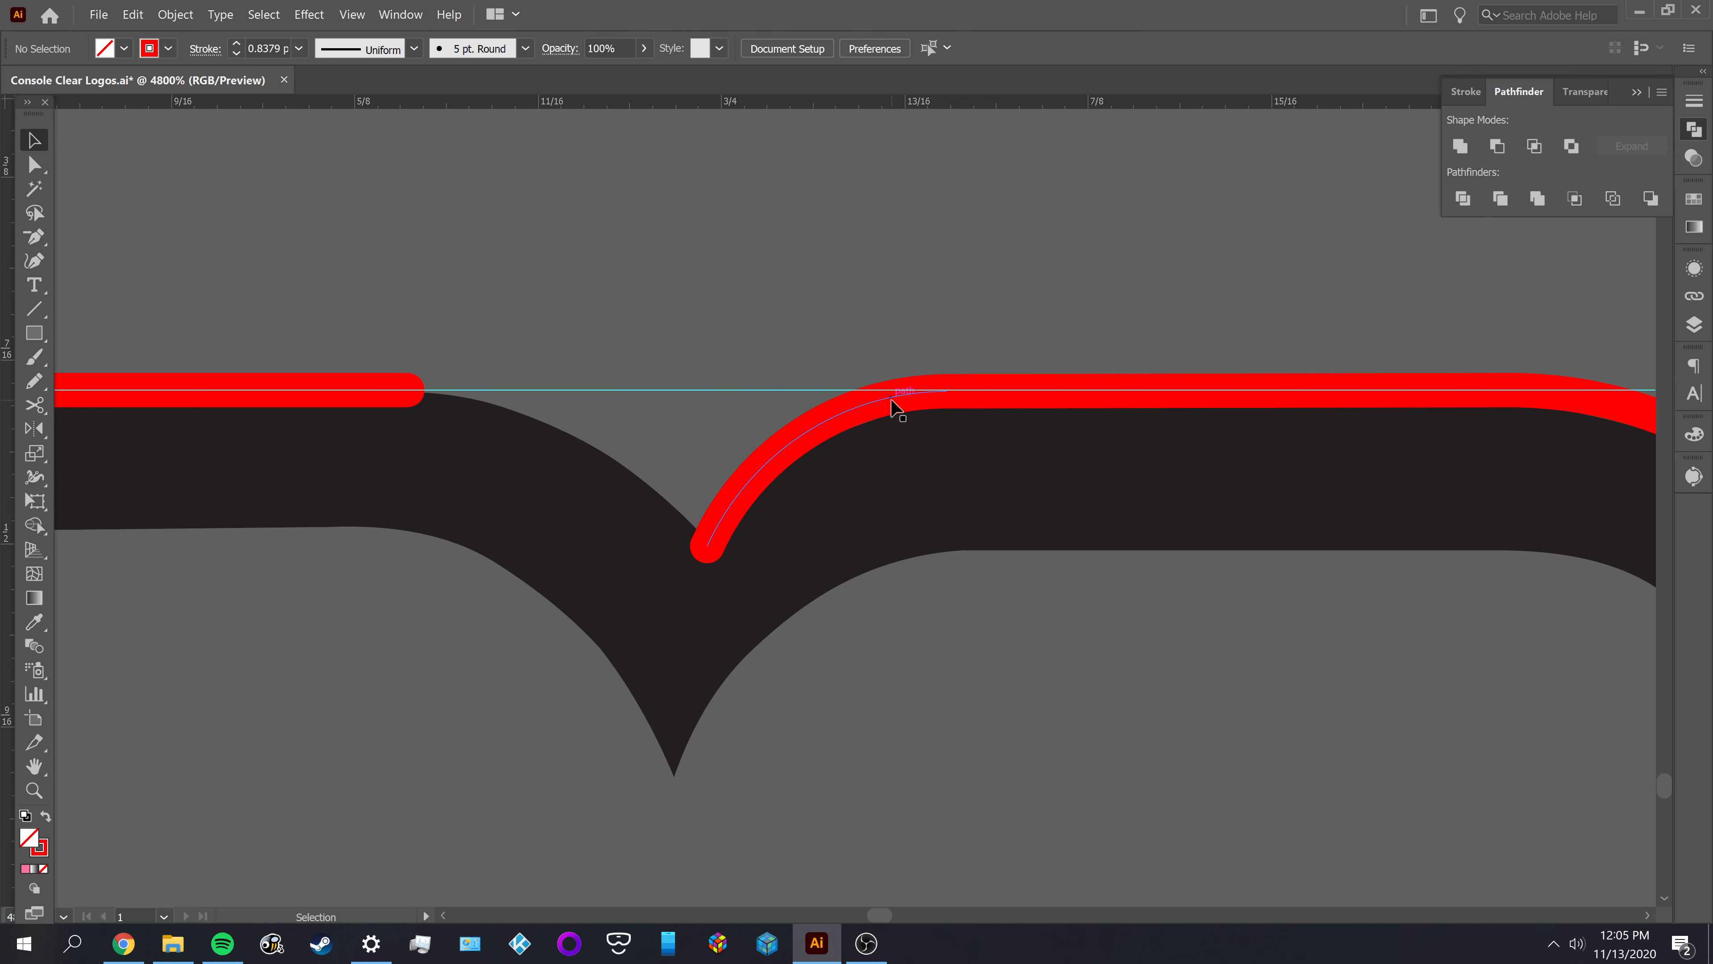
# Shift the cut arc left over the notch, duplicate it and reflect the duplicate across the vertical axis
pyautogui.click(892, 405)
pyautogui.moveTo(890, 405); pyautogui.dragTo(555, 437)
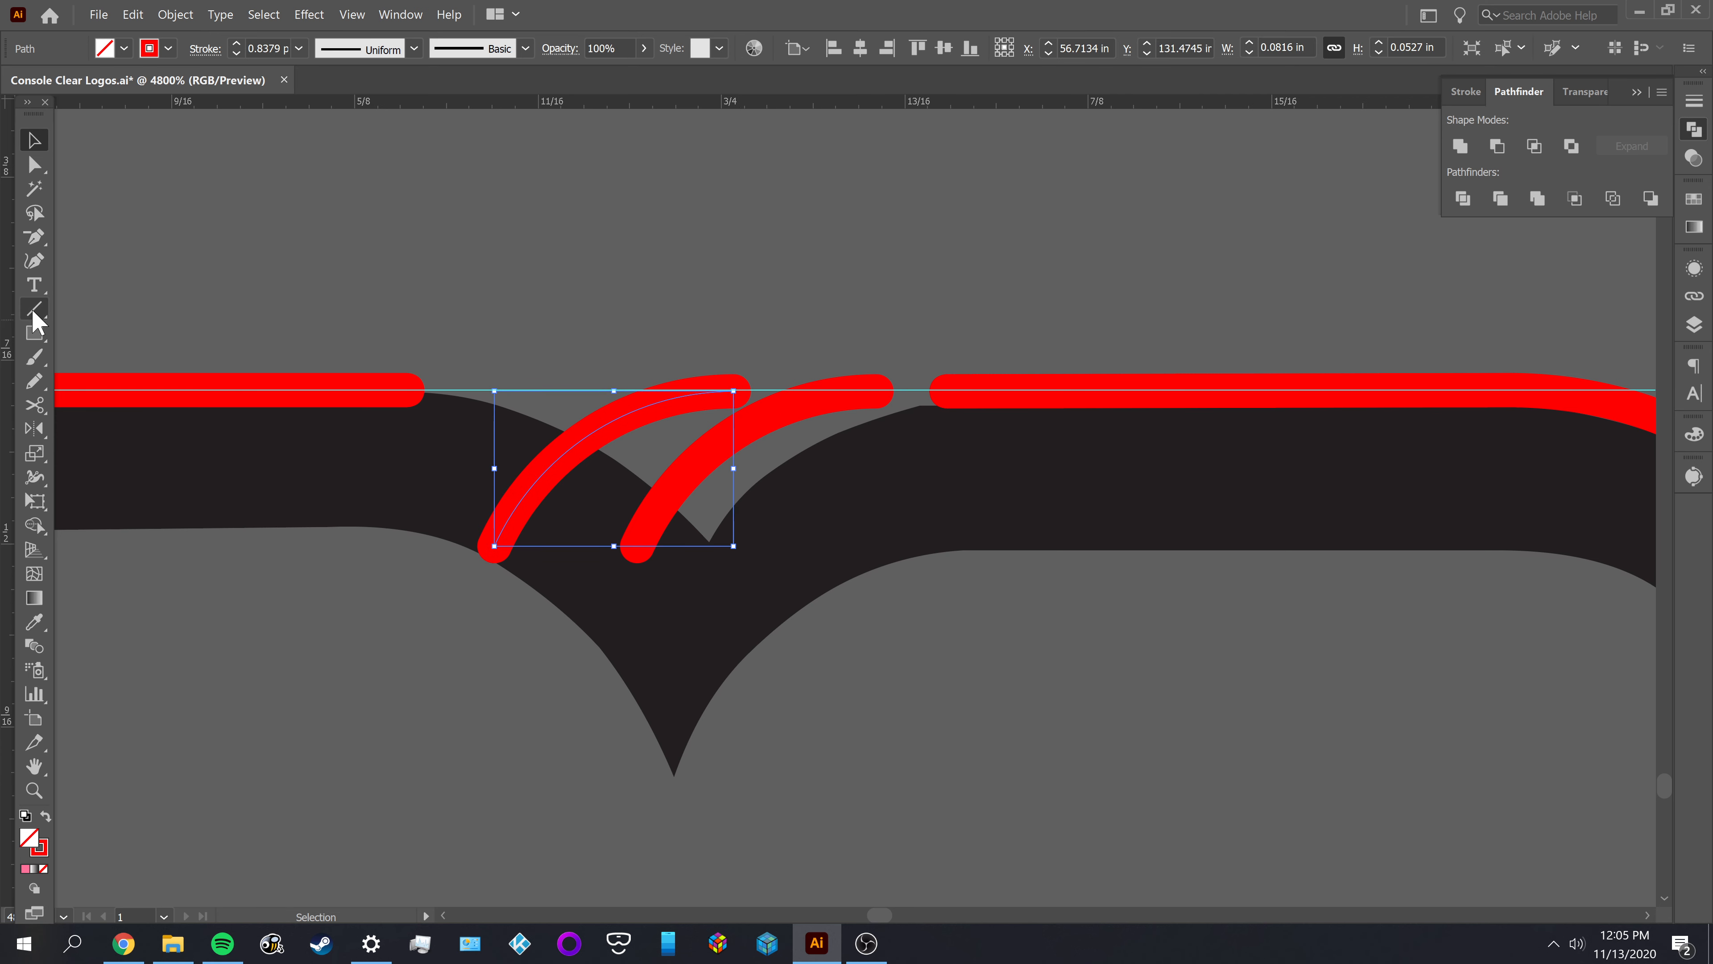
pyautogui.doubleClick(34, 429)
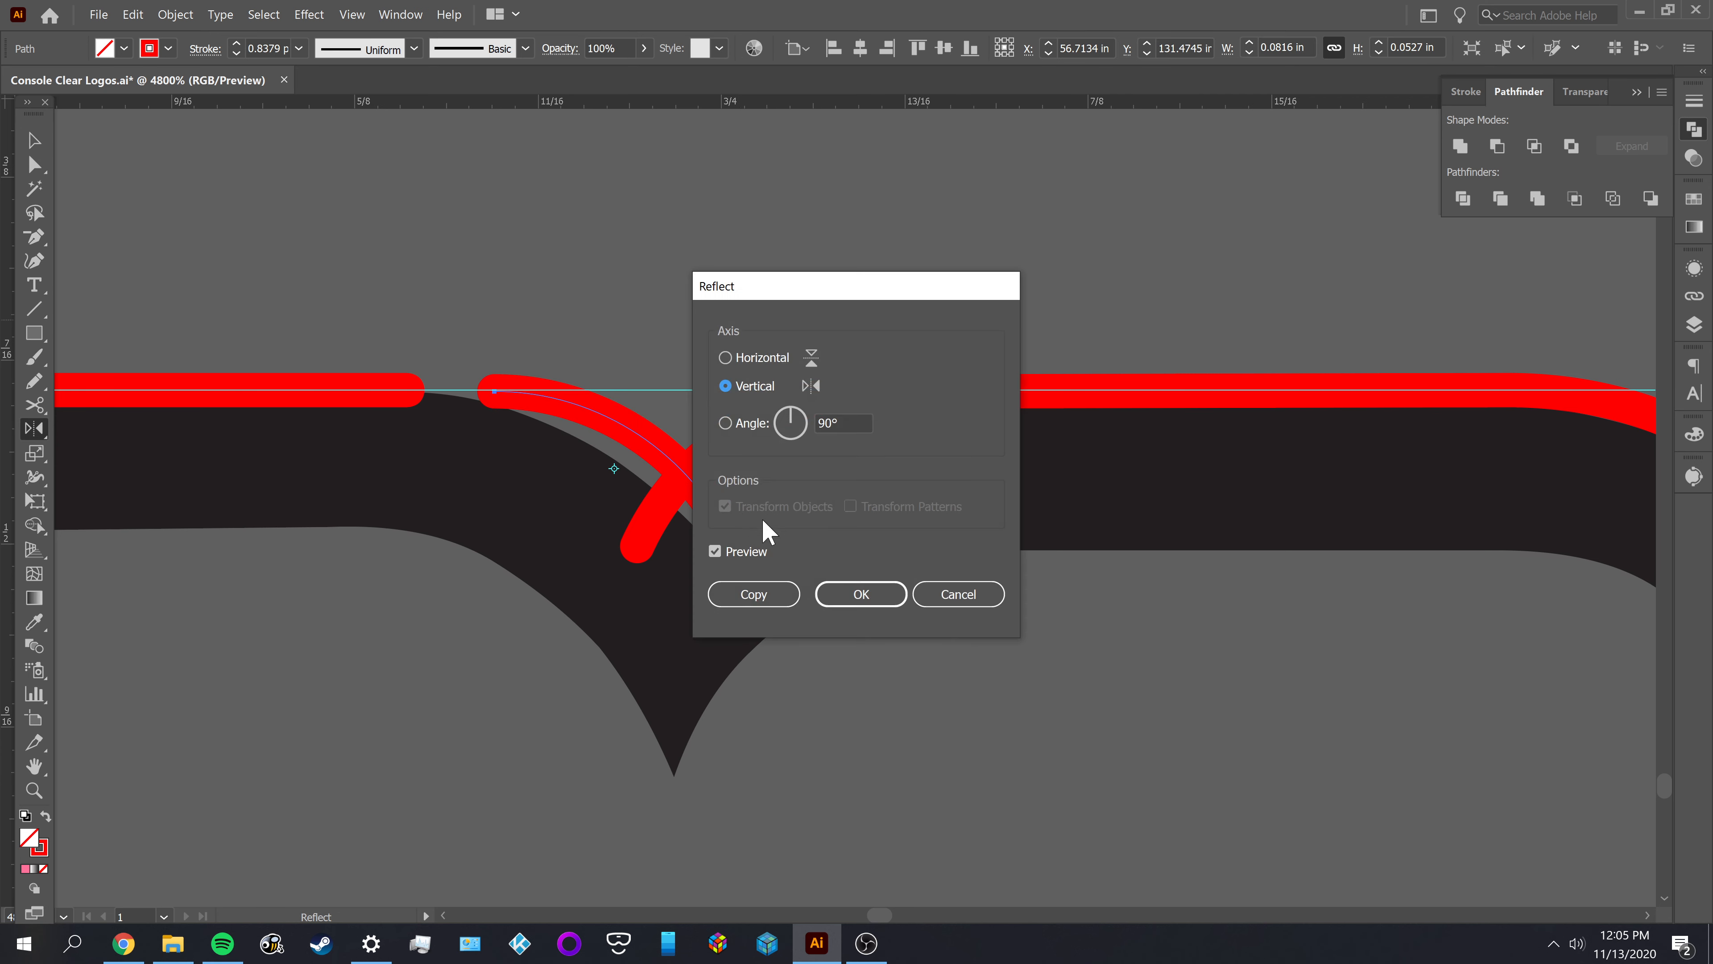
pyautogui.click(839, 593)
pyautogui.press('v')
pyautogui.click(745, 561)
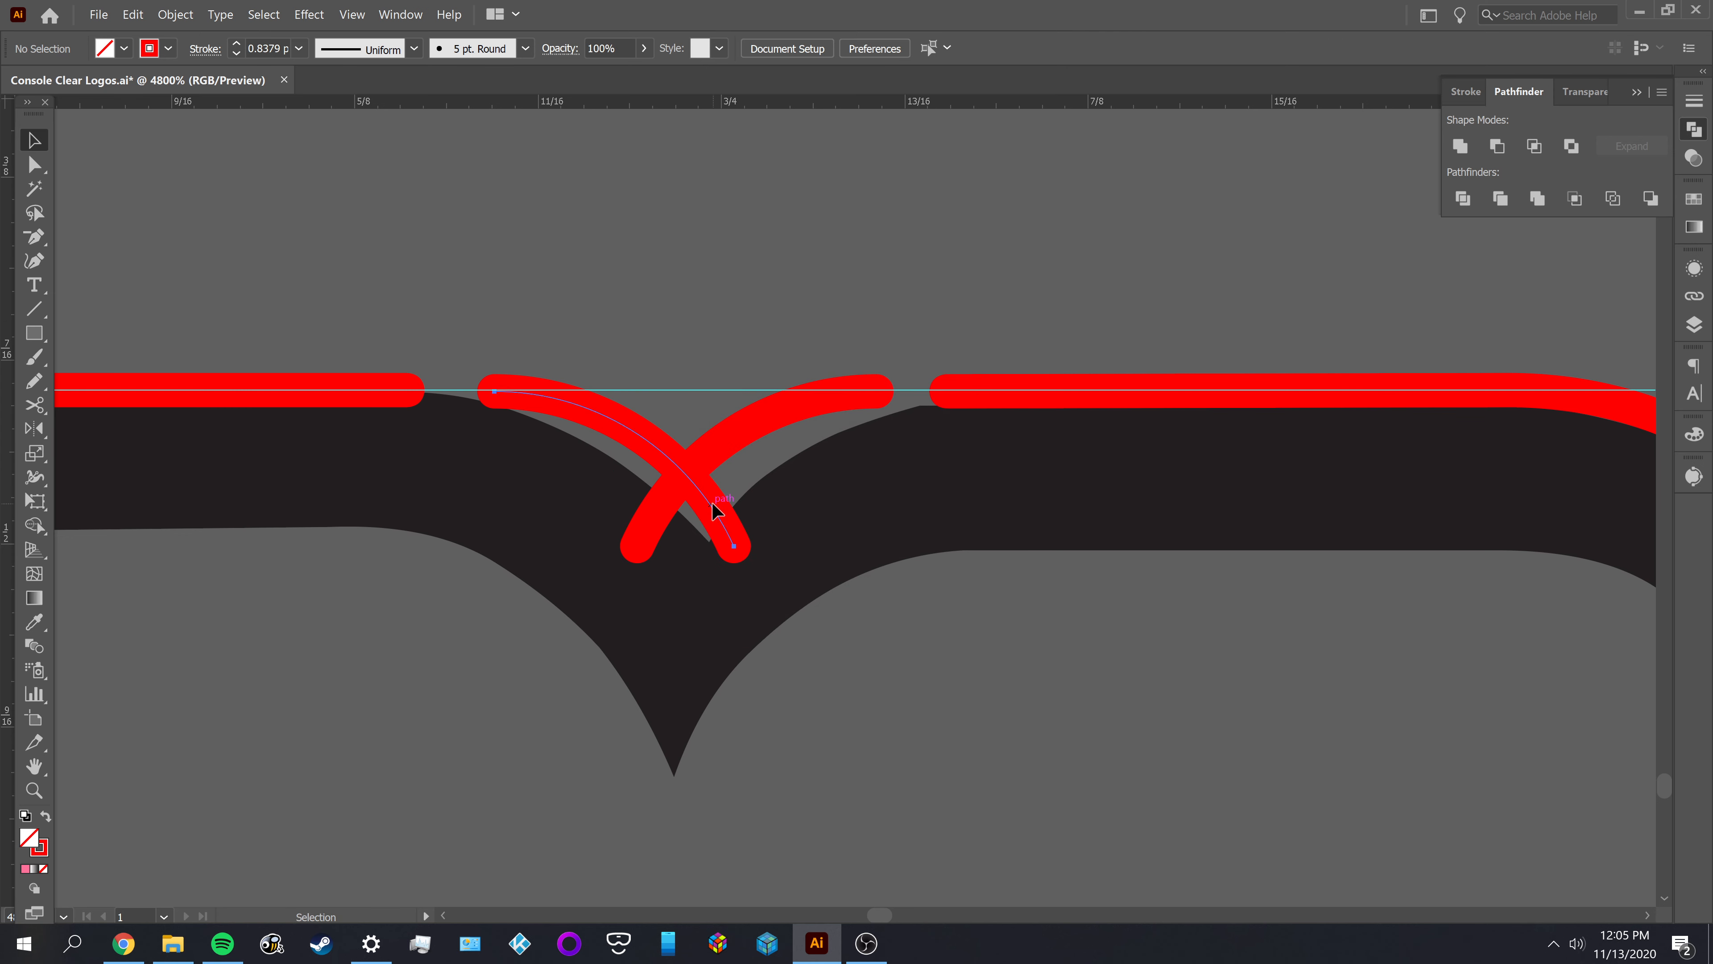
# Move the reflected arc left until its lower end meets the other arc's lower end, and group the two arcs
pyautogui.moveTo(716, 510); pyautogui.dragTo(620, 511)
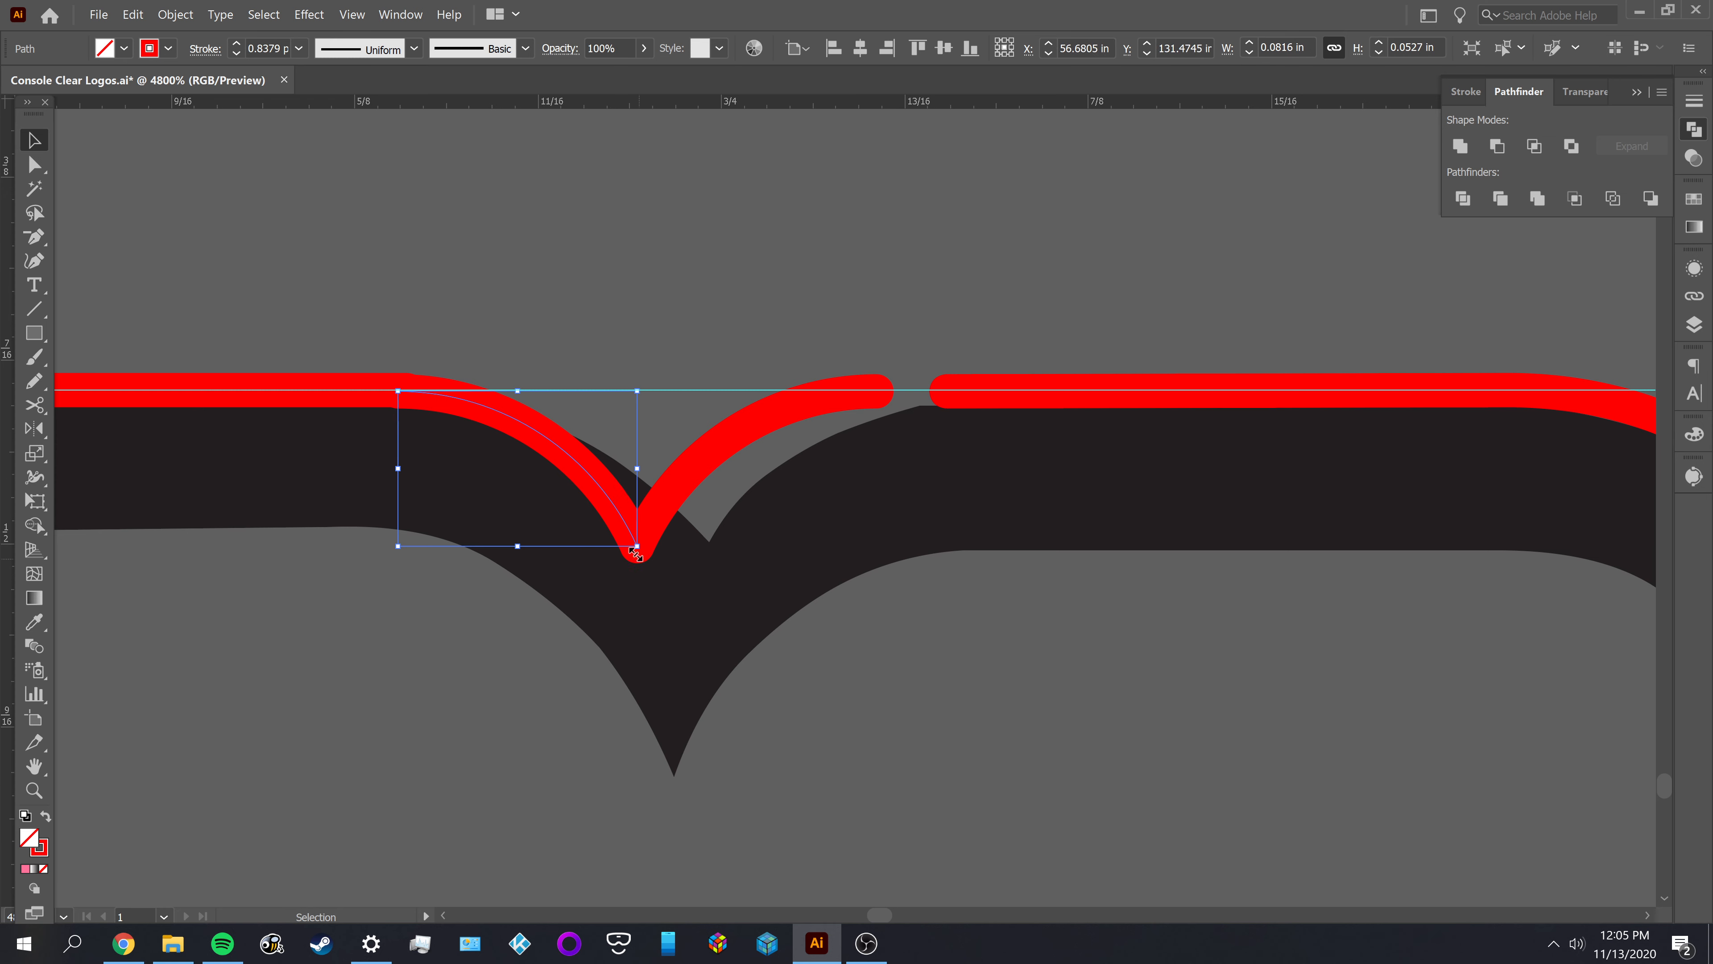
pyautogui.hotkey('ctrl', '=')
pyautogui.click(701, 588)
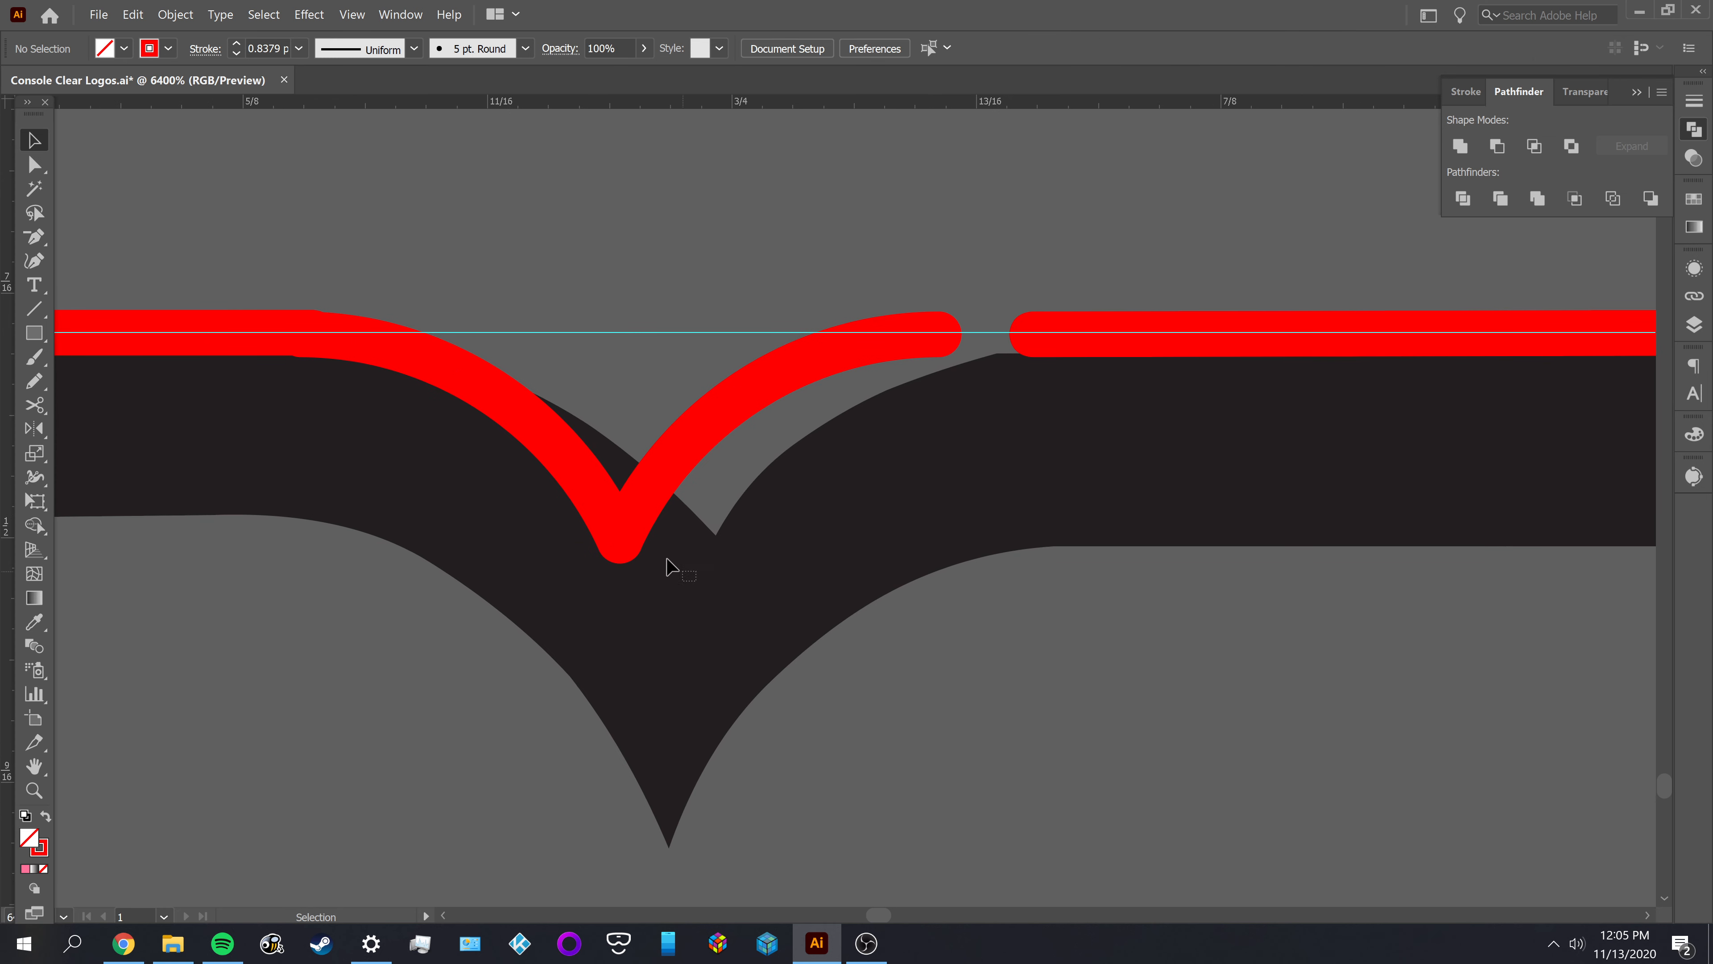
pyautogui.click(664, 487)
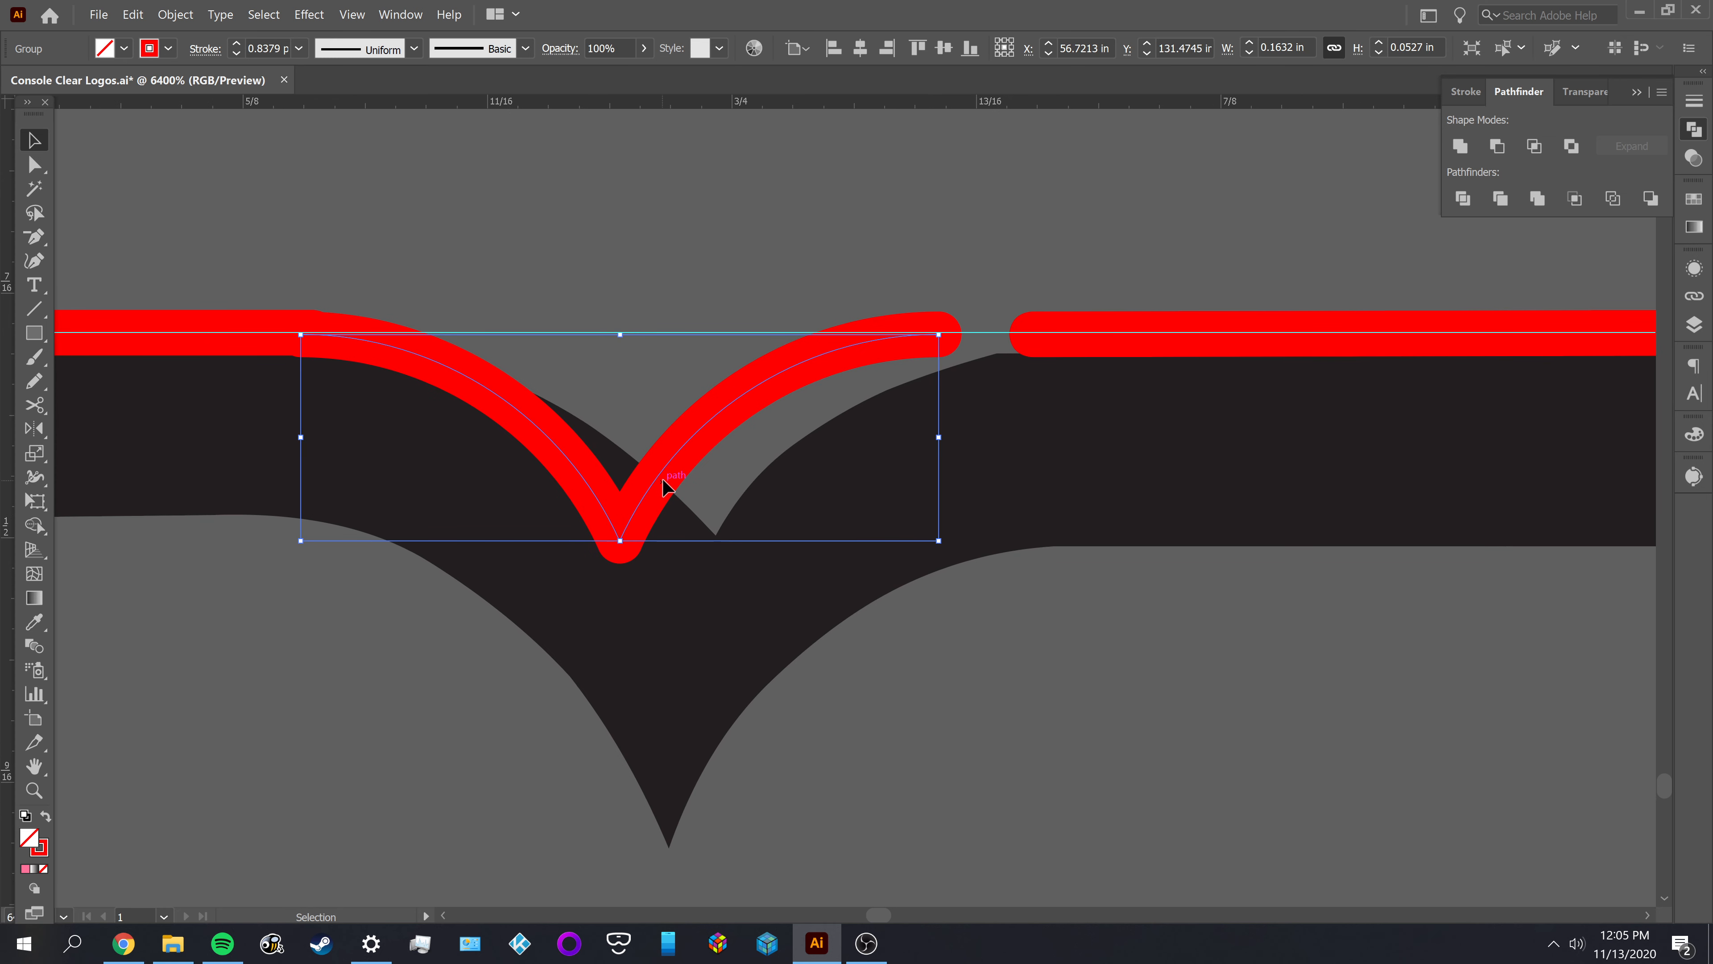
# Align the grouped notch arcs horizontally to the centre of the M's outline, using the outline as key object
pyautogui.hotkey('ctrl', '-')
pyautogui.hotkey('ctrl', '-')
pyautogui.hotkey('ctrl', '-')
pyautogui.hotkey('ctrl', '-')
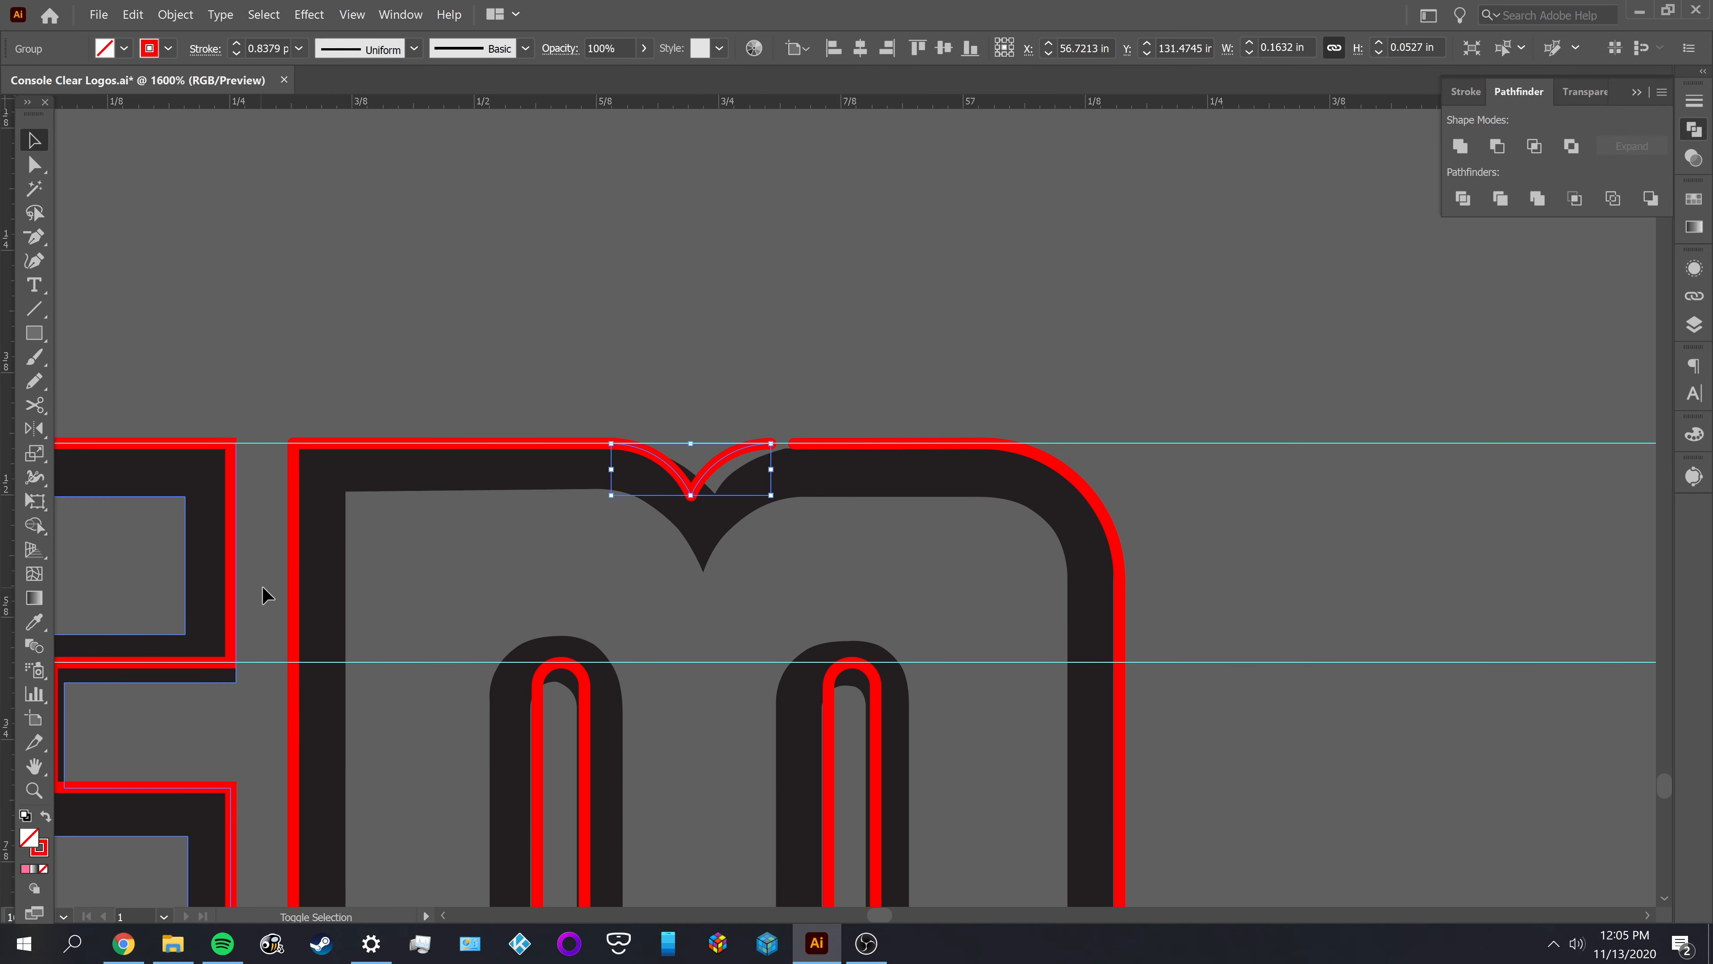
pyautogui.click(298, 601)
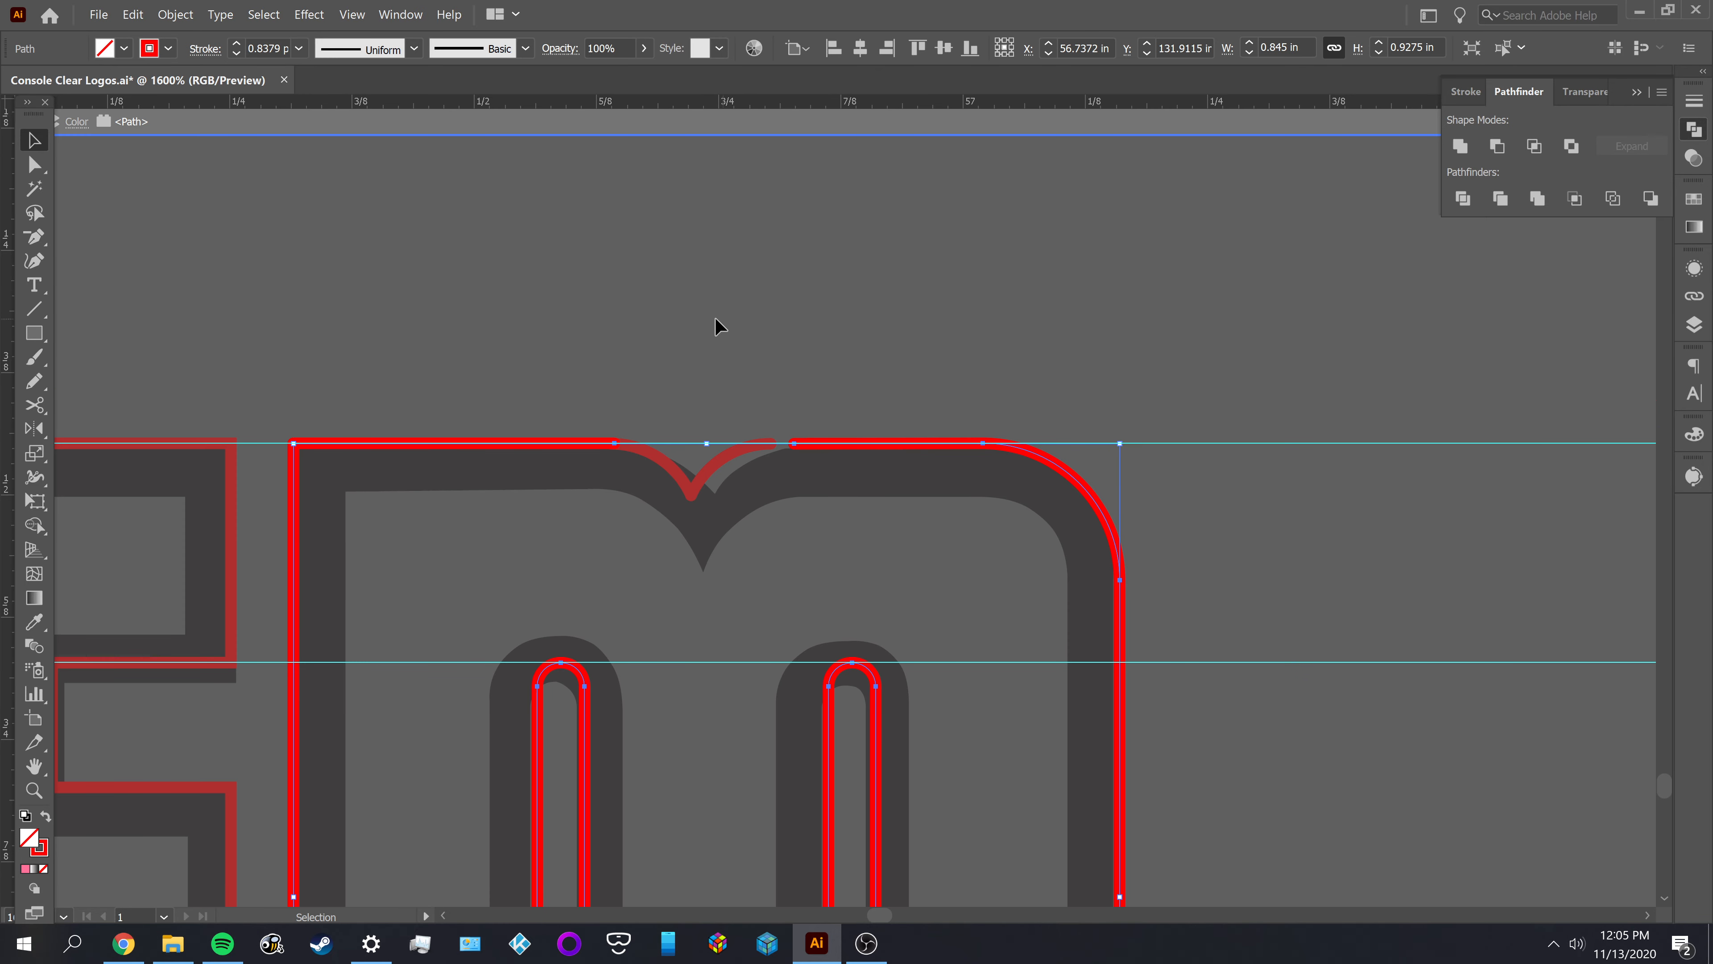
pyautogui.click(701, 357)
pyautogui.click(680, 481)
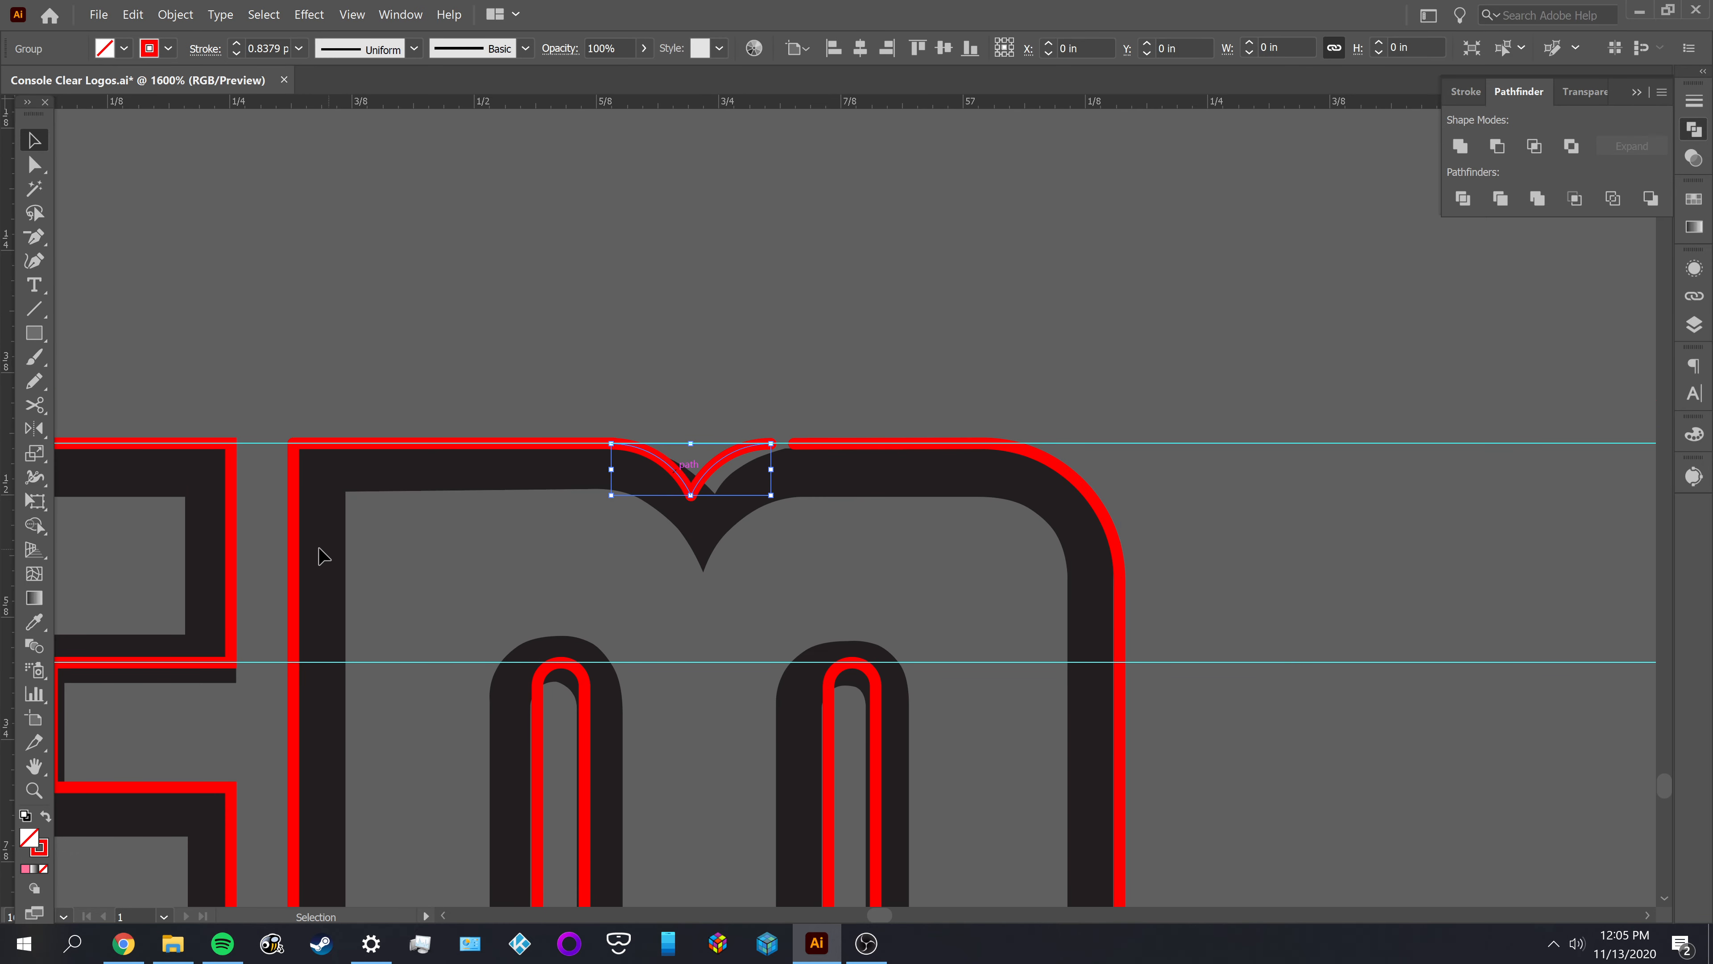
pyautogui.keyDown('shift'); pyautogui.click(295, 533); pyautogui.keyUp('shift')
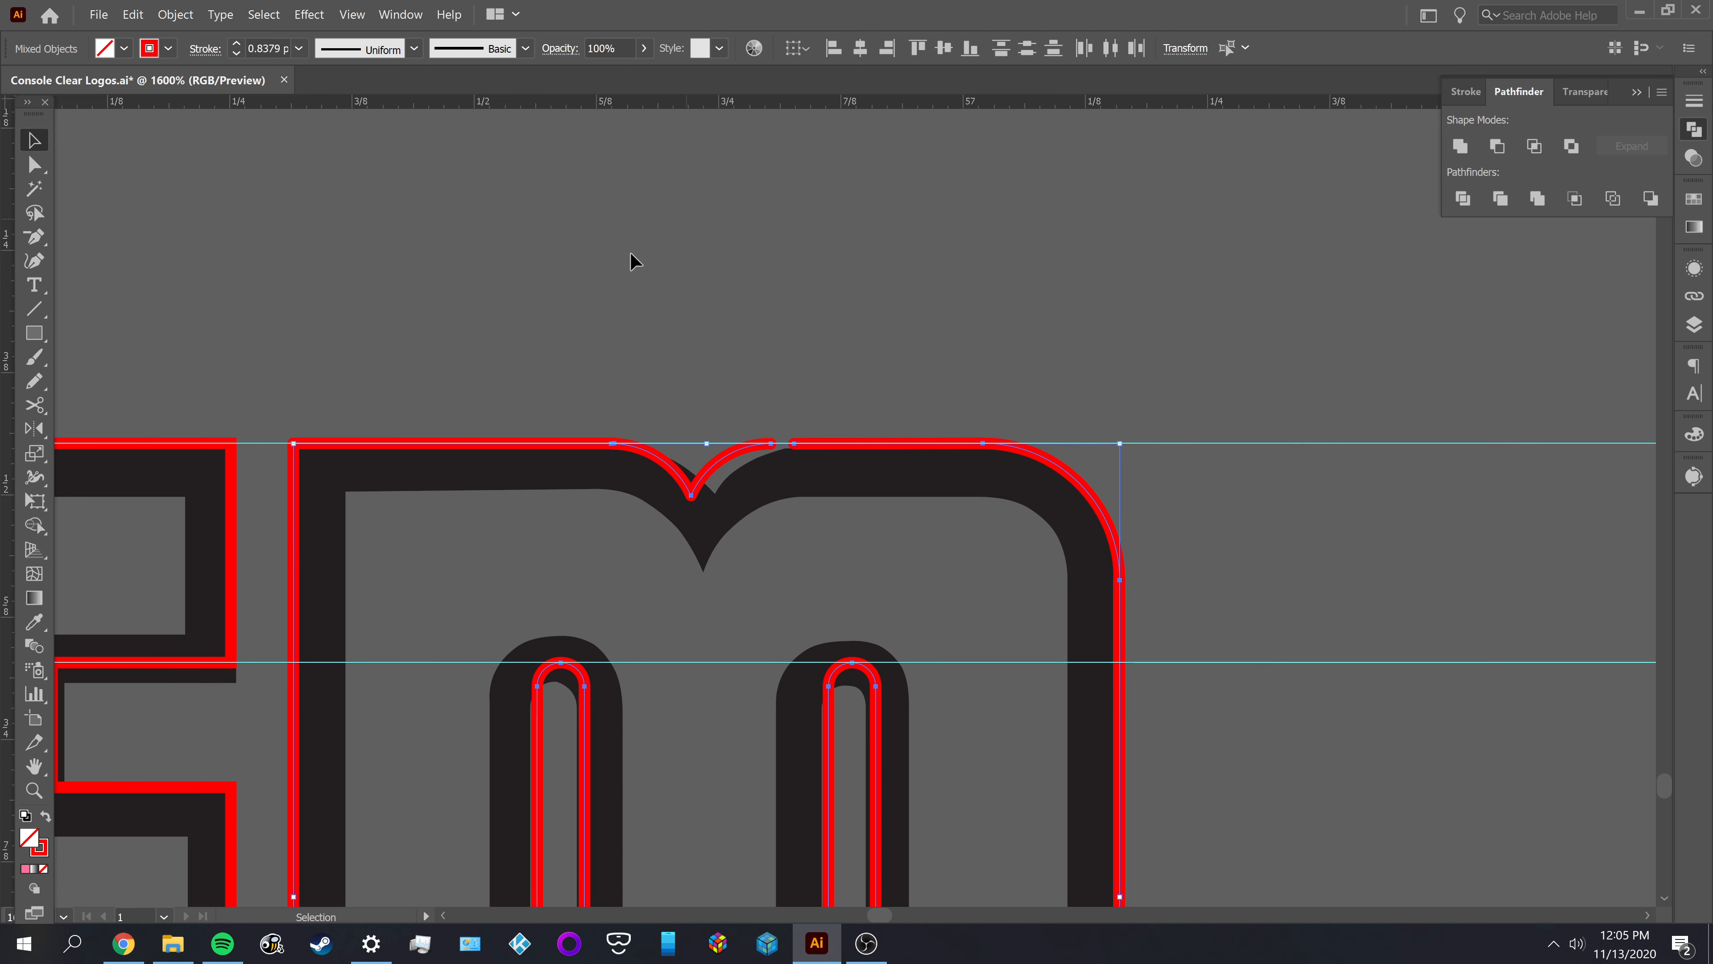
pyautogui.click(294, 463)
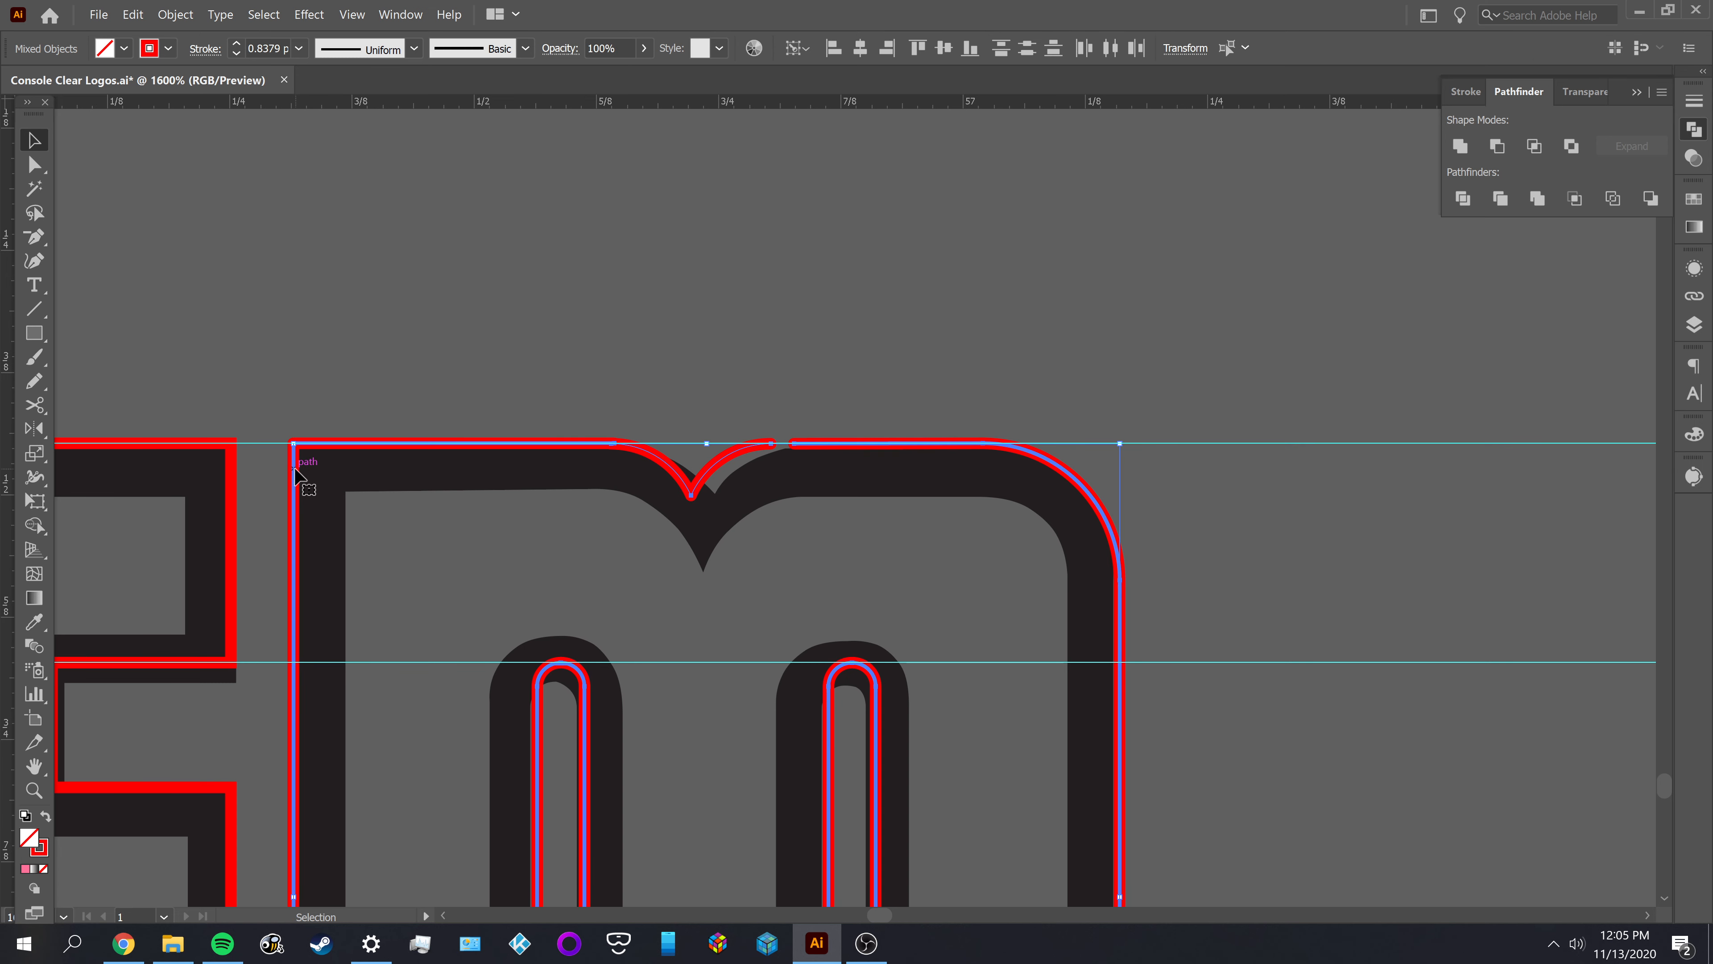
pyautogui.click(860, 48)
pyautogui.click(864, 264)
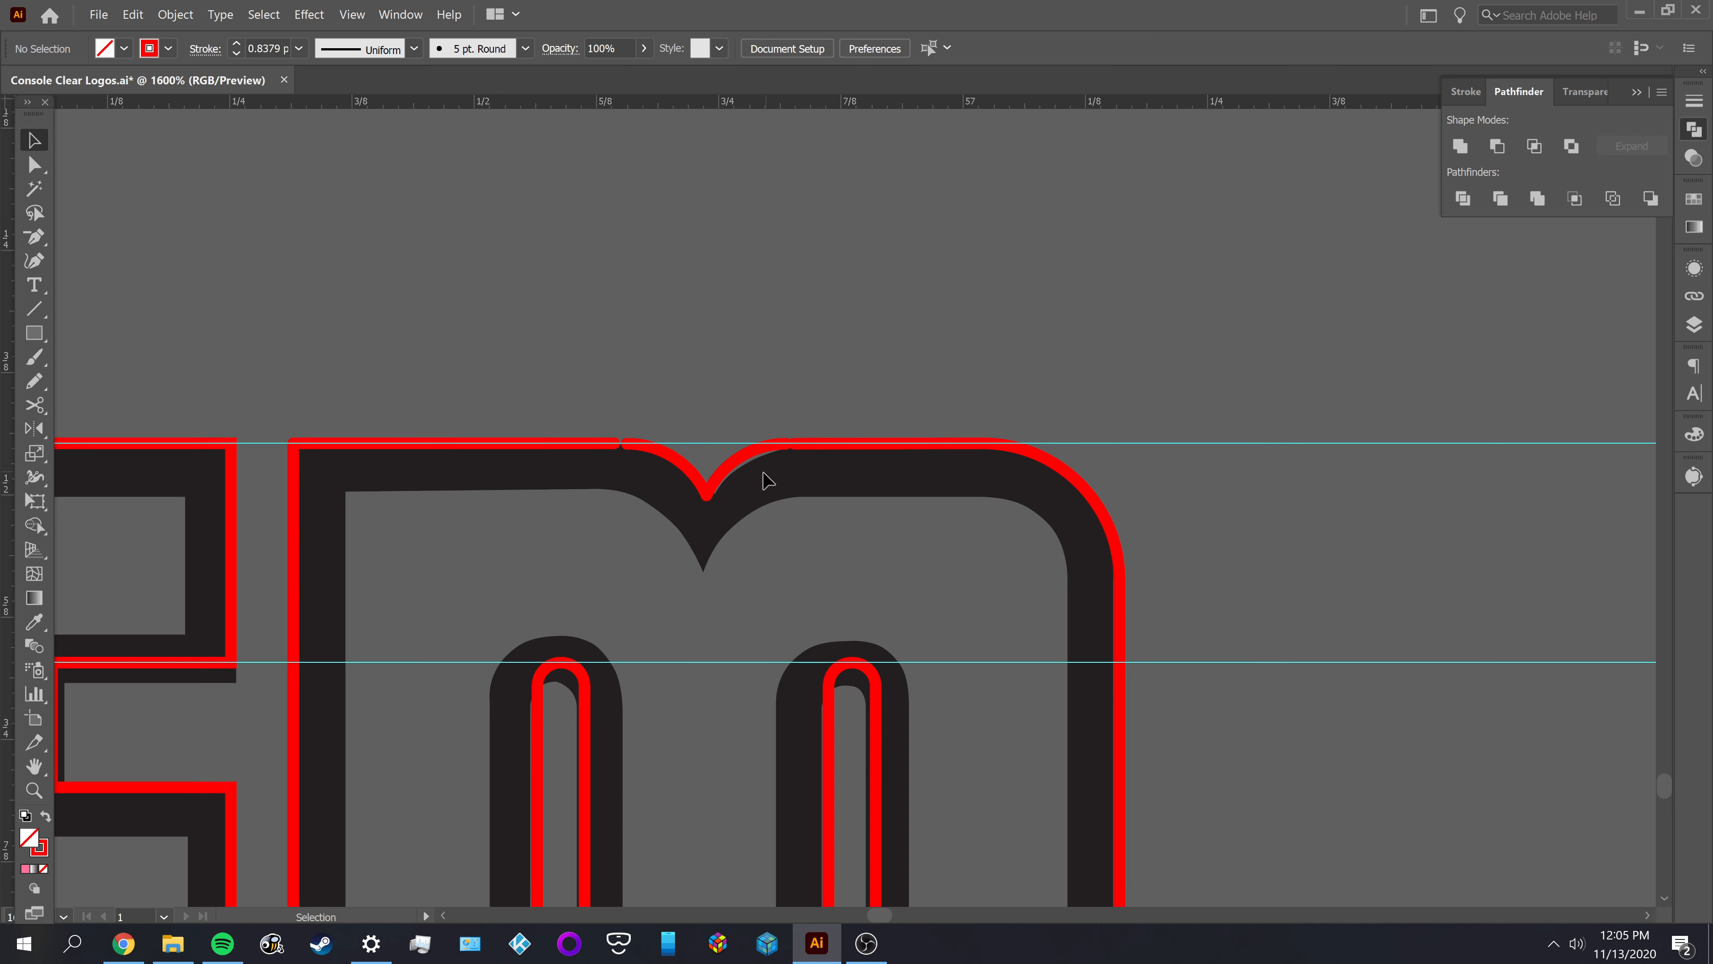
# Try to join the notch arcs to both open ends of the M's top edge
pyautogui.scroll(2, 789, 442)
pyautogui.moveTo(759, 391); pyautogui.dragTo(831, 487)
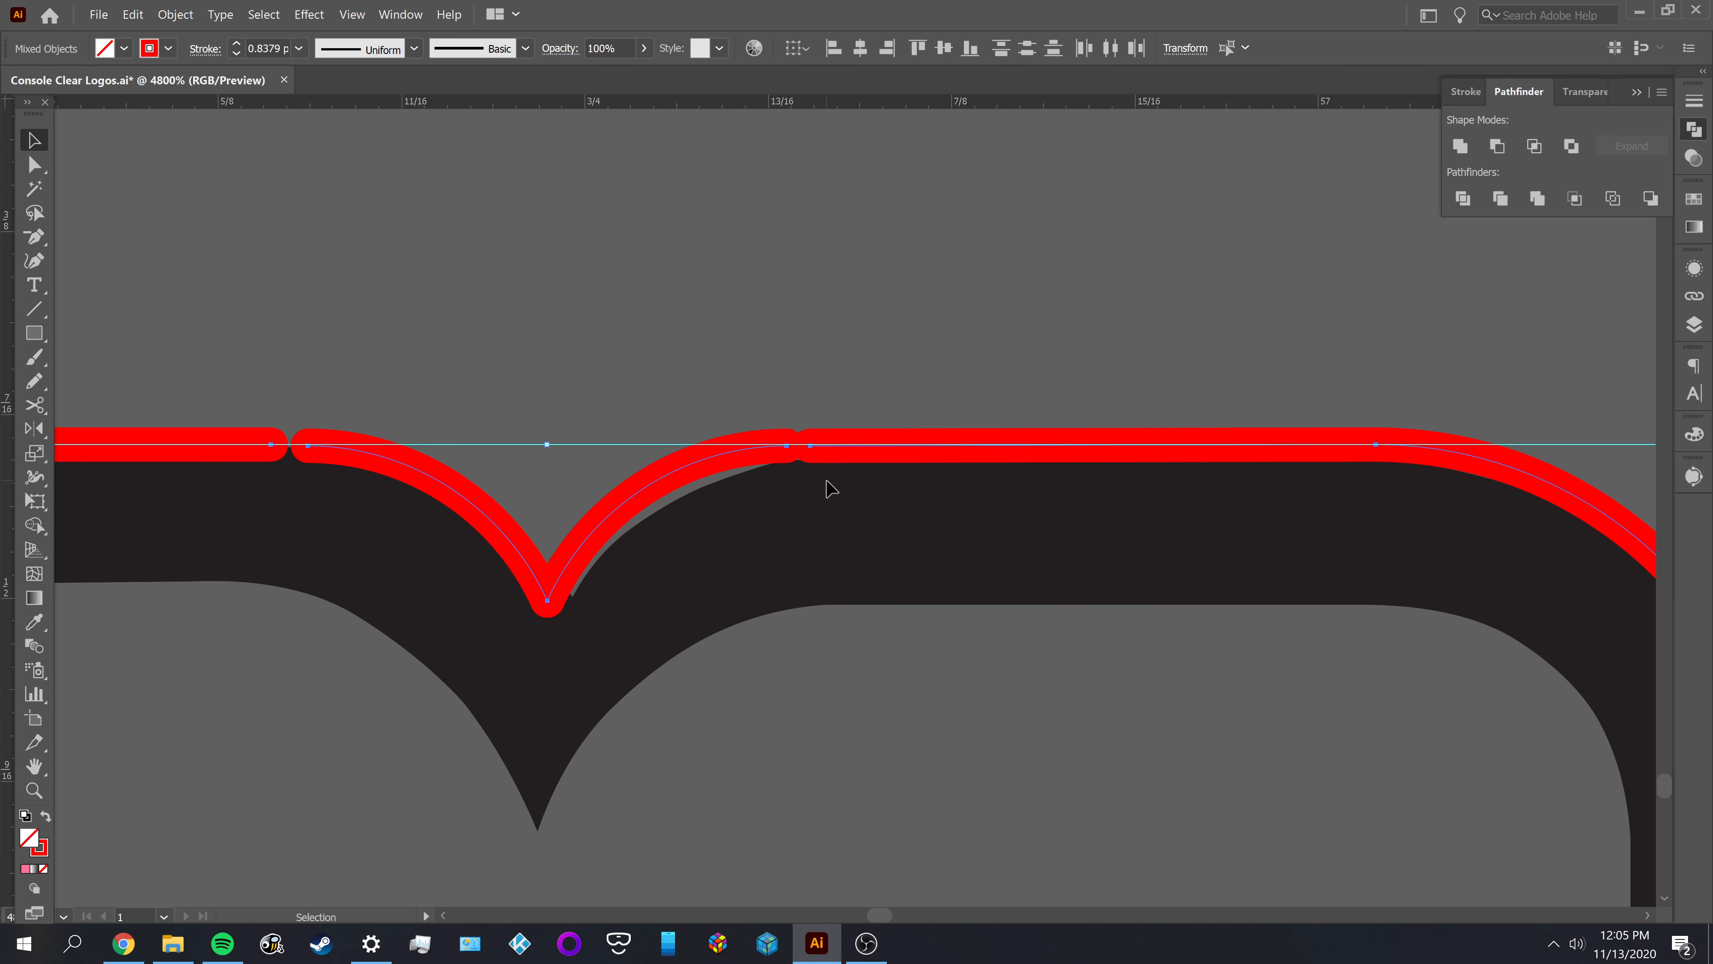
pyautogui.hotkey('ctrl', 'g')
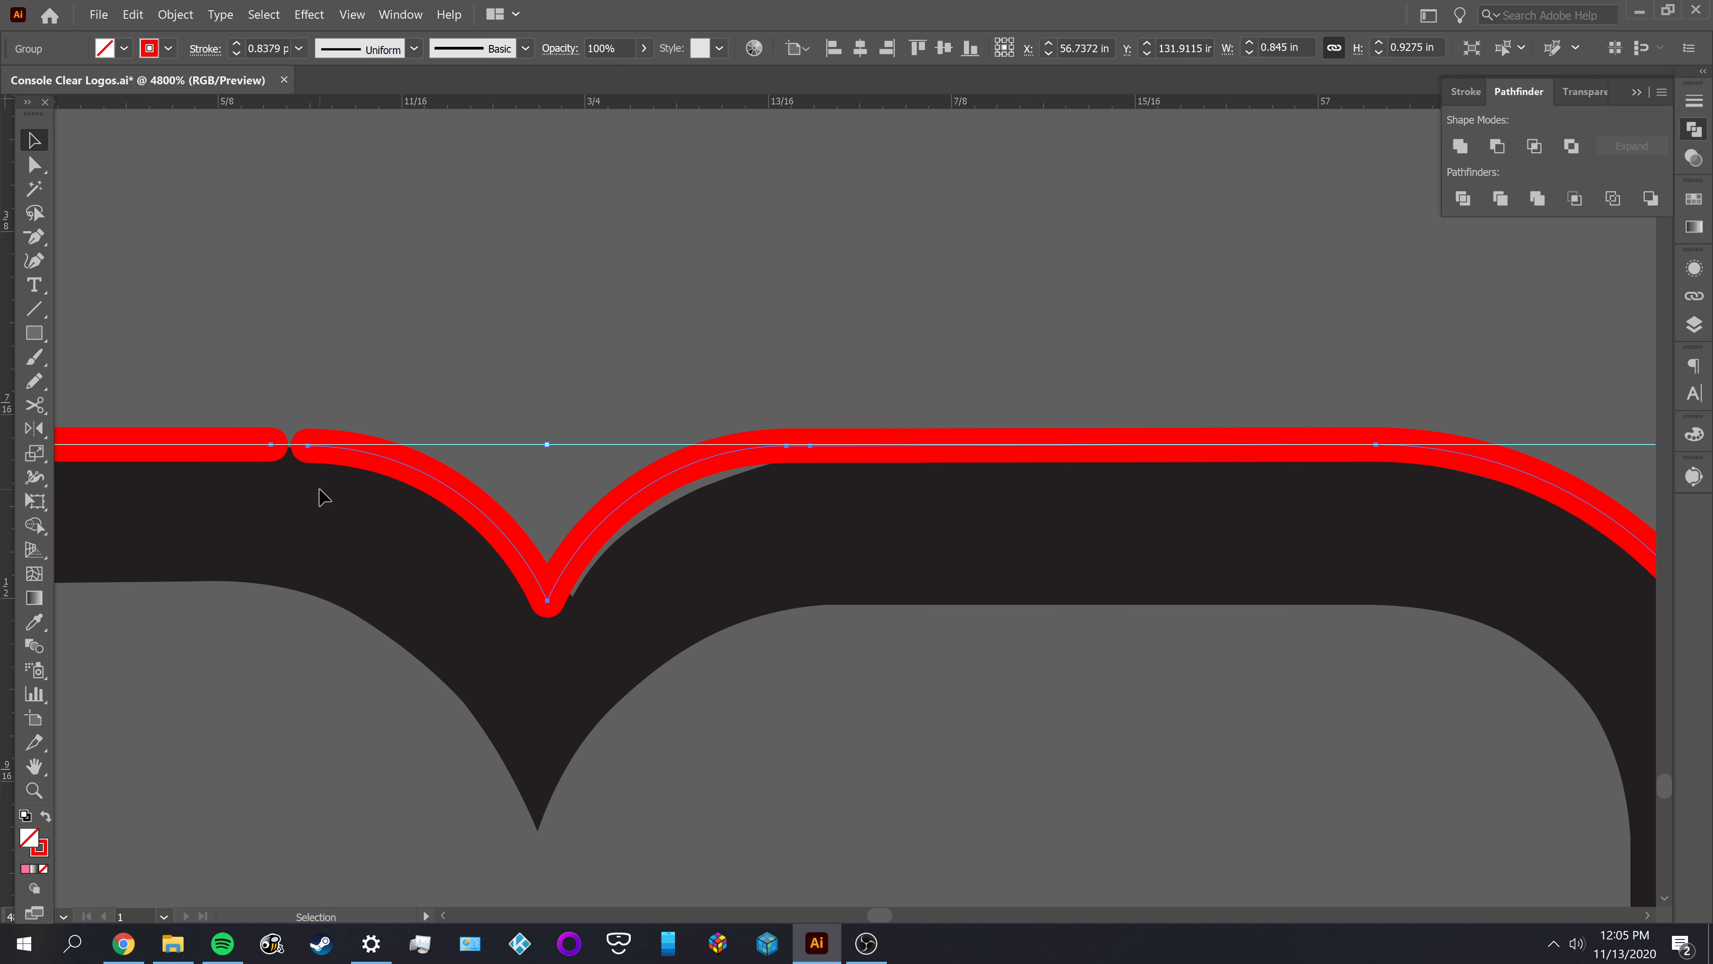
pyautogui.hotkey('ctrl', 'j')
pyautogui.press('a')
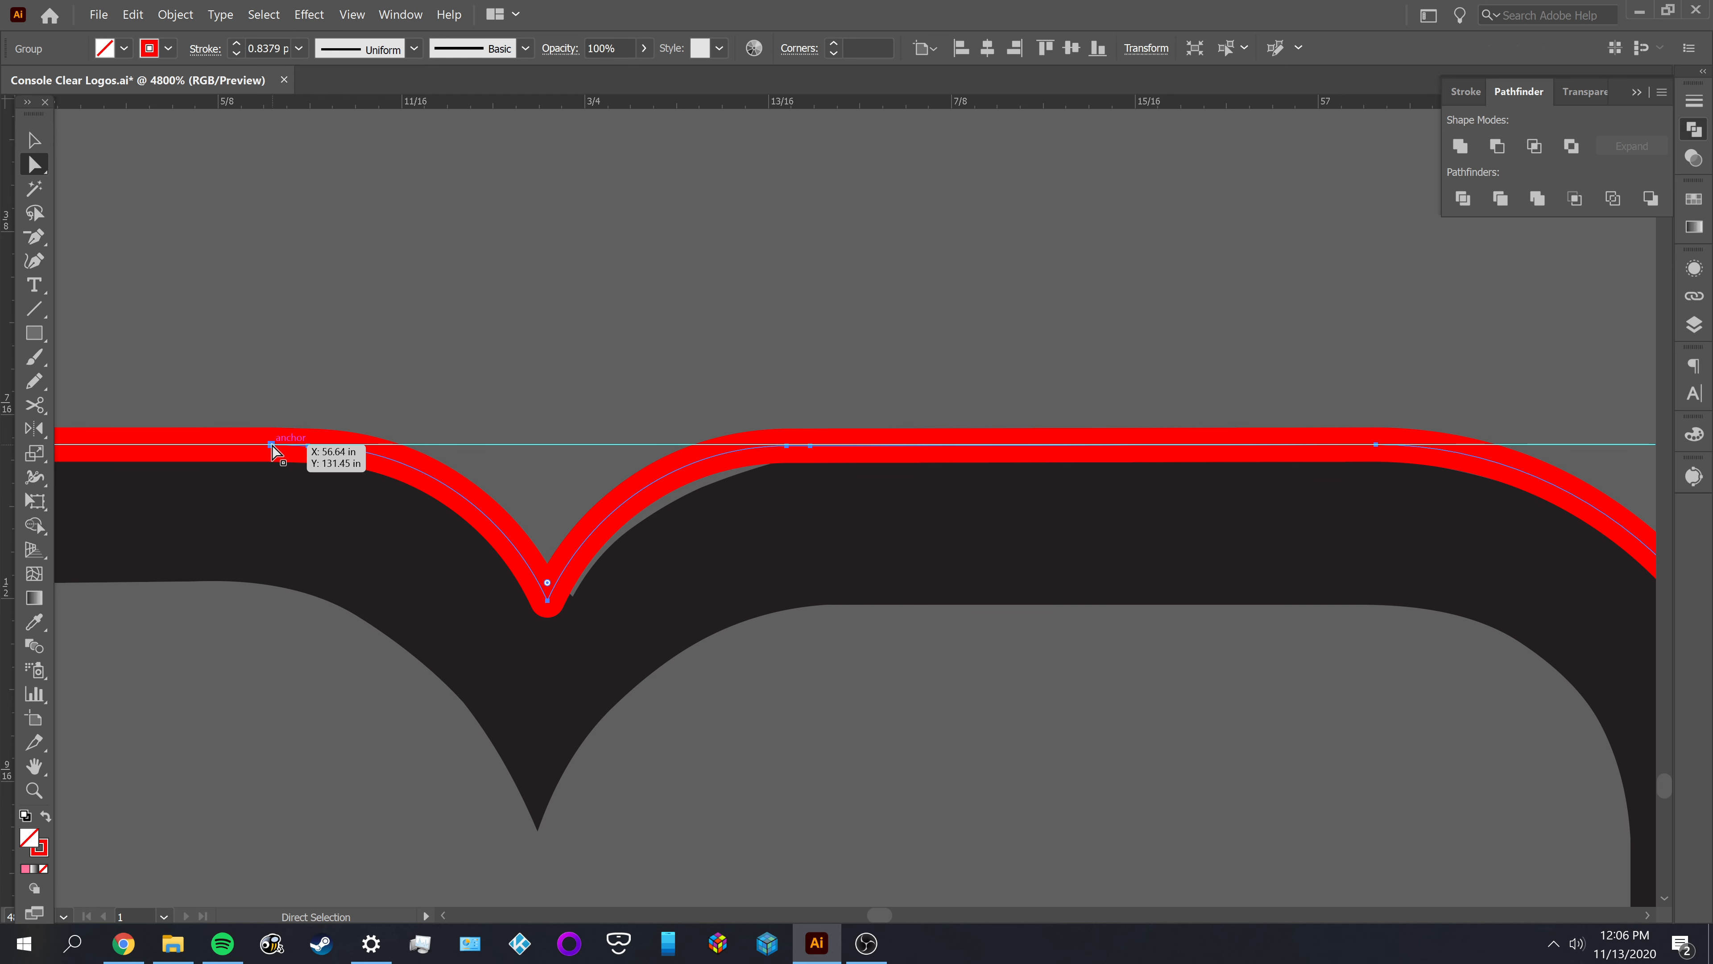
pyautogui.click(272, 445)
pyautogui.press('p')
pyautogui.click(272, 446)
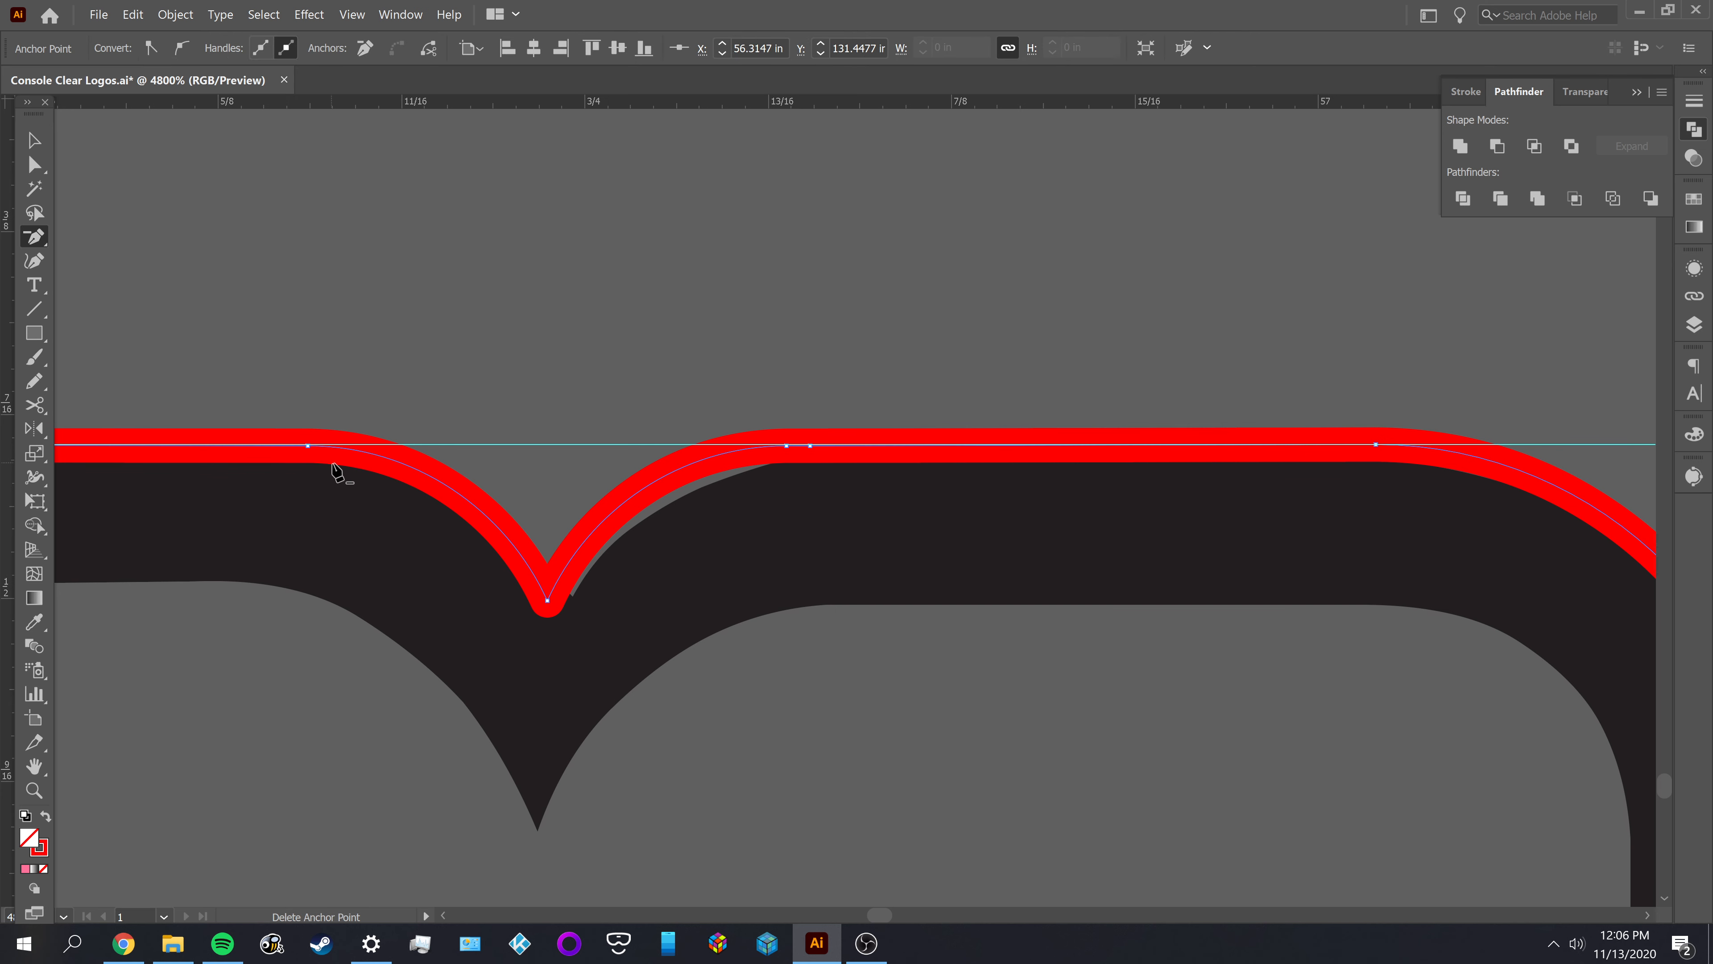
# Undo the anchor removal and the last join on the M's left-hand top edge, and deselect the outline
pyautogui.hotkey('ctrl', 'z')
pyautogui.hotkey('ctrl', 'z')
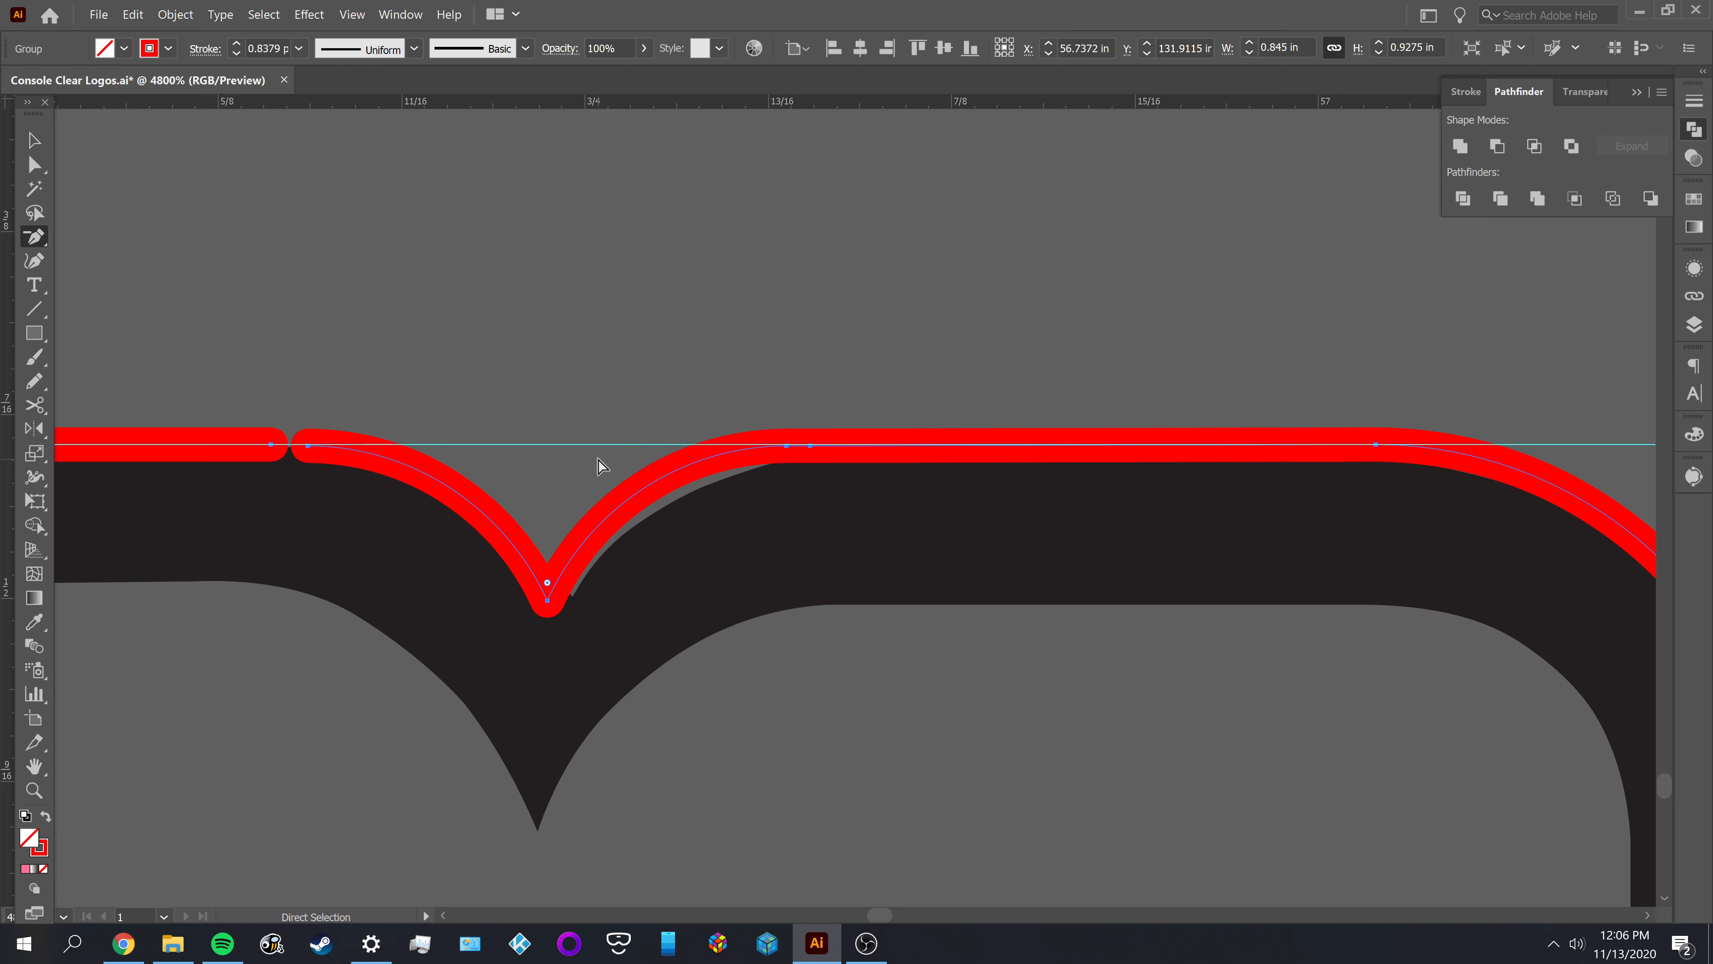
pyautogui.scroll(-2, 497, 396)
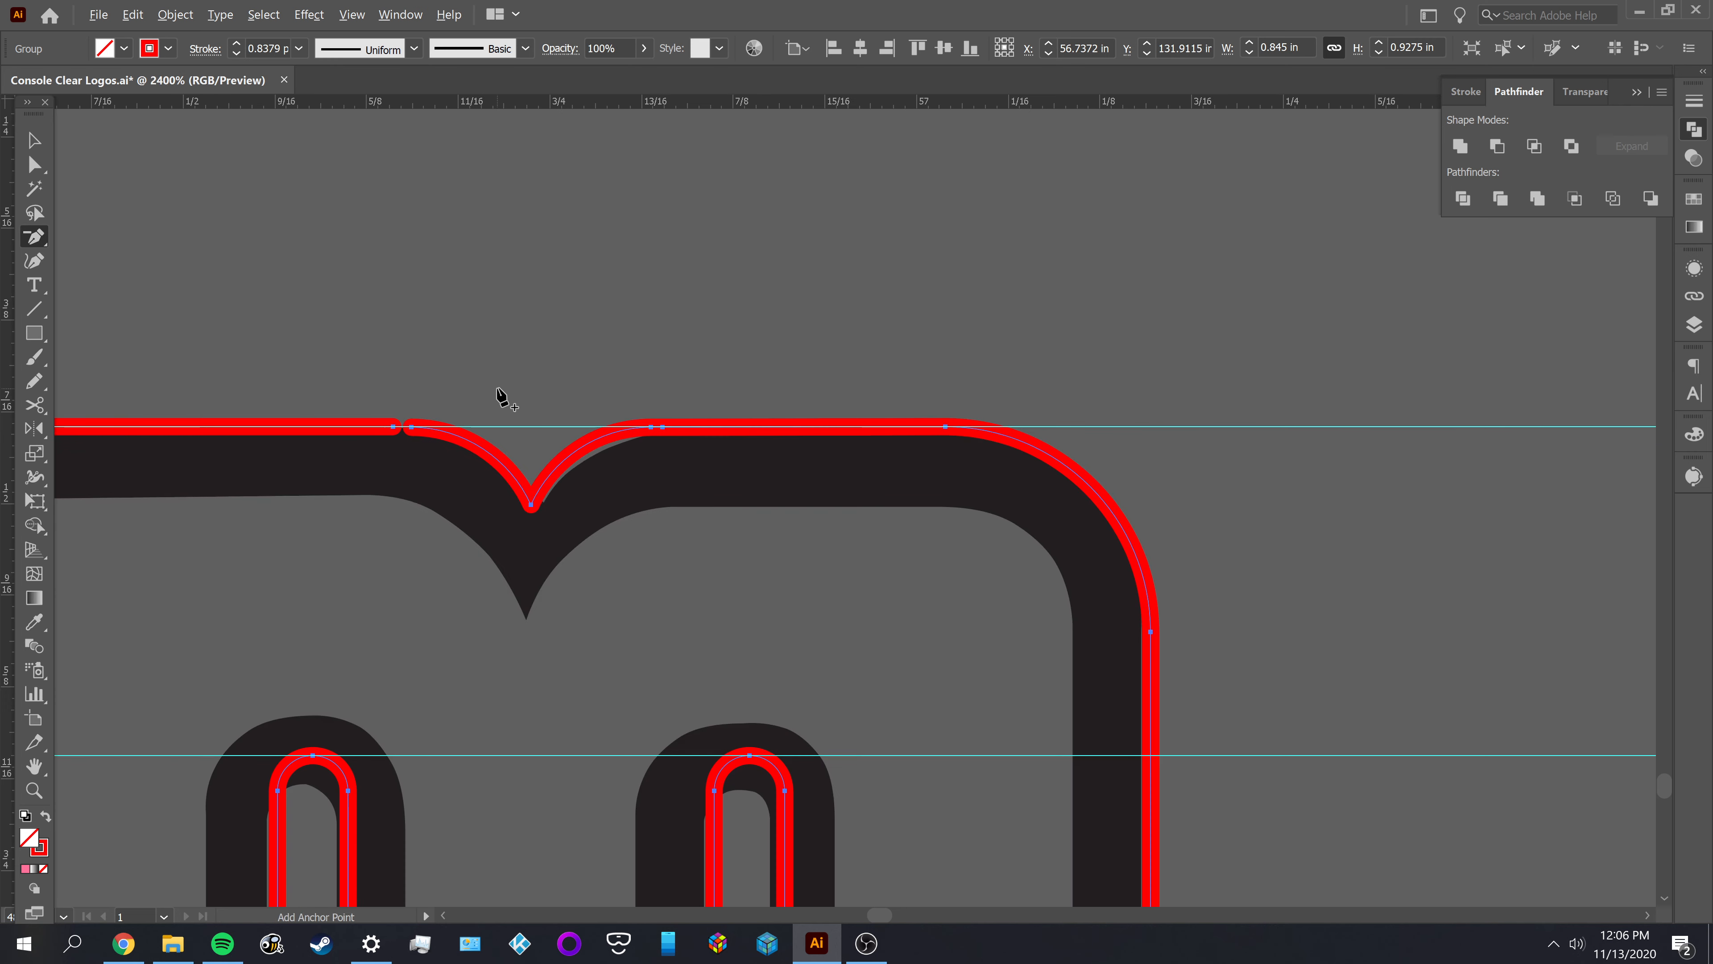
pyautogui.moveTo(497, 394); pyautogui.dragTo(964, 352)
pyautogui.press('a')
pyautogui.click(965, 351)
pyautogui.scroll(1, 965, 351)
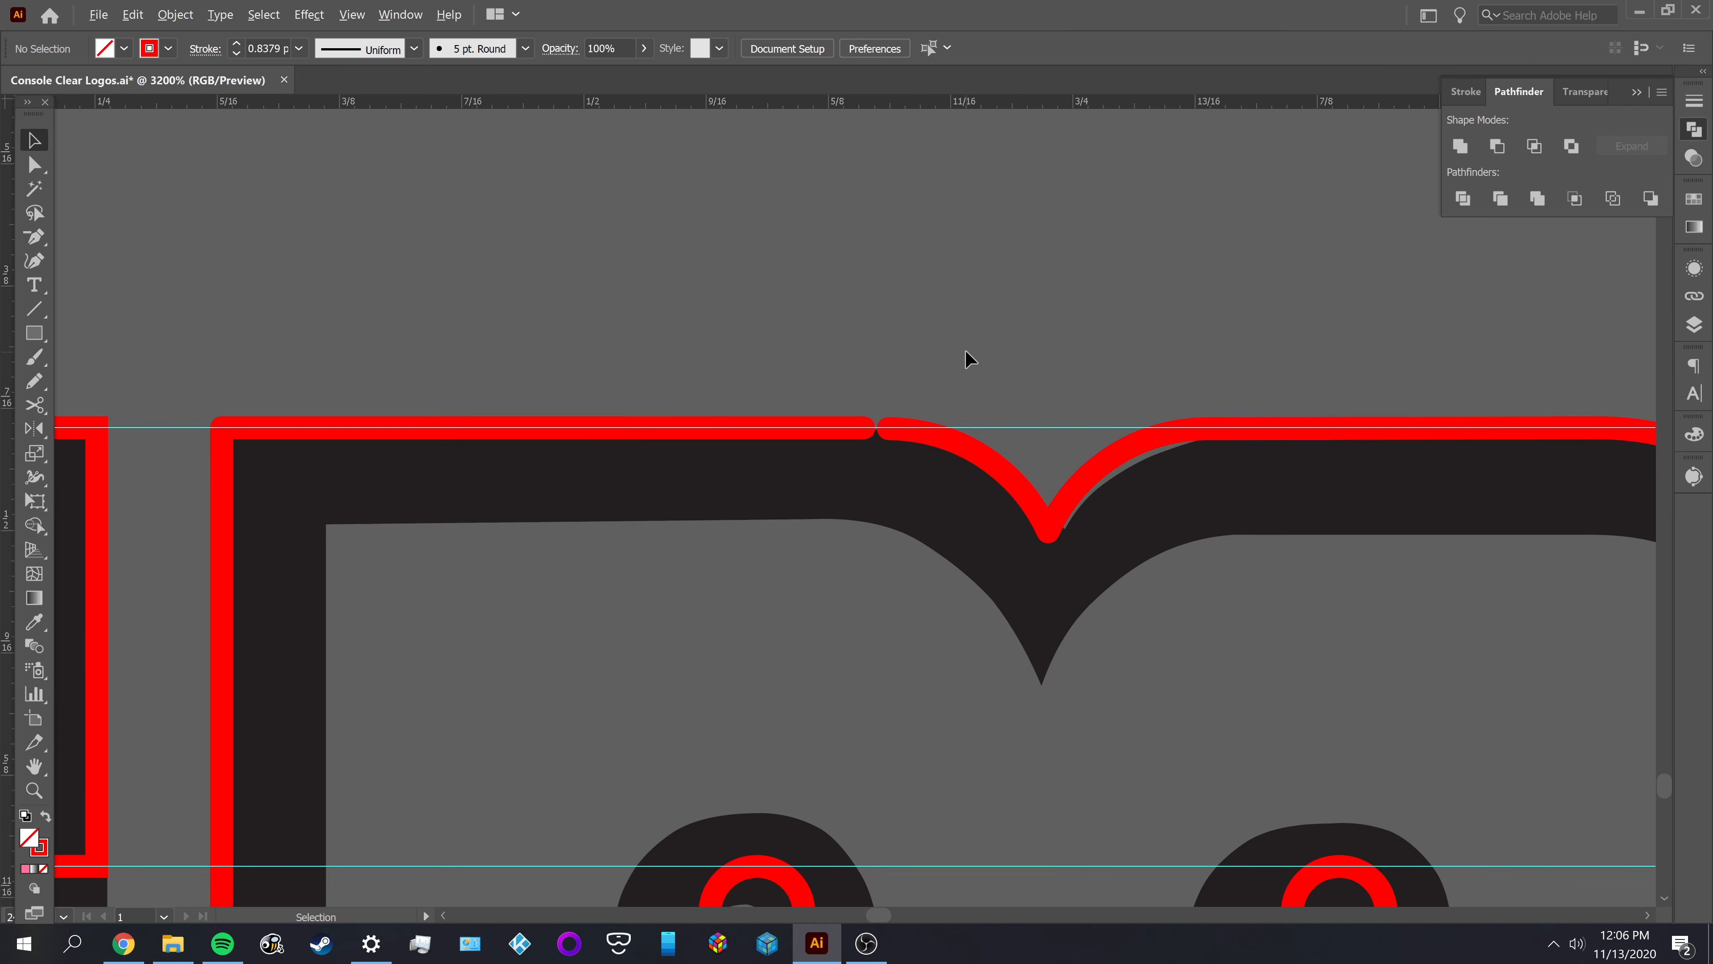
# Undo the remaining join, the centre alignment and the grouping of the notch arcs
pyautogui.hotkey('ctrl', 'z')
pyautogui.hotkey('ctrl', 'z')
pyautogui.press('v')
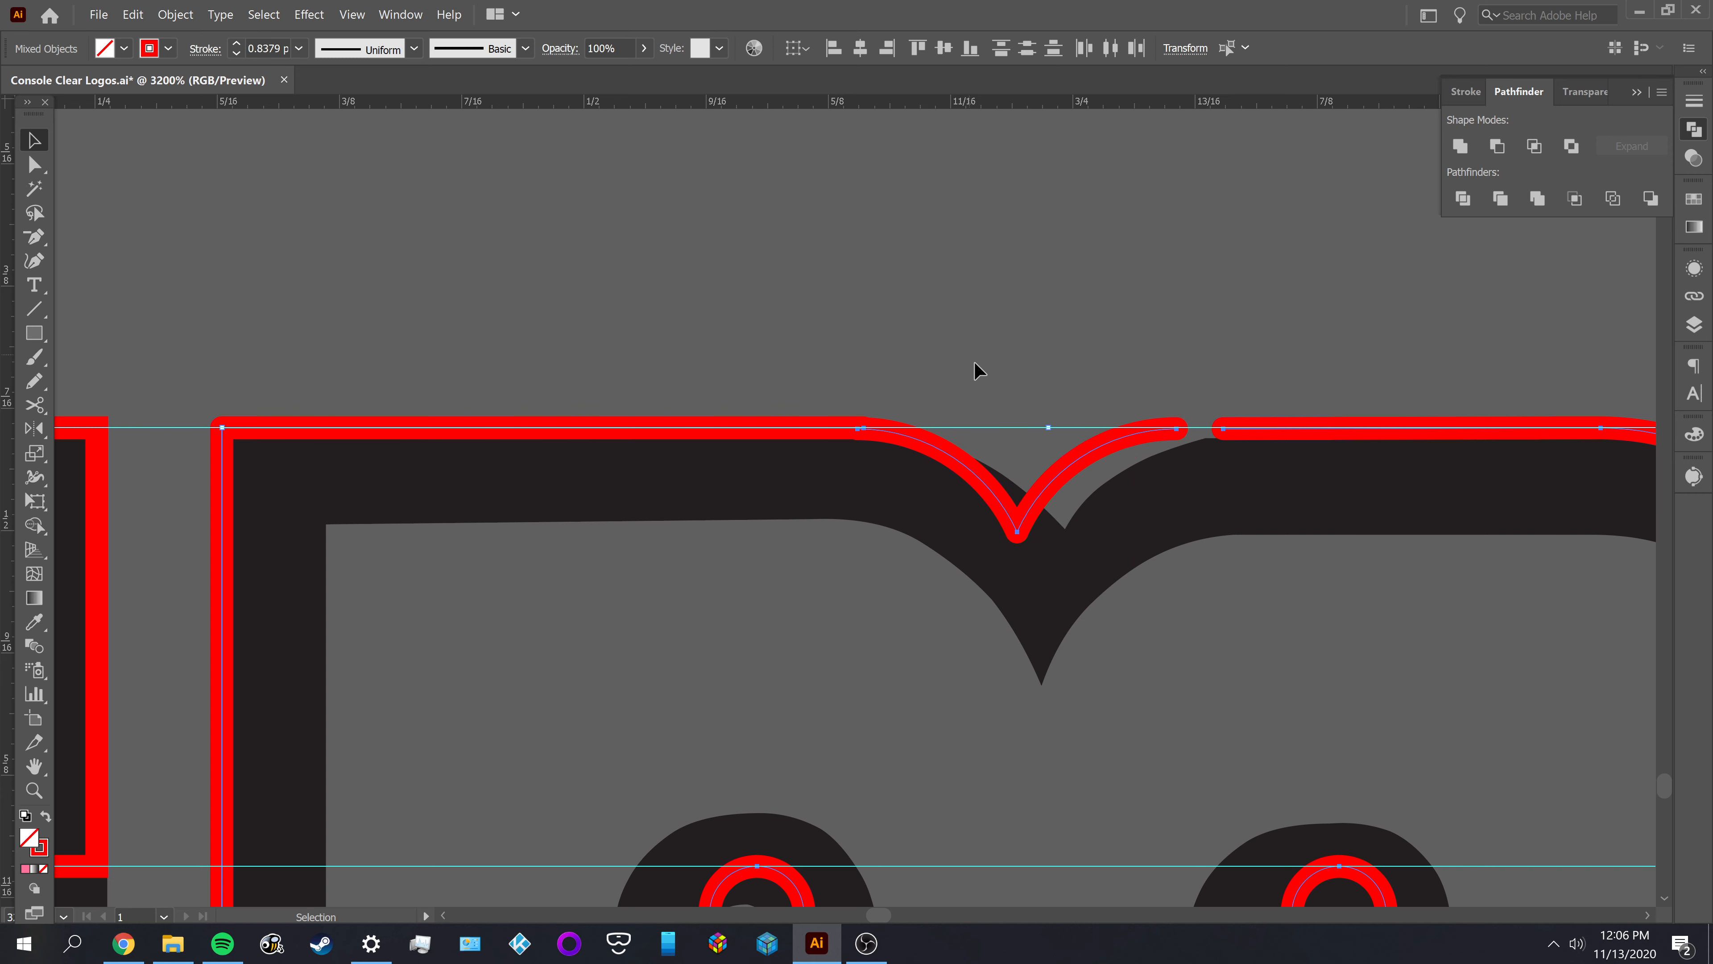
pyautogui.scroll(2, 841, 466)
pyautogui.moveTo(871, 427); pyautogui.dragTo(919, 441)
pyautogui.hotkey('ctrl', 'z')
pyautogui.hotkey('ctrl', 'z')
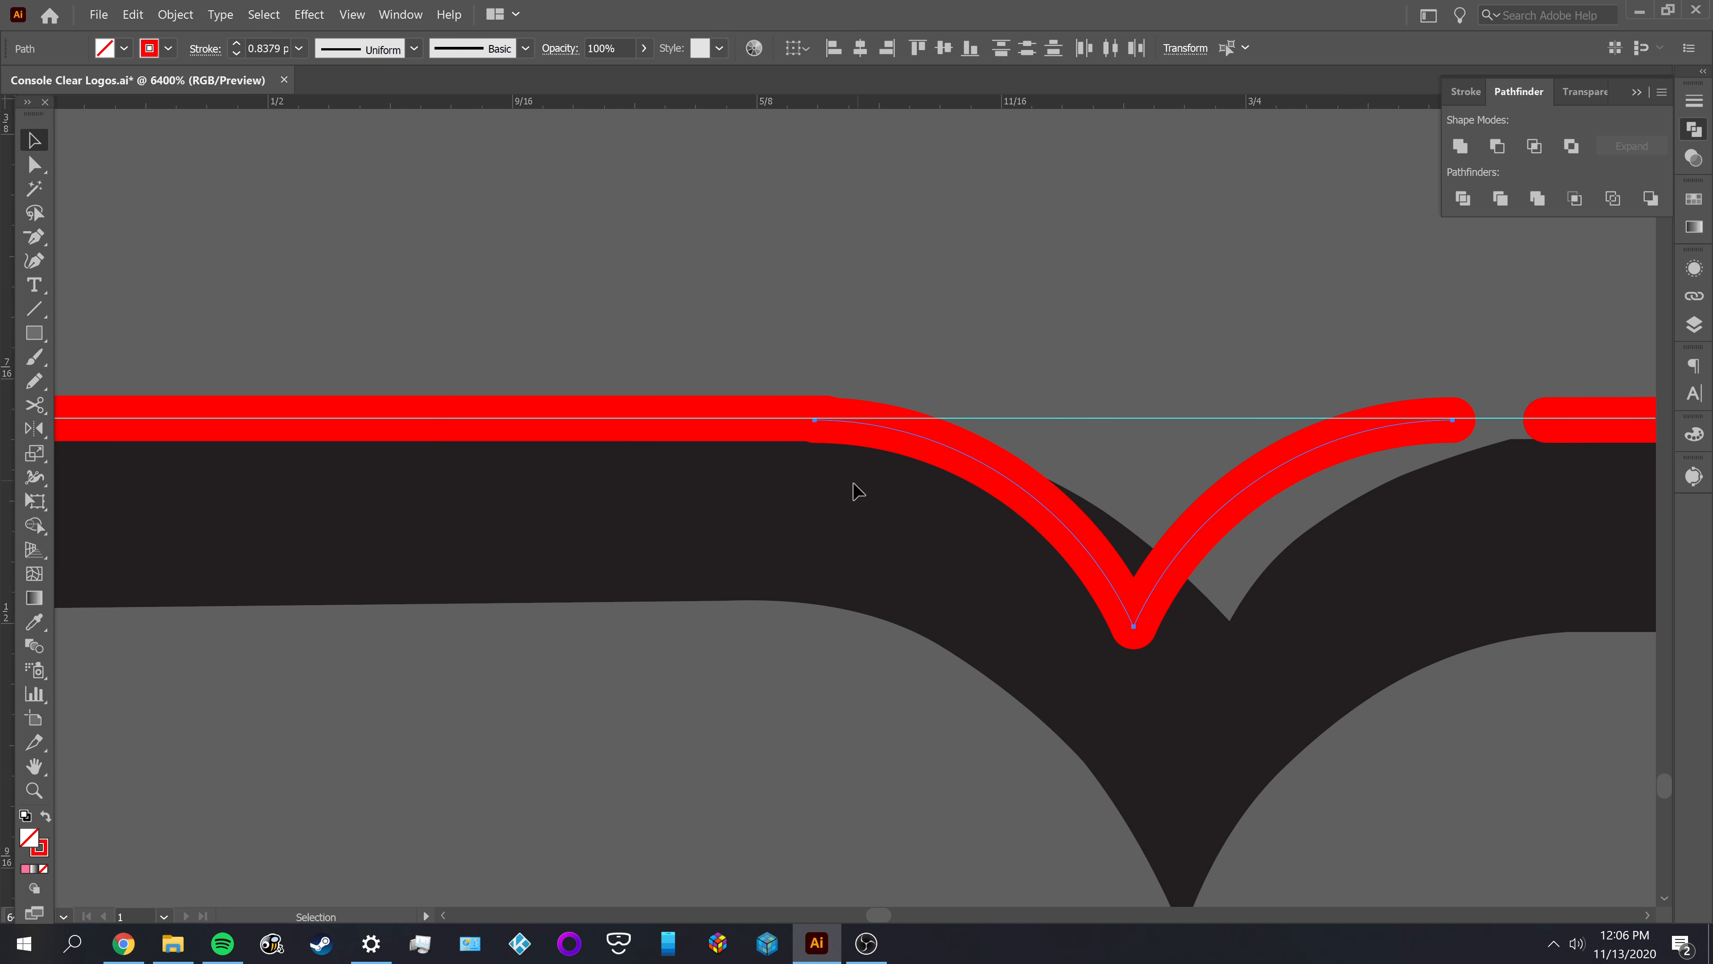
# Move the left notch arc so its upper end sits on the guide at the end of the M's left-hand top edge
pyautogui.click(864, 486)
pyautogui.moveTo(928, 433); pyautogui.dragTo(903, 440)
pyautogui.scroll(4, 903, 440)
pyautogui.scroll(3, 742, 283)
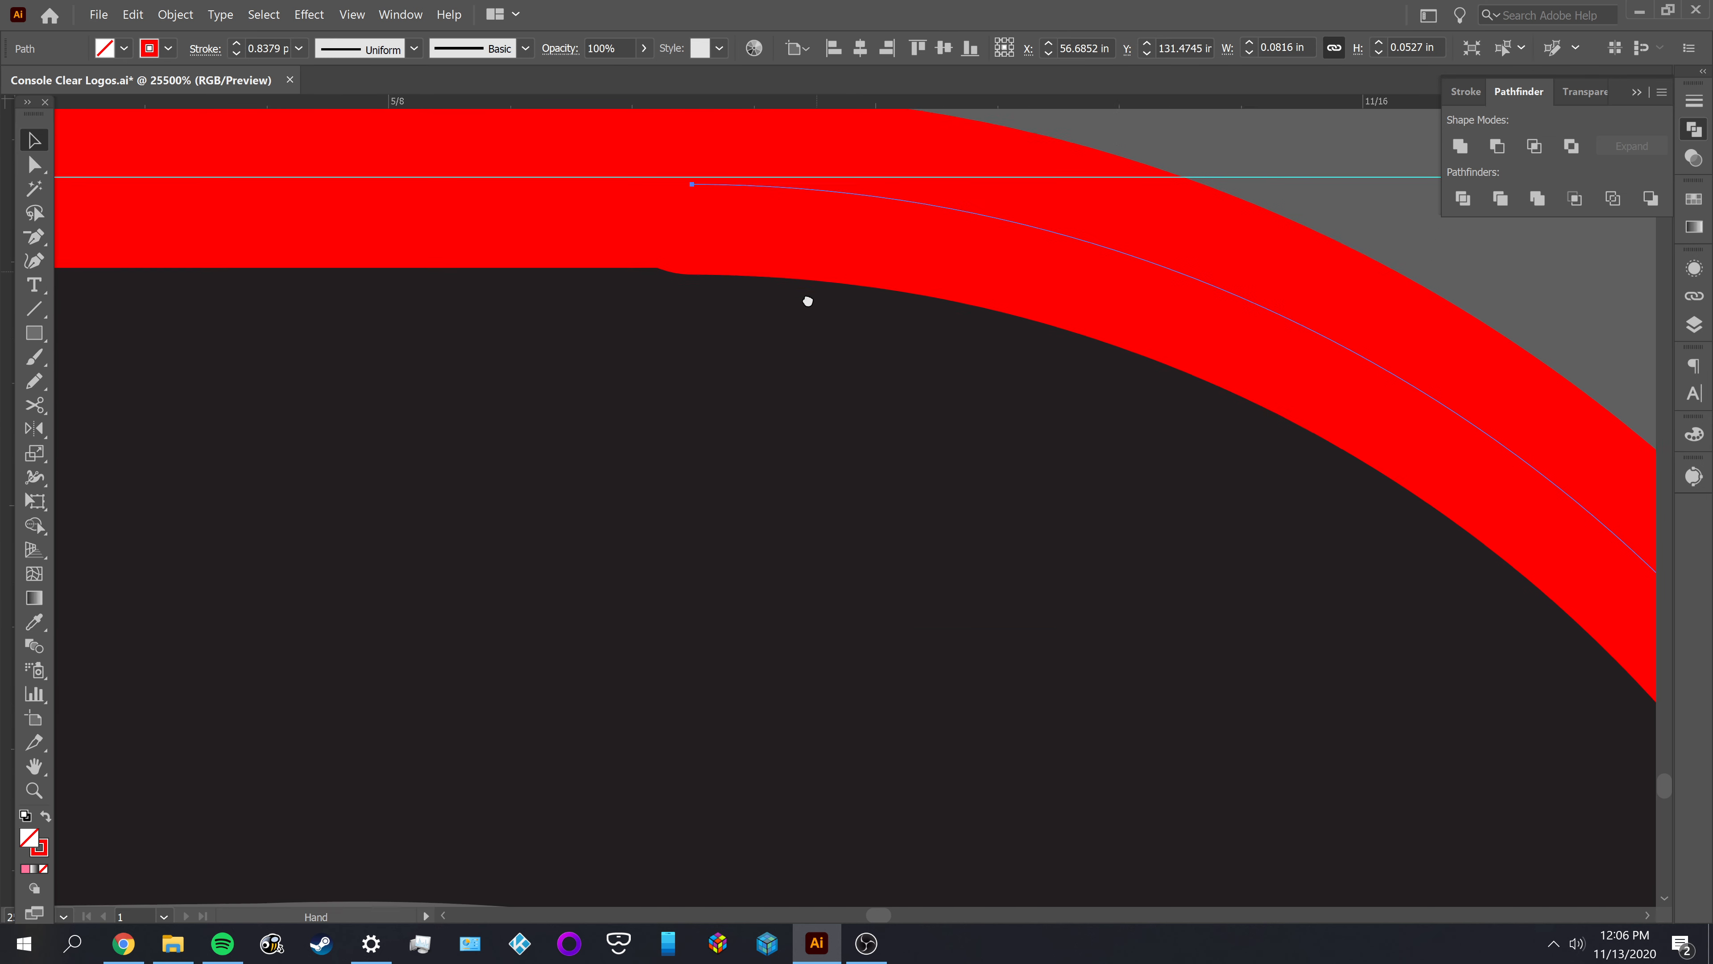
pyautogui.moveTo(722, 253)
pyautogui.mouseDown()
pyautogui.moveTo(772, 134)
pyautogui.moveTo(704, 257)
pyautogui.mouseUp()
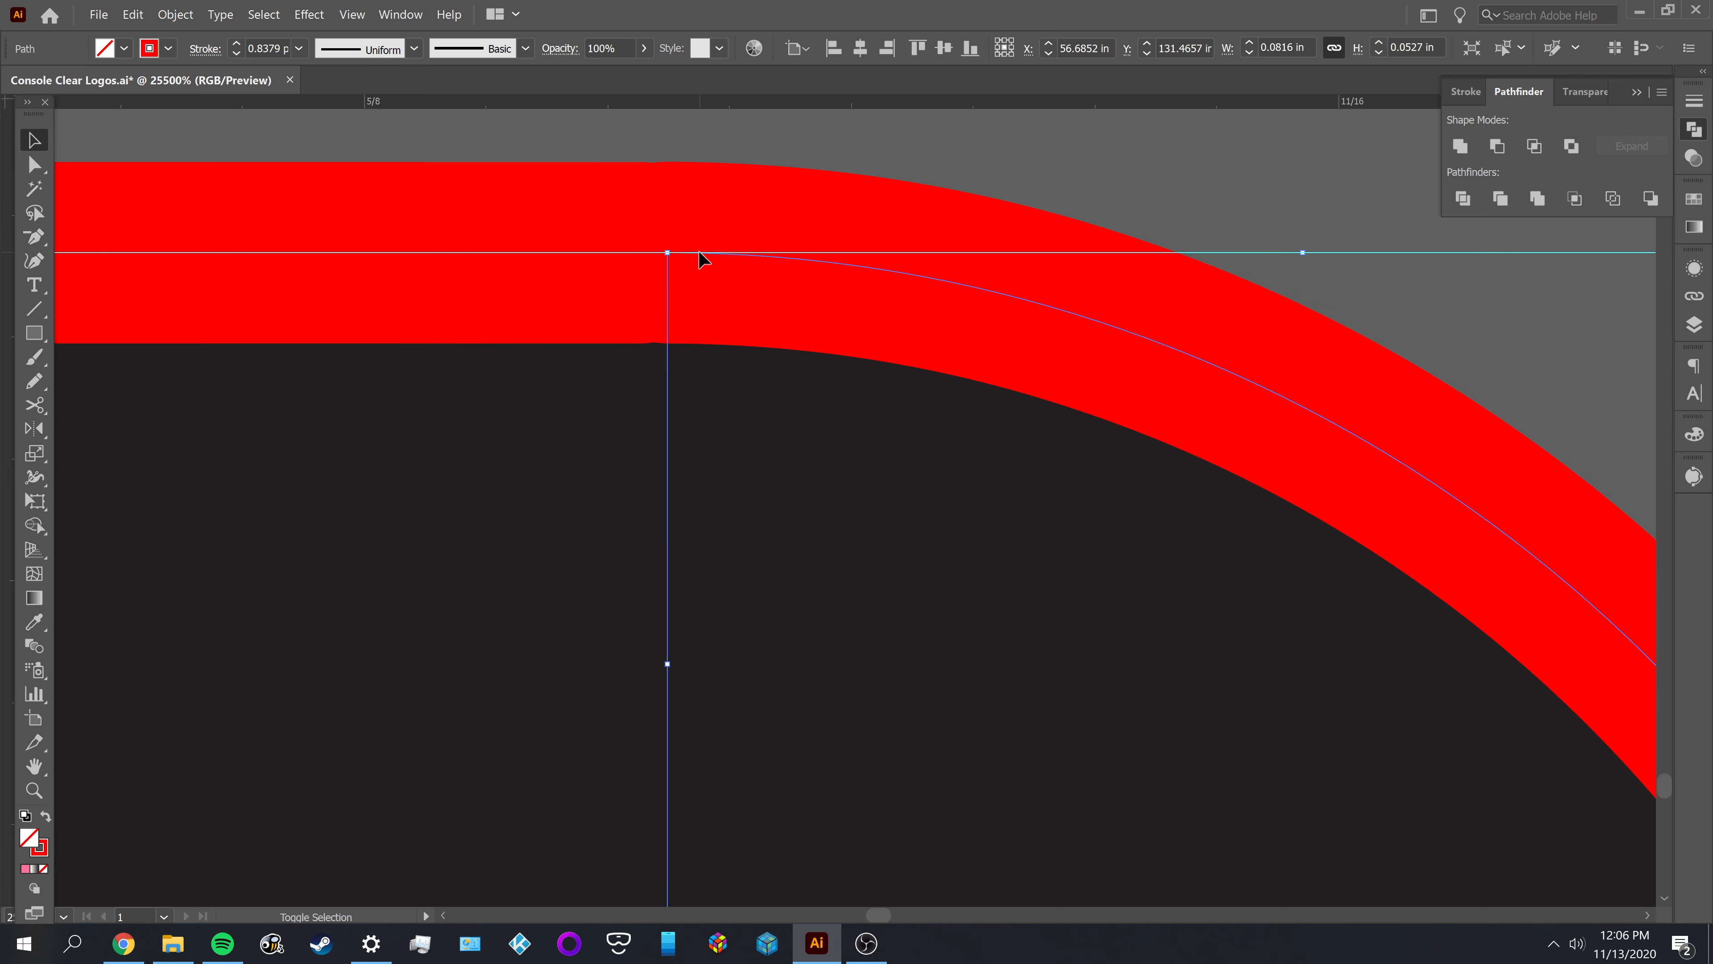
pyautogui.scroll(-1, 747, 247)
pyautogui.moveTo(1208, 261); pyautogui.dragTo(535, 272)
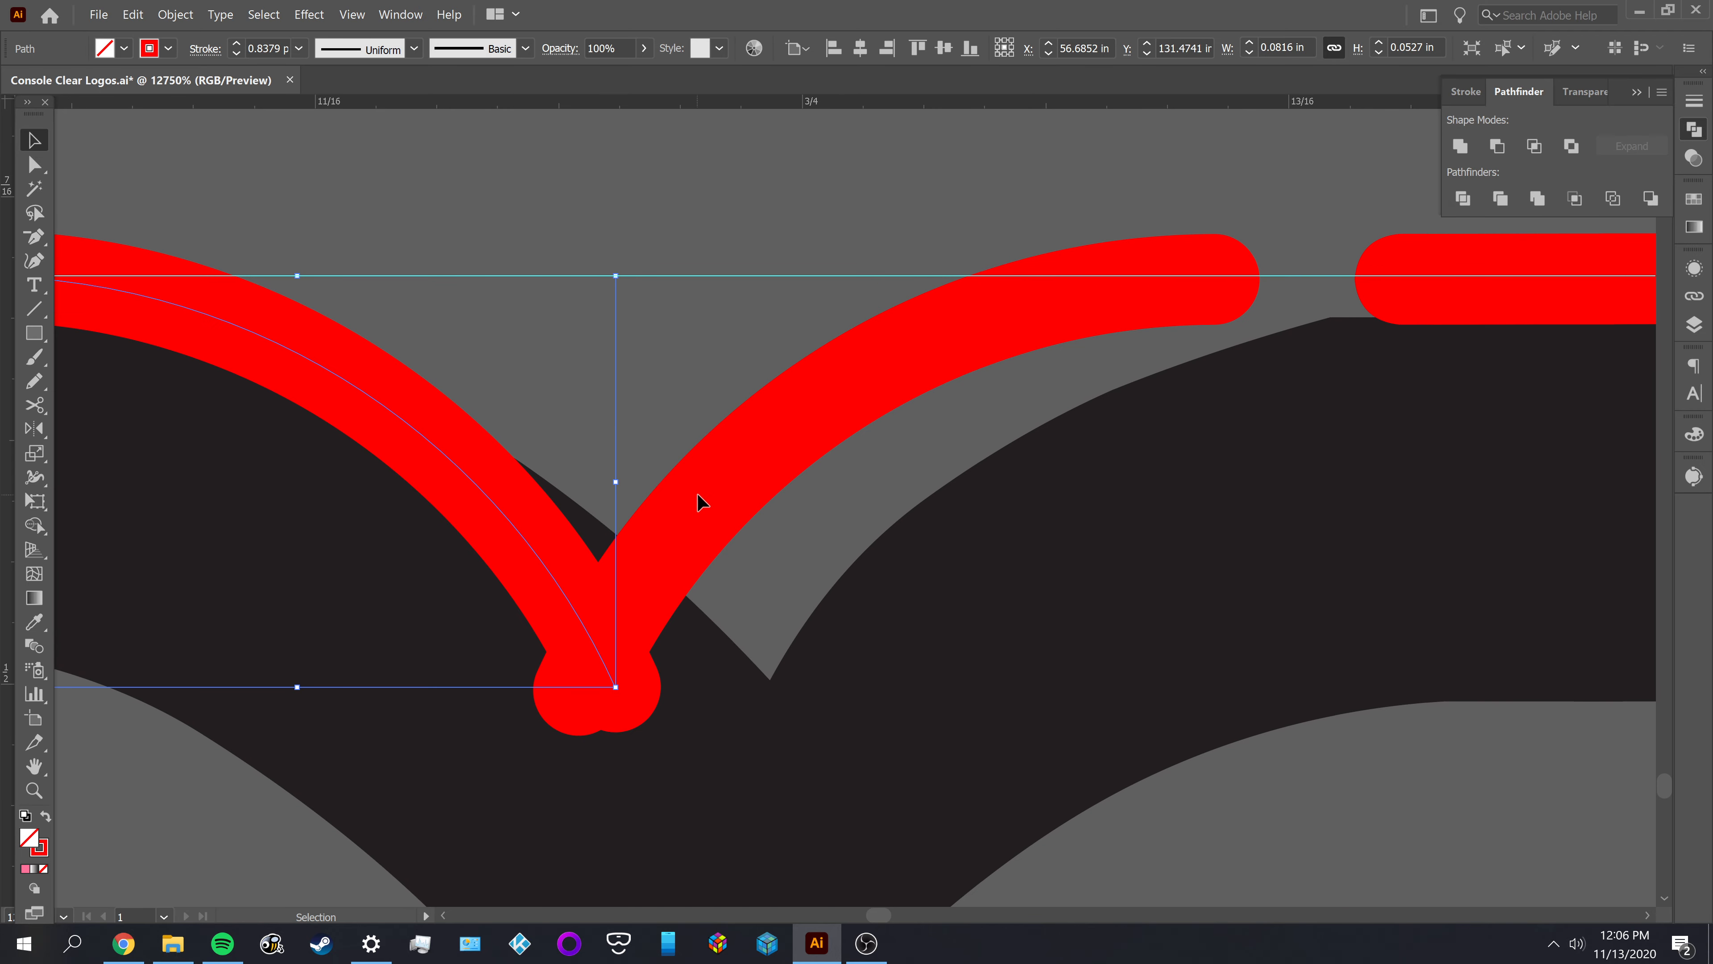
pyautogui.click(667, 442)
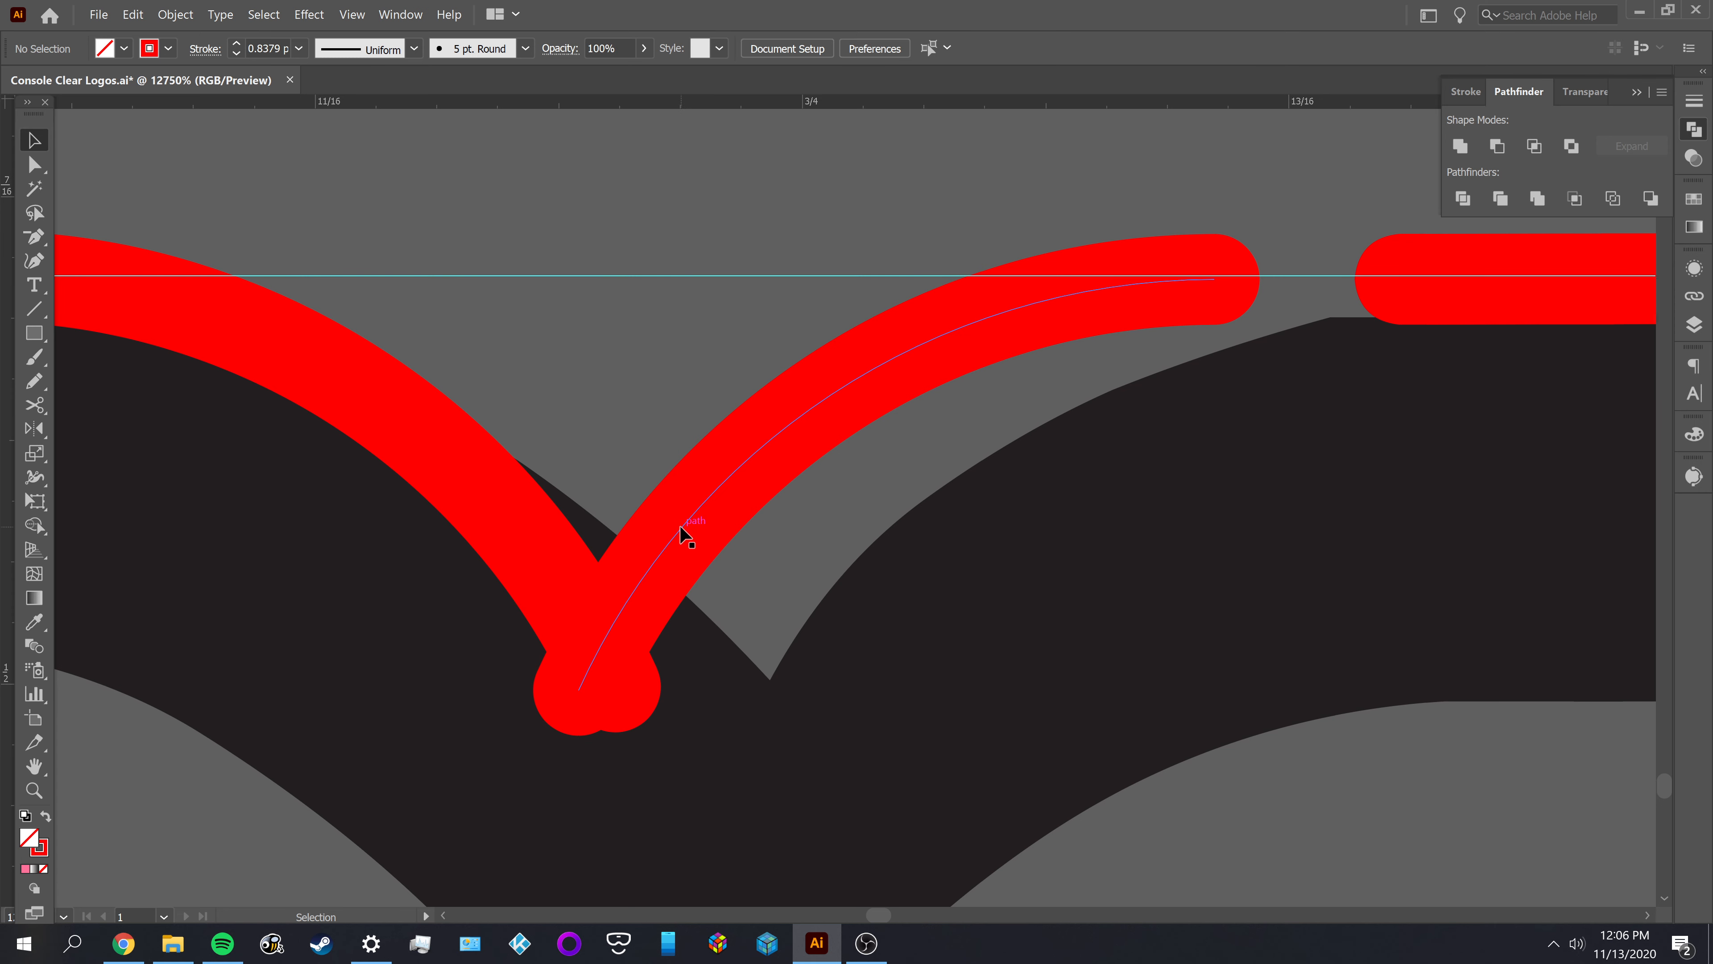
# Move the right notch arc sideways so its lower end meets the lower end of the left notch arc
pyautogui.moveTo(682, 533); pyautogui.dragTo(721, 533)
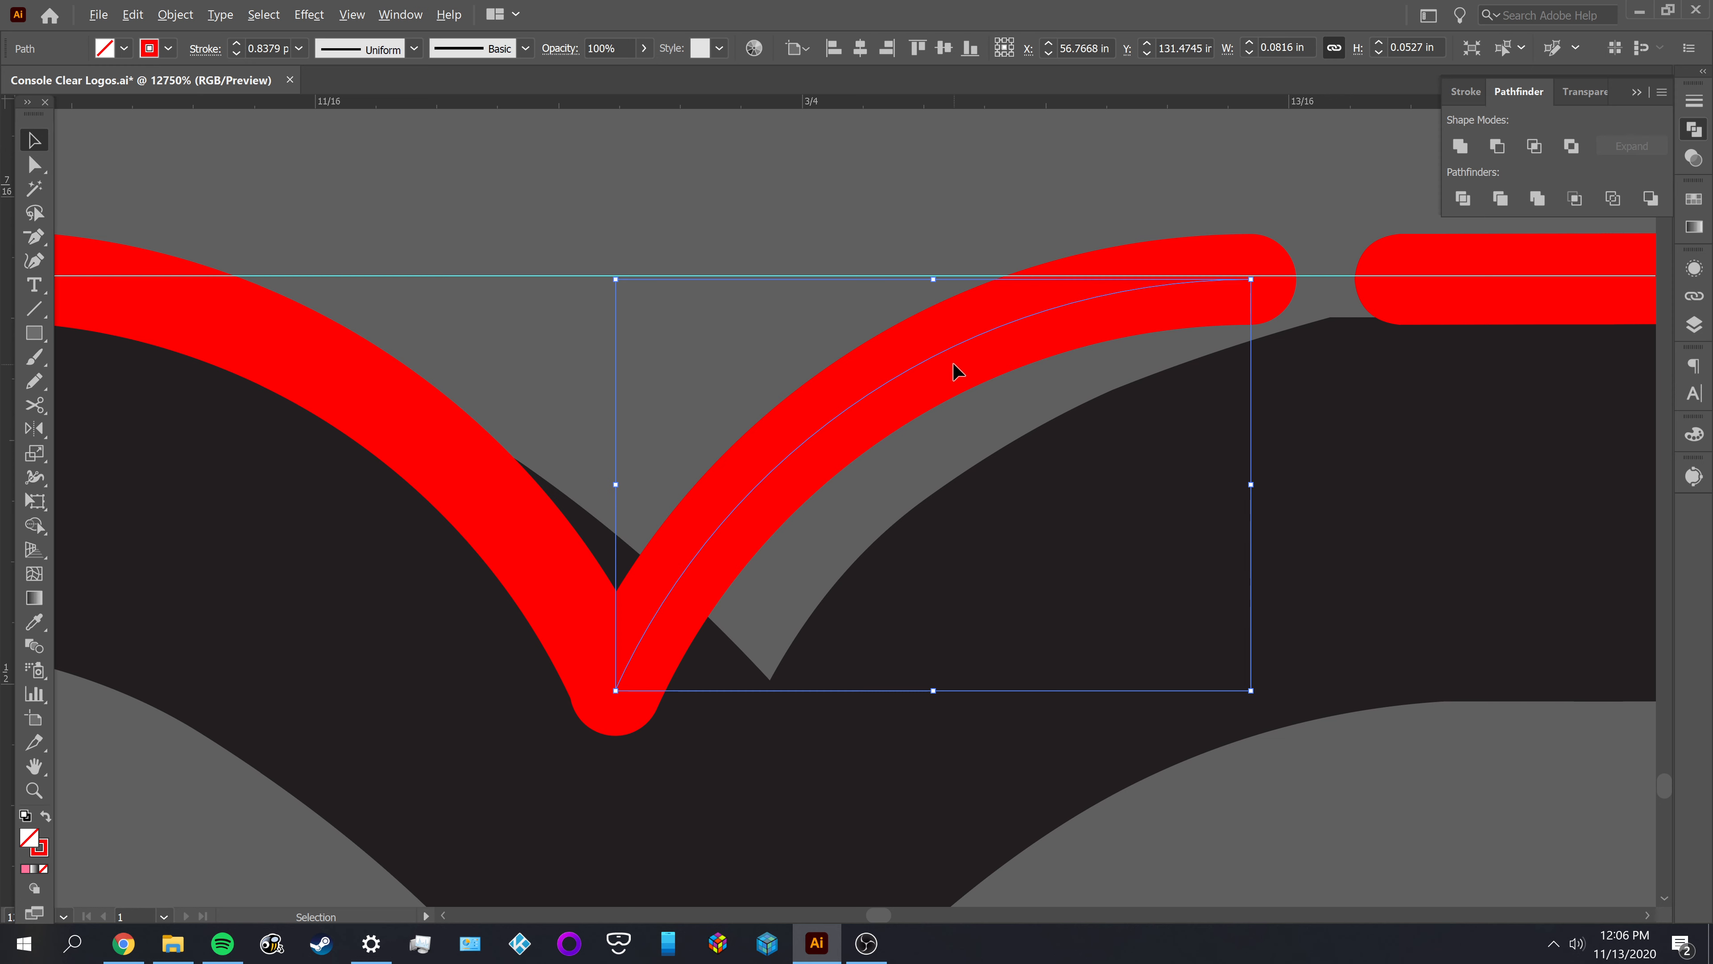
pyautogui.scroll(-1, 953, 368)
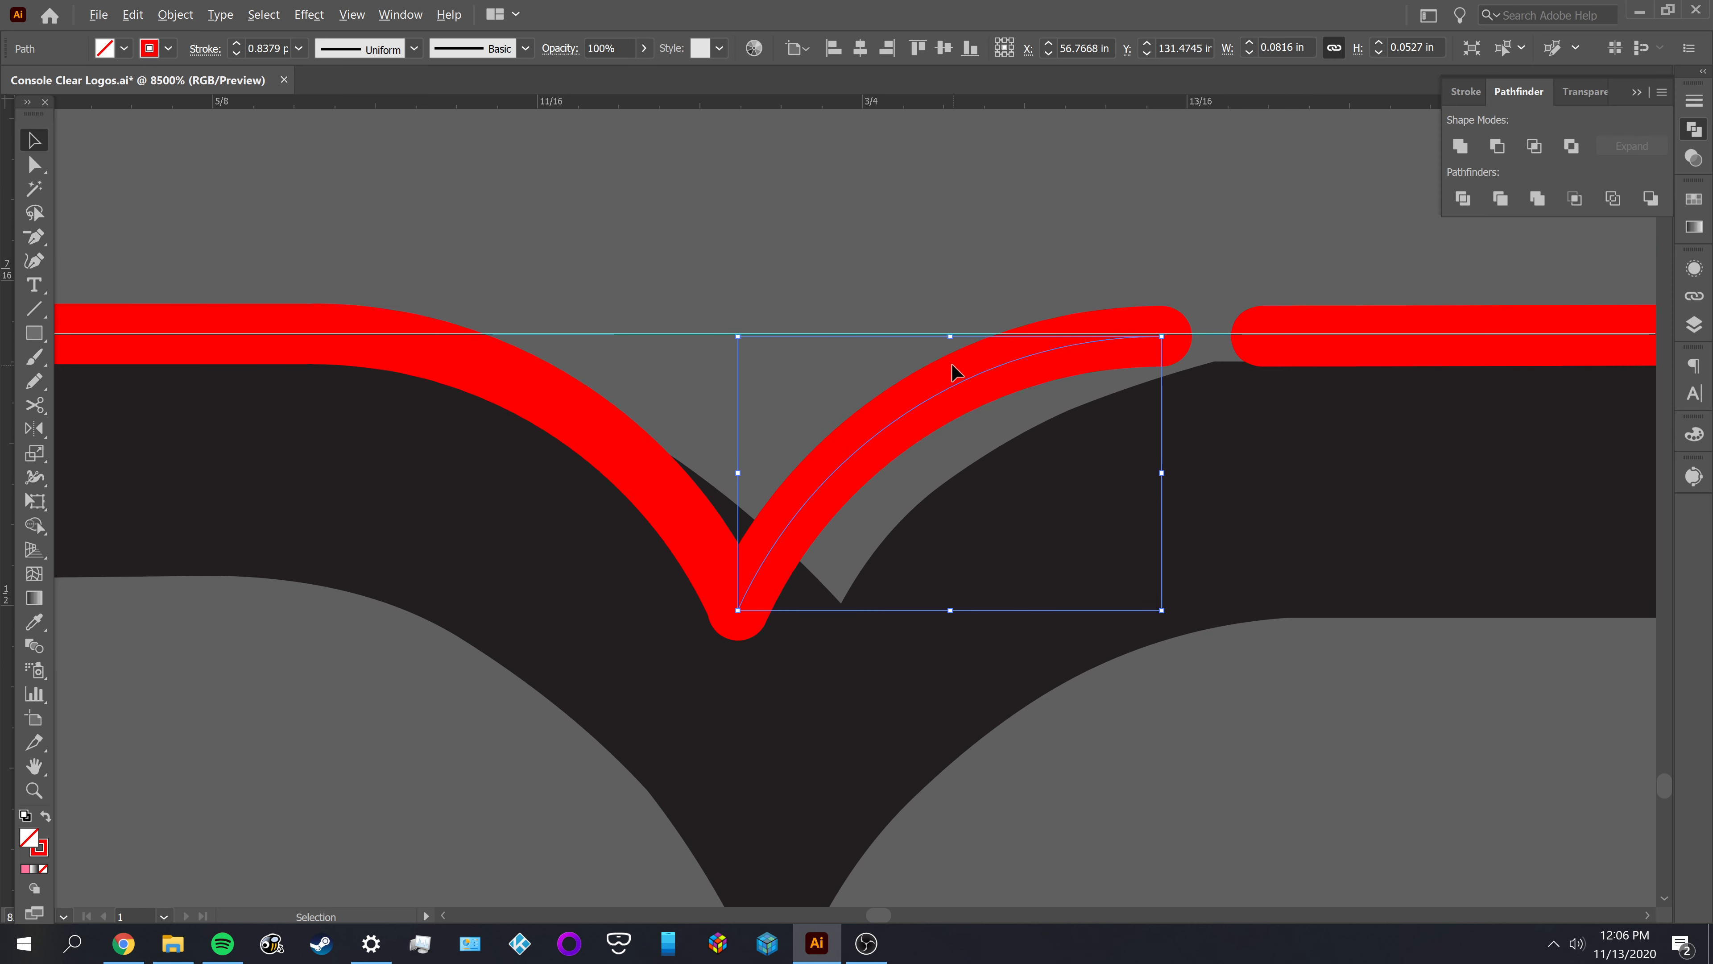
pyautogui.click(773, 388)
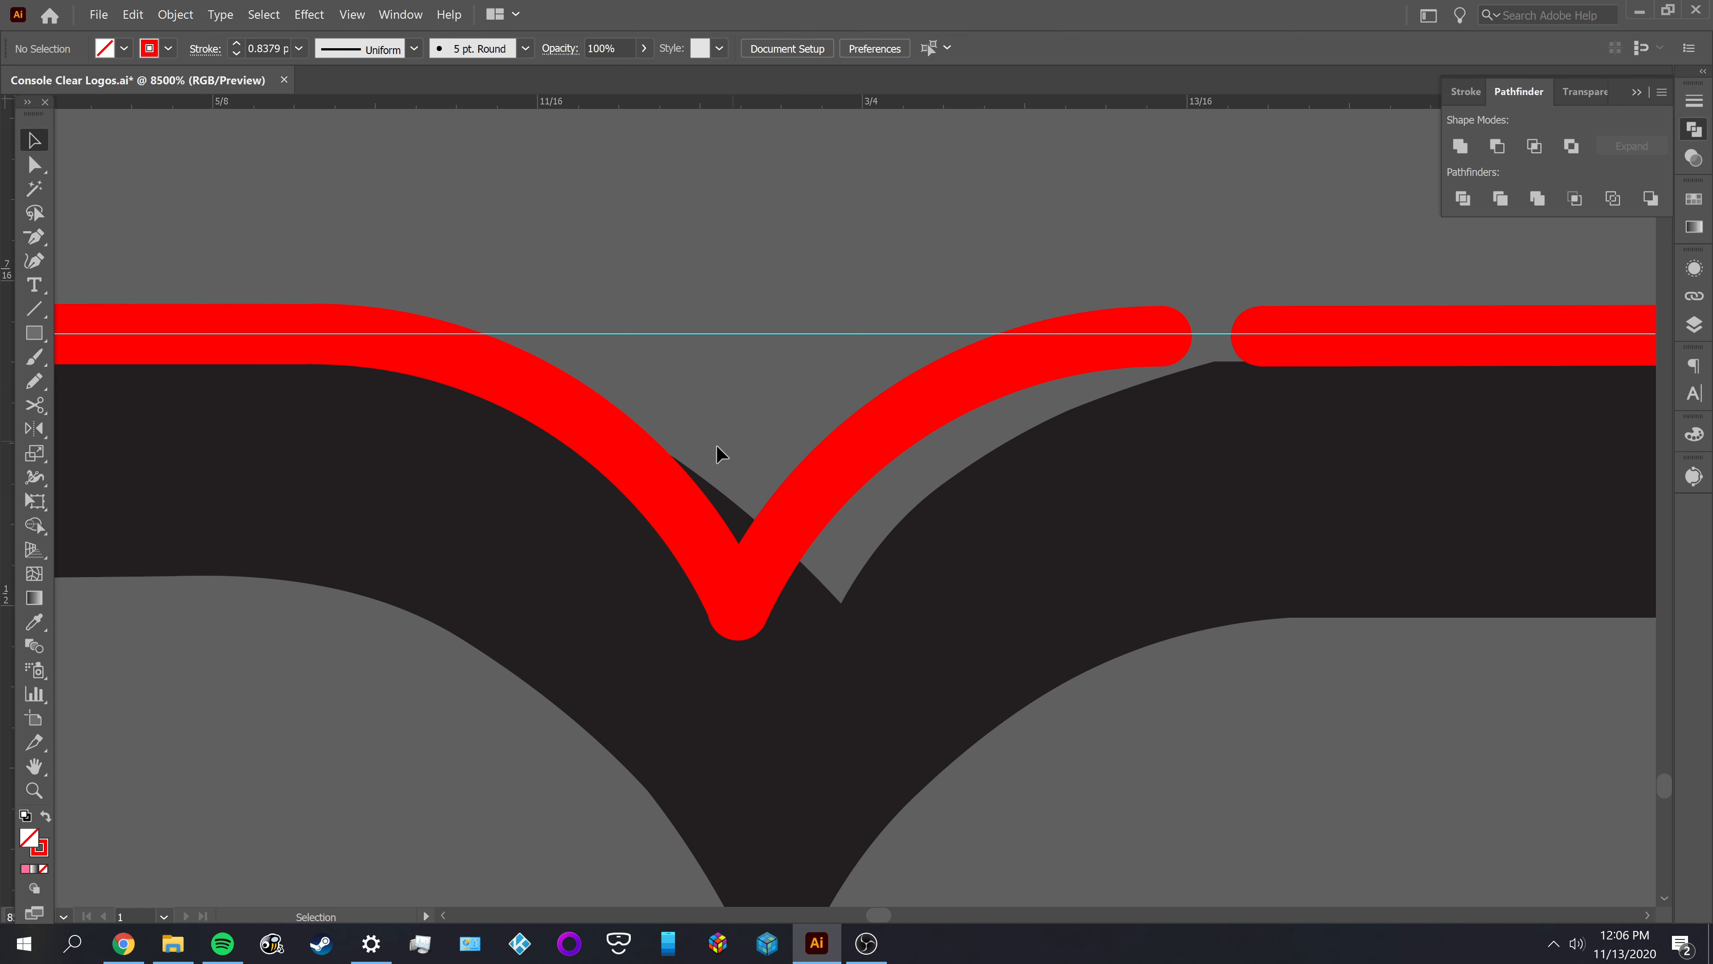
pyautogui.click(639, 467)
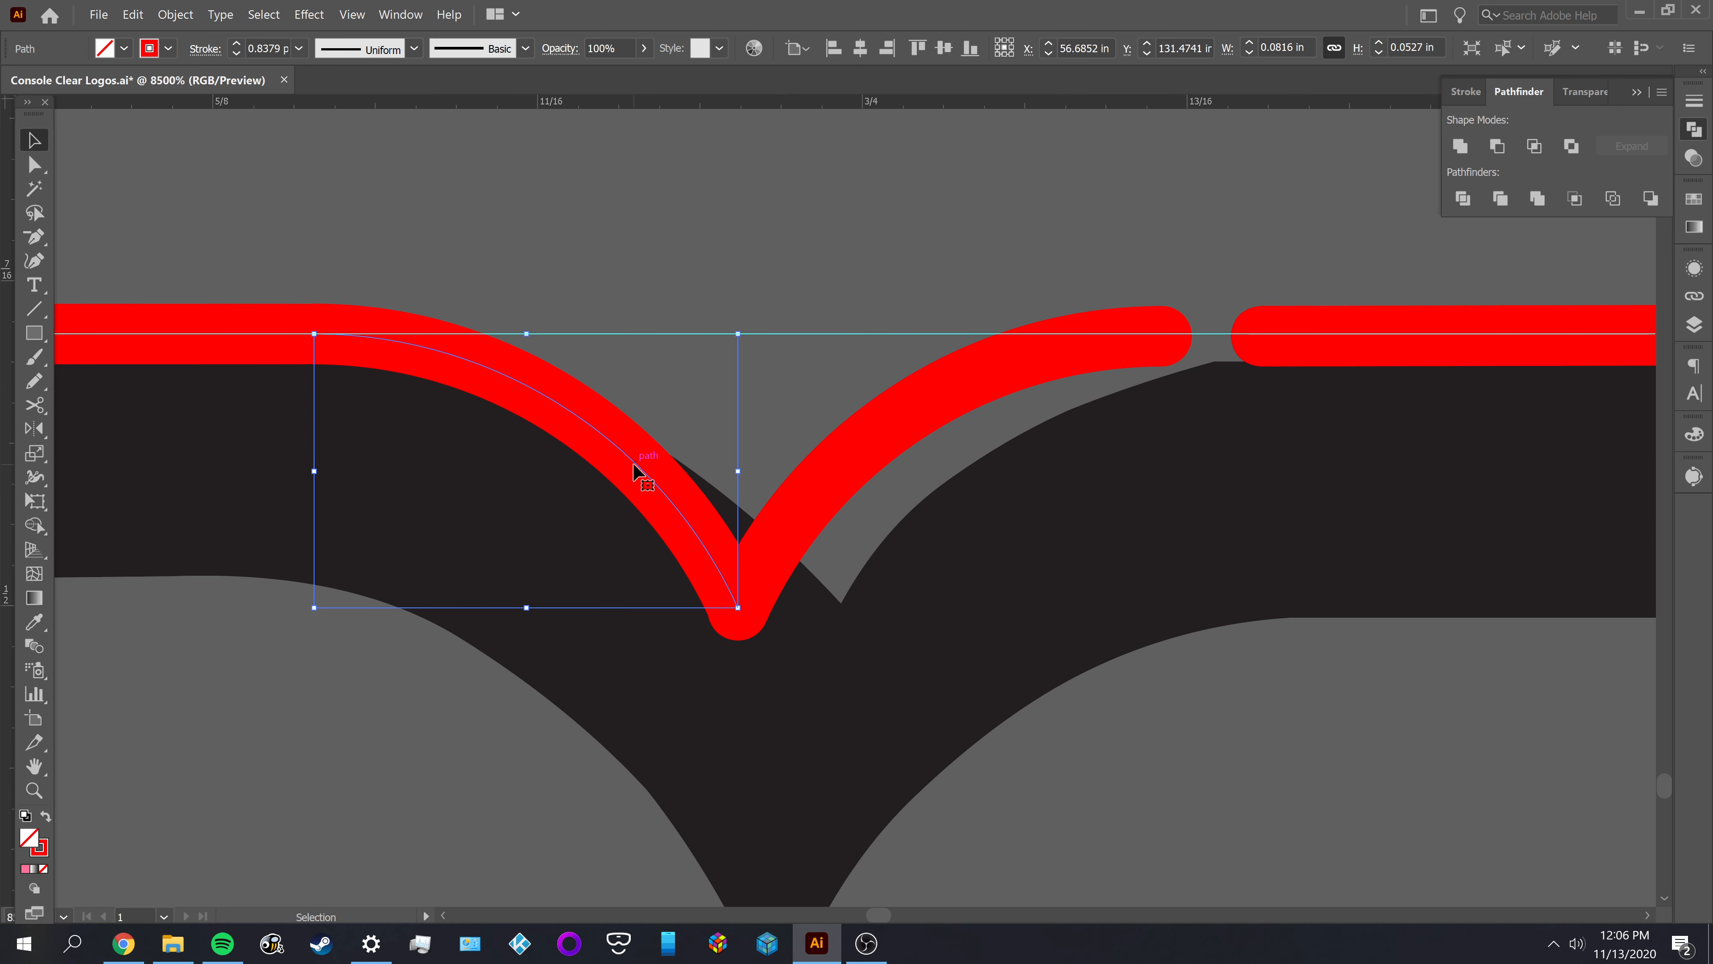
pyautogui.click(846, 493)
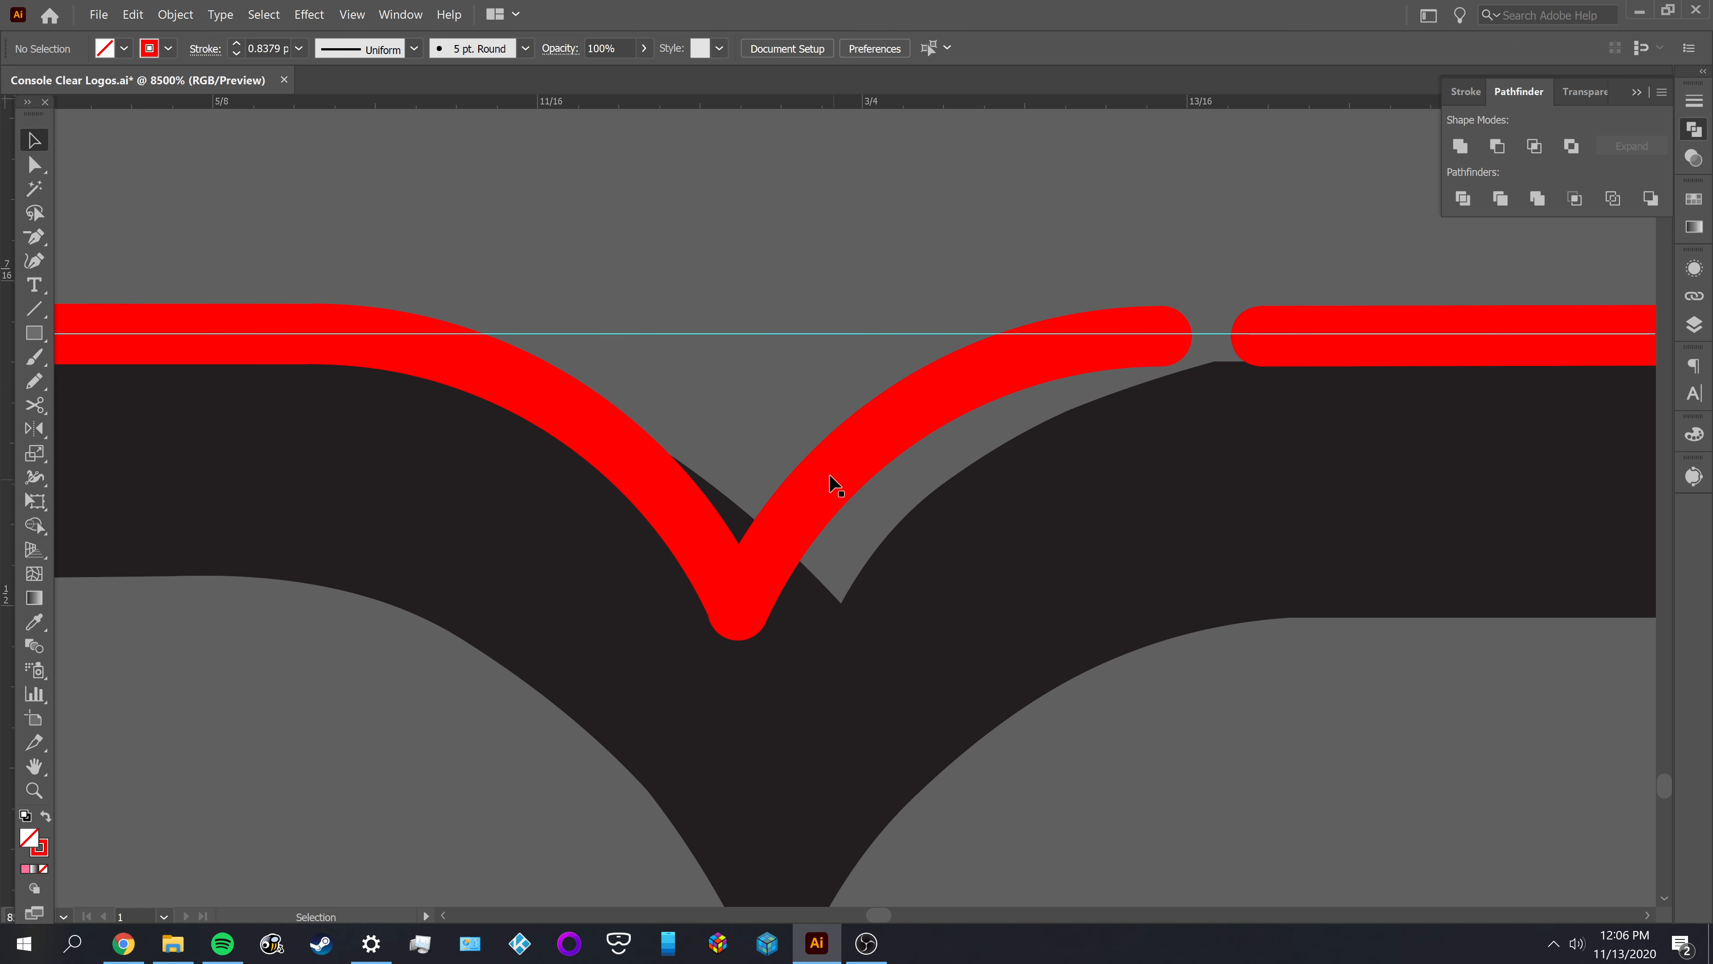
# Delete the right notch arc and create a copy of the left arc reflected across the vertical axis
pyautogui.click(865, 486)
pyautogui.press('Delete')
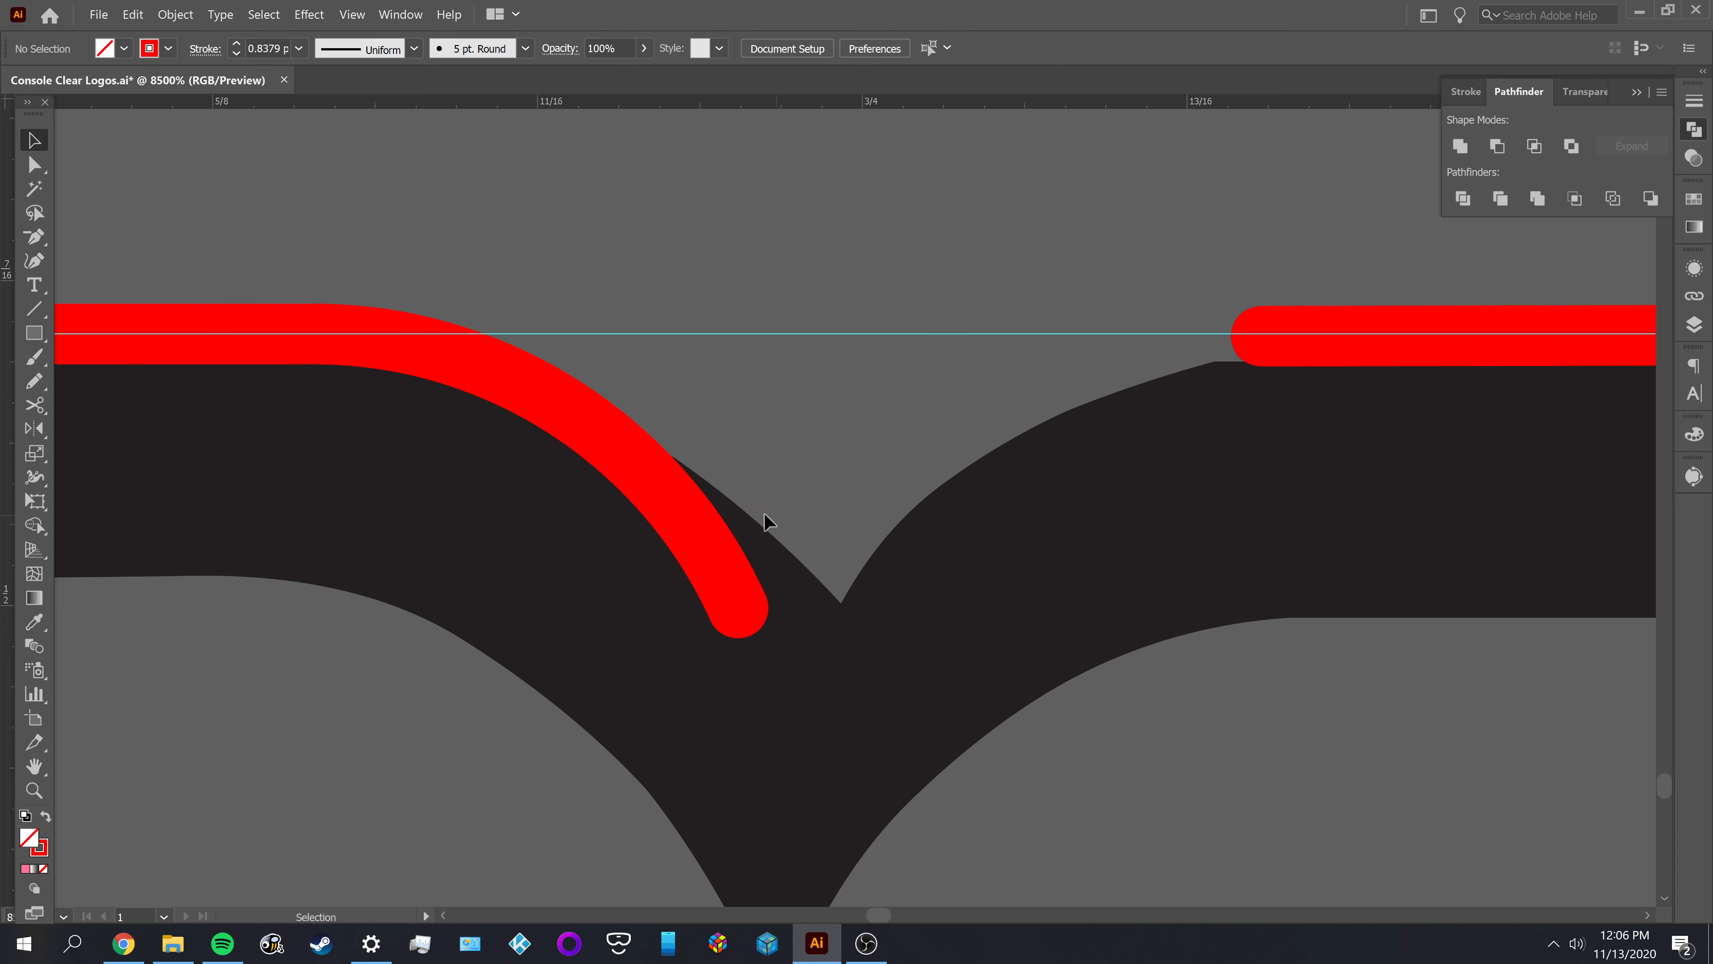
pyautogui.click(646, 472)
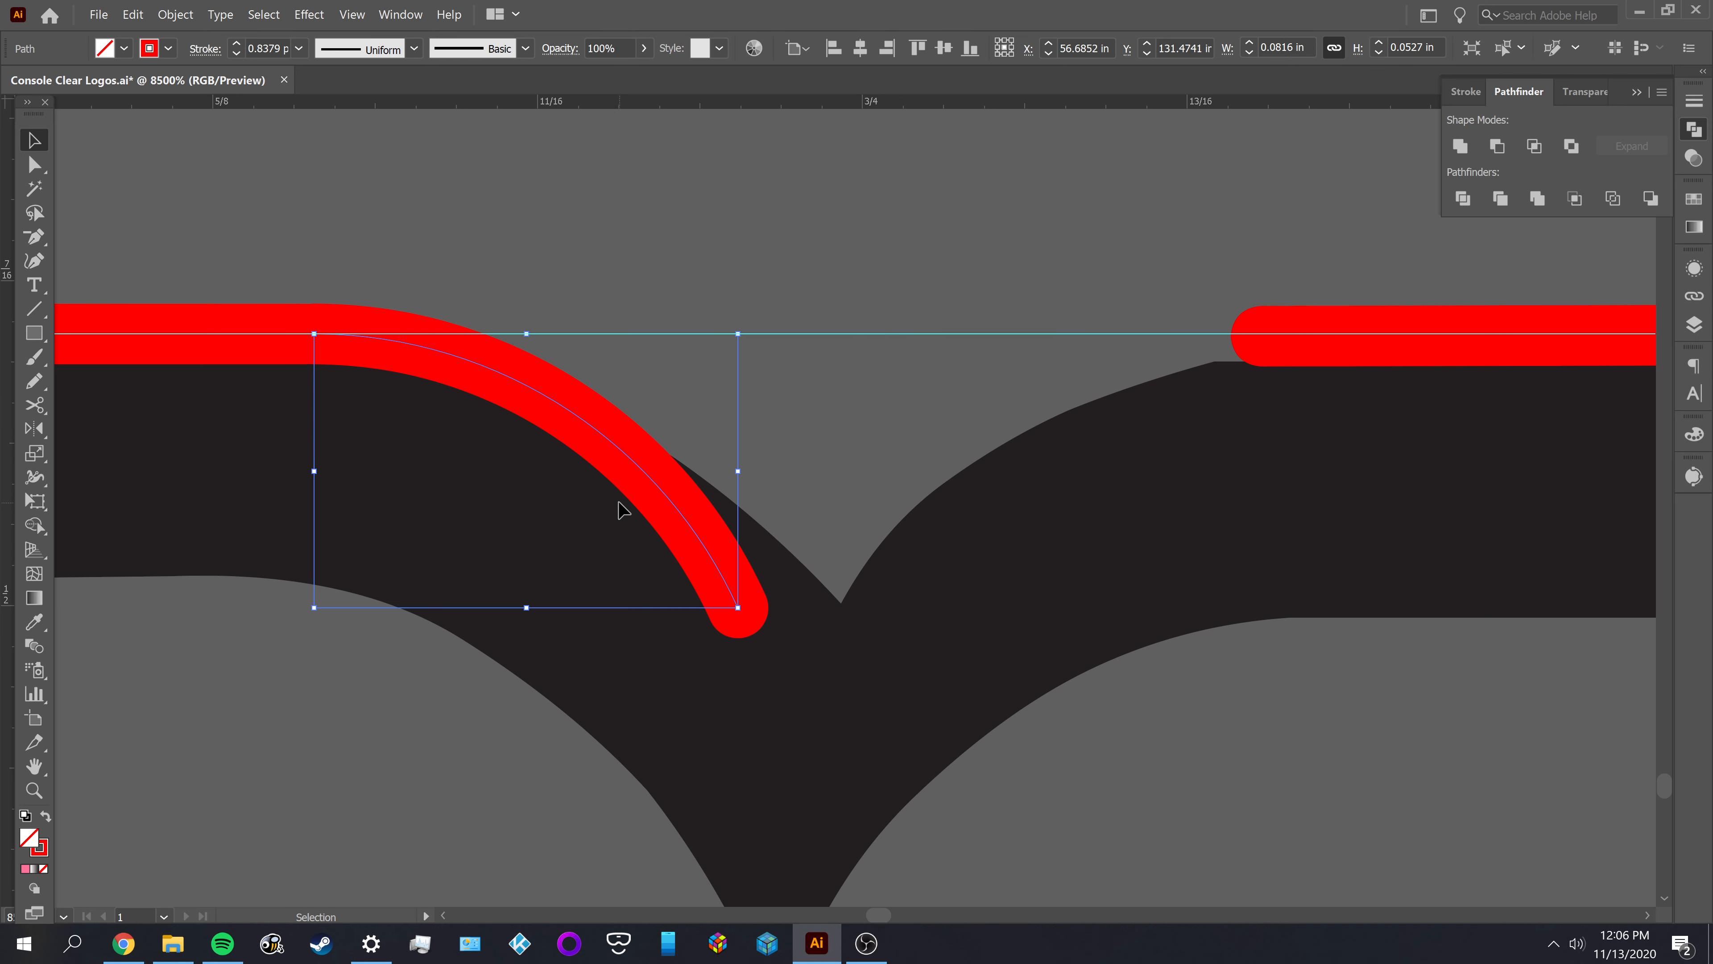
pyautogui.doubleClick(34, 428)
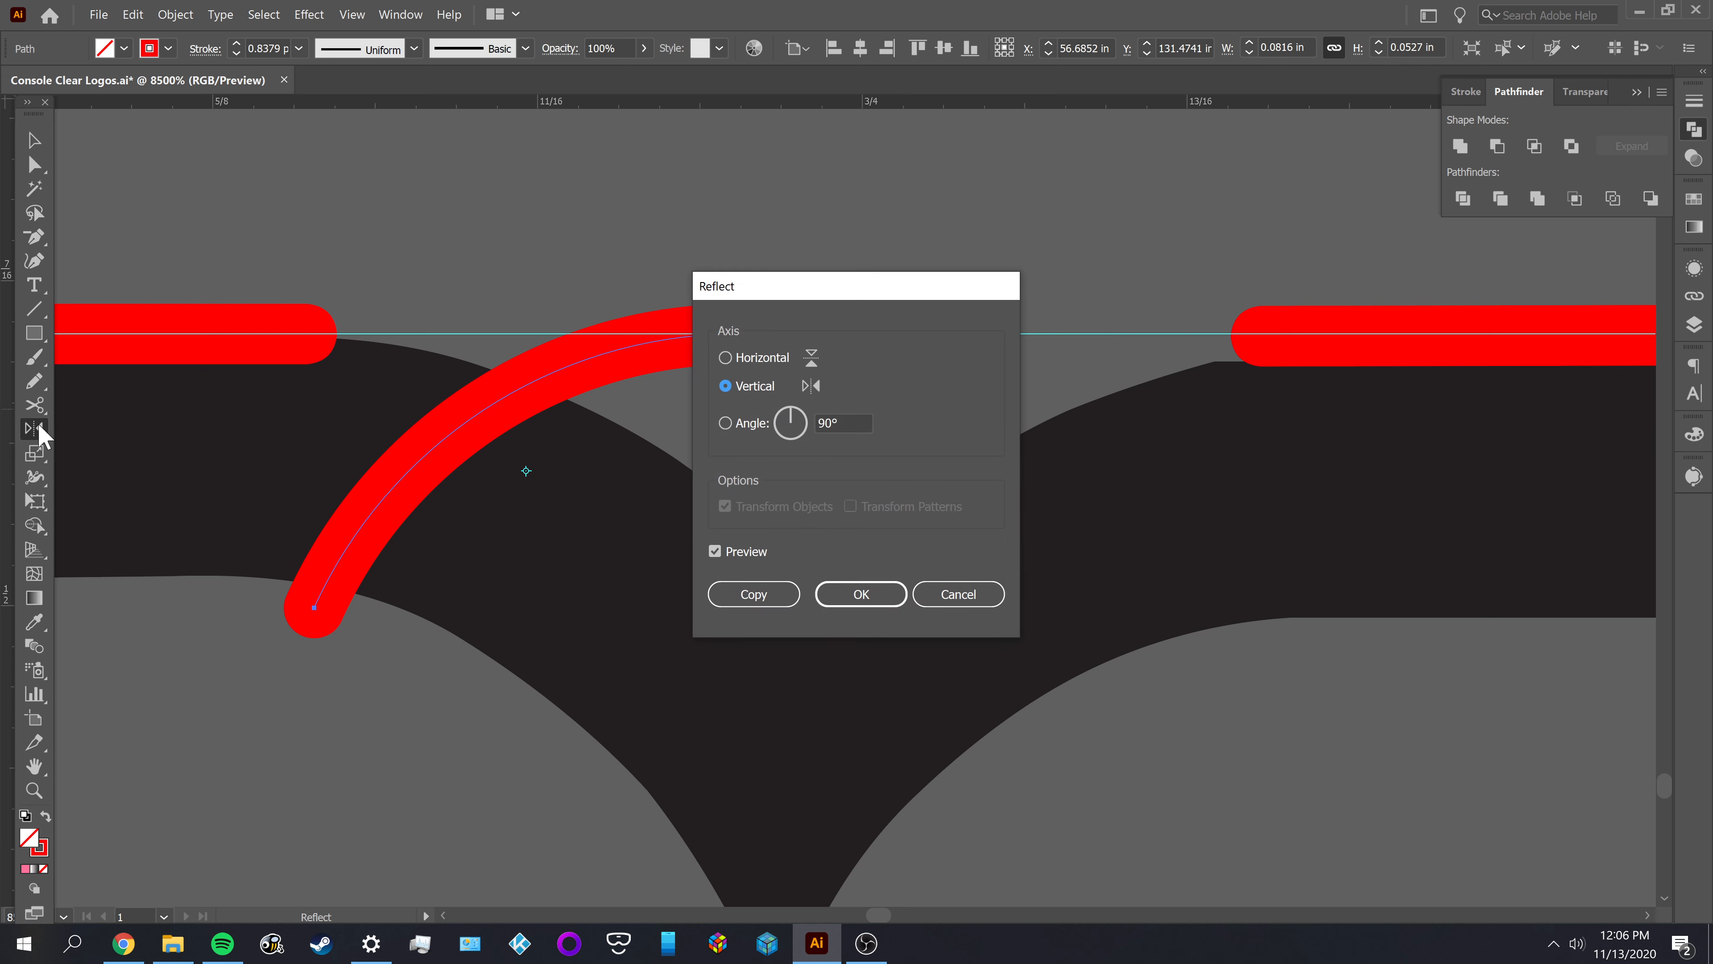
pyautogui.click(753, 594)
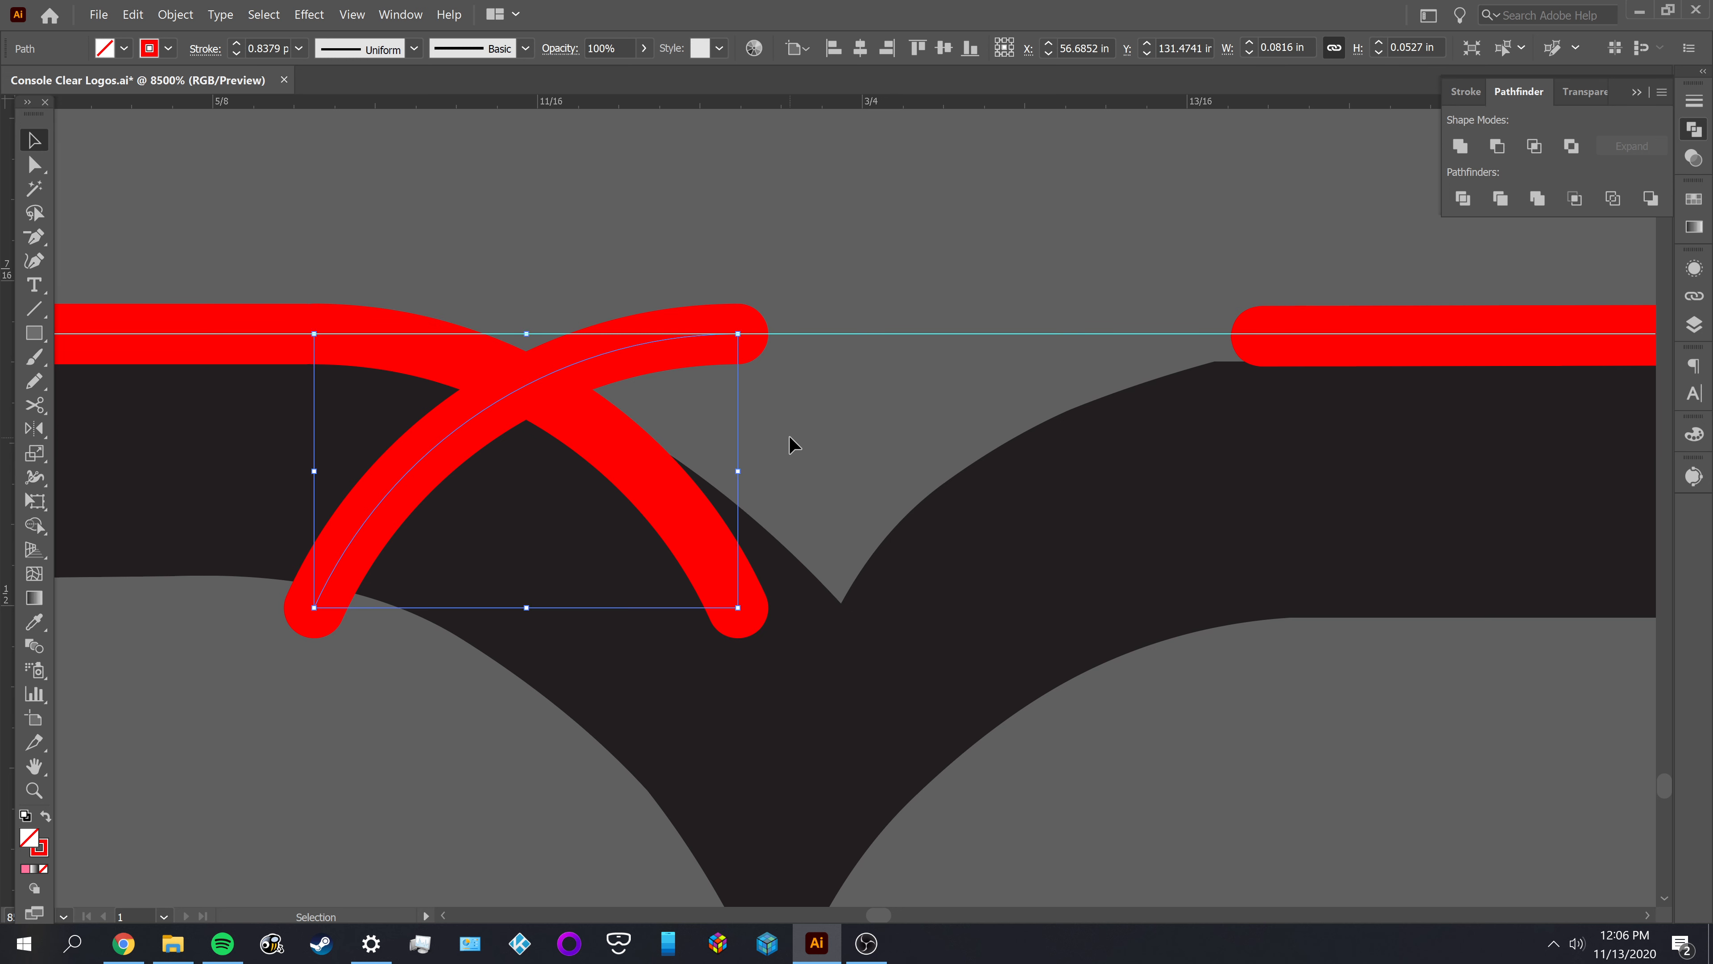
# Move the reflected copy along the guide until its lower end meets the left arc's lower end
pyautogui.press('v')
pyautogui.click(790, 446)
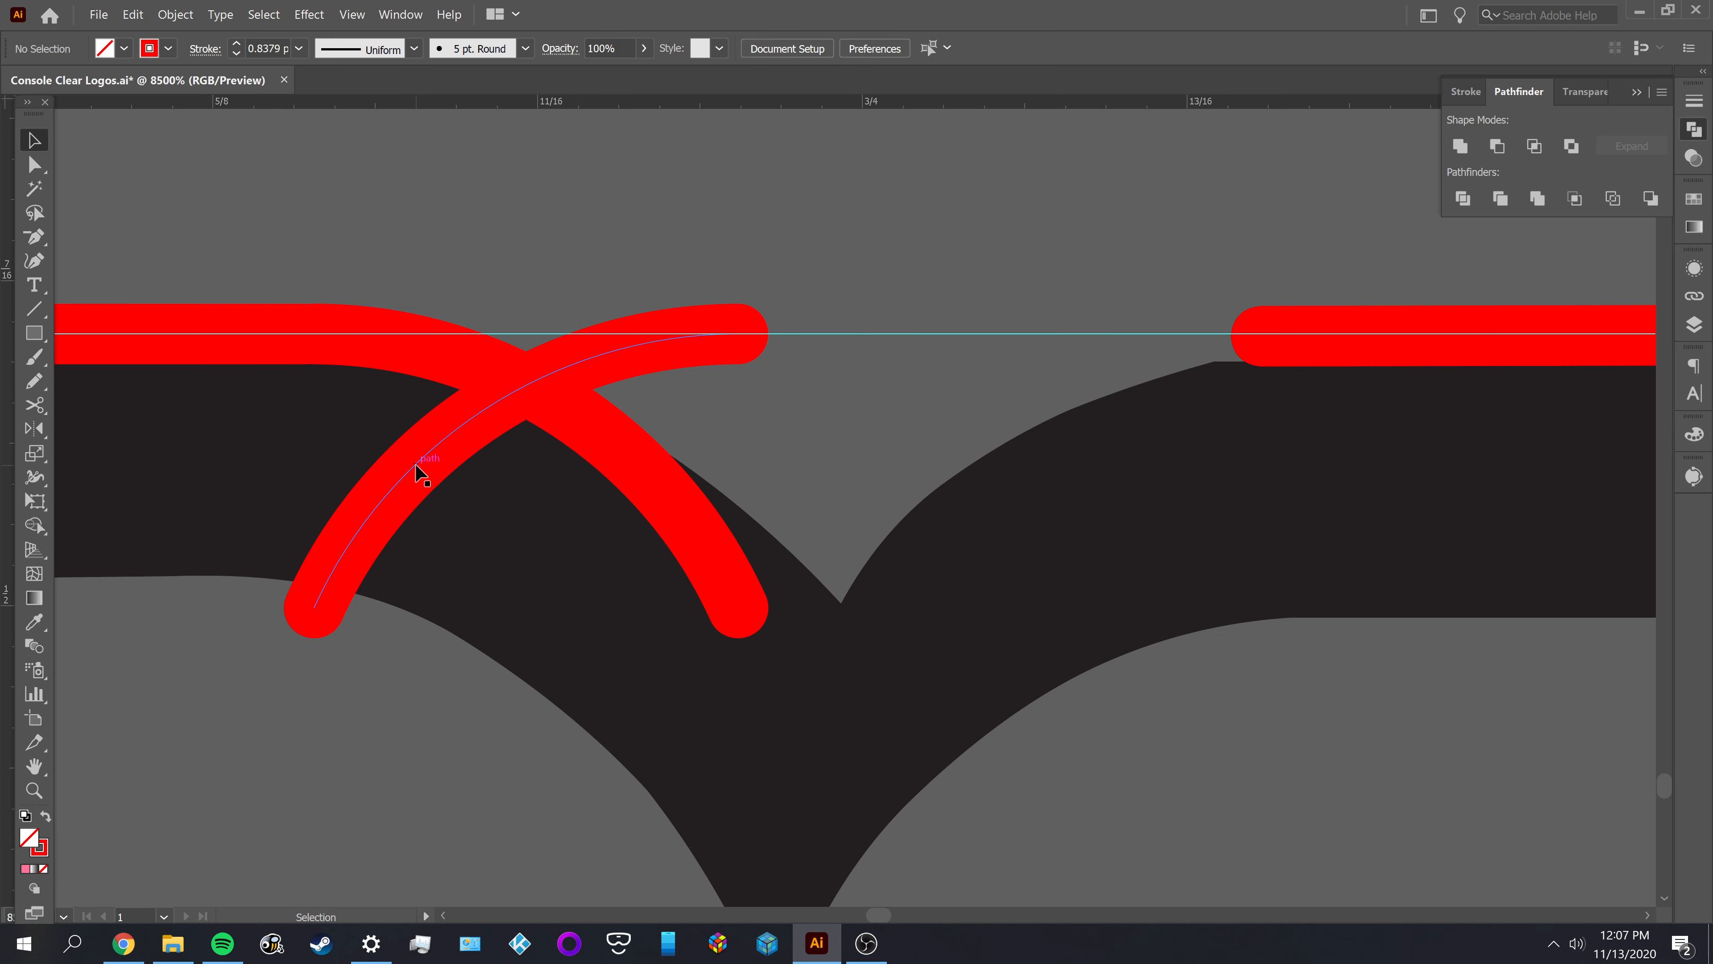
pyautogui.moveTo(419, 470); pyautogui.dragTo(844, 489)
pyautogui.scroll(3, 1144, 337)
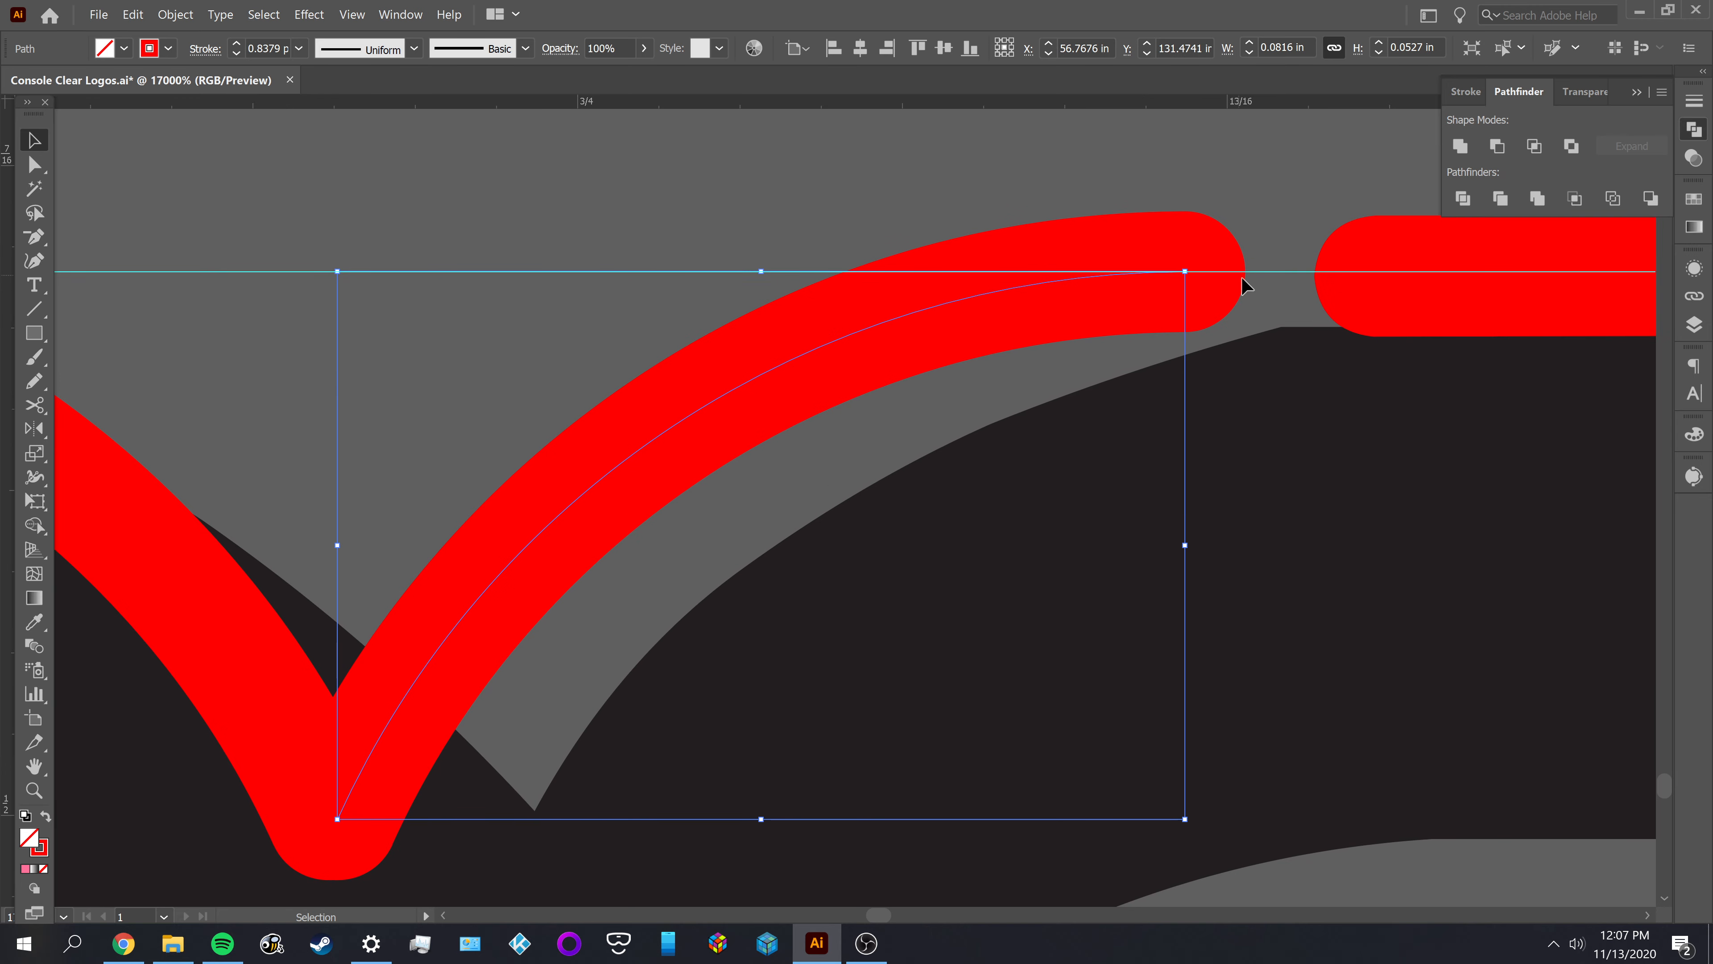
pyautogui.scroll(-2, 1247, 278)
pyautogui.press('a')
pyautogui.scroll(-2, 1146, 297)
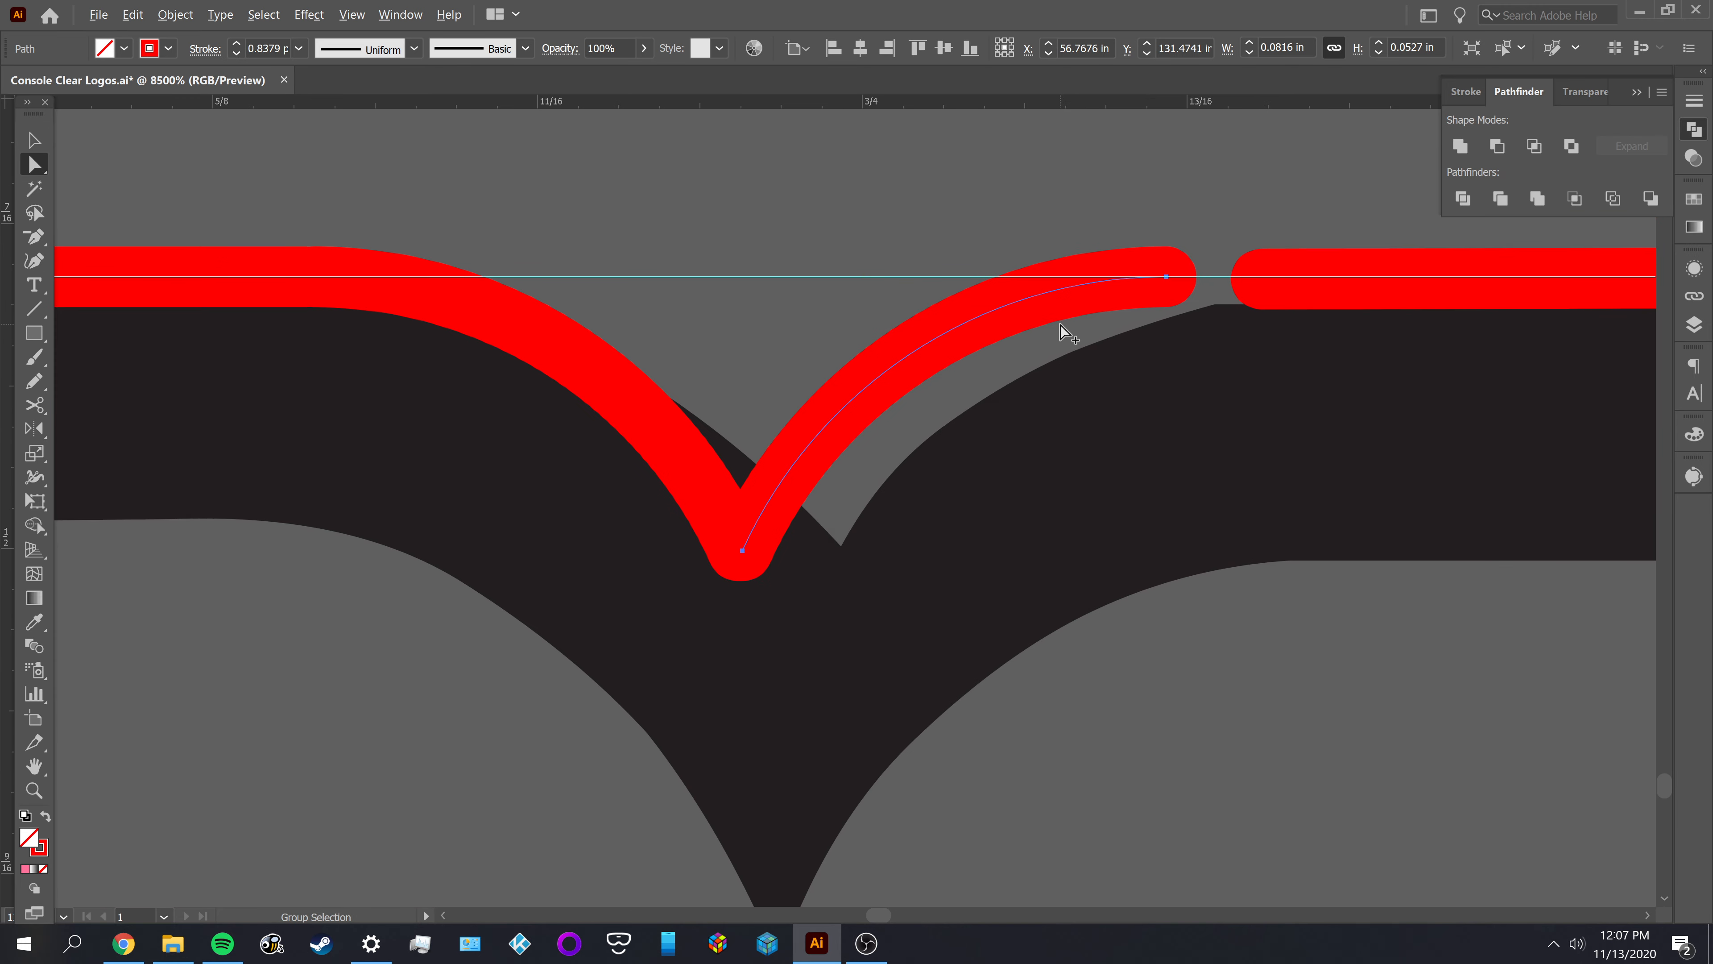
# Join the two notch arcs into one path and inspect the joint at their lower ends
pyautogui.press('v')
pyautogui.click(593, 465)
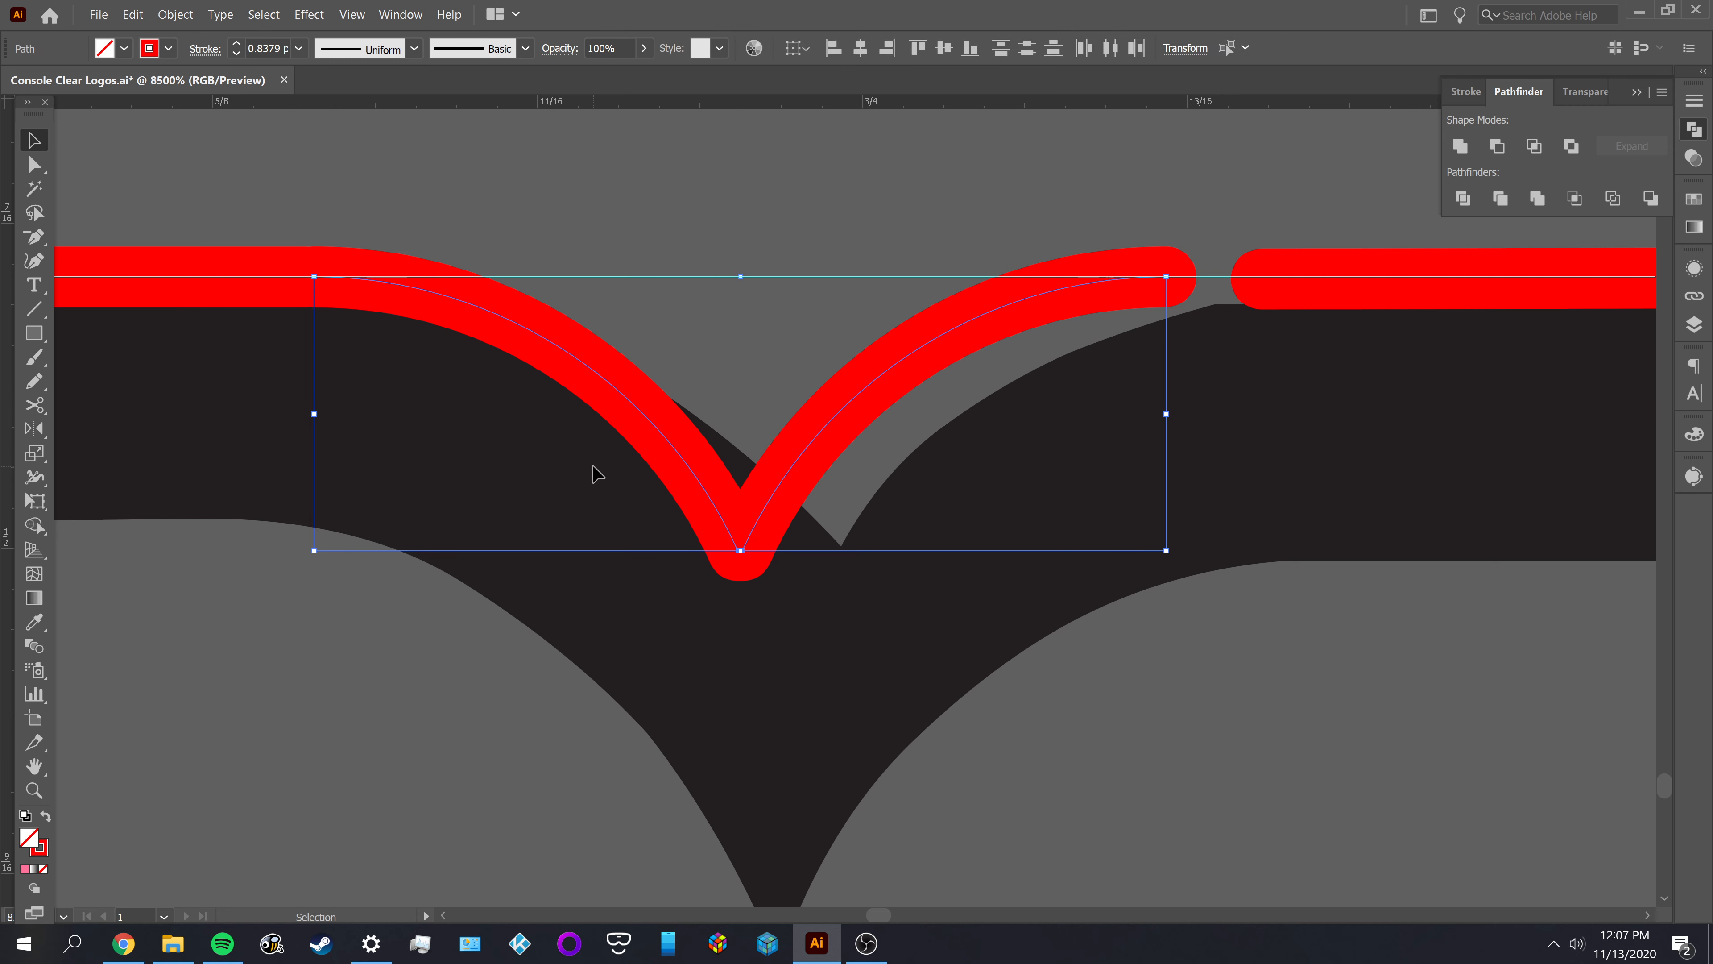
pyautogui.press('v')
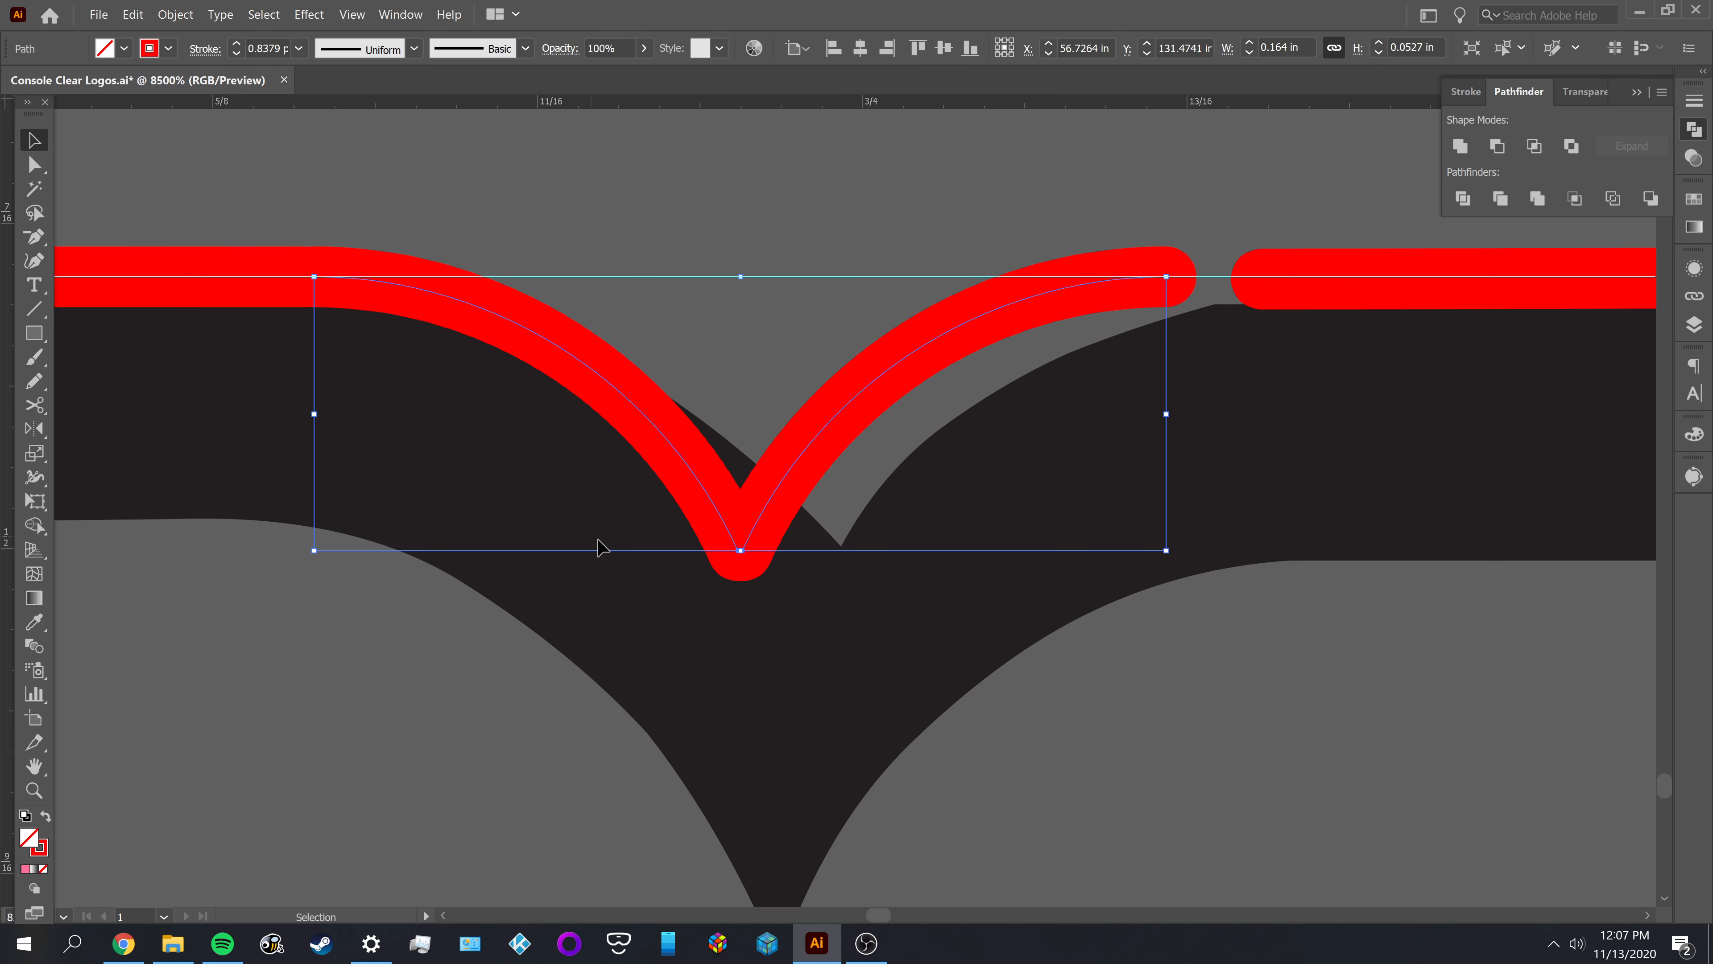
pyautogui.scroll(1, 746, 589)
pyautogui.click(737, 582)
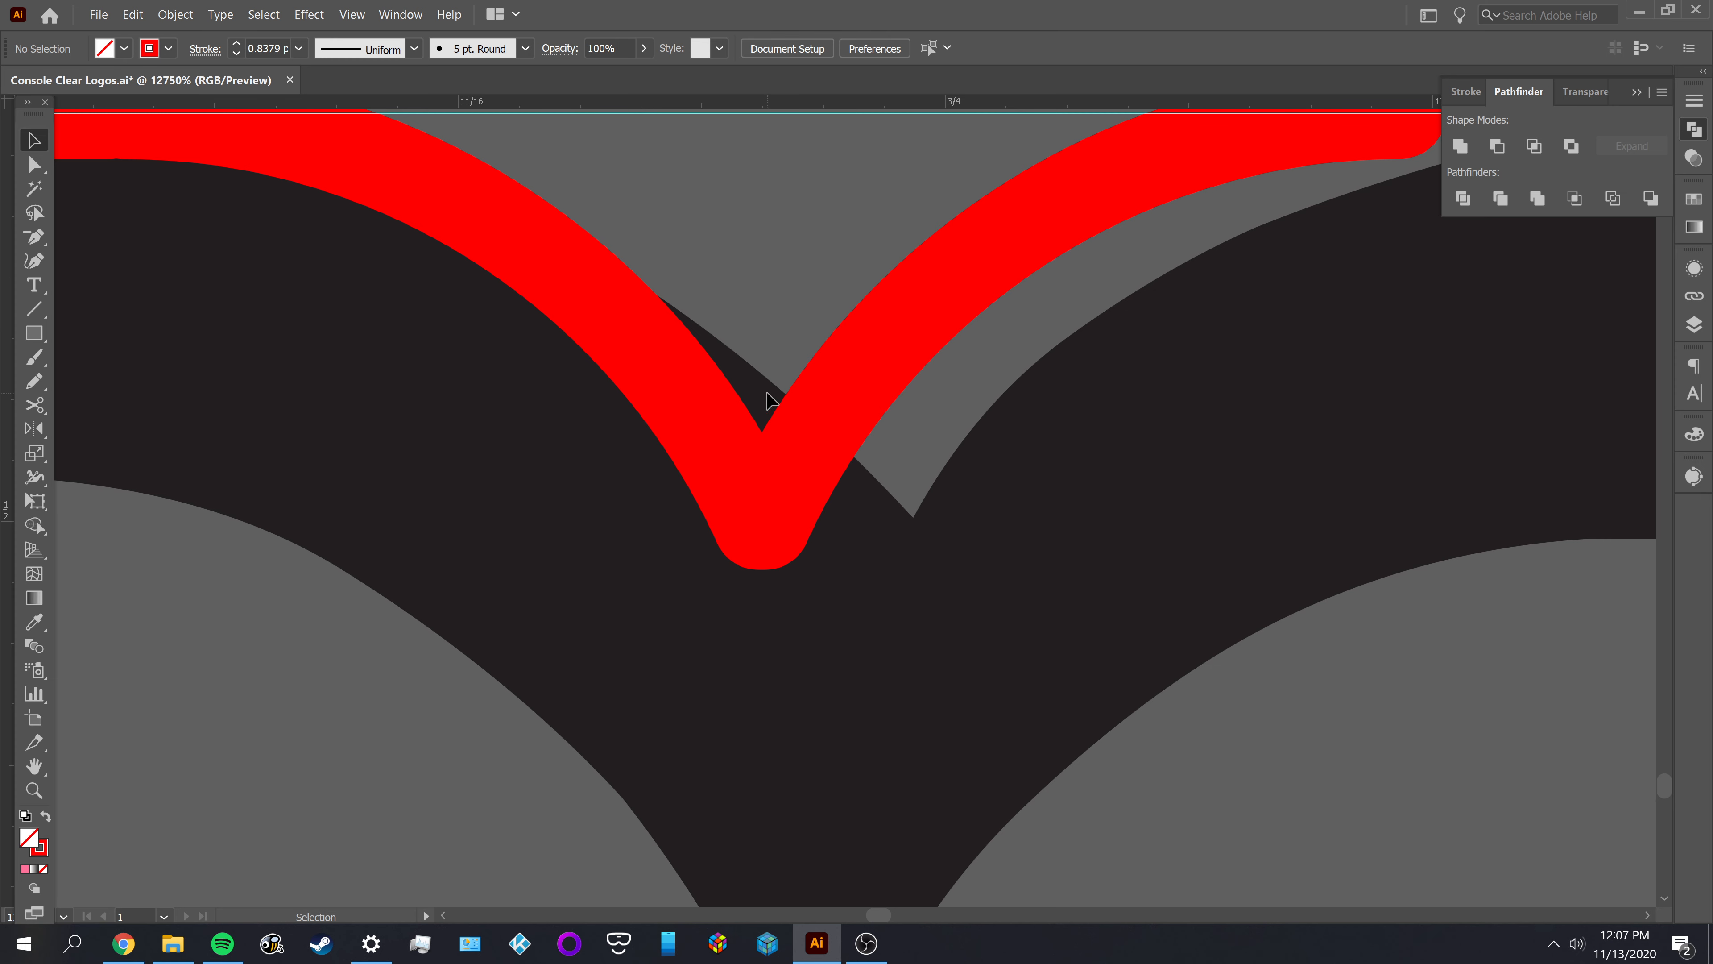
pyautogui.click(817, 442)
pyautogui.scroll(2, 763, 553)
pyautogui.press('a')
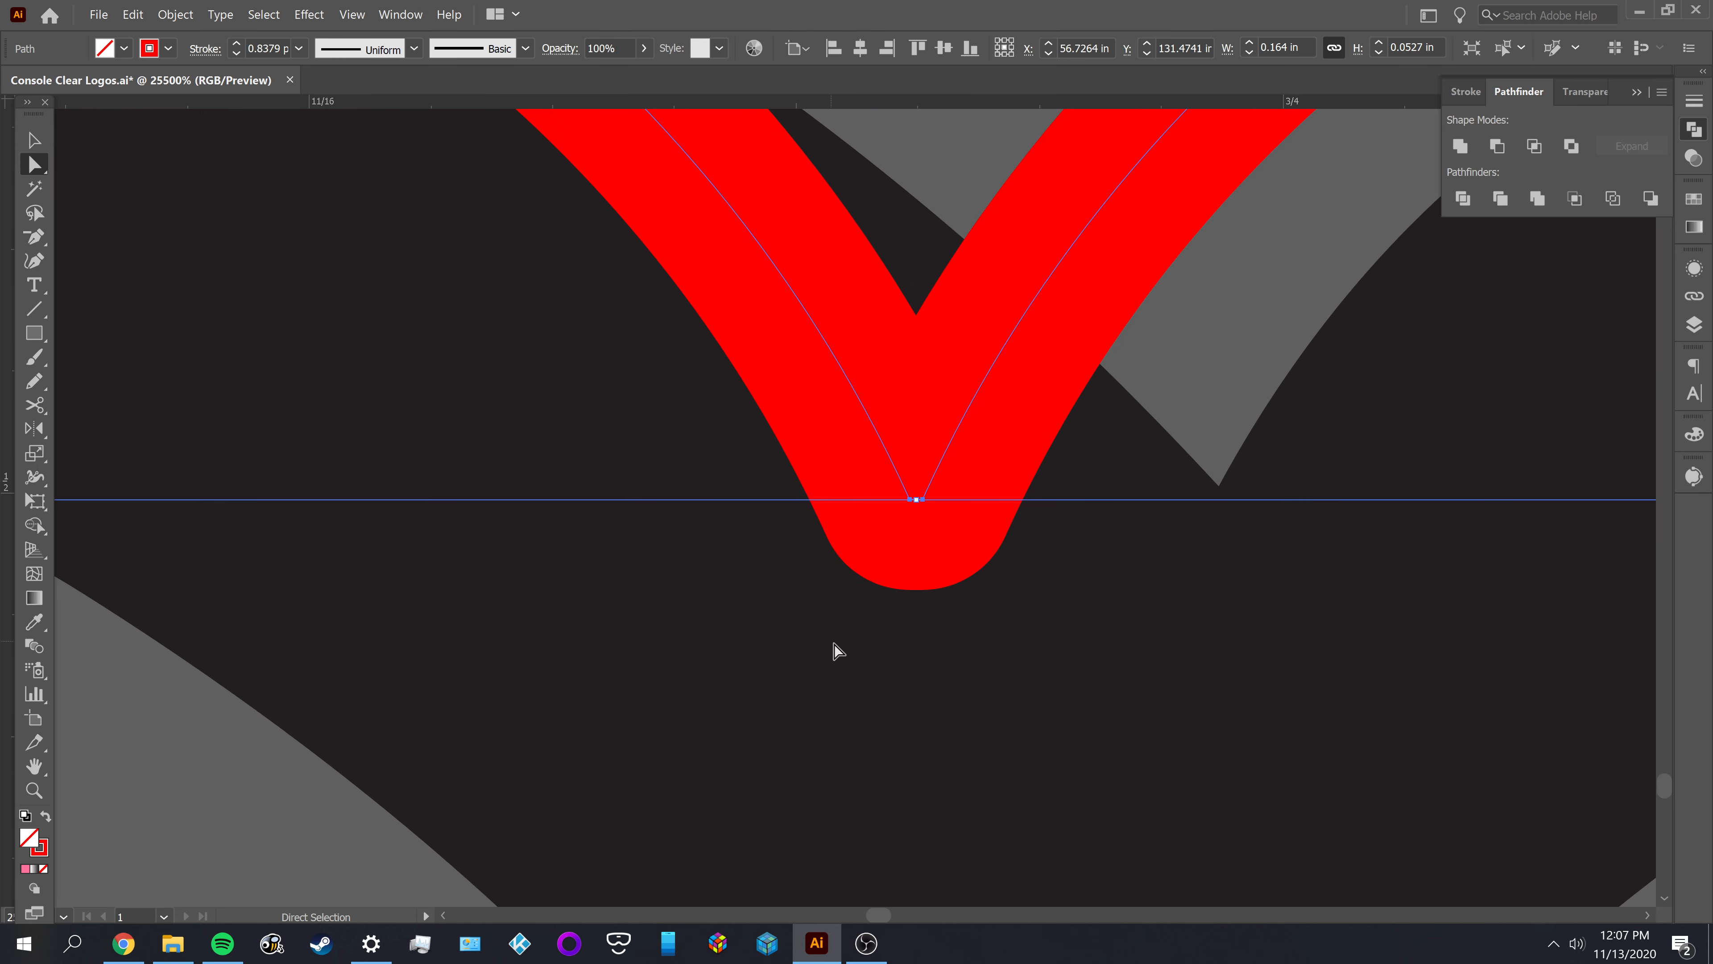
# Try removing the anchor at the notch's lowest point, undo that and the join, and deselect the arcs
pyautogui.click(930, 515)
pyautogui.click(921, 501)
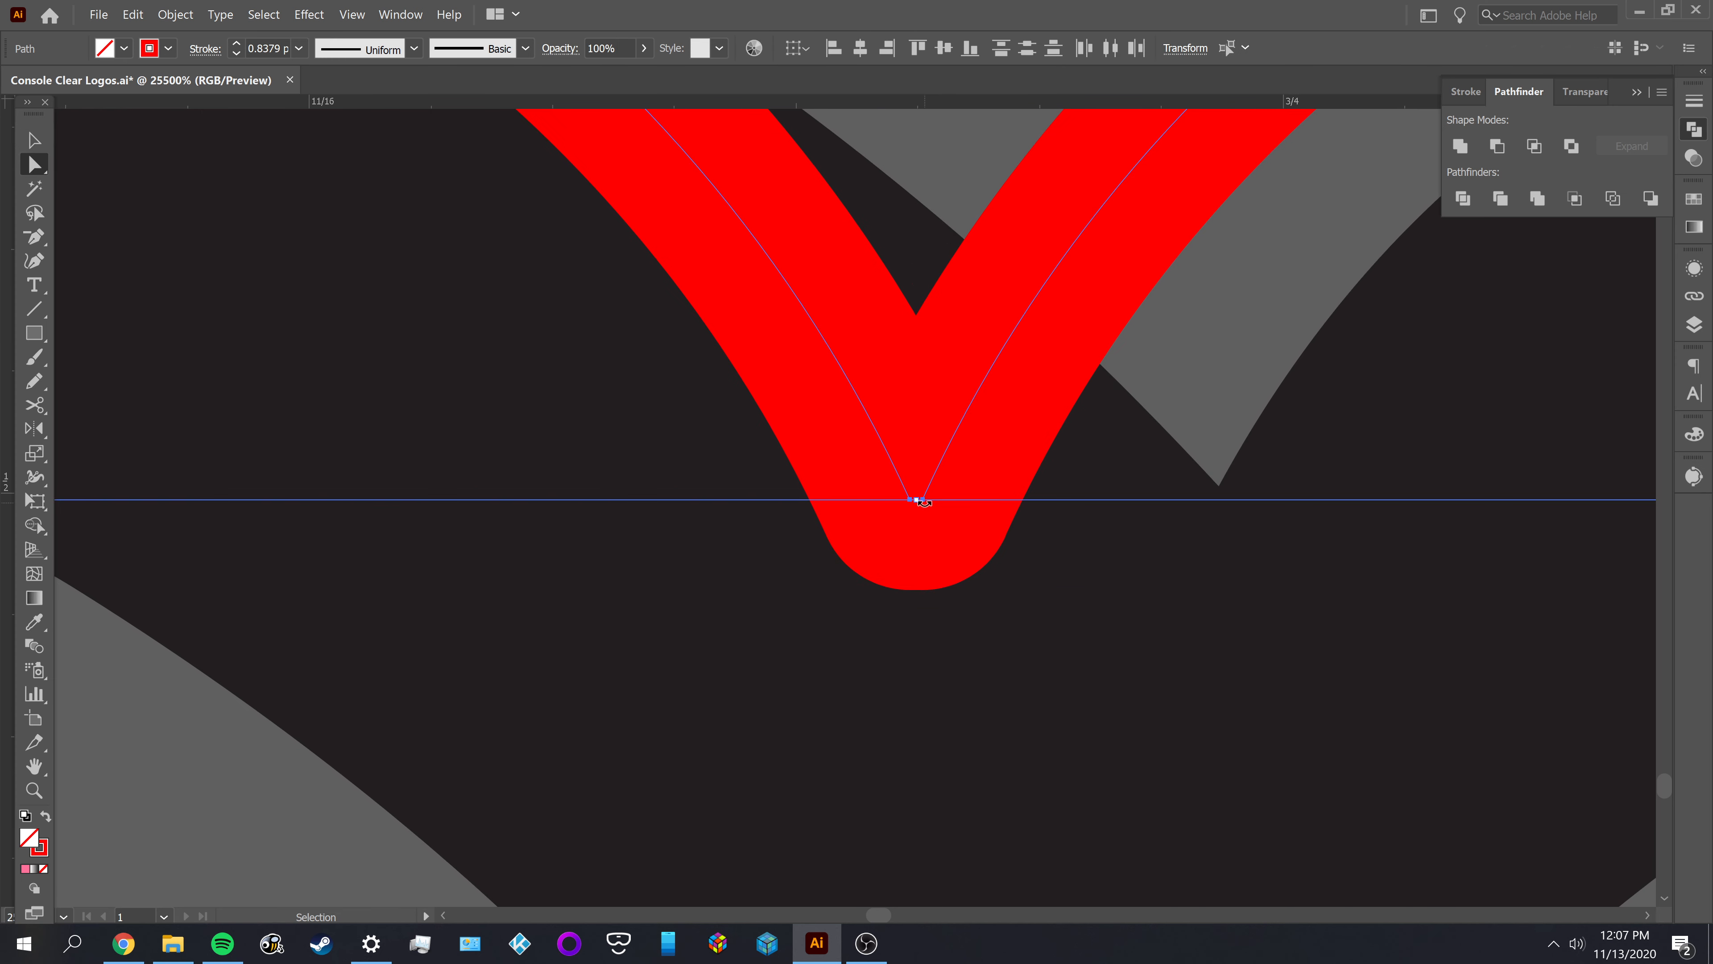
pyautogui.press('Delete')
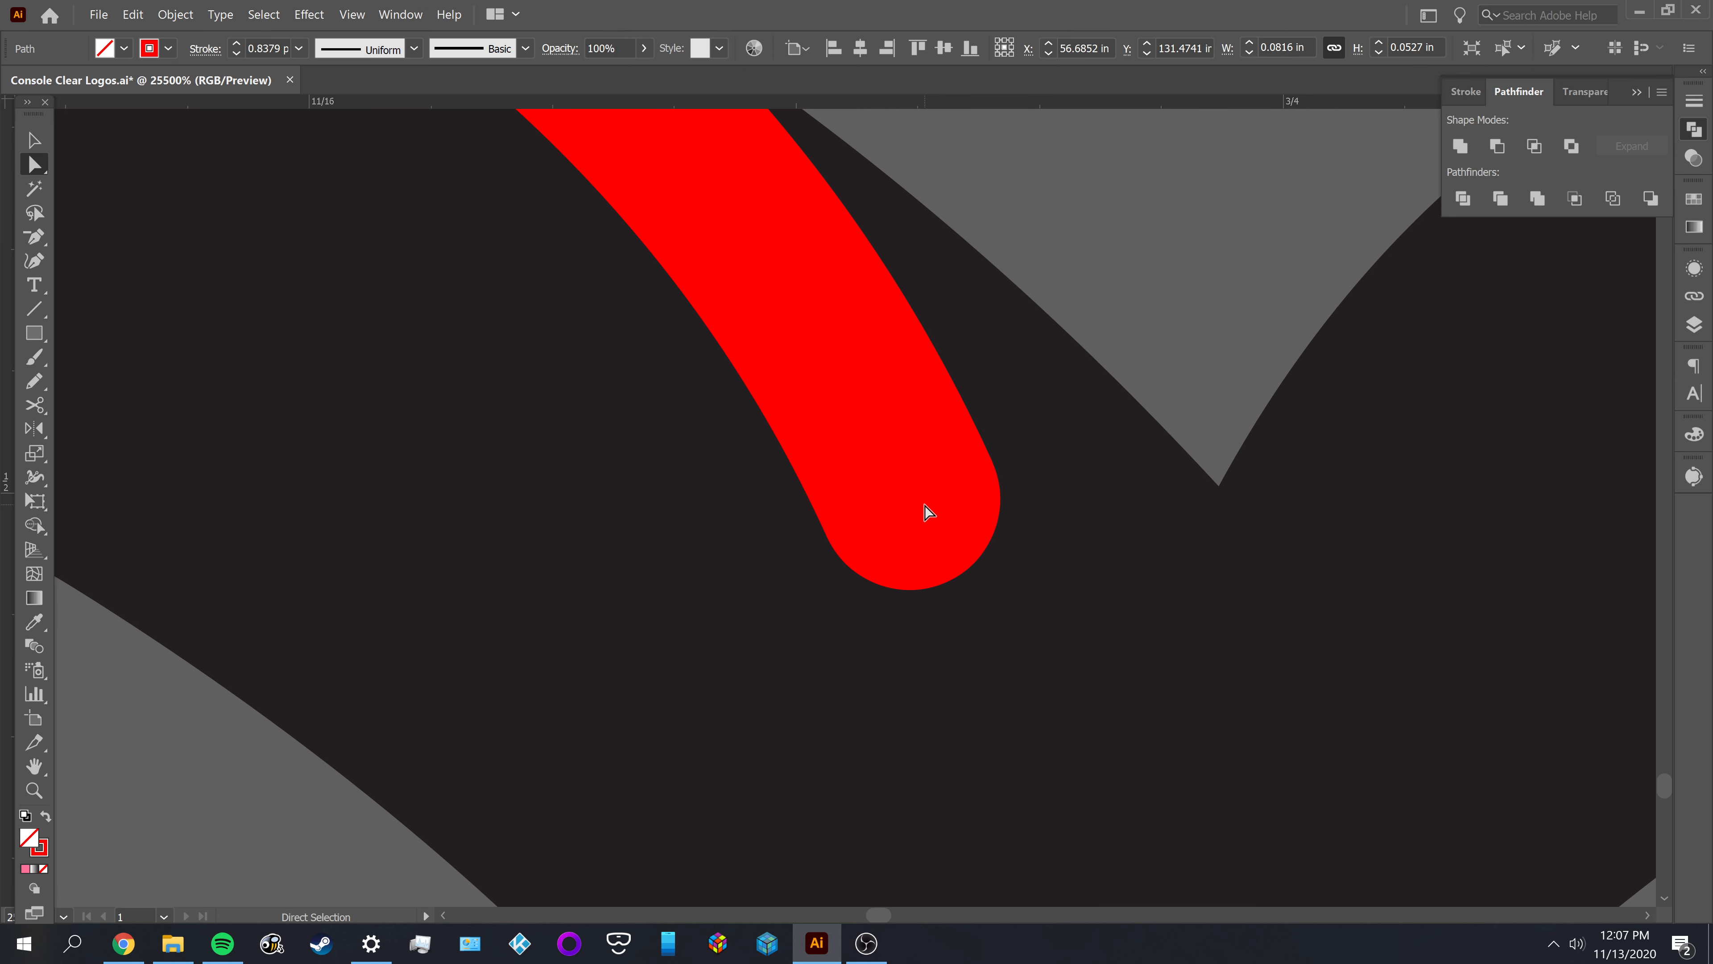
pyautogui.hotkey('ctrl', 'z')
pyautogui.click(872, 666)
pyautogui.press('v')
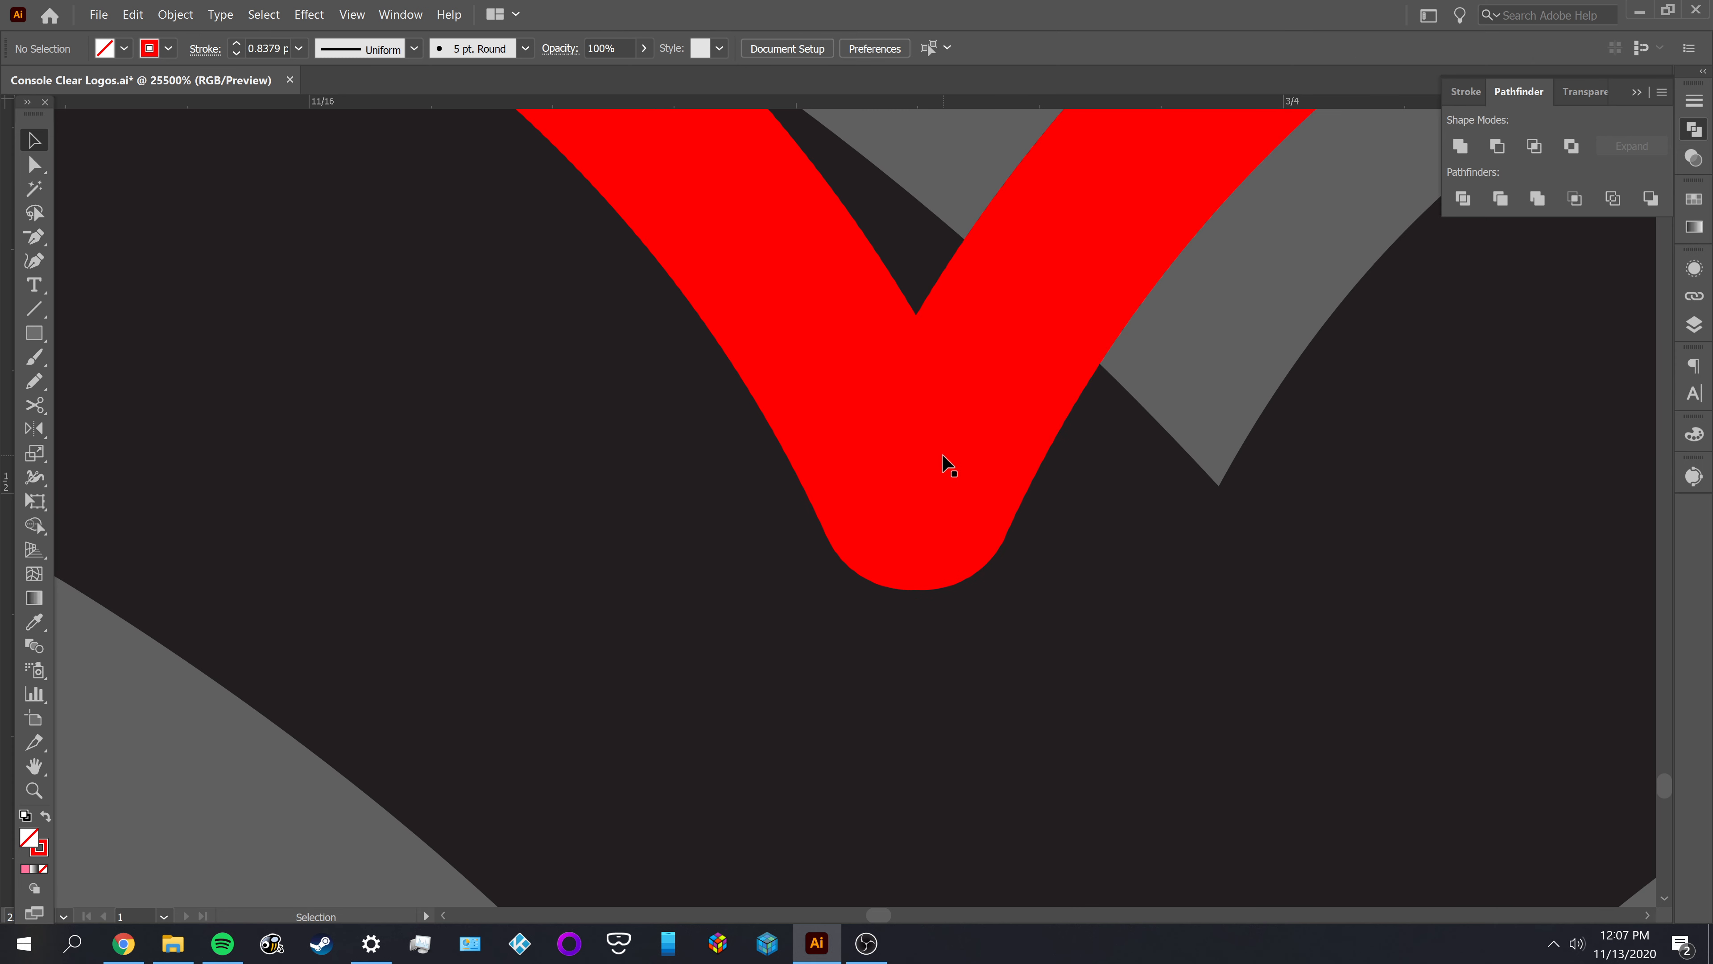
# Nudge the right notch arc slightly toward the left arc and check the joint between them
pyautogui.click(961, 265)
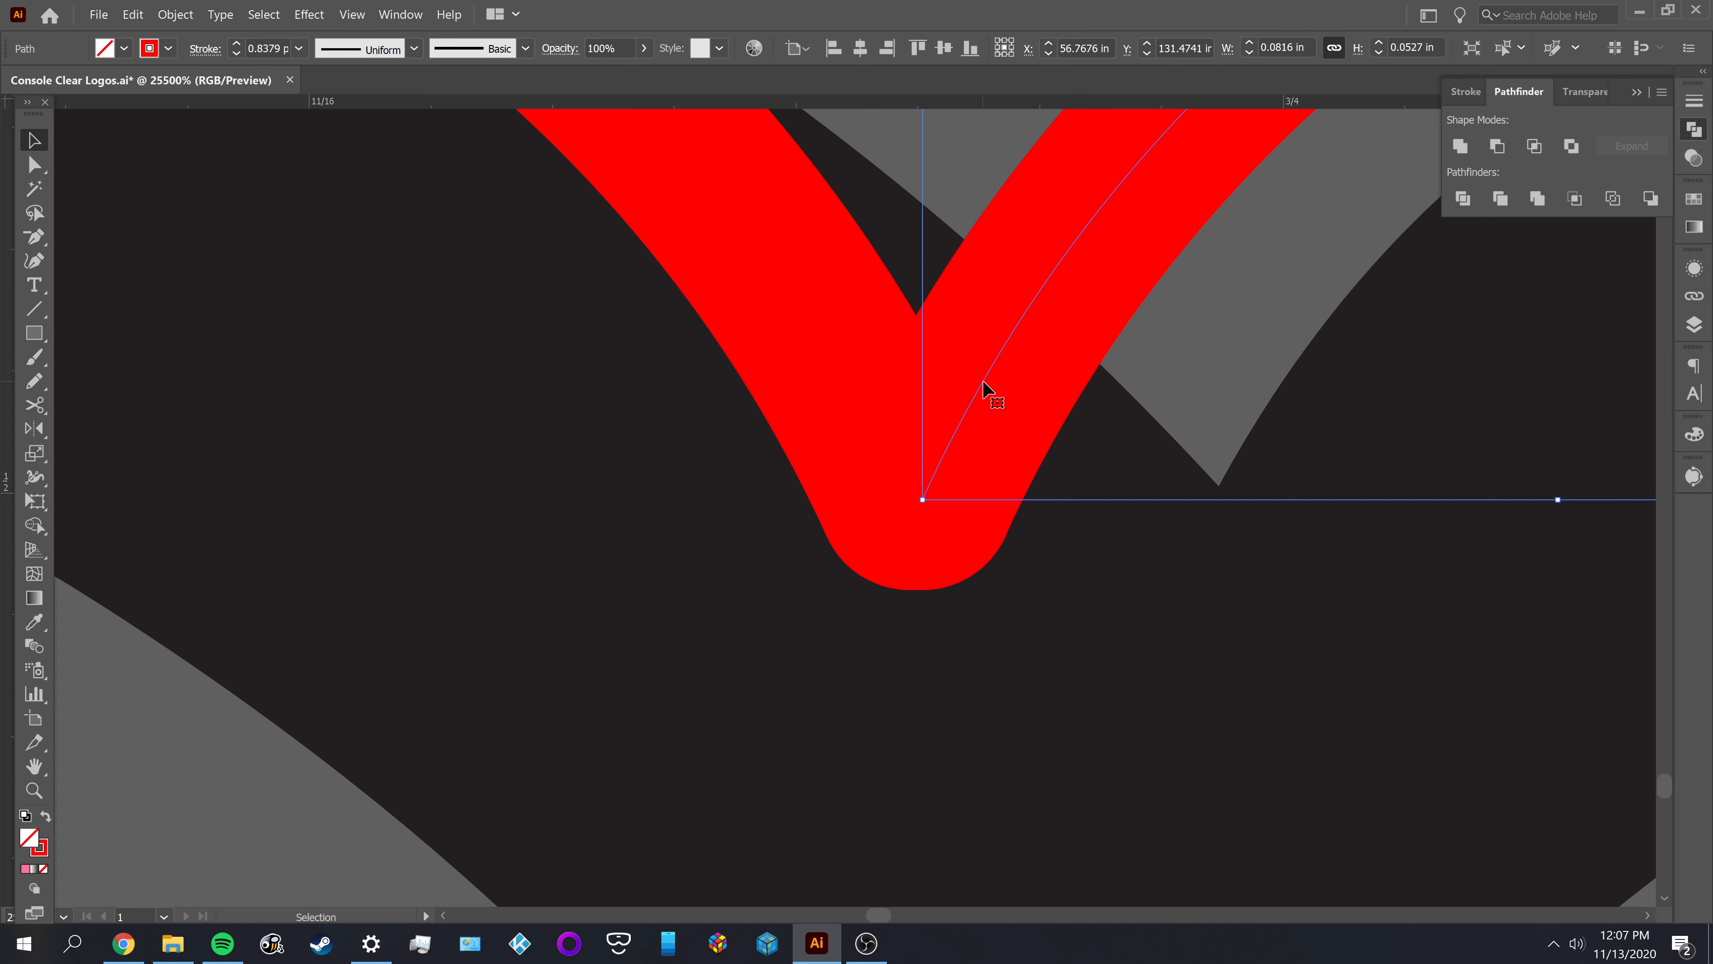
pyautogui.moveTo(984, 391)
pyautogui.mouseDown()
pyautogui.moveTo(1040, 394)
pyautogui.moveTo(940, 368)
pyautogui.moveTo(1200, 404)
pyautogui.moveTo(944, 390)
pyautogui.moveTo(972, 400)
pyautogui.mouseUp()
pyautogui.keyDown('shift'); pyautogui.click(837, 354); pyautogui.keyUp('shift')
pyautogui.moveTo(659, 342); pyautogui.dragTo(979, 584)
pyautogui.scroll(1, 942, 519)
pyautogui.click(919, 593)
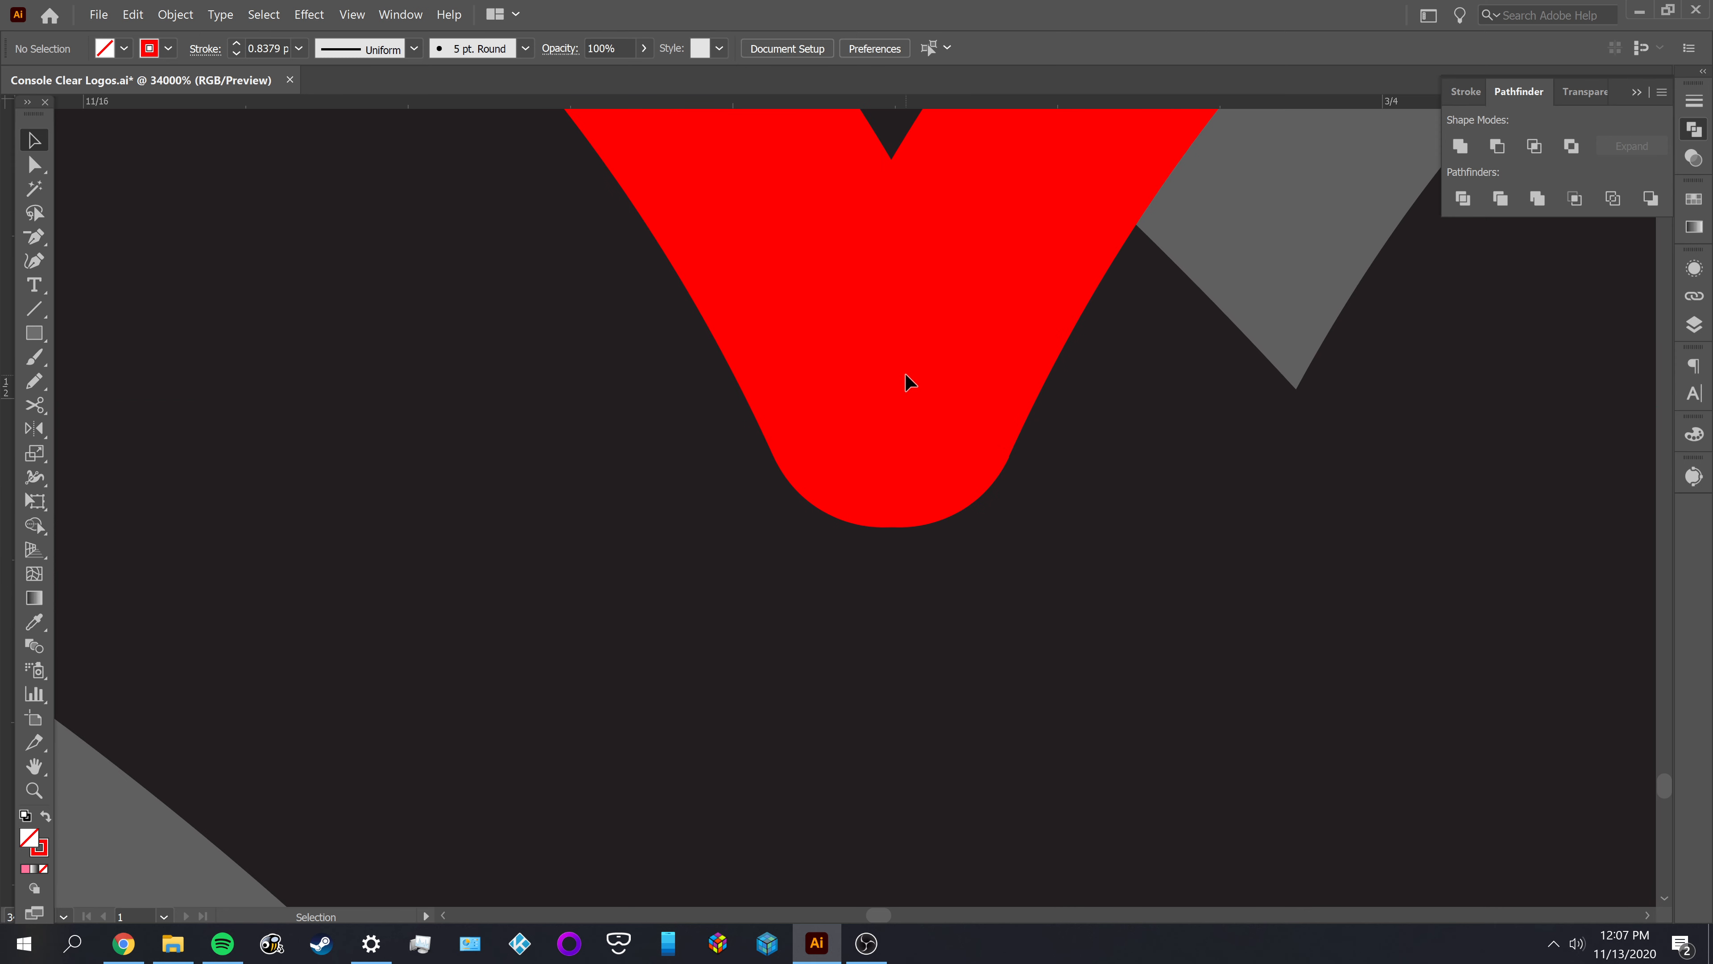
# Shift the right notch arc a little further left so both lower ends coincide at the notch's point
pyautogui.click(909, 382)
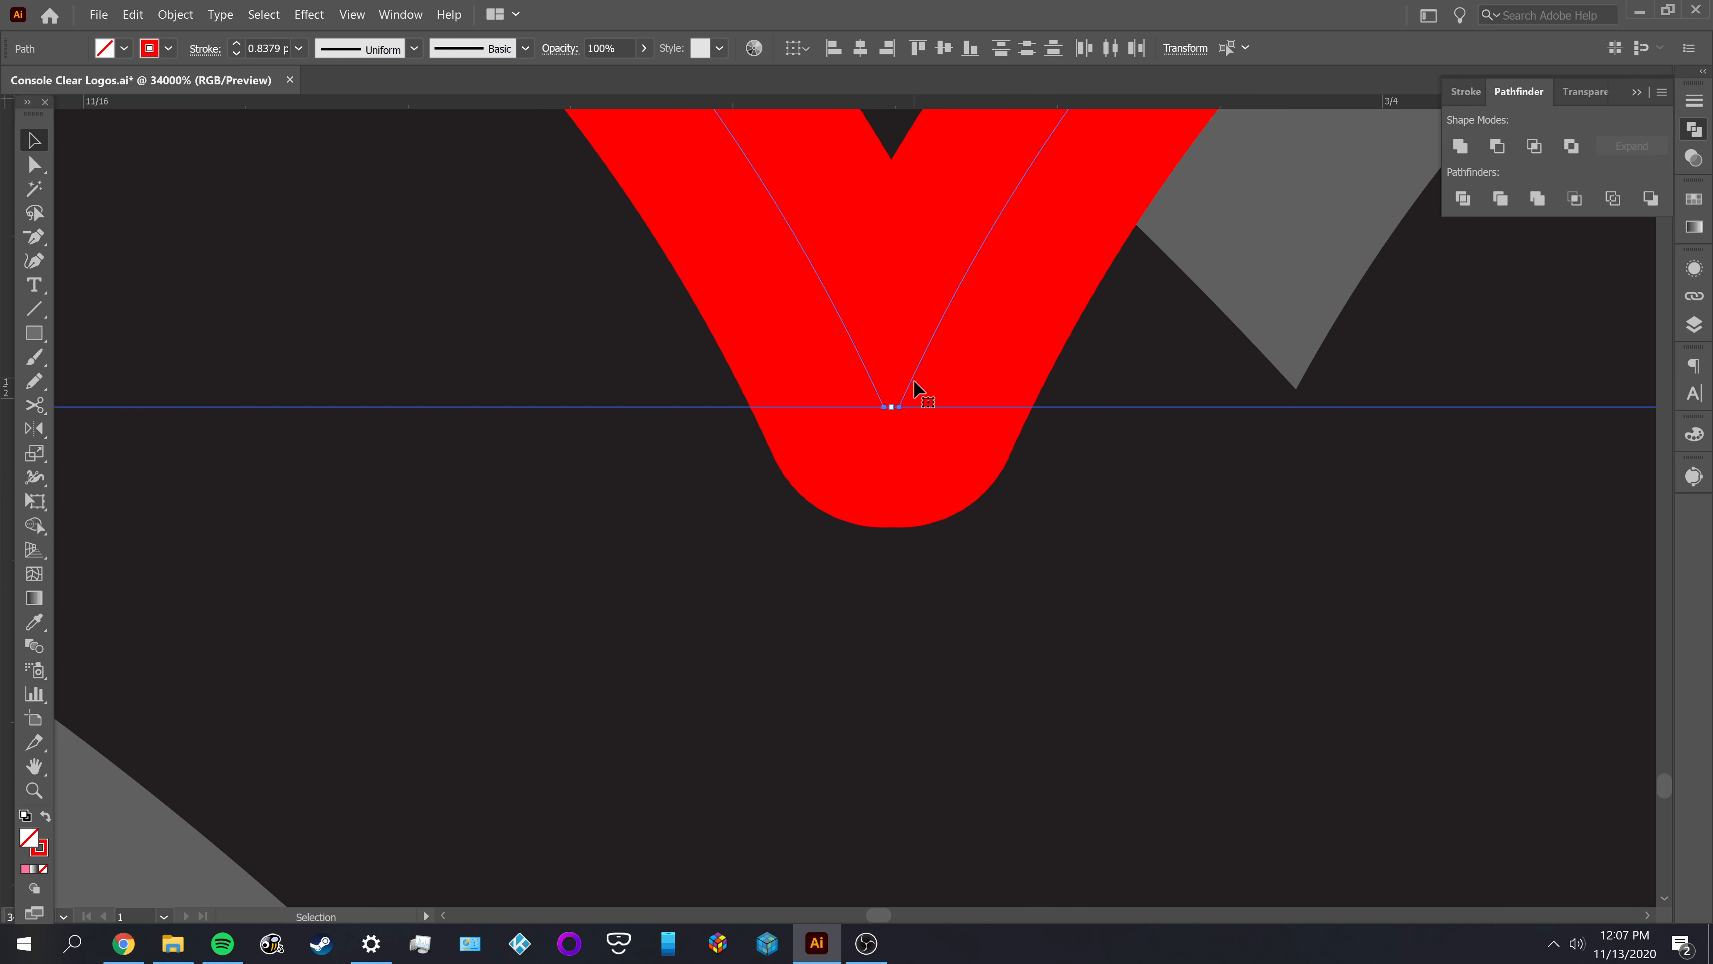
pyautogui.hotkey('ctrl', 'shift', 'a')
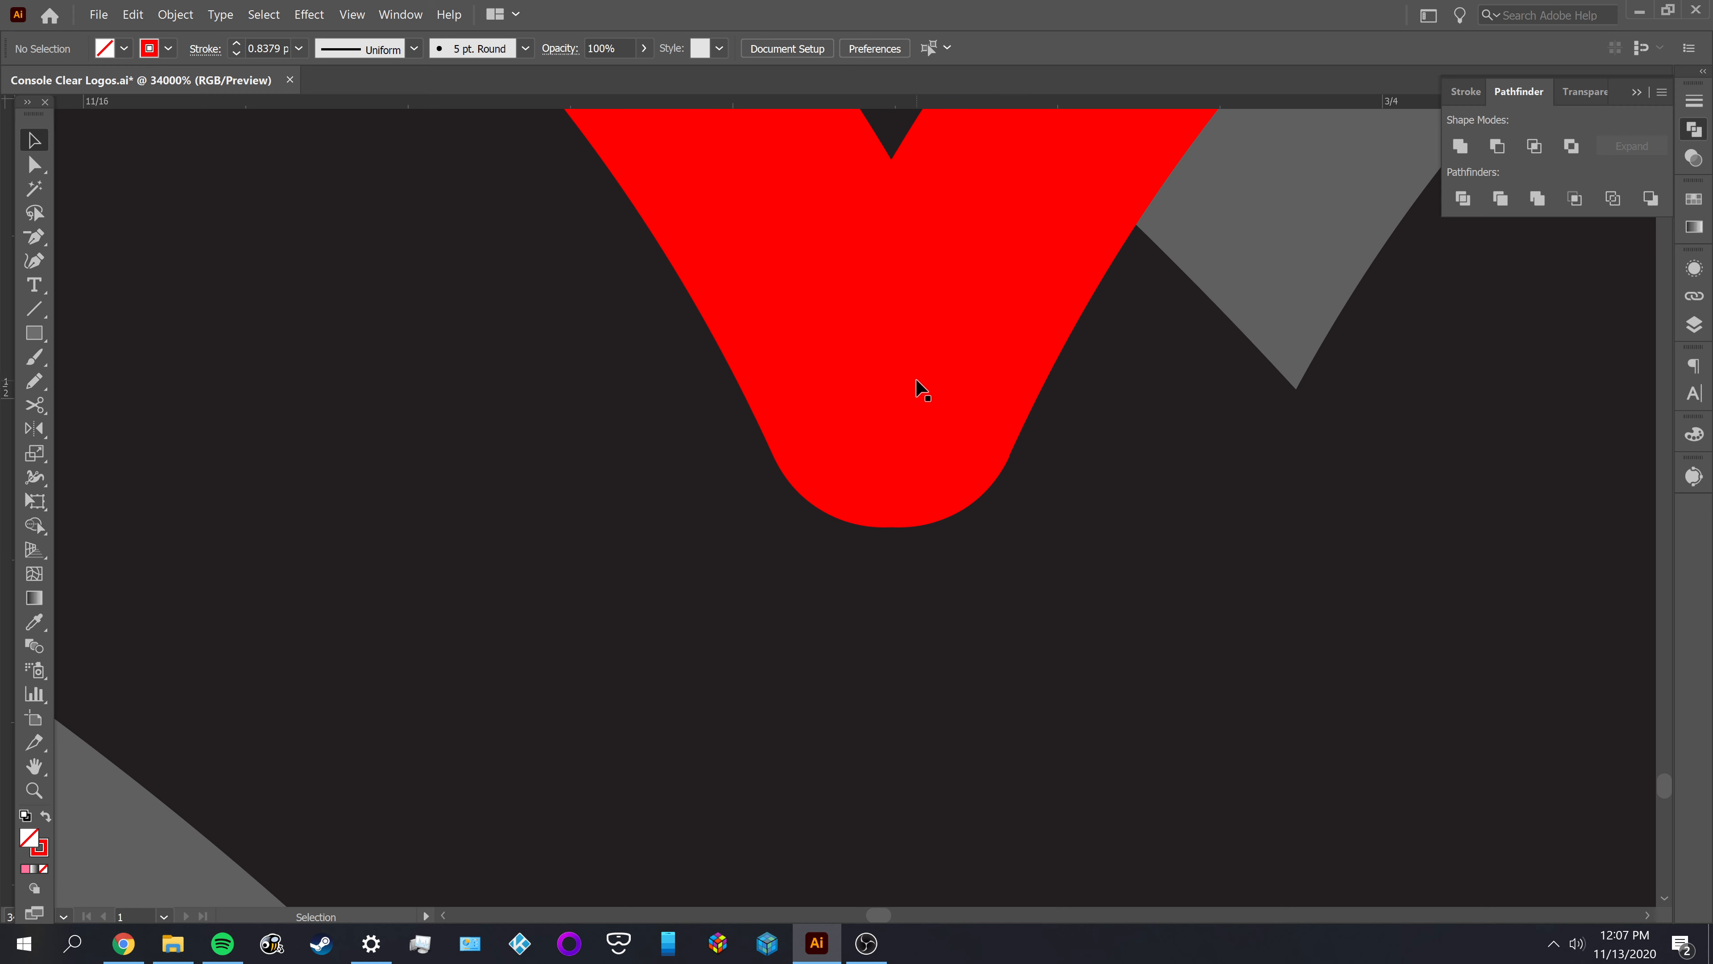
pyautogui.click(916, 388)
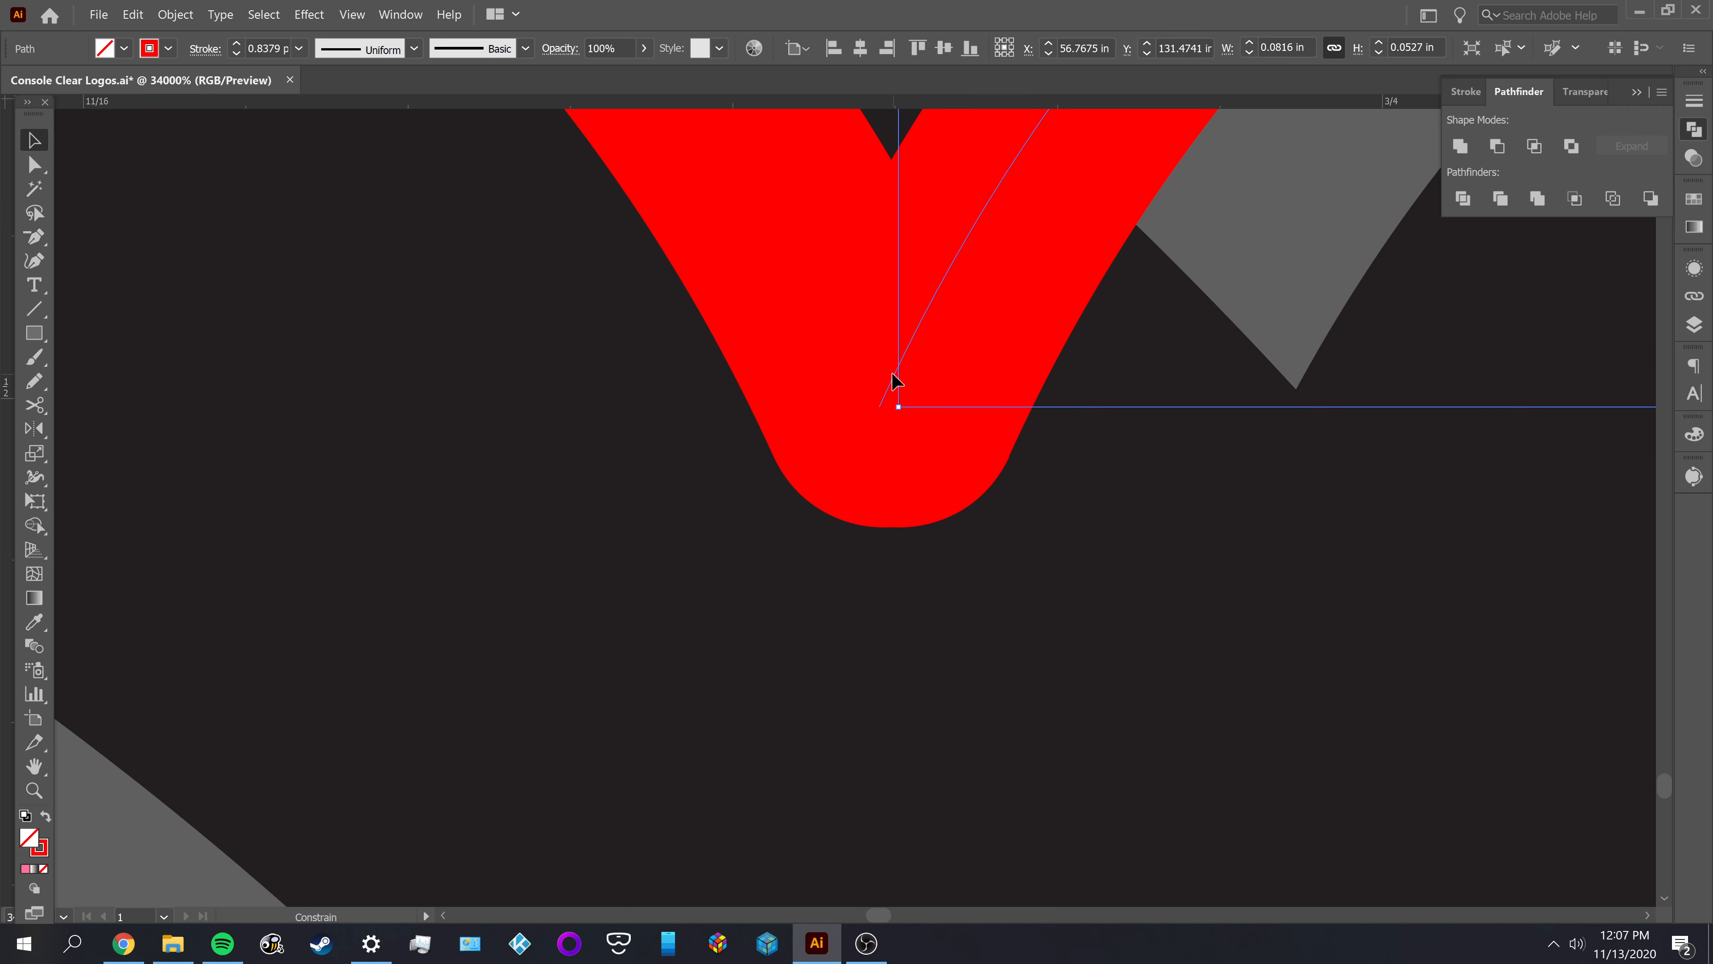
pyautogui.moveTo(892, 373); pyautogui.dragTo(903, 376)
pyautogui.scroll(-2, 902, 376)
pyautogui.moveTo(1029, 512); pyautogui.dragTo(1018, 839)
pyautogui.scroll(-1, 1009, 756)
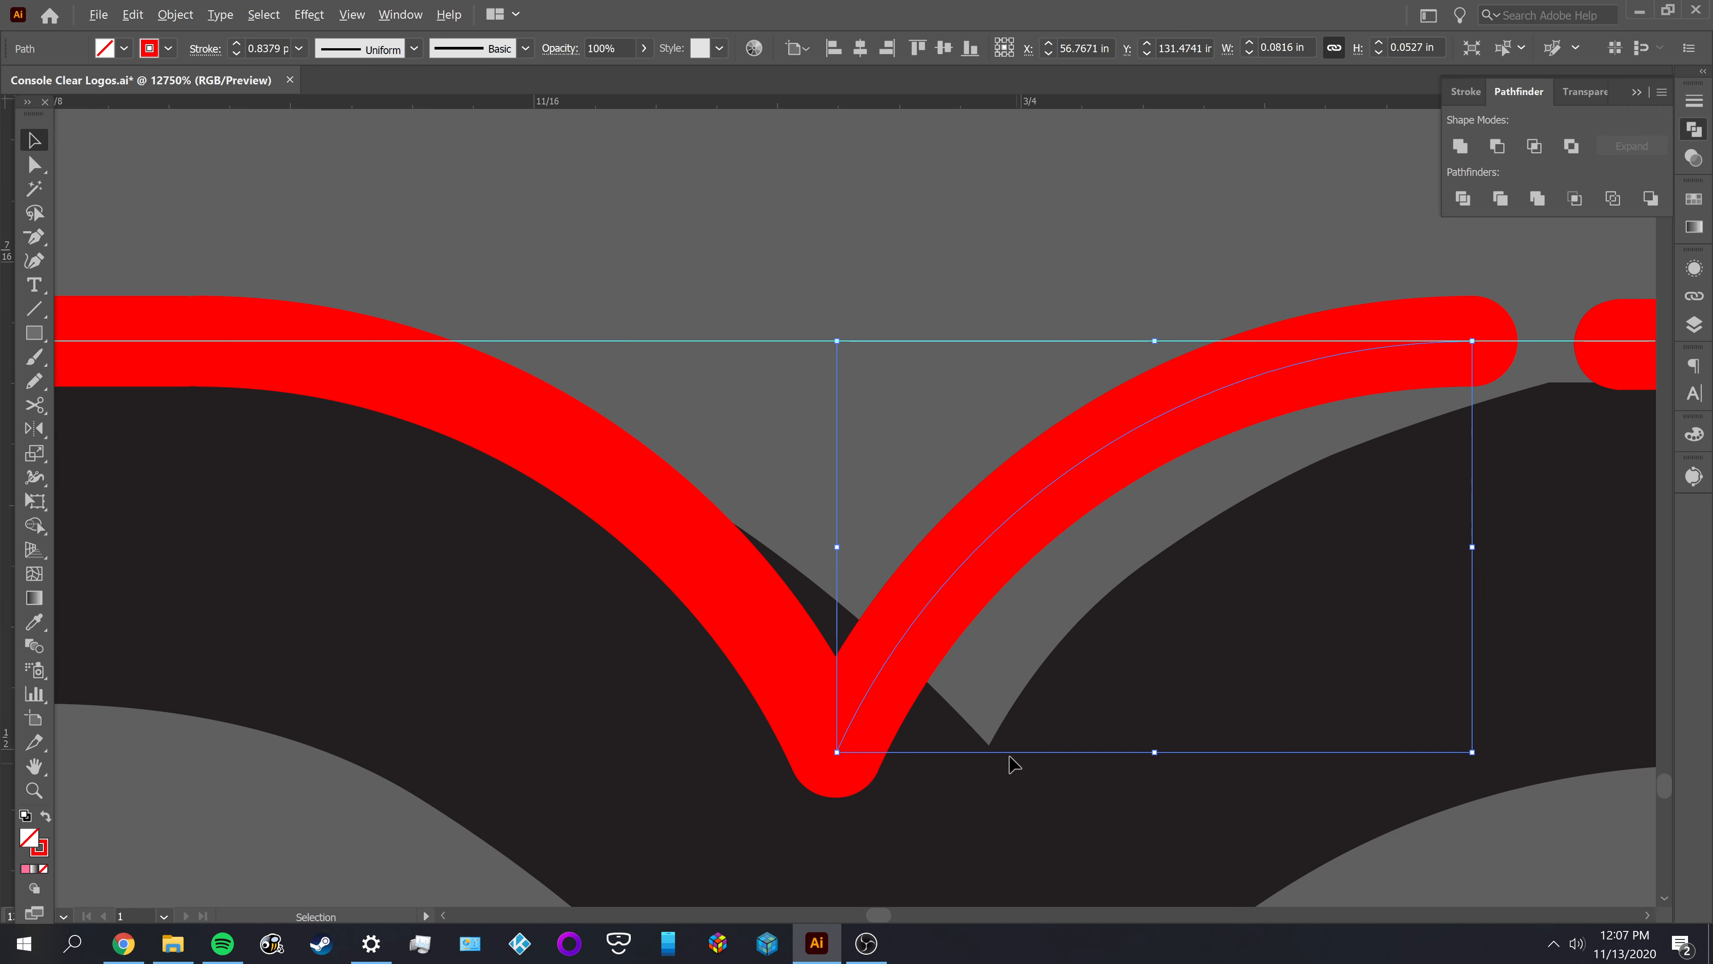
# Delete the right notch arc
pyautogui.hotkey('ctrl', 'shift', 'a')
pyautogui.click(950, 503)
pyautogui.hotkey('ctrl', 'shift', 'a')
pyautogui.click(964, 485)
pyautogui.press('Delete')
# Duplicate the left notch arc along the guide and reflect the duplicate across the vertical axis
pyautogui.click(643, 564)
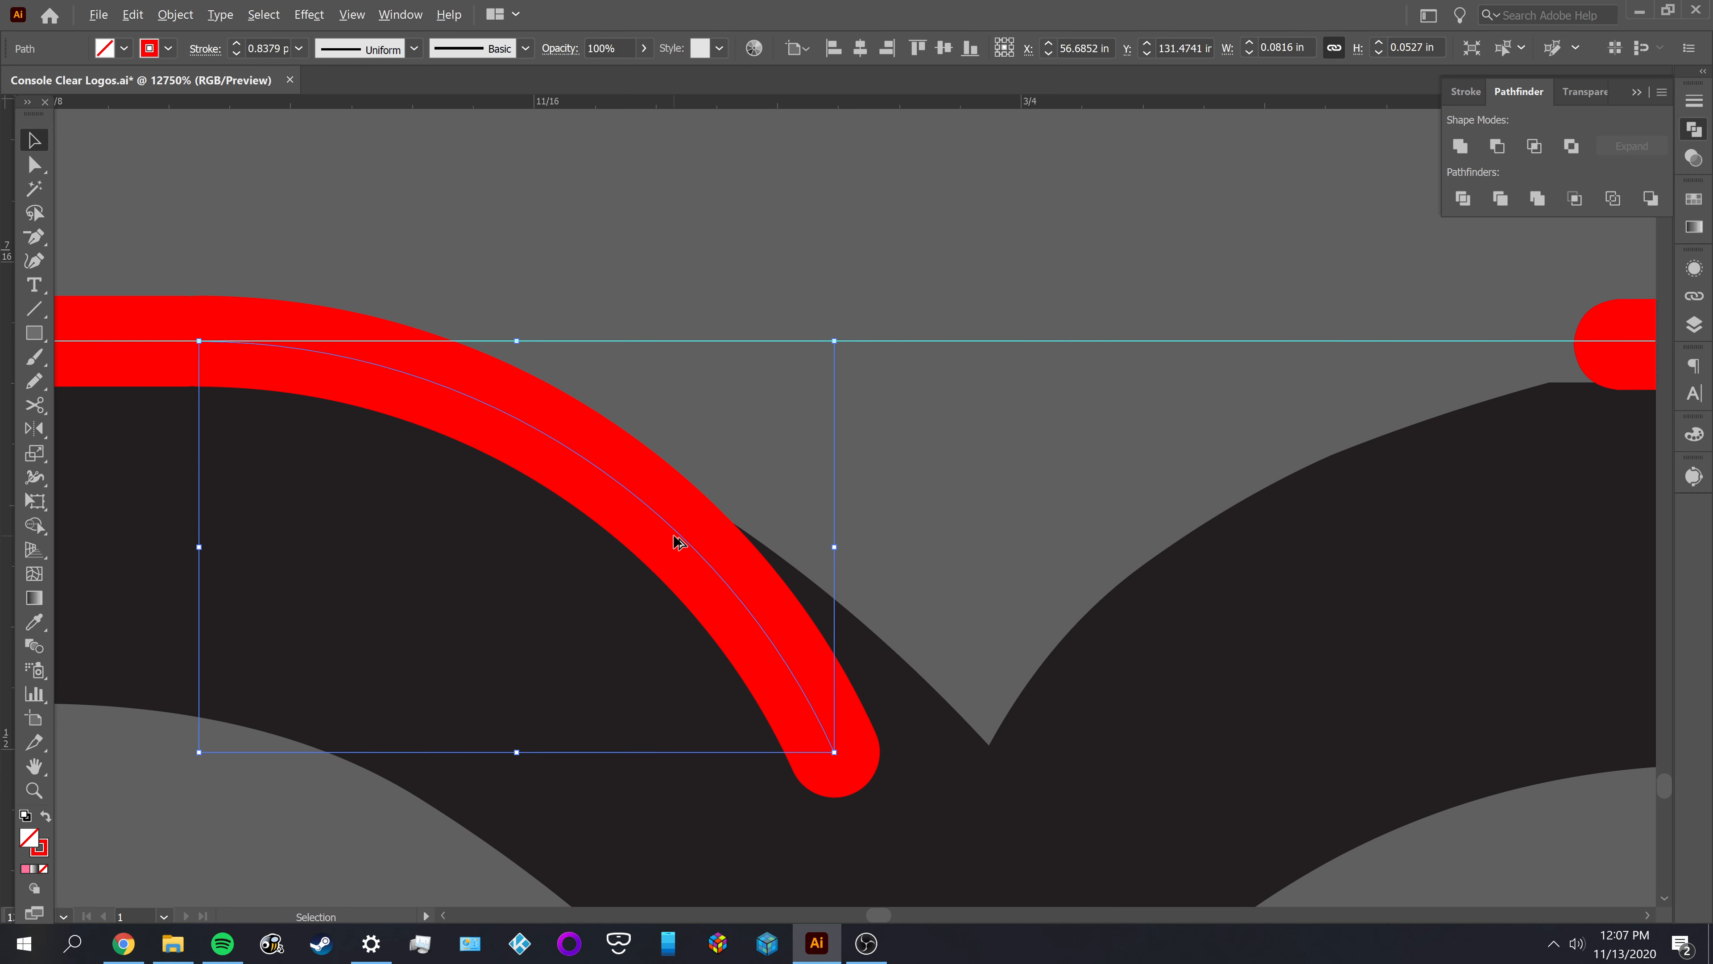
pyautogui.moveTo(678, 537); pyautogui.dragTo(1166, 593)
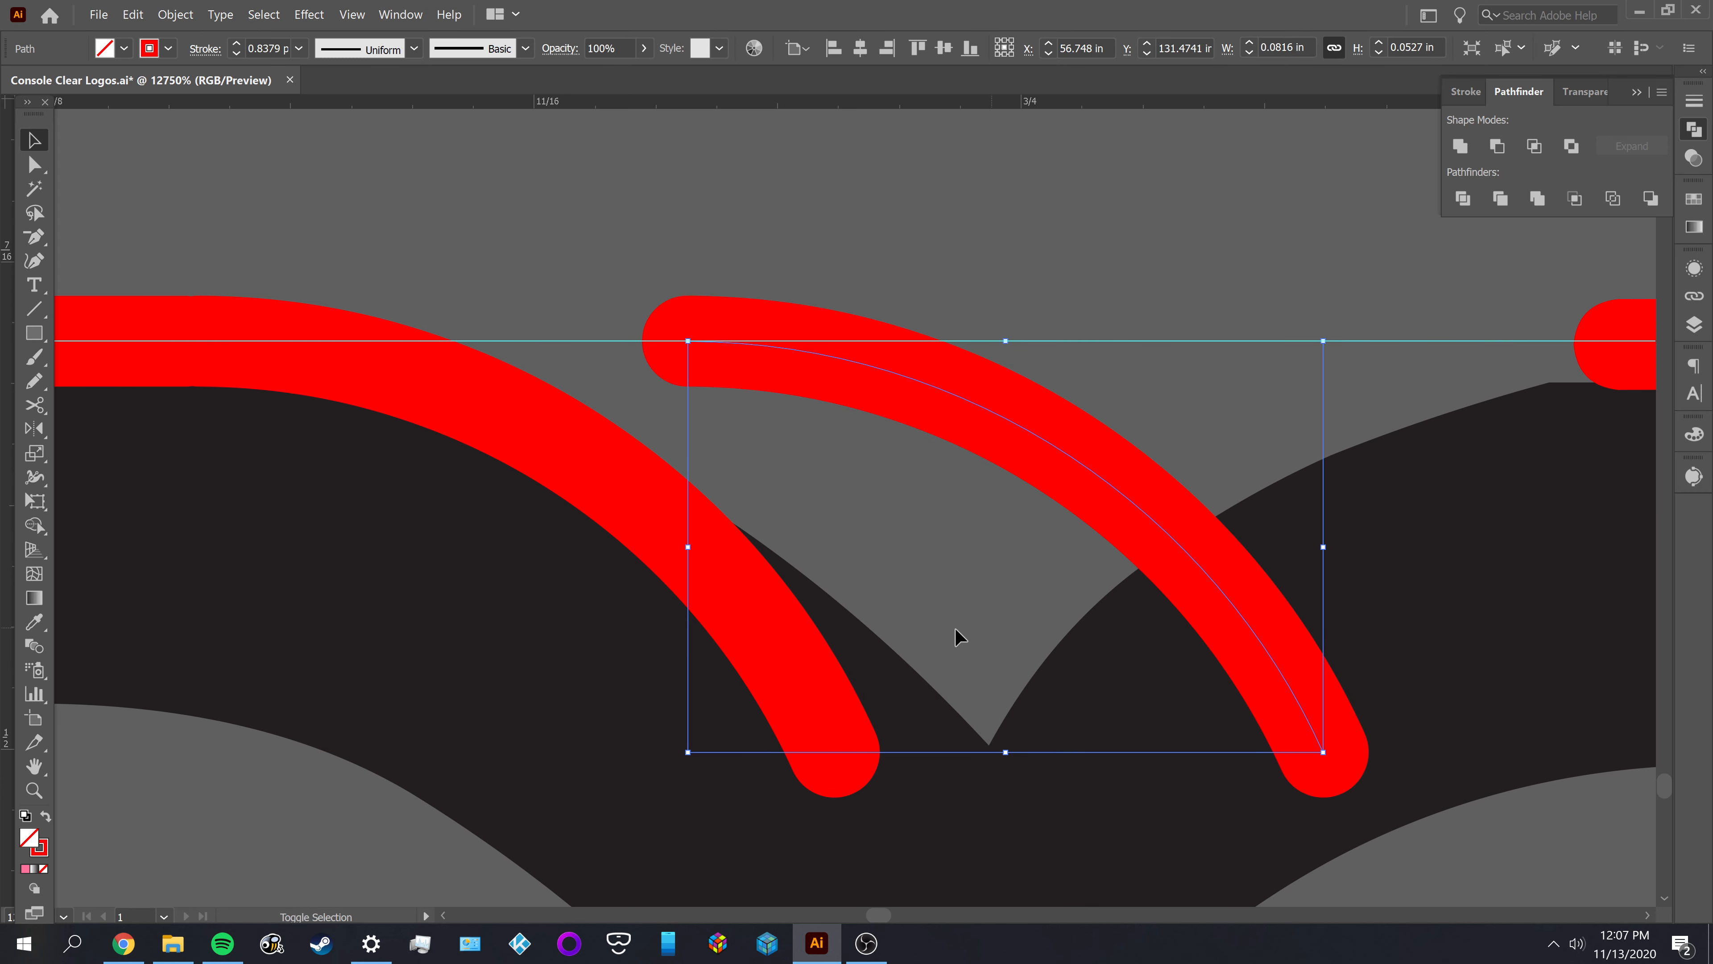
pyautogui.doubleClick(32, 429)
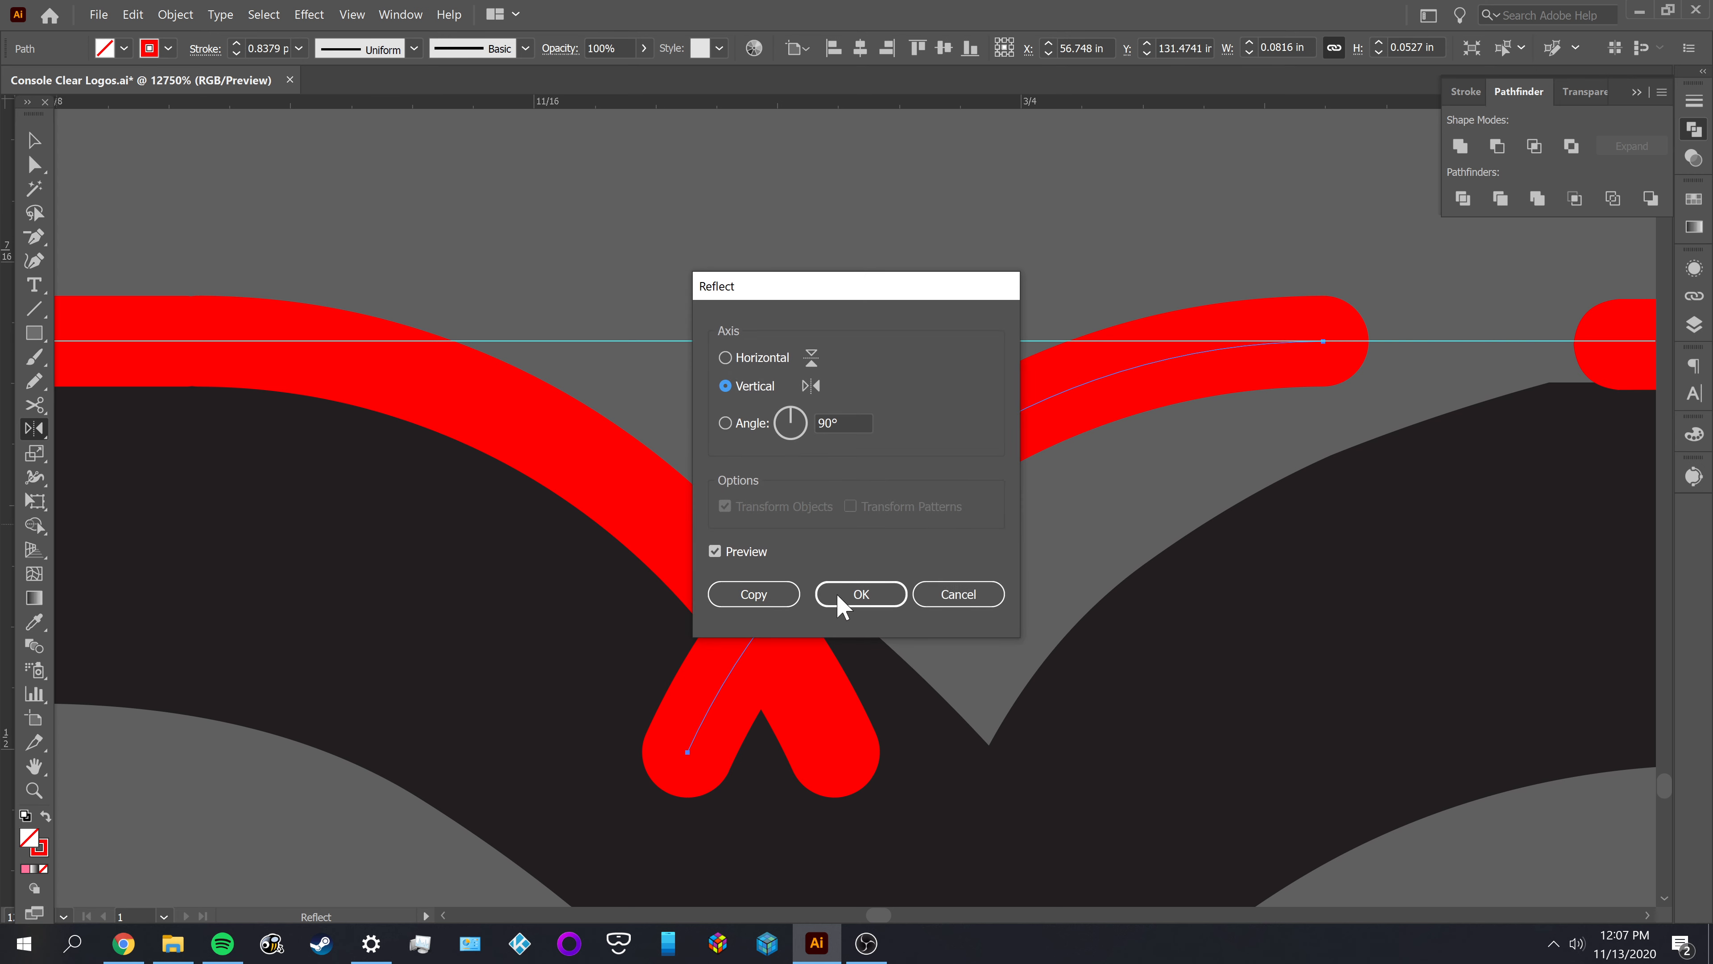
pyautogui.click(875, 596)
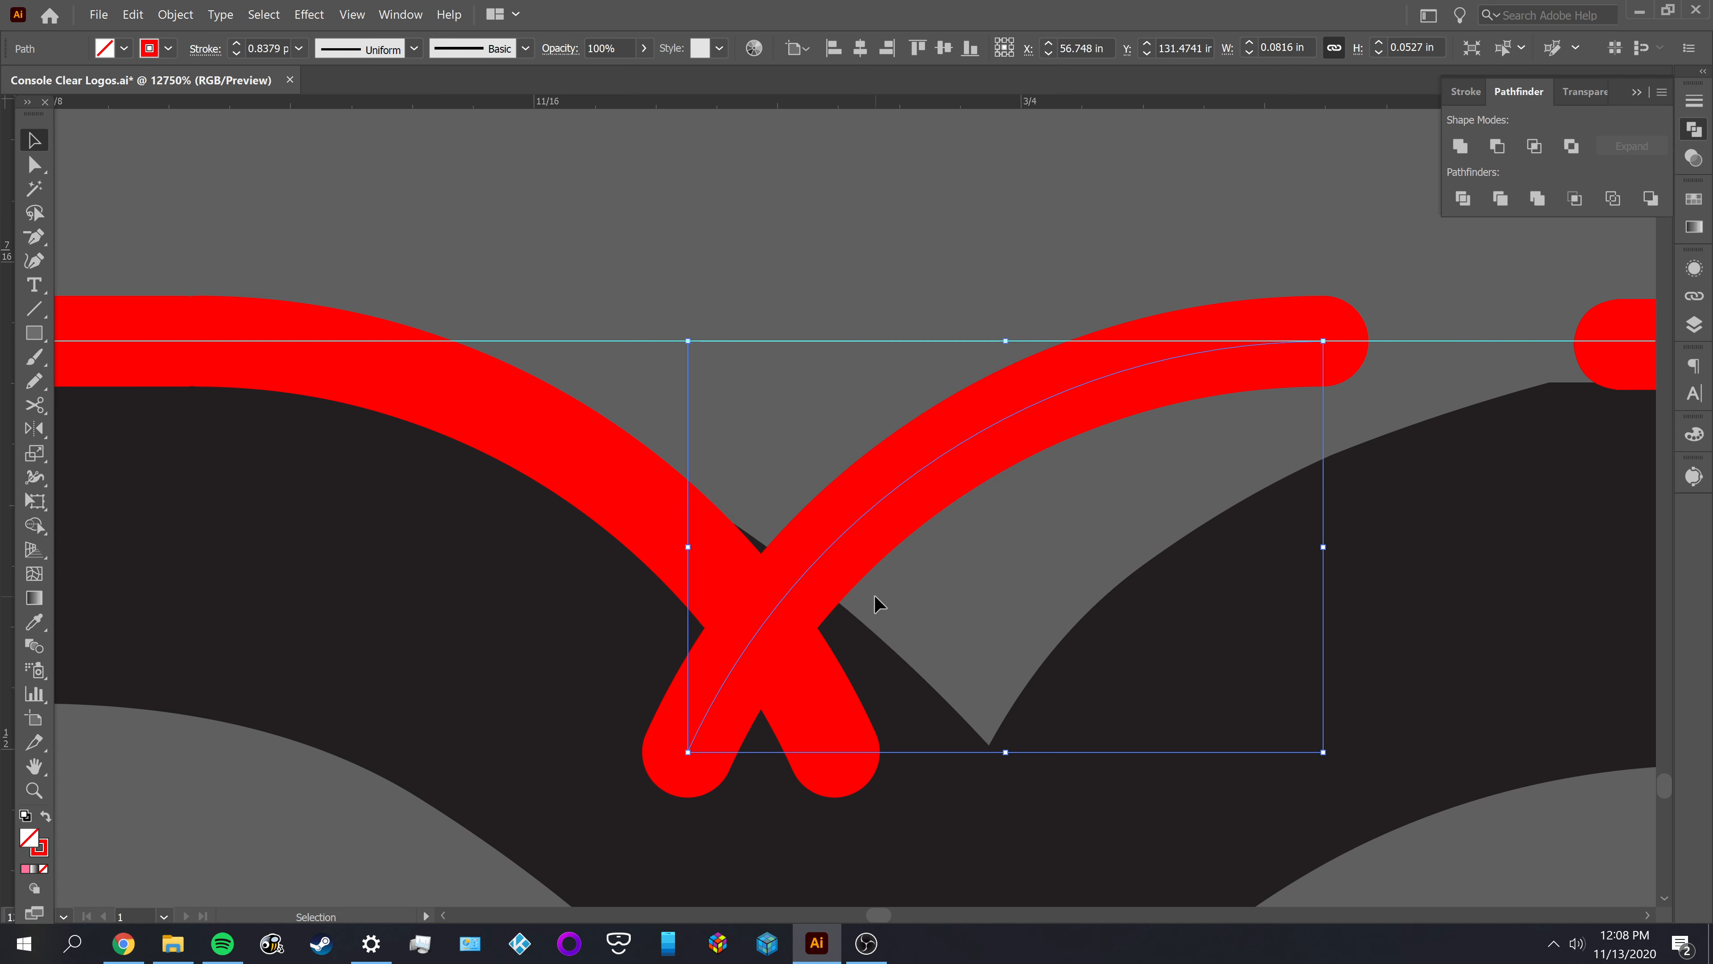
# Move the reflected arc along the guide toward the open end of the M's right-hand top edge
pyautogui.press('v')
pyautogui.click(824, 584)
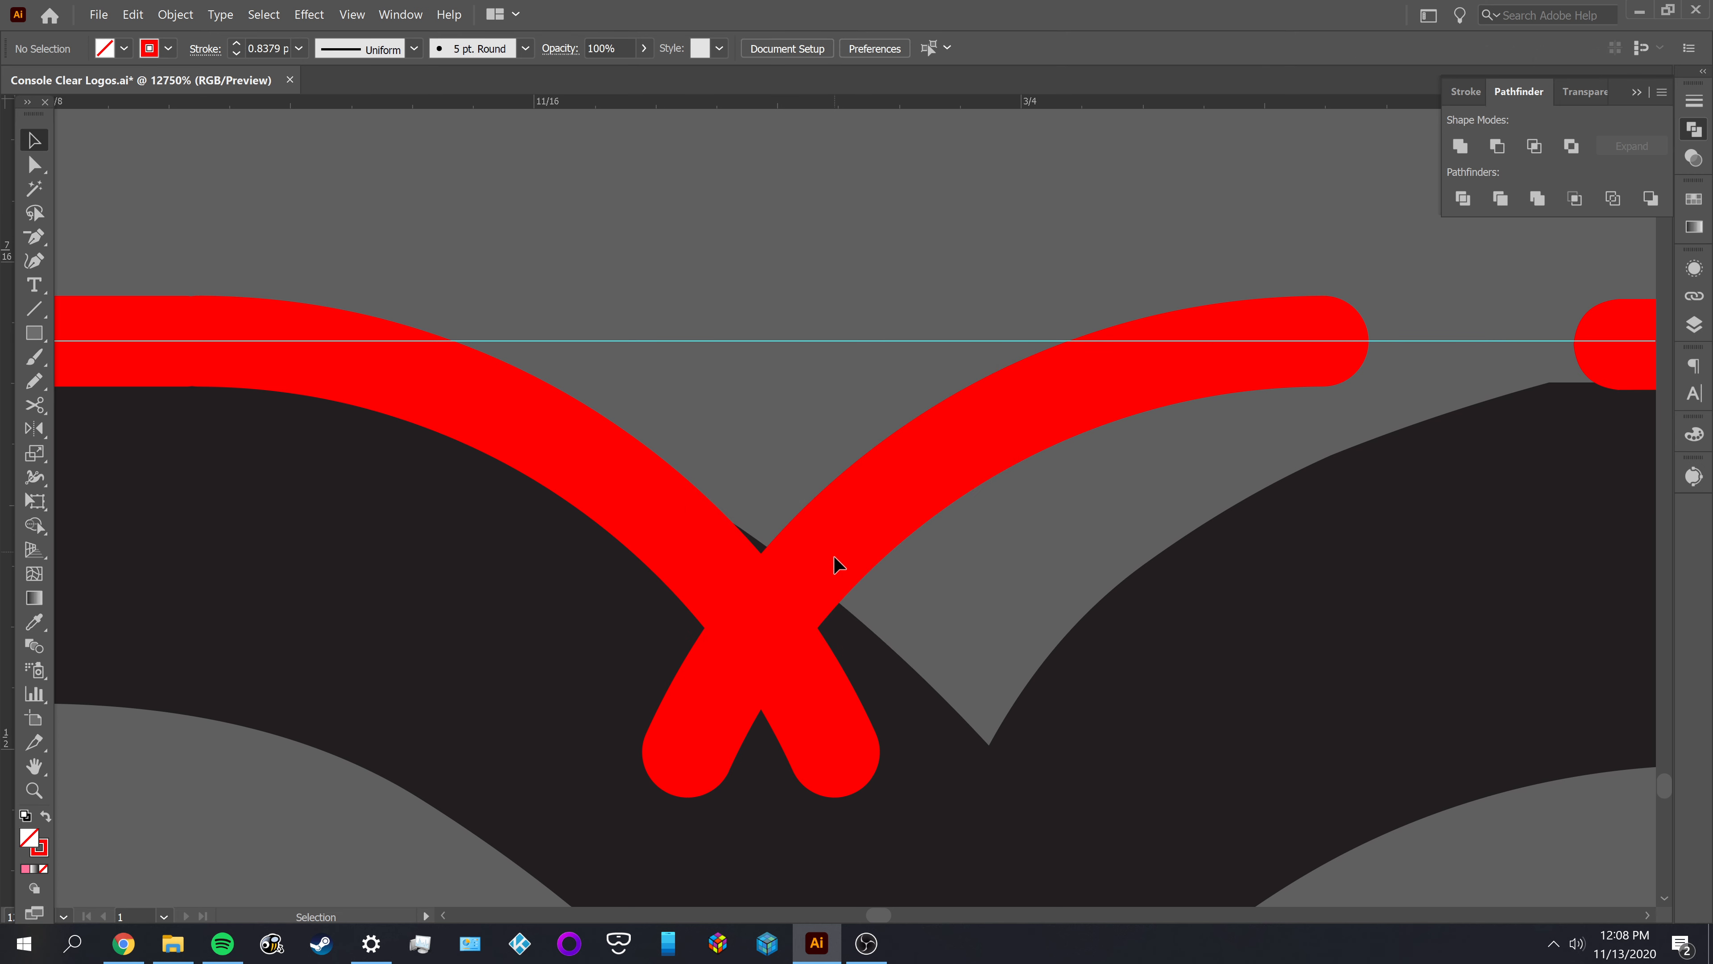
pyautogui.click(870, 553)
pyautogui.keyDown('shift'); pyautogui.click(846, 529); pyautogui.keyUp('shift')
pyautogui.moveTo(832, 452); pyautogui.dragTo(1088, 533)
# Align the reflected arc's horizontal centre to the left notch arc as key object, and deselect both
pyautogui.keyDown('shift'); pyautogui.click(753, 609); pyautogui.keyUp('shift')
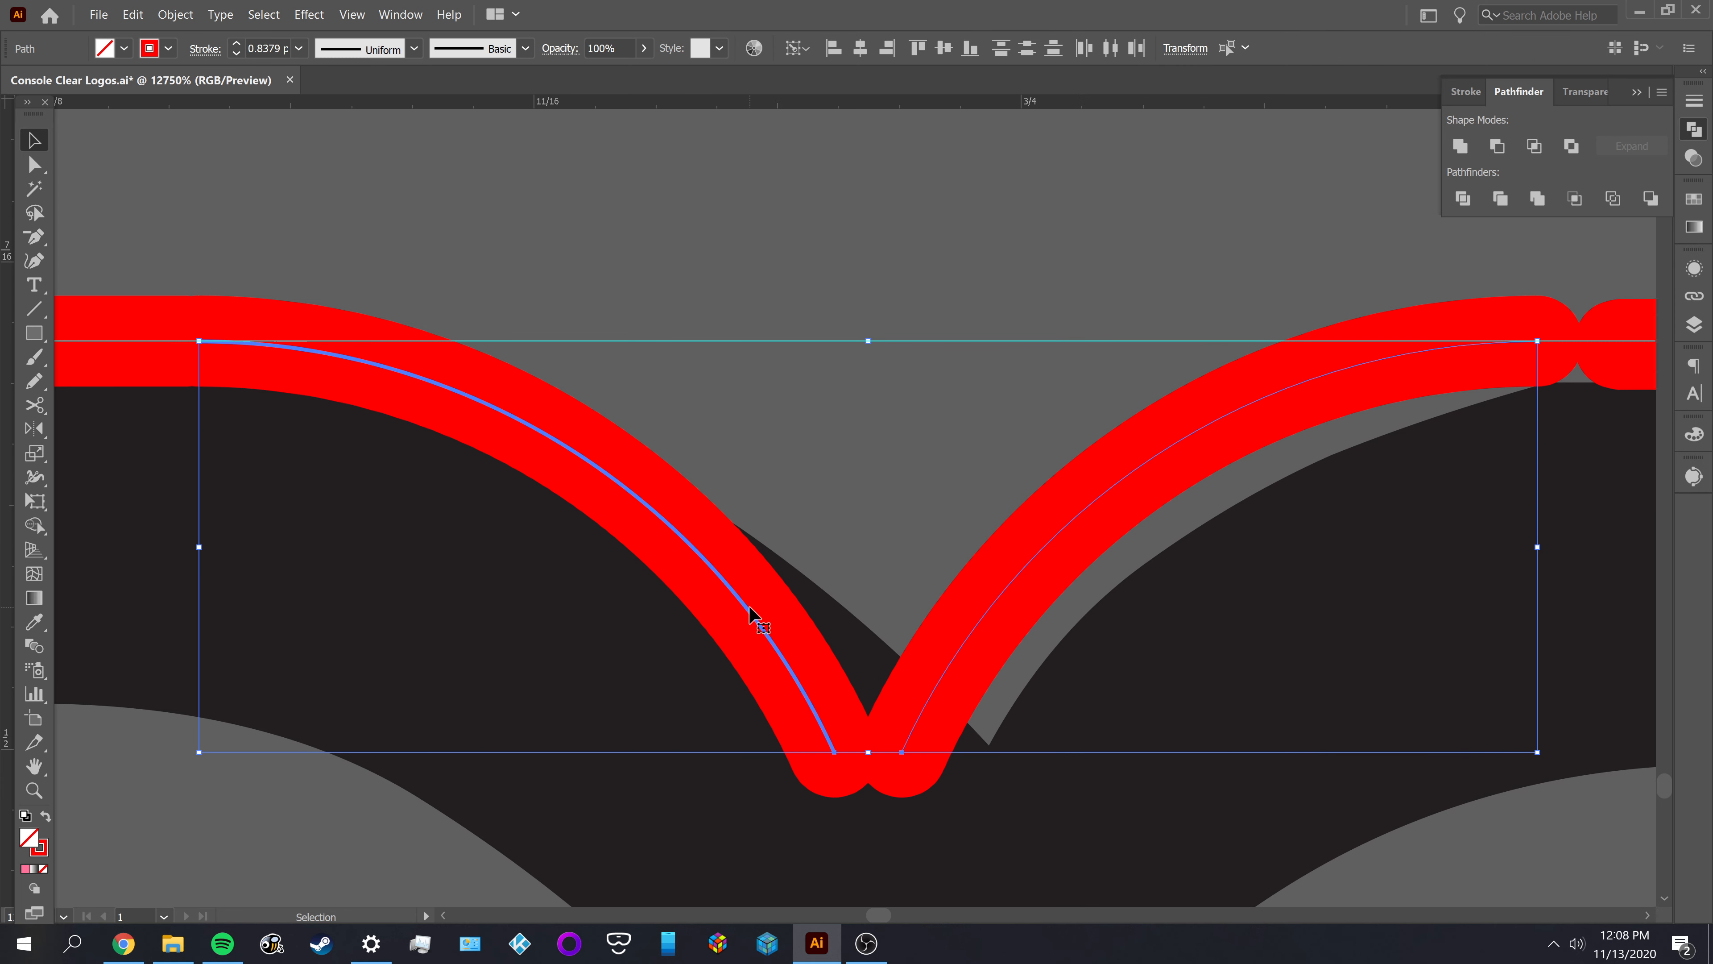
pyautogui.click(860, 47)
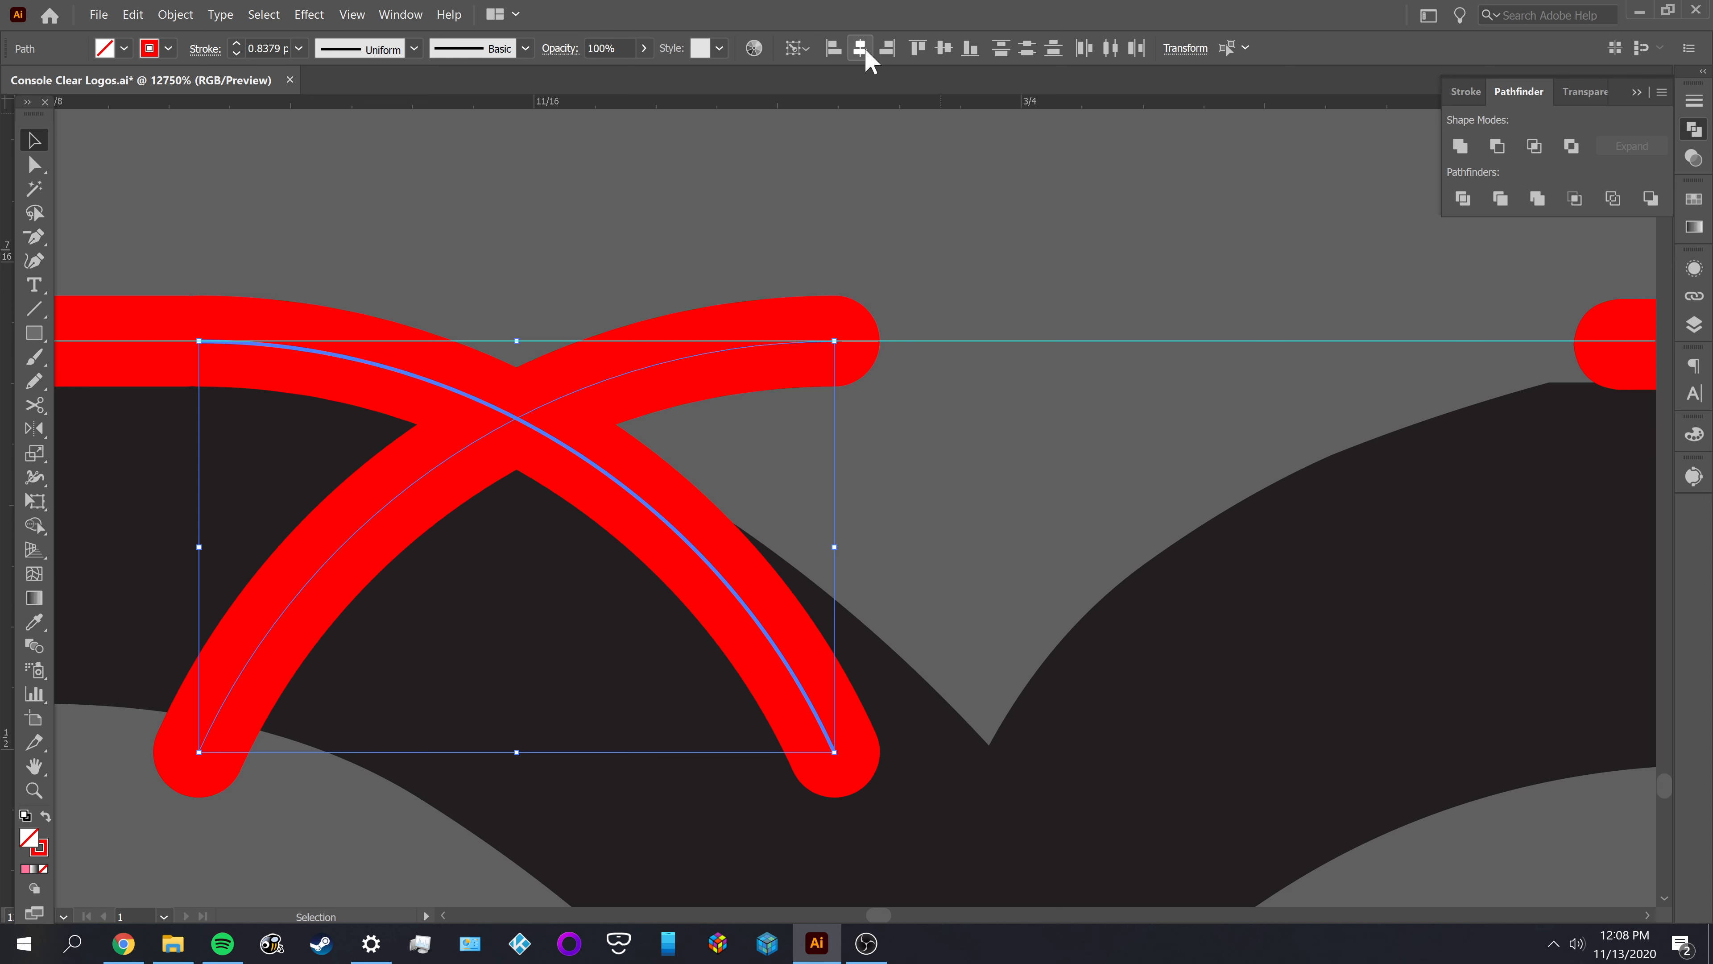
pyautogui.click(742, 392)
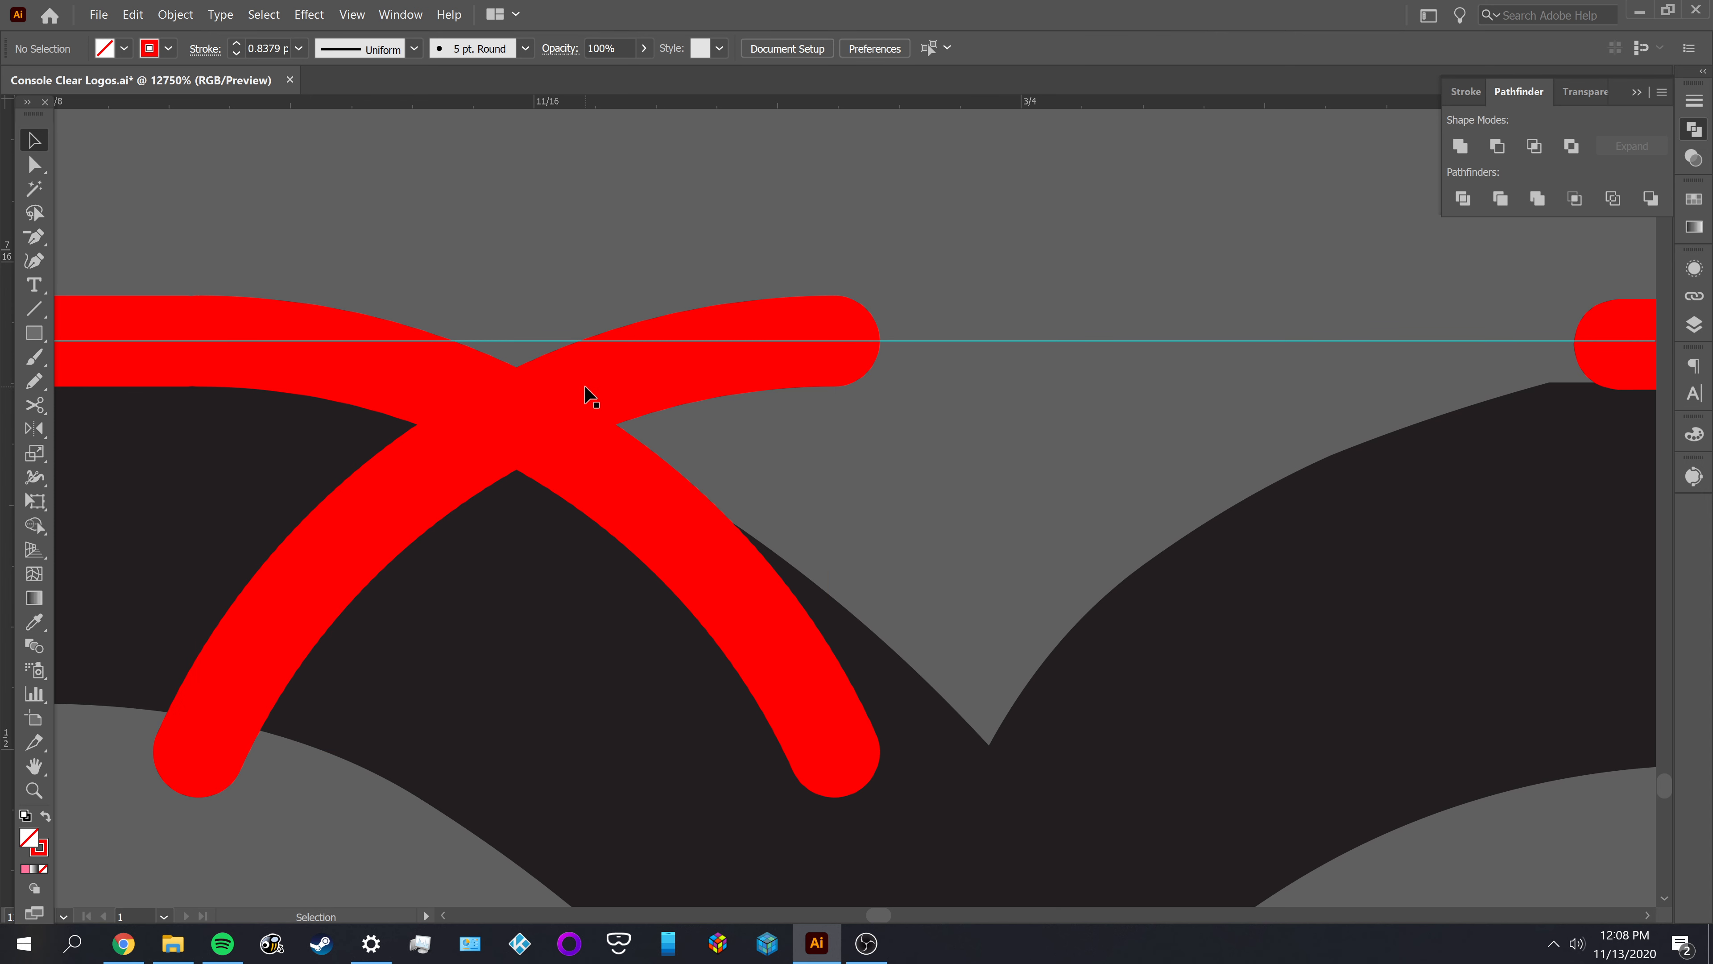
# Move the reflected arc right along the guide so its lower end sits just beside the left arc's lower end
pyautogui.click(592, 397)
pyautogui.moveTo(1197, 450); pyautogui.dragTo(1226, 456)
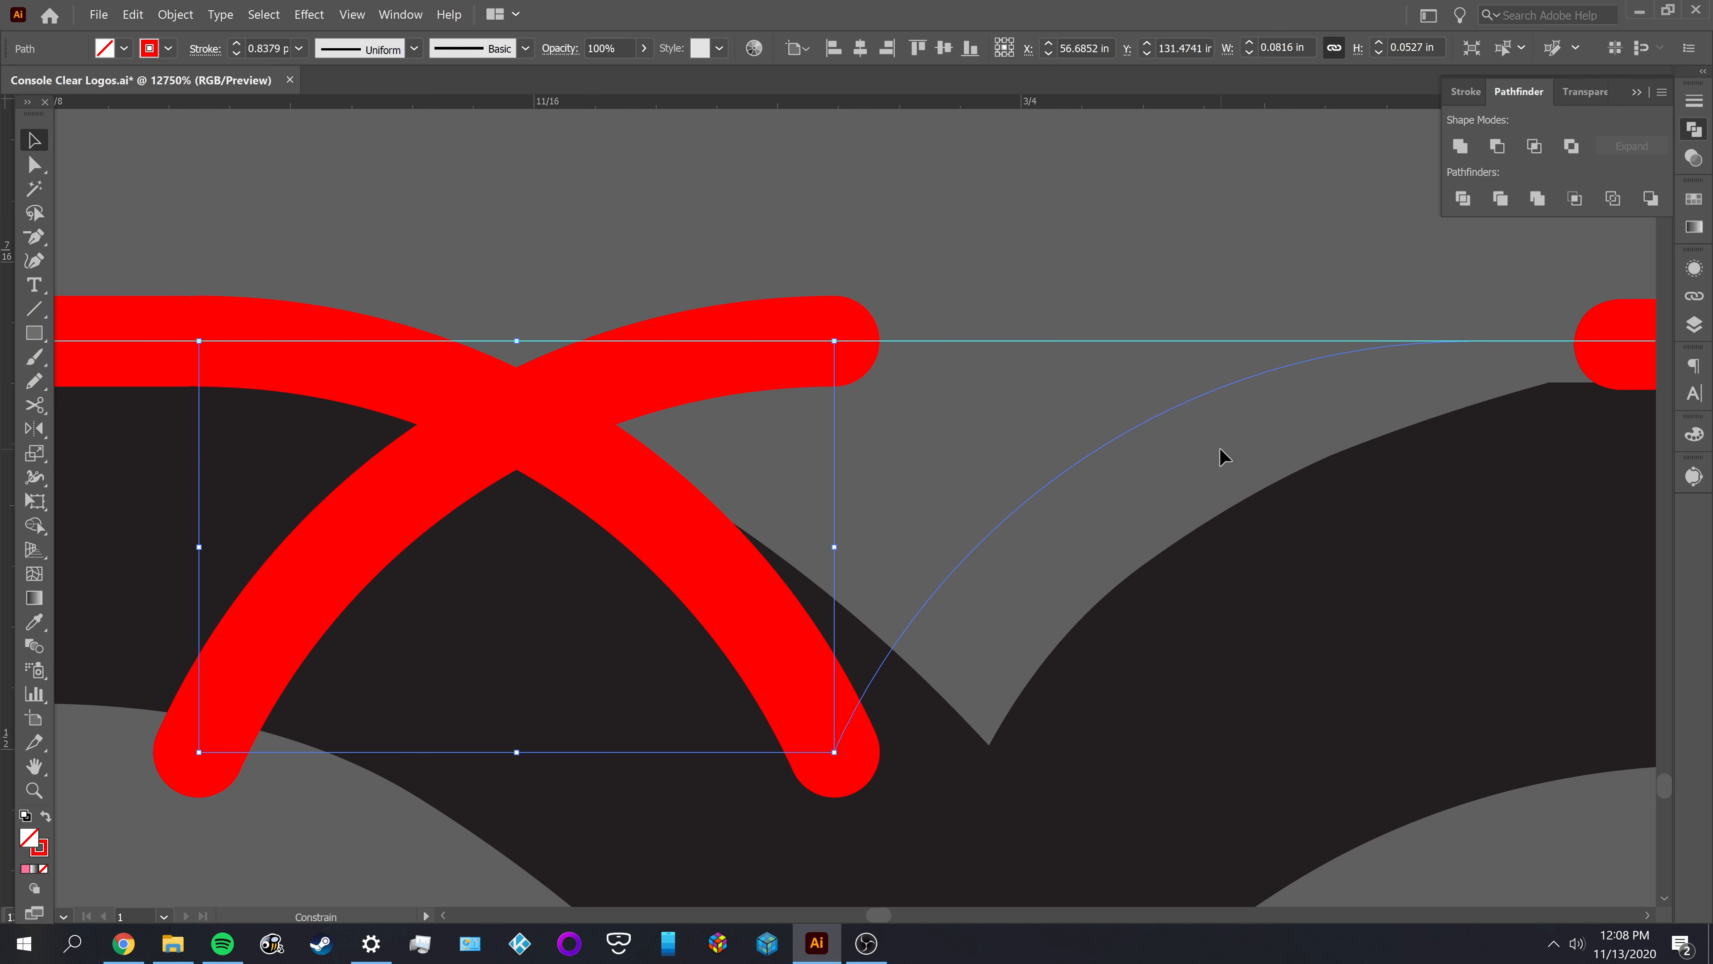
pyautogui.moveTo(1222, 450); pyautogui.dragTo(1269, 452)
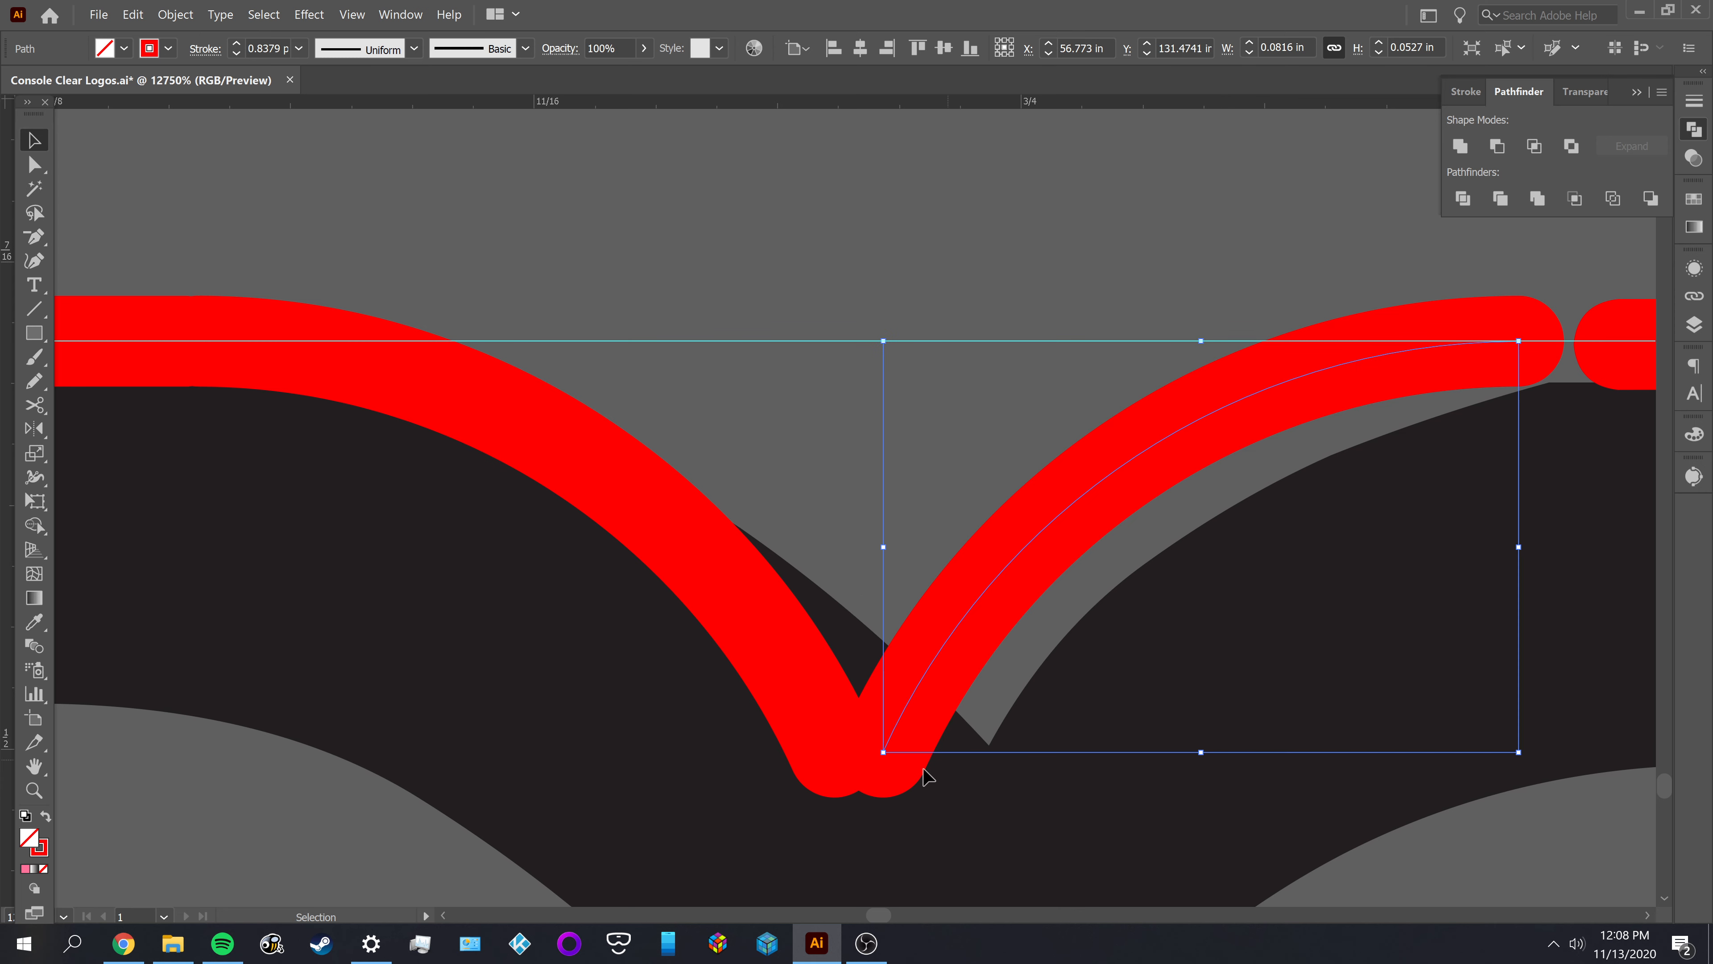
# Try to align the right notch arc to the left arc as key object, undo the alignment, and deselect both
pyautogui.click(879, 816)
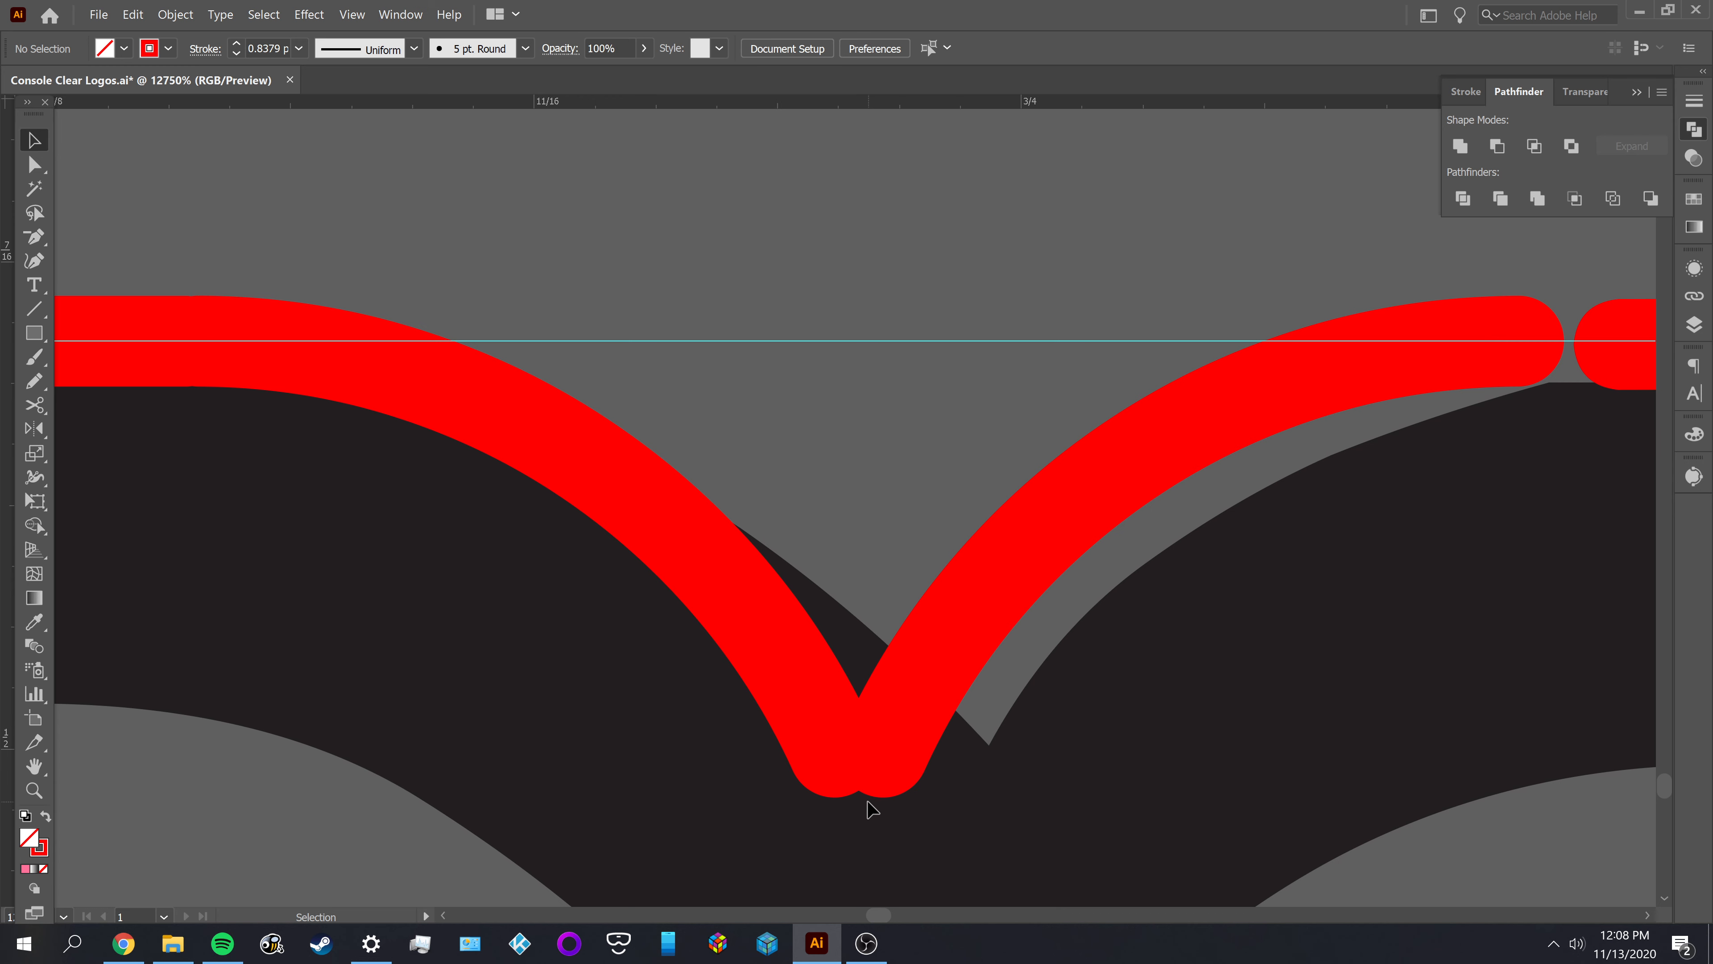
pyautogui.hotkey('alt', 'v')
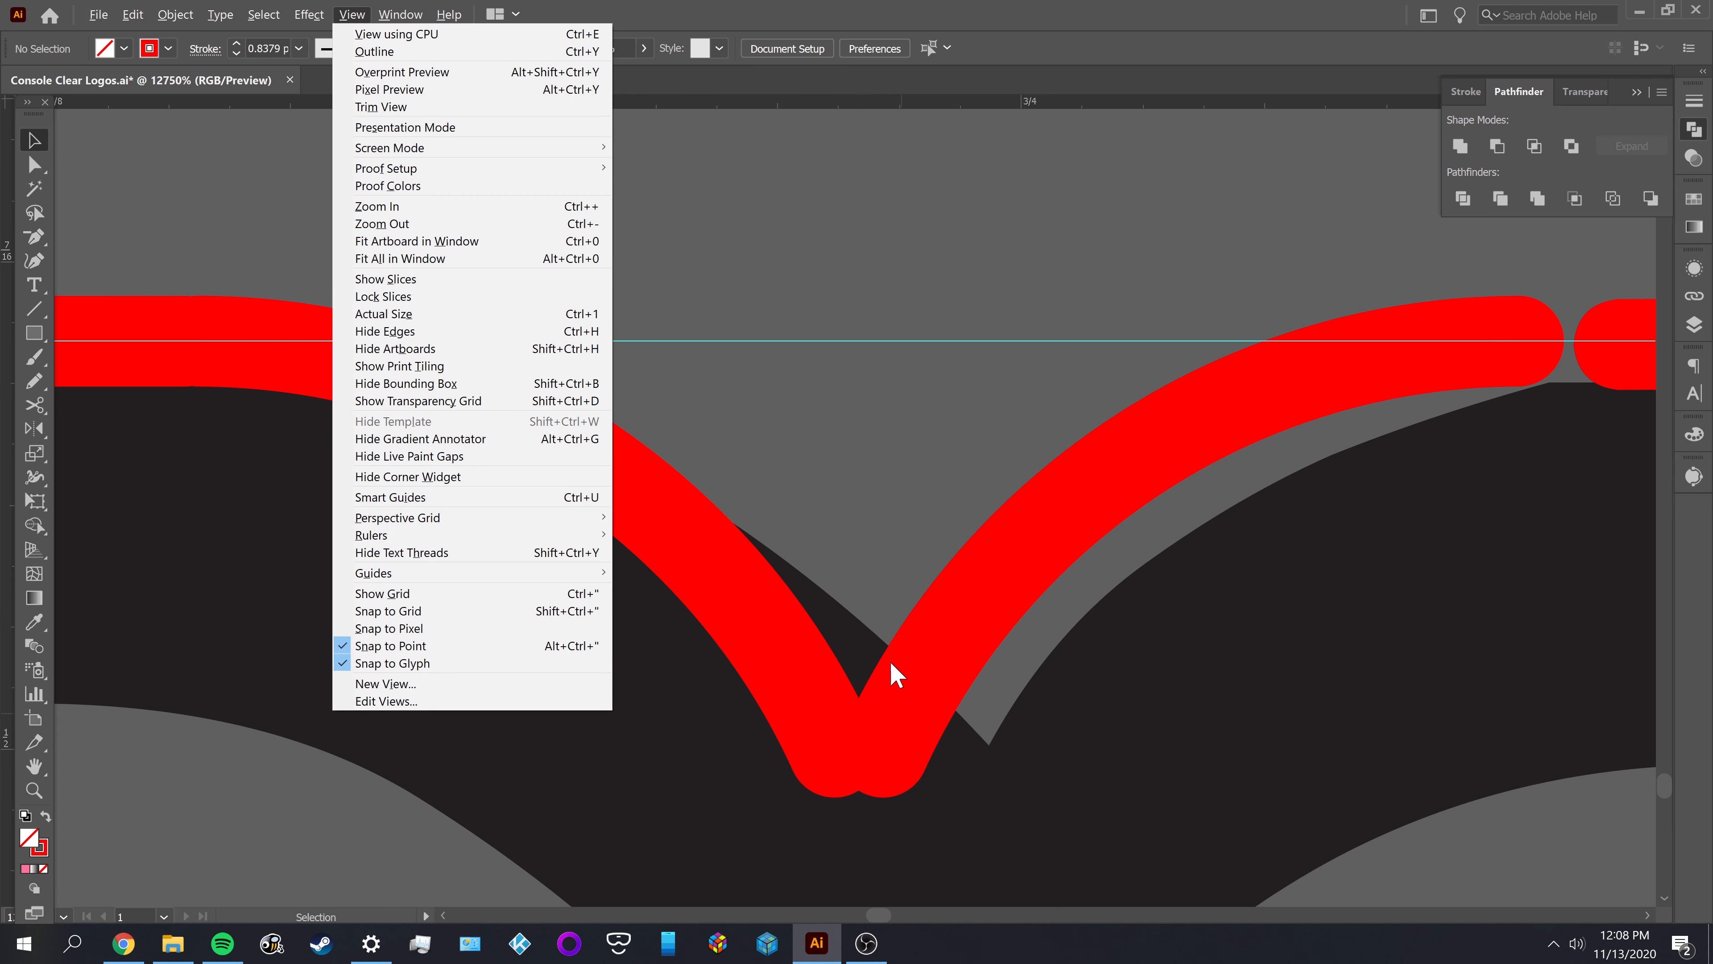
pyautogui.click(874, 605)
pyautogui.click(958, 646)
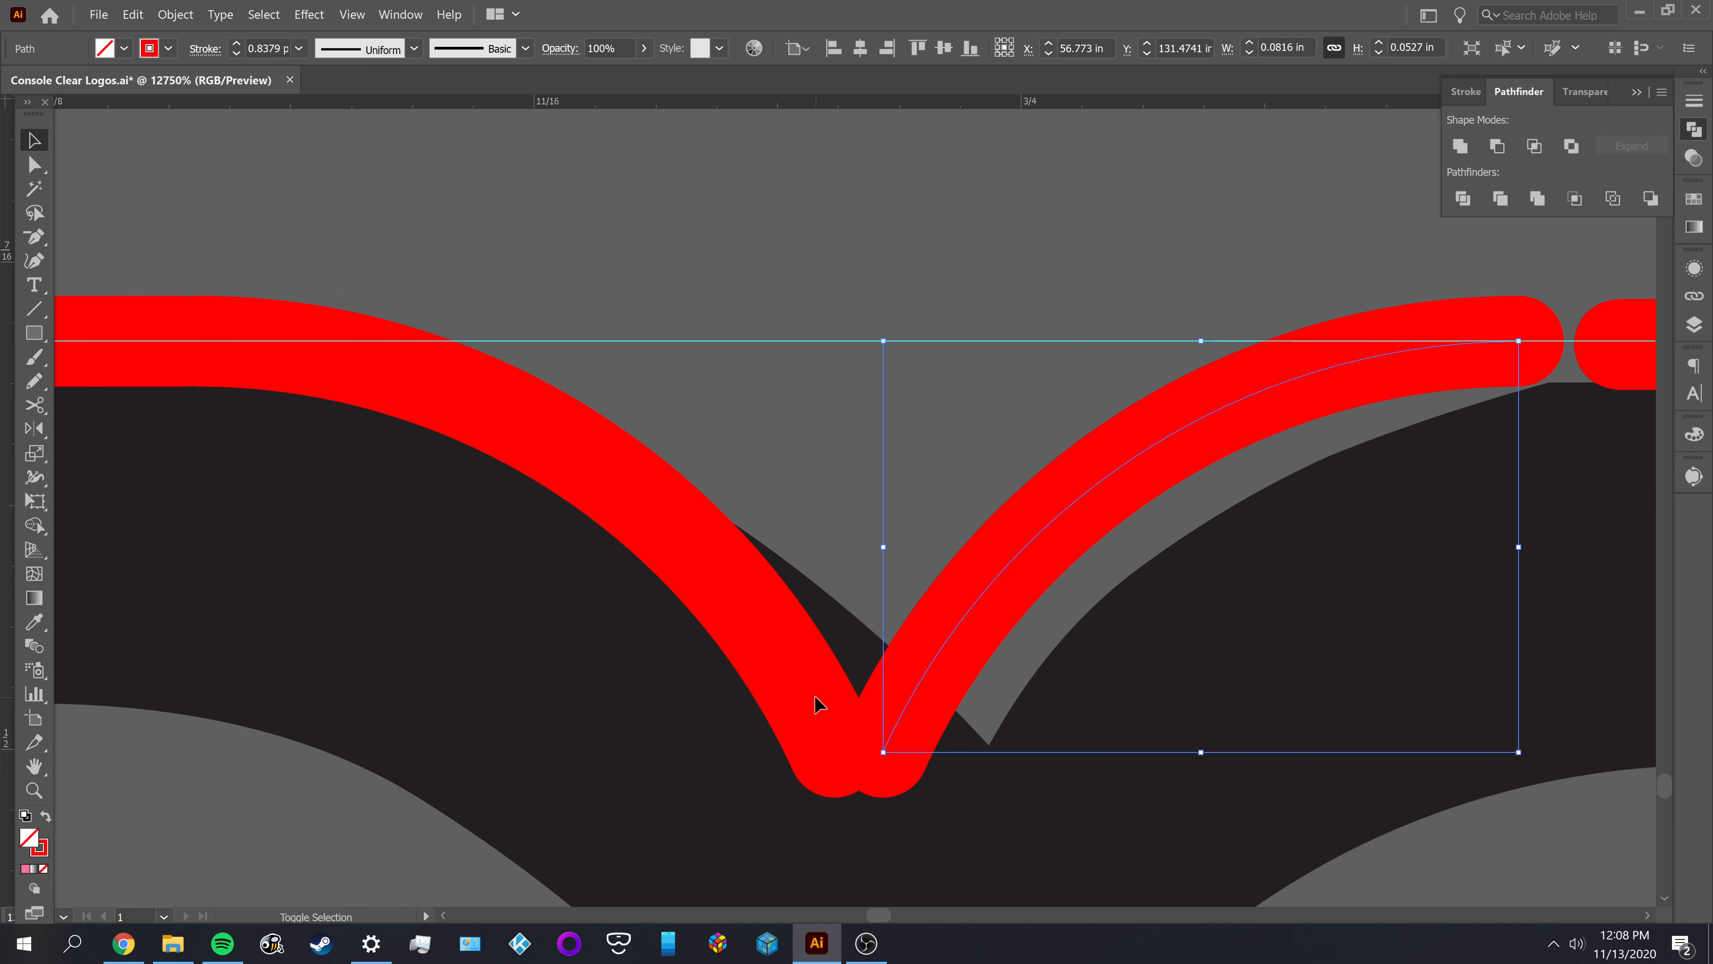
pyautogui.moveTo(774, 691); pyautogui.dragTo(782, 697)
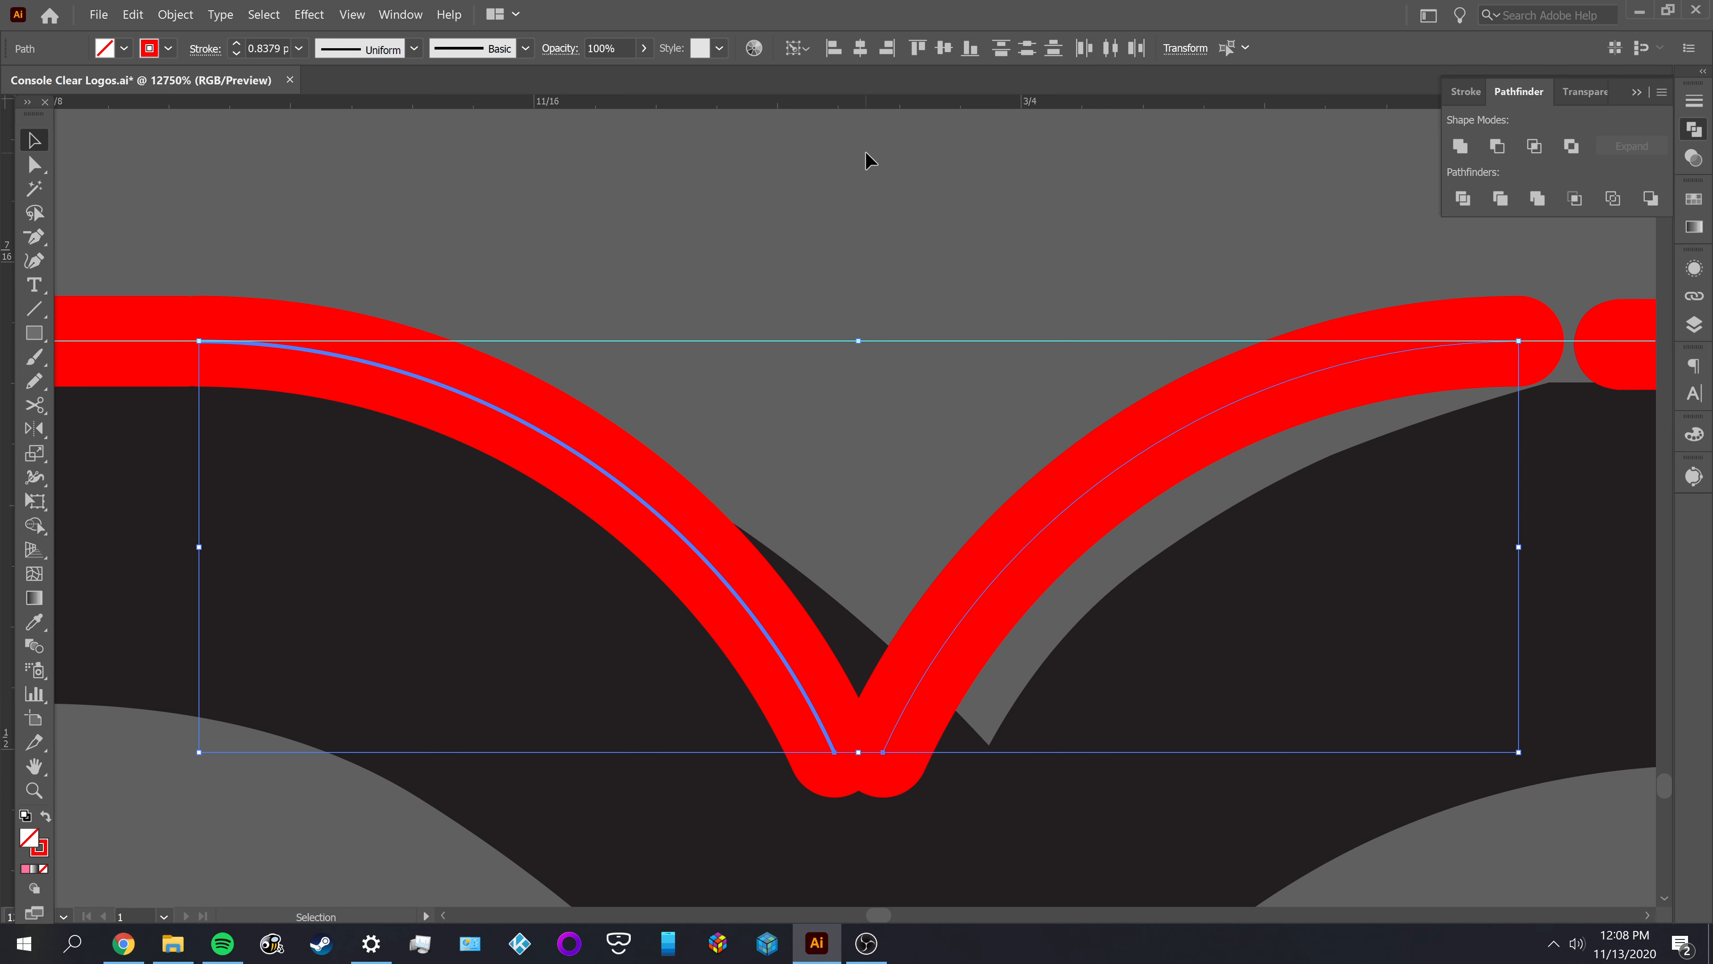
pyautogui.click(888, 49)
pyautogui.hotkey('ctrl', 'z')
pyautogui.hotkey('ctrl', 'shift', 'a')
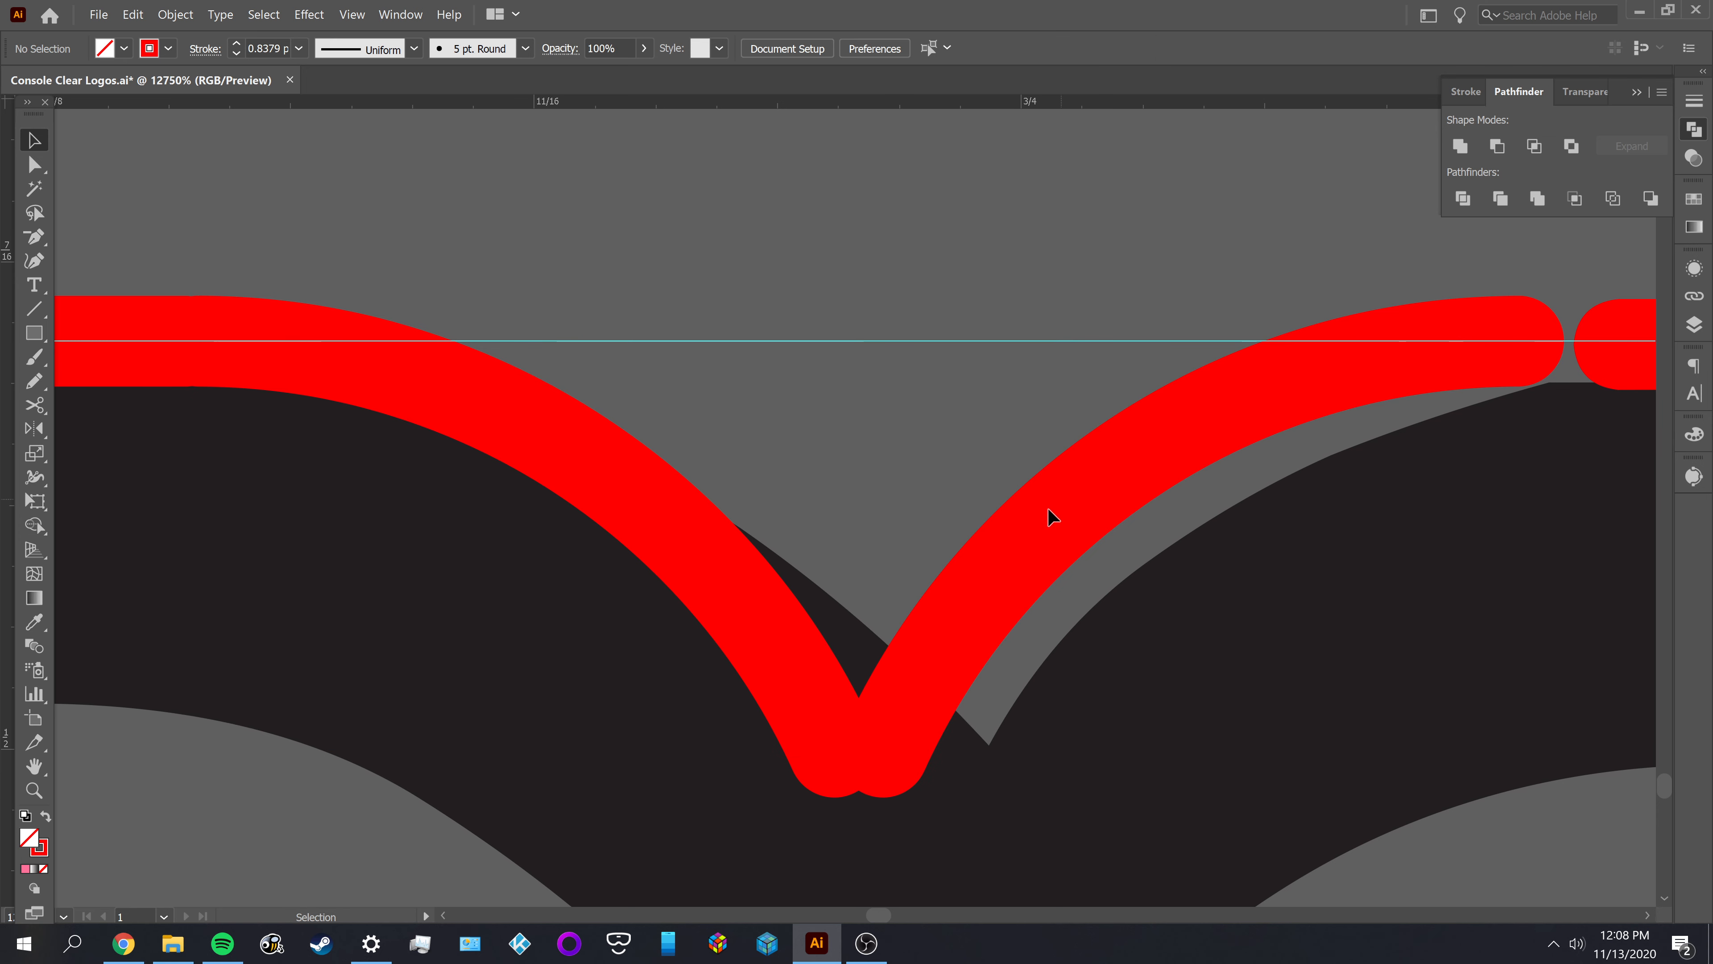
# Move the right notch arc left along the guide toward the left arc's lower end, and select both arcs to compare their endpoints
pyautogui.keyDown('alt'); pyautogui.scroll(-1, 884, 719); pyautogui.keyUp('alt')
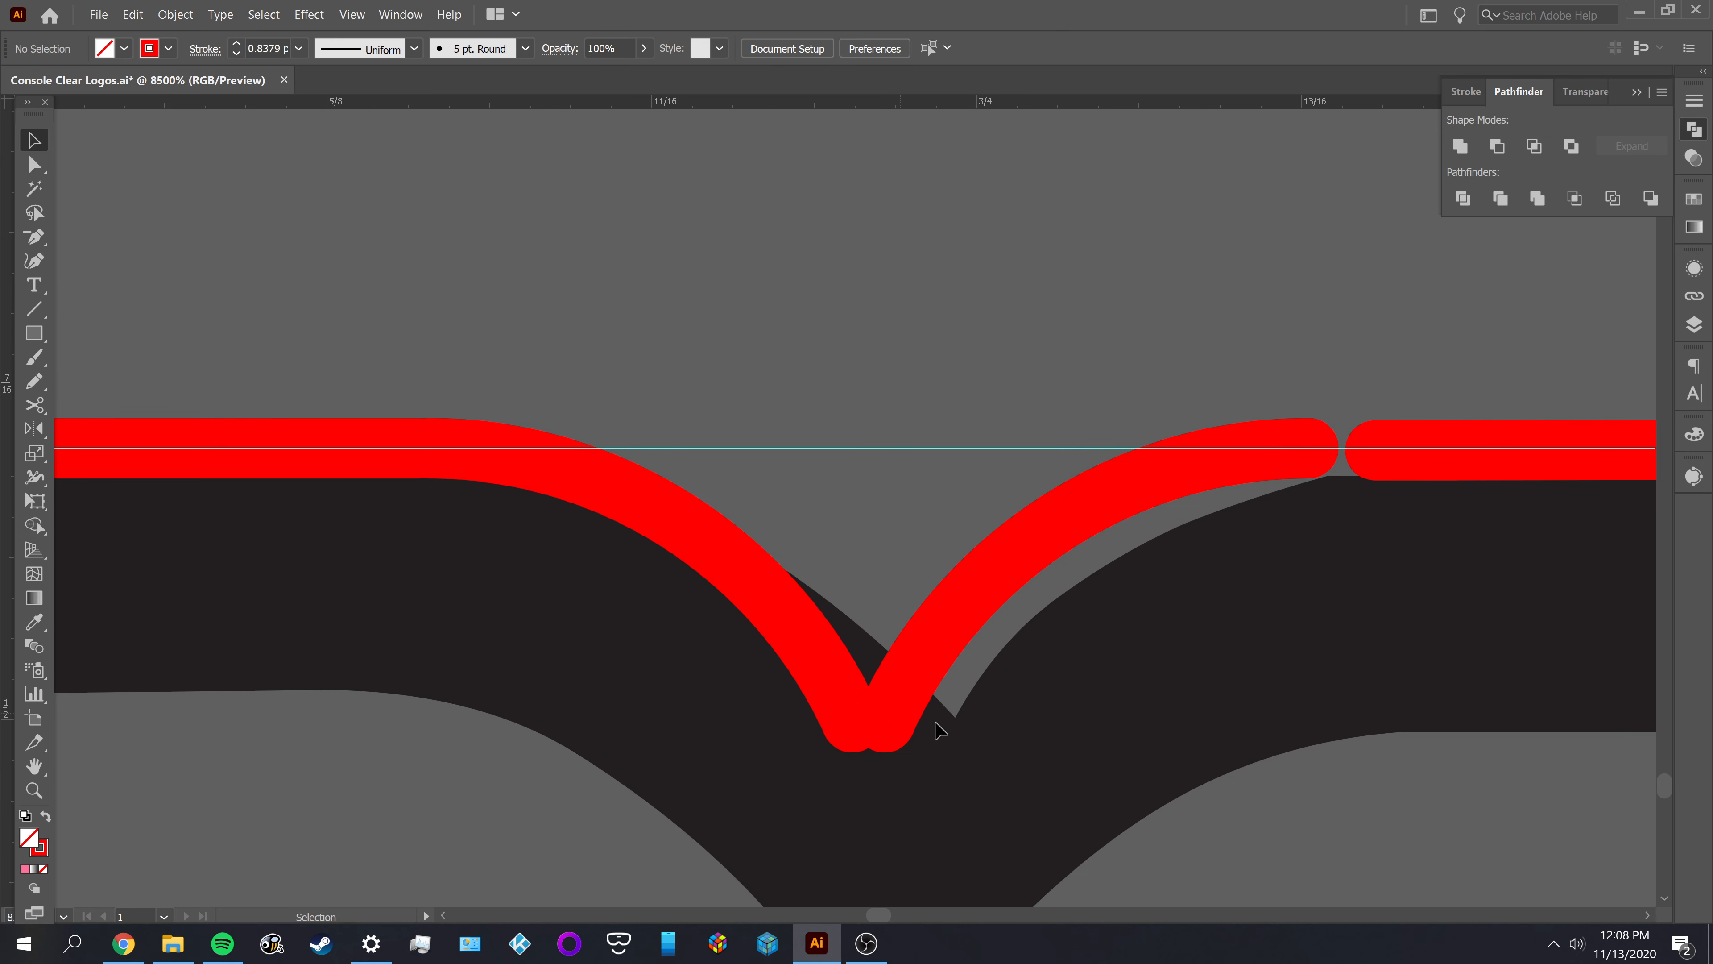
pyautogui.moveTo(932, 788); pyautogui.dragTo(771, 683)
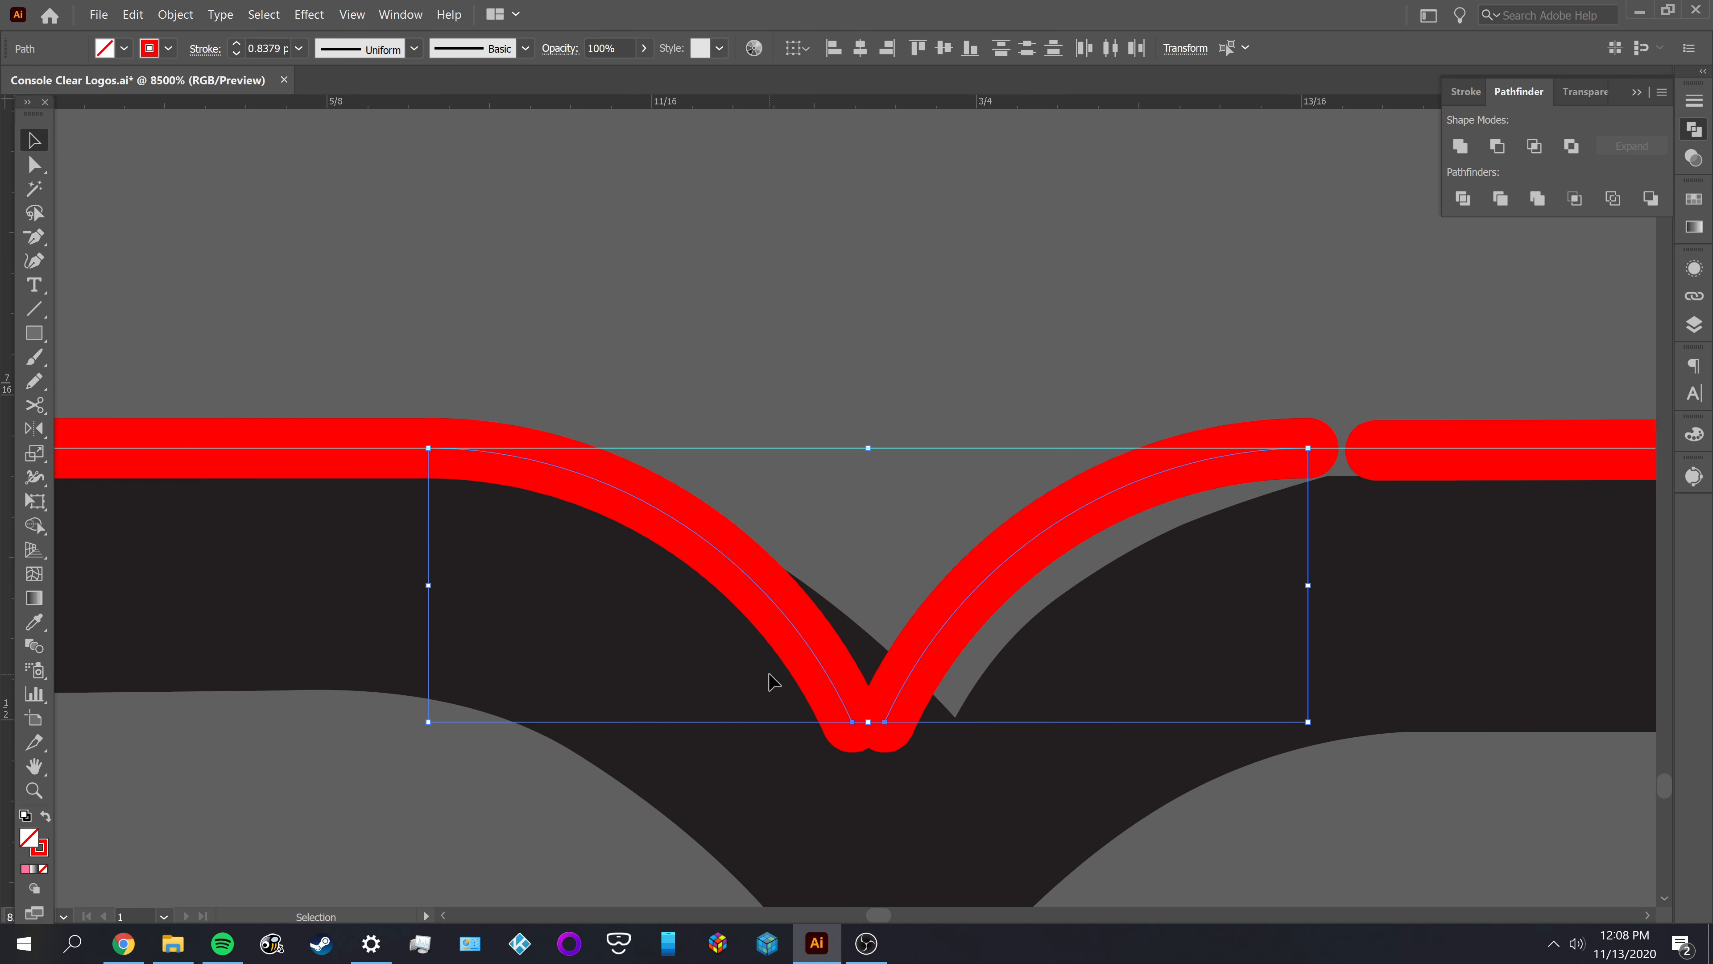
pyautogui.hotkey('ctrl', 'shift', 'a')
pyautogui.keyDown('alt'); pyautogui.scroll(1, 891, 735); pyautogui.keyUp('alt')
pyautogui.click(907, 715)
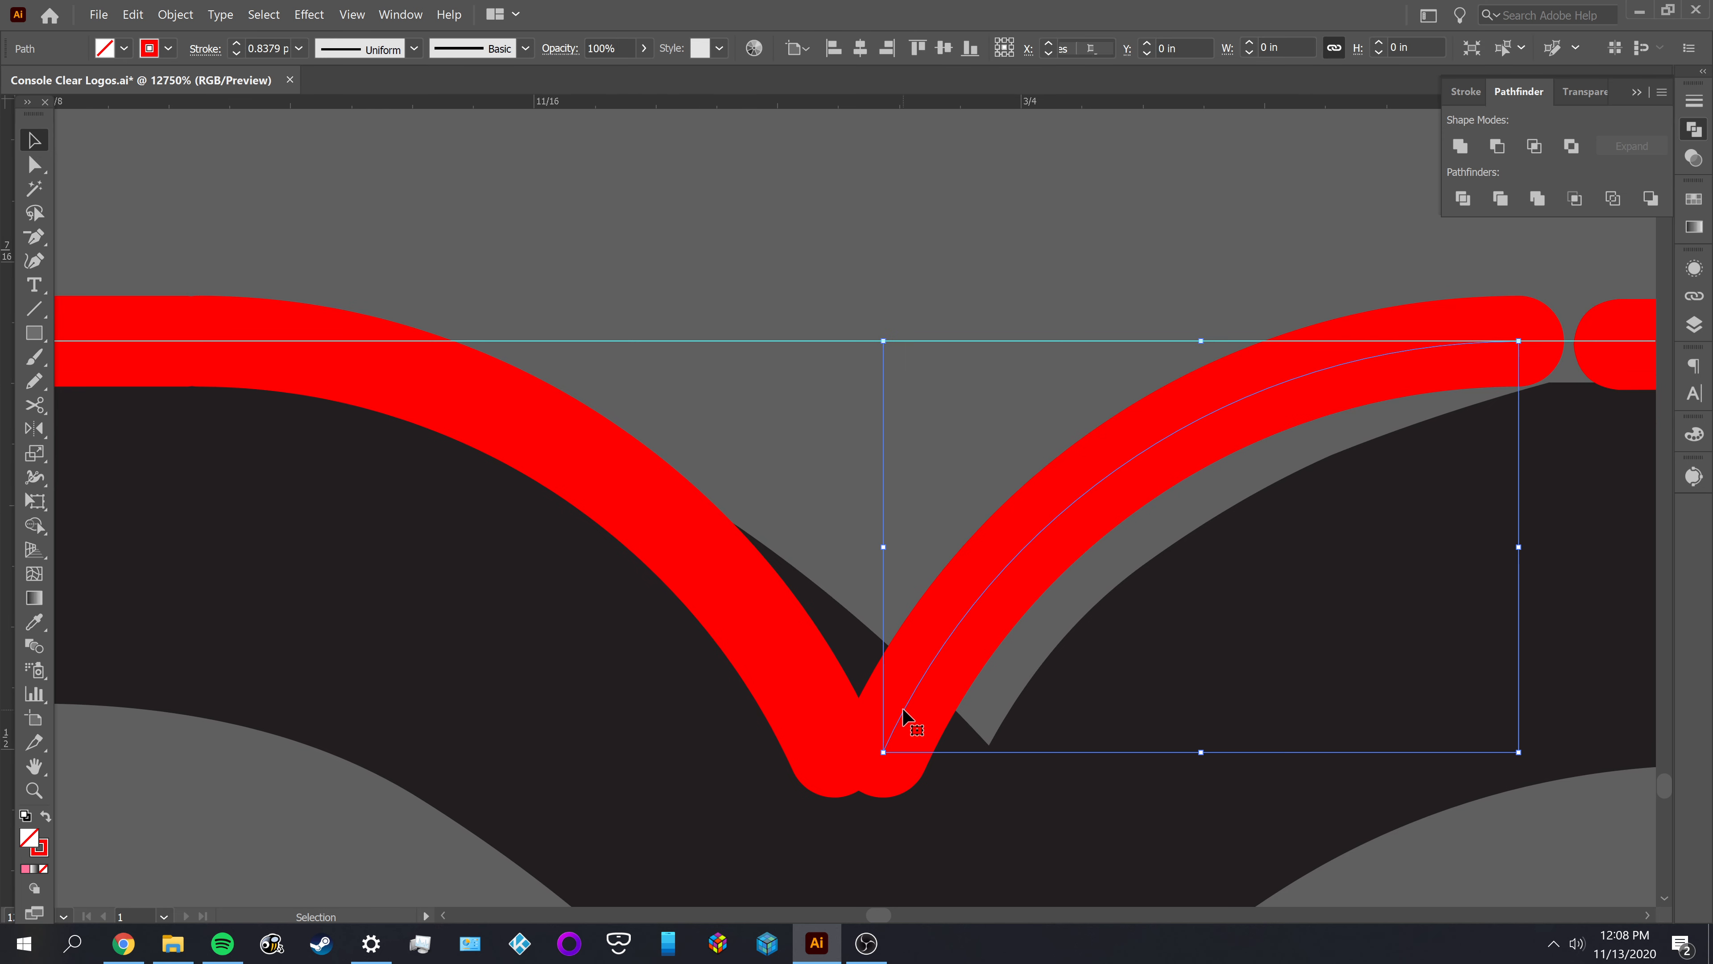
pyautogui.moveTo(904, 710); pyautogui.dragTo(856, 707)
pyautogui.keyDown('alt'); pyautogui.scroll(2, 868, 803); pyautogui.keyUp('alt')
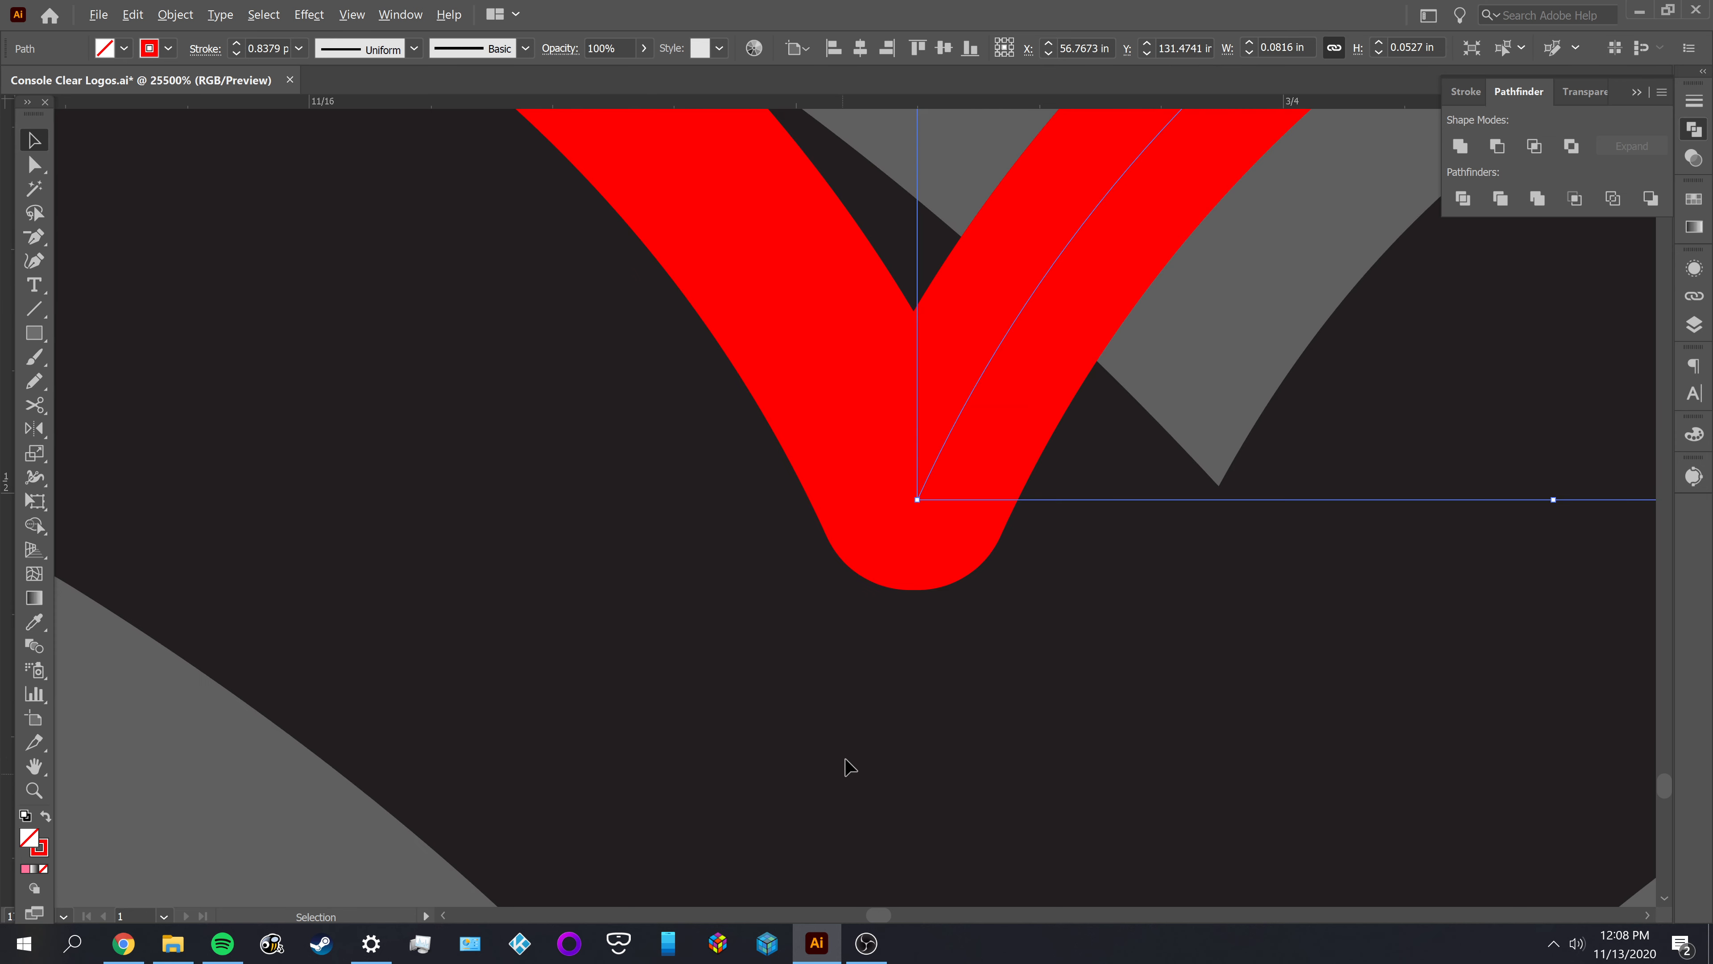
pyautogui.moveTo(1016, 632); pyautogui.dragTo(991, 765)
pyautogui.moveTo(1002, 658); pyautogui.dragTo(770, 470)
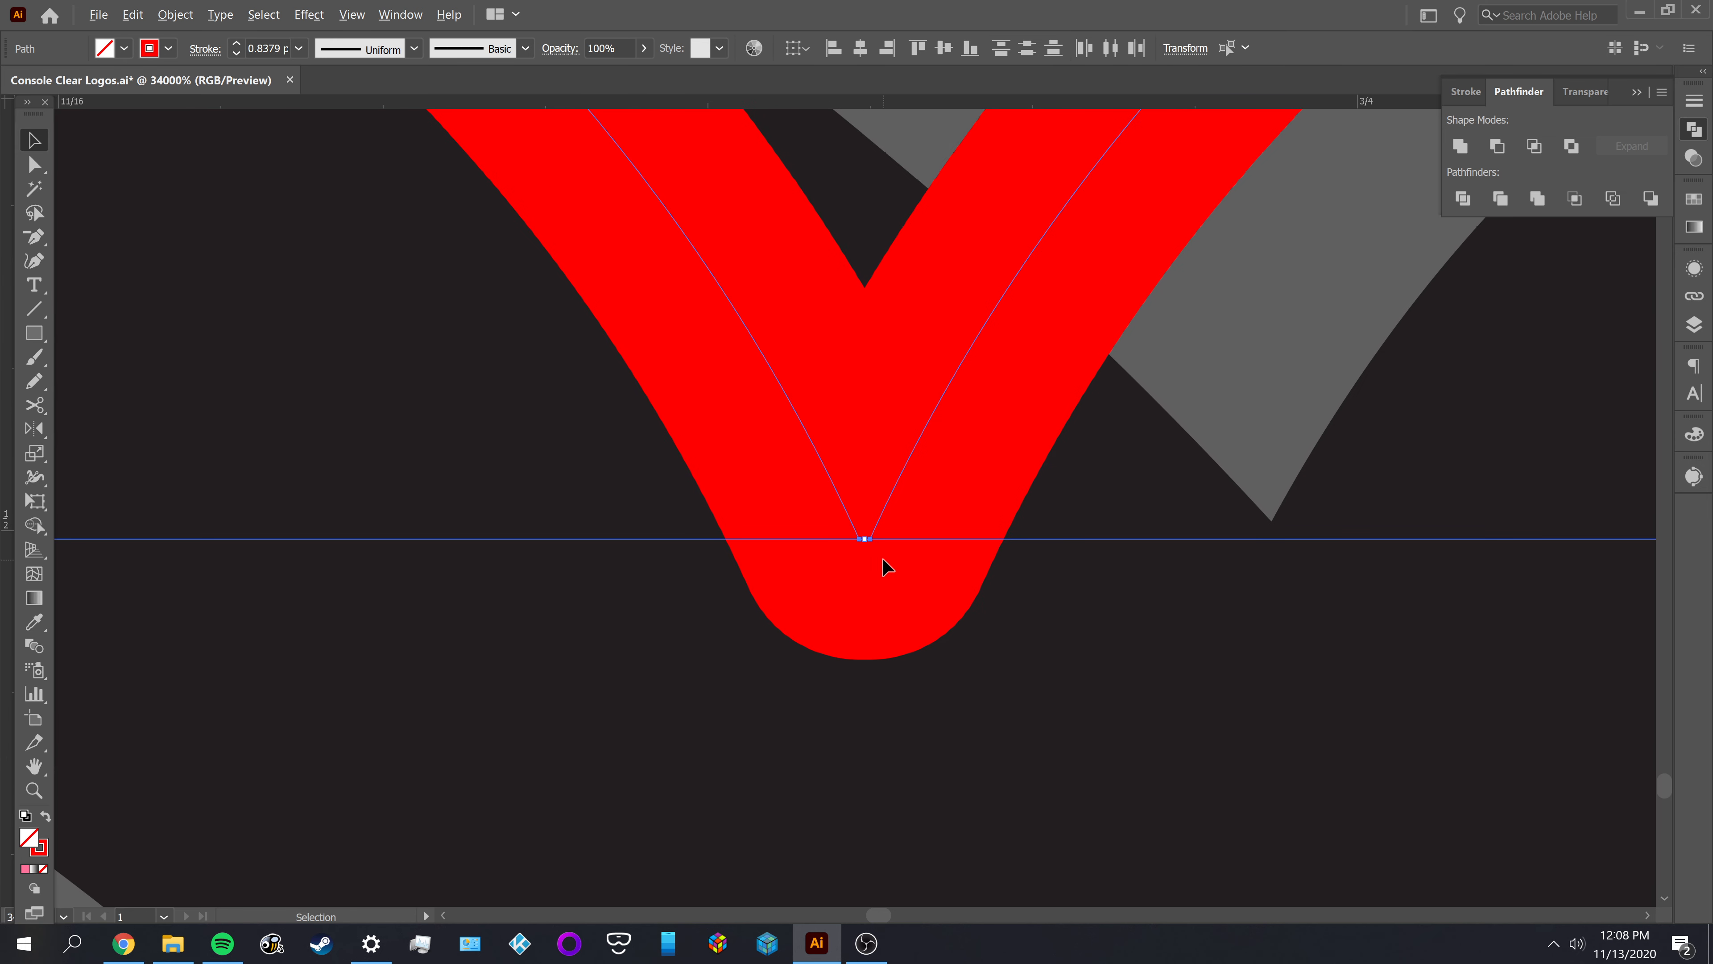
# Nudge the right arc further left against the left arc's lower endpoint, check both paths, and undo the arc's moves
pyautogui.keyDown('alt'); pyautogui.scroll(1, 885, 567); pyautogui.keyUp('alt')
pyautogui.keyDown('alt'); pyautogui.scroll(1, 788, 658); pyautogui.keyUp('alt')
pyautogui.click(540, 674)
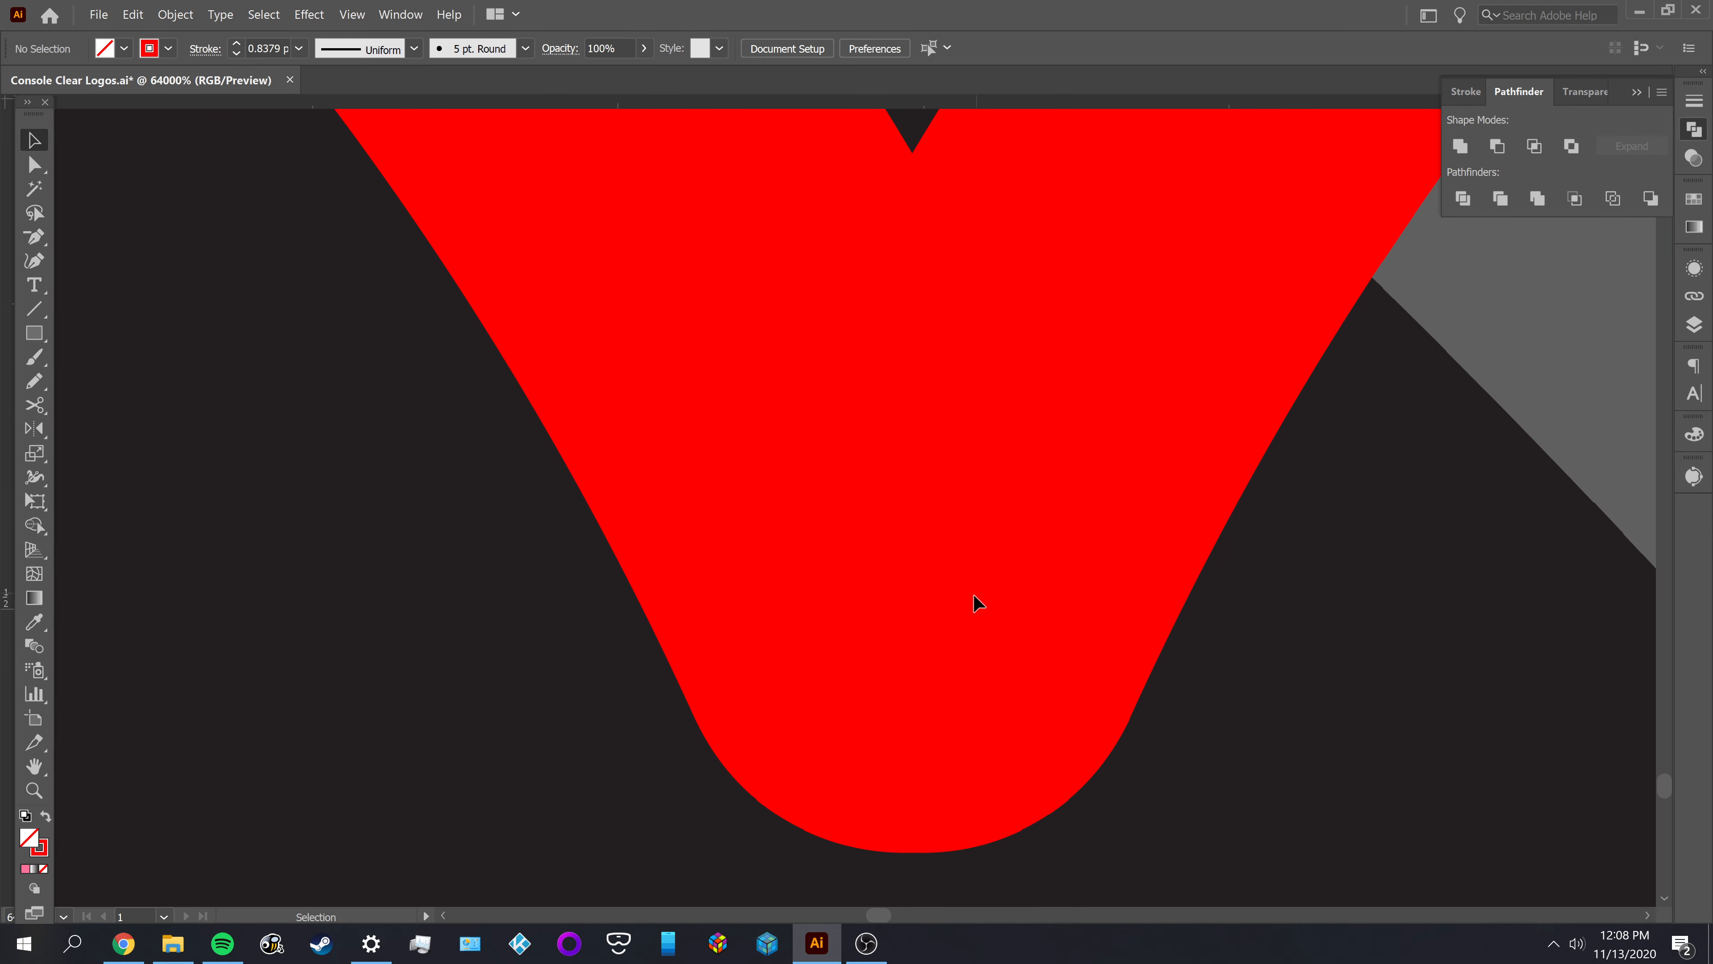
pyautogui.moveTo(939, 594); pyautogui.dragTo(916, 587)
pyautogui.keyDown('alt'); pyautogui.scroll(-3, 916, 587); pyautogui.keyUp('alt')
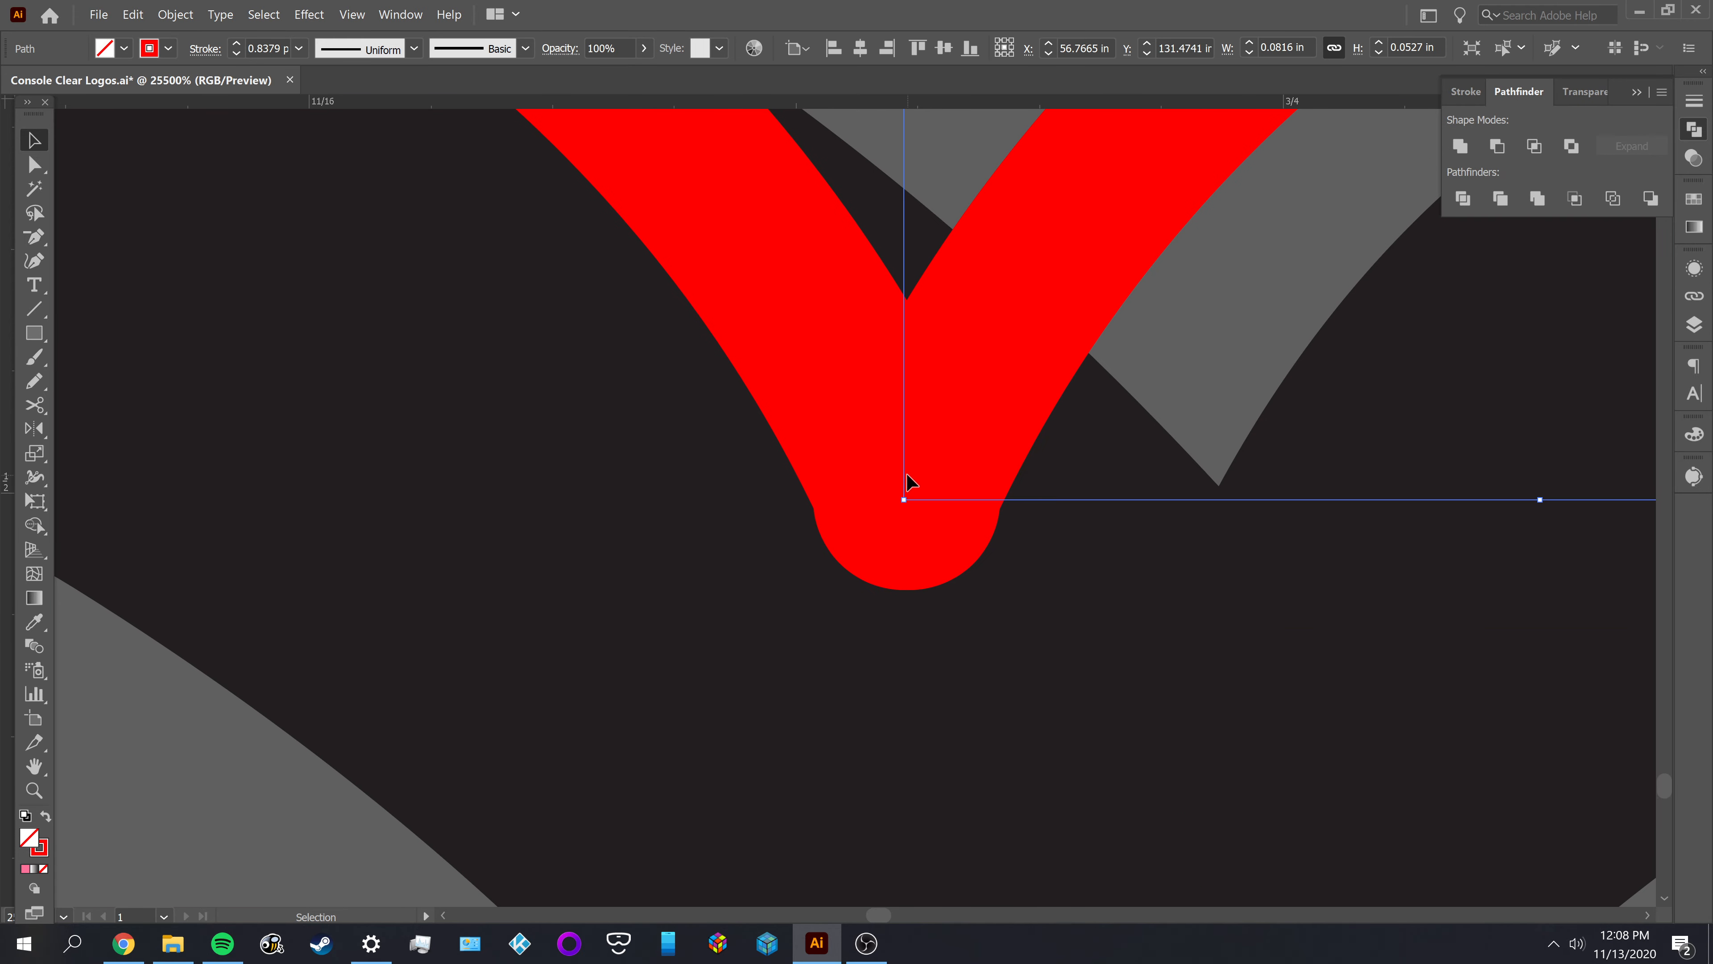
pyautogui.keyDown('shift'); pyautogui.click(814, 376); pyautogui.keyUp('shift')
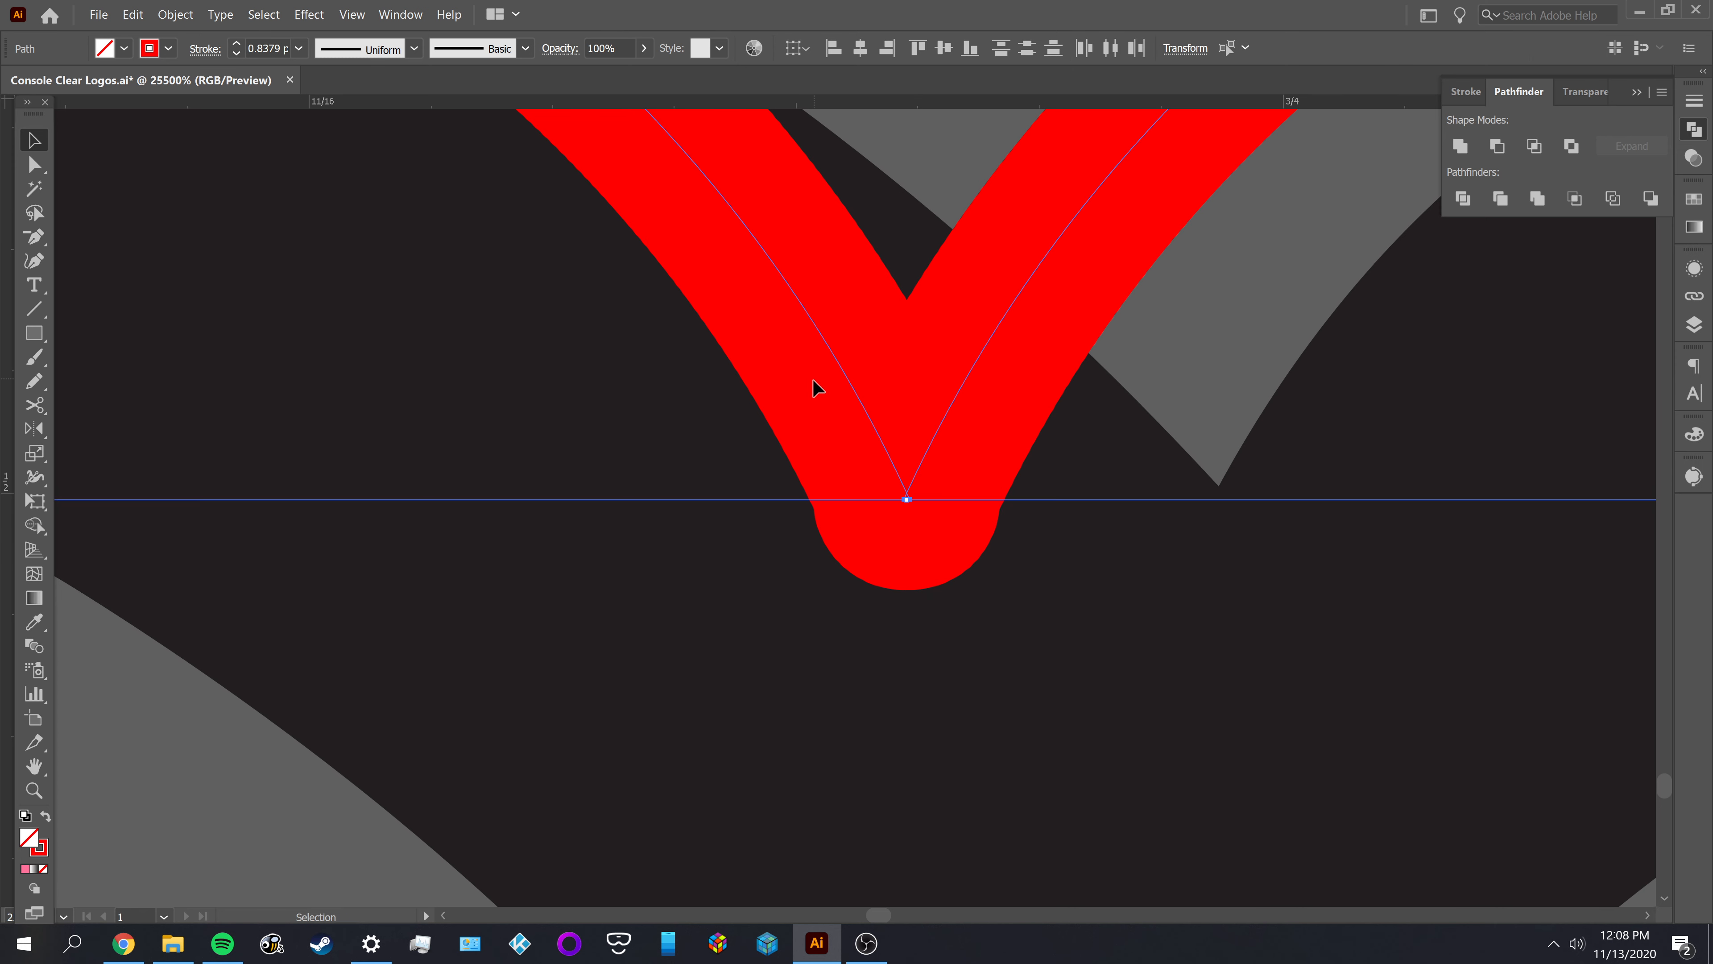
pyautogui.click(354, 15)
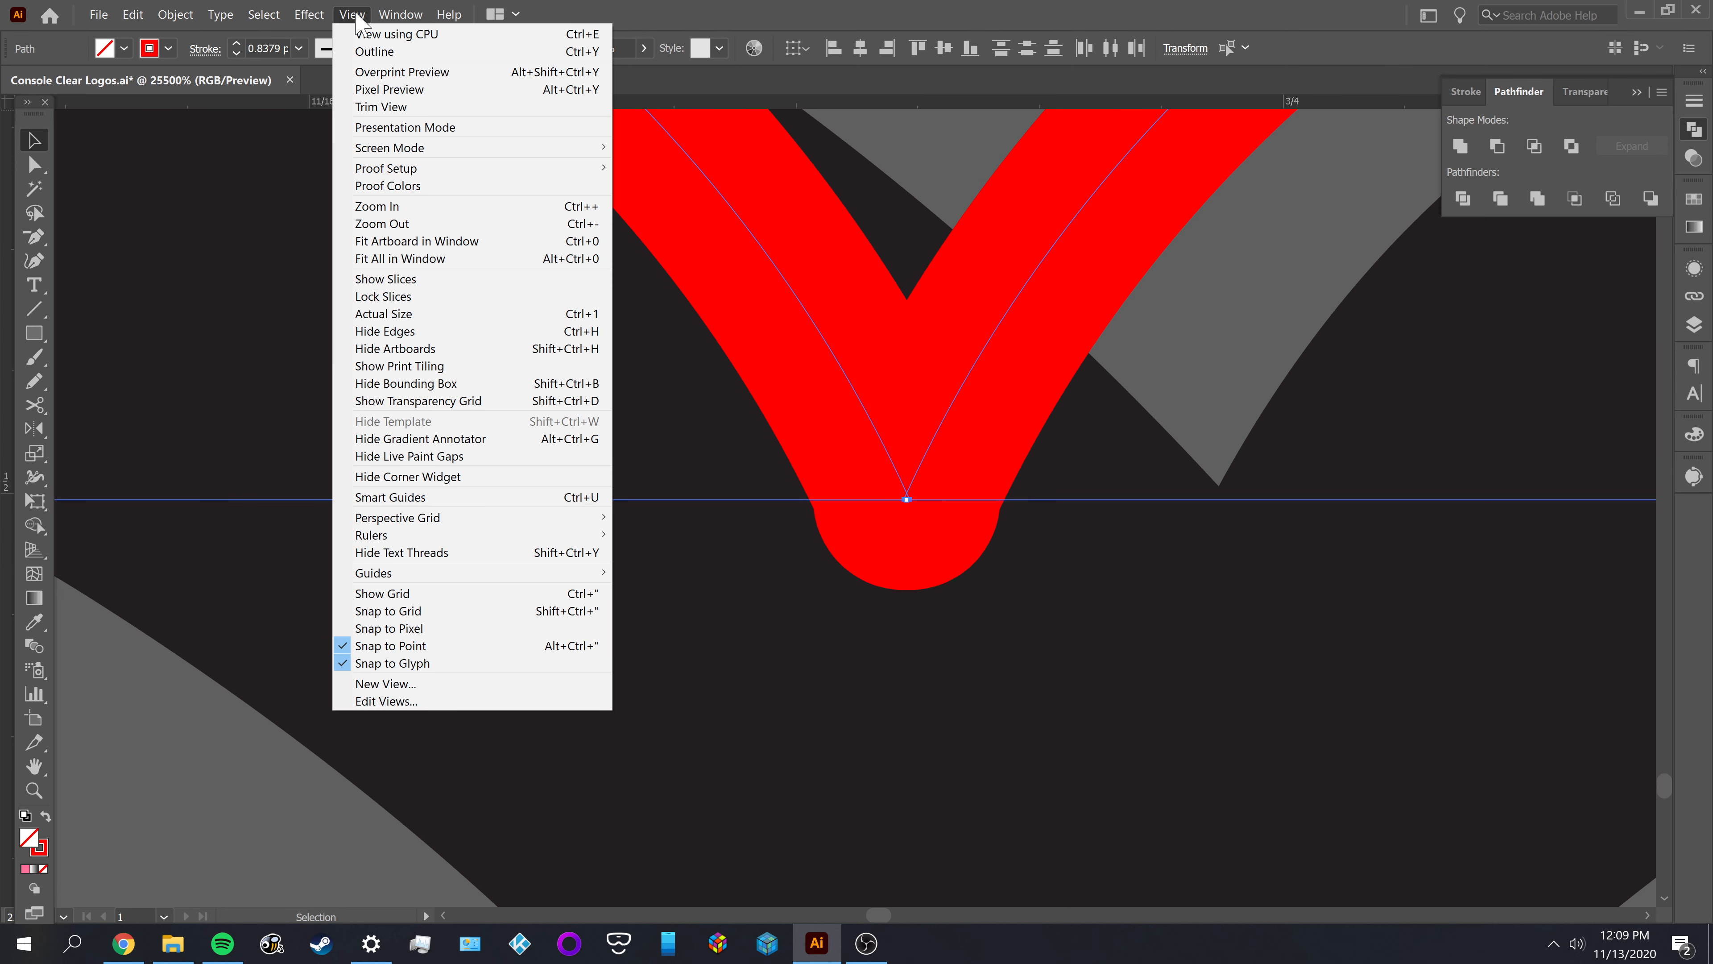
pyautogui.click(816, 713)
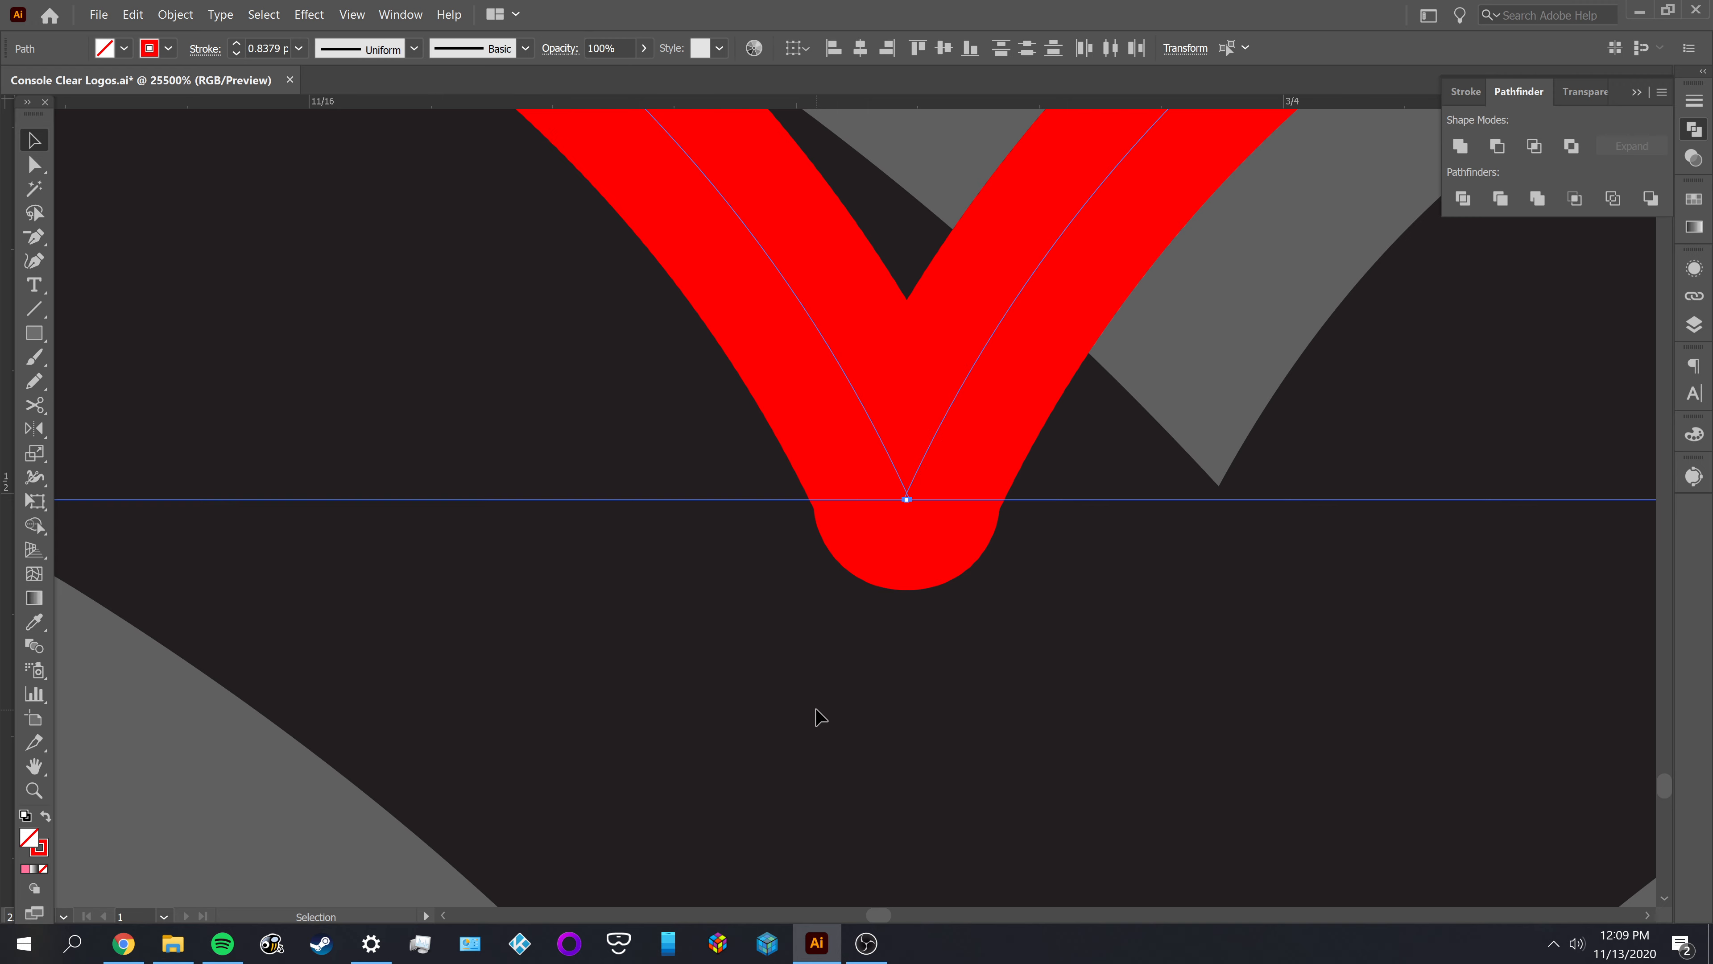
pyautogui.scroll(-4, 841, 658)
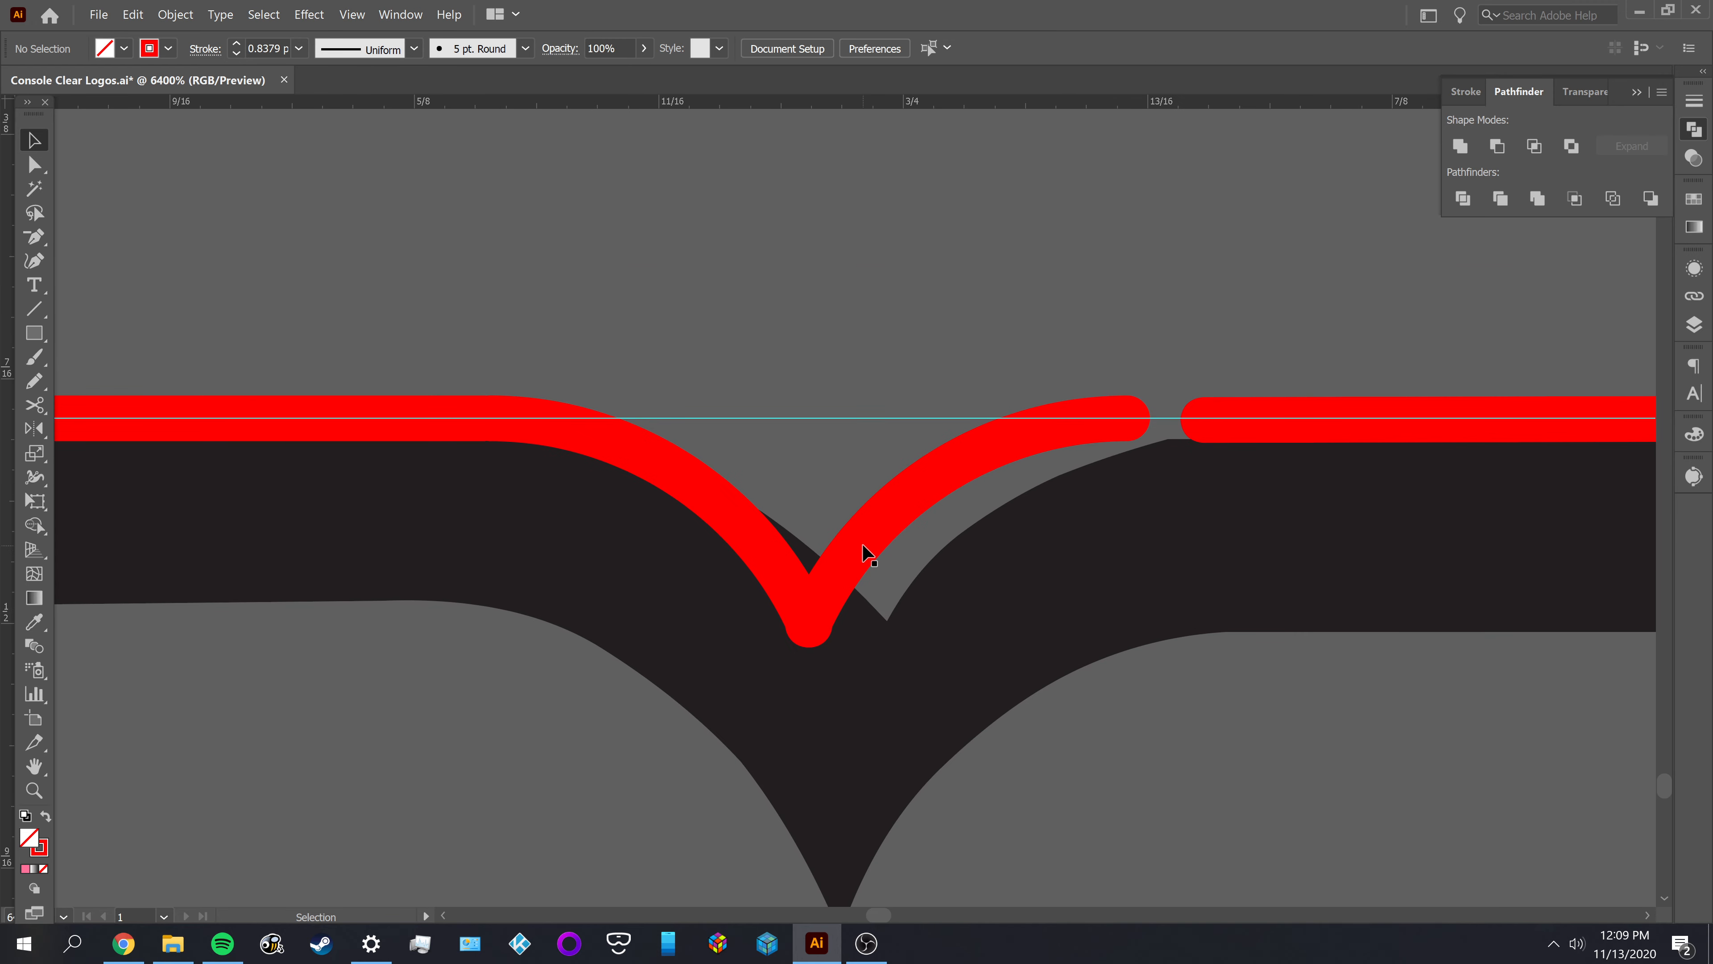
pyautogui.moveTo(860, 548); pyautogui.dragTo(864, 550)
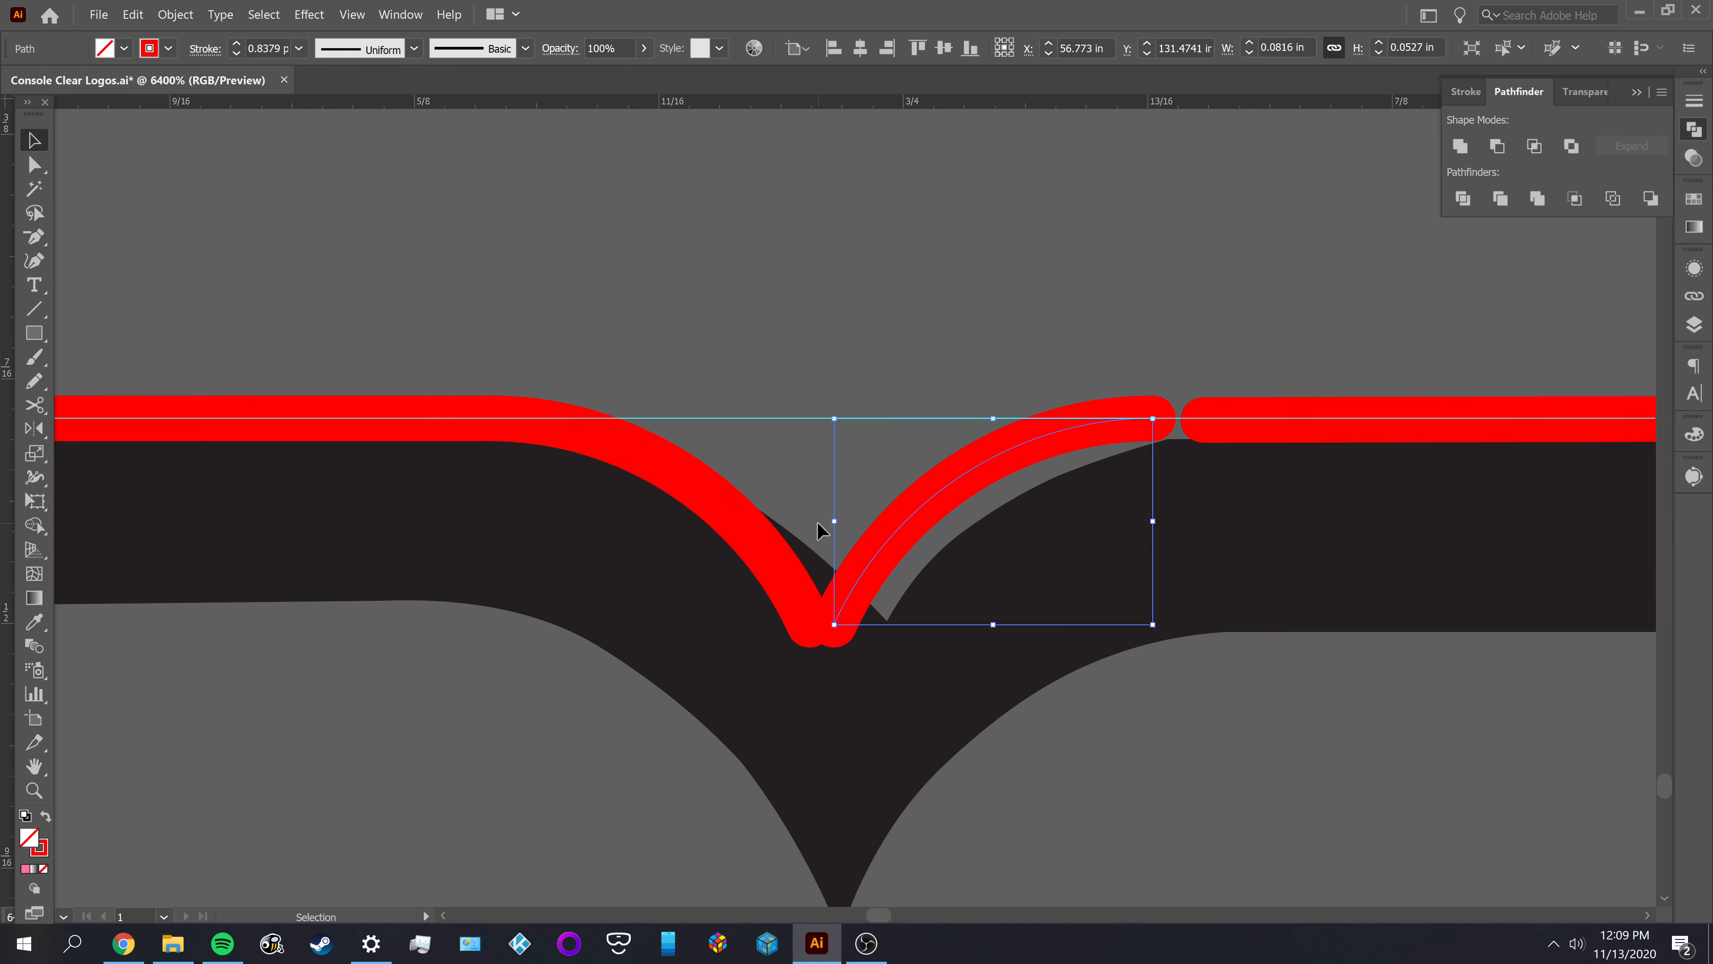
# Place a vertical guide through the lower endpoint of the left notch arc
pyautogui.click(816, 522)
pyautogui.scroll(3, 834, 651)
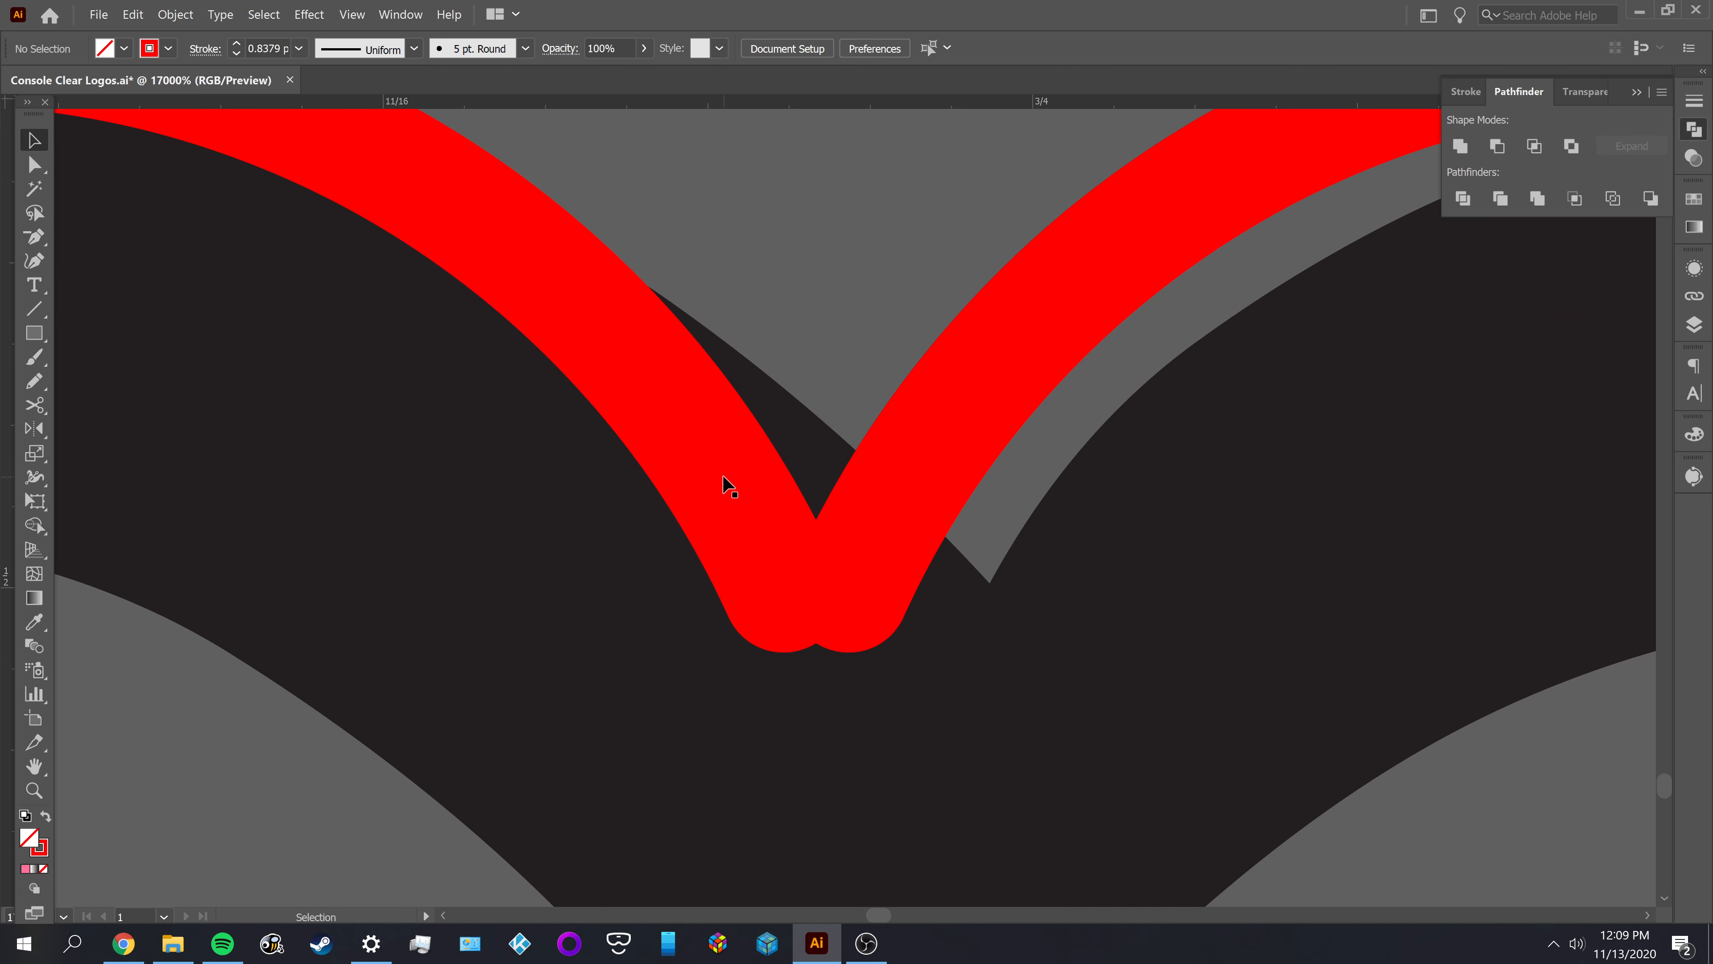
pyautogui.click(685, 470)
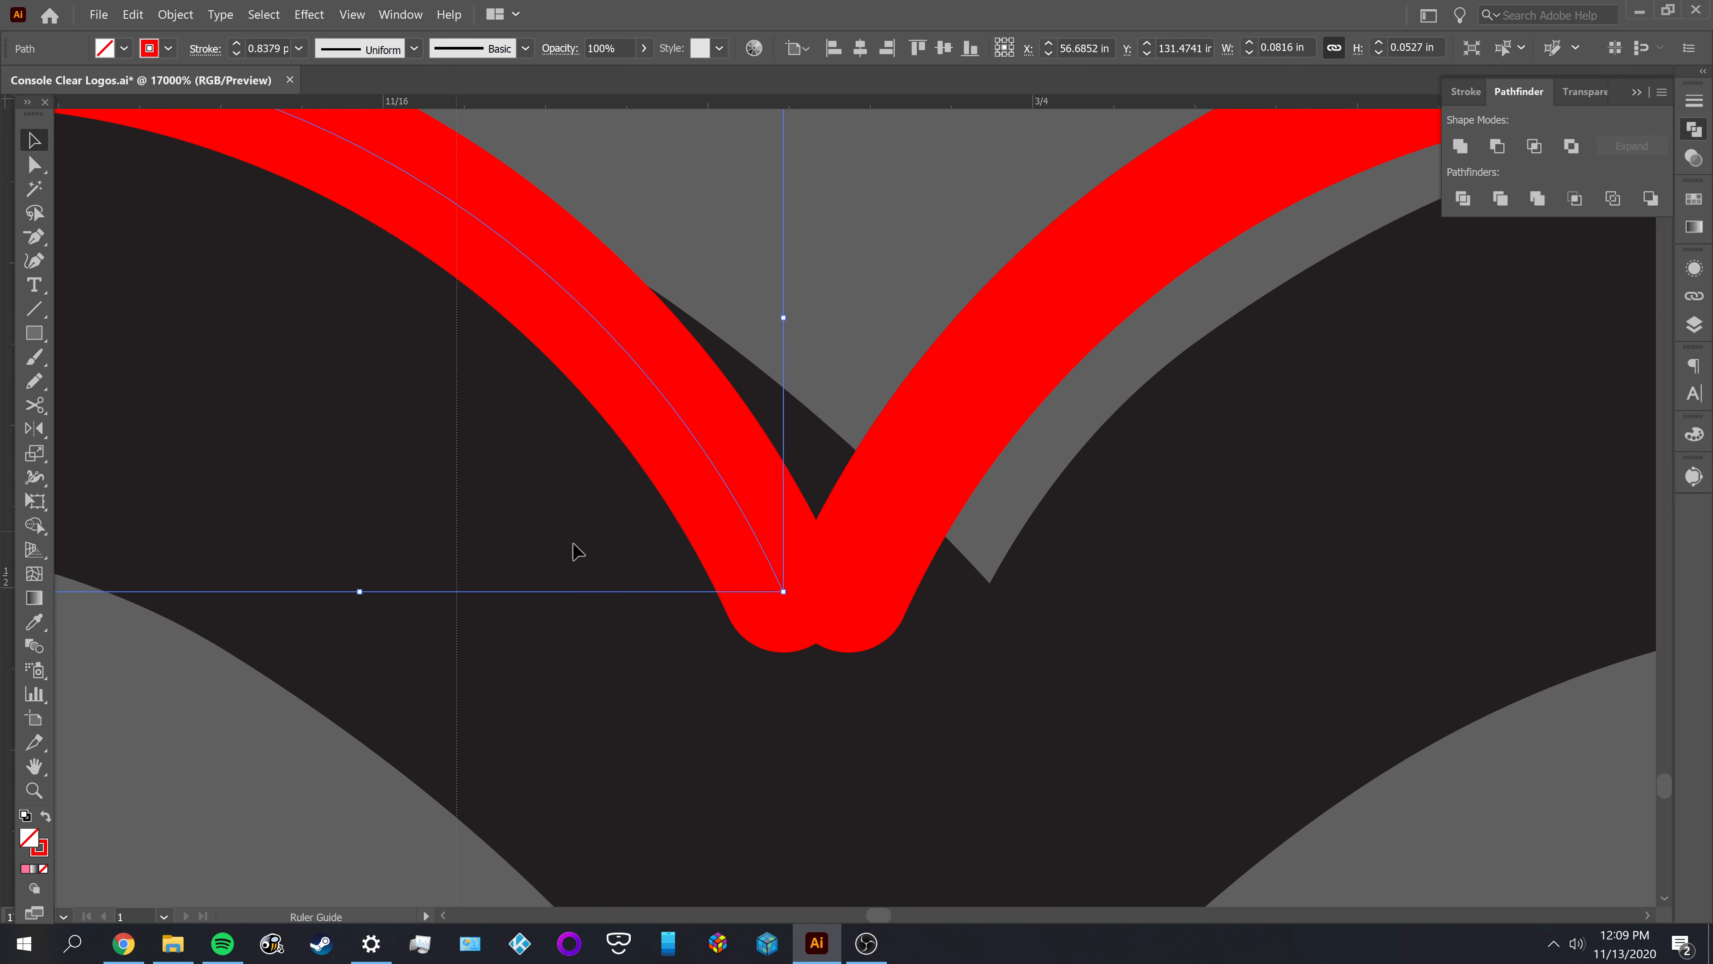
pyautogui.moveTo(776, 604); pyautogui.dragTo(784, 593)
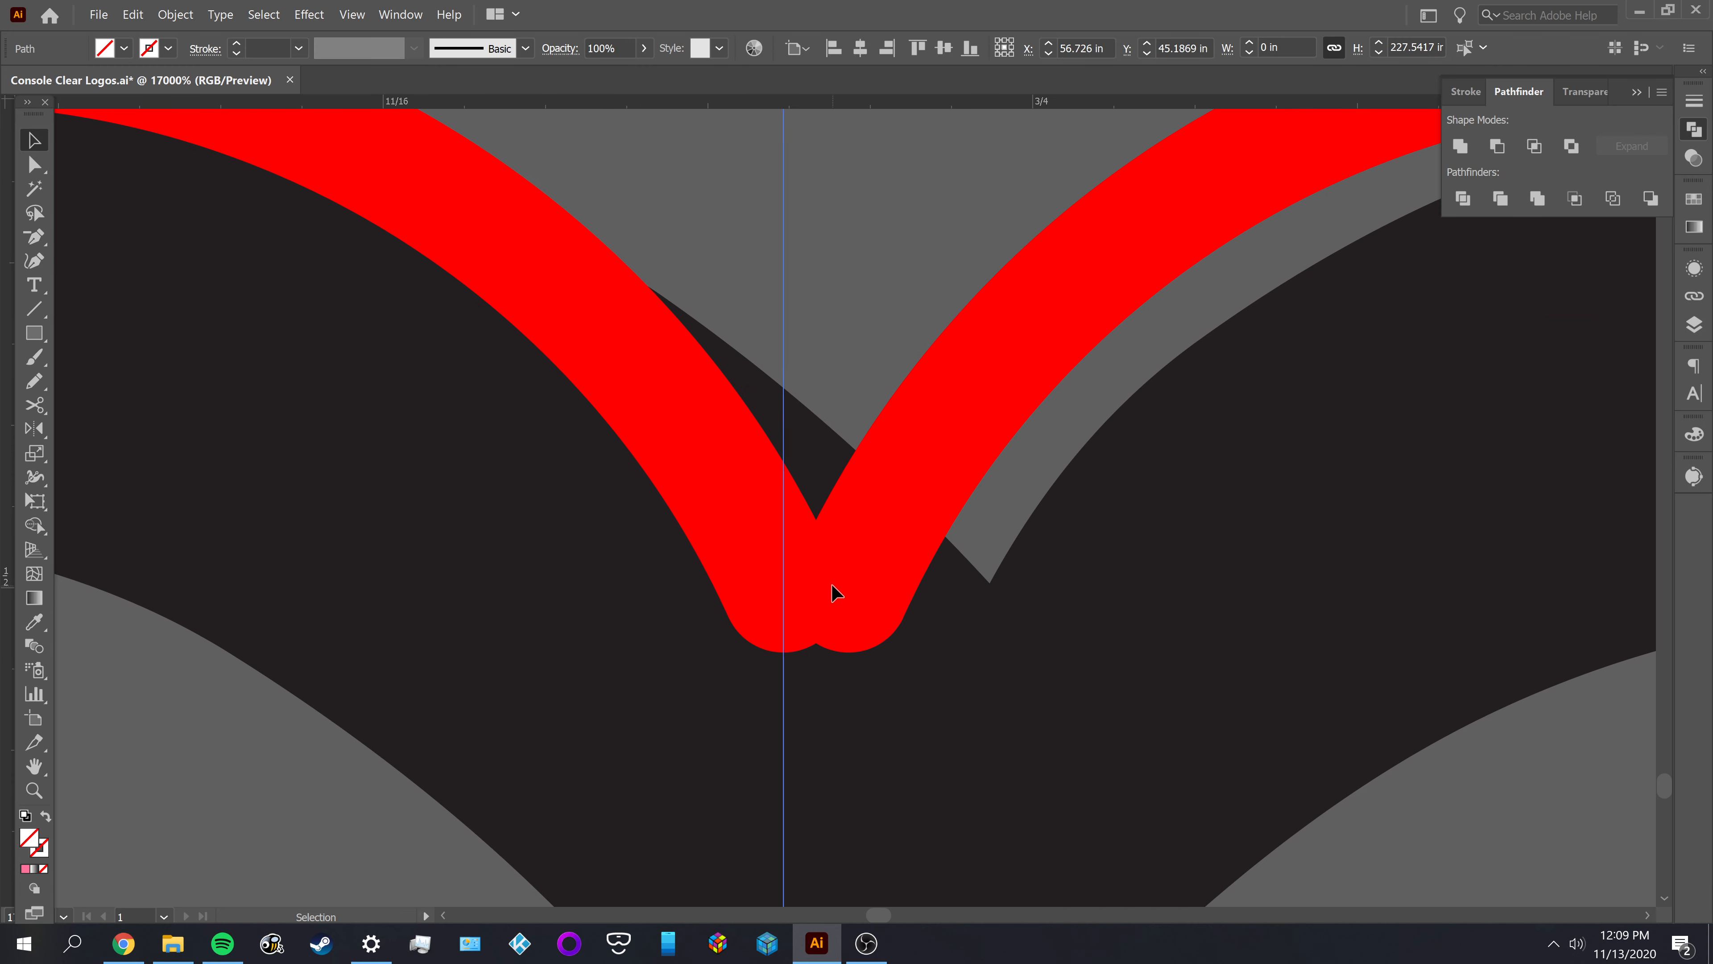
# Move the right arc left until its lower endpoint sits on the vertical guide and meets the left arc, and deselect it
pyautogui.click(863, 567)
pyautogui.moveTo(862, 566); pyautogui.dragTo(825, 563)
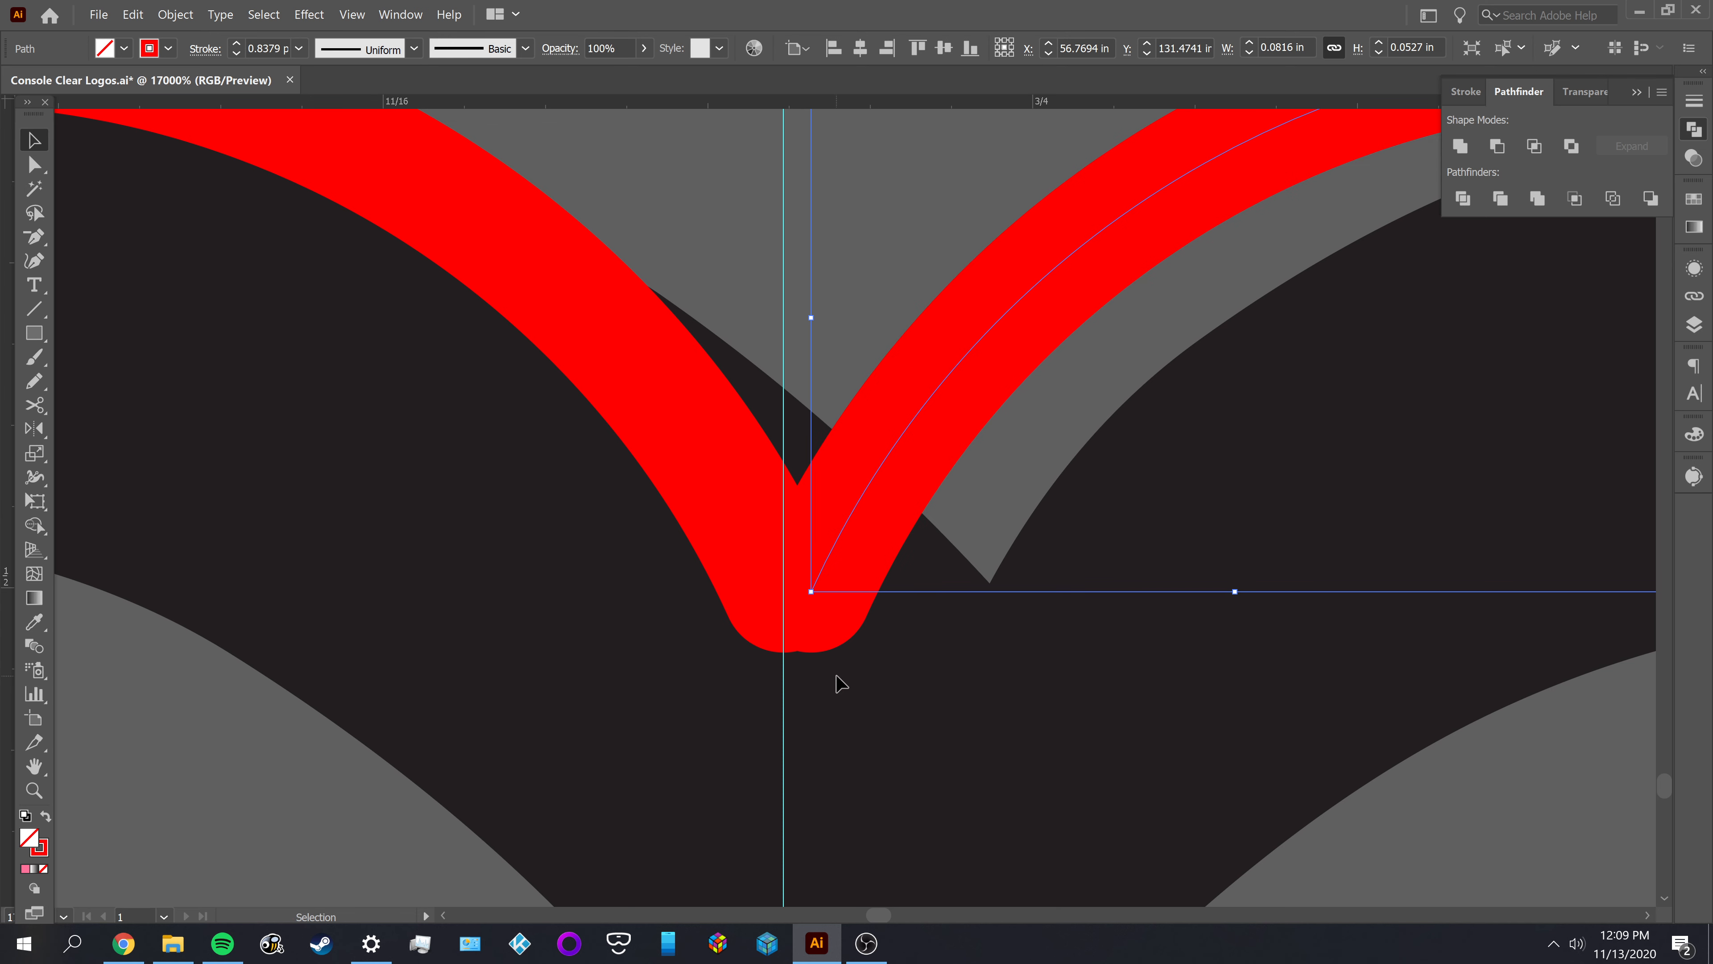
pyautogui.click(840, 683)
pyautogui.click(841, 555)
pyautogui.moveTo(807, 533); pyautogui.dragTo(811, 536)
pyautogui.scroll(3, 791, 618)
pyautogui.moveTo(1016, 564); pyautogui.dragTo(933, 726)
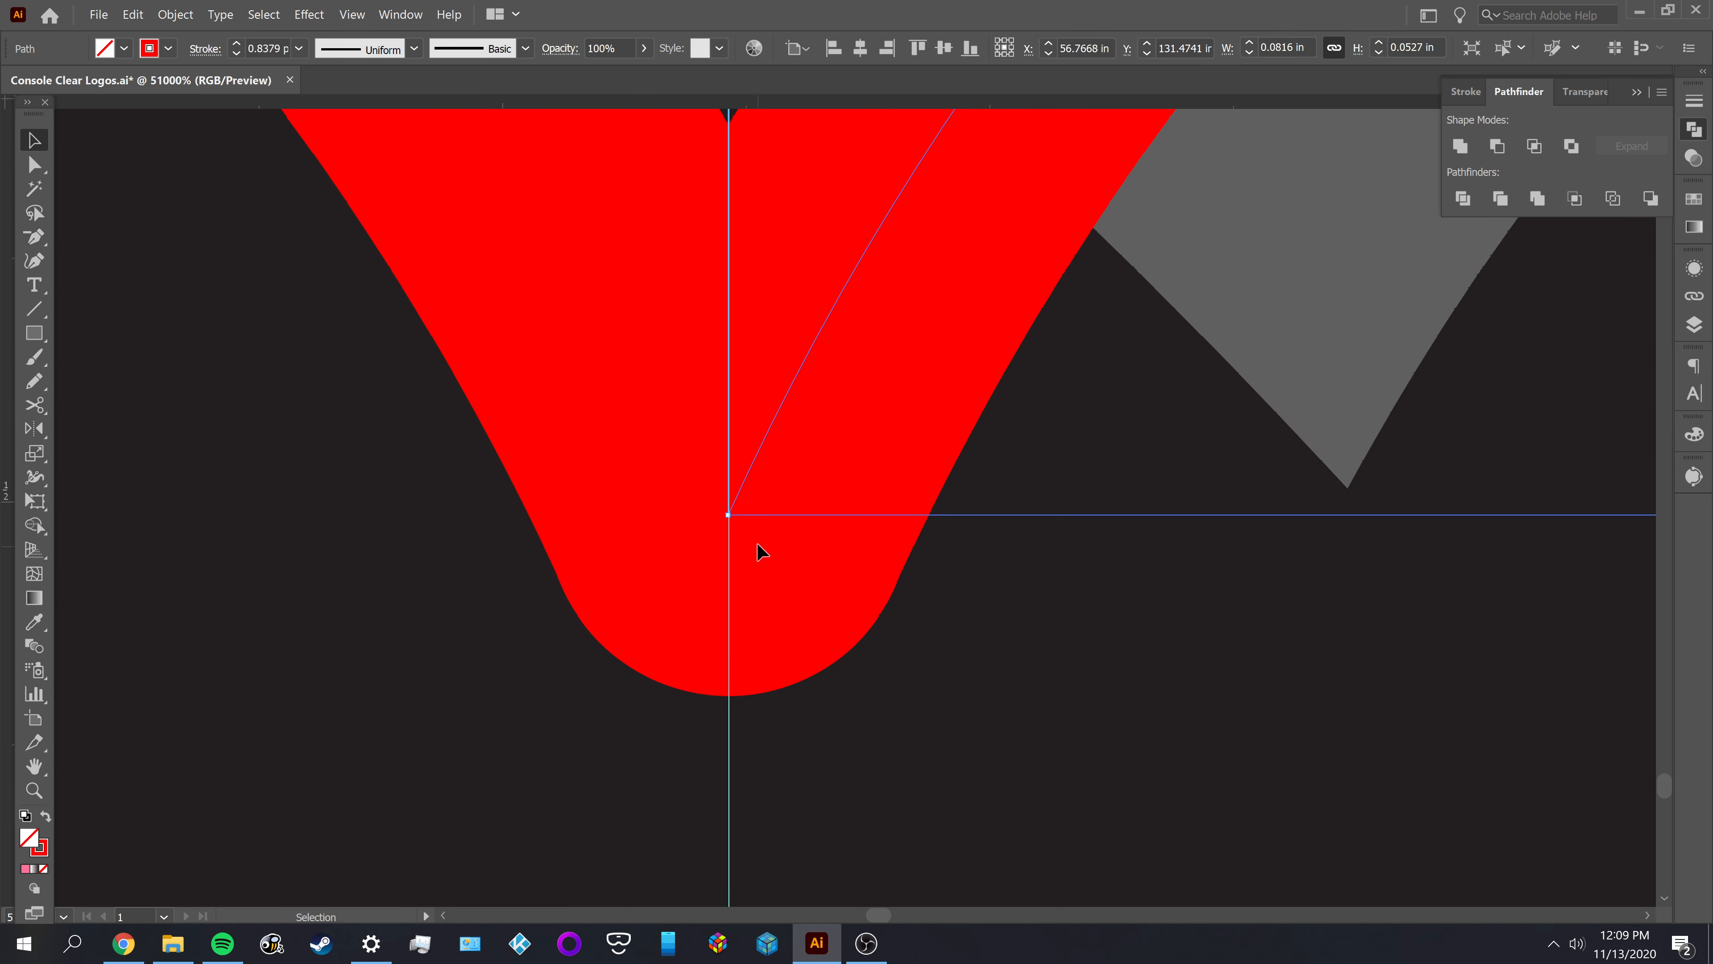
pyautogui.moveTo(742, 494); pyautogui.dragTo(689, 500)
pyautogui.click(516, 635)
pyautogui.scroll(-4, 516, 628)
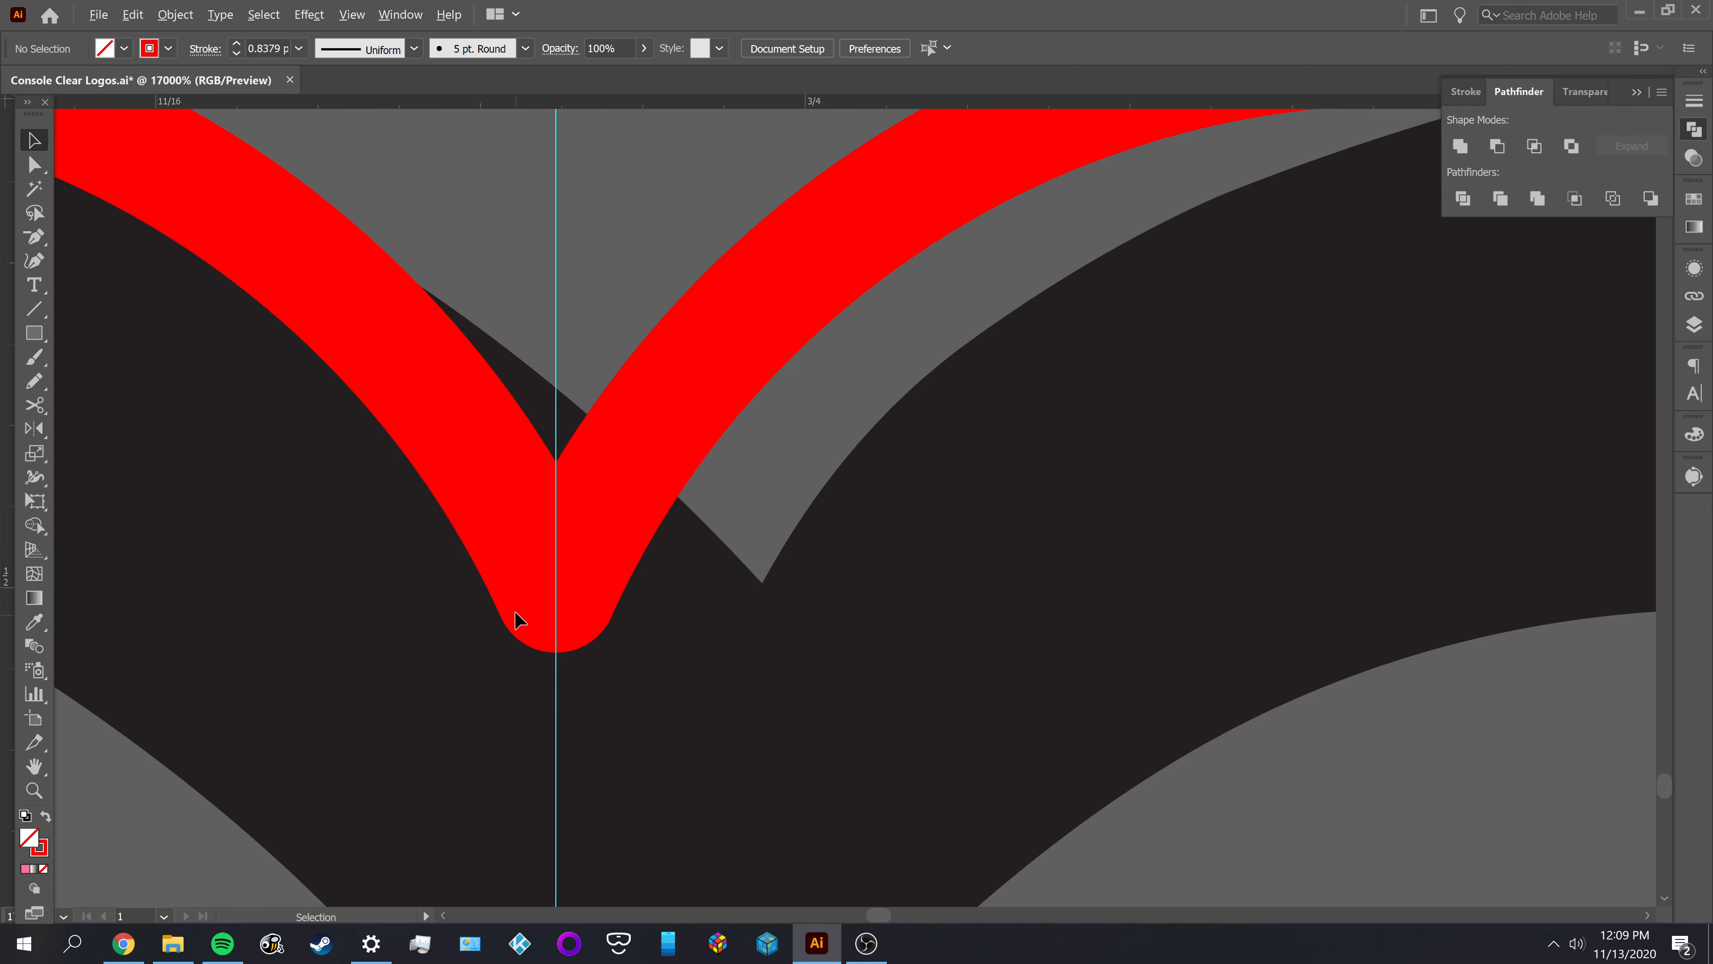
# Delete the vertical guide at the point of the notch, keeping both arcs
pyautogui.click(519, 574)
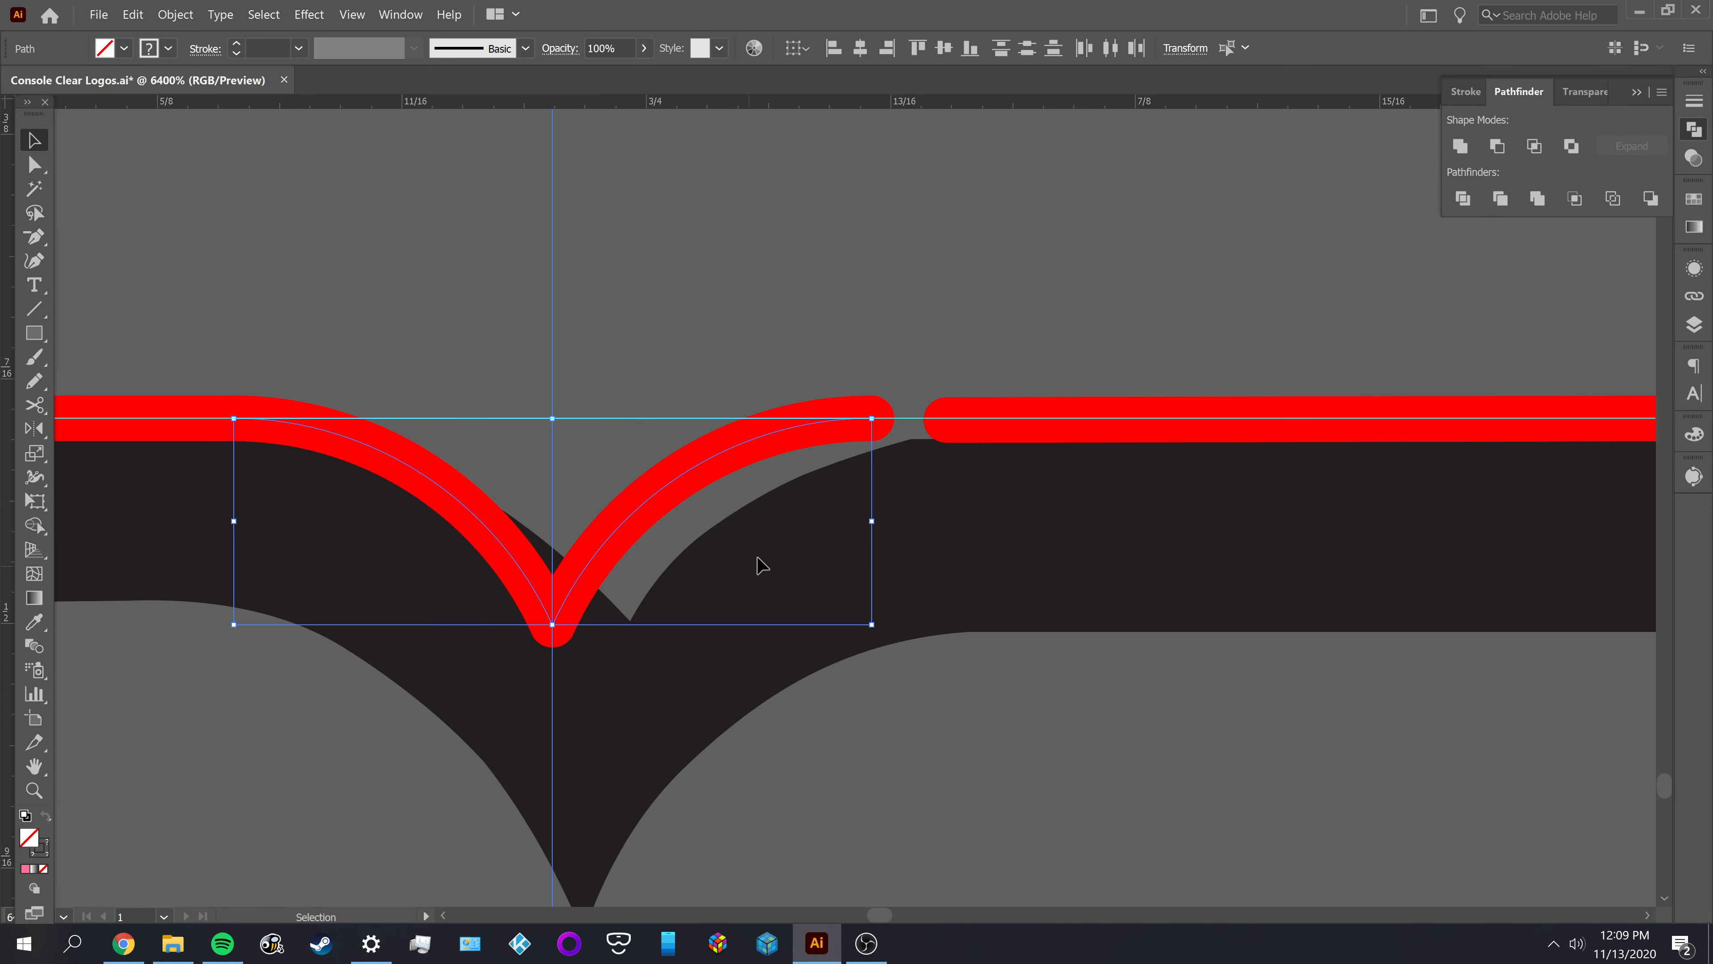
pyautogui.click(674, 611)
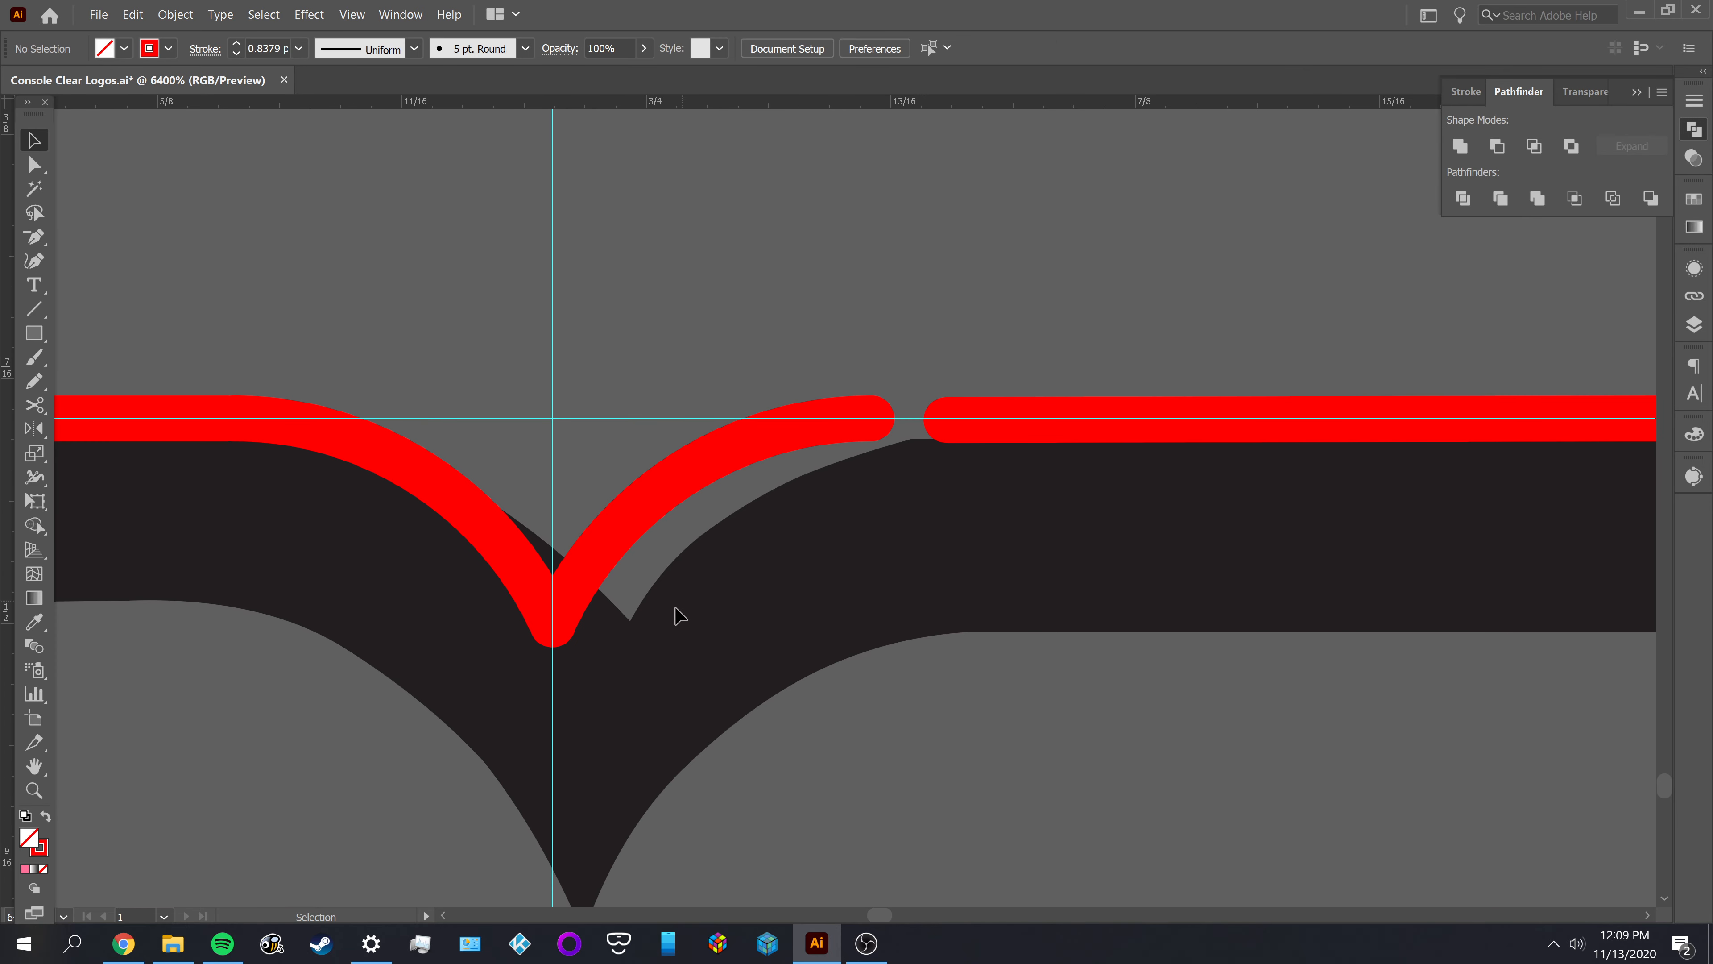
pyautogui.keyDown('shift'); pyautogui.click(499, 555); pyautogui.keyUp('shift')
pyautogui.keyDown('shift'); pyautogui.click(550, 324); pyautogui.keyUp('shift')
pyautogui.press('a')
pyautogui.press('v')
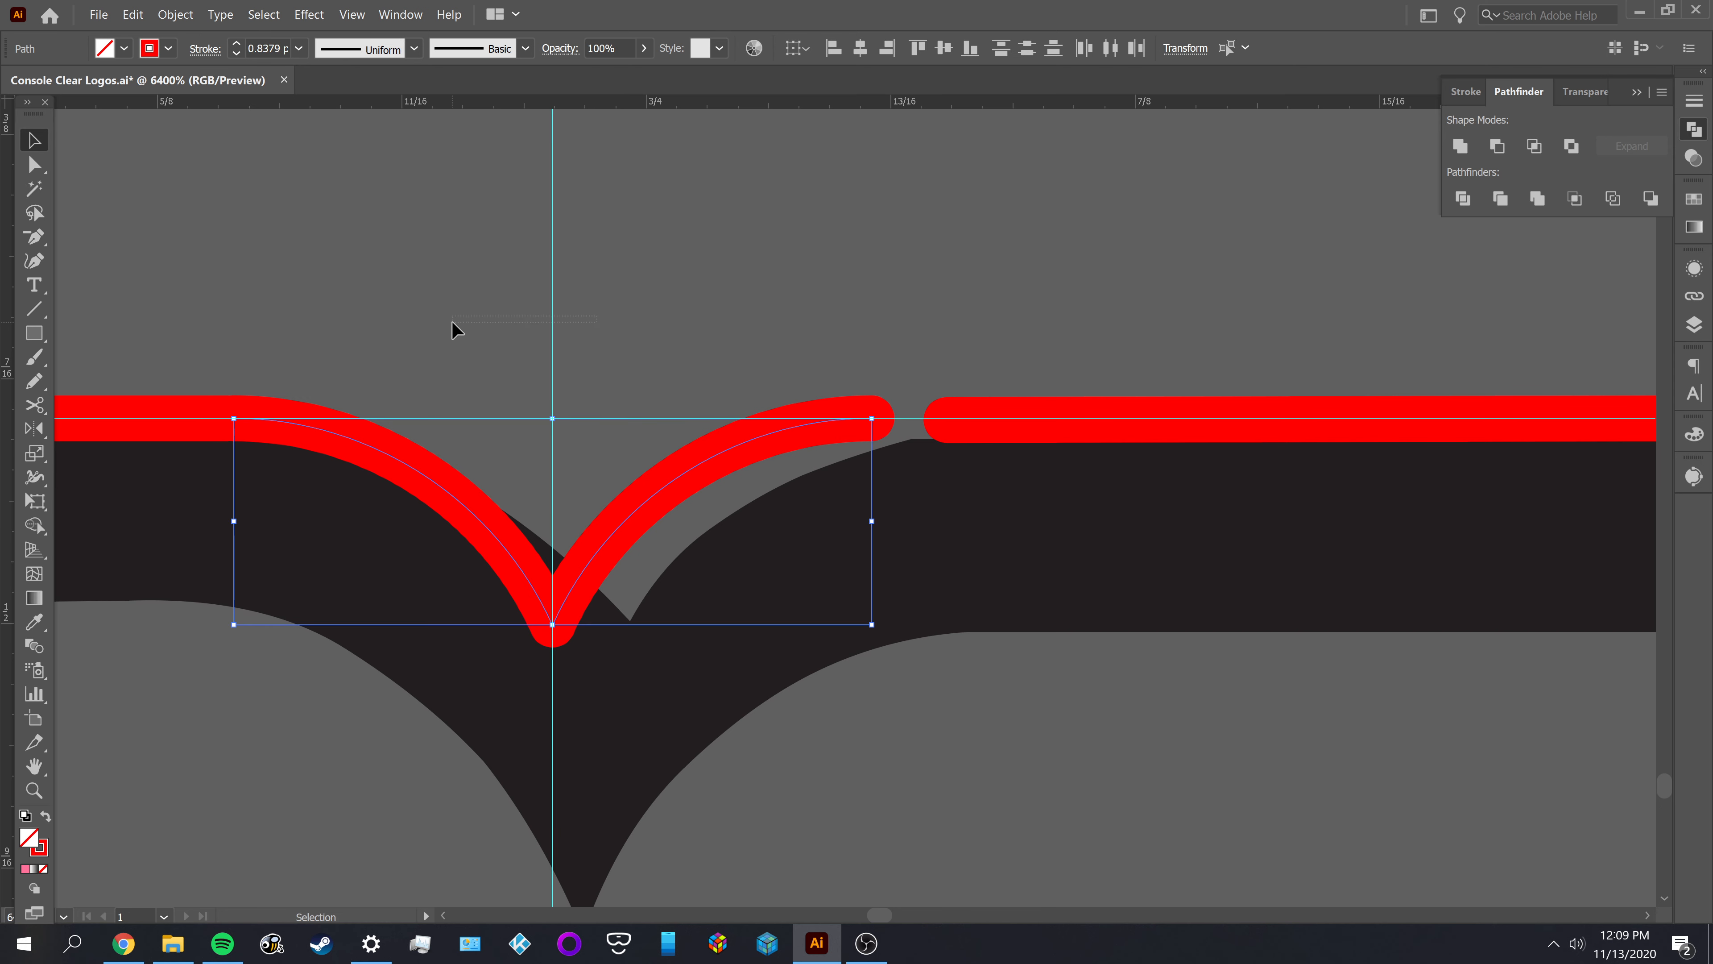
pyautogui.click(451, 323)
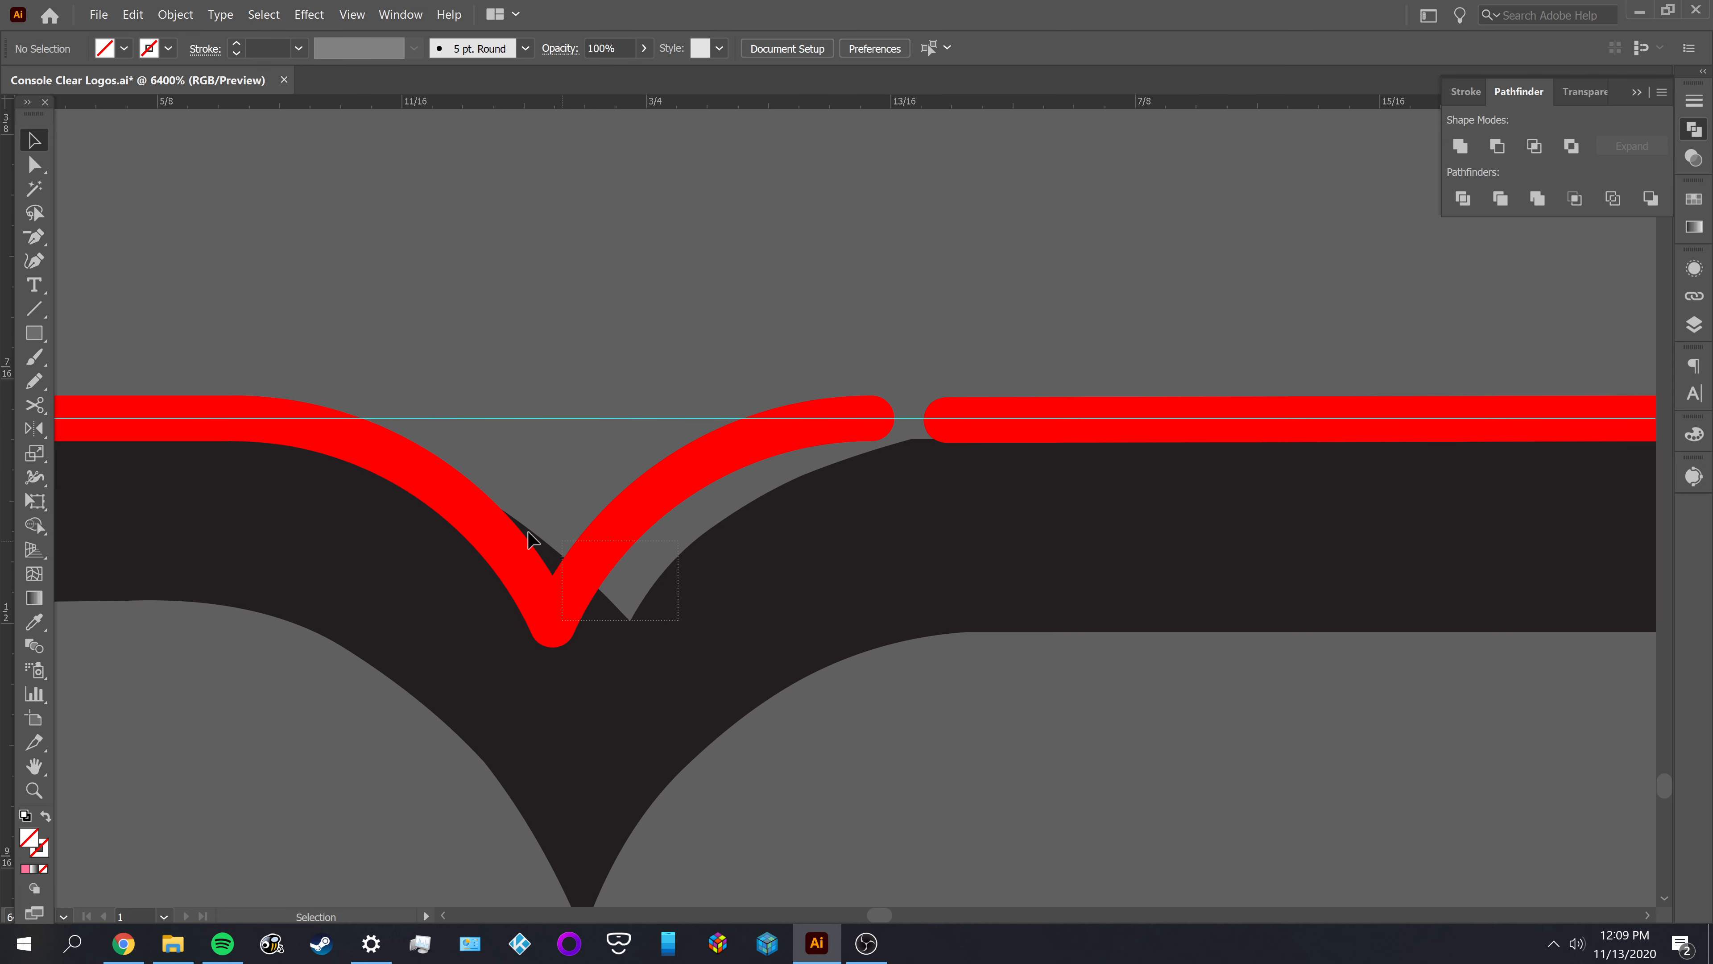
# Select the two notch arcs and group them
pyautogui.moveTo(615, 621); pyautogui.dragTo(435, 538)
pyautogui.press('a')
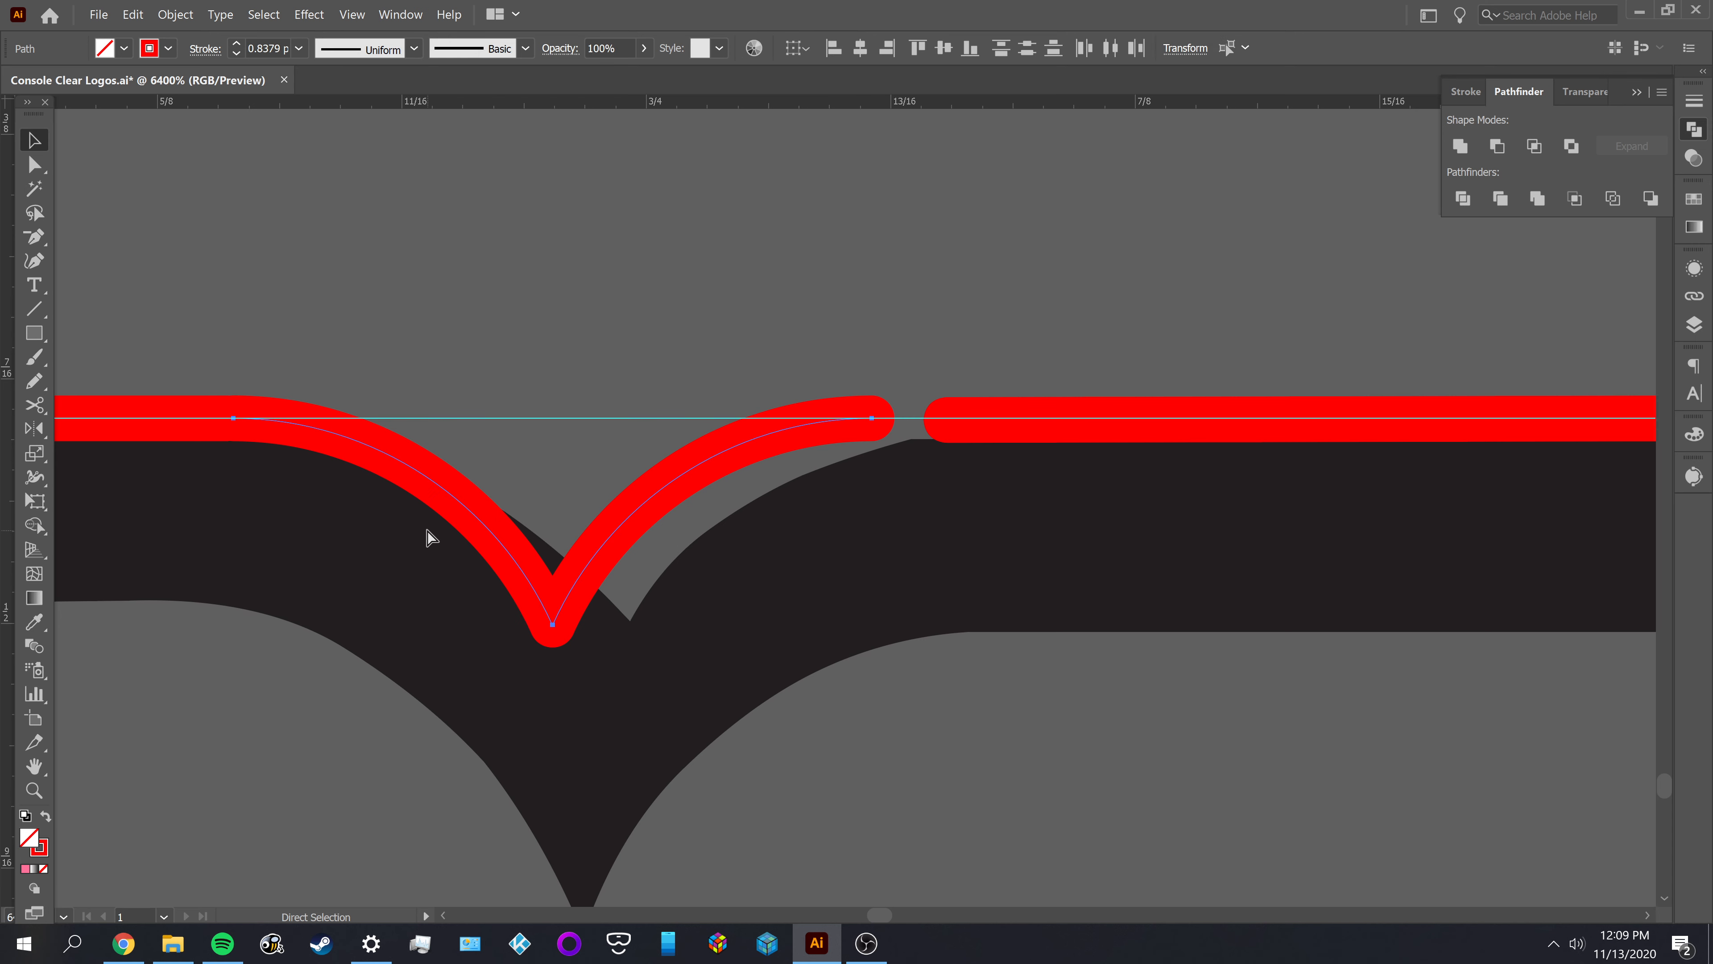
pyautogui.press('v')
pyautogui.scroll(-2, 644, 598)
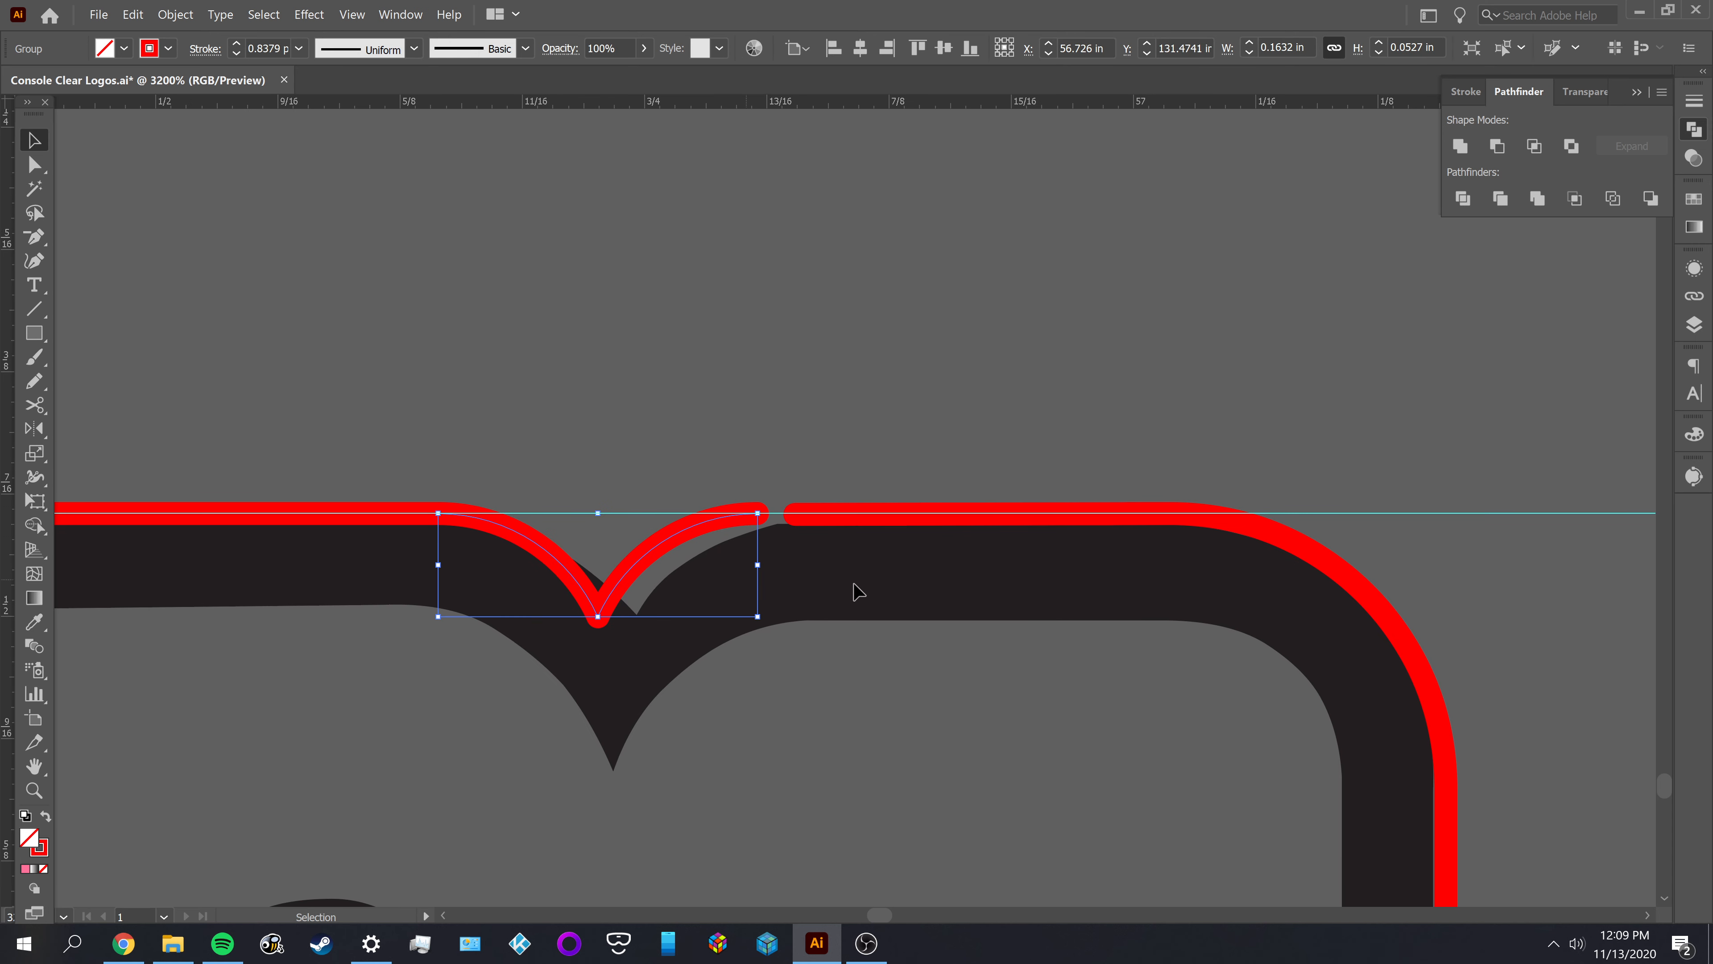
# Align the notch group's horizontal centre to the M's outer outline as key object, and deselect
pyautogui.keyDown('shift'); pyautogui.click(1401, 641); pyautogui.keyUp('shift')
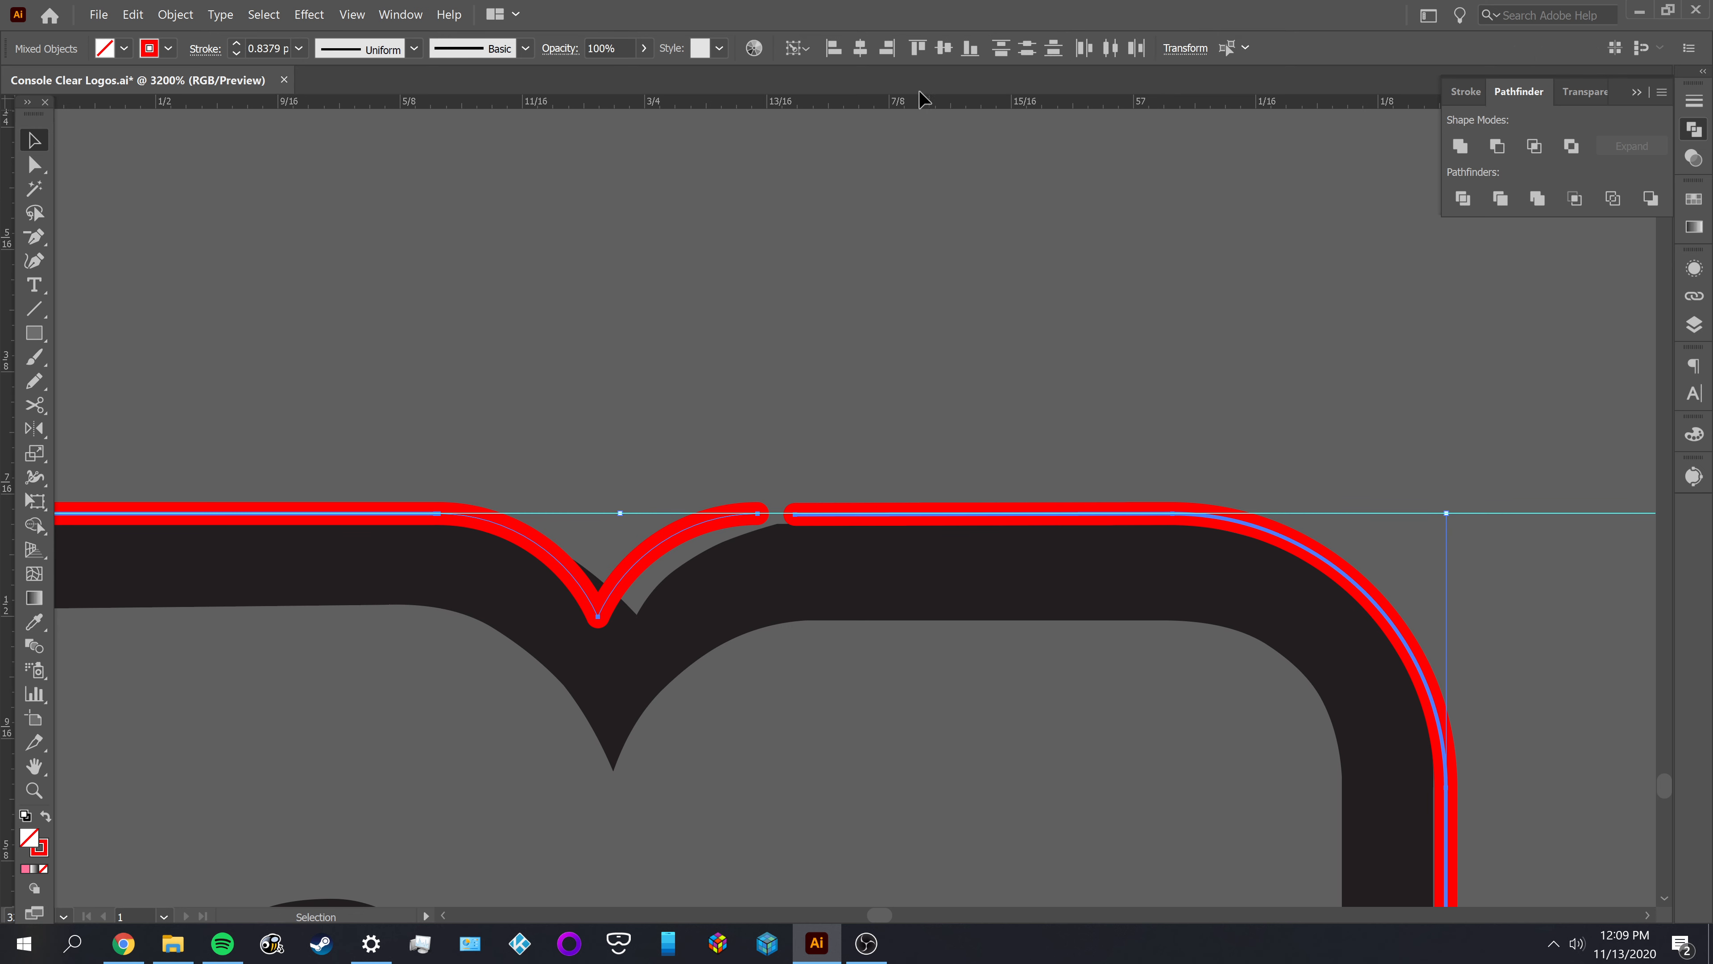
pyautogui.click(860, 48)
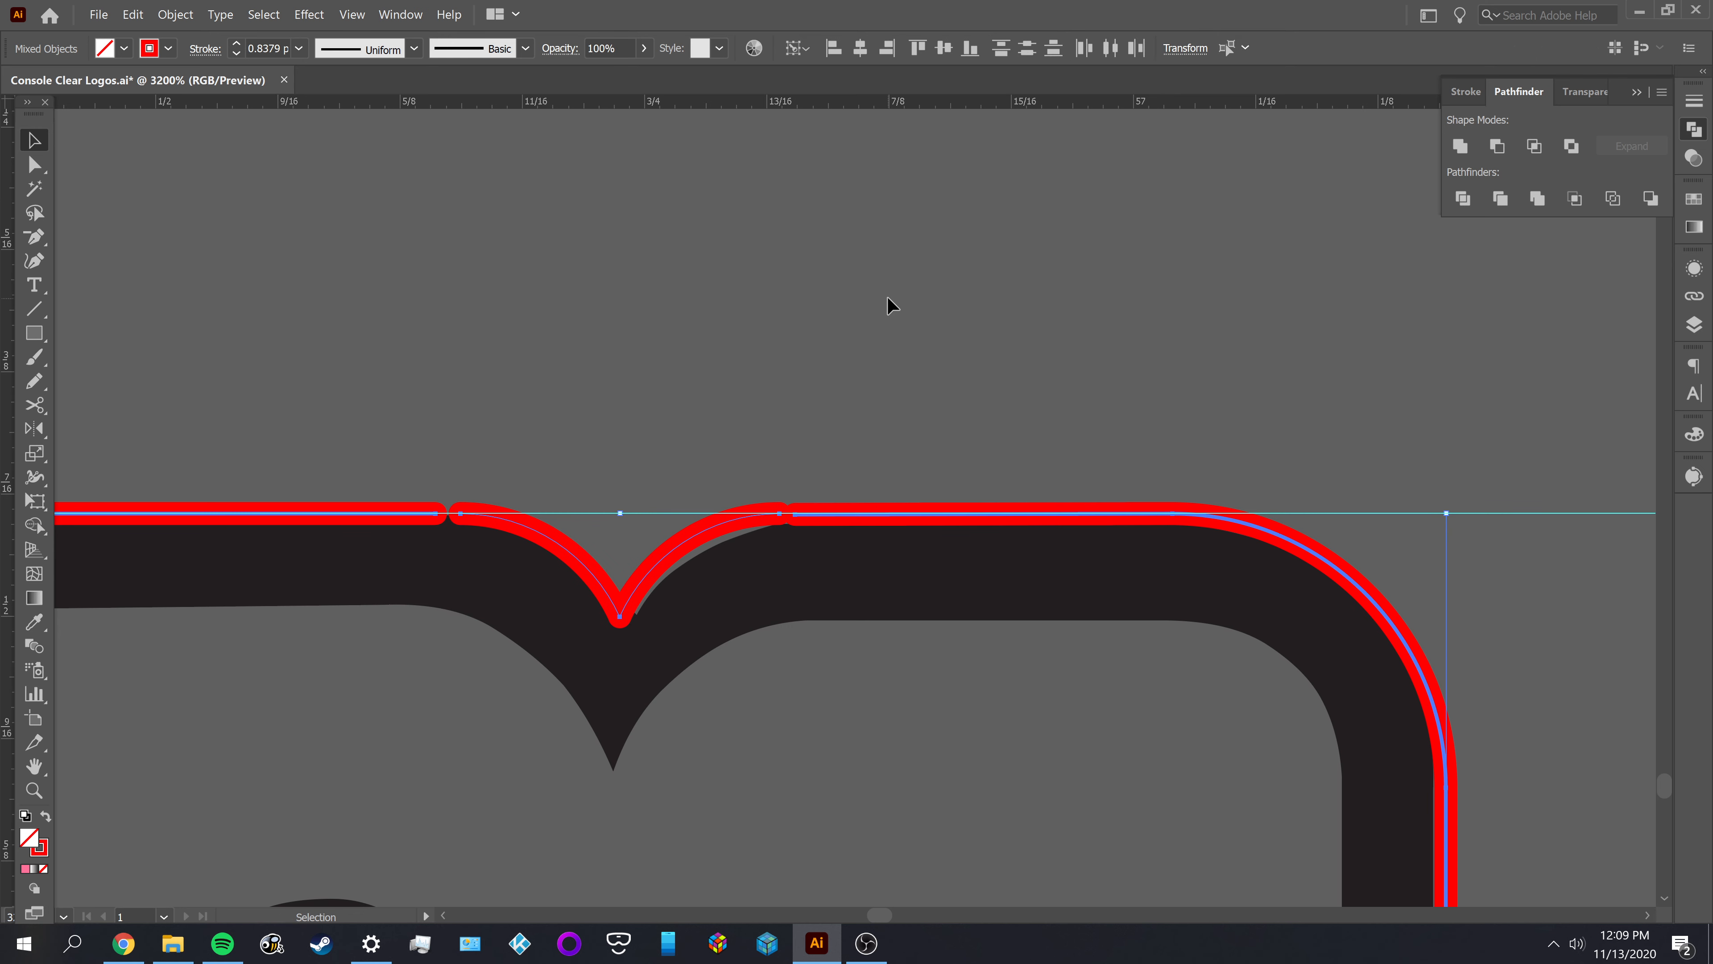
pyautogui.click(878, 312)
# Move the end anchor of the M's right-hand top edge onto the horizontal guide, level with the notch arc, and deselect it
pyautogui.scroll(1, 773, 528)
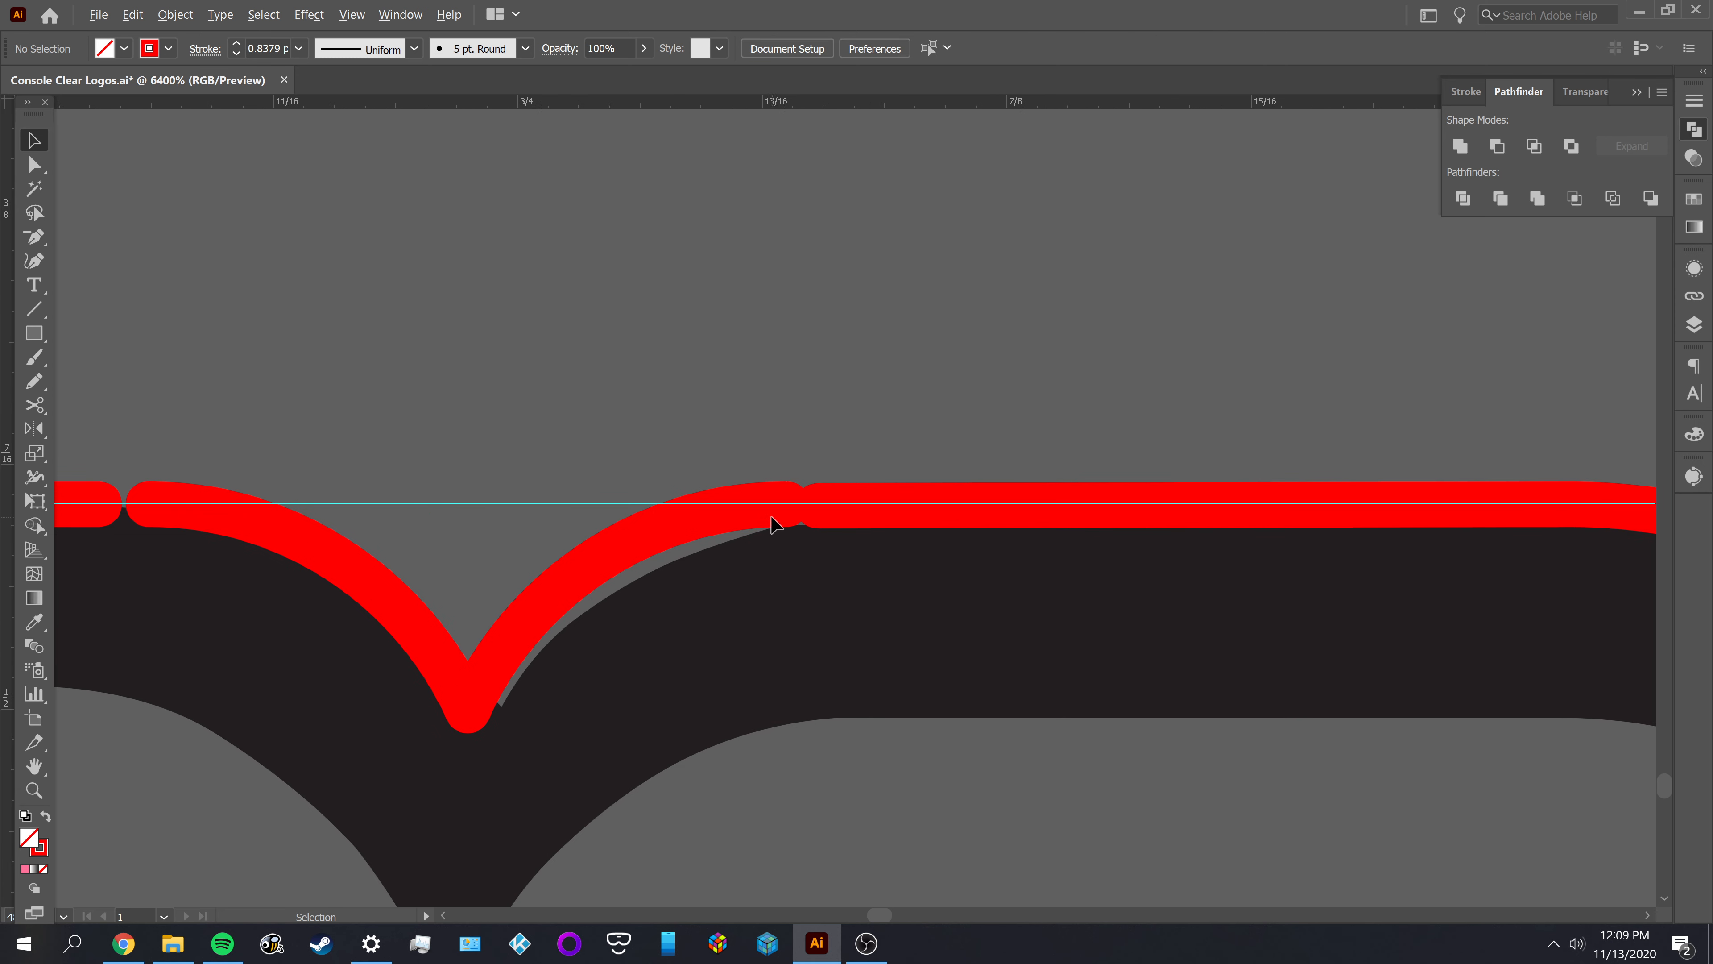
pyautogui.moveTo(841, 546); pyautogui.dragTo(846, 552)
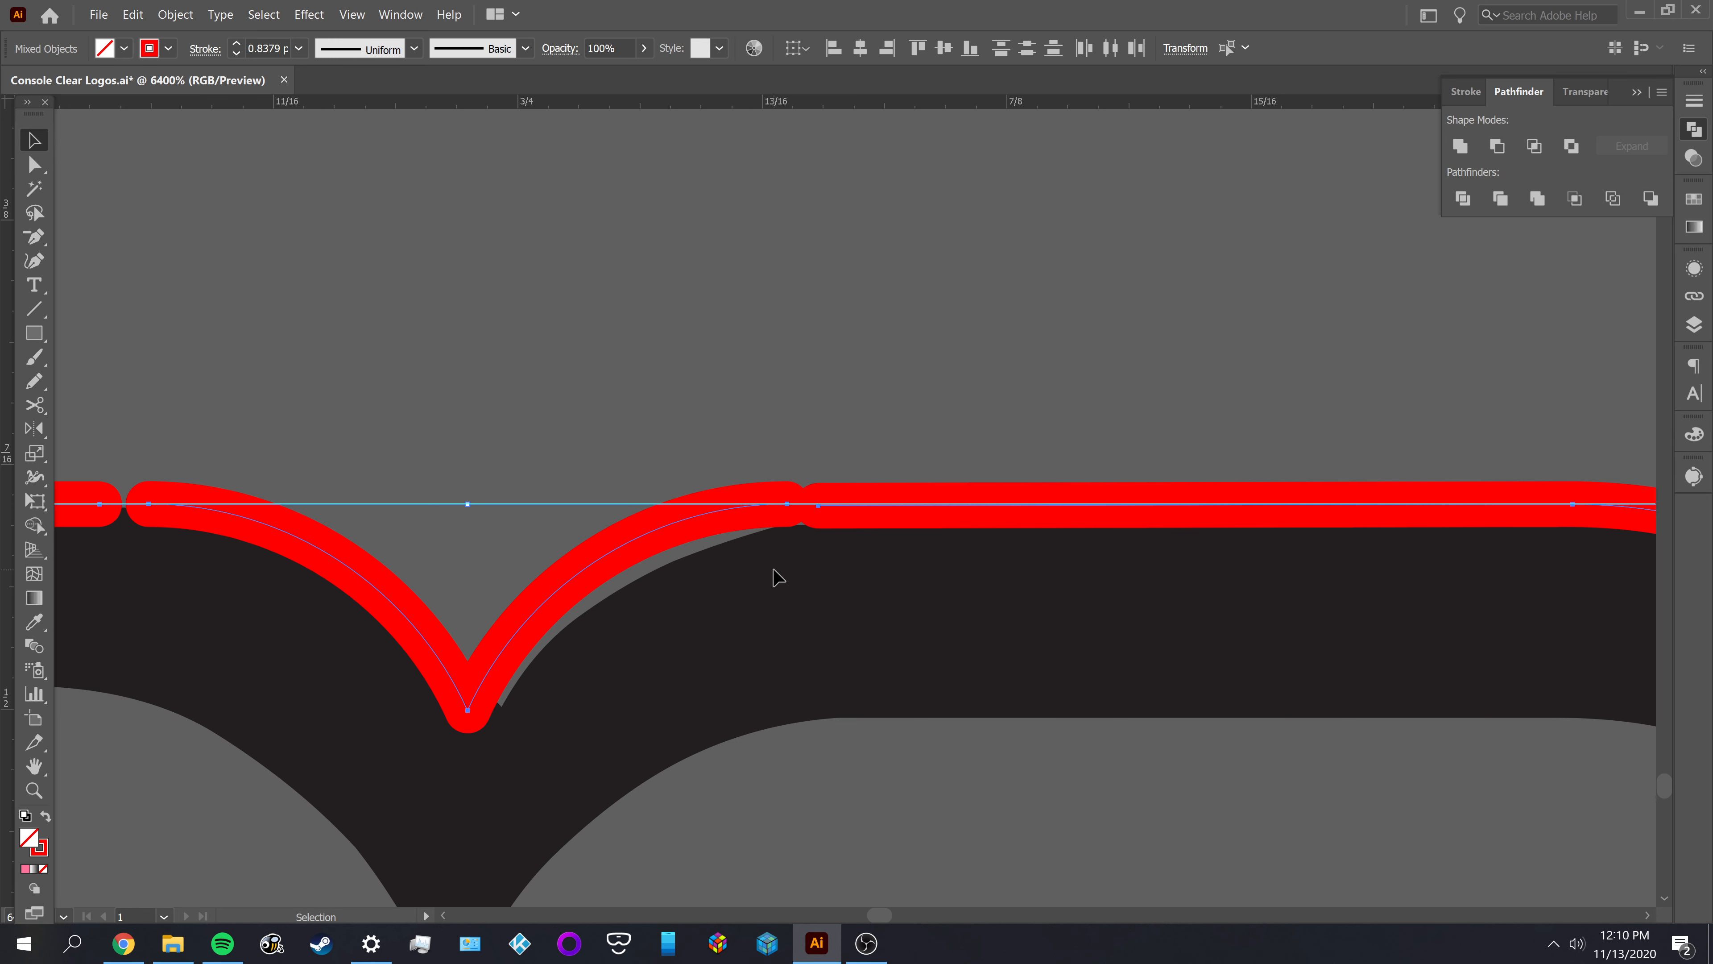
pyautogui.scroll(1, 829, 520)
pyautogui.scroll(1, 828, 520)
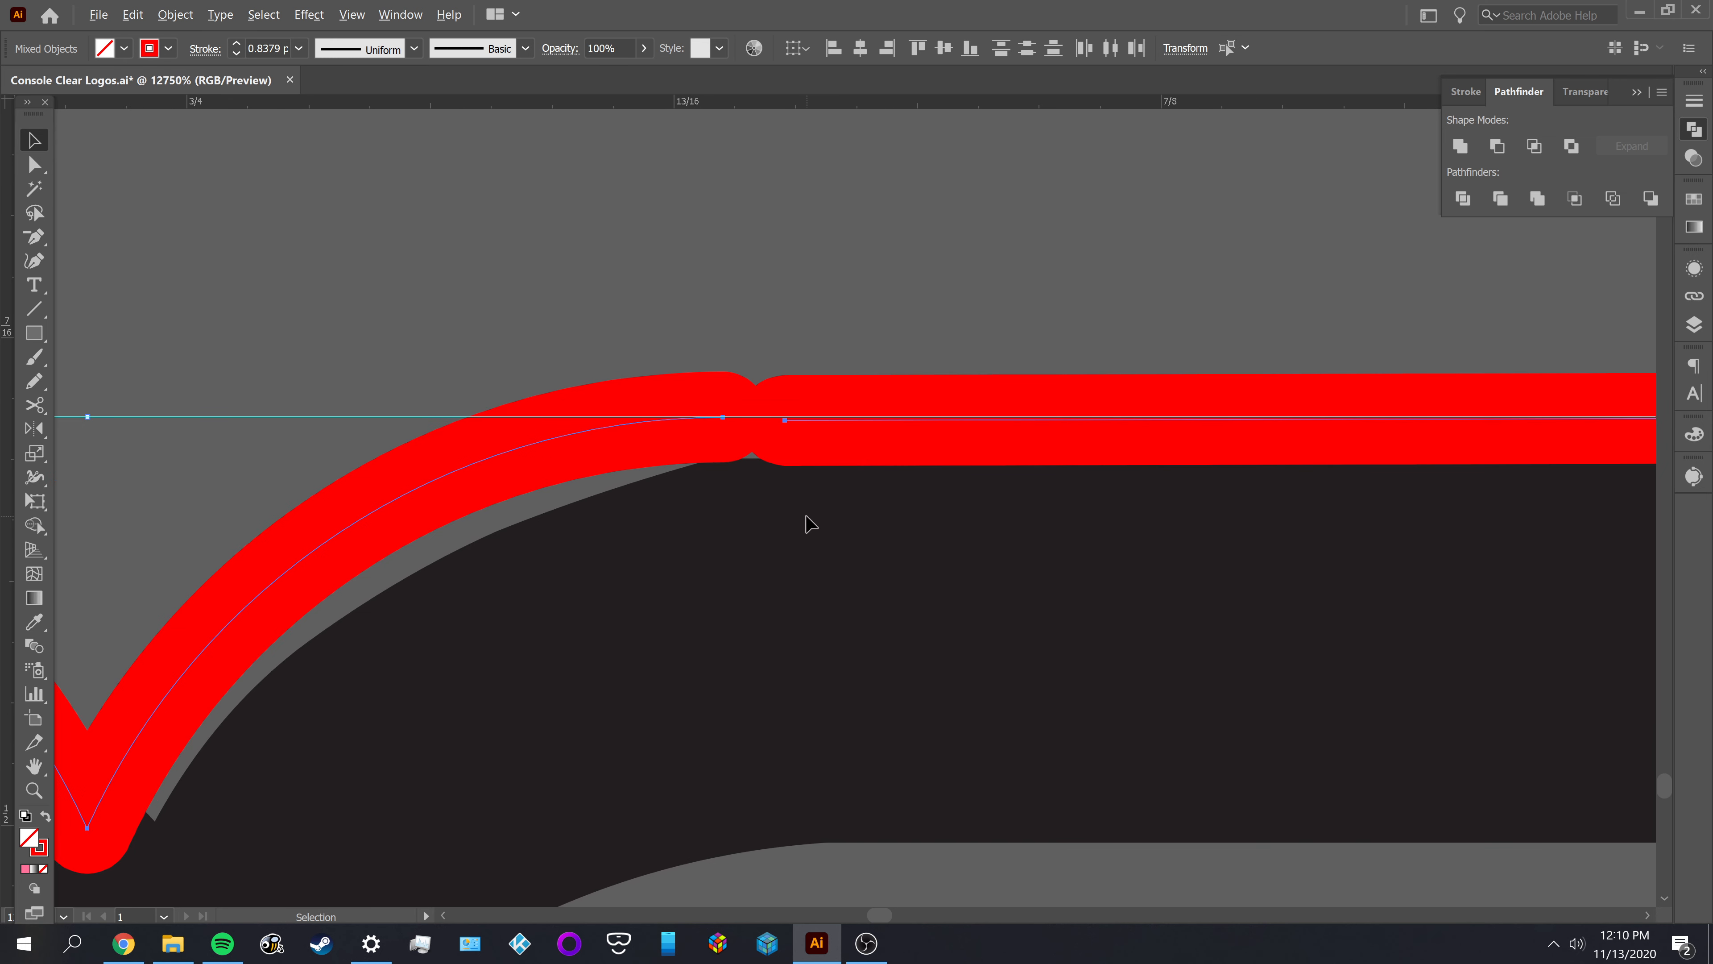
pyautogui.scroll(-1, 824, 508)
pyautogui.moveTo(1083, 586); pyautogui.dragTo(796, 603)
pyautogui.scroll(2, 480, 581)
pyautogui.press('a')
pyautogui.hotkey('ctrl', 'shift', 'a')
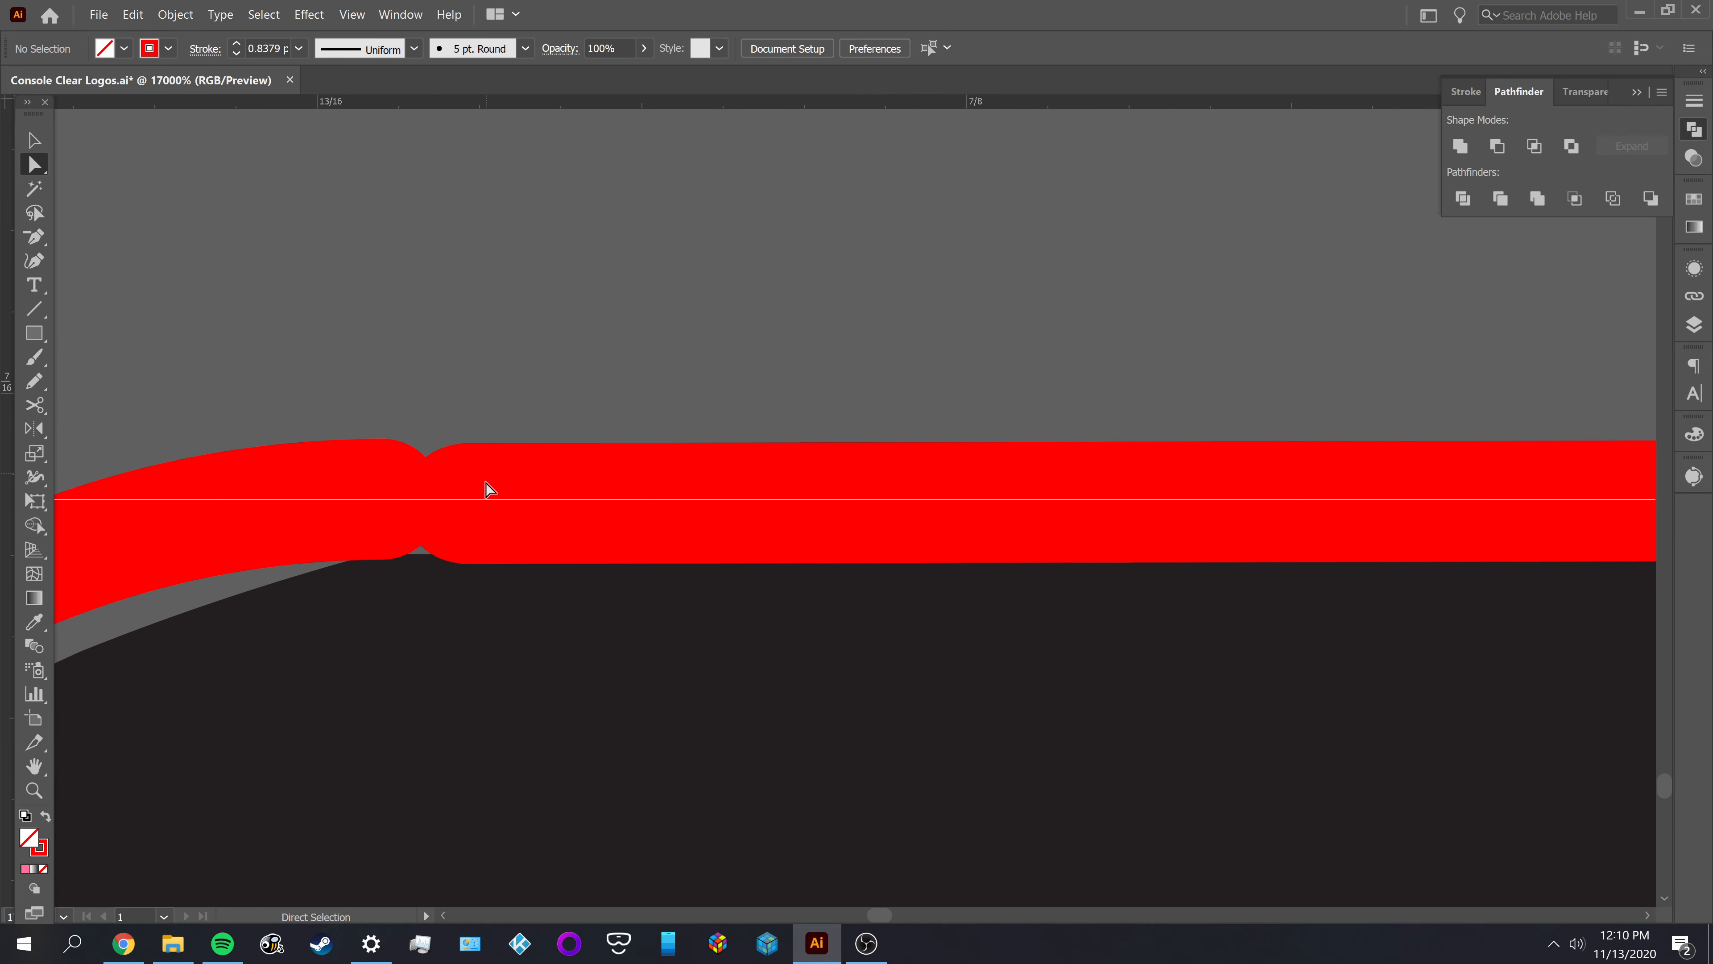
pyautogui.click(464, 506)
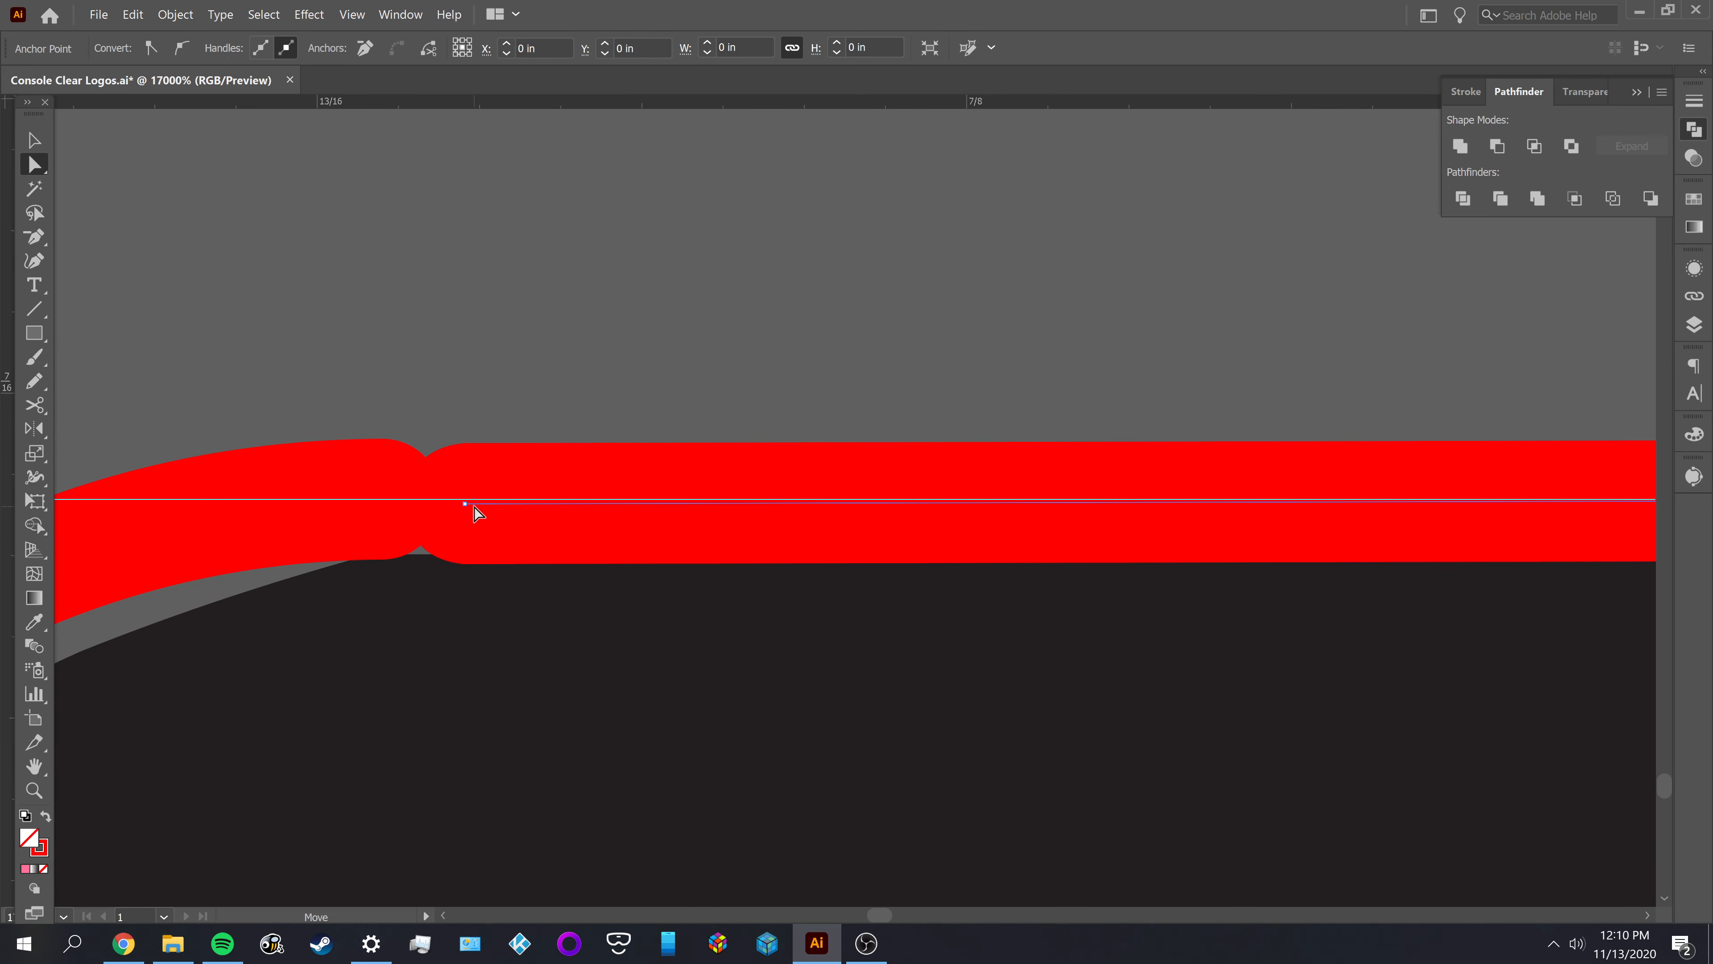
pyautogui.moveTo(464, 506)
pyautogui.mouseDown()
pyautogui.moveTo(463, 578)
pyautogui.moveTo(461, 500)
pyautogui.mouseUp()
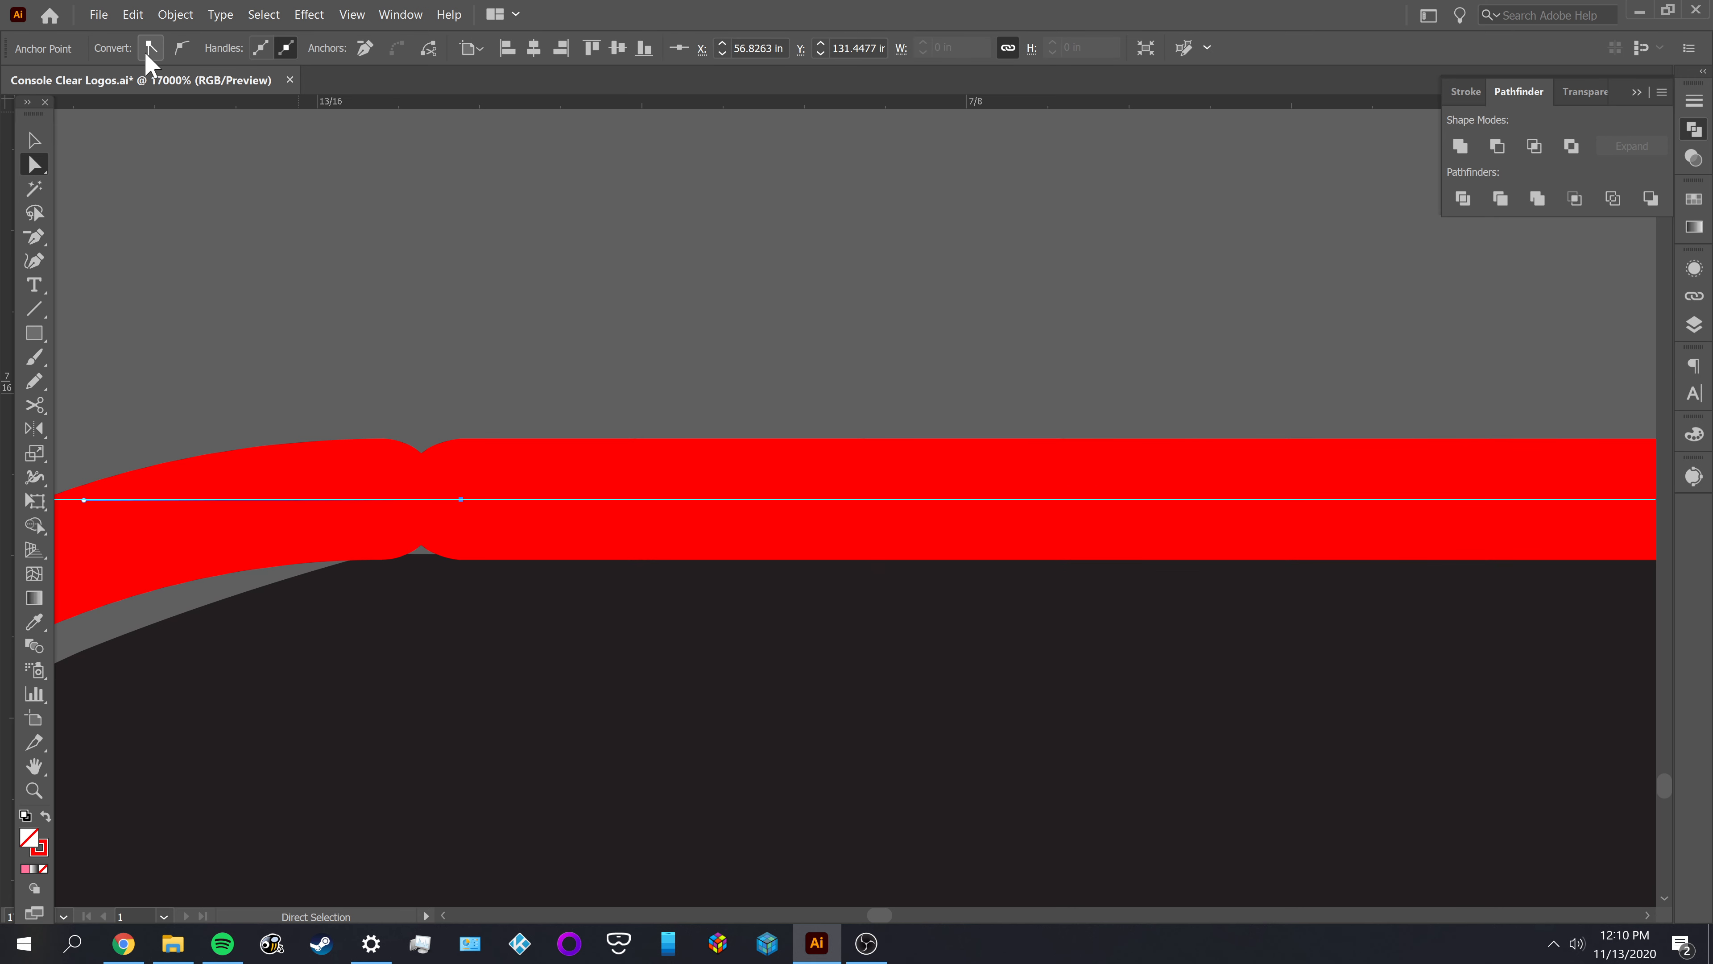
pyautogui.click(409, 362)
# Join the right notch arc to the right-hand top edge of the M
pyautogui.scroll(-1, 356, 358)
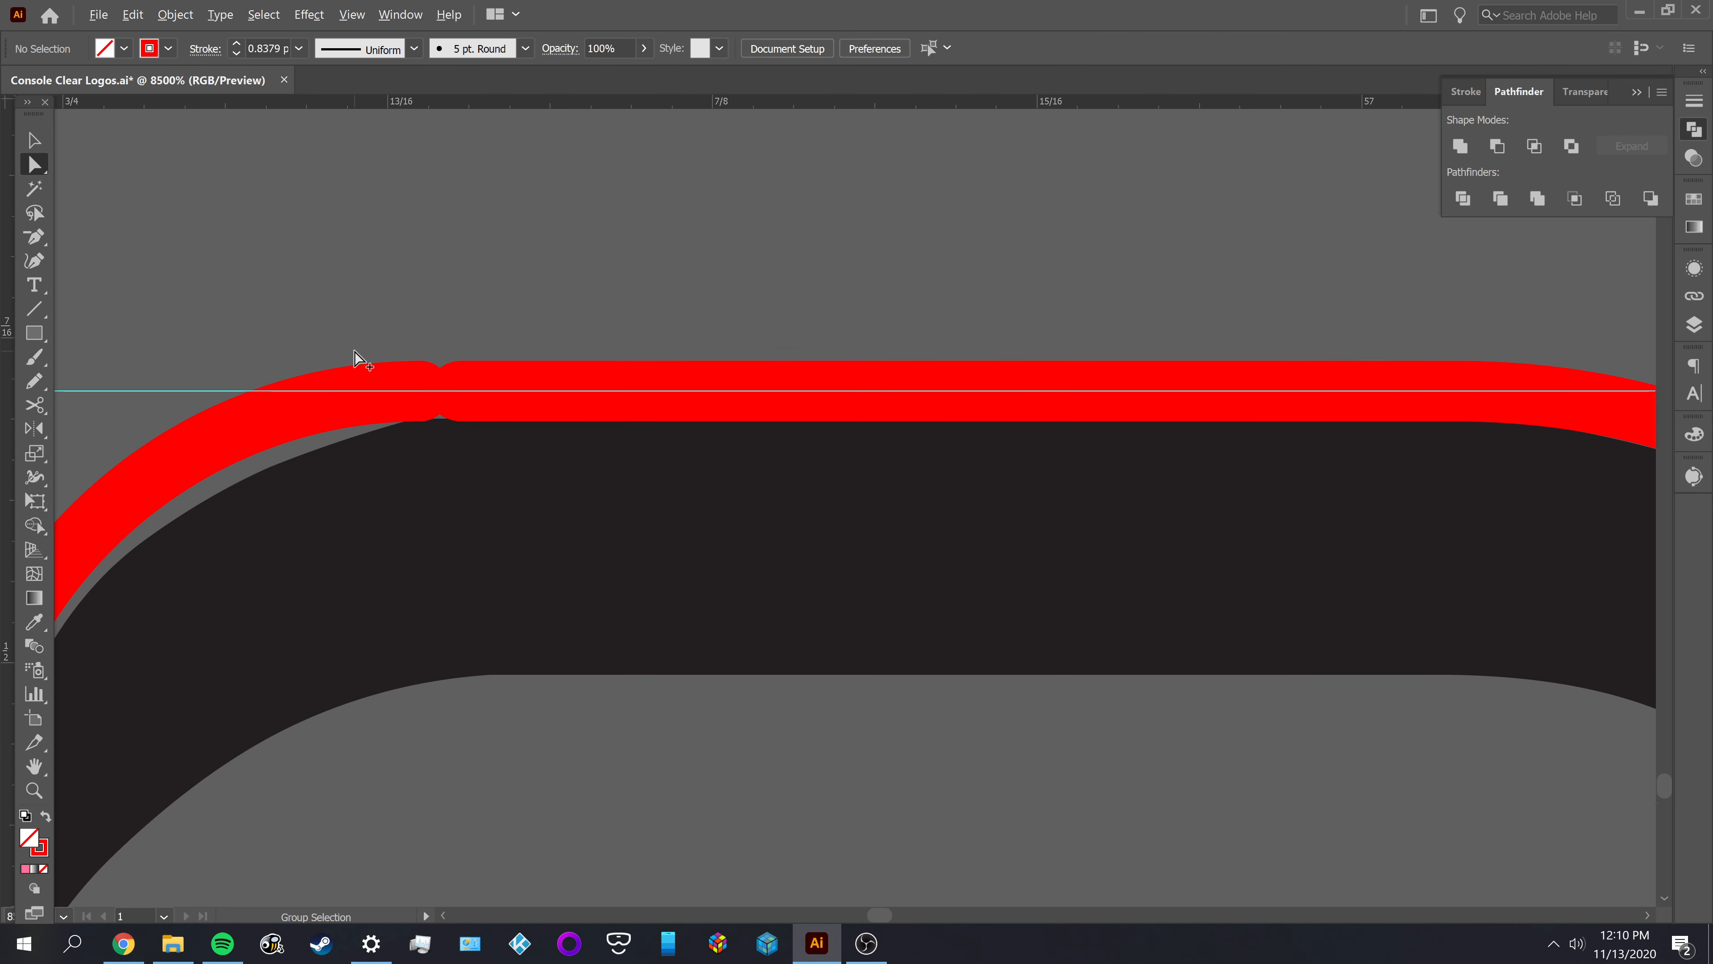
pyautogui.moveTo(393, 347); pyautogui.dragTo(514, 445)
pyautogui.hotkey('ctrl', 'j')
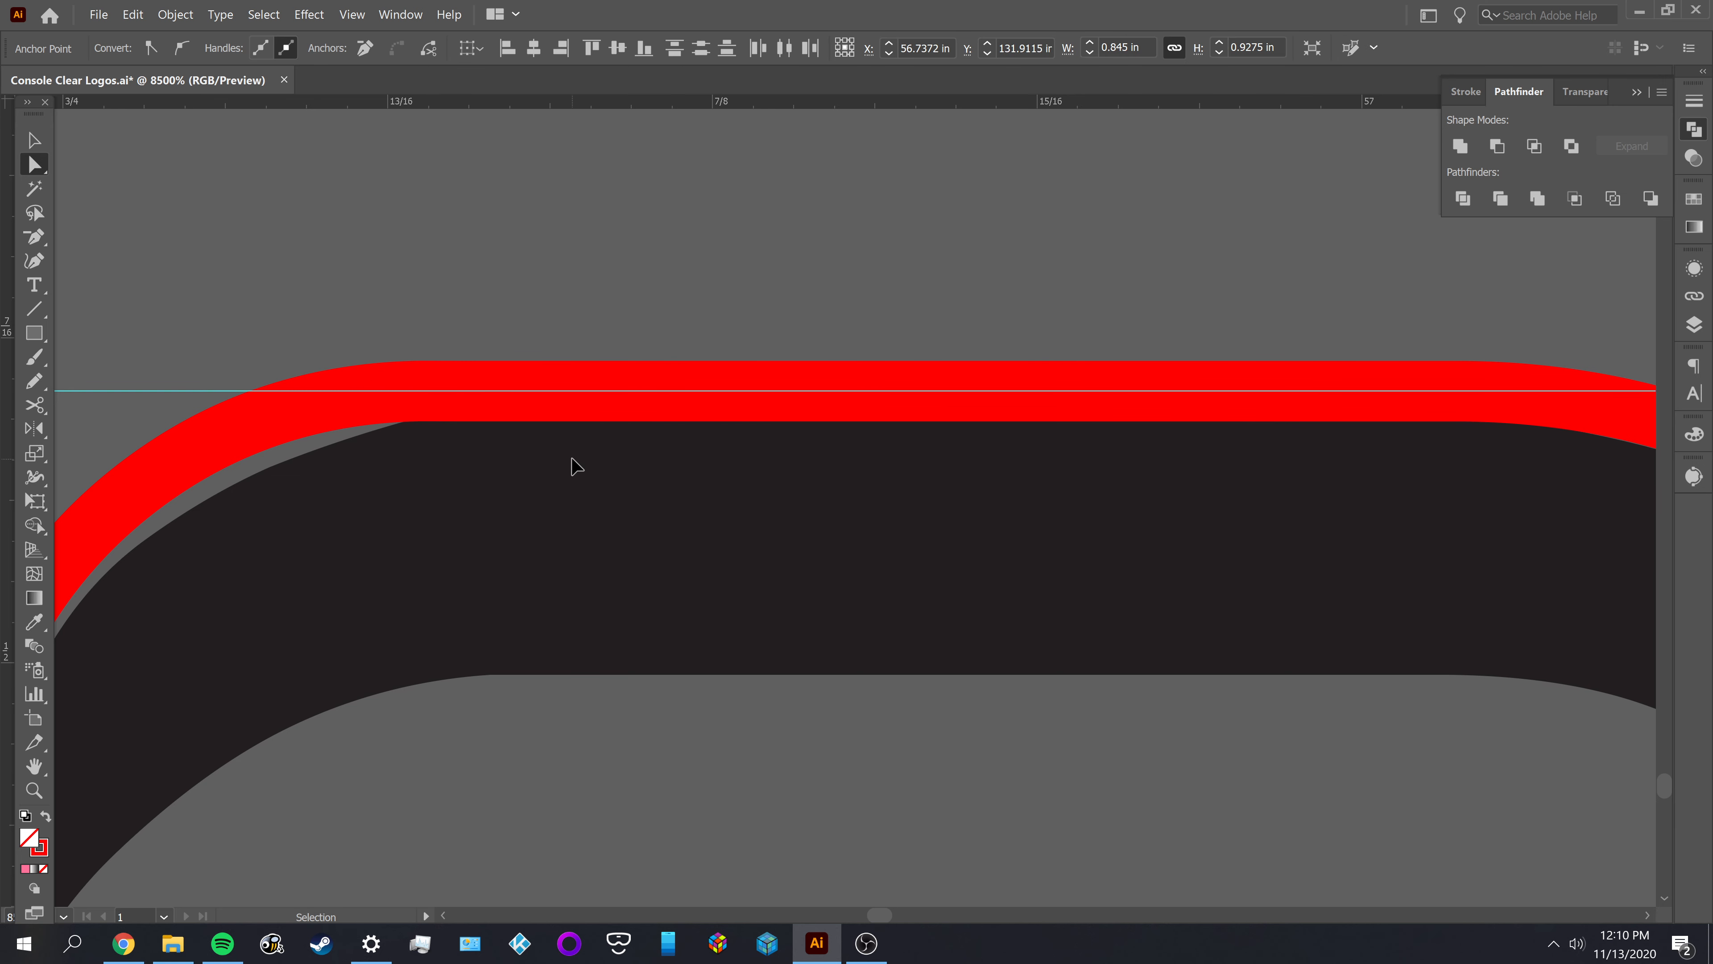
# Delete the redundant anchor point on the top edge just right of the right notch arc, and deselect the outline
pyautogui.hotkey('ctrl', 'h')
pyautogui.click(459, 390)
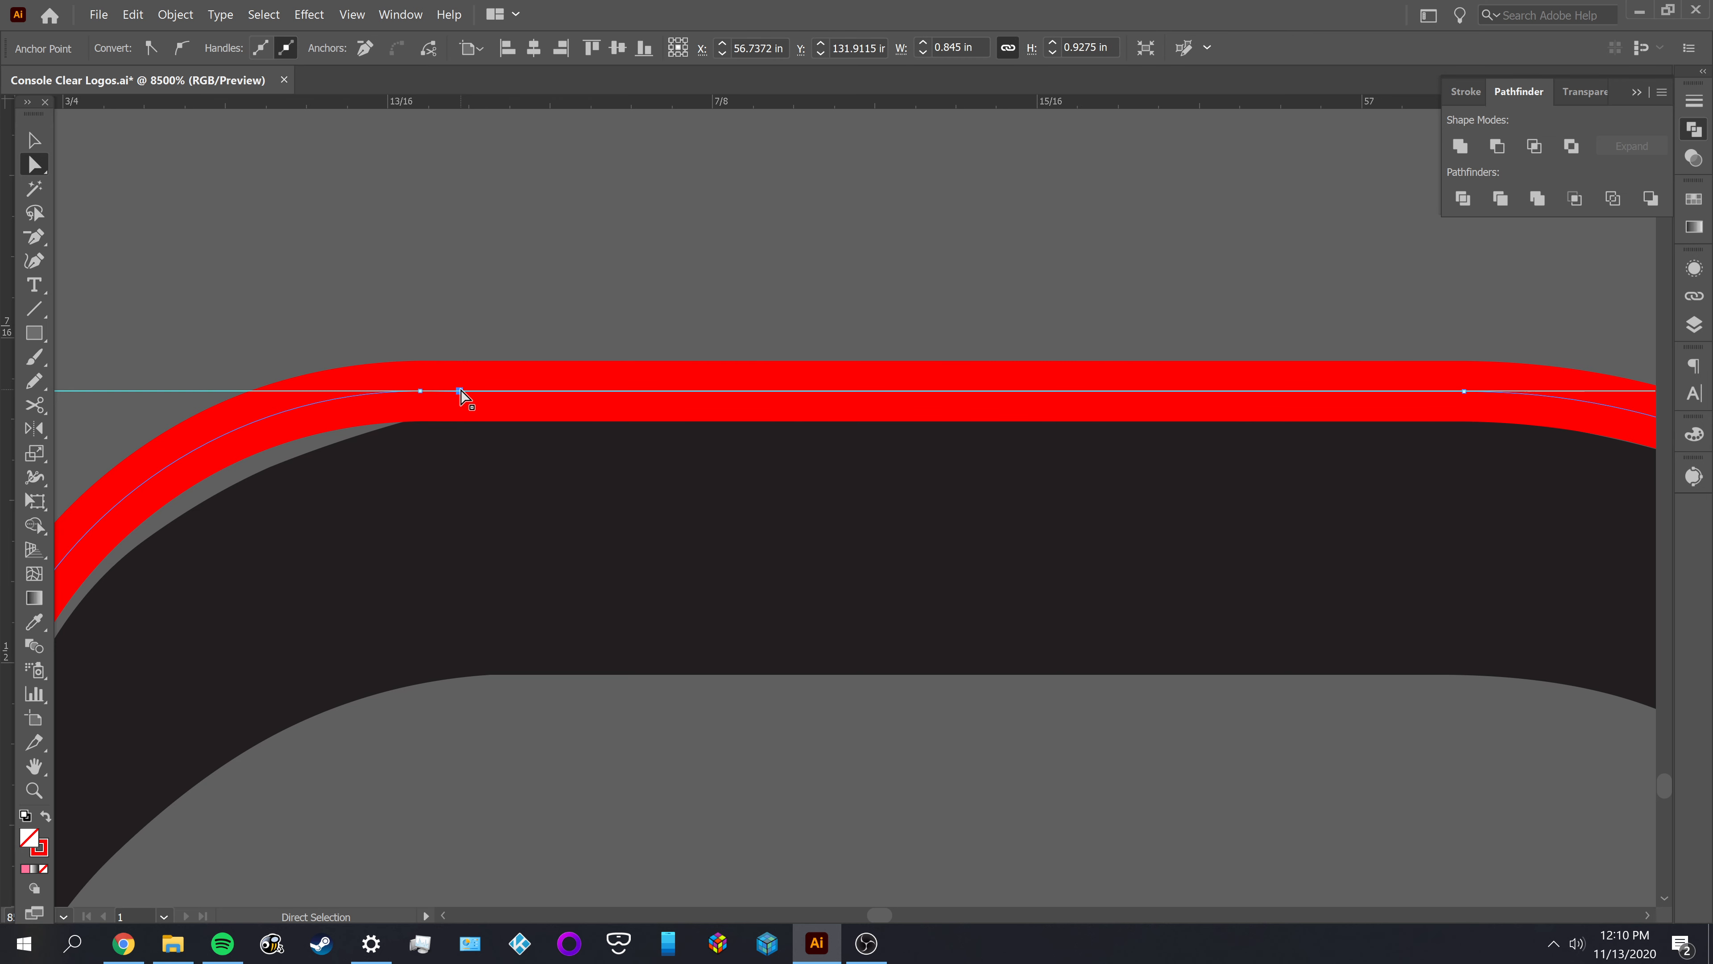
pyautogui.press('-')
pyautogui.click(461, 390)
pyautogui.press('v')
pyautogui.click(534, 293)
# Join the left notch arc to the left-hand top edge of the M
pyautogui.scroll(-1, 535, 293)
pyautogui.scroll(-1, 535, 293)
pyautogui.moveTo(379, 413); pyautogui.dragTo(722, 524)
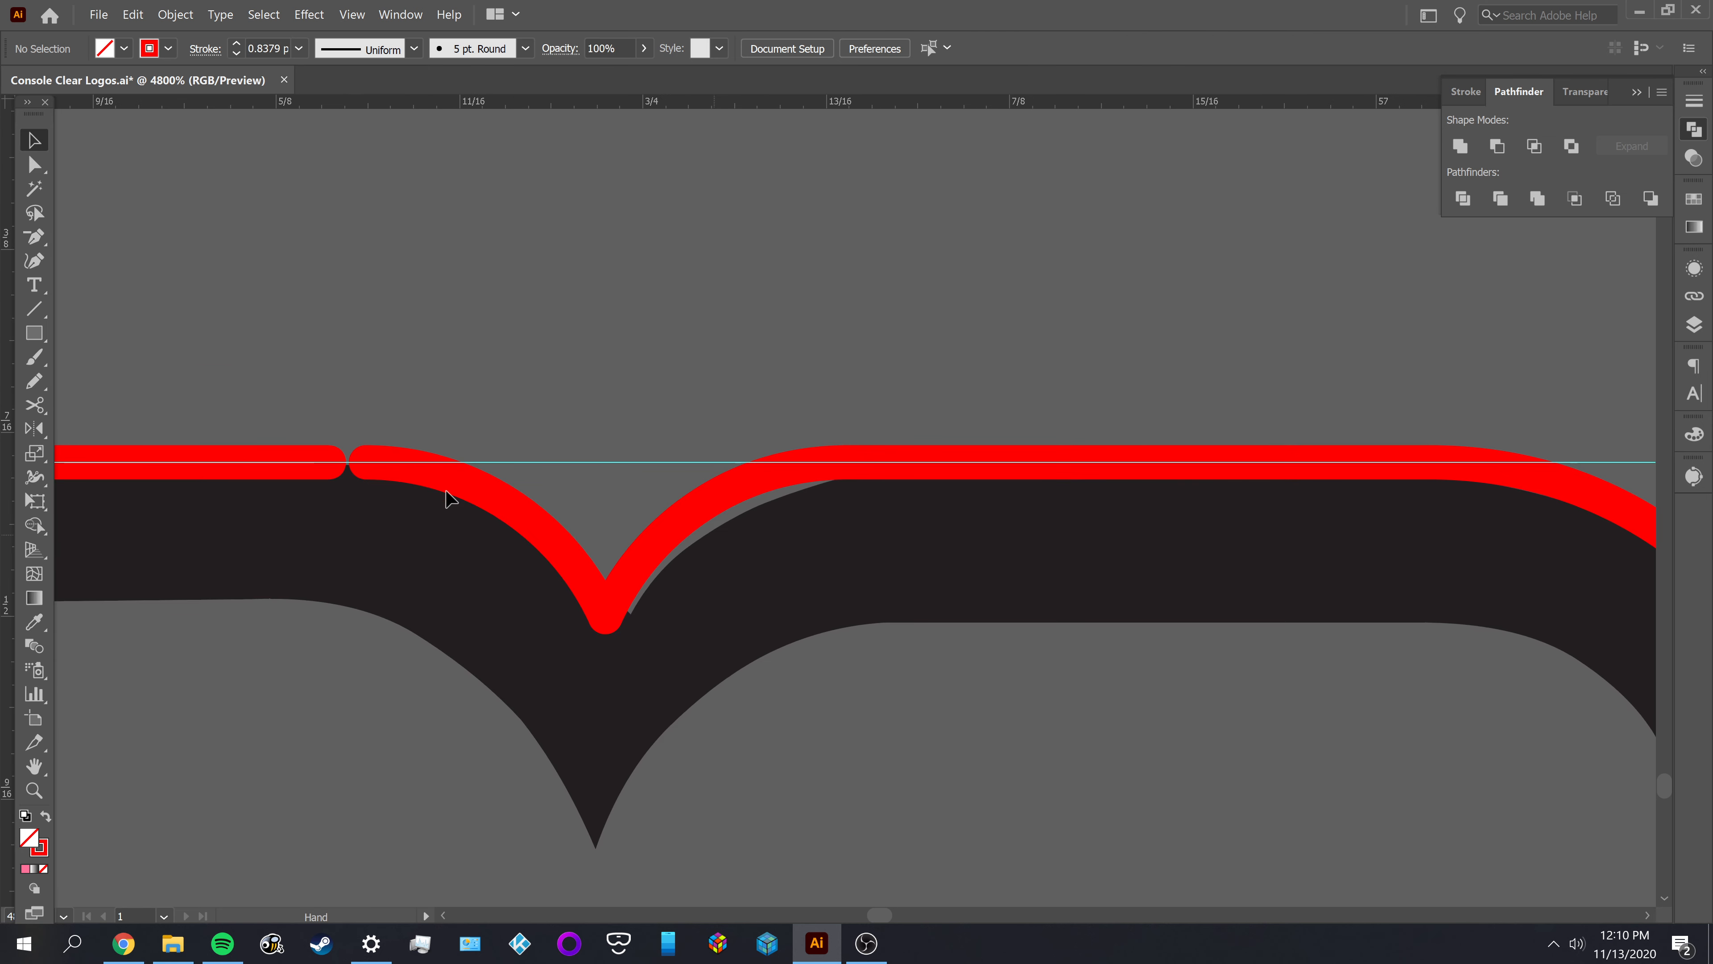
pyautogui.click(406, 478)
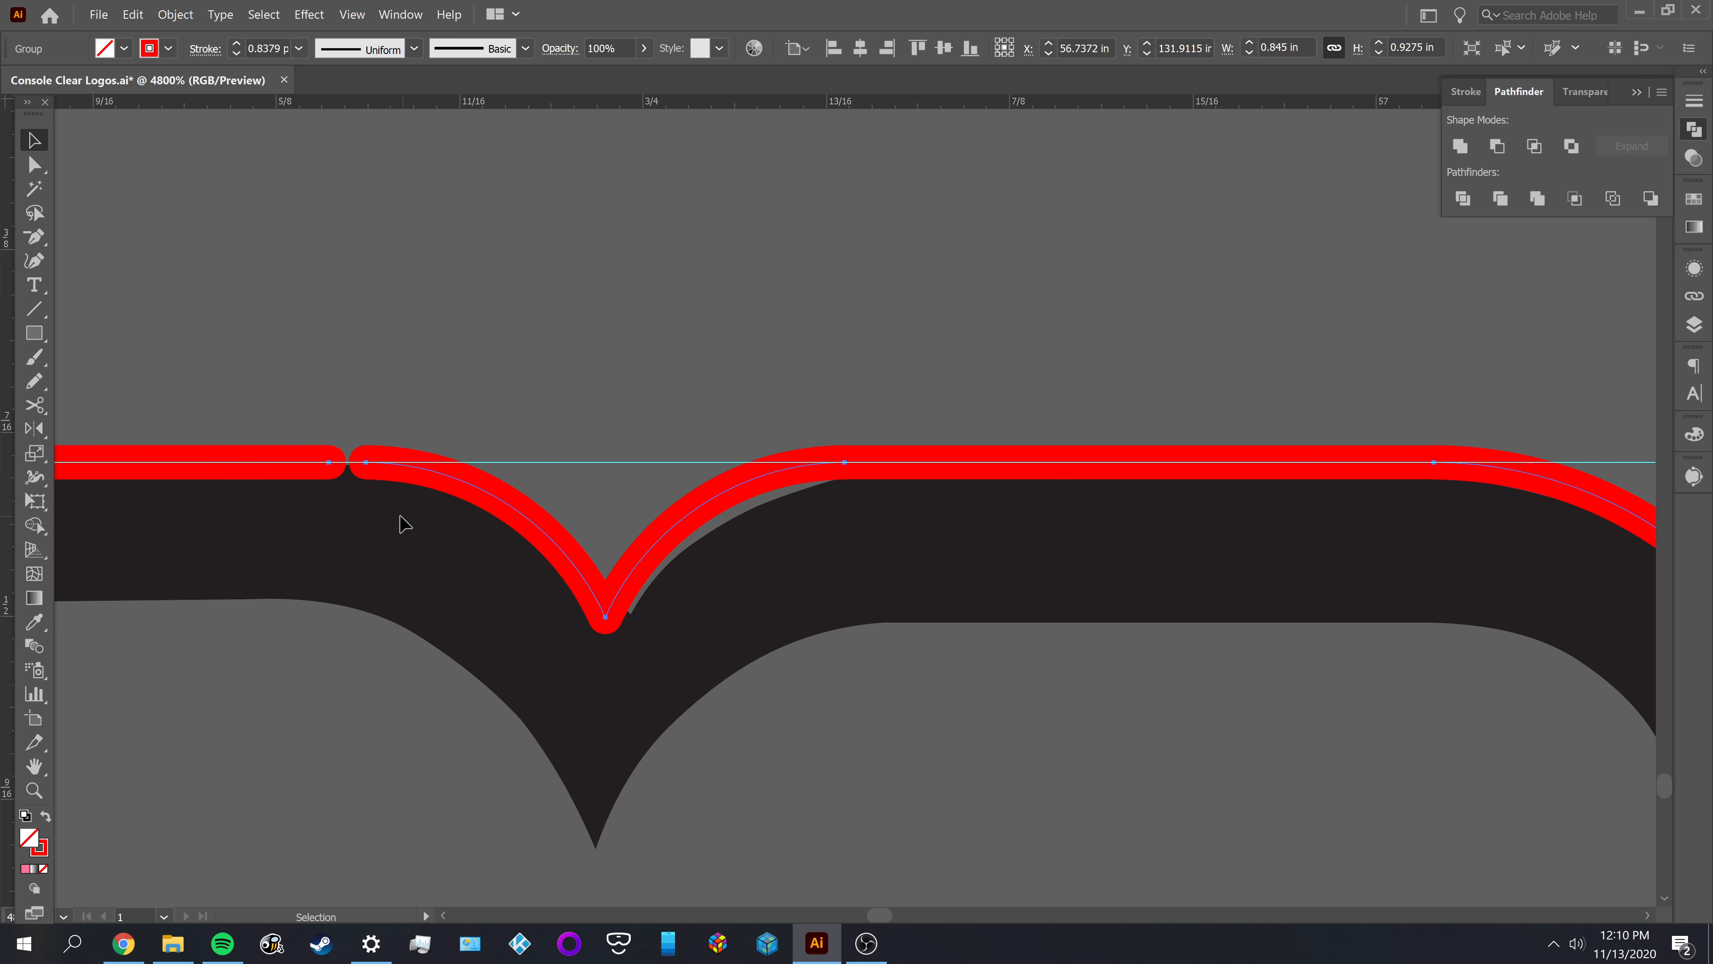
pyautogui.click(364, 451)
pyautogui.press('a')
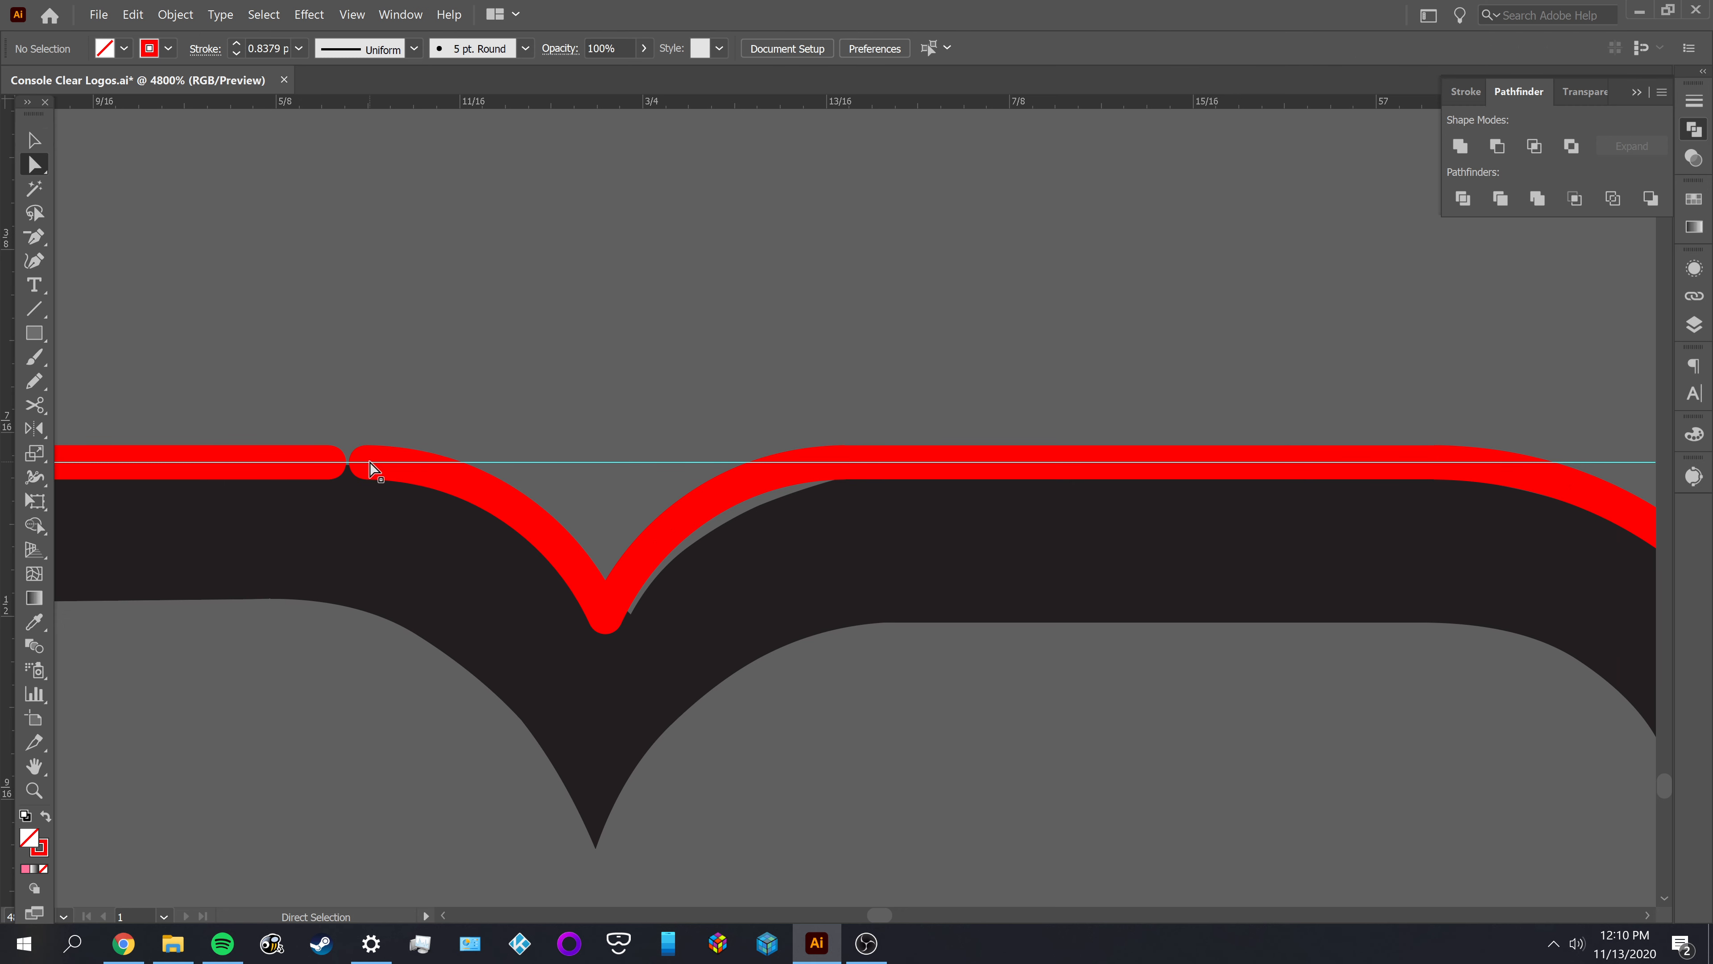
pyautogui.click(369, 463)
pyautogui.hotkey('ctrl', 'j')
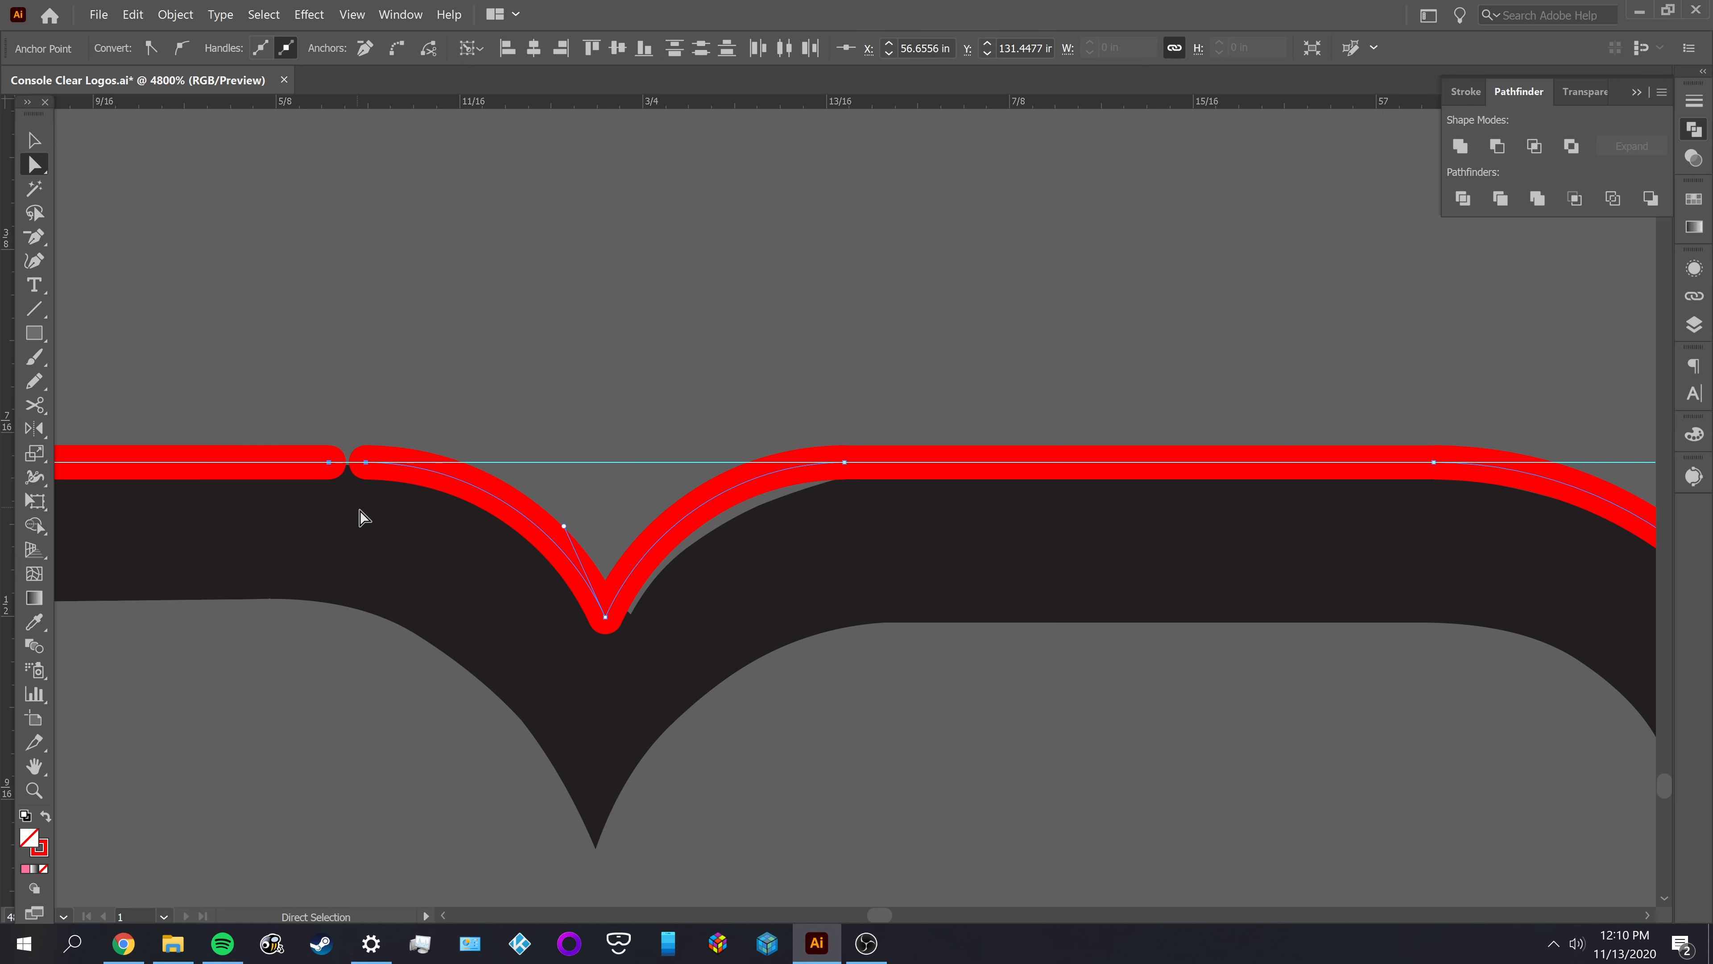
# Delete the redundant anchor point on the top edge just left of the left notch arc, and deselect the outline
pyautogui.scroll(5, 369, 514)
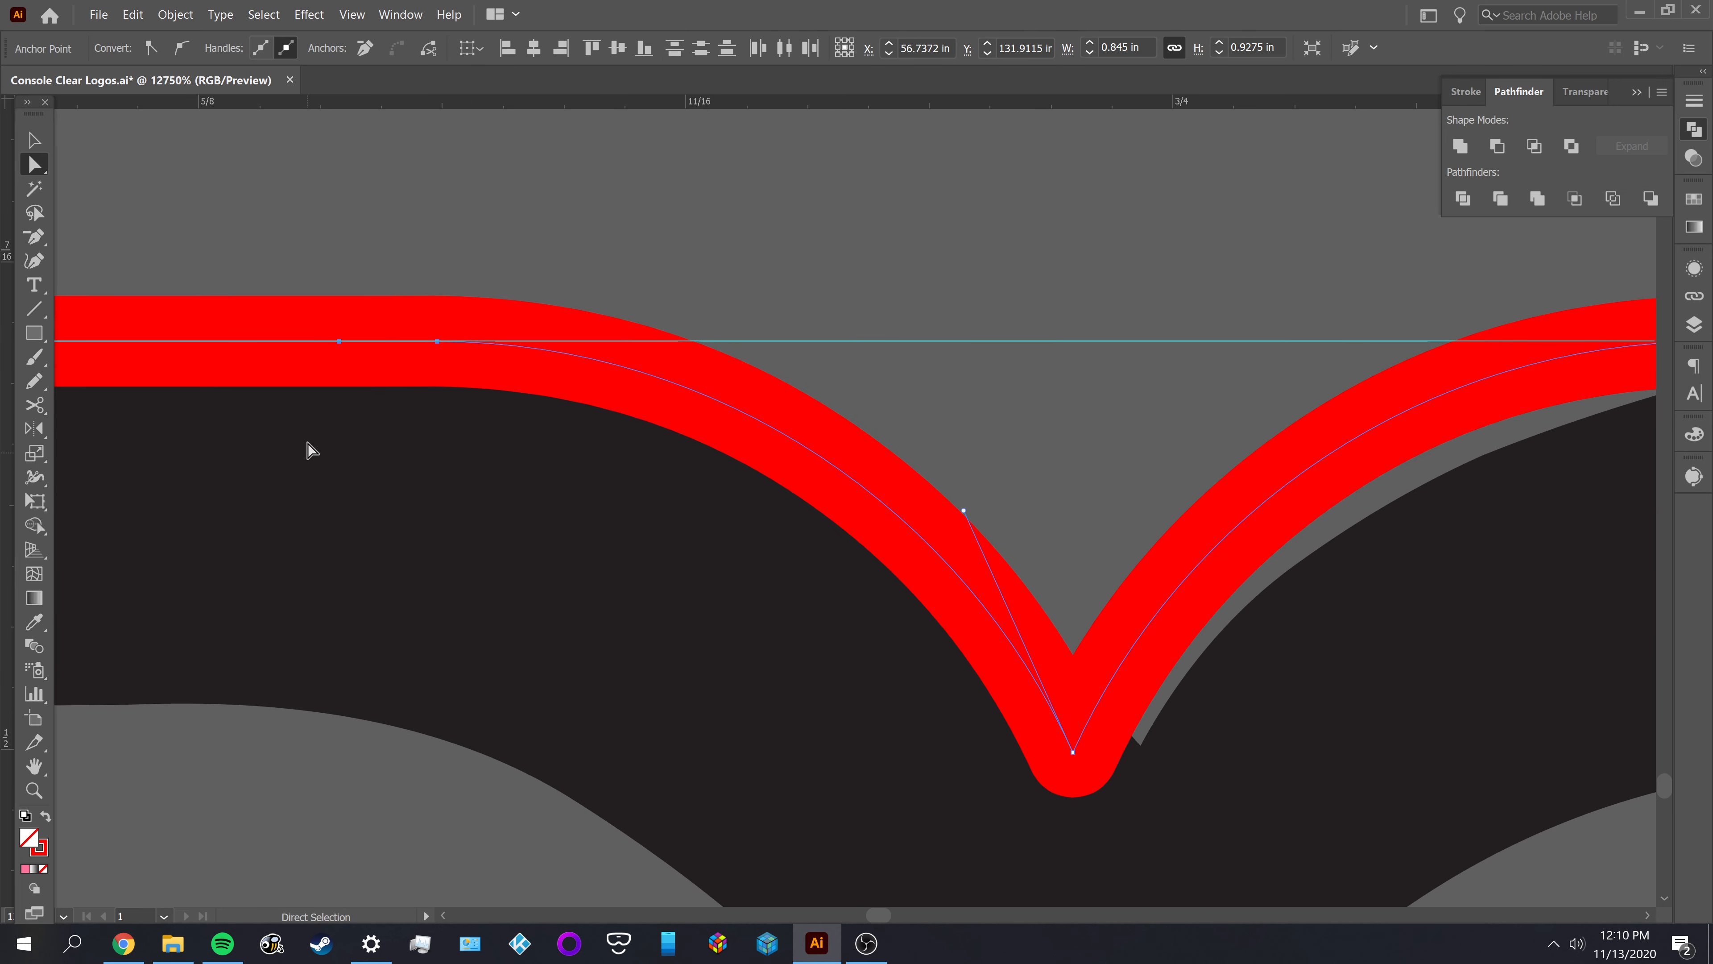
pyautogui.click(336, 282)
pyautogui.click(344, 342)
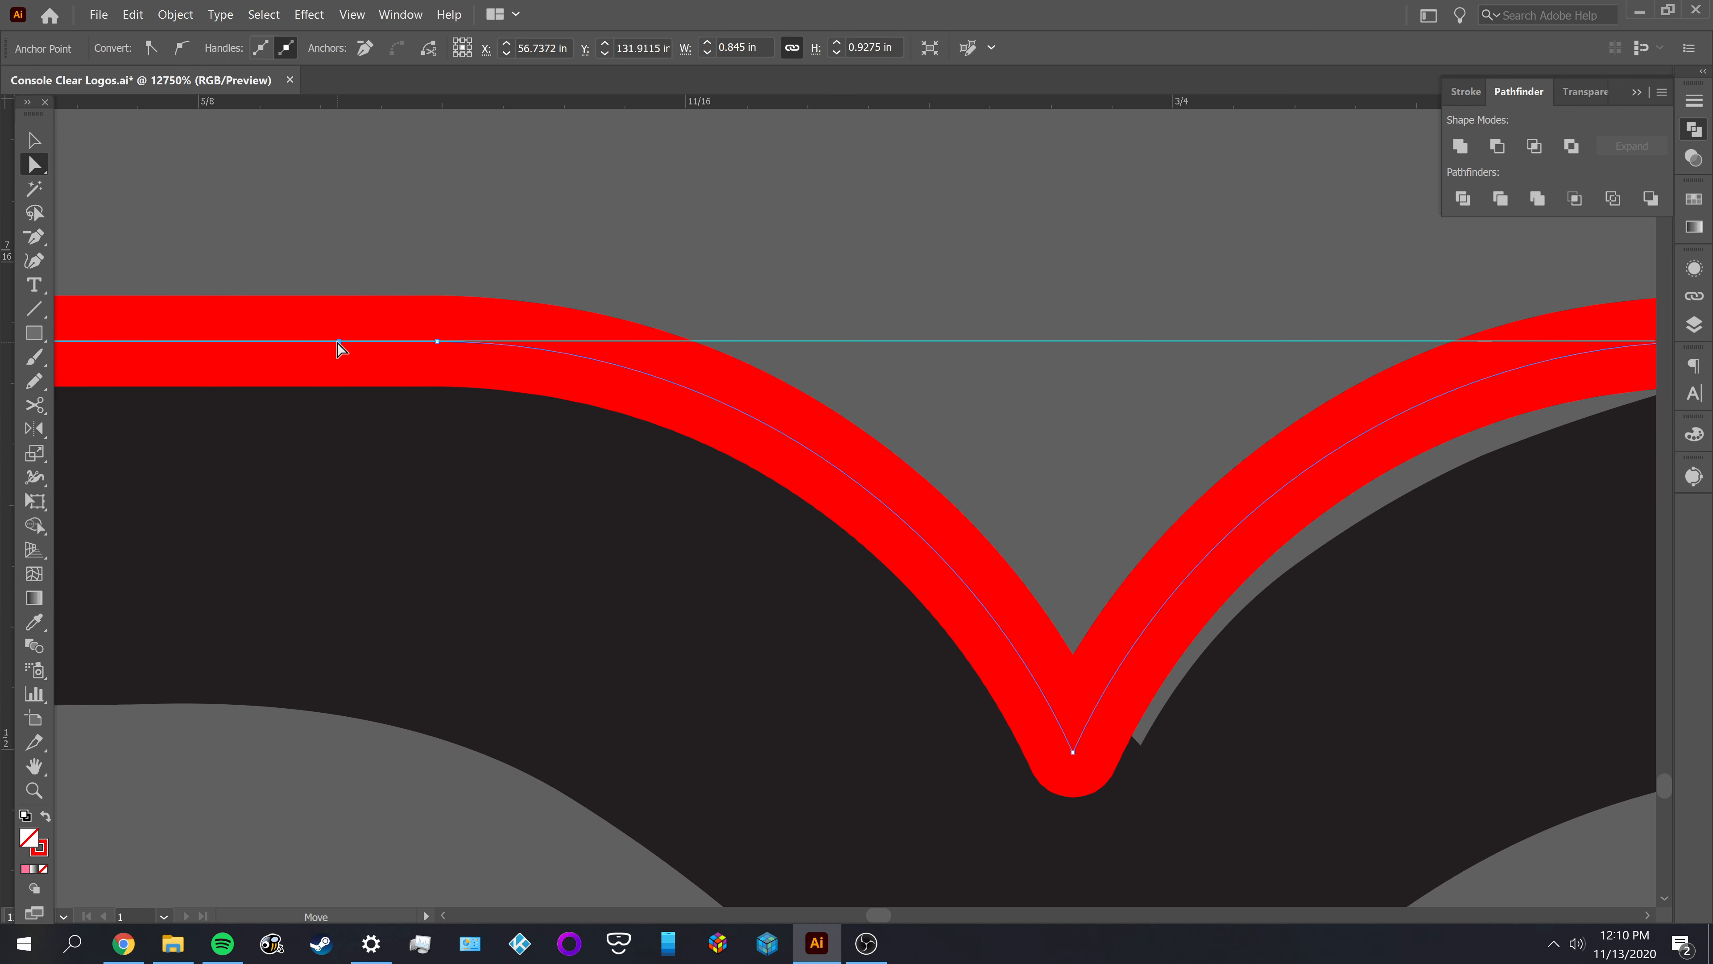
pyautogui.press('p')
pyautogui.click(337, 343)
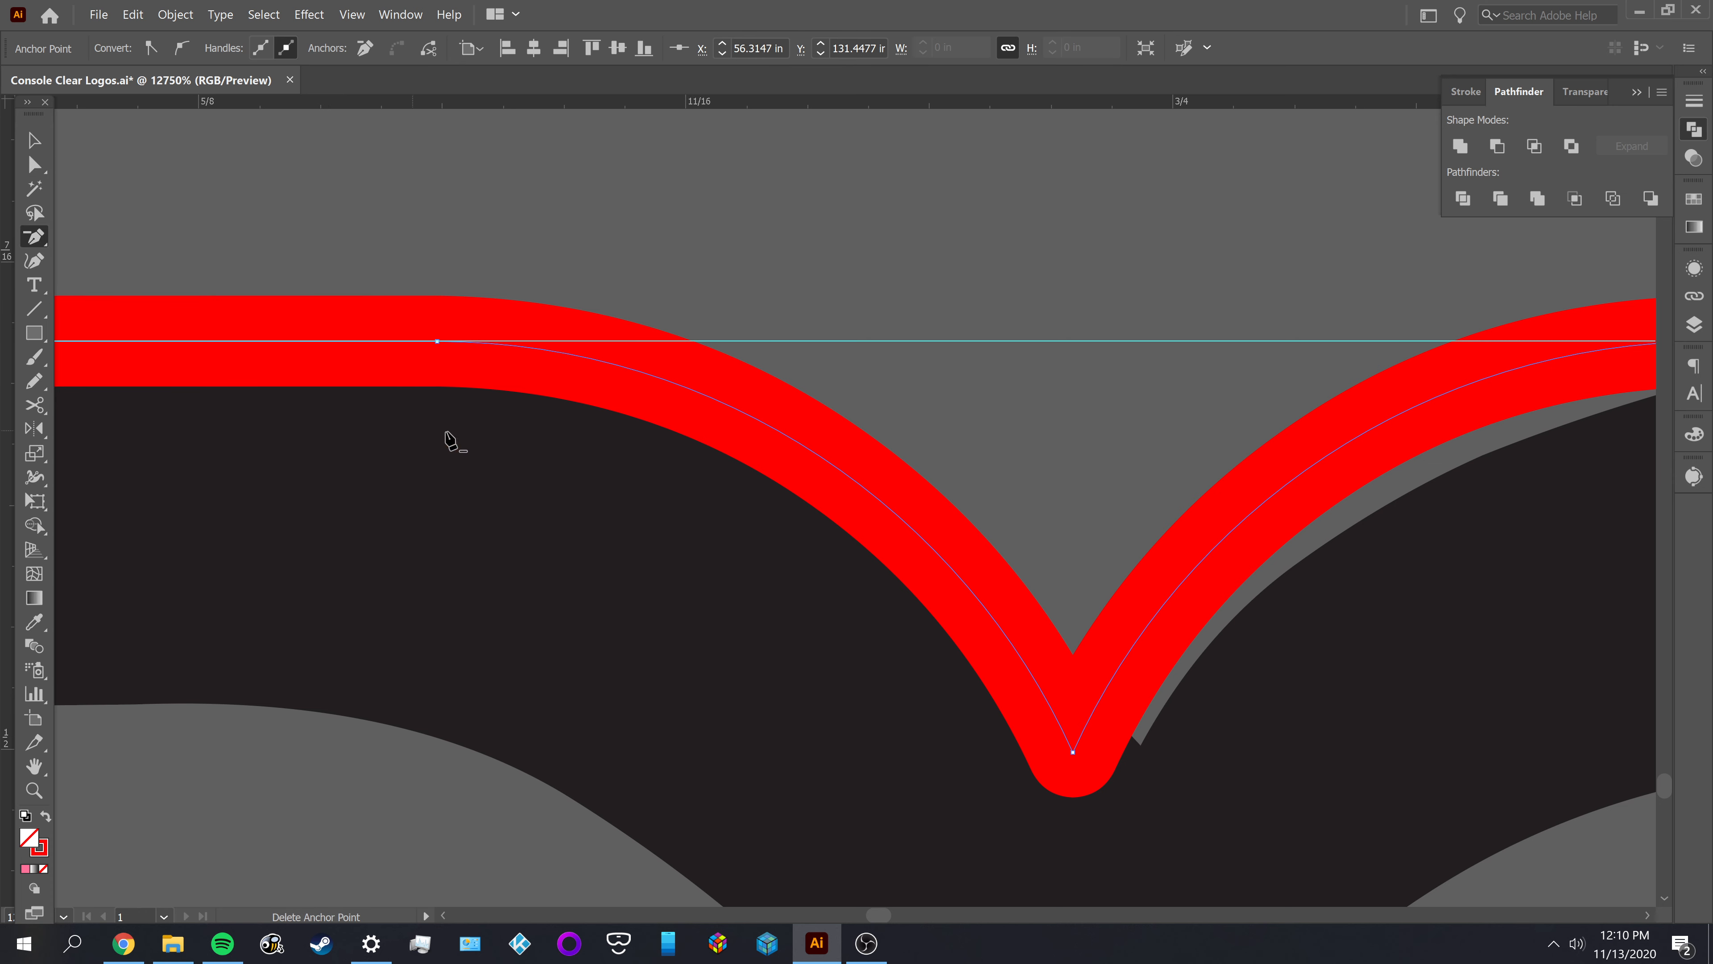
pyautogui.press('v')
pyautogui.click(978, 476)
pyautogui.scroll(-10, 979, 472)
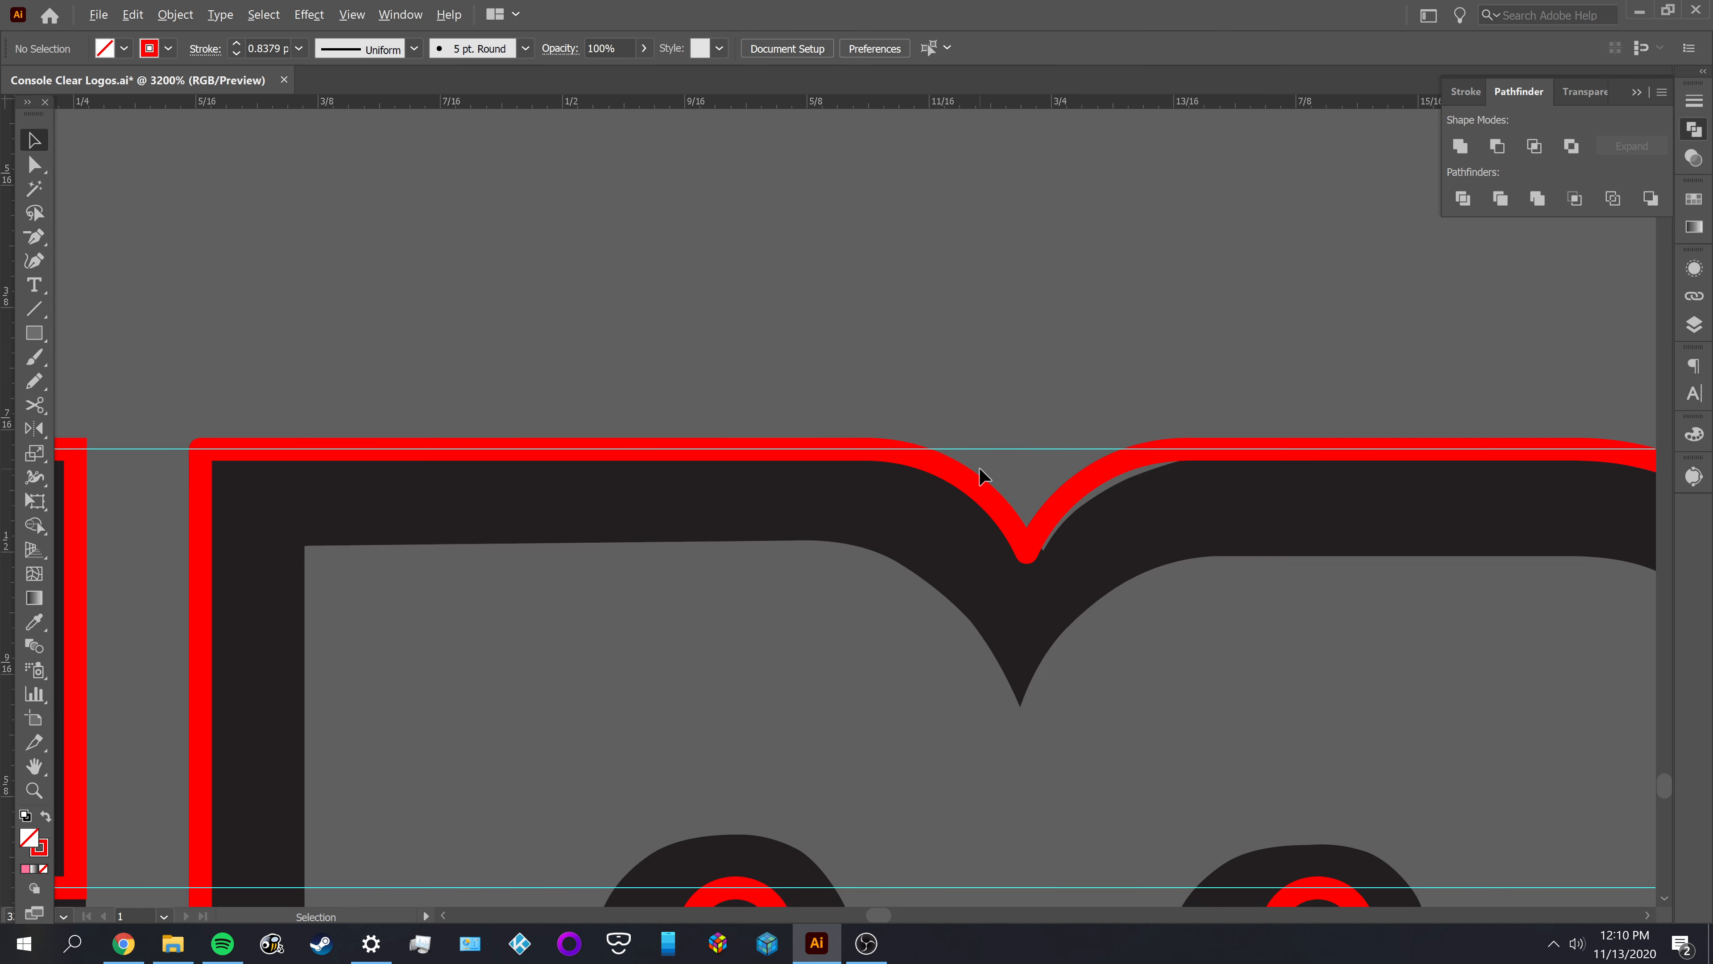
# Place a copy of the corrected M outline above the traced lettering and delete the old red M beside the pink E
pyautogui.moveTo(971, 381); pyautogui.dragTo(773, 491)
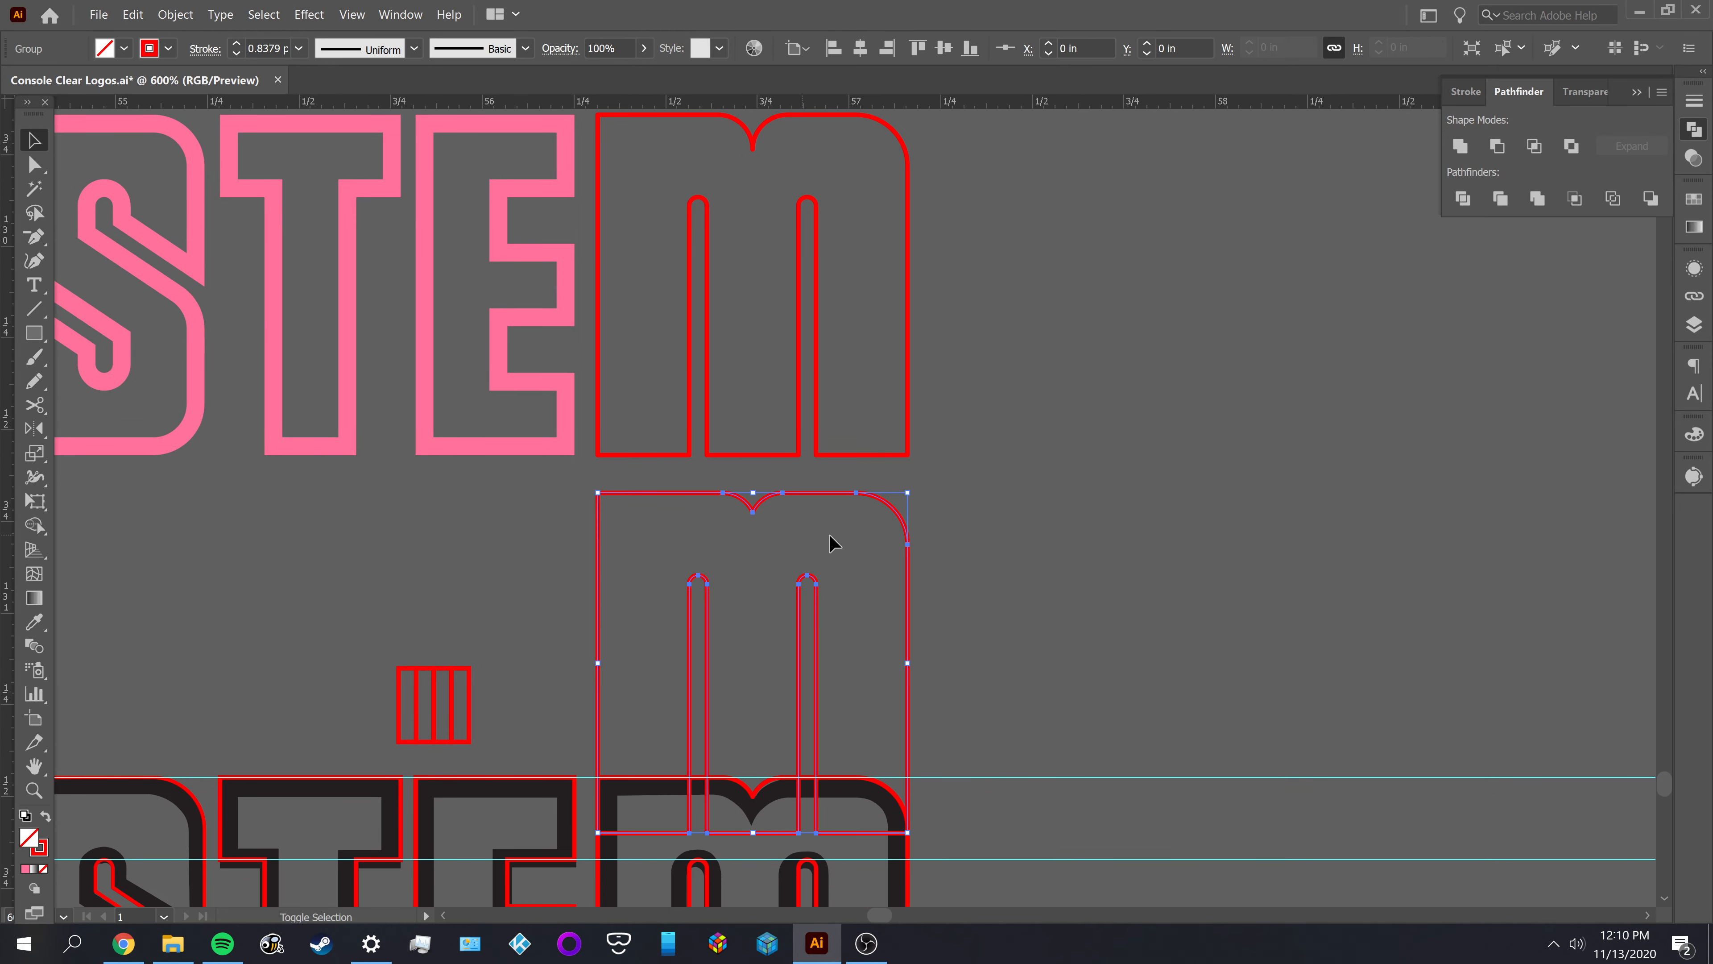
pyautogui.click(1132, 470)
pyautogui.scroll(3, 1012, 617)
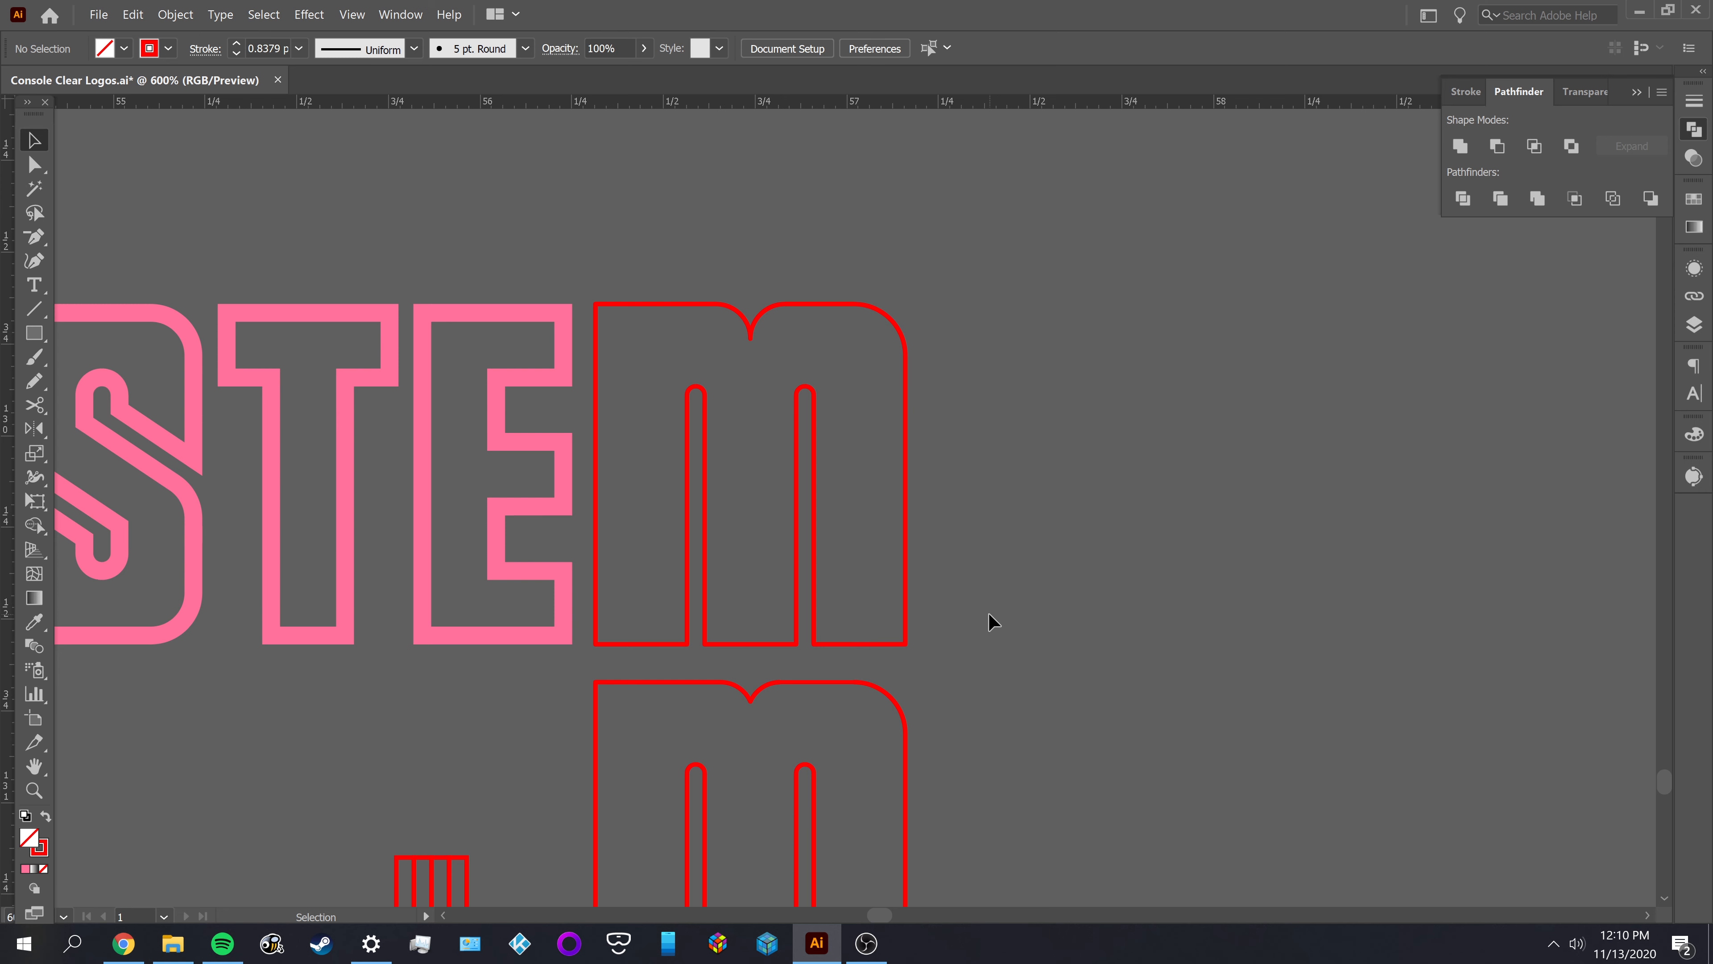
pyautogui.click(587, 465)
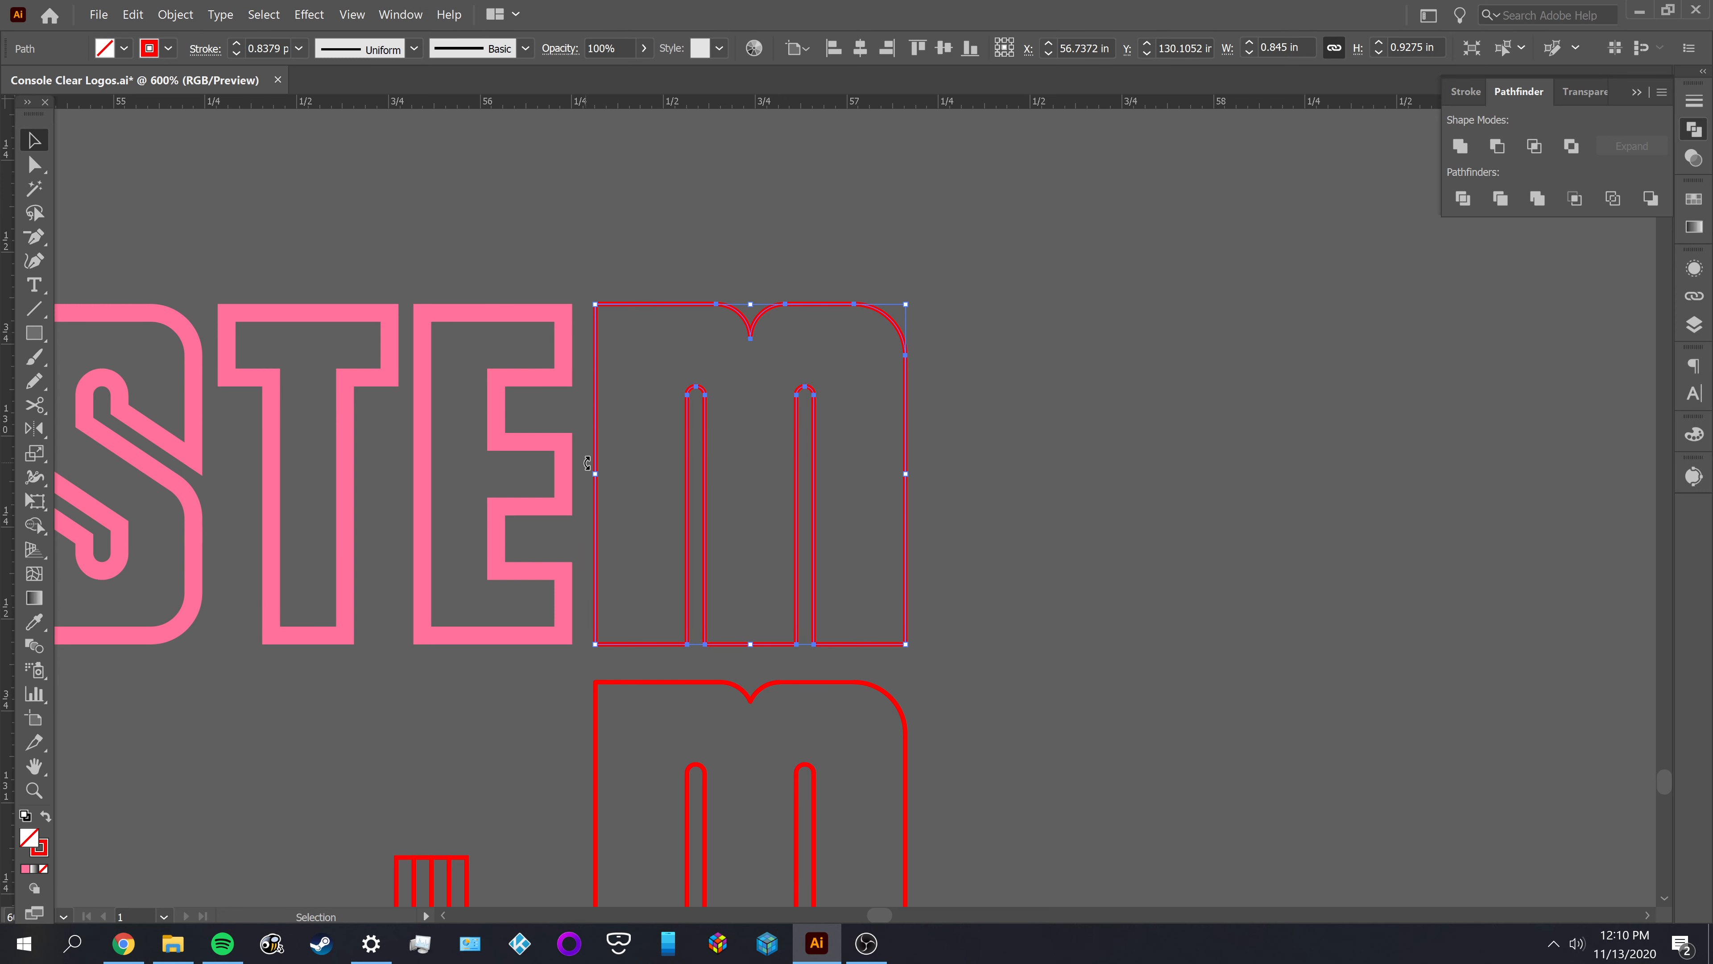
pyautogui.press('Delete')
# Align the copied M outline's vertical centre to the pink E, and deselect both
pyautogui.click(883, 727)
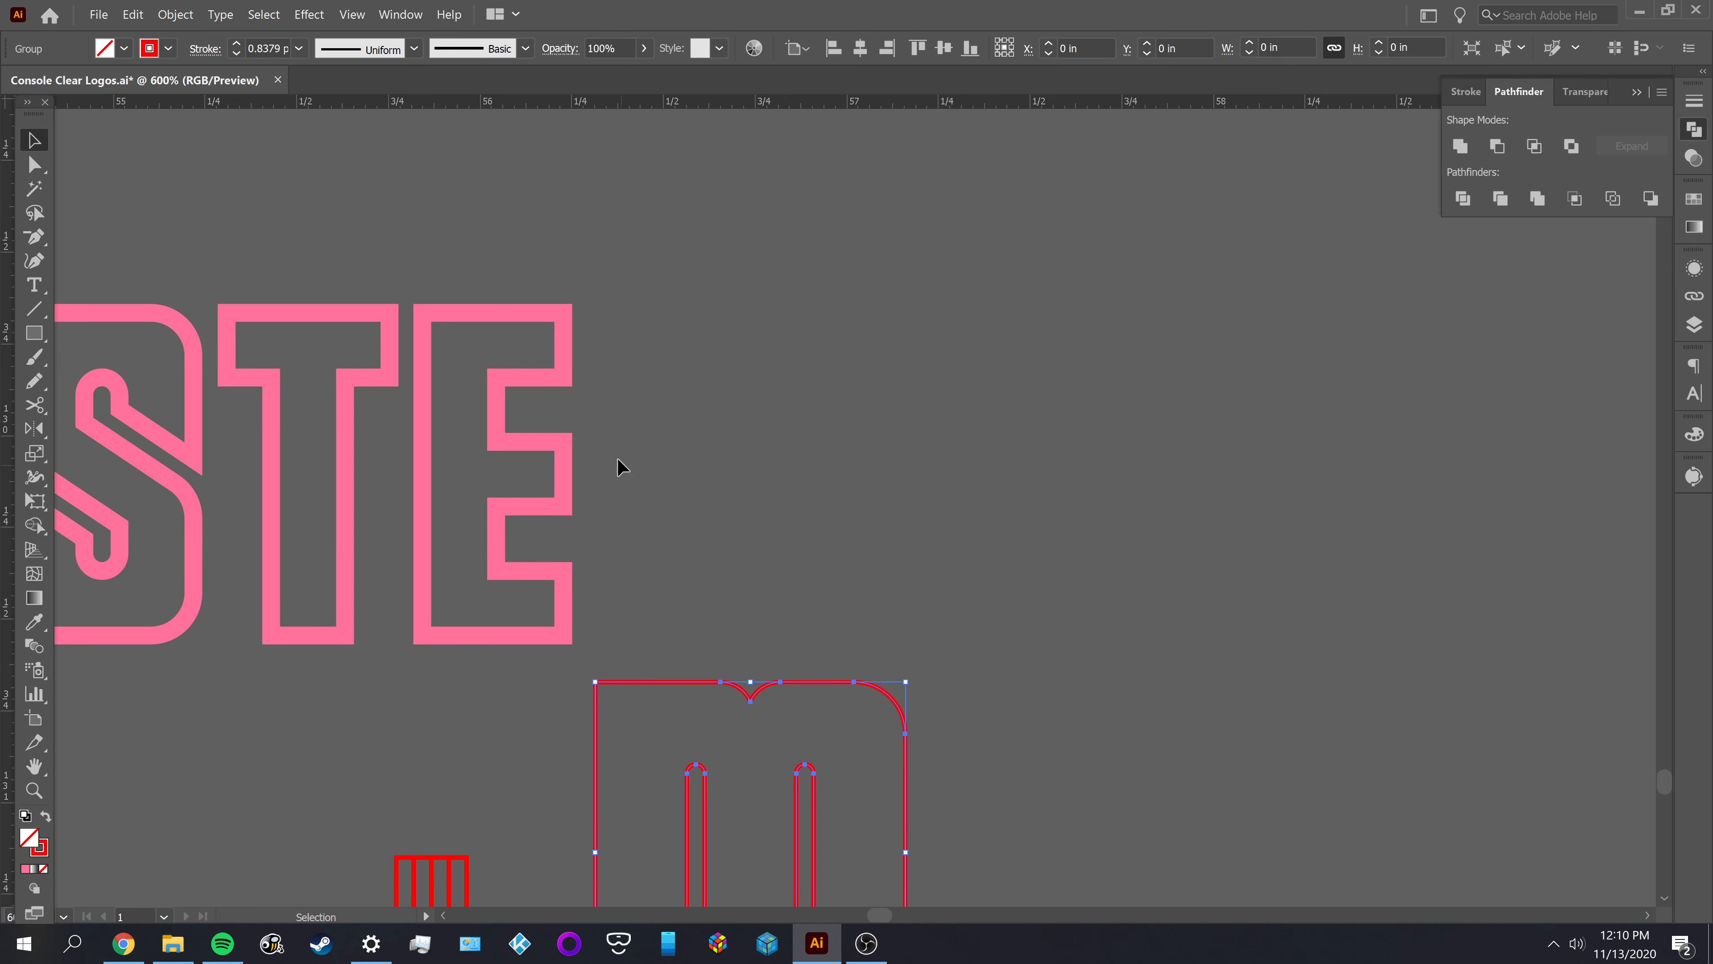
pyautogui.doubleClick(537, 311)
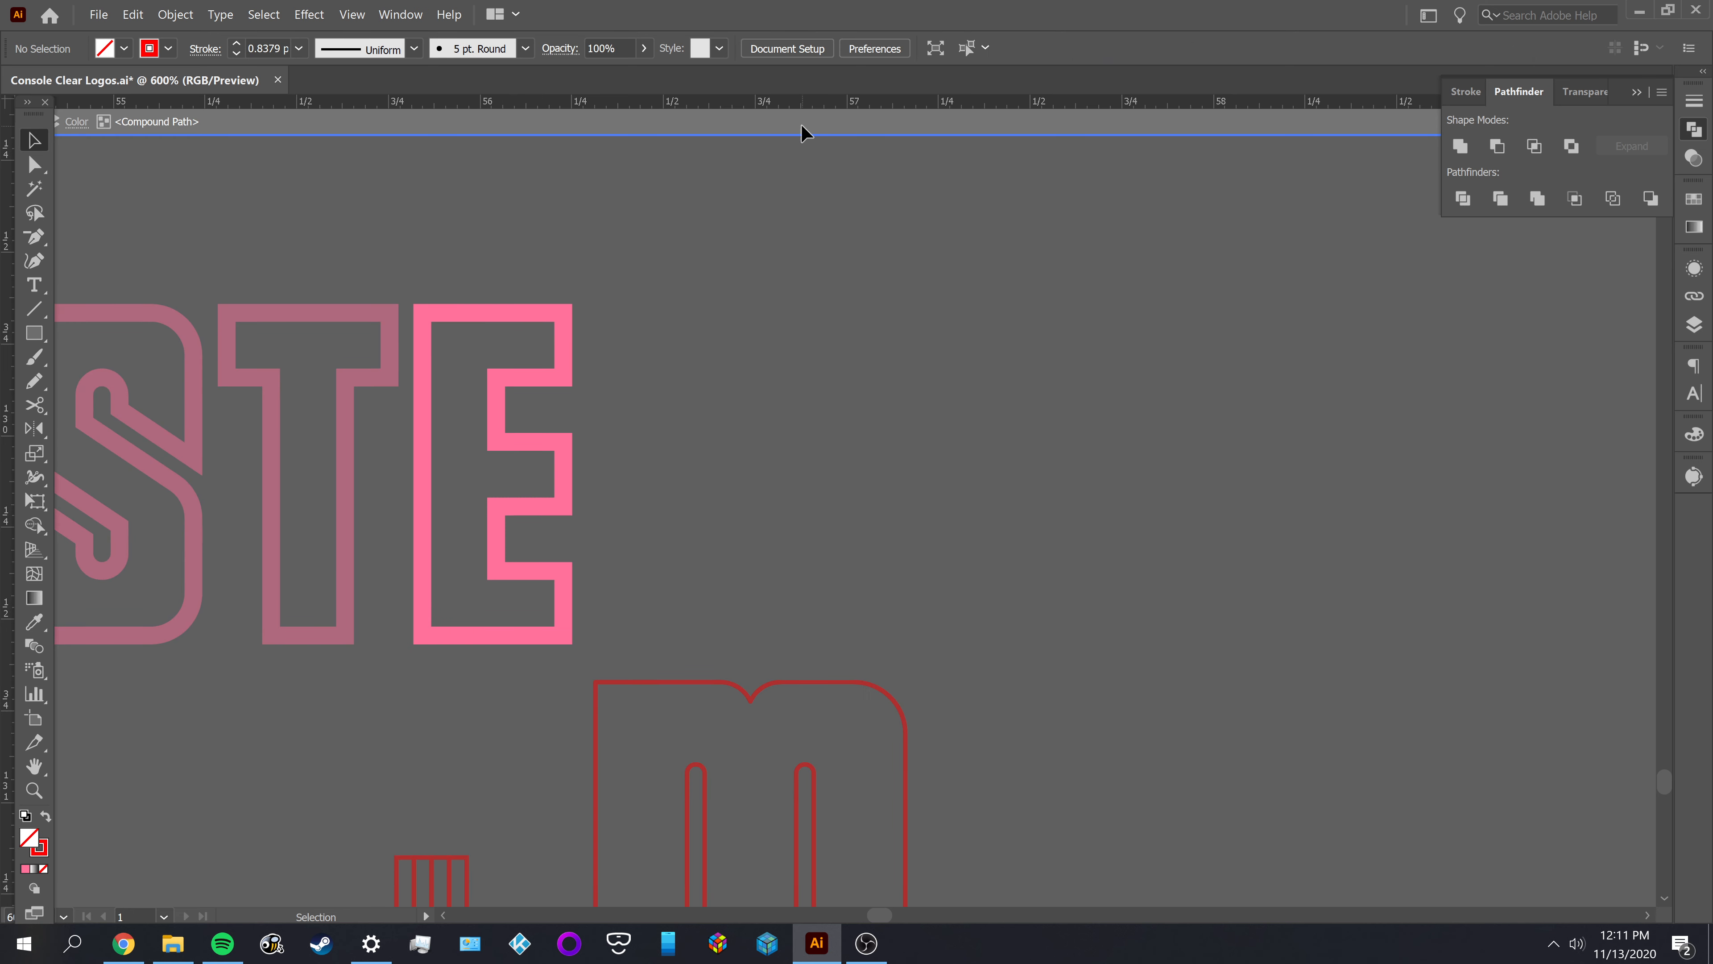
pyautogui.doubleClick(832, 321)
pyautogui.moveTo(826, 735); pyautogui.dragTo(826, 736)
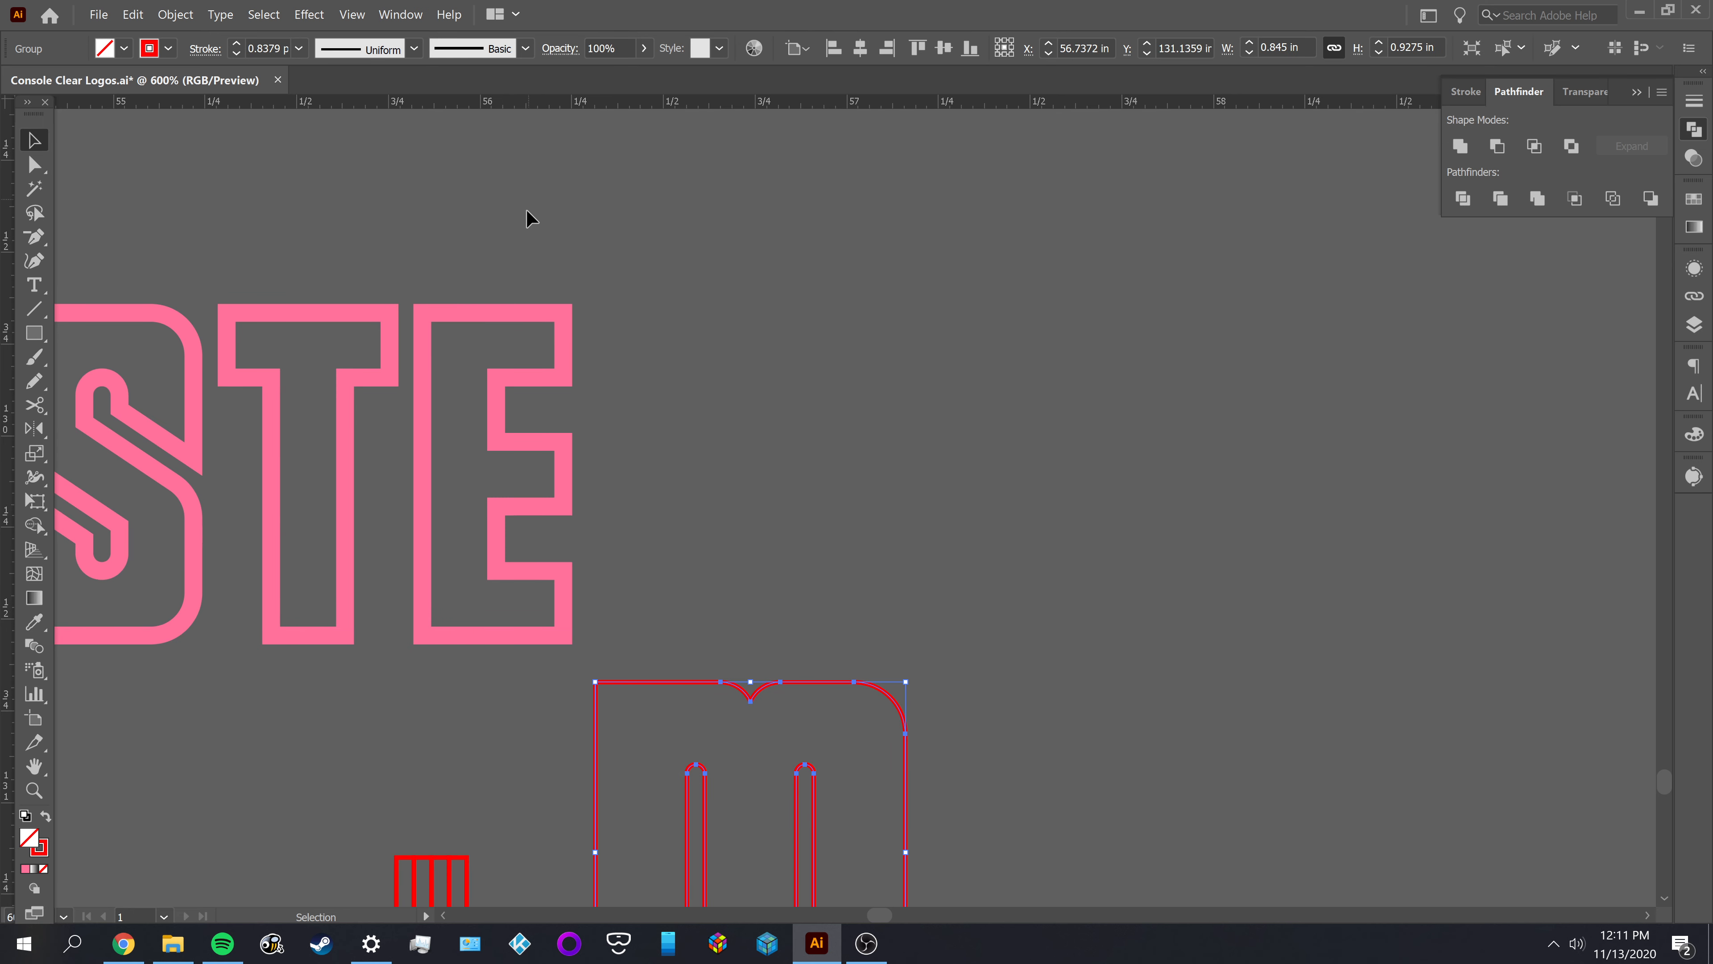
pyautogui.keyDown('shift'); pyautogui.click(480, 329); pyautogui.keyUp('shift')
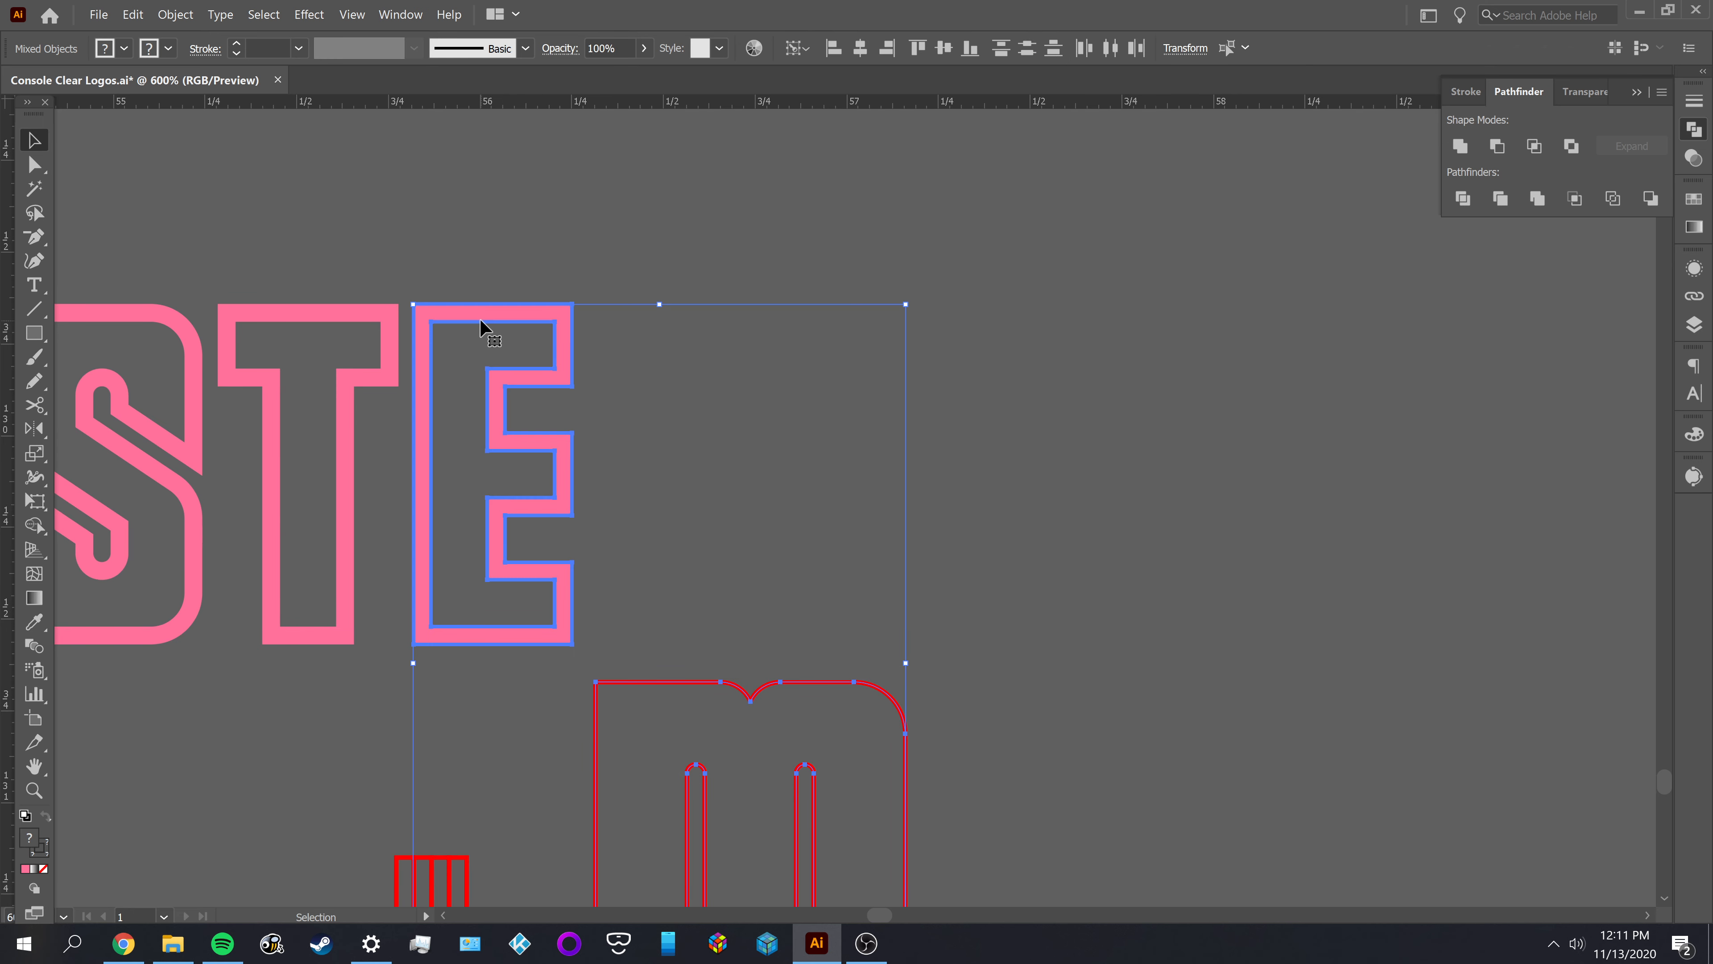
pyautogui.click(943, 49)
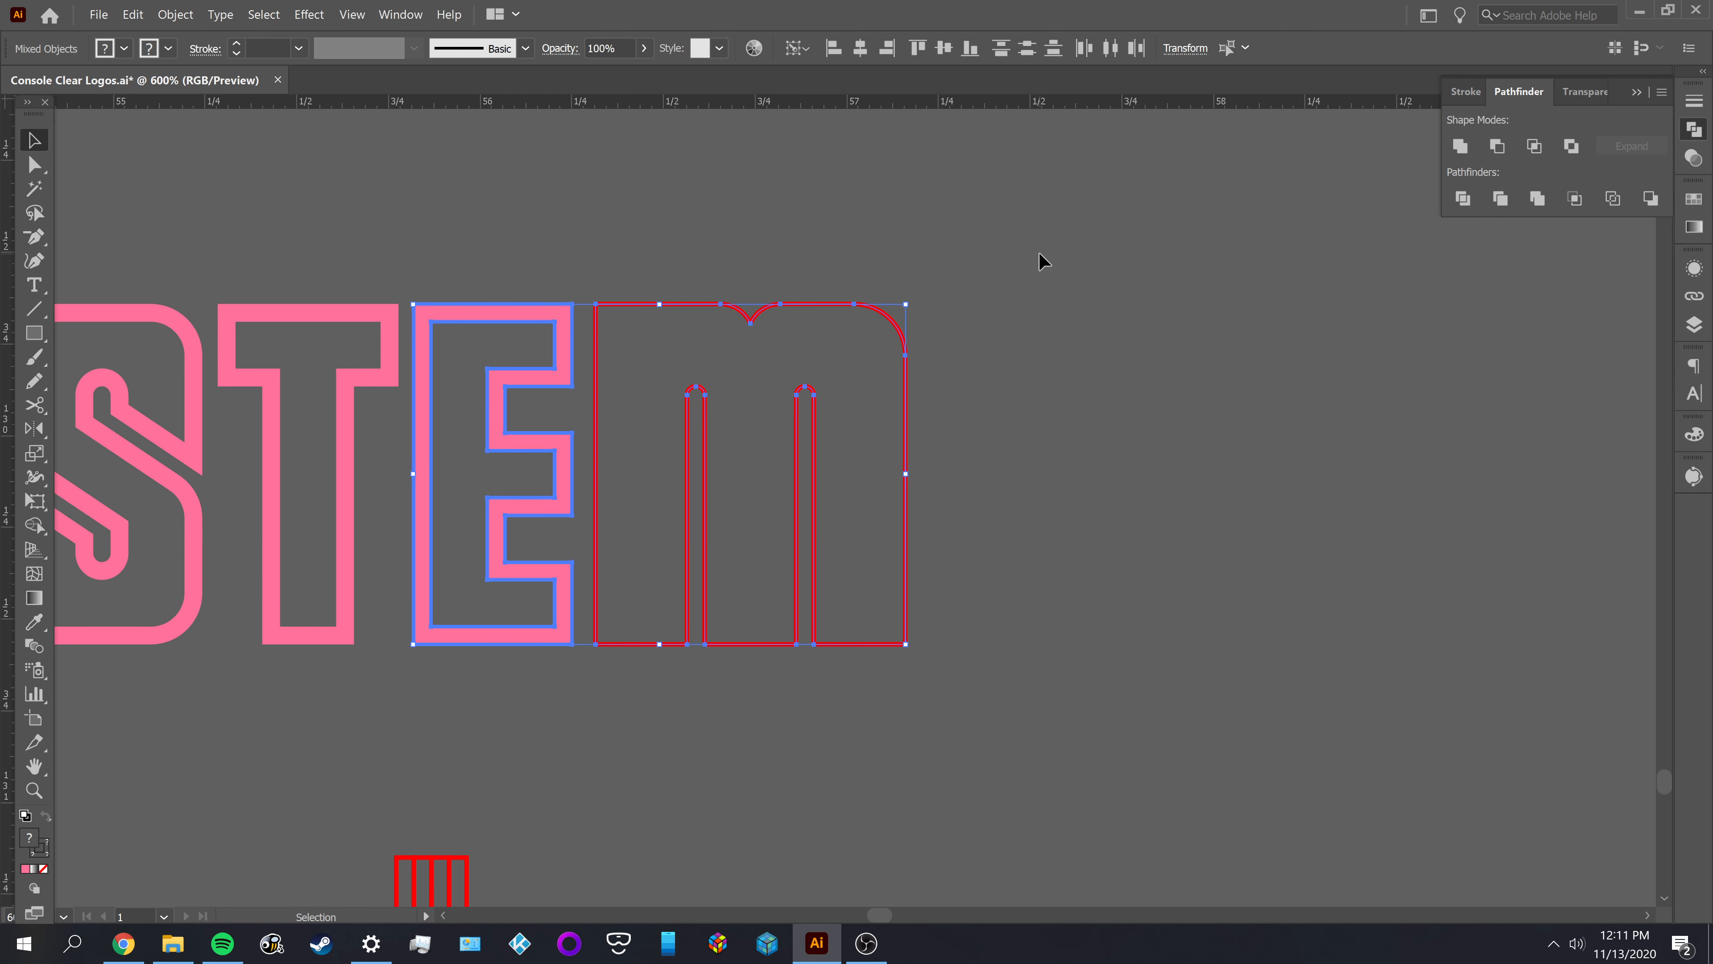
pyautogui.click(1038, 252)
# Try an Offset Path of -0.048 in with Round joins on the M outline
pyautogui.click(883, 414)
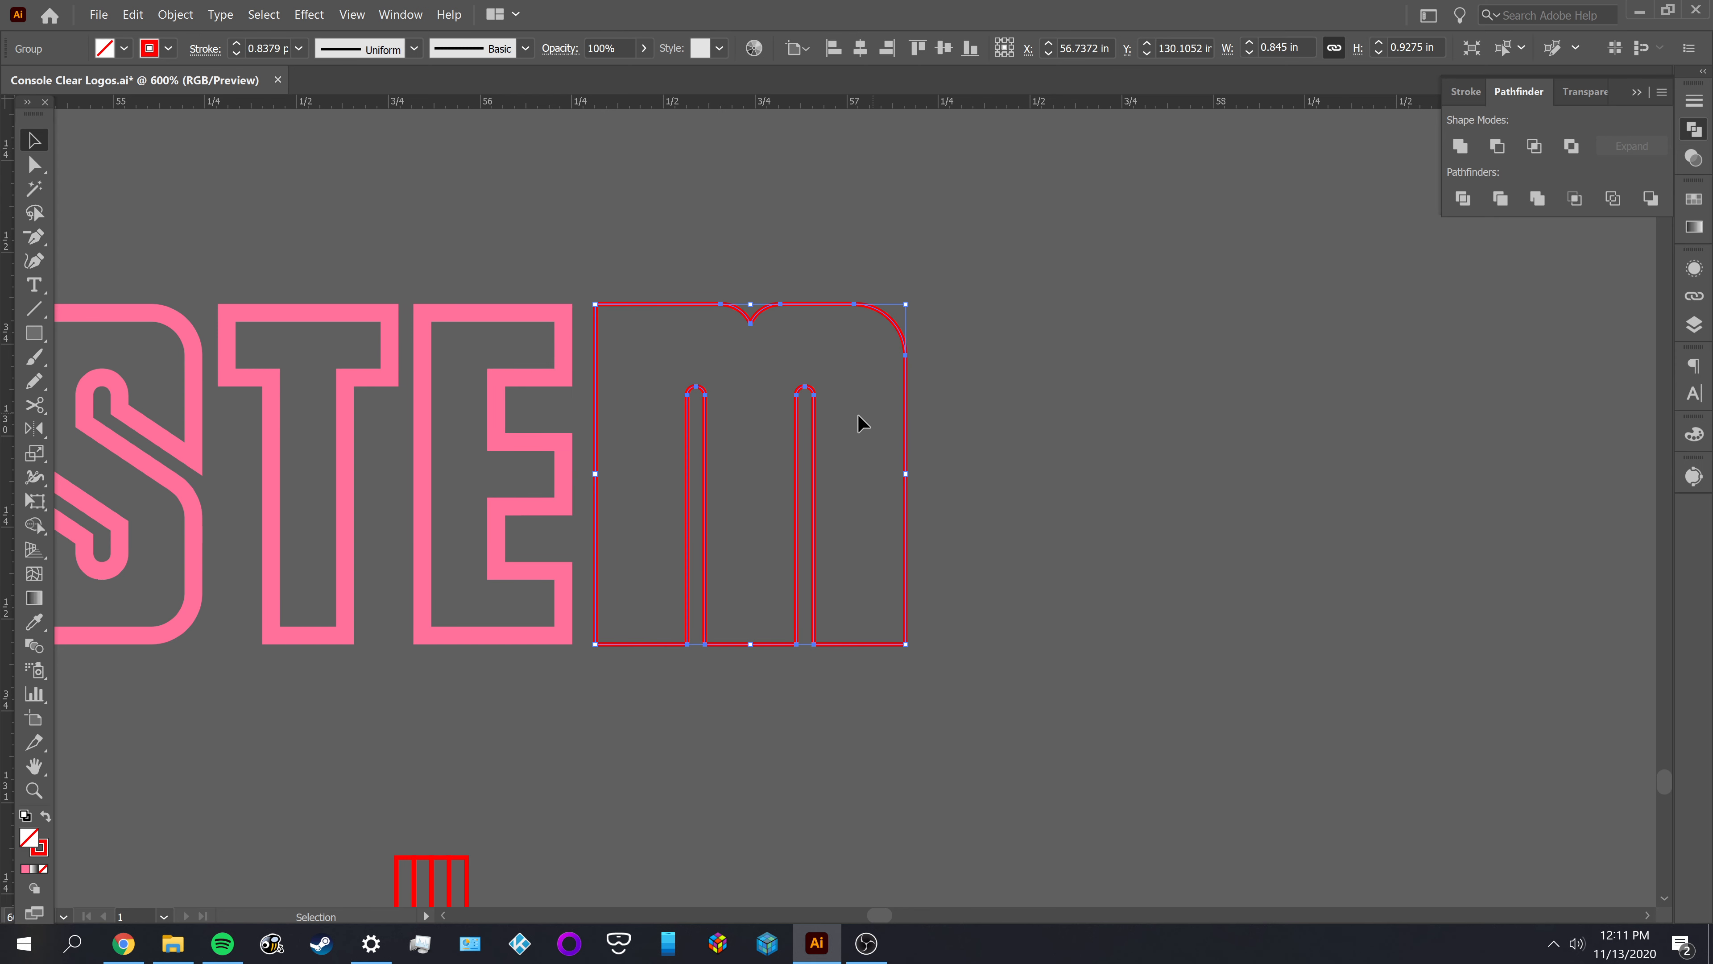
pyautogui.press('i')
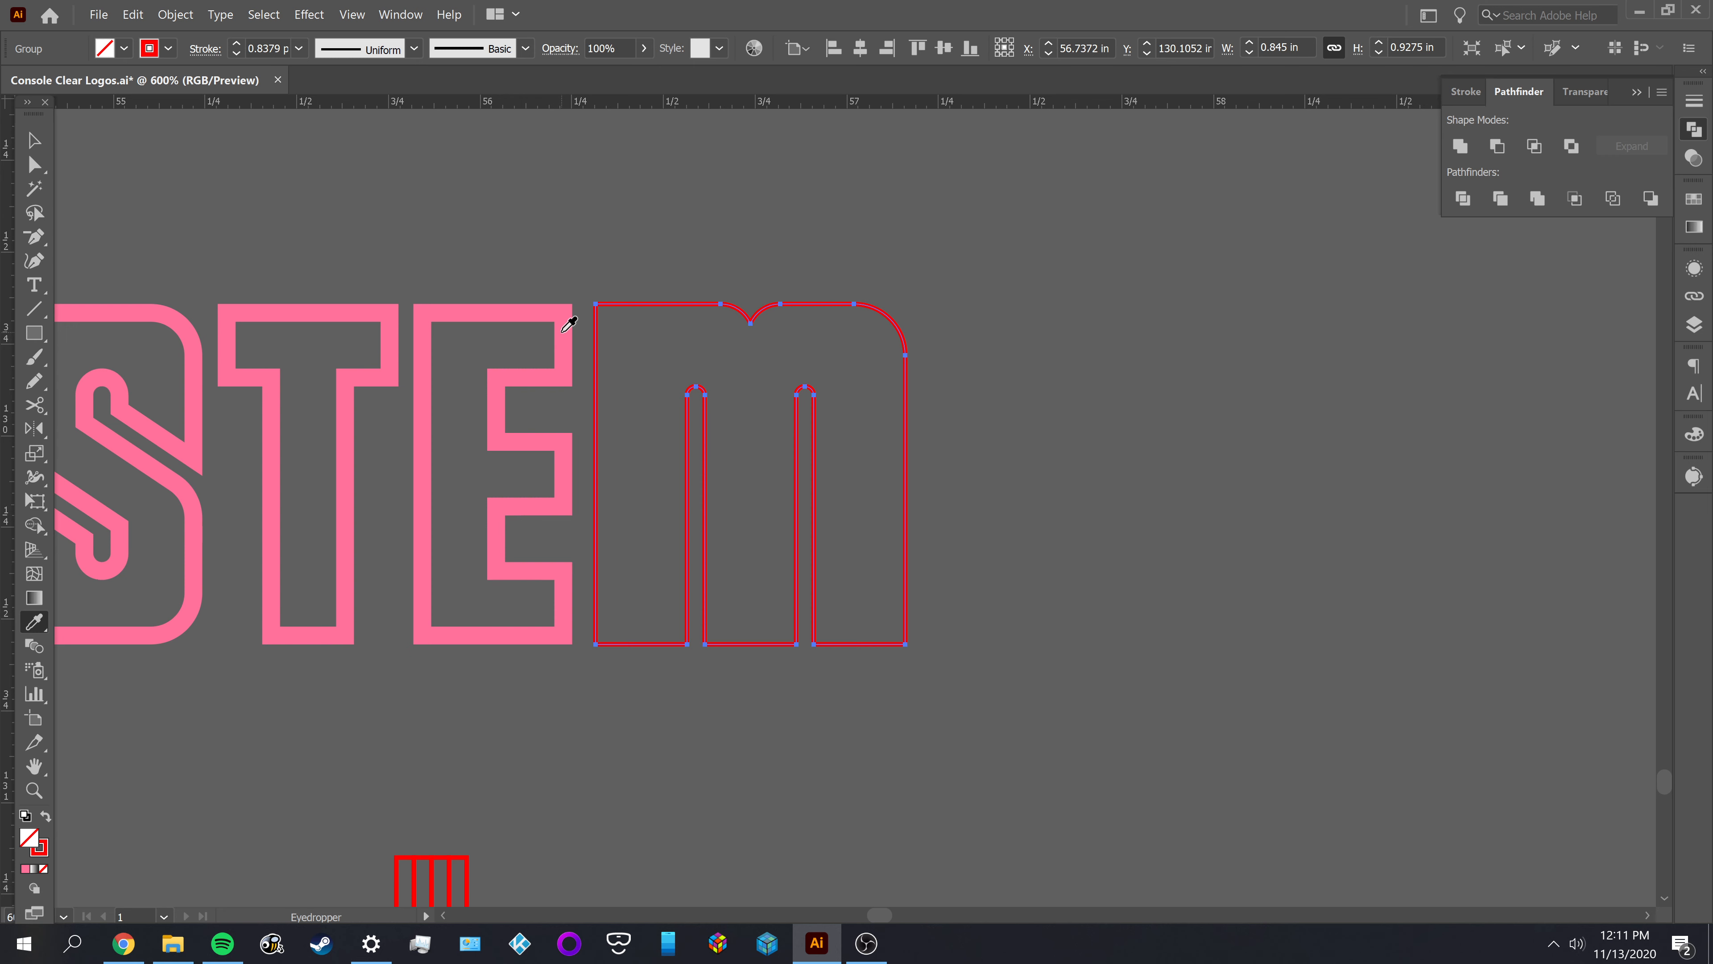
pyautogui.press('v')
pyautogui.moveTo(631, 253); pyautogui.dragTo(674, 357)
pyautogui.click(168, 18)
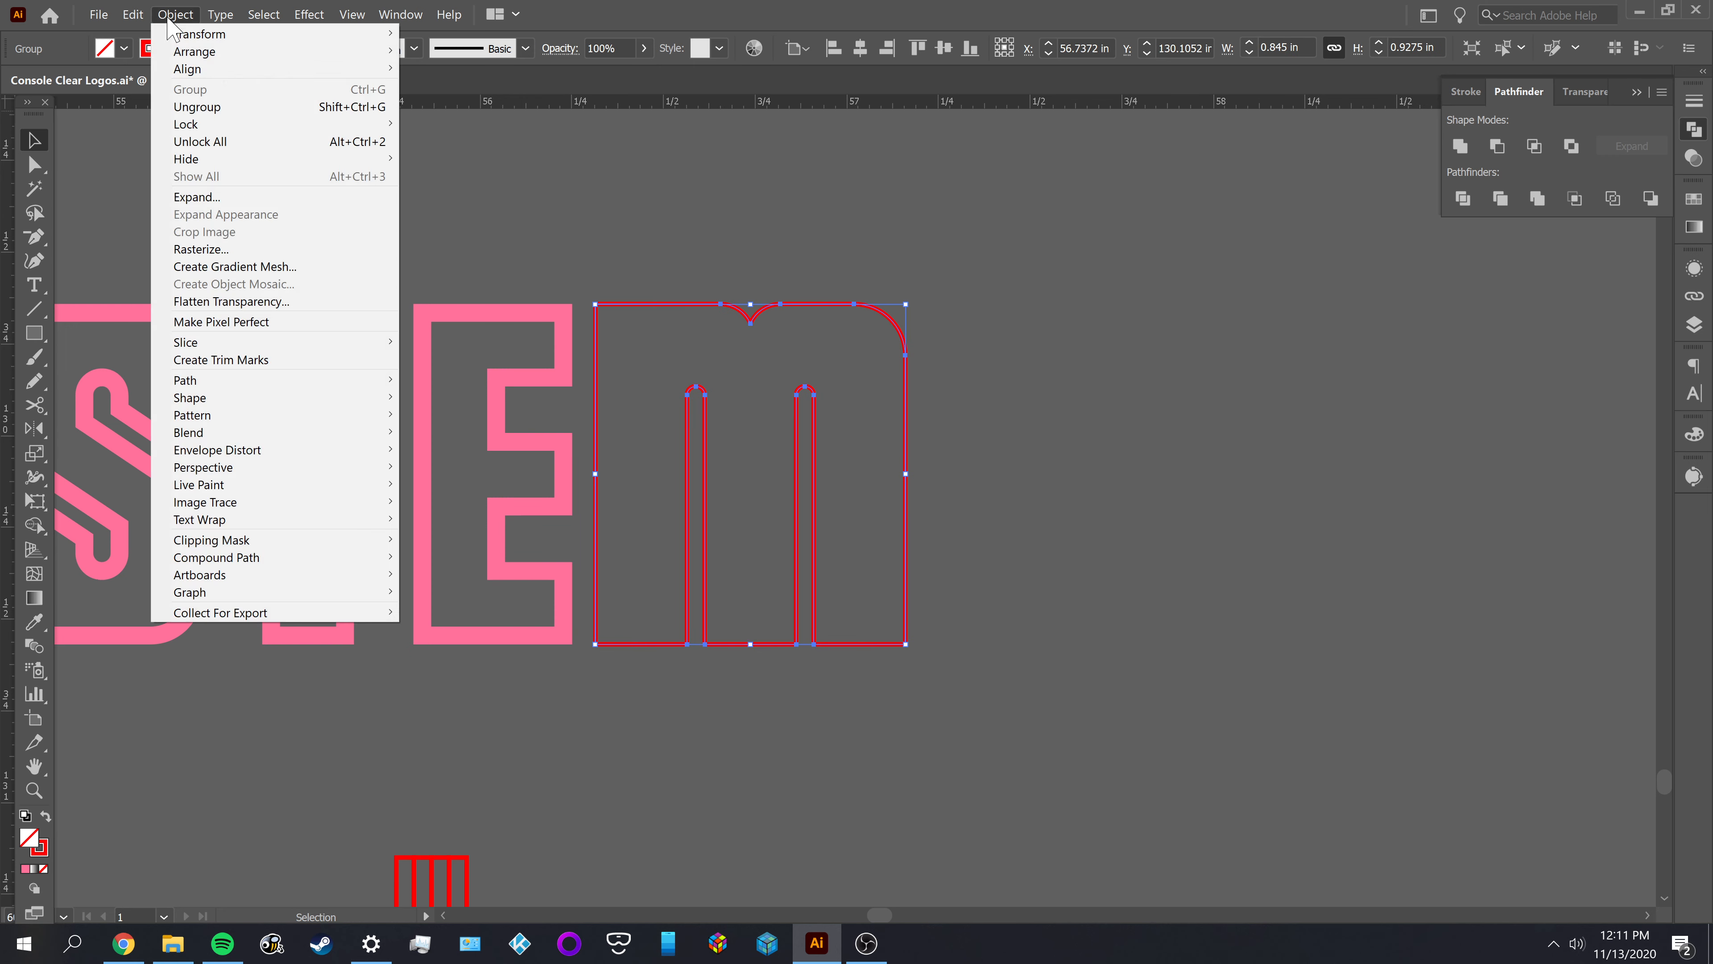
pyautogui.moveTo(202, 380)
pyautogui.click(483, 437)
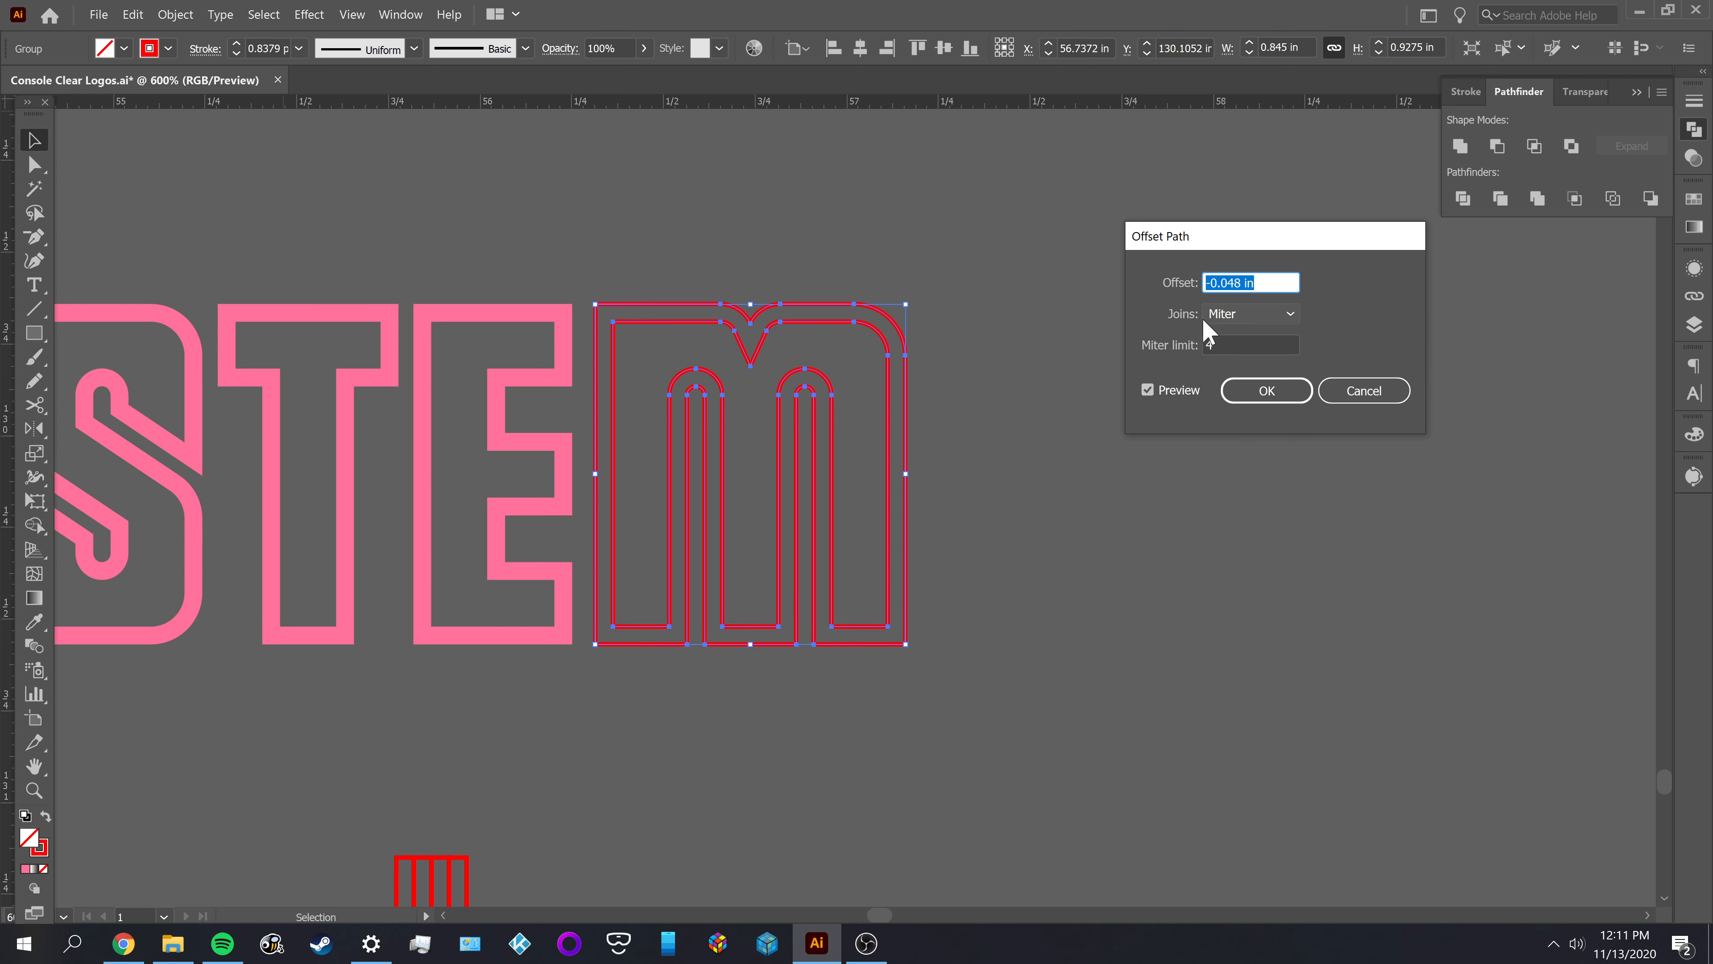
pyautogui.click(1207, 320)
pyautogui.click(1234, 361)
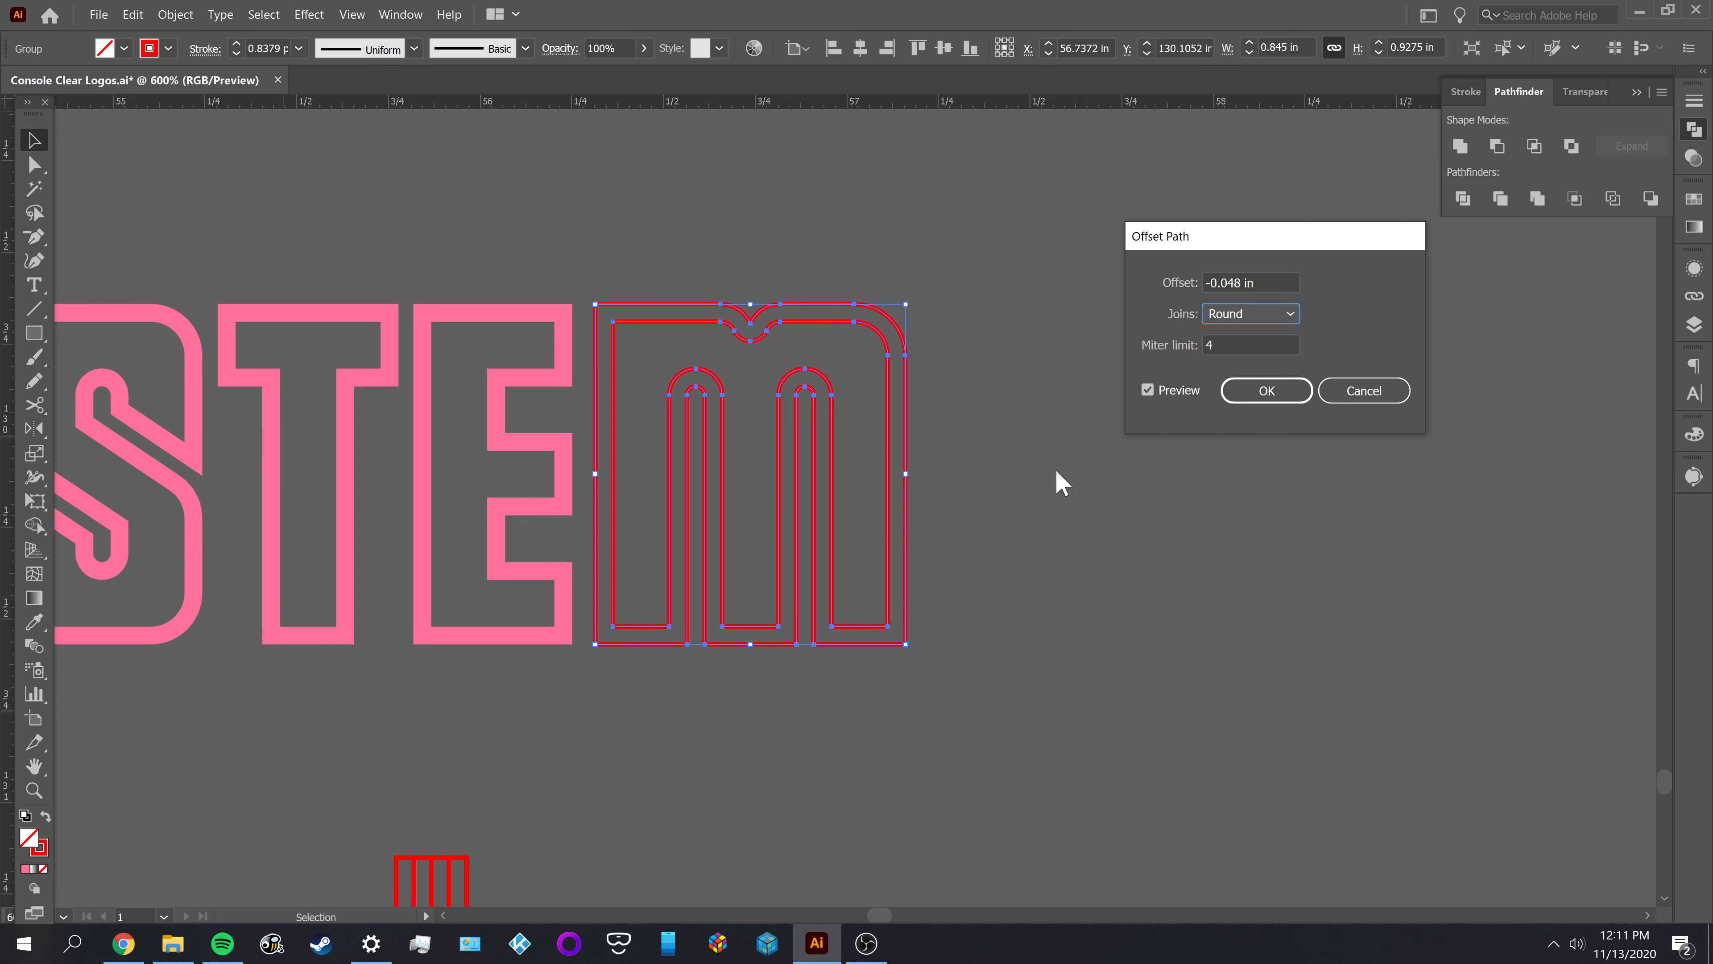
pyautogui.click(1268, 391)
pyautogui.click(1156, 432)
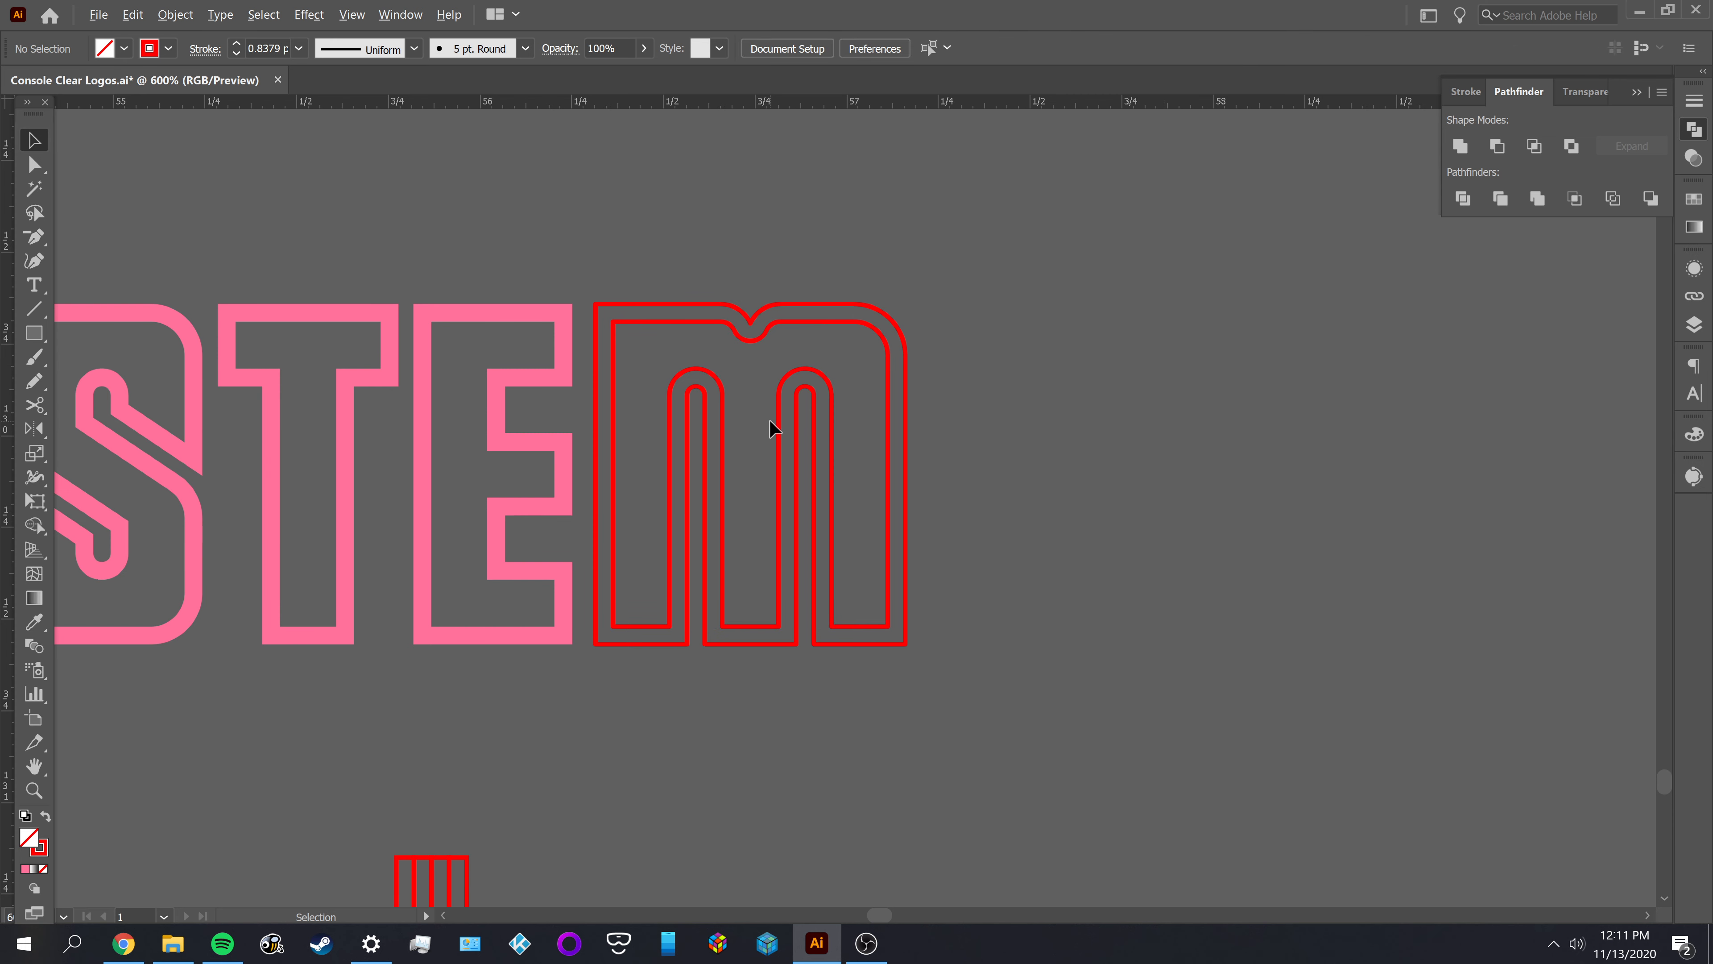
# Examine the offset around the M's notch and undo the round-joined offset
pyautogui.scroll(-1, 770, 419)
pyautogui.scroll(-1, 770, 419)
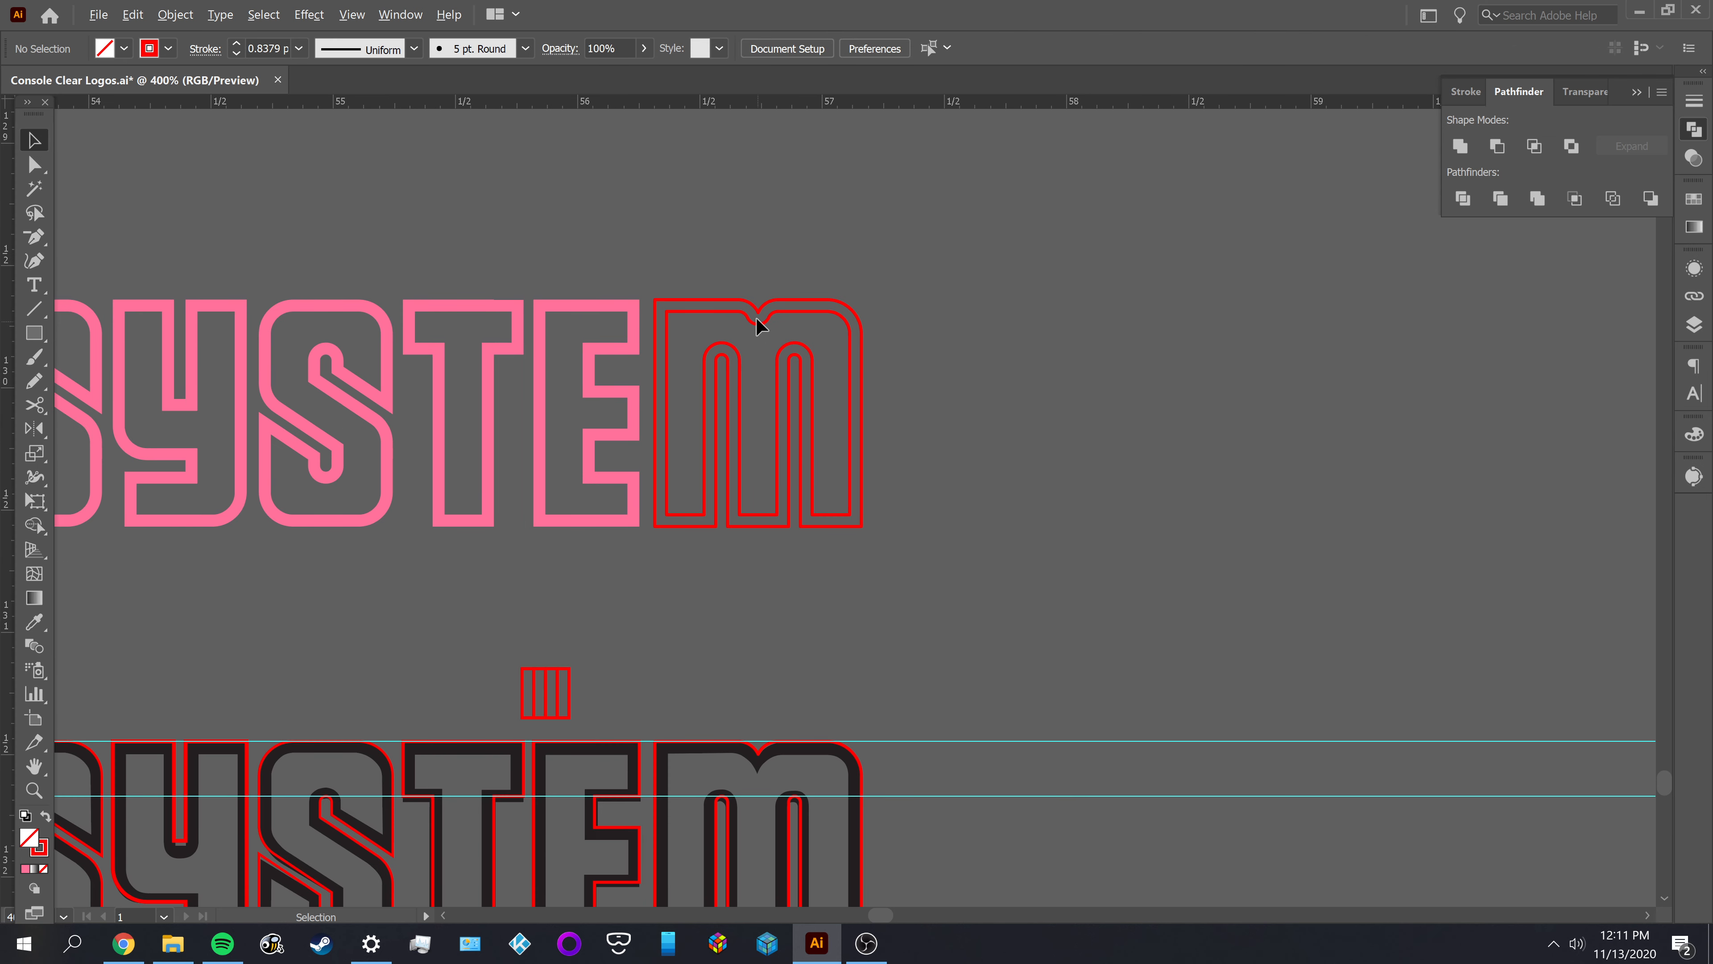
pyautogui.scroll(3, 760, 331)
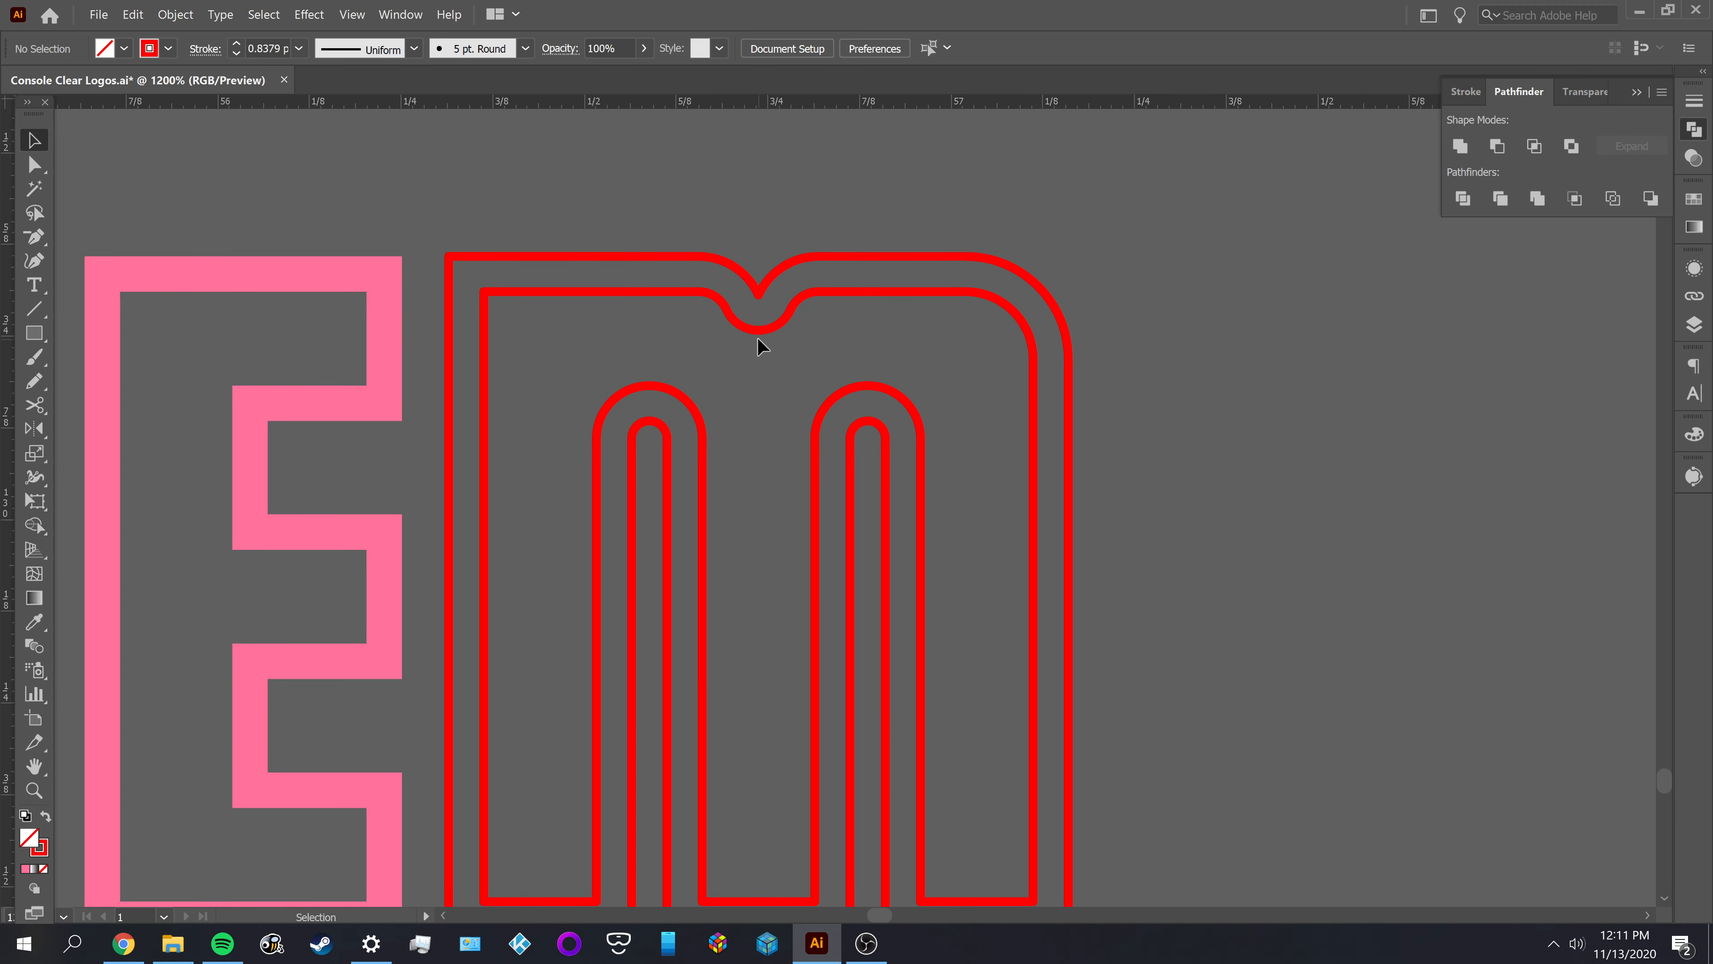
pyautogui.hotkey('ctrl', 'z')
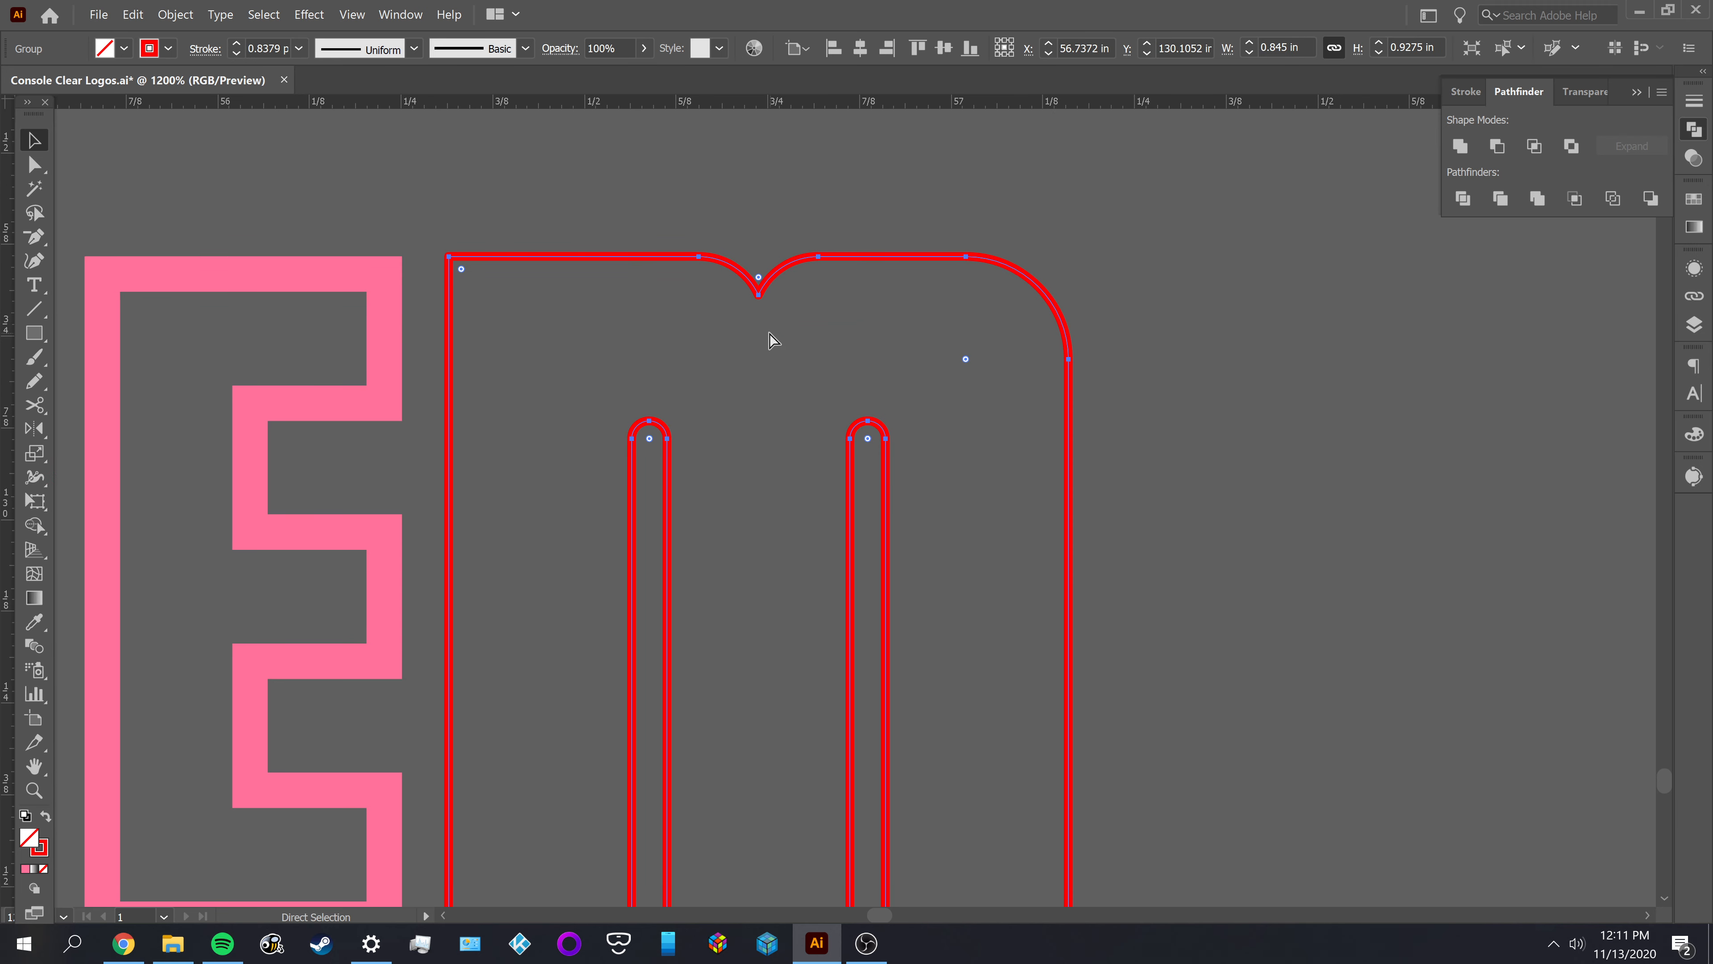
# Offset the red M outline by -0.048 in with Miter joins, and deselect the result
pyautogui.click(173, 15)
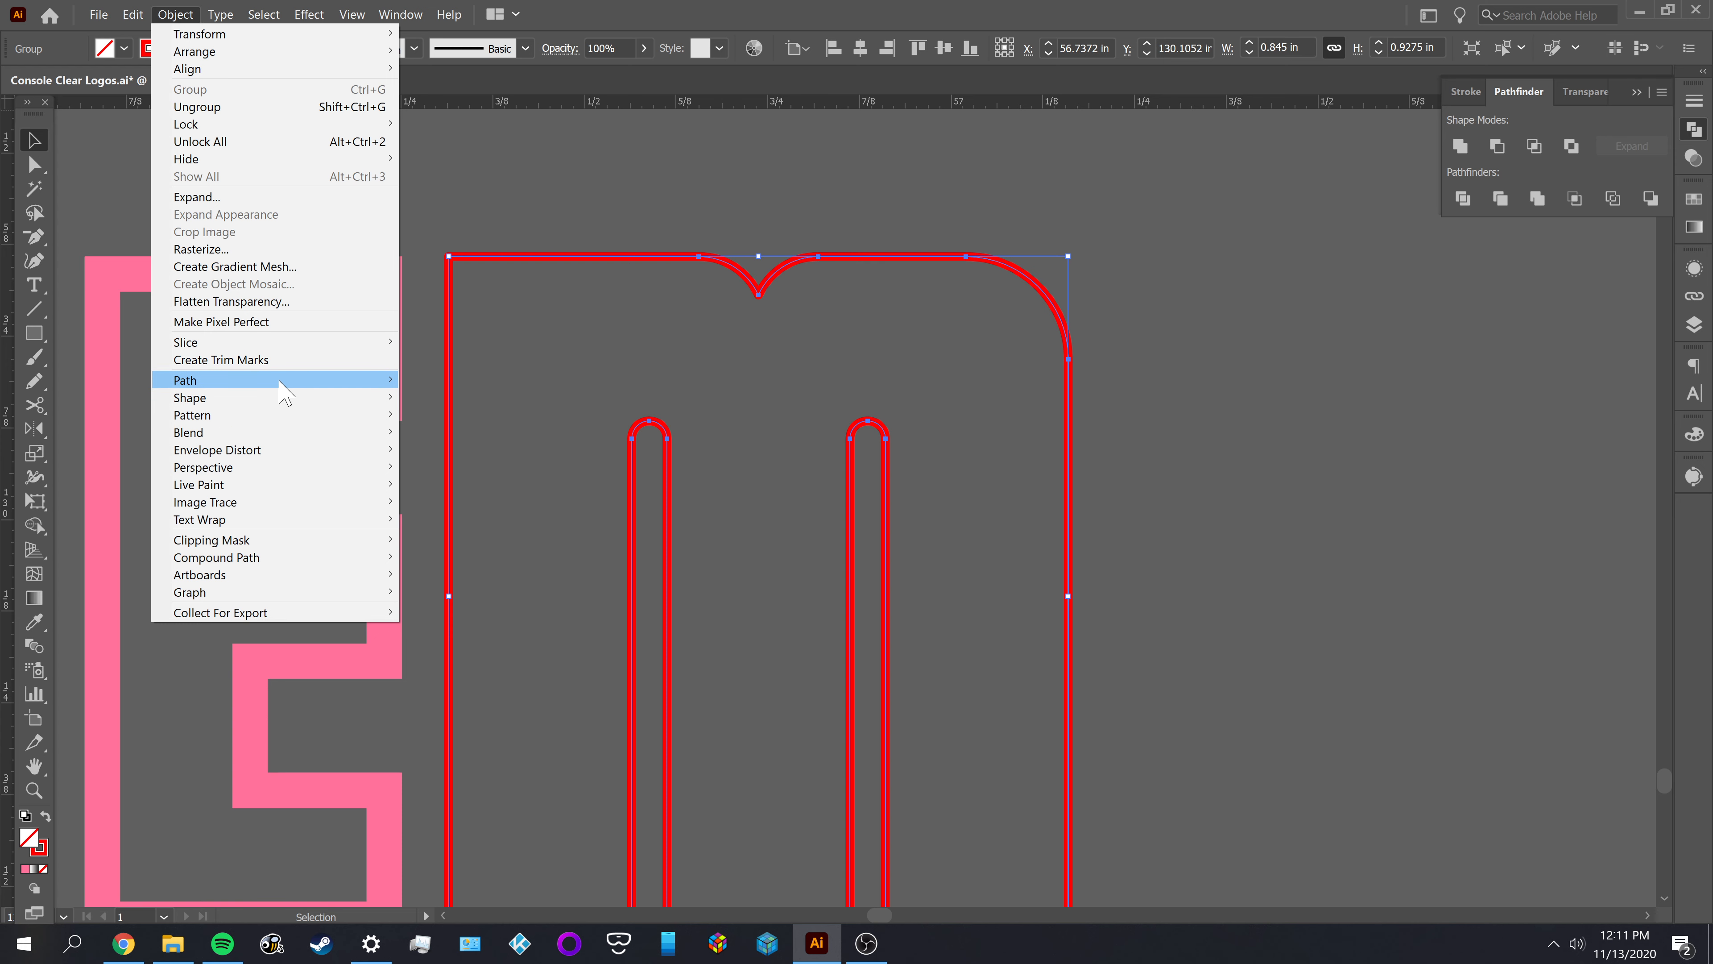
pyautogui.moveTo(284, 381)
pyautogui.click(491, 435)
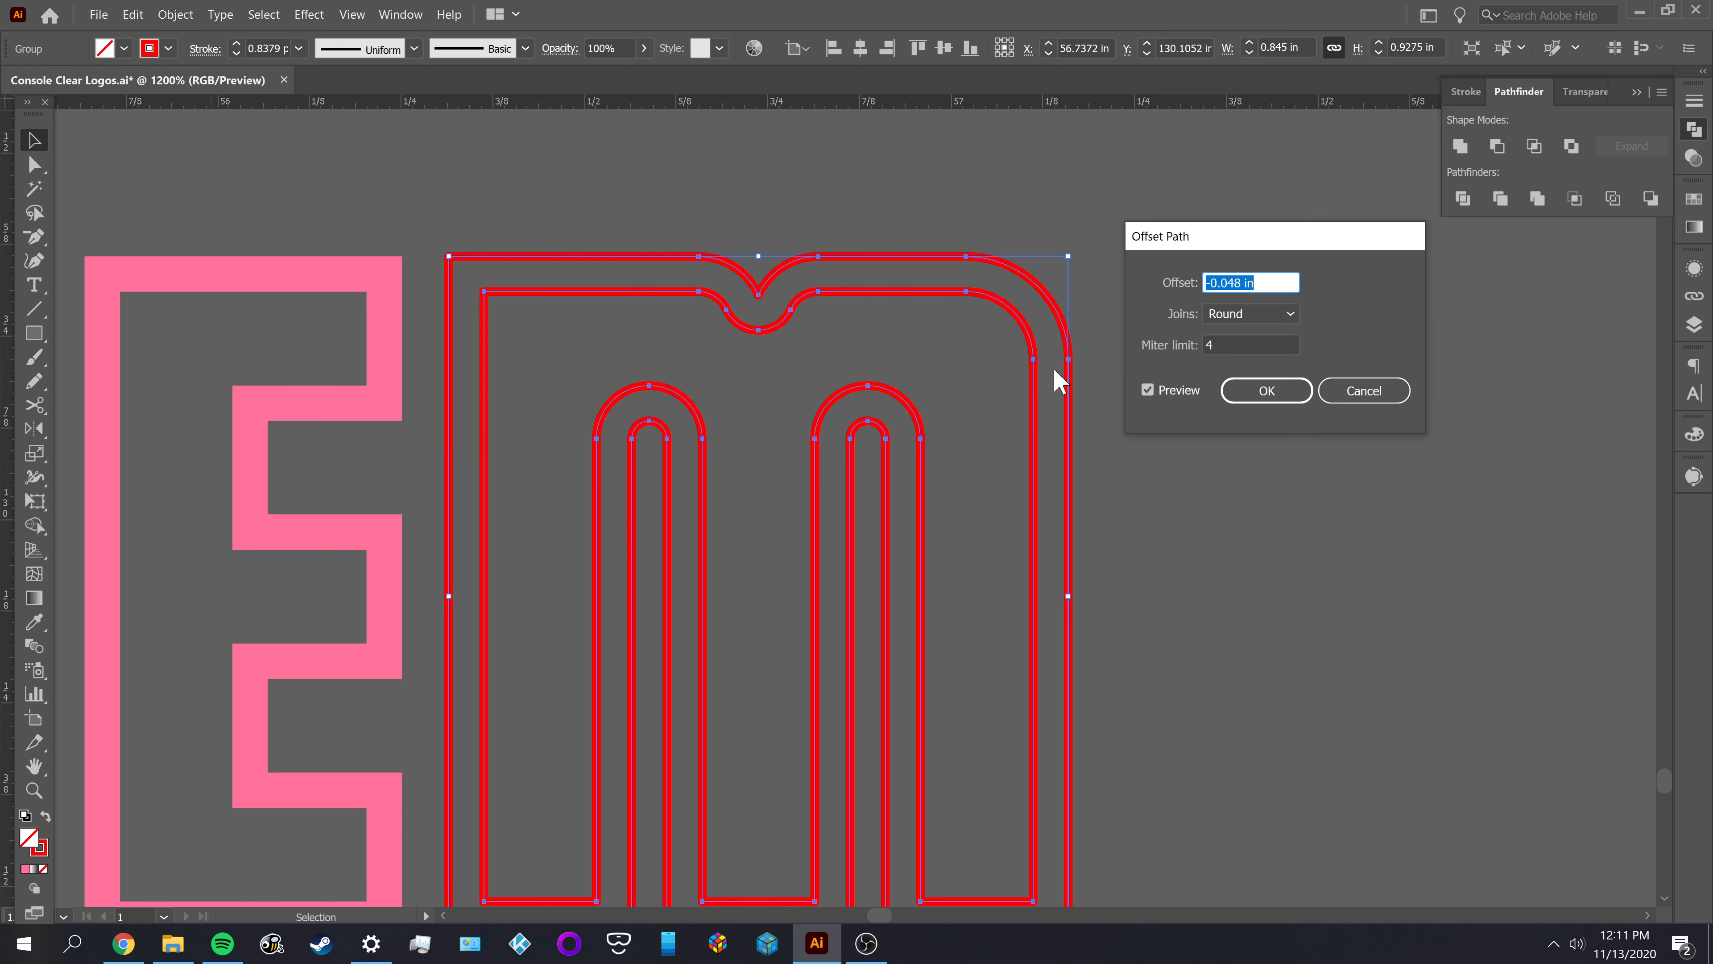
pyautogui.click(1249, 313)
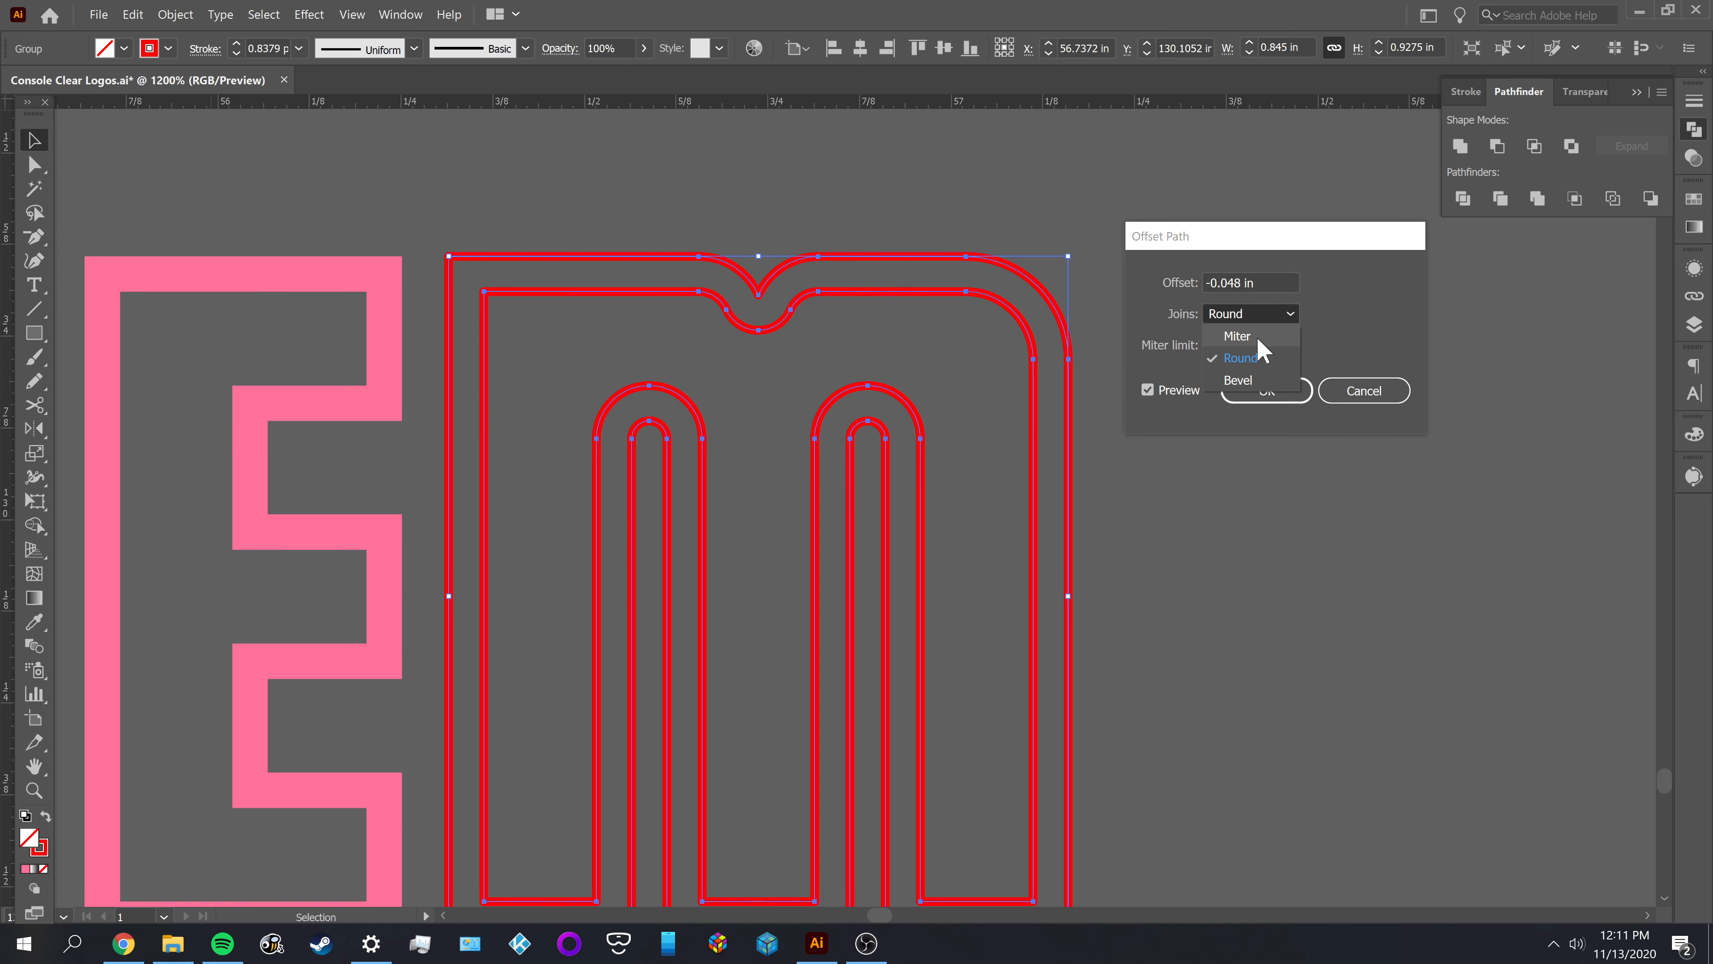
pyautogui.click(1237, 336)
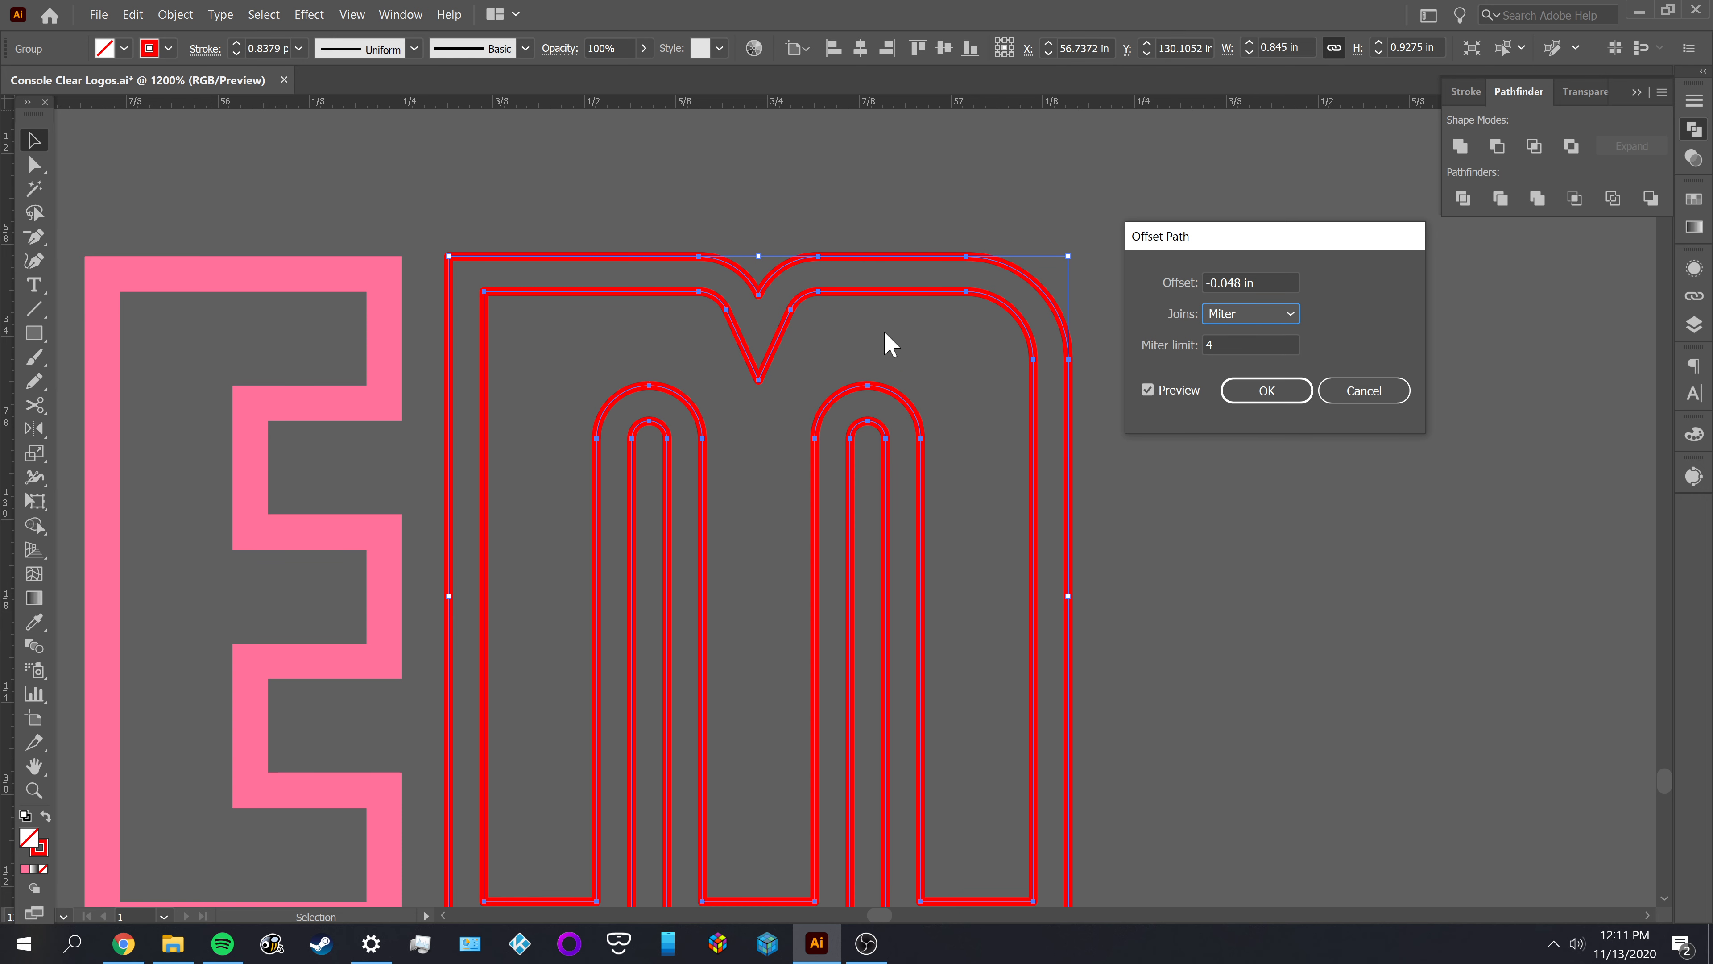
pyautogui.click(1266, 390)
pyautogui.click(1271, 398)
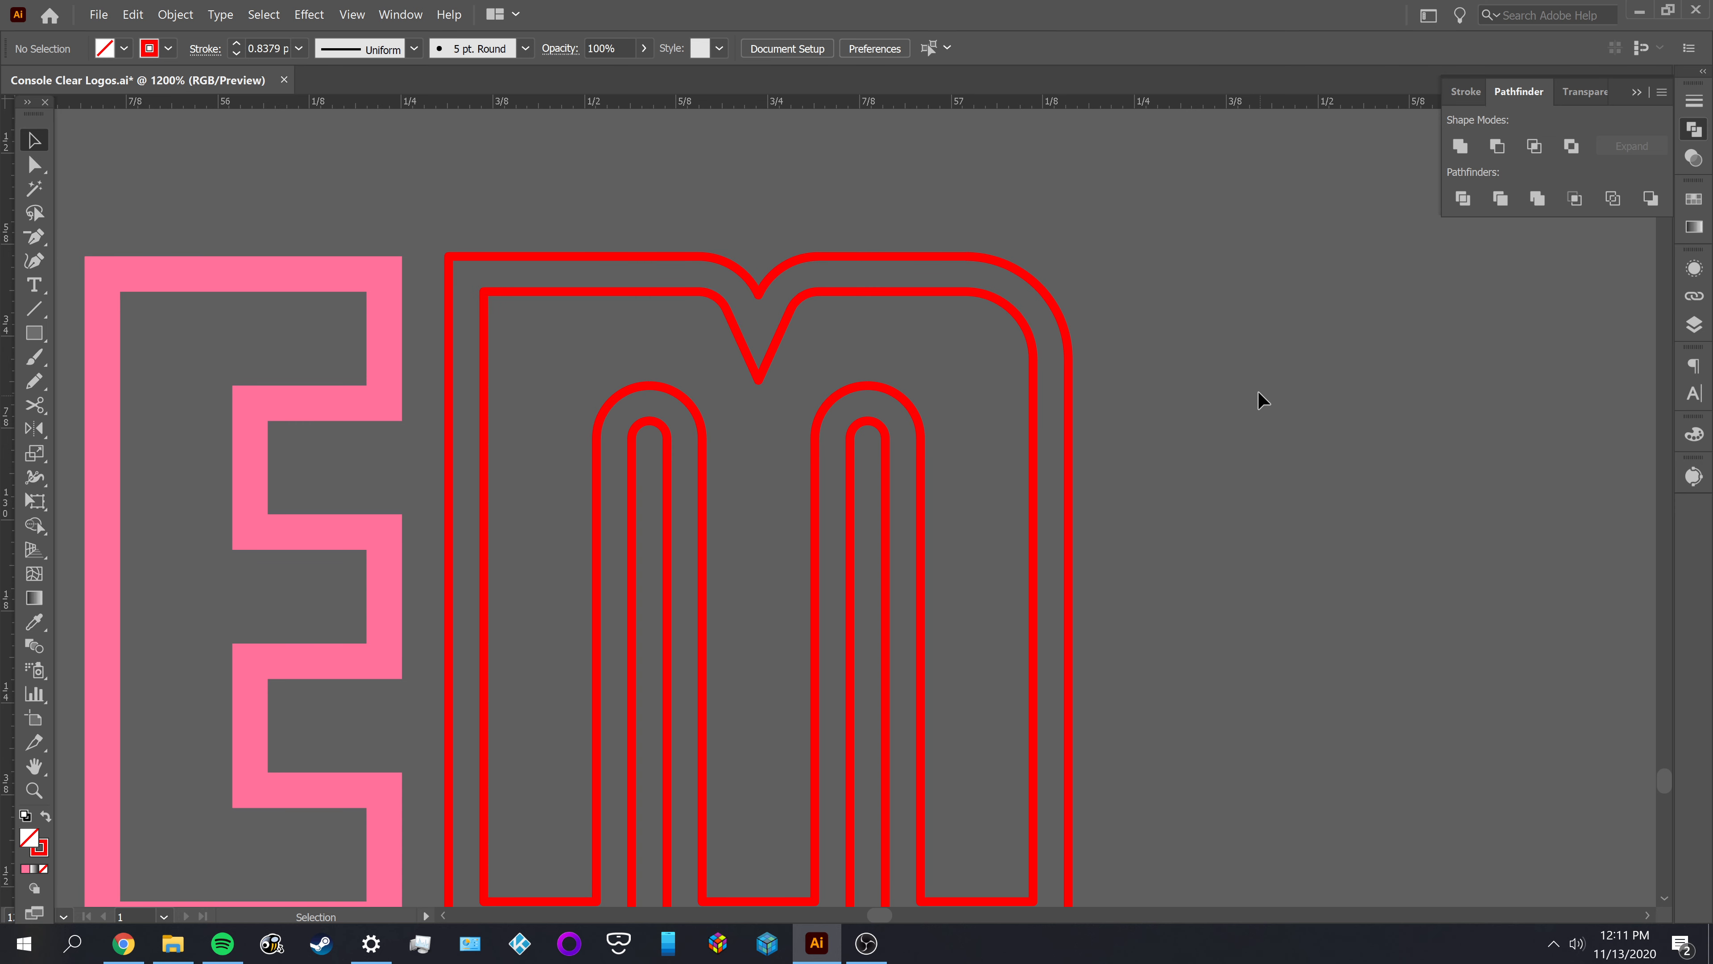
# Apply the pink E's appearance to both M outlines with the Eyedropper, and deselect them
pyautogui.keyDown('alt'); pyautogui.scroll(-1, 1262, 397); pyautogui.keyUp('alt')
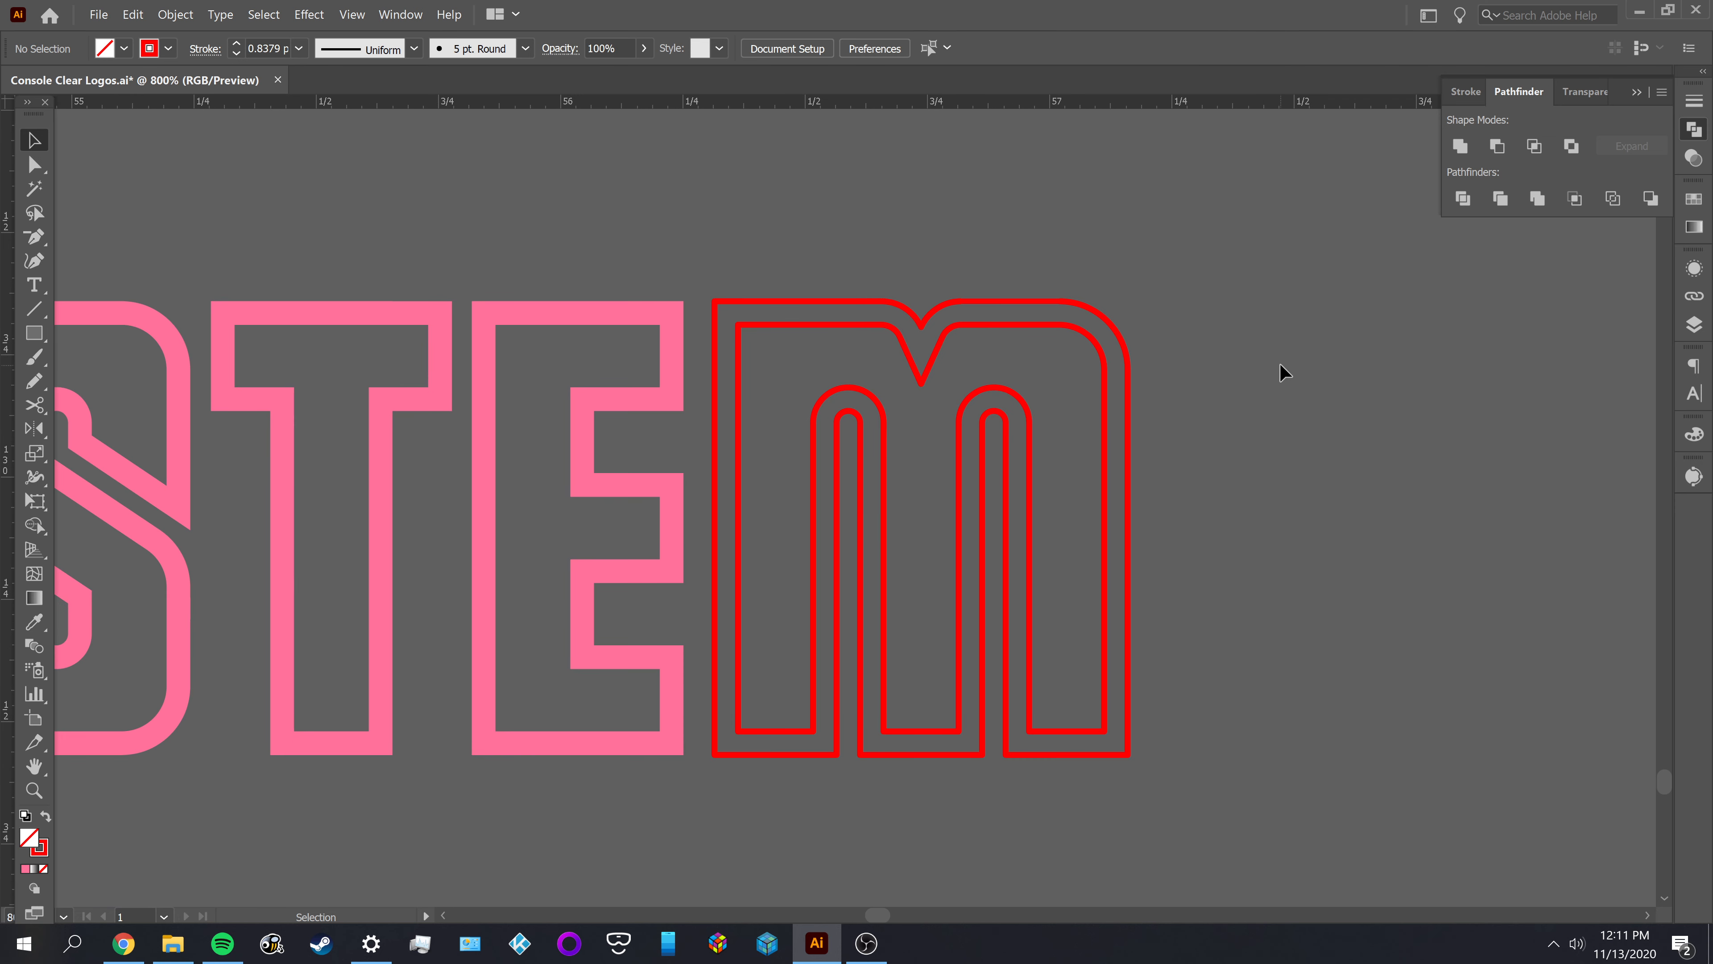
pyautogui.click(835, 501)
pyautogui.press('i')
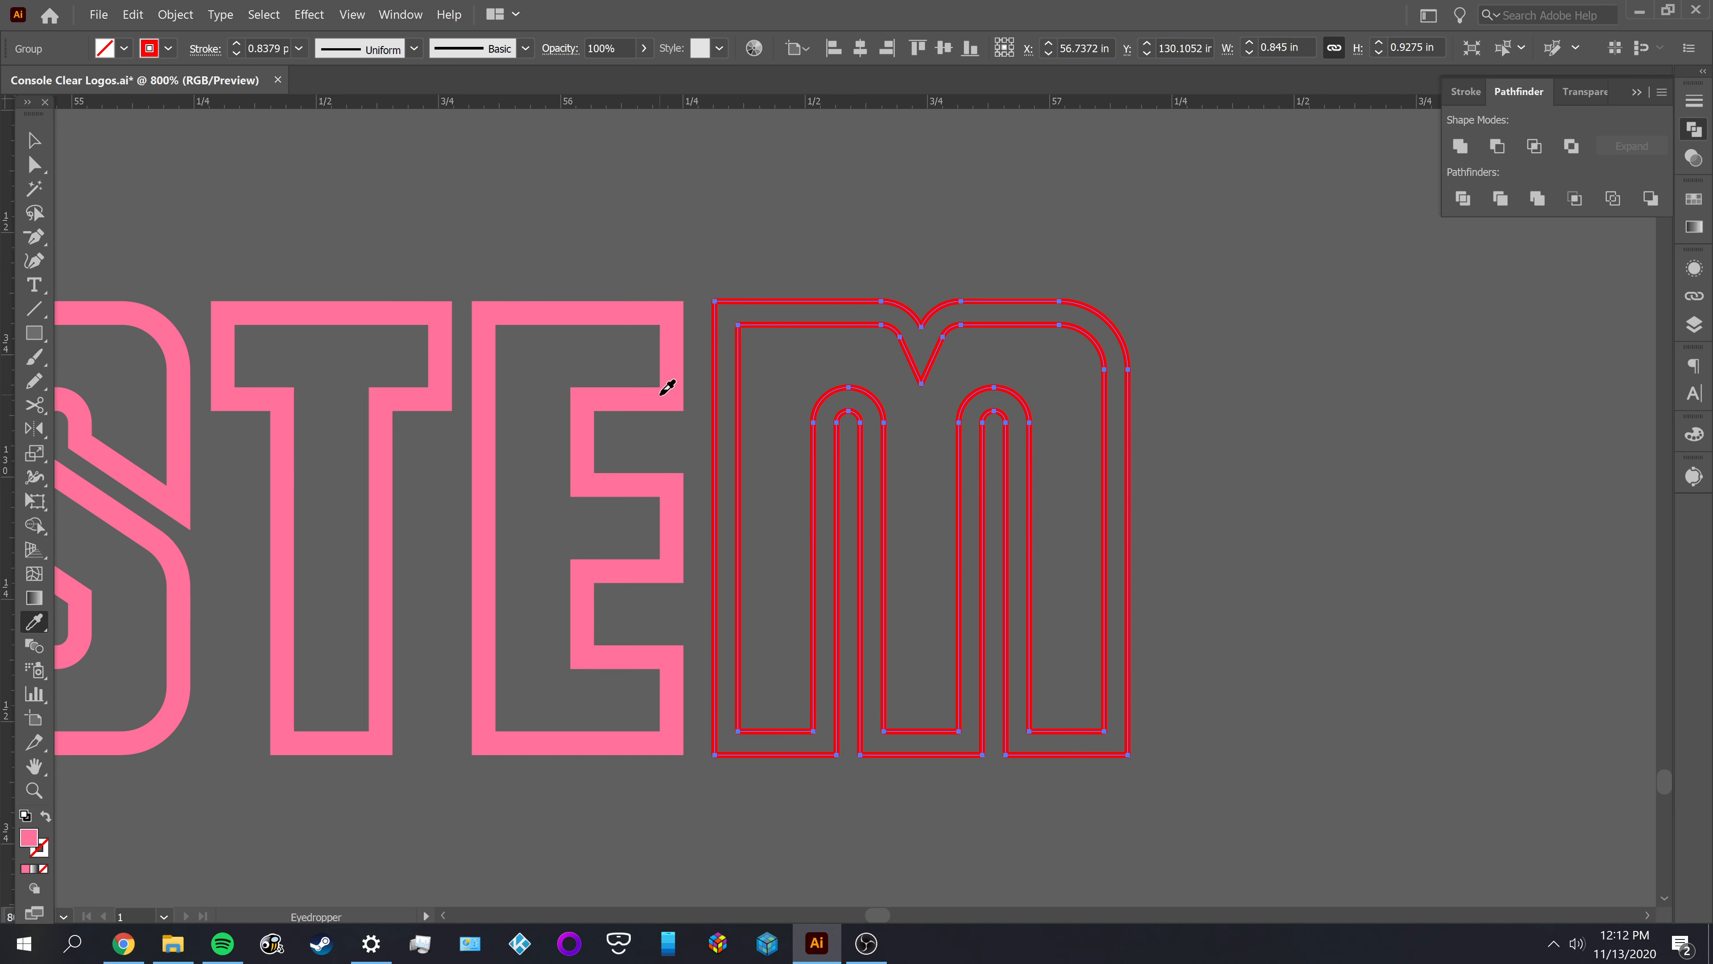
pyautogui.click(670, 383)
pyautogui.press('v')
pyautogui.click(752, 270)
# Subtract the inner offset shape from the pink M with Minus Front, leaving an outlined letter
pyautogui.click(797, 337)
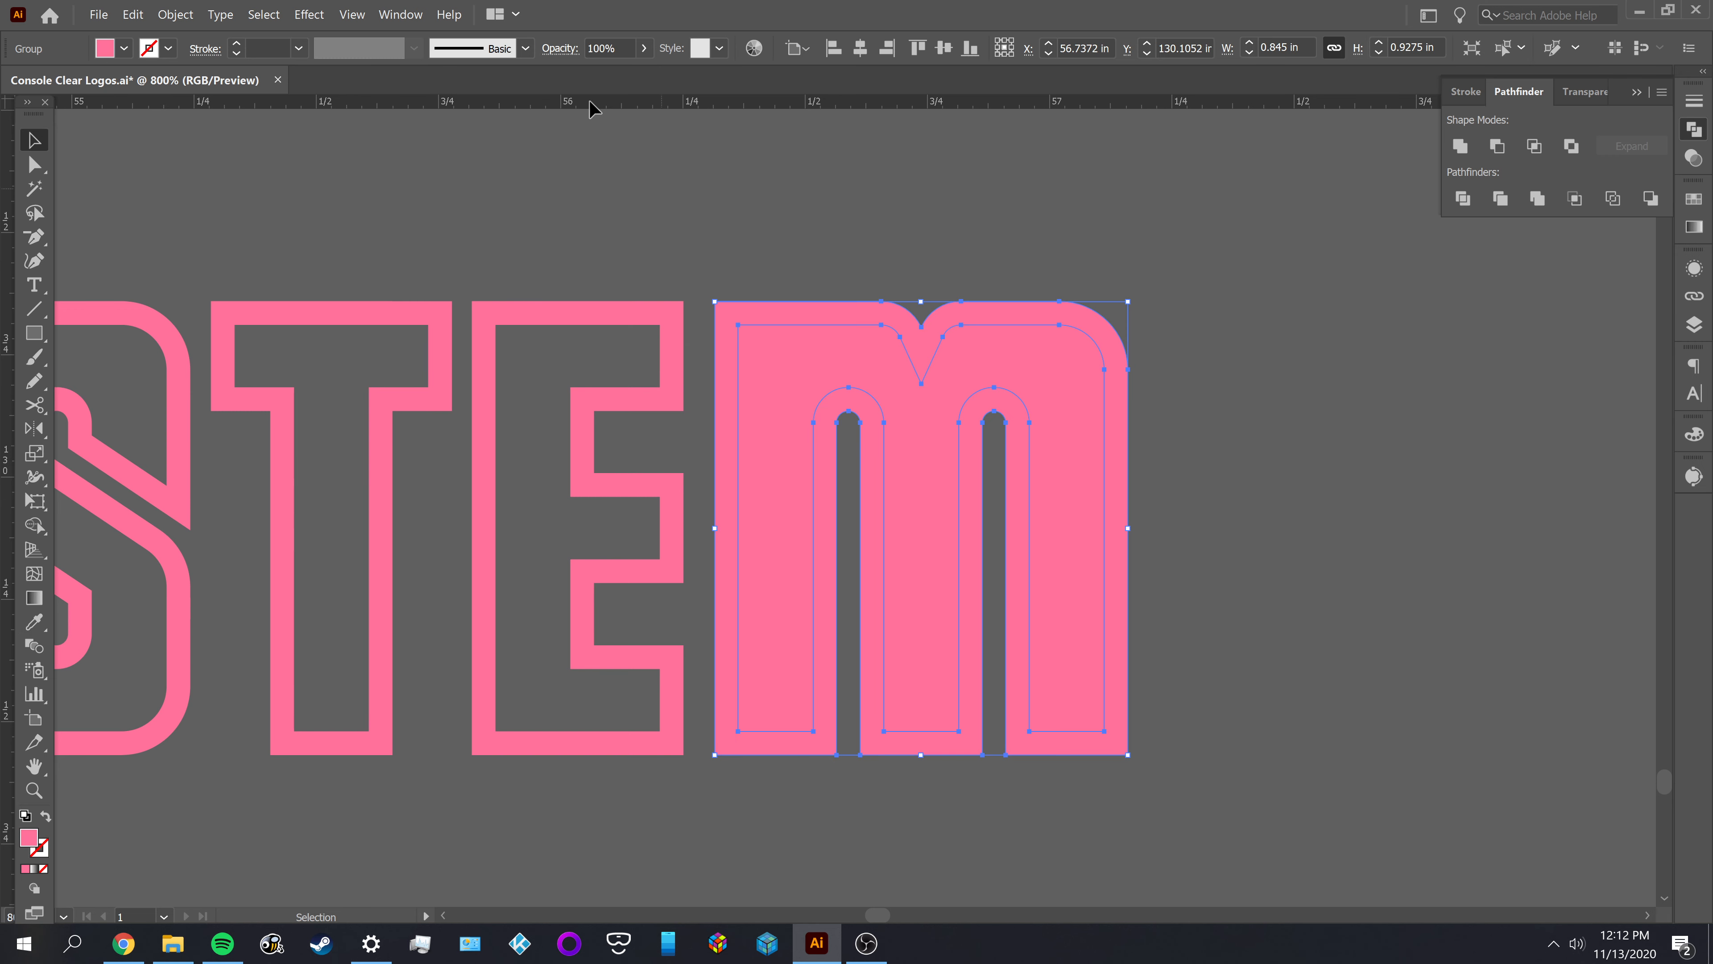
pyautogui.click(175, 14)
pyautogui.click(828, 225)
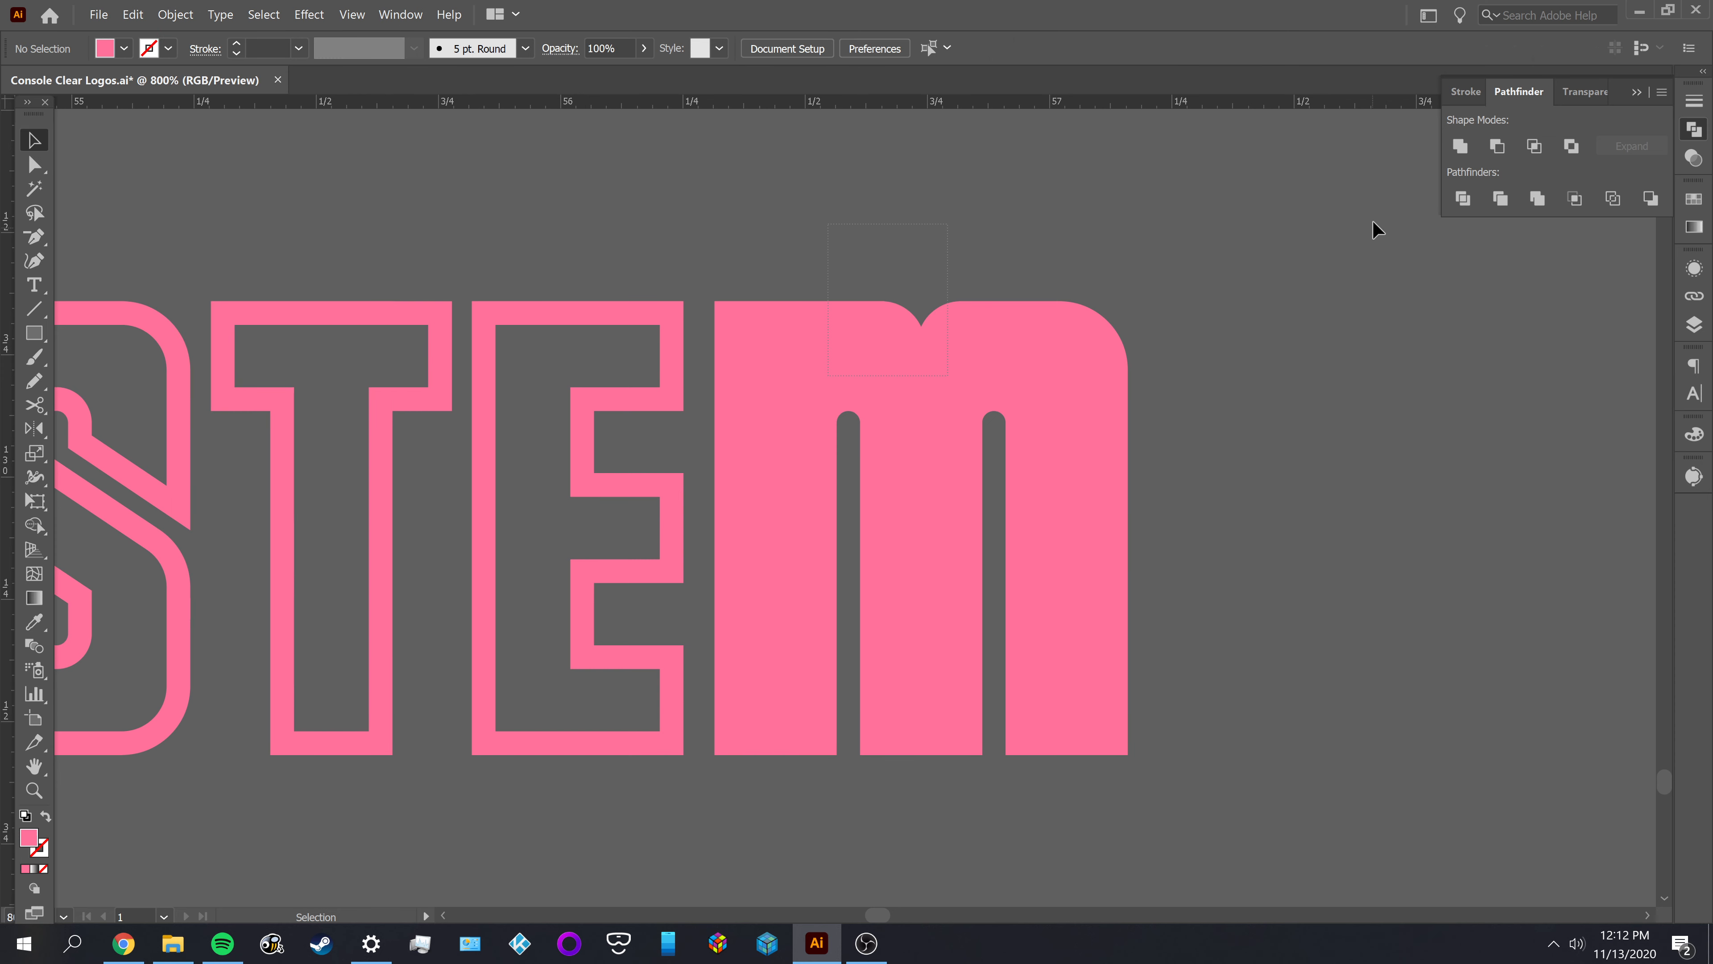
pyautogui.moveTo(828, 224); pyautogui.dragTo(948, 376)
pyautogui.click(1495, 148)
pyautogui.click(1299, 432)
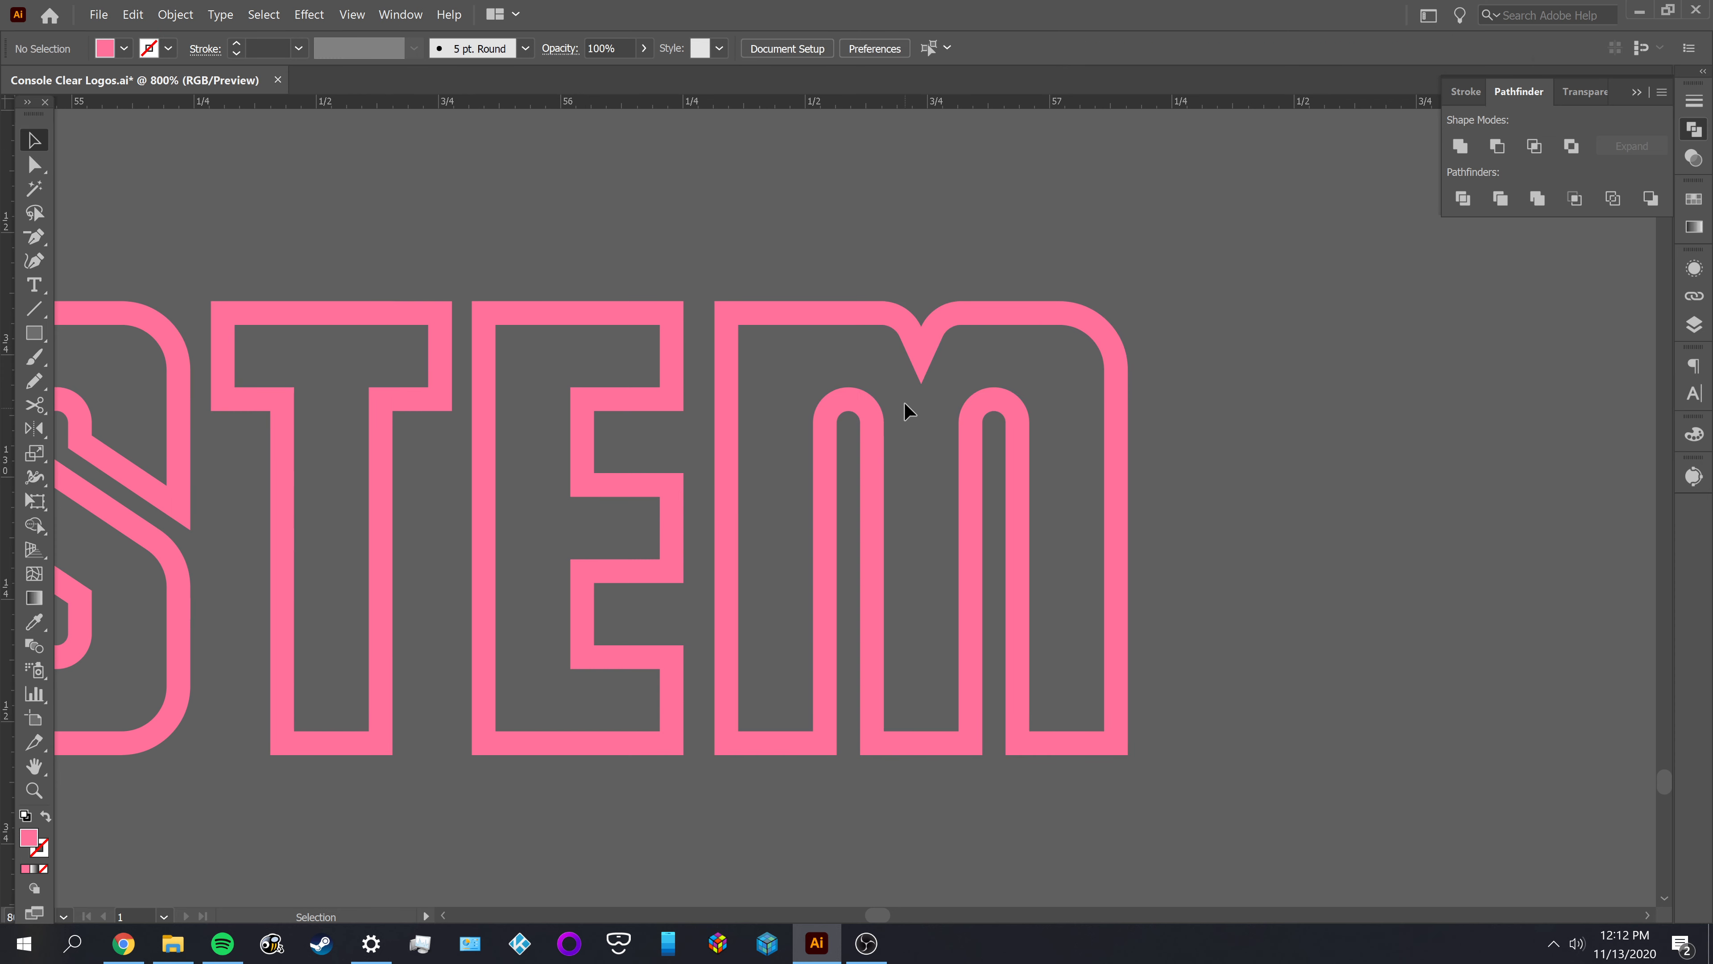
# Move the sharp tip anchor of the M's inner notch straight up slightly to shorten the point
pyautogui.scroll(-2, 961, 359)
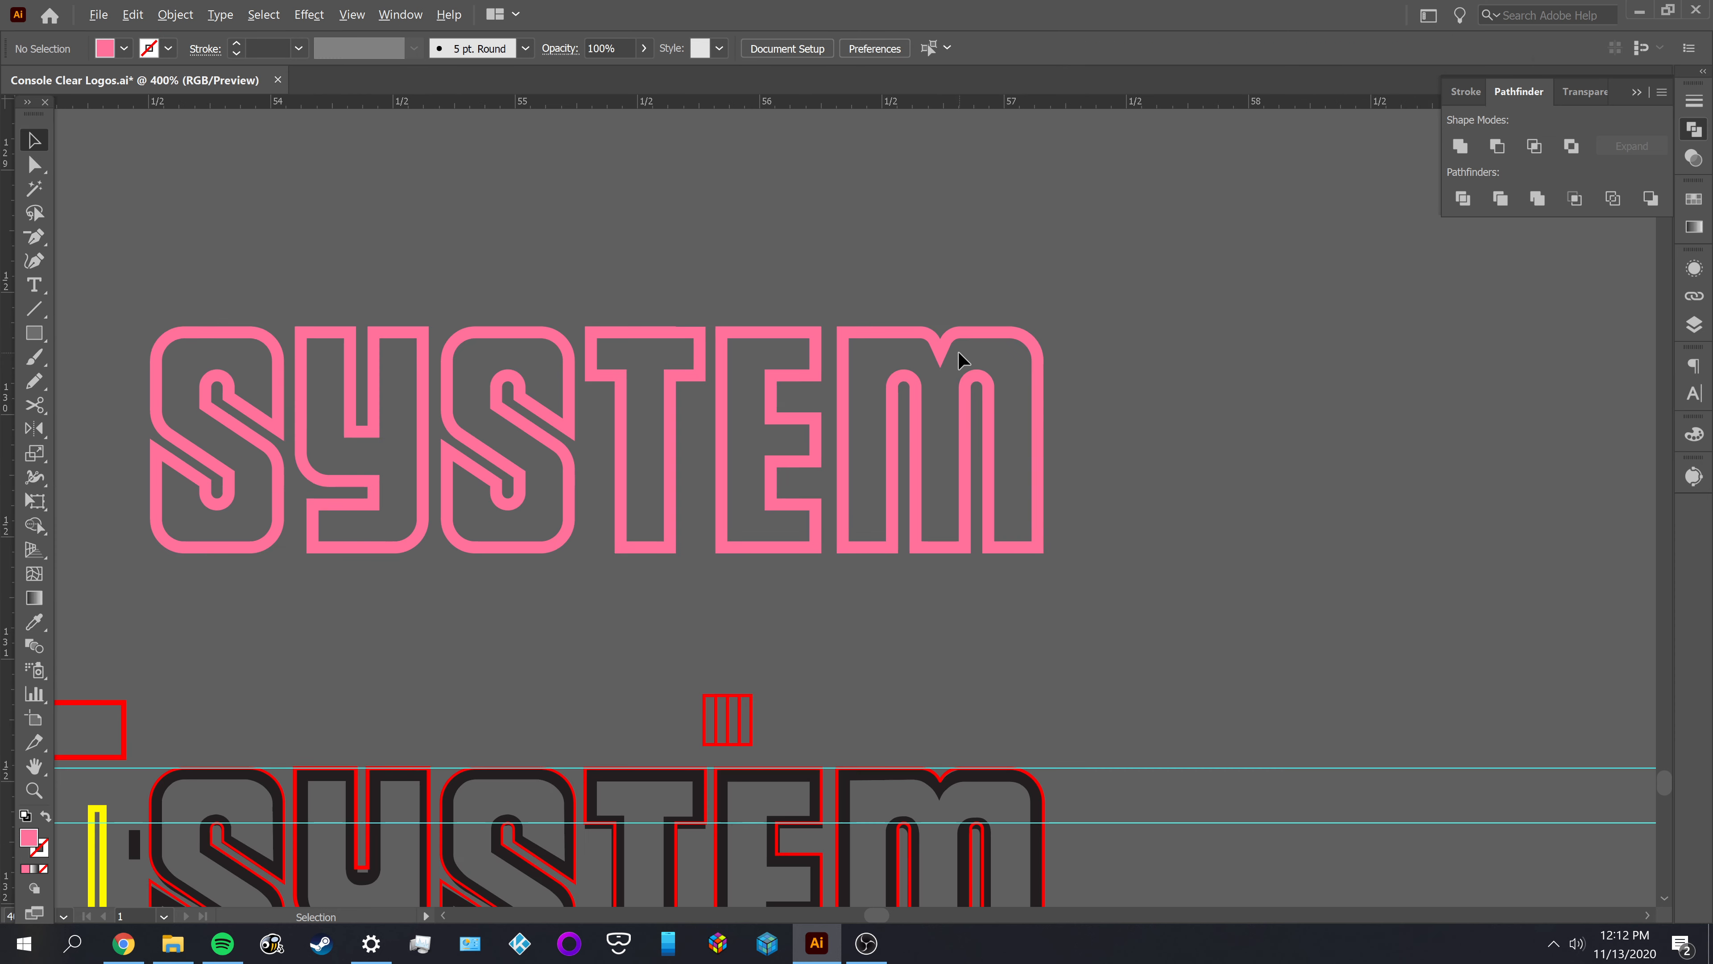
pyautogui.scroll(5, 961, 359)
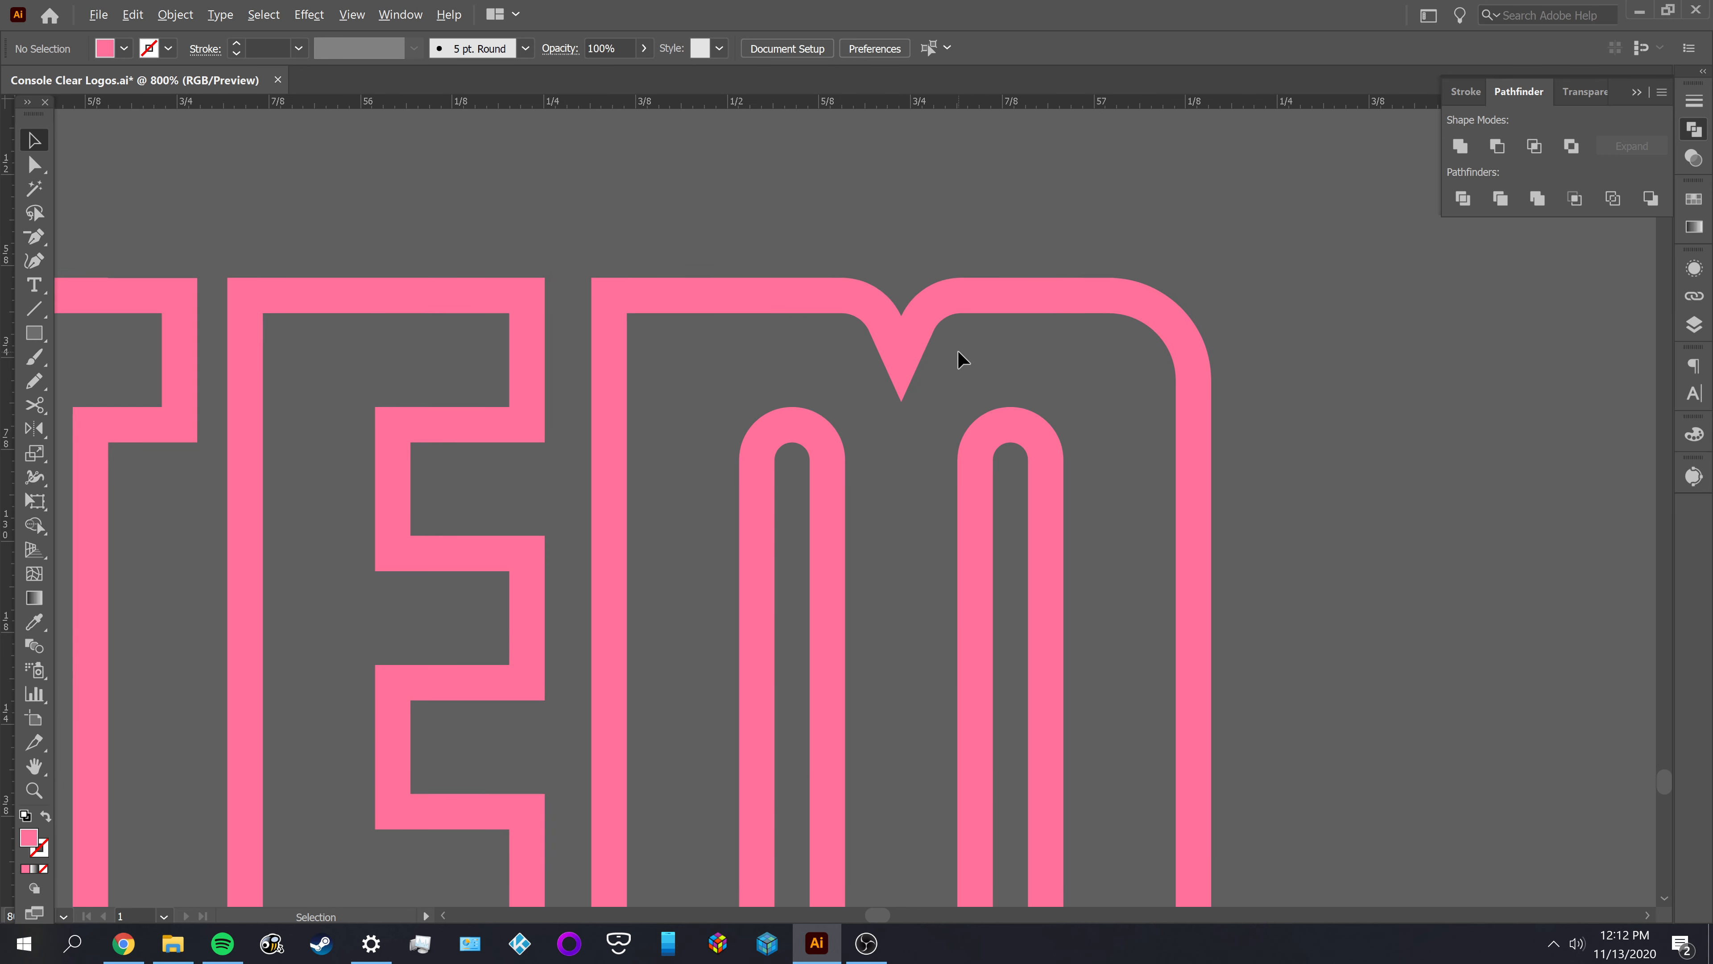
pyautogui.press('a')
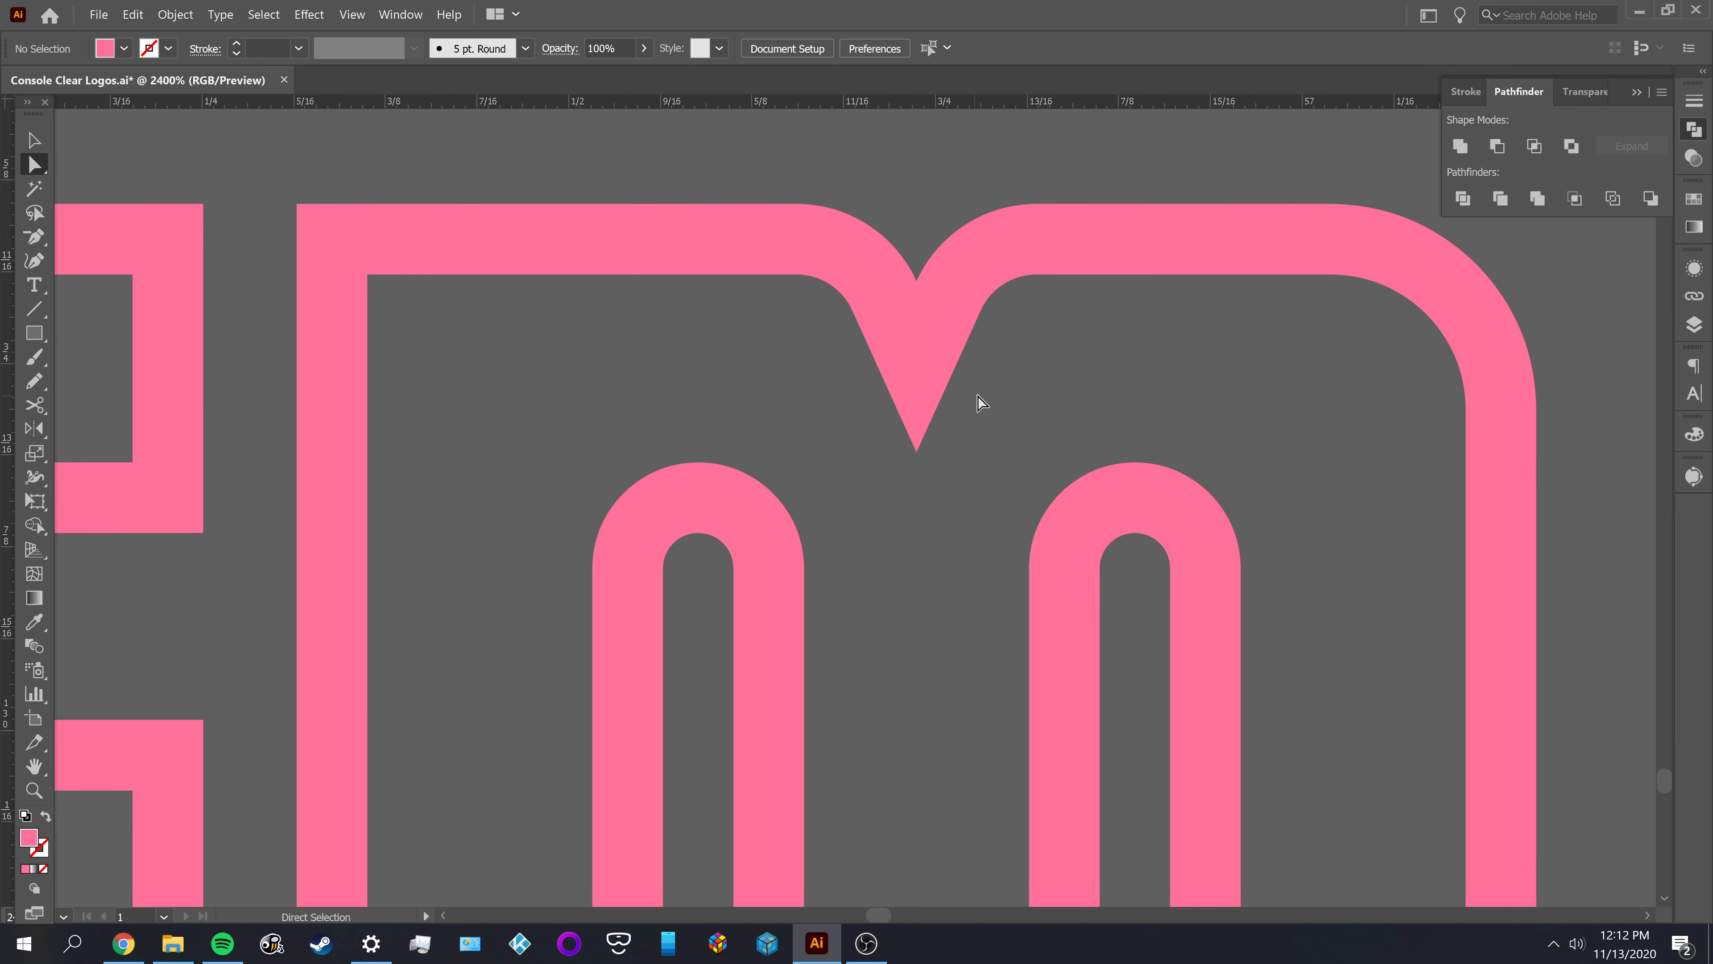
pyautogui.click(931, 418)
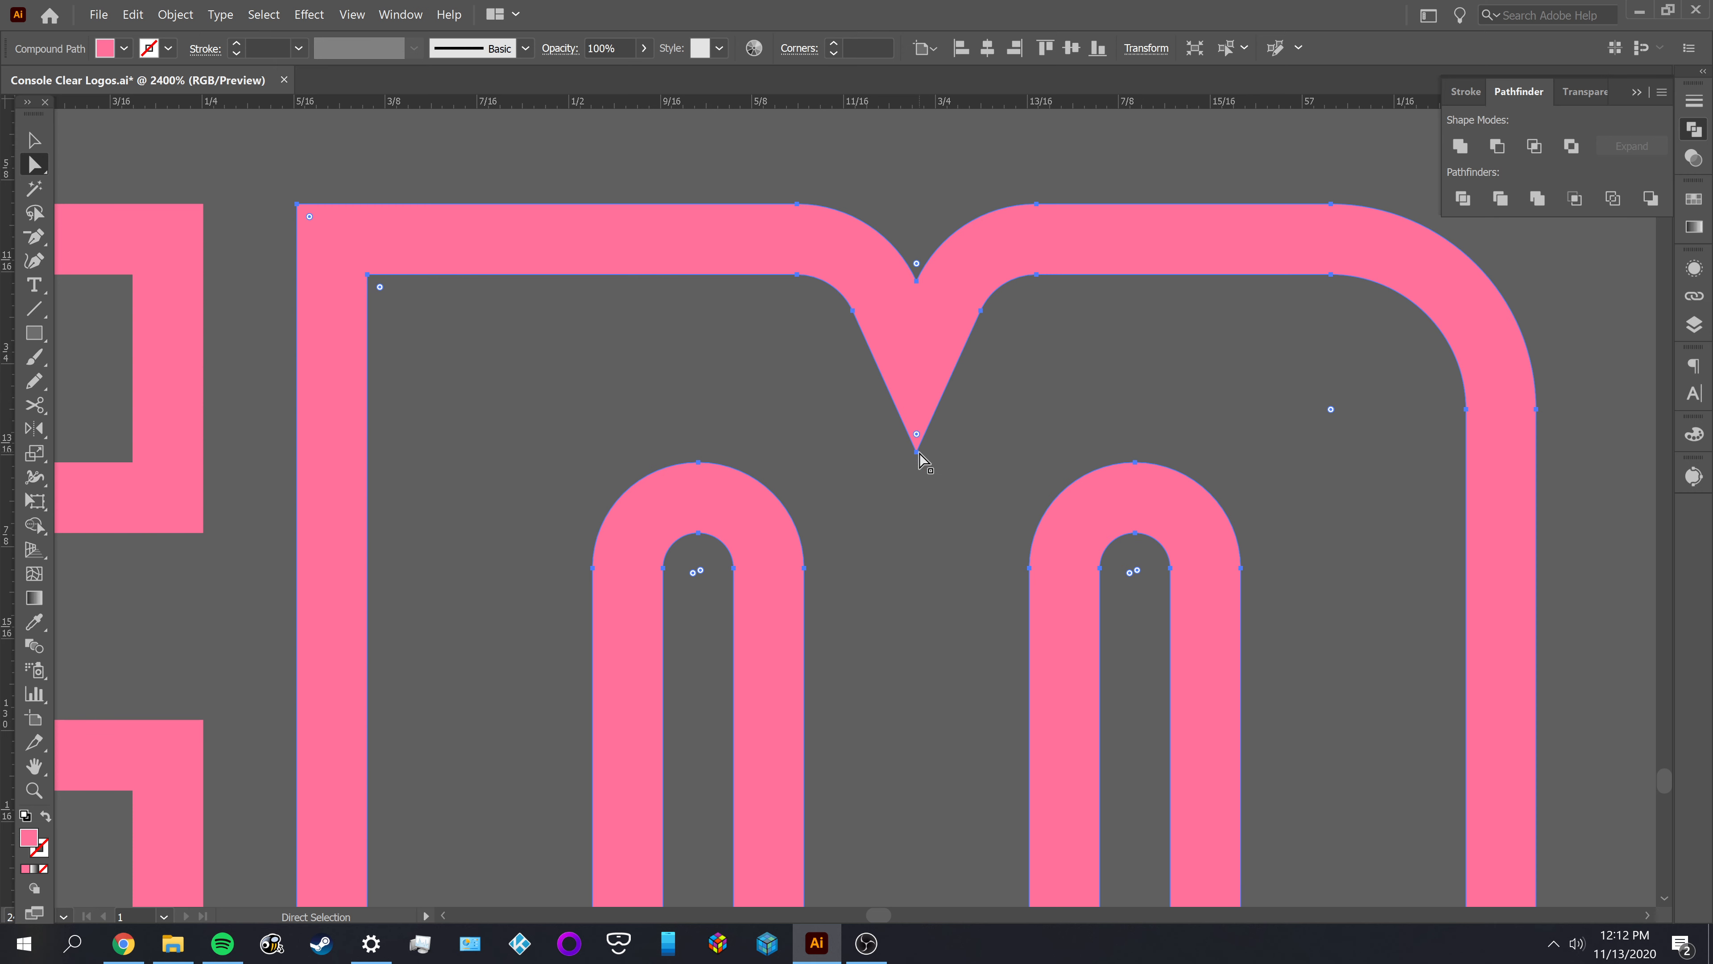
pyautogui.moveTo(919, 454); pyautogui.dragTo(916, 424)
pyautogui.click(979, 382)
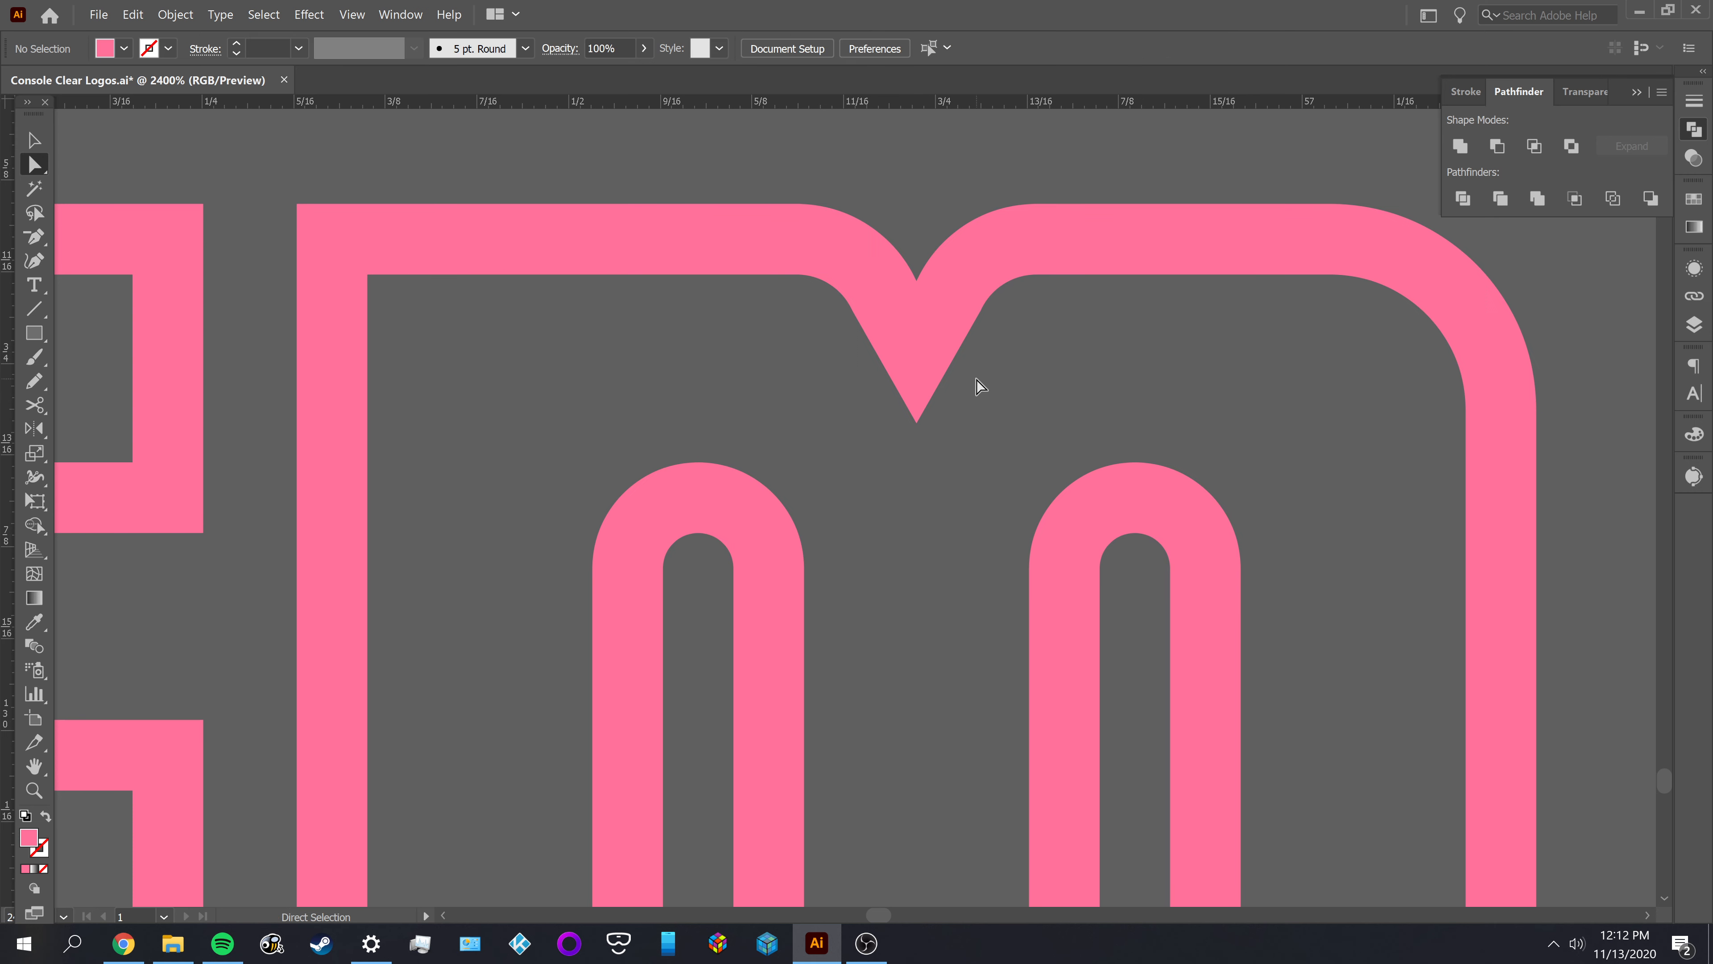
# Examine the anchors around the M's inner notch and compare its shape with the neighbouring SYSTEM letters
pyautogui.click(943, 387)
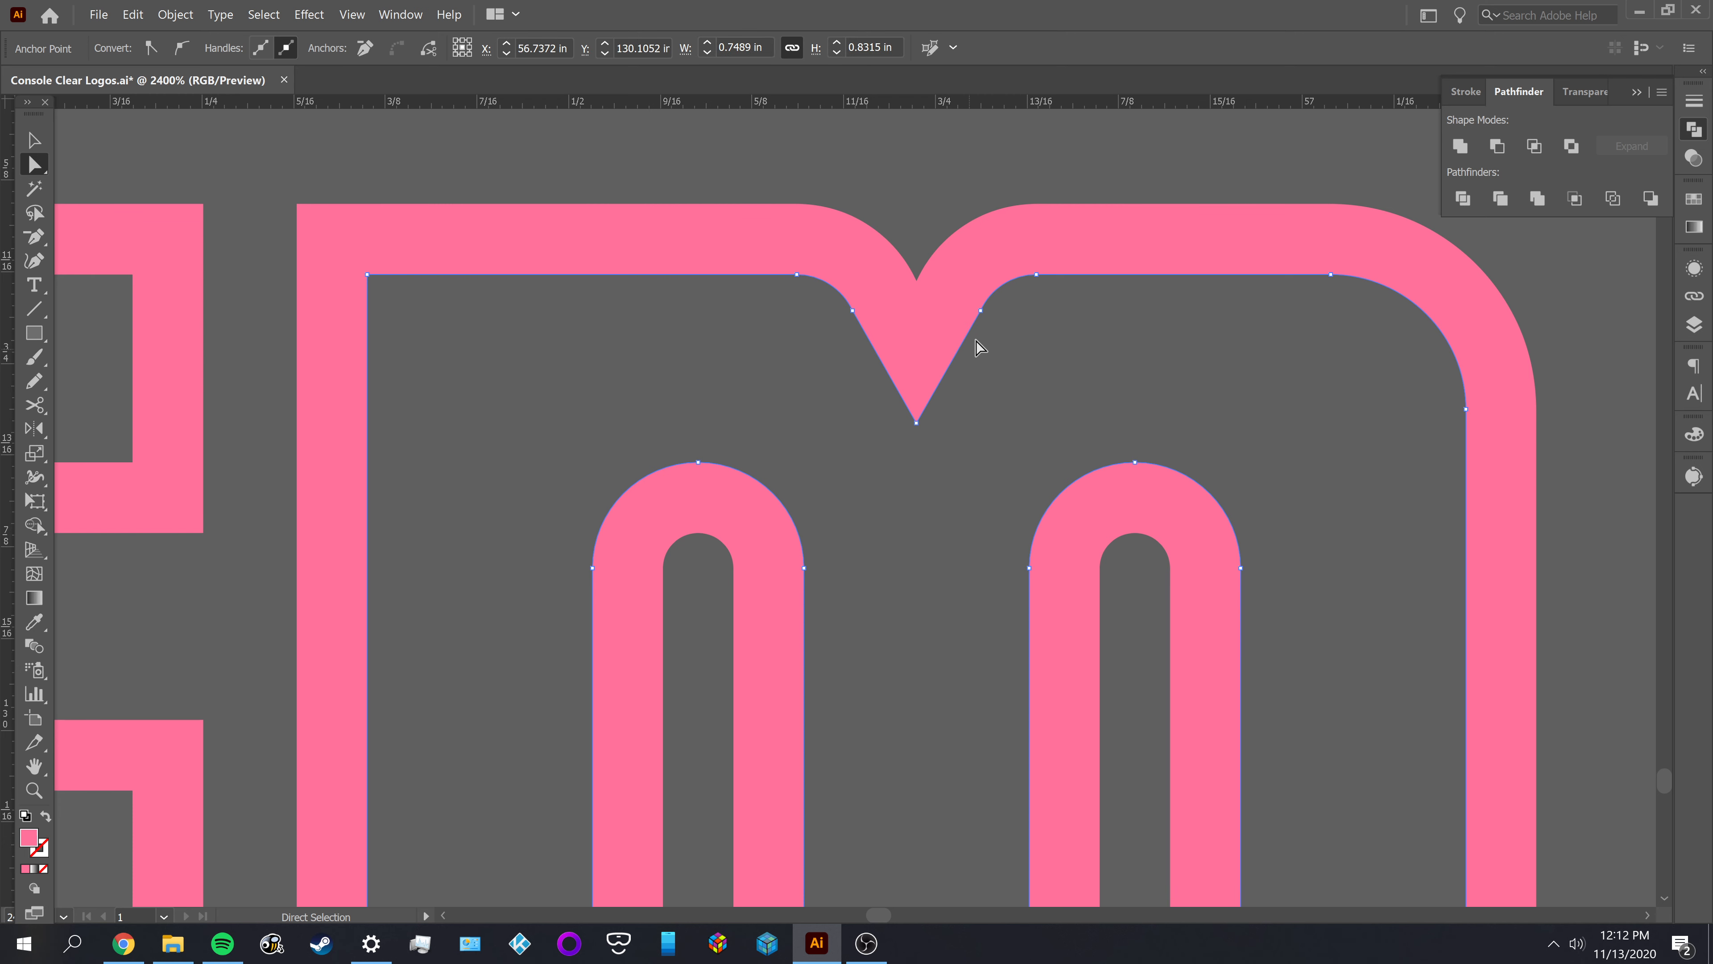
pyautogui.click(980, 311)
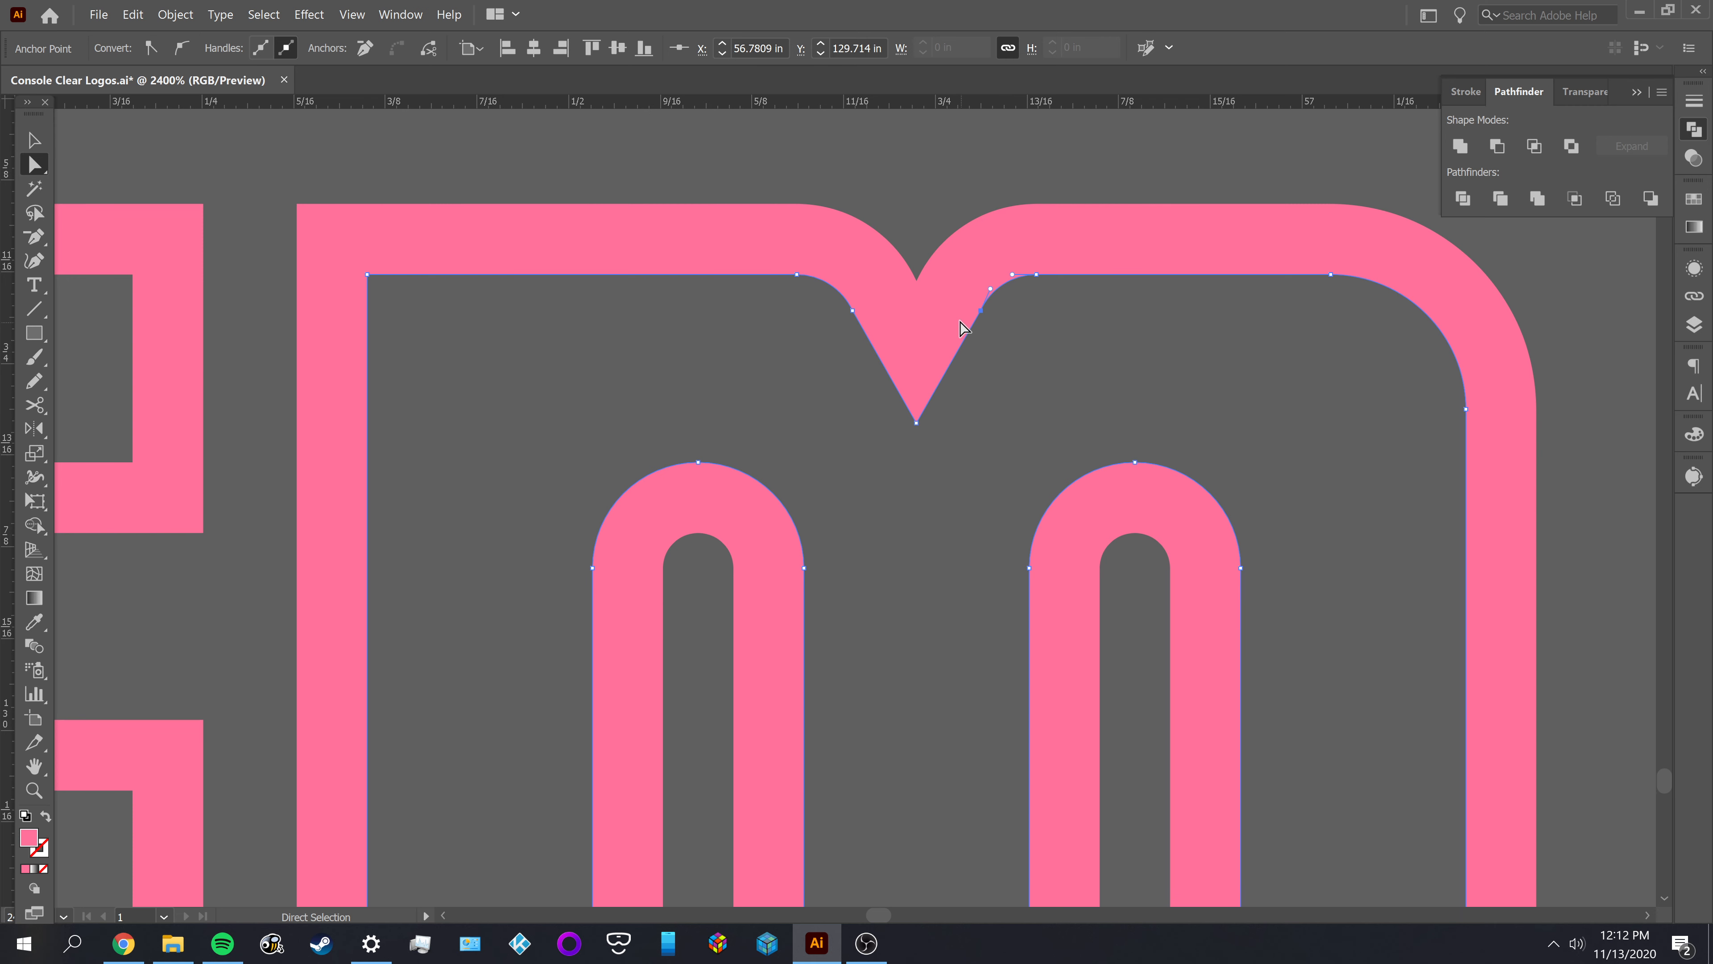
pyautogui.click(982, 400)
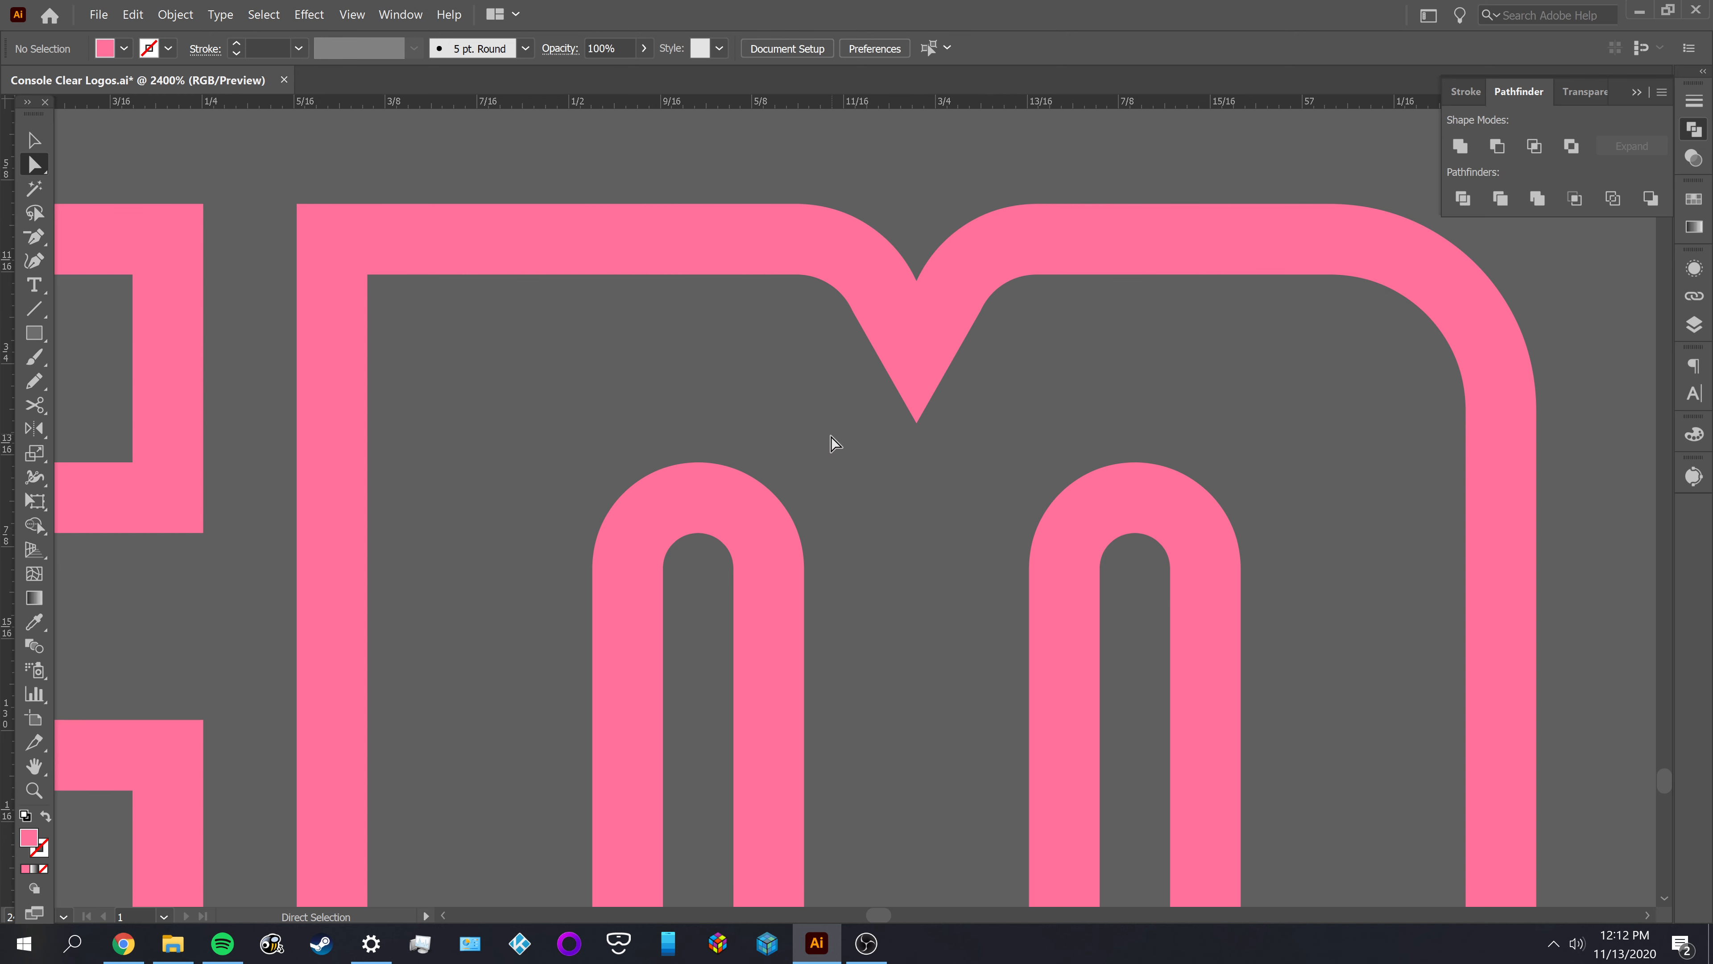
pyautogui.scroll(-2, 809, 456)
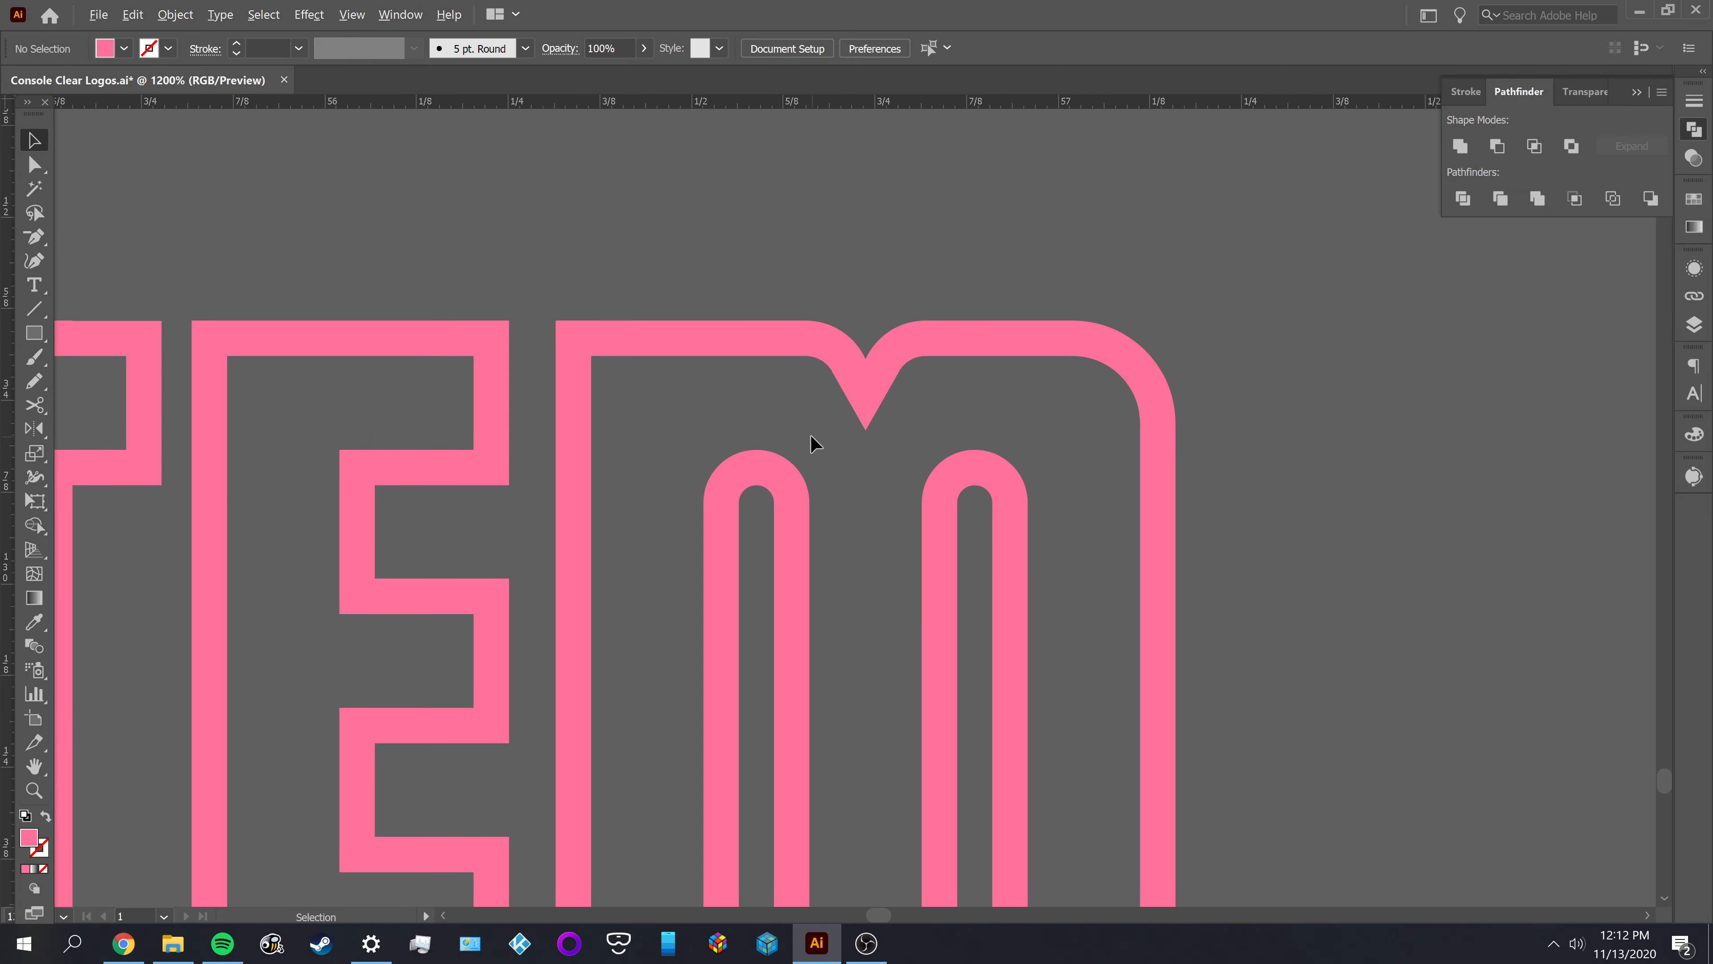
pyautogui.moveTo(500, 520); pyautogui.dragTo(1247, 489)
pyautogui.moveTo(562, 497); pyautogui.dragTo(364, 524)
pyautogui.moveTo(1241, 534); pyautogui.dragTo(631, 536)
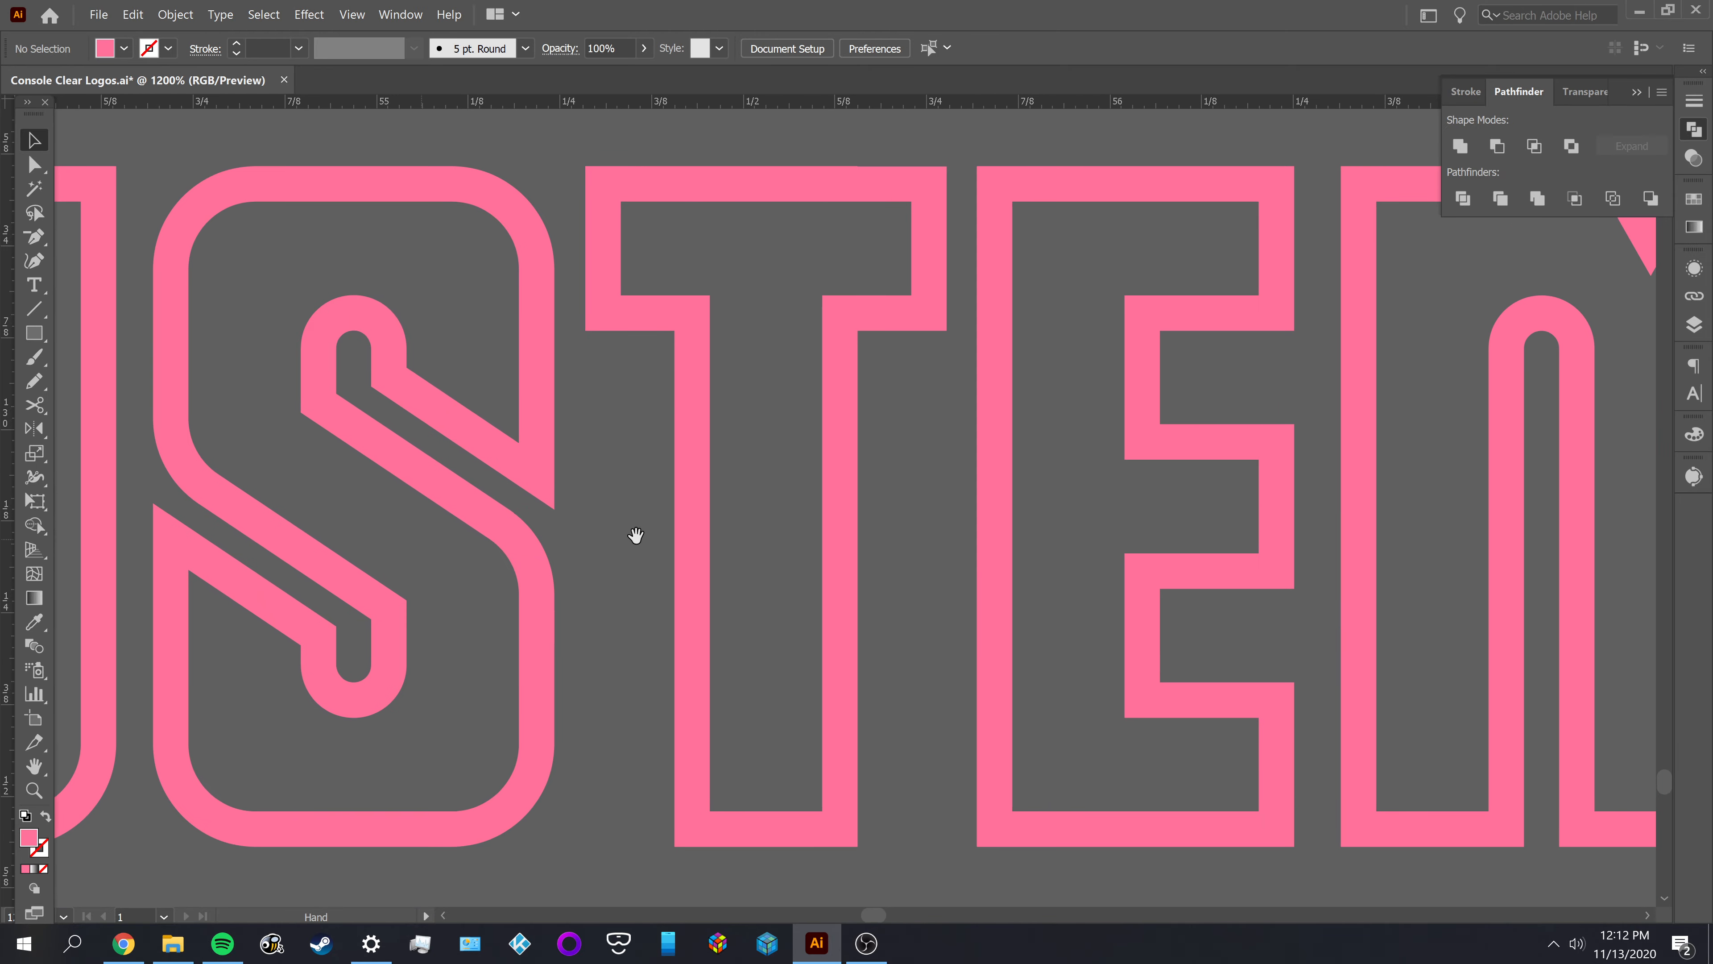
pyautogui.moveTo(1619, 560); pyautogui.dragTo(885, 576)
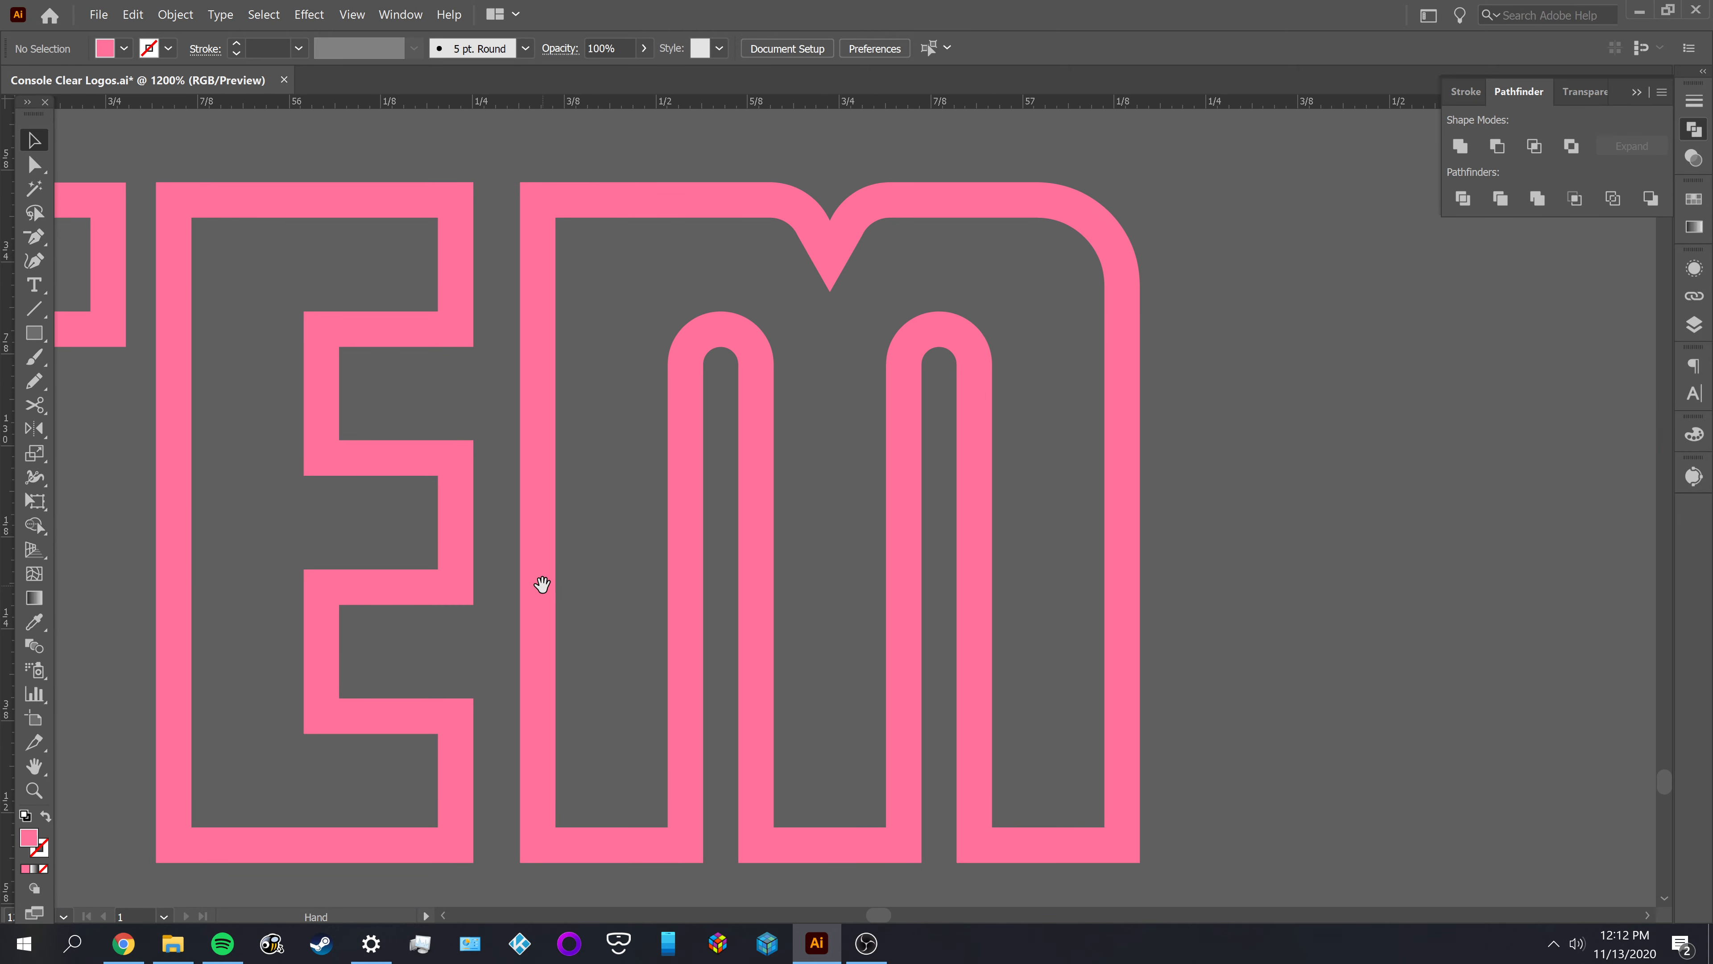
pyautogui.moveTo(542, 584); pyautogui.dragTo(661, 663)
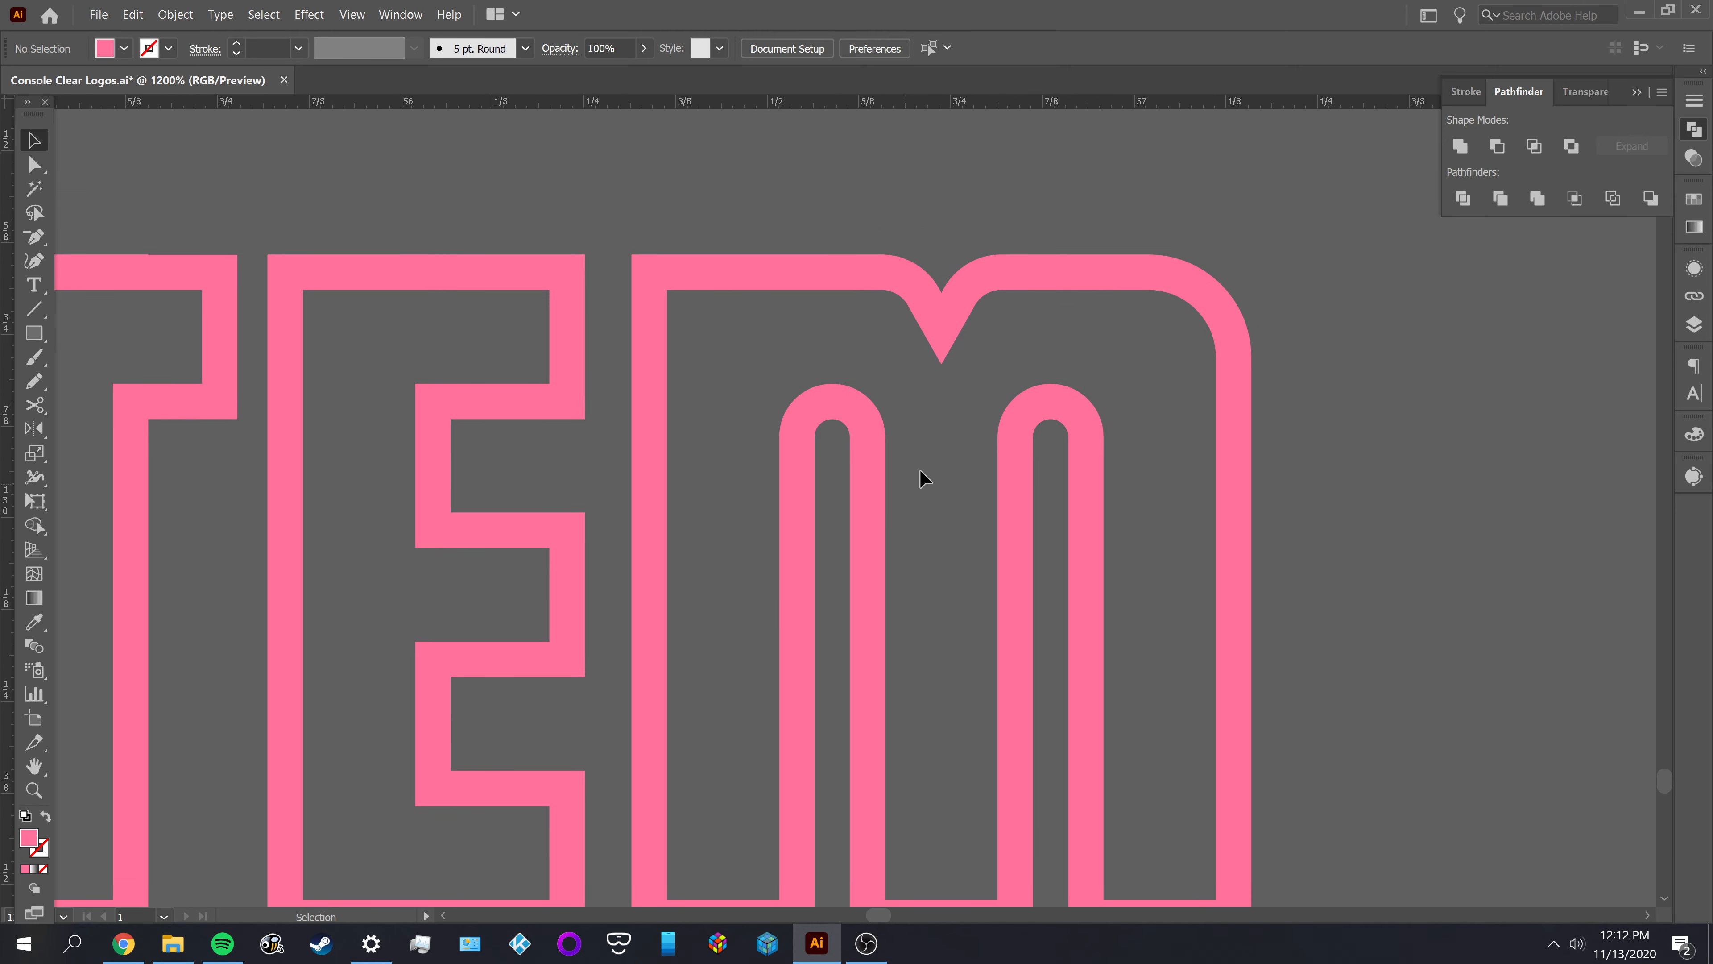
pyautogui.scroll(1, 970, 442)
pyautogui.scroll(2, 978, 364)
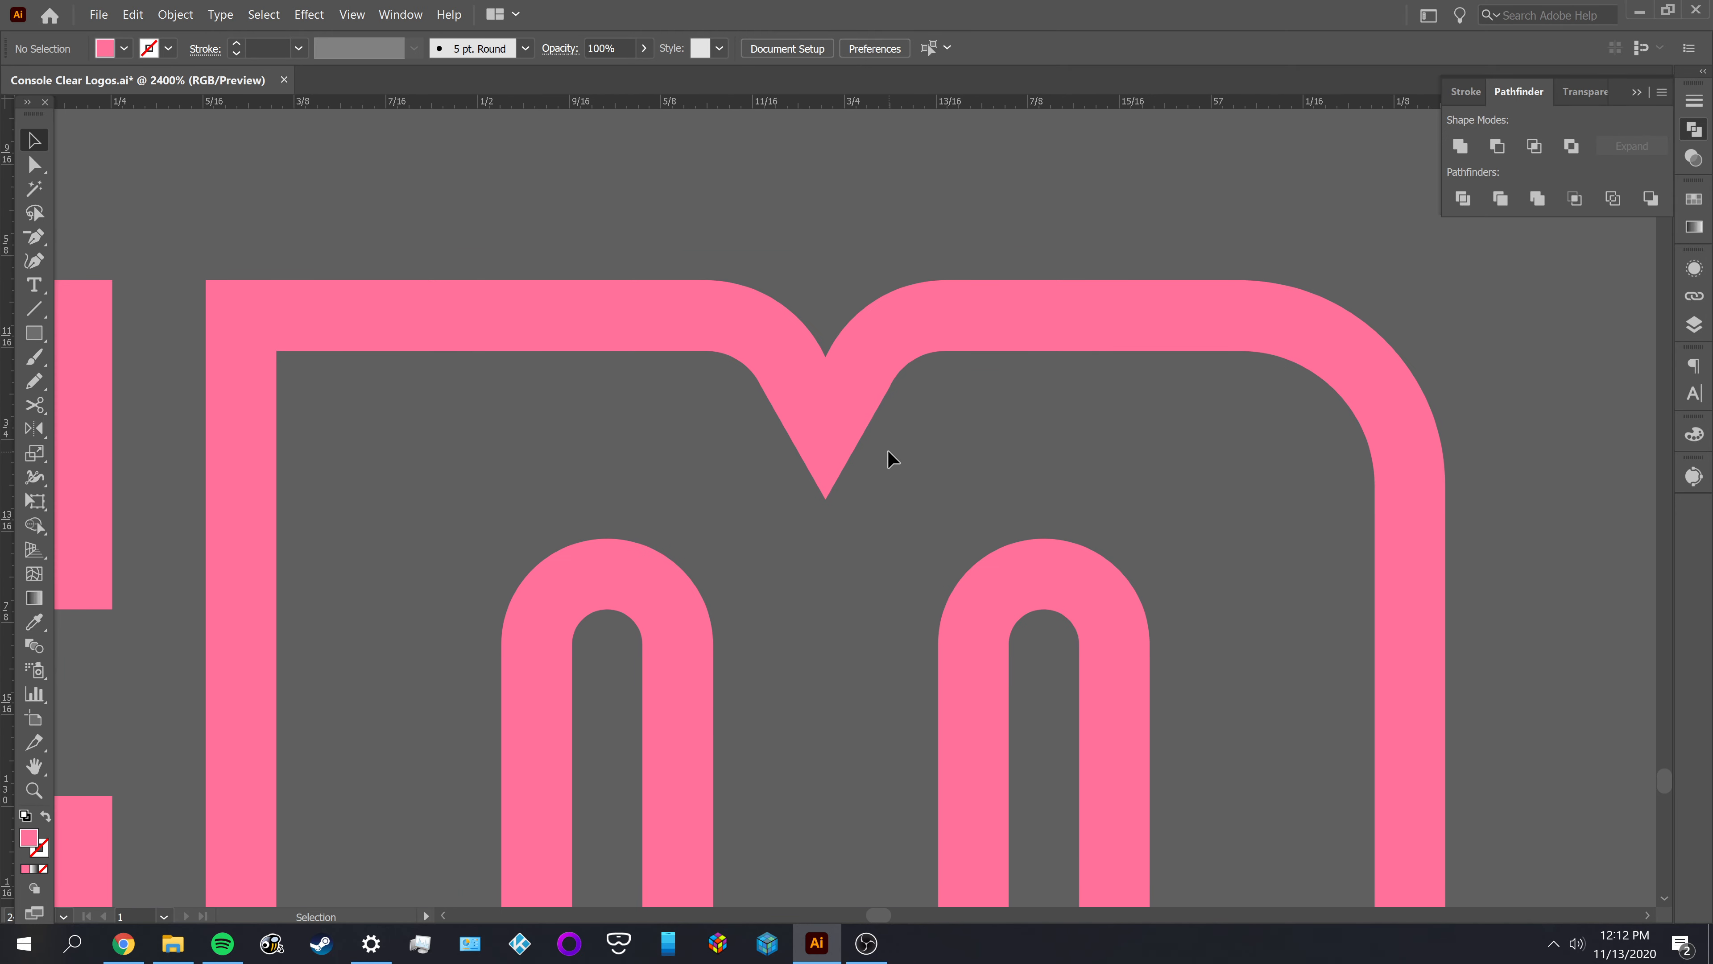
# Draw a curved pink filler shape with the Pen tool between the M's right inner shoulder and the notch tip
pyautogui.press('p')
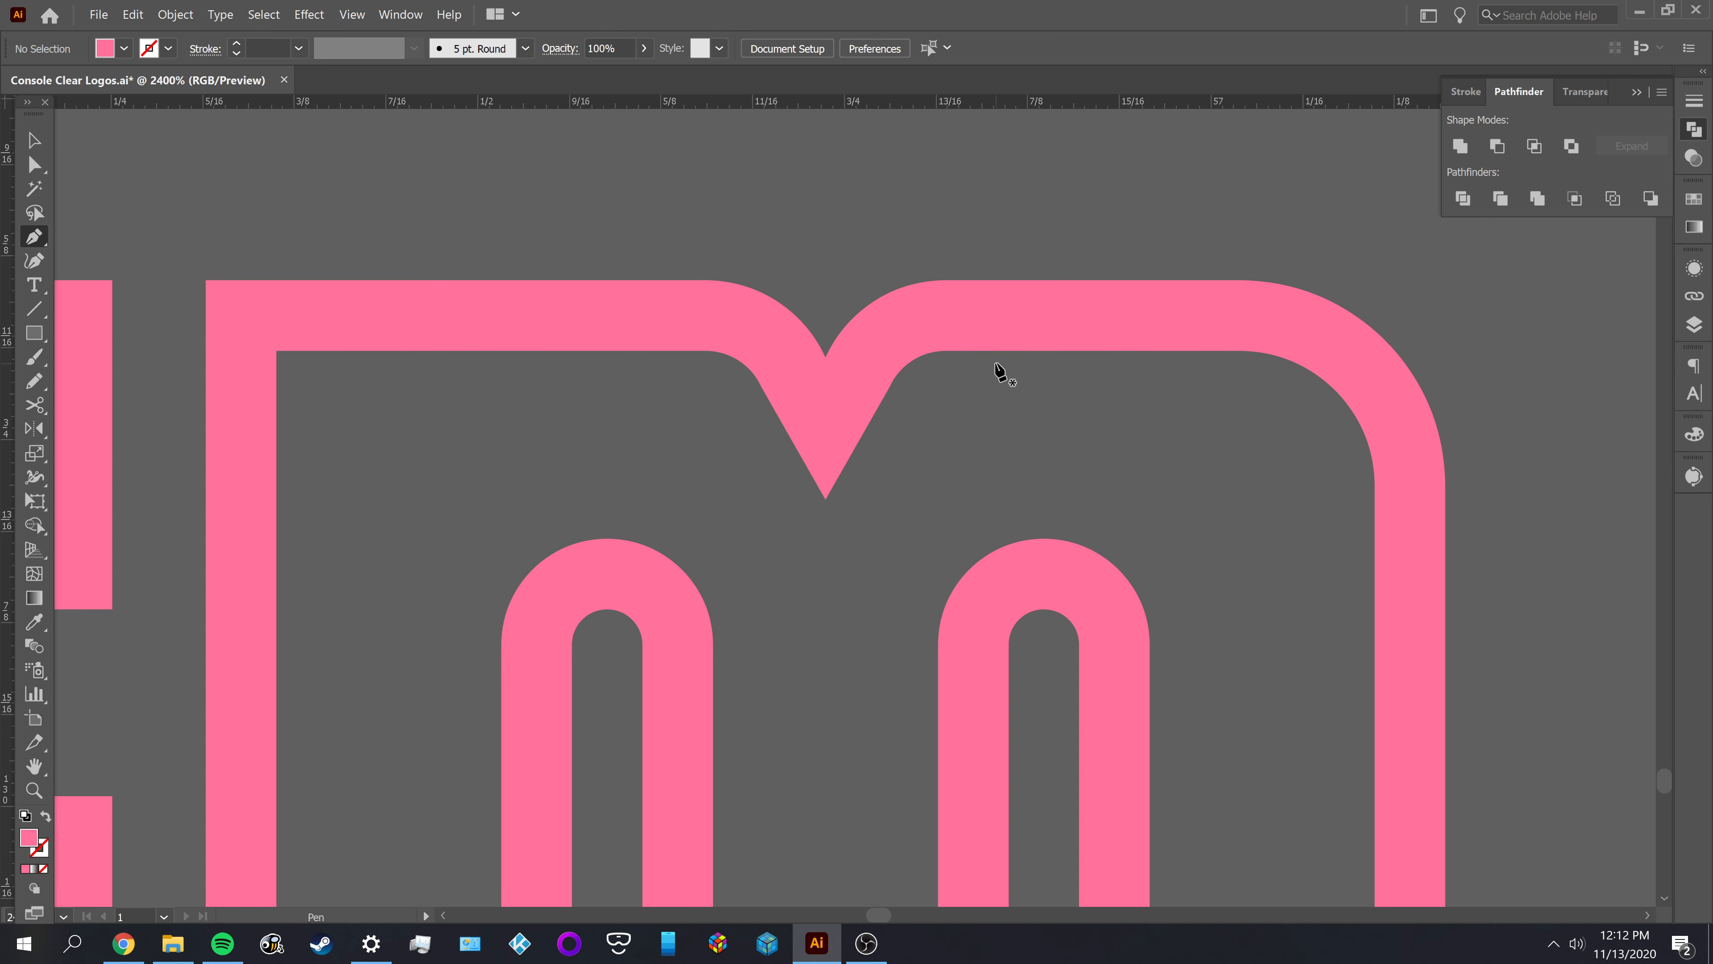
pyautogui.press('a')
pyautogui.click(989, 332)
pyautogui.press('p')
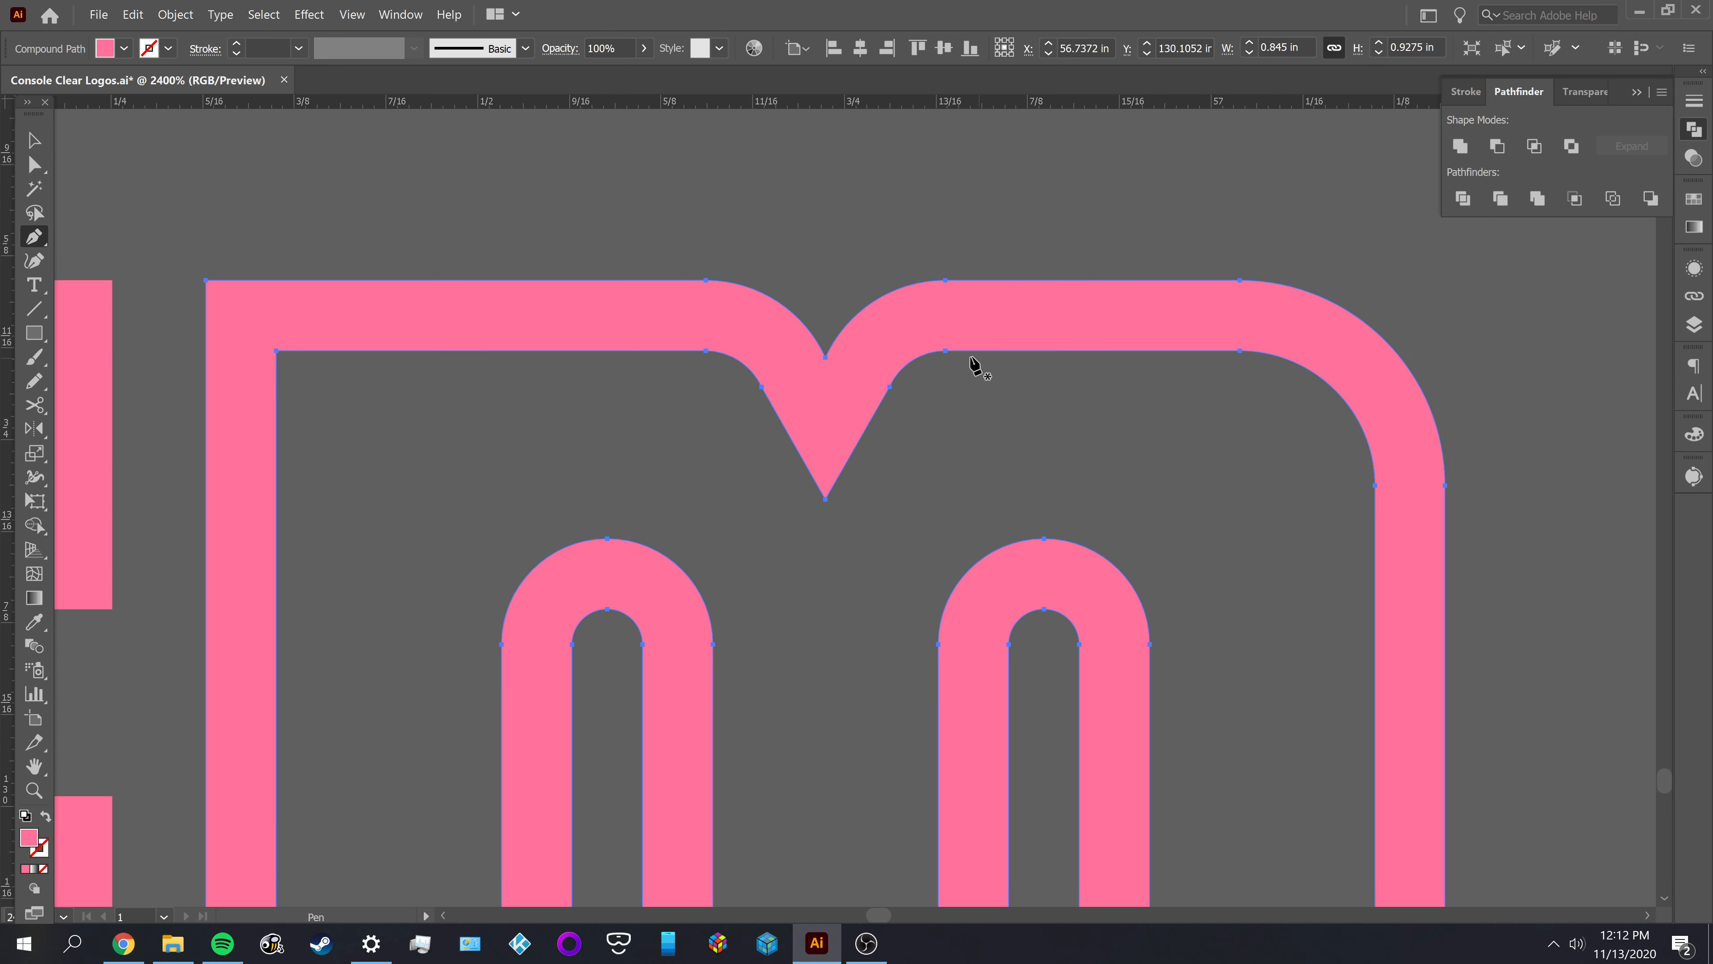
pyautogui.click(945, 351)
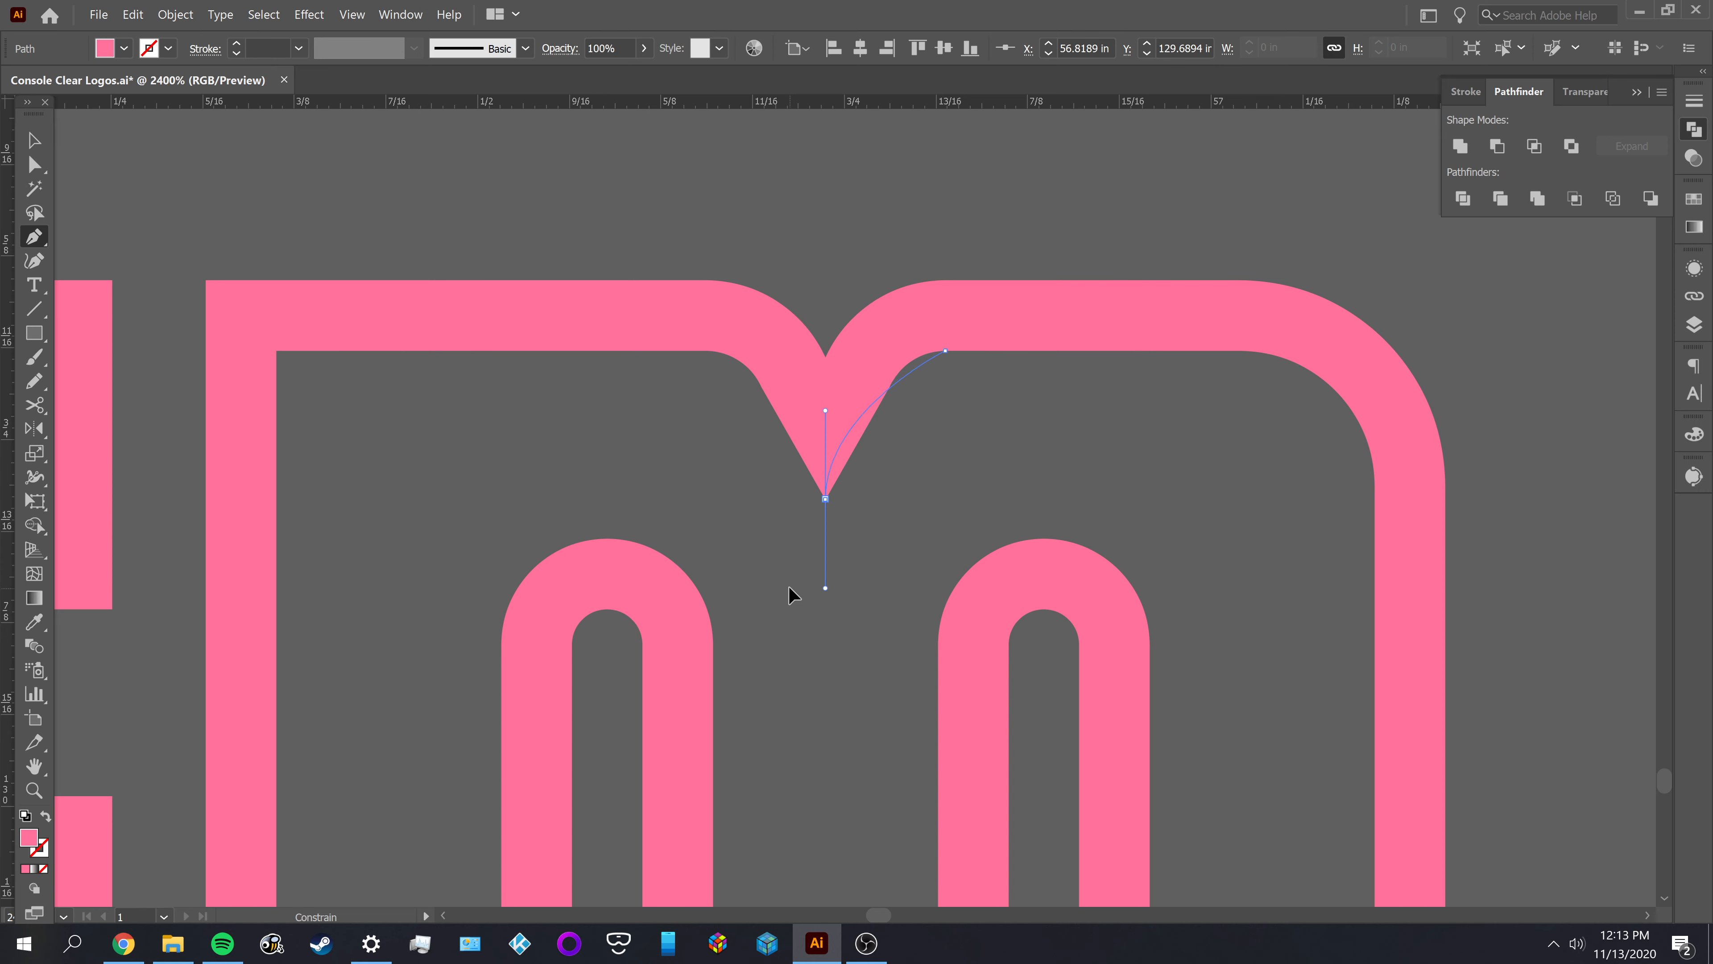
pyautogui.moveTo(790, 586); pyautogui.dragTo(803, 584)
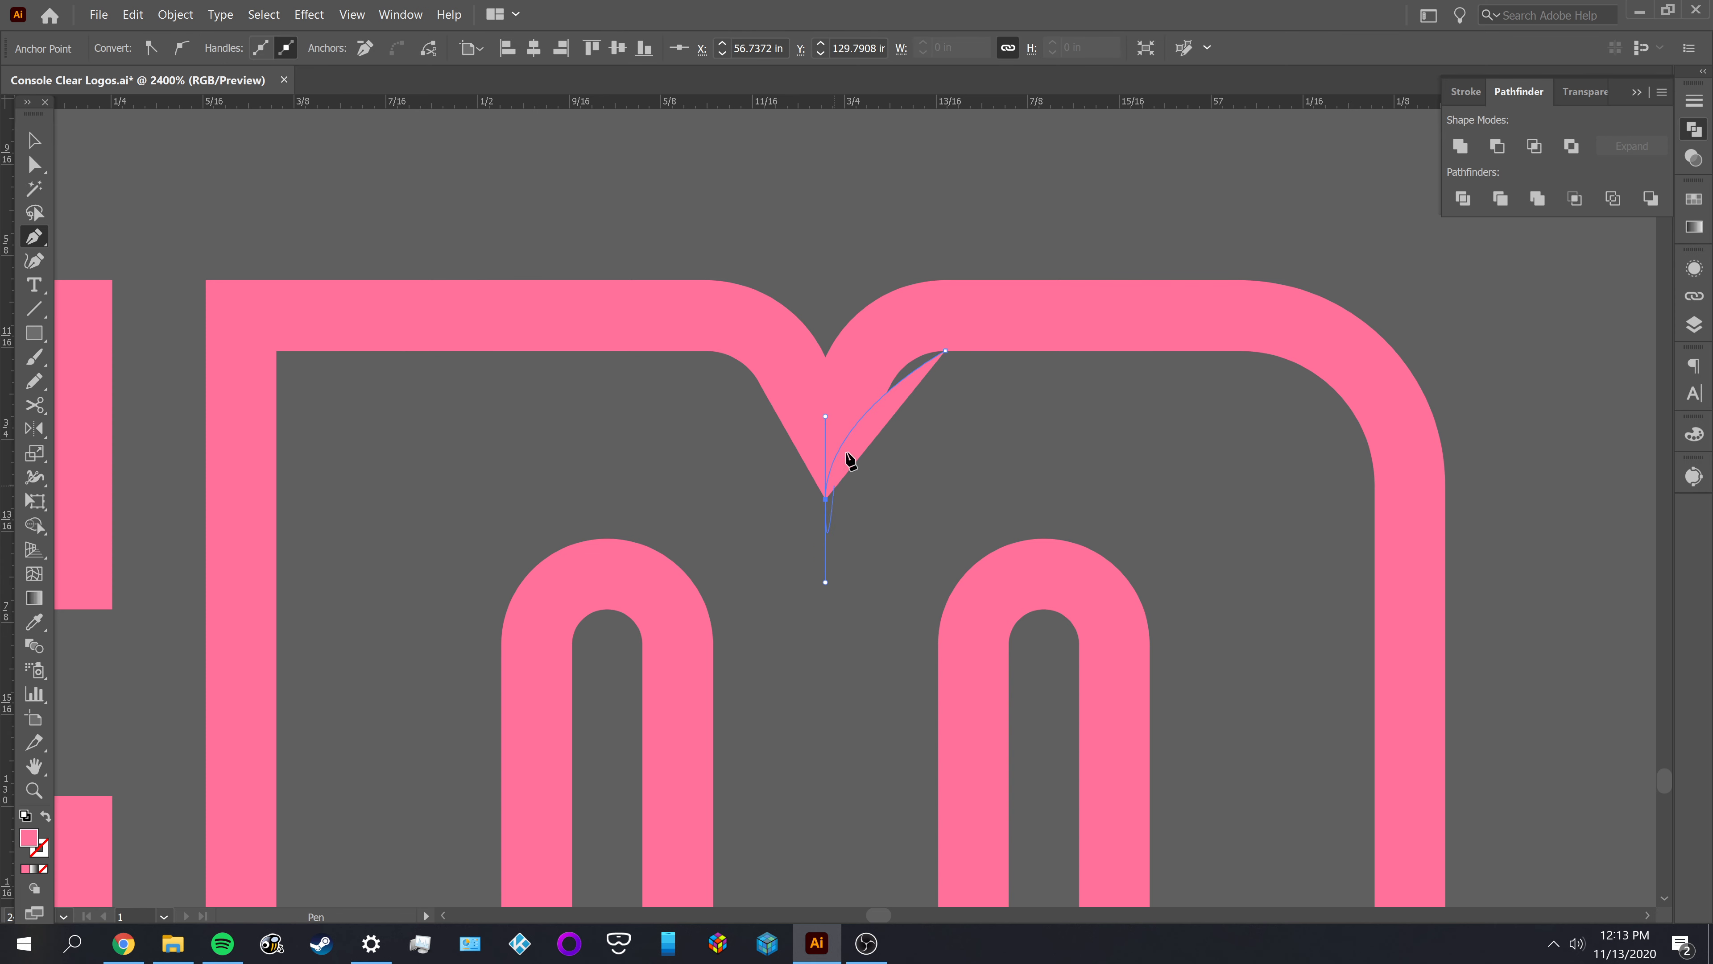
pyautogui.keyDown('ctrl'); pyautogui.click(920, 395); pyautogui.keyUp('ctrl')
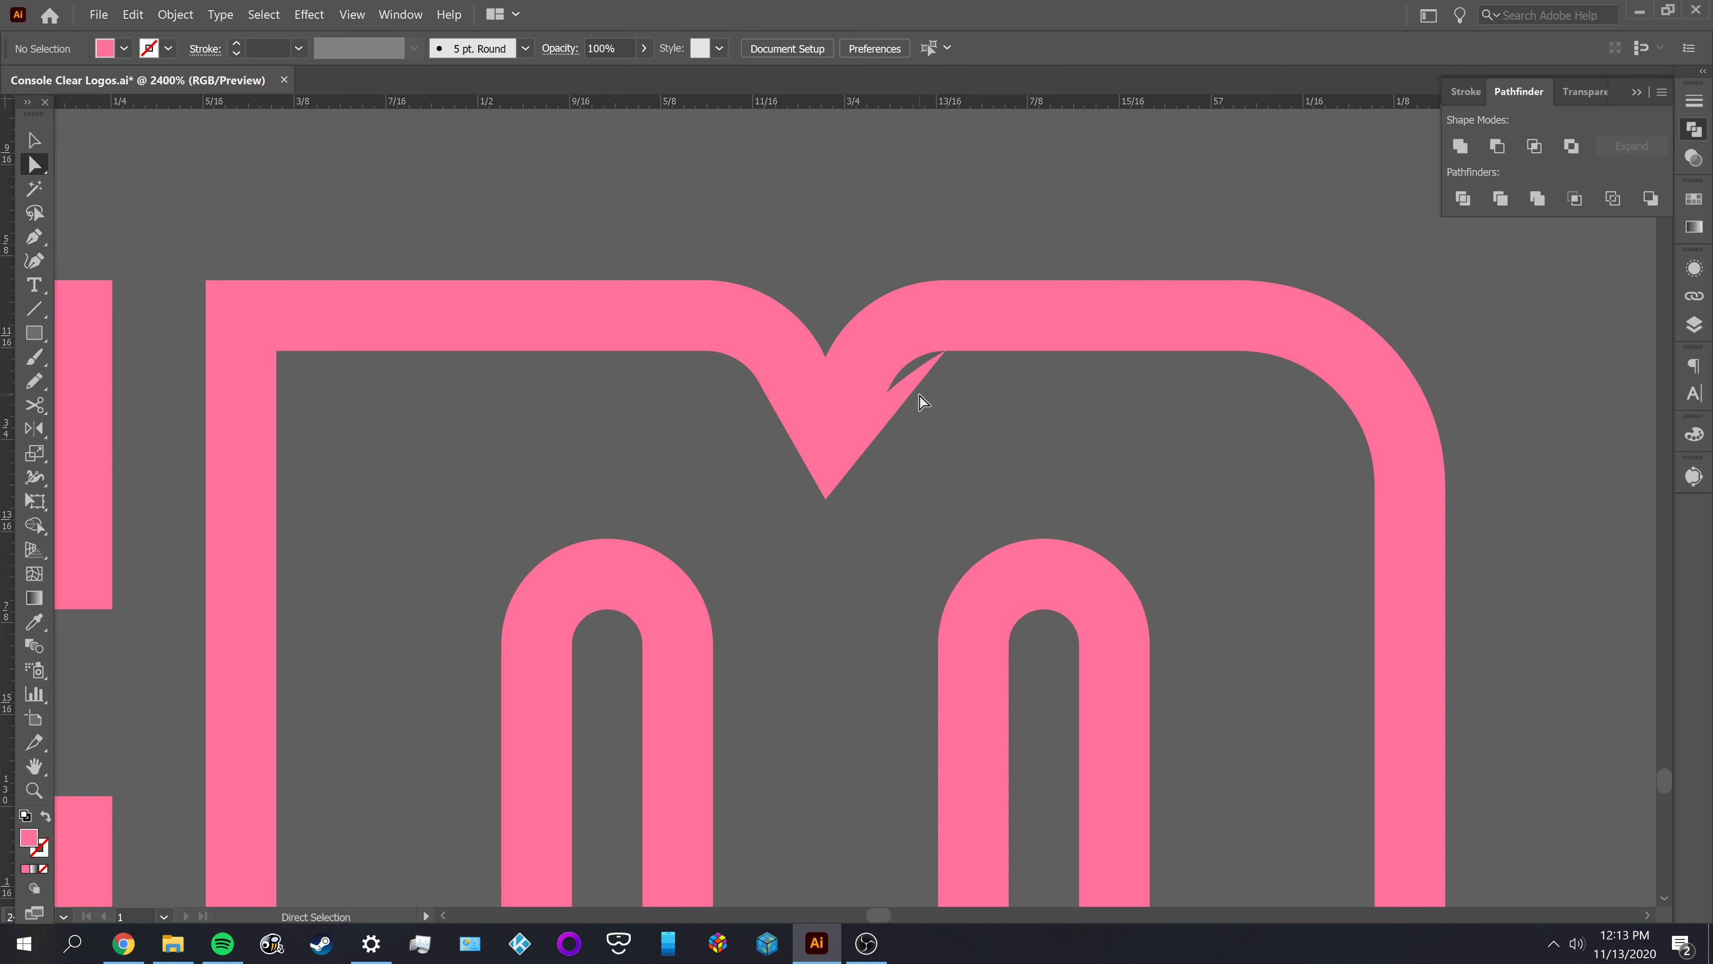
# Unite the curved filler shape with the pink M, and deselect the result
pyautogui.hotkey('ctrl', 'a')
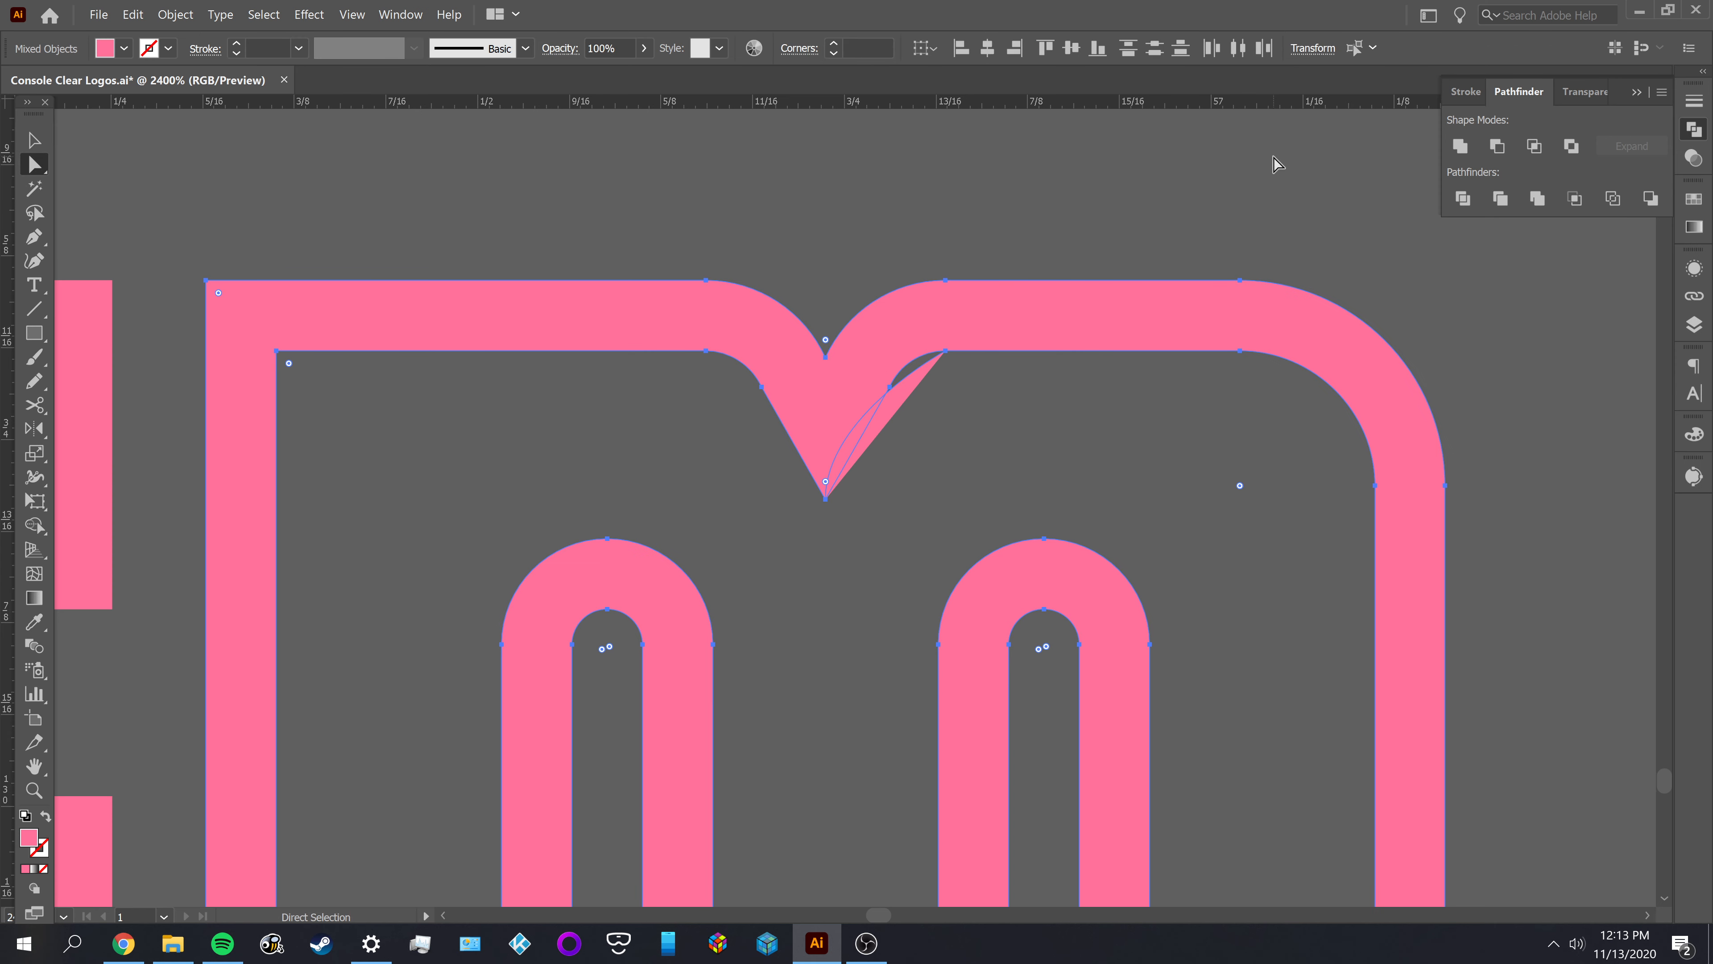
pyautogui.click(1476, 152)
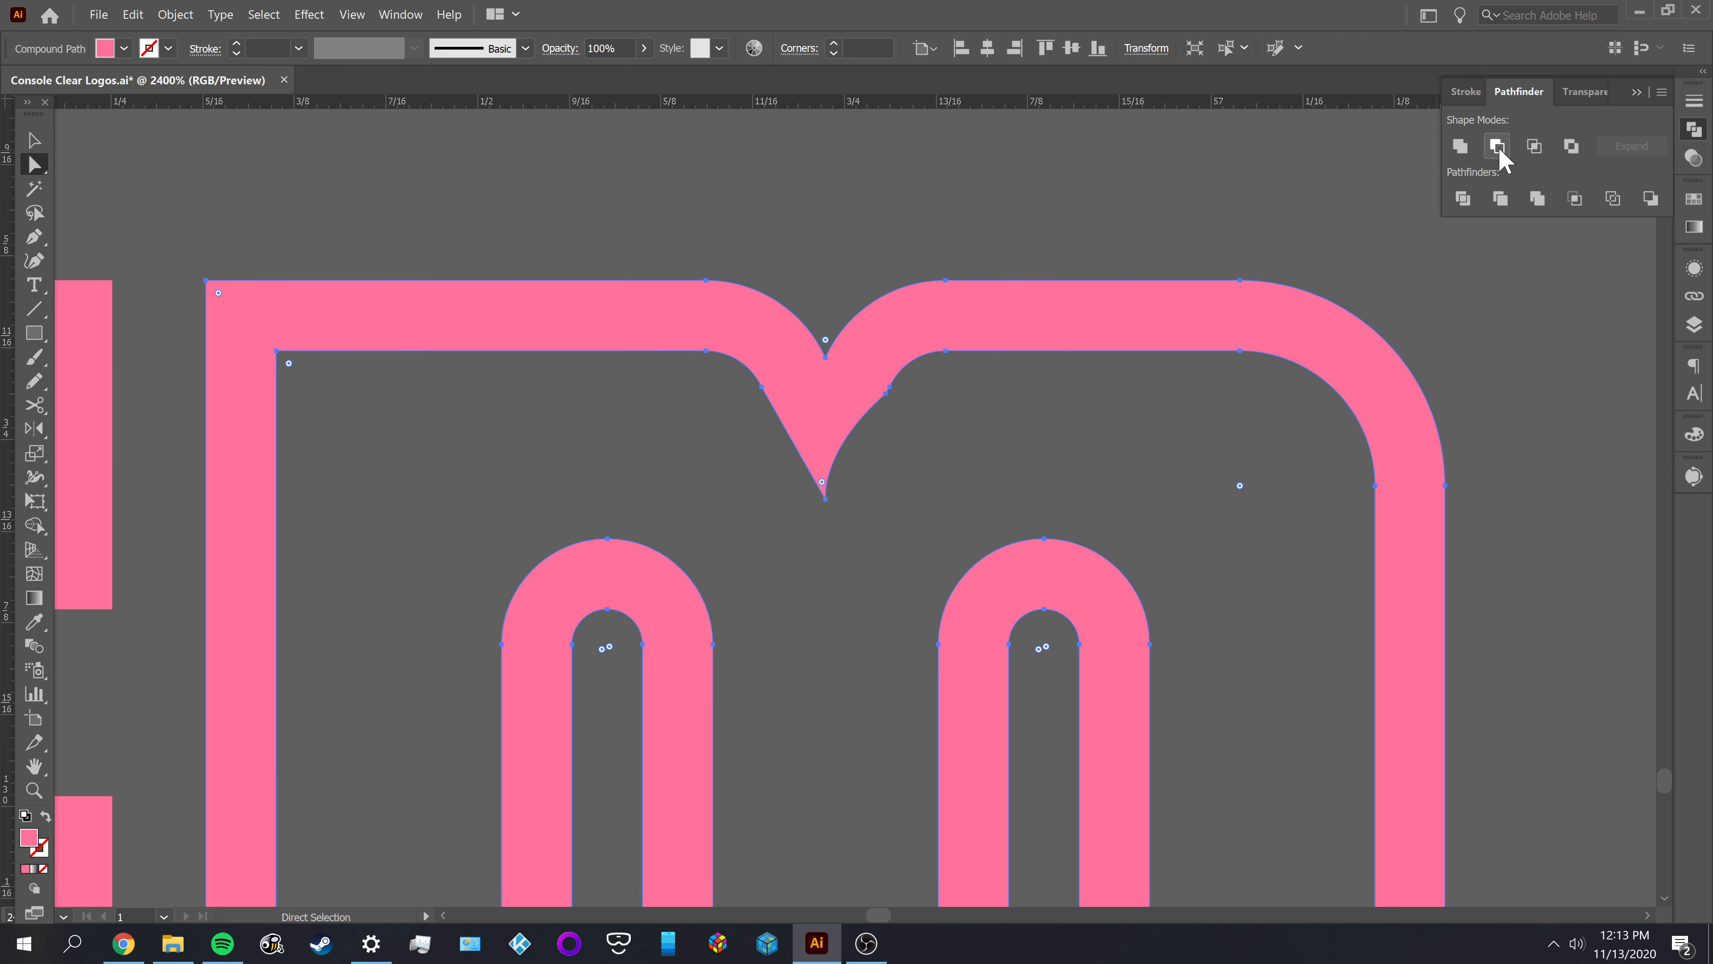
pyautogui.click(998, 440)
# Delete the extra anchor on the notch's right inner edge and convert the adjacent shoulder anchor to smooth
pyautogui.click(887, 394)
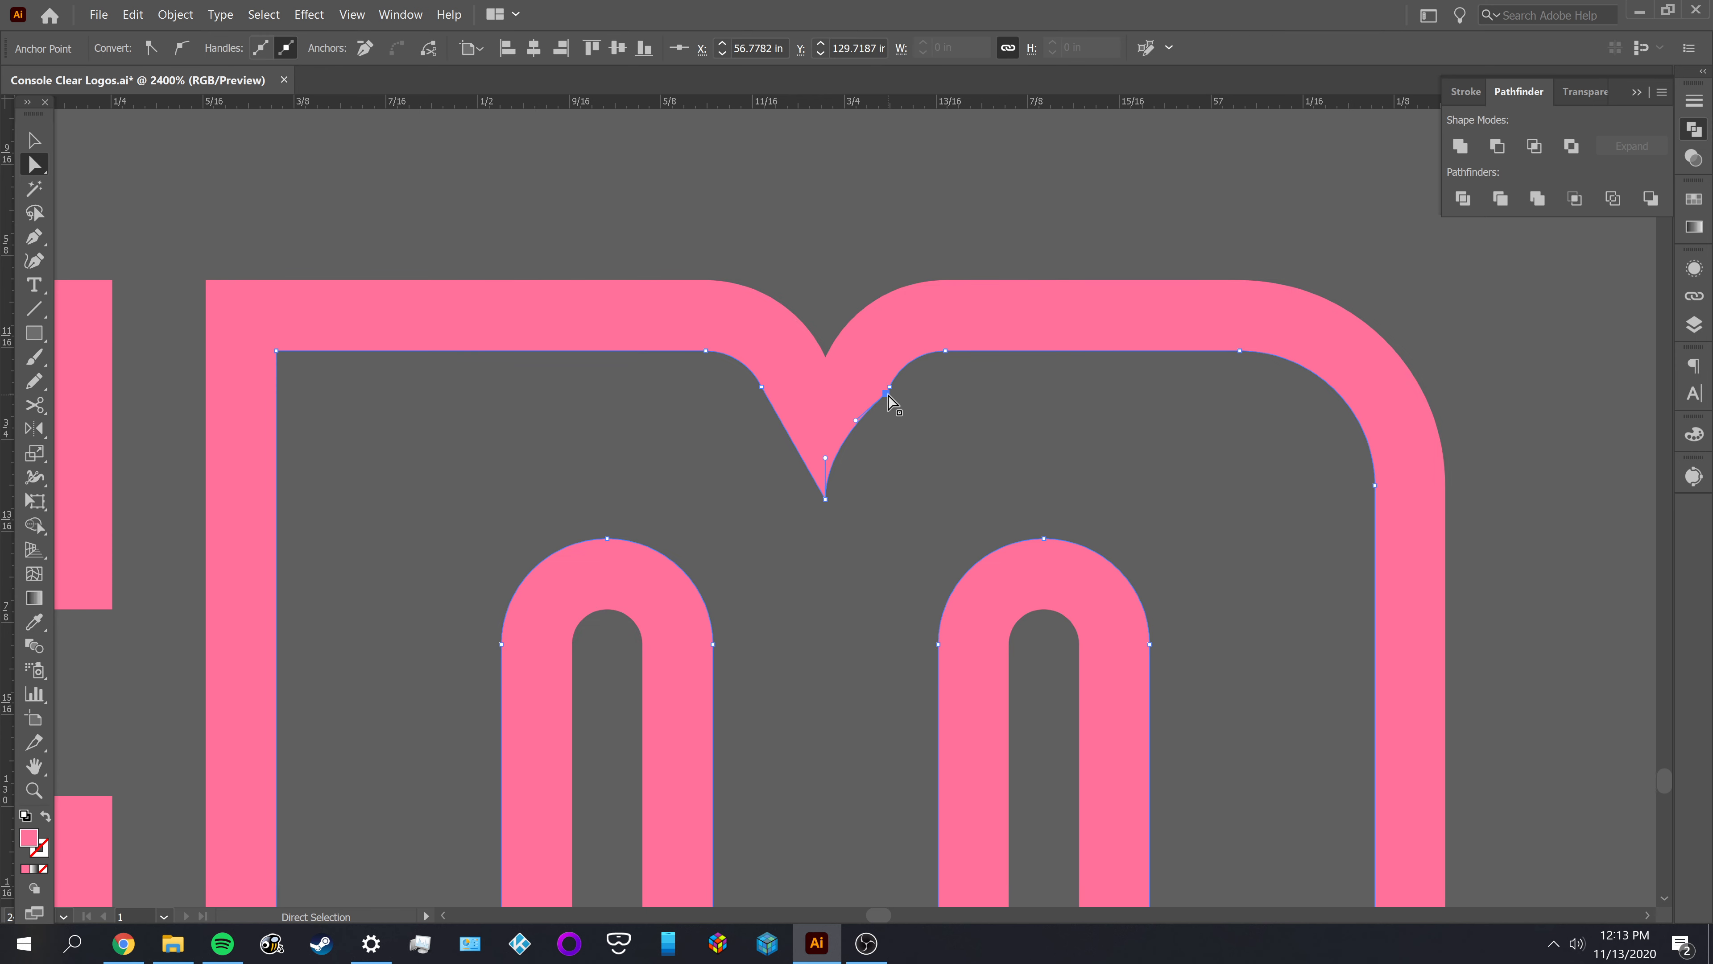
pyautogui.press('p')
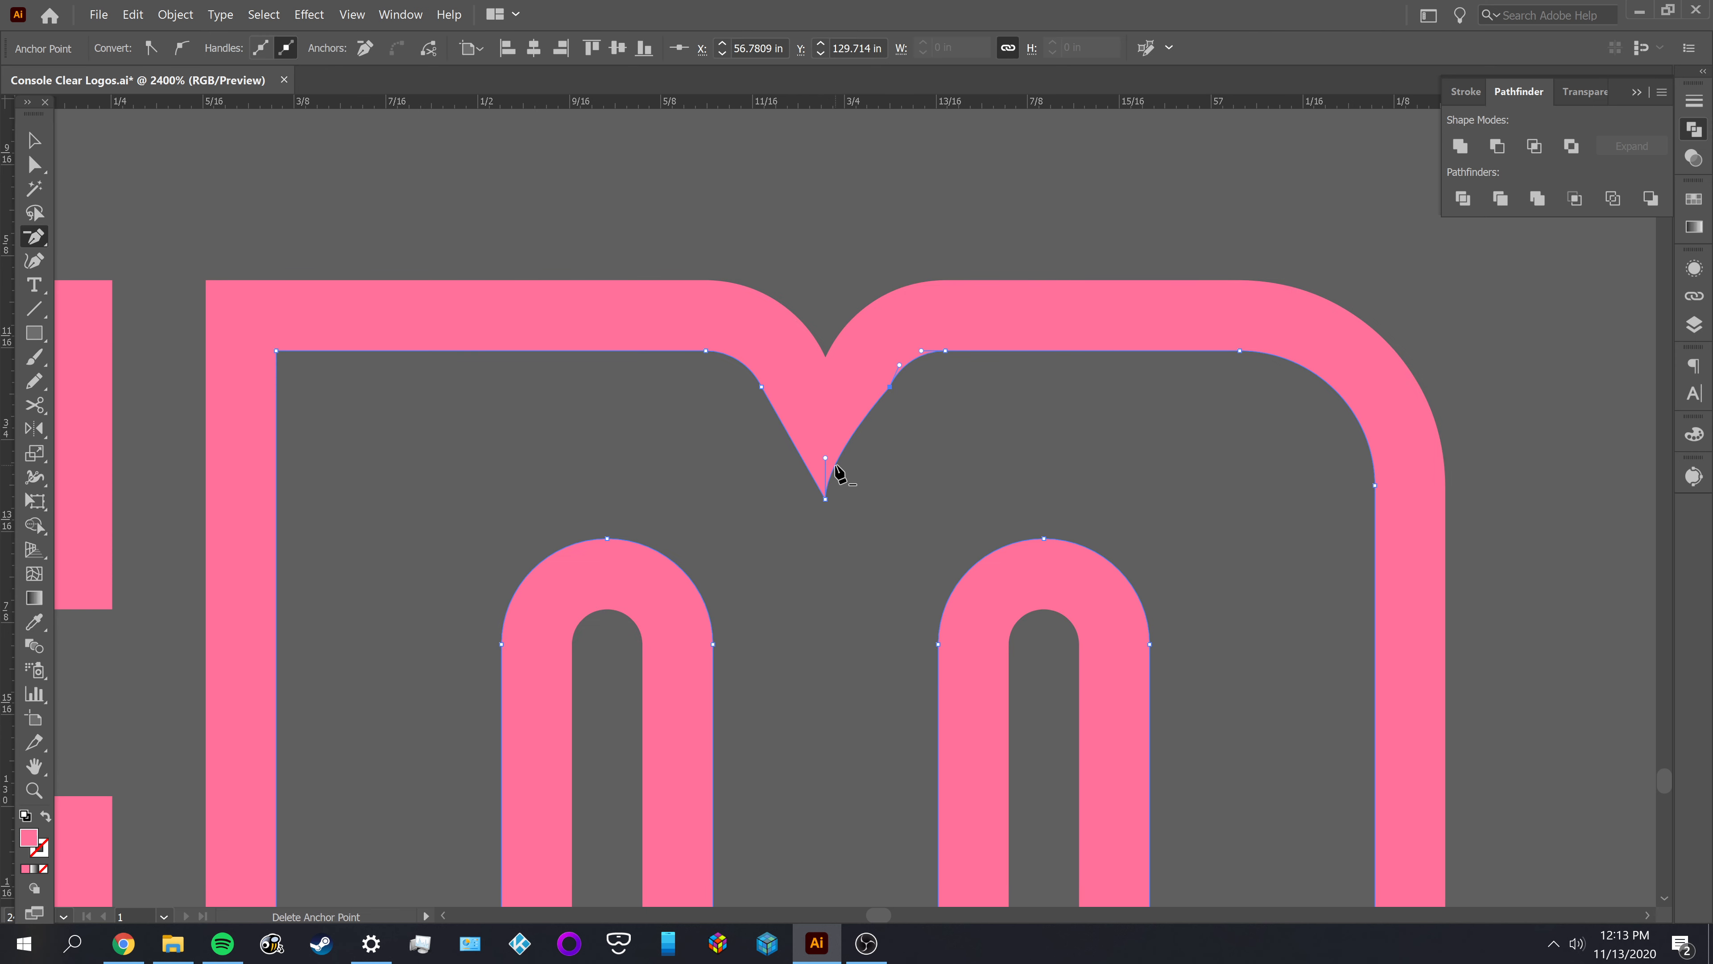
pyautogui.press('a')
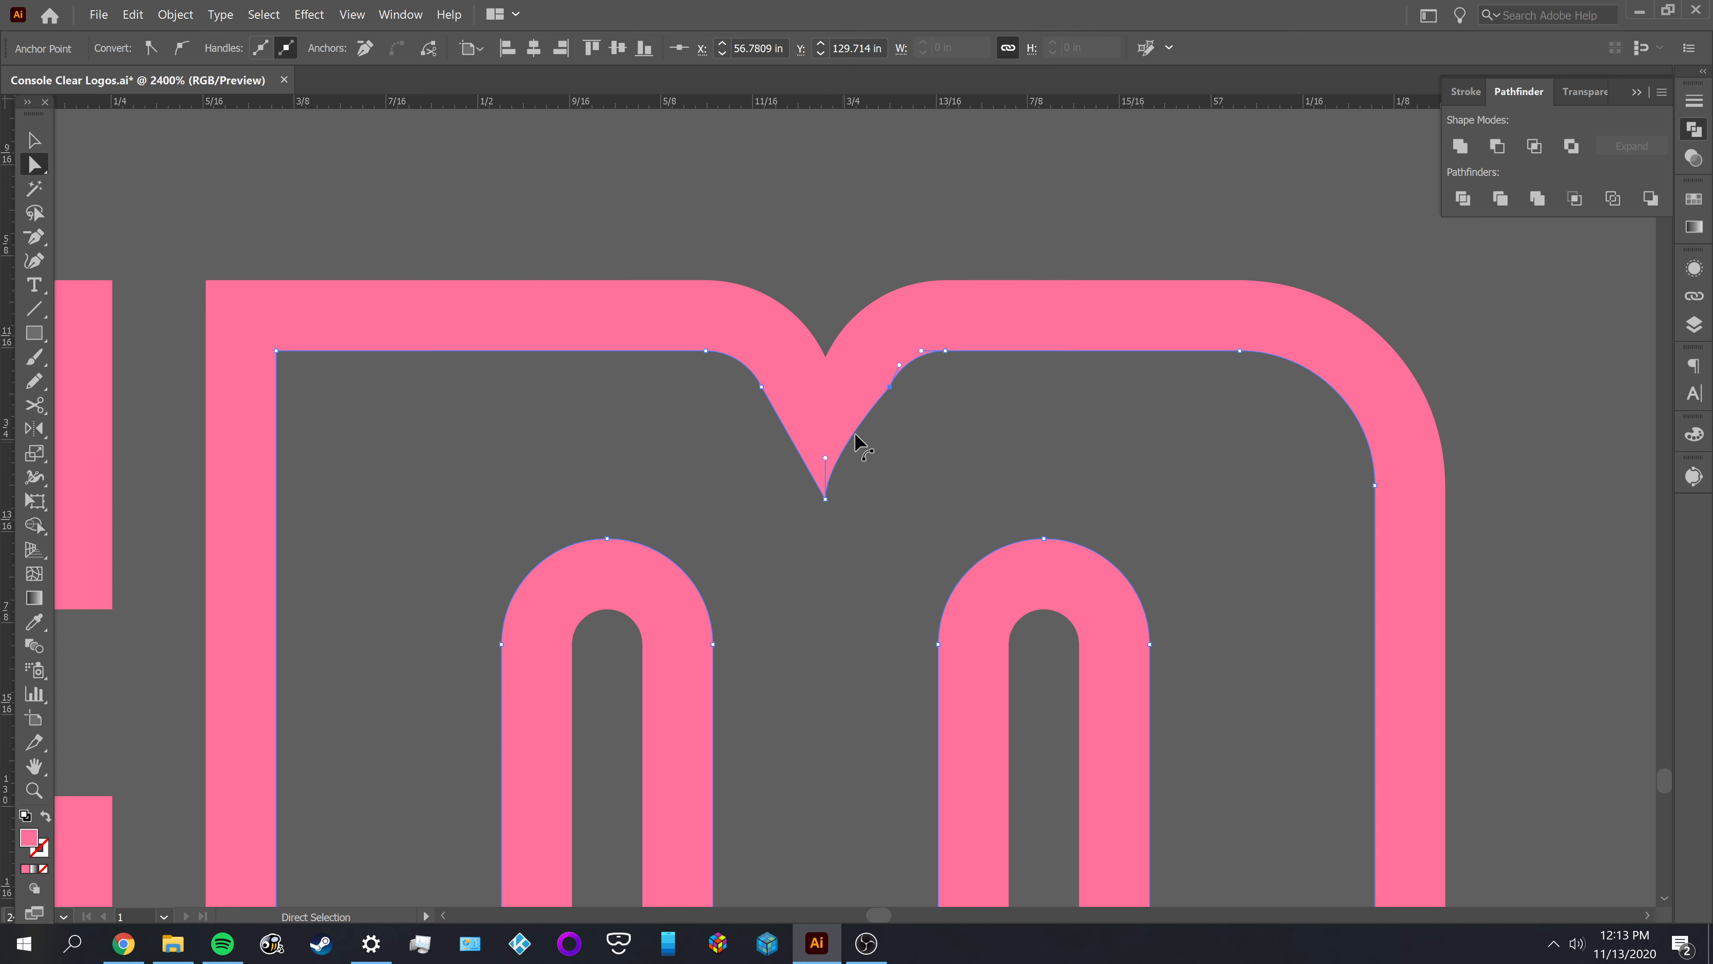
pyautogui.click(181, 48)
pyautogui.click(918, 474)
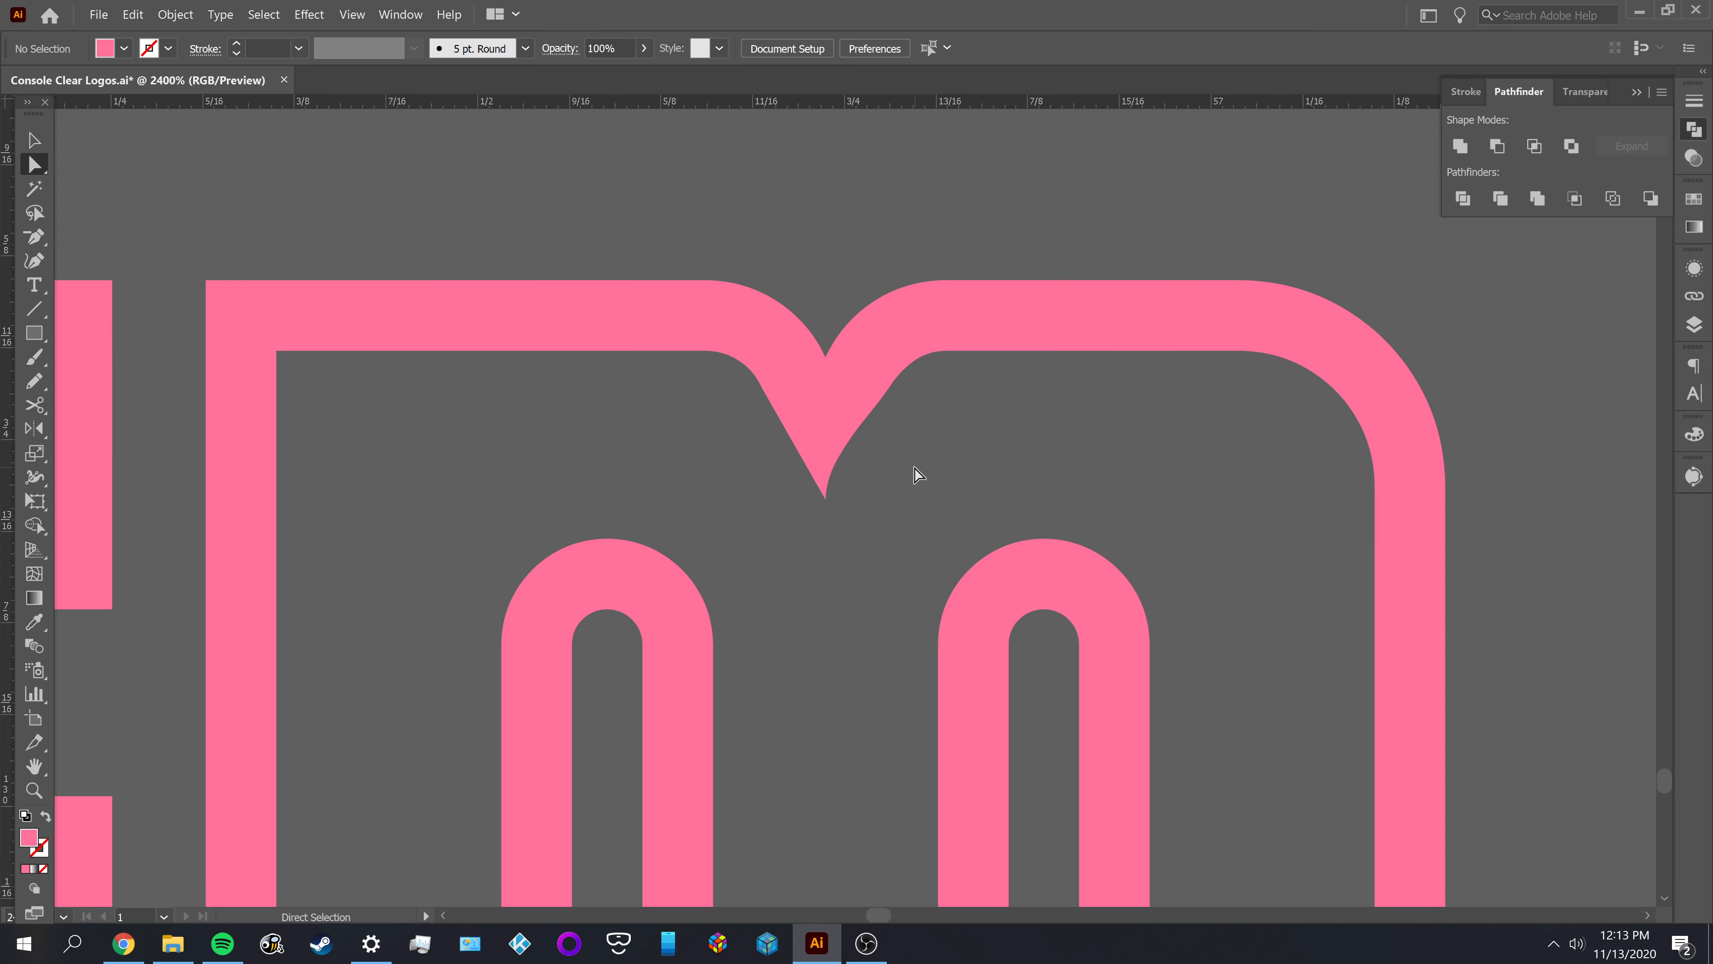
# Undo the recent reshaping of the right inner edge of the pink M's notch
pyautogui.click(850, 427)
pyautogui.click(827, 498)
pyautogui.moveTo(825, 457); pyautogui.dragTo(839, 462)
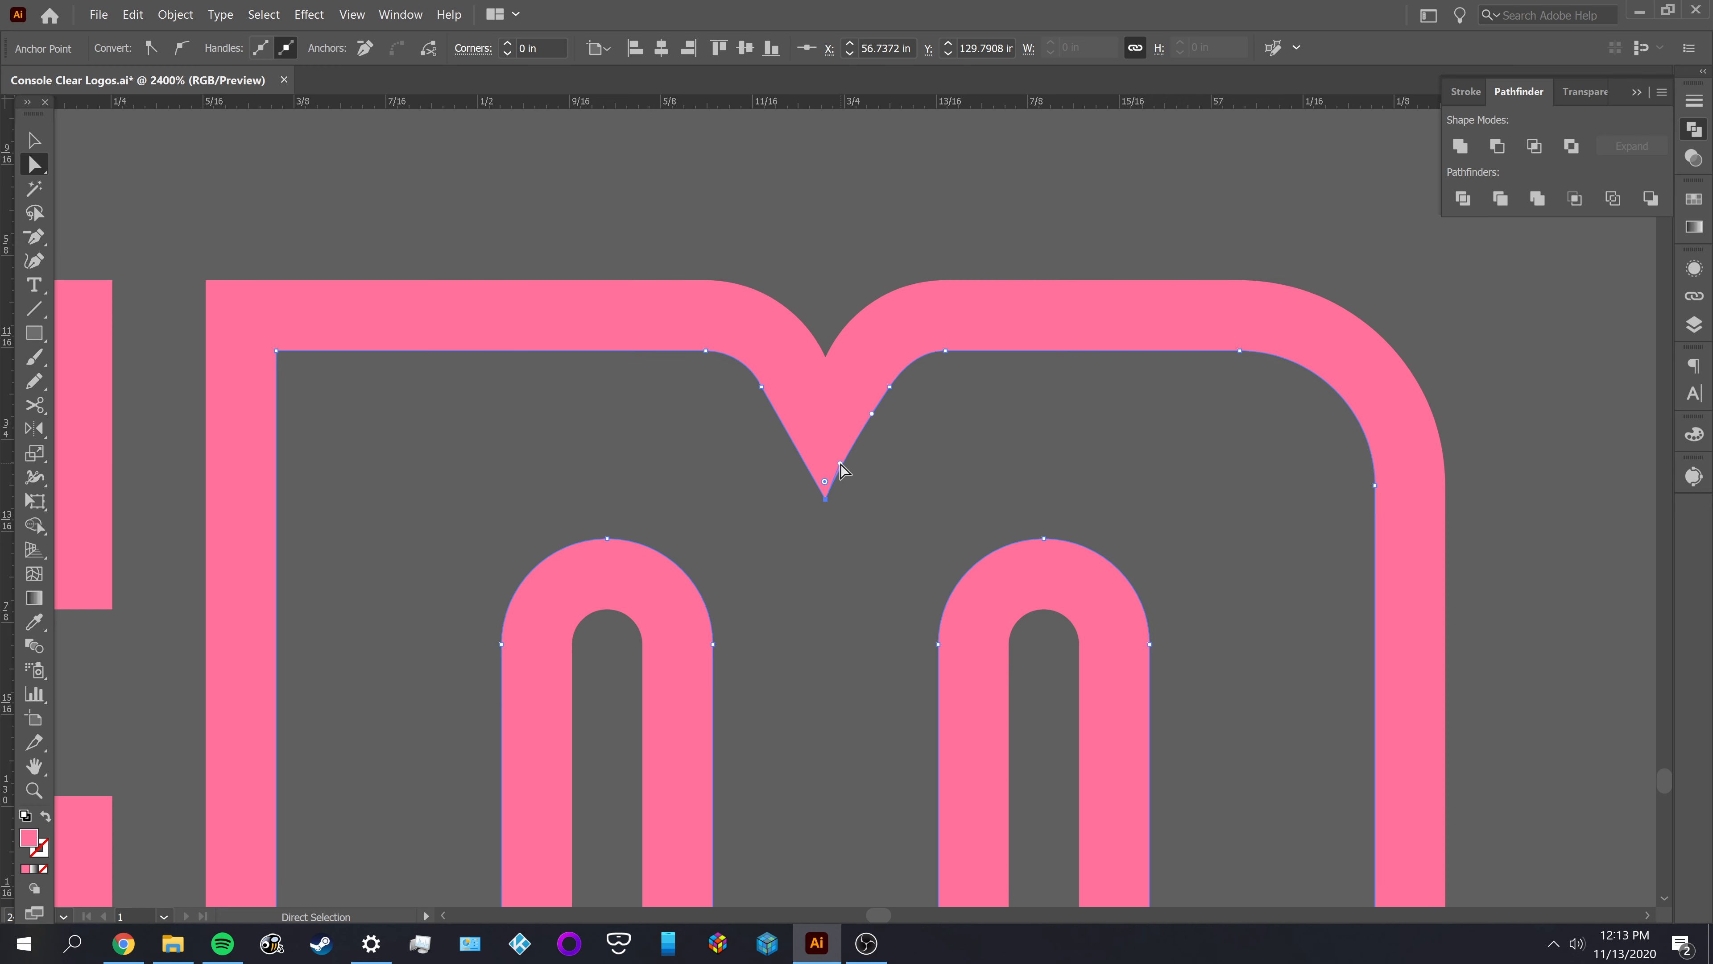
pyautogui.click(877, 466)
pyautogui.hotkey('ctrl', 'z')
pyautogui.hotkey('ctrl', 'z')
pyautogui.hotkey('ctrl', 'z')
pyautogui.hotkey('ctrl', 'z')
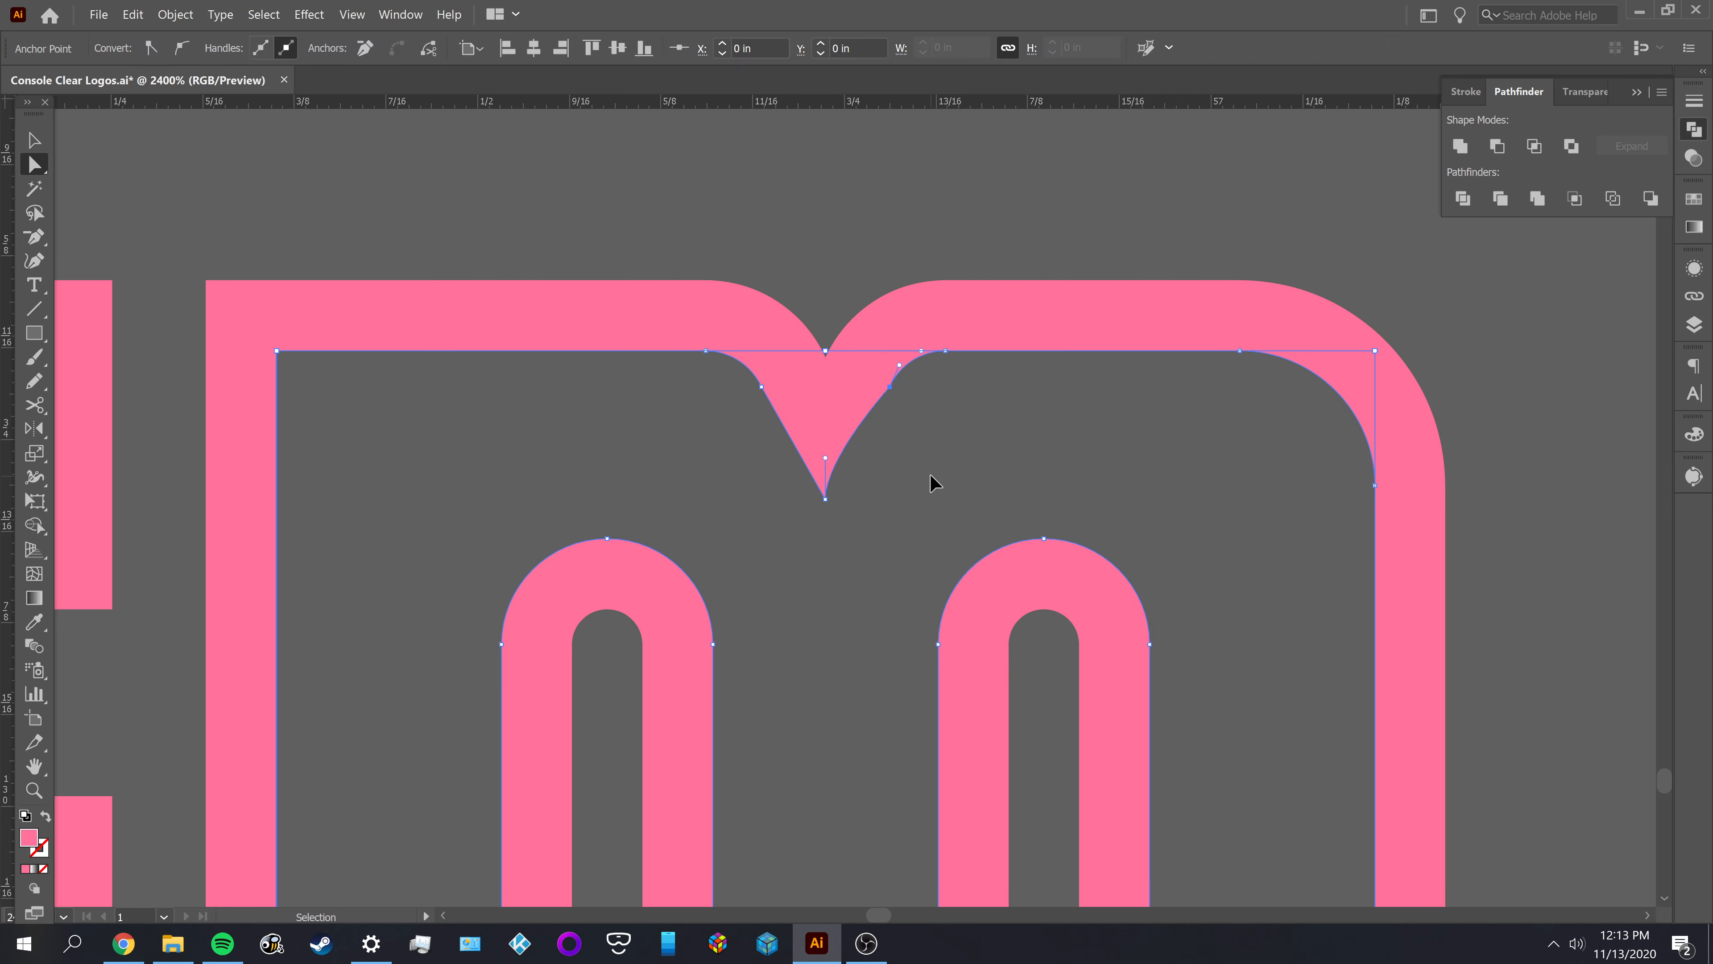
# Try moving the red M outline up off the black lettering to compare their notches, and undo the move
pyautogui.scroll(-5, 936, 464)
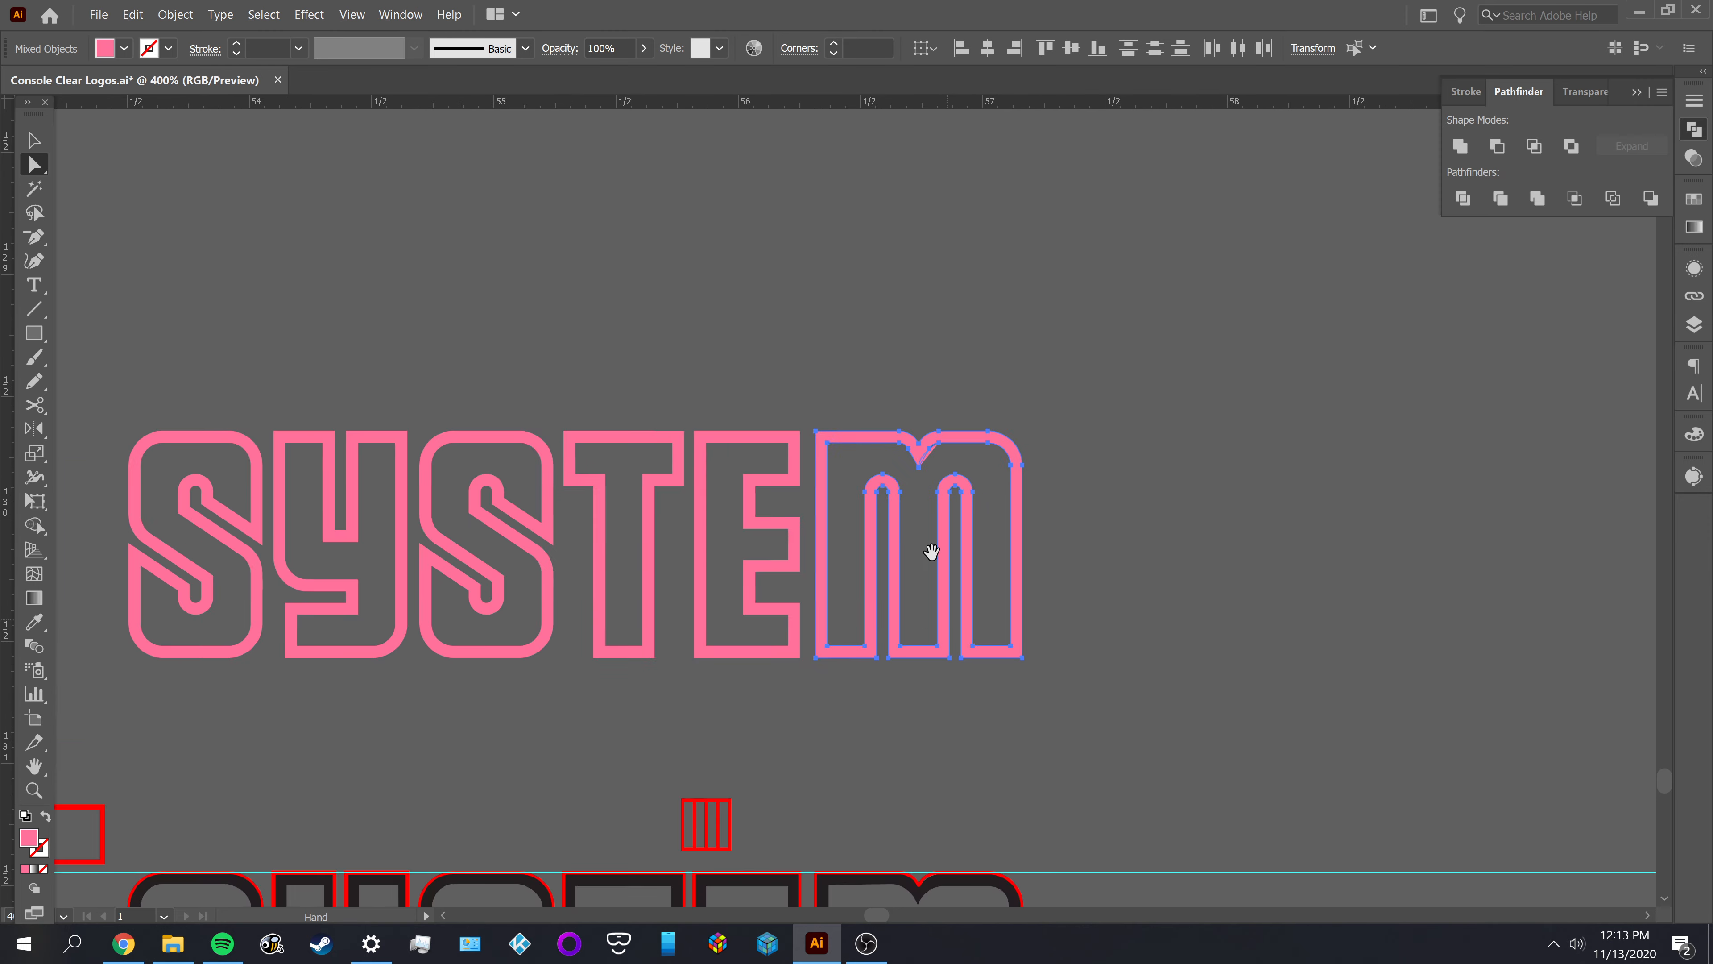
pyautogui.moveTo(932, 553); pyautogui.dragTo(884, 260)
pyautogui.click(983, 496)
pyautogui.scroll(4, 950, 583)
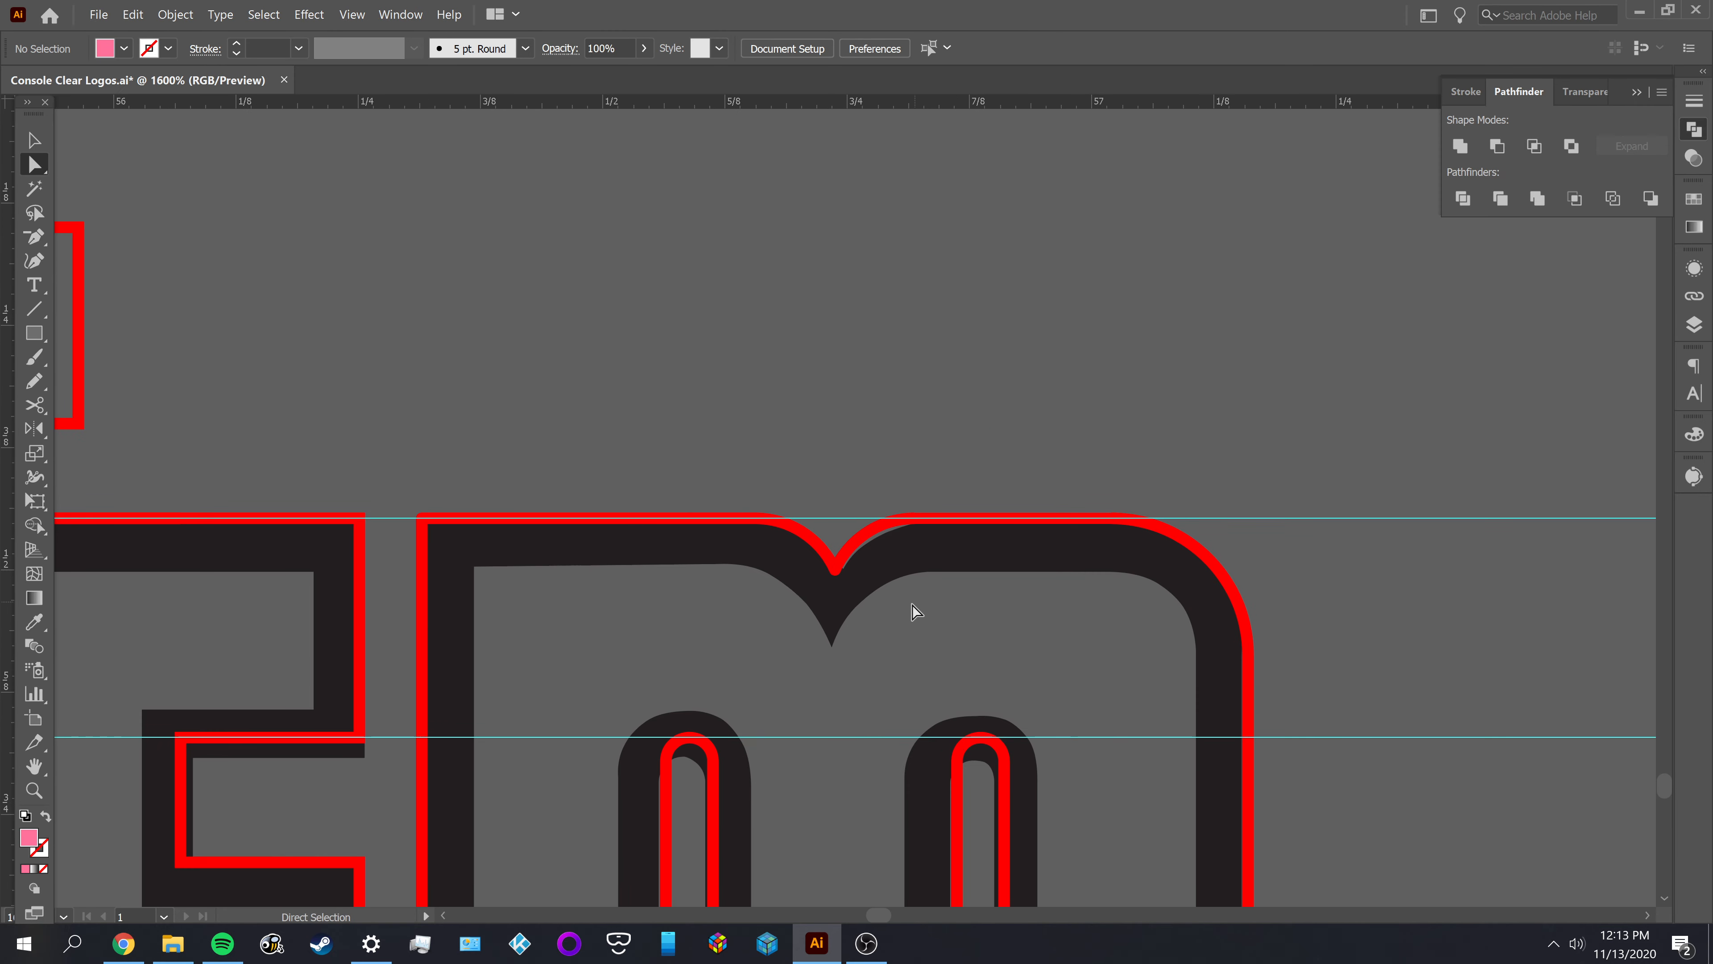
pyautogui.press('v')
pyautogui.moveTo(845, 559); pyautogui.dragTo(869, 412)
pyautogui.click(1022, 312)
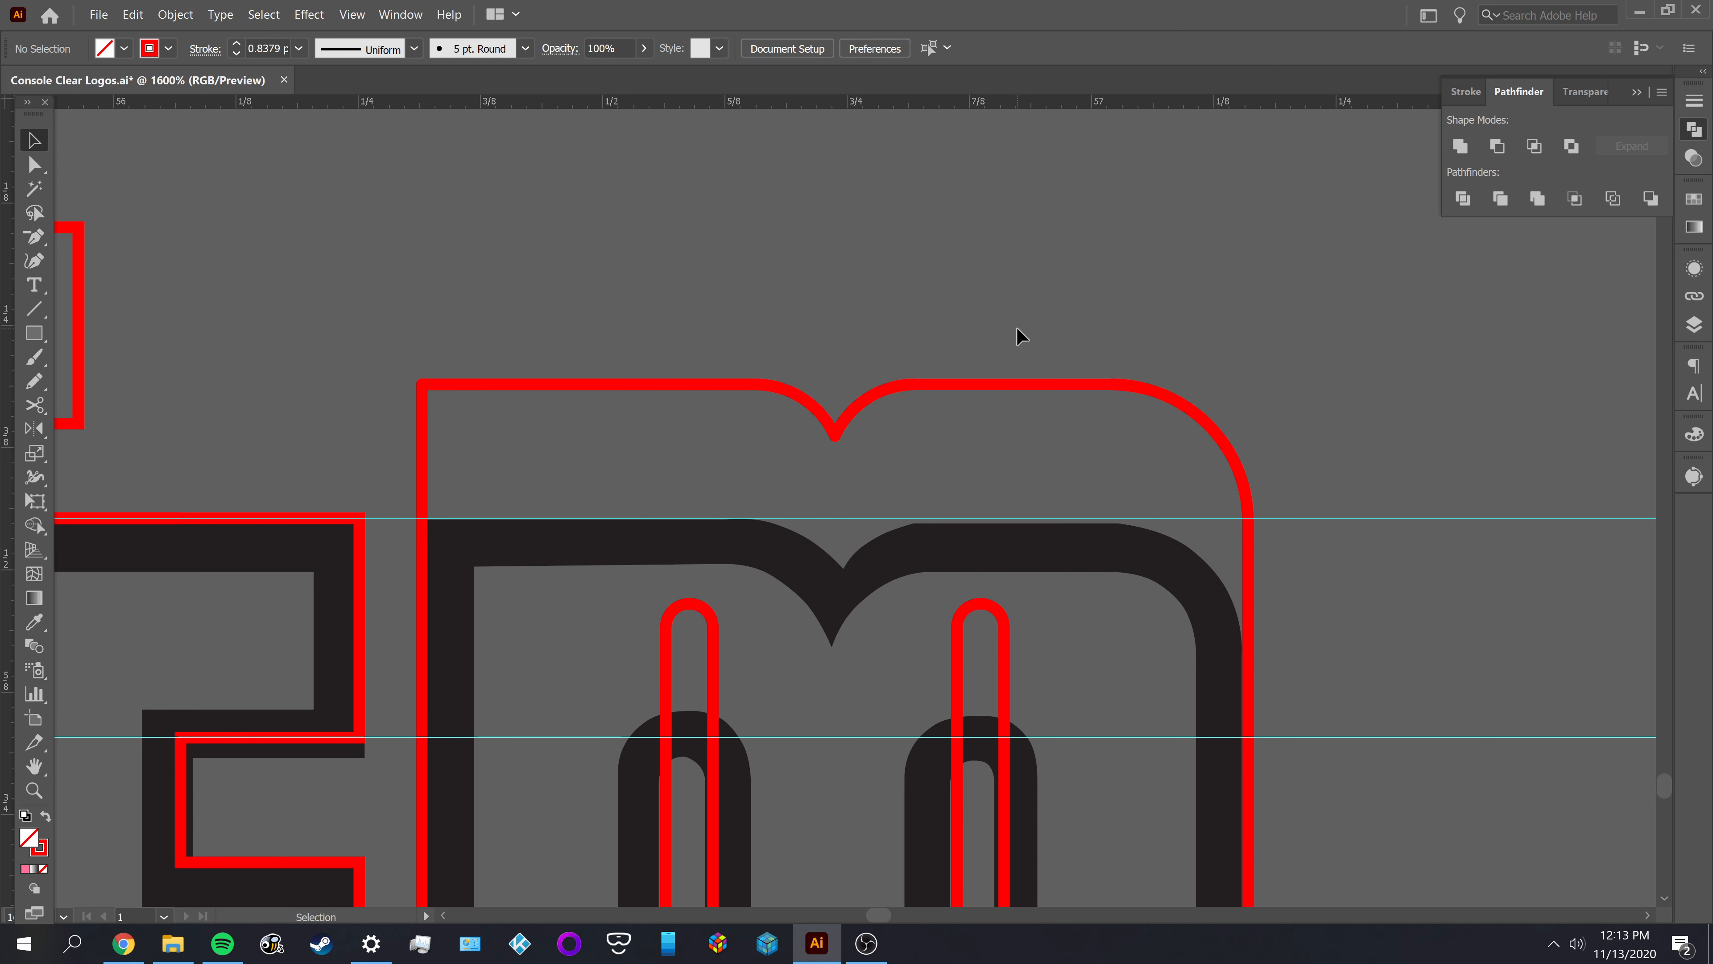
pyautogui.hotkey('ctrl', 'z')
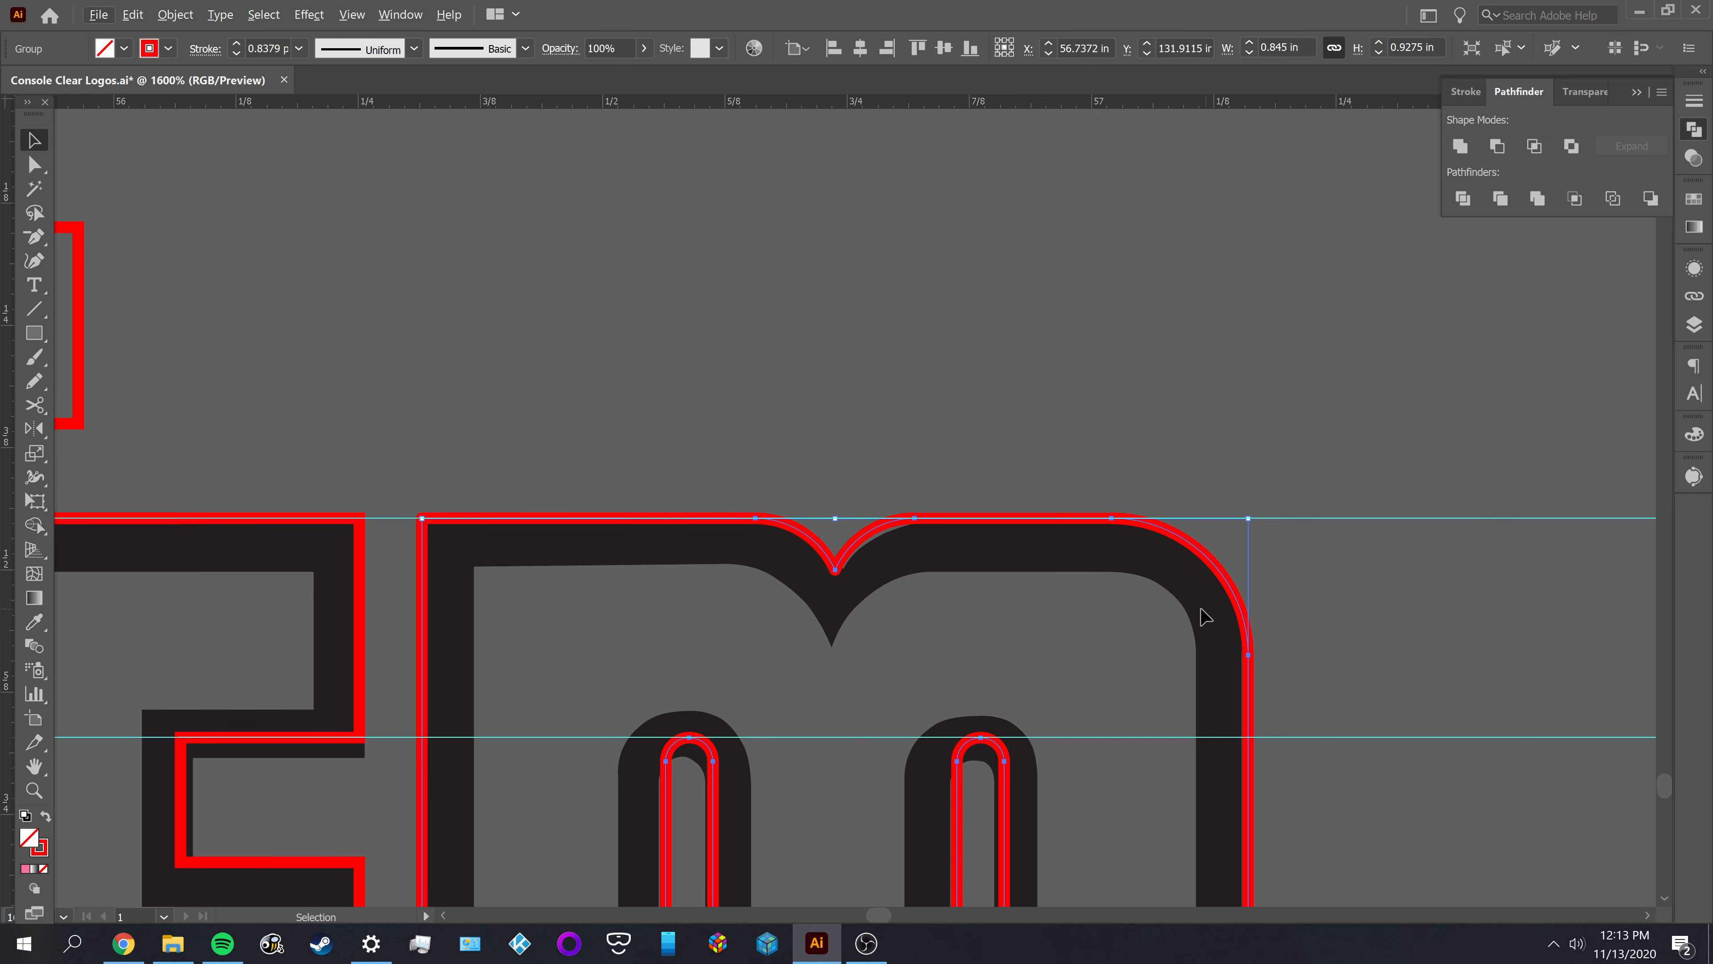
# Delete the filler shape beside the right inner shoulder of the pink M's notch
pyautogui.press('space')
pyautogui.moveTo(936, 293); pyautogui.dragTo(962, 746)
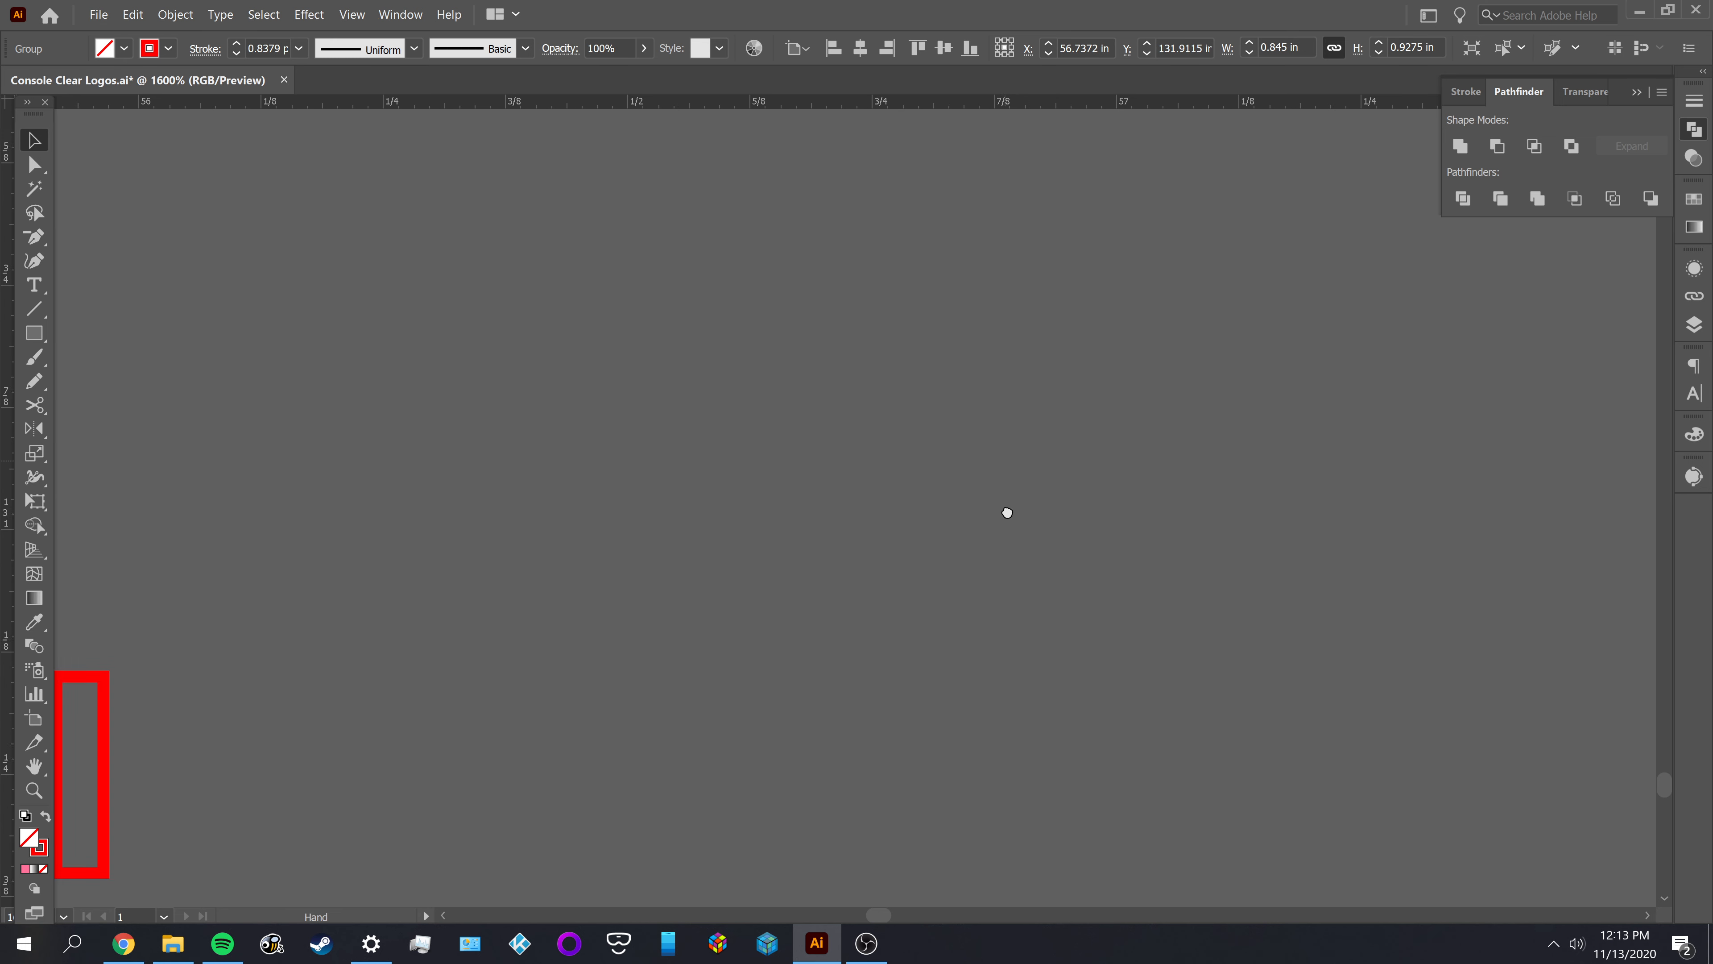
pyautogui.moveTo(1073, 111); pyautogui.dragTo(998, 823)
pyautogui.moveTo(1062, 360); pyautogui.dragTo(1029, 785)
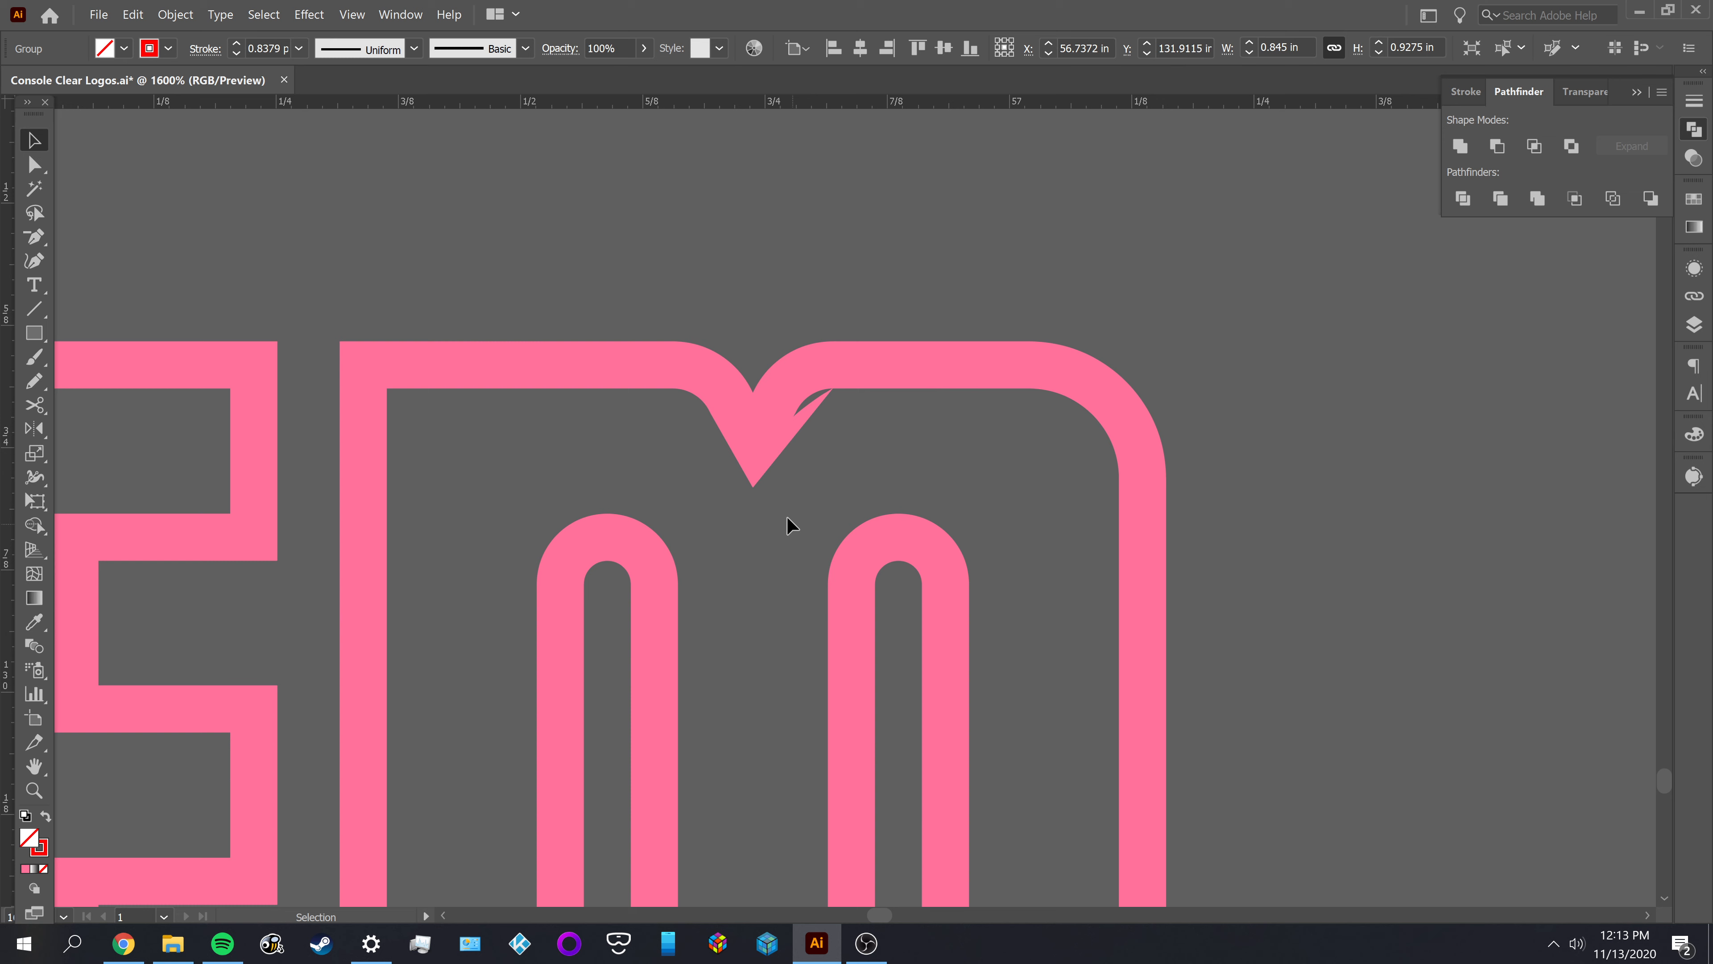
pyautogui.click(796, 425)
pyautogui.press('Delete')
# Try placing an offset duplicate of the pink M over the original to compare their contours, and undo it
pyautogui.press('space')
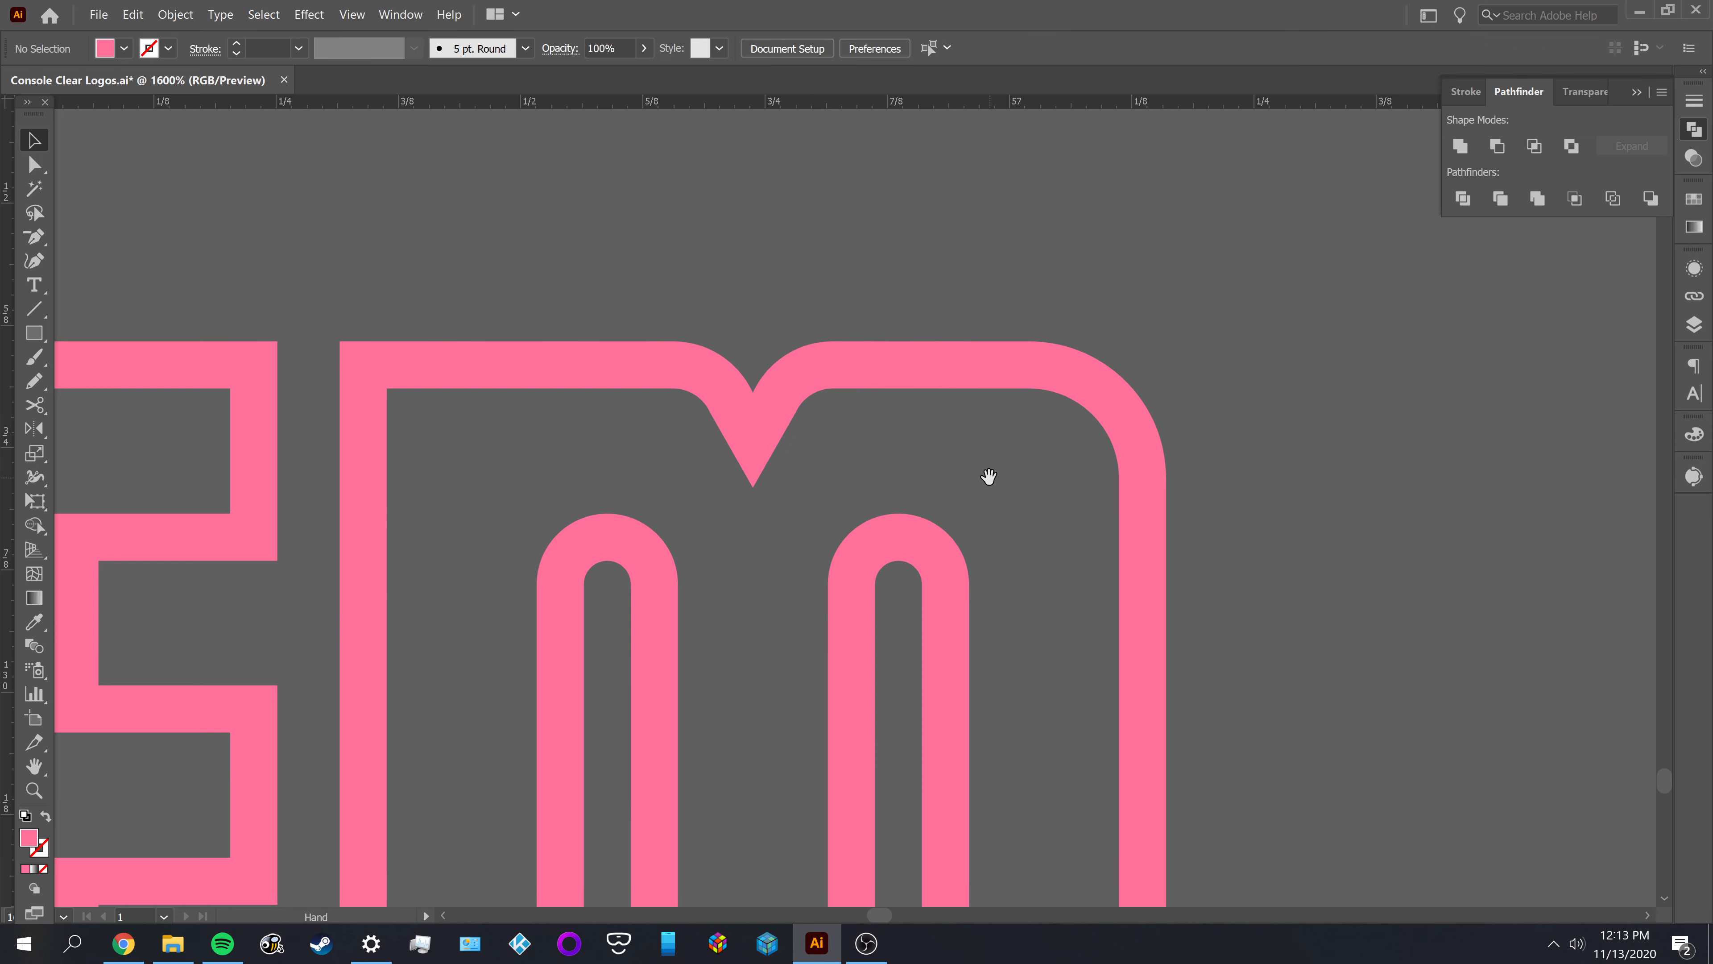
pyautogui.moveTo(987, 478)
pyautogui.mouseDown()
pyautogui.moveTo(823, 463)
pyautogui.moveTo(436, 478)
pyautogui.moveTo(852, 494)
pyautogui.mouseUp()
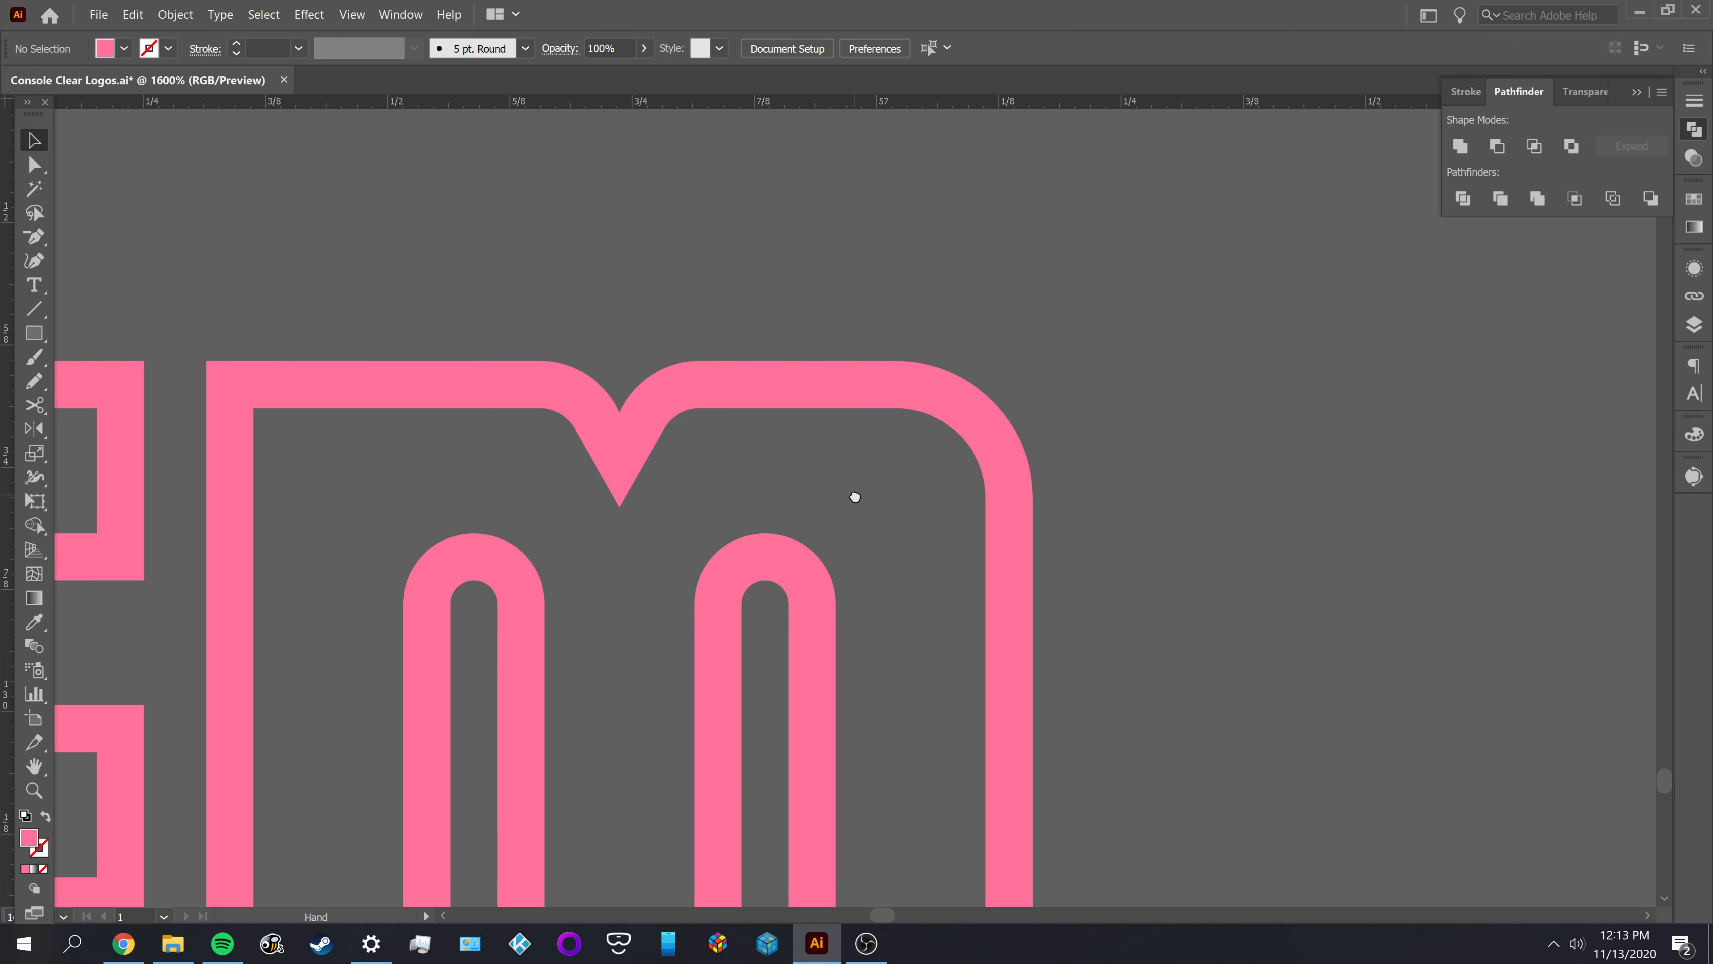
pyautogui.moveTo(1013, 505); pyautogui.dragTo(605, 453)
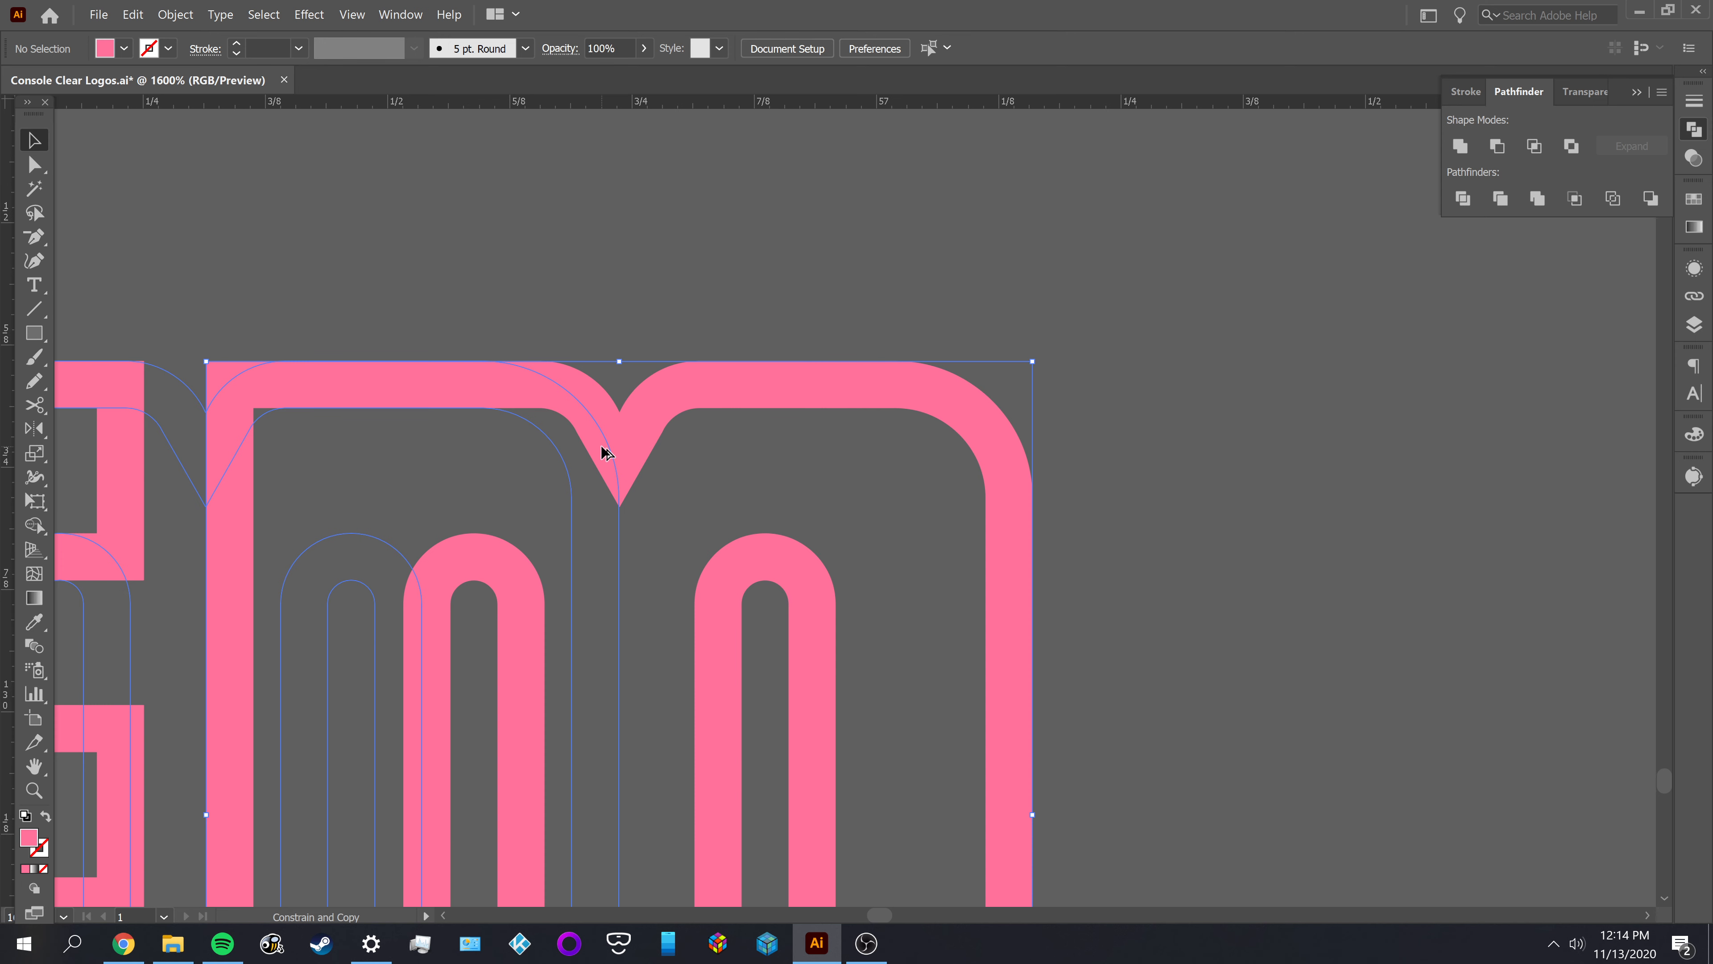
pyautogui.moveTo(605, 453)
pyautogui.mouseDown()
pyautogui.moveTo(600, 433)
pyautogui.moveTo(610, 498)
pyautogui.moveTo(605, 463)
pyautogui.mouseUp()
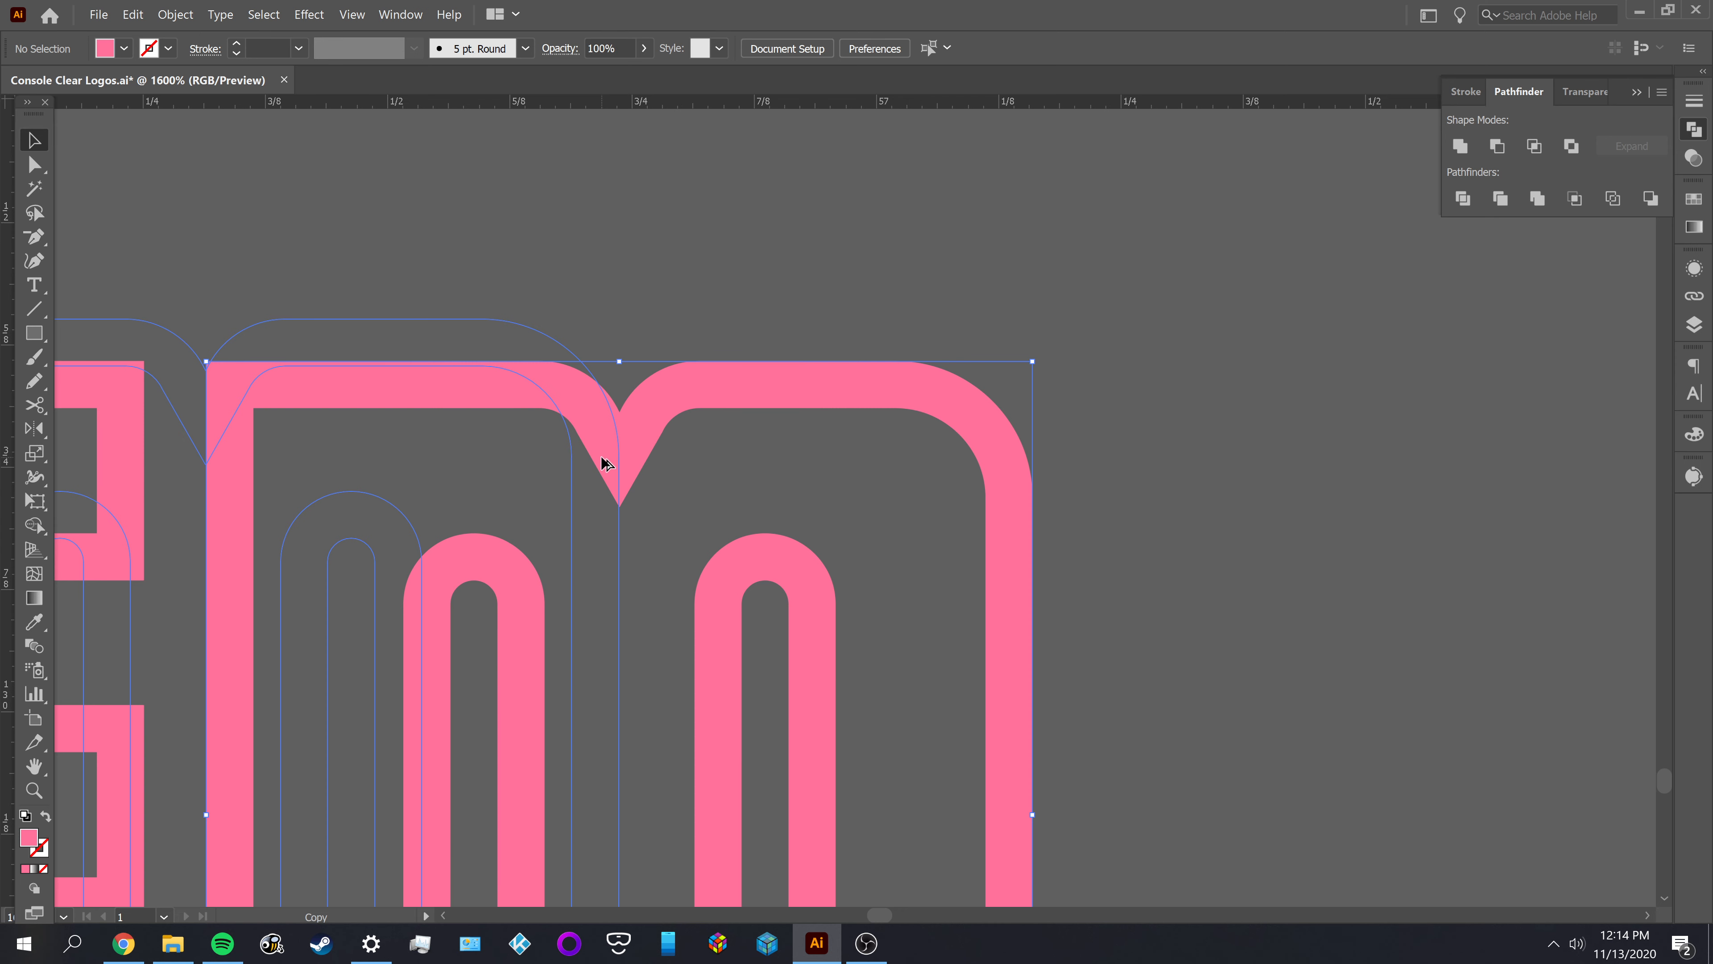
pyautogui.moveTo(605, 463)
pyautogui.mouseDown()
pyautogui.moveTo(653, 513)
pyautogui.moveTo(624, 488)
pyautogui.mouseUp()
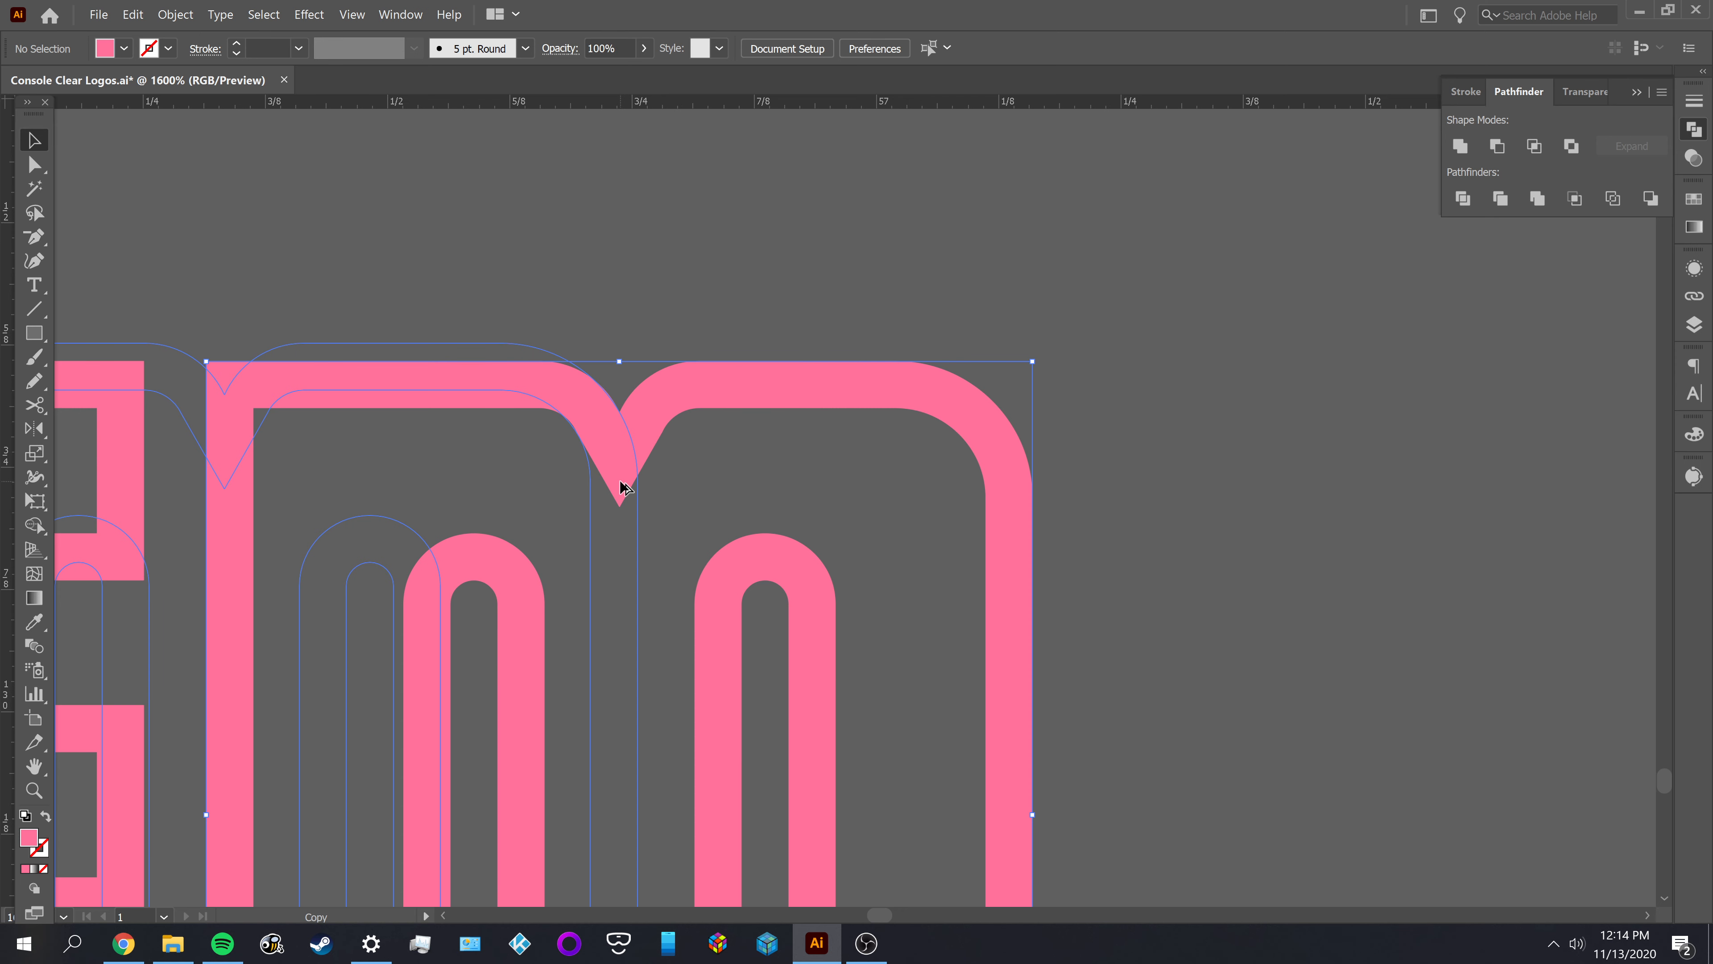
pyautogui.moveTo(619, 480); pyautogui.dragTo(1099, 417)
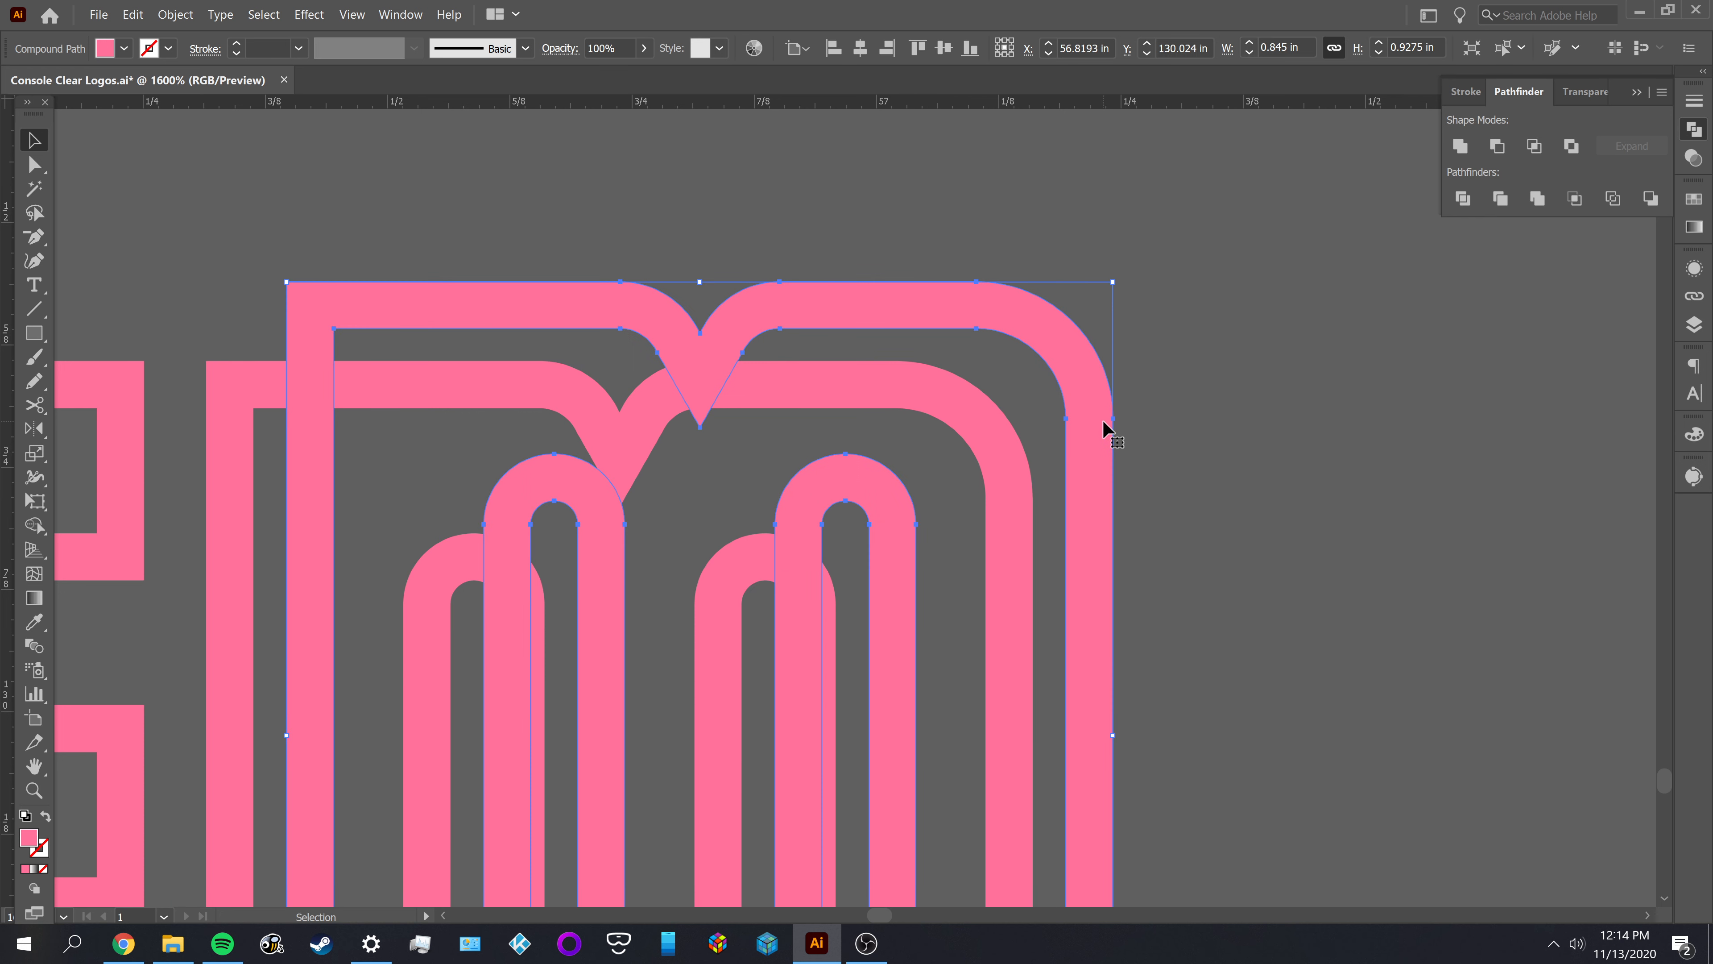
pyautogui.hotkey('ctrl', 'z')
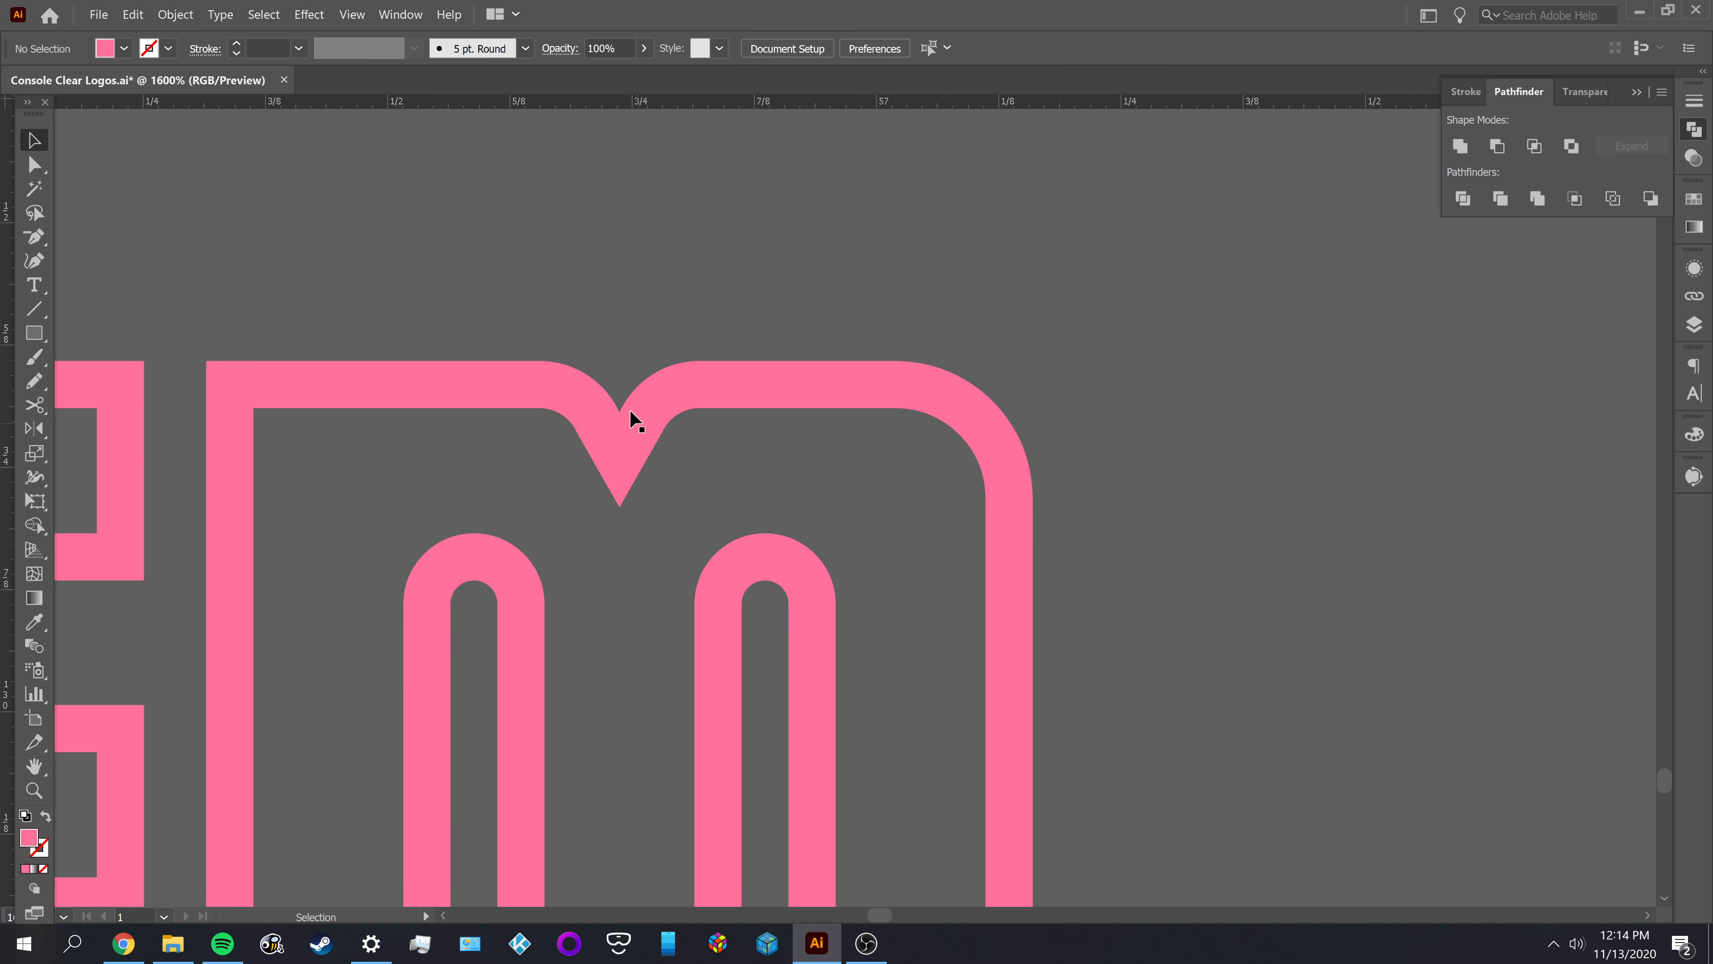
# Draw an open right-angled path with a horizontal and a vertical segment above the M's notch using the Pen tool
pyautogui.press('p')
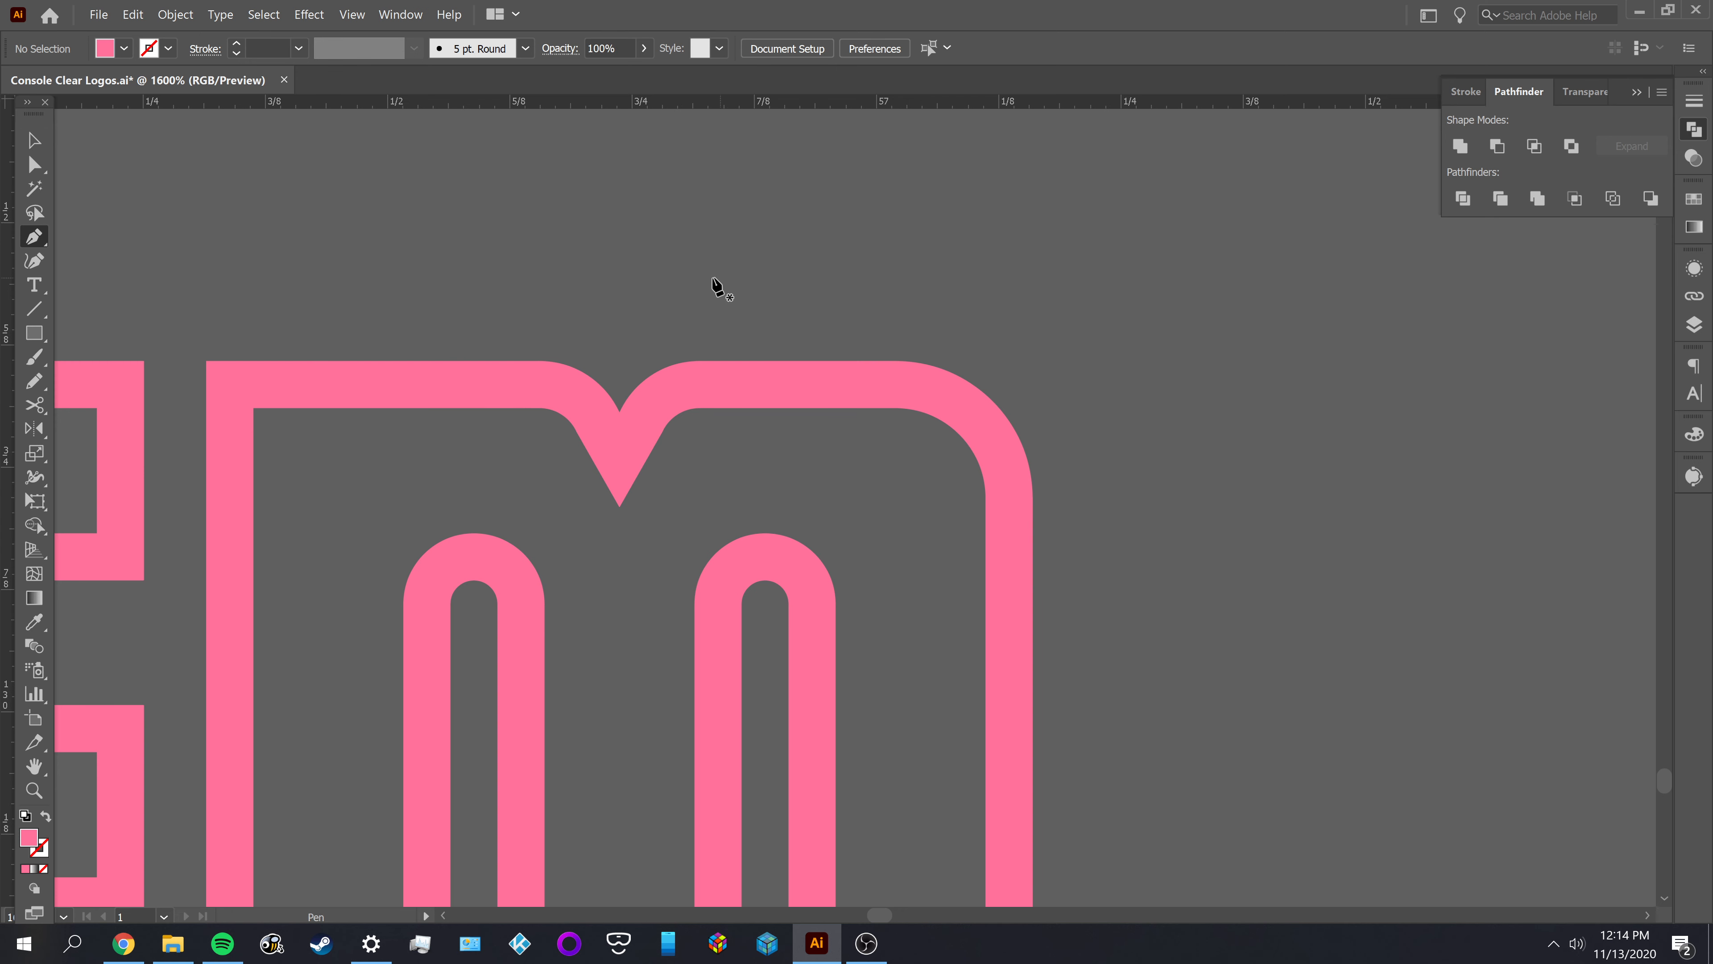
pyautogui.click(726, 225)
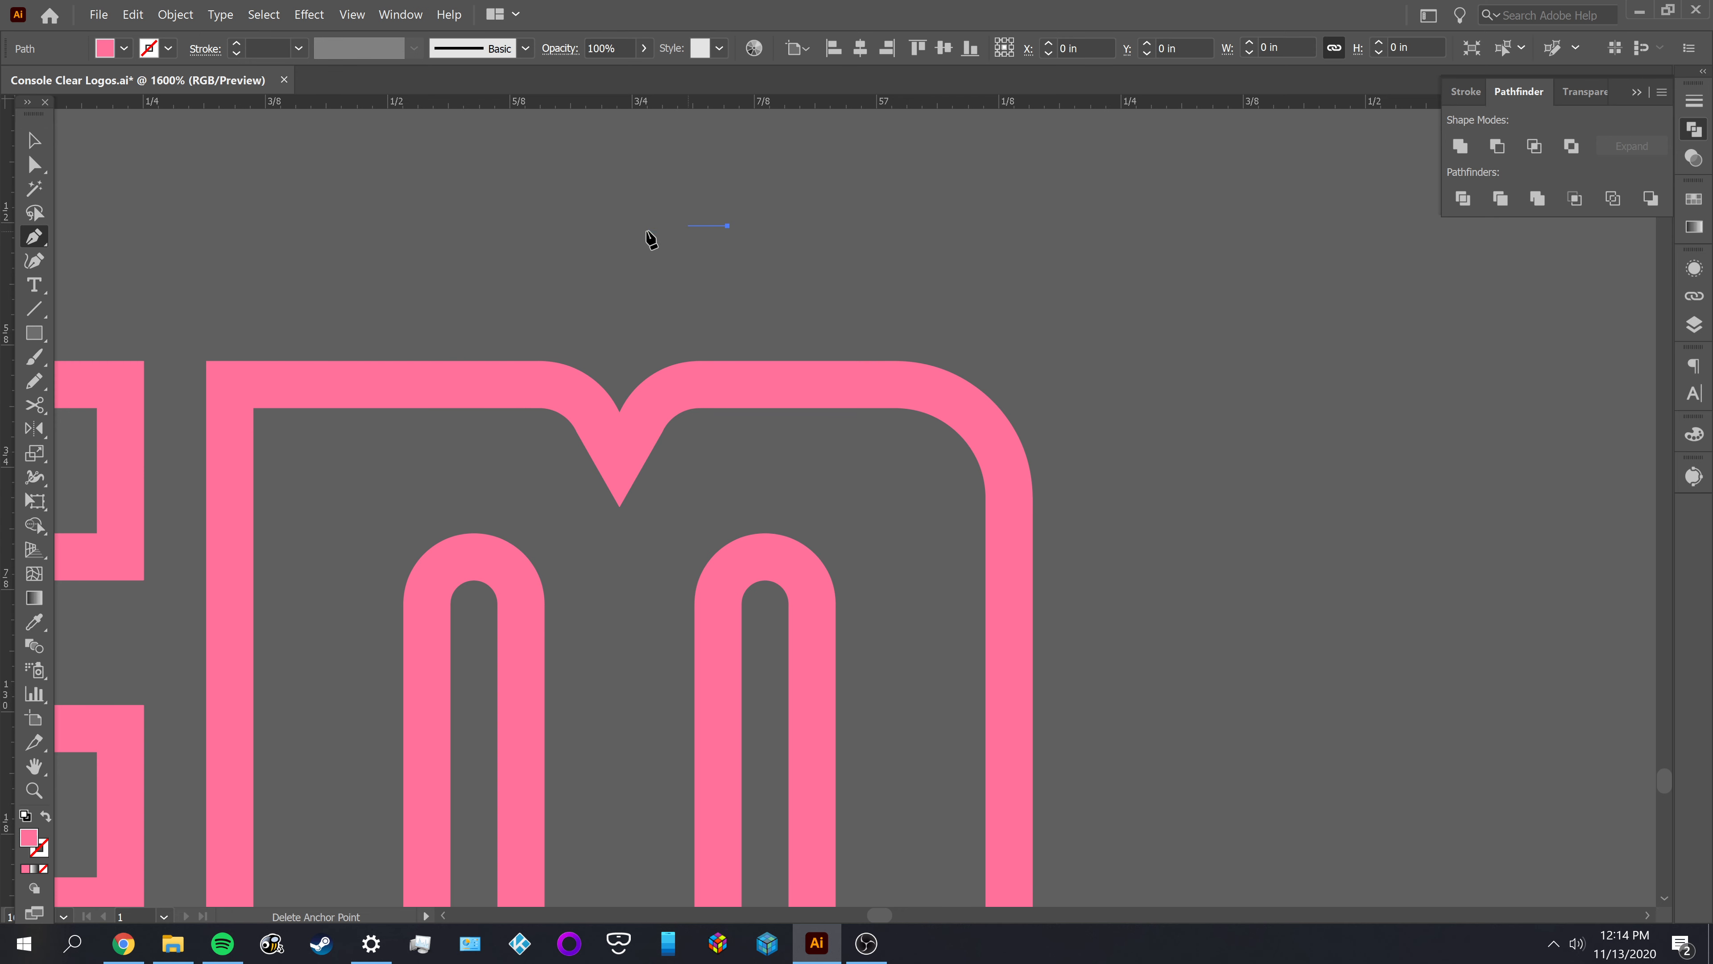
pyautogui.click(593, 225)
pyautogui.click(593, 331)
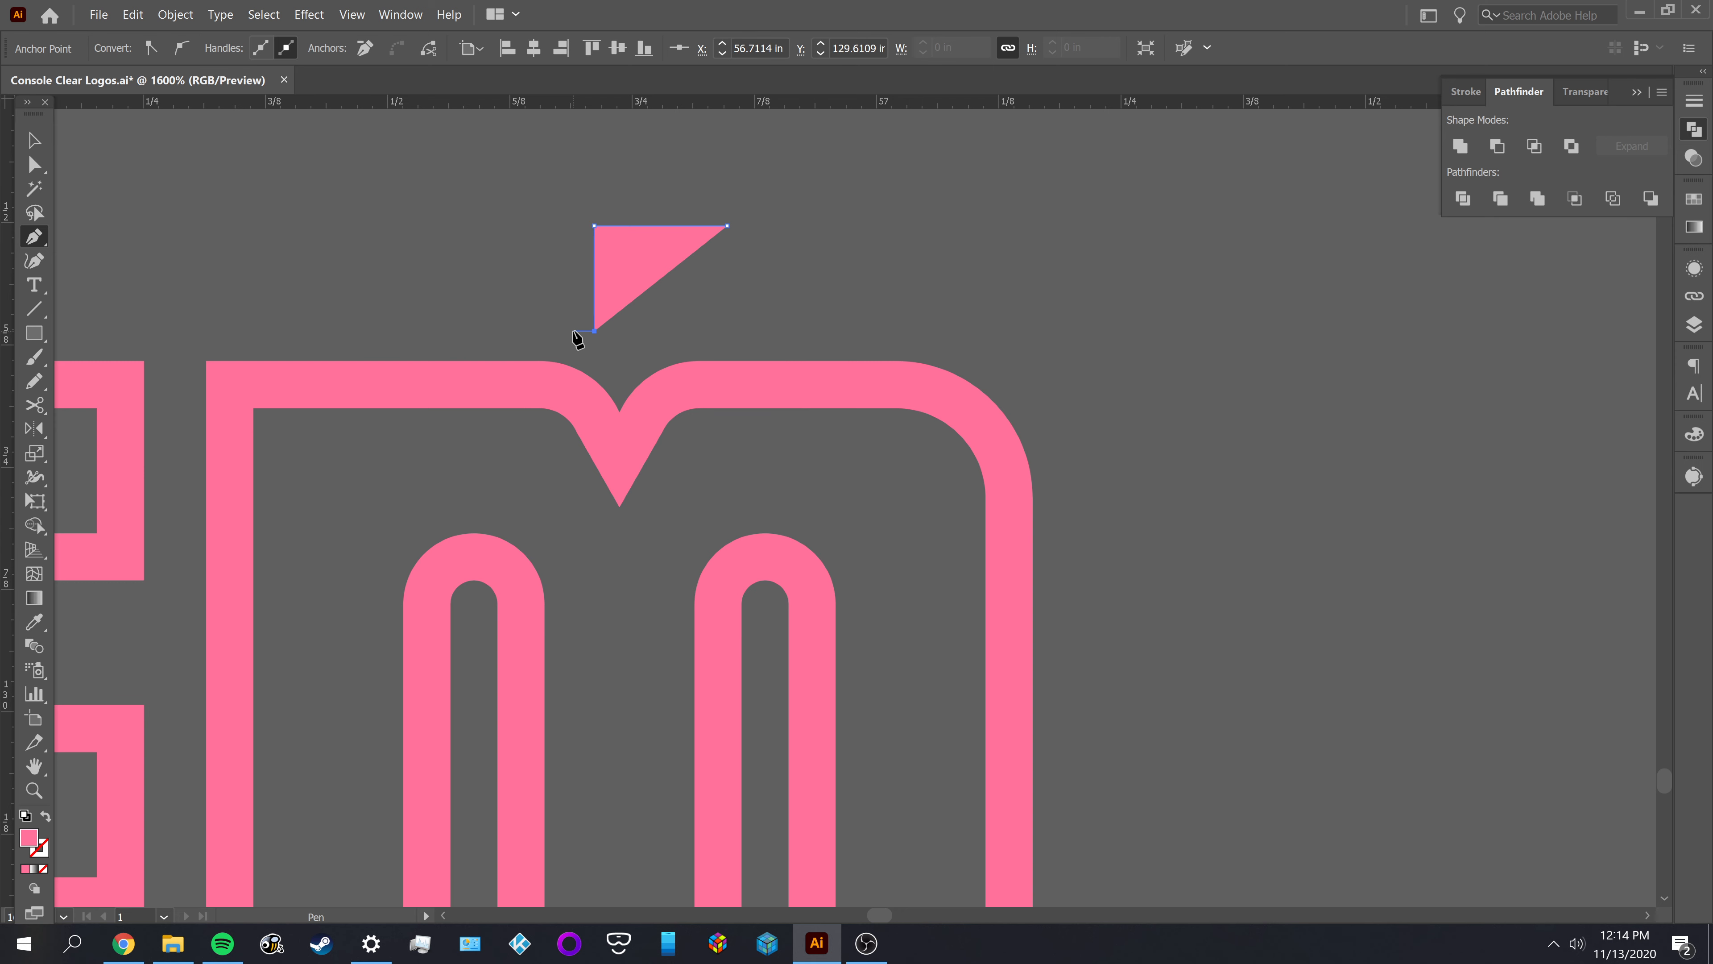
pyautogui.press('v')
pyautogui.click(664, 345)
# Move the right-angled path onto the M so its vertical segment meets the notch's upper point
pyautogui.moveTo(628, 269); pyautogui.dragTo(662, 430)
pyautogui.scroll(1, 680, 415)
pyautogui.moveTo(819, 417); pyautogui.dragTo(849, 356)
pyautogui.click(849, 290)
pyautogui.scroll(1, 815, 358)
pyautogui.click(761, 309)
pyautogui.moveTo(745, 372); pyautogui.dragTo(534, 368)
pyautogui.click(661, 337)
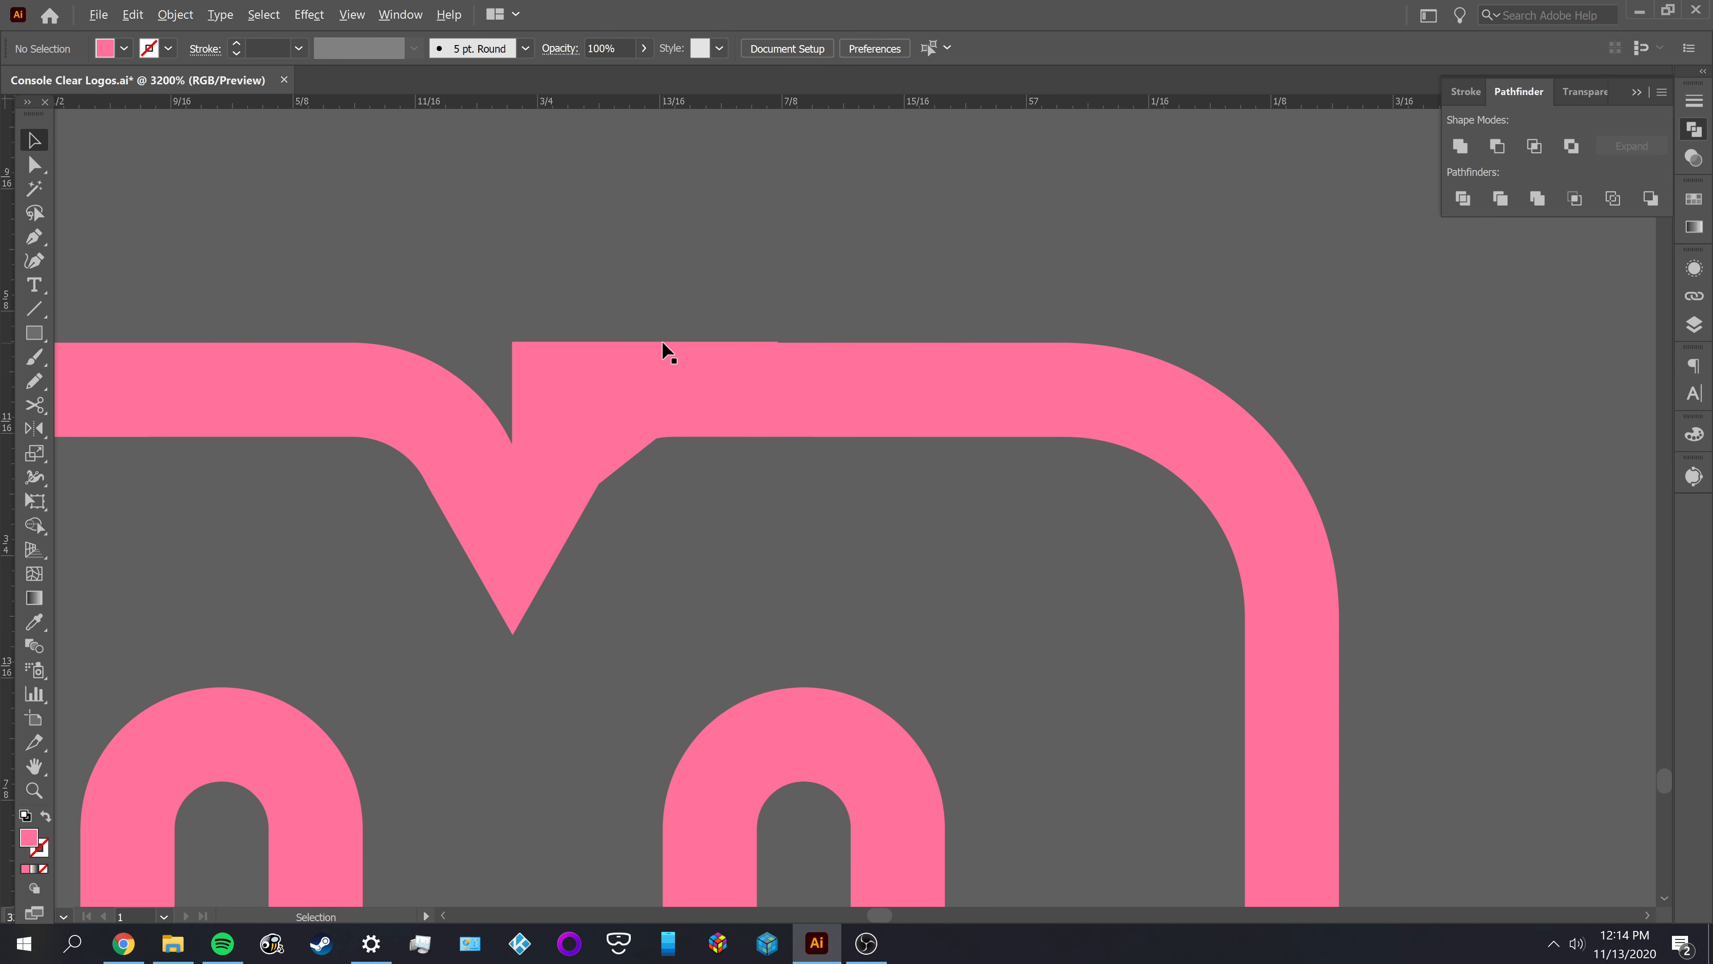
# Fine-align the path's horizontal segment with the M's upper edge
pyautogui.scroll(5, 661, 340)
pyautogui.scroll(1, 836, 335)
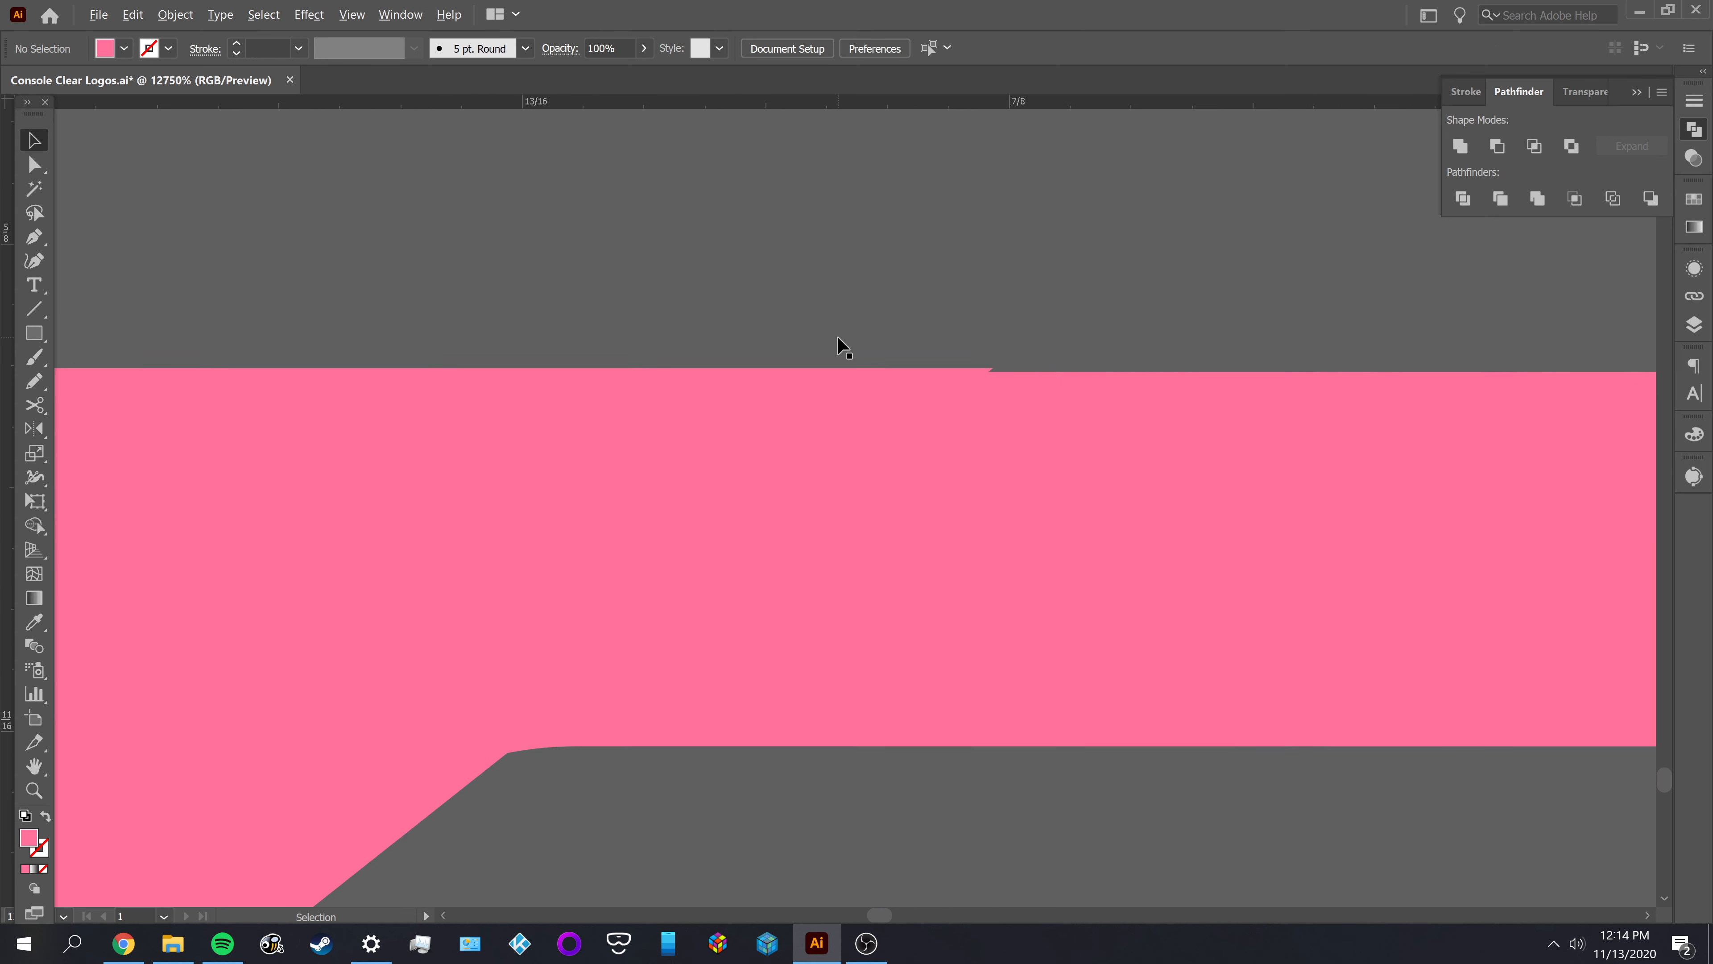
pyautogui.moveTo(572, 419); pyautogui.dragTo(470, 439)
pyautogui.click(599, 312)
pyautogui.scroll(-2, 601, 311)
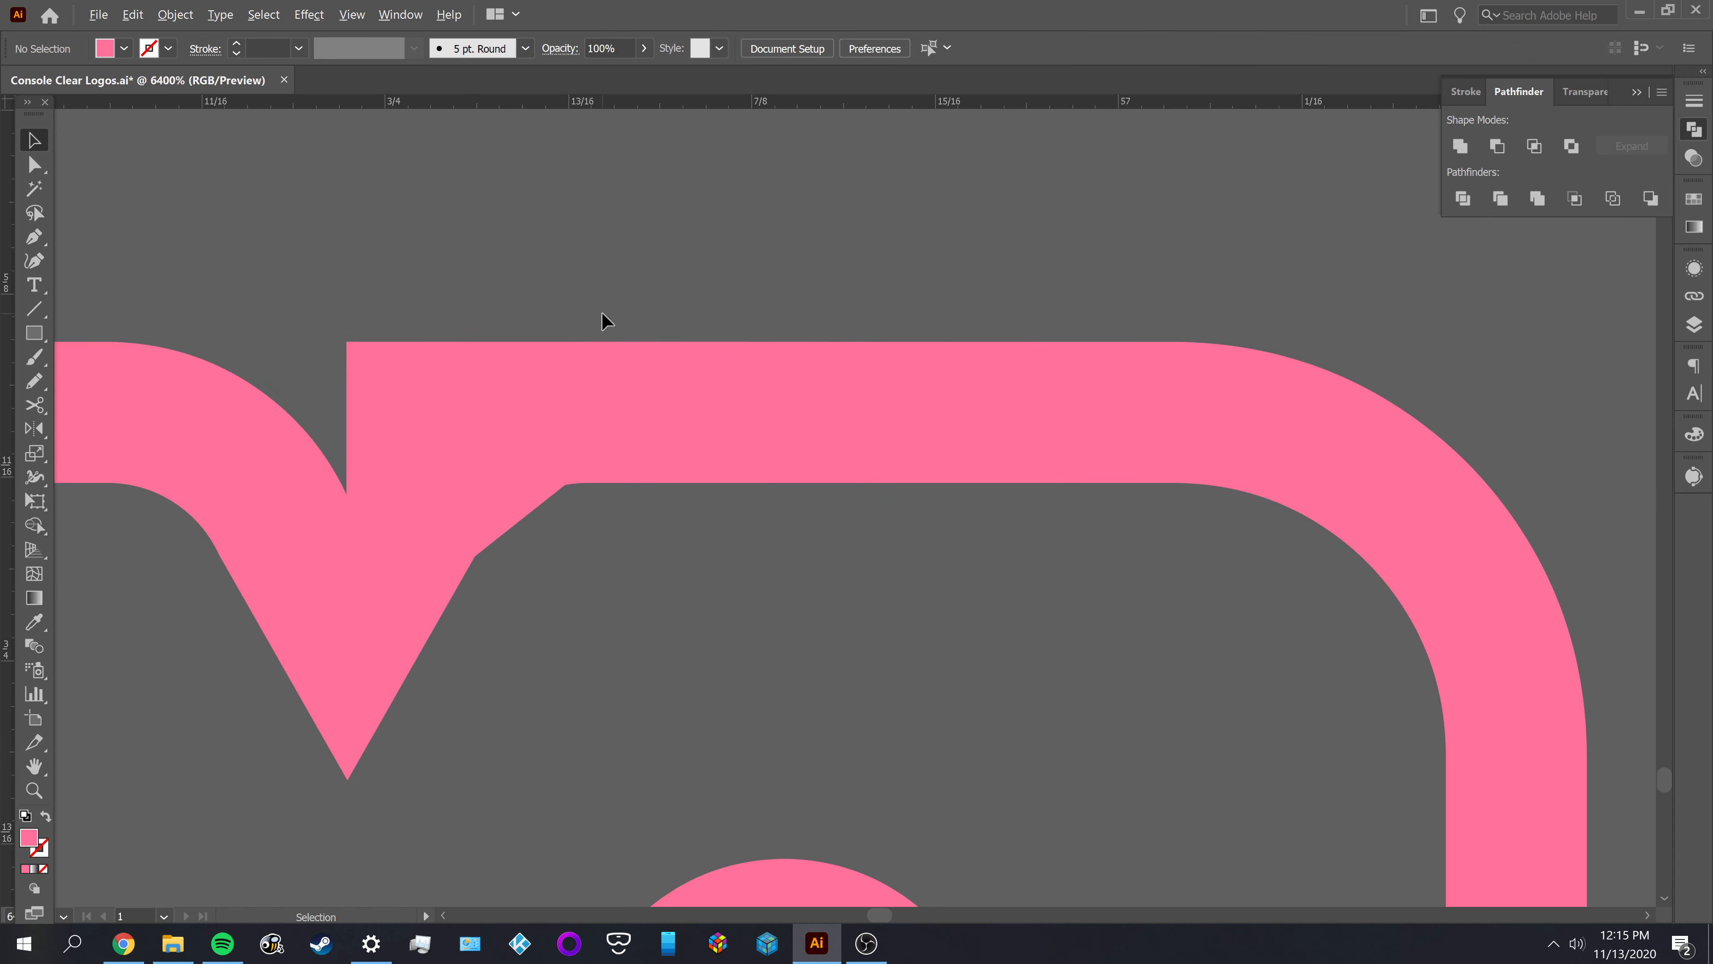
# Round the path's corner to a radius of about 0.0831 in, following the M's right shoulder
pyautogui.click(412, 399)
pyautogui.press('a')
pyautogui.click(345, 343)
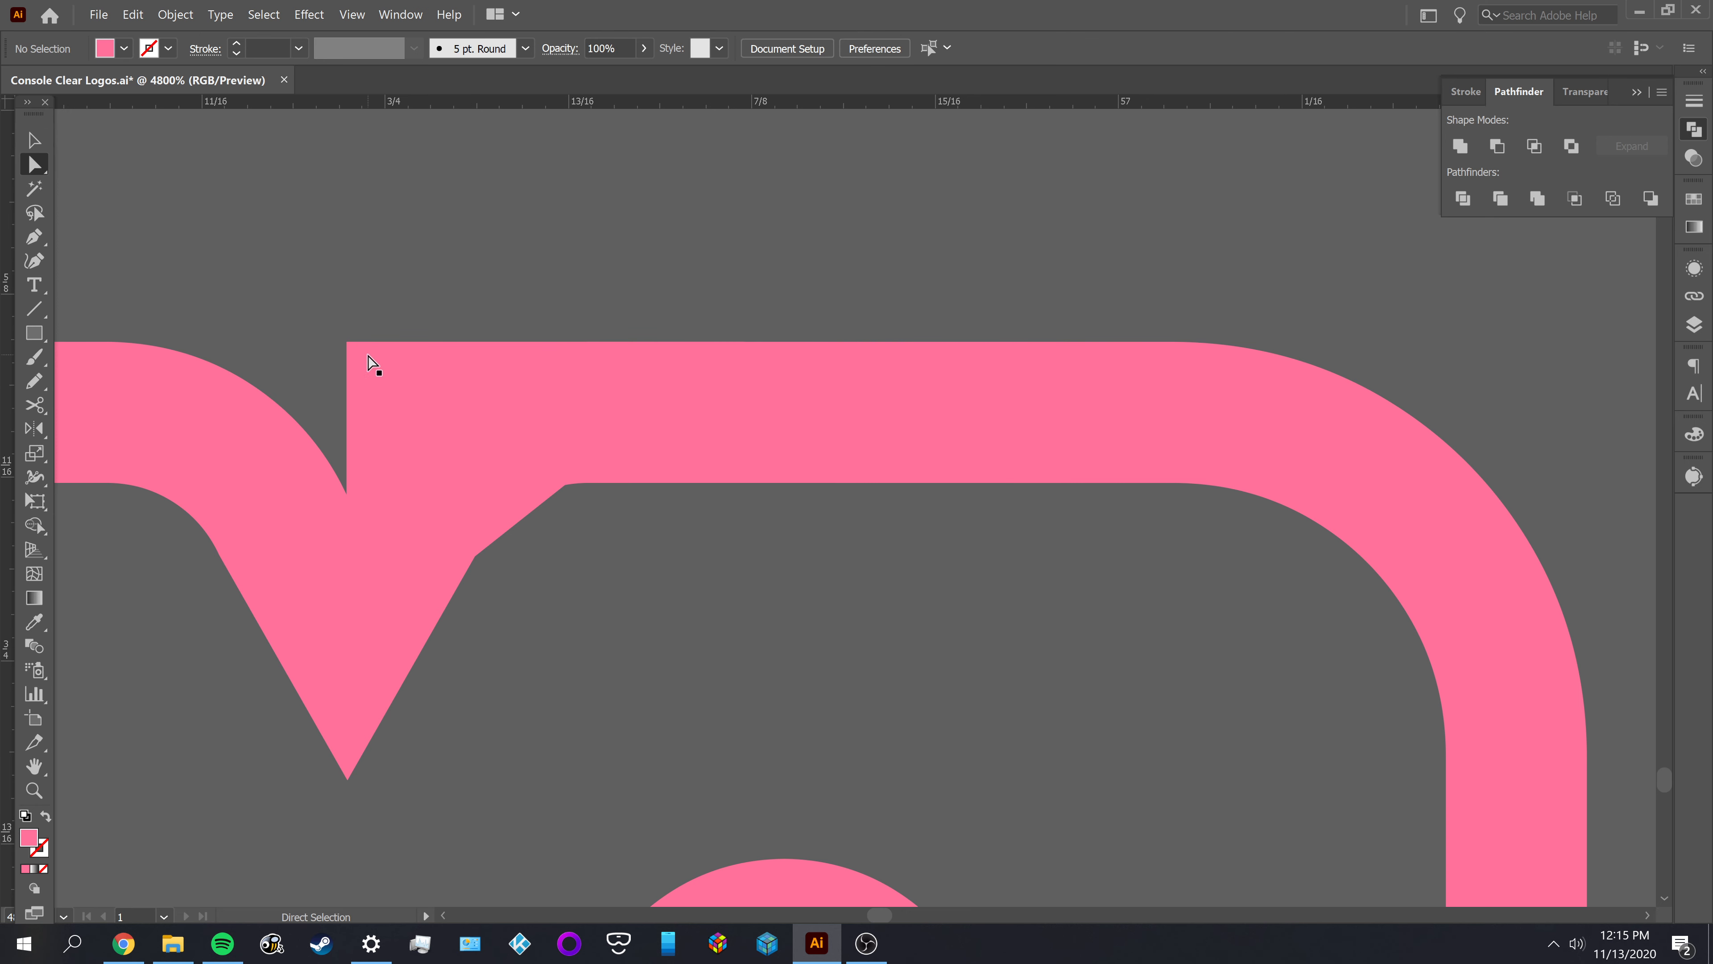
pyautogui.click(344, 344)
pyautogui.moveTo(416, 417); pyautogui.dragTo(479, 475)
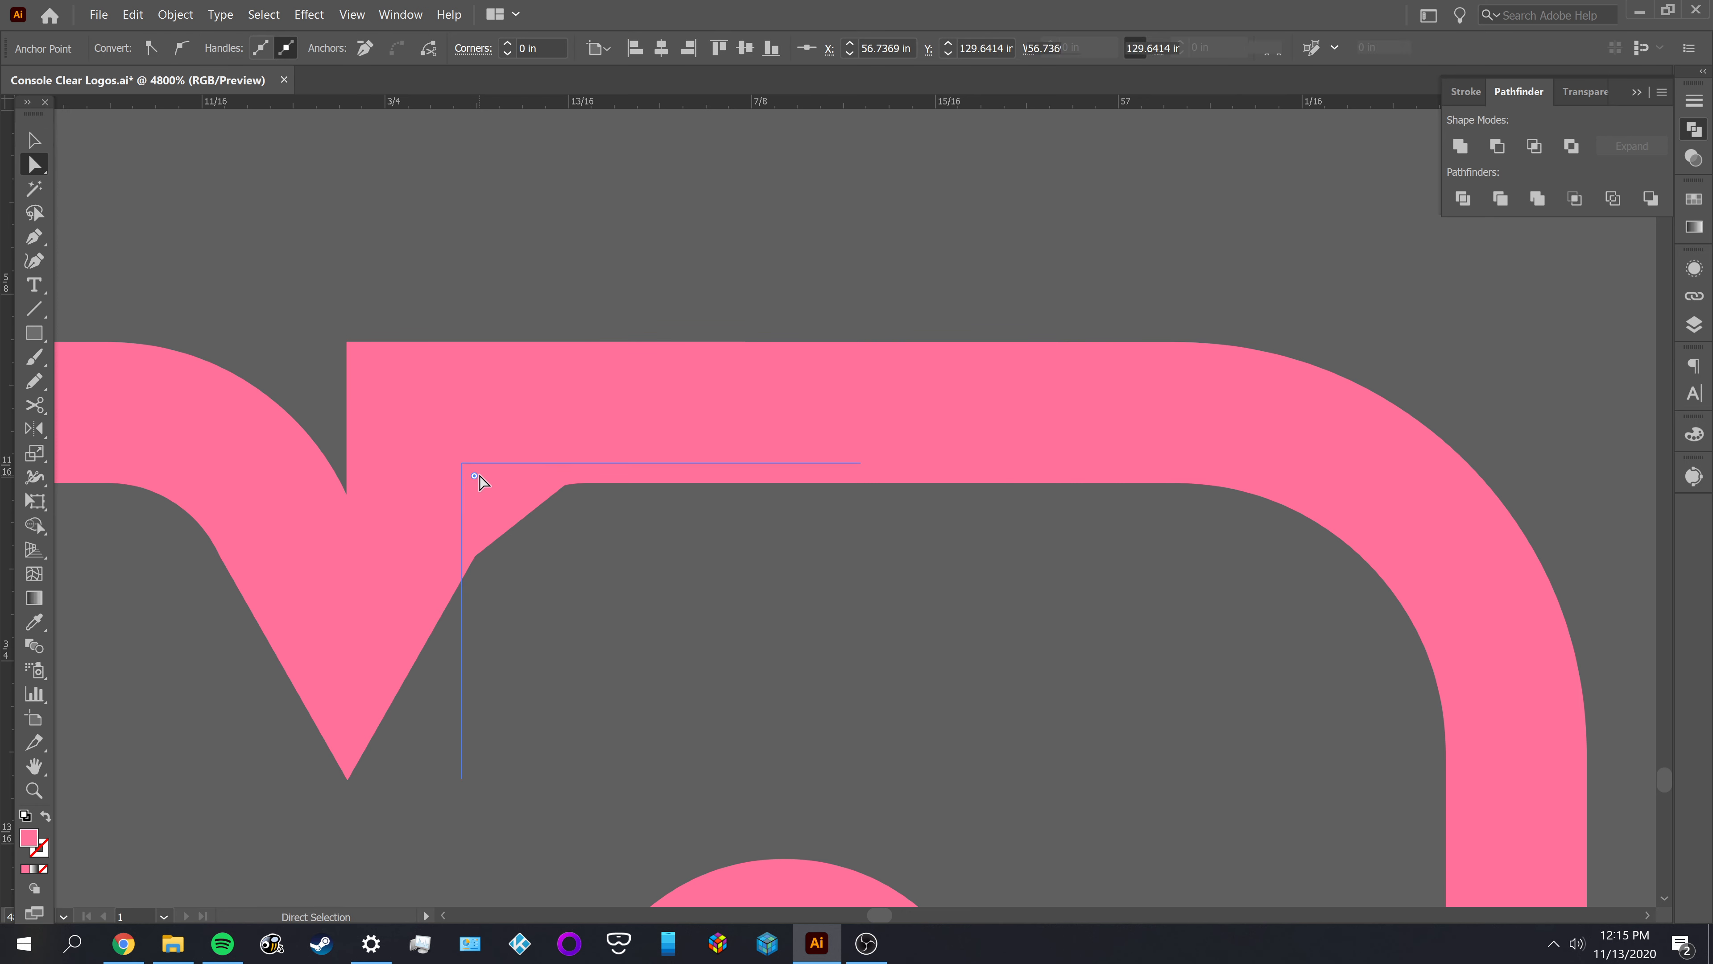
pyautogui.hotkey('ctrl', 'z')
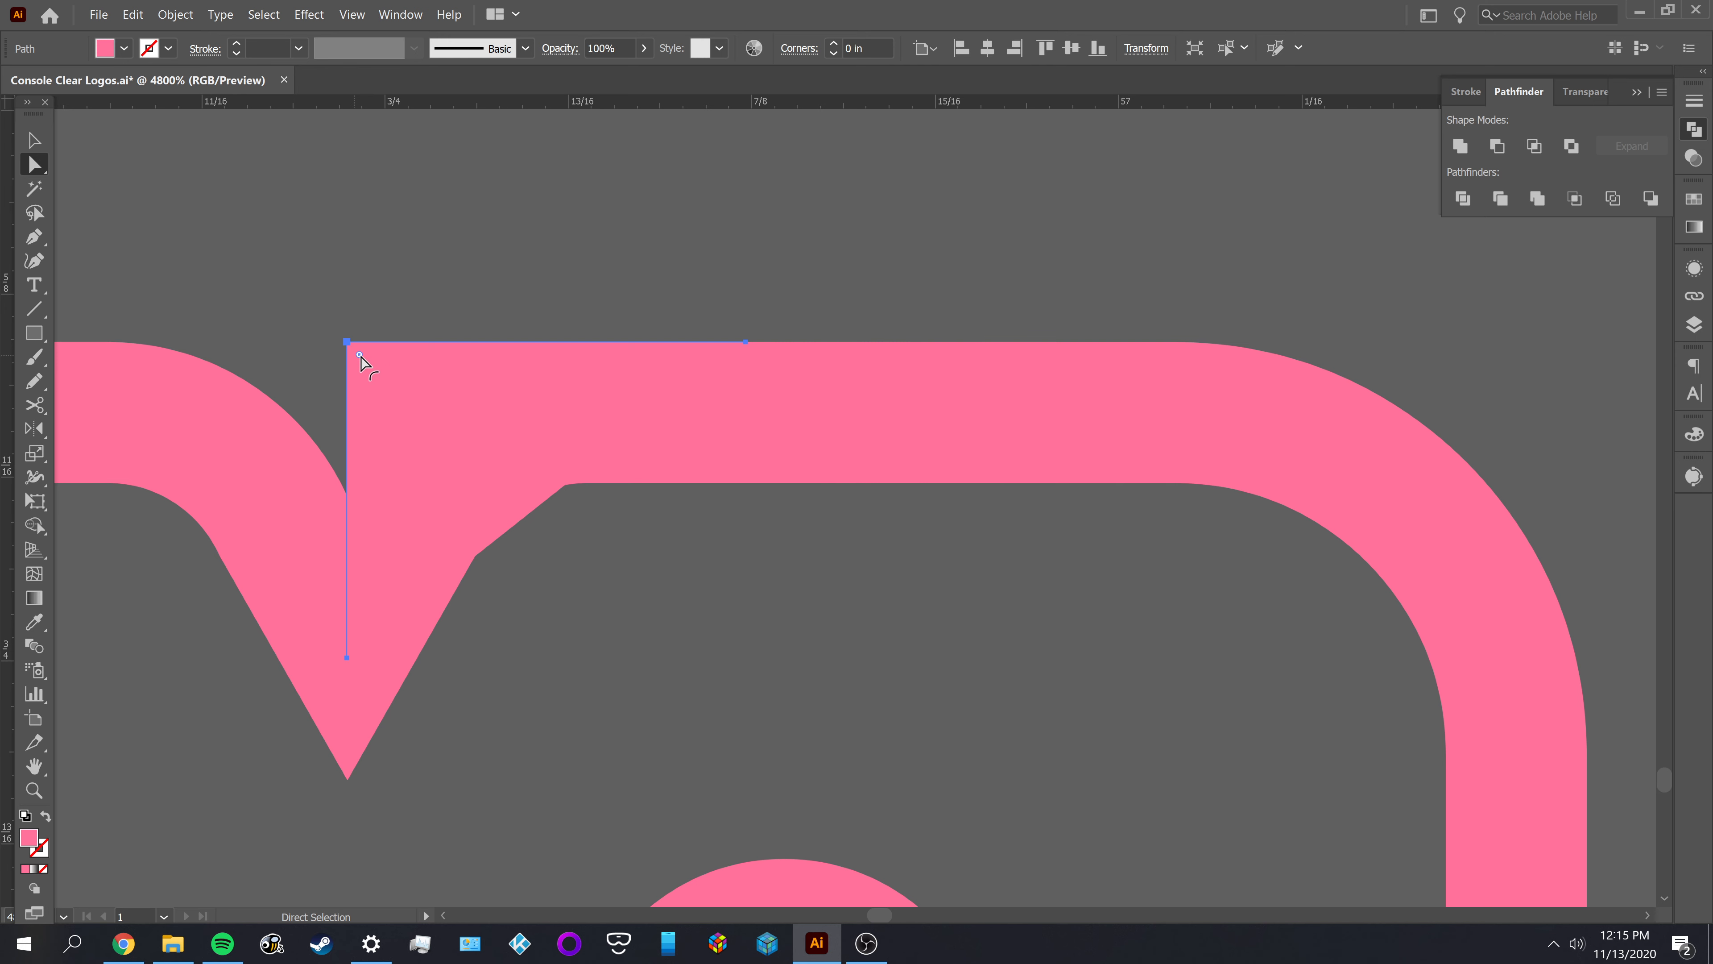
pyautogui.moveTo(358, 354); pyautogui.dragTo(379, 371)
pyautogui.moveTo(562, 507); pyautogui.dragTo(591, 585)
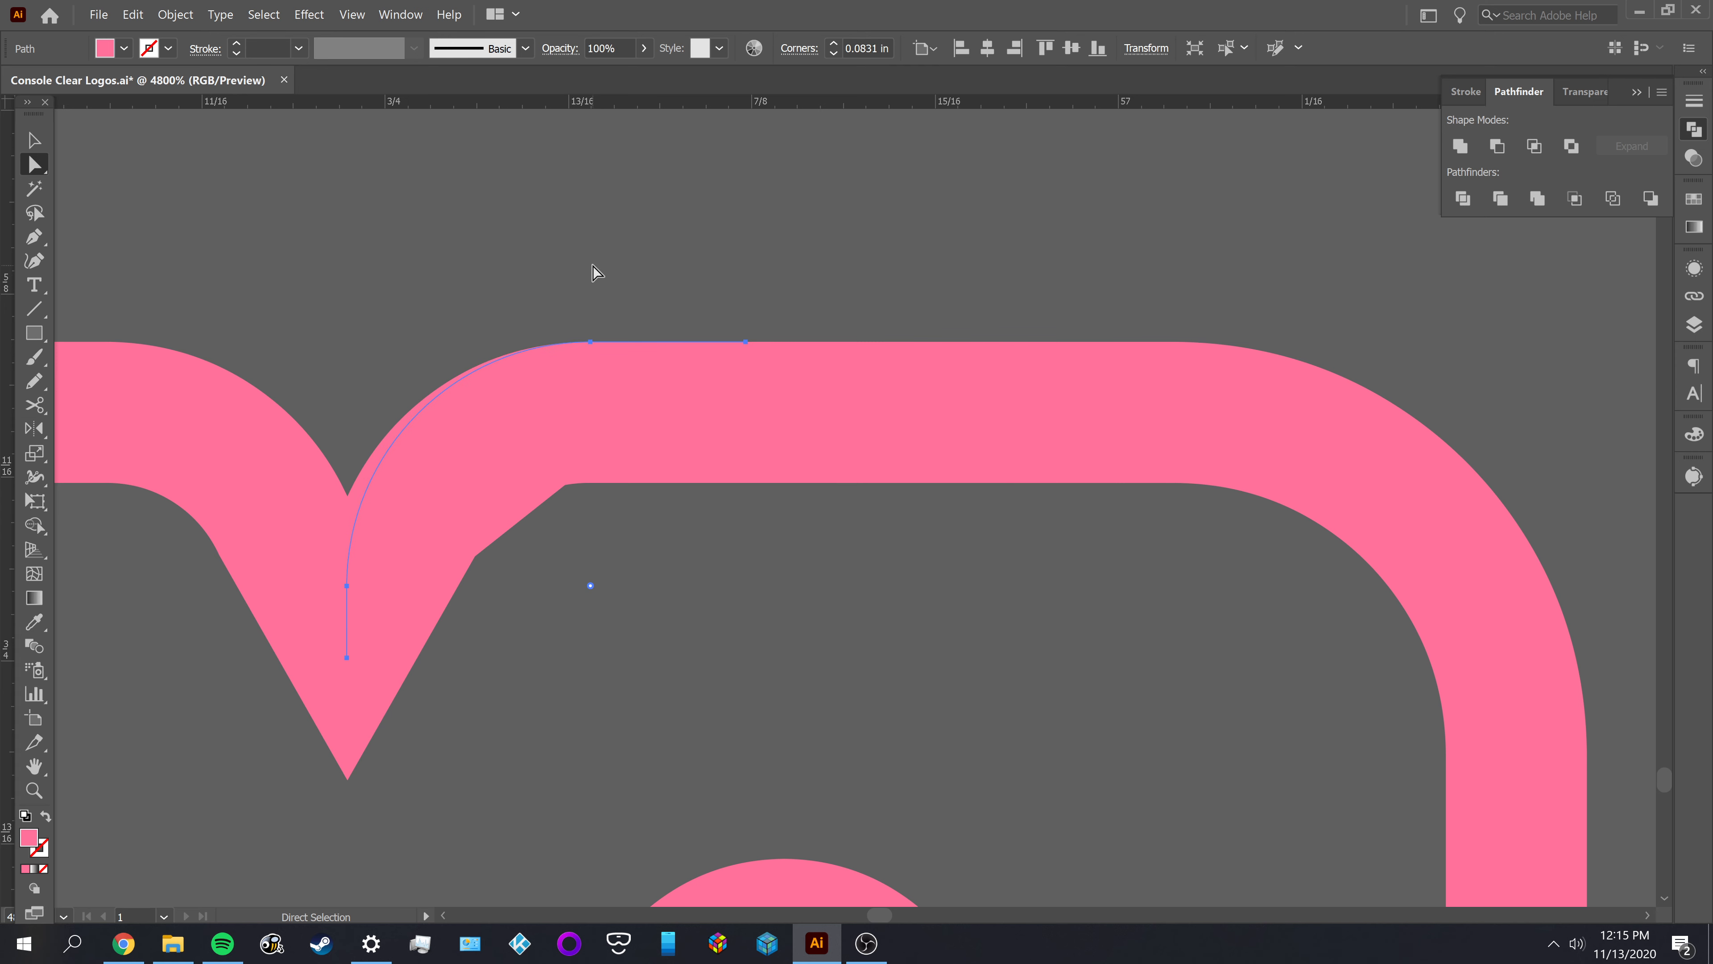
# Set the path's corner radius to 0.0926 in and shift the path onto the outer curve of the M's right shoulder
pyautogui.click(854, 49)
pyautogui.doubleClick(854, 48)
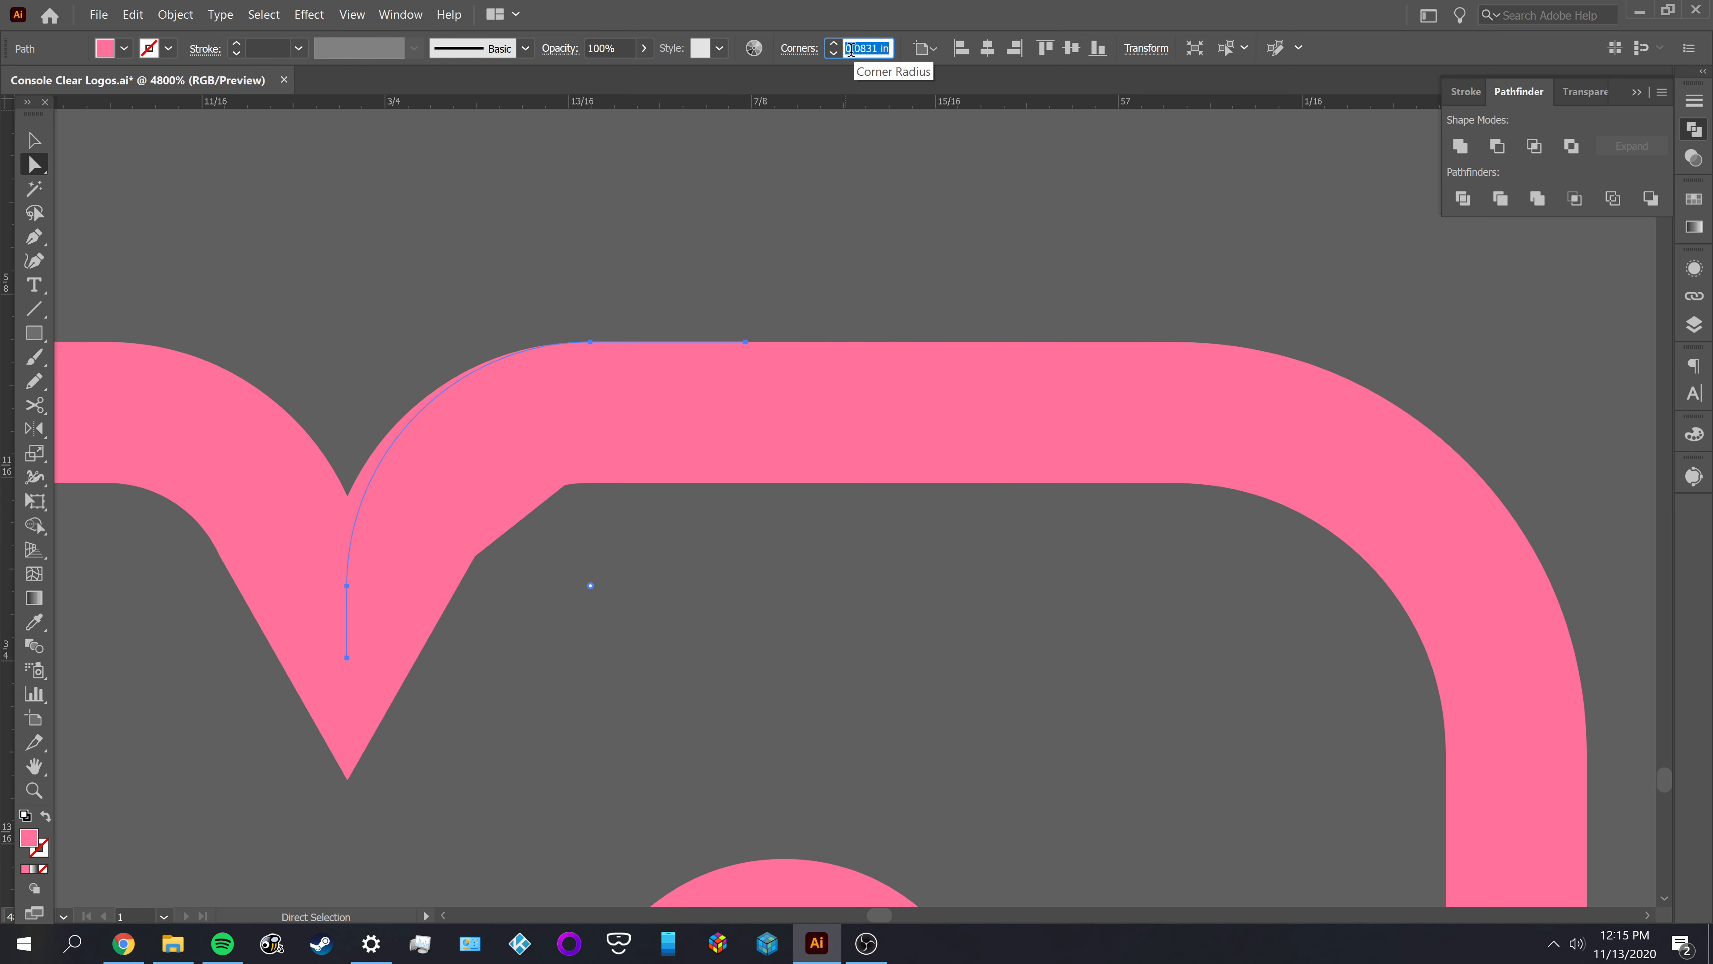
pyautogui.write('.0926')
pyautogui.press('Tab')
pyautogui.write('v')
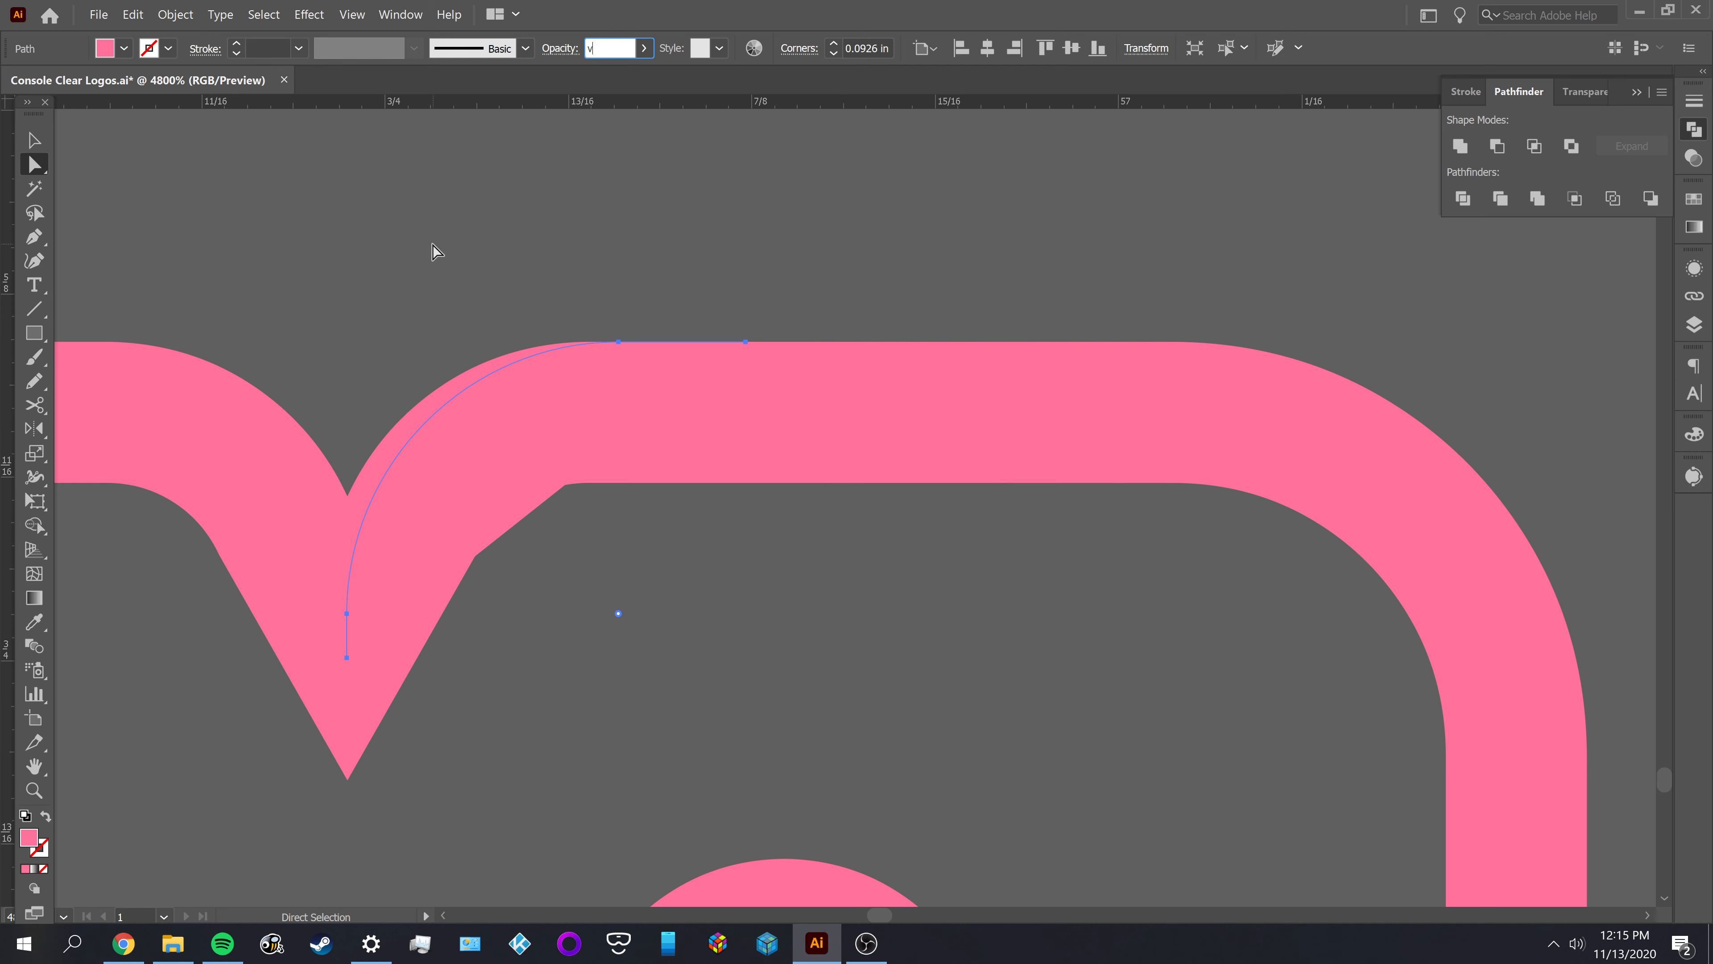
pyautogui.press('Escape')
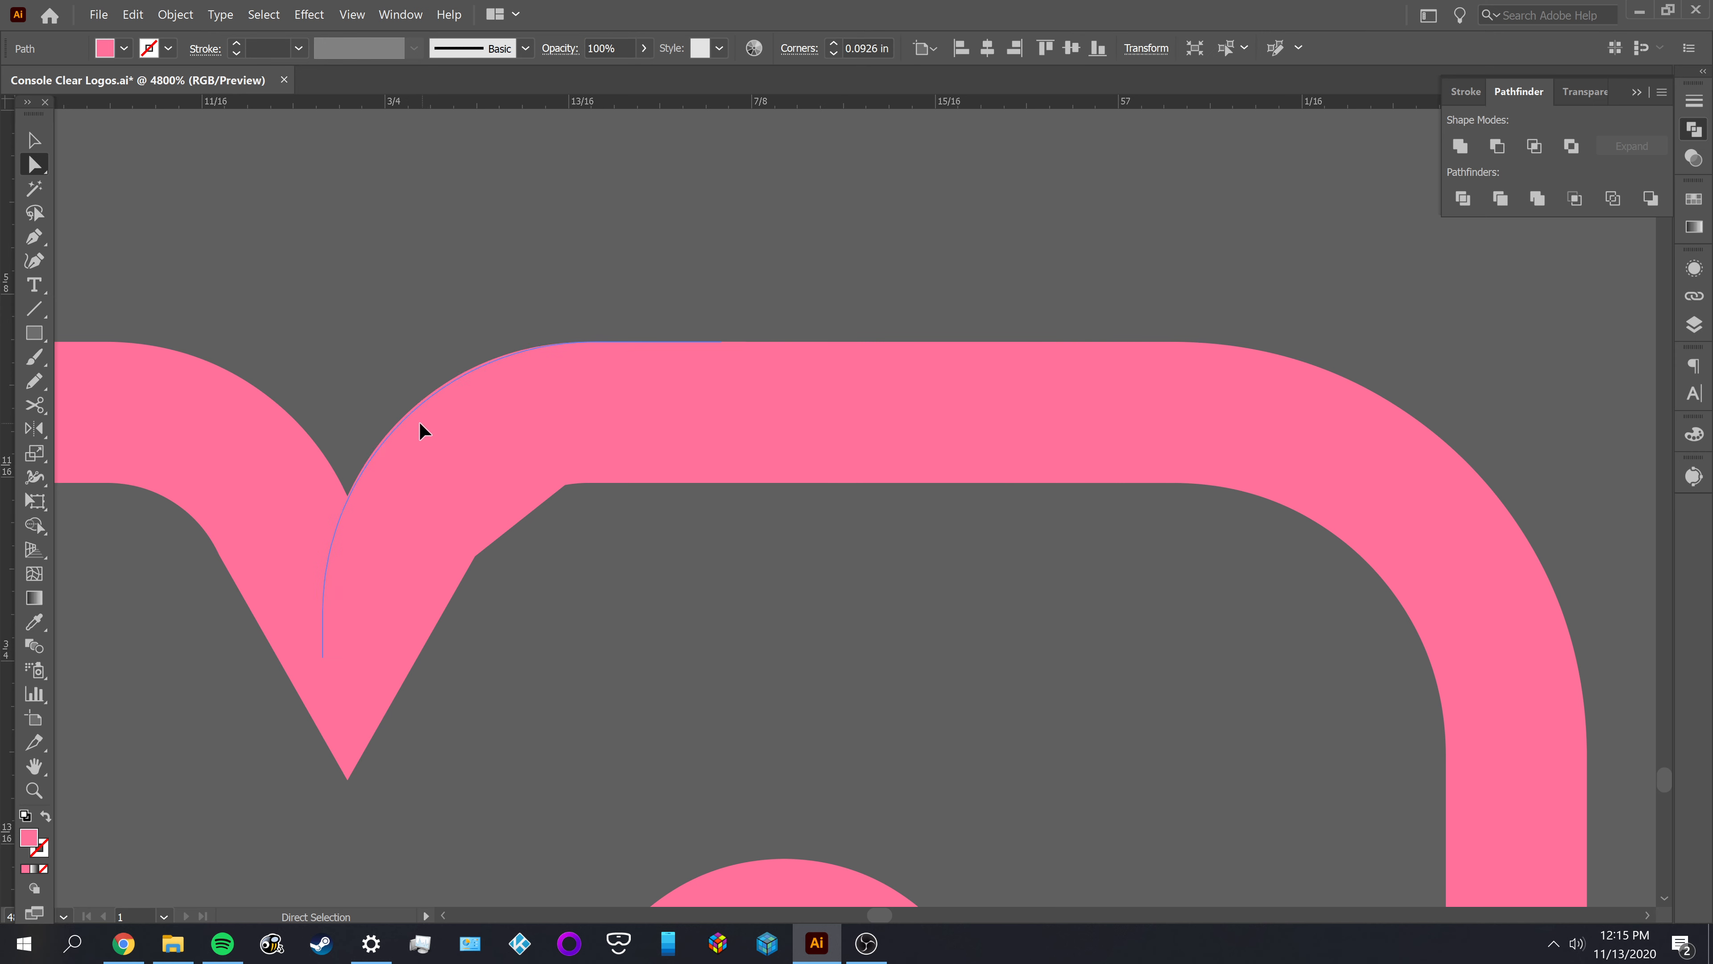
pyautogui.moveTo(419, 423); pyautogui.dragTo(418, 423)
pyautogui.moveTo(420, 425); pyautogui.dragTo(419, 426)
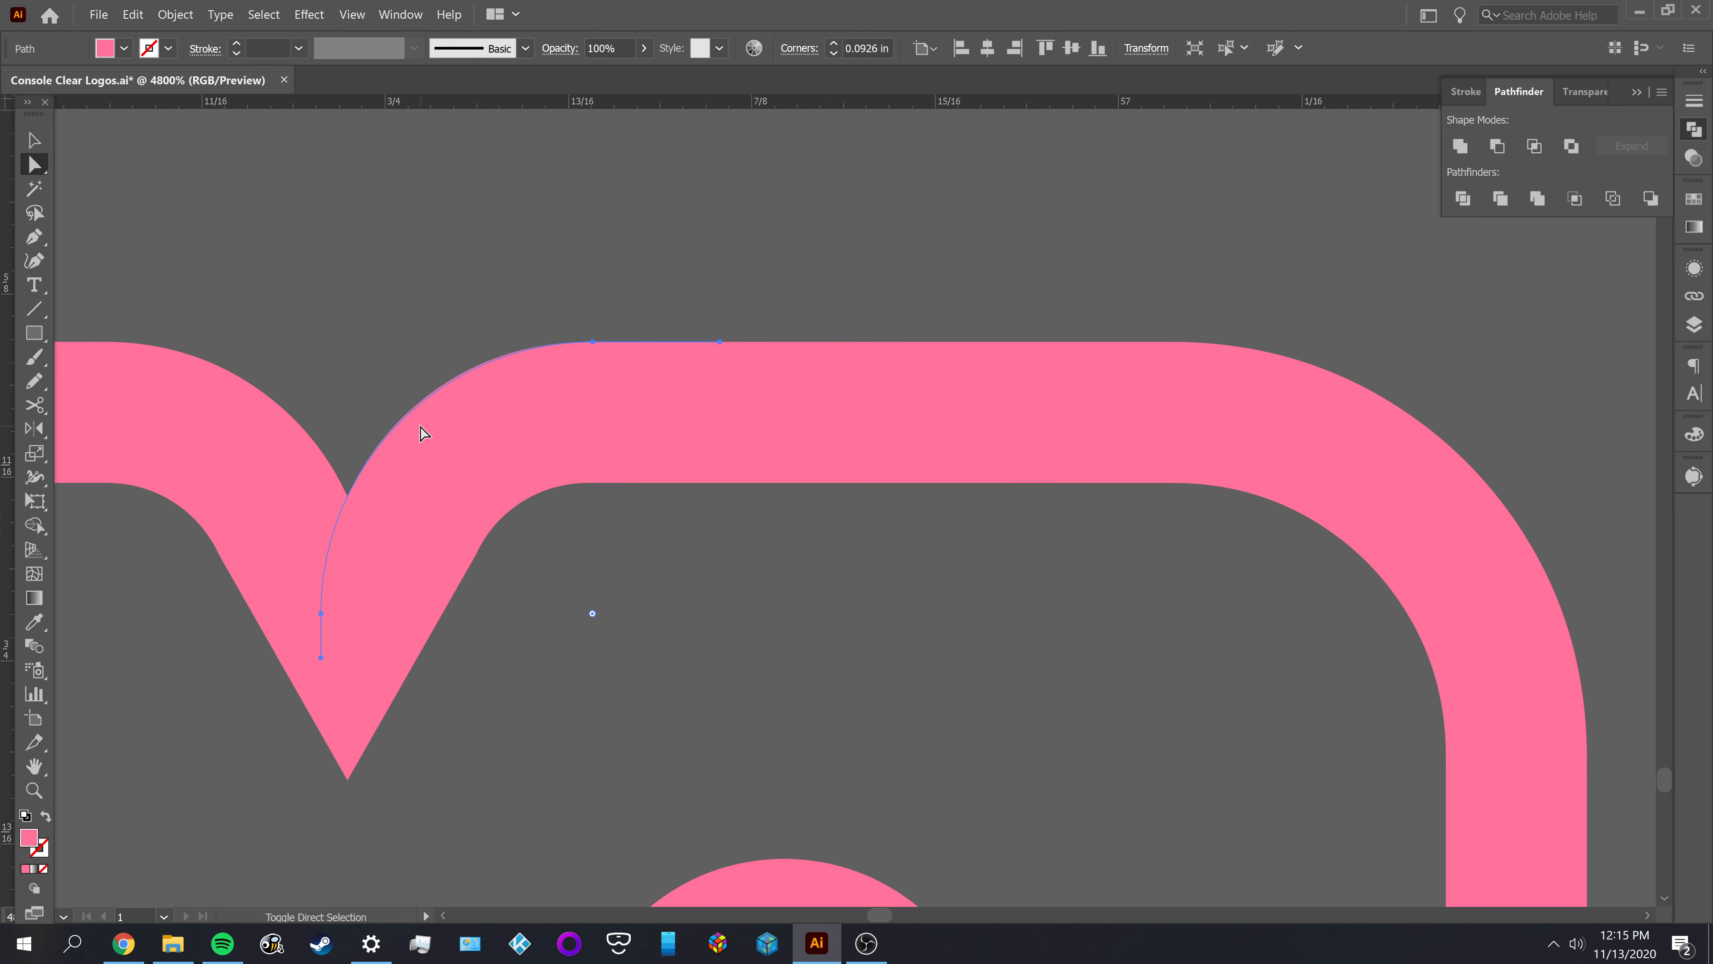
# Preview a -0.048 in Offset Path with Miter joins on the arc against the M's inner edge, and cancel it
pyautogui.click(176, 15)
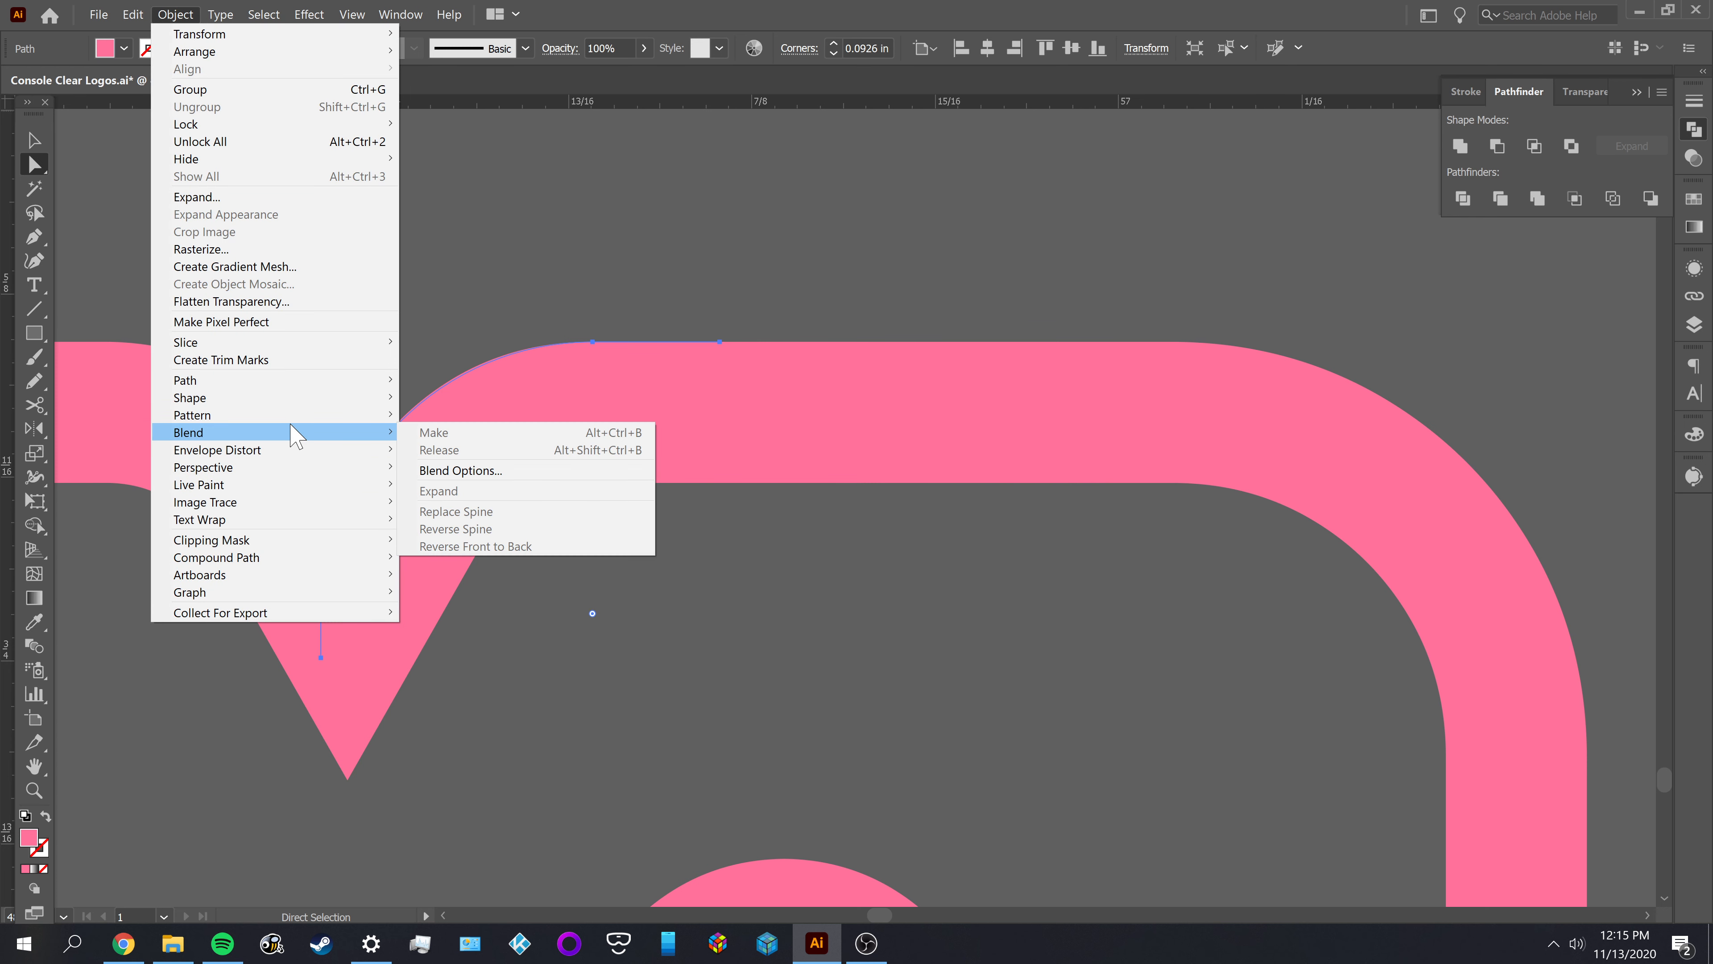
pyautogui.moveTo(257, 381)
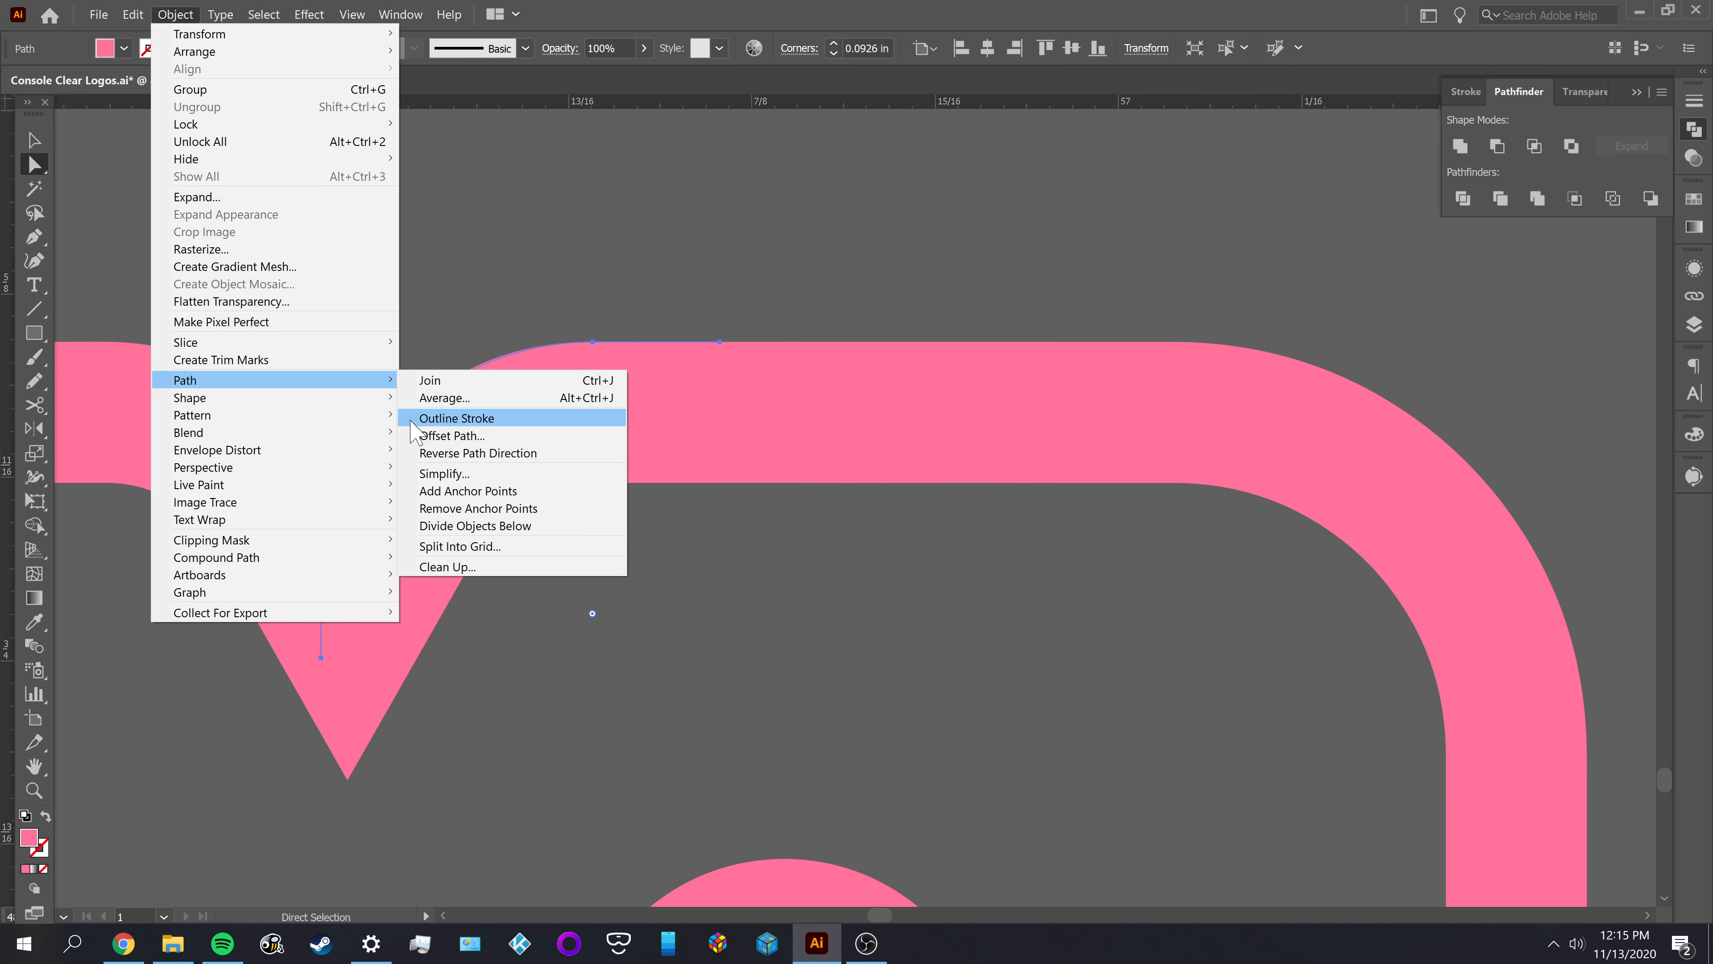
pyautogui.click(429, 438)
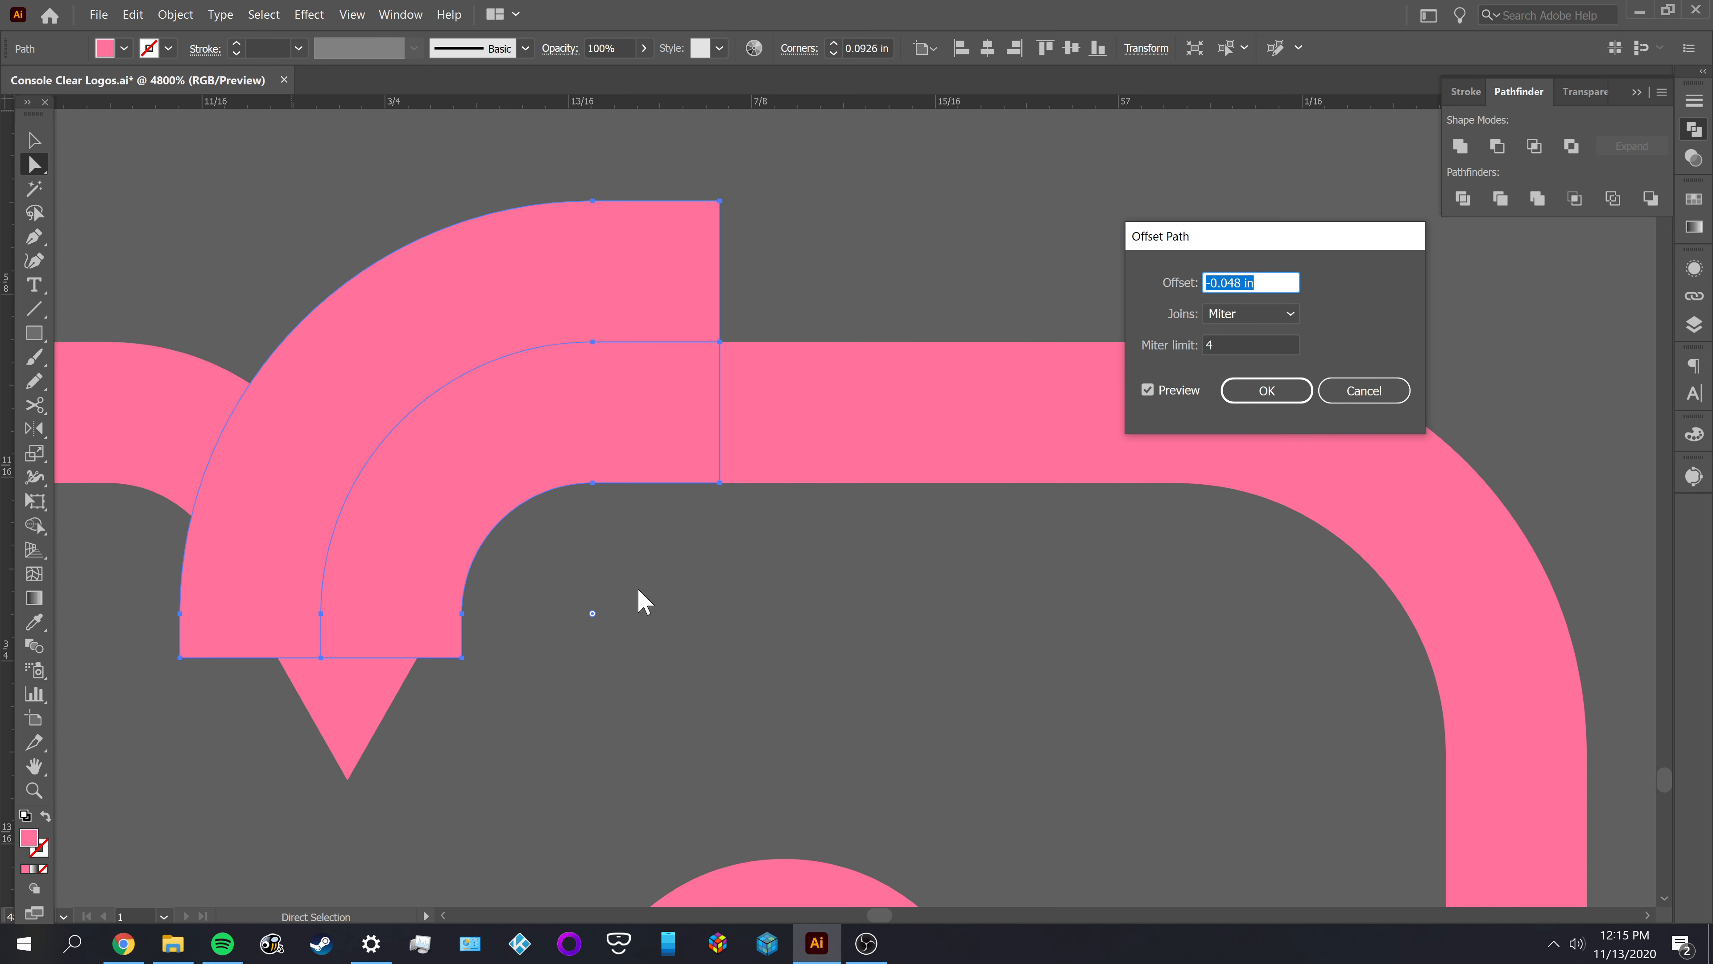
pyautogui.click(1399, 390)
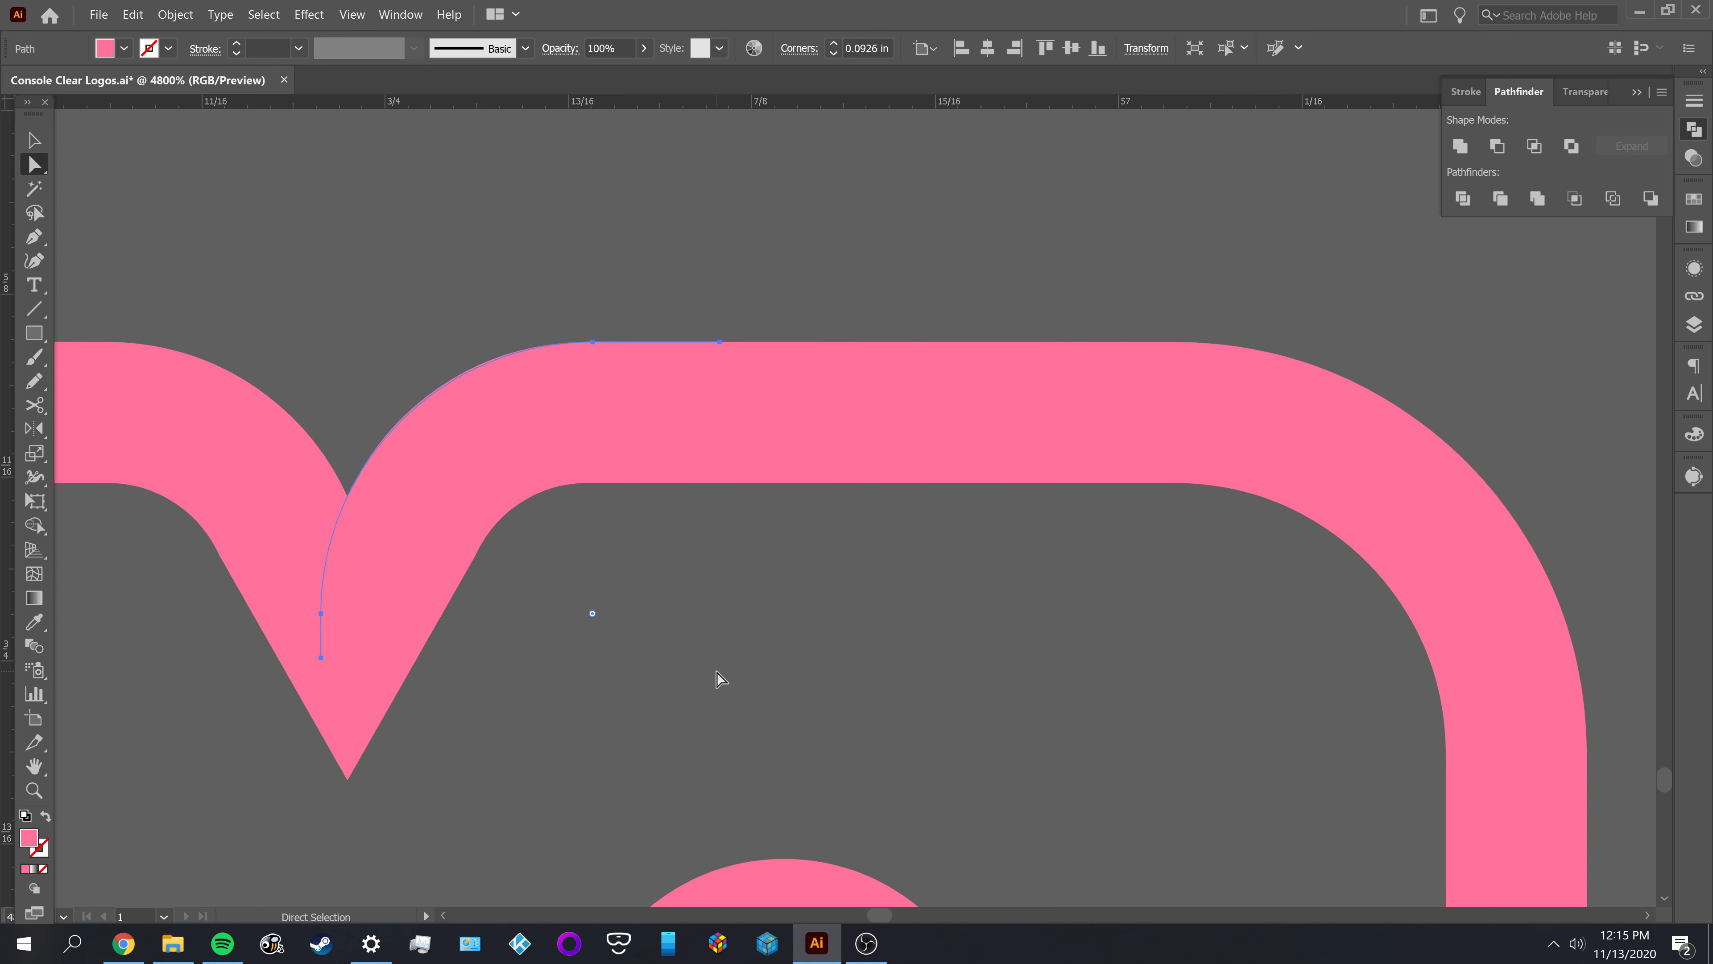
# Delete the rounded guide path from the M's right shoulder
pyautogui.press('v')
pyautogui.click(613, 675)
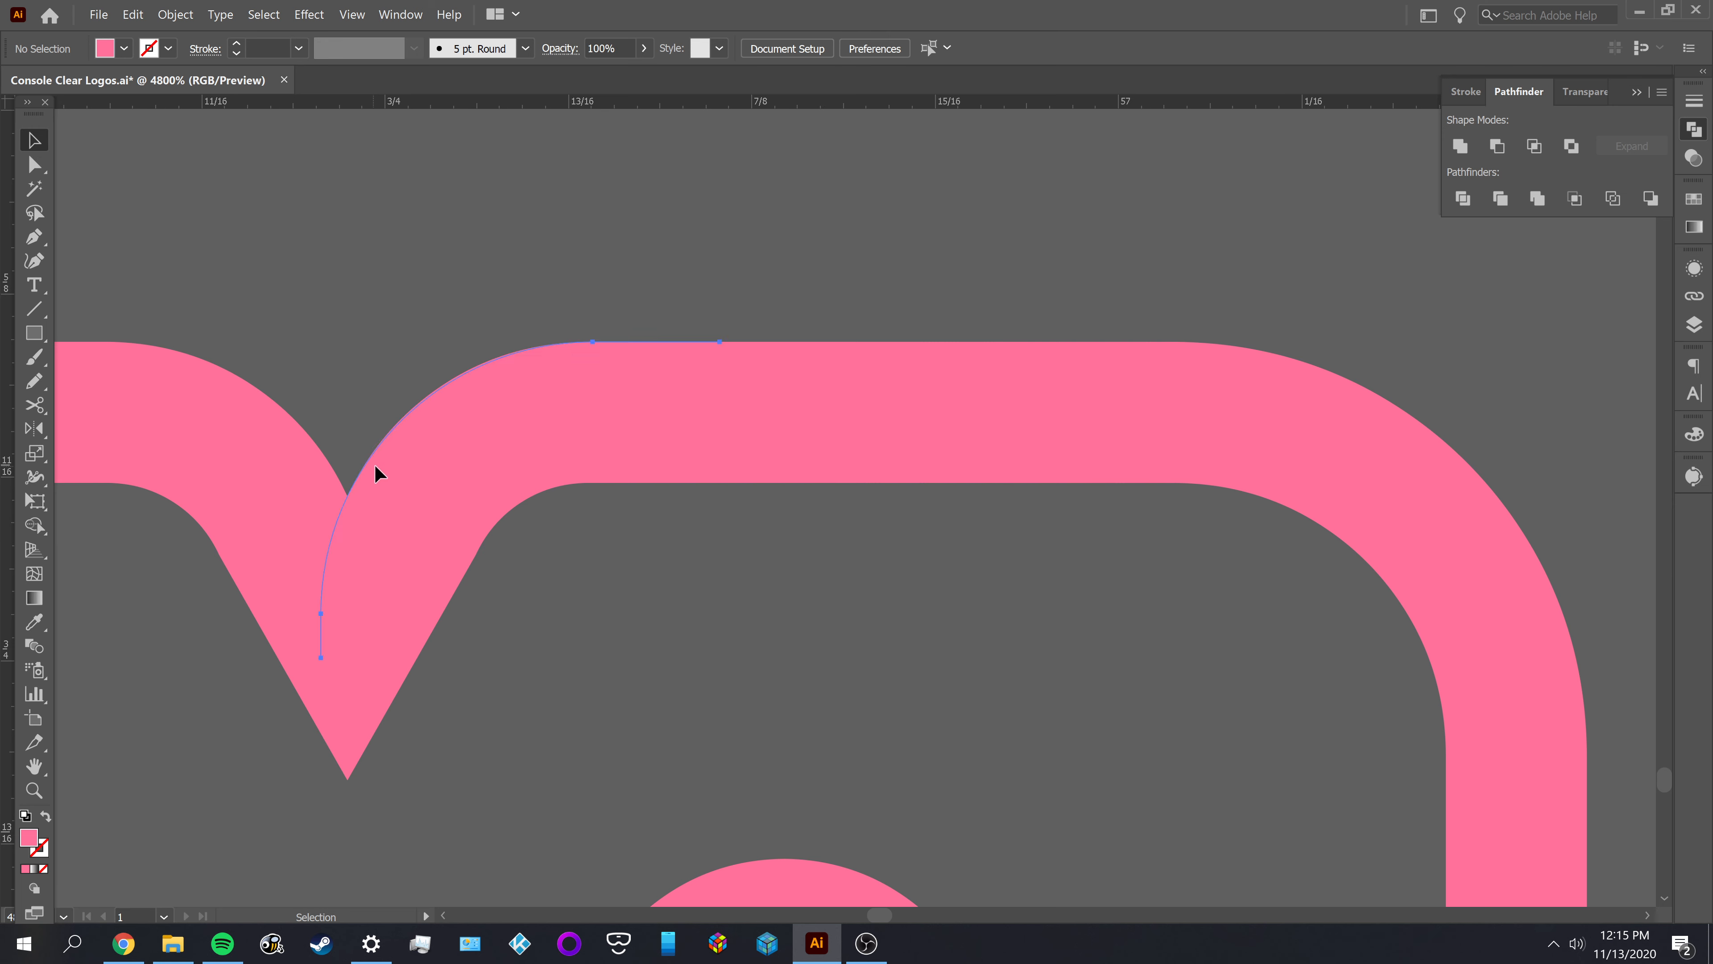
pyautogui.moveTo(375, 463); pyautogui.dragTo(674, 616)
pyautogui.press('Delete')
pyautogui.scroll(-10, 674, 582)
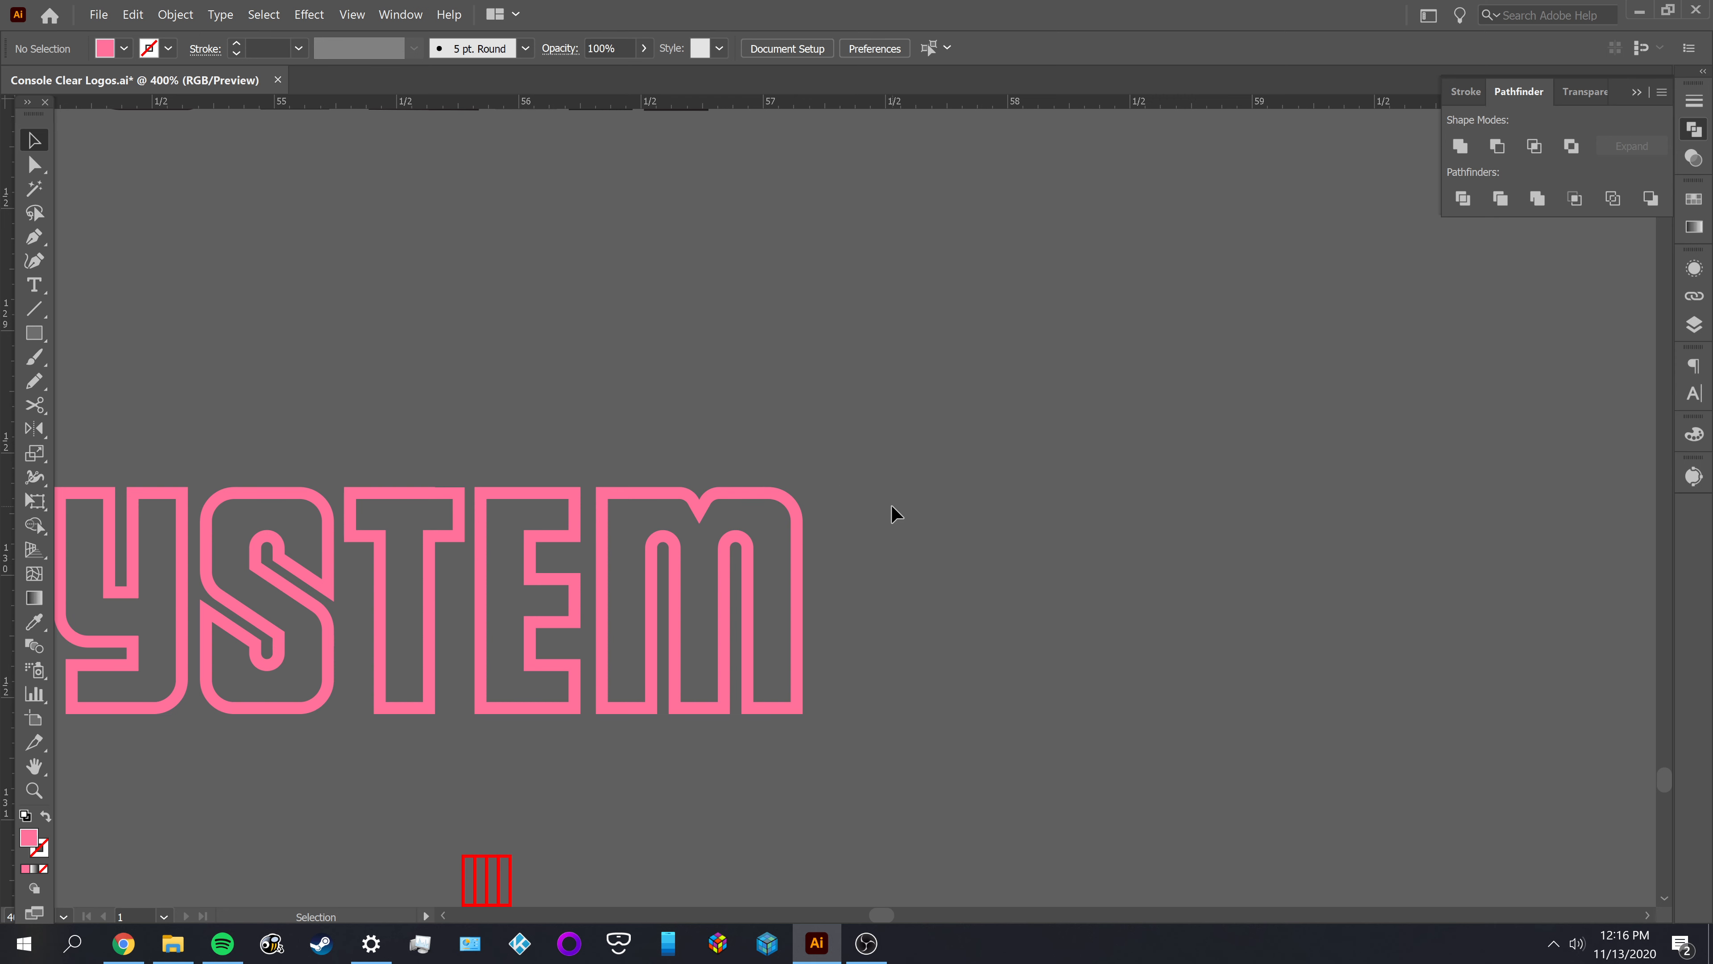
# Compare the centre notch of the pink M with the red-and-black reference M below it
pyautogui.scroll(-1, 893, 515)
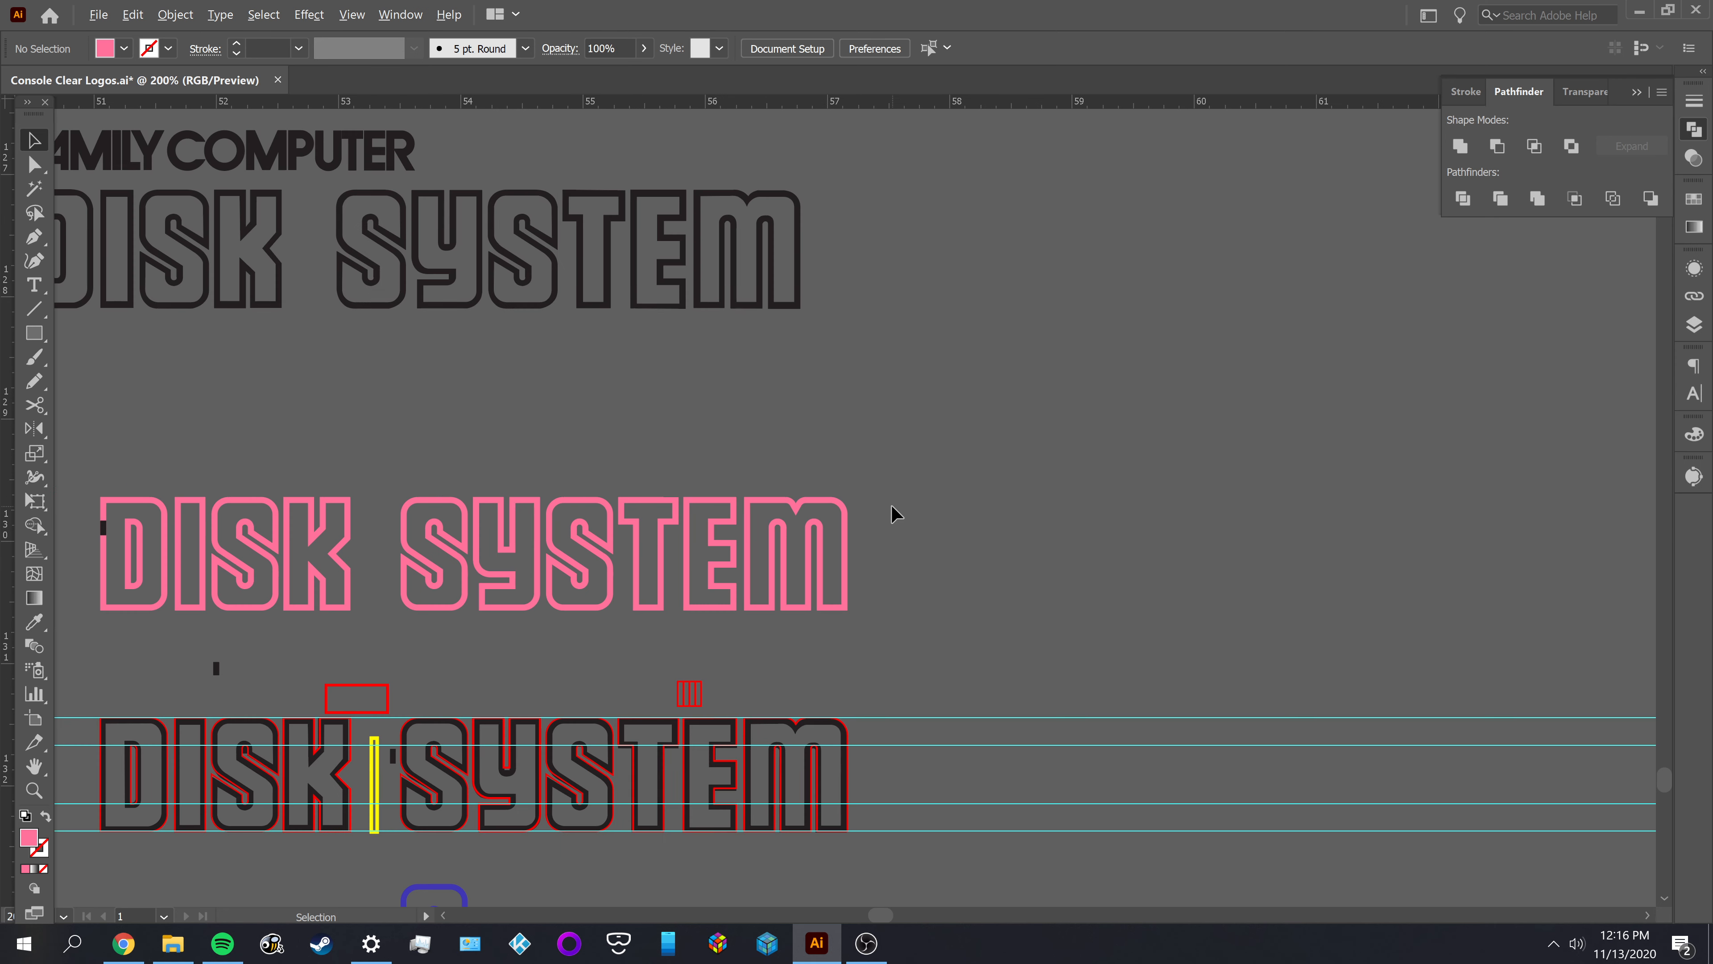
pyautogui.scroll(5, 837, 789)
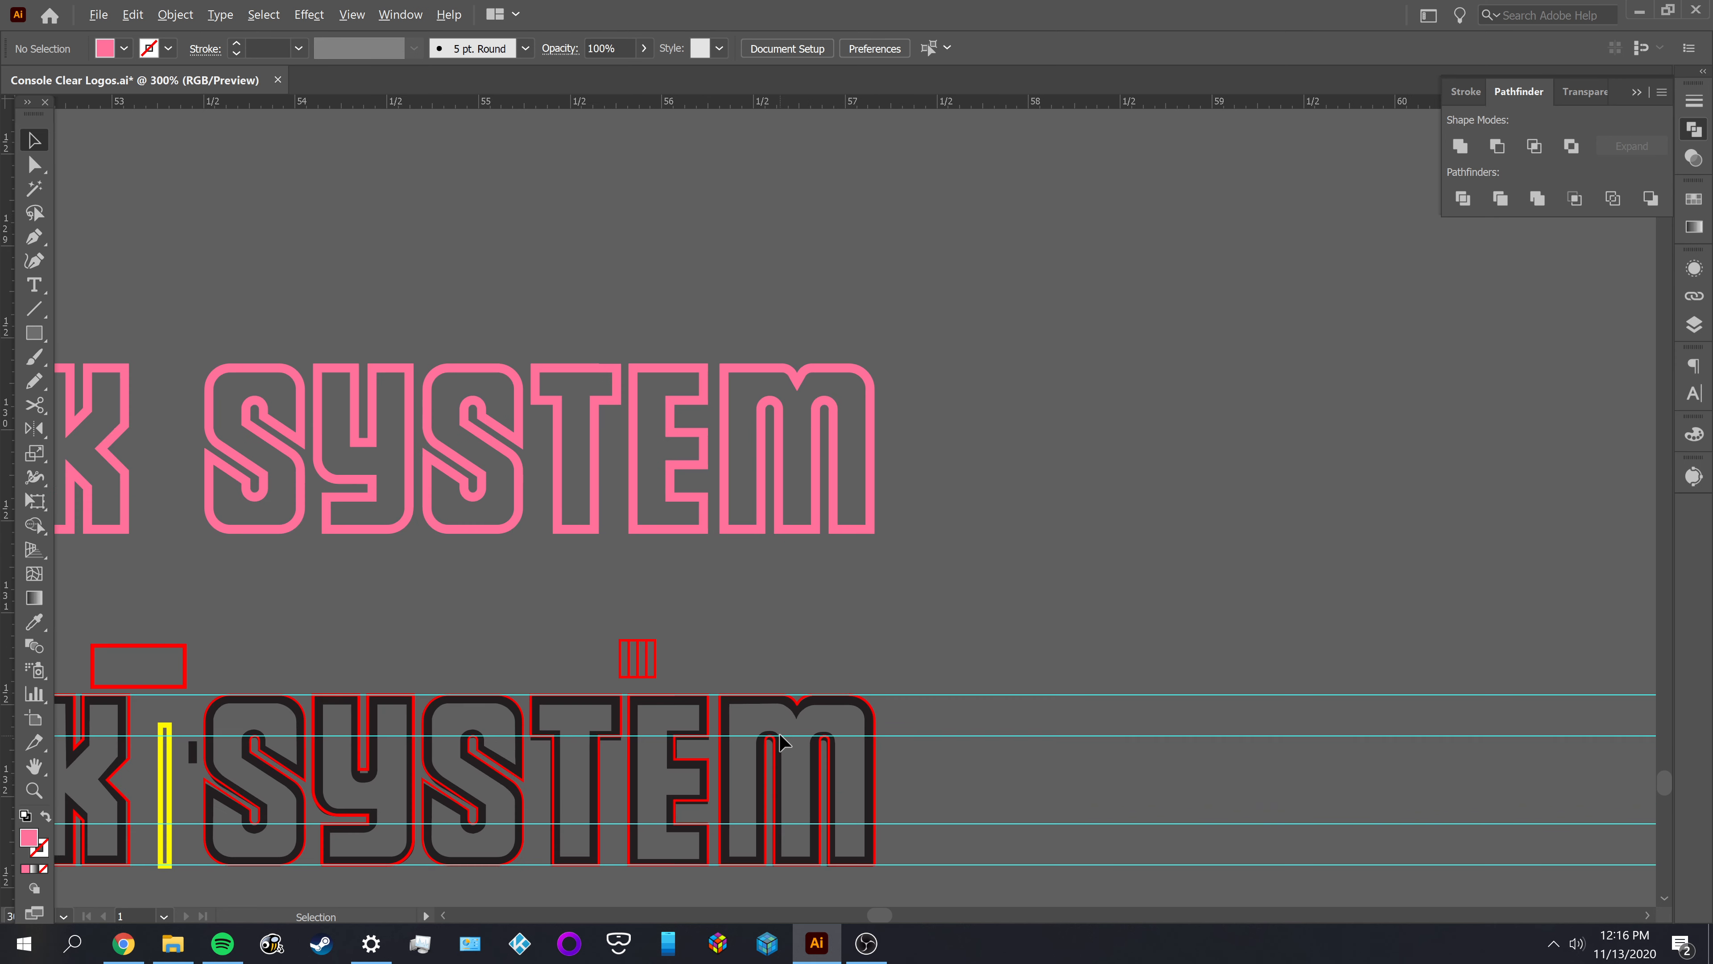
pyautogui.scroll(1, 817, 725)
pyautogui.press('a')
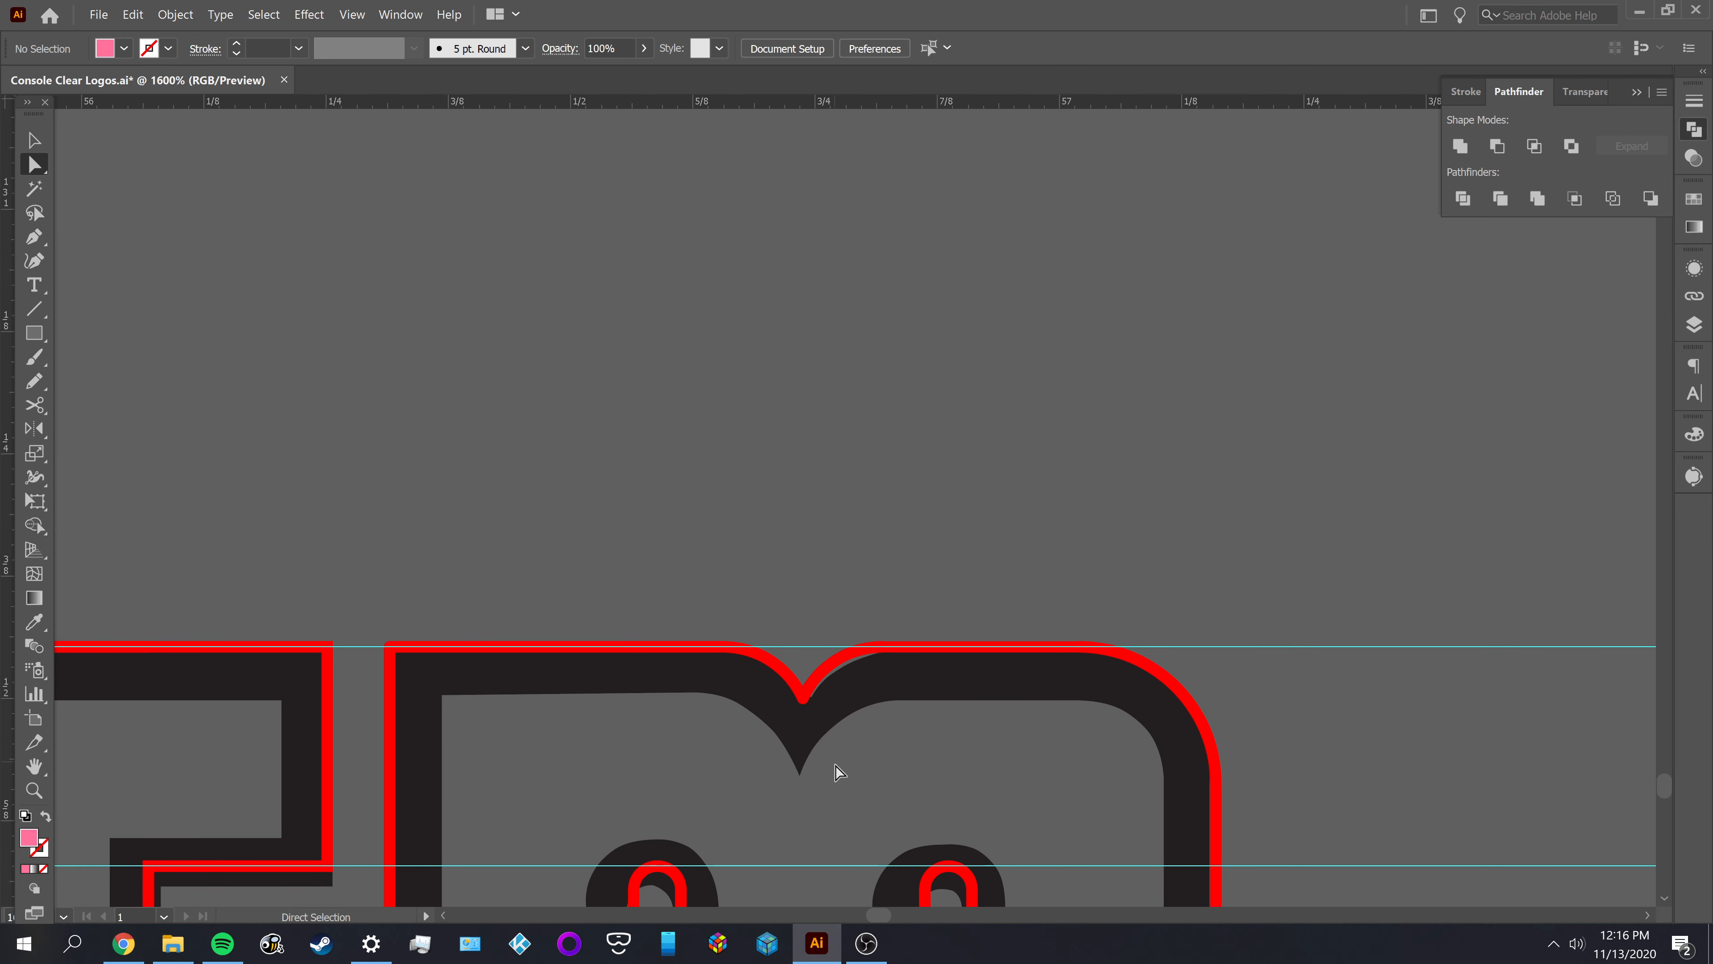
pyautogui.scroll(-3, 840, 735)
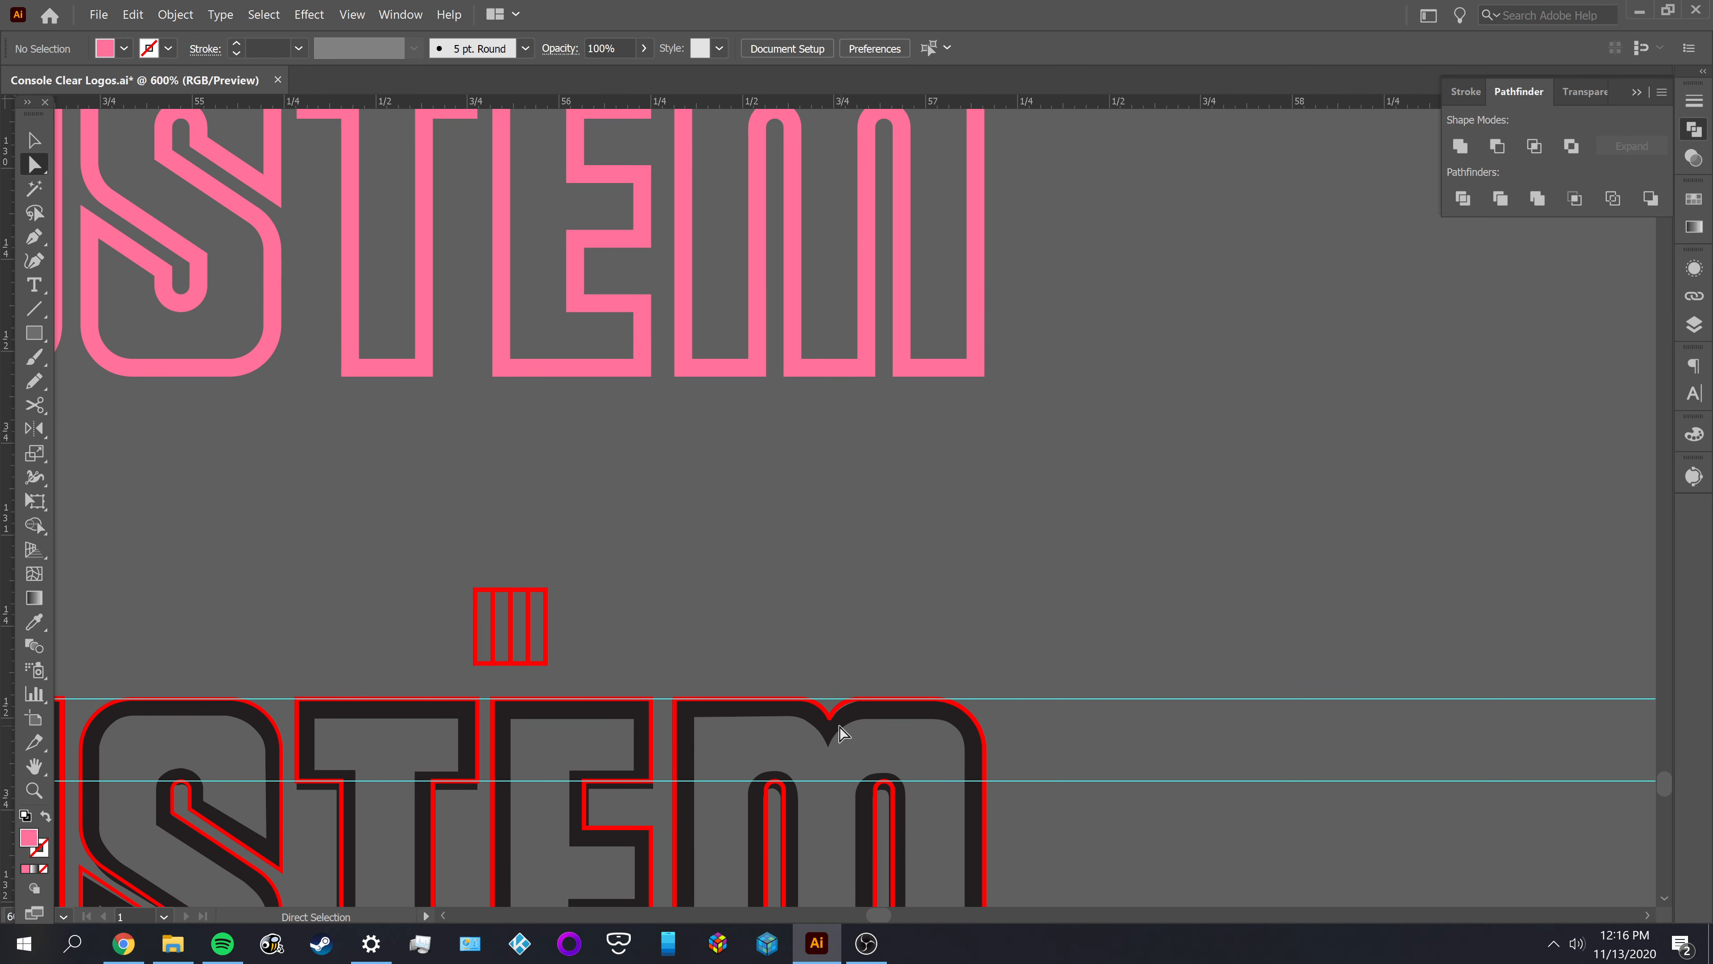
pyautogui.moveTo(832, 607); pyautogui.dragTo(798, 804)
pyautogui.moveTo(780, 405); pyautogui.dragTo(776, 582)
pyautogui.scroll(5, 787, 482)
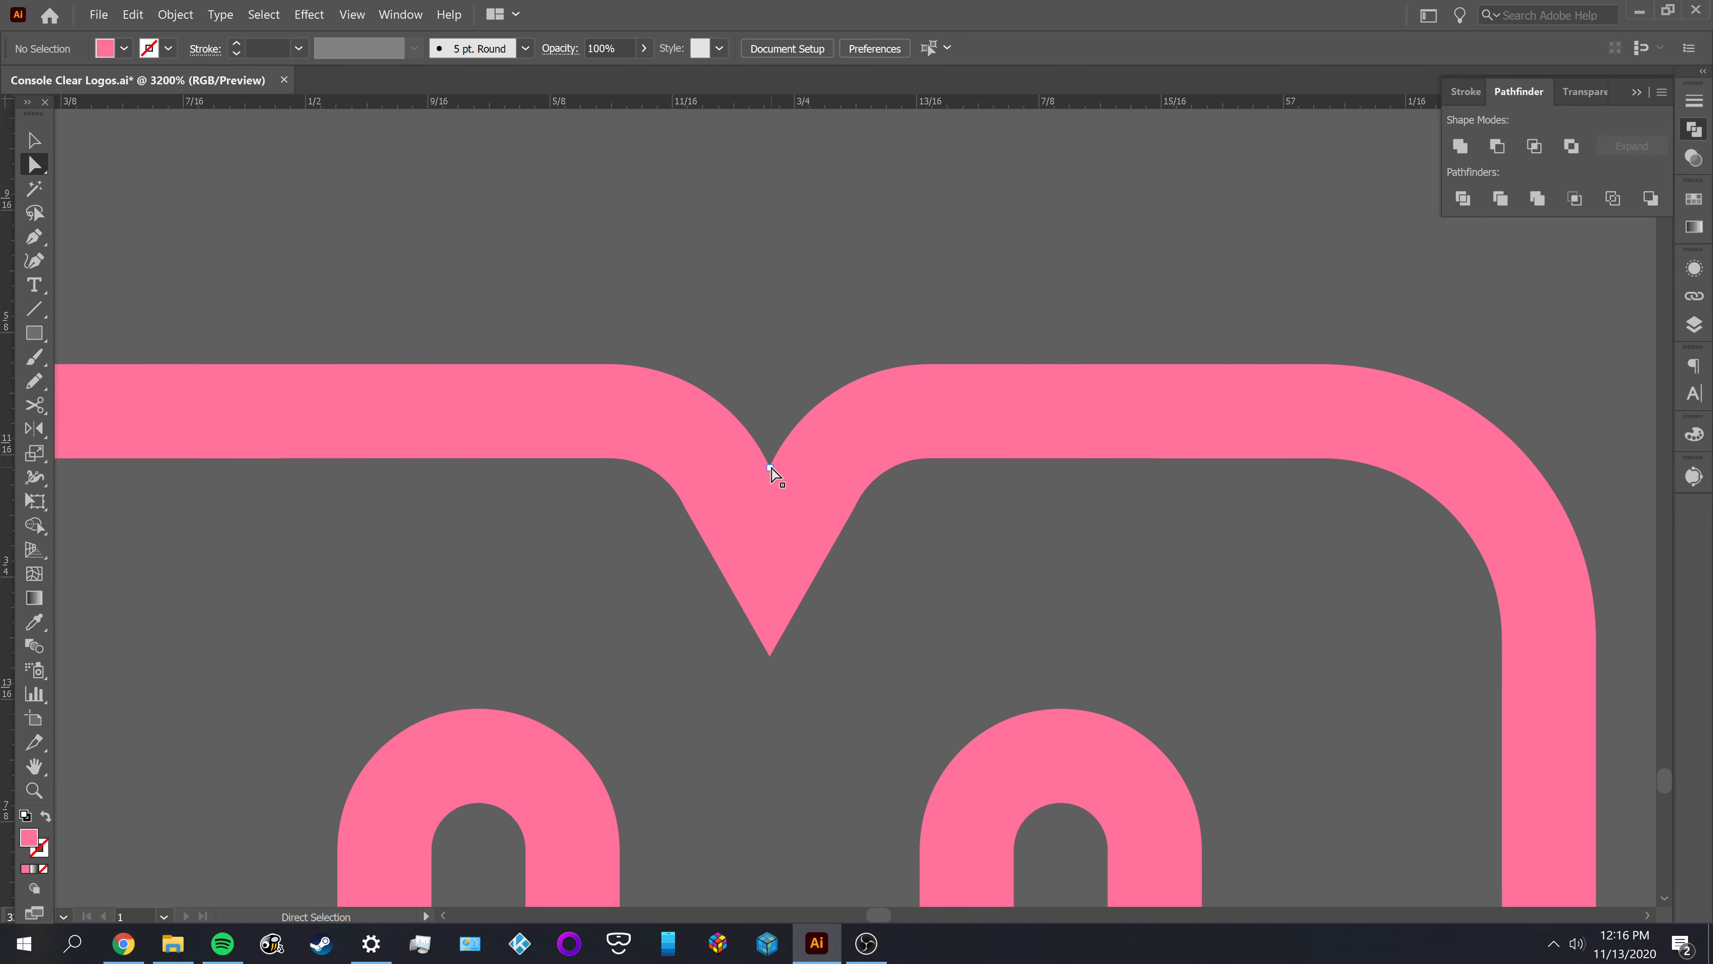
# Try to deepen the pink M's outer notch by lowering its anchor point to about Y 129.71 in
pyautogui.click(771, 469)
pyautogui.moveTo(771, 469); pyautogui.dragTo(771, 503)
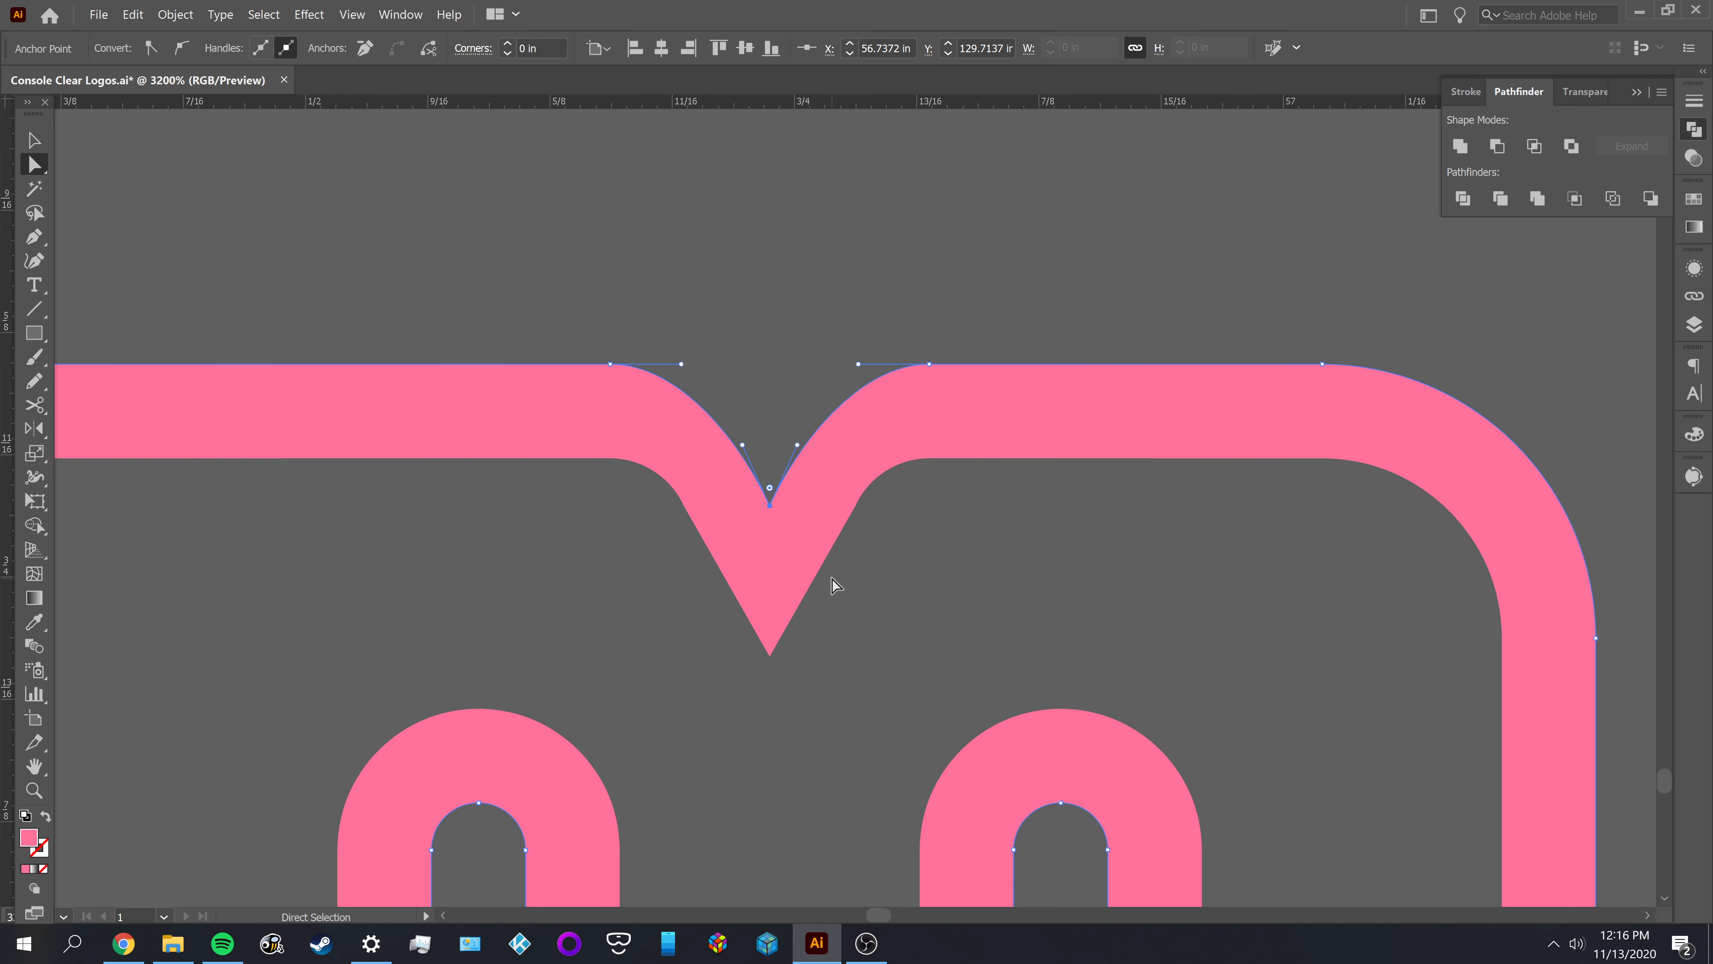
pyautogui.click(826, 560)
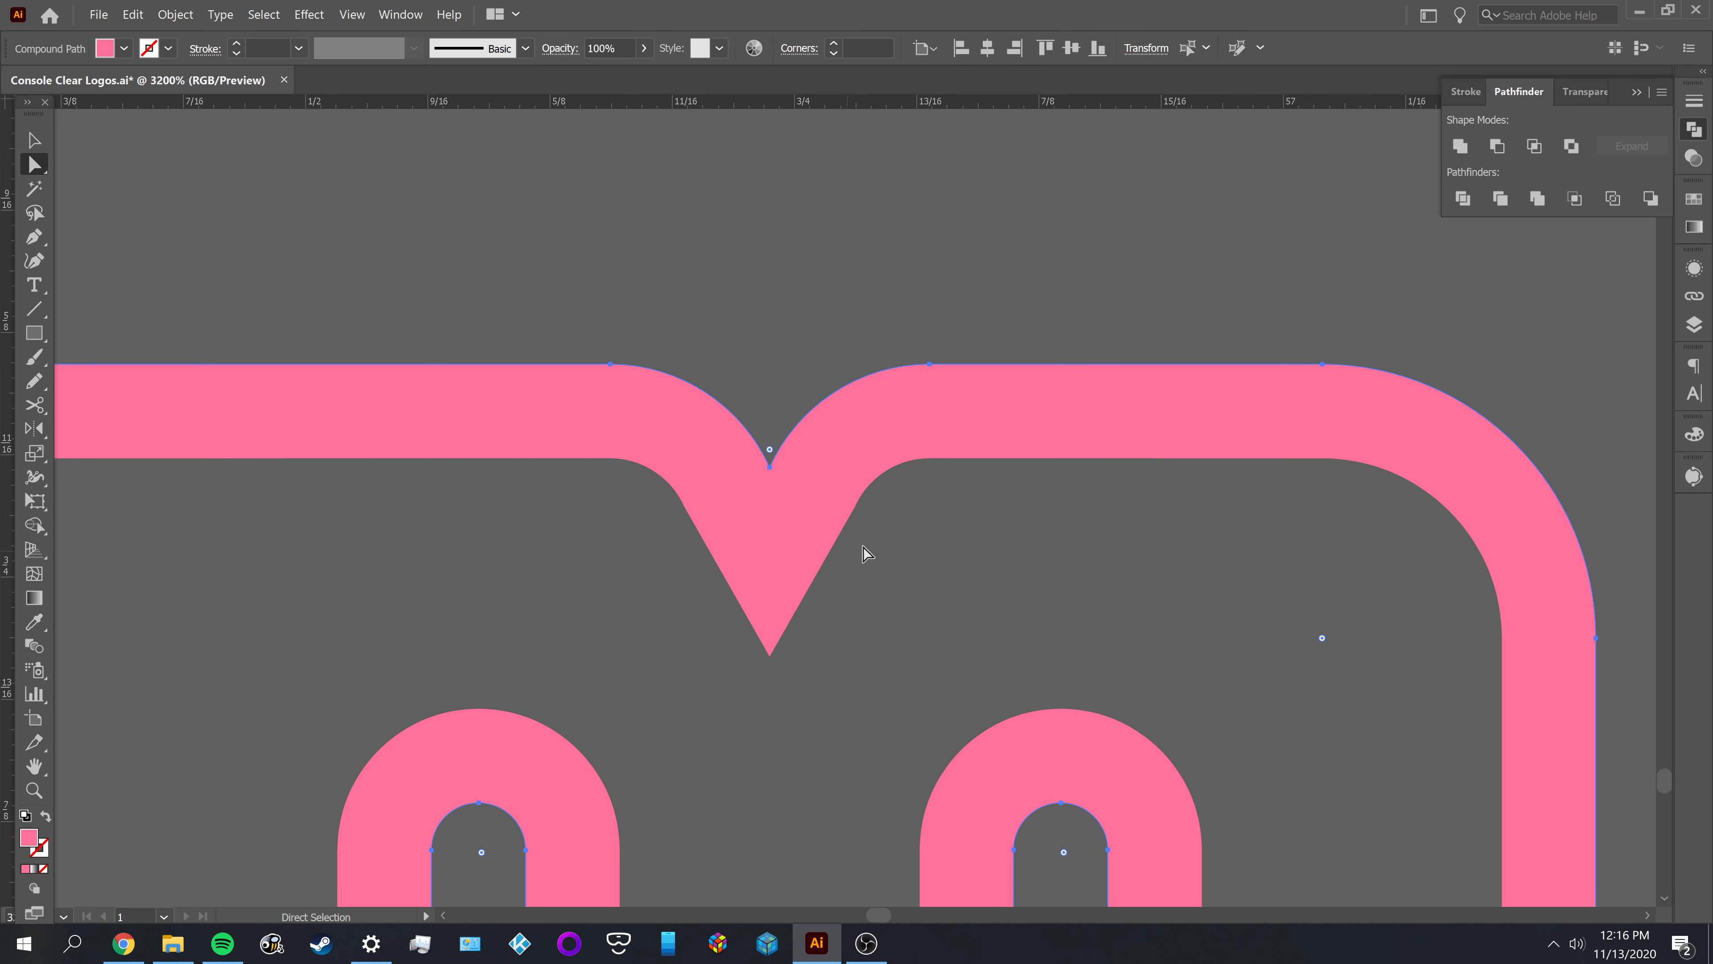
# Move the small black rectangle off the pink D's stem into the empty space beside the lettering
pyautogui.scroll(-1, 881, 540)
pyautogui.scroll(-1, 878, 538)
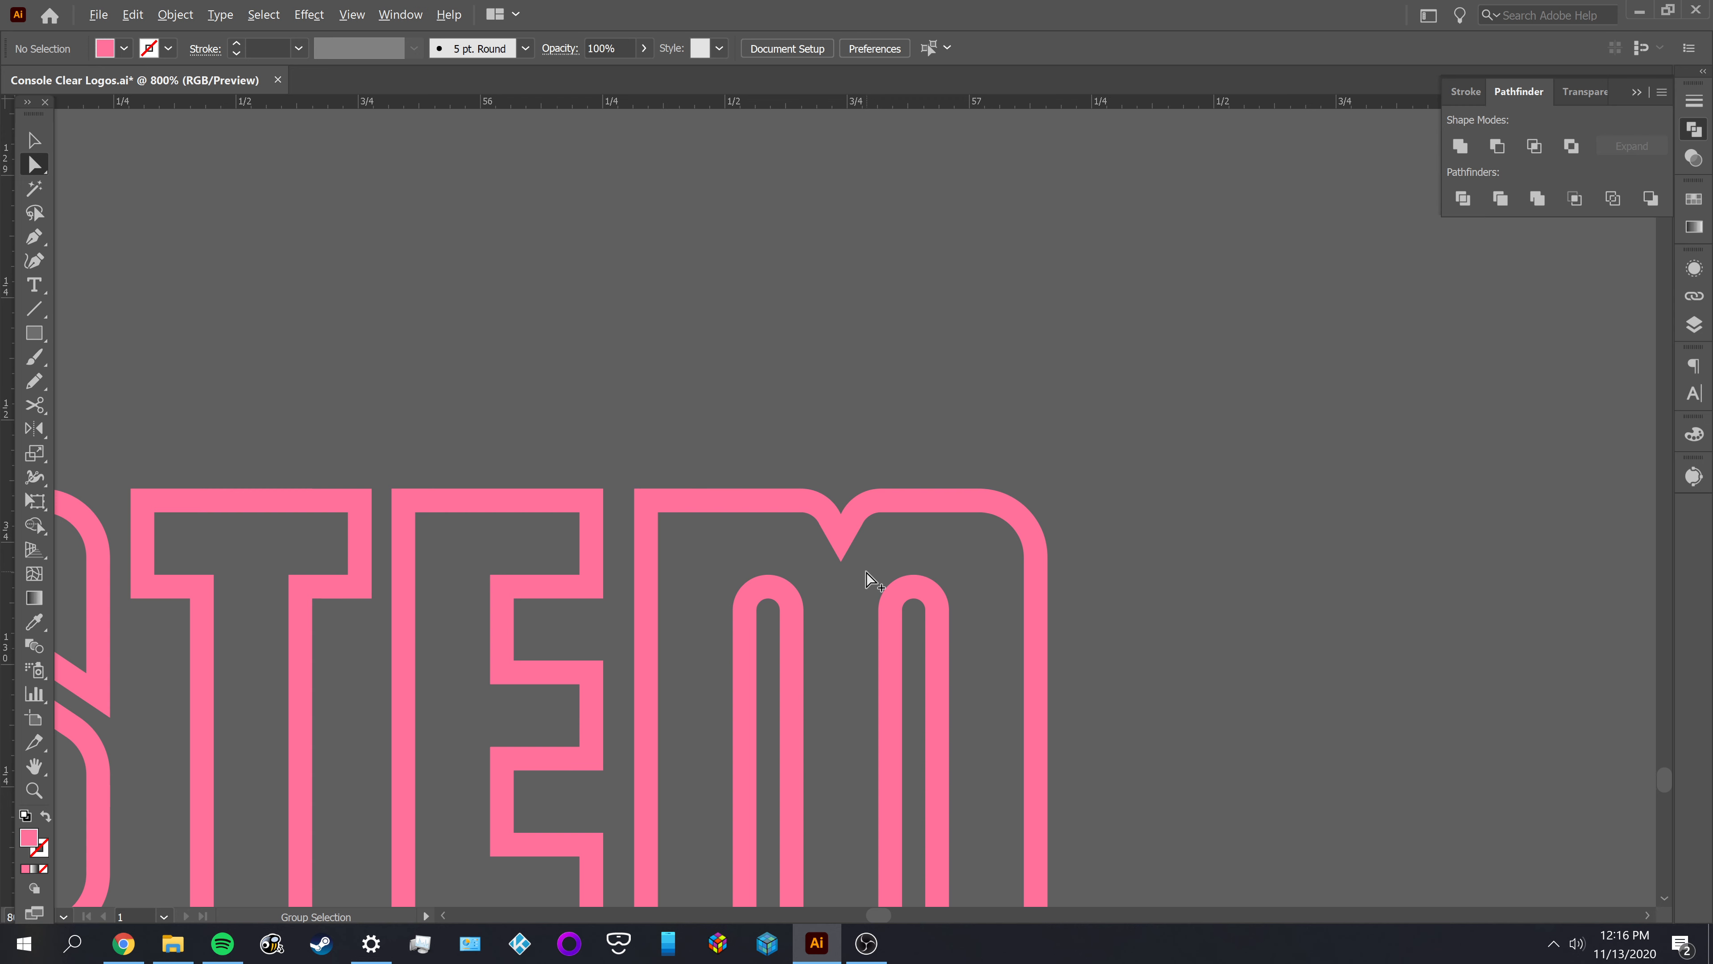
pyautogui.scroll(-2, 867, 571)
pyautogui.moveTo(1005, 592); pyautogui.dragTo(1175, 483)
pyautogui.scroll(2, 369, 405)
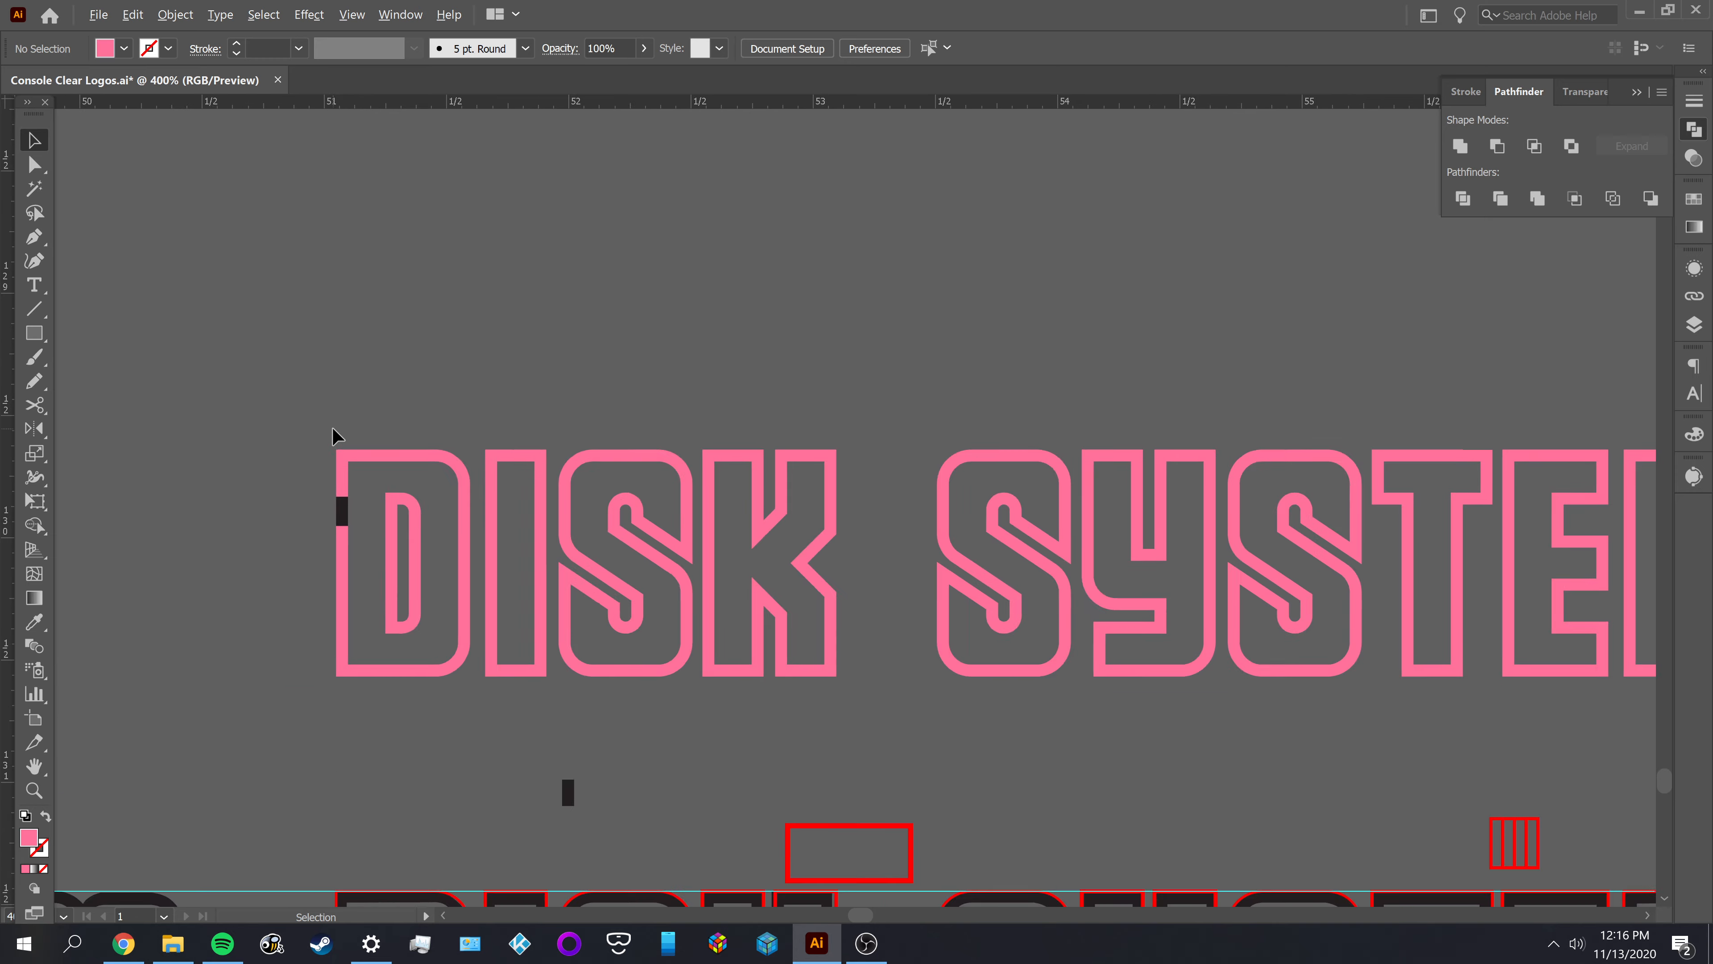
pyautogui.scroll(-2, 412, 398)
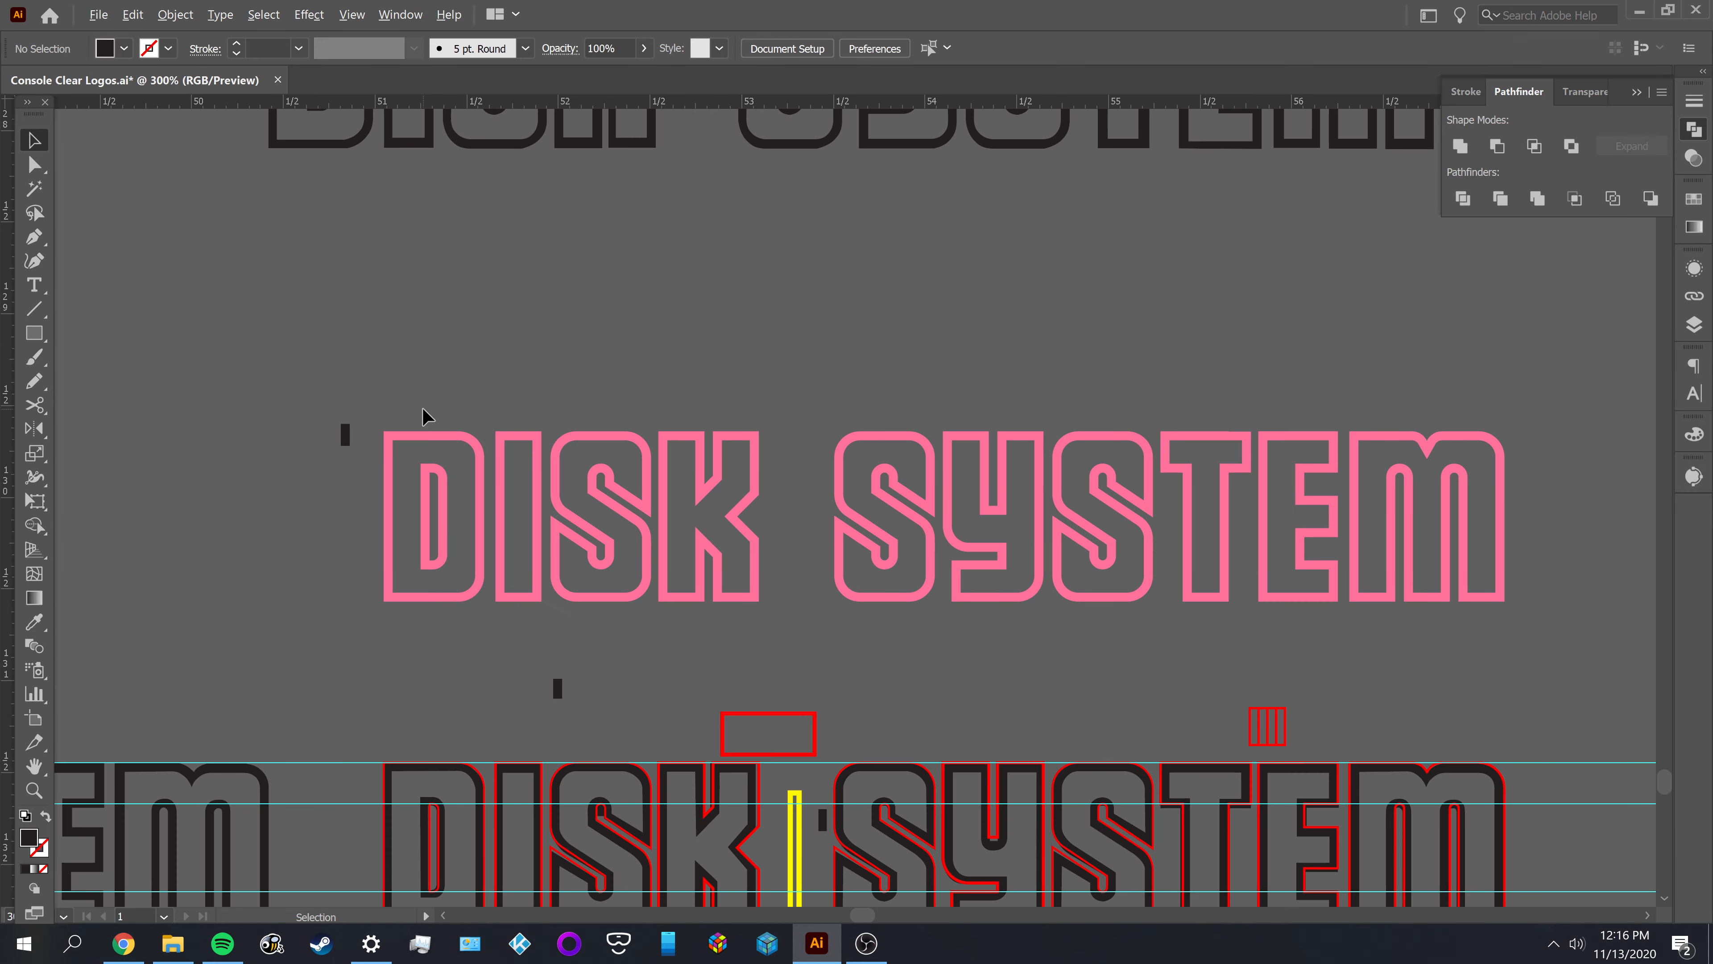
pyautogui.moveTo(635, 390); pyautogui.dragTo(480, 337)
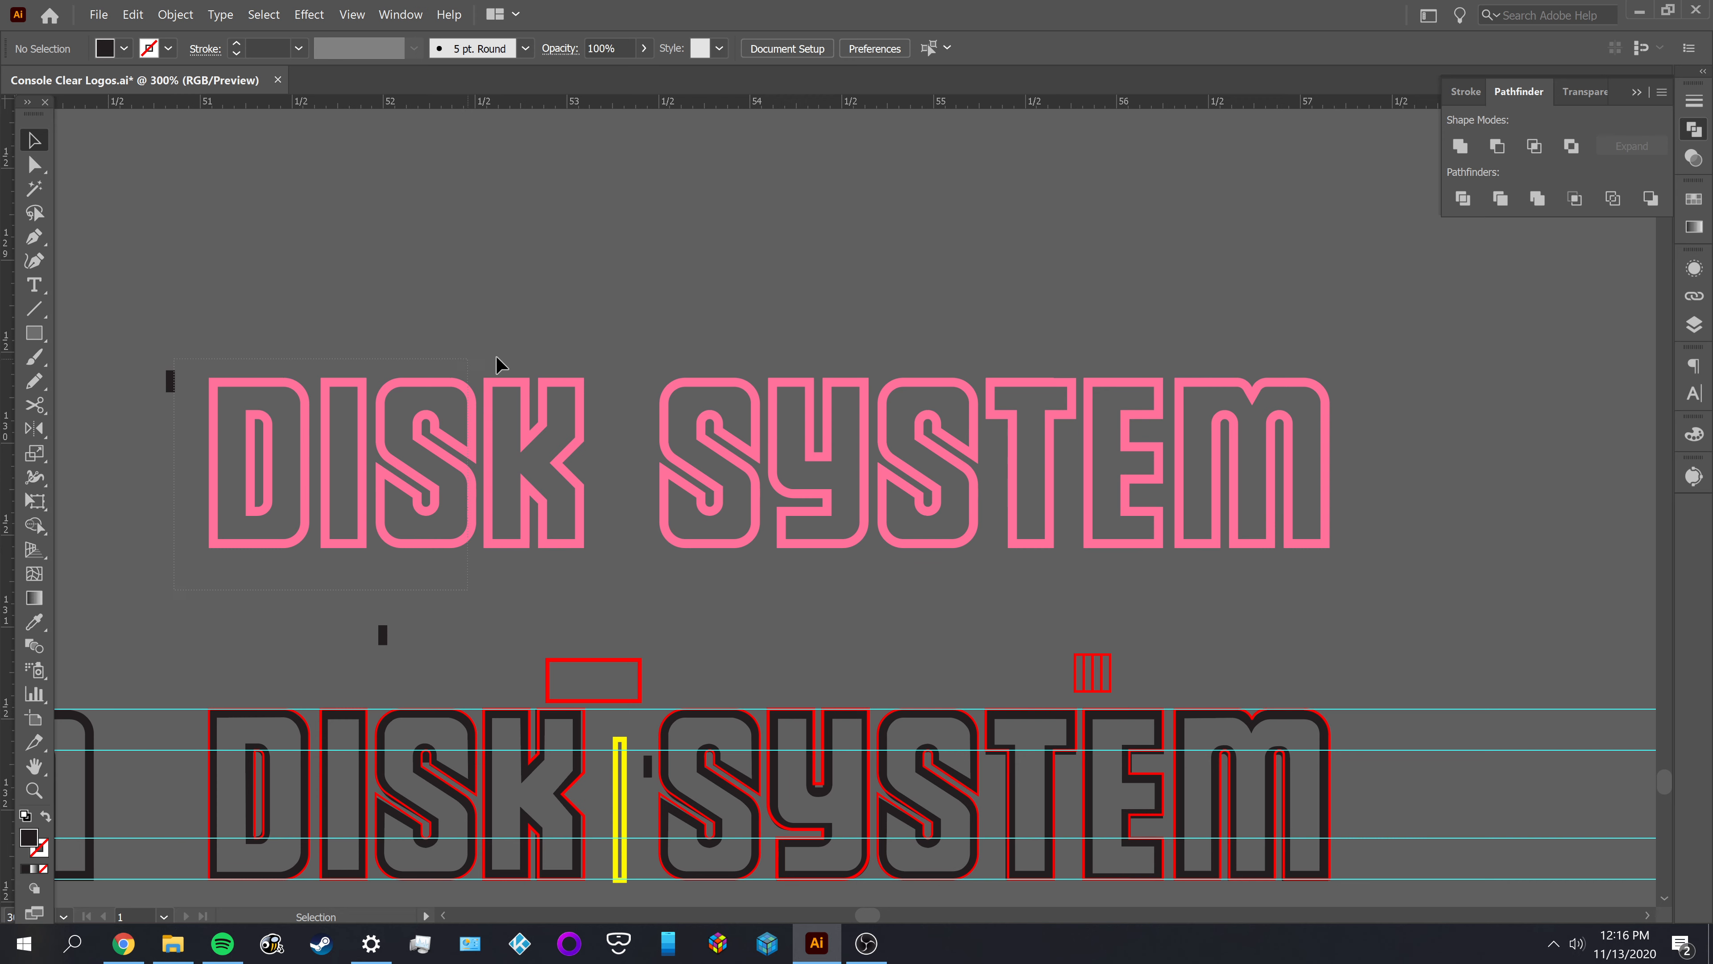
pyautogui.click(1319, 365)
pyautogui.click(1393, 417)
# Move the coloured PlayStation logo slightly upward so that it sits within its artboard's height
pyautogui.scroll(-3, 1389, 417)
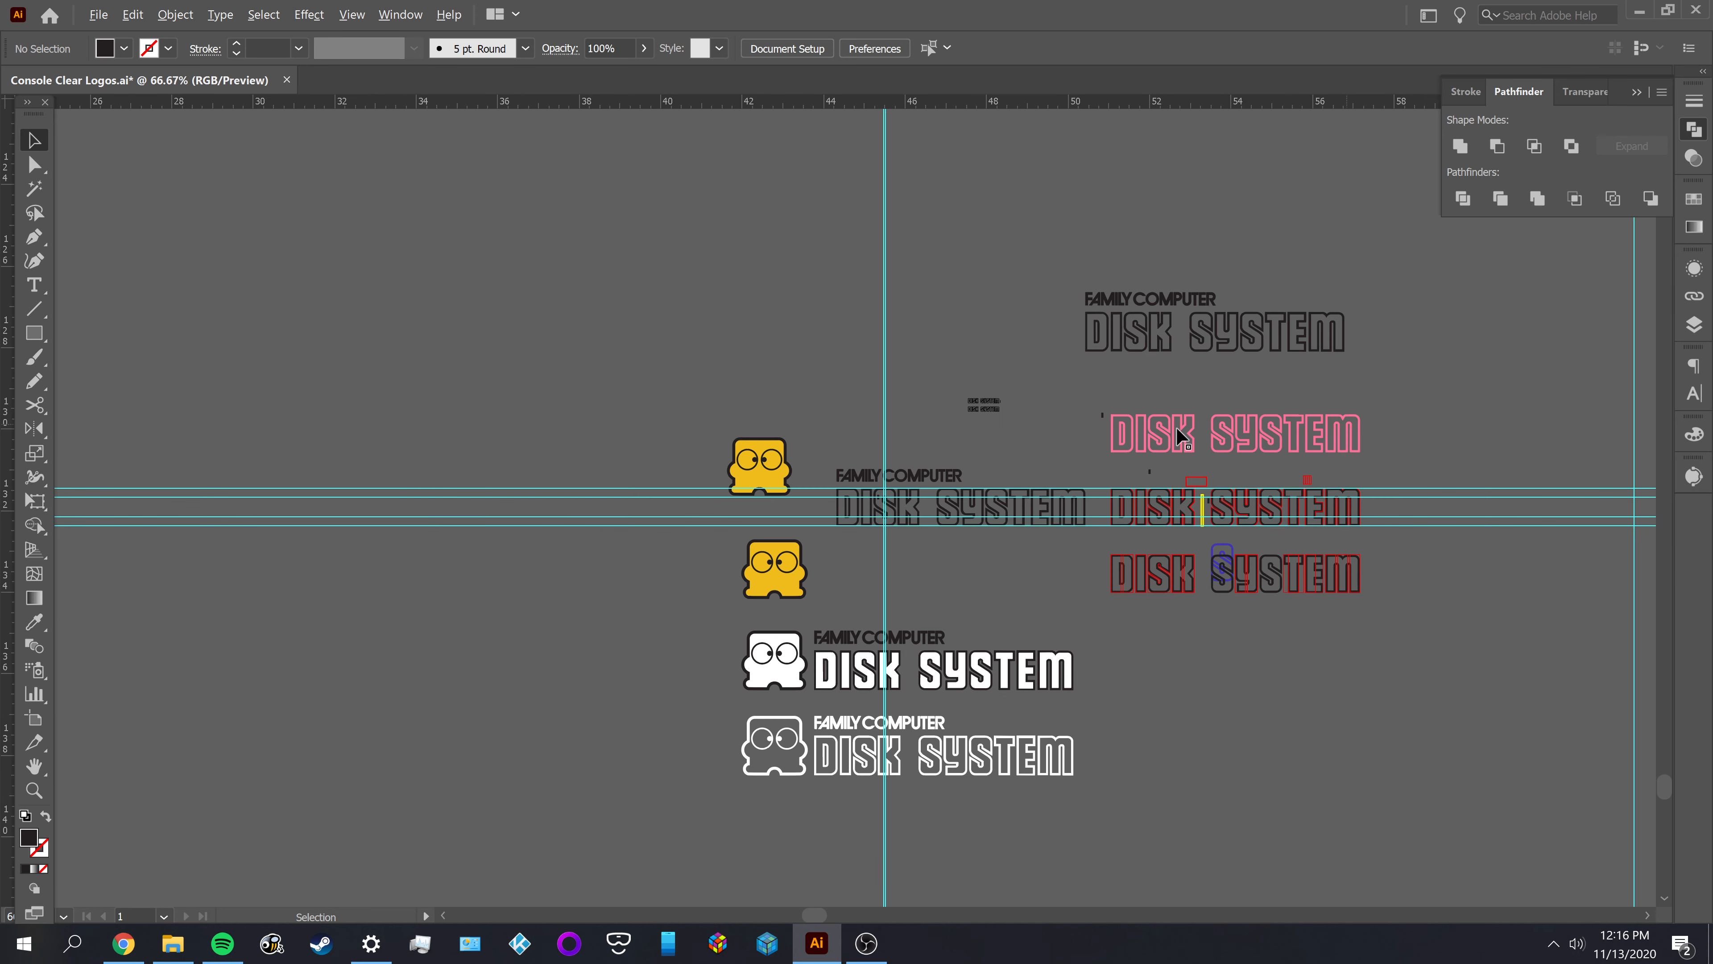
pyautogui.scroll(-3, 1072, 424)
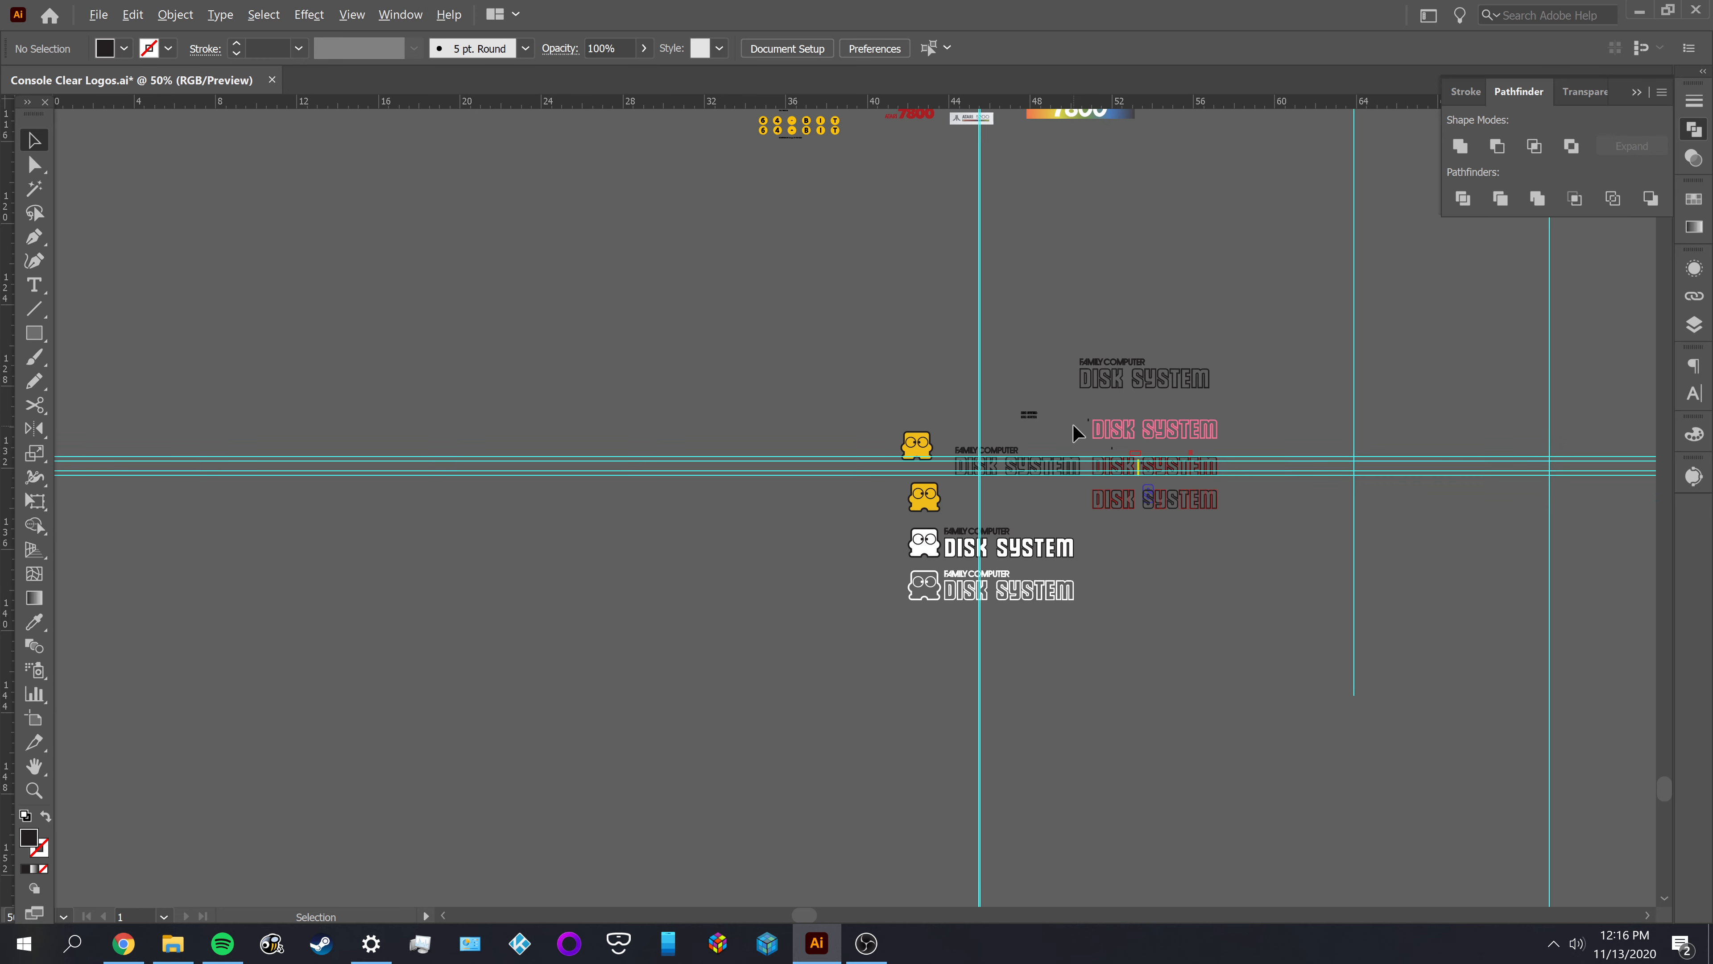
pyautogui.moveTo(673, 394); pyautogui.dragTo(651, 732)
pyautogui.moveTo(586, 446); pyautogui.dragTo(705, 701)
pyautogui.moveTo(596, 510); pyautogui.dragTo(650, 710)
pyautogui.moveTo(602, 496)
pyautogui.mouseDown()
pyautogui.moveTo(612, 754)
pyautogui.moveTo(589, 625)
pyautogui.mouseUp()
pyautogui.scroll(1, 754, 398)
pyautogui.scroll(5, 754, 398)
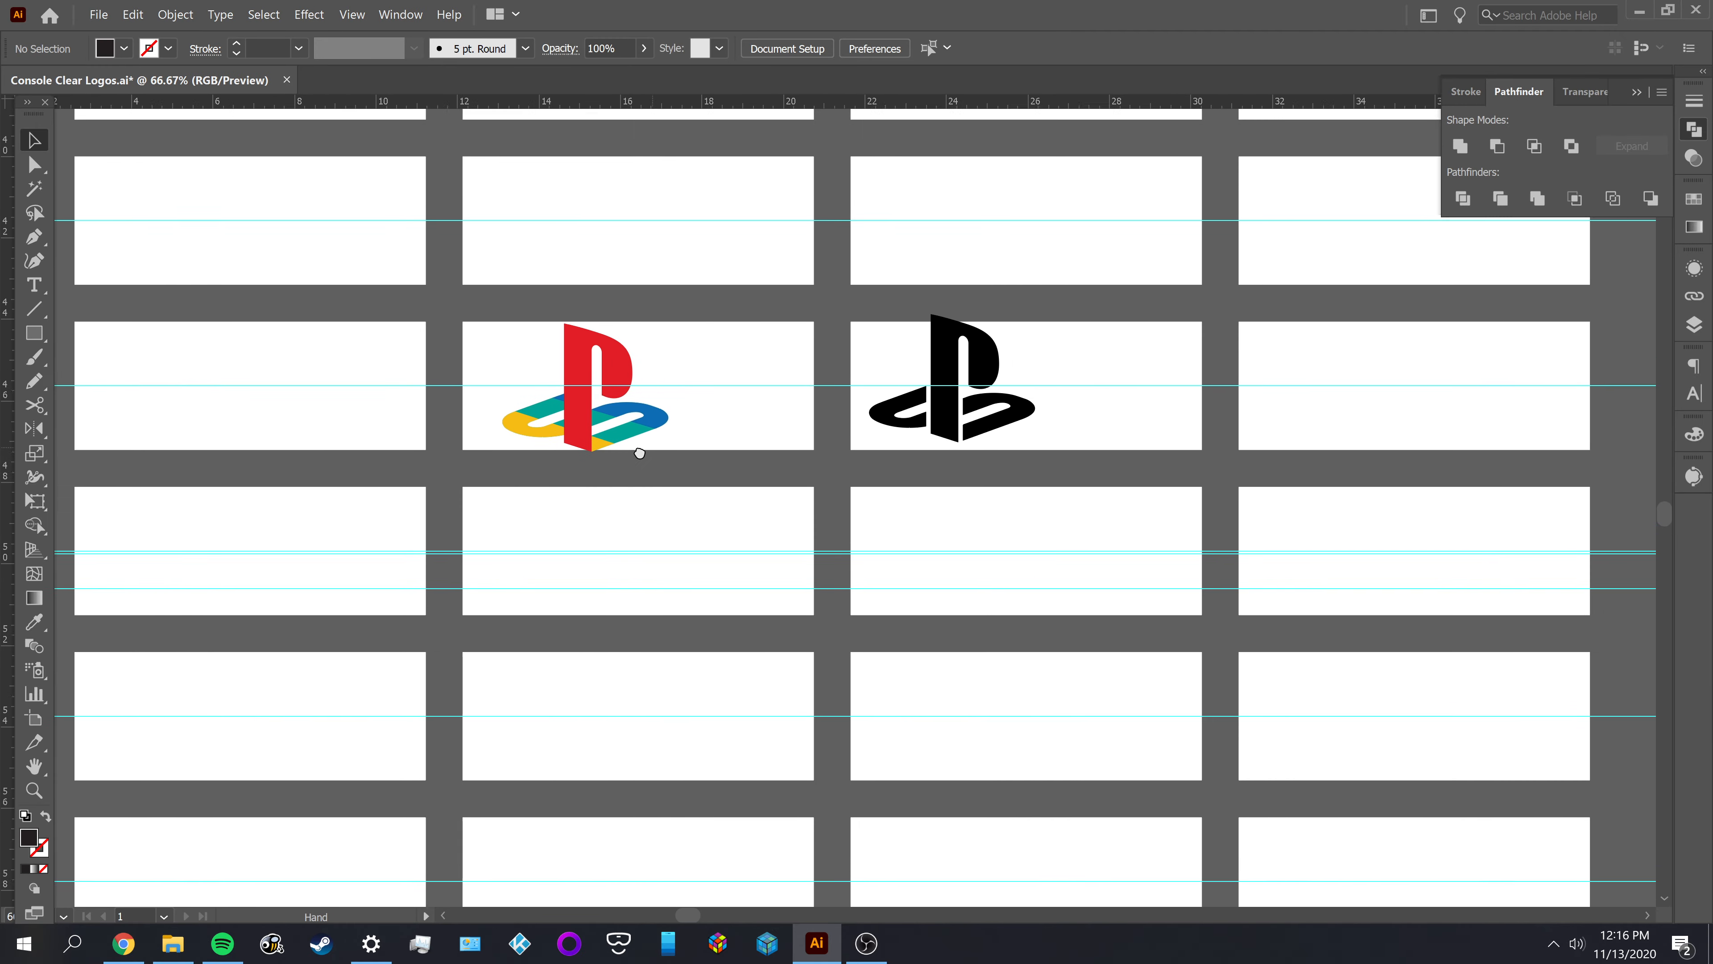
pyautogui.scroll(1, 576, 430)
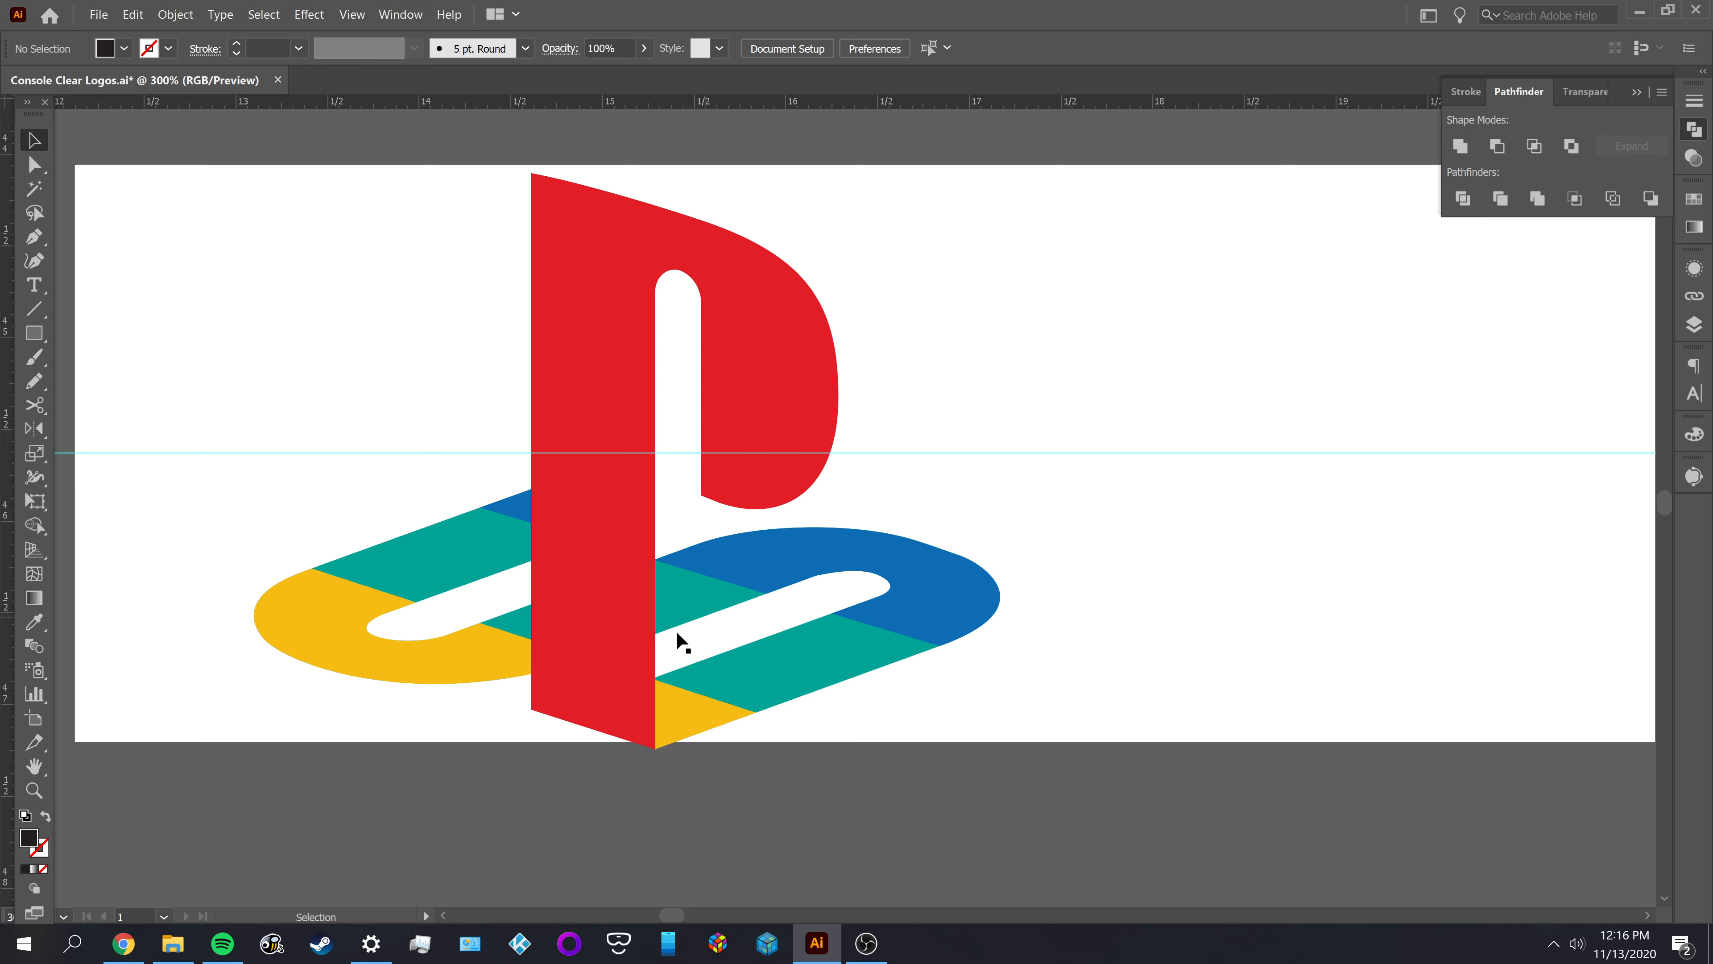
pyautogui.moveTo(949, 599); pyautogui.dragTo(949, 584)
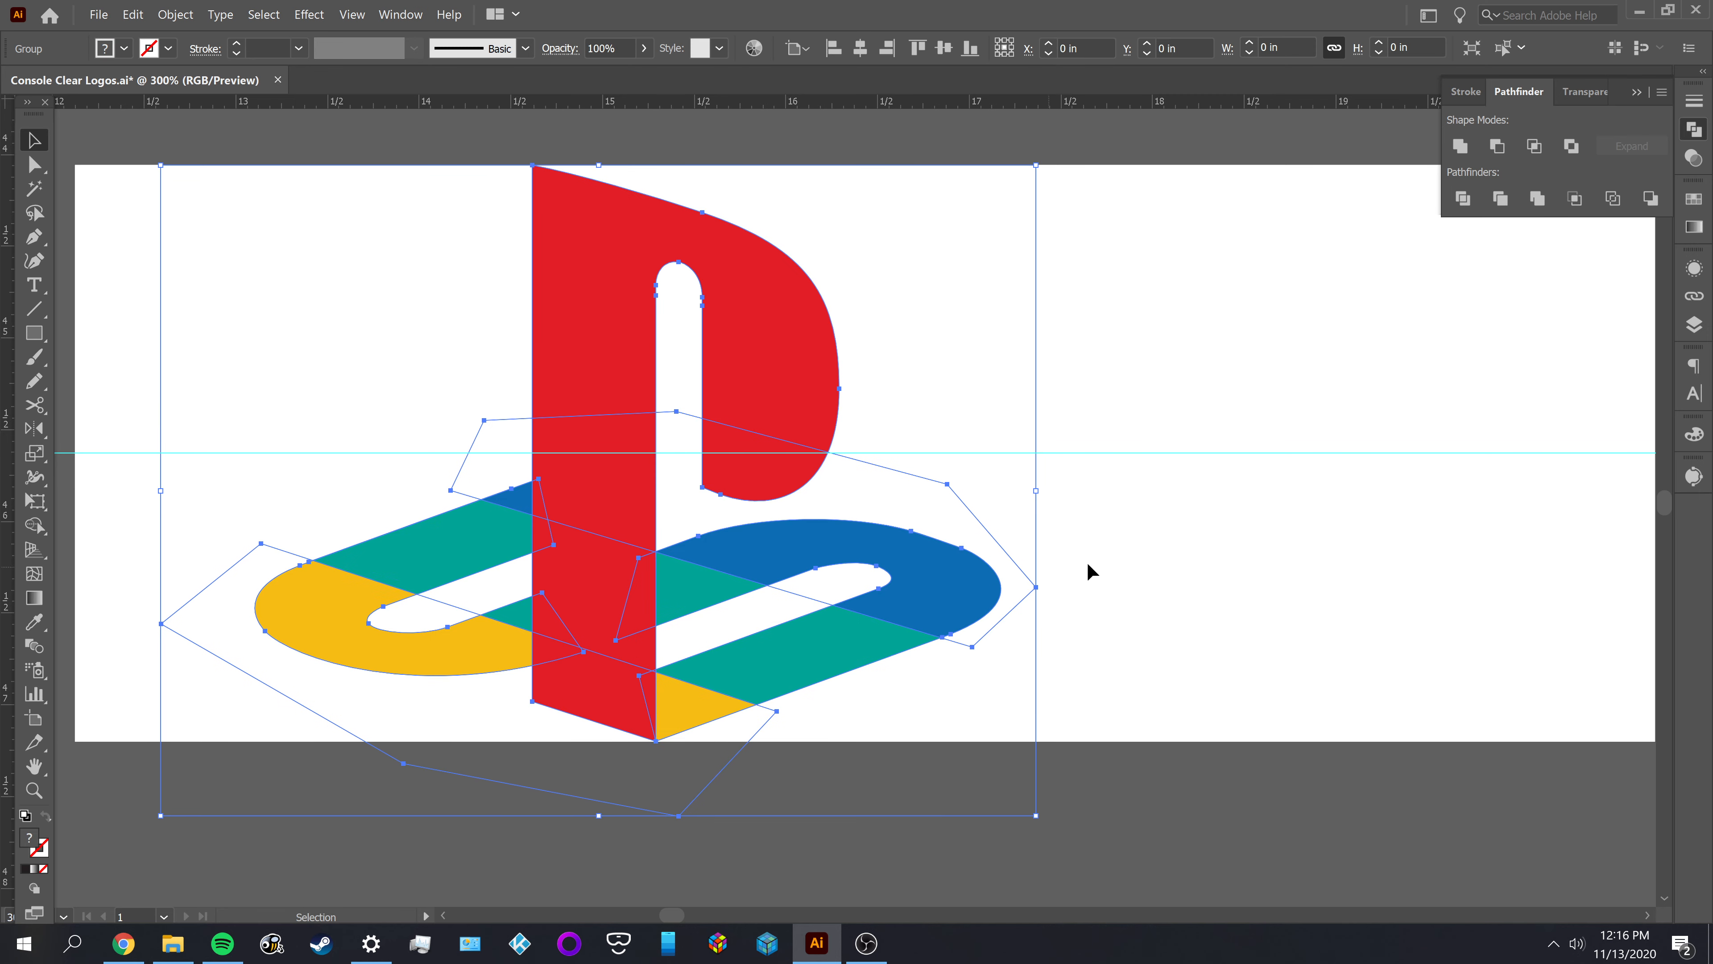
pyautogui.scroll(-1, 1157, 552)
pyautogui.click(1292, 562)
# Look over the black PlayStation logo and the artboards of finished console logos, from Tiger Electronics up to 3DO
pyautogui.moveTo(1300, 563); pyautogui.dragTo(298, 574)
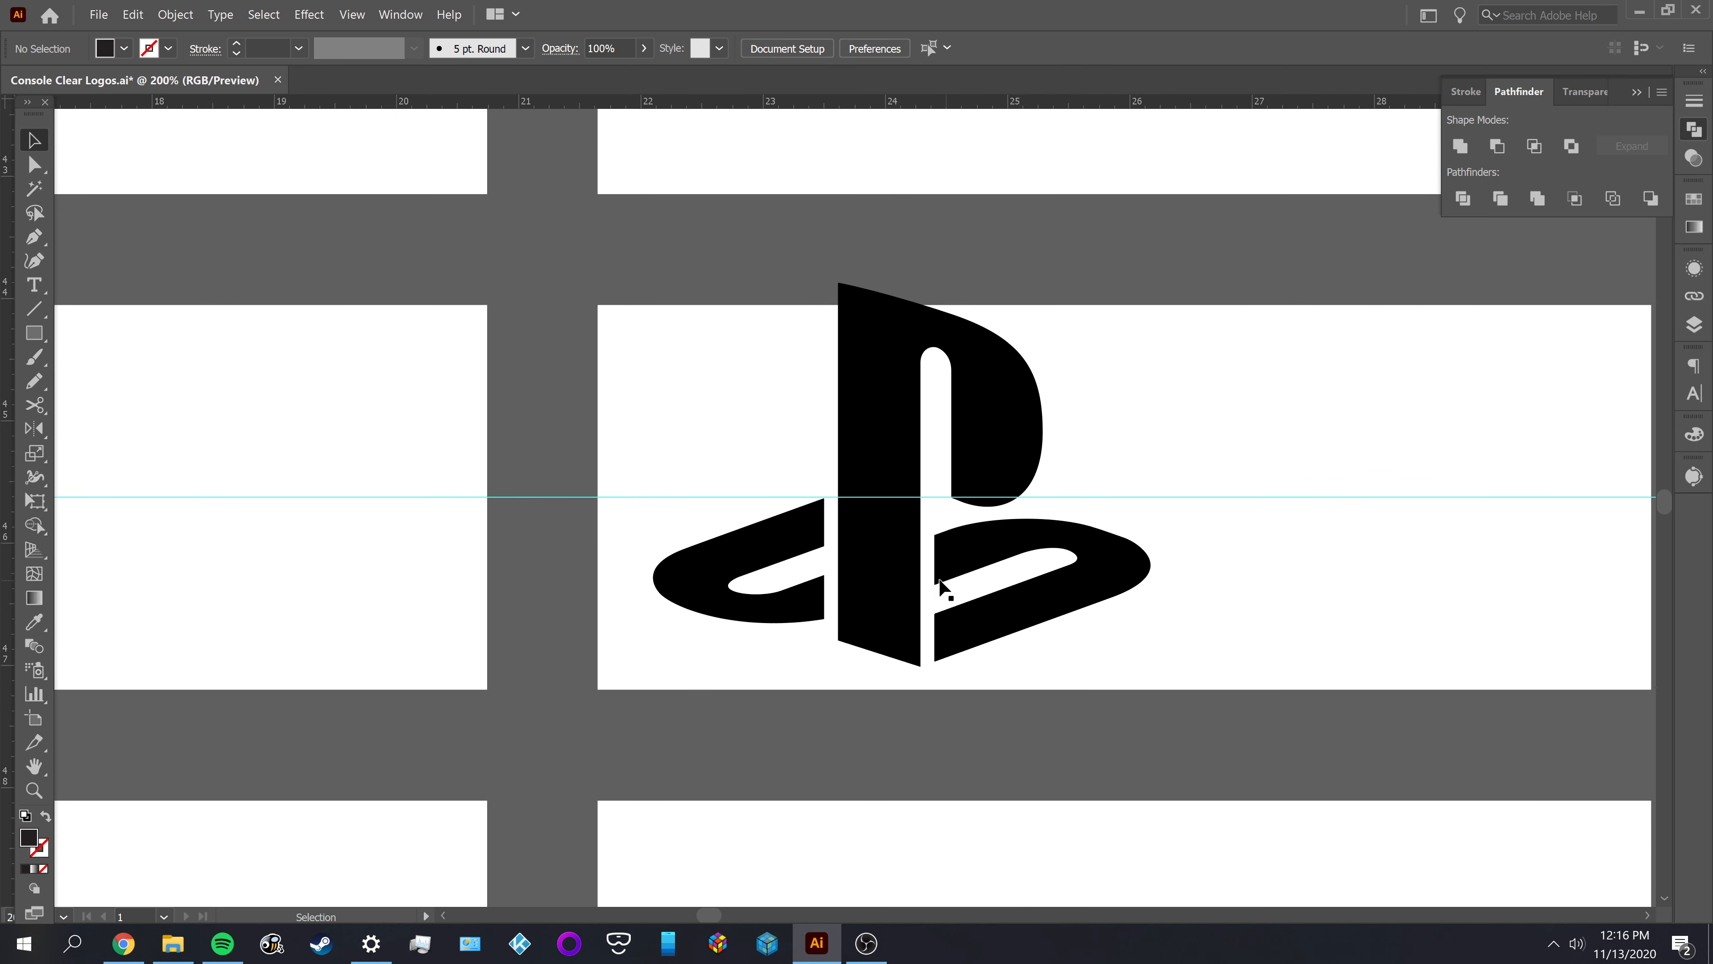
pyautogui.scroll(-2, 844, 553)
pyautogui.scroll(3, 618, 629)
pyautogui.scroll(2, 618, 629)
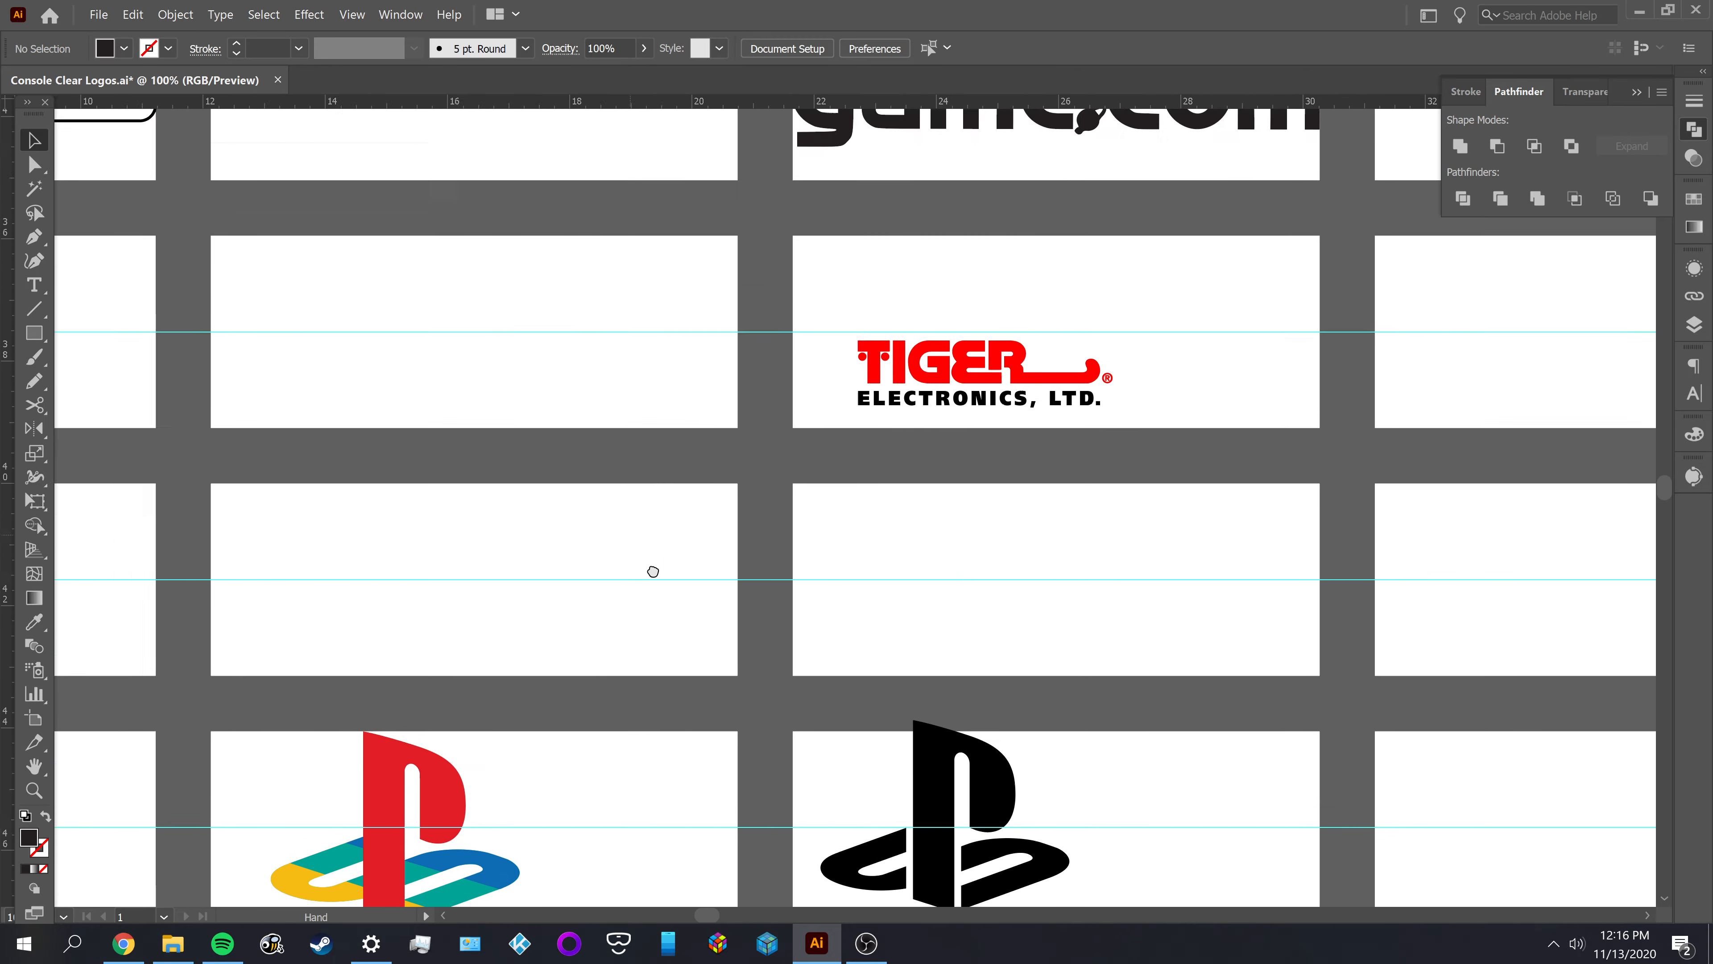
pyautogui.scroll(-3, 650, 573)
pyautogui.scroll(1, 701, 570)
pyautogui.moveTo(708, 558); pyautogui.dragTo(768, 781)
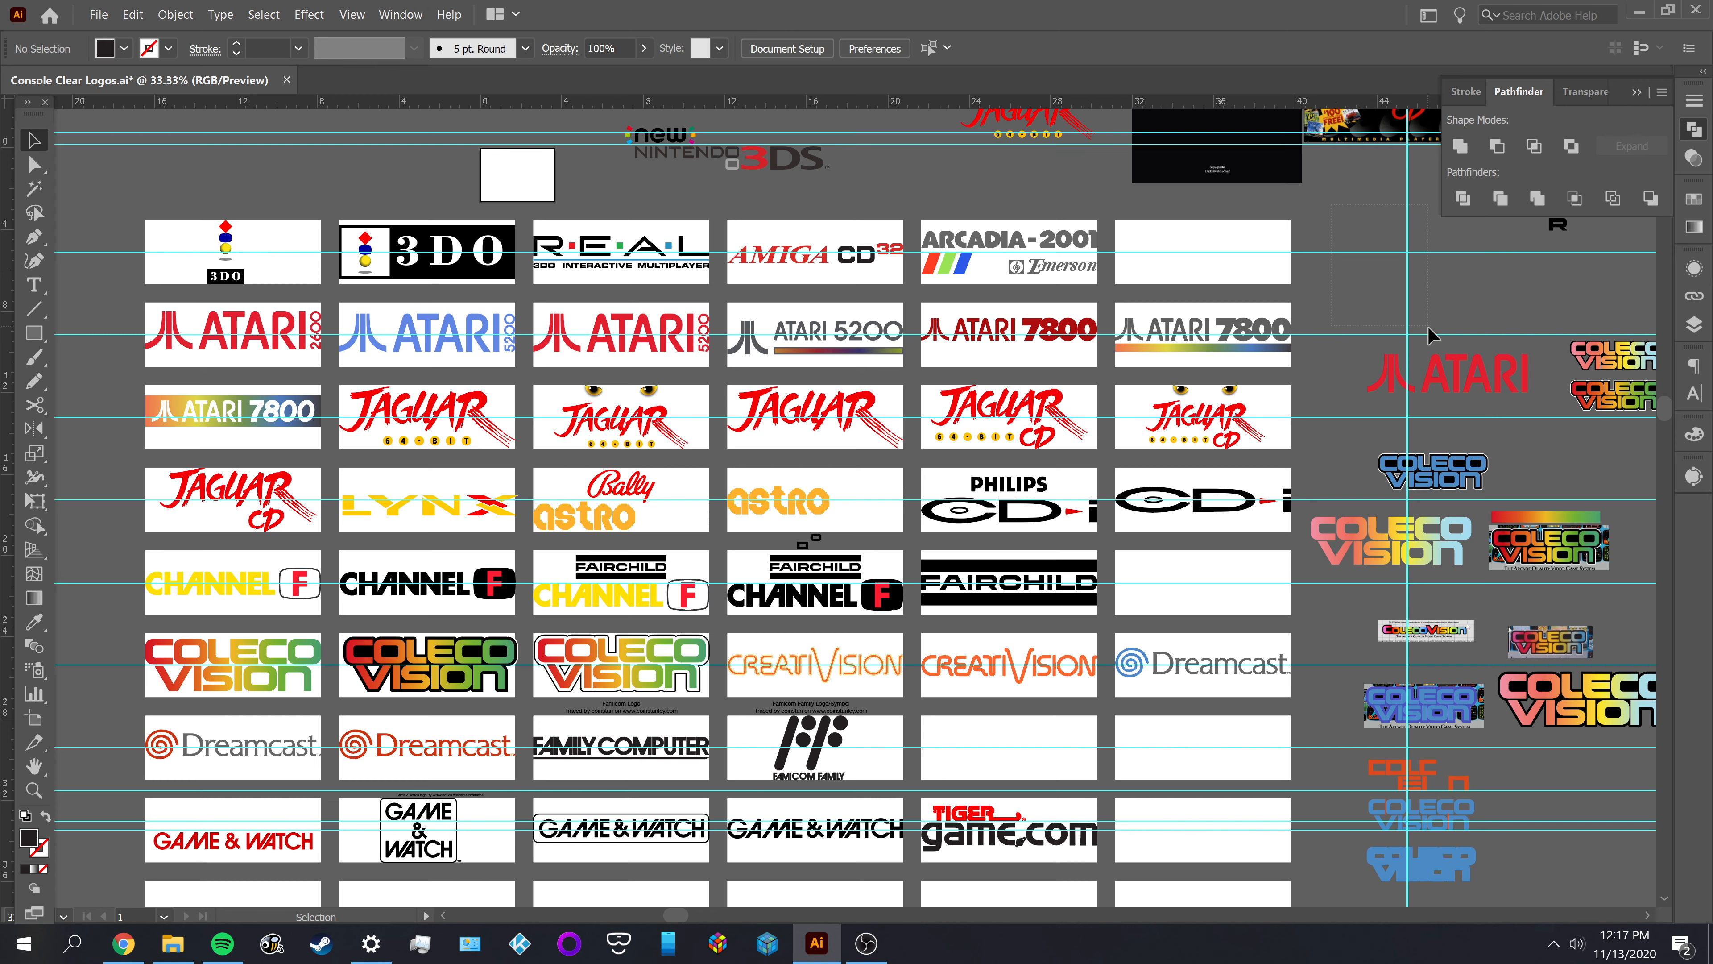
pyautogui.moveTo(1440, 345); pyautogui.dragTo(1441, 347)
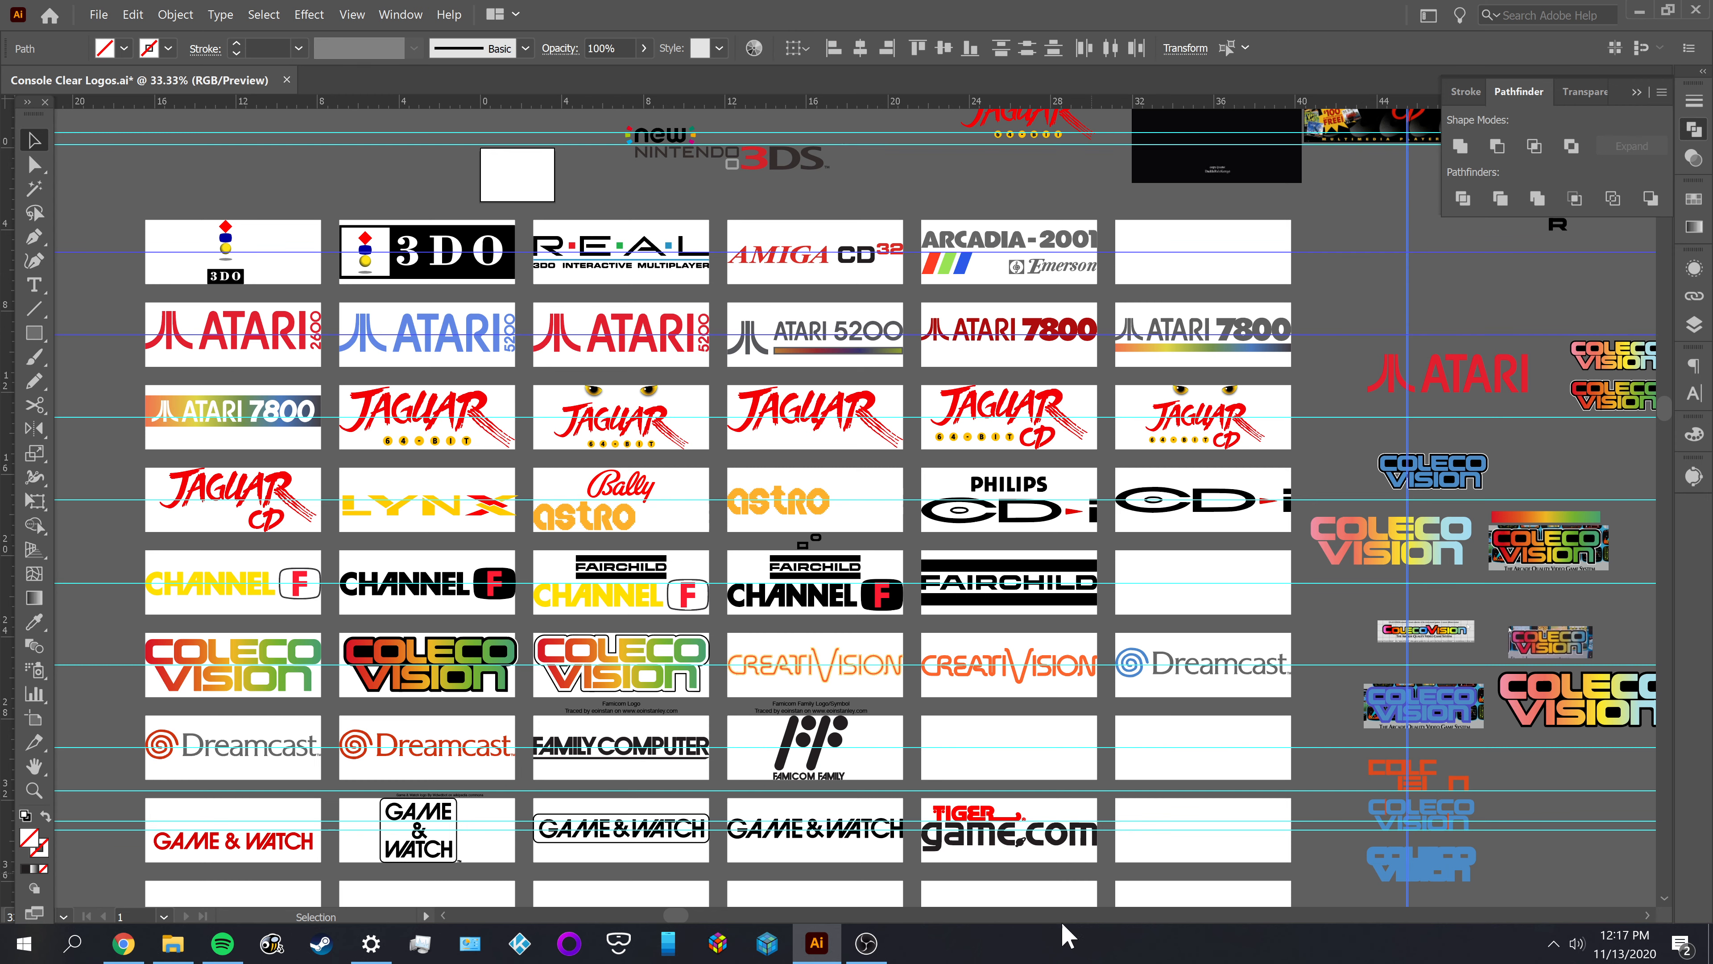
pyautogui.moveTo(880, 950)
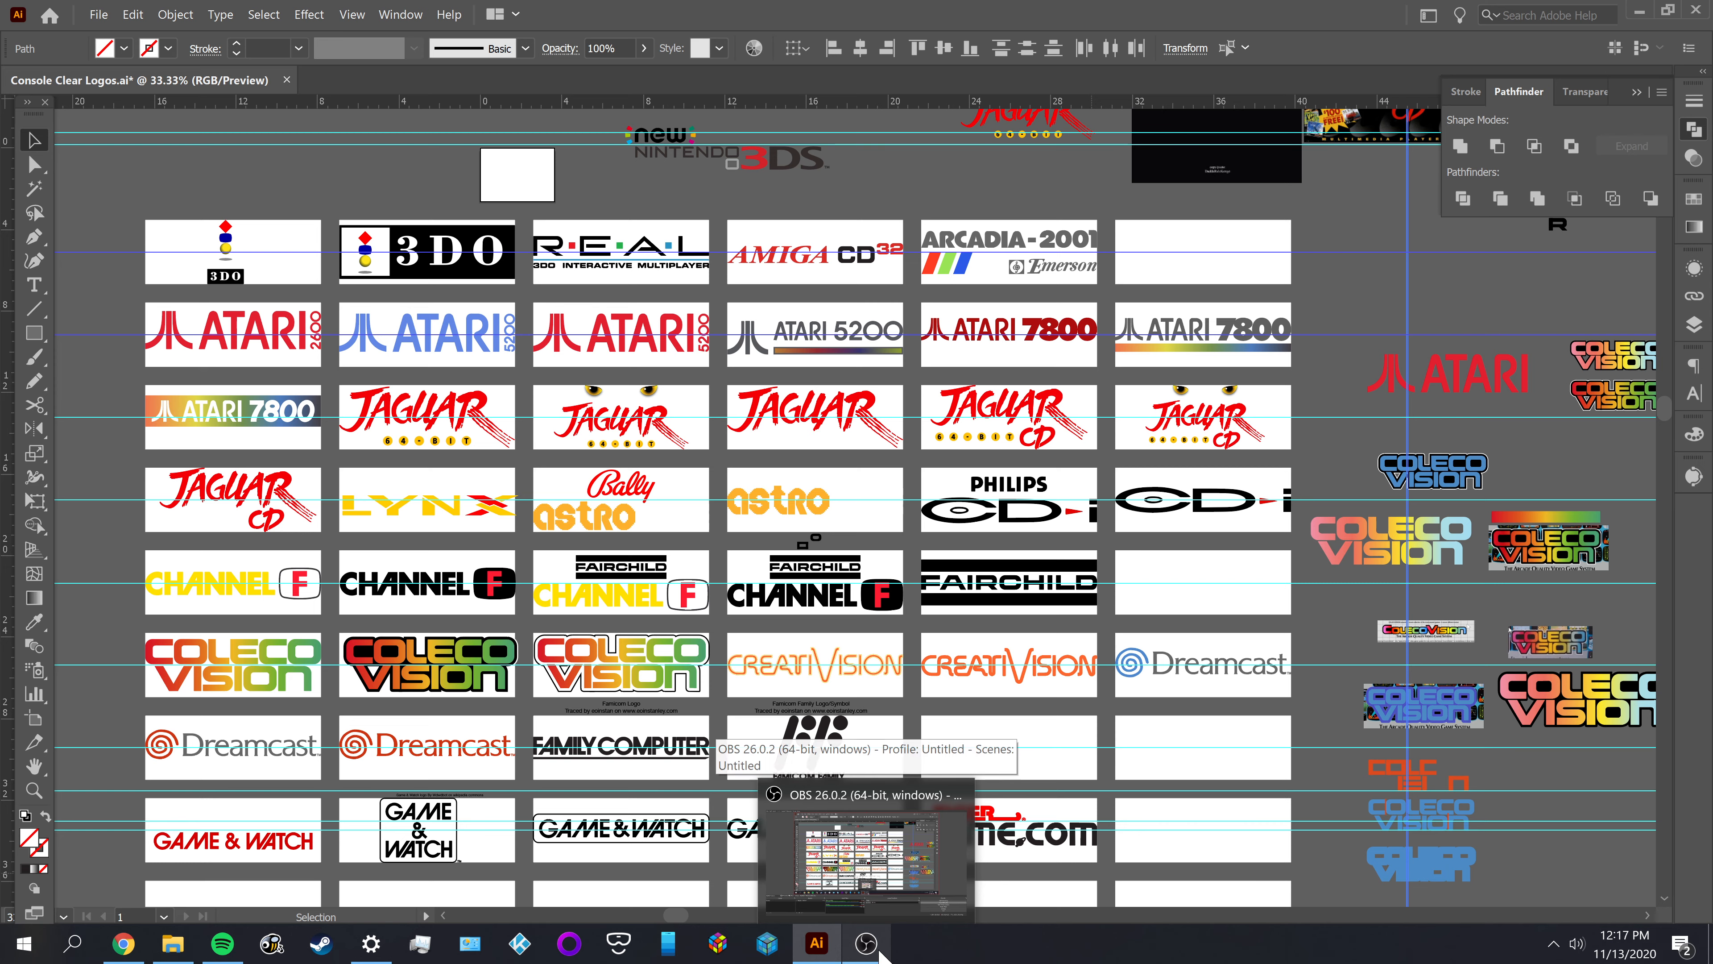